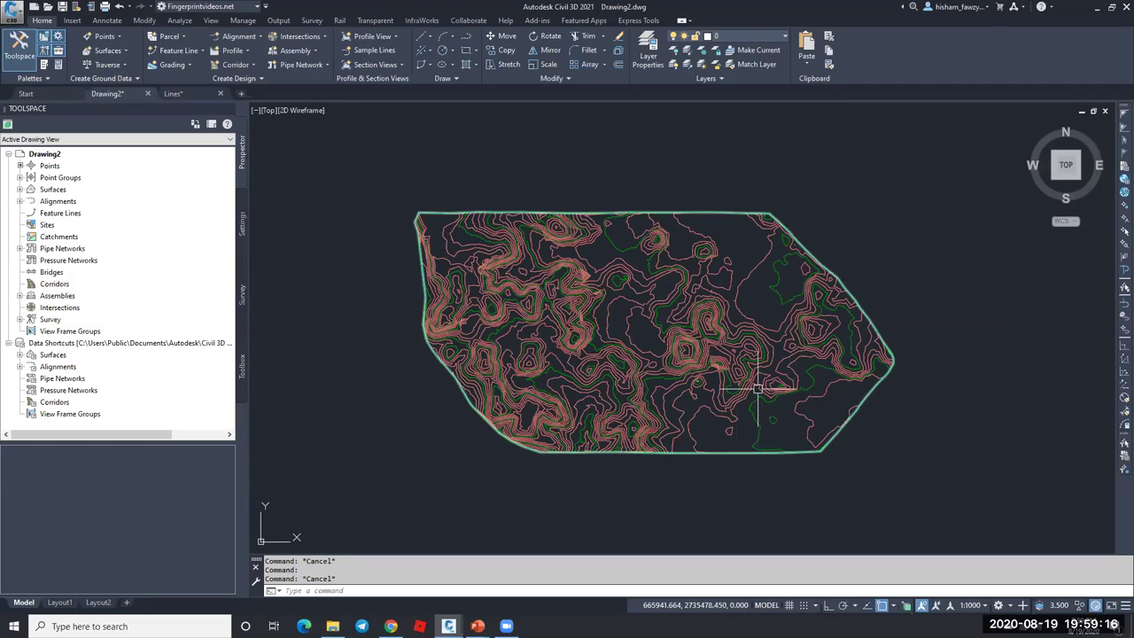
# - Read the elevation tooltips at several spots on the EG surface, then bring up the Civil 3D Course slide show
pyautogui.moveTo(711, 423)
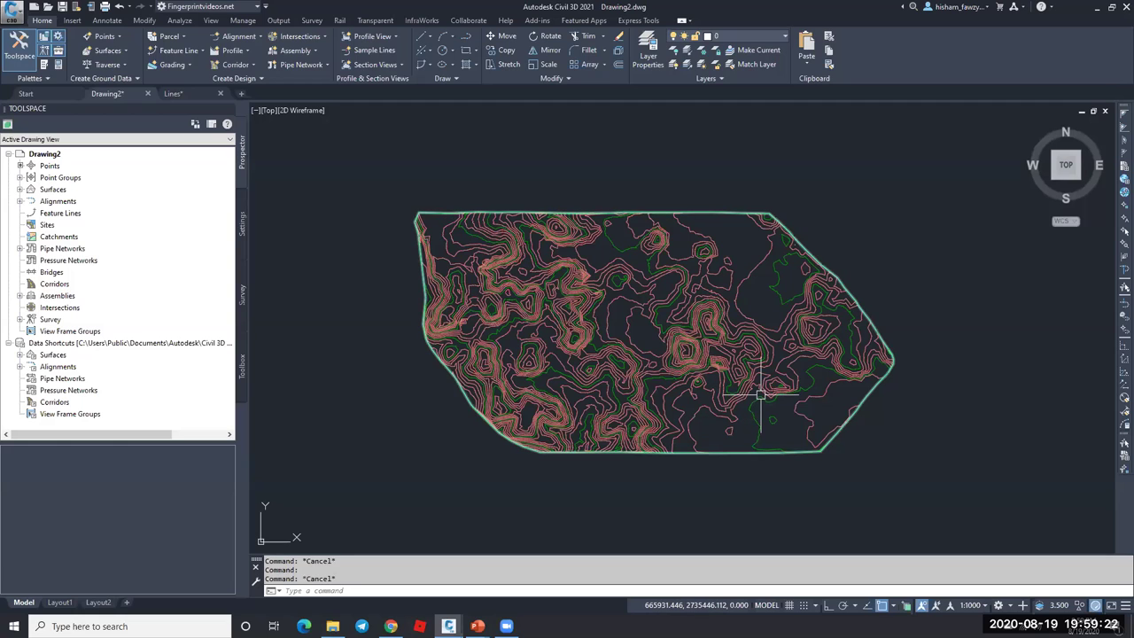
pyautogui.moveTo(849, 355)
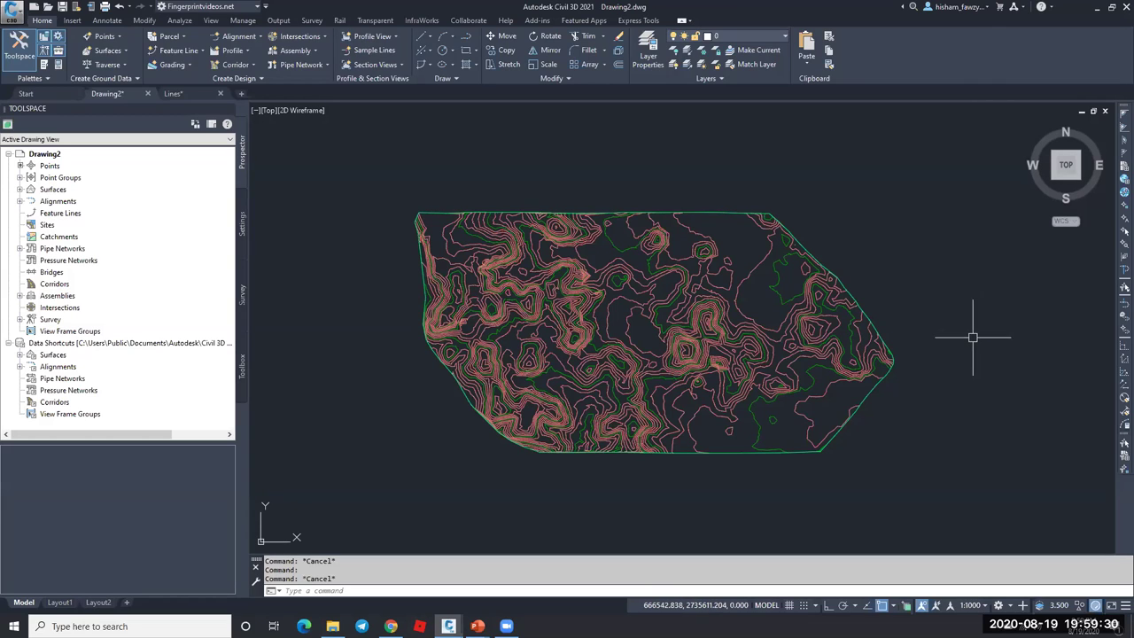
pyautogui.click(973, 307)
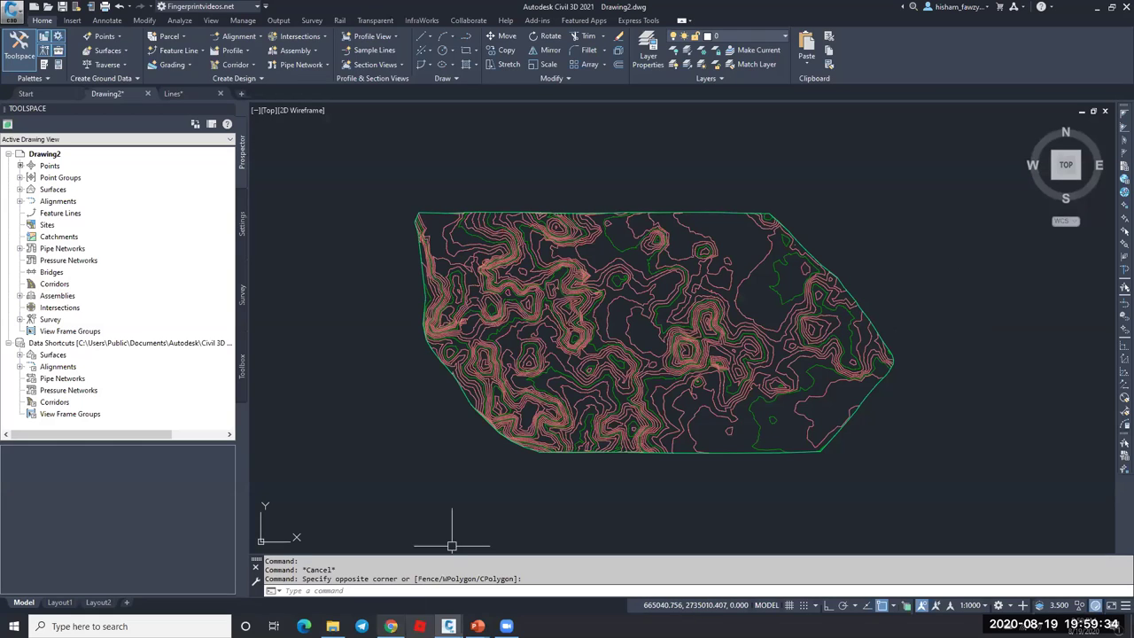
pyautogui.moveTo(478, 625)
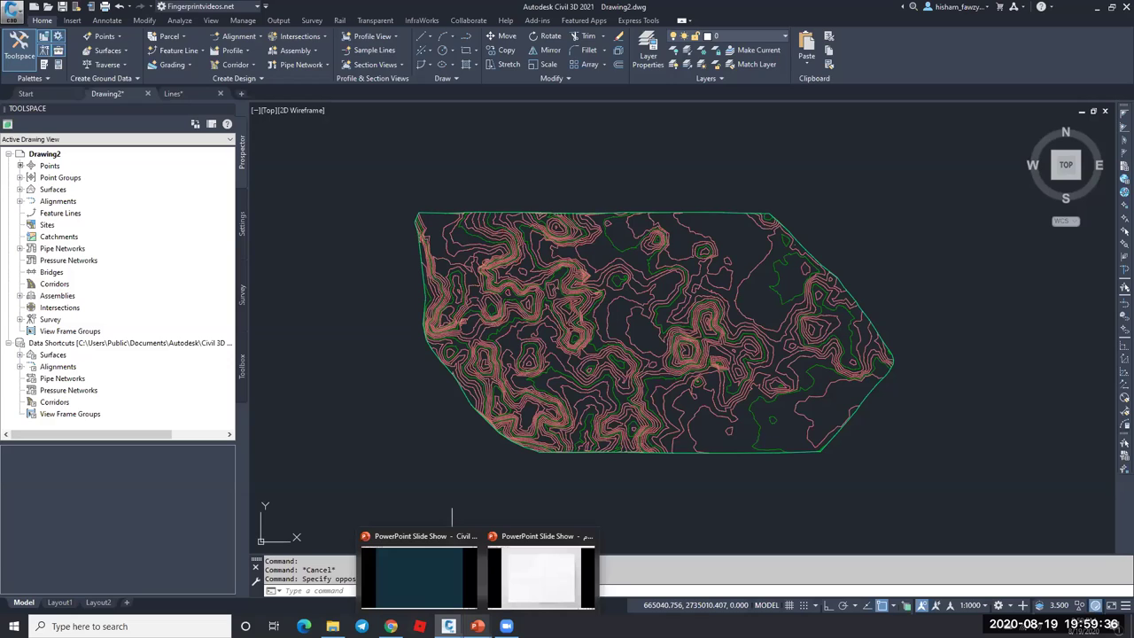
pyautogui.click(453, 594)
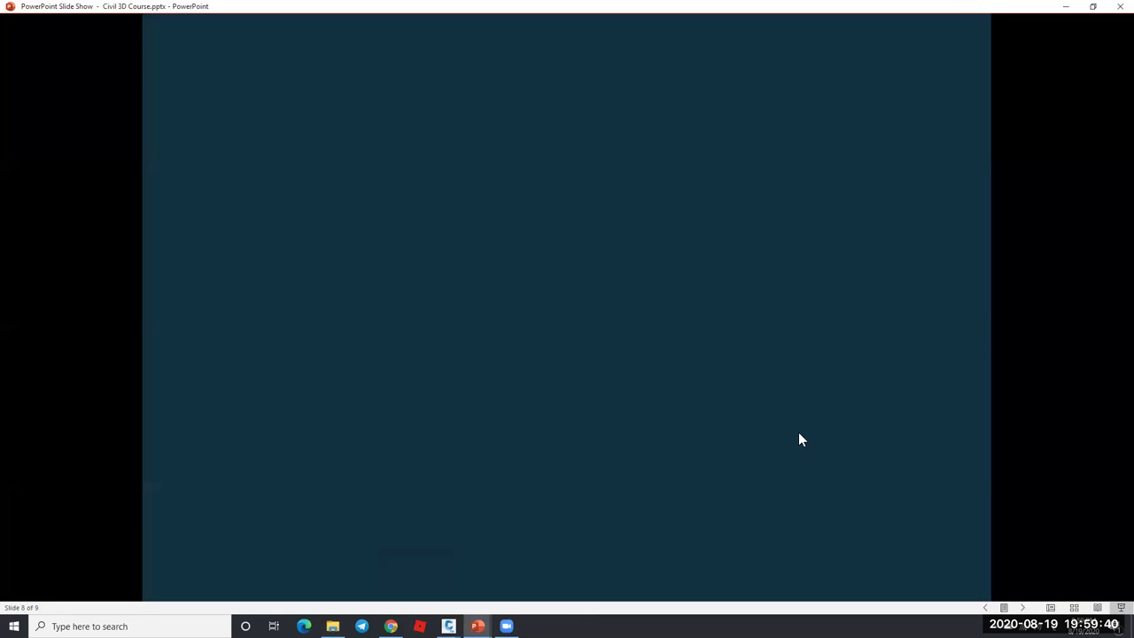
# - Animate in slide 8's lecture 2 recap title and seven bullets, from POINT GROUP through what surfaces are
pyautogui.press('Right')
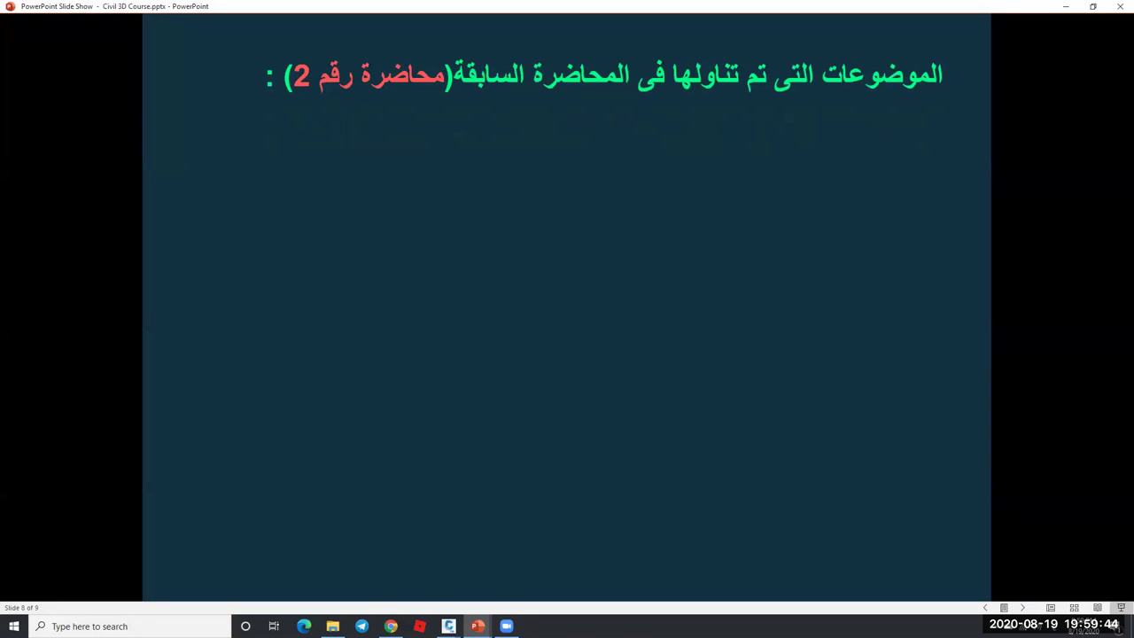
pyautogui.press('Right')
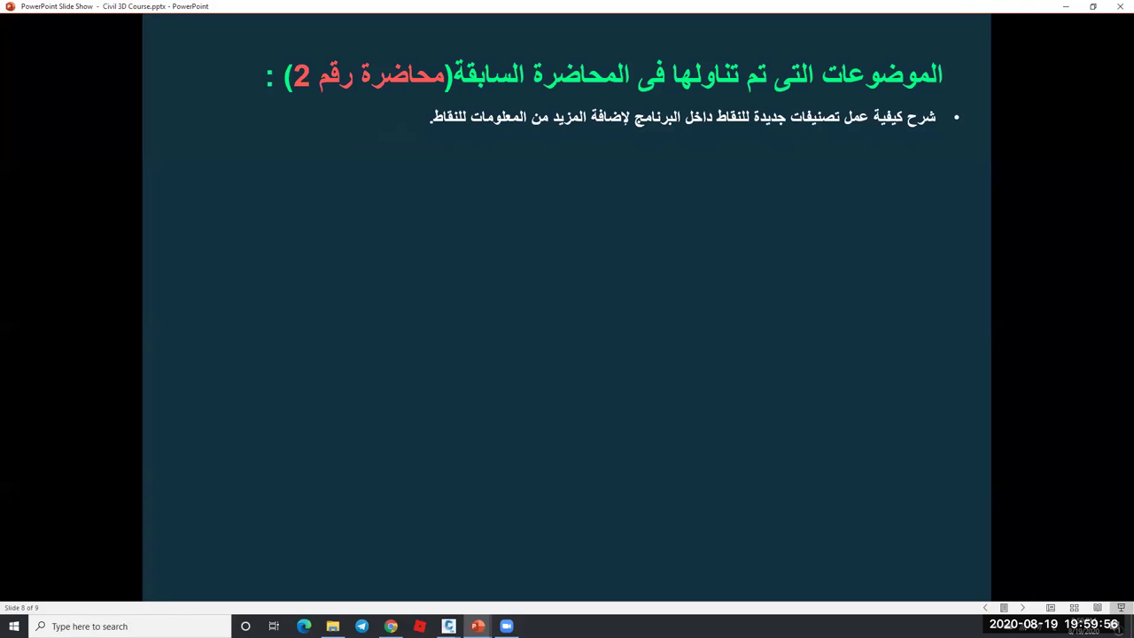
pyautogui.press('Right')
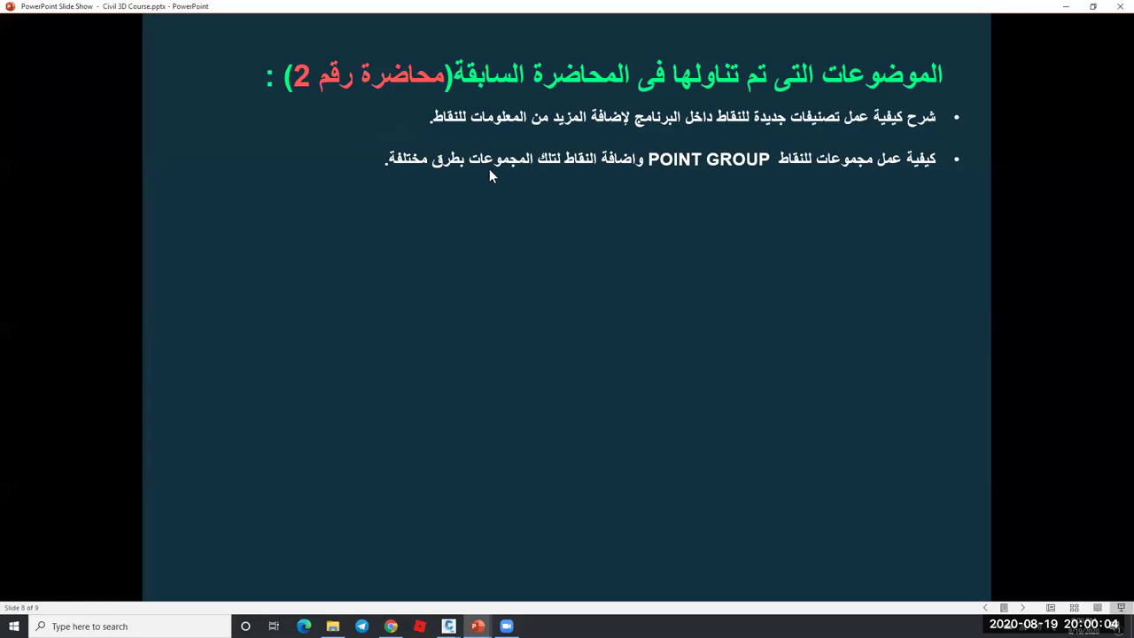
pyautogui.press('space')
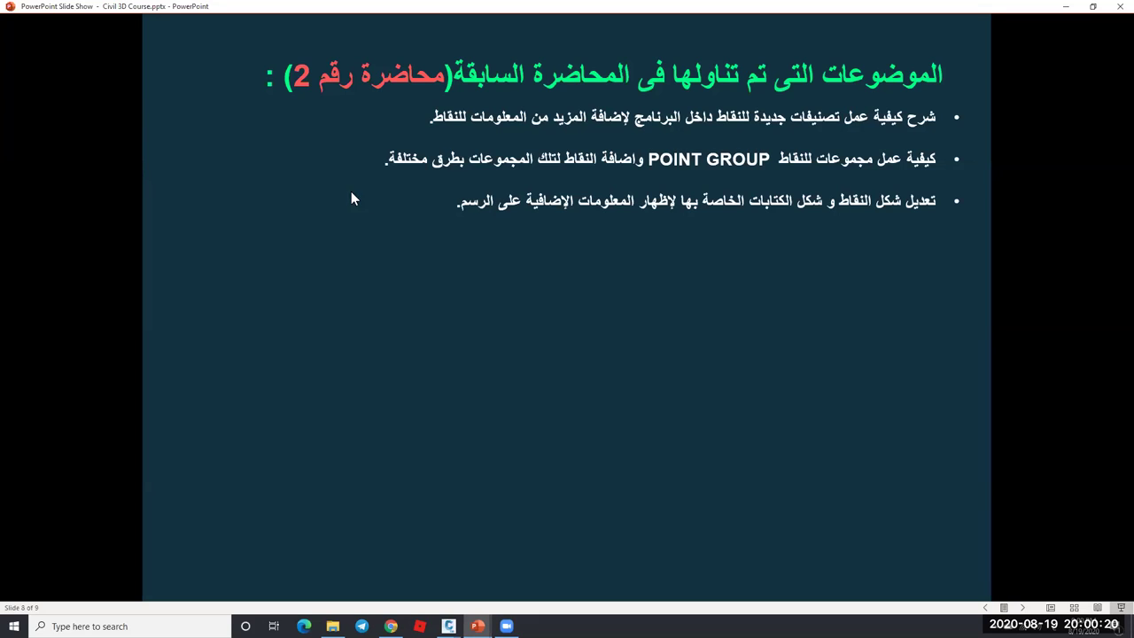
pyautogui.click(569, 258)
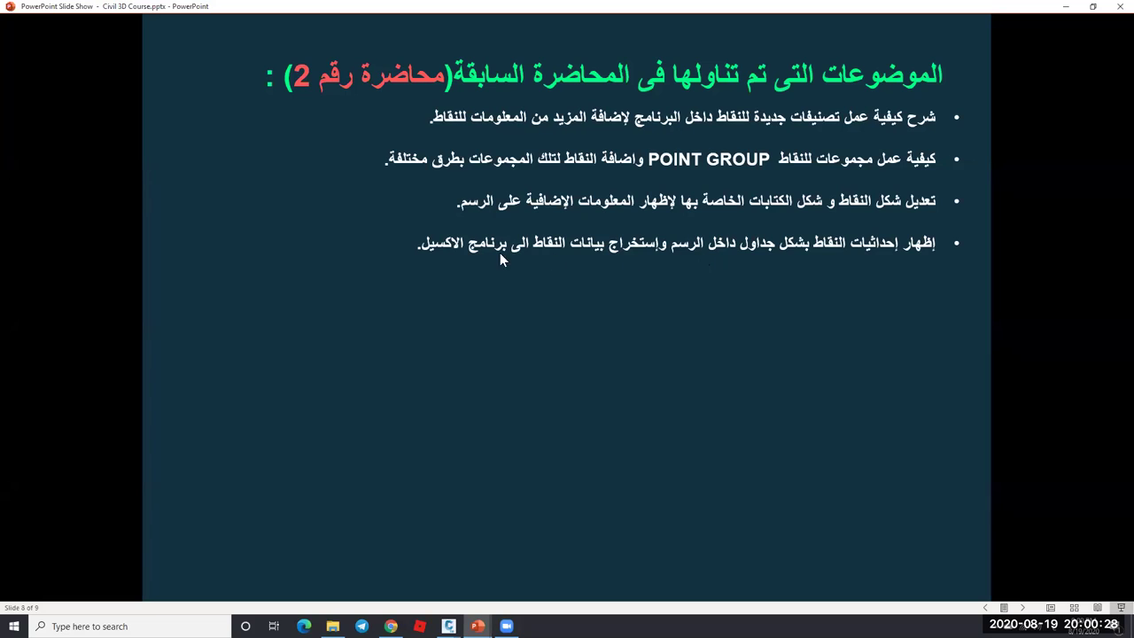
pyautogui.click(569, 274)
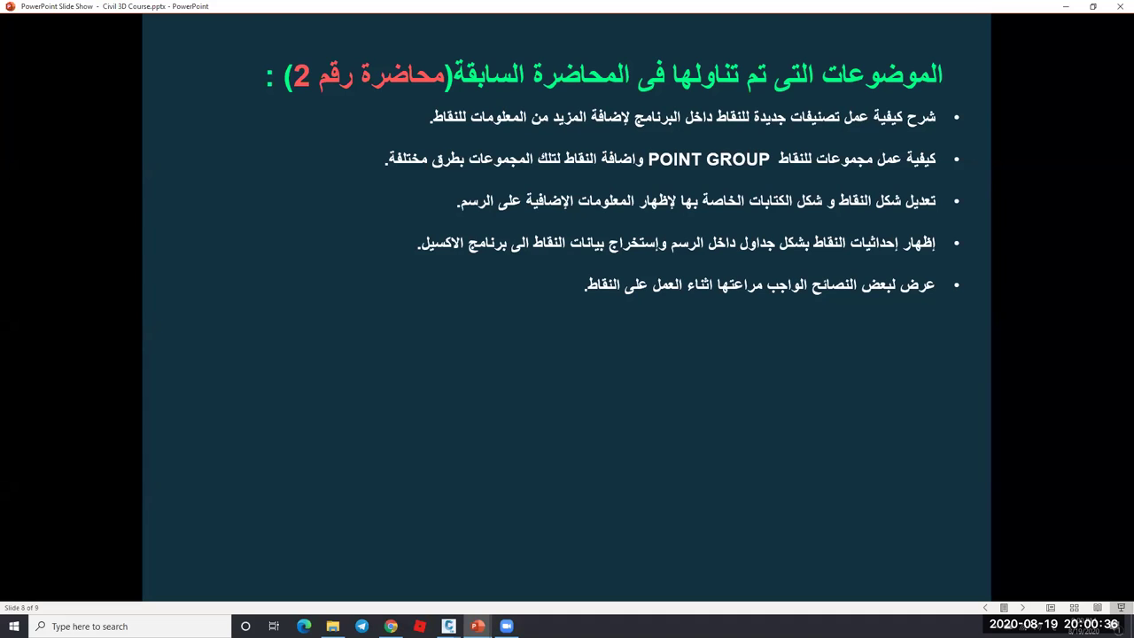
pyautogui.press('Right')
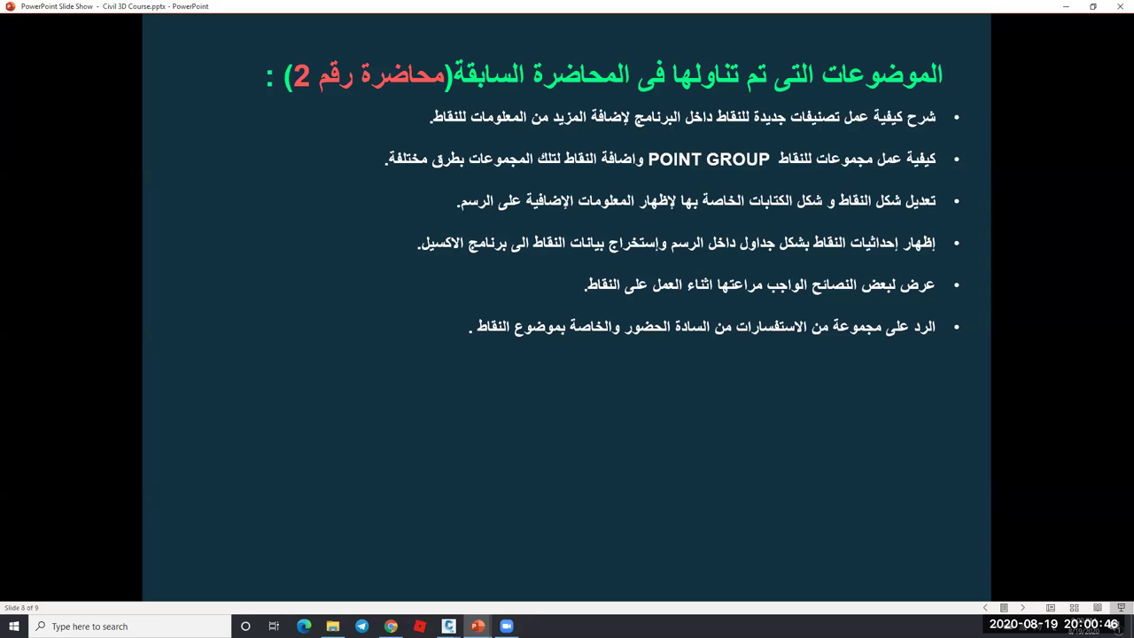
pyautogui.click(902, 399)
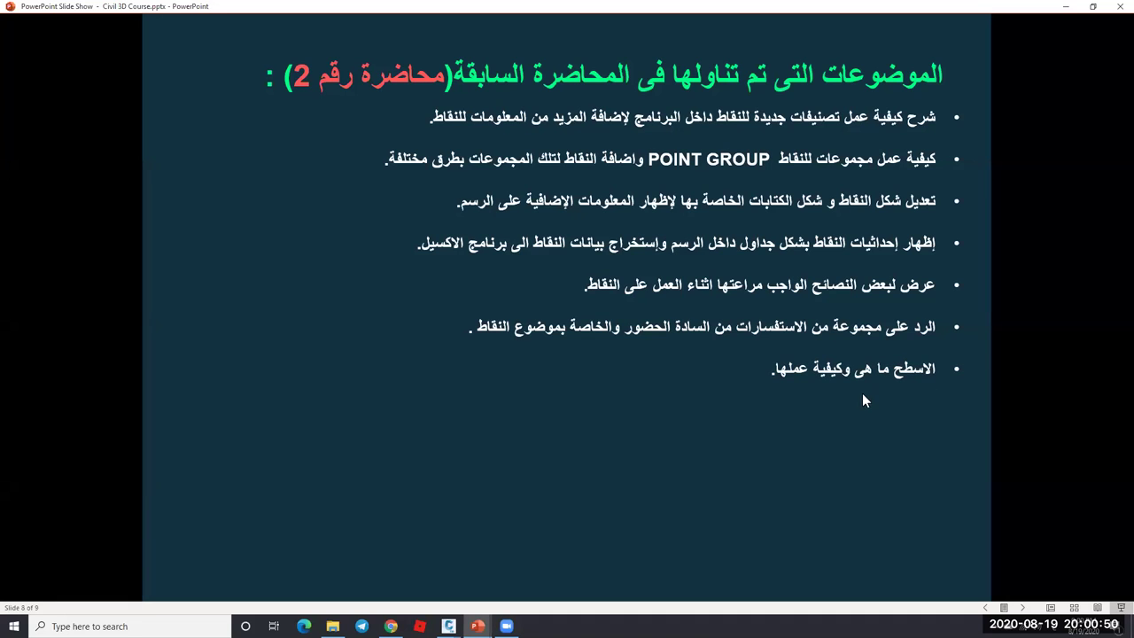
# - Show the surface creation, styles, editing tools, BREAKLINES and Q&A bullets, then minimize the slide show
pyautogui.click(820, 385)
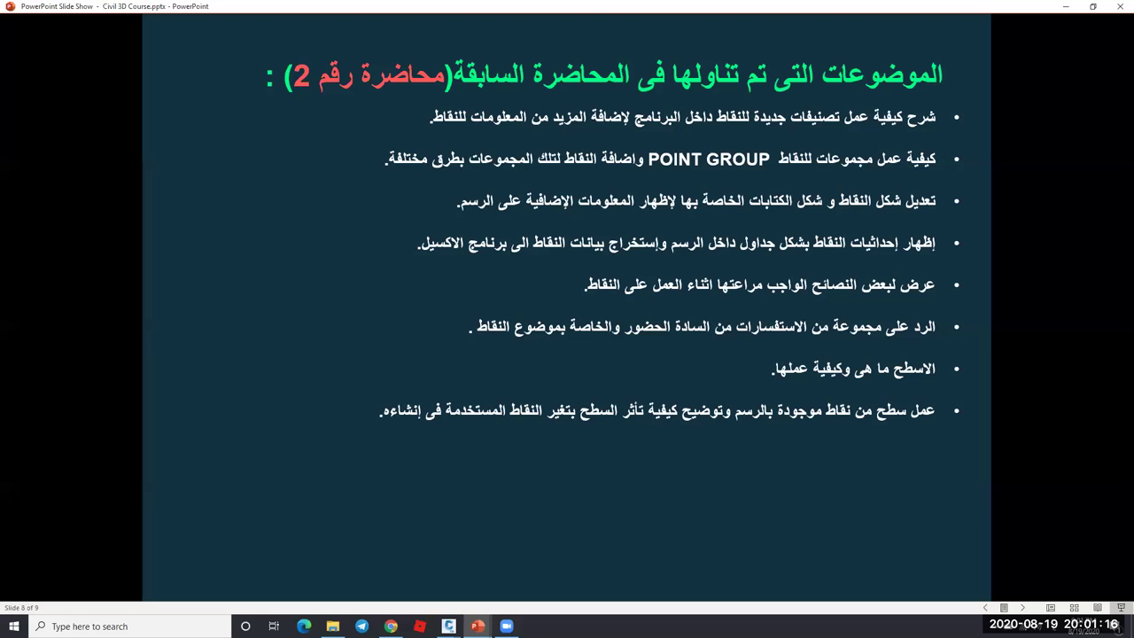
pyautogui.press('Right')
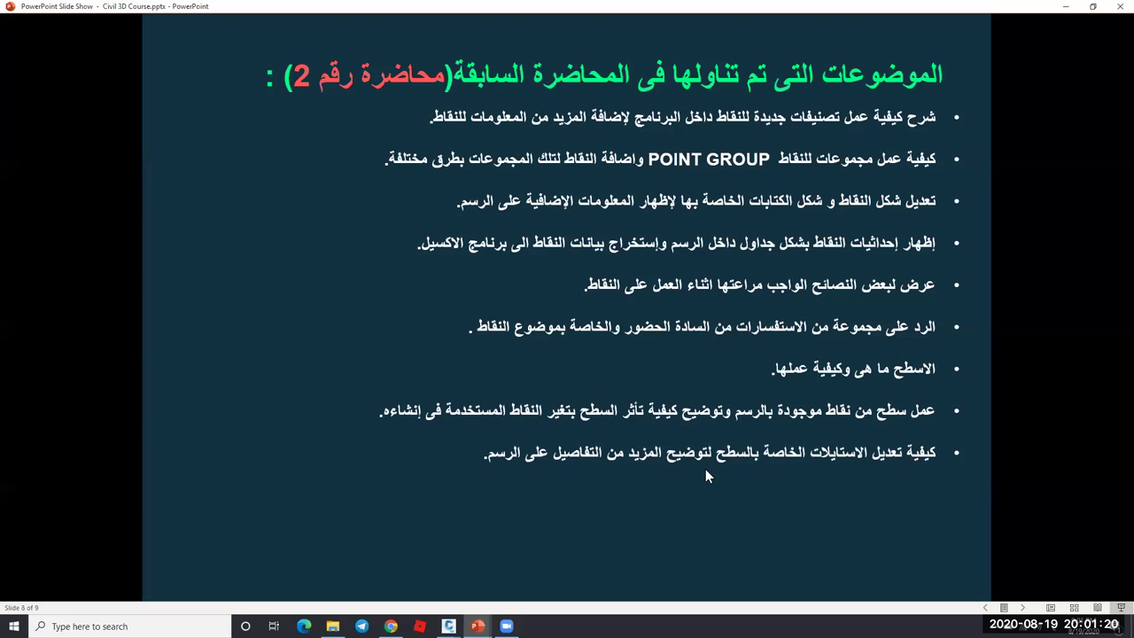
pyautogui.press('Right')
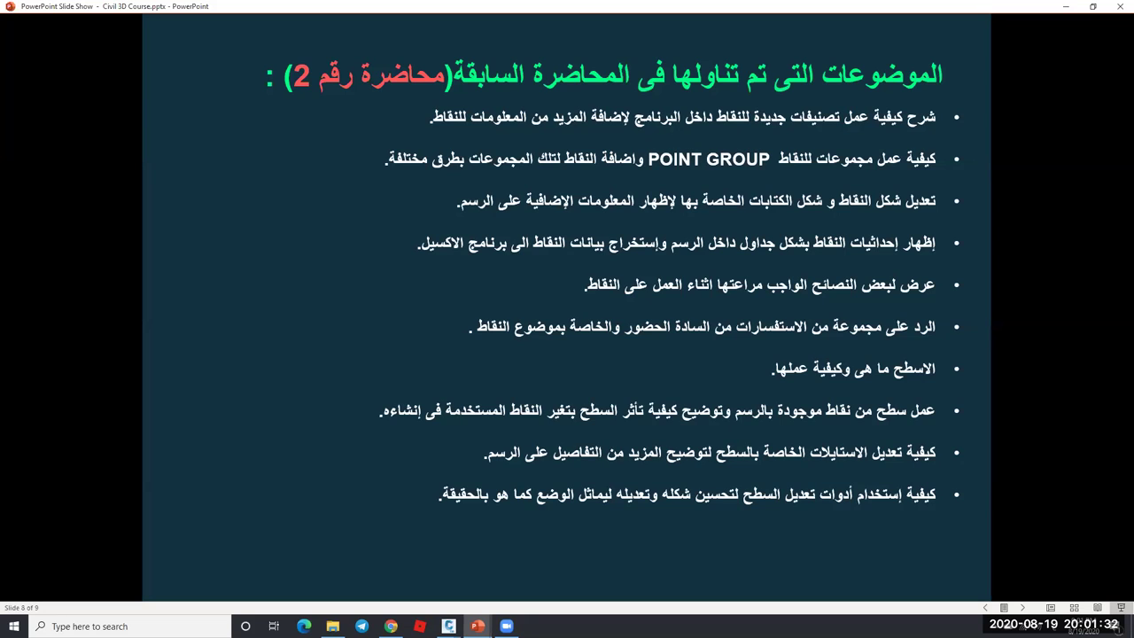
pyautogui.press('Right')
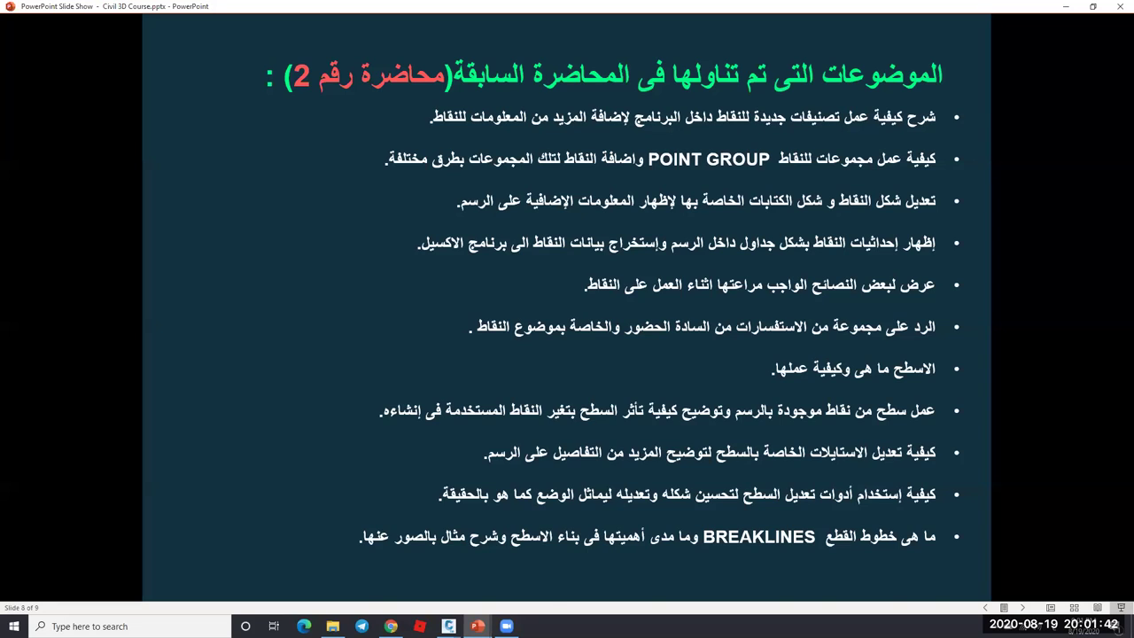
pyautogui.click(881, 577)
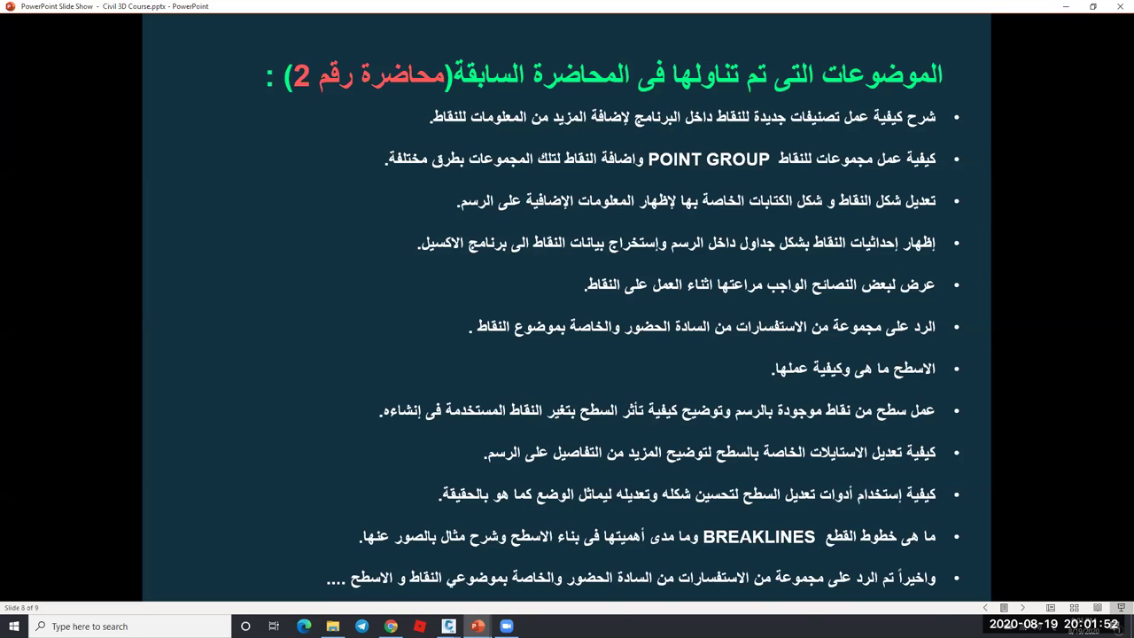
pyautogui.click(1064, 7)
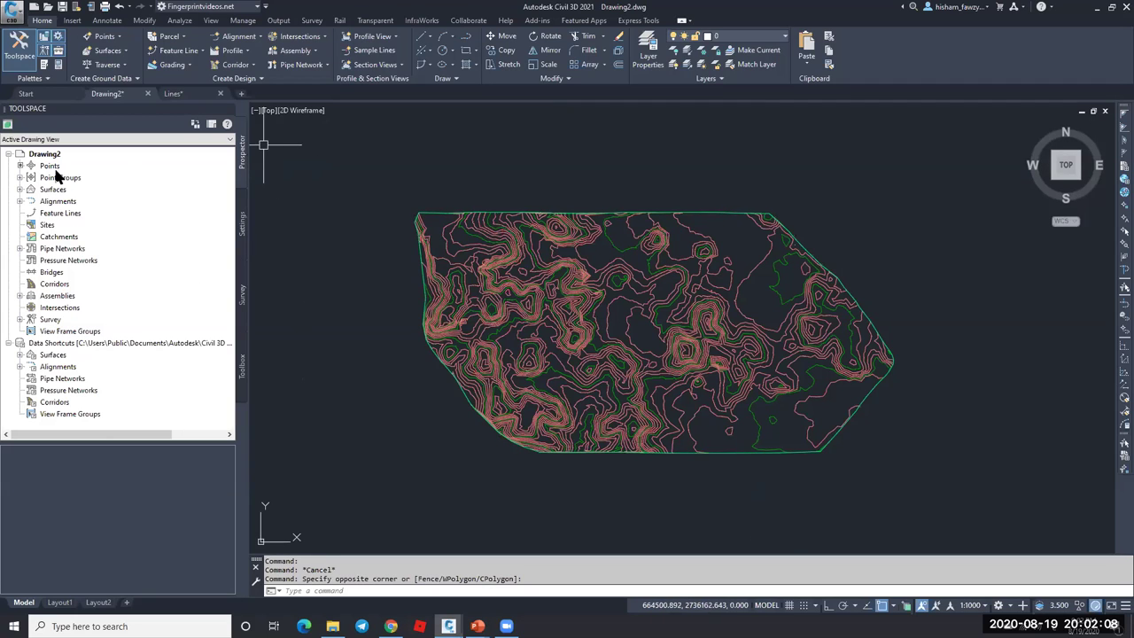
# - Expand Surfaces > EG > Definition in Prospector to list Boundaries, Breaklines, Contours and Point Groups
pyautogui.click(19, 189)
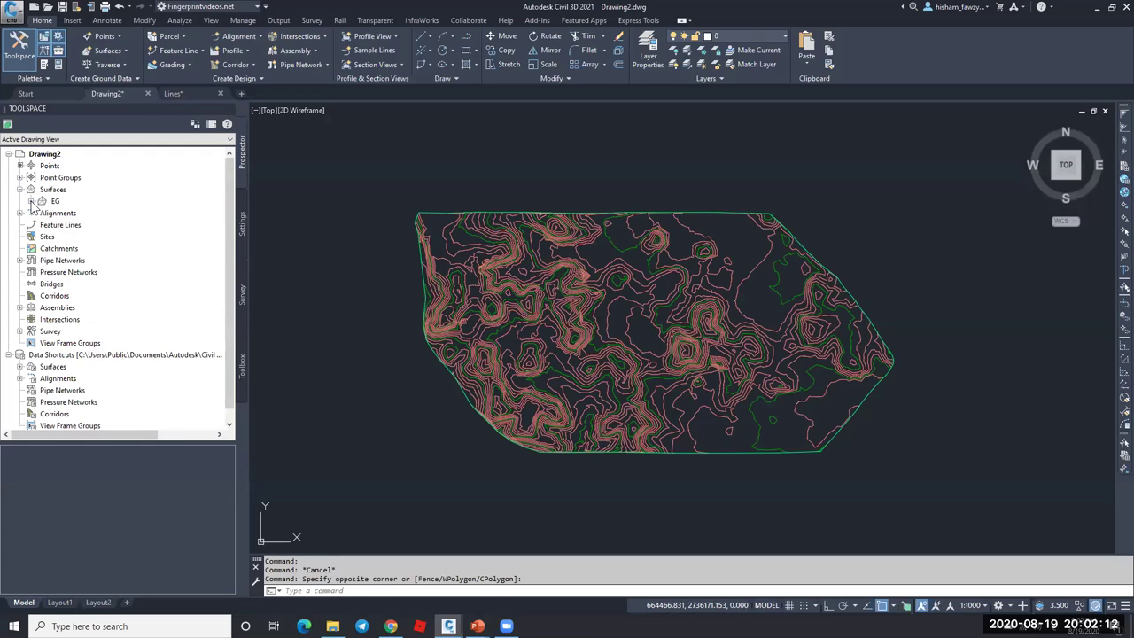
pyautogui.click(31, 201)
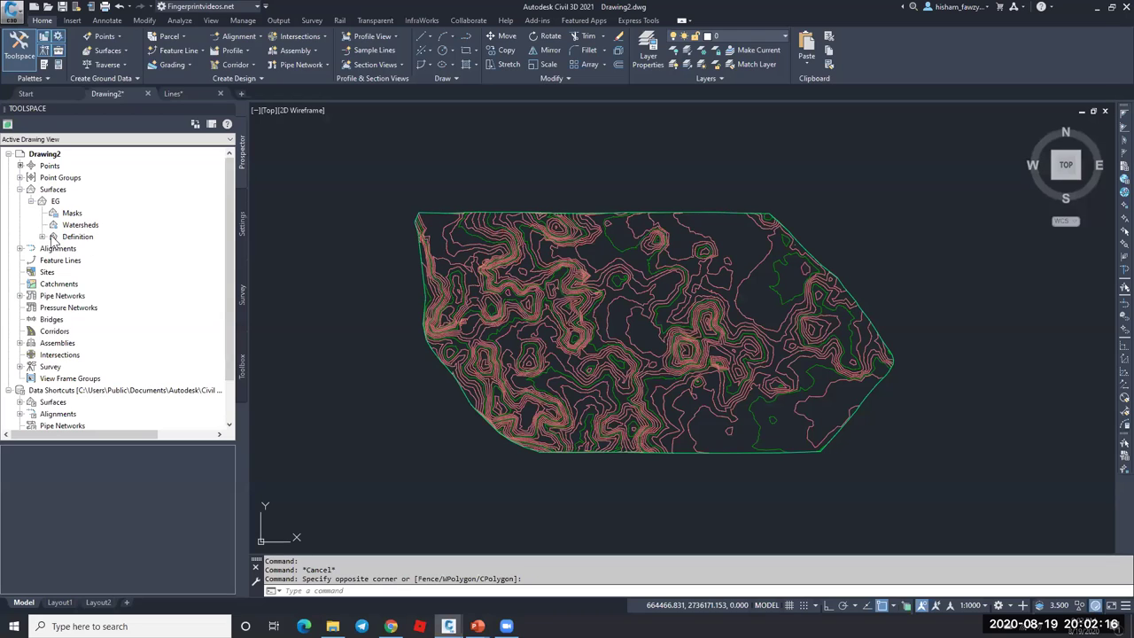
pyautogui.click(42, 236)
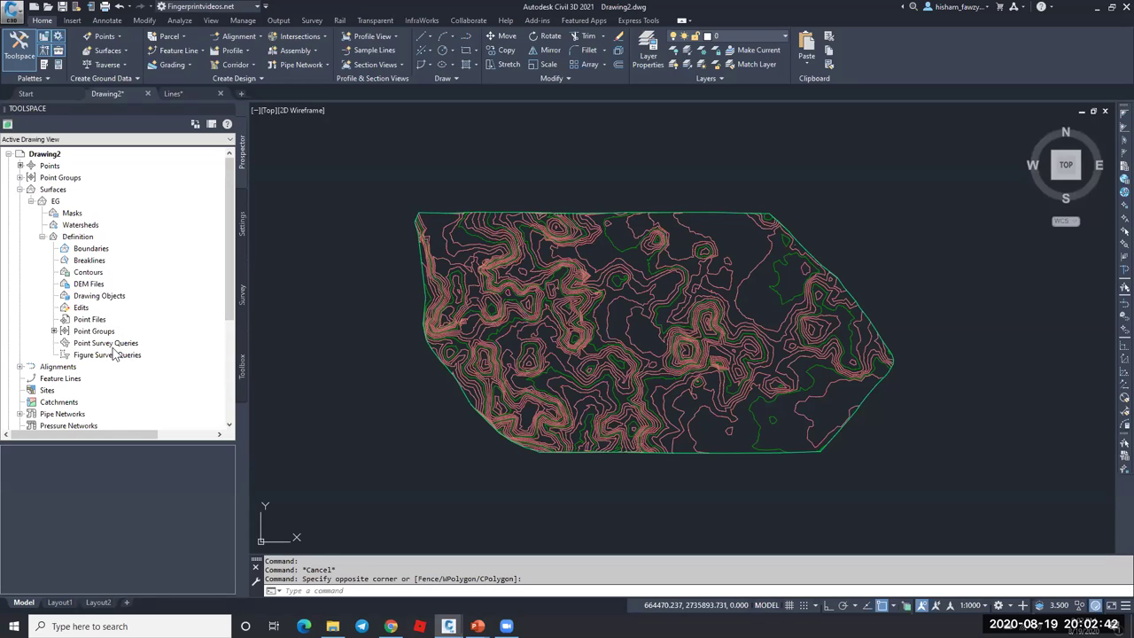
# - Inspect the EG surface's Breaklines and Point Groups items, then return to the comparison slide show
pyautogui.click(144, 262)
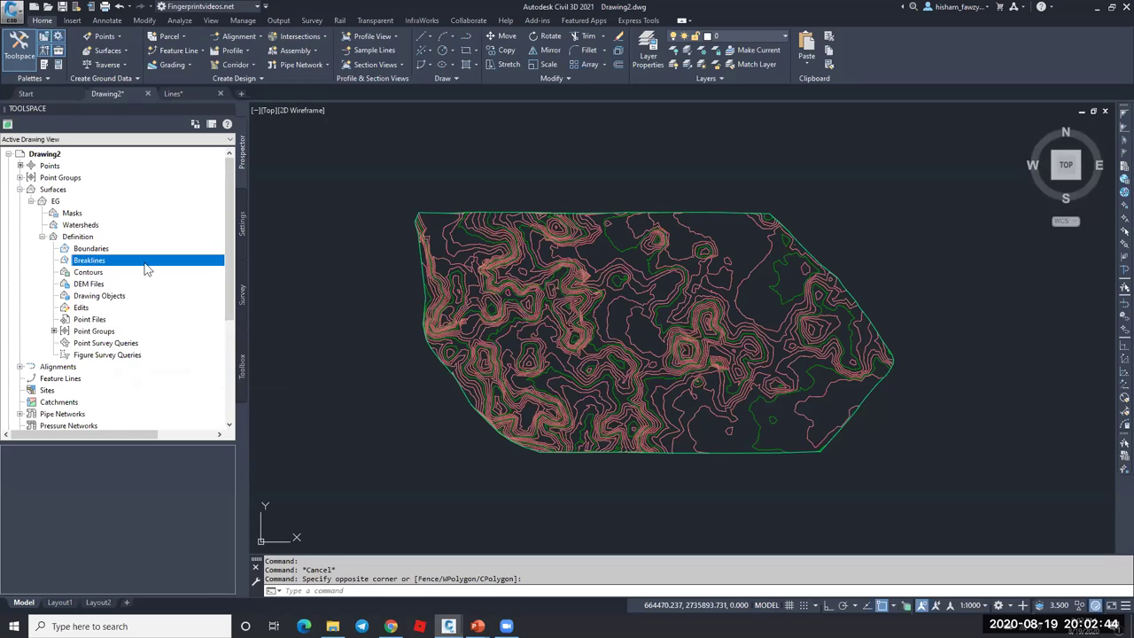
pyautogui.click(126, 333)
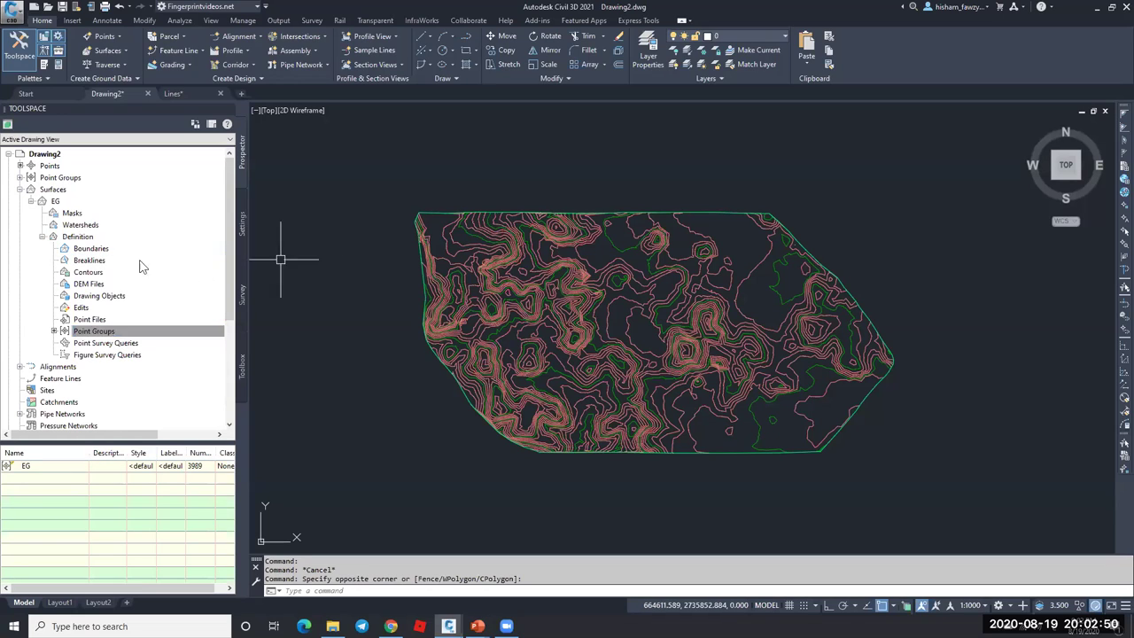
pyautogui.click(102, 263)
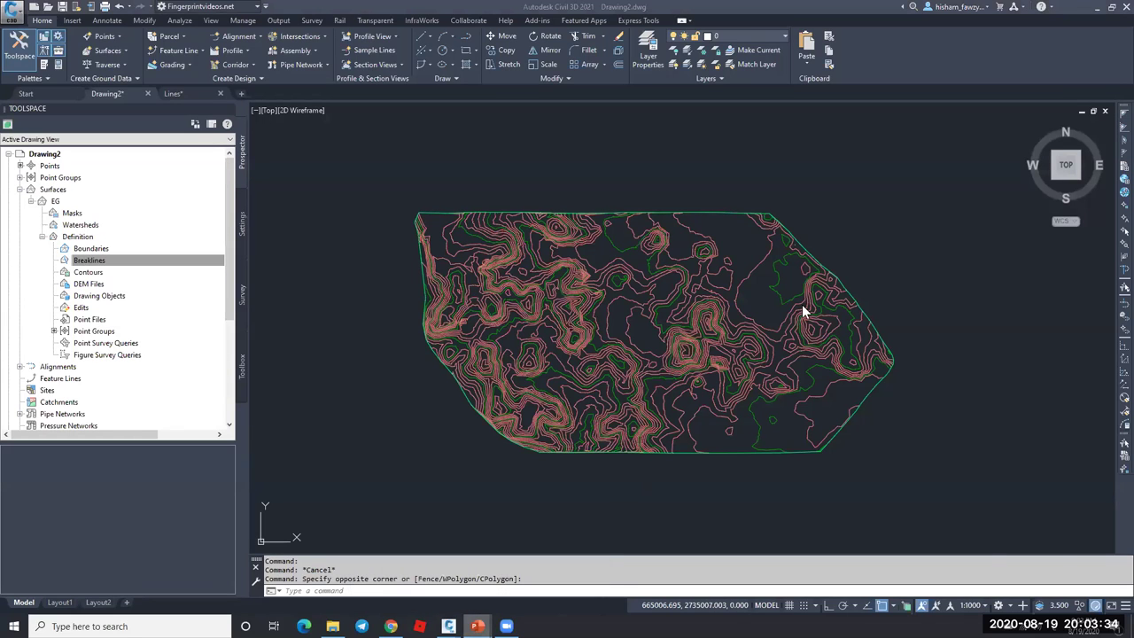
pyautogui.hotkey('alt', 'Tab')
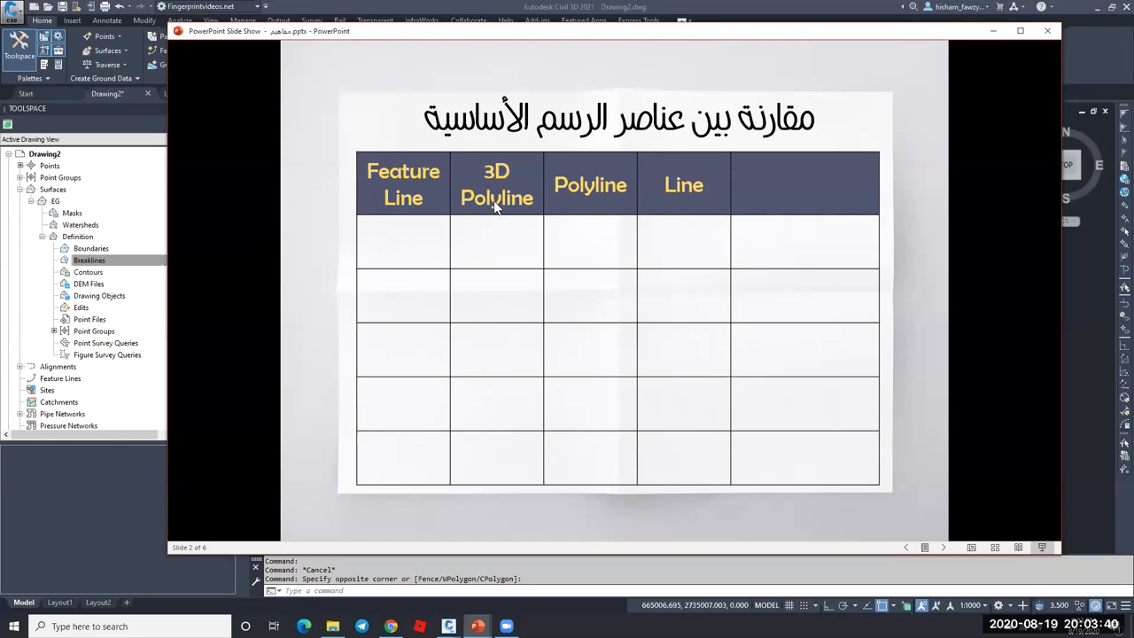
# - Reveal the عناصر متصلة row label, then return to the Lines.dwg drawing in Civil 3D
pyautogui.click(659, 321)
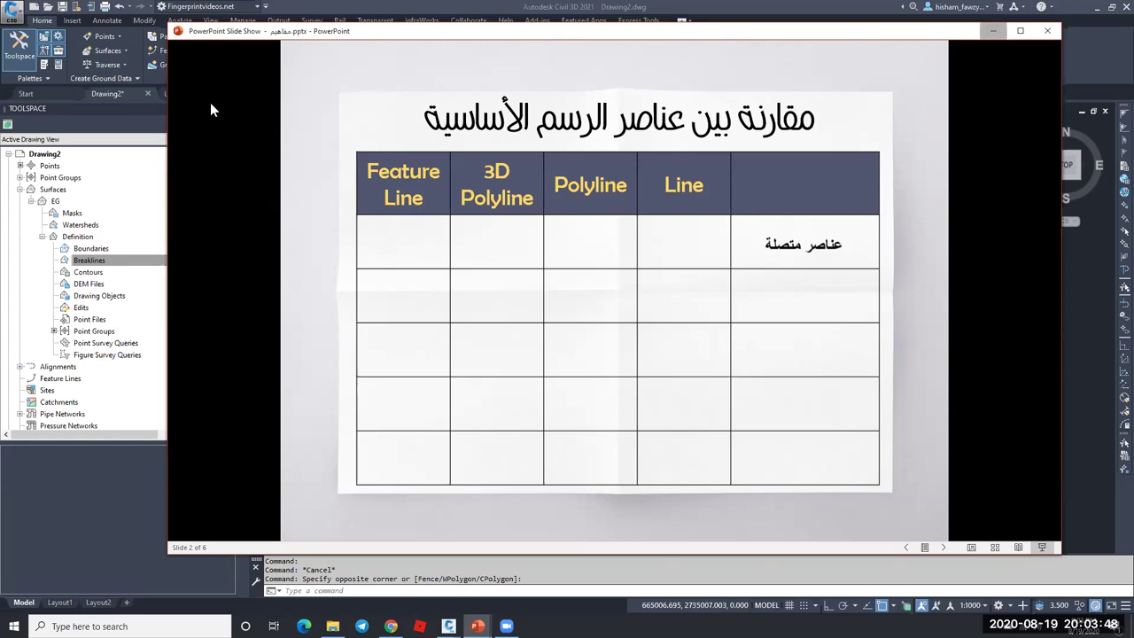
pyautogui.press('super+Down')
pyautogui.hotkey('ctrl', 'Tab')
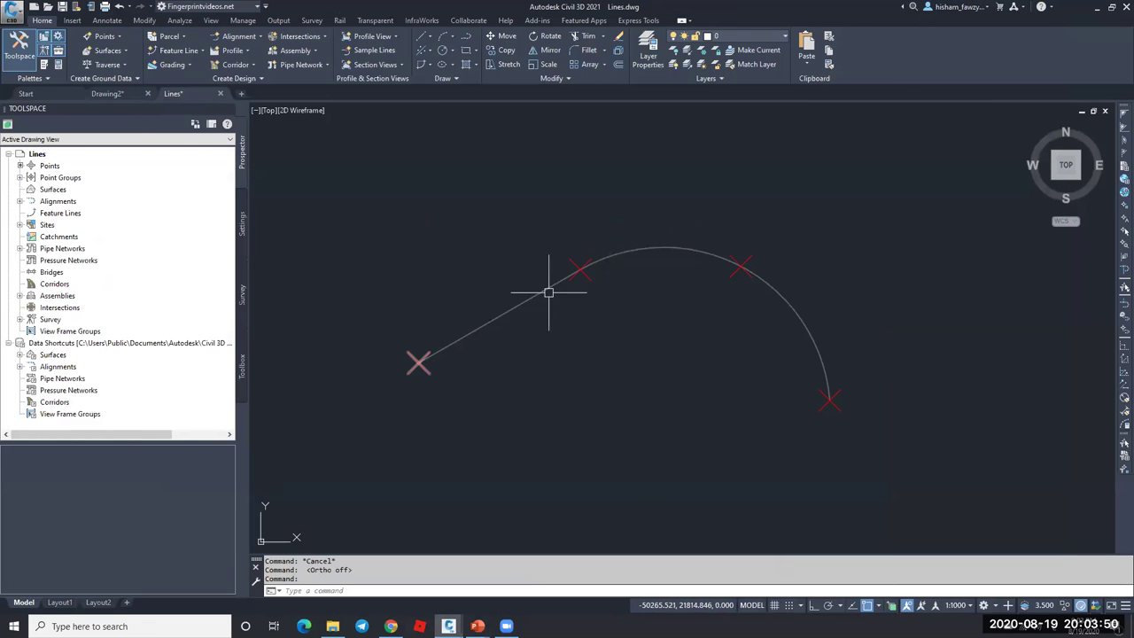
# - Select the four points on the line and arc and list them in the point editor
pyautogui.click(307, 197)
pyautogui.click(642, 477)
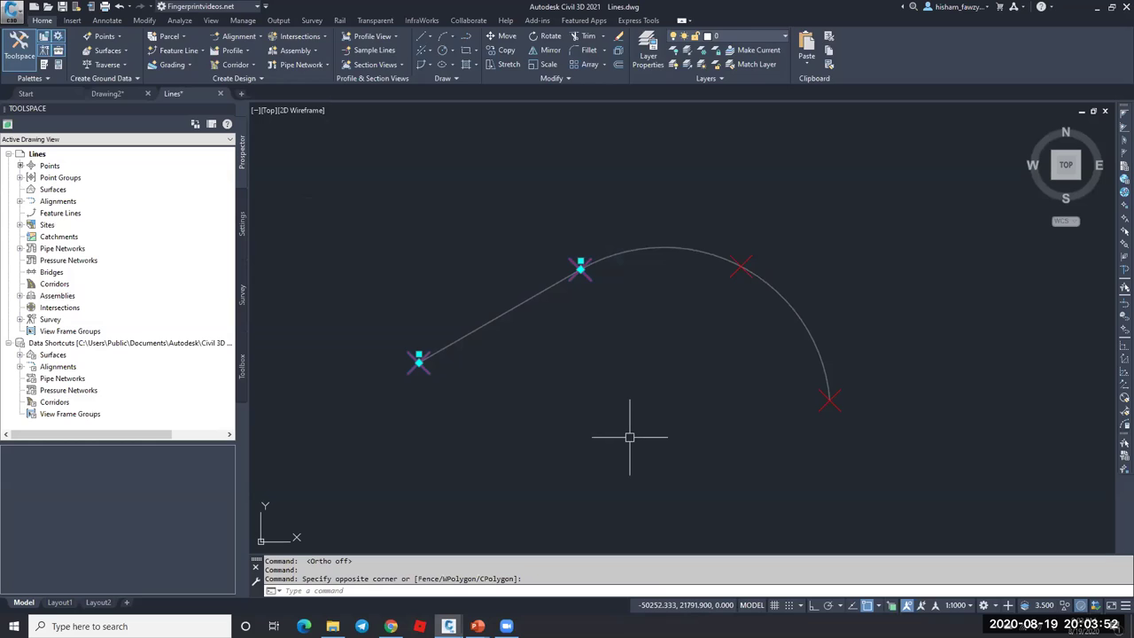
pyautogui.click(730, 159)
pyautogui.click(924, 477)
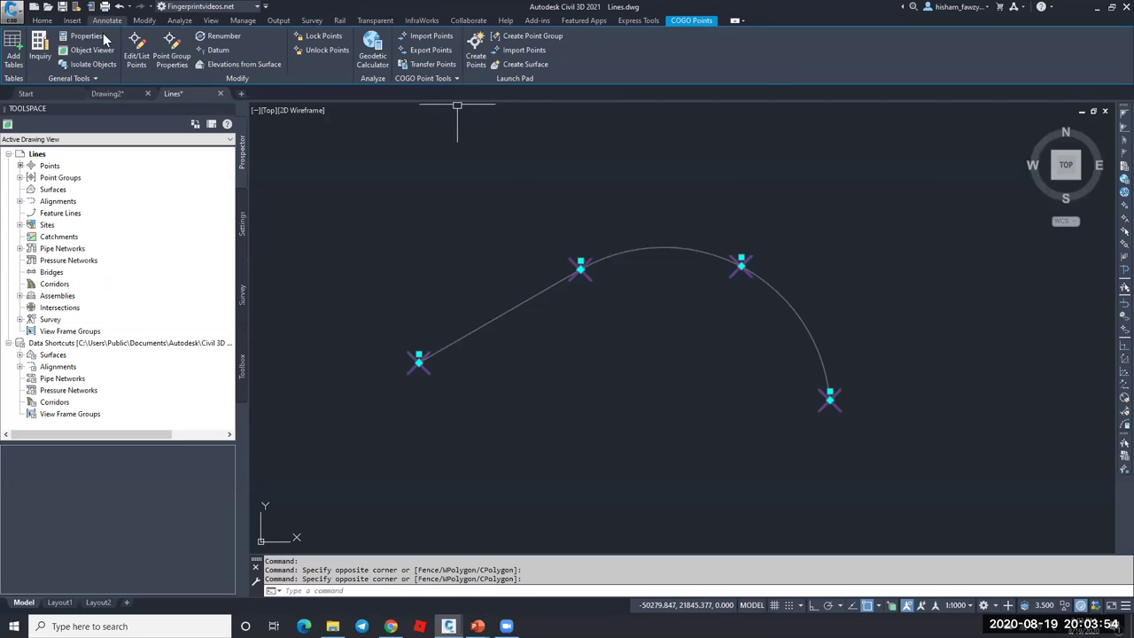
pyautogui.click(137, 55)
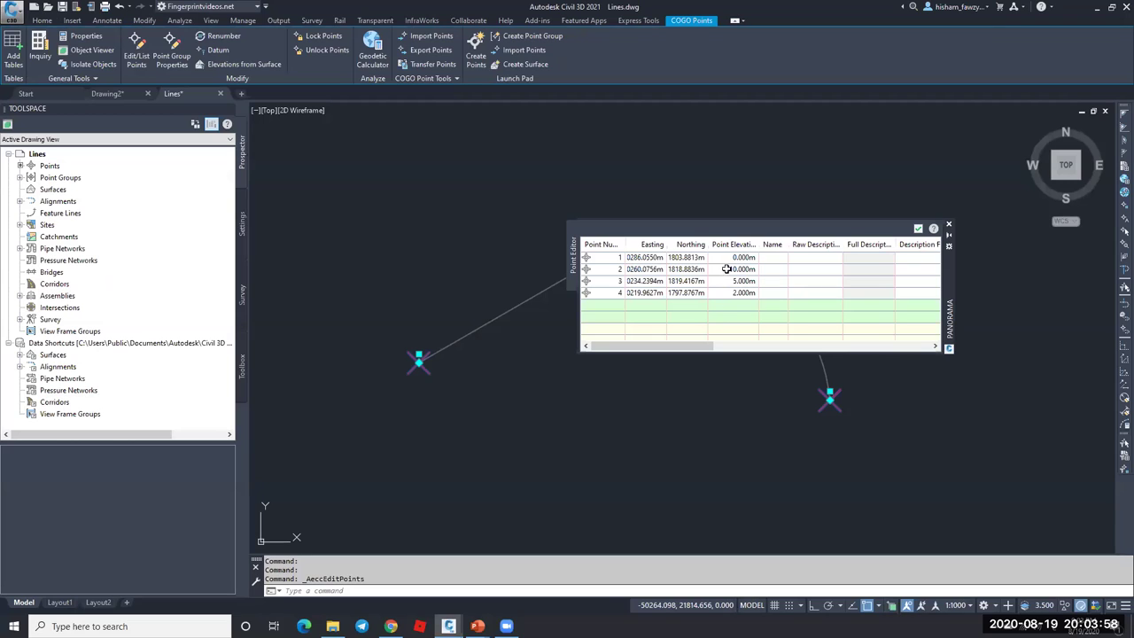
# - Review the point elevations of 0, 10, 5 and 2 m, close the editor, and bring up the slide show
pyautogui.moveTo(726, 292); pyautogui.dragTo(728, 303)
pyautogui.click(918, 229)
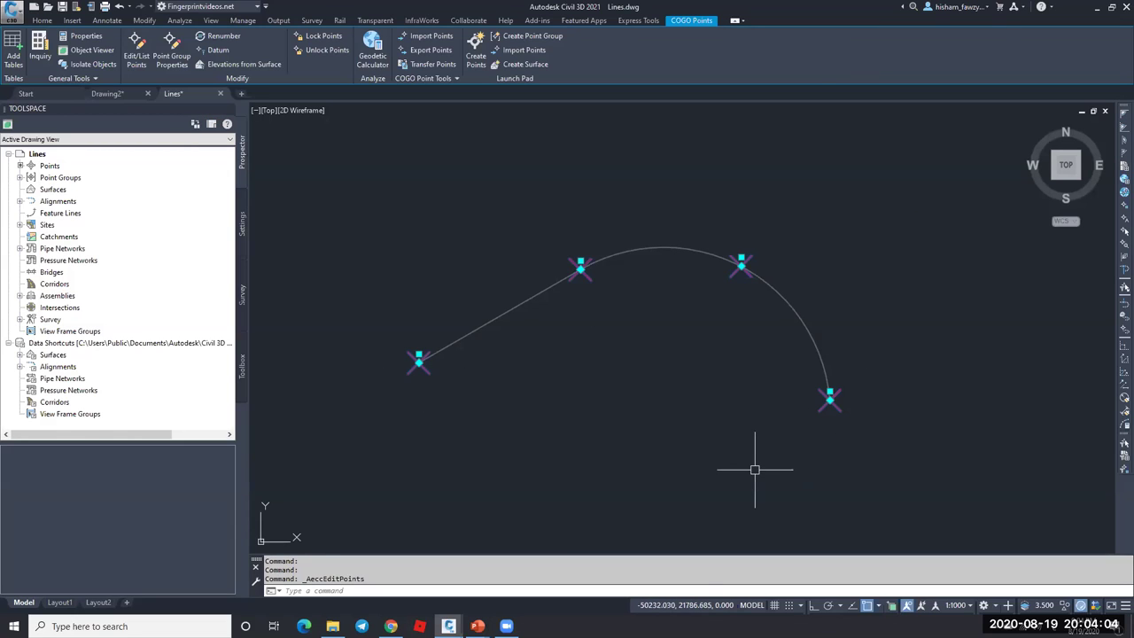
pyautogui.press('Escape')
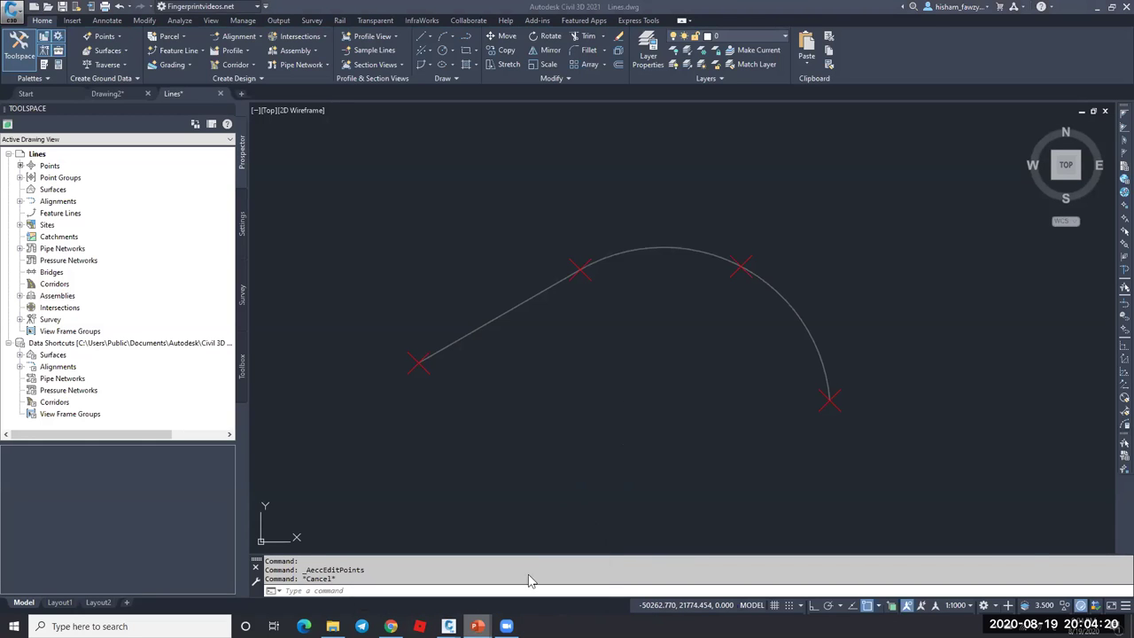
pyautogui.click(478, 627)
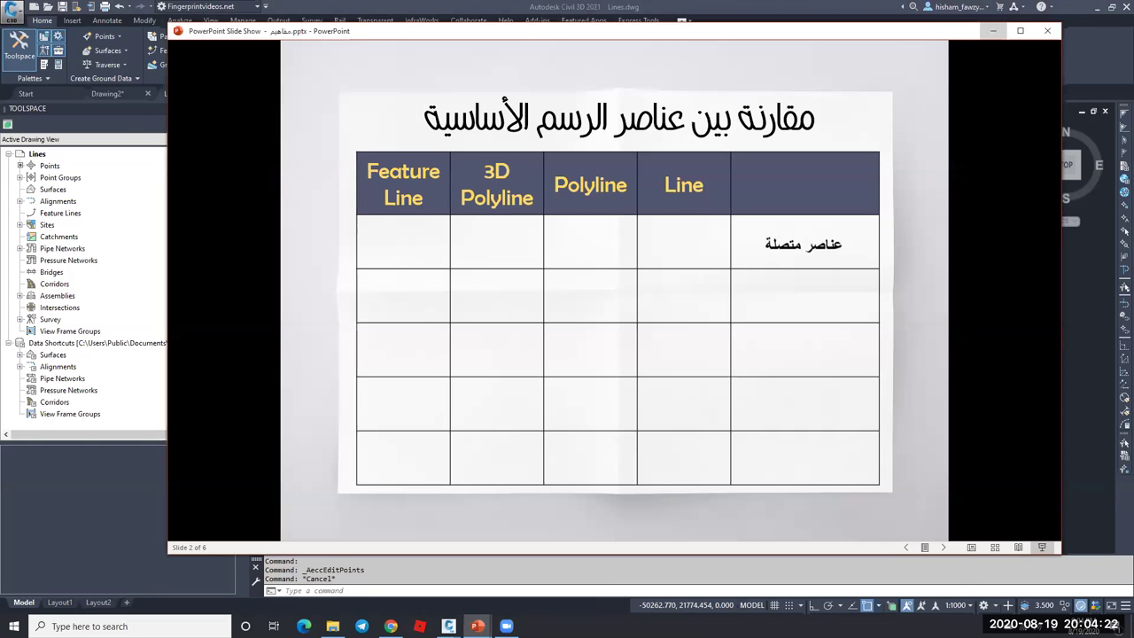
# - Minimize the slide show and start the LINE command with L in Lines.dwg
pyautogui.click(993, 31)
pyautogui.write('l')
pyautogui.press('Return')
pyautogui.press('Escape')
pyautogui.write('l')
pyautogui.press('Return')
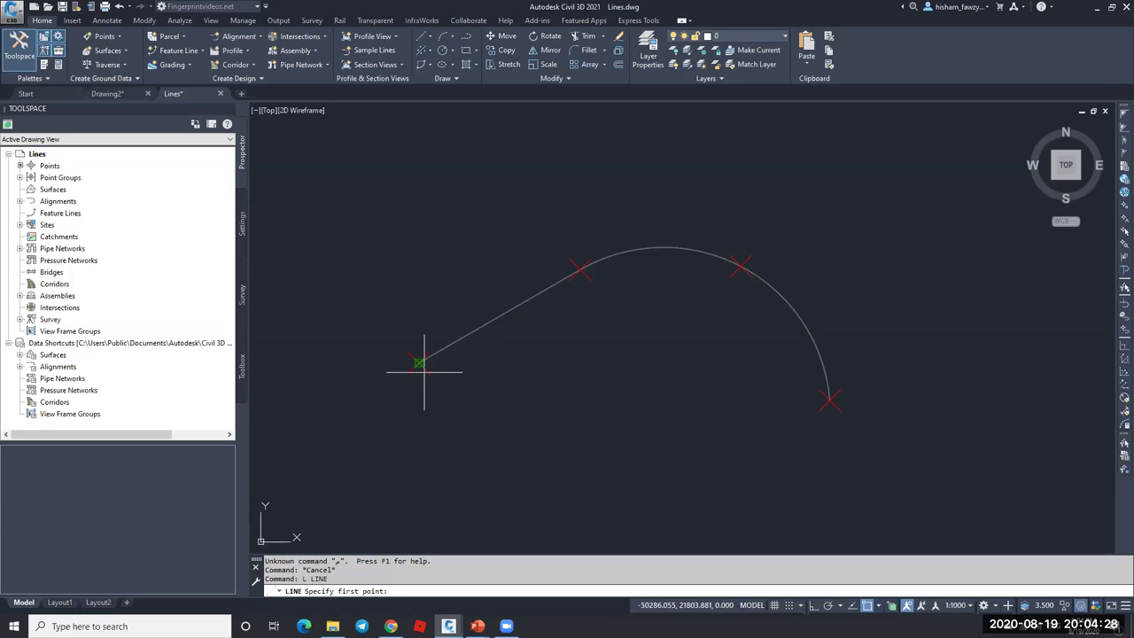
# - Draw three lines through the four points in sequence with the L command
pyautogui.click(877, 606)
pyautogui.press('Escape')
pyautogui.write('l')
pyautogui.press('Return')
pyautogui.click(419, 363)
pyautogui.click(580, 267)
pyautogui.click(742, 264)
pyautogui.click(828, 400)
pyautogui.press('Return')
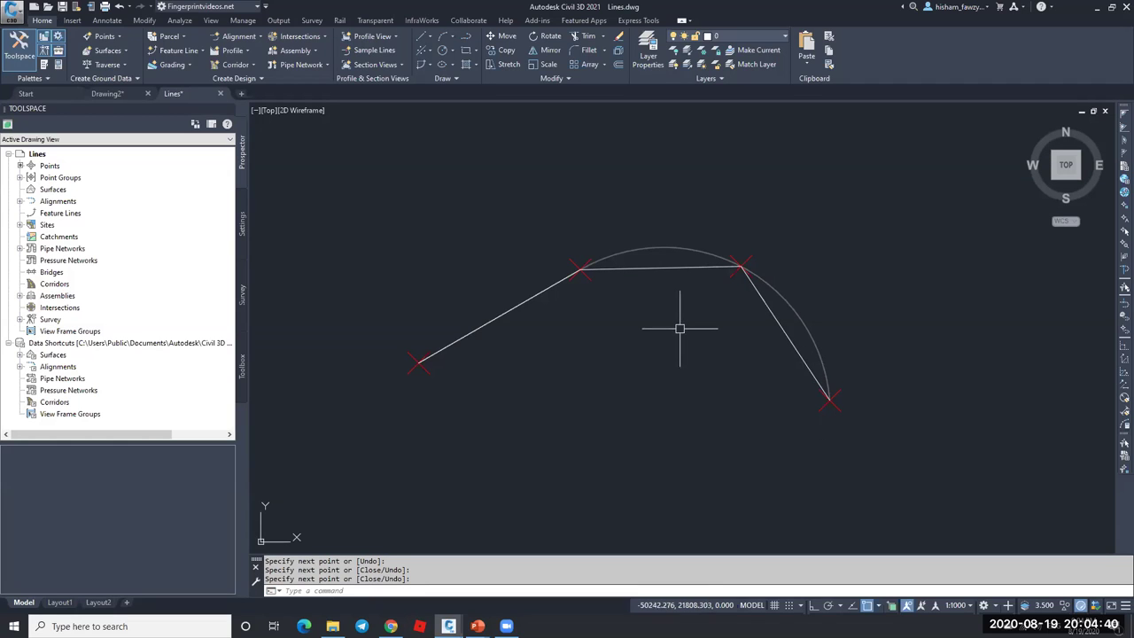
# - Select each segment in turn to show the three lines are separate objects
pyautogui.click(680, 266)
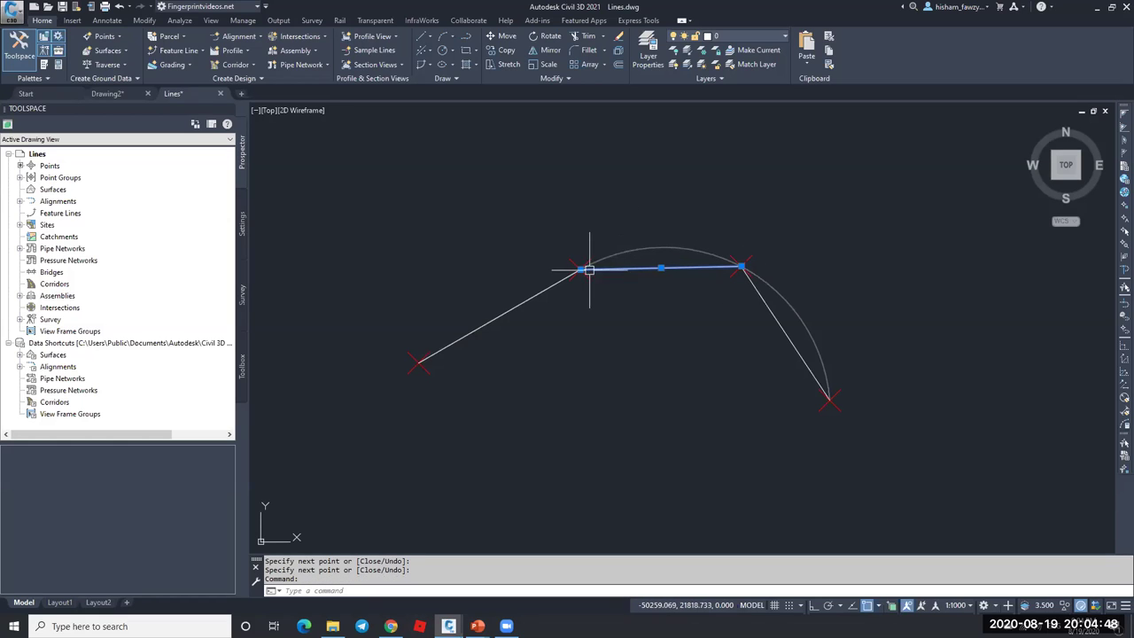
pyautogui.press('Escape')
pyautogui.click(544, 292)
pyautogui.press('Escape')
pyautogui.click(646, 266)
pyautogui.press('Escape')
pyautogui.click(753, 294)
pyautogui.click(521, 300)
pyautogui.press('Escape')
pyautogui.click(540, 291)
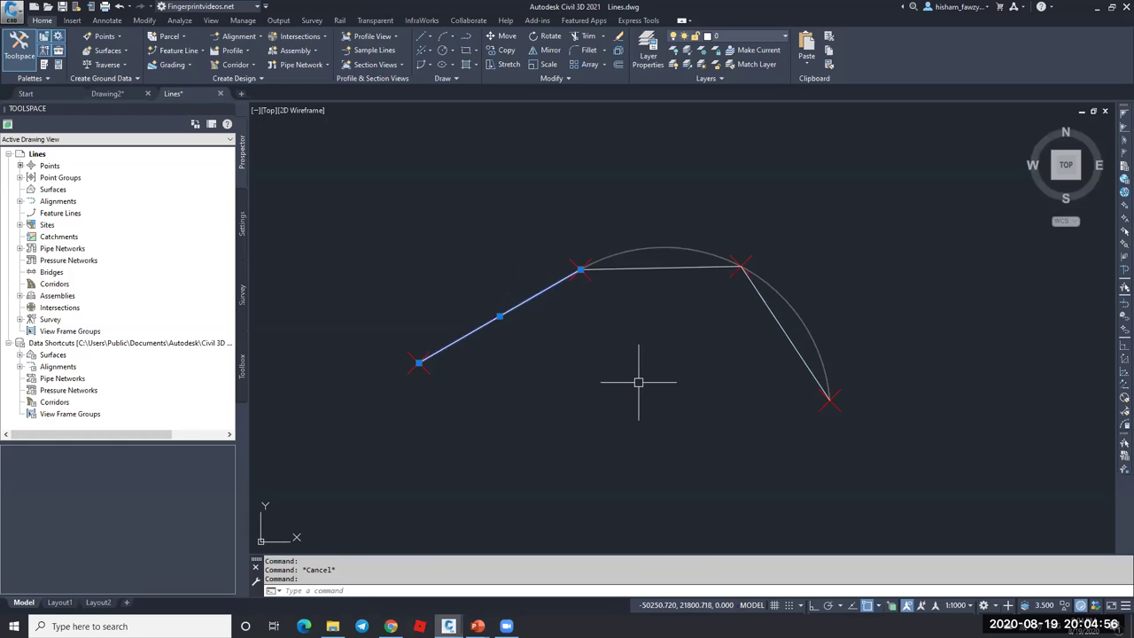
pyautogui.hotkey('ctrl', '1')
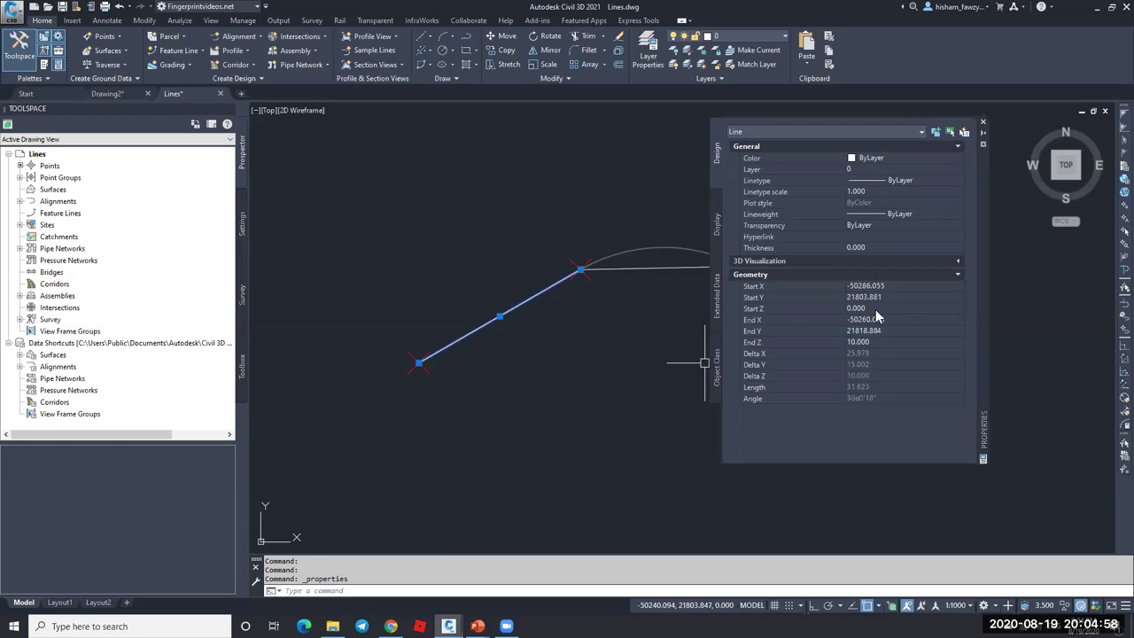
pyautogui.click(875, 309)
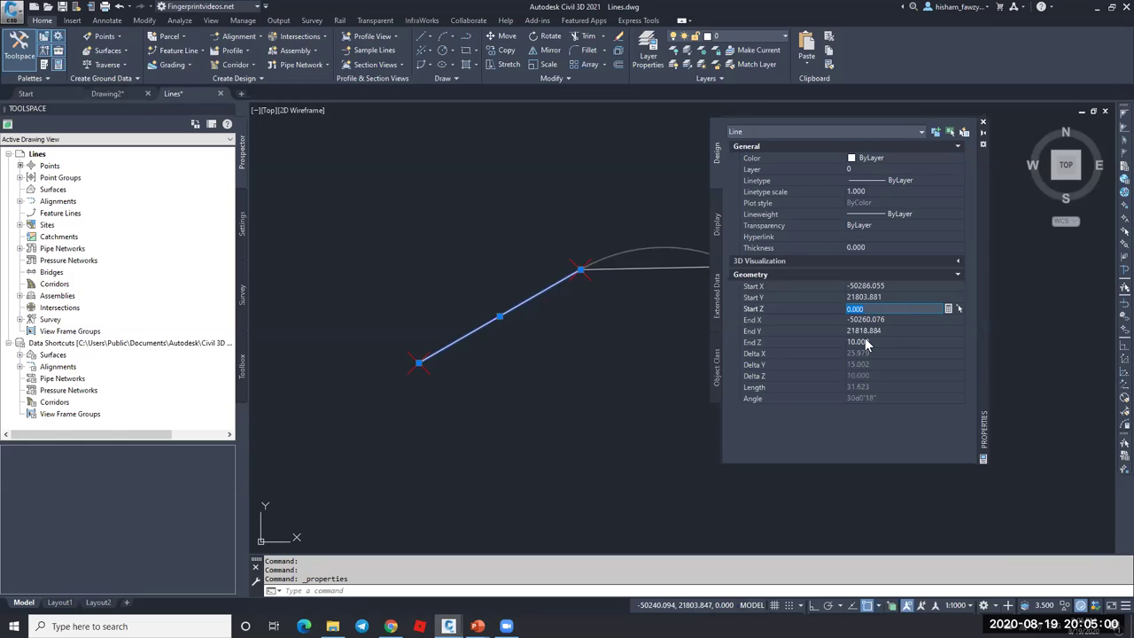
pyautogui.click(864, 342)
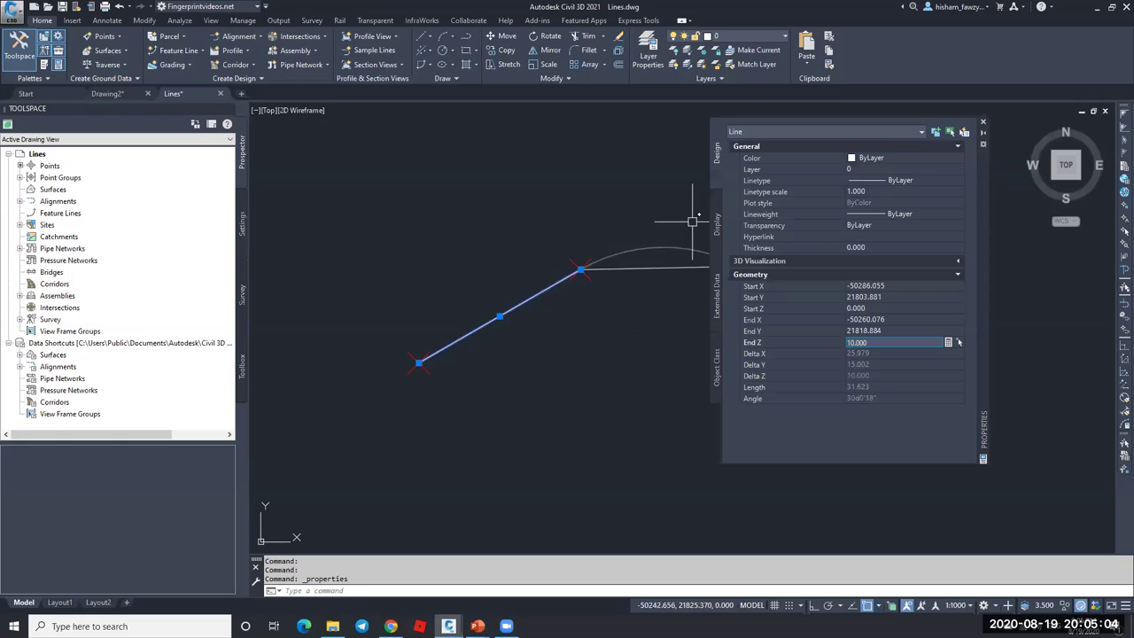
pyautogui.click(983, 122)
pyautogui.press('Escape')
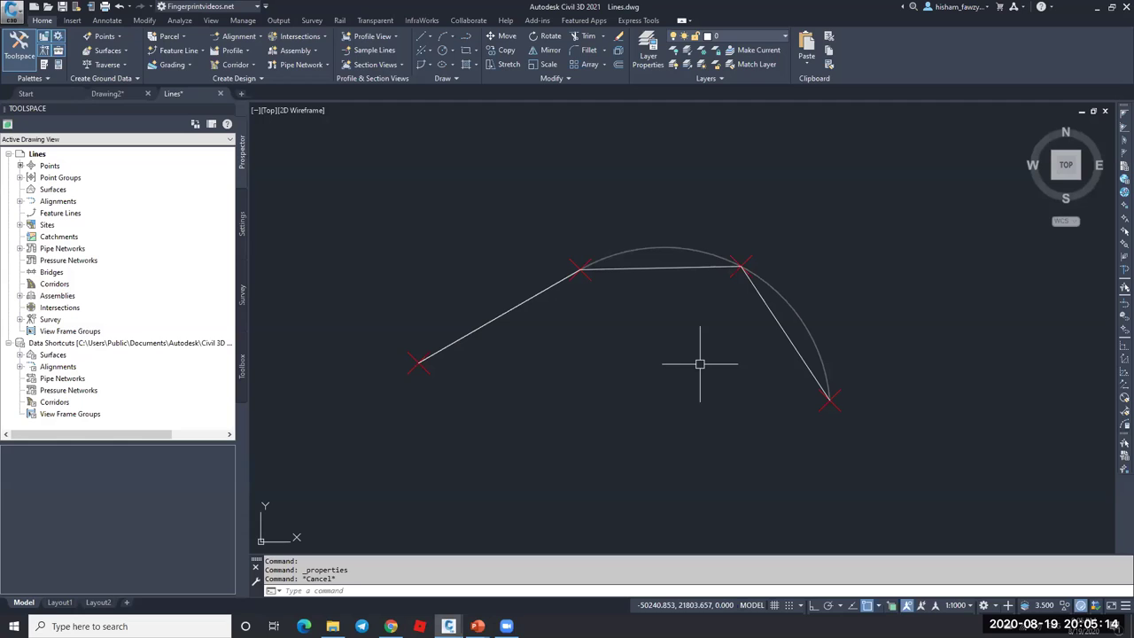
# - Erase the three separate lines
pyautogui.click(558, 282)
pyautogui.click(653, 266)
pyautogui.click(785, 334)
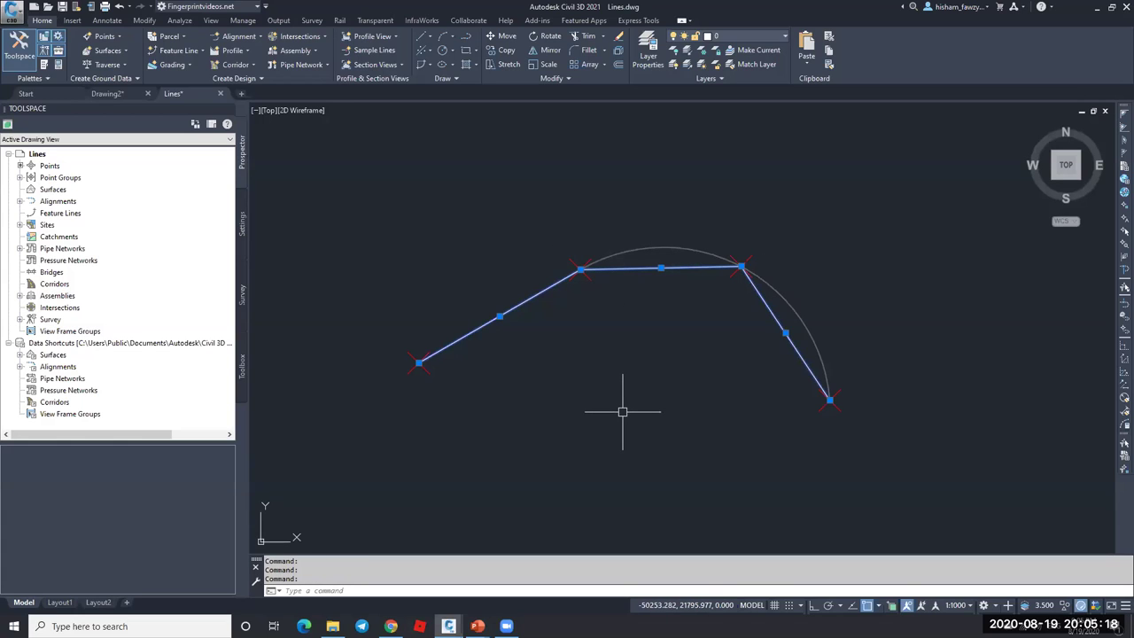
pyautogui.press('Delete')
# - Draw one polyline straight from the left point to the second, then arcing through the third and right points
pyautogui.write('l')
pyautogui.press('Return')
pyautogui.click(421, 363)
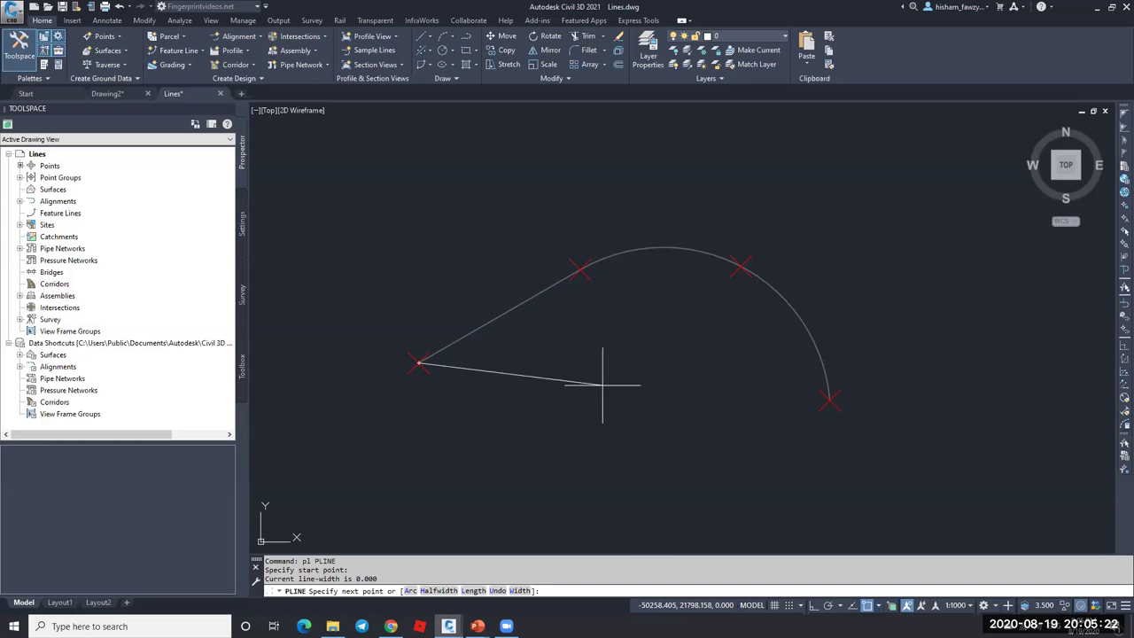
pyautogui.click(580, 270)
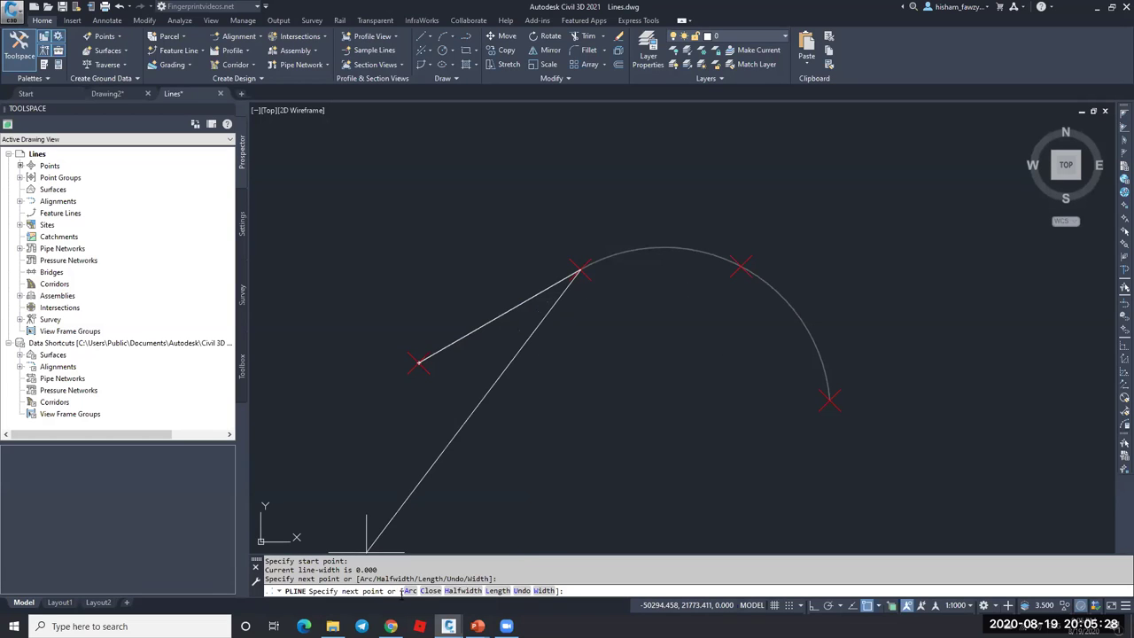
pyautogui.click(410, 591)
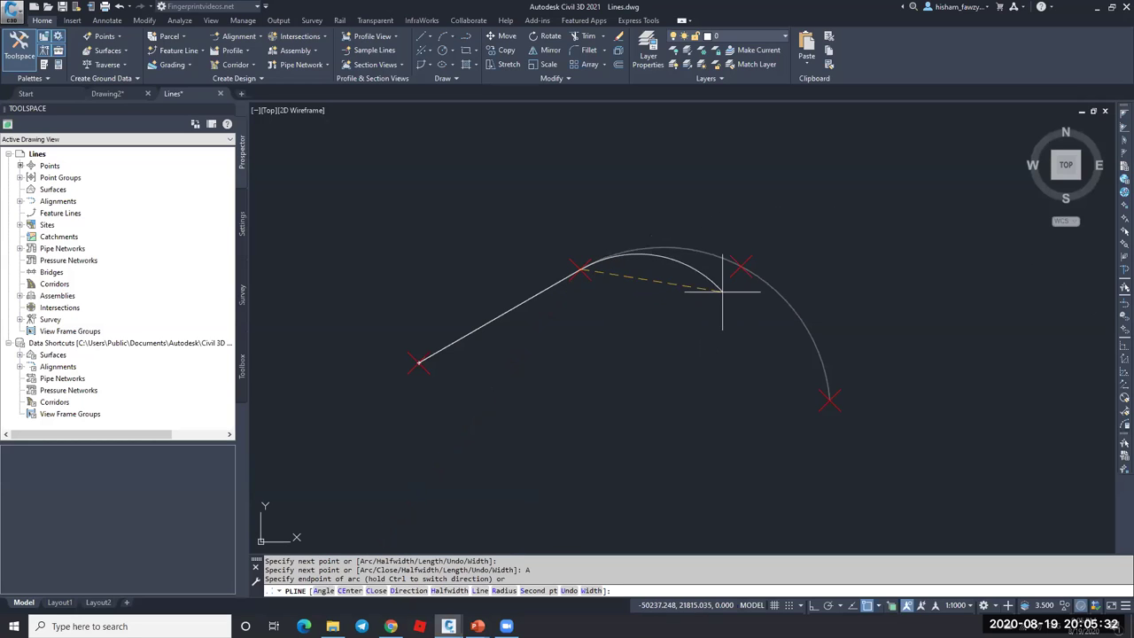
pyautogui.click(742, 264)
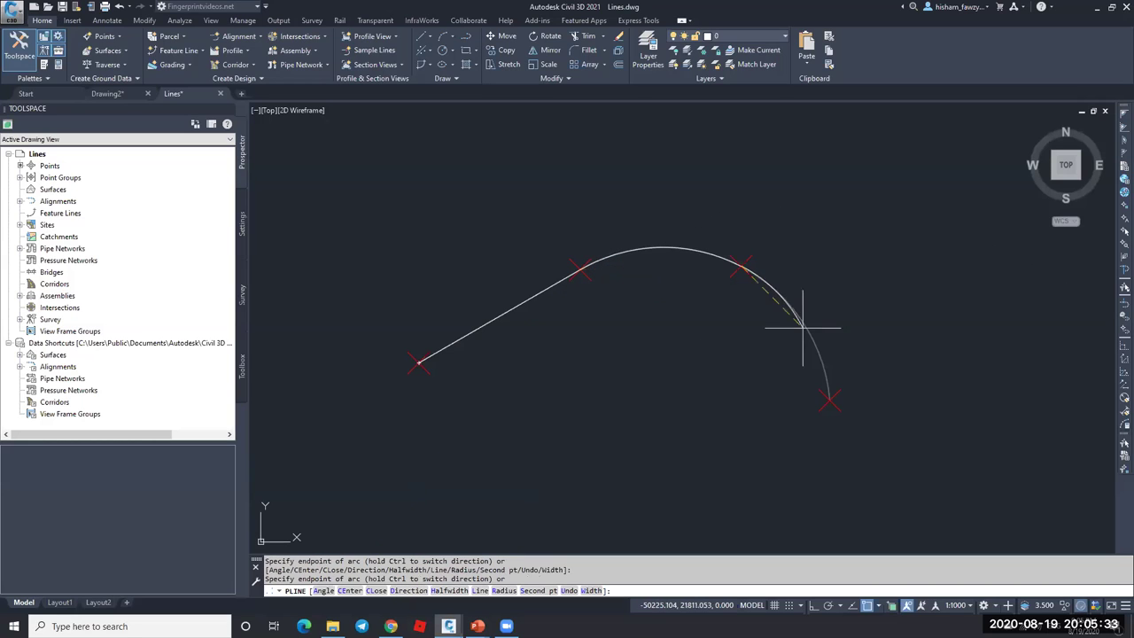
pyautogui.click(826, 400)
pyautogui.press('Escape')
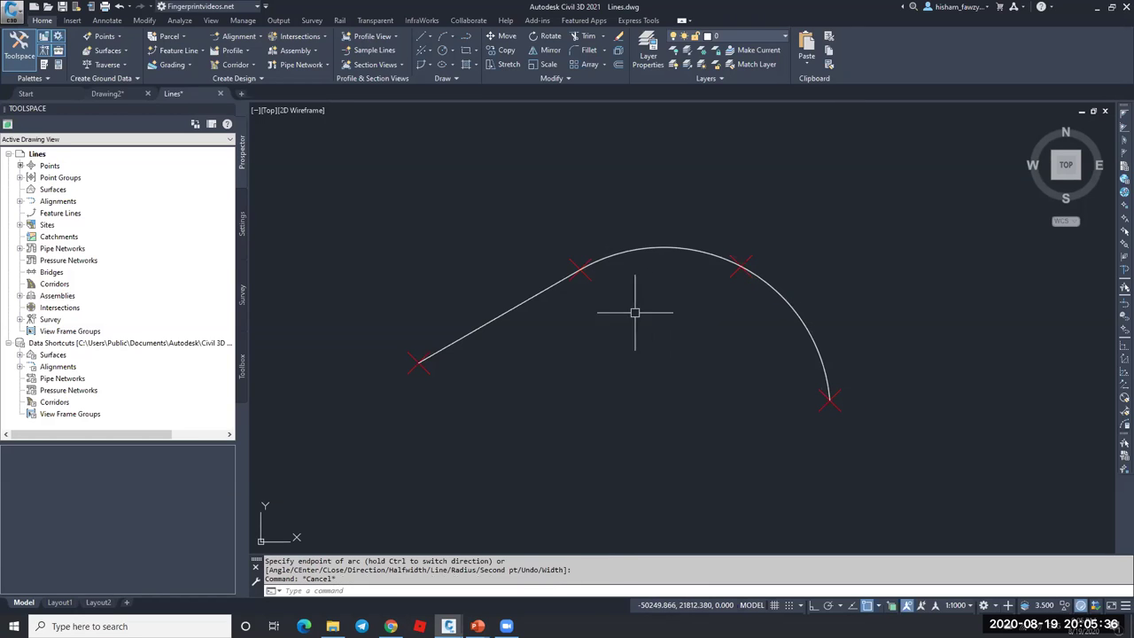
pyautogui.click(619, 254)
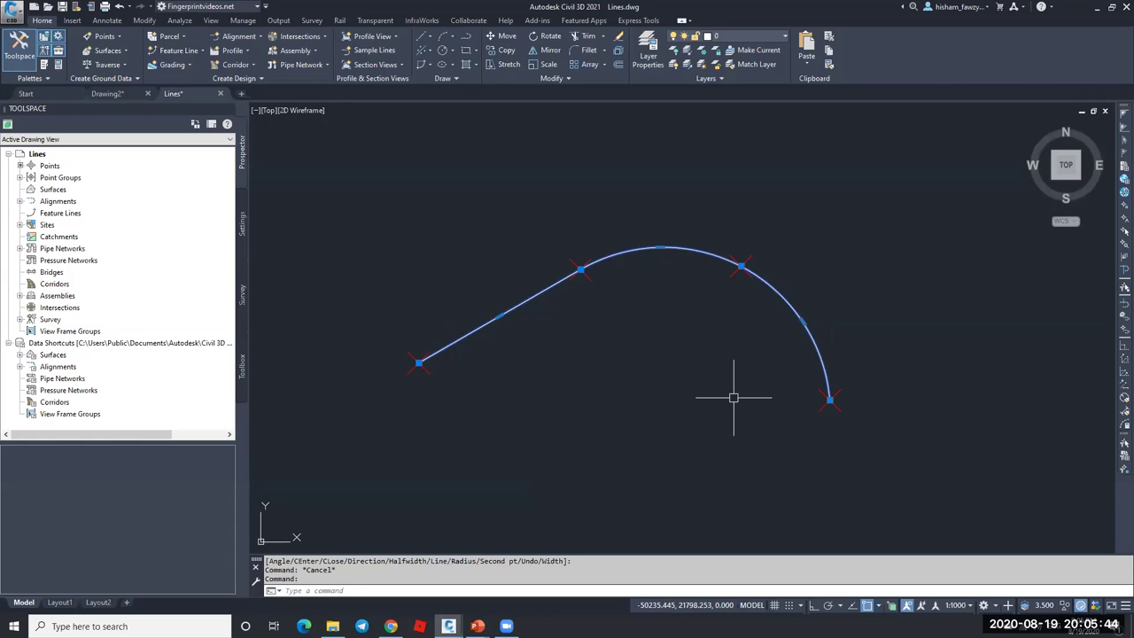
# - Inspect the polyline in Properties, confirming its single 0.000 elevation across its vertices
pyautogui.hotkey('ctrl', '1')
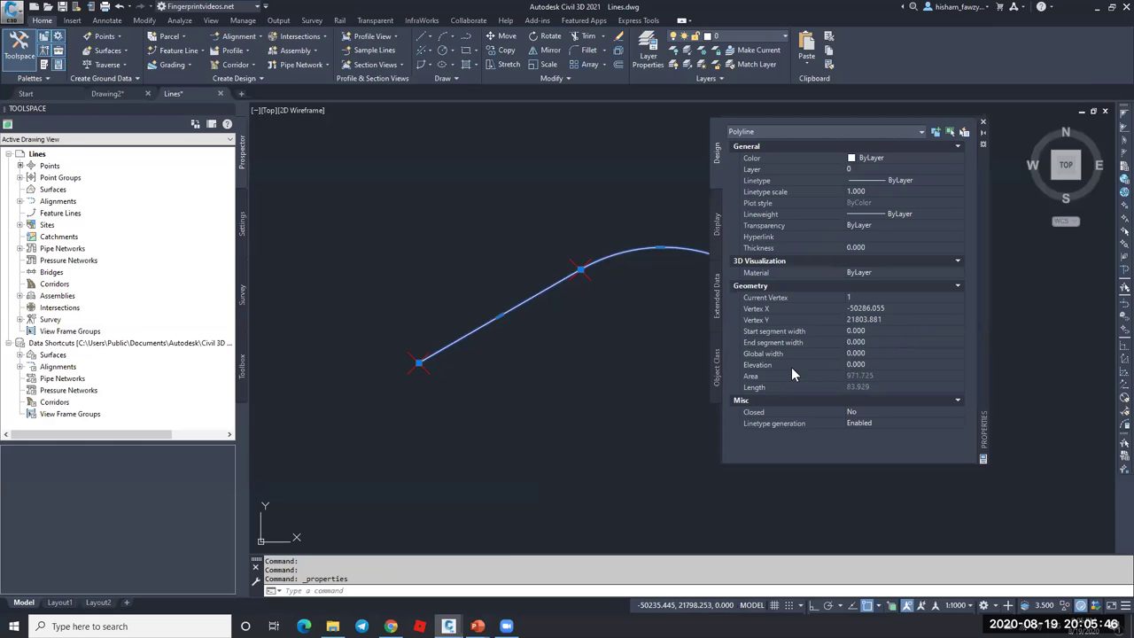
pyautogui.click(884, 364)
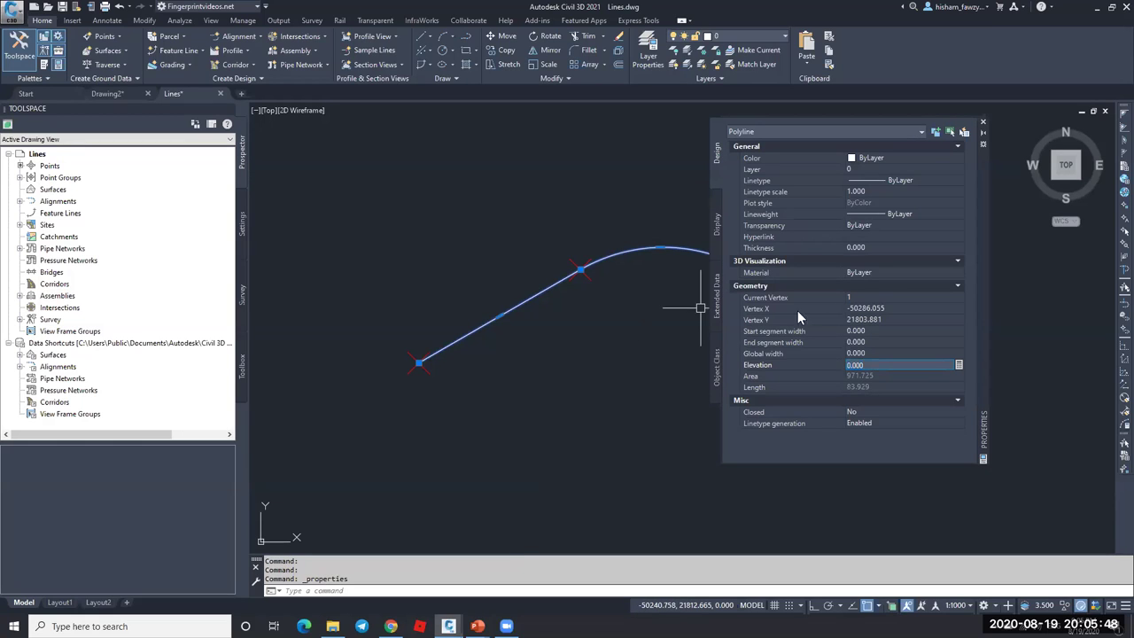
pyautogui.click(959, 294)
pyautogui.click(959, 294)
pyautogui.click(959, 294)
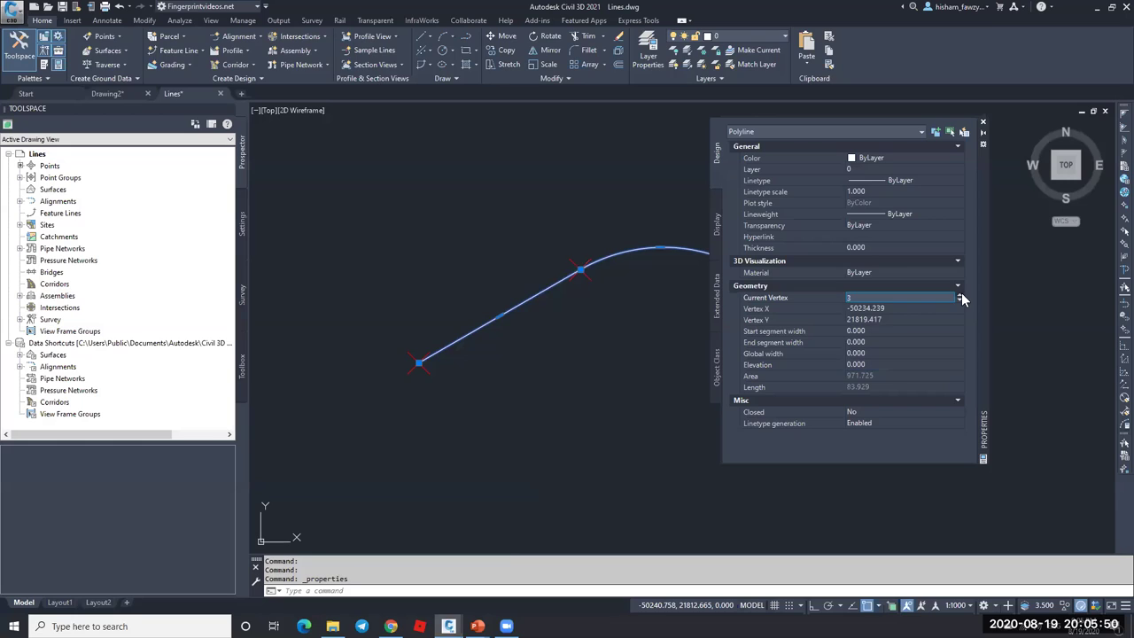
pyautogui.click(983, 124)
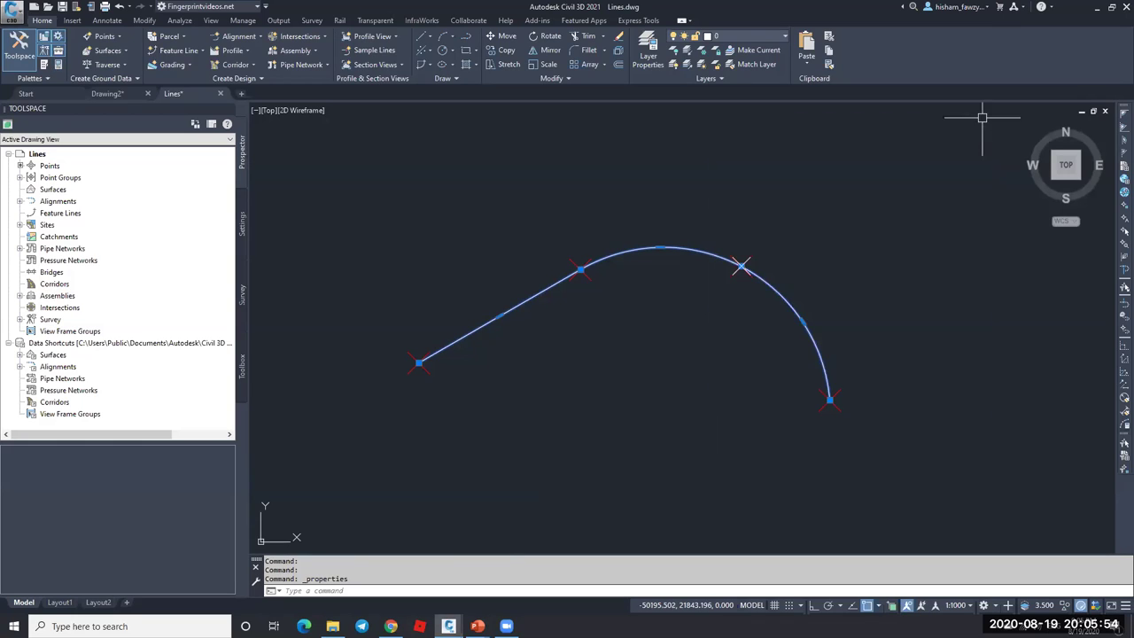
# - Erase the polyline, leaving the four points and the original arc
pyautogui.press('Escape')
pyautogui.click(620, 251)
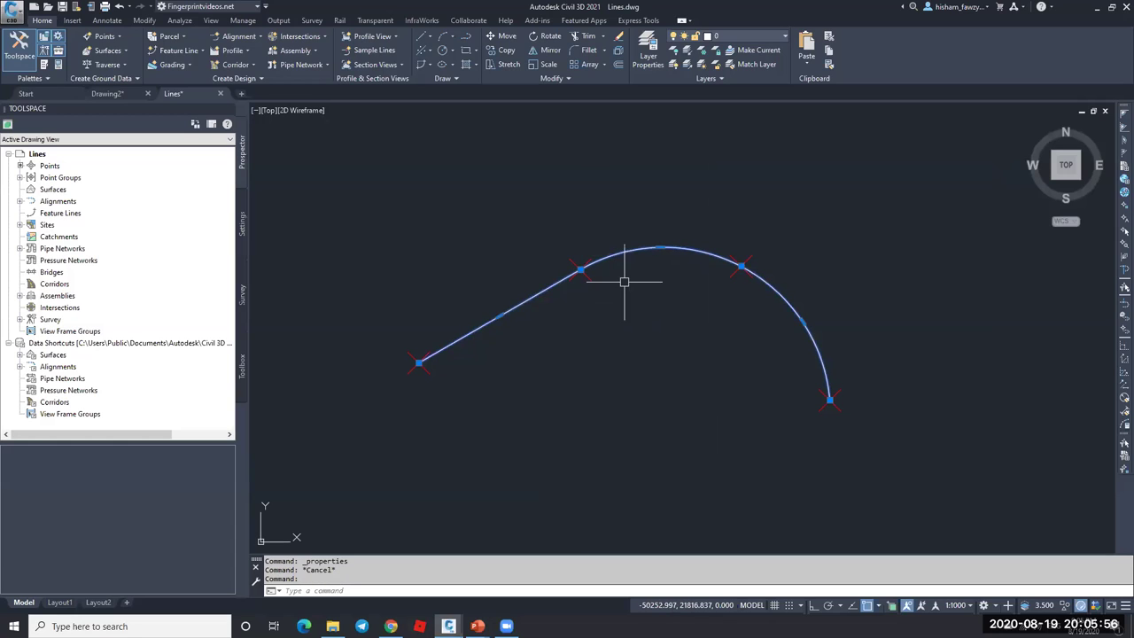
pyautogui.moveTo(822, 384)
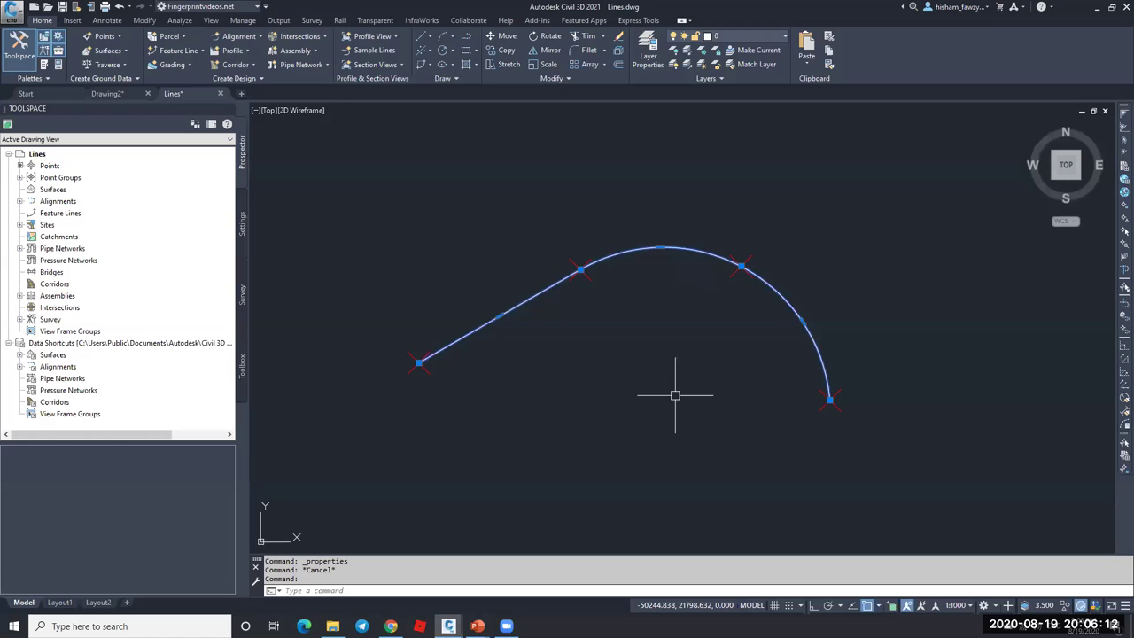
pyautogui.press('Delete')
# - Bring up the comparison slide show briefly, then return to the drawing
pyautogui.moveTo(477, 626)
pyautogui.click(525, 589)
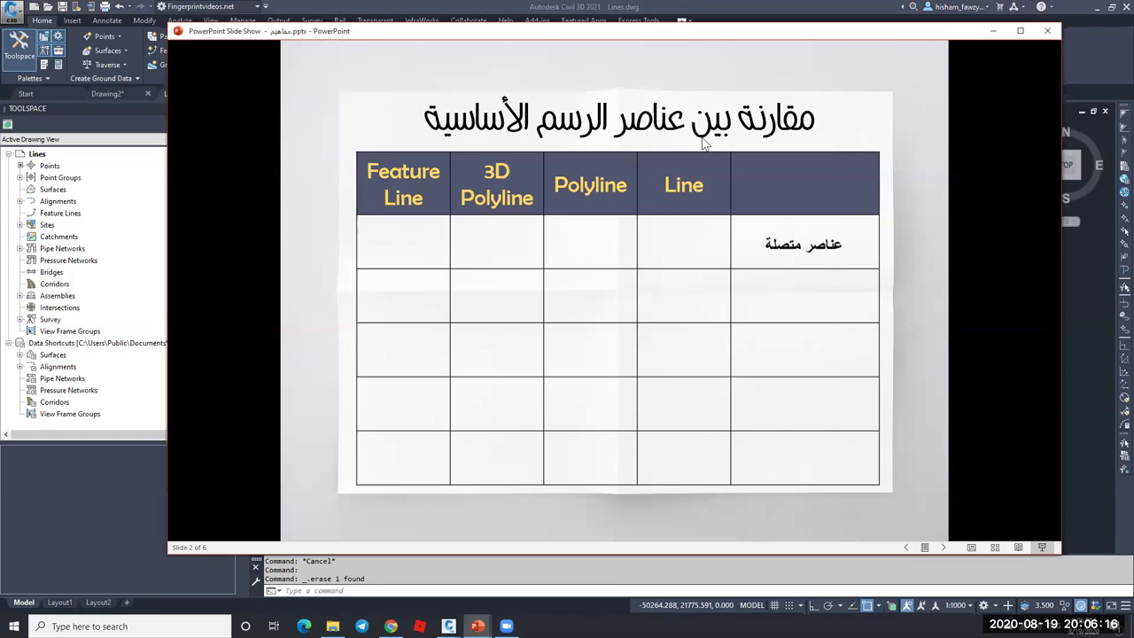
pyautogui.click(991, 33)
# - Draw a 3D polyline with 3DPOLY from the left point through all four points, then select it
pyautogui.write('3dpoly')
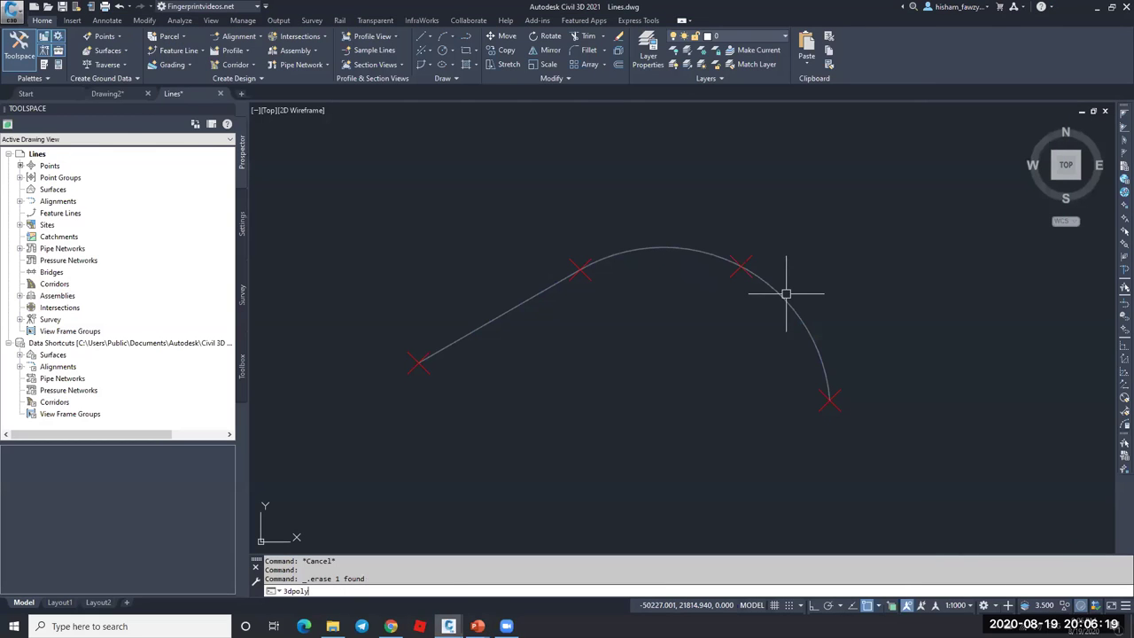
pyautogui.press('Return')
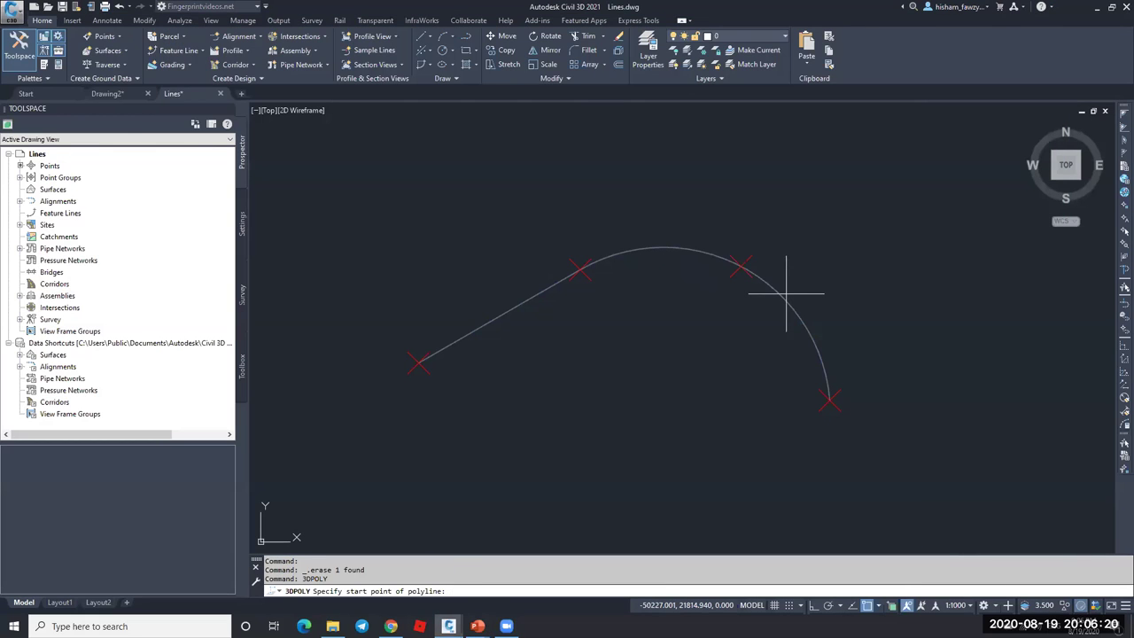
pyautogui.click(419, 362)
pyautogui.click(580, 268)
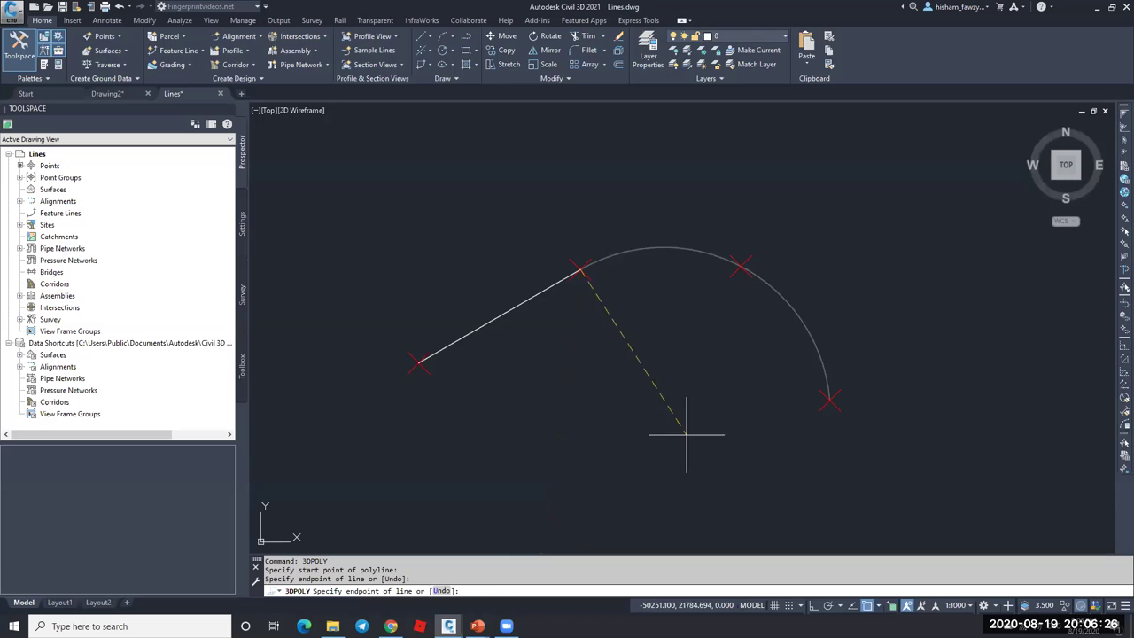
pyautogui.click(733, 269)
pyautogui.click(824, 399)
pyautogui.press('Return')
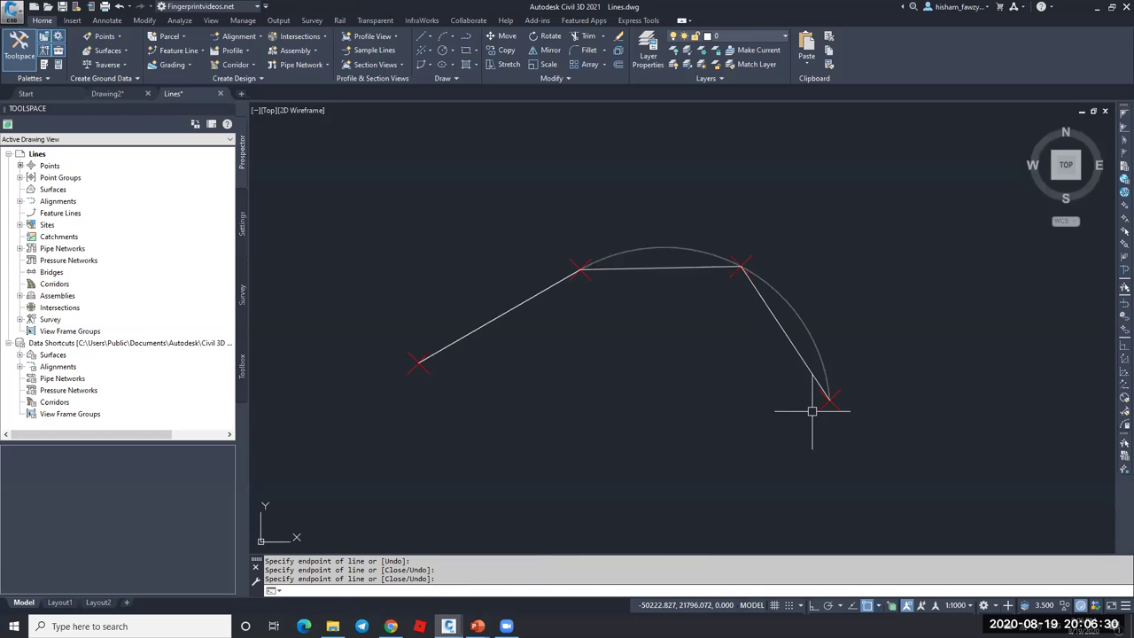
pyautogui.click(680, 269)
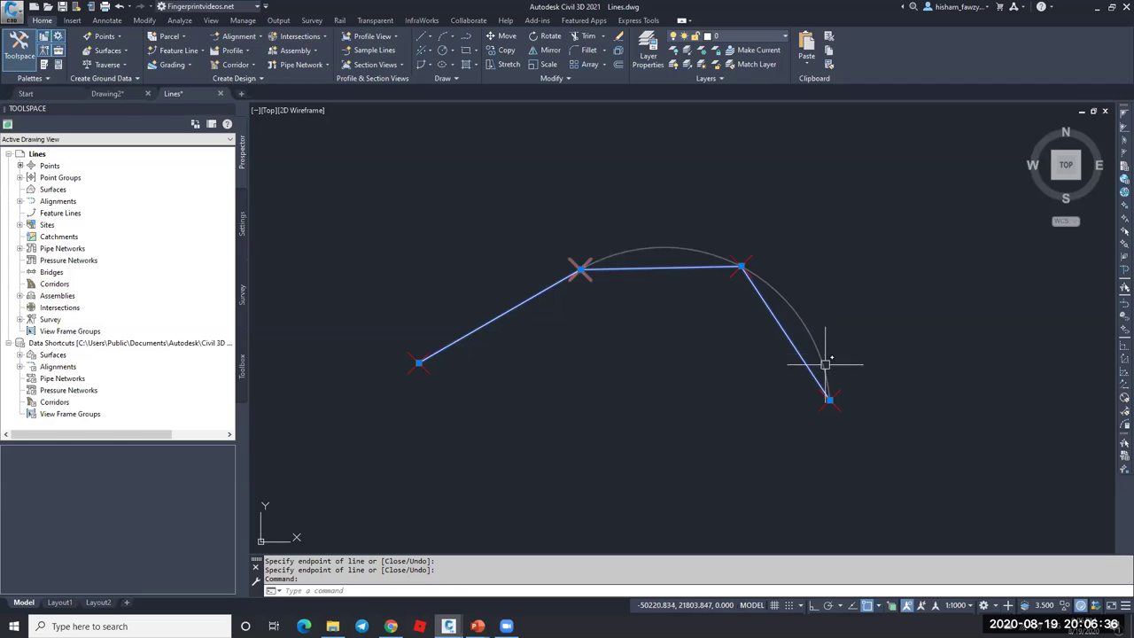
# - Read the coordinates and elevation of 3D polyline vertices 1 through 4 in Properties
pyautogui.hotkey('ctrl', '1')
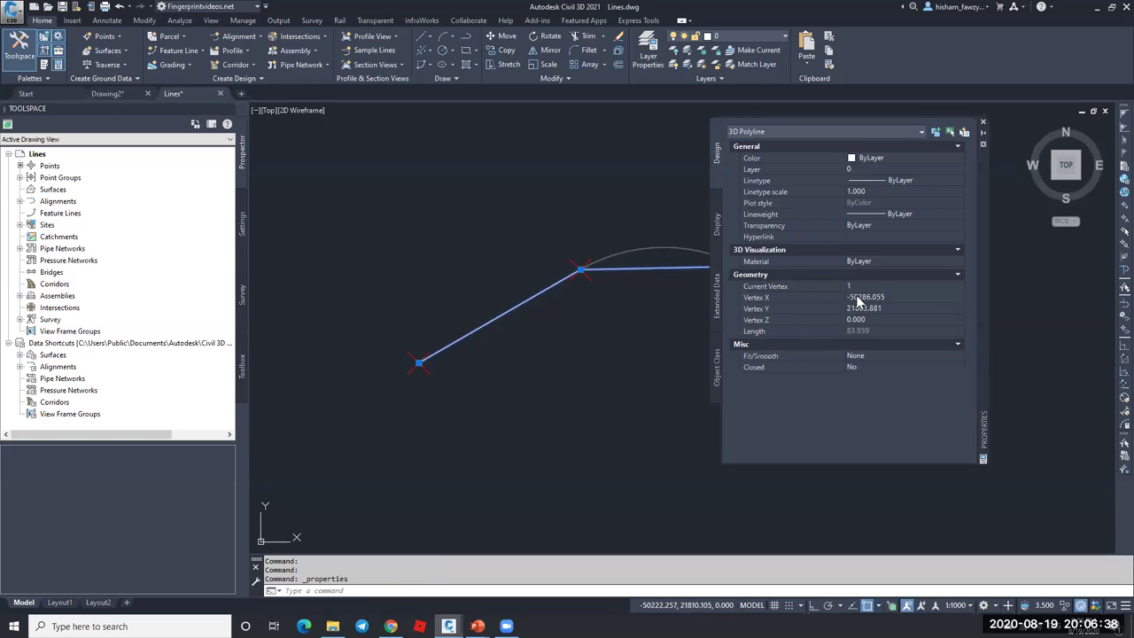
pyautogui.click(937, 286)
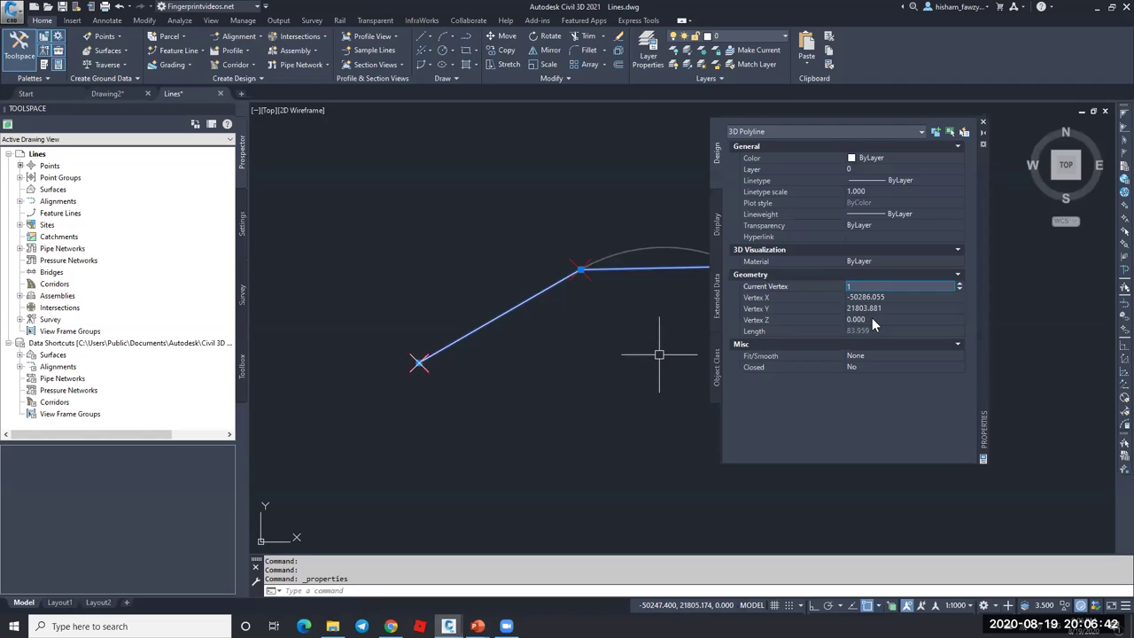
pyautogui.click(960, 284)
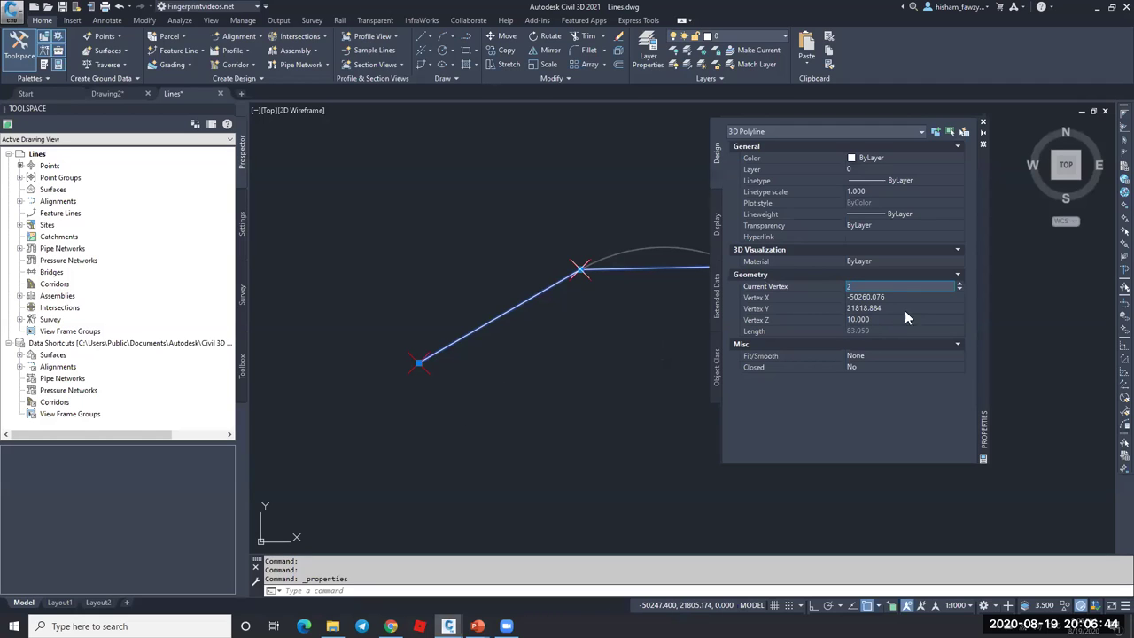
pyautogui.click(959, 284)
pyautogui.click(959, 285)
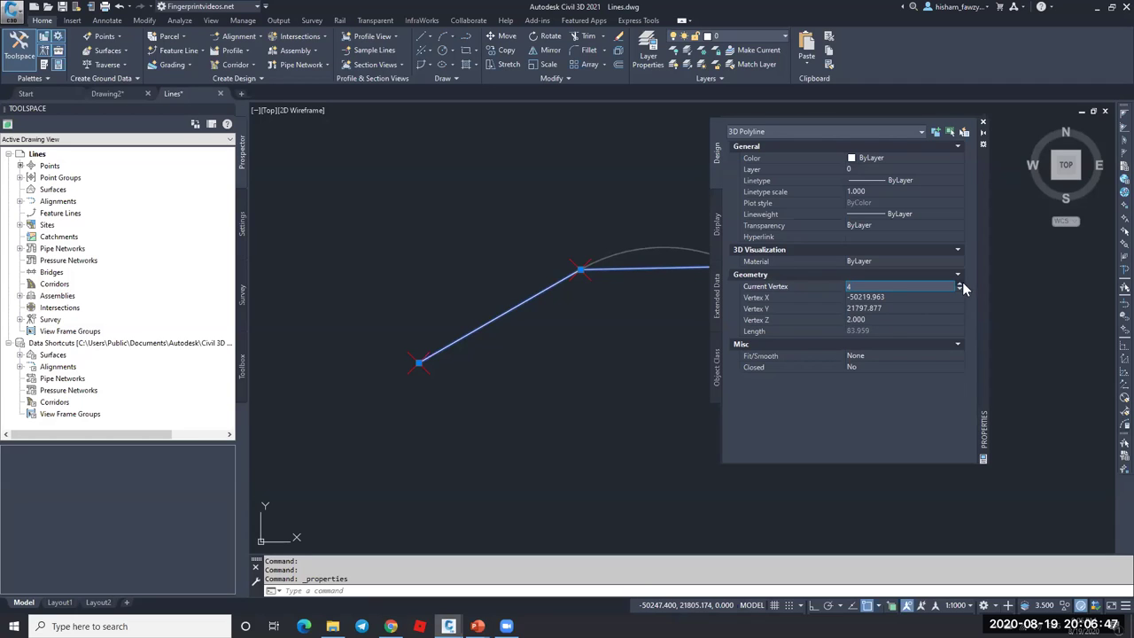
pyautogui.click(982, 122)
pyautogui.press('Escape')
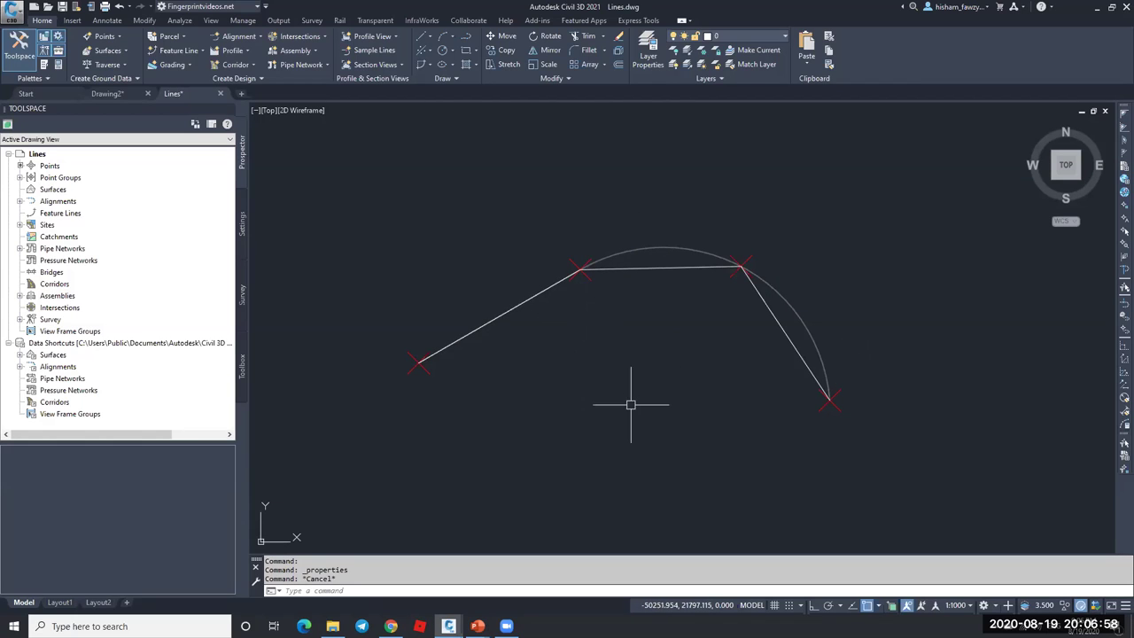
pyautogui.click(622, 265)
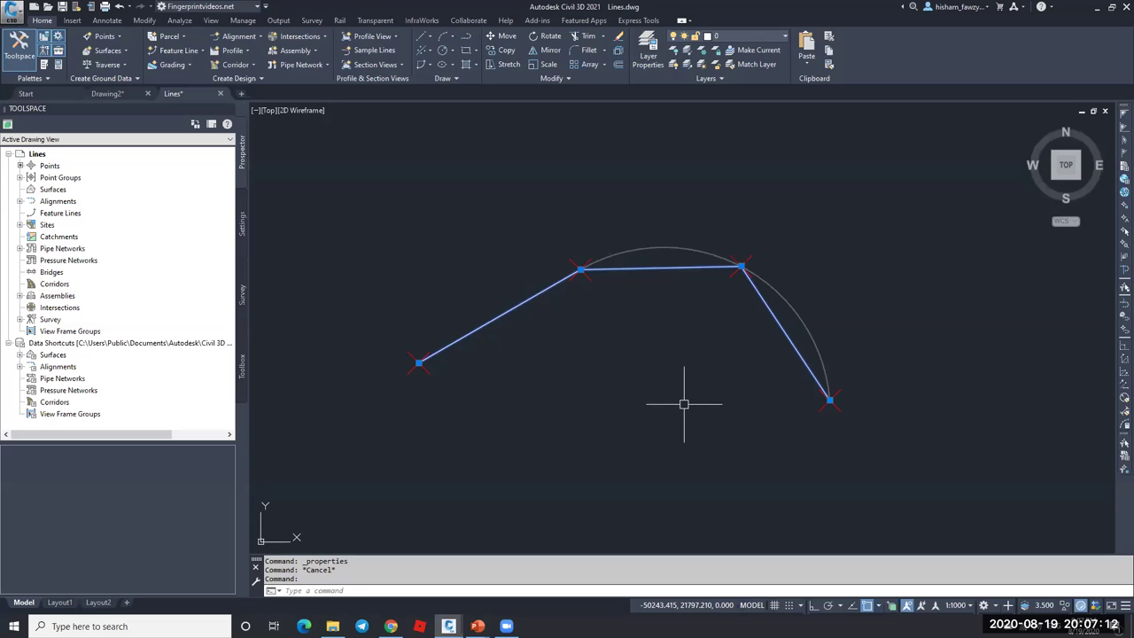
# - Erase the 3D polyline and start a Site 1 feature line with the Basic Feature Line style
pyautogui.press('Delete')
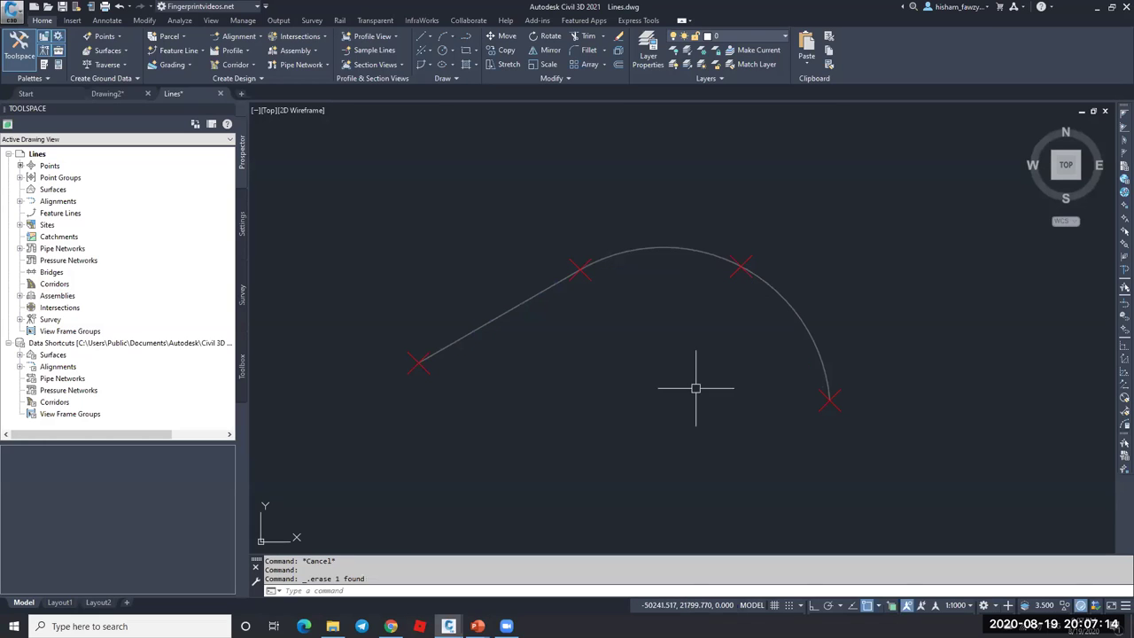
pyautogui.click(196, 50)
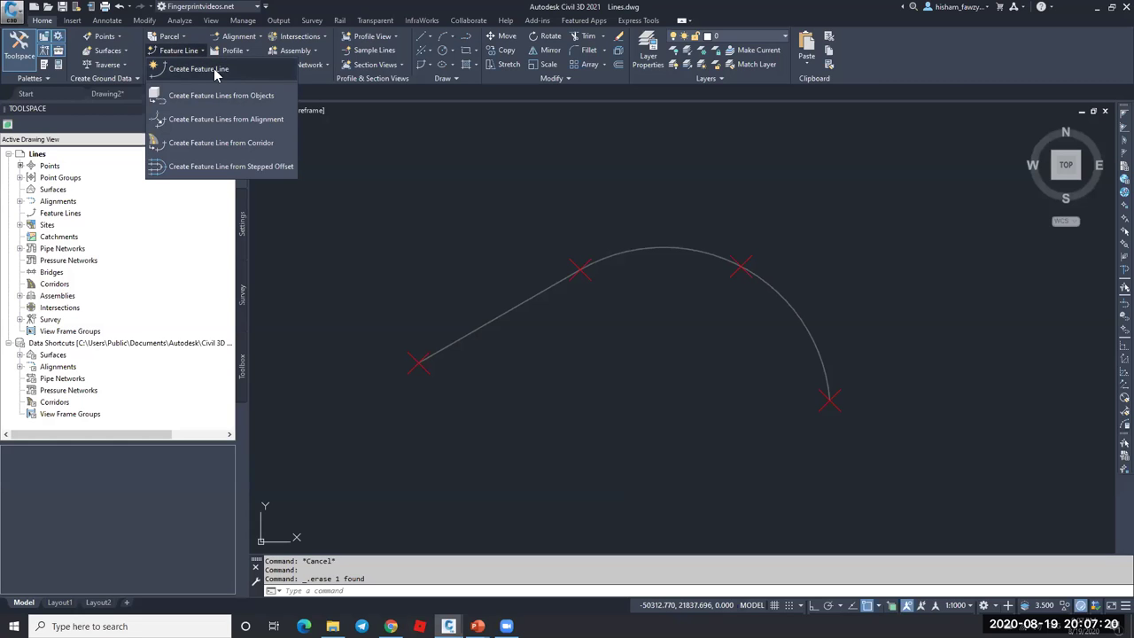
pyautogui.click(216, 69)
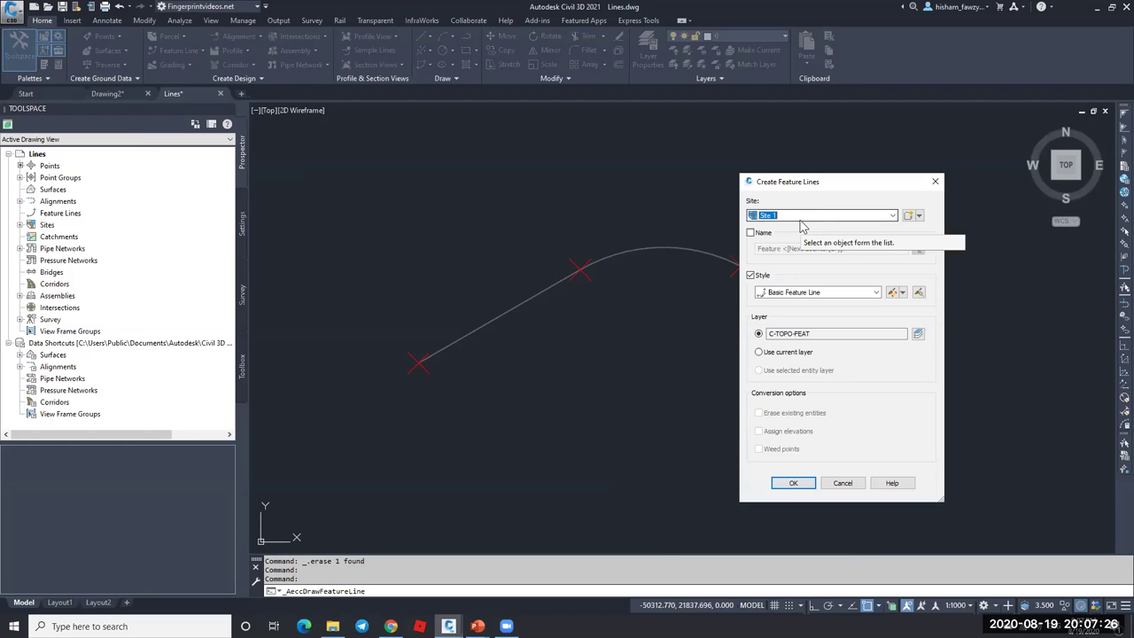
pyautogui.click(793, 483)
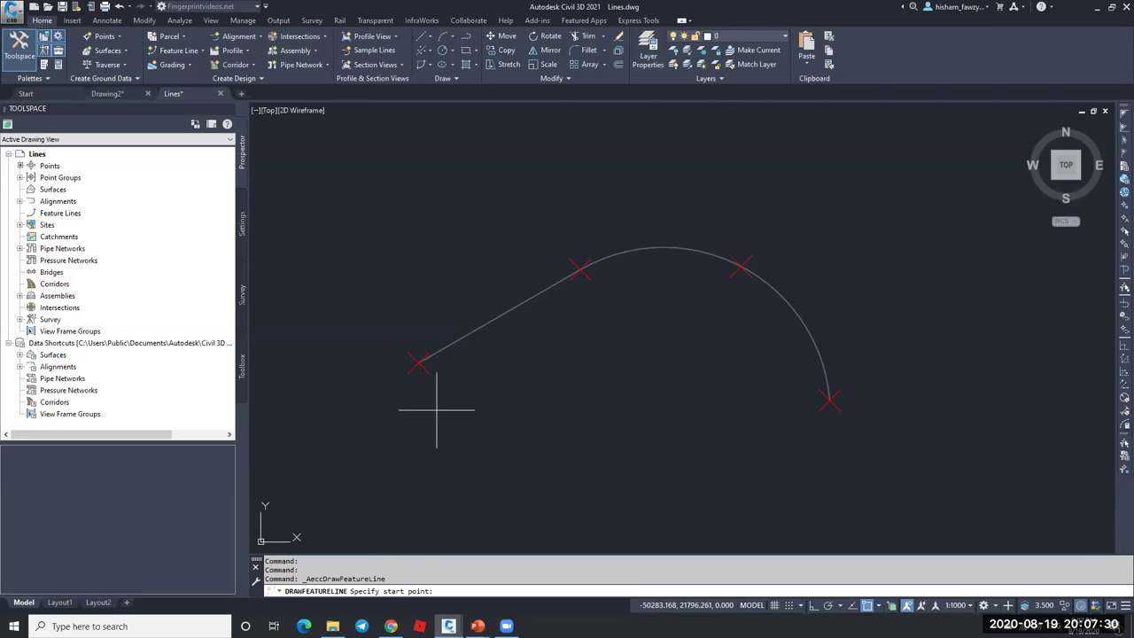
# - Start the feature line at the left point at elevation 0, with a straight segment at 33.33 grade
pyautogui.click(428, 371)
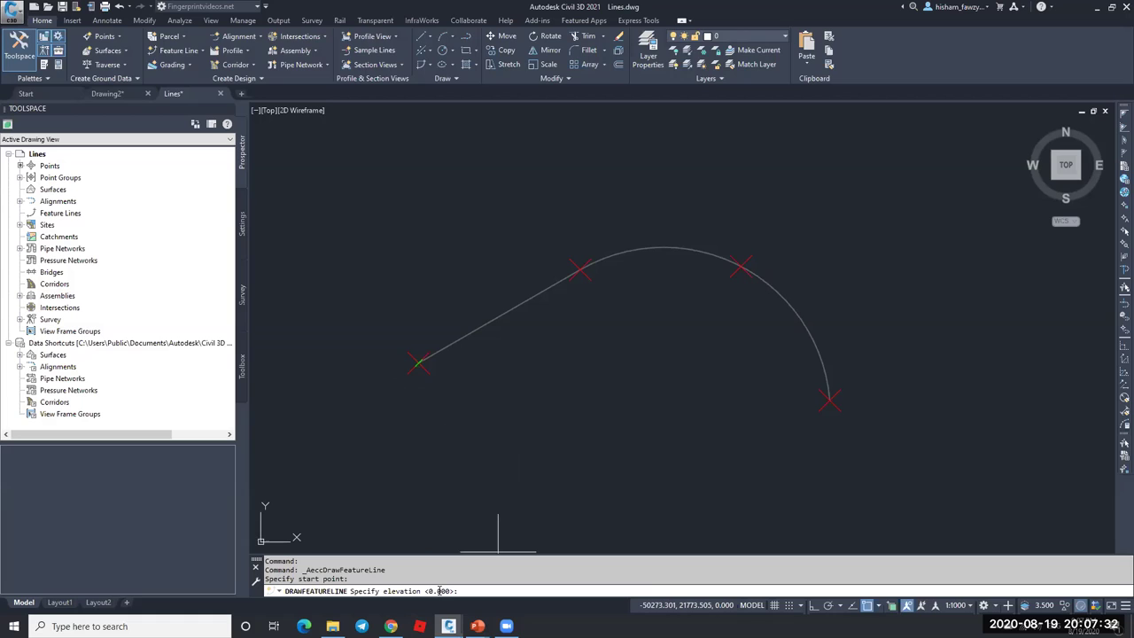
pyautogui.press('Return')
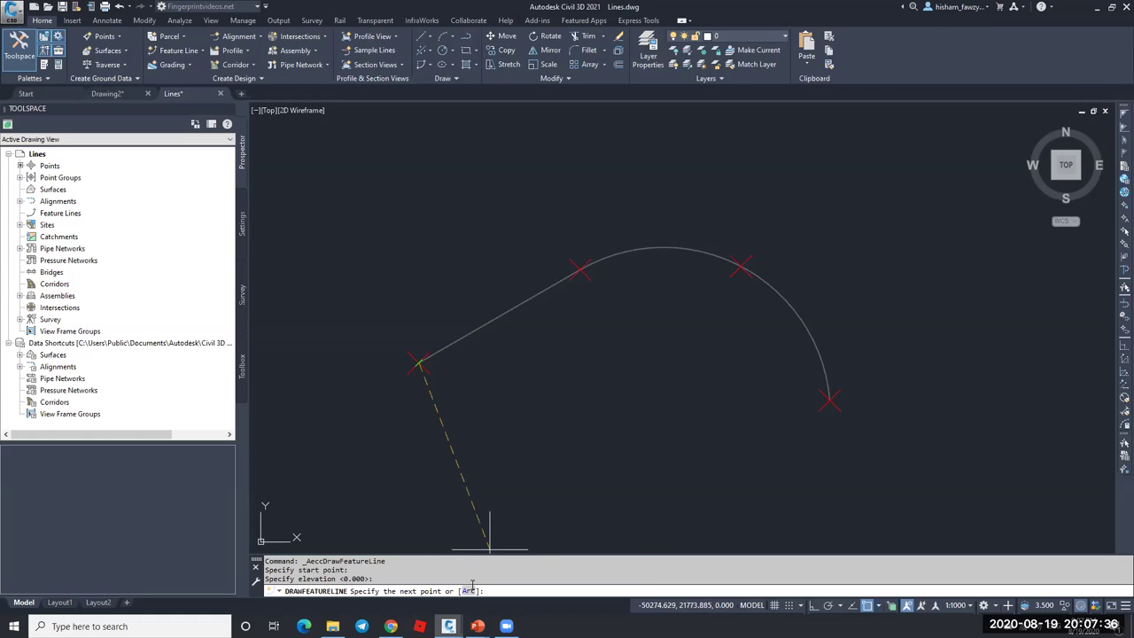
pyautogui.click(589, 280)
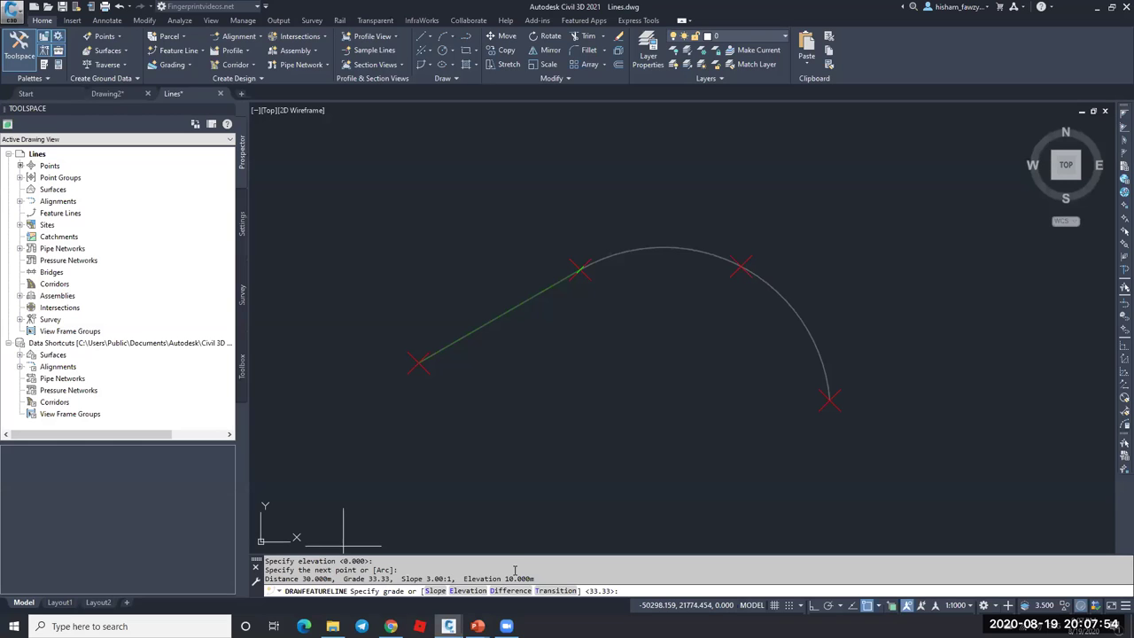
pyautogui.press('Return')
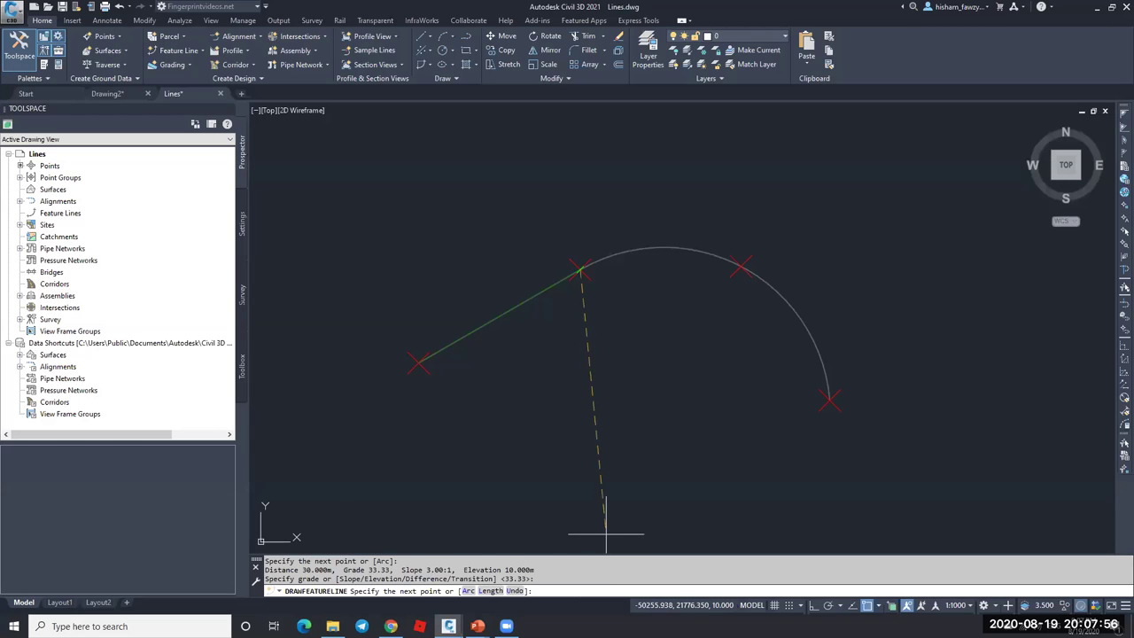
# - Continue in arc mode through the third and last points, accepting grades -18.54 and -11.13
pyautogui.click(467, 591)
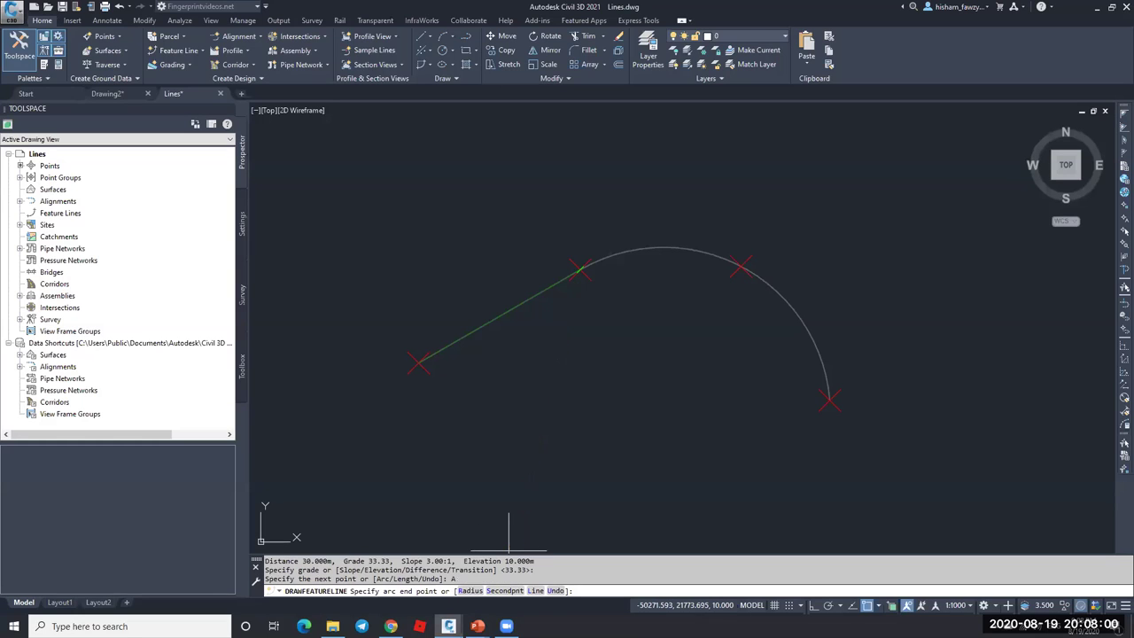
pyautogui.click(741, 266)
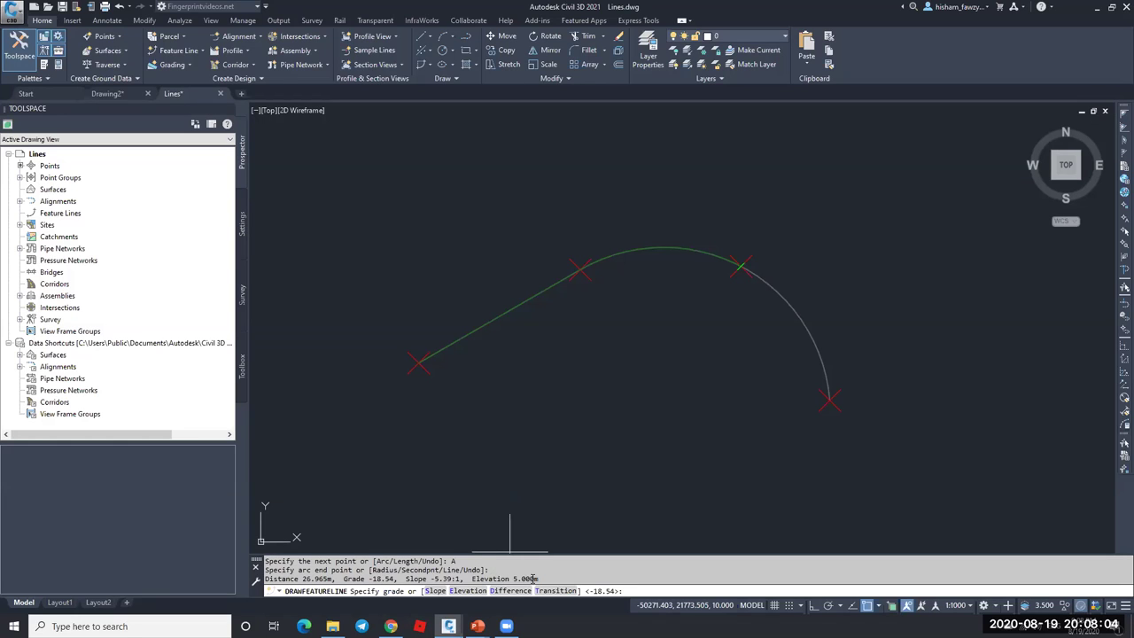
pyautogui.press('Return')
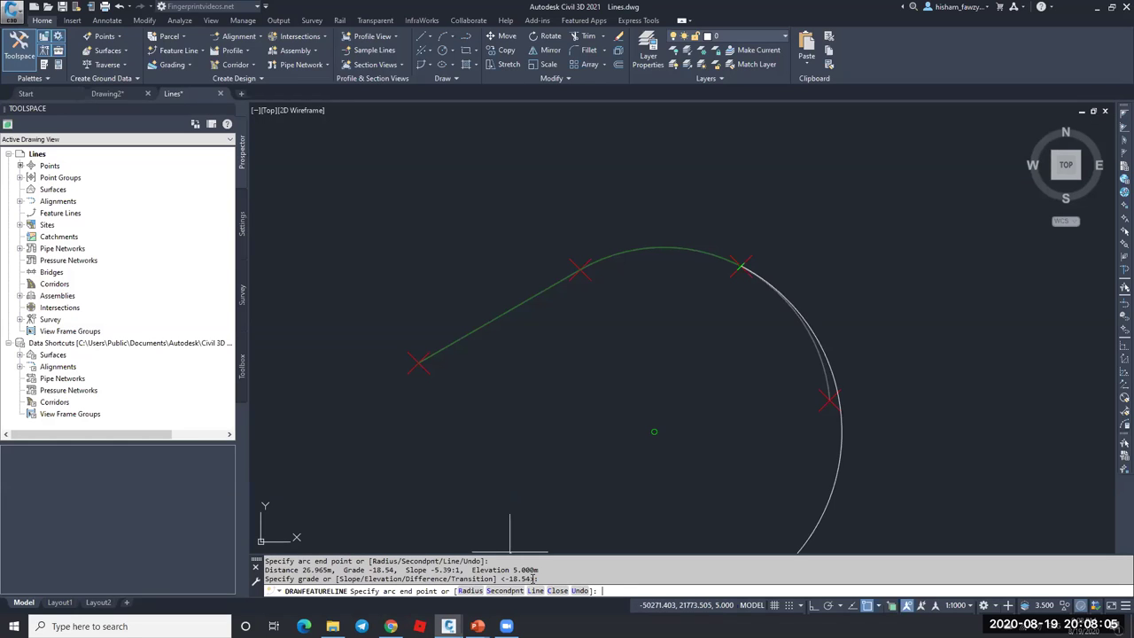
pyautogui.click(829, 400)
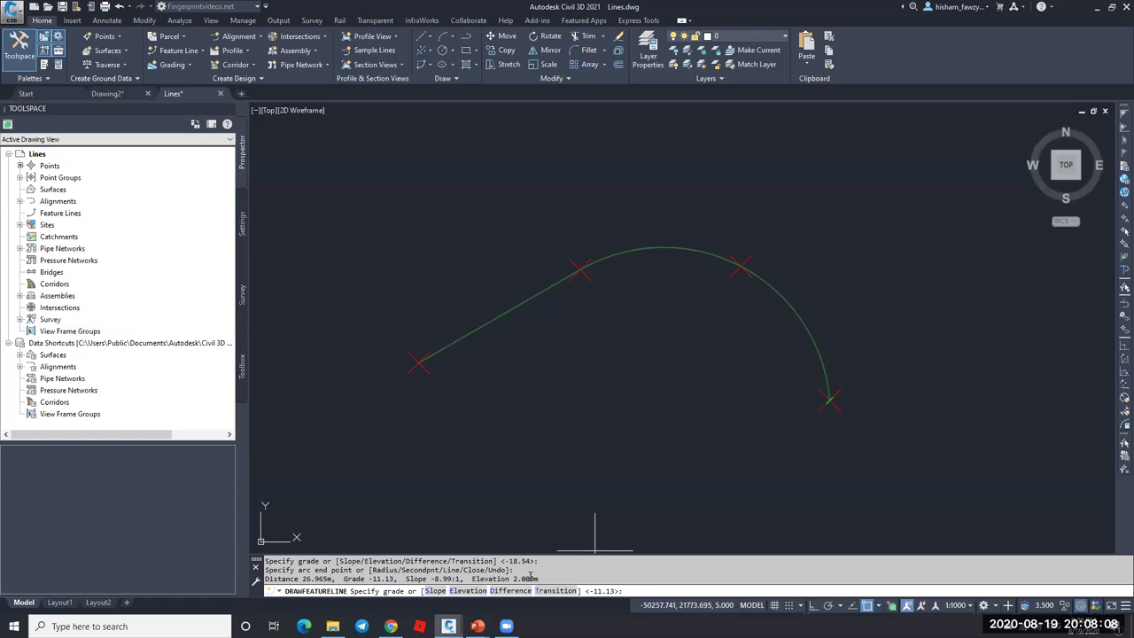
pyautogui.press('Return')
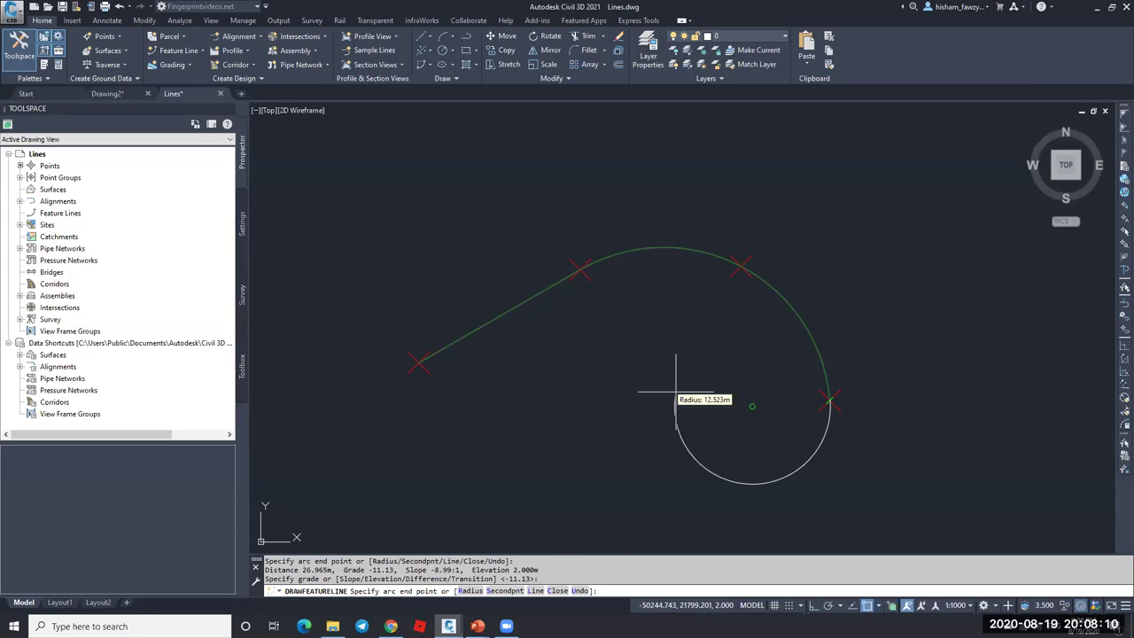
pyautogui.press('Escape')
pyautogui.click(785, 299)
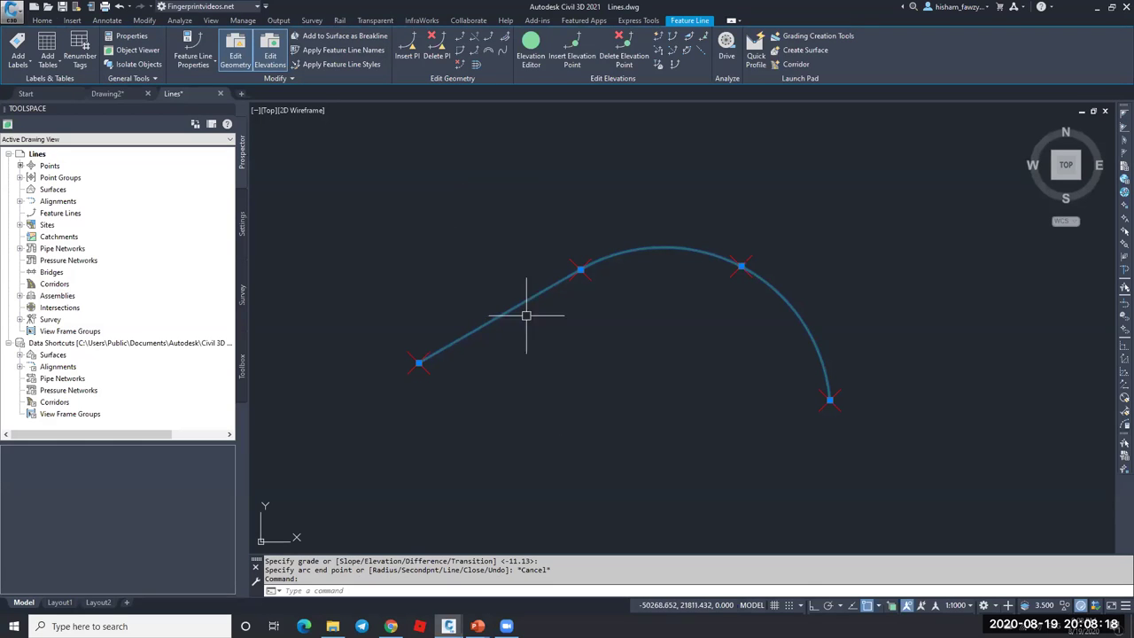
pyautogui.press('Escape')
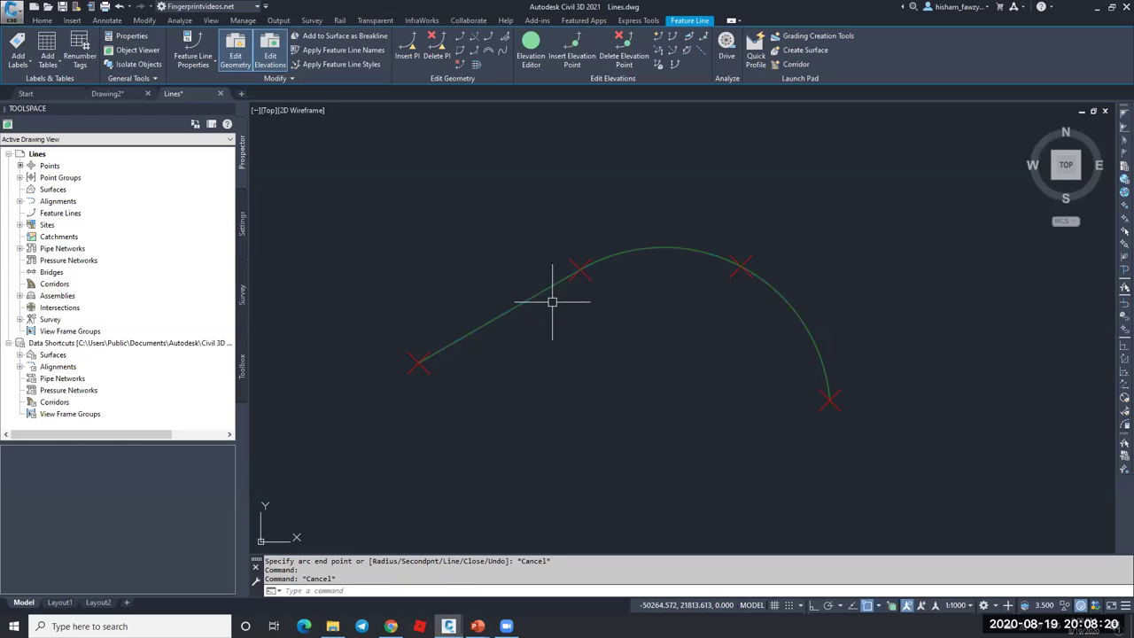
pyautogui.click(544, 291)
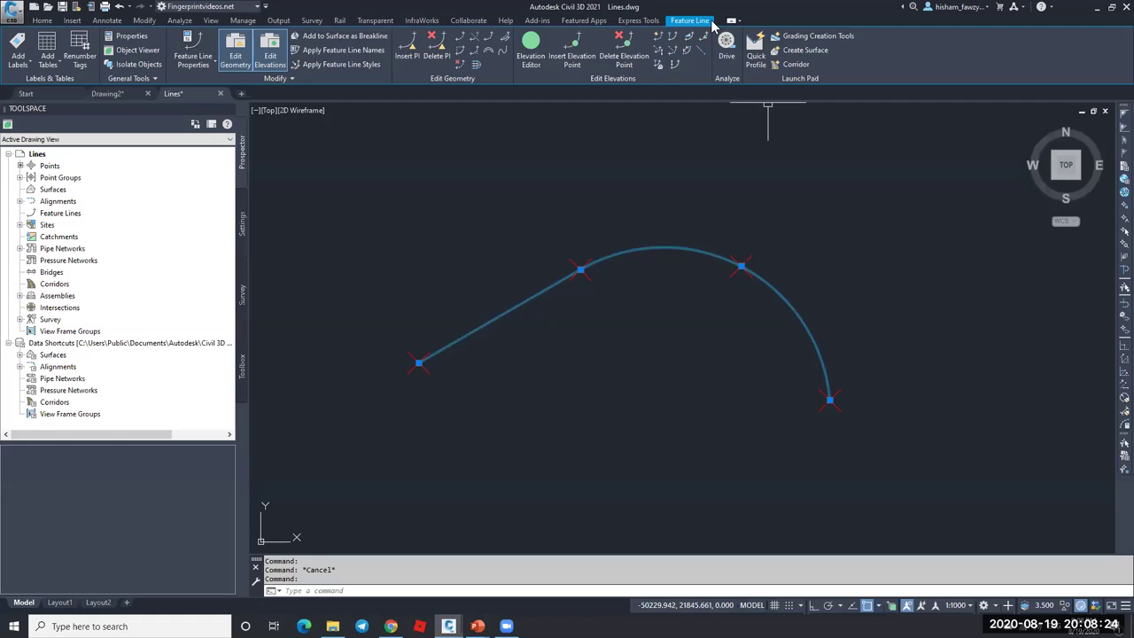
pyautogui.click(532, 59)
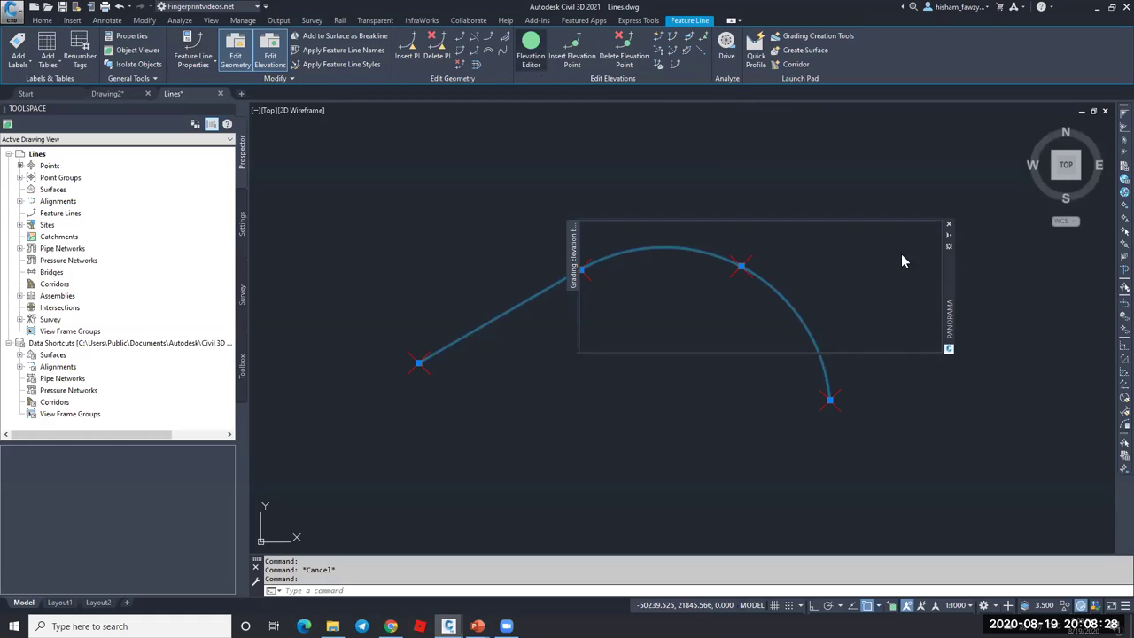
pyautogui.moveTo(946, 282); pyautogui.dragTo(784, 436)
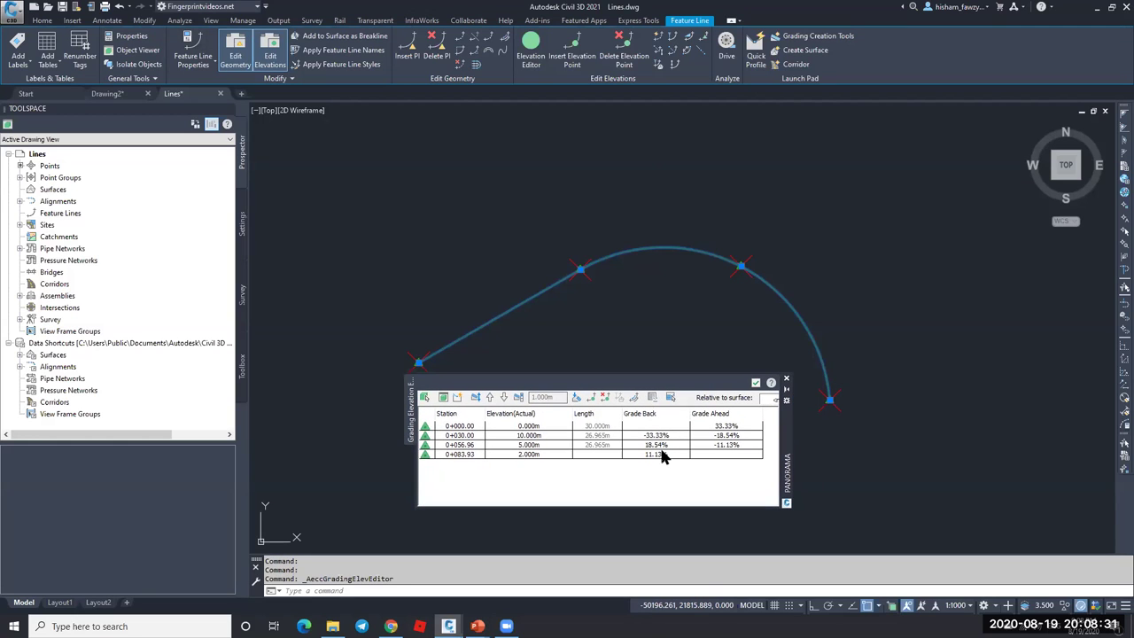
pyautogui.click(478, 427)
pyautogui.click(478, 436)
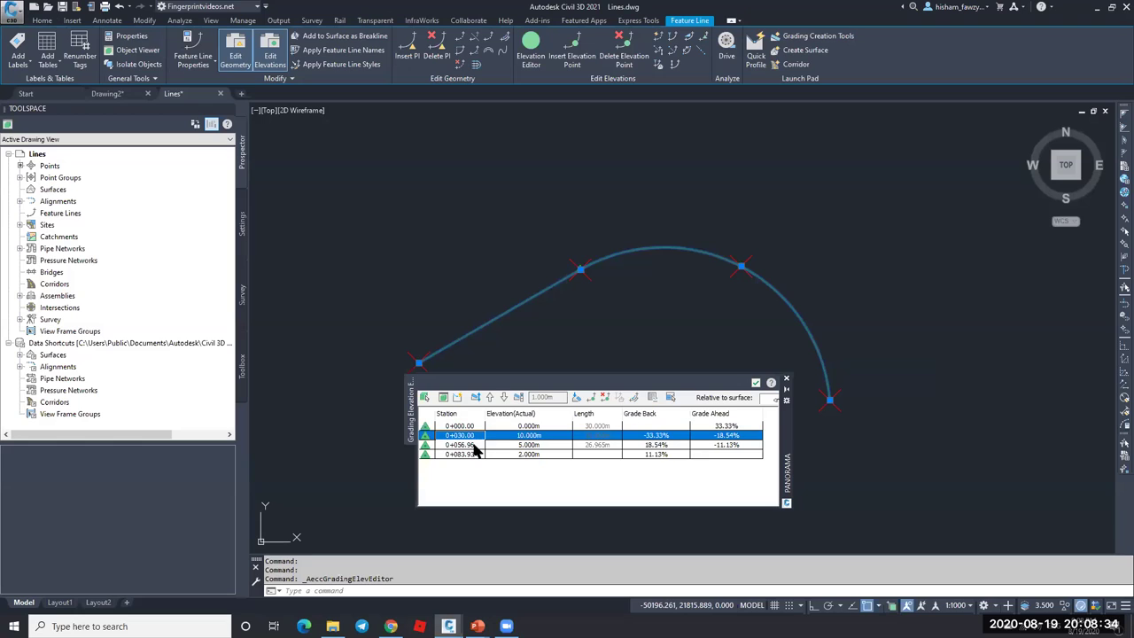
pyautogui.click(476, 445)
pyautogui.click(475, 456)
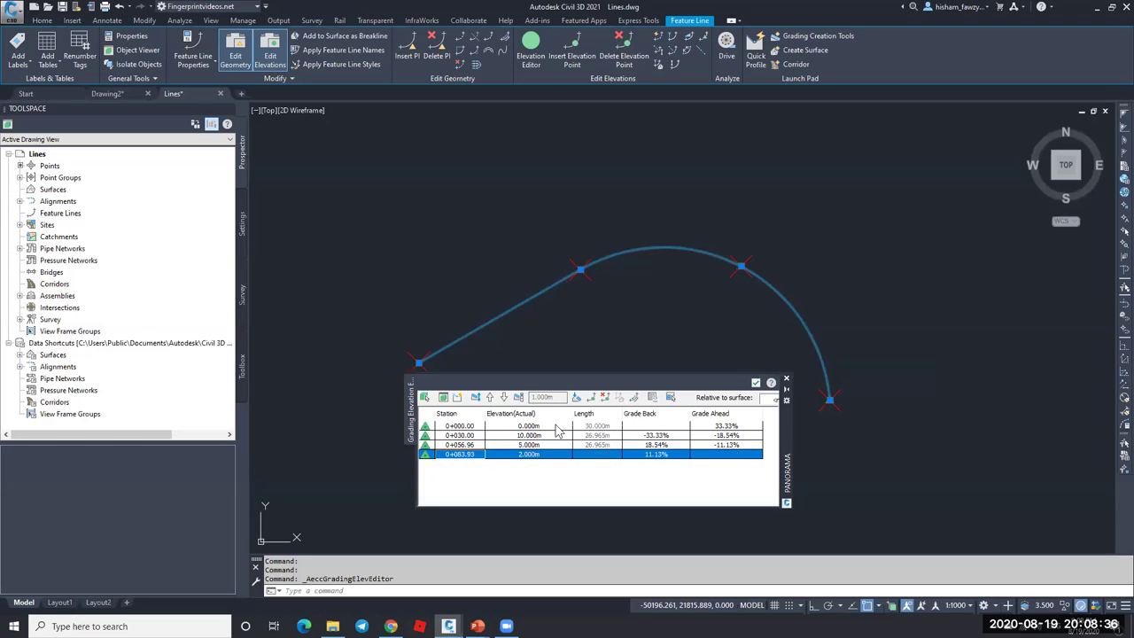
pyautogui.click(542, 427)
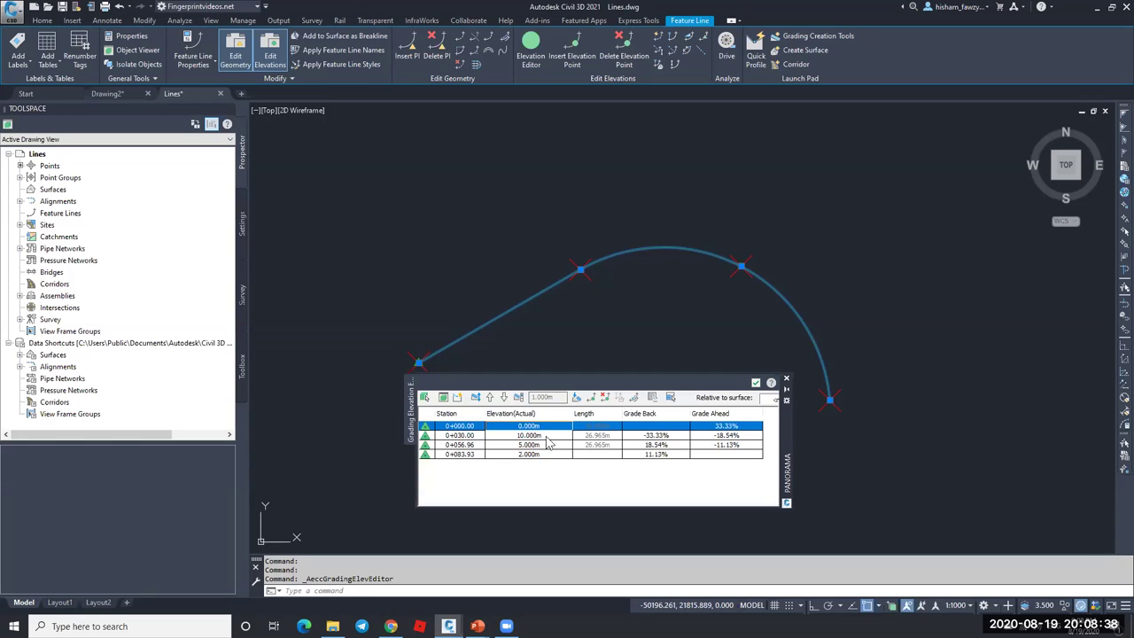
pyautogui.click(541, 436)
pyautogui.click(547, 446)
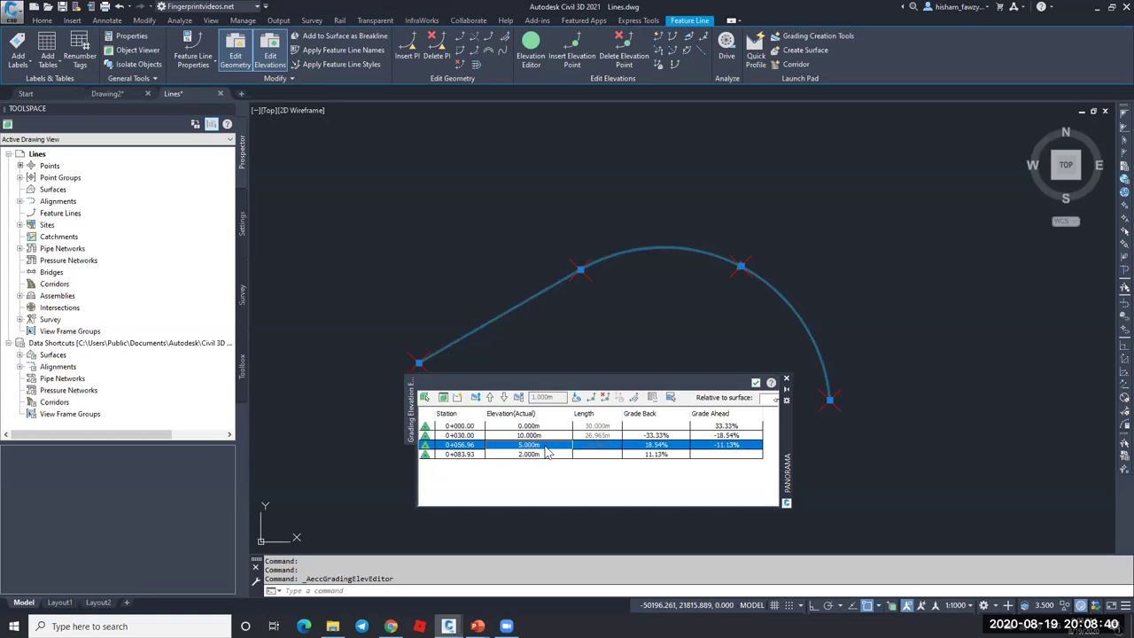
pyautogui.click(551, 454)
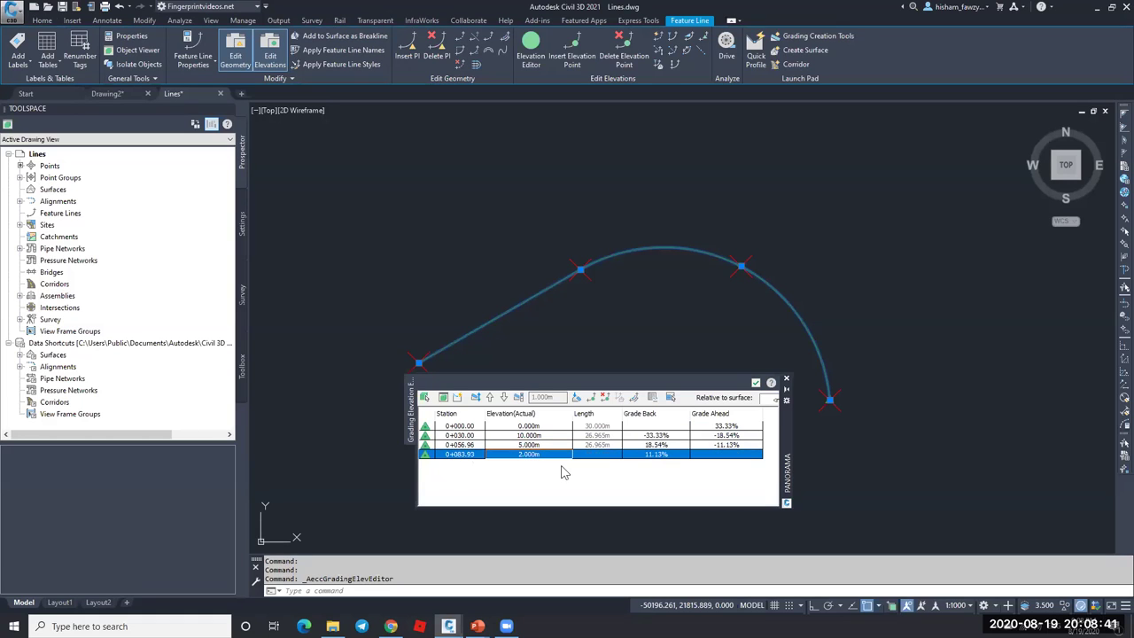
pyautogui.click(756, 383)
pyautogui.press('Escape')
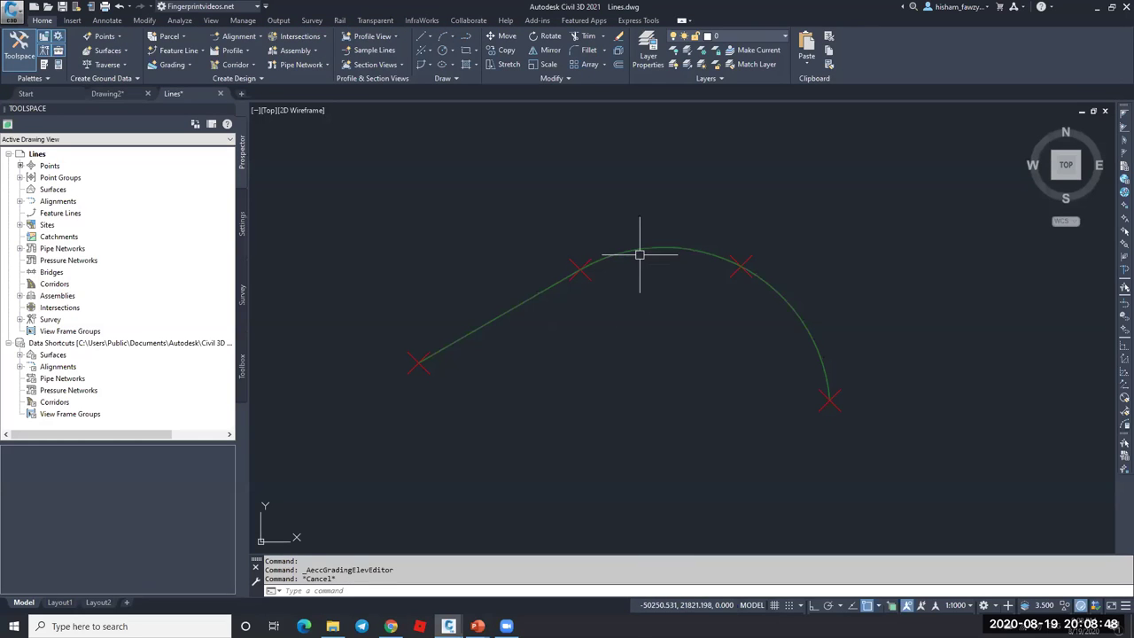
pyautogui.click(640, 248)
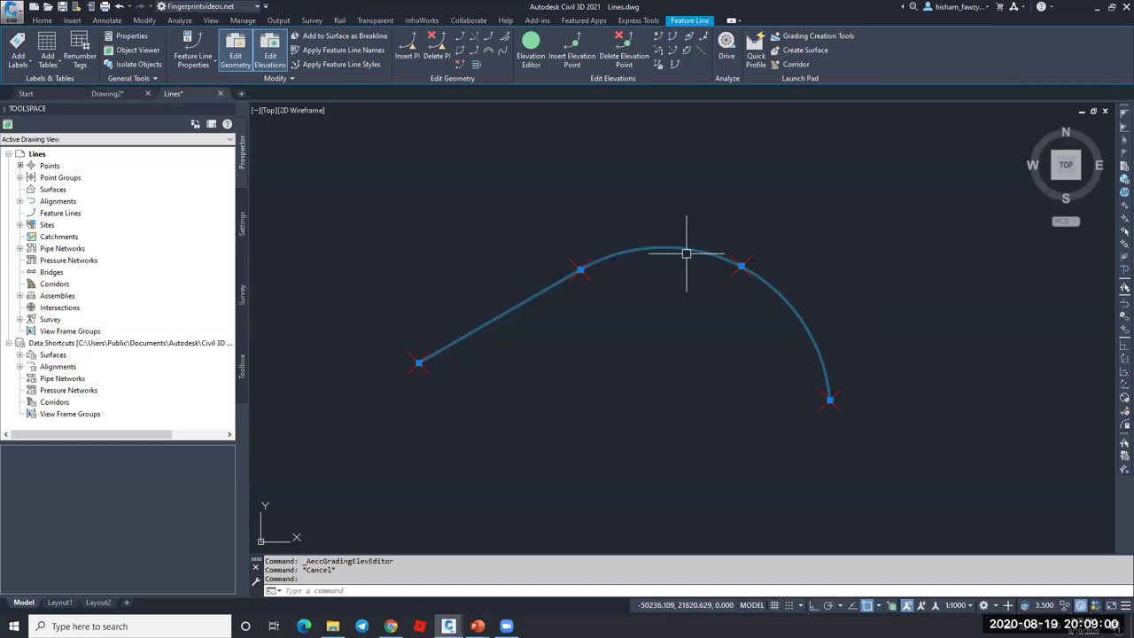
# - Reveal the table marks for connected elements, multiple elevations and flexibility, plus the offset-capability label
pyautogui.moveTo(477, 625)
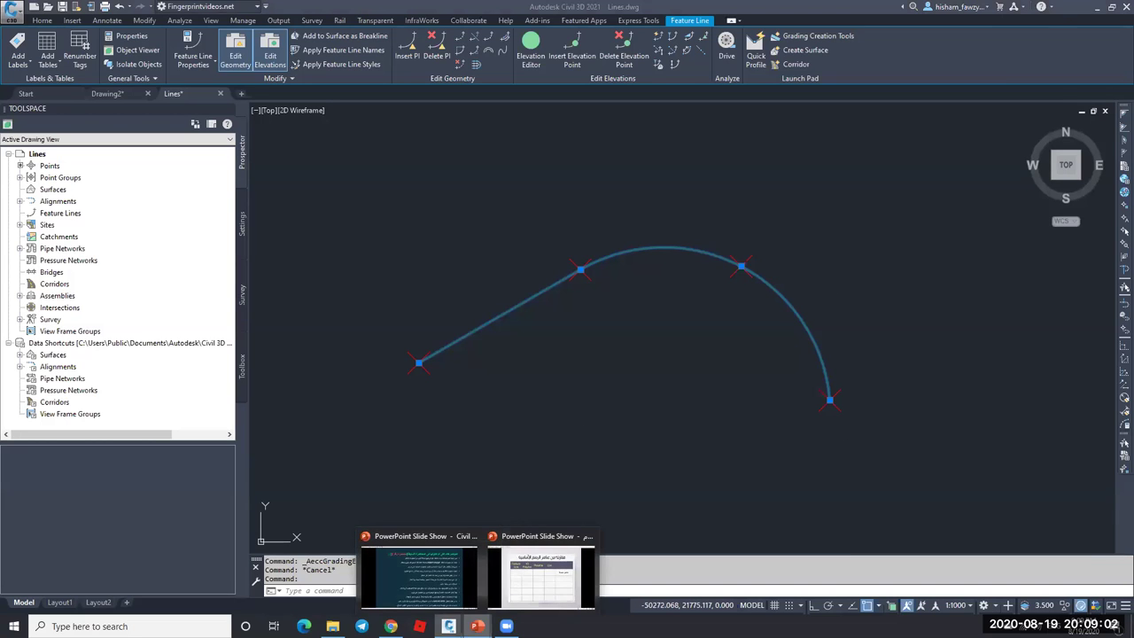
pyautogui.click(567, 567)
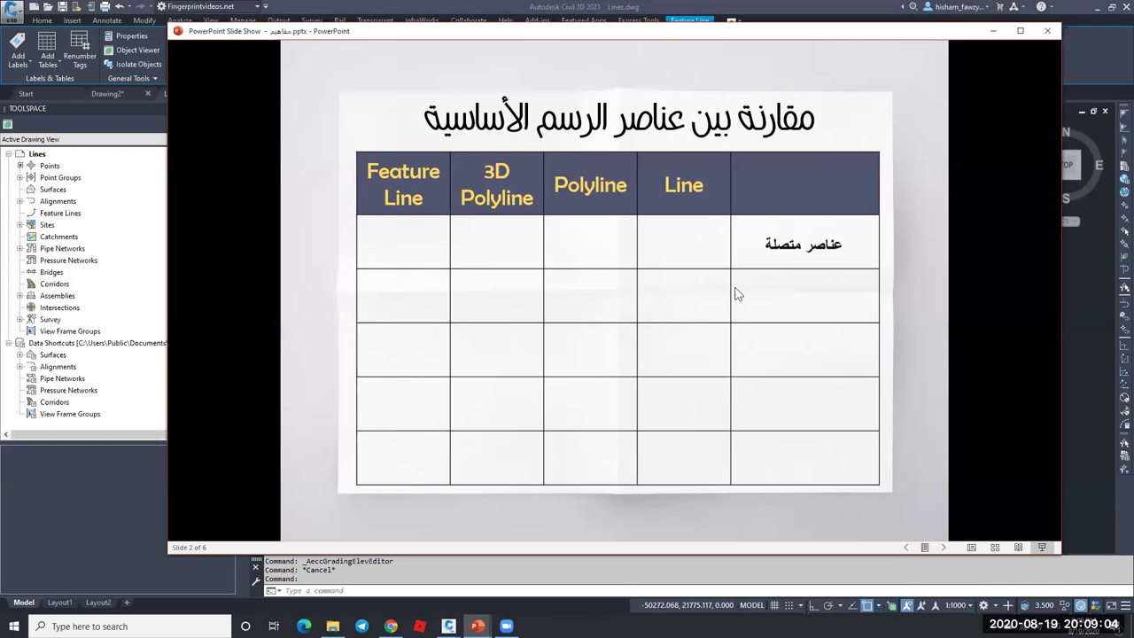
pyautogui.click(682, 243)
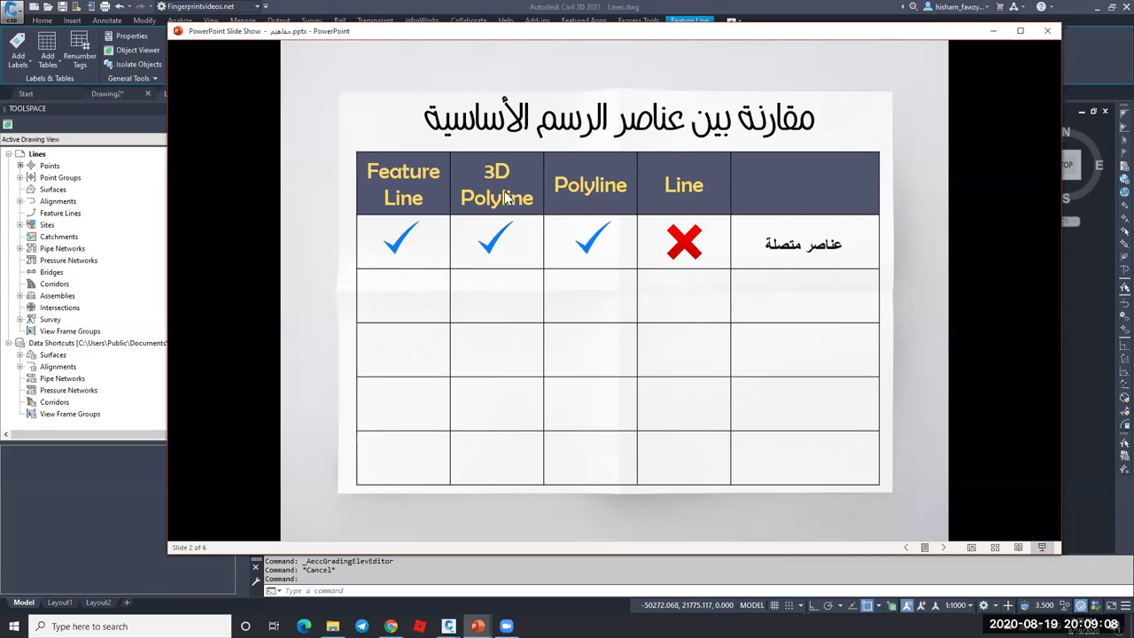
pyautogui.click(416, 211)
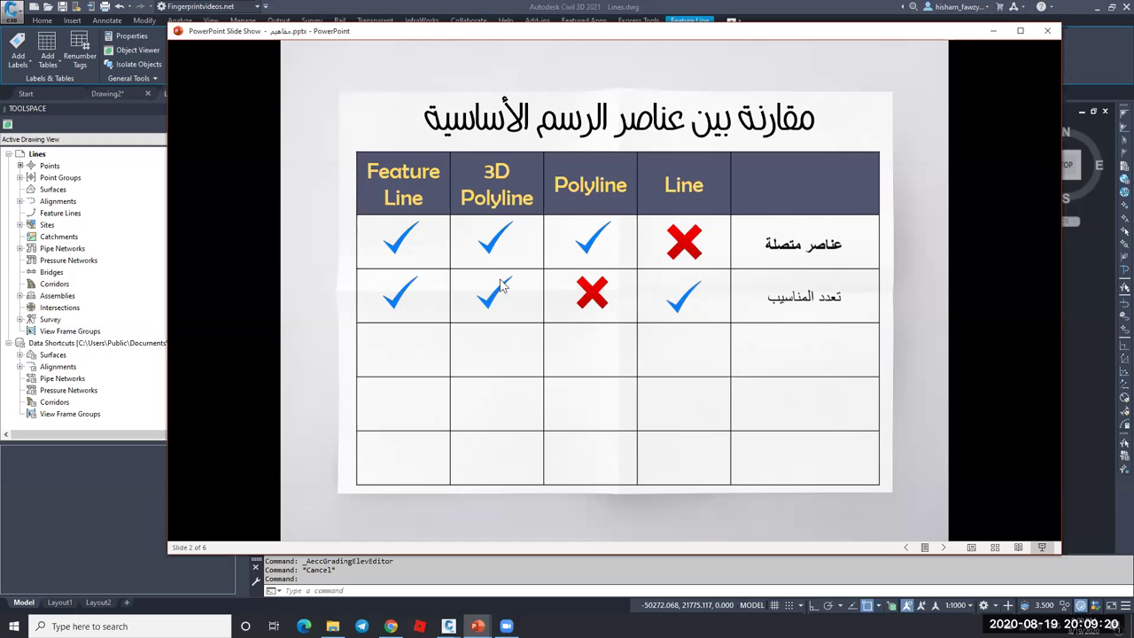
pyautogui.click(644, 427)
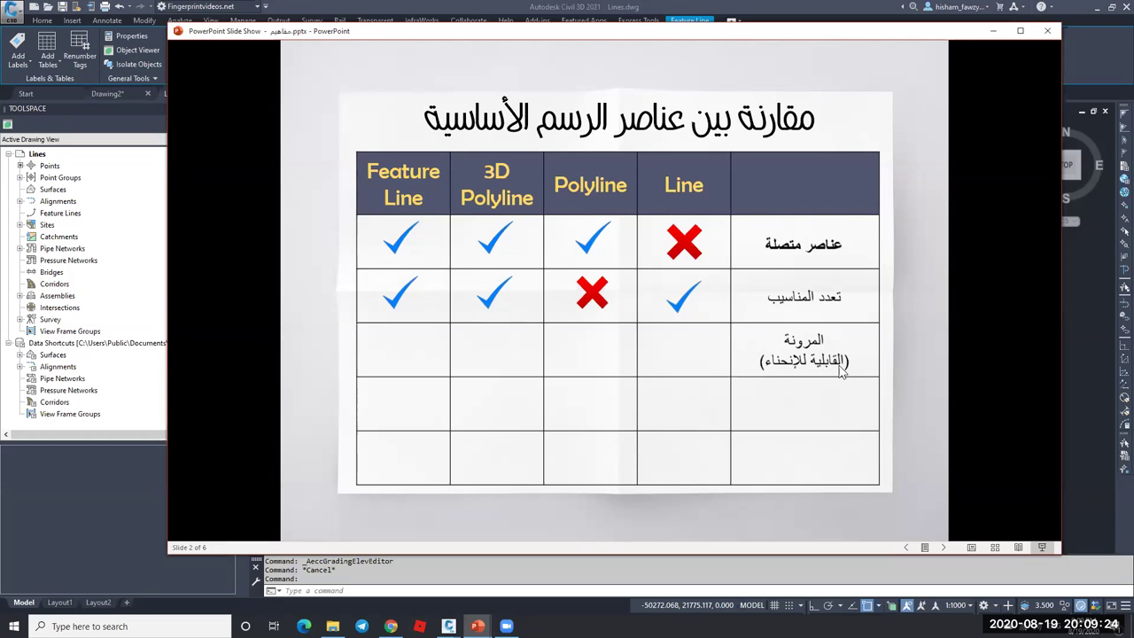
pyautogui.click(841, 372)
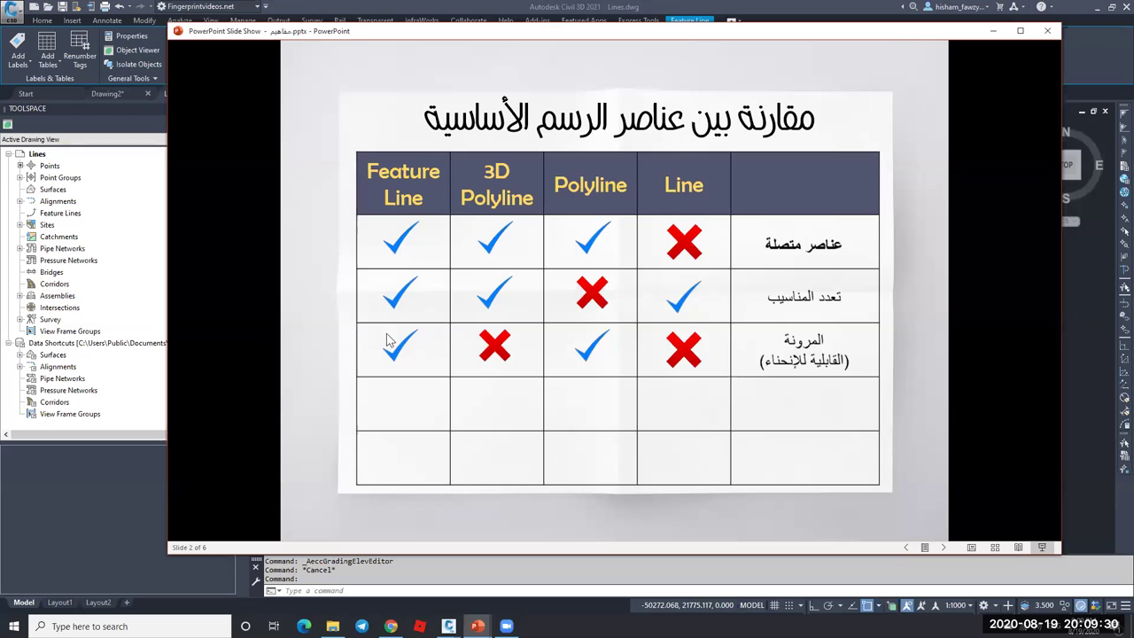
pyautogui.click(592, 436)
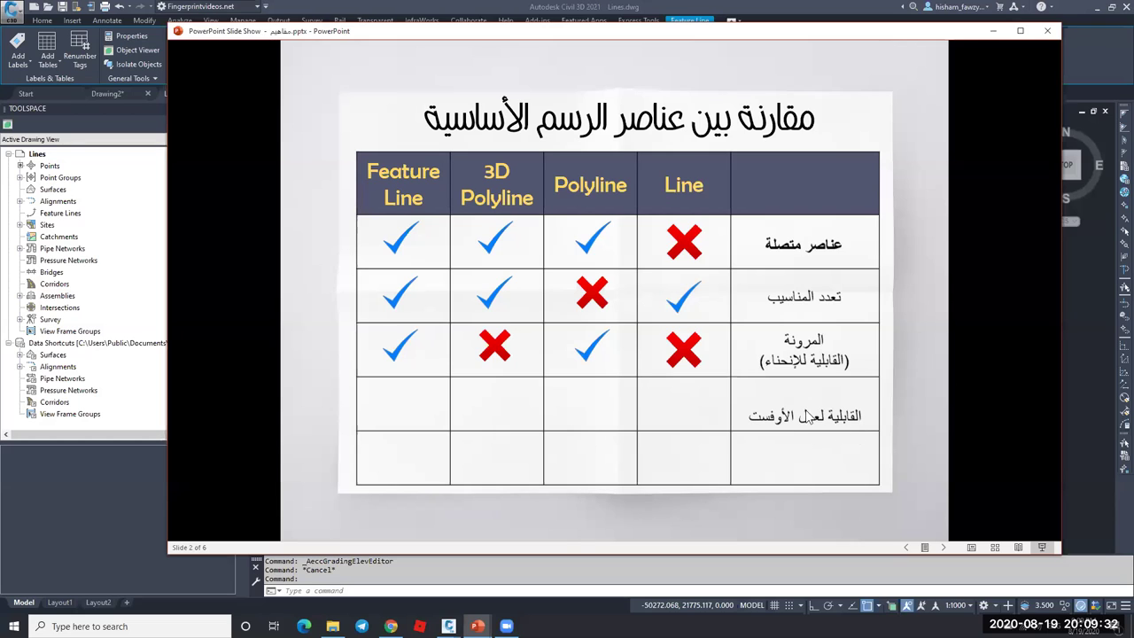
pyautogui.click(993, 30)
pyautogui.press('Escape')
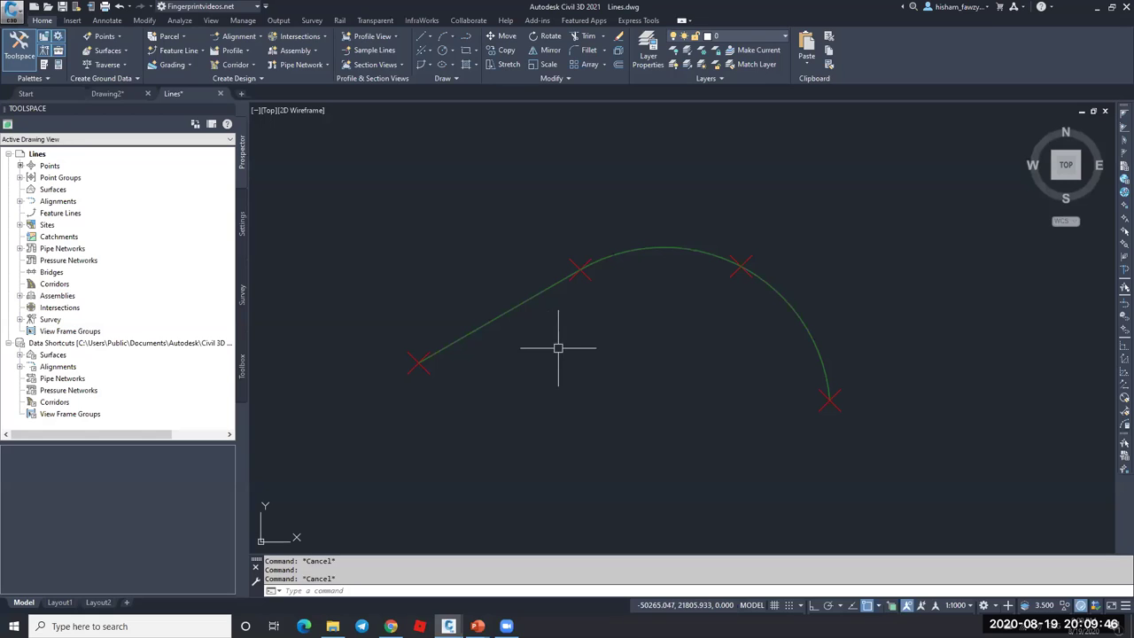
# - Draw a 3D polyline with 3DPOLY through the four red-marked points along the green curve
pyautogui.write('3dpoly')
pyautogui.press('Return')
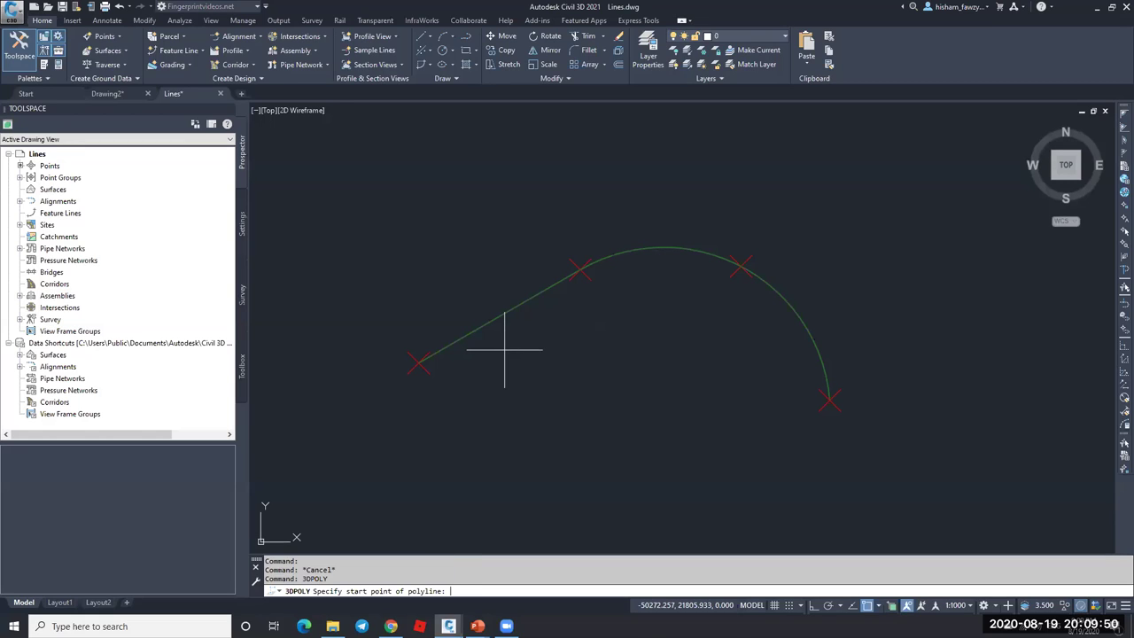
pyautogui.click(429, 373)
pyautogui.click(581, 266)
pyautogui.click(741, 262)
pyautogui.click(815, 404)
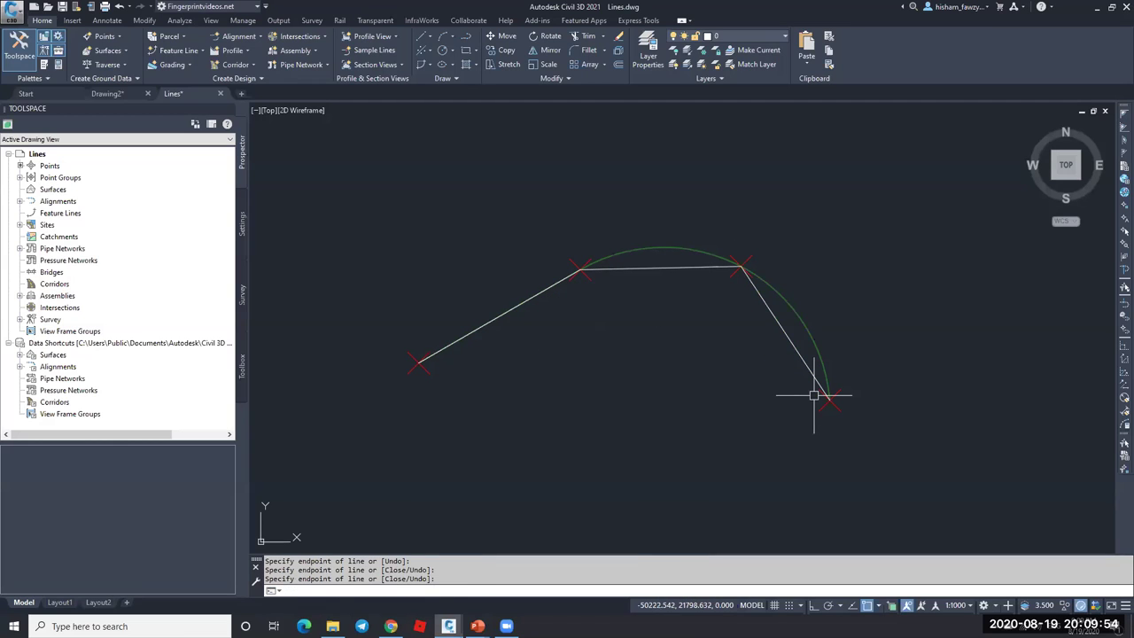
pyautogui.write('o')
pyautogui.press('Return')
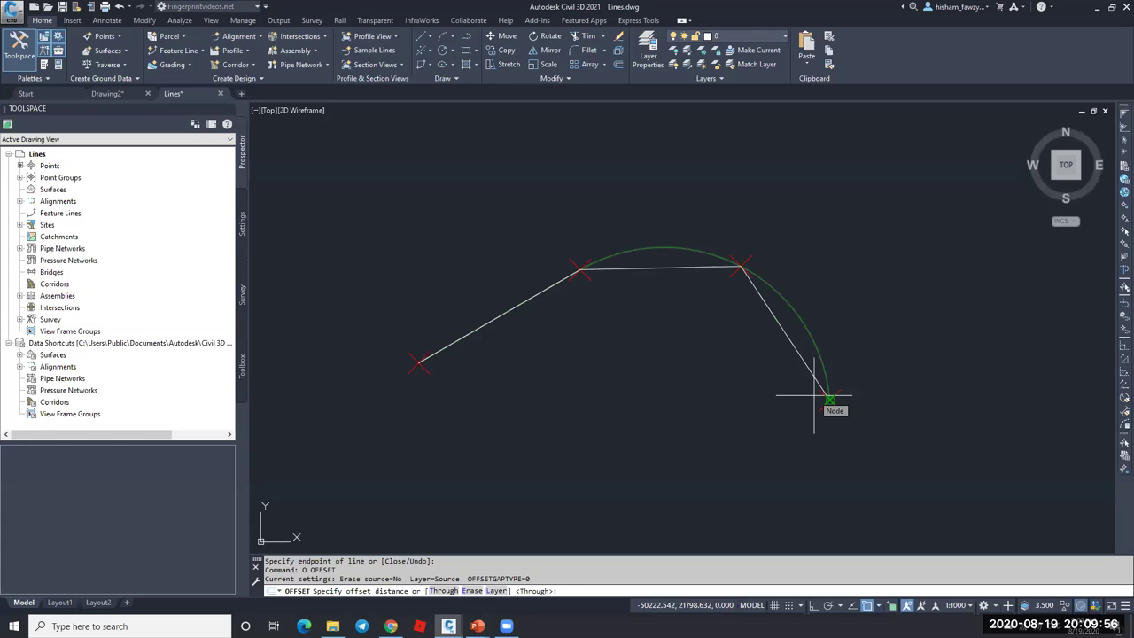
pyautogui.write('5')
pyautogui.press('Return')
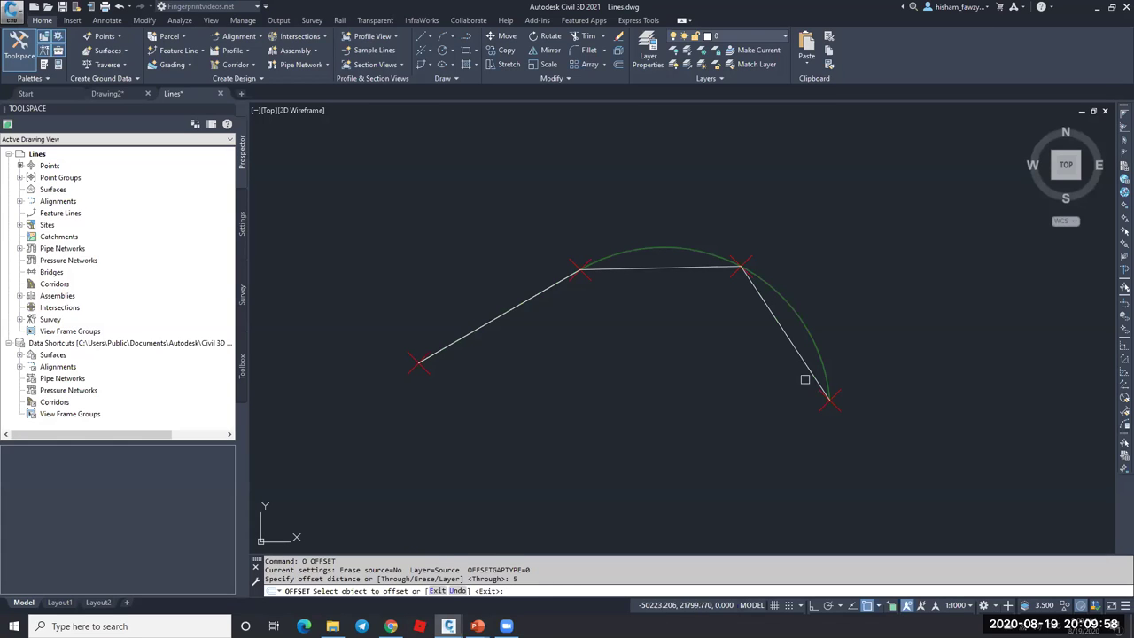
pyautogui.click(804, 365)
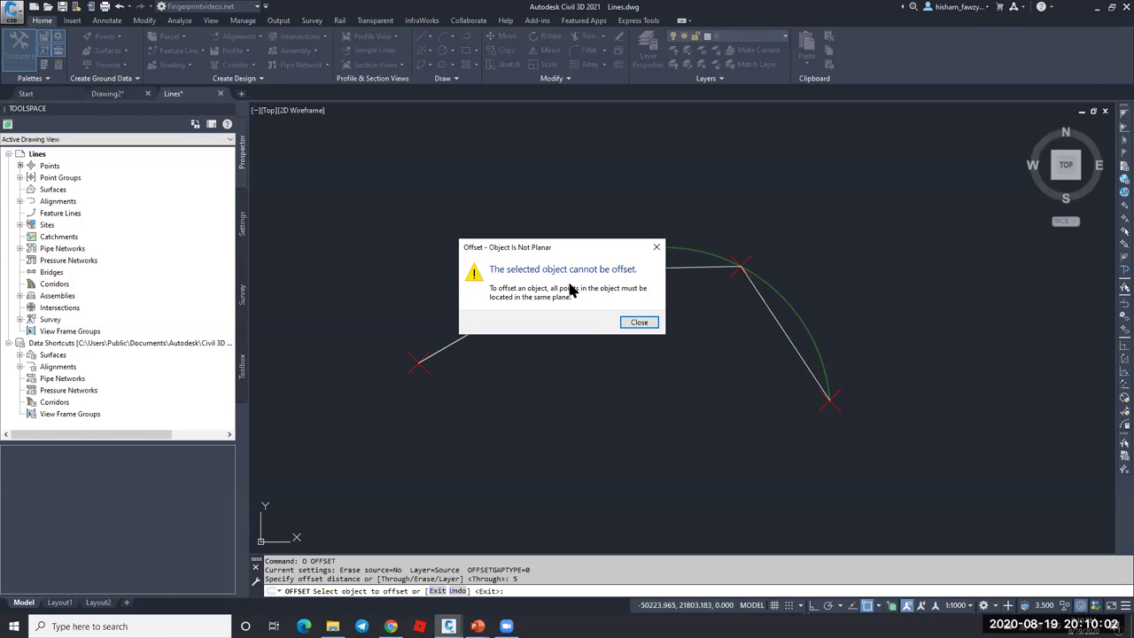
pyautogui.click(655, 247)
pyautogui.press('Escape')
pyautogui.click(679, 267)
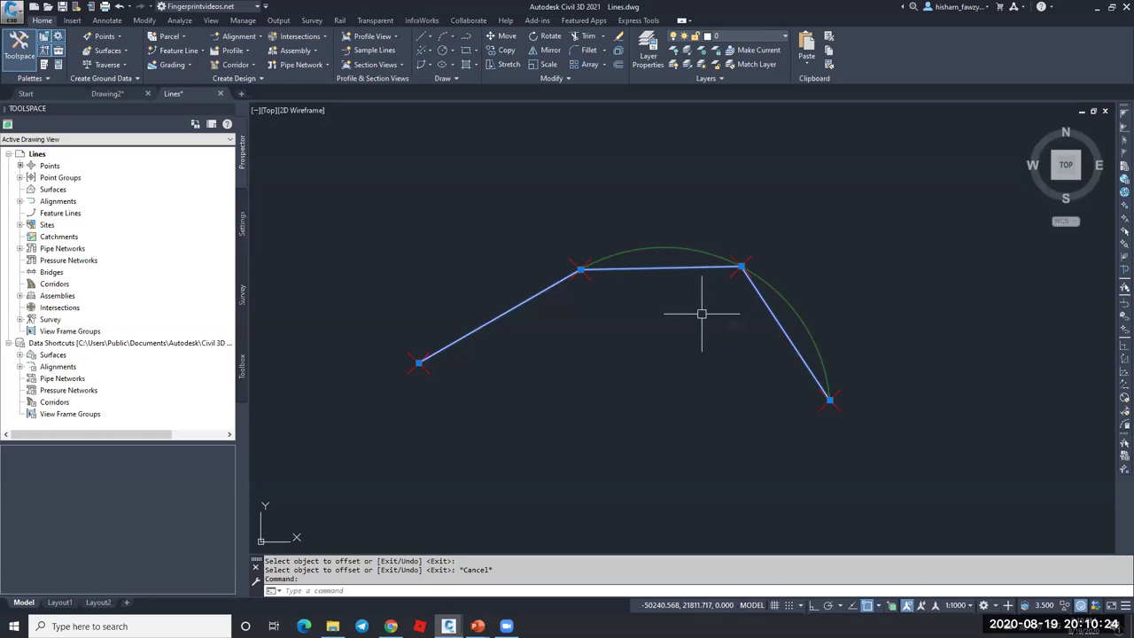
pyautogui.write('x')
pyautogui.press('Return')
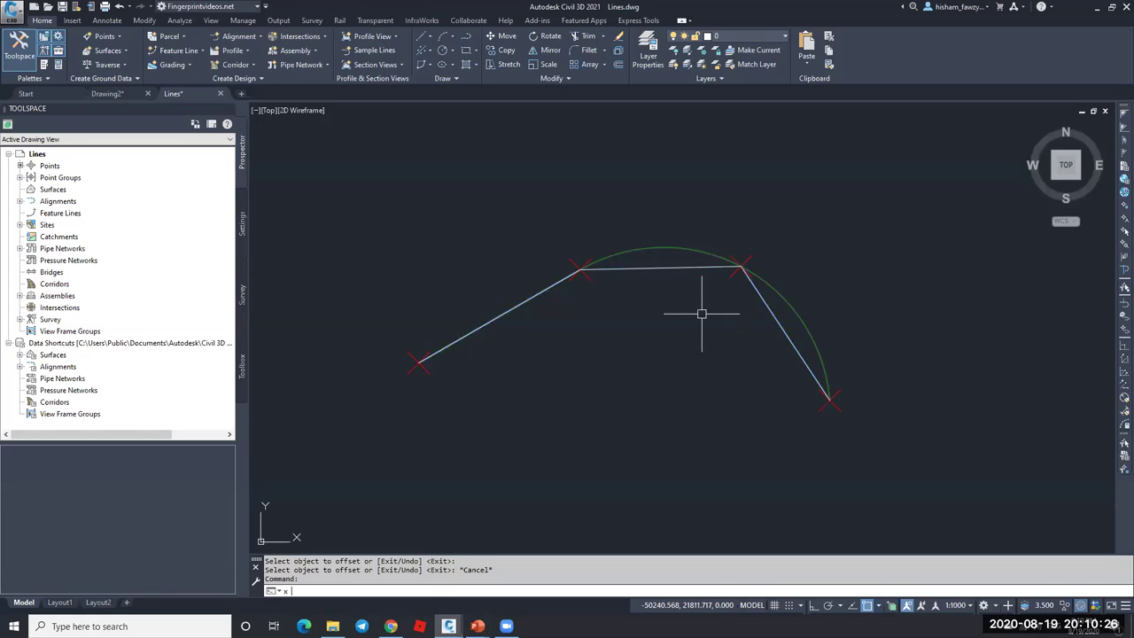
pyautogui.press('Escape')
pyautogui.click(551, 281)
pyautogui.press('Escape')
pyautogui.click(661, 265)
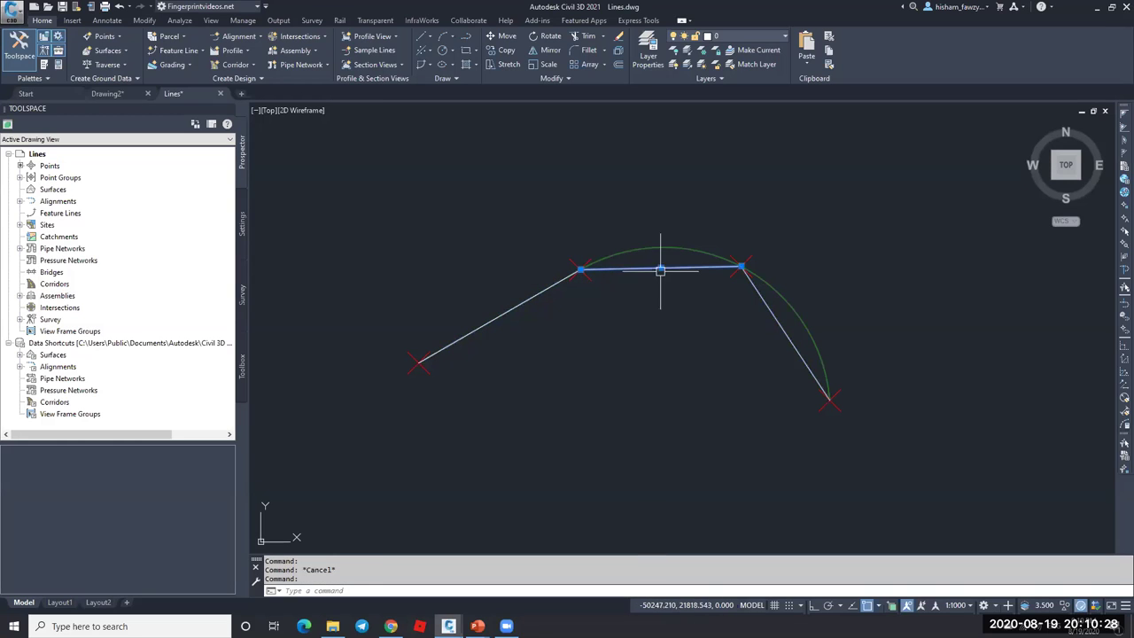
pyautogui.press('Escape')
pyautogui.write('o')
pyautogui.press('Return')
pyautogui.press('Return')
pyautogui.click(534, 296)
pyautogui.click(575, 343)
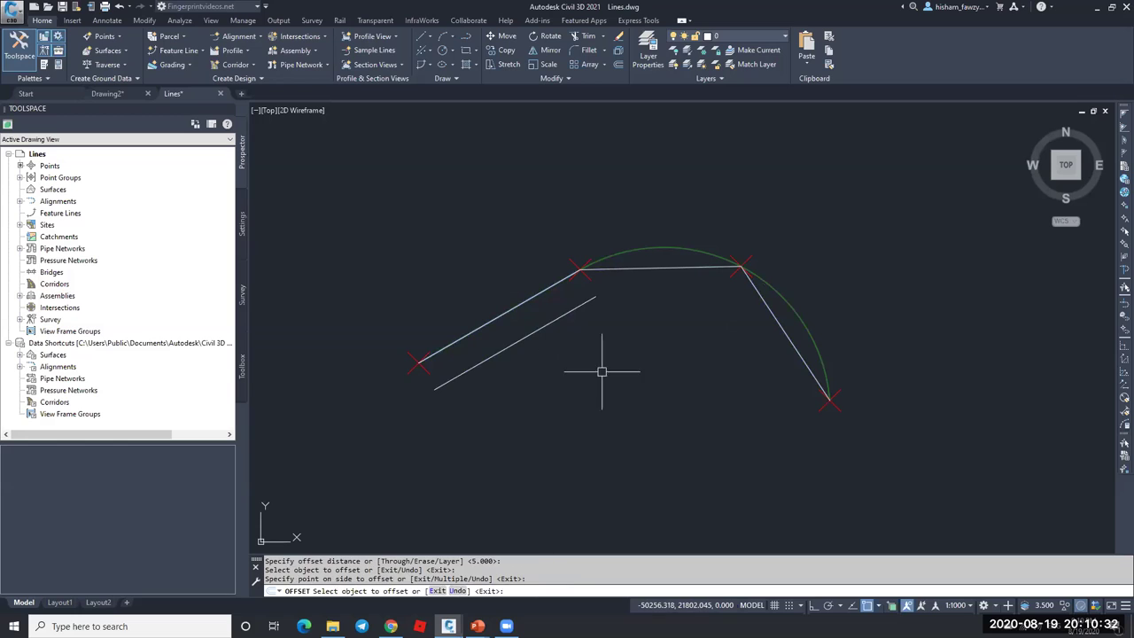
pyautogui.press('Escape')
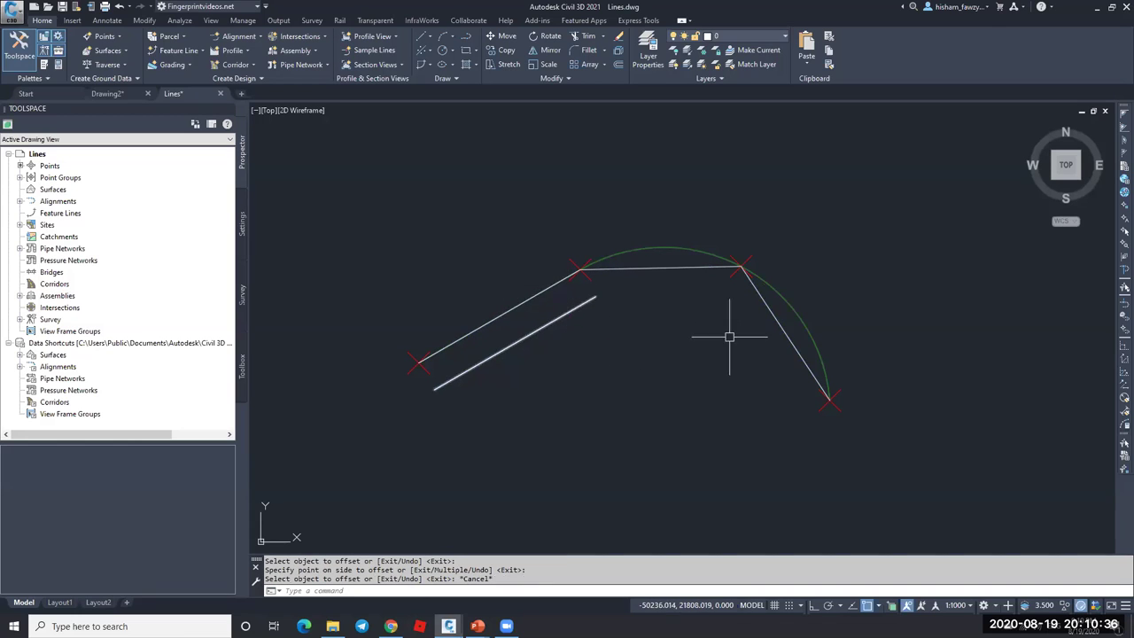
pyautogui.click(581, 306)
pyautogui.press('Delete')
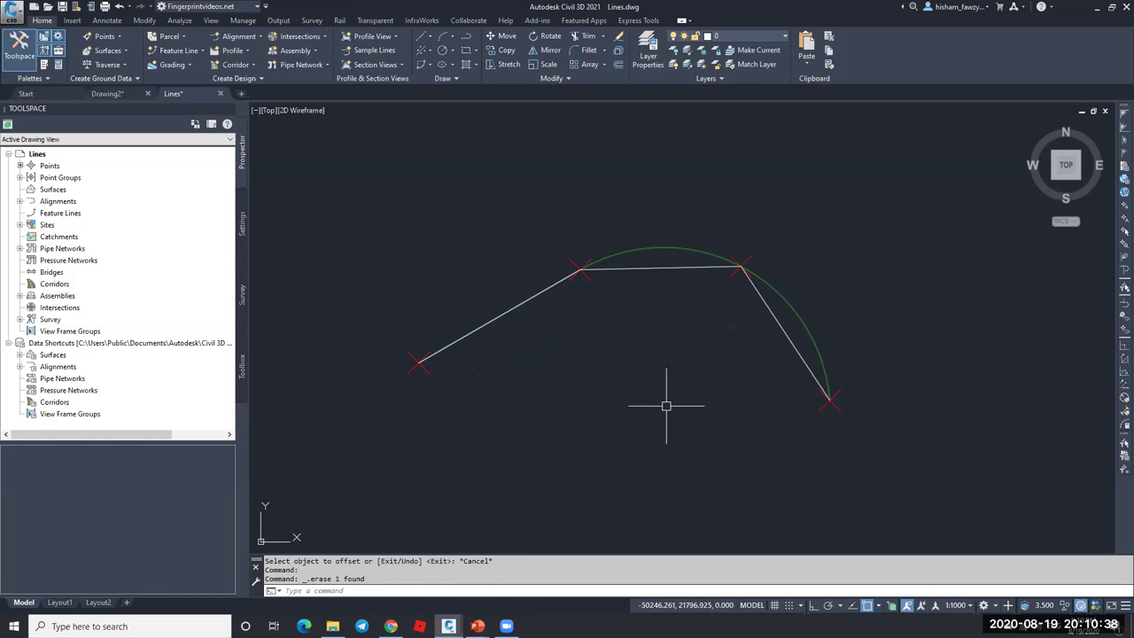
pyautogui.hotkey('ctrl', 'z')
pyautogui.hotkey('ctrl', 'z')
pyautogui.hotkey('ctrl', 'z')
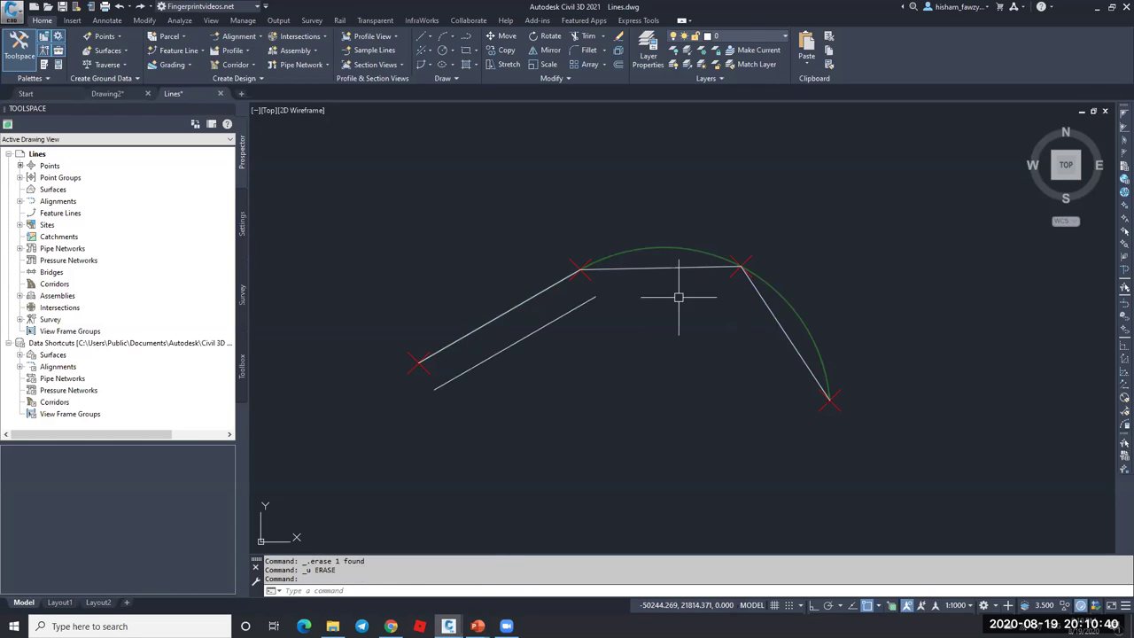
pyautogui.click(669, 267)
pyautogui.press('Escape')
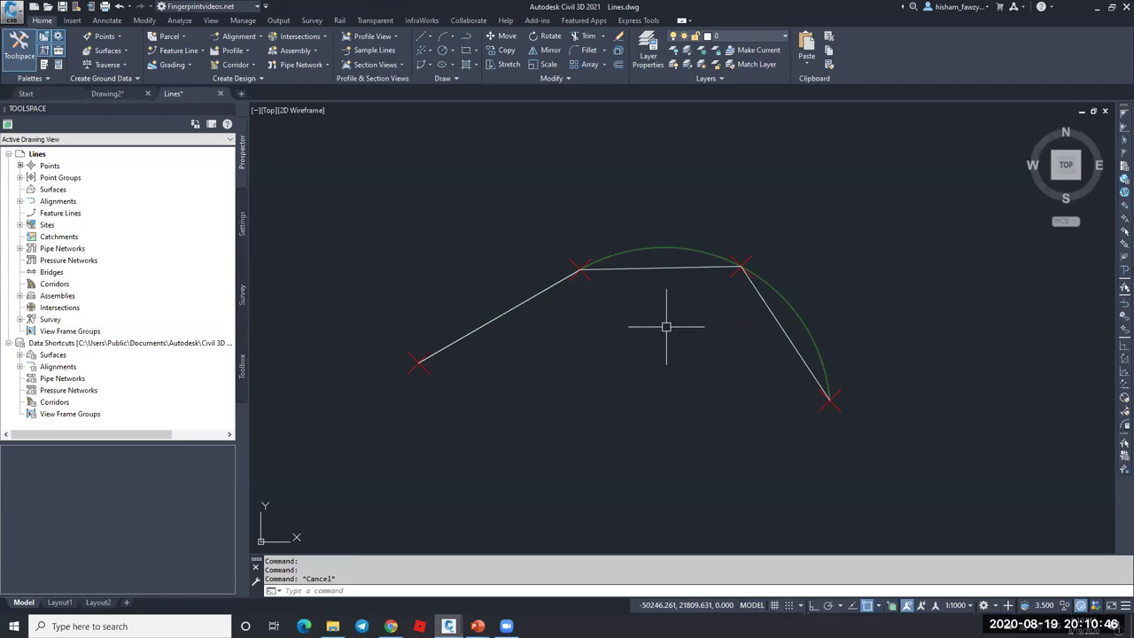
pyautogui.click(628, 250)
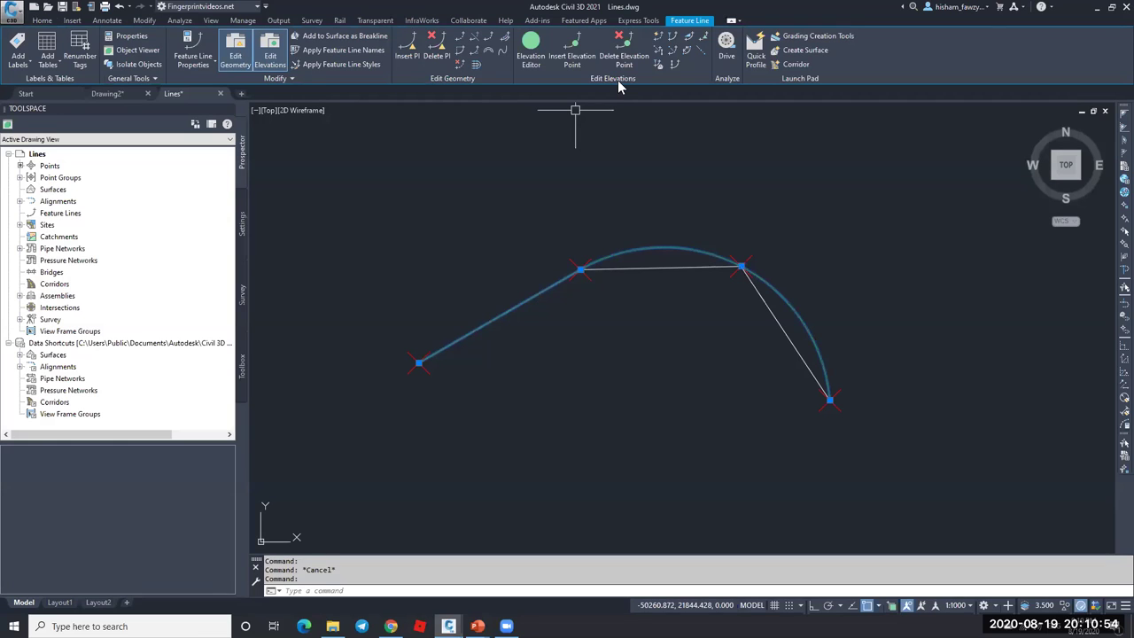
# - Clear the selection, switch to the Modify ribbon tab, and briefly select the 3D polyline
pyautogui.press('Escape')
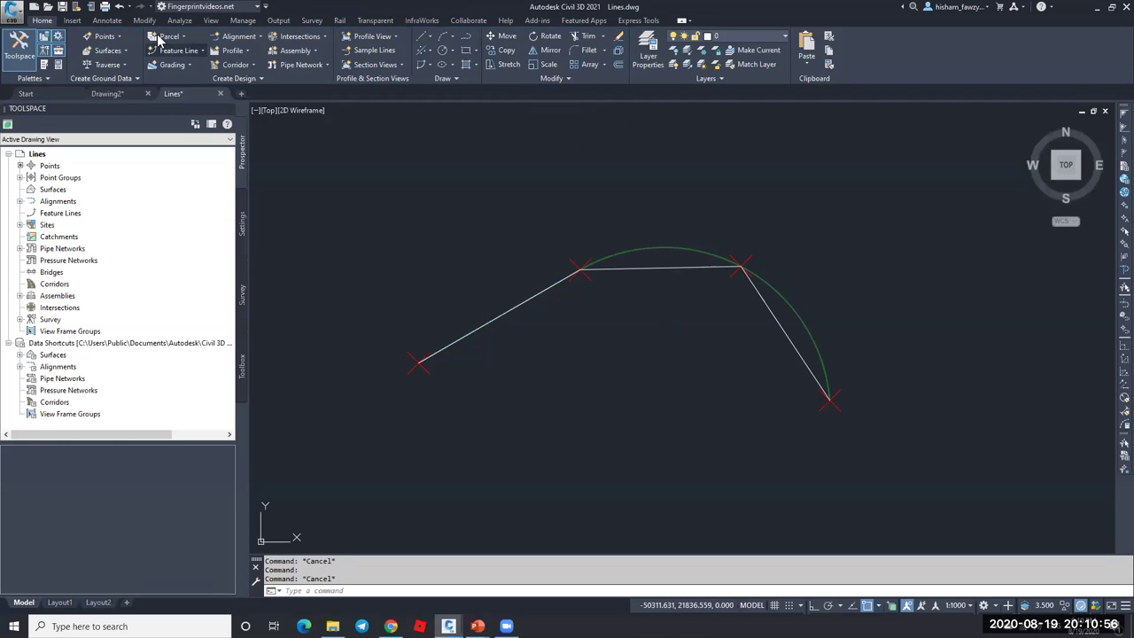
pyautogui.press('Escape')
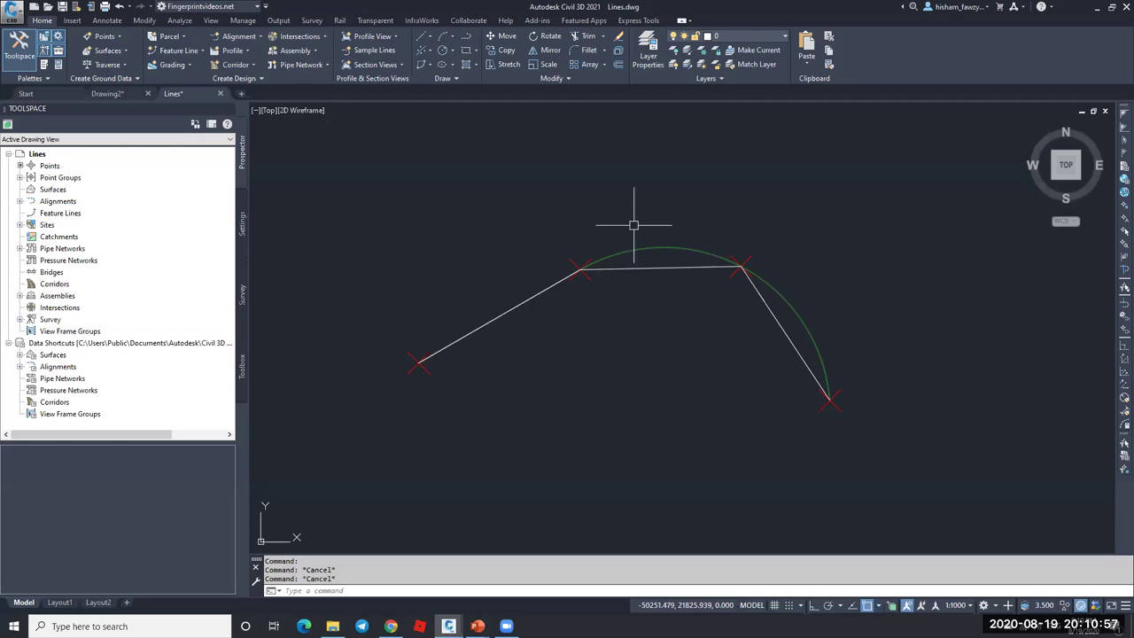
pyautogui.click(154, 21)
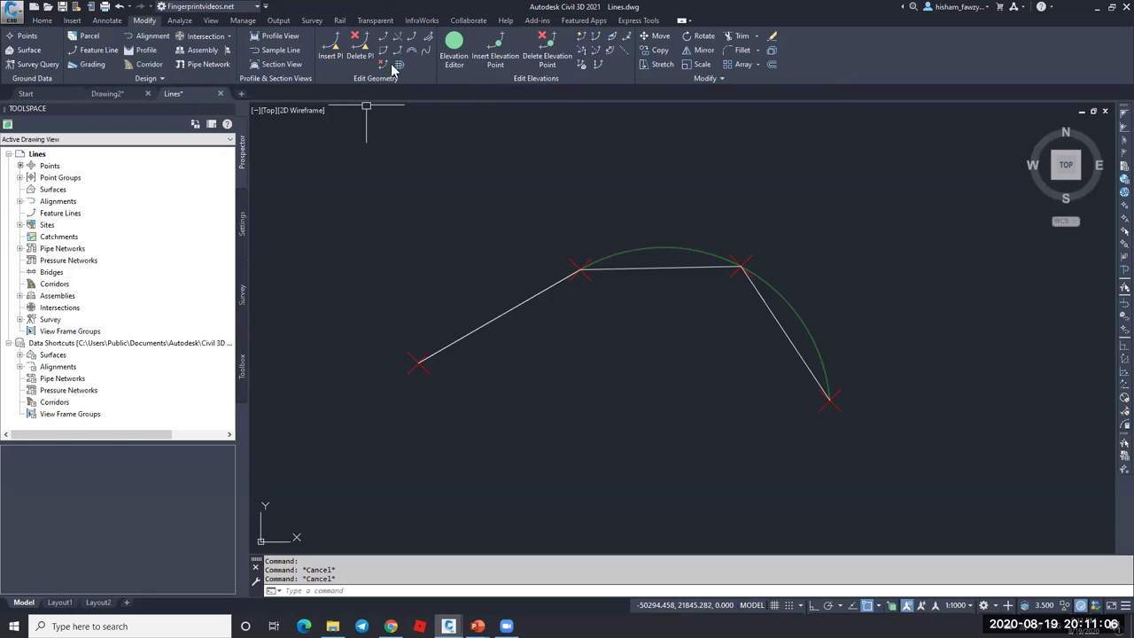
pyautogui.click(623, 266)
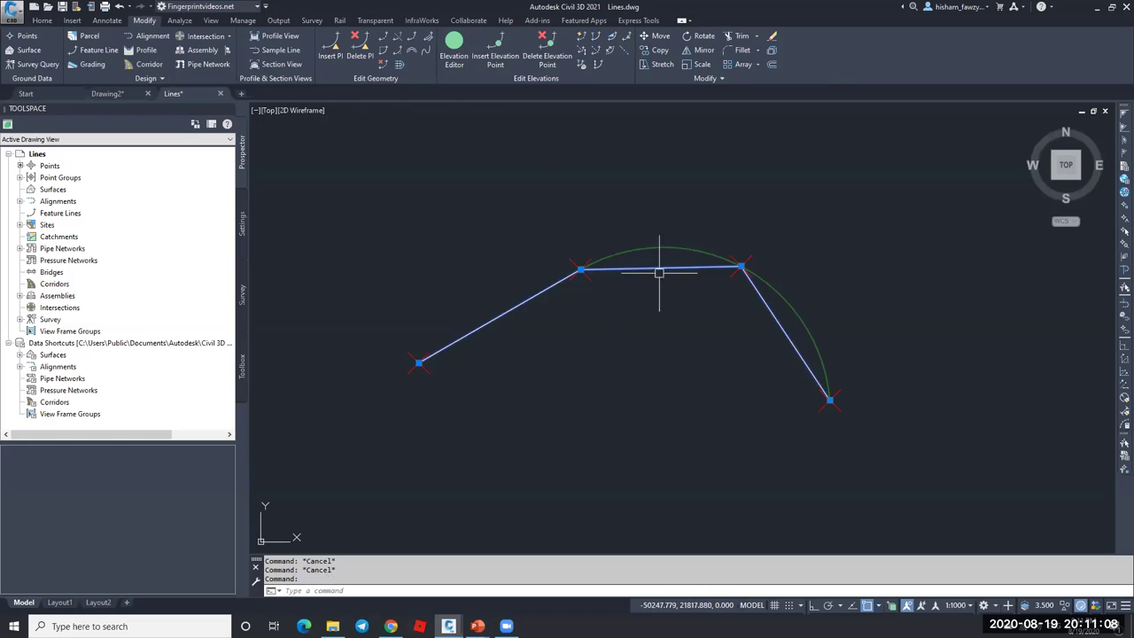
pyautogui.press('Escape')
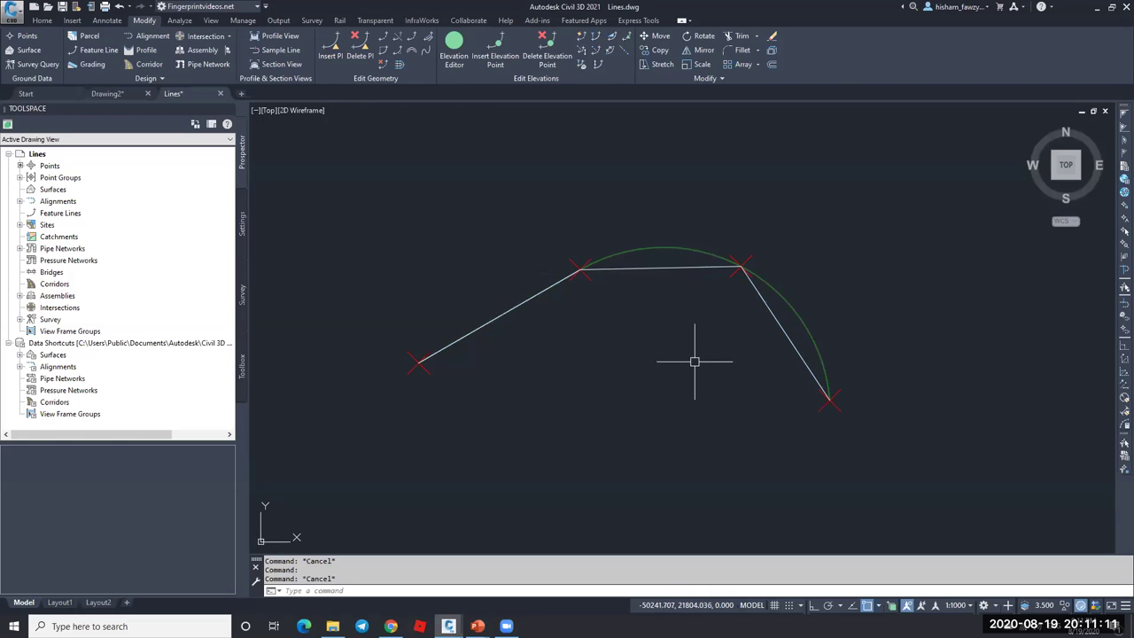
# - Stepped-offset the 3D polyline 5 units inside the curve with 0.5 elevation difference, and open its properties
pyautogui.click(400, 65)
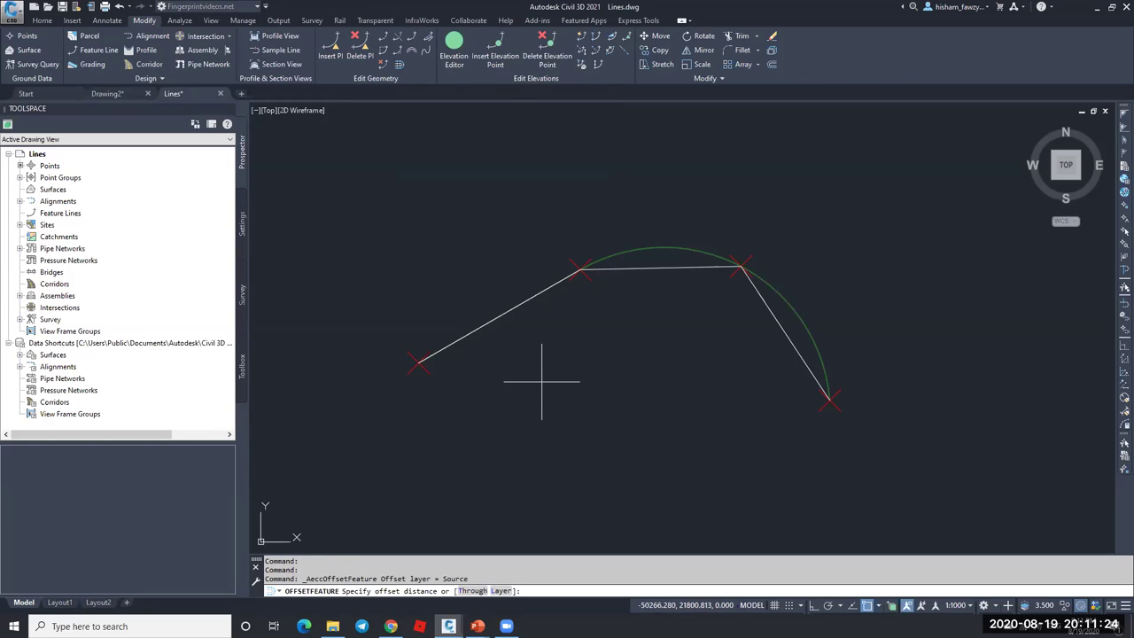
pyautogui.press('Return')
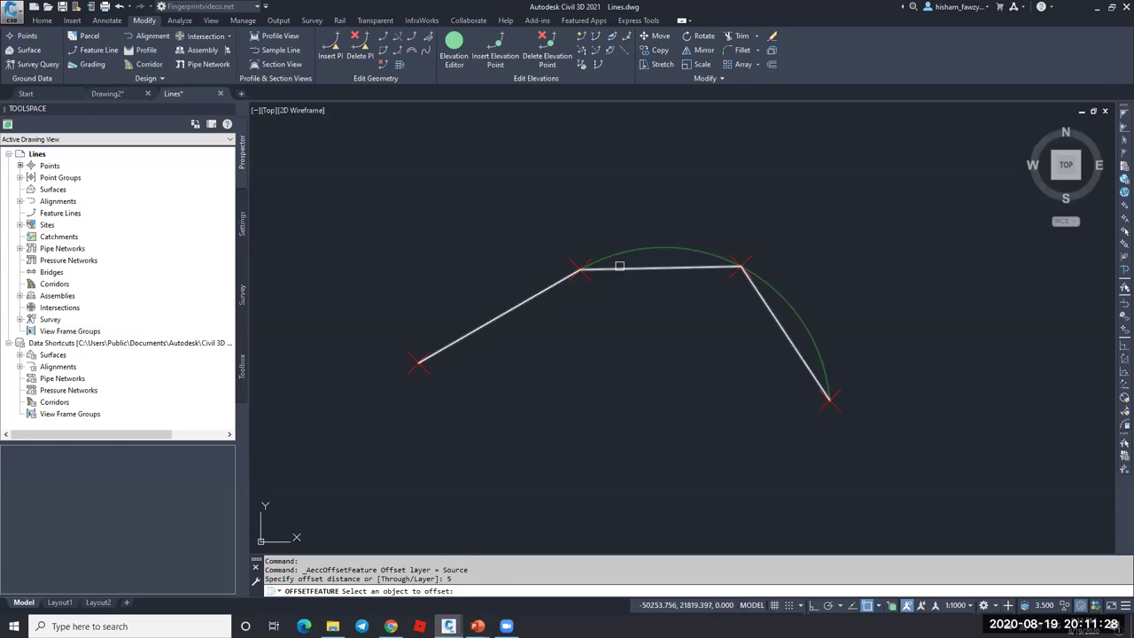
pyautogui.click(617, 268)
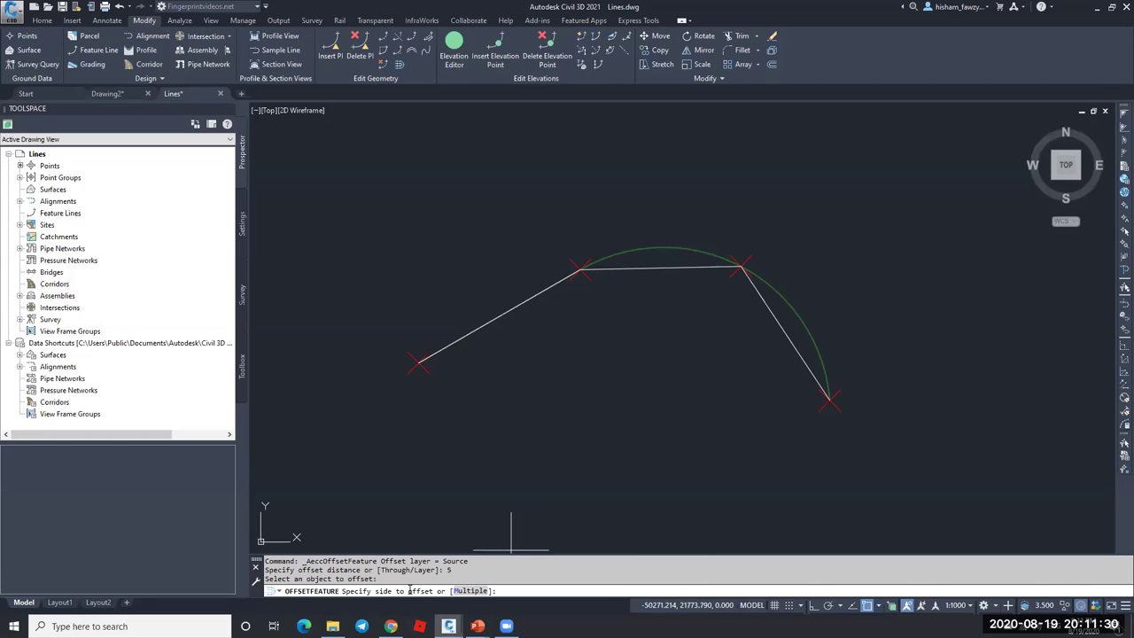
pyautogui.click(595, 372)
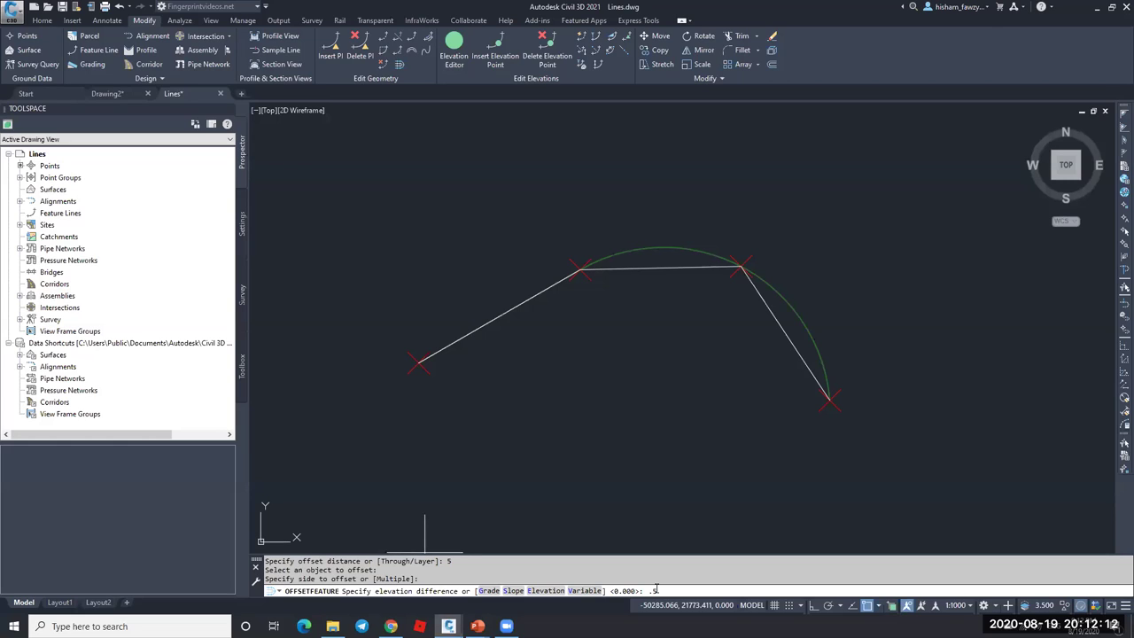
pyautogui.press('Return')
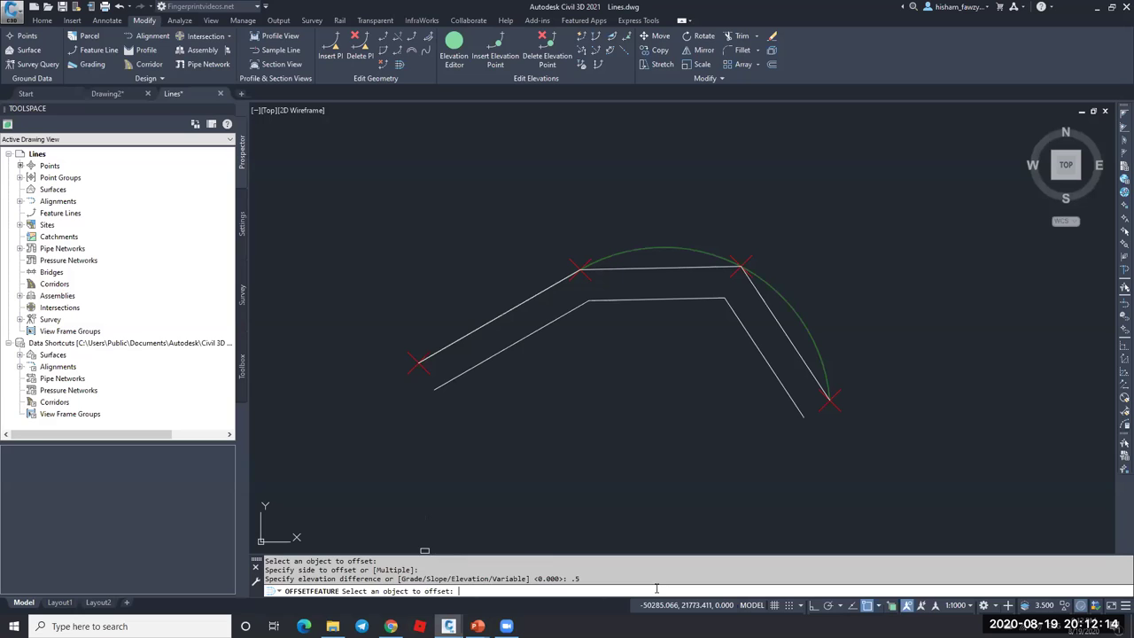
pyautogui.press('Escape')
pyautogui.click(620, 299)
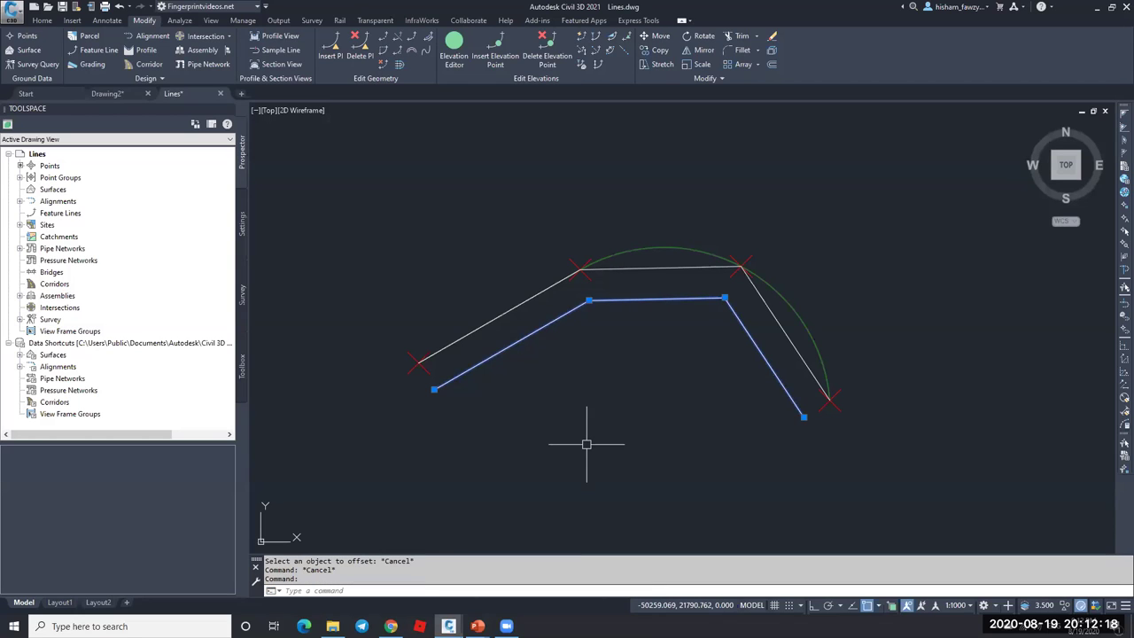
pyautogui.hotkey('ctrl', '1')
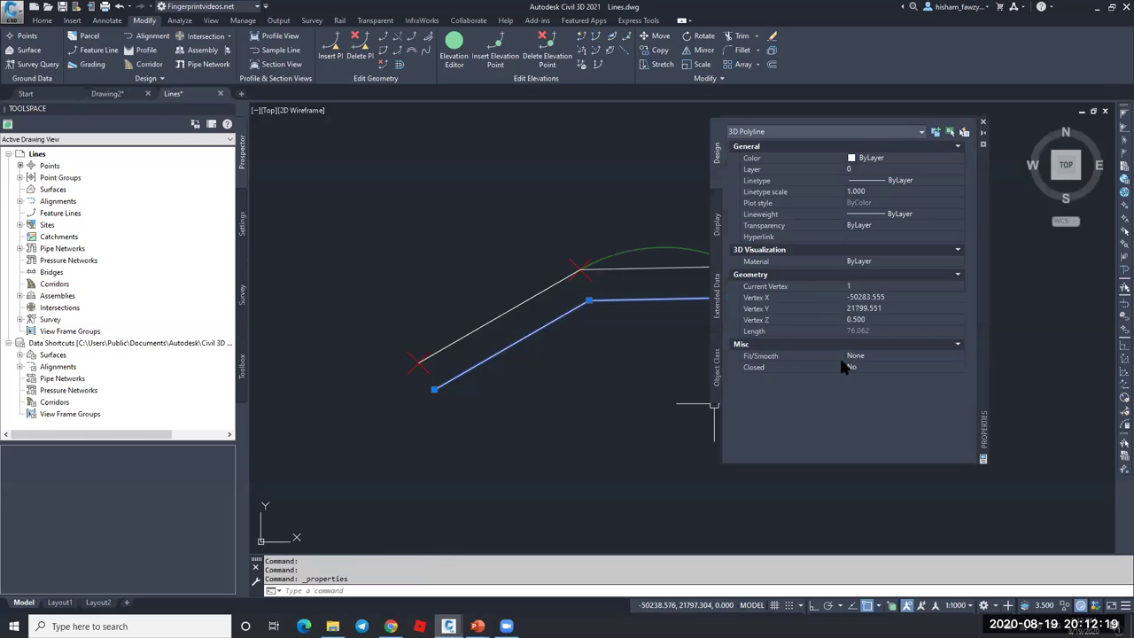
# - Step through the offset polyline's vertices to read their Z elevations, starting from 0.500
pyautogui.click(877, 320)
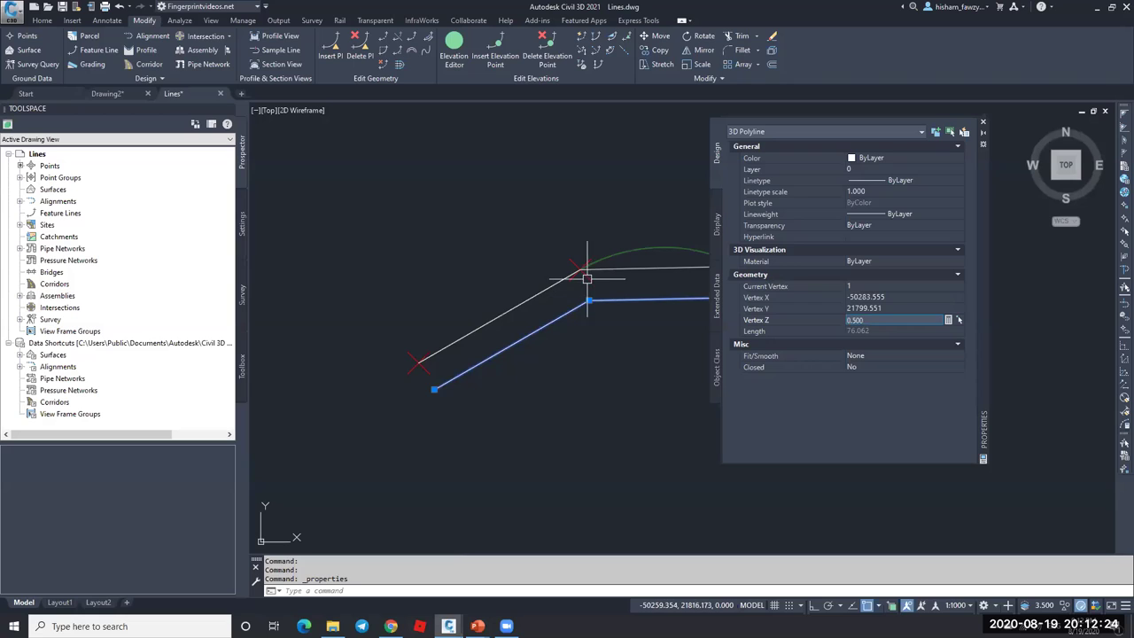
pyautogui.click(956, 287)
pyautogui.click(959, 284)
pyautogui.click(959, 284)
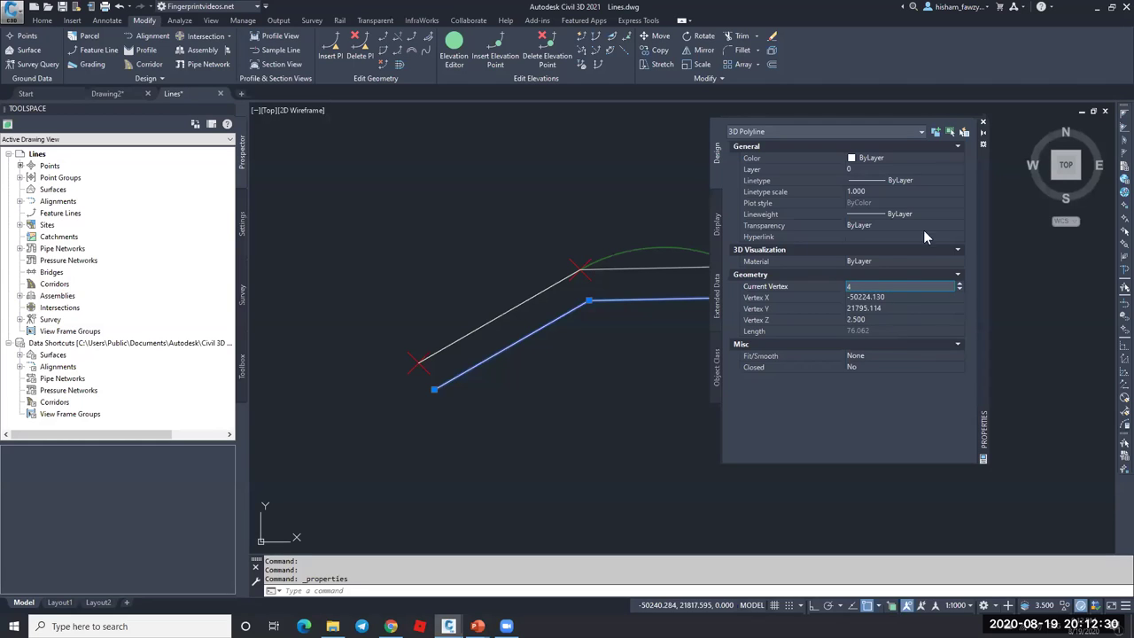
pyautogui.click(983, 121)
# - Delete the stepped-offset 3D polyline, keeping the original
pyautogui.press('Escape')
pyautogui.press('Escape')
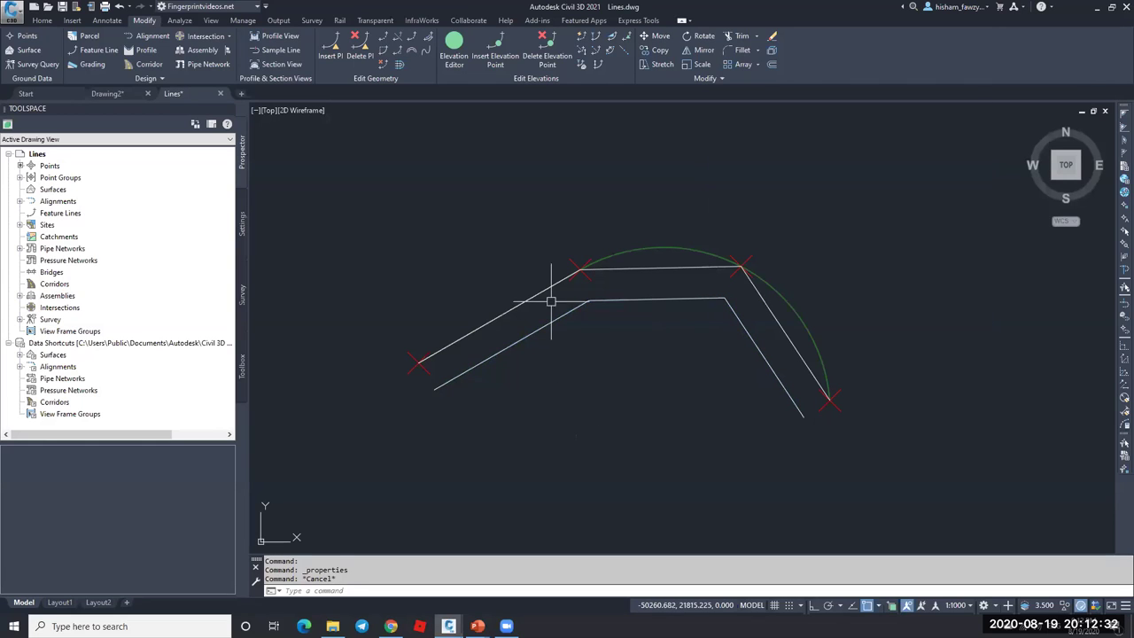
pyautogui.click(629, 299)
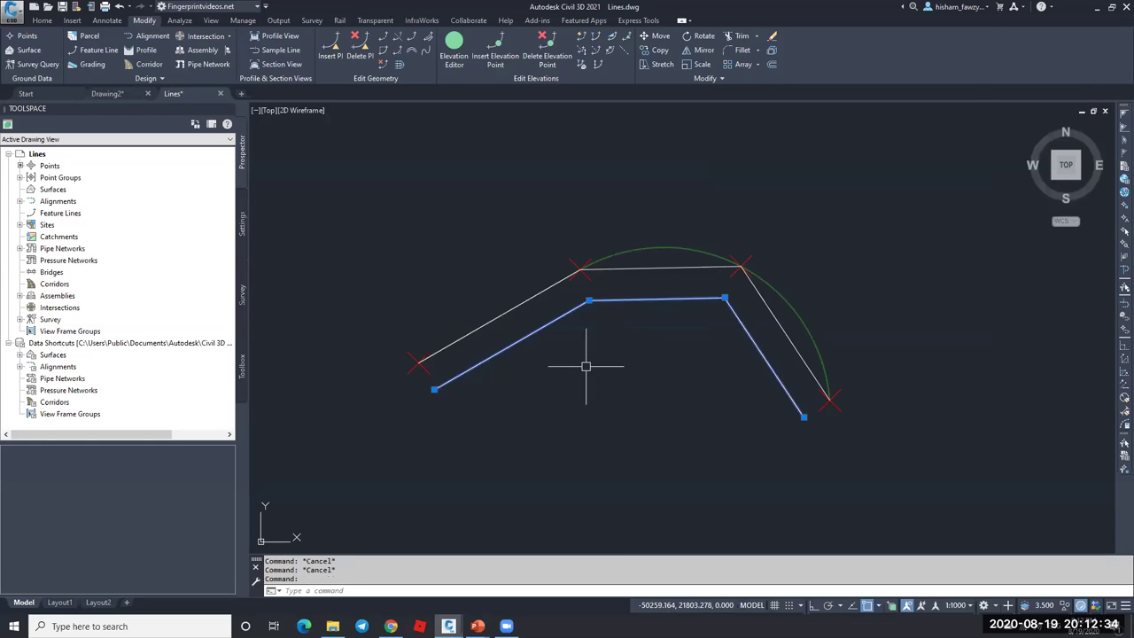
pyautogui.press('Delete')
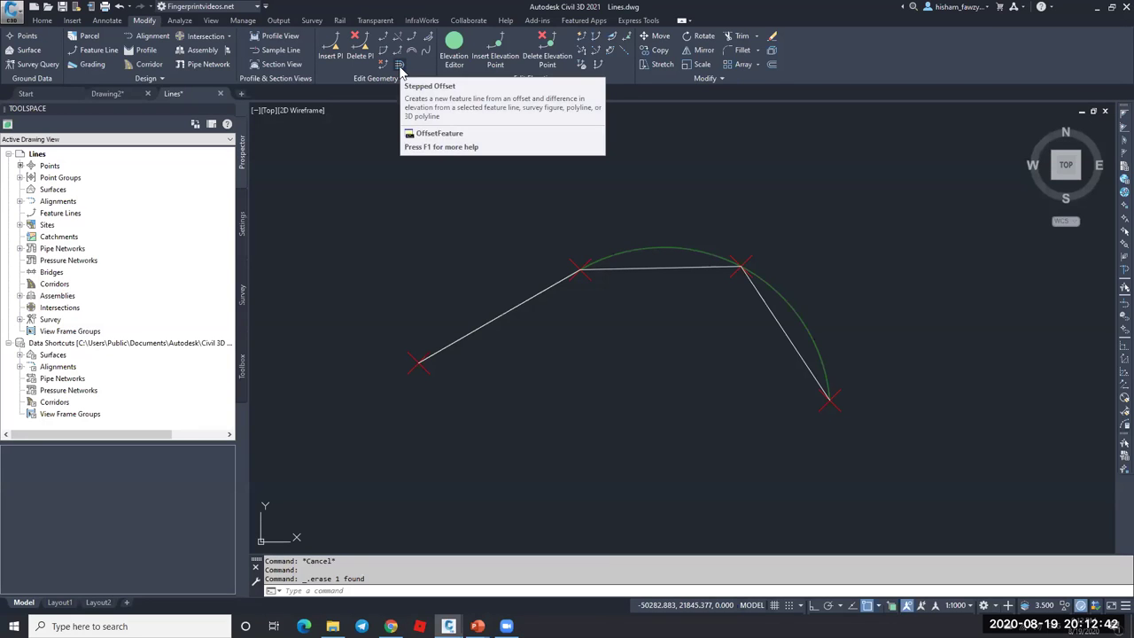
# - Bring up the comparison slide show, then hide it to view the drawing
pyautogui.moveTo(477, 625)
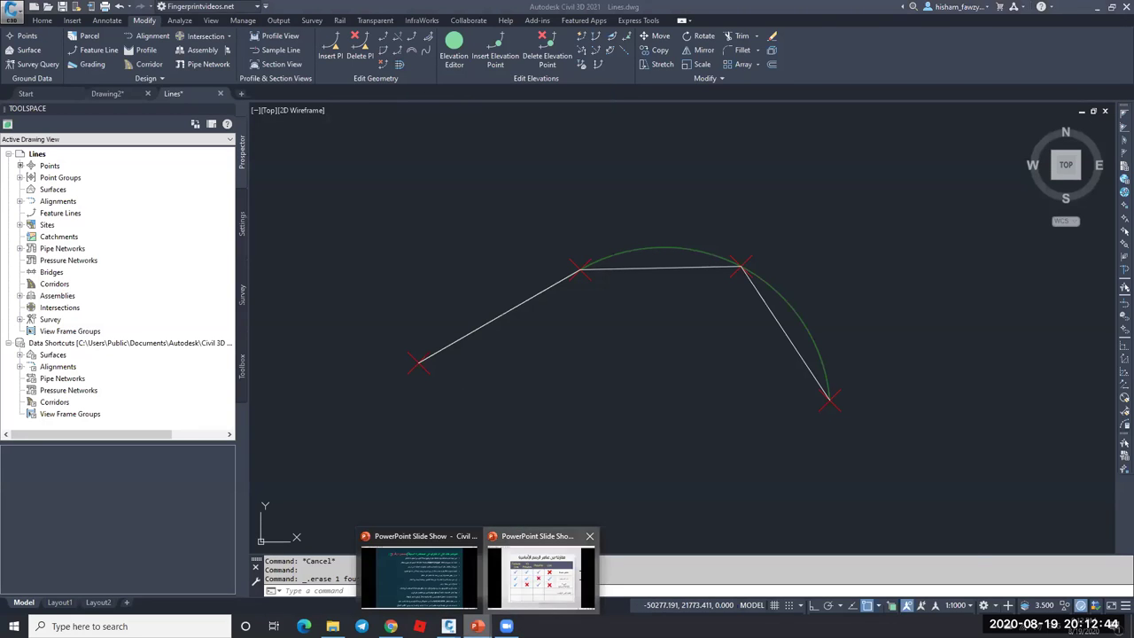
pyautogui.click(581, 574)
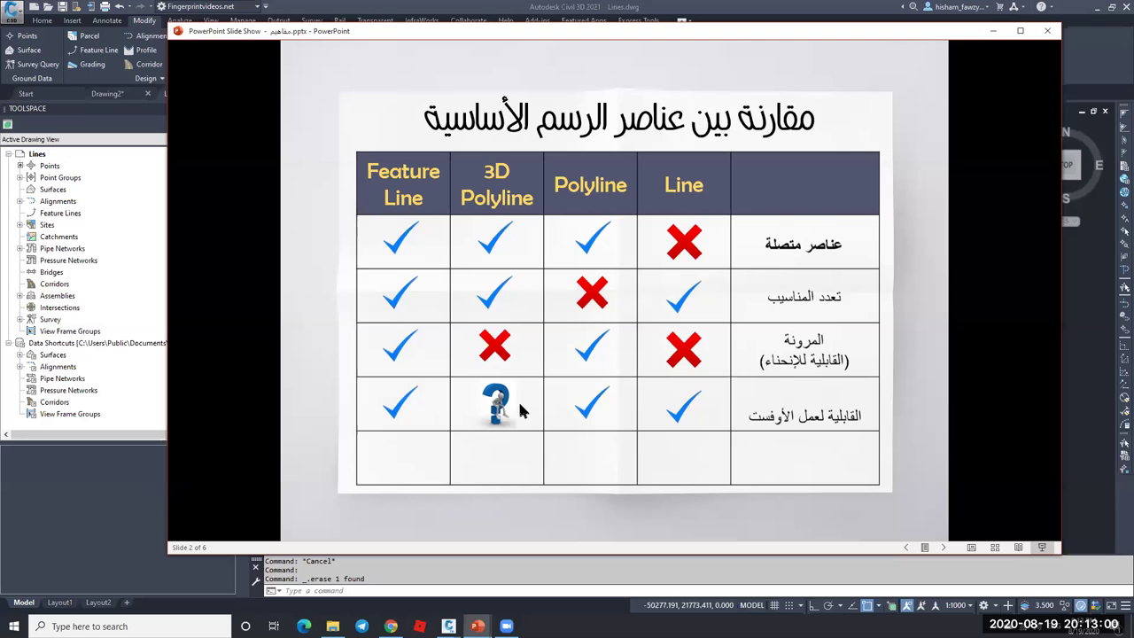
pyautogui.click(993, 31)
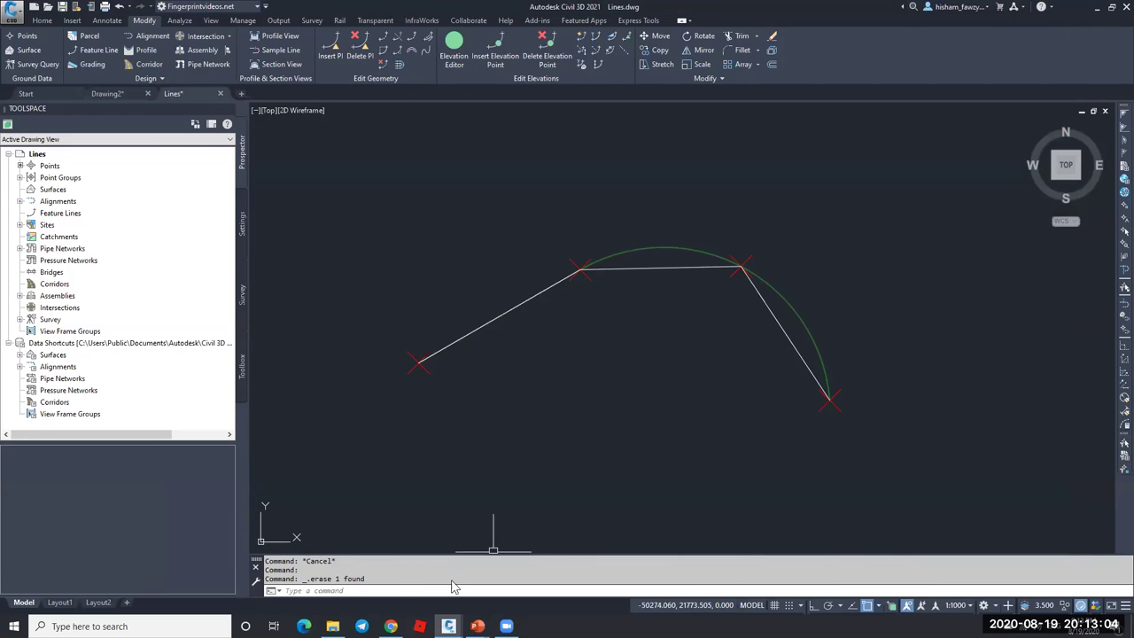
# - Reveal the final row's criterion text and marks, then minimize the slide show
pyautogui.moveTo(477, 626)
pyautogui.click(421, 576)
pyautogui.click(770, 394)
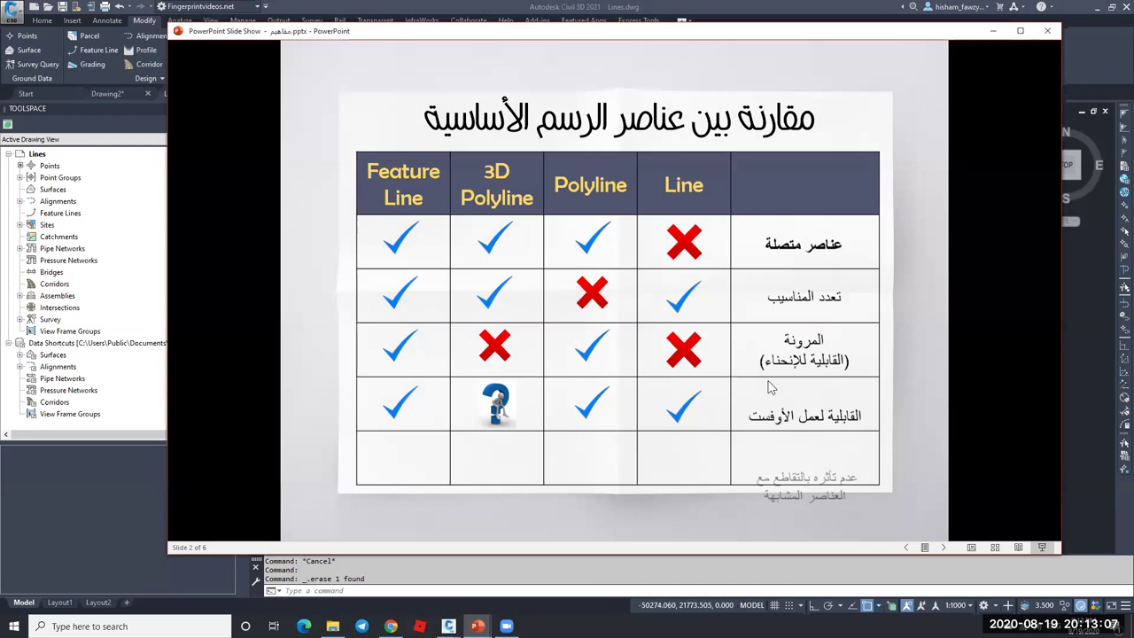
pyautogui.click(783, 482)
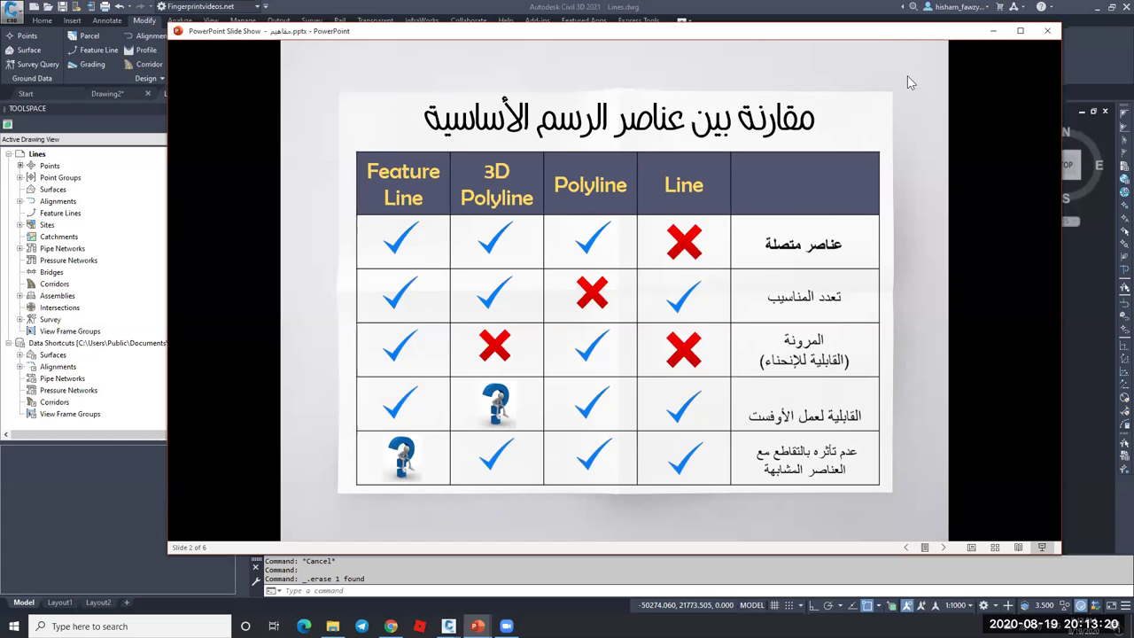
pyautogui.click(991, 31)
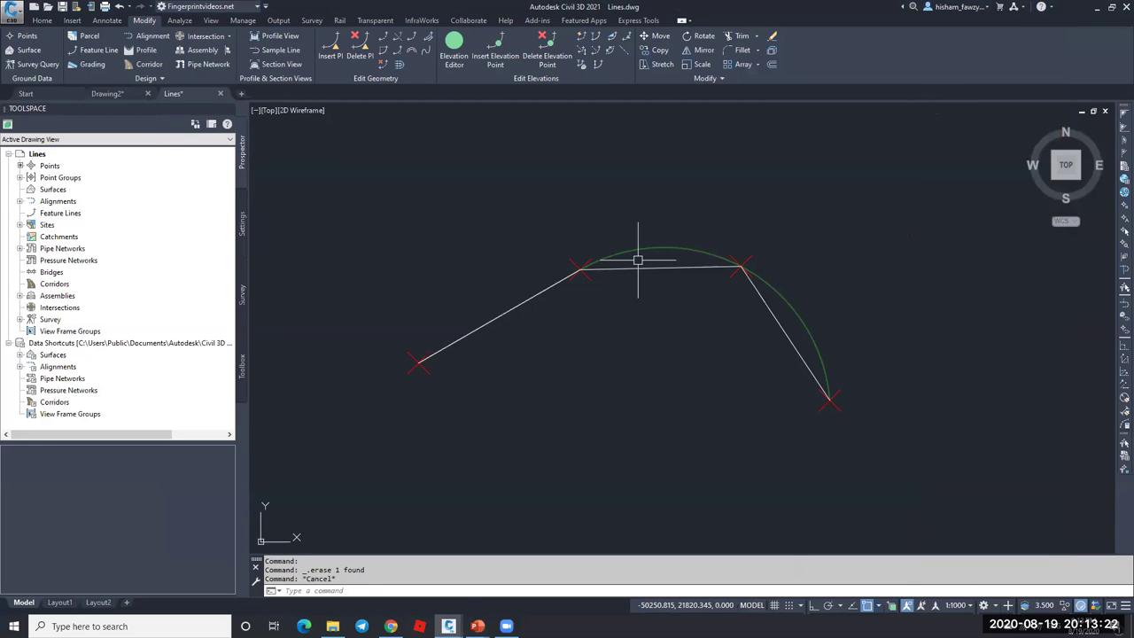
# - Draw a straight line (L) crossing the lower-left polyline segment
pyautogui.write('l')
pyautogui.press('Return')
pyautogui.click(447, 231)
pyautogui.click(566, 415)
pyautogui.press('Escape')
pyautogui.click(519, 362)
# - Open the new line's properties with Ctrl+1 and edit its End Z field
pyautogui.click(504, 327)
pyautogui.hotkey('ctrl', '1')
pyautogui.click(890, 342)
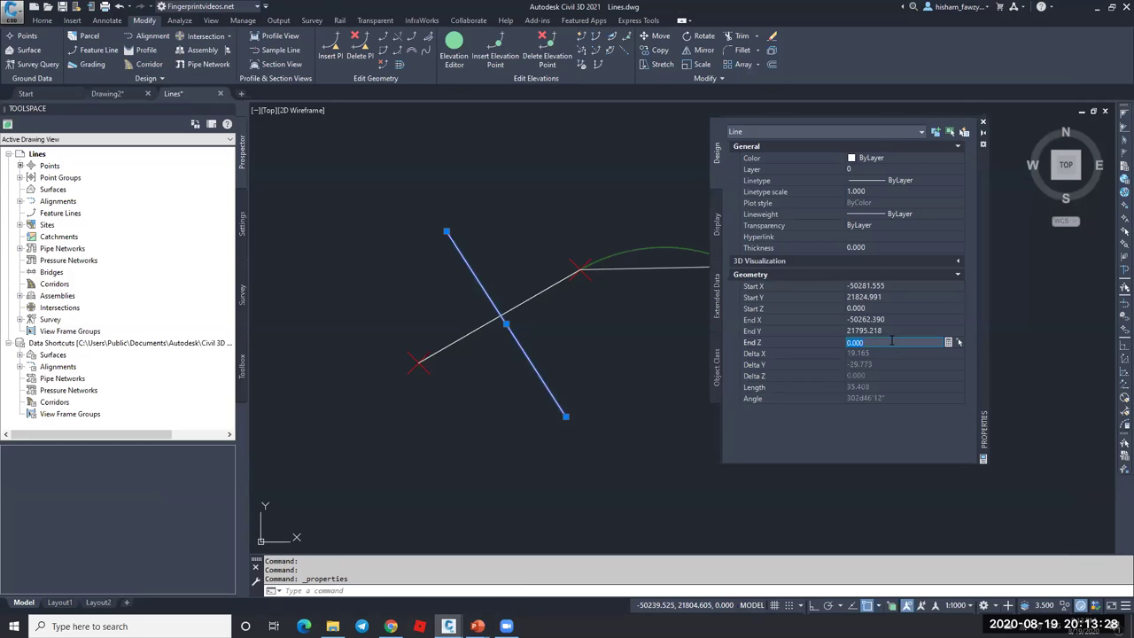
# - Set the crossing line's End Z to 5 and close the Properties panel
pyautogui.write('5')
pyautogui.press('Return')
pyautogui.click(983, 123)
pyautogui.press('Escape')
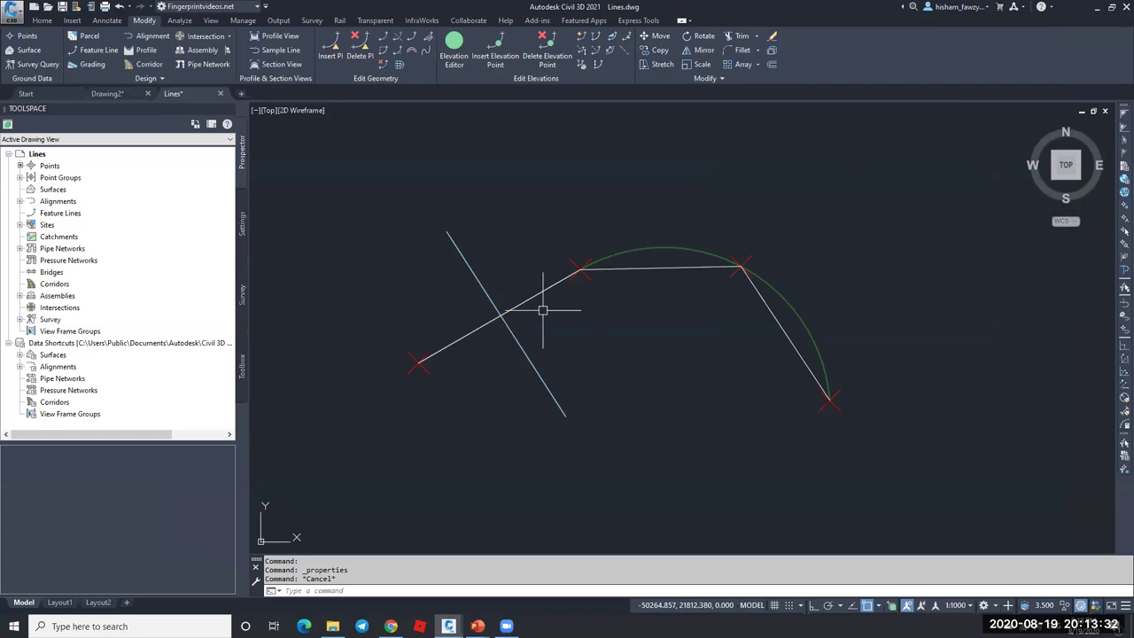
# - Erase the crossing line and the straight polyline
pyautogui.hotkey('ctrl', 'a')
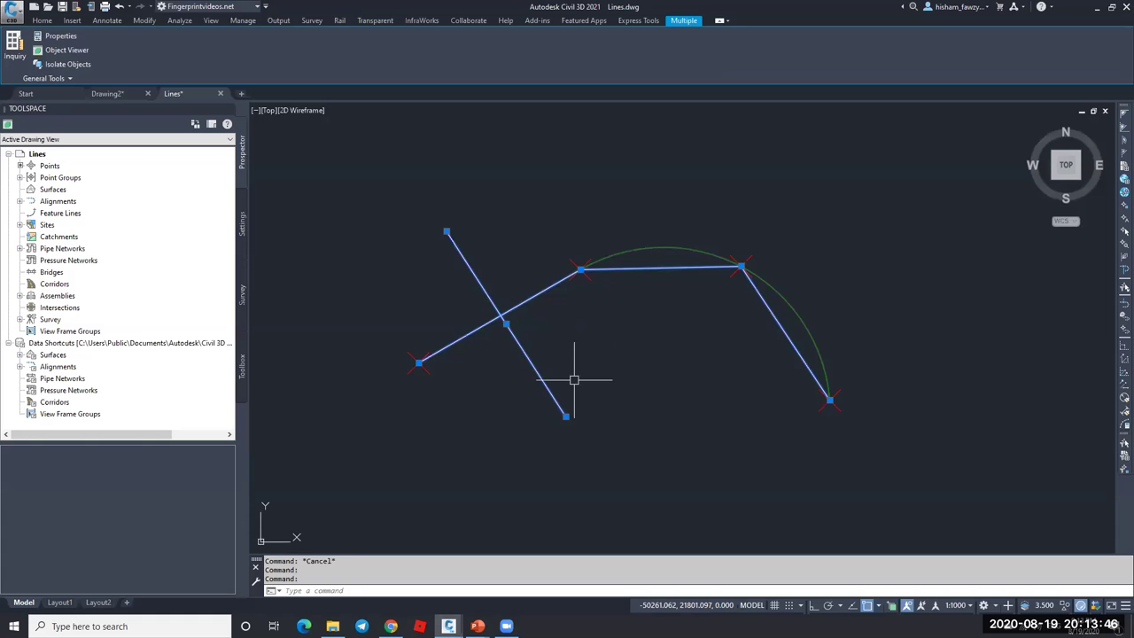
pyautogui.press('Escape')
pyautogui.click(585, 269)
pyautogui.write('e')
pyautogui.press('Return')
# - Erase the remaining selected feature line as well
pyautogui.click(614, 253)
pyautogui.write('e')
pyautogui.press('Return')
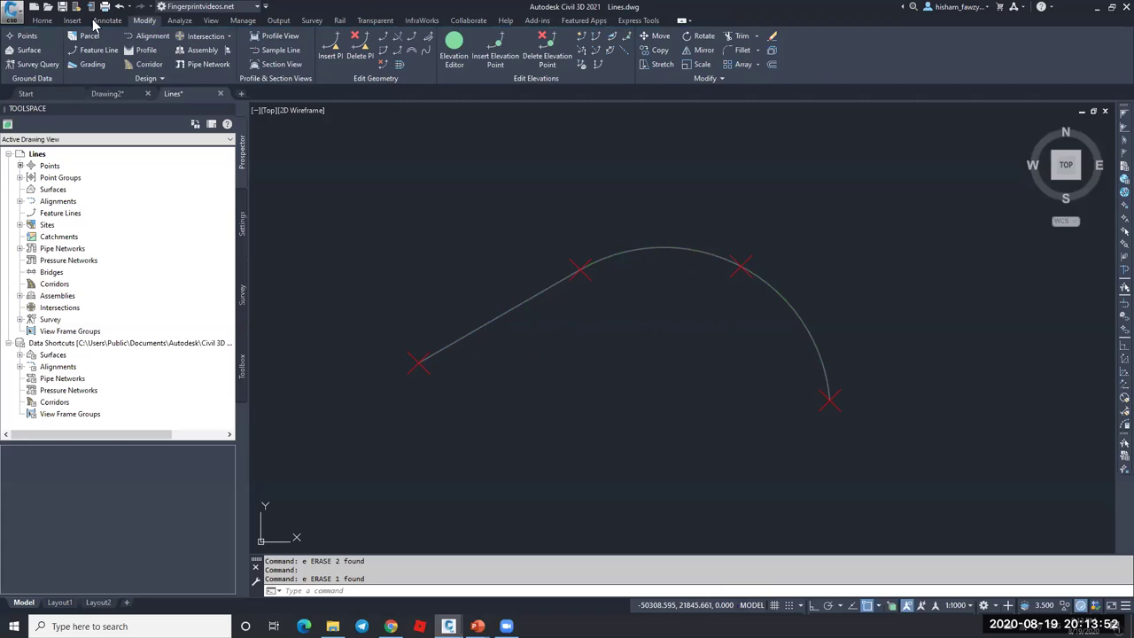
pyautogui.click(42, 21)
# - Create a feature line keeping Site 1 and the Basic Feature Line style
pyautogui.click(191, 50)
pyautogui.click(222, 69)
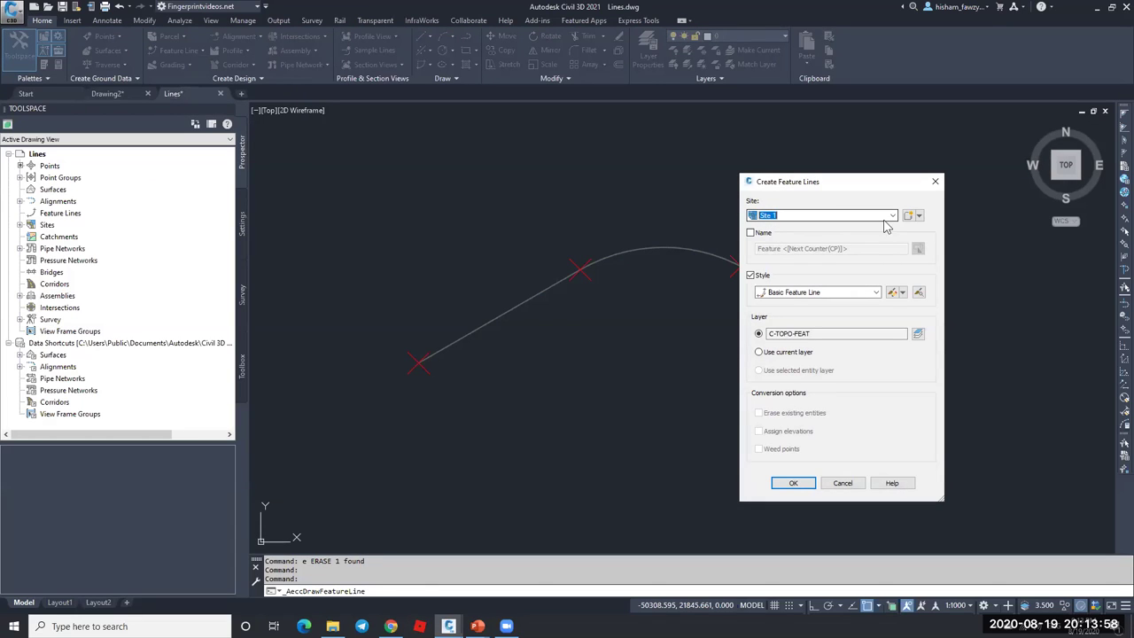
pyautogui.click(866, 217)
pyautogui.click(786, 228)
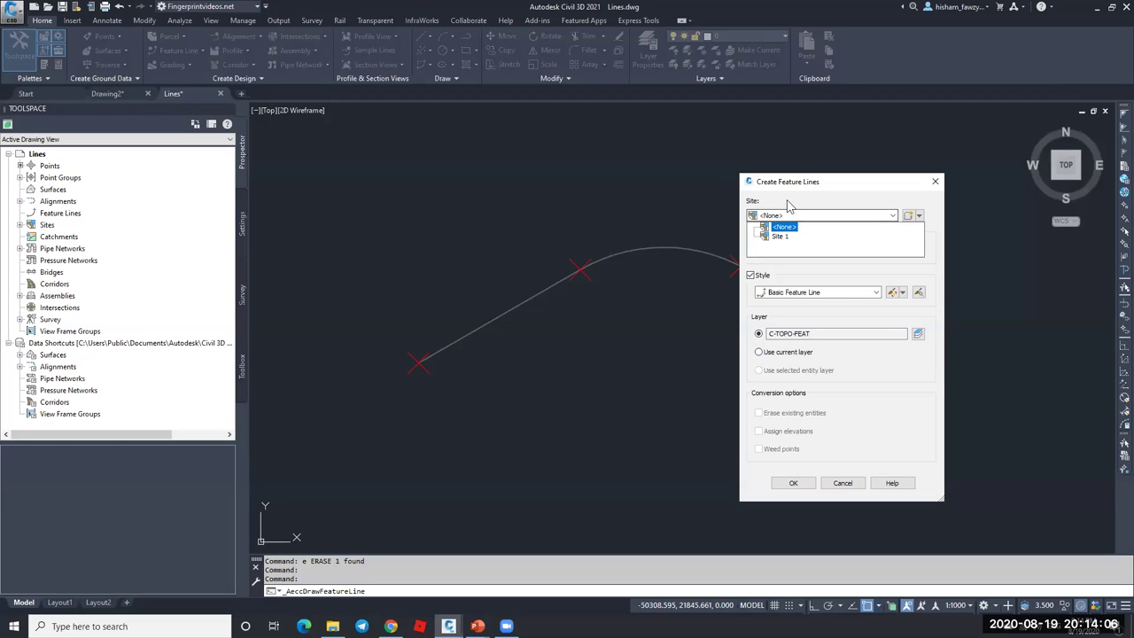
pyautogui.click(781, 235)
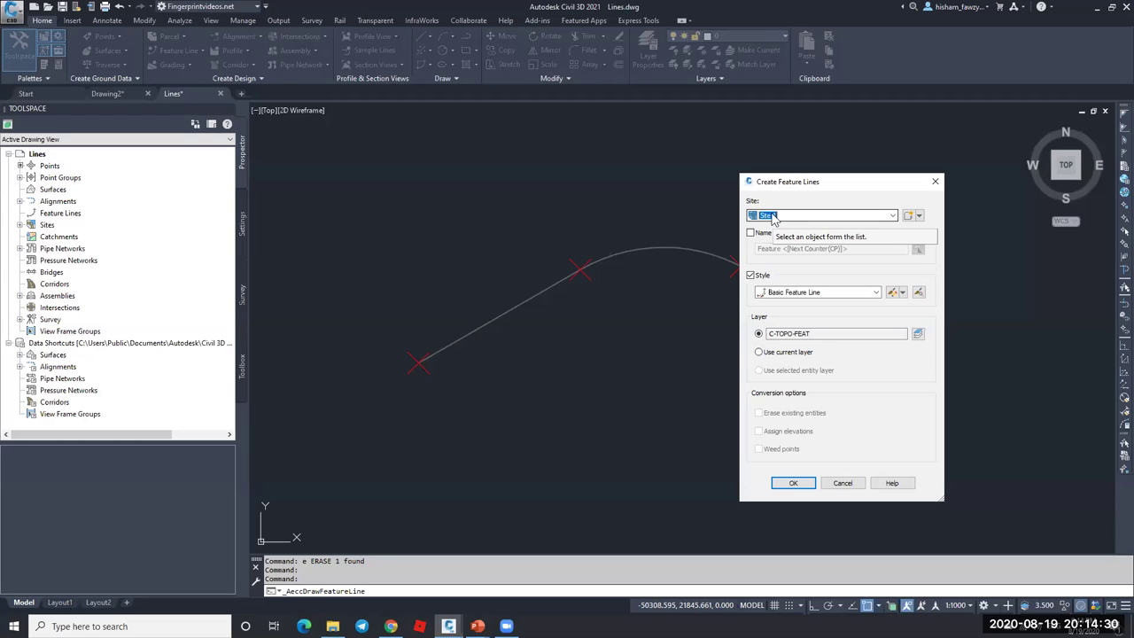
pyautogui.click(804, 484)
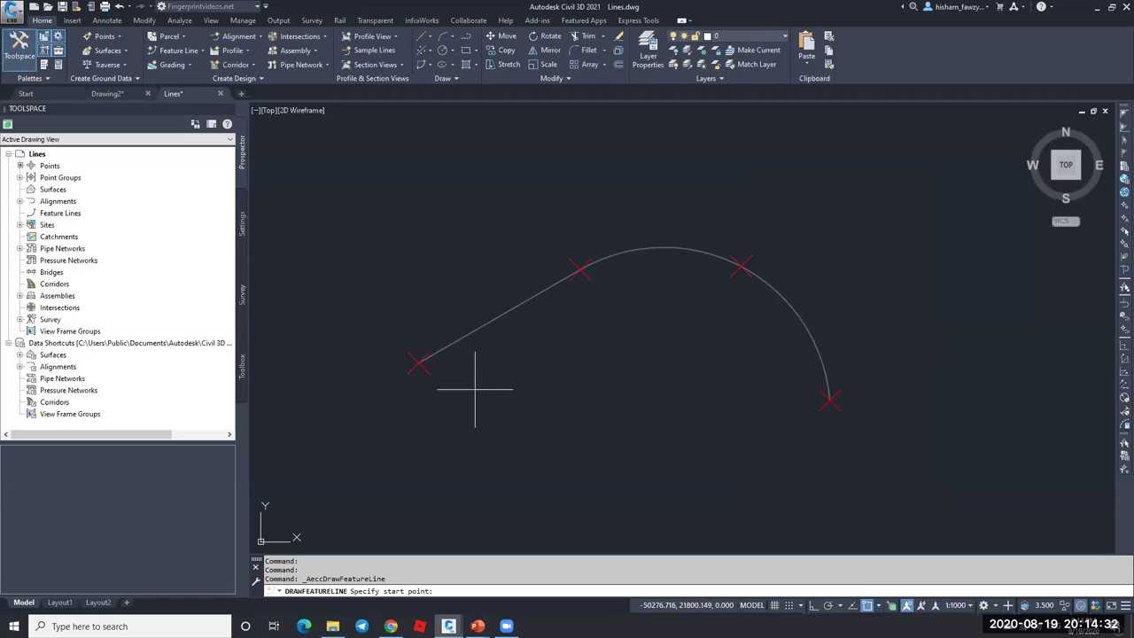
# - Draw a two-point feature line between the markers with default elevation and grade
pyautogui.click(430, 378)
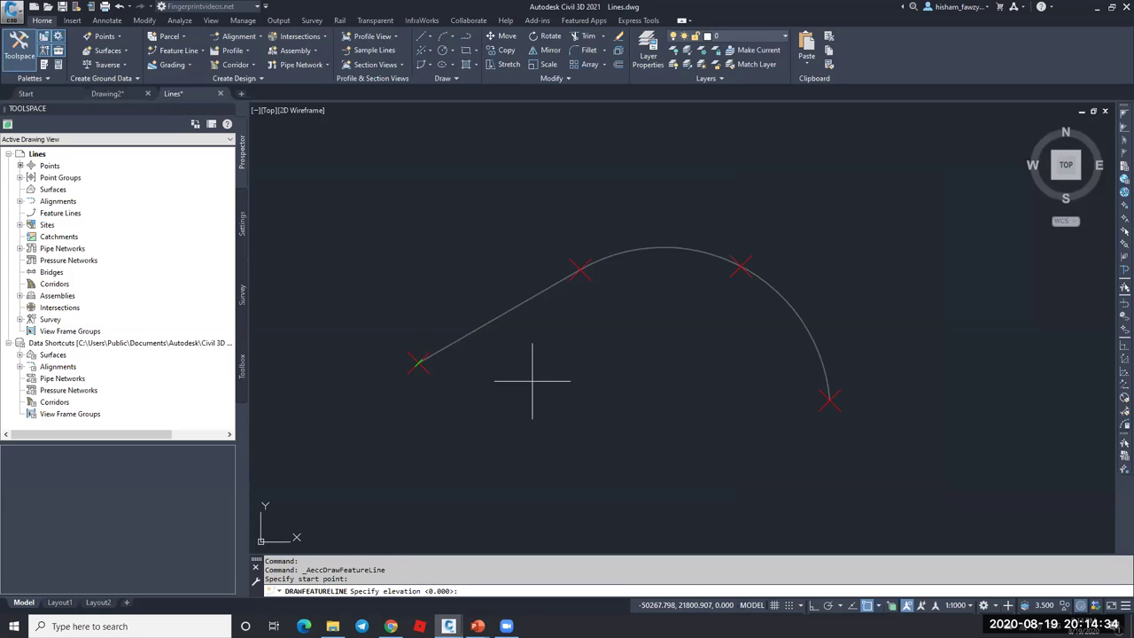
pyautogui.press('Return')
pyautogui.click(581, 261)
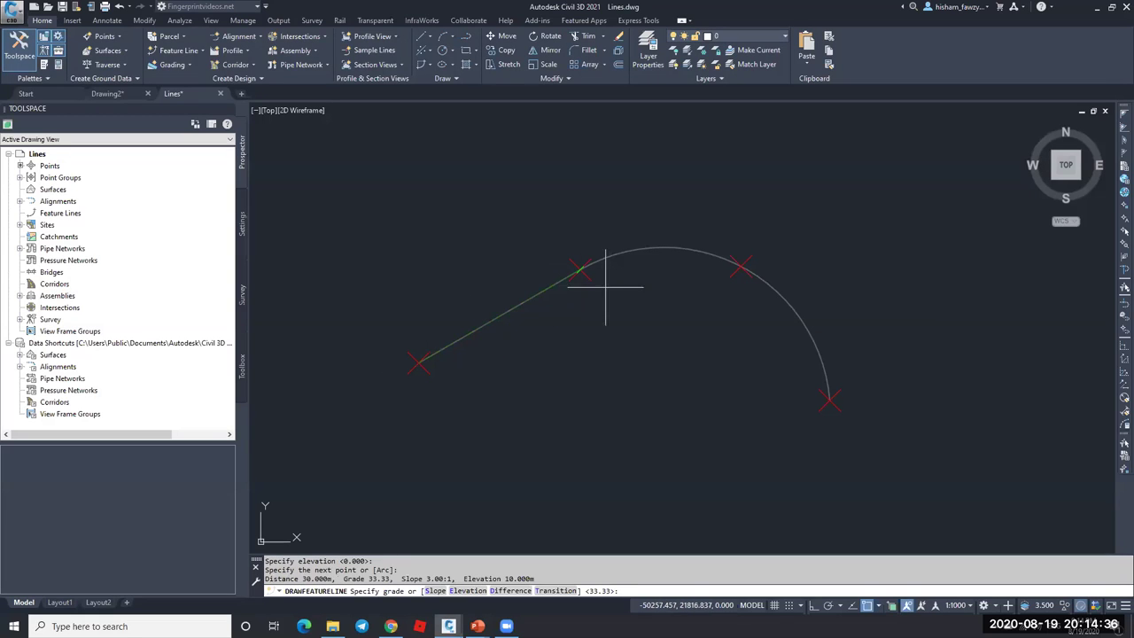
pyautogui.press('Return')
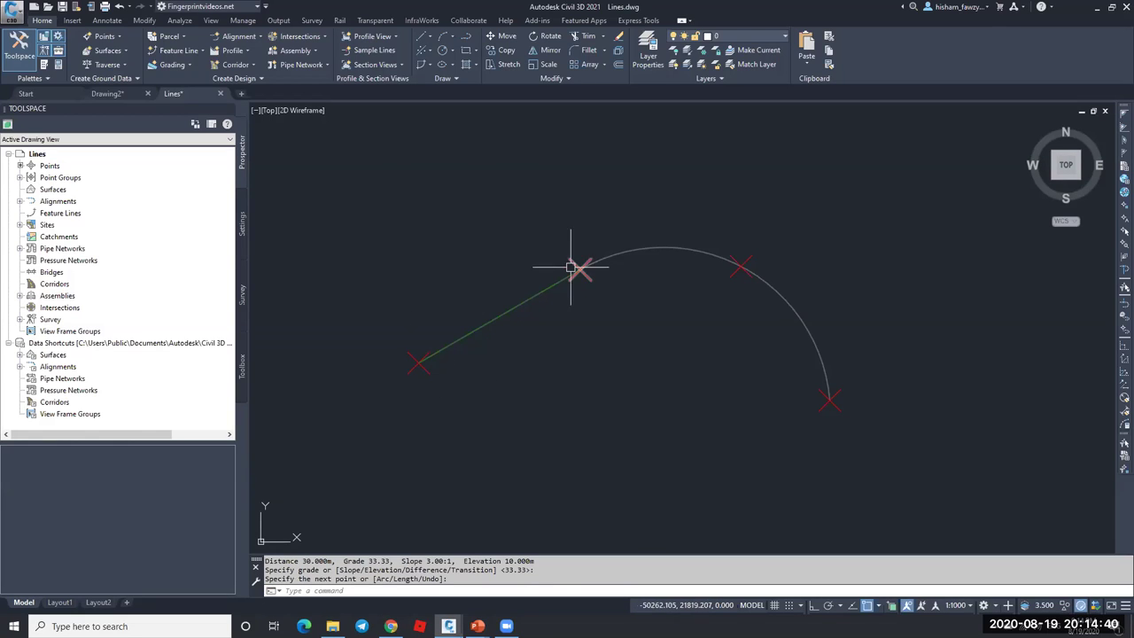
# - Start another feature line with default settings at start elevation 5
pyautogui.click(237, 37)
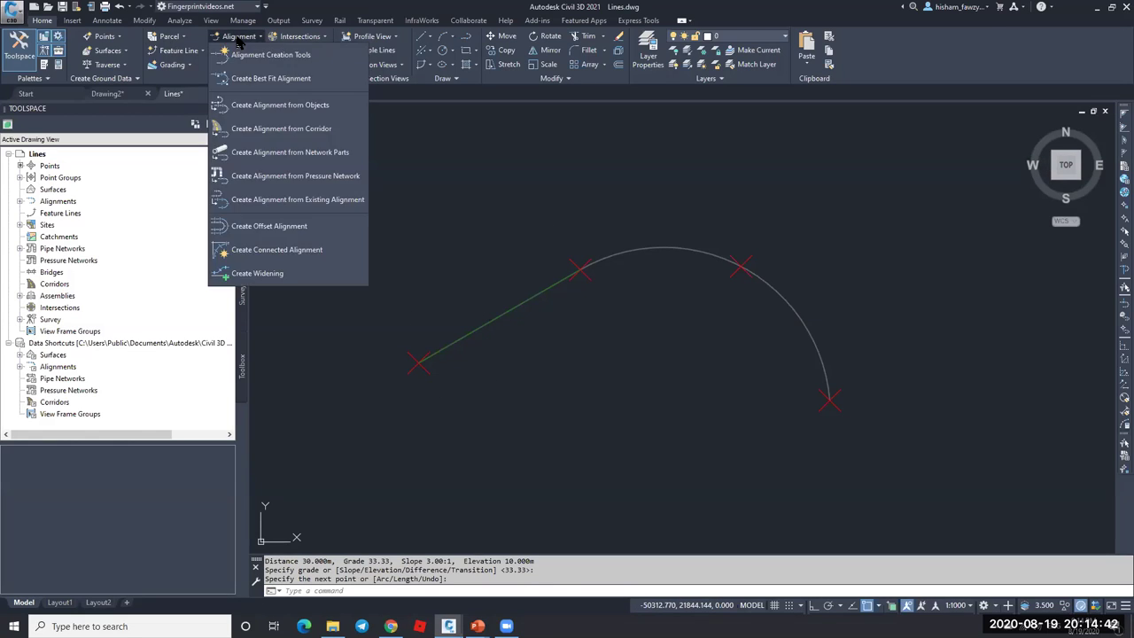
pyautogui.click(200, 50)
pyautogui.click(220, 72)
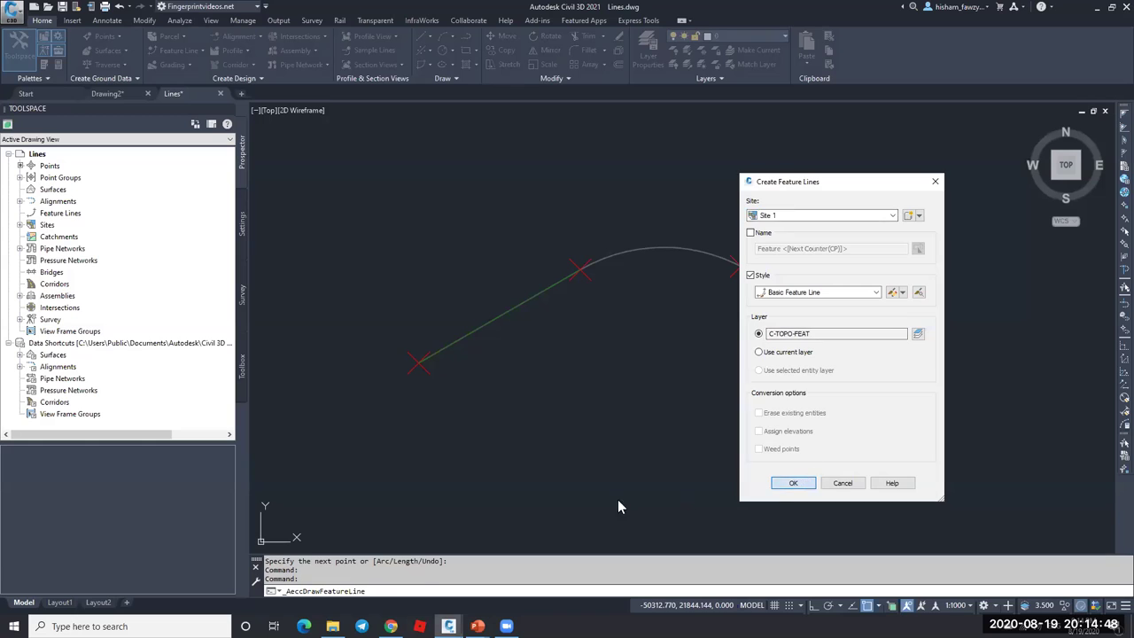
pyautogui.press('Return')
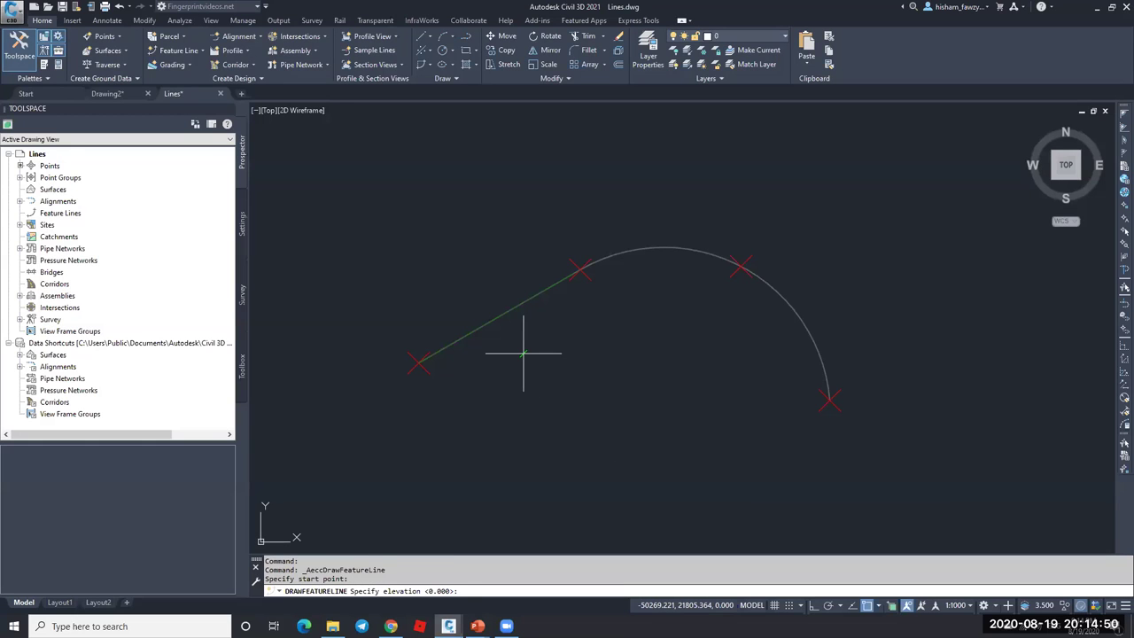
pyautogui.write('5')
pyautogui.press('Return')
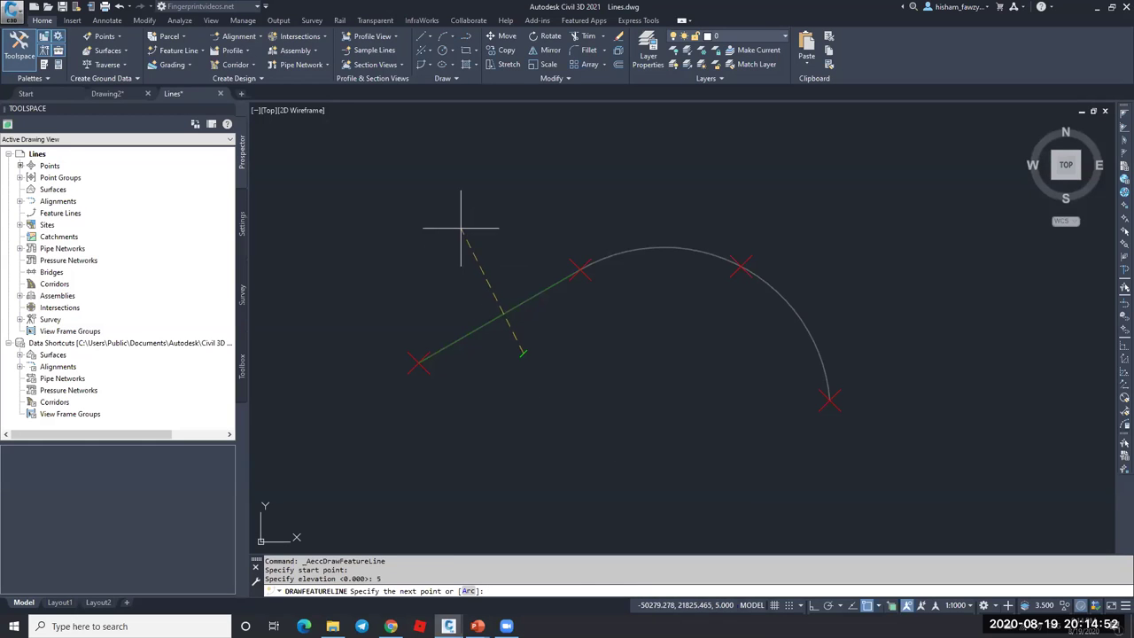
# - End it above the existing line at elevation 12, then select the new line
pyautogui.click(461, 228)
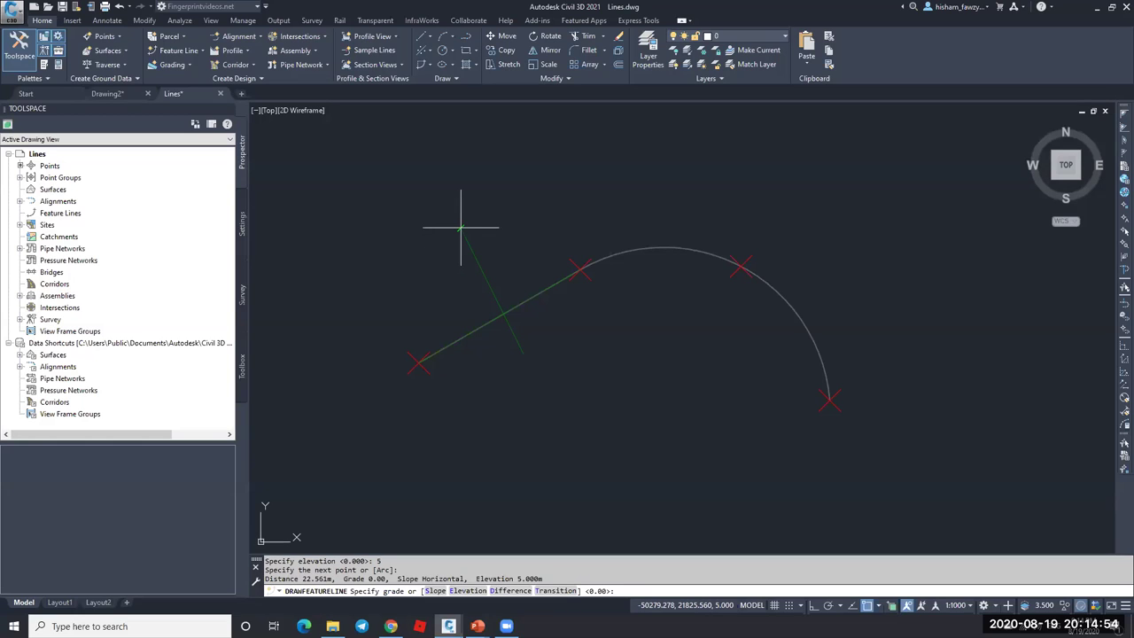
pyautogui.write('E')
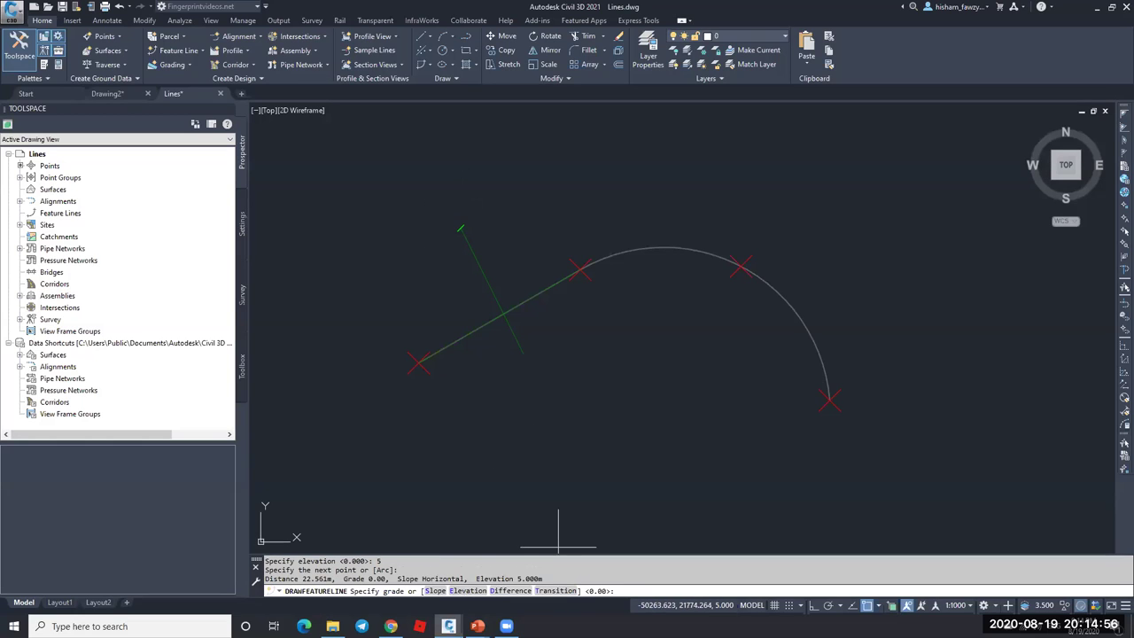
pyautogui.press('Return')
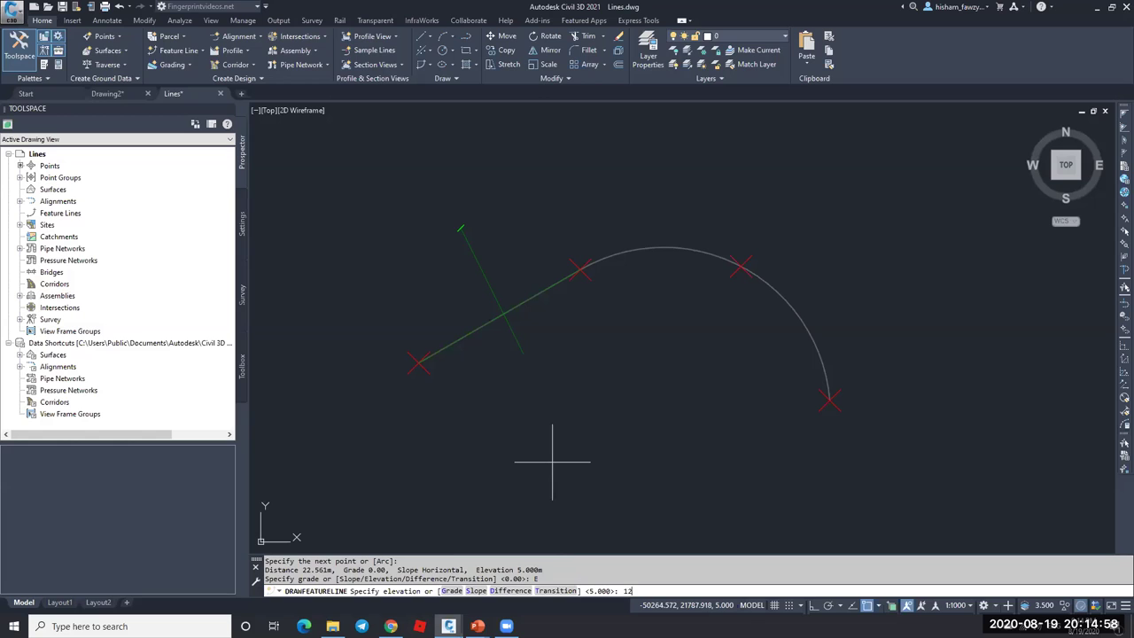
pyautogui.write('12')
pyautogui.press('Return')
pyautogui.press('Escape')
pyautogui.click(487, 295)
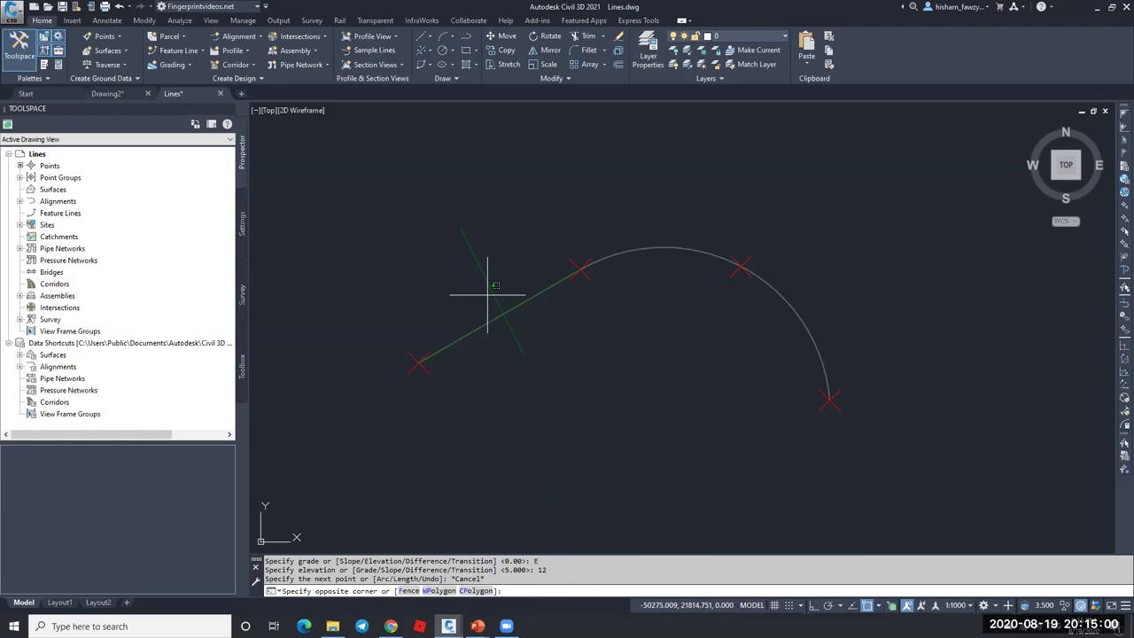
pyautogui.click(481, 278)
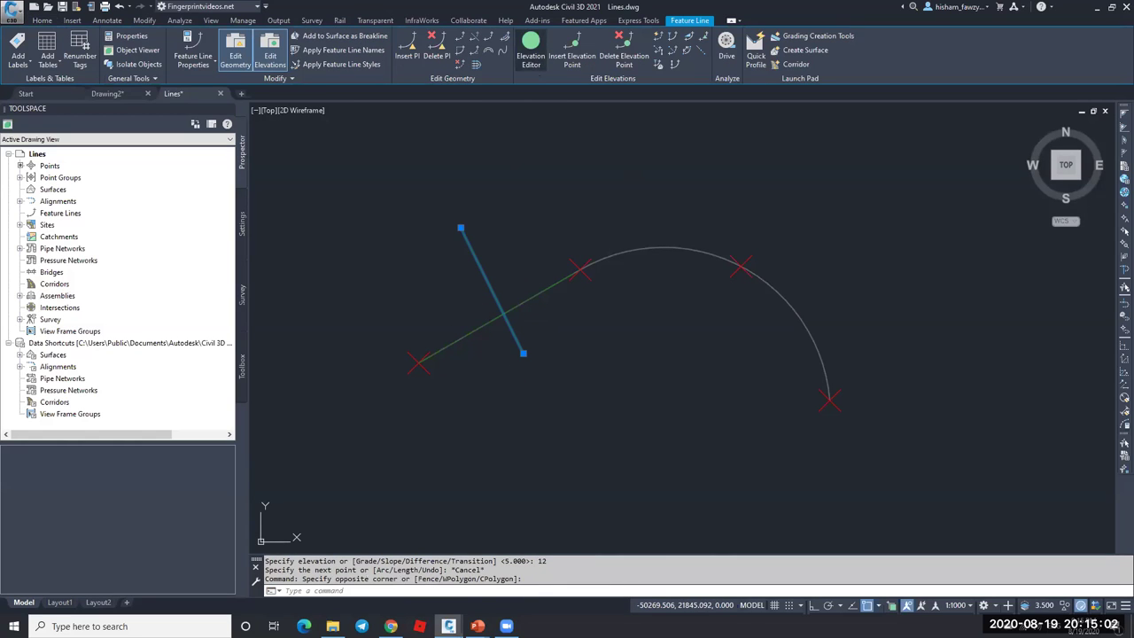
pyautogui.click(530, 46)
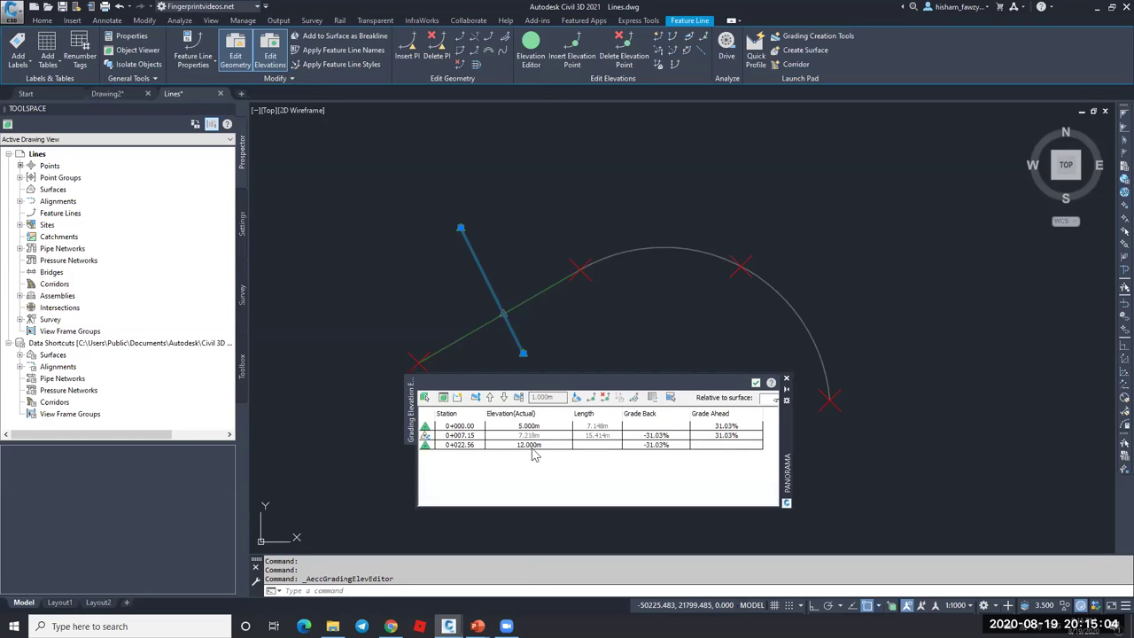
pyautogui.click(473, 436)
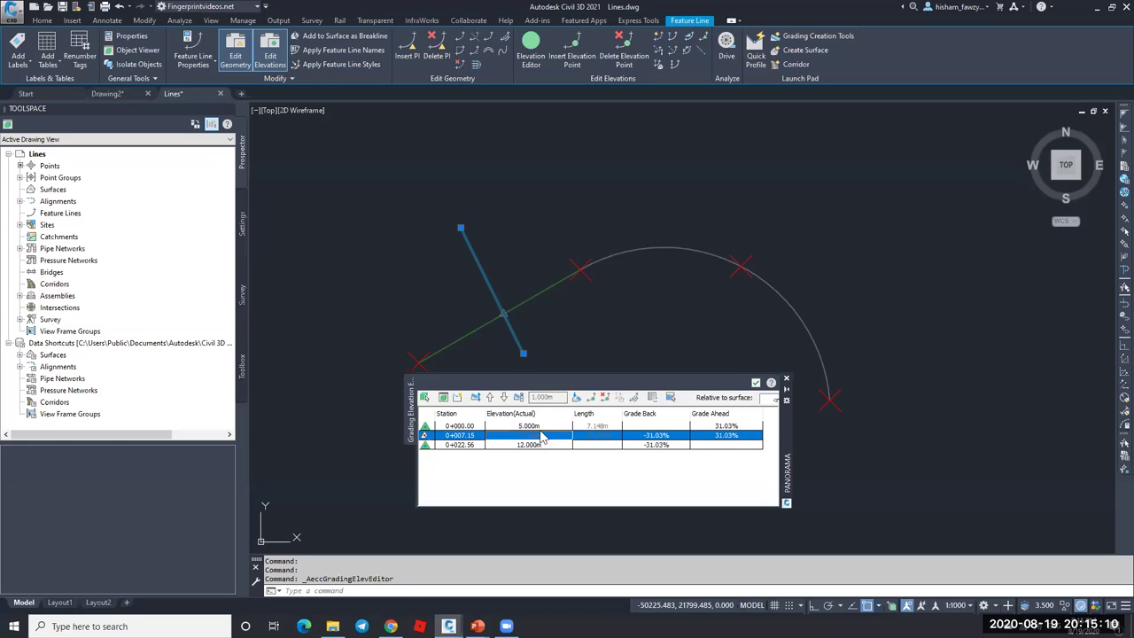
pyautogui.click(543, 426)
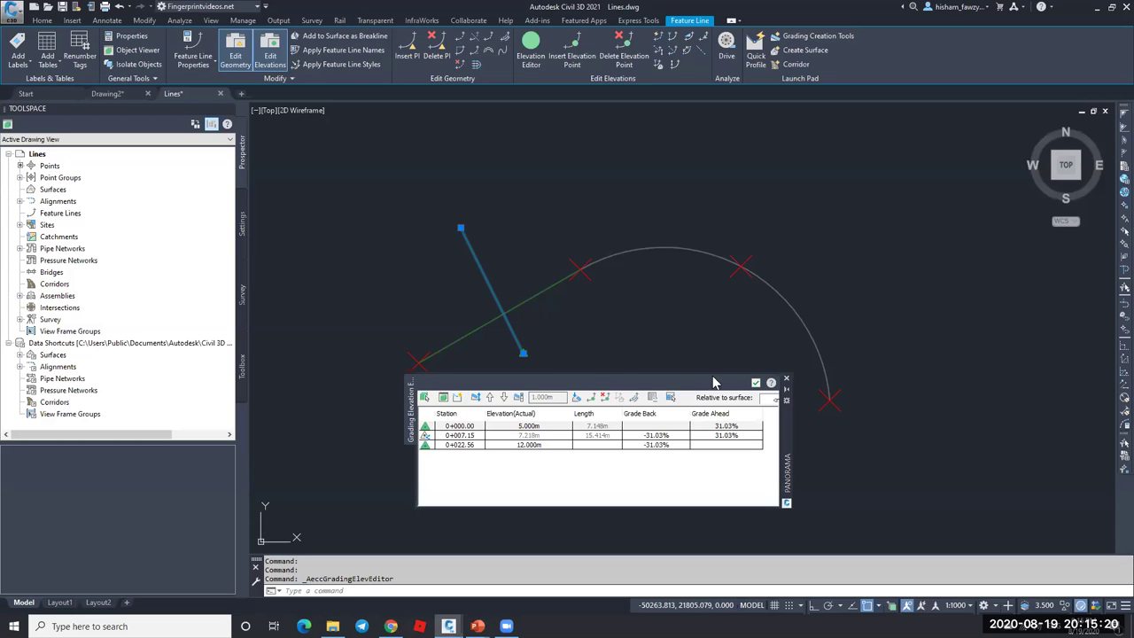
pyautogui.click(756, 383)
pyautogui.press('Escape')
pyautogui.click(532, 299)
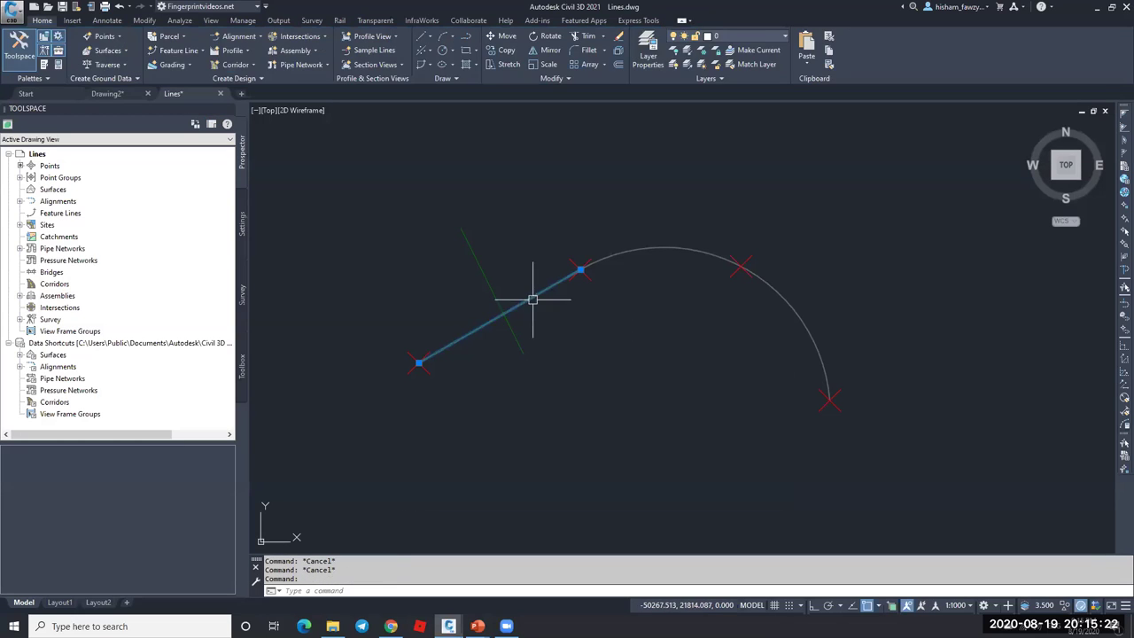
pyautogui.click(530, 49)
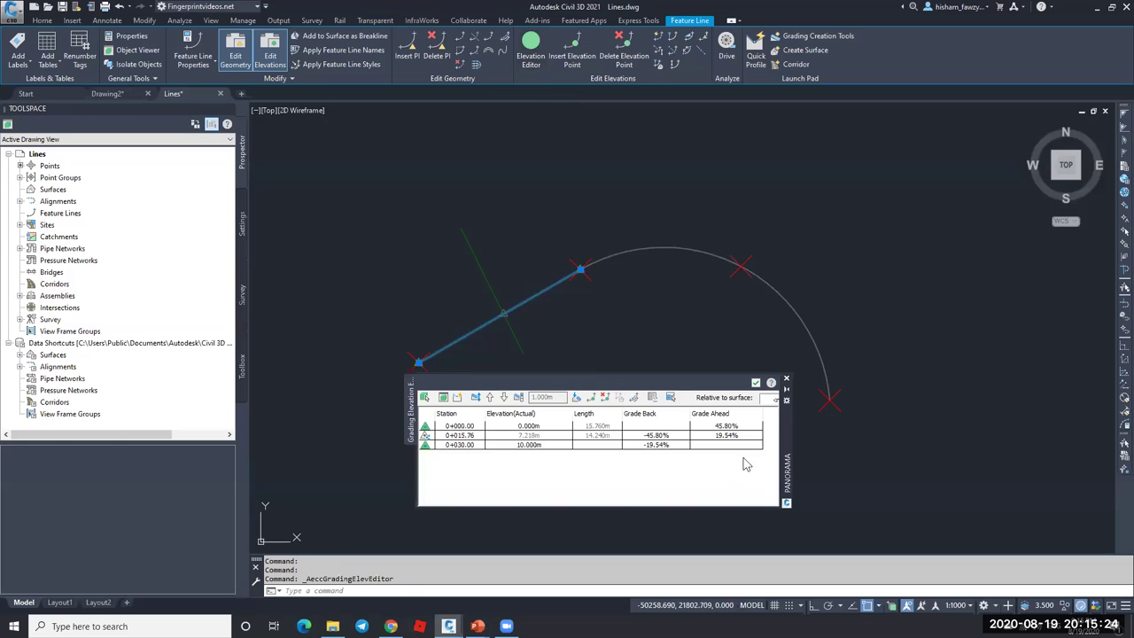
pyautogui.moveTo(787, 441)
pyautogui.mouseDown()
pyautogui.moveTo(930, 395)
pyautogui.moveTo(977, 407)
pyautogui.mouseUp()
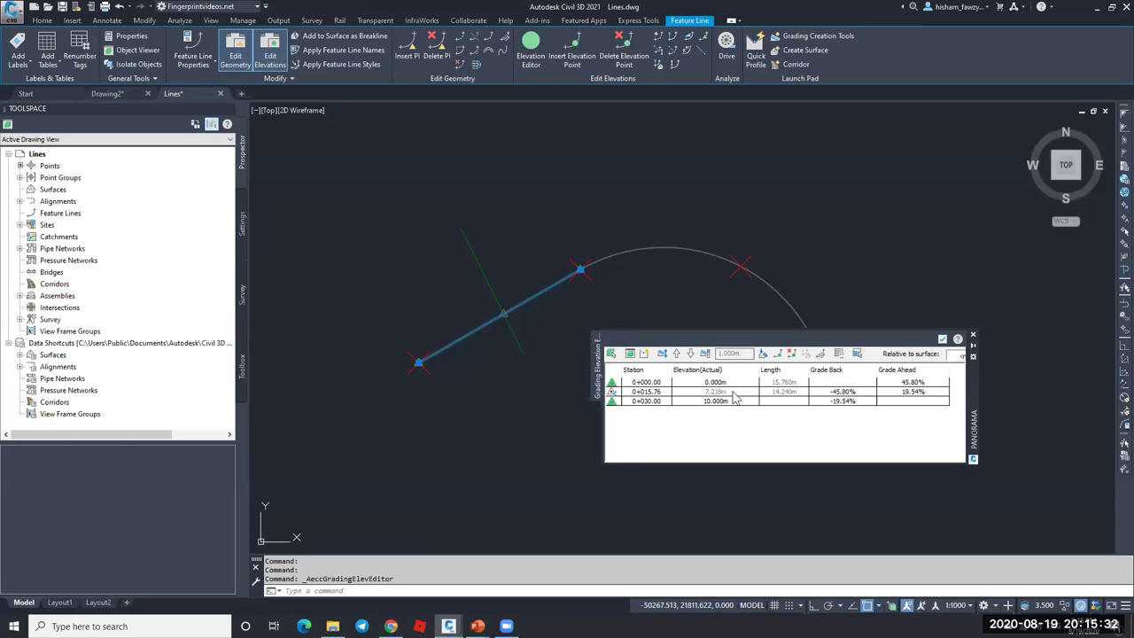
pyautogui.click(911, 390)
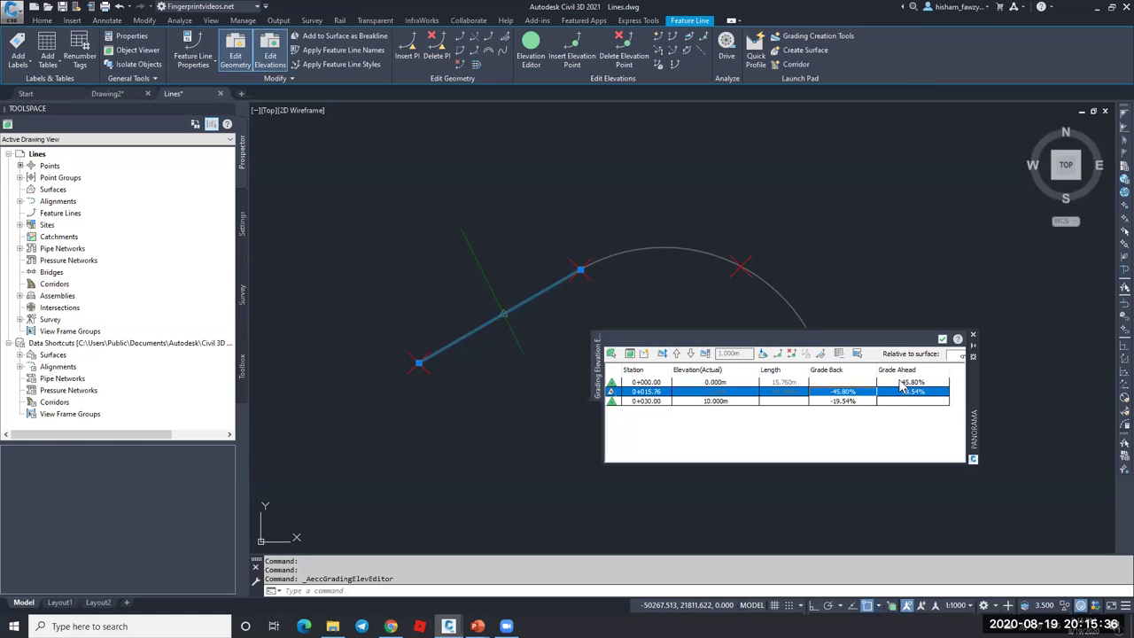
pyautogui.click(900, 382)
pyautogui.click(853, 402)
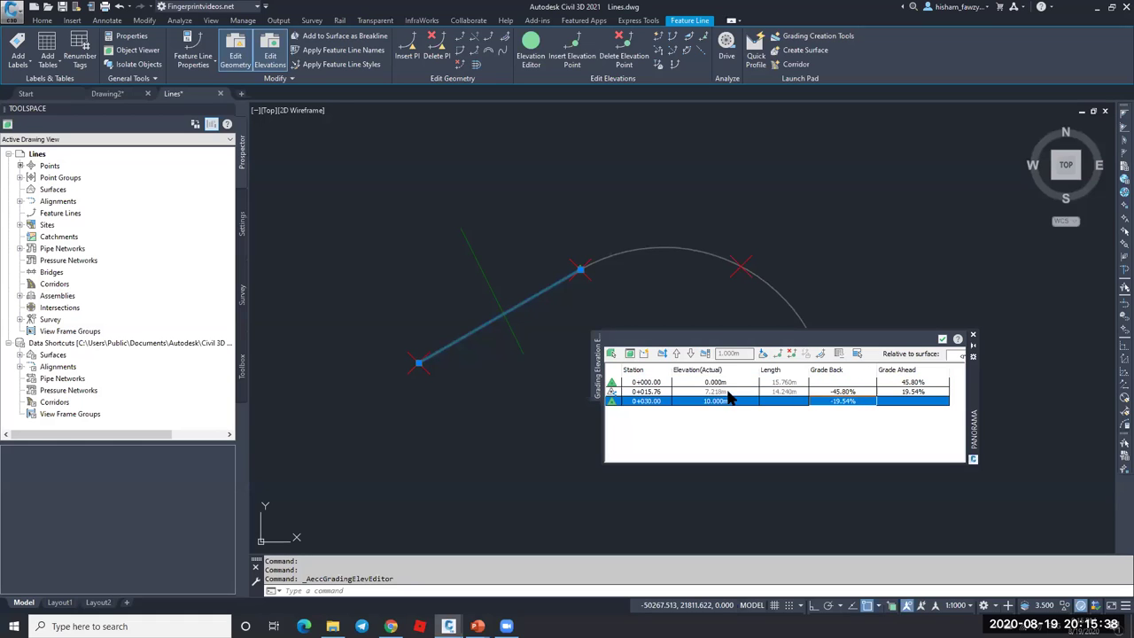
pyautogui.click(663, 393)
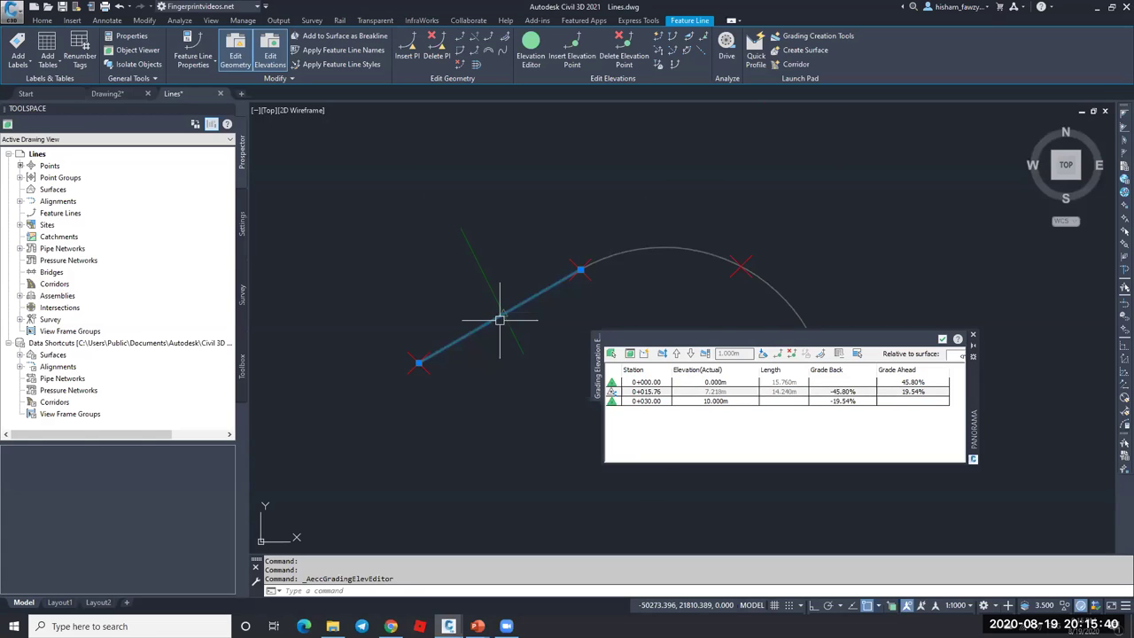
pyautogui.scroll(5, 498, 316)
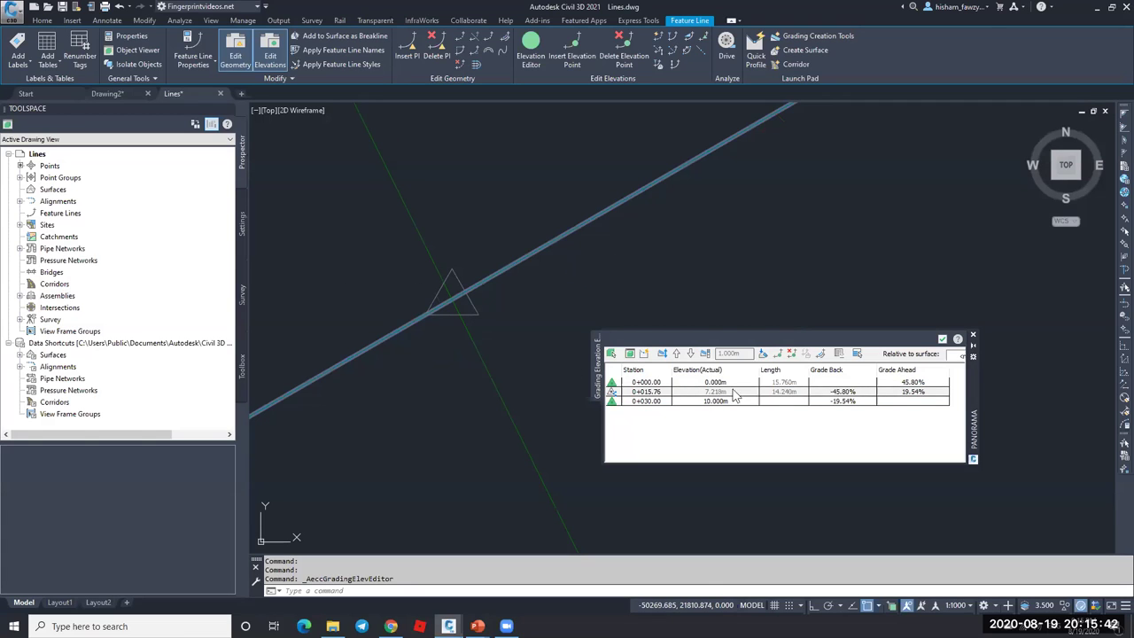
pyautogui.scroll(-5, 461, 310)
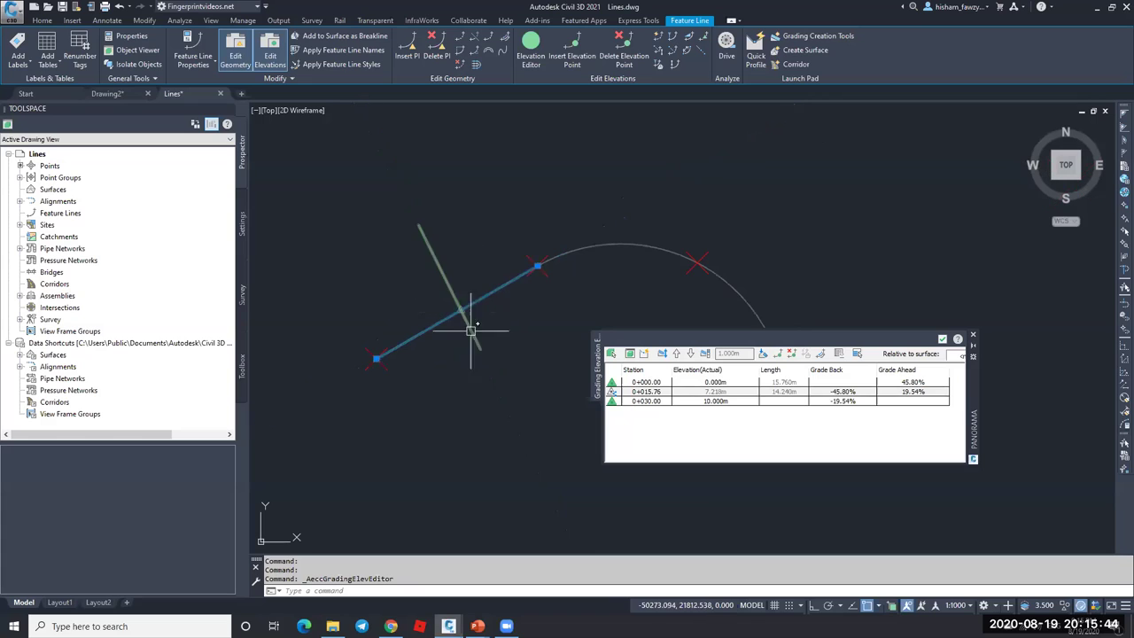
pyautogui.click(944, 339)
pyautogui.press('Escape')
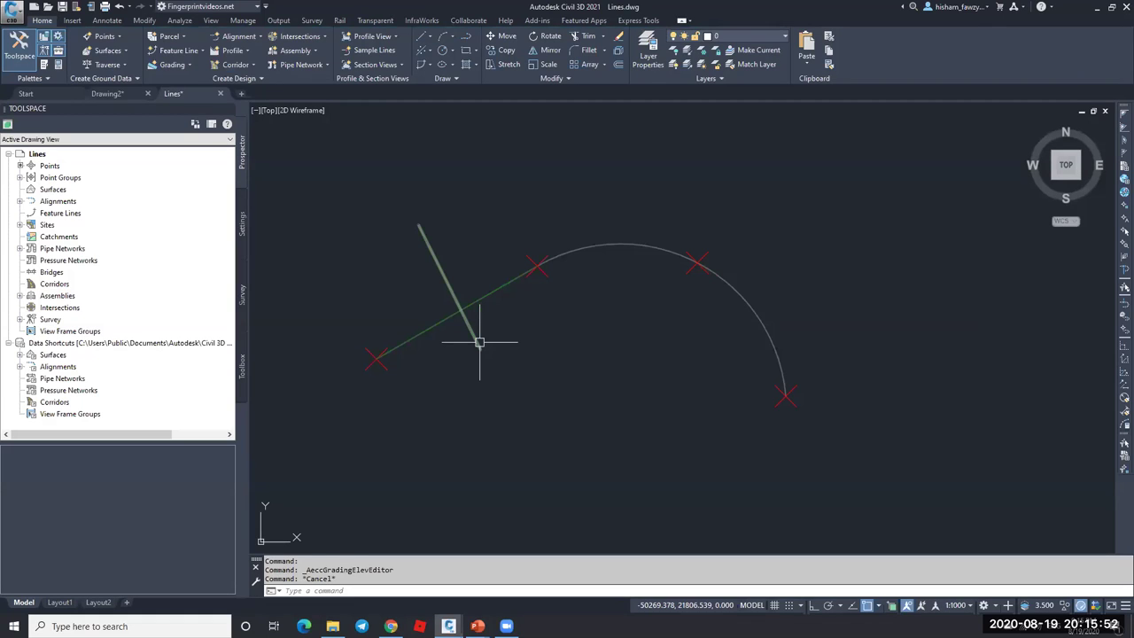
# - Select the steep and sloped feature lines and erase them
pyautogui.click(469, 326)
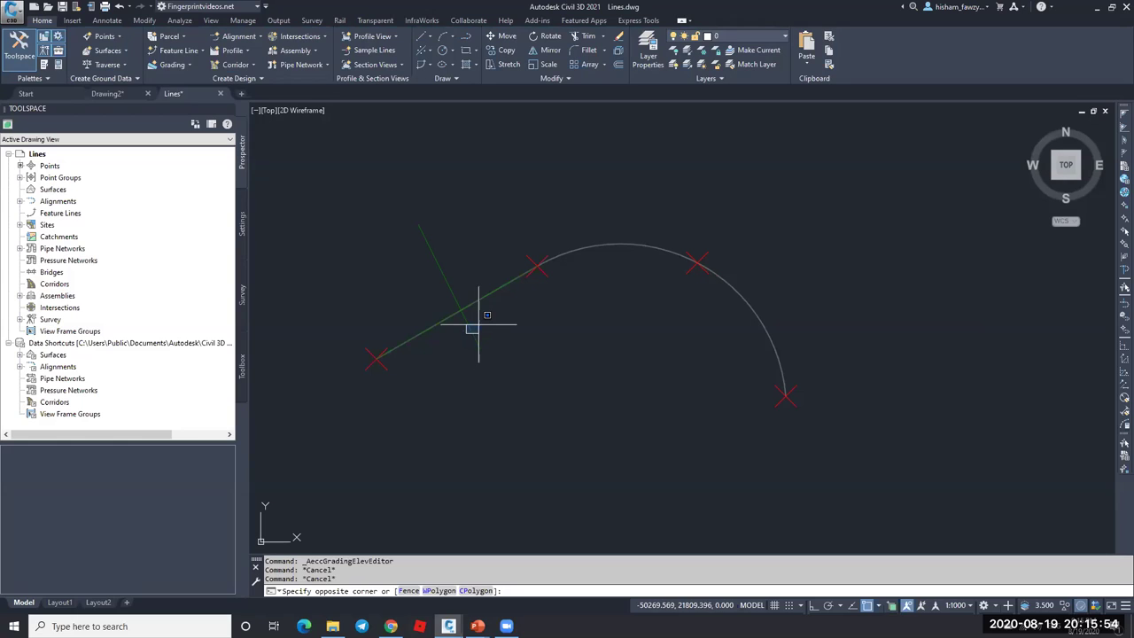
pyautogui.press('Escape')
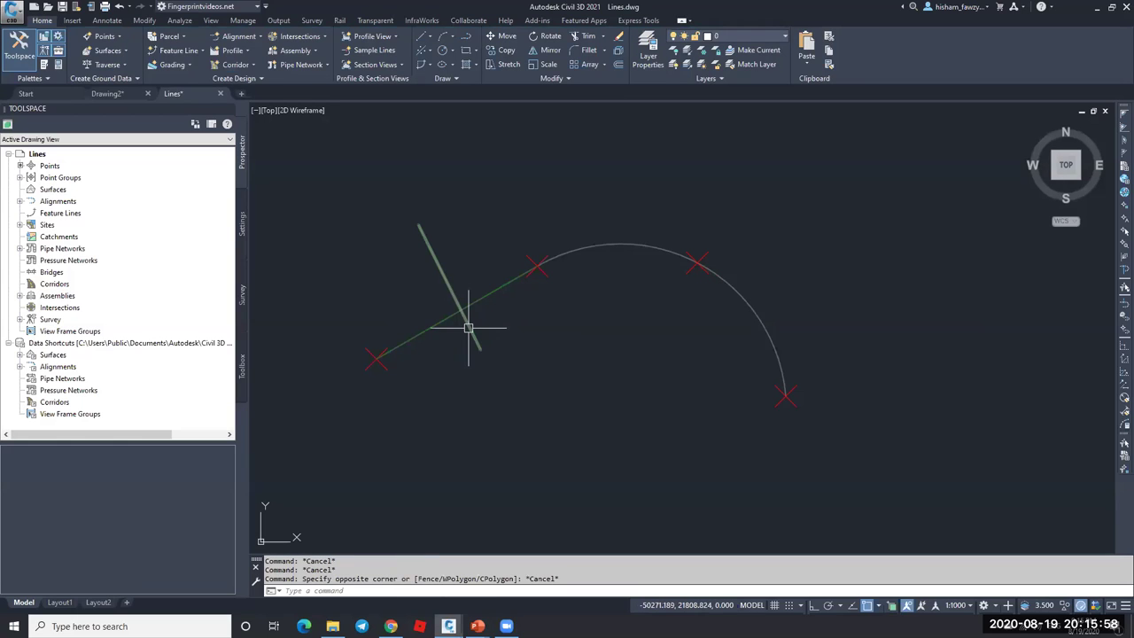
pyautogui.click(468, 328)
pyautogui.click(481, 299)
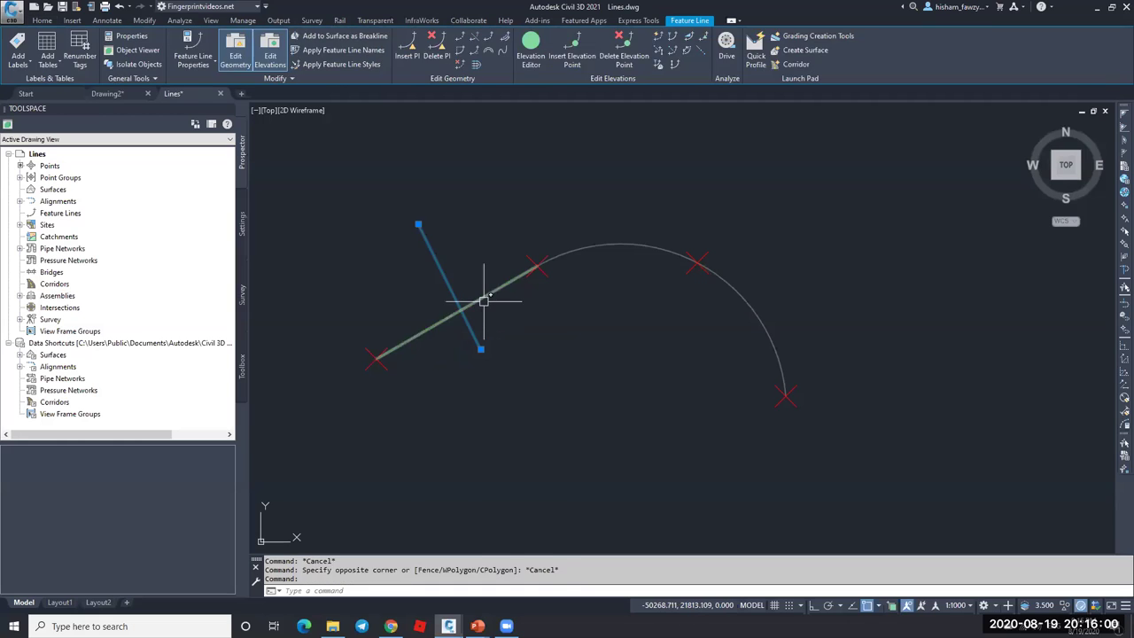
pyautogui.write('e')
pyautogui.press('Return')
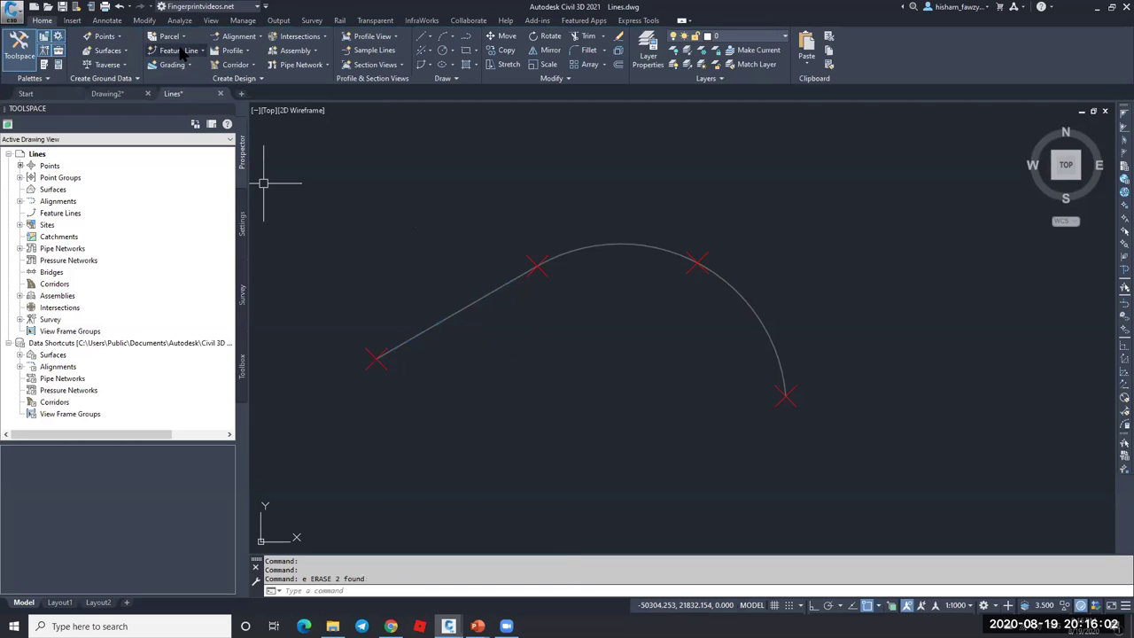
# - Create a new feature line with its site set to <None>
pyautogui.click(251, 37)
pyautogui.click(178, 50)
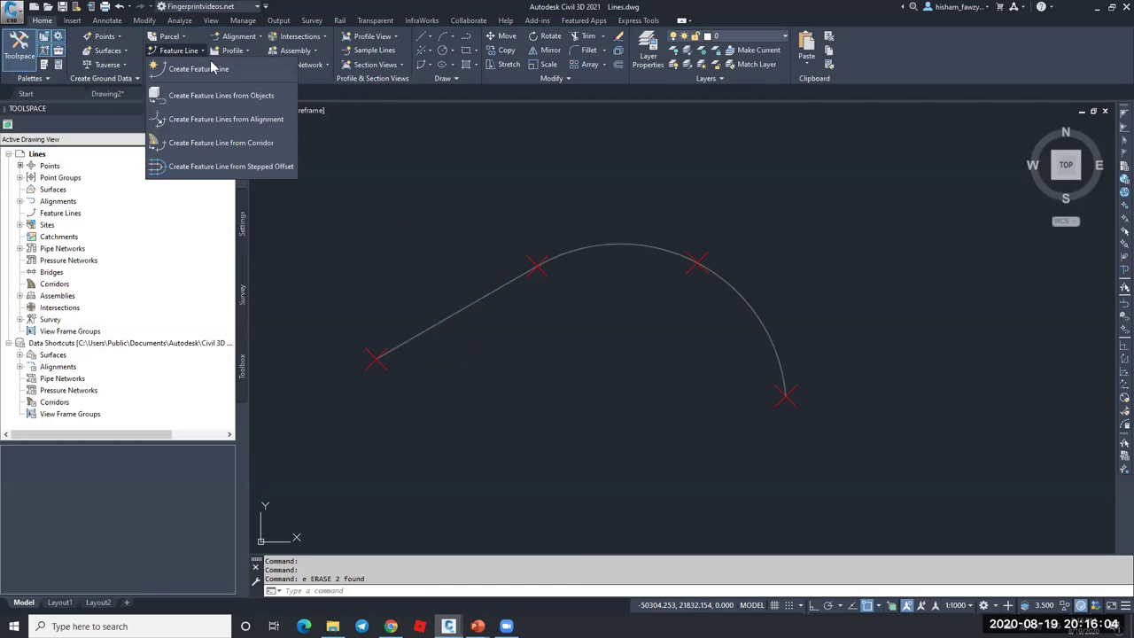
pyautogui.click(249, 97)
pyautogui.click(464, 310)
pyautogui.press('Return')
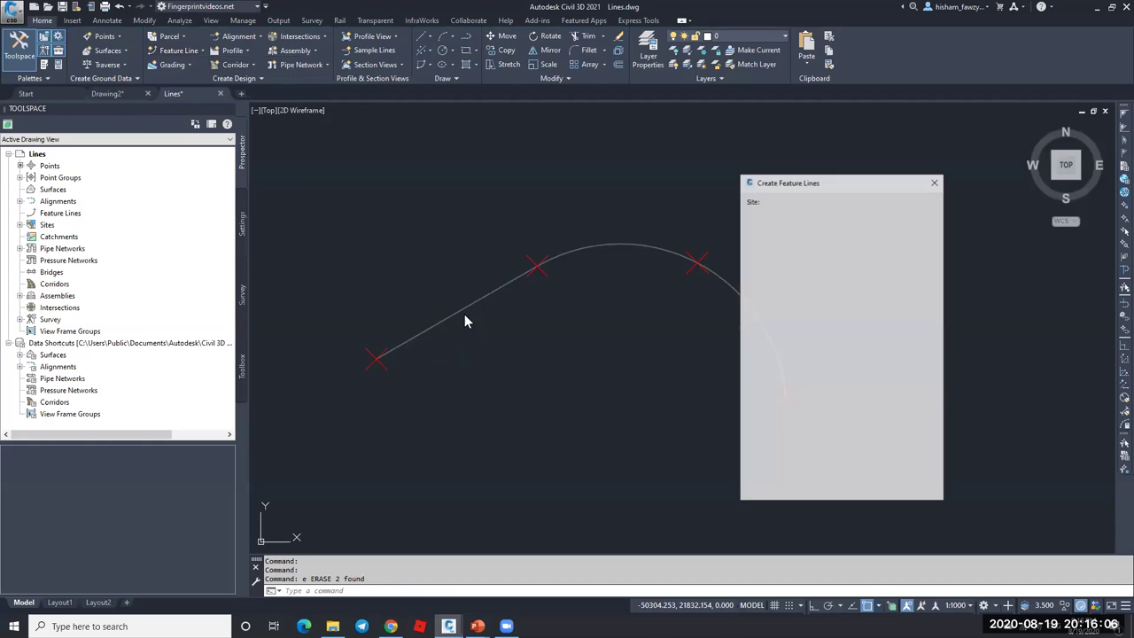
pyautogui.click(793, 221)
pyautogui.click(782, 229)
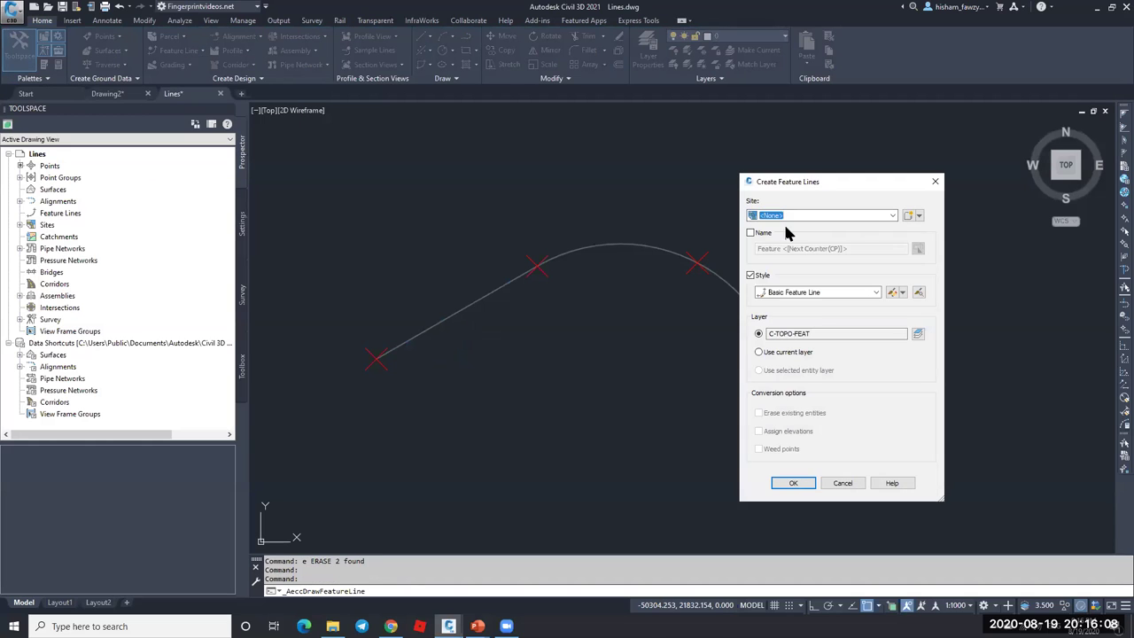
pyautogui.click(807, 486)
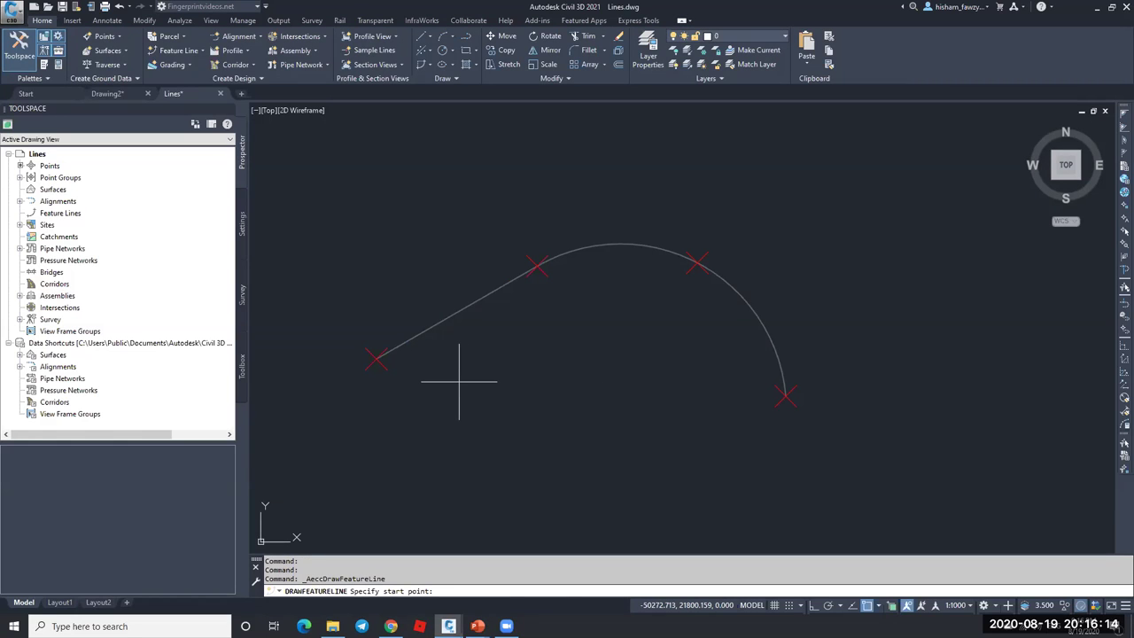
# - Draw the feature line at elevations 0 and 10, then arc through the X markers at 5 and 2
pyautogui.click(378, 357)
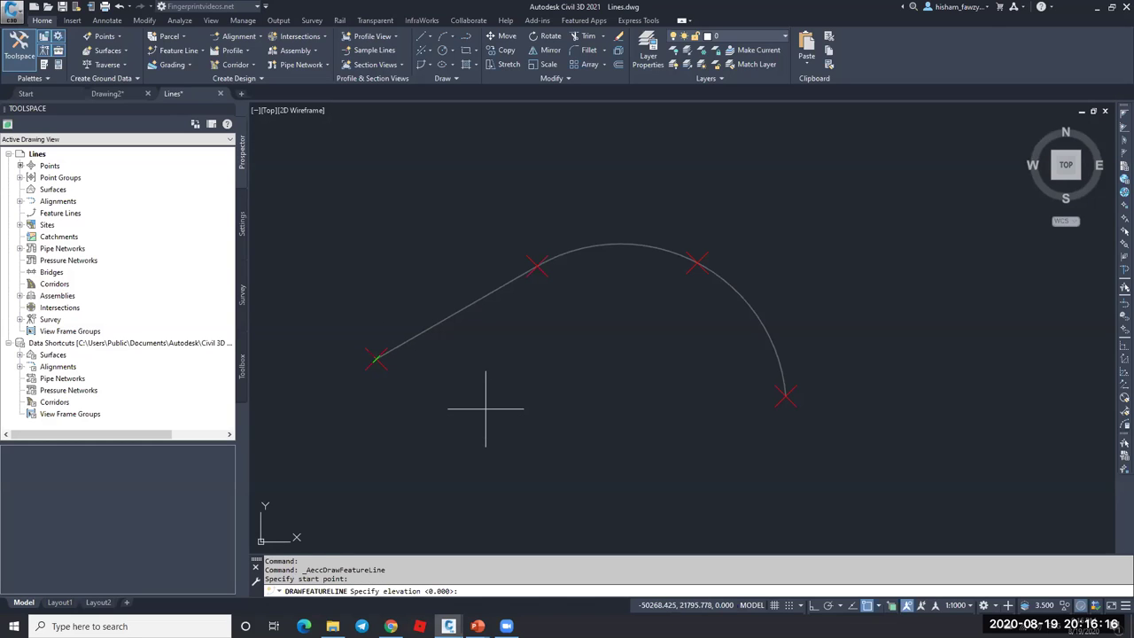
pyautogui.press('Return')
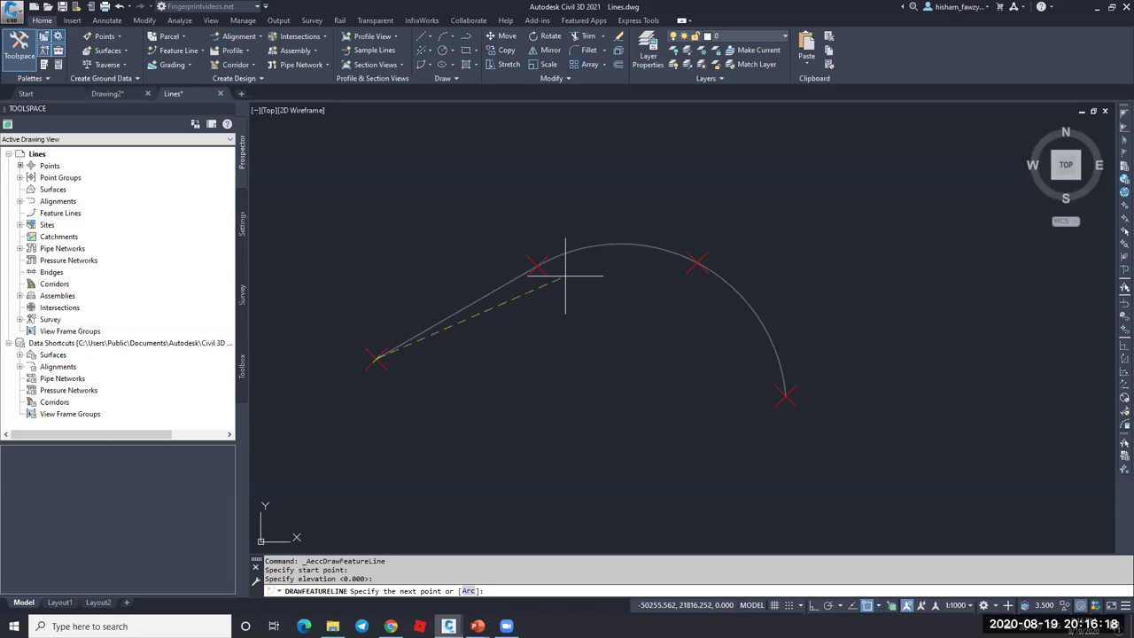
pyautogui.click(537, 265)
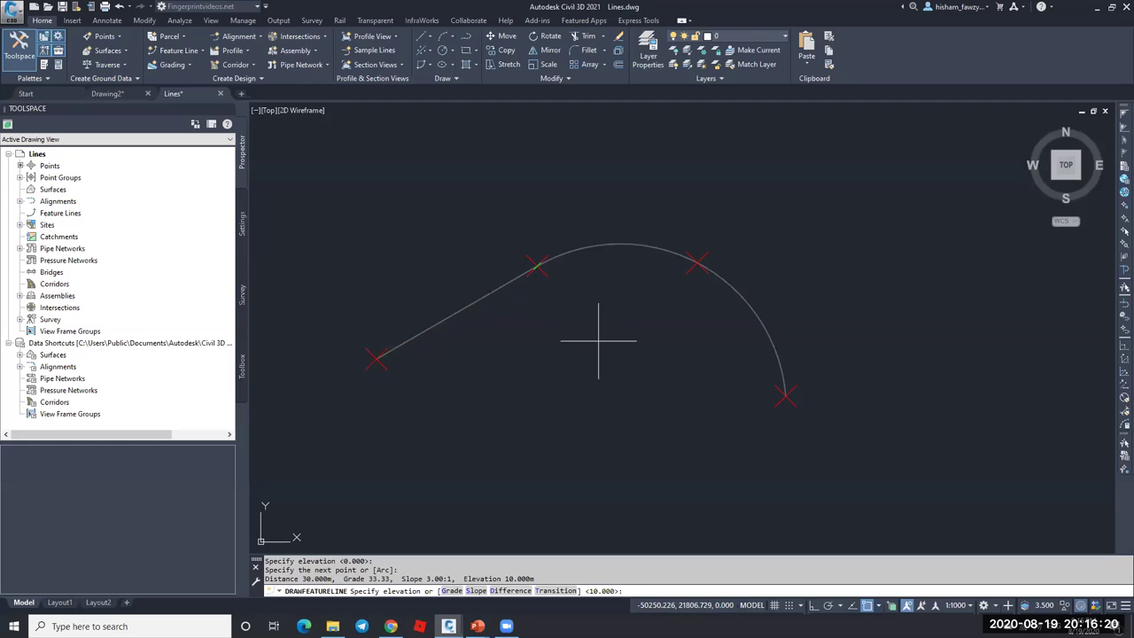
pyautogui.press('Return')
pyautogui.write('A')
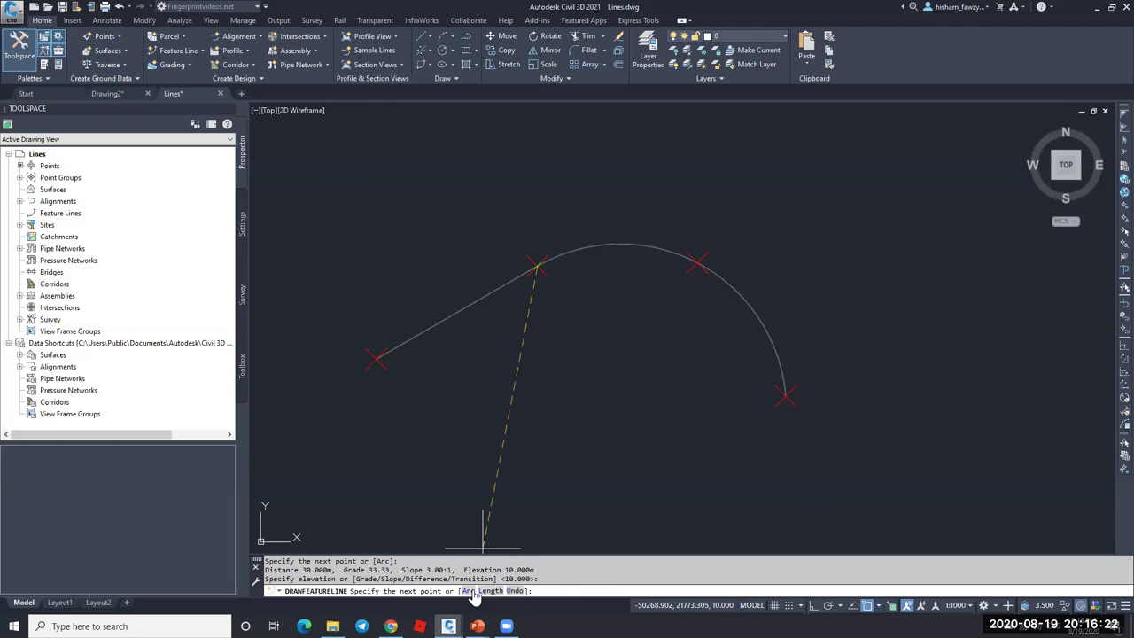
pyautogui.press('Return')
pyautogui.click(698, 262)
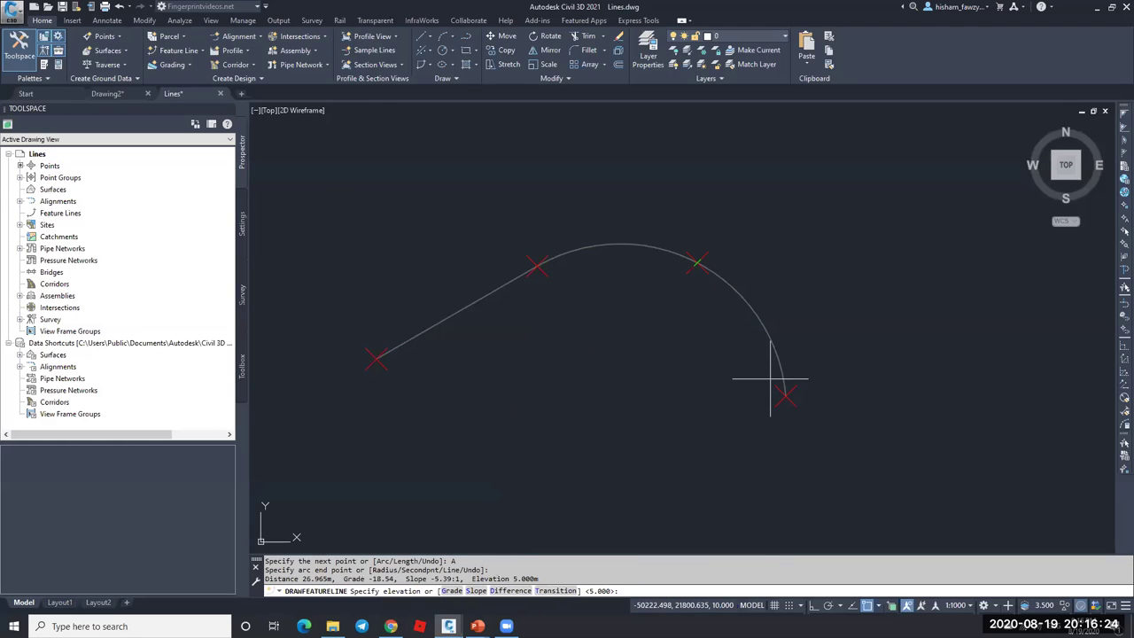
pyautogui.press('Return')
pyautogui.click(787, 394)
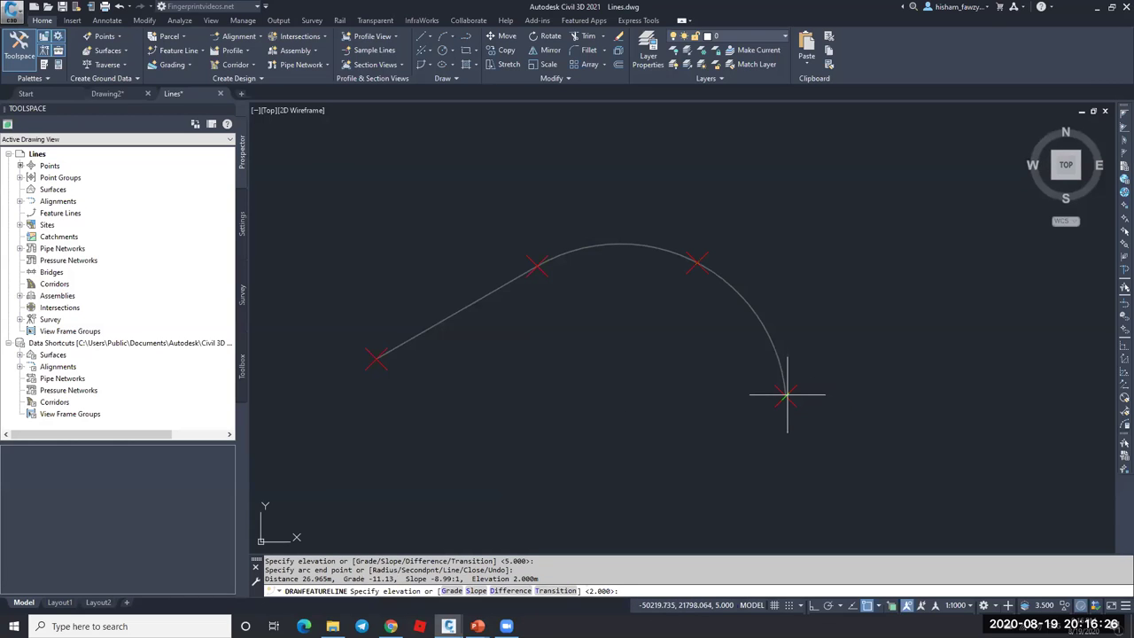
pyautogui.press('Return')
pyautogui.press('Escape')
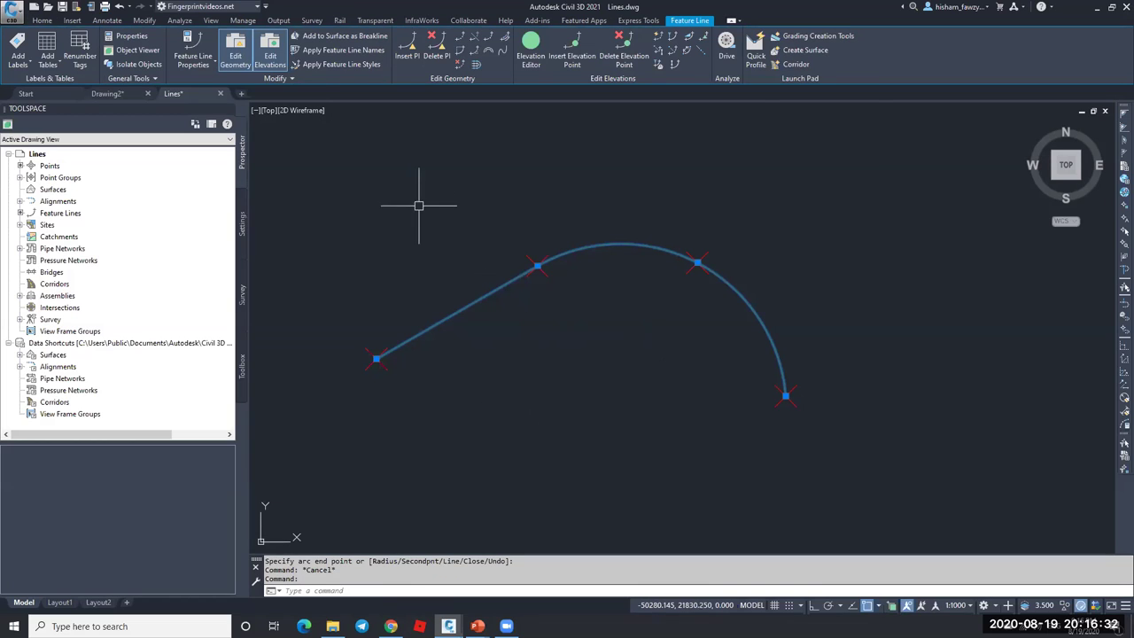
# - Draw a two-point test feature line rising from elevation 10 to 15
pyautogui.press('Escape')
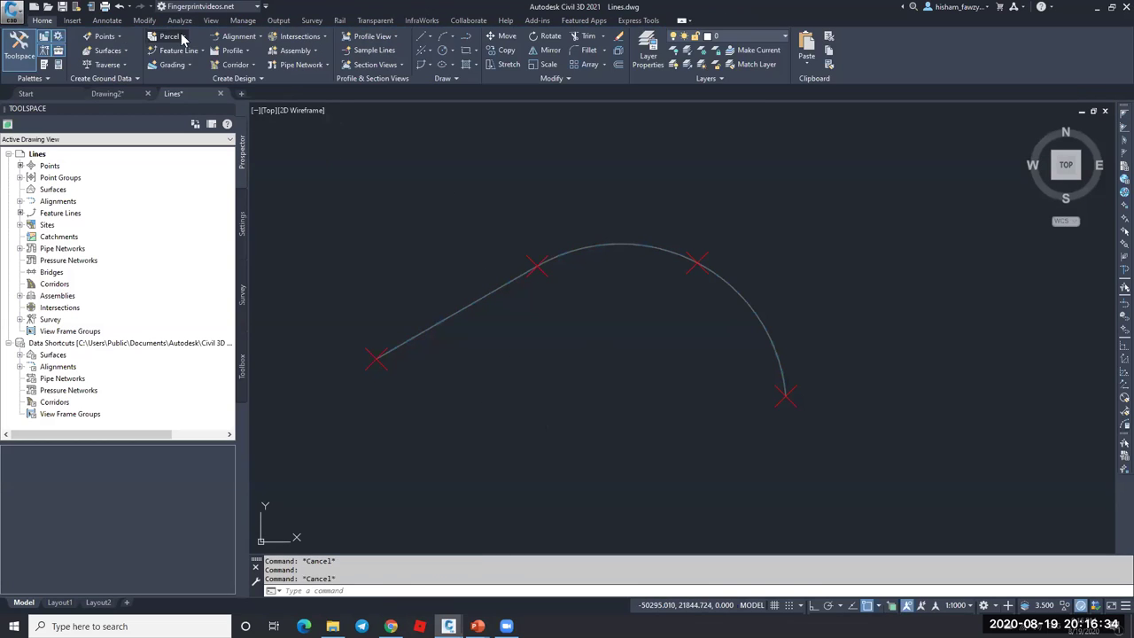
pyautogui.click(238, 36)
pyautogui.click(178, 50)
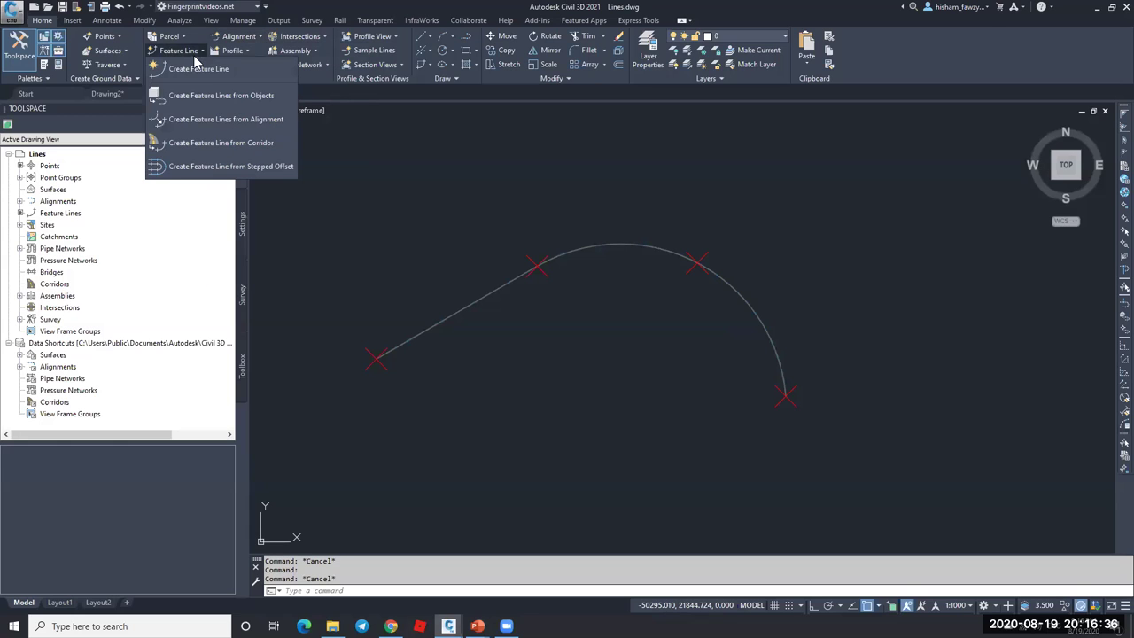
pyautogui.click(208, 69)
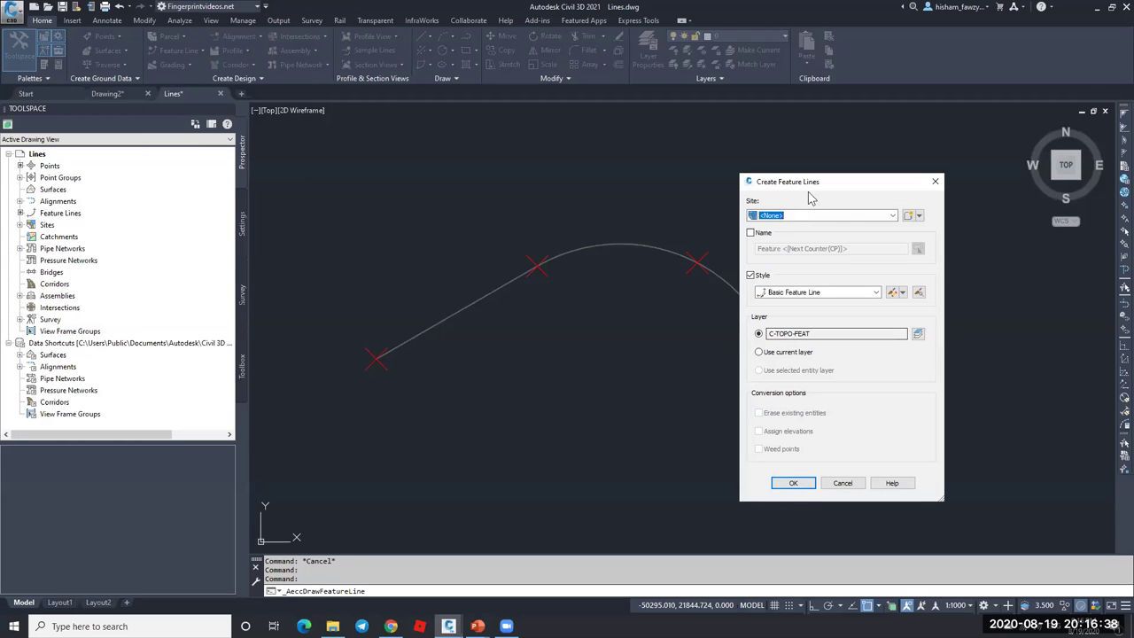
pyautogui.click(791, 482)
pyautogui.click(470, 352)
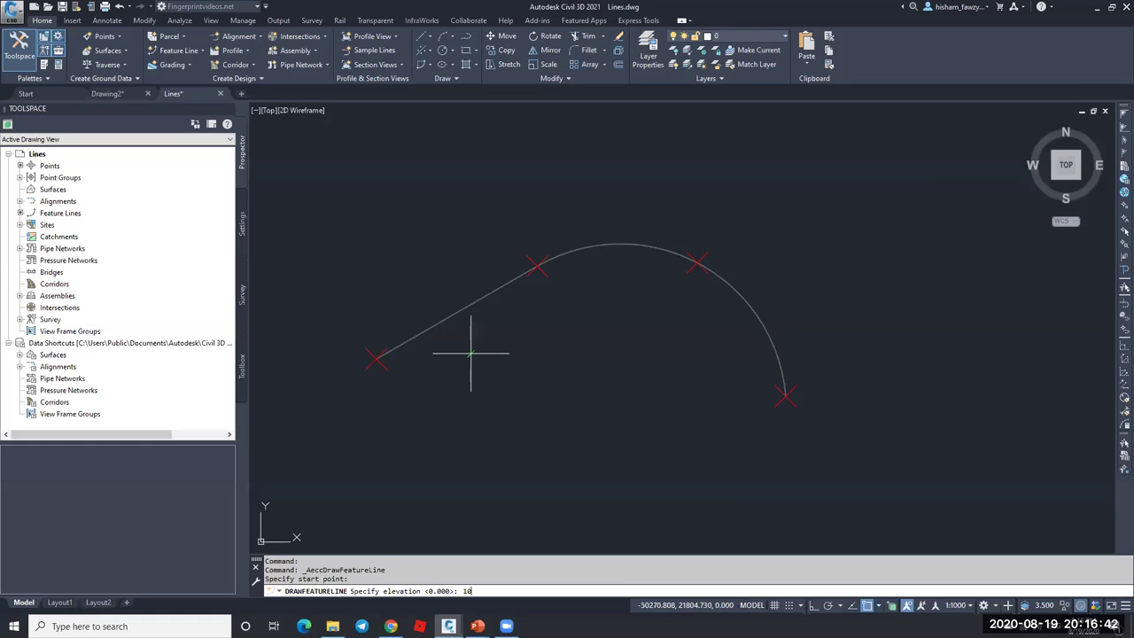
pyautogui.press('Return')
pyautogui.click(422, 231)
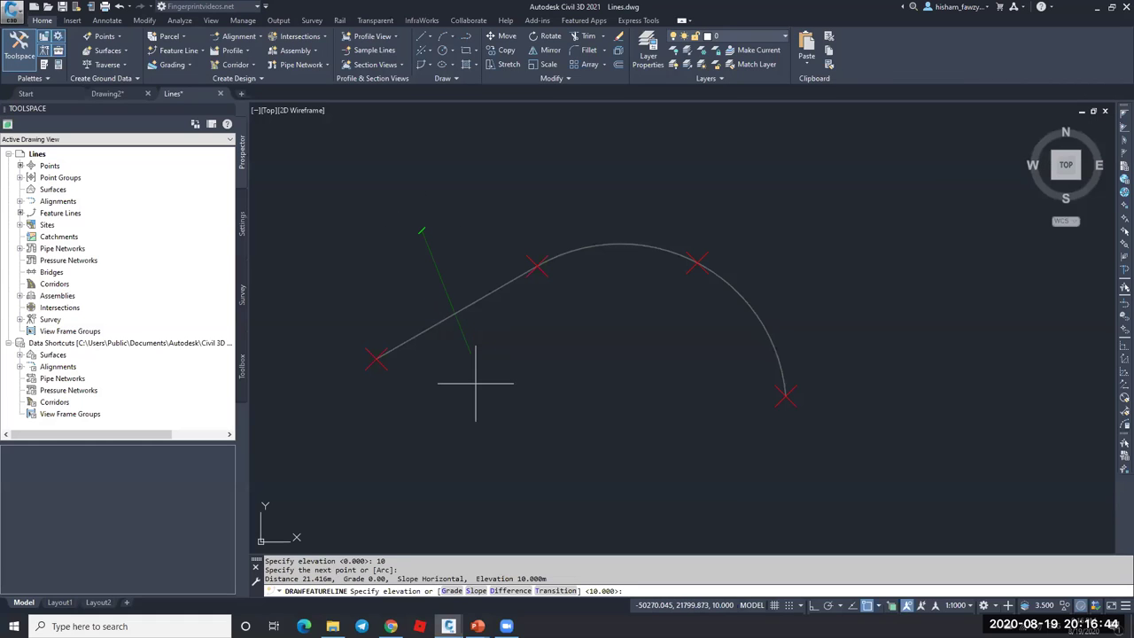
pyautogui.press('Return')
pyautogui.press('Escape')
pyautogui.press('Escape')
# - Compare both feature lines in the Elevation Editor, then delete the short test line
pyautogui.click(499, 291)
pyautogui.click(531, 49)
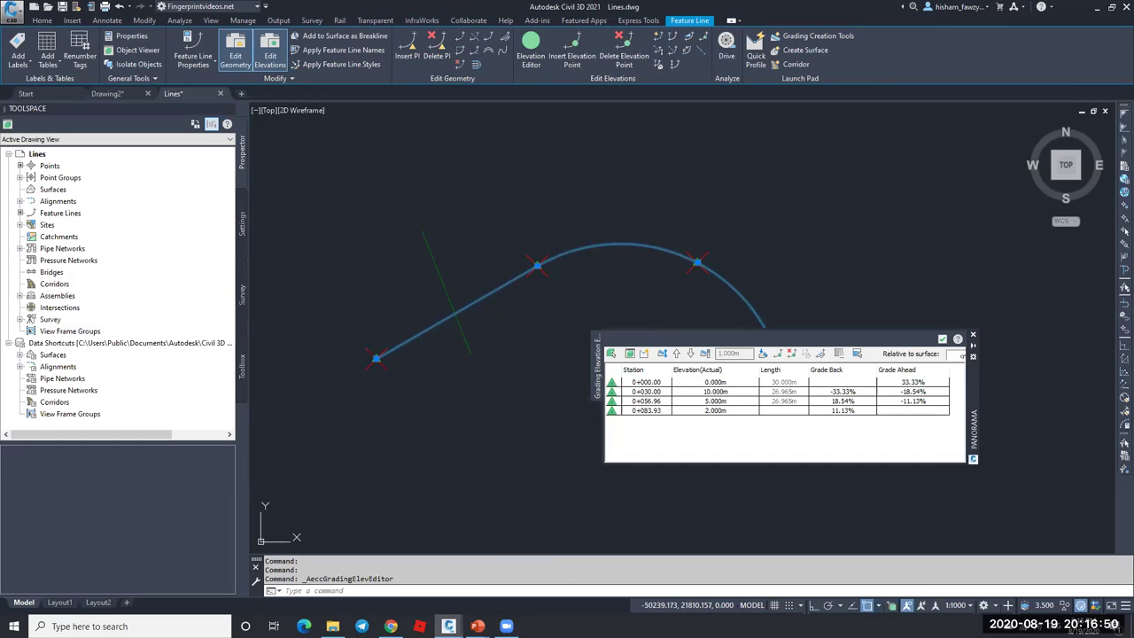
pyautogui.press('Escape')
pyautogui.press('Escape')
pyautogui.click(465, 330)
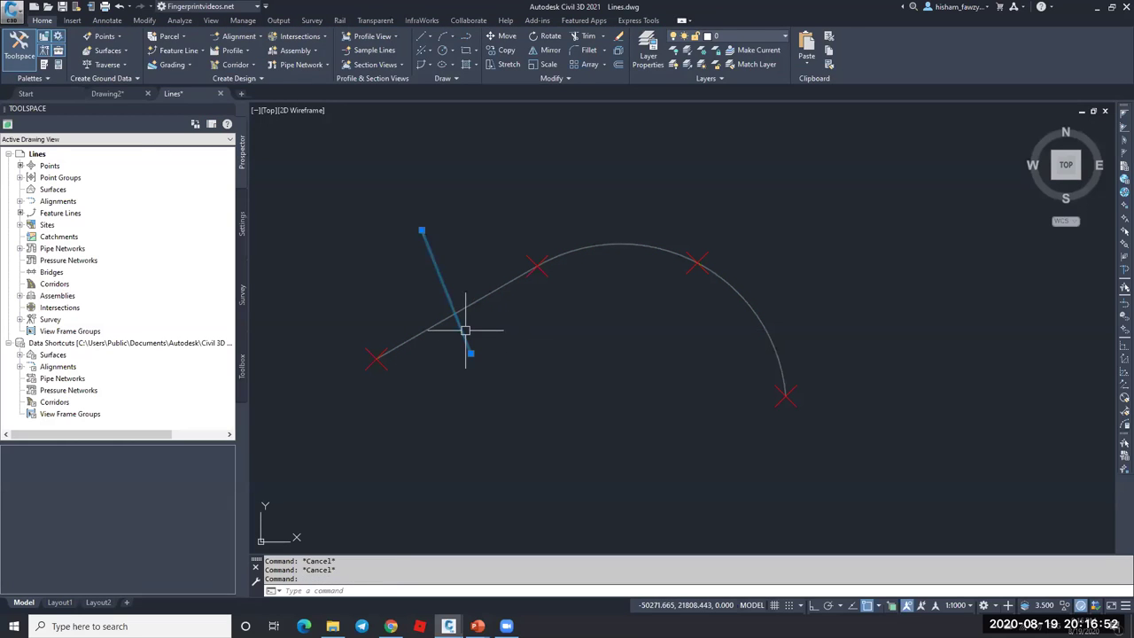
pyautogui.click(531, 48)
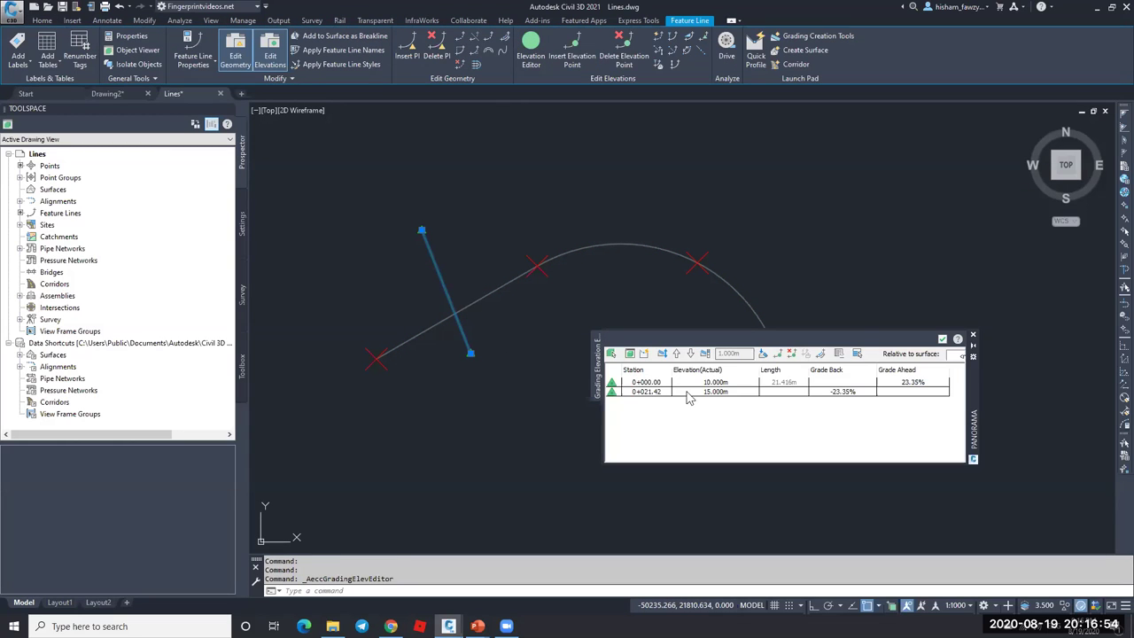
pyautogui.click(942, 338)
pyautogui.press('Escape')
pyautogui.press('Escape')
pyautogui.click(465, 329)
pyautogui.press('Delete')
# - Review the line comparison slide, minimize it, and switch to the Drawing2 drawing
pyautogui.moveTo(478, 625)
pyautogui.click(414, 576)
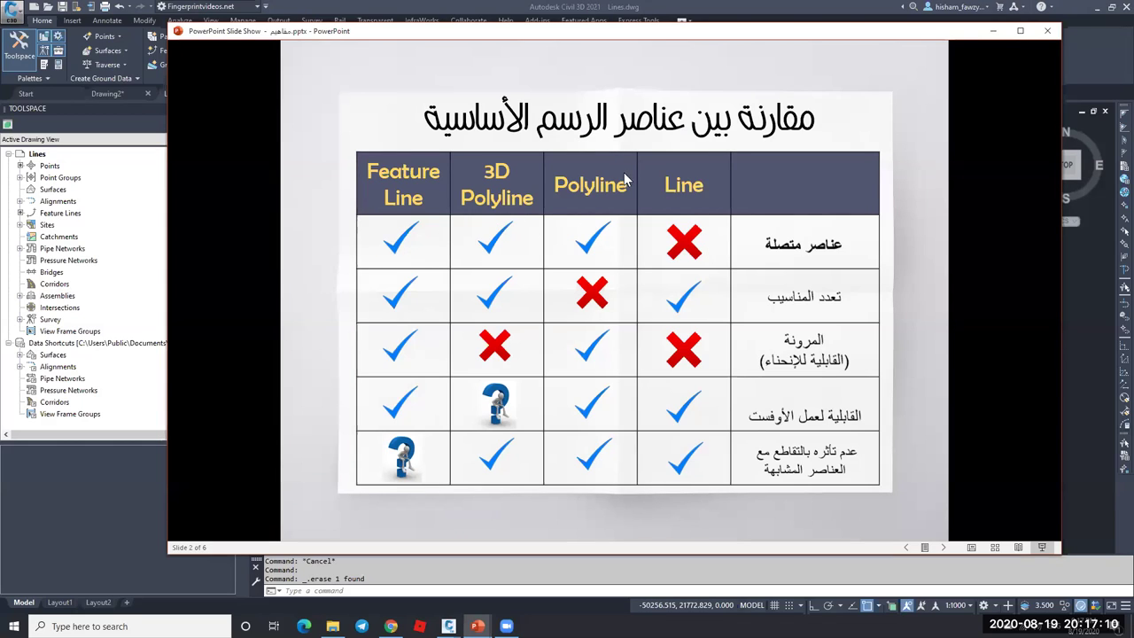
pyautogui.click(991, 32)
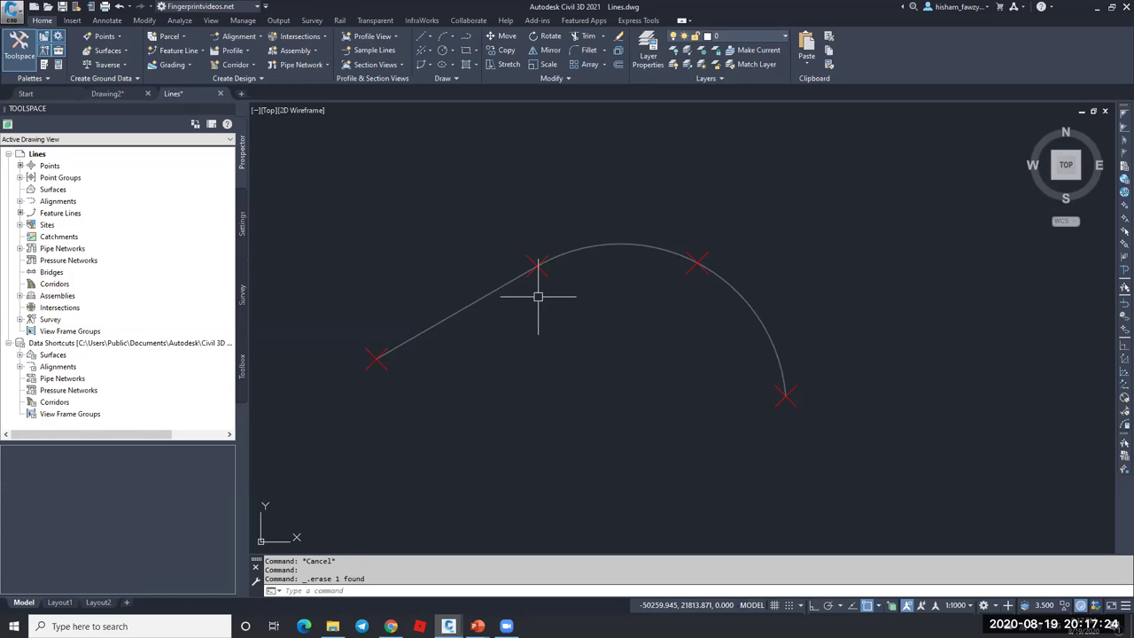
pyautogui.click(114, 93)
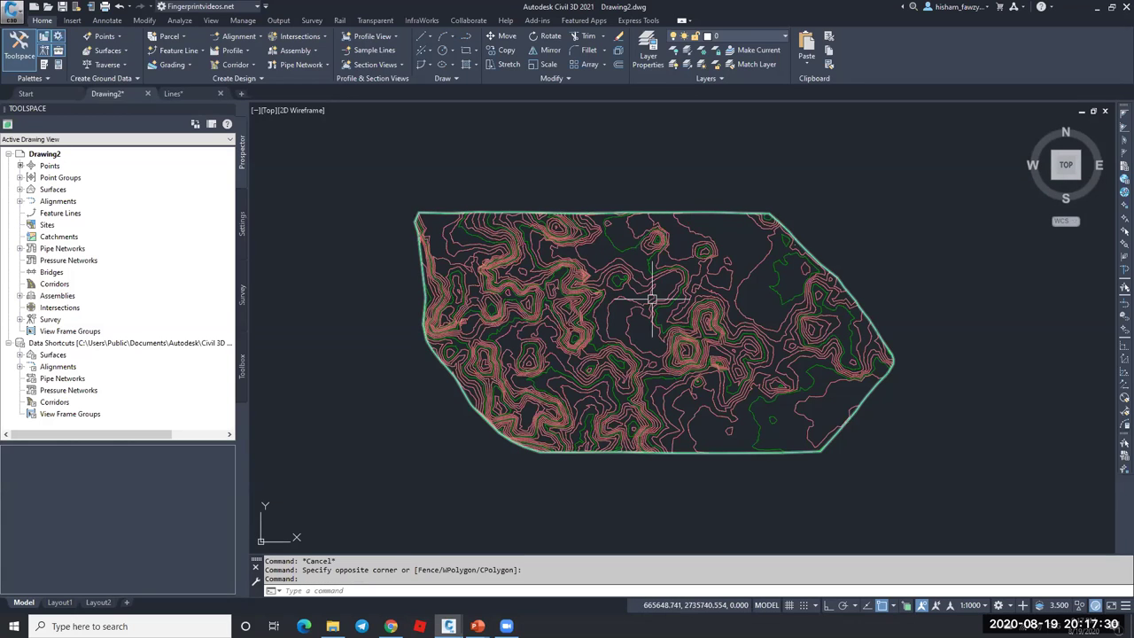
# - In Prospector expand Surfaces > EG > Definition and select Boundaries
pyautogui.click(19, 189)
pyautogui.click(30, 201)
pyautogui.click(42, 237)
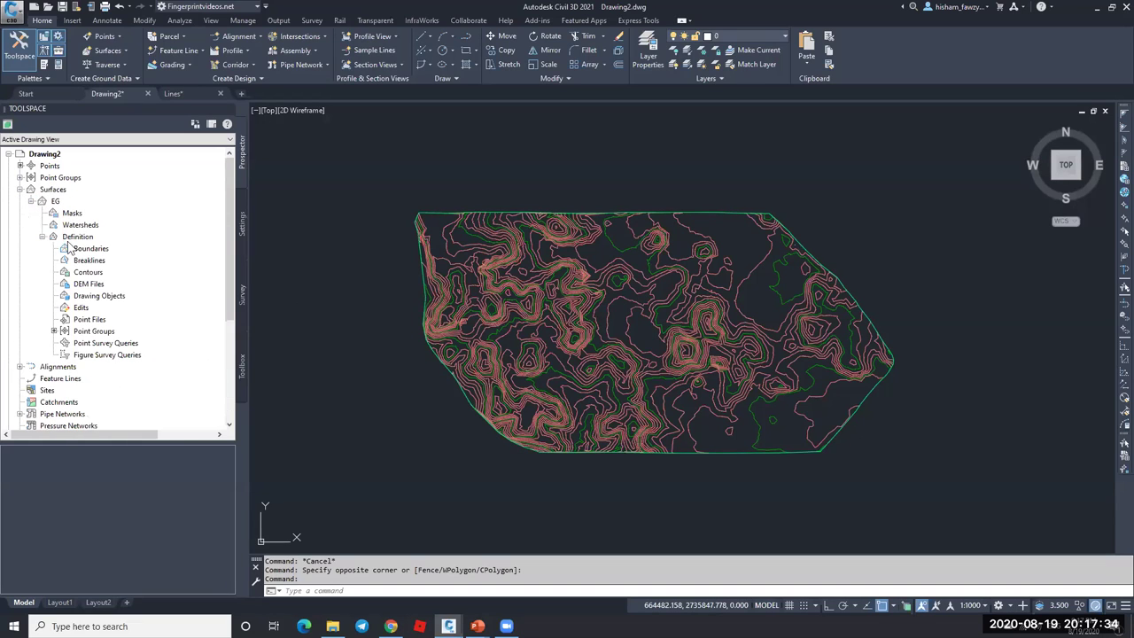
pyautogui.click(103, 251)
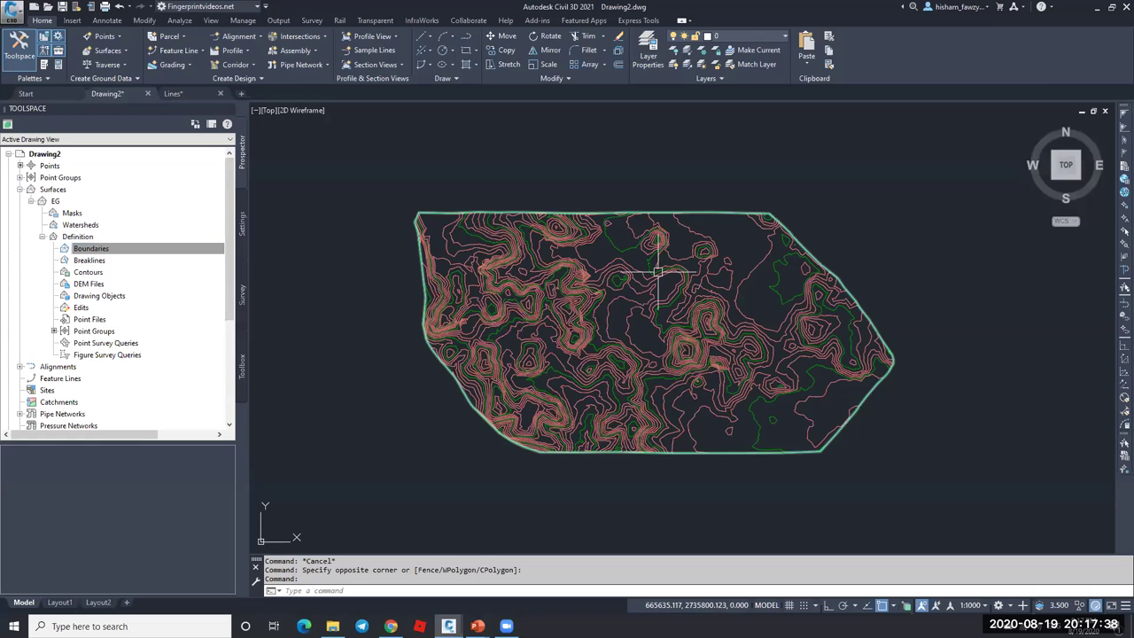
# - Draw a rectangle (REC) across the middle of the contour surface
pyautogui.moveTo(658, 272)
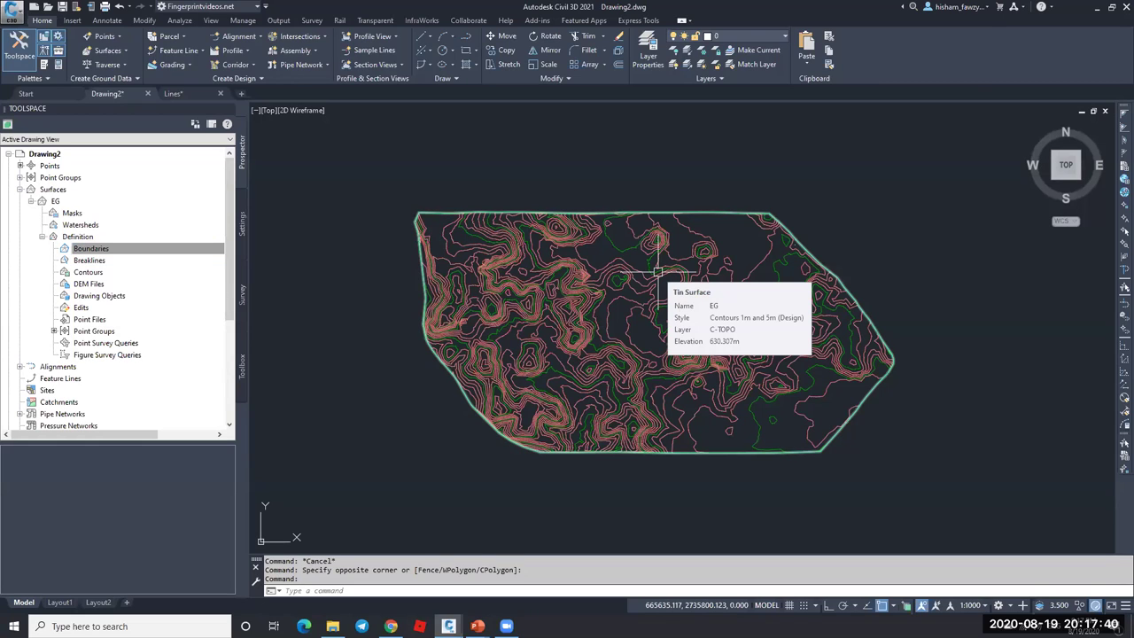
pyautogui.write('rec')
pyautogui.press('Return')
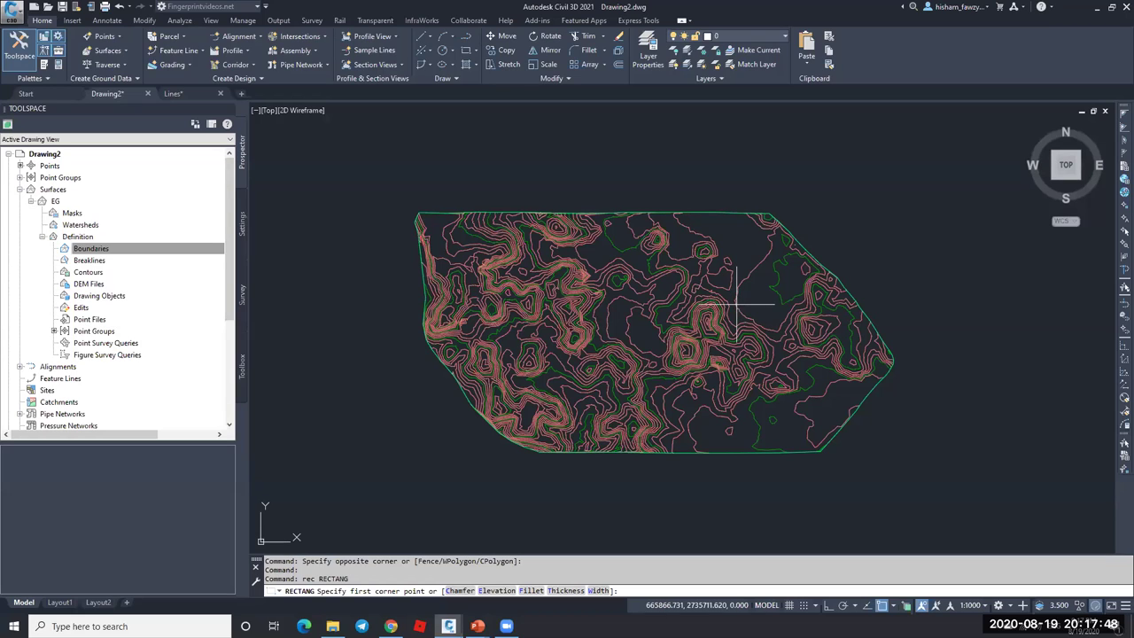
pyautogui.click(748, 242)
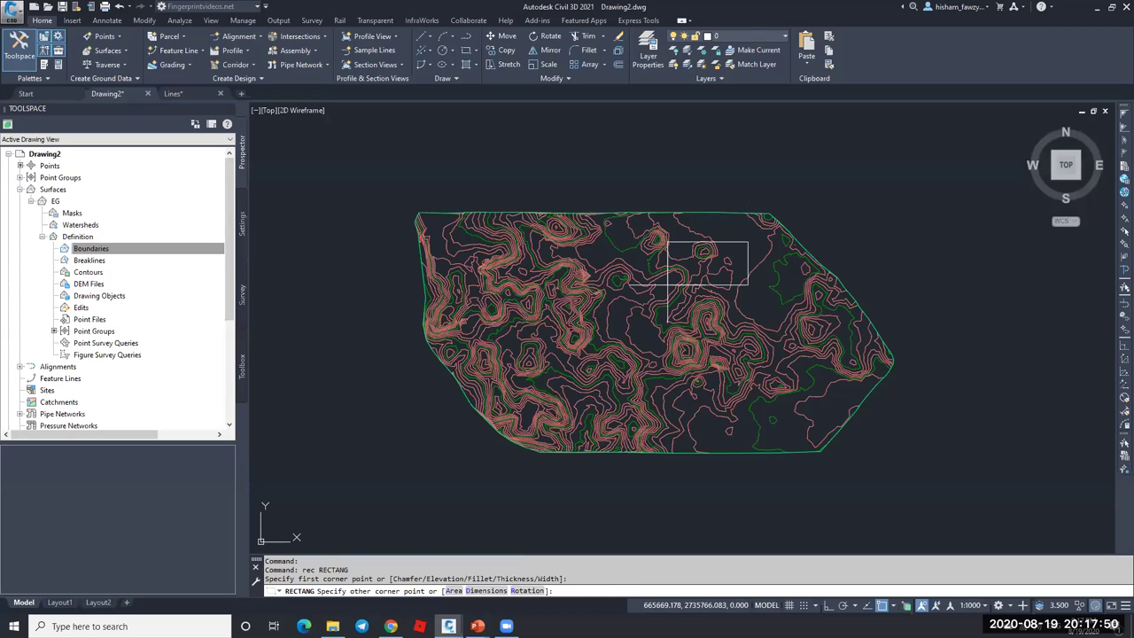
pyautogui.click(509, 417)
pyautogui.press('Escape')
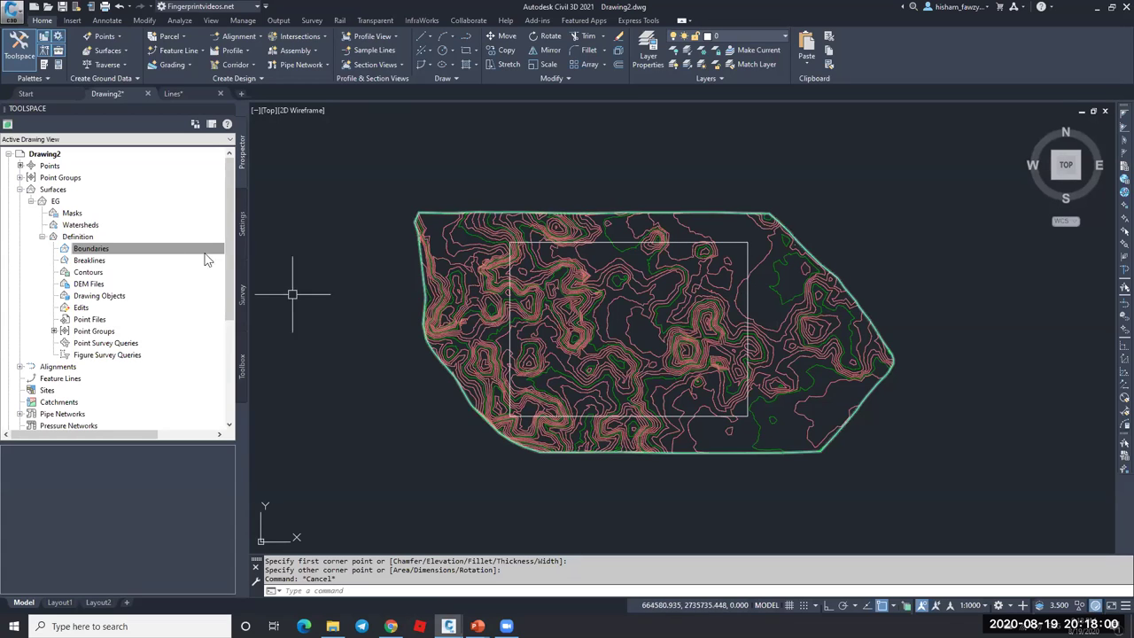
# - Add Boundary1 to EG as an Outer boundary using the drawn rectangle
pyautogui.click(138, 252)
pyautogui.rightClick(137, 256)
pyautogui.click(168, 258)
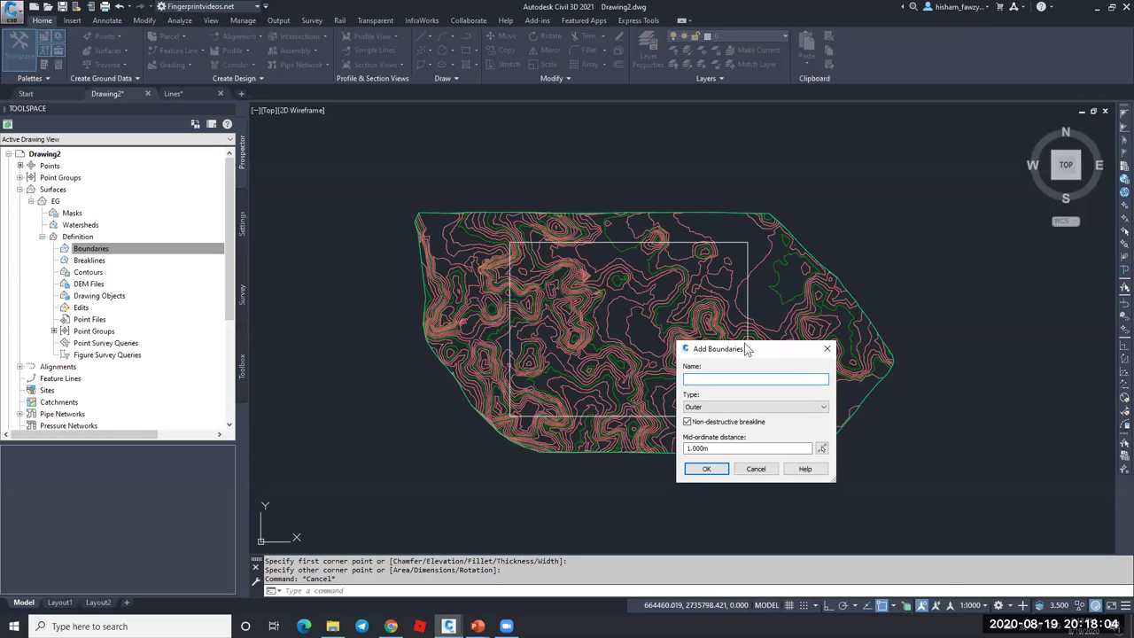
pyautogui.click(871, 283)
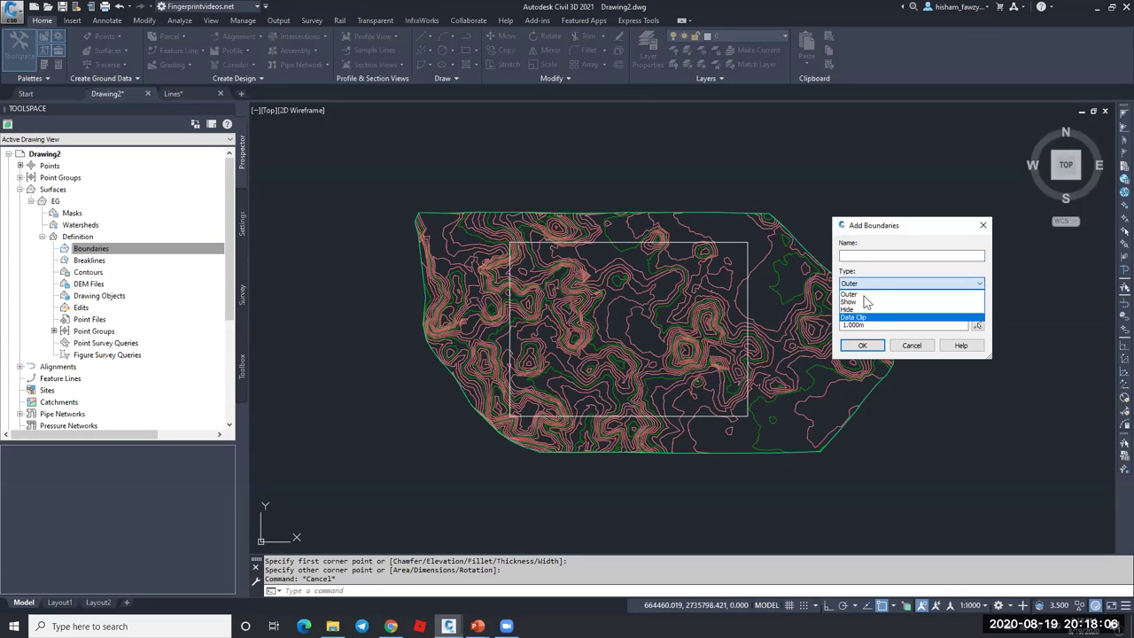
pyautogui.click(849, 293)
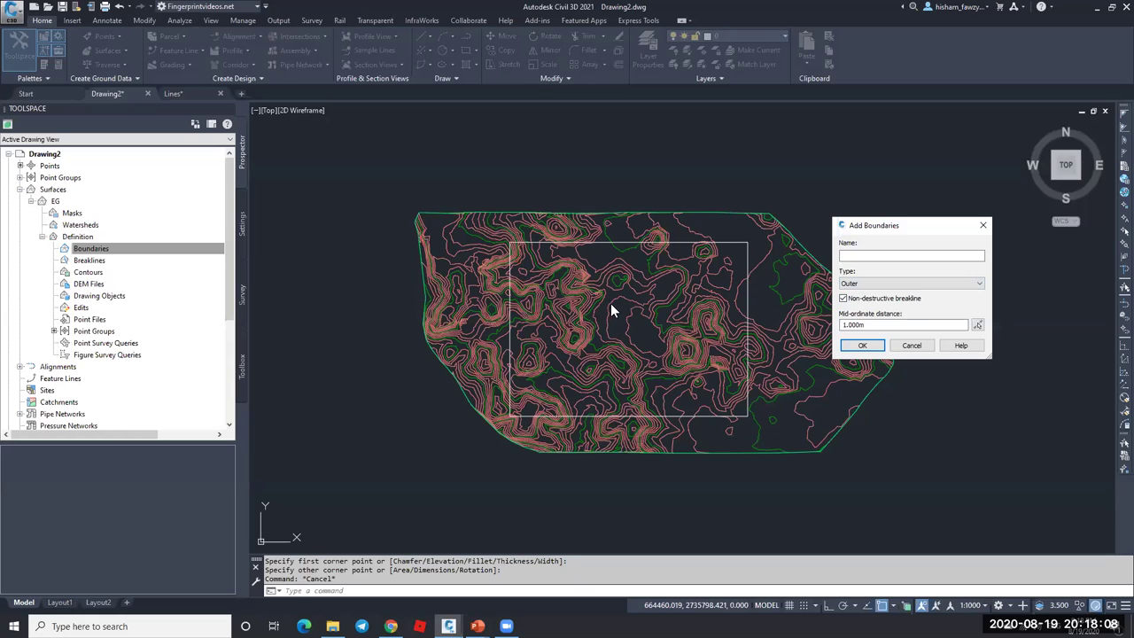
pyautogui.click(862, 344)
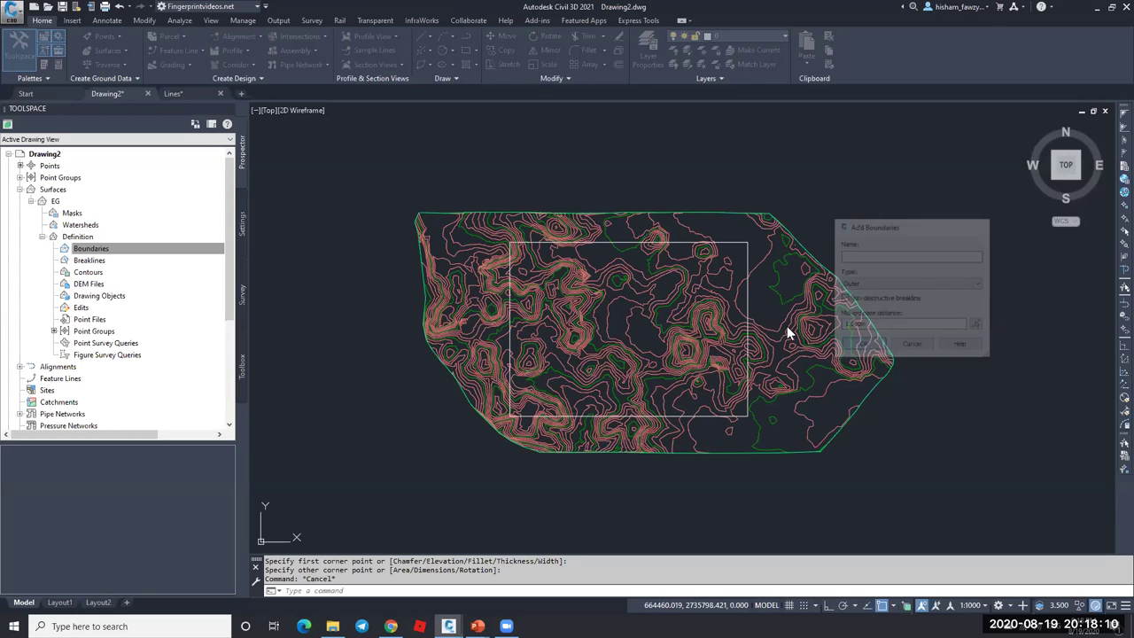
pyautogui.click(749, 303)
pyautogui.press('Escape')
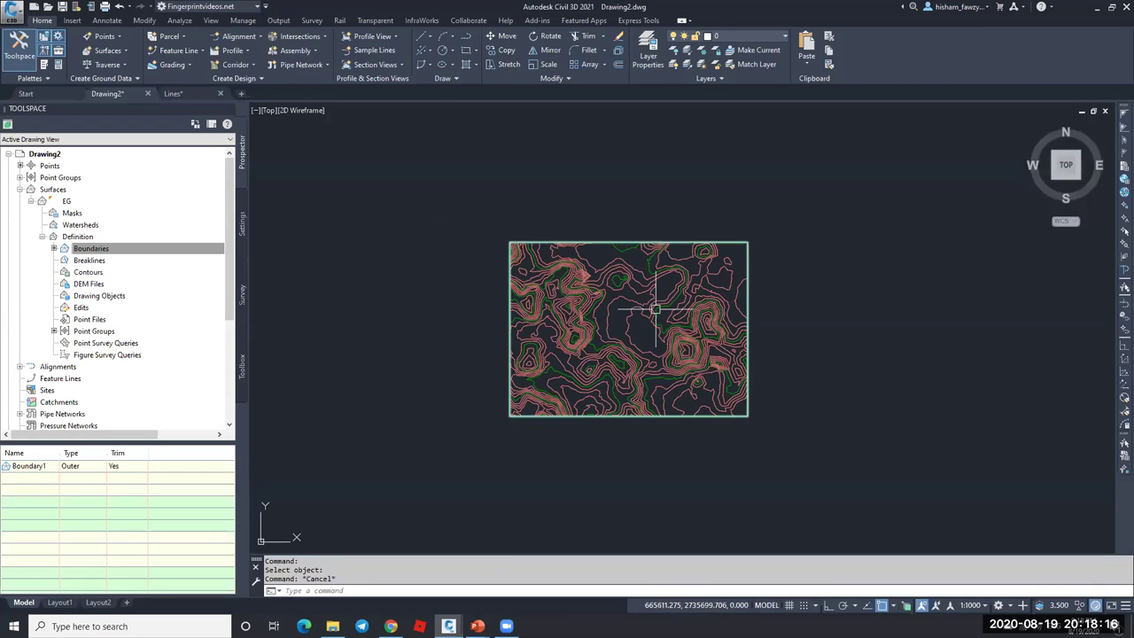
# - Draw a small rectangle with REC in the upper-right area of the EG contours
pyautogui.scroll(2, 655, 309)
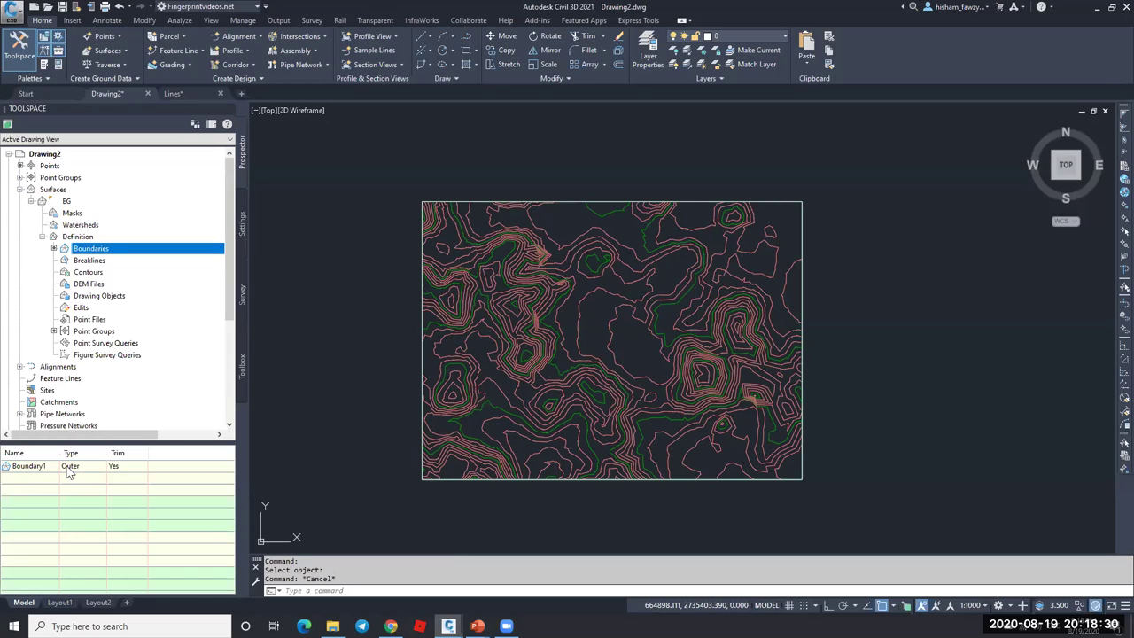
pyautogui.press('Escape')
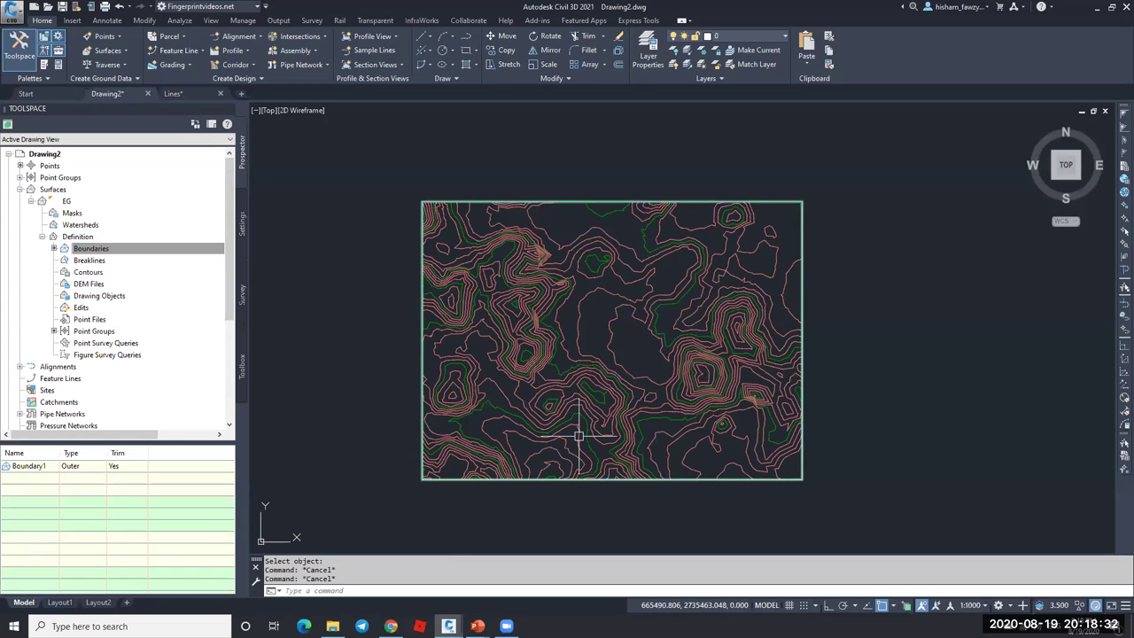
pyautogui.write('rec')
pyautogui.press('Return')
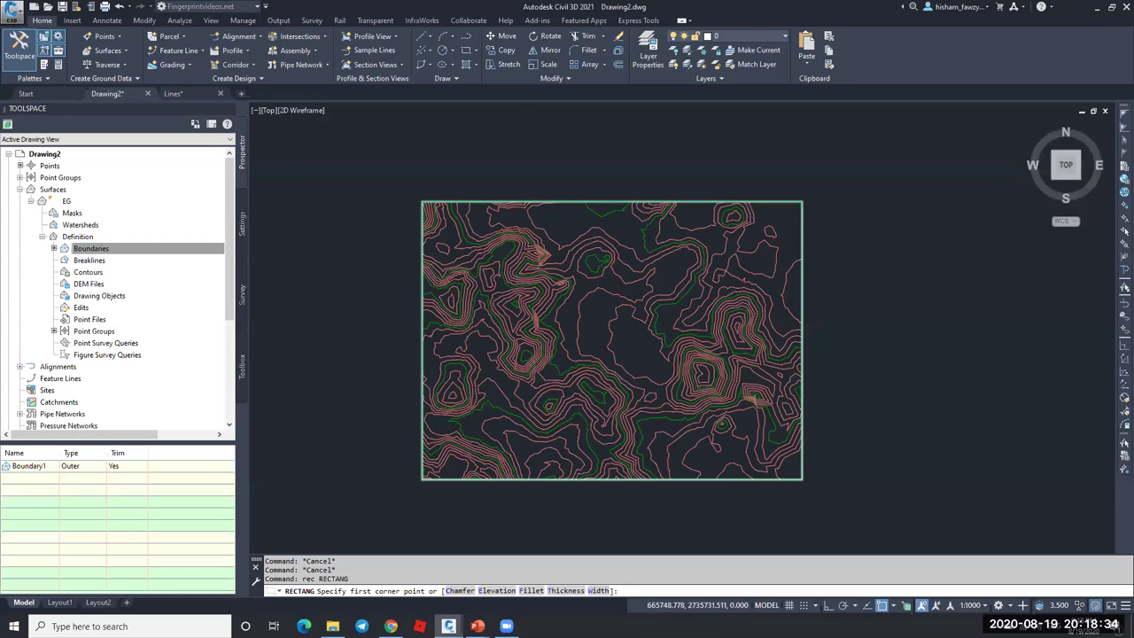
pyautogui.scroll(5, 700, 283)
pyautogui.click(585, 204)
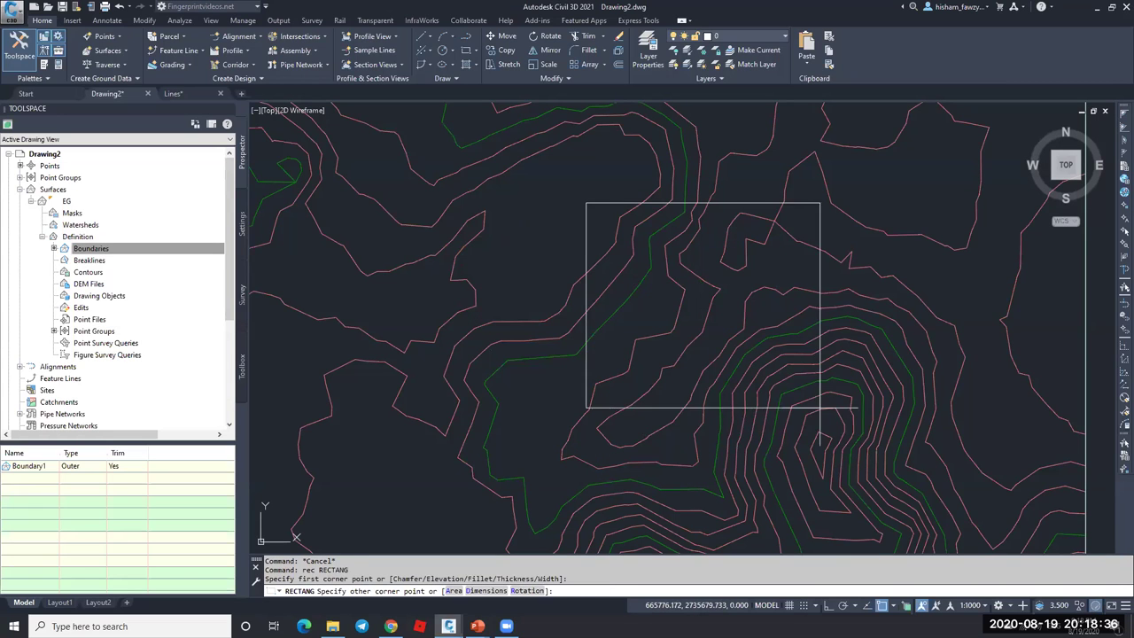
pyautogui.click(881, 436)
pyautogui.press('Escape')
# - Zoom in and out to inspect the new rectangle over the clipped surface
pyautogui.scroll(-4, 742, 391)
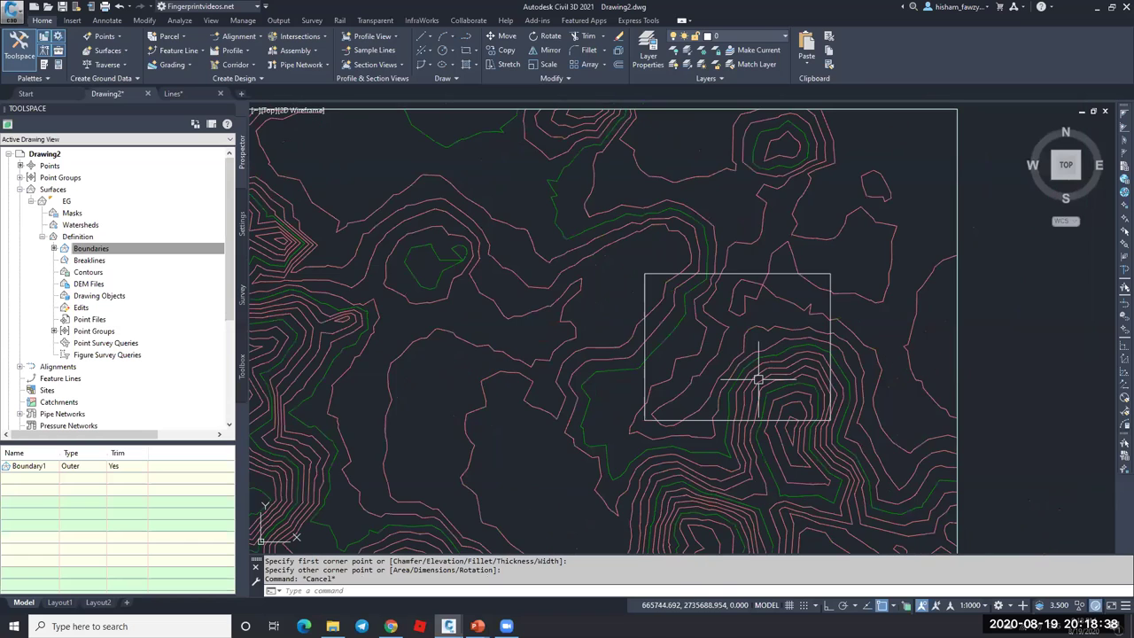
pyautogui.scroll(-2, 677, 316)
pyautogui.press('Escape')
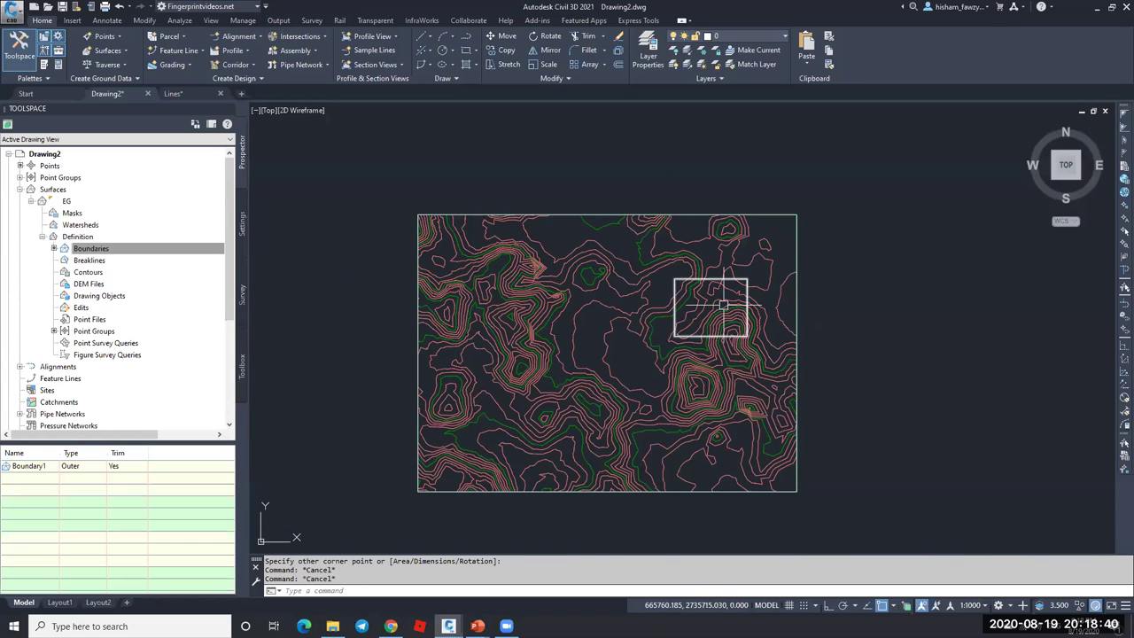
pyautogui.scroll(2, 722, 305)
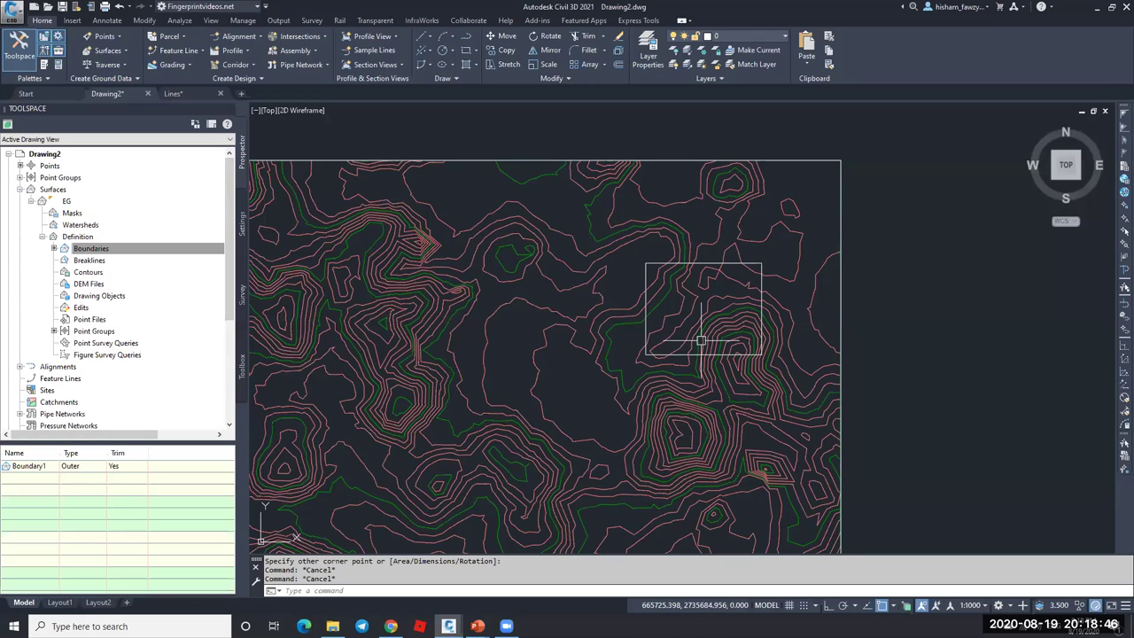
pyautogui.moveTo(719, 292)
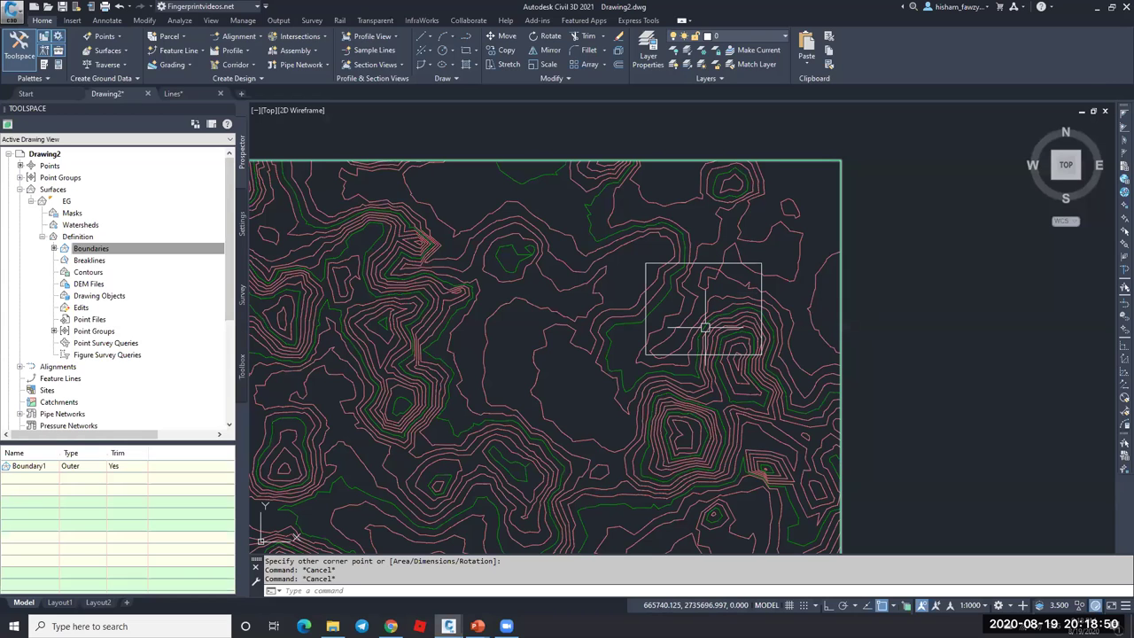
pyautogui.scroll(-2, 695, 311)
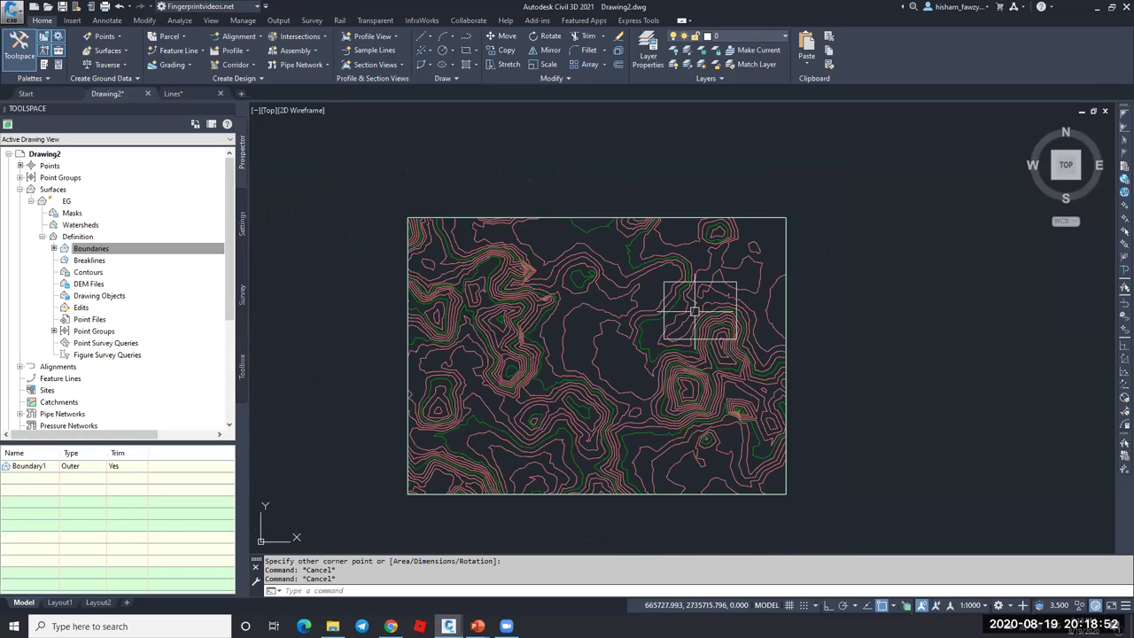
pyautogui.scroll(2, 682, 319)
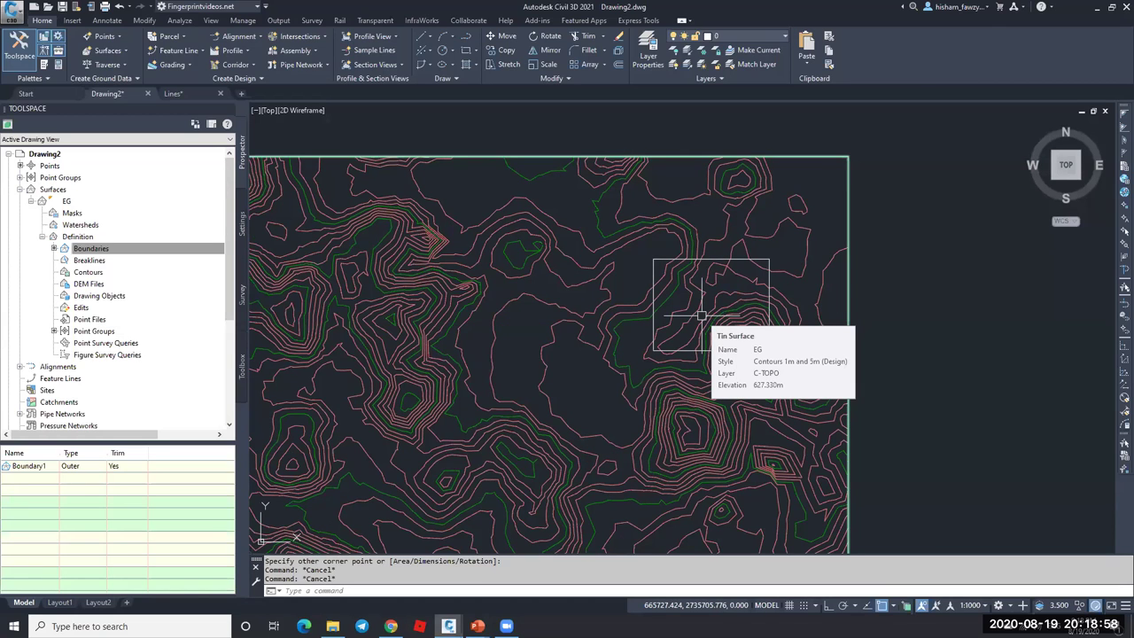
# - View EG in Object Viewer, orbit it, set the TOP view, then close the viewer
pyautogui.click(701, 314)
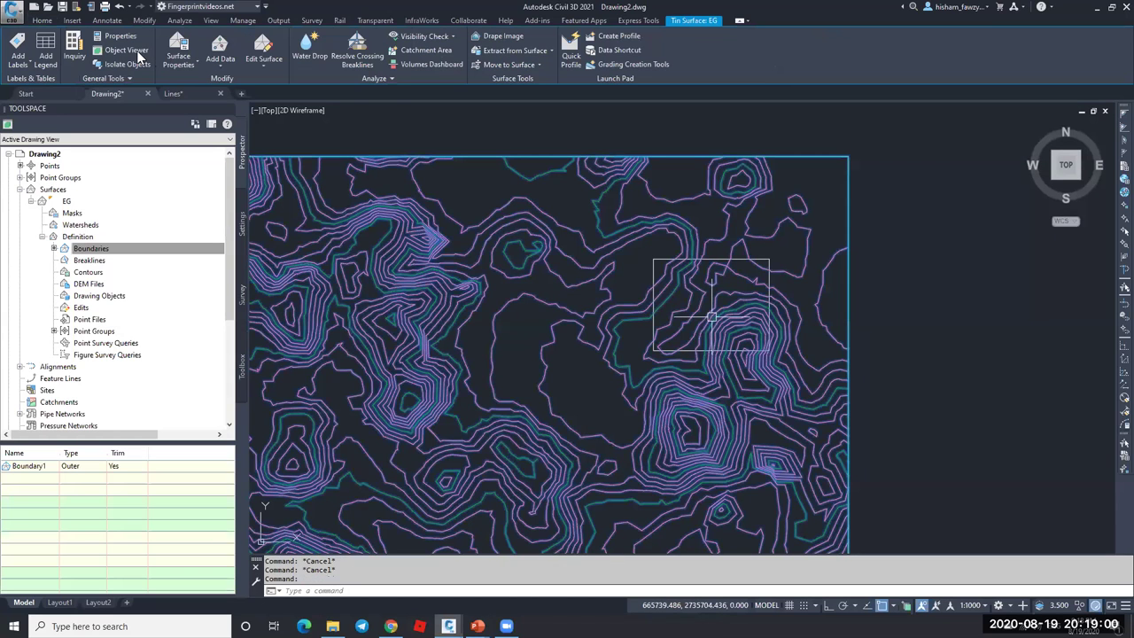
pyautogui.click(137, 54)
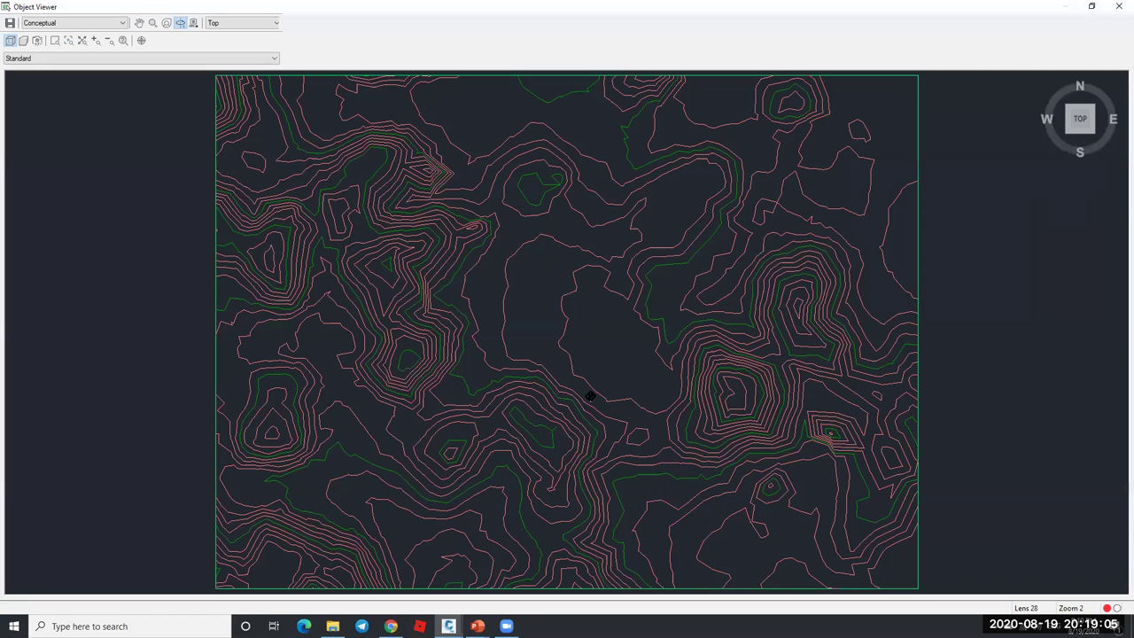
pyautogui.moveTo(540, 347)
pyautogui.mouseDown()
pyautogui.moveTo(577, 319)
pyautogui.moveTo(519, 264)
pyautogui.moveTo(625, 334)
pyautogui.moveTo(472, 314)
pyautogui.moveTo(471, 296)
pyautogui.mouseUp()
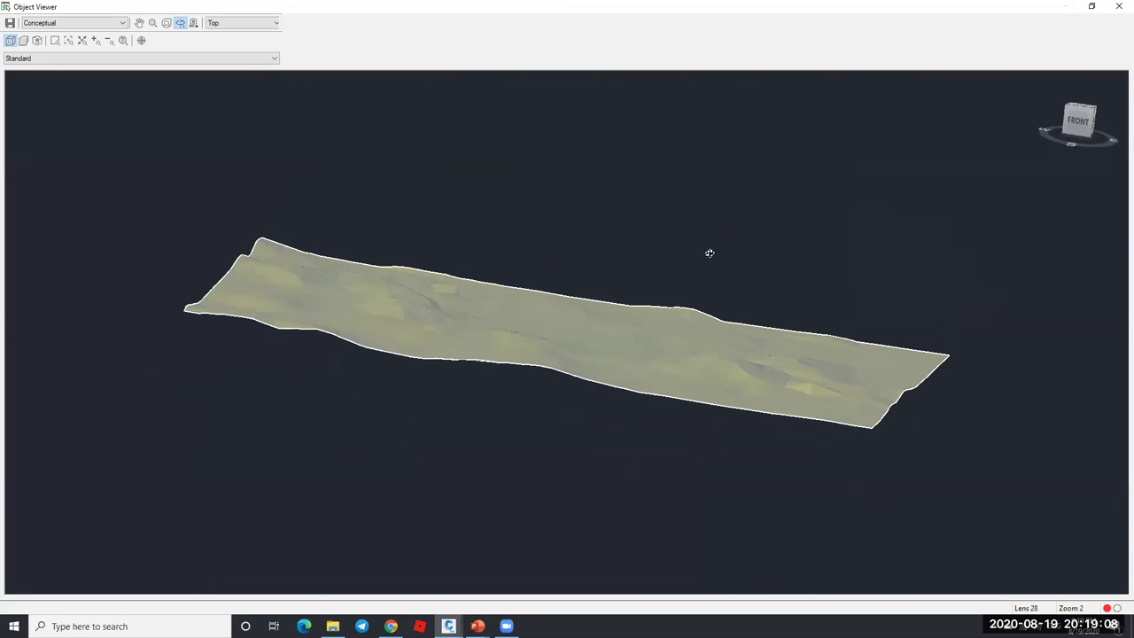
pyautogui.click(1078, 107)
pyautogui.click(1078, 107)
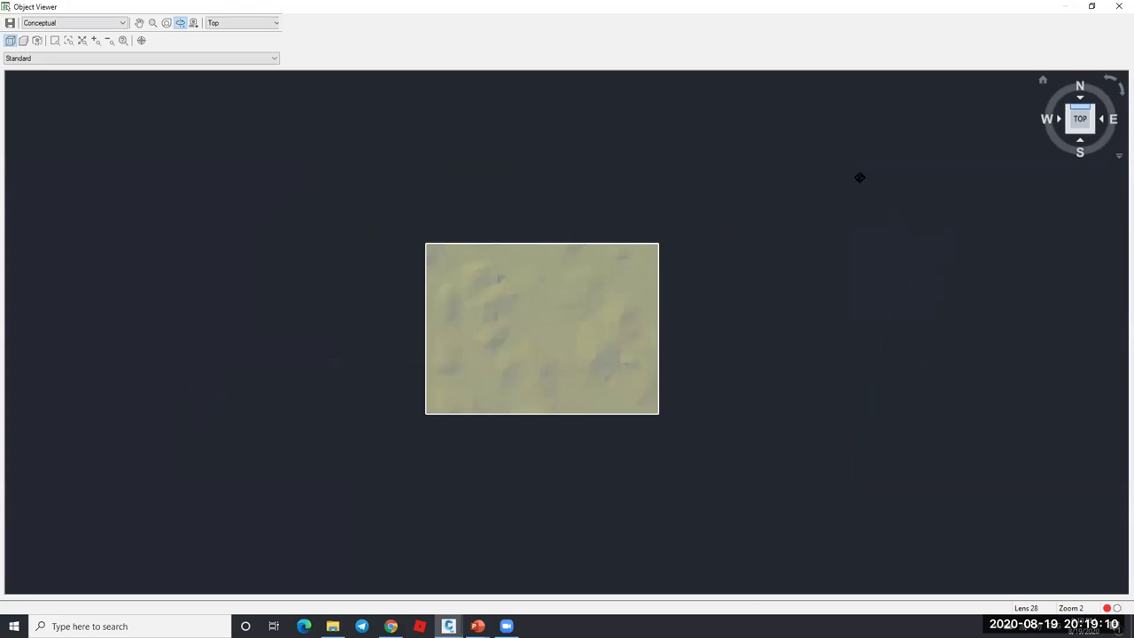
pyautogui.click(1119, 6)
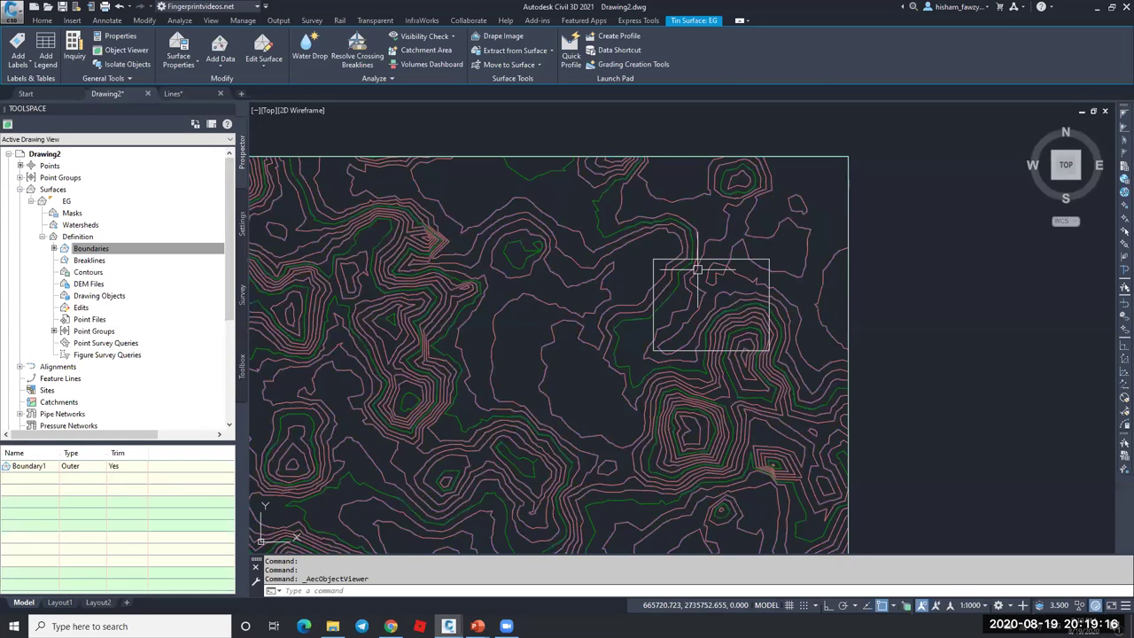
# - Select surface EG and its Boundaries definition in Prospector
pyautogui.press('Escape')
pyautogui.click(770, 256)
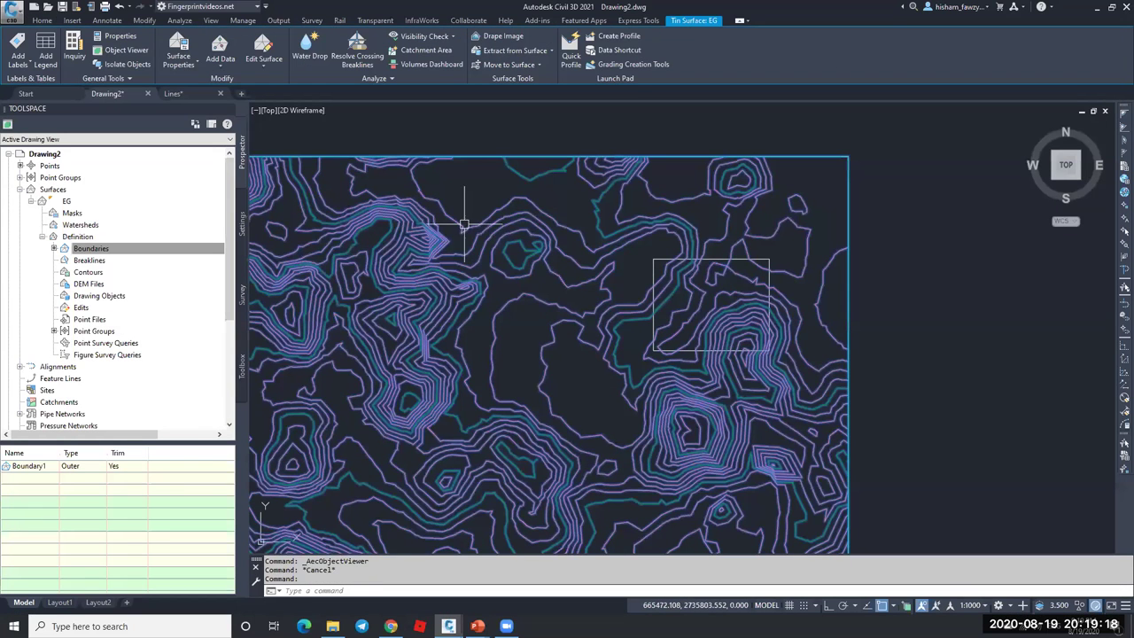
pyautogui.click(139, 251)
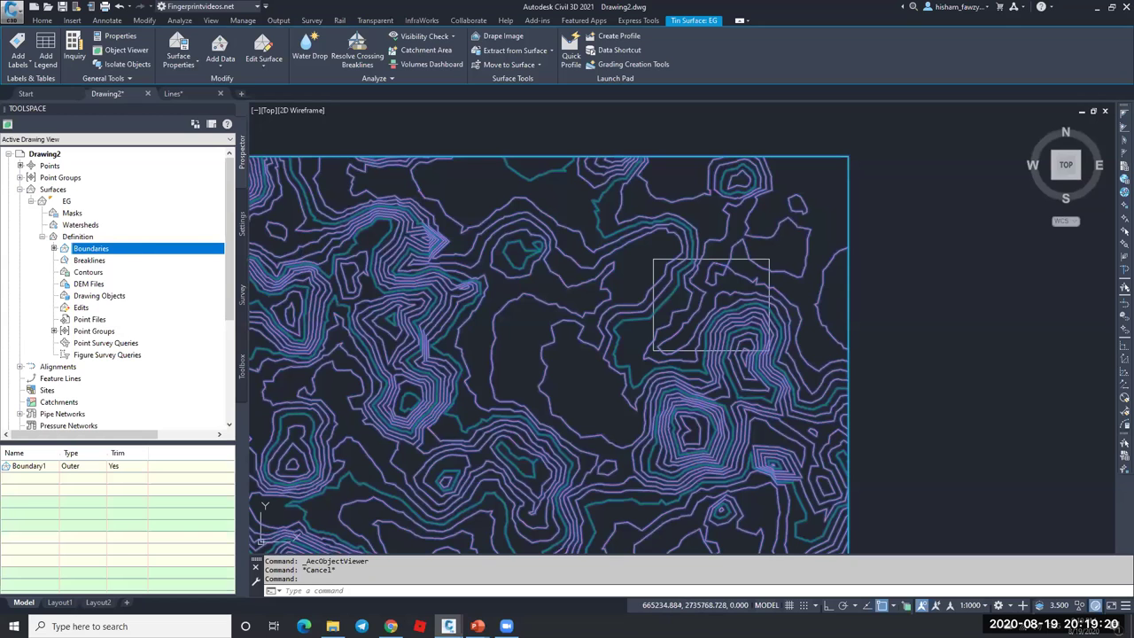
pyautogui.press('Escape')
# - Add a Hide boundary, Boundary2, to EG using the right-hand rectangle
pyautogui.rightClick(171, 250)
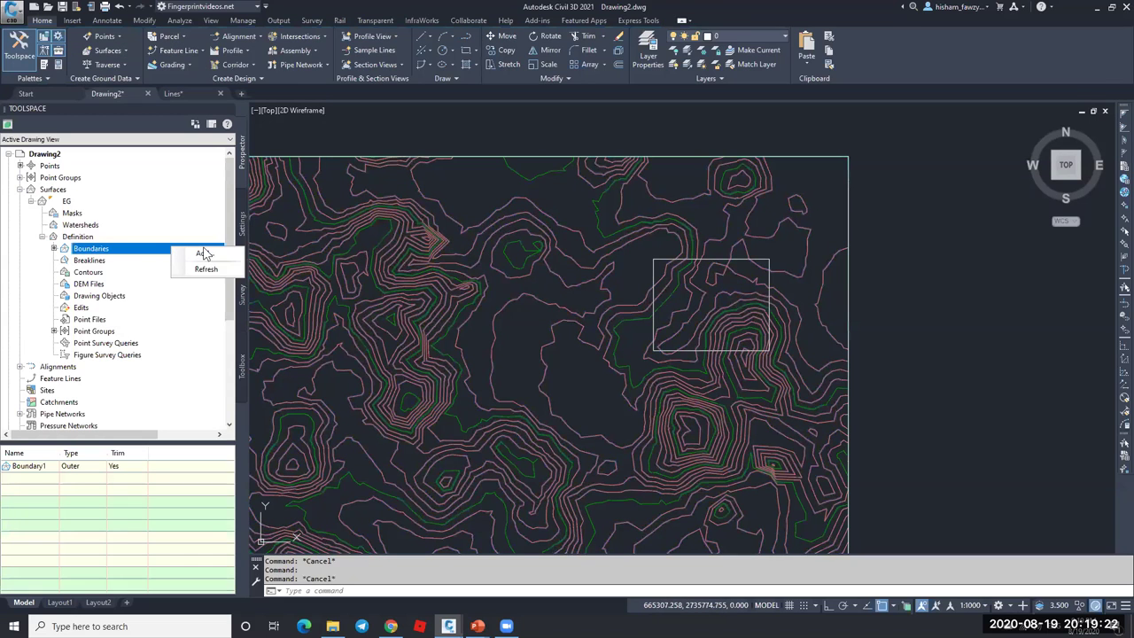
pyautogui.click(883, 282)
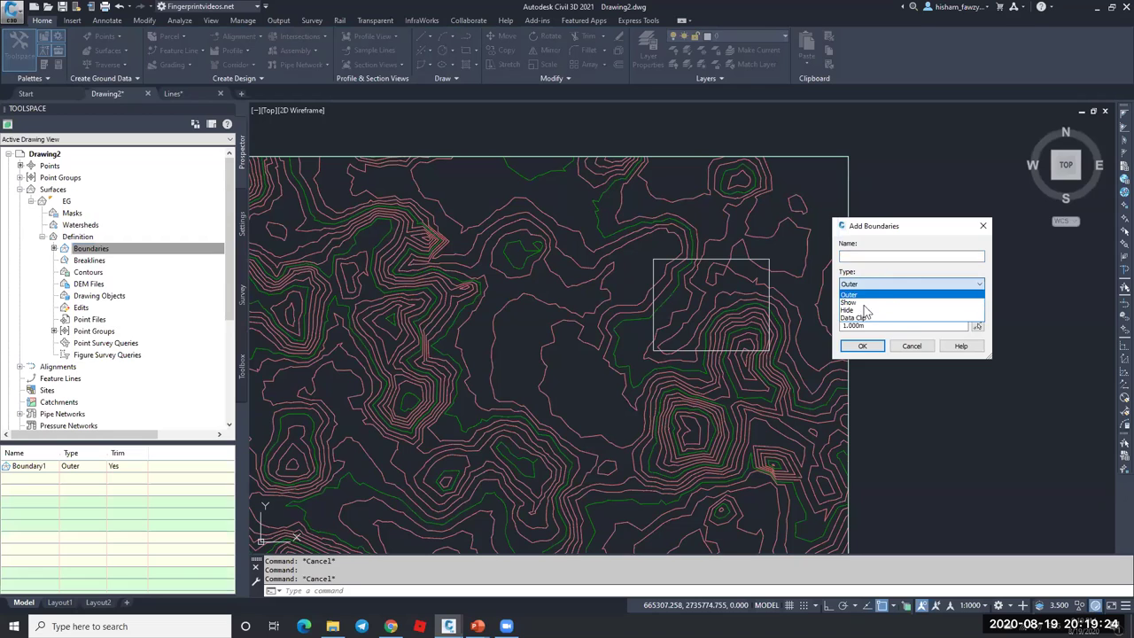
pyautogui.click(855, 316)
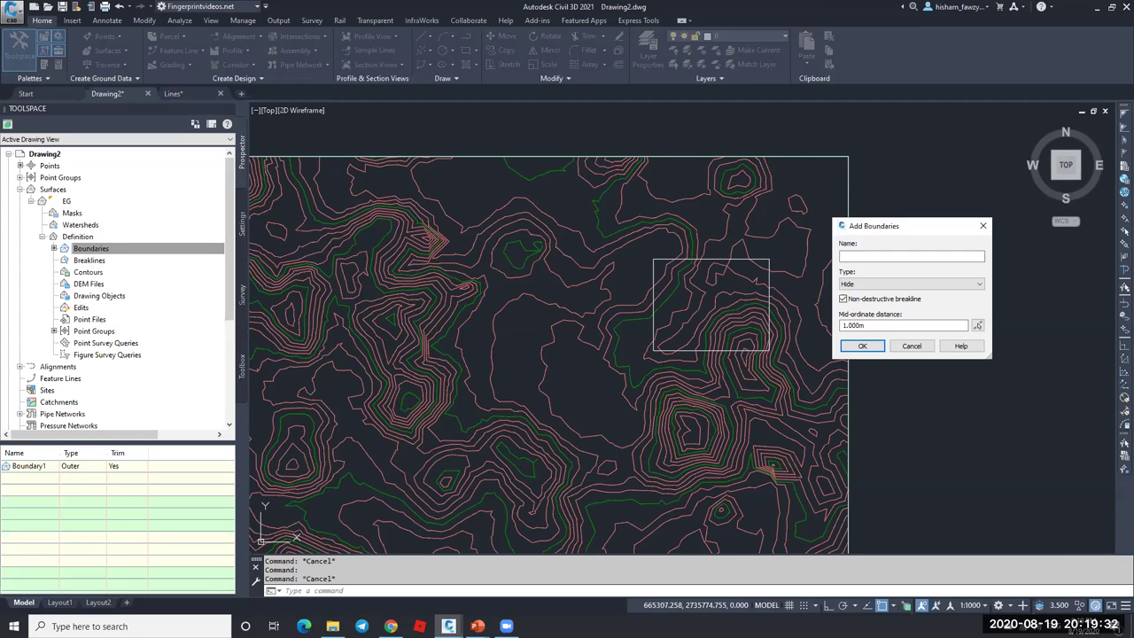
pyautogui.press('Return')
pyautogui.click(762, 289)
pyautogui.press('Escape')
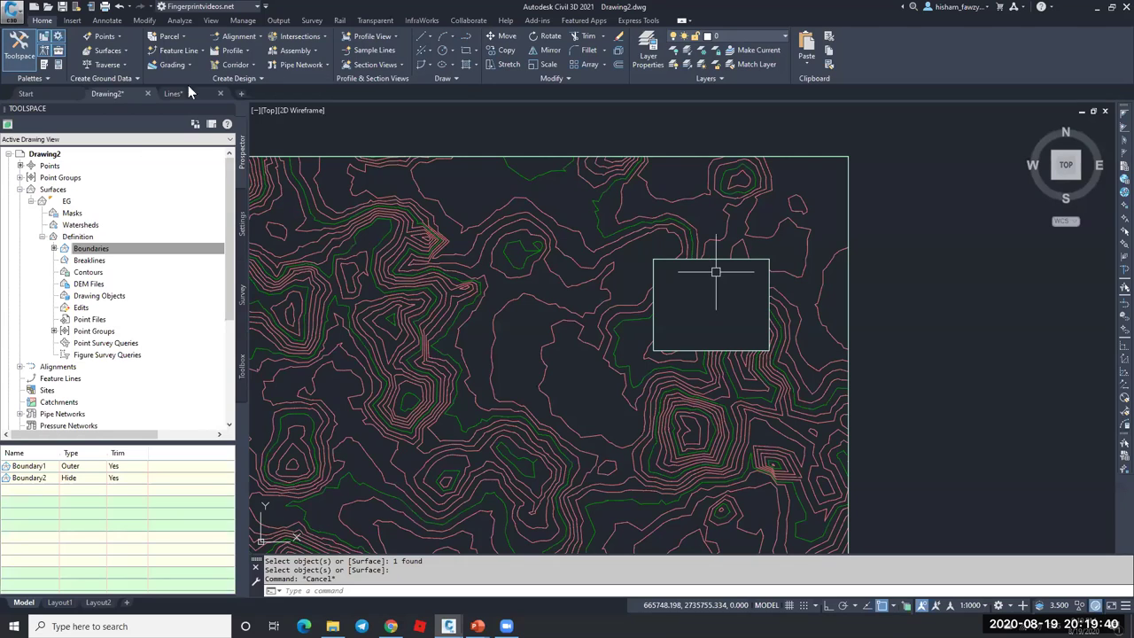
pyautogui.press('Escape')
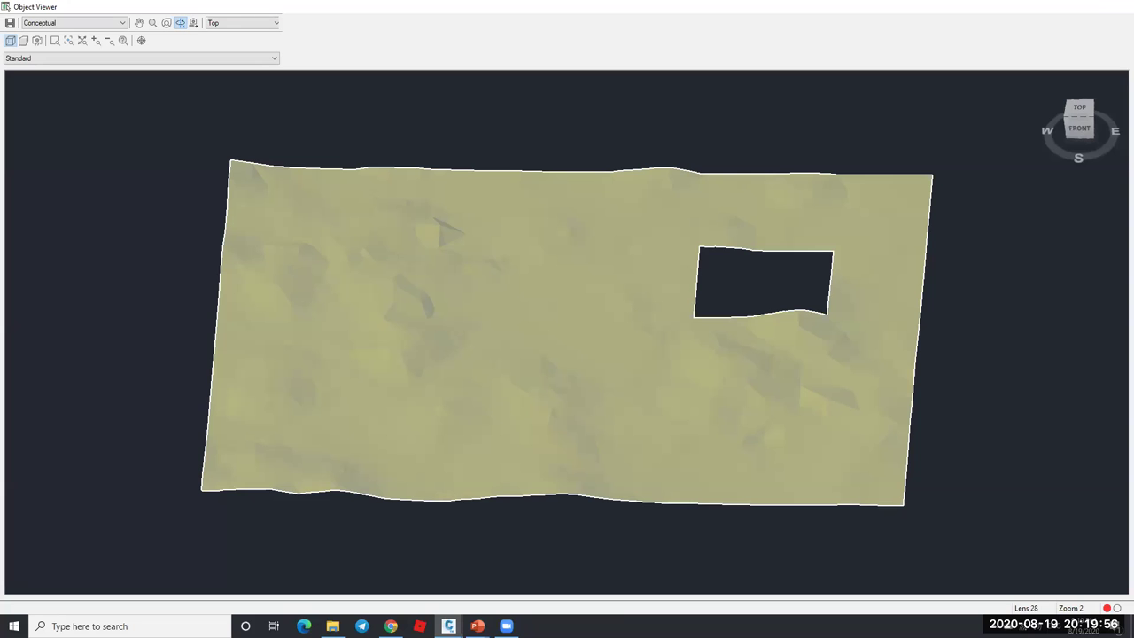
# - Close Object Viewer and draw lower-left and upper-left rectangles on EG with REC
pyautogui.press('Escape')
pyautogui.press('Escape')
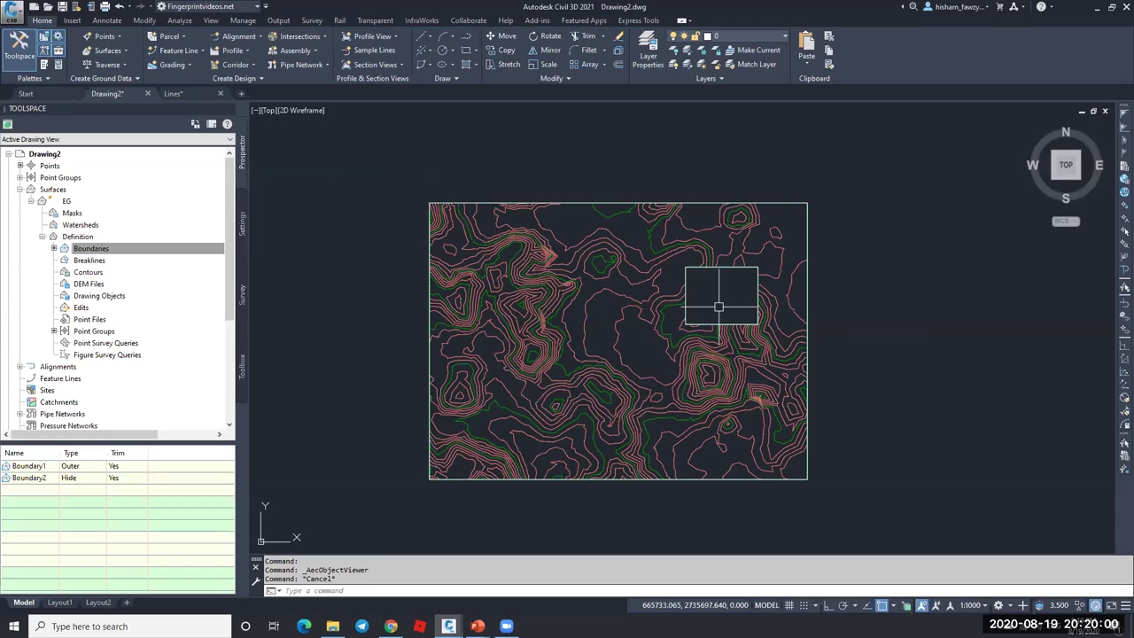
pyautogui.scroll(2, 719, 306)
pyautogui.scroll(-2, 679, 328)
pyautogui.write('rec')
pyautogui.press('Return')
pyautogui.click(497, 368)
pyautogui.click(560, 423)
pyautogui.press('Return')
pyautogui.click(498, 223)
pyautogui.click(563, 282)
pyautogui.press('Escape')
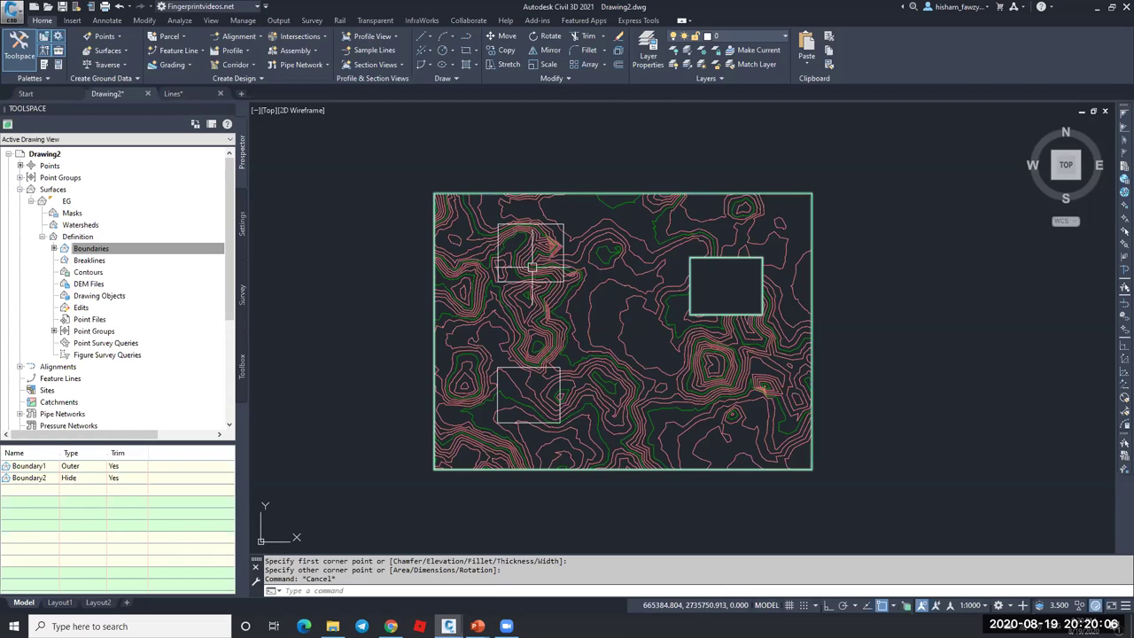
pyautogui.rightClick(159, 249)
# - Add Hide boundary Boundary3 to EG using both the upper-left and lower-left rectangles
pyautogui.click(190, 259)
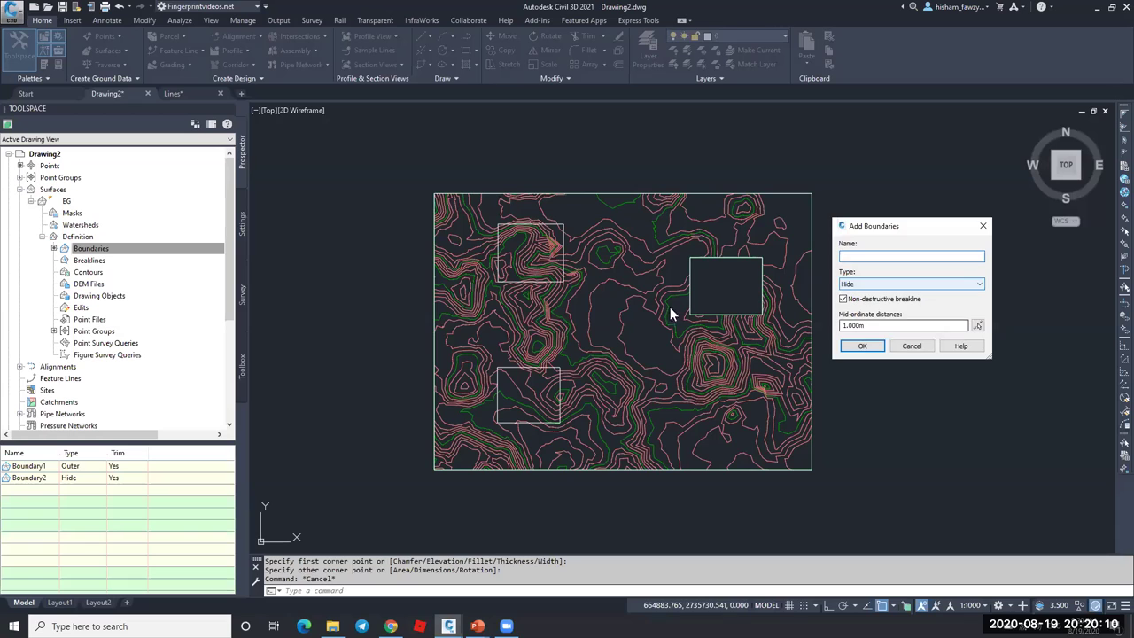
pyautogui.press('Return')
pyautogui.click(563, 252)
pyautogui.click(565, 375)
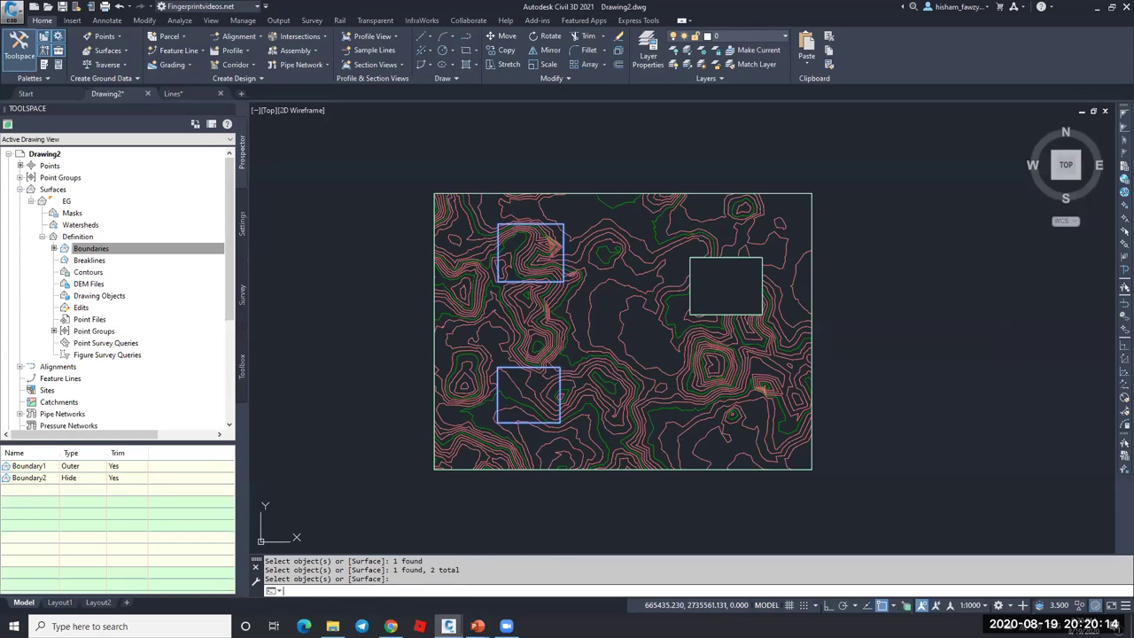
pyautogui.press('Return')
pyautogui.press('Escape')
pyautogui.press('Escape')
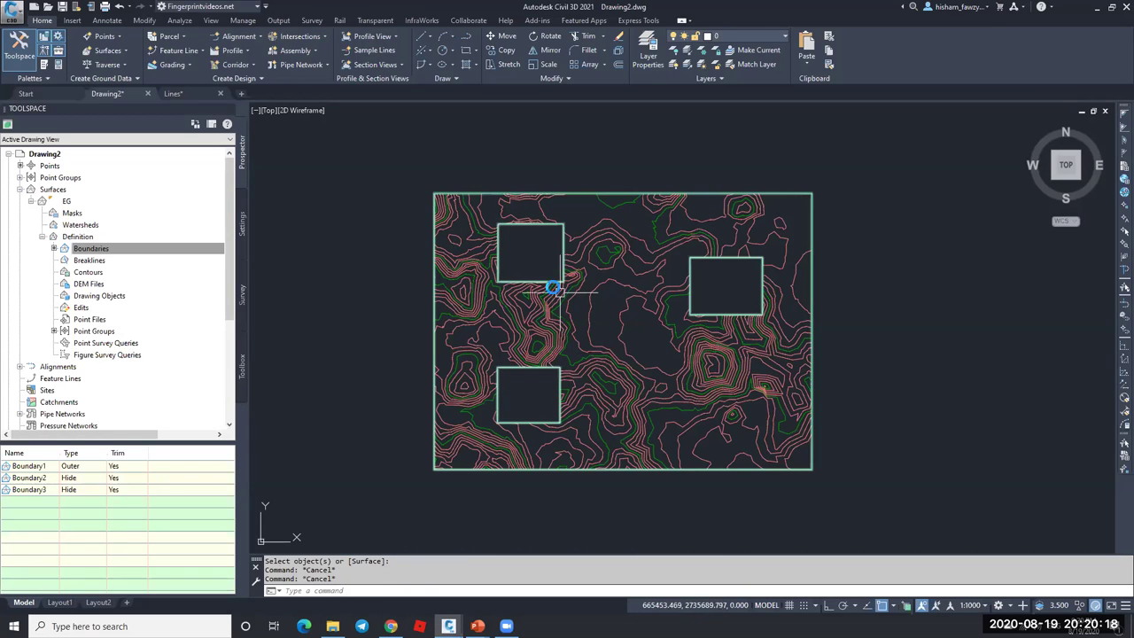
pyautogui.scroll(2, 555, 286)
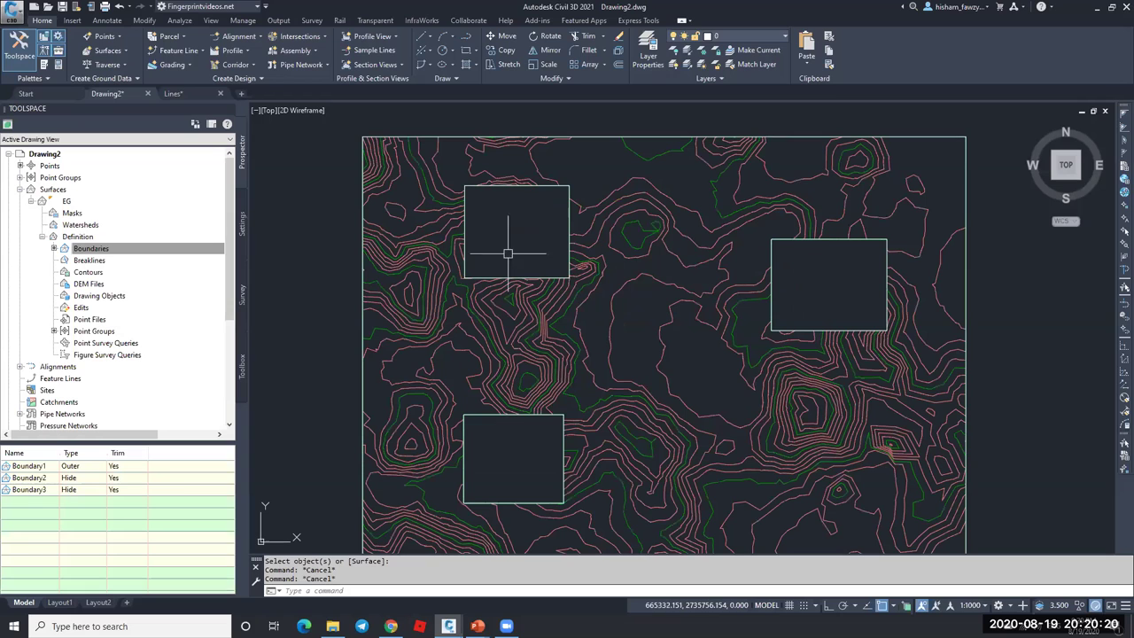
pyautogui.click(551, 383)
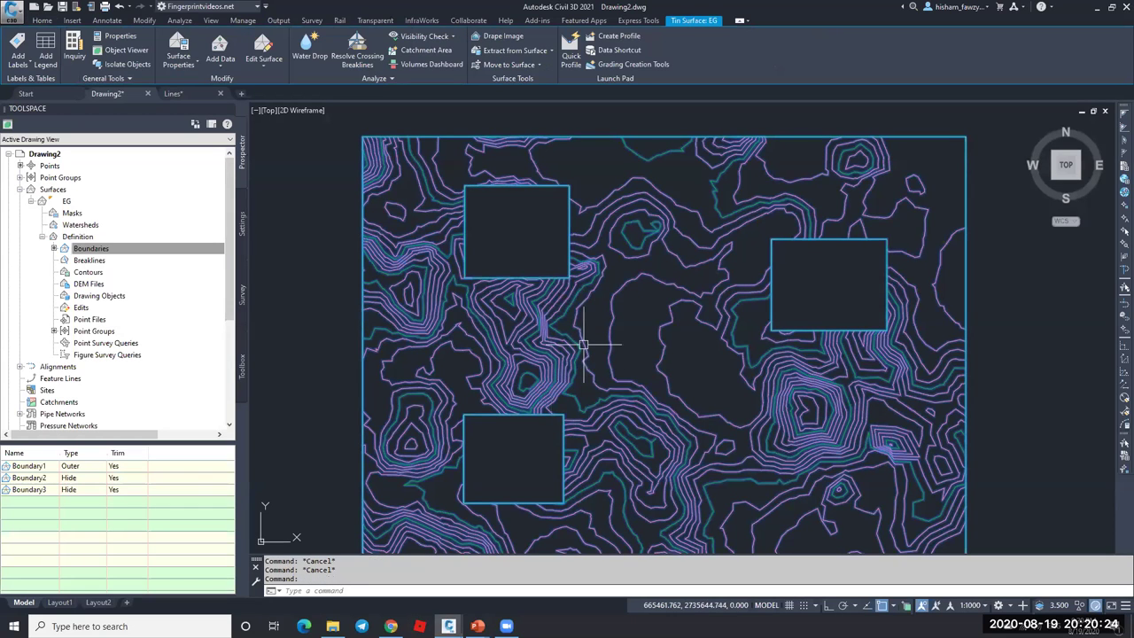
pyautogui.moveTo(564, 281); pyautogui.dragTo(552, 375, button='middle')
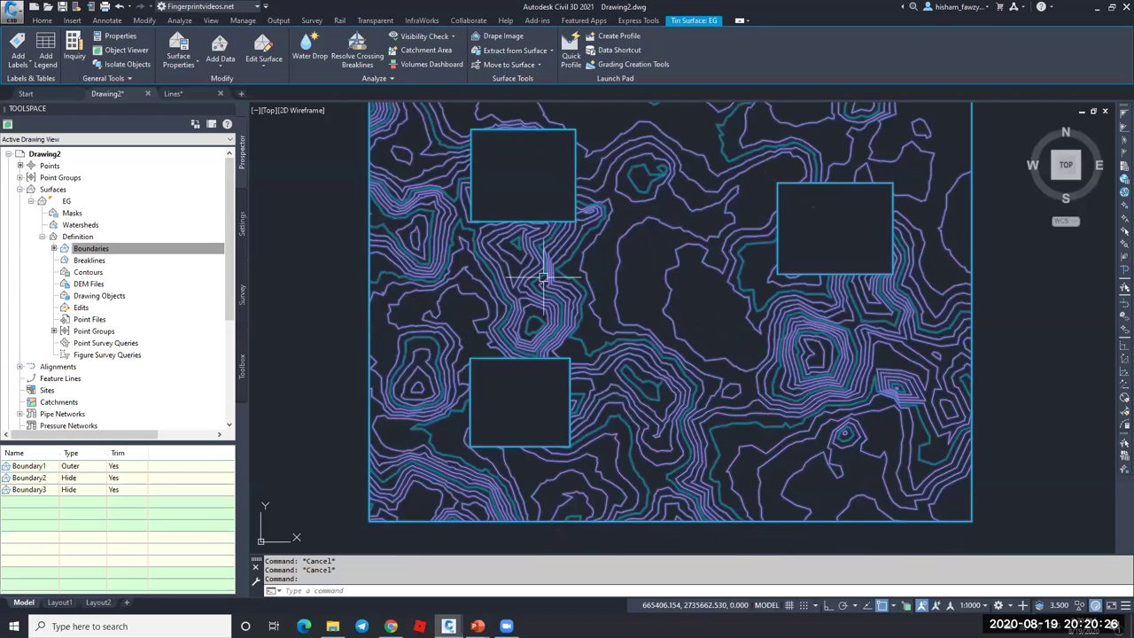
pyautogui.press('Escape')
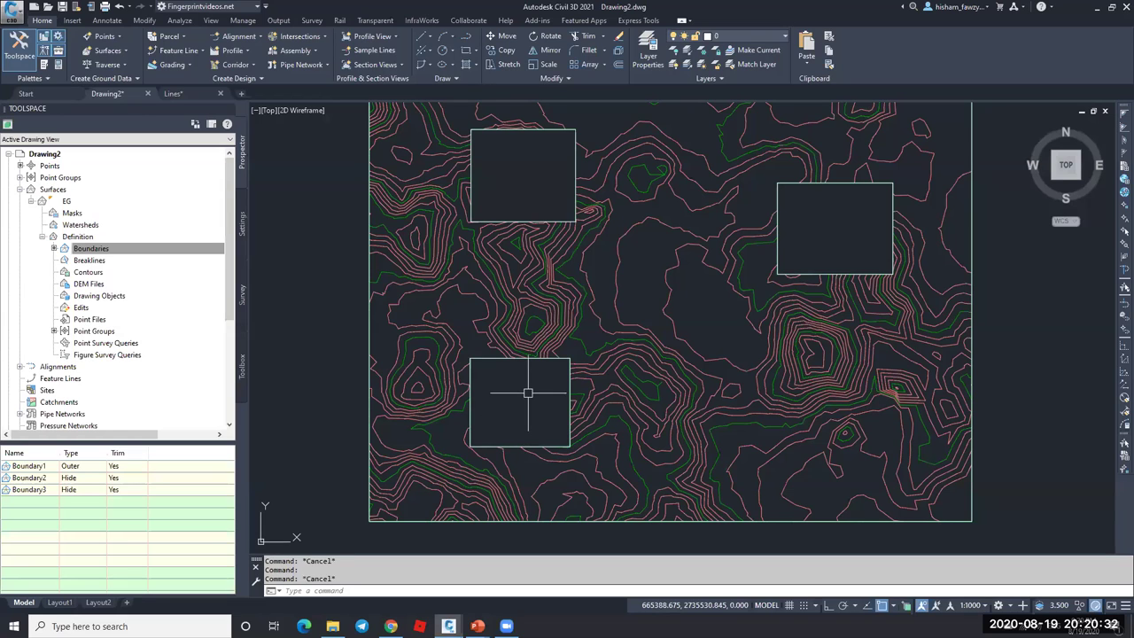
pyautogui.click(559, 322)
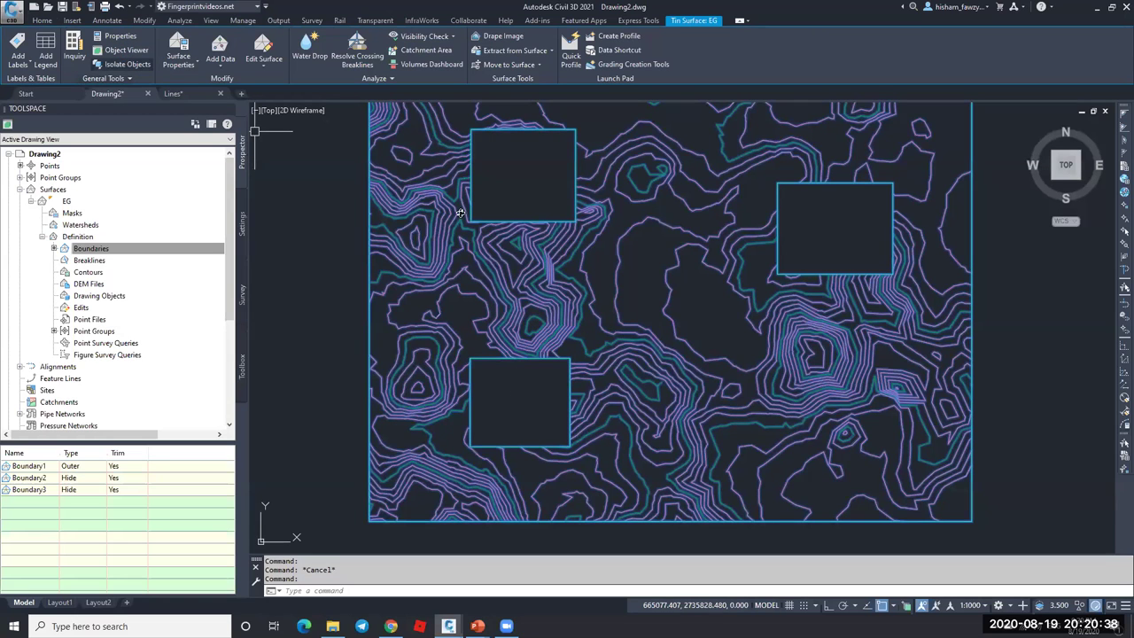
pyautogui.rightClick(414, 325)
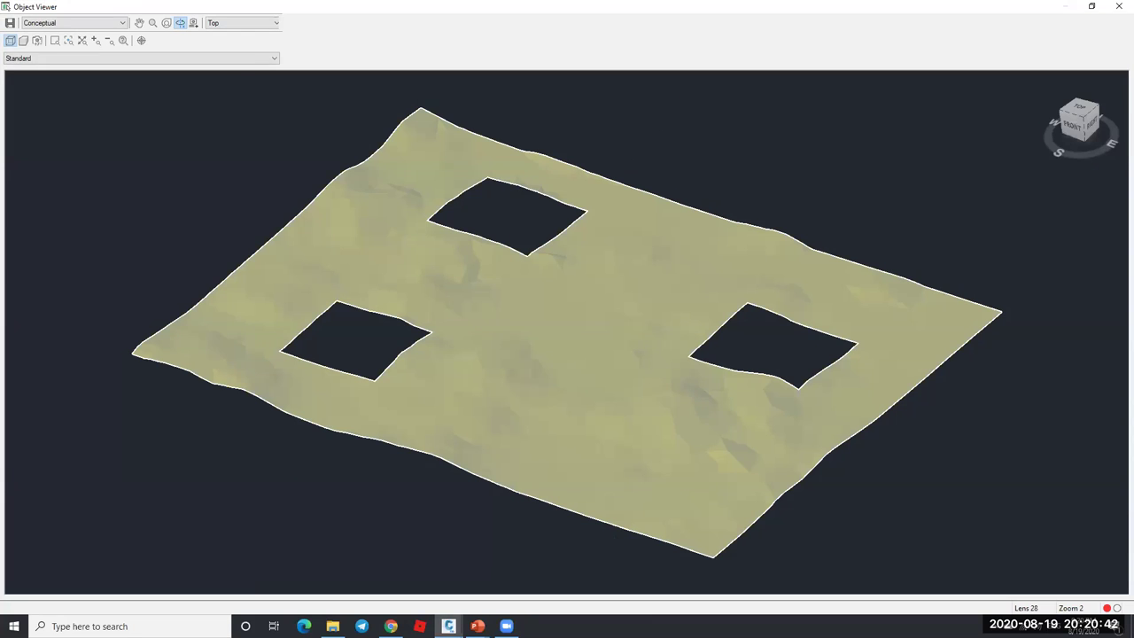
pyautogui.hotkey('alt', 'F4')
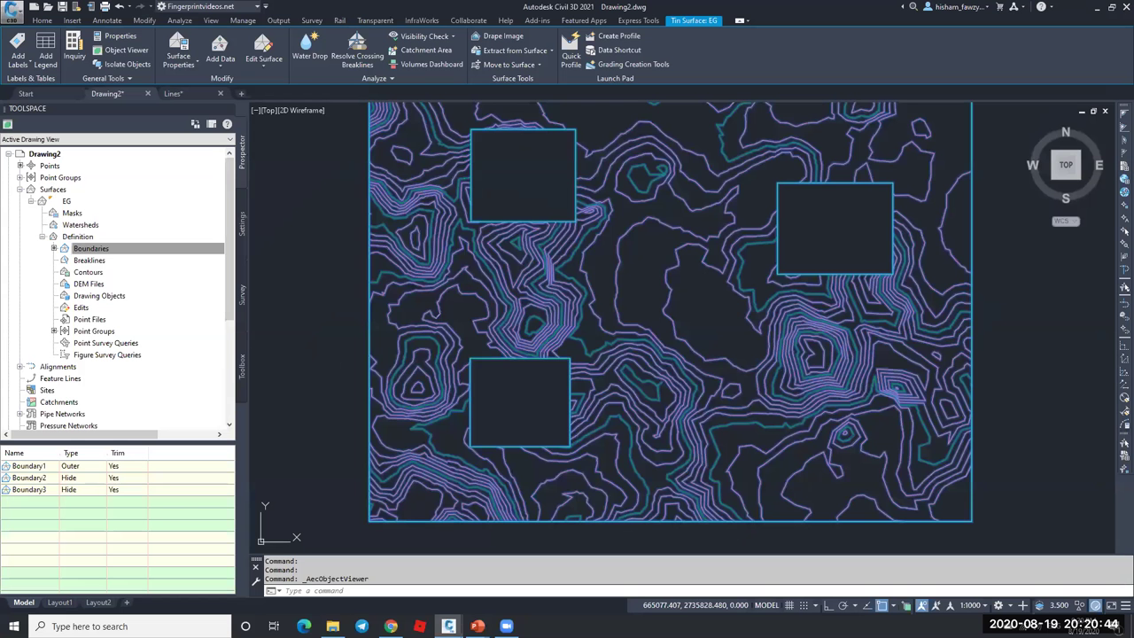
pyautogui.press('Escape')
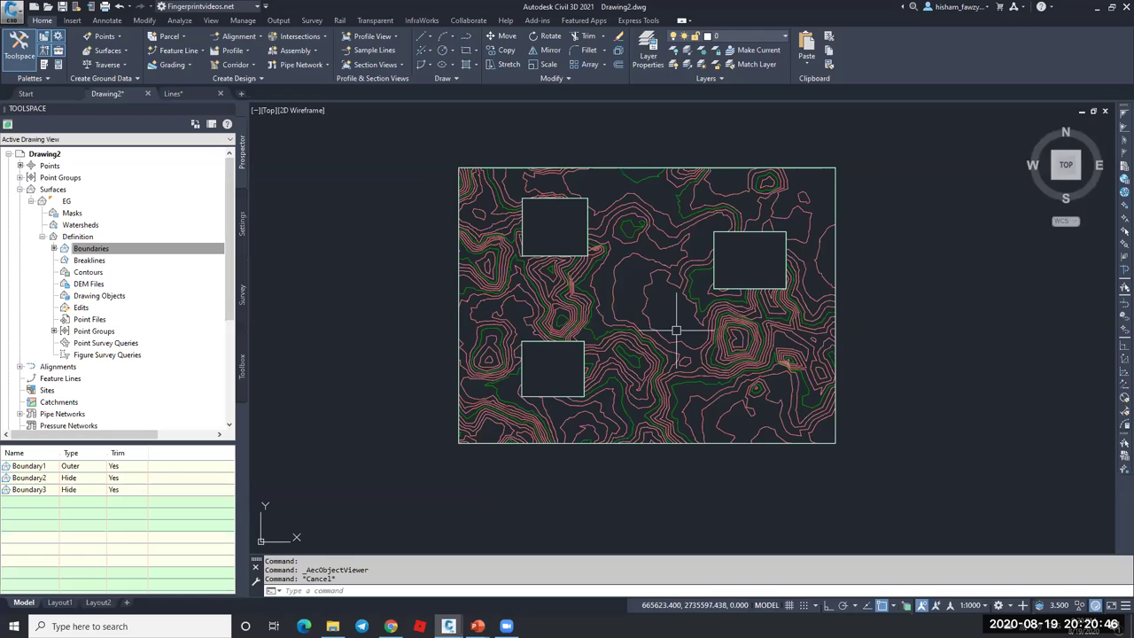
pyautogui.scroll(2, 625, 333)
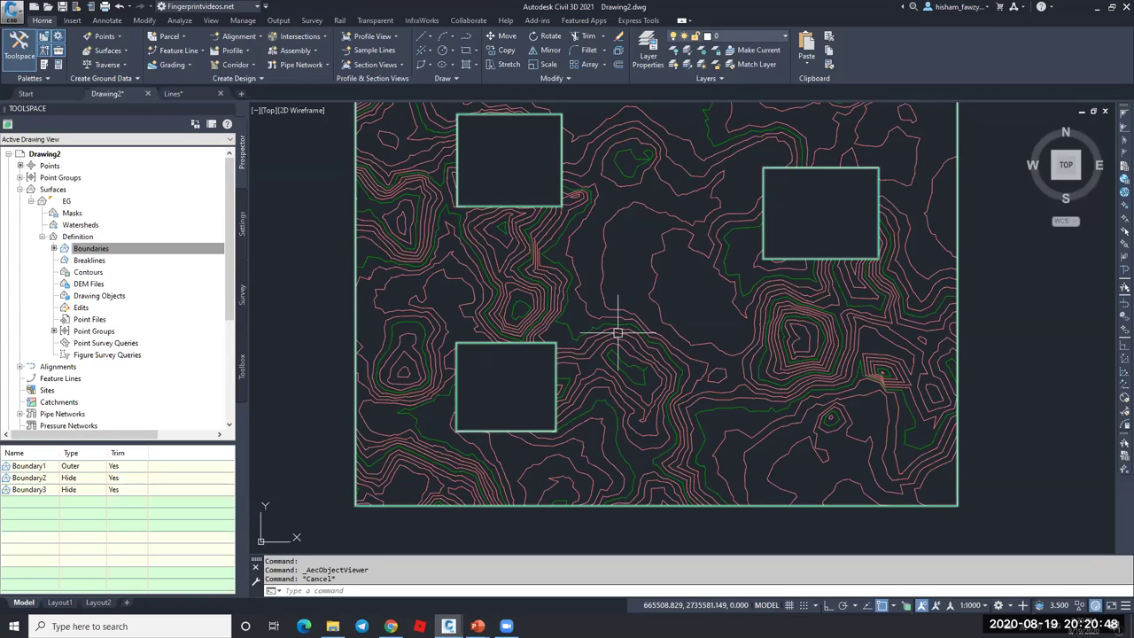
pyautogui.moveTo(623, 331)
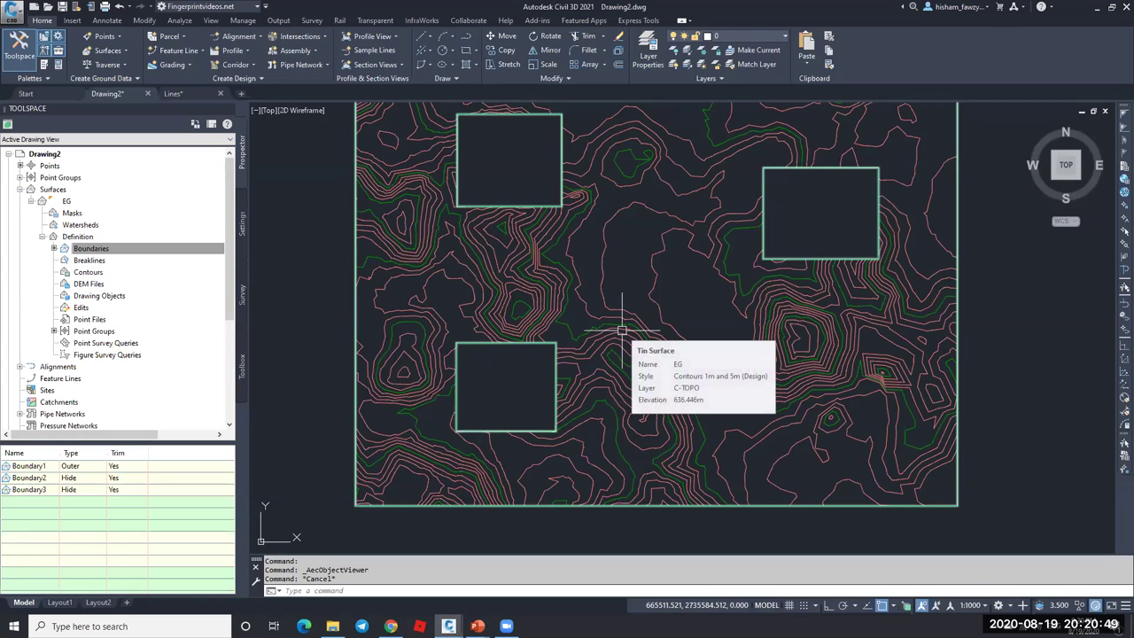
pyautogui.click(120, 249)
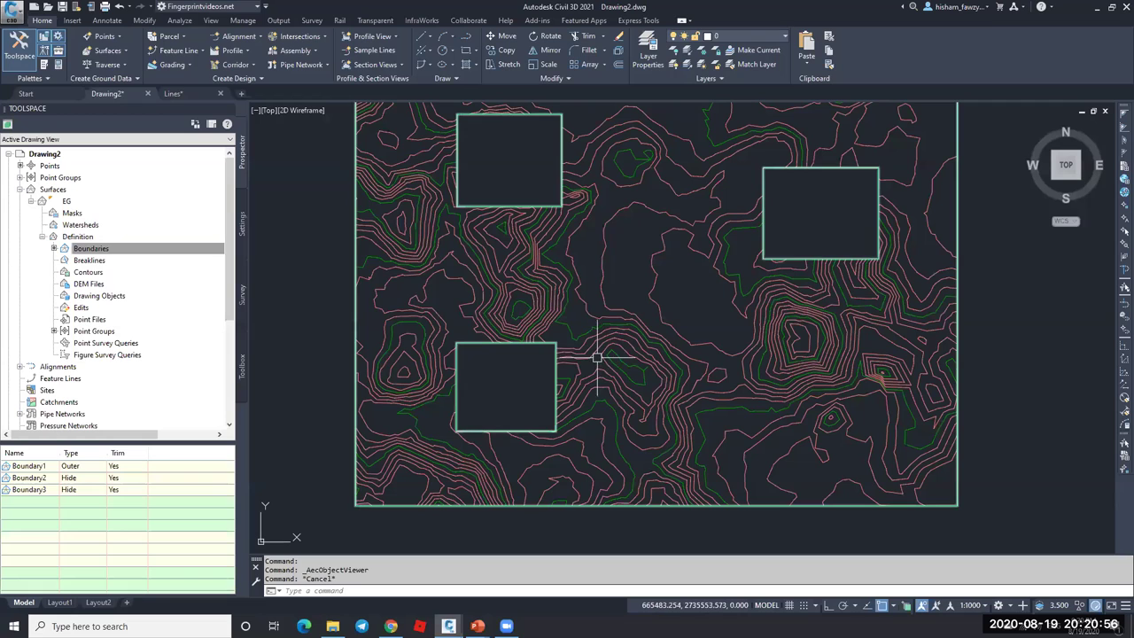
# - Add a Show boundary, Boundary4, from both left rectangles, then select surface EG
pyautogui.rightClick(122, 249)
pyautogui.click(155, 256)
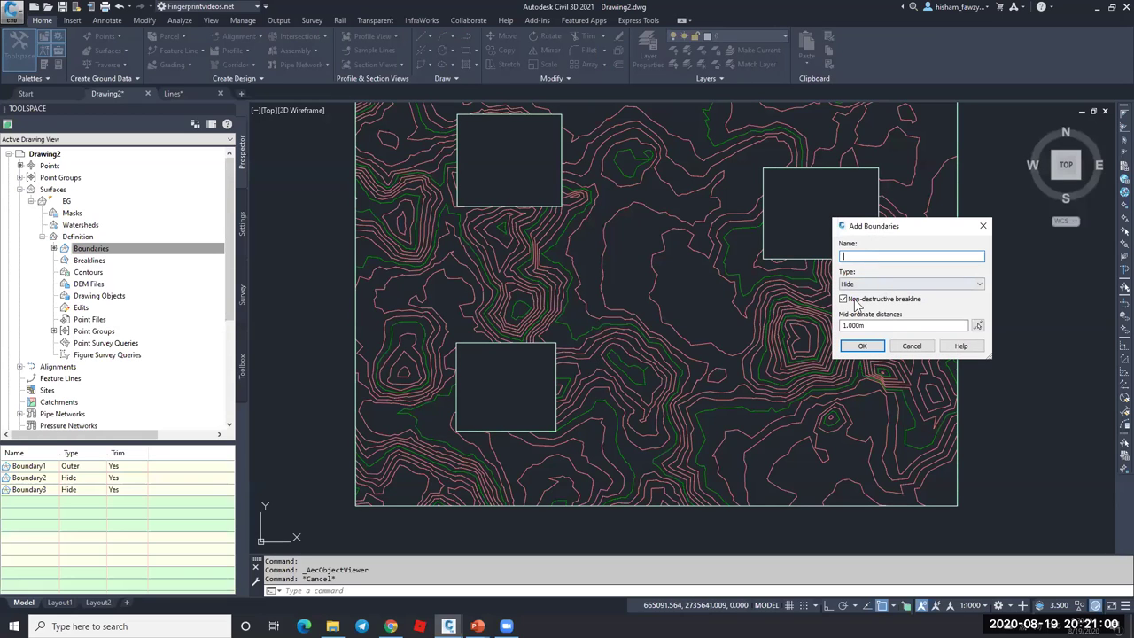
pyautogui.press('Tab')
pyautogui.press('Down')
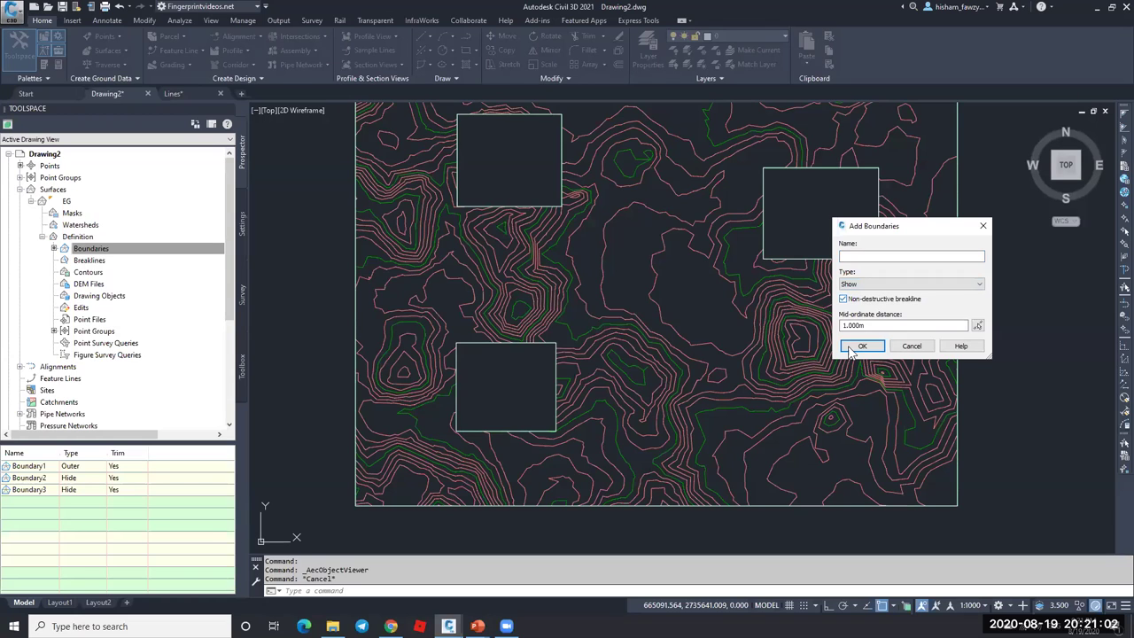
pyautogui.click(860, 346)
pyautogui.click(557, 372)
pyautogui.click(559, 174)
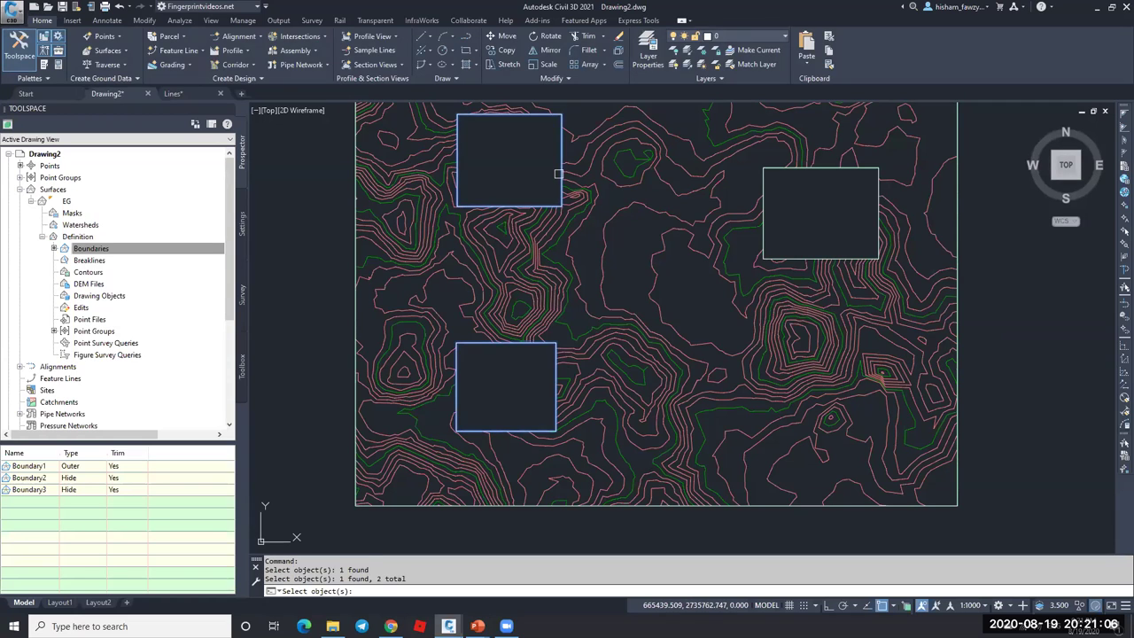
pyautogui.press('Return')
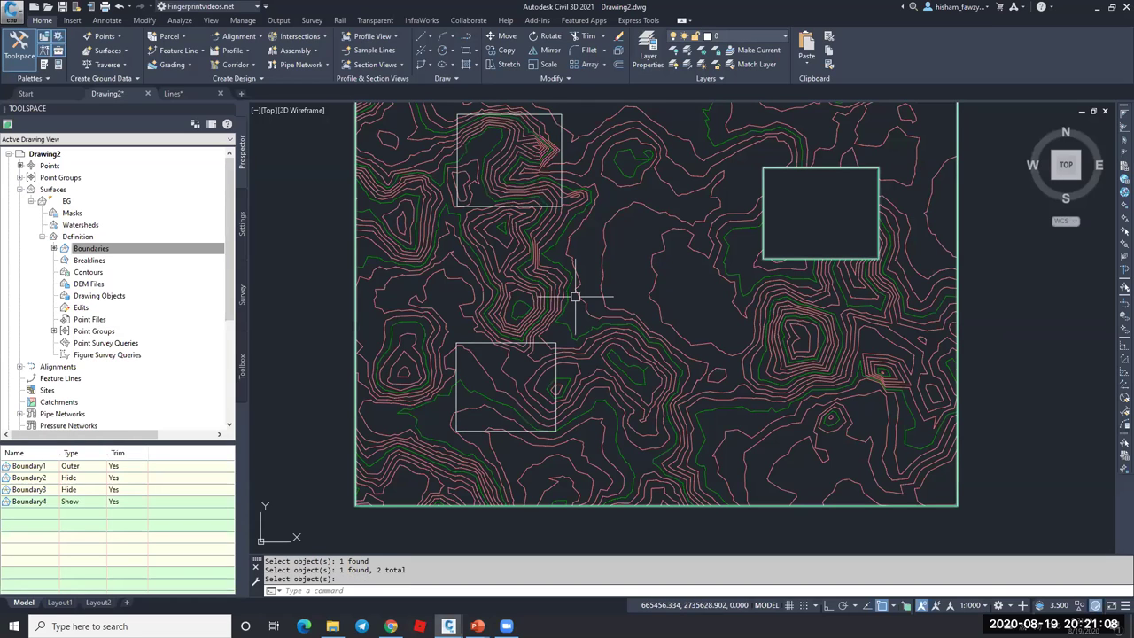
pyautogui.press('Escape')
pyautogui.press('Escape')
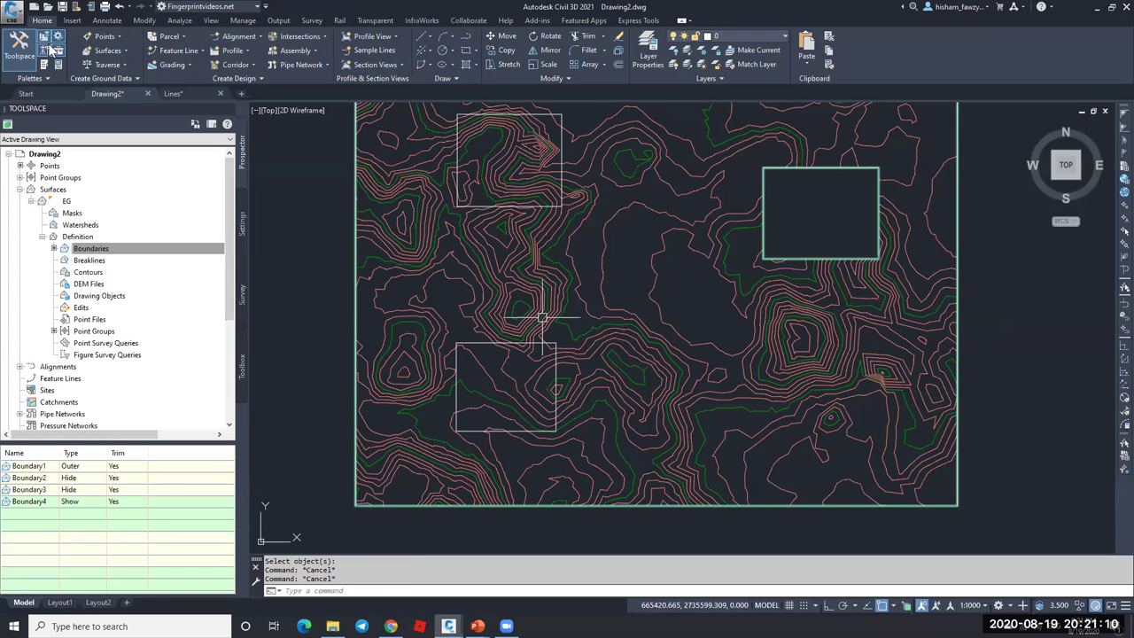
pyautogui.click(539, 316)
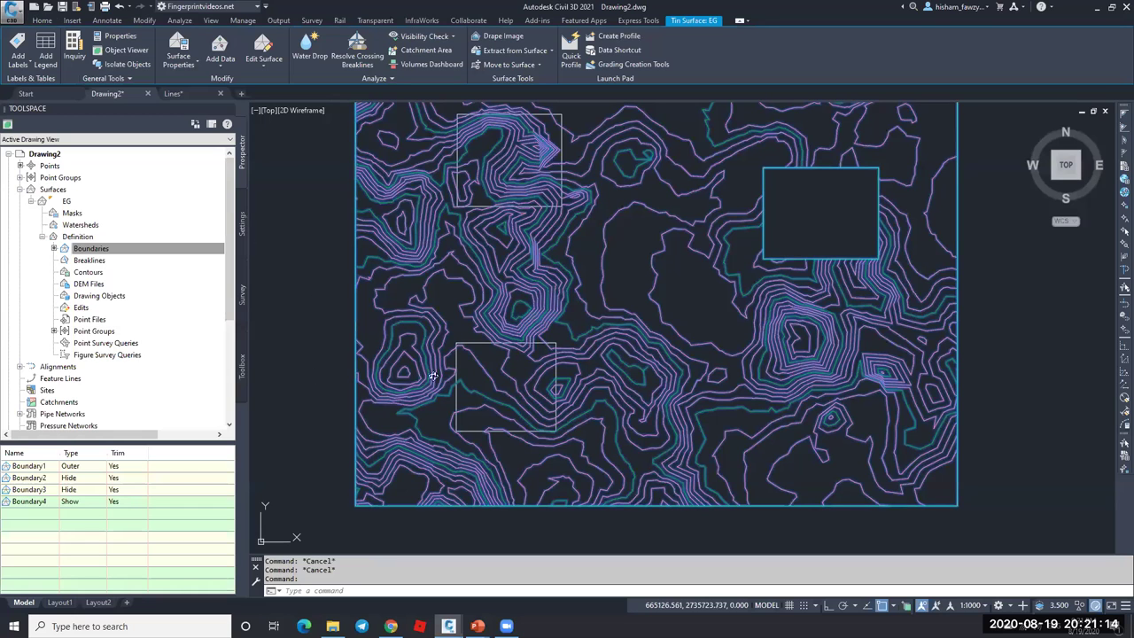
pyautogui.rightClick(386, 185)
pyautogui.click(394, 337)
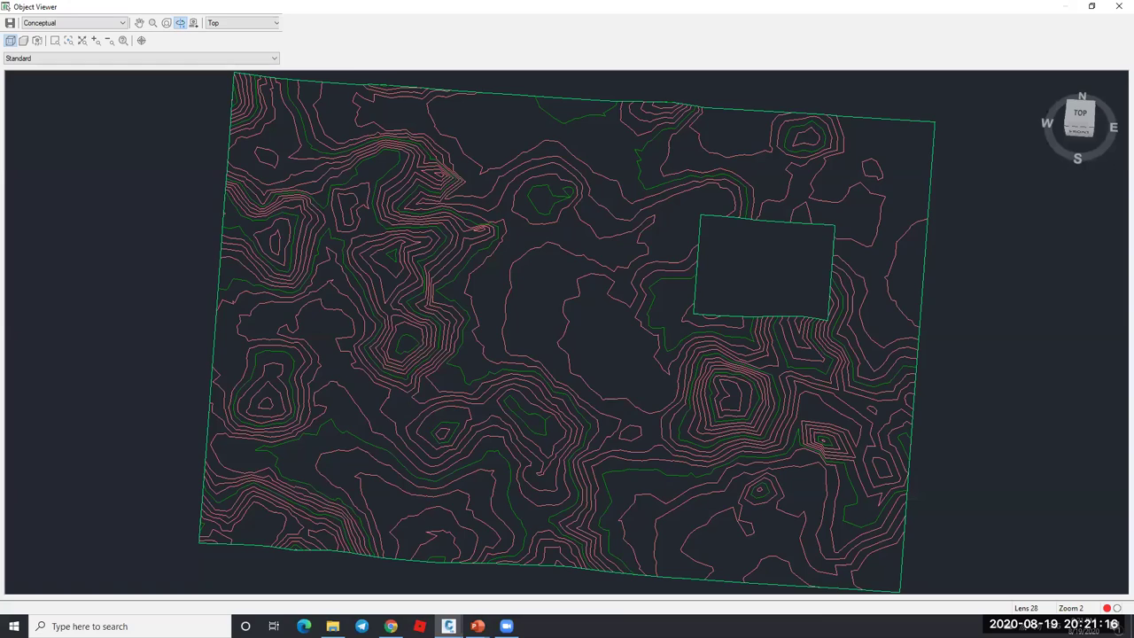
pyautogui.hotkey('alt', 'F4')
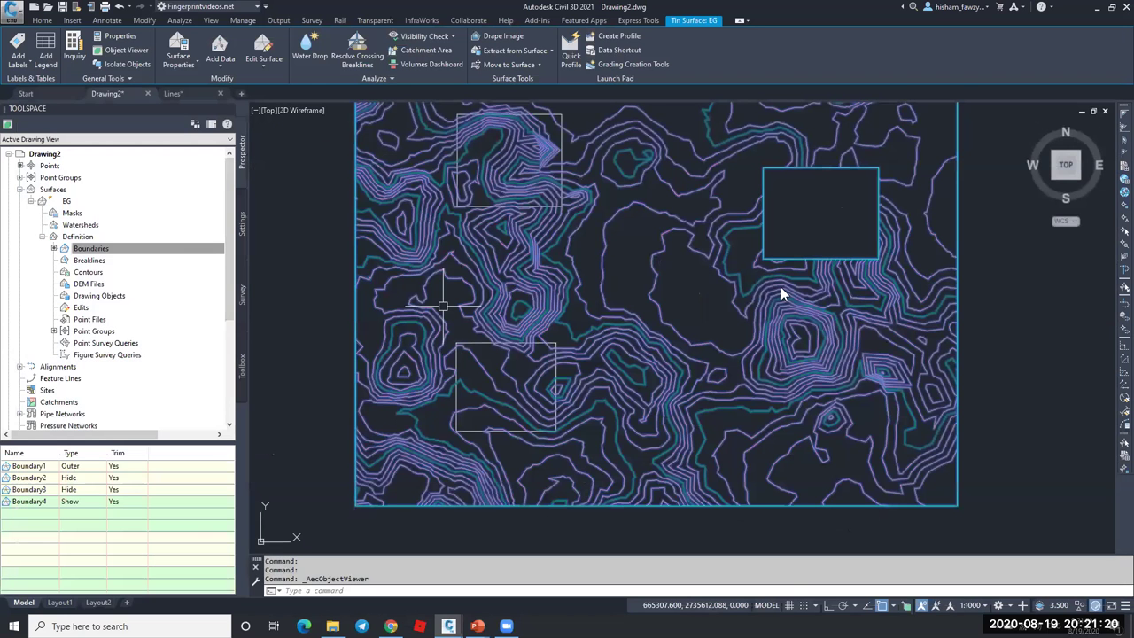
pyautogui.press('Escape')
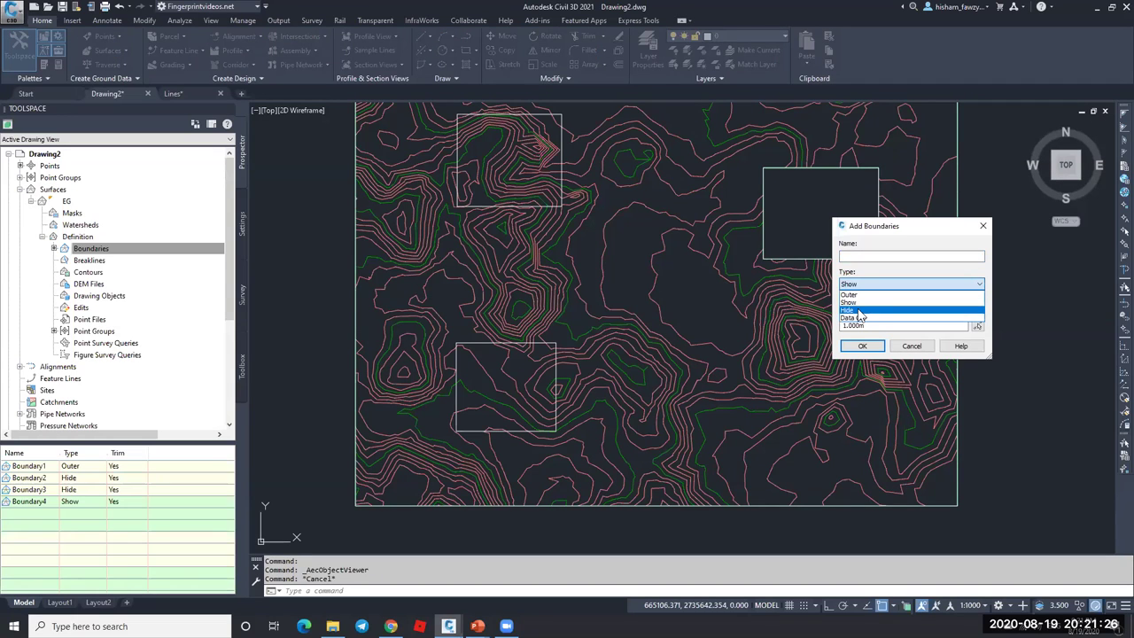
pyautogui.click(904, 349)
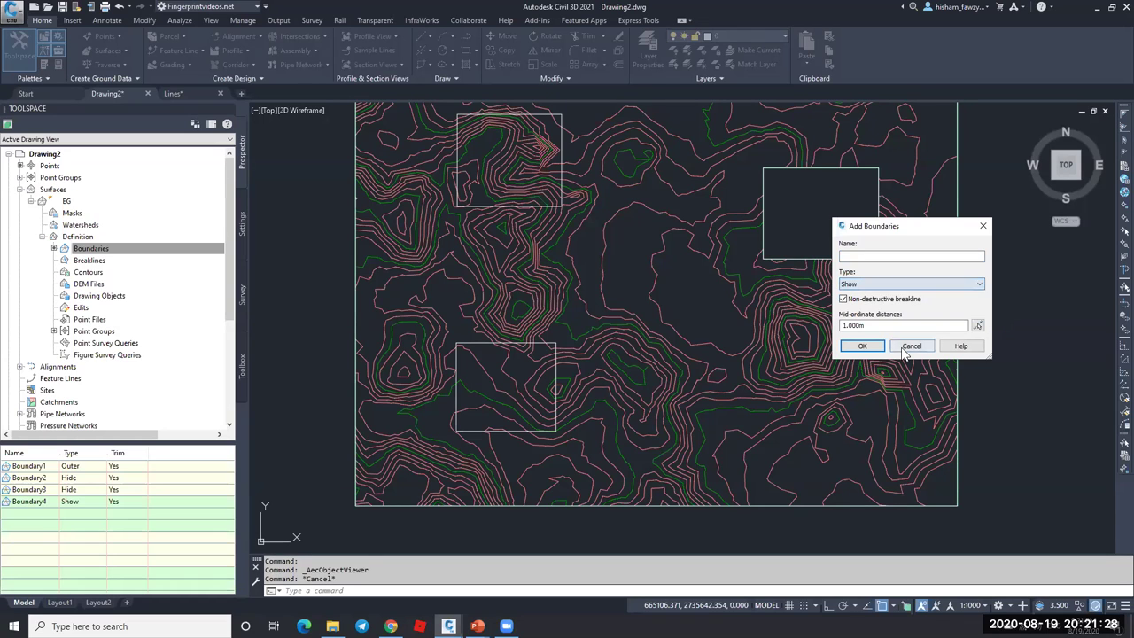
pyautogui.click(906, 347)
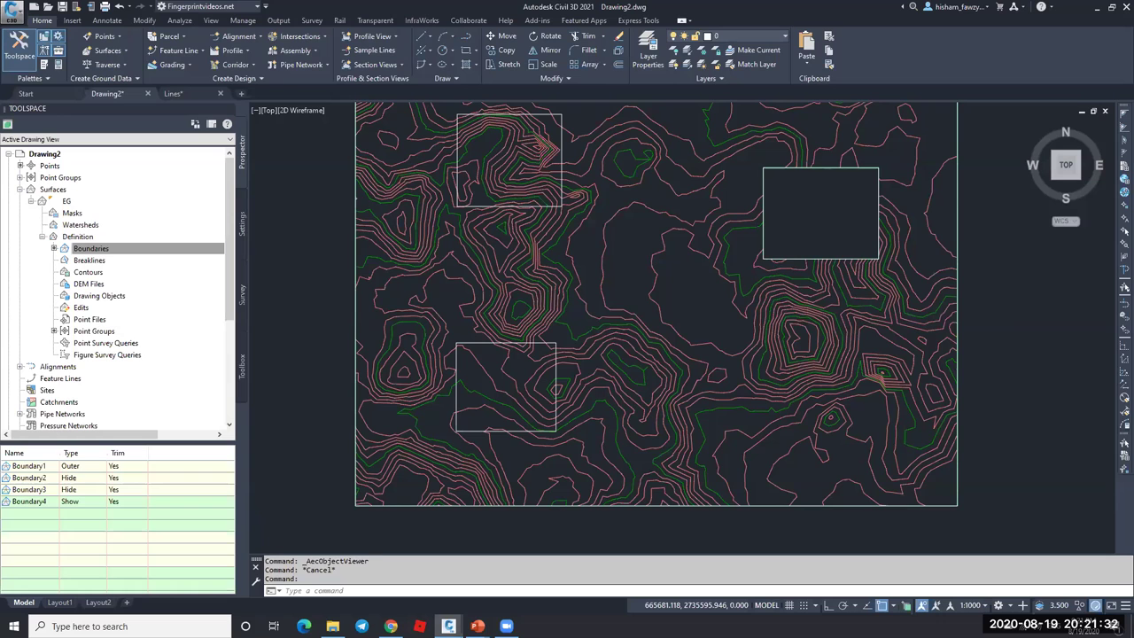
pyautogui.scroll(-2, 766, 262)
# - Edit the EG surface style to turn on Triangles display alongside the contours
pyautogui.scroll(4, 558, 394)
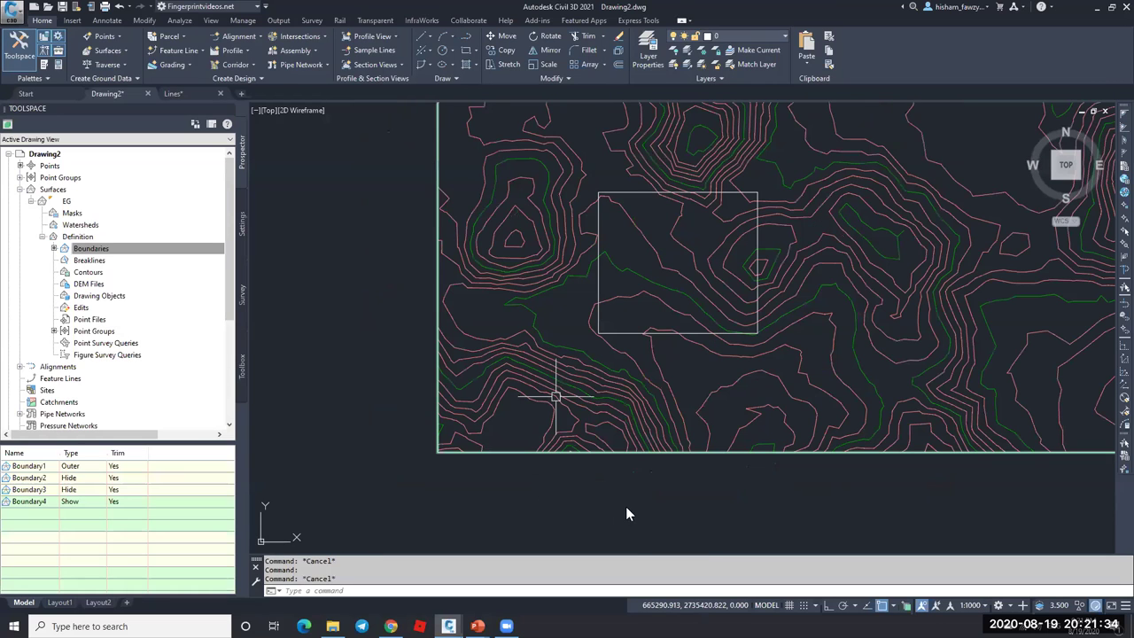
pyautogui.click(563, 381)
pyautogui.rightClick(565, 381)
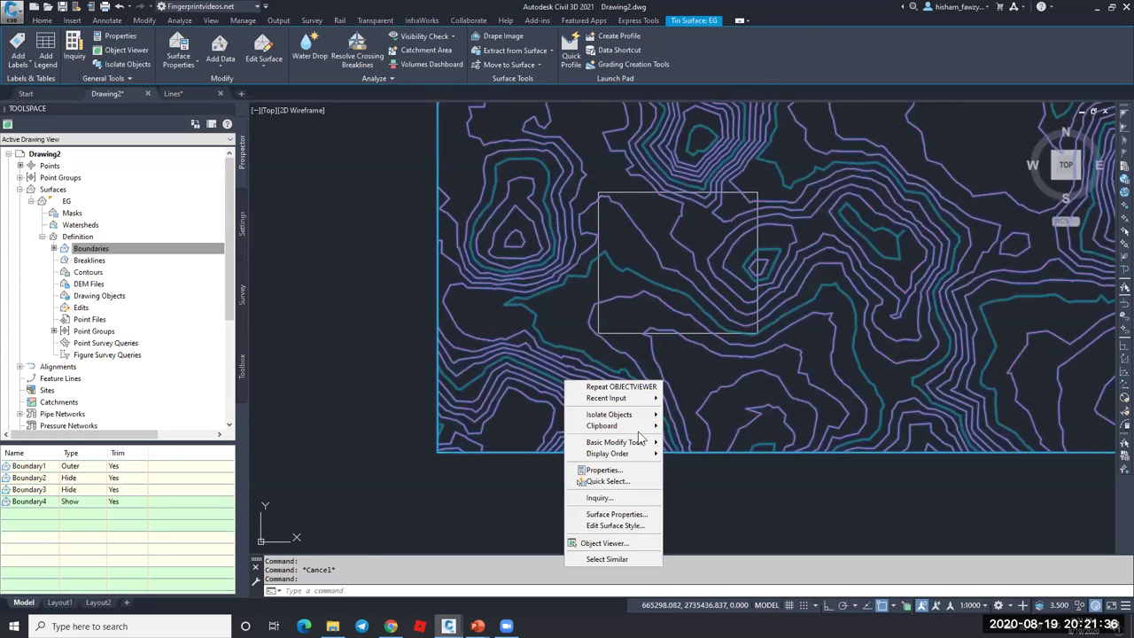
pyautogui.click(610, 525)
pyautogui.click(591, 299)
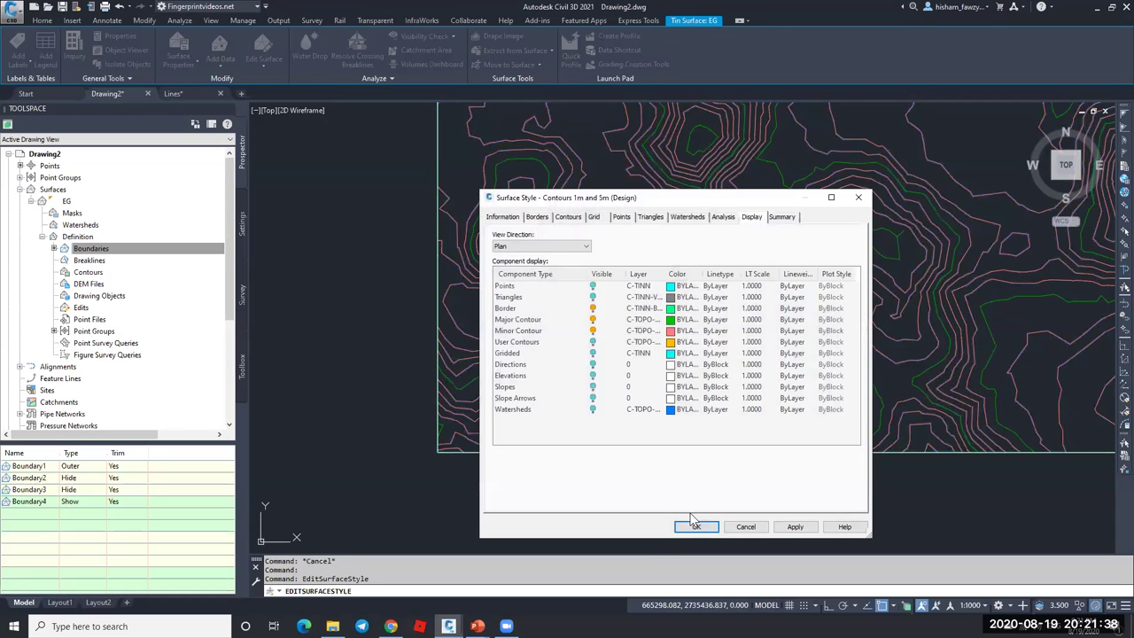
pyautogui.press('Return')
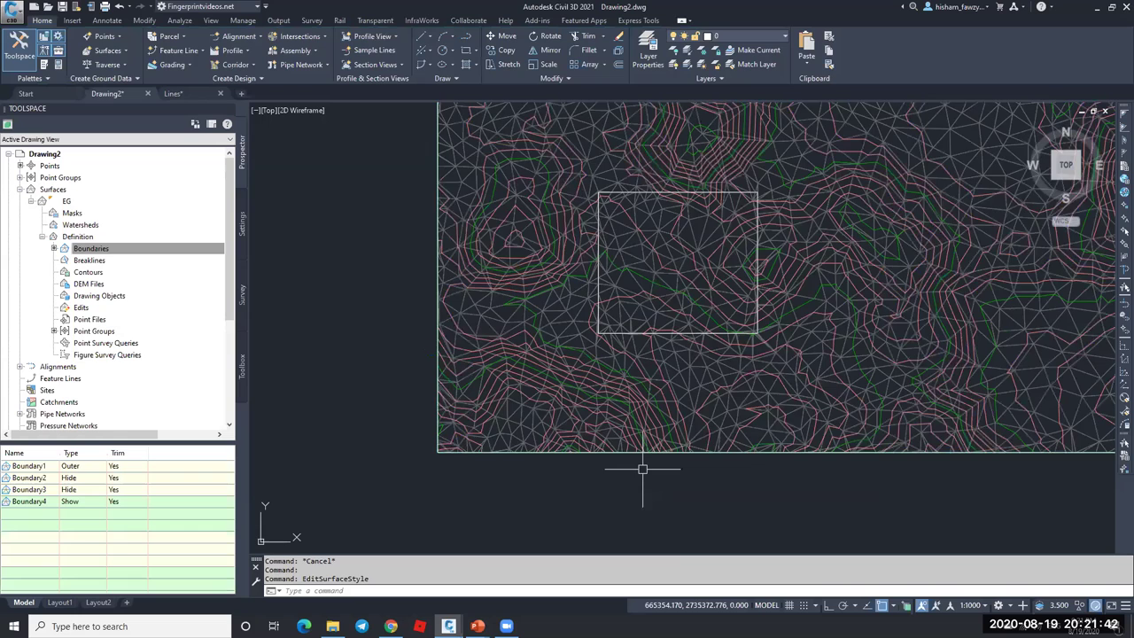
# - Zoom in and out to inspect the TIN triangles on surface EG
pyautogui.scroll(10, 450, 360)
pyautogui.scroll(-8, 450, 360)
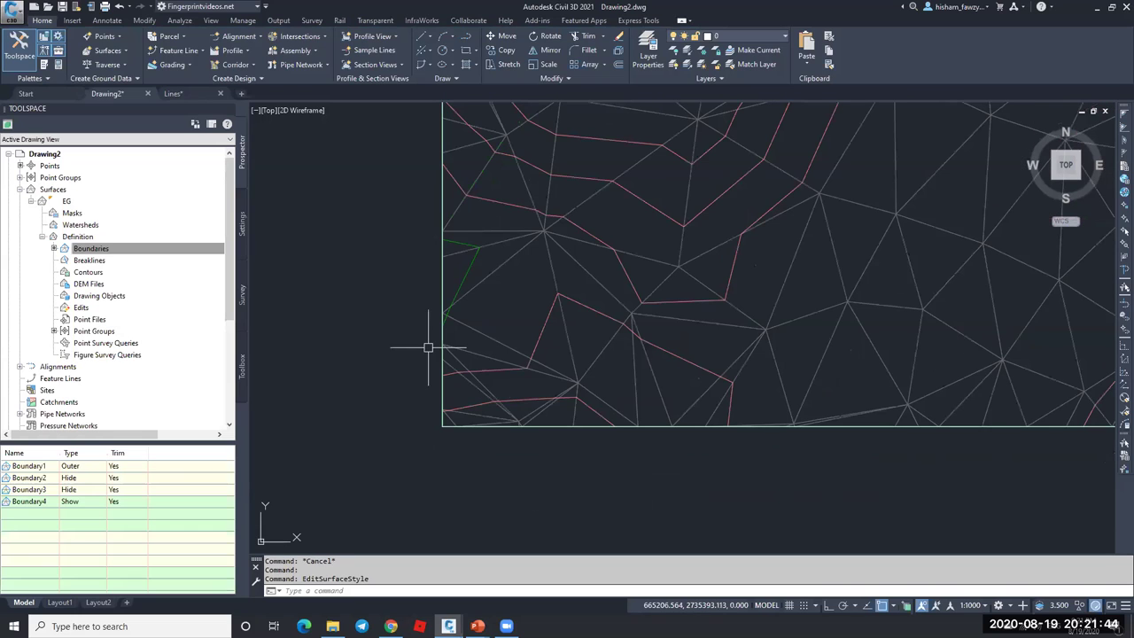
pyautogui.scroll(-1, 461, 304)
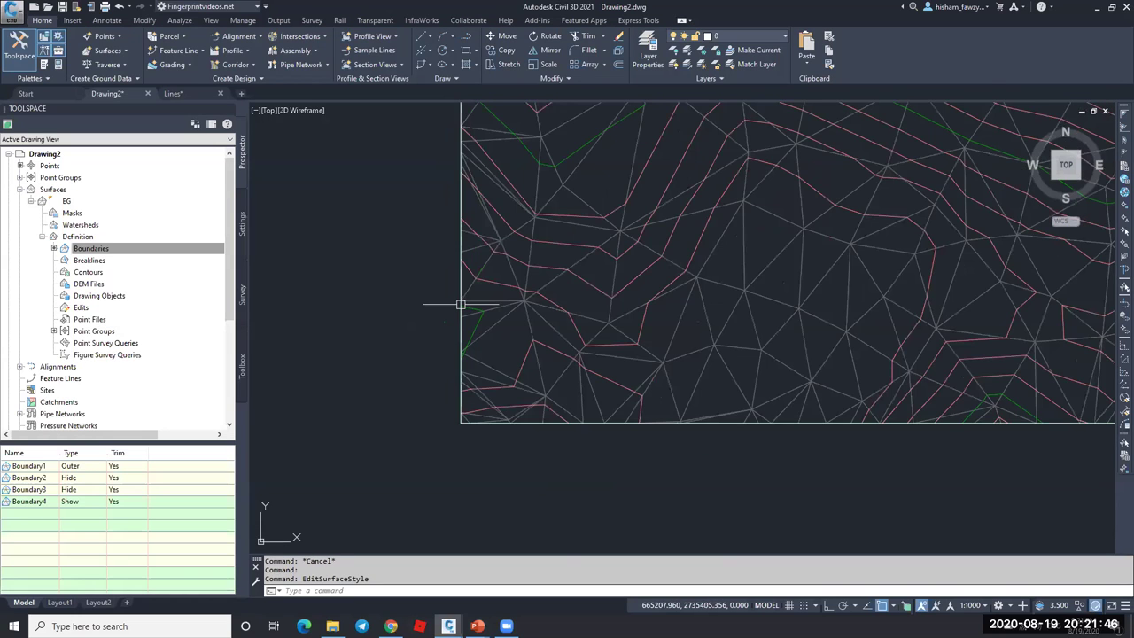
pyautogui.scroll(5, 460, 304)
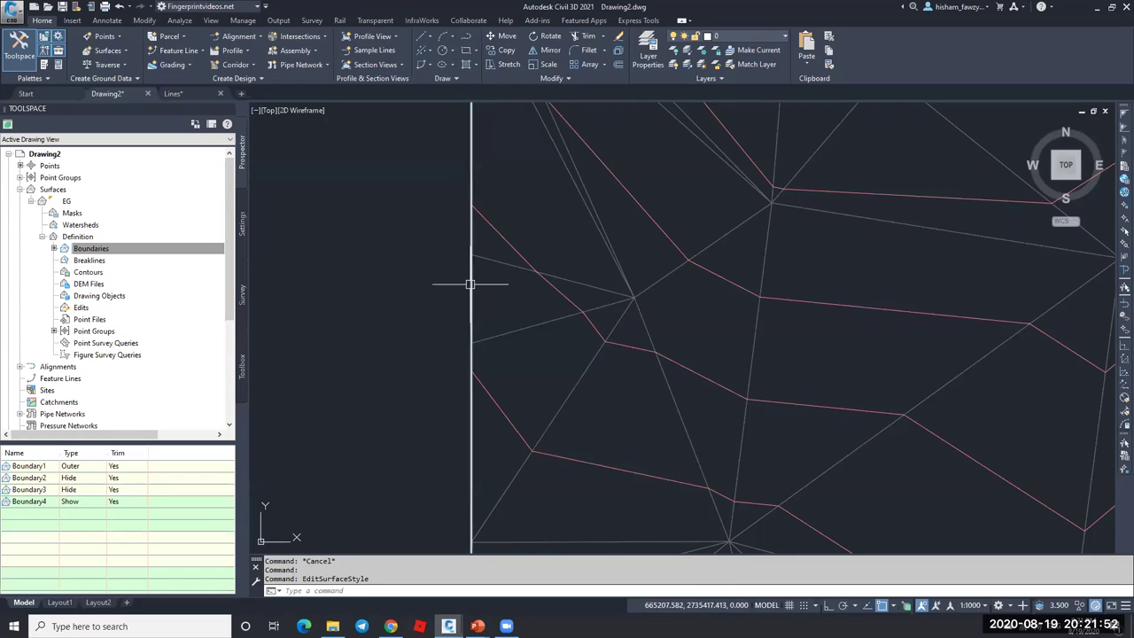
pyautogui.scroll(-3, 496, 301)
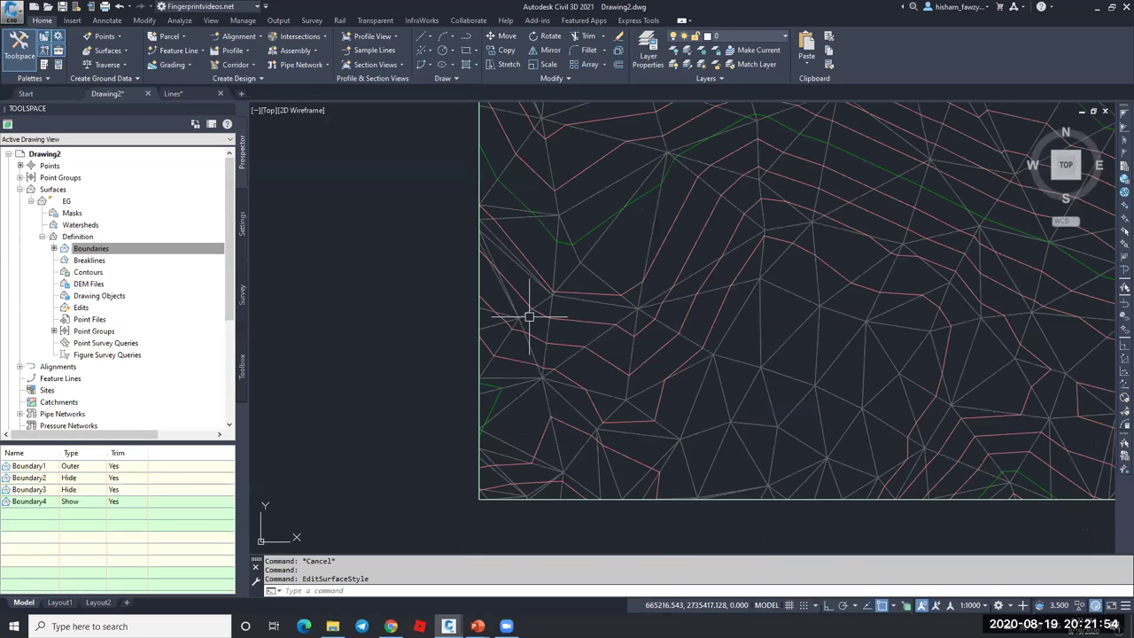
pyautogui.scroll(-2, 543, 261)
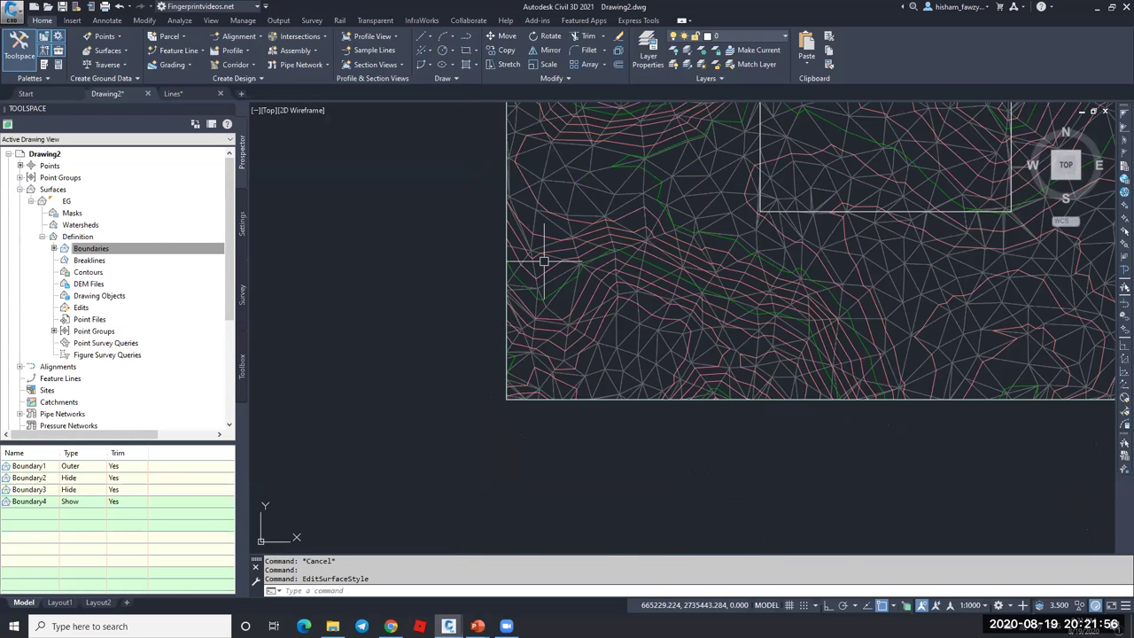
pyautogui.scroll(3, 543, 261)
pyautogui.scroll(-1, 752, 275)
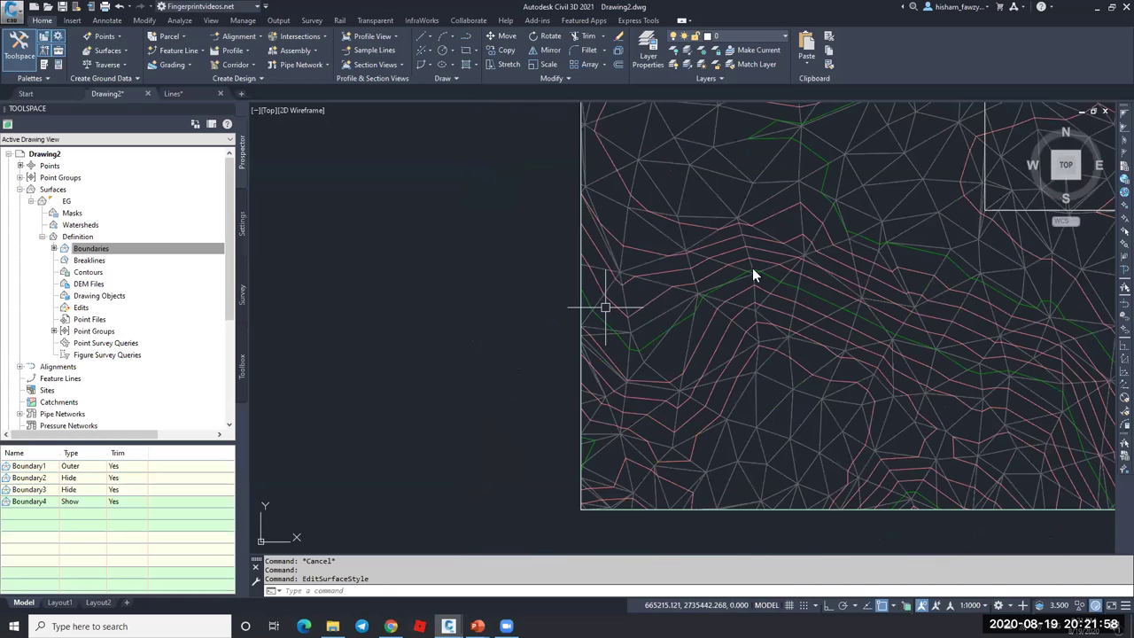
pyautogui.click(970, 274)
pyautogui.click(895, 305)
pyautogui.click(853, 345)
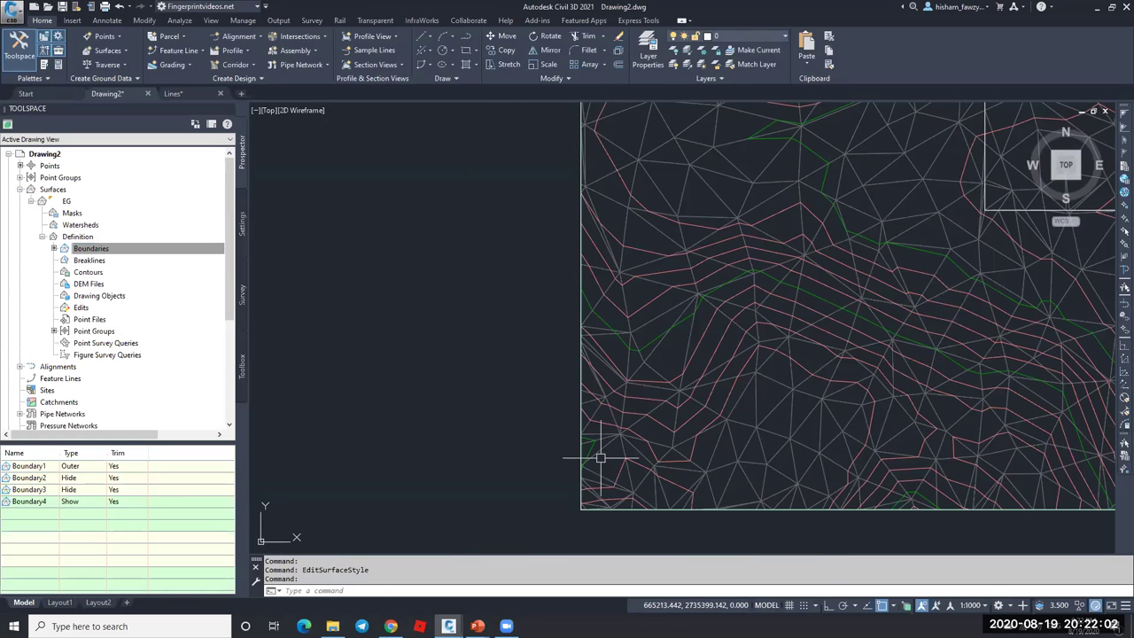
pyautogui.scroll(2, 607, 452)
pyautogui.scroll(2, 645, 526)
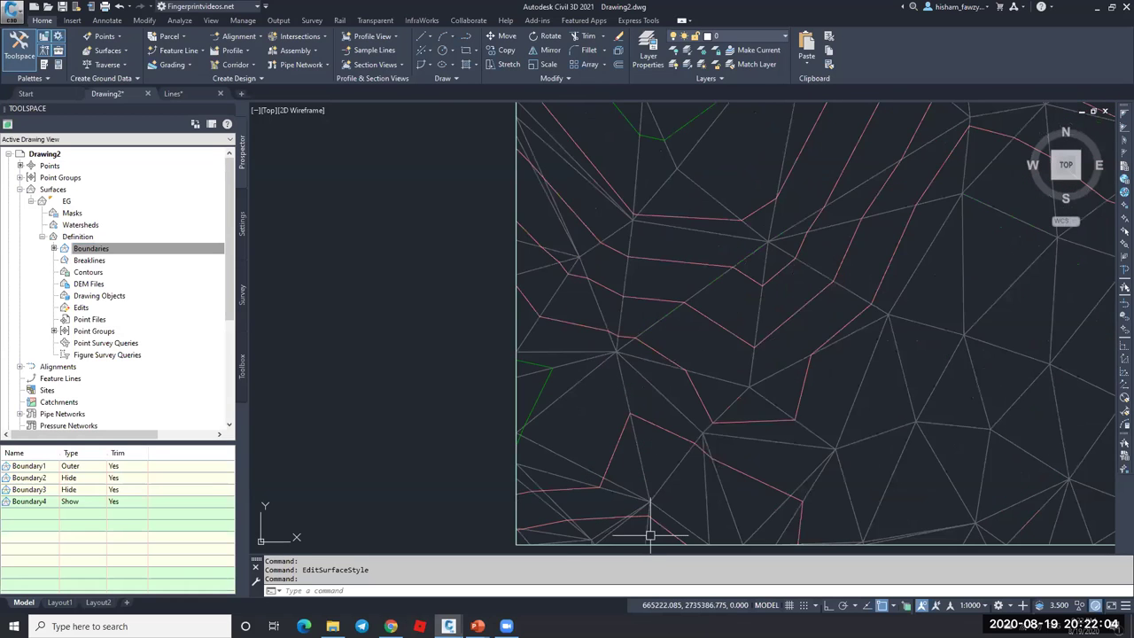
pyautogui.scroll(1, 645, 463)
pyautogui.scroll(2, 592, 511)
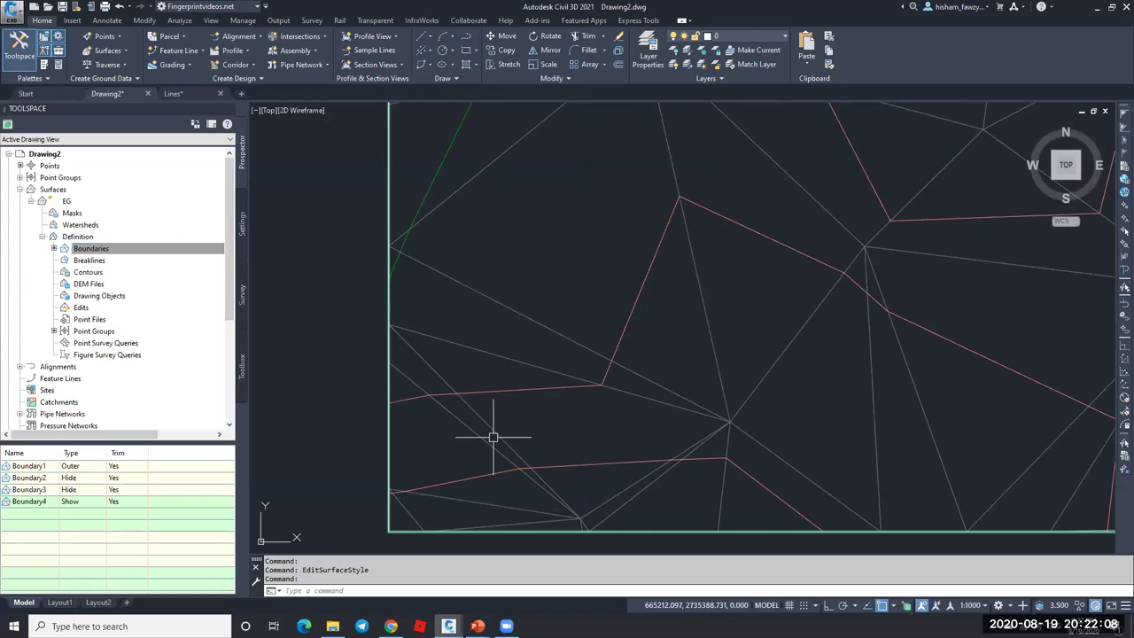
pyautogui.scroll(-2, 496, 434)
pyautogui.scroll(-1, 637, 436)
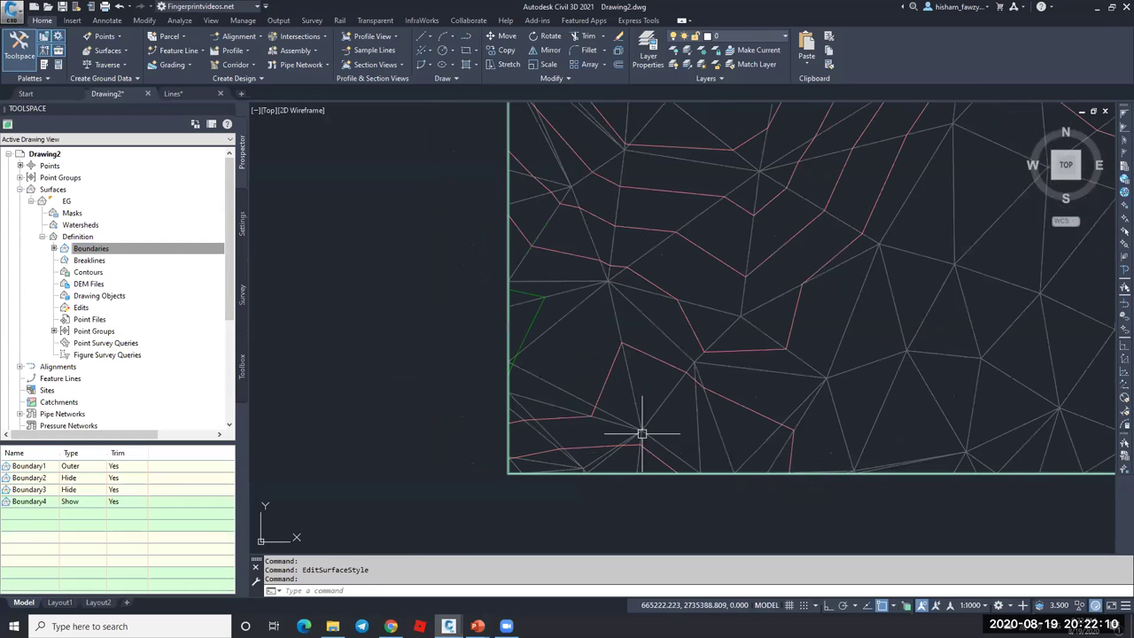
pyautogui.scroll(-1, 620, 390)
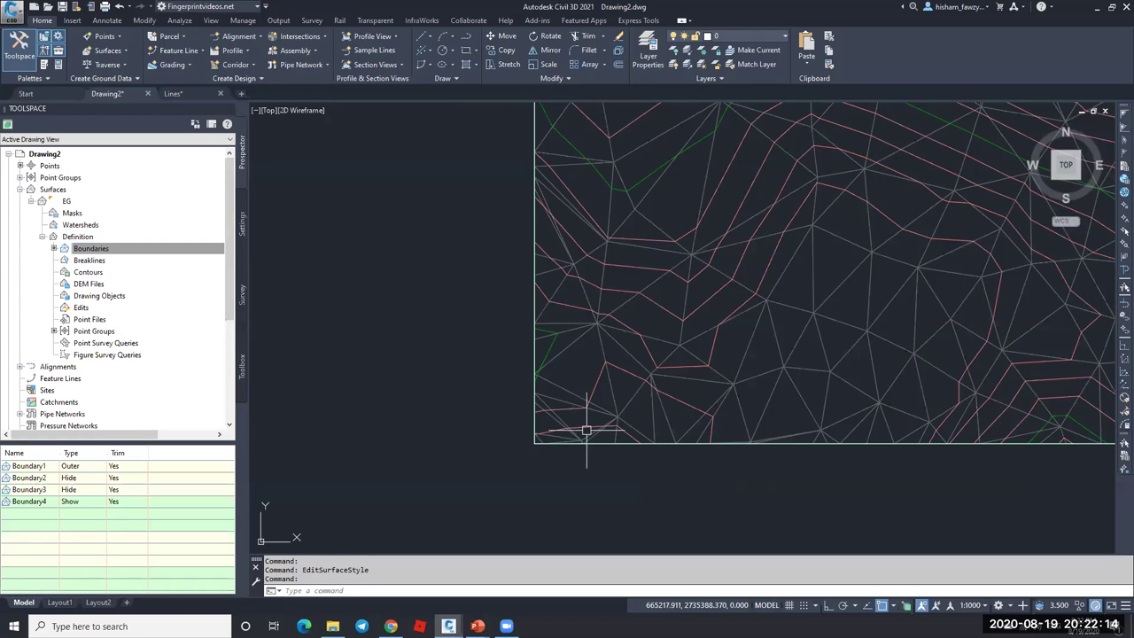
pyautogui.scroll(2, 531, 416)
pyautogui.click(159, 249)
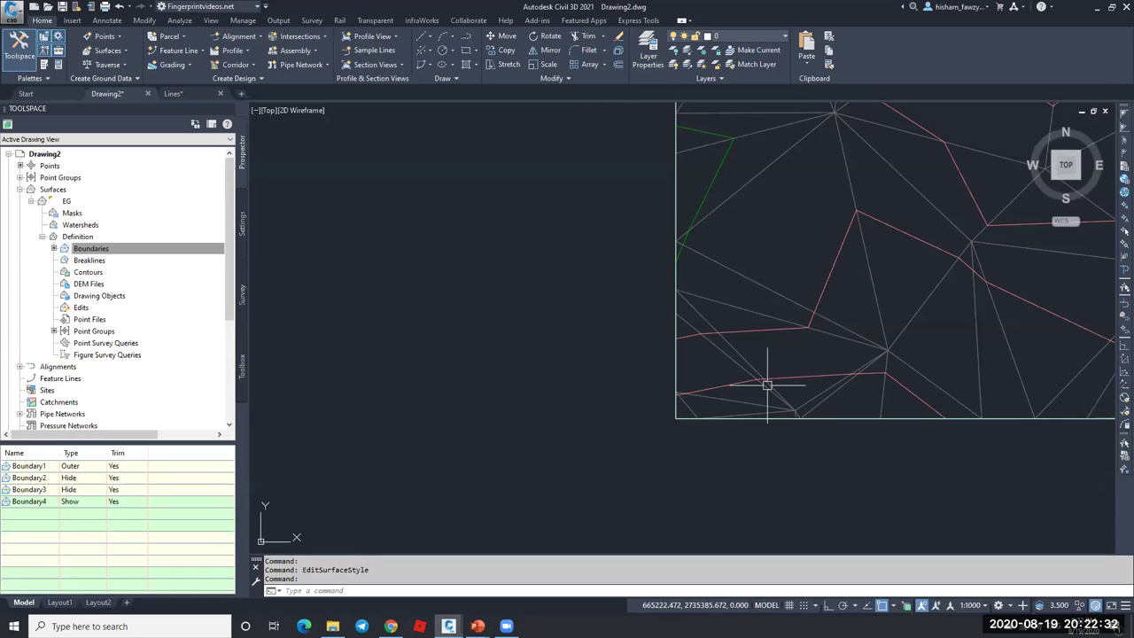
pyautogui.scroll(-2, 392, 237)
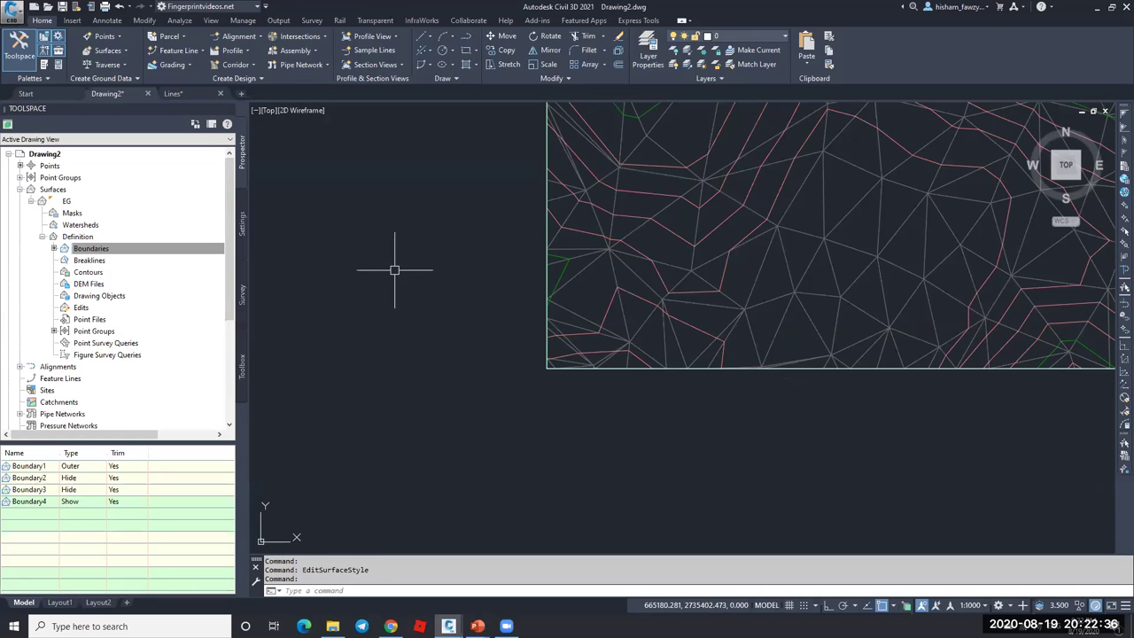
pyautogui.scroll(-2, 394, 271)
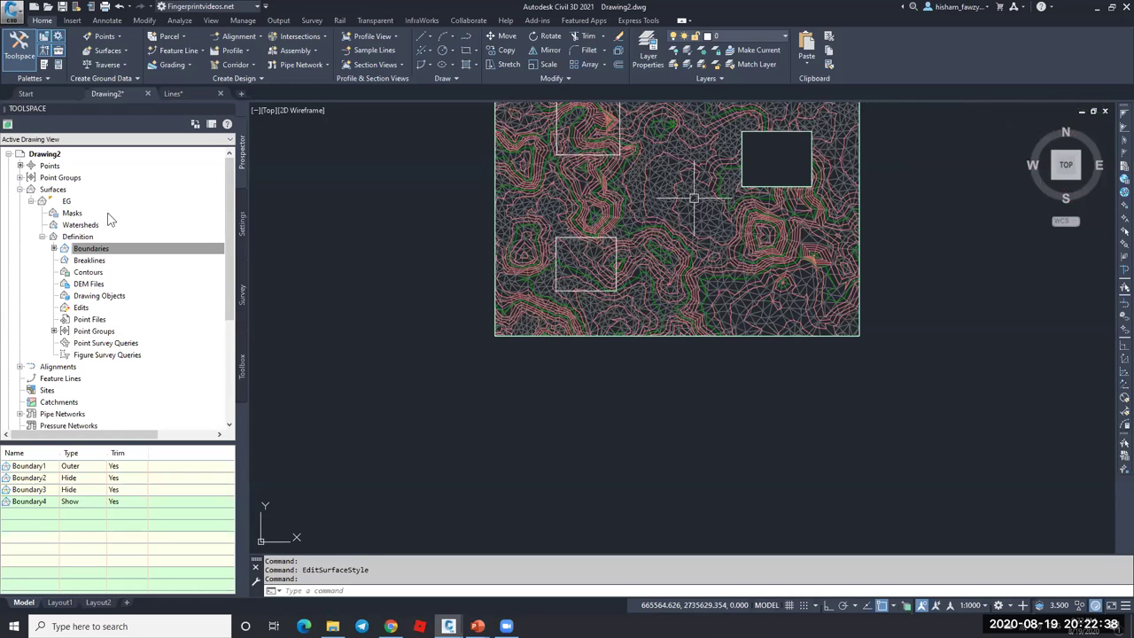
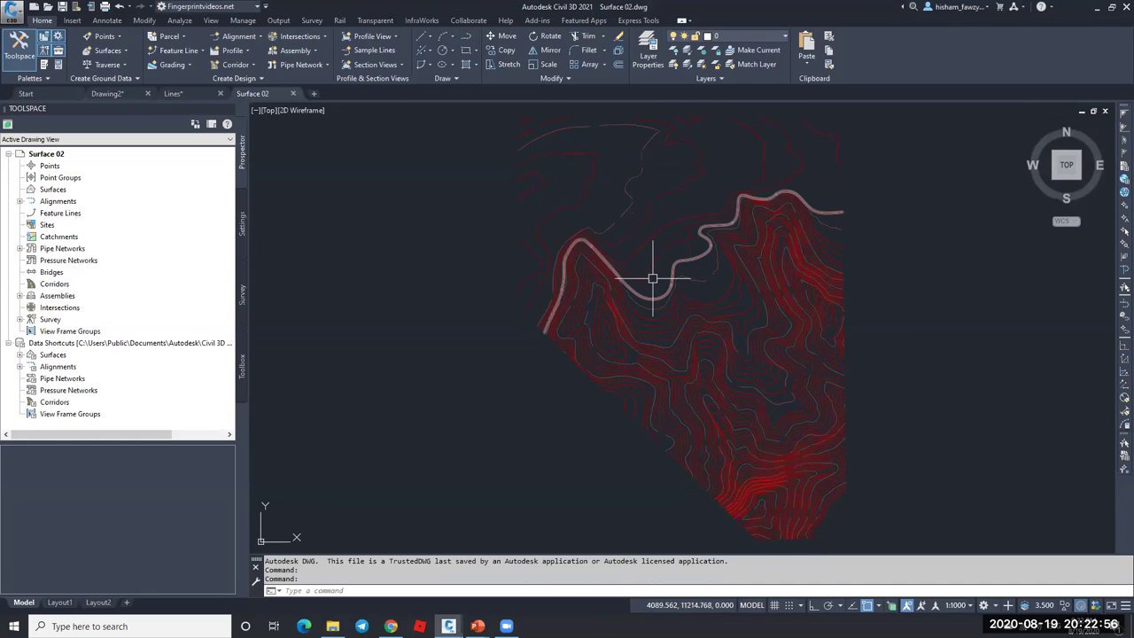
# - Inspect the properties of a couple of existing contour lines
pyautogui.click(662, 249)
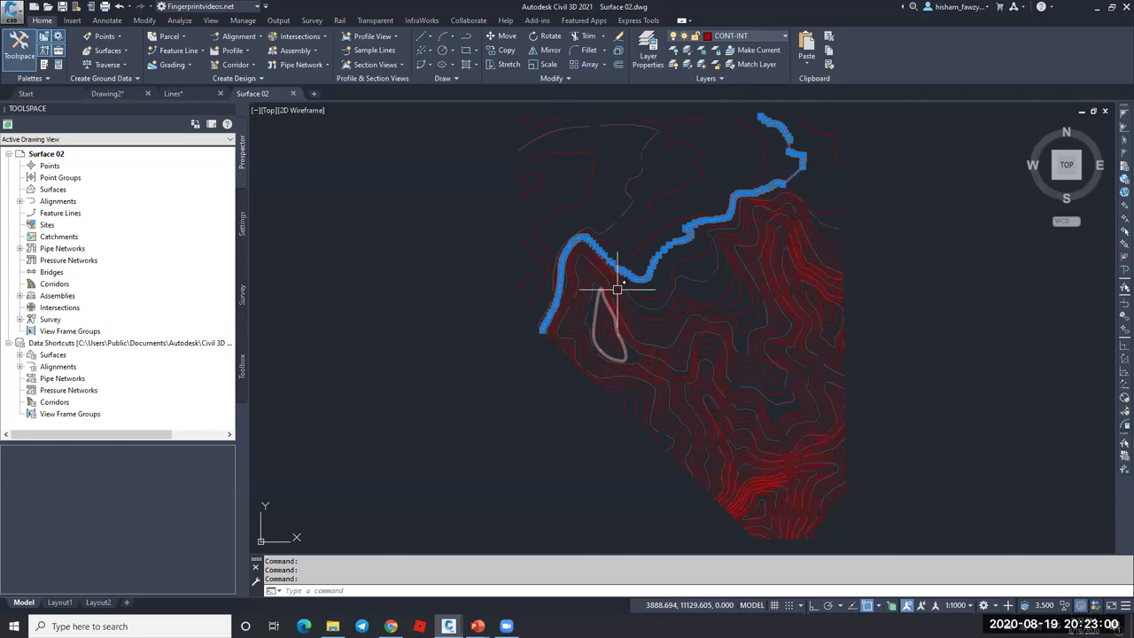
pyautogui.scroll(3, 617, 288)
pyautogui.hotkey('ctrl', '1')
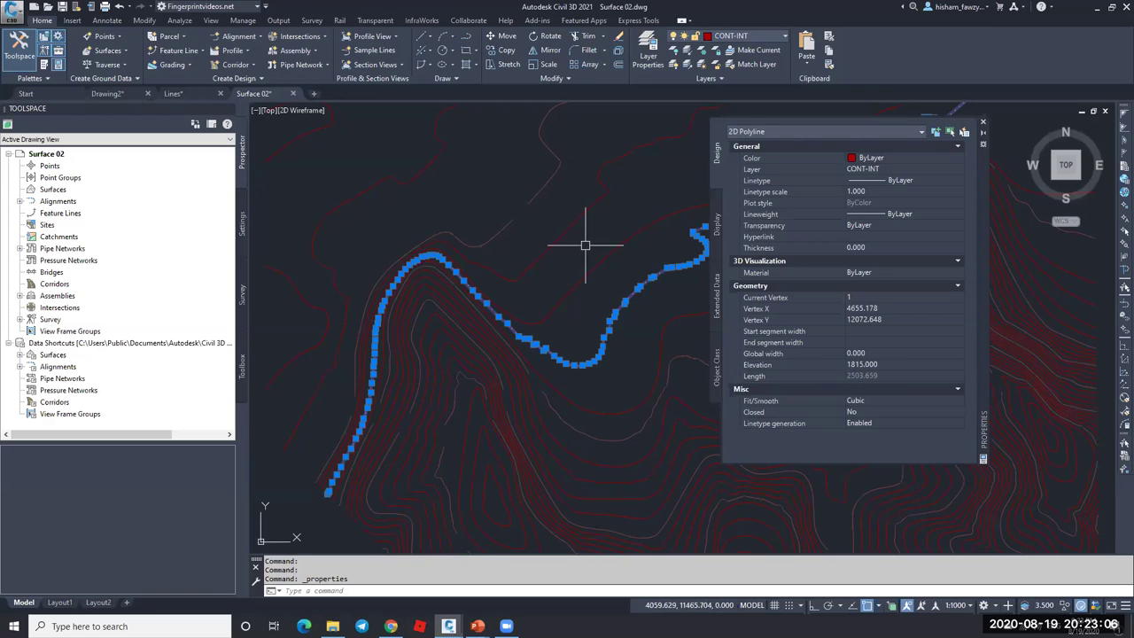
pyautogui.press('Escape')
pyautogui.click(553, 173)
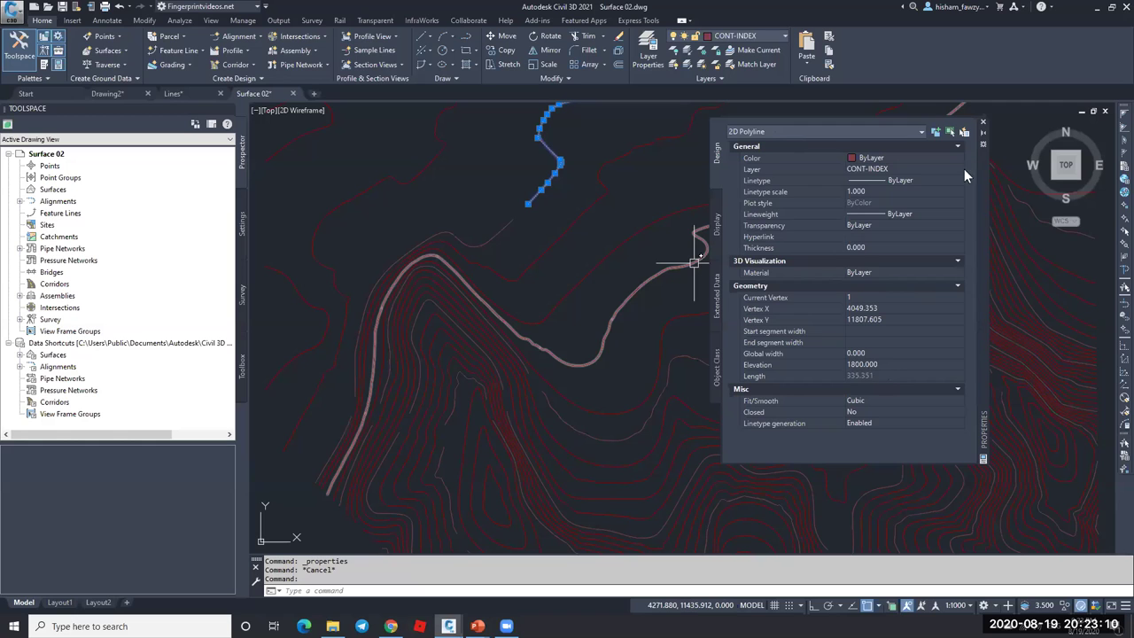
pyautogui.click(983, 121)
pyautogui.press('Escape')
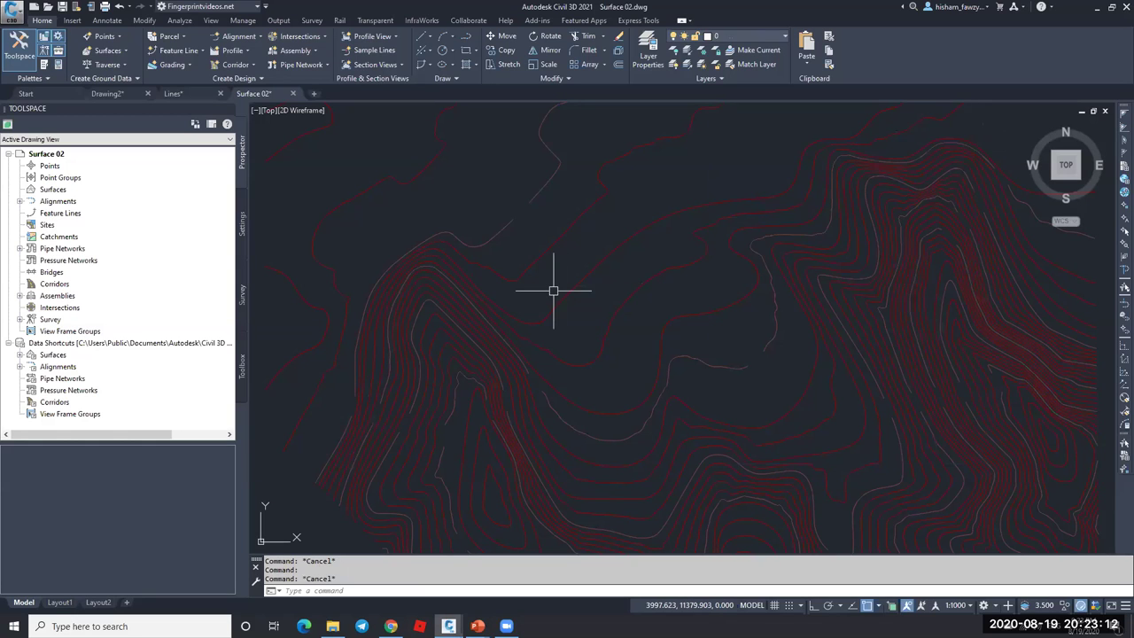
pyautogui.scroll(-3, 593, 289)
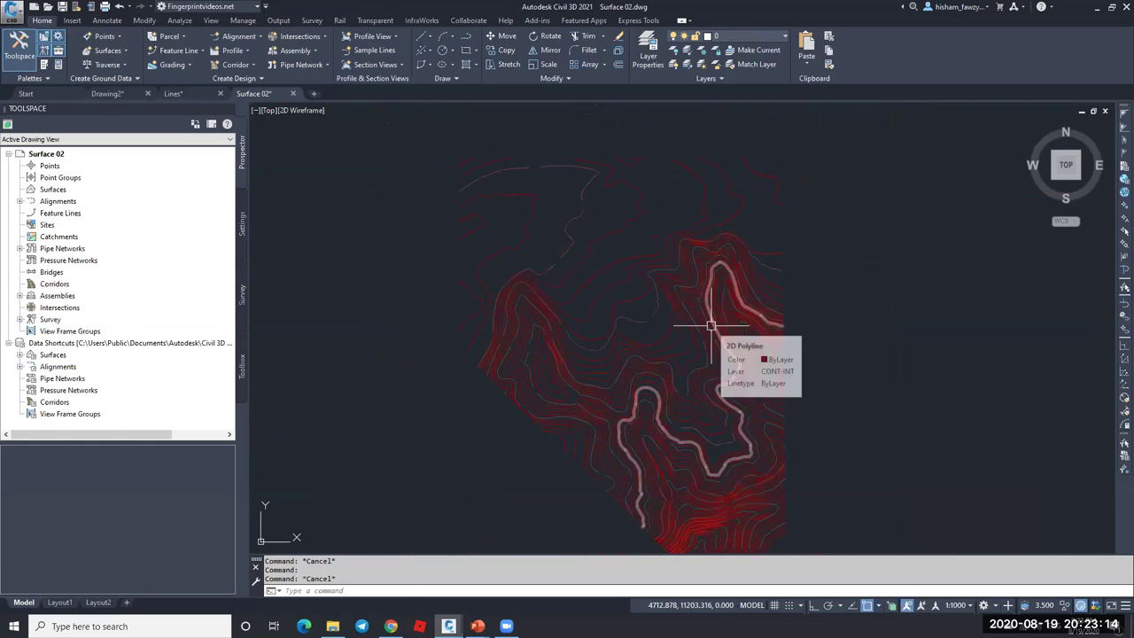
pyautogui.scroll(-2, 805, 380)
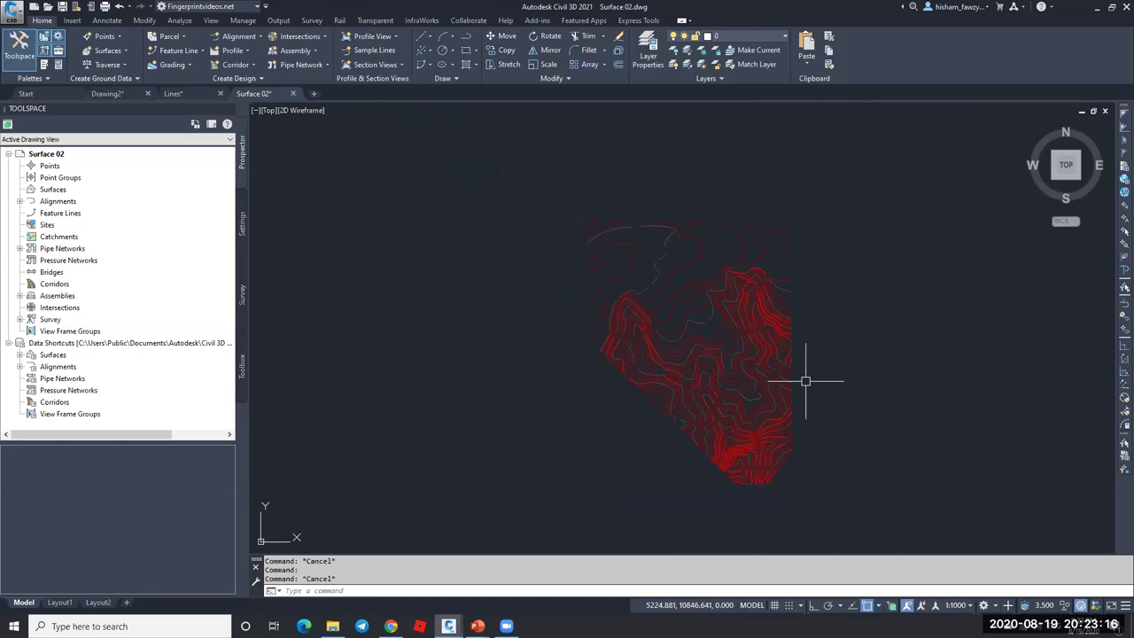
pyautogui.scroll(2, 801, 398)
pyautogui.scroll(-2, 823, 283)
pyautogui.scroll(2, 823, 283)
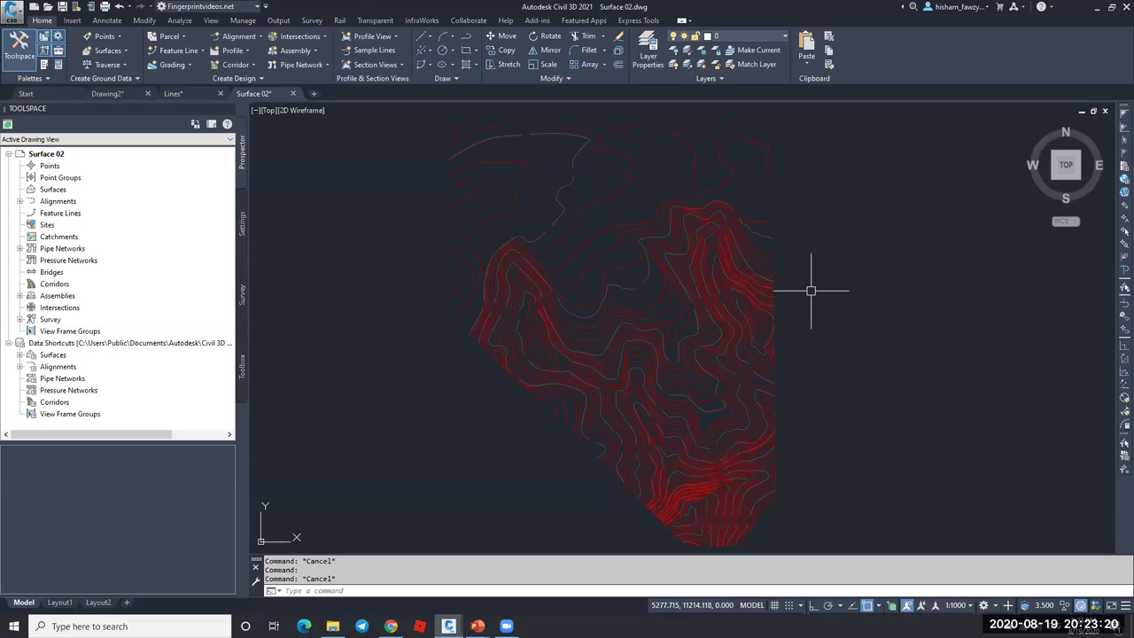
# - Browse the surfaces options, annotation scale list, and point styles in the Settings tree
pyautogui.rightClick(86, 189)
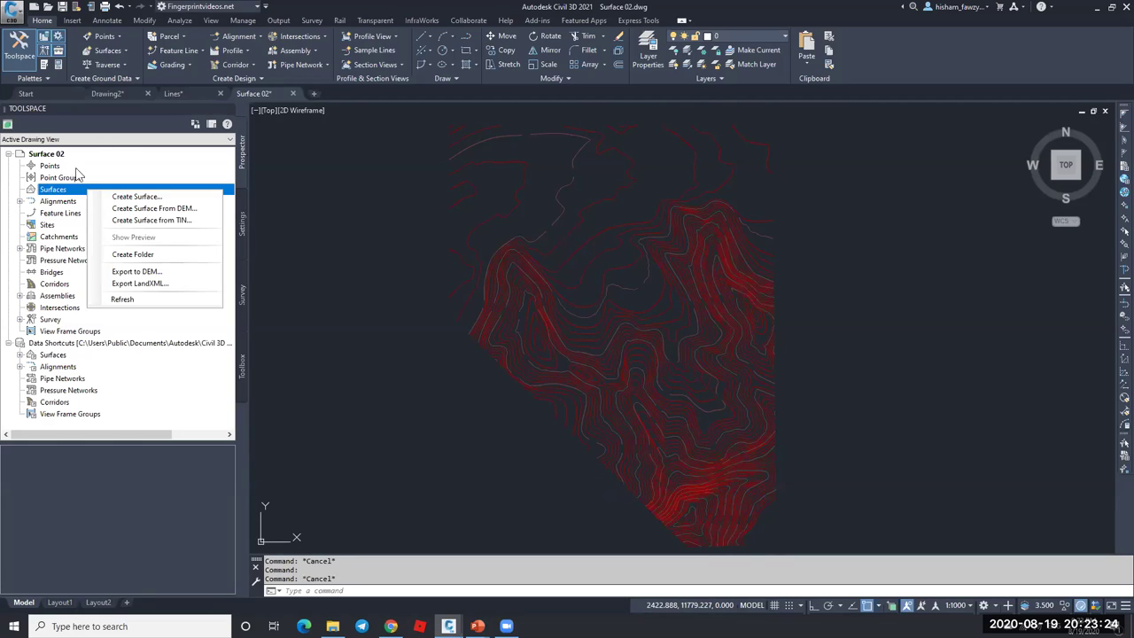
pyautogui.click(958, 605)
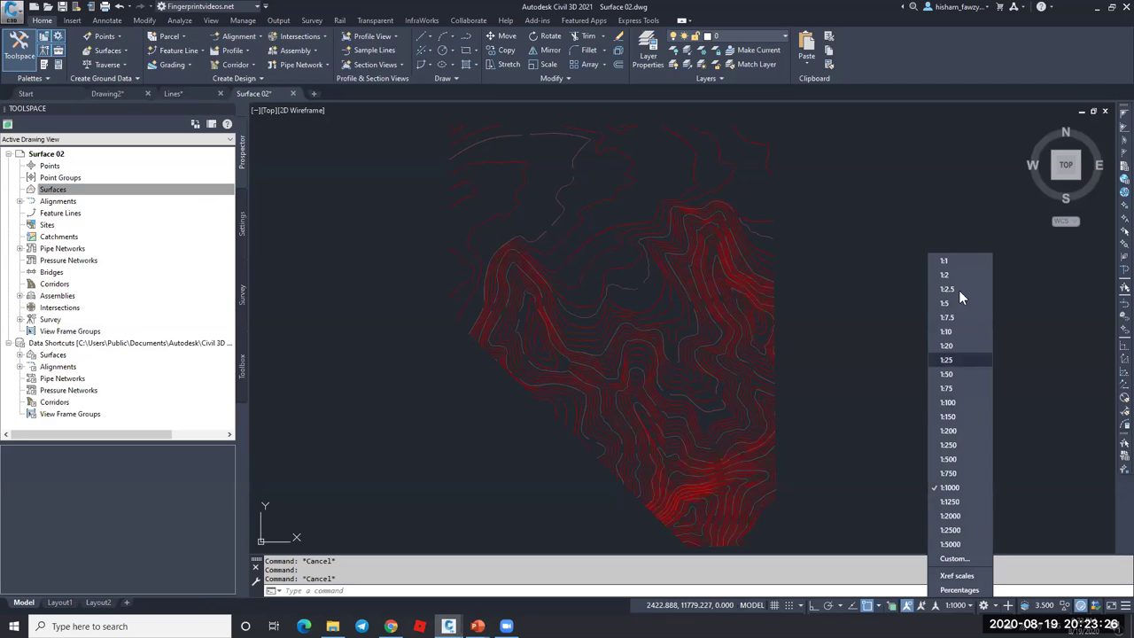
pyautogui.click(78, 191)
pyautogui.click(241, 223)
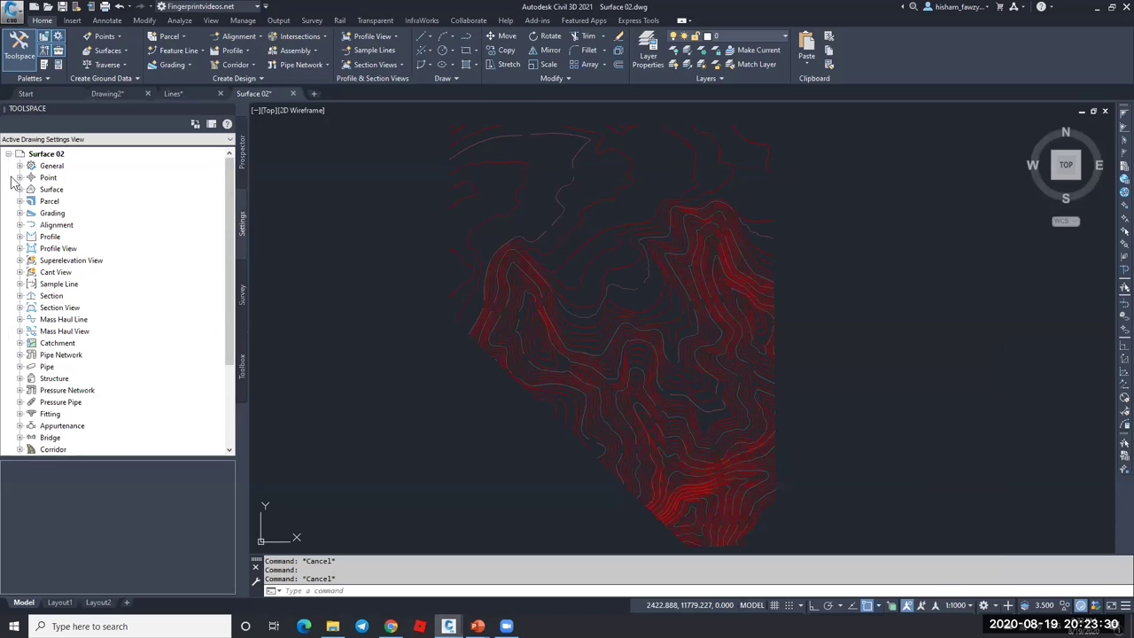
pyautogui.click(19, 177)
pyautogui.click(31, 201)
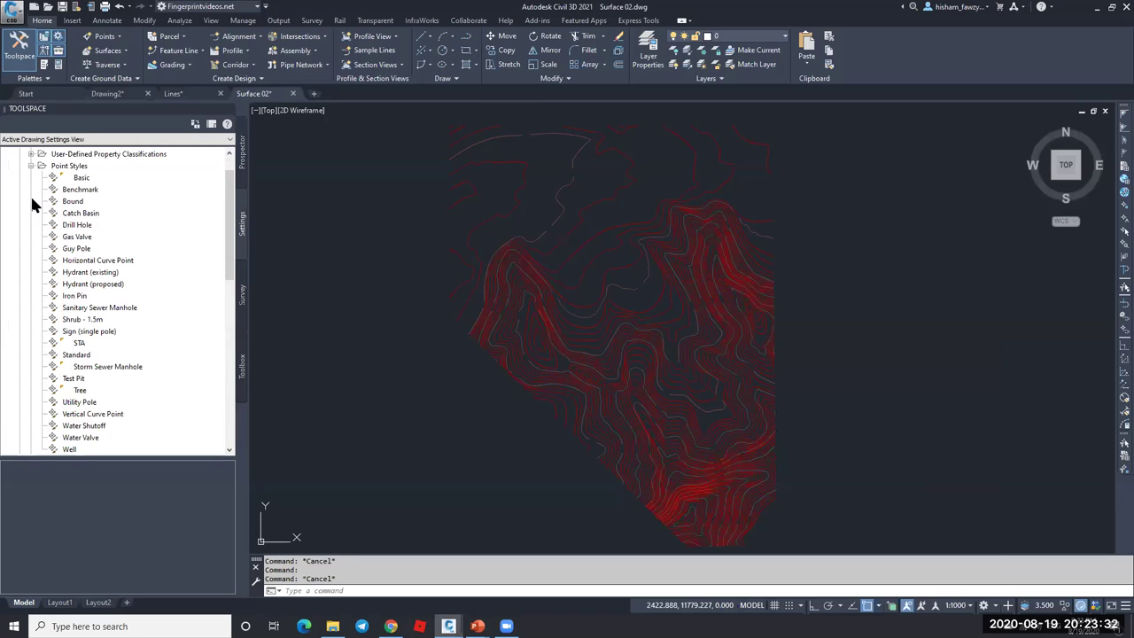
pyautogui.click(31, 166)
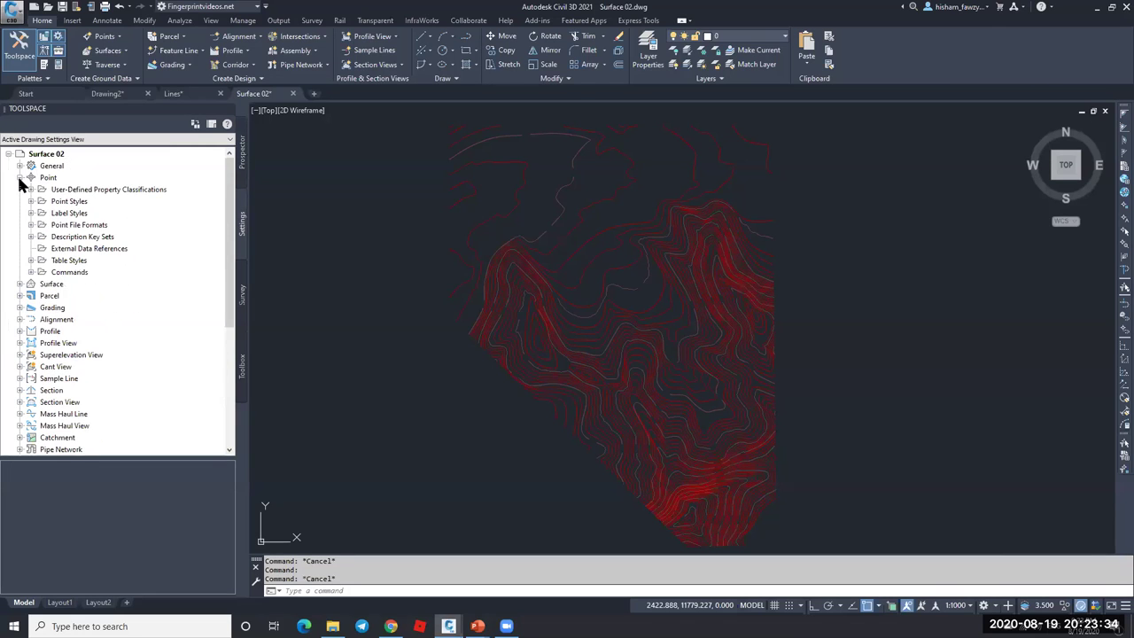
pyautogui.click(19, 177)
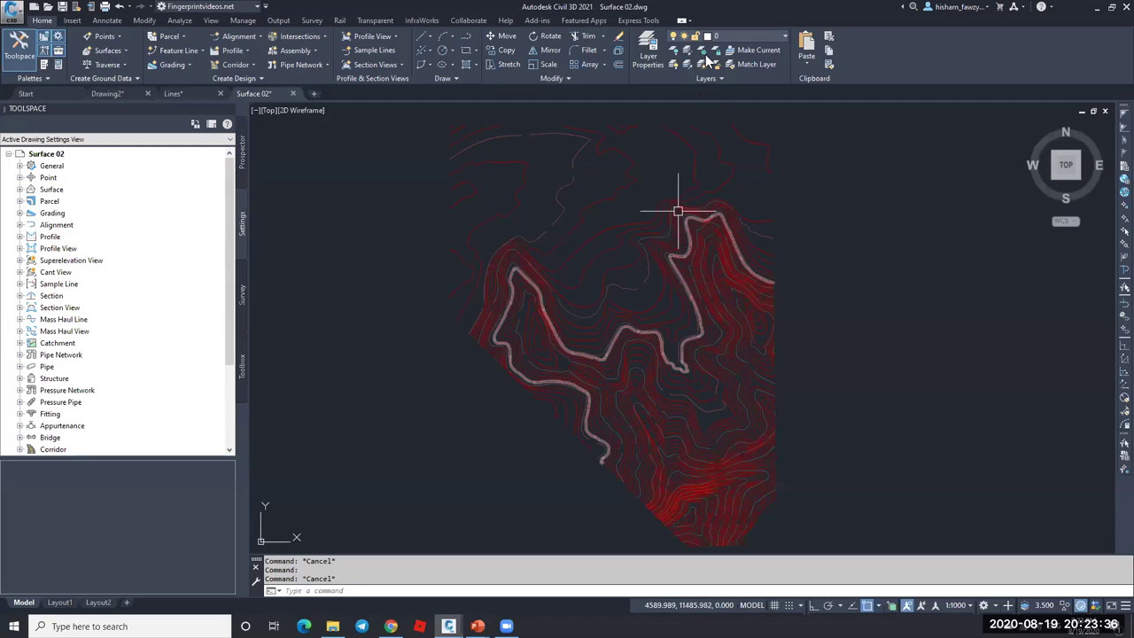
# - Review the layer list and reposition the contour drawing, returning to the Prospector
pyautogui.click(738, 40)
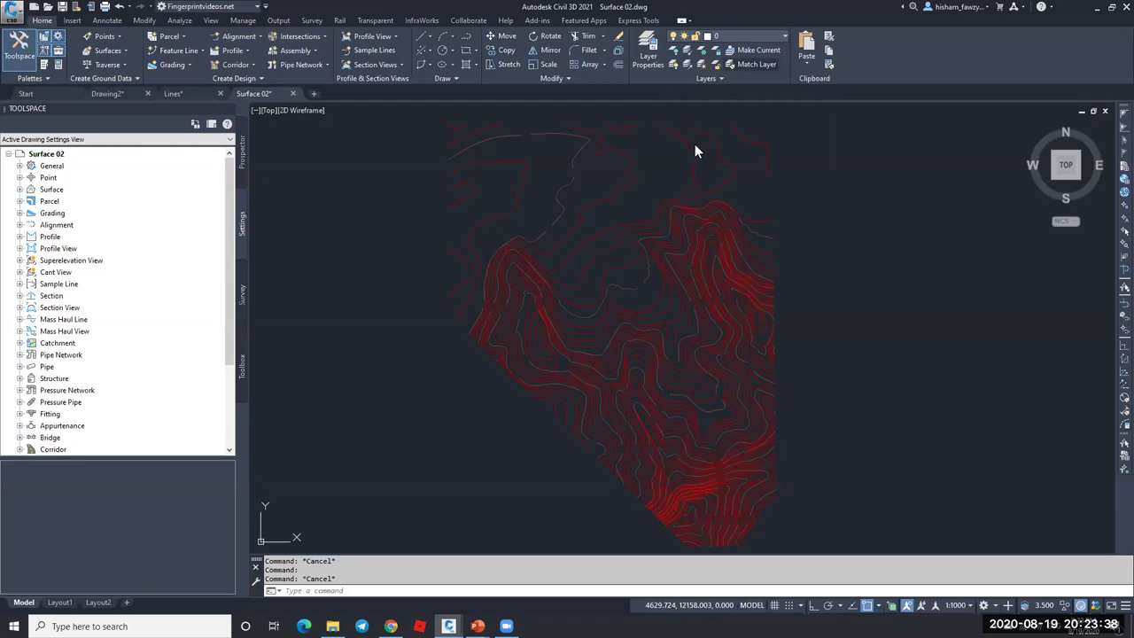
pyautogui.scroll(-2, 647, 279)
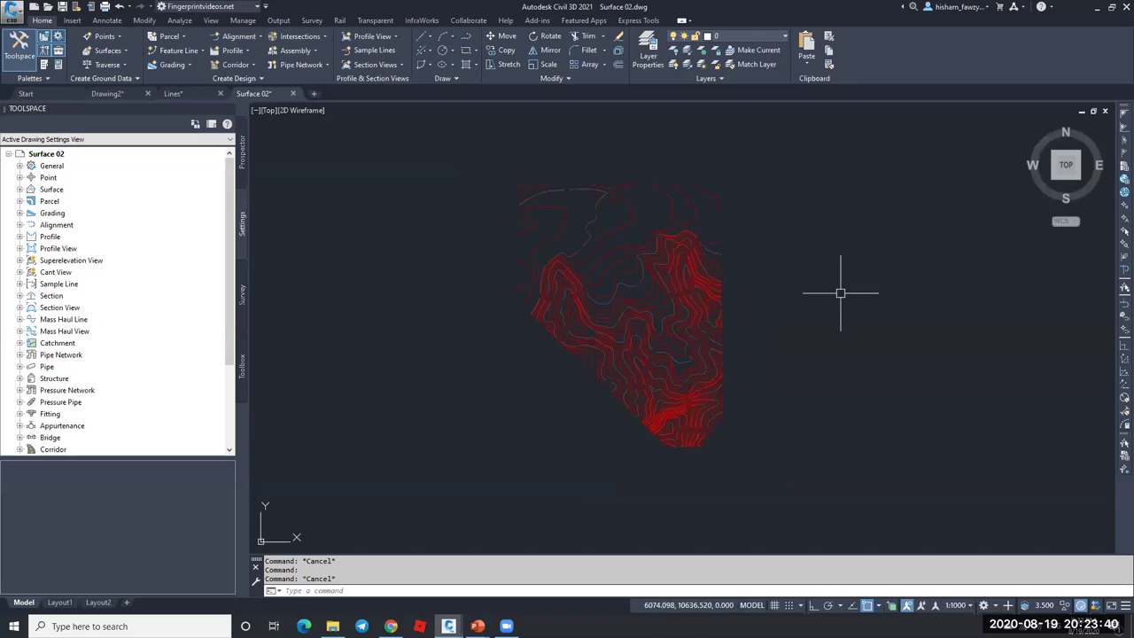
pyautogui.click(777, 150)
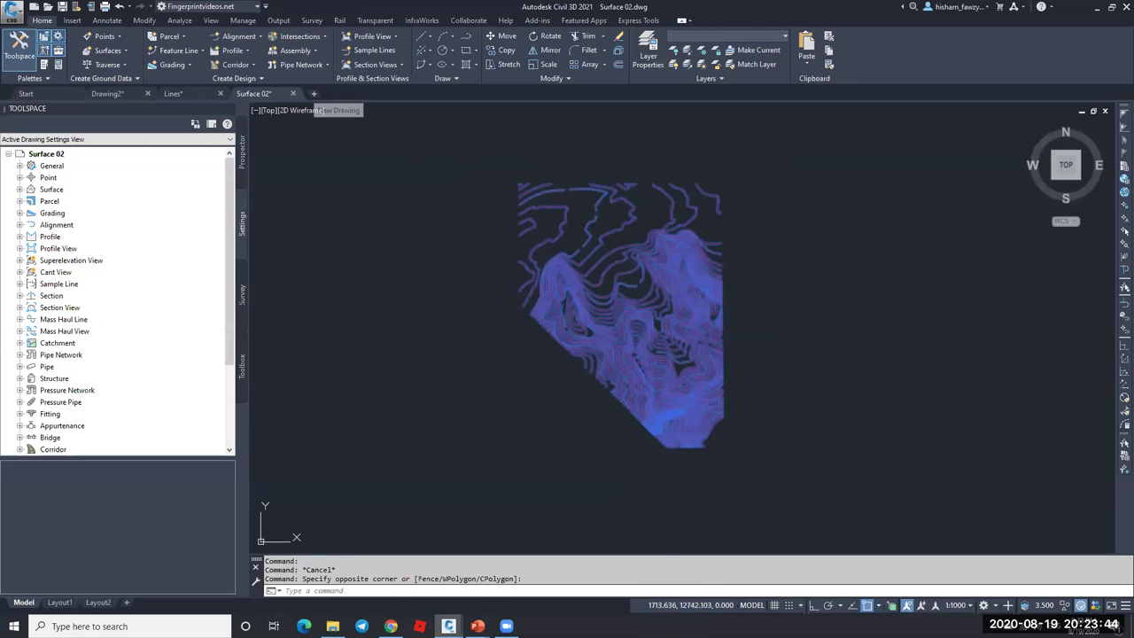
pyautogui.press('Escape')
pyautogui.scroll(2, 607, 263)
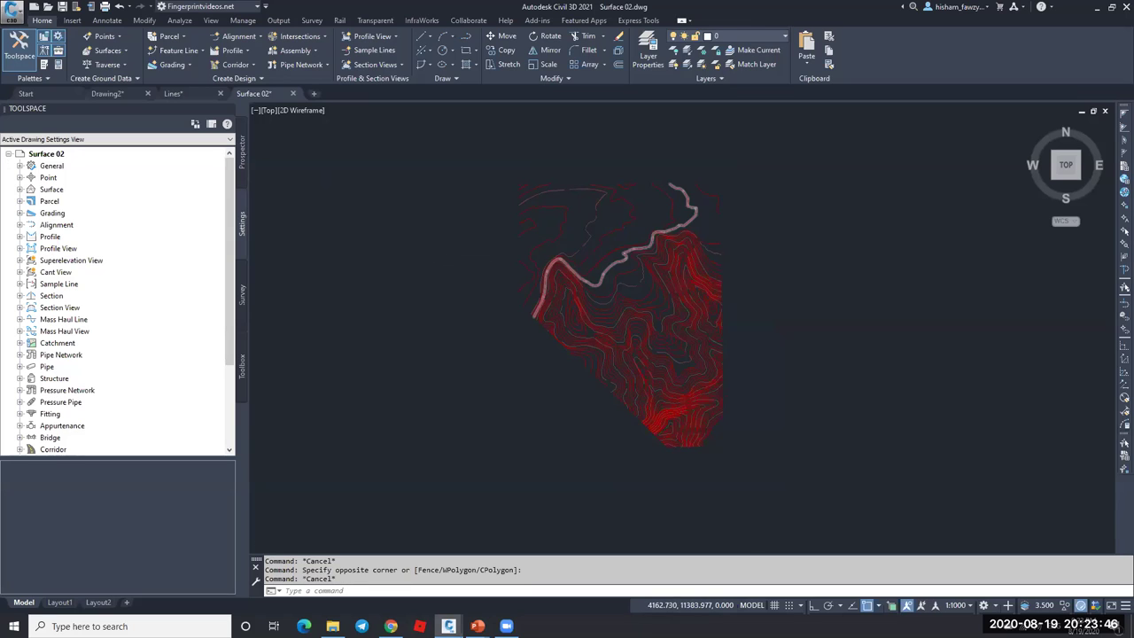
pyautogui.moveTo(625, 284); pyautogui.dragTo(629, 271, button='middle')
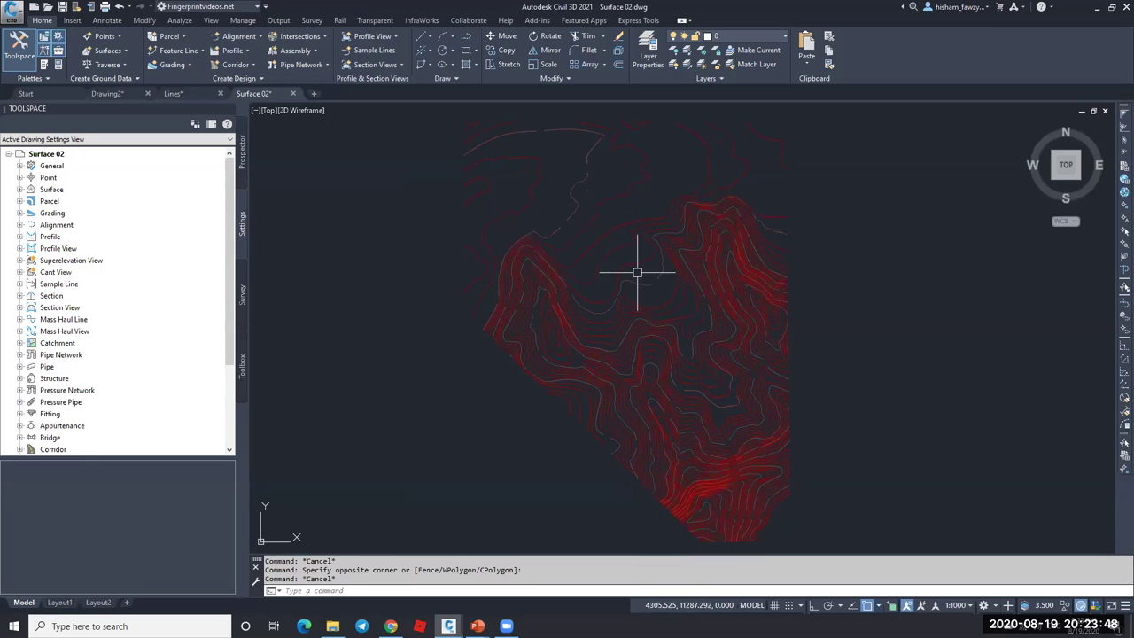
pyautogui.click(243, 168)
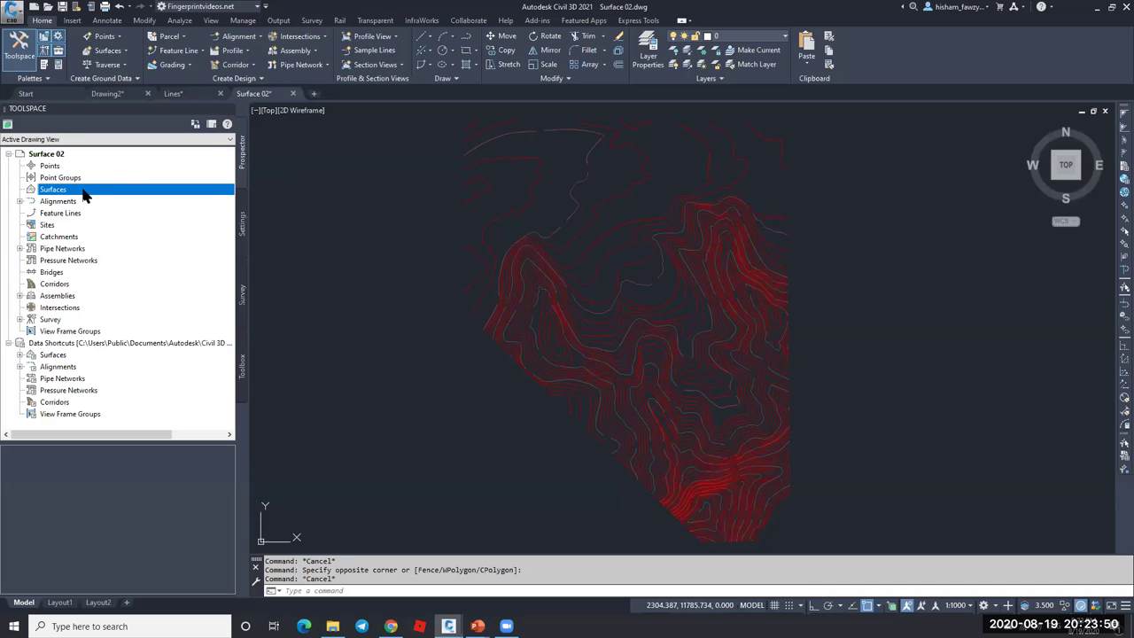
# - Create a TIN surface named EG with style Contours 2m and 10m (Background)
pyautogui.rightClick(99, 190)
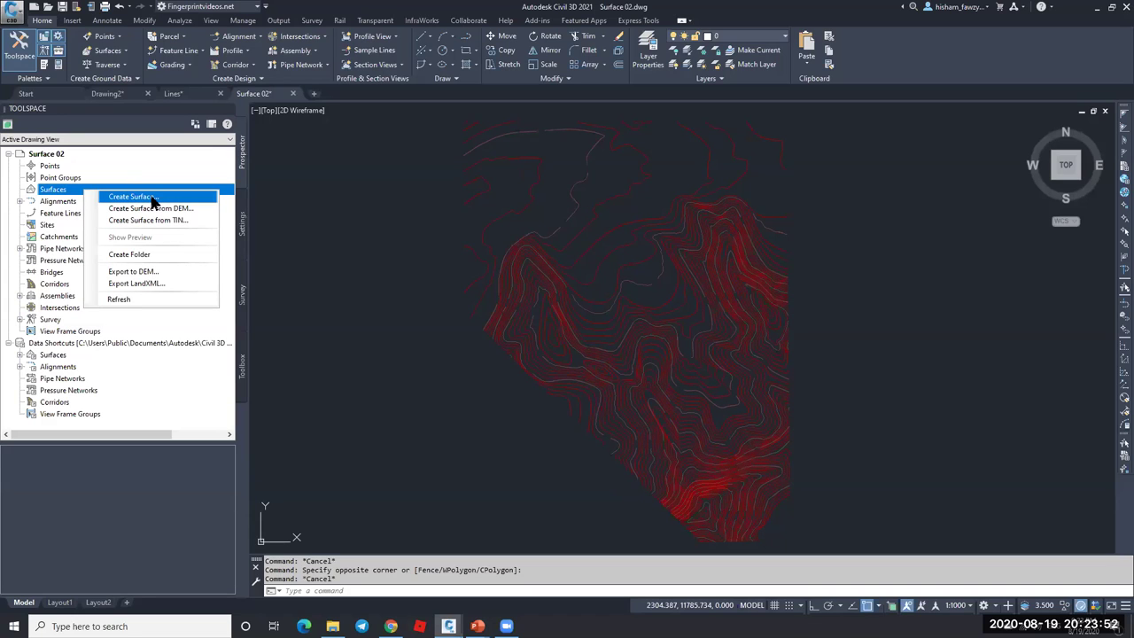
pyautogui.click(110, 197)
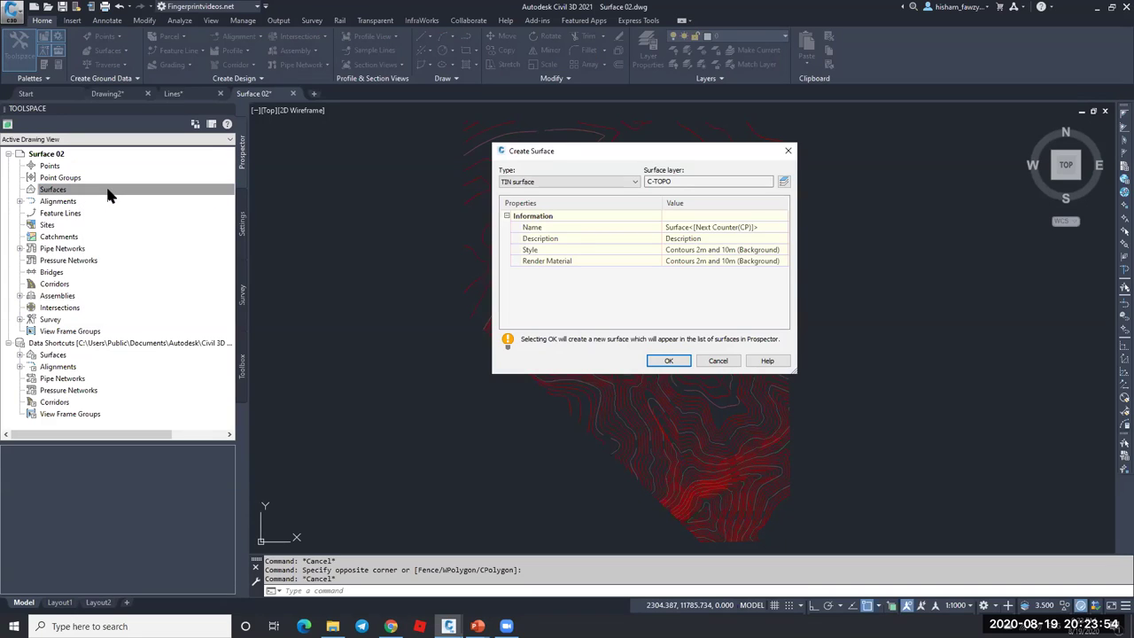
pyautogui.press('Escape')
pyautogui.rightClick(133, 191)
pyautogui.click(180, 200)
pyautogui.click(747, 228)
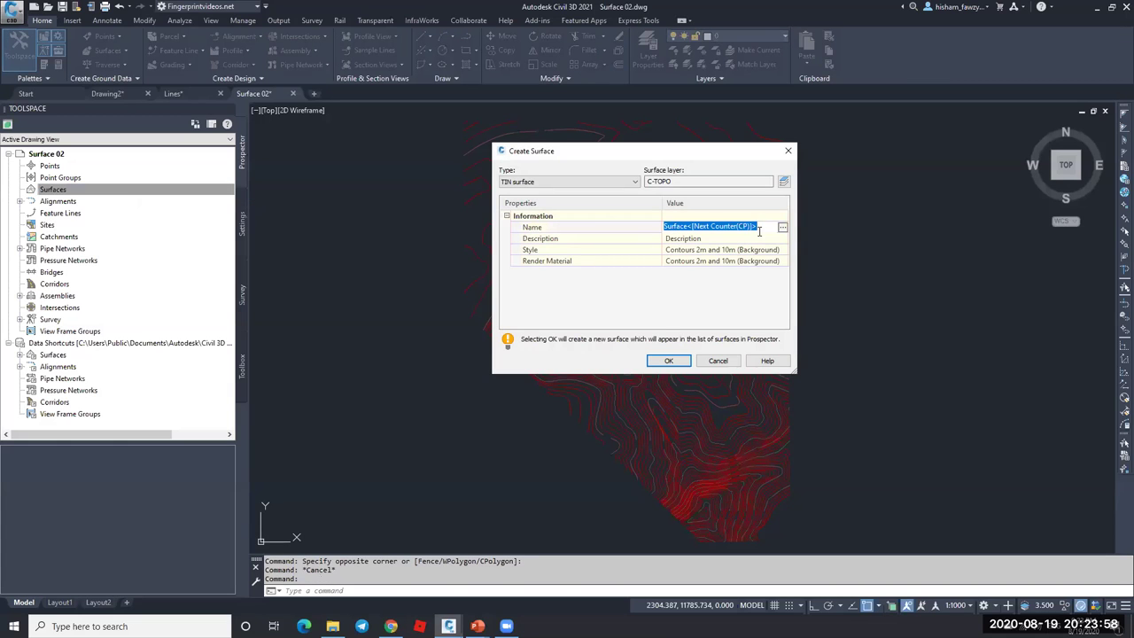
pyautogui.write('e')
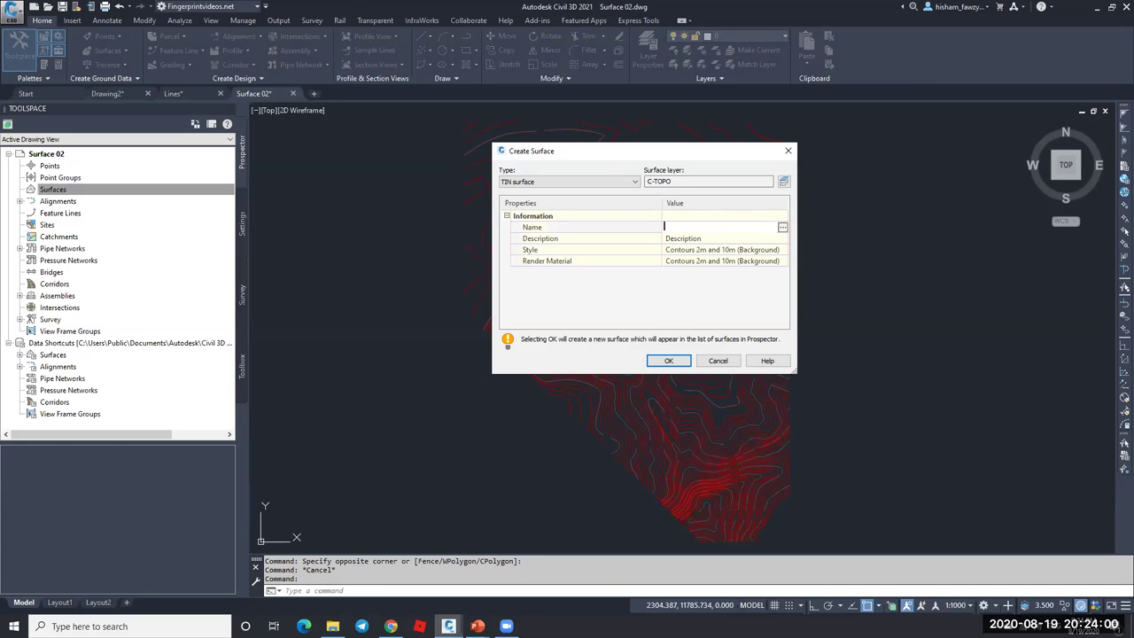
pyautogui.write('G')
pyautogui.click(777, 252)
pyautogui.click(783, 250)
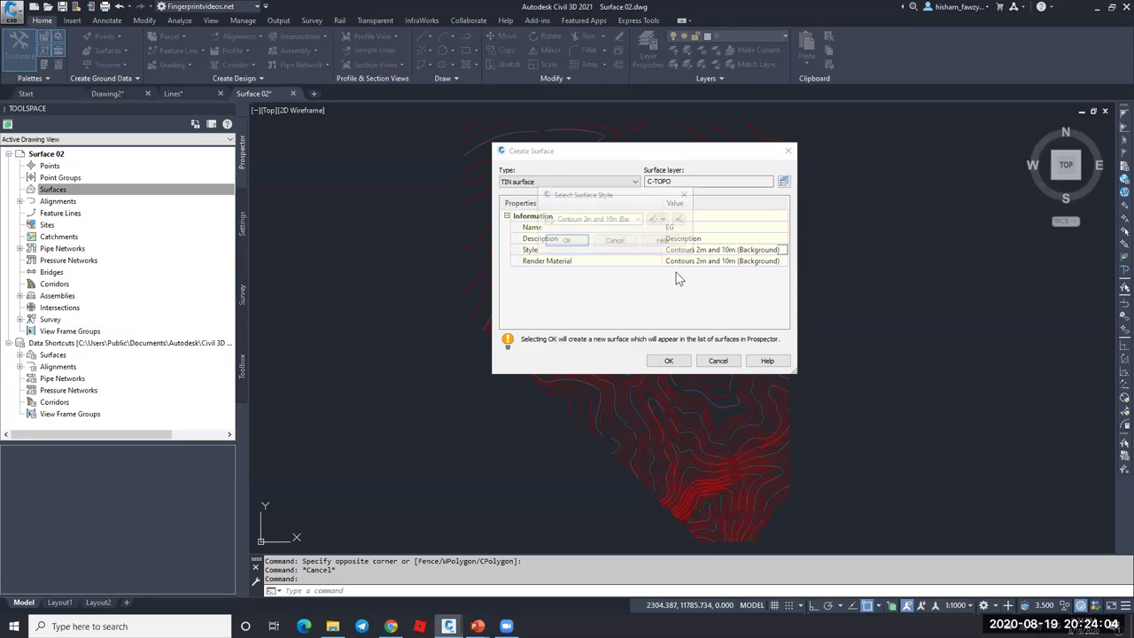
pyautogui.click(613, 222)
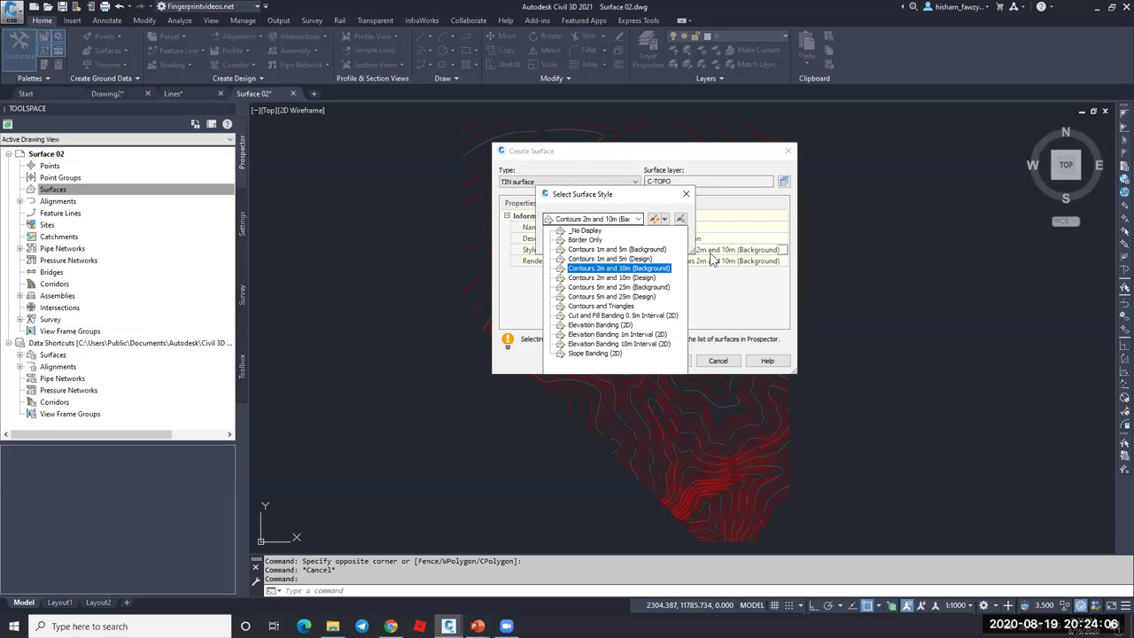
pyautogui.press('Return')
pyautogui.press('Return')
pyautogui.click(668, 359)
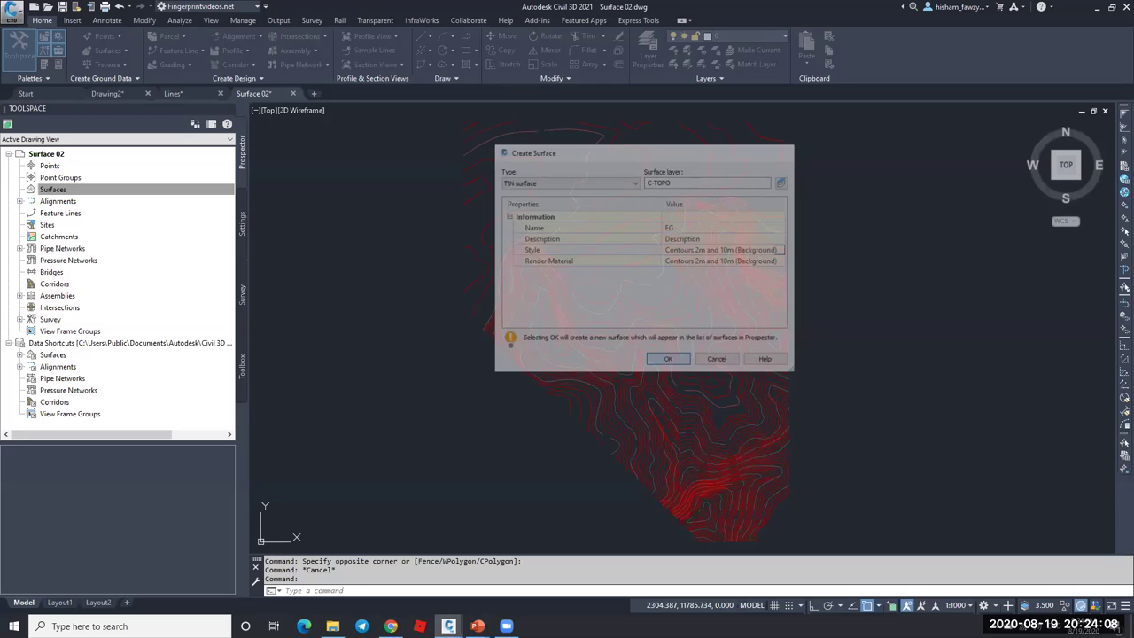
# - Expand Surfaces, then EG and its Definition items in the Prospector
pyautogui.click(52, 190)
pyautogui.click(19, 189)
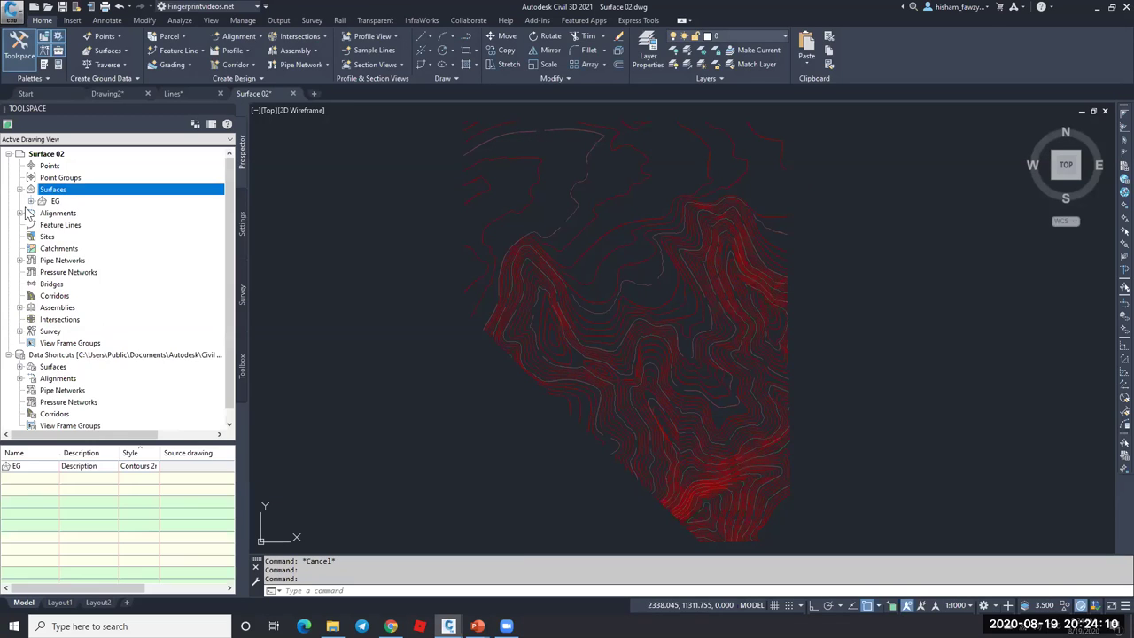
pyautogui.click(31, 201)
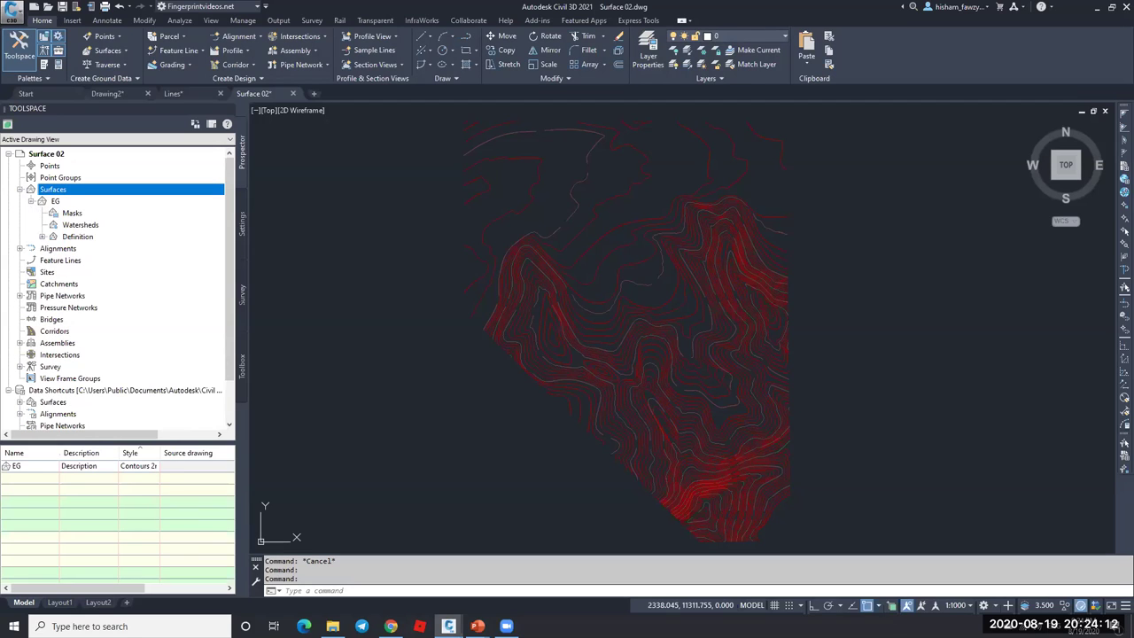
pyautogui.click(42, 237)
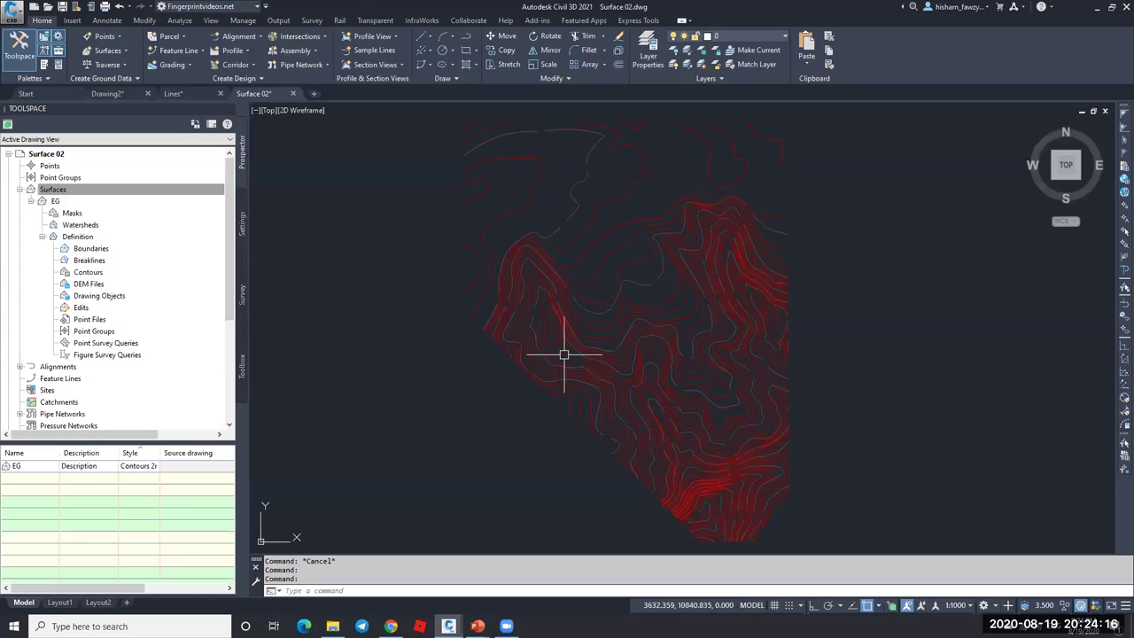
# - Open Add Contour Data for EG and review the 15.000m weeding and supplementing distances
pyautogui.rightClick(108, 278)
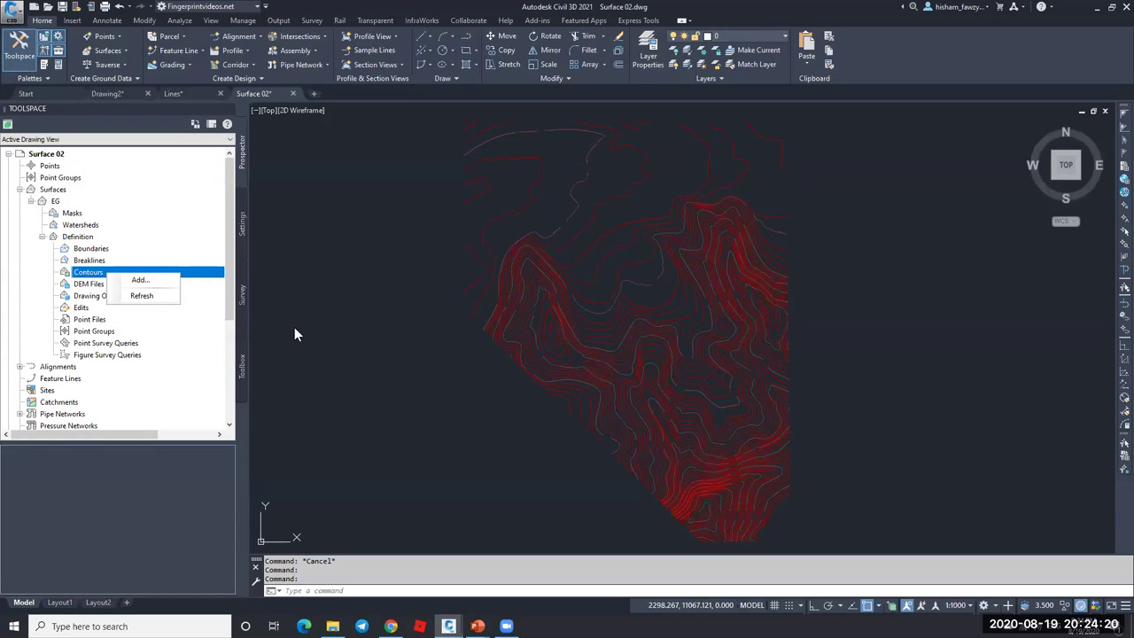
pyautogui.click(149, 281)
pyautogui.moveTo(678, 281); pyautogui.dragTo(324, 164)
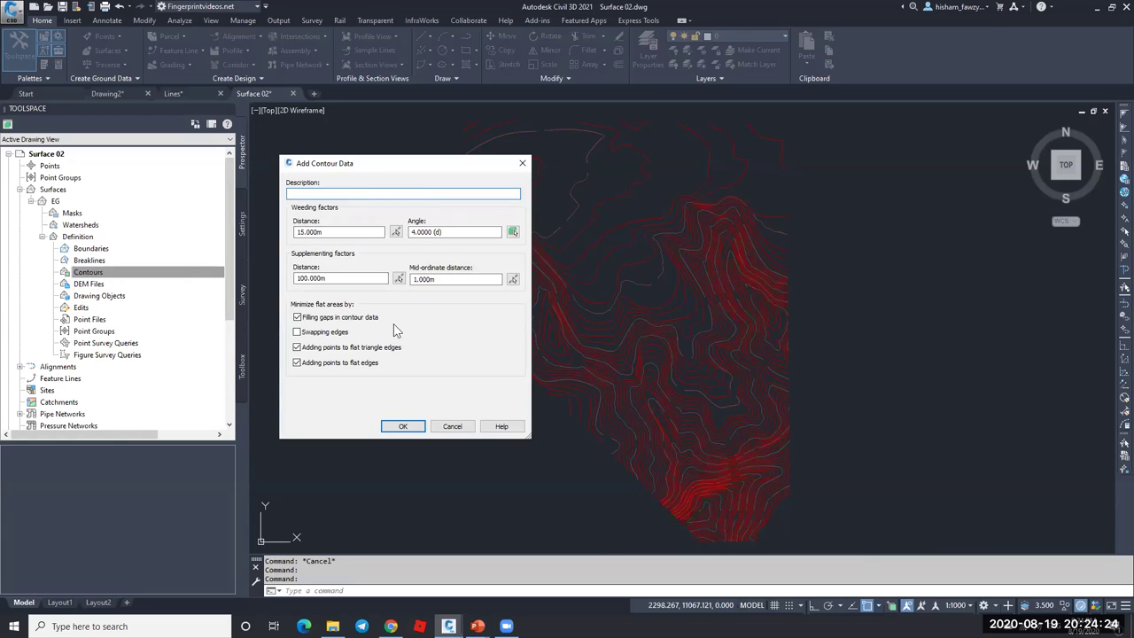
pyautogui.click(341, 278)
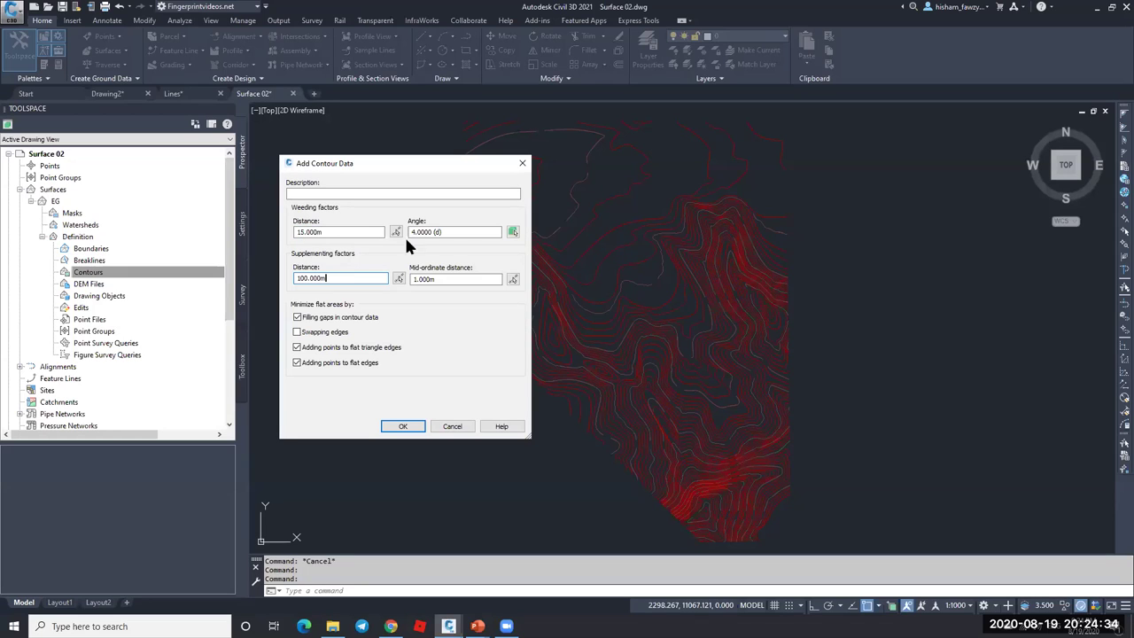
pyautogui.click(328, 232)
pyautogui.moveTo(338, 235); pyautogui.dragTo(283, 235)
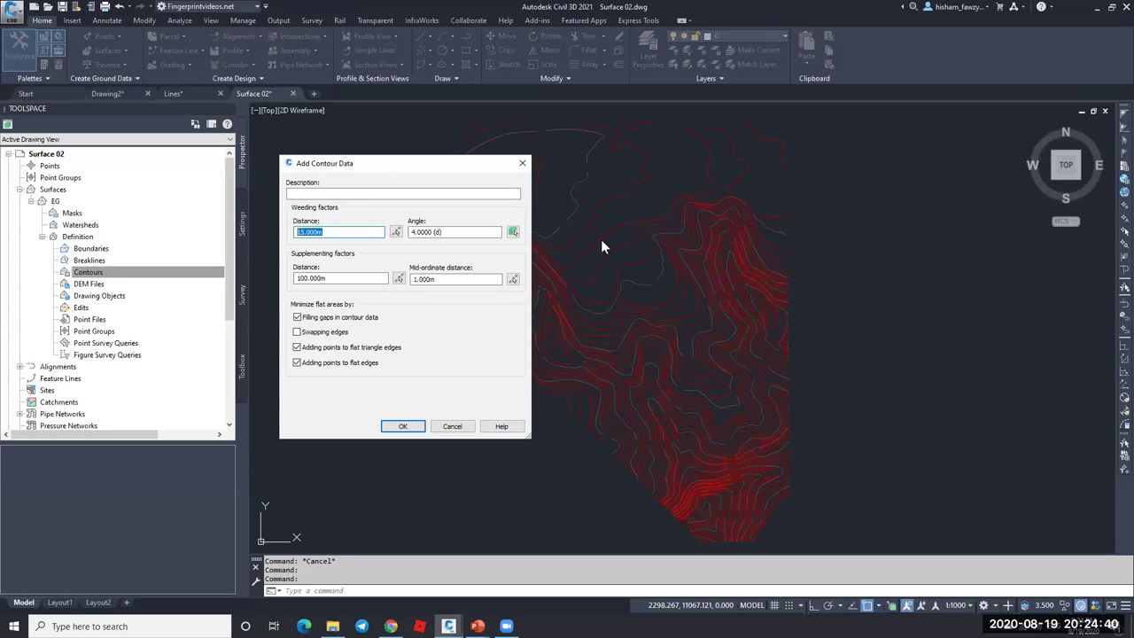
pyautogui.click(331, 277)
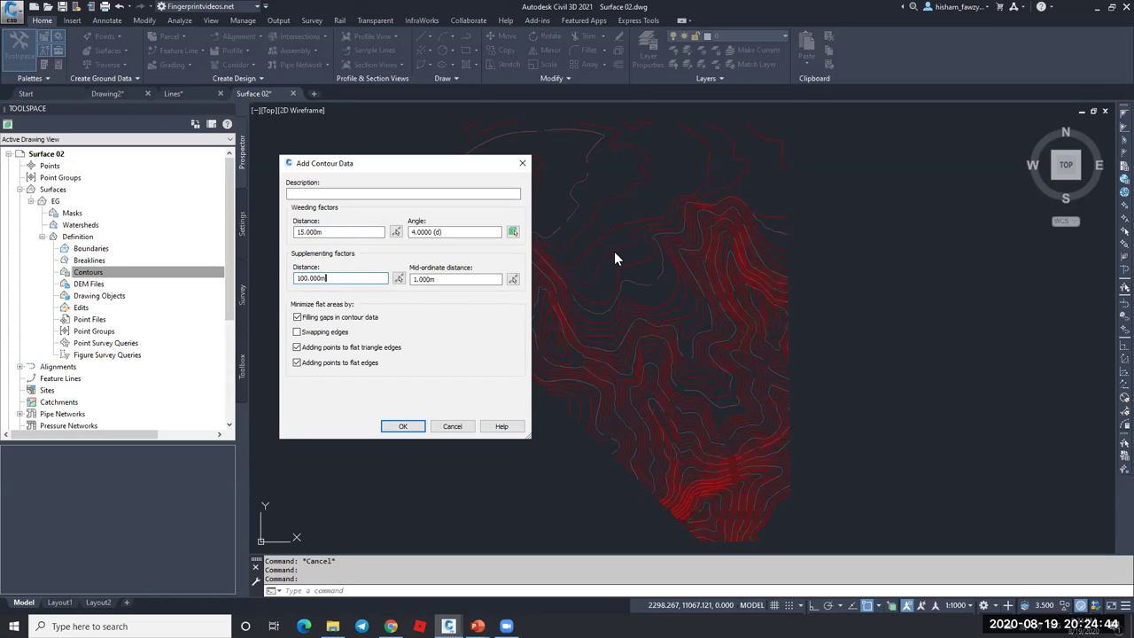
# - Set mid-ordinate distance to 0.1, enable Swapping edges, and confirm
pyautogui.click(445, 281)
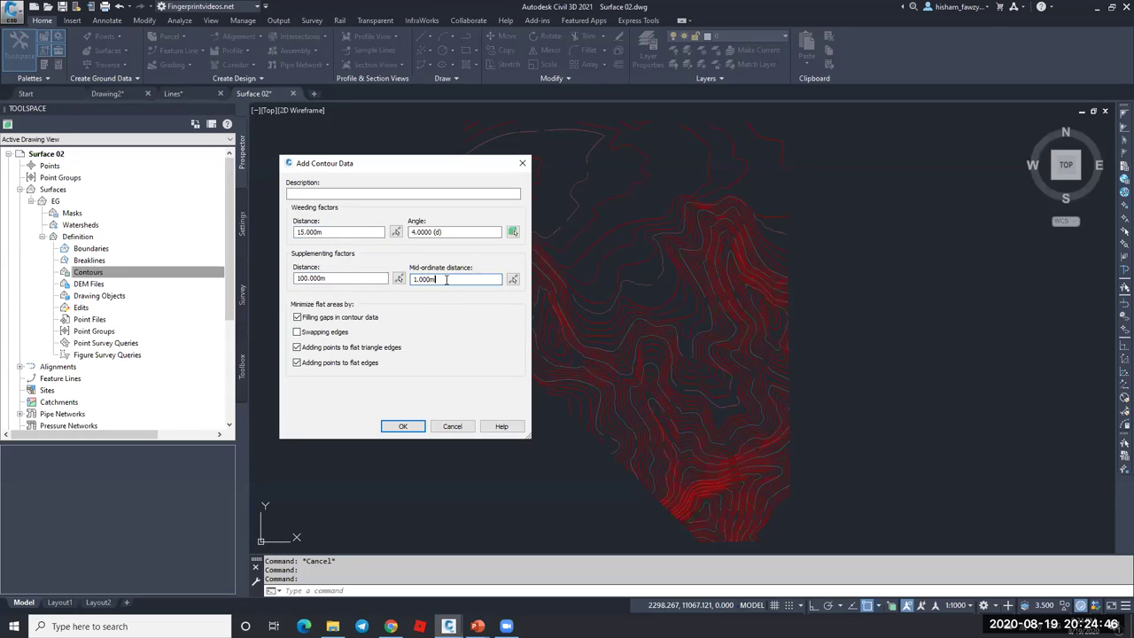
pyautogui.moveTo(463, 279); pyautogui.dragTo(400, 278)
pyautogui.write('.1')
pyautogui.click(296, 332)
pyautogui.click(296, 331)
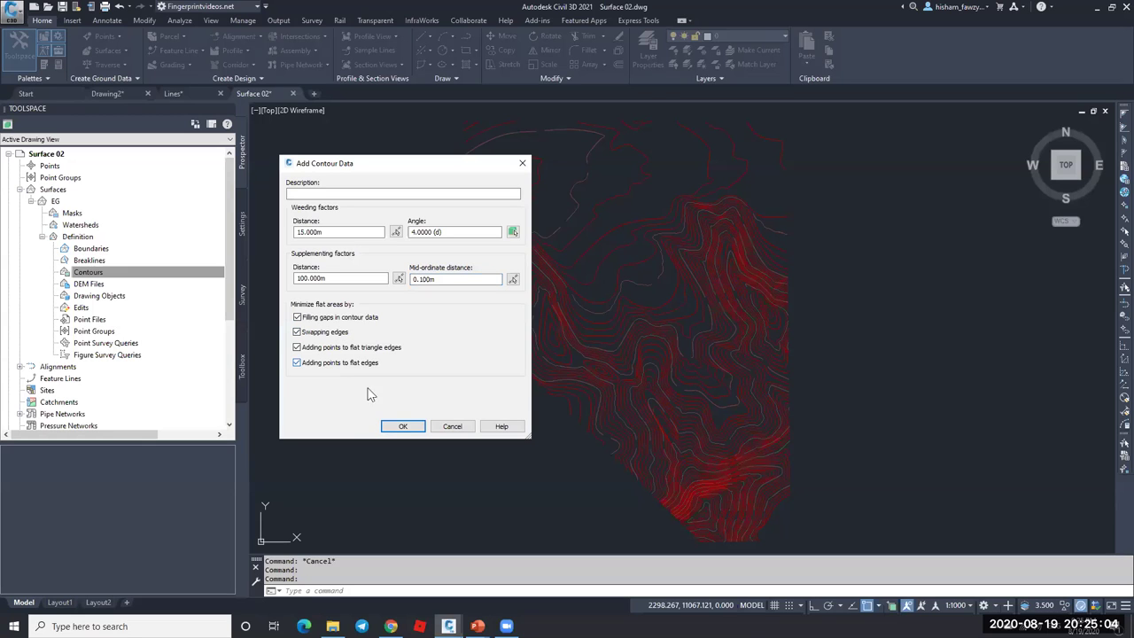
pyautogui.click(402, 428)
pyautogui.scroll(-2, 507, 238)
# - Window-select all 161 contours to add them to EG
pyautogui.click(462, 143)
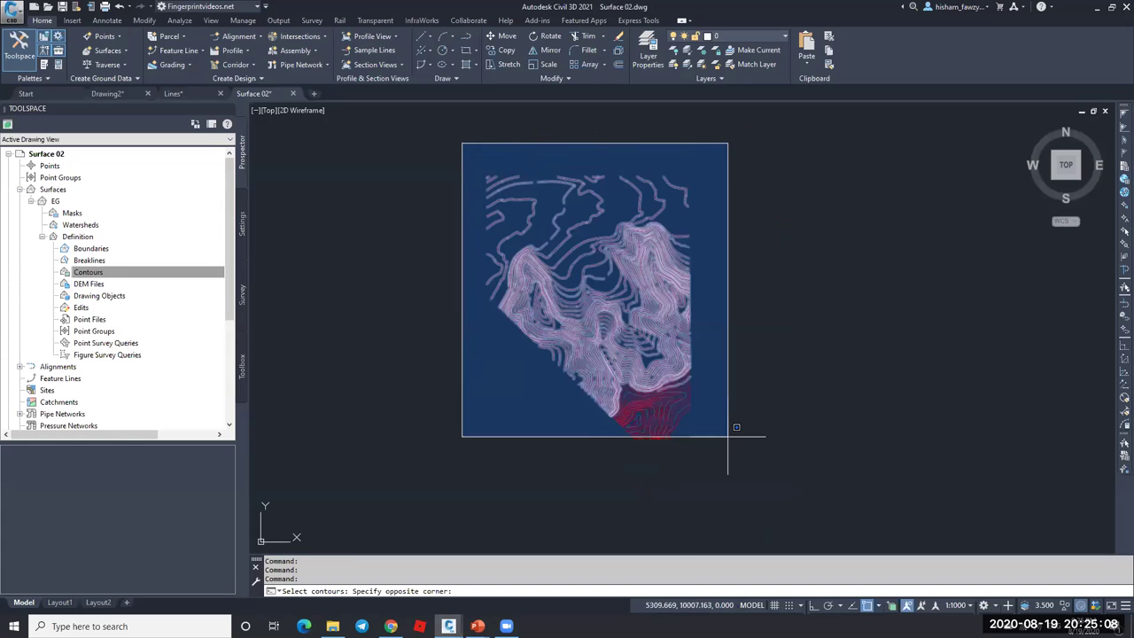
pyautogui.click(750, 465)
pyautogui.press('Return')
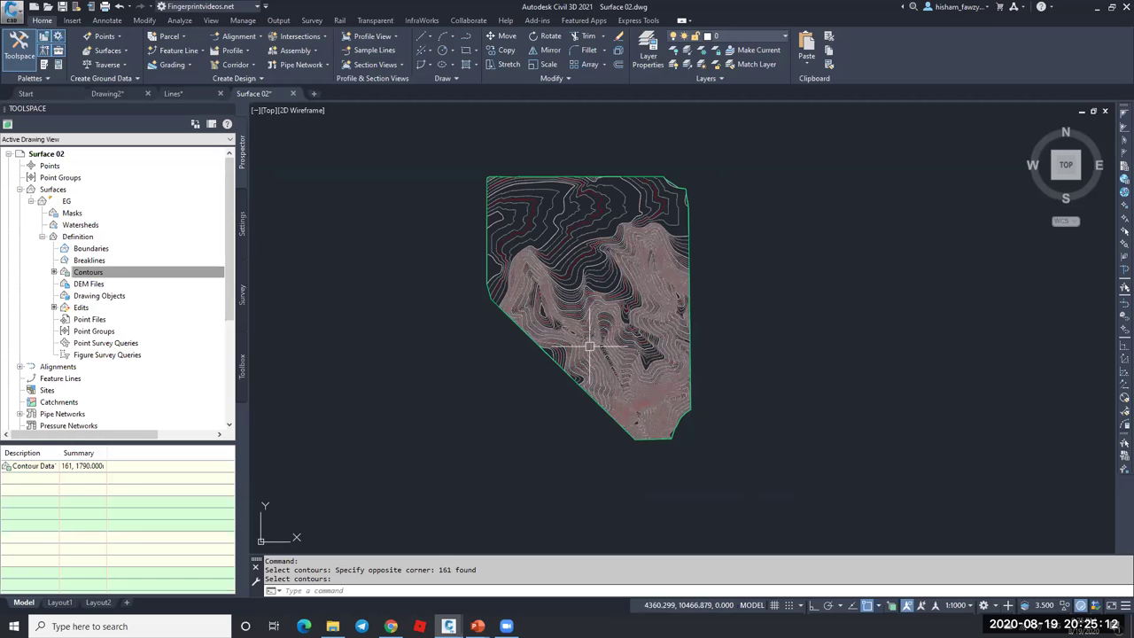
pyautogui.scroll(2, 593, 263)
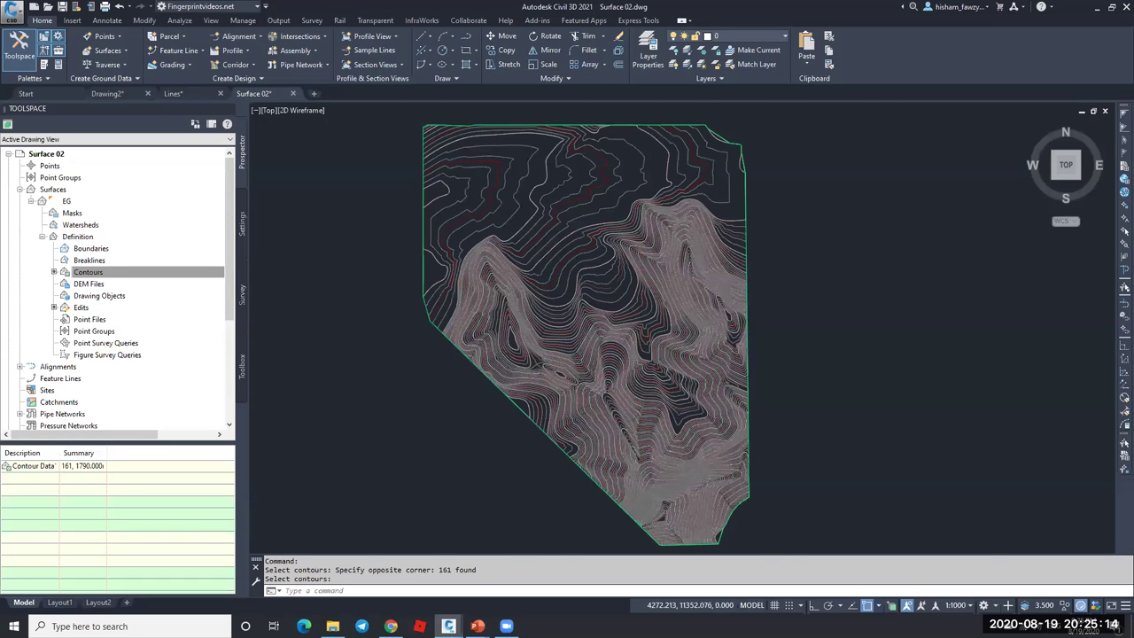
pyautogui.scroll(2, 591, 253)
pyautogui.scroll(-2, 699, 306)
pyautogui.press('Escape')
# - Zoom in and check a contour's elevation (1815) in Properties
pyautogui.click(603, 281)
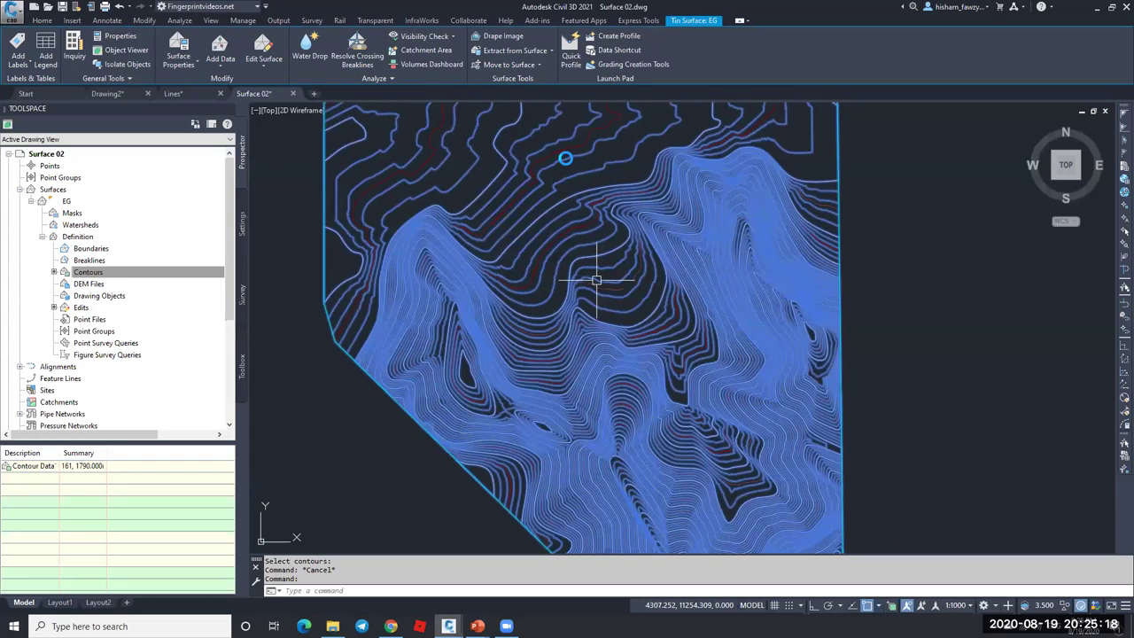
pyautogui.press('Escape')
pyautogui.scroll(3, 566, 159)
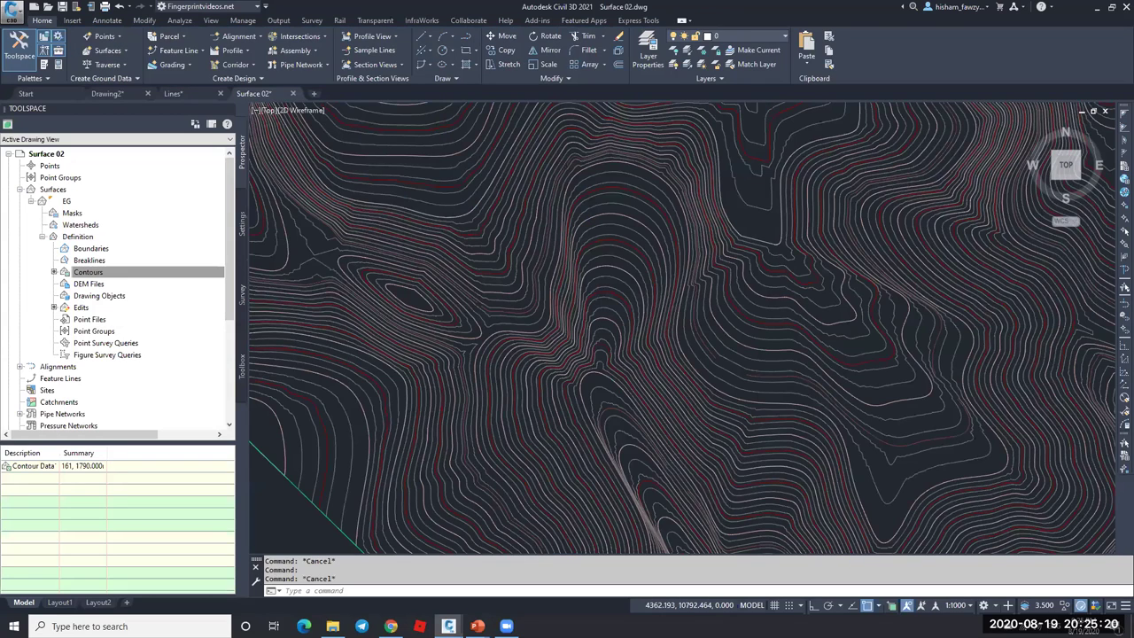
pyautogui.scroll(5, 582, 228)
pyautogui.click(592, 217)
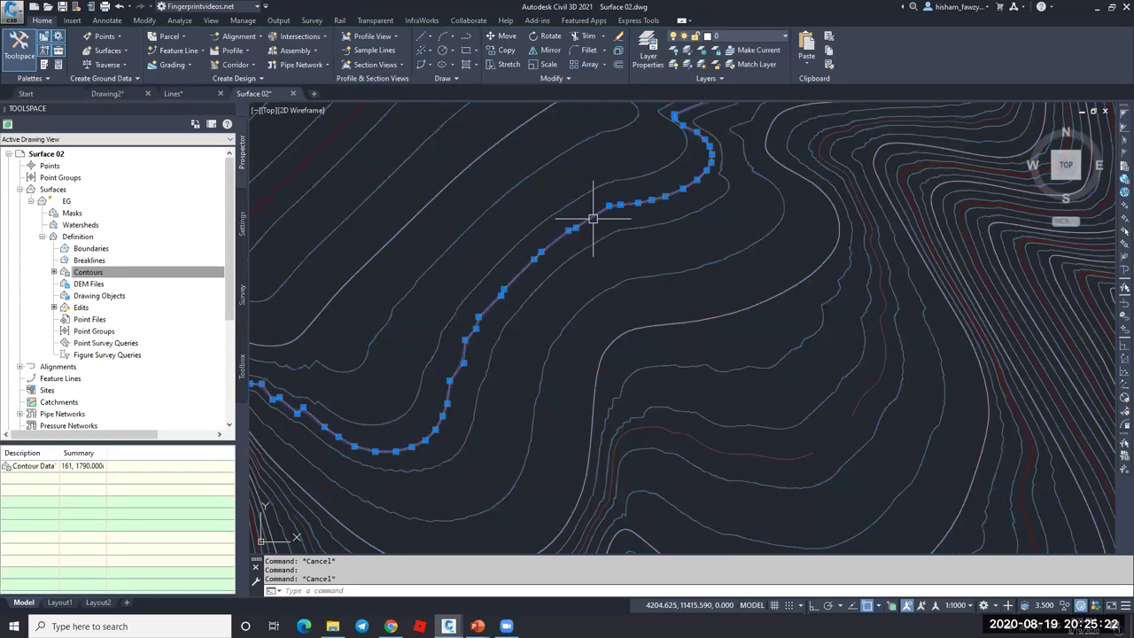
pyautogui.hotkey('ctrl', '1')
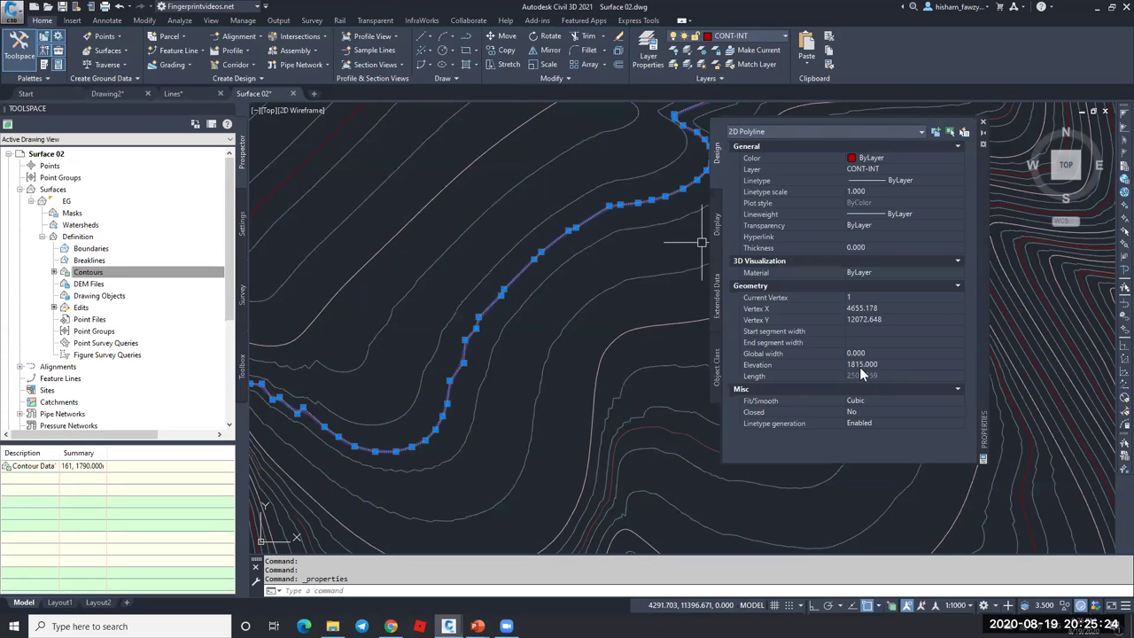
pyautogui.press('Escape')
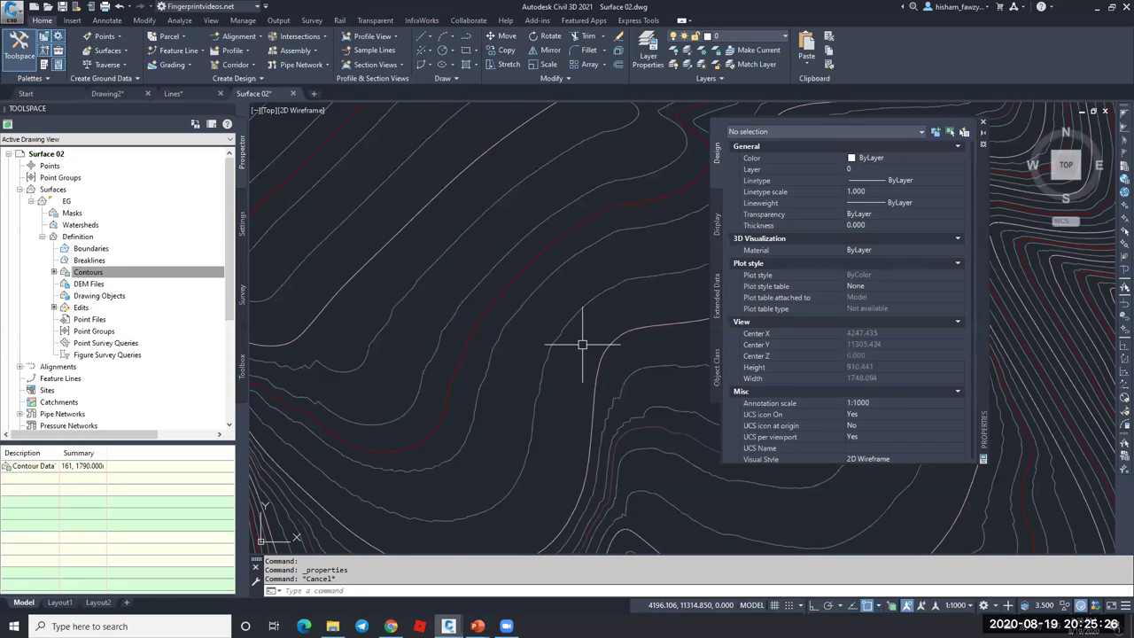
pyautogui.scroll(-3, 582, 344)
# - Check another contour line's properties, then clear the selection
pyautogui.hotkey('ctrl', 'z')
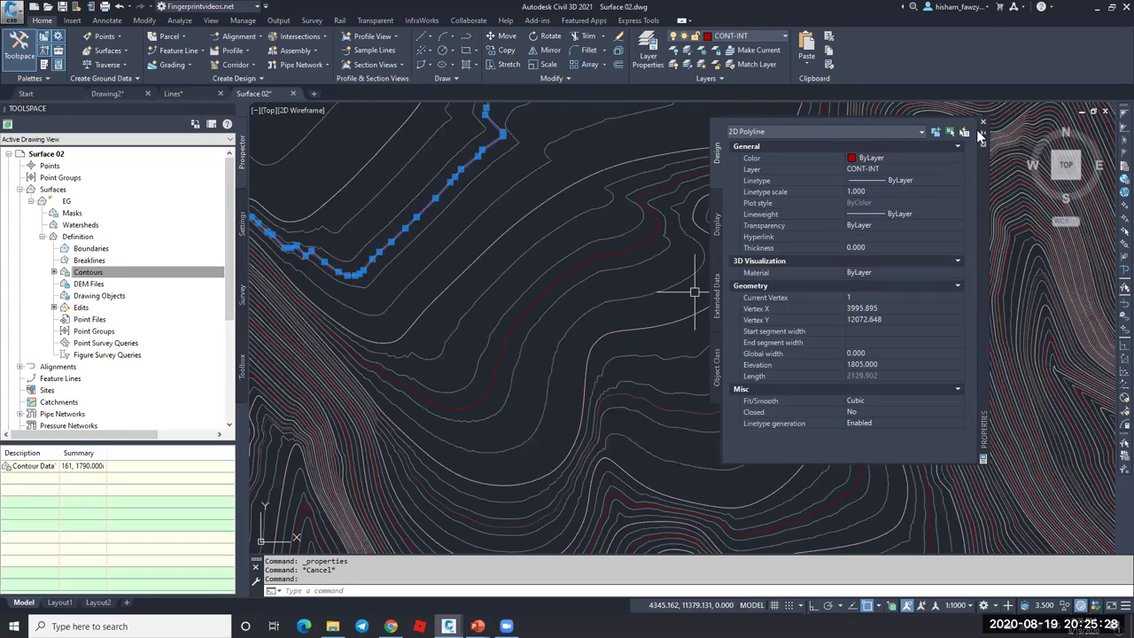
pyautogui.hotkey('ctrl', '1')
pyautogui.press('Escape')
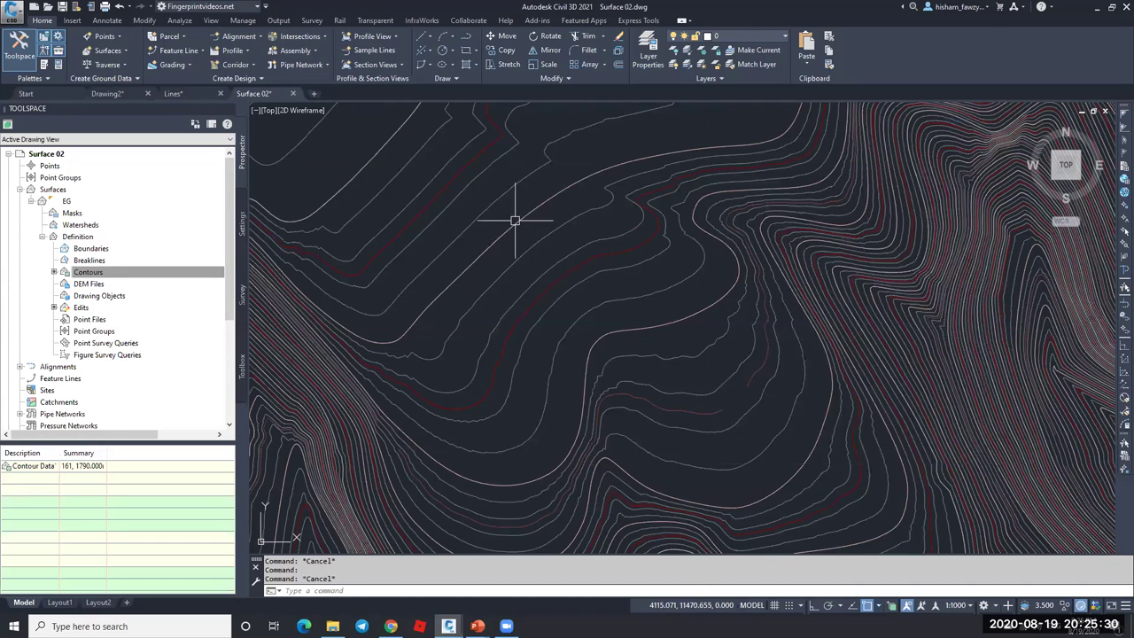
pyautogui.click(514, 221)
pyautogui.press('Escape')
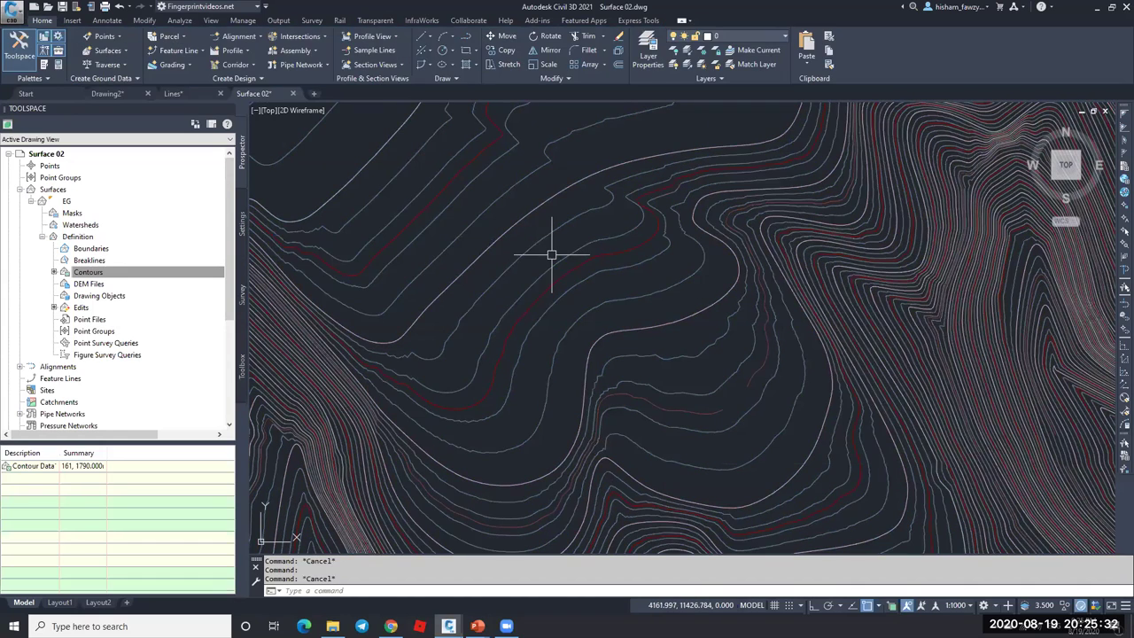
# - Open EG surface properties and keep the Contours 1m and 5m (Background) style
pyautogui.click(597, 276)
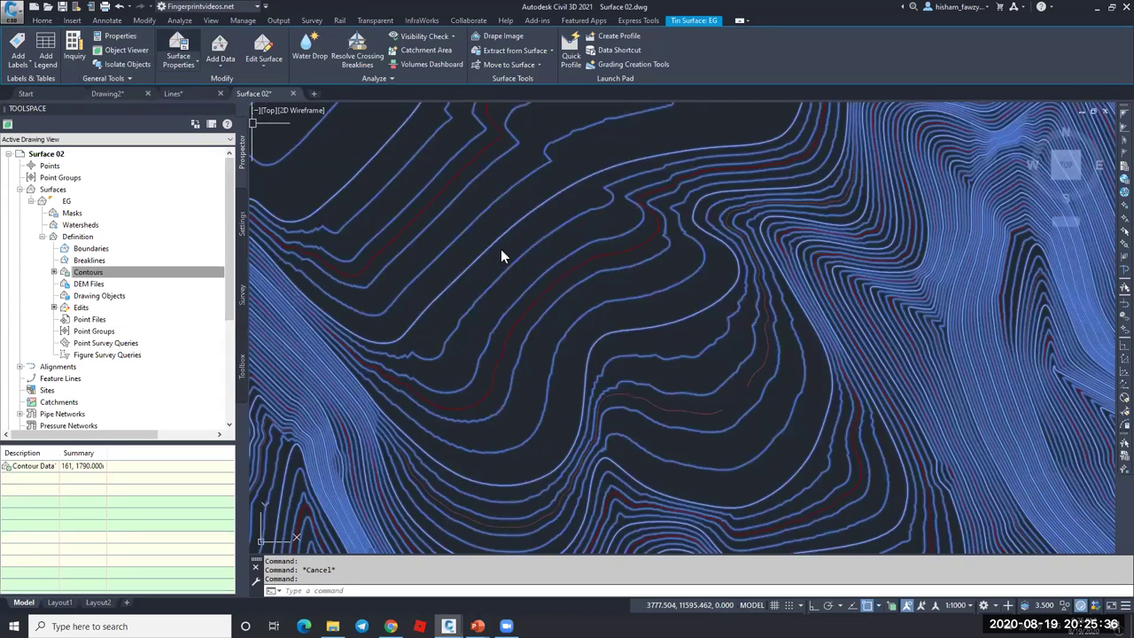
pyautogui.doubleClick(554, 280)
pyautogui.click(542, 280)
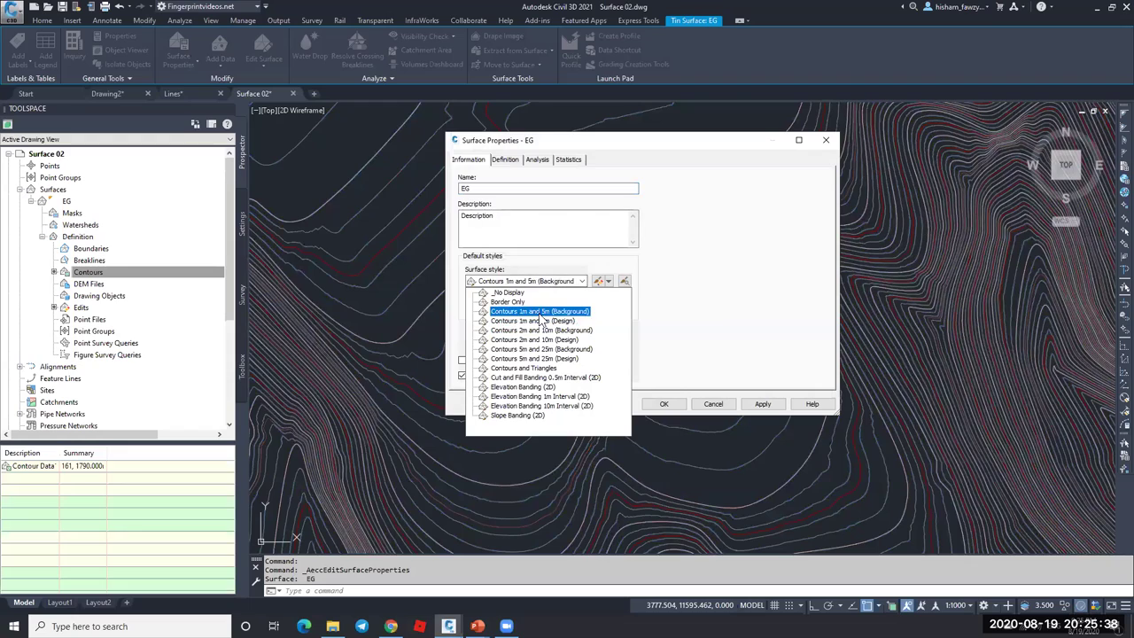
pyautogui.click(676, 390)
pyautogui.click(663, 403)
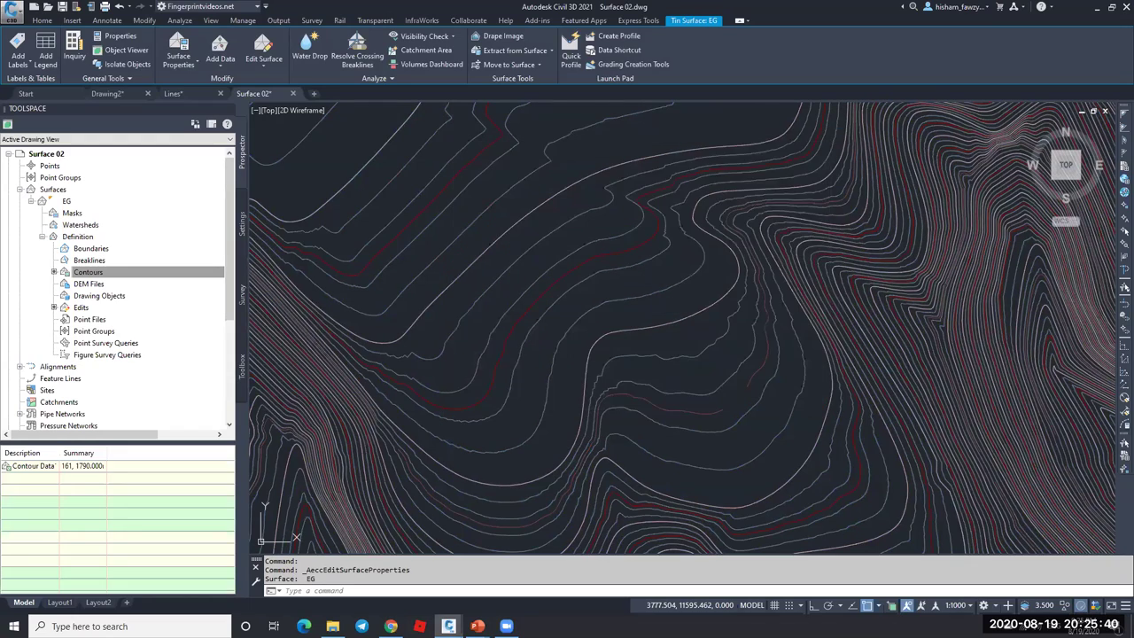
pyautogui.press('Escape')
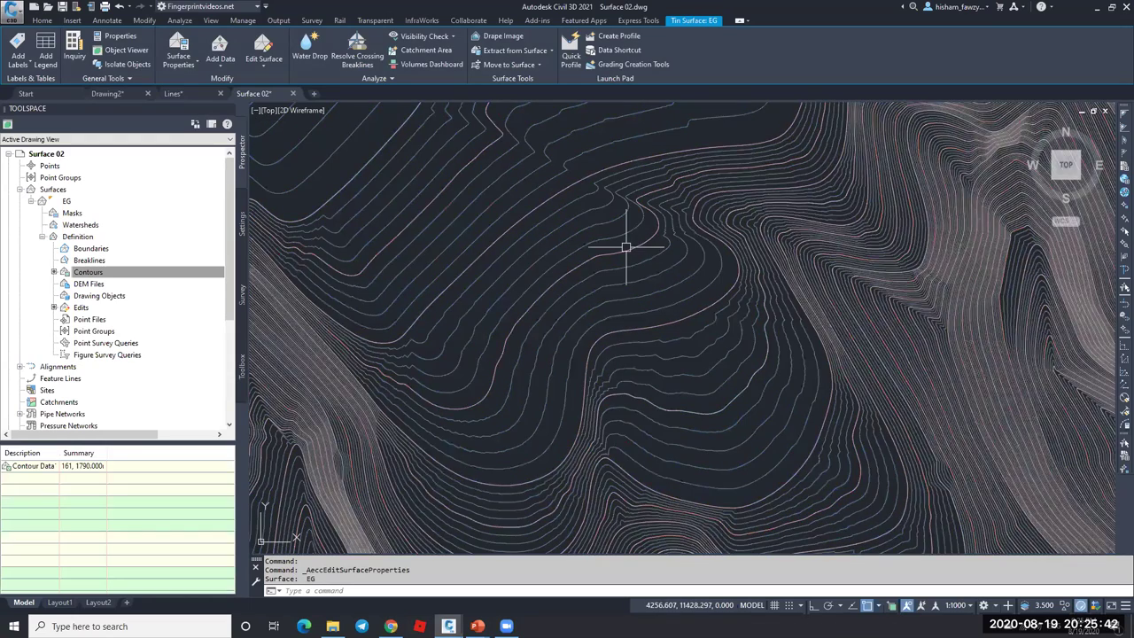
pyautogui.press('Escape')
pyautogui.scroll(-5, 620, 255)
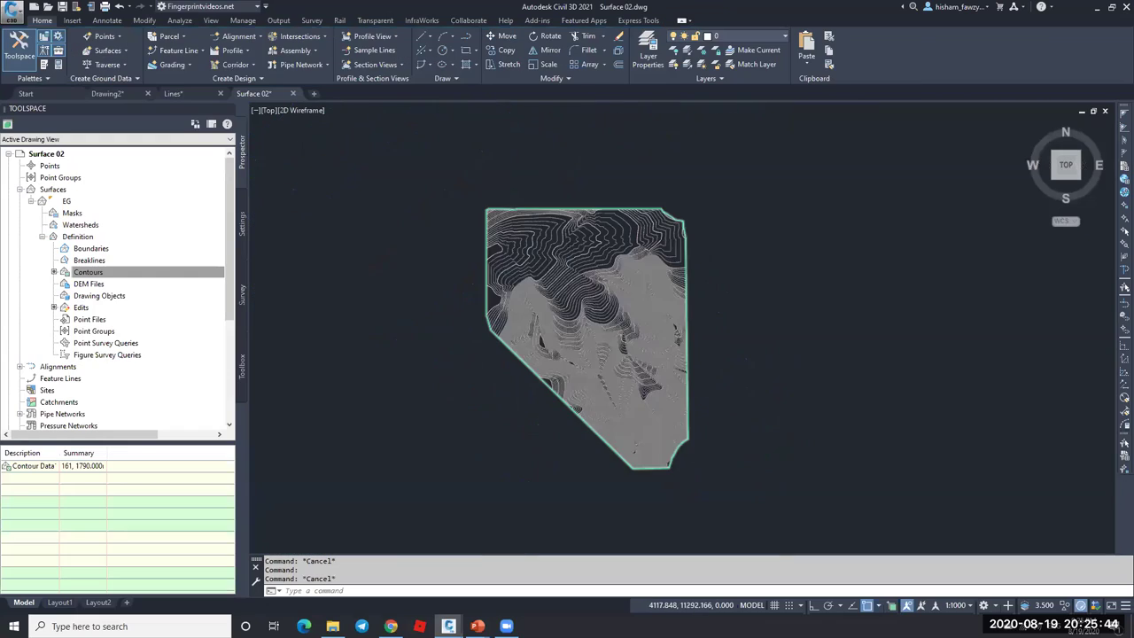
pyautogui.scroll(6, 594, 291)
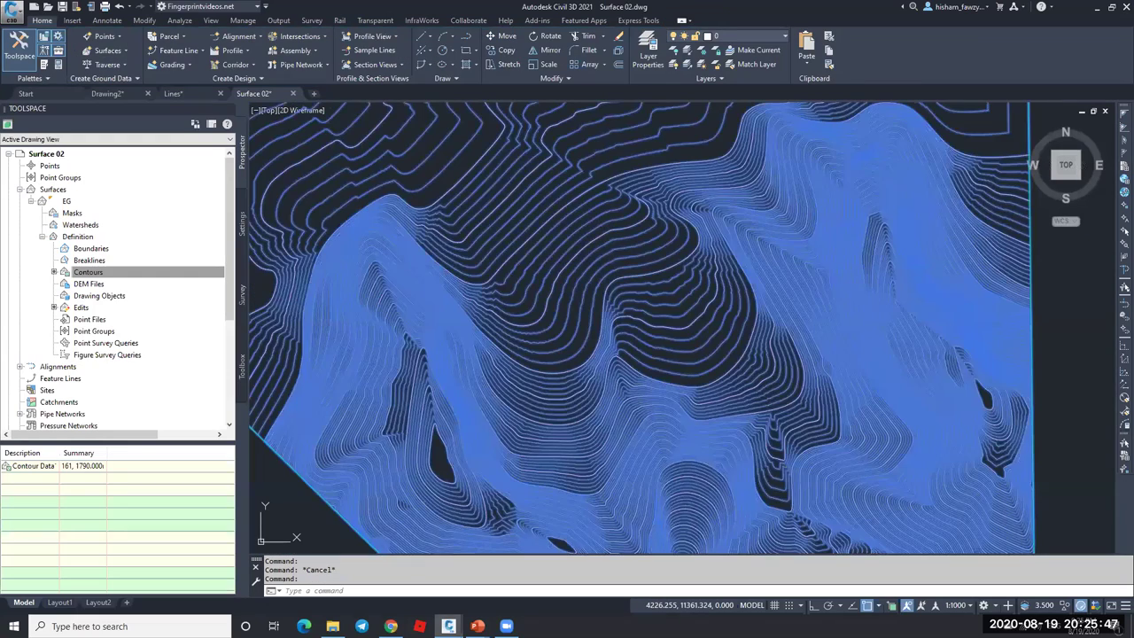
# - Send the EG surface to the back using DRAWORDER (DR) Back
pyautogui.click(622, 243)
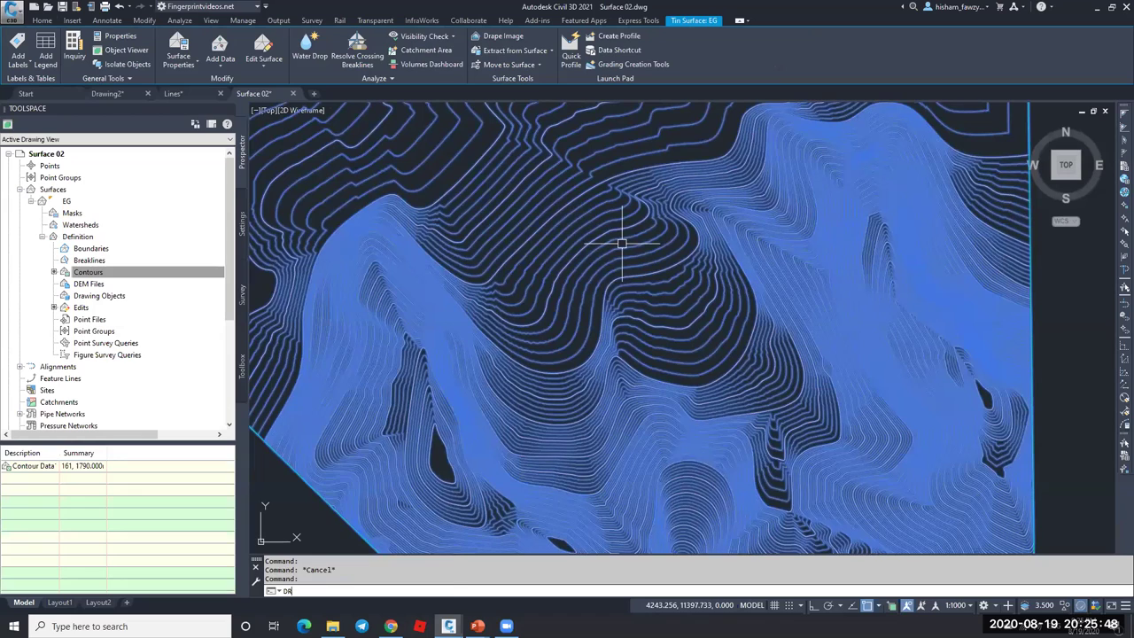
pyautogui.write('DR')
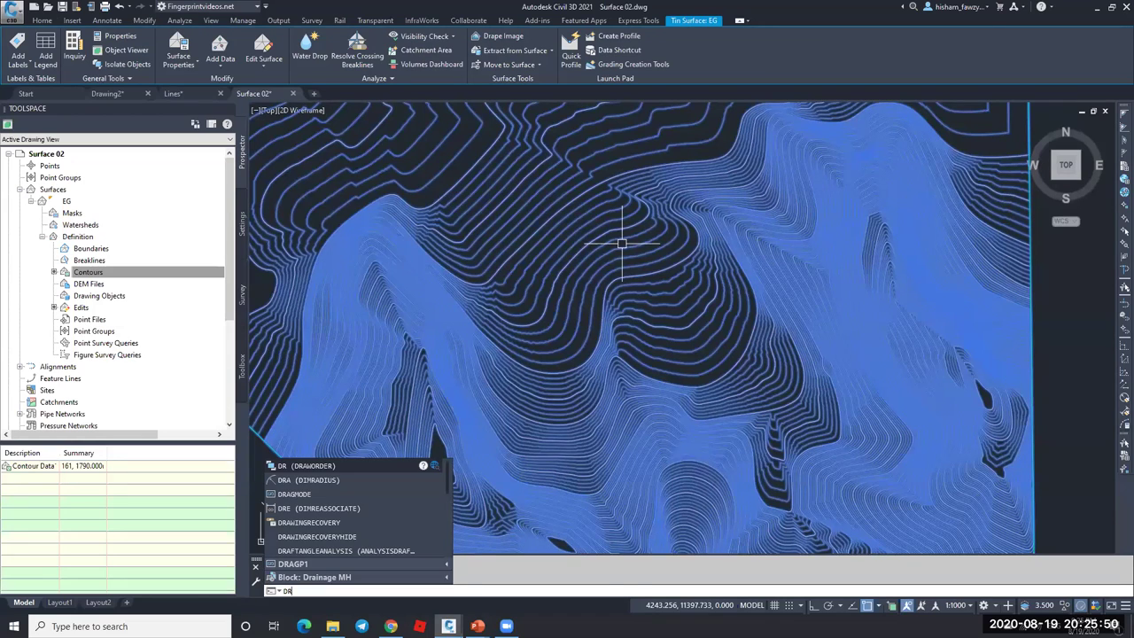
pyautogui.press('Return')
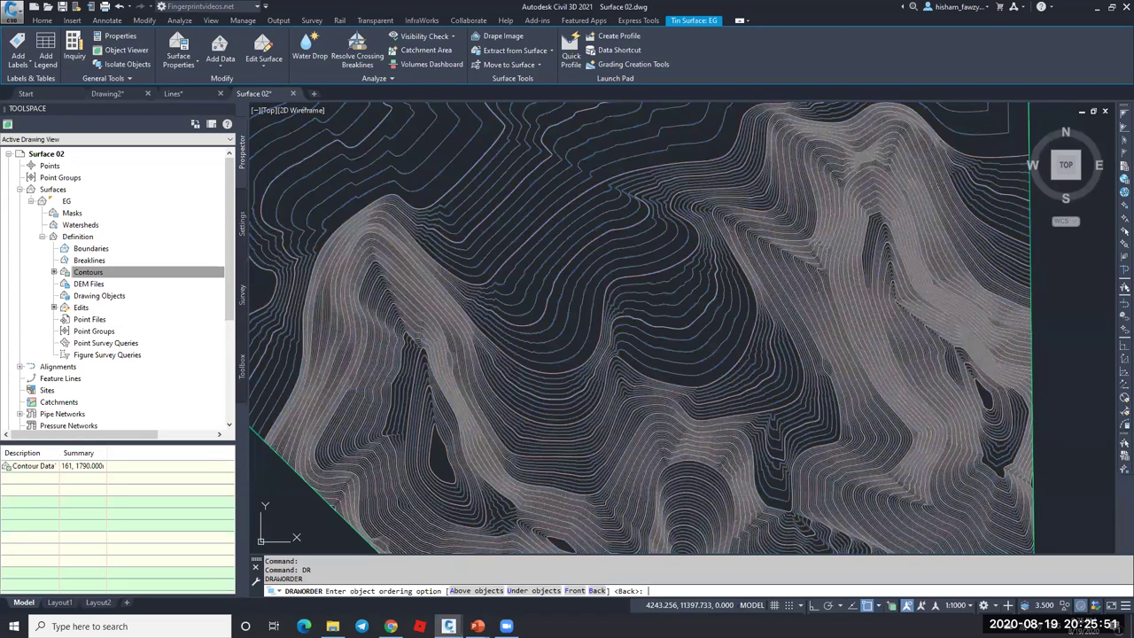
pyautogui.click(597, 590)
pyautogui.press('Escape')
pyautogui.scroll(3, 774, 210)
pyautogui.scroll(2, 648, 245)
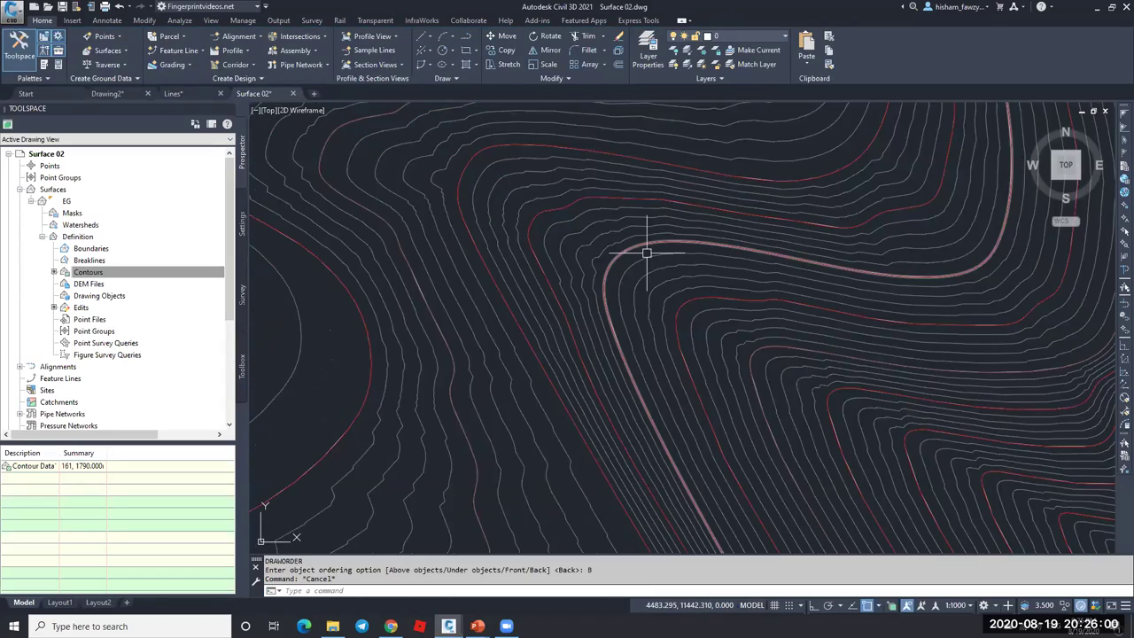
pyautogui.scroll(-2, 668, 257)
pyautogui.moveTo(668, 257); pyautogui.dragTo(597, 384, button='middle')
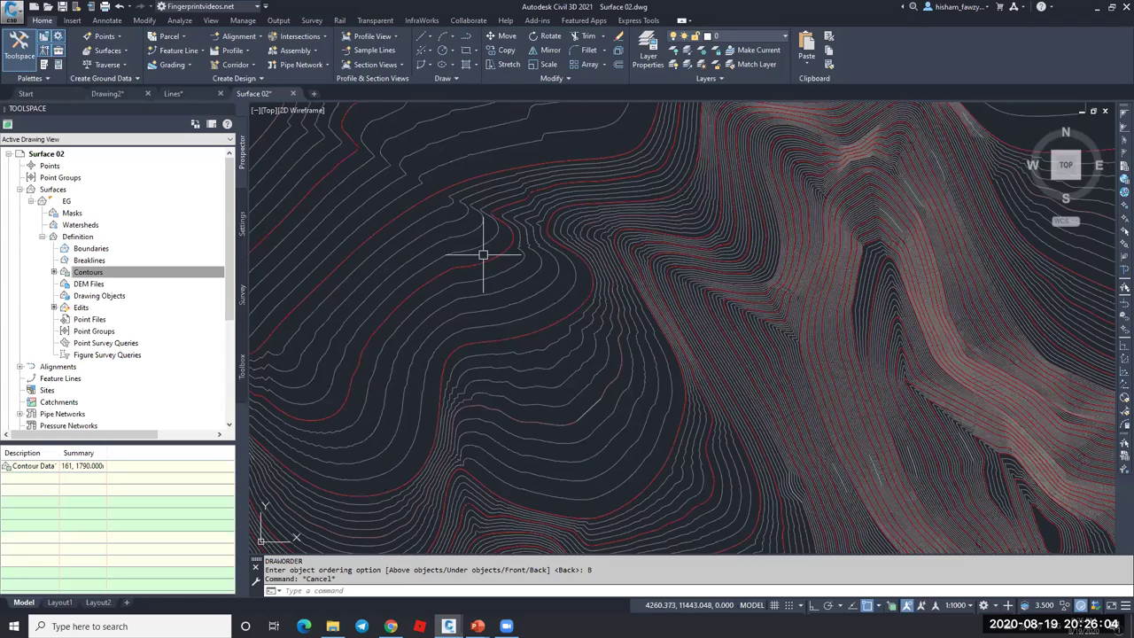
pyautogui.click(506, 274)
pyautogui.press('Escape')
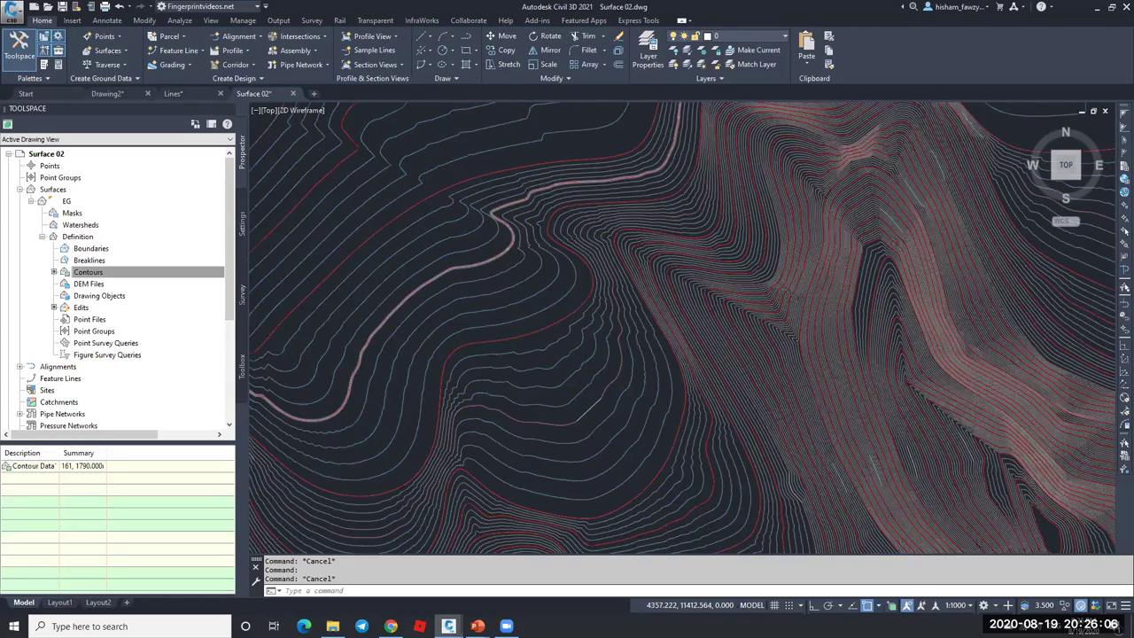
pyautogui.scroll(-5, 501, 359)
pyautogui.scroll(2, 501, 358)
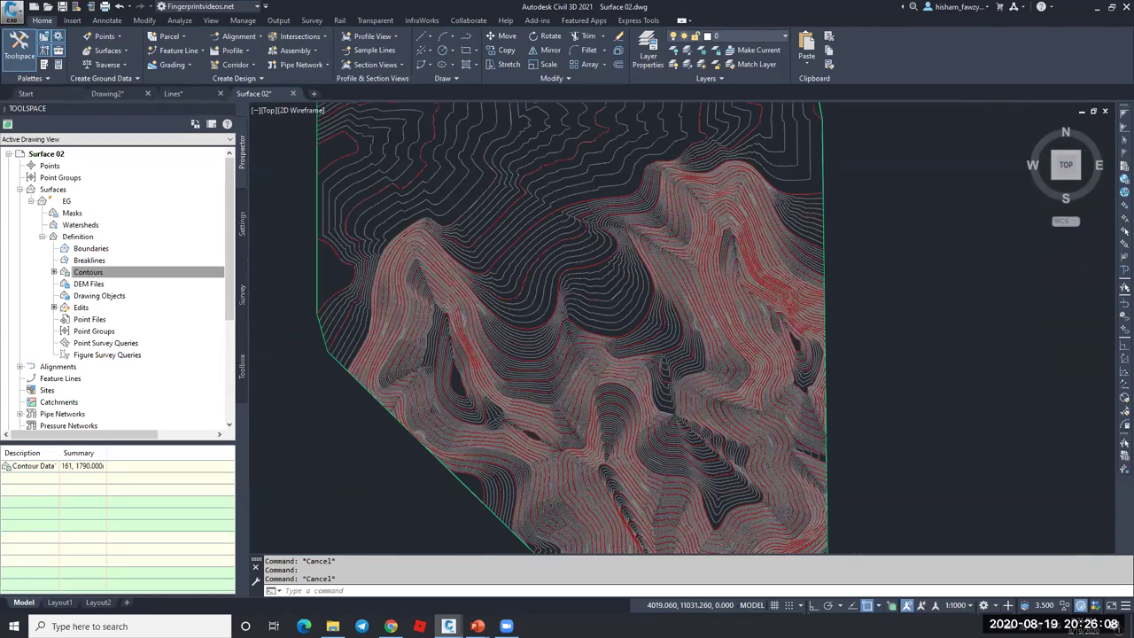
pyautogui.scroll(2, 501, 361)
pyautogui.moveTo(502, 361); pyautogui.dragTo(519, 322, button='middle')
pyautogui.scroll(-2, 519, 321)
pyautogui.scroll(2, 607, 440)
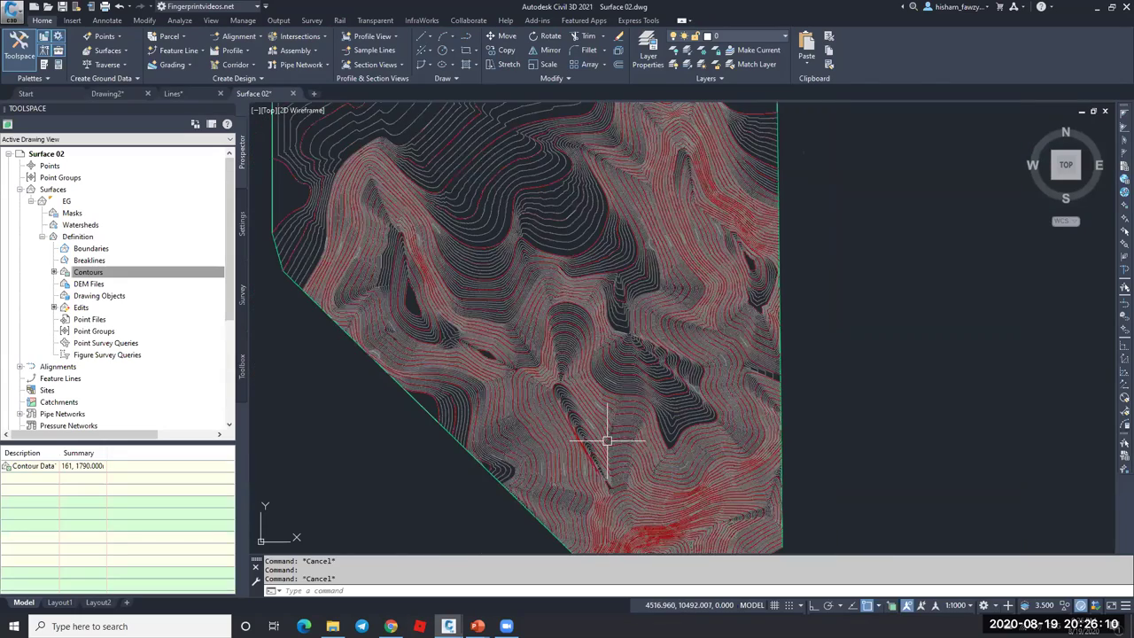
pyautogui.scroll(2, 606, 440)
pyautogui.scroll(-2, 638, 354)
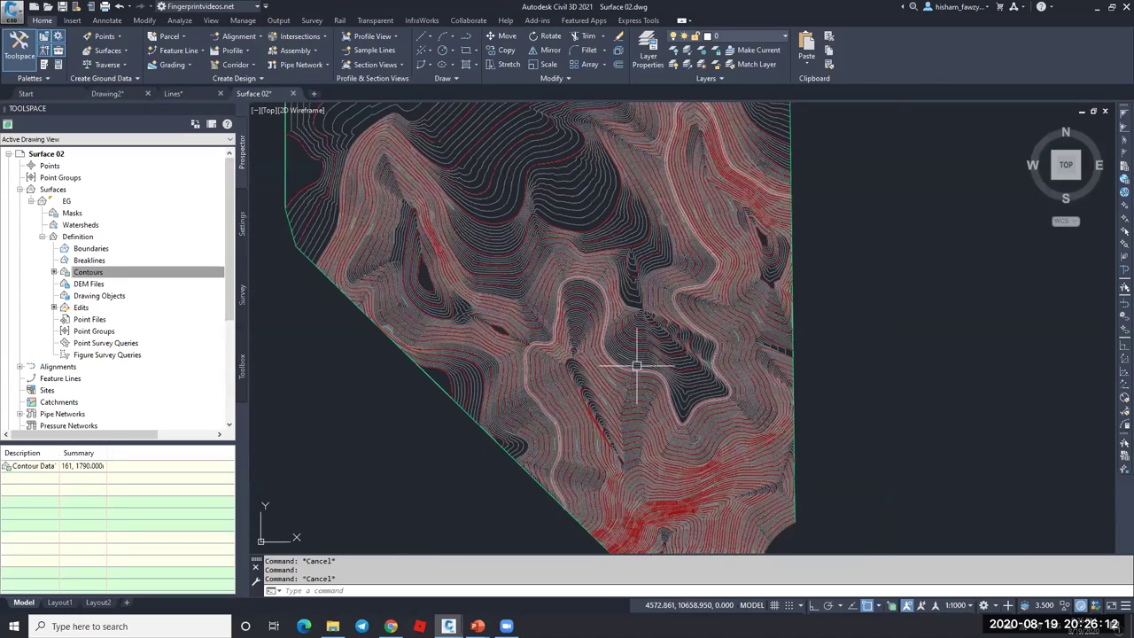
pyautogui.click(593, 203)
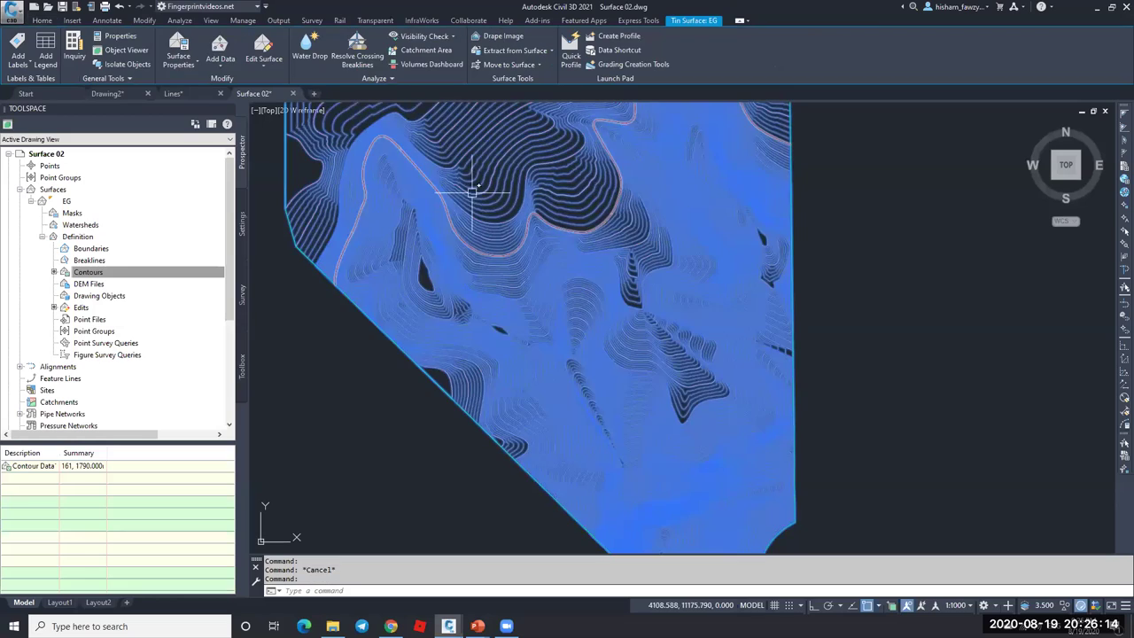
pyautogui.click(134, 50)
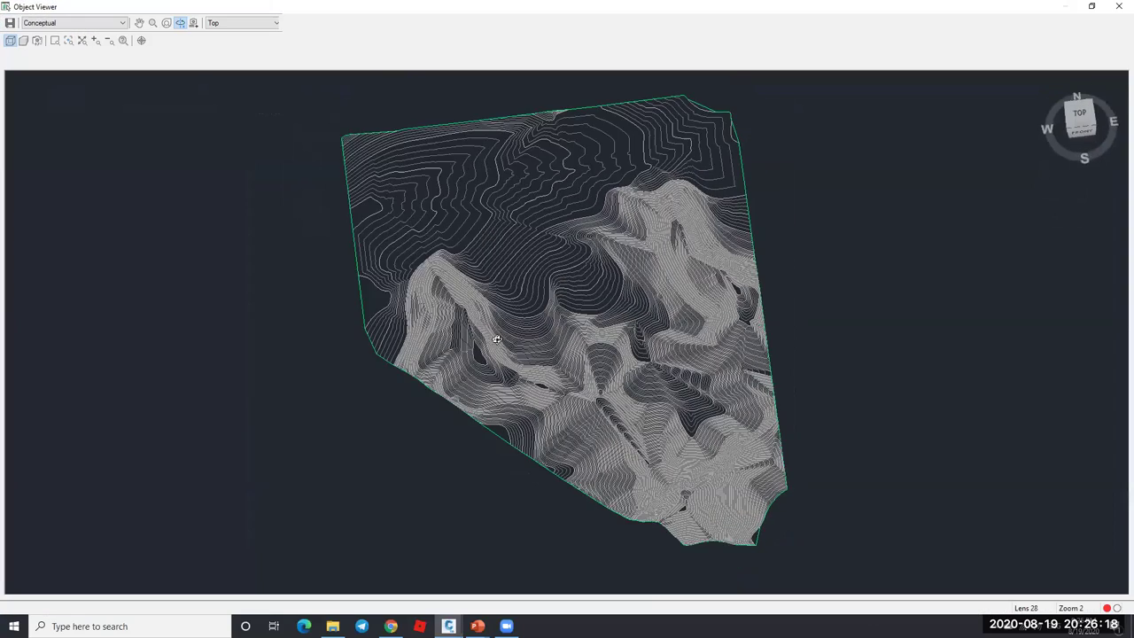
pyautogui.moveTo(629, 429)
pyautogui.mouseDown()
pyautogui.moveTo(707, 405)
pyautogui.moveTo(721, 304)
pyautogui.moveTo(664, 220)
pyautogui.moveTo(463, 328)
pyautogui.moveTo(522, 435)
pyautogui.moveTo(637, 325)
pyautogui.mouseUp()
pyautogui.scroll(4, 493, 334)
pyautogui.scroll(-5, 660, 314)
pyautogui.press('Escape')
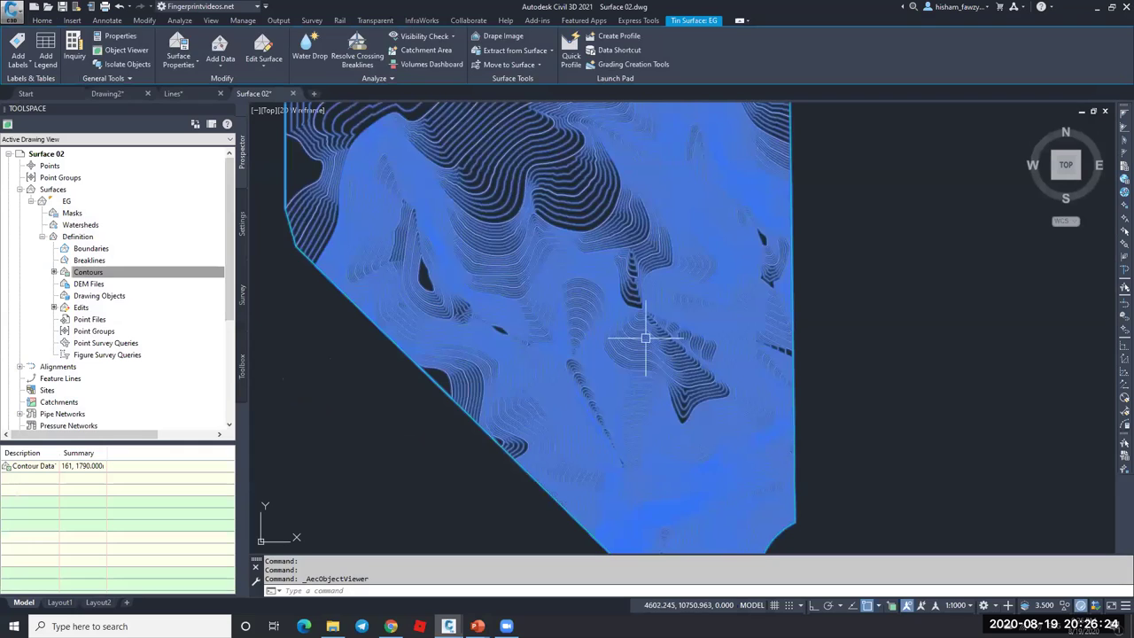
pyautogui.press('Escape')
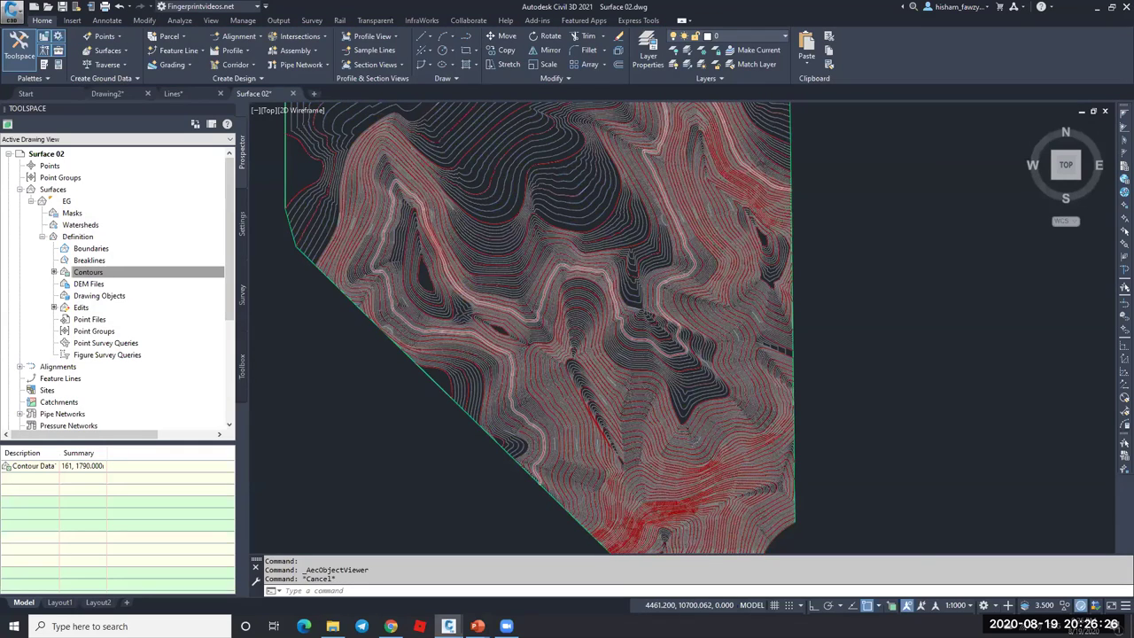
pyautogui.scroll(8, 573, 222)
pyautogui.click(550, 238)
pyautogui.moveTo(615, 292)
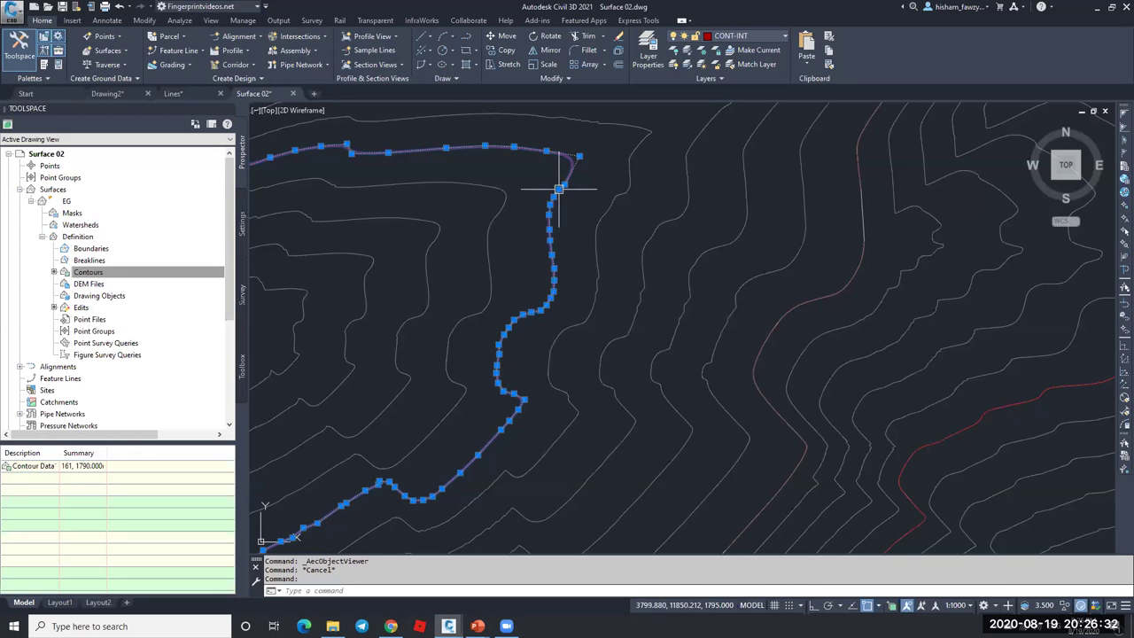
pyautogui.scroll(-2, 620, 197)
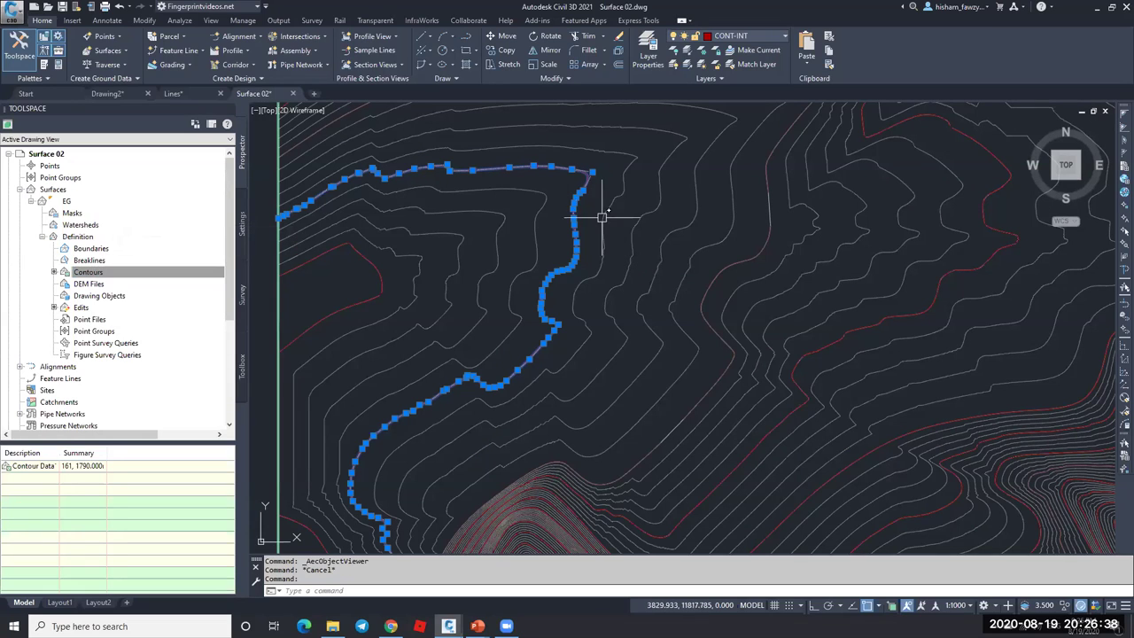
pyautogui.press('Delete')
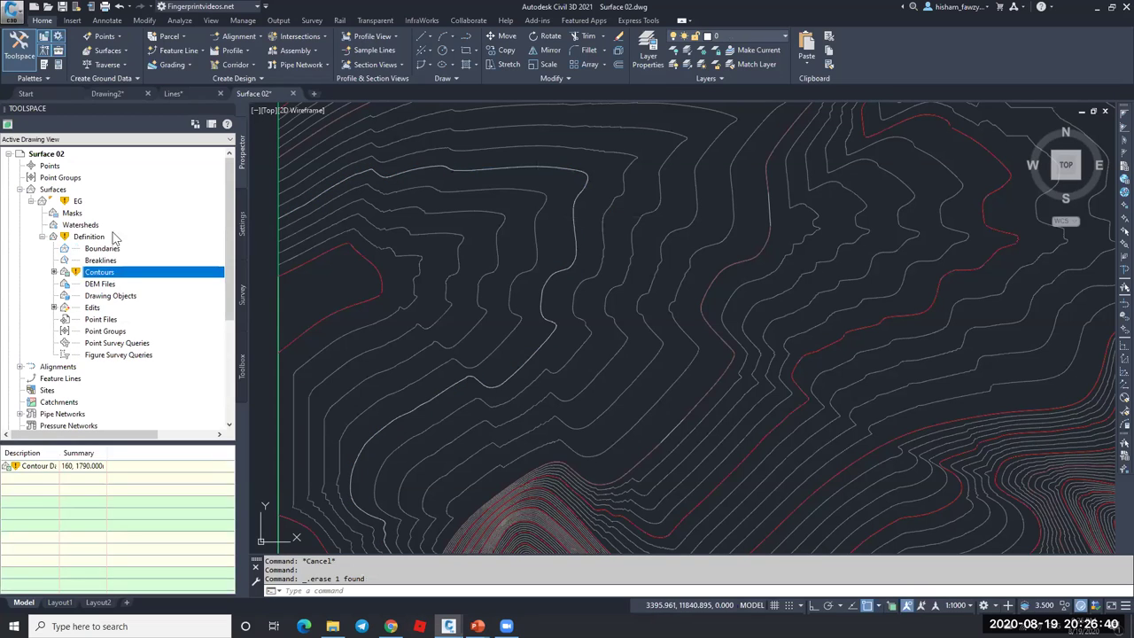
pyautogui.click(72, 203)
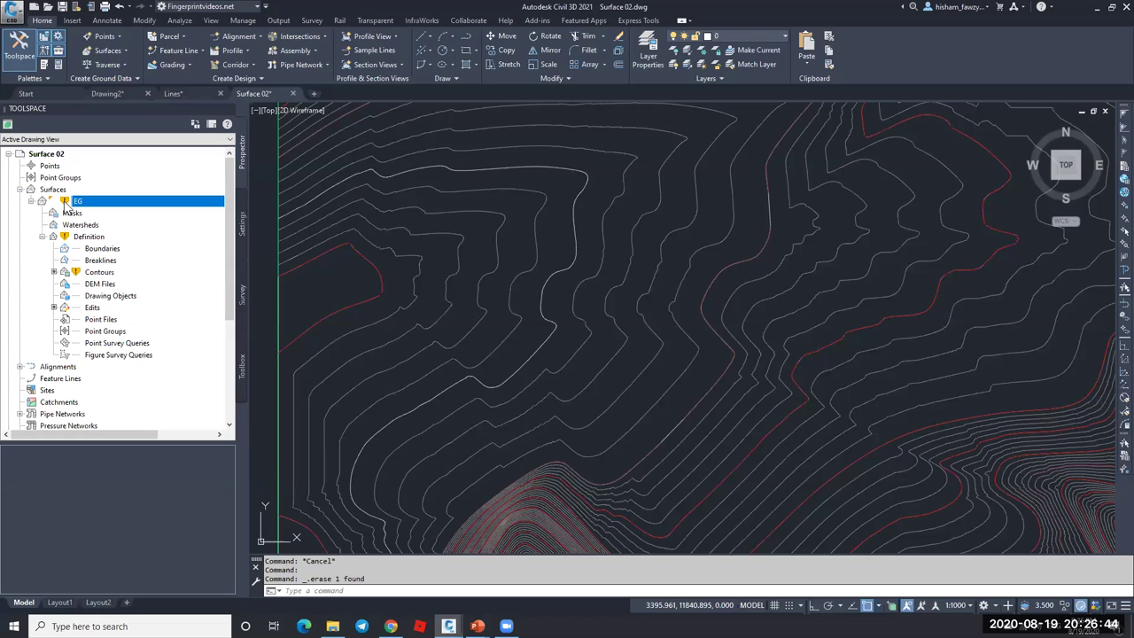
pyautogui.rightClick(95, 203)
pyautogui.click(169, 211)
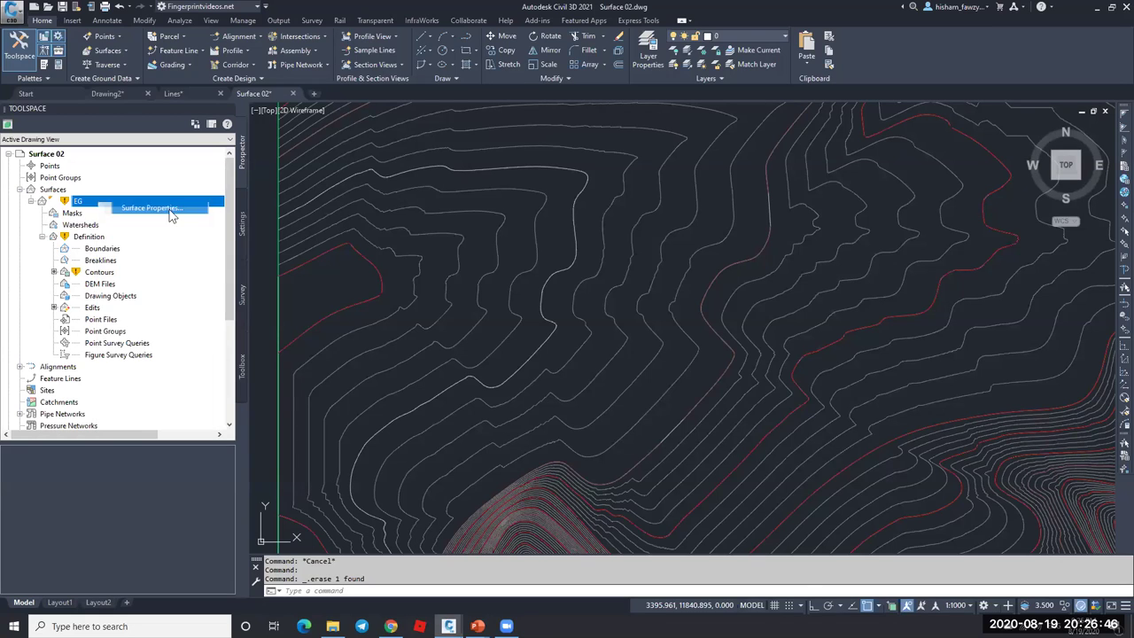
pyautogui.click(507, 160)
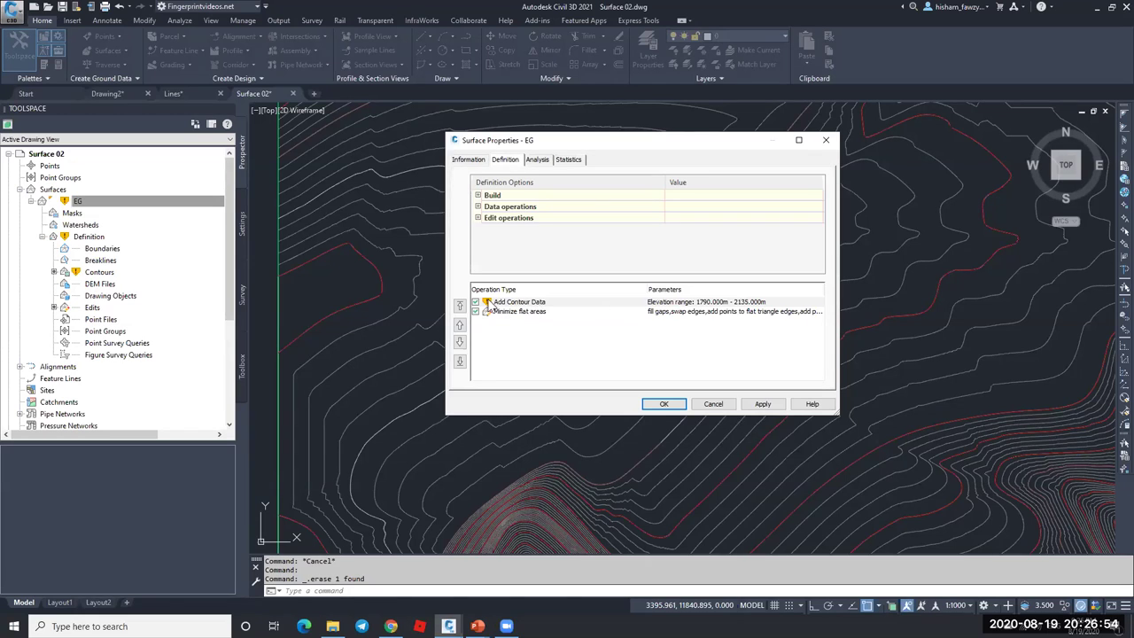
pyautogui.click(714, 404)
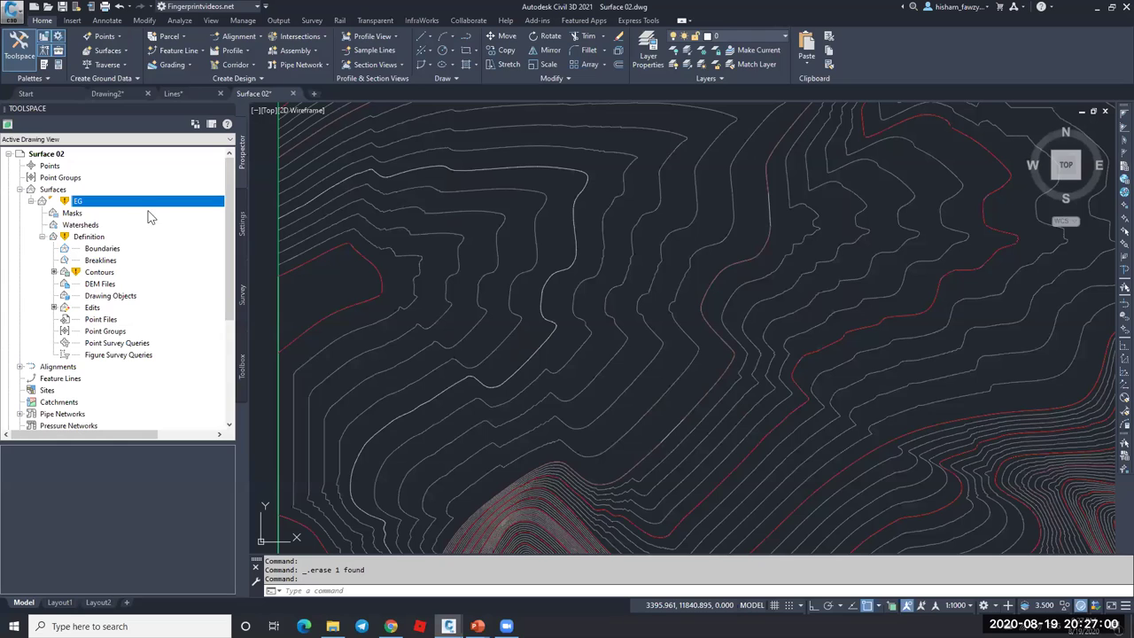
pyautogui.hotkey('ctrl', 'z')
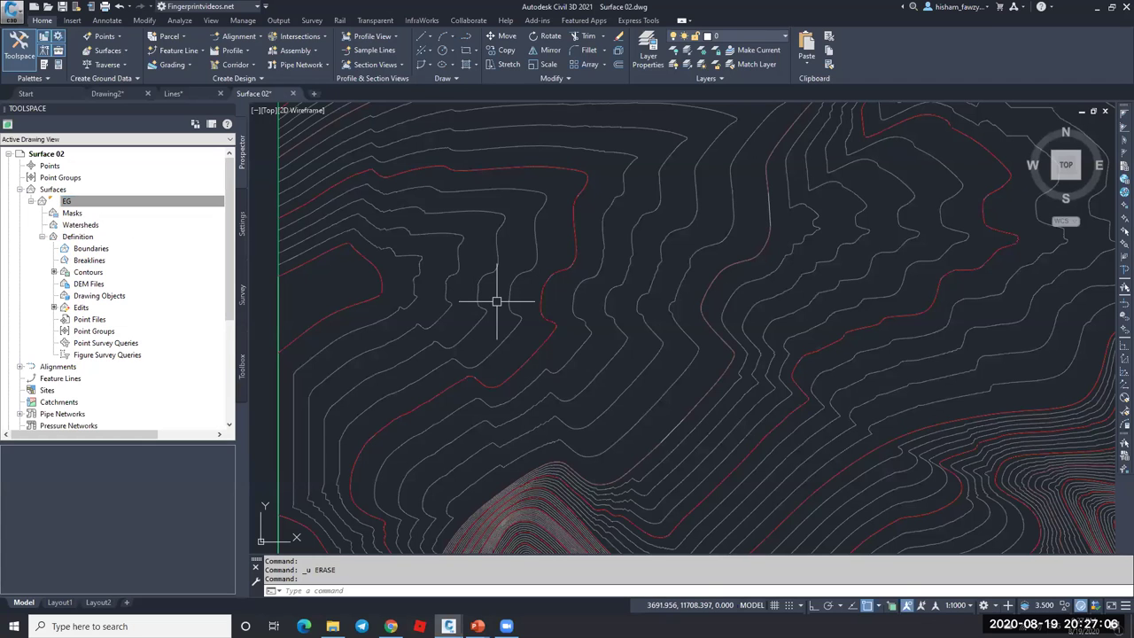
# - Change the EG surface style to Border Only
pyautogui.scroll(-5, 480, 302)
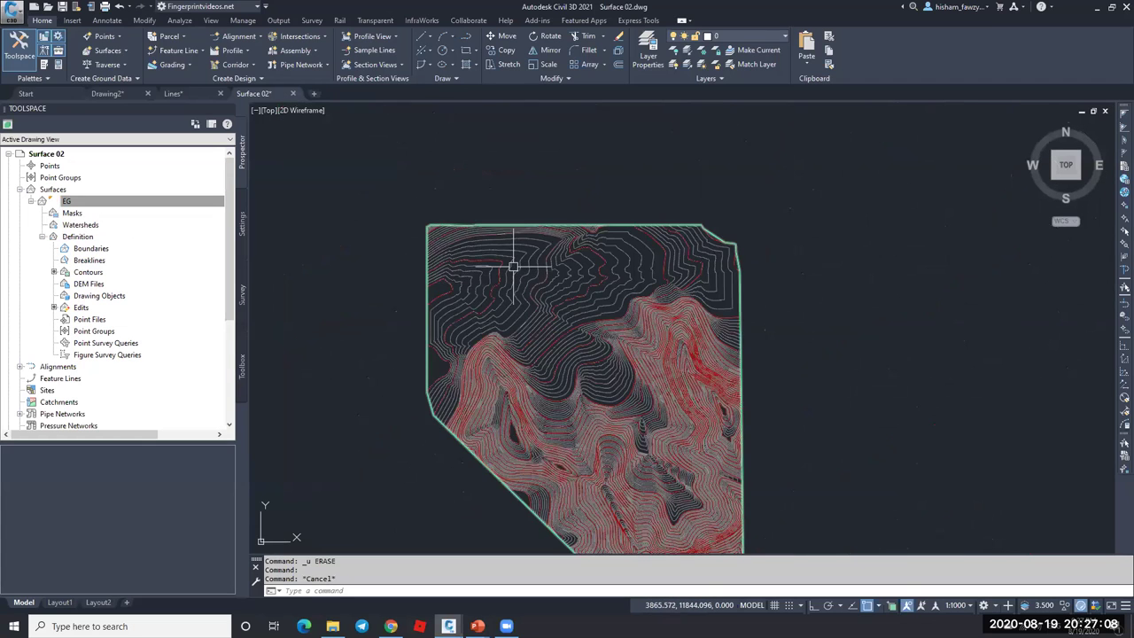
pyautogui.scroll(4, 525, 274)
pyautogui.press('Escape')
pyautogui.click(525, 273)
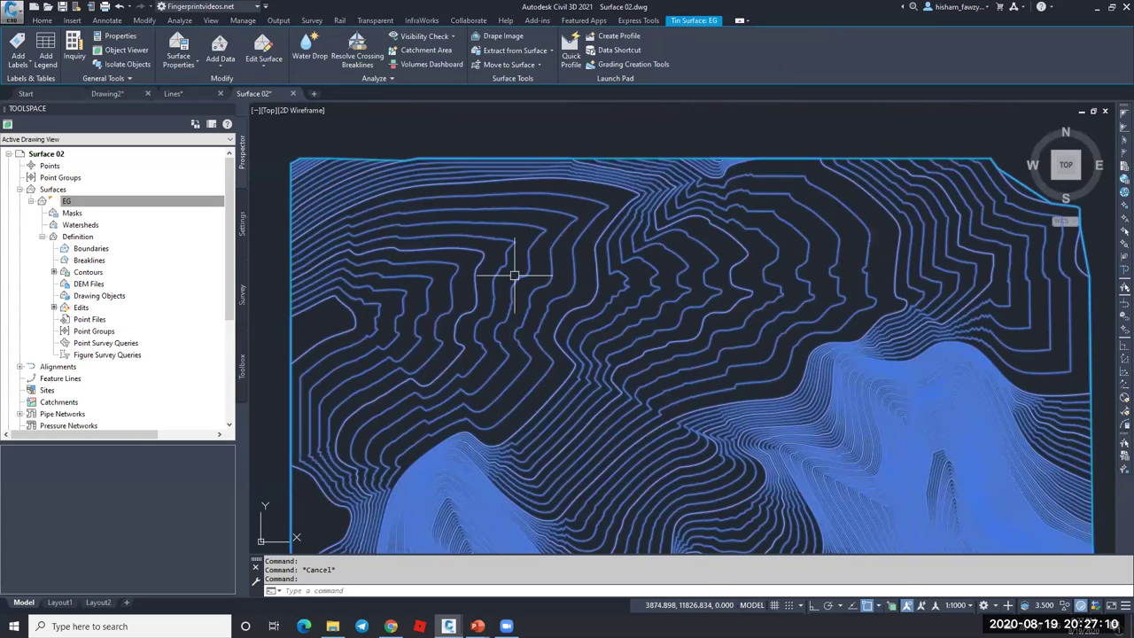
pyautogui.rightClick(131, 202)
pyautogui.click(186, 206)
pyautogui.click(467, 159)
pyautogui.click(514, 282)
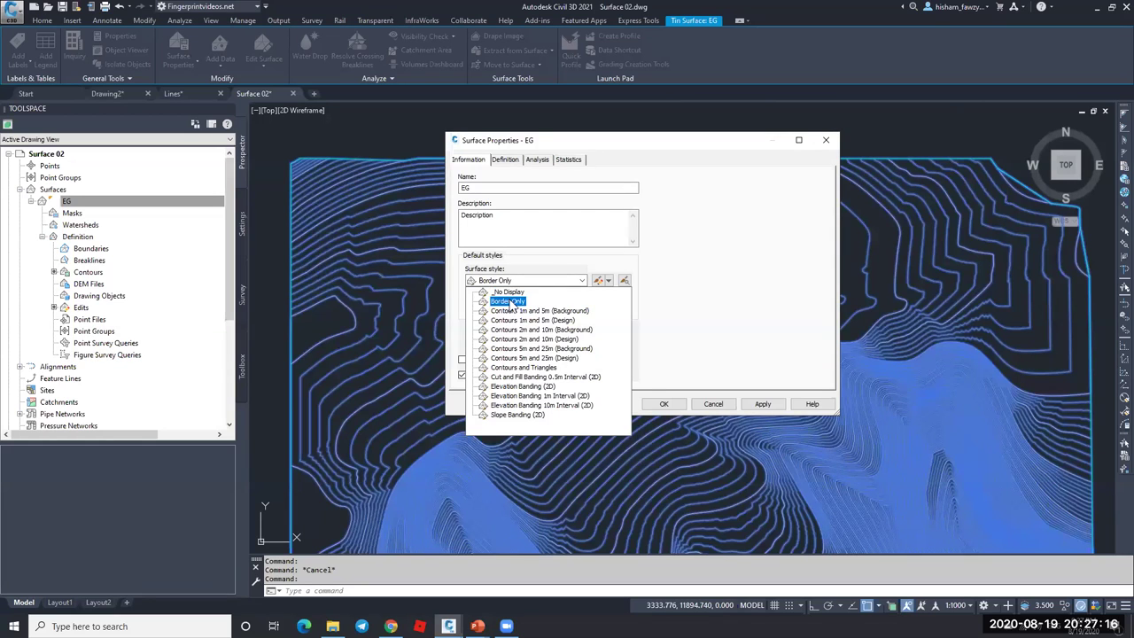
pyautogui.click(510, 302)
pyautogui.click(663, 409)
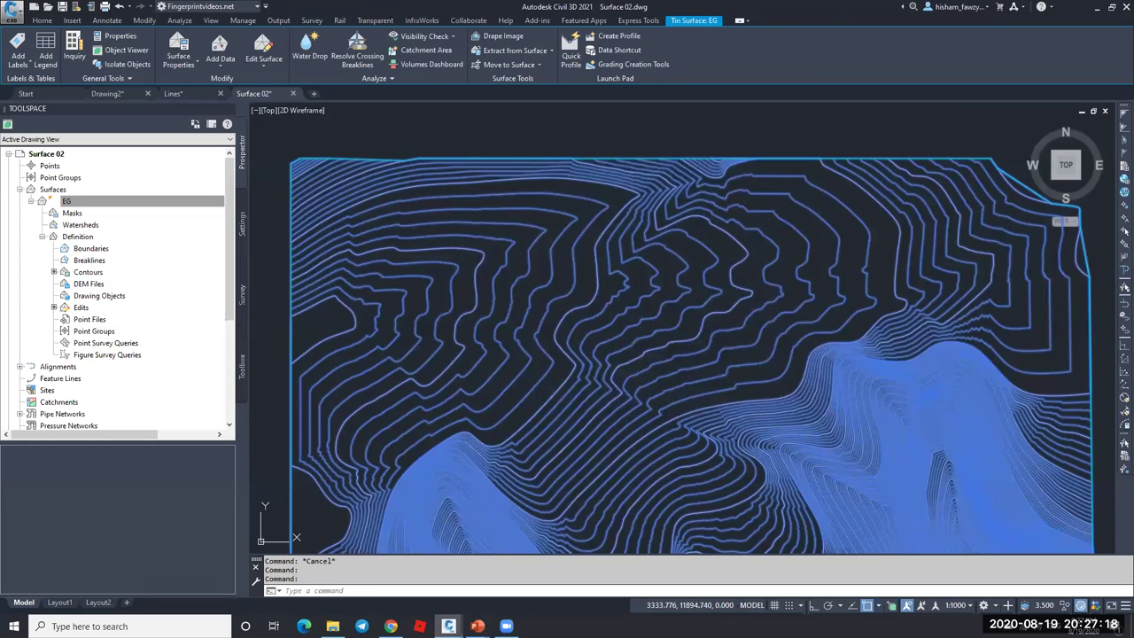
pyautogui.press('Escape')
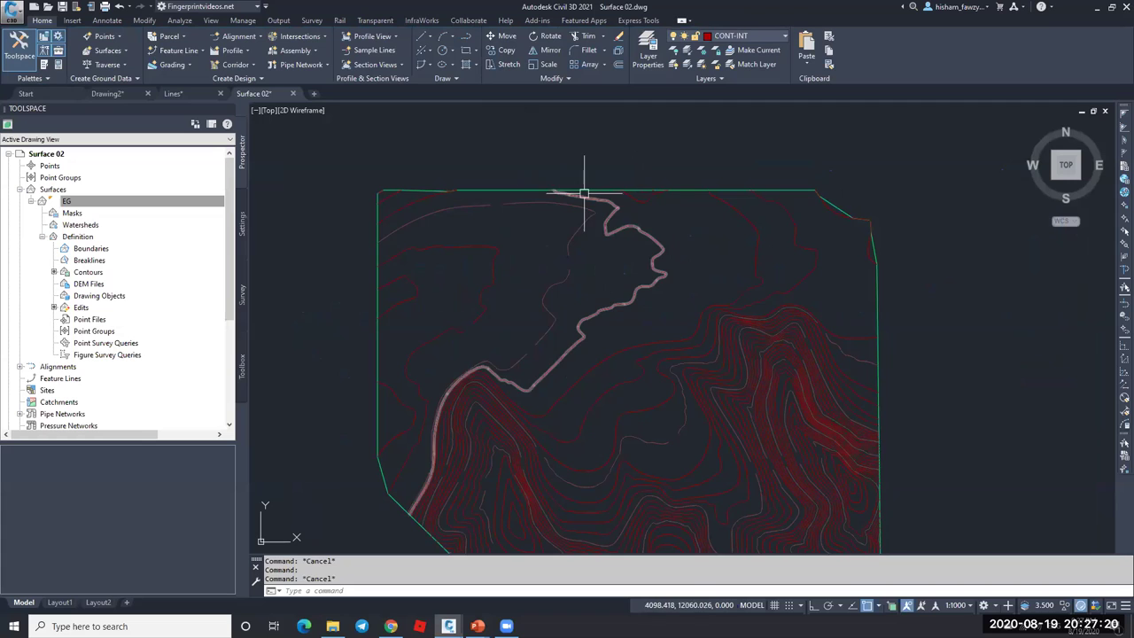
# - Switch the EG surface style to Contours 1m and 5m (Background)
pyautogui.scroll(-2, 493, 247)
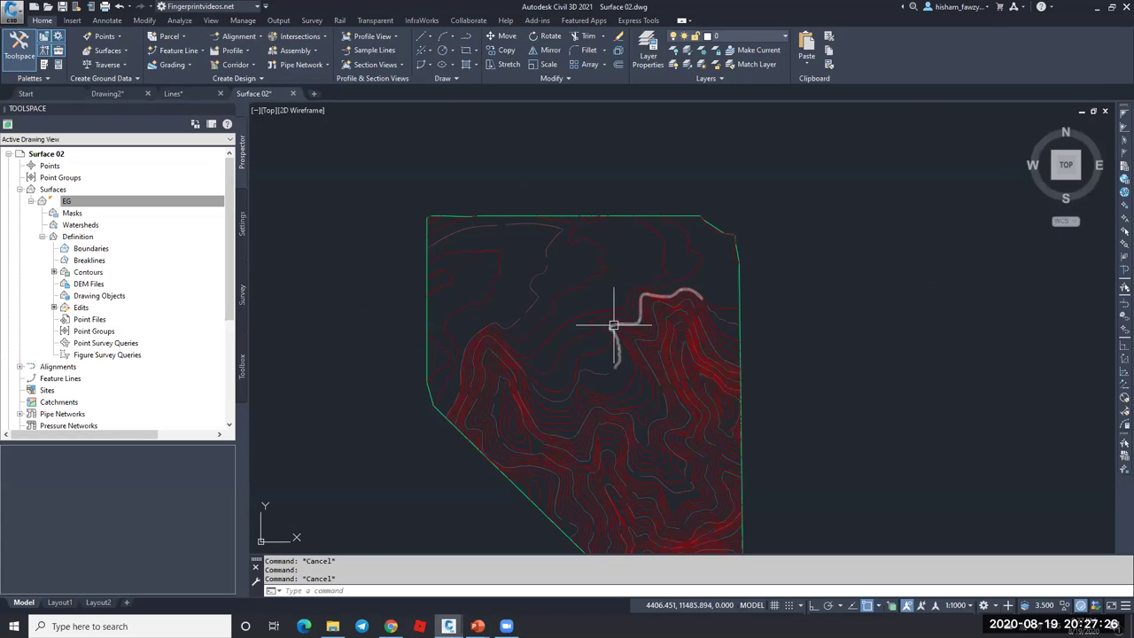
pyautogui.scroll(3, 612, 323)
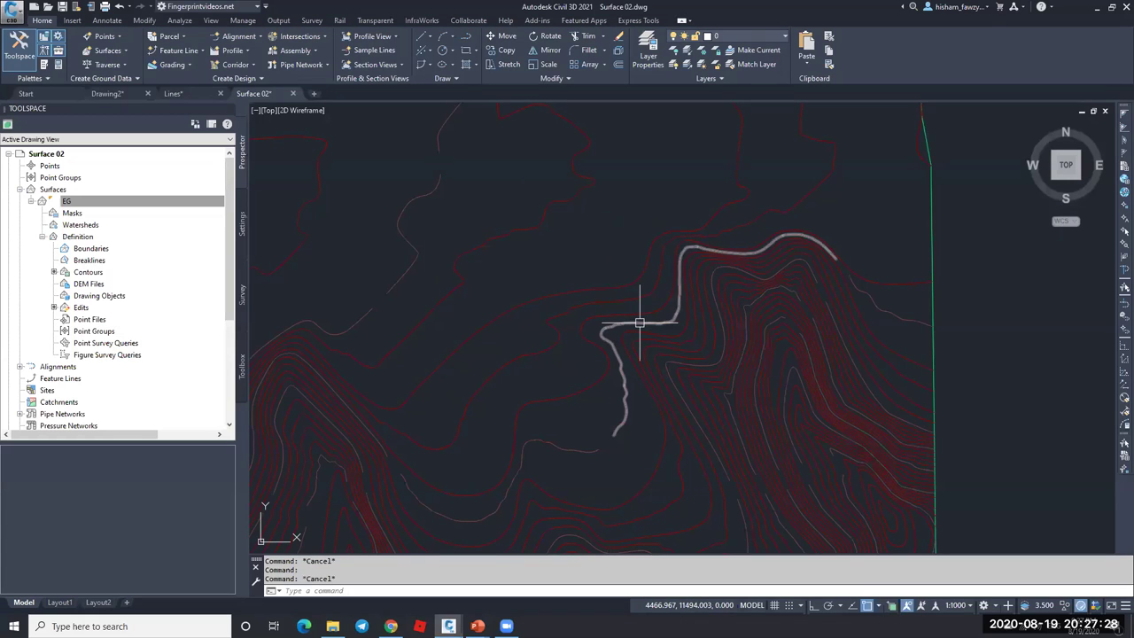
pyautogui.scroll(-3, 587, 271)
pyautogui.click(66, 203)
pyautogui.rightClick(69, 209)
pyautogui.click(524, 253)
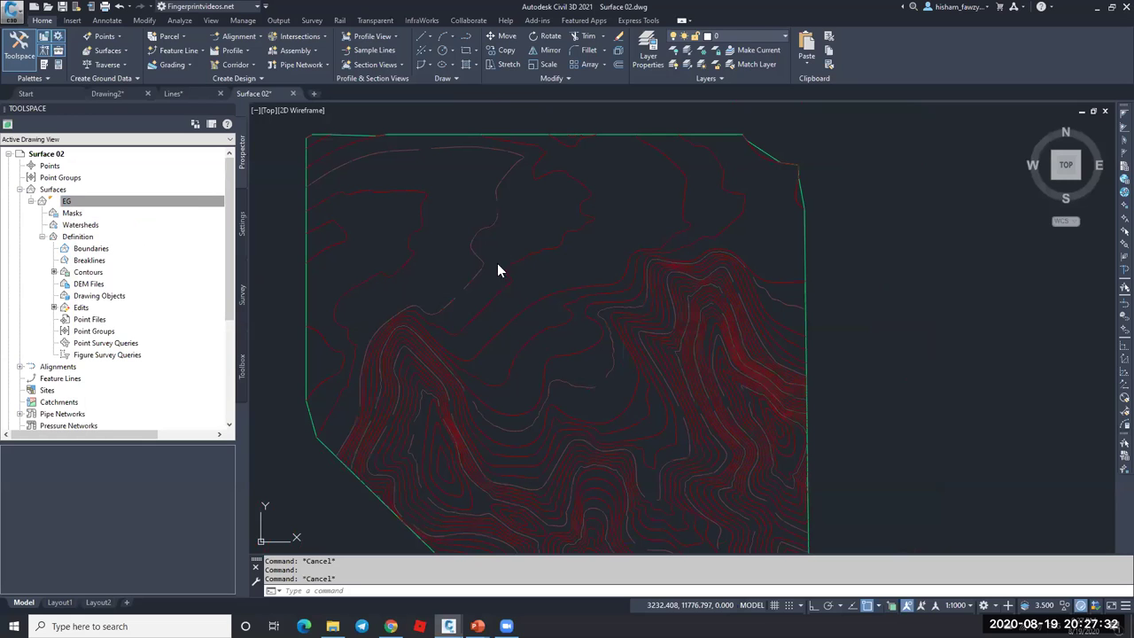
pyautogui.click(522, 281)
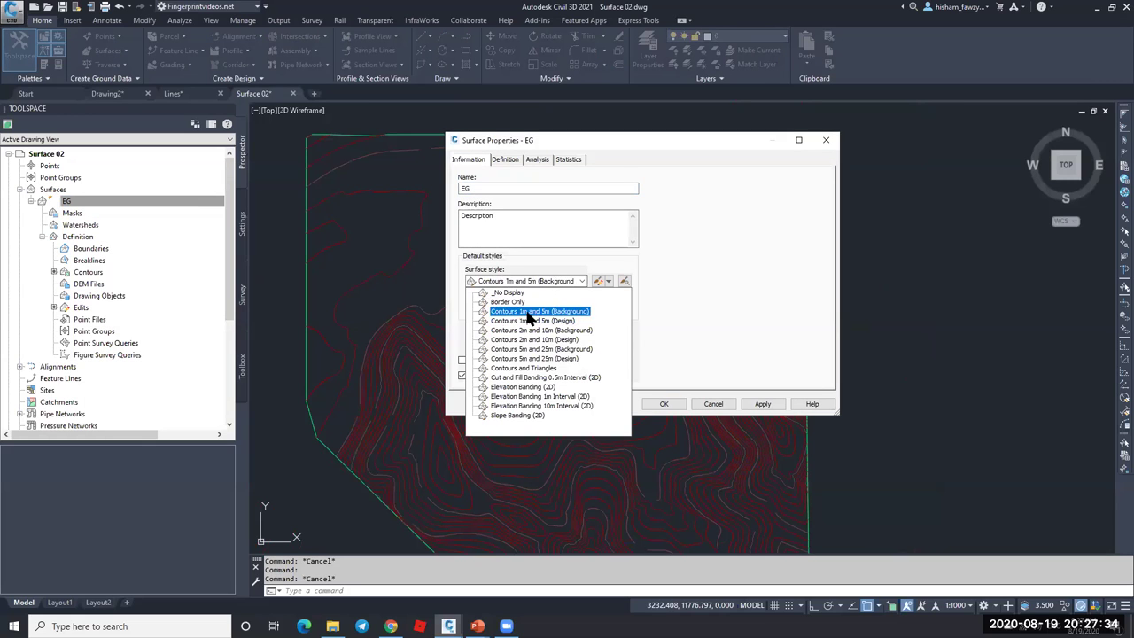
pyautogui.click(526, 312)
pyautogui.click(664, 404)
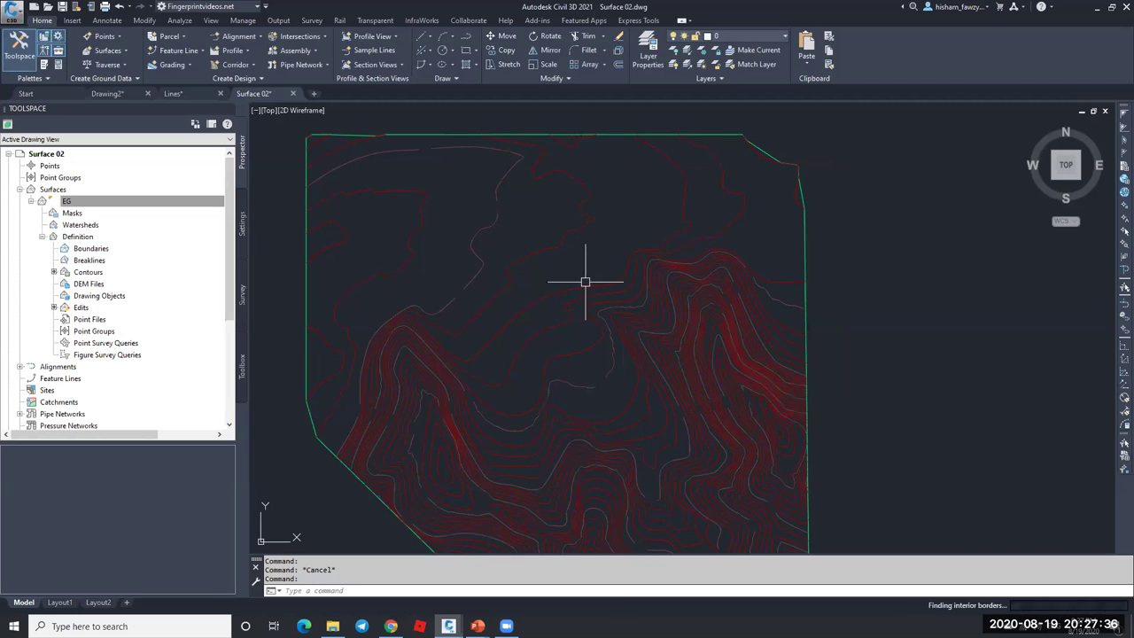
# - Select contour polylines and the surface edge to compare them against the original contours
pyautogui.click(684, 193)
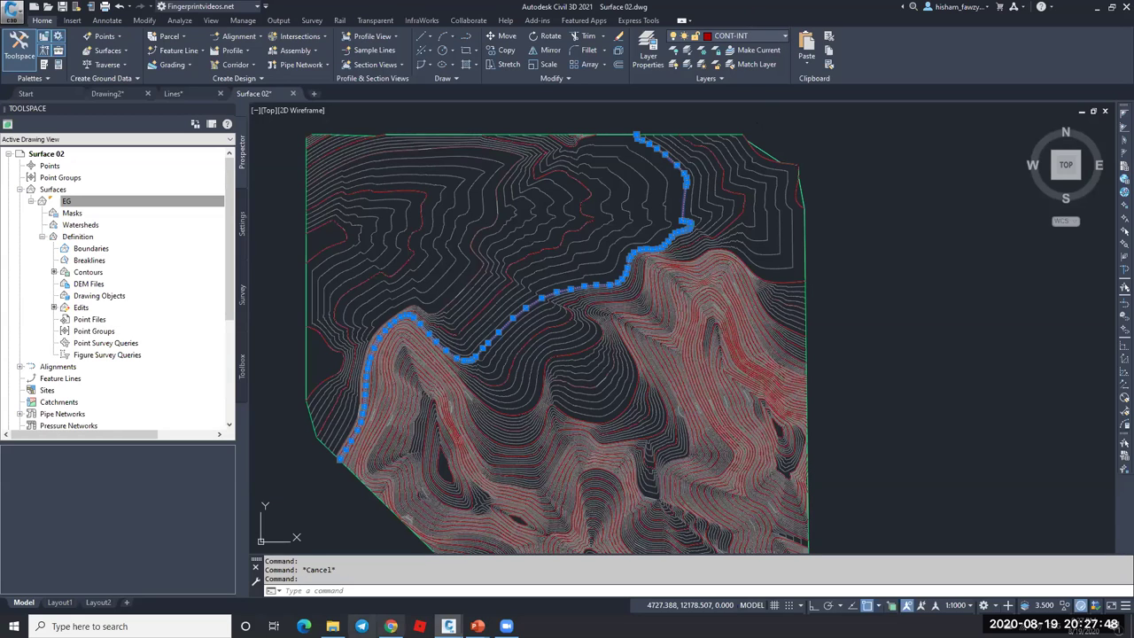
pyautogui.click(822, 229)
pyautogui.click(790, 252)
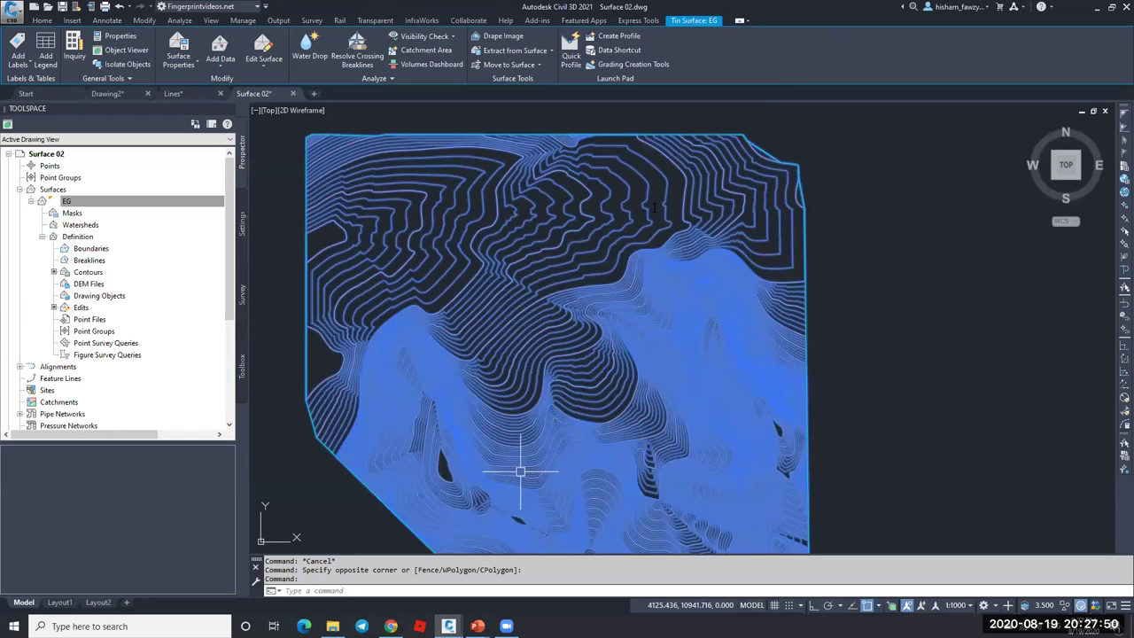
pyautogui.press('Escape')
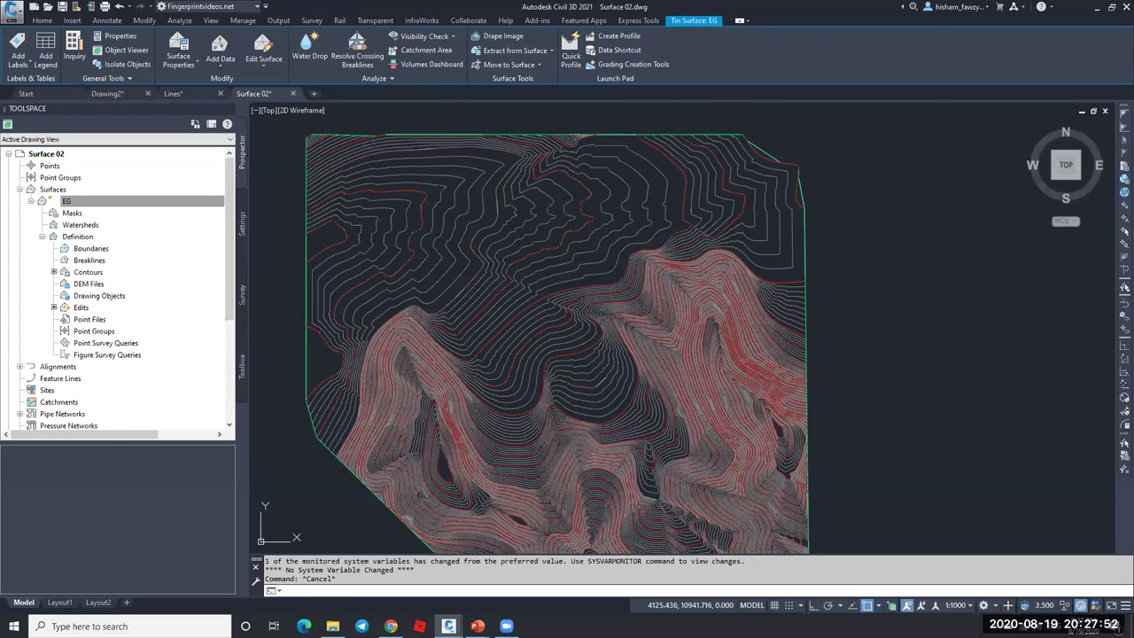
pyautogui.hotkey('ctrl', 'z')
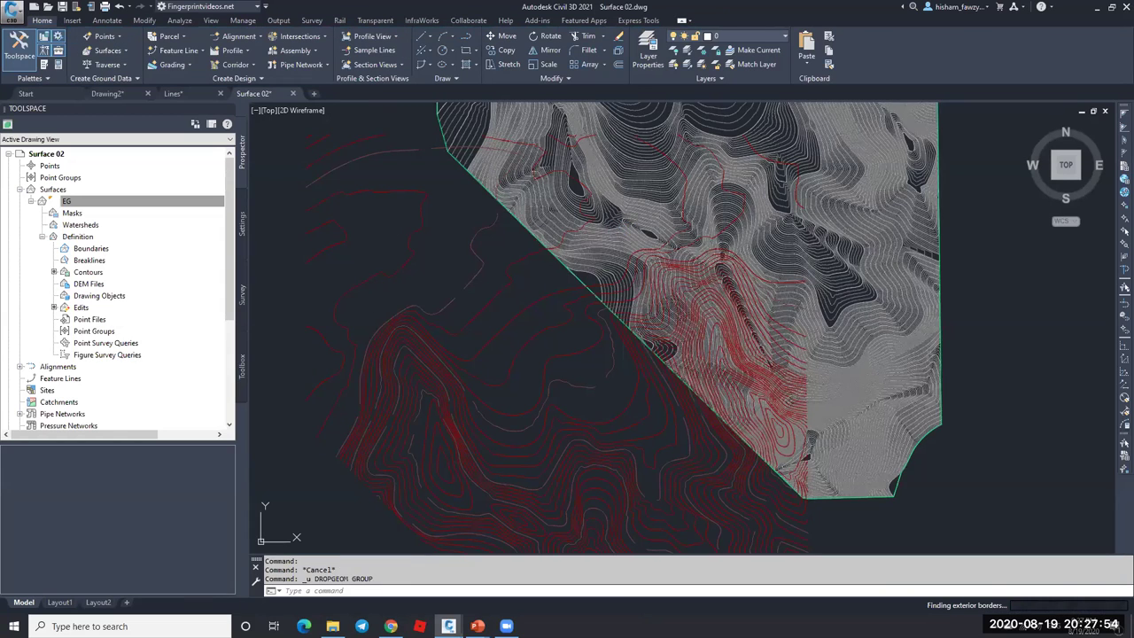
pyautogui.click(588, 286)
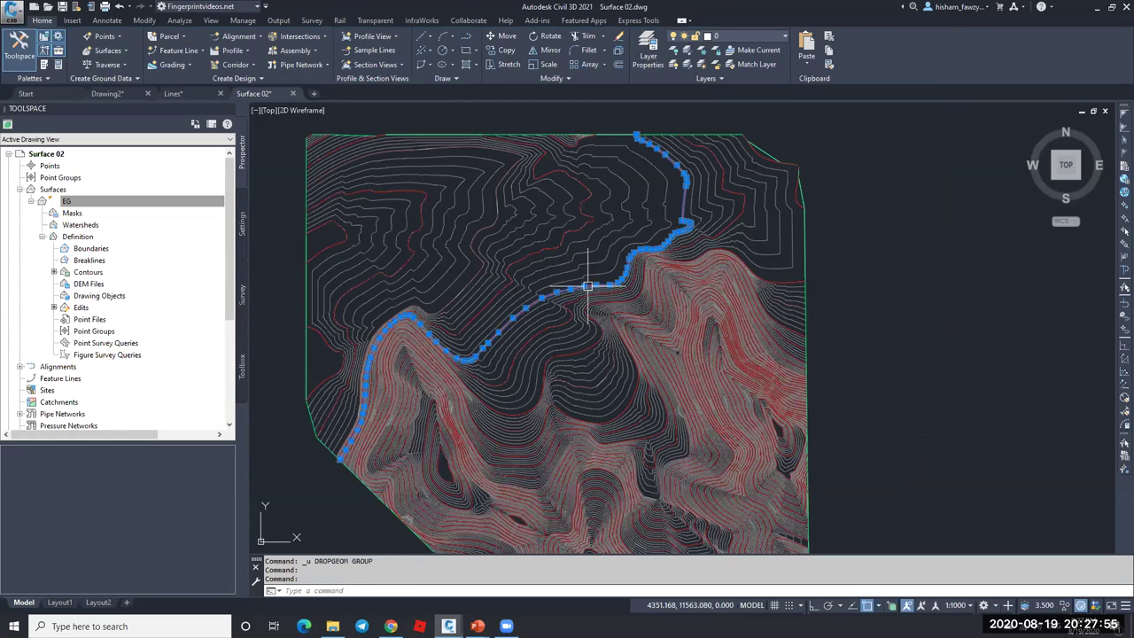
pyautogui.click(767, 34)
pyautogui.click(675, 51)
pyautogui.click(675, 50)
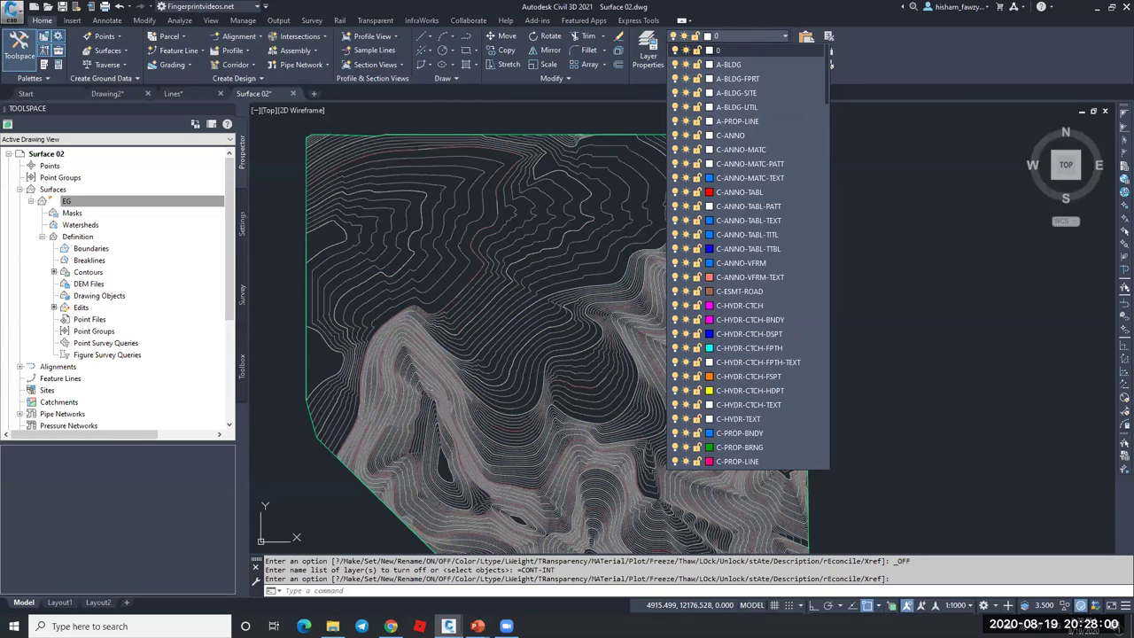
pyautogui.click(494, 218)
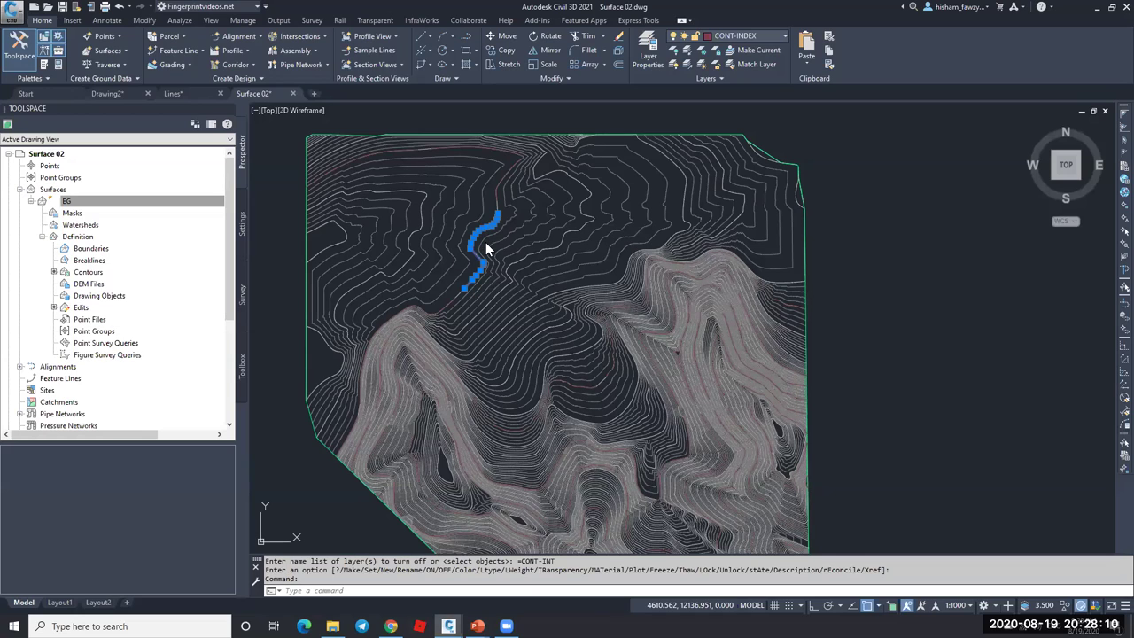
pyautogui.click(772, 38)
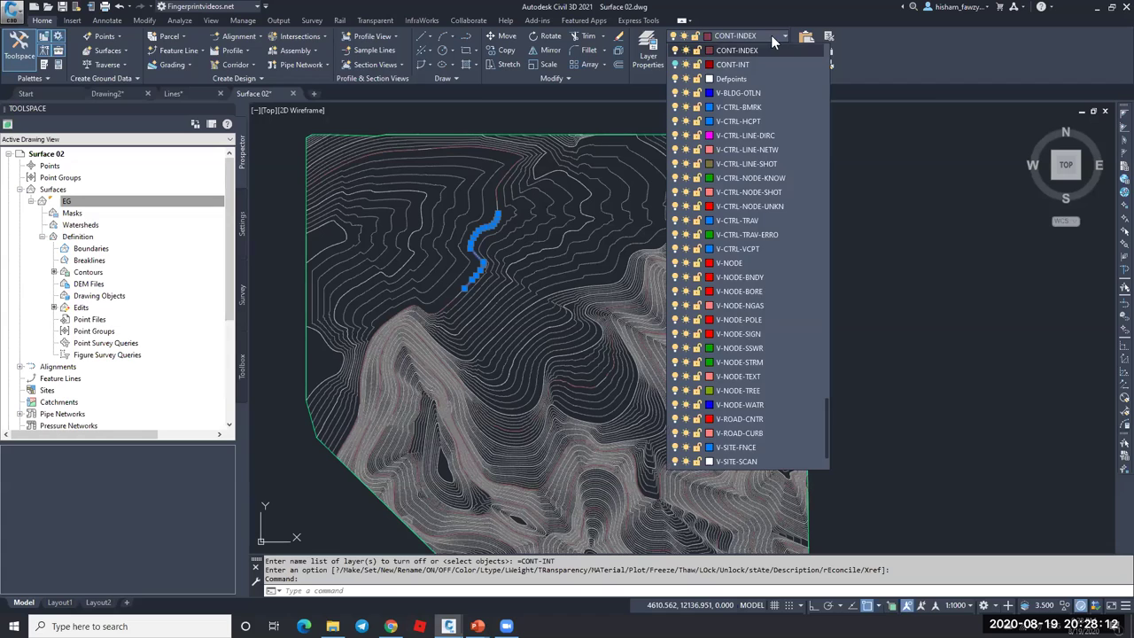
pyautogui.click(675, 51)
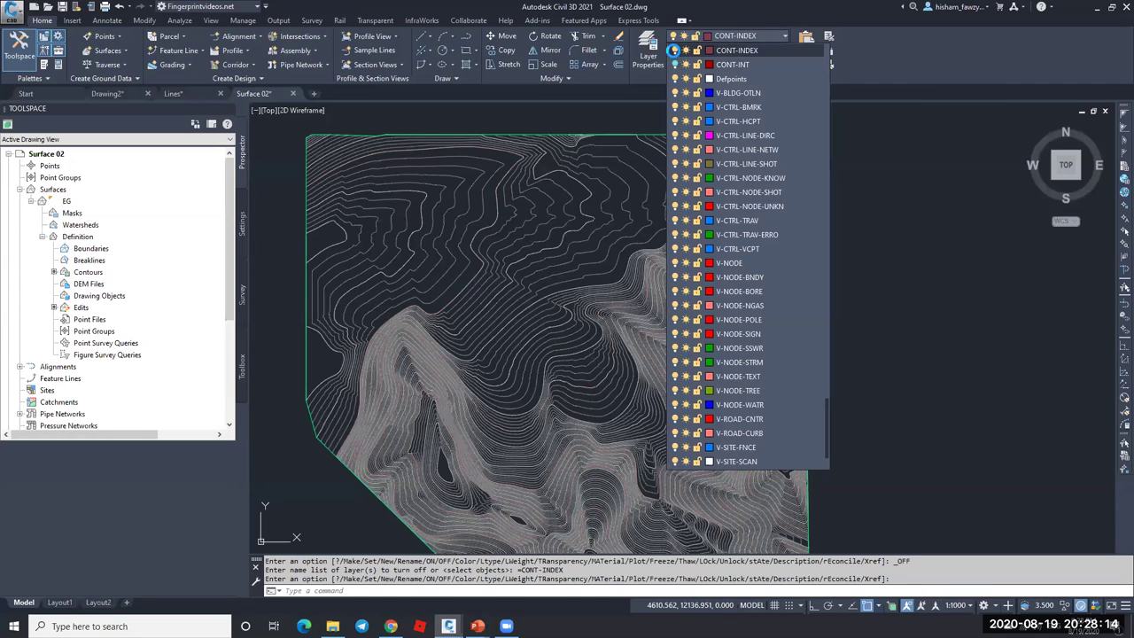
pyautogui.click(676, 50)
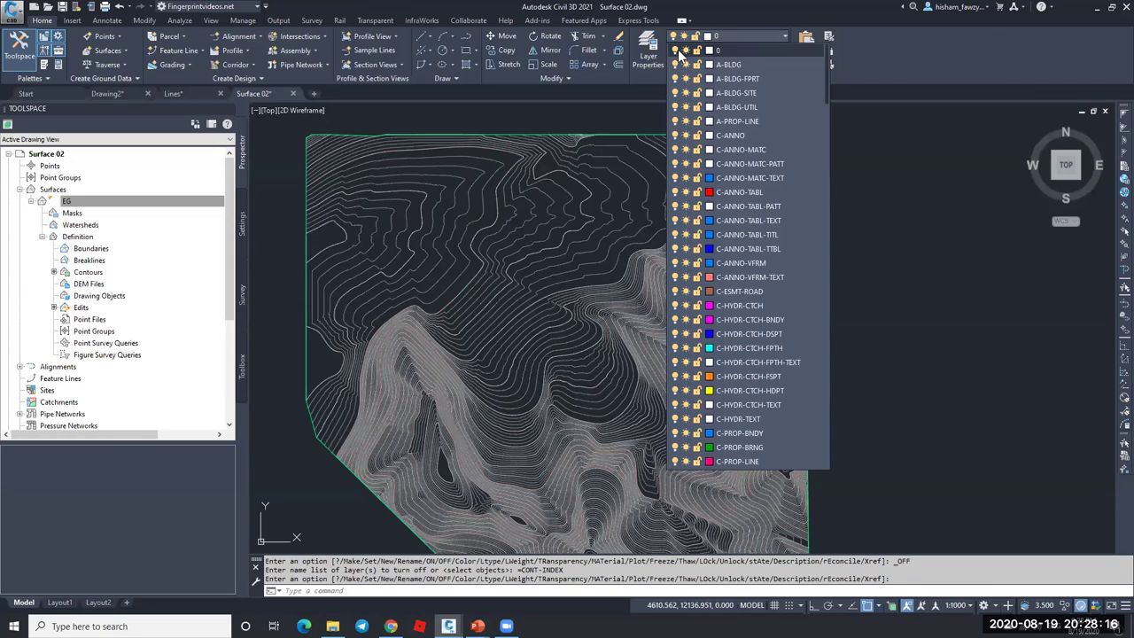
pyautogui.press('Escape')
pyautogui.press('Escape')
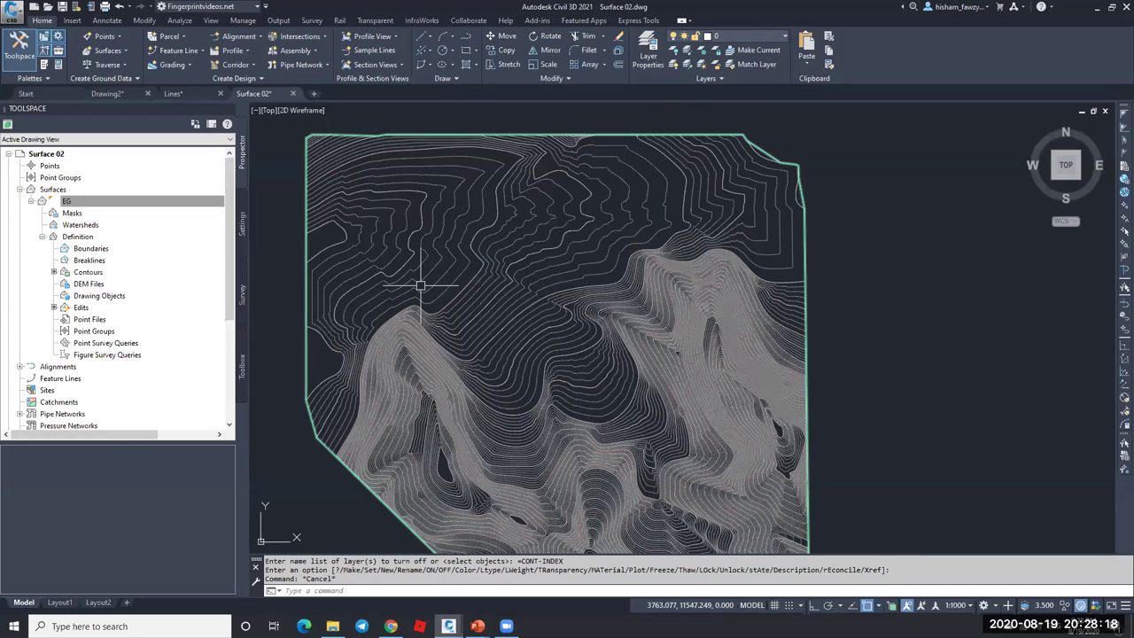
pyautogui.click(480, 301)
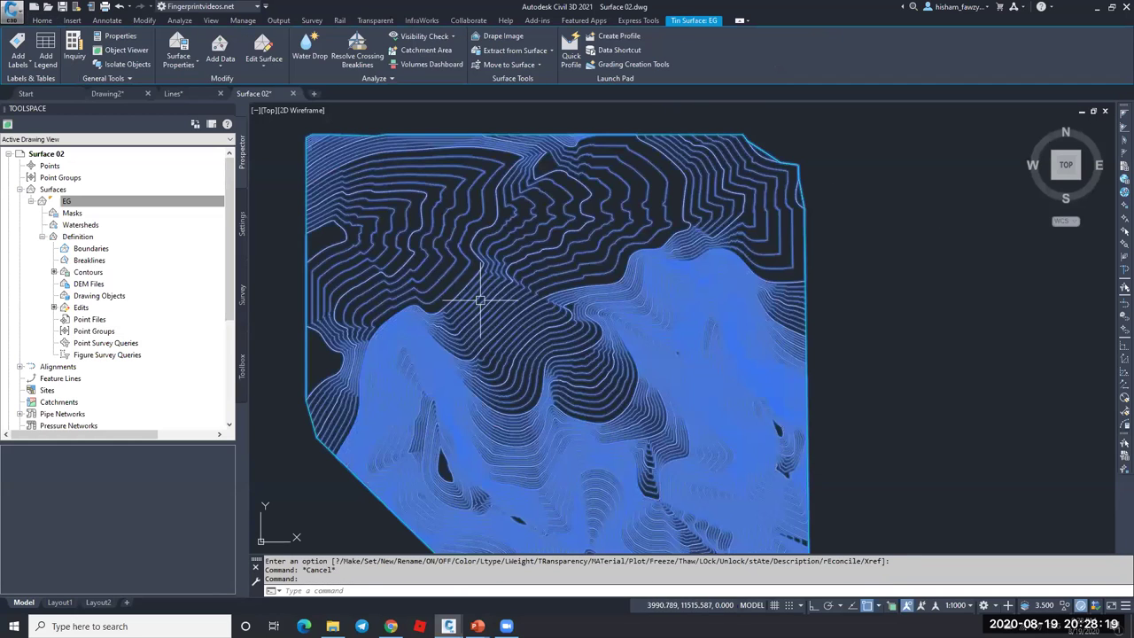
pyautogui.click(66, 201)
pyautogui.press('Escape')
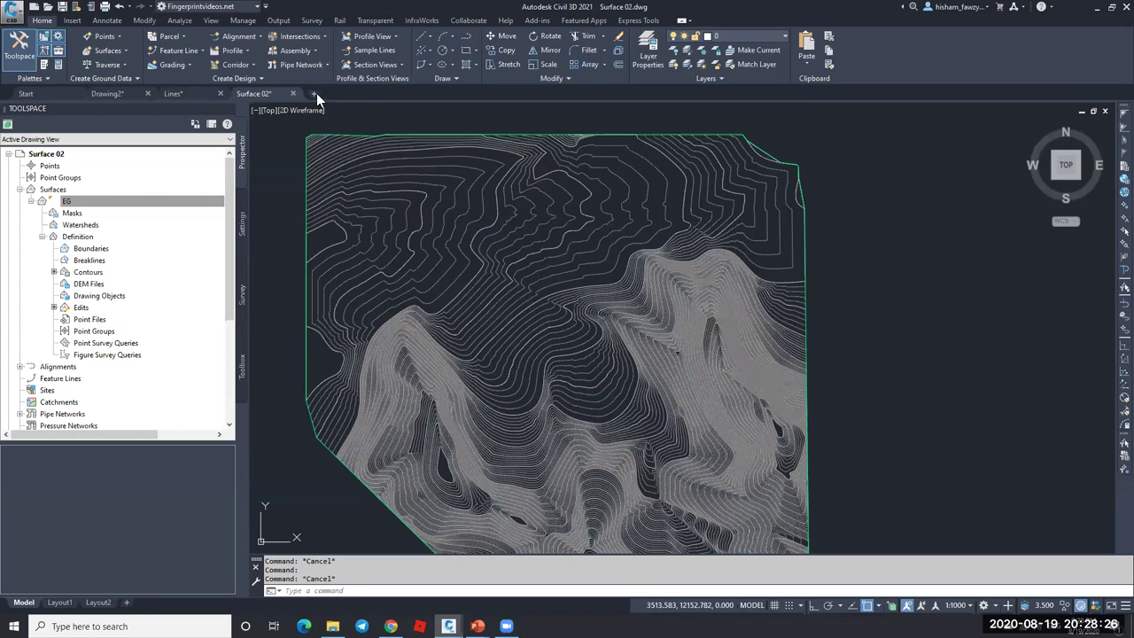
# - Open Autocad Points.dwg, dismiss the earlier-version warning, and look over its Points collection
pyautogui.hotkey('ctrl', 'n')
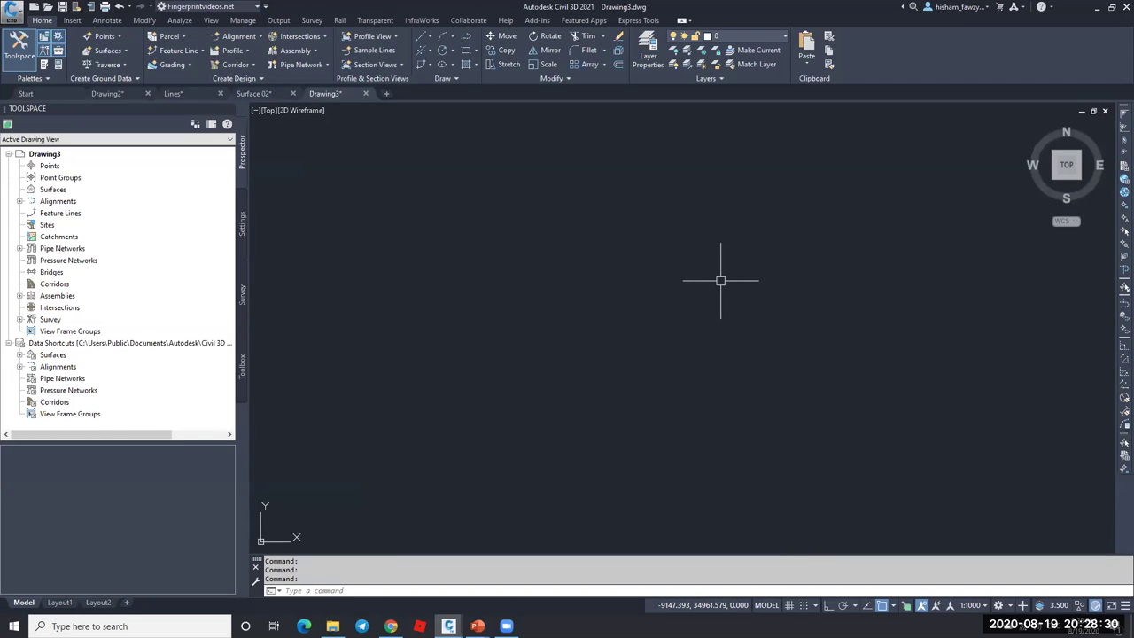
pyautogui.click(332, 627)
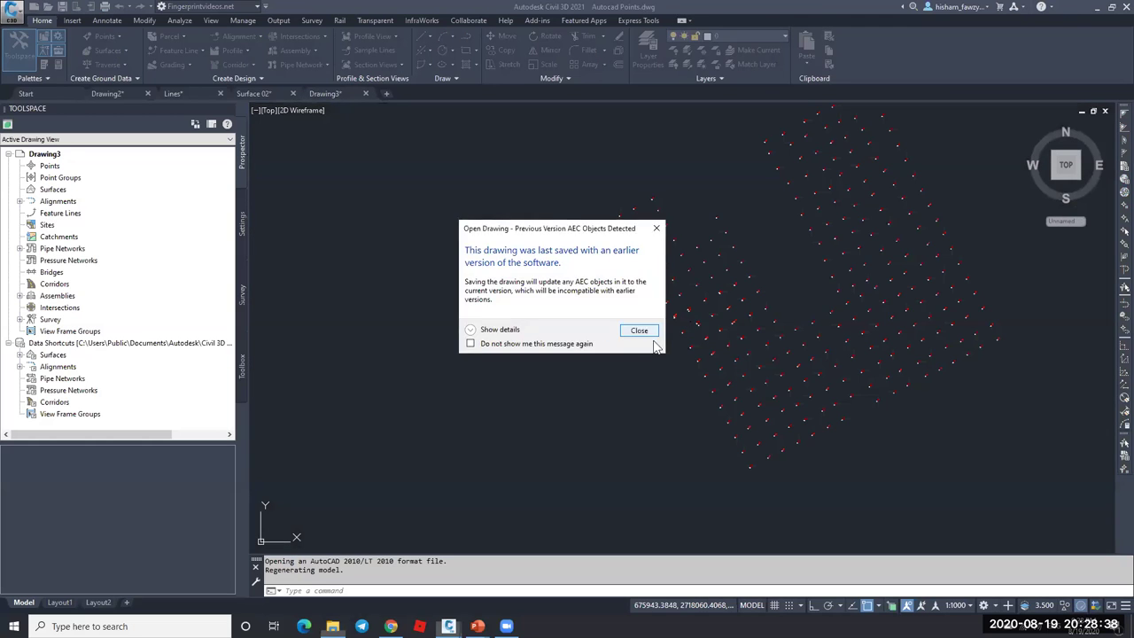
pyautogui.click(639, 332)
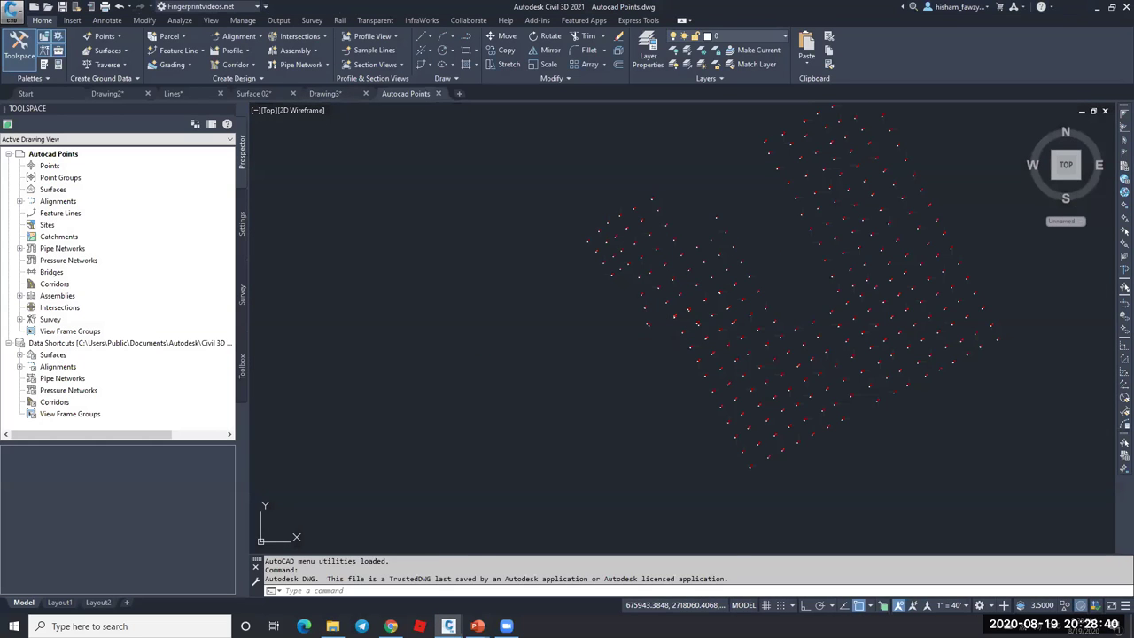
pyautogui.scroll(8, 670, 266)
pyautogui.scroll(5, 739, 273)
pyautogui.press('Escape')
pyautogui.press('Escape')
pyautogui.scroll(-8, 679, 266)
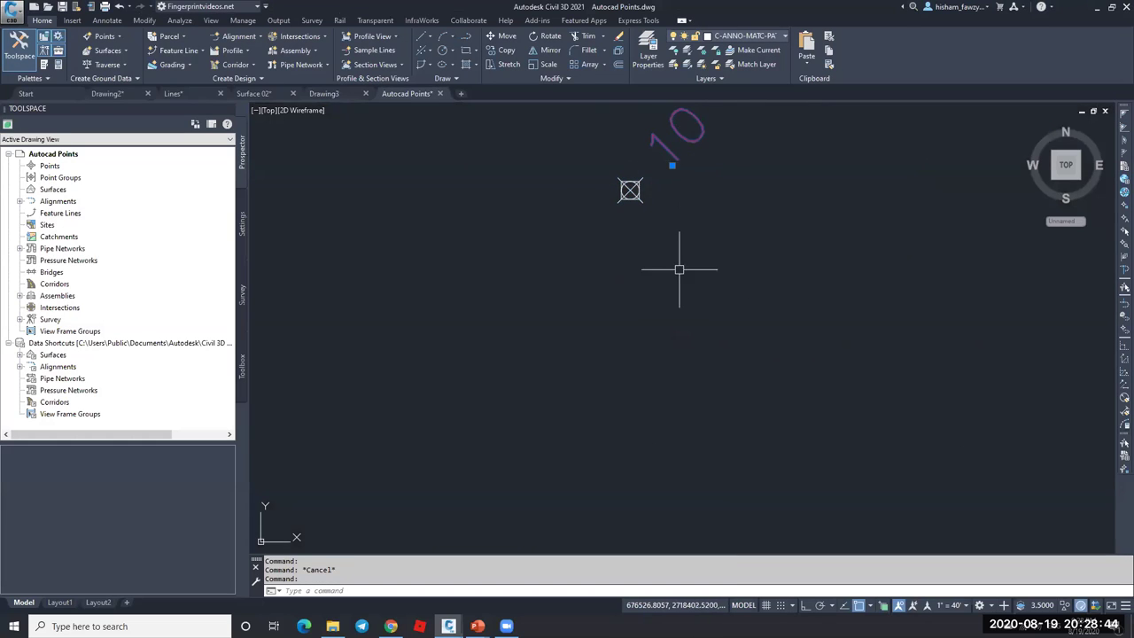
pyautogui.scroll(3, 688, 264)
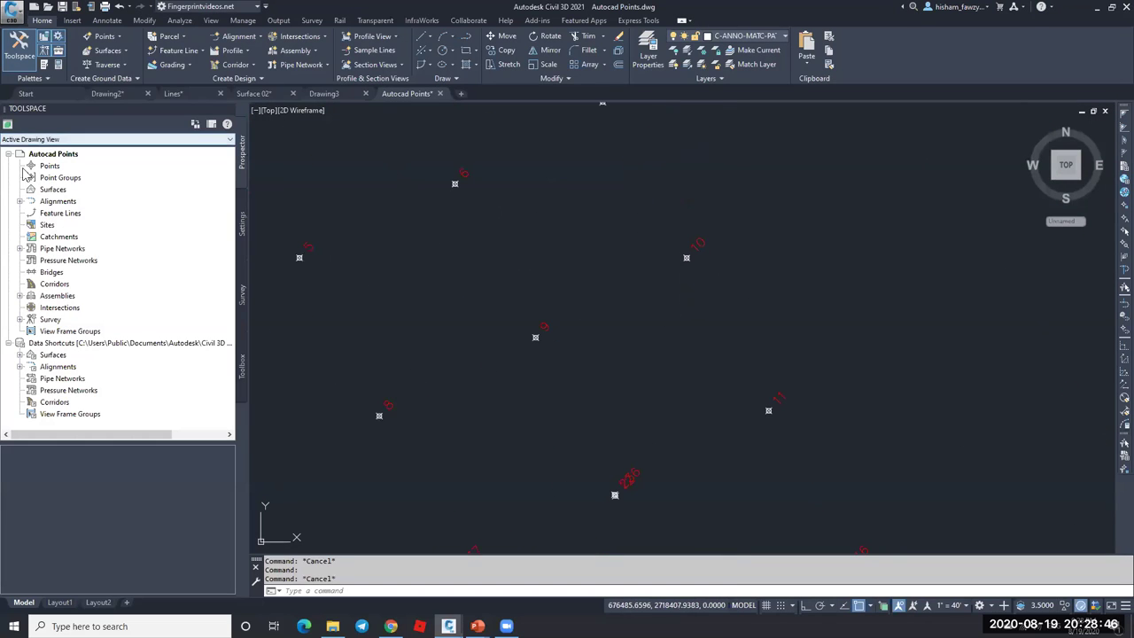
pyautogui.click(49, 166)
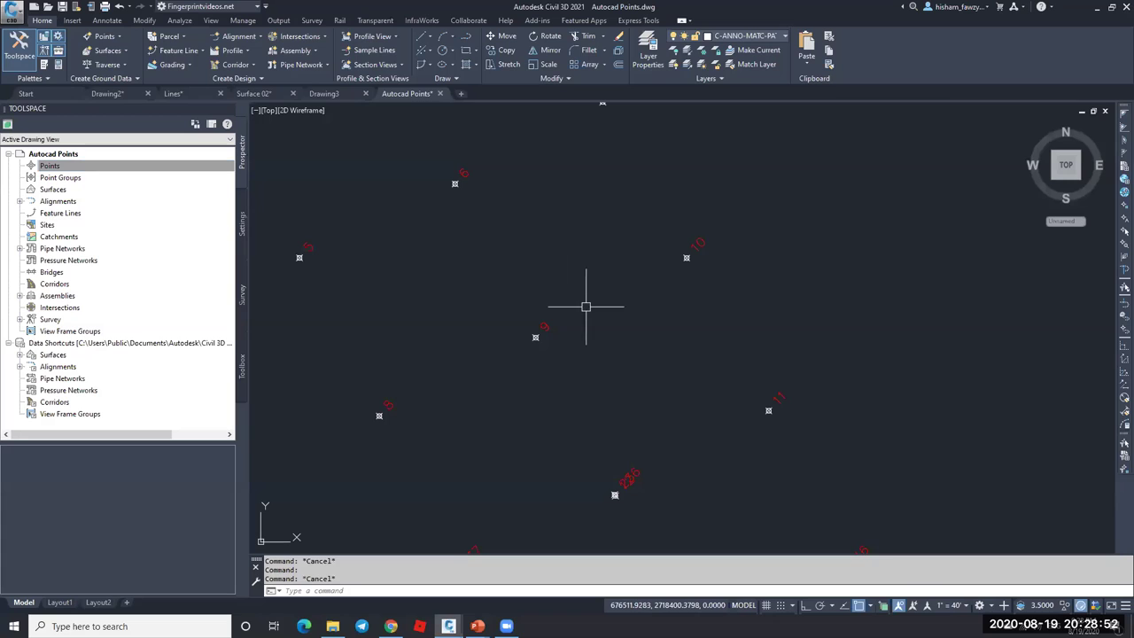
pyautogui.click(954, 606)
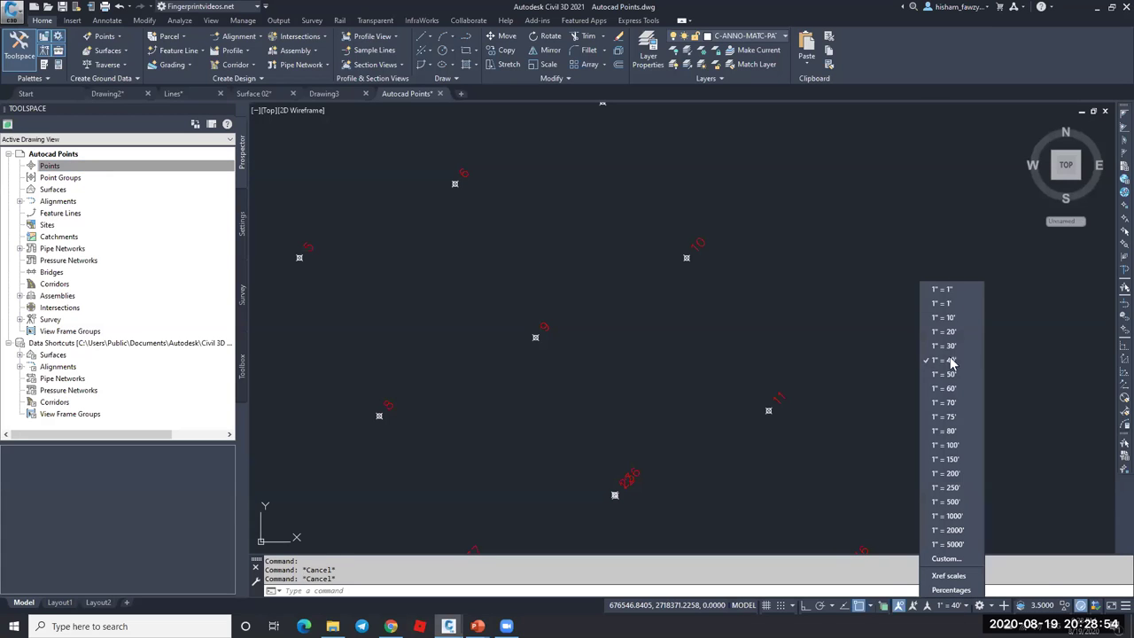
pyautogui.press('Escape')
pyautogui.scroll(-8, 660, 293)
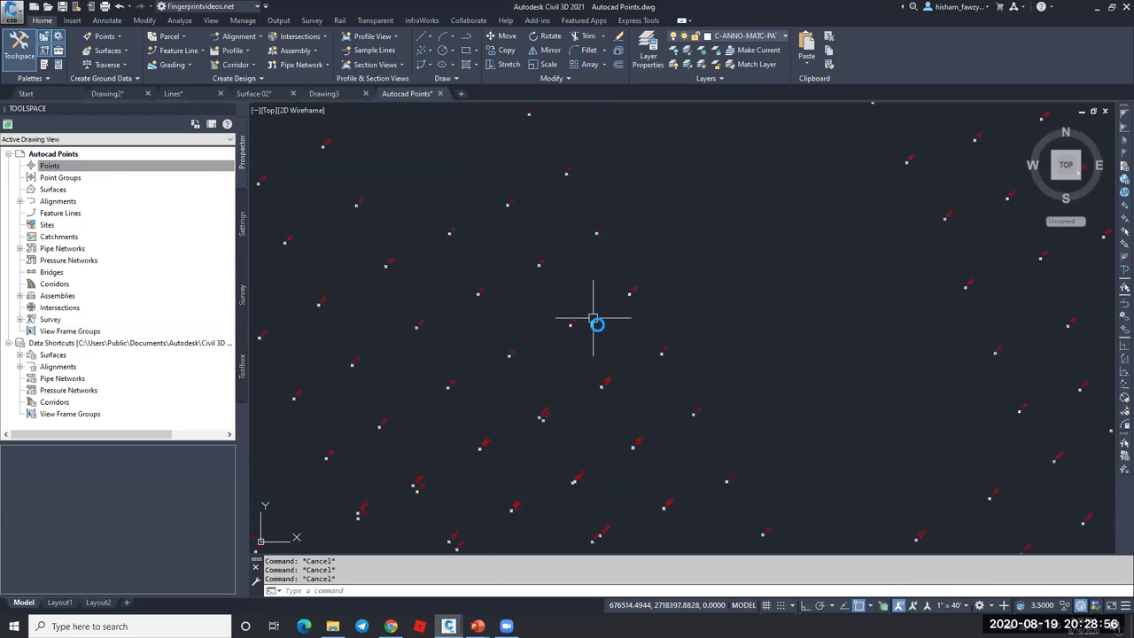
# - Window-select and copy all 578 points, then start new drawing Drawing4
pyautogui.click(833, 152)
pyautogui.click(508, 473)
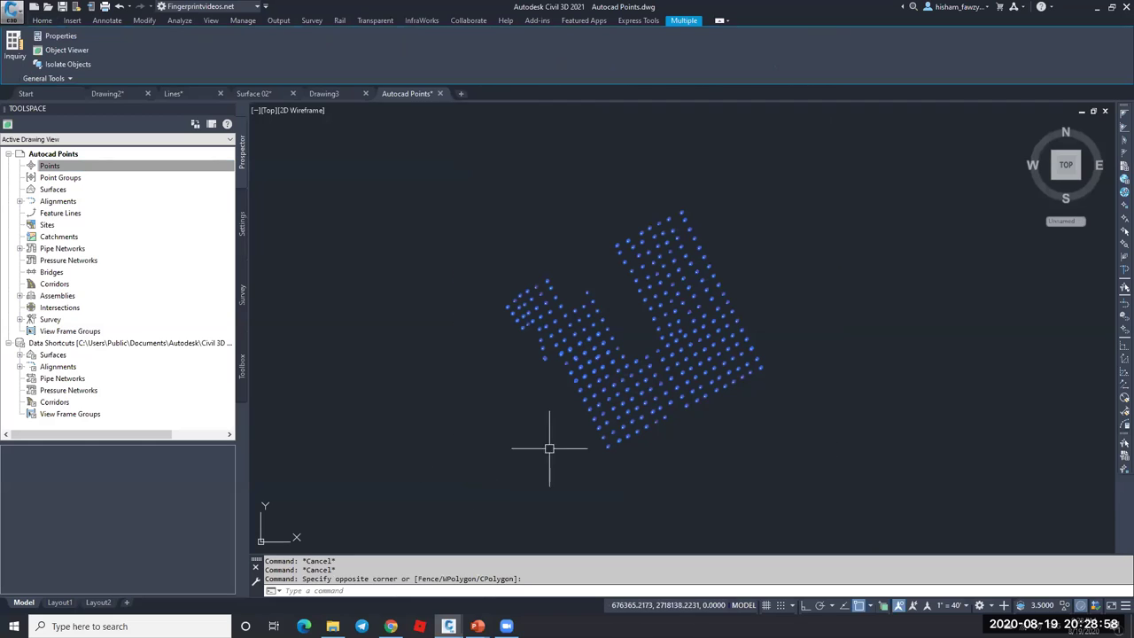
pyautogui.hotkey('ctrl', 'c')
pyautogui.press('Delete')
pyautogui.hotkey('ctrl', 'n')
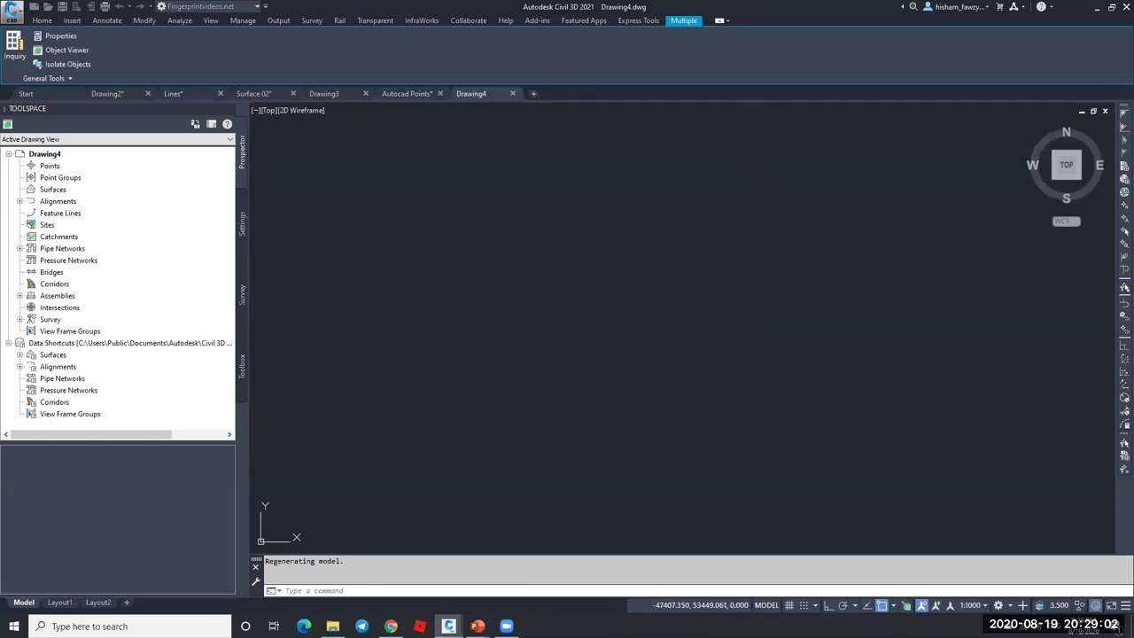
# - Paste the copied points into Drawing4 at their original coordinates and zoom to extents
pyautogui.click(41, 22)
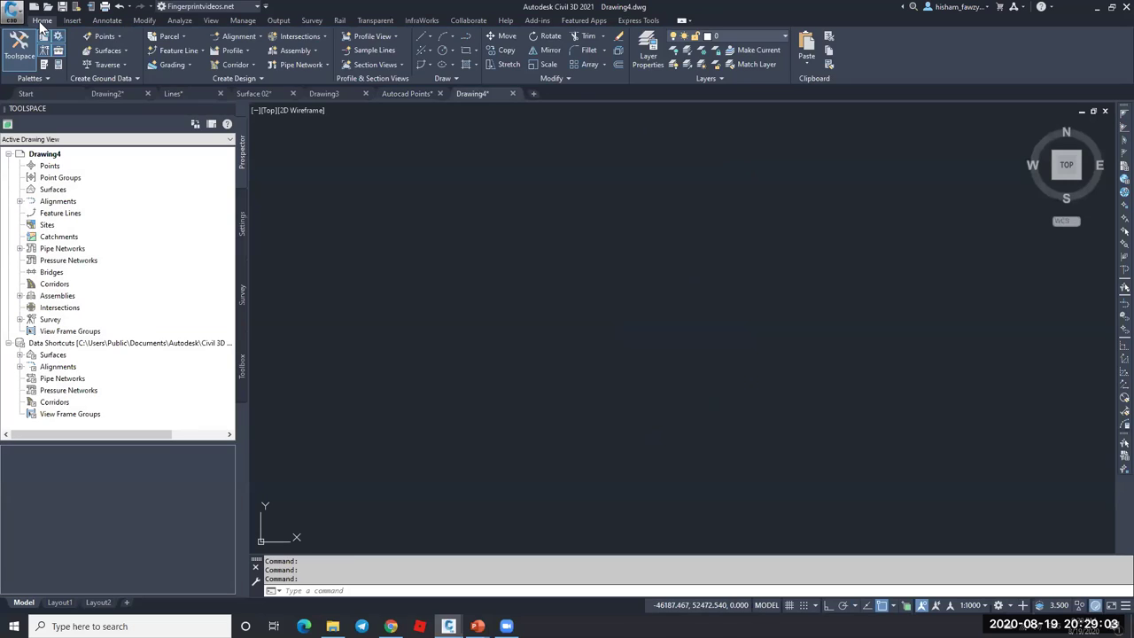
pyautogui.click(802, 64)
pyautogui.click(847, 158)
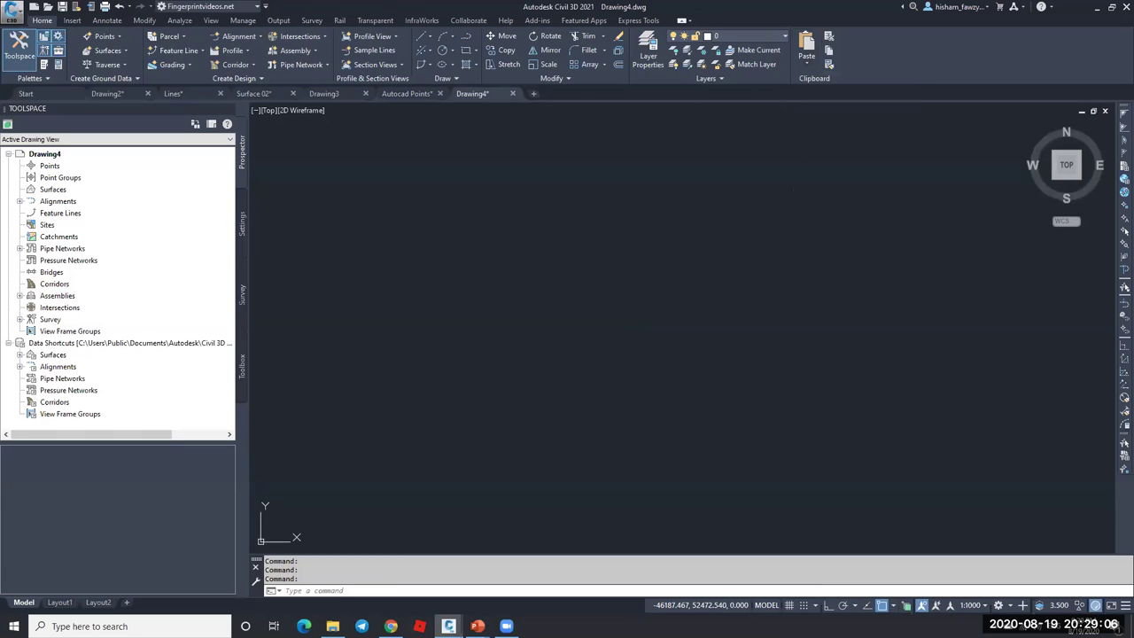
pyautogui.middleClick(650, 264)
pyautogui.middleClick(650, 264)
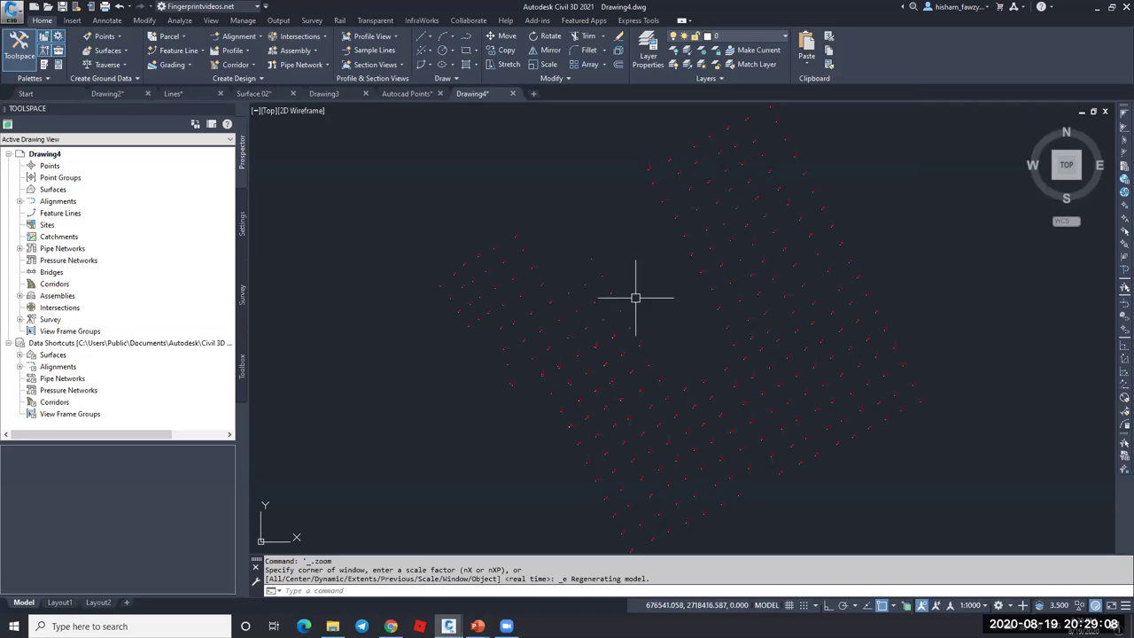
# - Check the annotation scale and window-select point 98 to inspect it, then deselect it
pyautogui.click(972, 607)
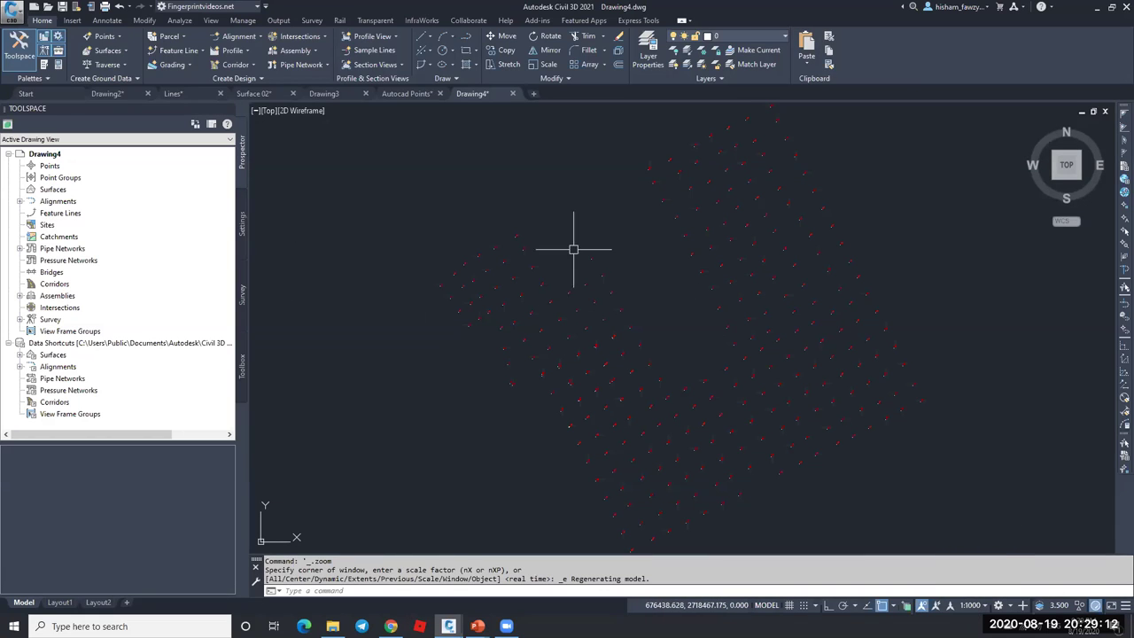
pyautogui.scroll(10, 661, 177)
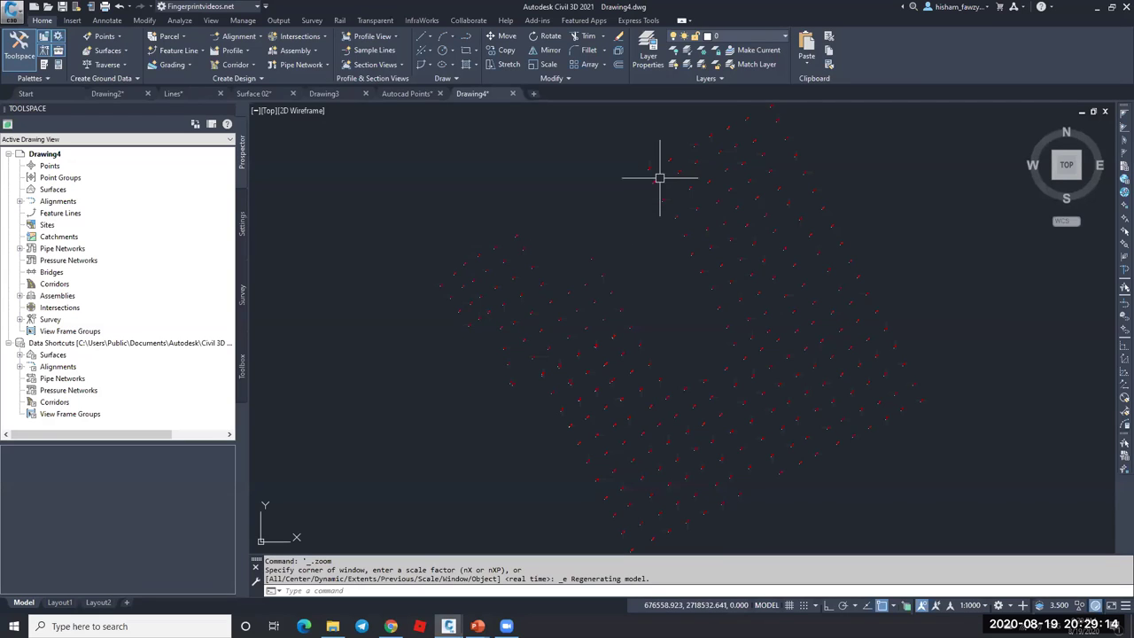
pyautogui.click(612, 235)
pyautogui.click(664, 267)
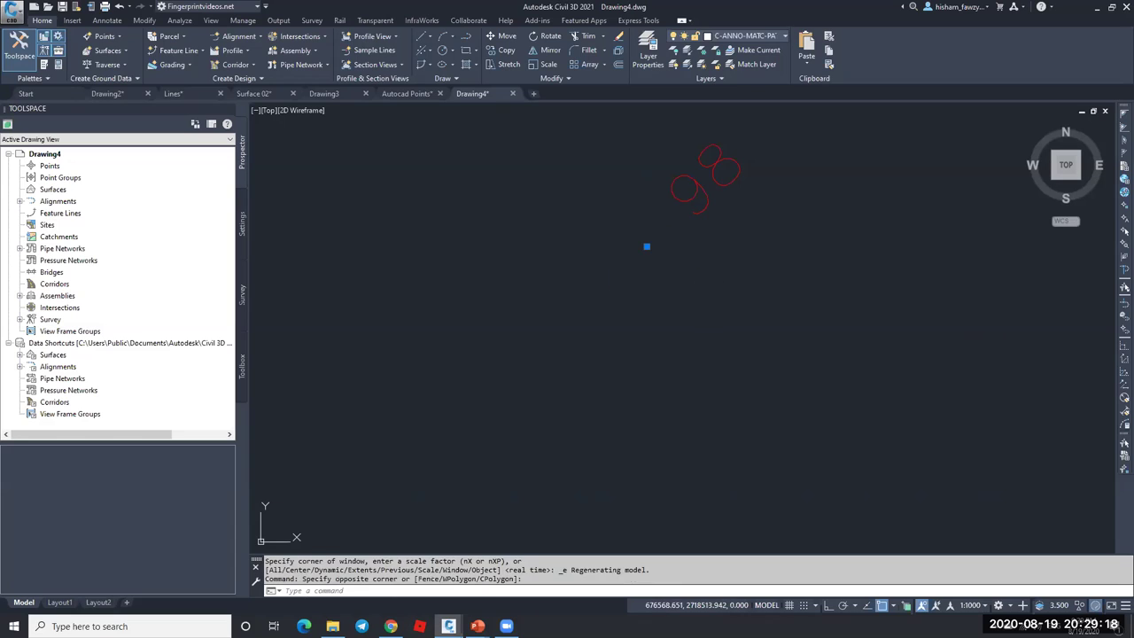
pyautogui.press('Escape')
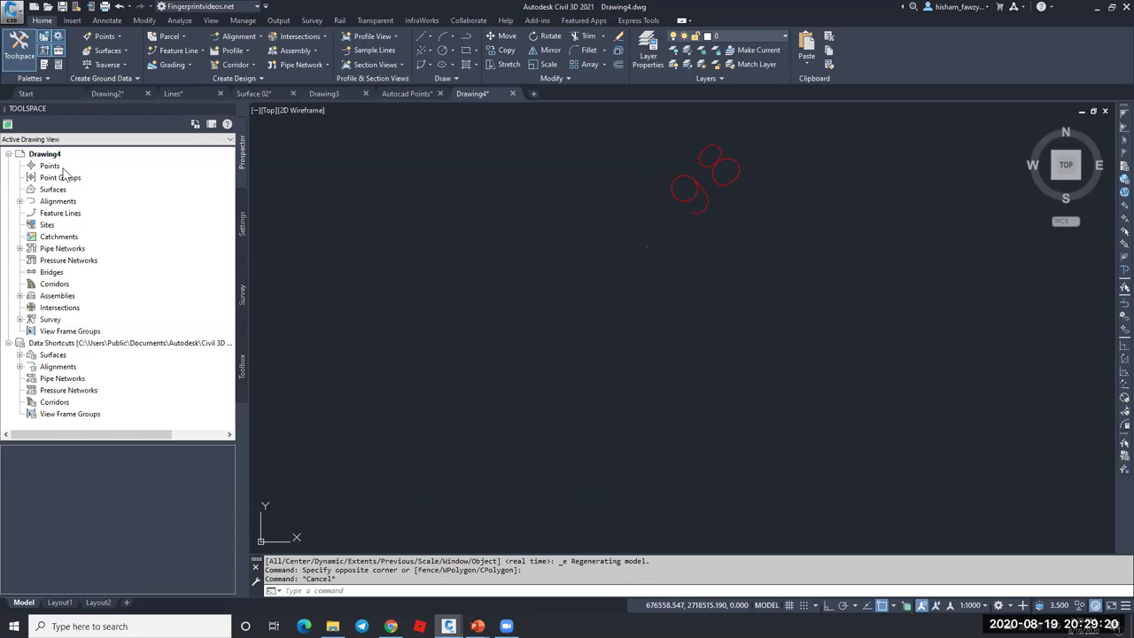
pyautogui.scroll(-5, 741, 151)
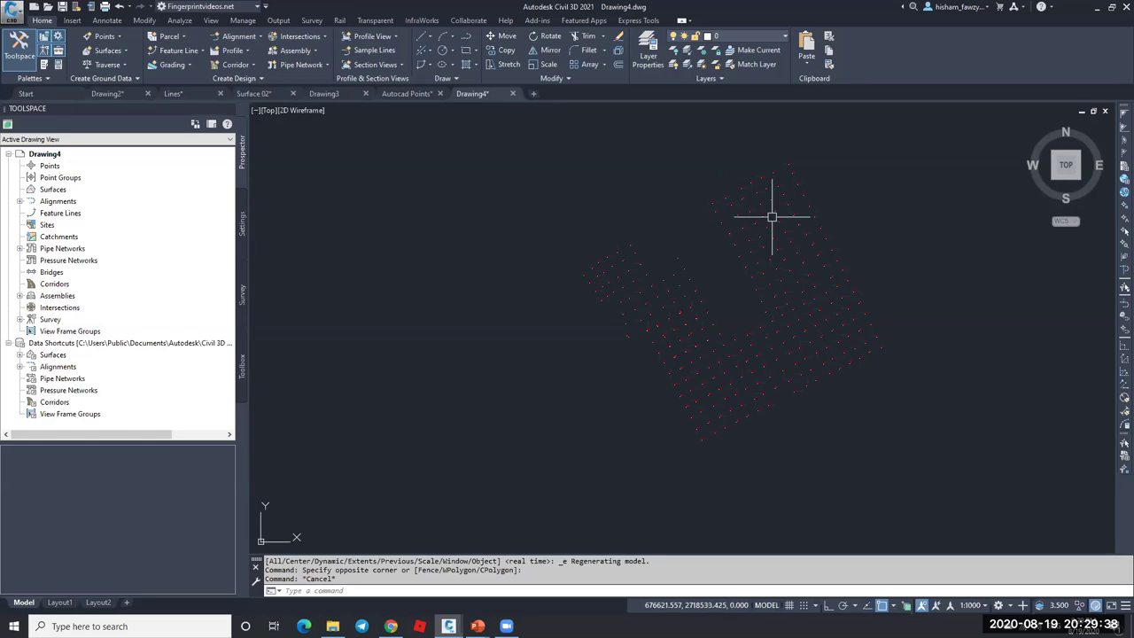
# - Create a new TIN surface named EG from the Surfaces collection
pyautogui.rightClick(70, 189)
pyautogui.click(115, 195)
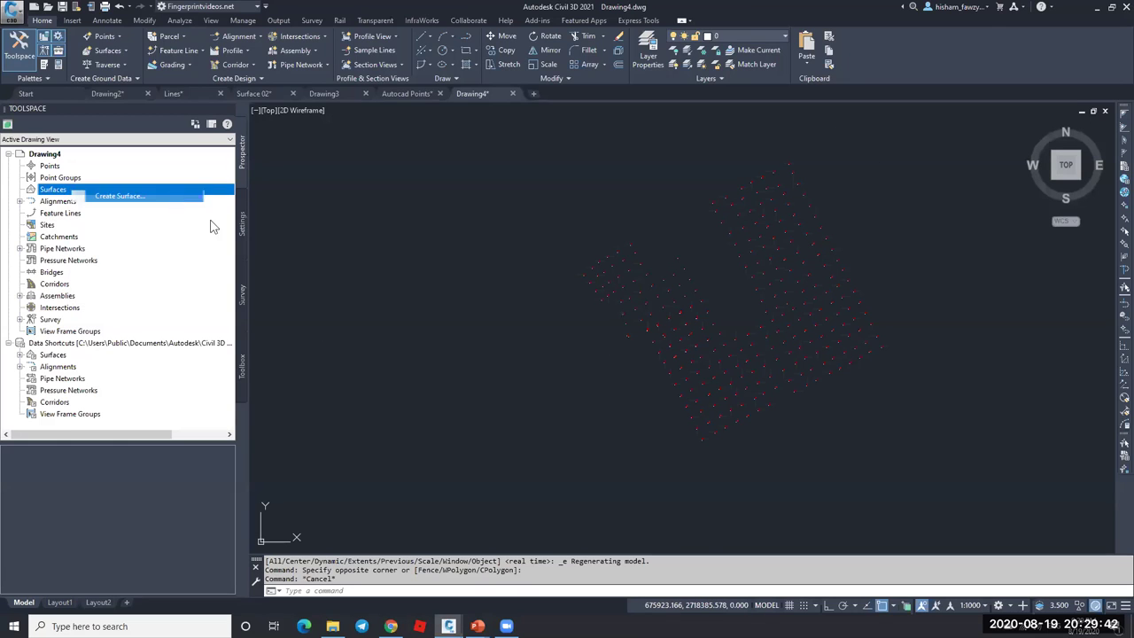
pyautogui.click(696, 227)
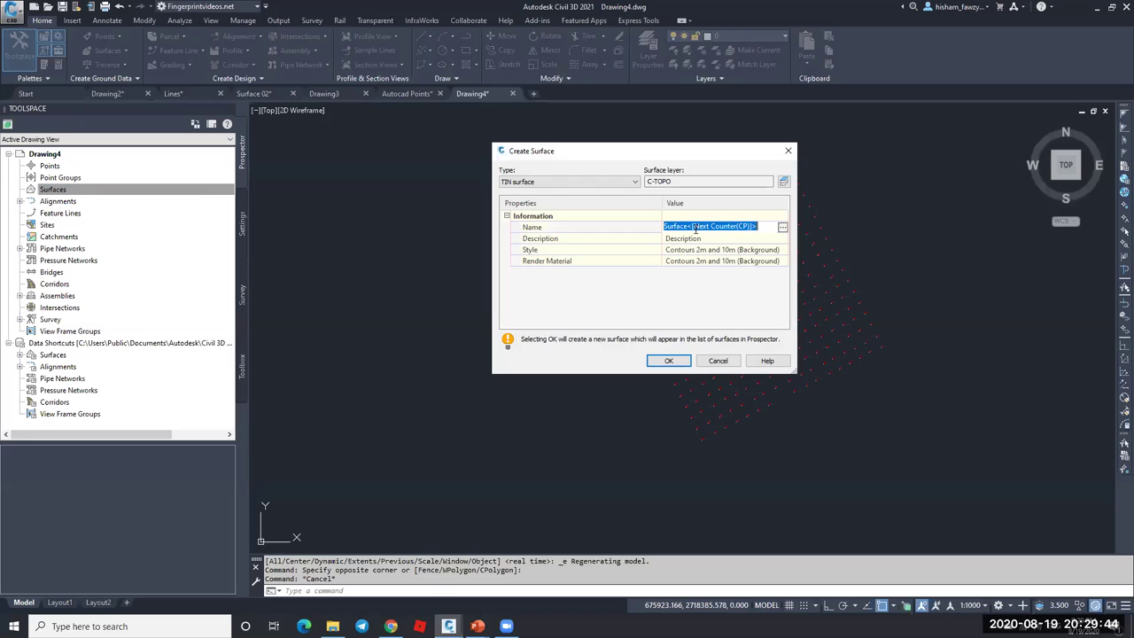
pyautogui.write('EG')
pyautogui.click(669, 359)
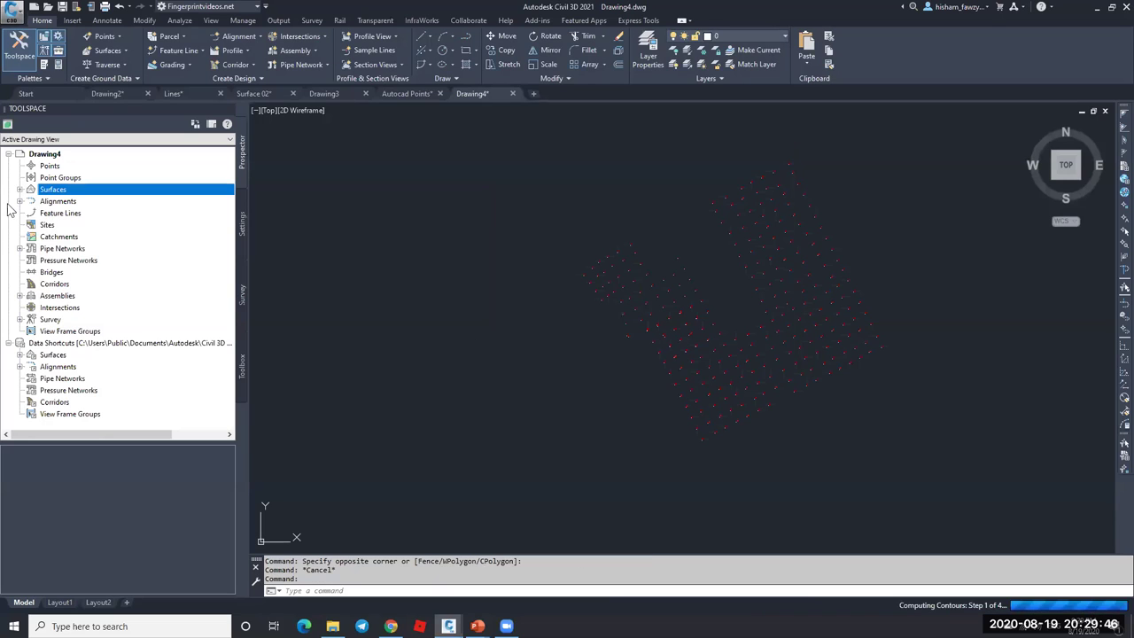
# - Add the 289 pasted points to EG's Drawing Objects definition as Points objects
pyautogui.click(20, 189)
pyautogui.click(31, 201)
pyautogui.click(41, 236)
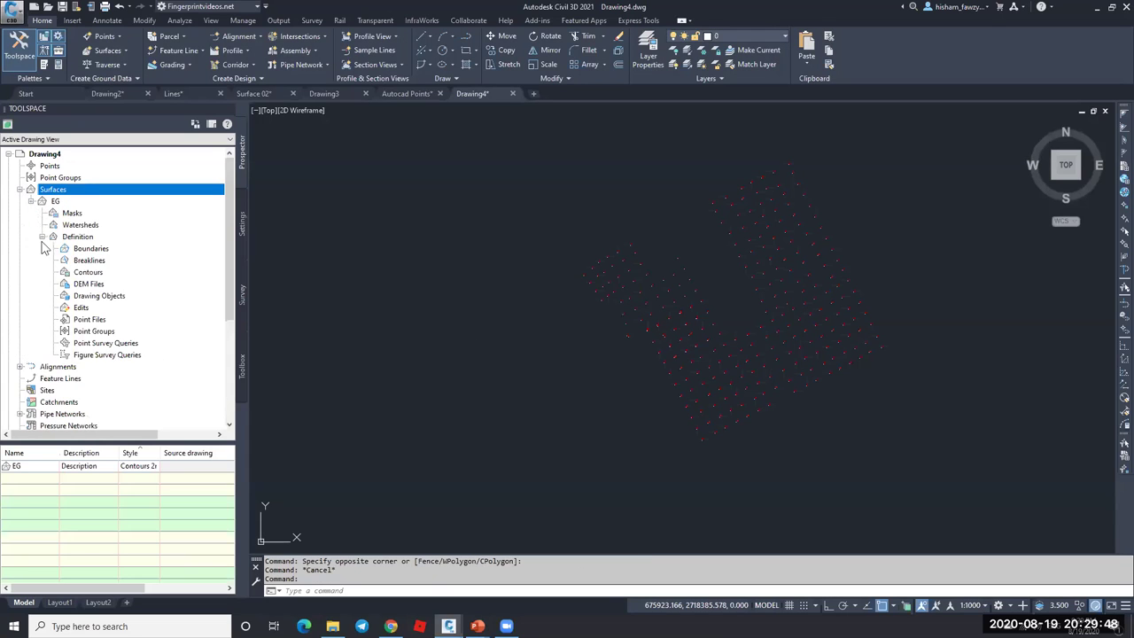
pyautogui.click(112, 298)
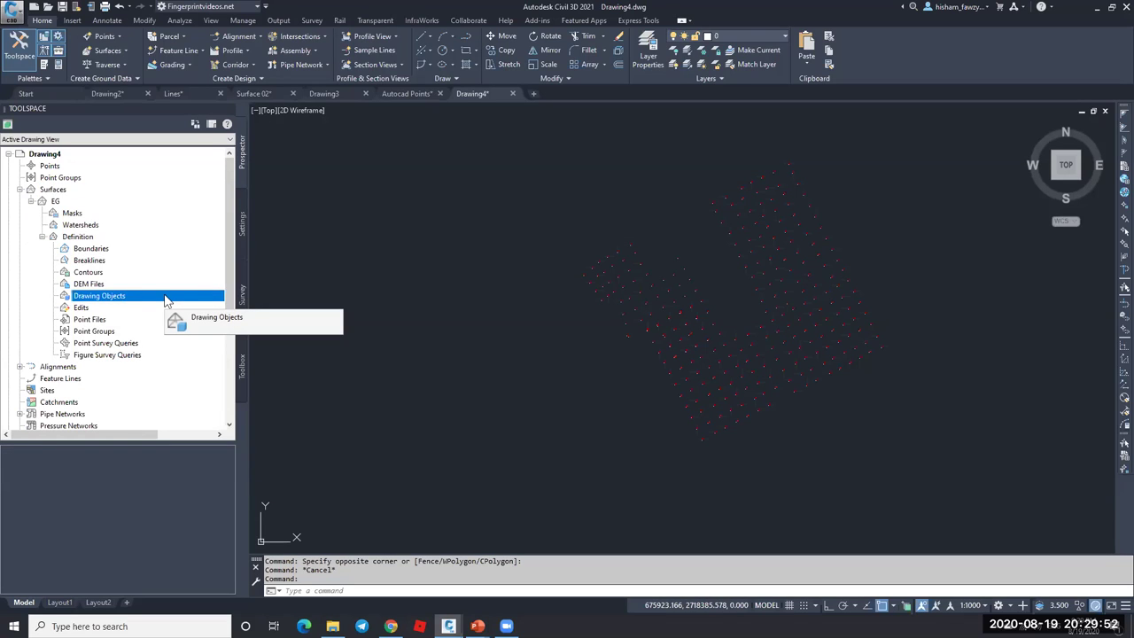
pyautogui.rightClick(166, 299)
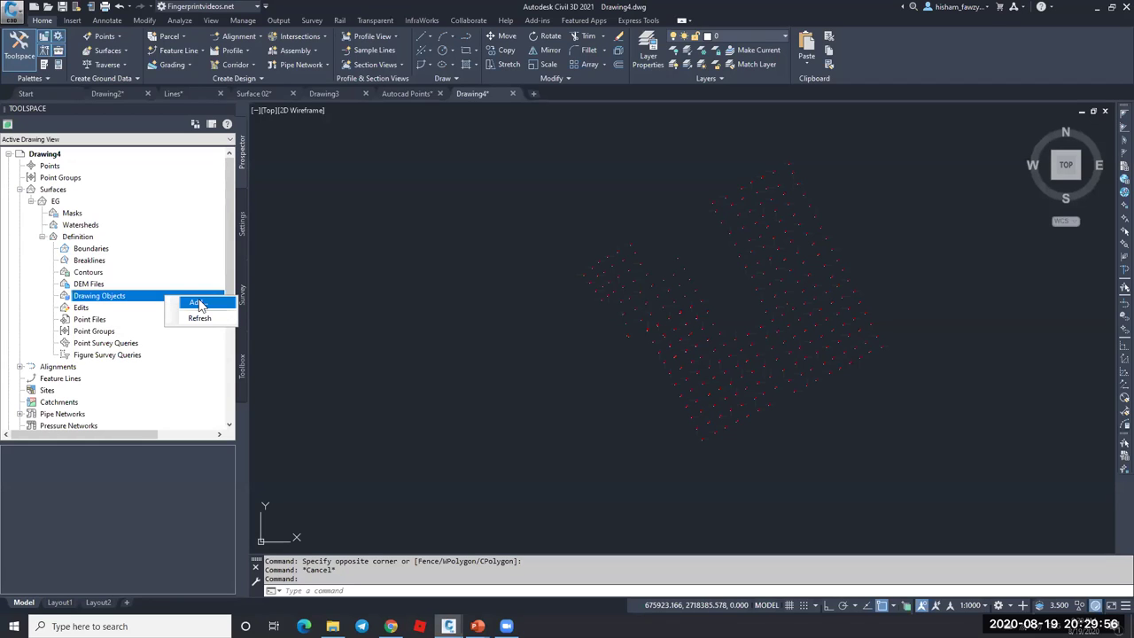
pyautogui.click(197, 303)
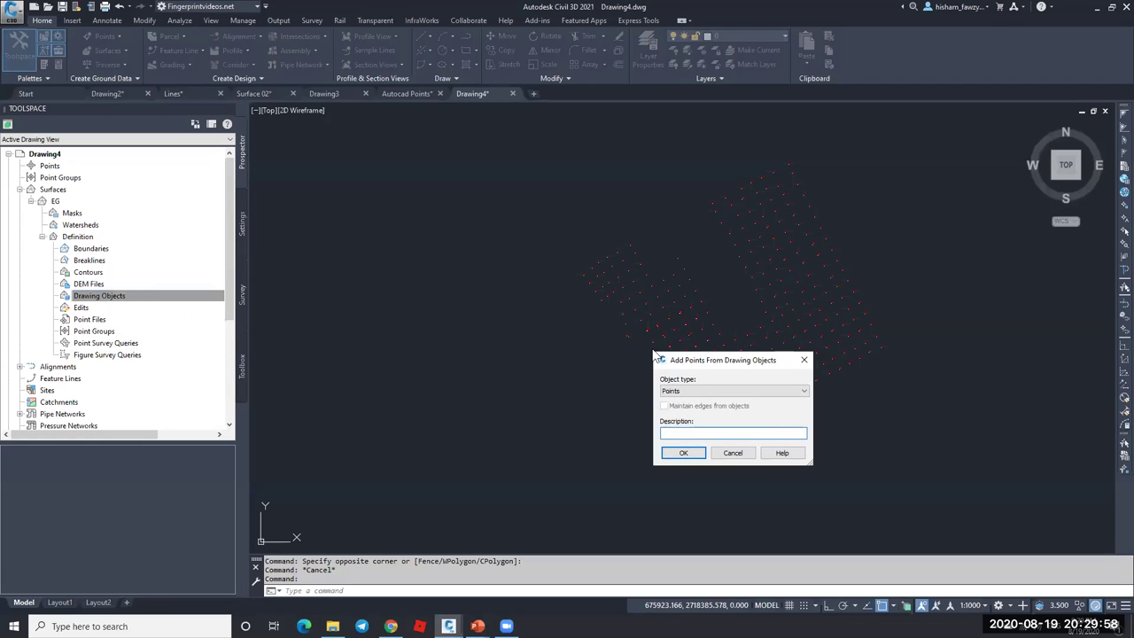
pyautogui.moveTo(723, 365); pyautogui.dragTo(431, 161)
pyautogui.click(419, 189)
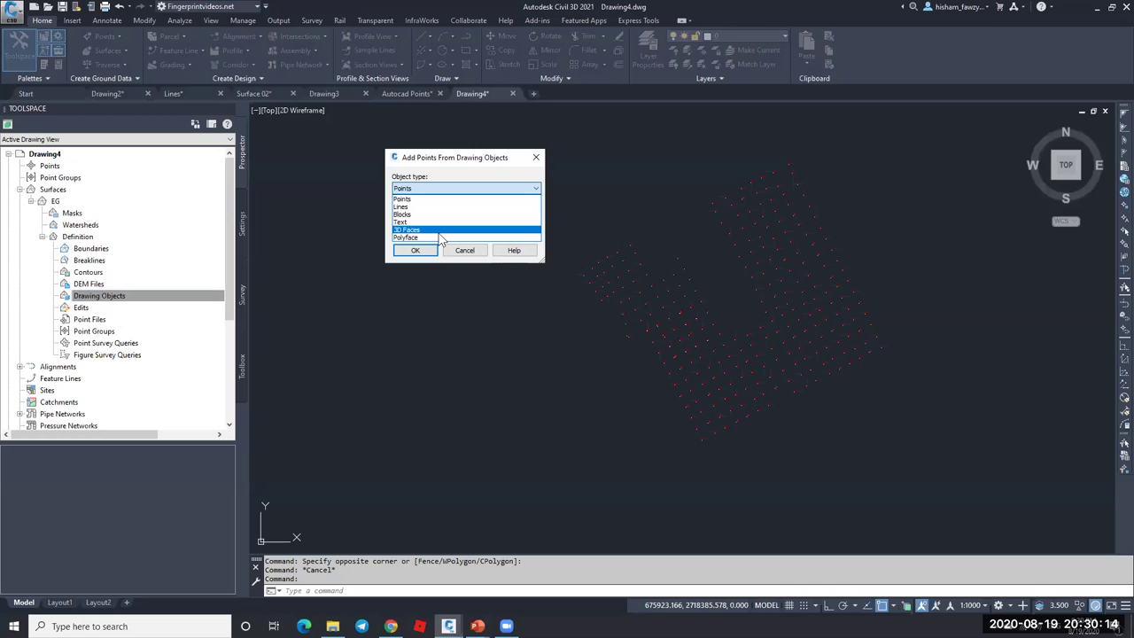
pyautogui.click(419, 199)
pyautogui.click(415, 249)
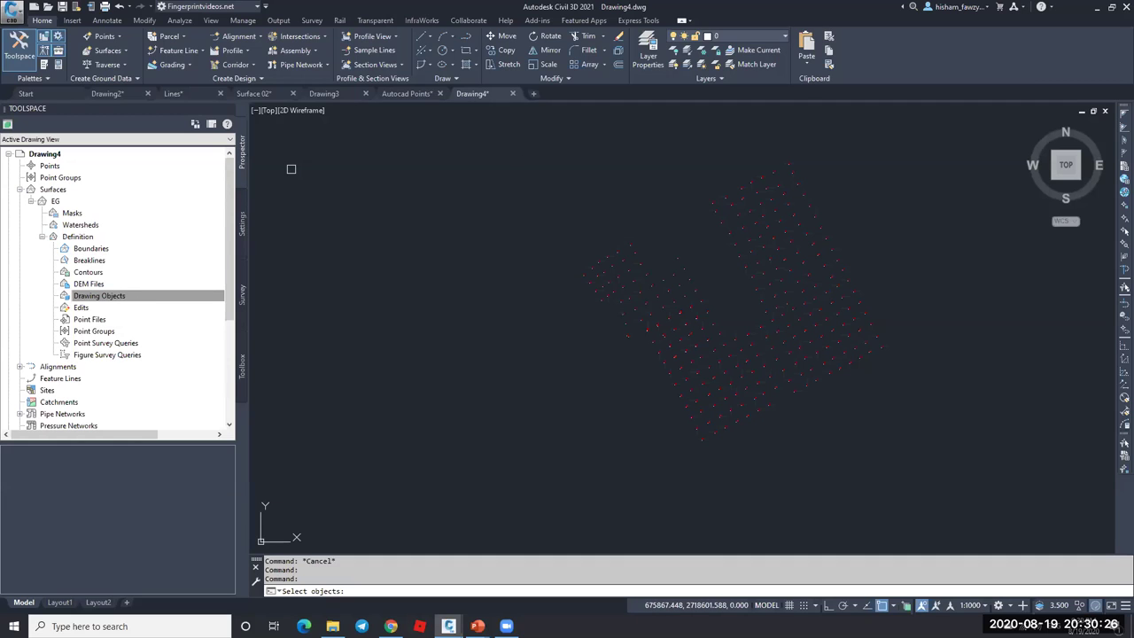
pyautogui.click(509, 122)
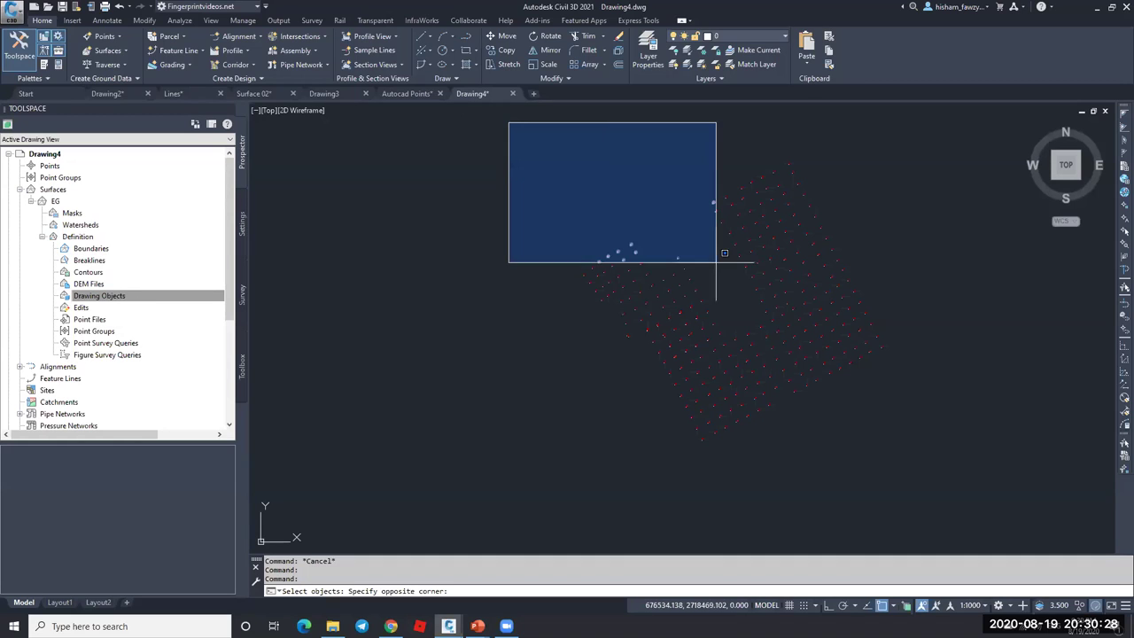
pyautogui.click(1001, 481)
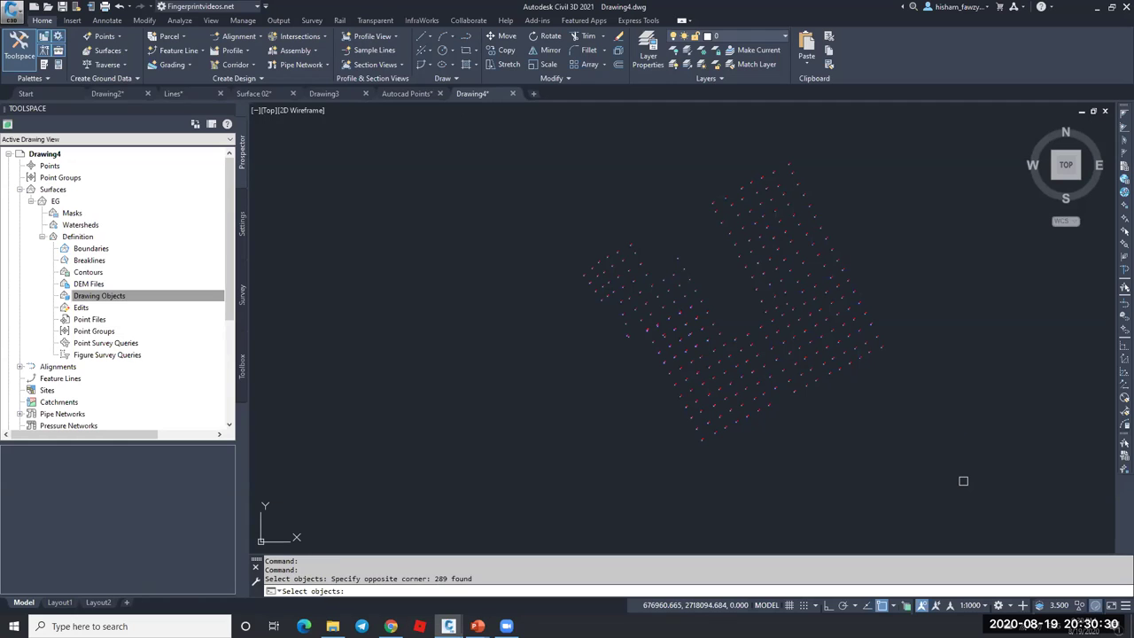
pyautogui.press('Return')
# - Enable Triangles in the EG surface style's display settings
pyautogui.scroll(2, 711, 271)
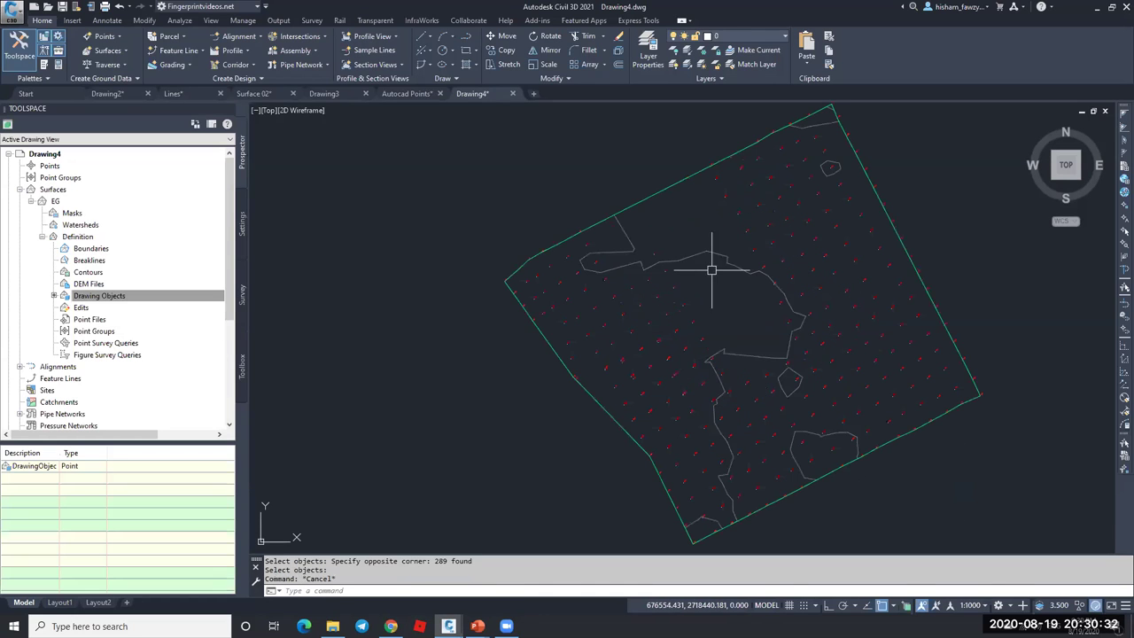
pyautogui.click(713, 267)
pyautogui.scroll(4, 700, 354)
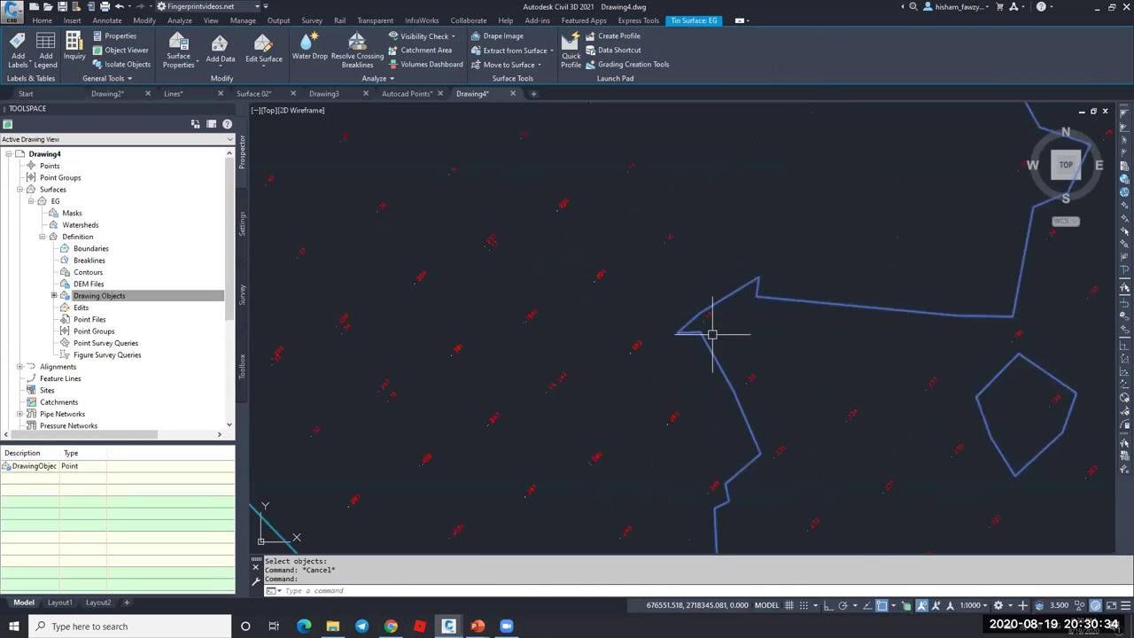
pyautogui.scroll(-3, 620, 275)
pyautogui.scroll(5, 584, 253)
pyautogui.scroll(-4, 588, 248)
pyautogui.rightClick(636, 246)
pyautogui.click(706, 390)
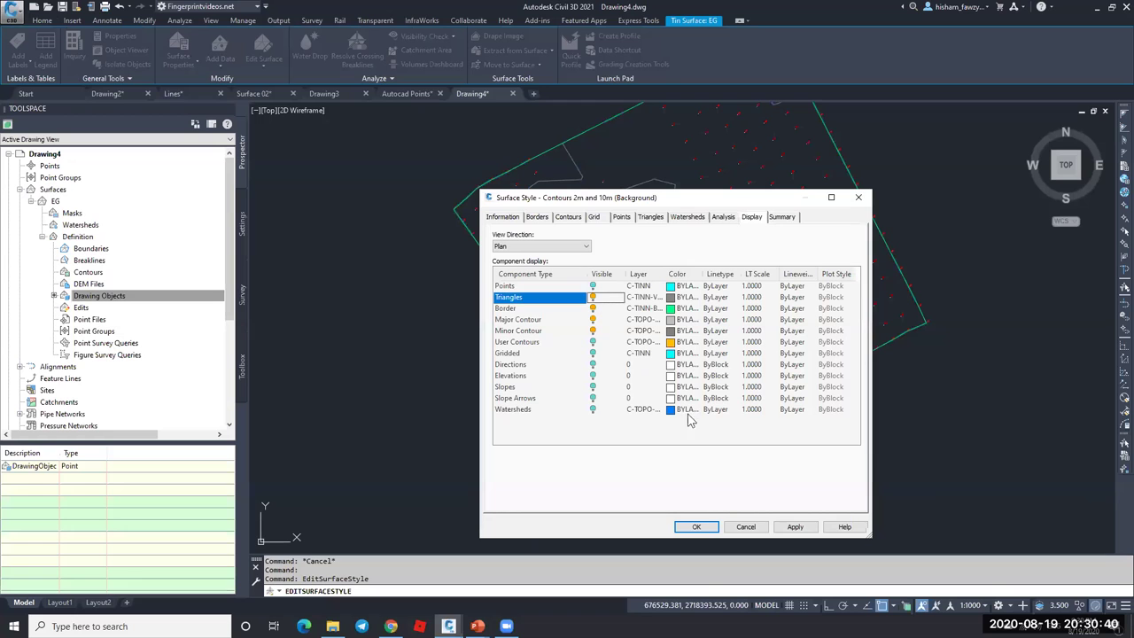
pyautogui.click(697, 527)
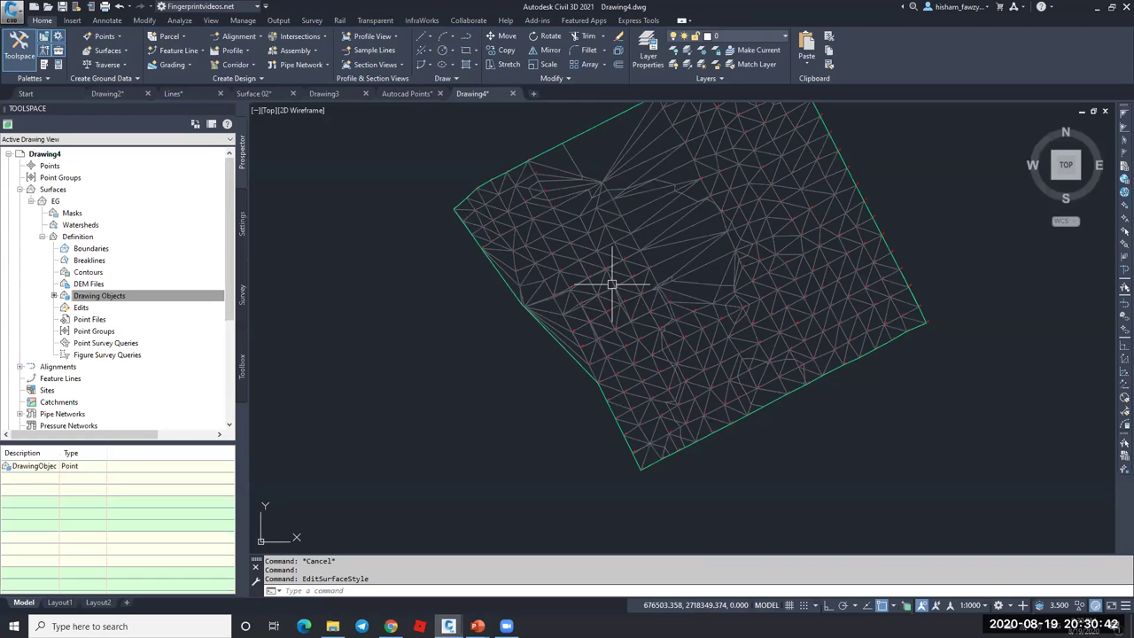
pyautogui.scroll(5, 610, 281)
pyautogui.press('Escape')
pyautogui.scroll(5, 688, 266)
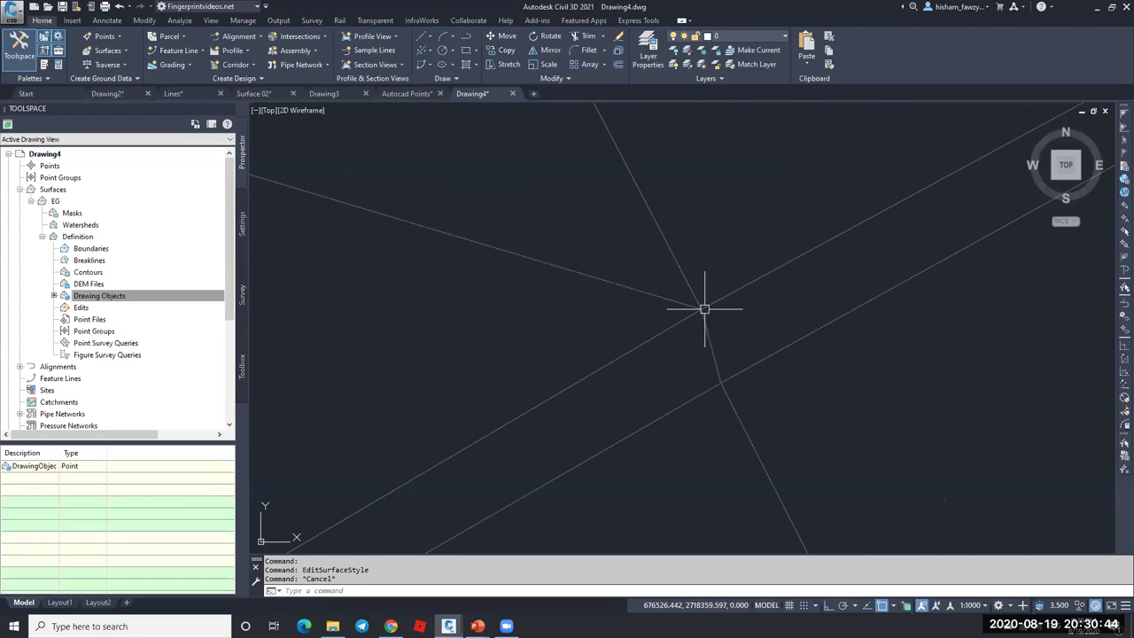
# - Set the point display style to cross-in-square with size 5 using PTYPE
pyautogui.write('ptype')
pyautogui.press('Return')
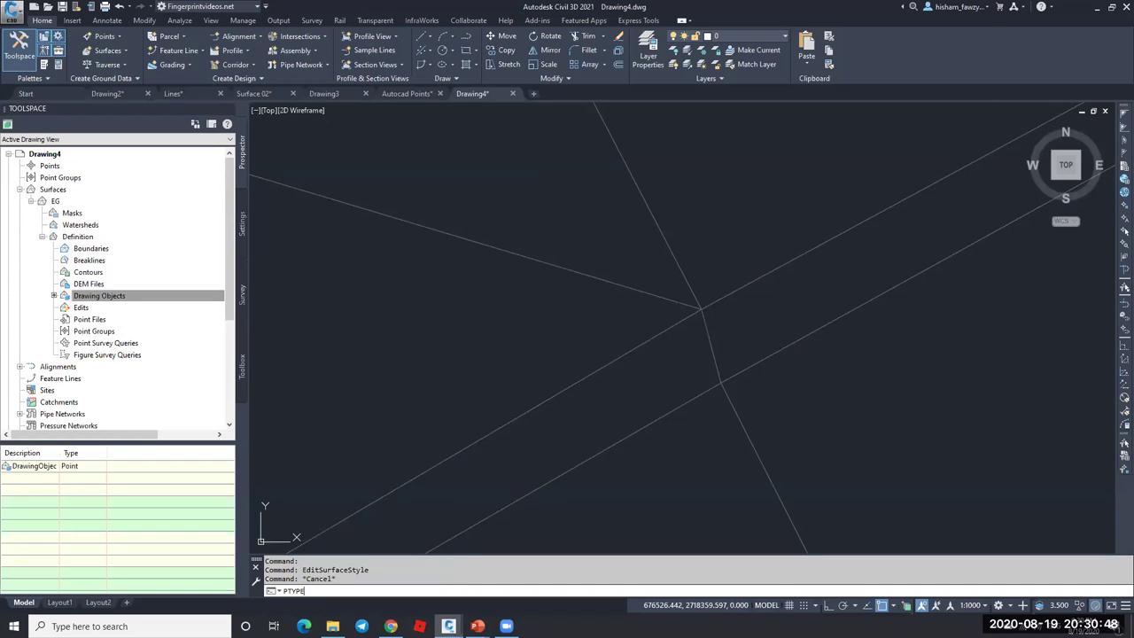
pyautogui.click(755, 386)
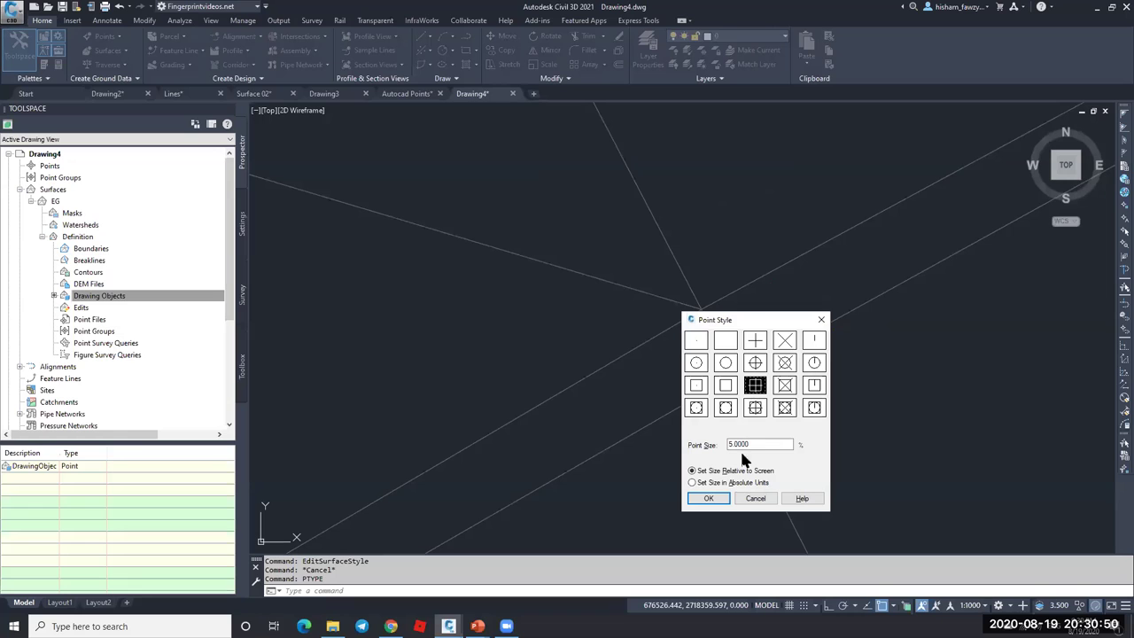
pyautogui.moveTo(747, 443); pyautogui.dragTo(703, 449)
pyautogui.click(708, 498)
pyautogui.scroll(-5, 674, 363)
pyautogui.scroll(6, 686, 302)
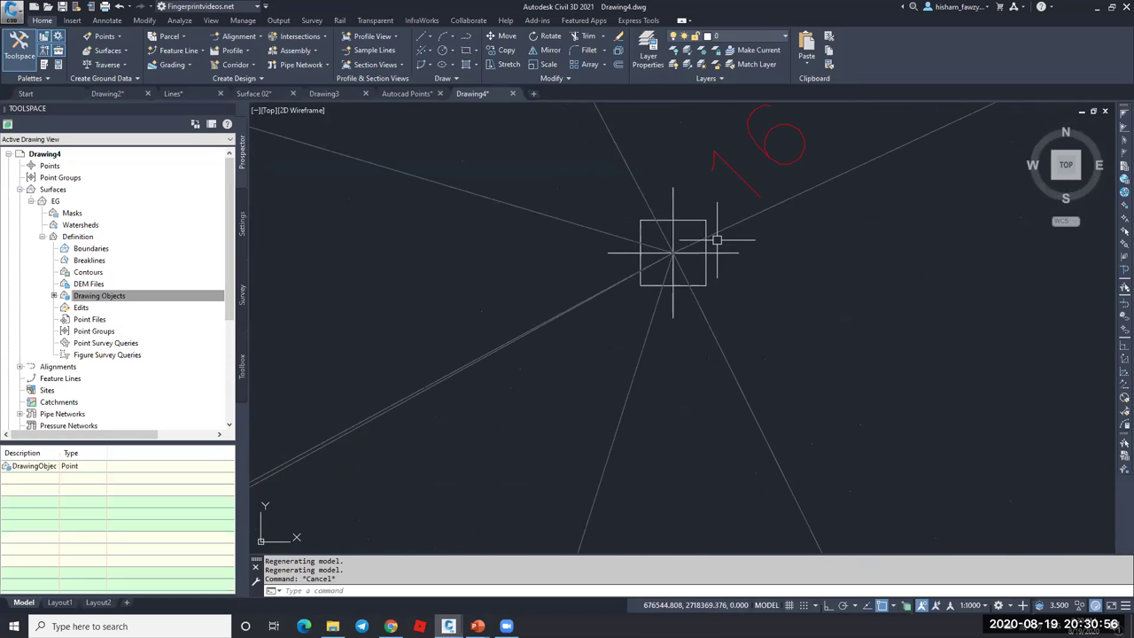
pyautogui.press('Escape')
# - Review the triangulated EG surface and browse the Points and Point Groups collections
pyautogui.scroll(-3, 663, 250)
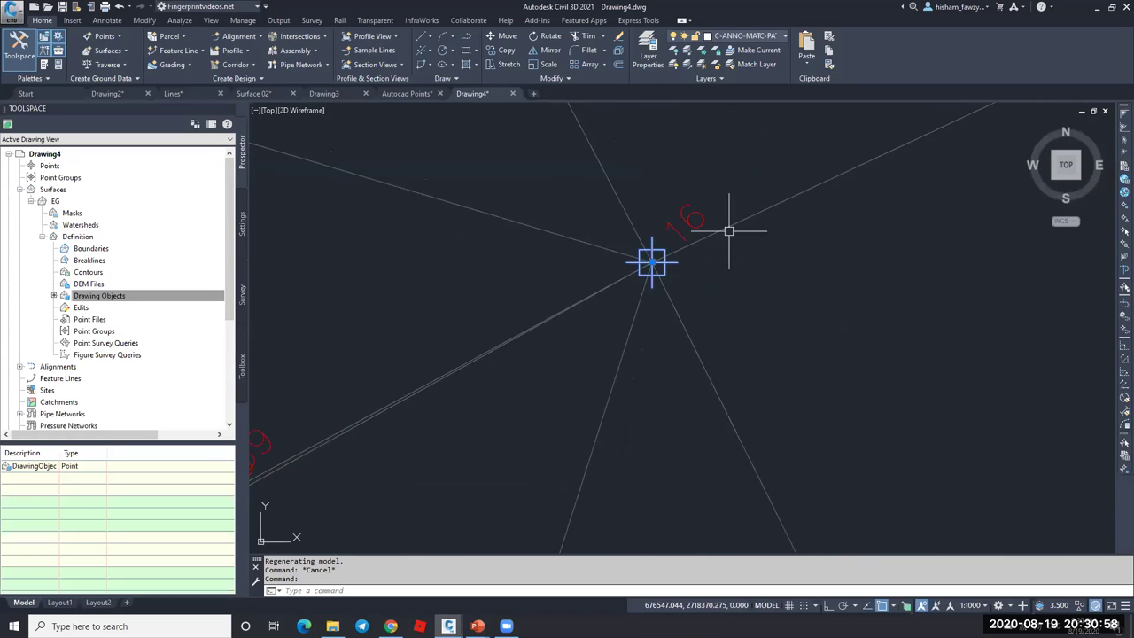
pyautogui.click(732, 225)
pyautogui.scroll(-5, 597, 233)
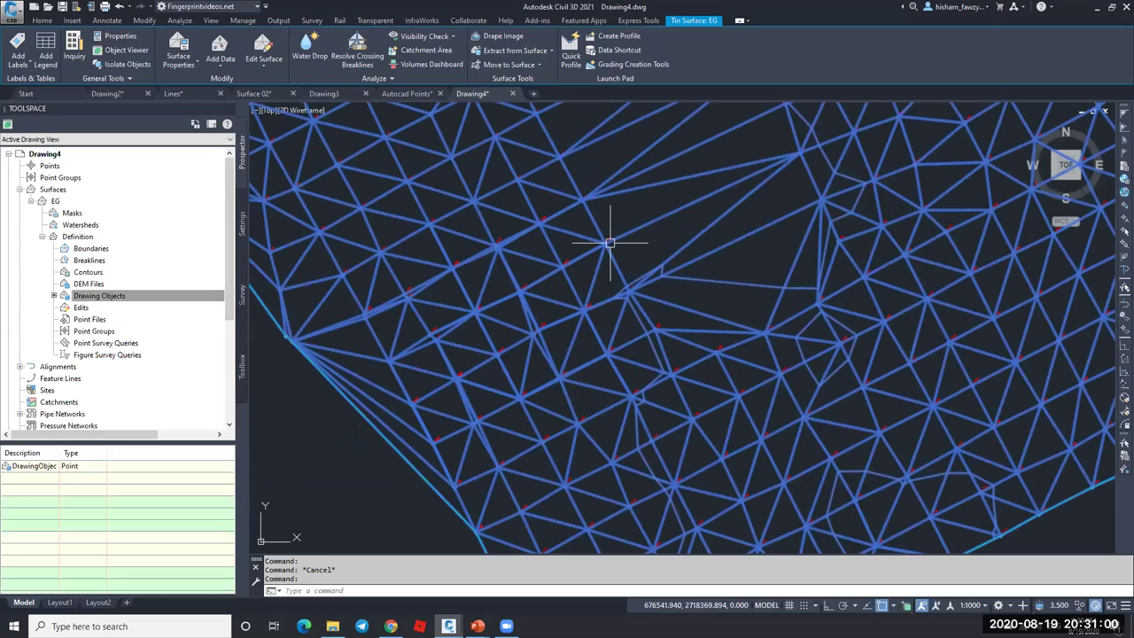
pyautogui.press('Escape')
pyautogui.scroll(-3, 737, 365)
pyautogui.scroll(5, 777, 279)
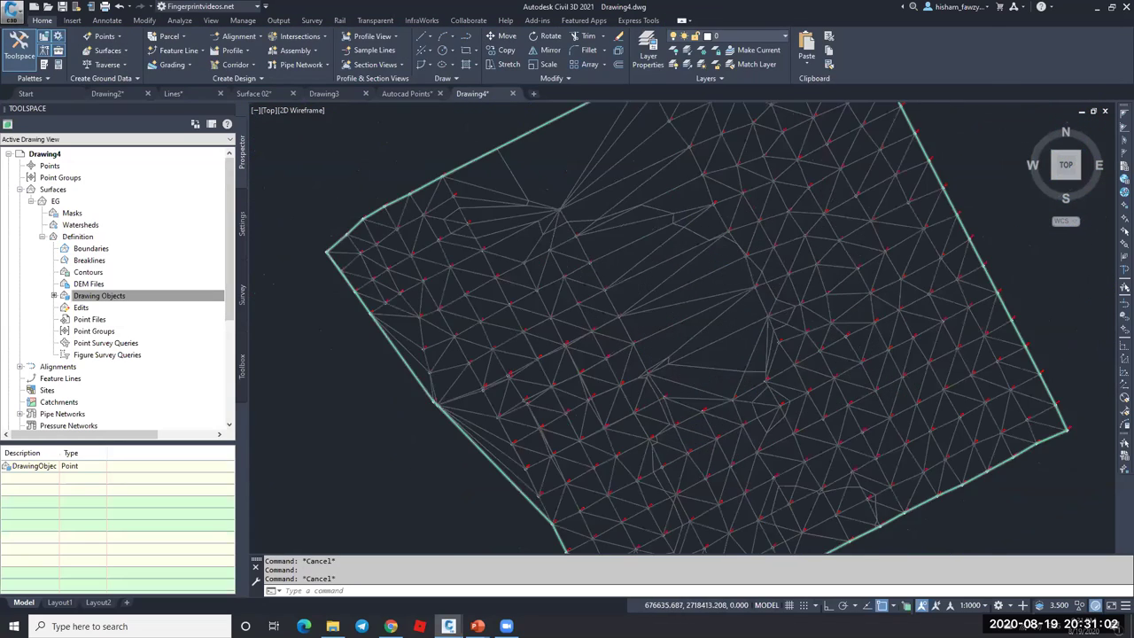
pyautogui.scroll(-4, 673, 282)
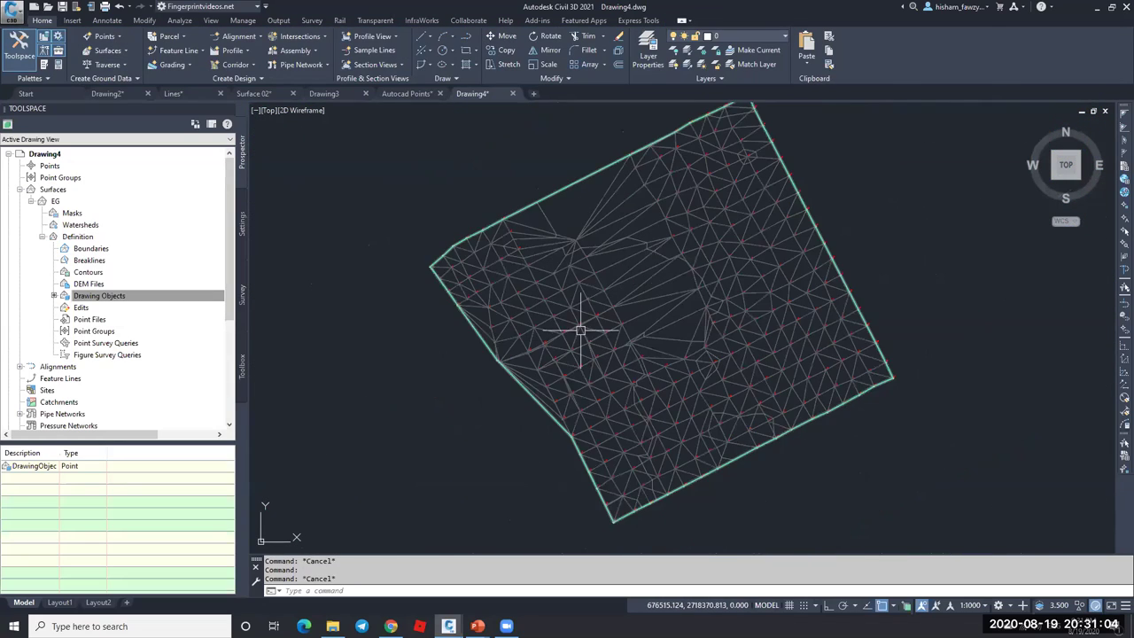
pyautogui.scroll(6, 526, 328)
pyautogui.scroll(5, 483, 345)
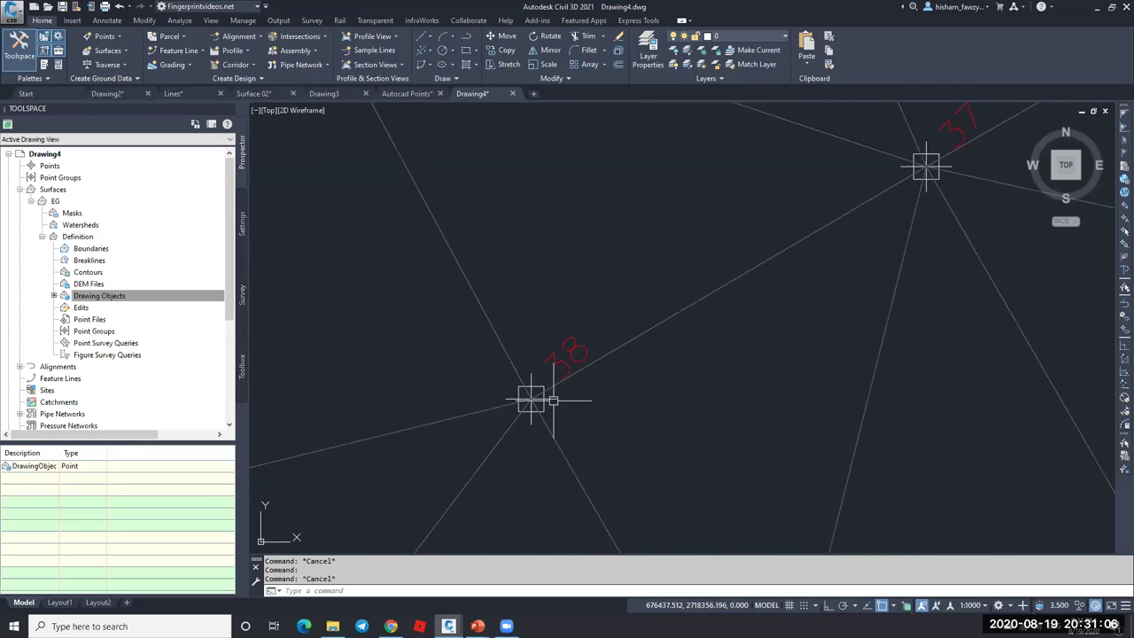
pyautogui.click(52, 167)
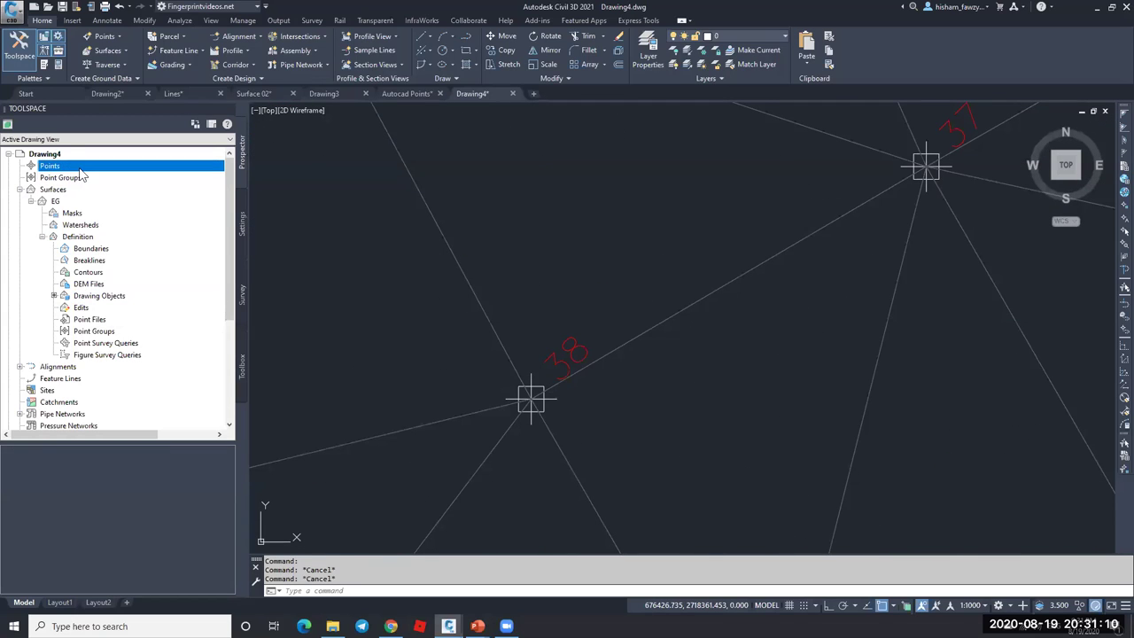
pyautogui.click(78, 177)
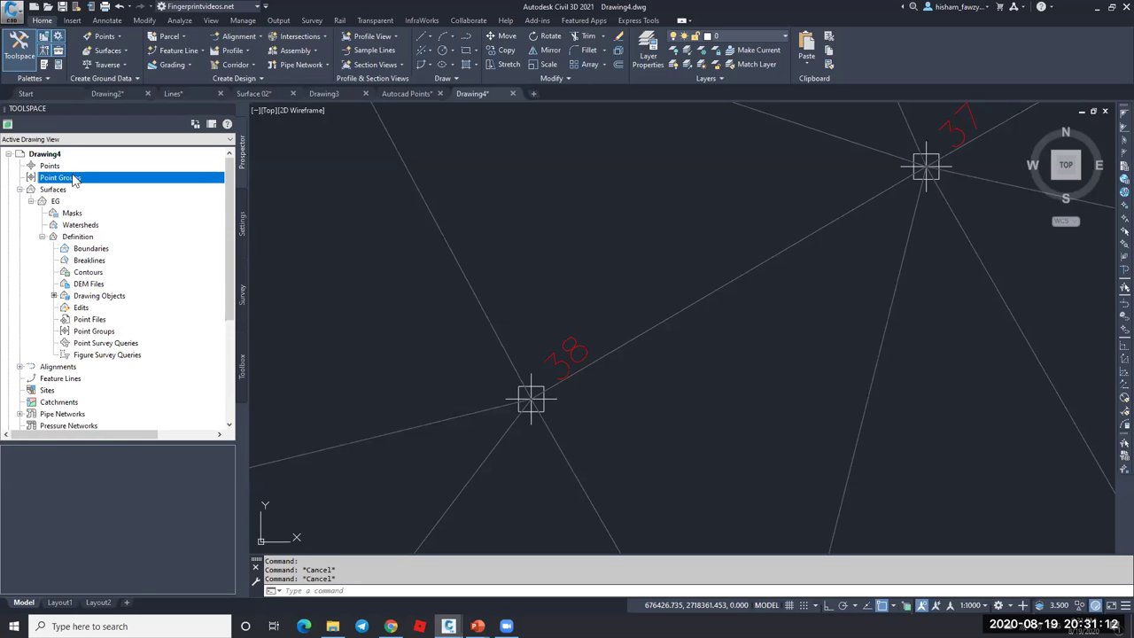
pyautogui.scroll(-3, 576, 306)
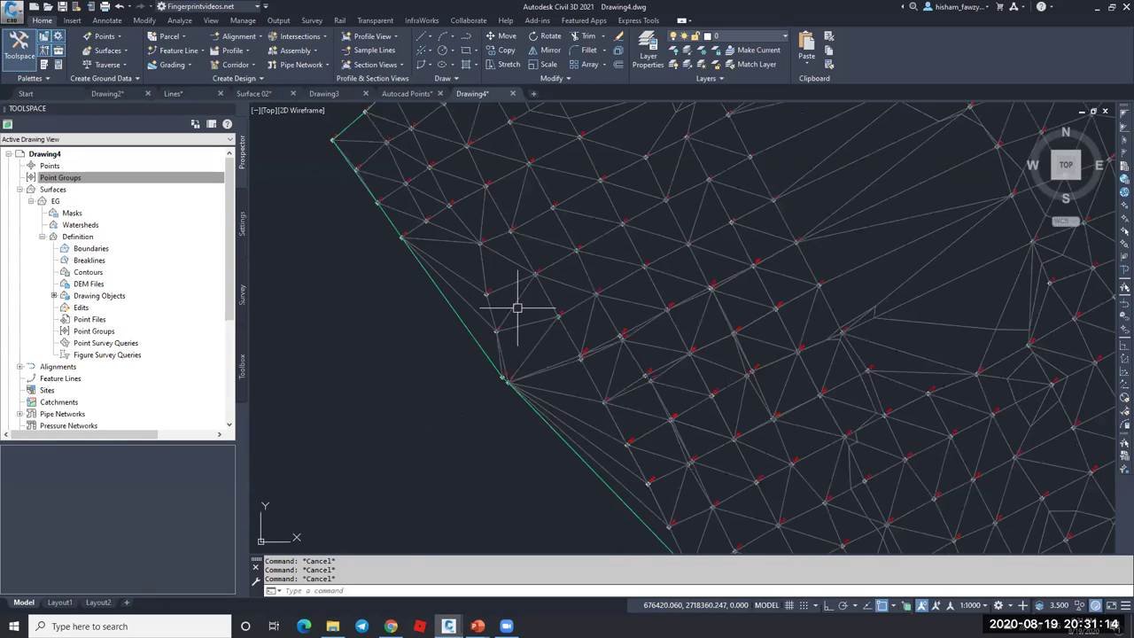
pyautogui.scroll(-3, 517, 307)
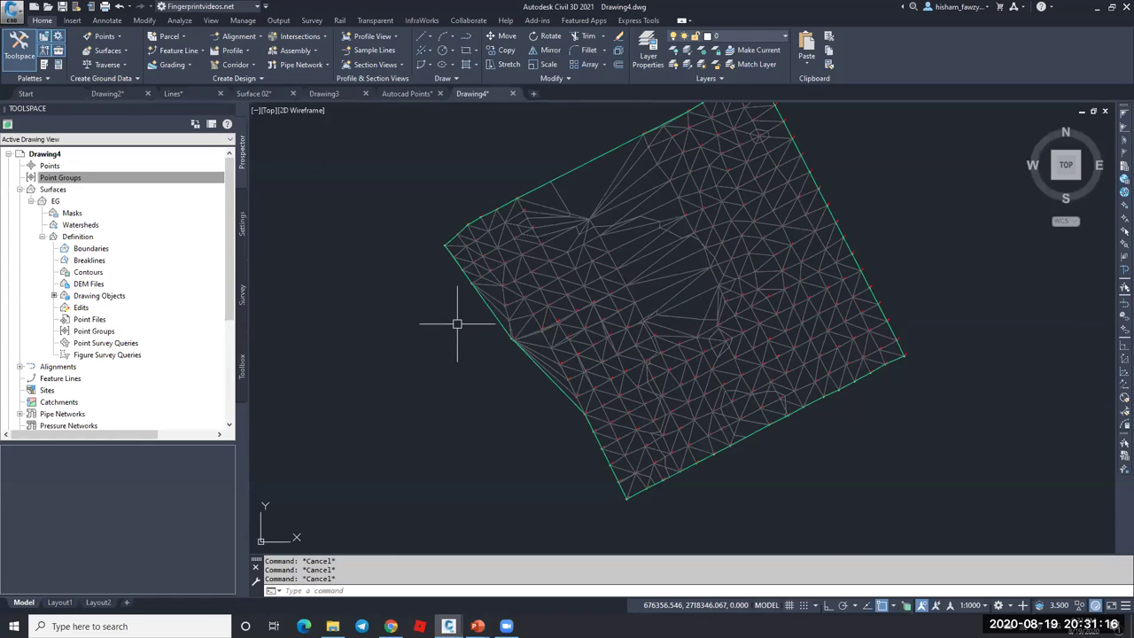
# - Erase the pasted points in two window-selected batches
pyautogui.click(413, 147)
pyautogui.click(731, 521)
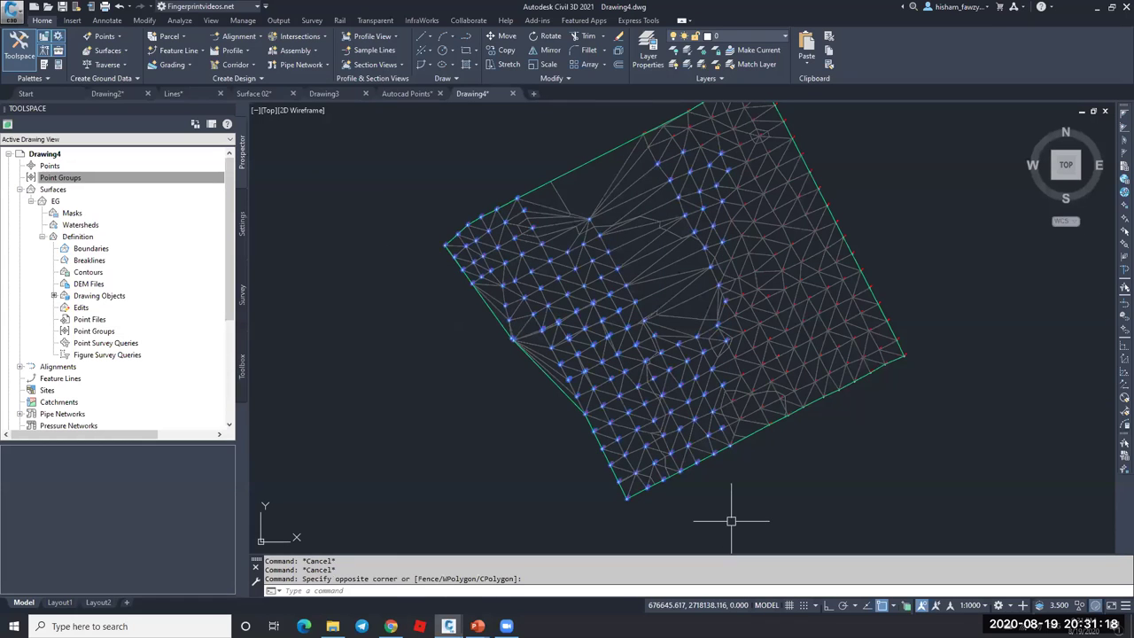
pyautogui.press('Delete')
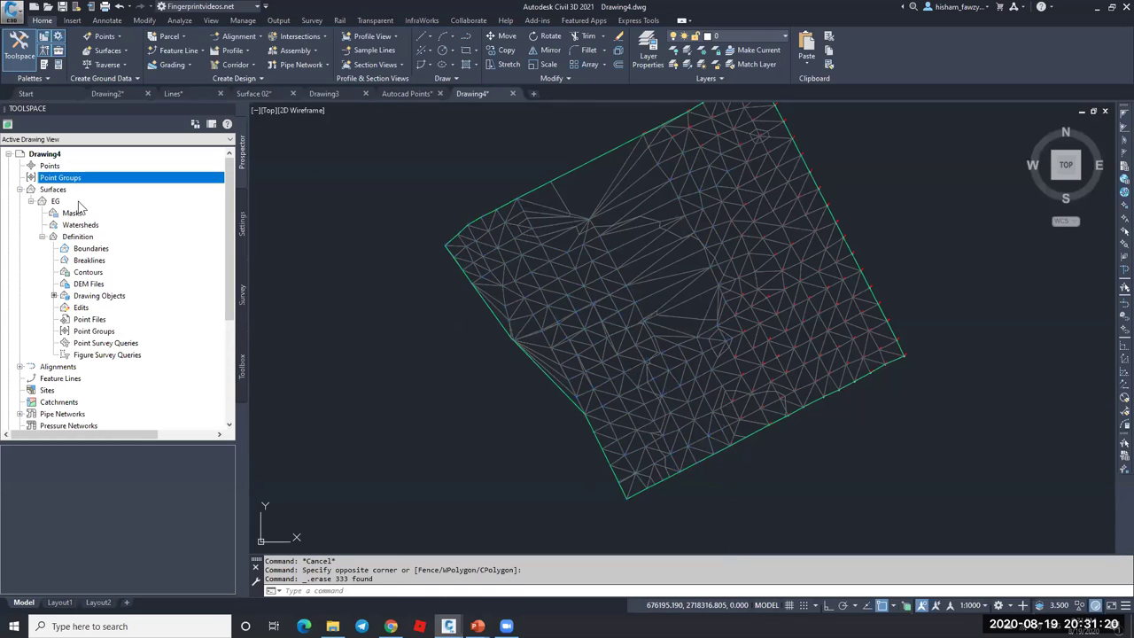
pyautogui.scroll(-2, 256, 354)
pyautogui.click(512, 124)
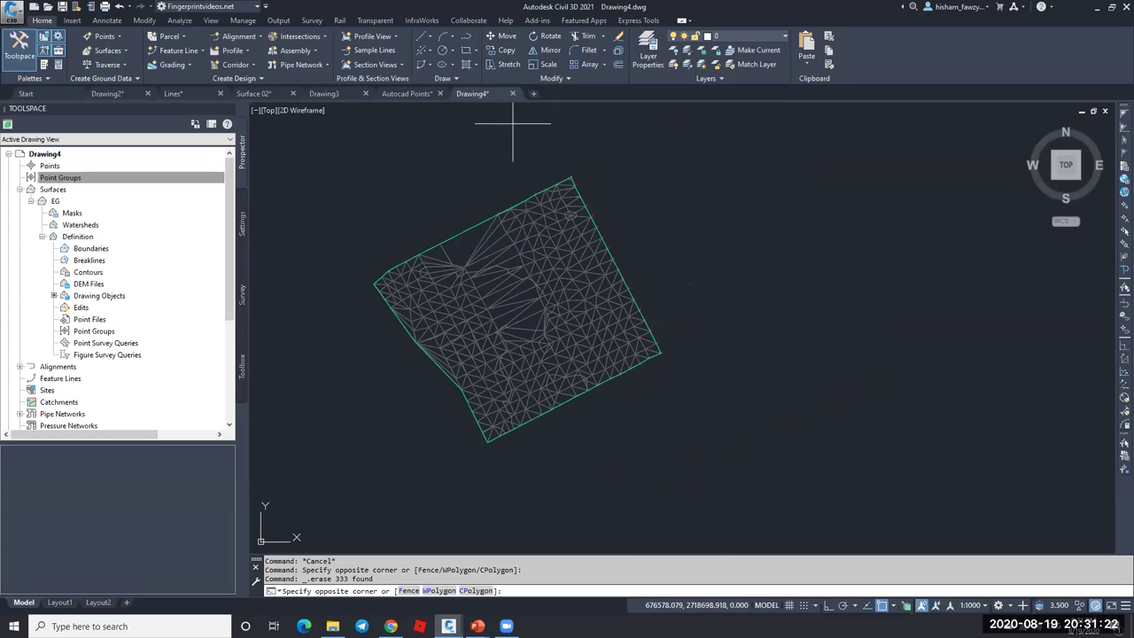
pyautogui.click(713, 428)
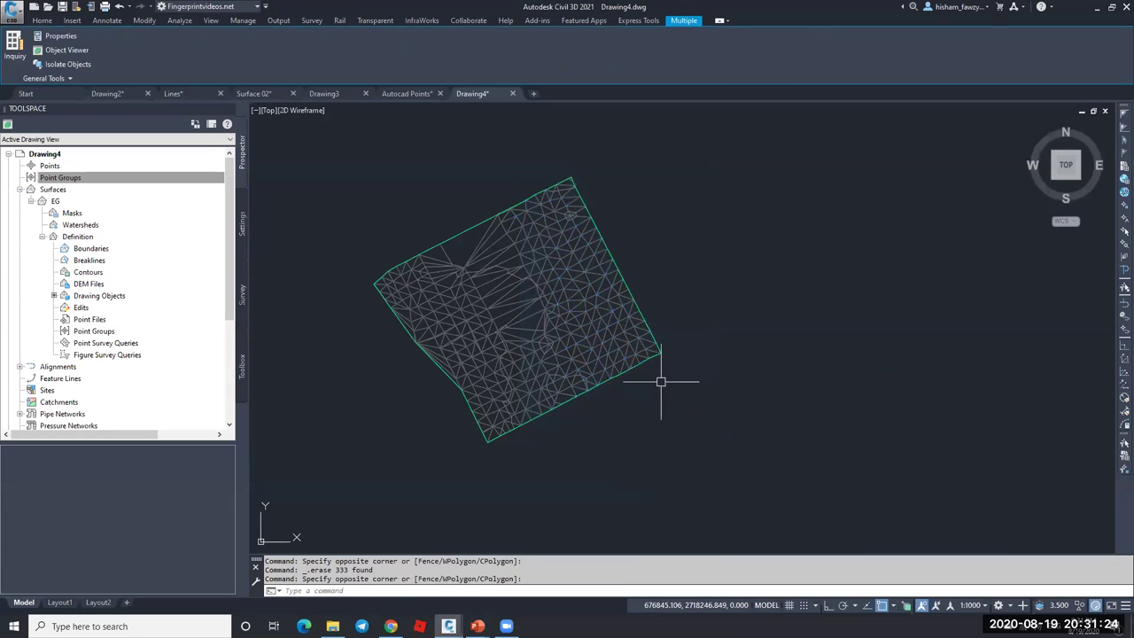
pyautogui.press('Delete')
# - Erase three more points along the EG boundary with the E command
pyautogui.click(518, 243)
pyautogui.scroll(4, 531, 226)
pyautogui.press('Escape')
pyautogui.click(520, 197)
pyautogui.click(675, 315)
pyautogui.click(537, 190)
pyautogui.click(679, 250)
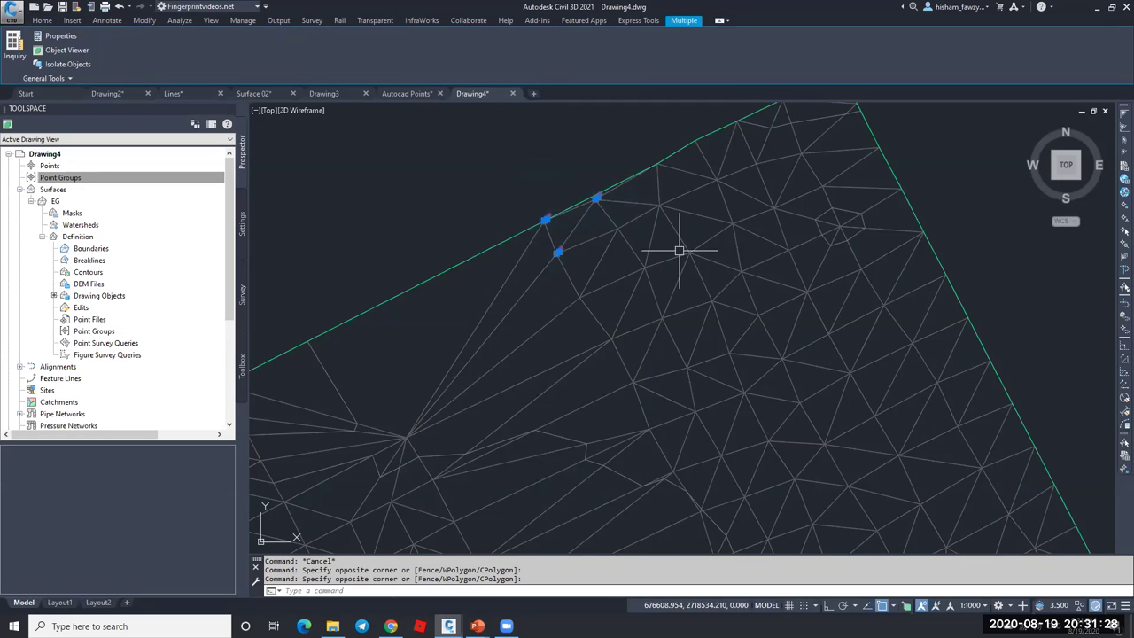
pyautogui.write('e')
pyautogui.press('Return')
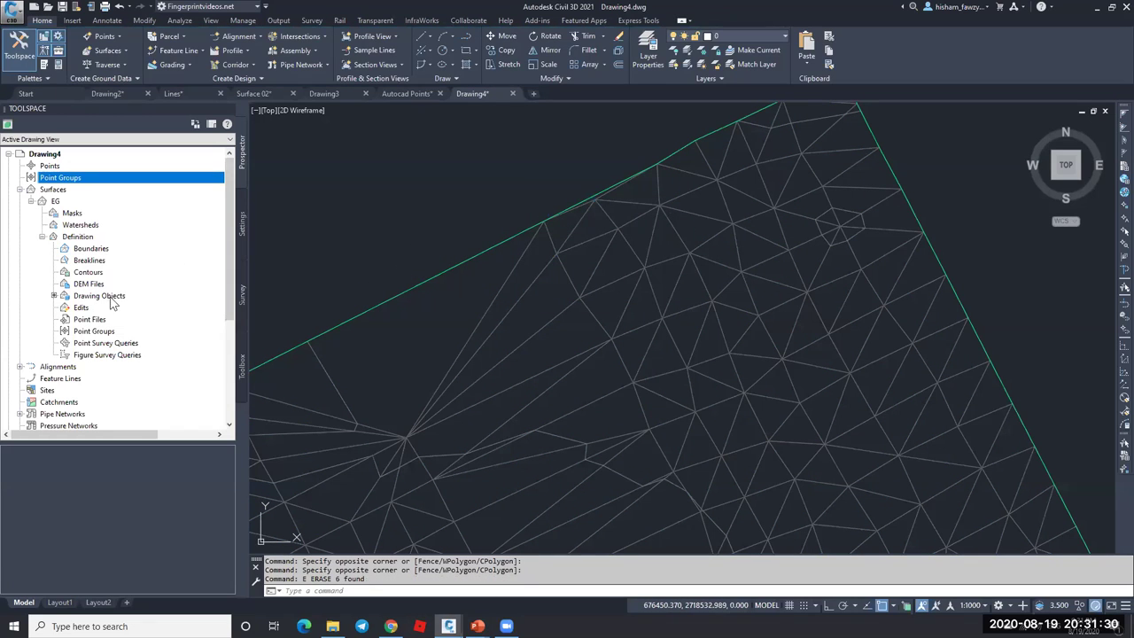
pyautogui.scroll(-3, 752, 190)
pyautogui.press('Escape')
pyautogui.moveTo(716, 299)
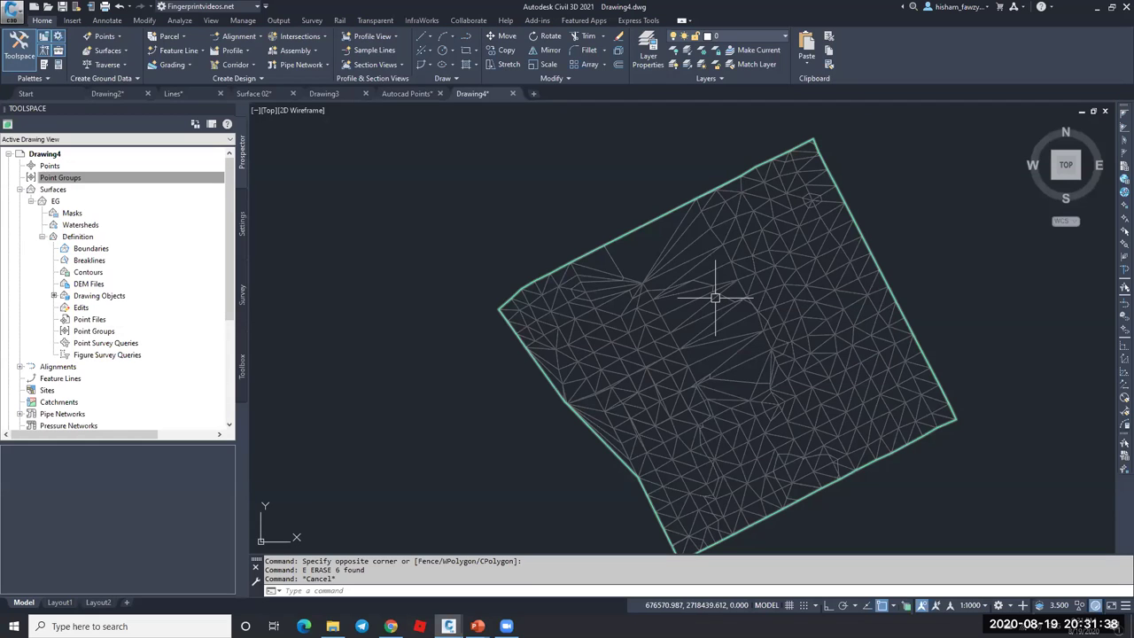
pyautogui.press('Escape')
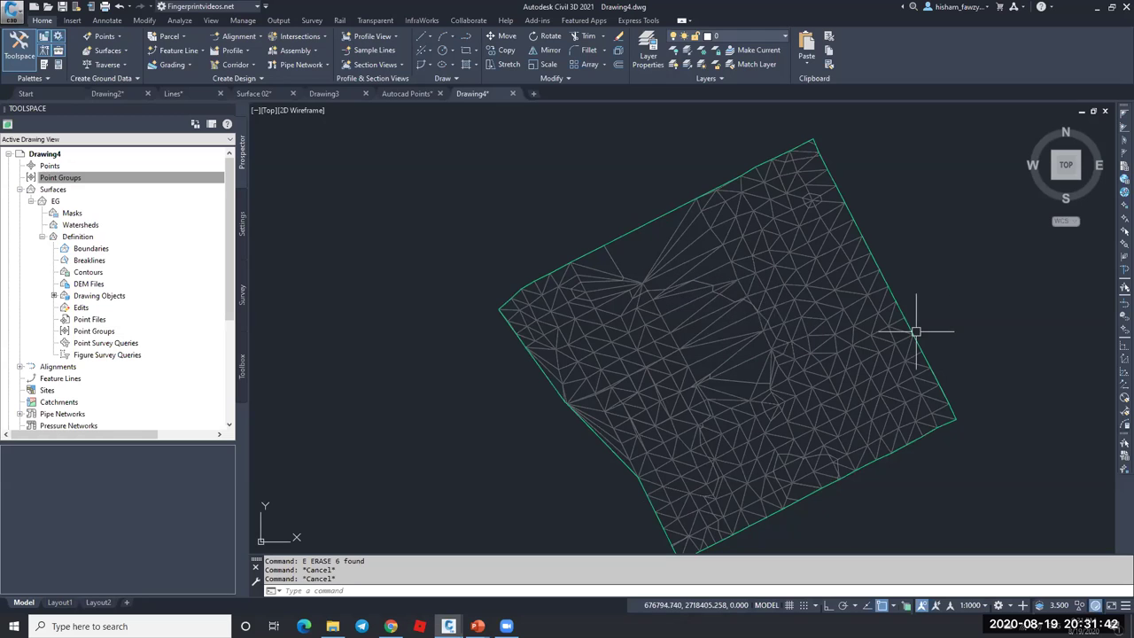
# - Undo the last erase and inspect a boundary point's properties
pyautogui.hotkey('ctrl', 'z')
pyautogui.scroll(5, 666, 285)
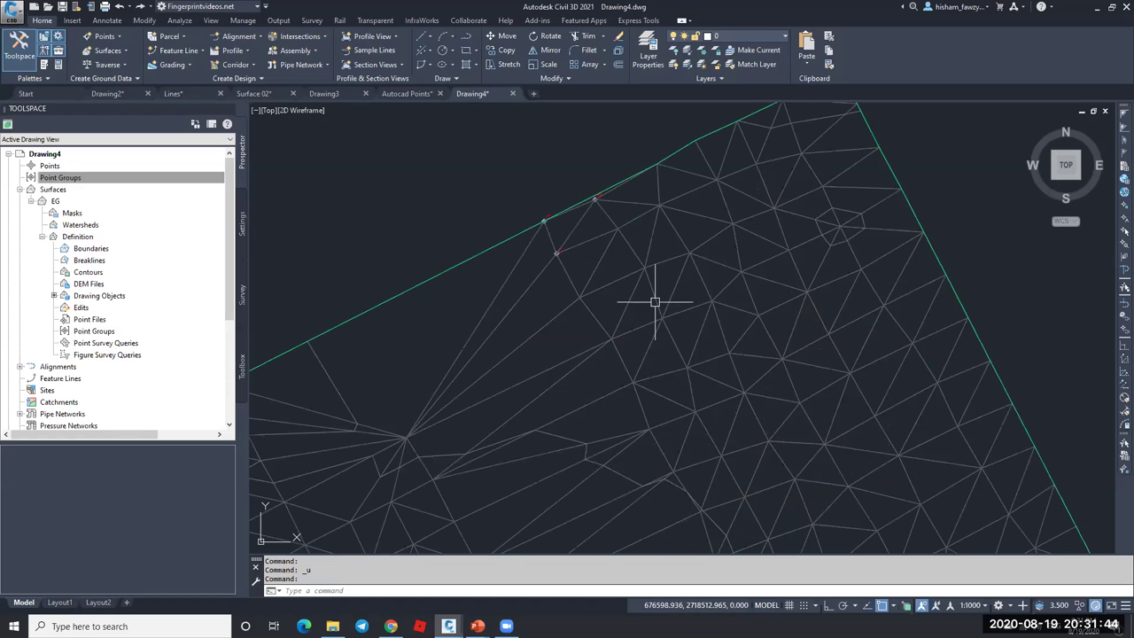
pyautogui.hotkey('ctrl', 'z')
pyautogui.scroll(7, 554, 245)
pyautogui.click(568, 270)
pyautogui.press('Escape')
pyautogui.scroll(7, 571, 270)
pyautogui.doubleClick(567, 266)
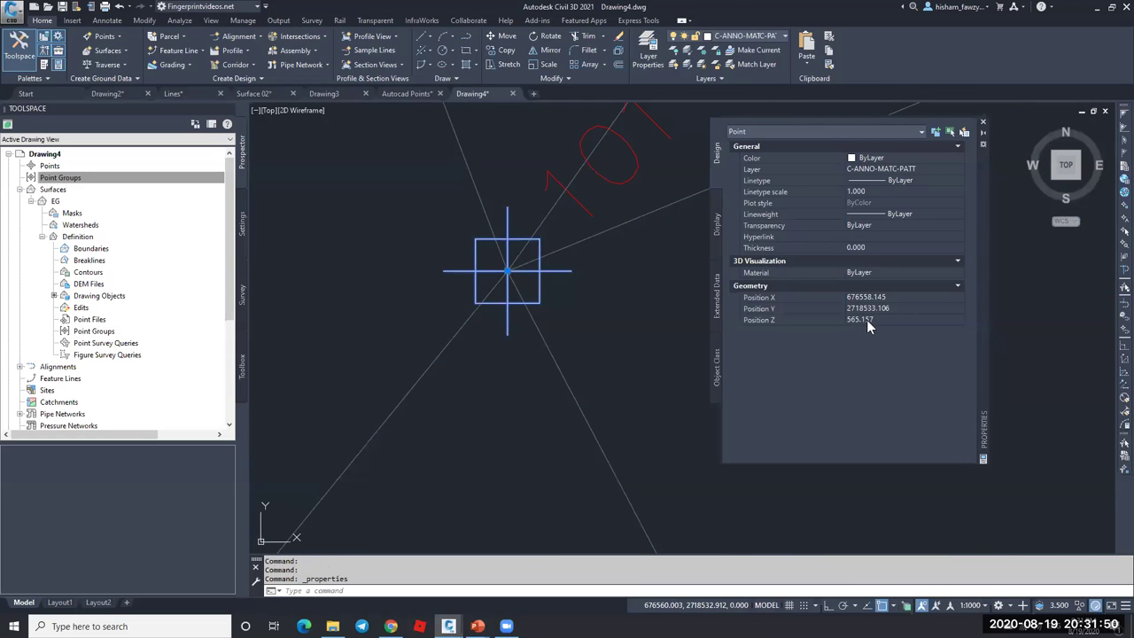
pyautogui.press('Escape')
pyautogui.scroll(-5, 508, 372)
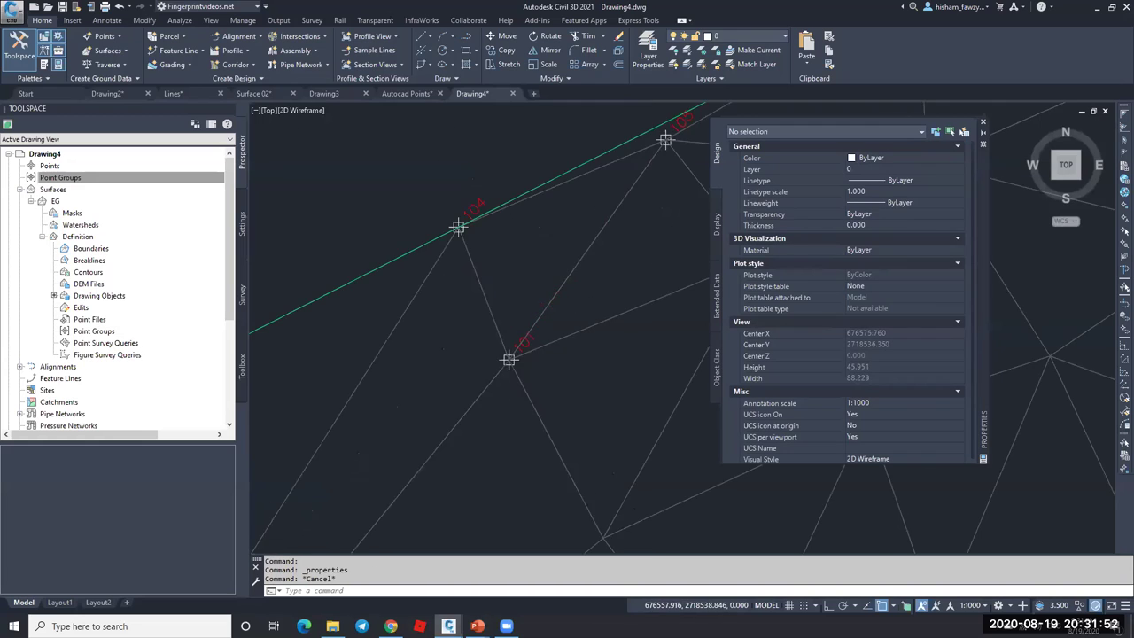
pyautogui.hotkey('ctrl', '1')
# - Erase the last three boundary points
pyautogui.click(404, 211)
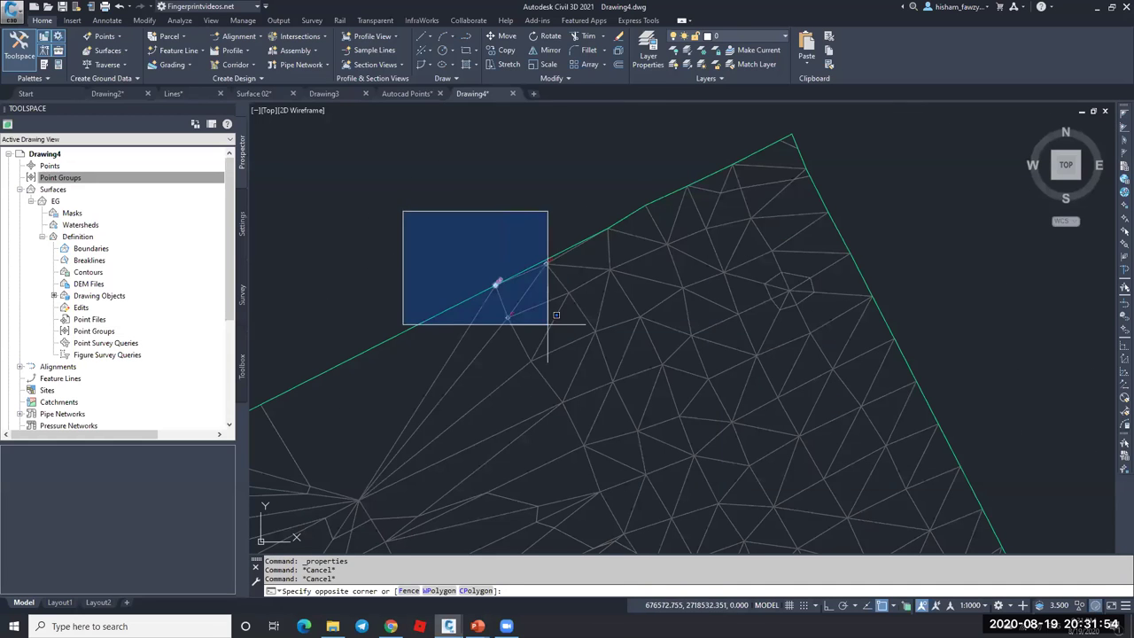
pyautogui.click(582, 361)
pyautogui.write('e')
pyautogui.press('Return')
pyautogui.press('Escape')
pyautogui.scroll(-4, 580, 228)
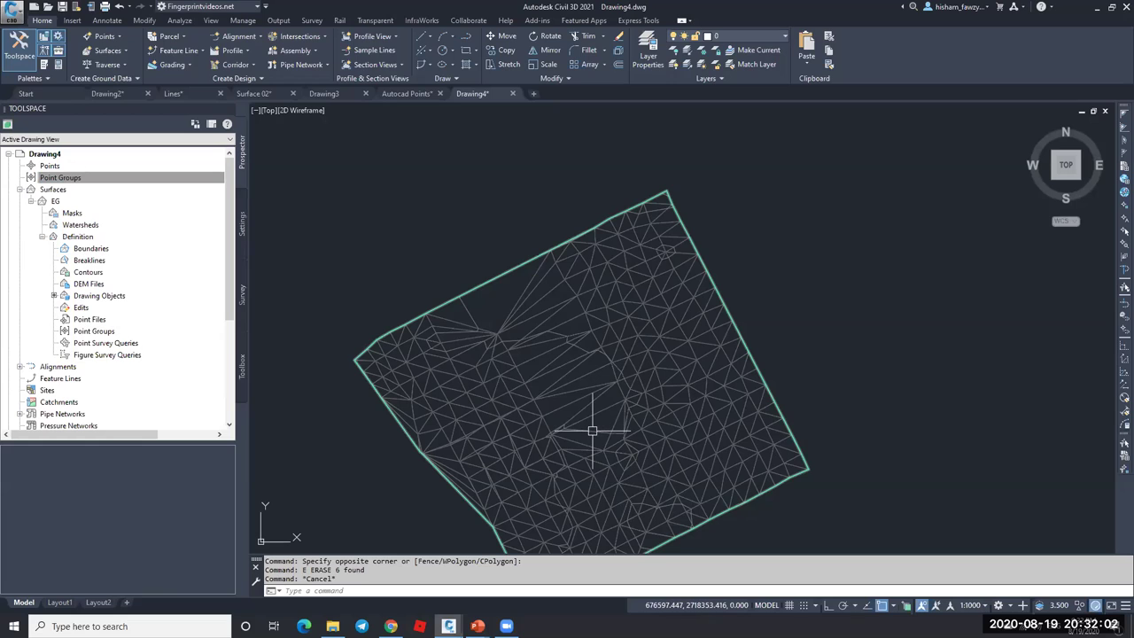
# - Expand EG's Definition in Prospector to list Boundaries through Figure Survey Queries
pyautogui.moveTo(592, 432)
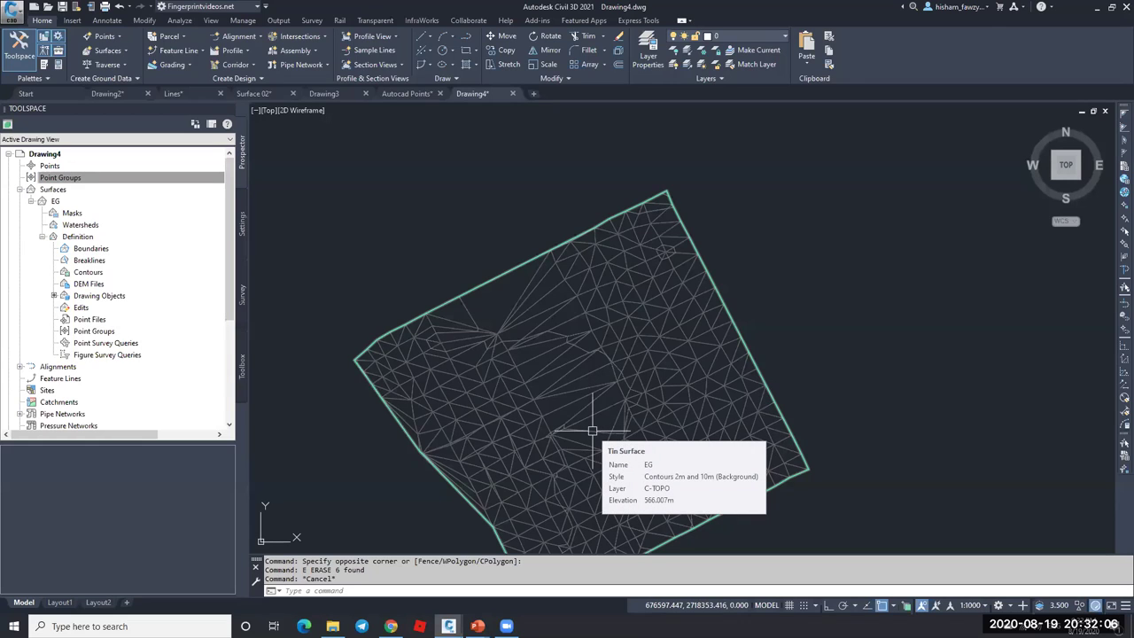
pyautogui.press('Escape')
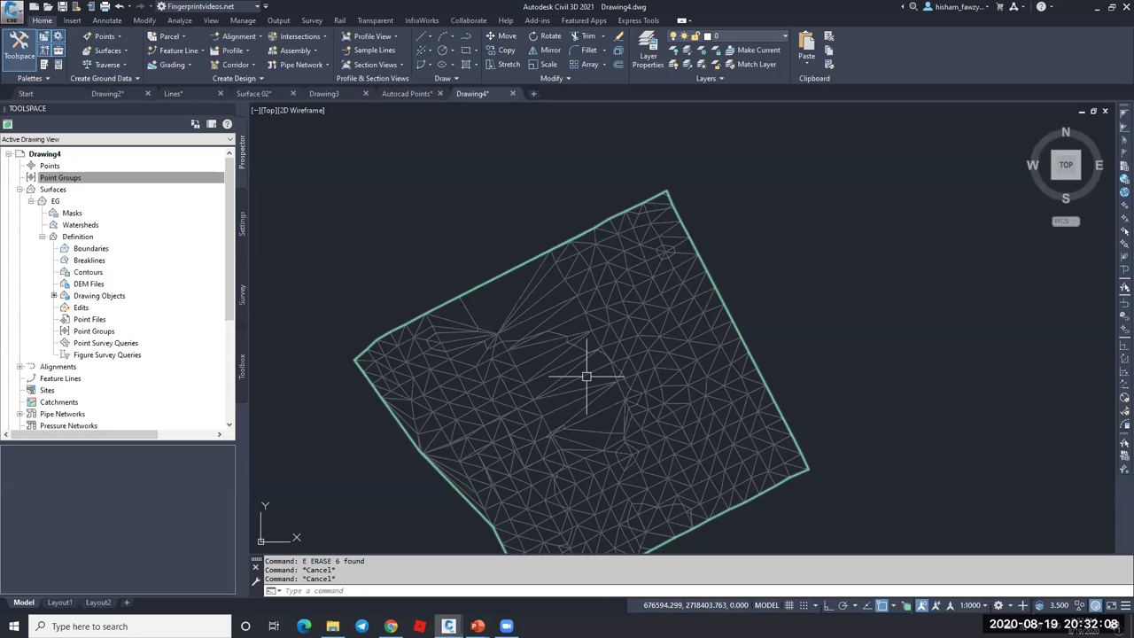
pyautogui.click(561, 348)
pyautogui.scroll(5, 534, 371)
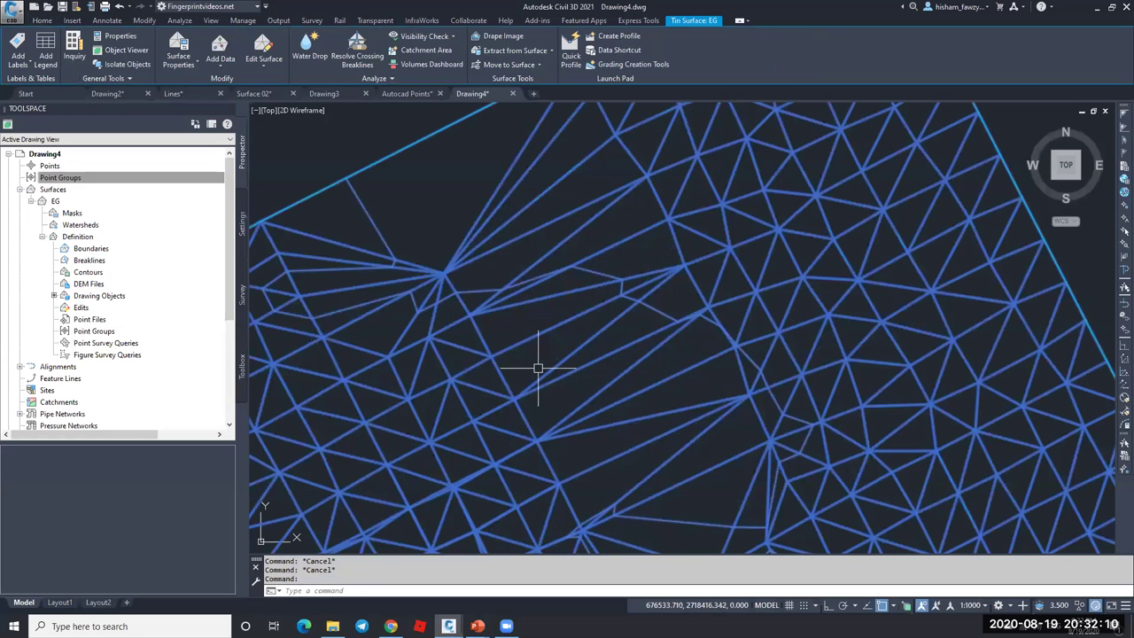
pyautogui.click(31, 202)
pyautogui.click(31, 202)
pyautogui.click(42, 237)
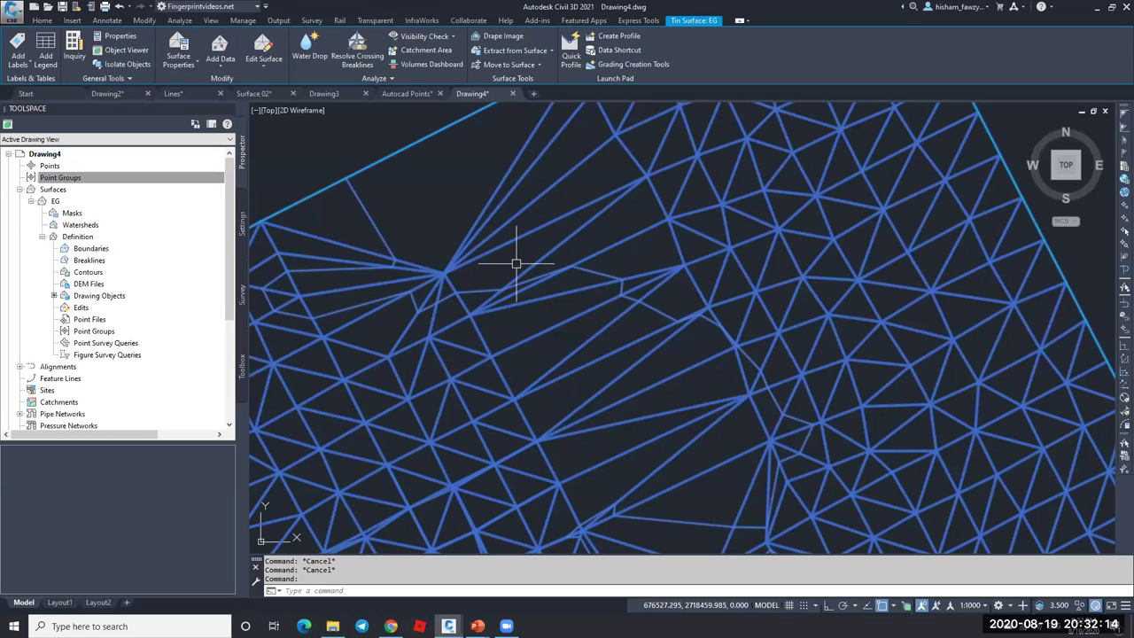
pyautogui.press('Escape')
# - Select and deselect the EG surface to review its TIN triangulation
pyautogui.scroll(-3, 544, 266)
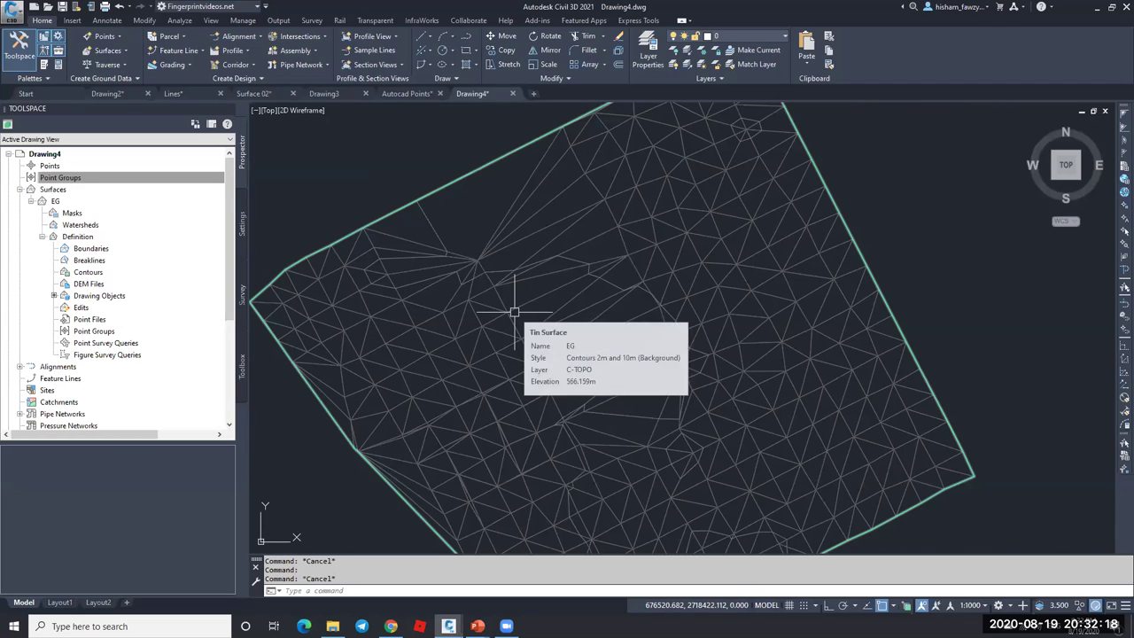
pyautogui.moveTo(530, 337)
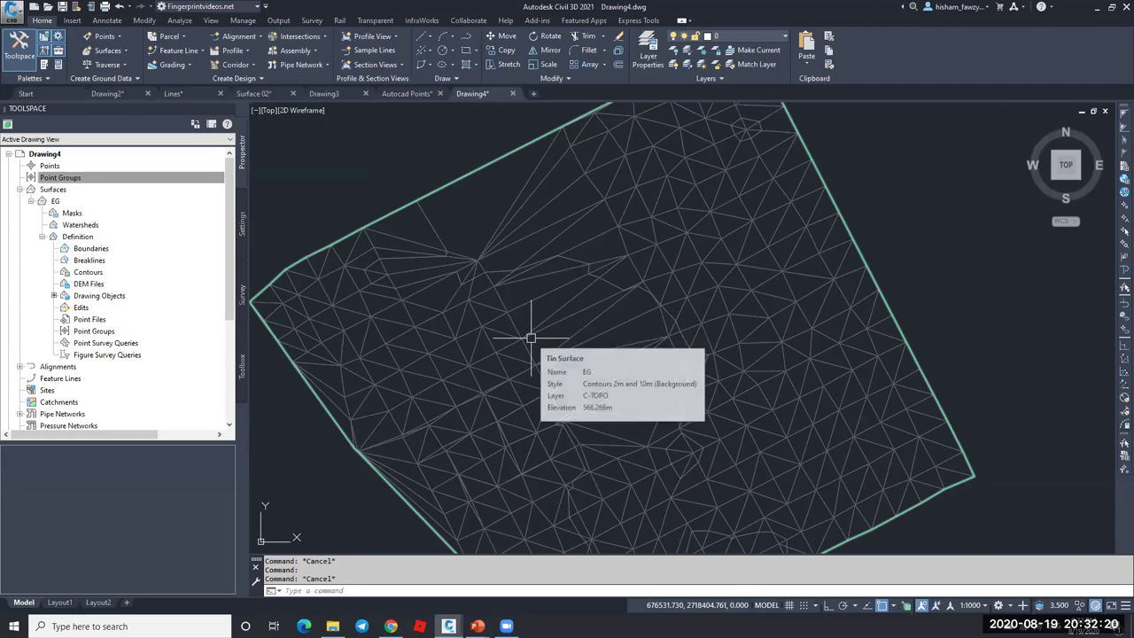
pyautogui.press('Escape')
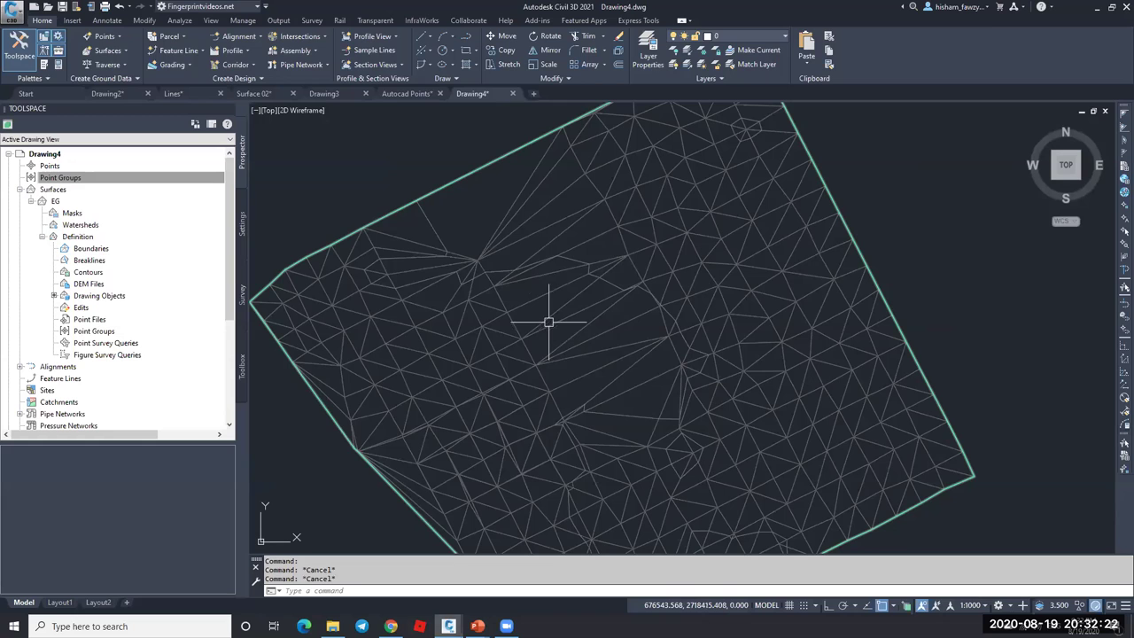
pyautogui.click(549, 315)
pyautogui.press('Escape')
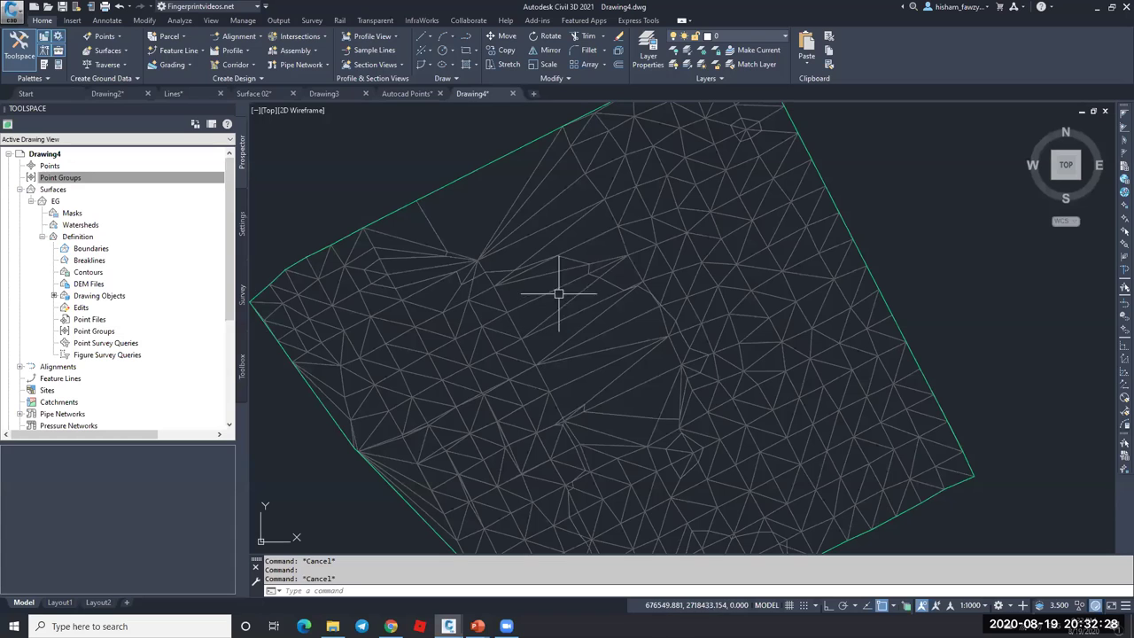
# - Turn on Points in the EG surface style's display so vertex markers appear
pyautogui.press('Escape')
pyautogui.click(540, 226)
pyautogui.rightClick(561, 213)
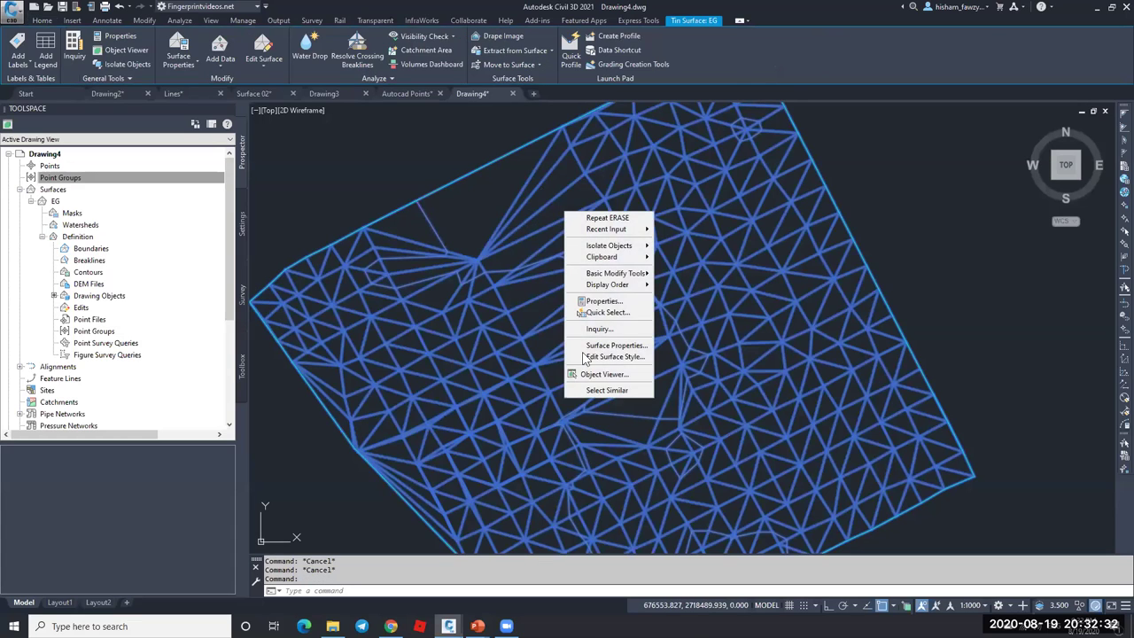
pyautogui.click(639, 357)
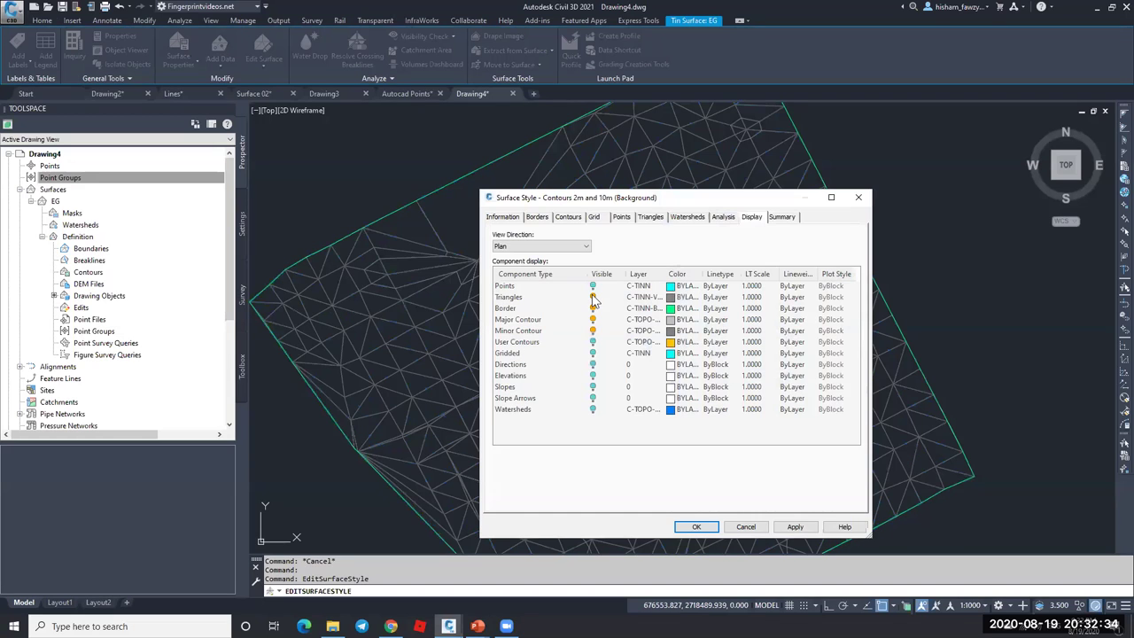
pyautogui.click(584, 286)
pyautogui.click(697, 526)
pyautogui.press('Escape')
pyautogui.scroll(5, 678, 296)
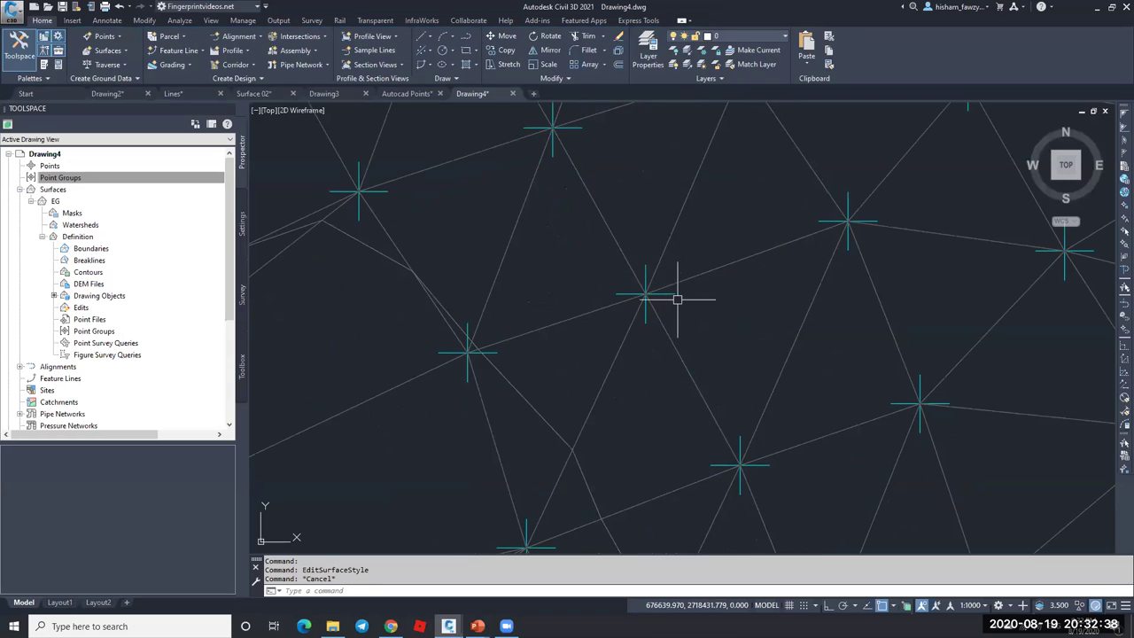
pyautogui.scroll(-6, 630, 293)
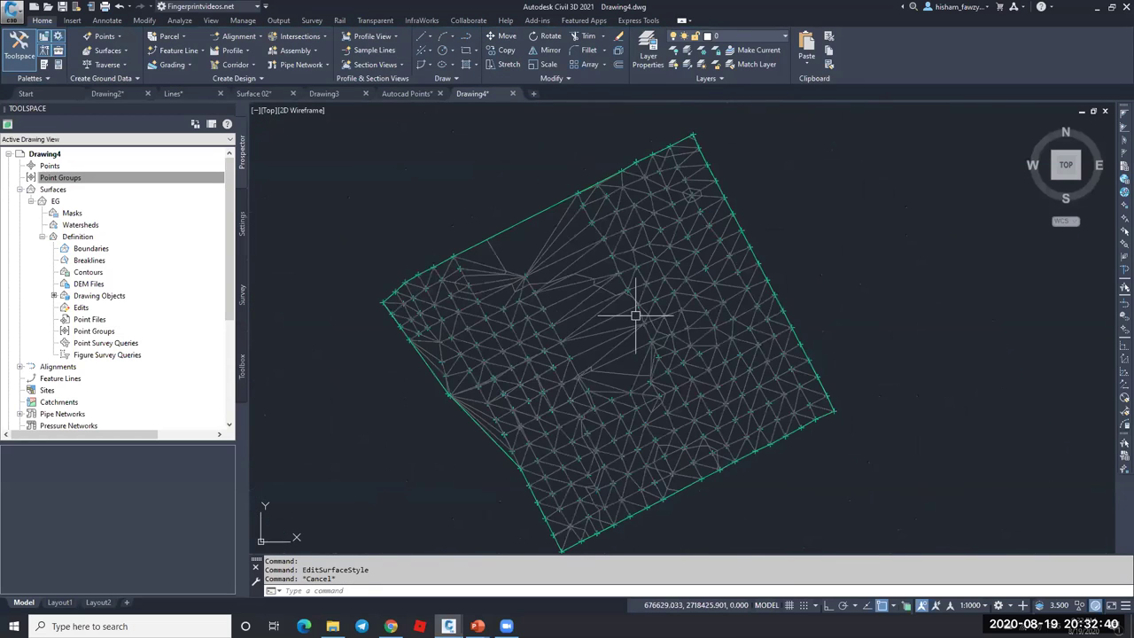
pyautogui.scroll(4, 635, 314)
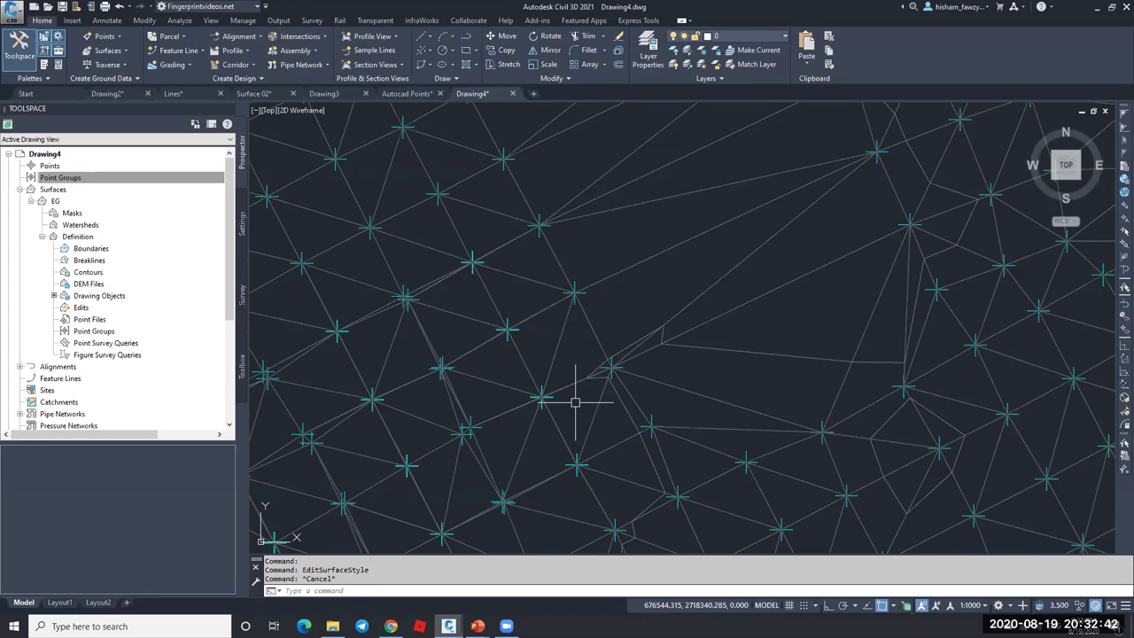
pyautogui.press('Escape')
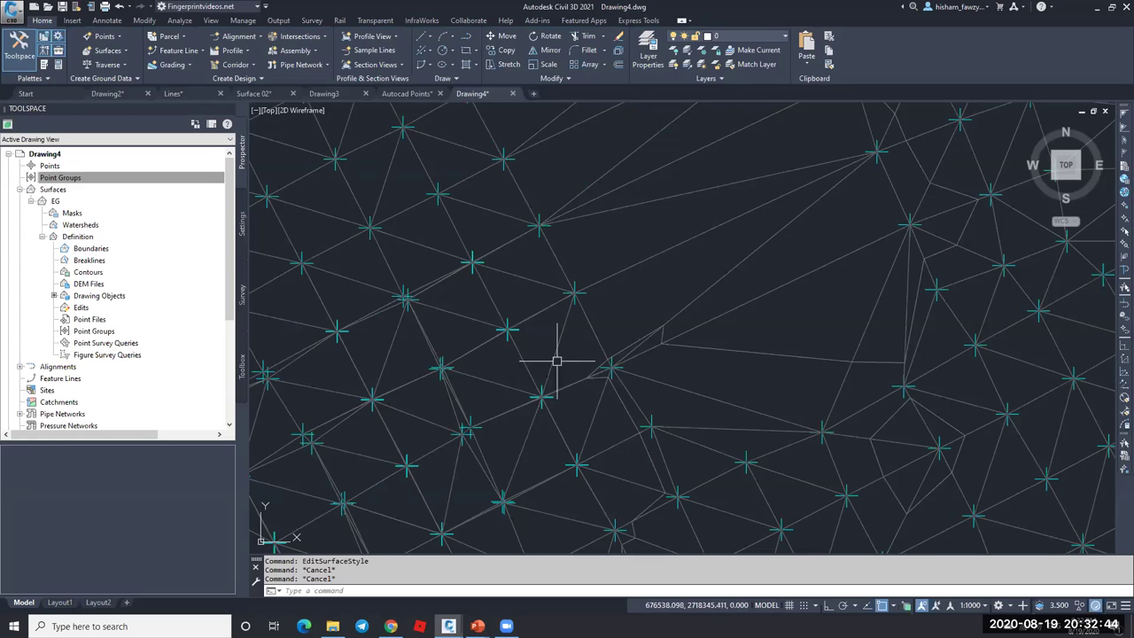
pyautogui.press('Escape')
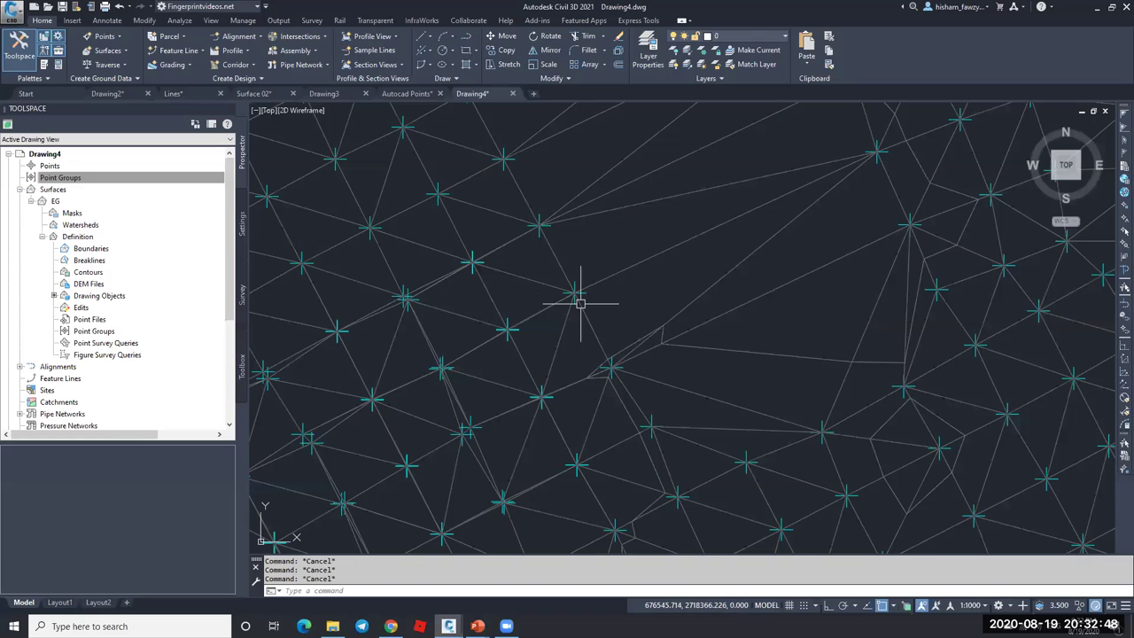
pyautogui.scroll(-3, 582, 279)
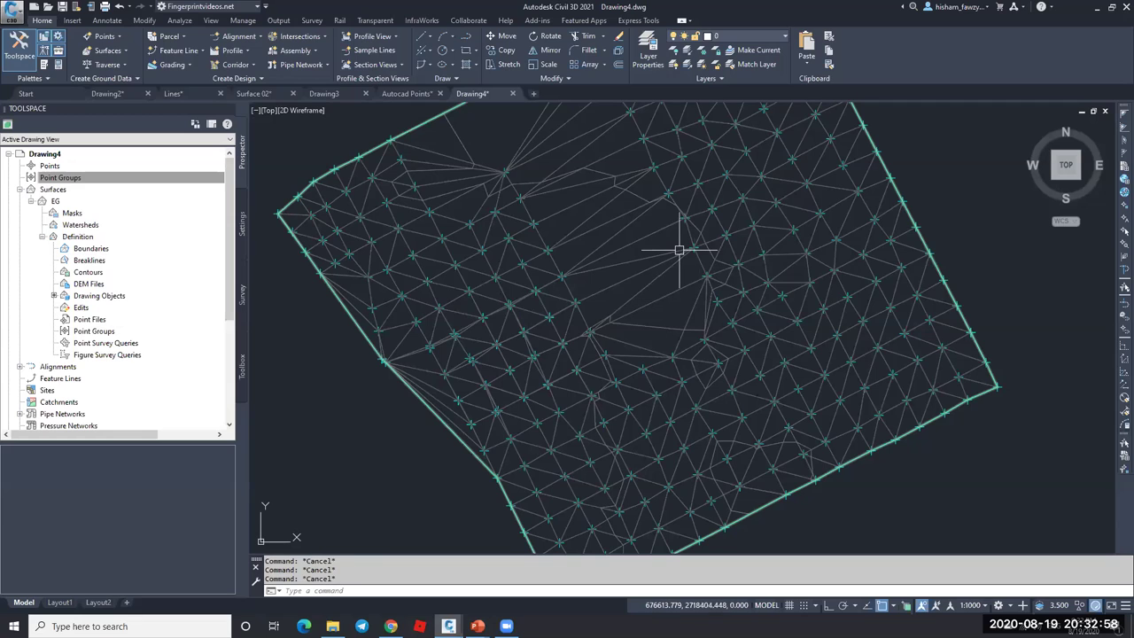
# - In the Surface 02 drawing, select EG and view its Surface Properties Statistics tab
pyautogui.moveTo(680, 251)
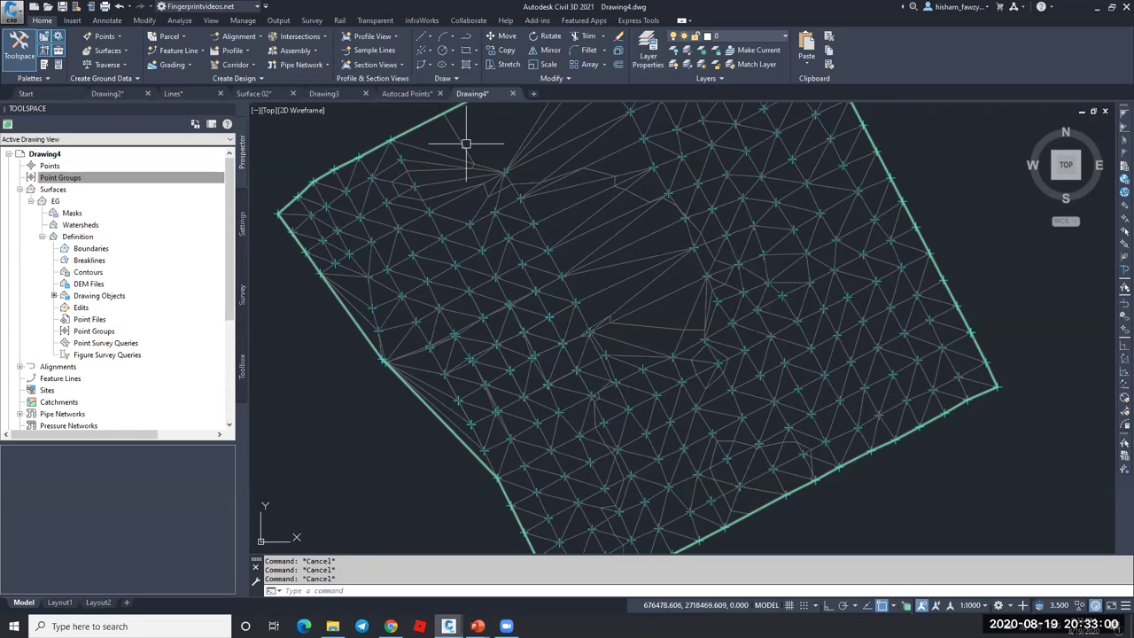
pyautogui.click(326, 93)
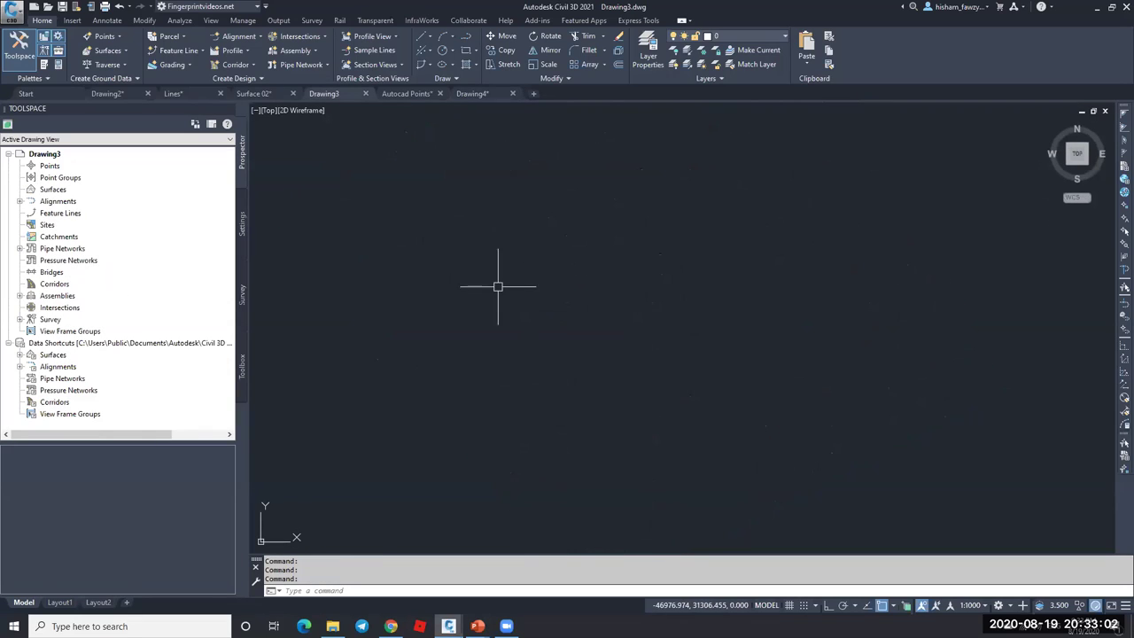
pyautogui.click(255, 93)
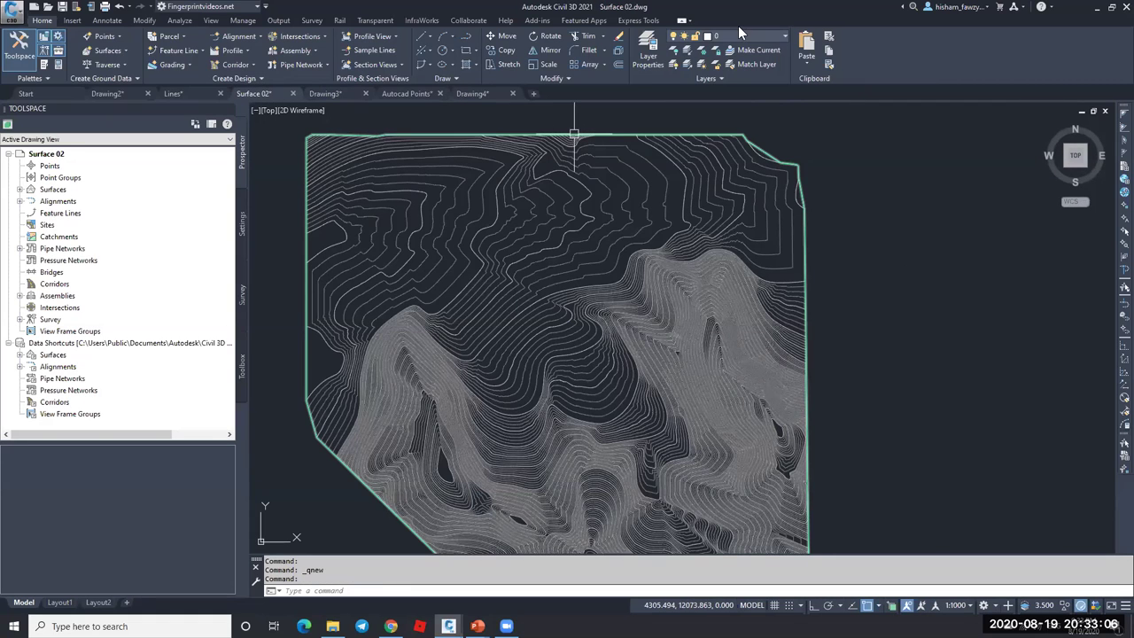
pyautogui.click(487, 96)
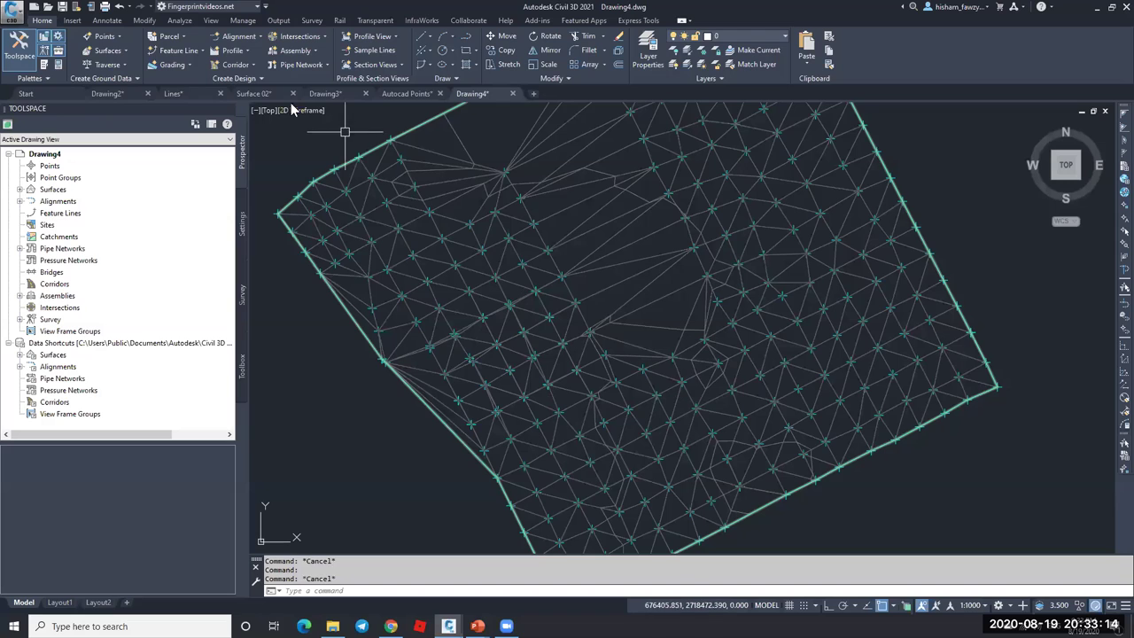
pyautogui.press('Escape')
pyautogui.click(253, 93)
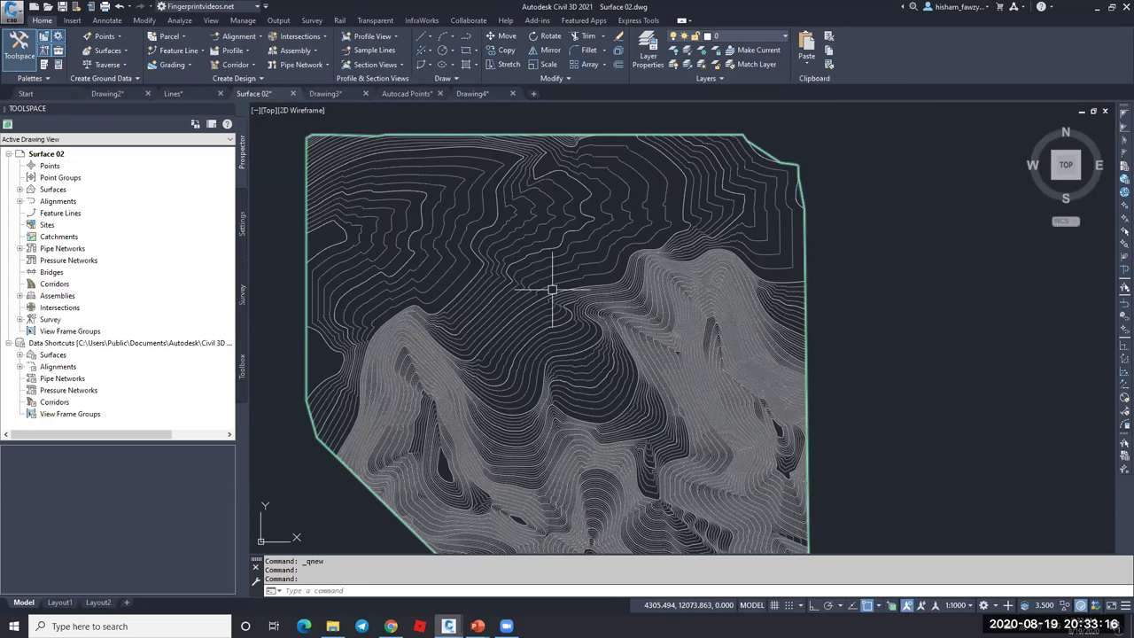
pyautogui.click(19, 190)
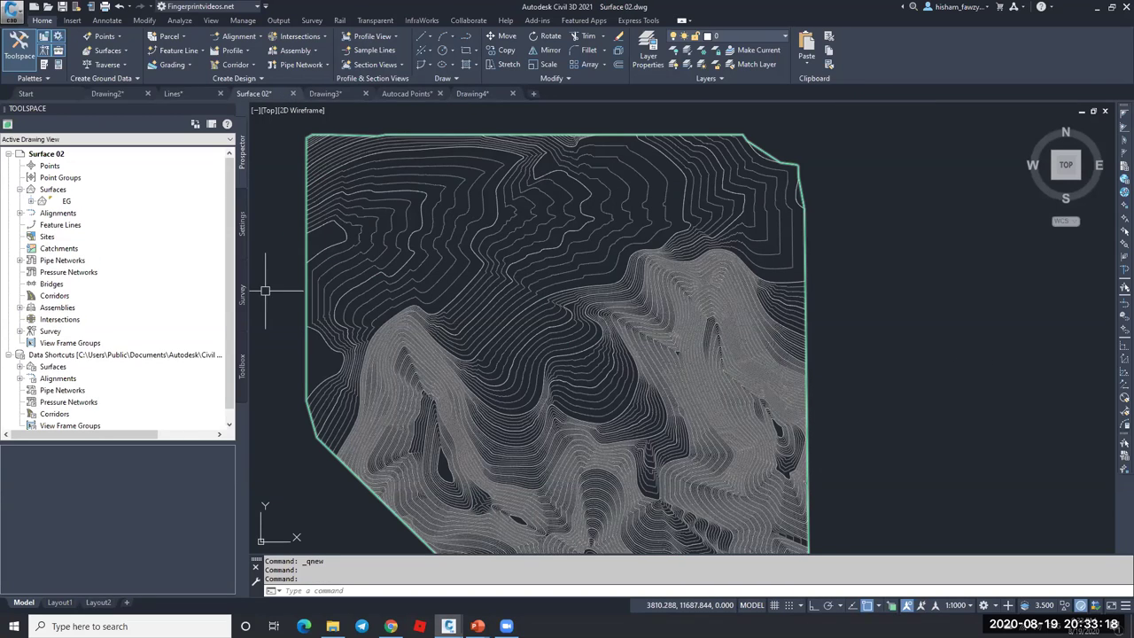
pyautogui.click(441, 276)
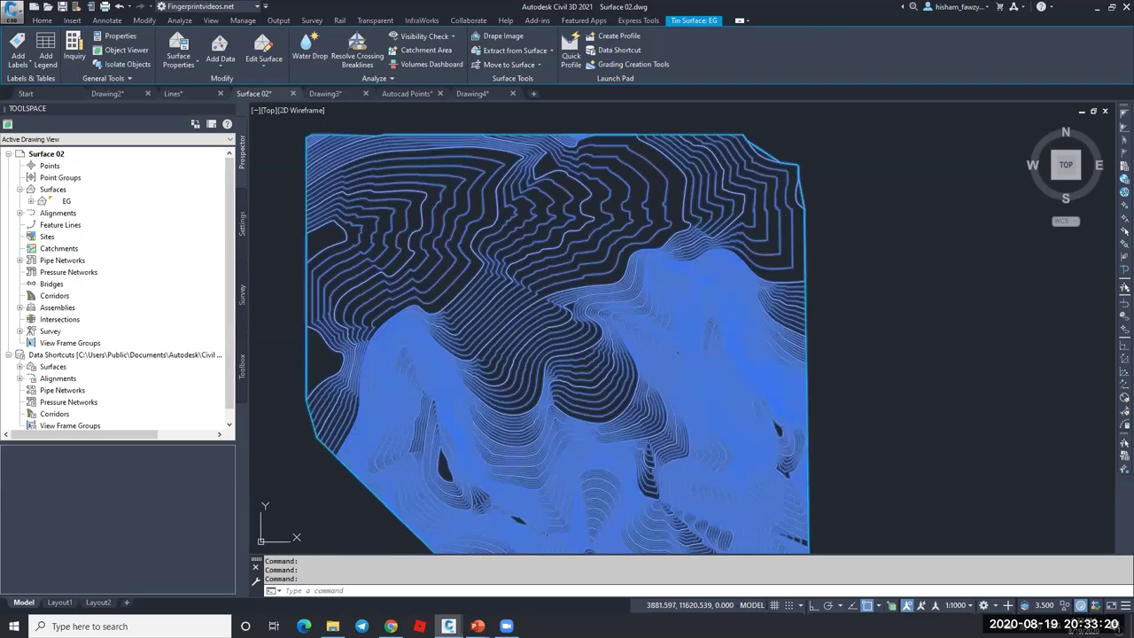
pyautogui.click(178, 42)
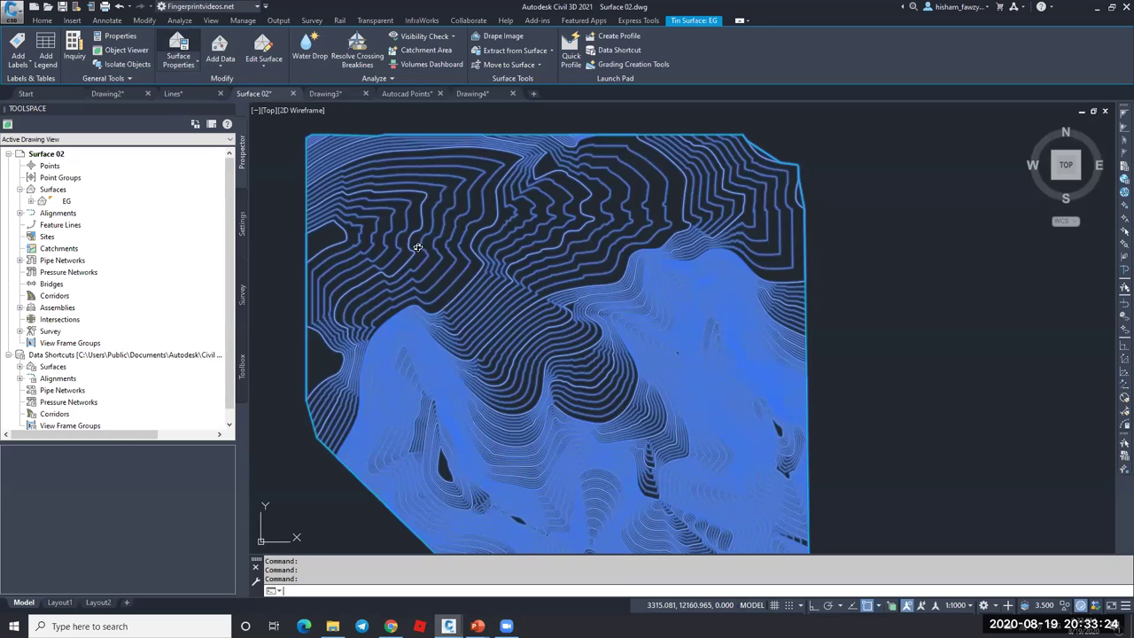
pyautogui.click(571, 162)
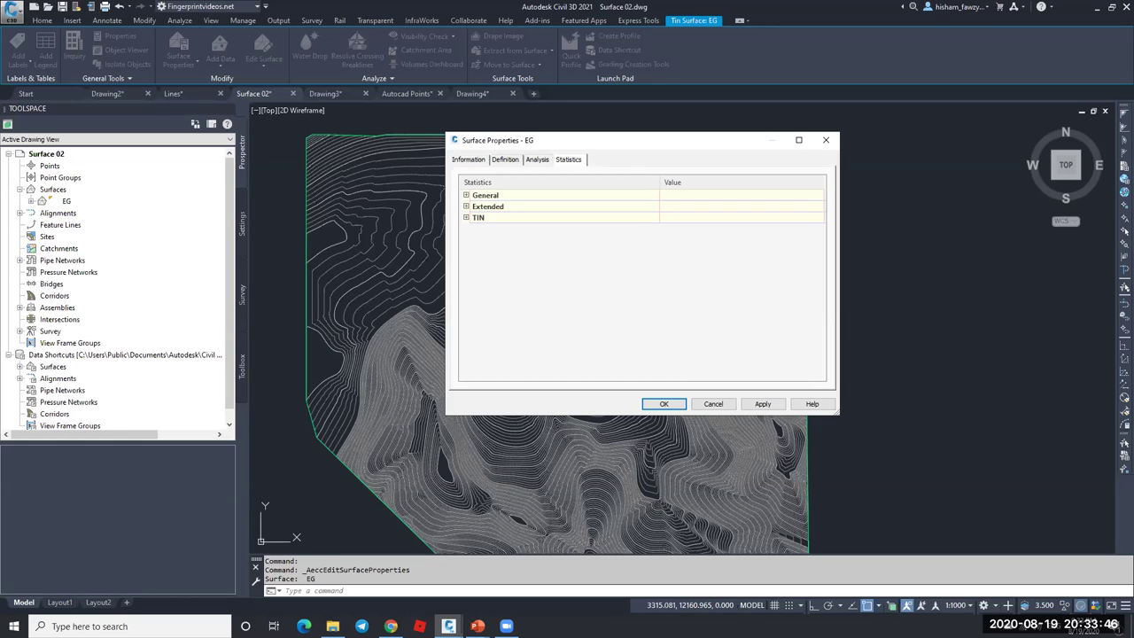
# - Expand EG's General statistics and review the 19936 point count and the X/Y coordinate extents
pyautogui.click(466, 195)
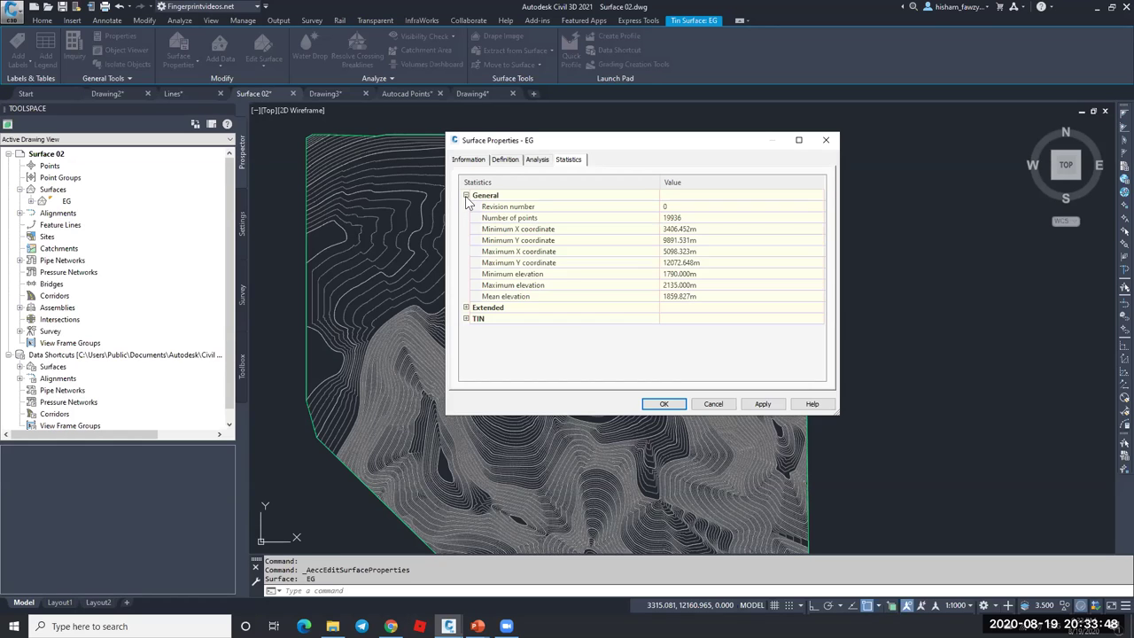
pyautogui.click(556, 218)
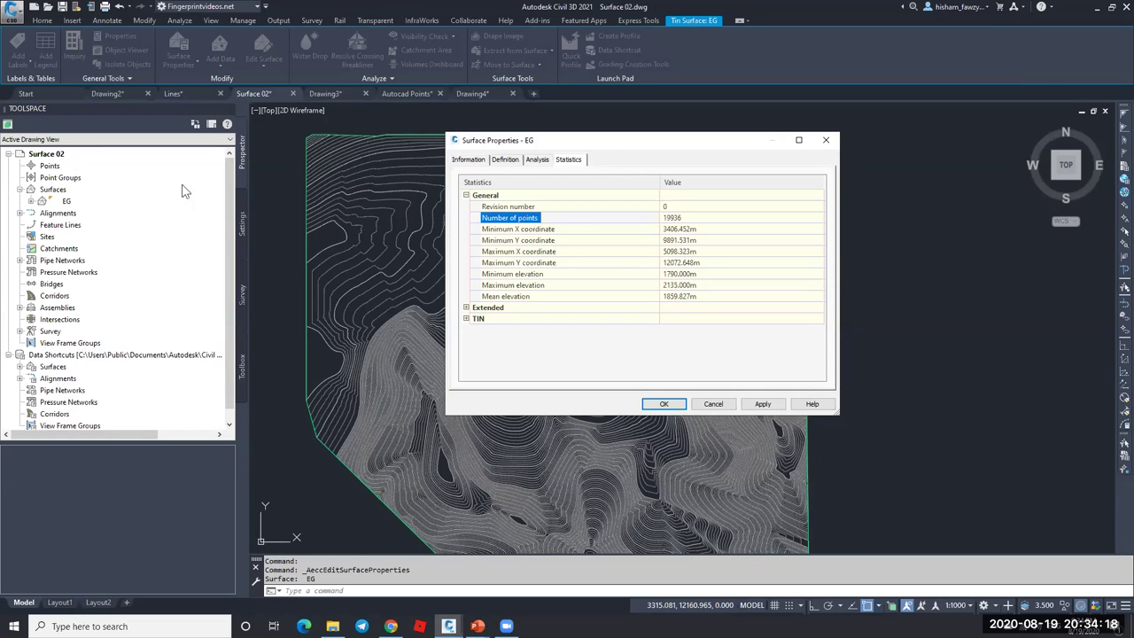
pyautogui.click(575, 229)
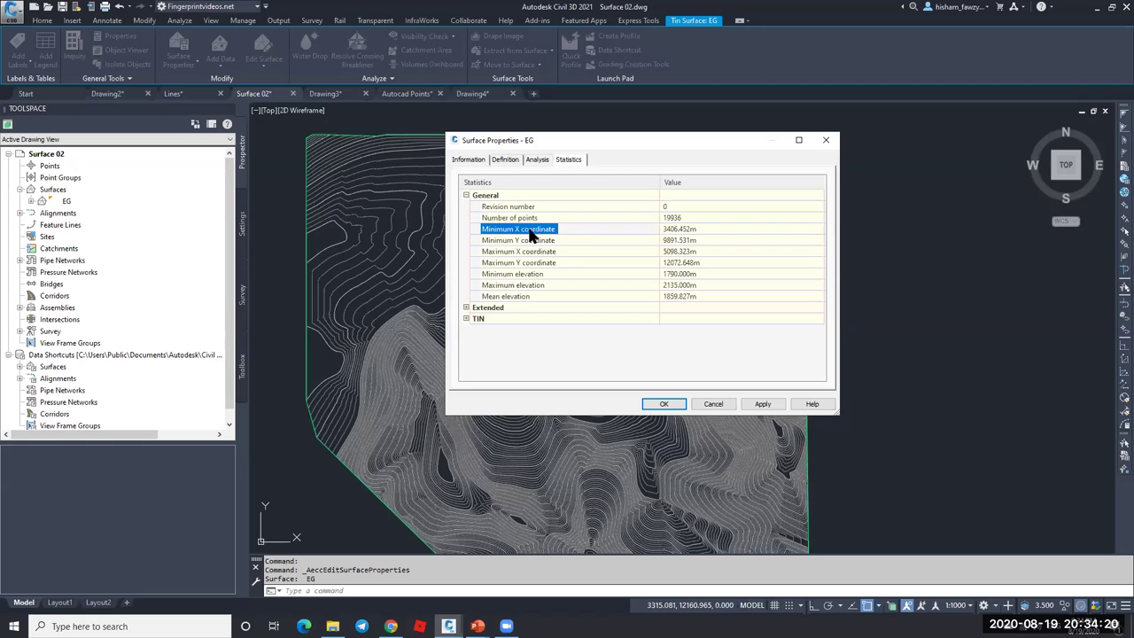
pyautogui.click(573, 244)
pyautogui.click(565, 250)
pyautogui.click(567, 263)
# - Review the elevation range of 1790.000m to 2135.000m and the mean elevation of 1859.827m
pyautogui.click(567, 274)
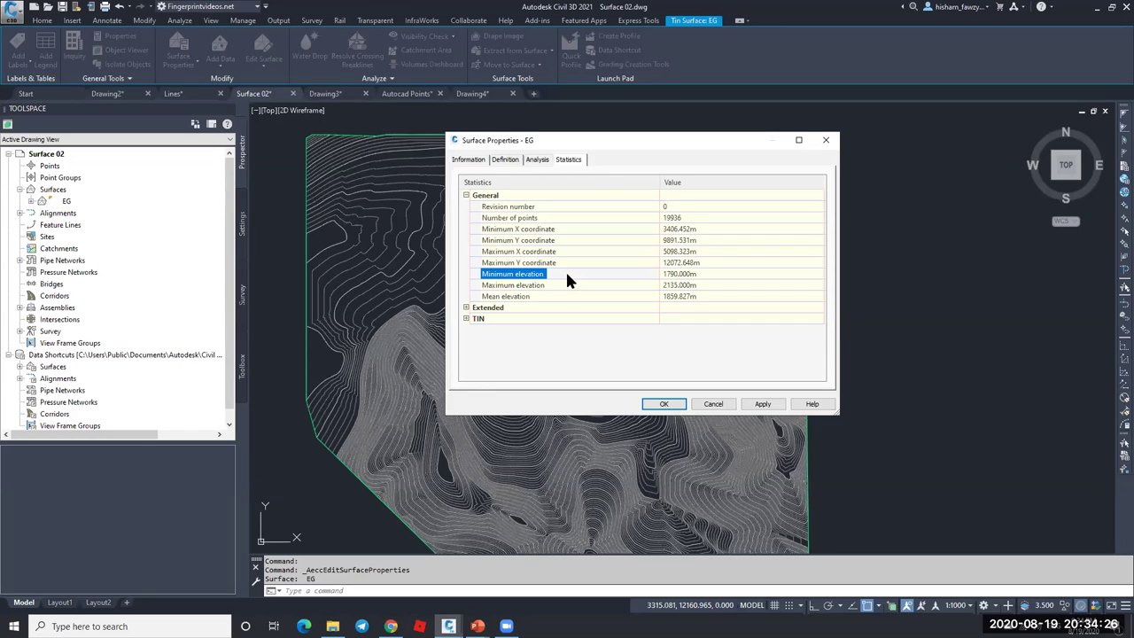
pyautogui.click(556, 284)
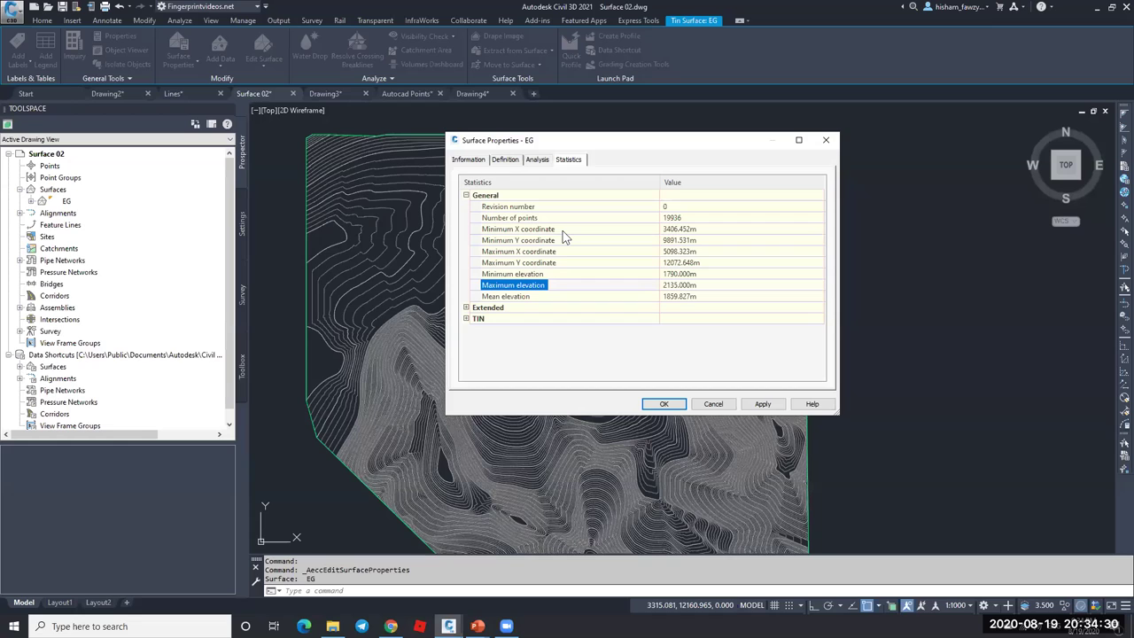
pyautogui.click(574, 274)
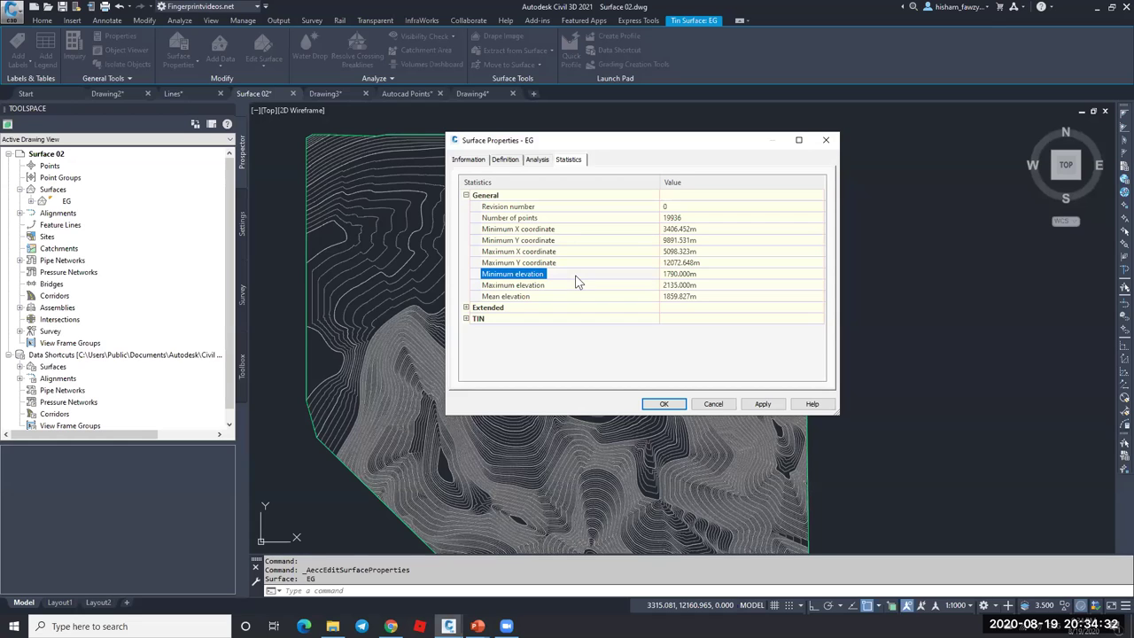
pyautogui.click(577, 284)
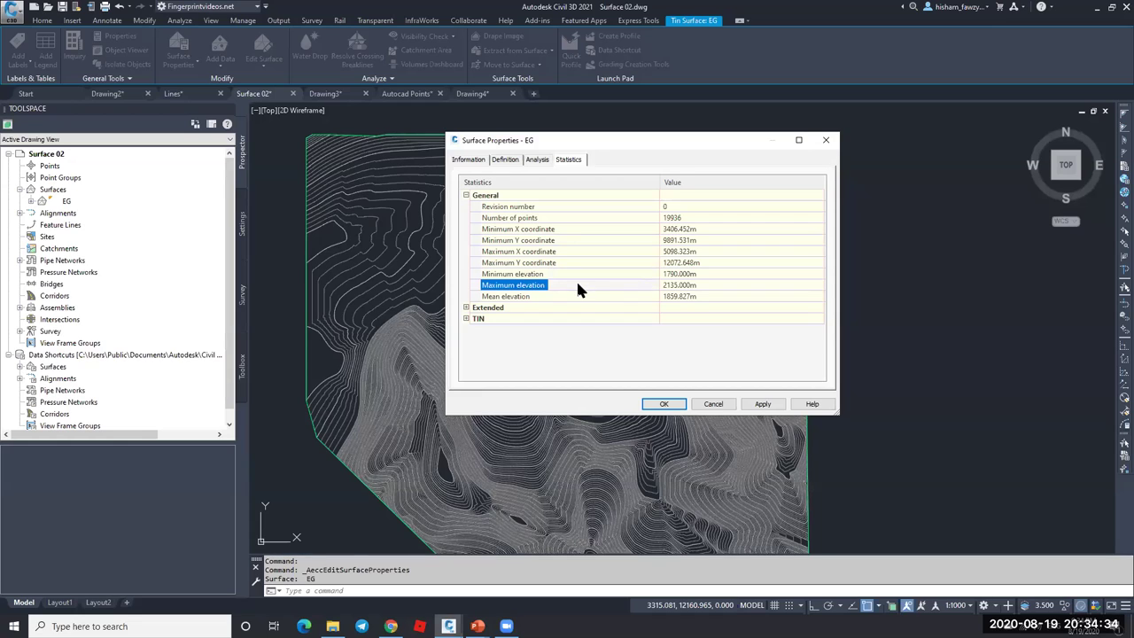
pyautogui.click(574, 298)
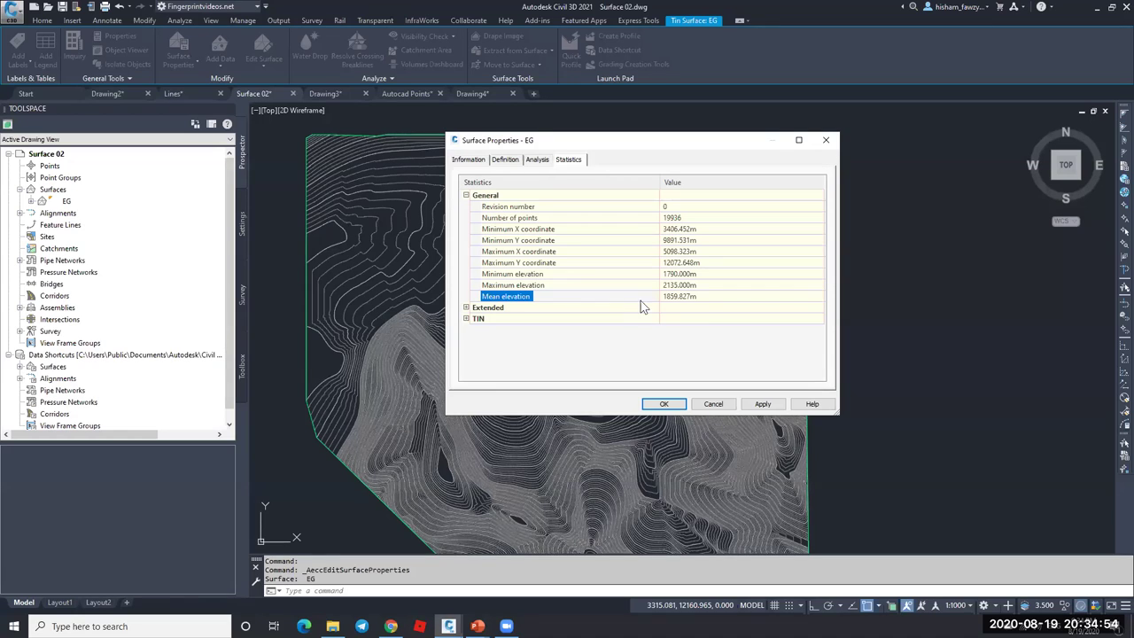
pyautogui.click(711, 297)
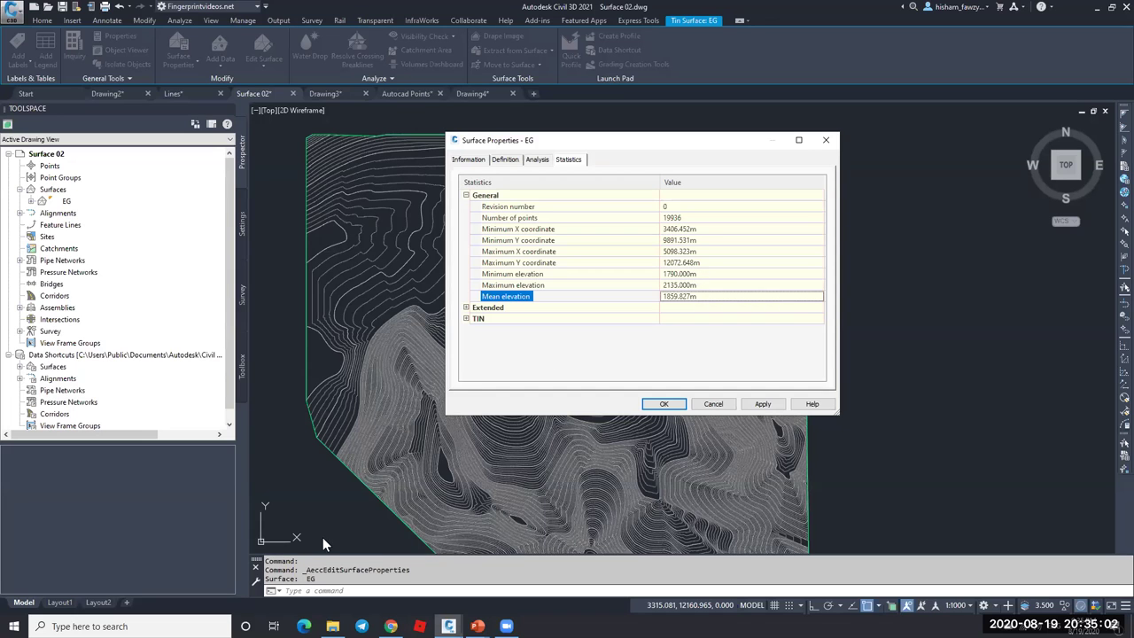
# - In Windows Calculator, add 1790 and 2135 and divide by 2 to get 1,962.5
pyautogui.click(14, 626)
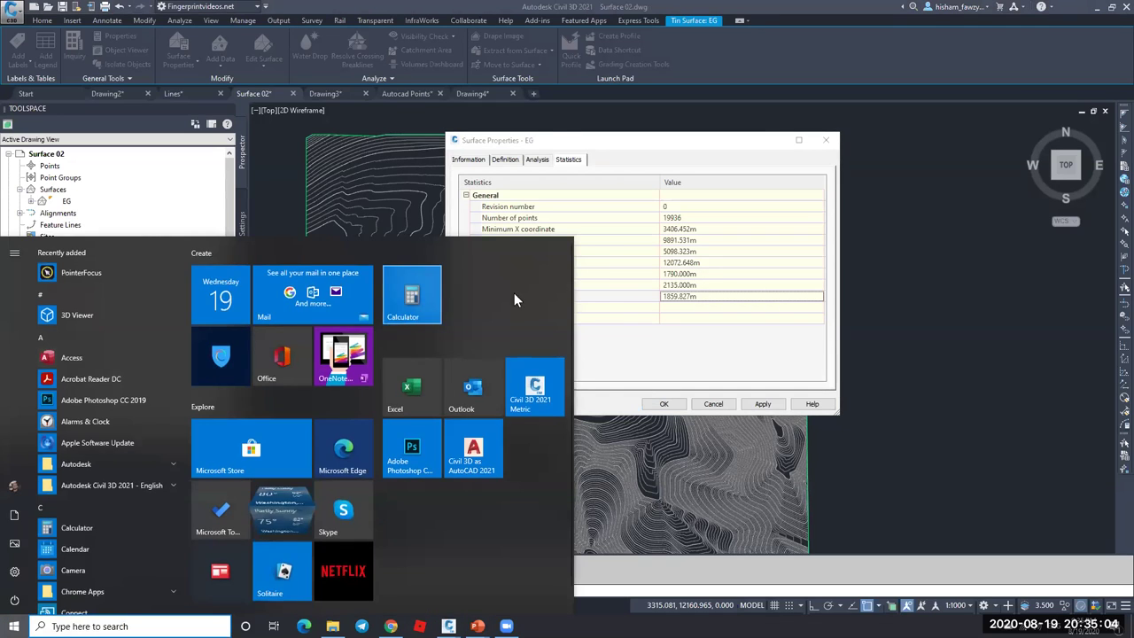
pyautogui.click(412, 297)
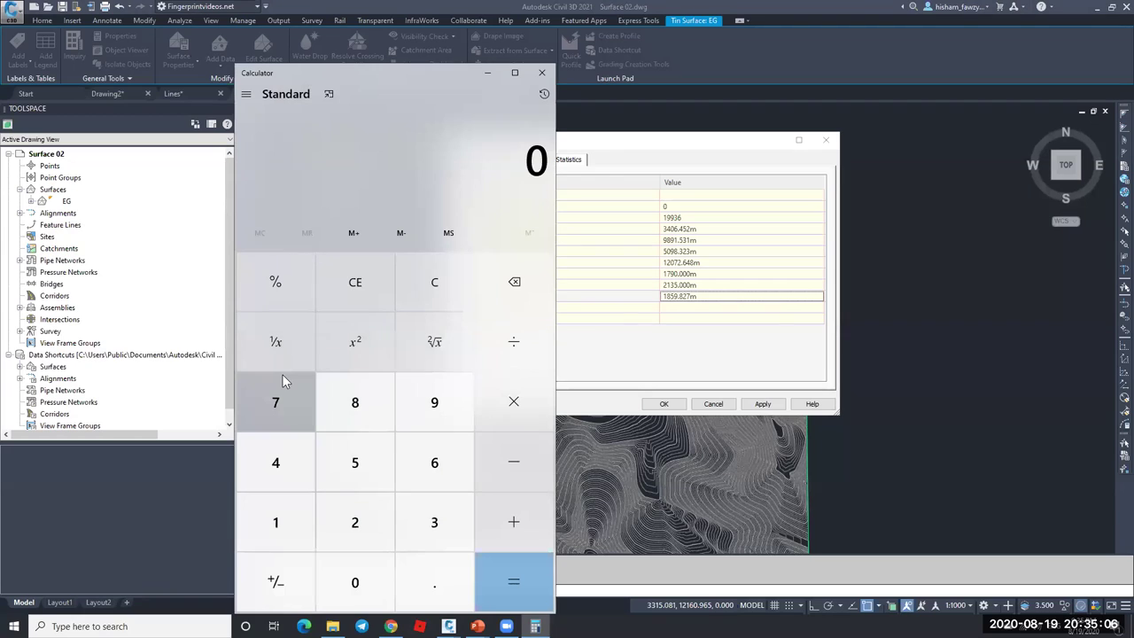
pyautogui.write('1790')
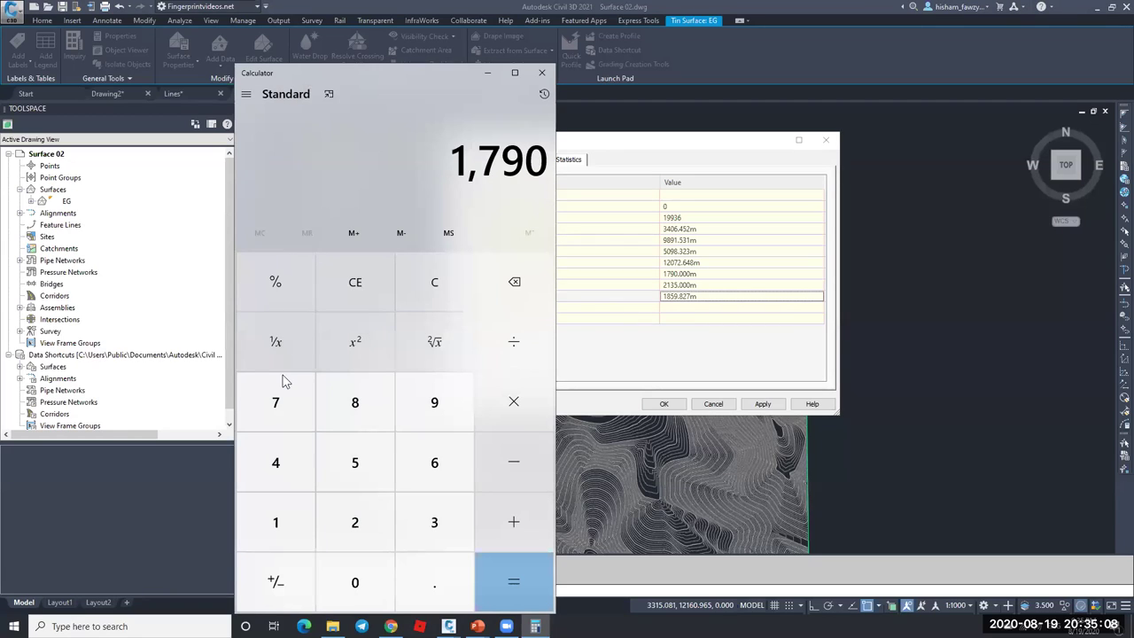
pyautogui.press('+')
pyautogui.write('2135')
pyautogui.press('Return')
pyautogui.press('+')
pyautogui.write('2')
pyautogui.press('Return')
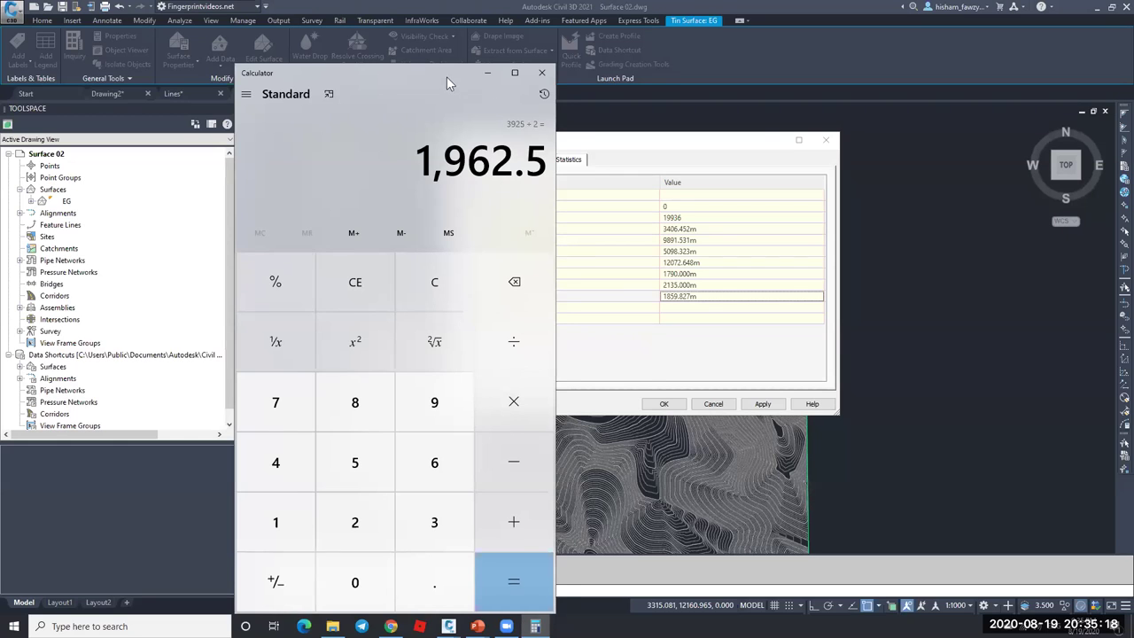
pyautogui.moveTo(447, 76); pyautogui.dragTo(270, 71)
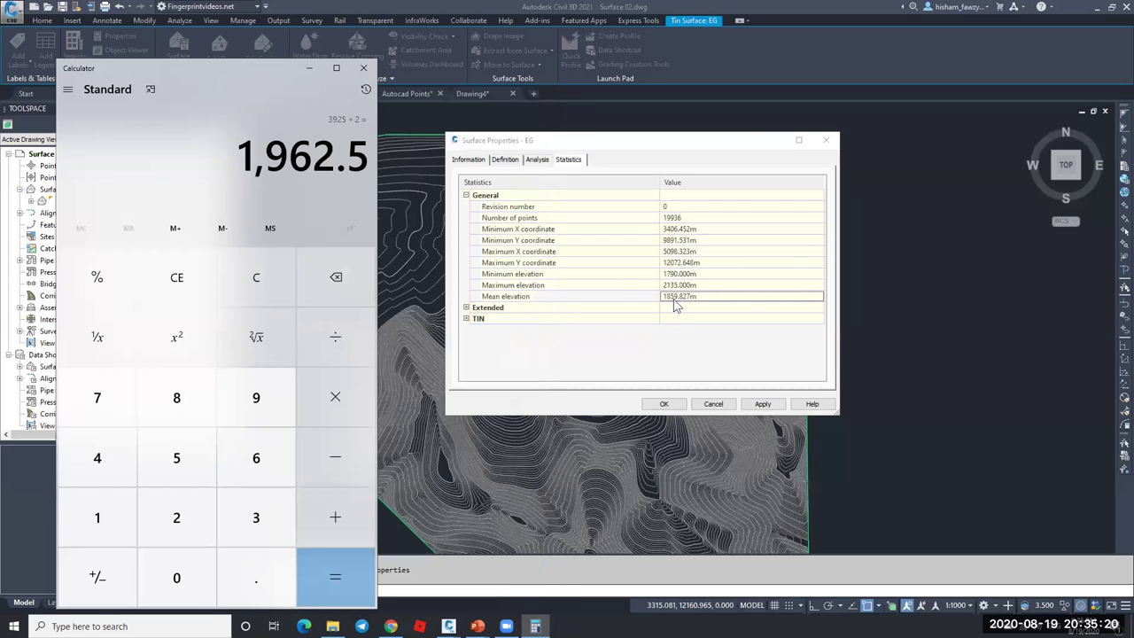
# - Close Calculator, move the EG properties window off the contours, and collapse General statistics
pyautogui.click(372, 76)
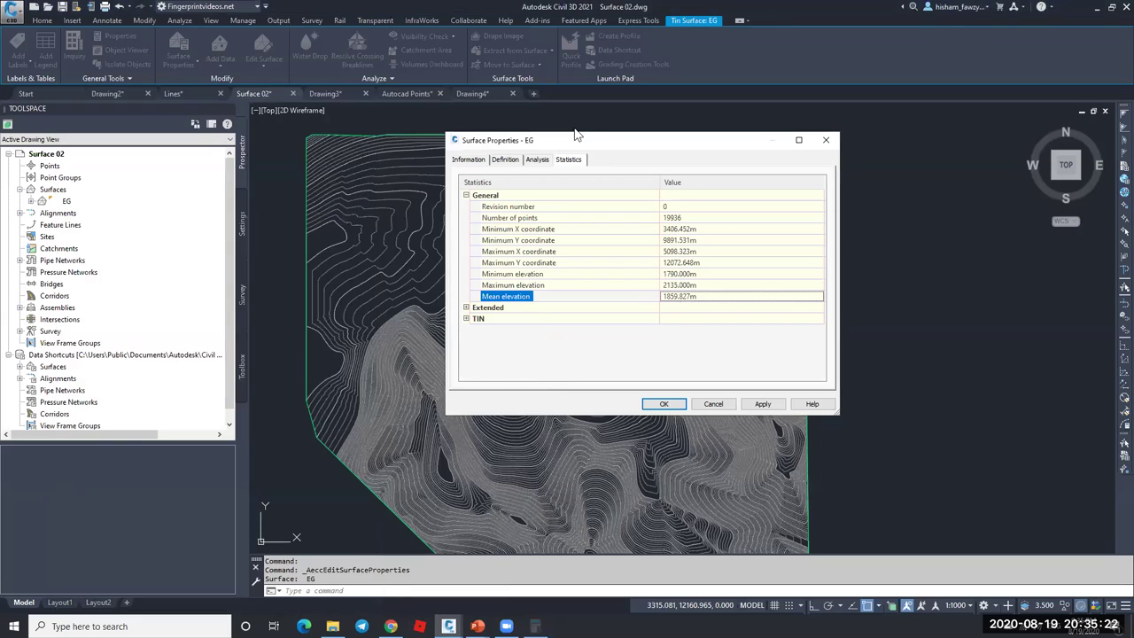
pyautogui.moveTo(596, 146); pyautogui.dragTo(116, 147)
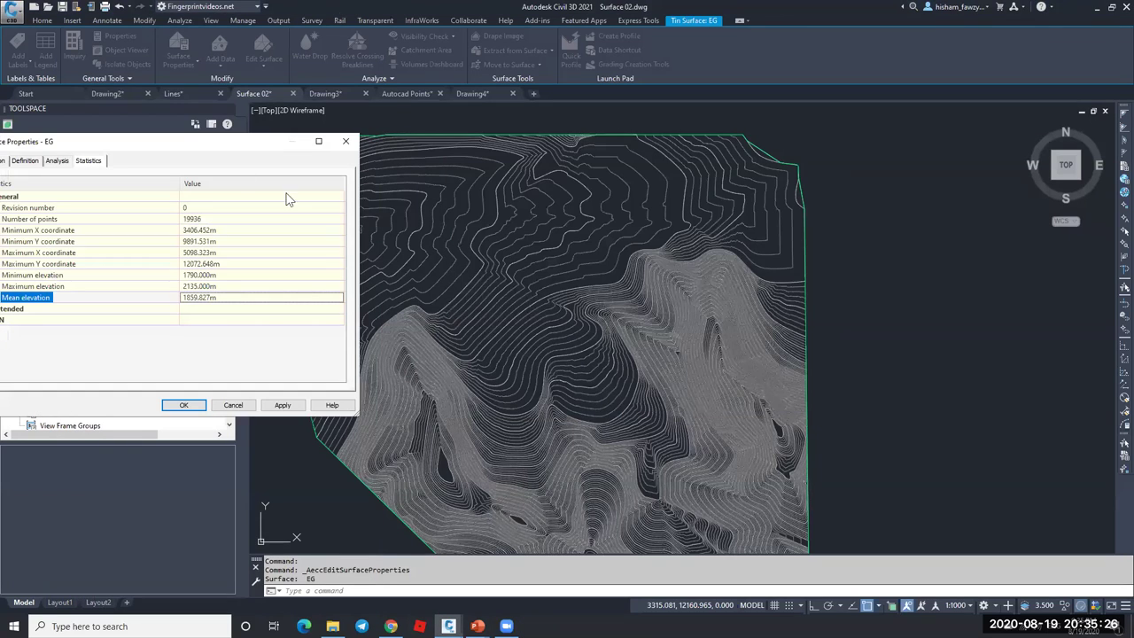
pyautogui.moveTo(268, 141); pyautogui.dragTo(466, 124)
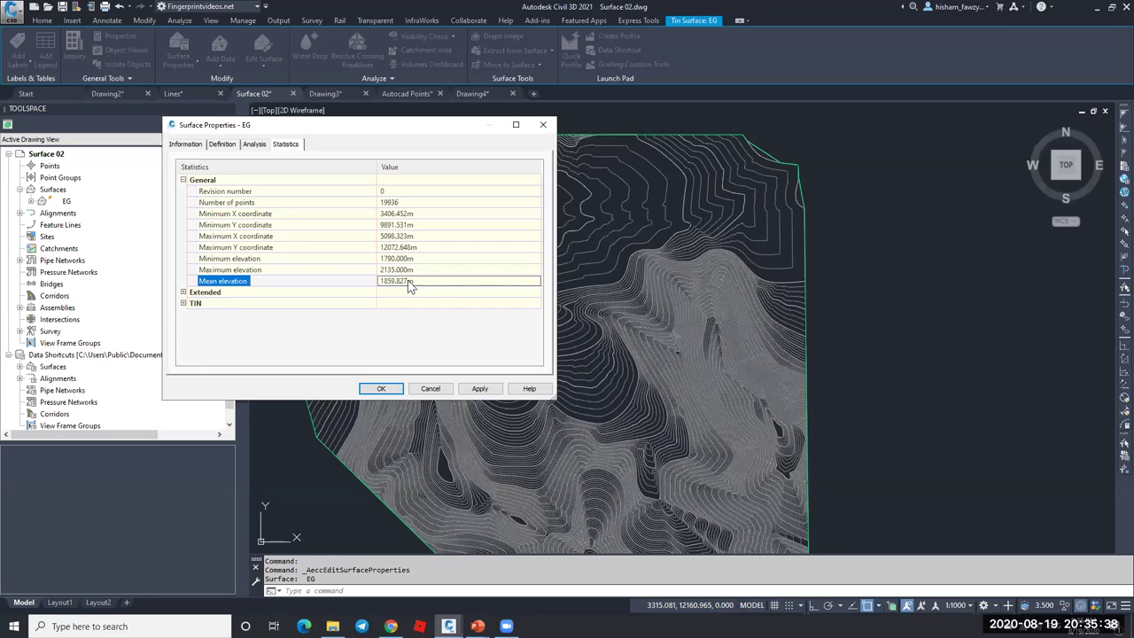
pyautogui.moveTo(315, 128); pyautogui.dragTo(868, 124)
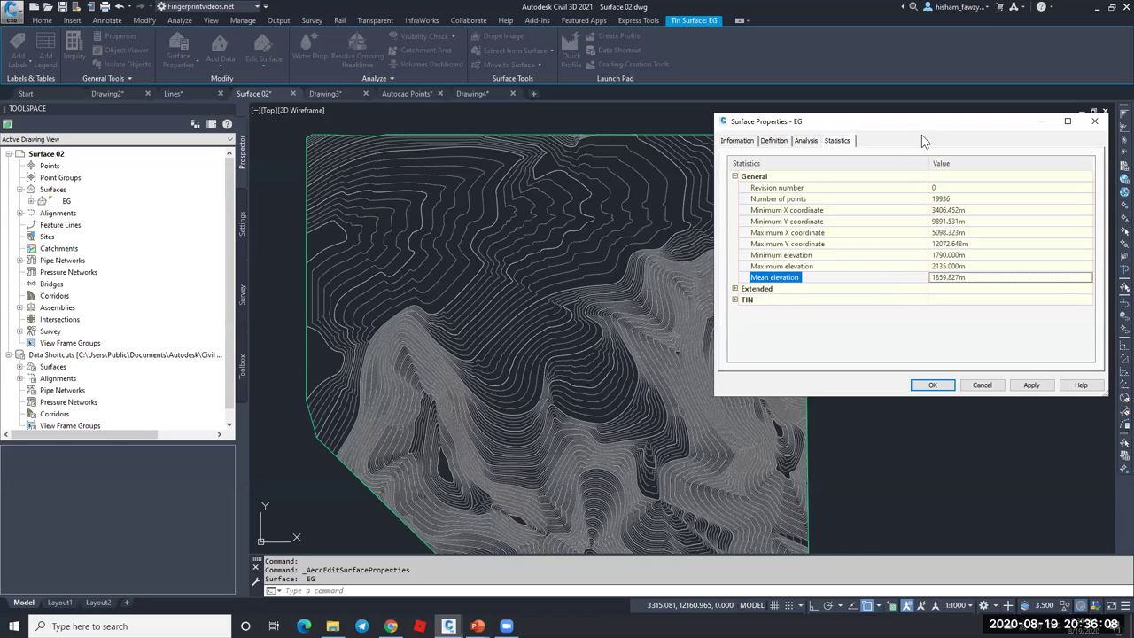
pyautogui.moveTo(913, 122); pyautogui.dragTo(823, 101)
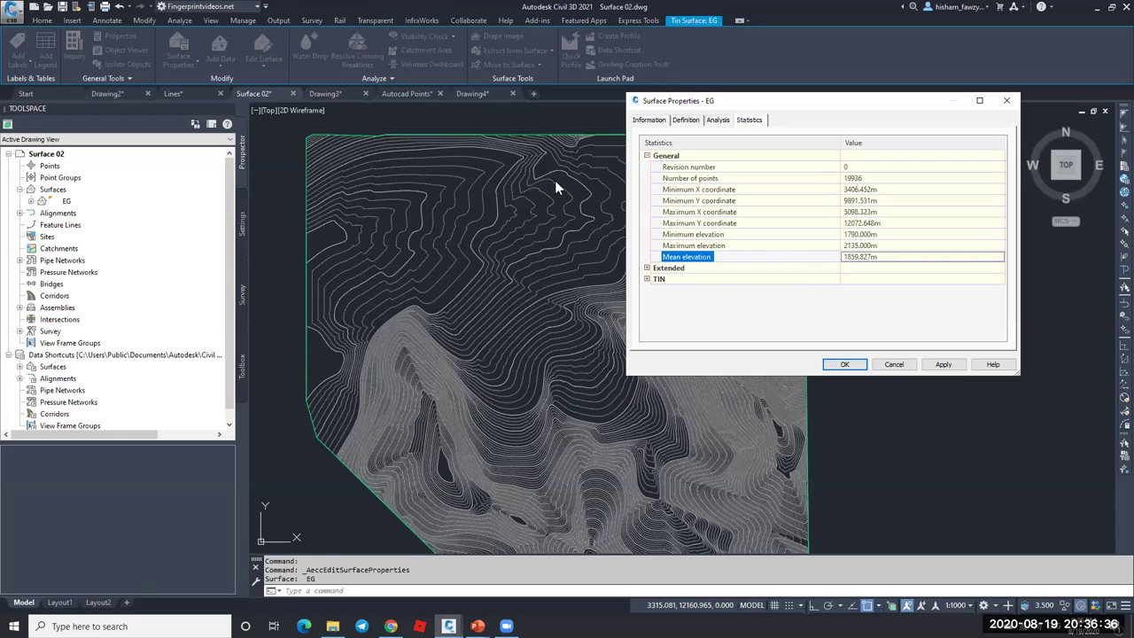
pyautogui.click(646, 156)
# - Expand Extended statistics, check the 2D surface area, and close Surface Properties with OK
pyautogui.click(647, 167)
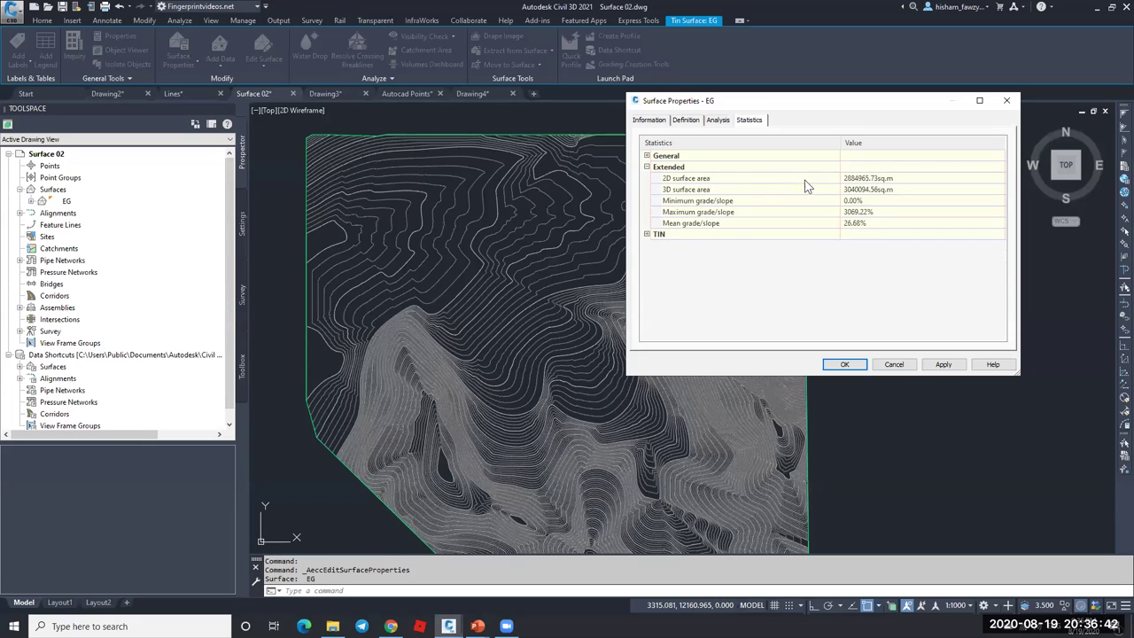
pyautogui.click(812, 179)
pyautogui.click(841, 364)
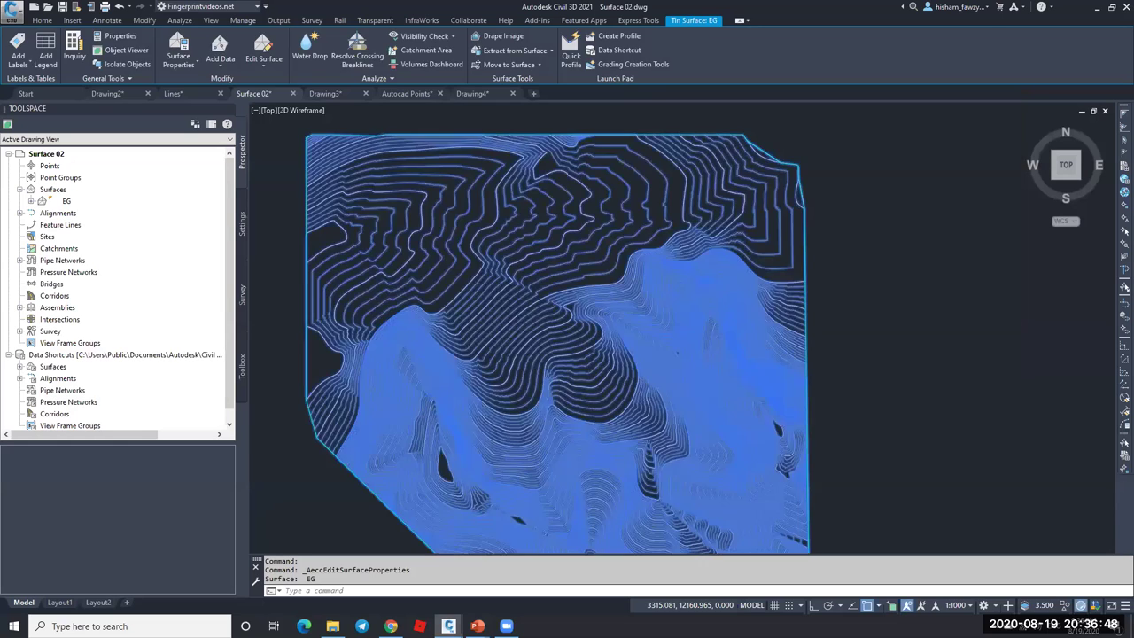
# - Reselect the EG surface in the drawing and reopen its Surface Properties
pyautogui.scroll(-2, 811, 304)
pyautogui.moveTo(810, 304); pyautogui.dragTo(628, 222, button='middle')
pyautogui.press('Escape')
pyautogui.click(627, 221)
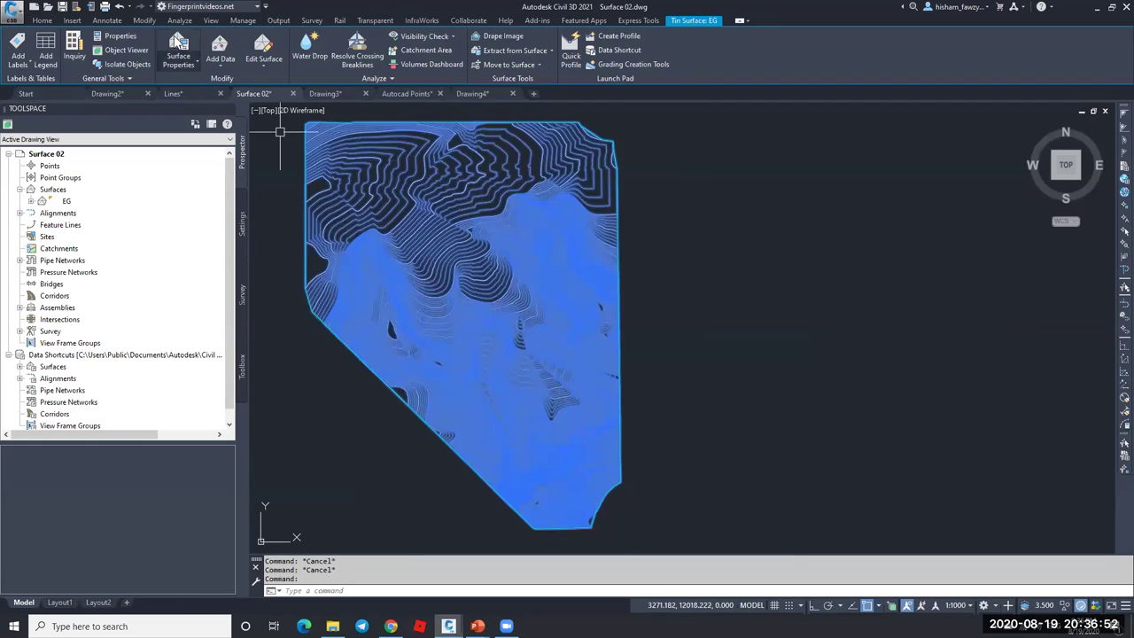
pyautogui.press('Escape')
pyautogui.click(646, 166)
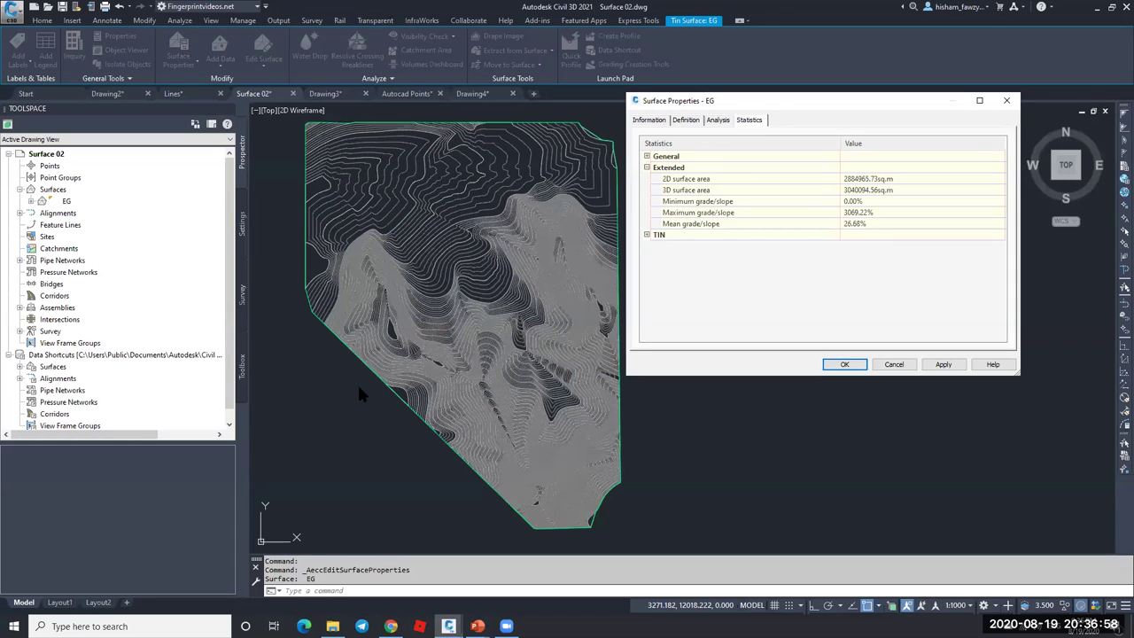
# - Review the 2D area, 3D area and grade rows, then expand the TIN statistics (39627 triangles)
pyautogui.click(911, 183)
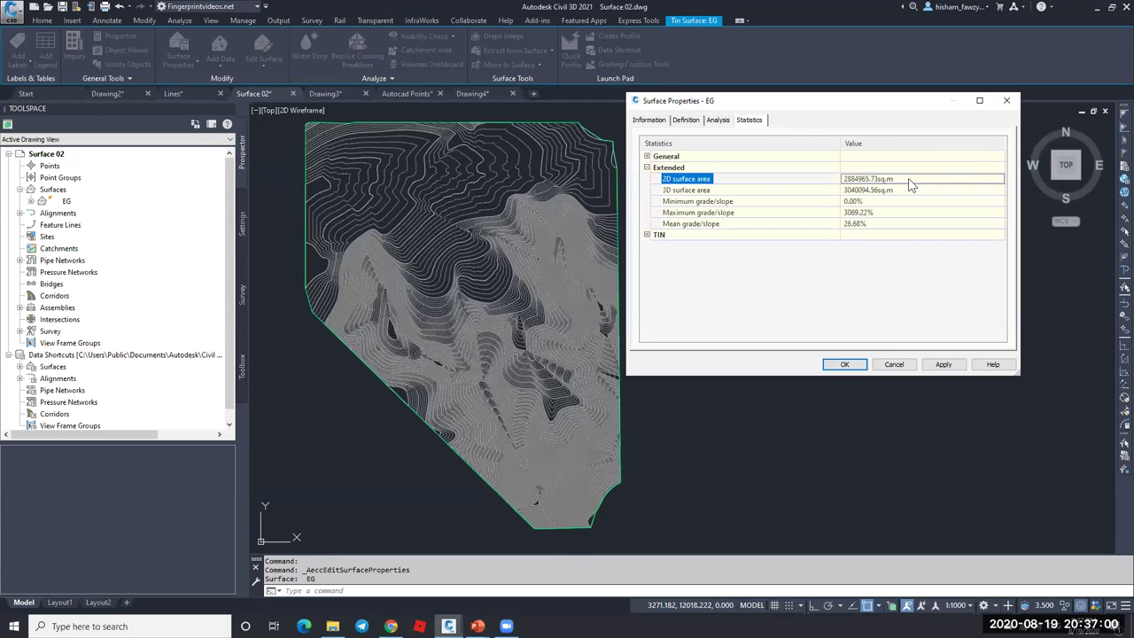
pyautogui.click(760, 191)
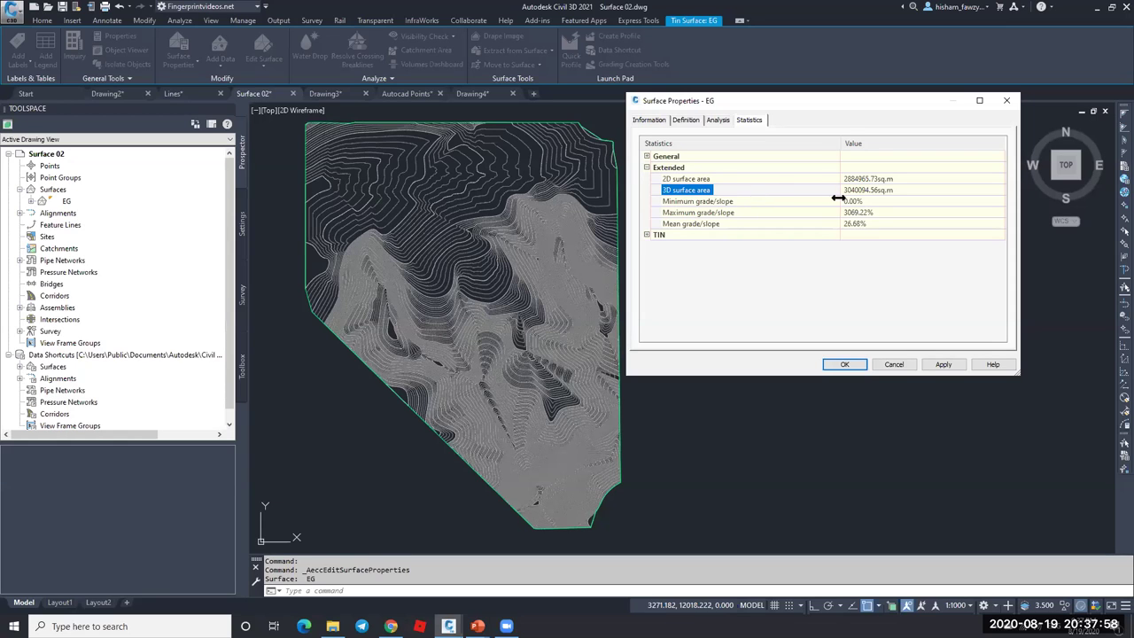
pyautogui.click(754, 200)
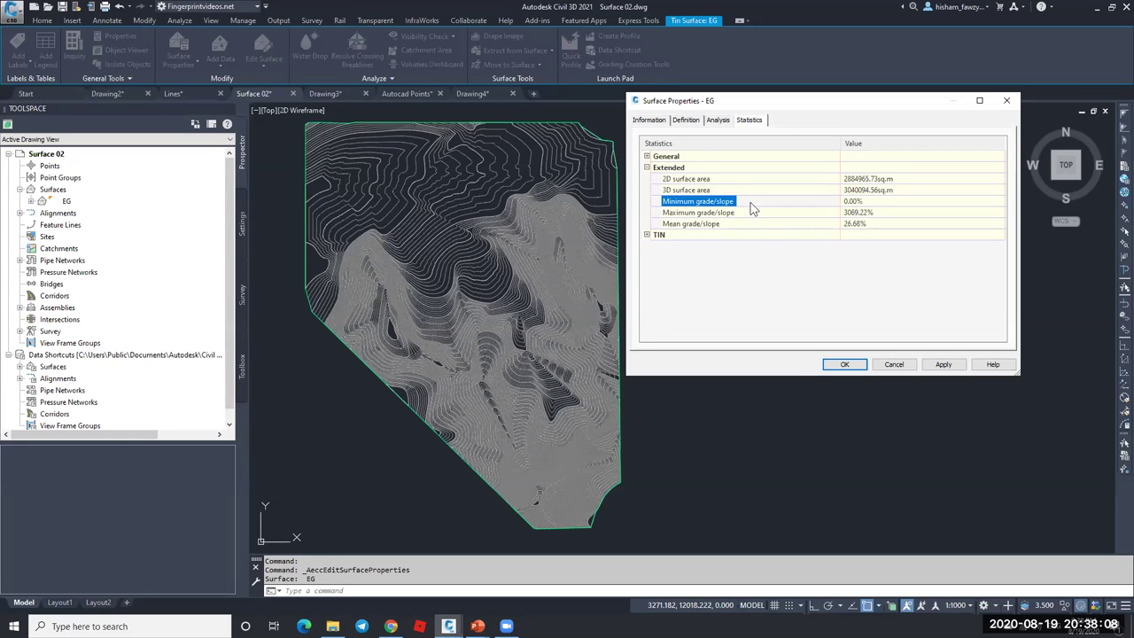
pyautogui.click(648, 167)
pyautogui.doubleClick(676, 180)
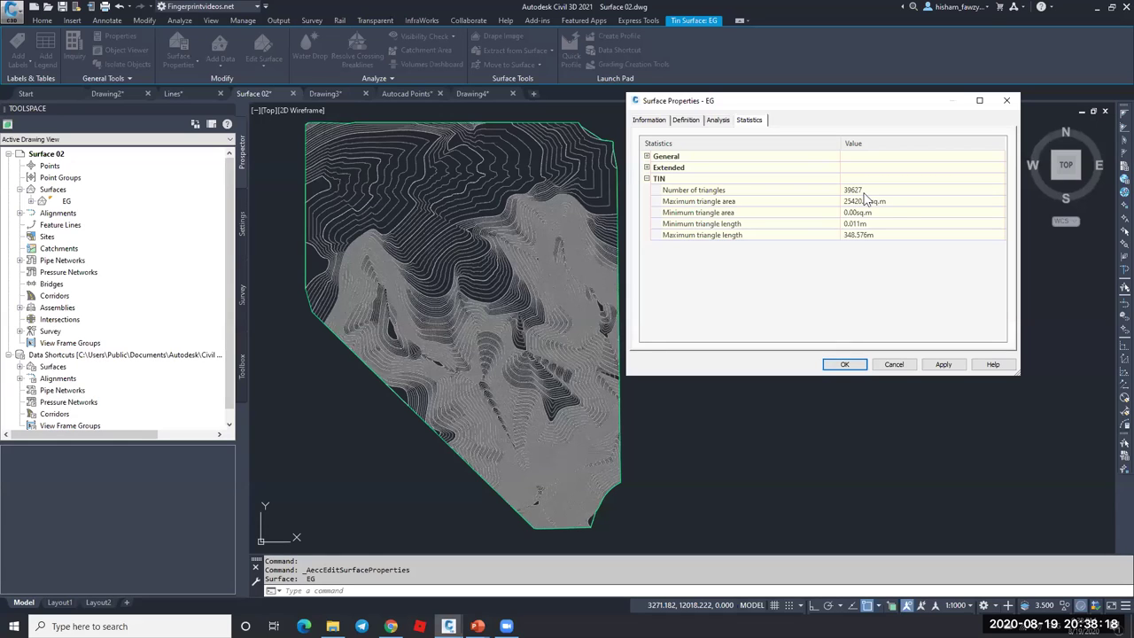
# - Review the maximum triangle area and triangle lengths 0.011m–348.576m in the TIN statistics
pyautogui.click(790, 203)
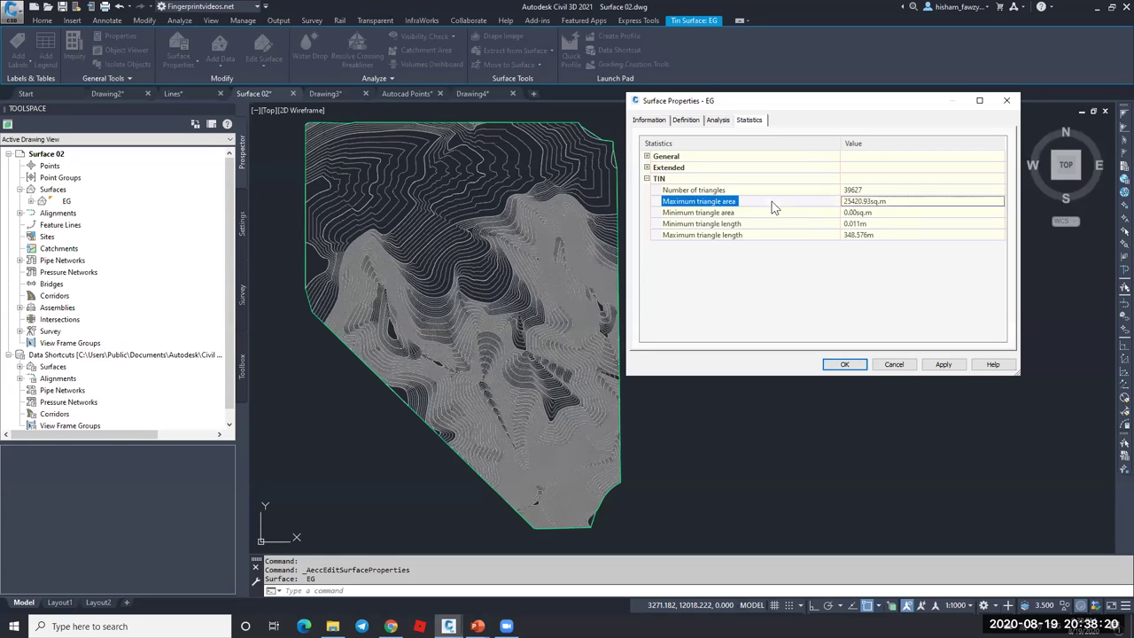
pyautogui.click(795, 224)
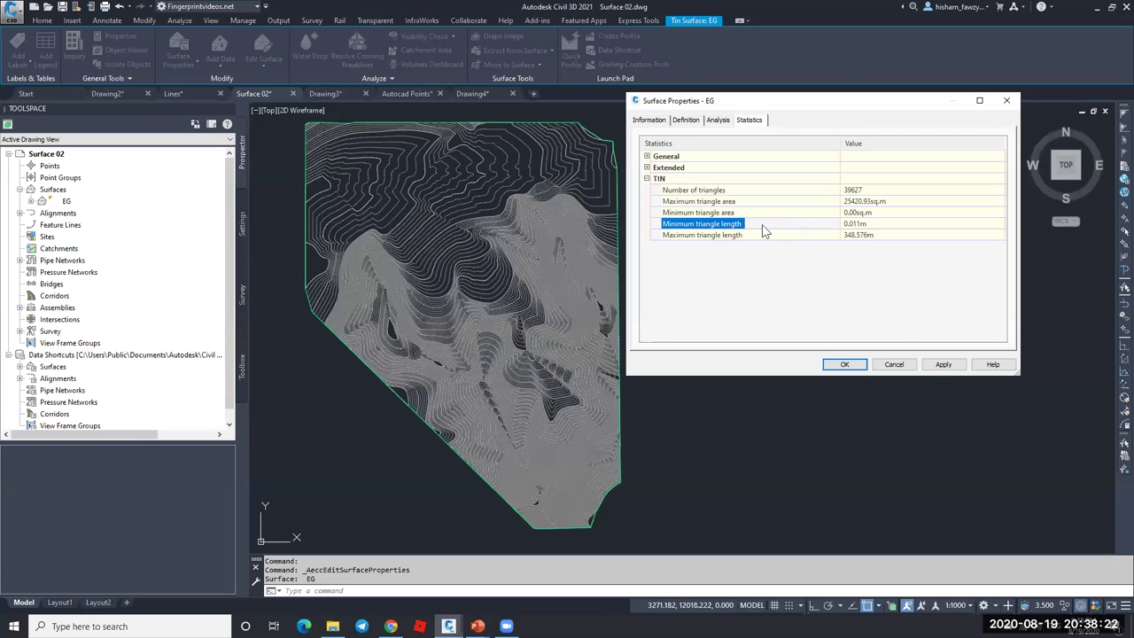
pyautogui.click(760, 237)
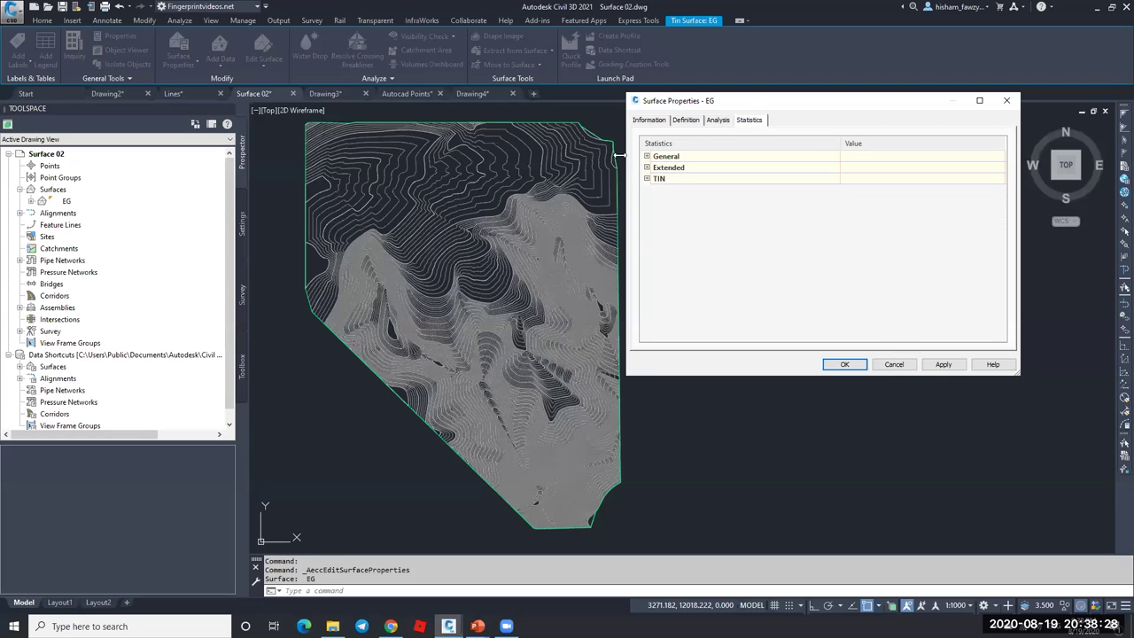
# - Collapse Extended statistics, expand General statistics, and check the mean elevation row
pyautogui.click(647, 167)
pyautogui.click(789, 180)
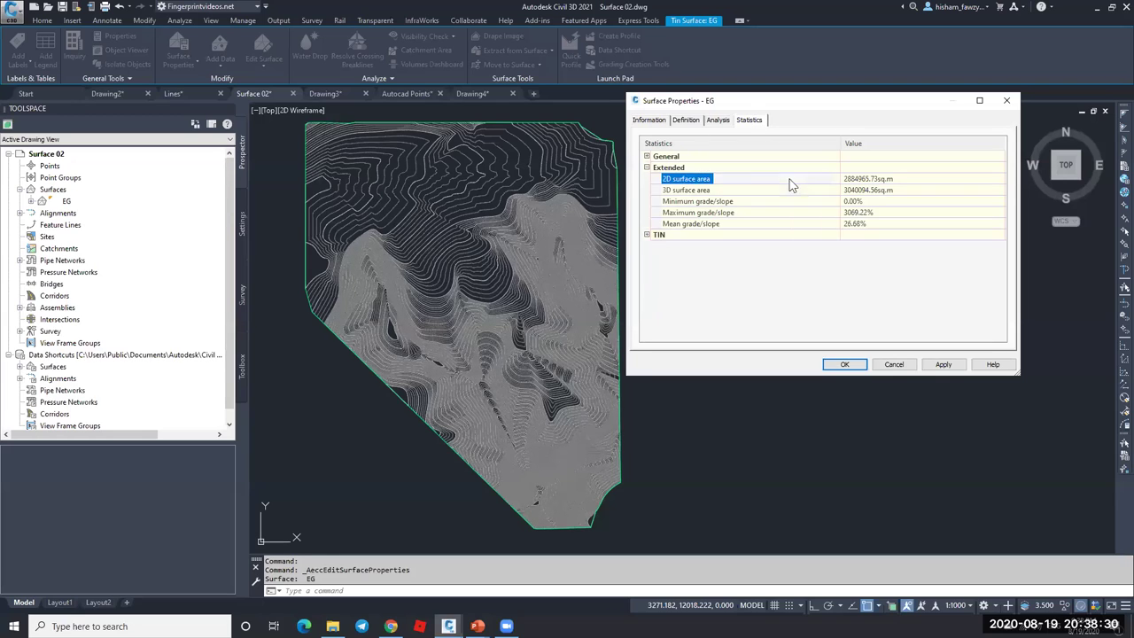
pyautogui.click(647, 168)
pyautogui.click(647, 156)
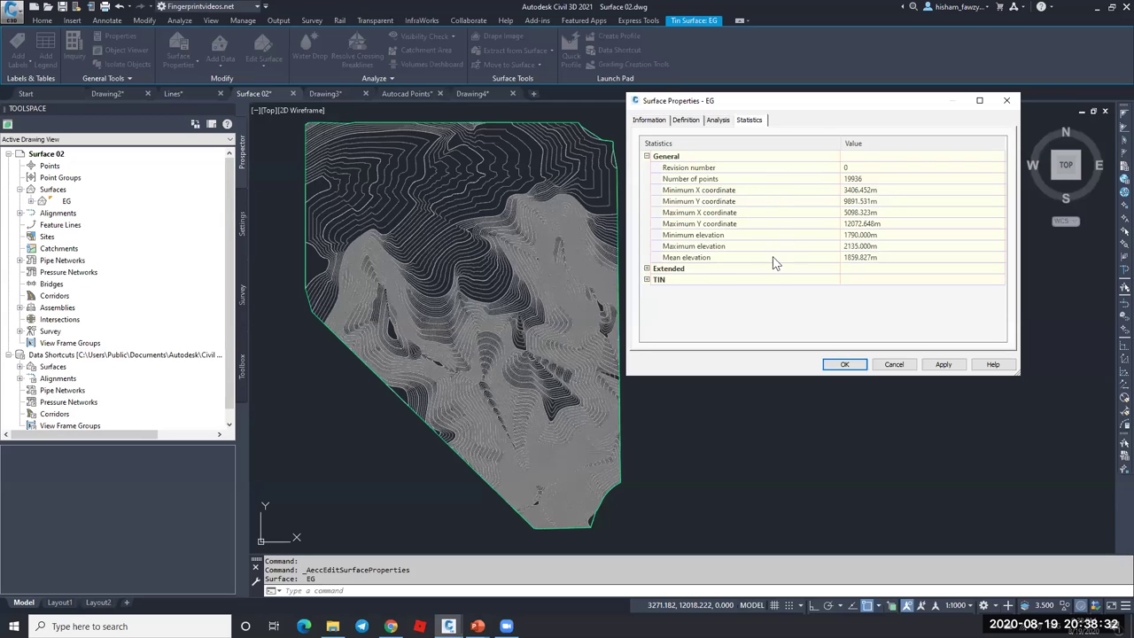
pyautogui.click(725, 258)
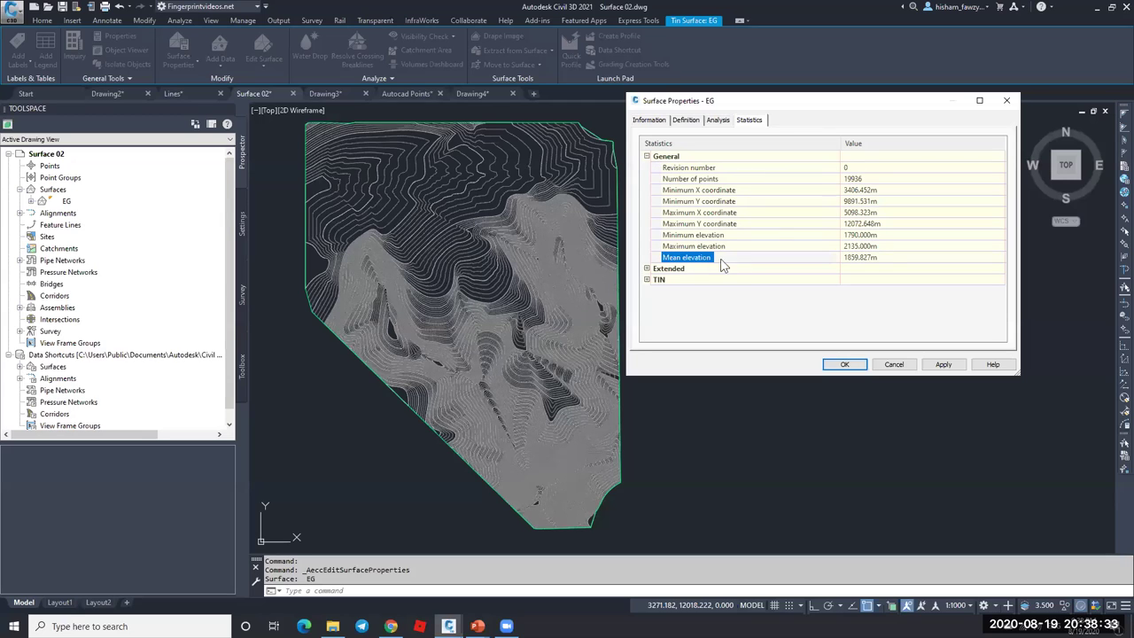
pyautogui.click(894, 365)
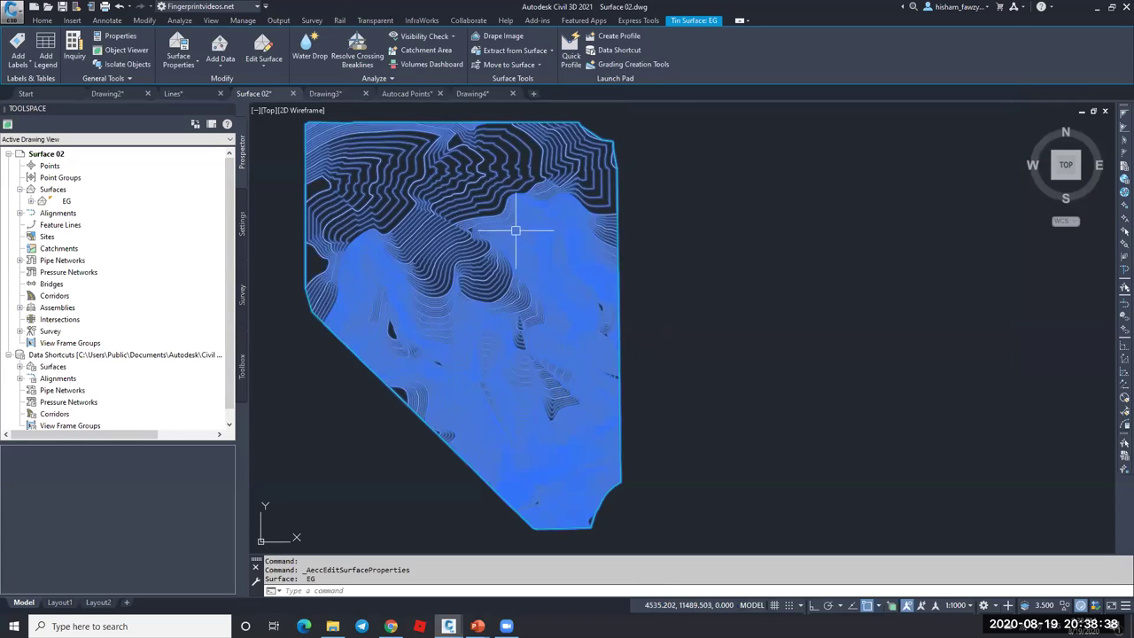
pyautogui.press('Escape')
pyautogui.click(488, 199)
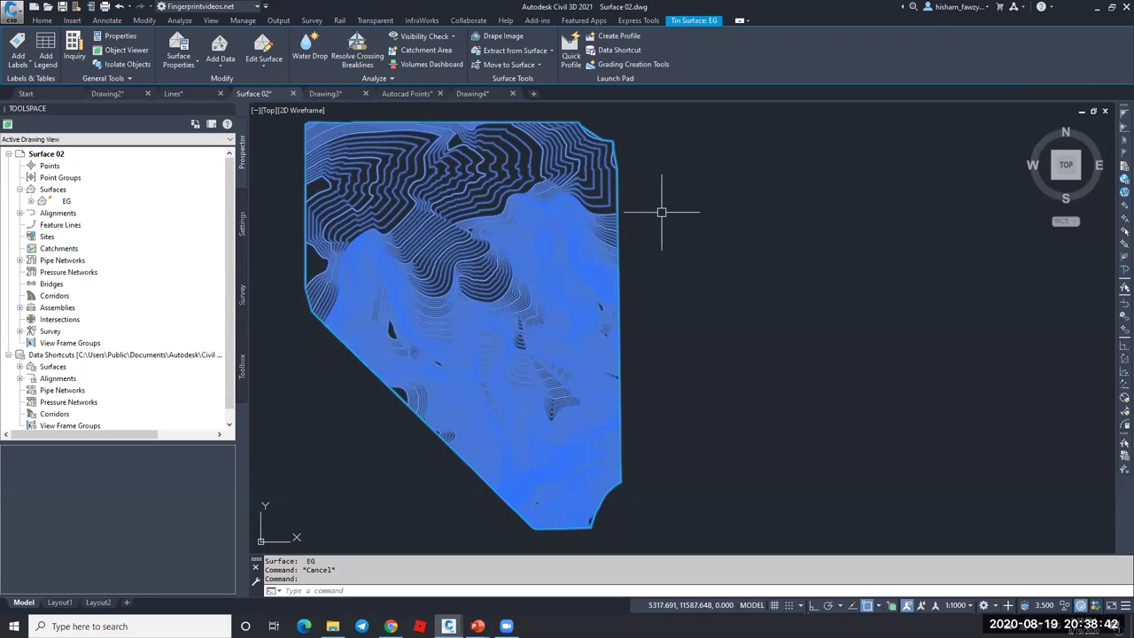
pyautogui.press('Escape')
pyautogui.moveTo(628, 203); pyautogui.dragTo(736, 214, button='middle')
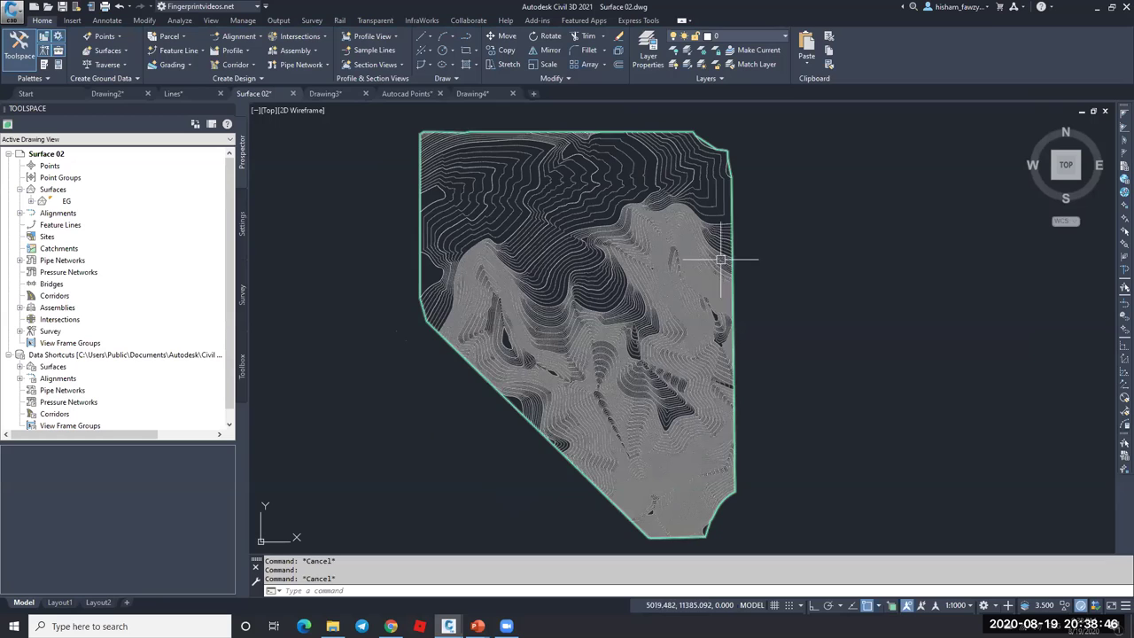
pyautogui.moveTo(591, 205)
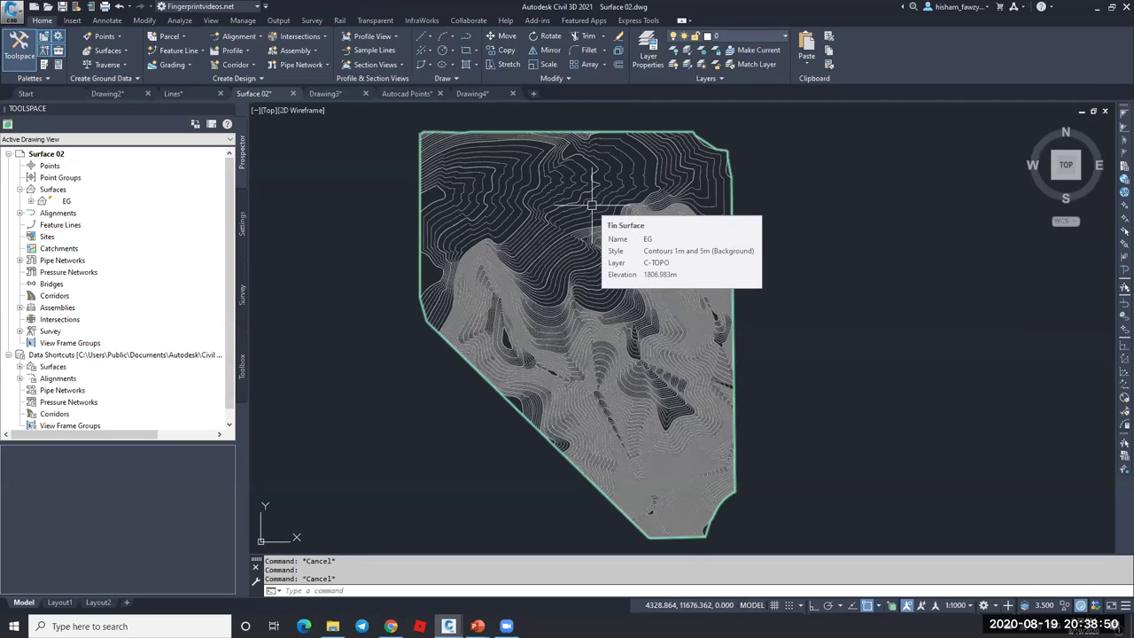
pyautogui.click(576, 202)
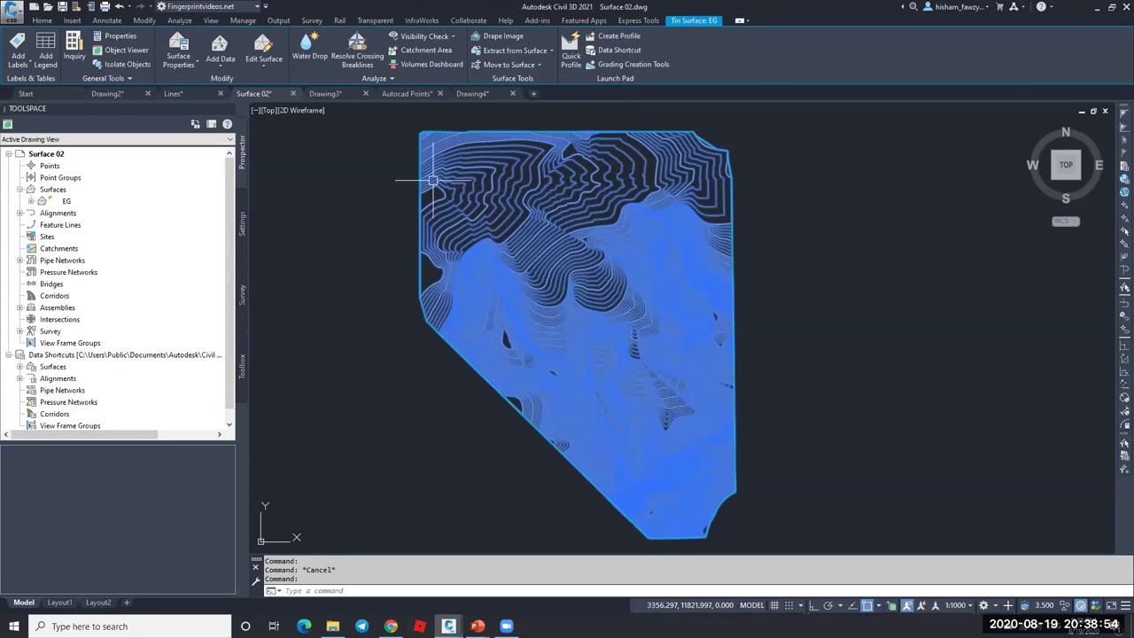
pyautogui.click(170, 50)
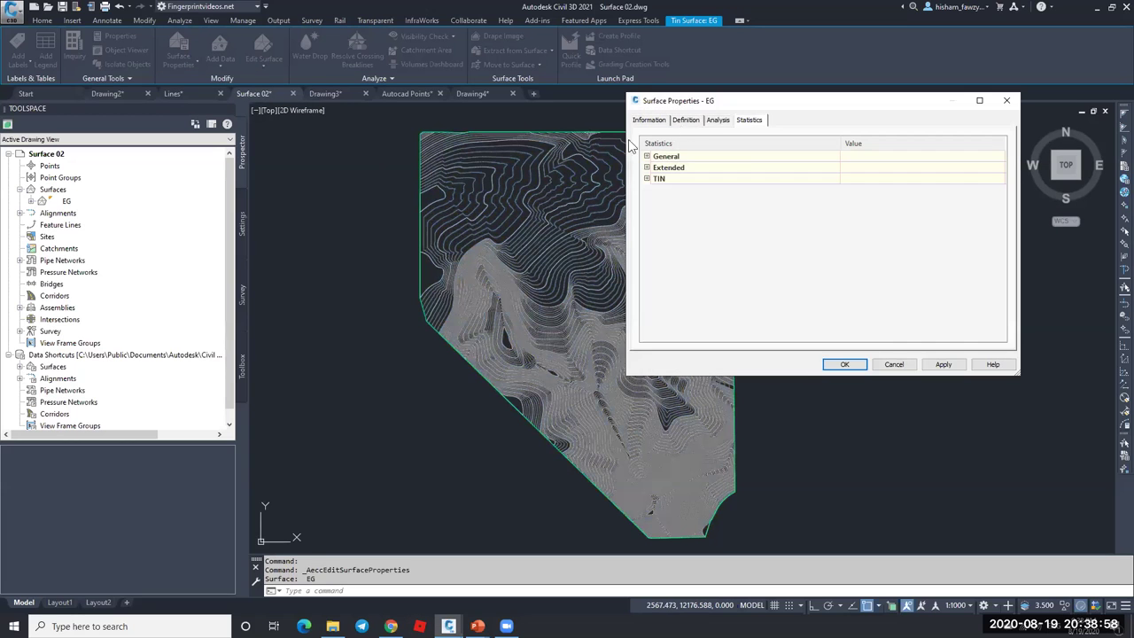
# - Show EG's Analysis tab, set to Elevations with 8 ranges, and list the available analysis types
pyautogui.click(717, 120)
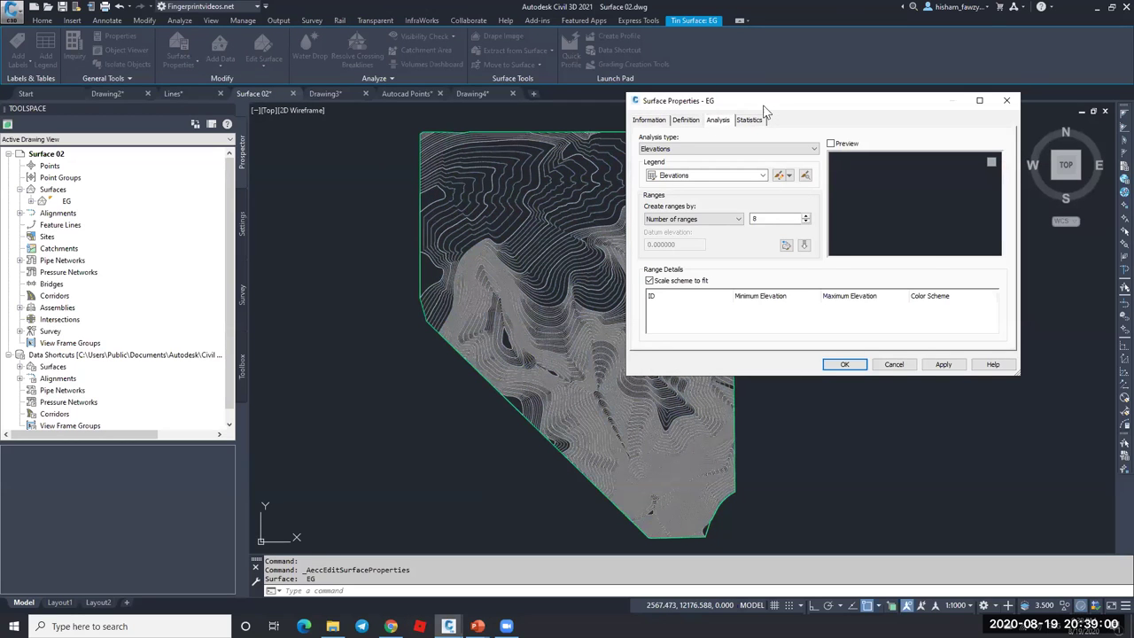
pyautogui.moveTo(764, 111); pyautogui.dragTo(700, 116)
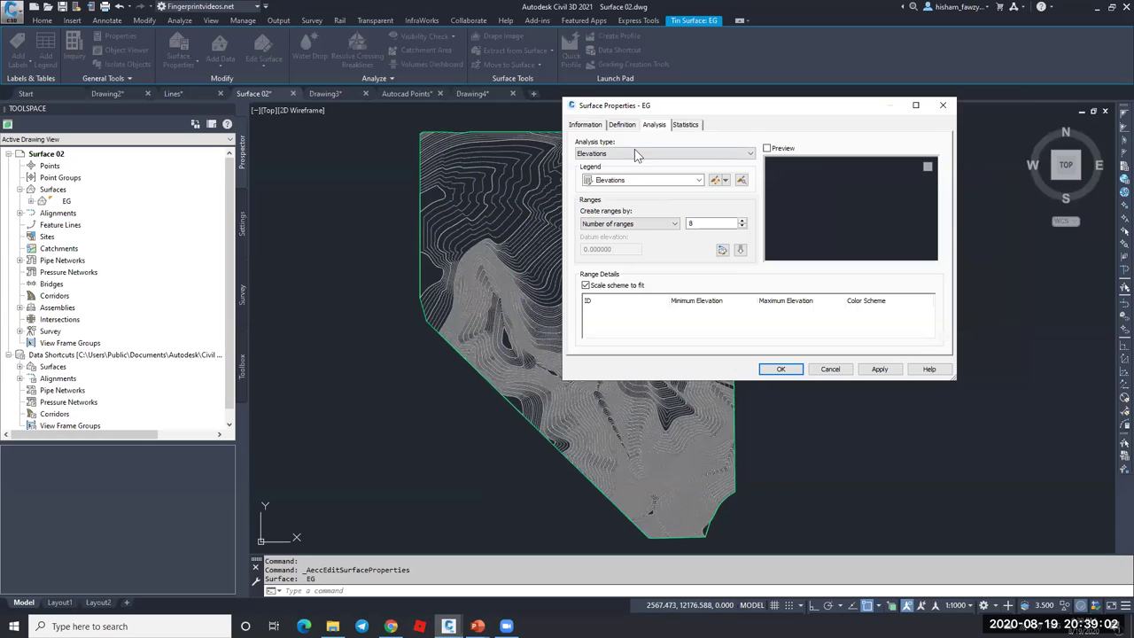
pyautogui.click(646, 154)
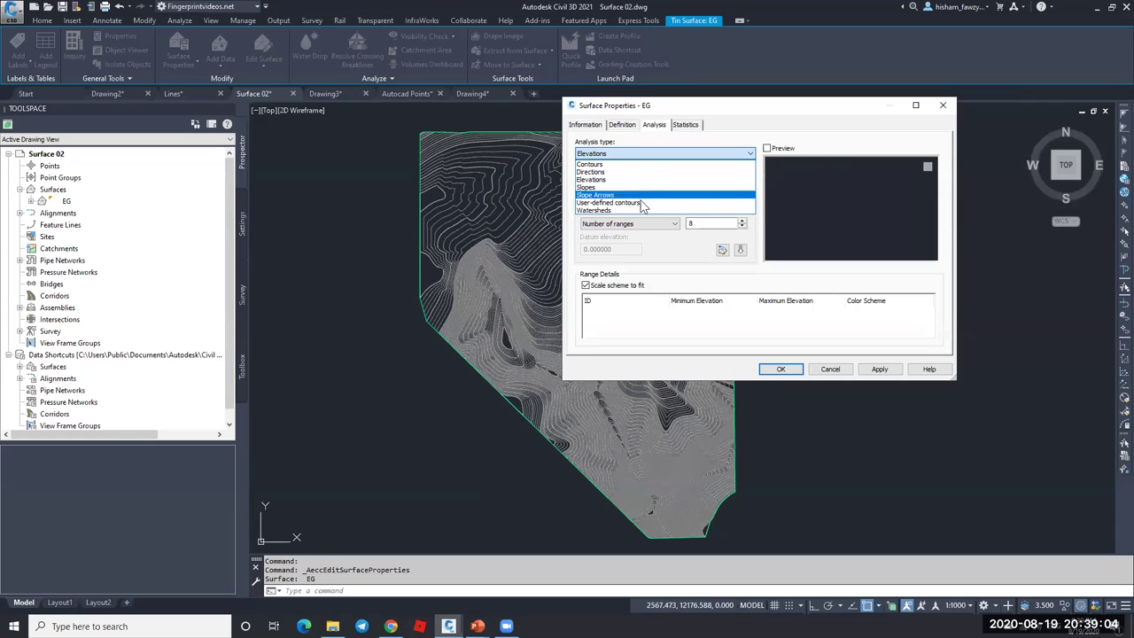
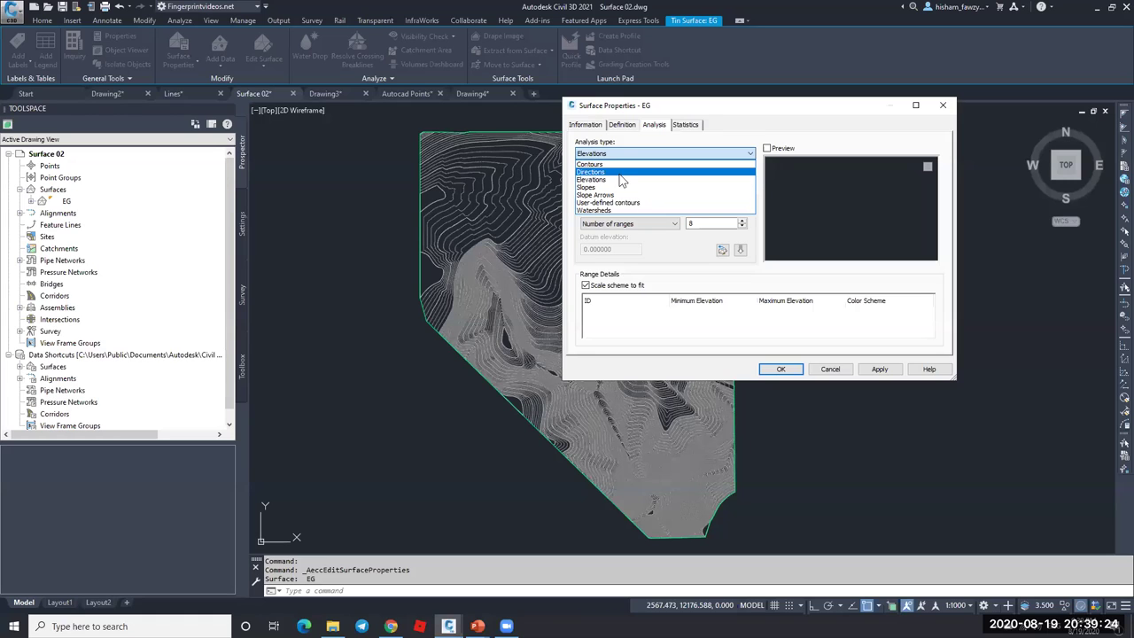
# - Run an Elevations analysis on EG with 15 m range intervals from base elevation 1790
pyautogui.click(614, 183)
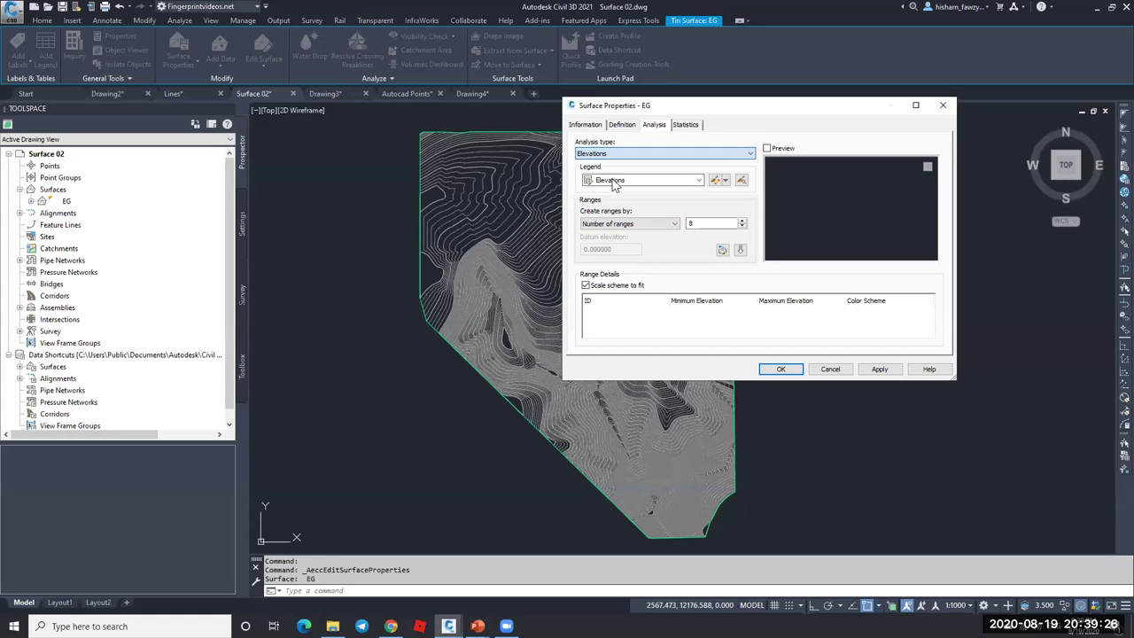
pyautogui.click(649, 226)
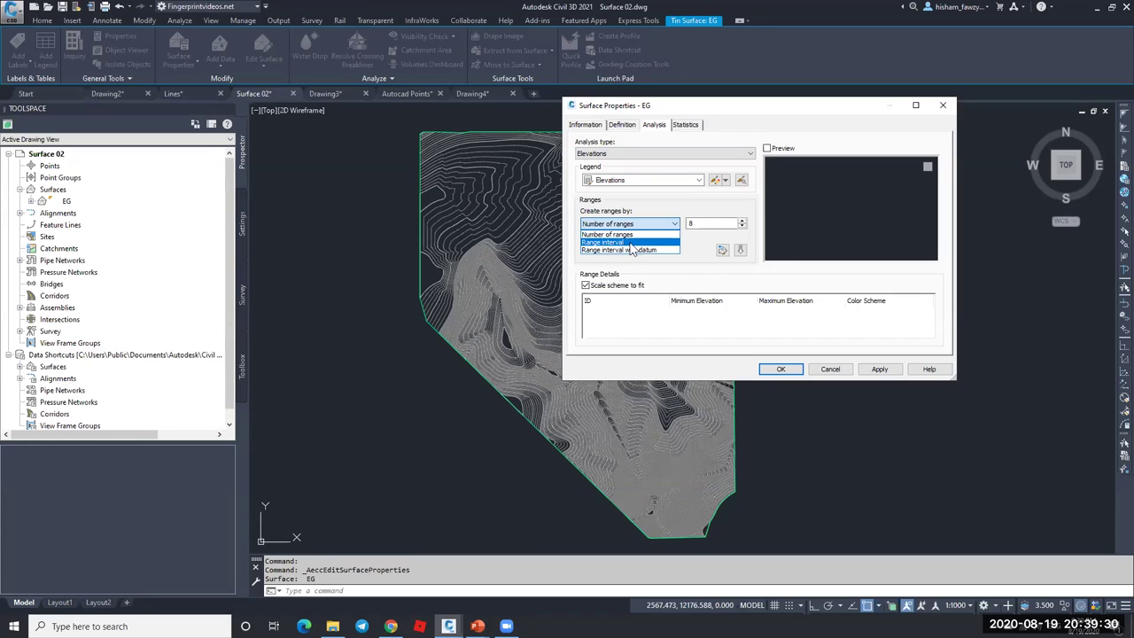
pyautogui.click(629, 242)
pyautogui.moveTo(744, 223); pyautogui.dragTo(594, 249)
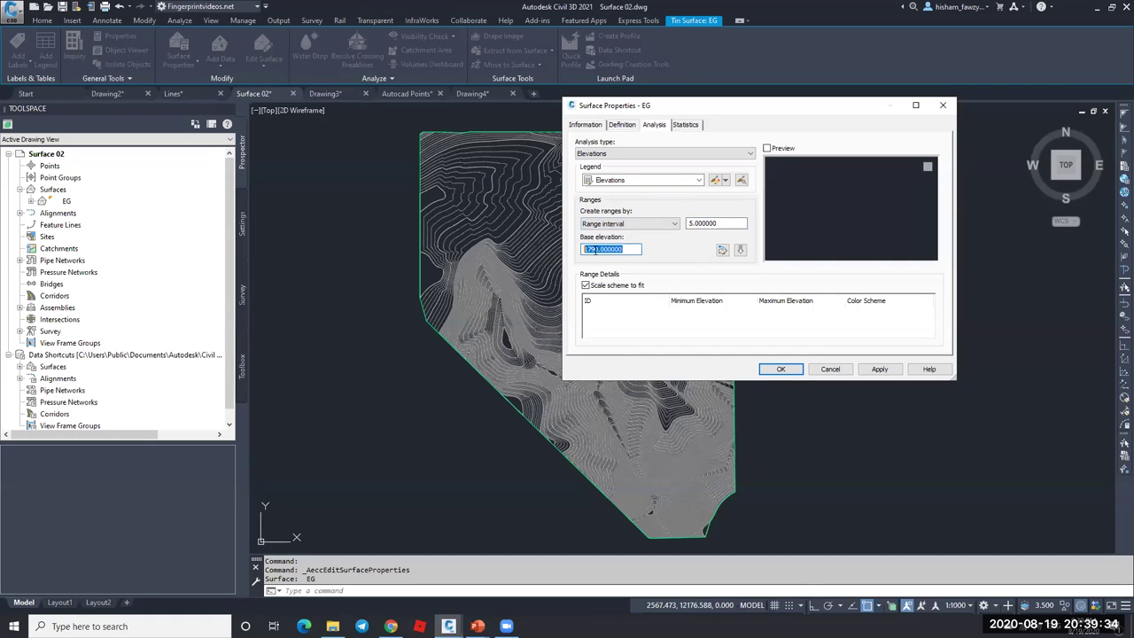
pyautogui.moveTo(744, 224); pyautogui.dragTo(682, 224)
pyautogui.write('15')
pyautogui.click(740, 249)
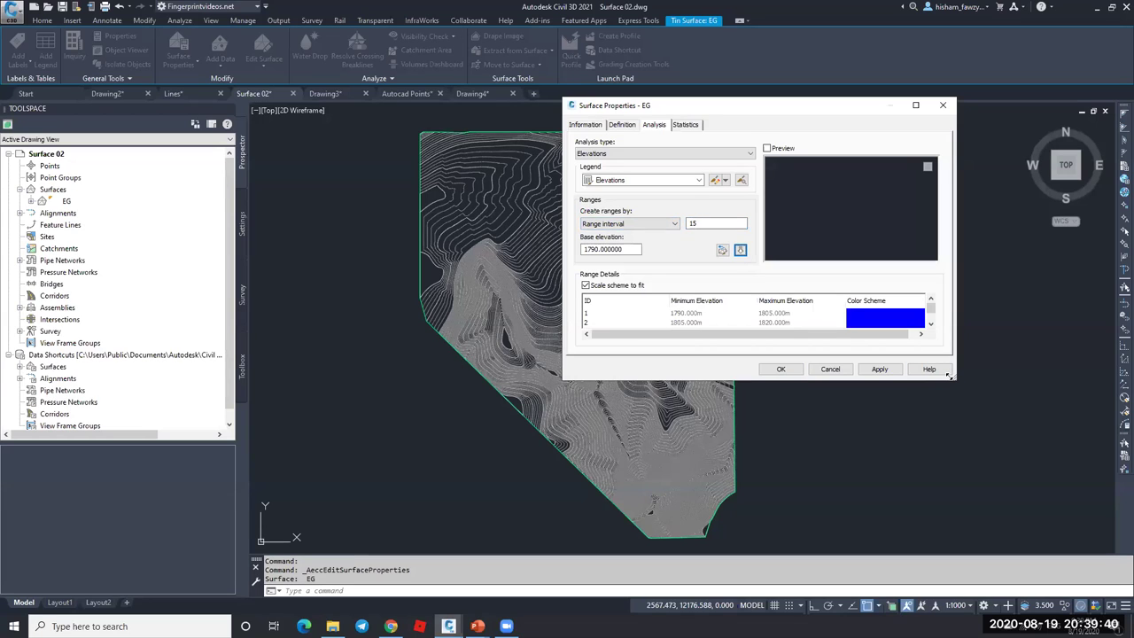
pyautogui.click(713, 313)
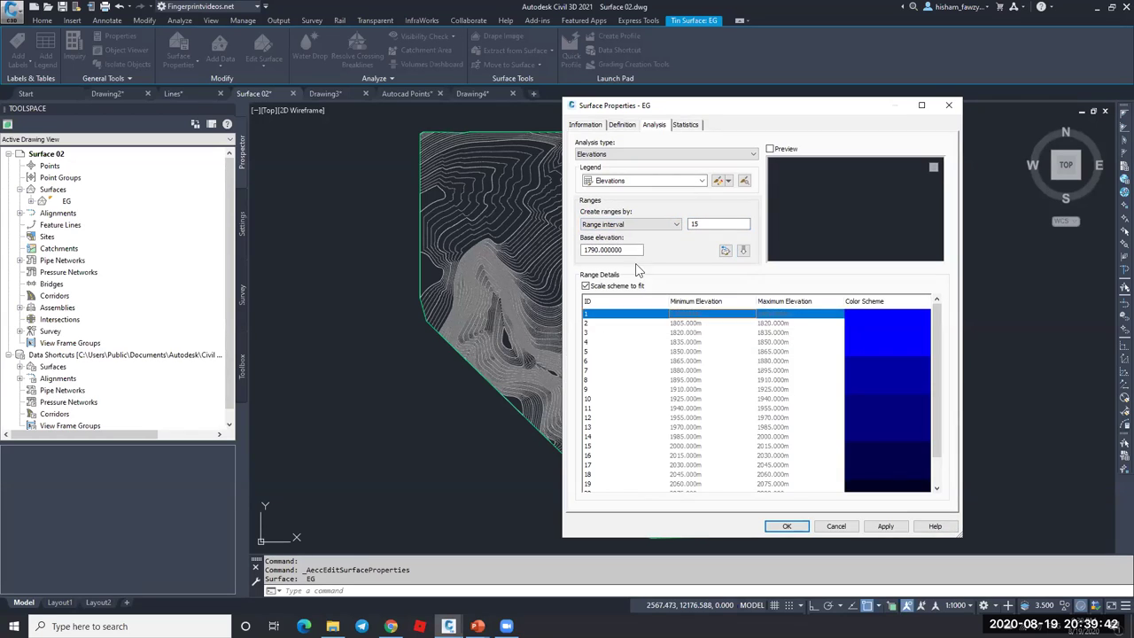
pyautogui.click(785, 323)
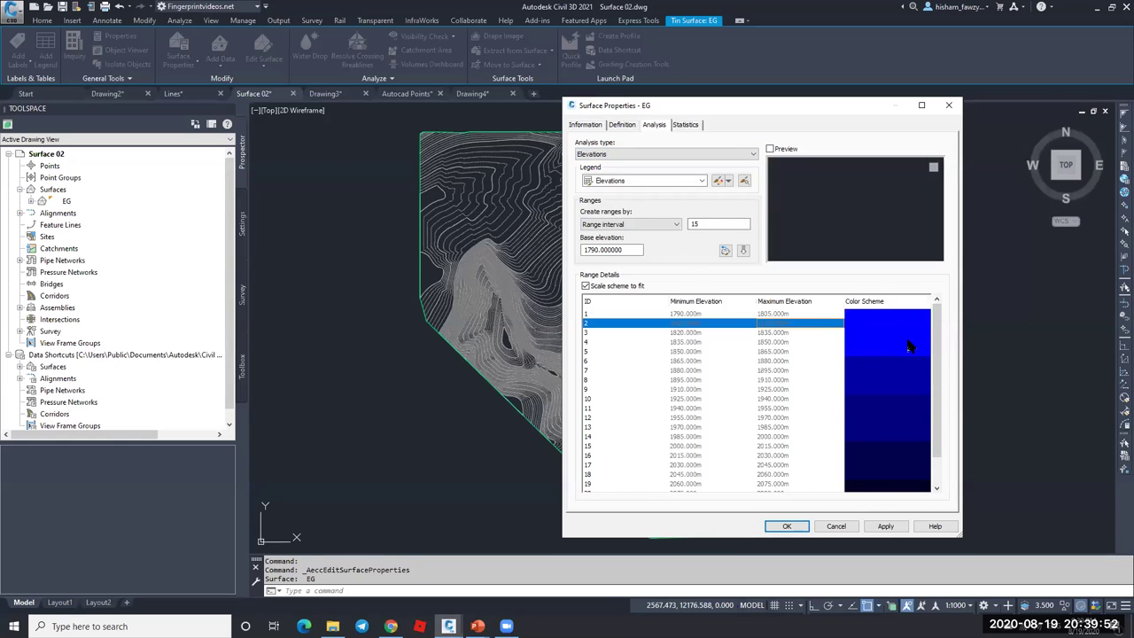
# - Open the Contours 1m and 5m (Background) surface style for editing at its Analysis settings
pyautogui.click(584, 127)
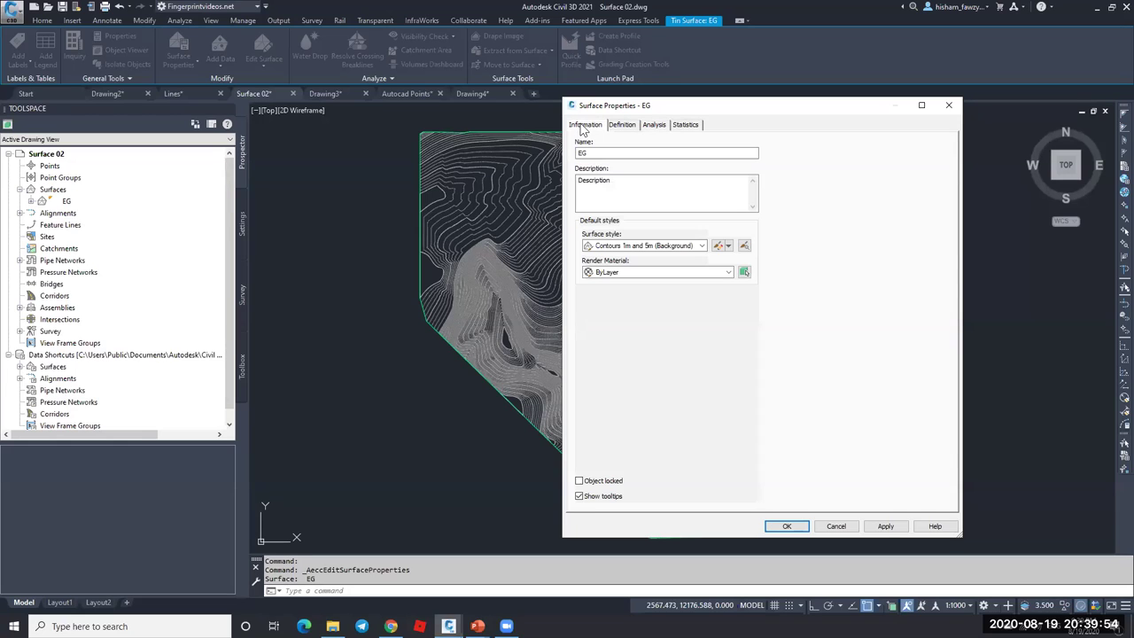
pyautogui.click(645, 246)
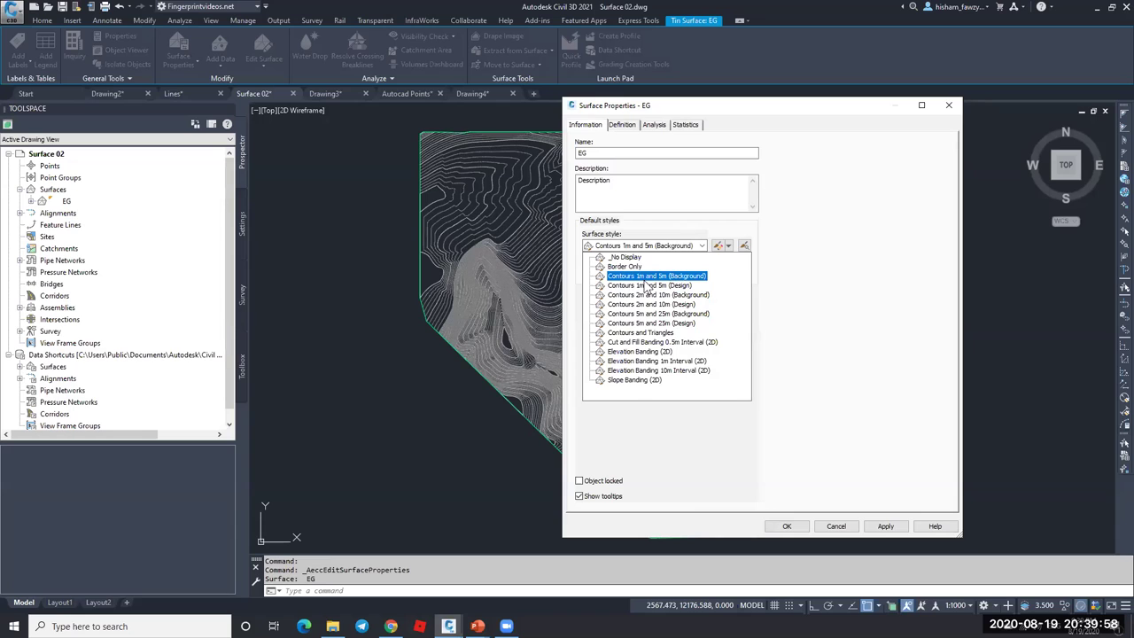
pyautogui.click(656, 276)
pyautogui.click(719, 246)
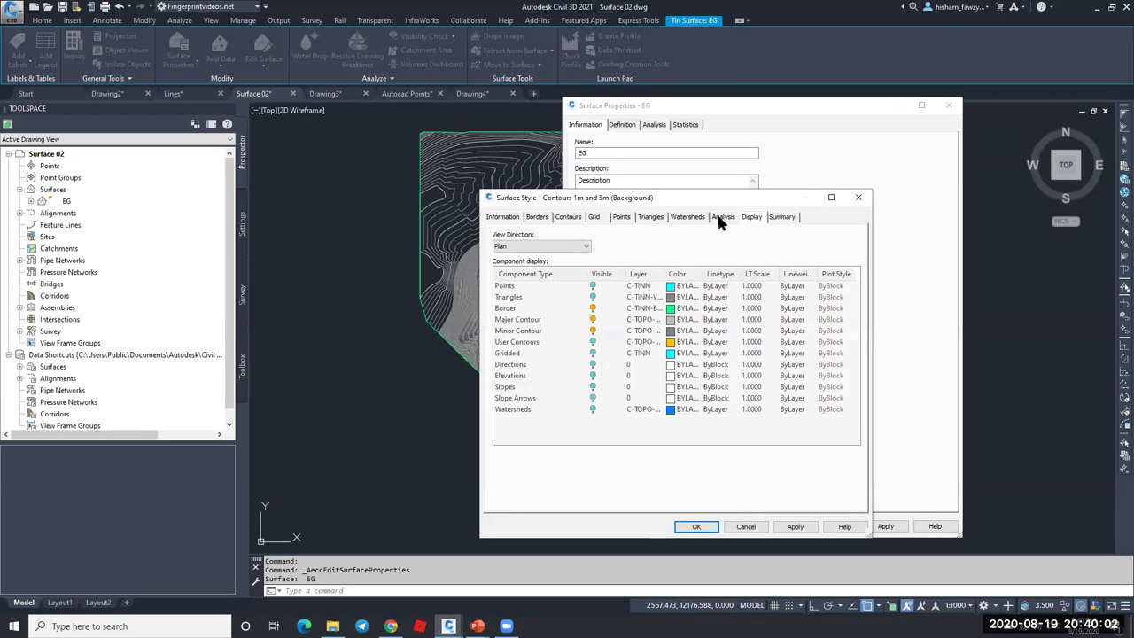
pyautogui.click(723, 218)
pyautogui.moveTo(715, 197); pyautogui.dragTo(721, 150)
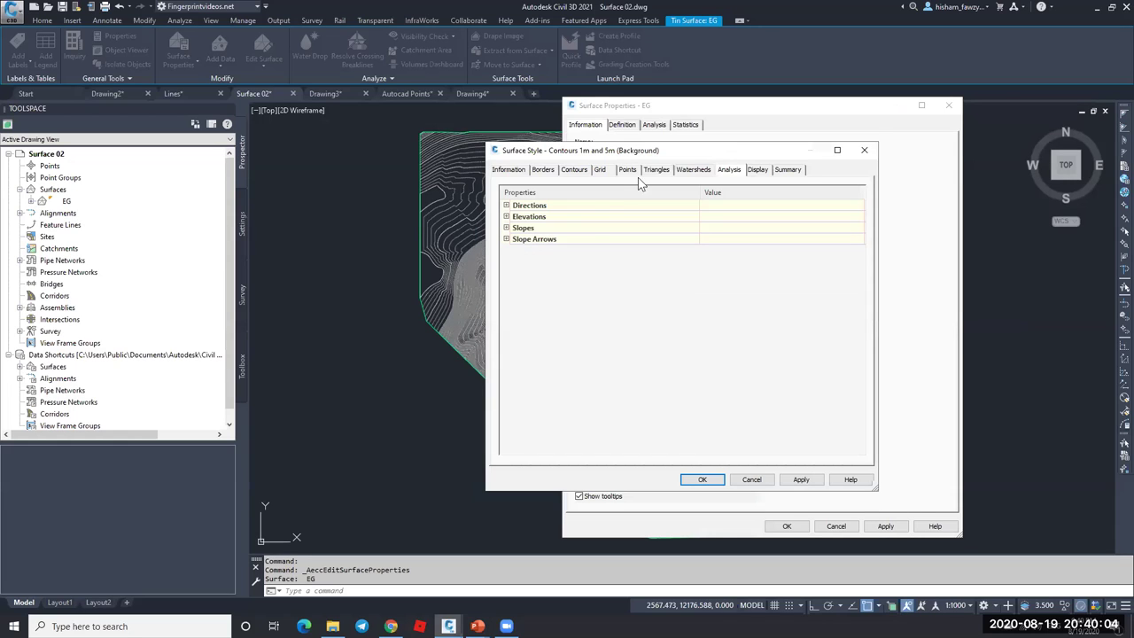
# - Set the style's Elevations range color scheme to Land and save the style
pyautogui.click(506, 217)
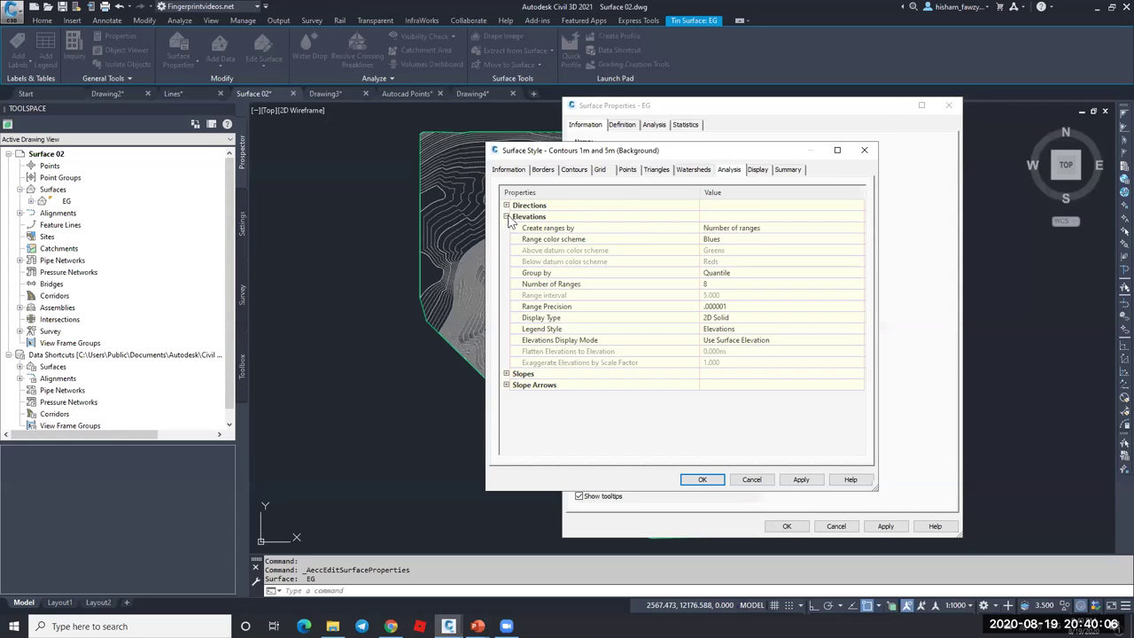
pyautogui.click(584, 240)
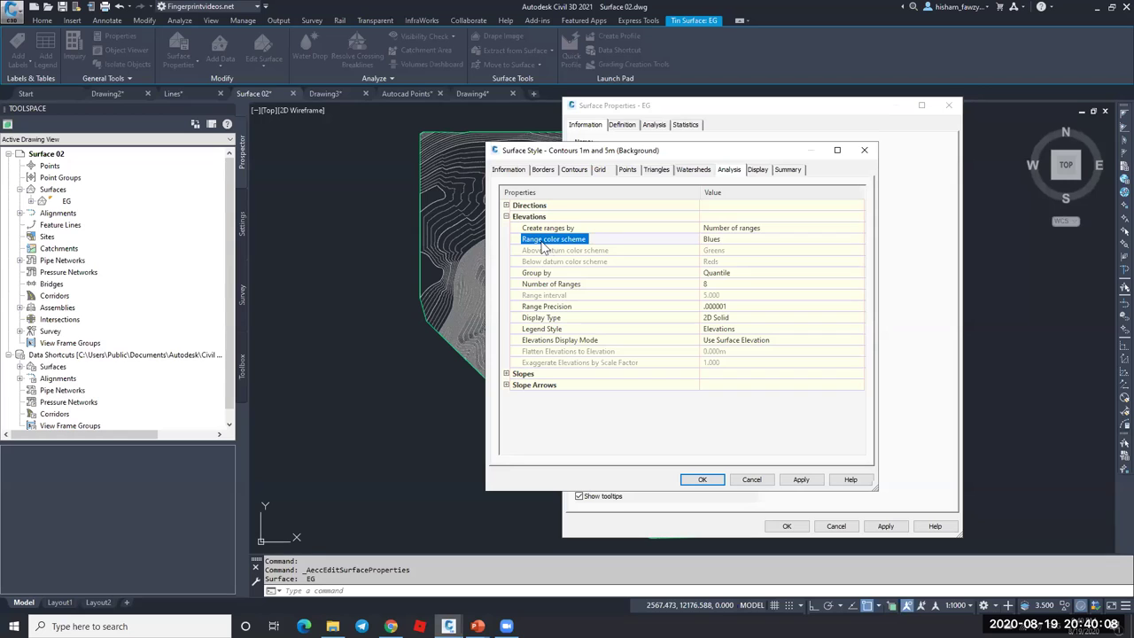
pyautogui.click(733, 239)
pyautogui.click(734, 239)
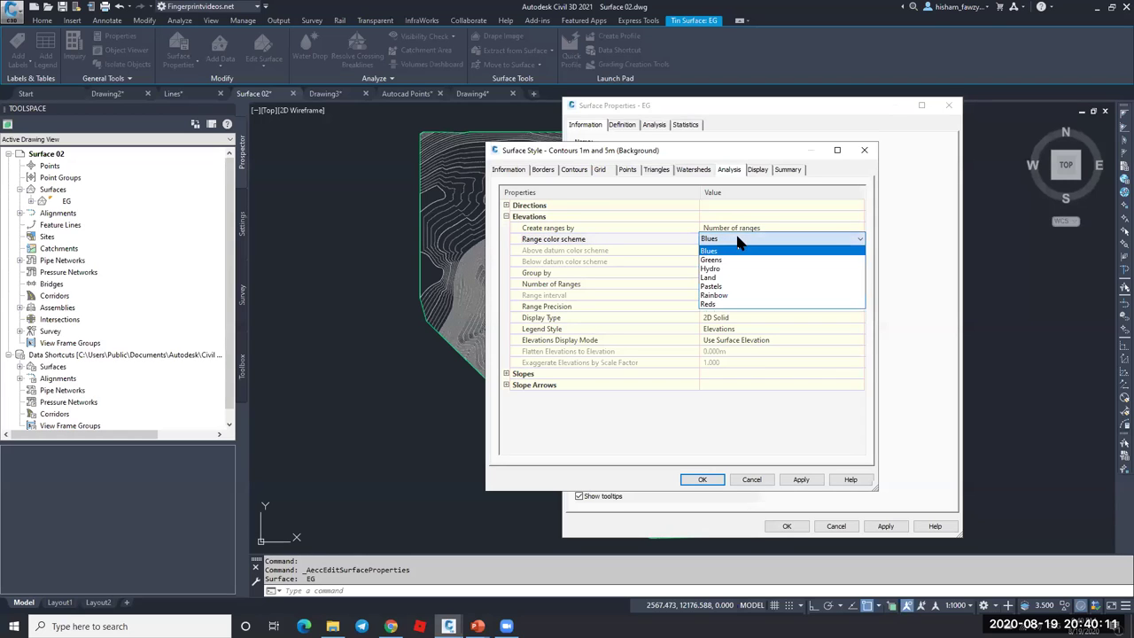
pyautogui.click(735, 295)
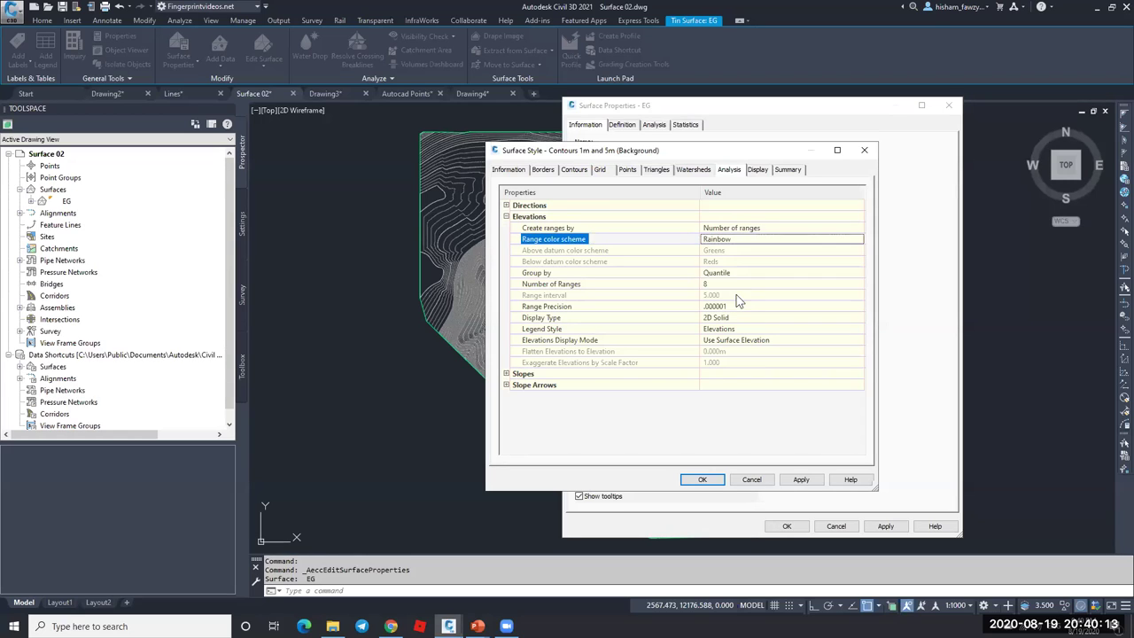
pyautogui.click(741, 238)
pyautogui.click(741, 239)
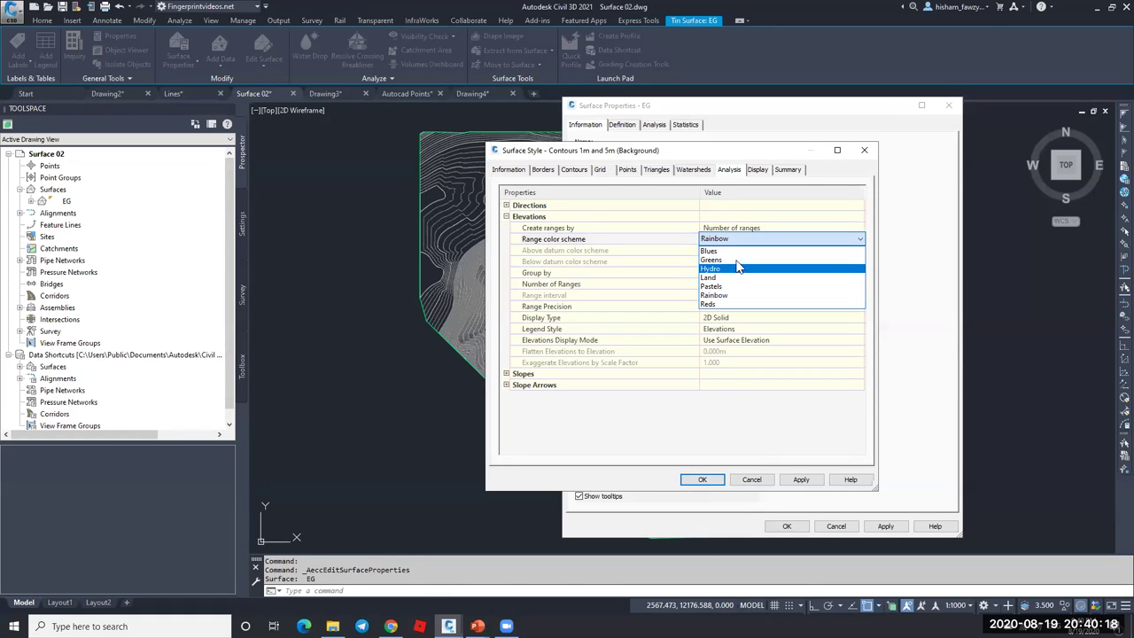
pyautogui.click(723, 277)
pyautogui.click(701, 478)
# - Rerun the elevation analysis with the Land colours and close the surface properties
pyautogui.click(657, 128)
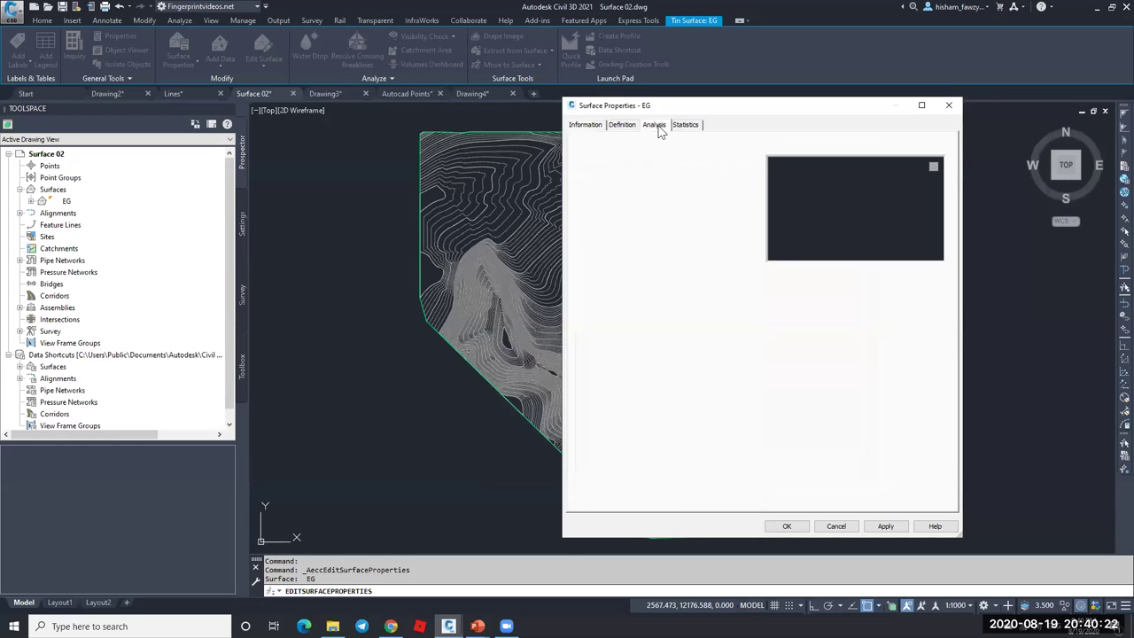
pyautogui.click(743, 250)
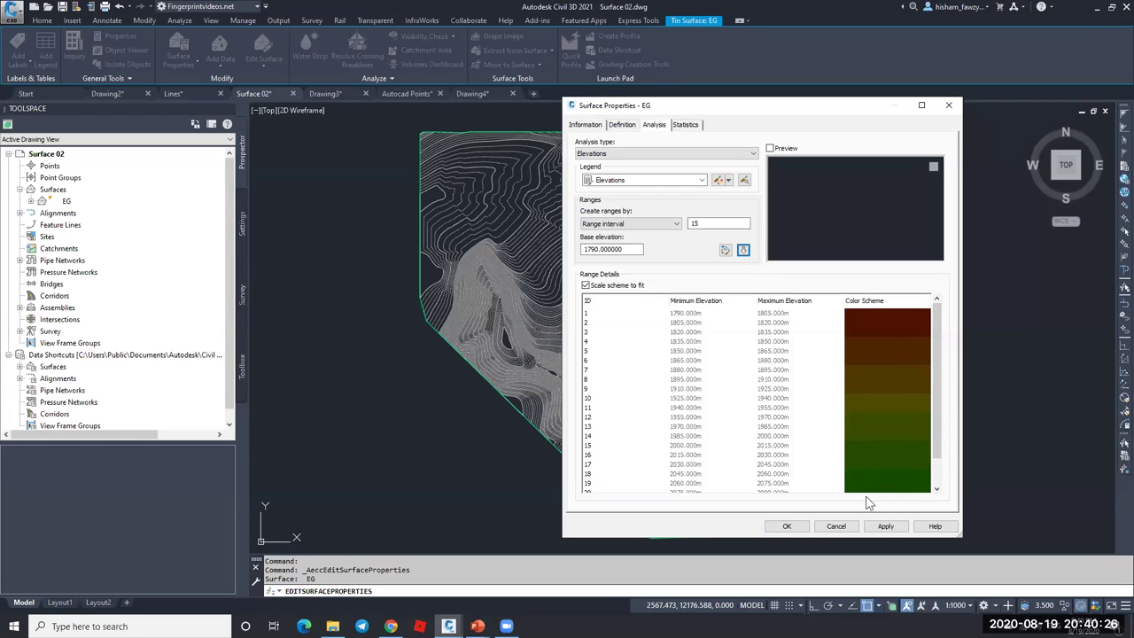
pyautogui.click(786, 525)
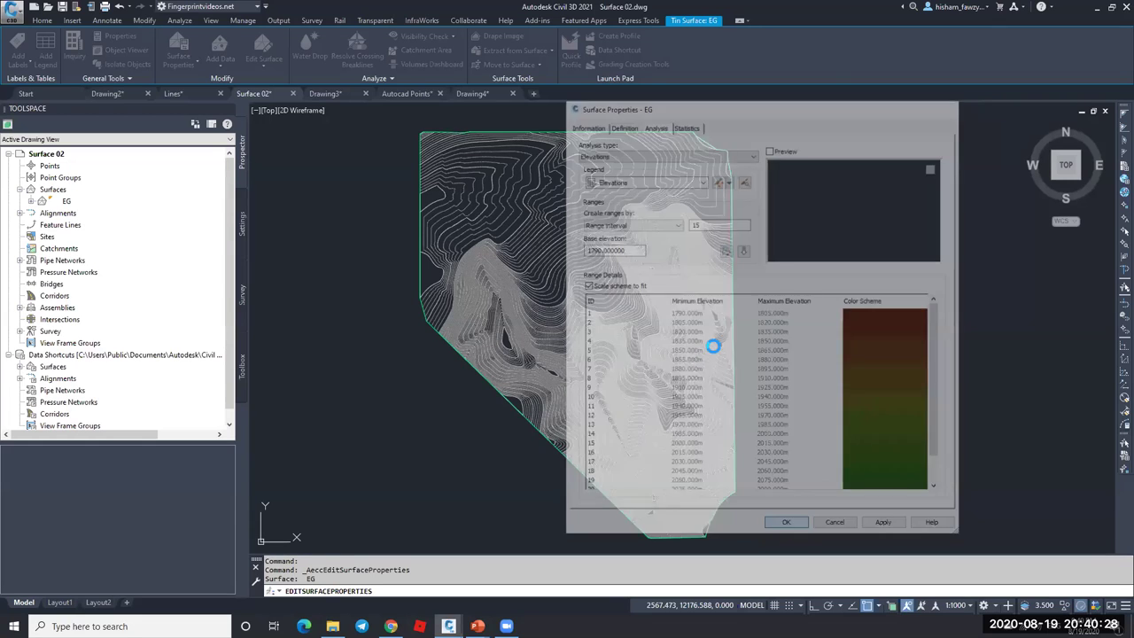
# - Make the Elevations component visible in the EG surface style's display settings
pyautogui.scroll(5, 629, 204)
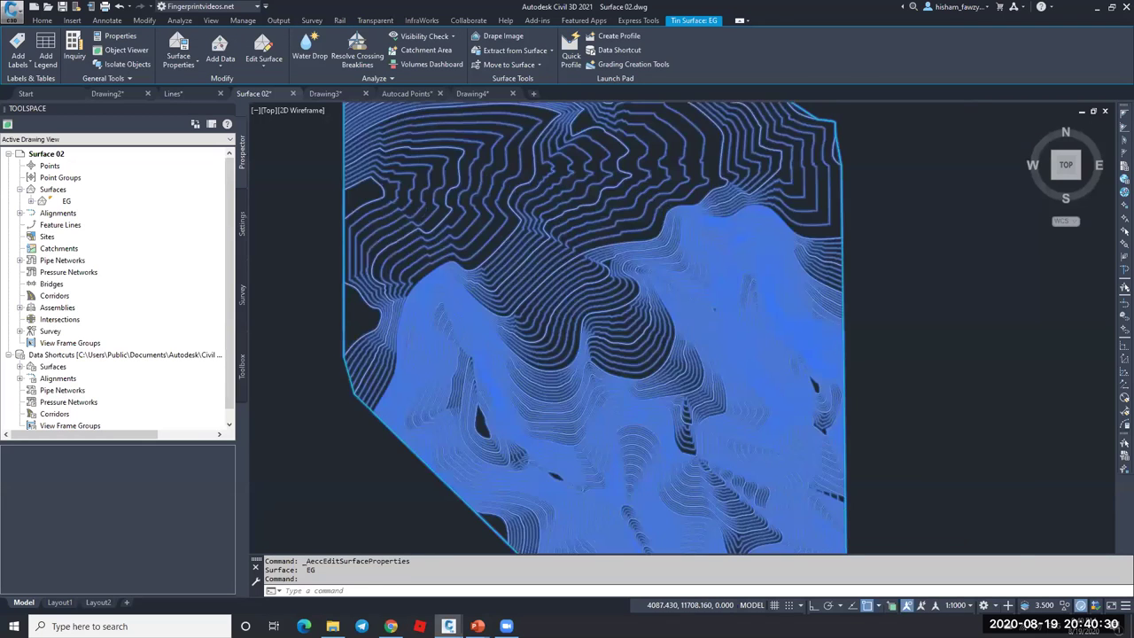
pyautogui.scroll(-3, 627, 269)
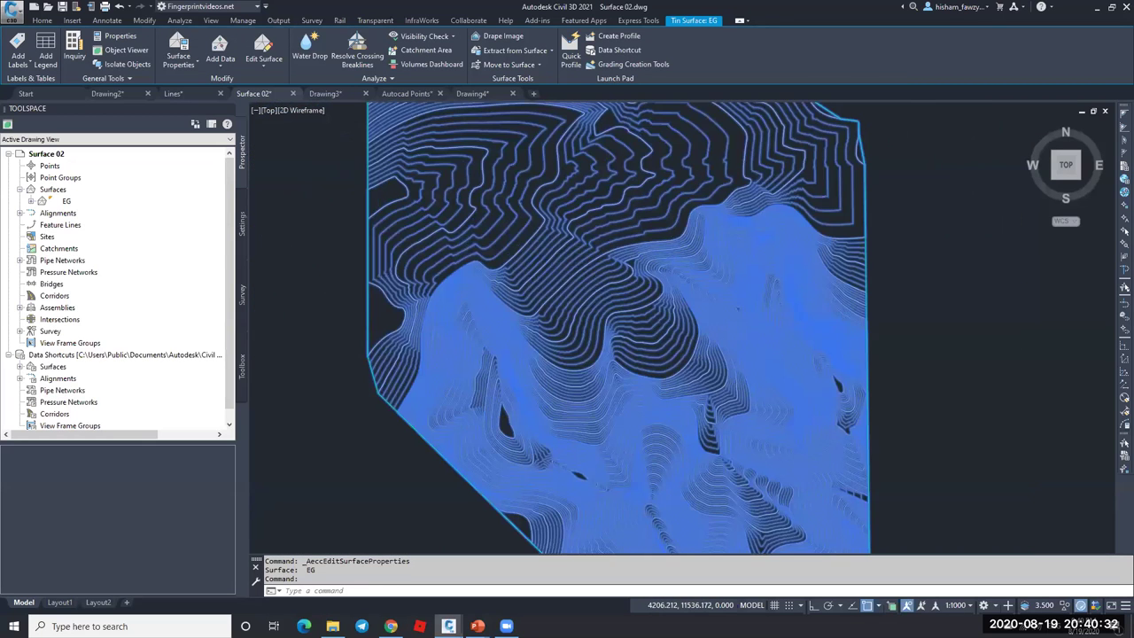
pyautogui.scroll(-2, 683, 266)
pyautogui.press('Escape')
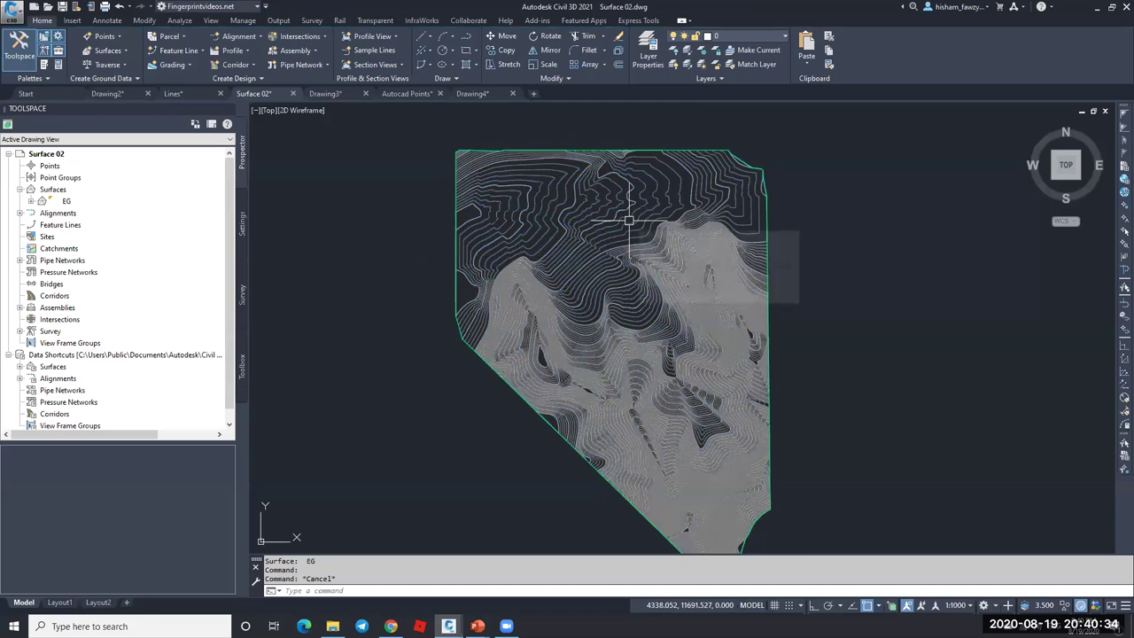
pyautogui.click(626, 223)
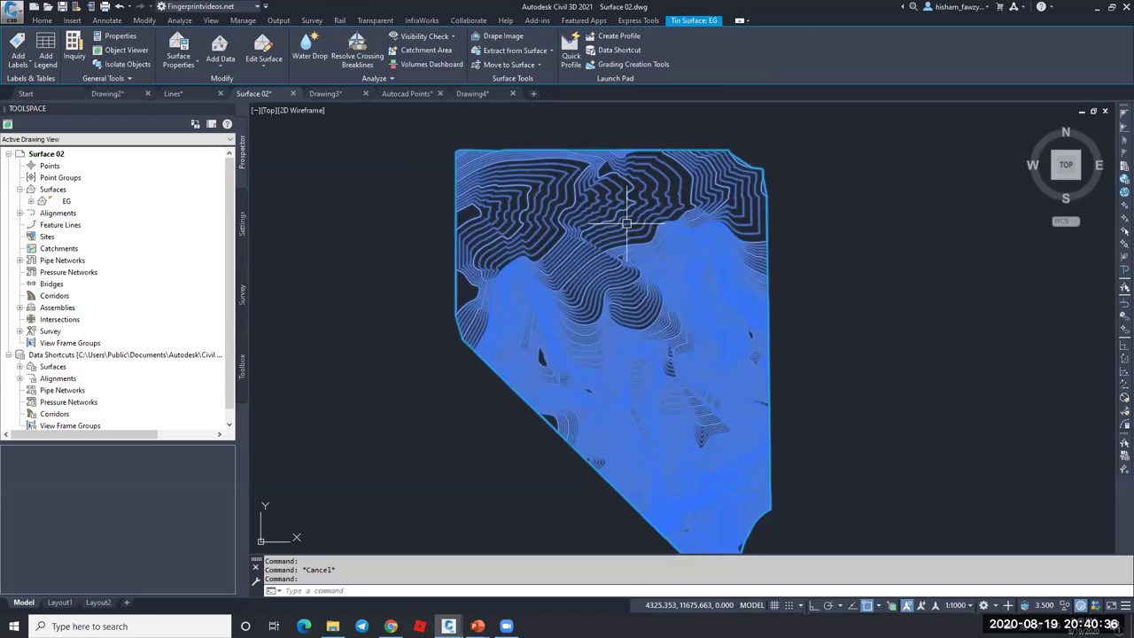
pyautogui.rightClick(626, 223)
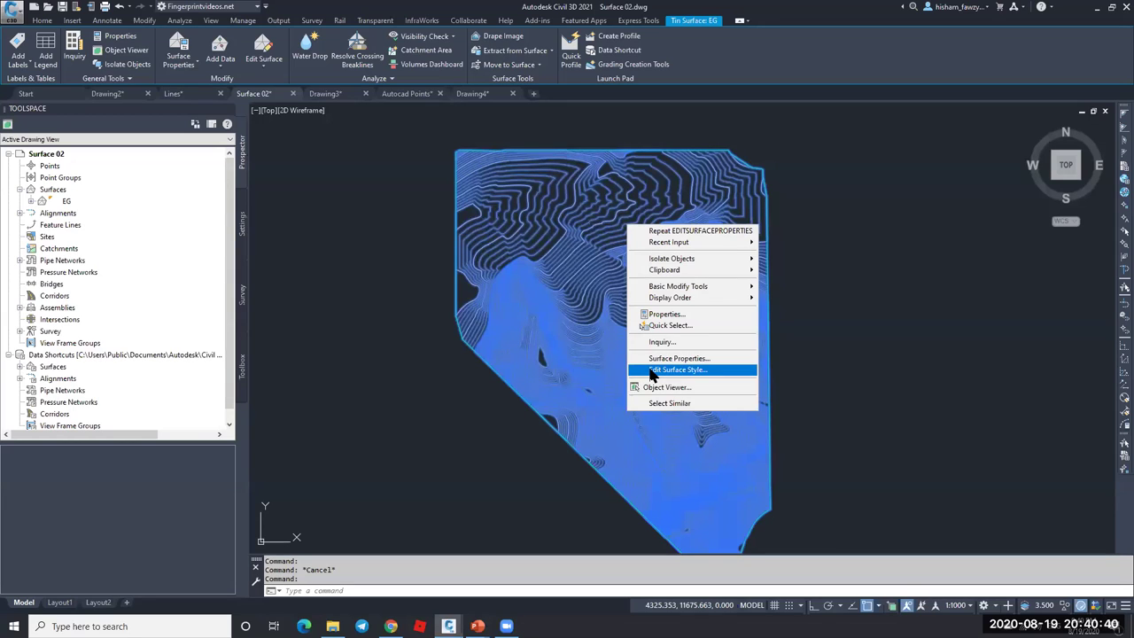
pyautogui.click(679, 371)
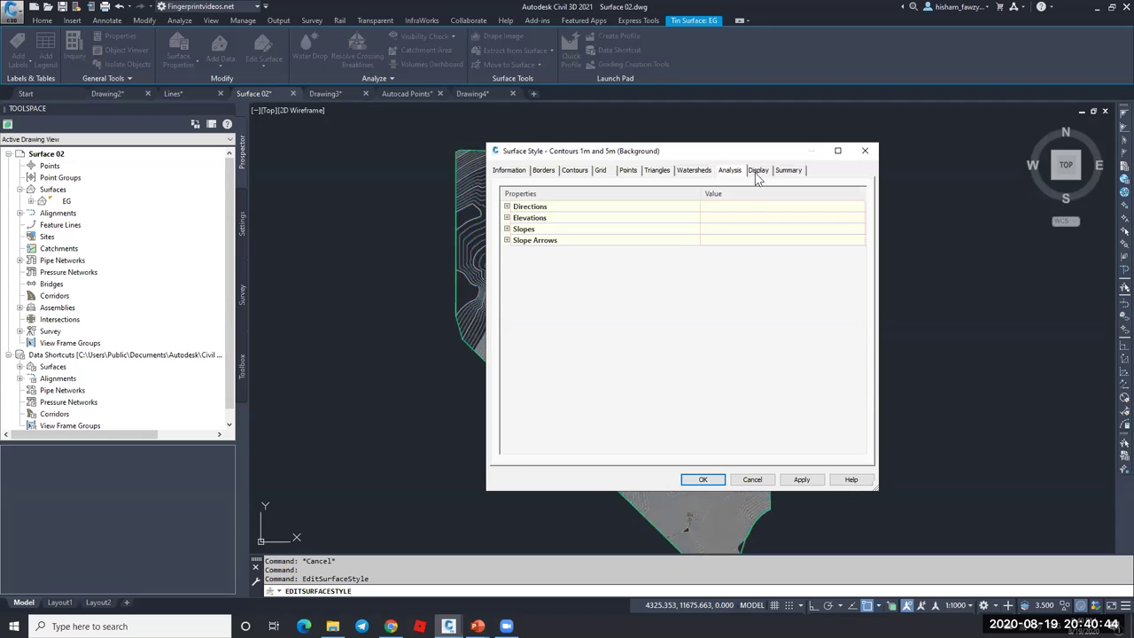
pyautogui.click(757, 171)
pyautogui.click(535, 331)
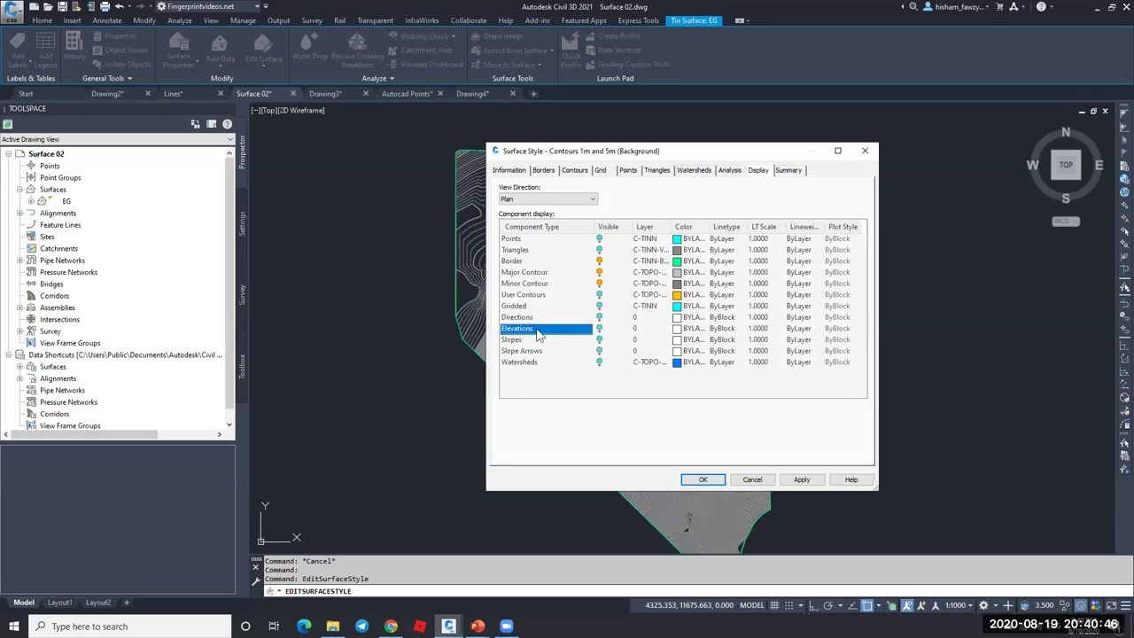
pyautogui.click(600, 329)
pyautogui.click(700, 480)
# - Change the EG style's Elevations color scheme to Rainbow
pyautogui.press('Escape')
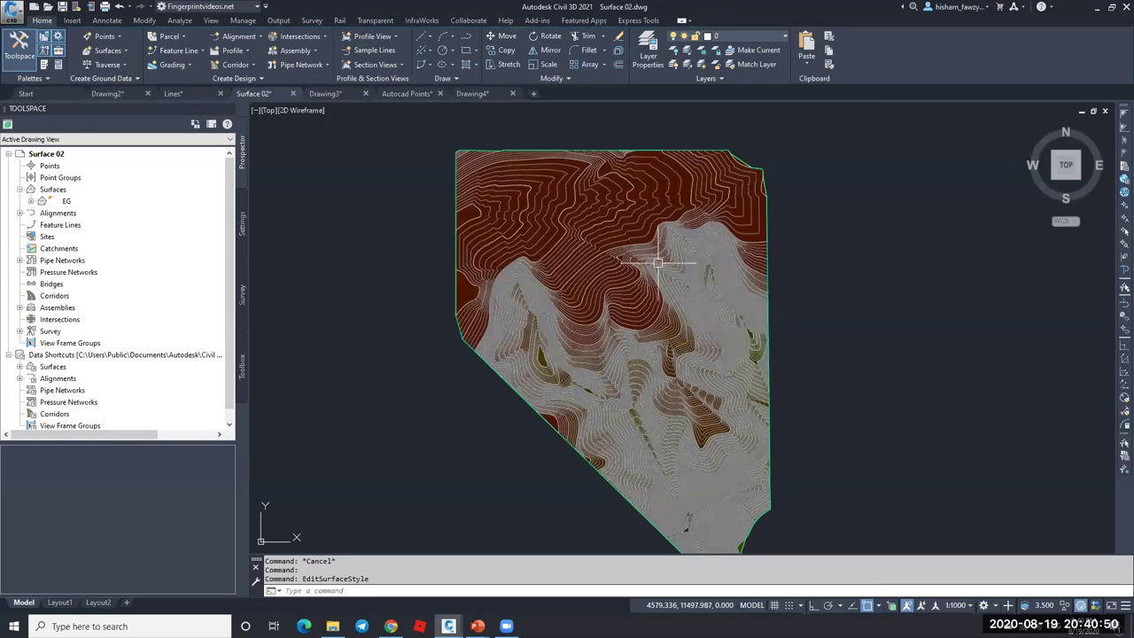
pyautogui.scroll(4, 625, 295)
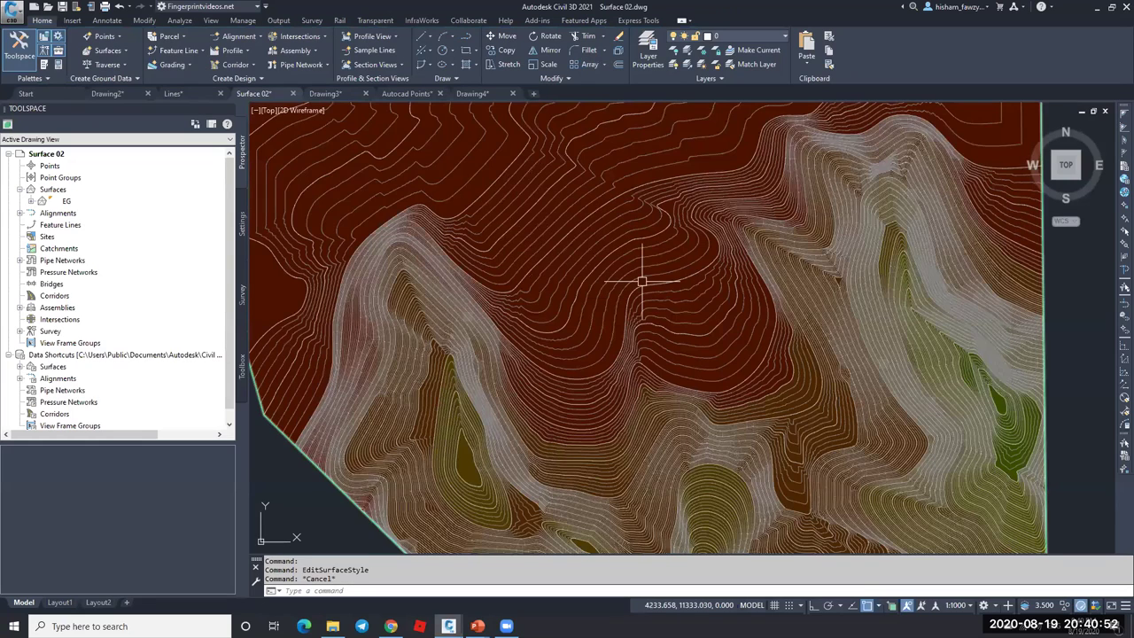
pyautogui.scroll(-5, 646, 306)
pyautogui.scroll(5, 682, 283)
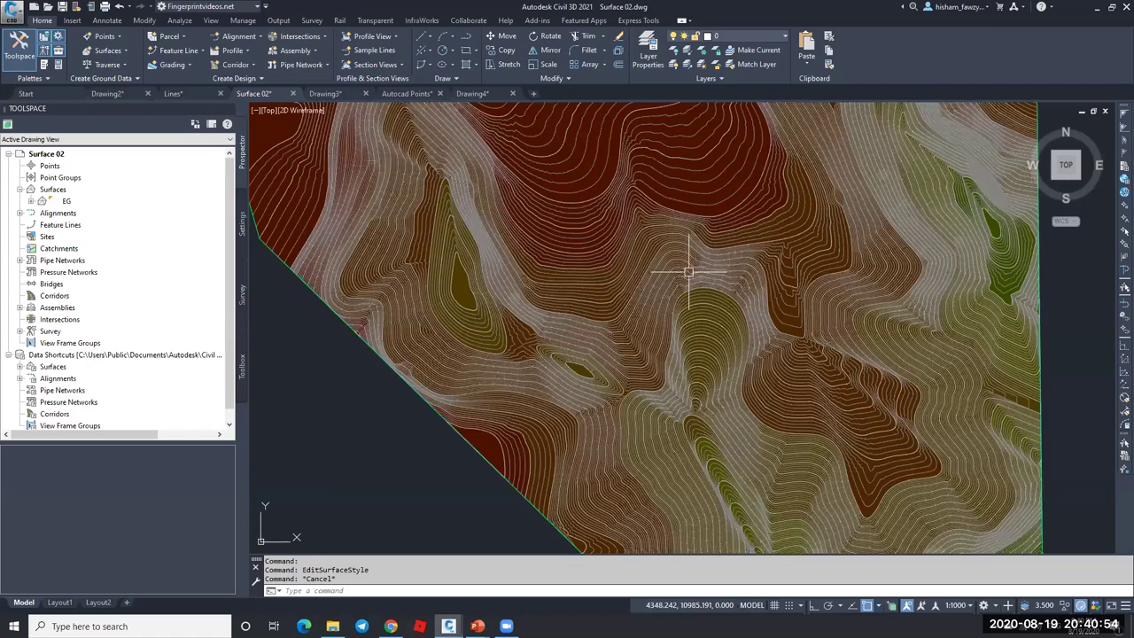
pyautogui.click(584, 207)
pyautogui.rightClick(582, 210)
pyautogui.click(633, 356)
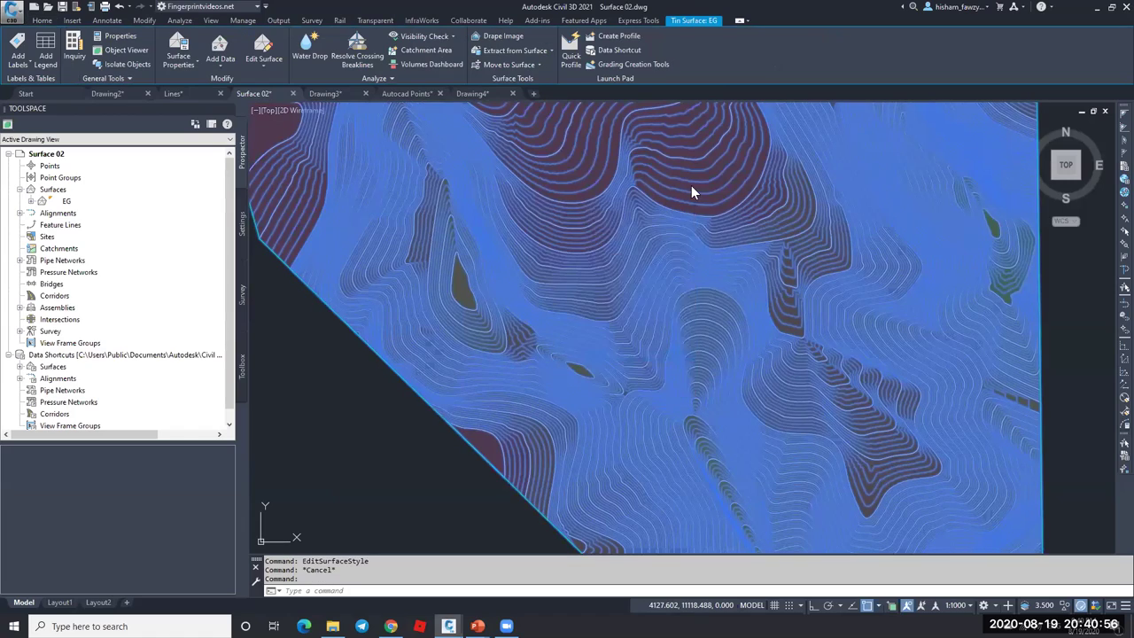
pyautogui.click(720, 172)
pyautogui.click(508, 218)
pyautogui.click(738, 243)
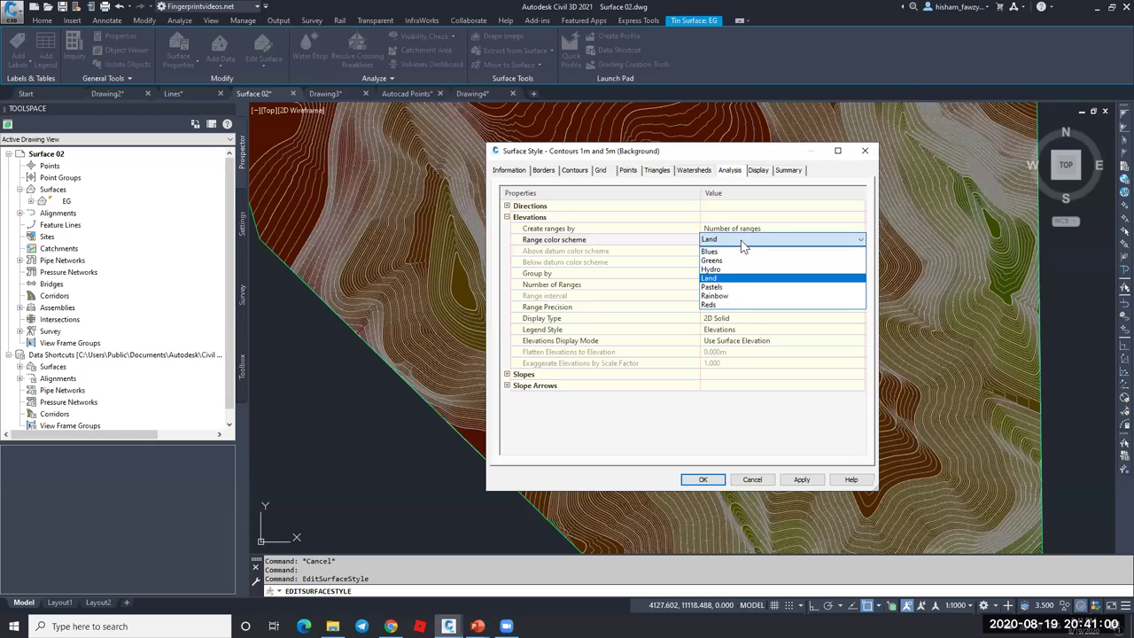
pyautogui.click(728, 294)
pyautogui.click(705, 479)
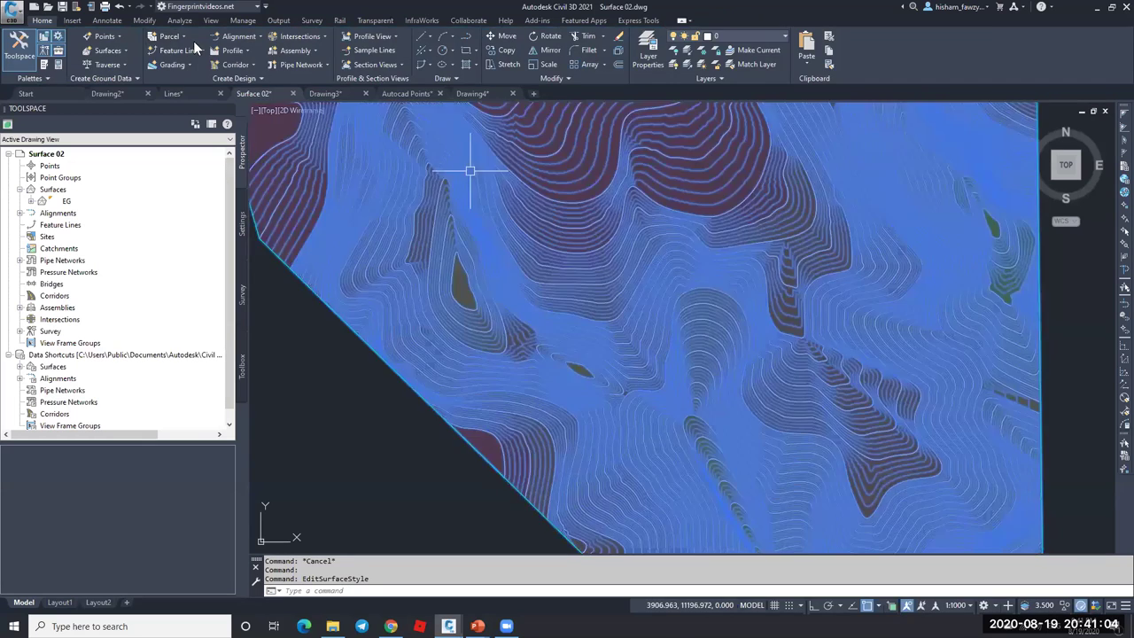
# - Rerun EG's elevation analysis to apply the Rainbow colours to the ranges
pyautogui.doubleClick(641, 127)
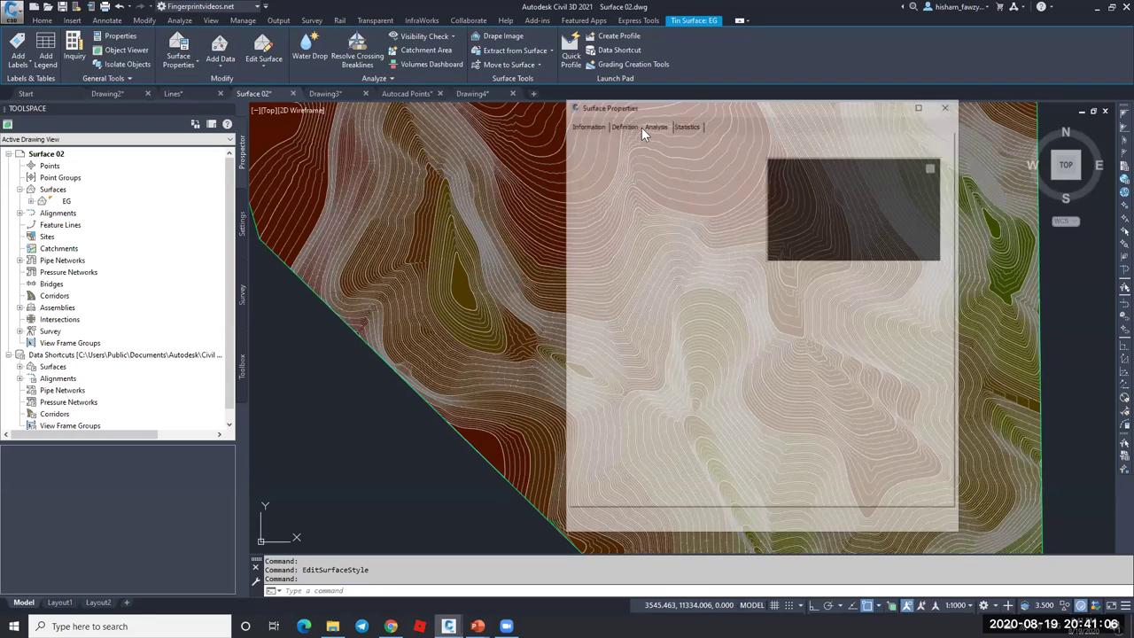
pyautogui.click(744, 251)
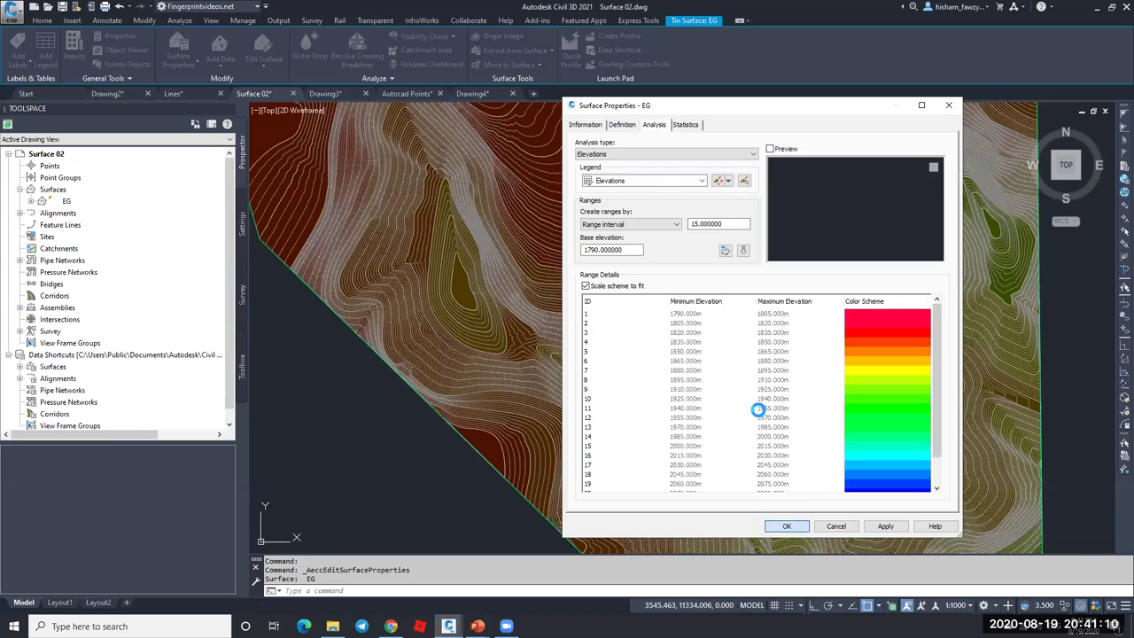
pyautogui.press('Return')
pyautogui.scroll(-6, 688, 309)
pyautogui.press('Escape')
pyautogui.press('Escape')
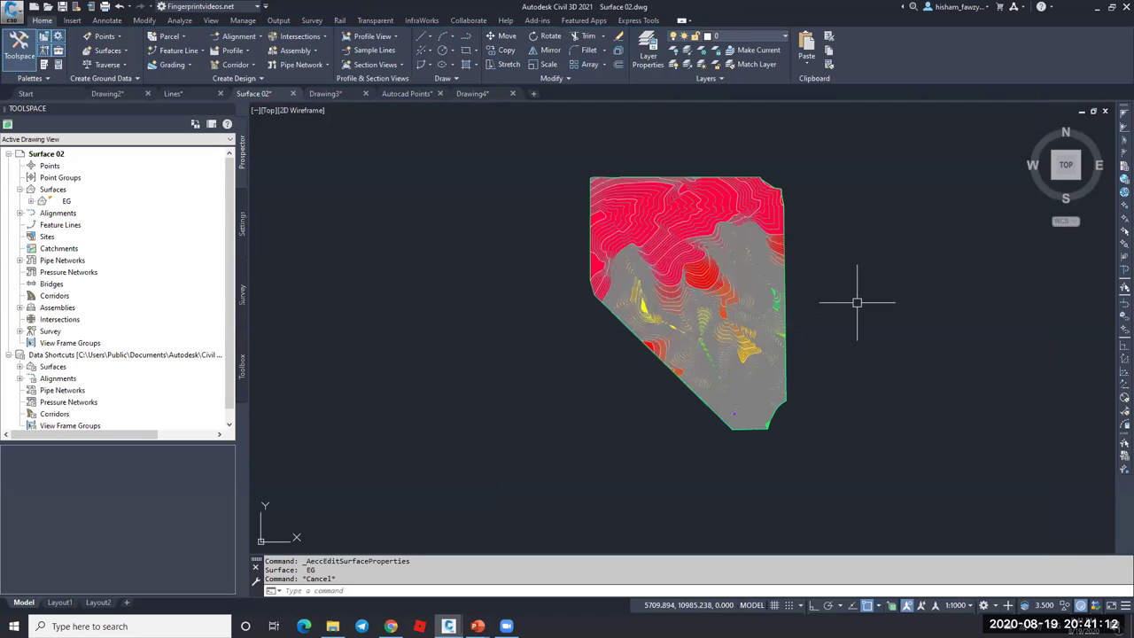
# - Hide the contour lines in the EG surface style, leaving only coloured elevation bands
pyautogui.scroll(5, 727, 279)
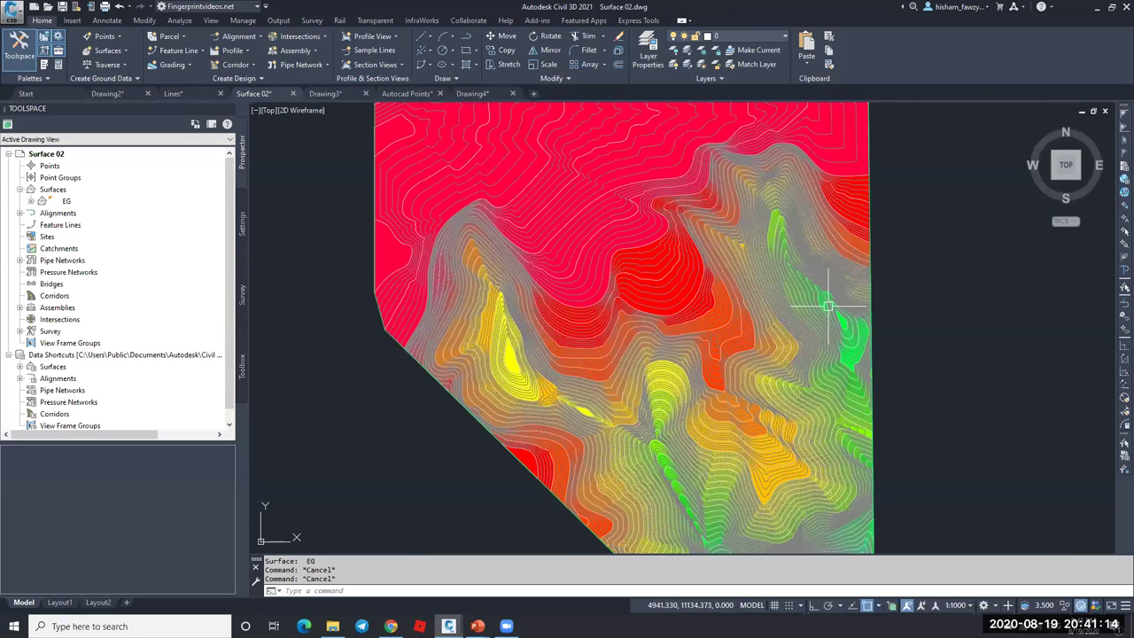
pyautogui.click(699, 316)
pyautogui.rightClick(698, 322)
pyautogui.click(748, 461)
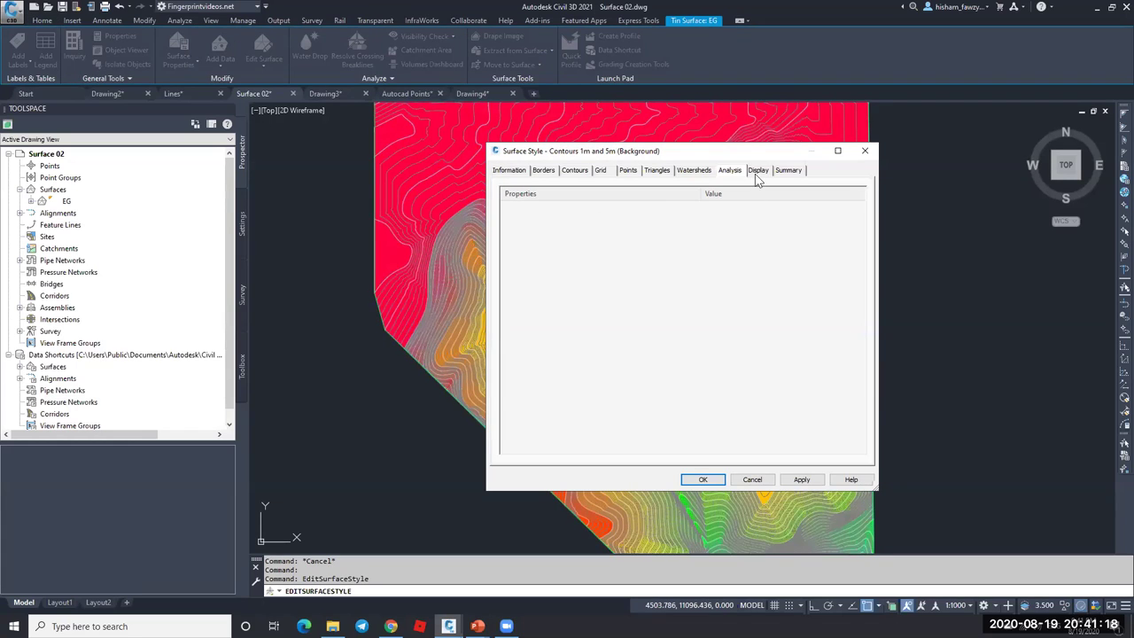
pyautogui.click(757, 170)
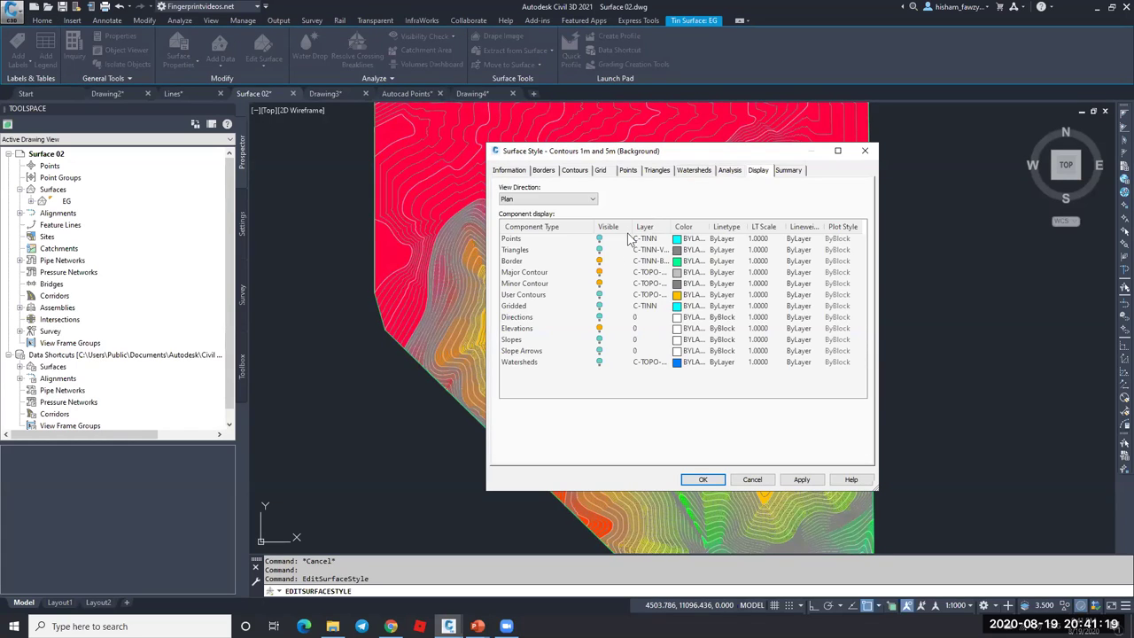
pyautogui.click(599, 283)
pyautogui.click(701, 480)
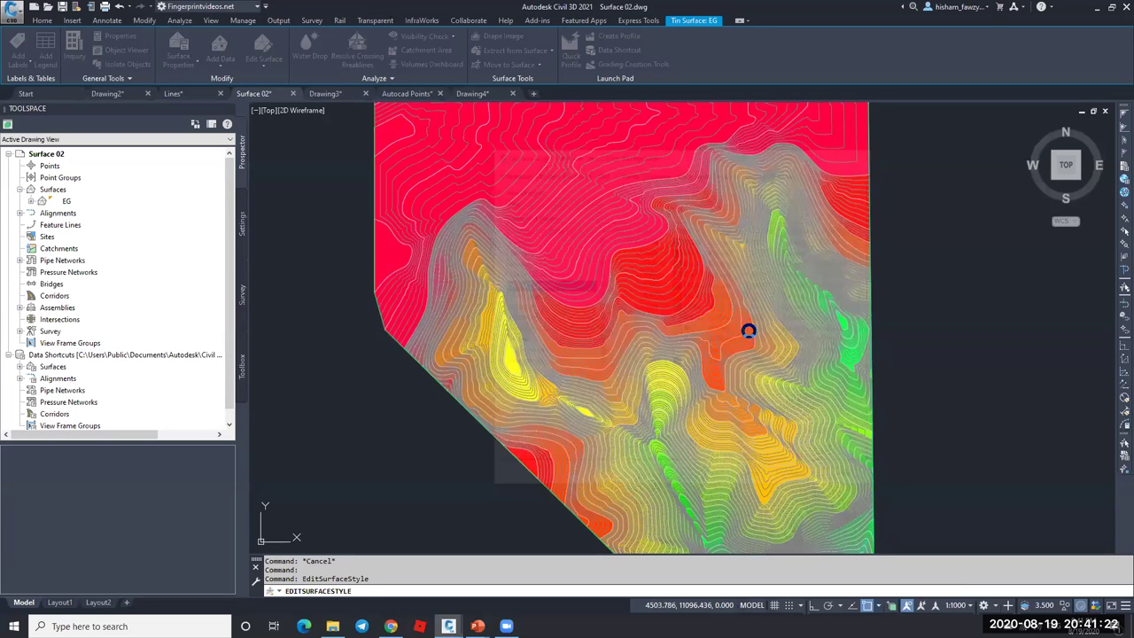
pyautogui.scroll(-4, 822, 337)
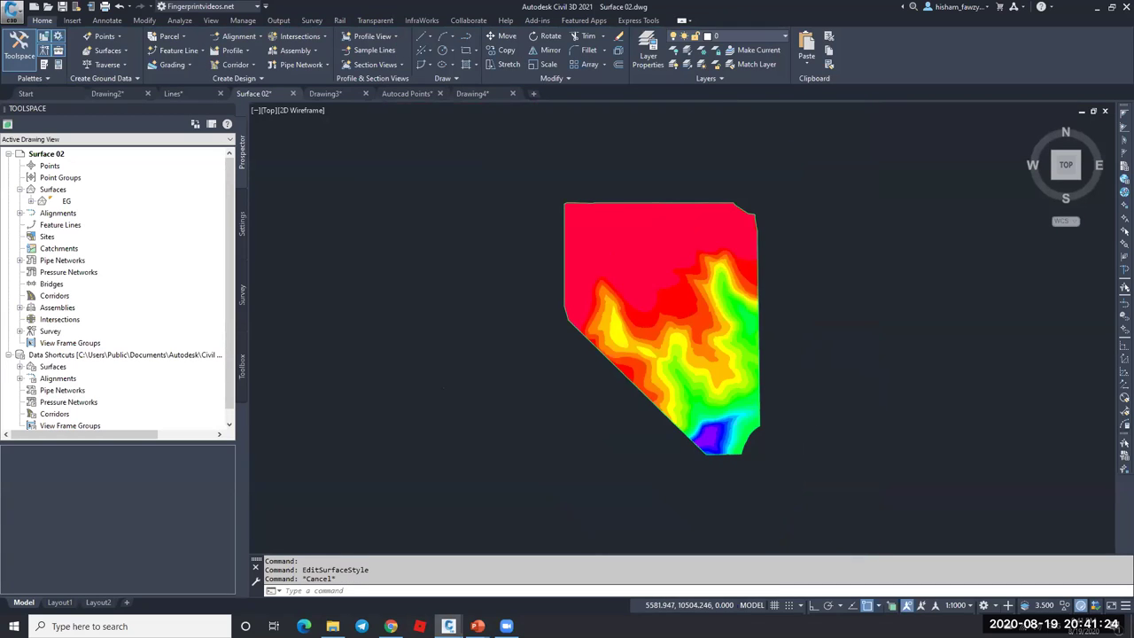
pyautogui.scroll(2, 815, 385)
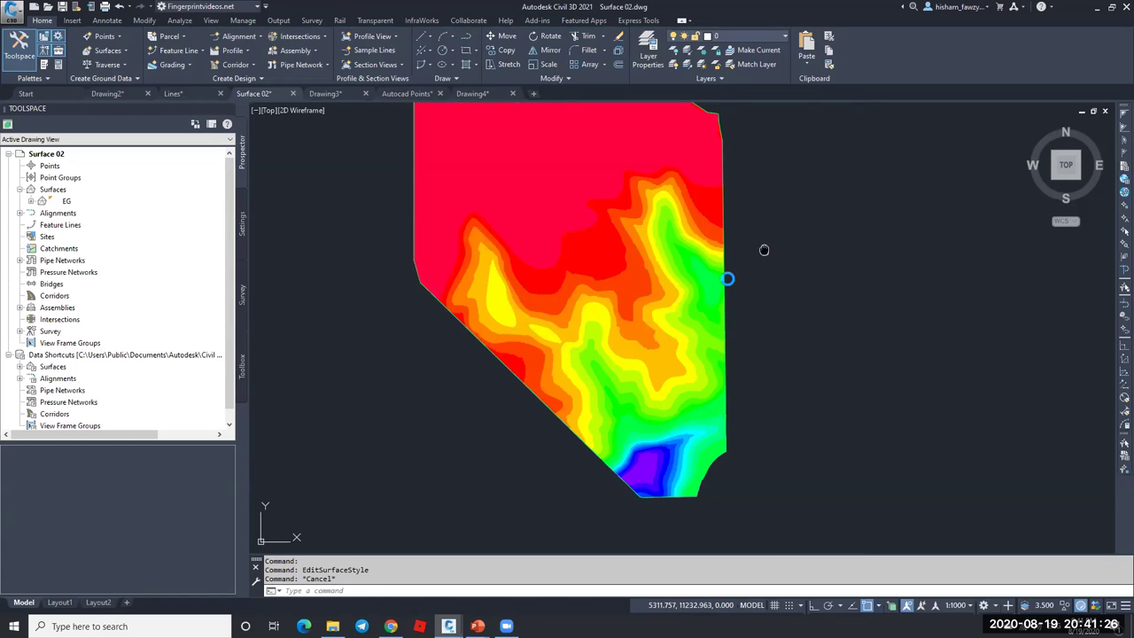
pyautogui.scroll(1, 735, 274)
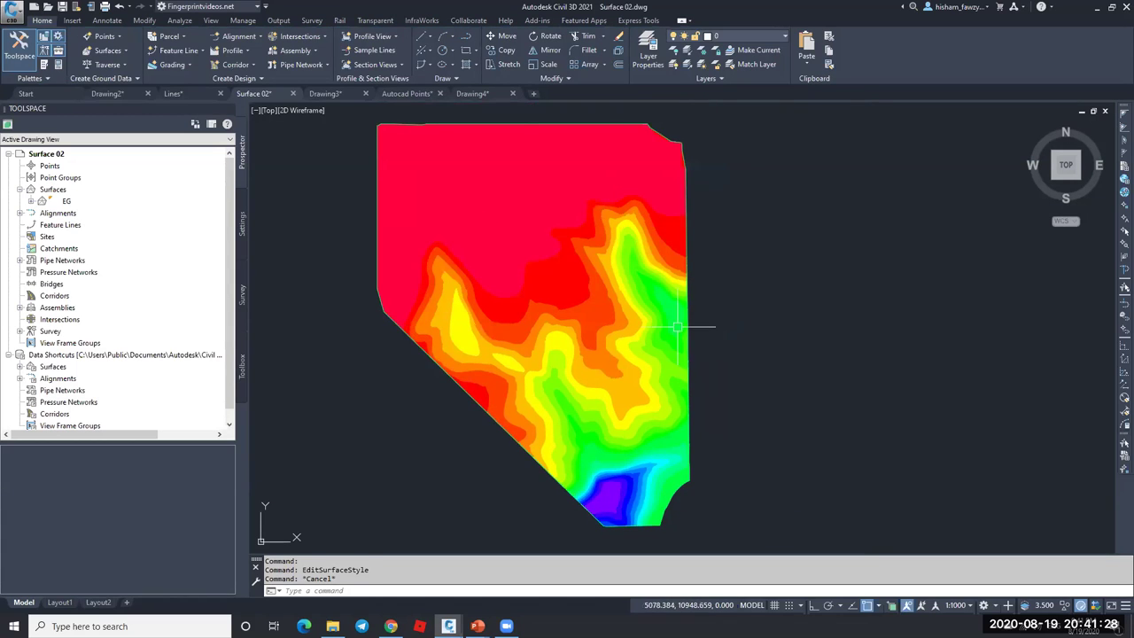
pyautogui.click(610, 300)
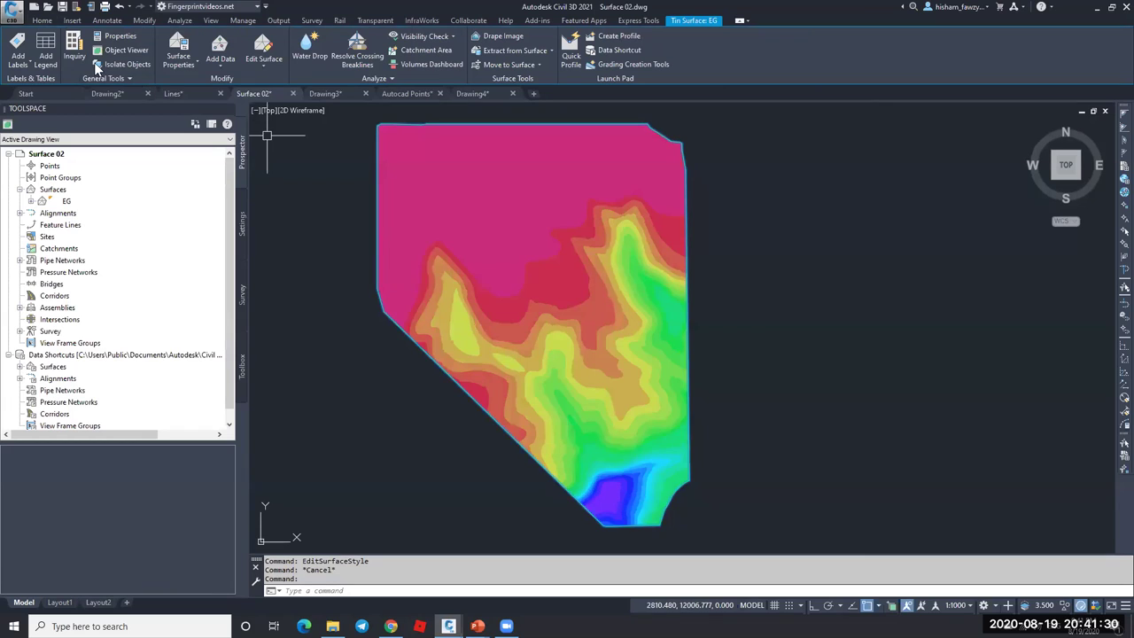
# - Insert a dynamic Elevations legend table to the right of the EG surface
pyautogui.click(46, 48)
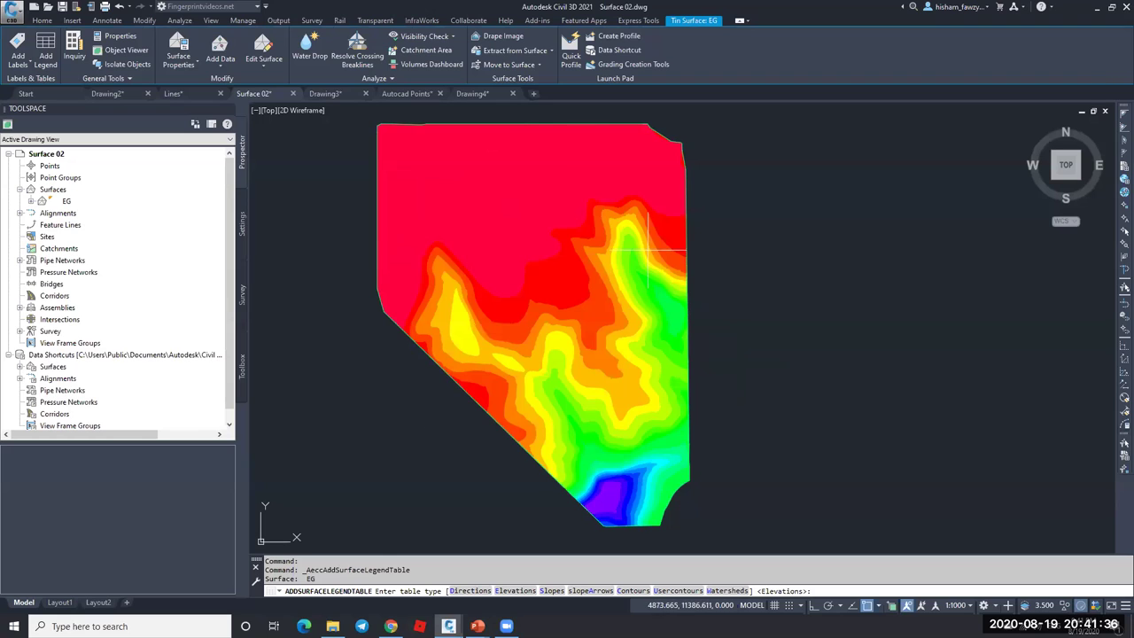
pyautogui.click(524, 590)
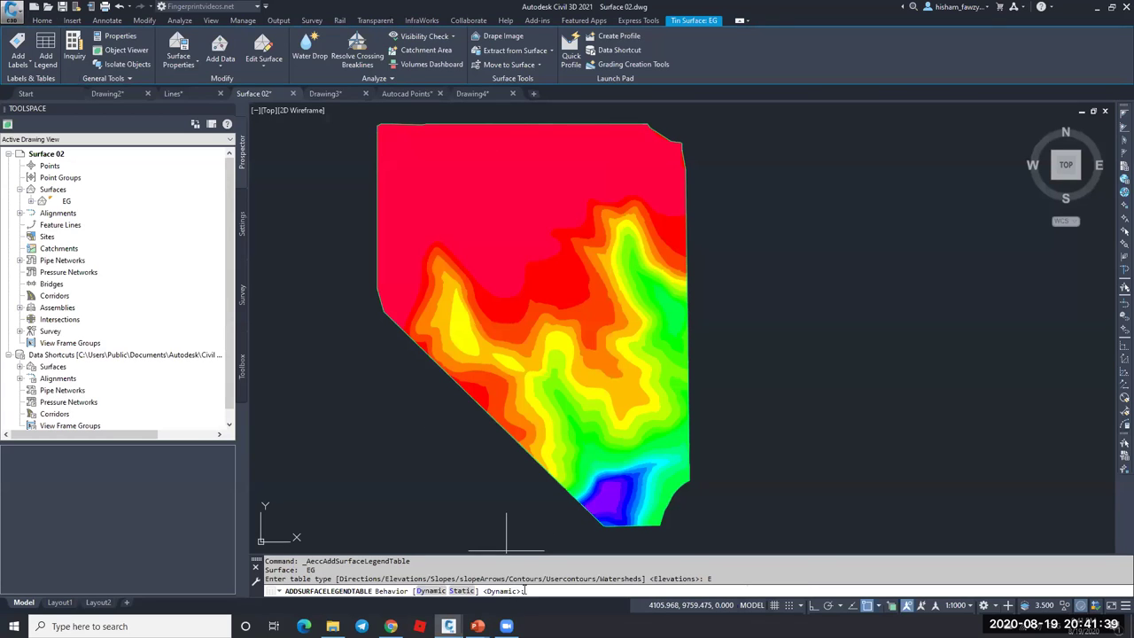
pyautogui.click(428, 591)
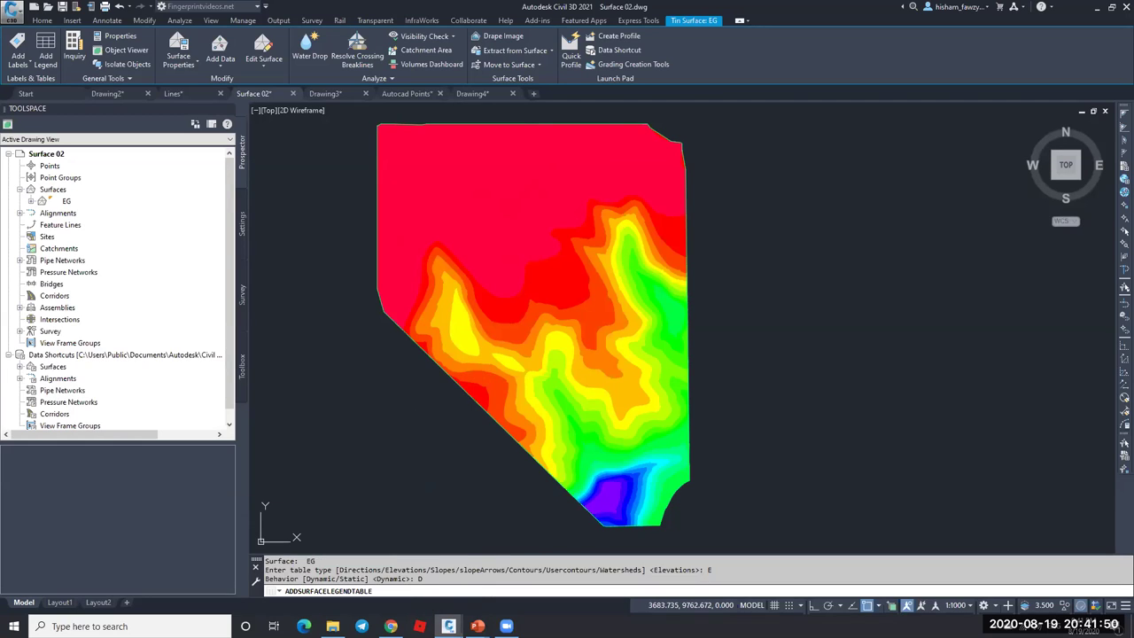
pyautogui.click(758, 187)
pyautogui.press('Escape')
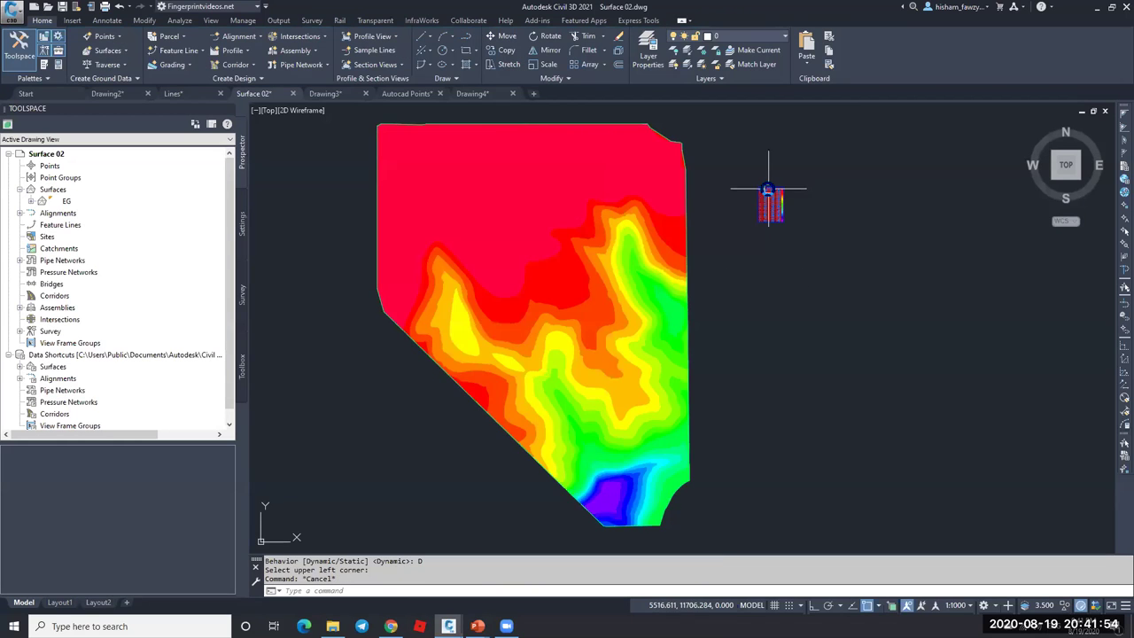
# - Zoom around the drawing to review the table's 23 ranges from 1790 to 2135
pyautogui.scroll(10, 771, 195)
pyautogui.scroll(6, 759, 224)
pyautogui.scroll(-6, 764, 232)
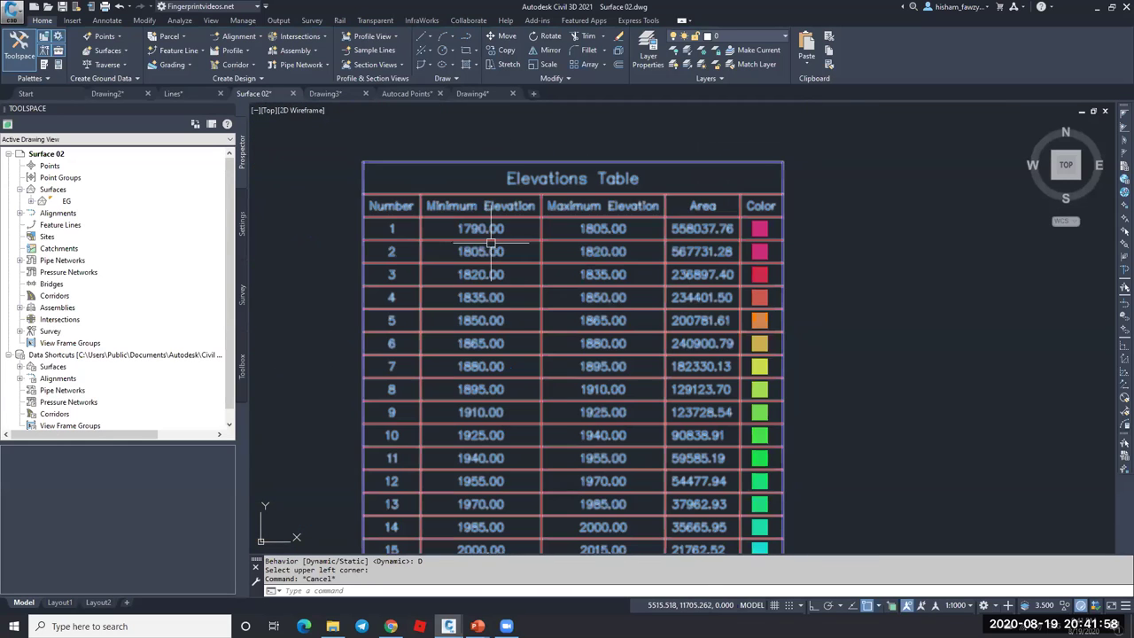
pyautogui.scroll(2, 466, 237)
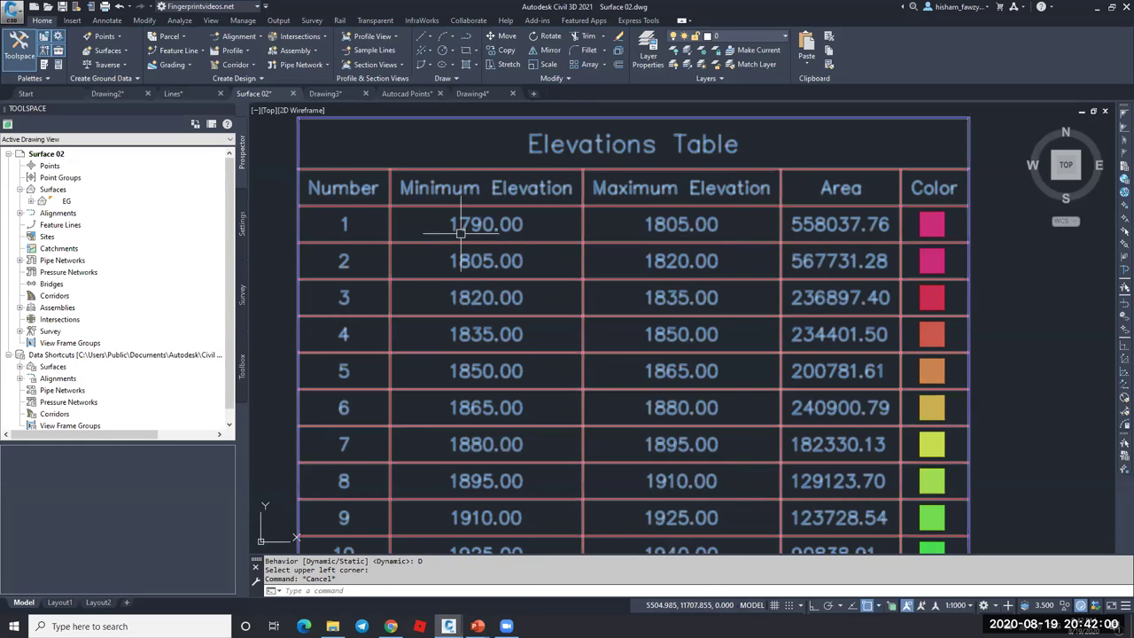
pyautogui.scroll(-2, 764, 221)
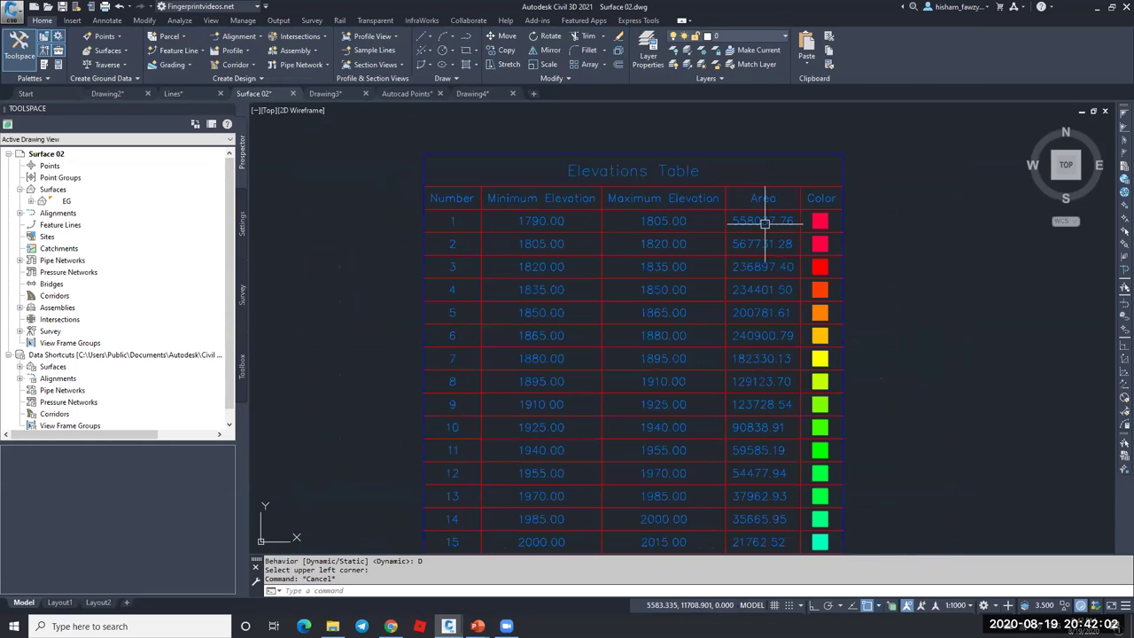
pyautogui.scroll(4, 762, 212)
pyautogui.scroll(-1, 762, 209)
pyautogui.scroll(-3, 761, 209)
pyautogui.scroll(1, 625, 221)
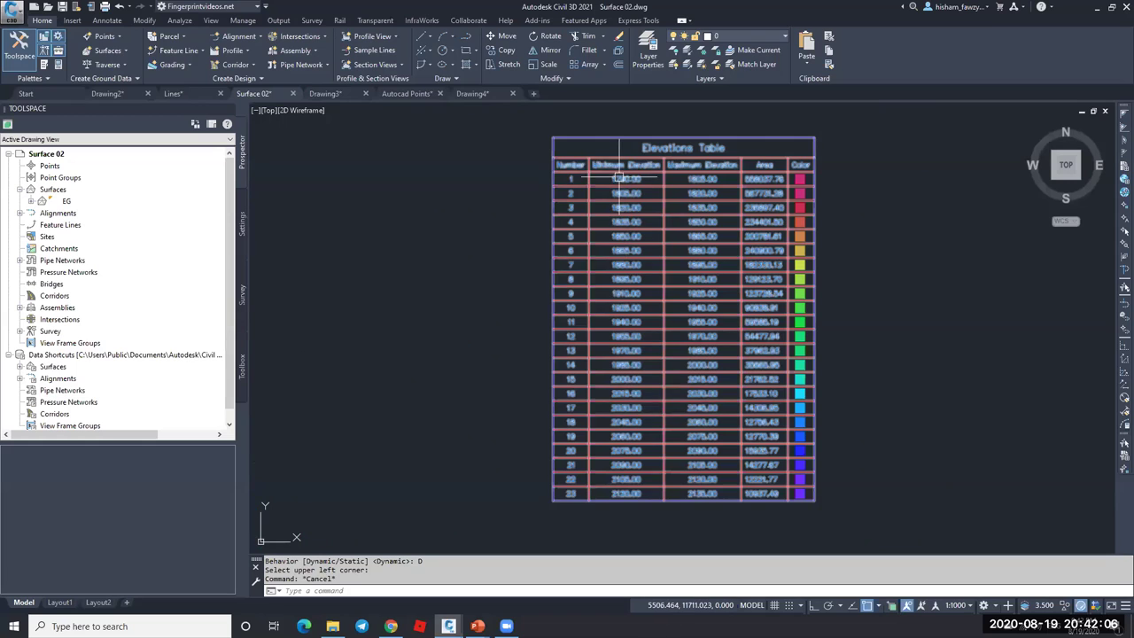
pyautogui.scroll(3, 640, 180)
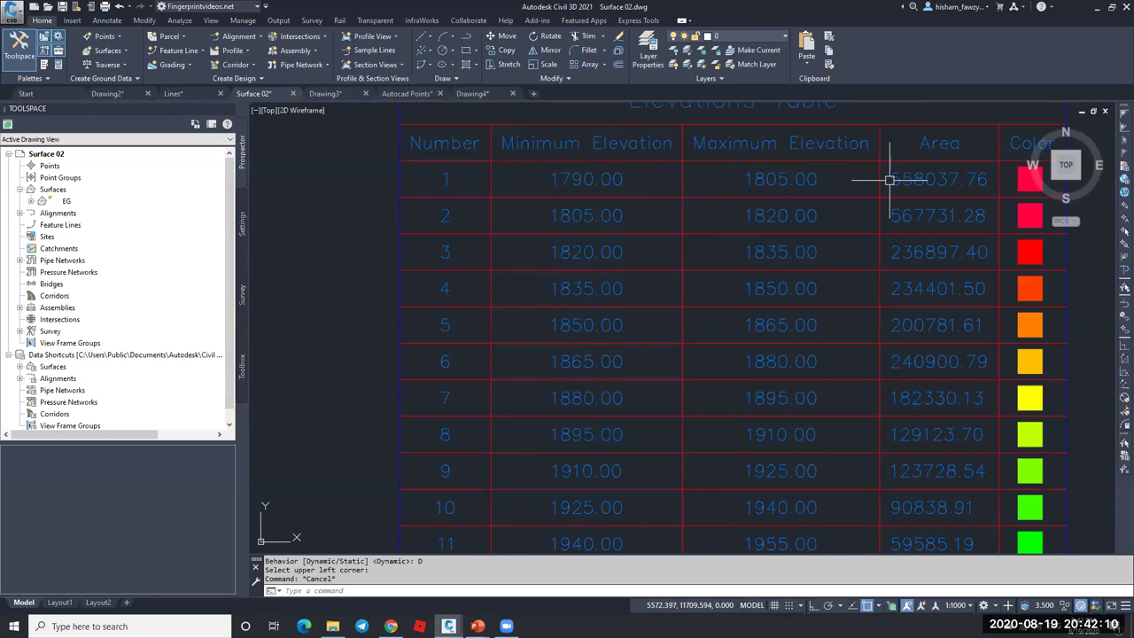
pyautogui.scroll(-2, 691, 162)
pyautogui.scroll(-2, 692, 162)
pyautogui.scroll(4, 797, 506)
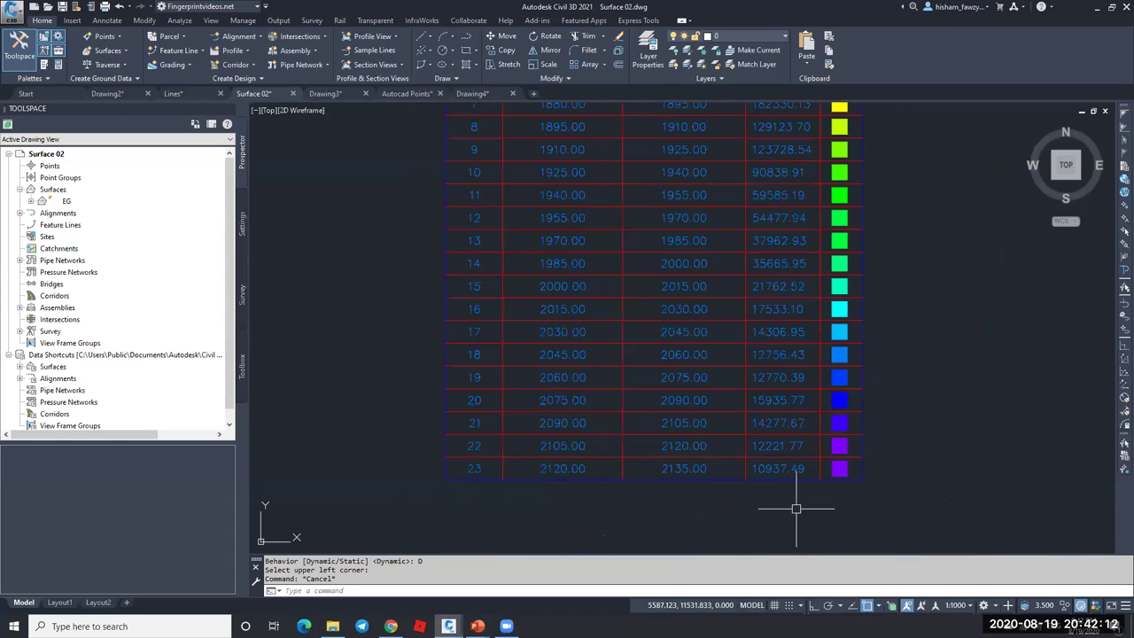
pyautogui.scroll(-3, 872, 448)
pyautogui.scroll(5, 861, 450)
pyautogui.scroll(-6, 855, 410)
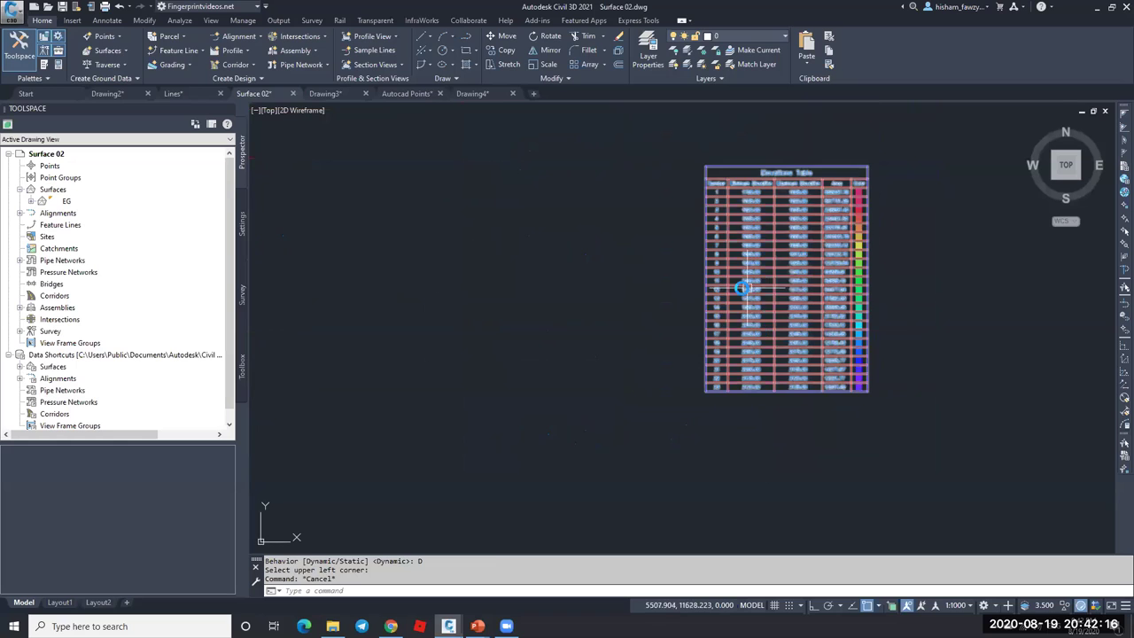
pyautogui.scroll(5, 597, 499)
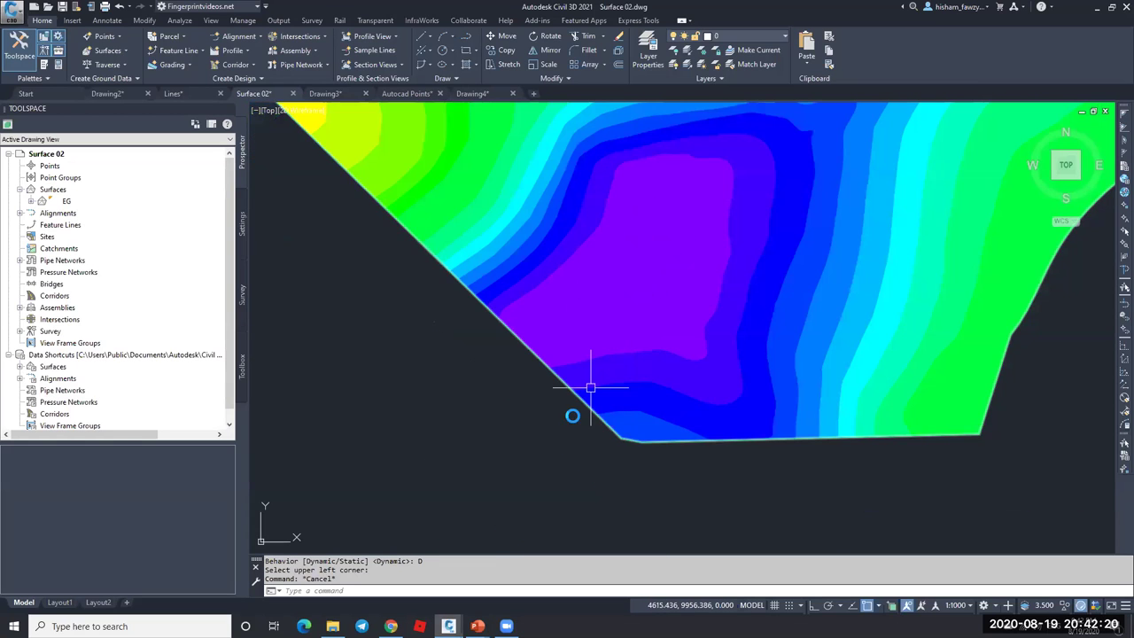
pyautogui.scroll(-5, 575, 415)
pyautogui.scroll(4, 699, 222)
pyautogui.scroll(-5, 728, 200)
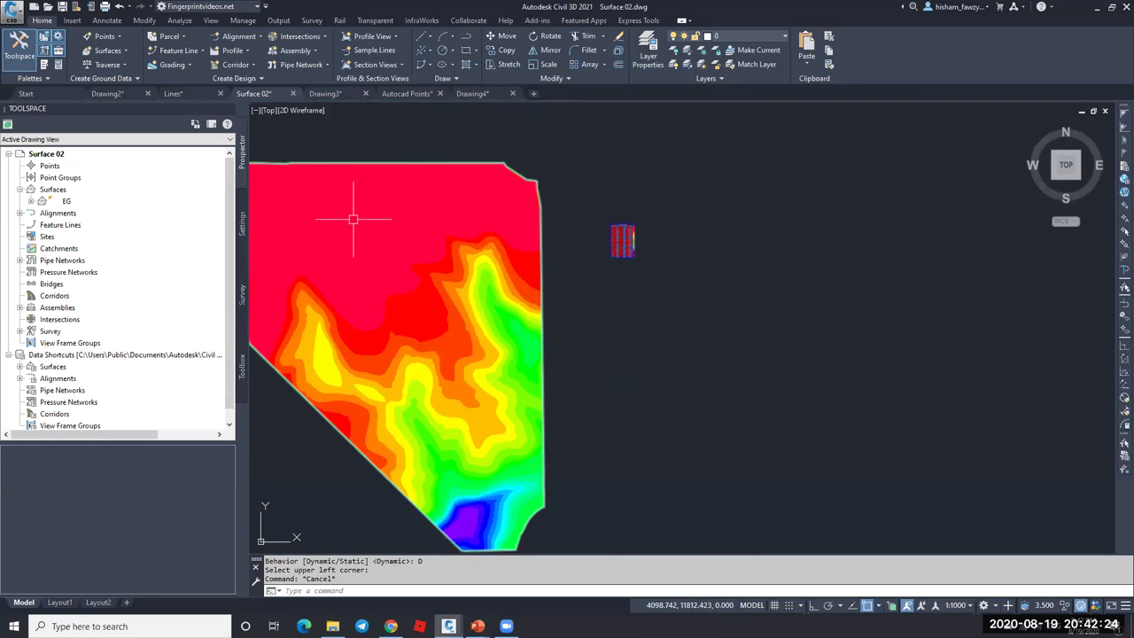
pyautogui.press('Escape')
pyautogui.scroll(-2, 596, 306)
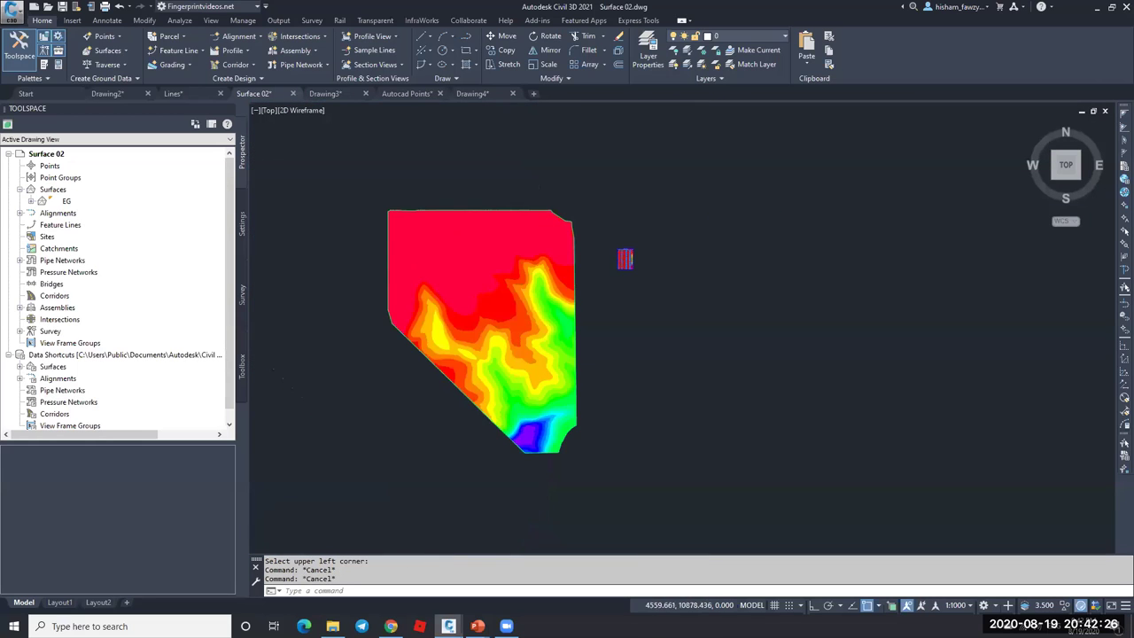
pyautogui.scroll(3, 498, 367)
pyautogui.moveTo(577, 318)
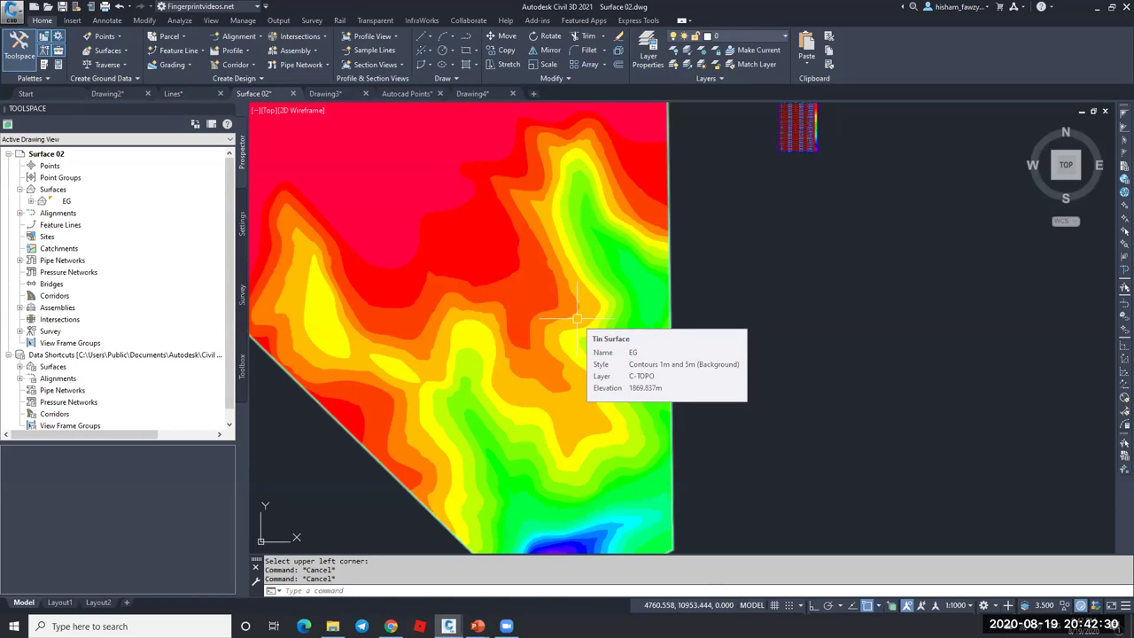
pyautogui.scroll(-2, 606, 256)
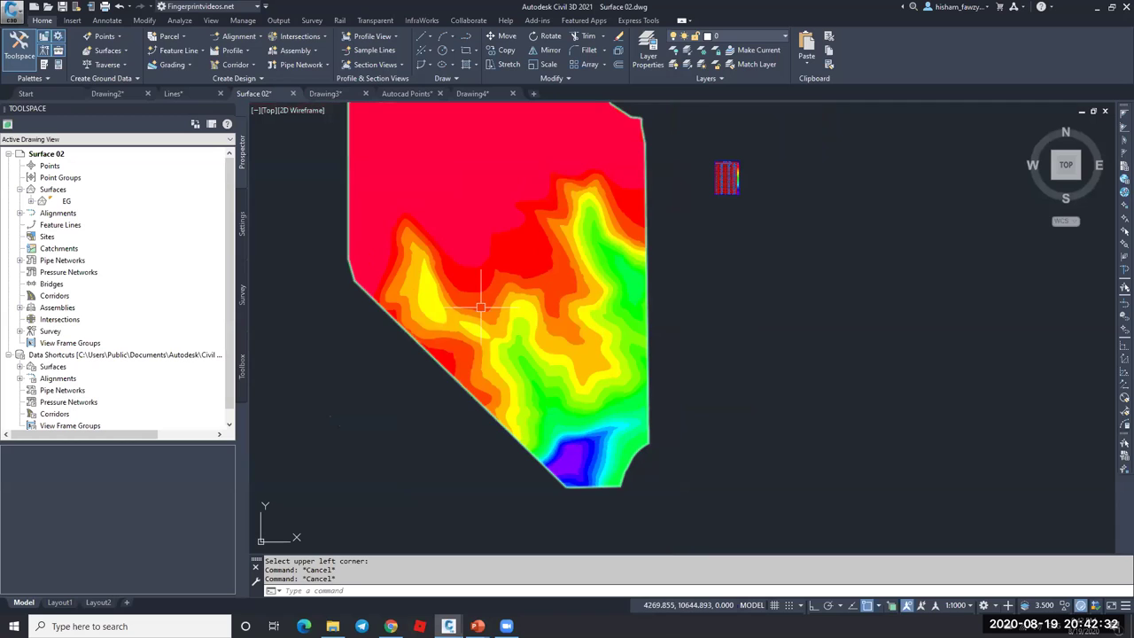
pyautogui.scroll(-2, 555, 318)
pyautogui.scroll(2, 523, 235)
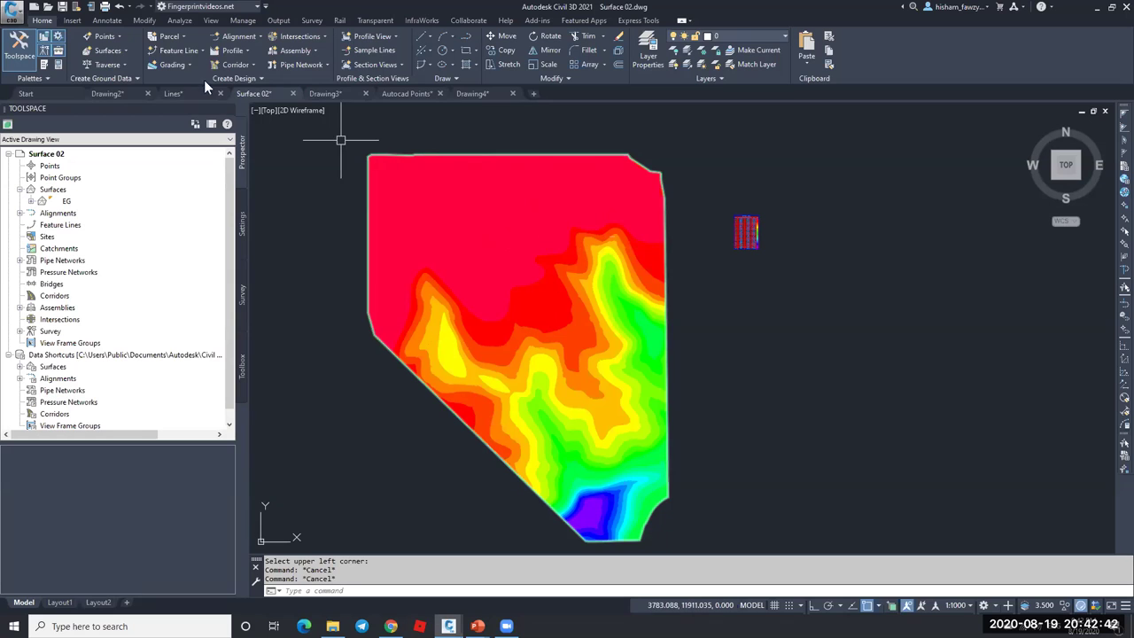
# - Turn off Elevations and turn on Slope Arrows in the EG surface style
pyautogui.click(594, 253)
pyautogui.rightClick(594, 254)
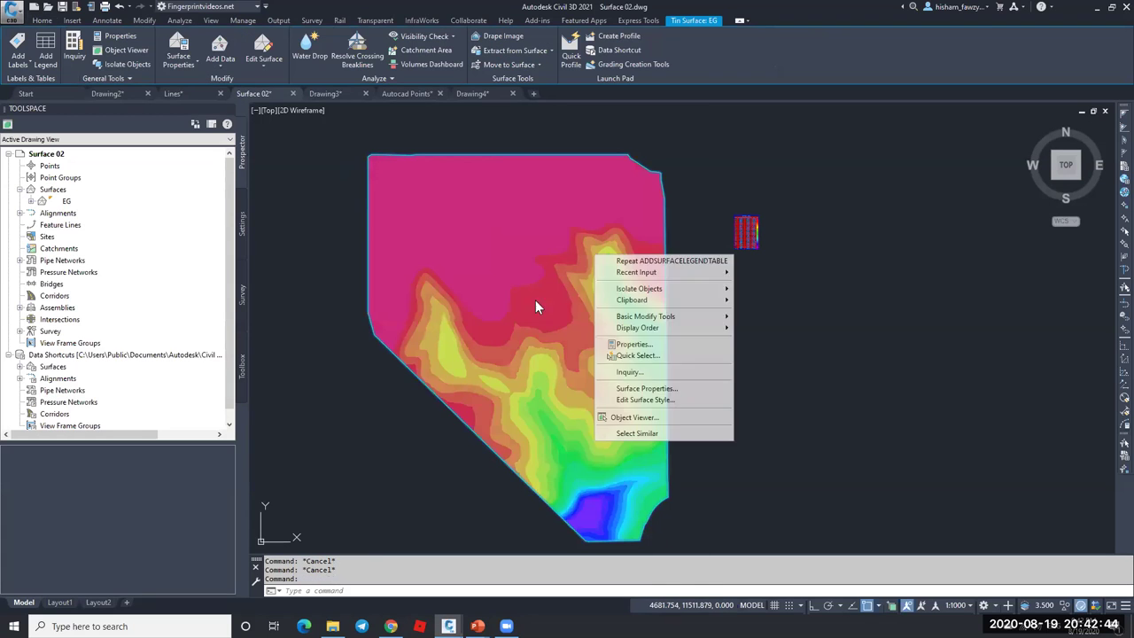
pyautogui.click(643, 400)
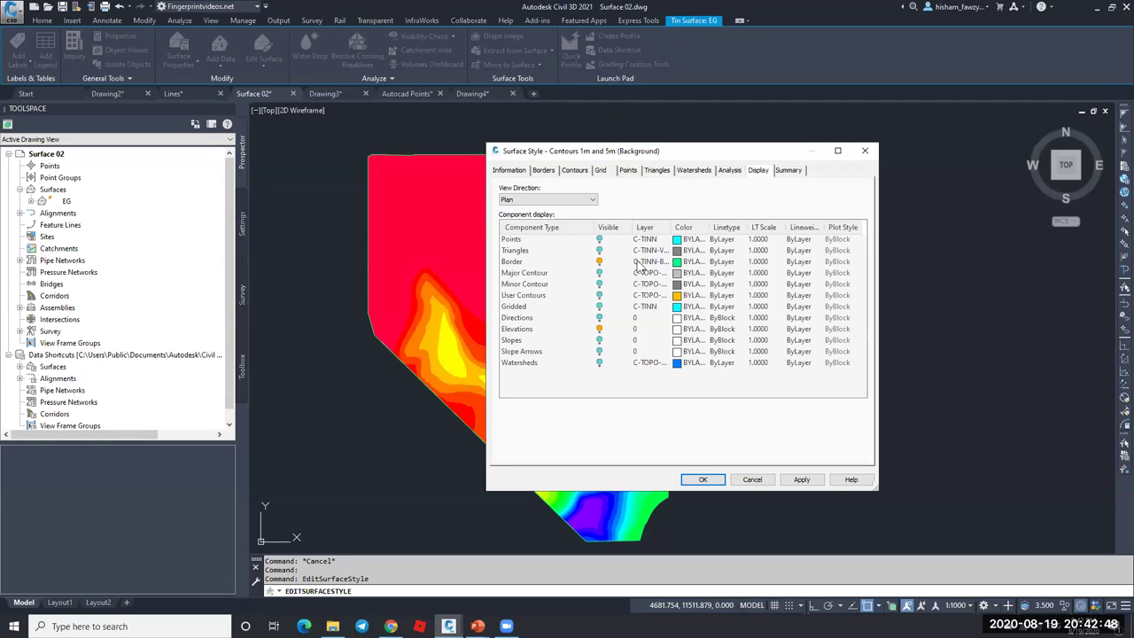
pyautogui.click(600, 329)
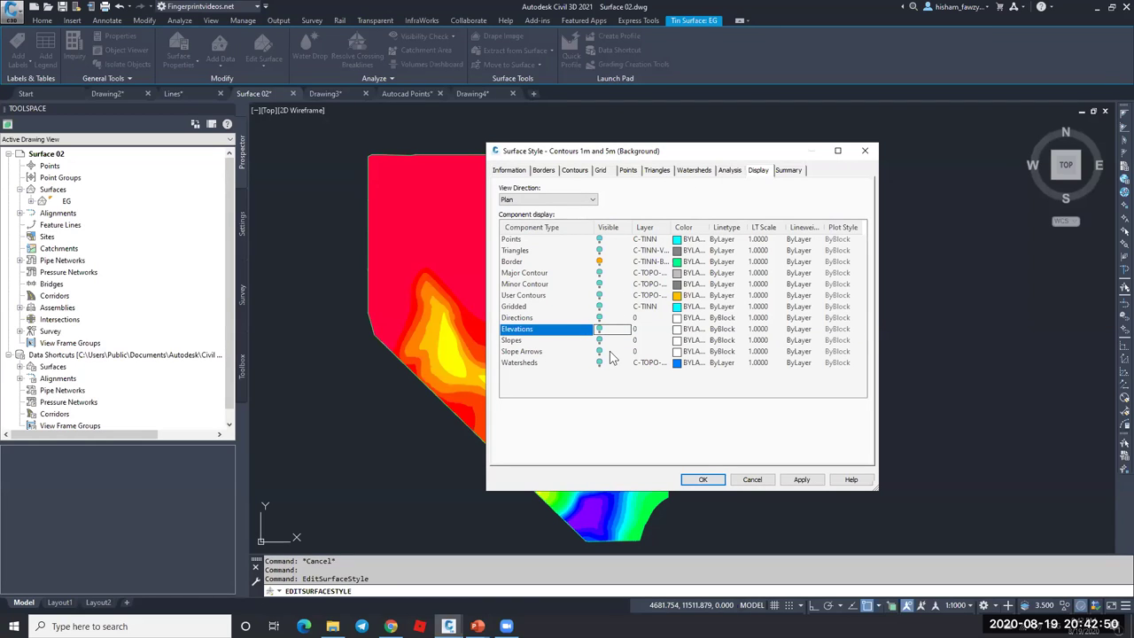
pyautogui.click(599, 352)
pyautogui.click(704, 478)
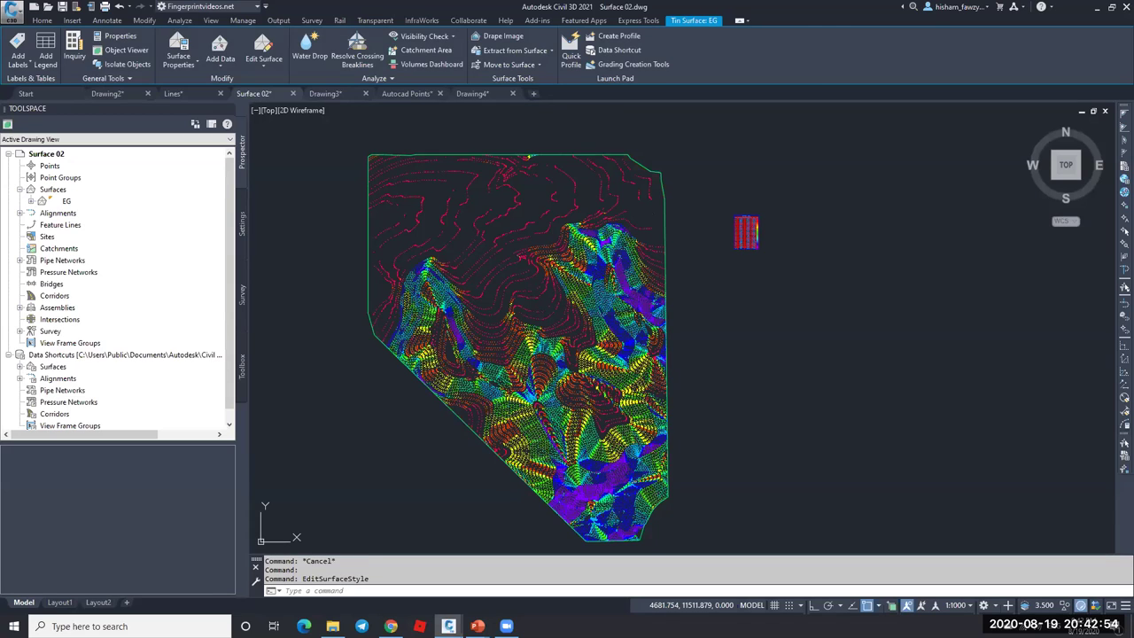
pyautogui.press('Escape')
pyautogui.scroll(8, 593, 310)
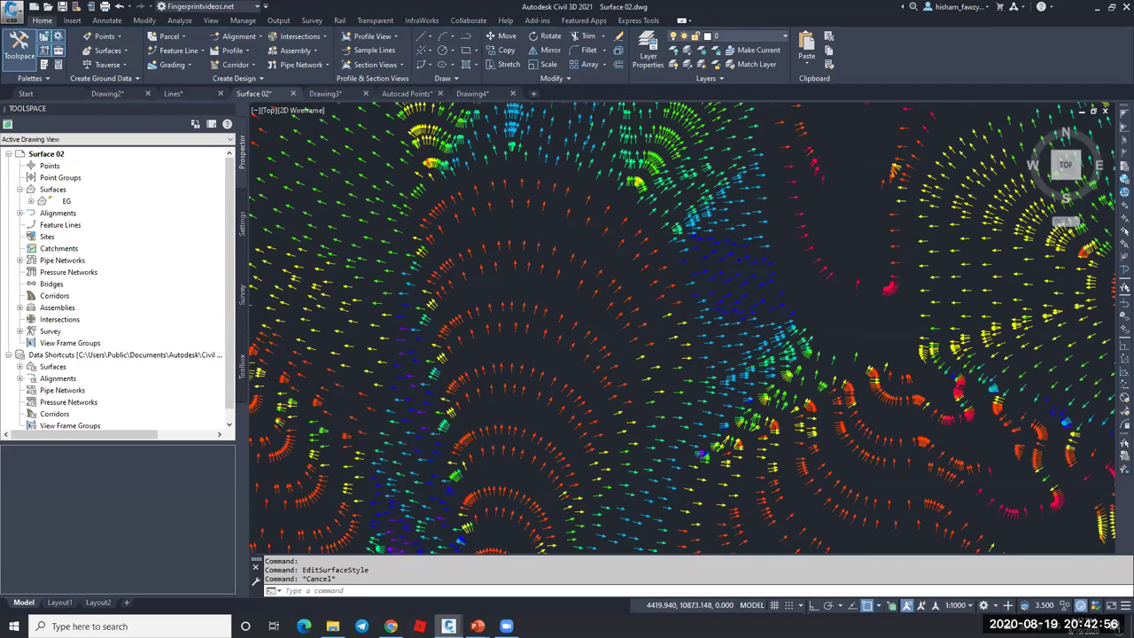
pyautogui.scroll(-5, 594, 310)
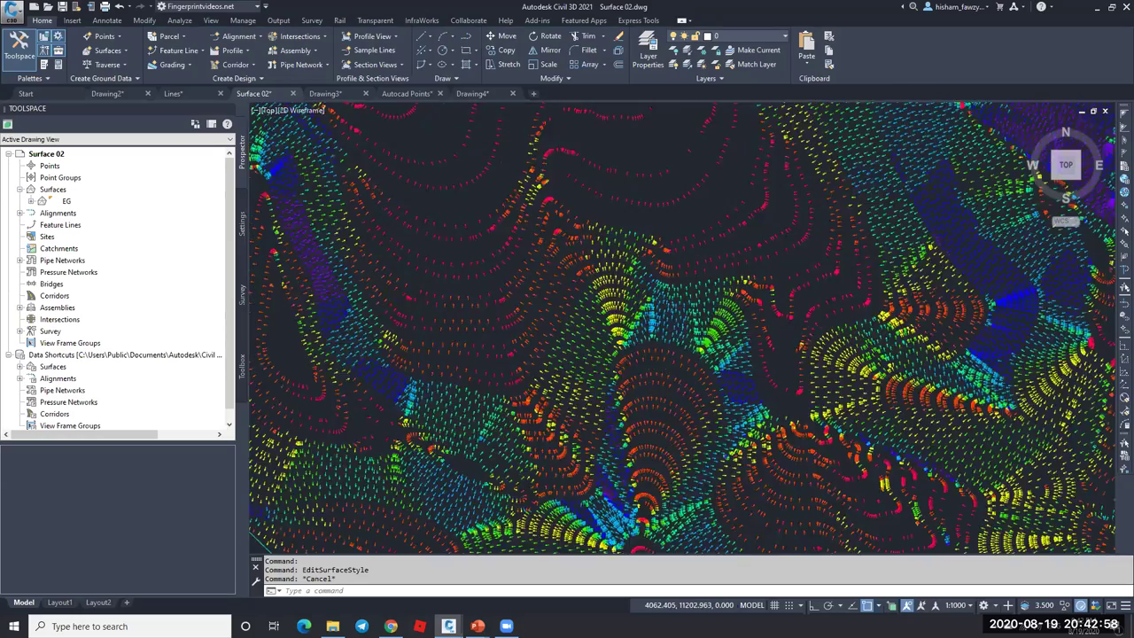
pyautogui.scroll(5, 528, 255)
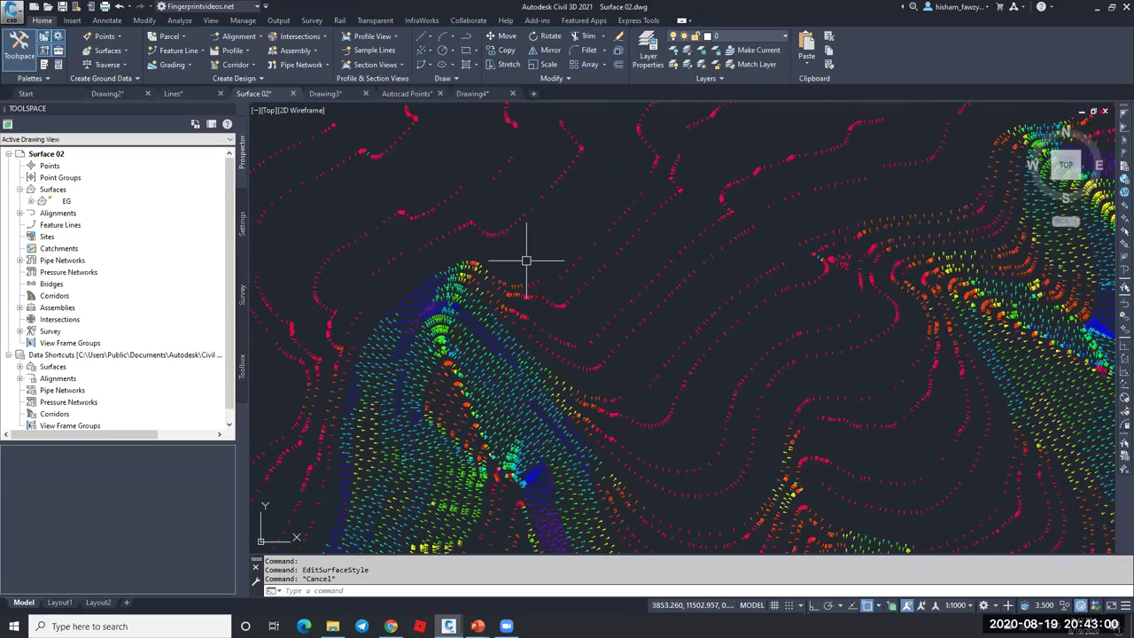
pyautogui.scroll(-2, 535, 217)
pyautogui.scroll(4, 496, 234)
pyautogui.scroll(-4, 577, 328)
pyautogui.scroll(4, 571, 341)
pyautogui.scroll(2, 571, 341)
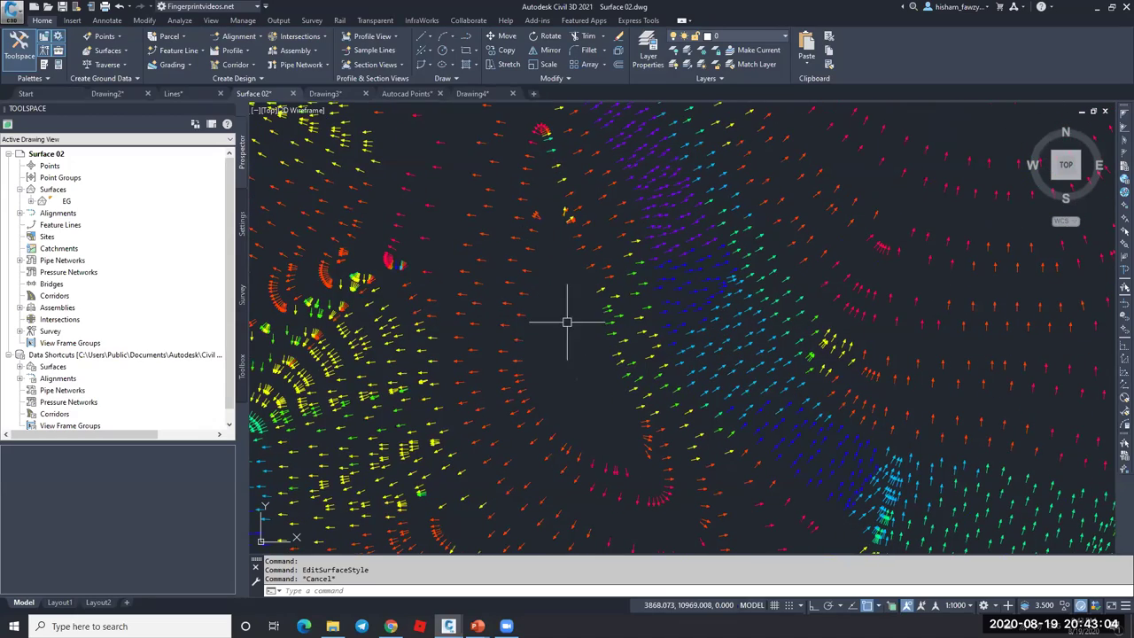
# - Turn on Major Contour display in the EG surface style
pyautogui.click(598, 323)
pyautogui.rightClick(598, 324)
pyautogui.click(663, 469)
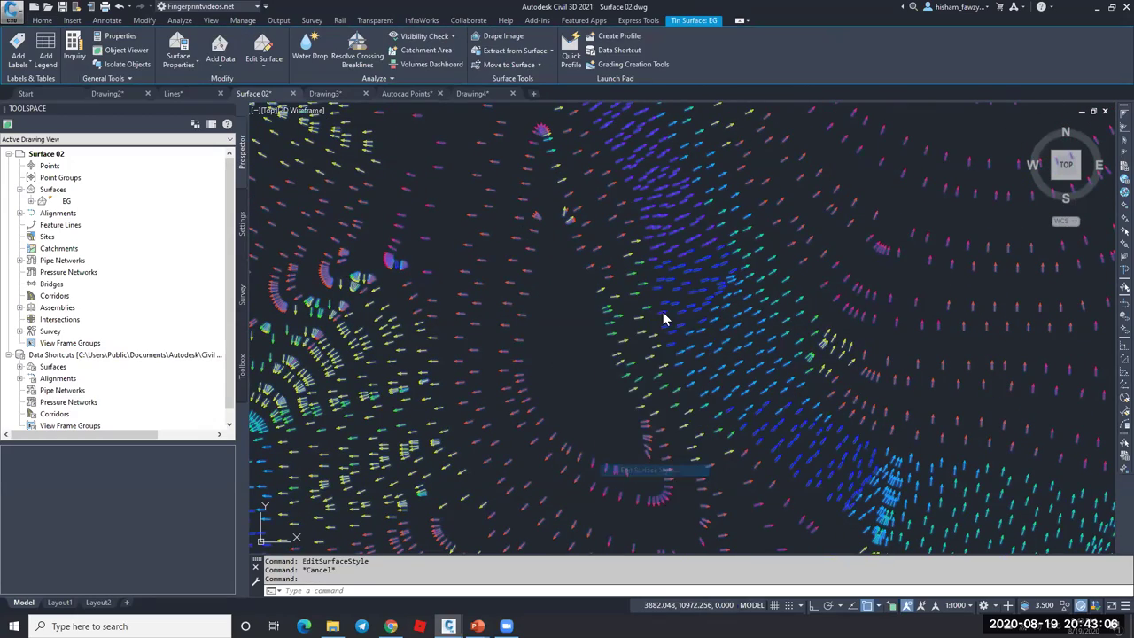
pyautogui.click(600, 273)
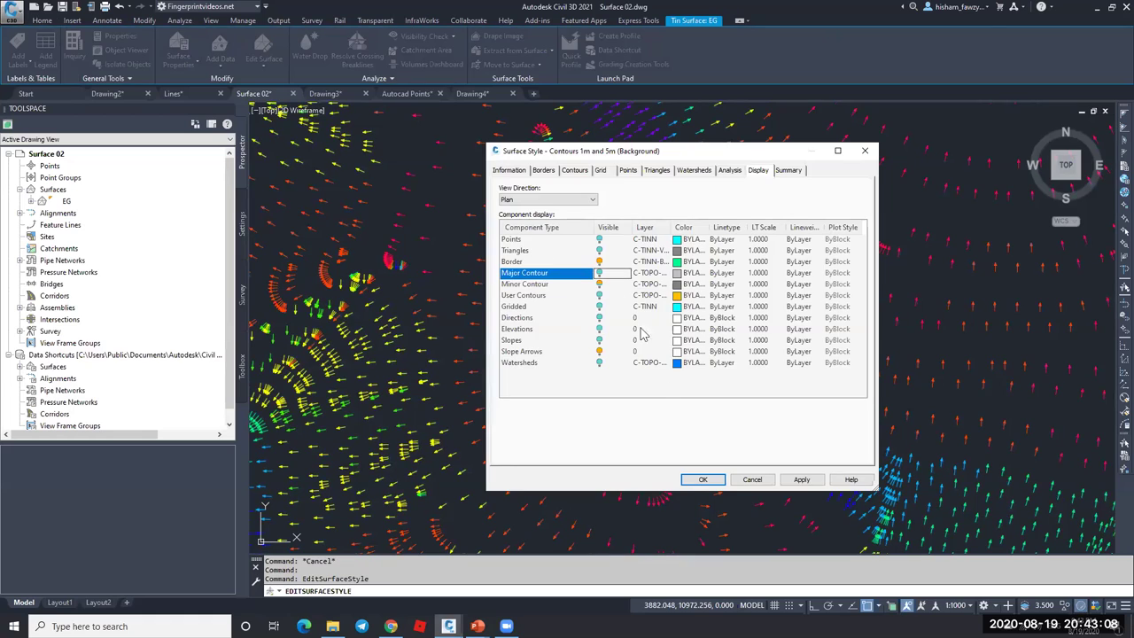
pyautogui.click(699, 479)
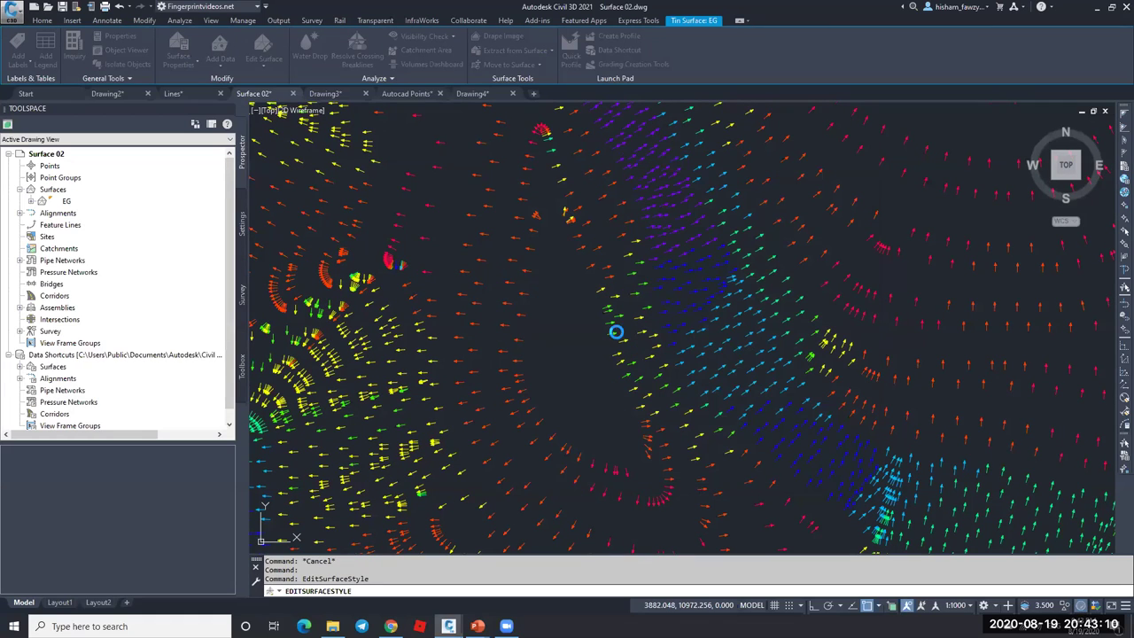
pyautogui.press('Escape')
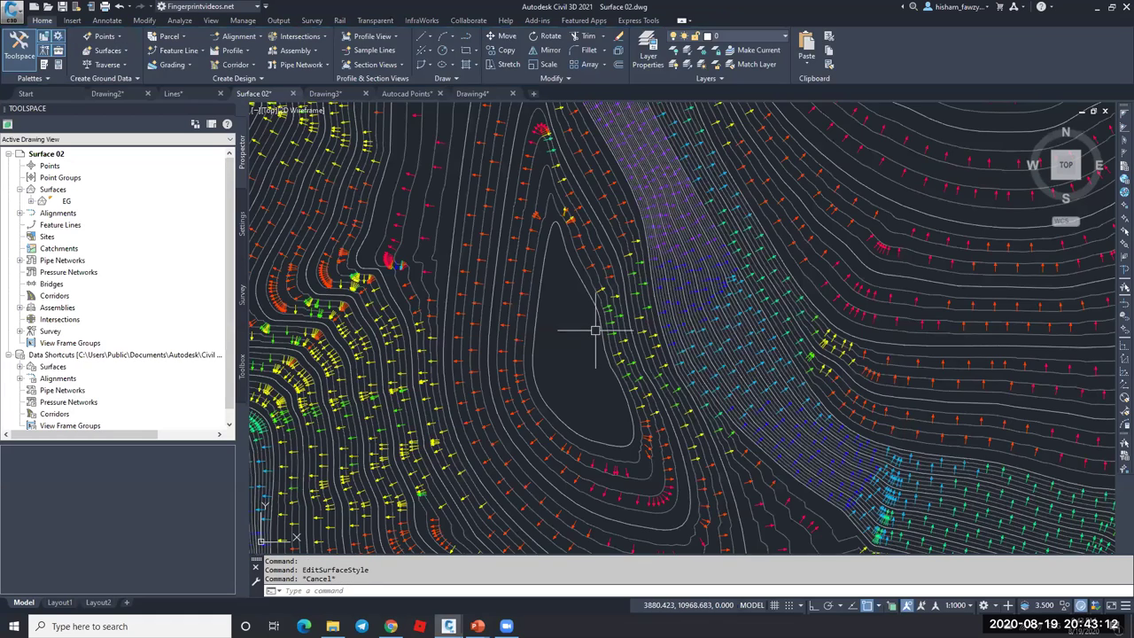
# - Pan to the surface's lower-left boundary edge and reselect the EG surface
pyautogui.scroll(2, 595, 328)
pyautogui.scroll(-1, 556, 306)
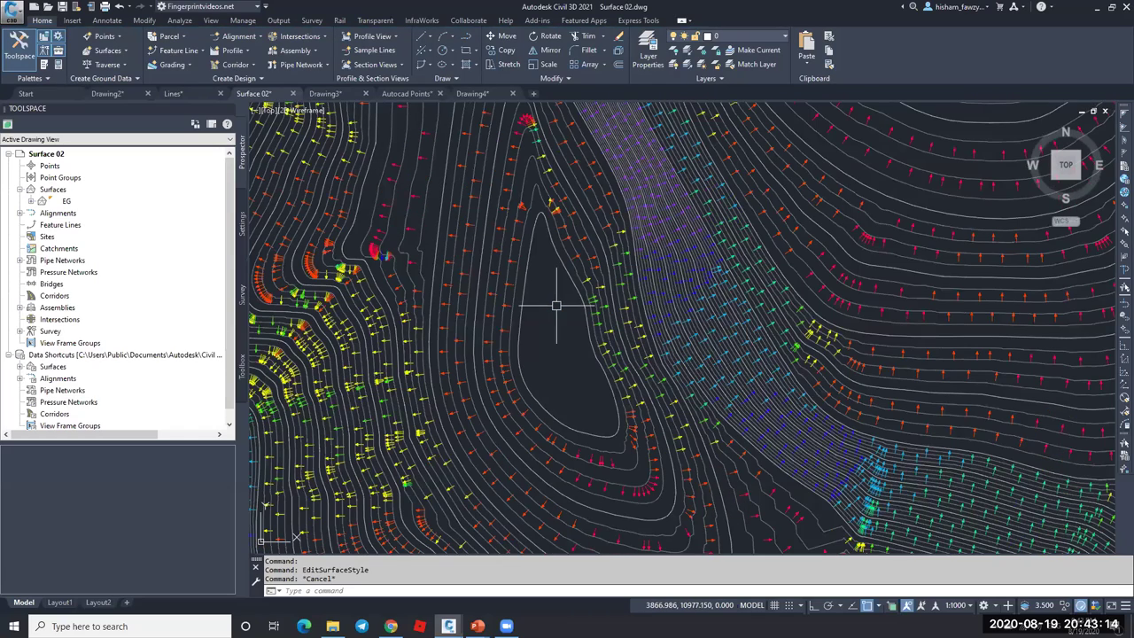
pyautogui.scroll(1, 585, 315)
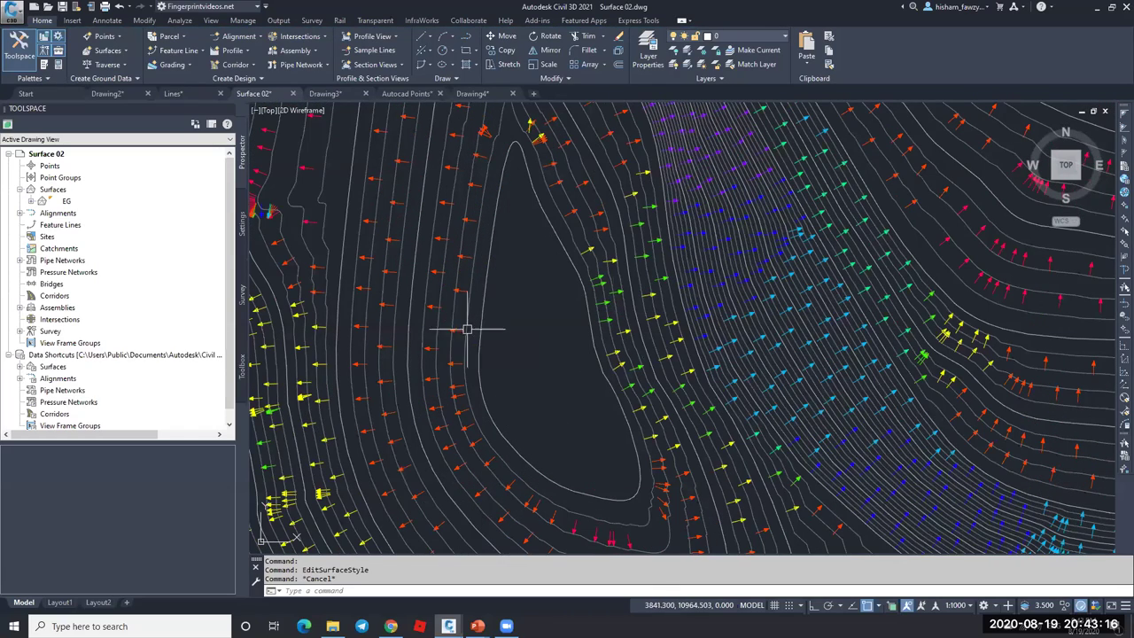
pyautogui.scroll(-1, 514, 329)
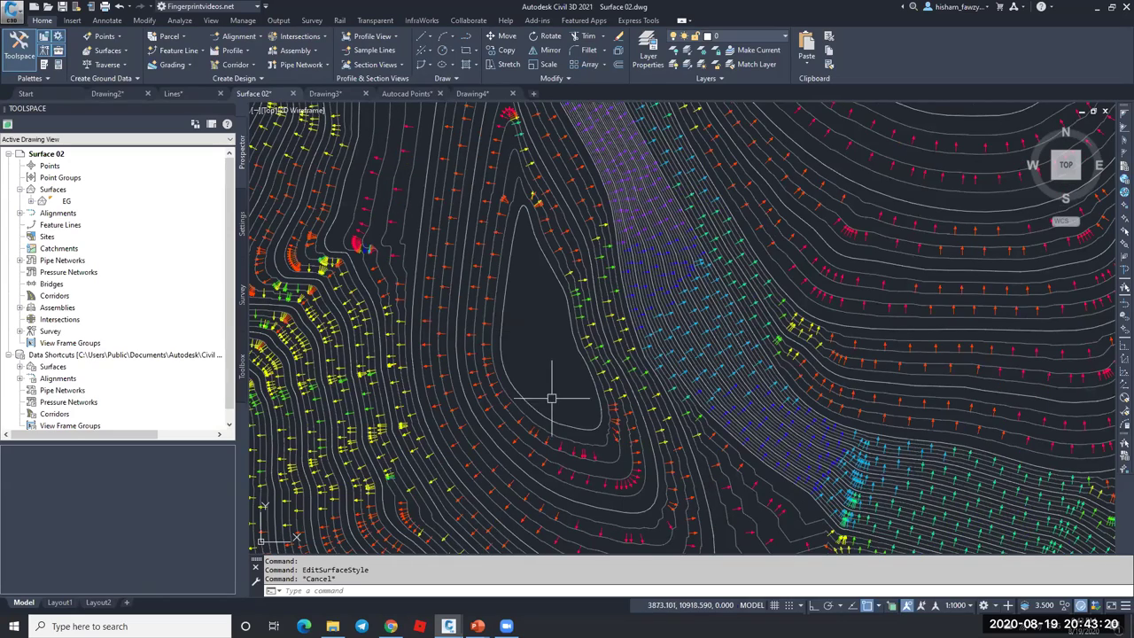
pyautogui.moveTo(559, 384)
pyautogui.mouseDown(button='middle')
pyautogui.moveTo(688, 253)
pyautogui.moveTo(657, 262)
pyautogui.mouseUp(button='middle')
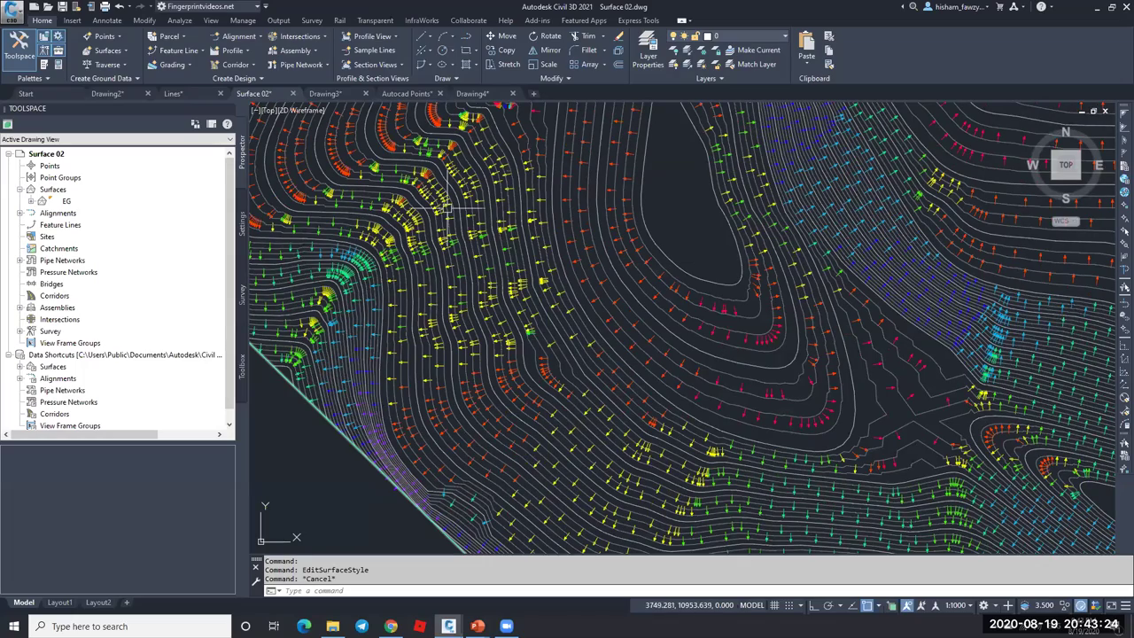
pyautogui.scroll(-2, 615, 380)
pyautogui.scroll(4, 784, 240)
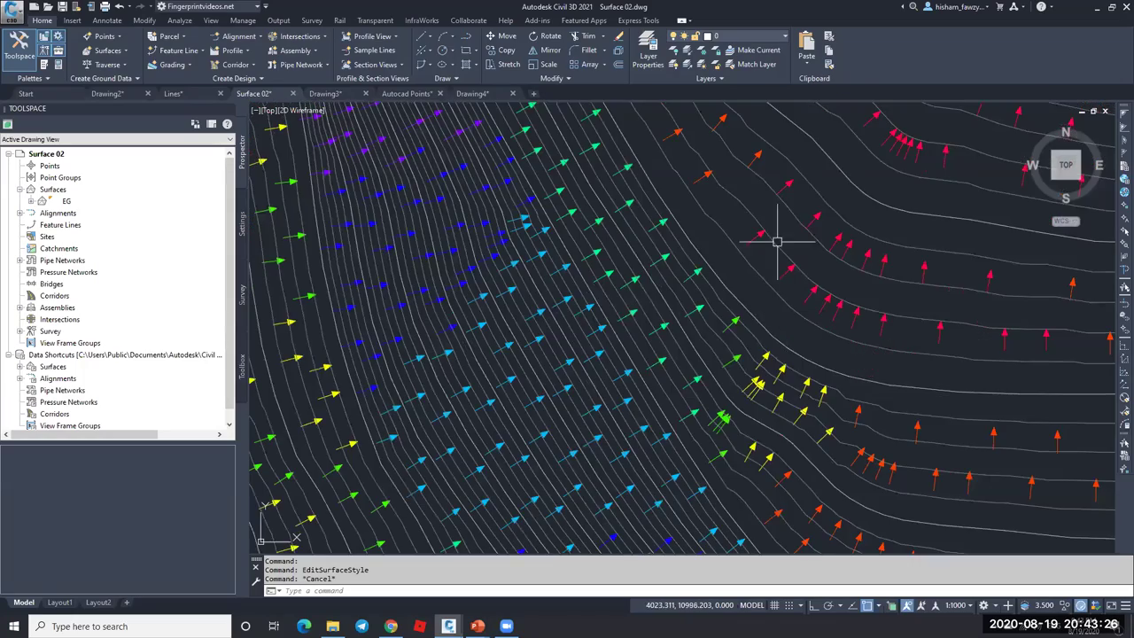
pyautogui.scroll(-1, 563, 332)
pyautogui.scroll(-3, 800, 324)
pyautogui.scroll(3, 775, 328)
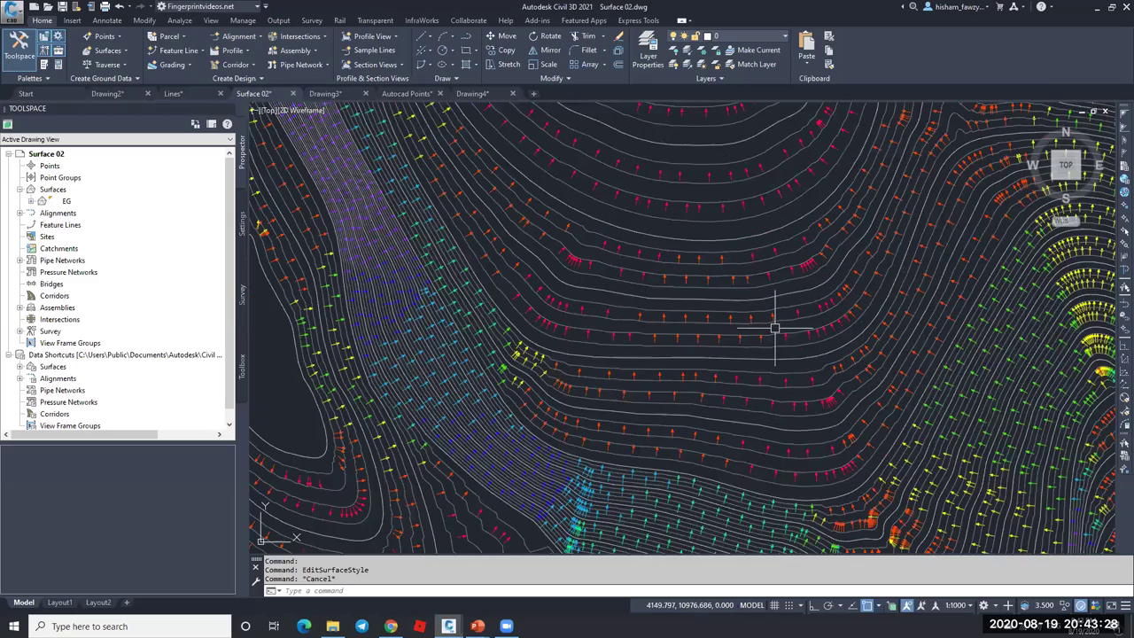
pyautogui.scroll(2, 775, 327)
pyautogui.click(445, 203)
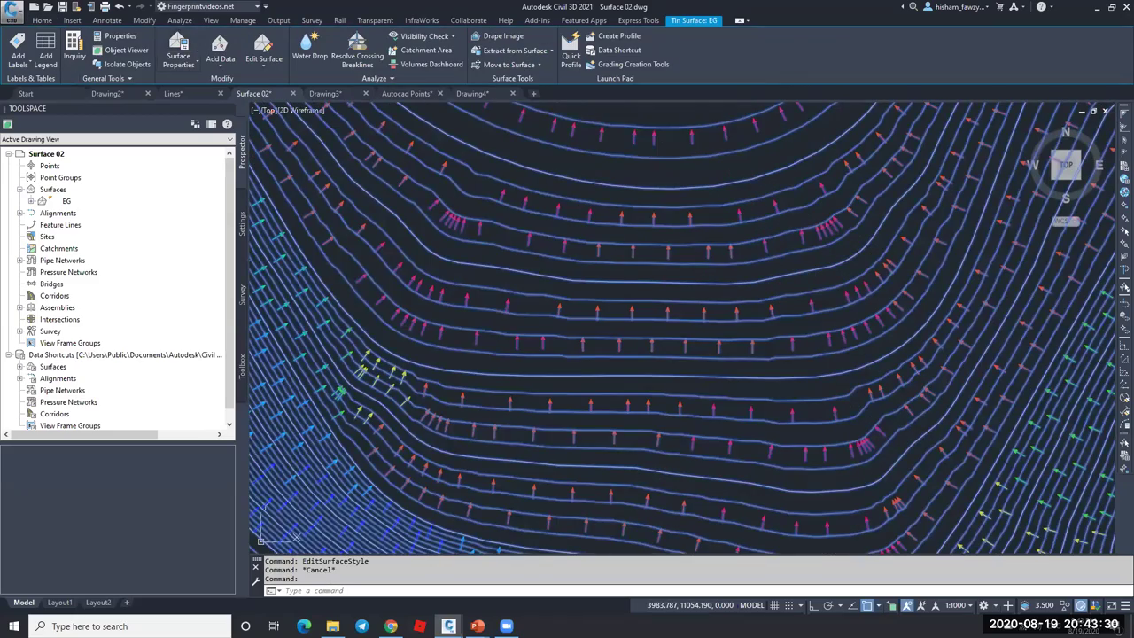
# - Switch EG's analysis type to Slope Arrows and run it to build 8 slope ranges
pyautogui.doubleClick(656, 226)
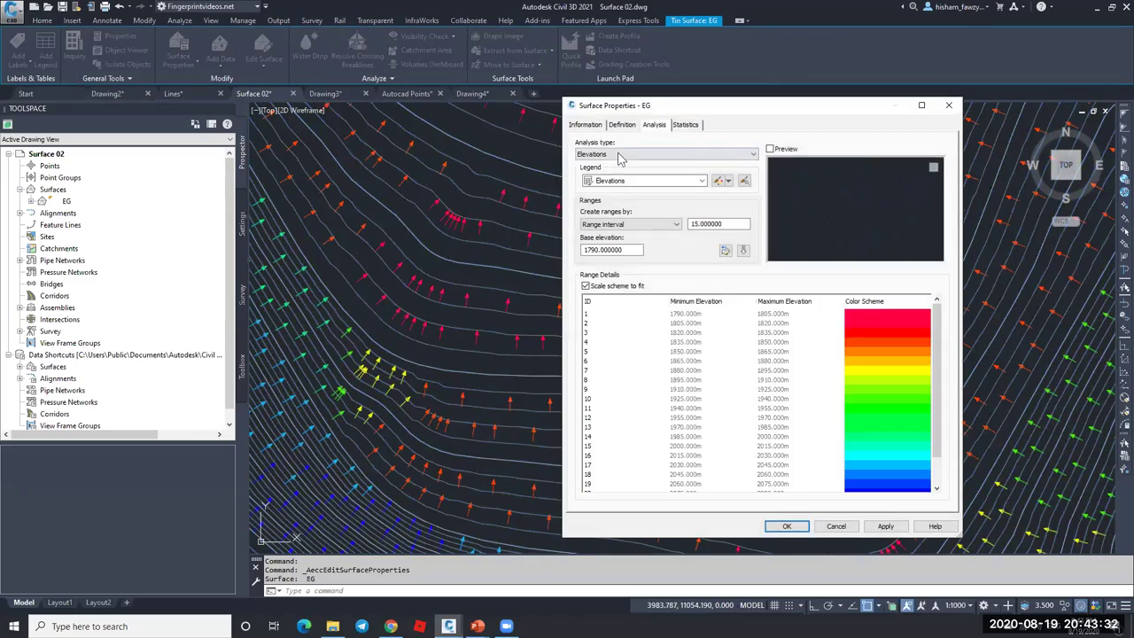
pyautogui.click(620, 156)
pyautogui.click(611, 195)
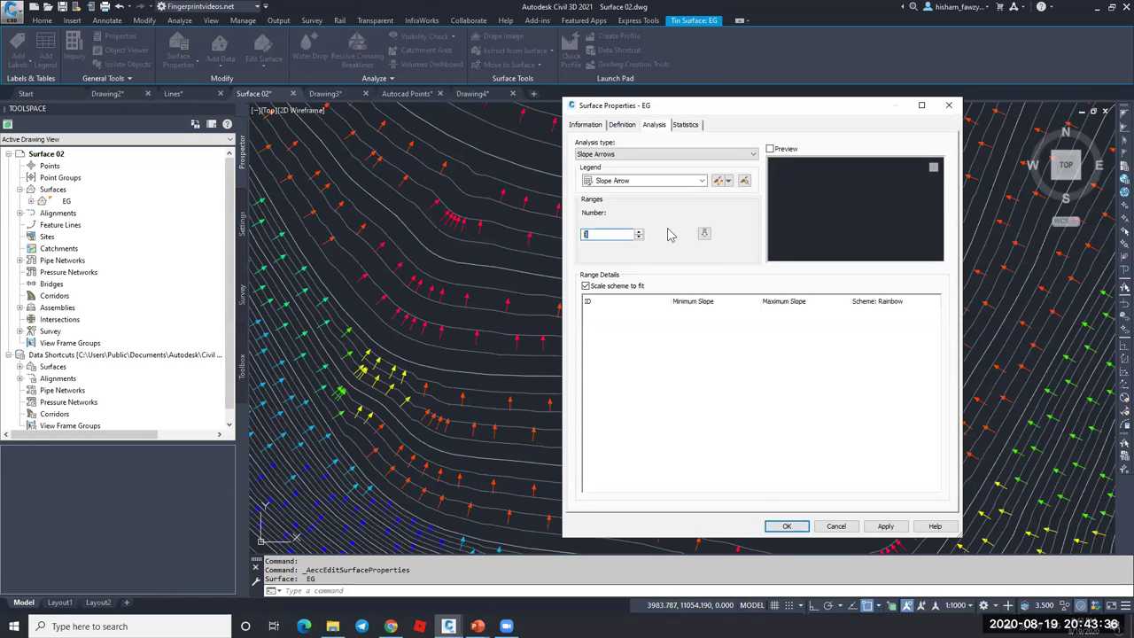
pyautogui.click(704, 235)
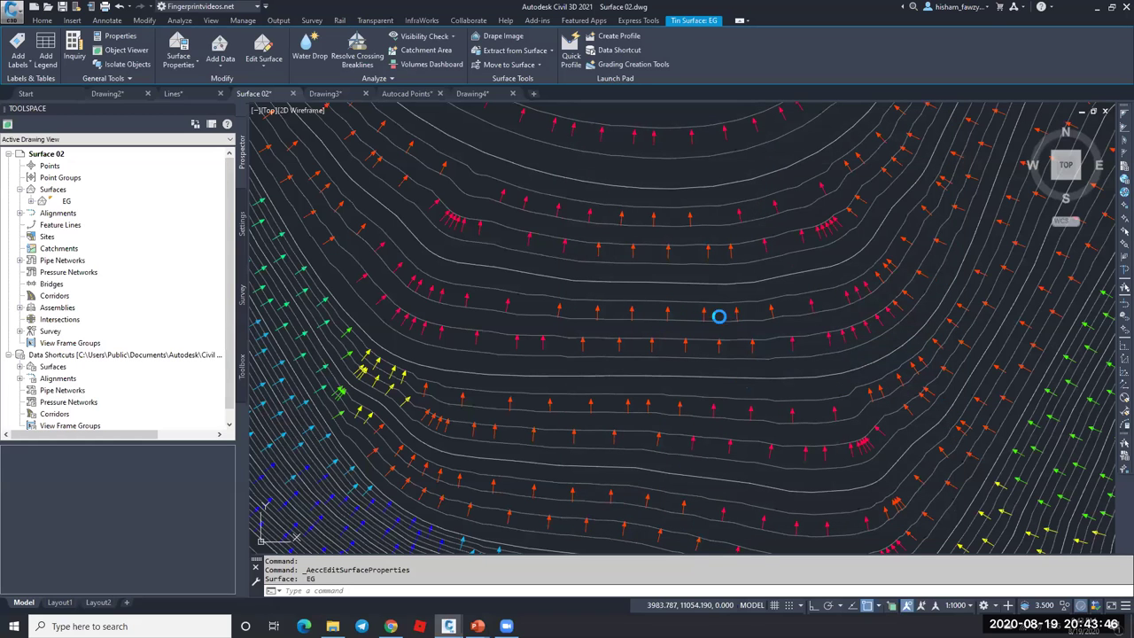
pyautogui.scroll(3, 700, 309)
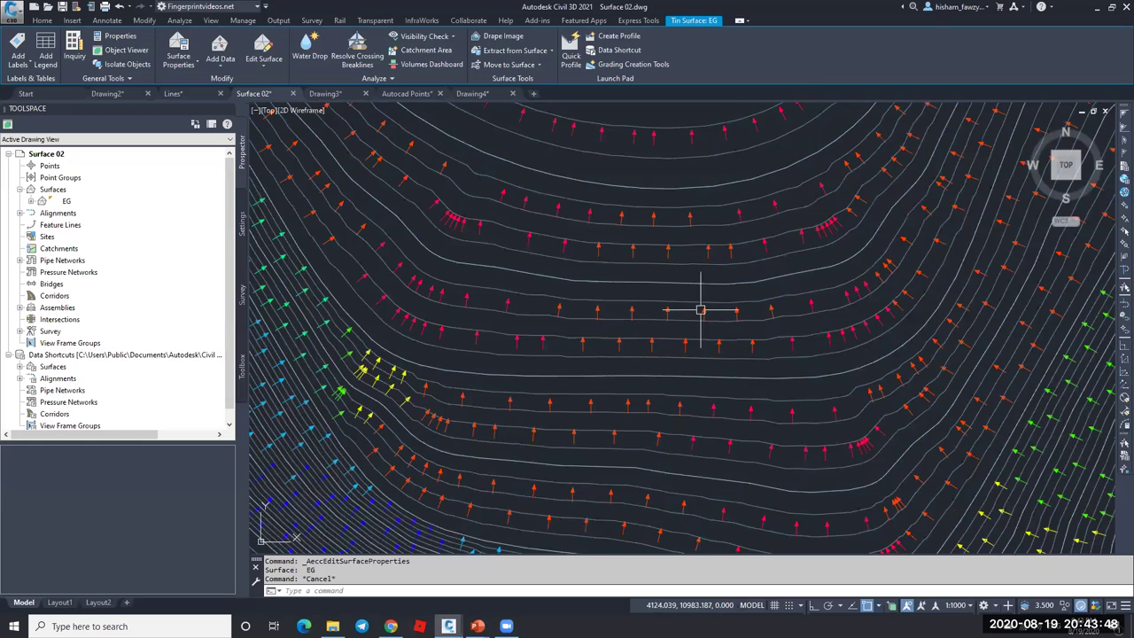
pyautogui.press('Escape')
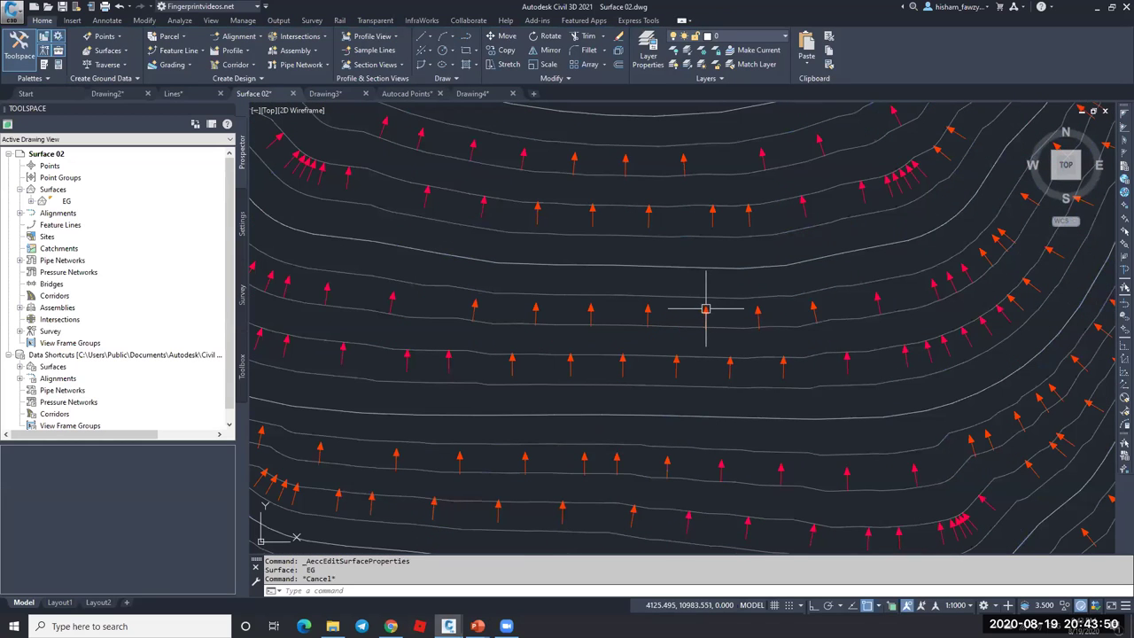
pyautogui.click(708, 310)
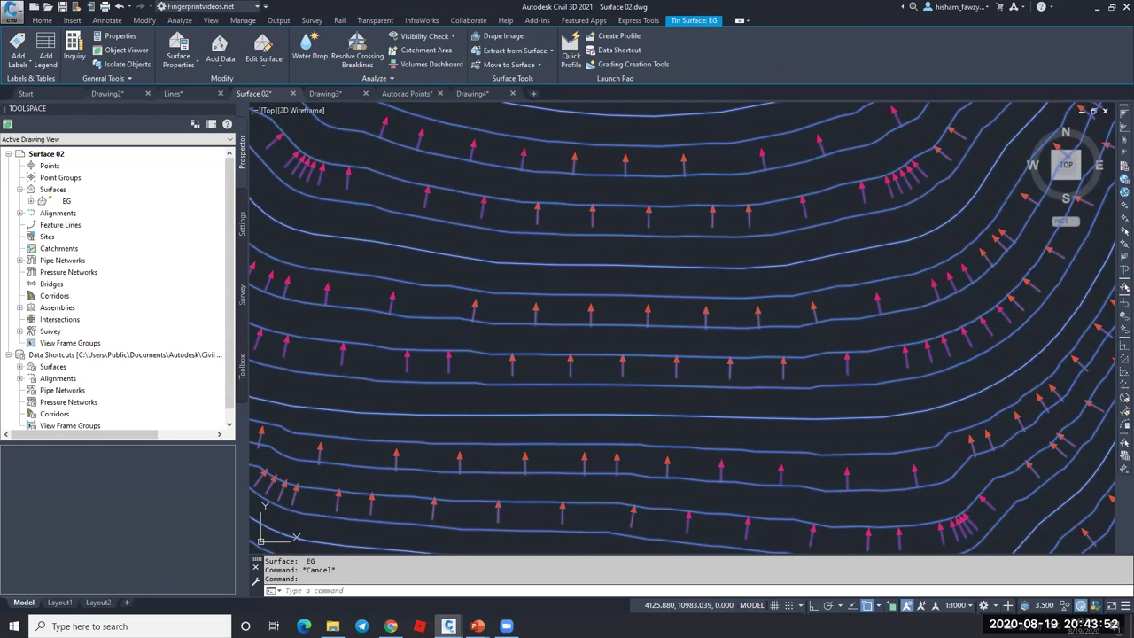
pyautogui.rightClick(725, 310)
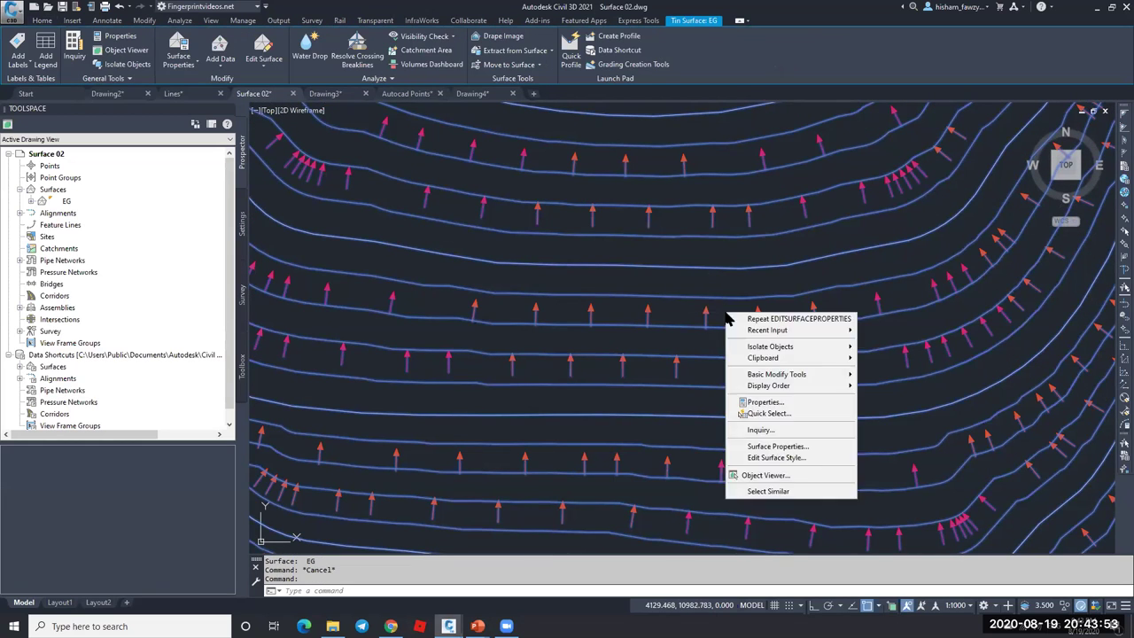
pyautogui.click(771, 459)
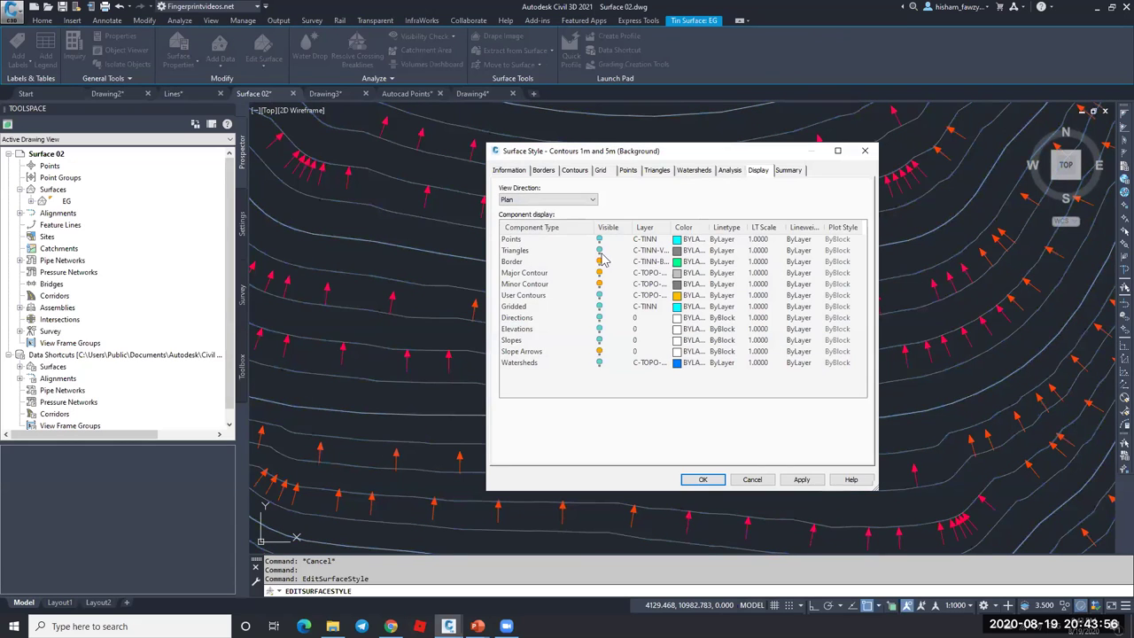
pyautogui.click(600, 251)
pyautogui.click(702, 480)
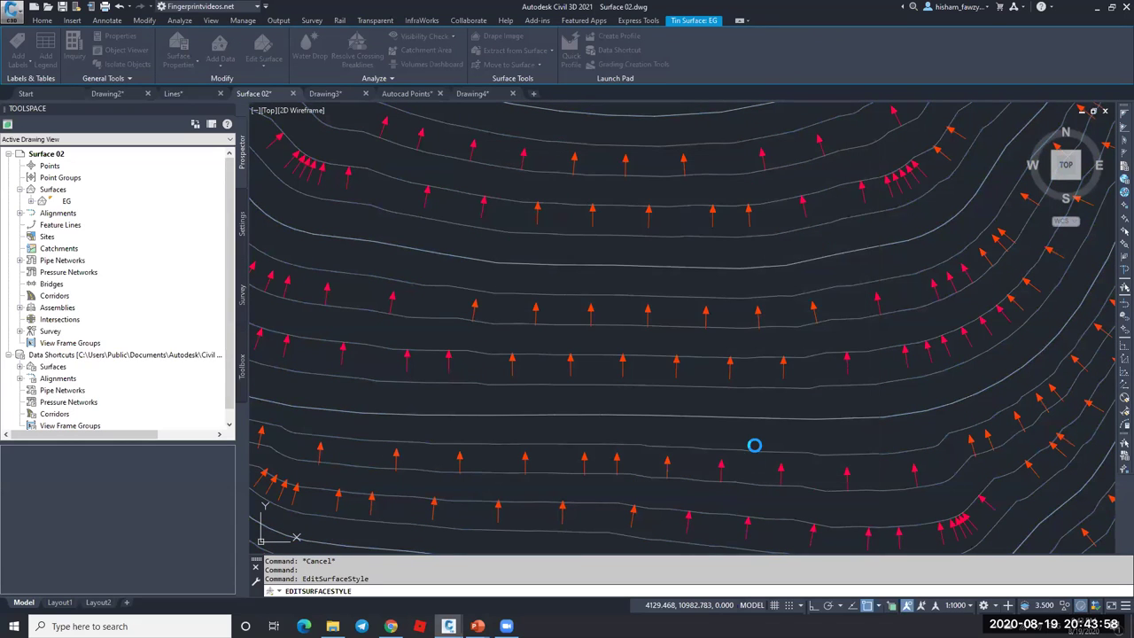
pyautogui.press('Escape')
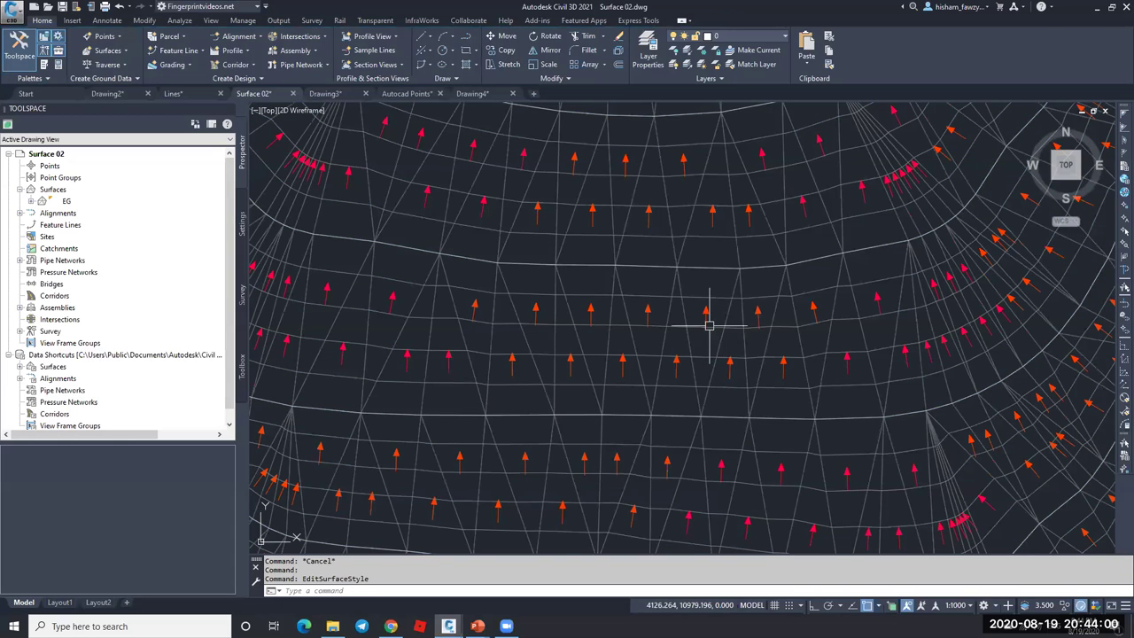
pyautogui.scroll(4, 730, 409)
pyautogui.scroll(-2, 620, 354)
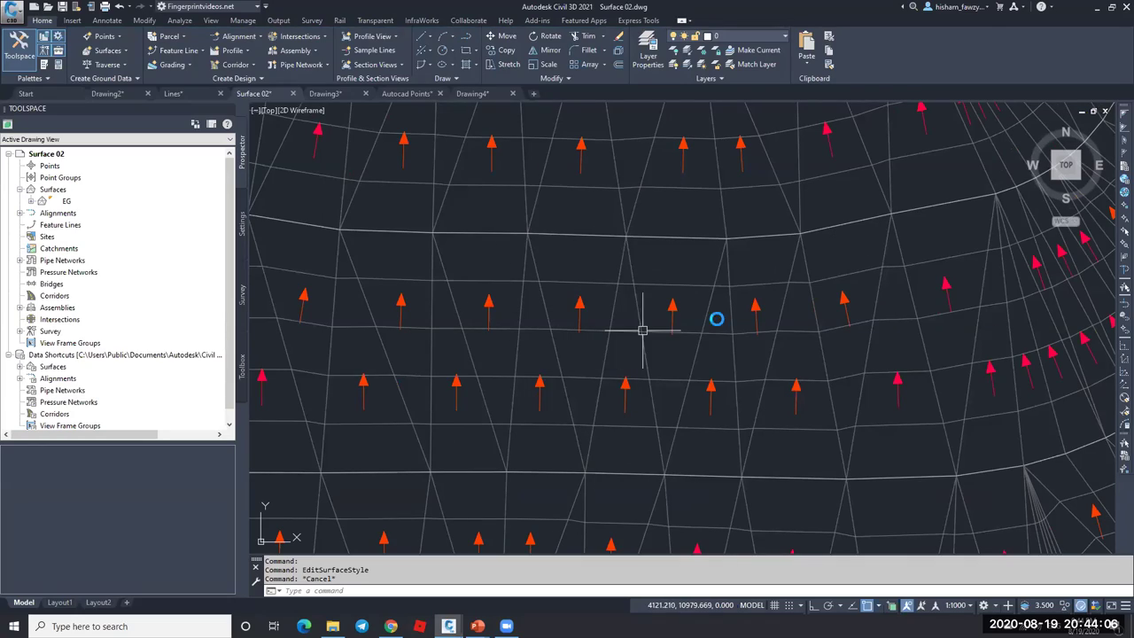
pyautogui.scroll(-2, 716, 319)
pyautogui.scroll(-2, 682, 327)
pyautogui.scroll(-2, 480, 348)
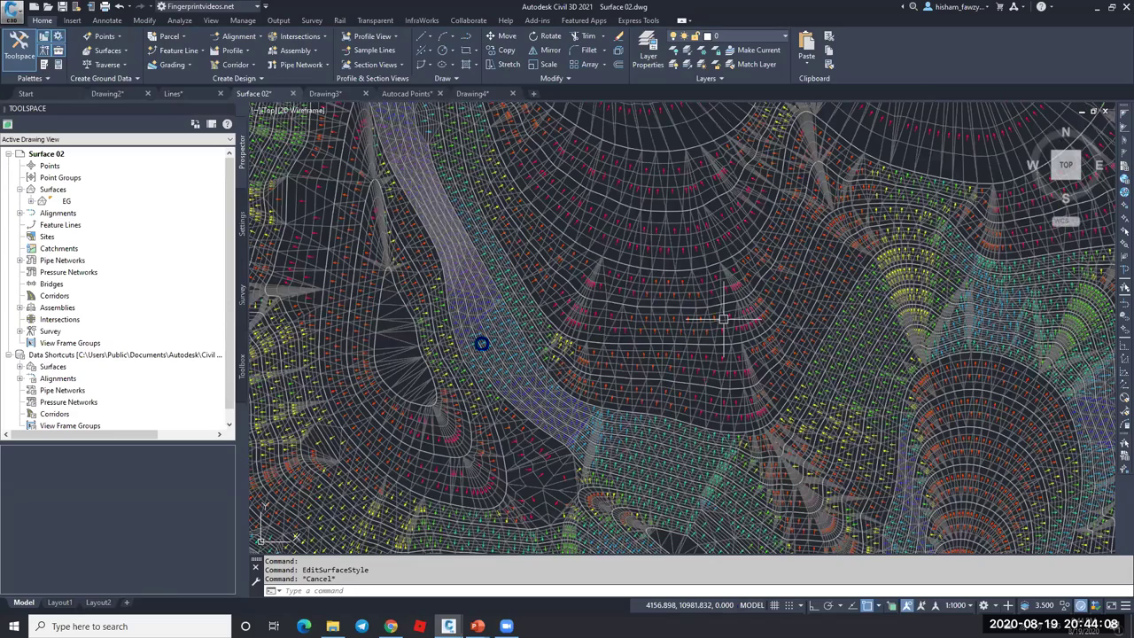
pyautogui.scroll(-2, 483, 344)
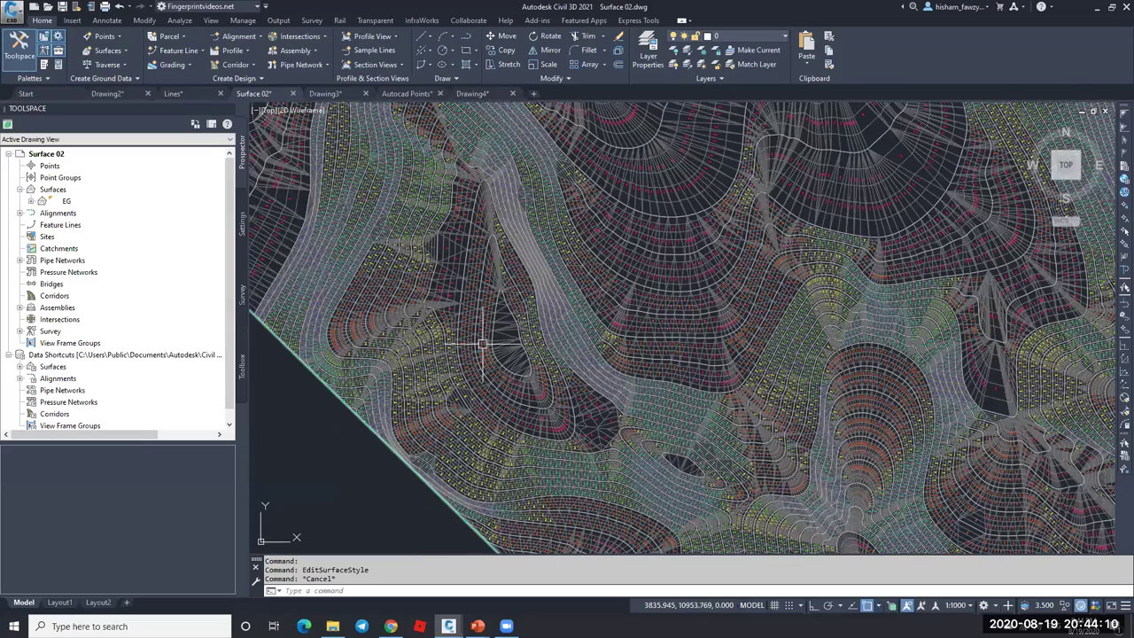
pyautogui.scroll(3, 483, 344)
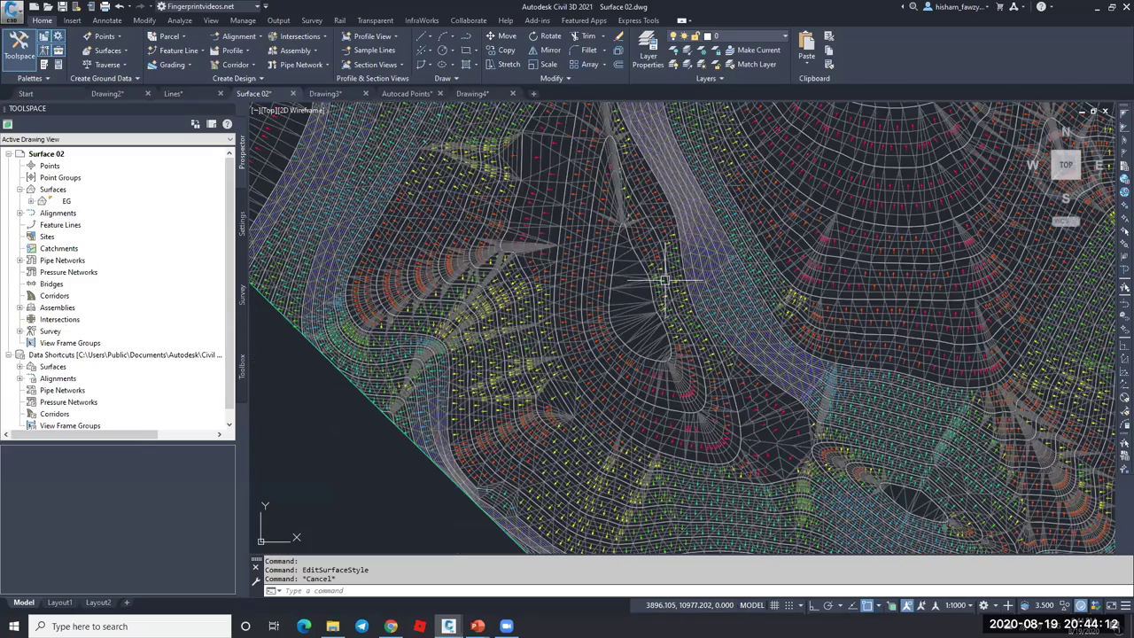
pyautogui.scroll(4, 614, 286)
pyautogui.scroll(3, 614, 286)
pyautogui.scroll(-5, 620, 303)
pyautogui.scroll(2, 501, 211)
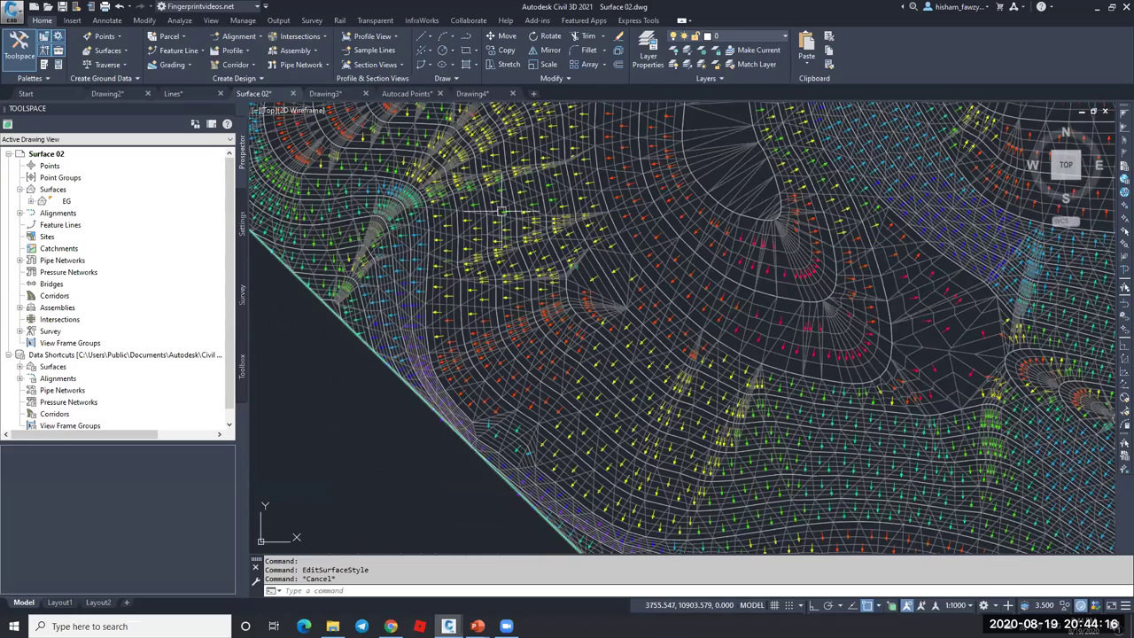
pyautogui.scroll(3, 501, 211)
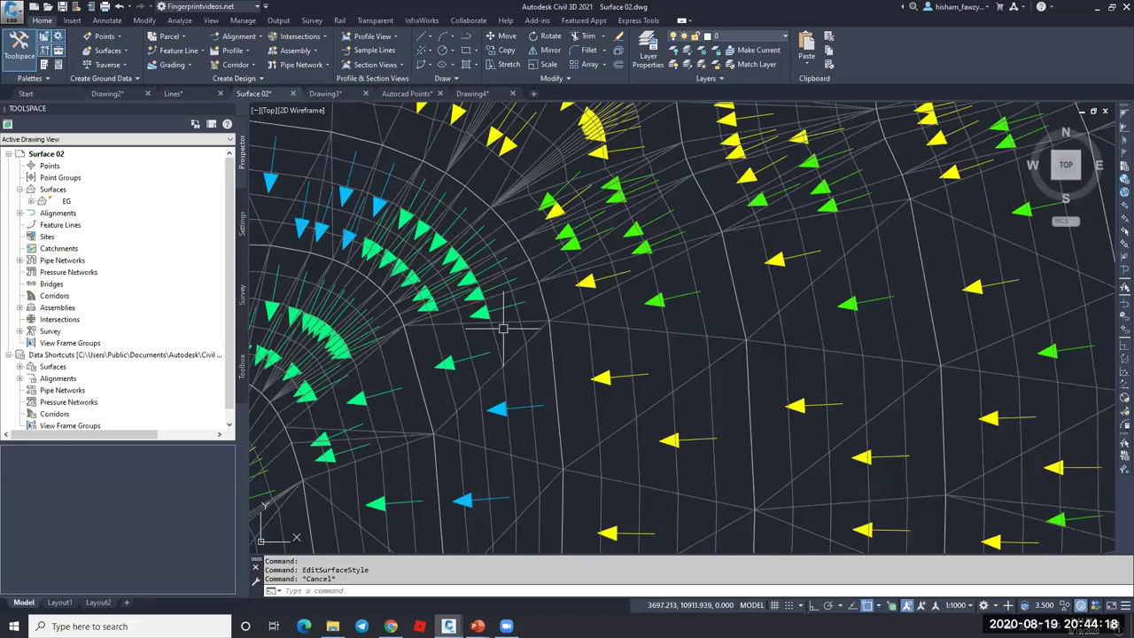
# - Zoom in and out across the EG surface to inspect its colour-coded slope arrows
pyautogui.scroll(-1, 514, 325)
pyautogui.scroll(3, 517, 254)
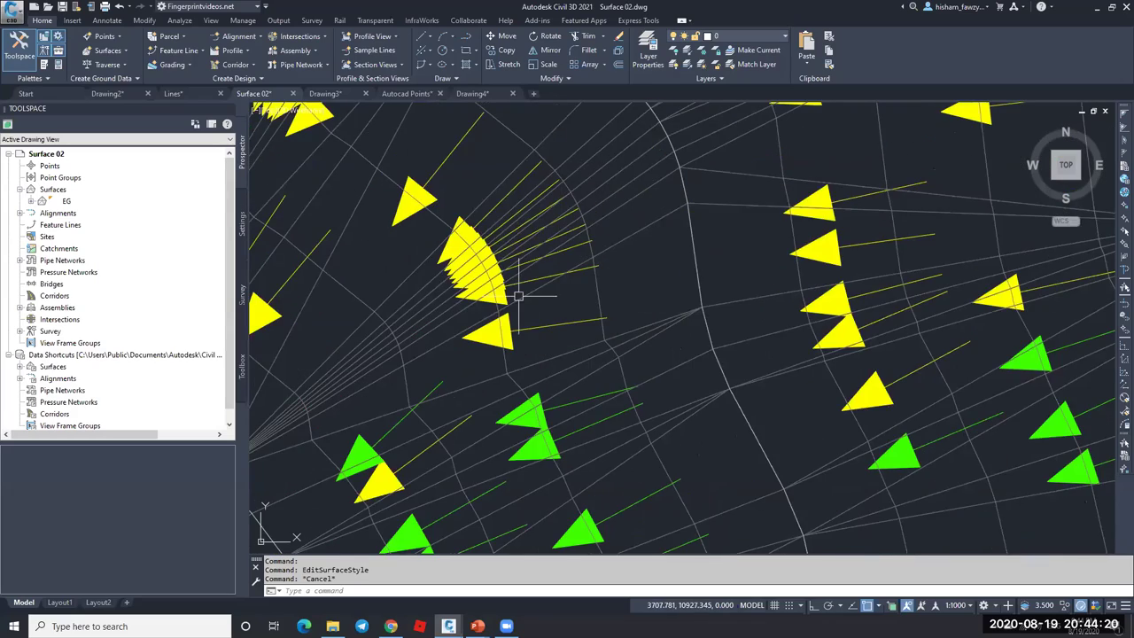
pyautogui.scroll(-1, 514, 270)
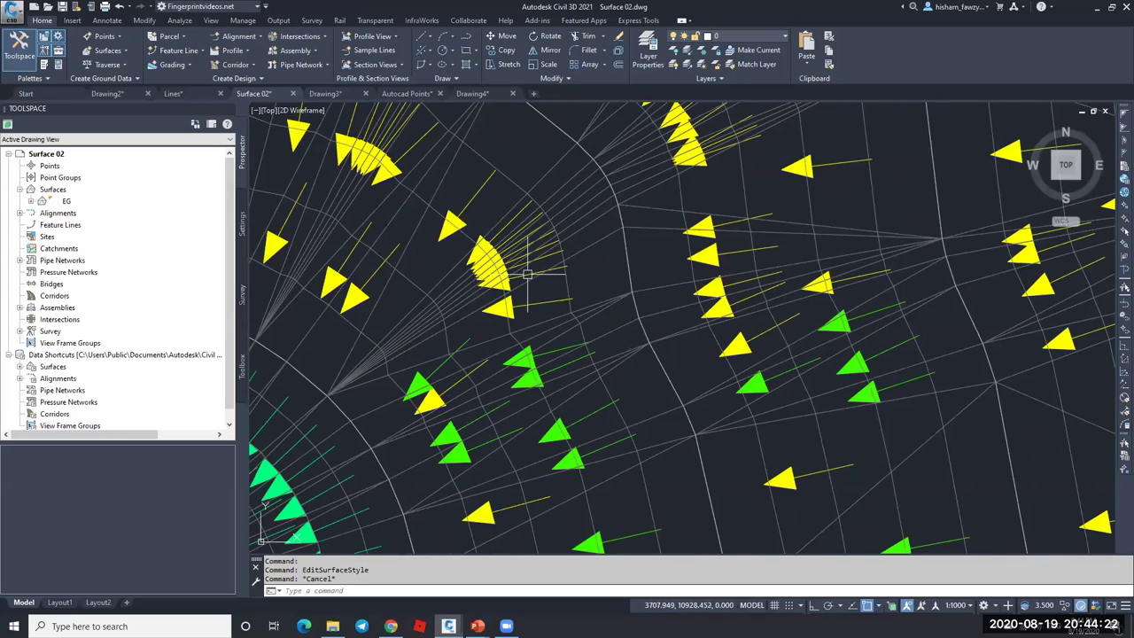
pyautogui.scroll(-3, 502, 255)
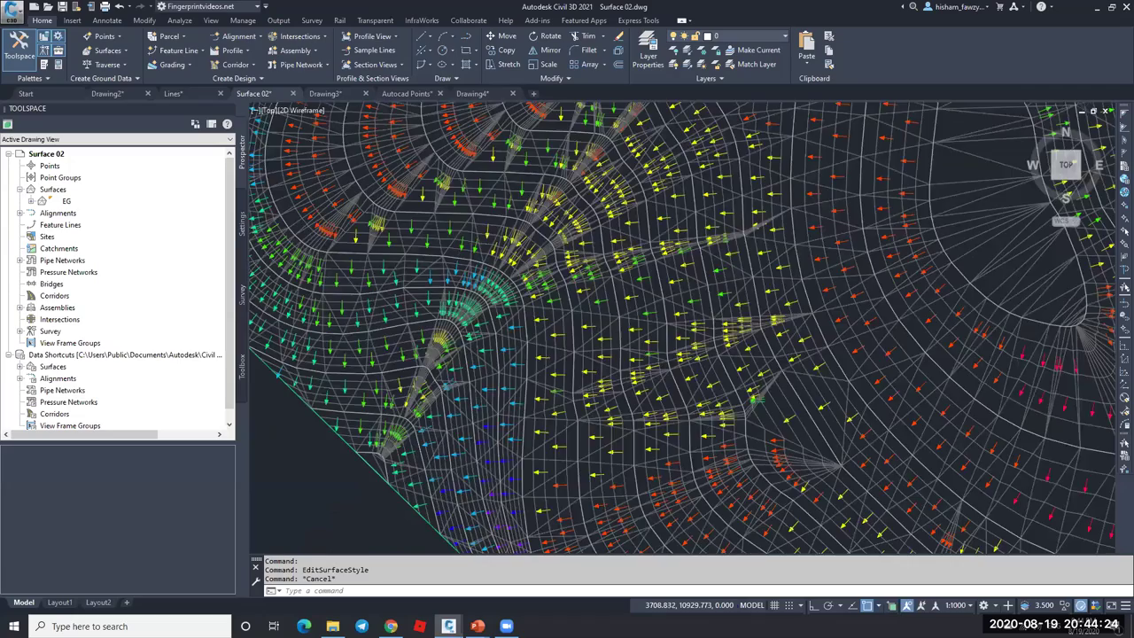
pyautogui.scroll(-2, 552, 266)
pyautogui.scroll(4, 664, 304)
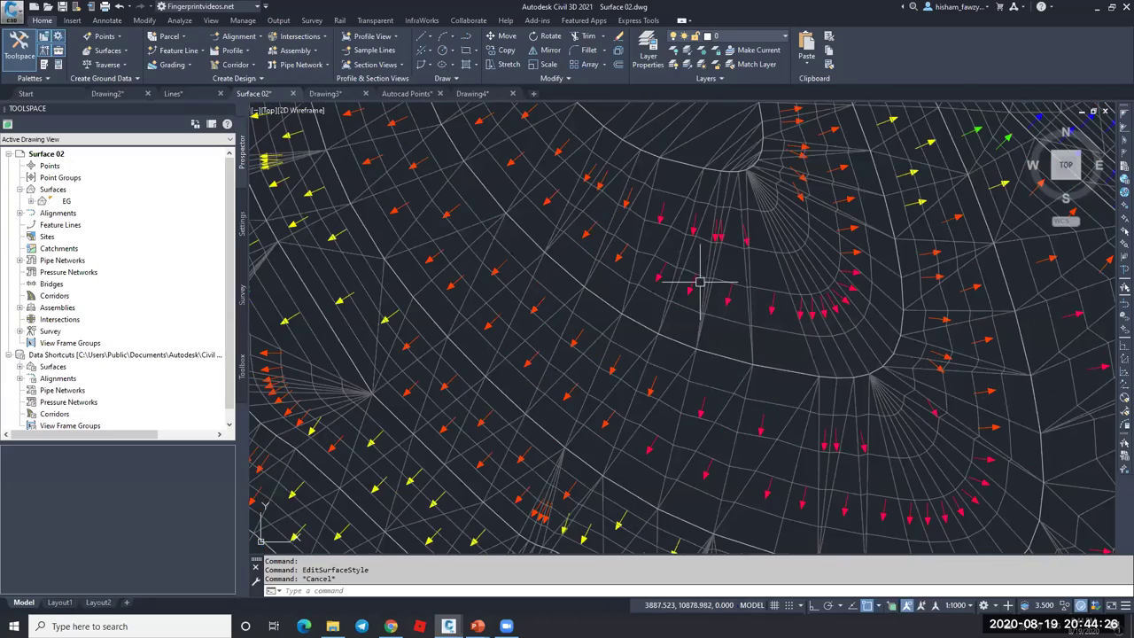
pyautogui.scroll(3, 687, 278)
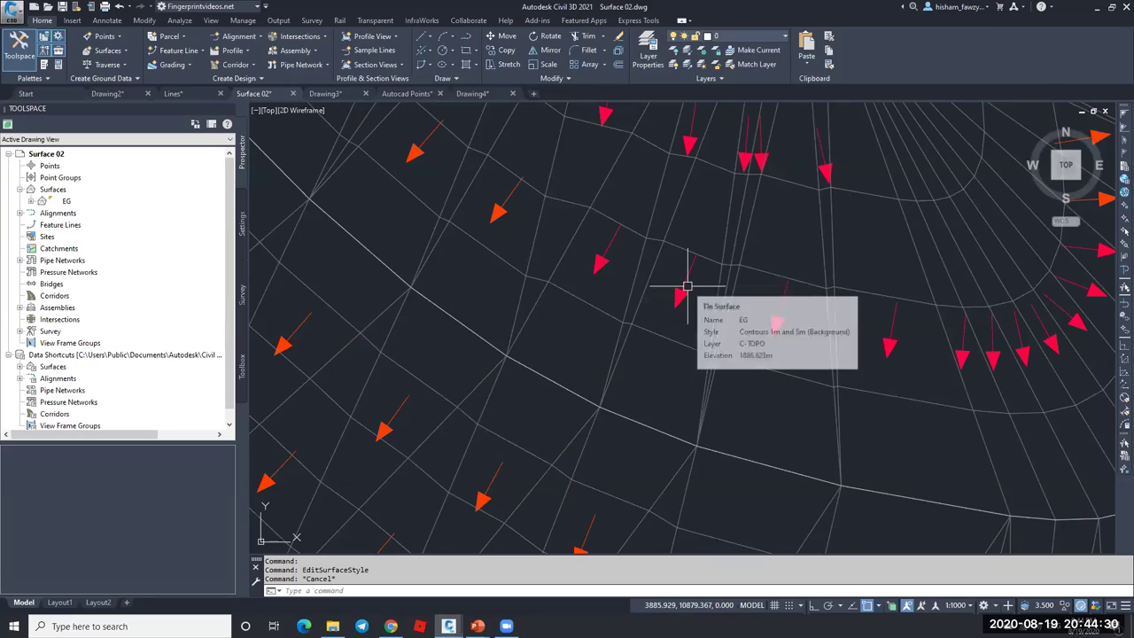
pyautogui.scroll(-3, 627, 266)
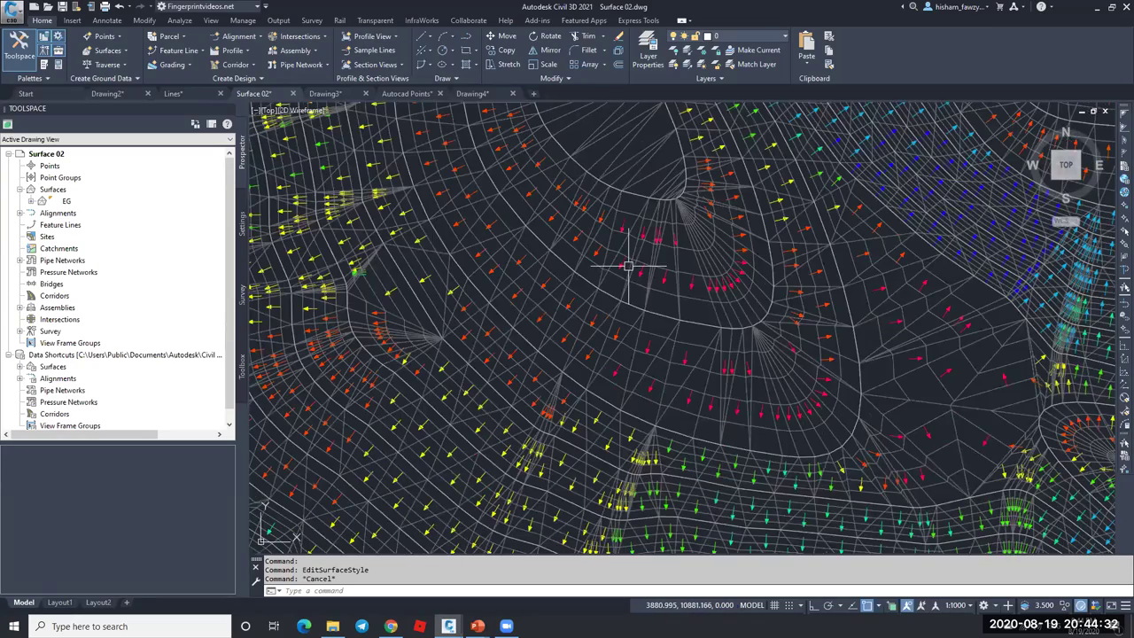
pyautogui.scroll(-2, 627, 266)
pyautogui.scroll(-5, 682, 314)
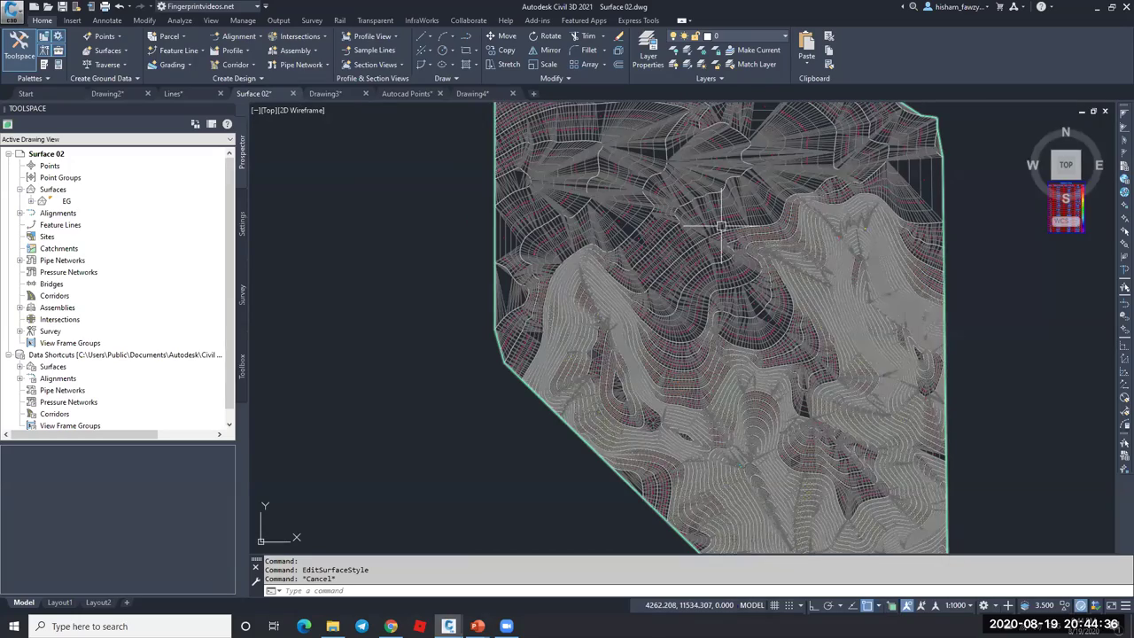
pyautogui.scroll(4, 629, 284)
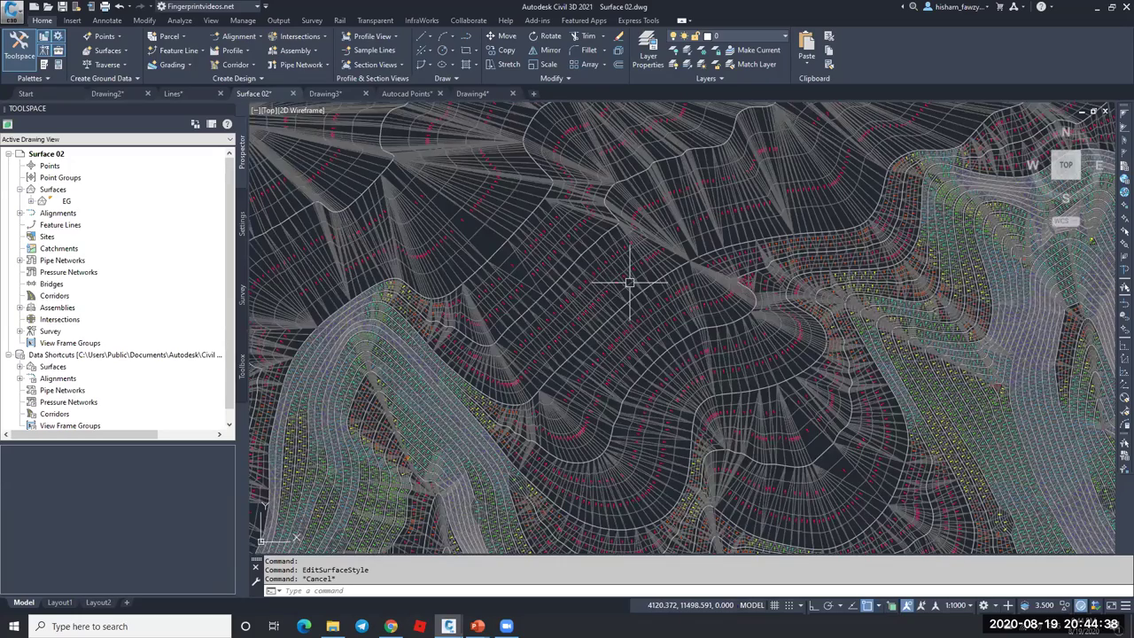
pyautogui.scroll(-2, 626, 335)
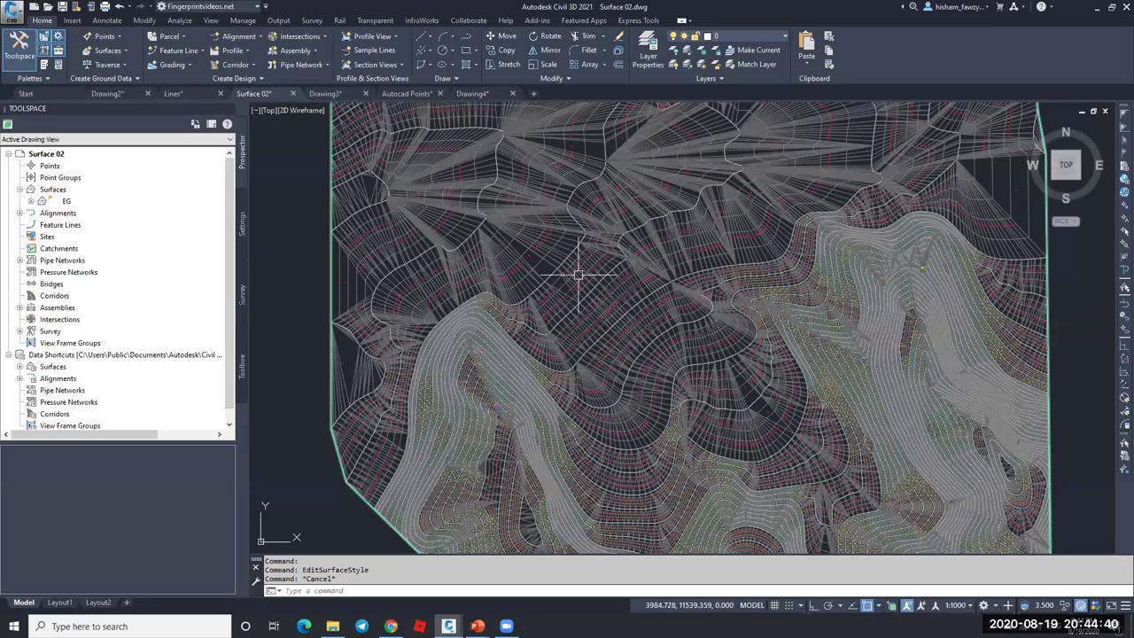
pyautogui.scroll(3, 576, 228)
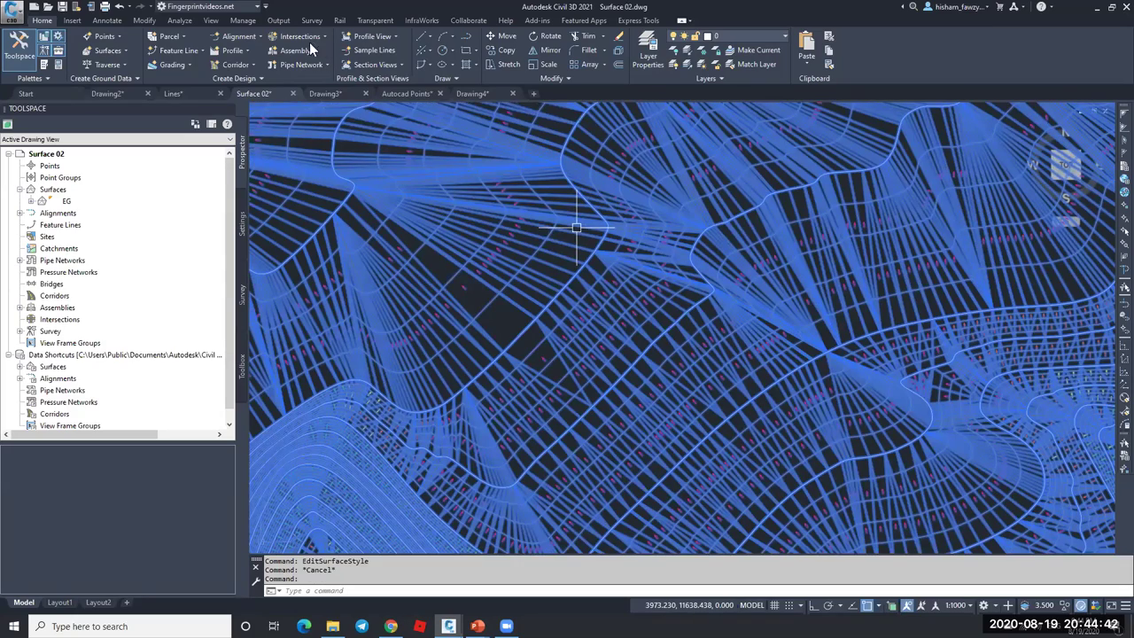
# - Turn off Slope Arrows and Triangles in the EG surface style's display settings
pyautogui.rightClick(580, 271)
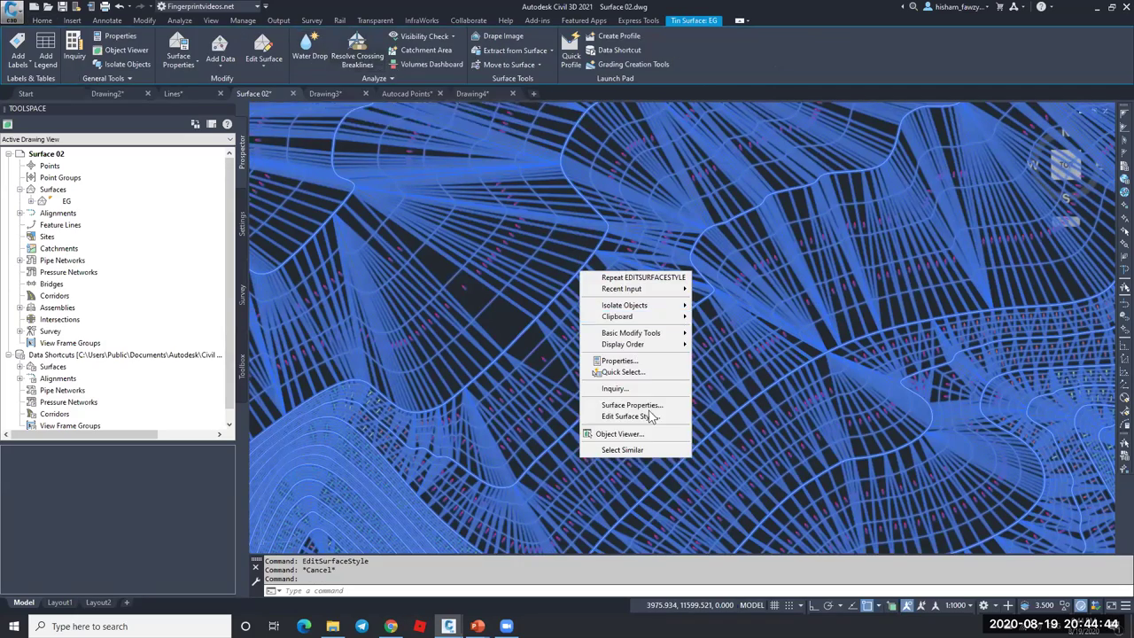
pyautogui.click(625, 415)
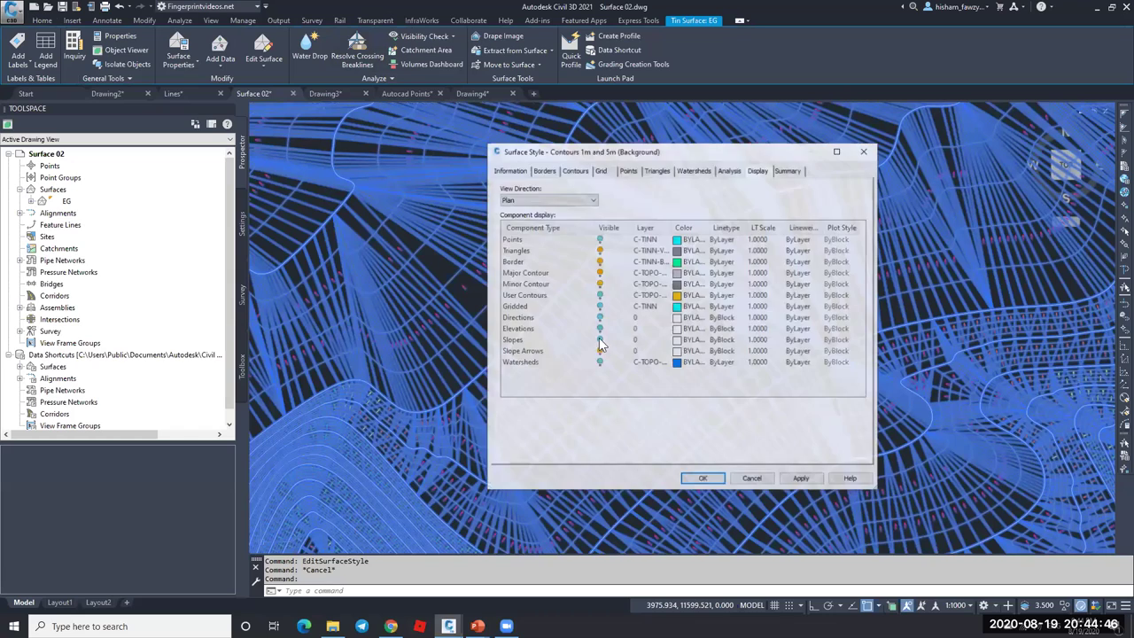
pyautogui.click(599, 351)
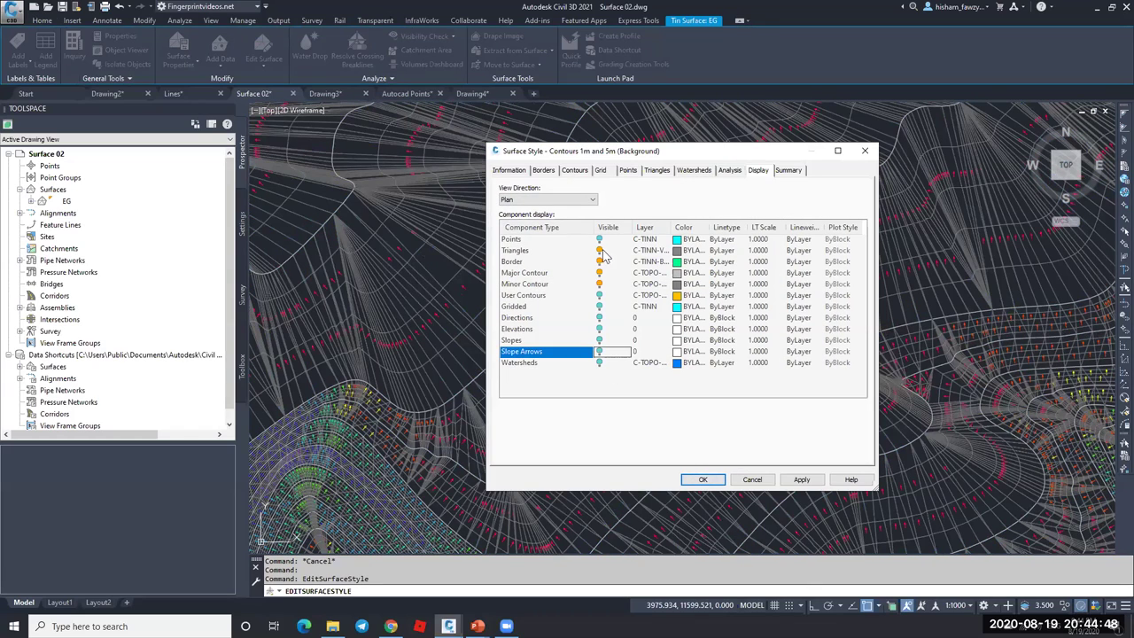
pyautogui.click(599, 251)
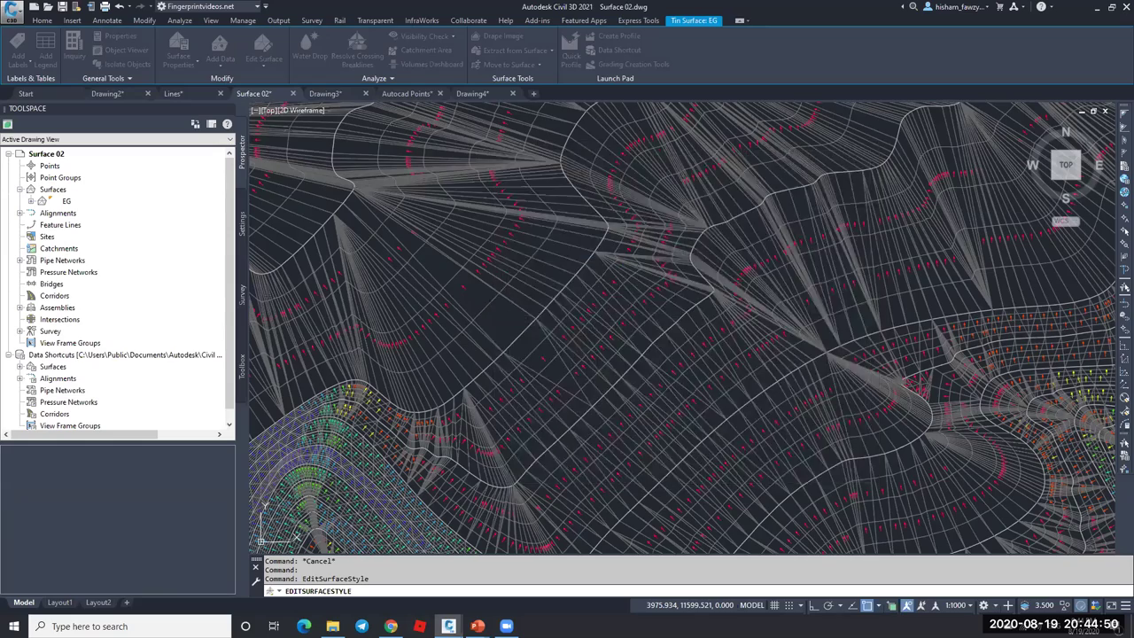
pyautogui.click(735, 292)
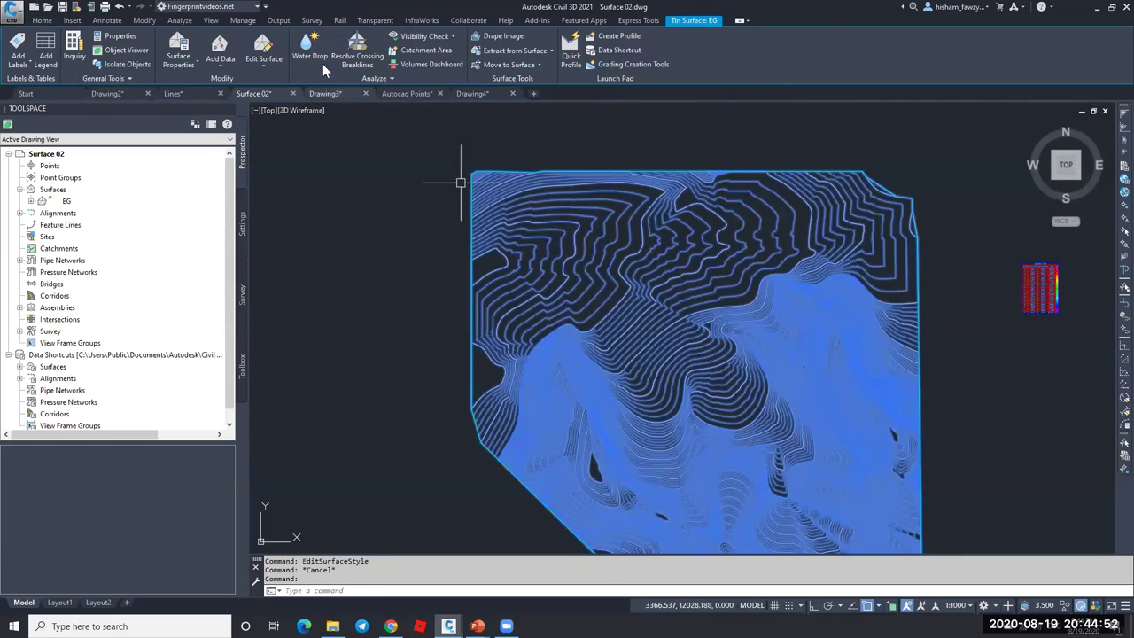
pyautogui.click(309, 54)
pyautogui.click(729, 477)
pyautogui.scroll(3, 582, 443)
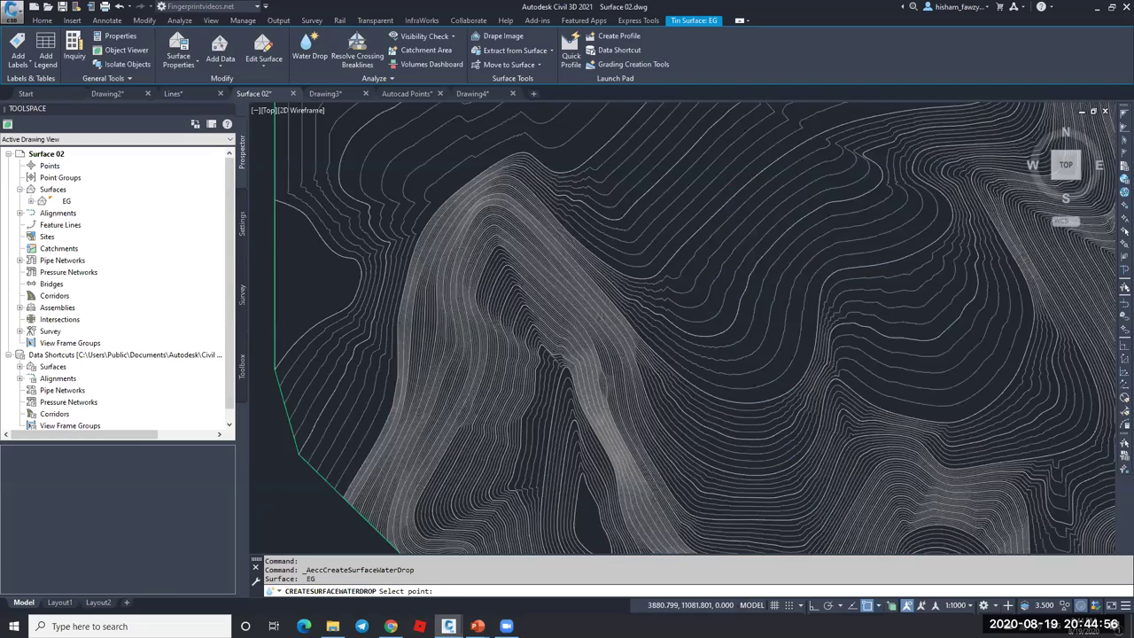
pyautogui.scroll(2, 557, 483)
pyautogui.scroll(-3, 544, 443)
pyautogui.scroll(5, 568, 299)
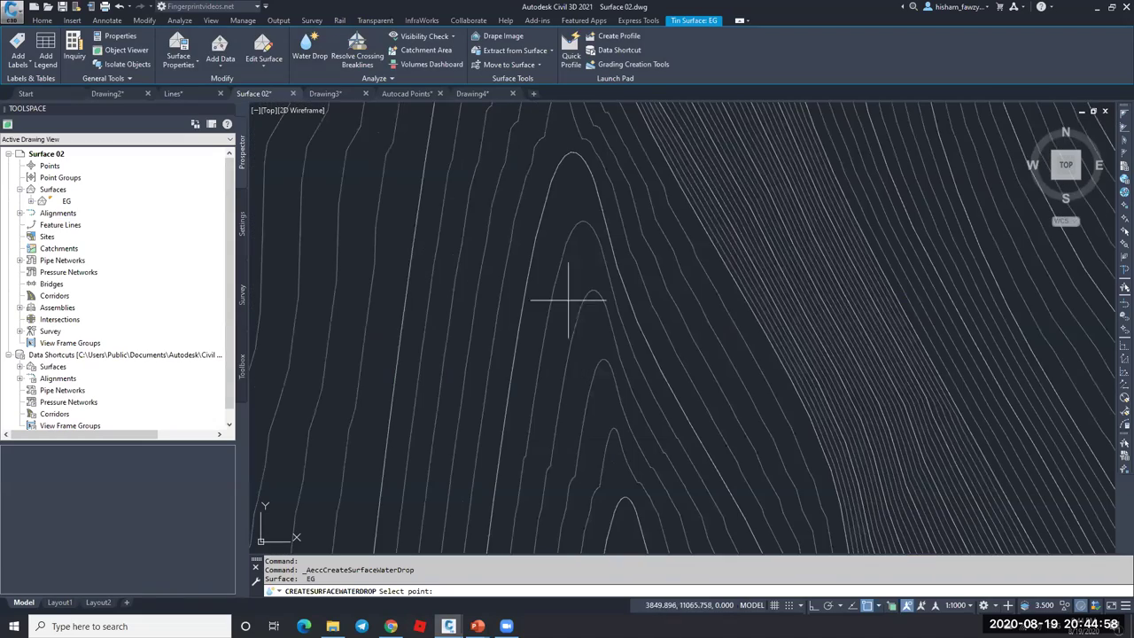
pyautogui.press('Escape')
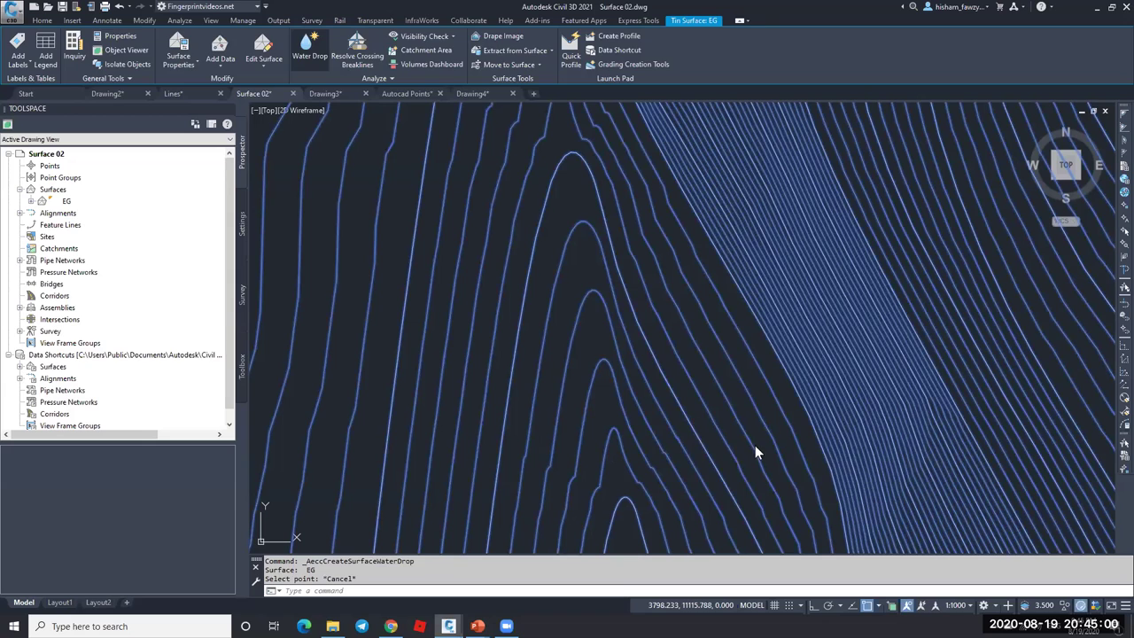
pyautogui.press('Return')
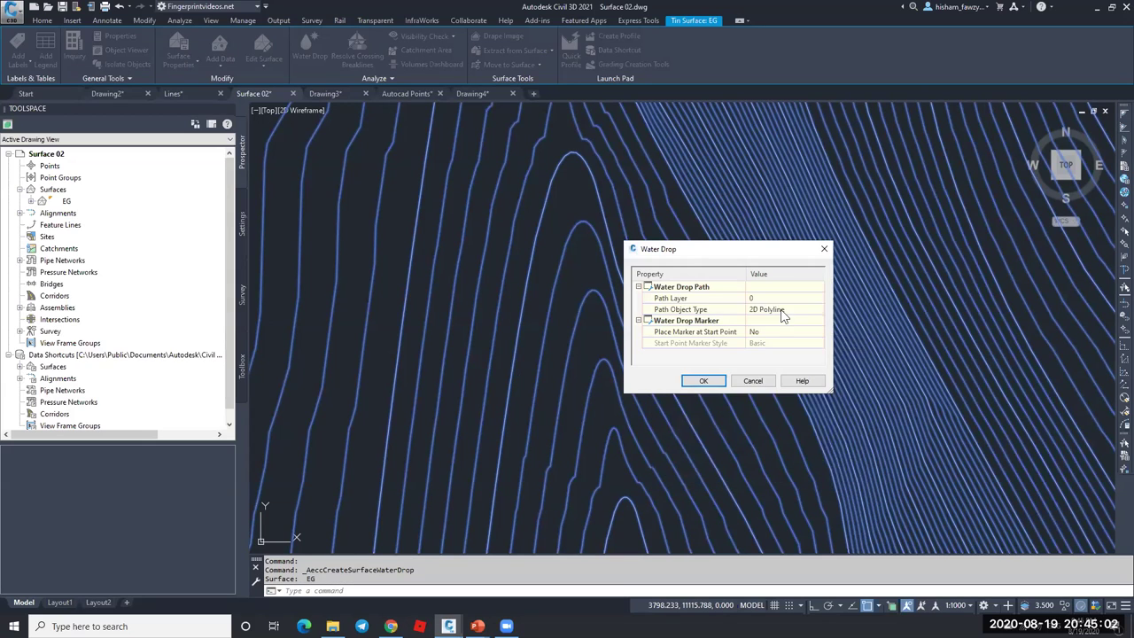
pyautogui.click(782, 309)
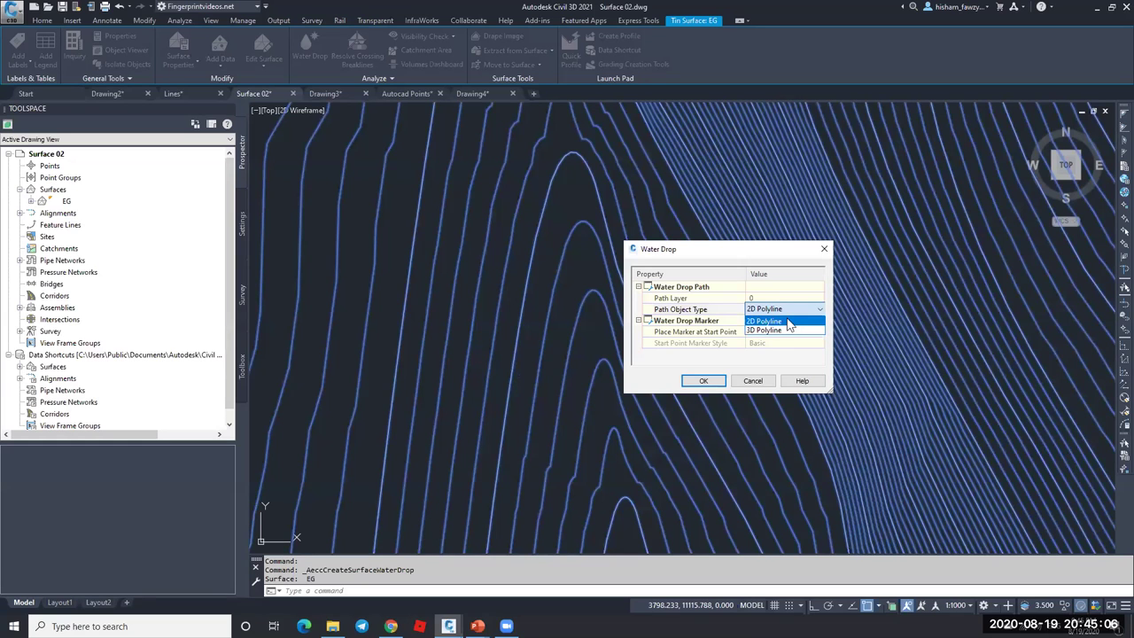
pyautogui.click(787, 320)
pyautogui.click(705, 385)
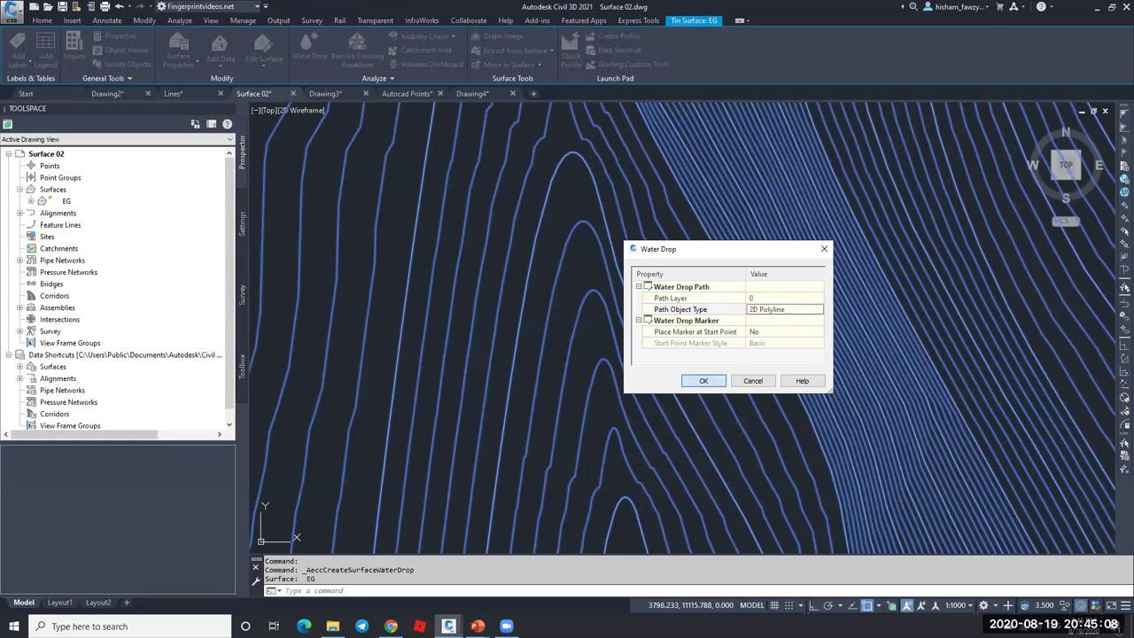
pyautogui.click(605, 394)
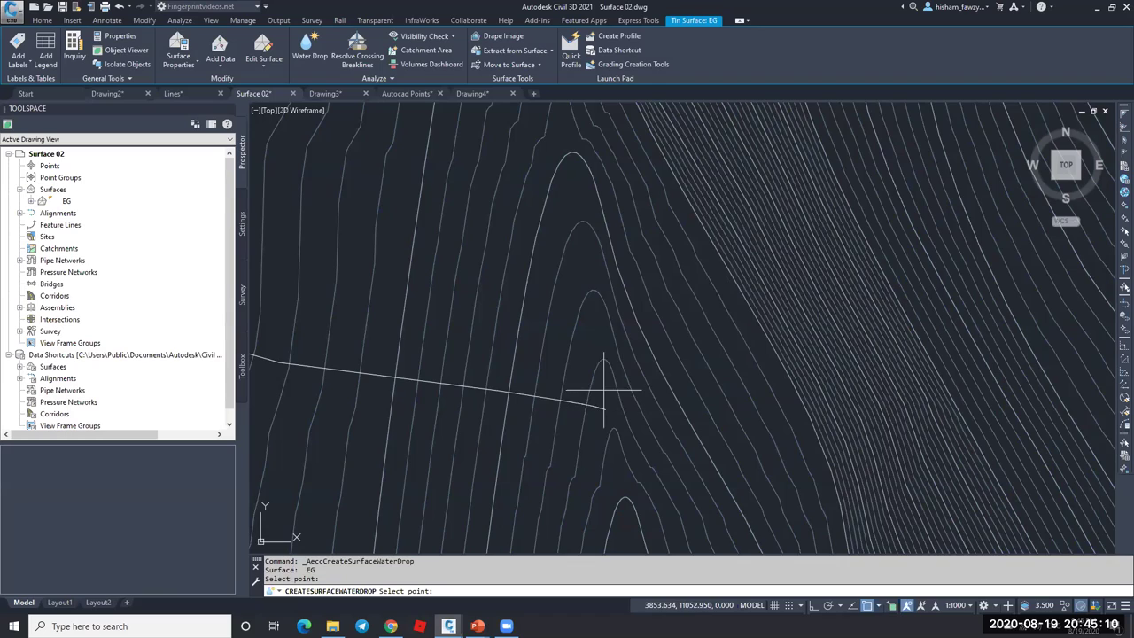
pyautogui.scroll(-2, 600, 367)
pyautogui.press('Escape')
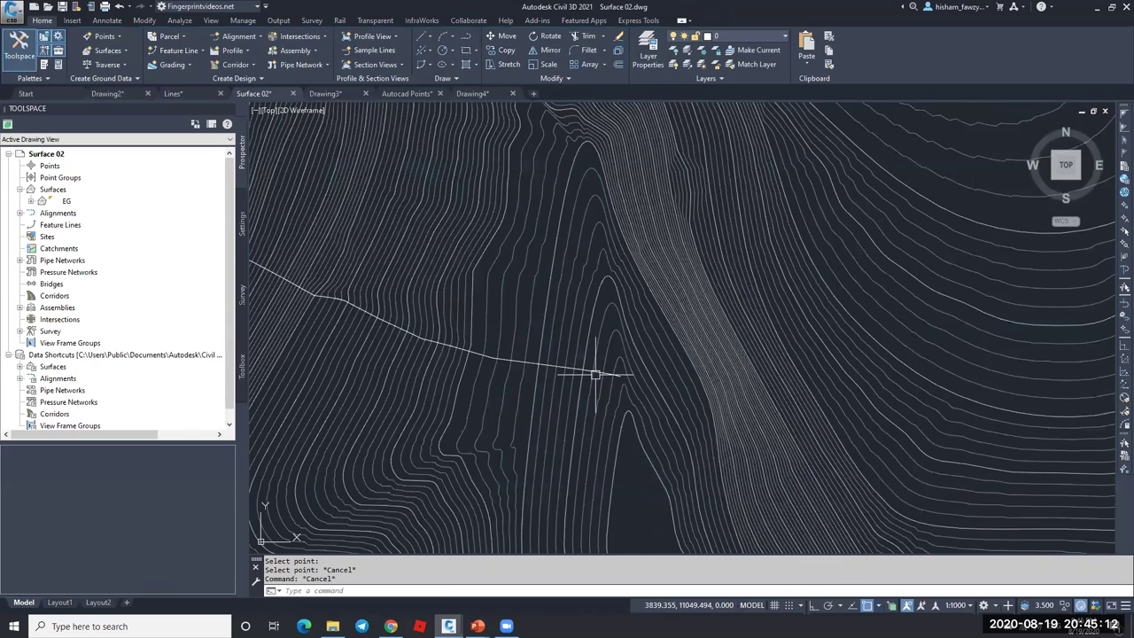
pyautogui.click(596, 370)
pyautogui.scroll(1, 602, 376)
pyautogui.scroll(1, 725, 363)
pyautogui.scroll(-2, 724, 363)
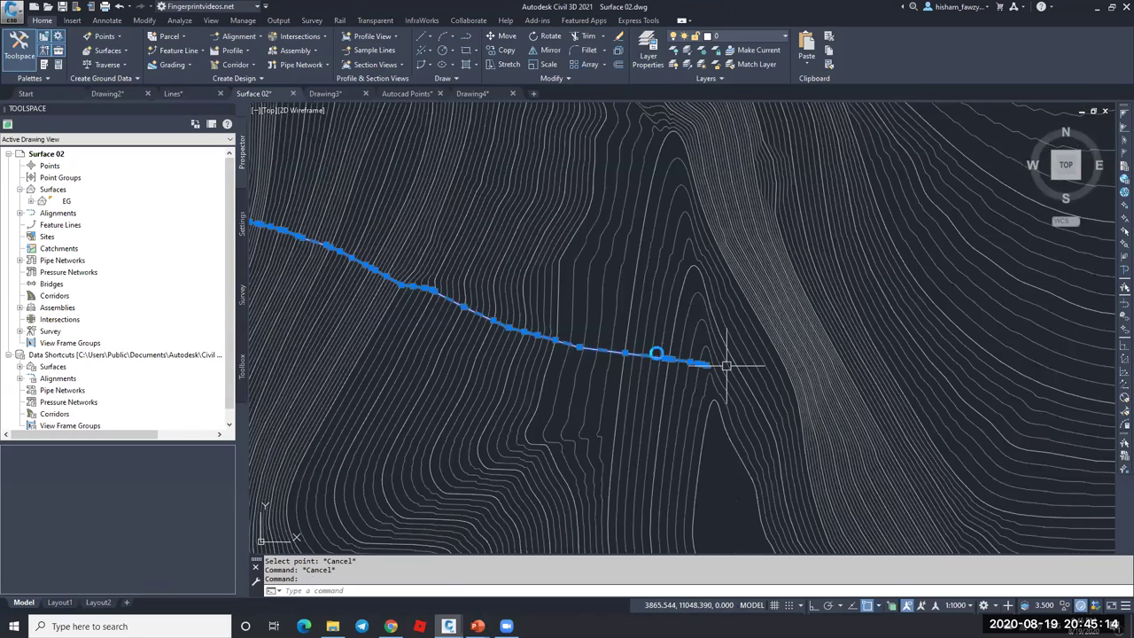
pyautogui.scroll(-2, 667, 352)
pyautogui.scroll(3, 527, 279)
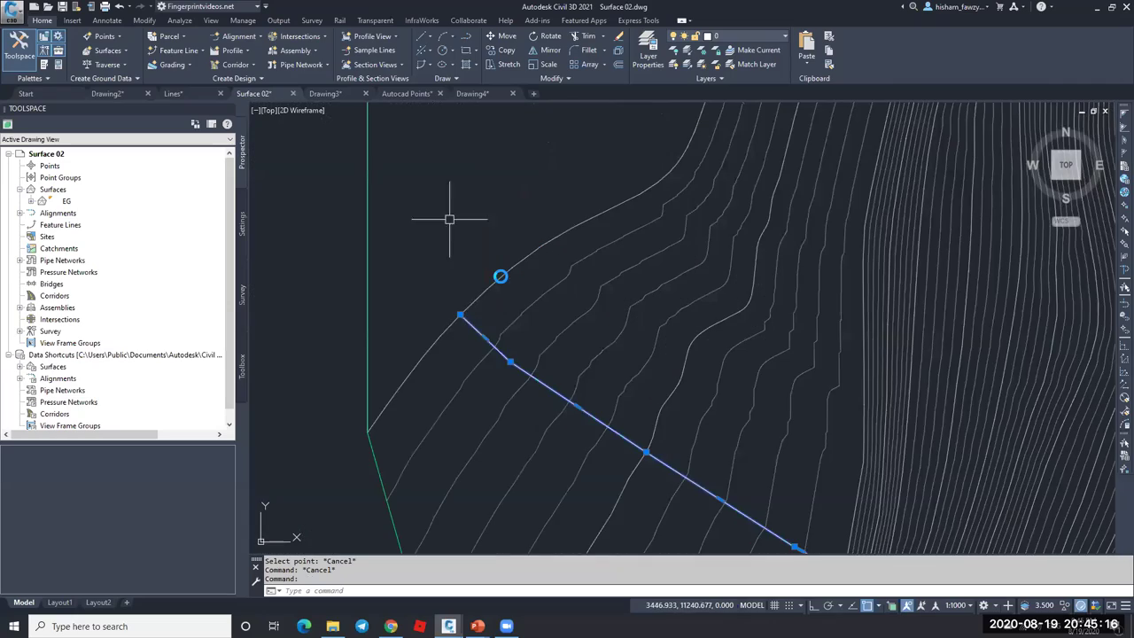
pyautogui.scroll(-5, 439, 260)
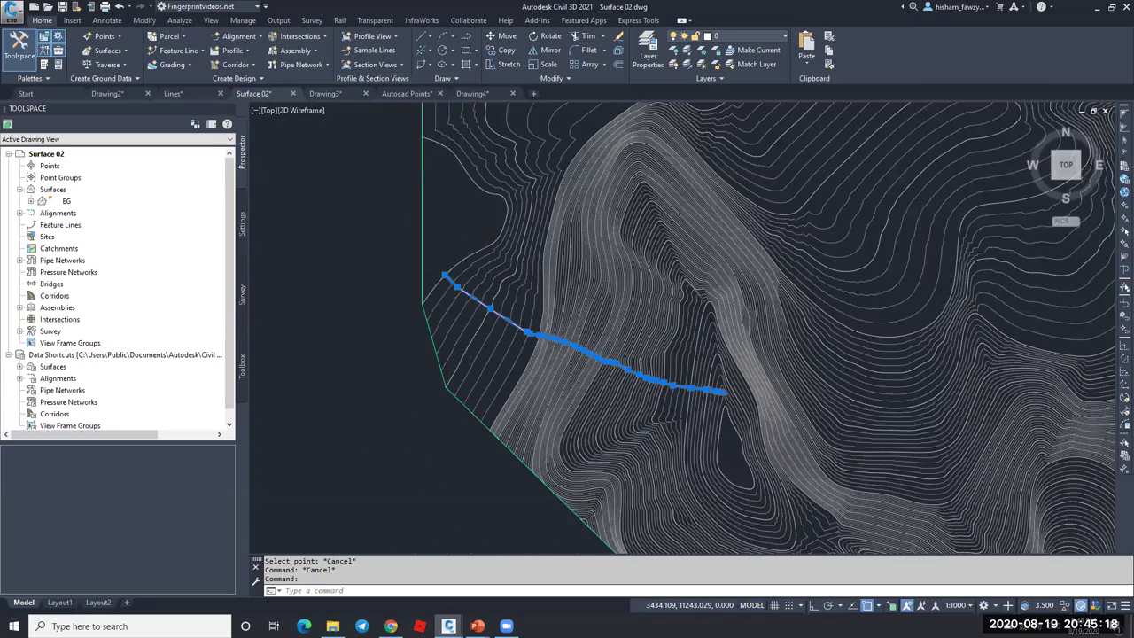
pyautogui.press('Escape')
pyautogui.click(596, 332)
pyautogui.press('Delete')
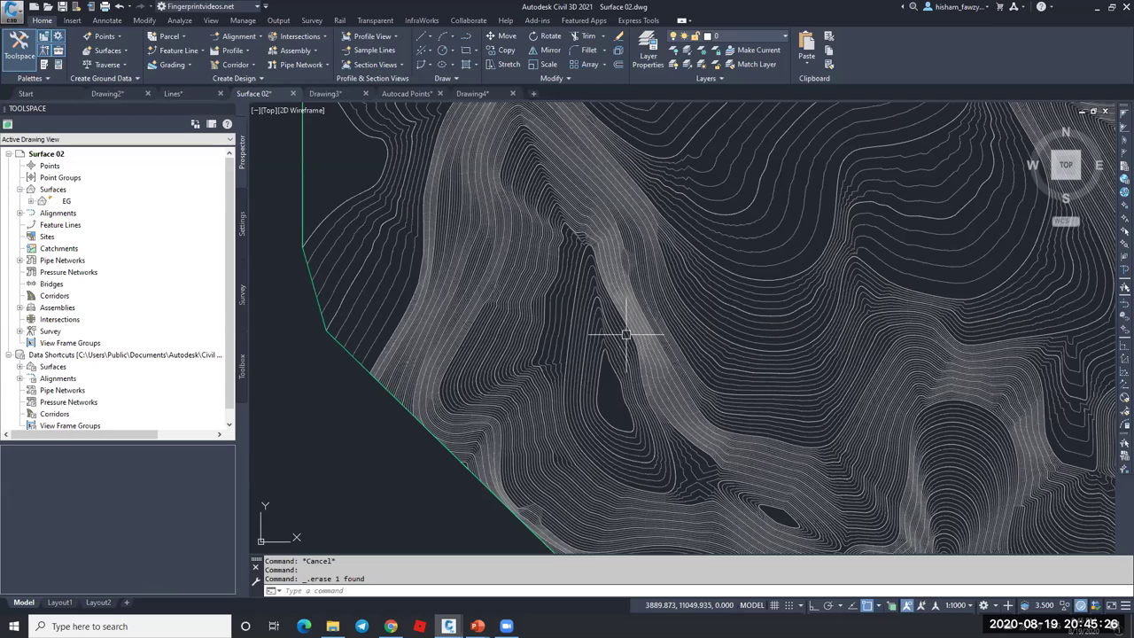
pyautogui.scroll(-5, 620, 334)
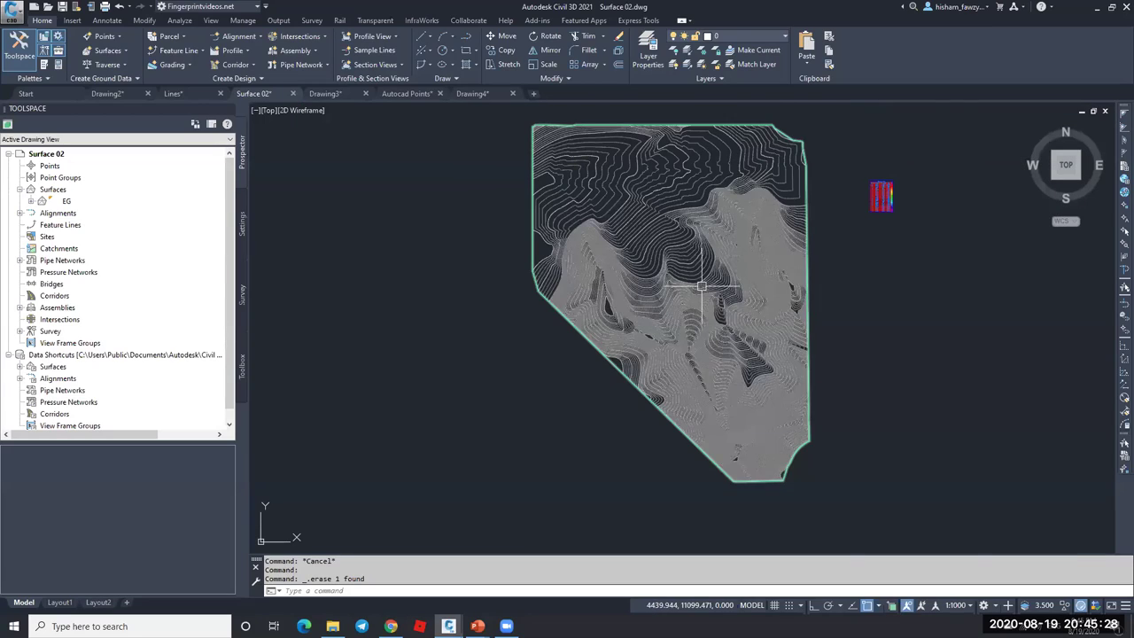
pyautogui.scroll(4, 706, 255)
pyautogui.scroll(-3, 620, 327)
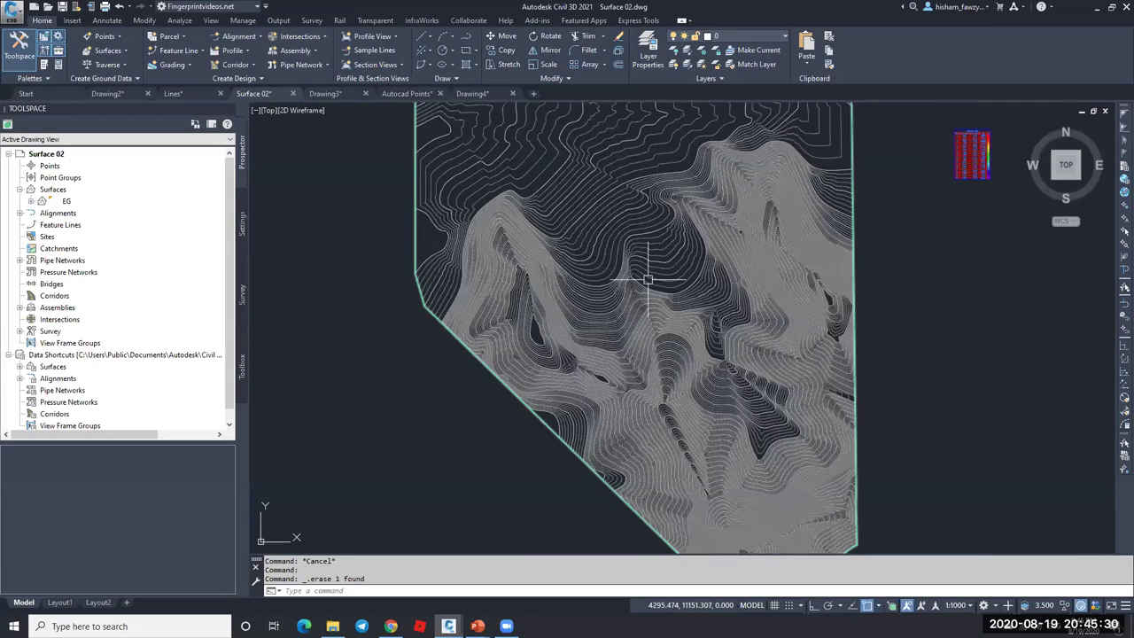
pyautogui.scroll(5, 670, 271)
# - Accept the Water Drop settings and trace one more water-drop path on the EG surface
pyautogui.click(658, 292)
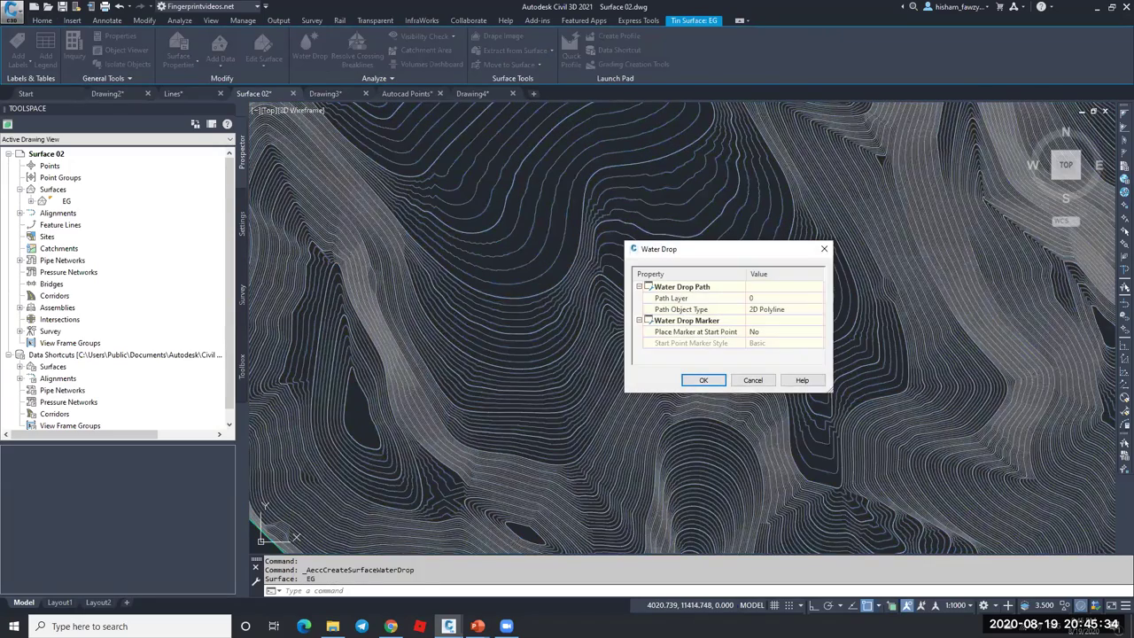
pyautogui.click(702, 379)
pyautogui.scroll(3, 705, 347)
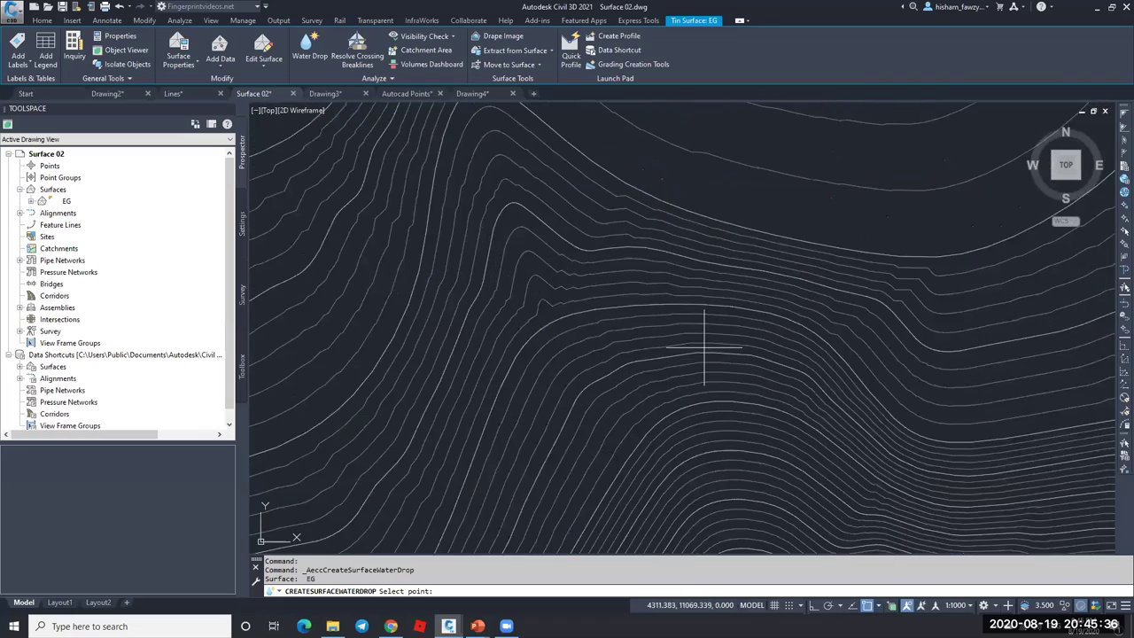
pyautogui.scroll(-5, 700, 344)
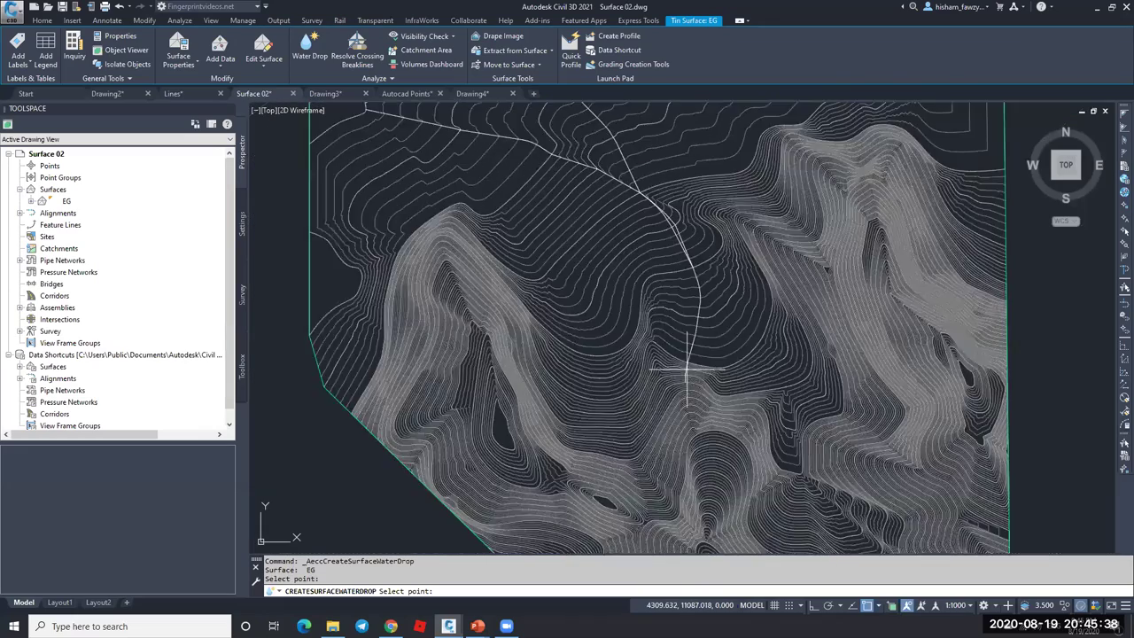
pyautogui.scroll(4, 519, 182)
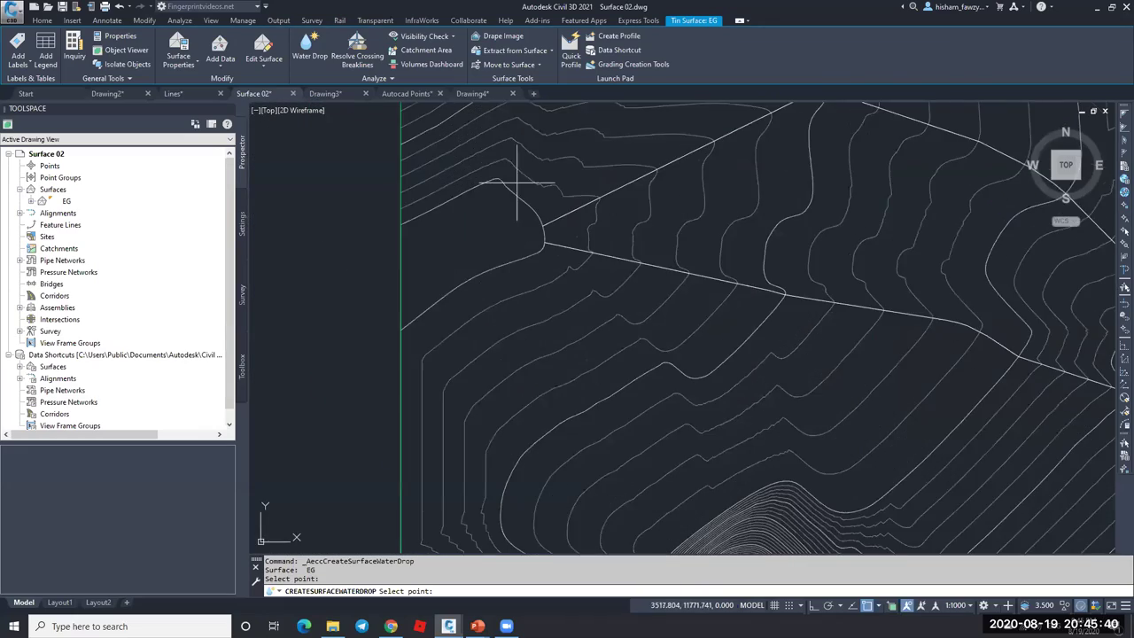
pyautogui.scroll(-5, 519, 183)
pyautogui.scroll(3, 519, 183)
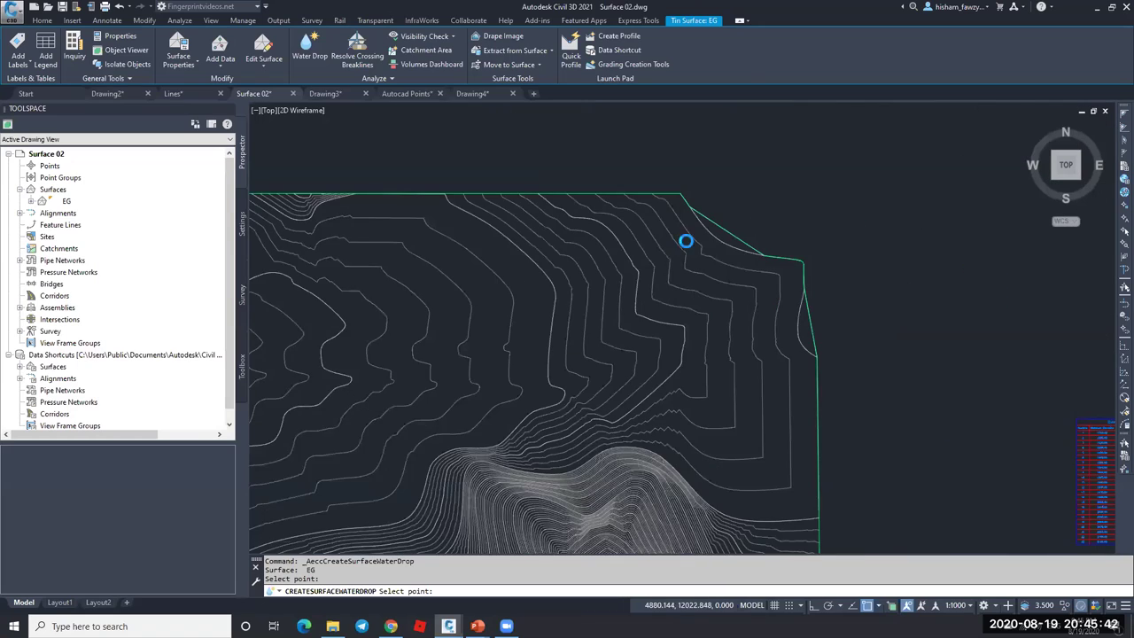
pyautogui.scroll(-2, 685, 257)
pyautogui.scroll(2, 671, 377)
pyautogui.scroll(-2, 673, 372)
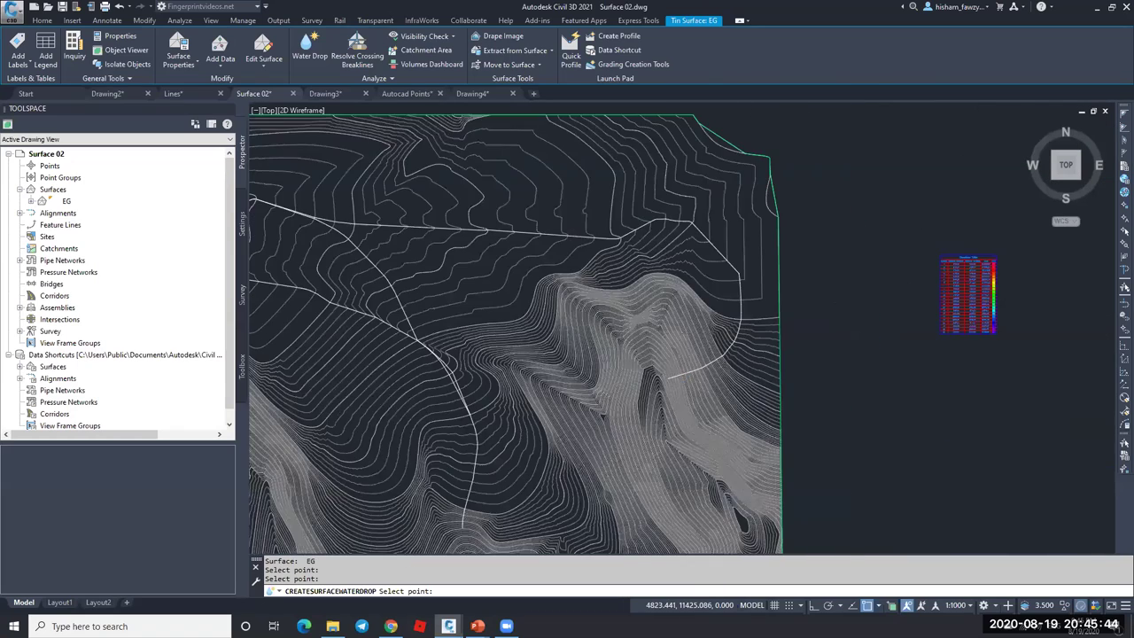
pyautogui.click(671, 378)
pyautogui.press('Escape')
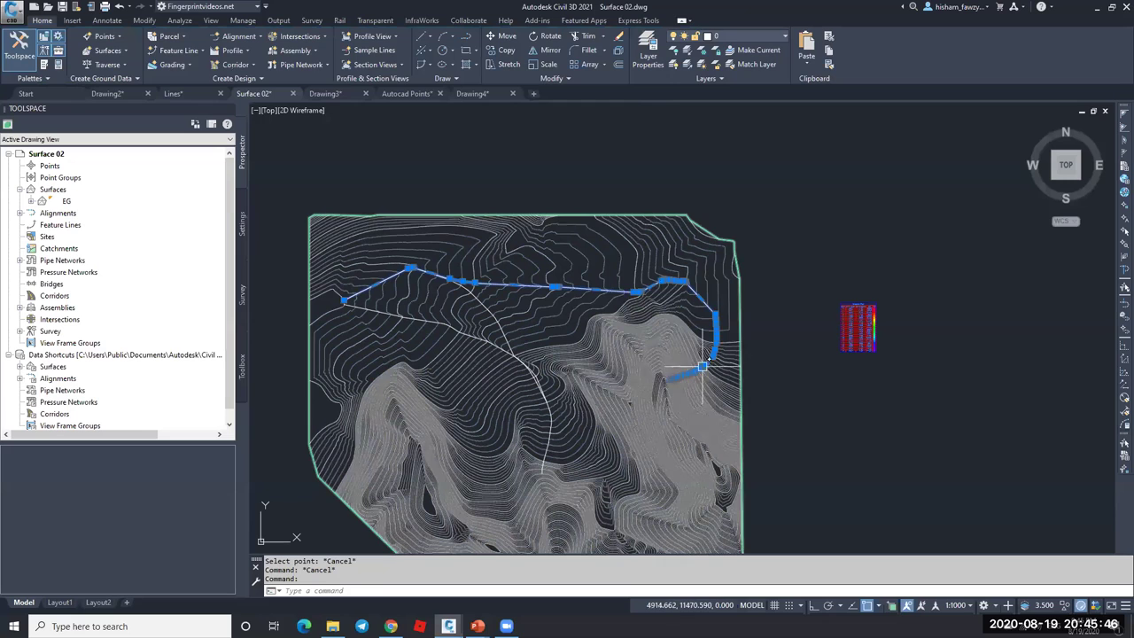
# - Select the water-drop paths and erase them all with ERASE (E)
pyautogui.press('Escape')
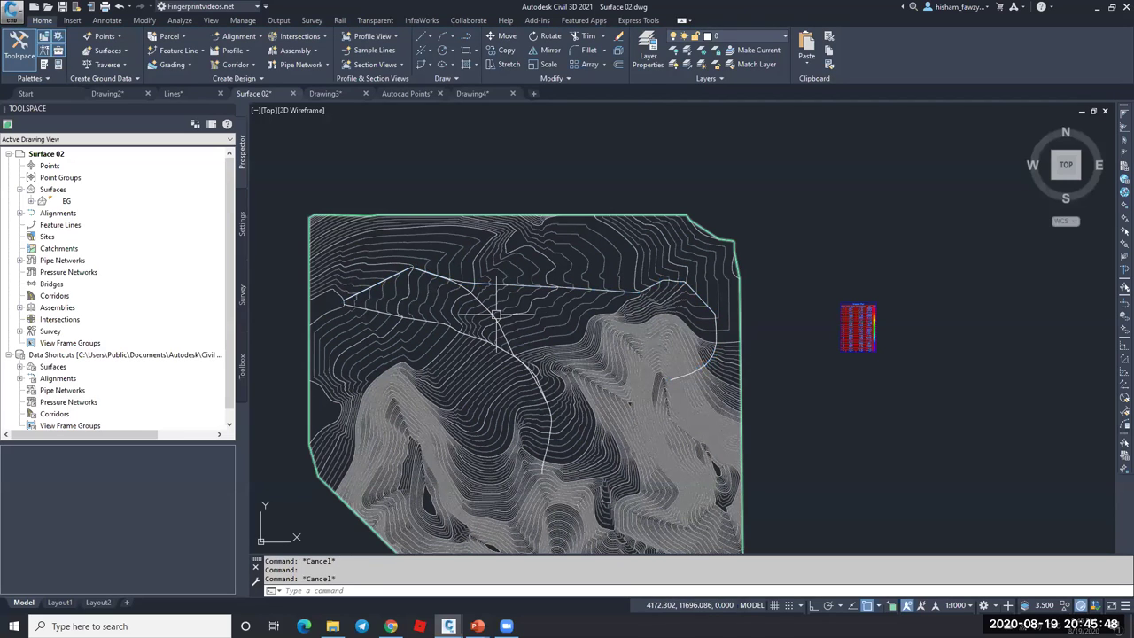
pyautogui.click(488, 339)
pyautogui.click(523, 372)
pyautogui.click(548, 297)
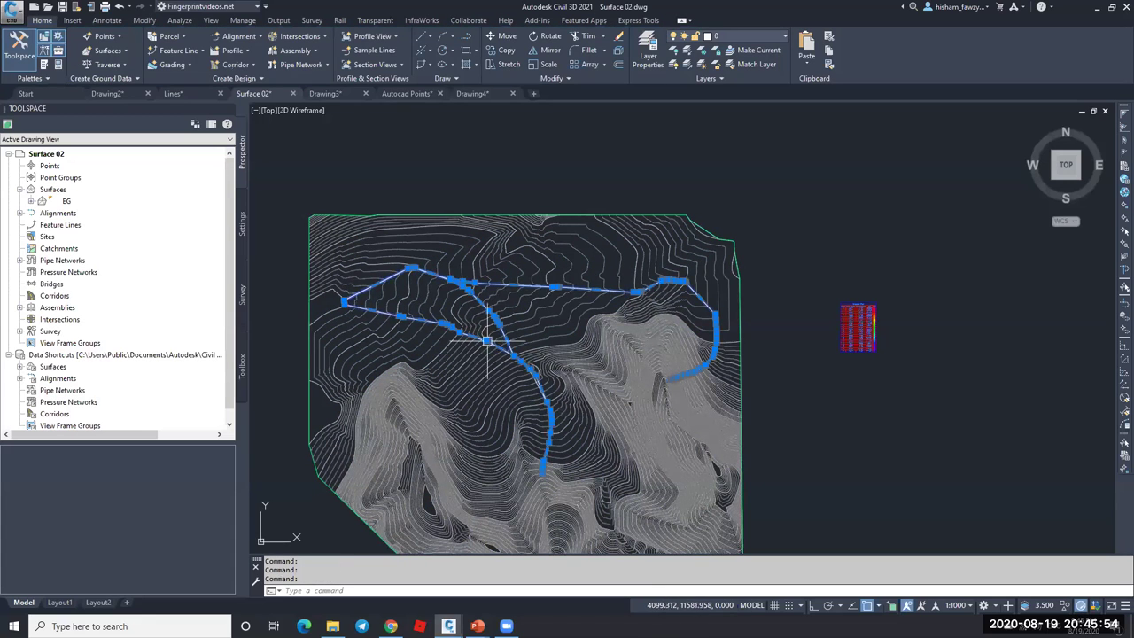
pyautogui.write('e')
pyautogui.press('Return')
pyautogui.write('e')
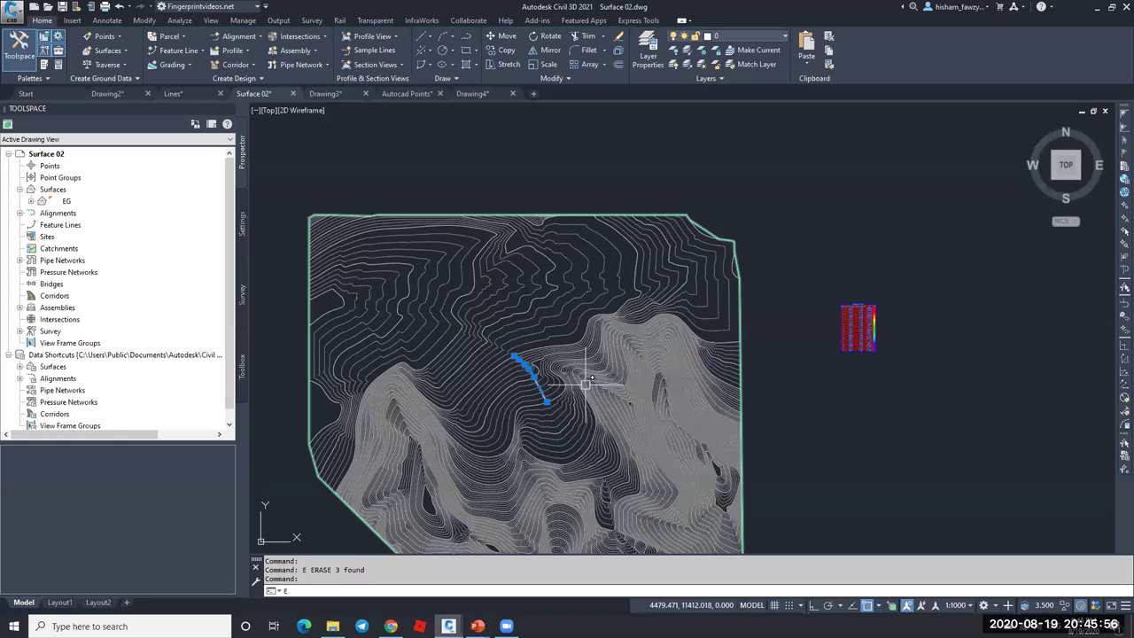
pyautogui.press('Return')
pyautogui.press('Escape')
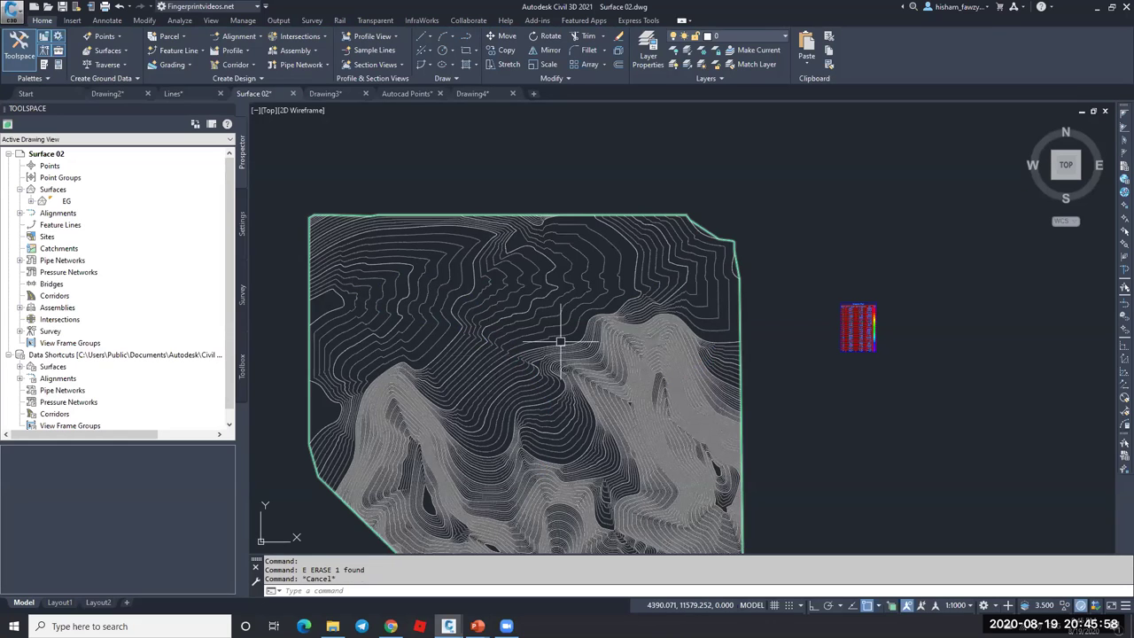
pyautogui.click(557, 343)
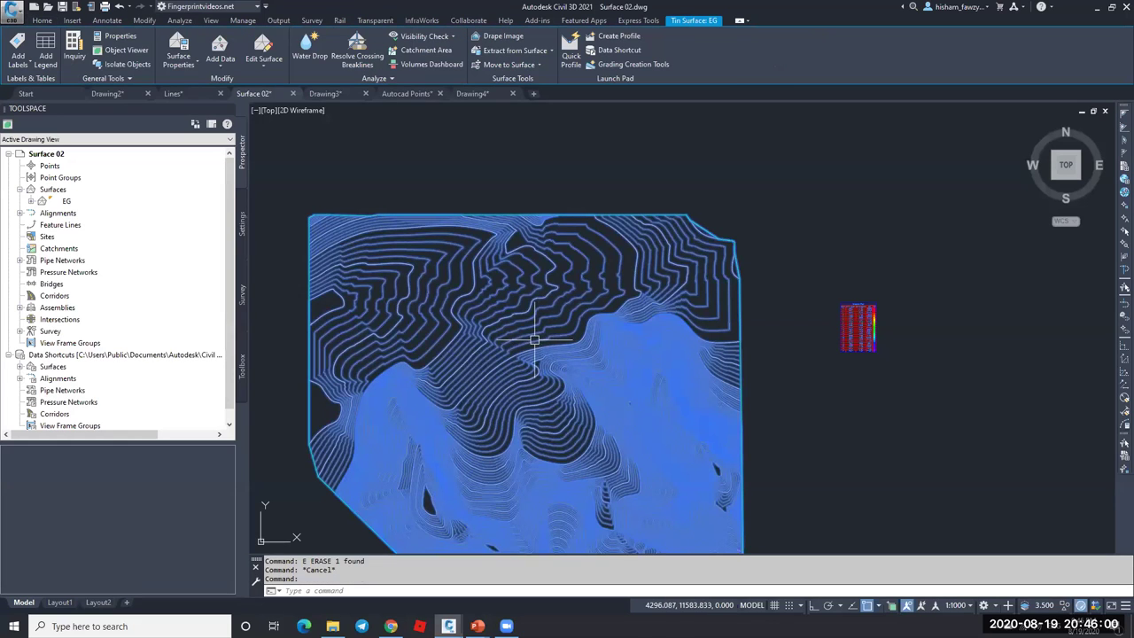
# - Run Catchment Area on the EG surface at a discharge point, giving 2167487.47 sq.m
pyautogui.click(389, 79)
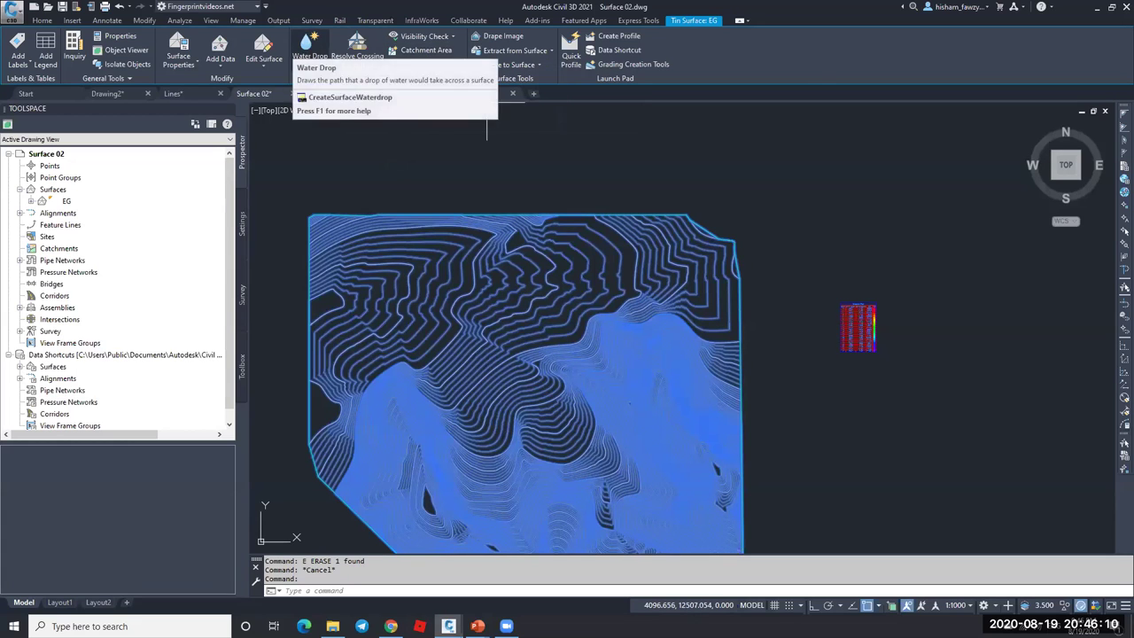
pyautogui.press('Escape')
pyautogui.scroll(5, 422, 428)
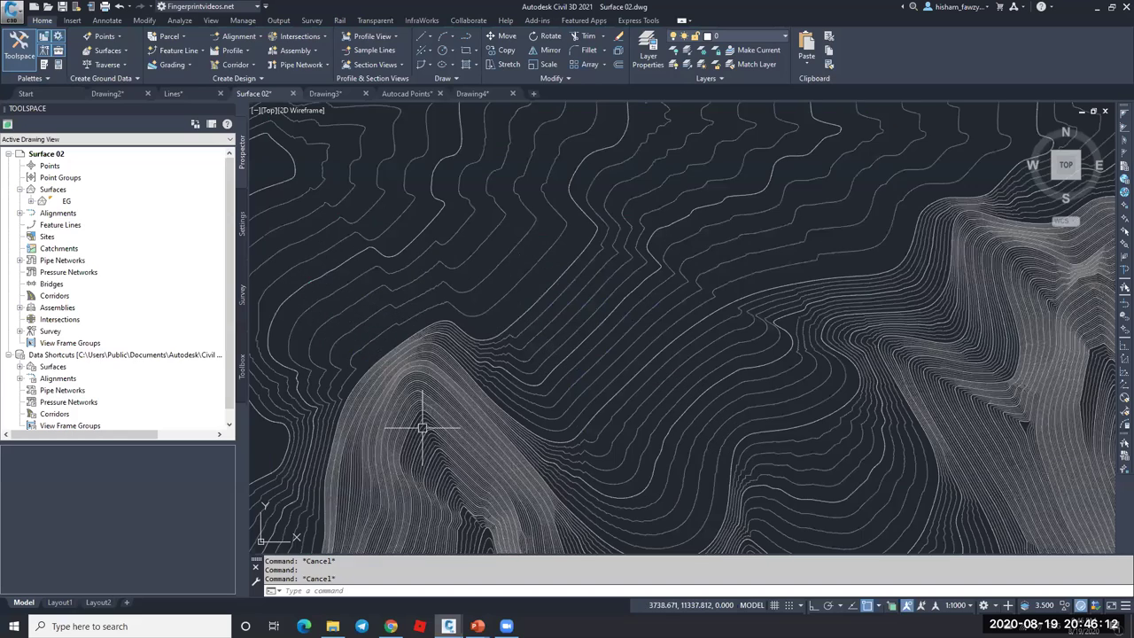
pyautogui.scroll(-4, 423, 428)
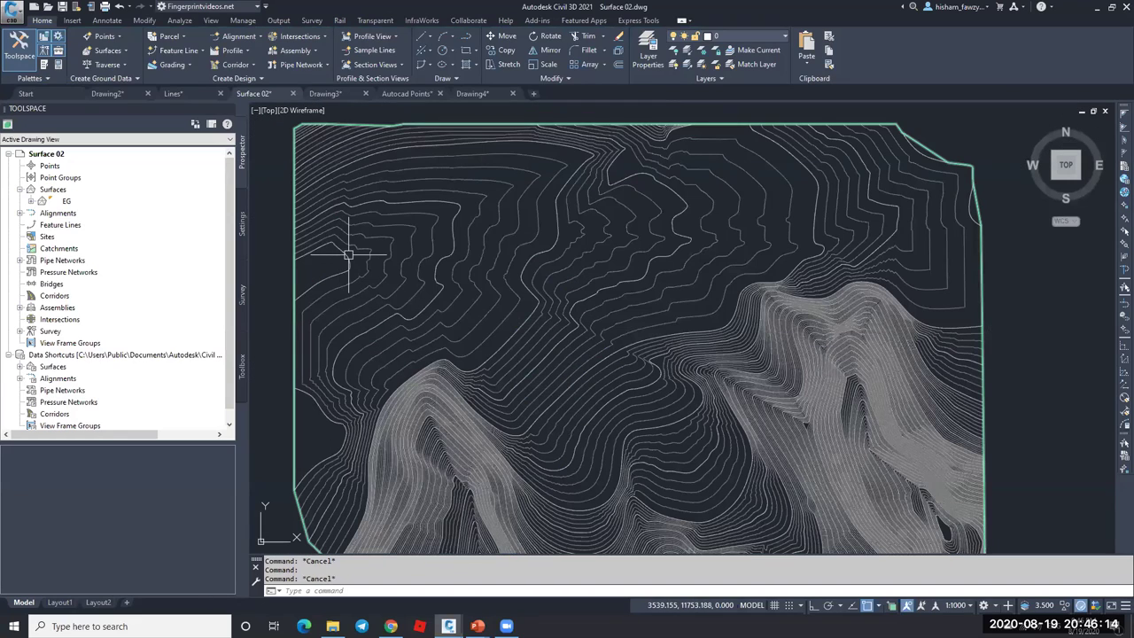
pyautogui.click(528, 223)
pyautogui.press('Escape')
pyautogui.click(426, 126)
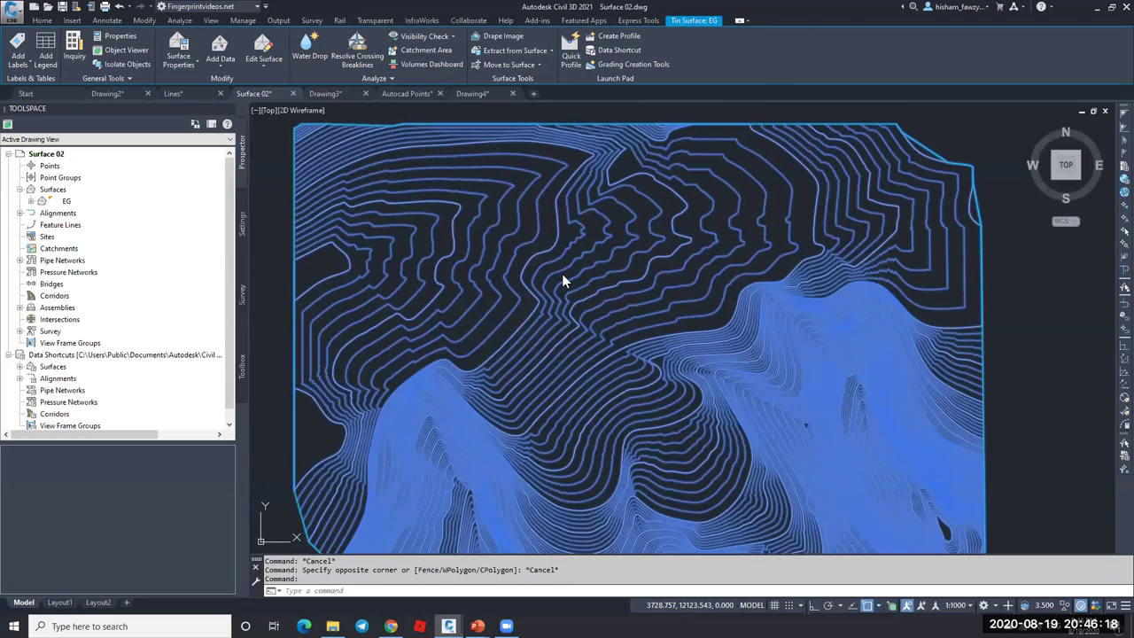
pyautogui.click(536, 370)
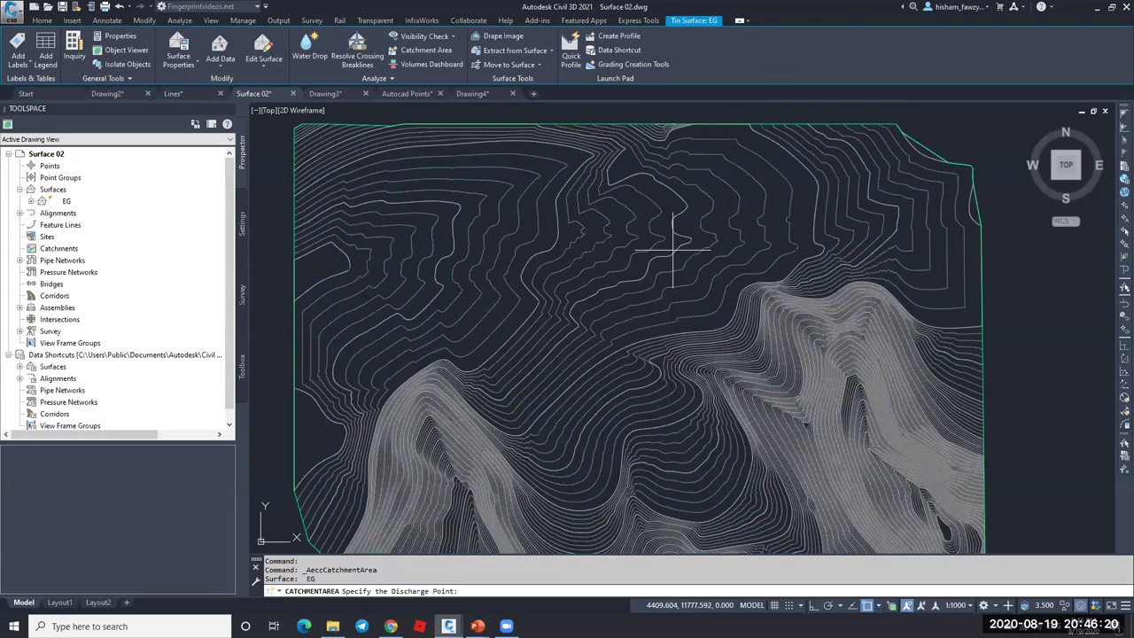
pyautogui.click(341, 264)
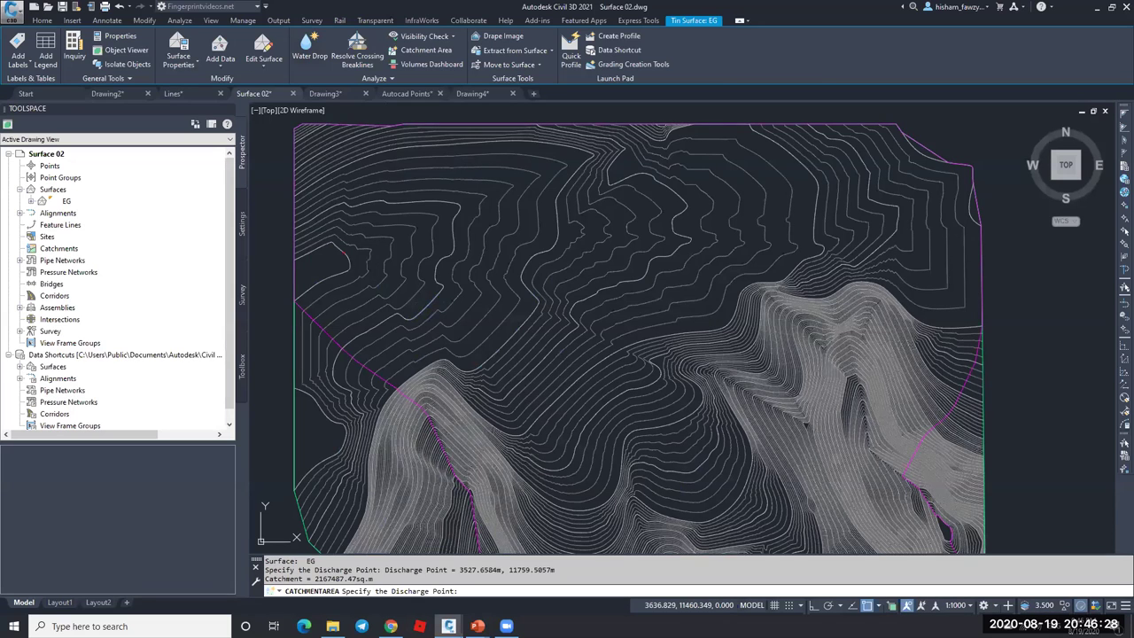
pyautogui.press('Escape')
# - Select the blue catchment boundary line for removal
pyautogui.scroll(-3, 423, 272)
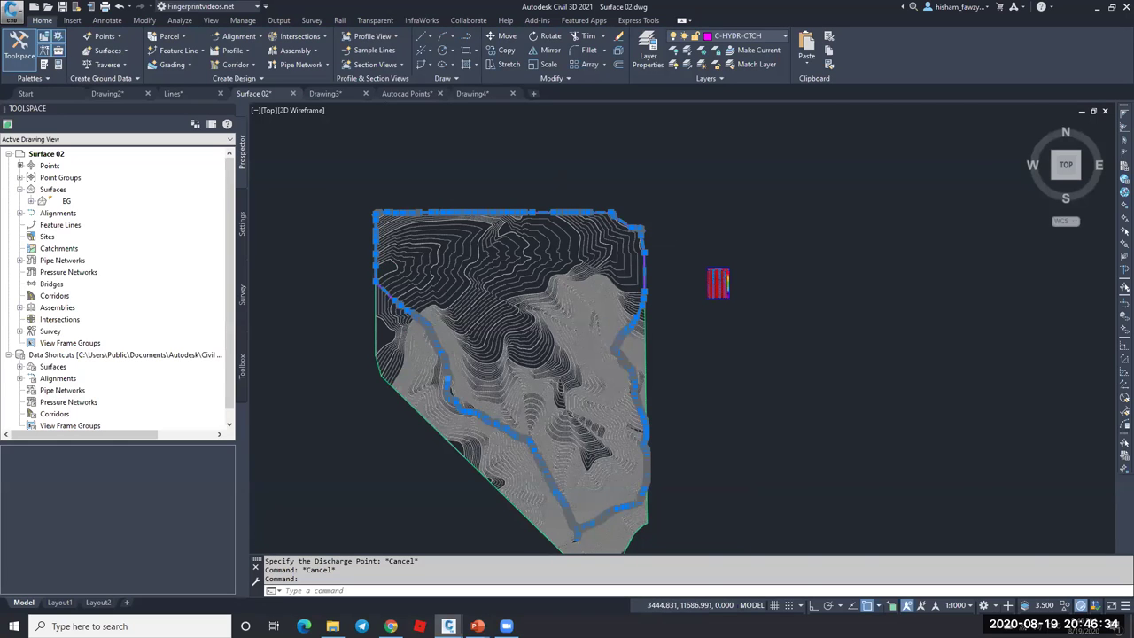
pyautogui.scroll(6, 380, 271)
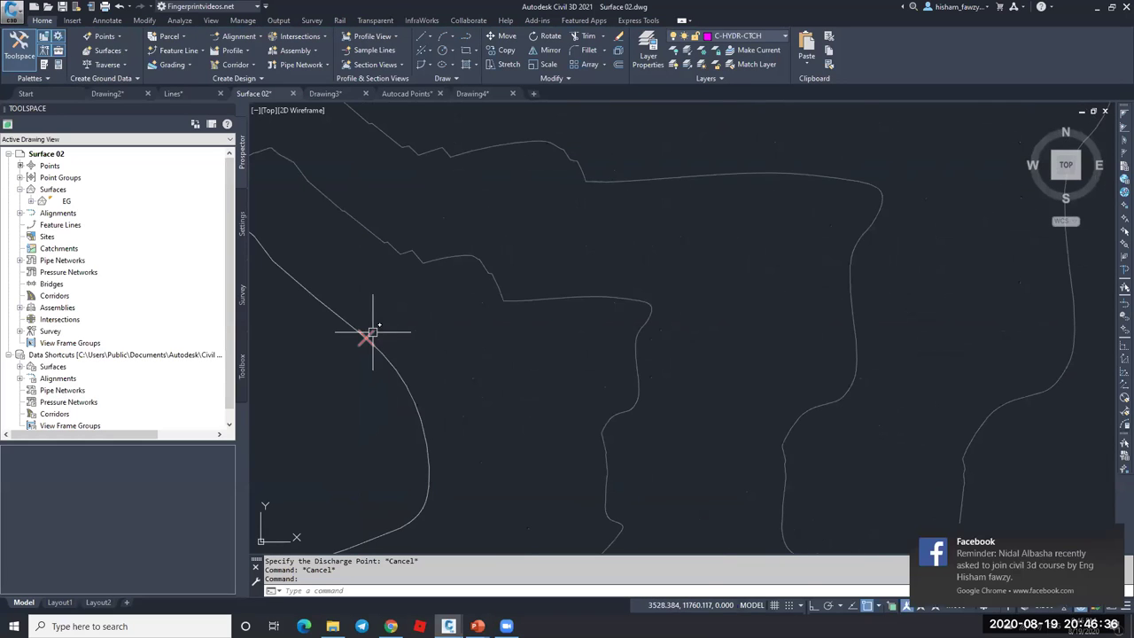
pyautogui.scroll(-8, 366, 338)
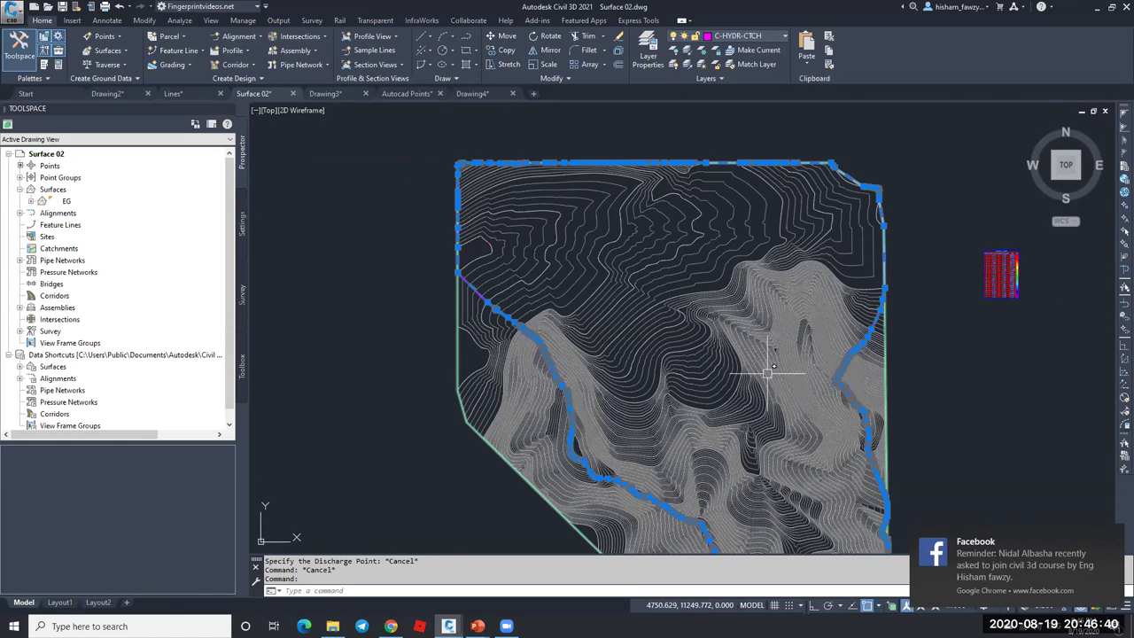
pyautogui.scroll(-3, 729, 309)
pyautogui.scroll(5, 641, 298)
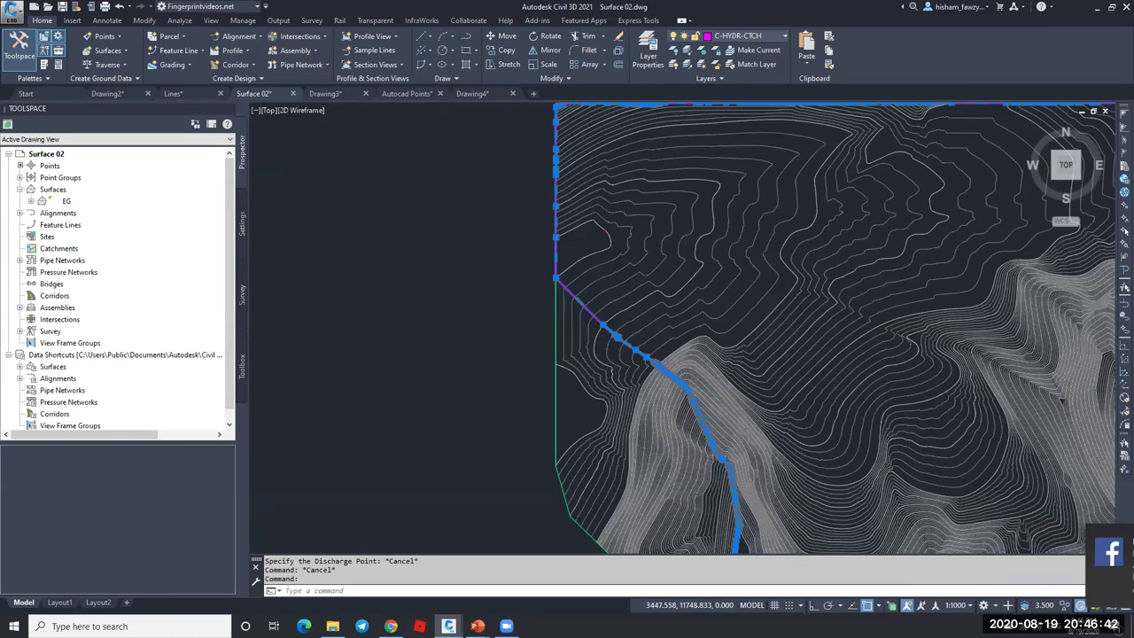
pyautogui.scroll(4, 691, 178)
pyautogui.scroll(-3, 519, 254)
pyautogui.press('Escape')
pyautogui.click(538, 295)
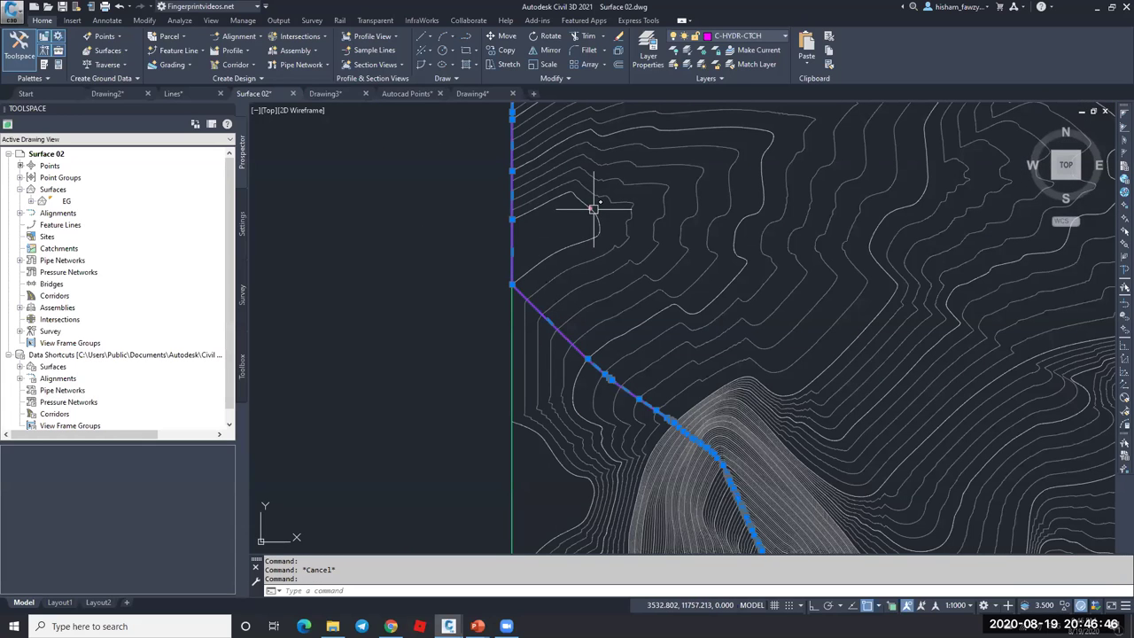
pyautogui.press('Delete')
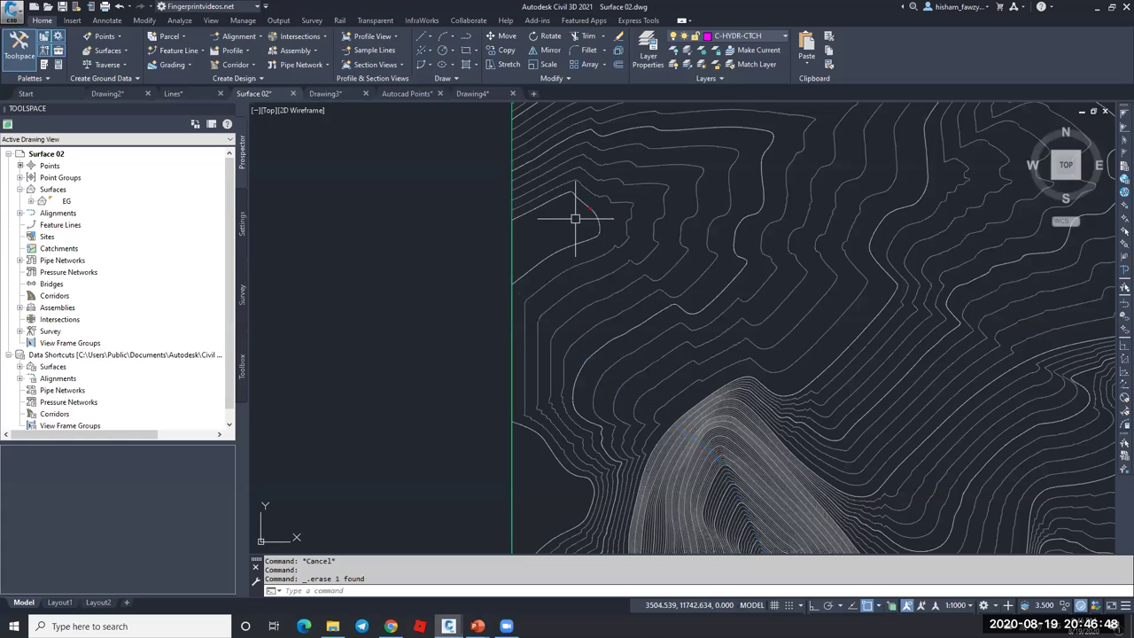
pyautogui.scroll(3, 590, 203)
pyautogui.press('Delete')
pyautogui.scroll(-3, 505, 213)
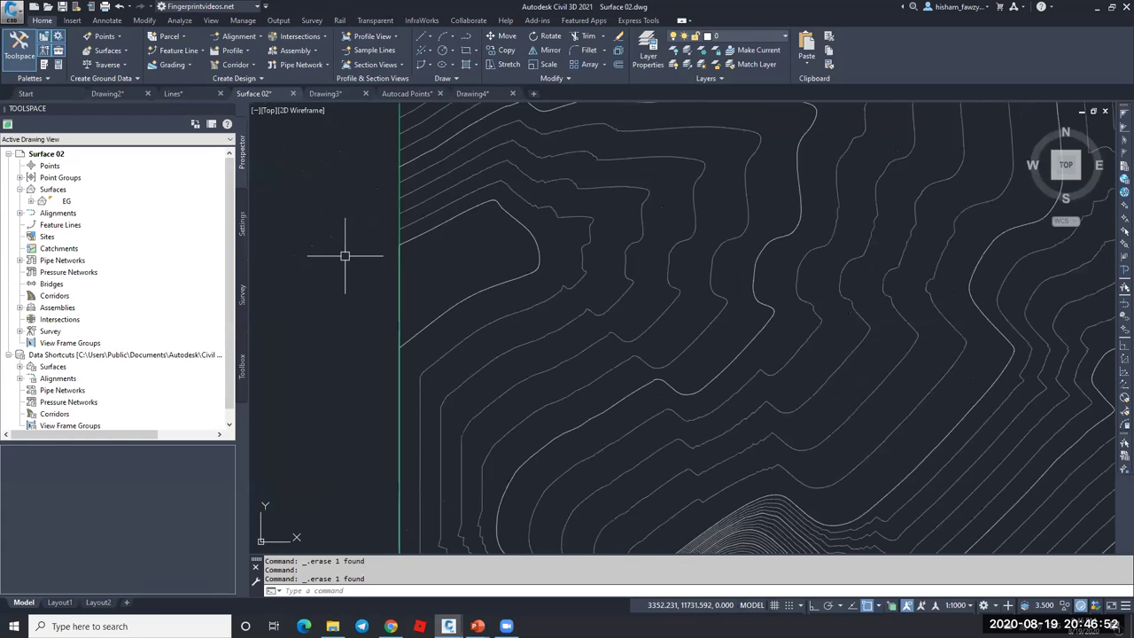
pyautogui.scroll(-2, 569, 291)
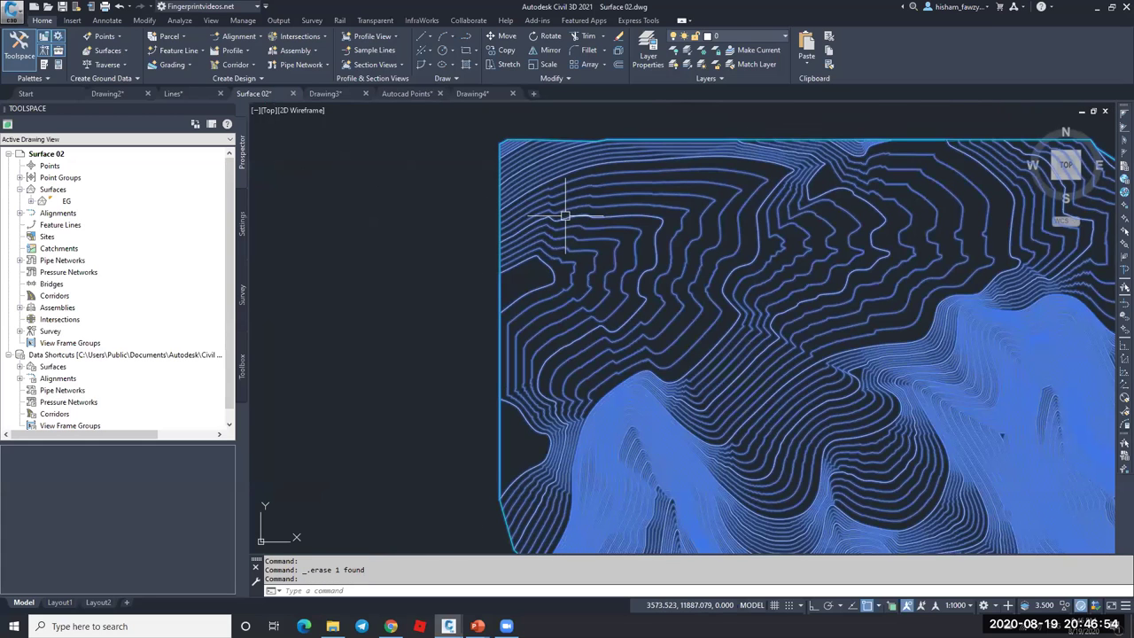
pyautogui.click(565, 214)
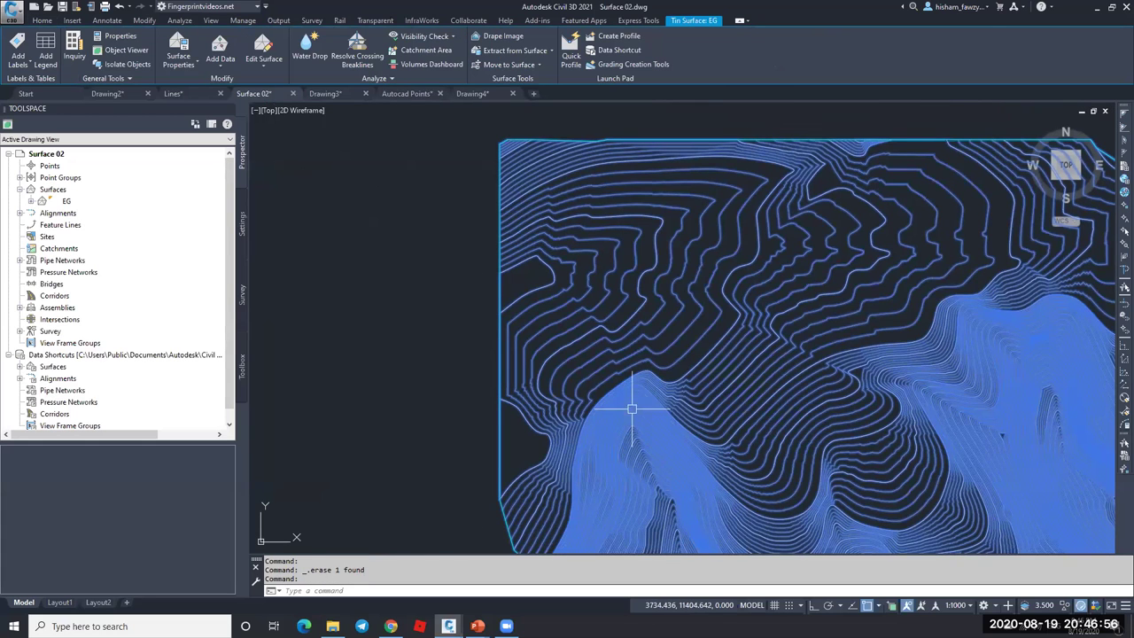
pyautogui.scroll(-2, 526, 268)
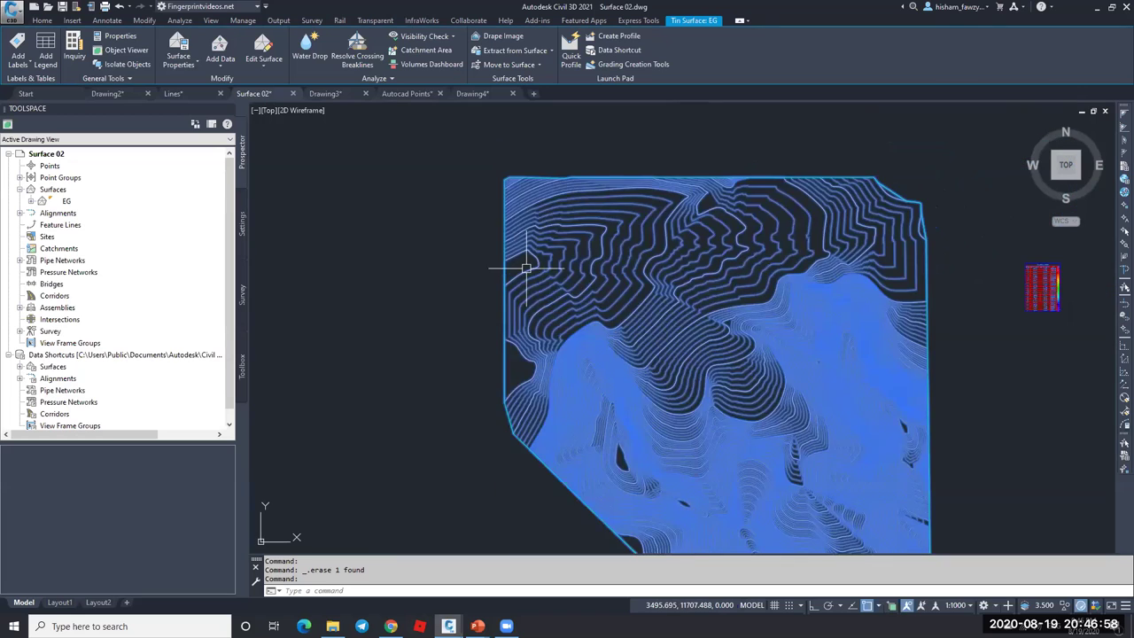
pyautogui.scroll(3, 526, 267)
pyautogui.press('Escape')
pyautogui.scroll(1, 536, 255)
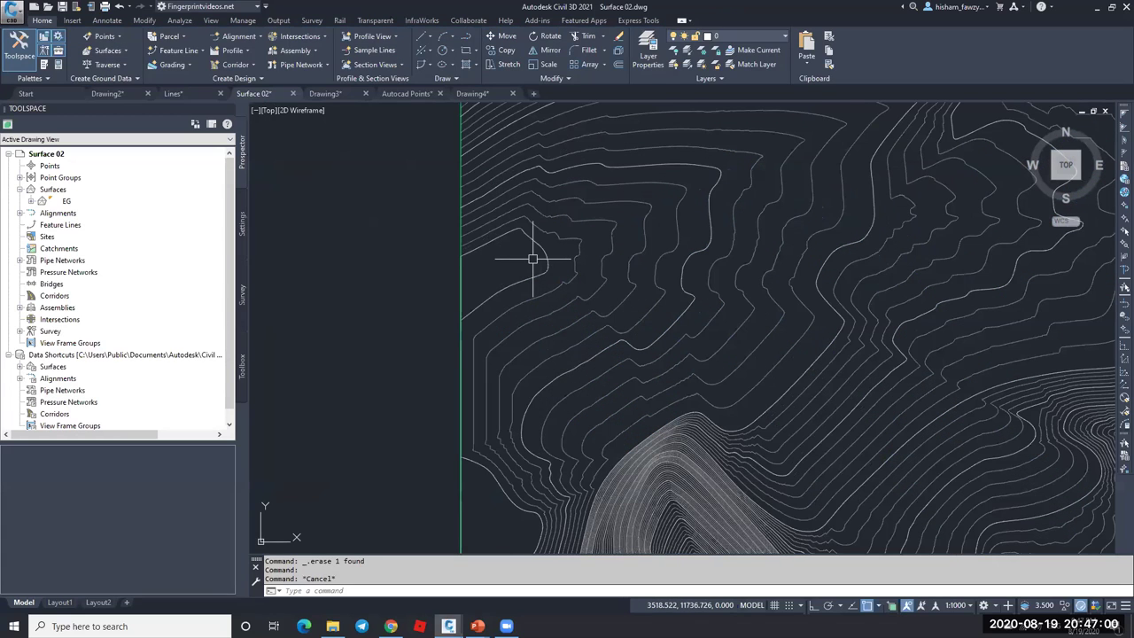
pyautogui.scroll(-3, 526, 257)
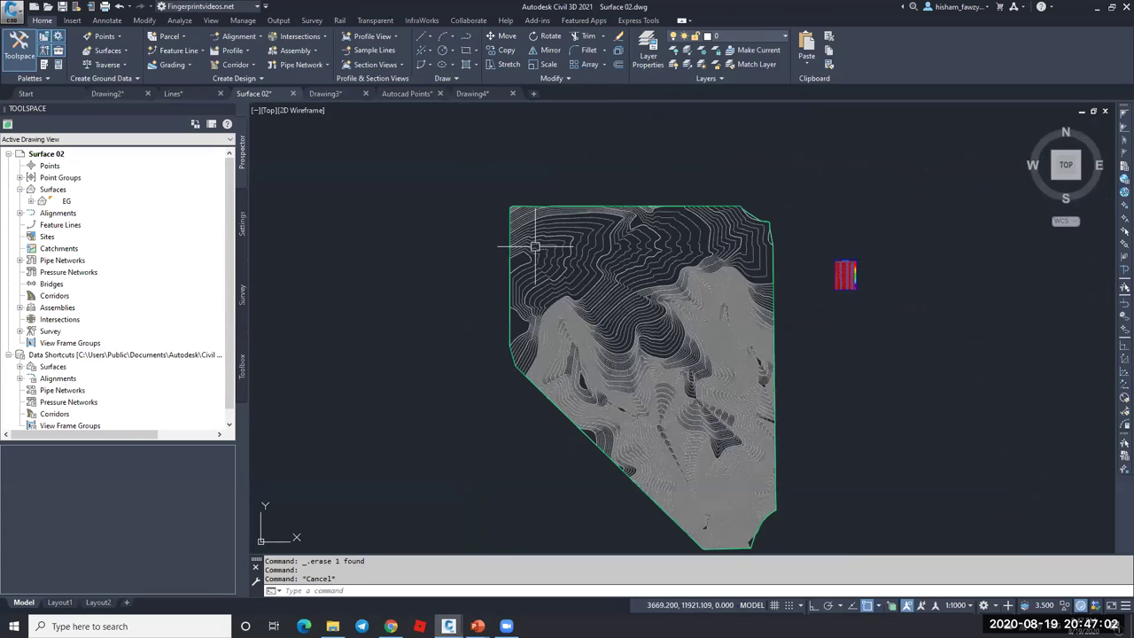
pyautogui.scroll(2, 536, 260)
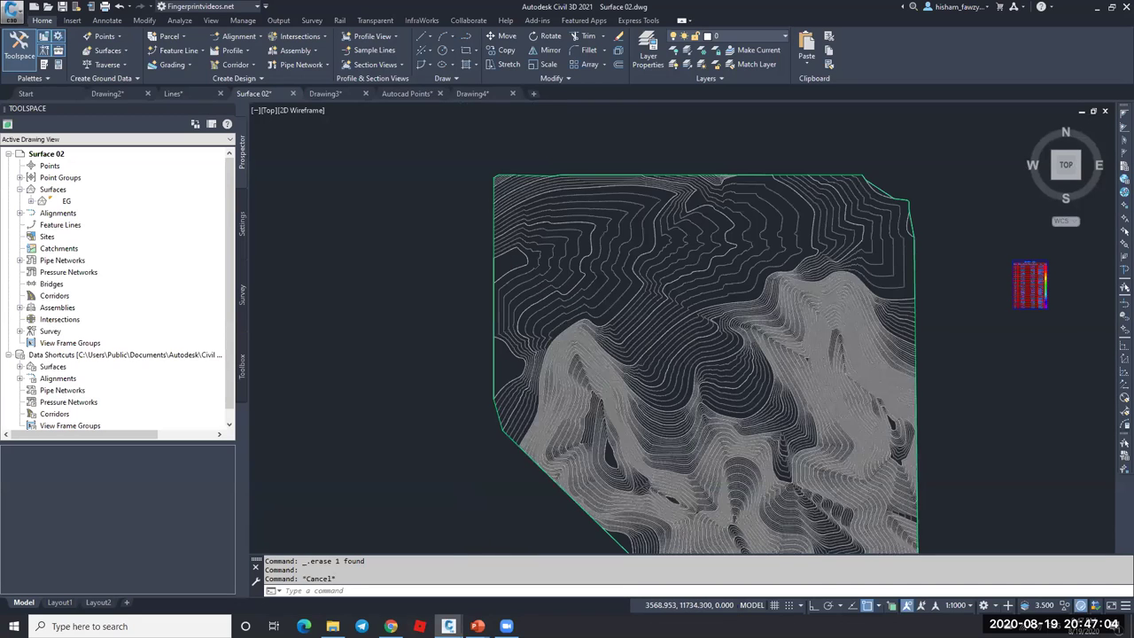
pyautogui.scroll(3, 515, 260)
pyautogui.press('Escape')
pyautogui.click(514, 247)
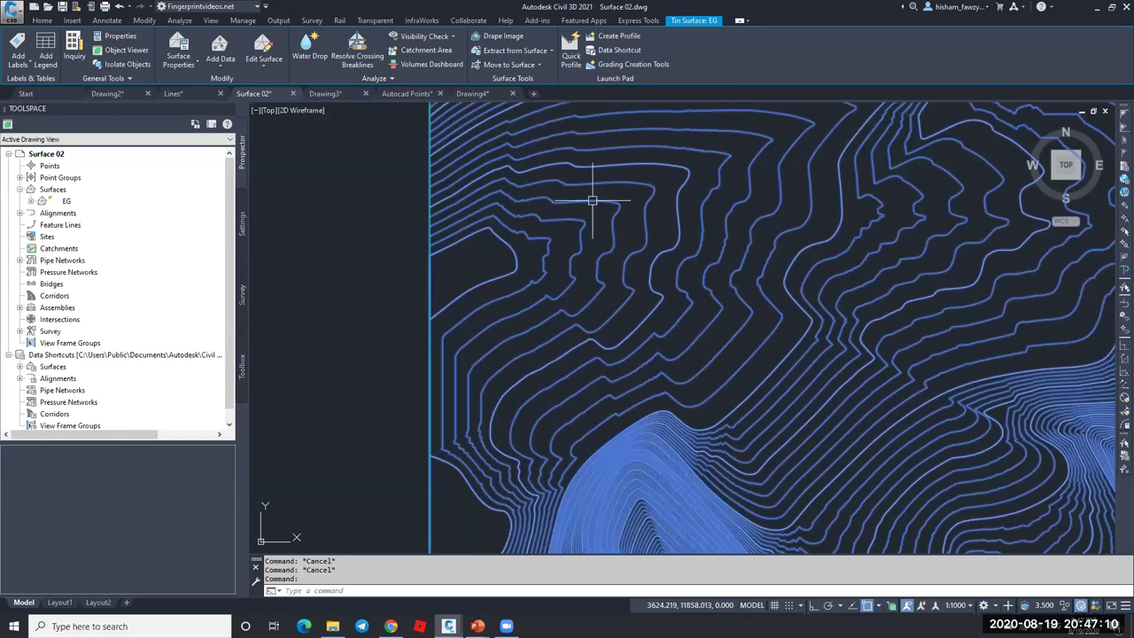
pyautogui.press('Escape')
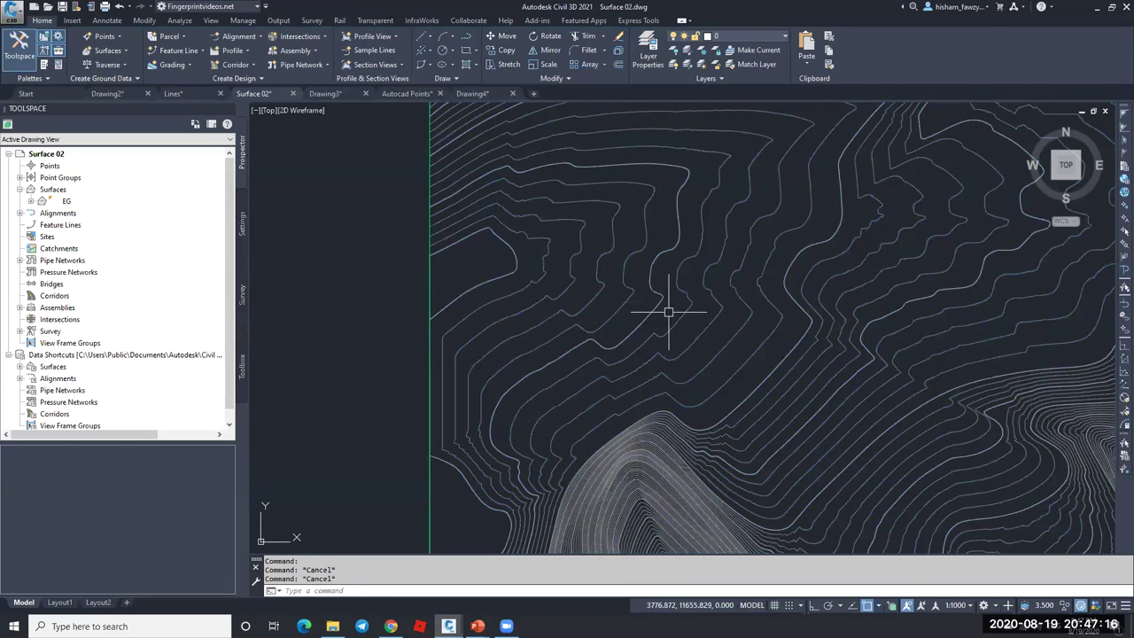
pyautogui.moveTo(678, 317)
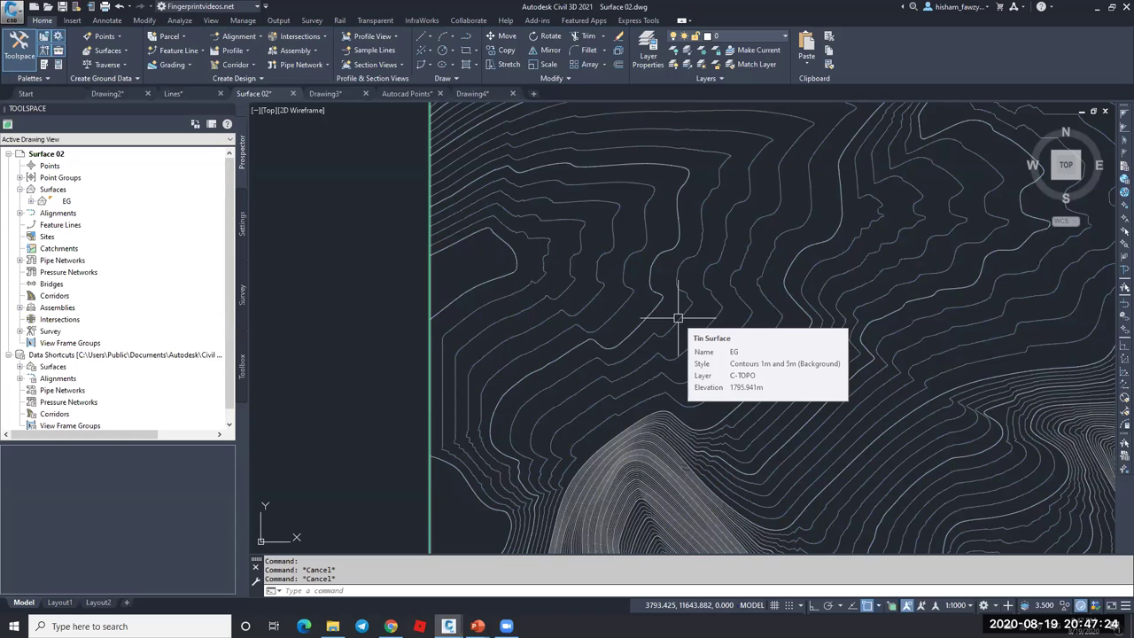
pyautogui.click(677, 317)
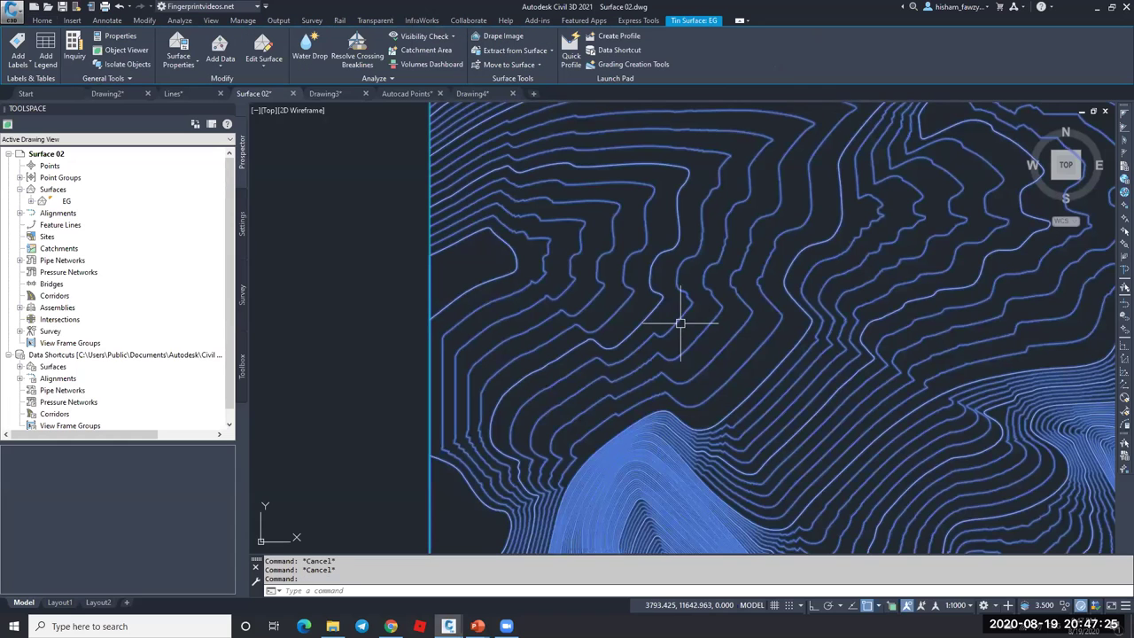
# - Add a One-point slope label between two EG contours, reading 30.5:1
pyautogui.click(18, 42)
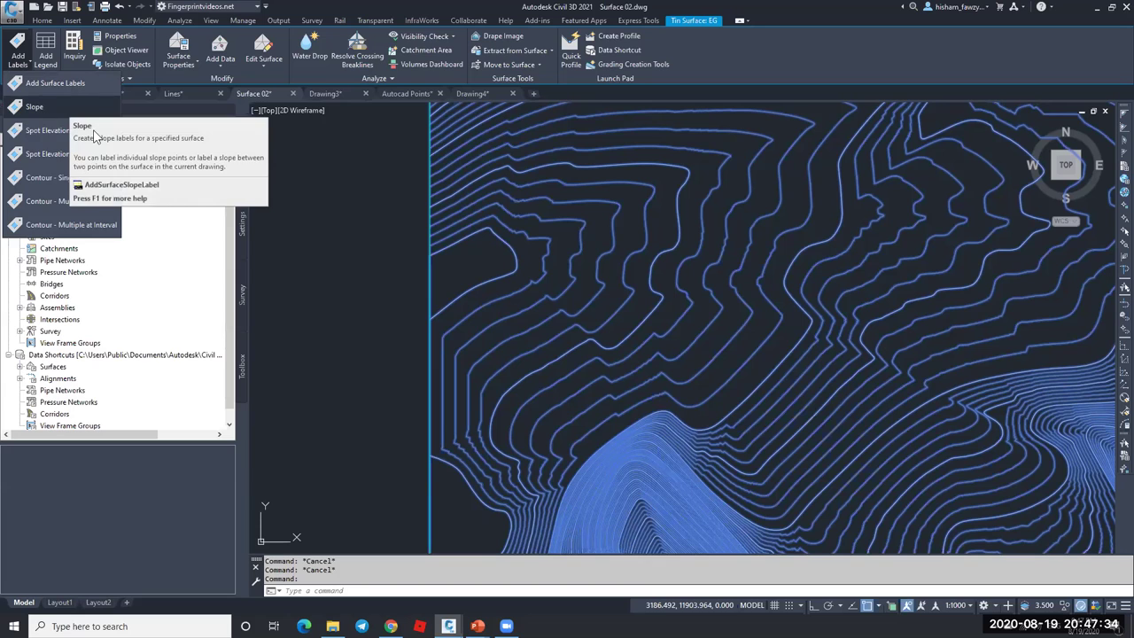
pyautogui.click(18, 42)
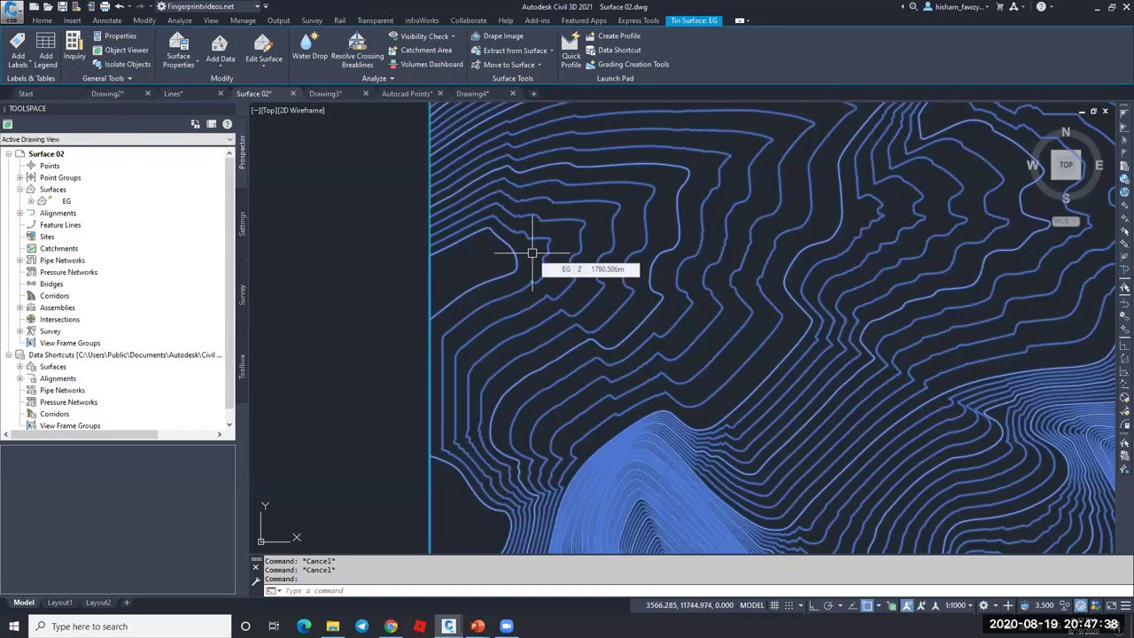
pyautogui.click(20, 58)
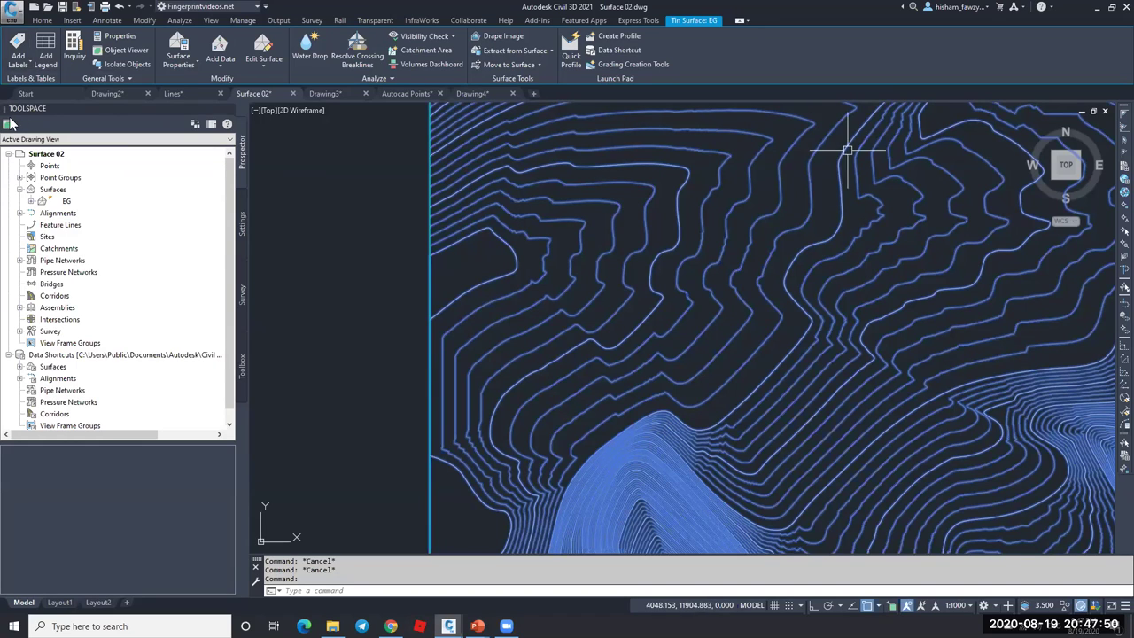
pyautogui.click(24, 69)
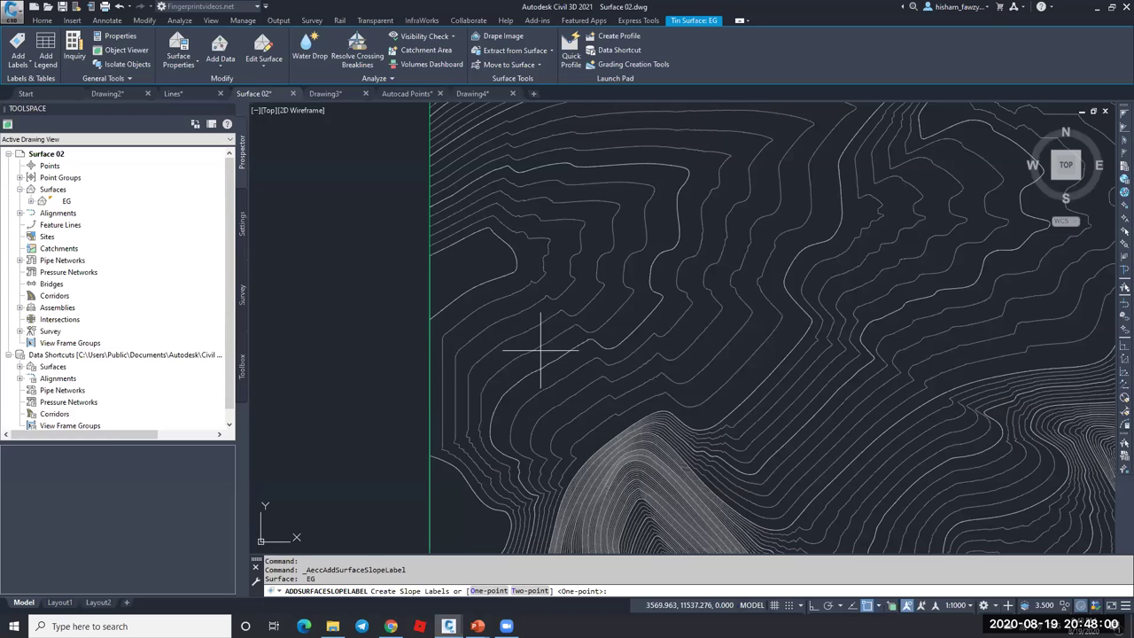
pyautogui.click(489, 591)
pyautogui.scroll(3, 536, 329)
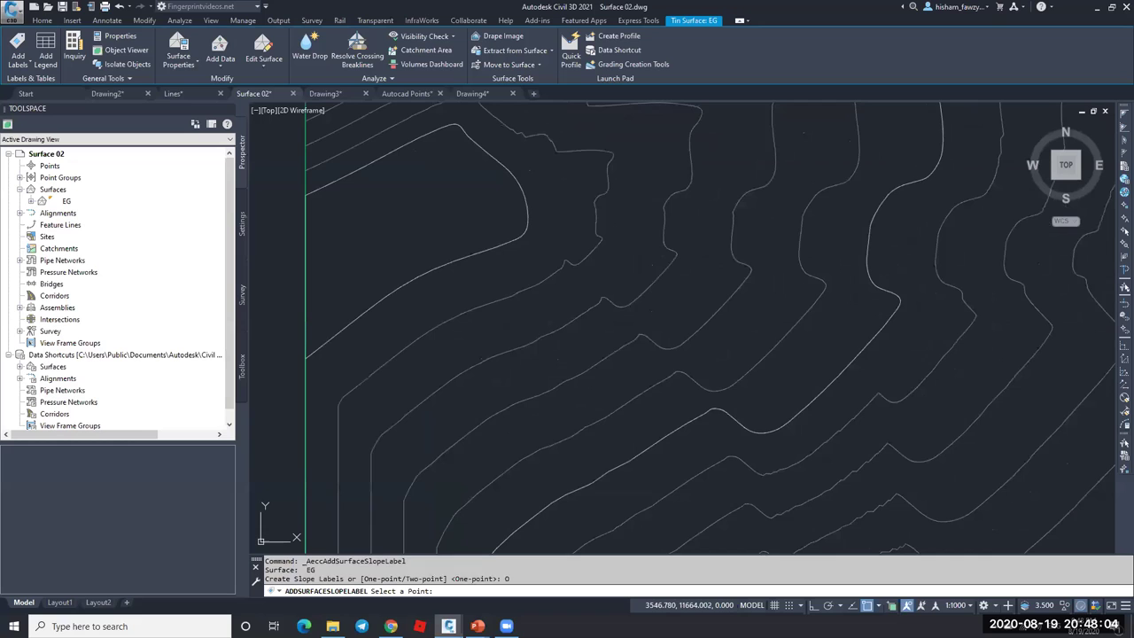
pyautogui.click(537, 329)
pyautogui.scroll(5, 537, 328)
pyautogui.press('Escape')
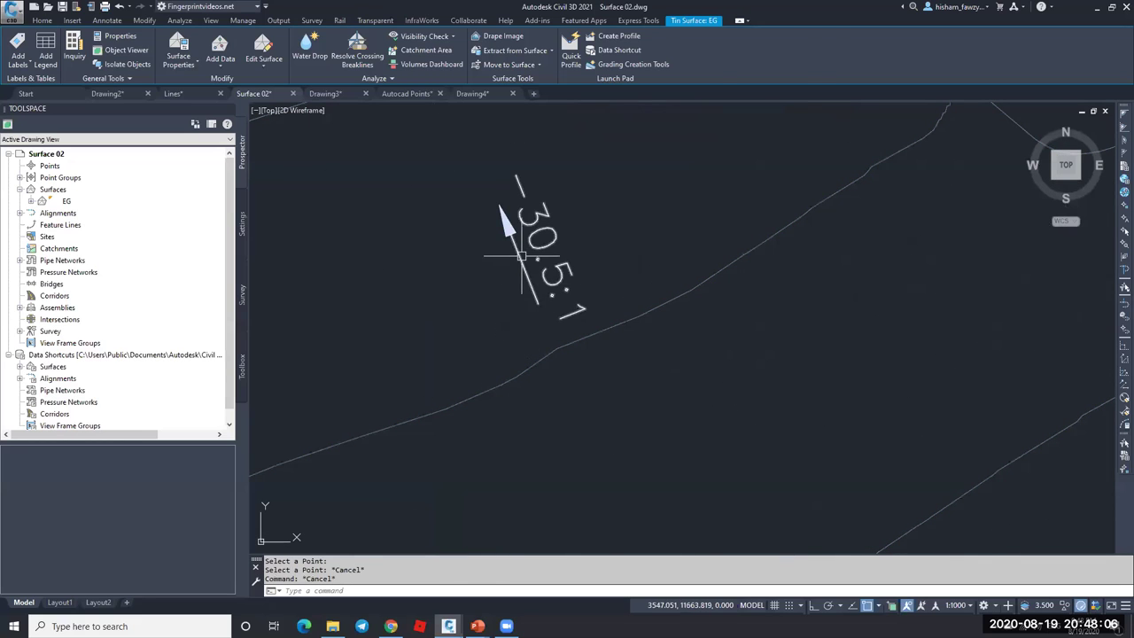
# - Change the slope label's style to Percent in the Properties palette
pyautogui.click(536, 281)
pyautogui.scroll(-5, 539, 261)
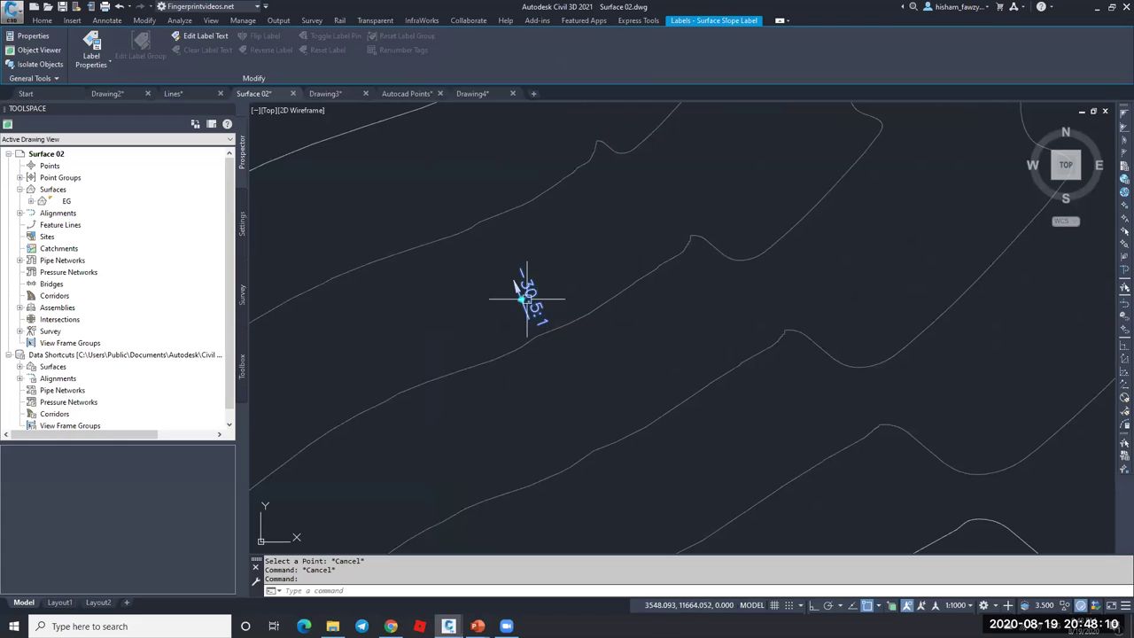
pyautogui.scroll(3, 526, 299)
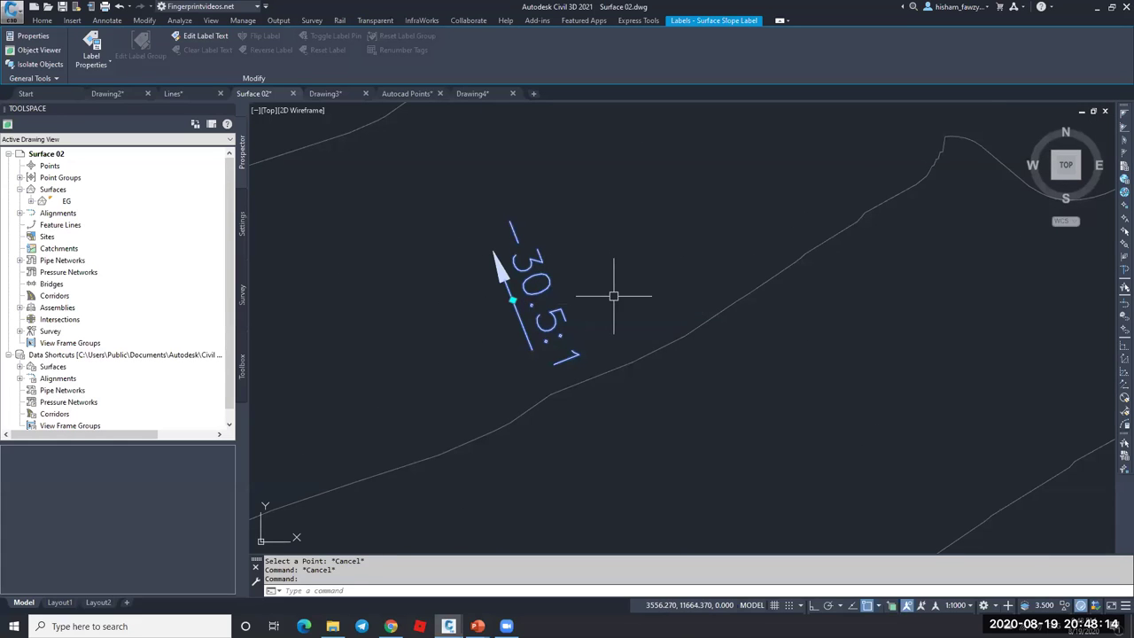
pyautogui.hotkey('ctrl', '1')
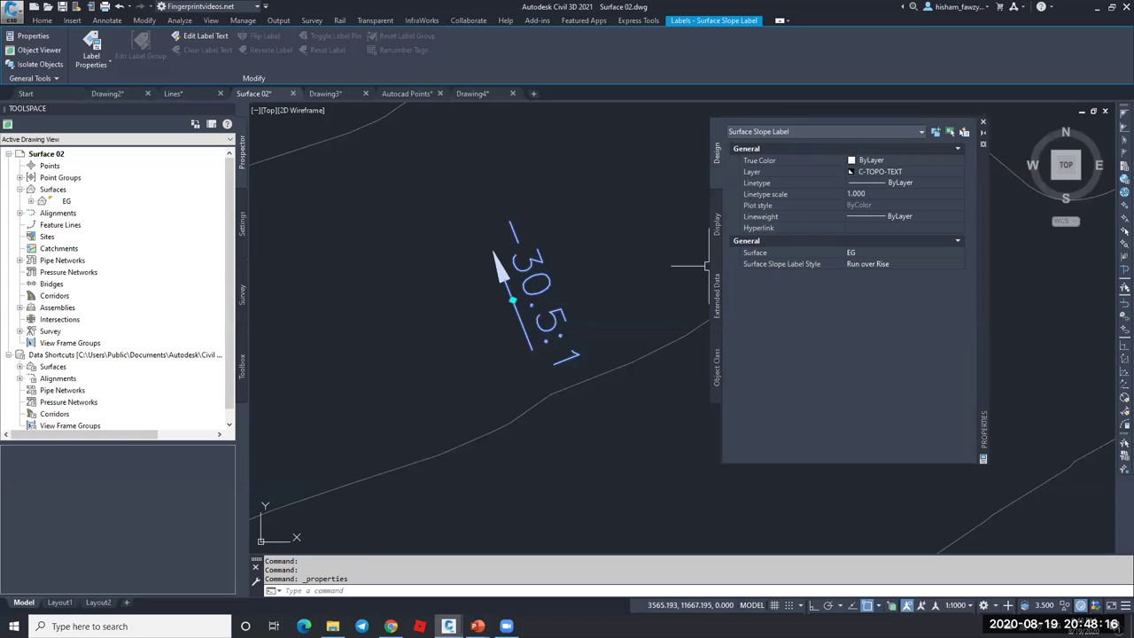
pyautogui.click(877, 264)
pyautogui.click(896, 265)
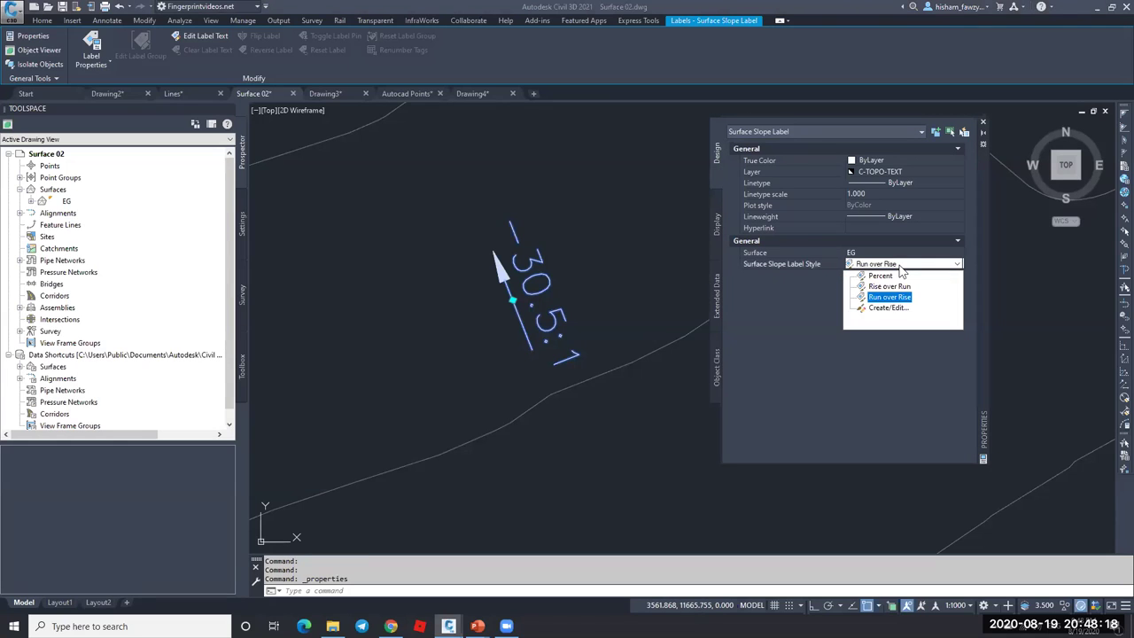
pyautogui.click(885, 274)
pyautogui.press('Escape')
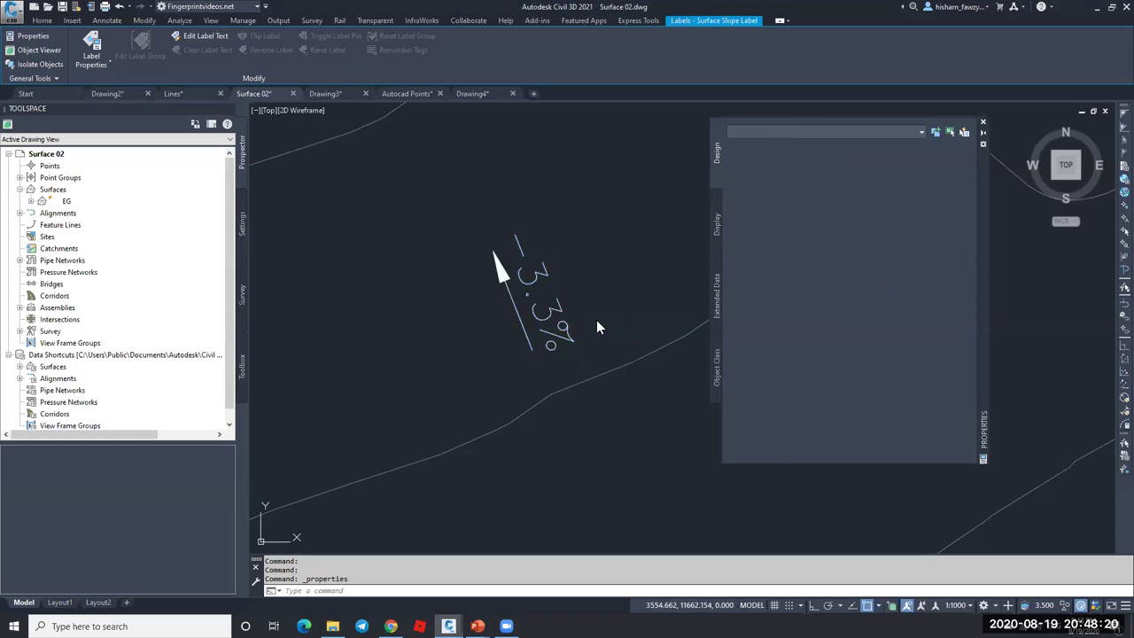
# - Check the -3.3% label, close Properties and reselect the EG surface
pyautogui.click(571, 322)
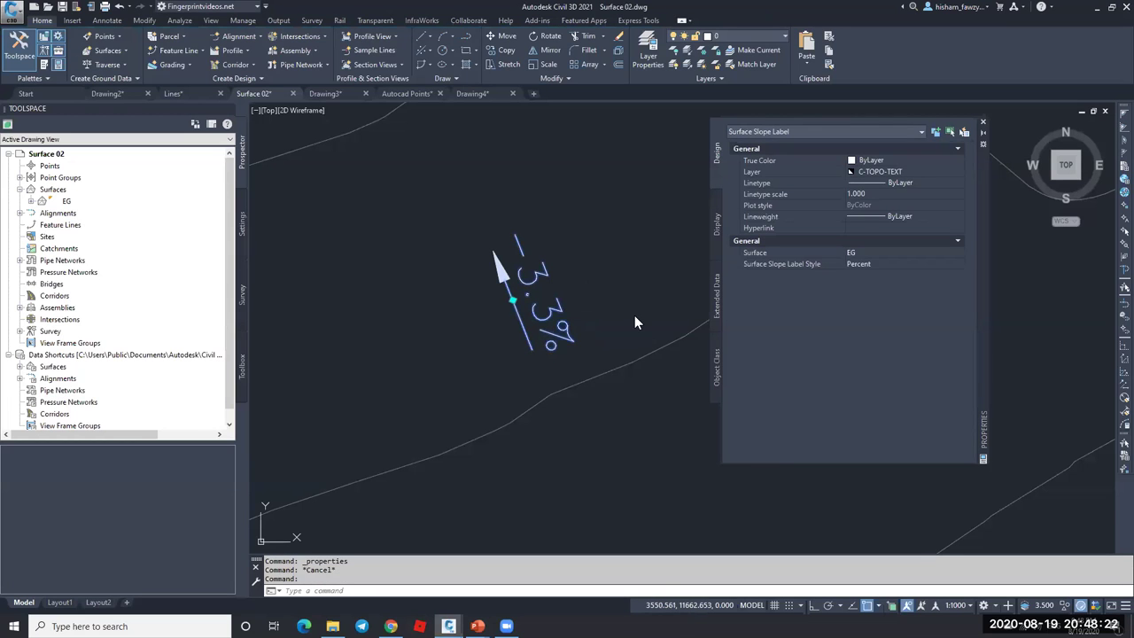
pyautogui.press('Escape')
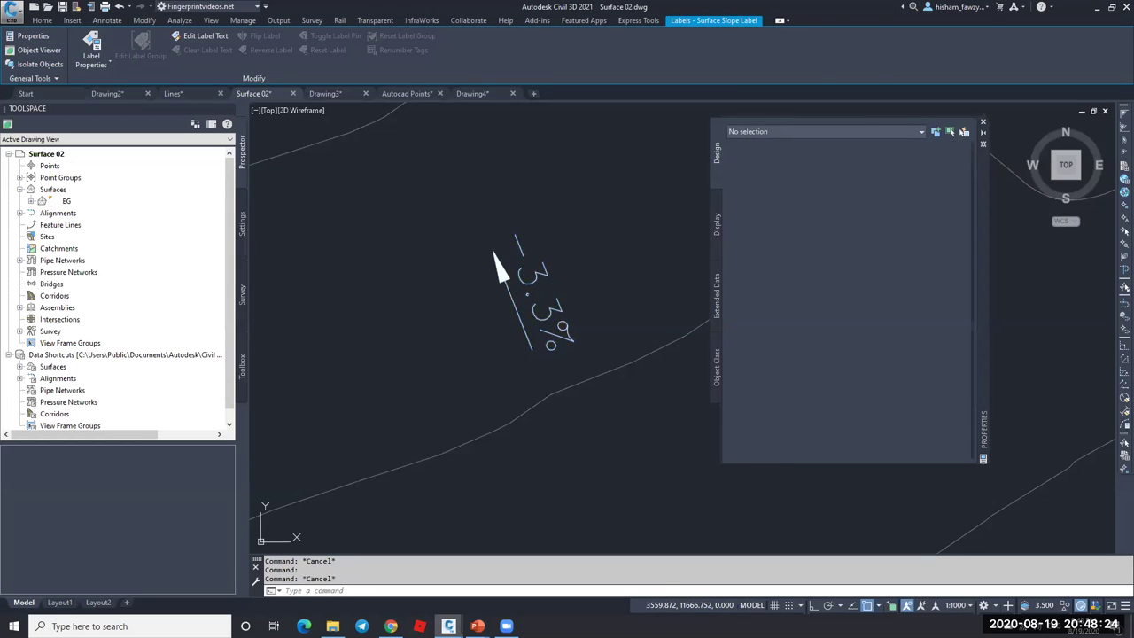
pyautogui.click(608, 374)
pyautogui.click(983, 122)
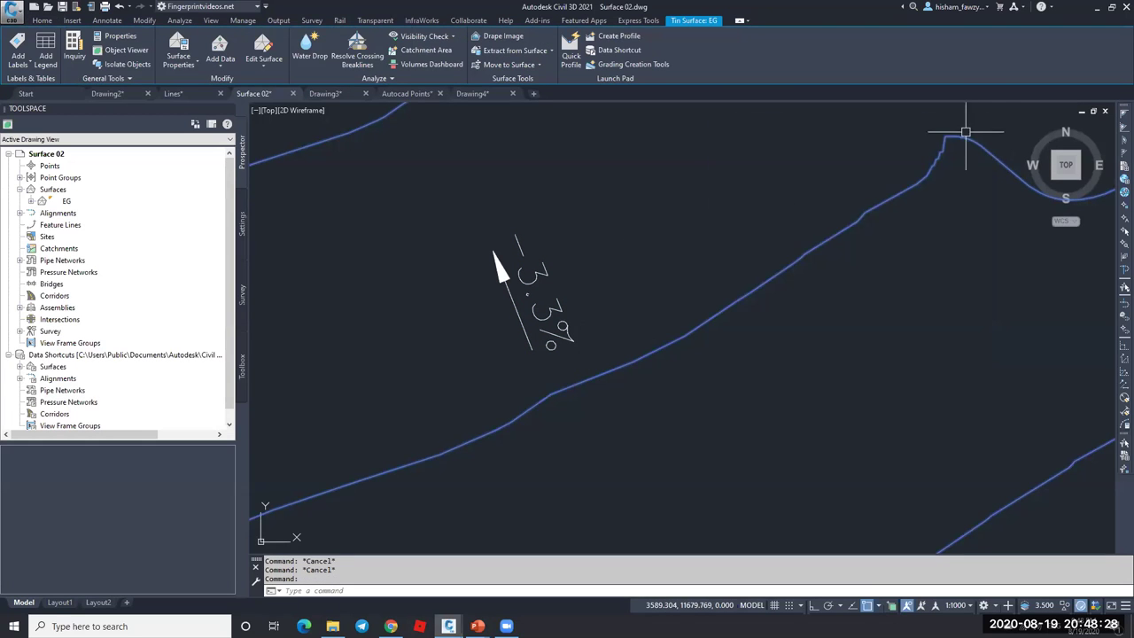
pyautogui.press('Escape')
pyautogui.click(746, 293)
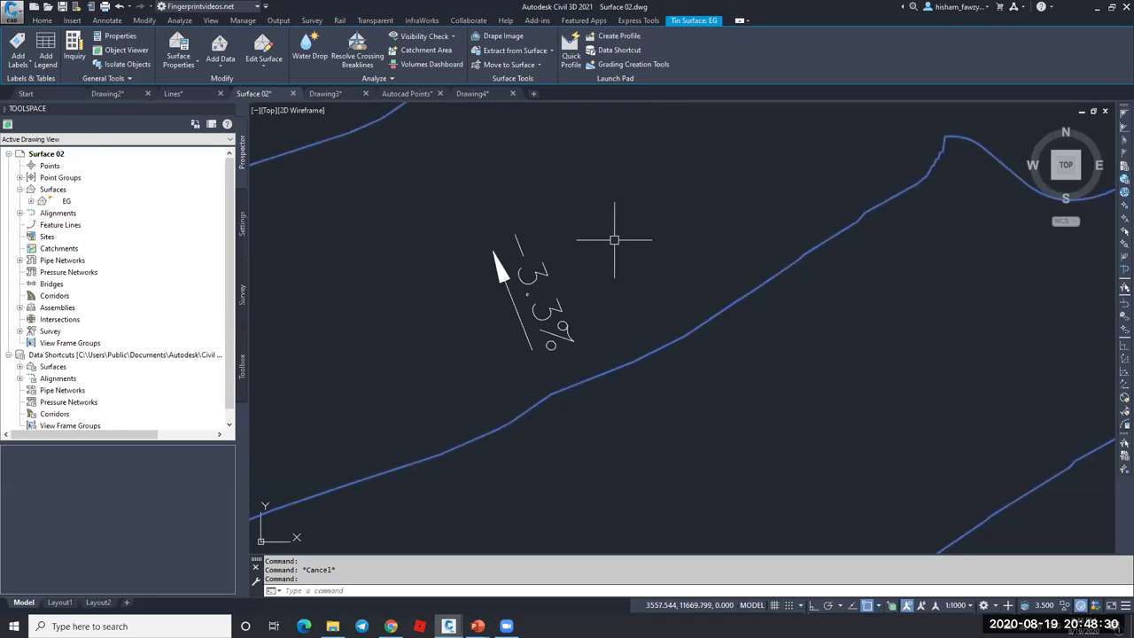
# - Open Add Surface Labels and set the slope label style to Percent
pyautogui.click(19, 59)
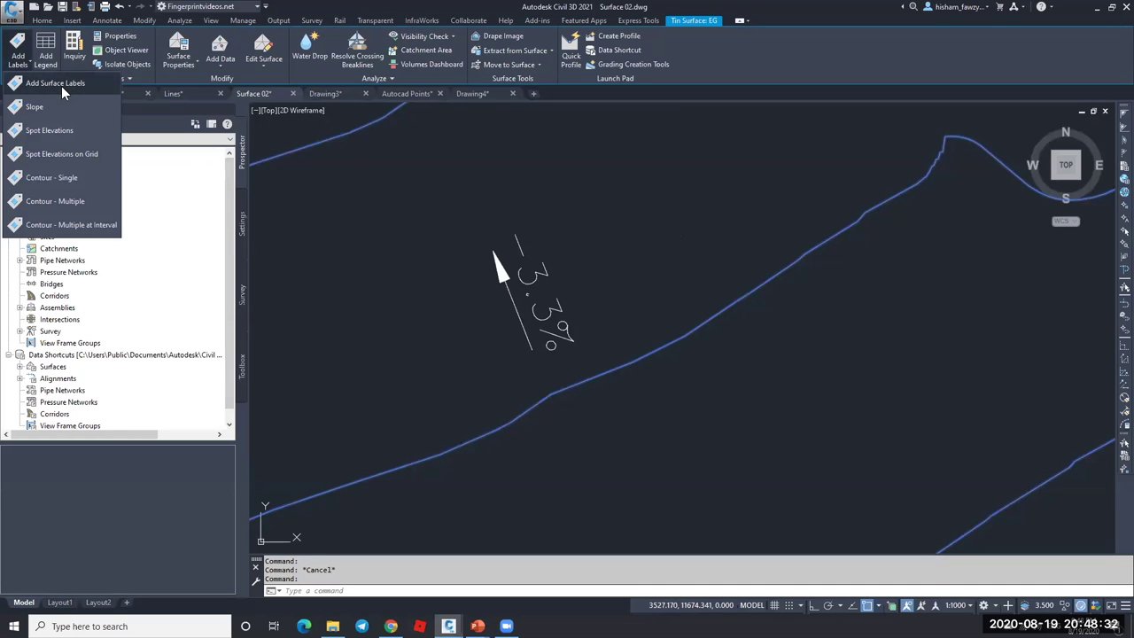
pyautogui.click(65, 82)
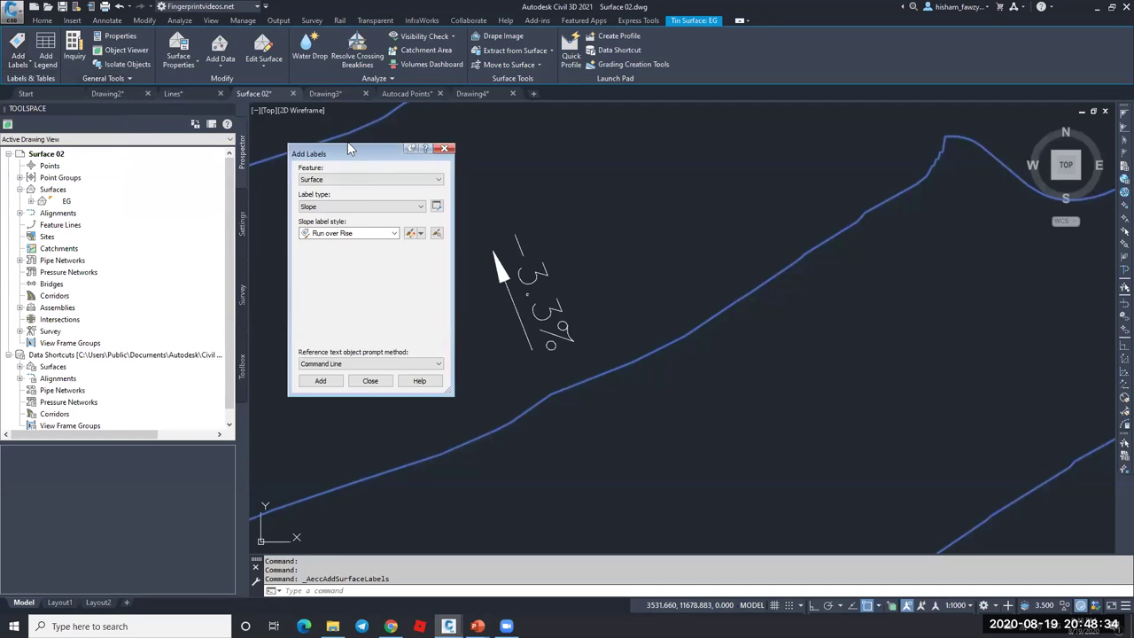
pyautogui.moveTo(349, 148); pyautogui.dragTo(320, 111)
pyautogui.click(325, 197)
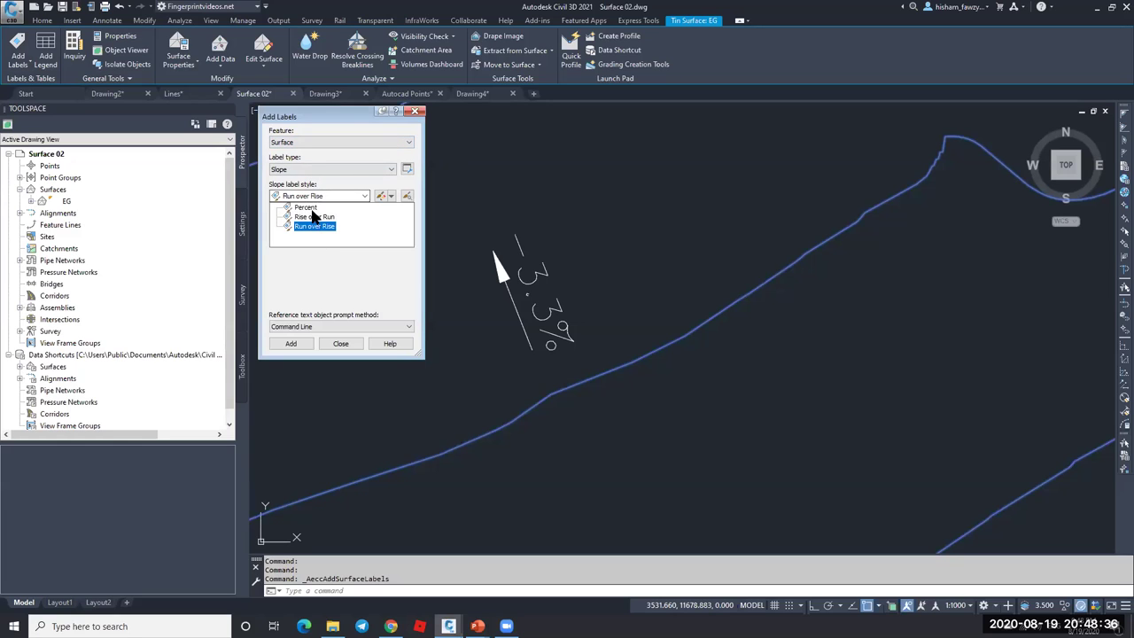
pyautogui.click(306, 209)
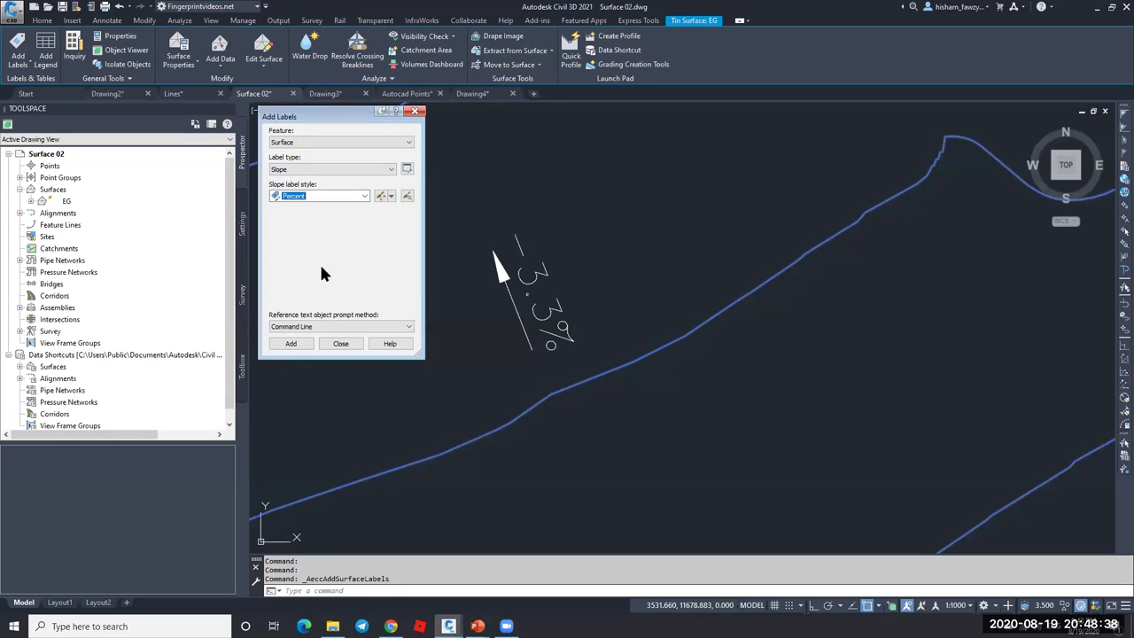
pyautogui.click(291, 342)
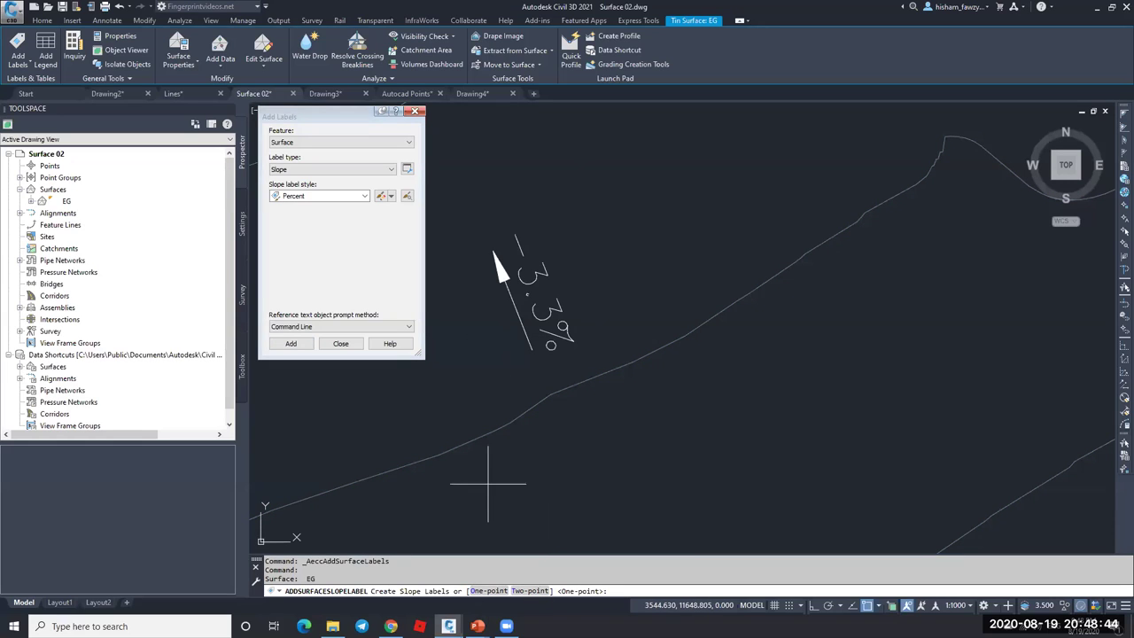
# - Place a Two-point Percent slope label spanning several EG contours
pyautogui.click(526, 590)
pyautogui.scroll(-5, 567, 309)
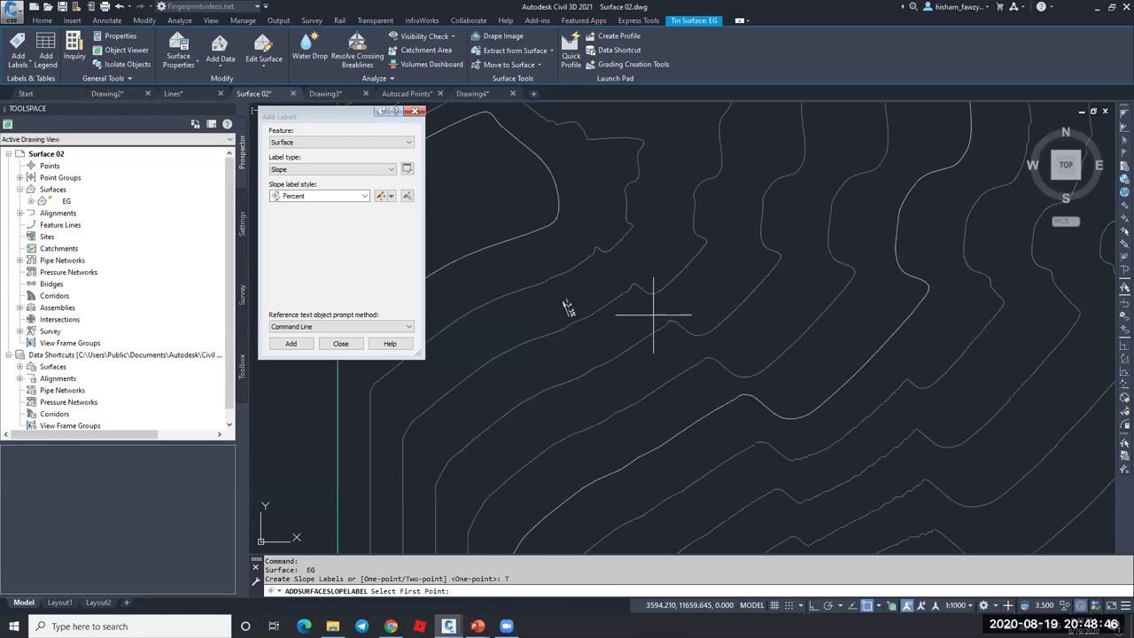
pyautogui.click(734, 441)
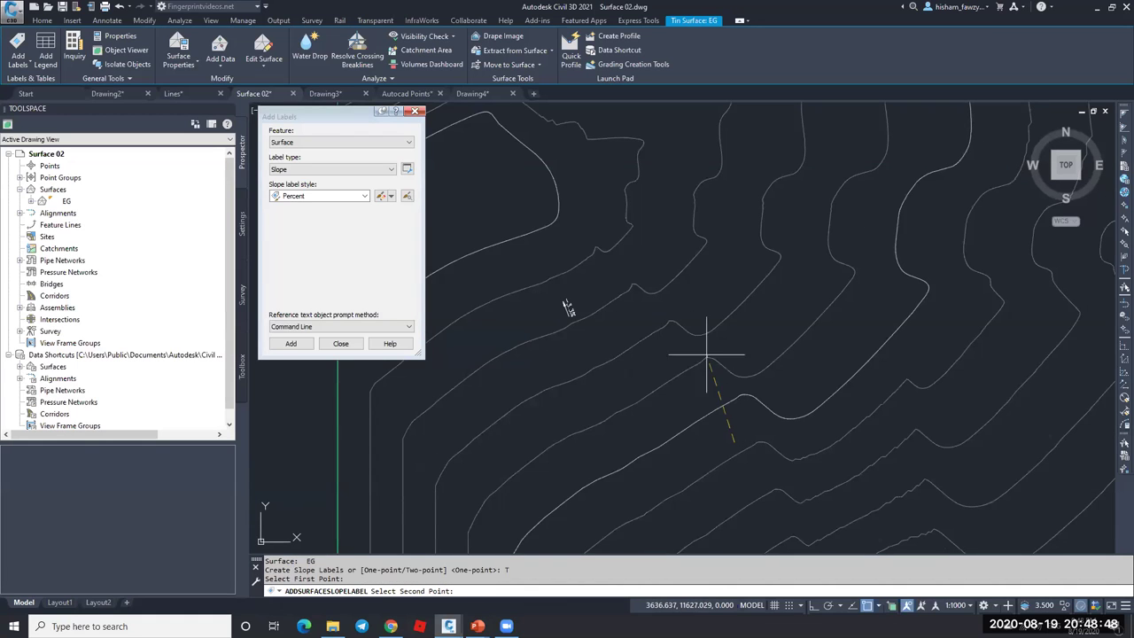
pyautogui.click(644, 131)
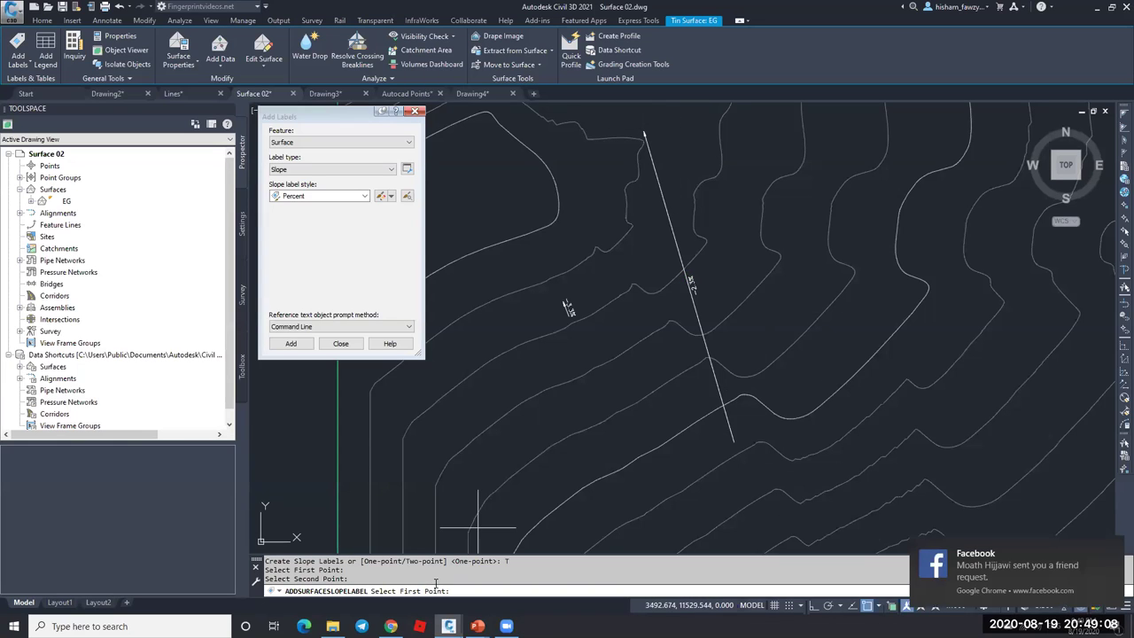
pyautogui.press('Escape')
pyautogui.press('Escape')
# - Select both slope labels and delete them
pyautogui.click(675, 245)
pyautogui.press('Escape')
pyautogui.click(569, 308)
pyautogui.click(678, 246)
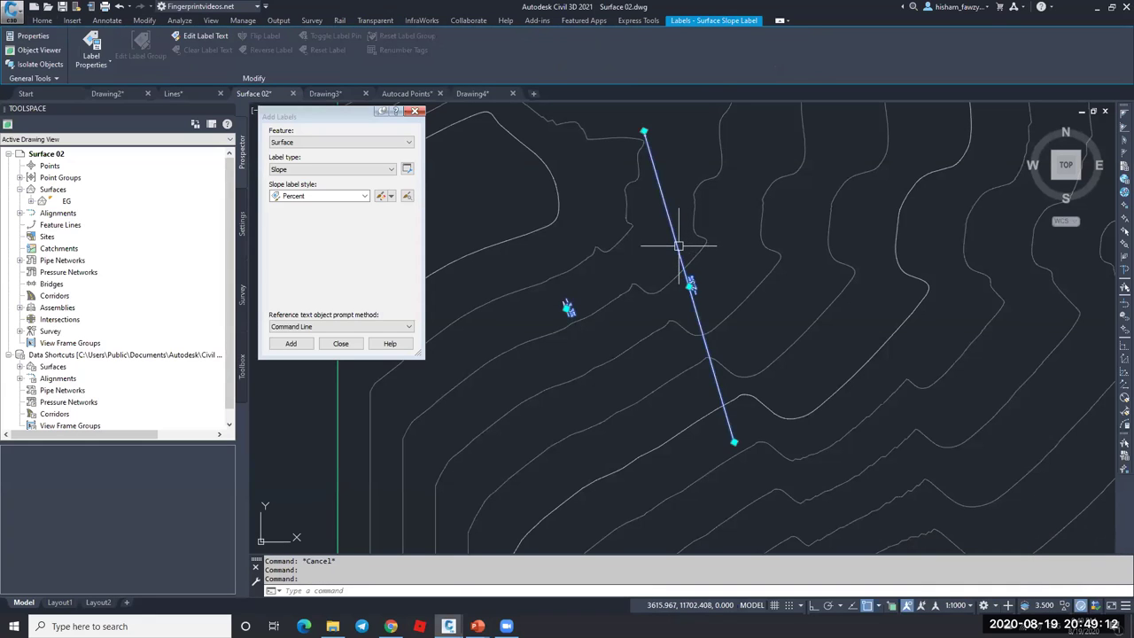
pyautogui.press('Delete')
# - Switch to Spot Elevation labels and place EL:1795.52 and EL:1791.56 on the EG surface
pyautogui.click(328, 169)
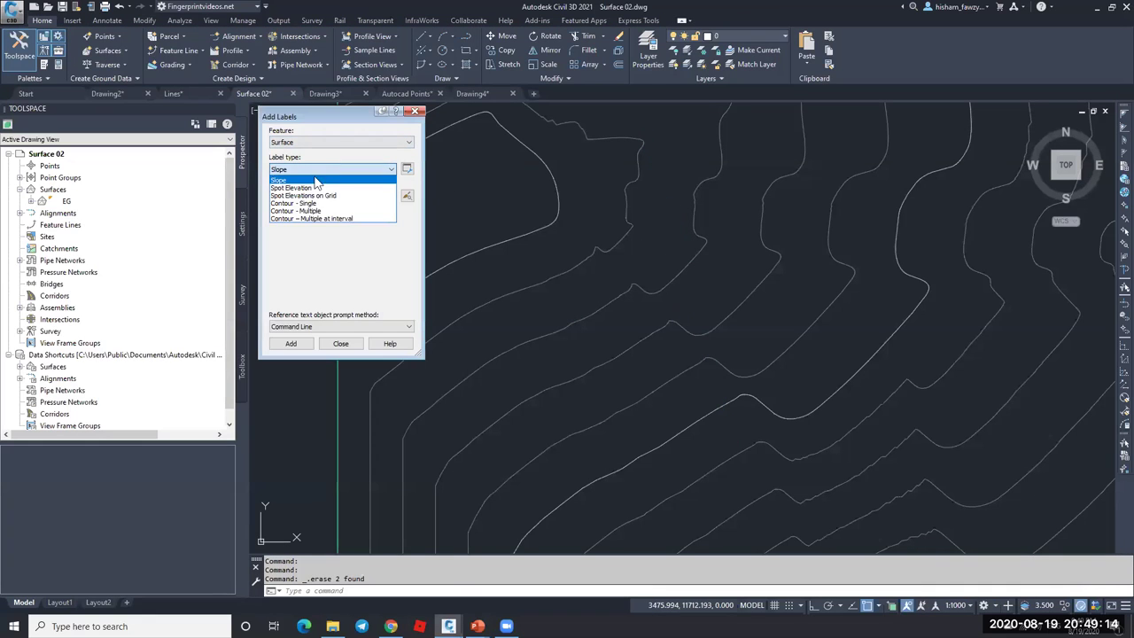
pyautogui.click(317, 186)
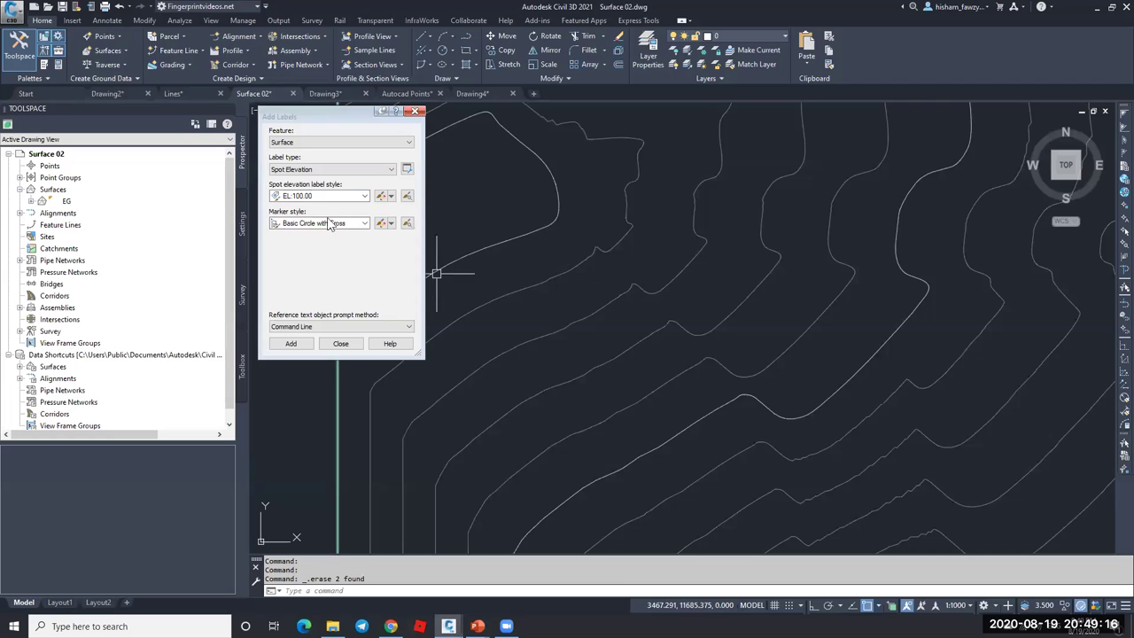
pyautogui.click(290, 344)
pyautogui.click(659, 228)
pyautogui.scroll(3, 687, 211)
pyautogui.scroll(2, 684, 214)
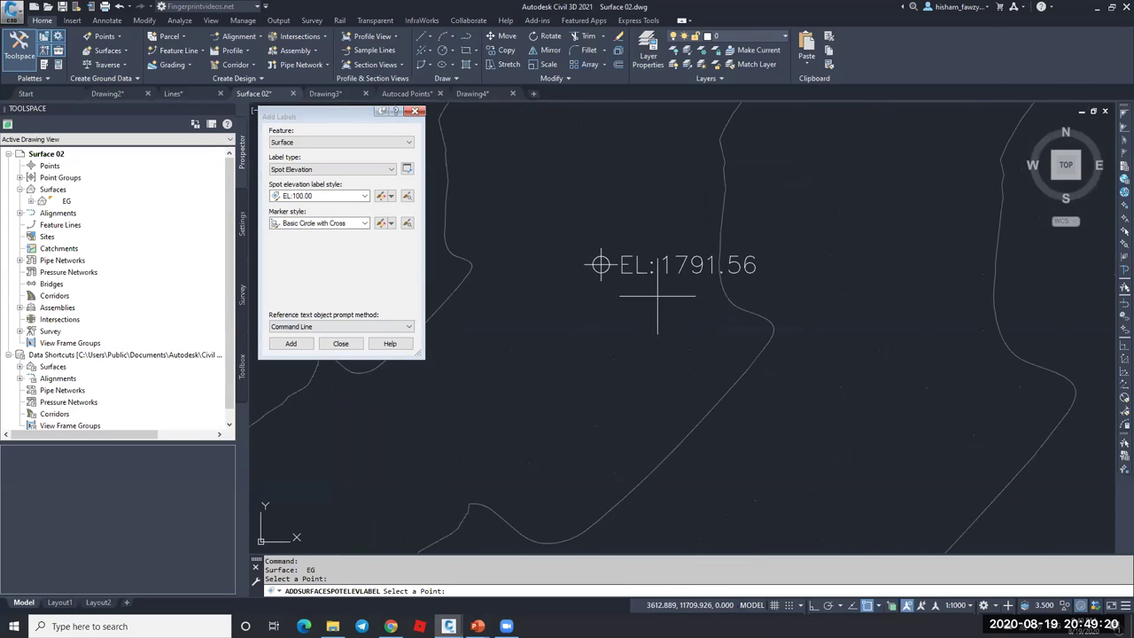
pyautogui.scroll(-4, 607, 255)
pyautogui.click(761, 275)
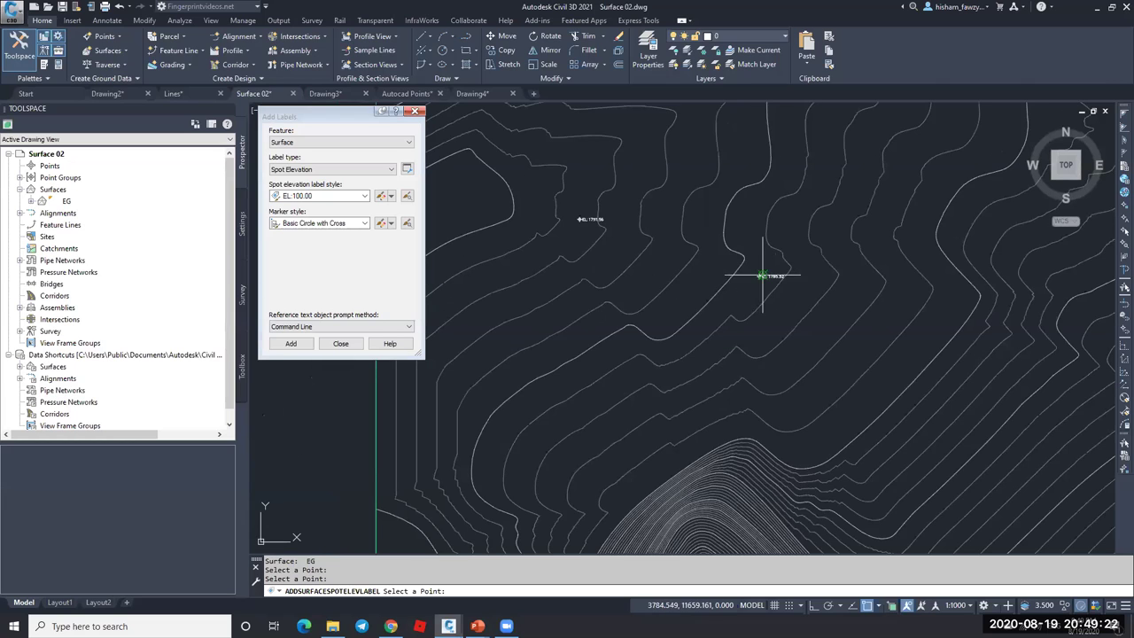
pyautogui.scroll(4, 762, 275)
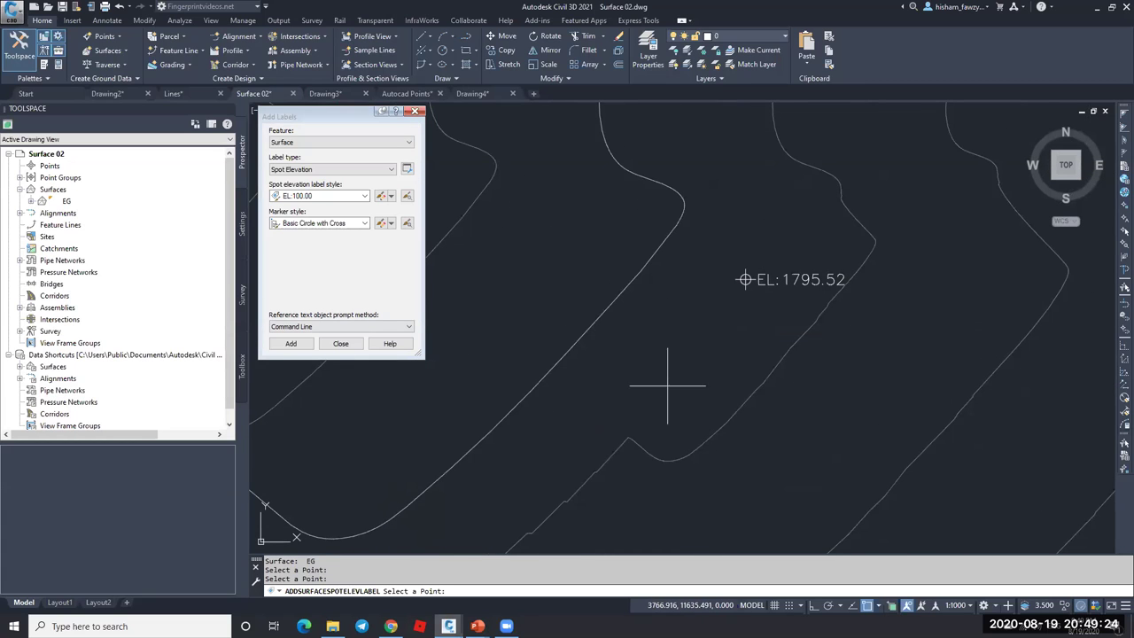
pyautogui.click(350, 198)
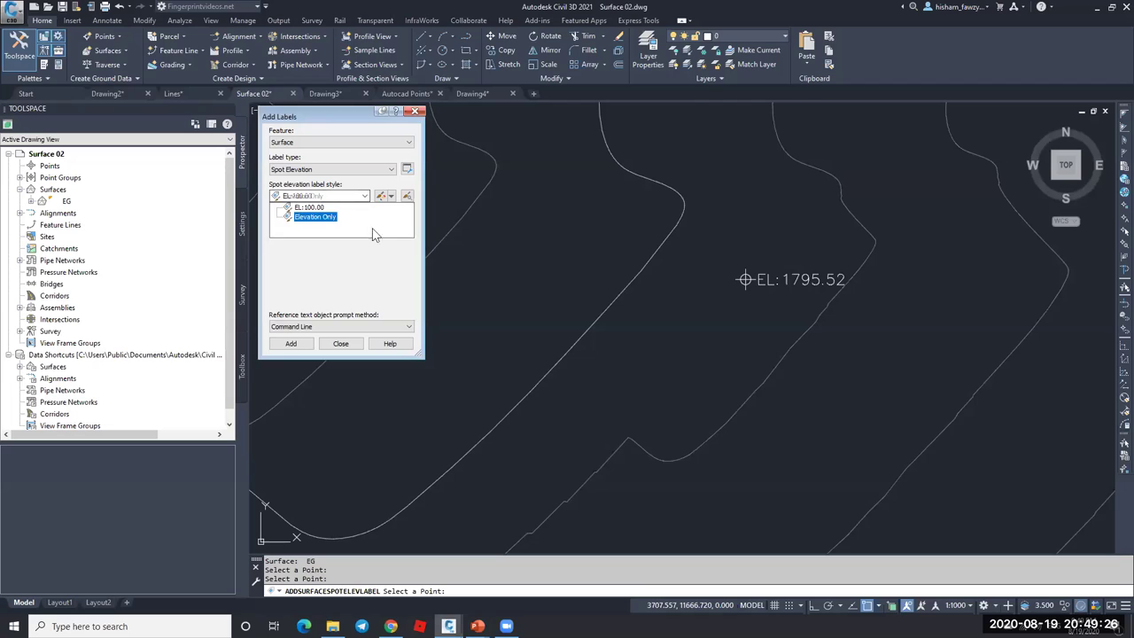
# - Set the EL:100.00 style's elevation precision to 0.001 and place a label reading EL:1795.523
pyautogui.click(373, 233)
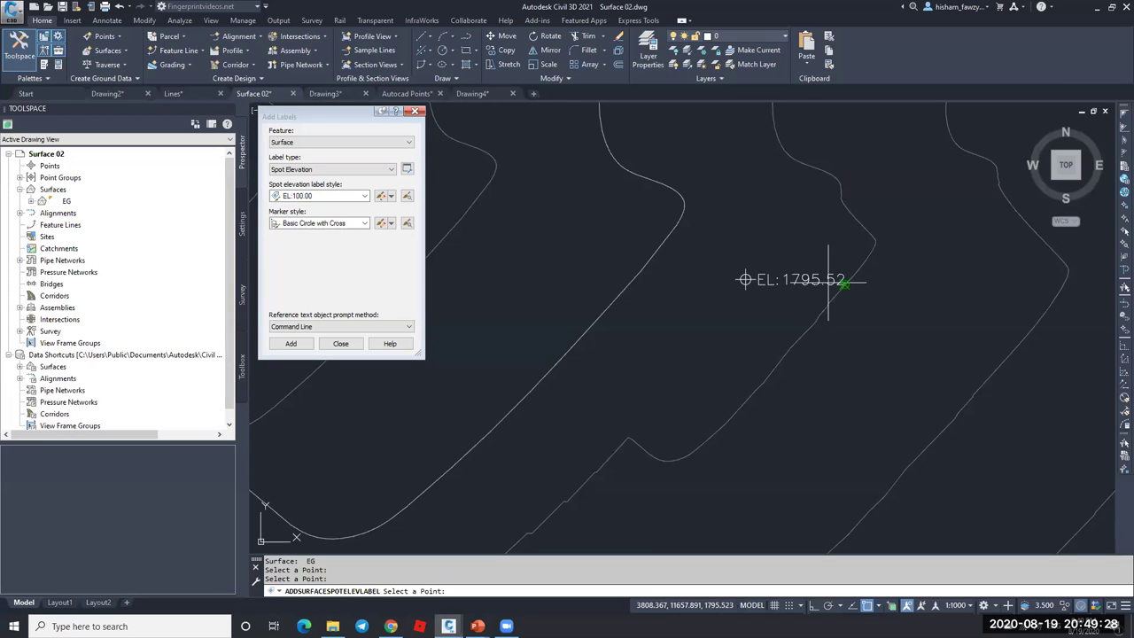
pyautogui.click(401, 209)
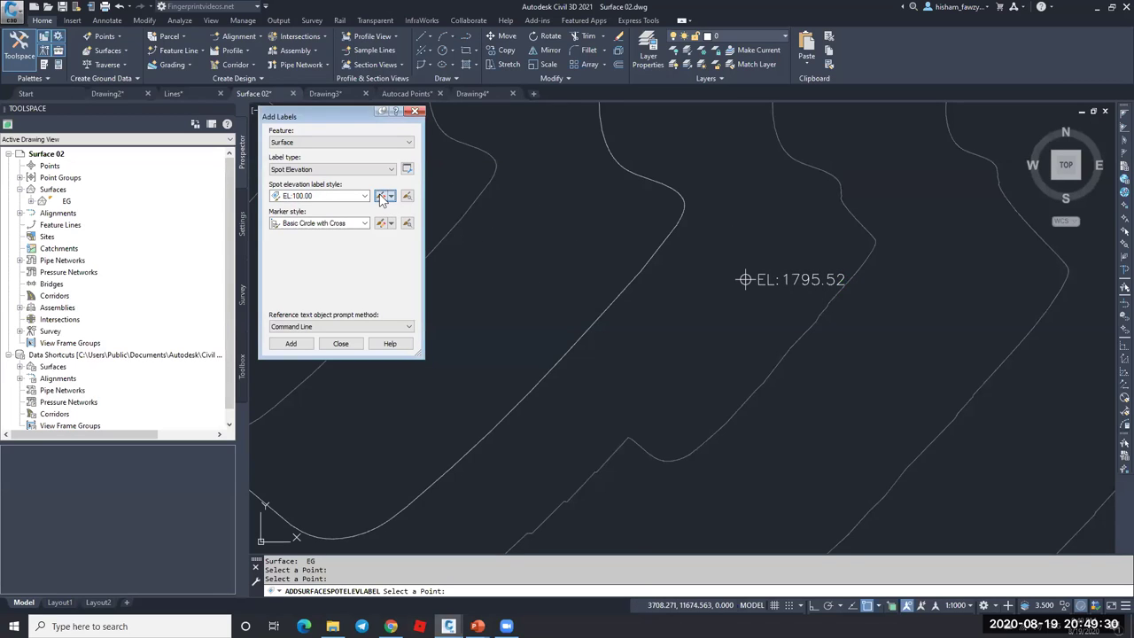
pyautogui.click(382, 198)
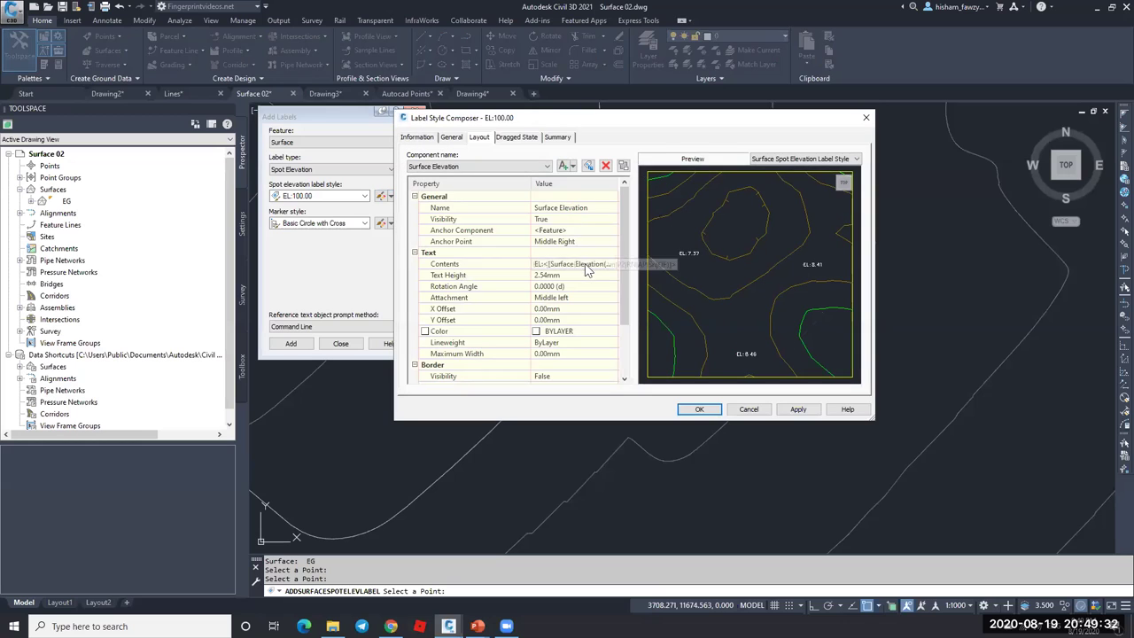
pyautogui.click(608, 266)
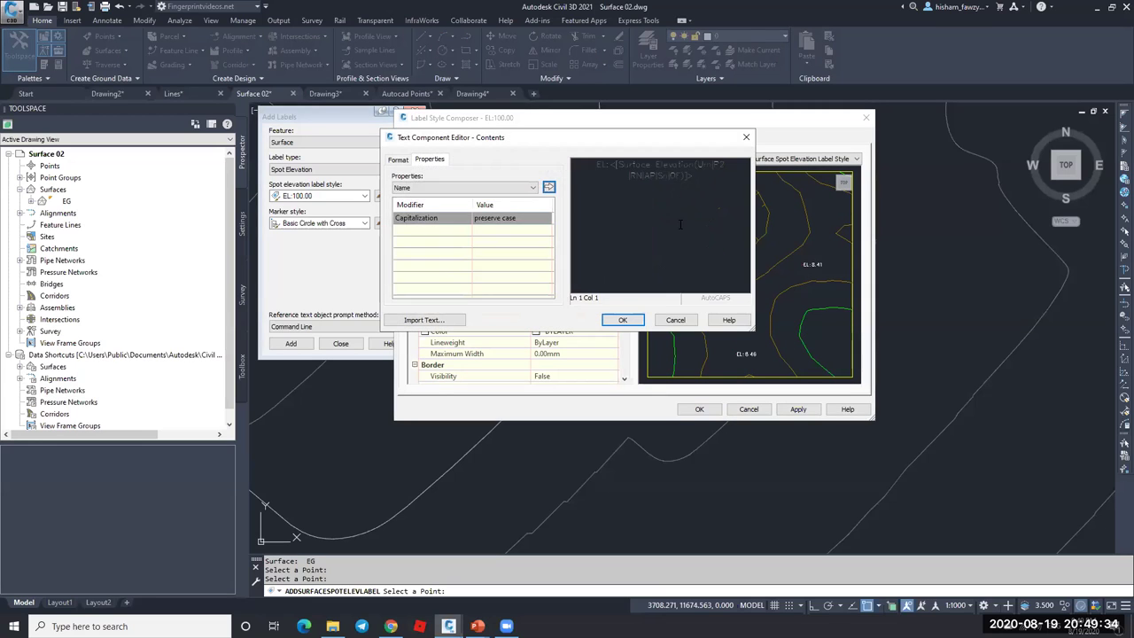
pyautogui.click(496, 229)
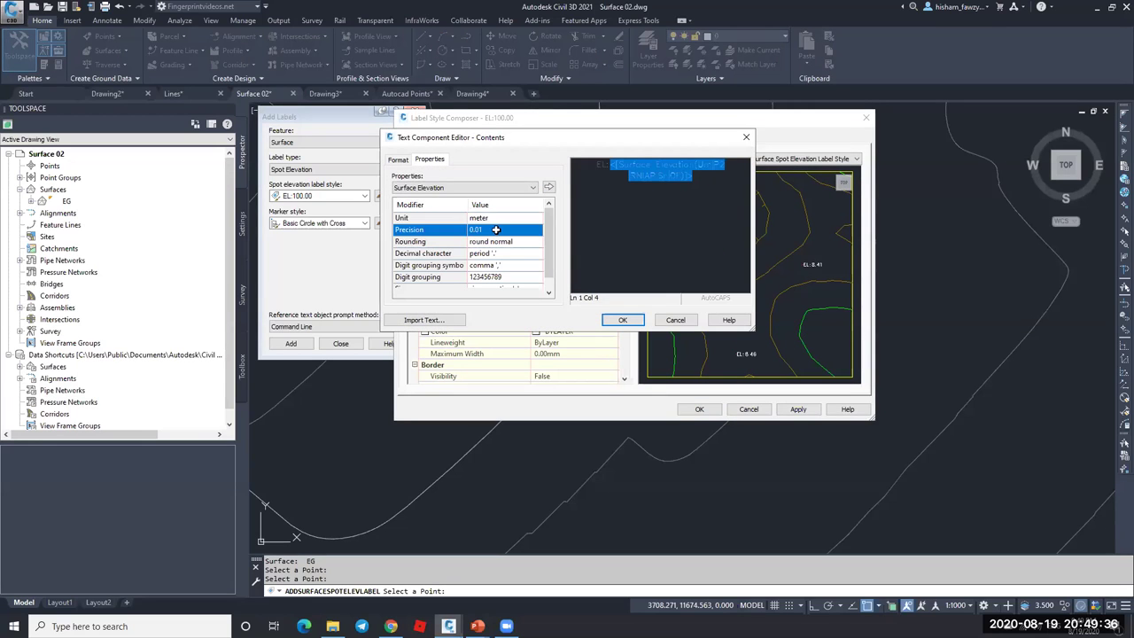
pyautogui.click(536, 229)
pyautogui.click(543, 252)
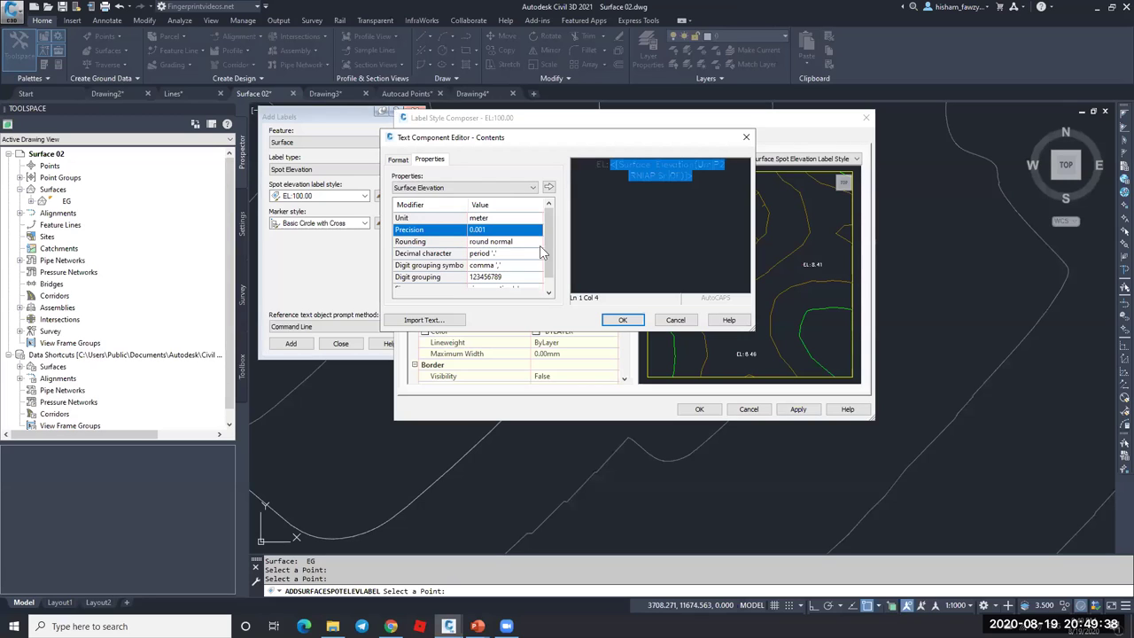
pyautogui.click(549, 188)
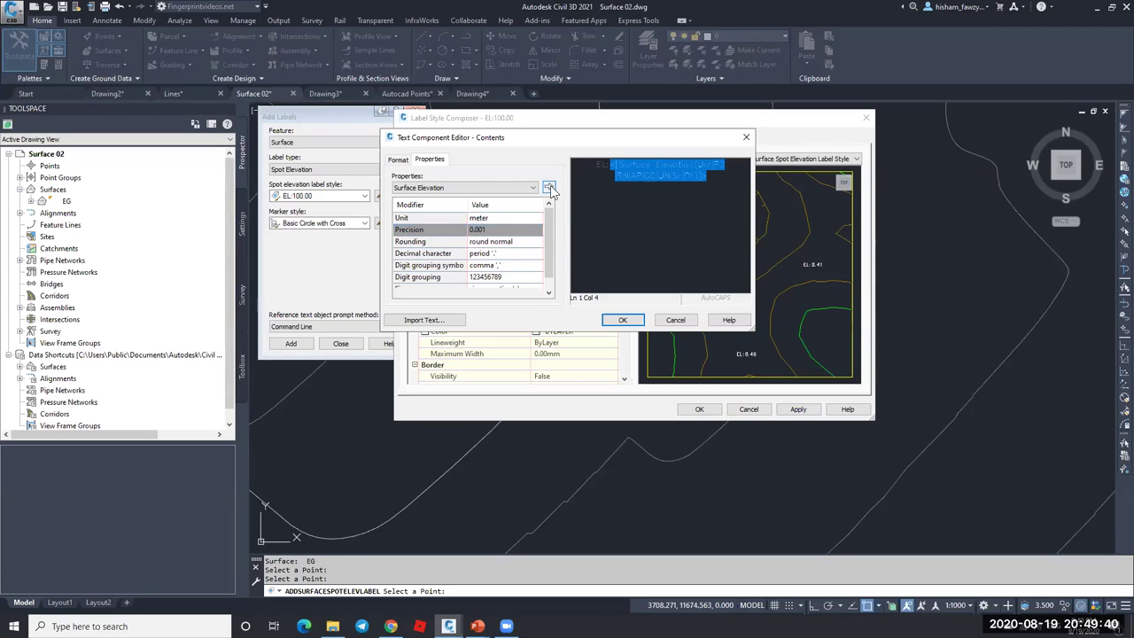
pyautogui.click(623, 320)
pyautogui.click(699, 408)
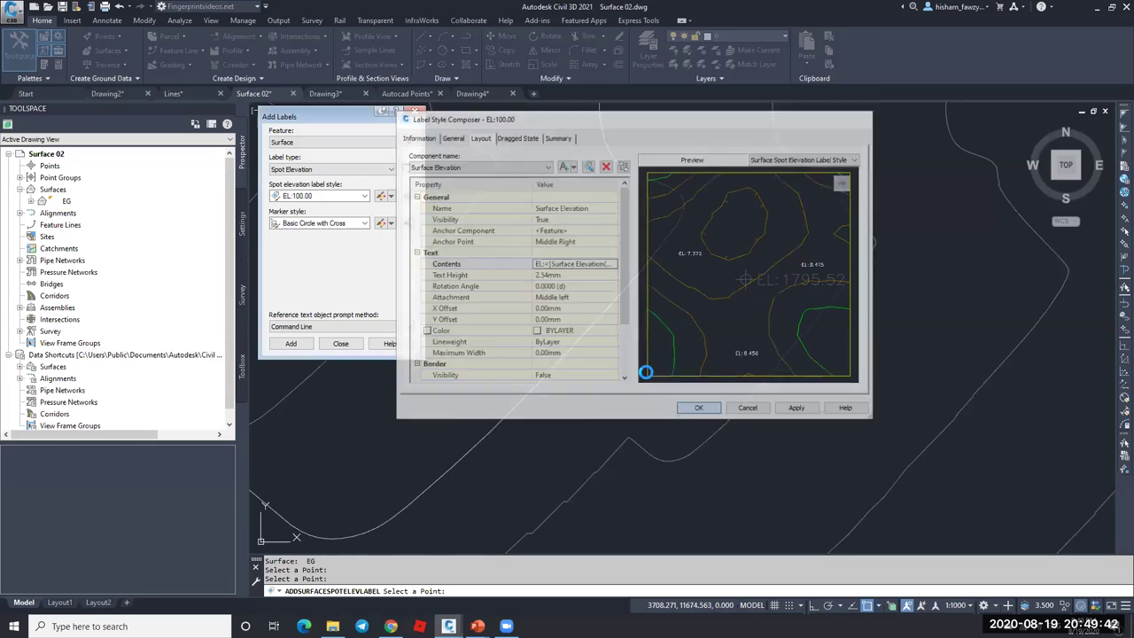
pyautogui.click(809, 279)
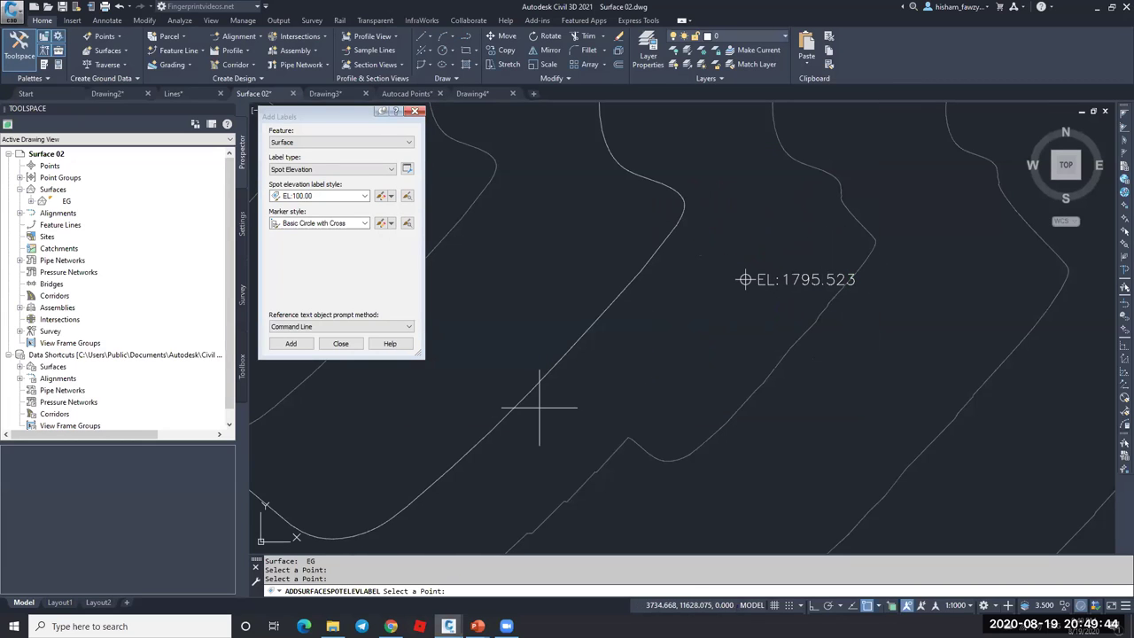
# - Set the label type to Spot Elevations on Grid with the Basic marker style
pyautogui.click(330, 170)
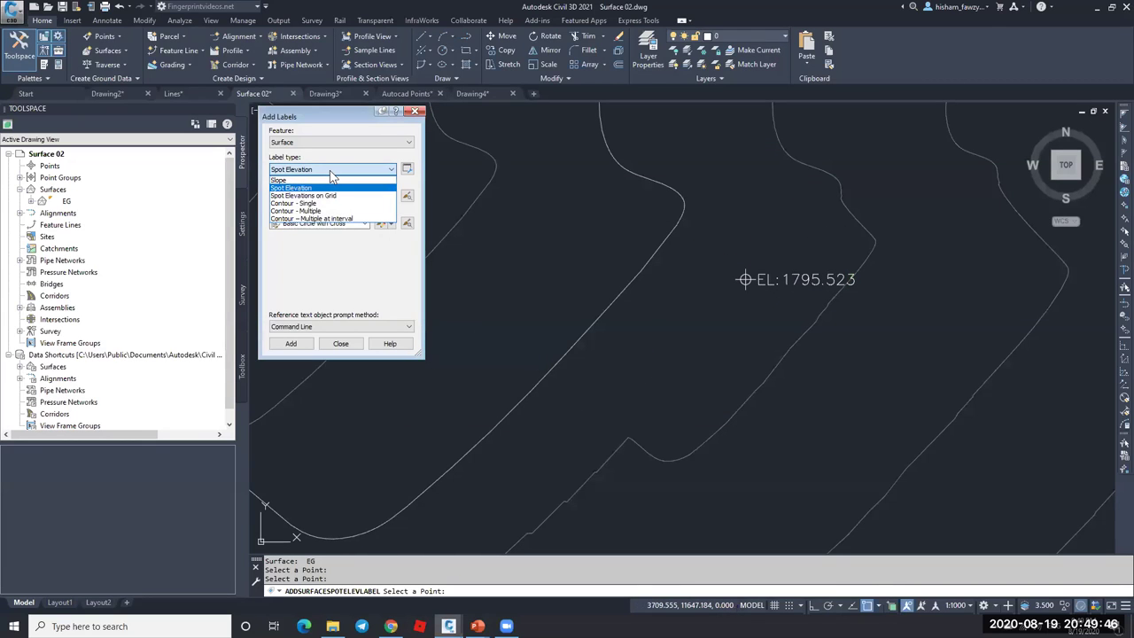
pyautogui.click(330, 196)
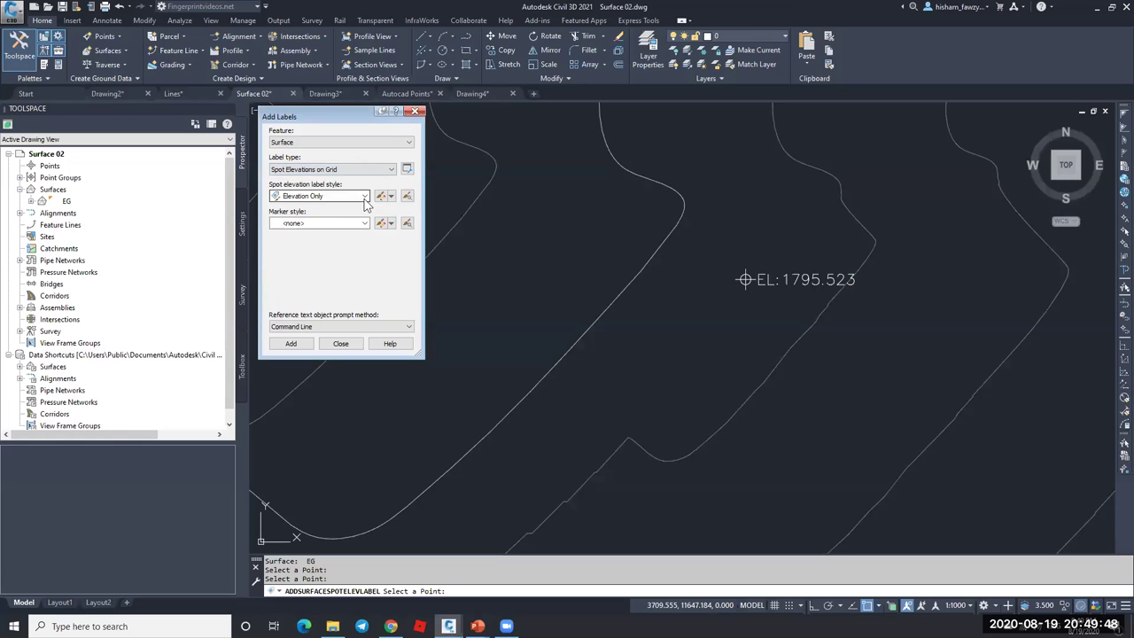
pyautogui.click(322, 222)
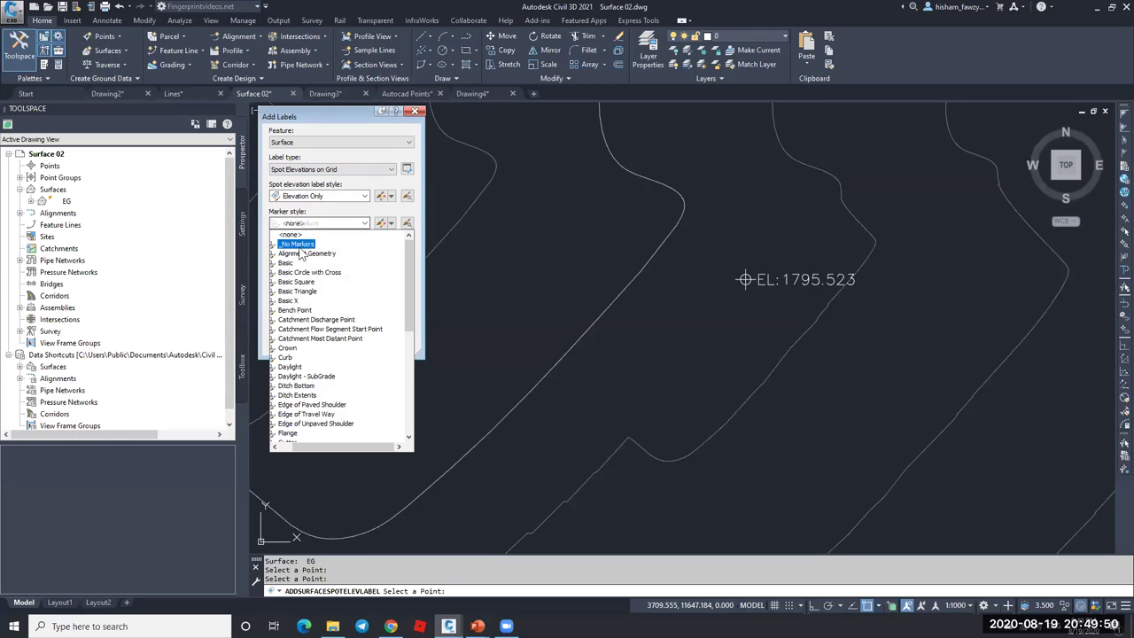
pyautogui.click(292, 243)
pyautogui.scroll(-5, 505, 275)
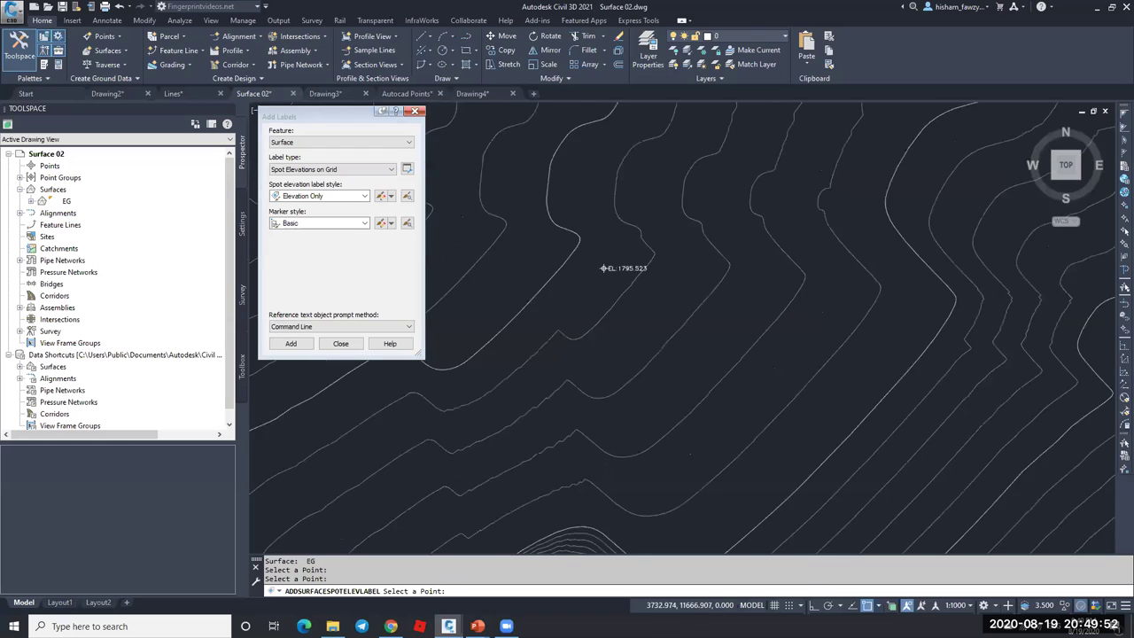
# - Pick the grid base point with rotation 0 and X/Y spacing of 10
pyautogui.press('Return')
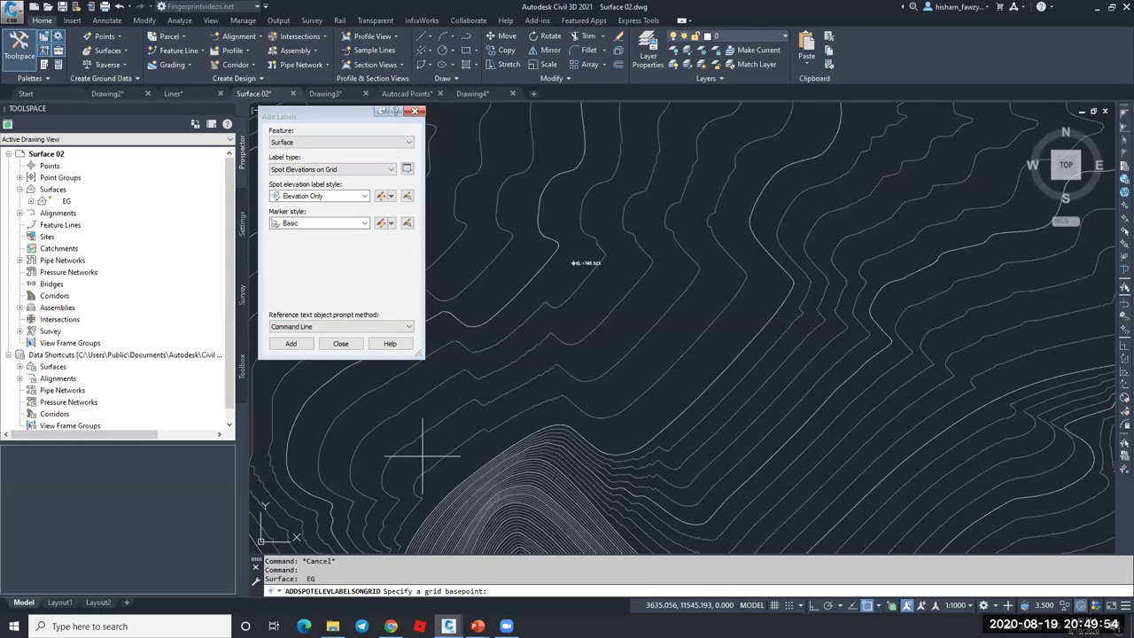
pyautogui.click(629, 381)
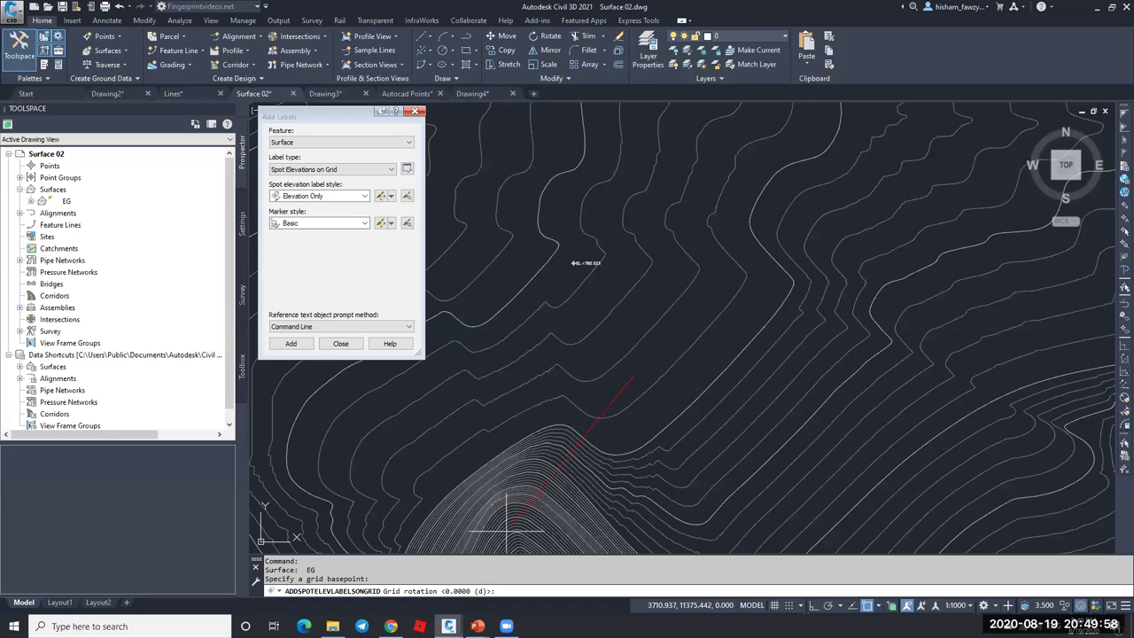
pyautogui.scroll(-3, 656, 367)
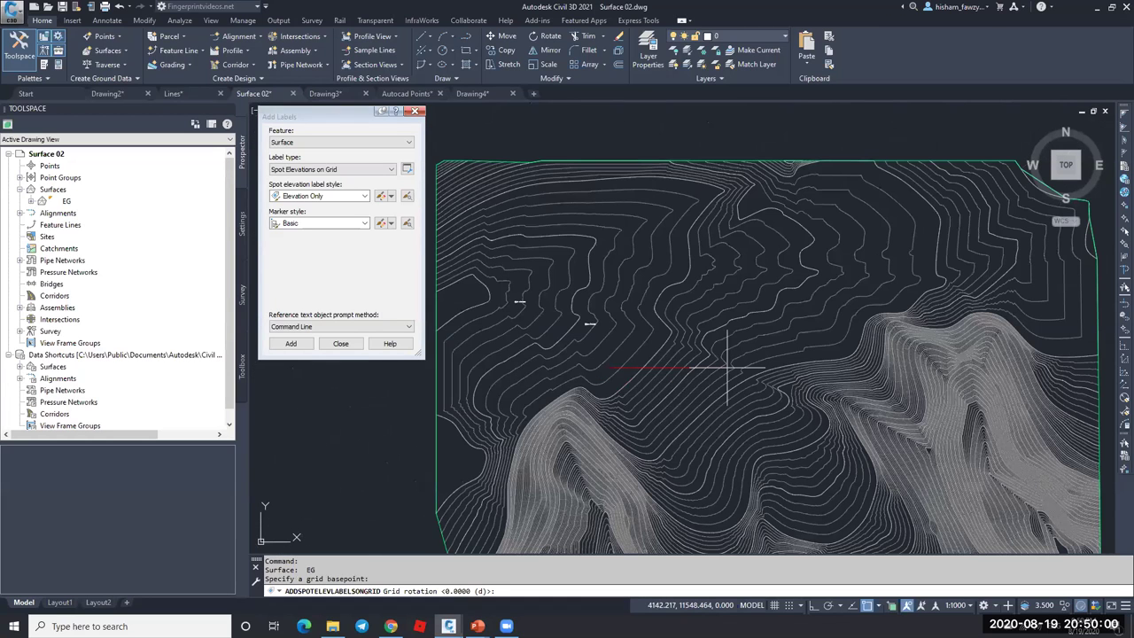
pyautogui.press('Return')
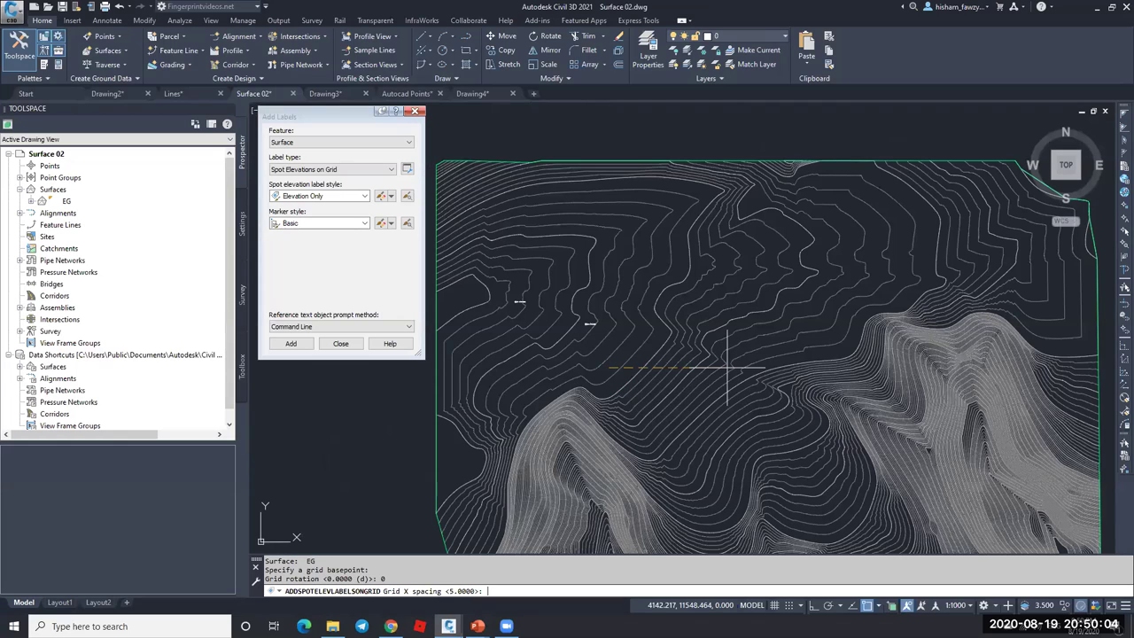
pyautogui.write('10')
pyautogui.press('Return')
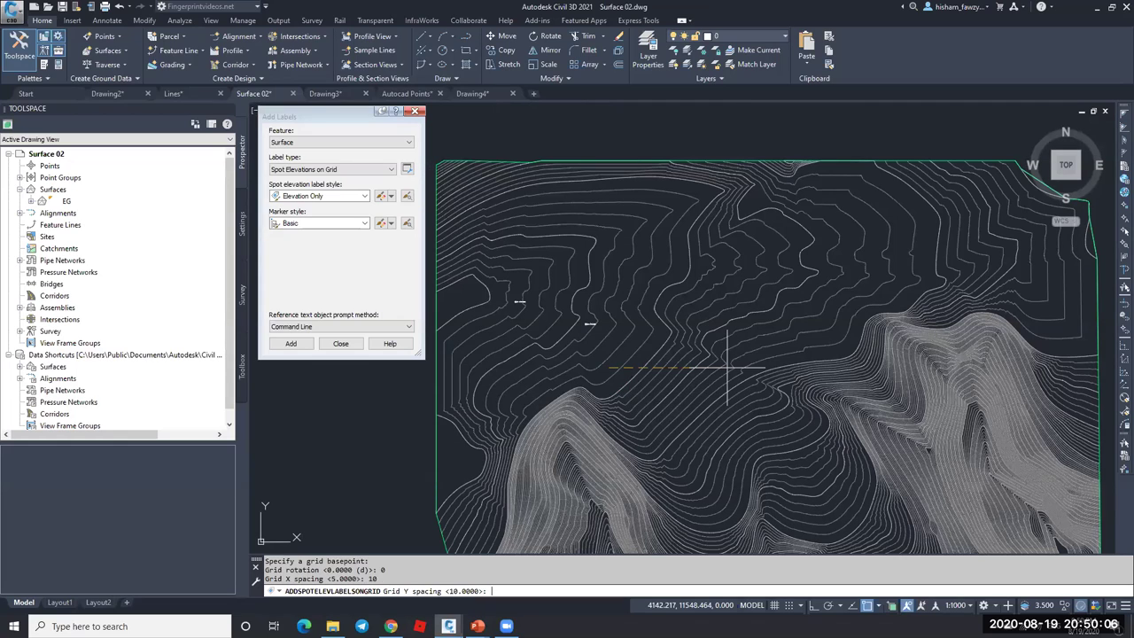
pyautogui.press('Return')
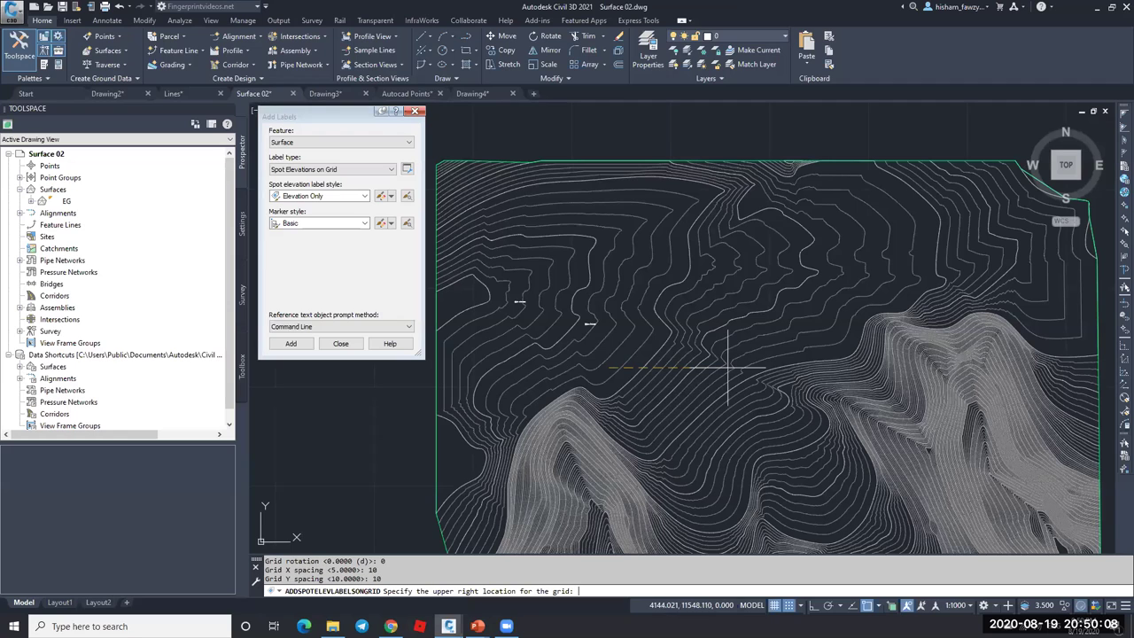
# - Pick the grid's upper-right corner to create the Elevation Only spot labels
pyautogui.scroll(3, 728, 366)
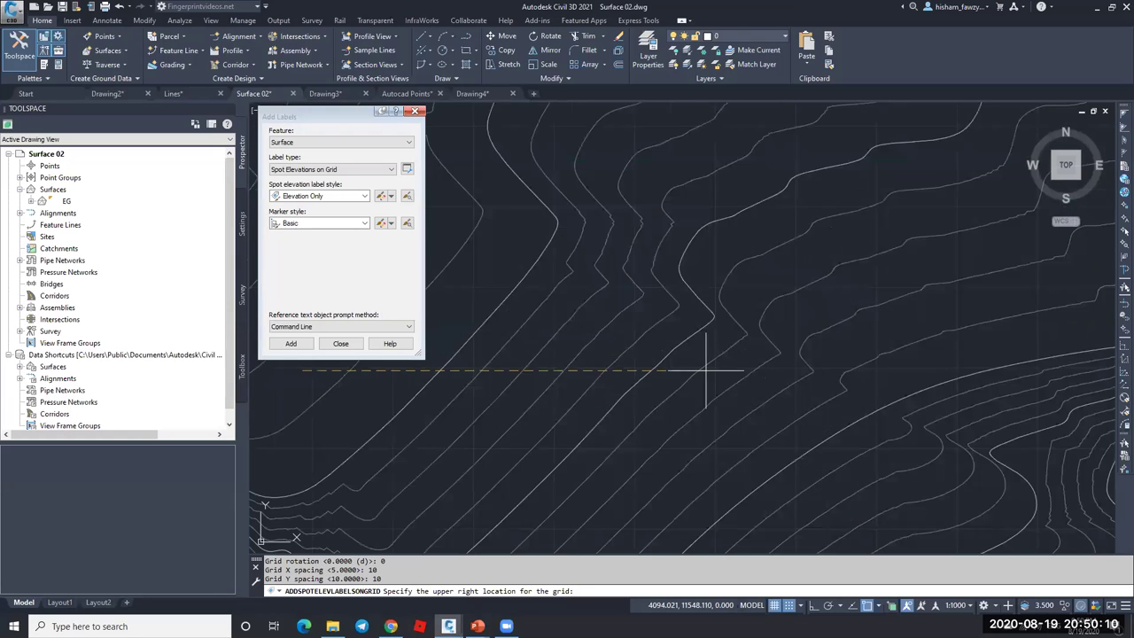
pyautogui.scroll(2, 607, 354)
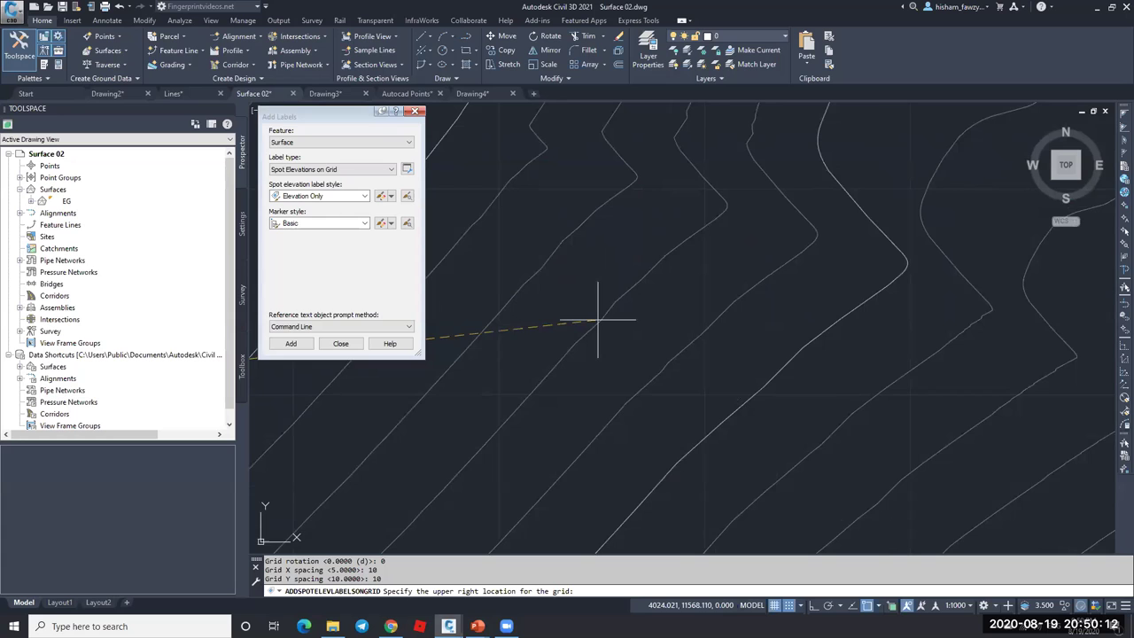
pyautogui.scroll(-5, 673, 393)
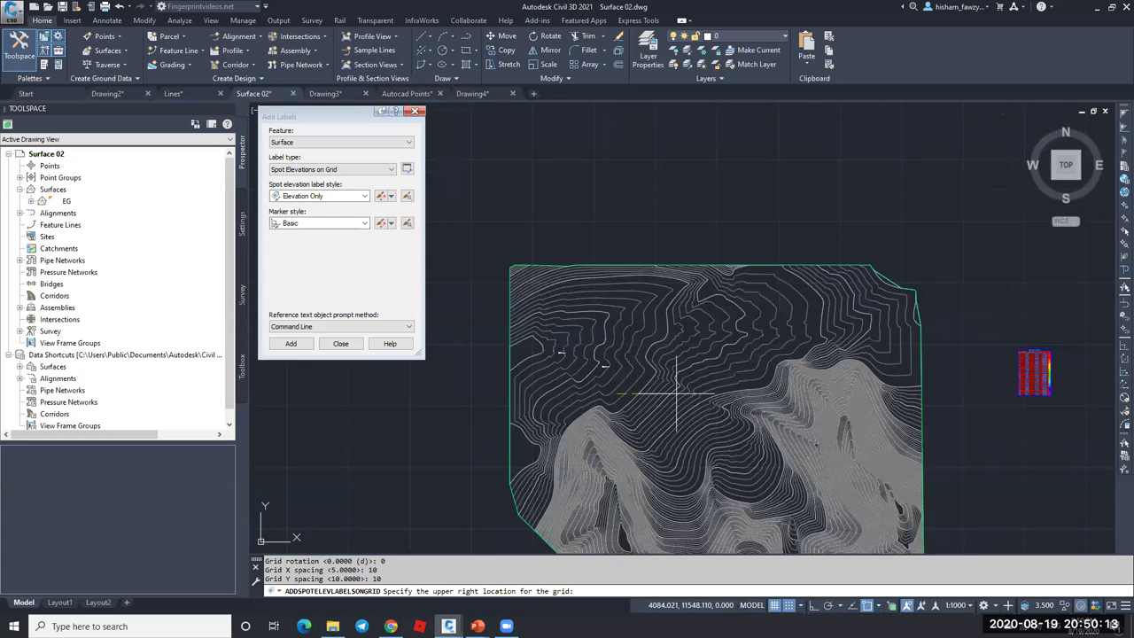
pyautogui.click(739, 283)
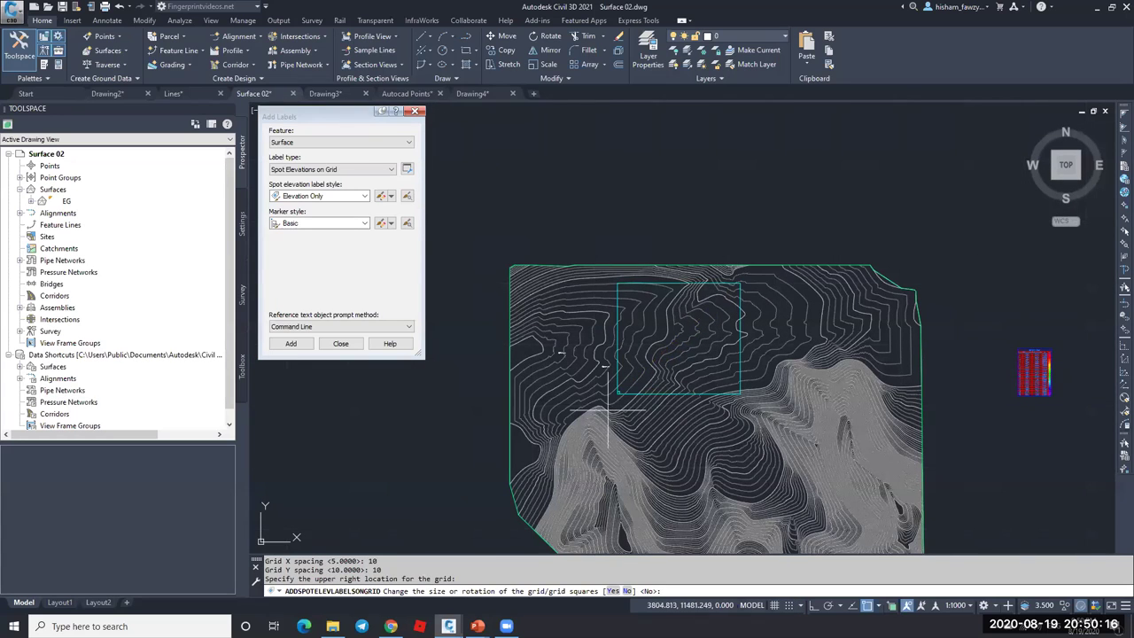
pyautogui.scroll(2, 607, 410)
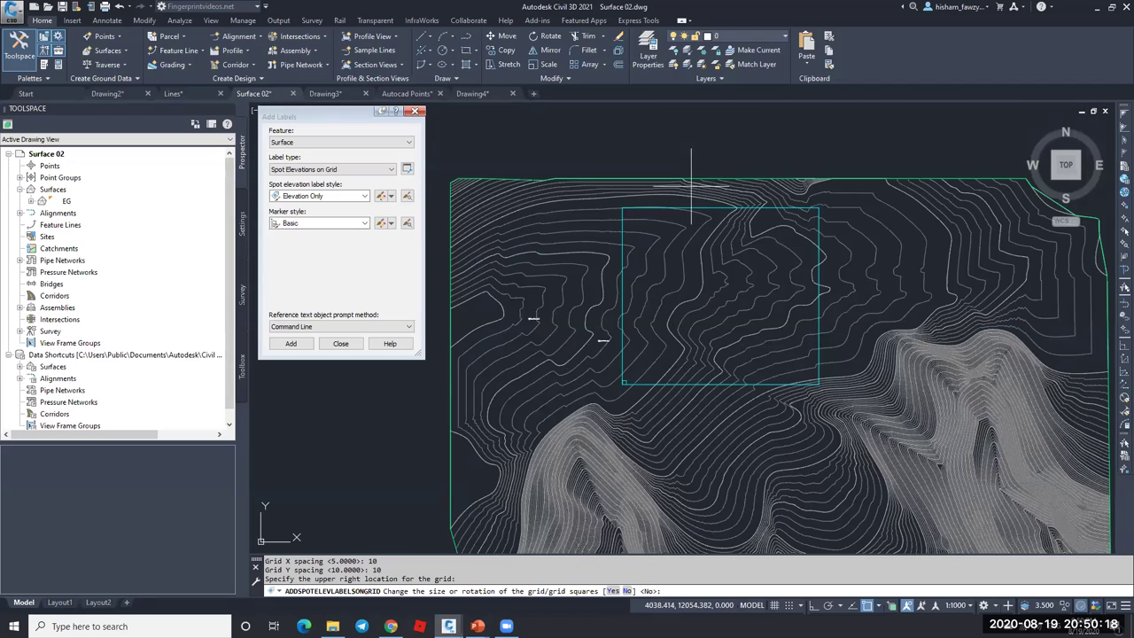
pyautogui.scroll(4, 620, 378)
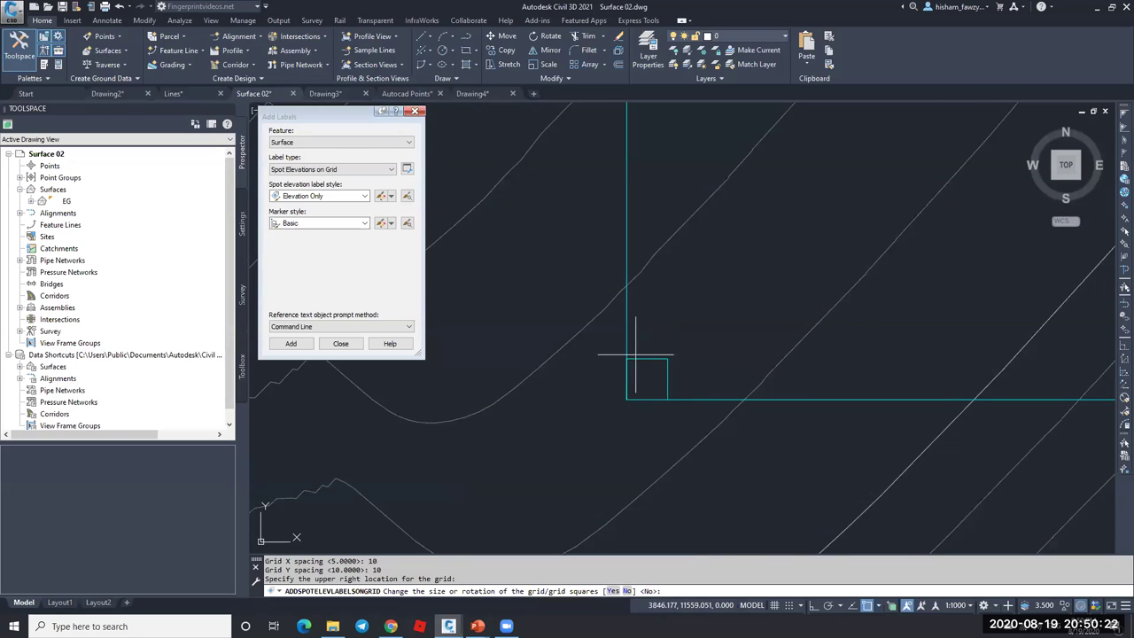
pyautogui.scroll(-1, 655, 345)
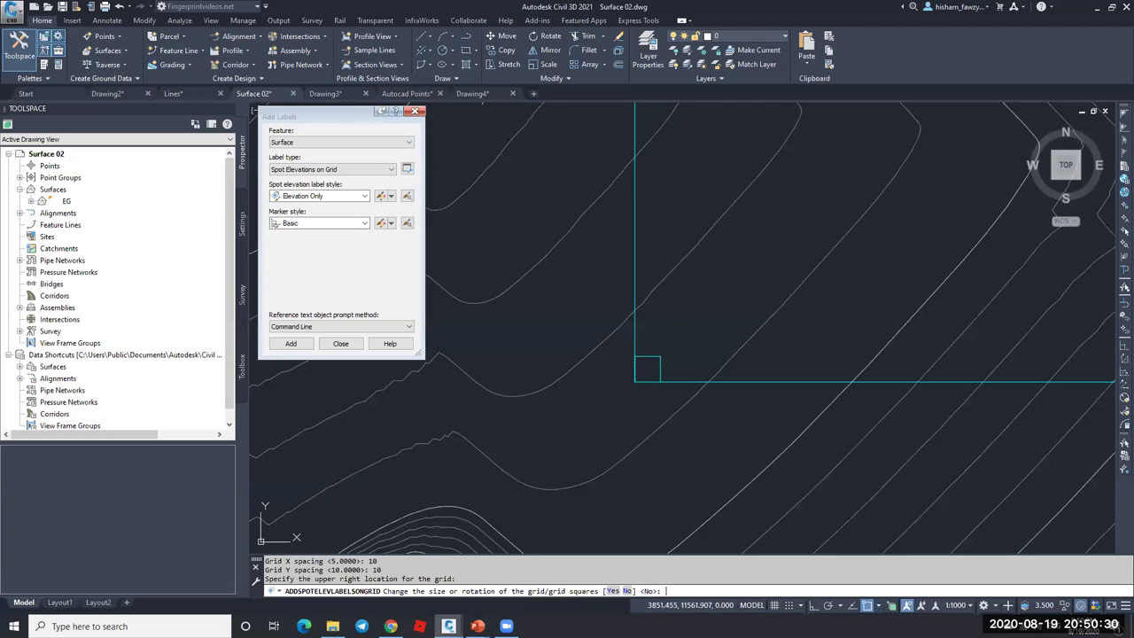
pyautogui.press('Return')
pyautogui.scroll(-2, 625, 319)
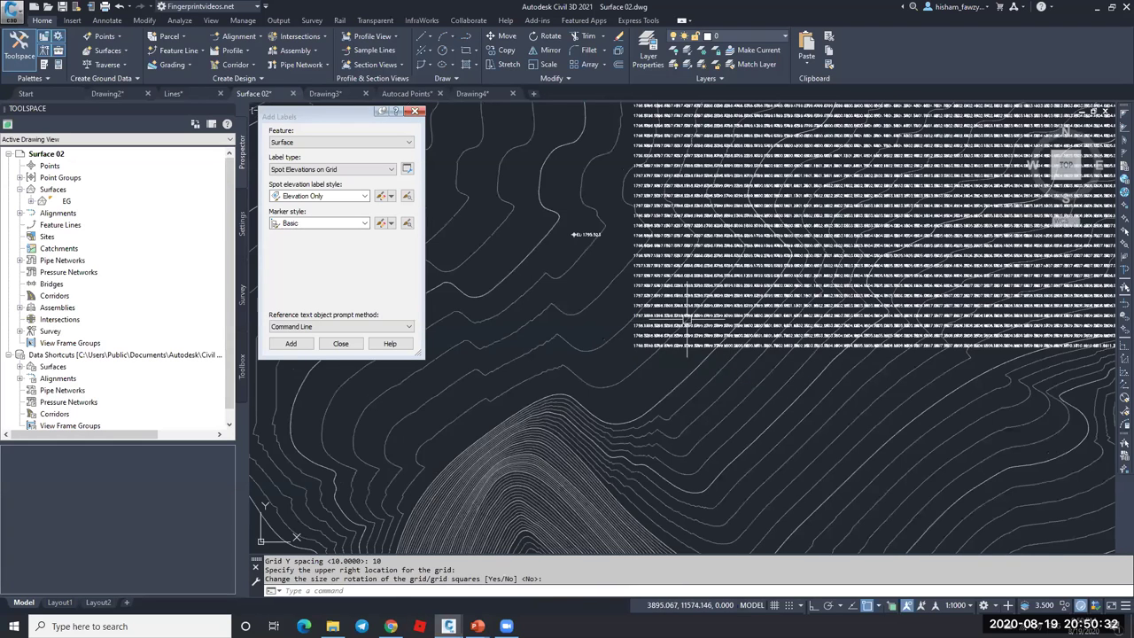
# - End labelling, set the annotation scale to 1:500, and zoom to check the grid elevation labels
pyautogui.press('Escape')
pyautogui.scroll(5, 687, 316)
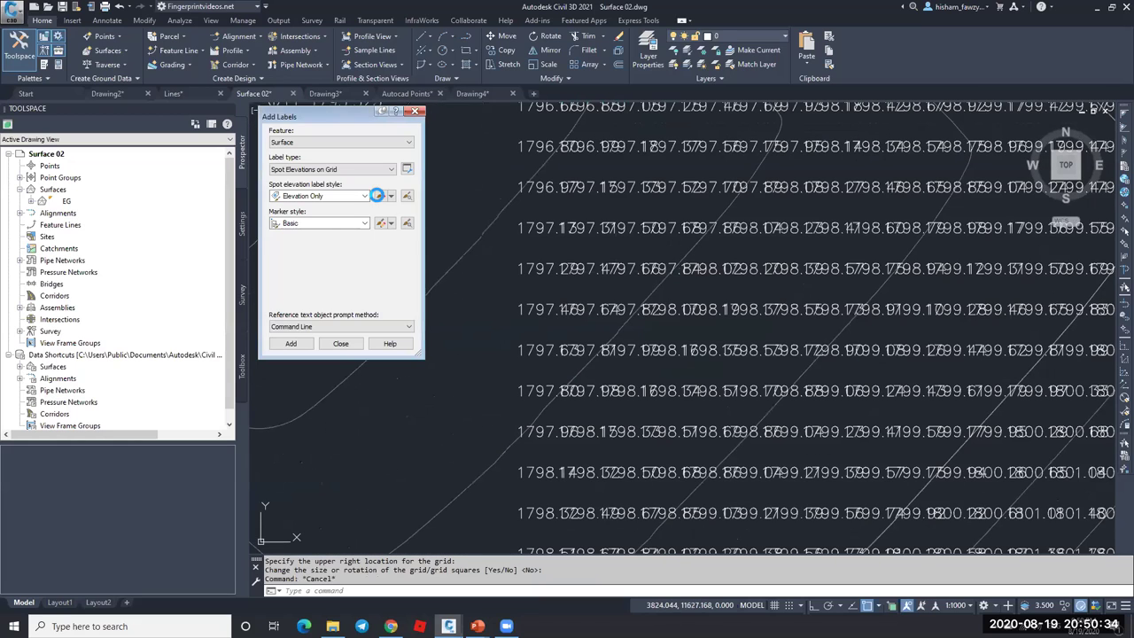
pyautogui.click(956, 605)
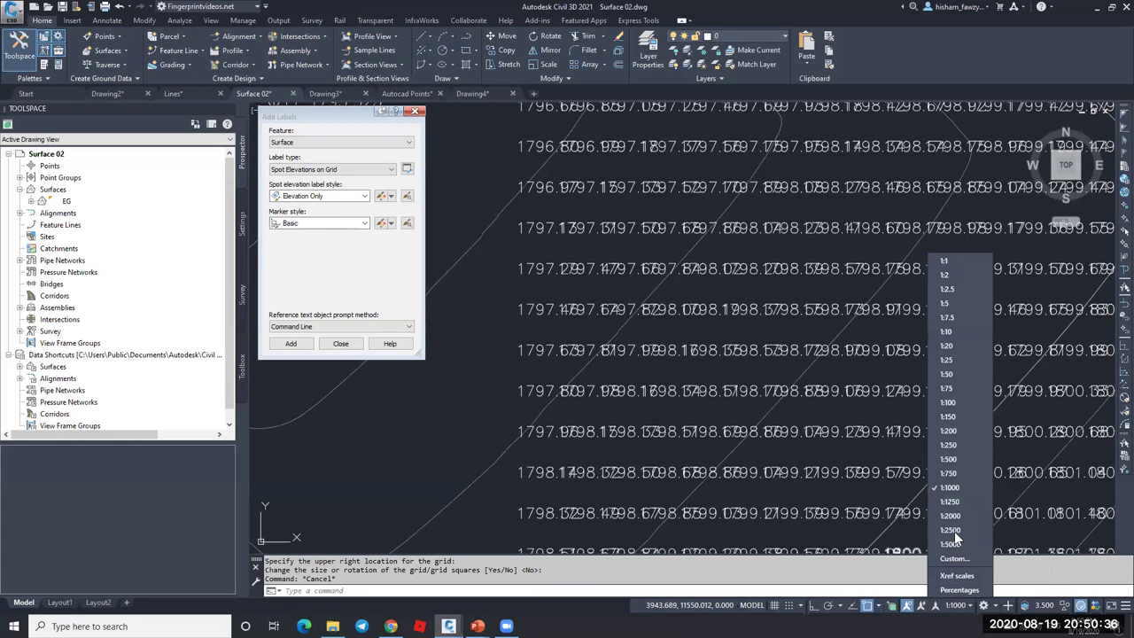
pyautogui.click(948, 459)
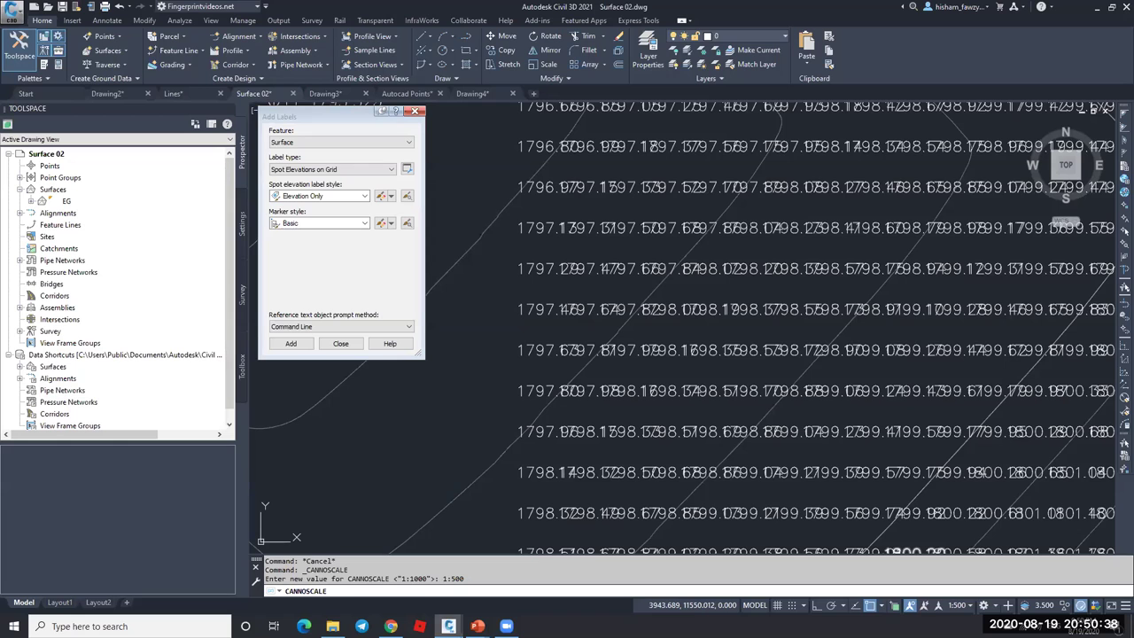
pyautogui.scroll(-5, 626, 325)
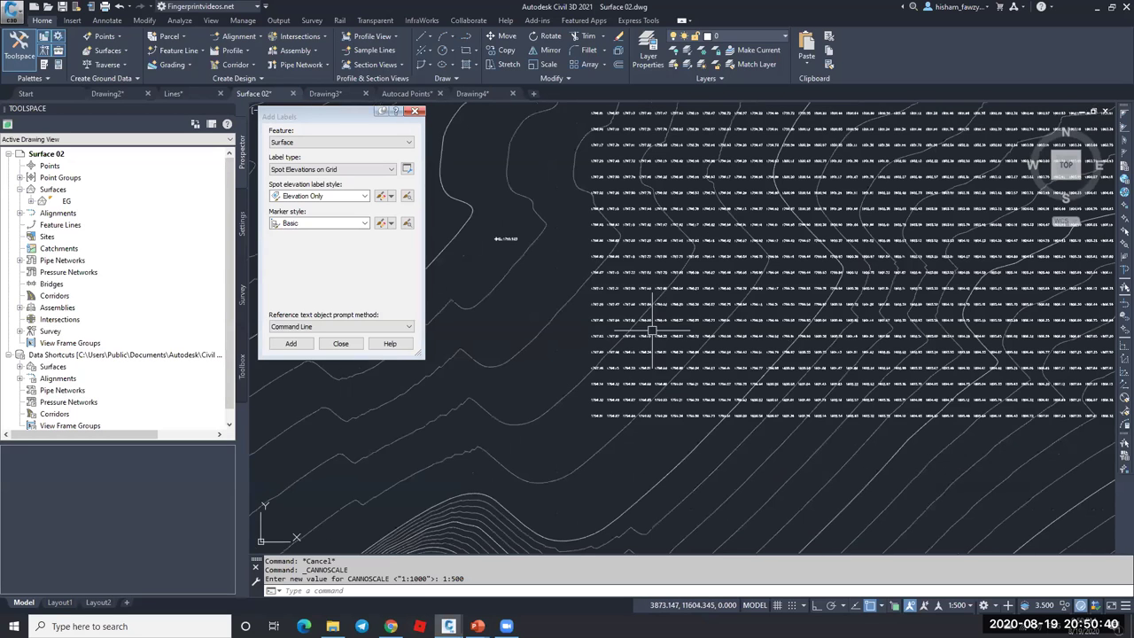
pyautogui.press('Escape')
pyautogui.scroll(5, 678, 325)
pyautogui.scroll(-1, 658, 317)
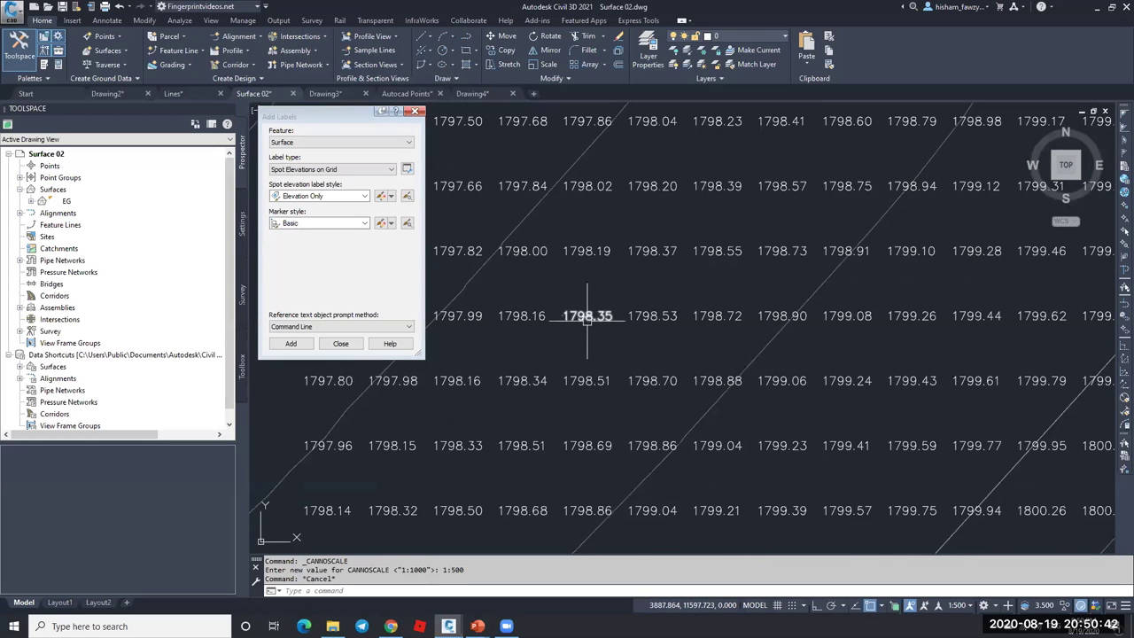
pyautogui.scroll(-5, 738, 351)
pyautogui.press('Escape')
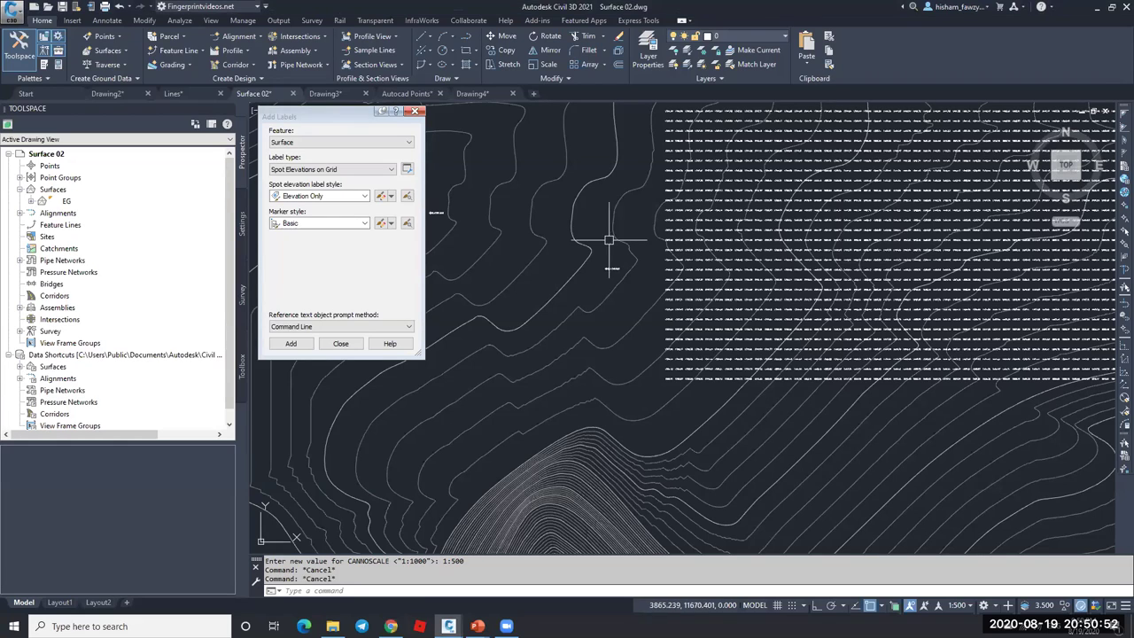
# - Place a Contour - Single label reading 1795.00 on one EG contour
pyautogui.click(330, 169)
pyautogui.click(331, 178)
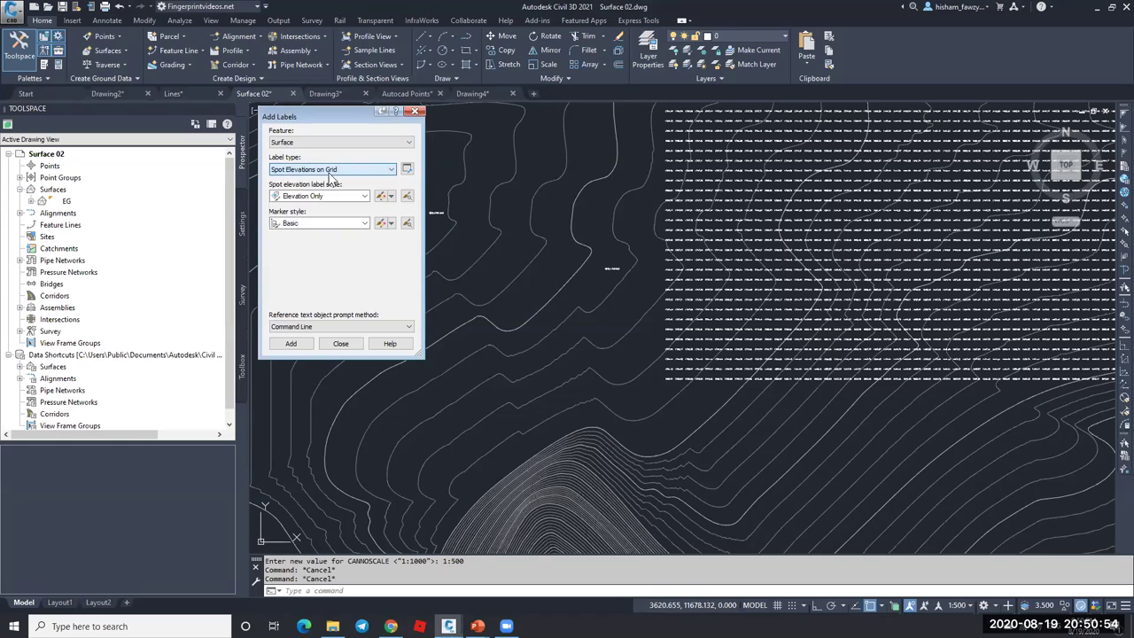
pyautogui.click(329, 172)
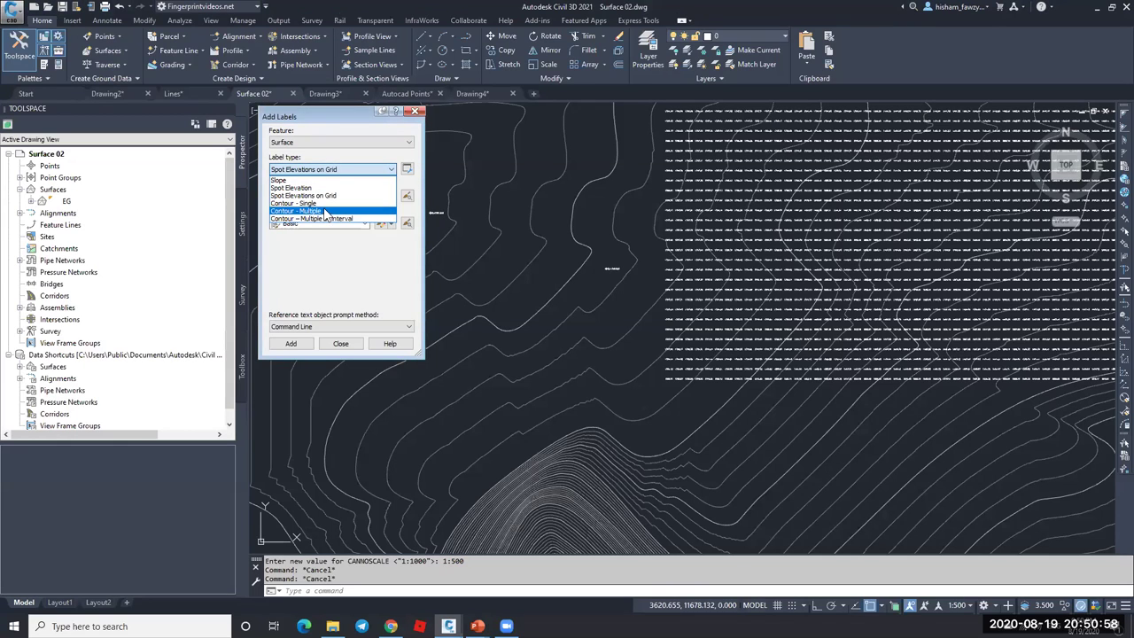
pyautogui.click(332, 203)
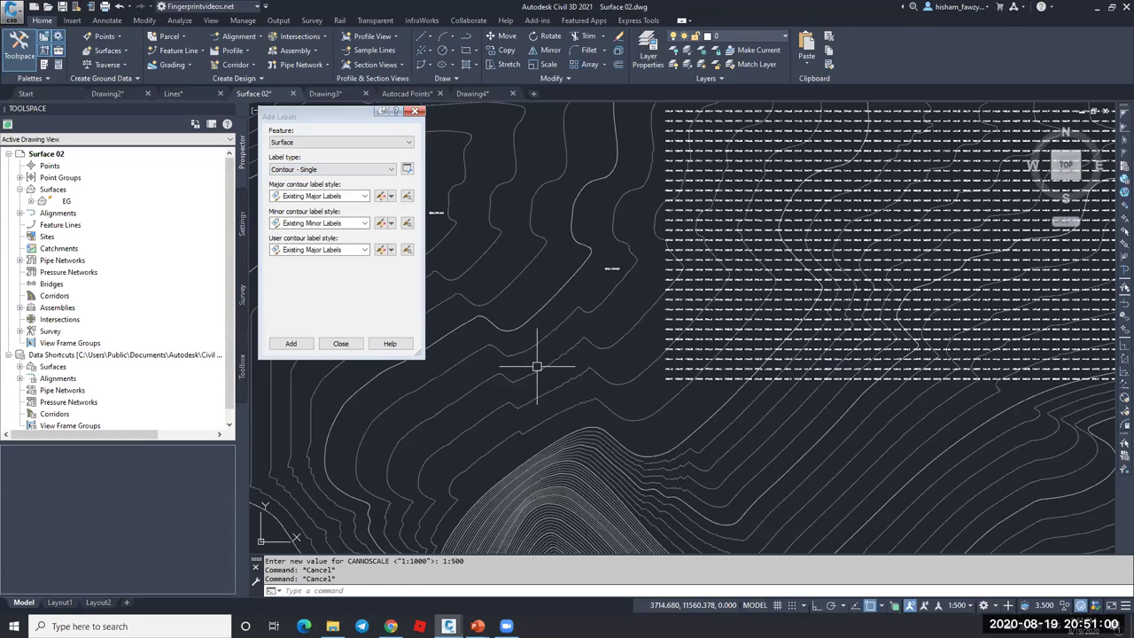
pyautogui.click(288, 342)
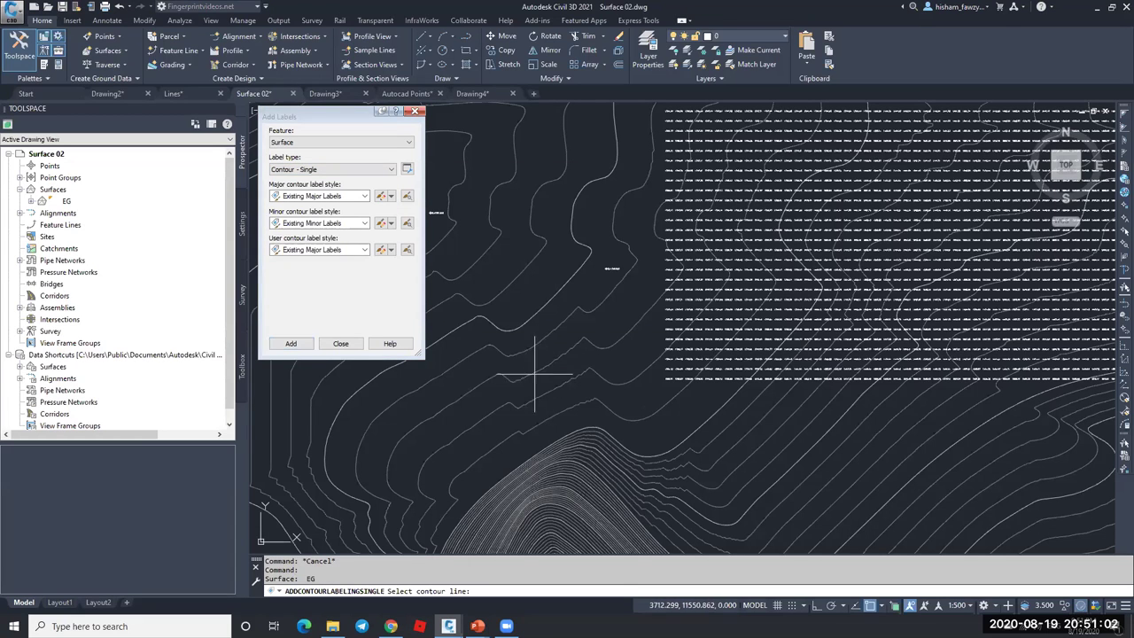
pyautogui.scroll(-5, 590, 334)
pyautogui.scroll(6, 638, 302)
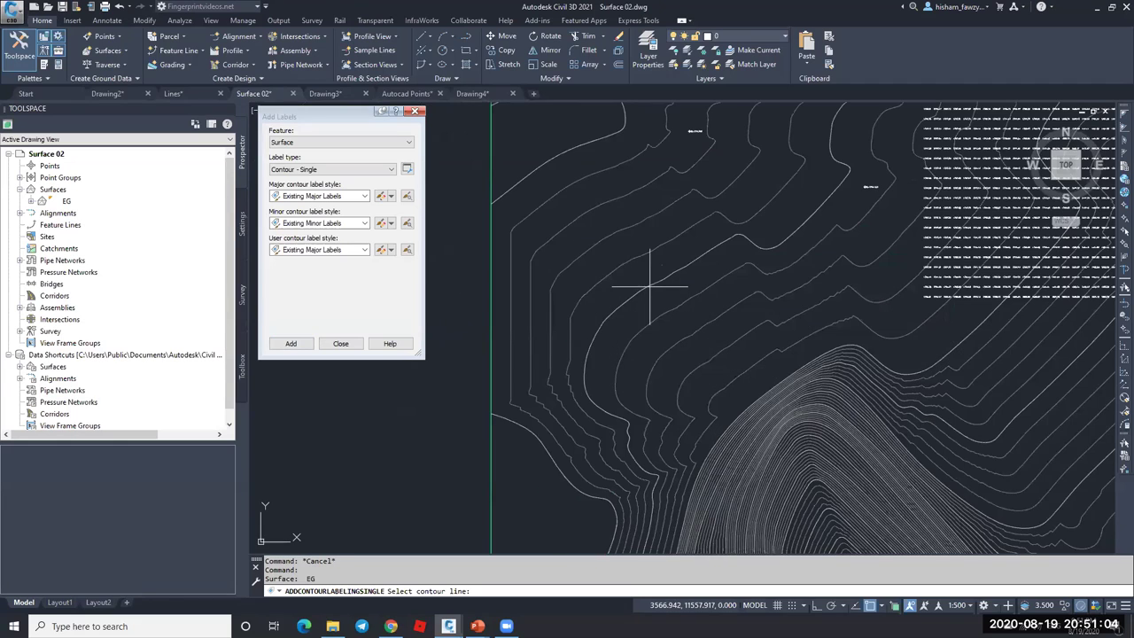
pyautogui.scroll(5, 651, 283)
pyautogui.click(652, 271)
pyautogui.scroll(1, 587, 235)
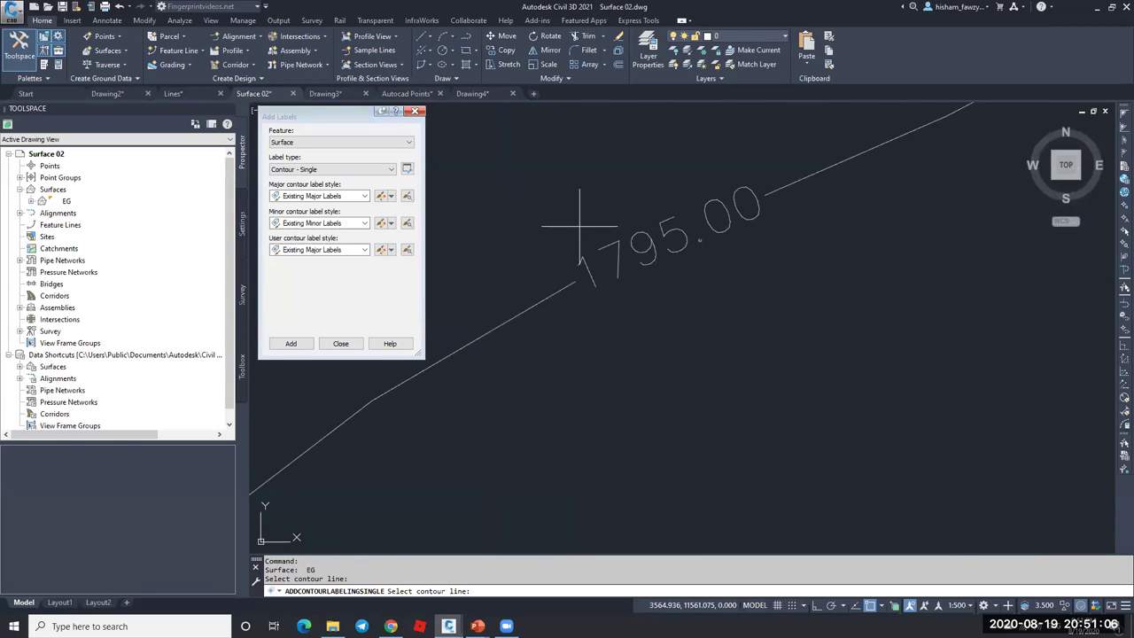
pyautogui.scroll(-3, 619, 251)
# - Try Contour - Multiple labels from a start point, then cancel and select a grid label
pyautogui.click(362, 169)
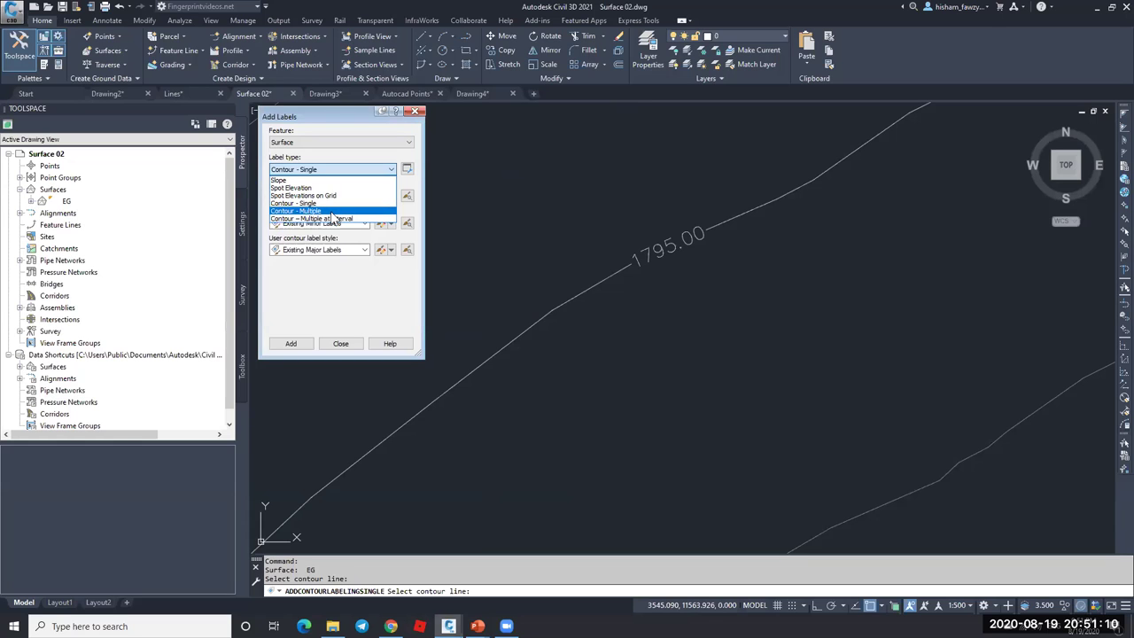
pyautogui.click(332, 211)
pyautogui.click(290, 343)
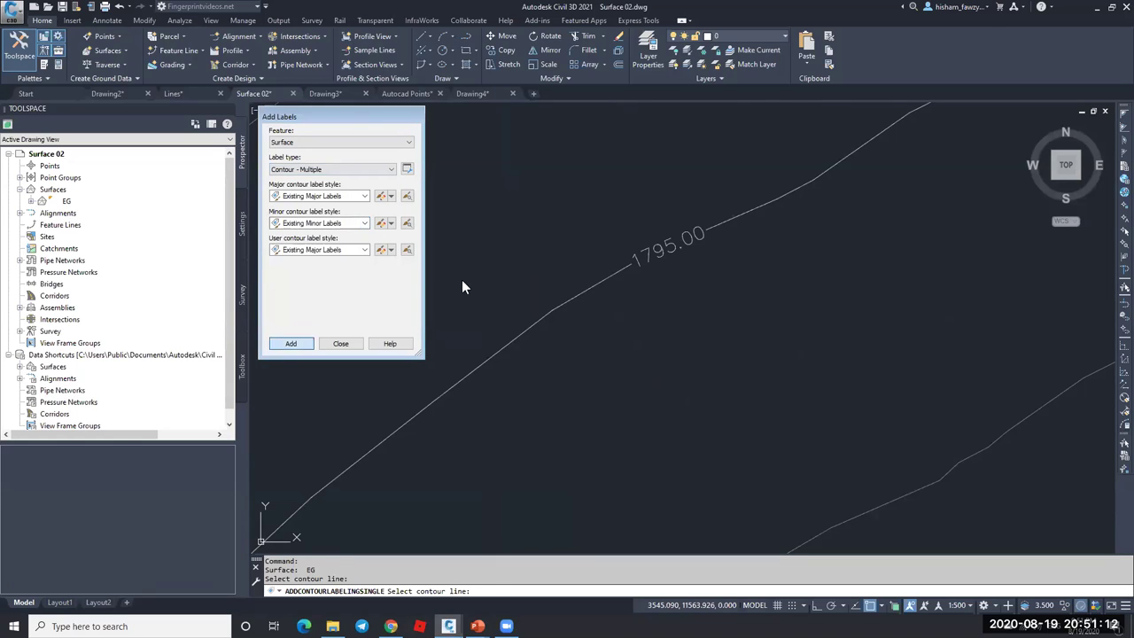
pyautogui.scroll(-5, 674, 175)
pyautogui.scroll(-3, 675, 175)
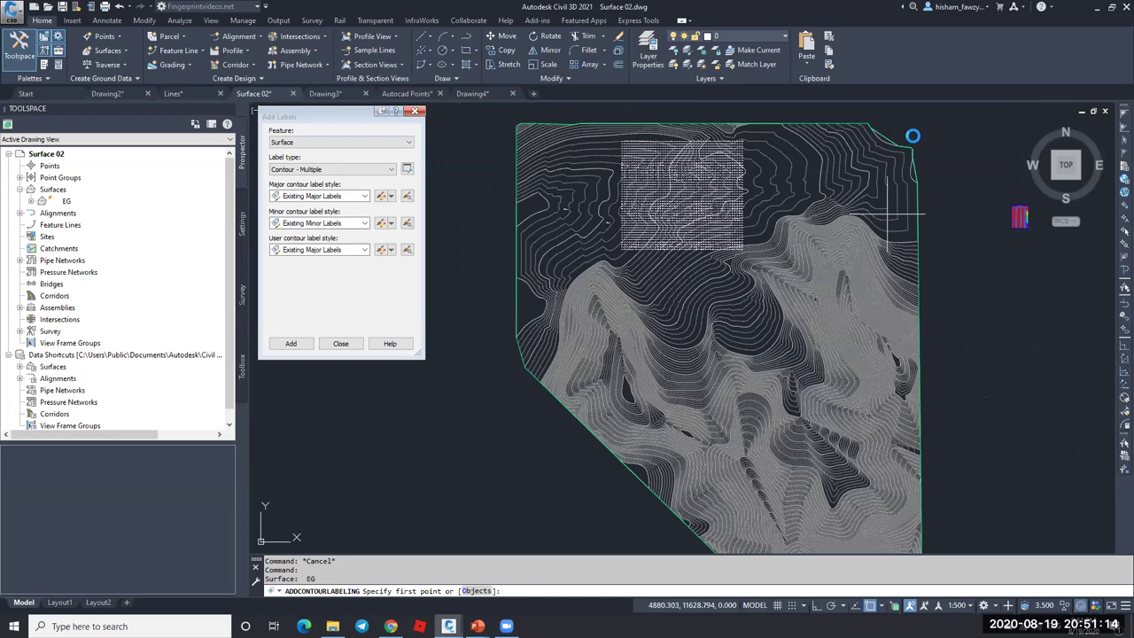
pyautogui.scroll(8, 918, 139)
pyautogui.click(849, 253)
pyautogui.scroll(-4, 708, 292)
pyautogui.scroll(2, 704, 297)
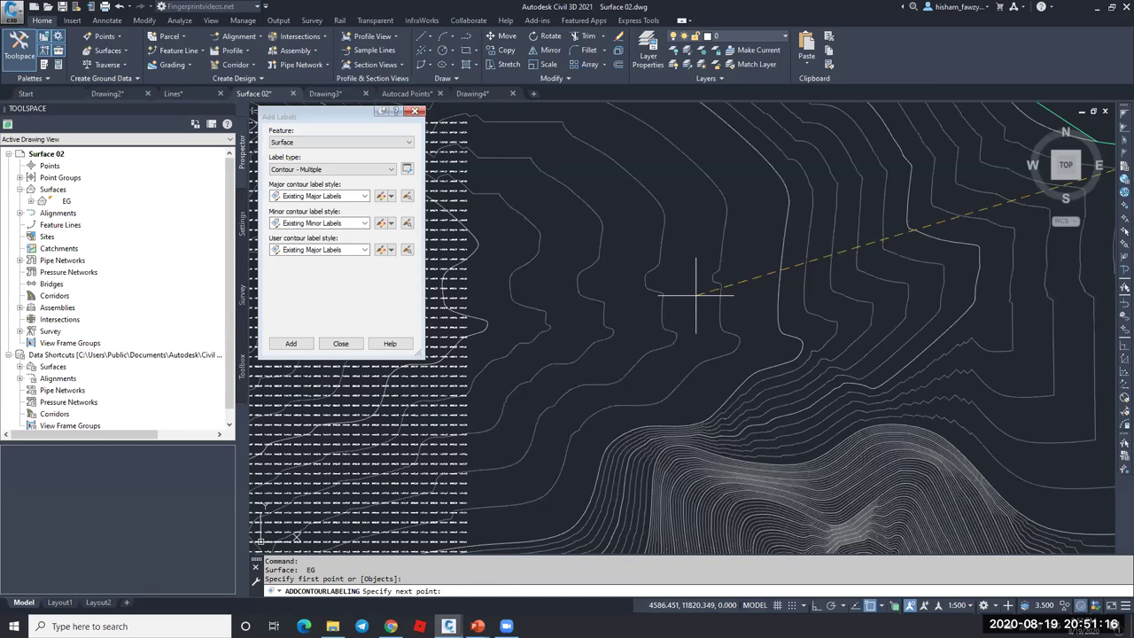
pyautogui.scroll(-3, 780, 275)
pyautogui.press('Escape')
pyautogui.click(527, 320)
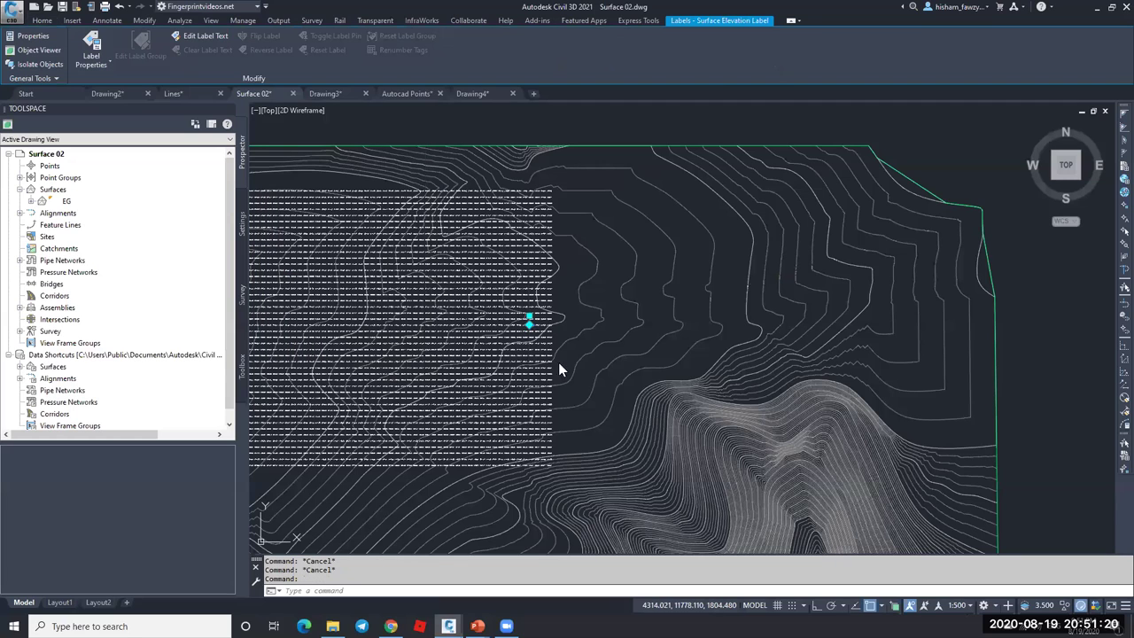
# - Select all 2348 similar grid spot elevation labels and erase them with E
pyautogui.rightClick(528, 322)
pyautogui.click(585, 587)
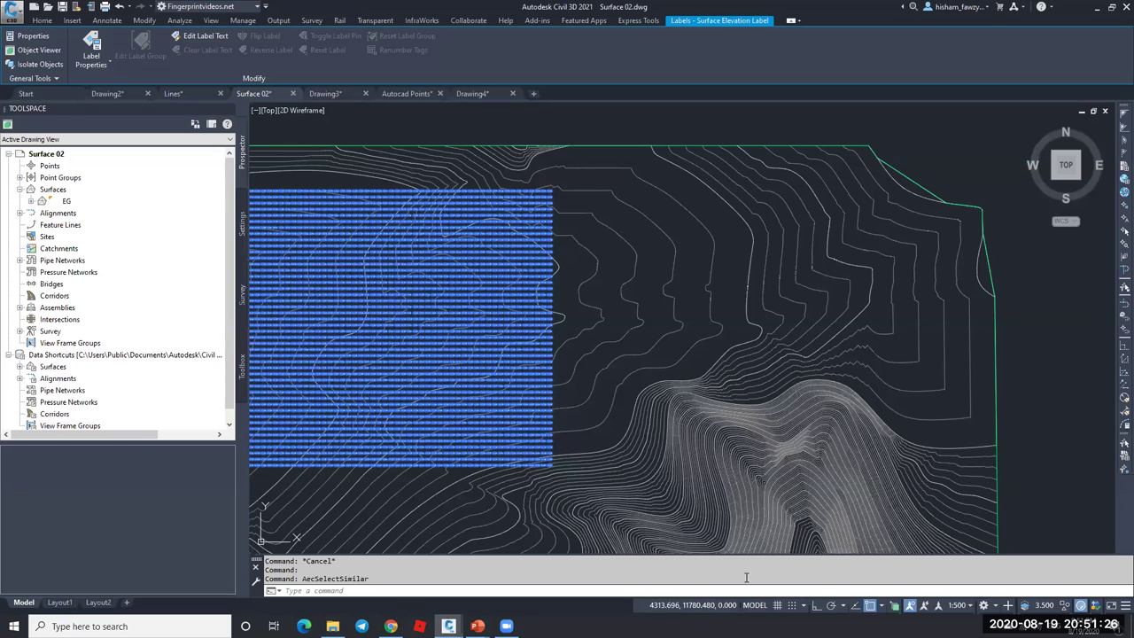
pyautogui.write('e')
pyautogui.press('Return')
# - Change the annotation scale to 1:1000
pyautogui.click(957, 605)
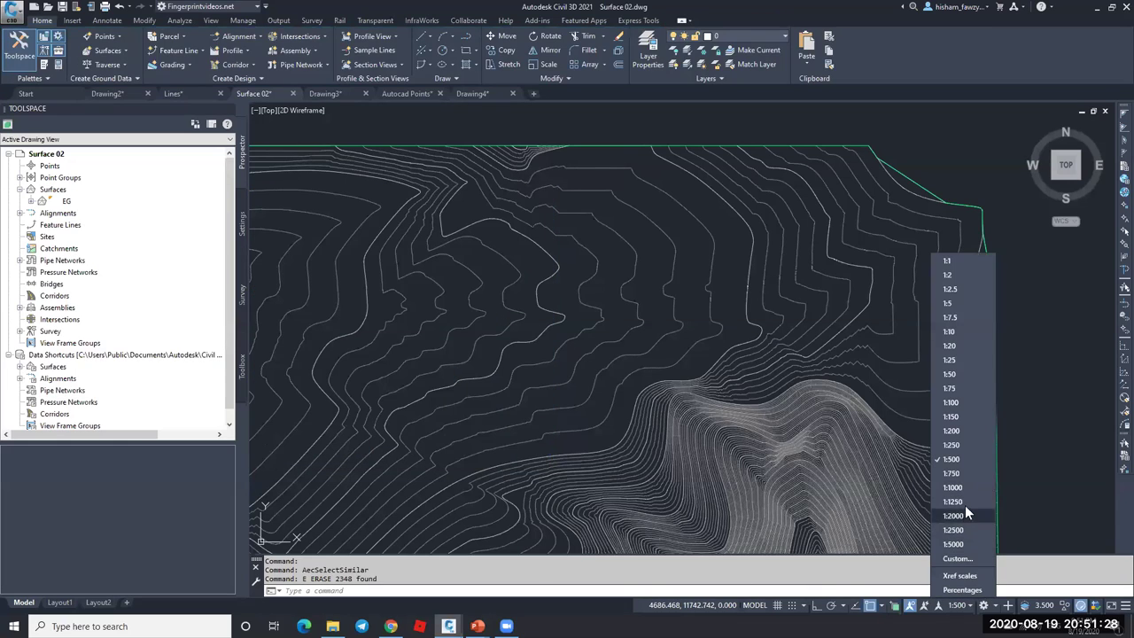
pyautogui.click(967, 489)
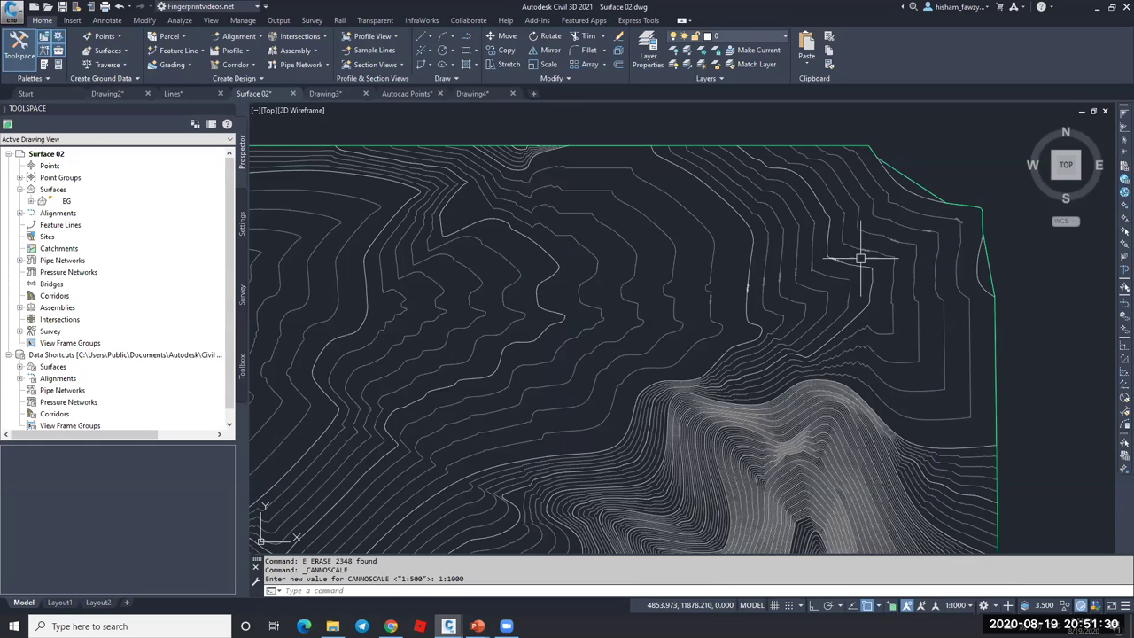
pyautogui.scroll(5, 868, 248)
pyautogui.press('Escape')
pyautogui.scroll(-3, 699, 260)
# - Inspect an existing contour label, then clear the selection
pyautogui.scroll(-3, 688, 273)
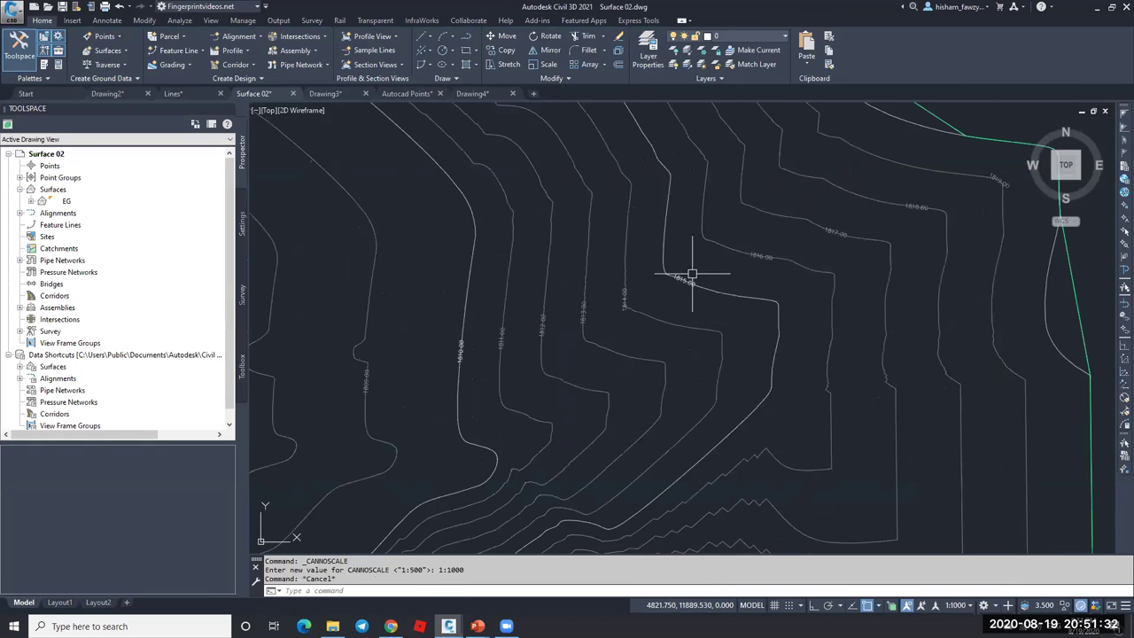
pyautogui.click(687, 281)
pyautogui.scroll(-3, 685, 280)
pyautogui.press('Escape')
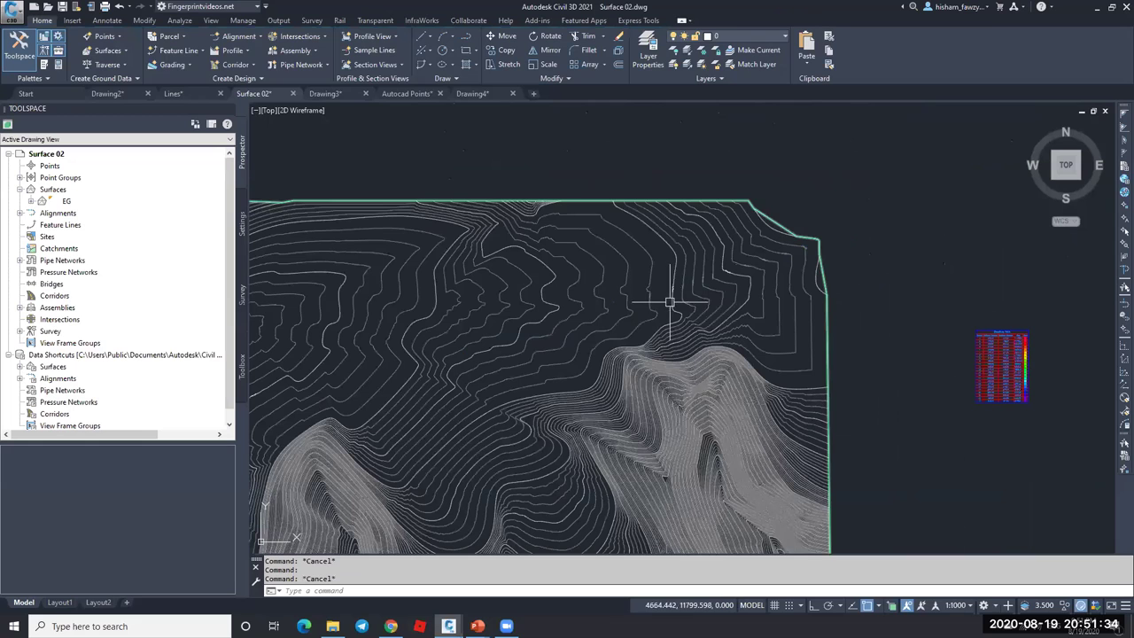
pyautogui.press('Escape')
# - Add a Contour - Multiple label line across EG's contours between two picked points
pyautogui.click(615, 276)
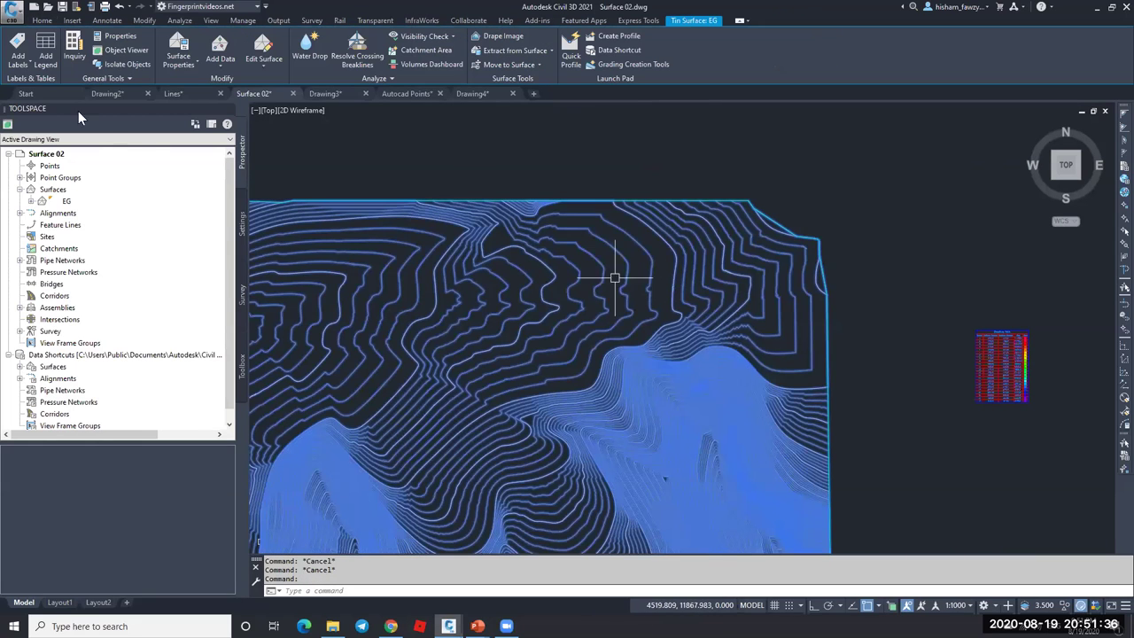
pyautogui.click(17, 49)
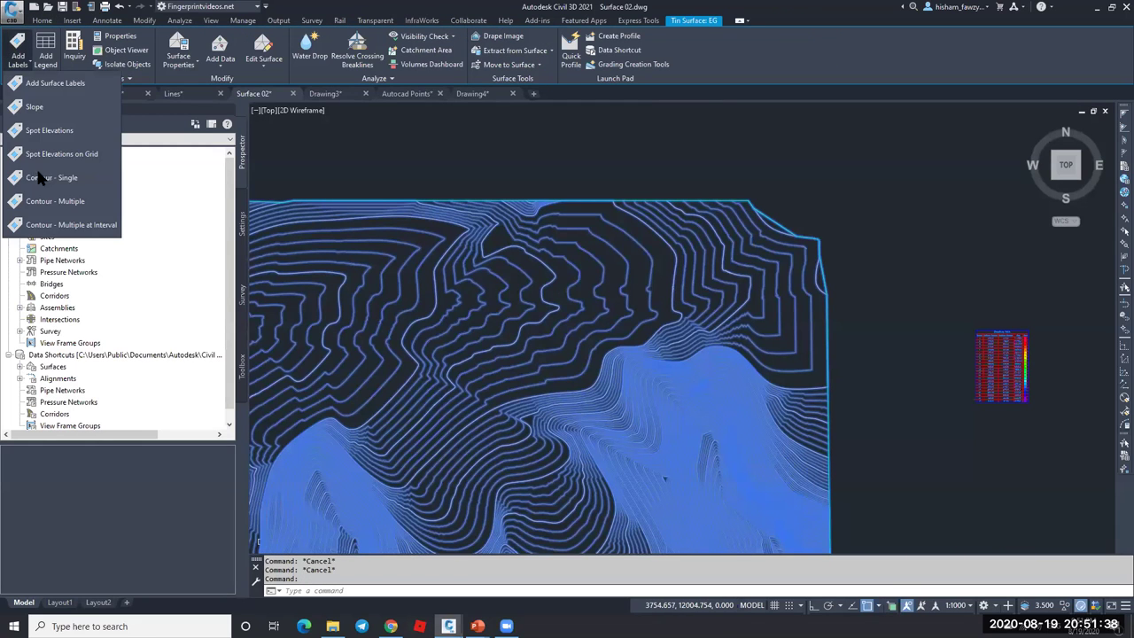
pyautogui.click(81, 202)
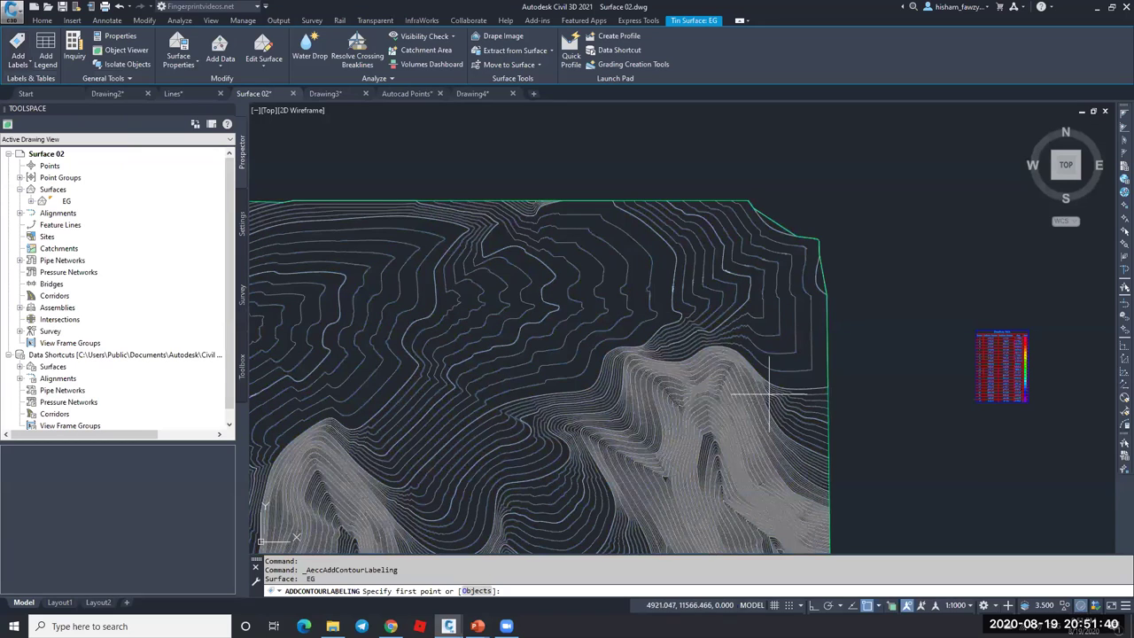
pyautogui.scroll(3, 602, 288)
pyautogui.click(686, 280)
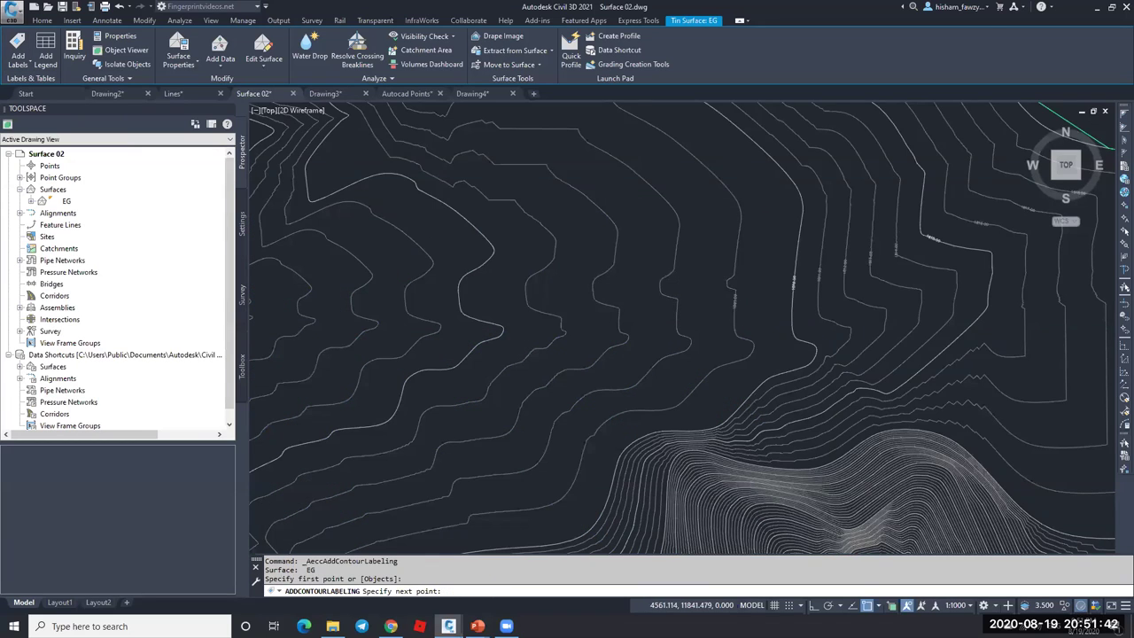
pyautogui.scroll(-3, 595, 304)
pyautogui.click(476, 304)
pyautogui.scroll(4, 481, 304)
pyautogui.scroll(-3, 539, 298)
pyautogui.press('Escape')
# - Stretch the label line's west end further west, then cancel the grip edit and deselect
pyautogui.click(425, 292)
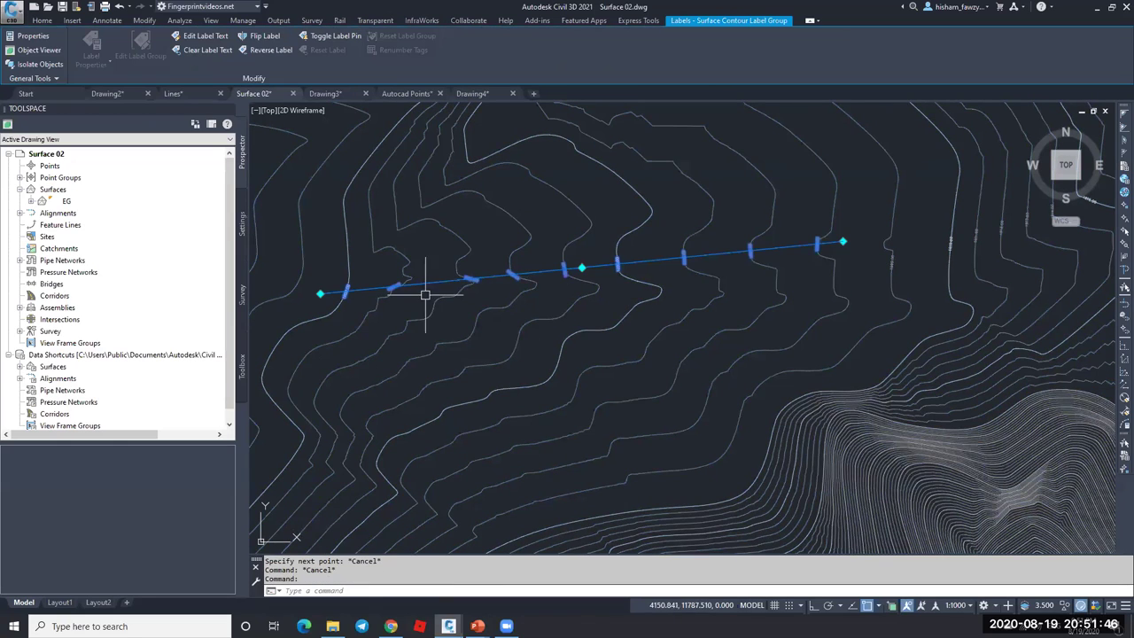
pyautogui.scroll(3, 810, 254)
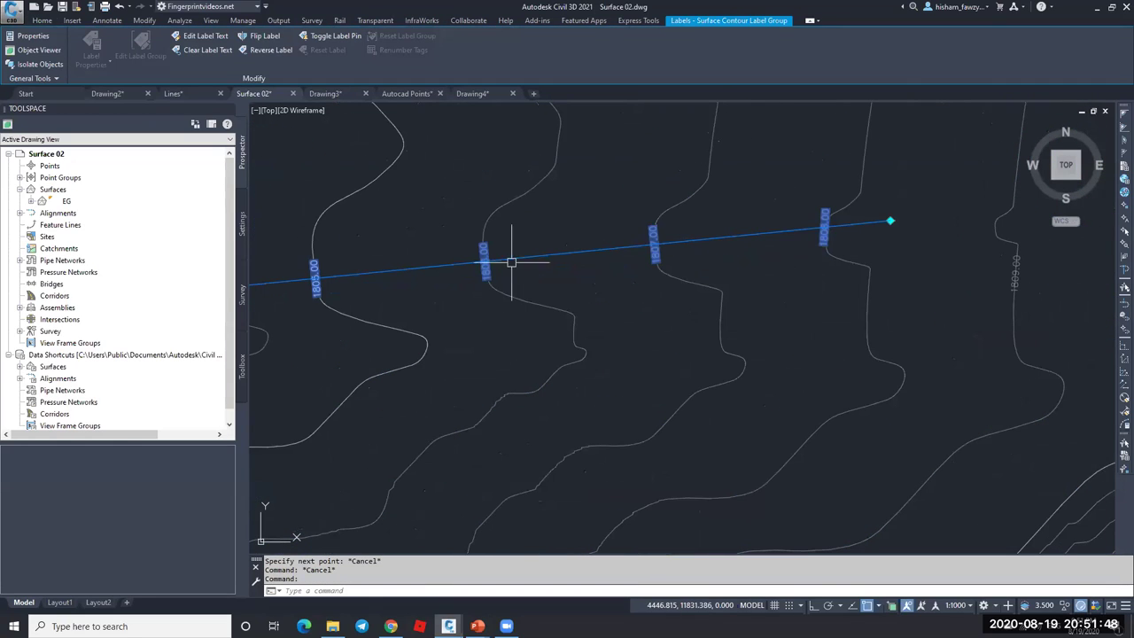
pyautogui.scroll(-5, 570, 265)
pyautogui.scroll(5, 410, 280)
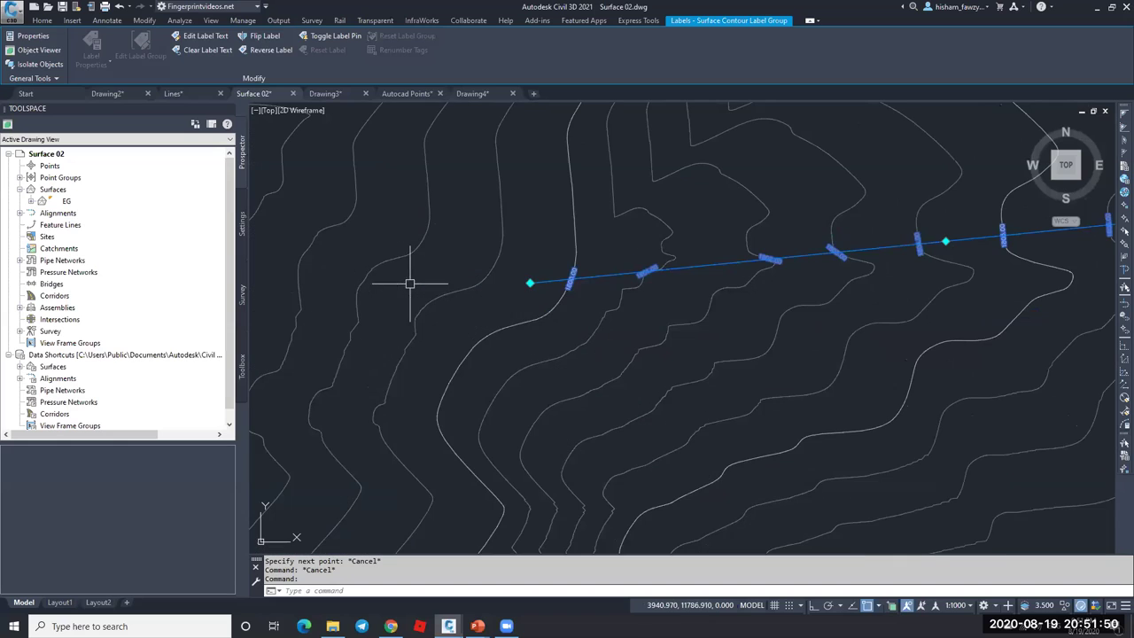
pyautogui.scroll(-1, 678, 245)
pyautogui.scroll(4, 735, 254)
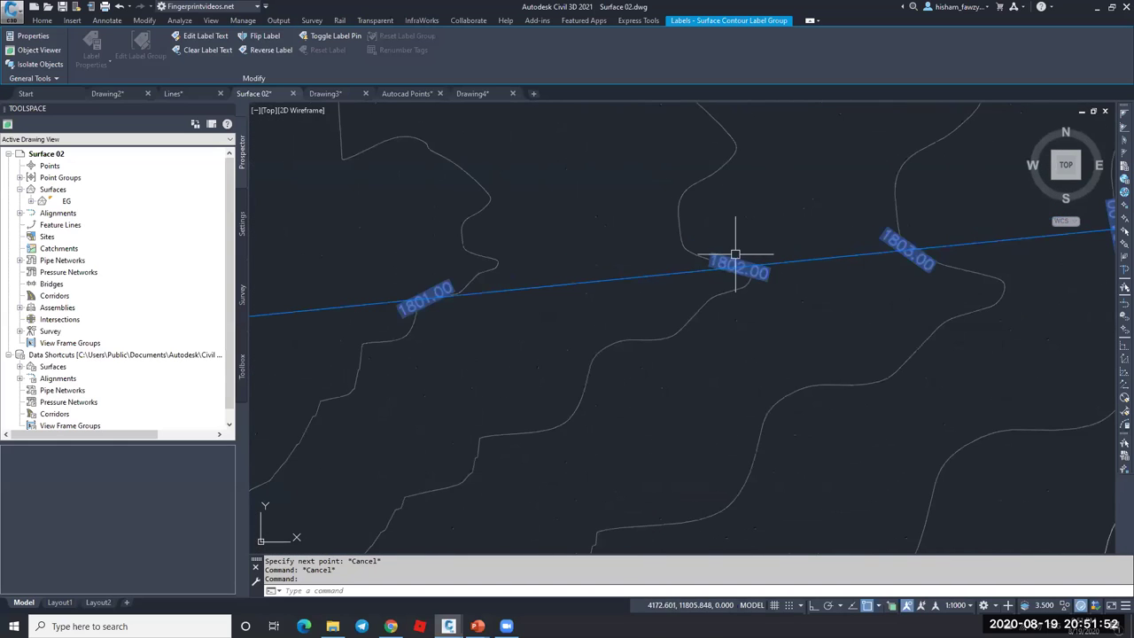
pyautogui.scroll(-3, 688, 253)
pyautogui.click(725, 258)
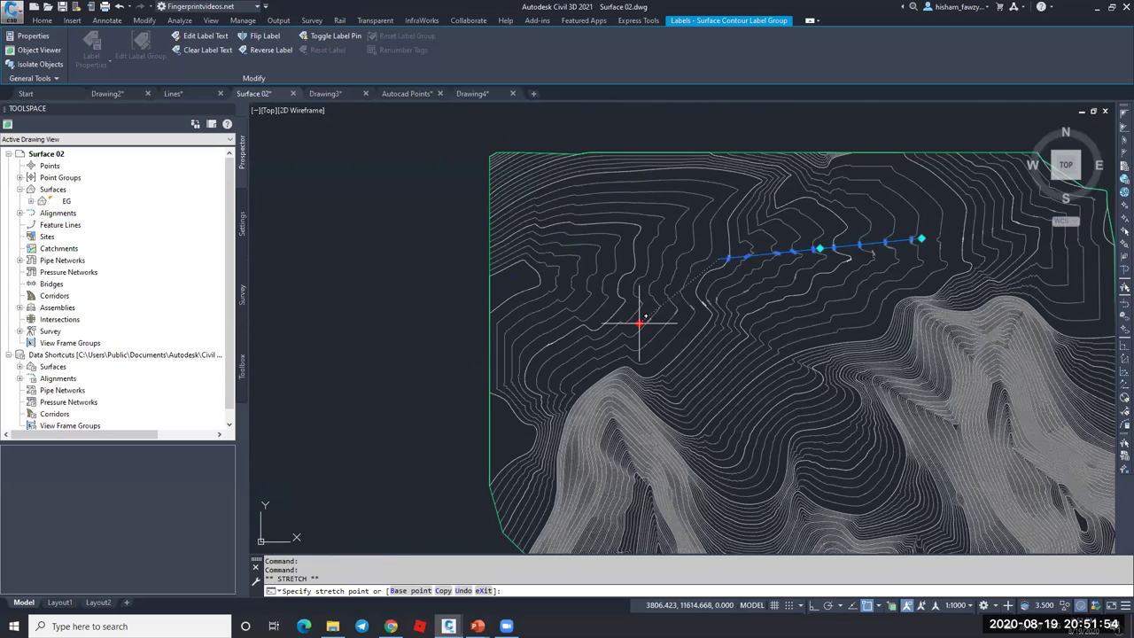
pyautogui.click(567, 280)
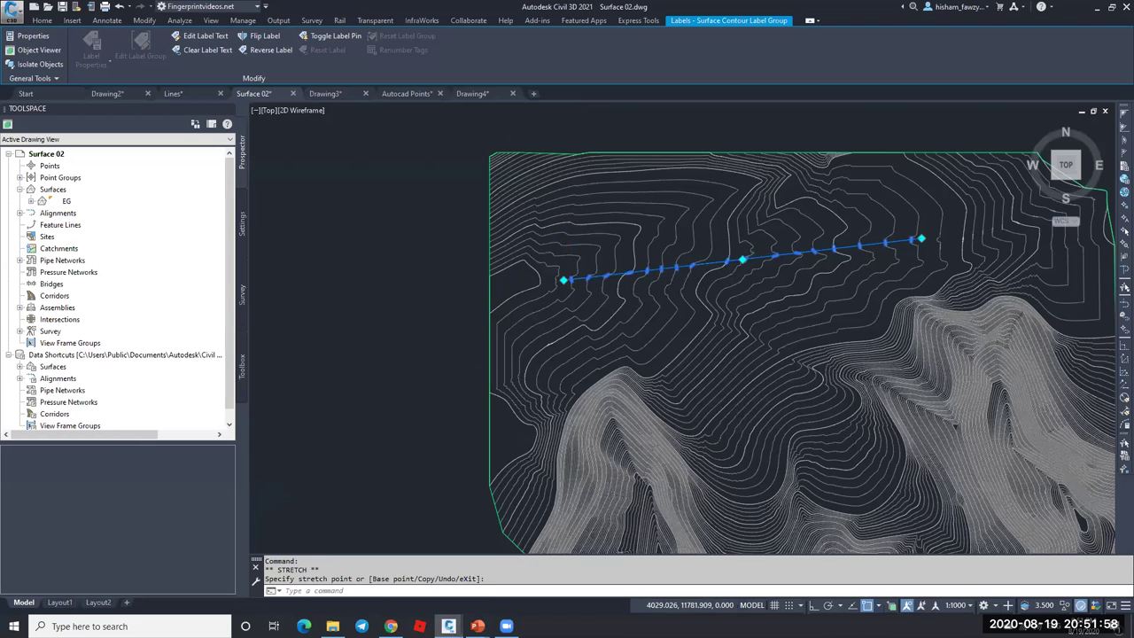
pyautogui.scroll(6, 563, 279)
pyautogui.scroll(-2, 598, 278)
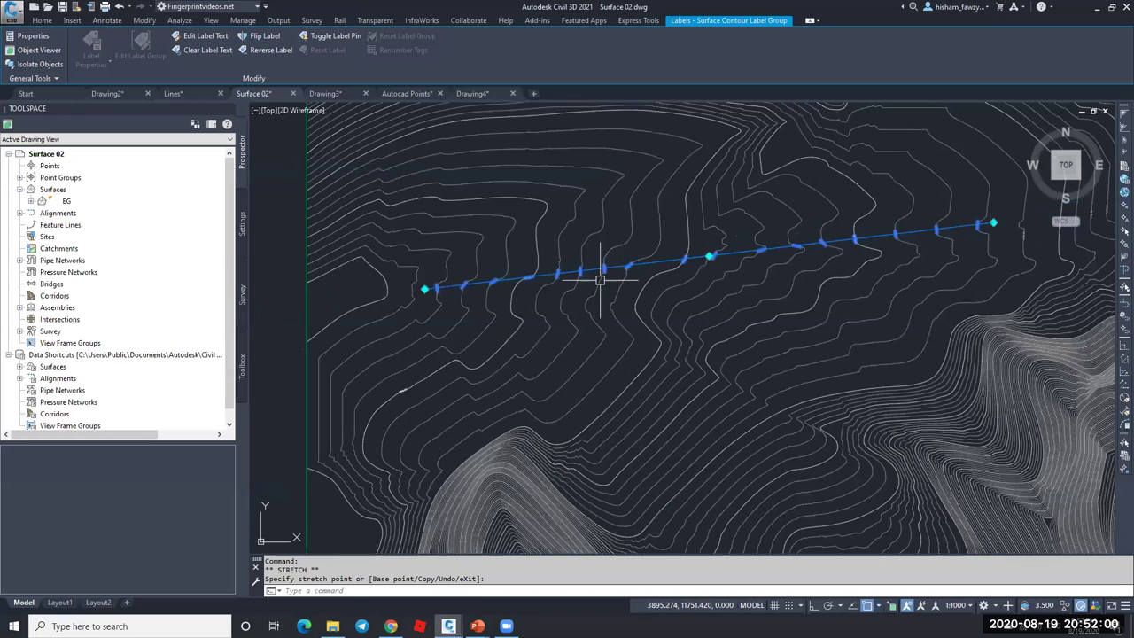
pyautogui.press('Escape')
pyautogui.scroll(5, 600, 280)
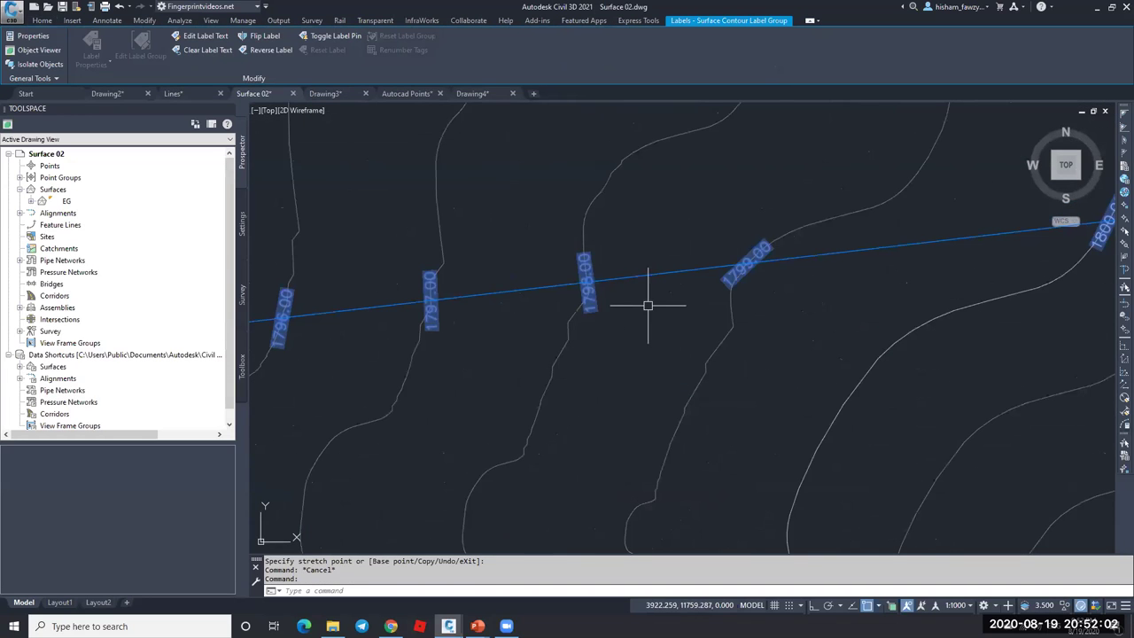
pyautogui.press('Escape')
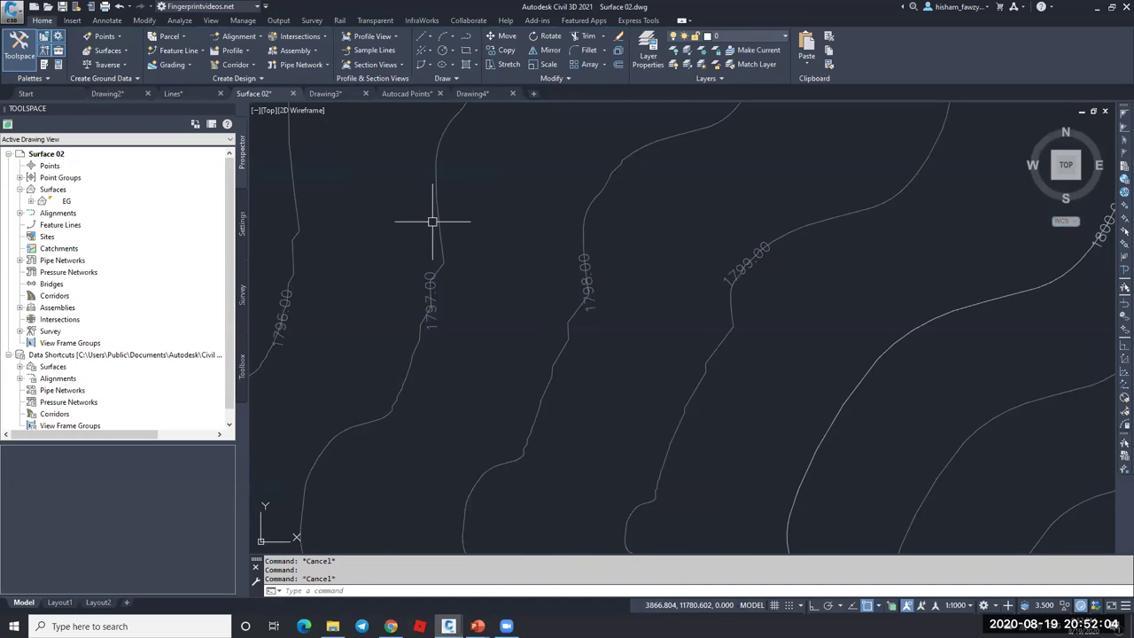
pyautogui.click(438, 204)
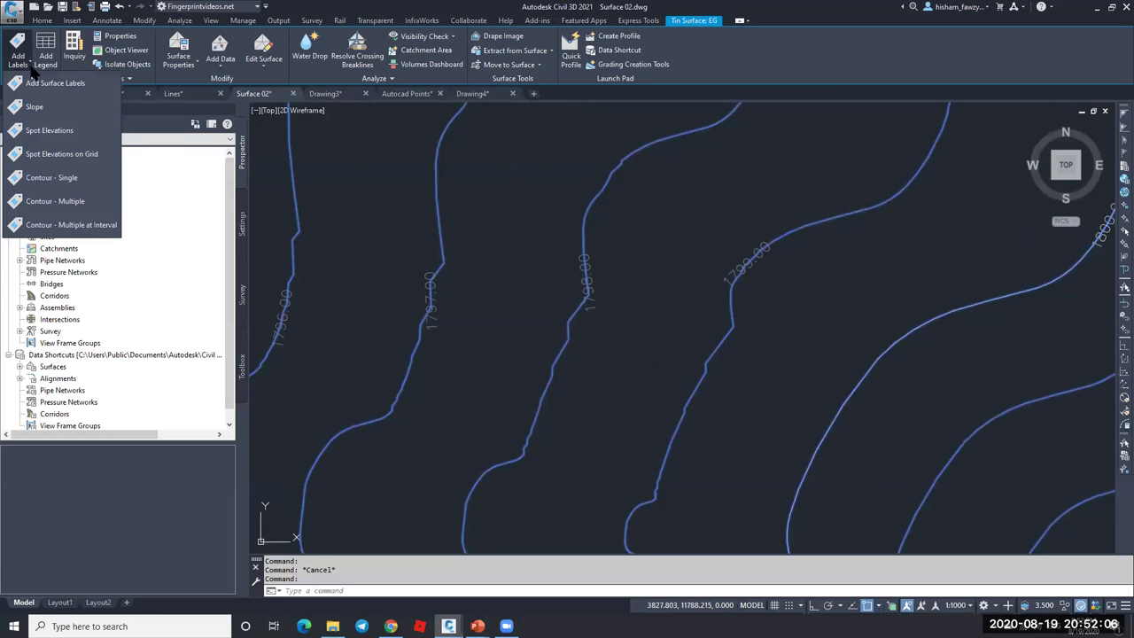
pyautogui.click(337, 169)
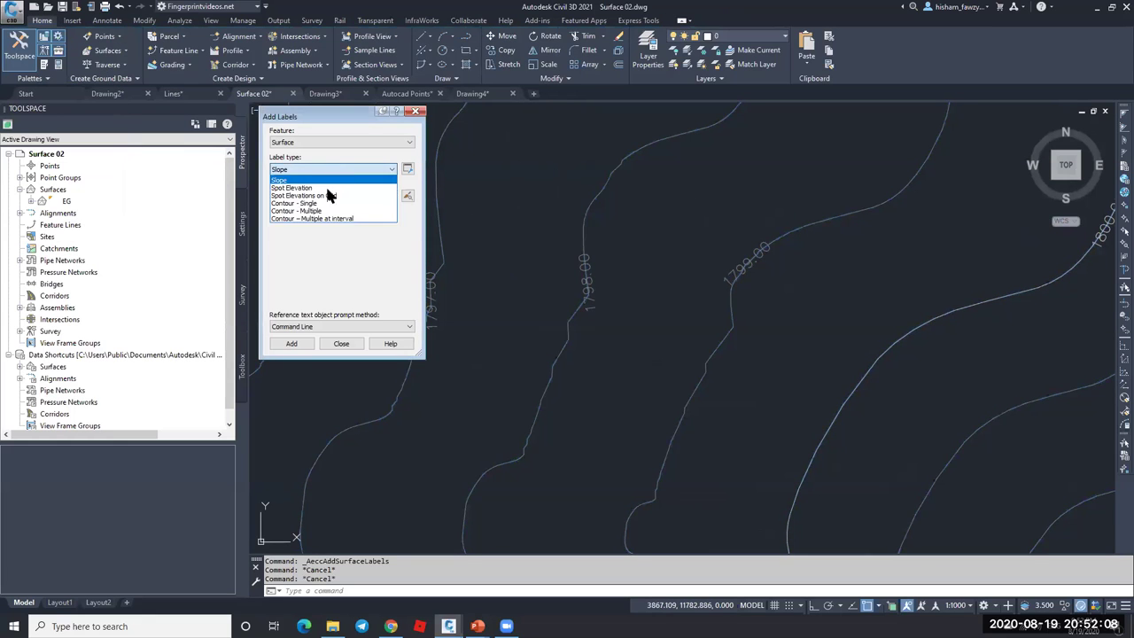
pyautogui.click(330, 212)
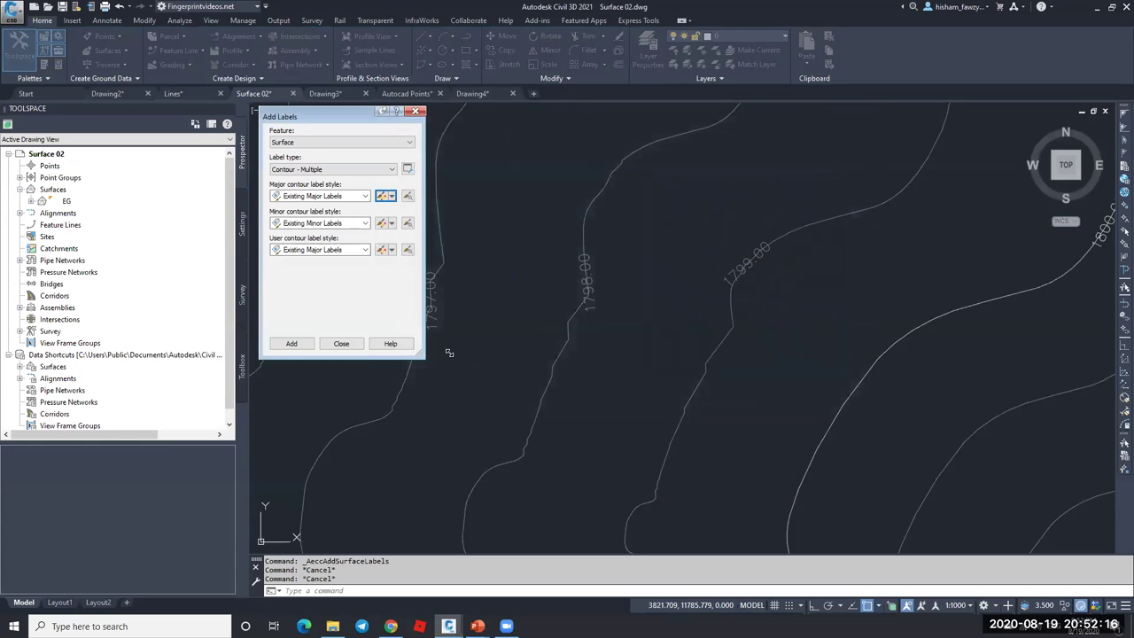
pyautogui.click(345, 347)
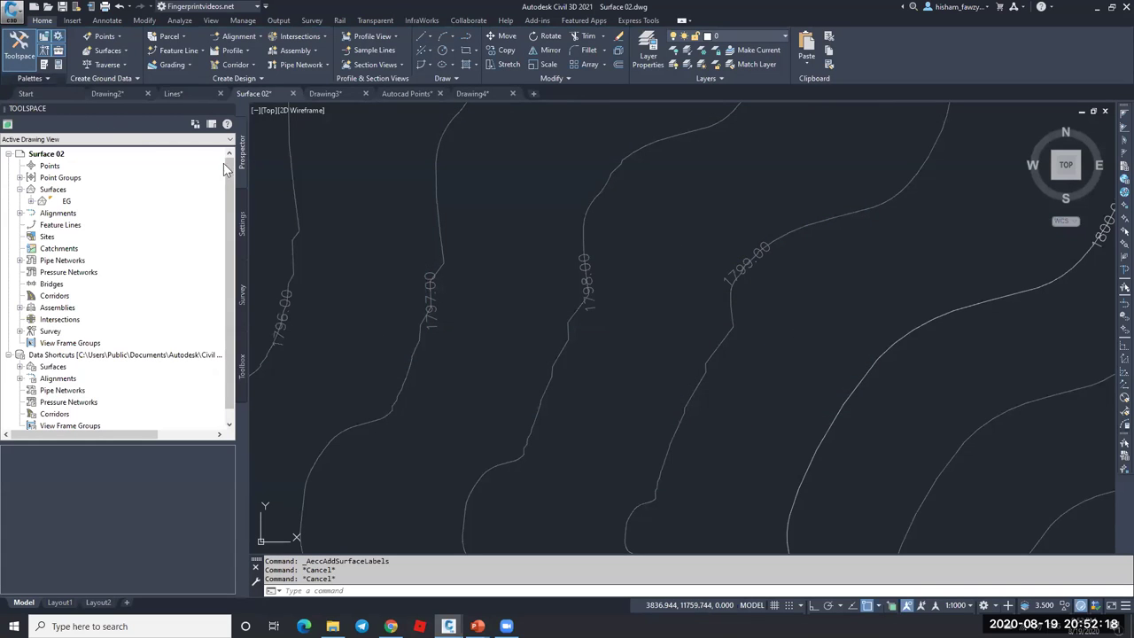
pyautogui.scroll(-10, 658, 266)
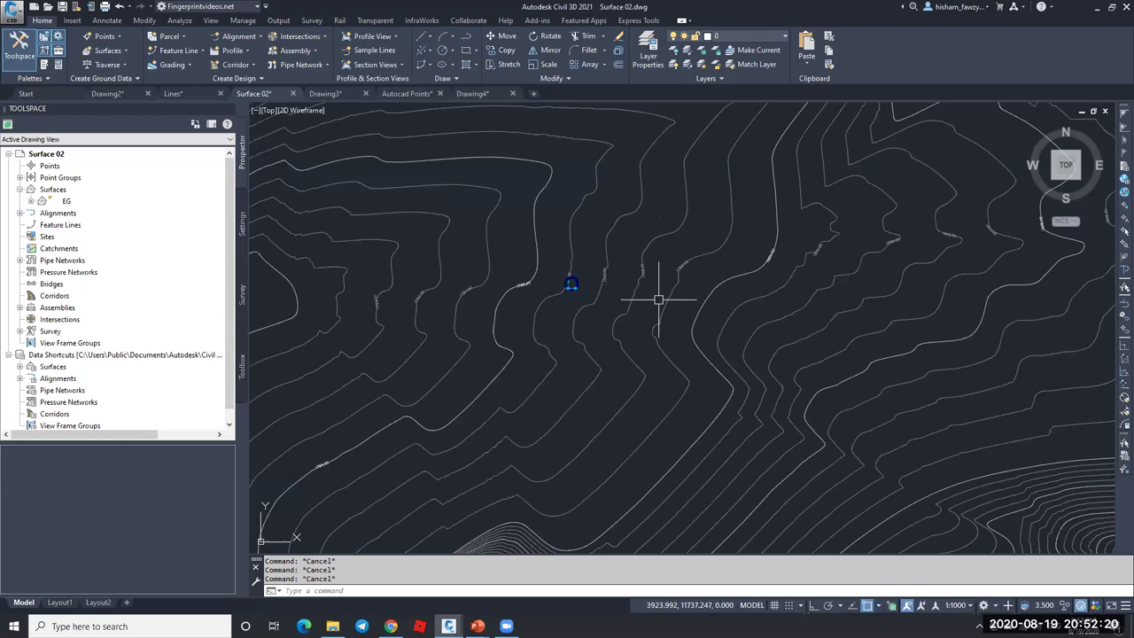
# - Add Contour - Multiple at Interval labels across EG with a 100-unit interval
pyautogui.scroll(5, 660, 313)
pyautogui.click(596, 317)
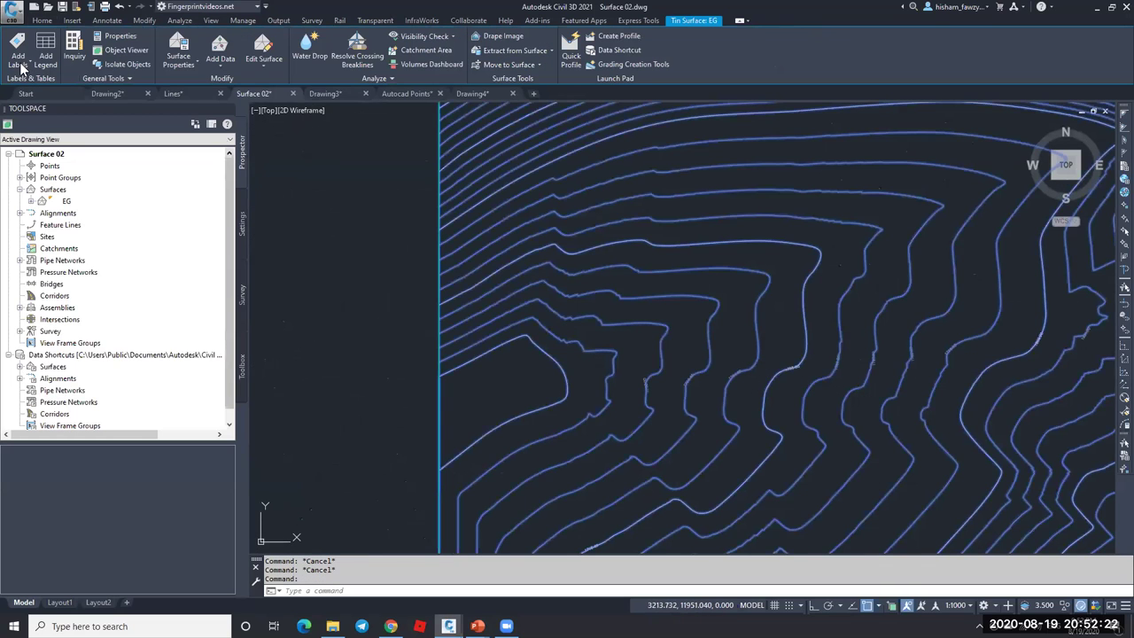
pyautogui.click(17, 62)
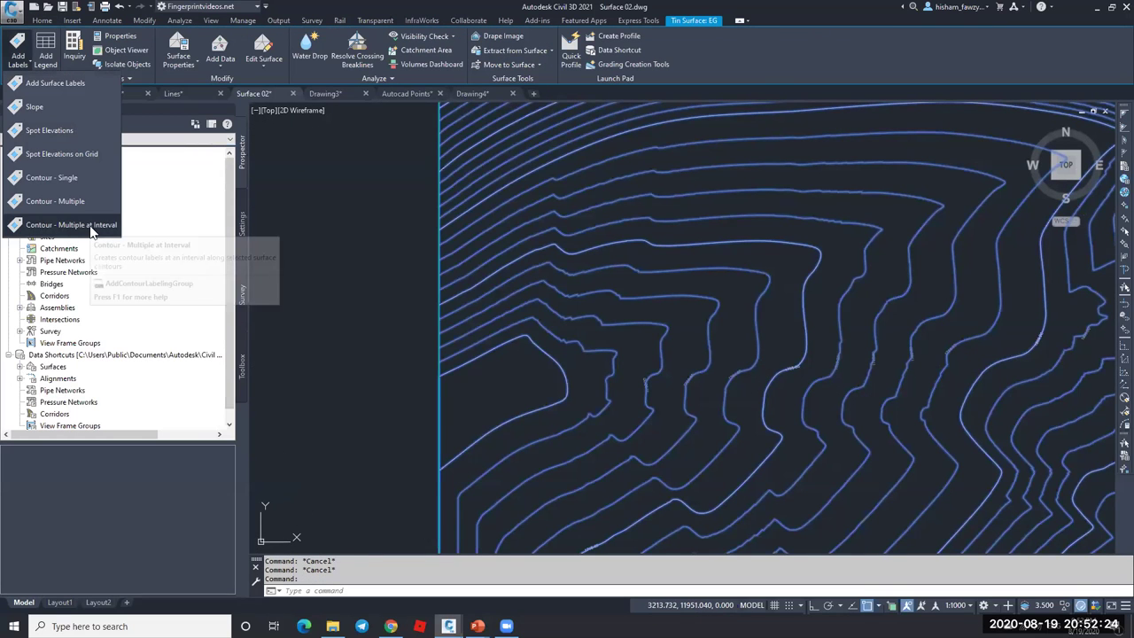
pyautogui.click(75, 228)
pyautogui.click(532, 363)
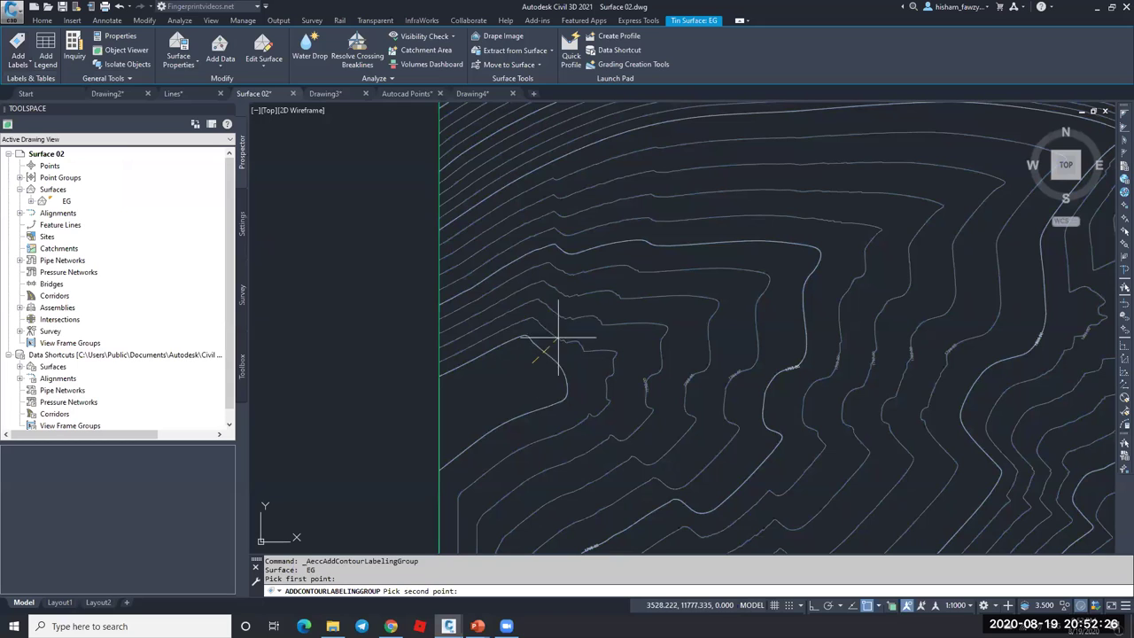
pyautogui.click(589, 309)
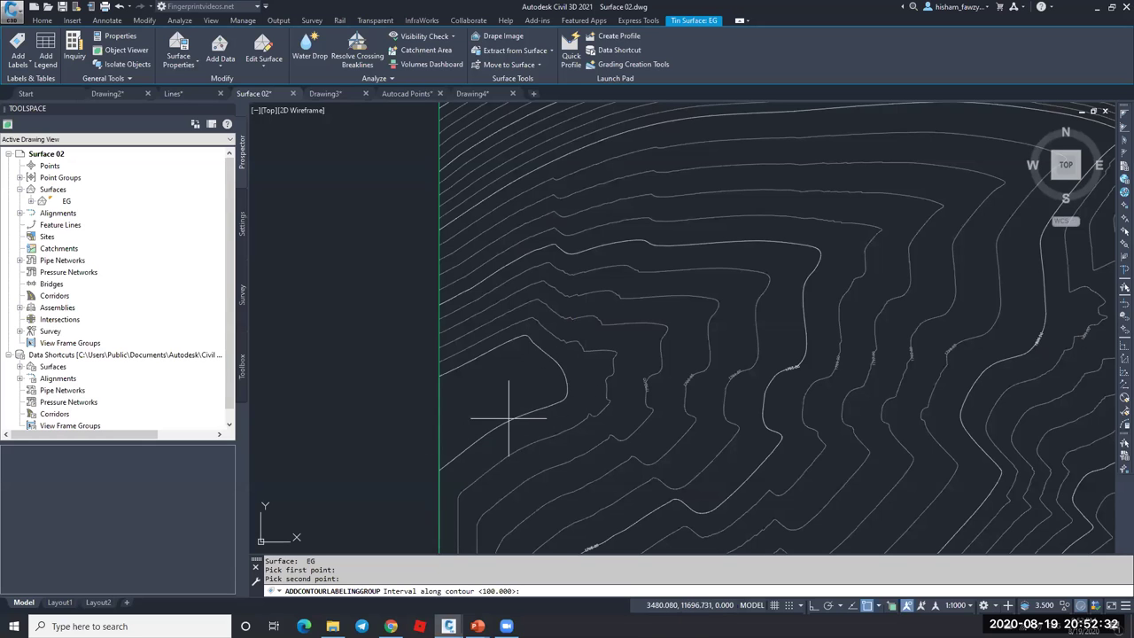
pyautogui.press('Return')
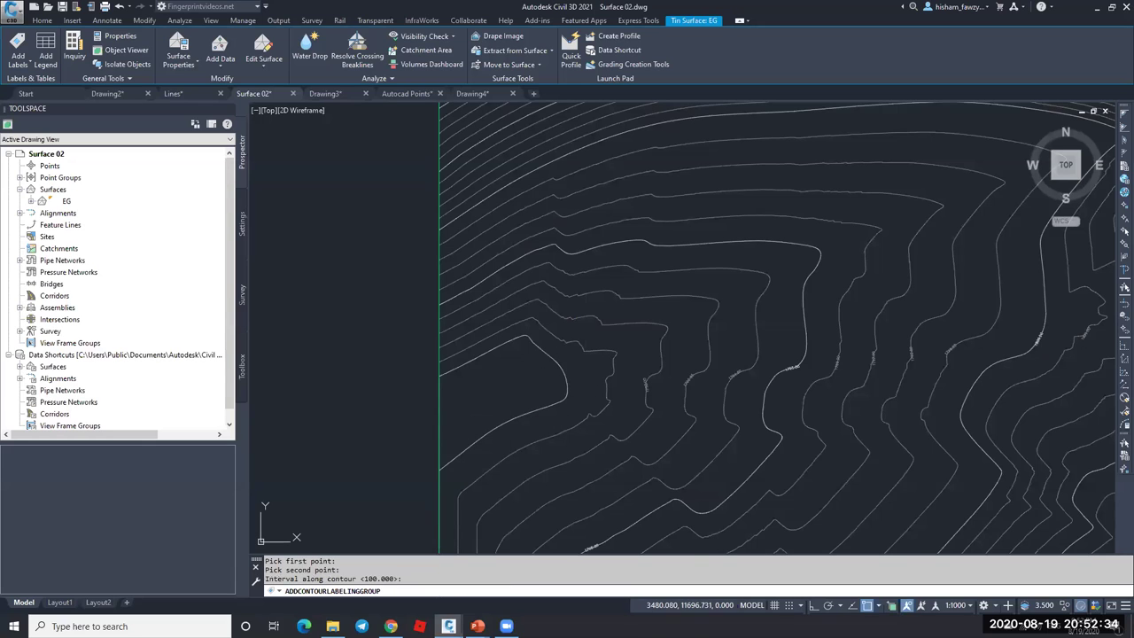
pyautogui.press('Escape')
# - Review the repeated contour labels and inspect the new label line, then deselect it
pyautogui.scroll(3, 531, 377)
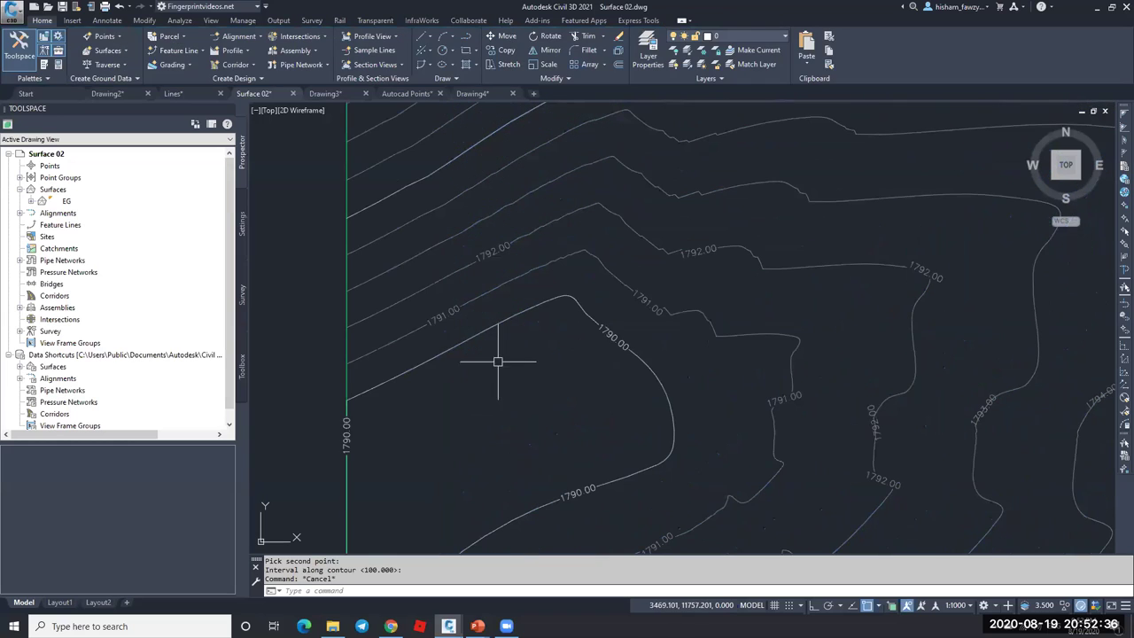
pyautogui.scroll(-2, 721, 290)
pyautogui.scroll(3, 678, 296)
pyautogui.scroll(-2, 644, 293)
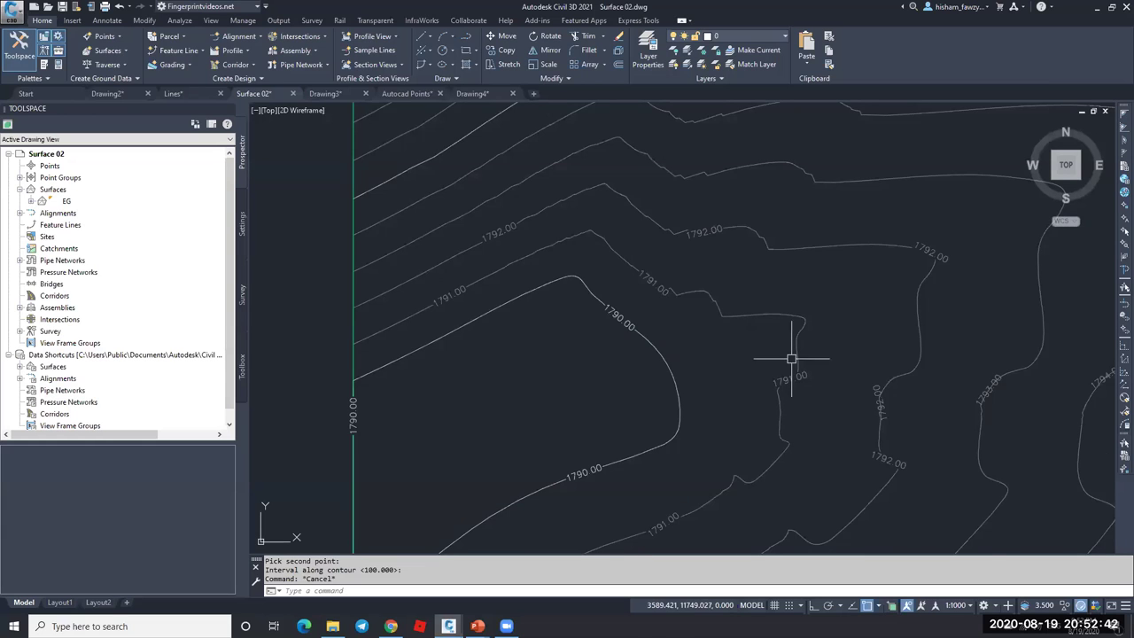
pyautogui.scroll(-2, 788, 359)
pyautogui.scroll(-2, 734, 276)
pyautogui.scroll(1, 709, 345)
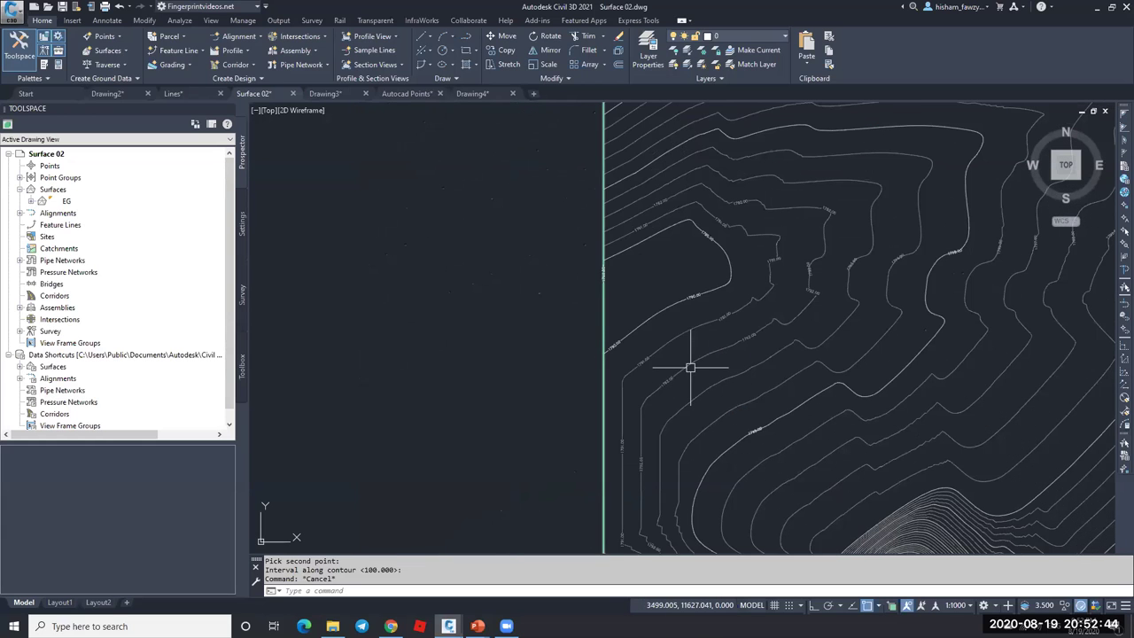
pyautogui.scroll(-3, 668, 322)
pyautogui.scroll(2, 683, 447)
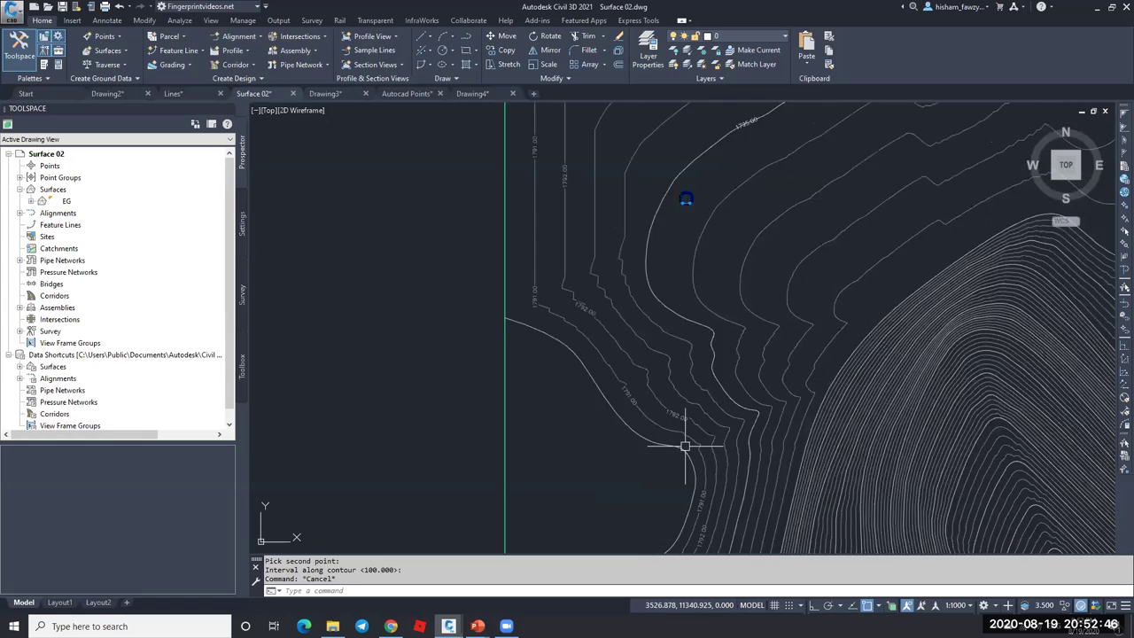
pyautogui.scroll(1, 757, 266)
pyautogui.scroll(-1, 699, 169)
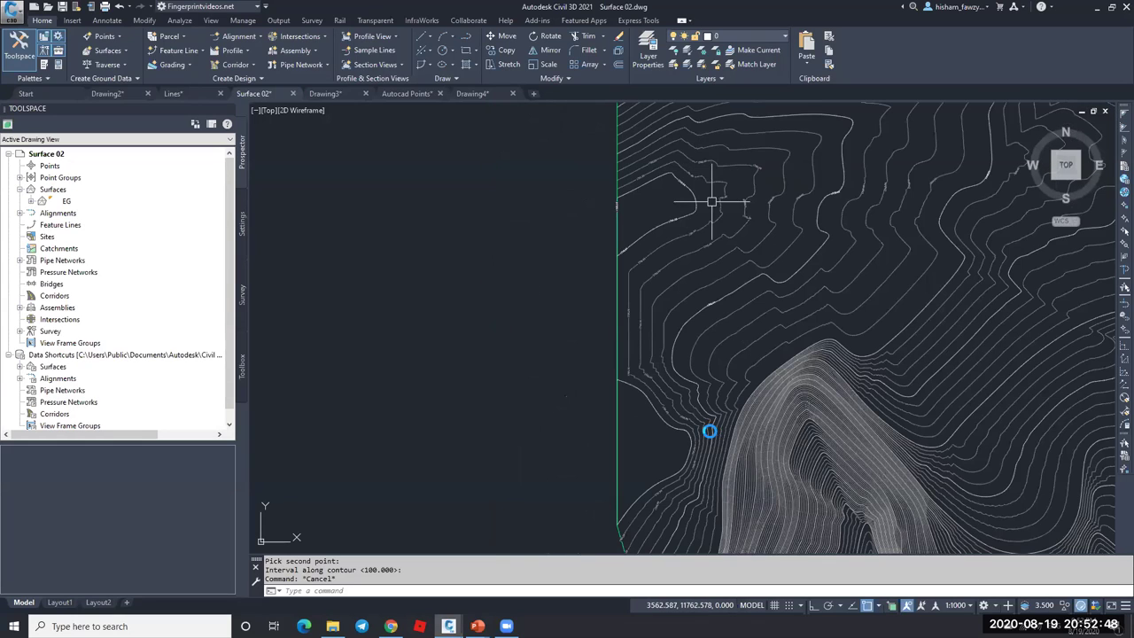
pyautogui.scroll(-3, 675, 301)
pyautogui.scroll(3, 655, 305)
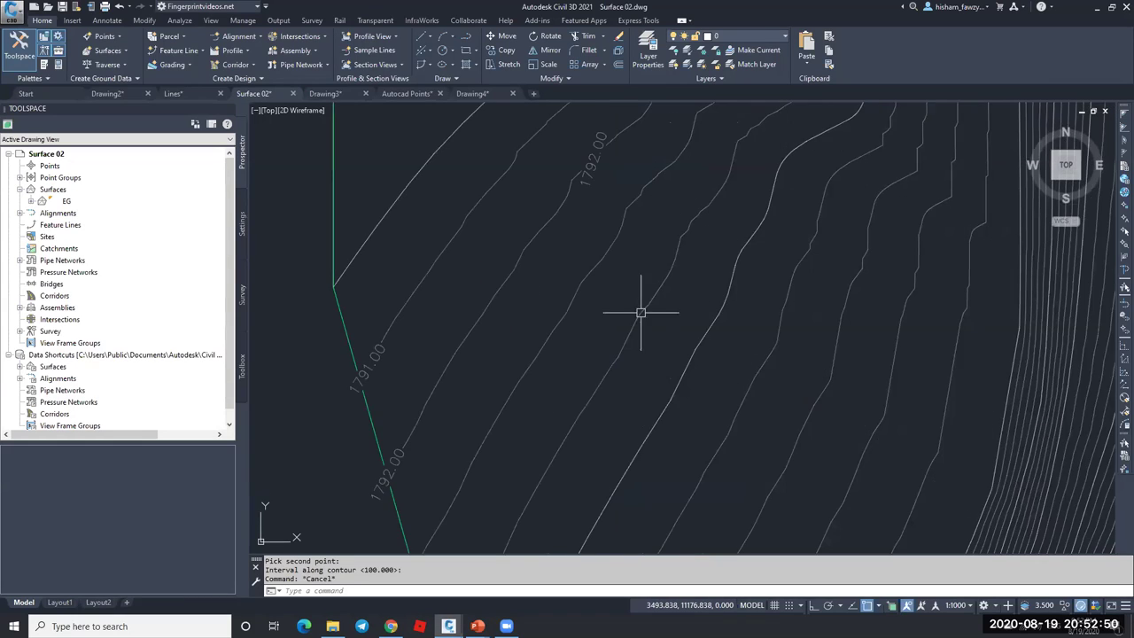
pyautogui.scroll(-2, 514, 460)
pyautogui.scroll(1, 593, 290)
pyautogui.scroll(-1, 652, 238)
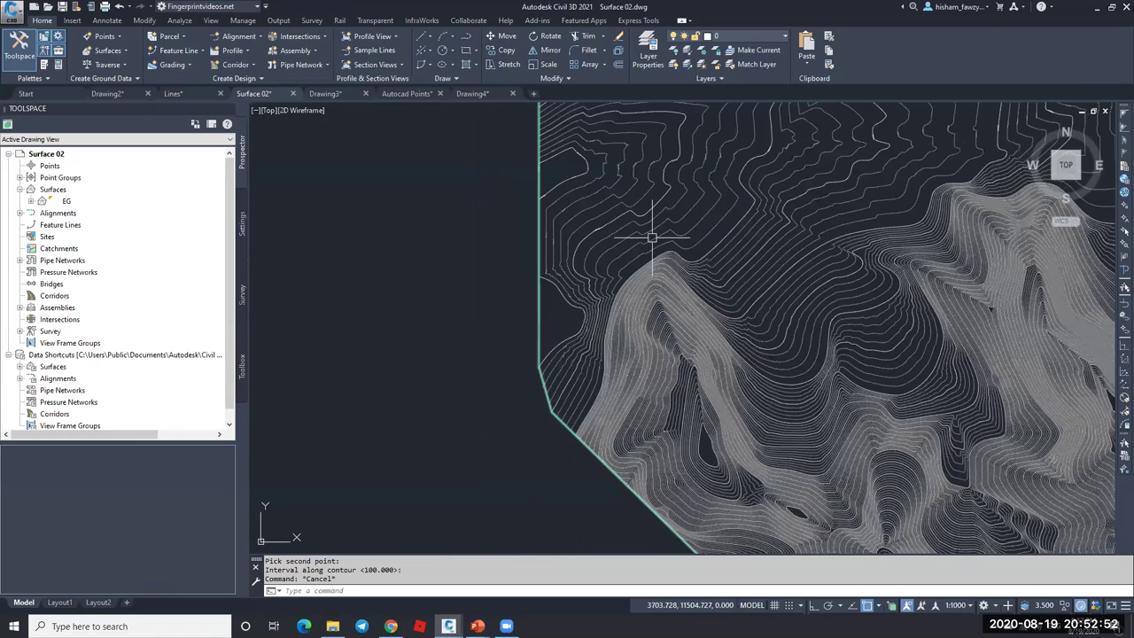
pyautogui.scroll(-1, 652, 237)
pyautogui.click(688, 246)
pyautogui.scroll(3, 708, 243)
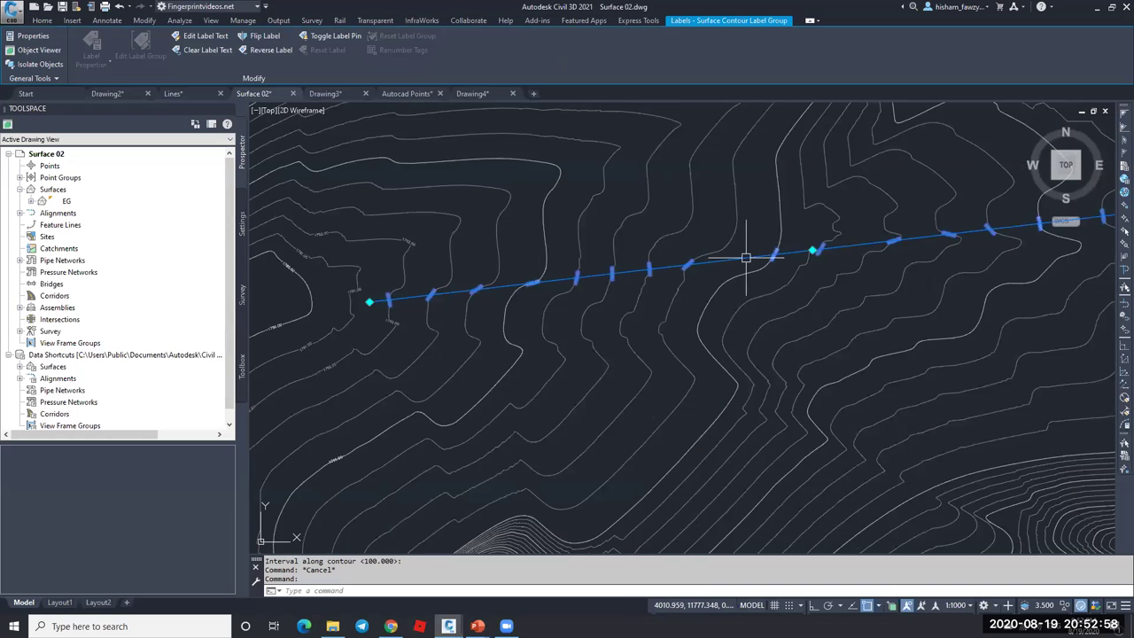
pyautogui.scroll(-3, 746, 258)
pyautogui.scroll(4, 593, 271)
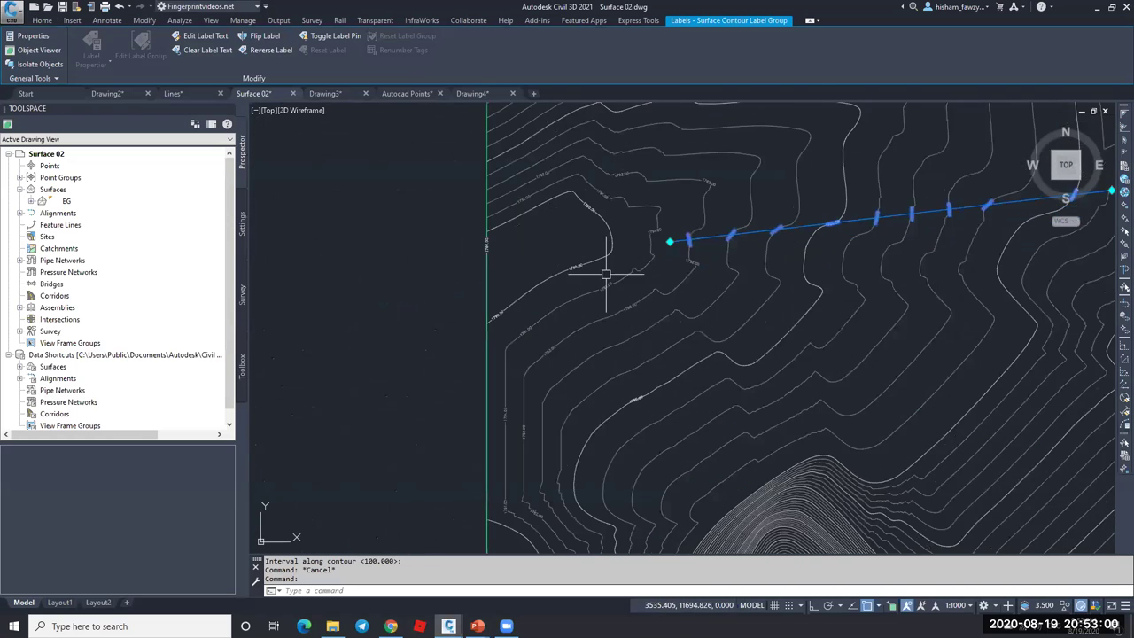
pyautogui.press('Escape')
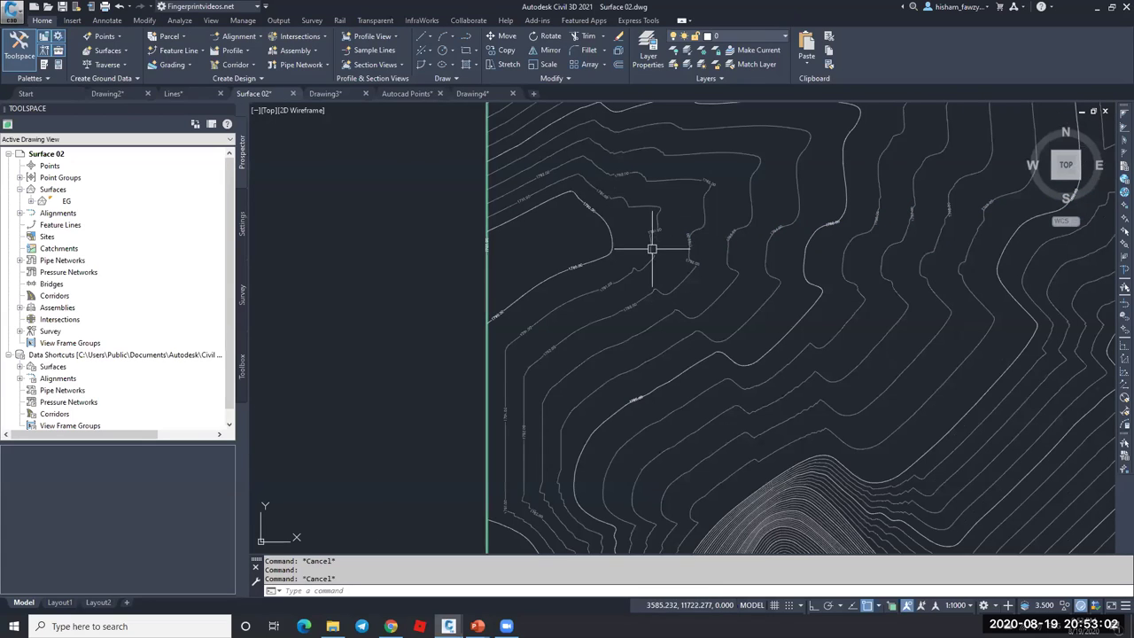
# - Select the EG surface, then clear the selection
pyautogui.click(604, 297)
pyautogui.press('Escape')
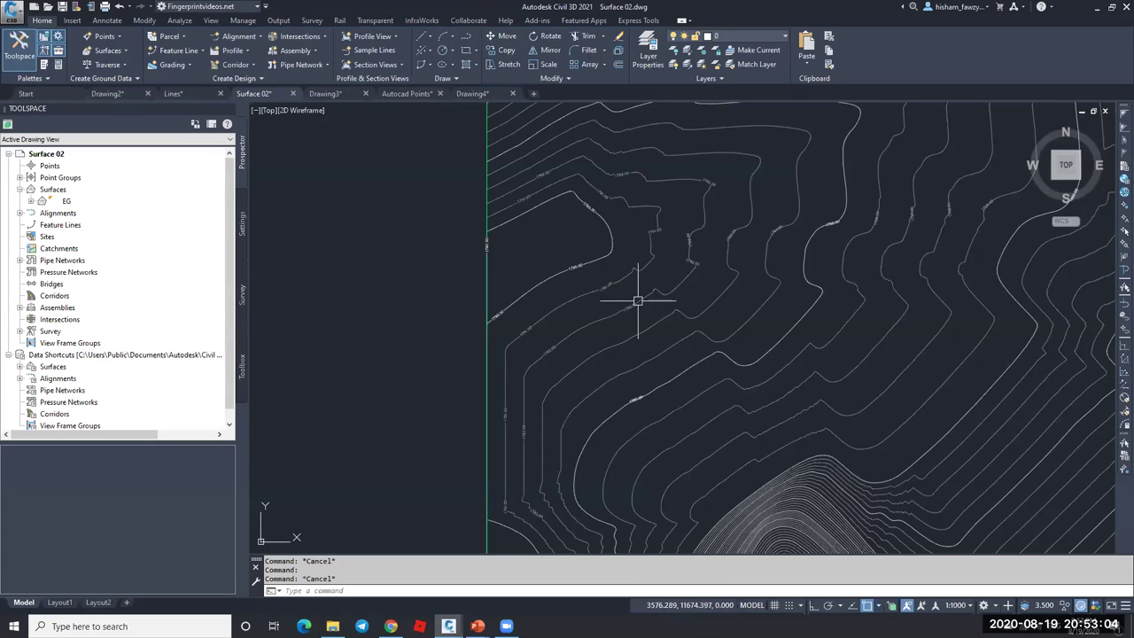
pyautogui.press('Escape')
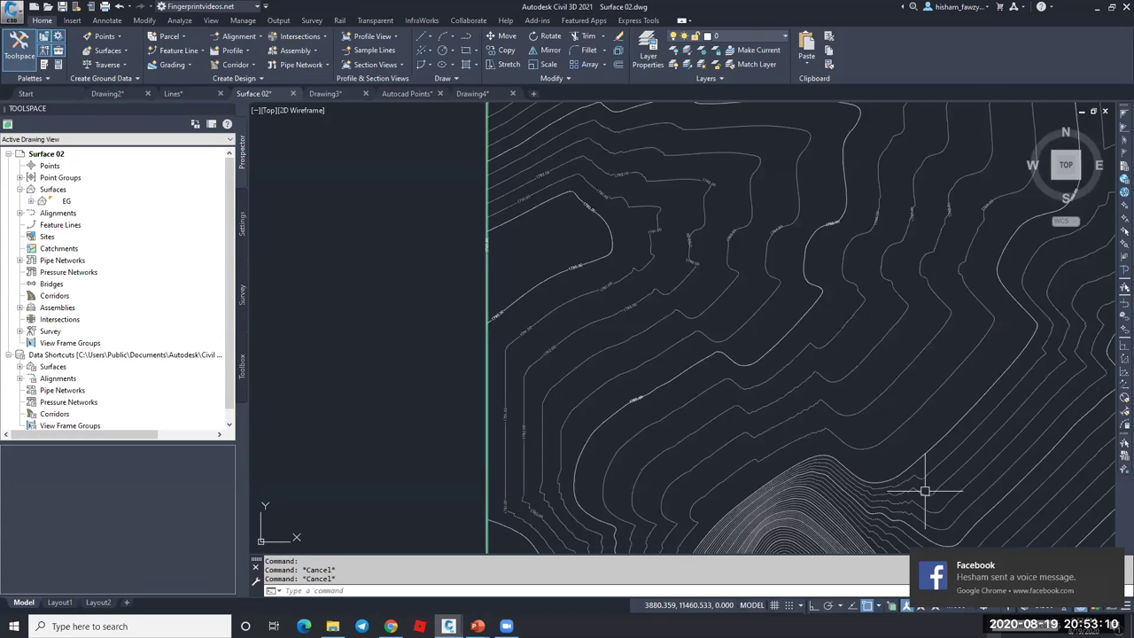
pyautogui.press('Escape')
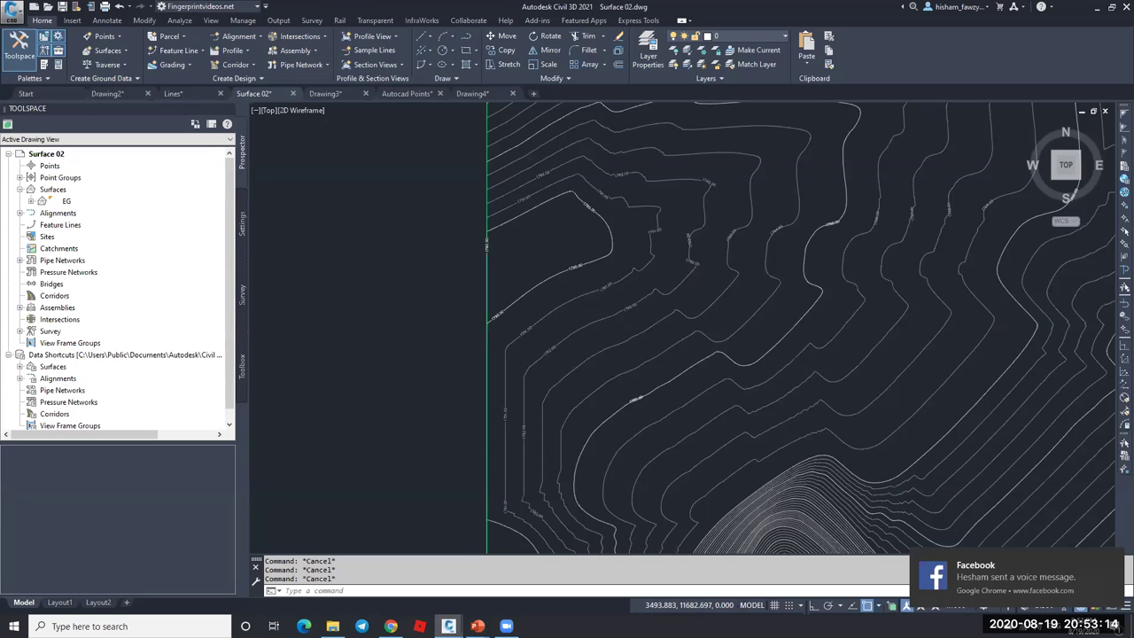
pyautogui.scroll(-3, 620, 304)
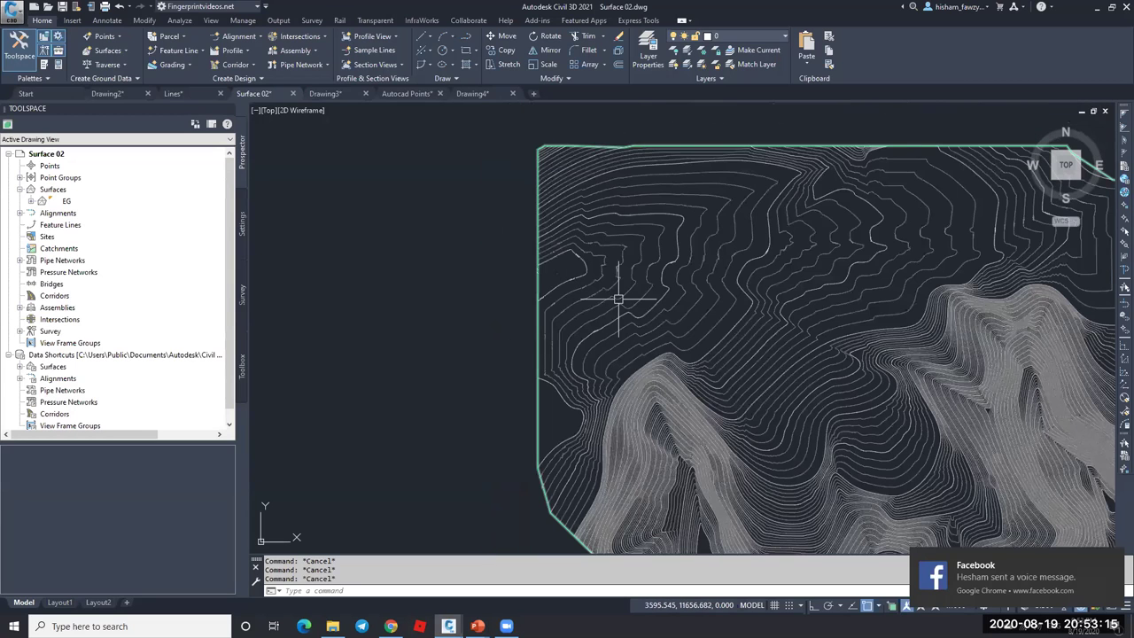
# - Open Extract Objects from Surface for EG and shift the dialog slightly left
pyautogui.click(680, 301)
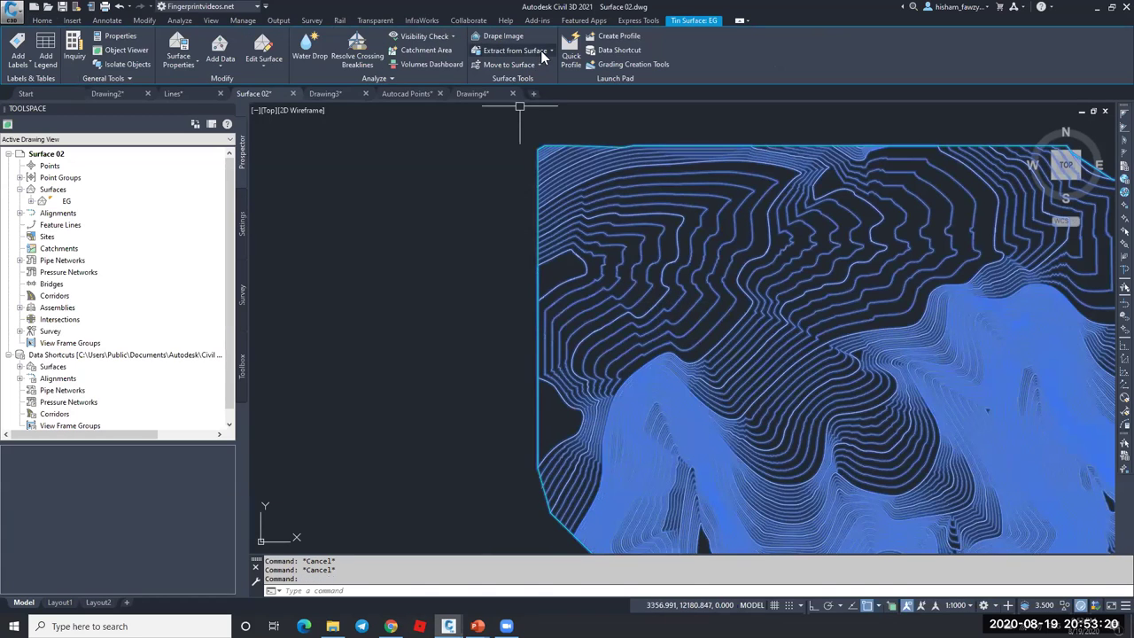
pyautogui.click(541, 50)
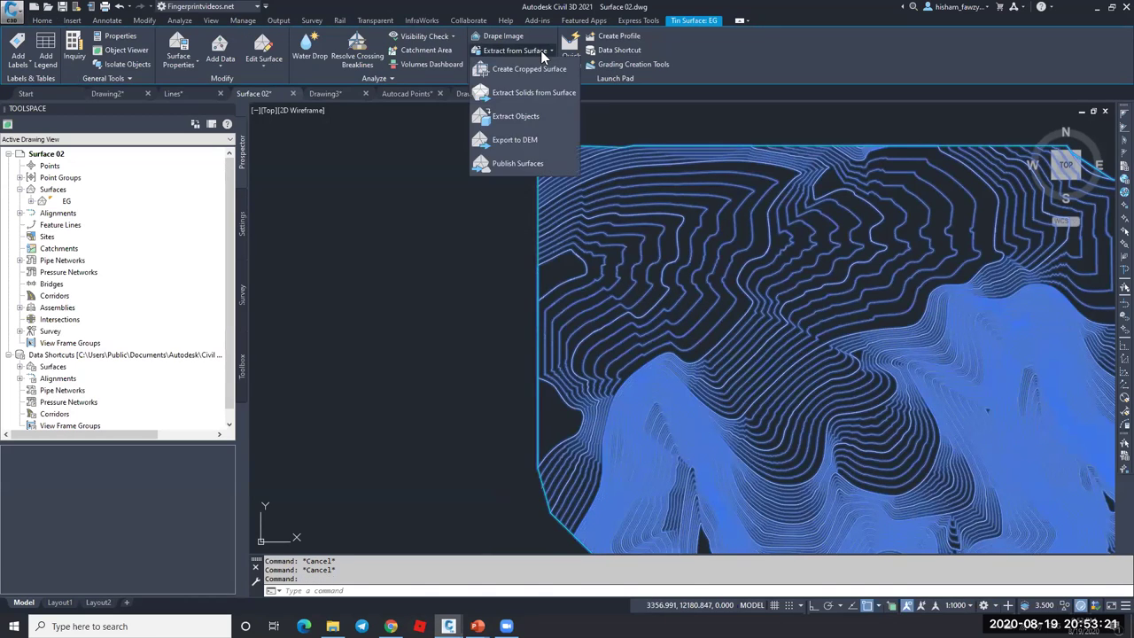
pyautogui.click(530, 116)
pyautogui.moveTo(546, 203); pyautogui.dragTo(364, 195)
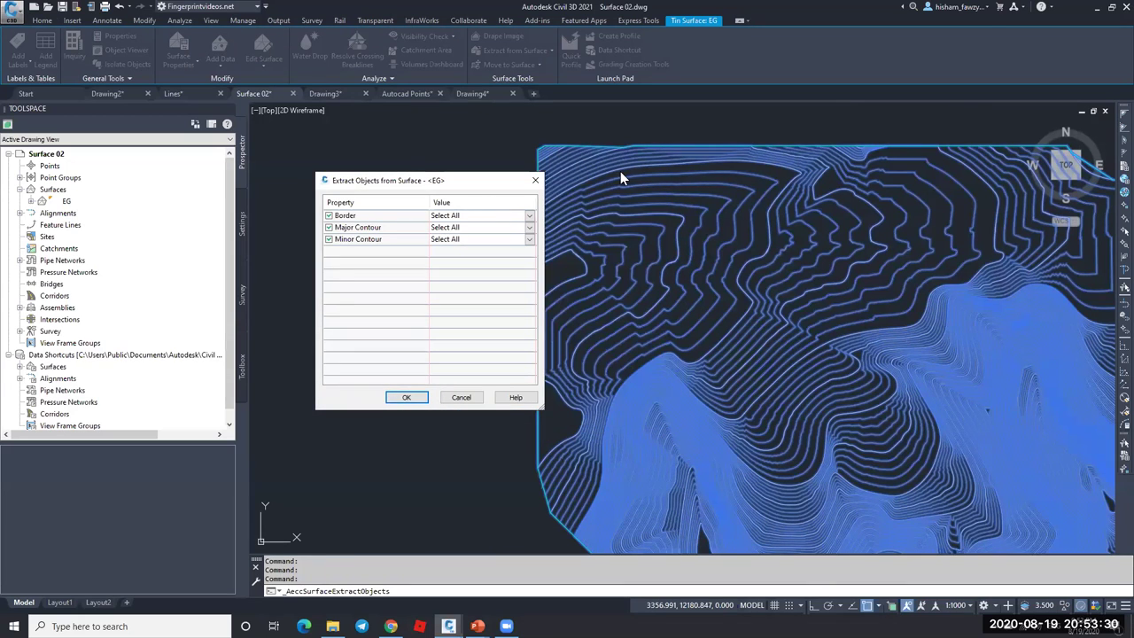
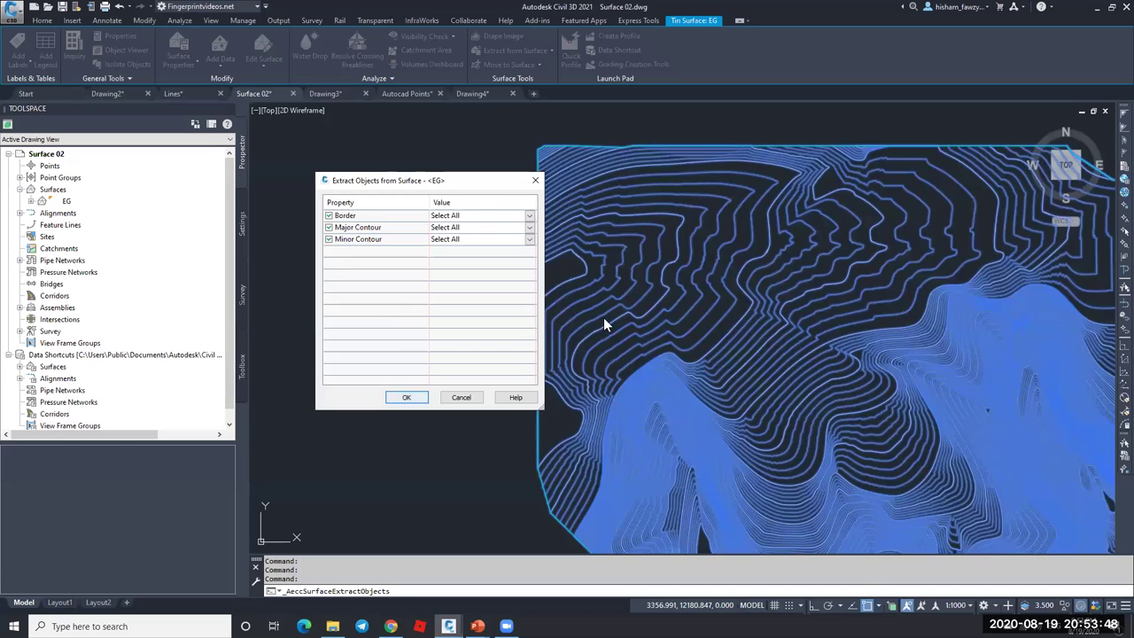
# - Dismiss Extract Objects and check the 1792 and 1790 contours' elevations in Properties
pyautogui.press('Escape')
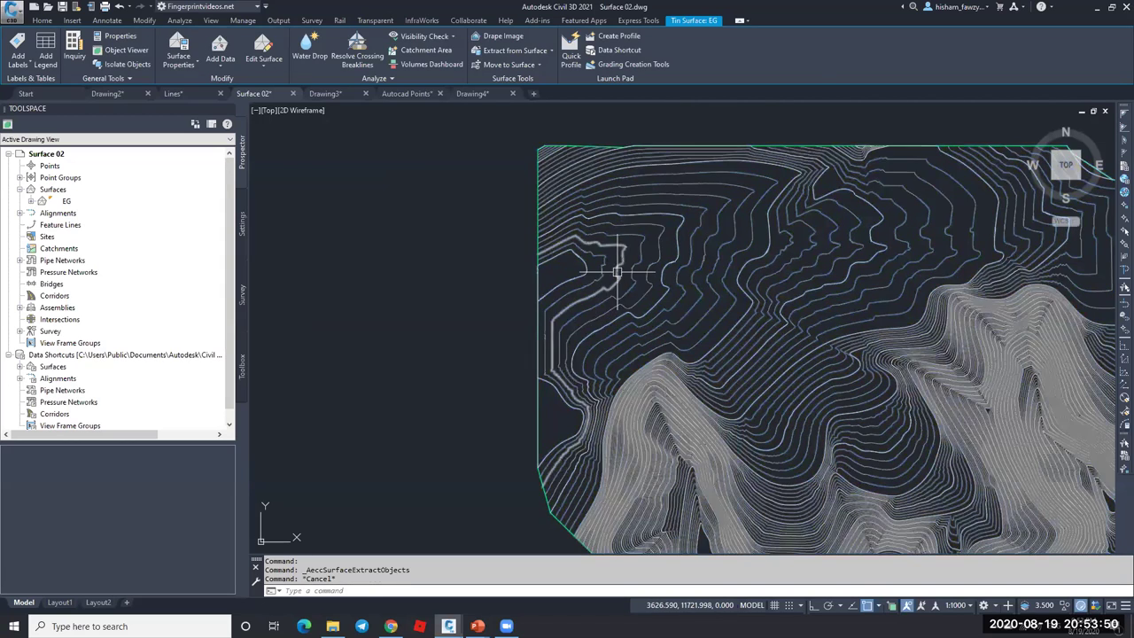
pyautogui.scroll(4, 617, 272)
pyautogui.click(556, 237)
pyautogui.hotkey('ctrl', '1')
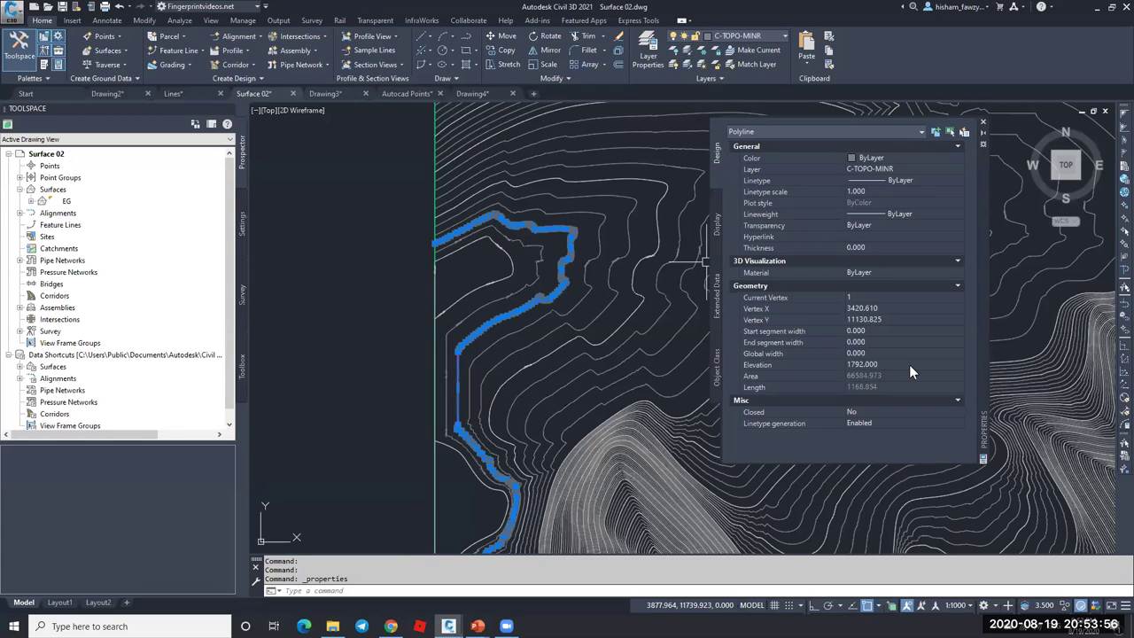
pyautogui.press('Escape')
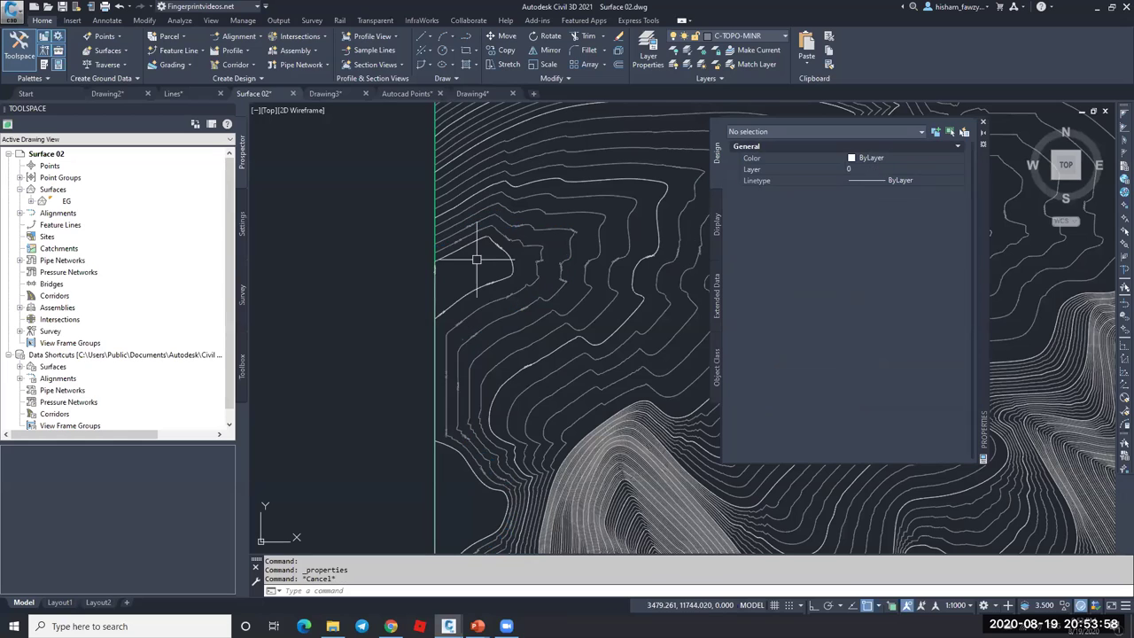
pyautogui.click(509, 255)
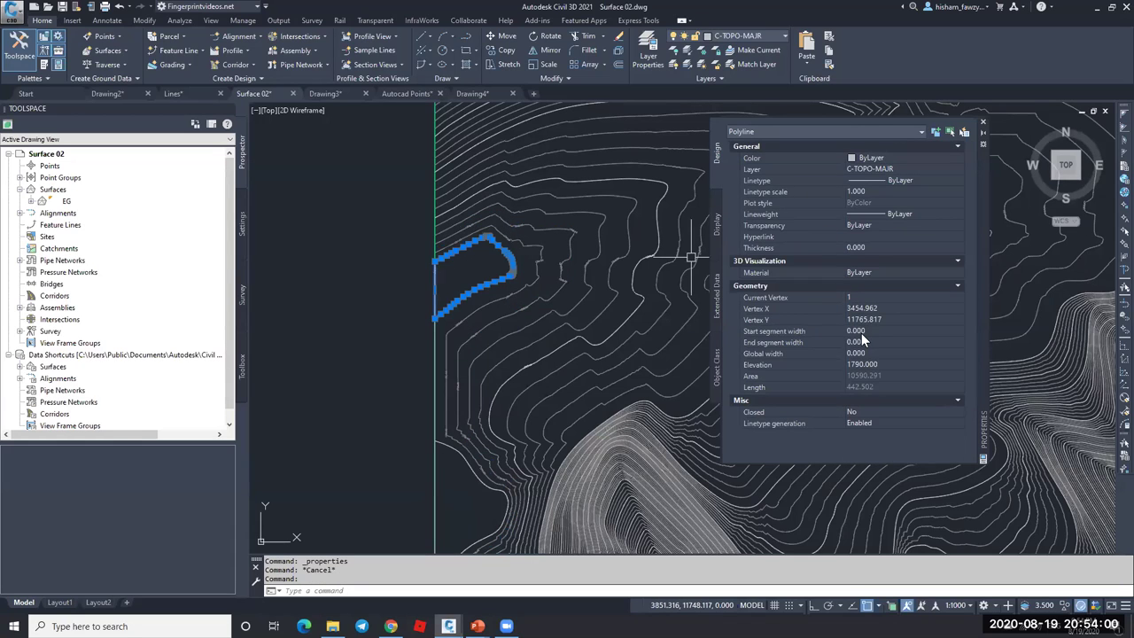
pyautogui.press('Escape')
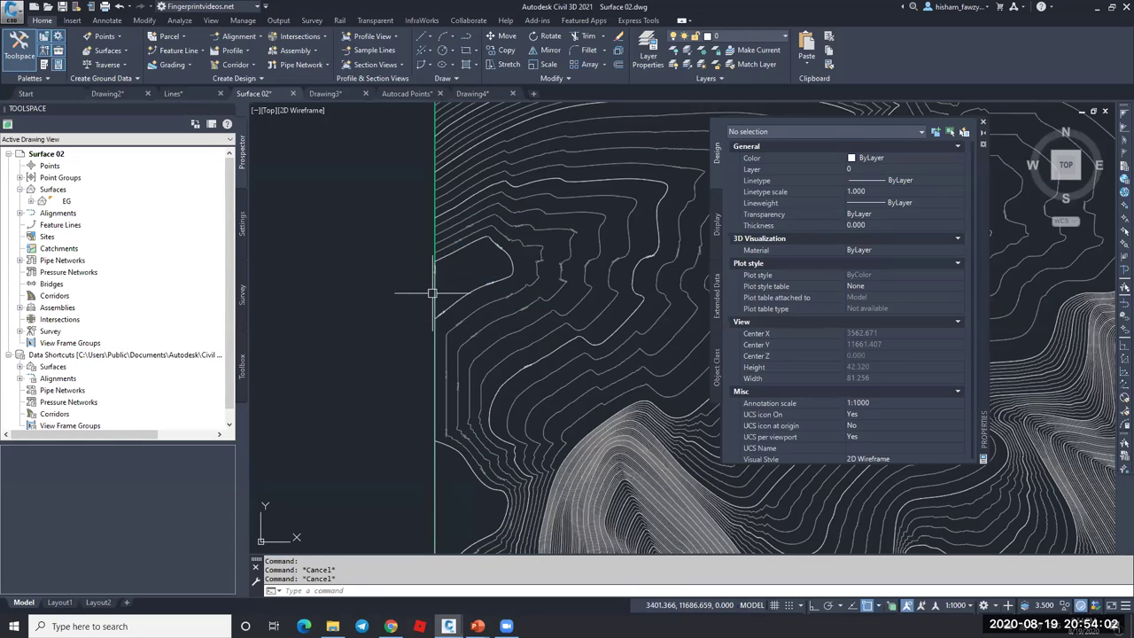
# - Select the surface boundary 3D polyline and read its elevation
pyautogui.scroll(6, 432, 292)
pyautogui.click(432, 248)
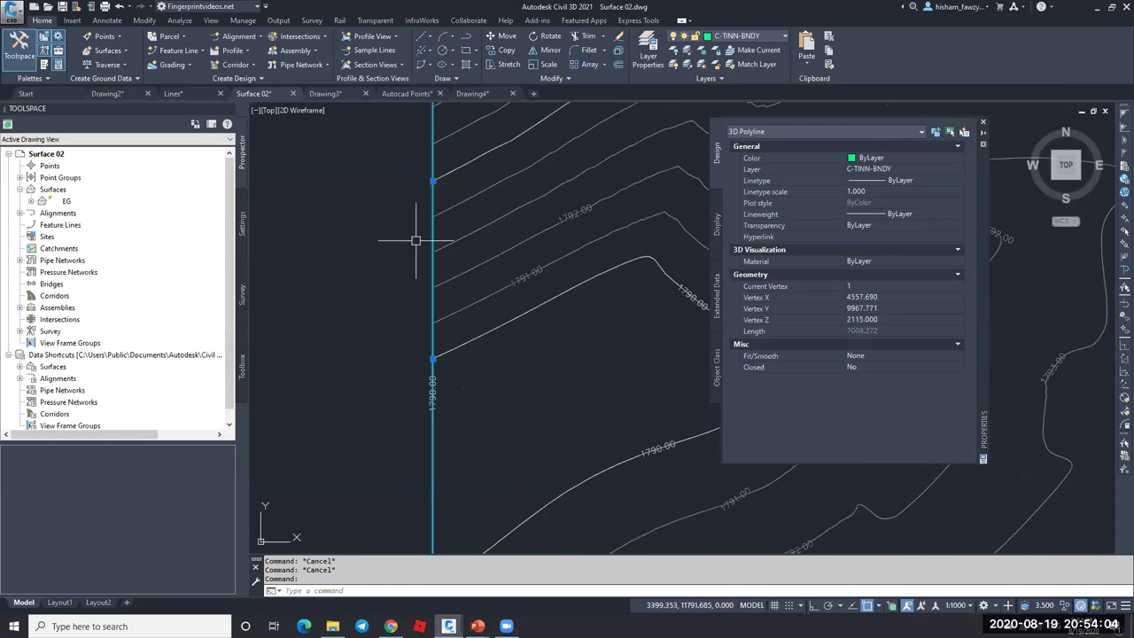
pyautogui.scroll(-3, 683, 218)
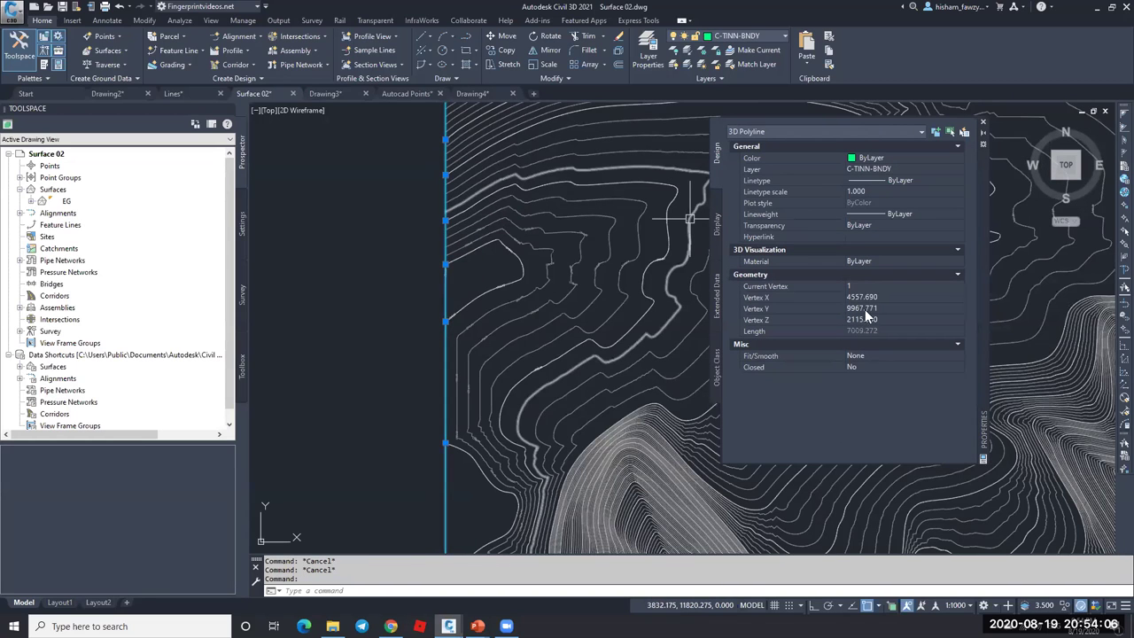
pyautogui.scroll(-5, 434, 306)
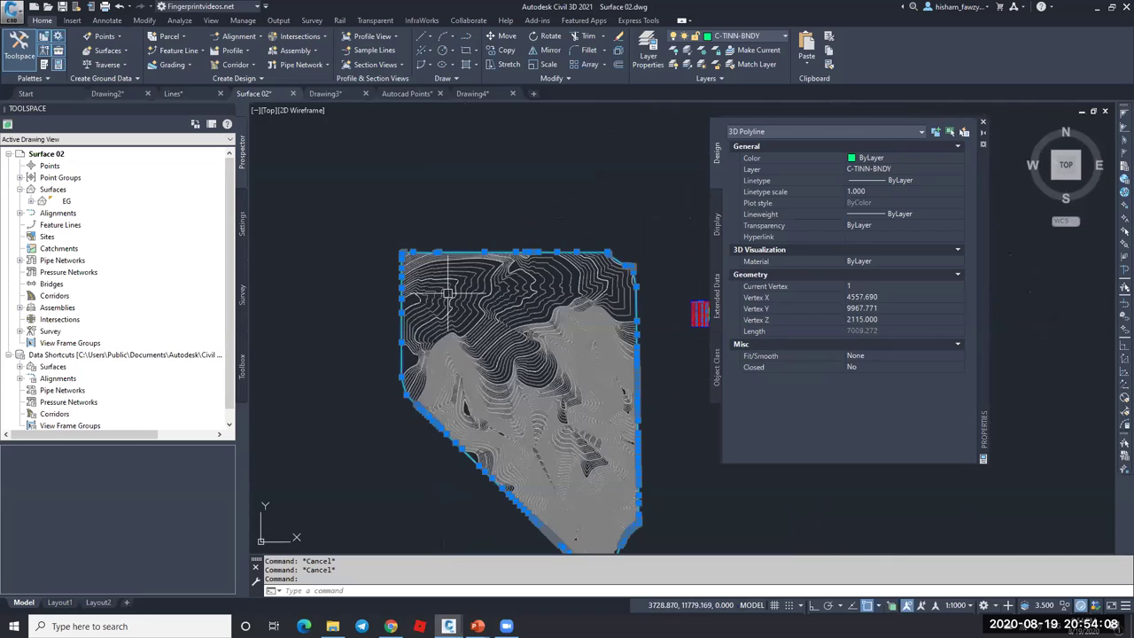
pyautogui.scroll(1, 575, 296)
pyautogui.press('Escape')
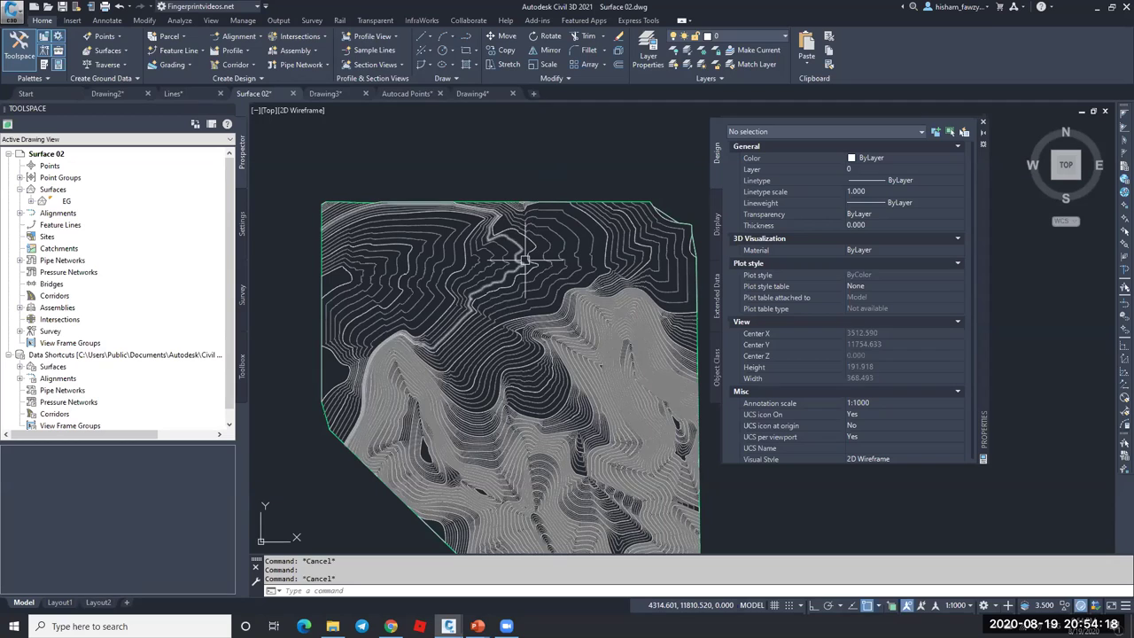
# - Select a contour line and run the draw order command (SR) with its default option
pyautogui.scroll(3, 536, 248)
pyautogui.click(539, 235)
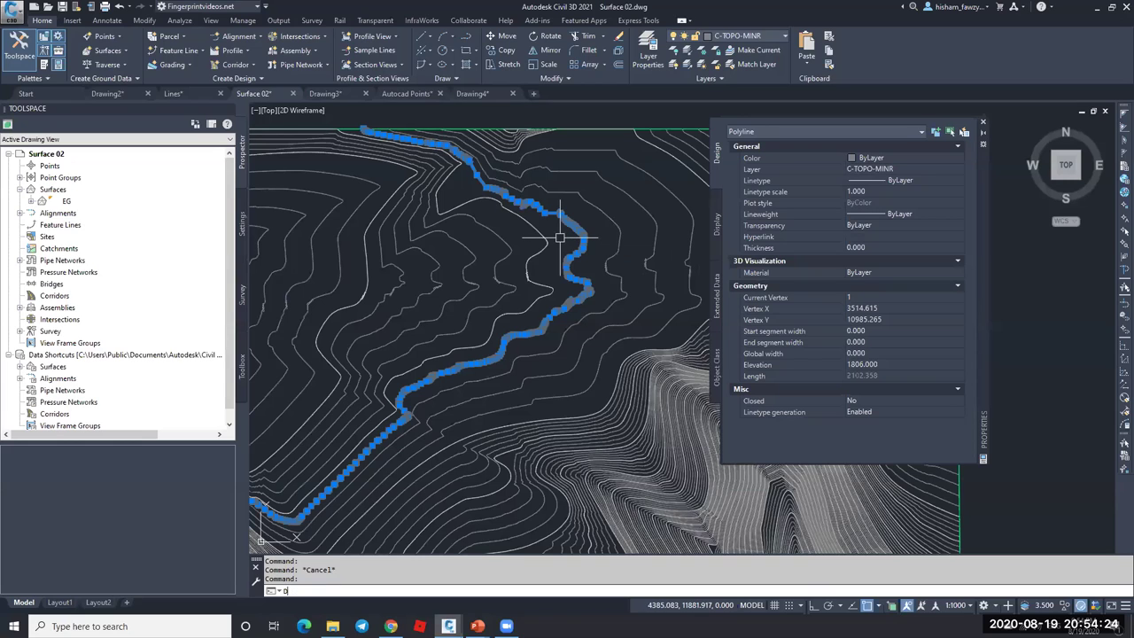
pyautogui.press('Return')
pyautogui.press('Escape')
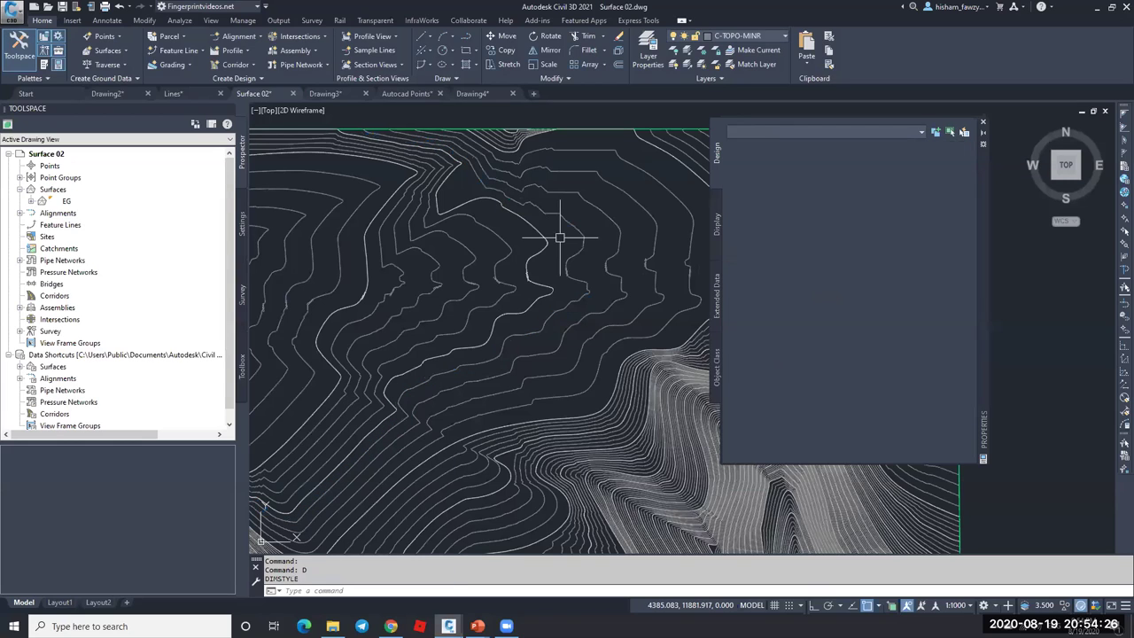
pyautogui.click(564, 215)
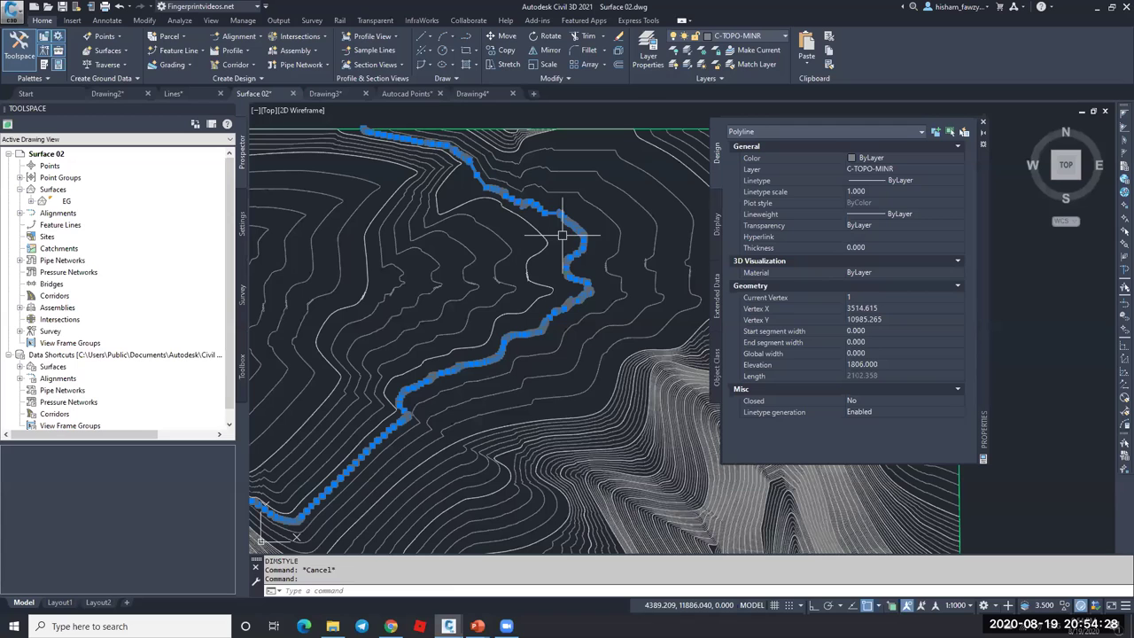
pyautogui.write('sr')
pyautogui.press('Return')
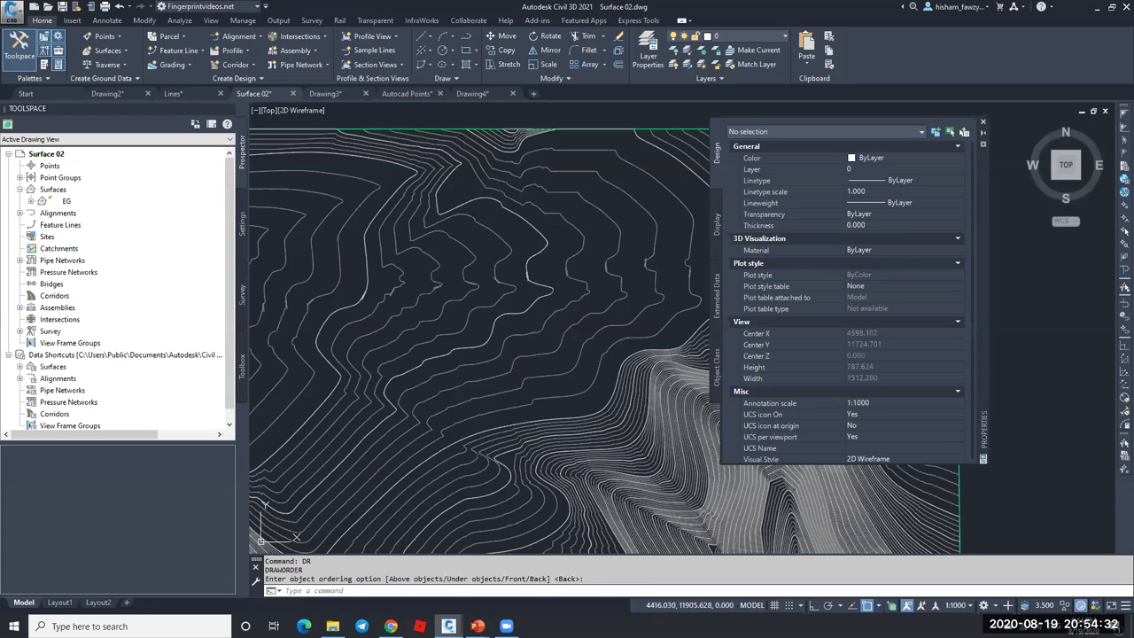
pyautogui.press('Return')
# - Select all 510 contours via Select Similar, copy them, and bring up Drawing3's paste options
pyautogui.click(584, 237)
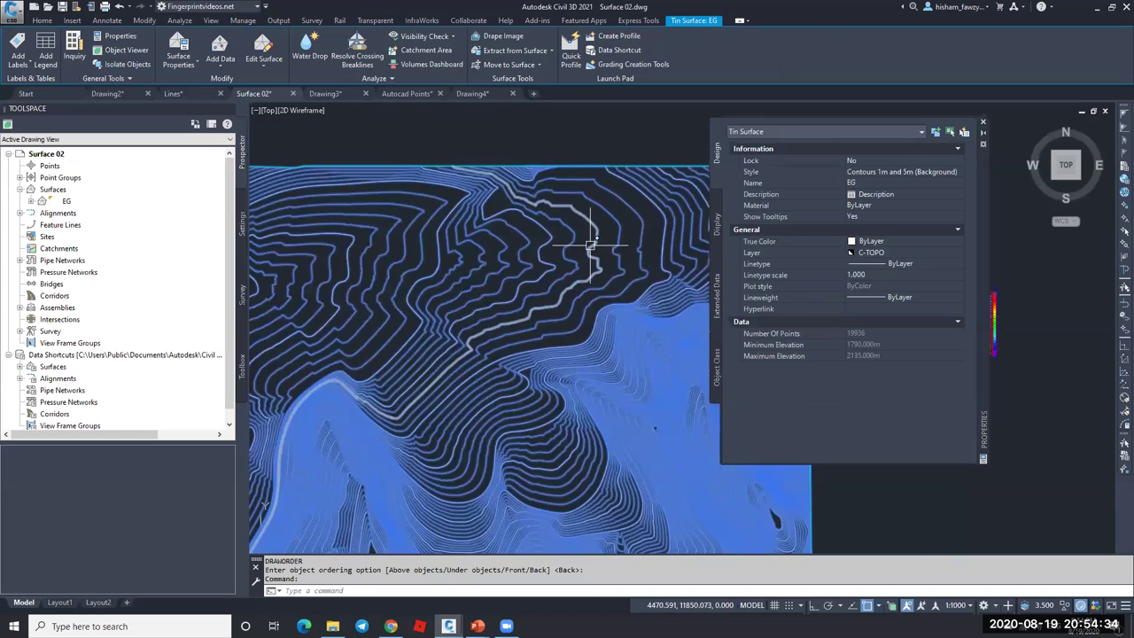
pyautogui.scroll(-5, 567, 232)
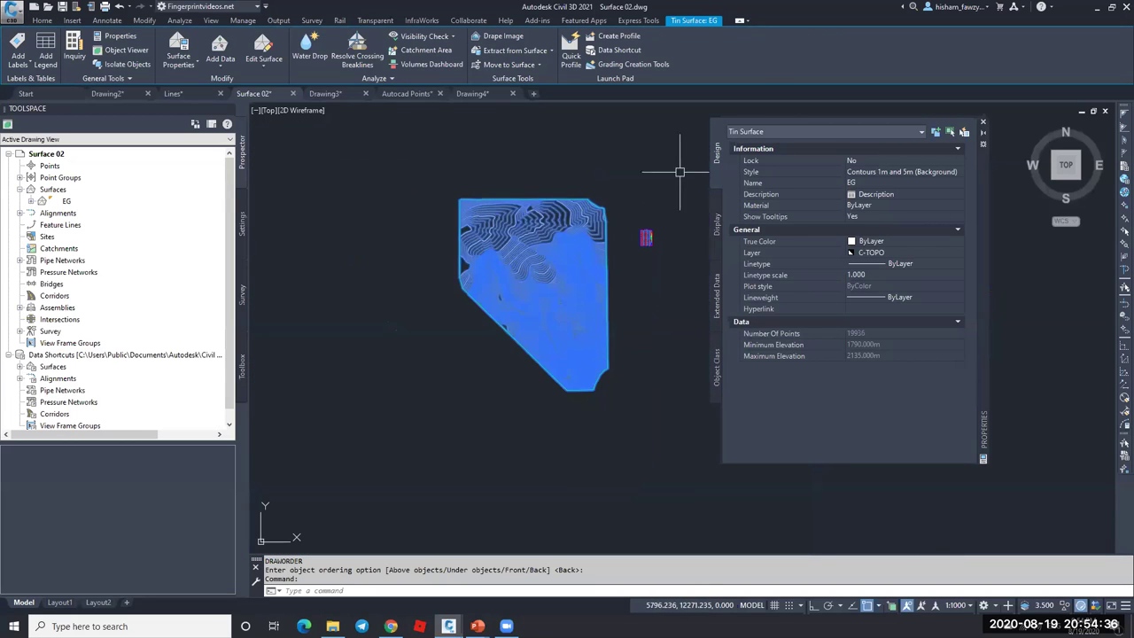
pyautogui.press('Escape')
pyautogui.scroll(5, 529, 227)
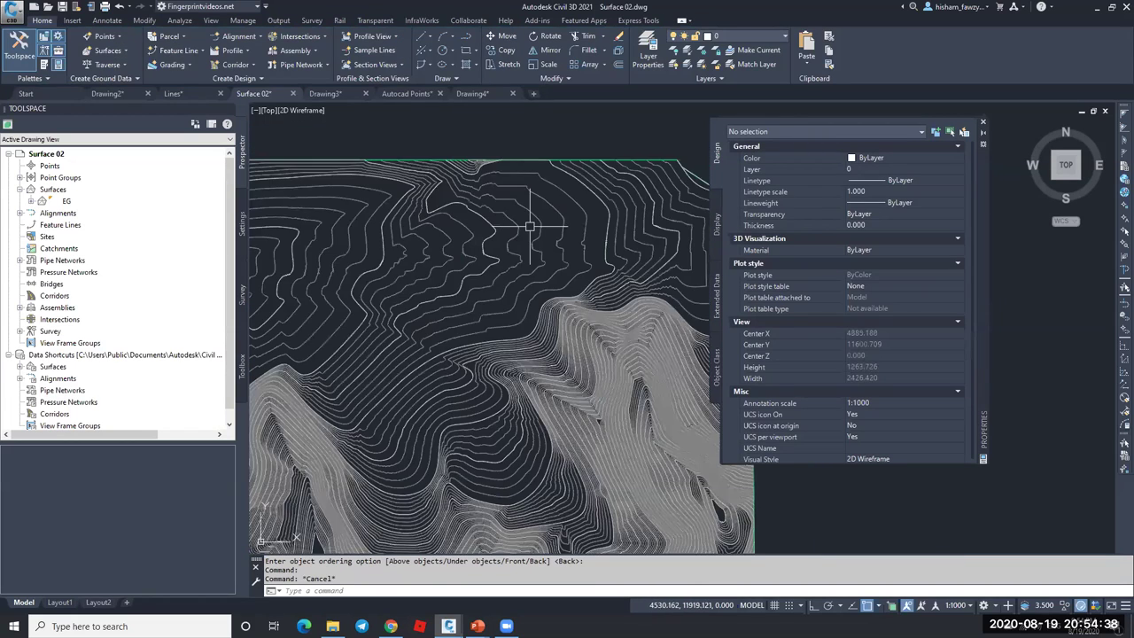
pyautogui.click(530, 227)
pyautogui.click(470, 231)
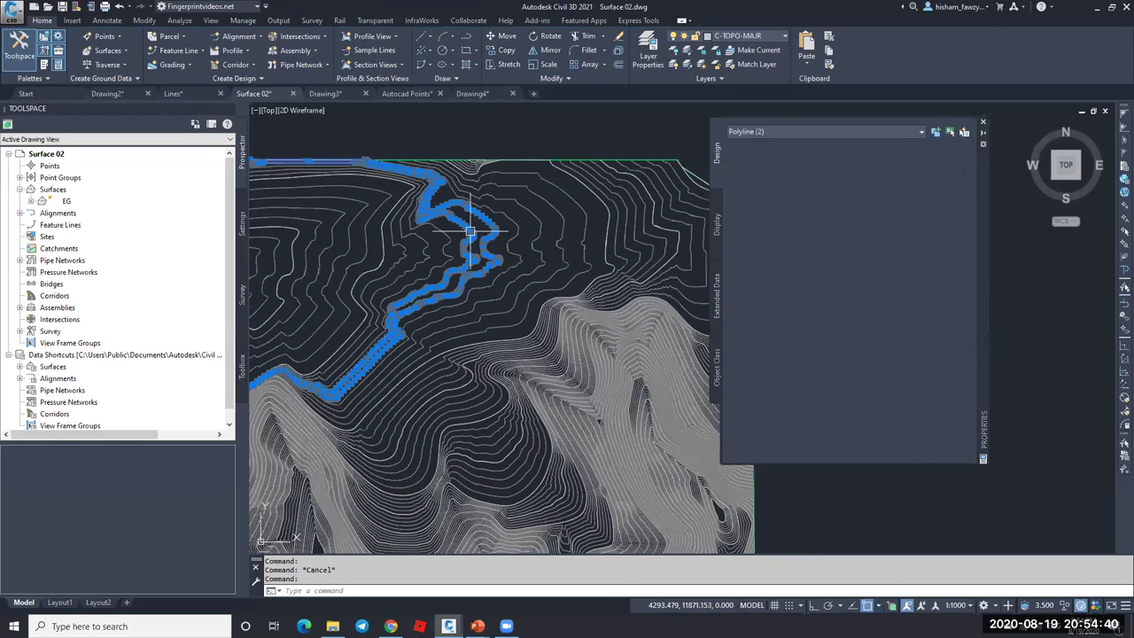
pyautogui.rightClick(514, 365)
pyautogui.click(518, 372)
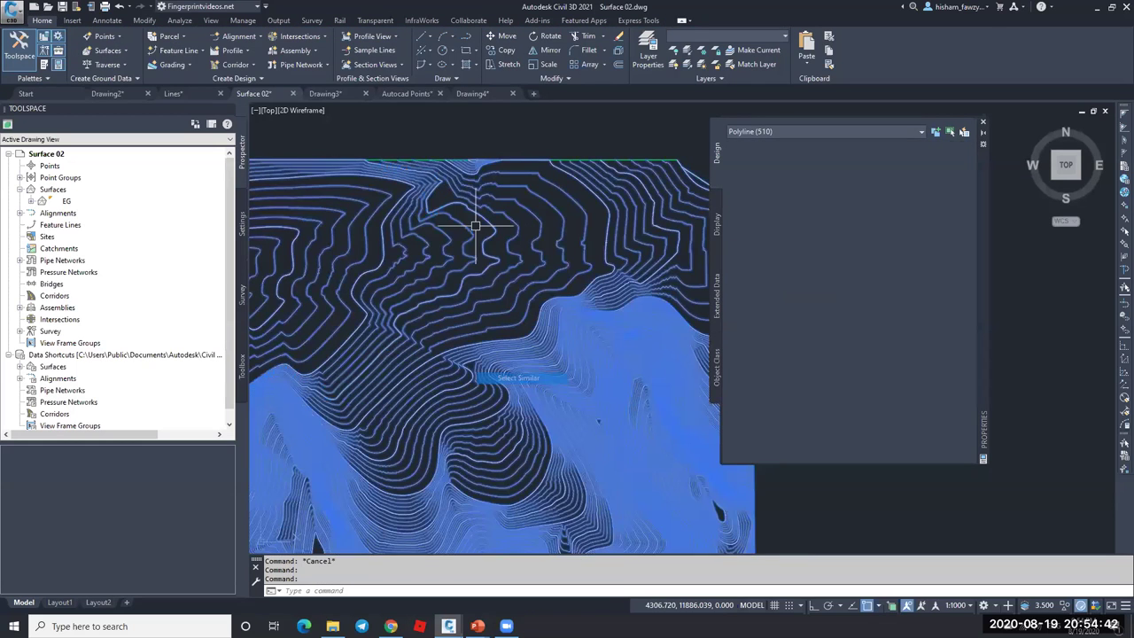
pyautogui.press('Escape')
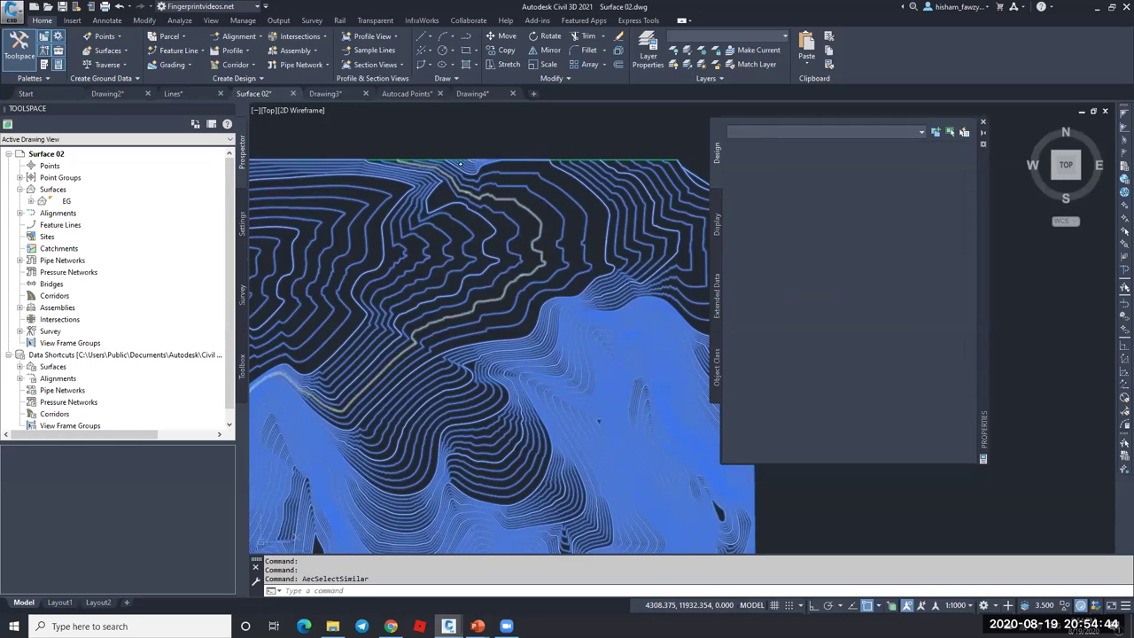
pyautogui.click(333, 93)
pyautogui.click(808, 58)
# - Paste the contours into Drawing3 at original coordinates and inspect a few of them
pyautogui.click(846, 154)
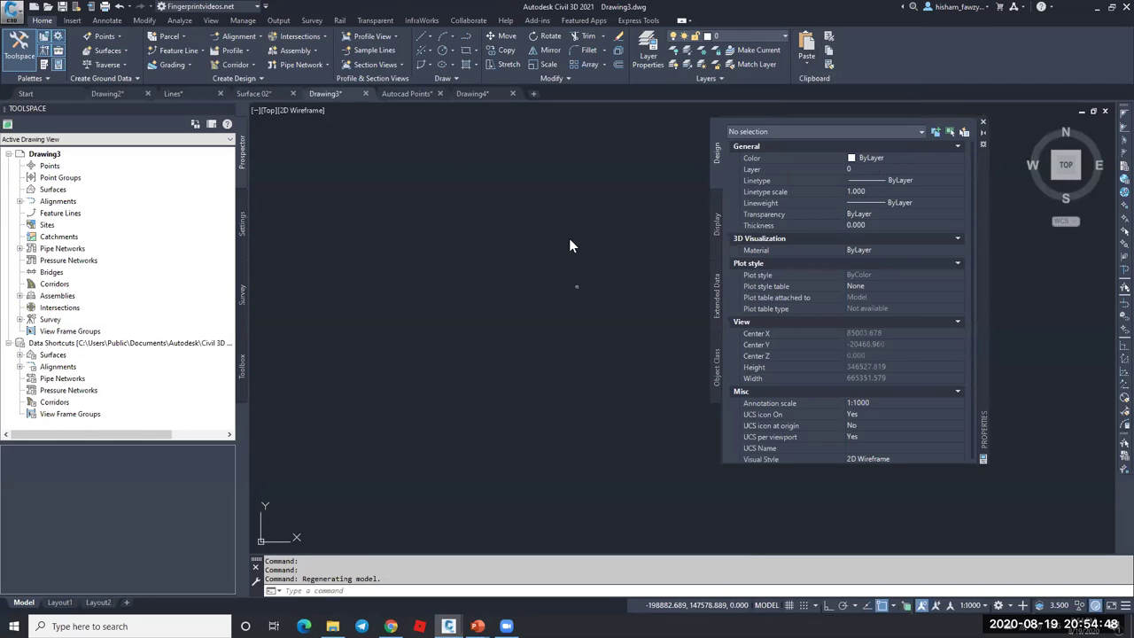
pyautogui.middleClick(564, 291)
pyautogui.middleClick(565, 290)
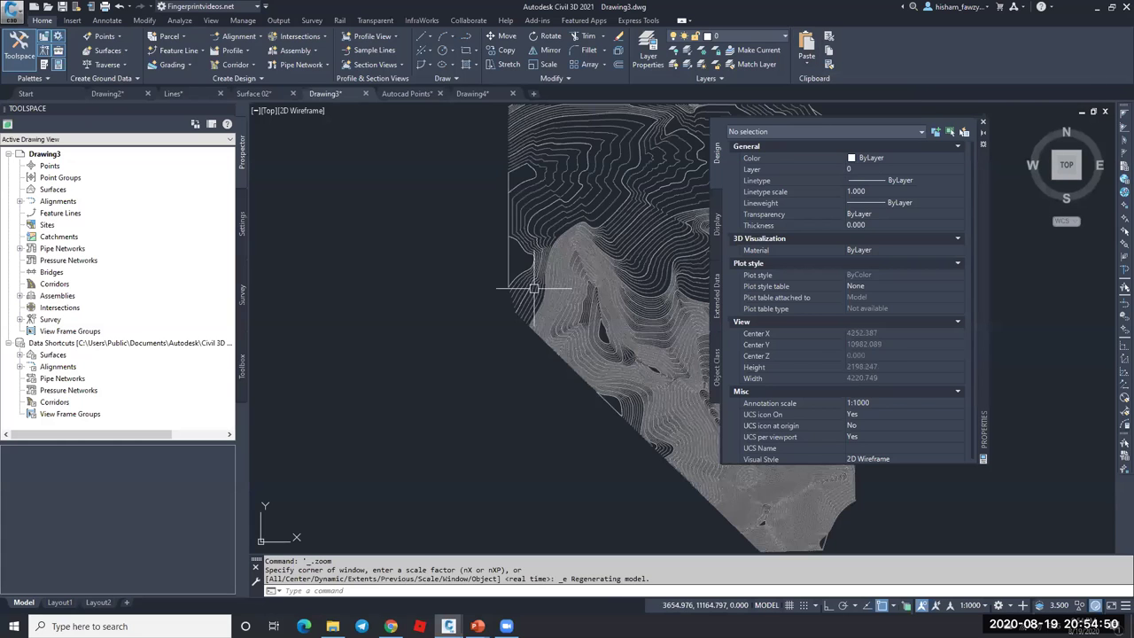
pyautogui.click(570, 266)
pyautogui.scroll(3, 584, 248)
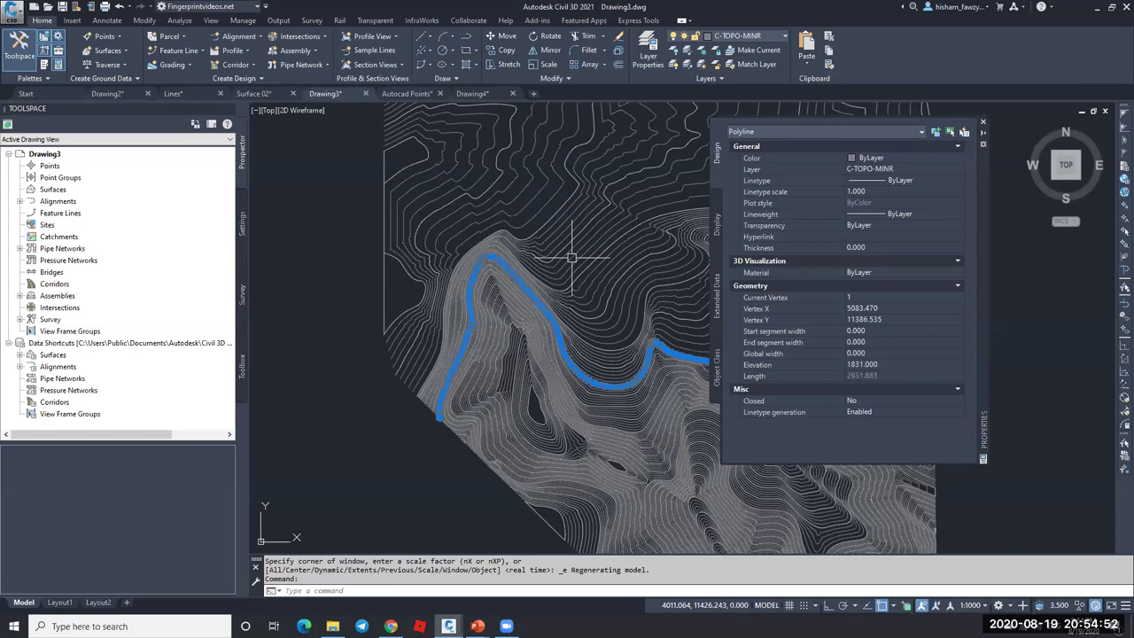
pyautogui.scroll(3, 558, 284)
pyautogui.press('Escape')
pyautogui.click(562, 282)
pyautogui.click(576, 280)
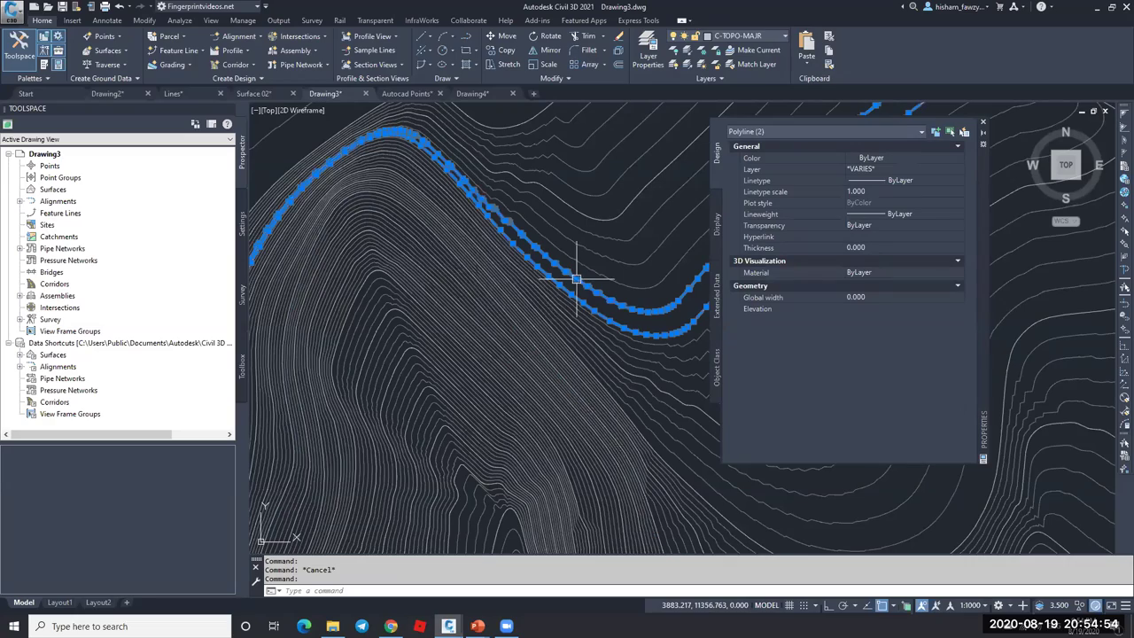
pyautogui.scroll(-3, 481, 284)
pyautogui.press('Escape')
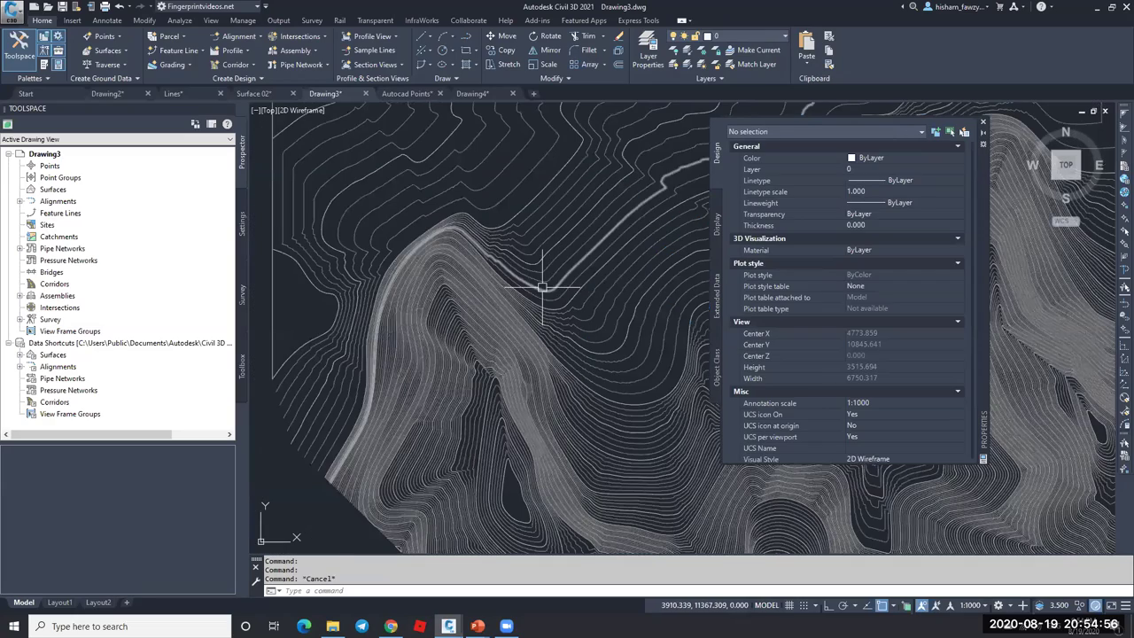
# - Close the Properties palette and shift the view of the pasted contours
pyautogui.scroll(5, 538, 235)
pyautogui.scroll(3, 350, 263)
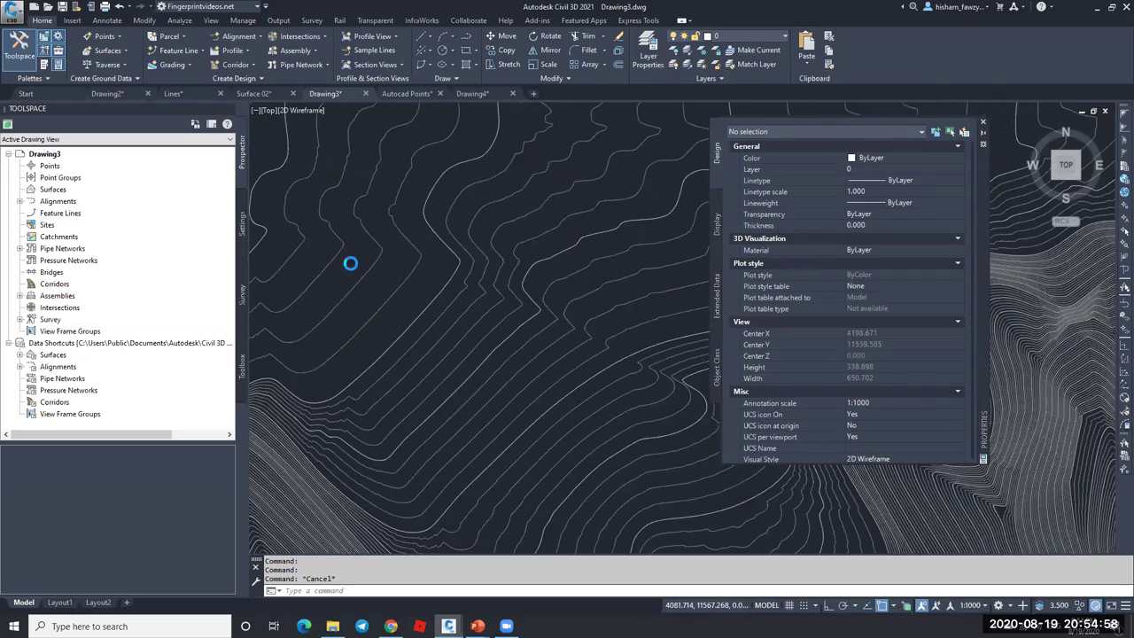
pyautogui.scroll(-5, 350, 259)
pyautogui.scroll(3, 364, 255)
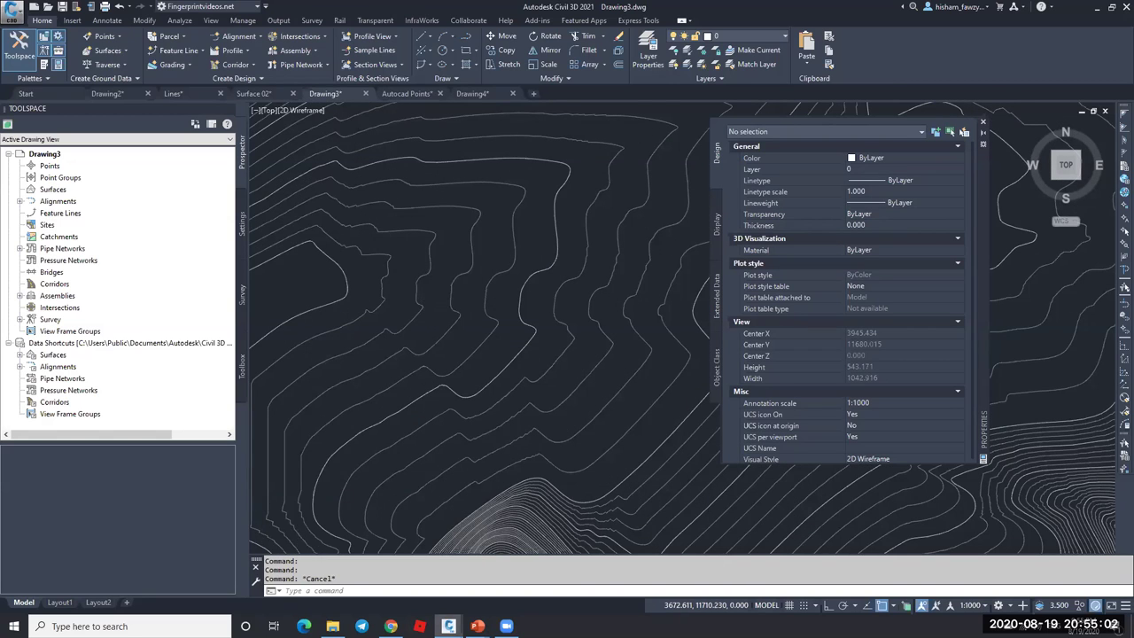
pyautogui.scroll(-2, 452, 303)
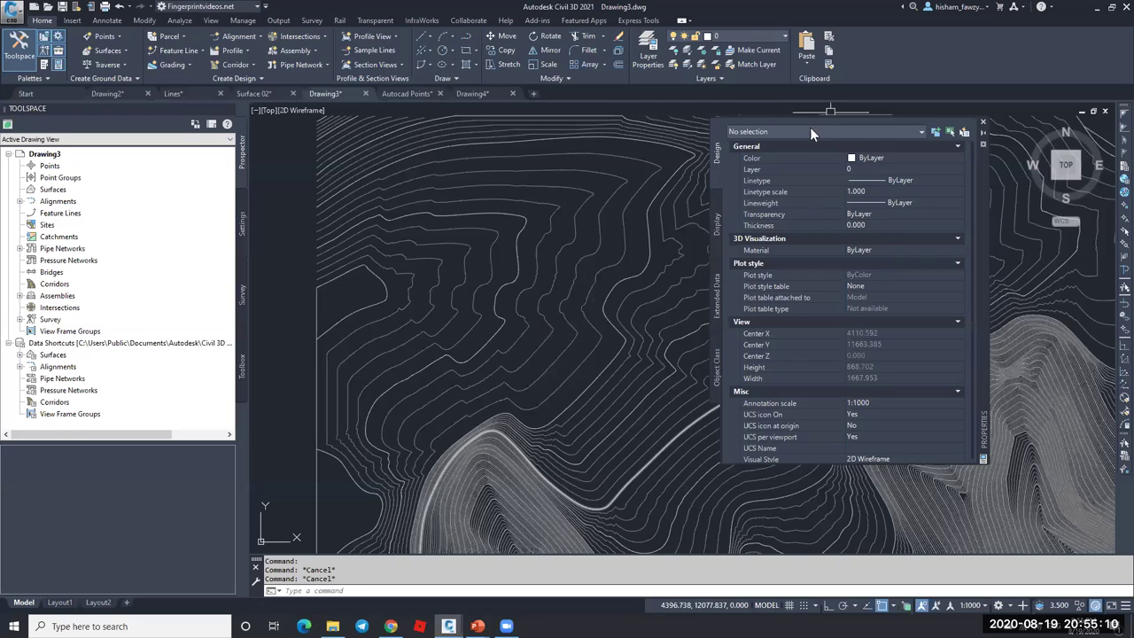
pyautogui.moveTo(536, 294)
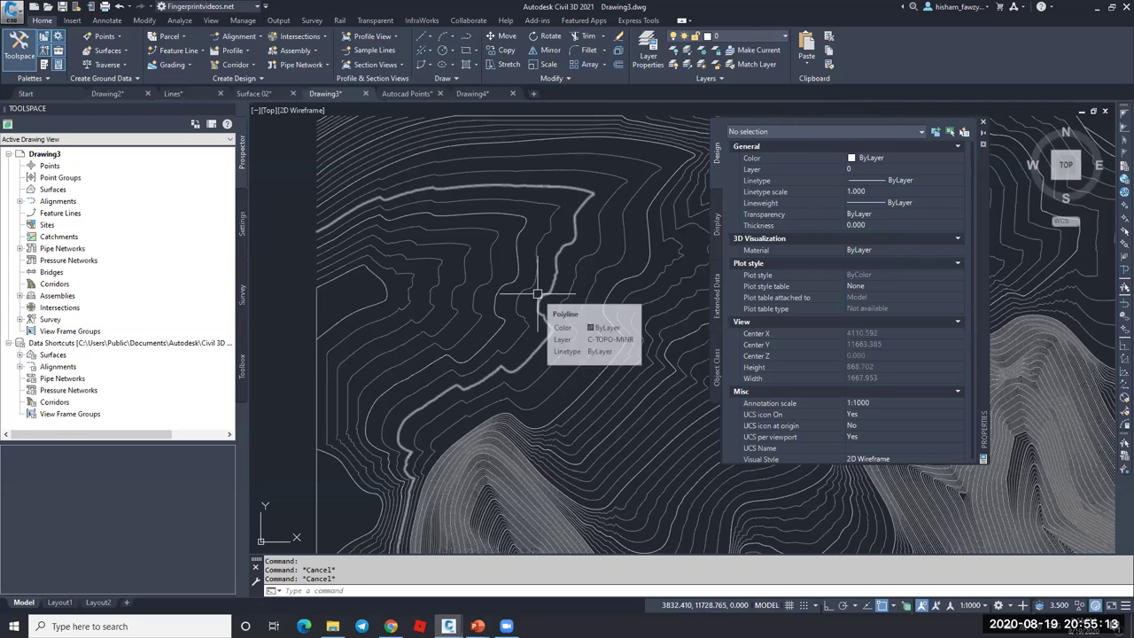
pyautogui.click(982, 121)
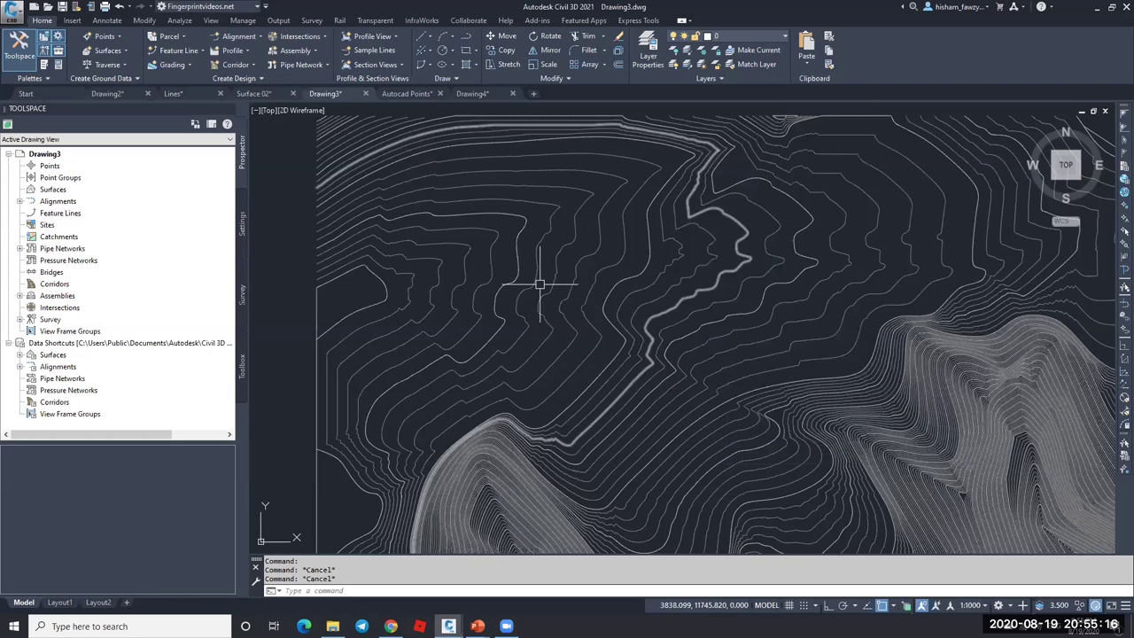
pyautogui.scroll(-5, 540, 284)
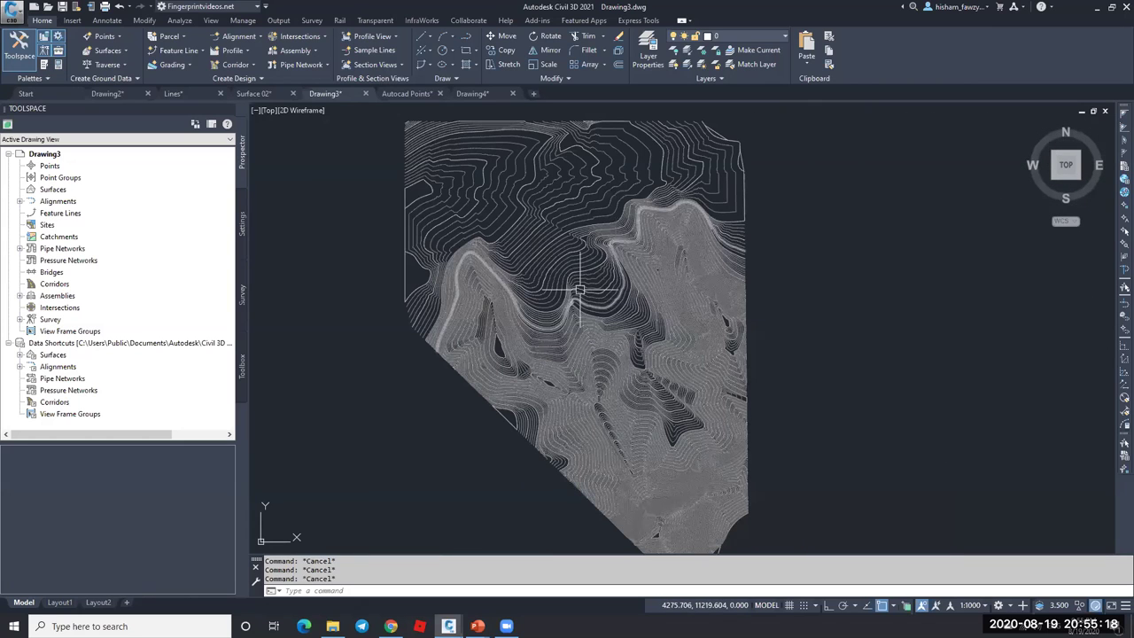
pyautogui.moveTo(565, 210); pyautogui.dragTo(587, 232, button='middle')
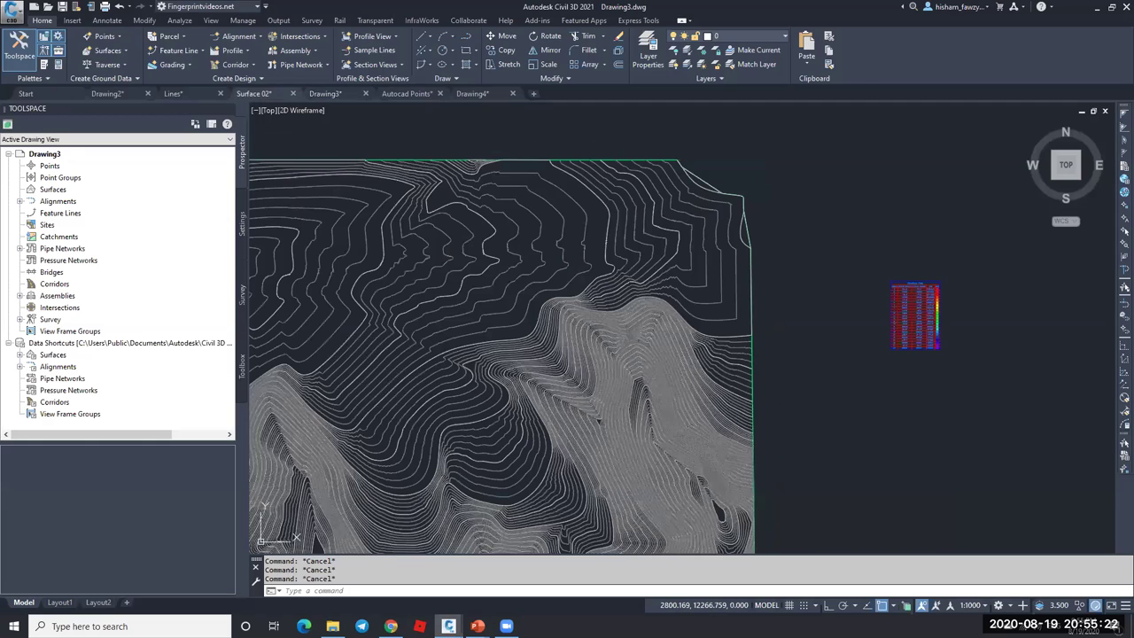
# - Back in Surface 02, edit the EG surface style to show Triangles, leaving Points off
pyautogui.hotkey('ctrl', 'Tab')
pyautogui.hotkey('ctrl', 'c')
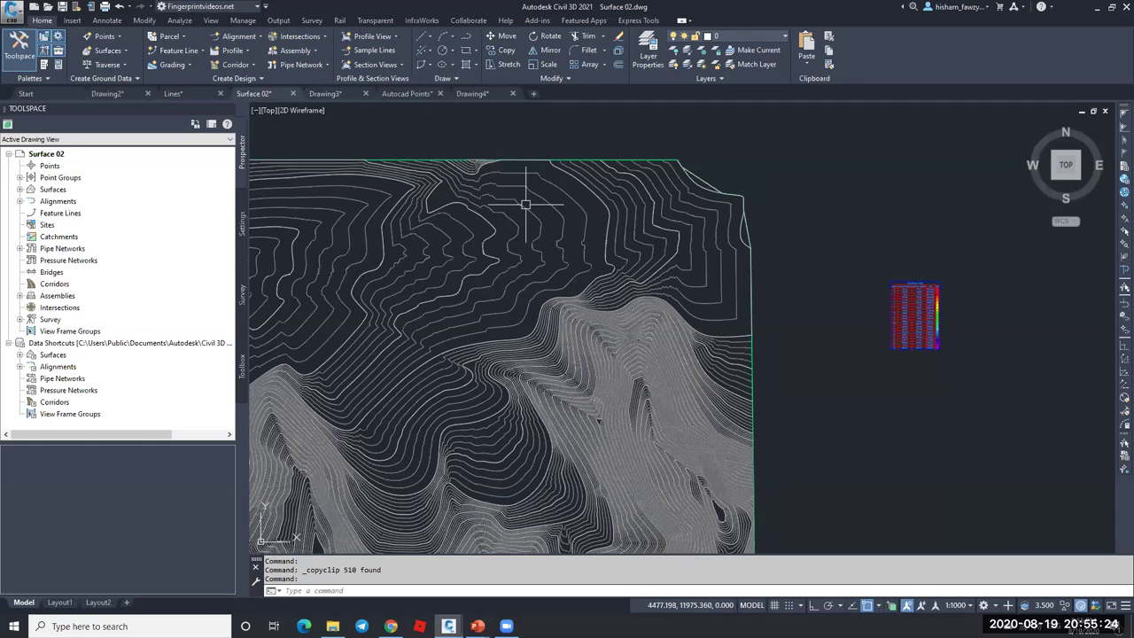
pyautogui.click(519, 253)
pyautogui.press('Escape')
pyautogui.click(537, 276)
pyautogui.rightClick(541, 282)
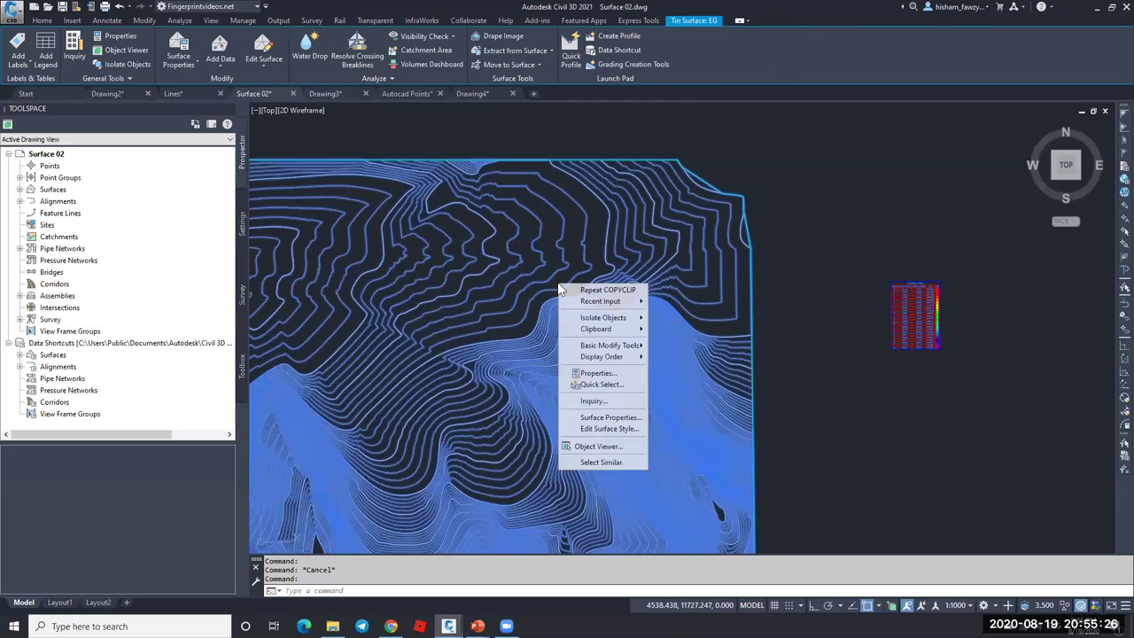
pyautogui.click(611, 429)
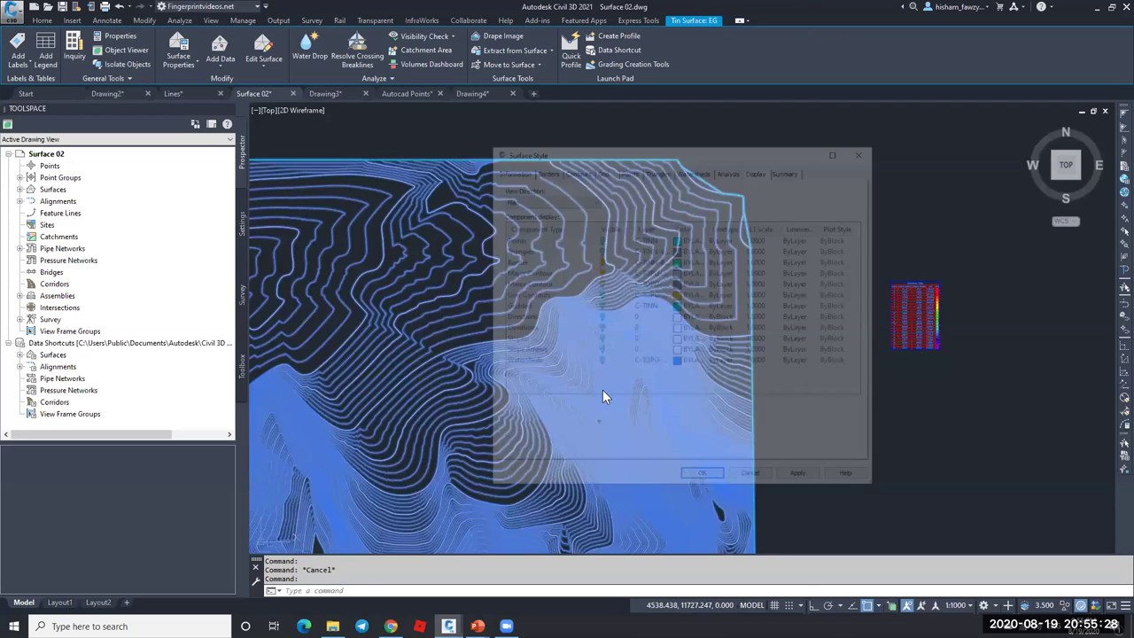
pyautogui.click(600, 239)
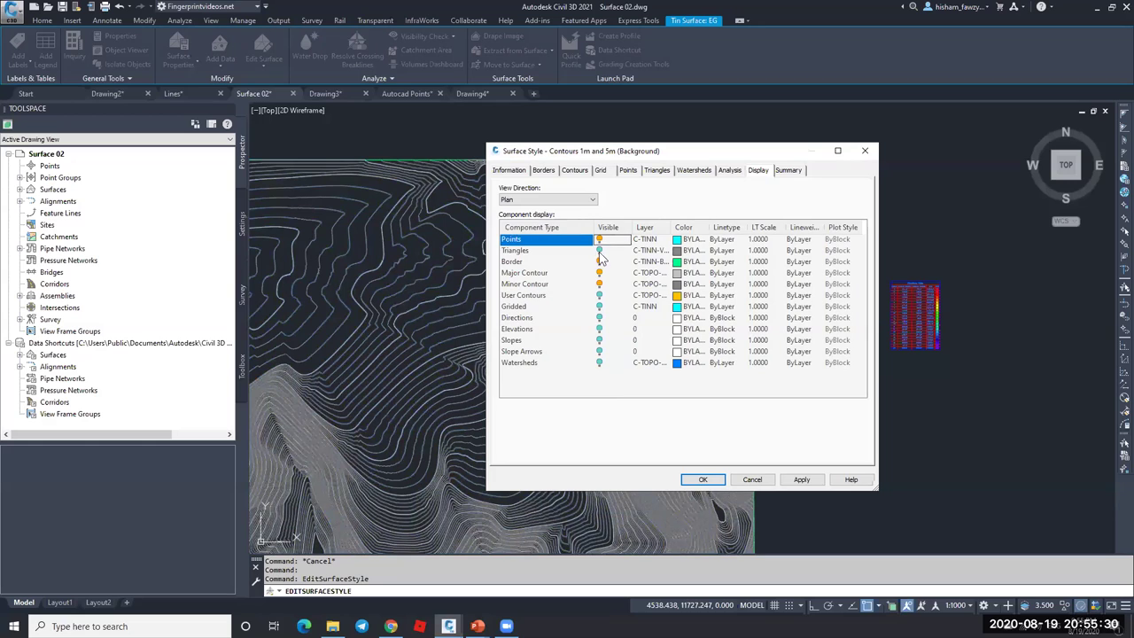
pyautogui.click(600, 250)
pyautogui.click(600, 240)
pyautogui.click(702, 479)
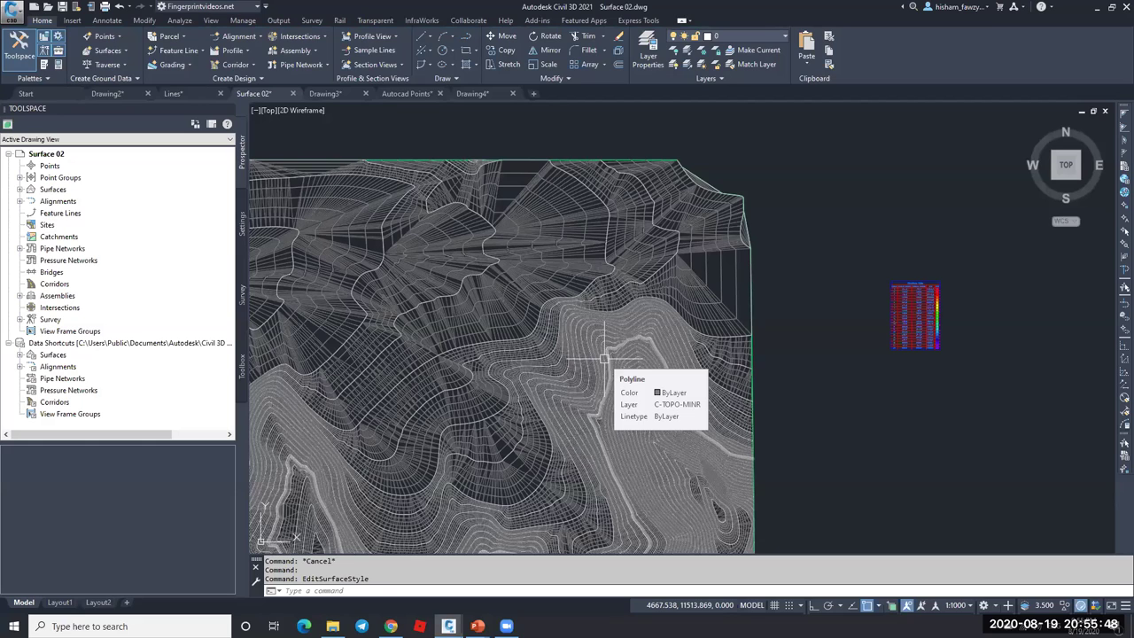
# - Extract the EG surface's triangles and minor contours using Extract Objects
pyautogui.scroll(3, 692, 294)
pyautogui.click(692, 294)
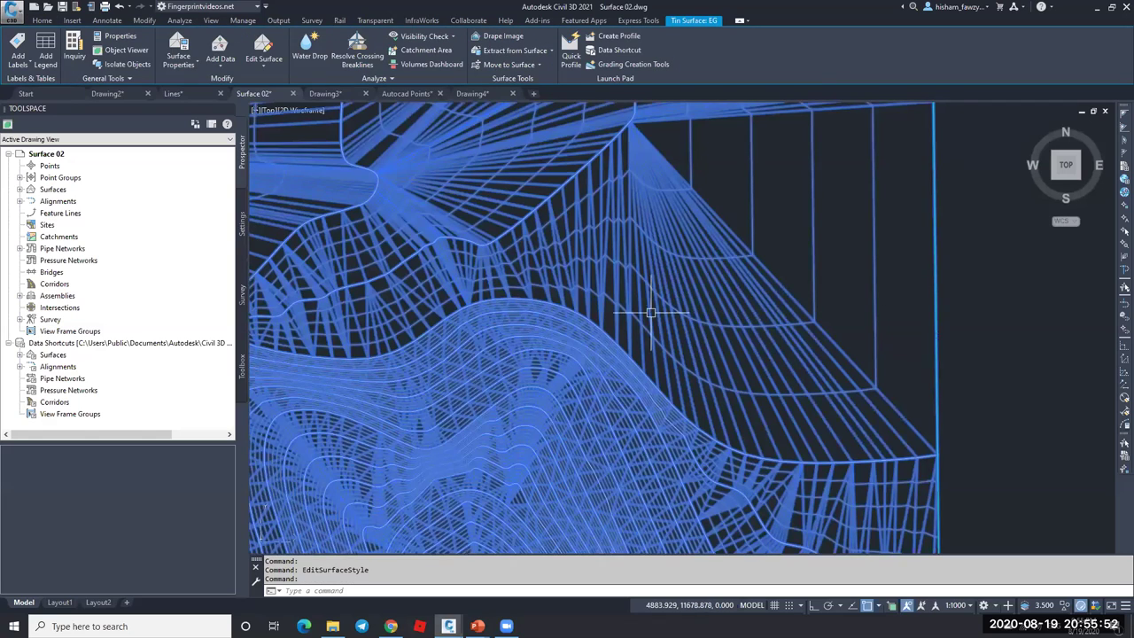
pyautogui.scroll(-1, 650, 311)
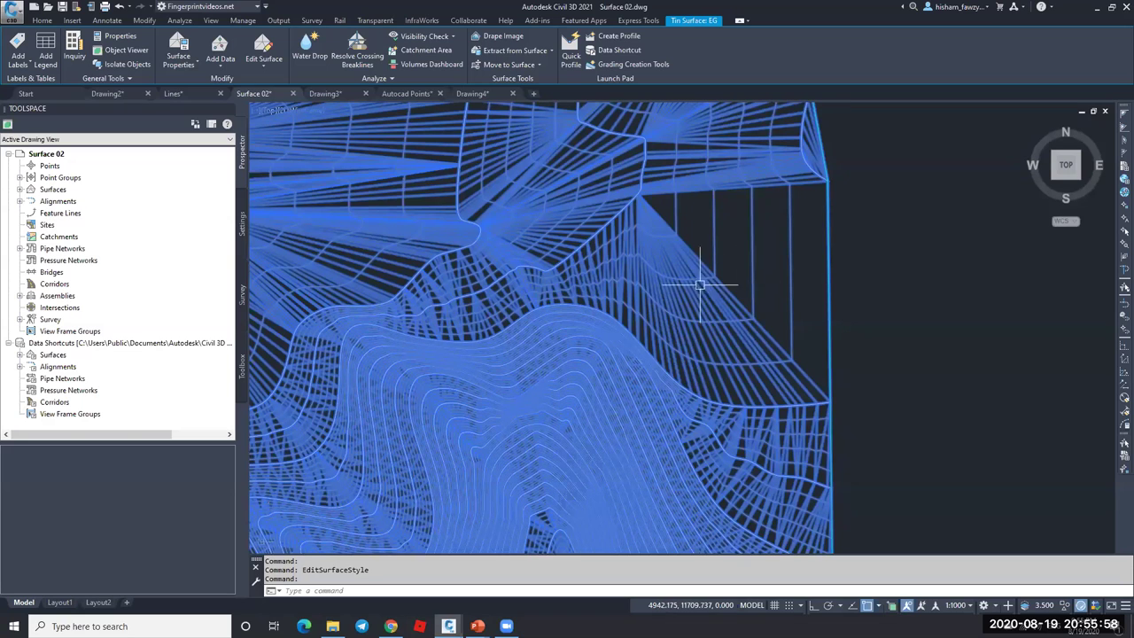
pyautogui.click(542, 50)
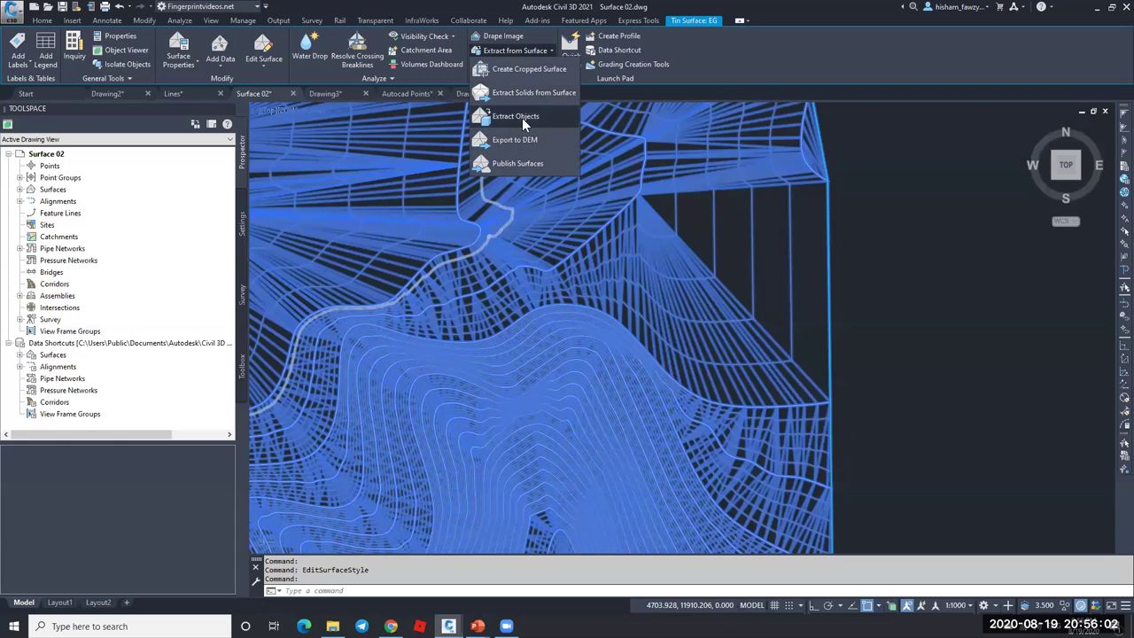
pyautogui.click(526, 118)
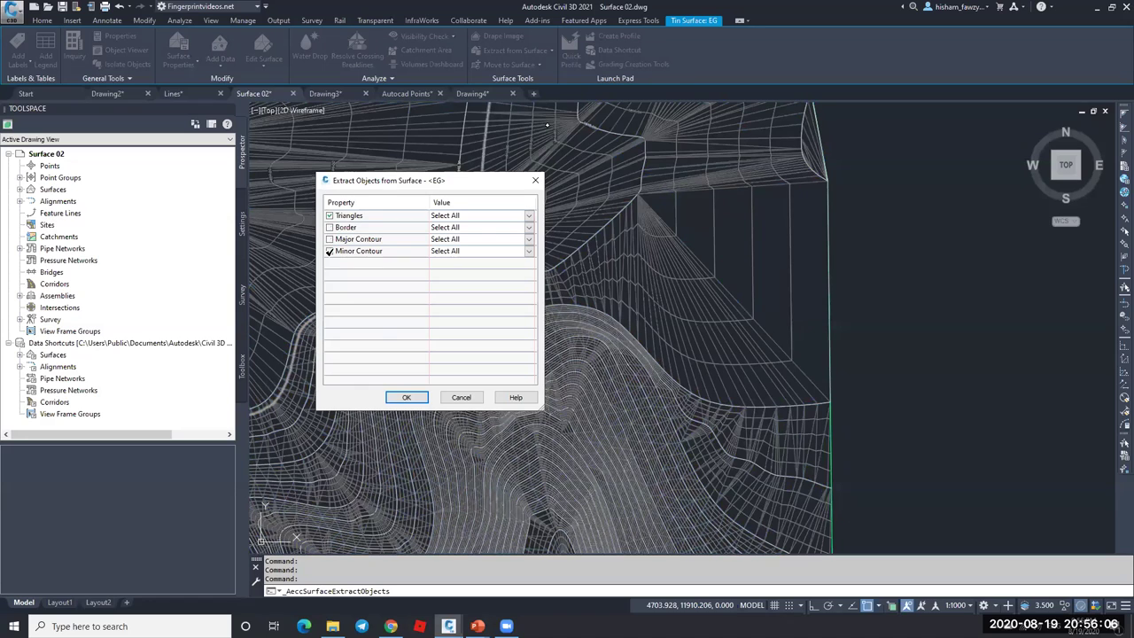
pyautogui.click(405, 397)
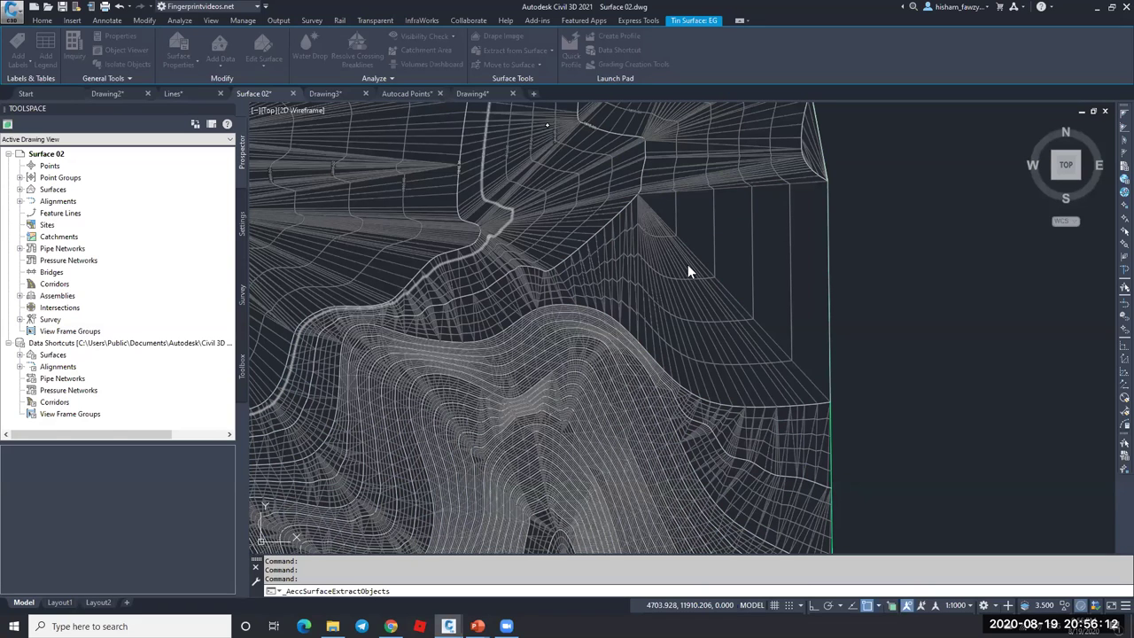
# - Select one extracted 3D face and inspect its properties
pyautogui.press('Escape')
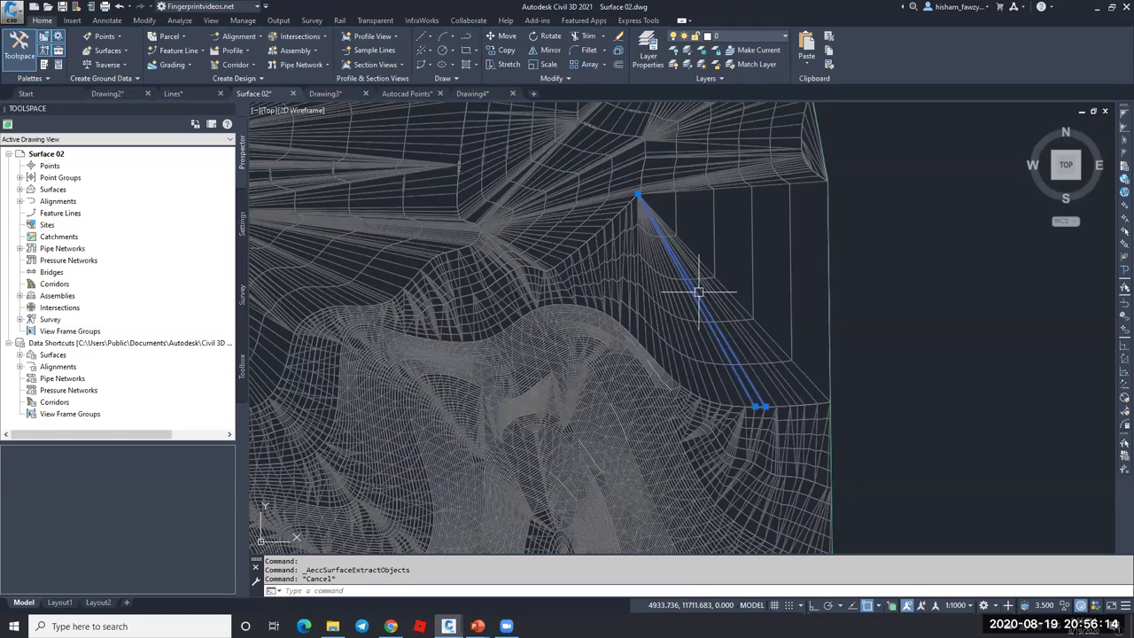
pyautogui.click(700, 337)
pyautogui.scroll(3, 752, 363)
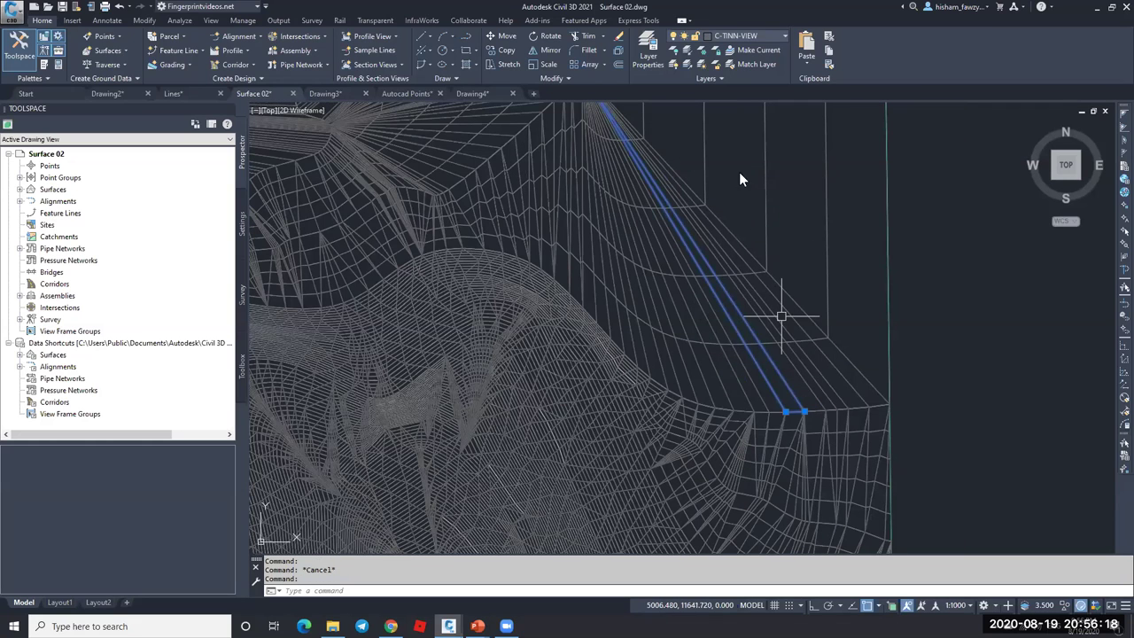
pyautogui.hotkey('ctrl', '1')
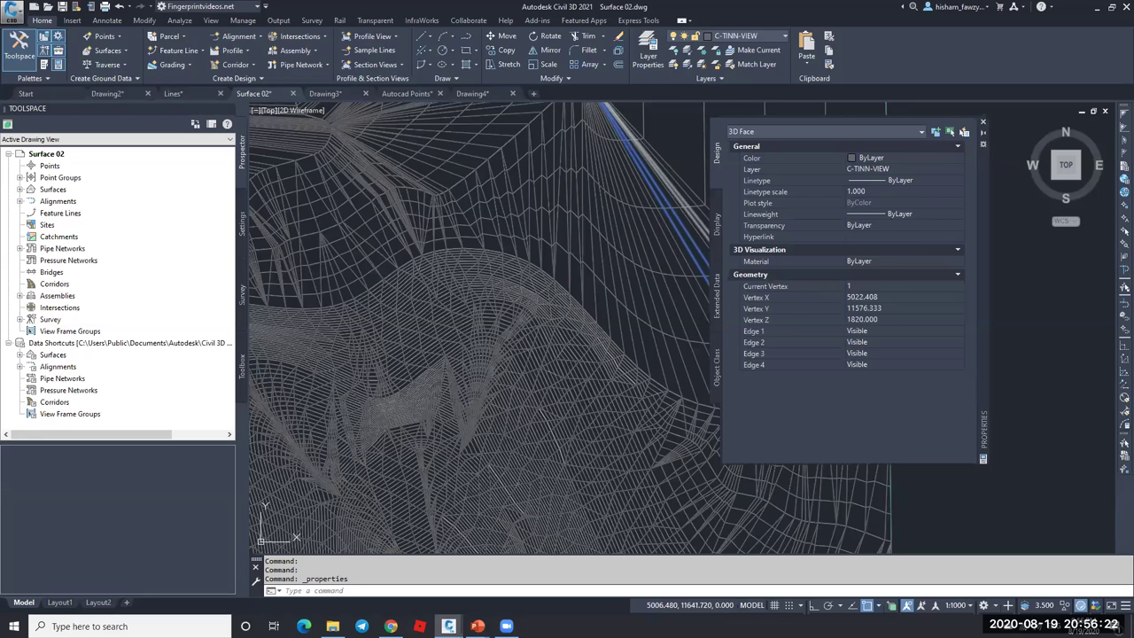
pyautogui.hotkey('ctrl', '1')
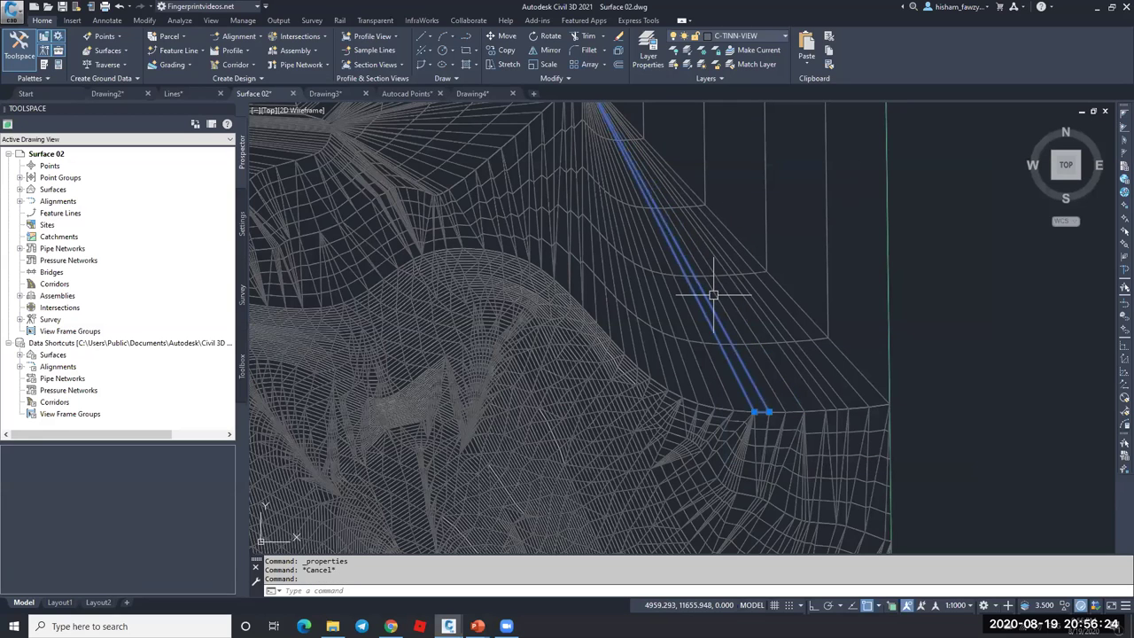
# - Select all 39627 similar 3D faces, copy them, and start new Drawing5
pyautogui.click(716, 293)
pyautogui.click(718, 295)
pyautogui.rightClick(723, 298)
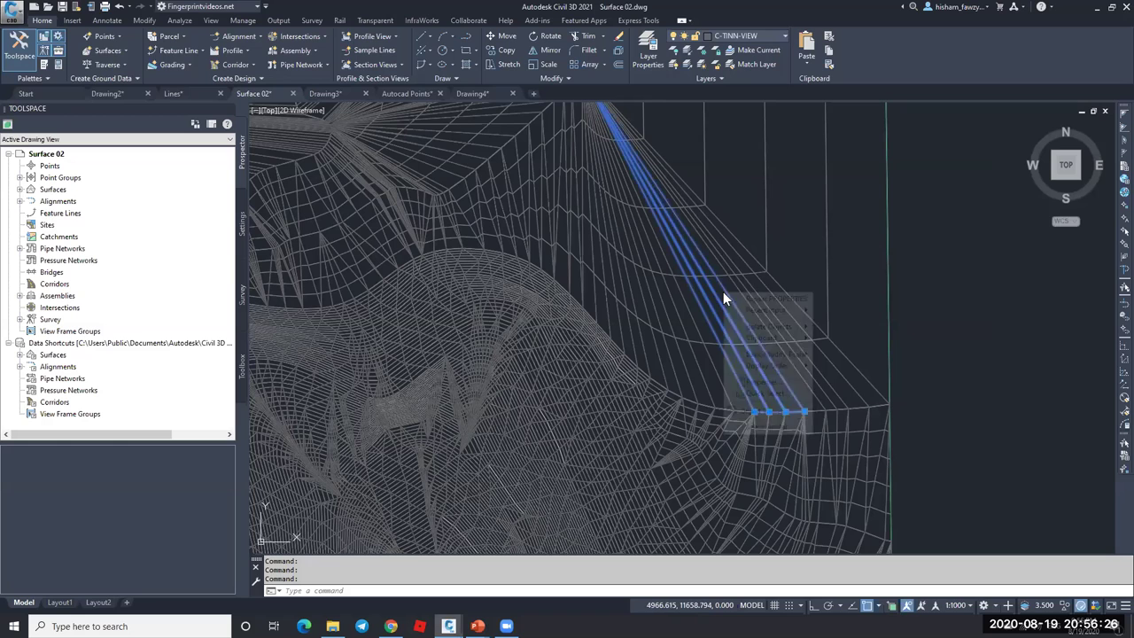
pyautogui.click(773, 428)
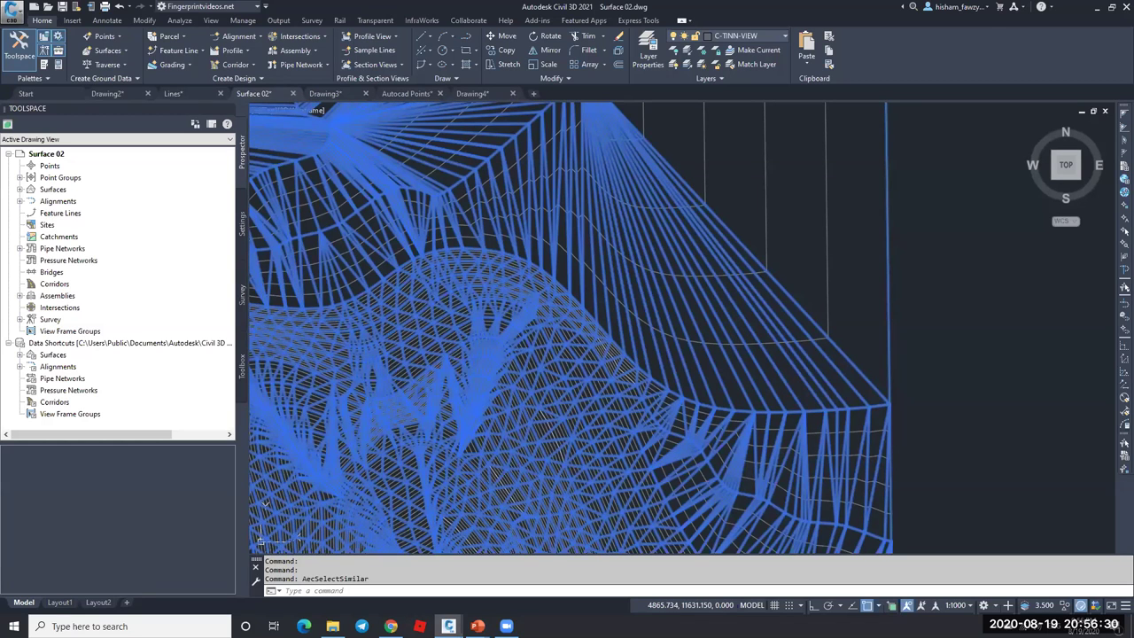
pyautogui.hotkey('ctrl', 'c')
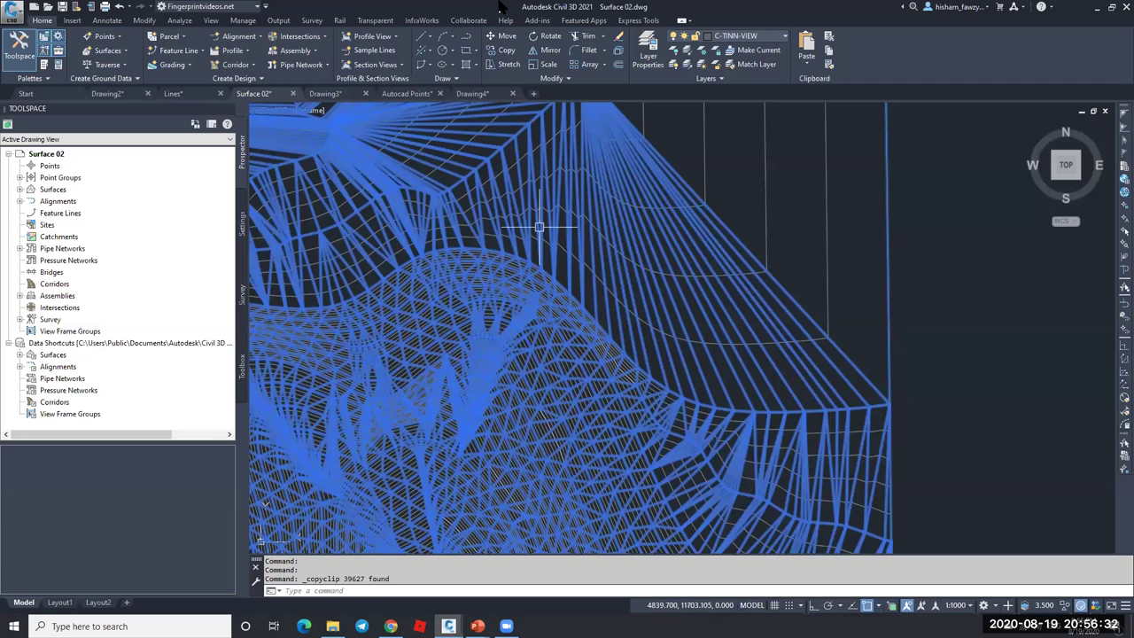
pyautogui.hotkey('ctrl', 'n')
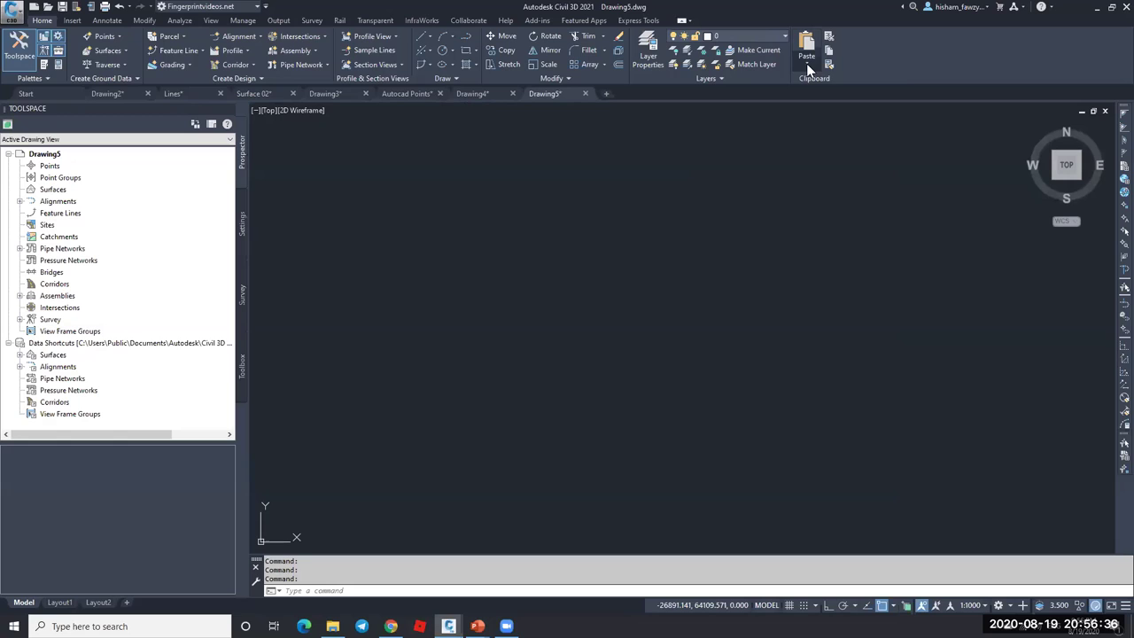
# - Paste the copied 3D faces into Drawing5 at their original coordinates
pyautogui.click(806, 65)
pyautogui.click(827, 146)
pyautogui.hotkey('ctrl', 'v')
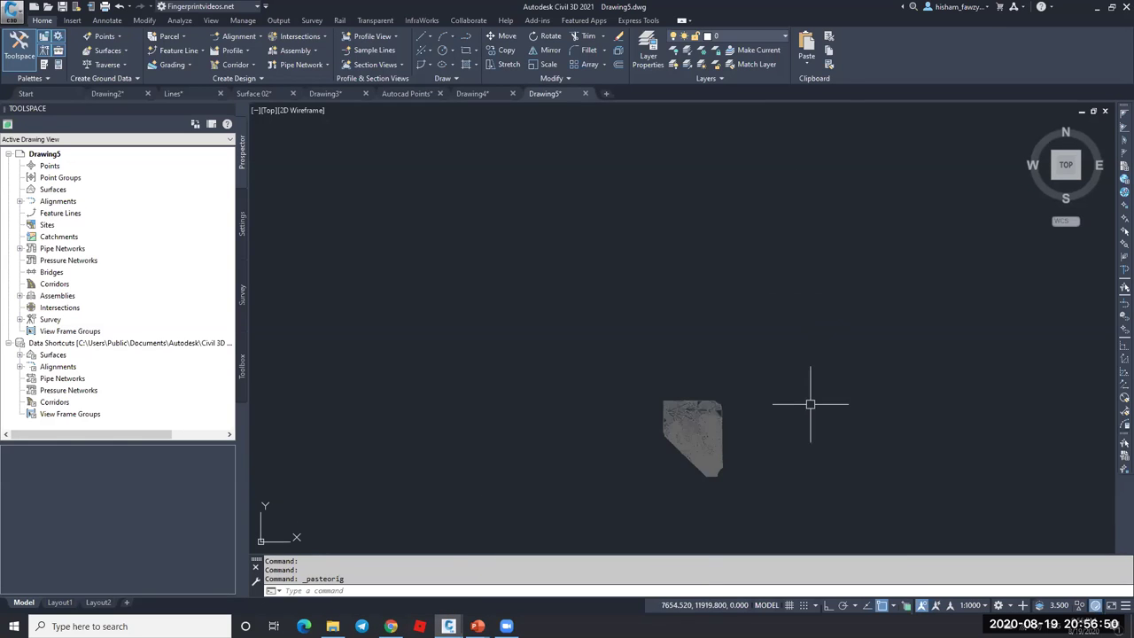
pyautogui.scroll(5, 719, 388)
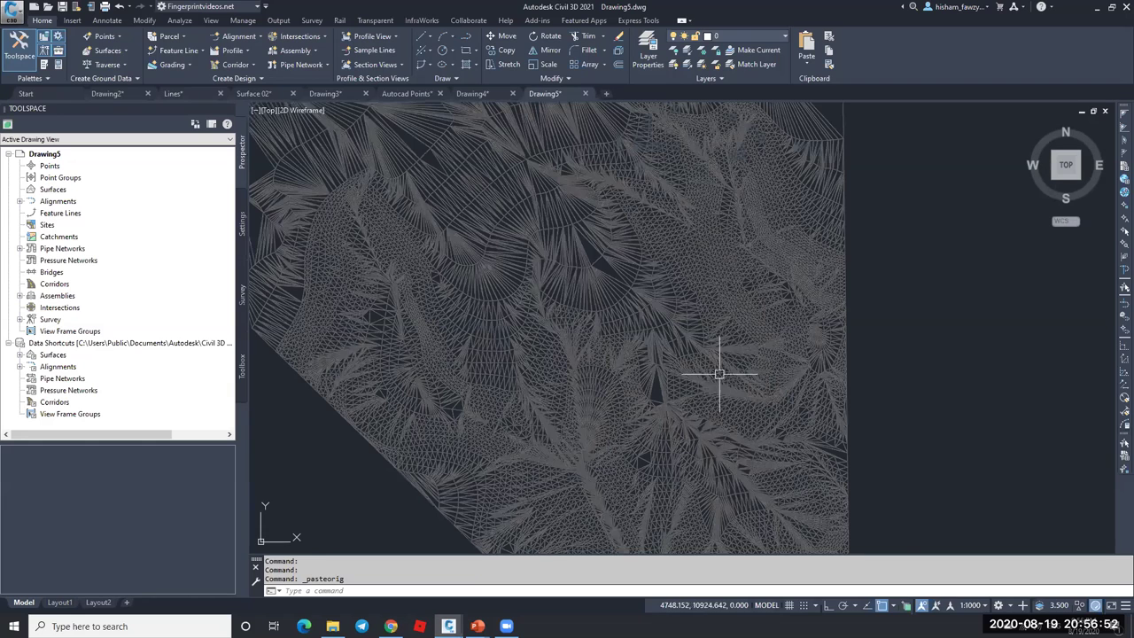
pyautogui.press('Escape')
pyautogui.scroll(-3, 638, 330)
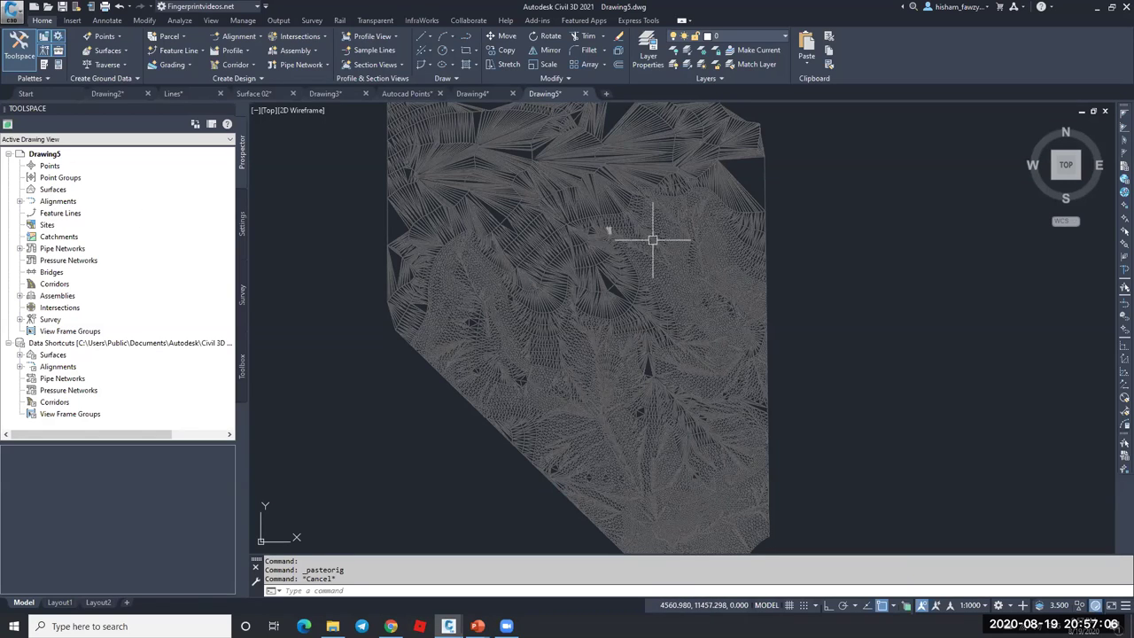
# - Create a new TIN surface, Surface1, and expand its Definition
pyautogui.rightClick(74, 192)
pyautogui.click(99, 196)
pyautogui.click(651, 363)
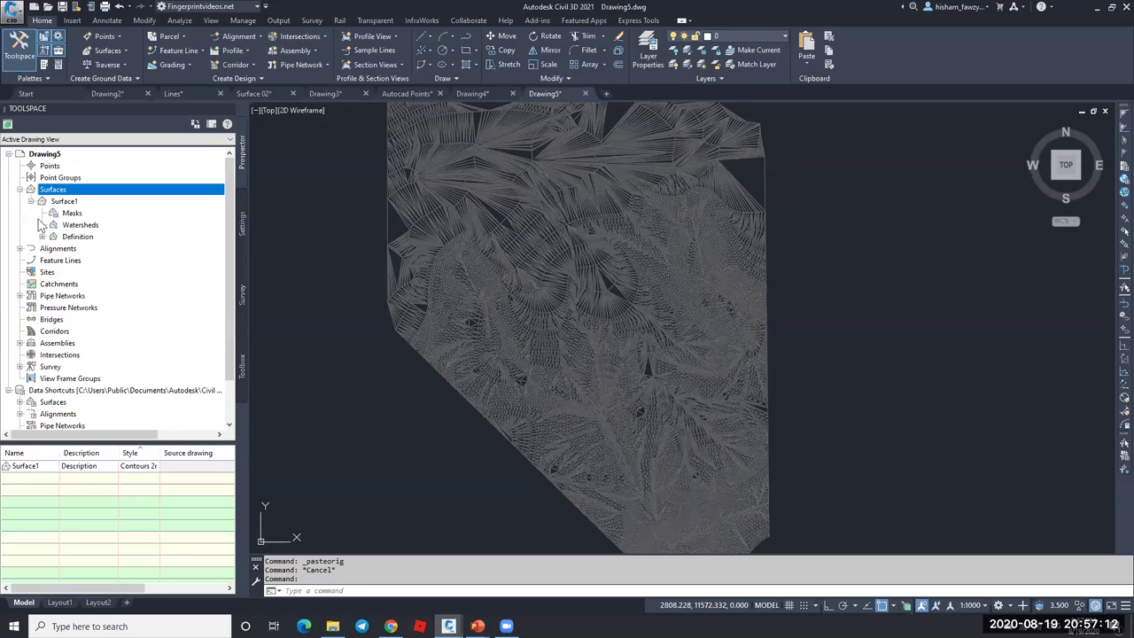
pyautogui.click(42, 236)
# - Add 1492 3D faces to Surface1 by window-selecting the mesh's upper-right area
pyautogui.rightClick(121, 301)
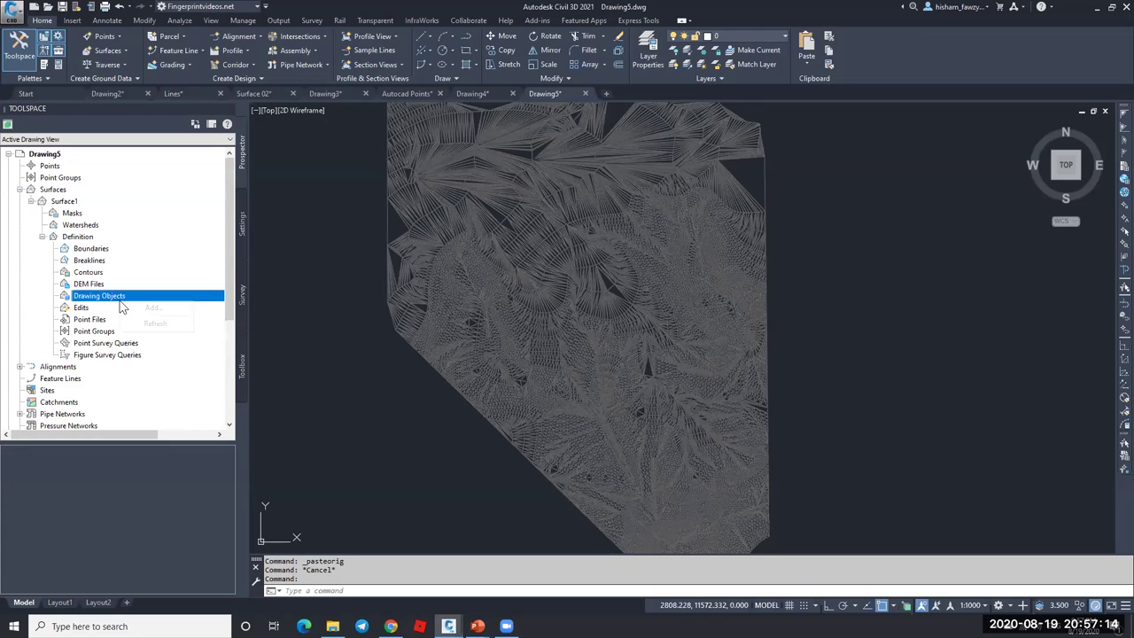
pyautogui.click(154, 307)
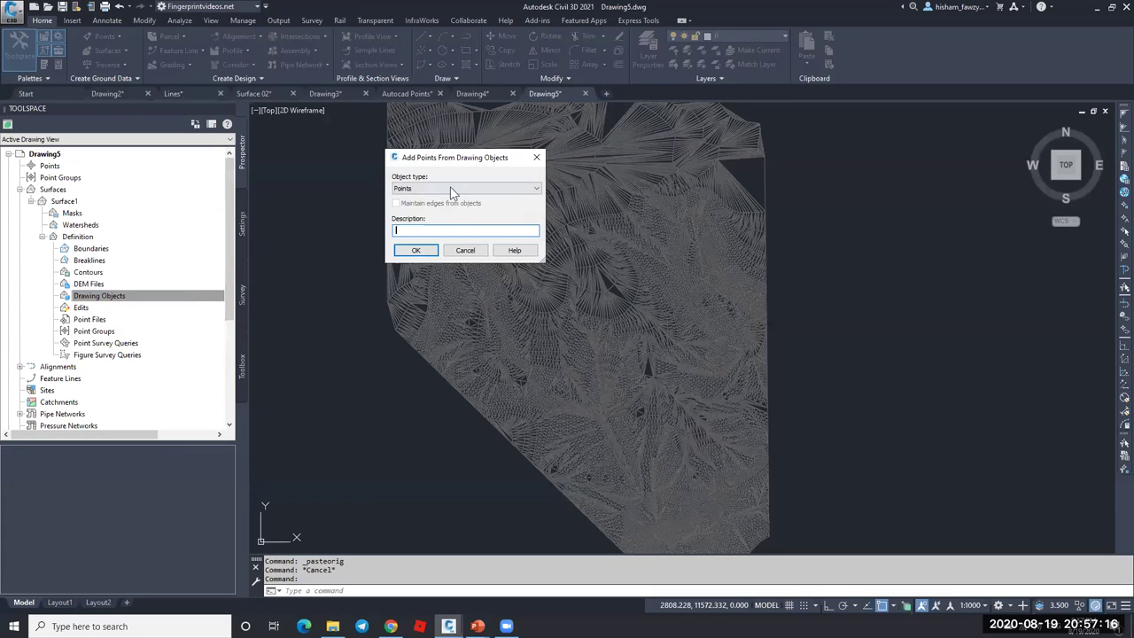
pyautogui.click(452, 189)
pyautogui.click(421, 230)
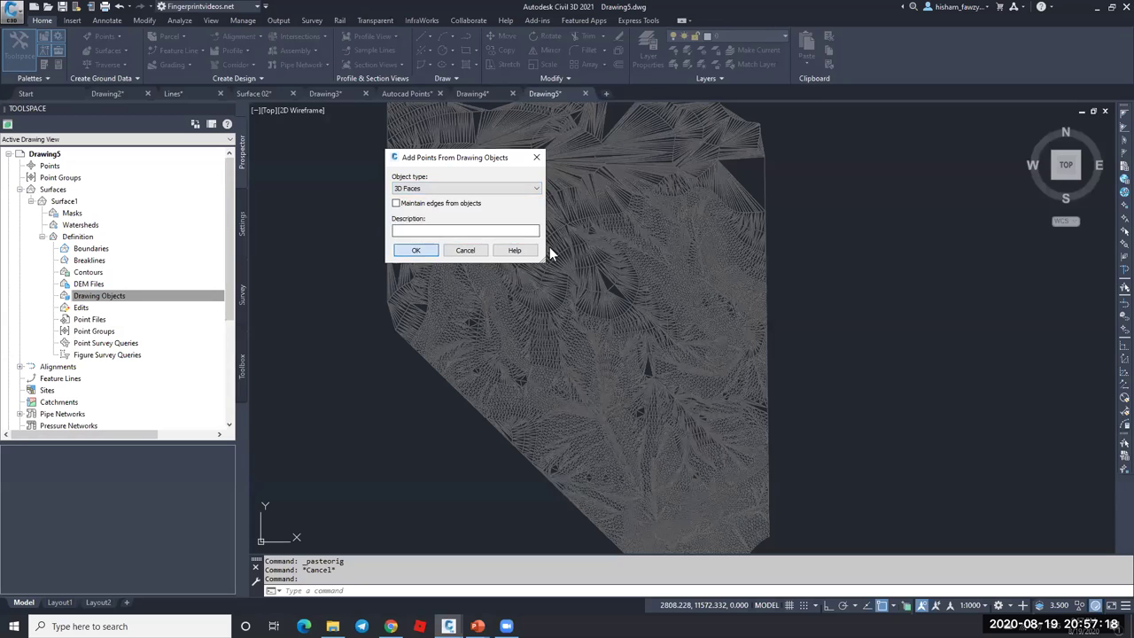
pyautogui.press('Return')
pyautogui.scroll(-3, 572, 257)
pyautogui.scroll(3, 646, 201)
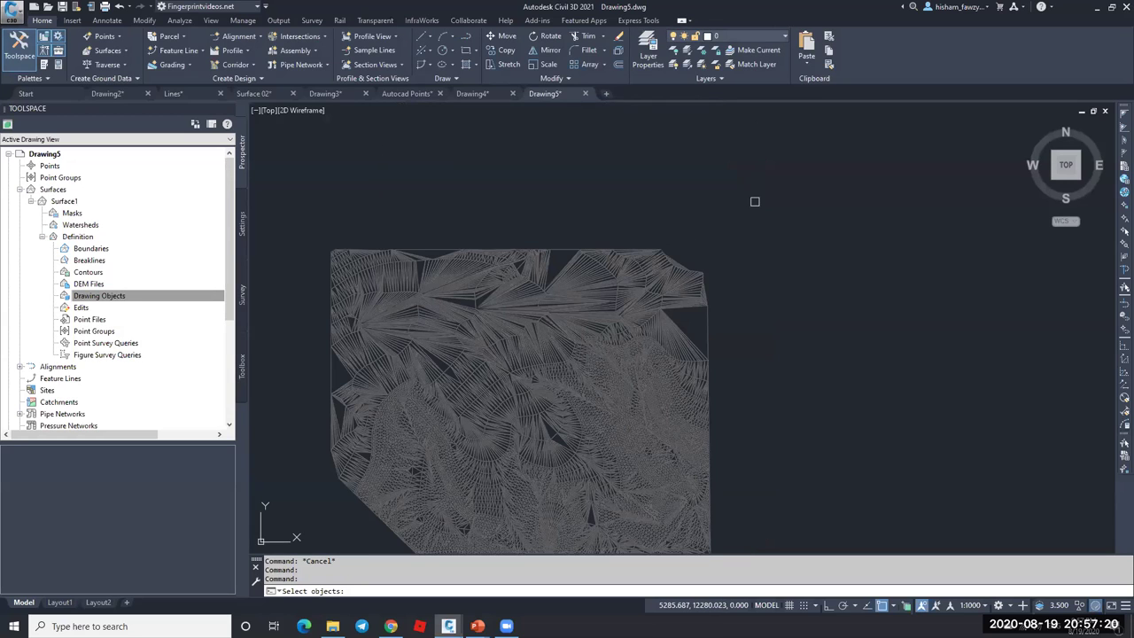
pyautogui.click(536, 225)
pyautogui.moveTo(526, 218); pyautogui.dragTo(732, 356)
pyautogui.press('Return')
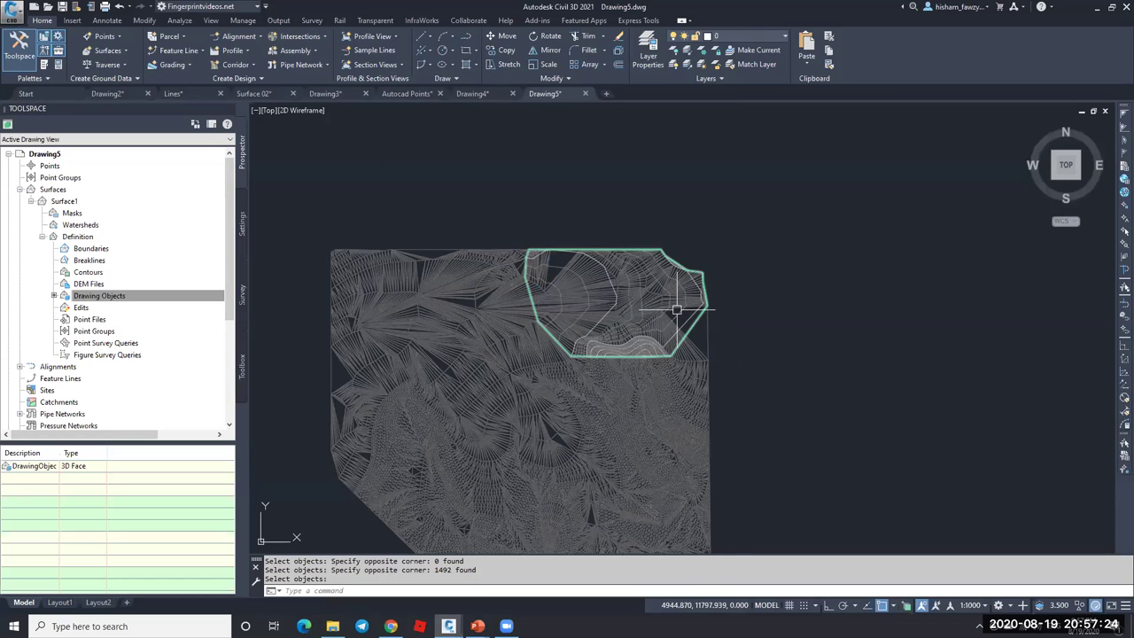
pyautogui.scroll(2, 676, 309)
pyautogui.press('Escape')
# - View Surface1 in 3D, orbiting to see it from the side
pyautogui.click(613, 306)
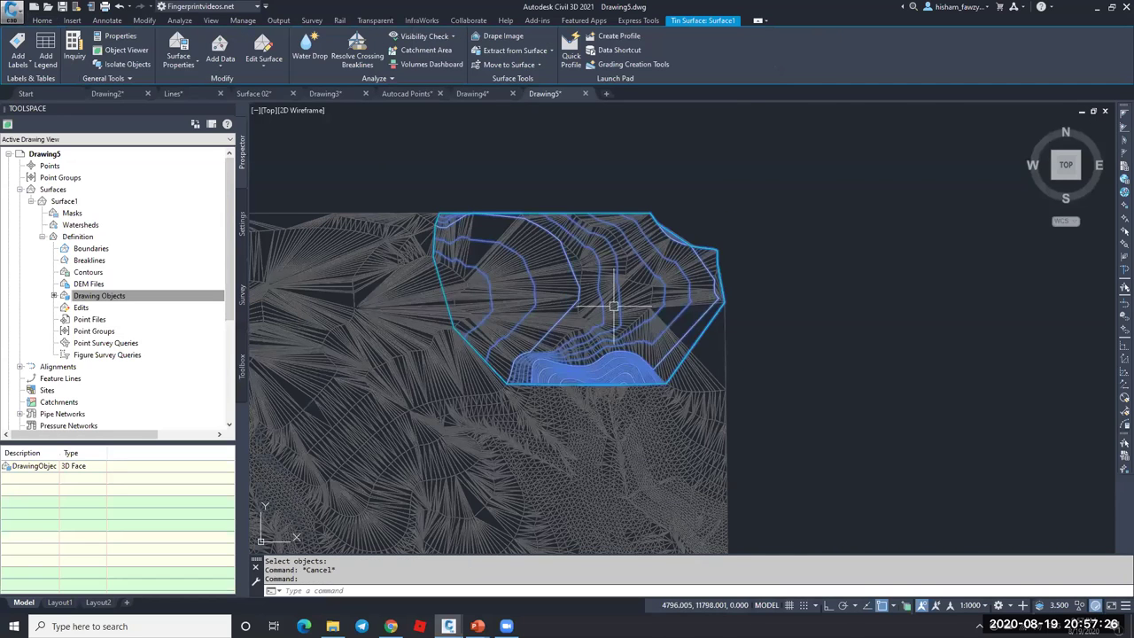
pyautogui.scroll(5, 613, 306)
pyautogui.scroll(-2, 529, 240)
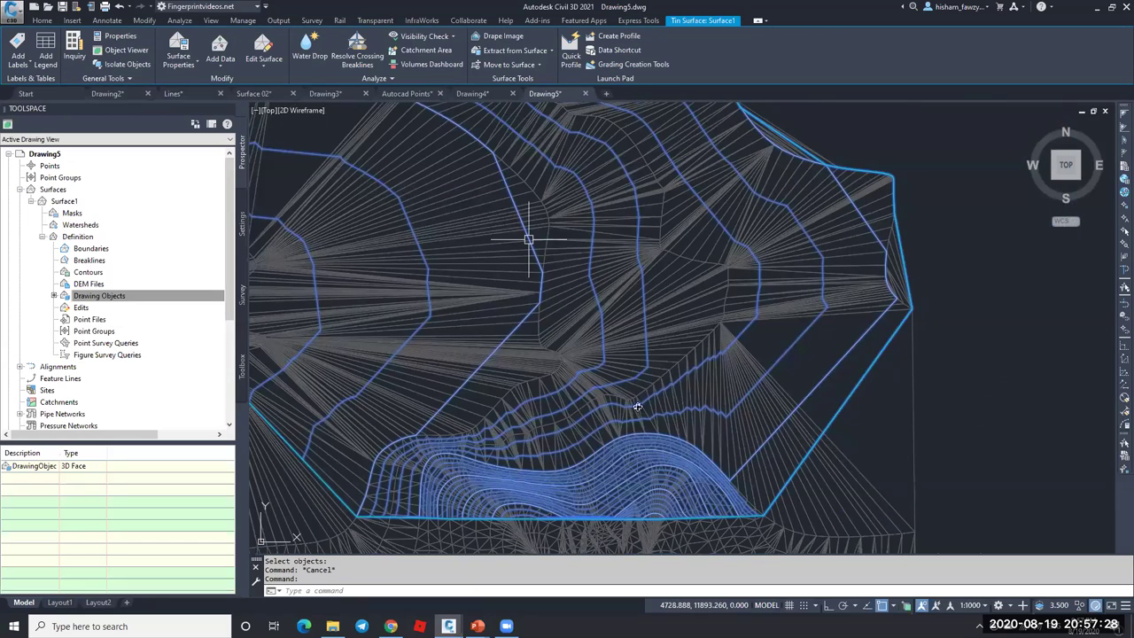
pyautogui.rightClick(529, 239)
pyautogui.click(610, 263)
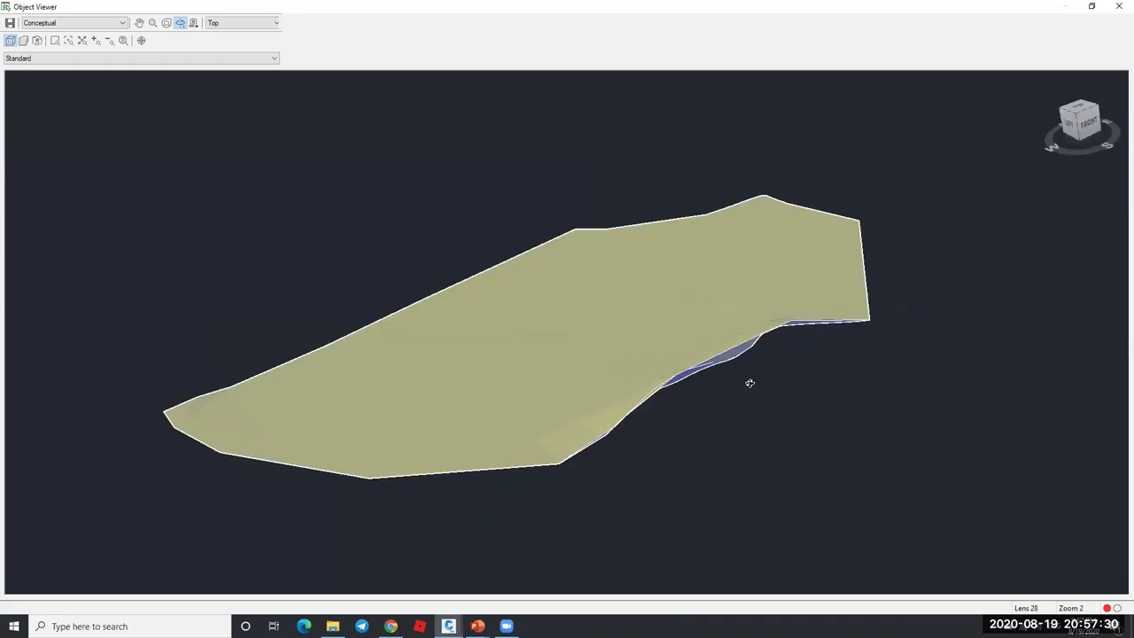
pyautogui.moveTo(749, 382); pyautogui.dragTo(648, 322)
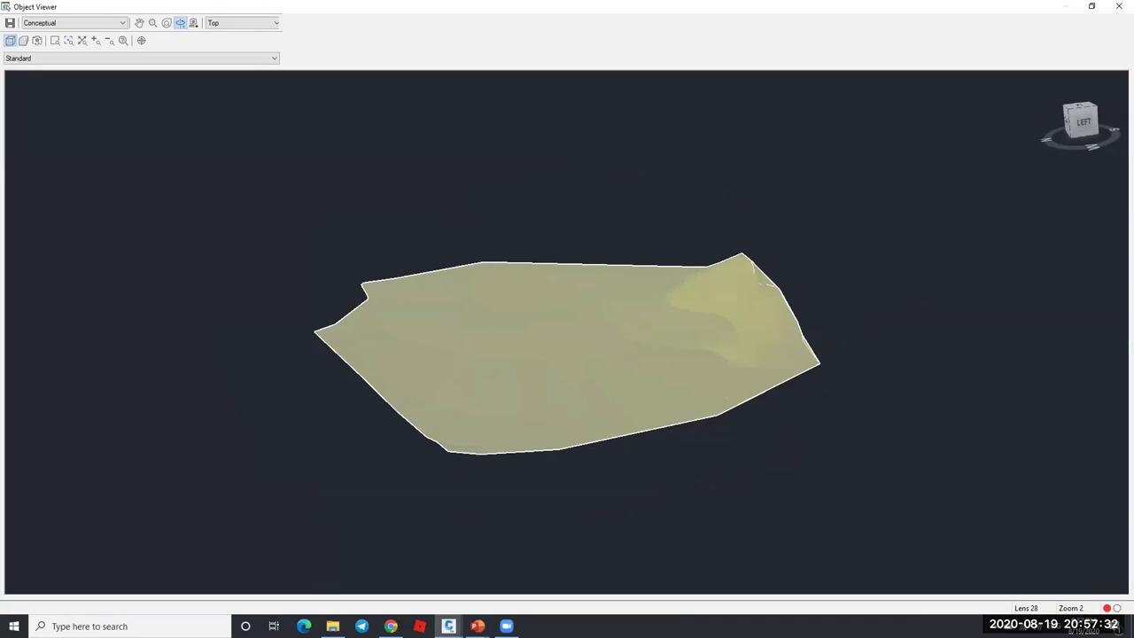
pyautogui.hotkey('alt', 'F4')
pyautogui.scroll(-5, 620, 292)
pyautogui.press('Escape')
pyautogui.press('Escape')
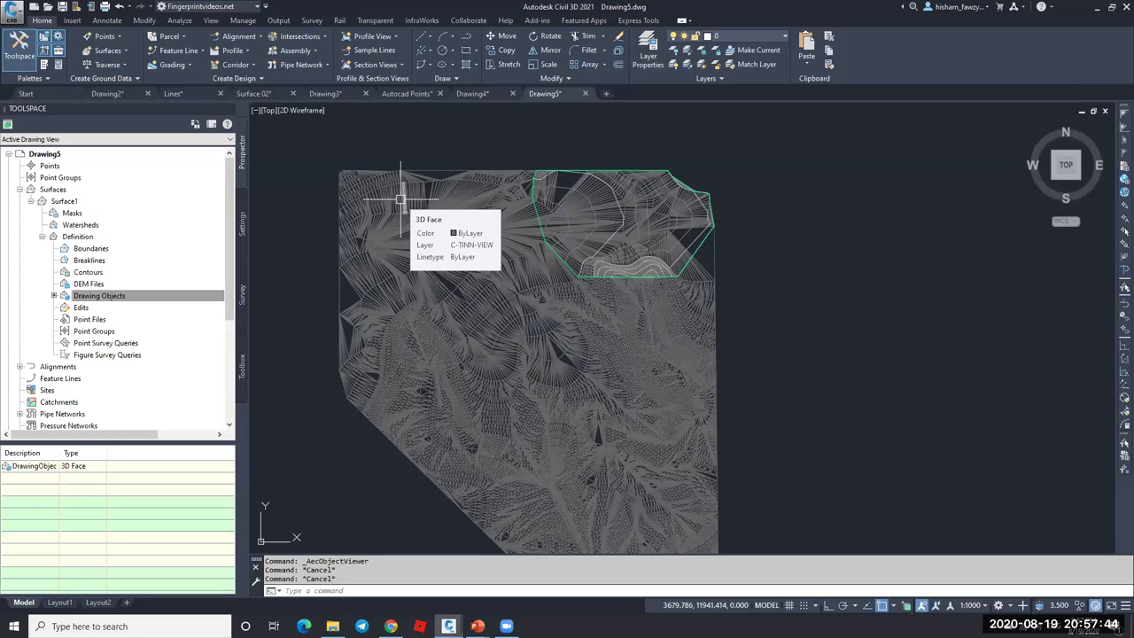
# - Select Surface1 in the drawing and delete it
pyautogui.click(700, 243)
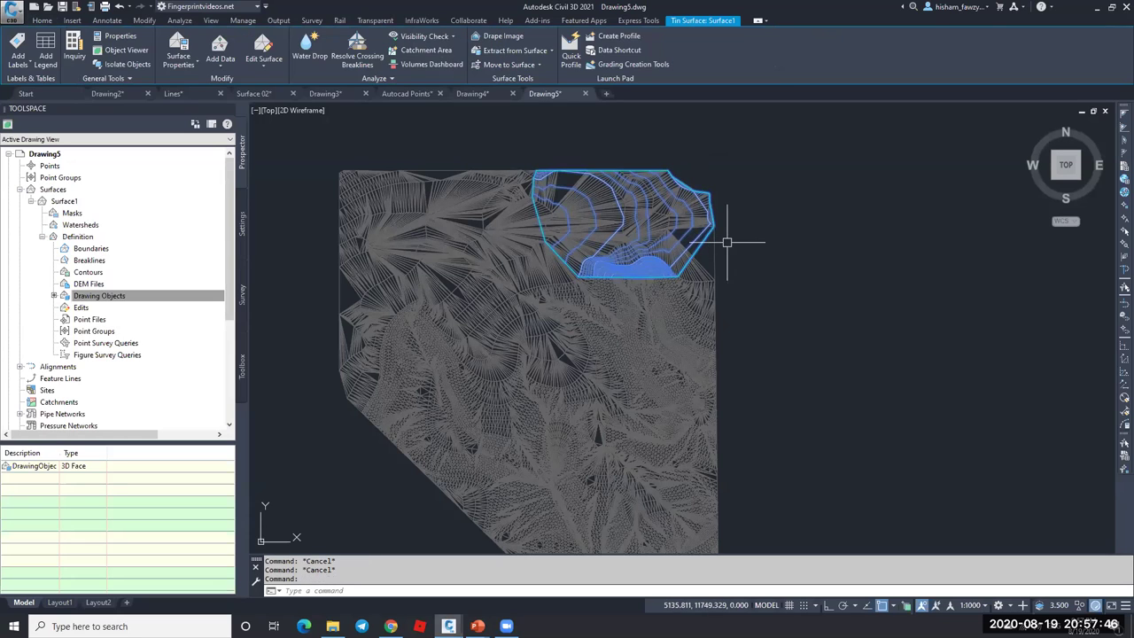
pyautogui.press('Delete')
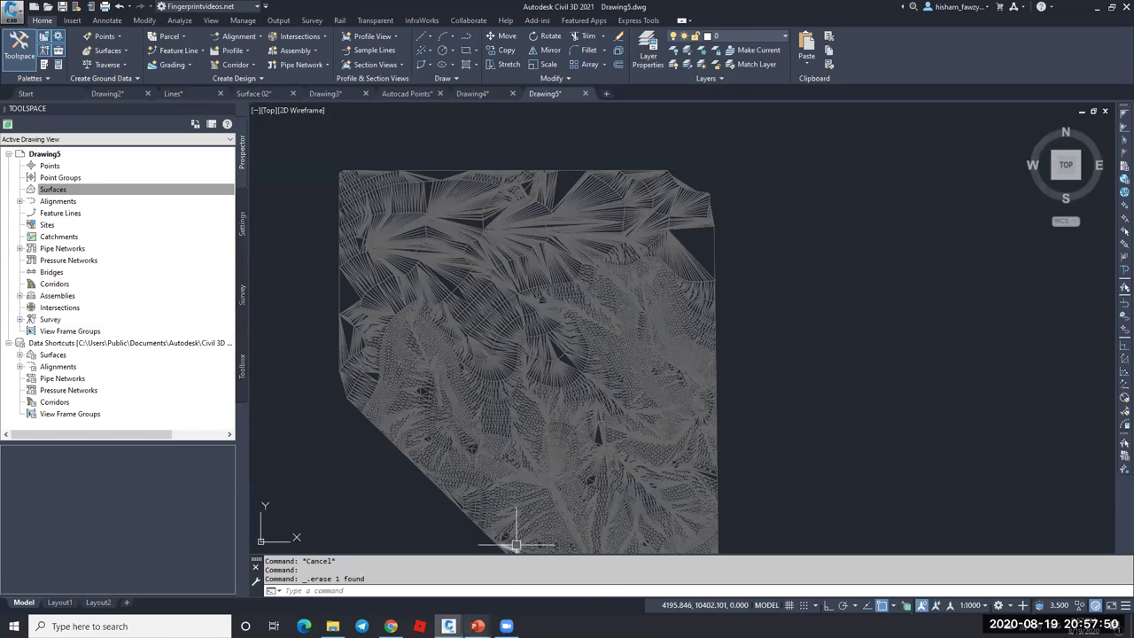
pyautogui.moveTo(478, 626)
pyautogui.click(531, 571)
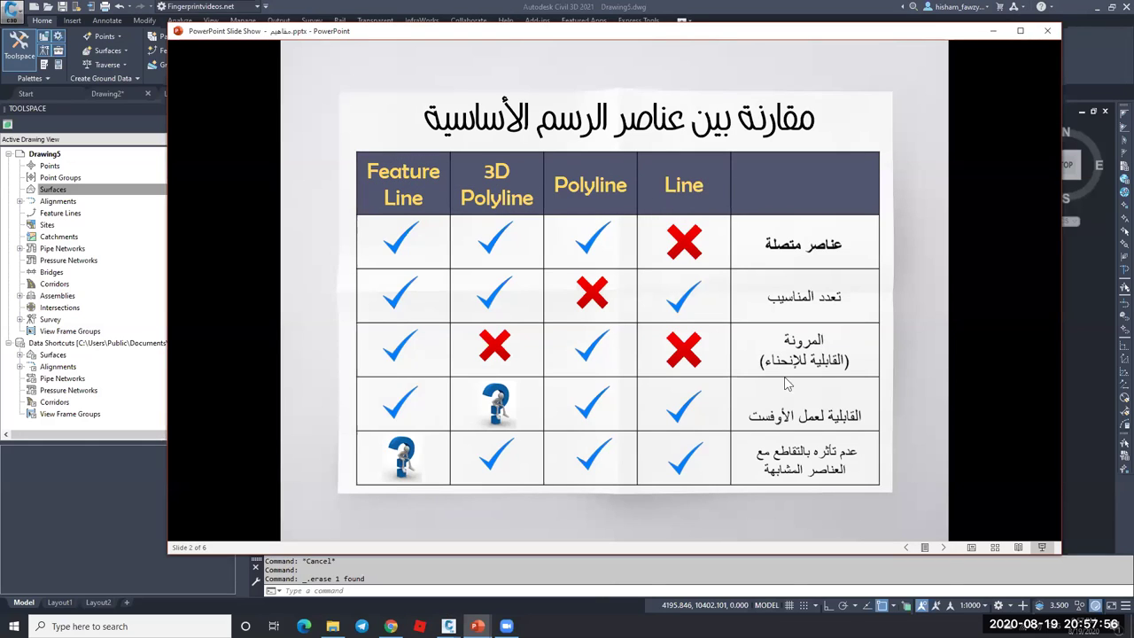
pyautogui.click(943, 550)
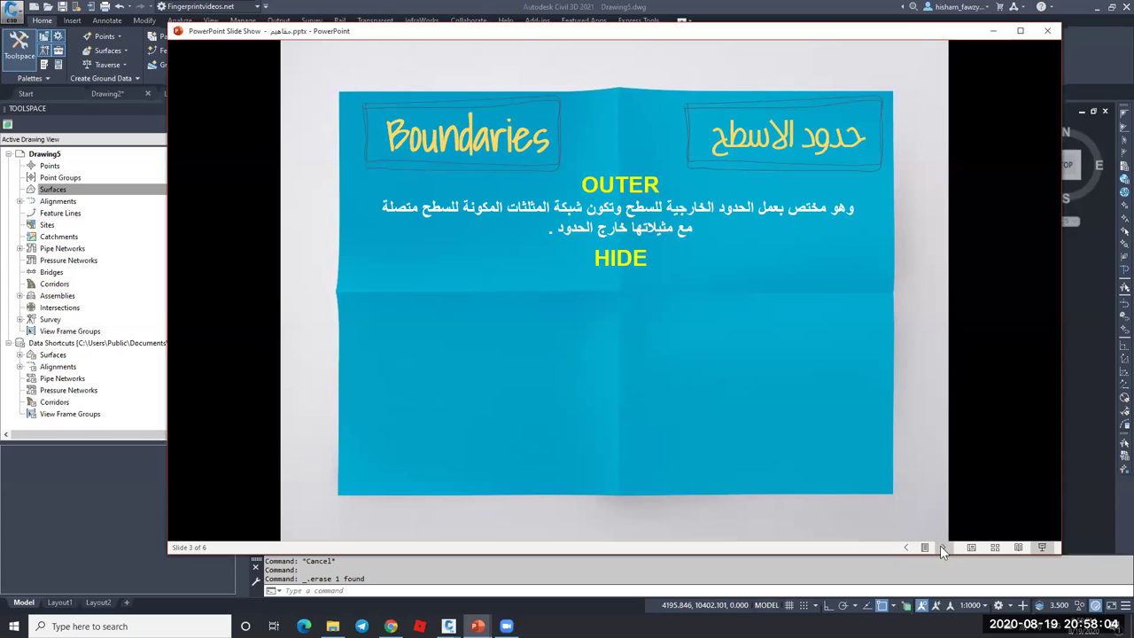
pyautogui.click(941, 548)
pyautogui.click(647, 321)
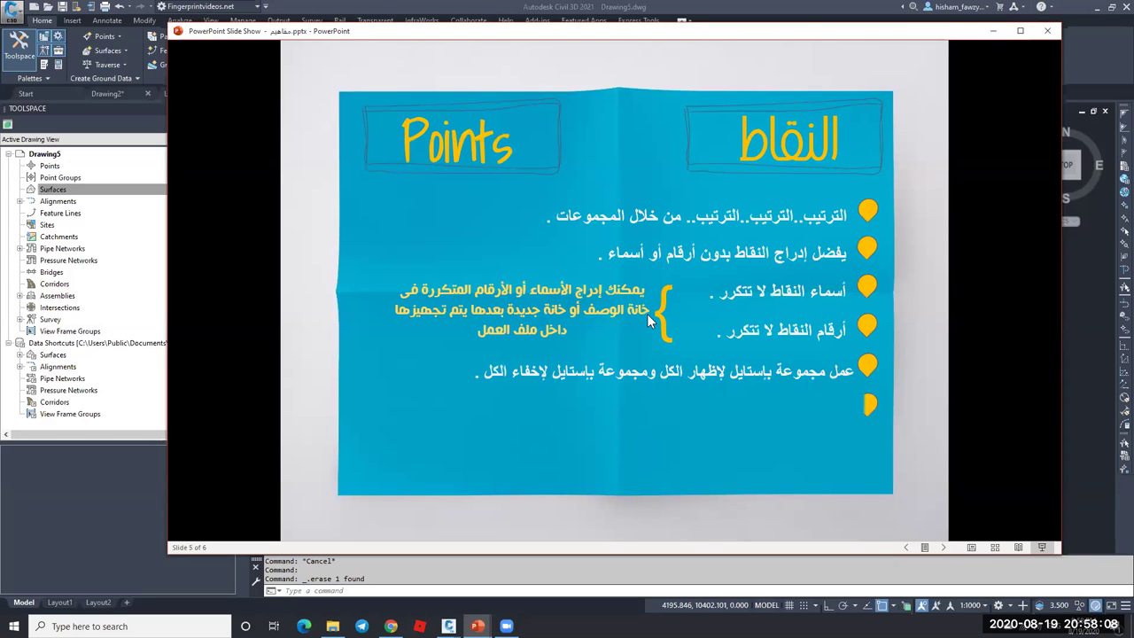
pyautogui.press('Right')
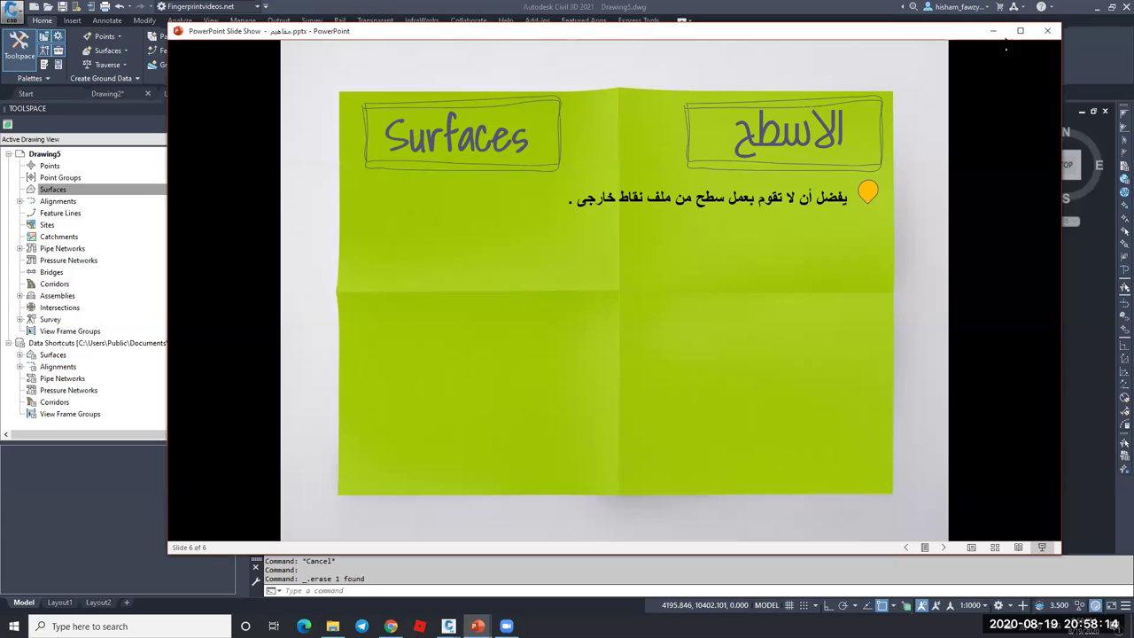
pyautogui.click(992, 31)
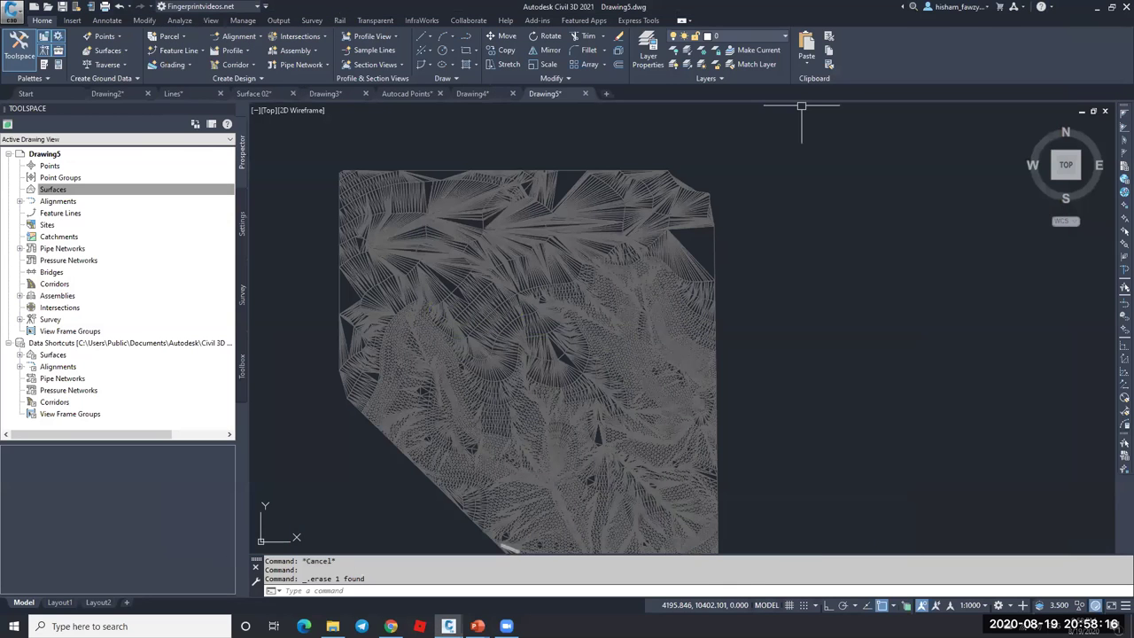
# - Start a new blank drawing, Drawing6
pyautogui.click(606, 93)
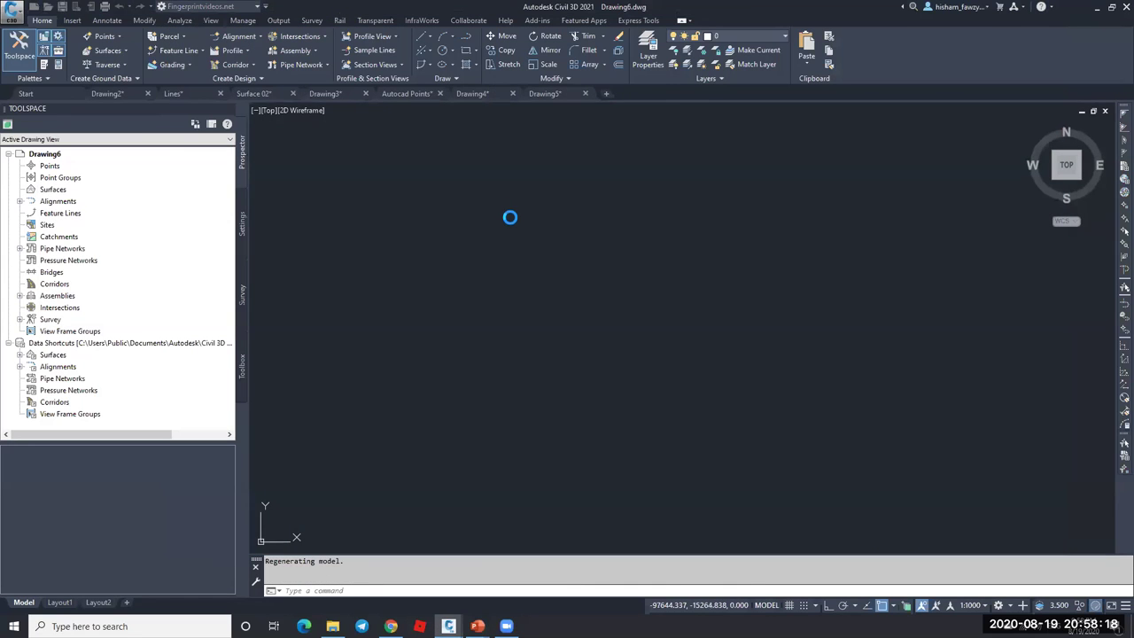
pyautogui.click(72, 19)
pyautogui.click(42, 20)
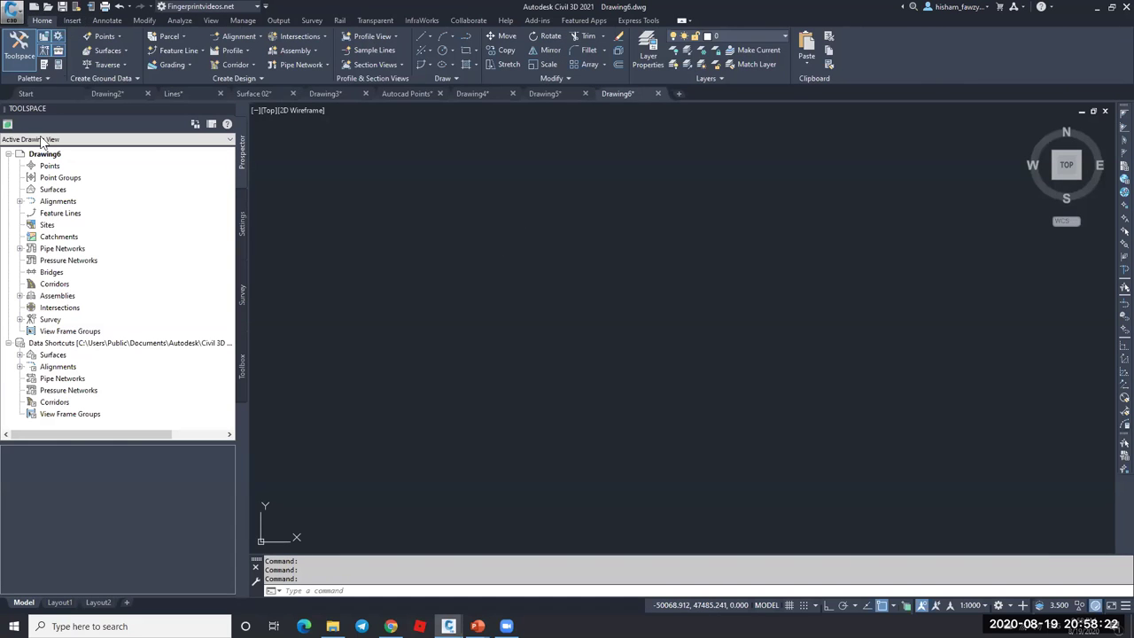
# - Create an empty TIN surface, Surface1, and expand its Definition items
pyautogui.rightClick(54, 190)
pyautogui.click(84, 197)
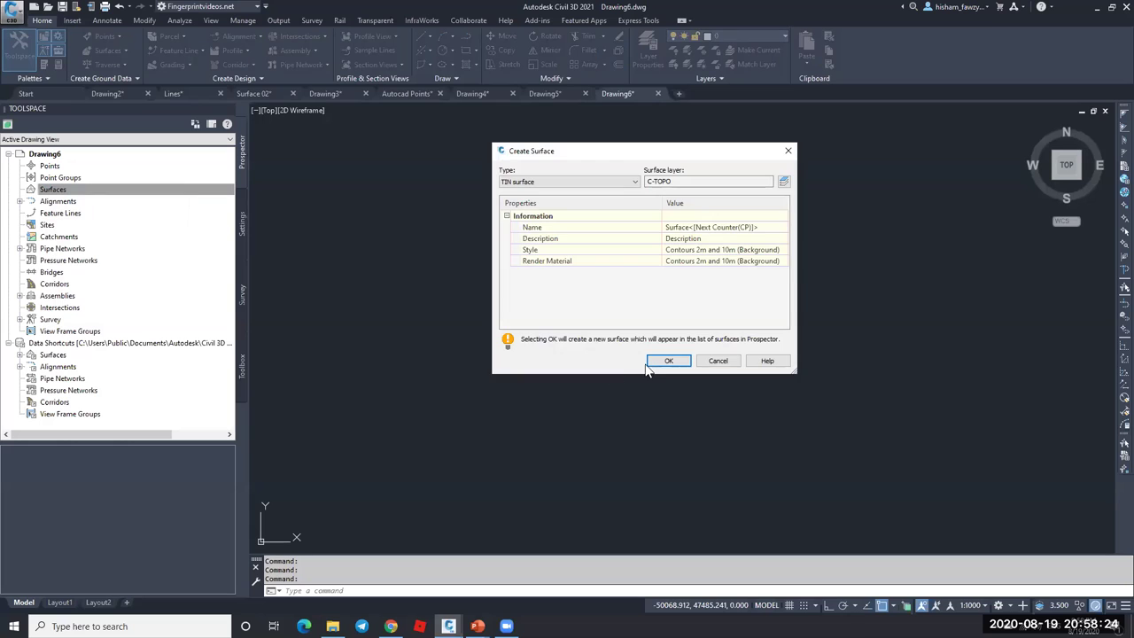
pyautogui.click(668, 360)
pyautogui.doubleClick(44, 189)
pyautogui.click(31, 201)
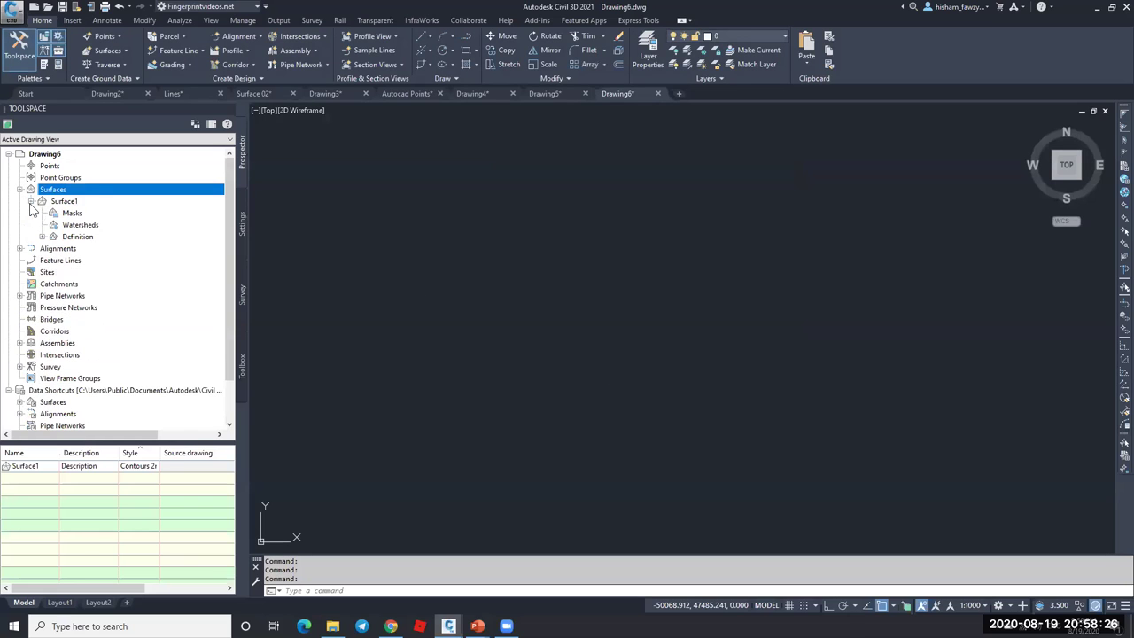
pyautogui.click(42, 236)
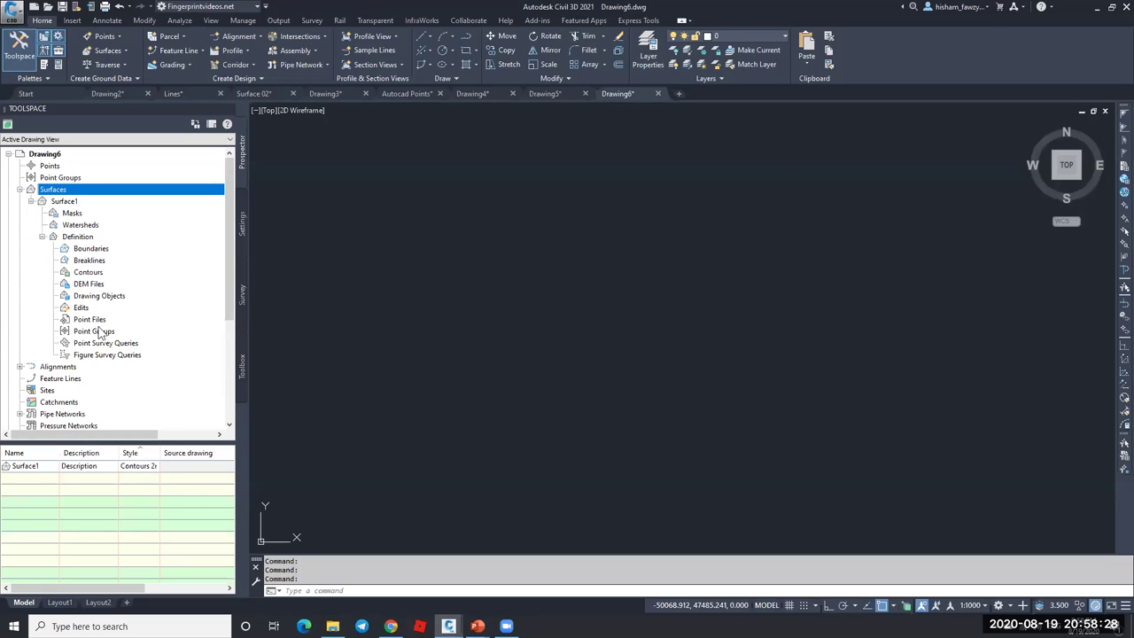
# - Add NGL.txt to Surface1's point files in PENZD (comma delimited) format
pyautogui.rightClick(96, 321)
pyautogui.click(155, 327)
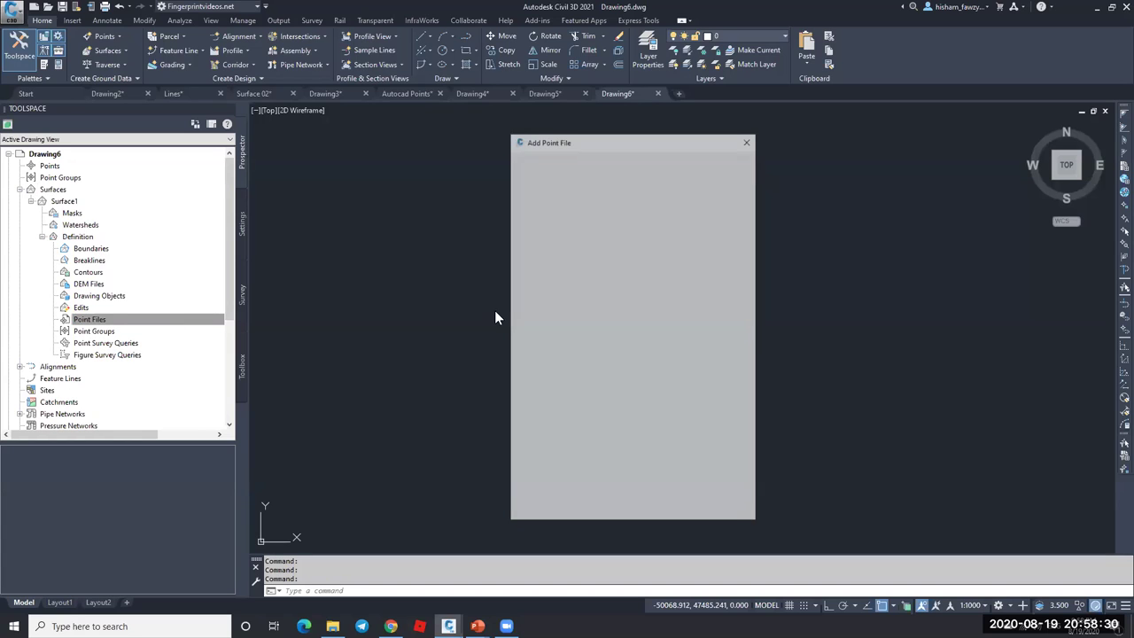
pyautogui.moveTo(640, 144); pyautogui.dragTo(633, 130)
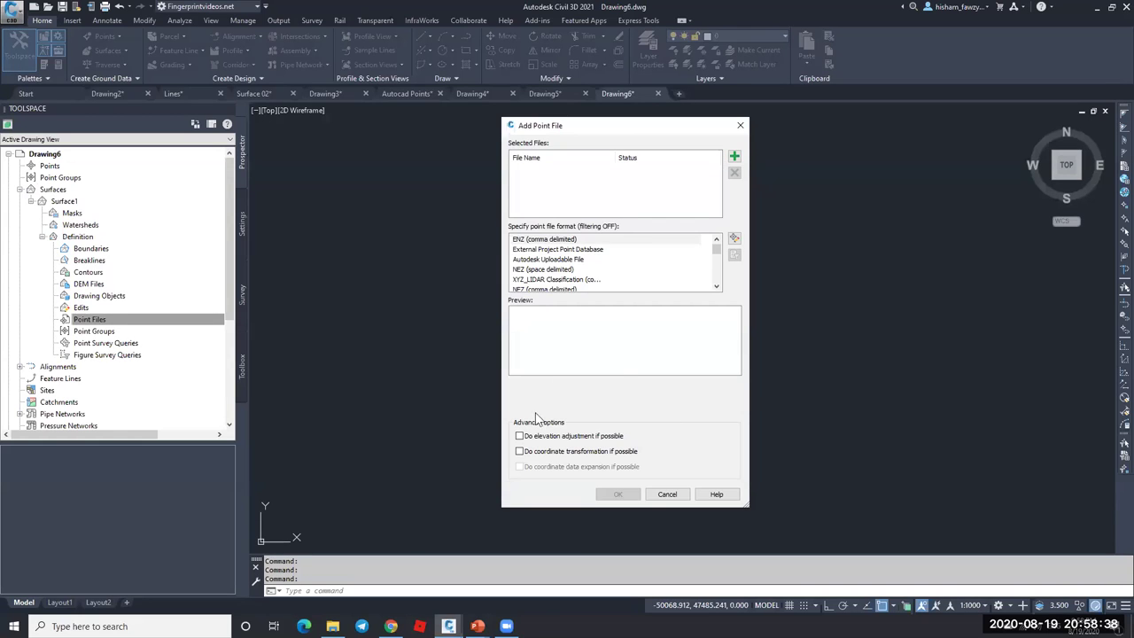
pyautogui.click(733, 156)
pyautogui.click(722, 389)
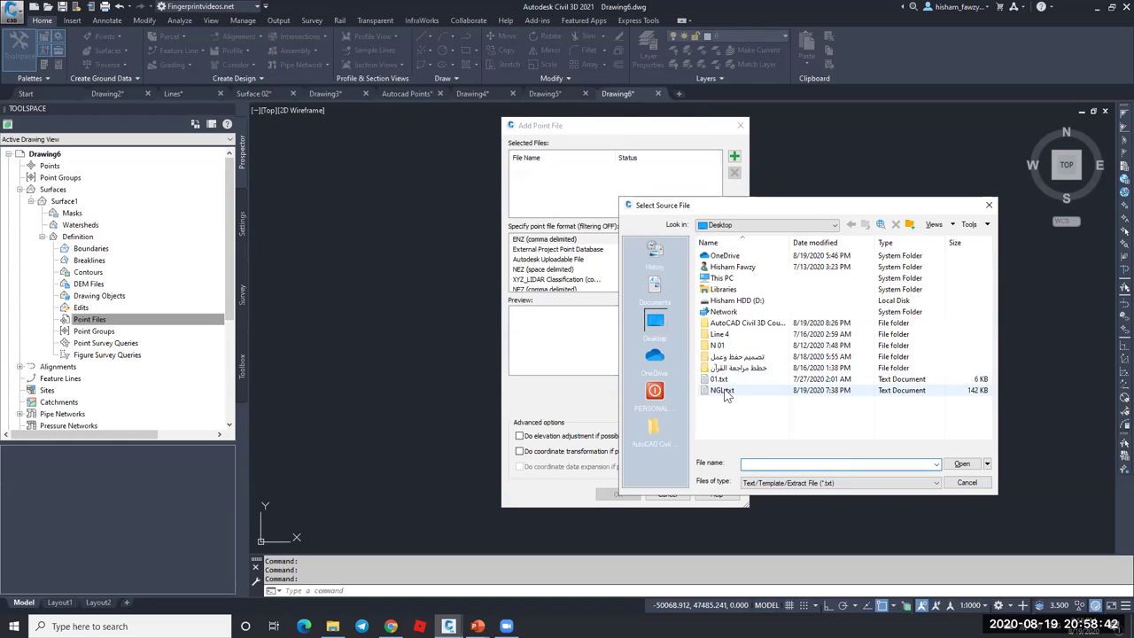
pyautogui.click(953, 463)
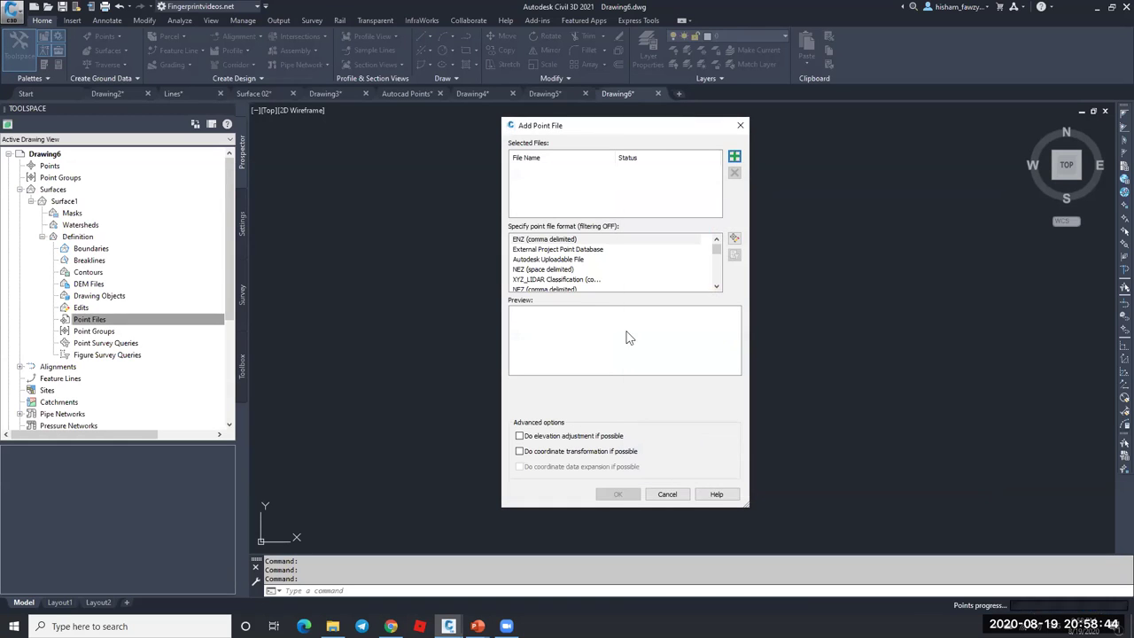
pyautogui.click(716, 286)
pyautogui.click(715, 287)
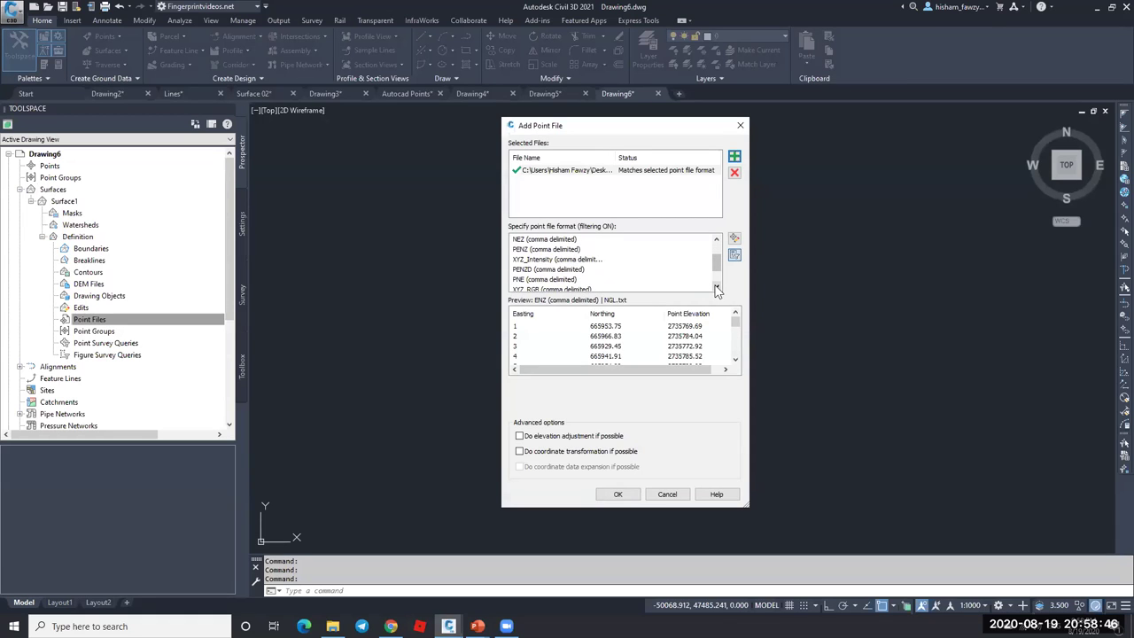
pyautogui.click(546, 271)
pyautogui.click(617, 492)
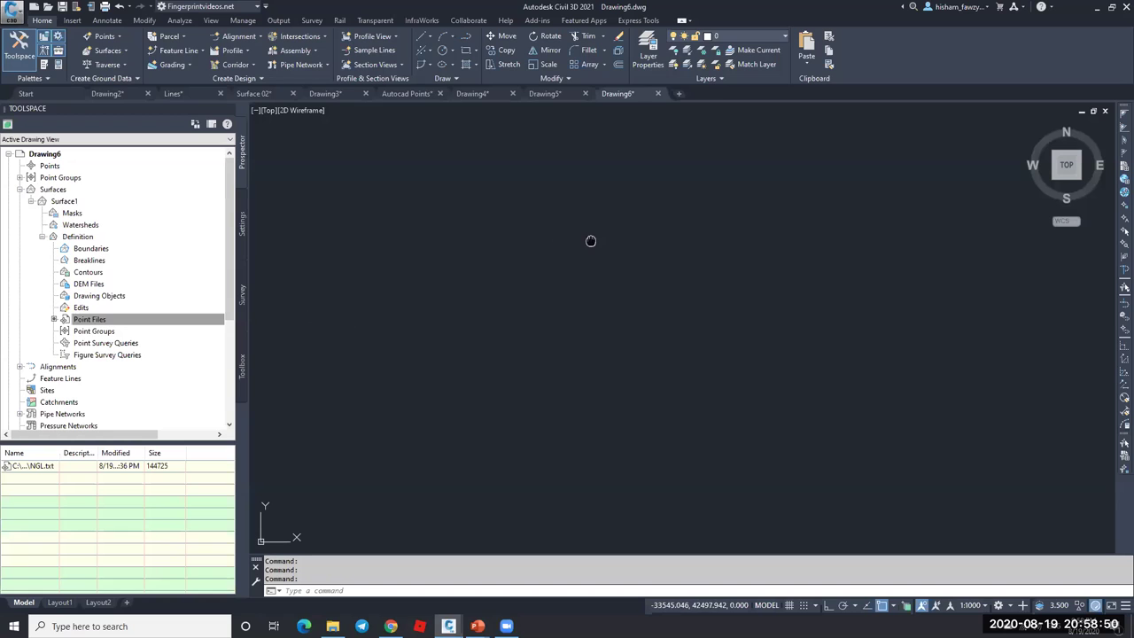
# - Zoom to extents and review the drawing's Points and _All Points group in Prospector
pyautogui.middleClick(591, 241)
pyautogui.middleClick(591, 240)
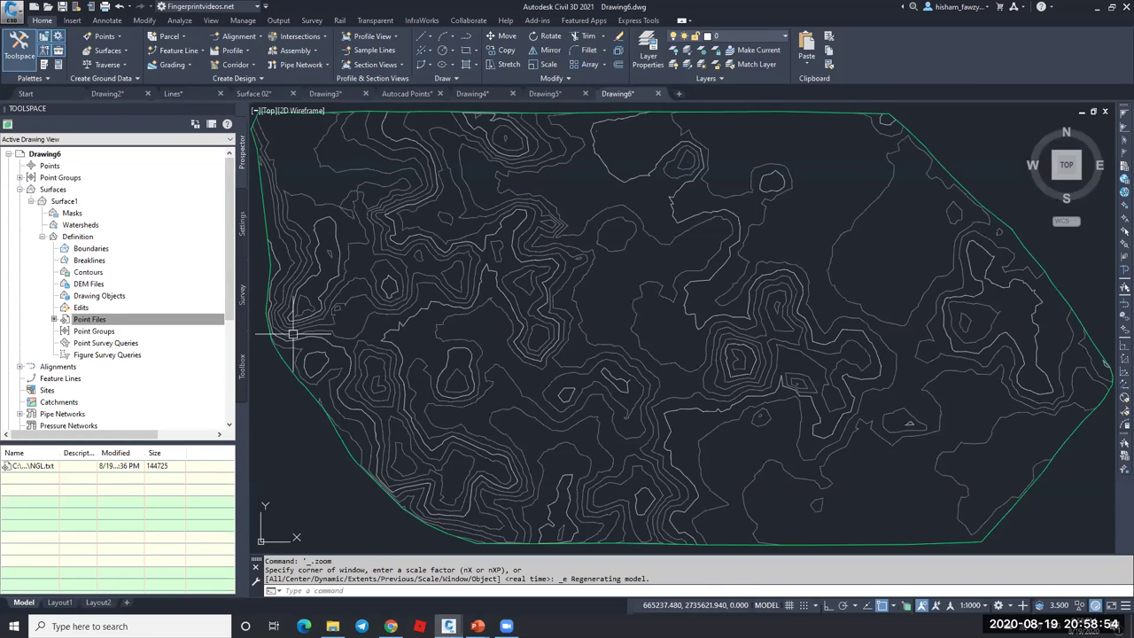
pyautogui.click(20, 177)
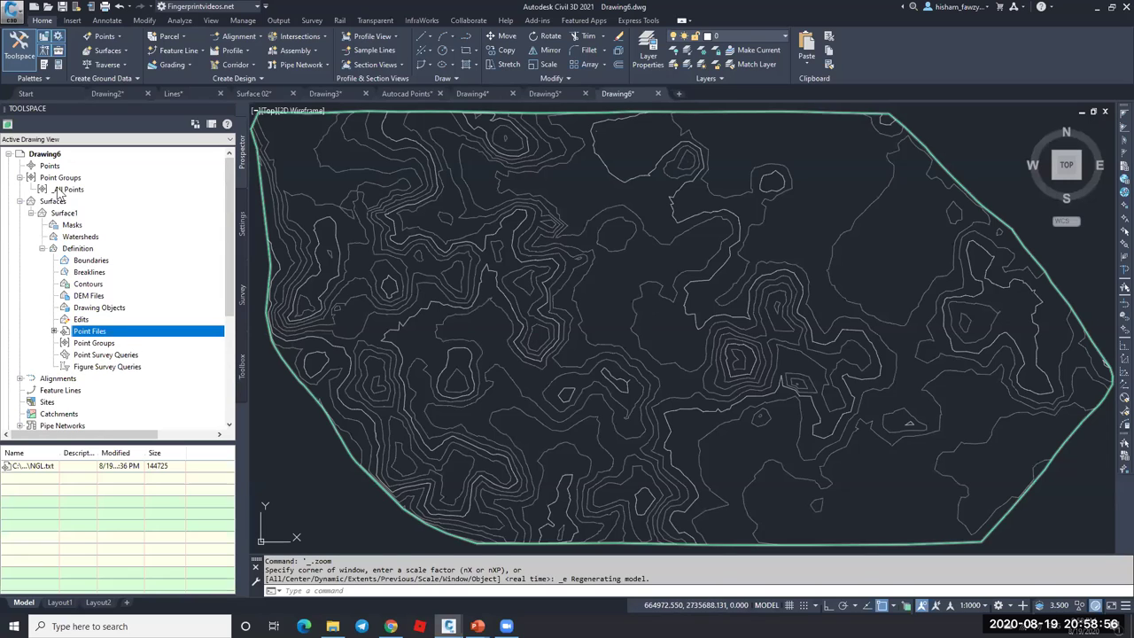
pyautogui.click(57, 190)
pyautogui.click(51, 166)
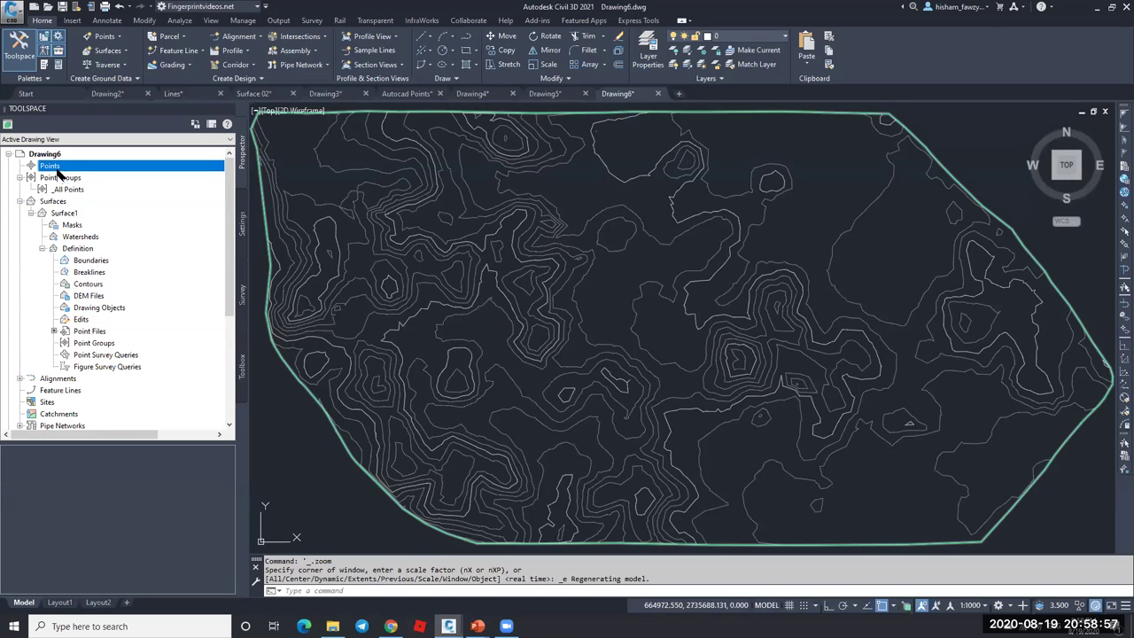
pyautogui.click(20, 201)
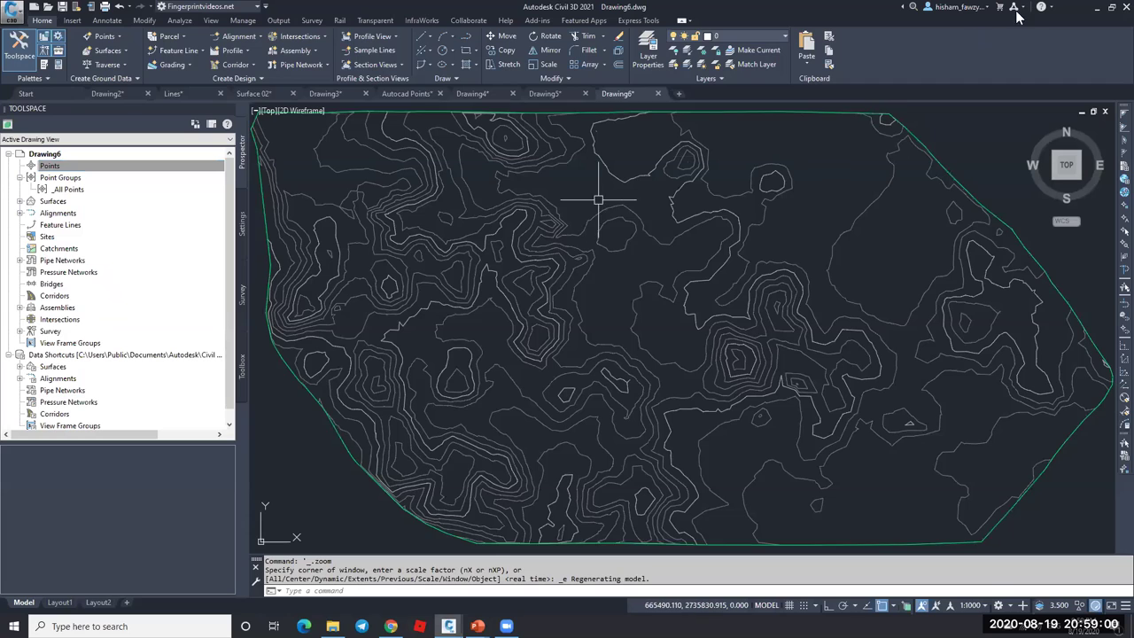
# - On the desktop, rename the NGL.txt point file to NGL01.txt
pyautogui.press('super+d')
pyautogui.click(16, 390)
pyautogui.click(23, 396)
pyautogui.write('NGL01.txt')
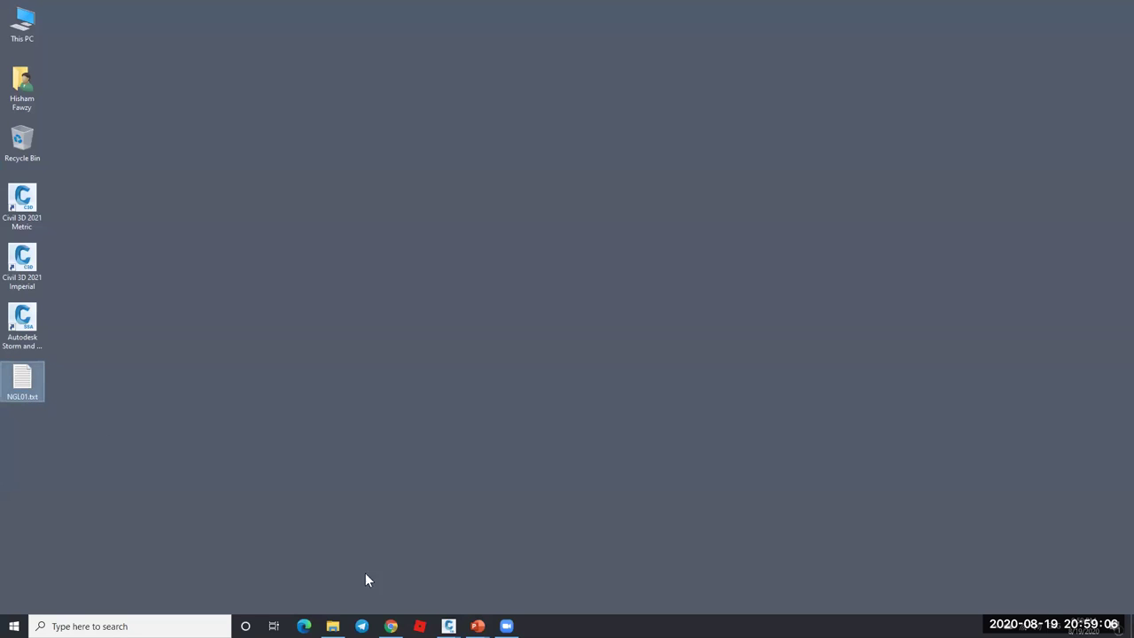
# - Return to a maximized Drawing6, expand Surfaces and clear all Event Viewer events
pyautogui.click(448, 626)
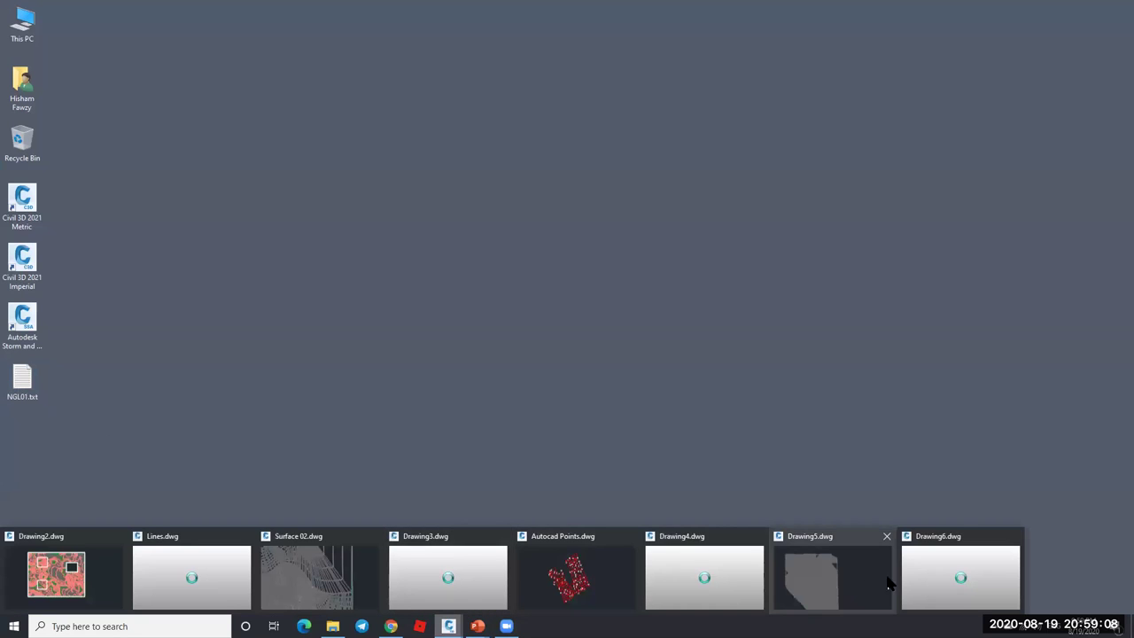
pyautogui.click(914, 578)
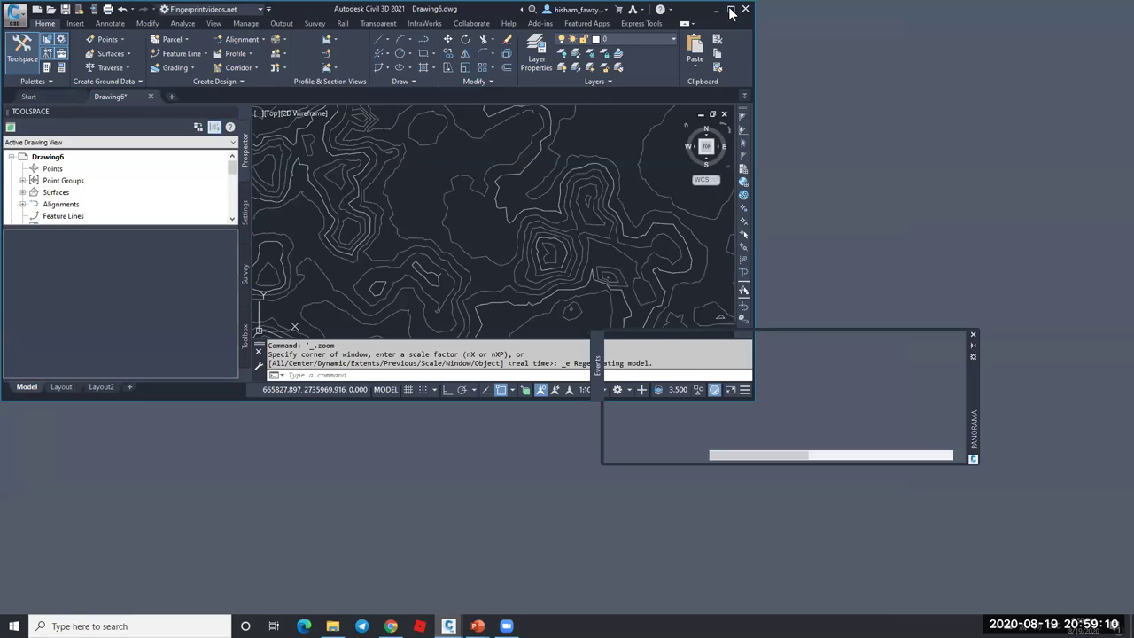
pyautogui.click(731, 12)
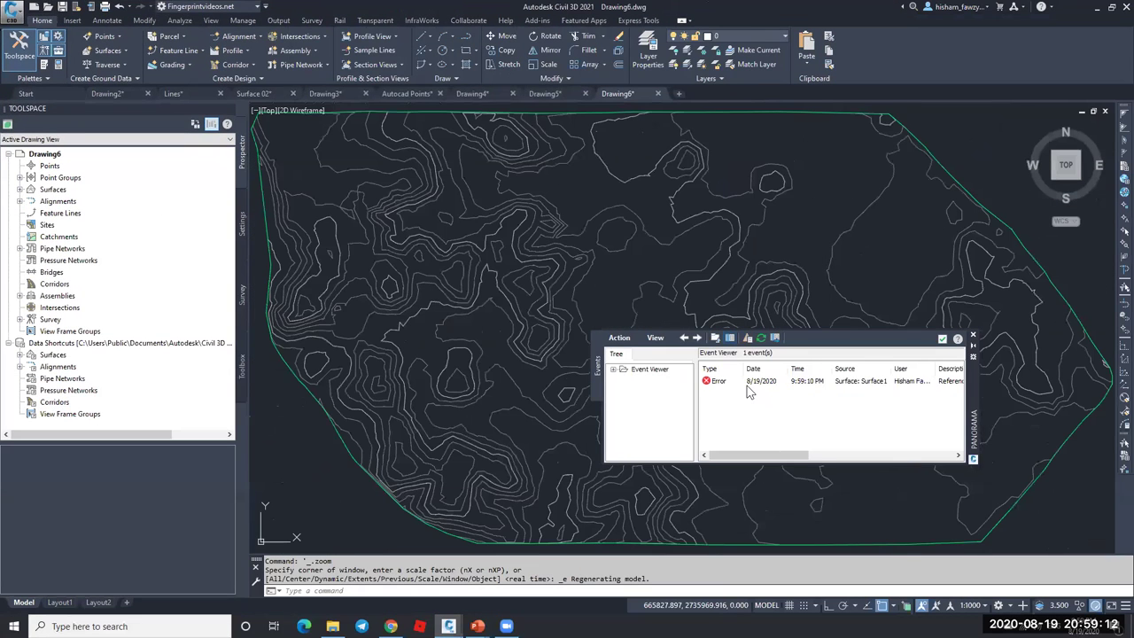
pyautogui.click(20, 190)
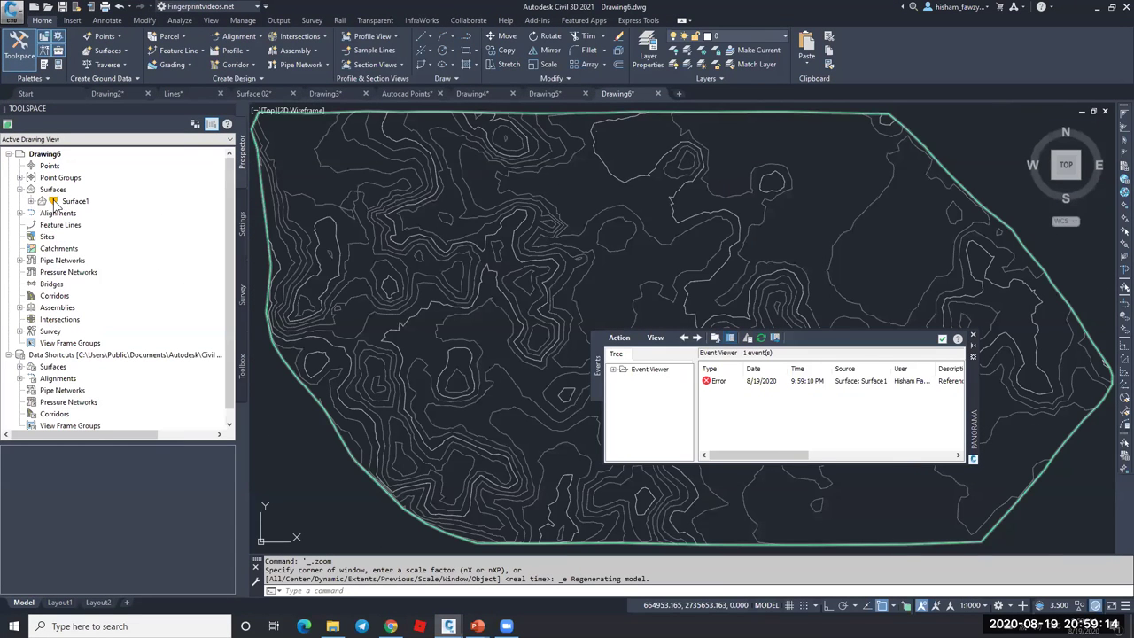
pyautogui.moveTo(762, 454); pyautogui.dragTo(910, 453)
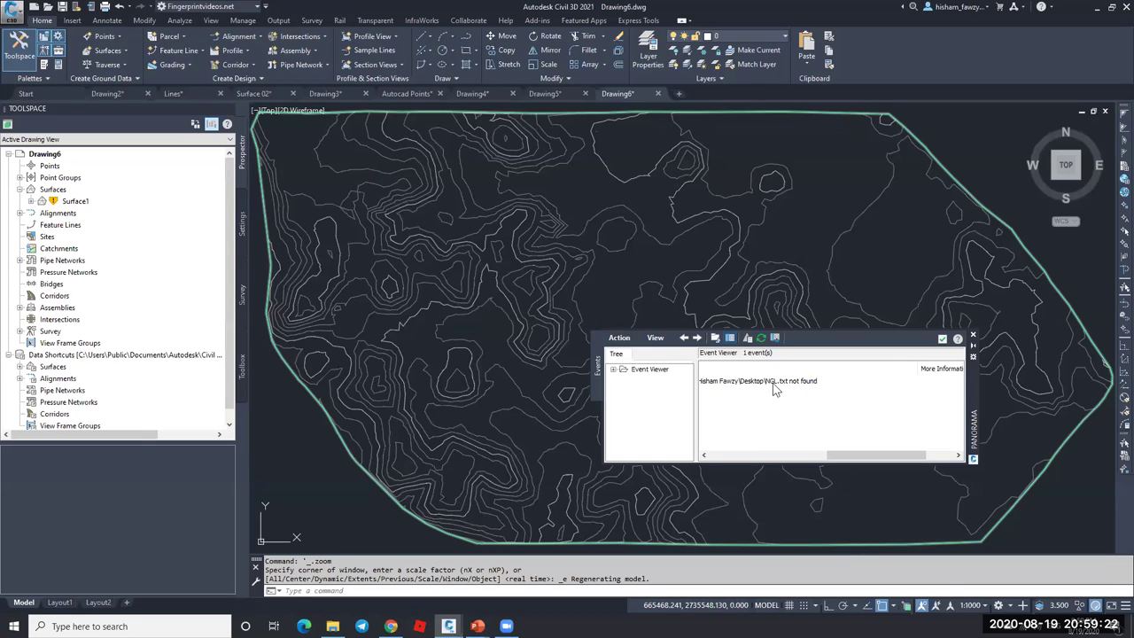
pyautogui.click(714, 456)
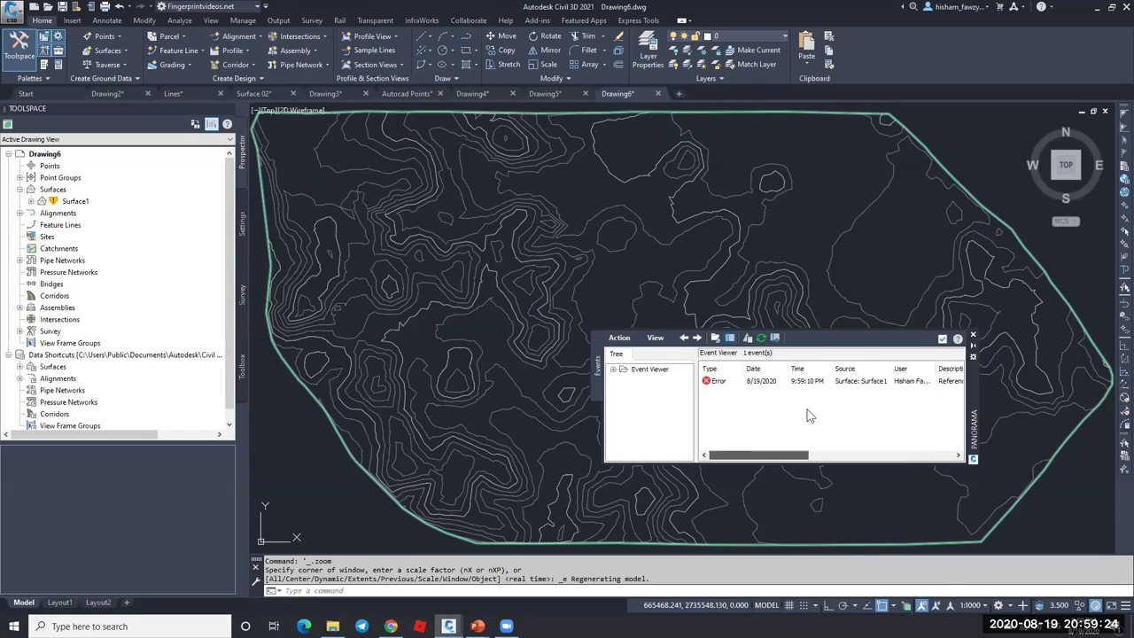
pyautogui.click(619, 337)
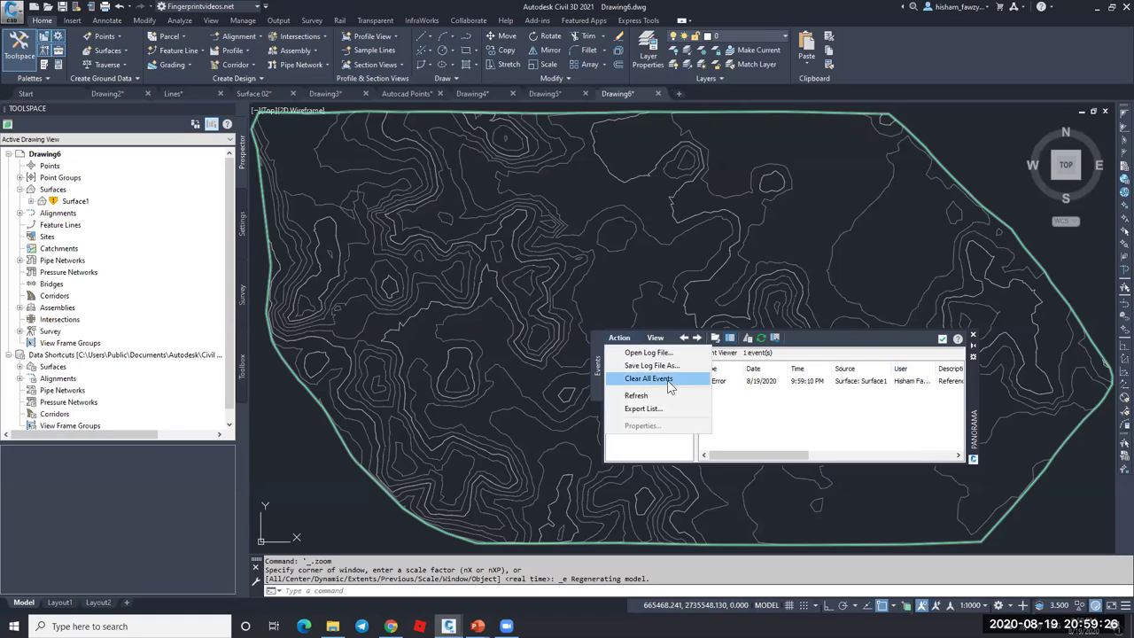
pyautogui.click(660, 389)
pyautogui.click(942, 339)
# - Rebuild Surface1 and dismiss the error about the missing NGL.txt file
pyautogui.rightClick(74, 201)
pyautogui.click(117, 234)
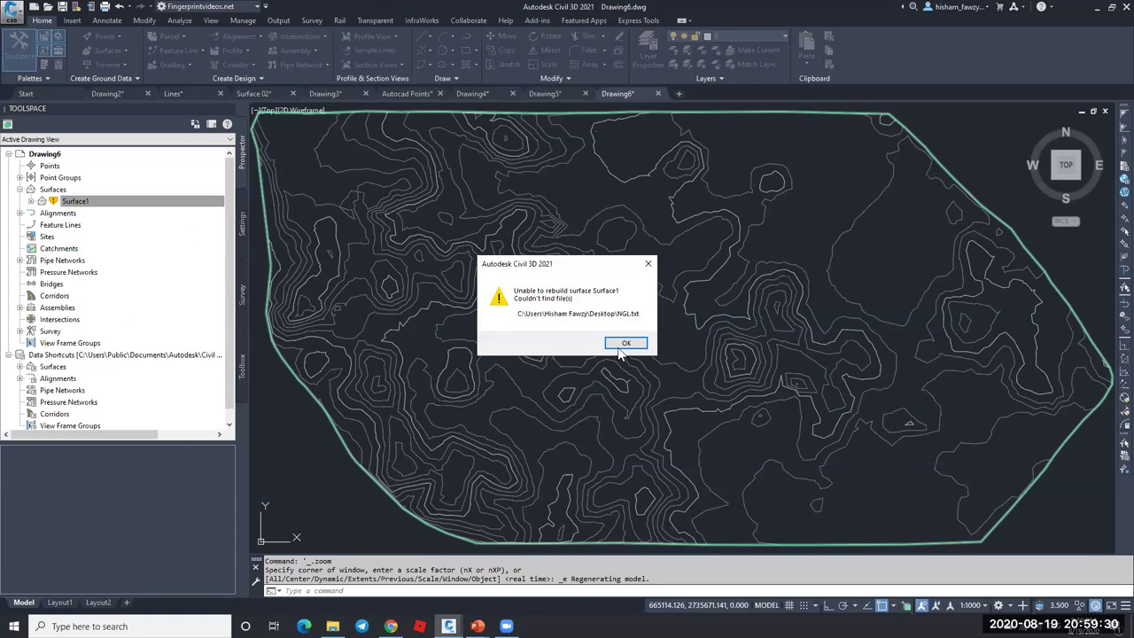
pyautogui.press('Return')
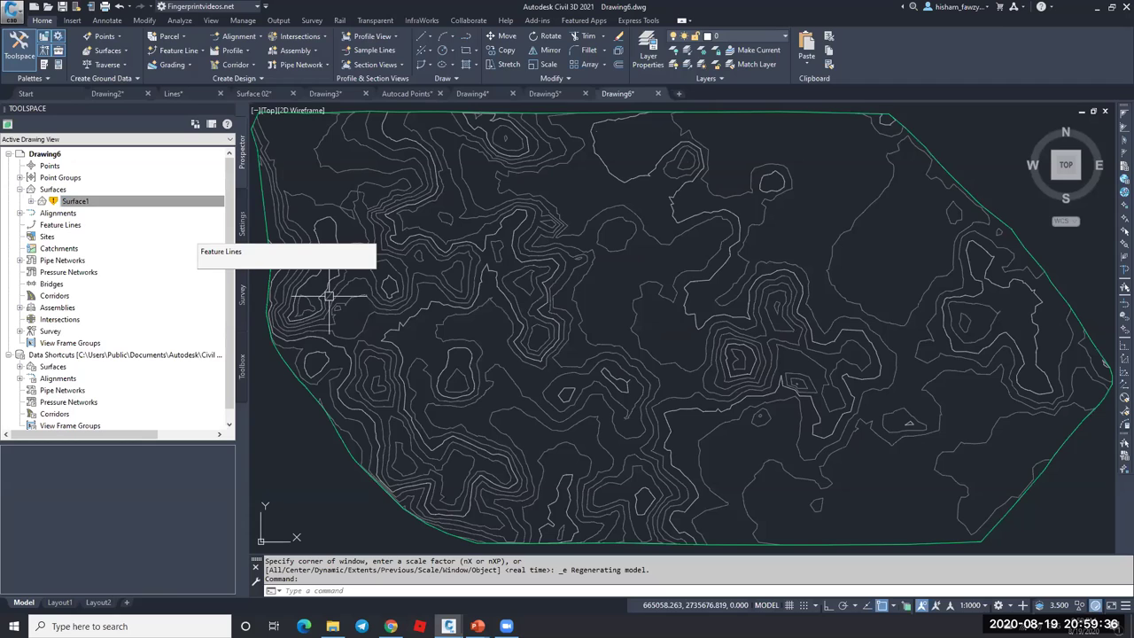
# - Bring the PowerPoint Surfaces slide show, slide 6 of 6, back in front of Civil 3D
pyautogui.moveTo(420, 295)
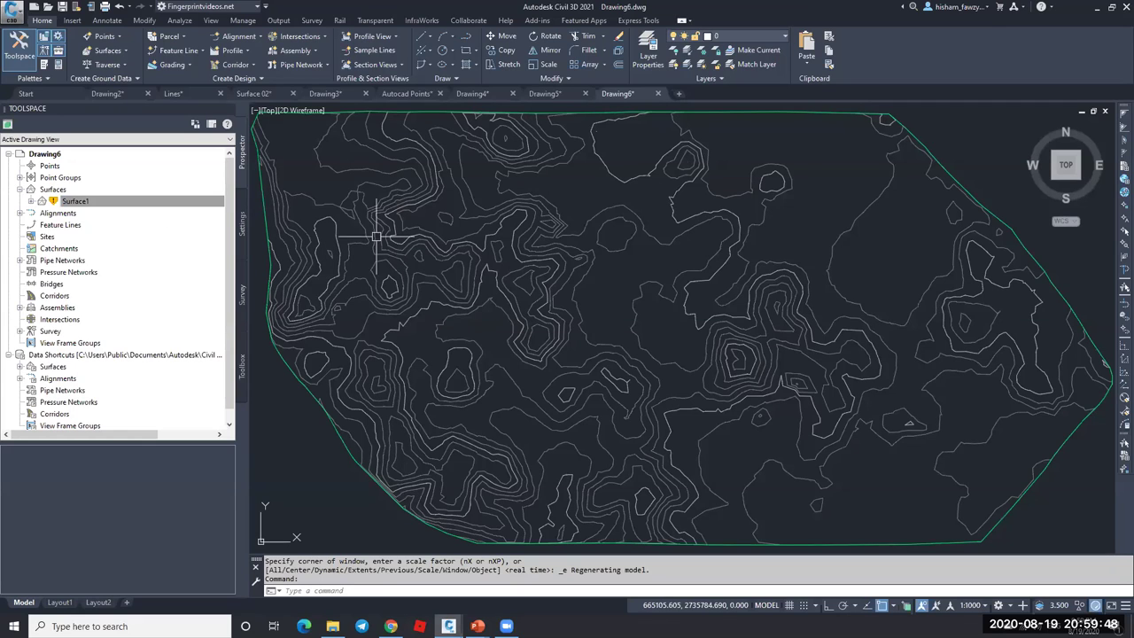
pyautogui.moveTo(433, 269)
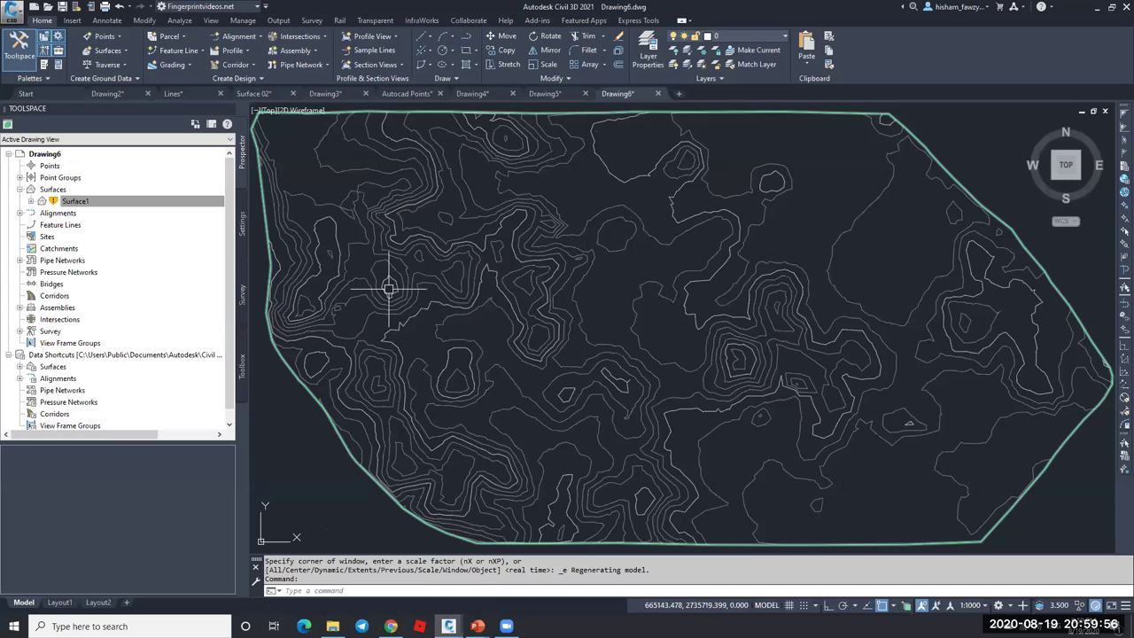
pyautogui.moveTo(477, 625)
pyautogui.click(558, 580)
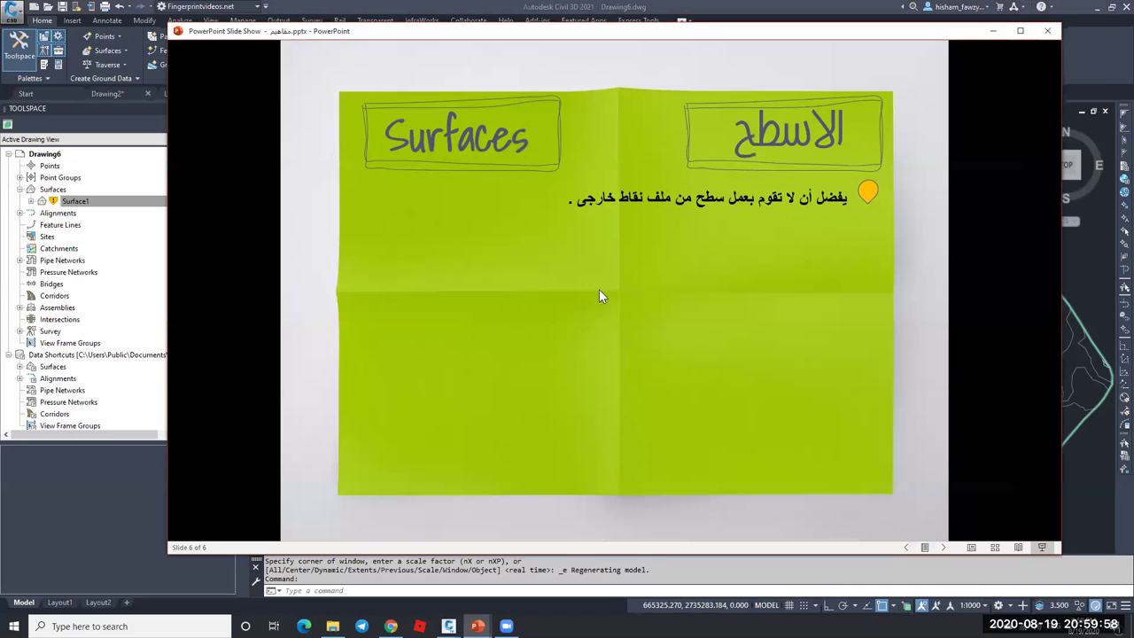
# - Reveal the tips on avoiding _All Points and viewing surfaces in 3D, then minimize the slide show
pyautogui.click(732, 246)
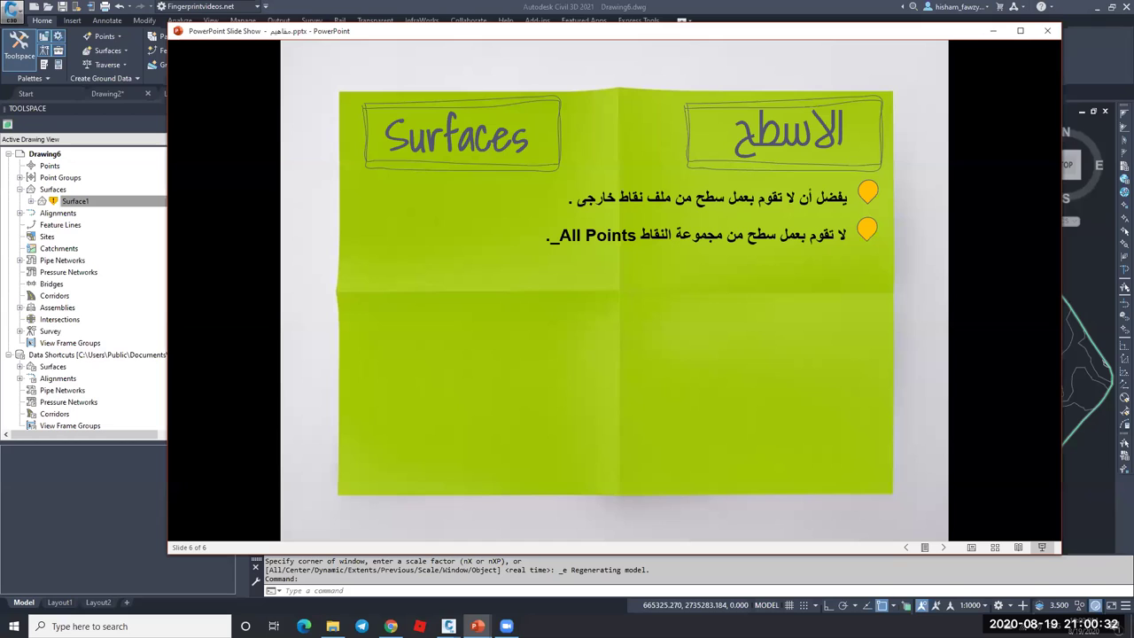
pyautogui.click(752, 301)
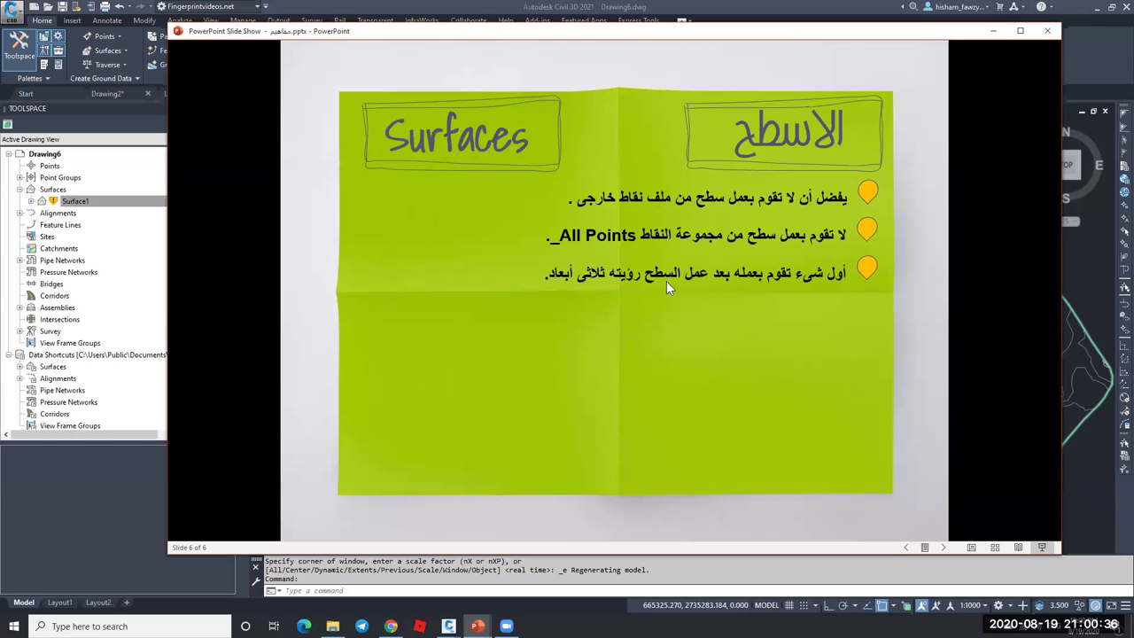
pyautogui.click(992, 30)
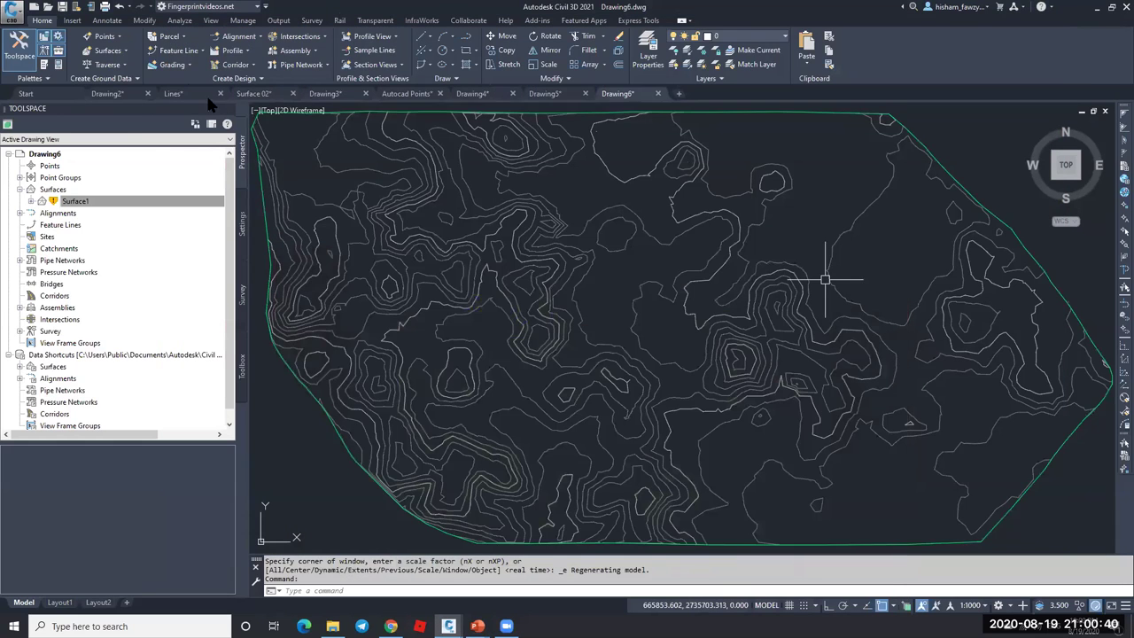
pyautogui.click(825, 278)
pyautogui.click(122, 49)
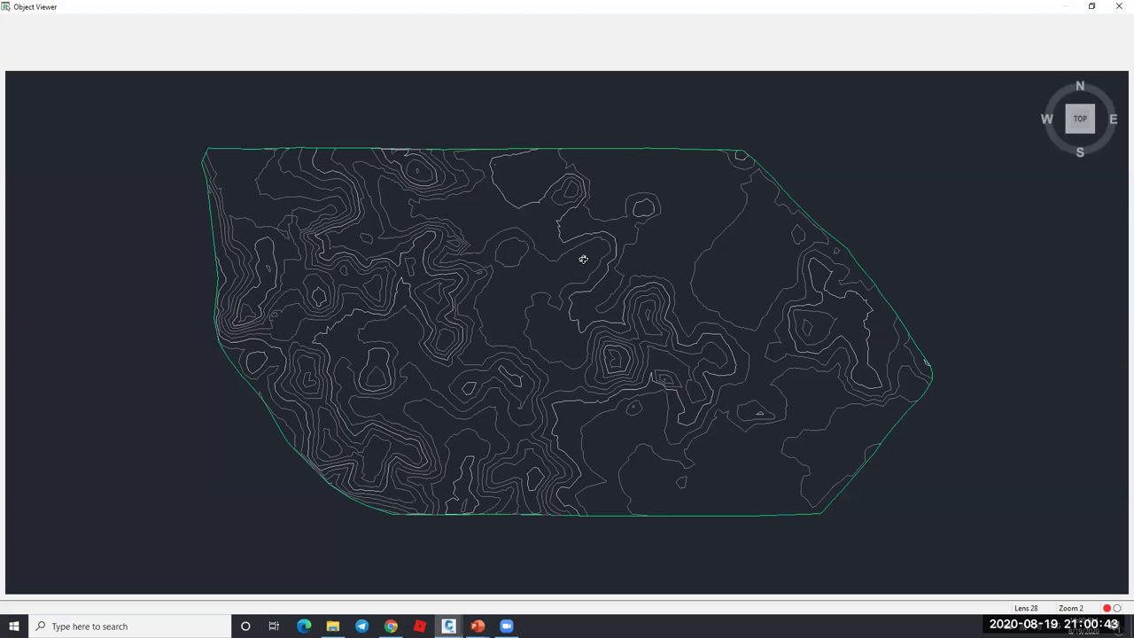
pyautogui.moveTo(583, 259)
pyautogui.mouseDown()
pyautogui.moveTo(534, 283)
pyautogui.moveTo(531, 337)
pyautogui.moveTo(620, 416)
pyautogui.moveTo(537, 381)
pyautogui.moveTo(567, 346)
pyautogui.moveTo(623, 328)
pyautogui.mouseUp()
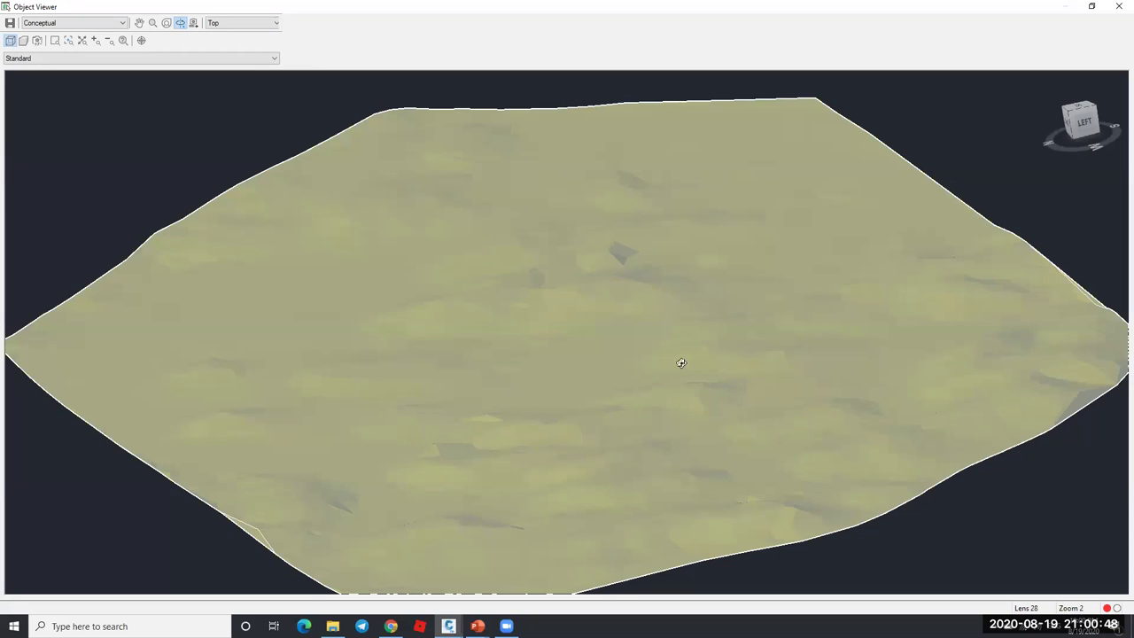
pyautogui.press('Escape')
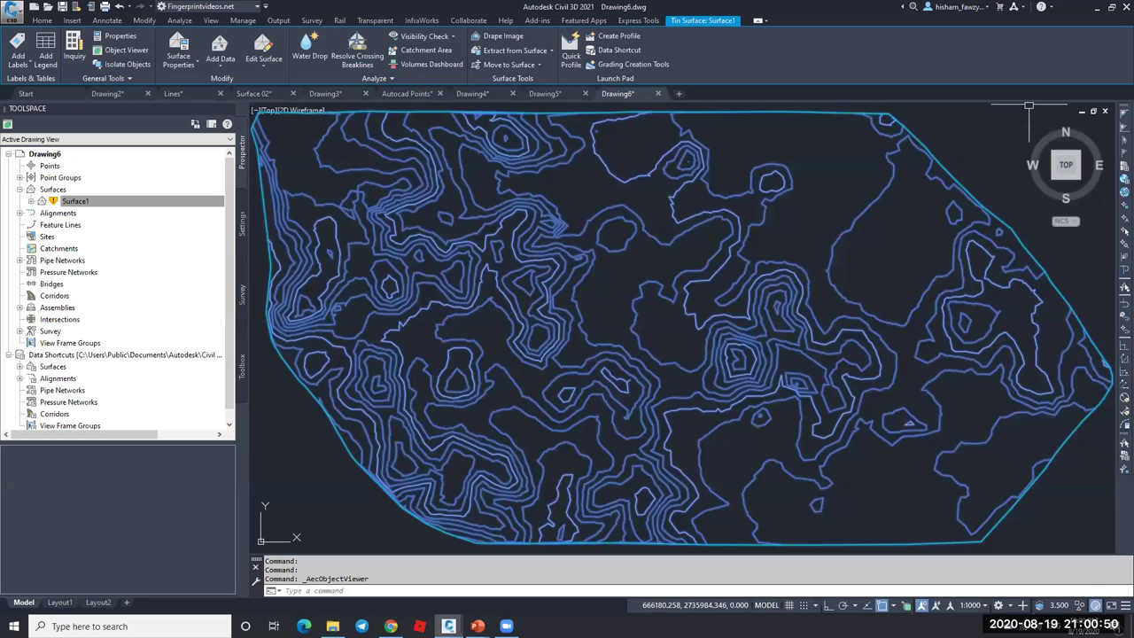
pyautogui.moveTo(477, 626)
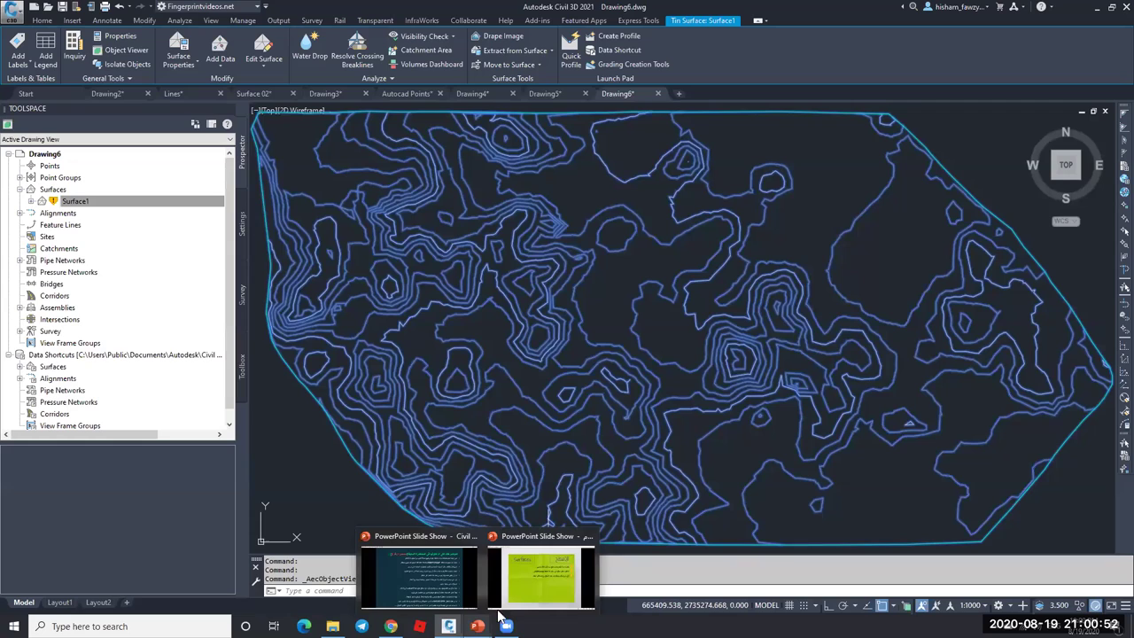
# - Reveal the Break-lines-only surface tip on the slide, then minimize the slide show
pyautogui.click(525, 582)
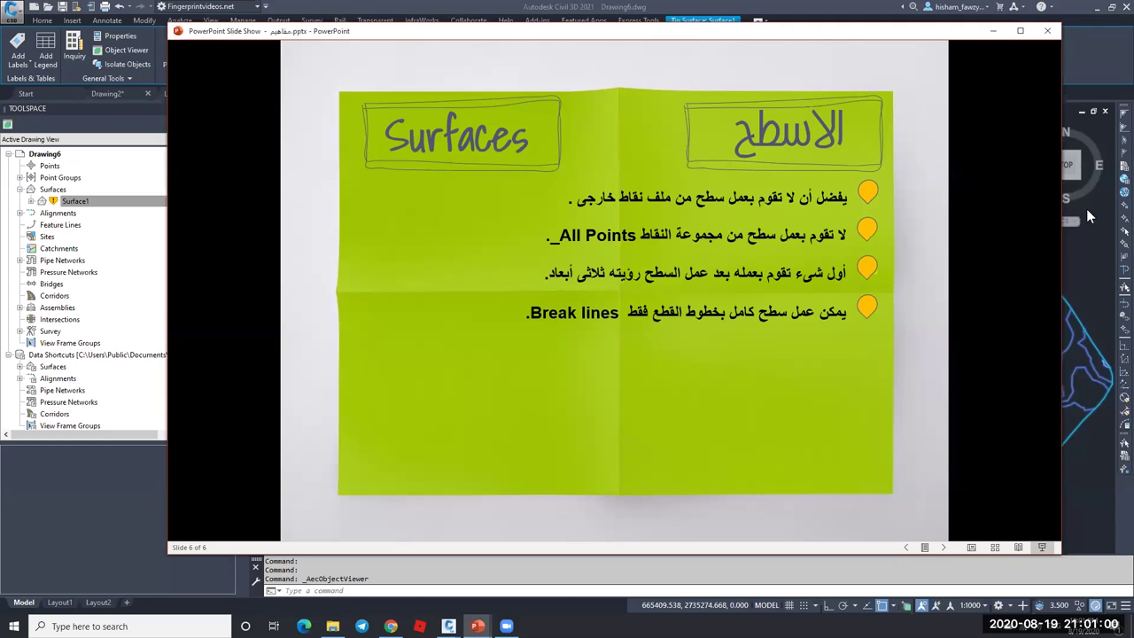
pyautogui.click(993, 31)
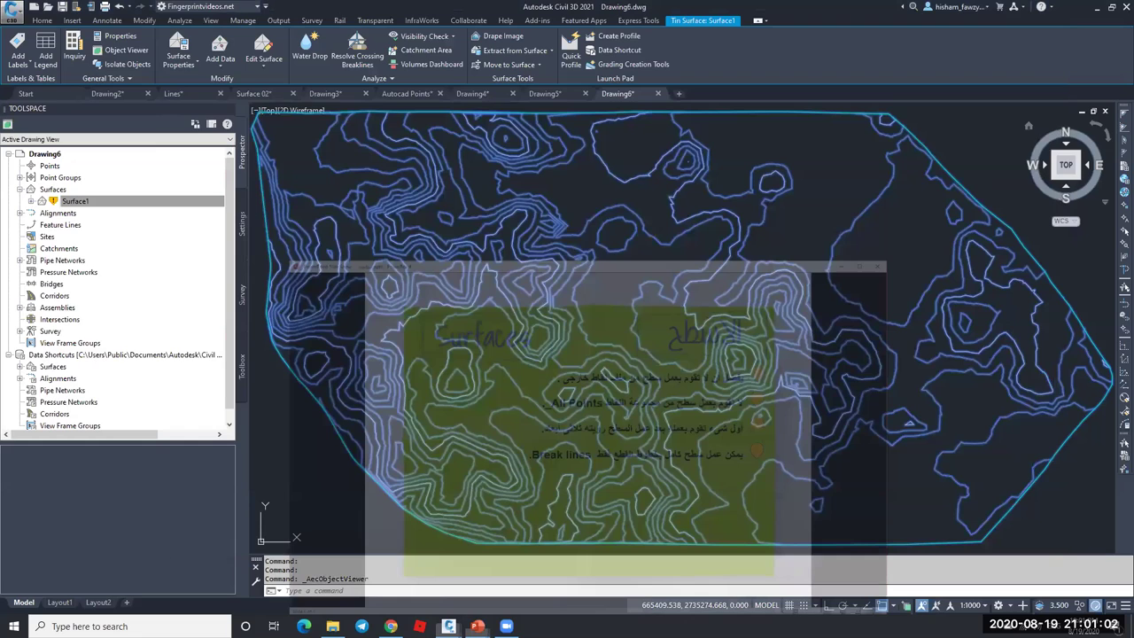
# - Expand Surface1's definition in Prospector to look at its Breaklines item
pyautogui.press('Escape')
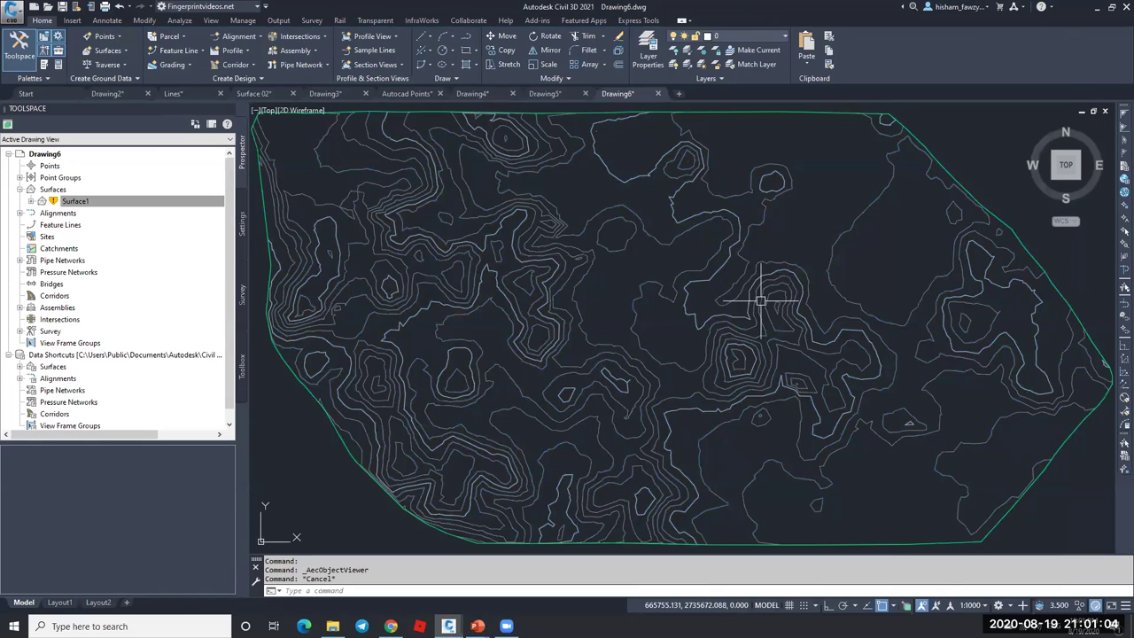
pyautogui.click(55, 201)
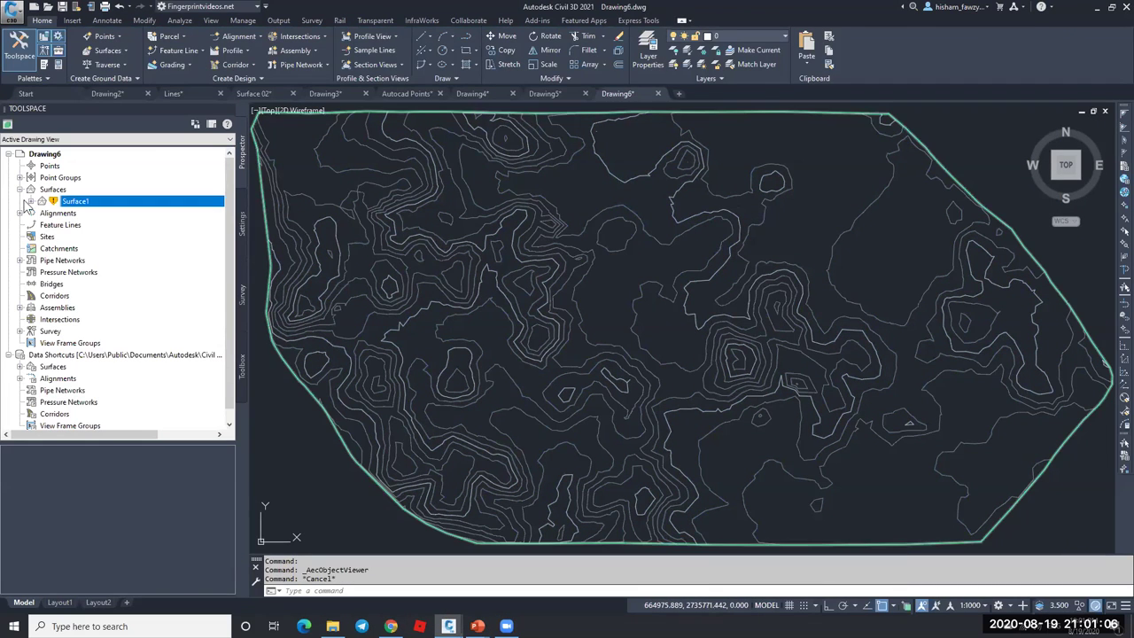
pyautogui.click(31, 201)
pyautogui.click(42, 236)
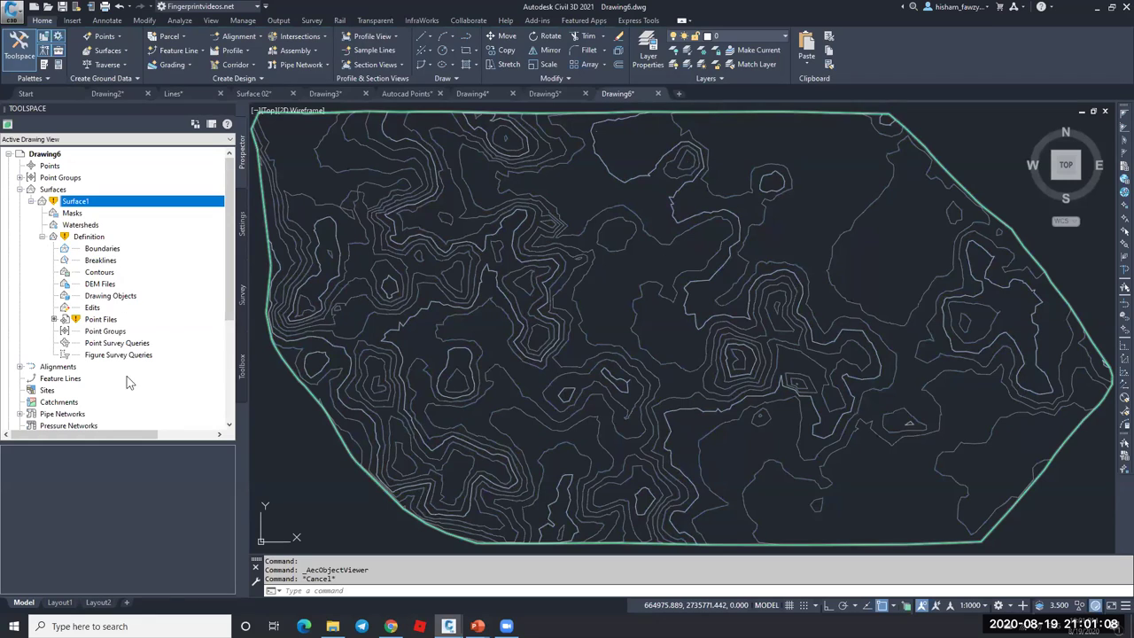
pyautogui.click(122, 262)
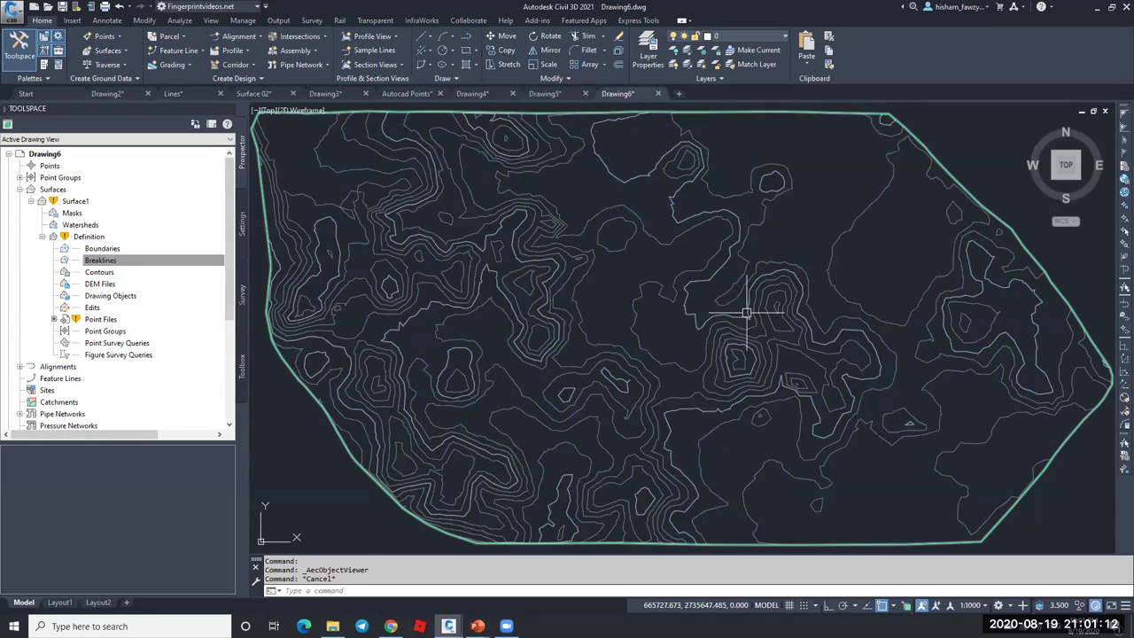
# - Draw a rectangle below Surface1 with the RECTANG (REC) command
pyautogui.press('Escape')
pyautogui.scroll(-3, 746, 312)
pyautogui.scroll(1, 754, 322)
pyautogui.write('e')
pyautogui.press('Escape')
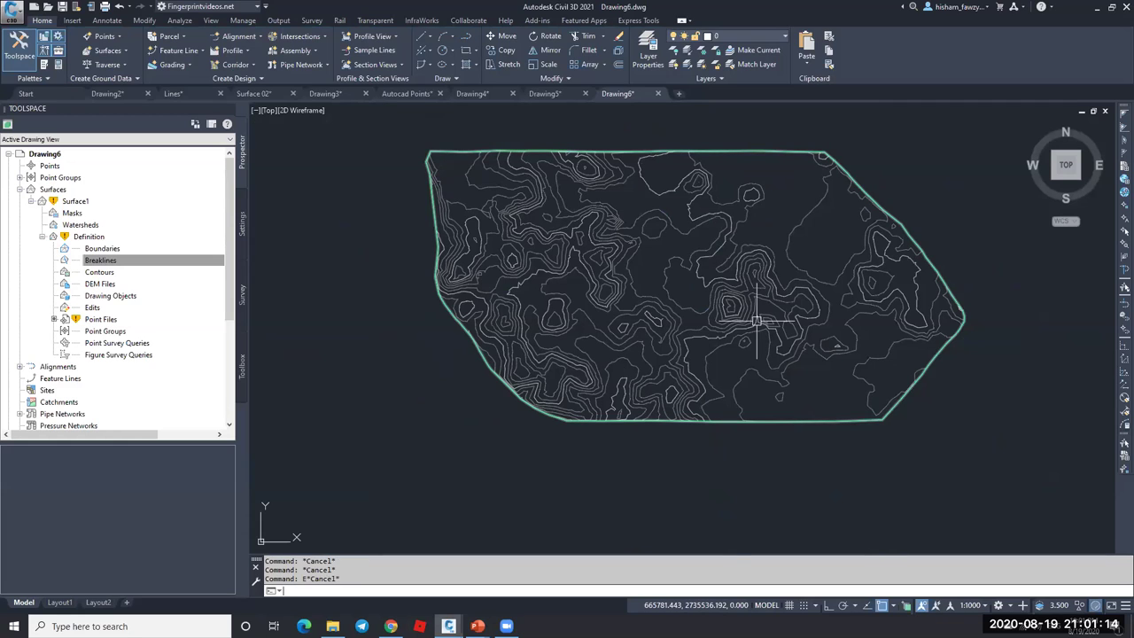
pyautogui.write('RE')
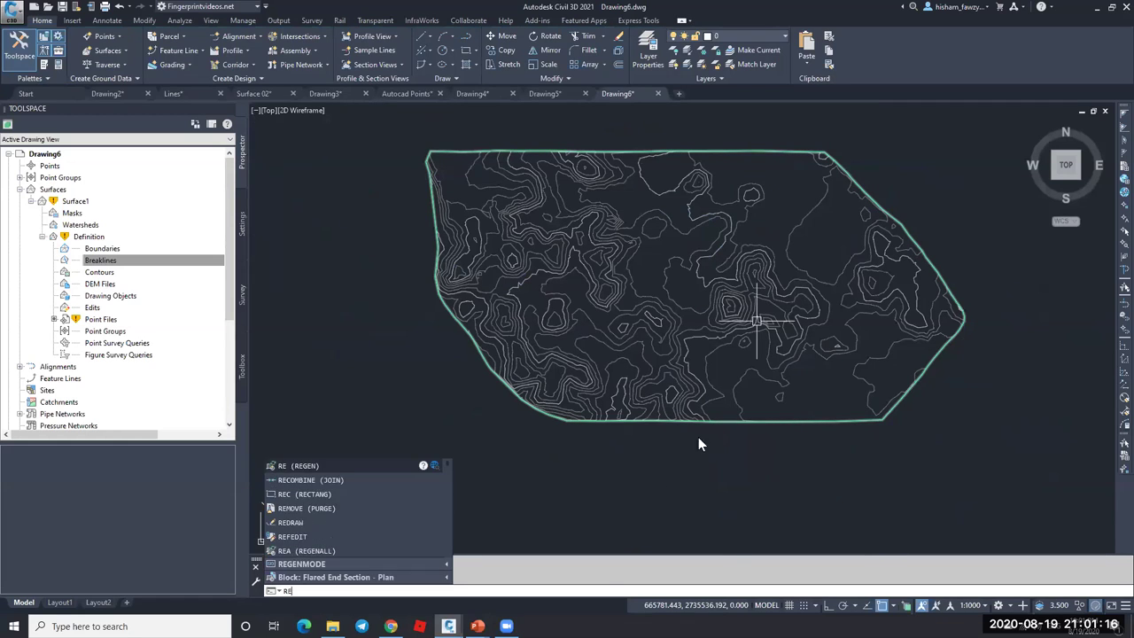
pyautogui.write('C')
pyautogui.press('Return')
pyautogui.click(706, 461)
pyautogui.click(804, 517)
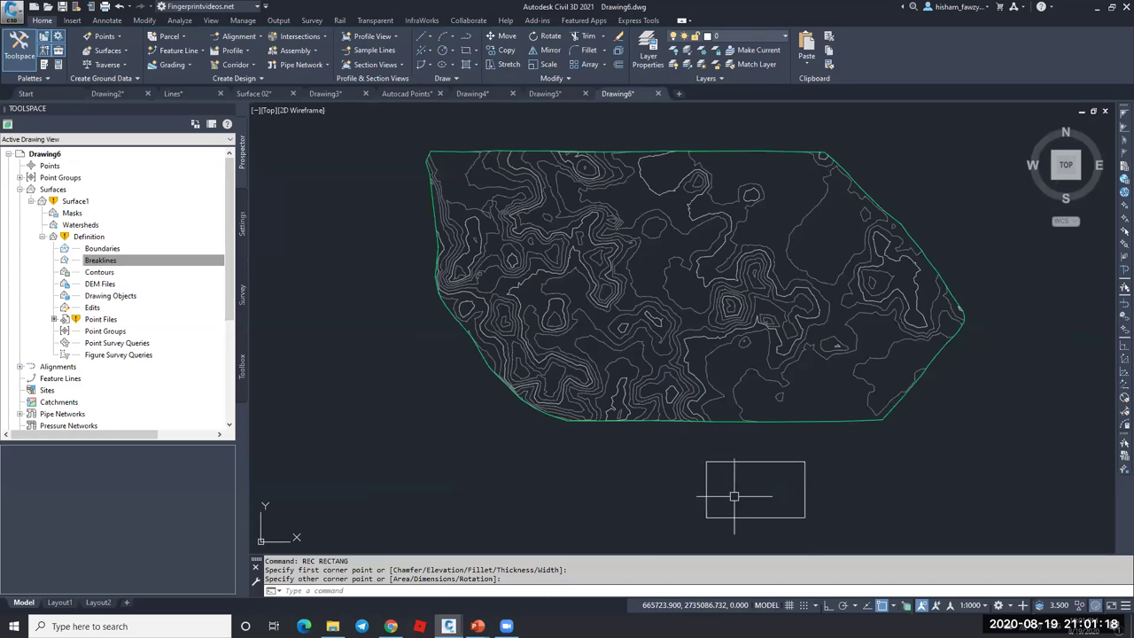
# - Set the outer rectangle's Elevation to -10 in the Properties palette
pyautogui.scroll(2, 733, 496)
pyautogui.press('Escape')
pyautogui.press('Escape')
pyautogui.click(749, 461)
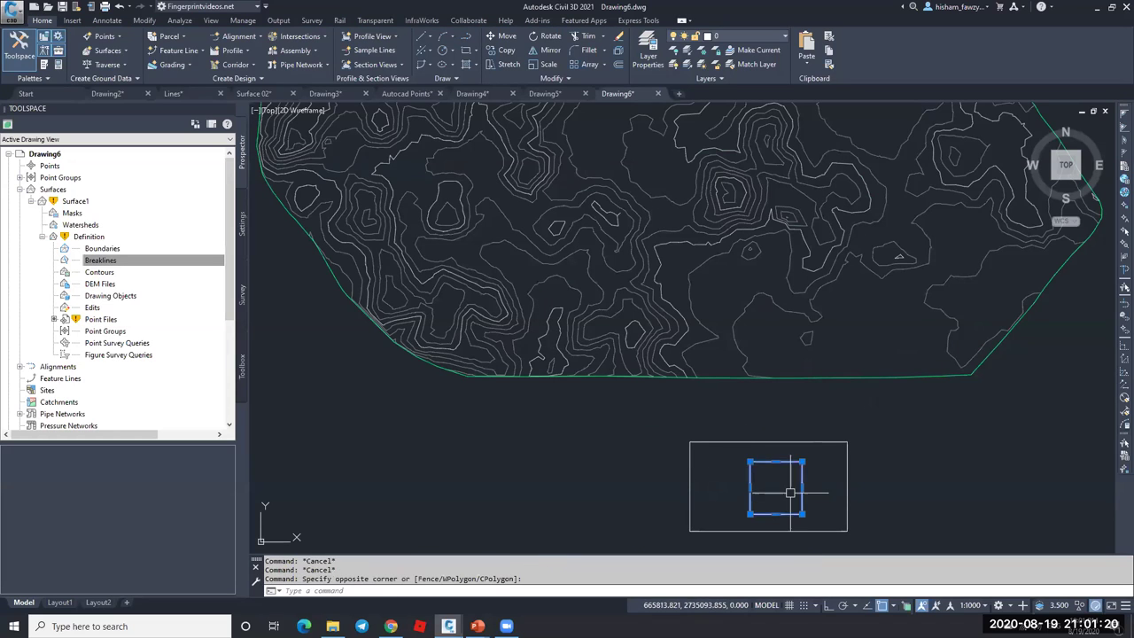
pyautogui.click(790, 493)
pyautogui.hotkey('ctrl', '1')
pyautogui.click(888, 366)
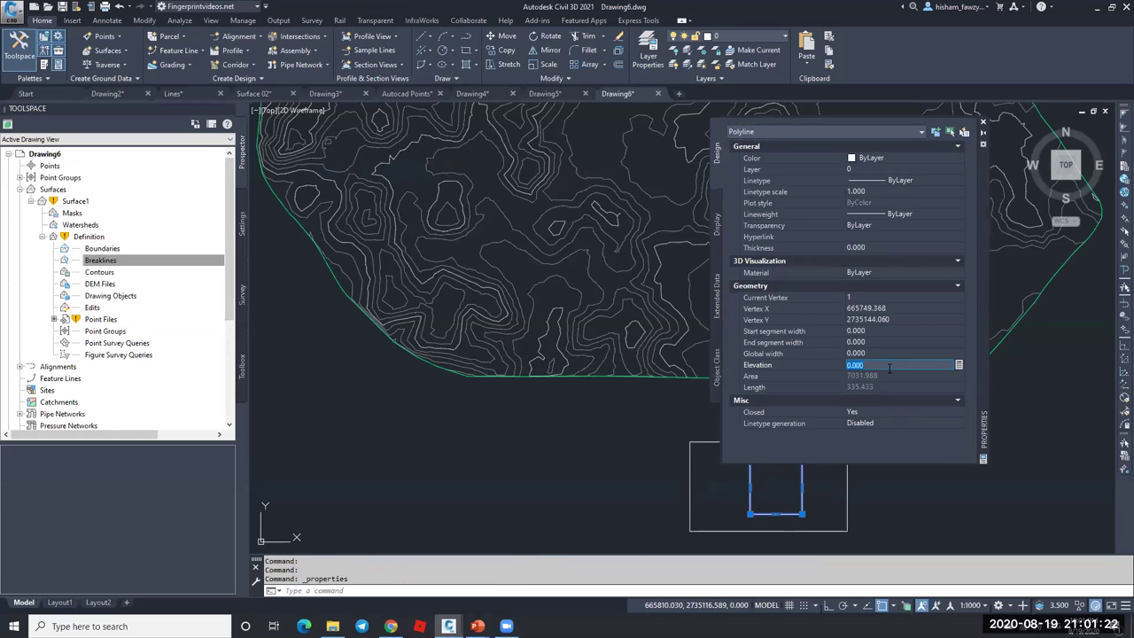
pyautogui.press('Escape')
pyautogui.click(828, 511)
pyautogui.click(840, 470)
pyautogui.click(884, 367)
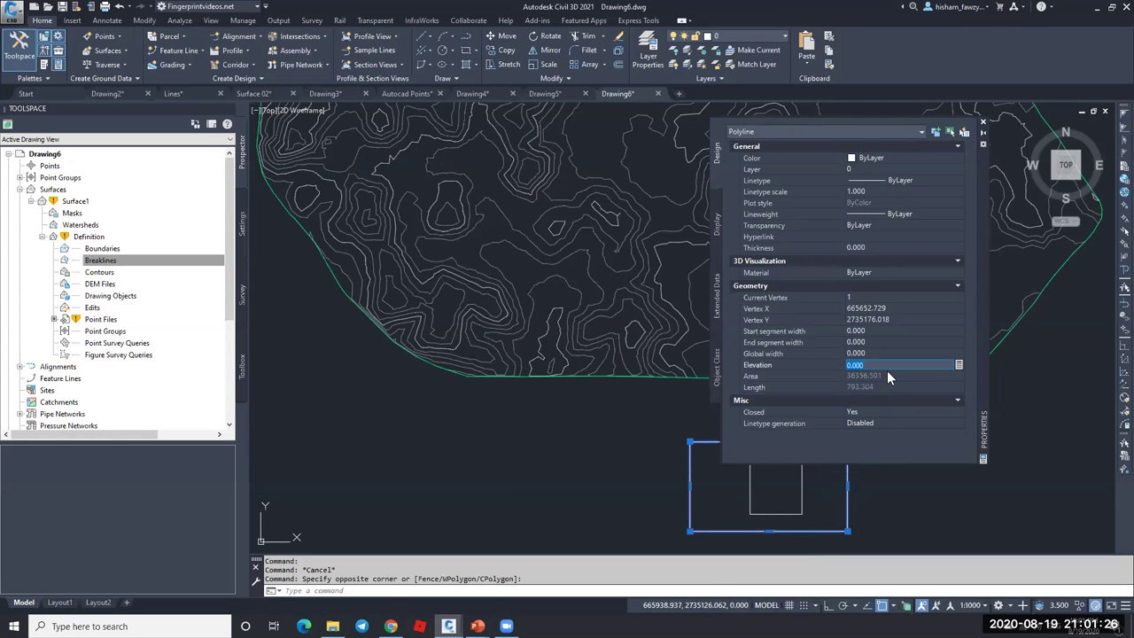
pyautogui.write('-10')
pyautogui.press('Return')
pyautogui.press('Escape')
# - Pan the rectangles into view and start creating a new surface from the Surfaces collection
pyautogui.moveTo(828, 492); pyautogui.dragTo(600, 435, button='middle')
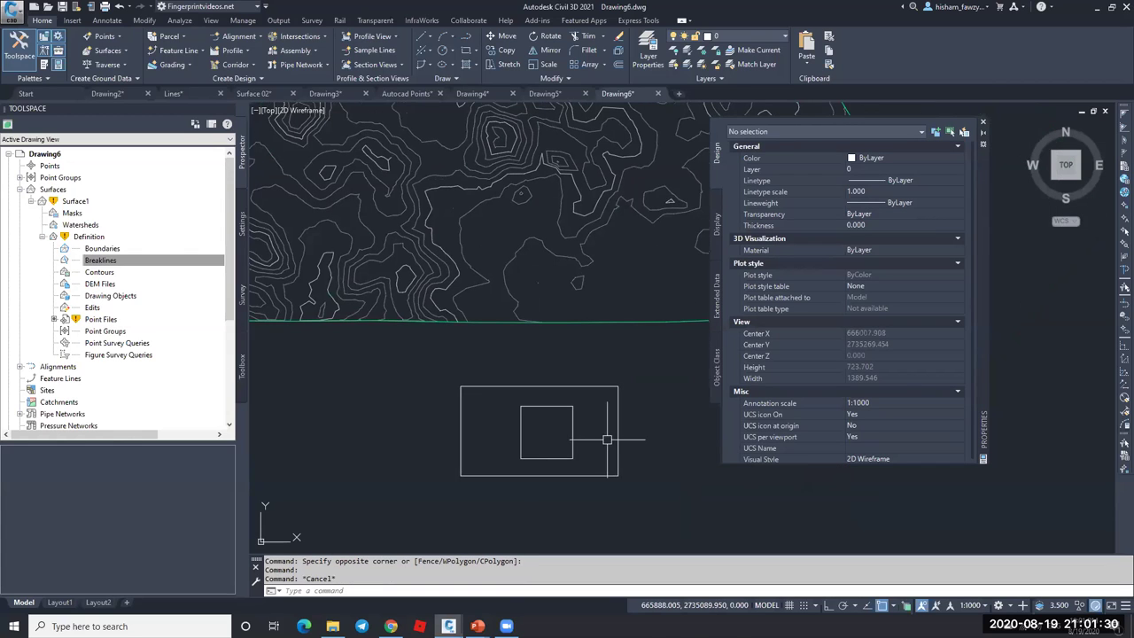
pyautogui.click(30, 201)
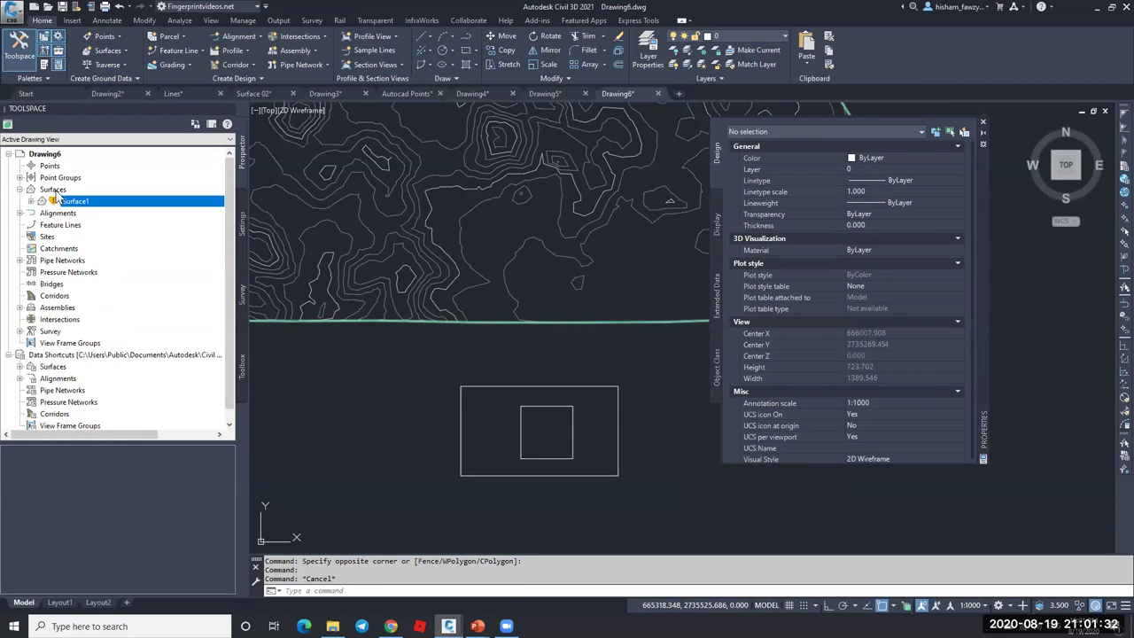
pyautogui.rightClick(72, 190)
pyautogui.click(97, 197)
# - Create TIN Surface2 and add both rectangles to it as breaklines
pyautogui.click(666, 363)
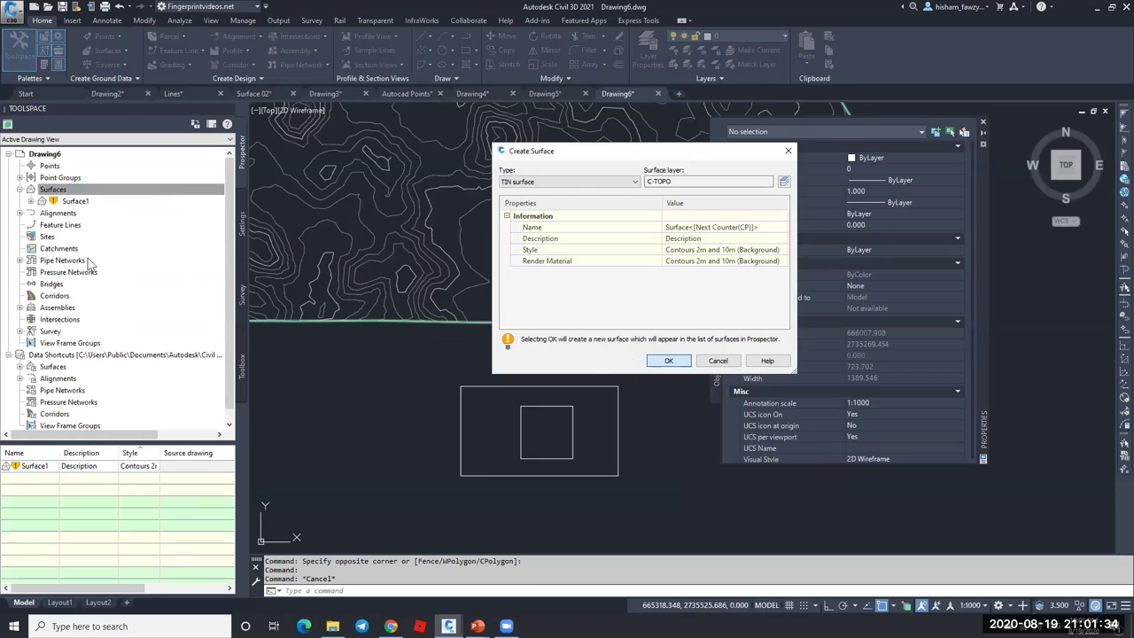
pyautogui.click(31, 213)
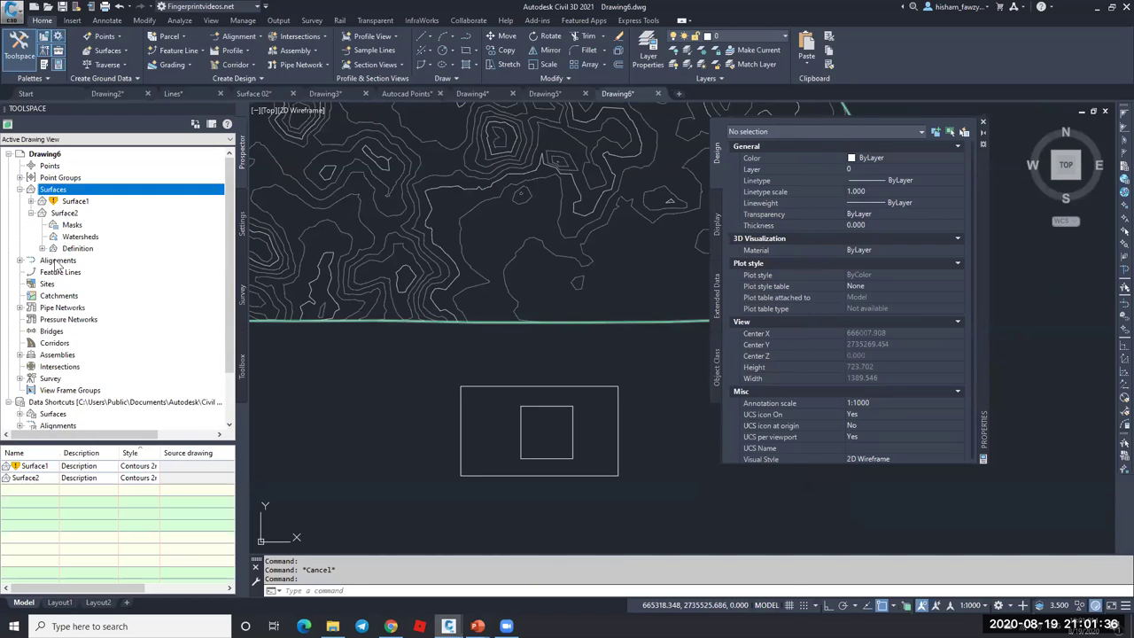
pyautogui.click(41, 248)
pyautogui.rightClick(100, 272)
pyautogui.click(142, 284)
pyautogui.click(429, 364)
pyautogui.click(643, 405)
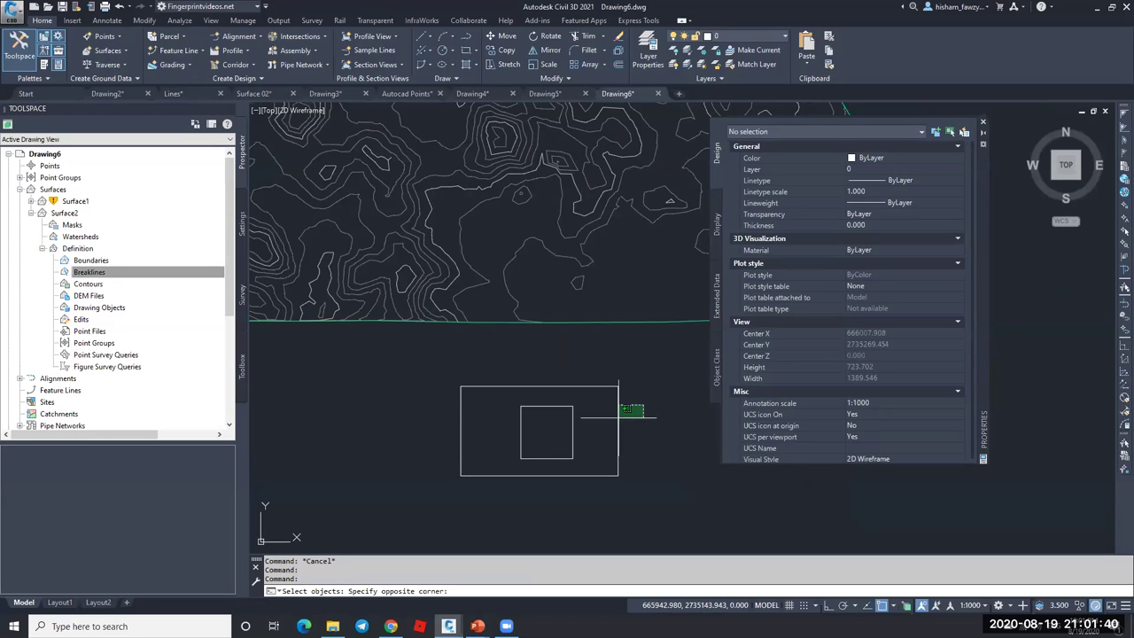
pyautogui.click(547, 440)
pyautogui.press('Return')
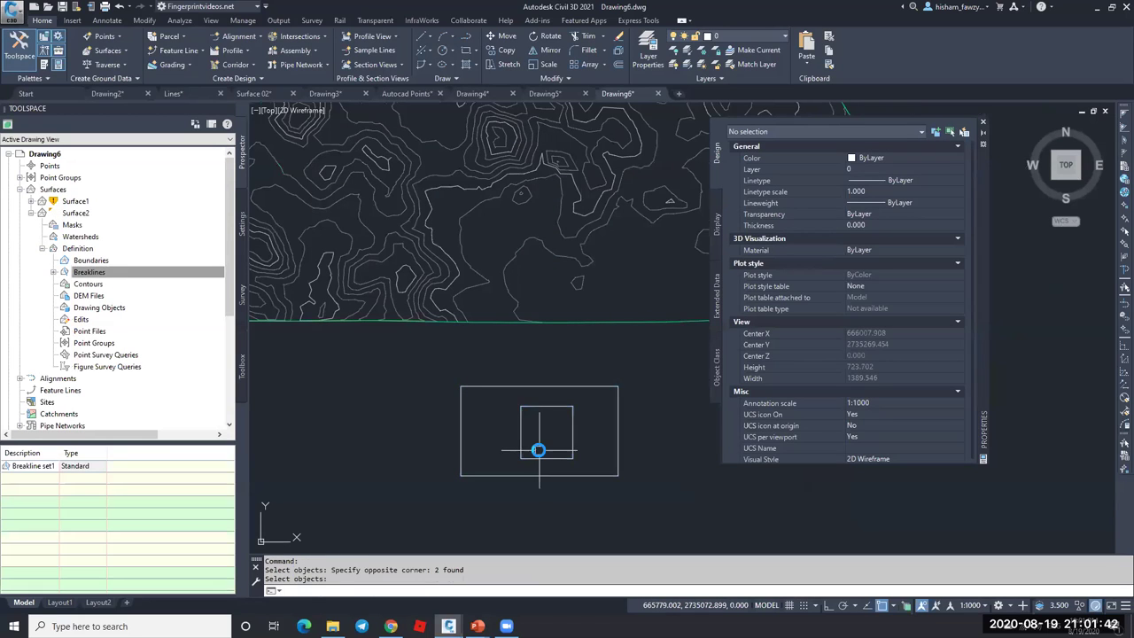
pyautogui.press('Escape')
# - Orbit Surface2 in the Object Viewer to inspect its sloped shape
pyautogui.click(543, 448)
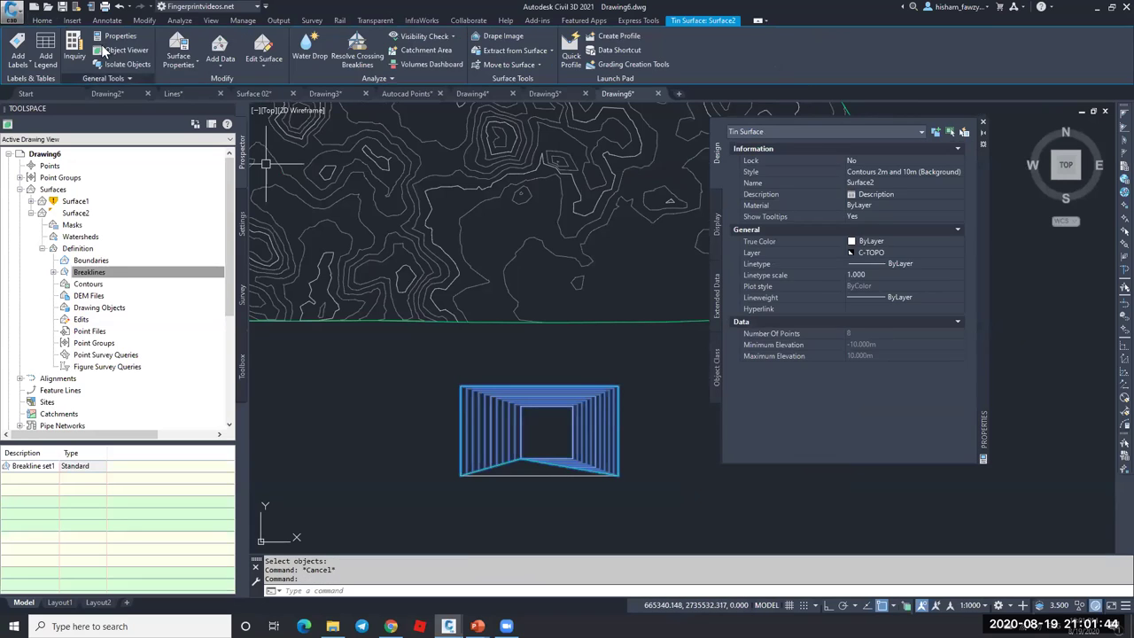
pyautogui.rightClick(583, 484)
pyautogui.click(549, 458)
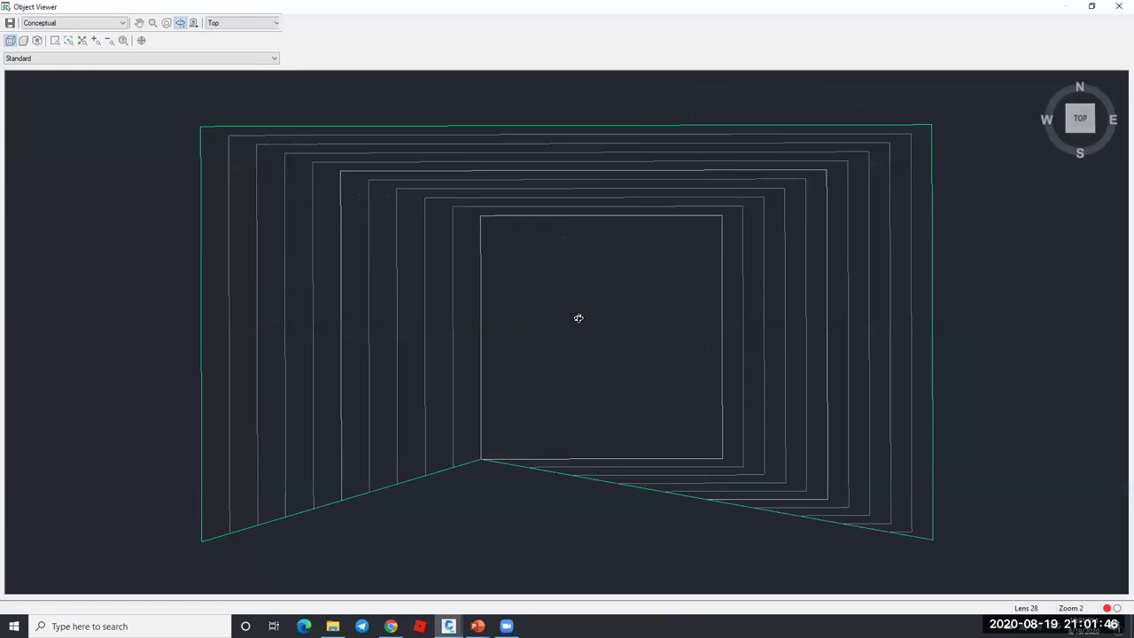
pyautogui.moveTo(568, 293); pyautogui.dragTo(661, 403)
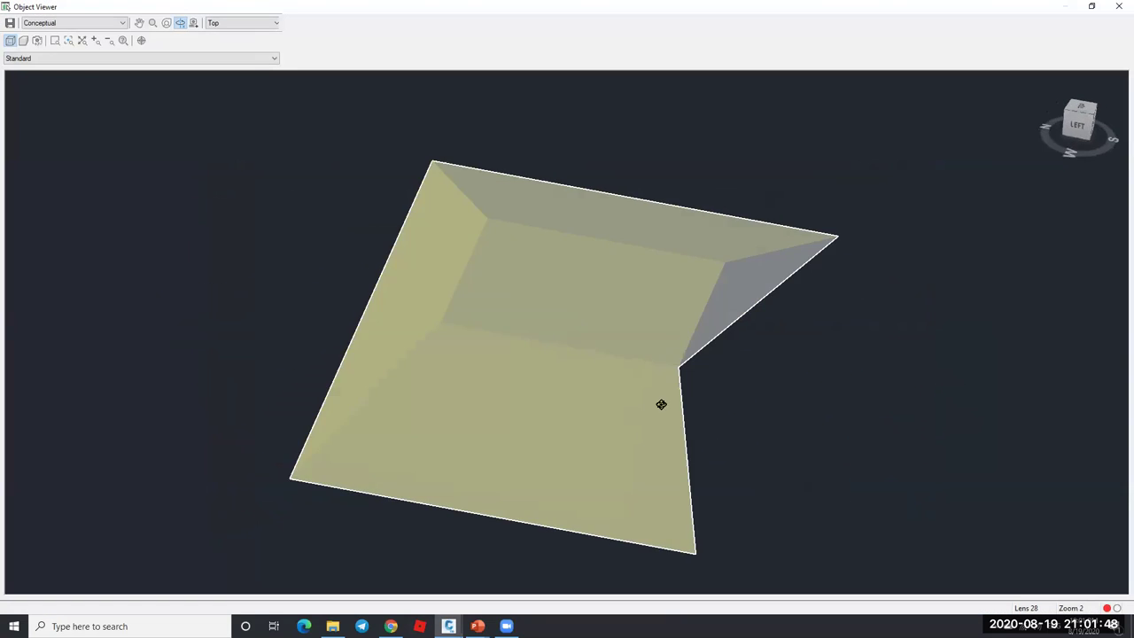
pyautogui.moveTo(725, 505); pyautogui.dragTo(524, 302)
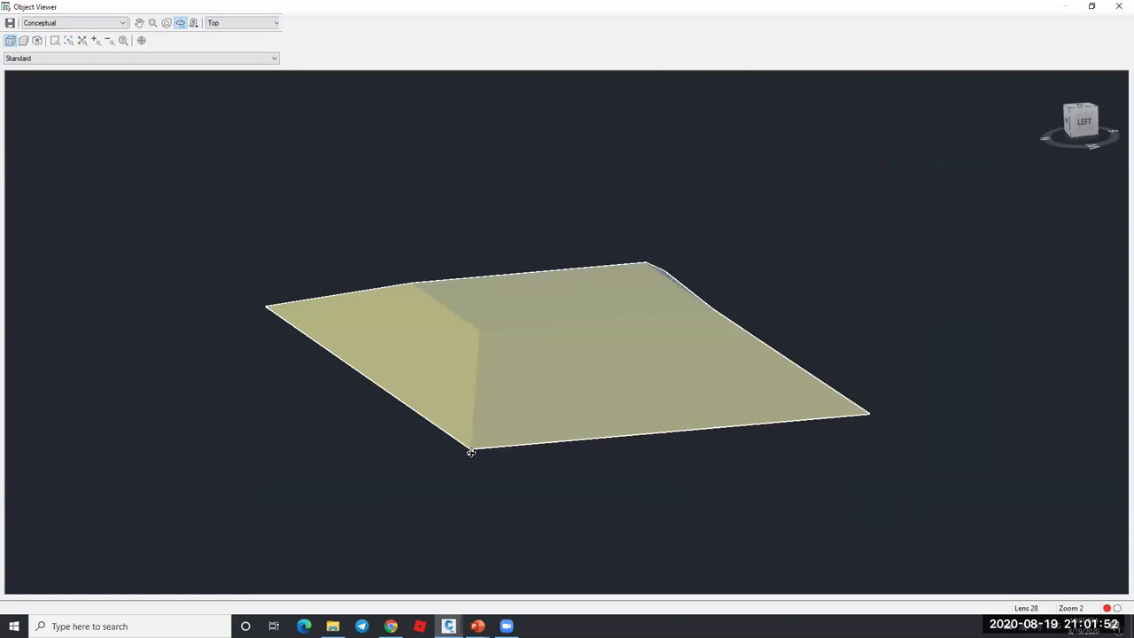
pyautogui.press('Escape')
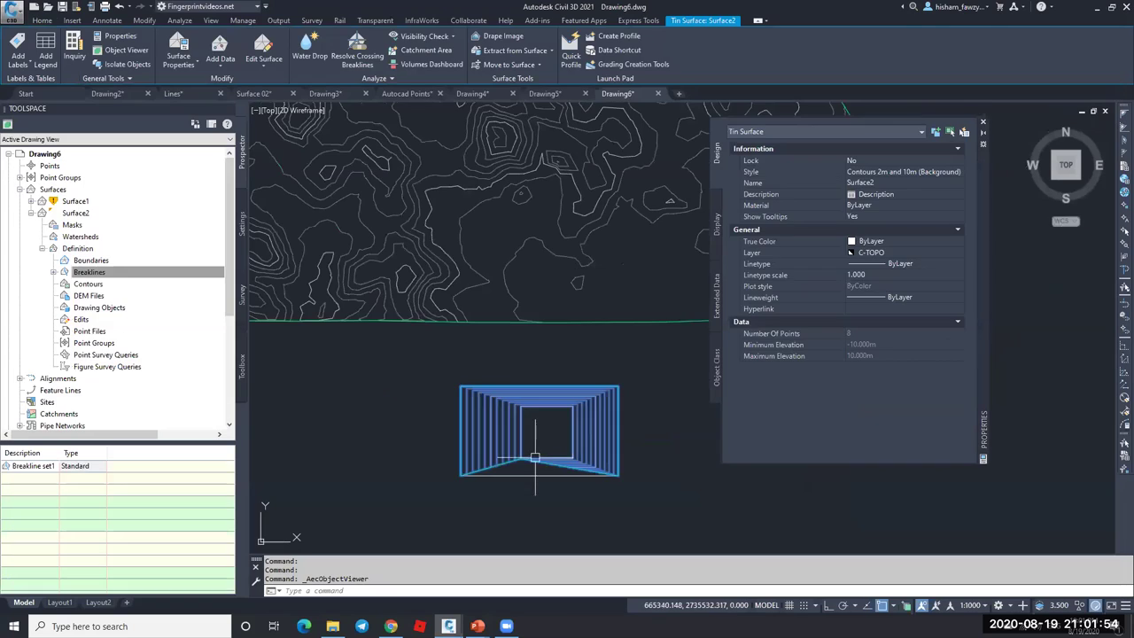
# - Close the Object Viewer and select Surface2 to show its properties
pyautogui.scroll(5, 534, 451)
pyautogui.press('Escape')
pyautogui.scroll(-4, 514, 324)
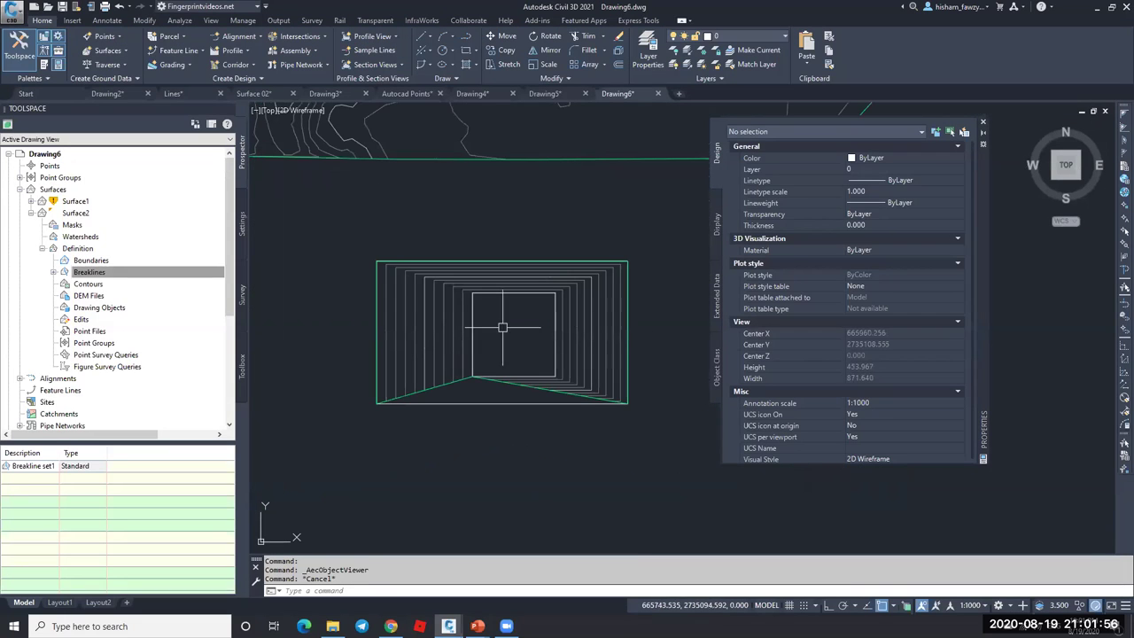
pyautogui.click(591, 340)
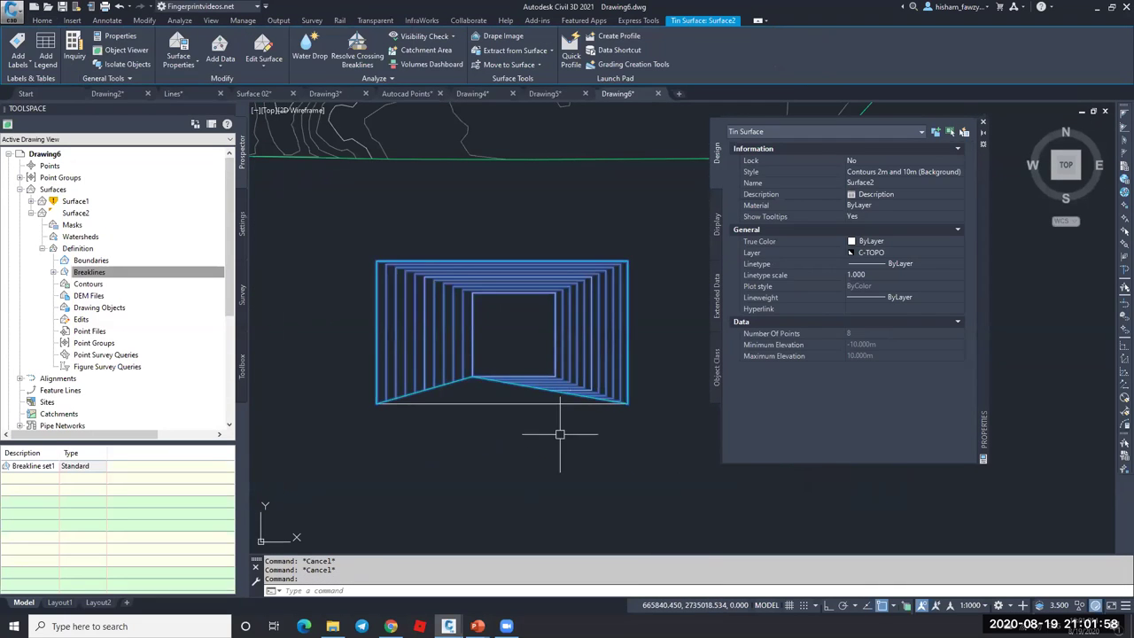
# - Reveal the tip on separate contour and breakline layers, then return to Drawing6 and close Properties
pyautogui.click(542, 585)
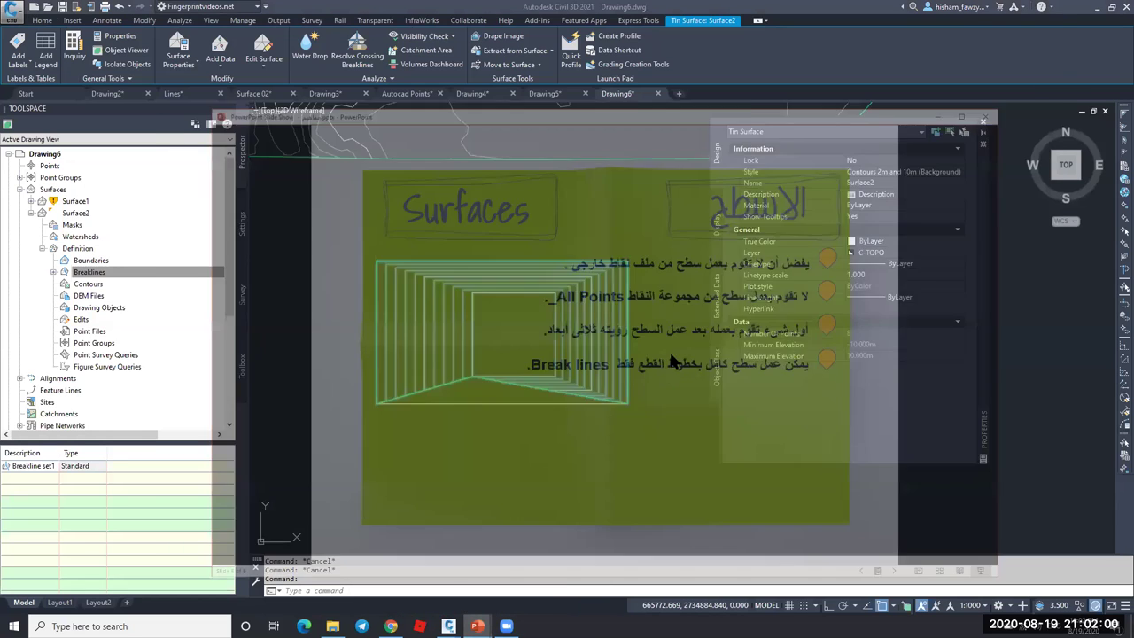
pyautogui.click(669, 349)
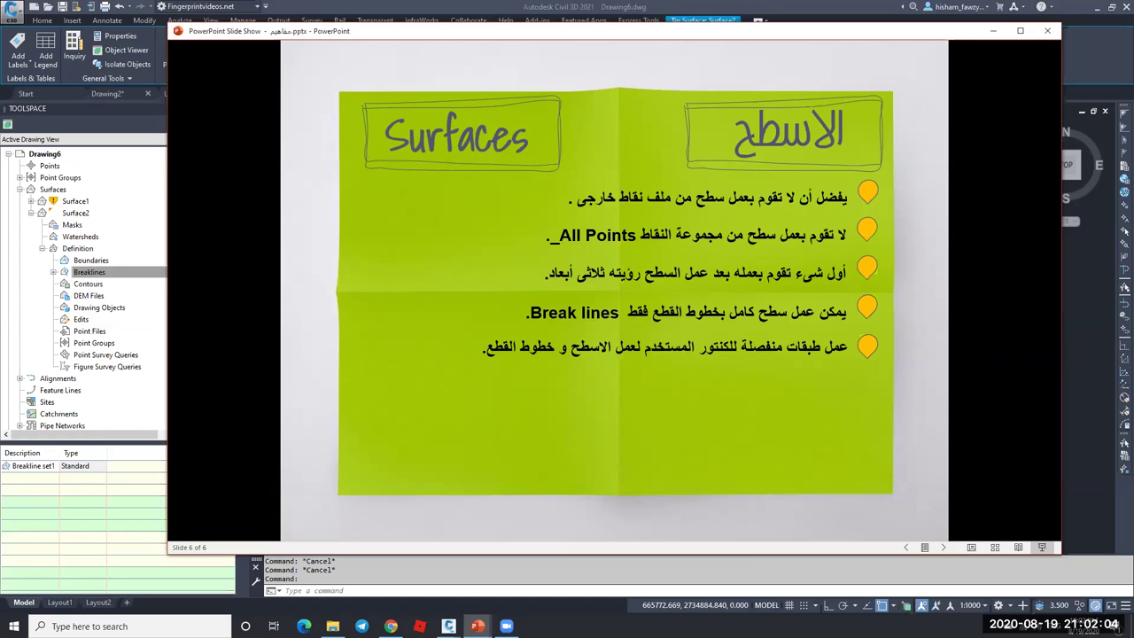
pyautogui.hotkey('alt', 'Tab')
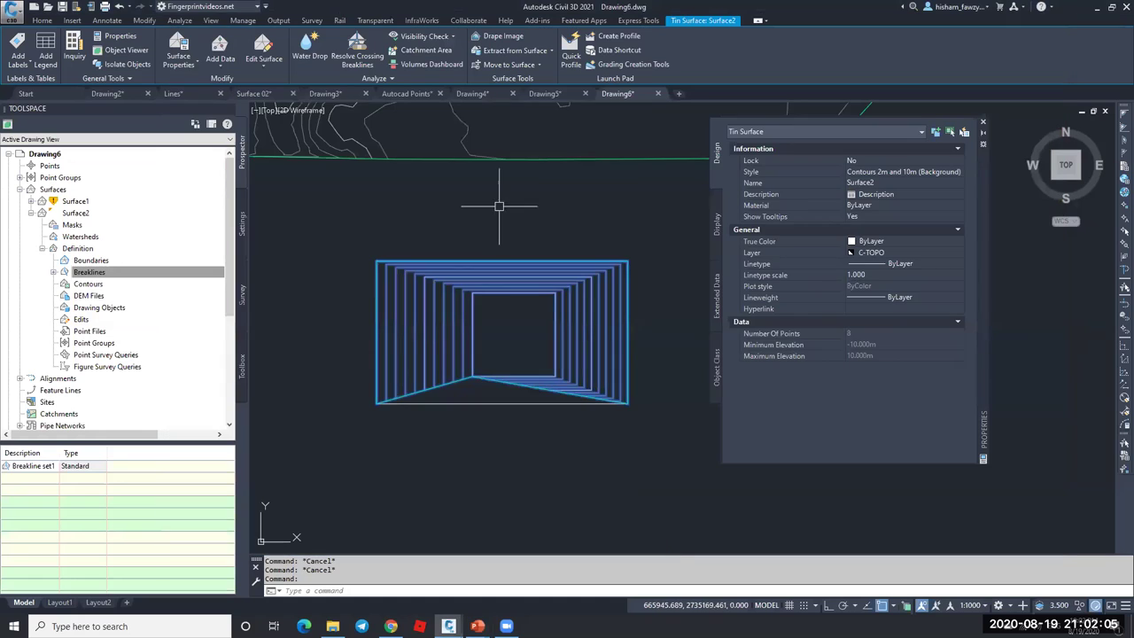
pyautogui.click(983, 122)
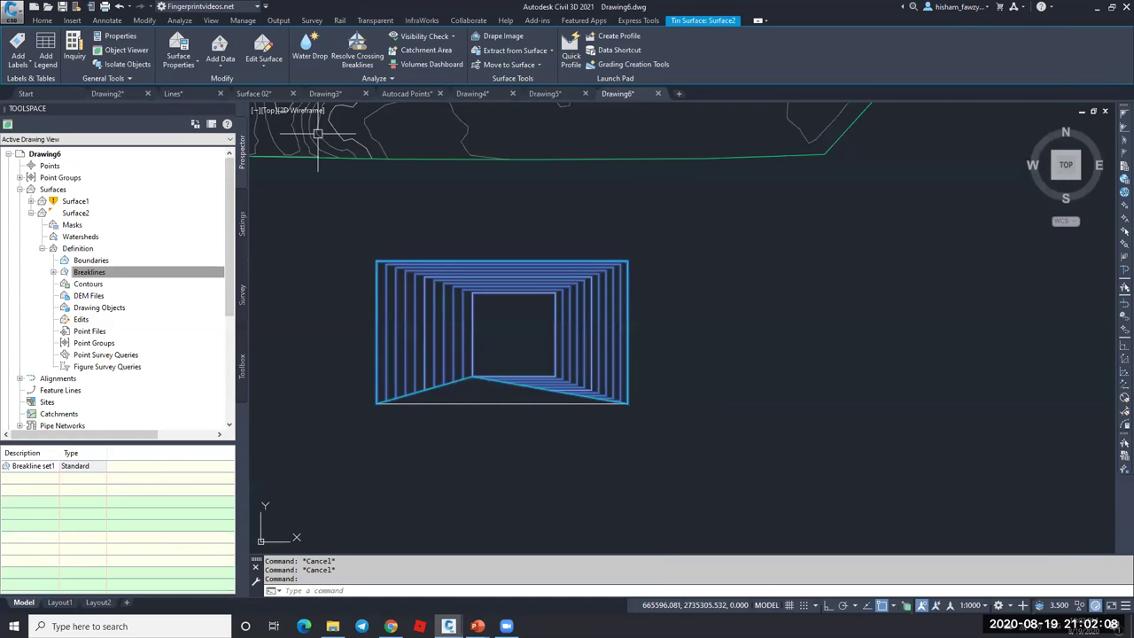
# - Switch to the Surface 02 drawing, zoom out, and accept the graphics performance warnings
pyautogui.click(268, 89)
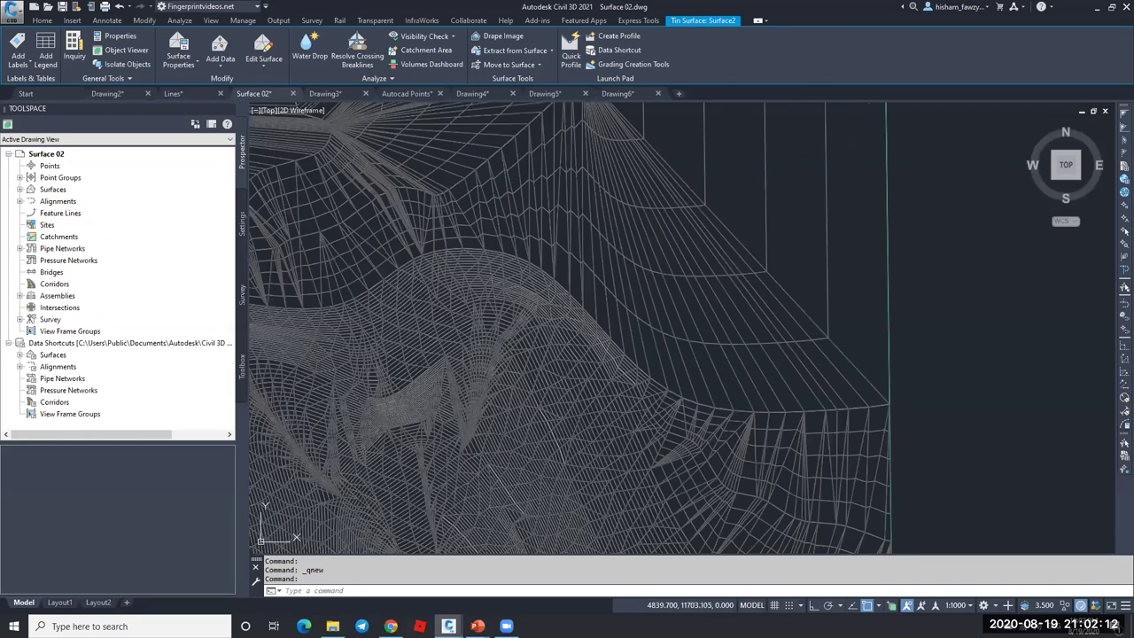
pyautogui.press('Escape')
pyautogui.scroll(-3, 620, 367)
pyautogui.scroll(-2, 434, 288)
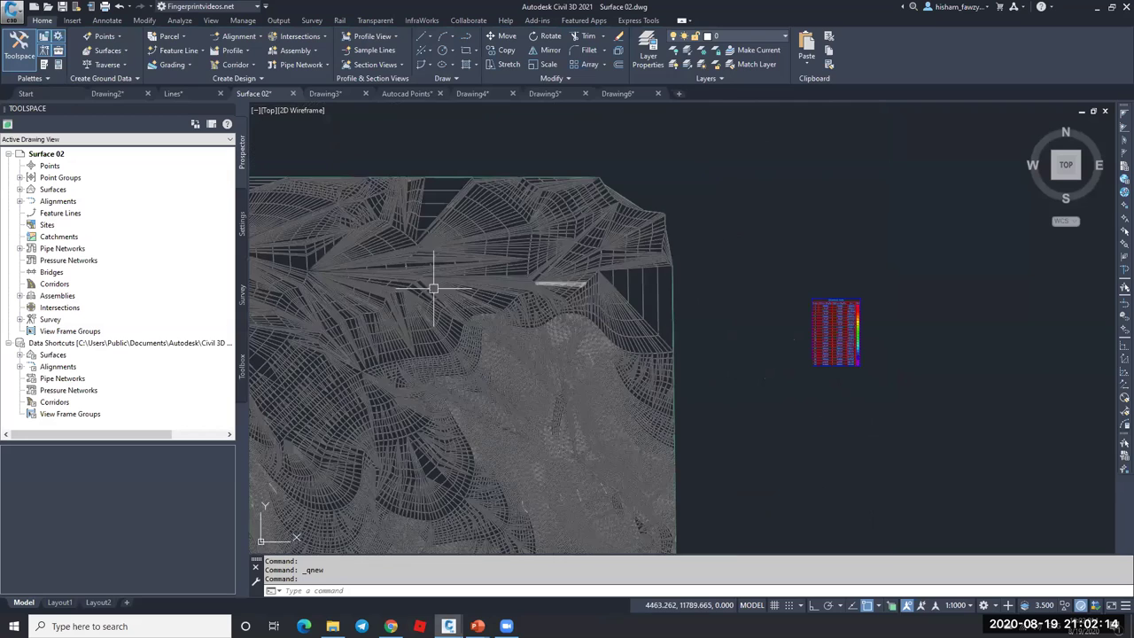
pyautogui.scroll(-3, 458, 261)
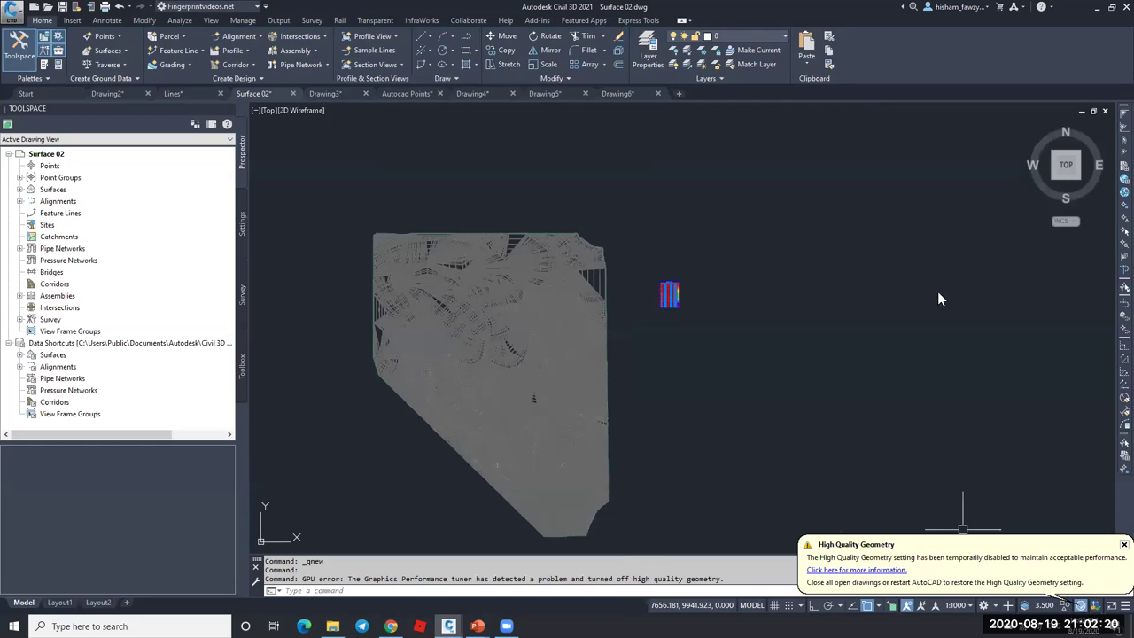
pyautogui.click(847, 328)
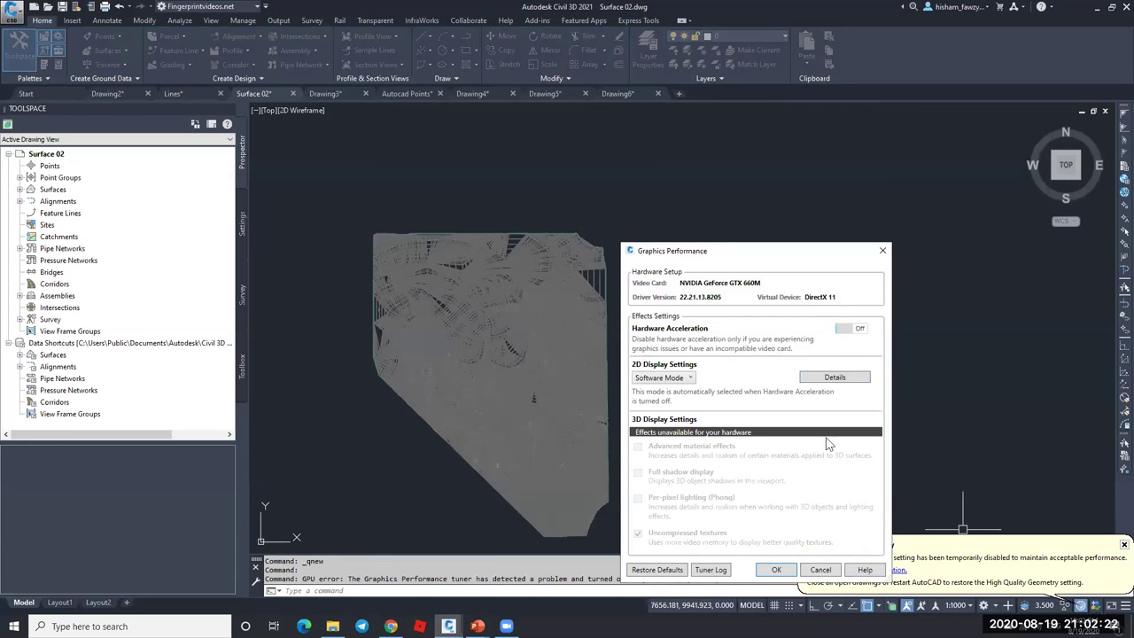
pyautogui.click(779, 569)
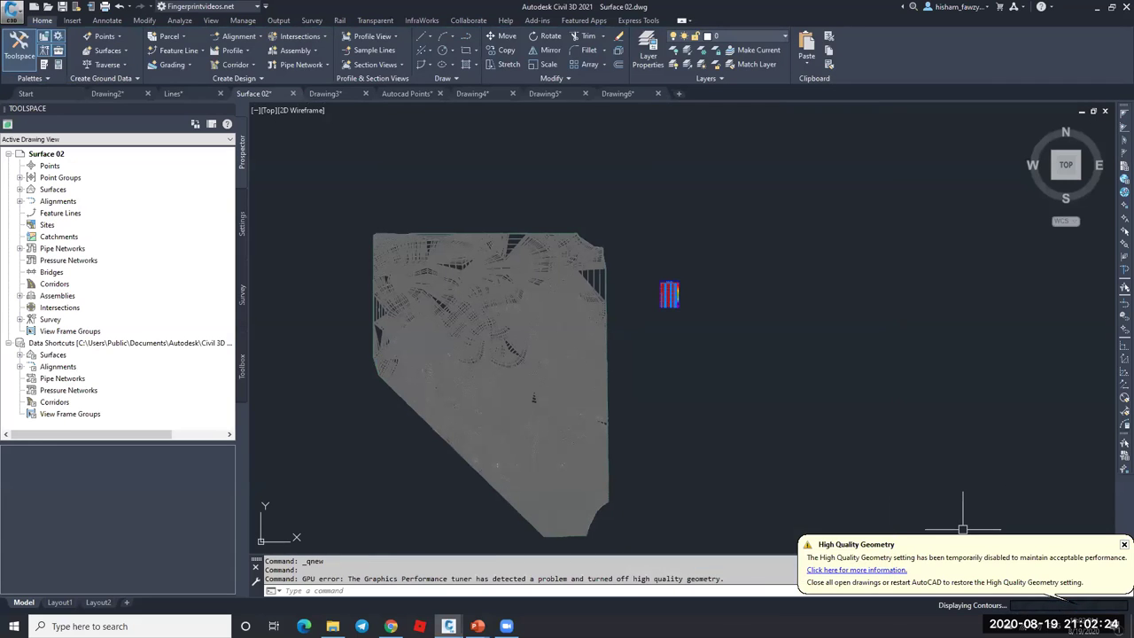
pyautogui.click(1124, 544)
pyautogui.press('Escape')
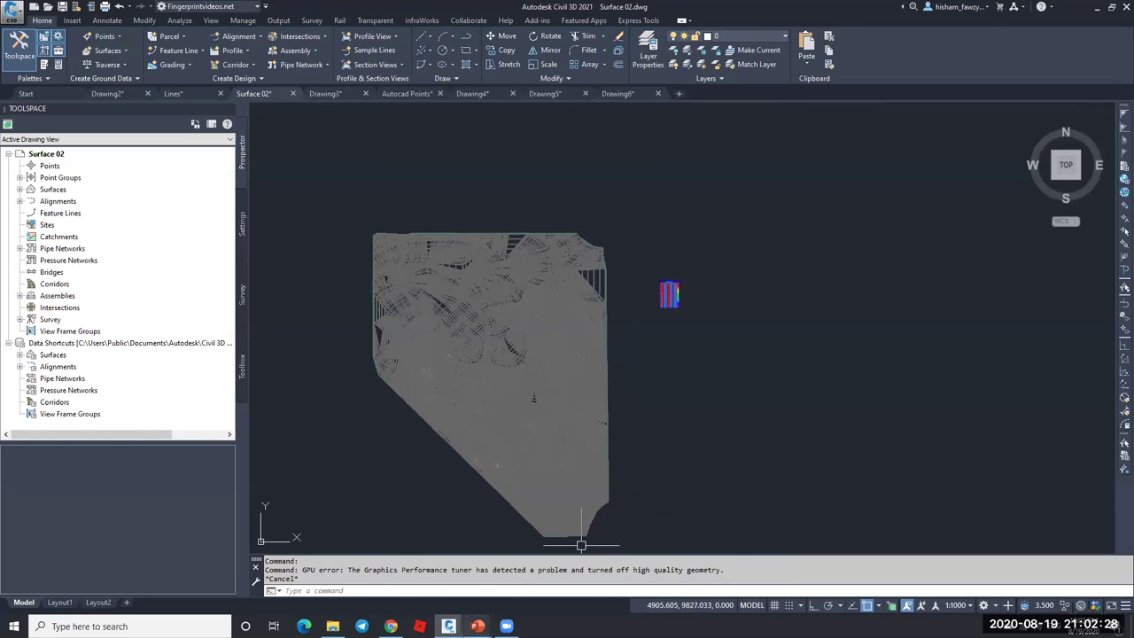
# - Check the sixth tip on shrinking surfaces with boundaries, then switch to Drawing5
pyautogui.moveTo(477, 626)
pyautogui.click(536, 570)
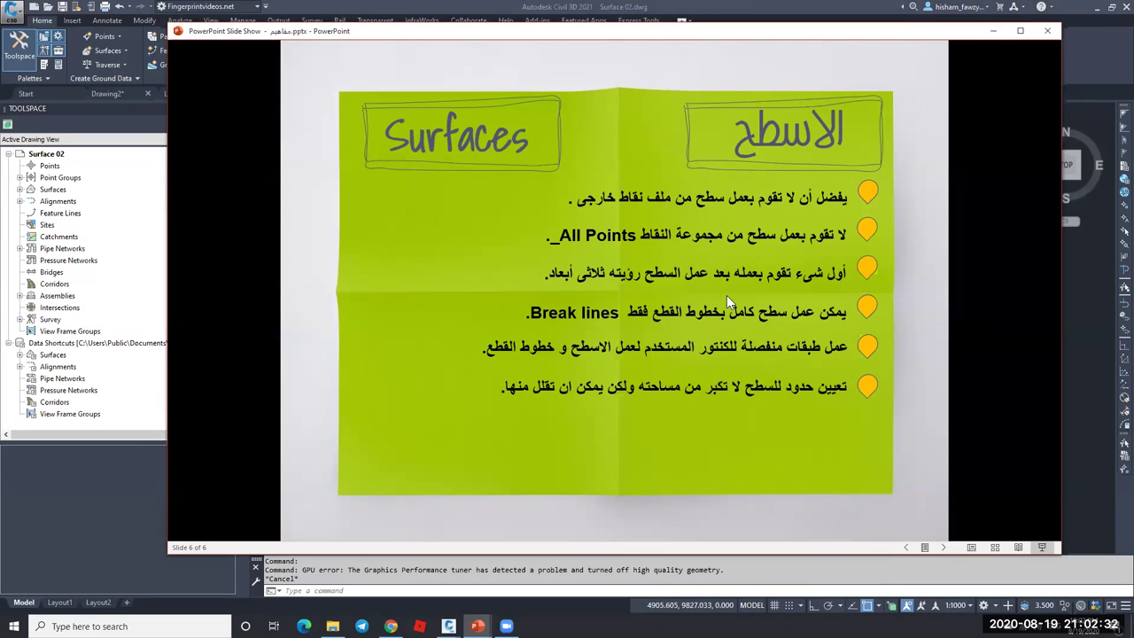
pyautogui.click(993, 31)
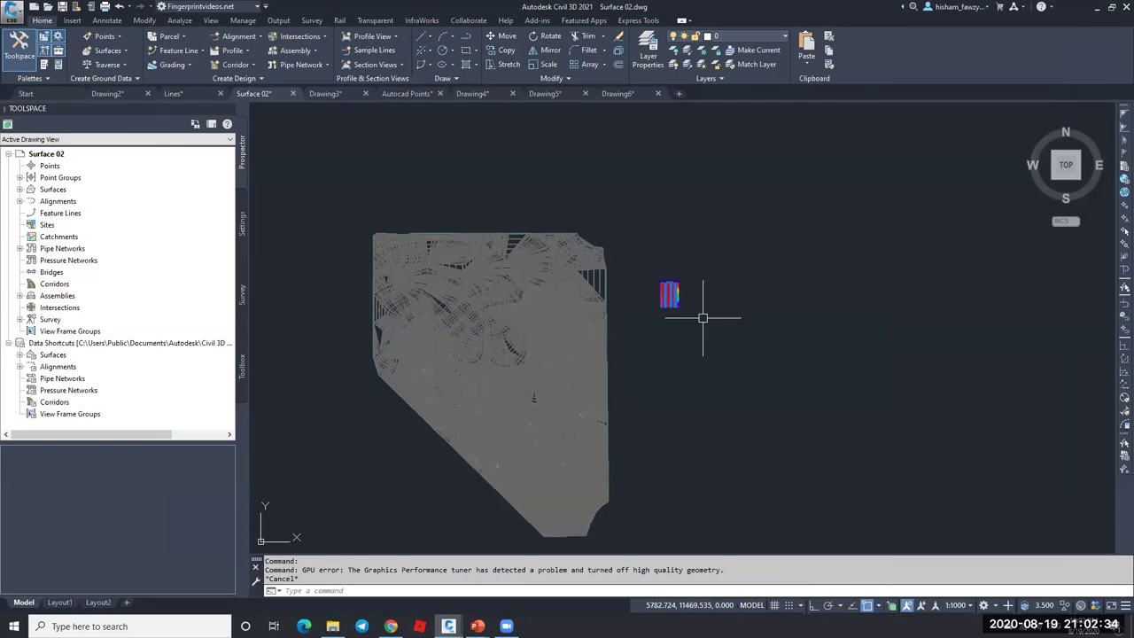
pyautogui.click(534, 95)
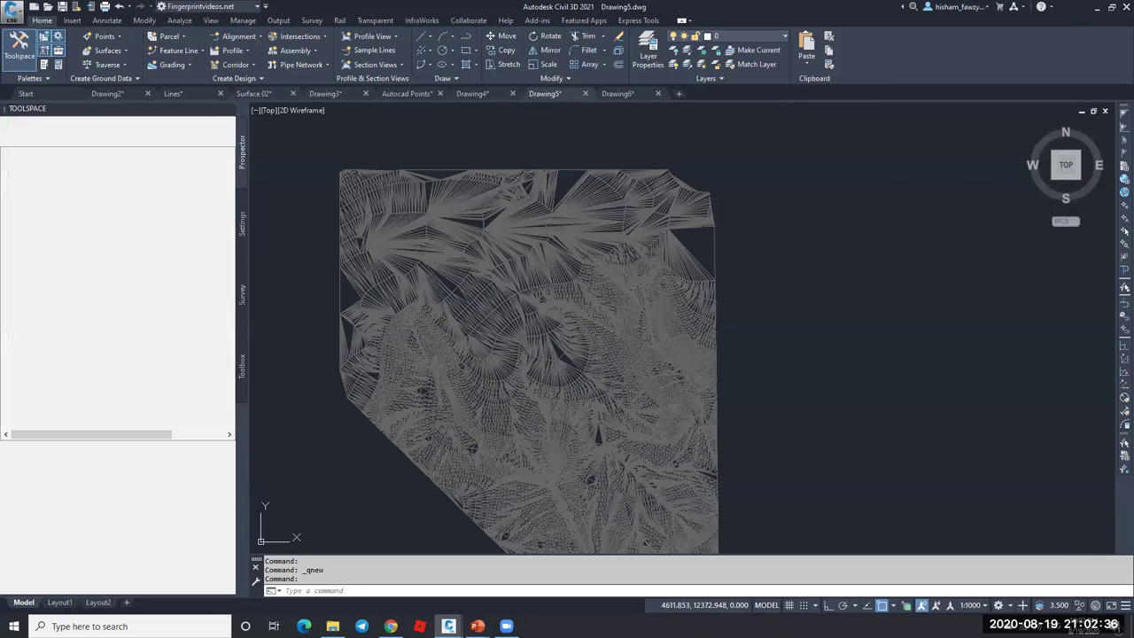
# - In Drawing6, erase the small stepped box and zoom to extents
pyautogui.click(617, 94)
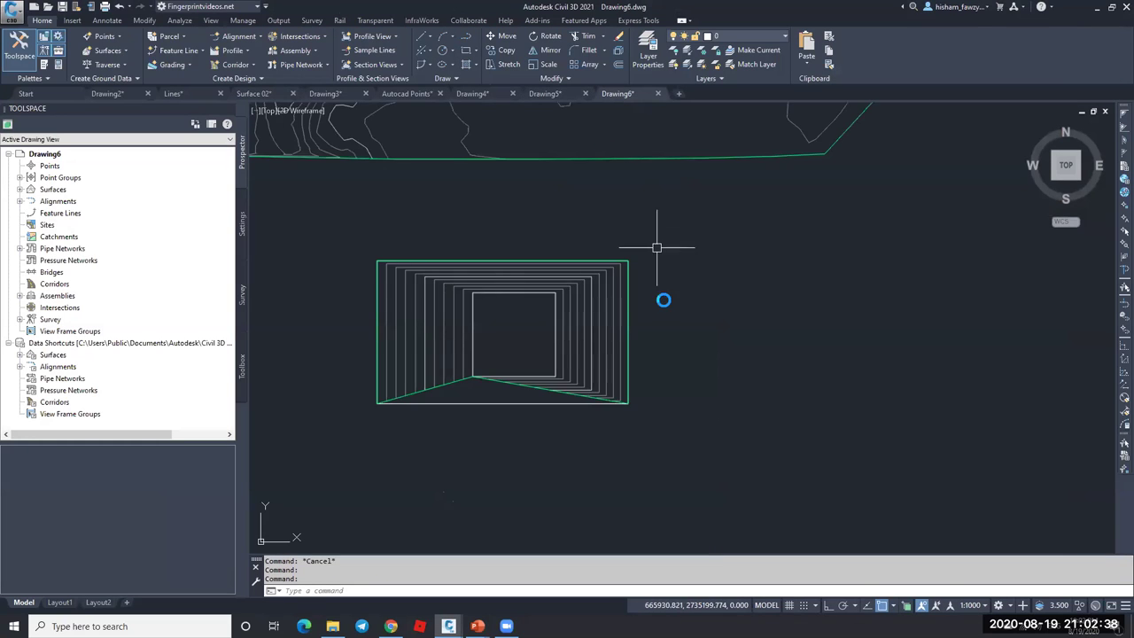
pyautogui.scroll(-4, 661, 296)
pyautogui.click(529, 257)
pyautogui.click(692, 369)
pyautogui.press('e')
pyautogui.press('Return')
pyautogui.press('Escape')
pyautogui.middleClick(697, 207)
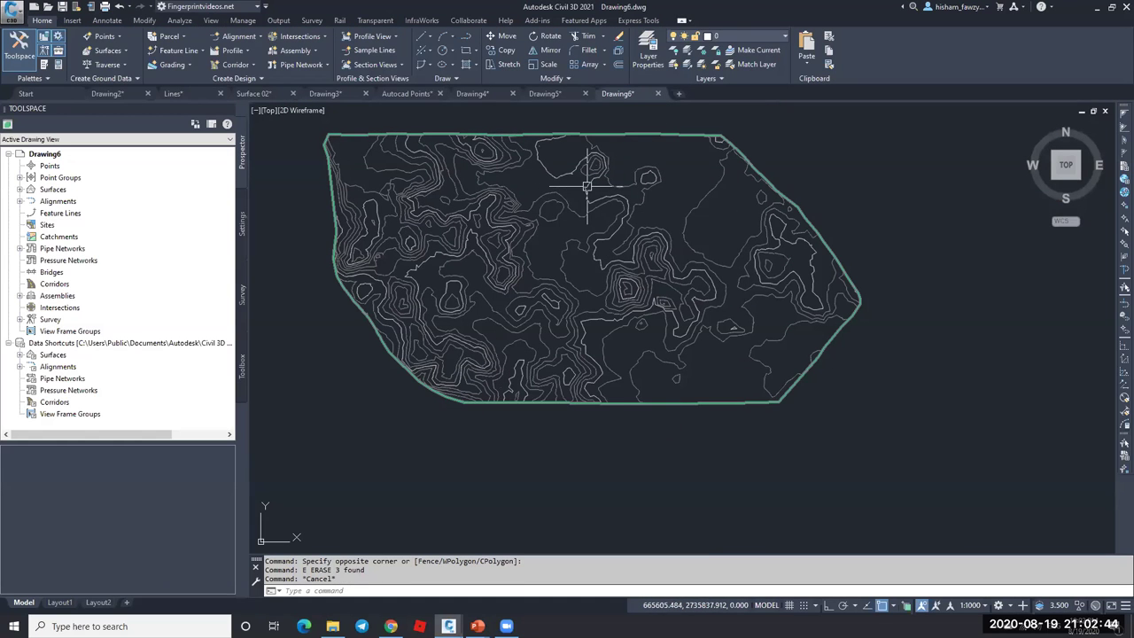
# - Draw one rectangle enclosing all contours and a smaller one inside them, then select Surface1
pyautogui.write('rec')
pyautogui.press('Return')
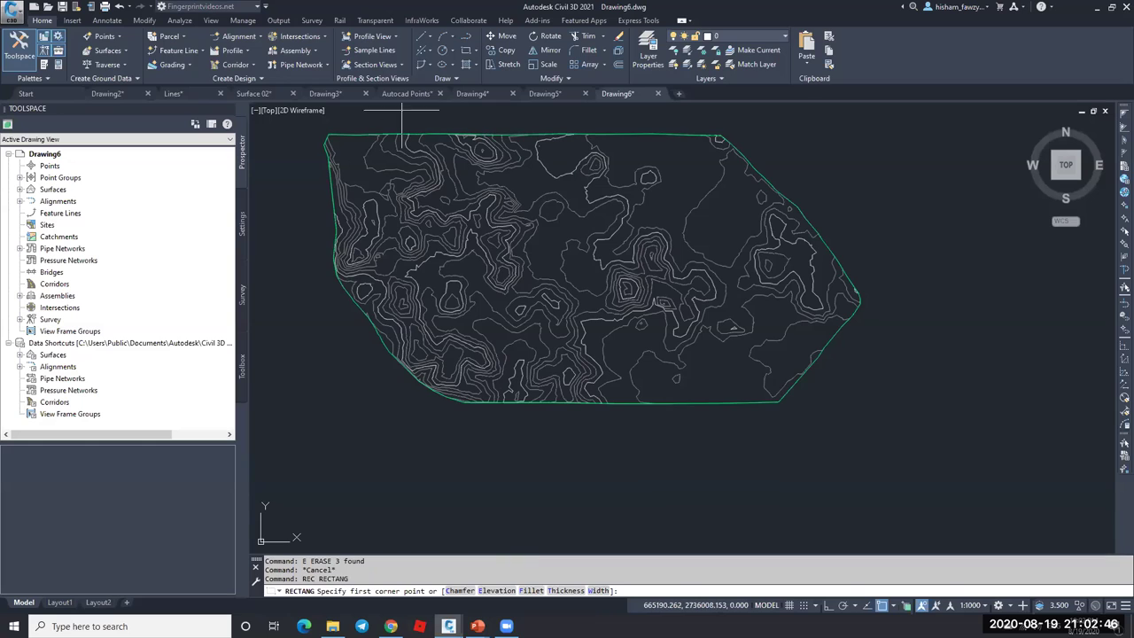
pyautogui.click(312, 124)
pyautogui.click(874, 432)
pyautogui.press('Escape')
pyautogui.press('Return')
pyautogui.click(607, 193)
pyautogui.click(747, 290)
pyautogui.press('Escape')
pyautogui.click(767, 223)
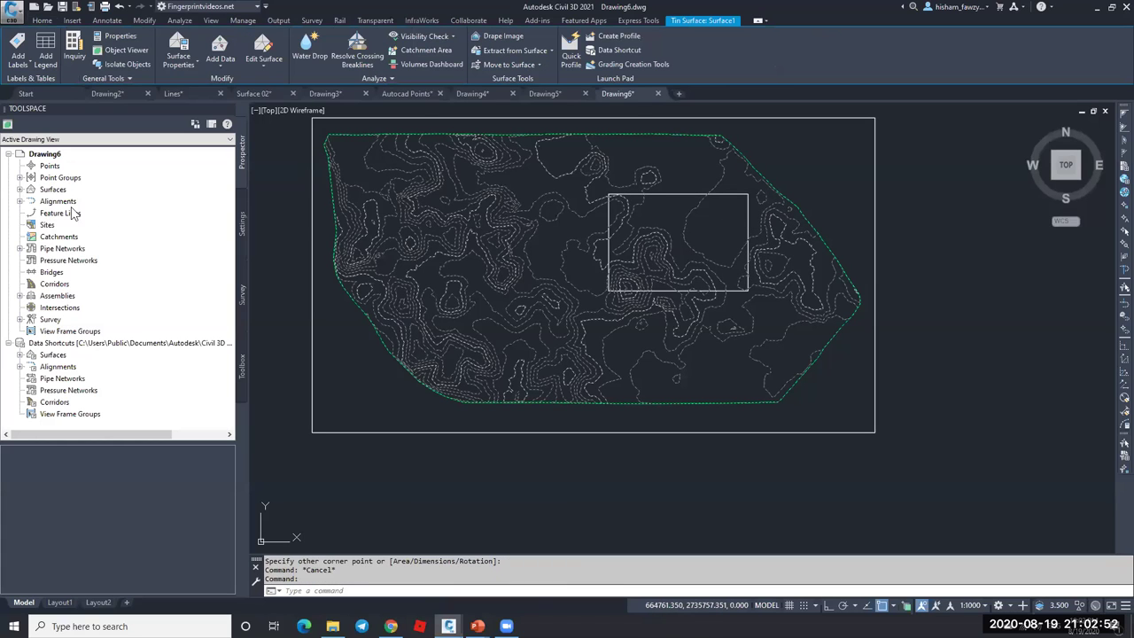
# - Add the outline as an Outer boundary under Surface1's Definition
pyautogui.click(19, 189)
pyautogui.click(30, 201)
pyautogui.click(41, 236)
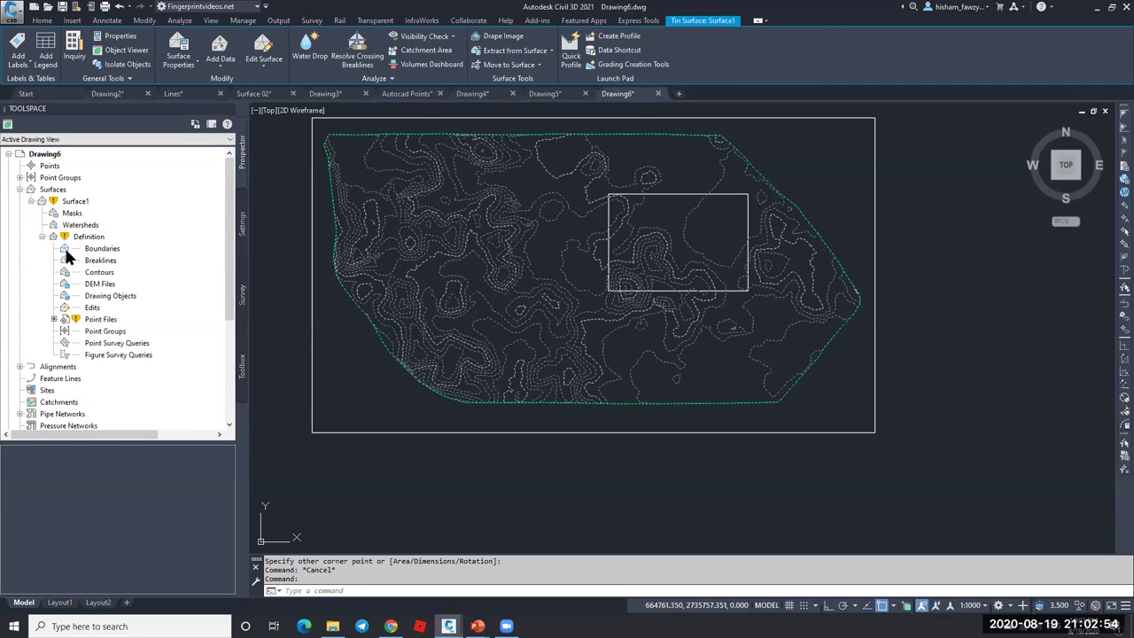
pyautogui.rightClick(117, 251)
pyautogui.click(140, 258)
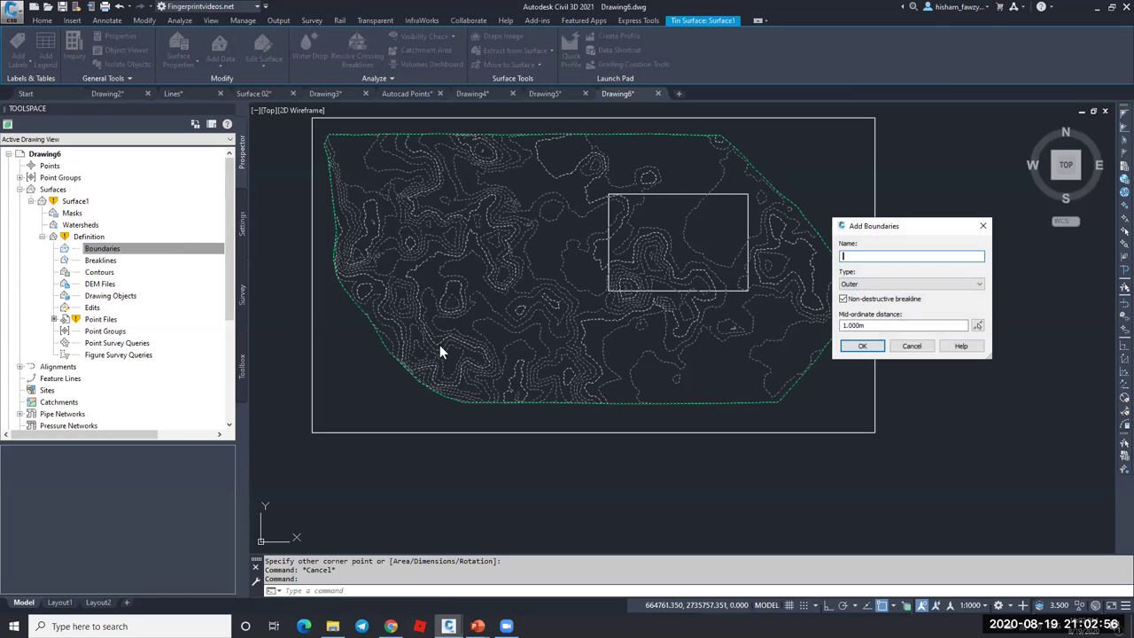
pyautogui.click(861, 346)
pyautogui.click(871, 368)
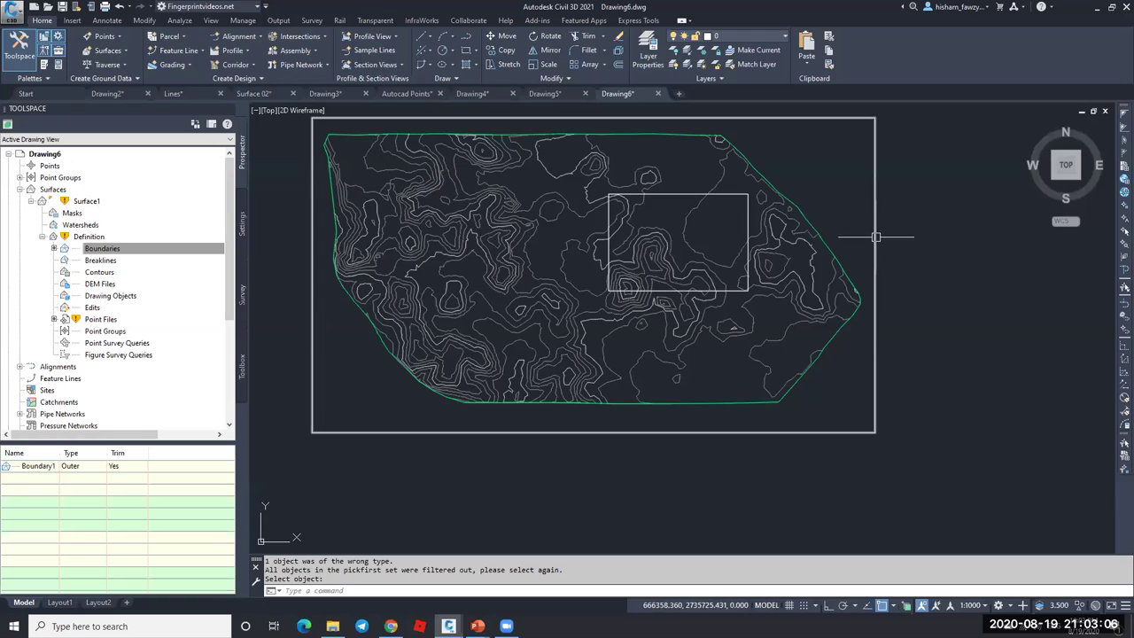
# - Add the small rectangle as a second Outer boundary to Surface1
pyautogui.click(89, 249)
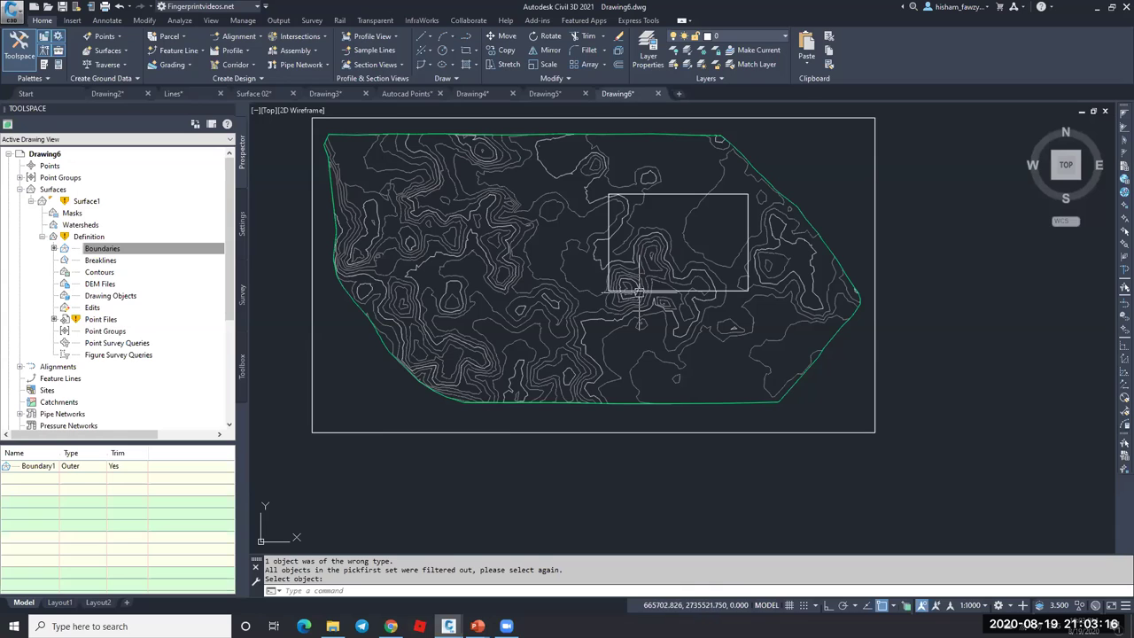
pyautogui.rightClick(169, 249)
pyautogui.click(200, 256)
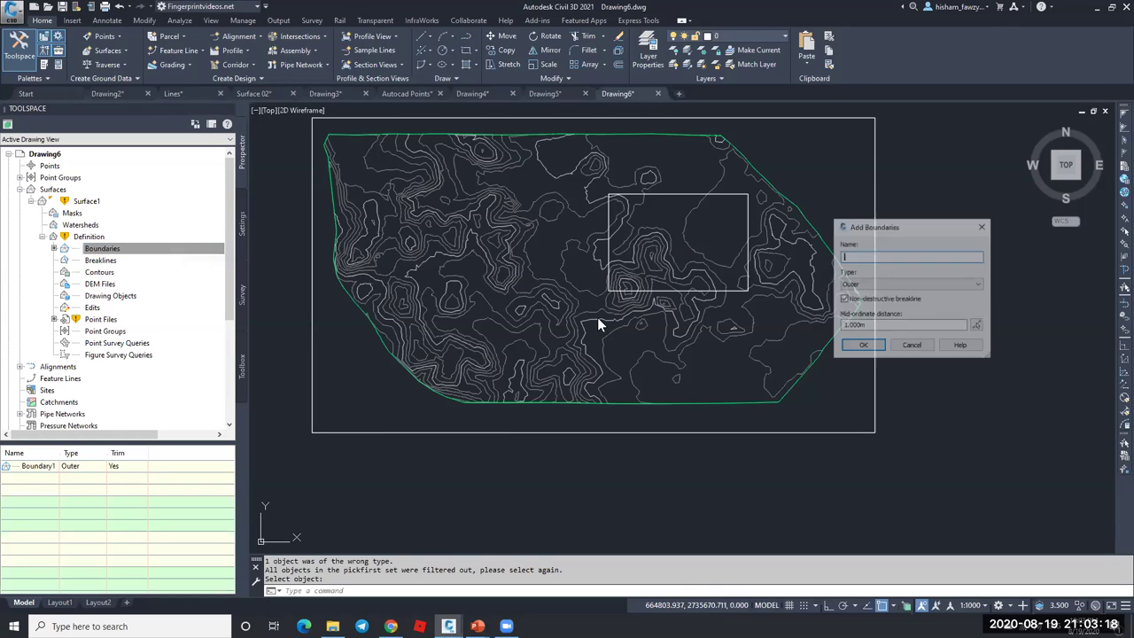
pyautogui.click(862, 345)
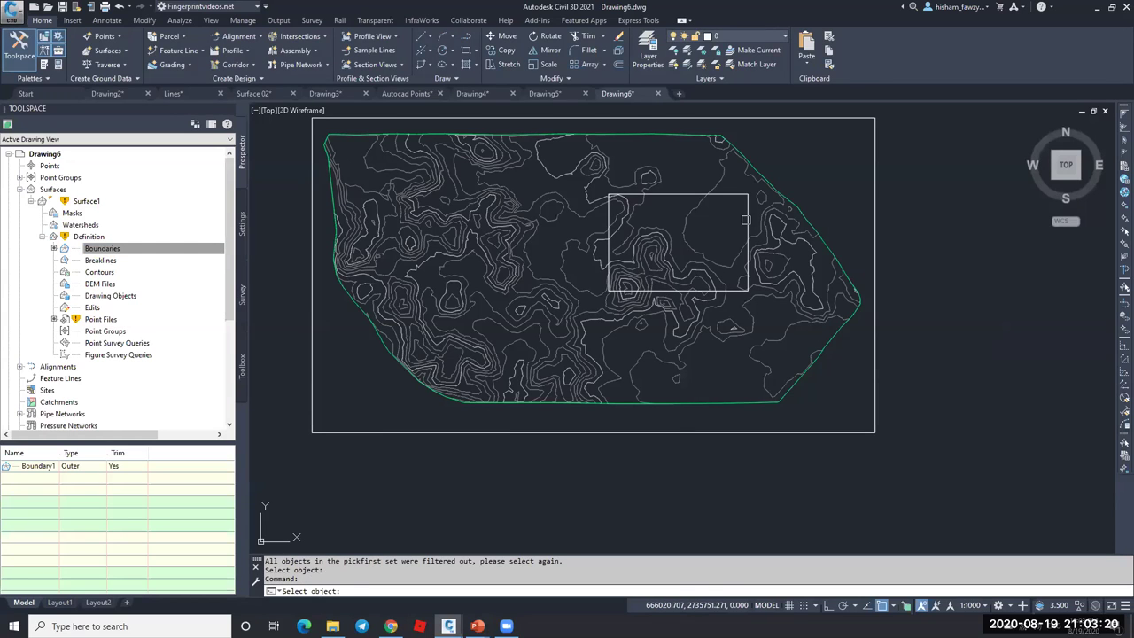
pyautogui.click(746, 219)
# - Undo the second boundary, close the event log, and check Surface1's selection
pyautogui.press('Escape')
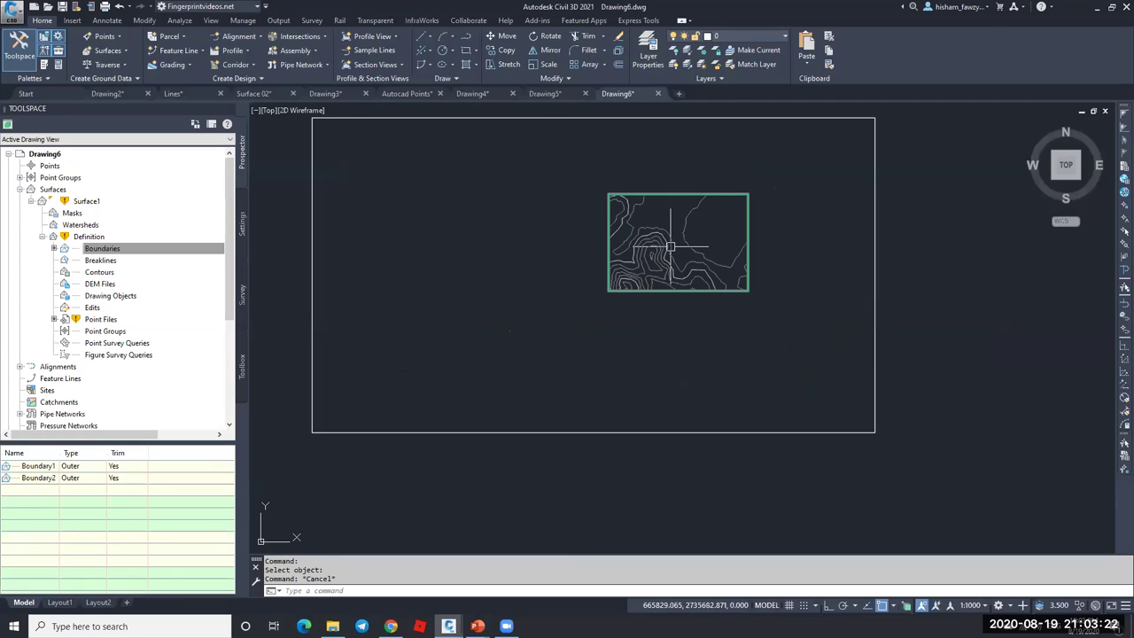
pyautogui.moveTo(707, 264)
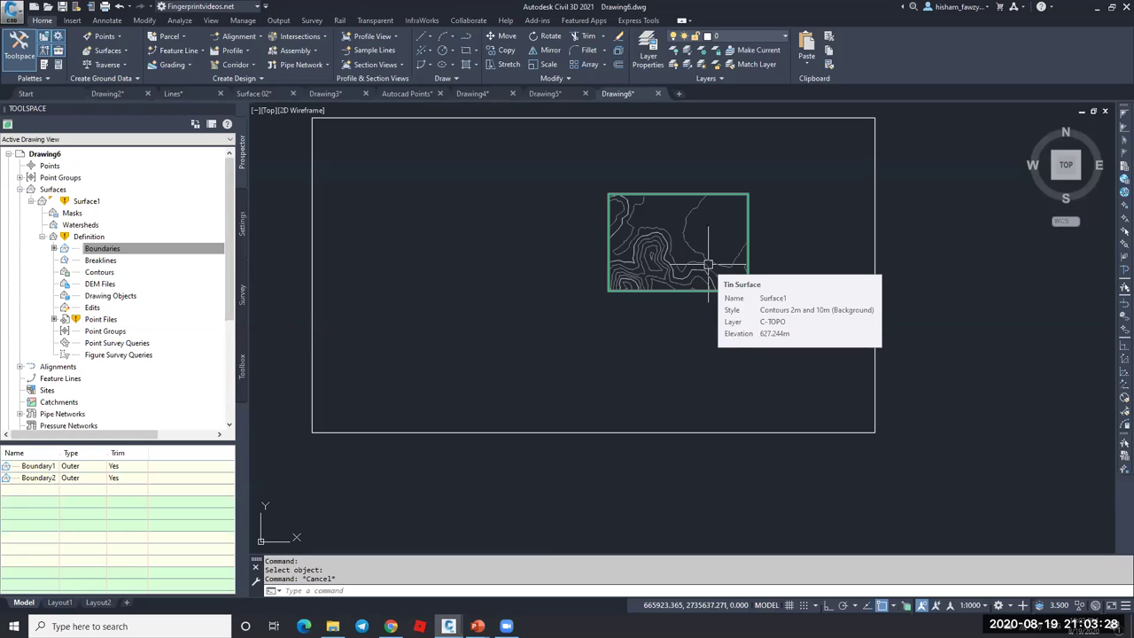
pyautogui.press('Escape')
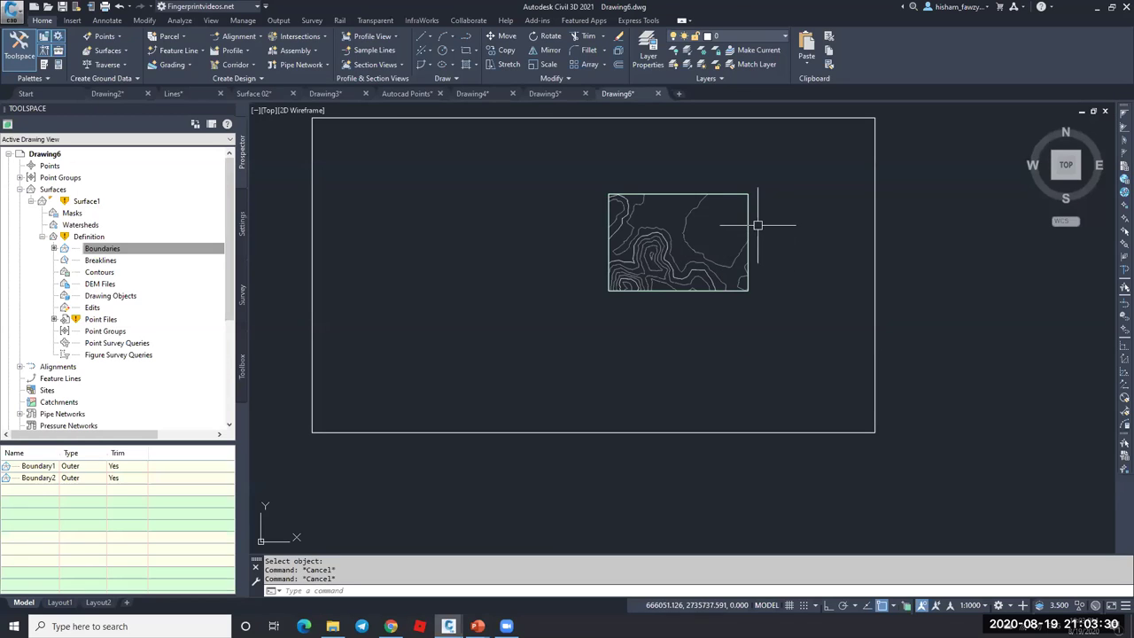
pyautogui.hotkey('ctrl', 'z')
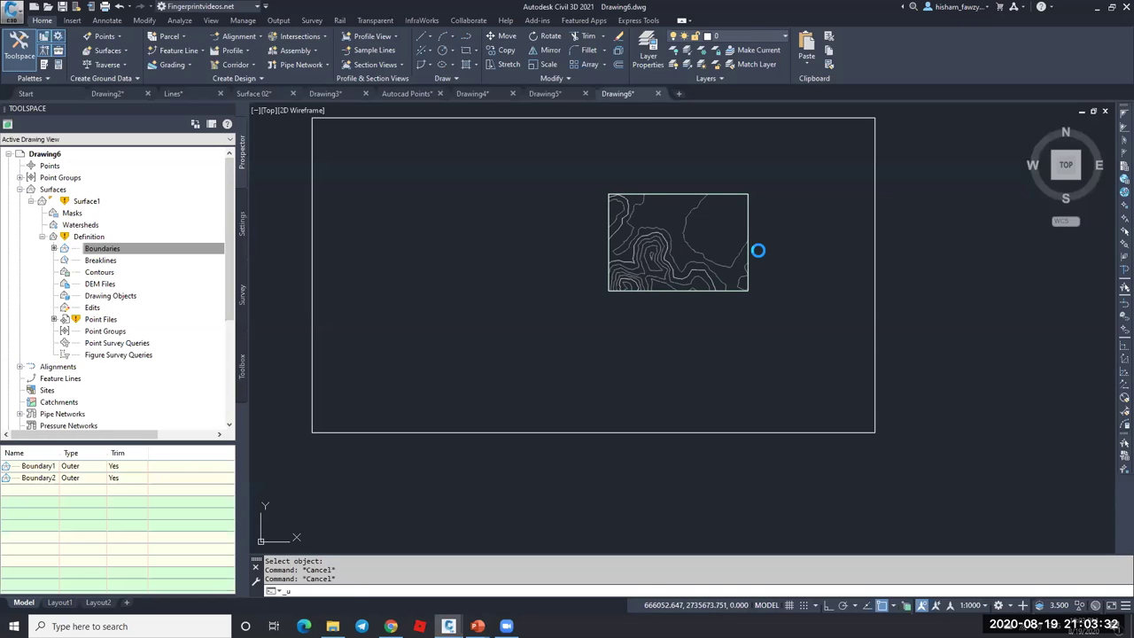
pyautogui.press('Escape')
pyautogui.press('Escape')
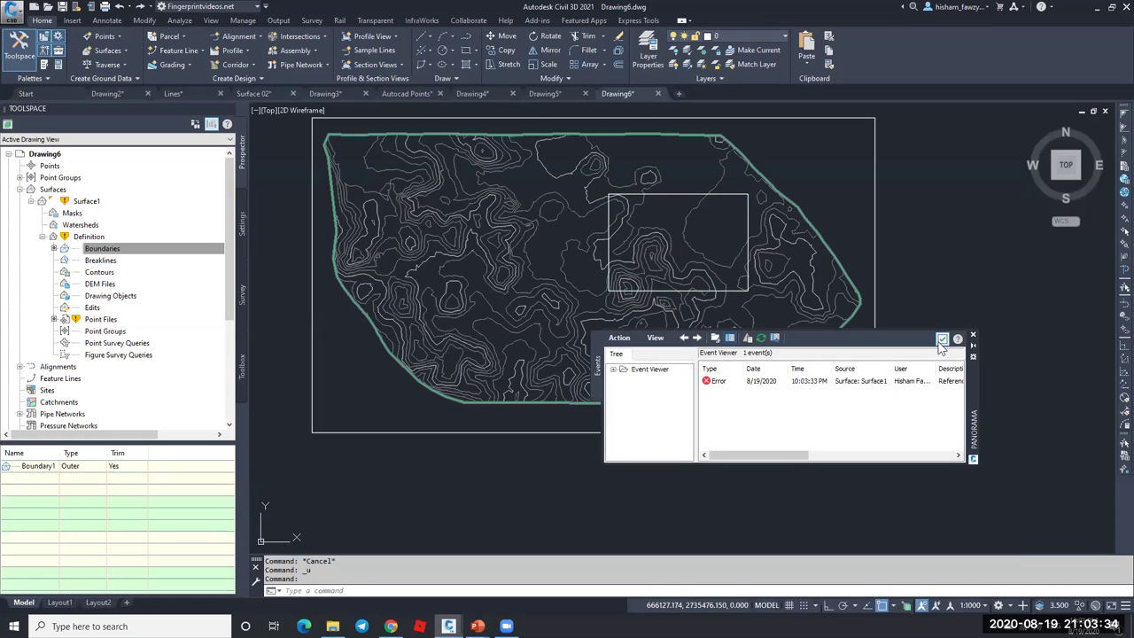
pyautogui.click(942, 339)
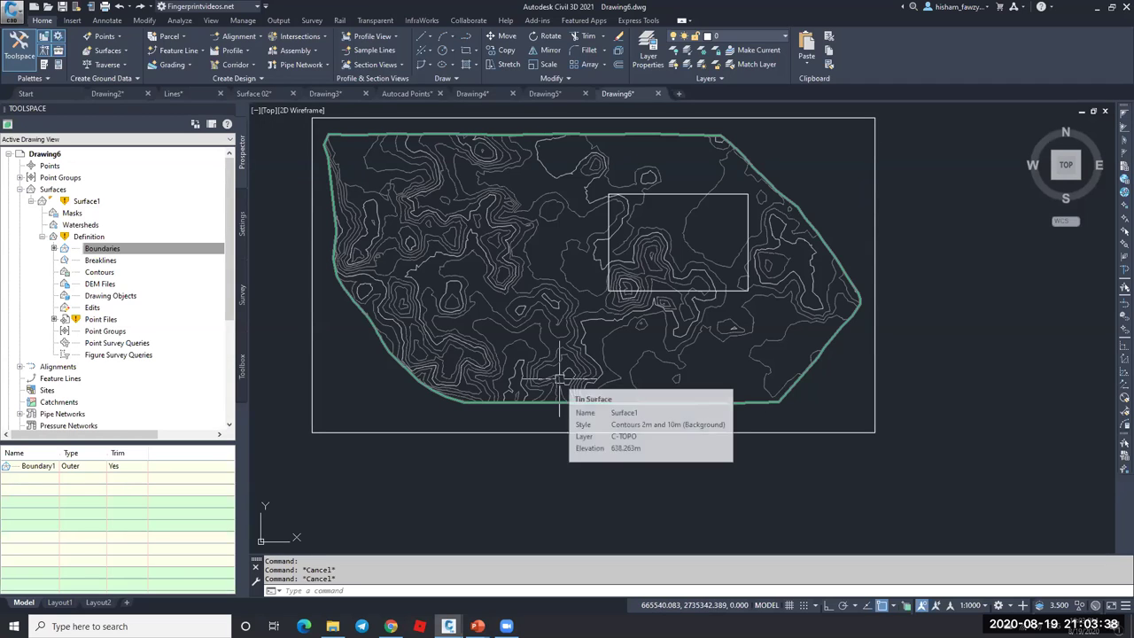
pyautogui.click(510, 415)
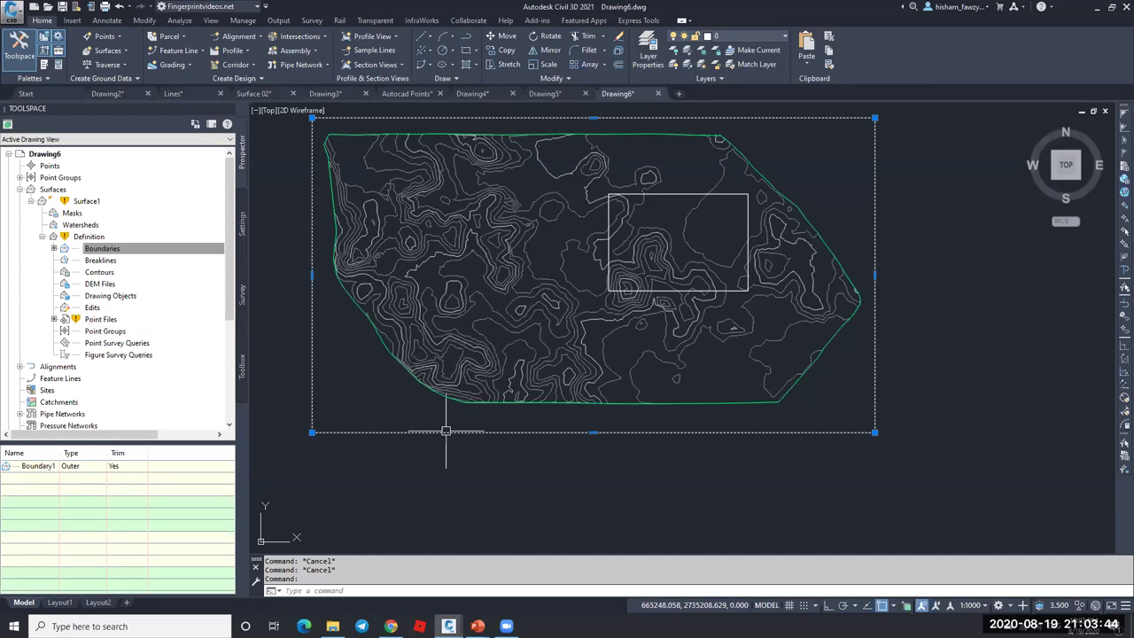
pyautogui.press('Escape')
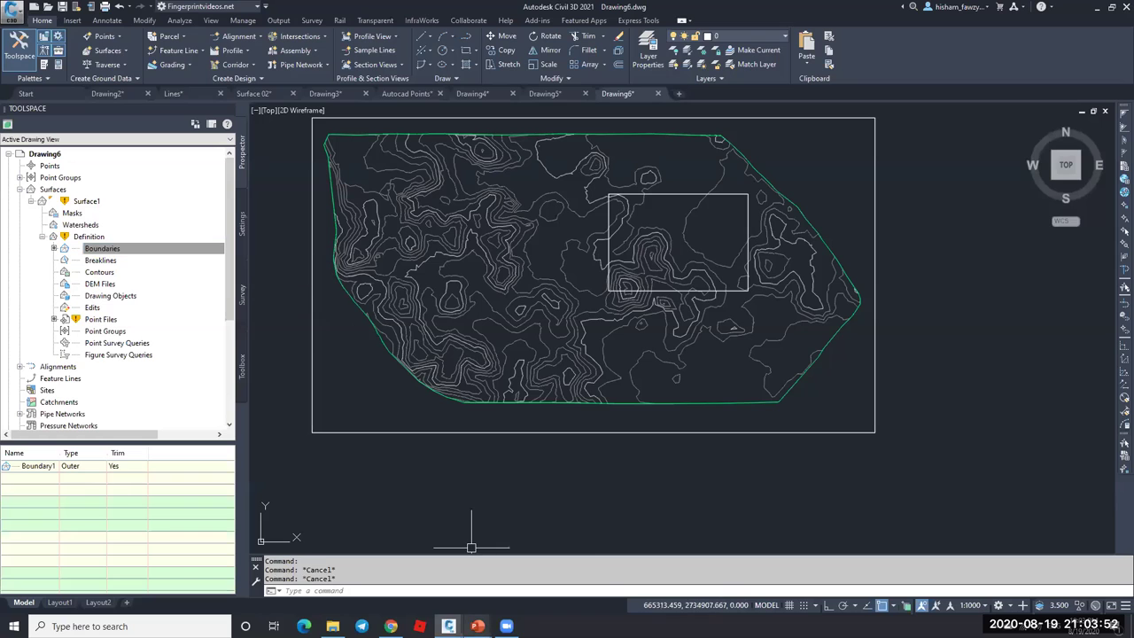
# - Reveal two more bullets on the Surfaces slide, then return and select Surface1
pyautogui.click(477, 626)
pyautogui.click(530, 585)
pyautogui.click(684, 405)
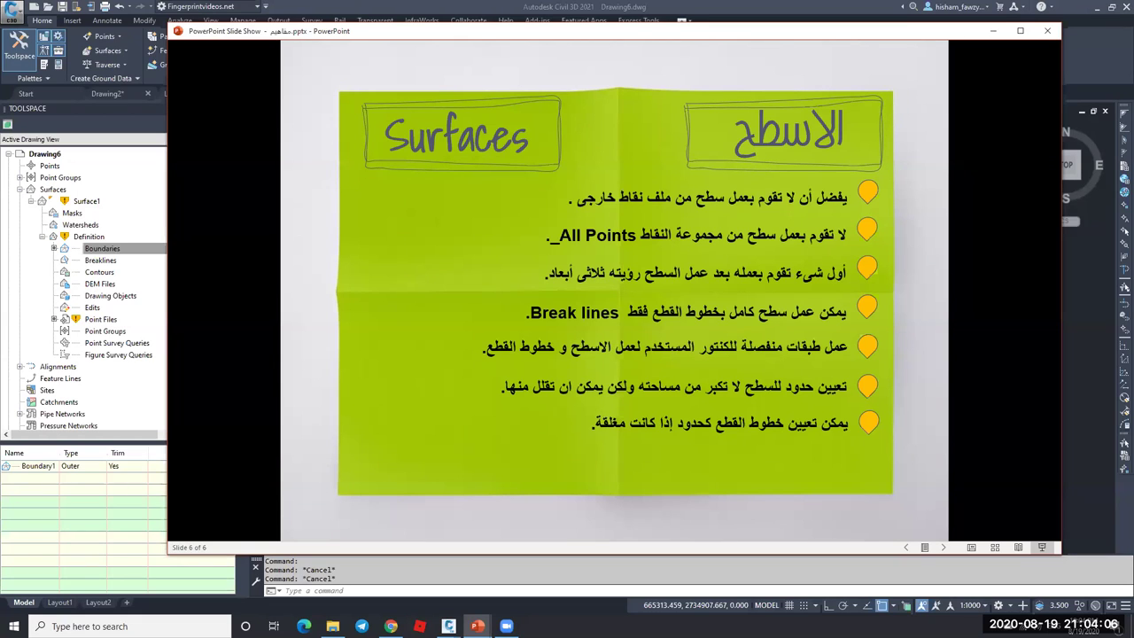
pyautogui.click(843, 270)
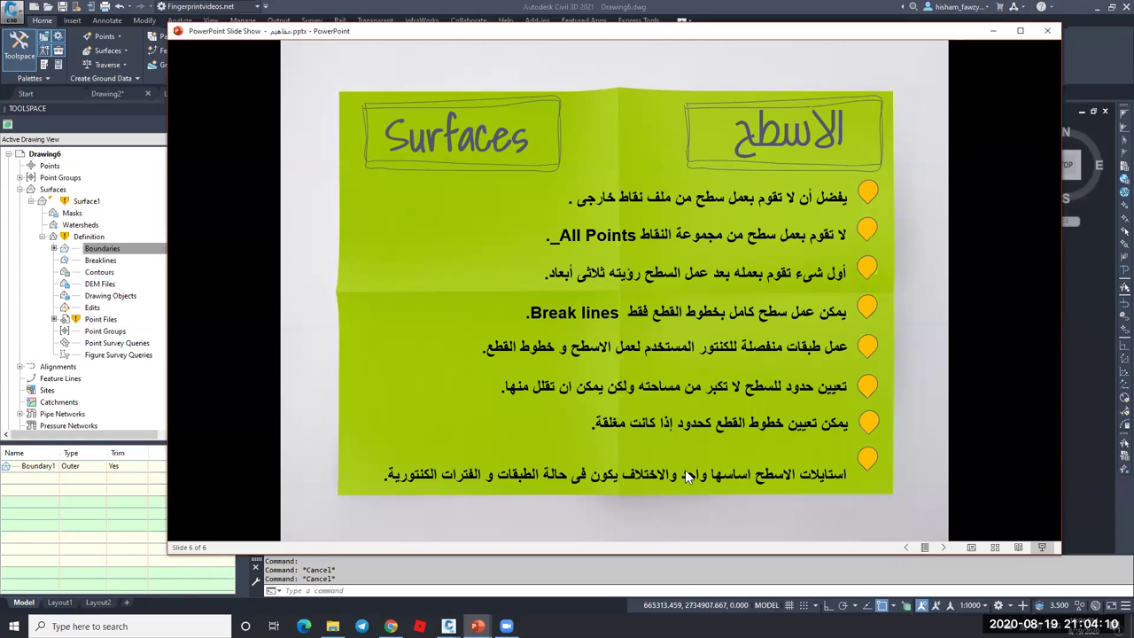
pyautogui.click(993, 31)
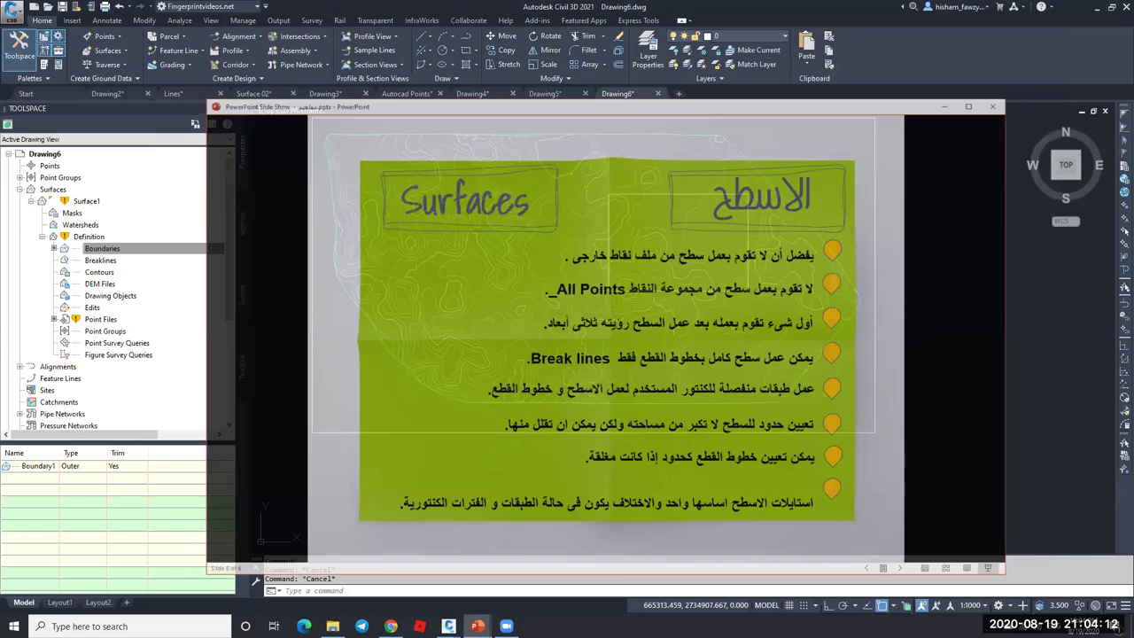
pyautogui.click(616, 341)
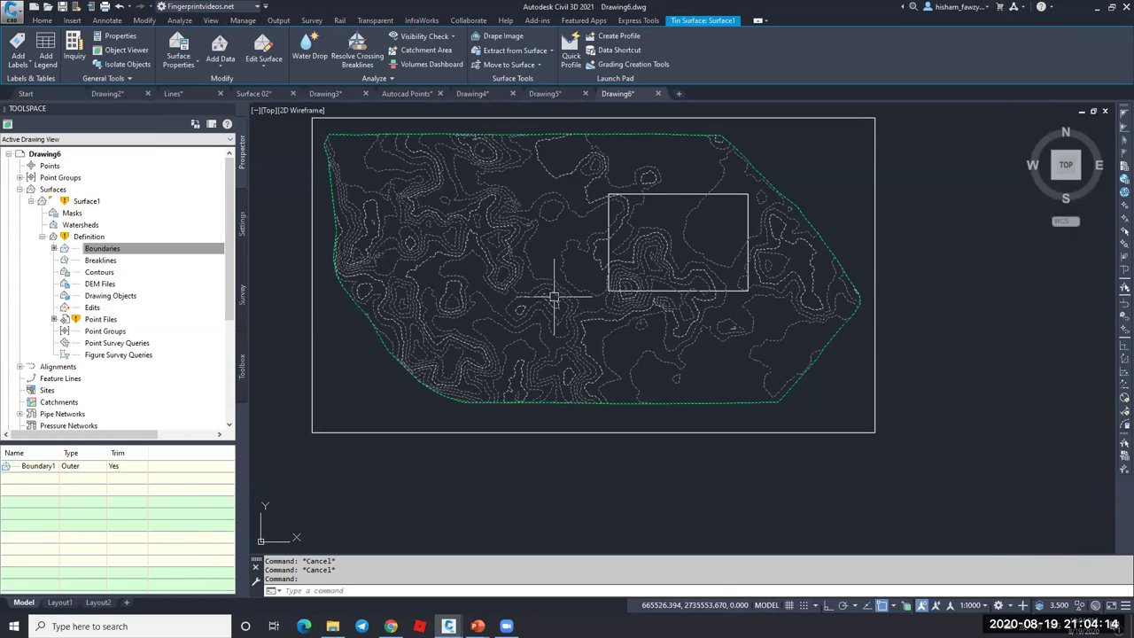
# - In Surface1's Surface Properties Information, choose the Contours 1m and 5m (Design) style
pyautogui.click(179, 20)
pyautogui.click(41, 20)
pyautogui.press('Escape')
pyautogui.click(443, 203)
pyautogui.click(178, 49)
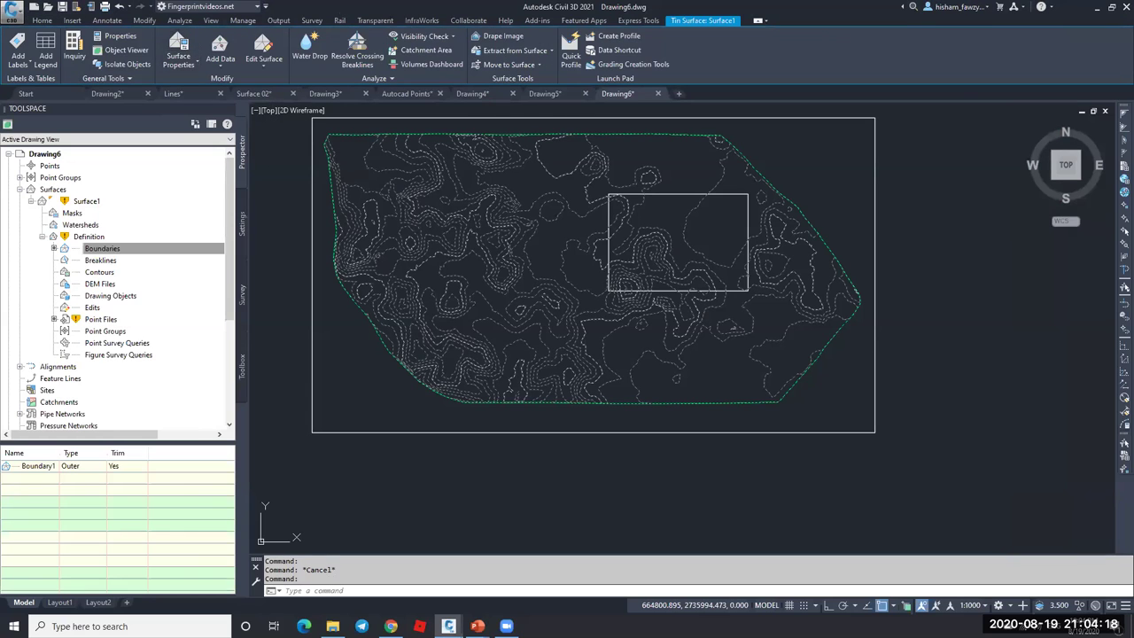
pyautogui.click(585, 124)
pyautogui.click(665, 246)
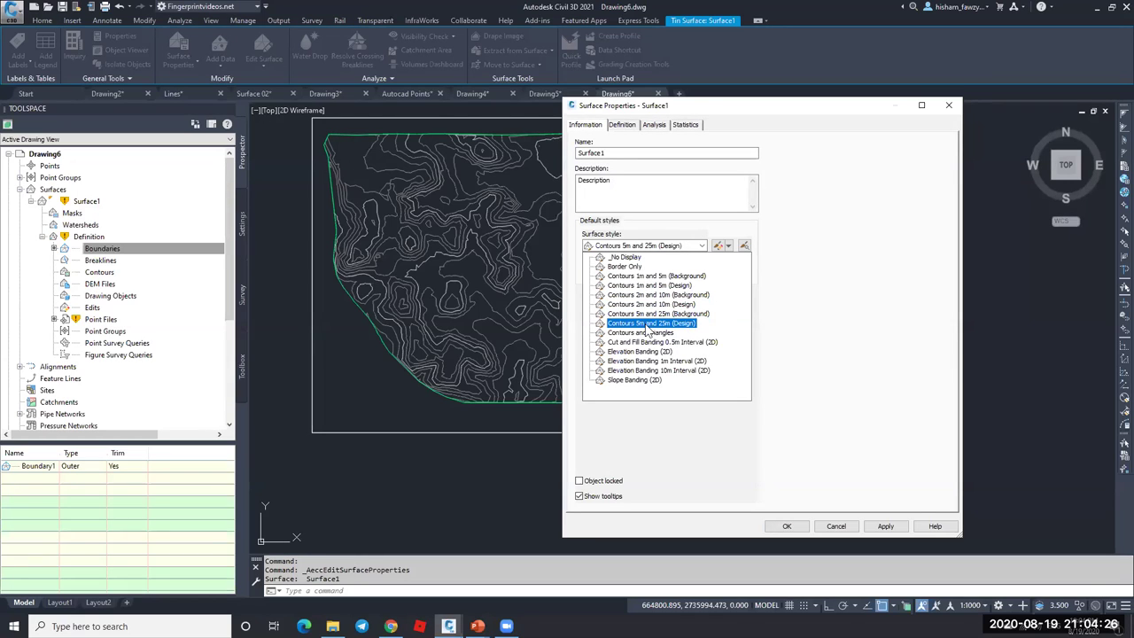
pyautogui.click(648, 326)
pyautogui.click(631, 247)
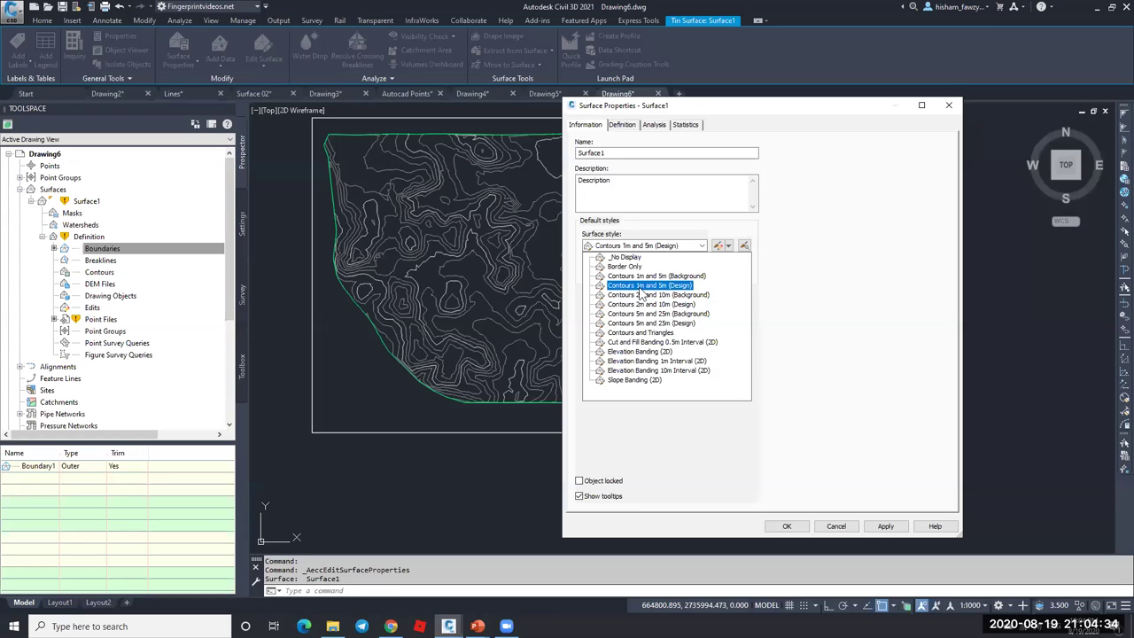
pyautogui.click(639, 286)
pyautogui.click(717, 245)
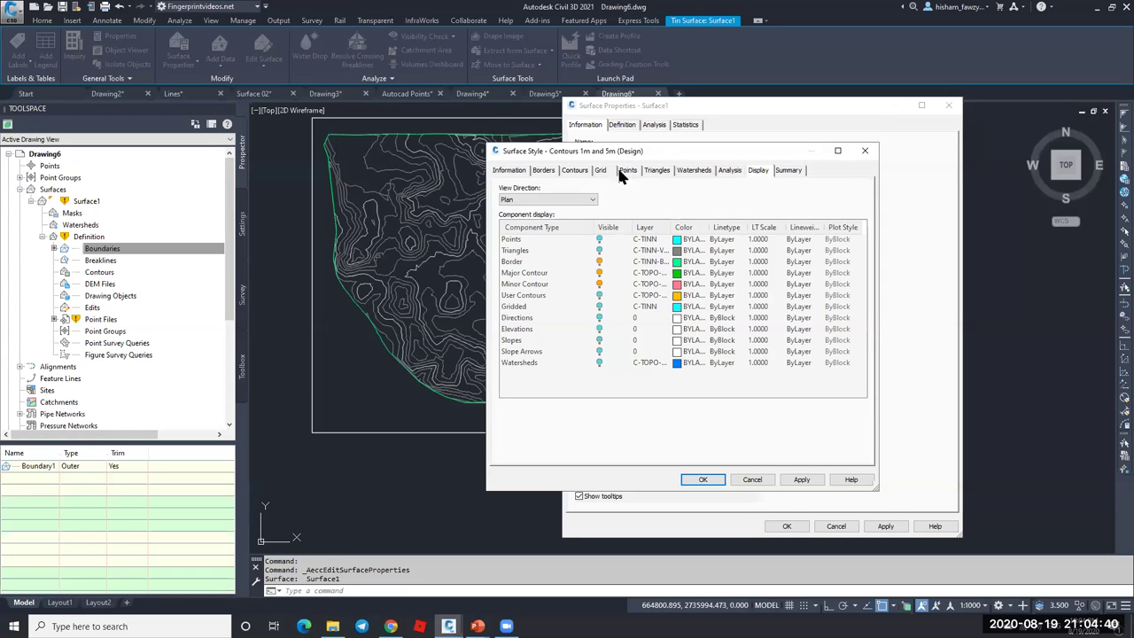
# - Check the 1m and 5m style's contour intervals: 1.000m minor, 5.000m major
pyautogui.click(574, 170)
pyautogui.click(507, 239)
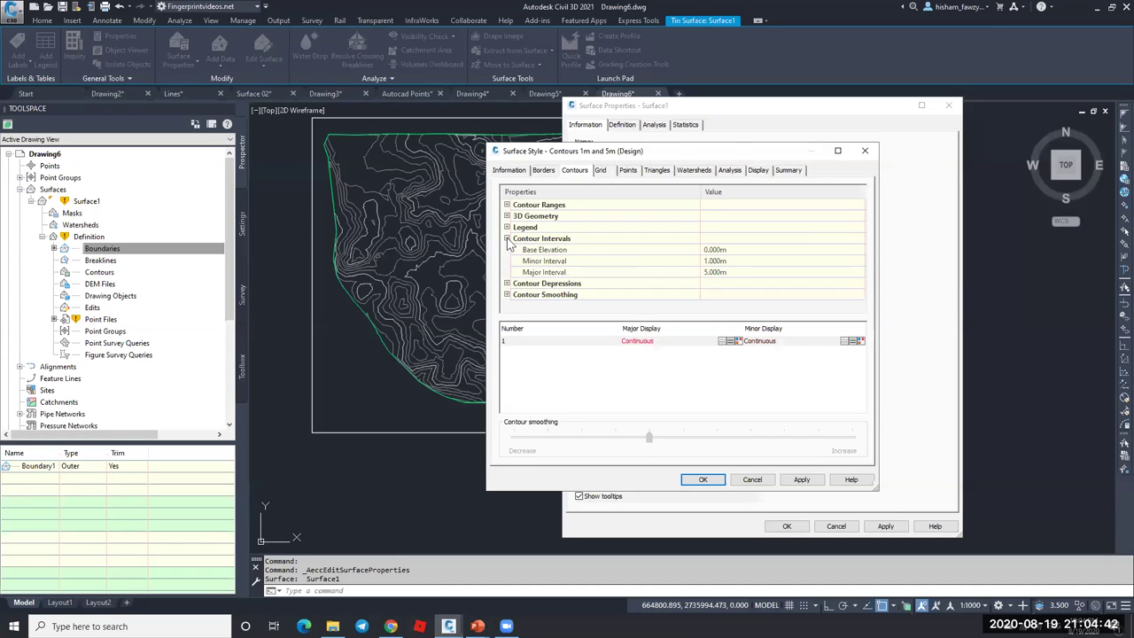
pyautogui.click(733, 261)
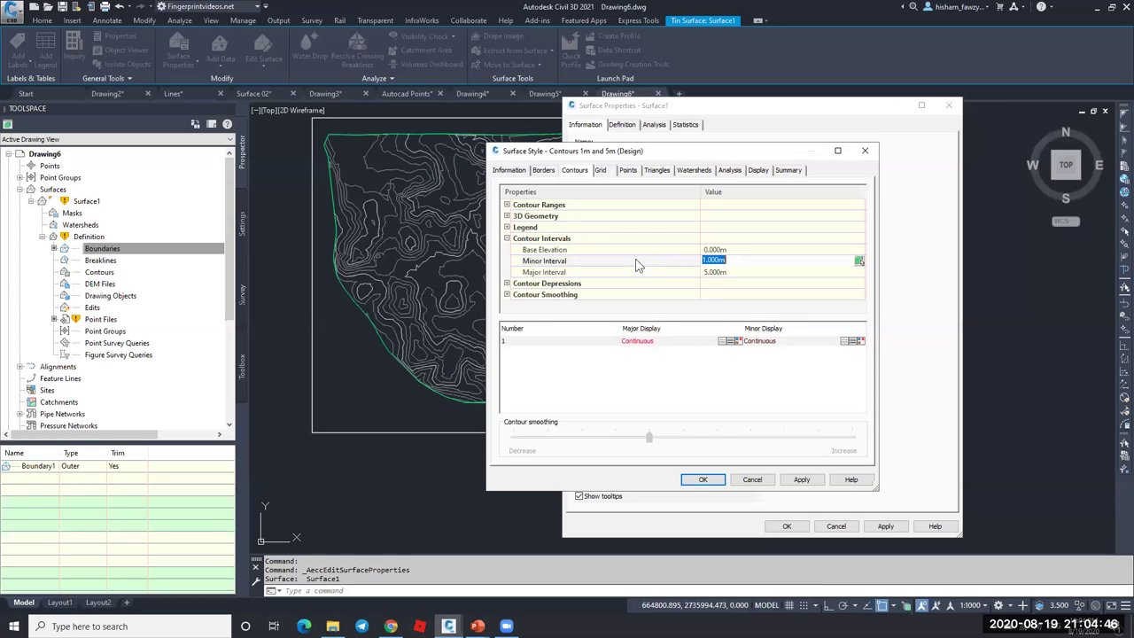
pyautogui.click(684, 260)
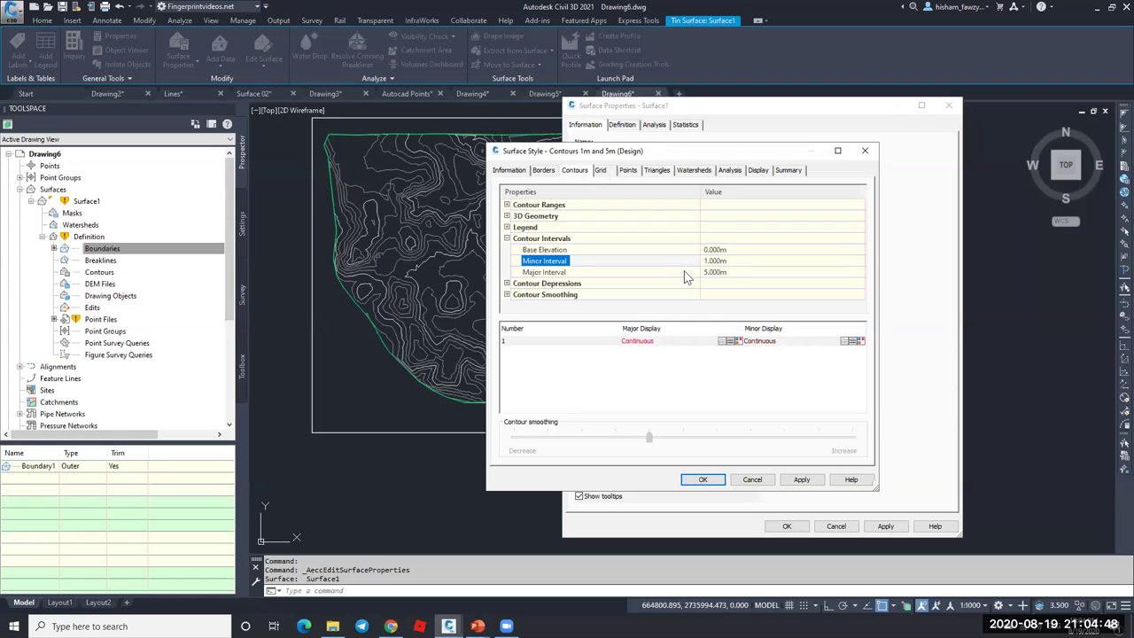
pyautogui.click(684, 273)
pyautogui.click(748, 273)
pyautogui.press('Return')
# - Switch to Contours 5m and 25m (Design) and check its 5.000m and 25.000m intervals
pyautogui.click(671, 246)
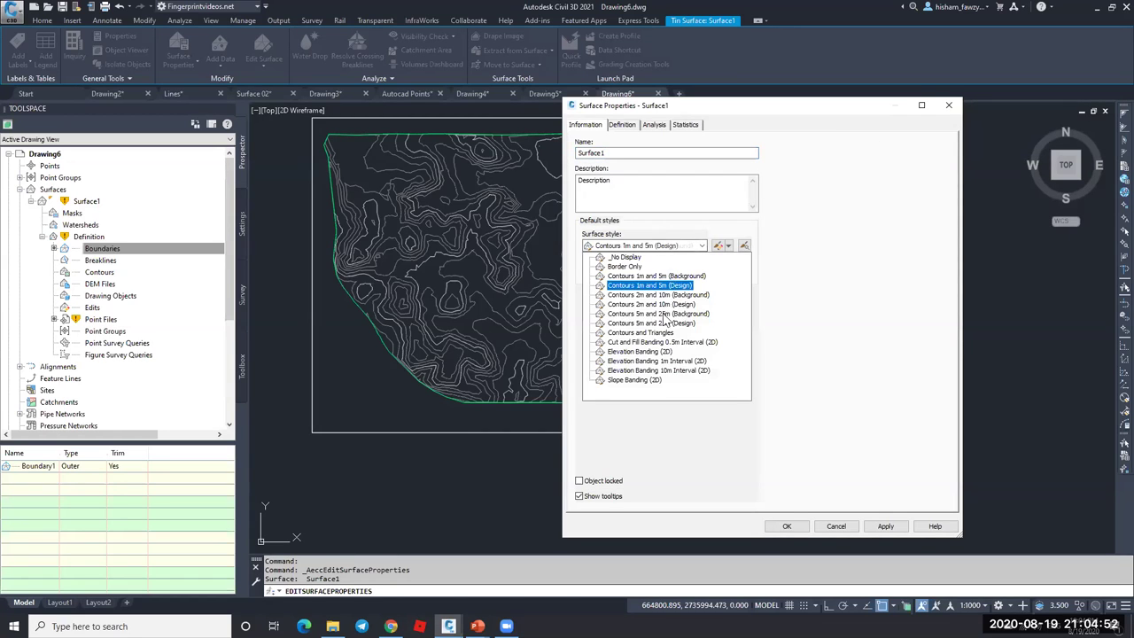
pyautogui.click(659, 325)
pyautogui.click(716, 246)
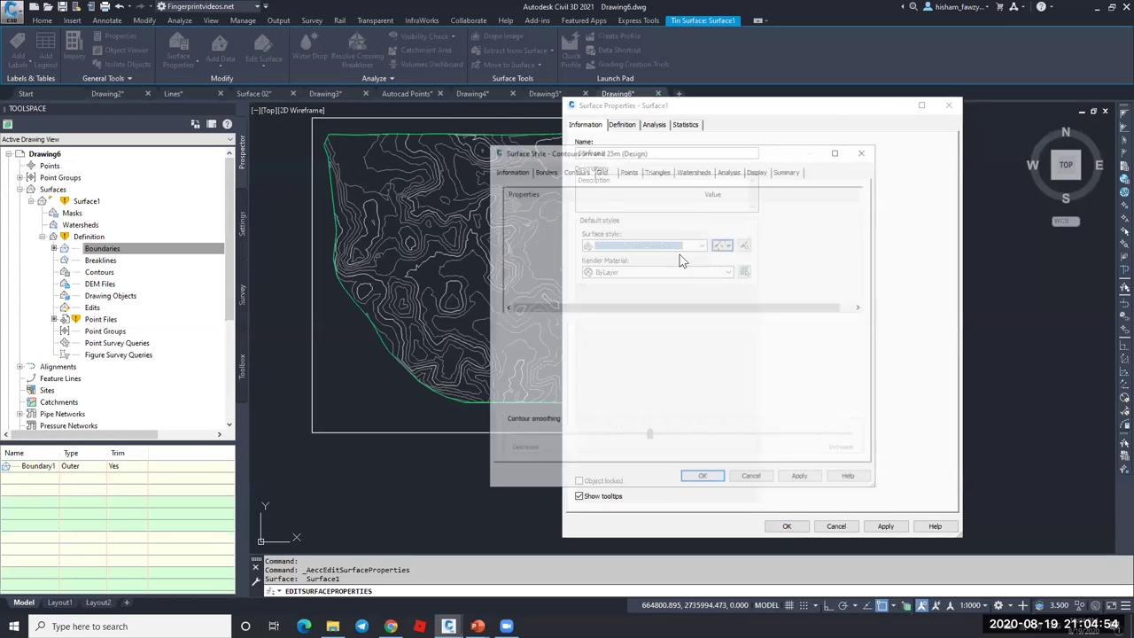
pyautogui.click(507, 239)
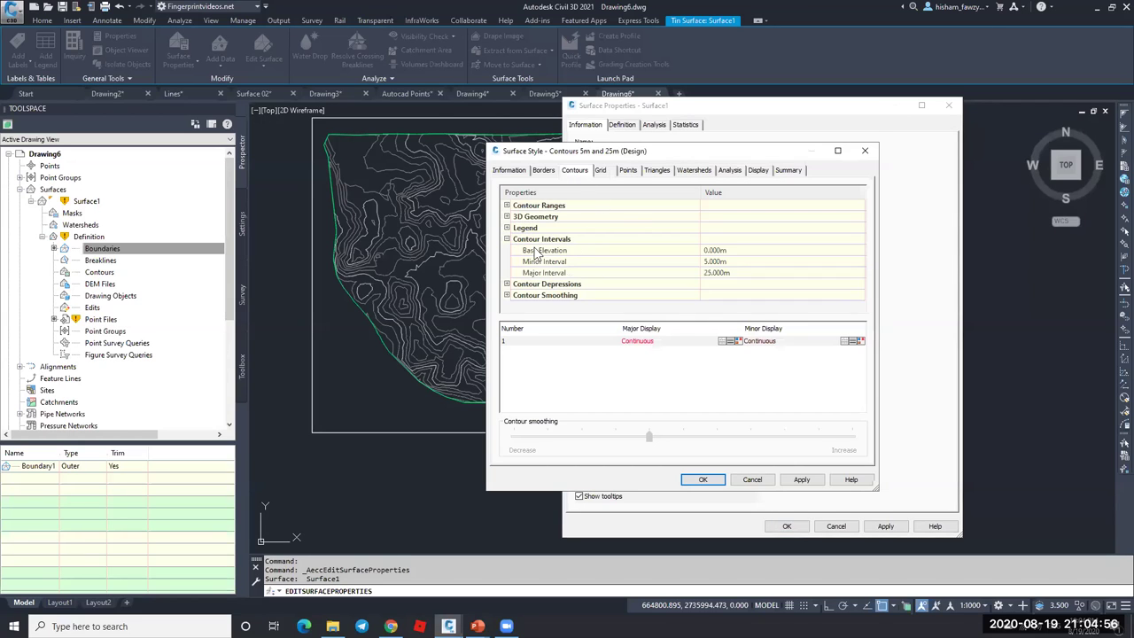
pyautogui.click(650, 263)
pyautogui.click(736, 263)
pyautogui.click(670, 273)
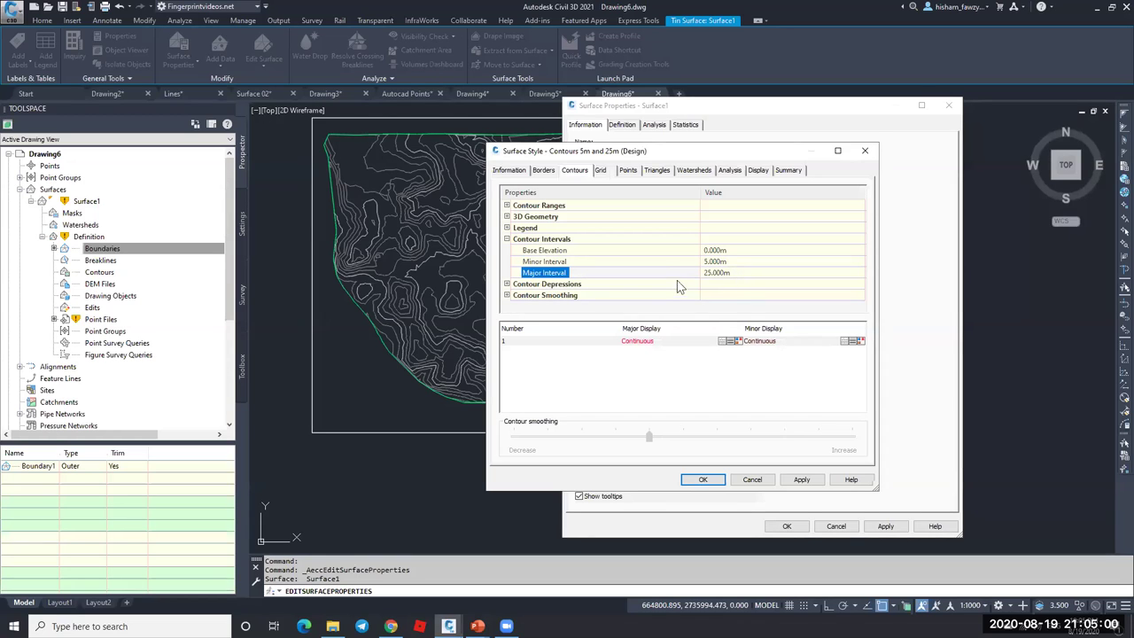
pyautogui.click(760, 171)
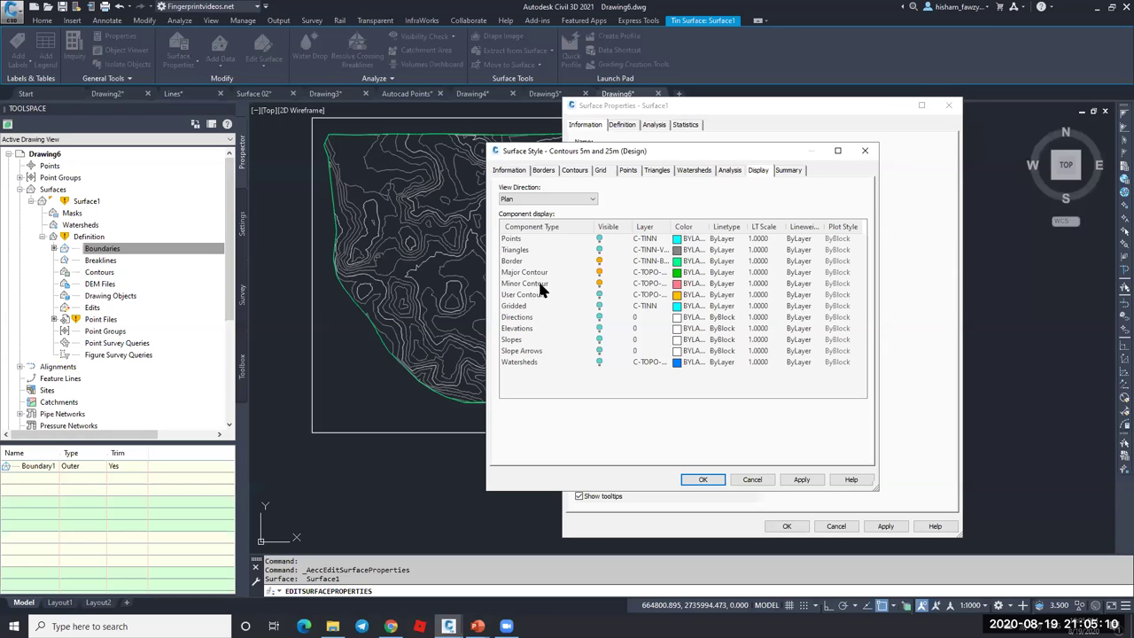
# - Apply the Contours and Triangles style to Surface1
pyautogui.press('Return')
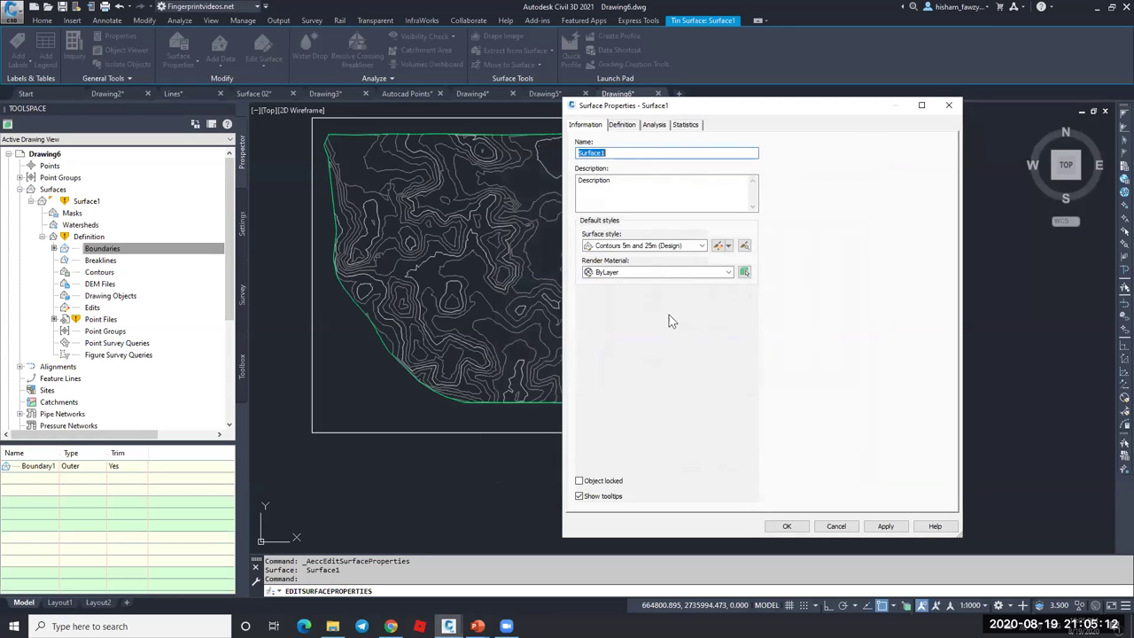
pyautogui.click(641, 246)
pyautogui.click(644, 340)
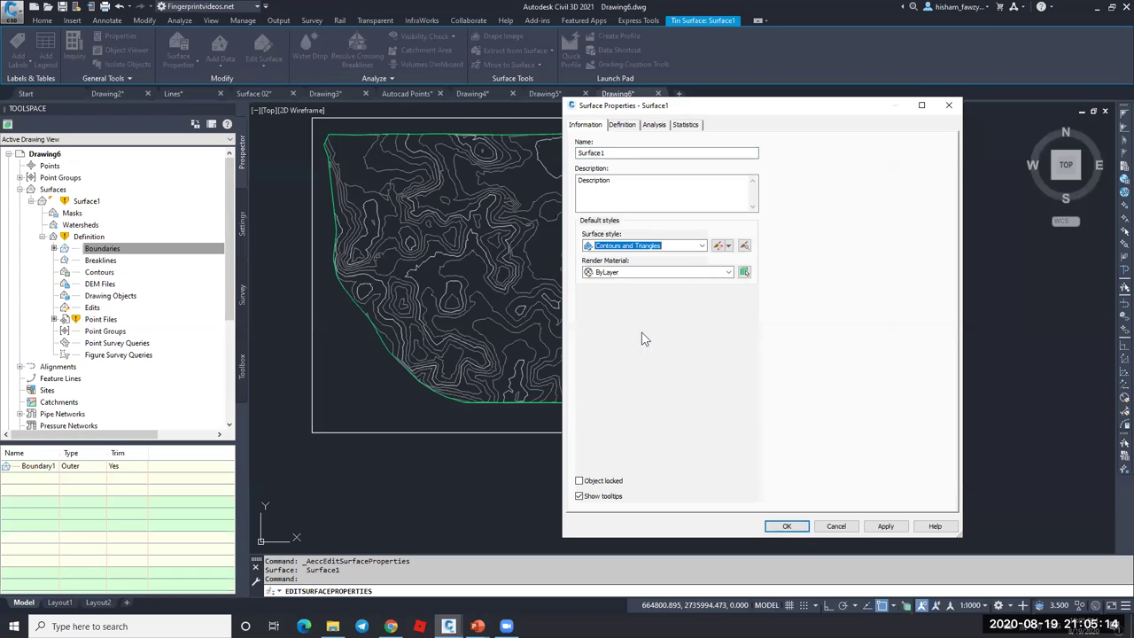
pyautogui.click(885, 527)
pyautogui.click(886, 527)
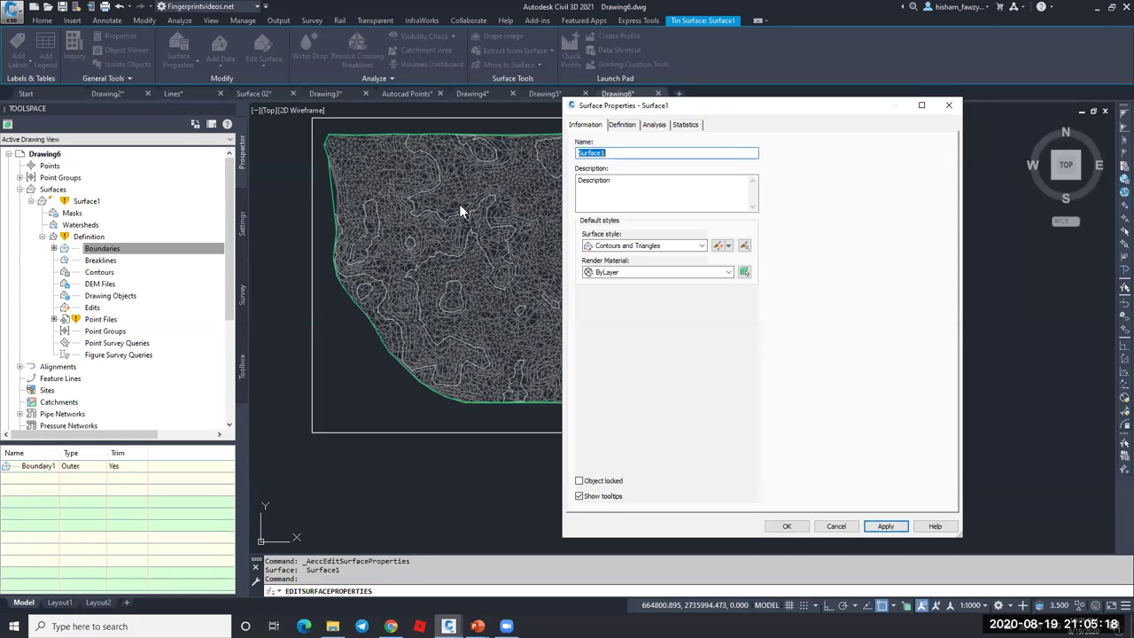
# - Reapply Contours 1m and 5m (Design), leaving triangle display off, and close the properties
pyautogui.click(653, 246)
pyautogui.click(659, 286)
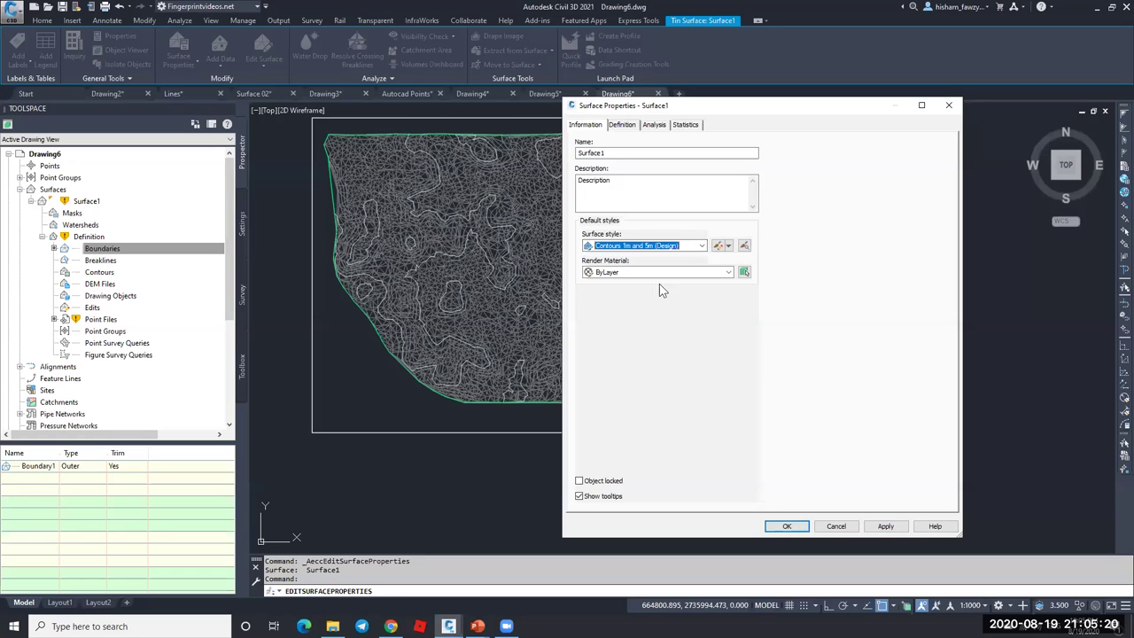
pyautogui.click(885, 525)
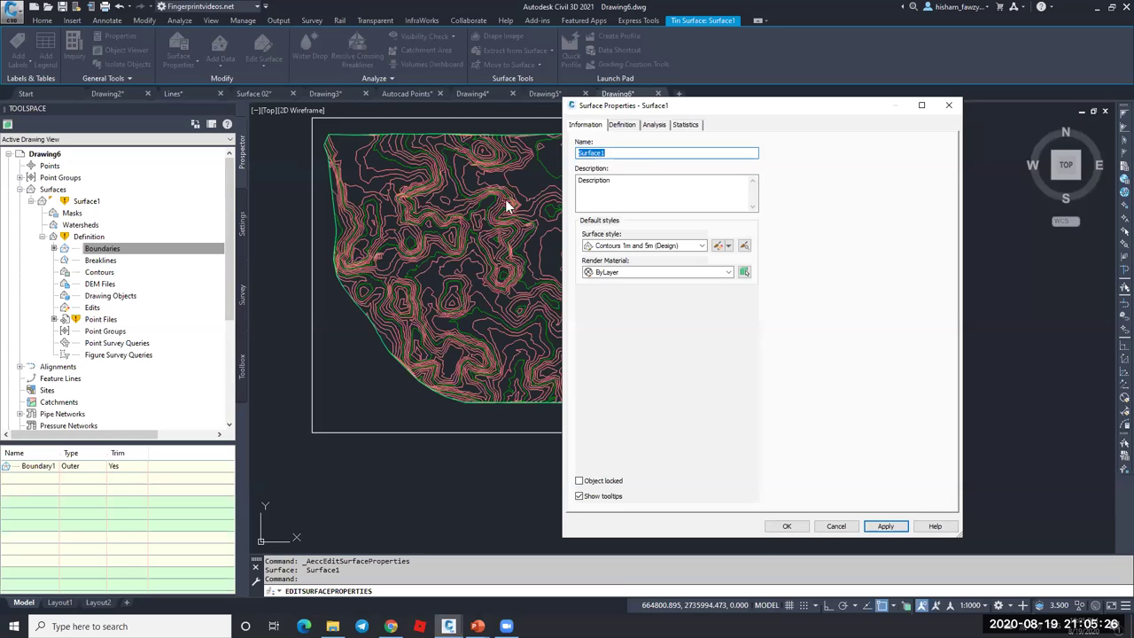
pyautogui.click(718, 245)
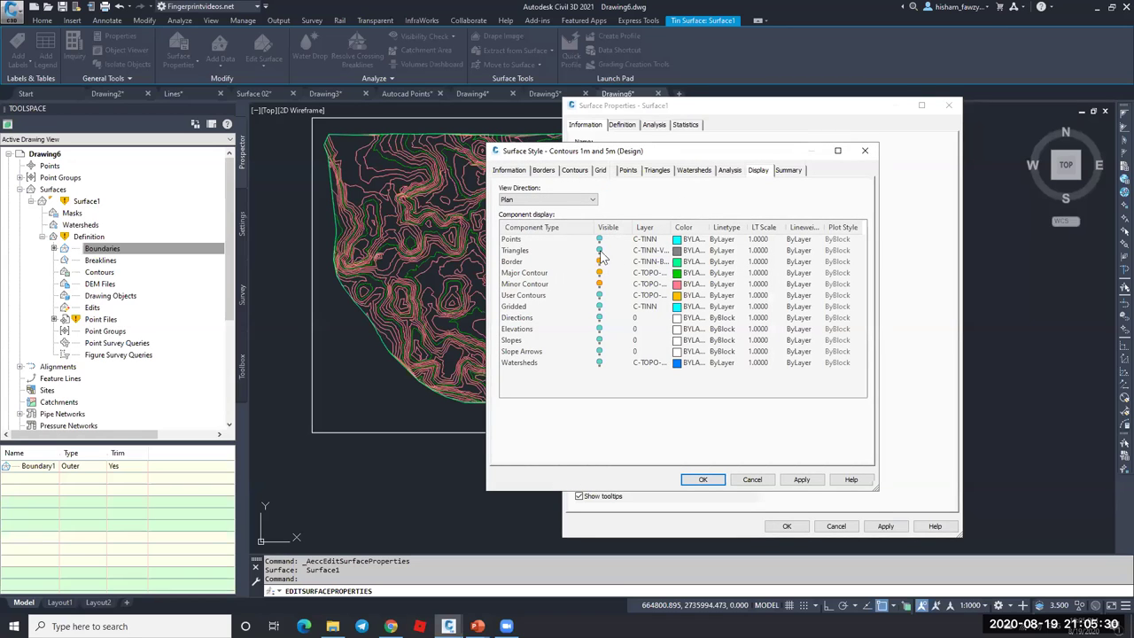
pyautogui.click(598, 250)
pyautogui.click(598, 251)
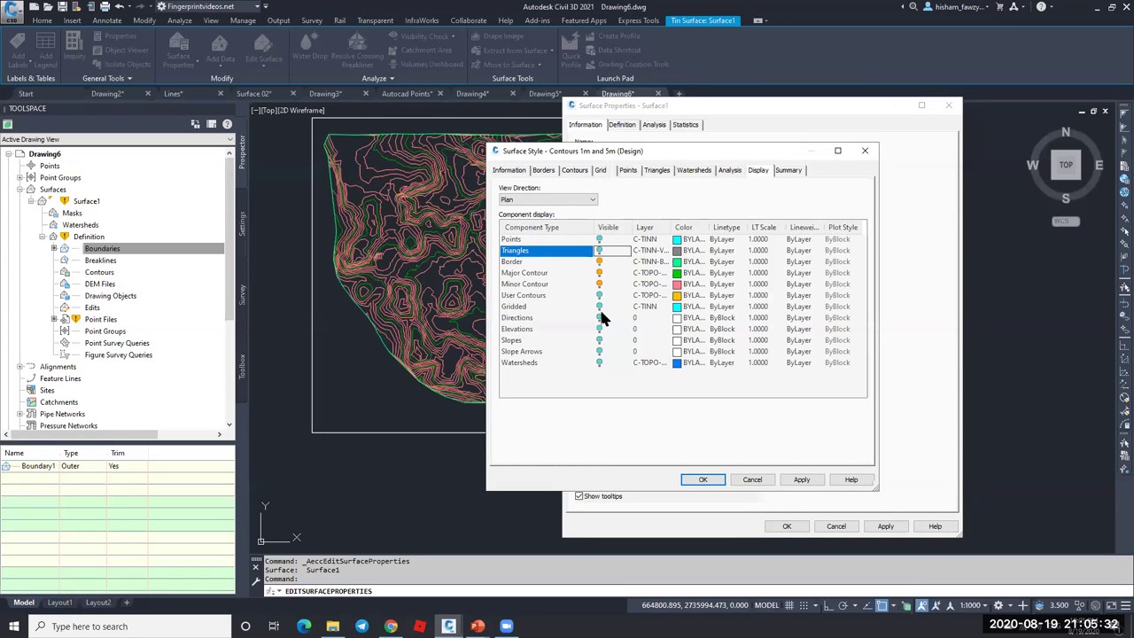
pyautogui.click(766, 482)
pyautogui.click(654, 247)
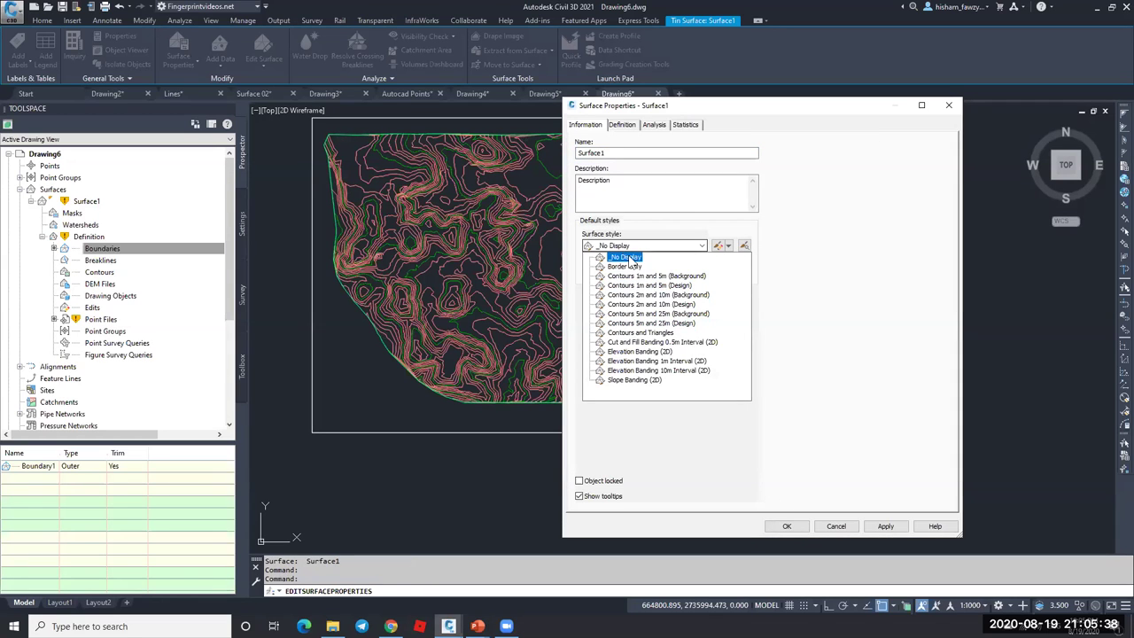
pyautogui.click(639, 284)
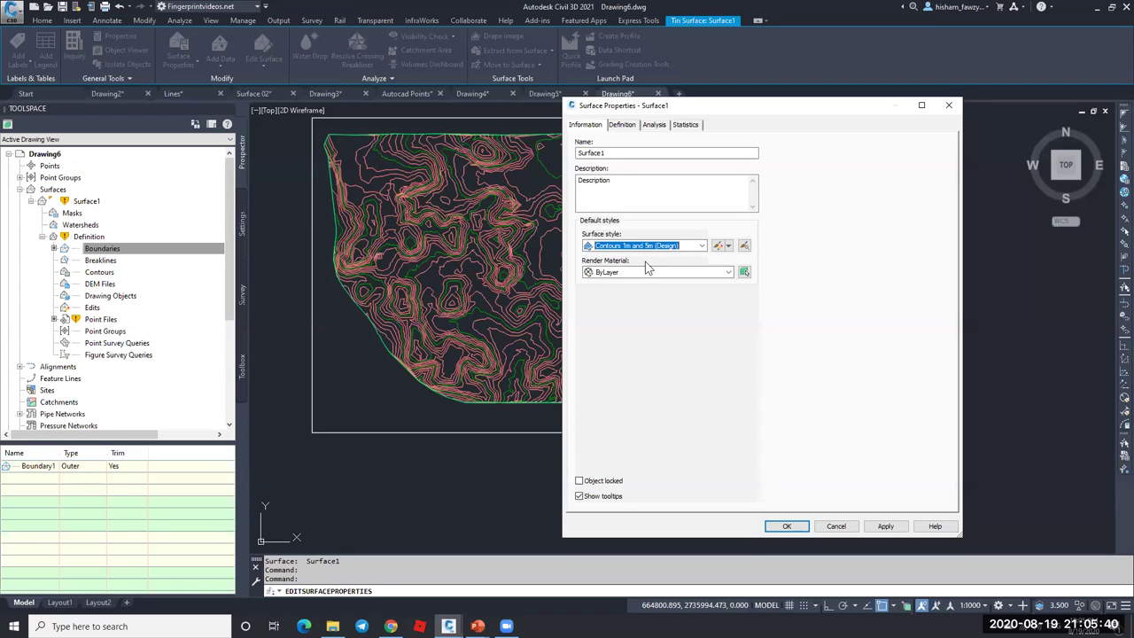
pyautogui.click(835, 527)
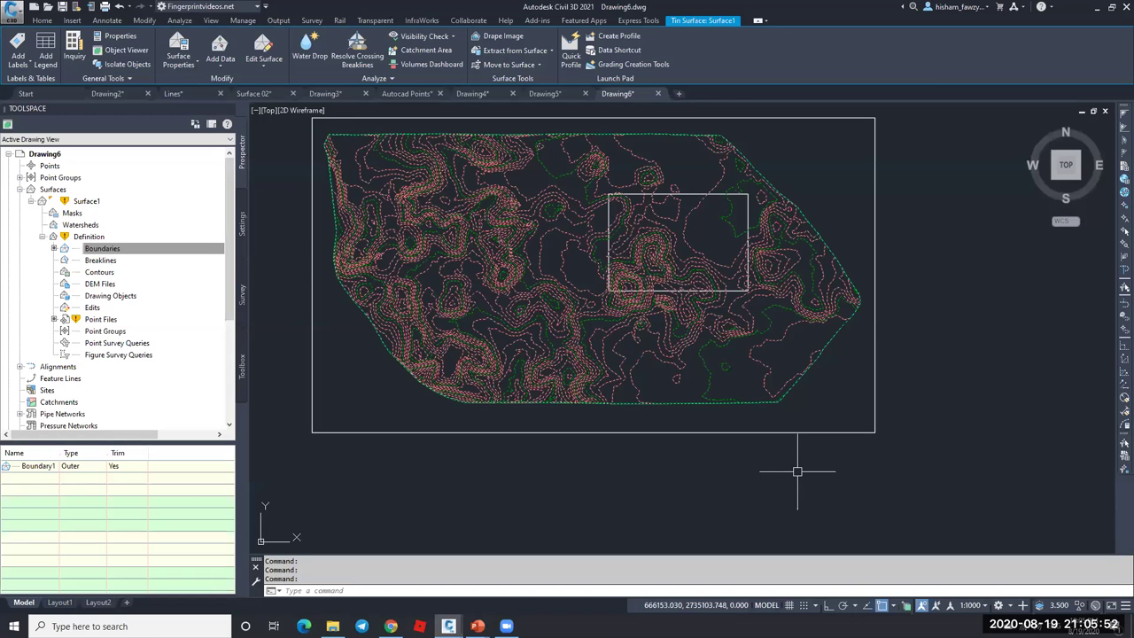
# - Deselect Surface1, nudge the view, and switch to File Explorer for another drawing
pyautogui.press('Escape')
pyautogui.moveTo(519, 272)
pyautogui.mouseDown(button='middle')
pyautogui.moveTo(511, 267)
pyautogui.moveTo(525, 285)
pyautogui.mouseUp(button='middle')
pyautogui.press('Escape')
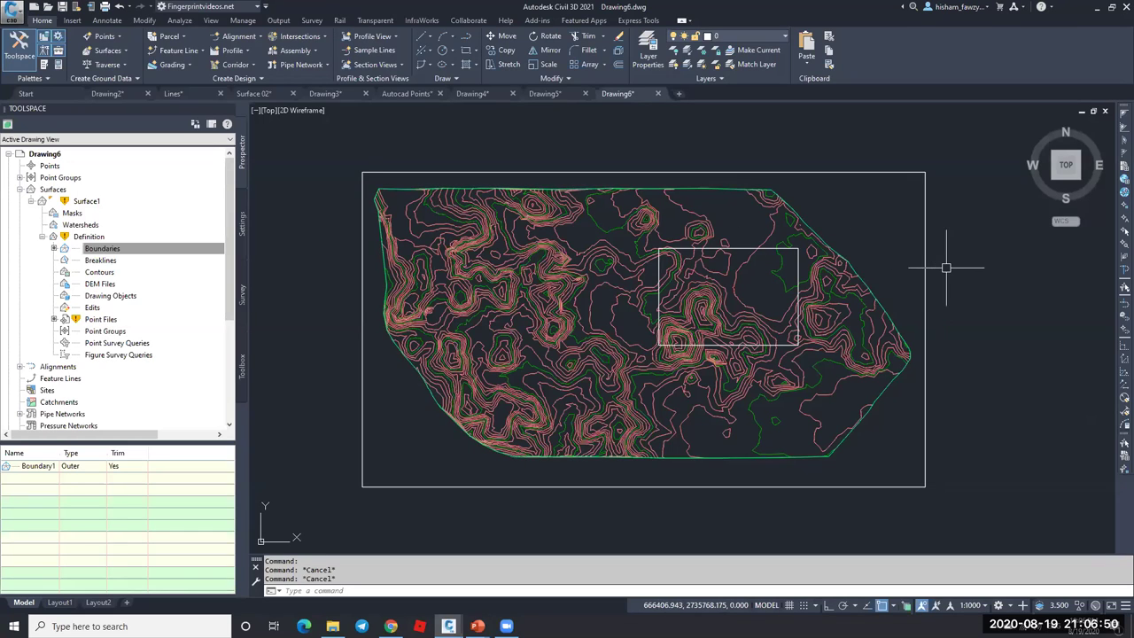
pyautogui.press('Escape')
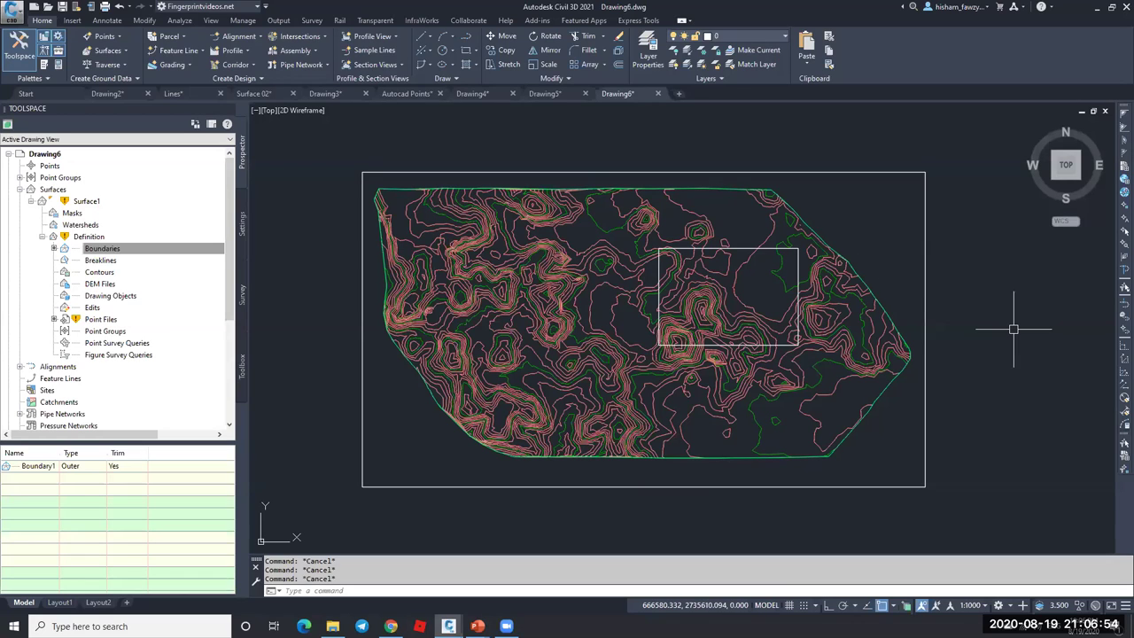
pyautogui.click(333, 626)
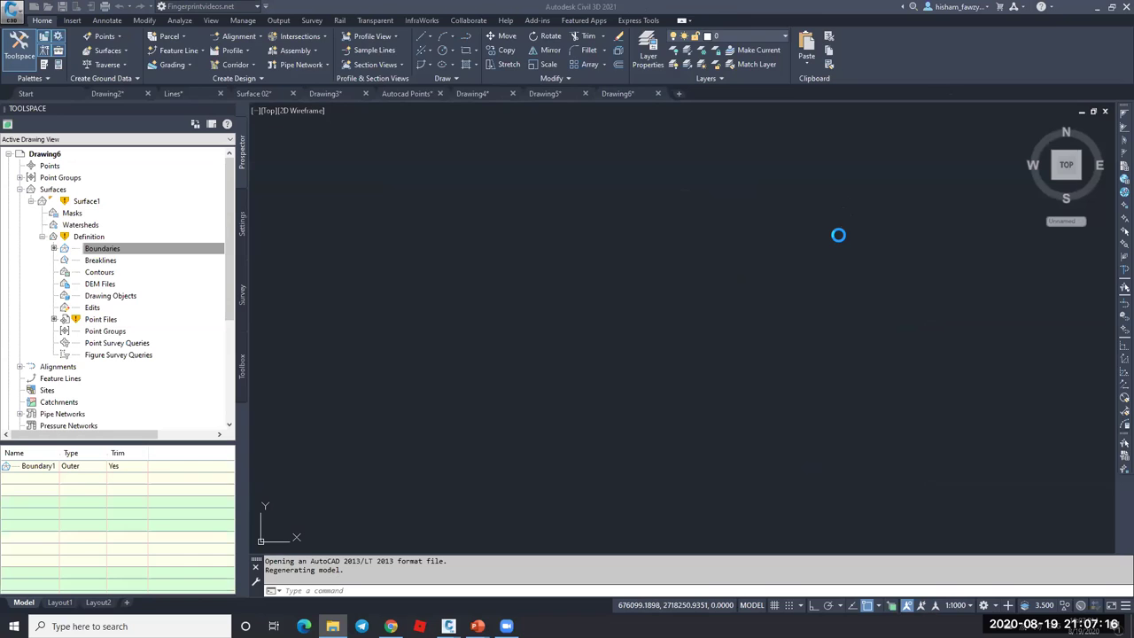
# - Open the AutoCAD 2013 format drawing and inspect one elevation text's properties
pyautogui.click(639, 331)
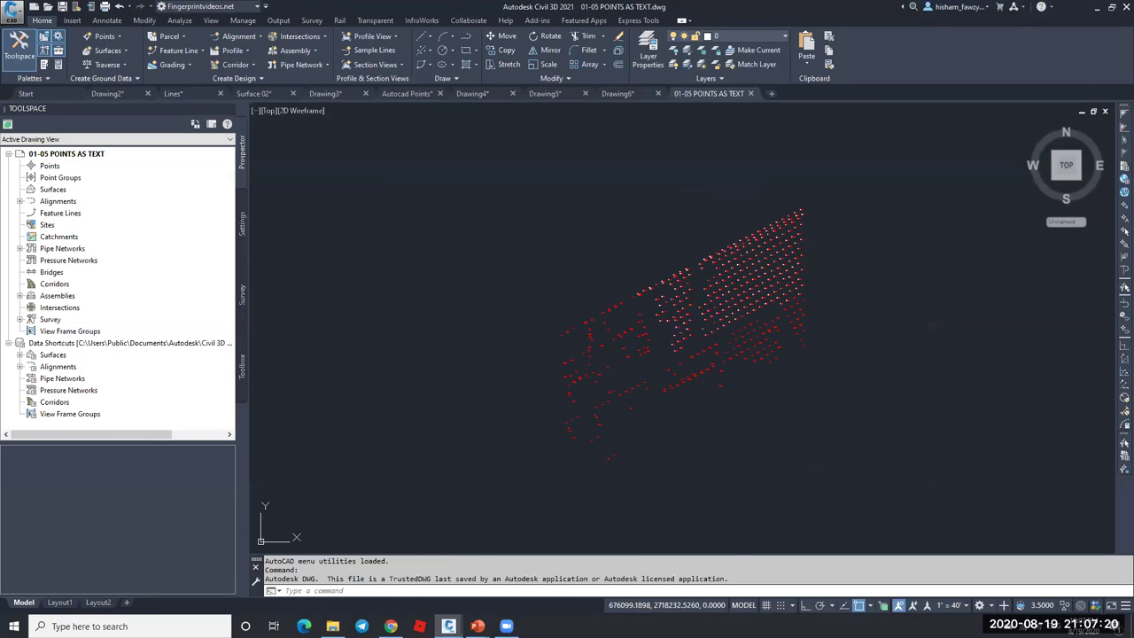
pyautogui.scroll(6, 702, 306)
pyautogui.scroll(3, 722, 310)
pyautogui.doubleClick(680, 324)
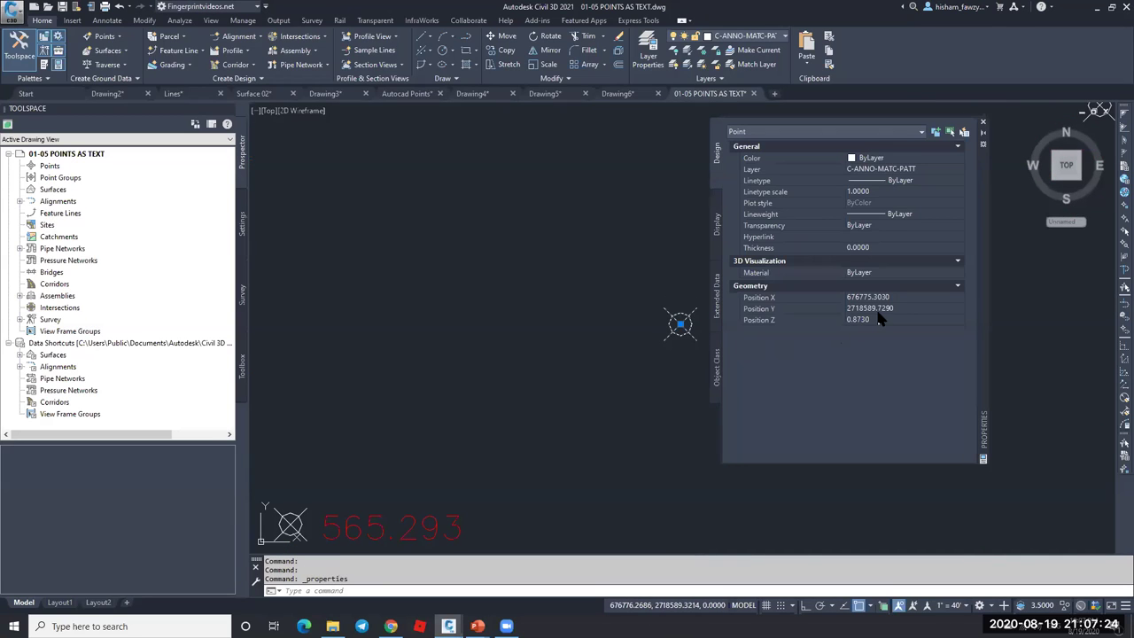
pyautogui.scroll(-3, 620, 316)
pyautogui.scroll(4, 603, 312)
pyautogui.moveTo(602, 312)
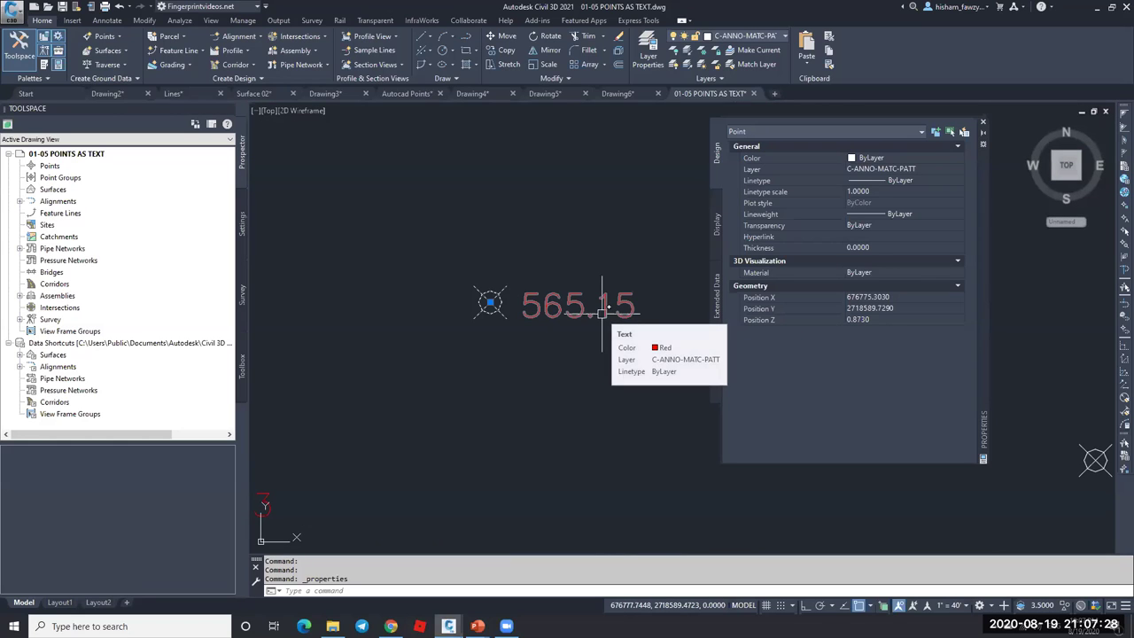
# - Select the 565.15 elevation text to show its Z position of 0
pyautogui.press('Escape')
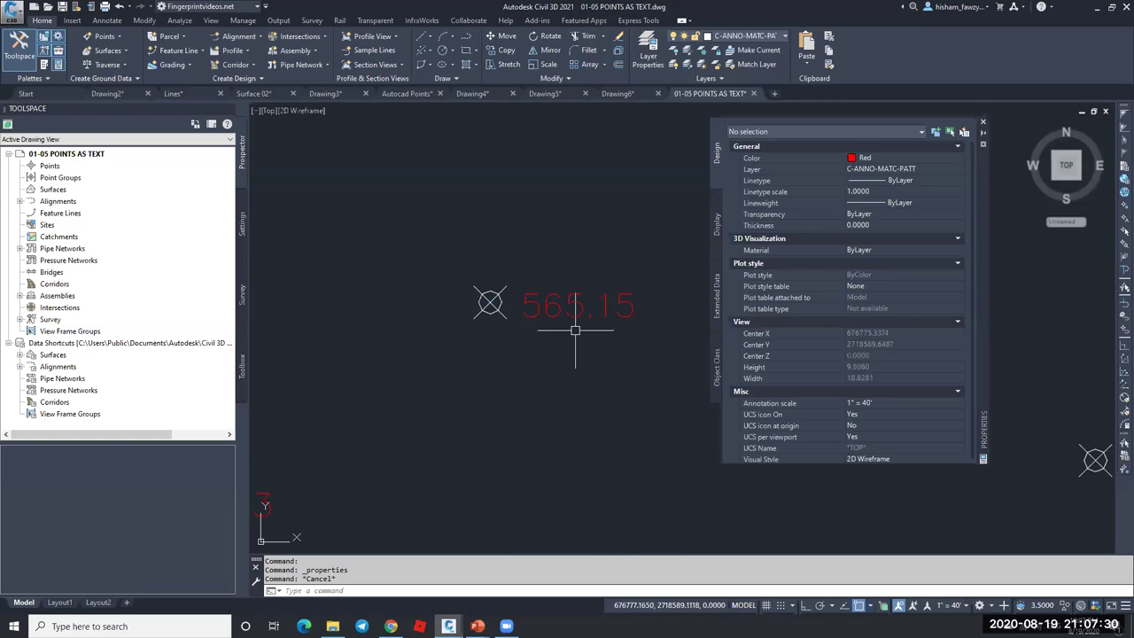
pyautogui.press('Escape')
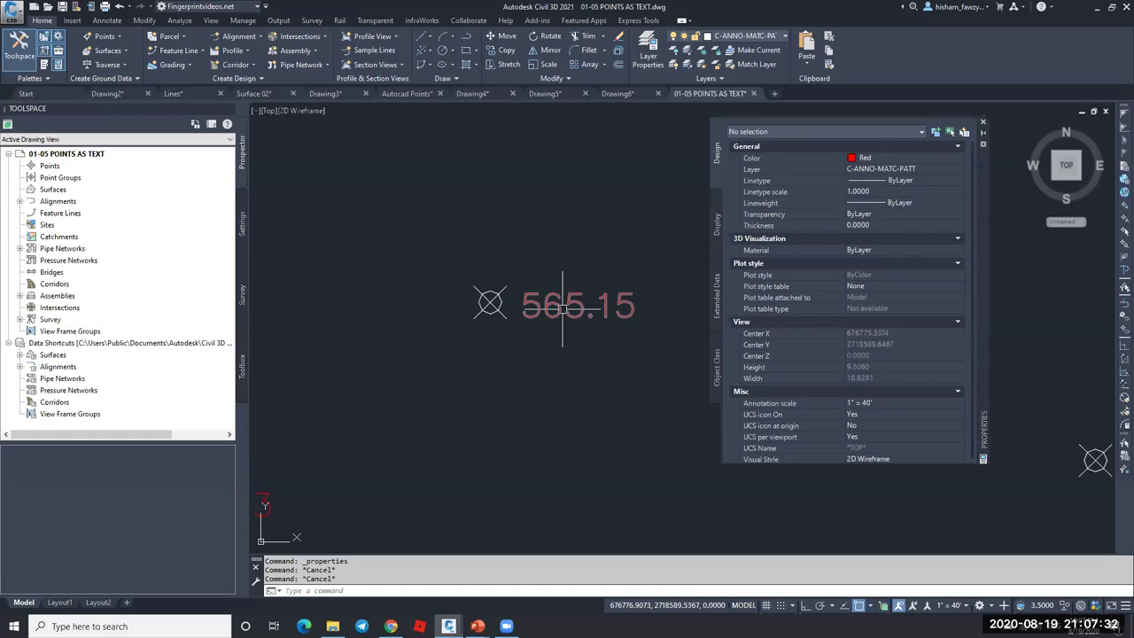
pyautogui.click(559, 307)
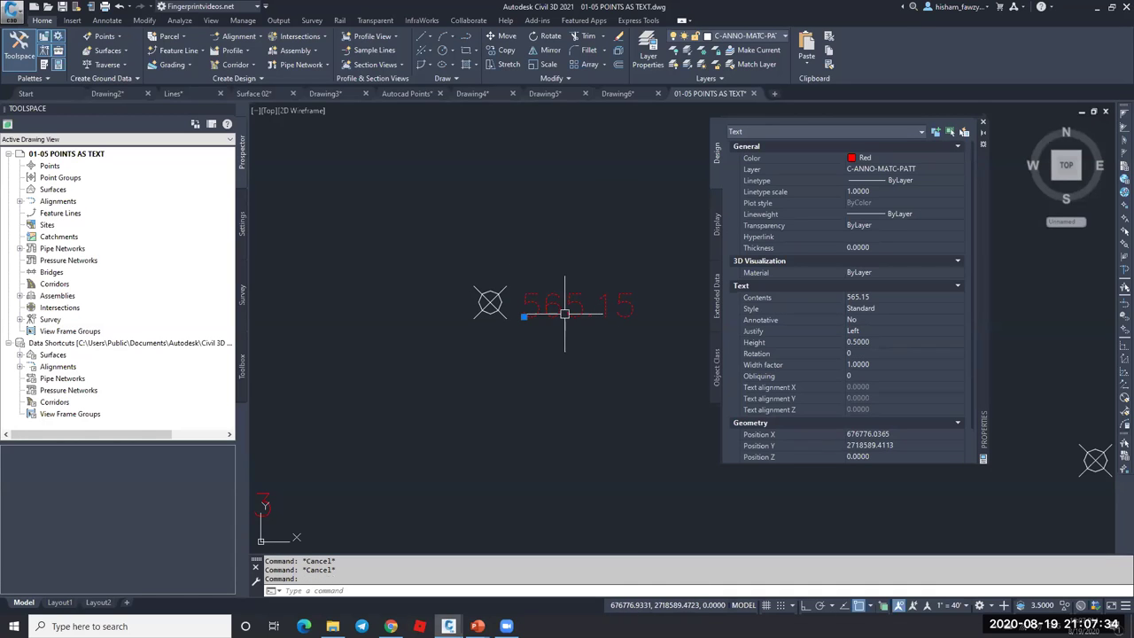
pyautogui.scroll(-3, 633, 306)
pyautogui.scroll(2, 590, 303)
pyautogui.press('Escape')
pyautogui.click(613, 302)
# - Select the 464 similar texts and start a Move with insertion snap, then cancel
pyautogui.rightClick(627, 318)
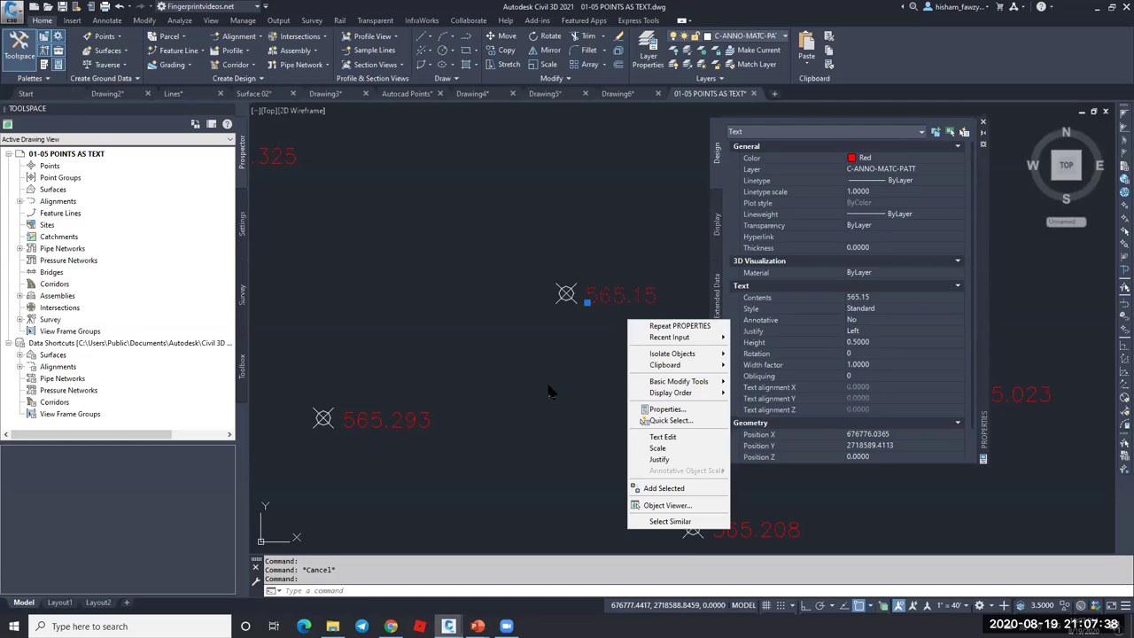
pyautogui.click(653, 522)
pyautogui.scroll(-3, 585, 319)
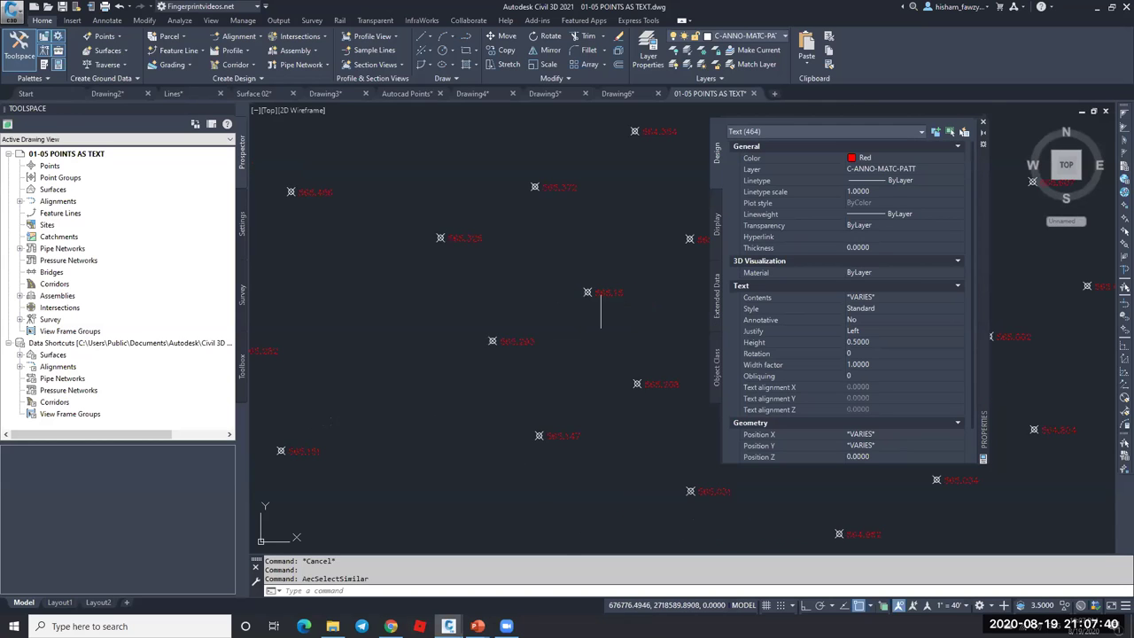
pyautogui.scroll(4, 612, 355)
pyautogui.write('n')
pyautogui.press('Return')
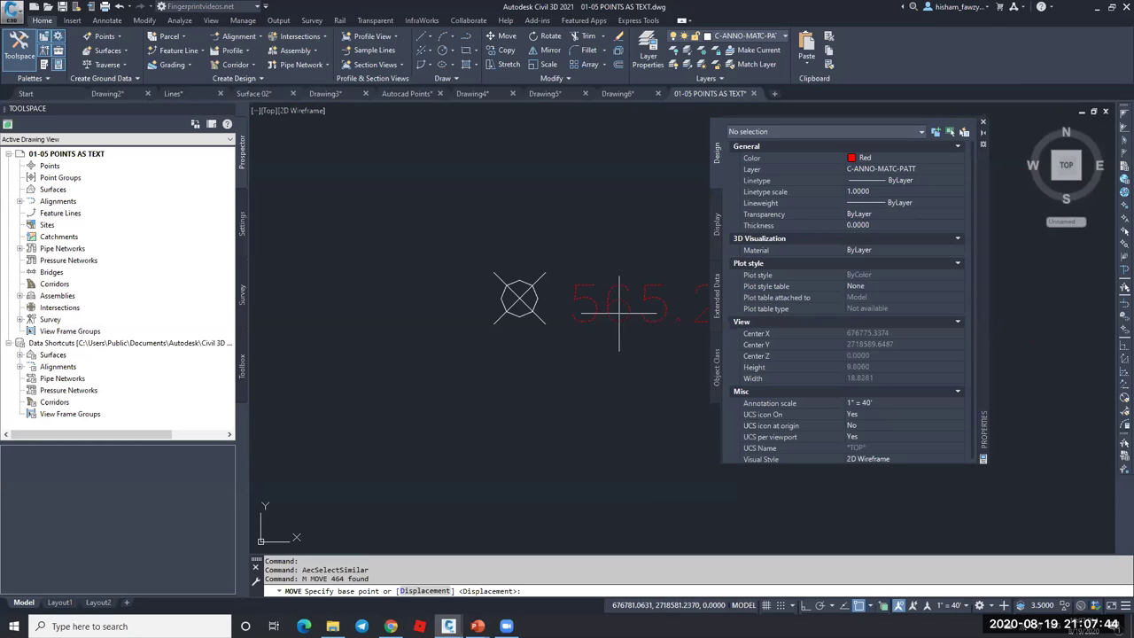
pyautogui.click(870, 606)
pyautogui.click(902, 500)
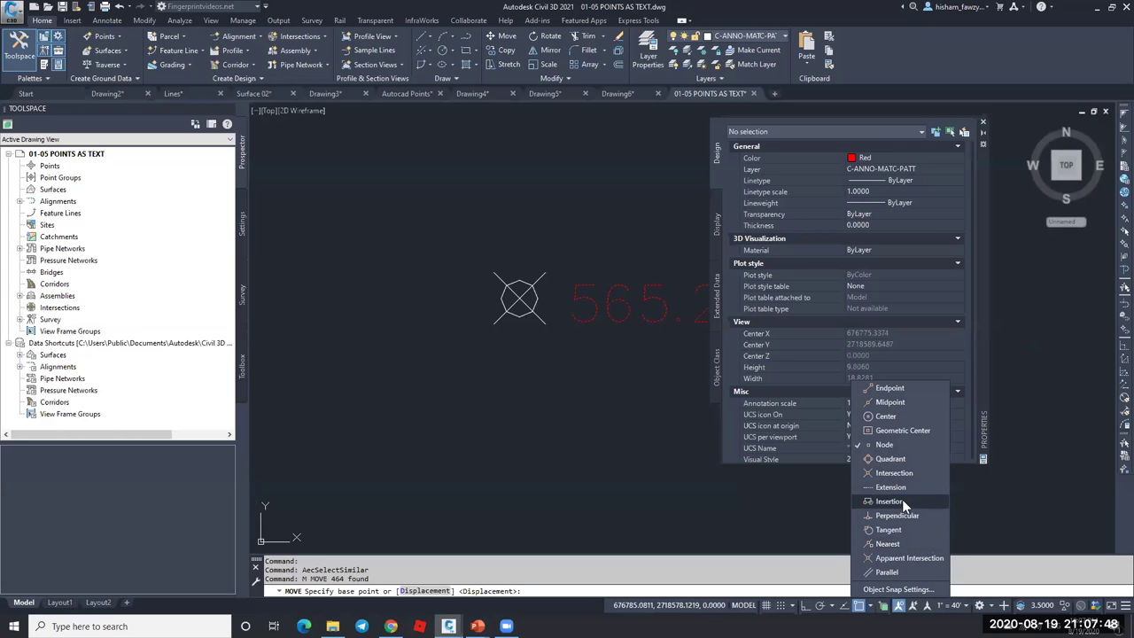
pyautogui.click(579, 324)
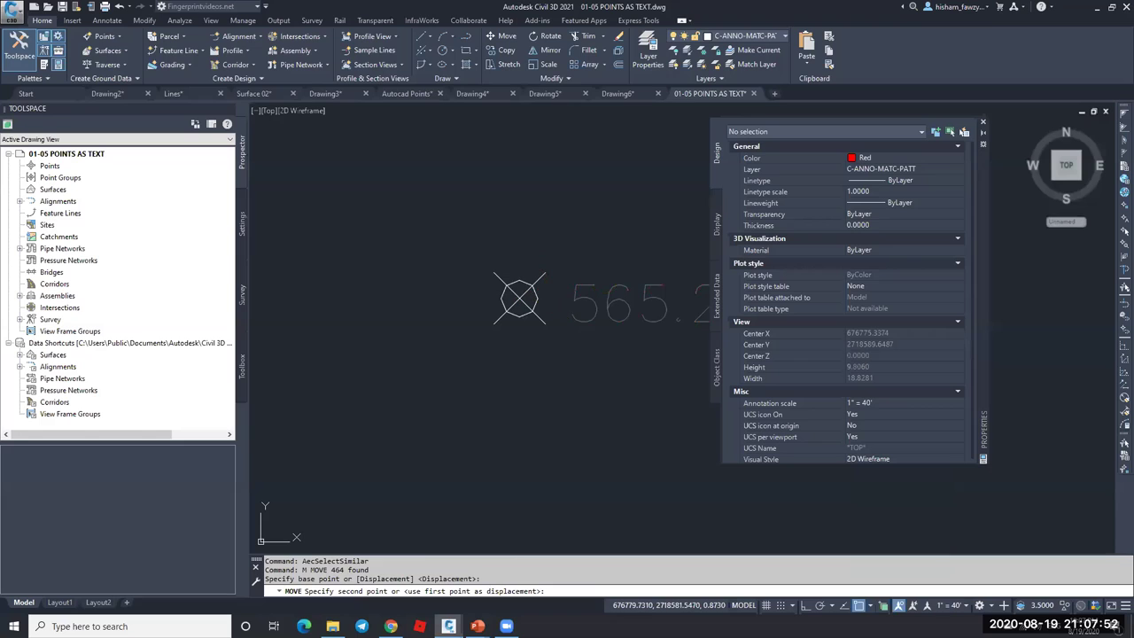
pyautogui.press('Escape')
# - Select the 565.208 elevation text and glance at the annotation scale list
pyautogui.click(560, 290)
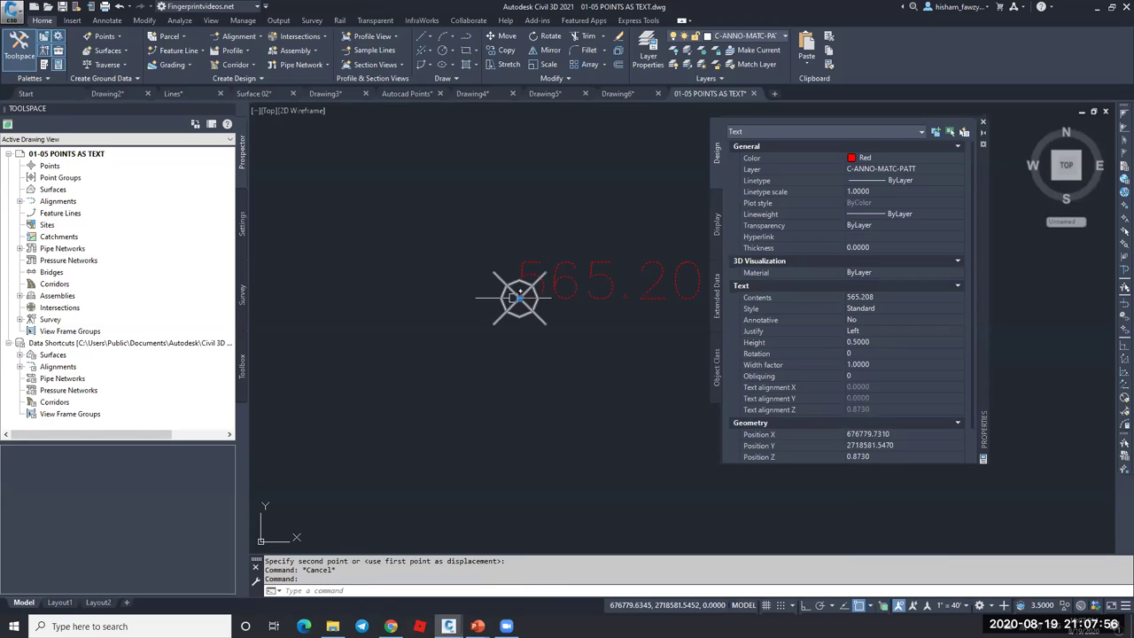
pyautogui.scroll(-4, 545, 314)
pyautogui.scroll(-2, 541, 313)
pyautogui.scroll(7, 532, 341)
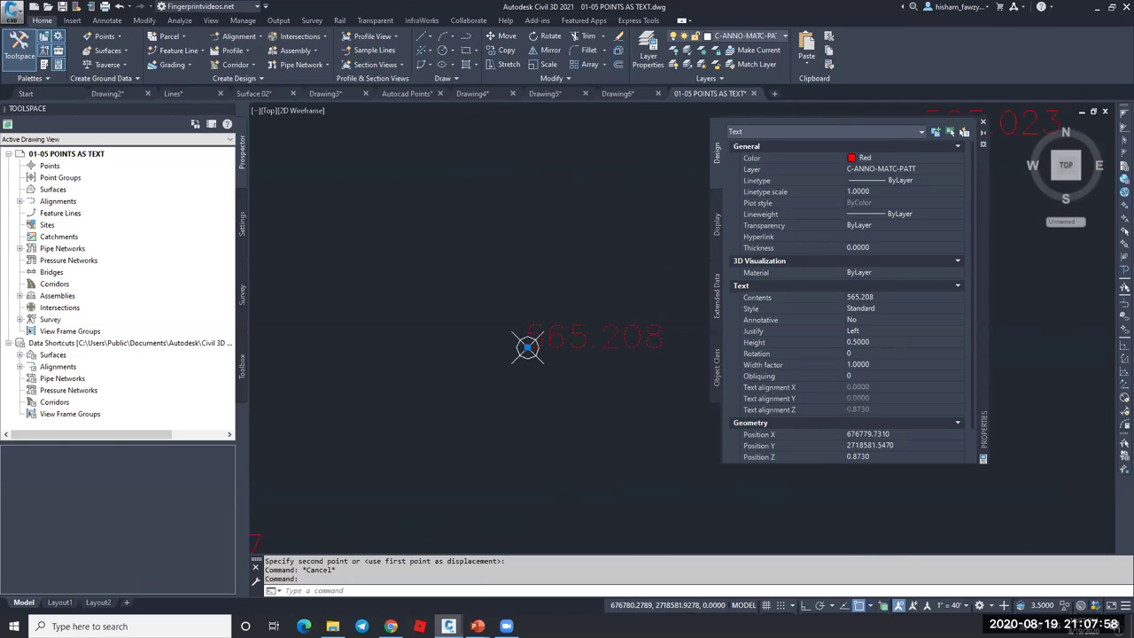
pyautogui.press('Escape')
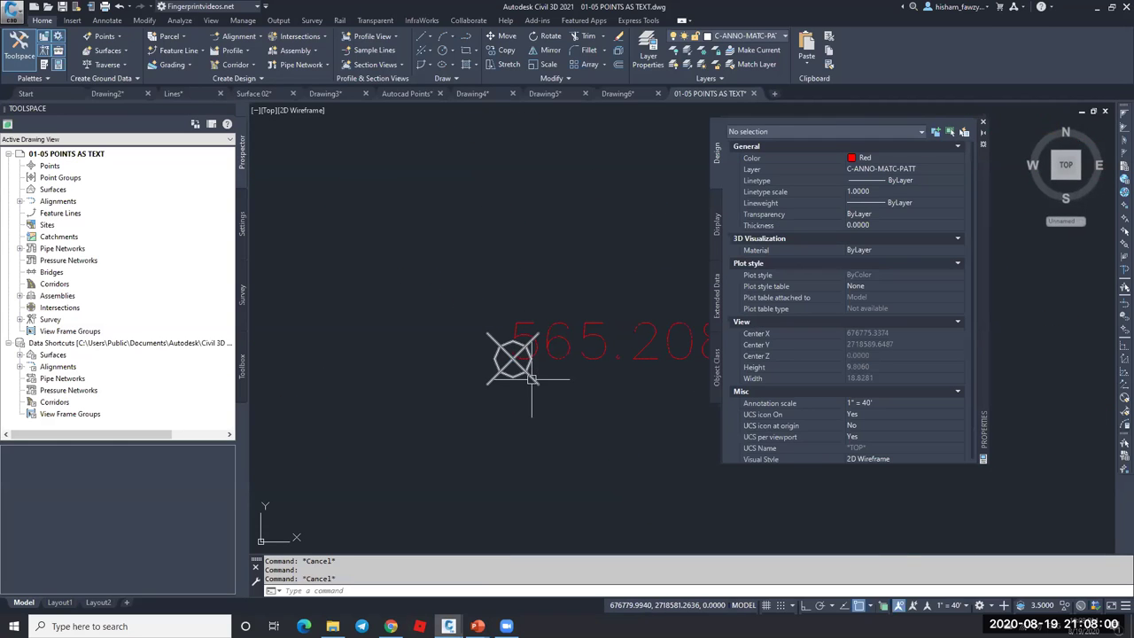
pyautogui.click(944, 605)
pyautogui.click(602, 400)
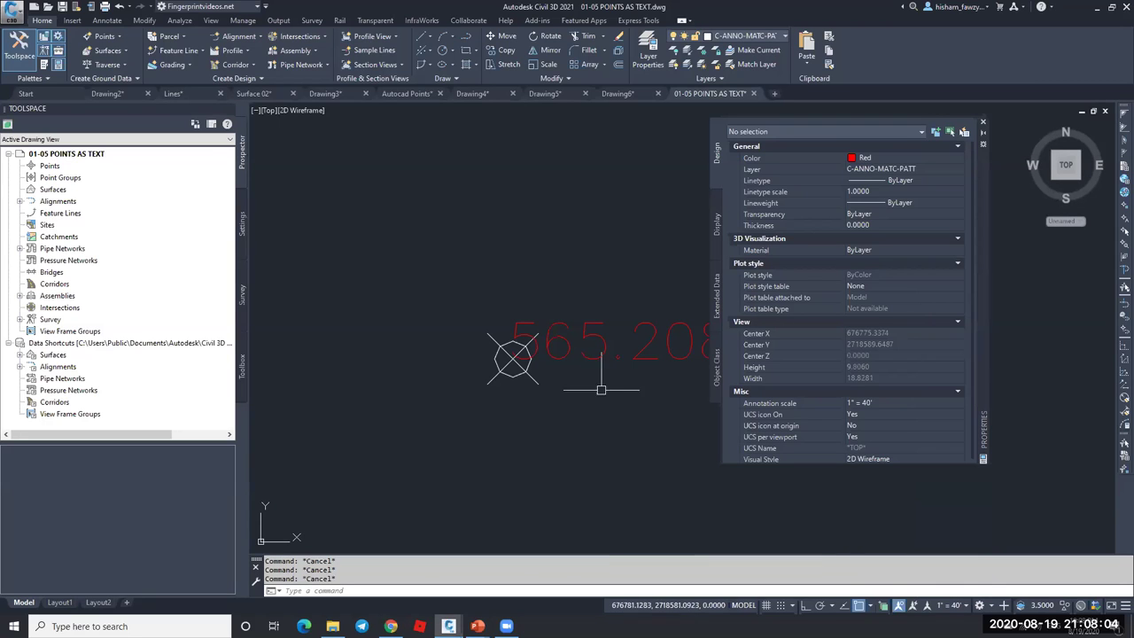
pyautogui.scroll(-5, 505, 321)
pyautogui.scroll(3, 516, 324)
# - Reselect the 565.208 text and select all 464 similar elevation texts
pyautogui.click(532, 299)
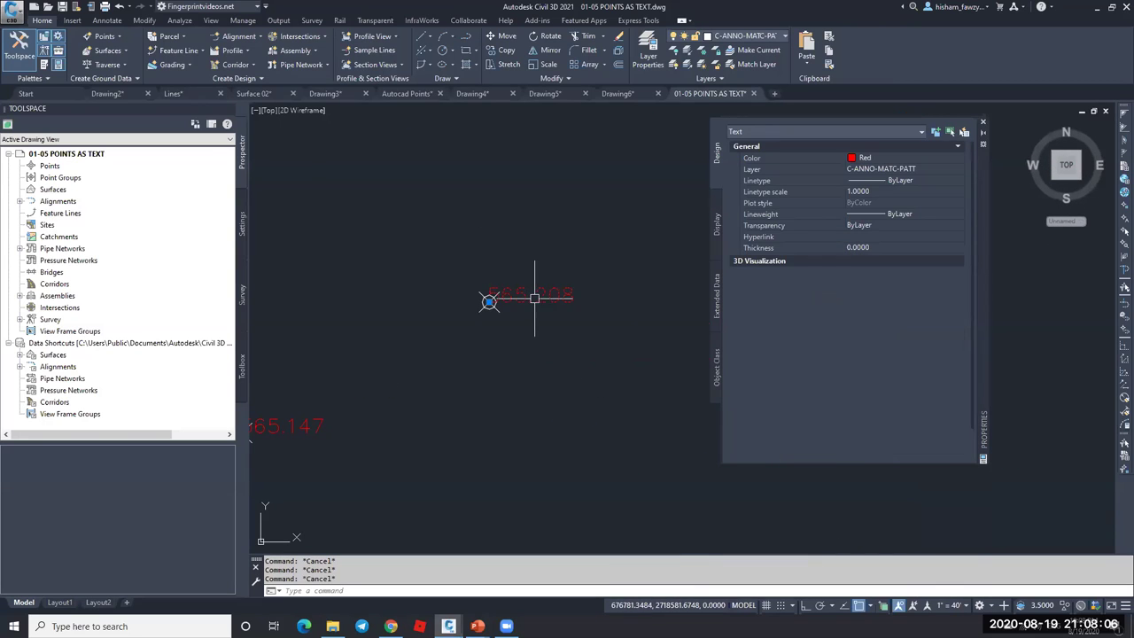
pyautogui.scroll(-3, 531, 298)
pyautogui.rightClick(551, 323)
pyautogui.click(604, 523)
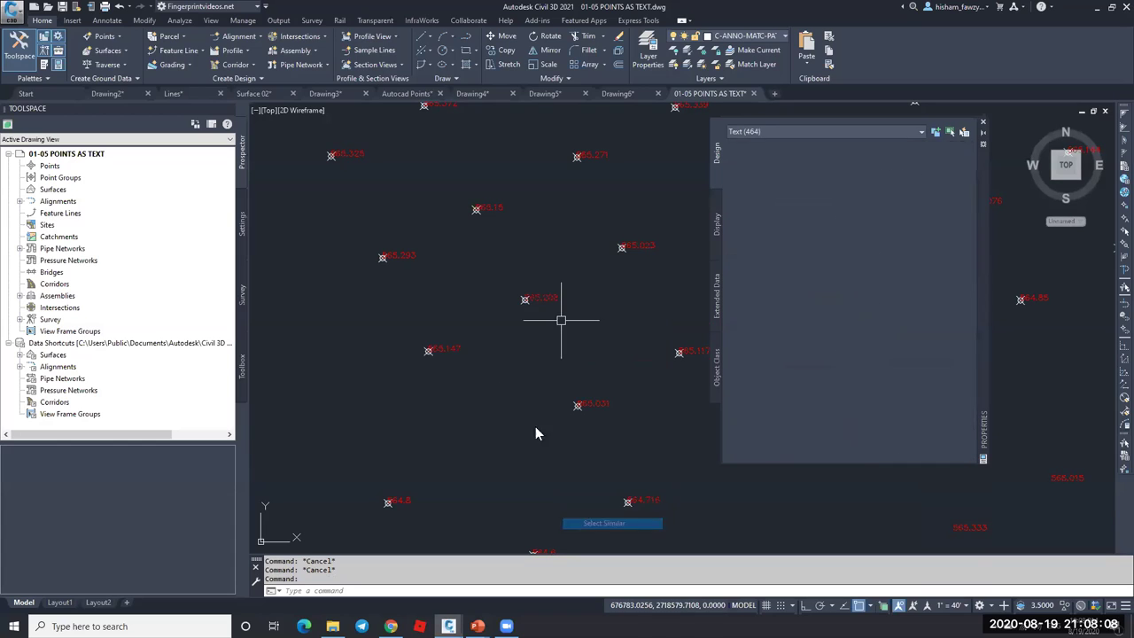
pyautogui.scroll(-3, 528, 291)
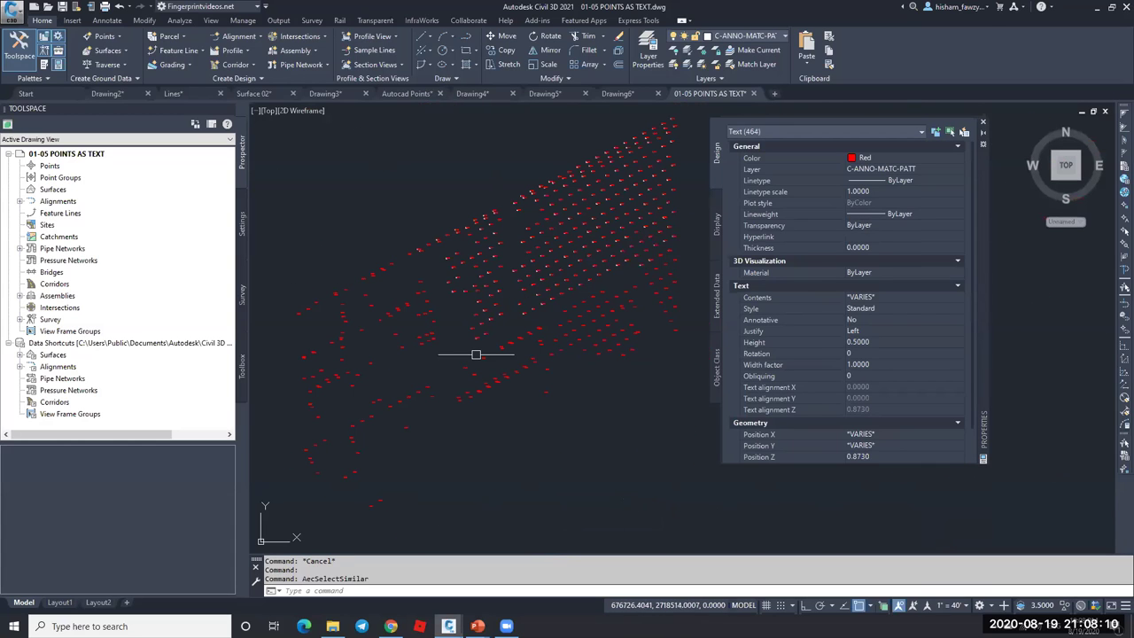
pyautogui.press('Escape')
# - Copy the texts and paste them to original coordinates in a new drawing, zoomed to extents
pyautogui.hotkey('ctrl', 'c')
pyautogui.click(776, 92)
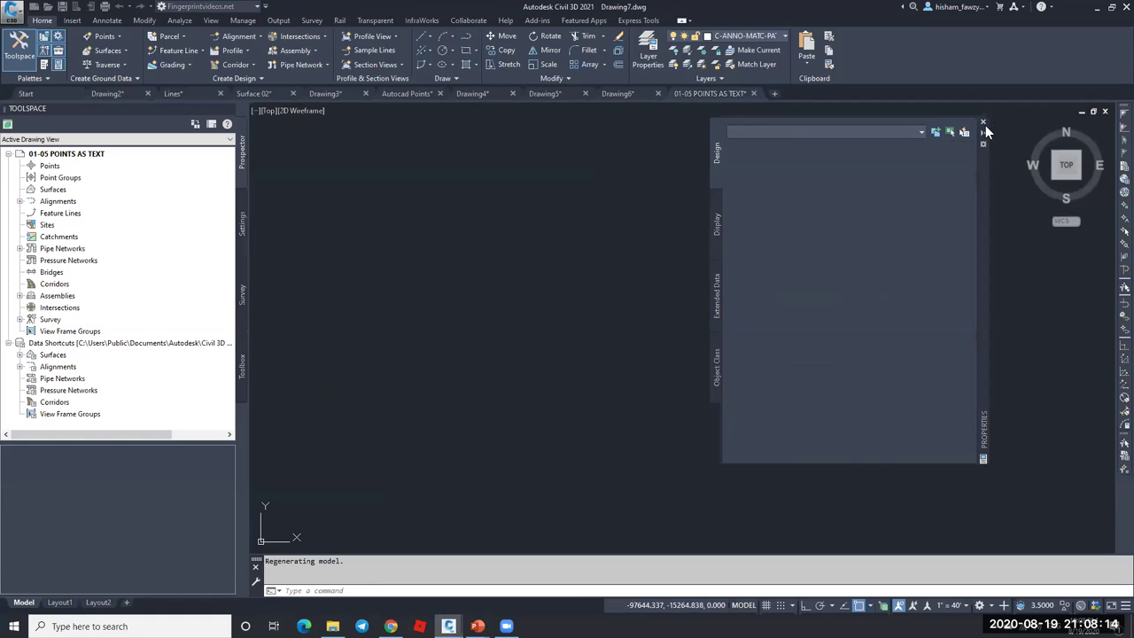
pyautogui.click(807, 62)
pyautogui.click(844, 155)
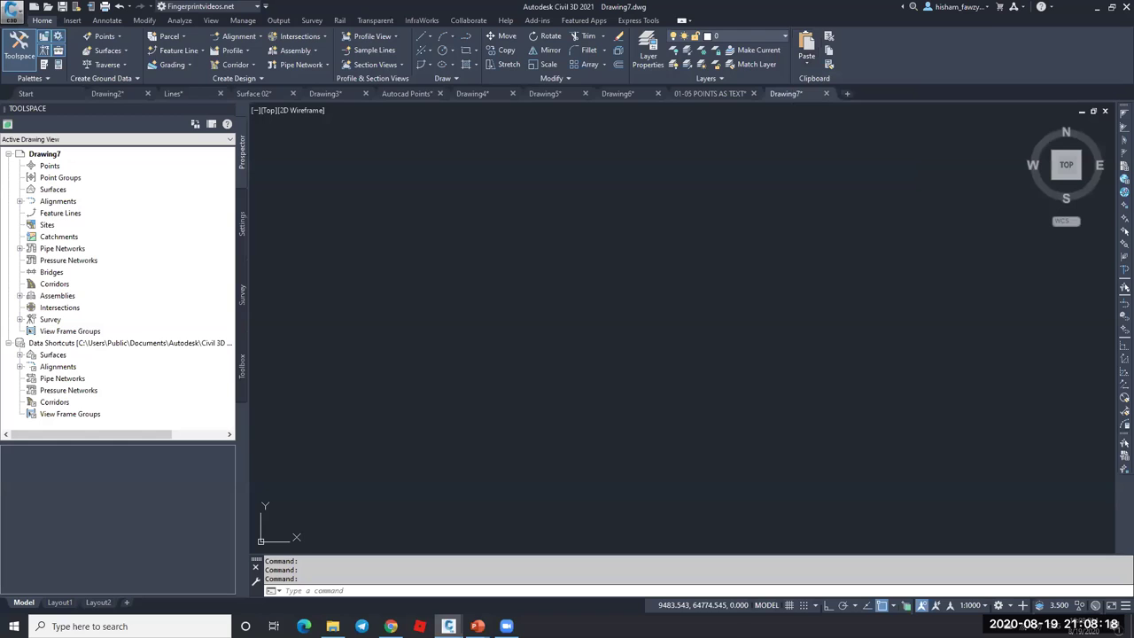
pyautogui.middleClick(620, 271)
pyautogui.middleClick(620, 271)
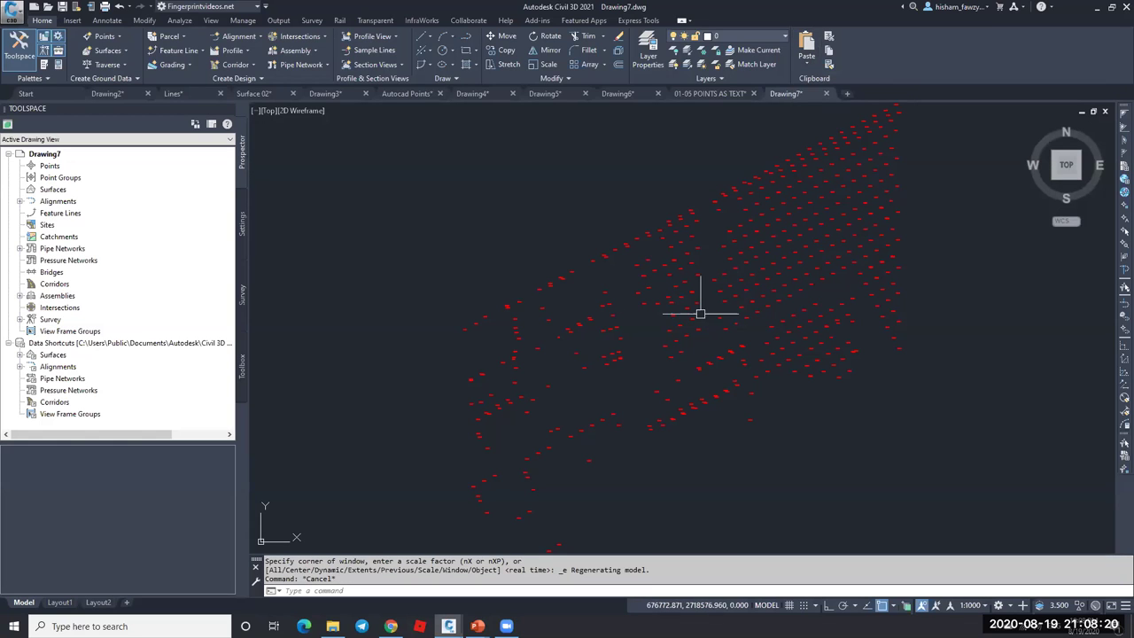
# - Zoom in and check the 564.772 text's Properties, showing Position Z 0.873
pyautogui.scroll(4, 765, 426)
pyautogui.scroll(6, 774, 433)
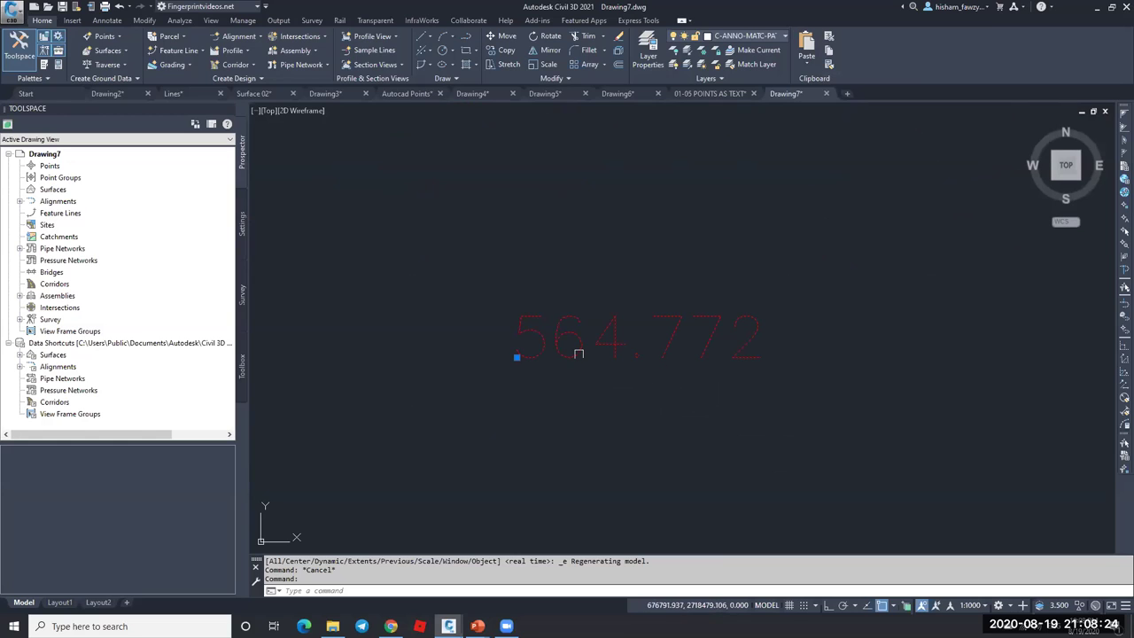
pyautogui.hotkey('ctrl', '1')
pyautogui.scroll(-3, 882, 393)
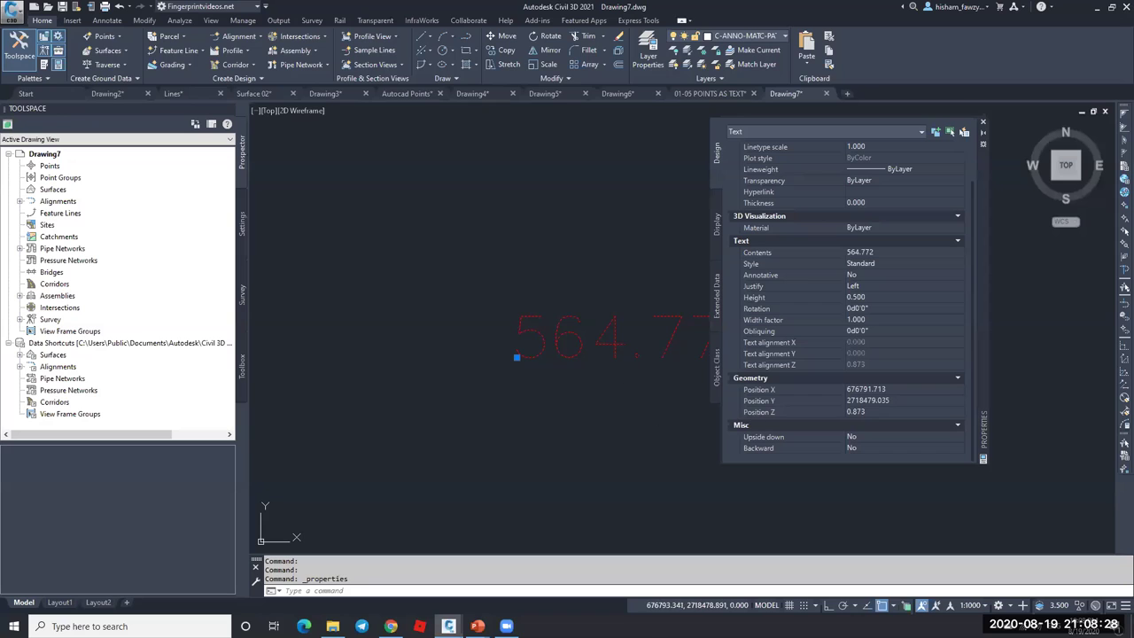
pyautogui.scroll(-4, 536, 344)
pyautogui.scroll(4, 536, 344)
pyautogui.press('Escape')
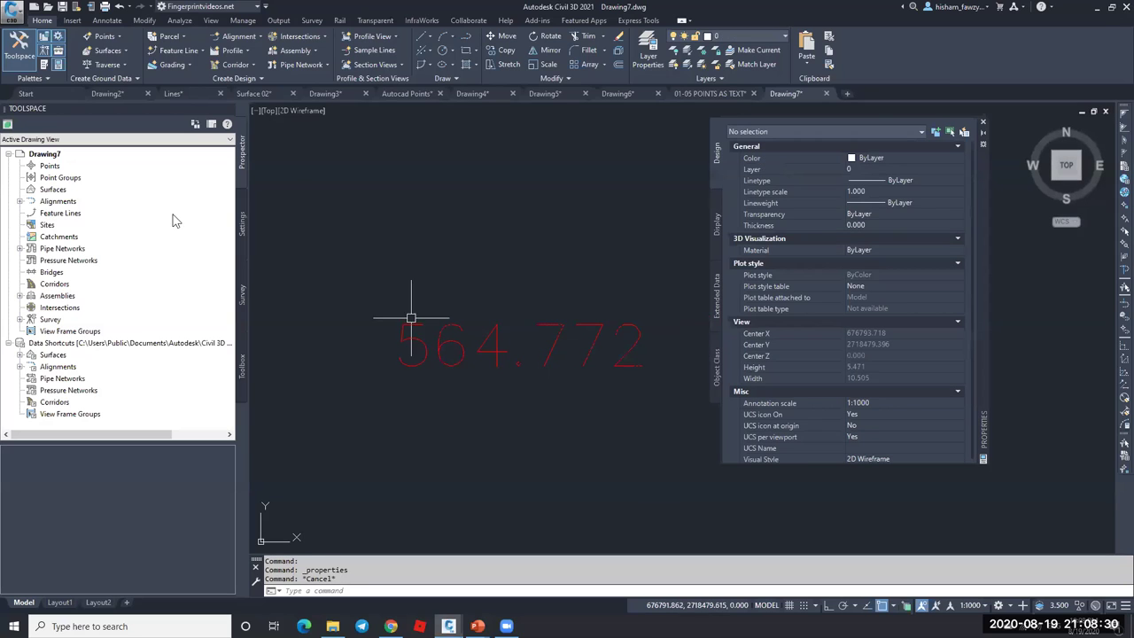
# - Create the TIN surface Surface1 and expand its Definition in Prospector
pyautogui.rightClick(69, 192)
pyautogui.click(115, 194)
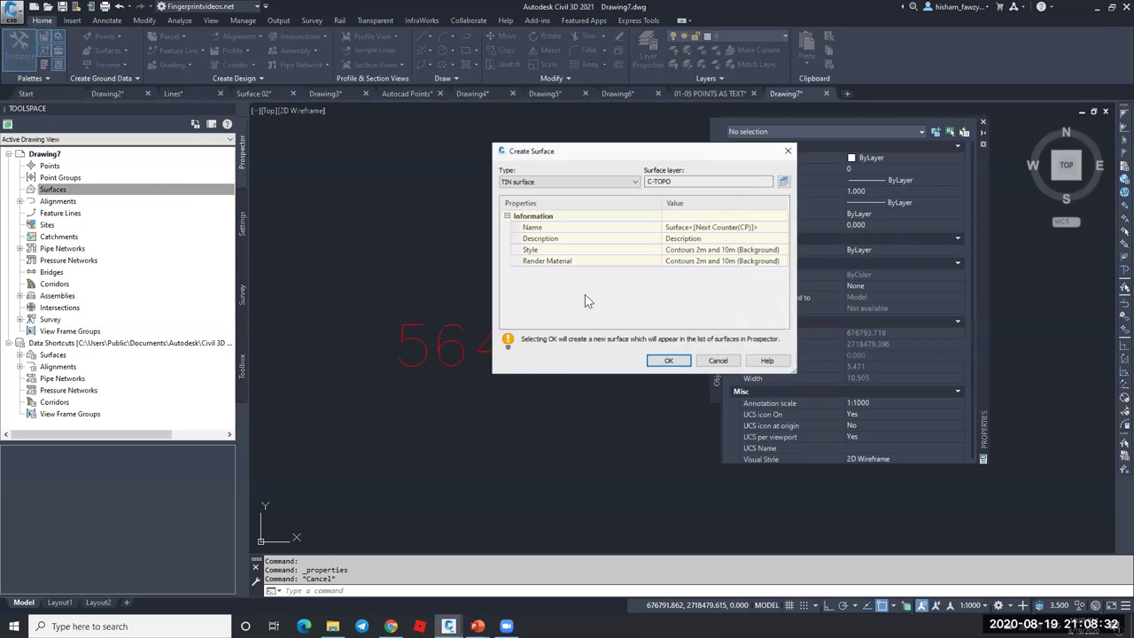
pyautogui.press('Return')
pyautogui.click(30, 201)
pyautogui.click(41, 237)
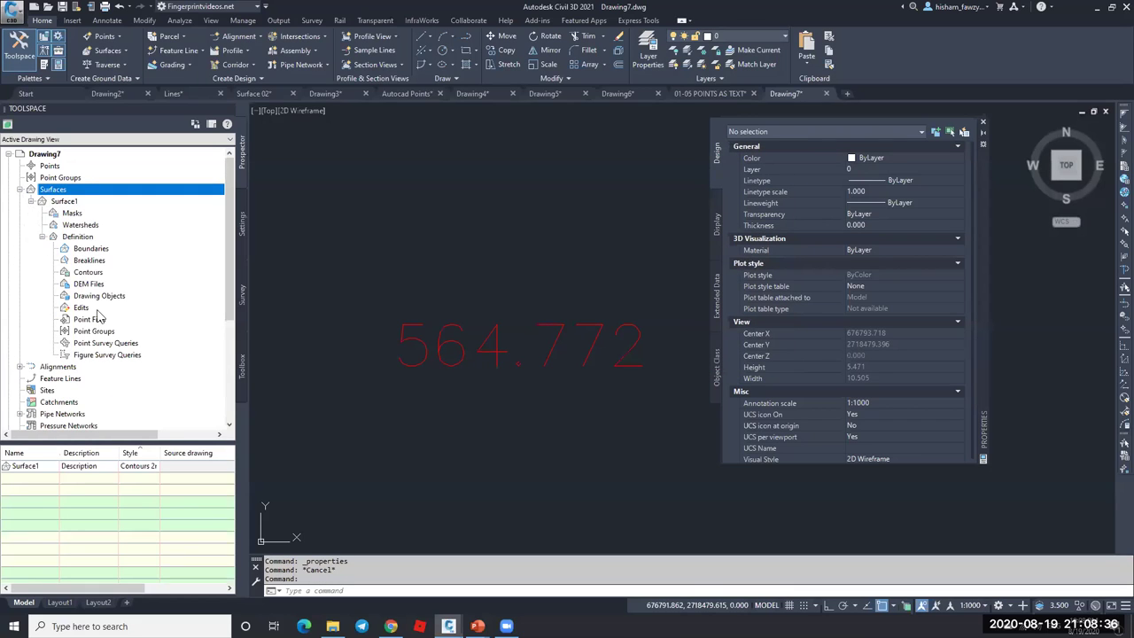
# - Start adding drawing objects to Surface1, view the object types, then cancel
pyautogui.rightClick(129, 297)
pyautogui.click(142, 306)
pyautogui.click(461, 188)
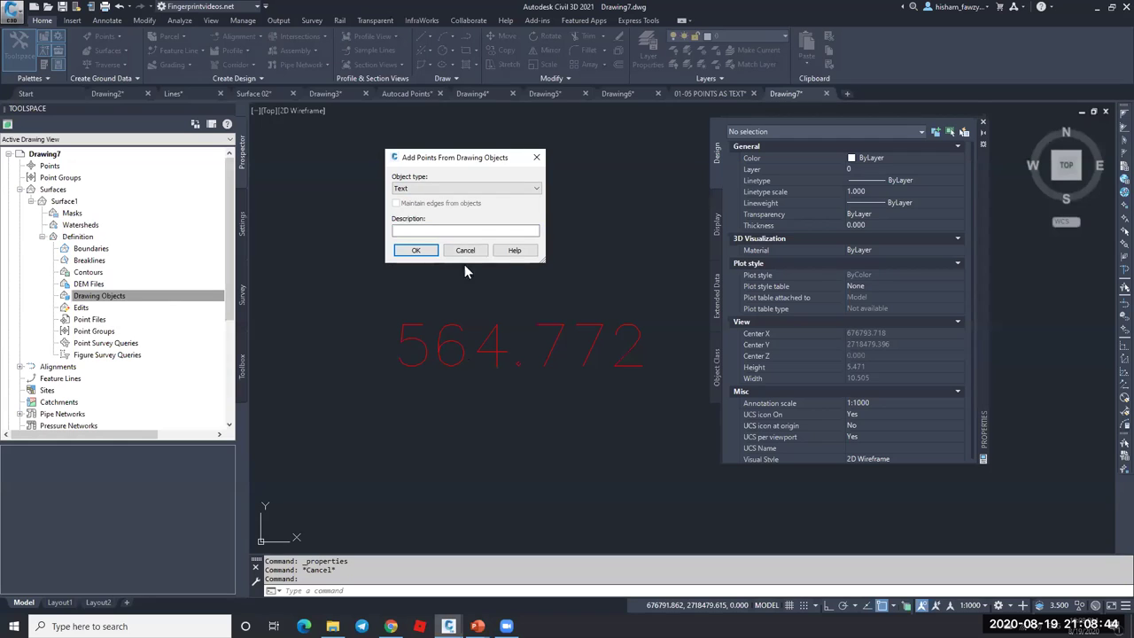
pyautogui.press('Escape')
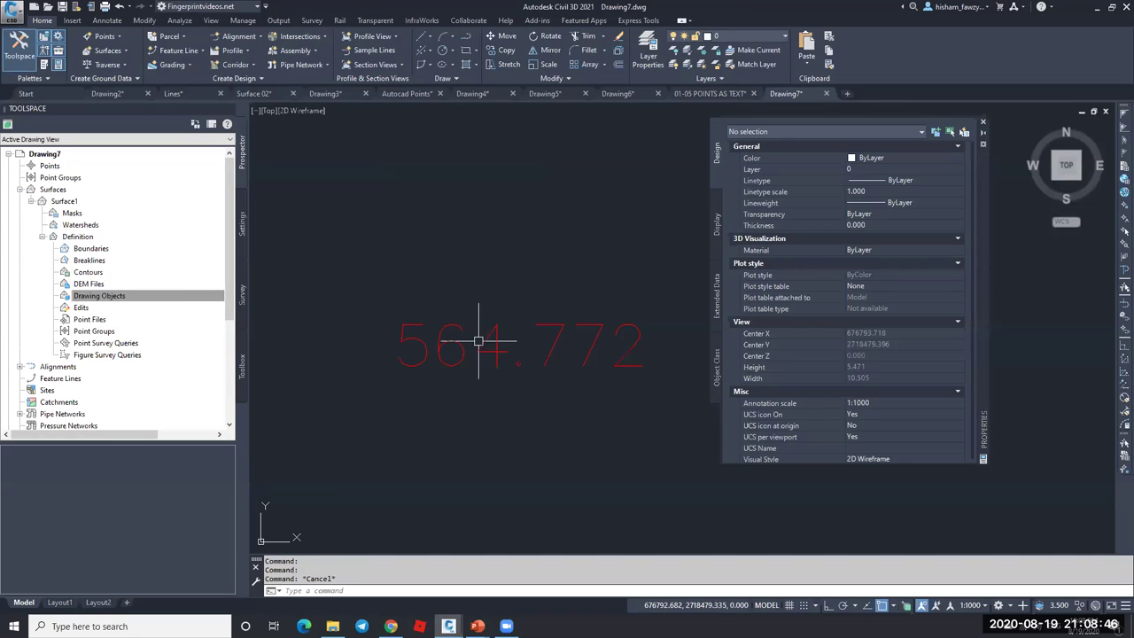
# - Select and clear the 564.772 text, then collapse Surface1 in Prospector
pyautogui.click(490, 335)
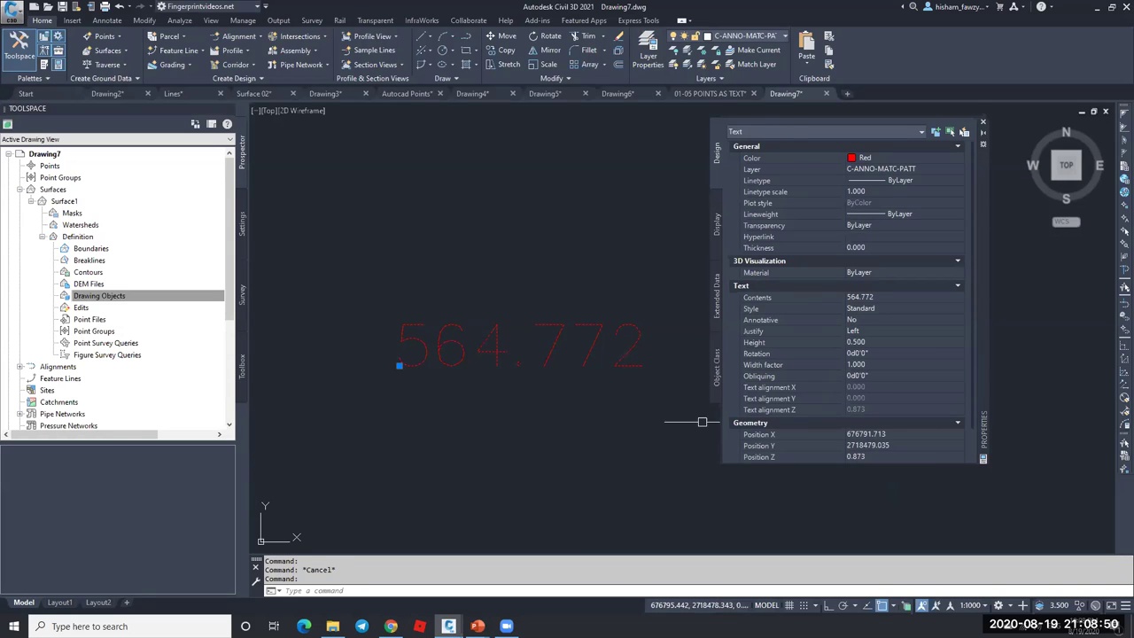
pyautogui.press('Escape')
pyautogui.press('Escape')
pyautogui.scroll(-5, 499, 354)
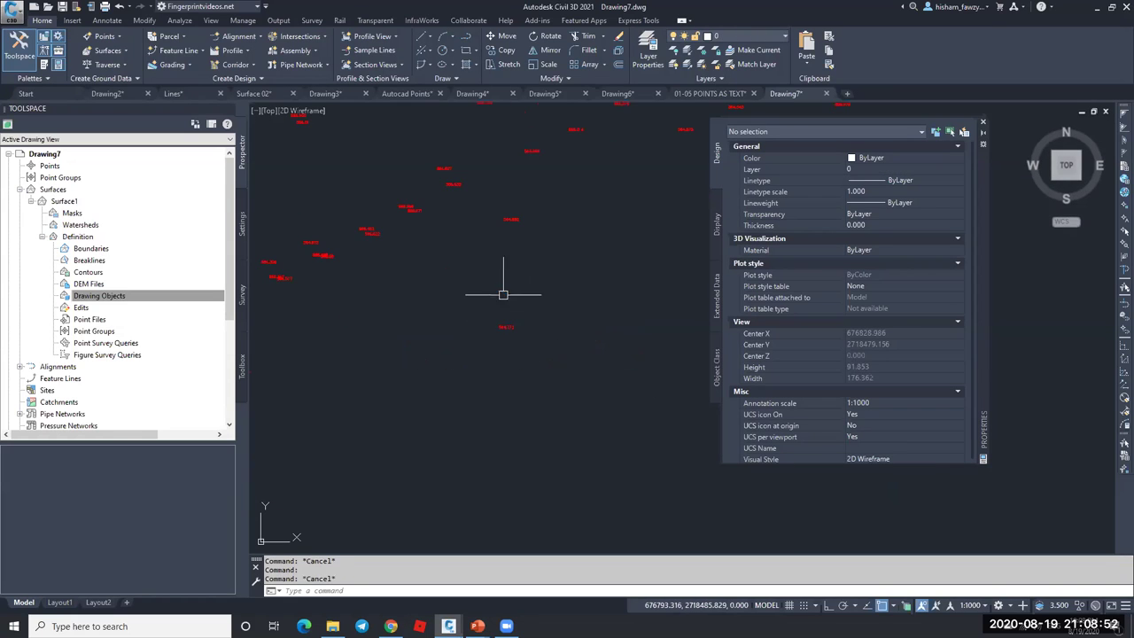
pyautogui.click(31, 202)
# - Select Surface1 in the drawing and close its properties panel
pyautogui.rightClick(99, 209)
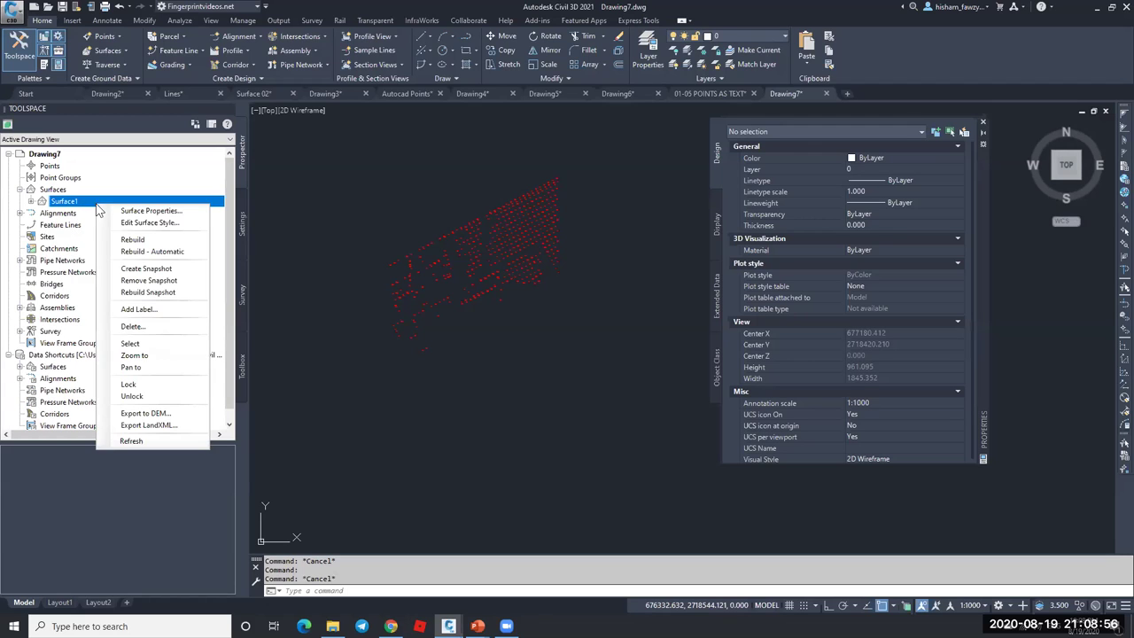
pyautogui.click(130, 343)
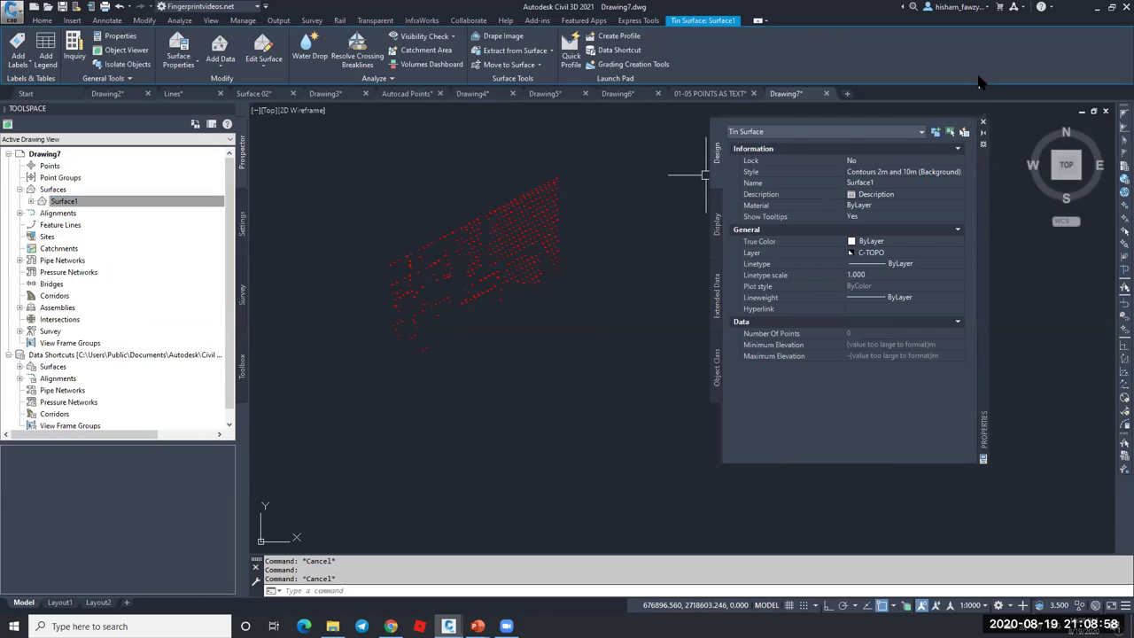
pyautogui.click(982, 121)
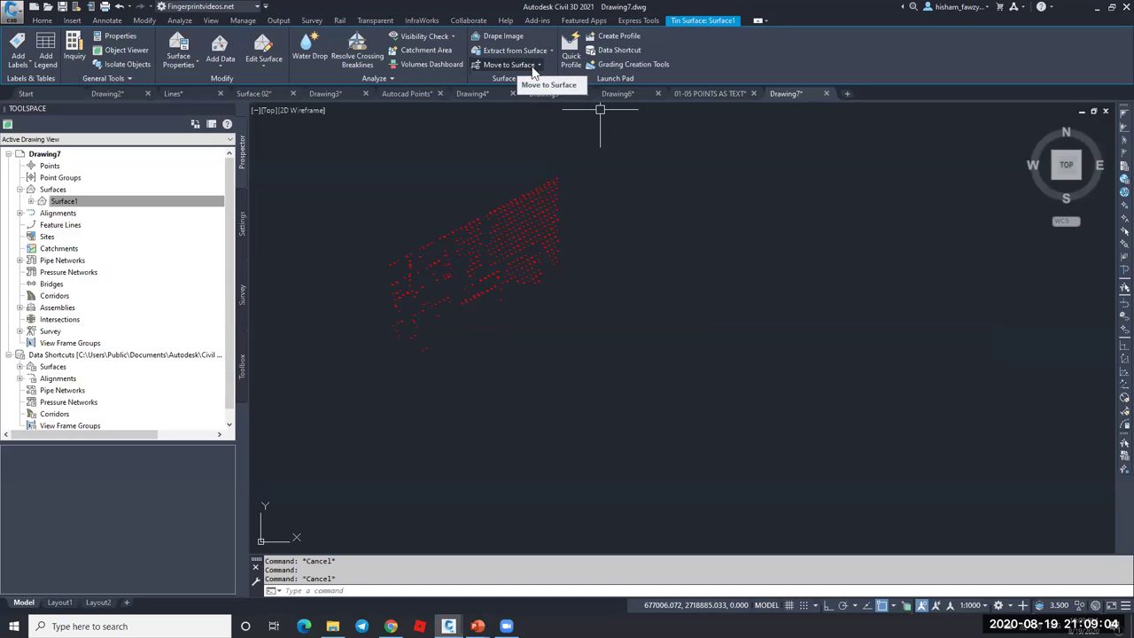
# - Start the Move Text to Elevation command from the move-to-surface options
pyautogui.click(532, 67)
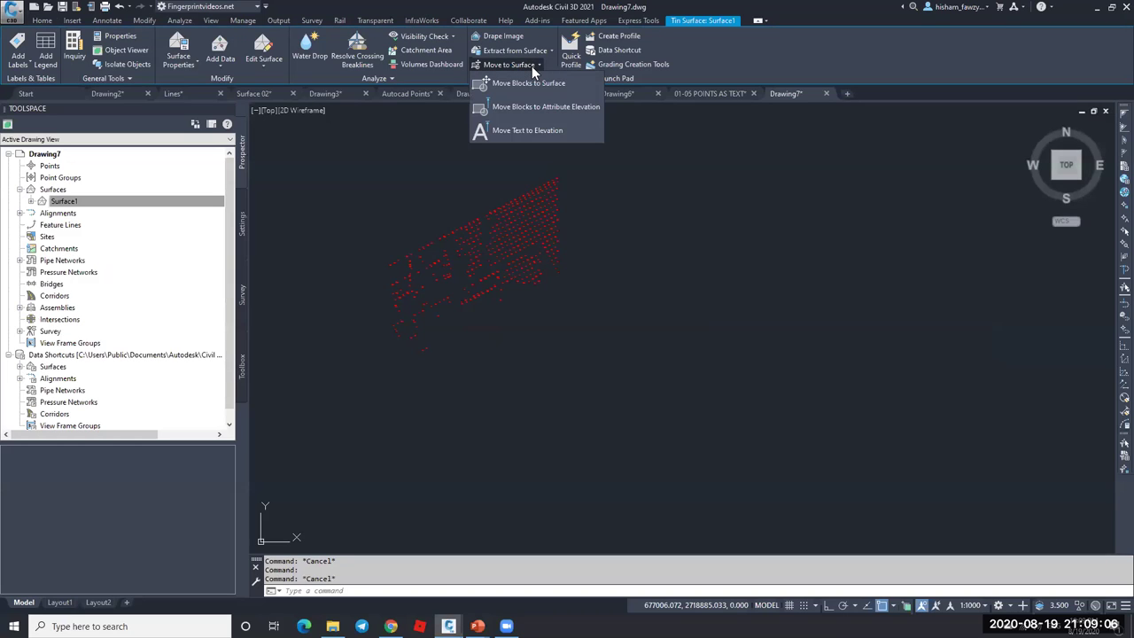
pyautogui.click(542, 131)
pyautogui.scroll(6, 443, 283)
pyautogui.scroll(8, 520, 244)
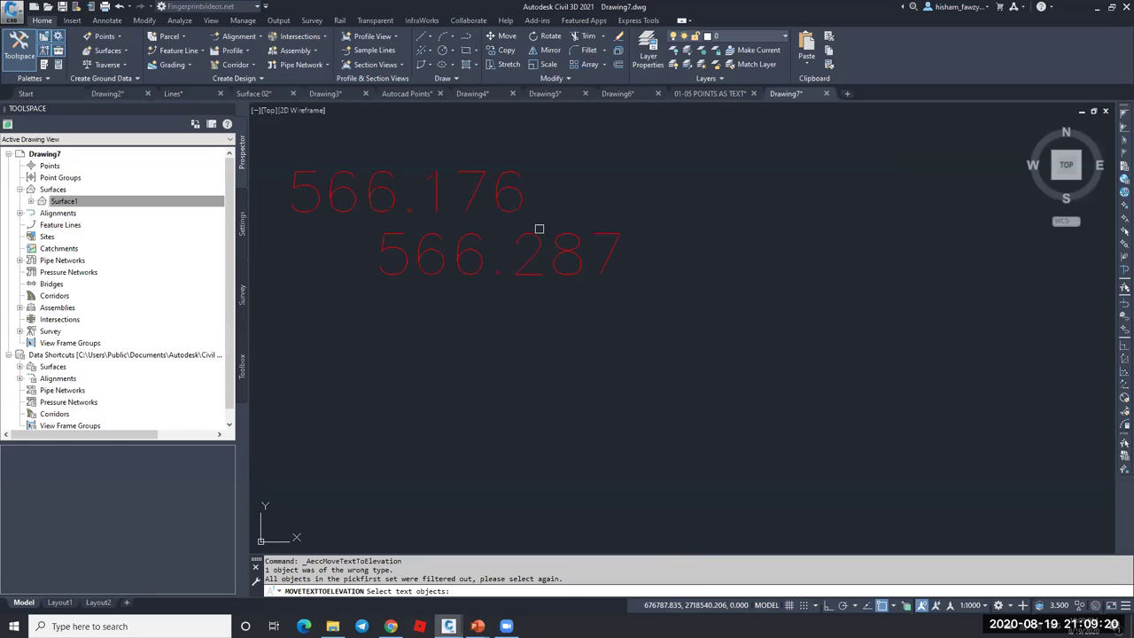
# - Window-select all 464 elevation texts and move them to their Z values
pyautogui.scroll(-8, 591, 184)
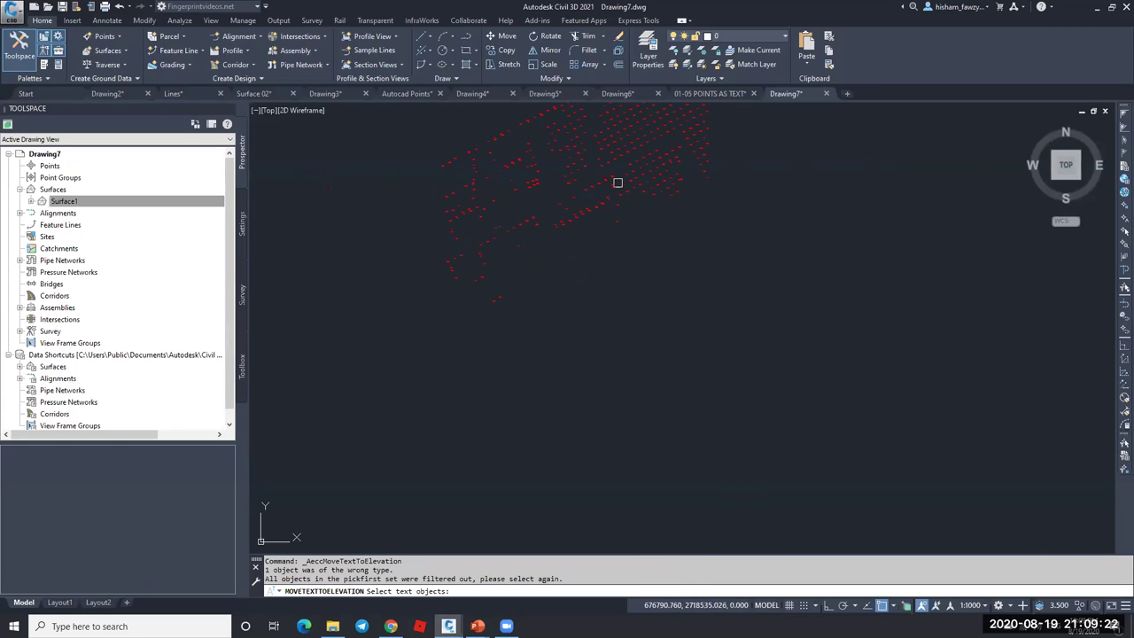
pyautogui.click(485, 312)
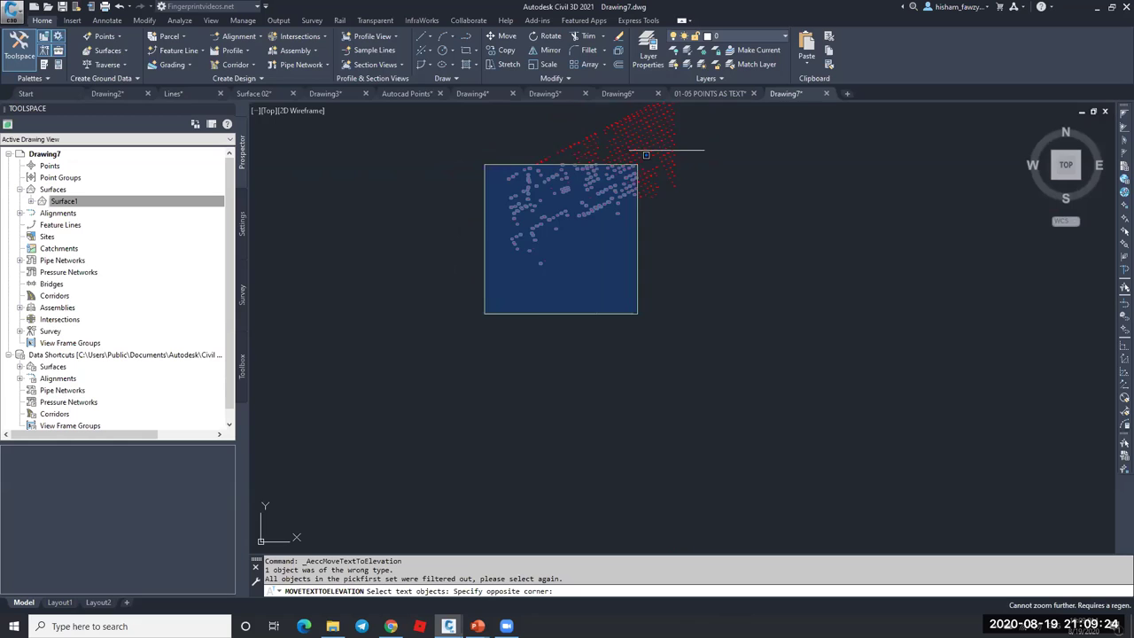
pyautogui.moveTo(650, 149); pyautogui.dragTo(653, 258, button='middle')
pyautogui.click(712, 178)
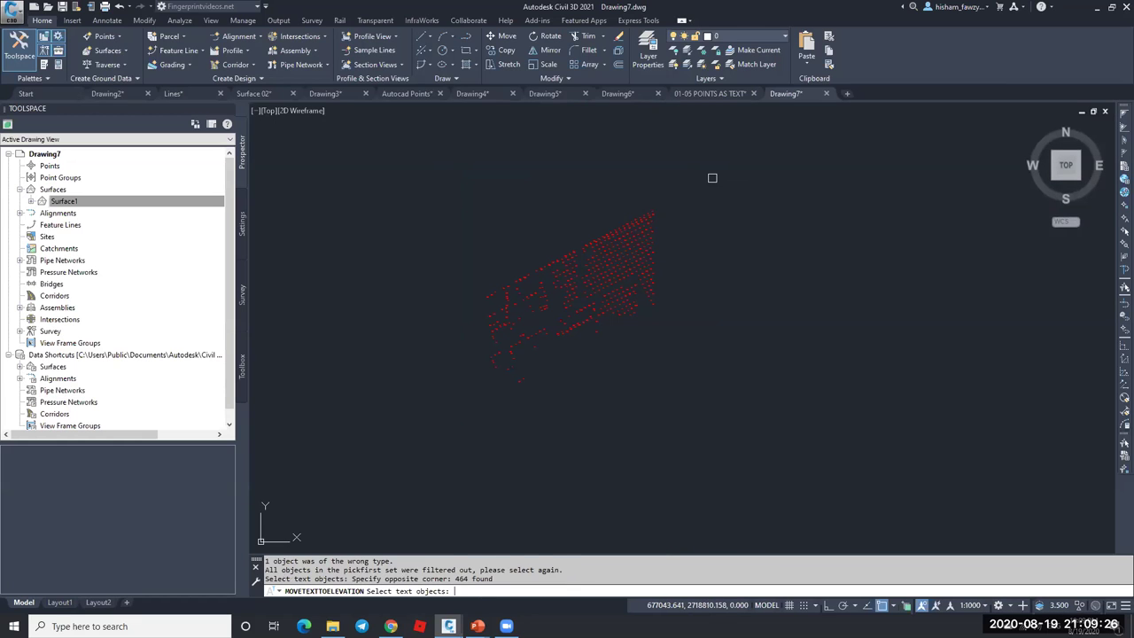
pyautogui.press('Return')
pyautogui.scroll(4, 656, 279)
pyautogui.scroll(4, 425, 400)
pyautogui.press('Return')
# - Confirm the 564.982 text sits at Z 564.982, then expand Surface1 in Prospector
pyautogui.click(417, 390)
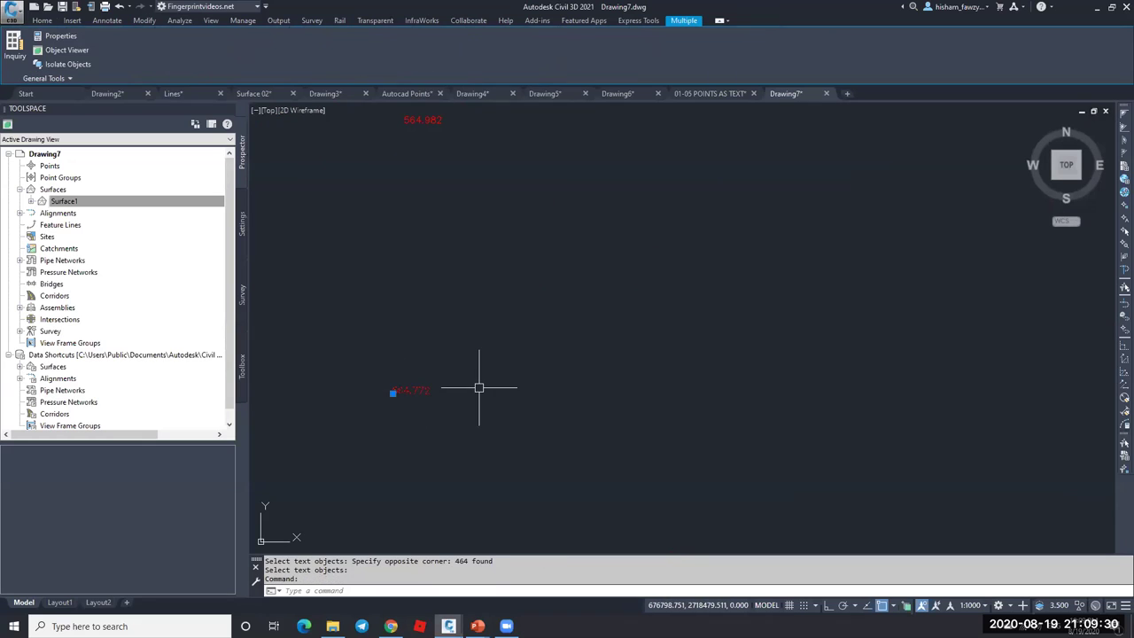
pyautogui.hotkey('ctrl', '1')
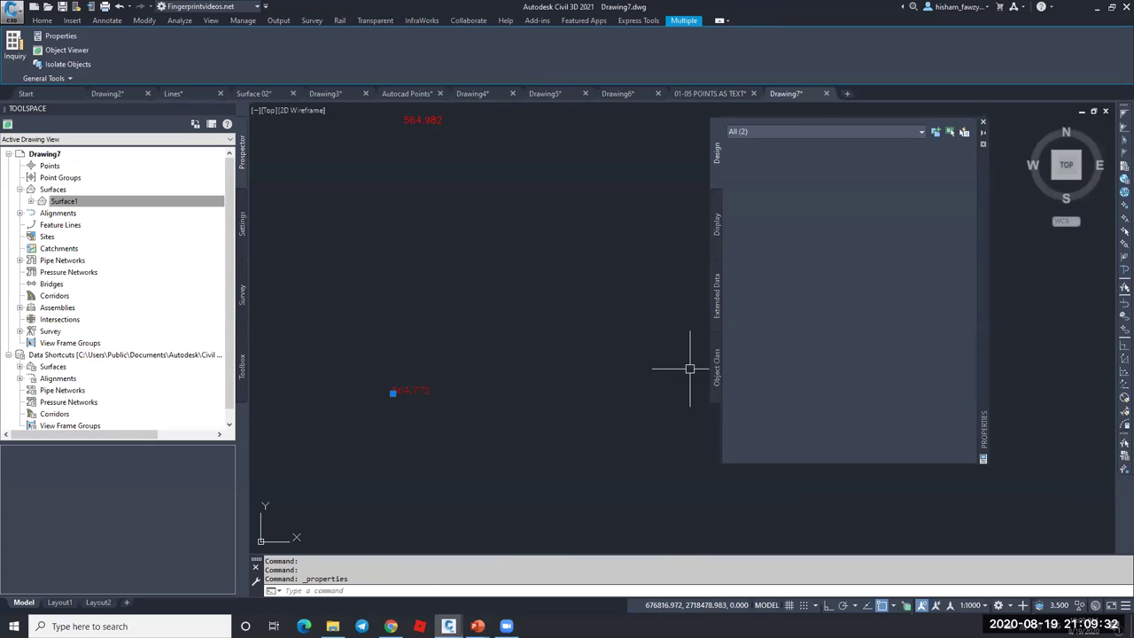
pyautogui.press('Escape')
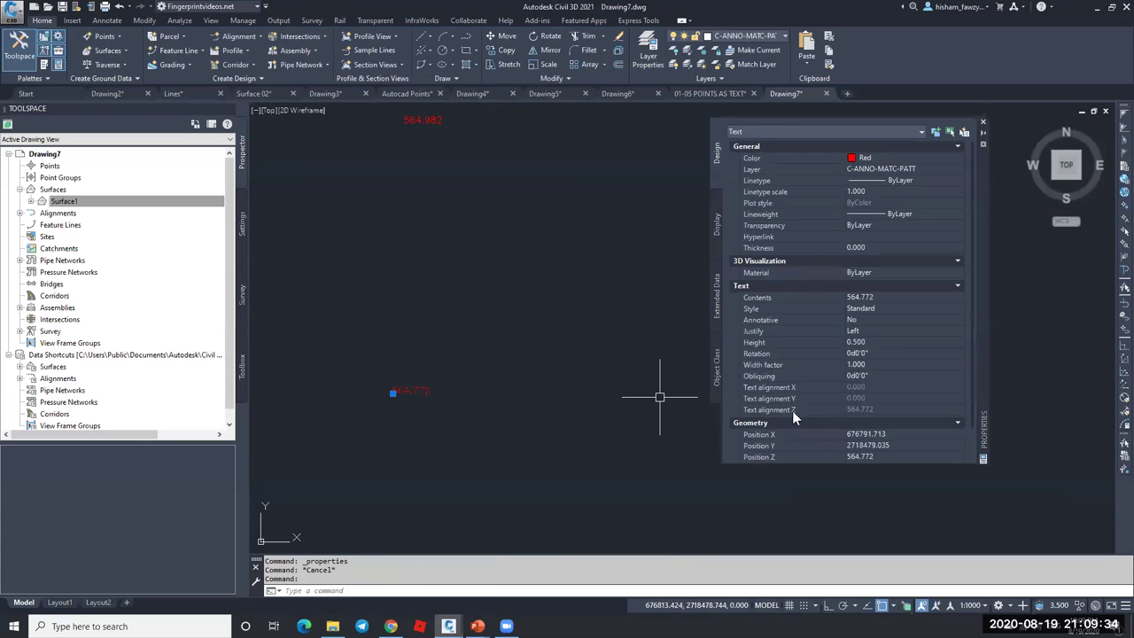
pyautogui.press('Escape')
pyautogui.click(424, 118)
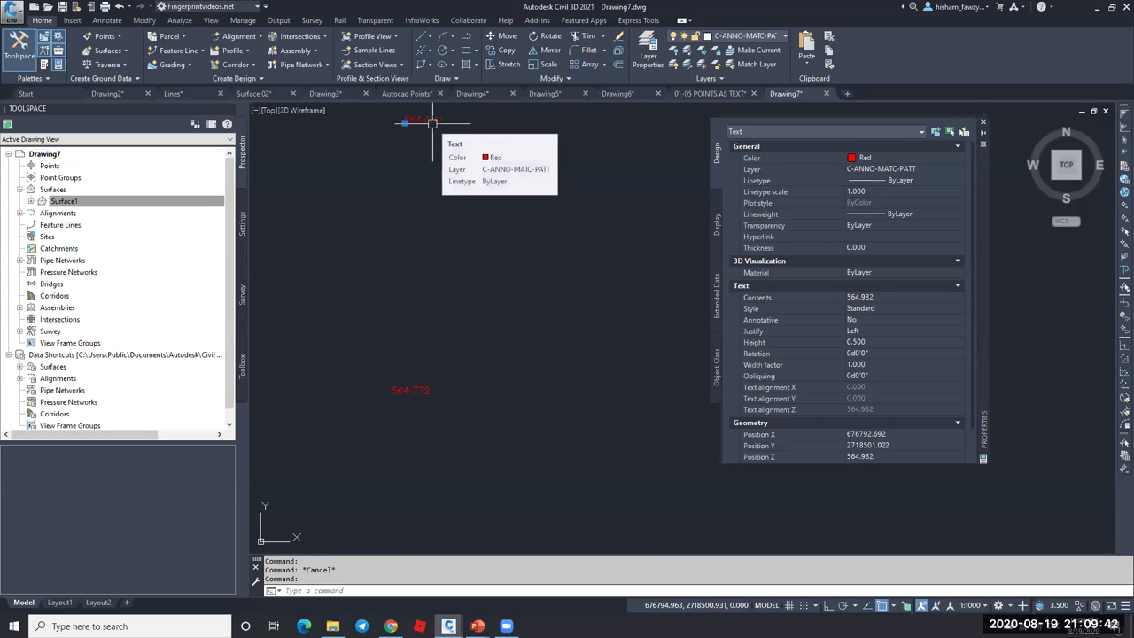
pyautogui.scroll(6, 439, 112)
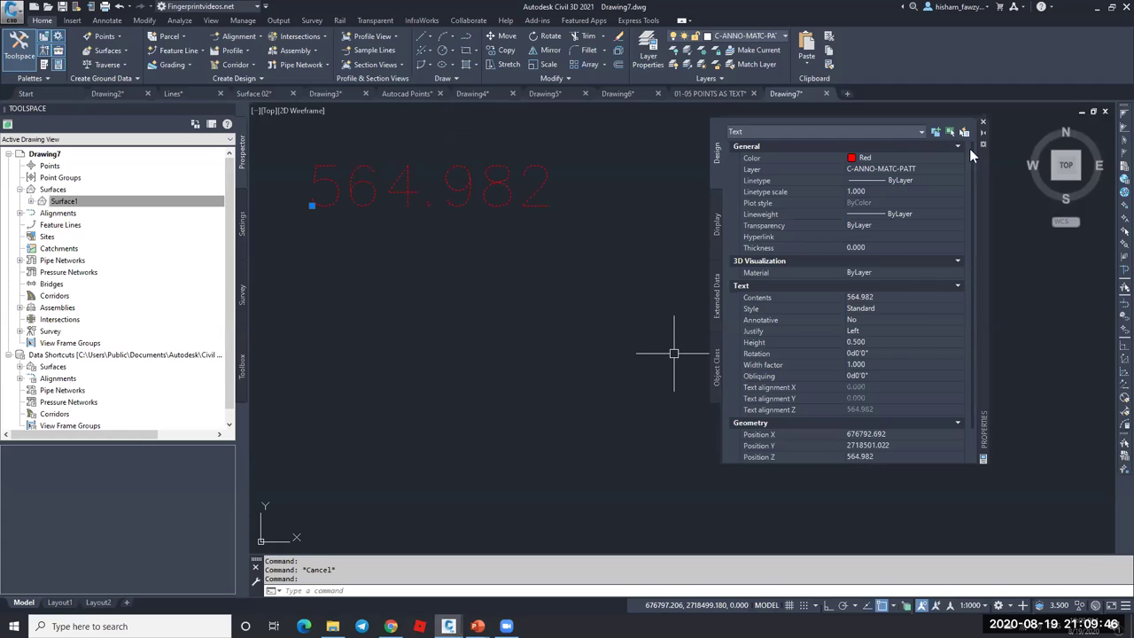
pyautogui.click(983, 121)
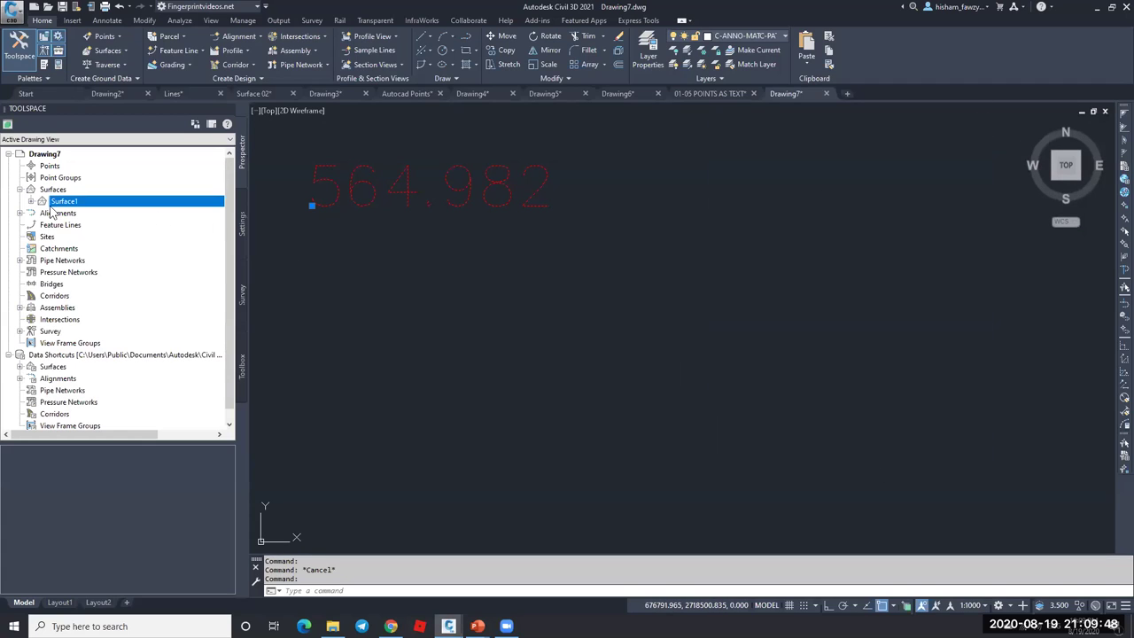
pyautogui.scroll(-10, 556, 182)
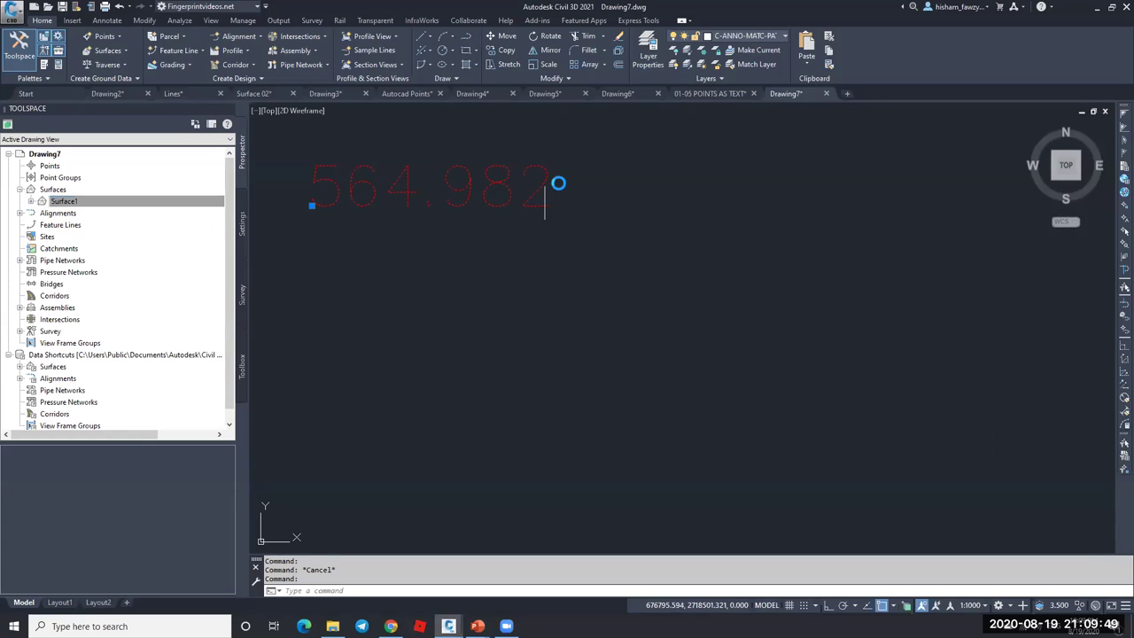
pyautogui.click(32, 202)
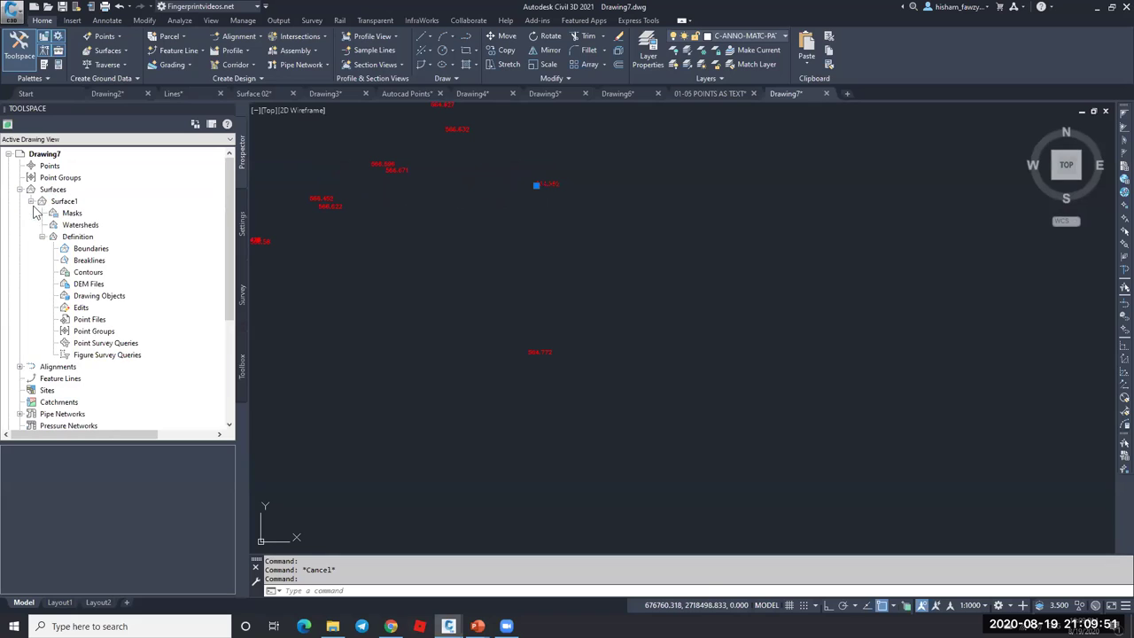
# - Add drawing objects to Surface1's definition with Text as the object type
pyautogui.rightClick(124, 302)
pyautogui.click(171, 308)
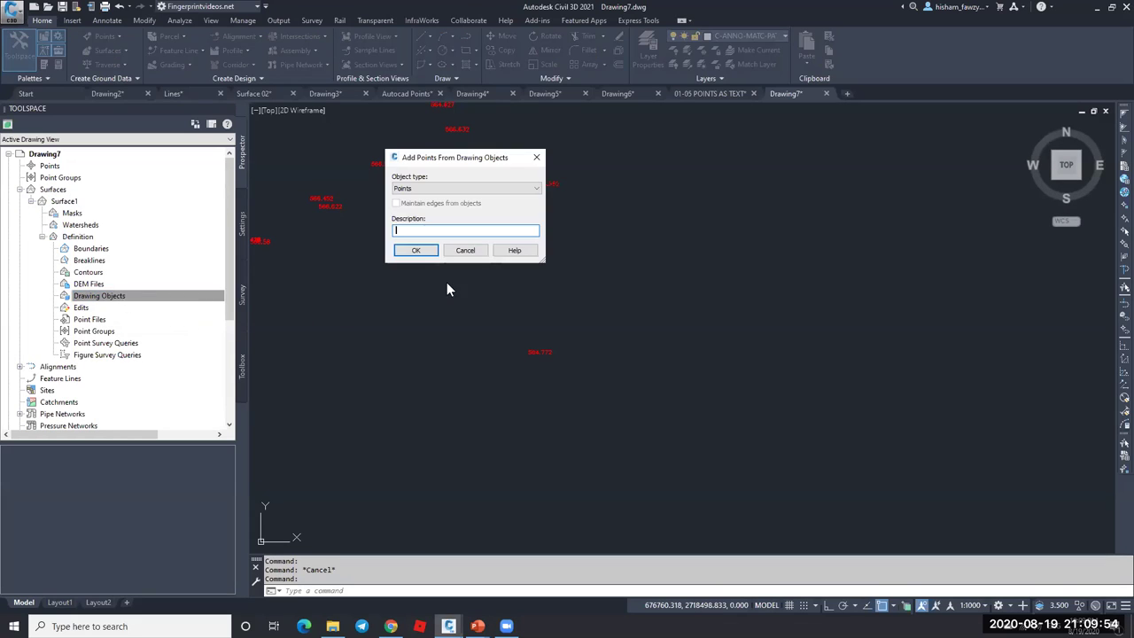
pyautogui.click(447, 188)
pyautogui.click(415, 218)
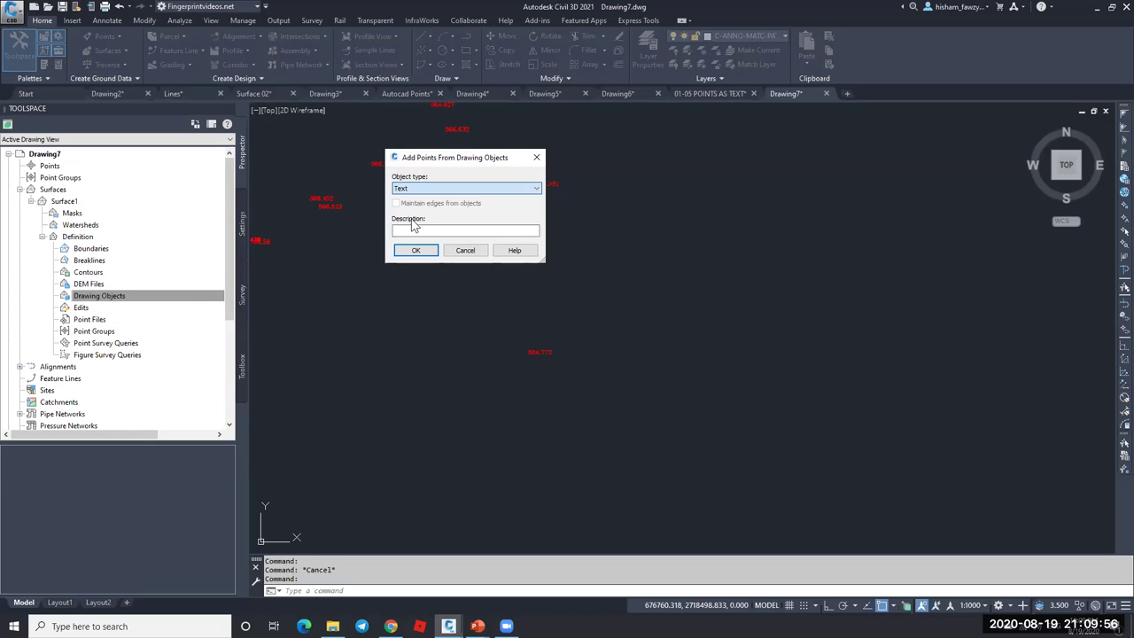
pyautogui.click(422, 255)
# - Window-select the 464 elevation texts to build Surface1's contours
pyautogui.scroll(-3, 531, 306)
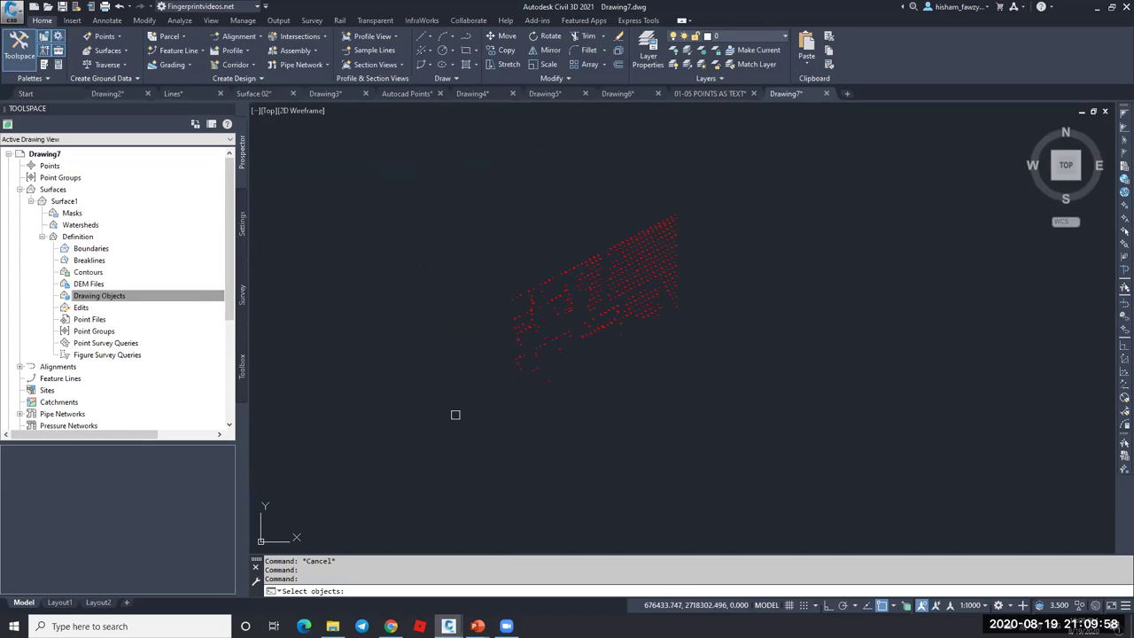
pyautogui.click(455, 413)
pyautogui.click(721, 193)
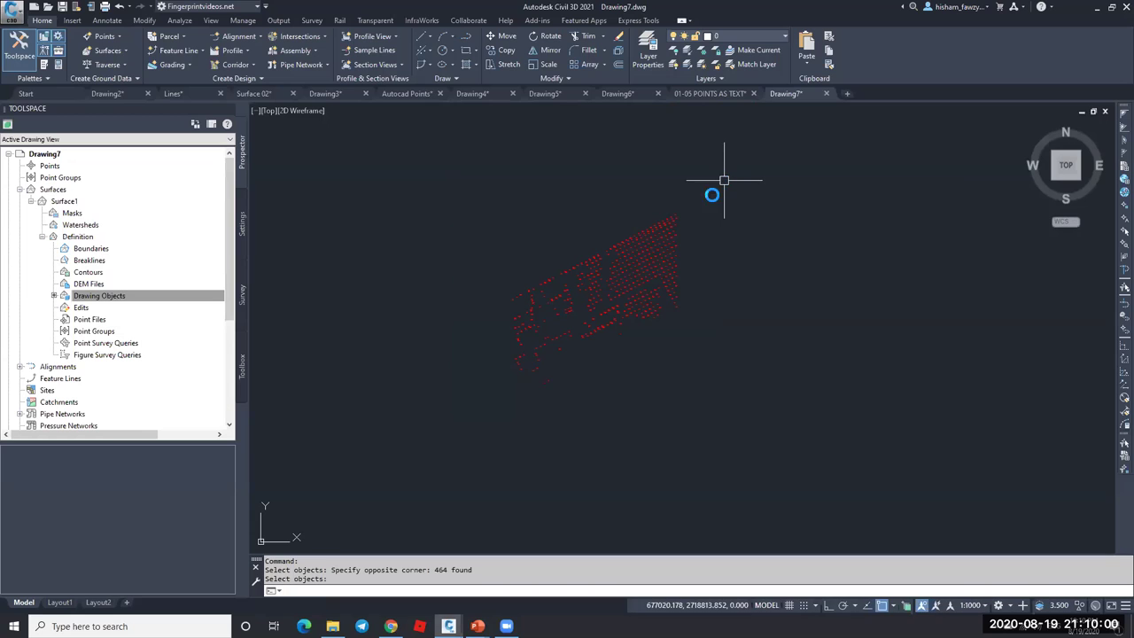
pyautogui.scroll(5, 716, 192)
pyautogui.scroll(2, 661, 293)
pyautogui.press('Escape')
pyautogui.click(660, 352)
pyautogui.press('Escape')
pyautogui.click(653, 347)
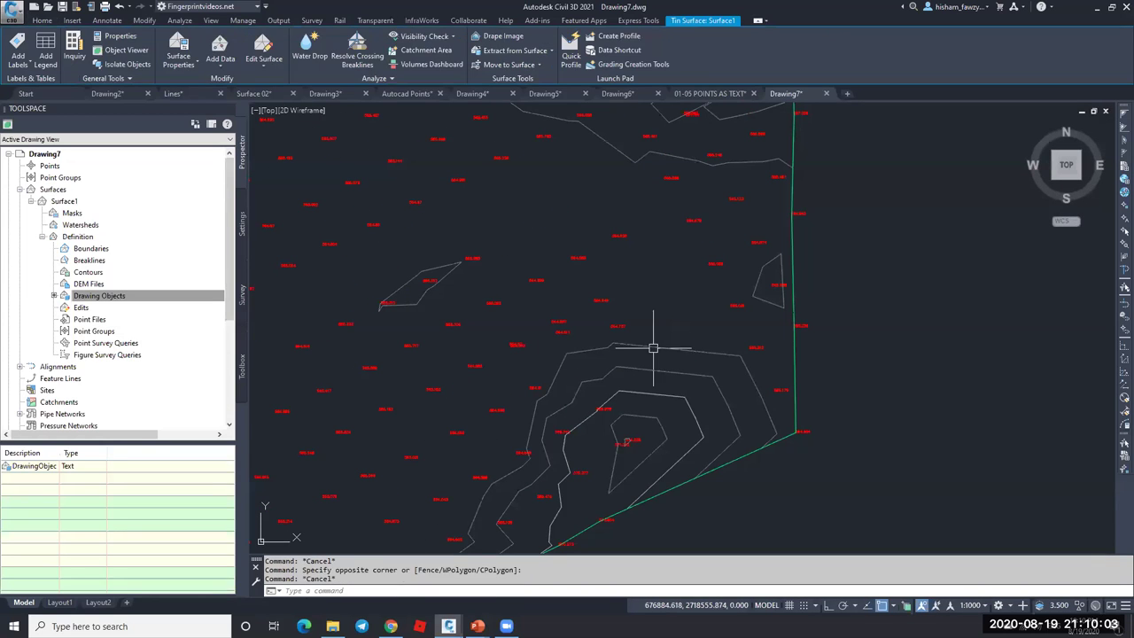
# - Place a spot elevation label on Surface1, snapped to an elevation text's intersection
pyautogui.click(18, 55)
pyautogui.click(51, 130)
pyautogui.scroll(3, 469, 249)
pyautogui.keyDown('shift'); pyautogui.rightClick(493, 221); pyautogui.keyUp('shift')
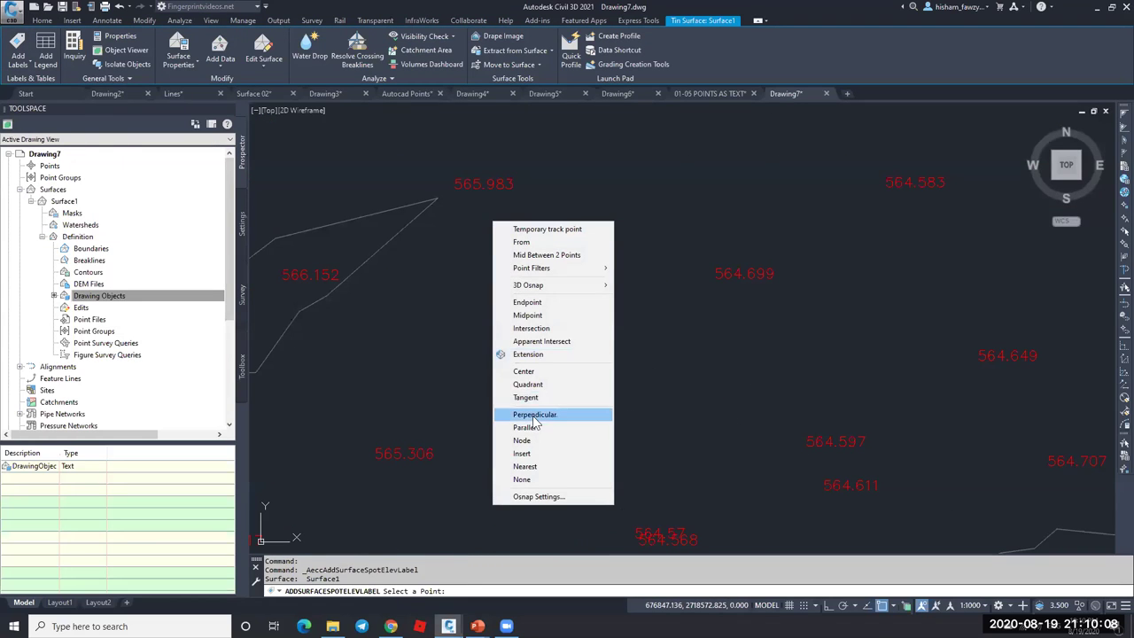
pyautogui.click(531, 328)
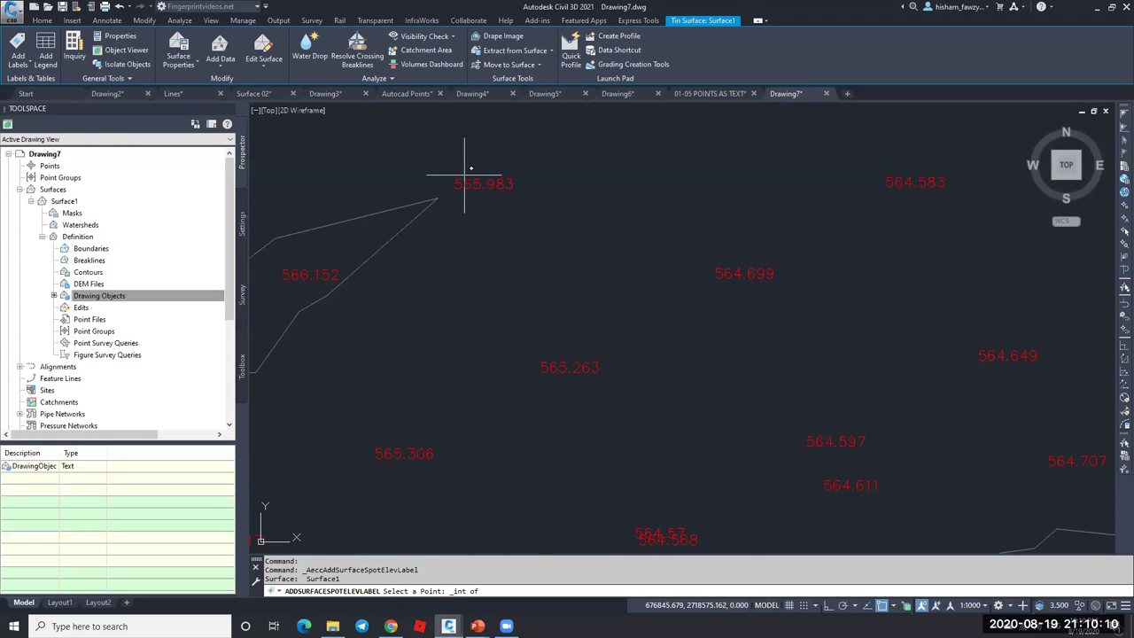
pyautogui.press('Escape')
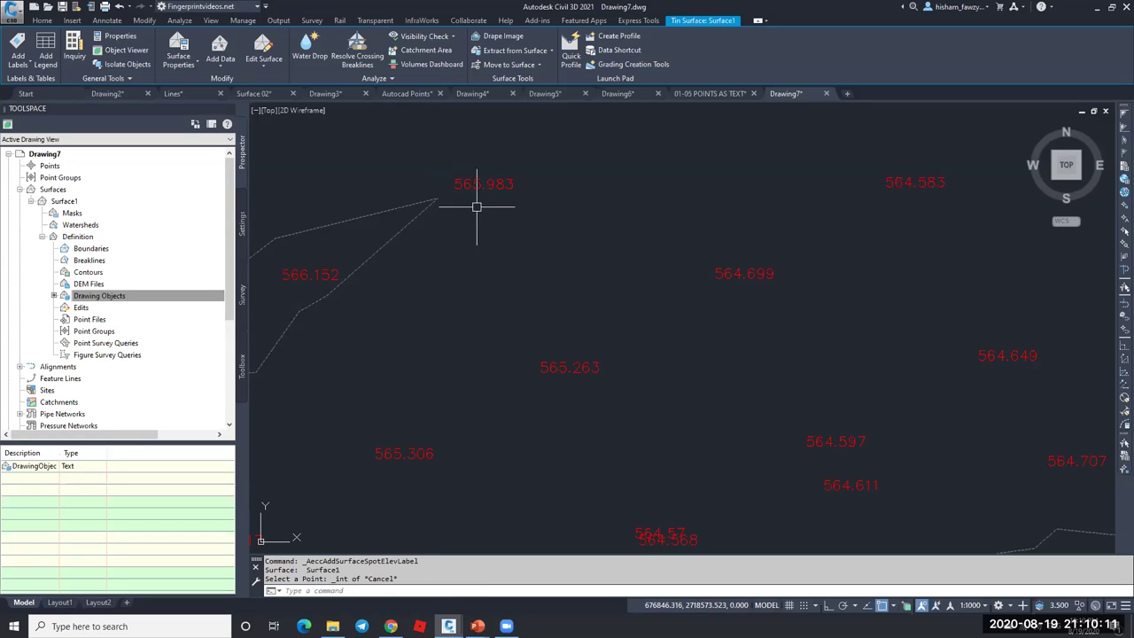
pyautogui.click(20, 62)
pyautogui.click(53, 129)
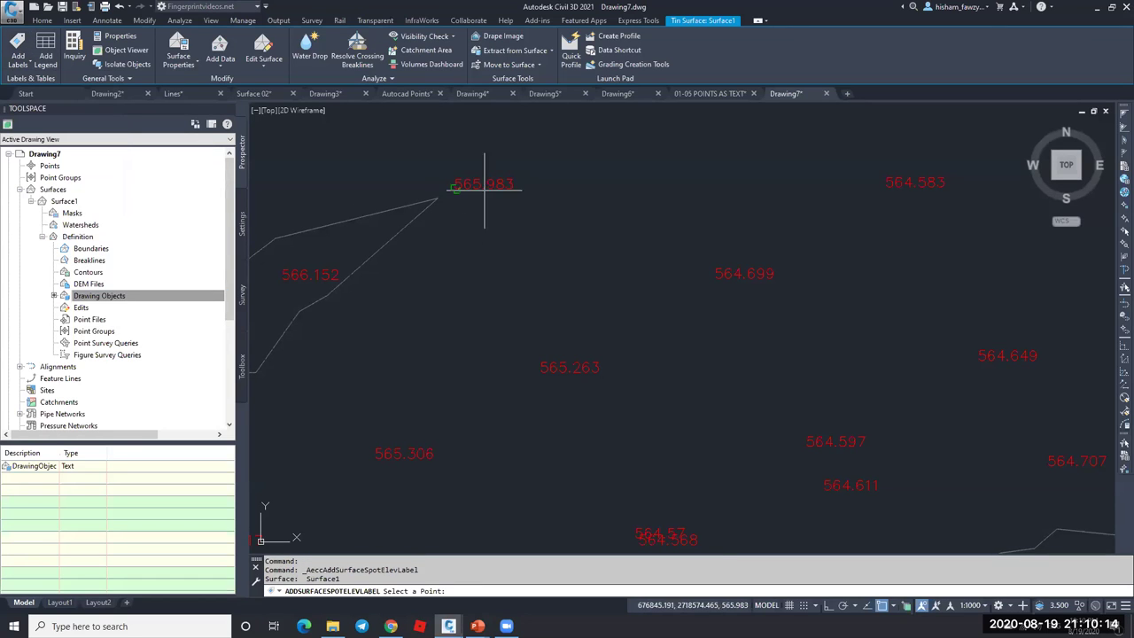
pyautogui.press('Escape')
# - Grip-move the EL: 565.98 label onto another elevation text to compare values
pyautogui.scroll(4, 499, 184)
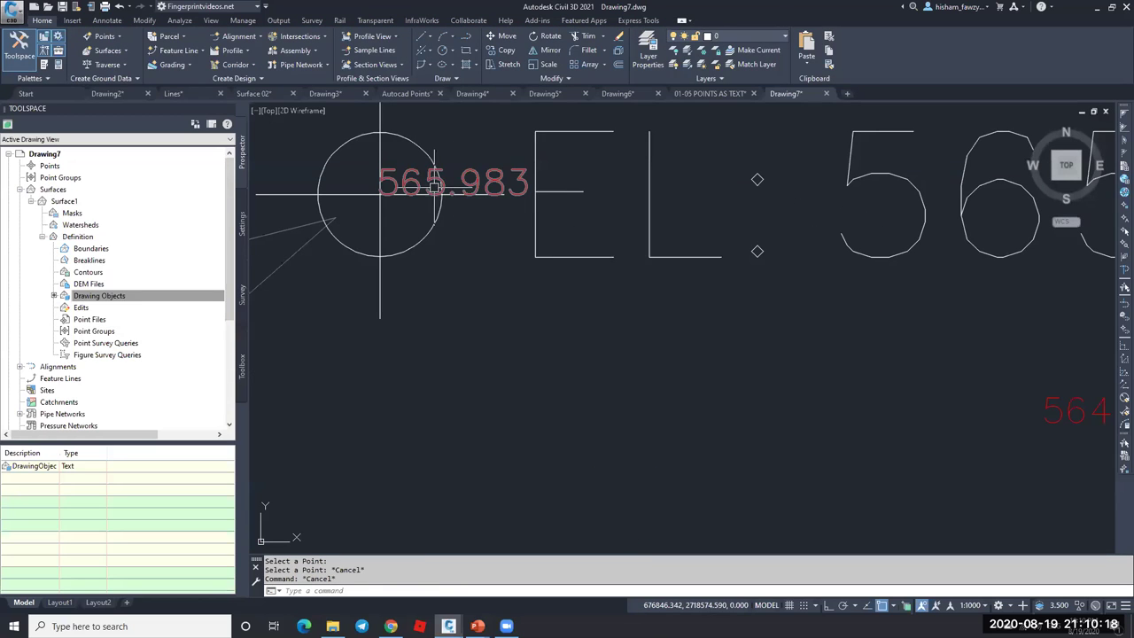
pyautogui.scroll(-5, 414, 182)
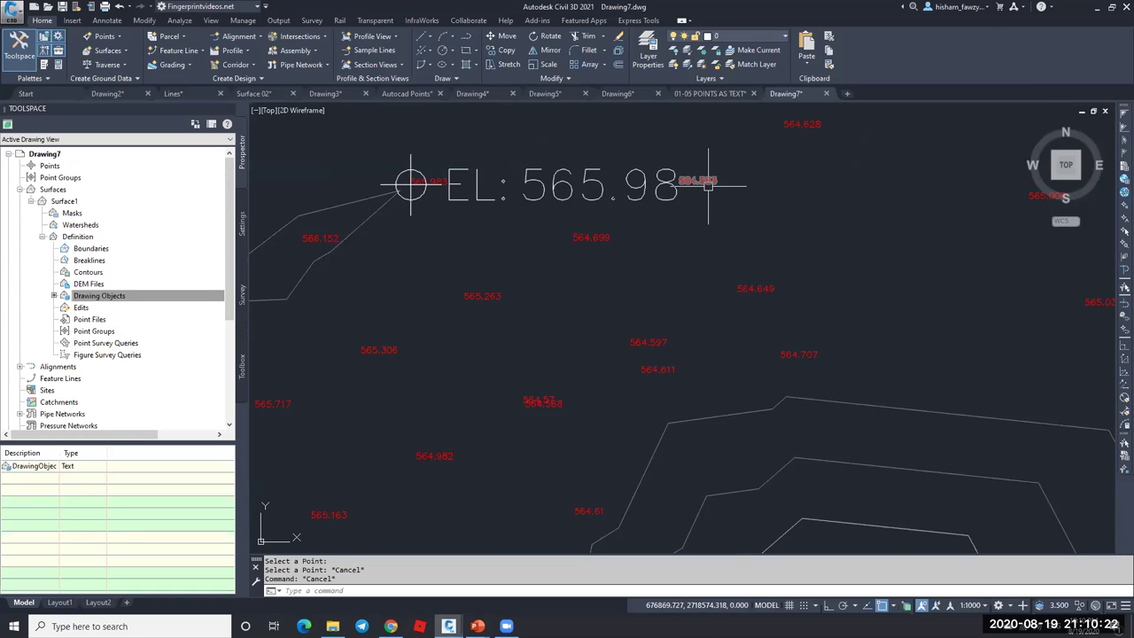
pyautogui.scroll(-3, 709, 184)
pyautogui.click(592, 185)
pyautogui.click(592, 185)
pyautogui.click(423, 272)
pyautogui.moveTo(425, 275)
pyautogui.press('Escape')
pyautogui.press('Escape')
pyautogui.scroll(8, 416, 276)
pyautogui.scroll(-4, 543, 209)
pyautogui.press('Escape')
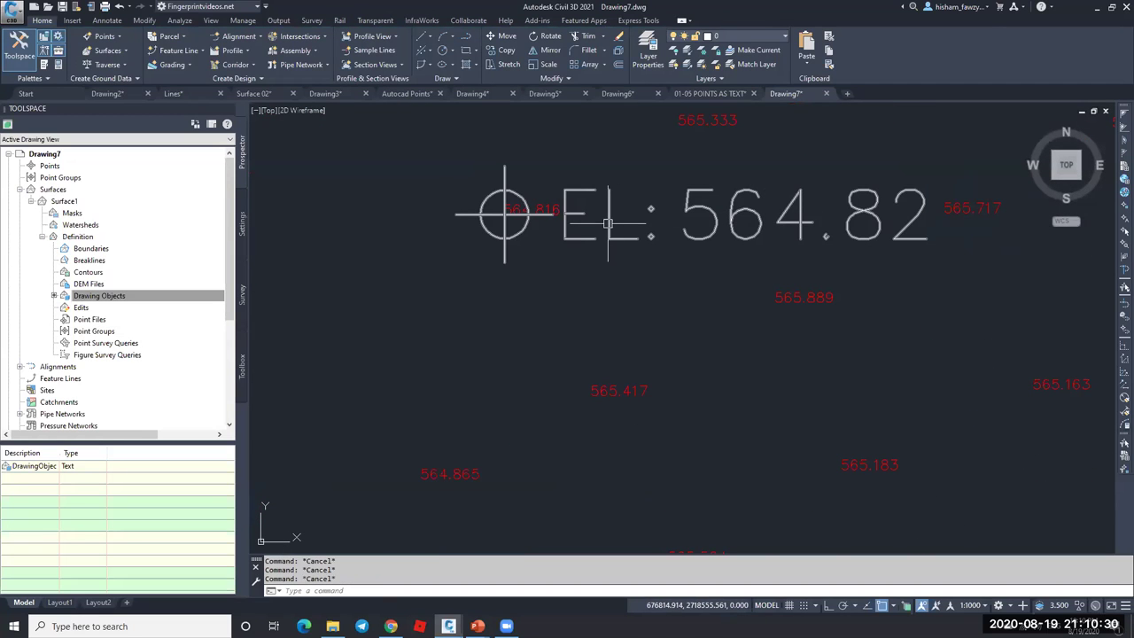
pyautogui.scroll(-7, 608, 223)
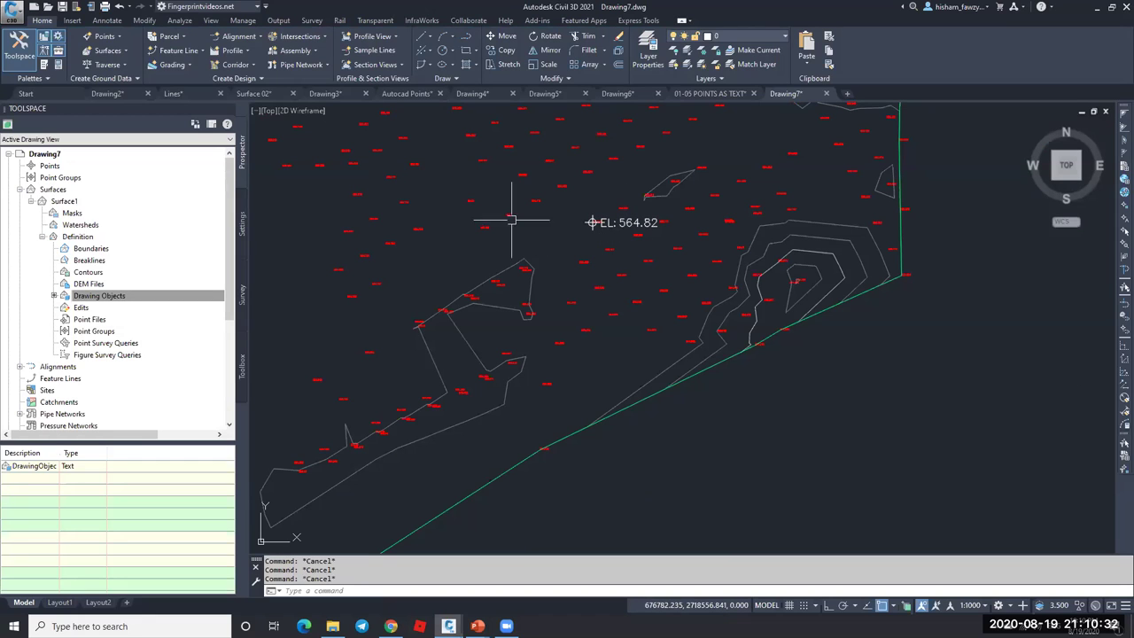
# - Switch to the 01-05 POINTS AS TEXT drawing and zoom in on the 566.058 point
pyautogui.click(717, 94)
pyautogui.scroll(6, 630, 255)
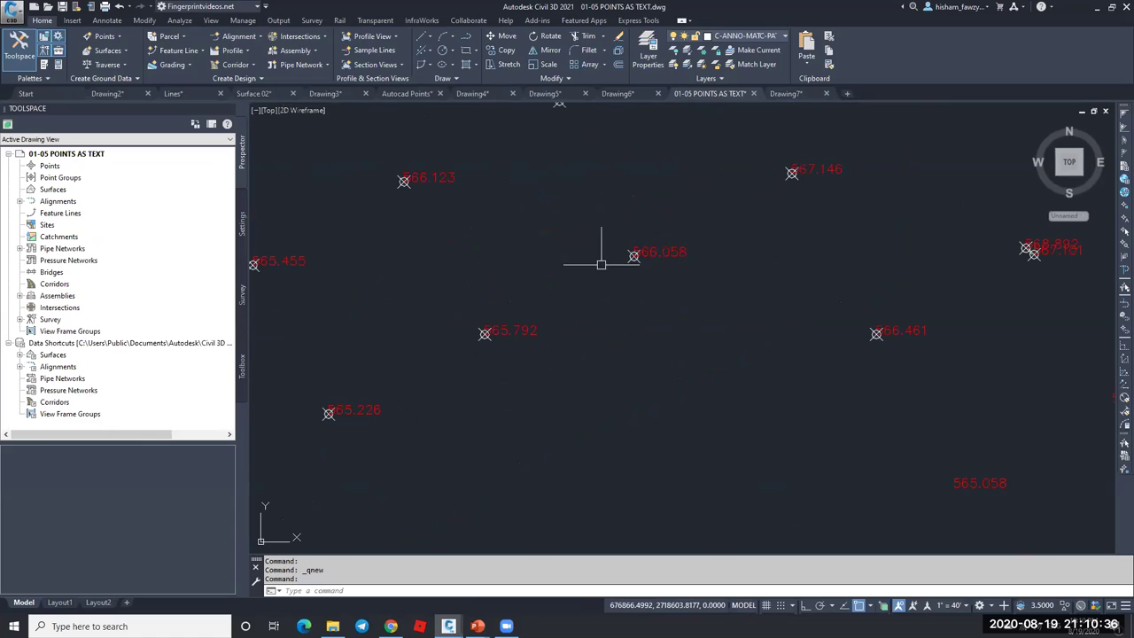
pyautogui.click(667, 252)
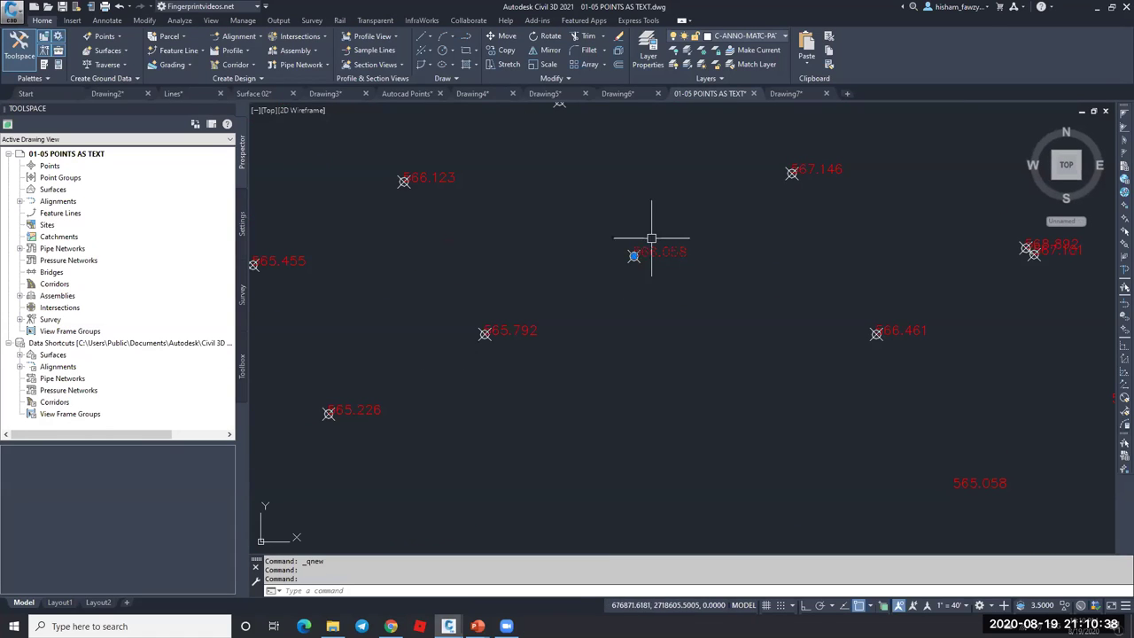
pyautogui.scroll(3, 656, 252)
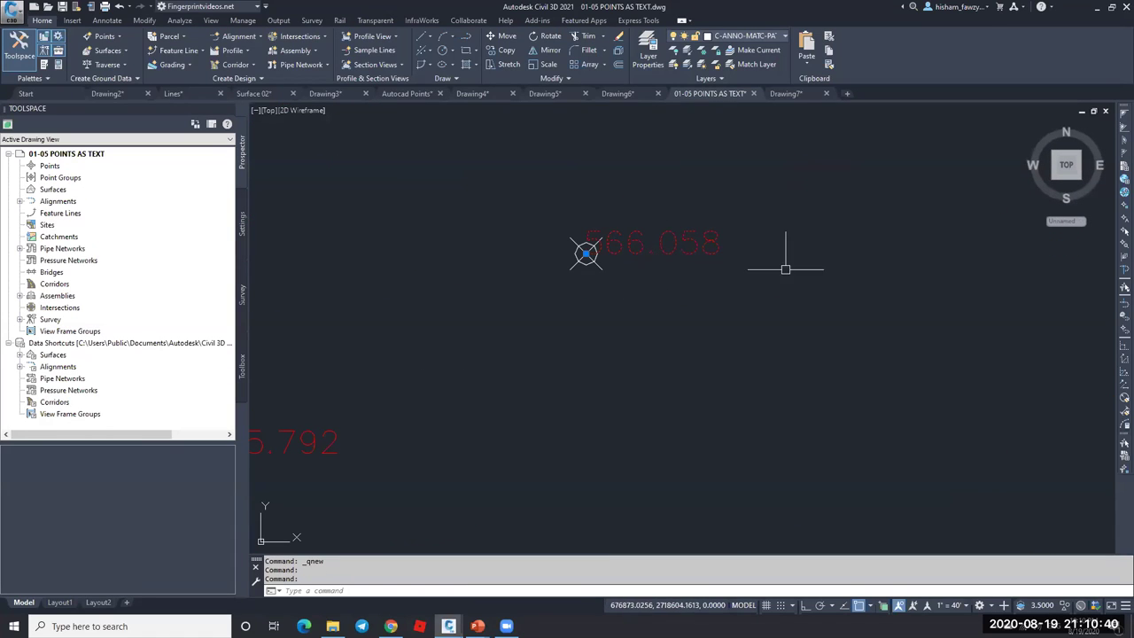
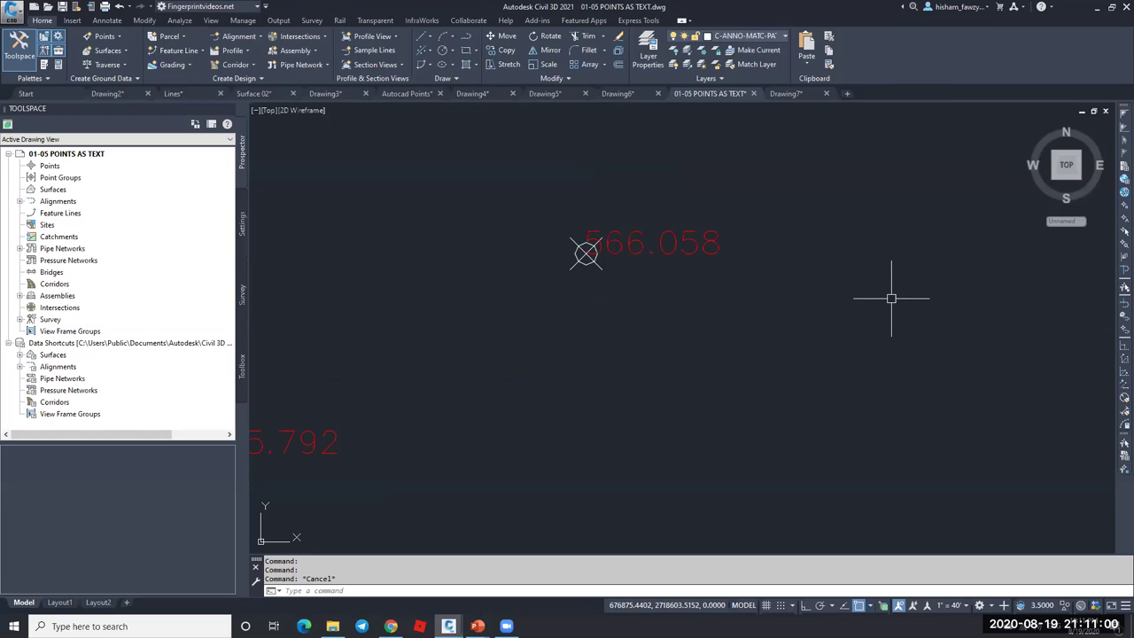
# - Switch to Drawing6 and erase its two old rectangles
pyautogui.press('Escape')
pyautogui.press('Escape')
pyautogui.scroll(-5, 585, 268)
pyautogui.scroll(-3, 660, 137)
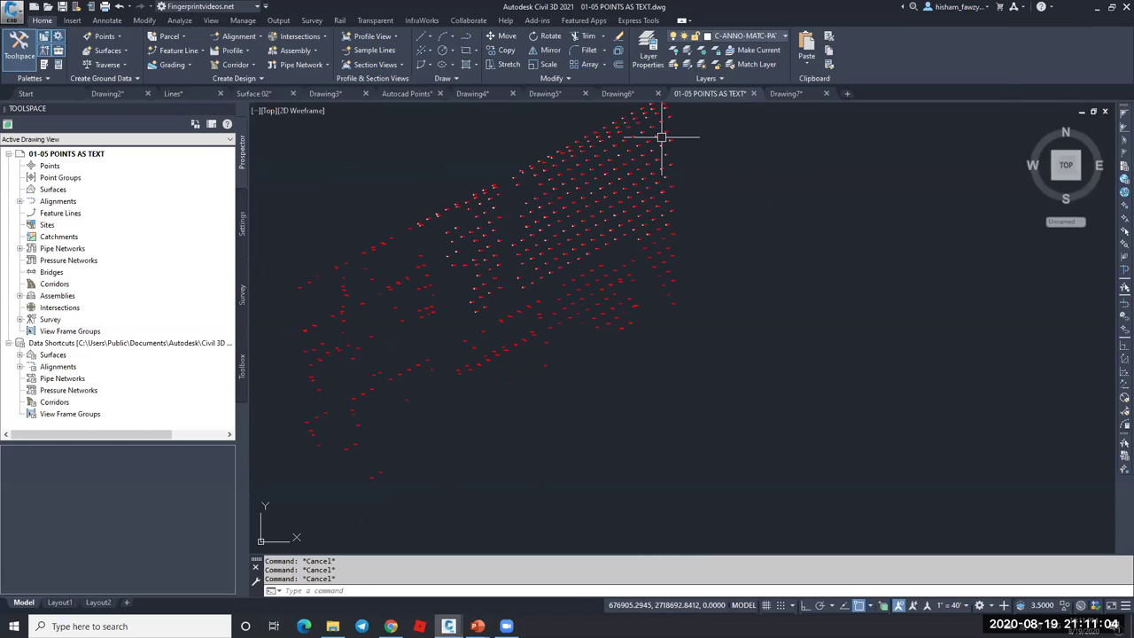
pyautogui.click(785, 93)
pyautogui.click(536, 93)
pyautogui.click(789, 190)
pyautogui.click(736, 250)
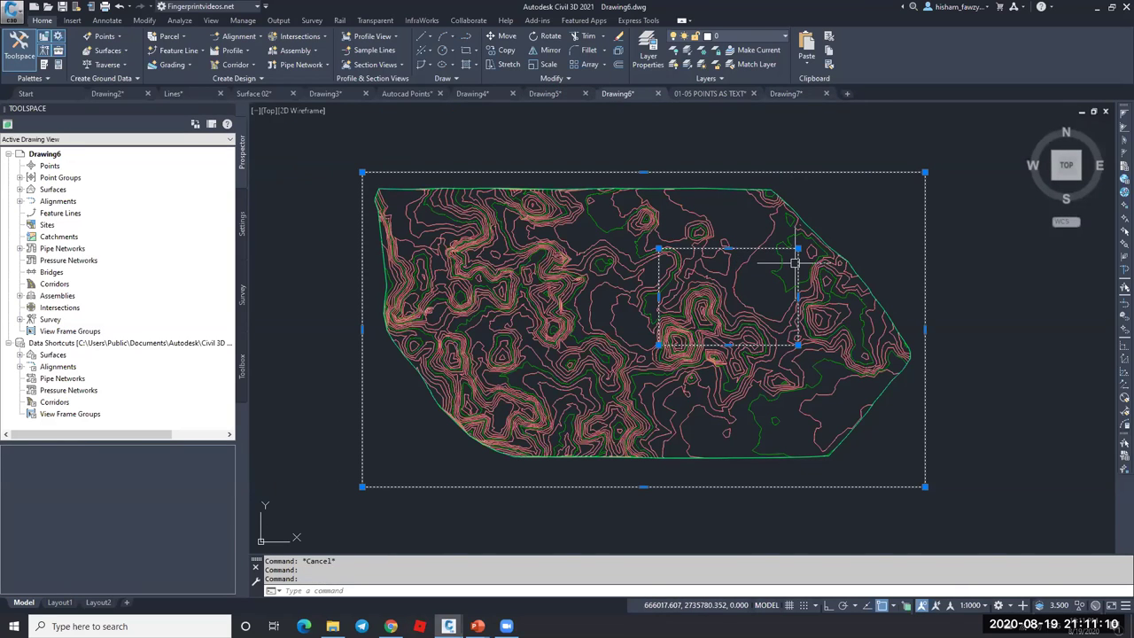
pyautogui.write('e')
pyautogui.press('Return')
pyautogui.press('Escape')
# - Draw a new rectangle enclosing the whole contoured surface, then open the surface's properties
pyautogui.click(644, 264)
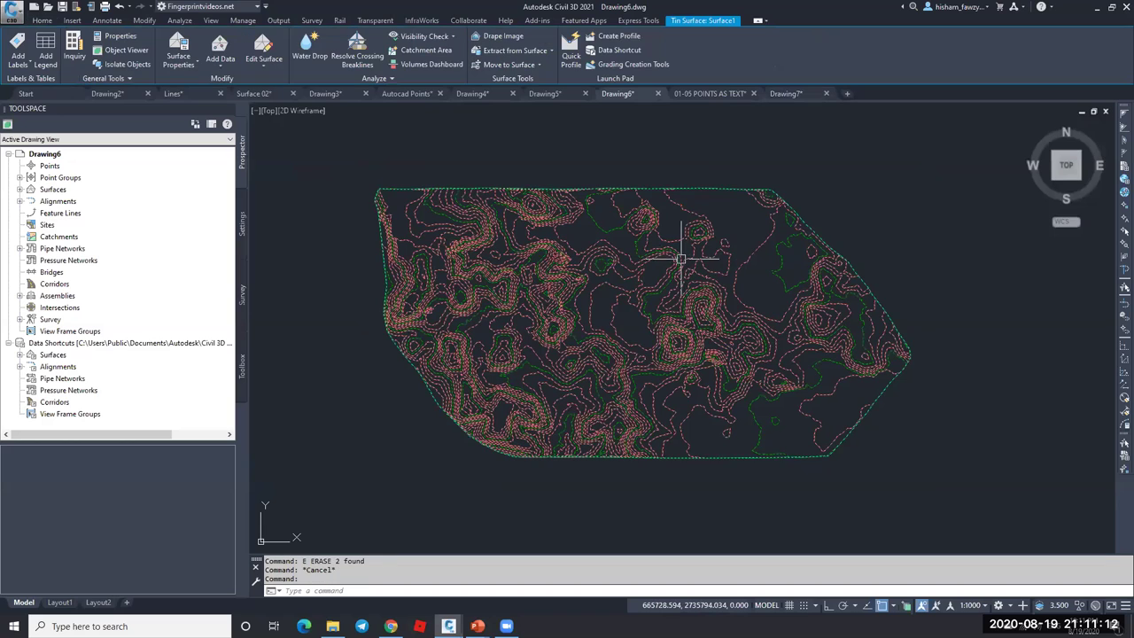
pyautogui.moveTo(643, 265)
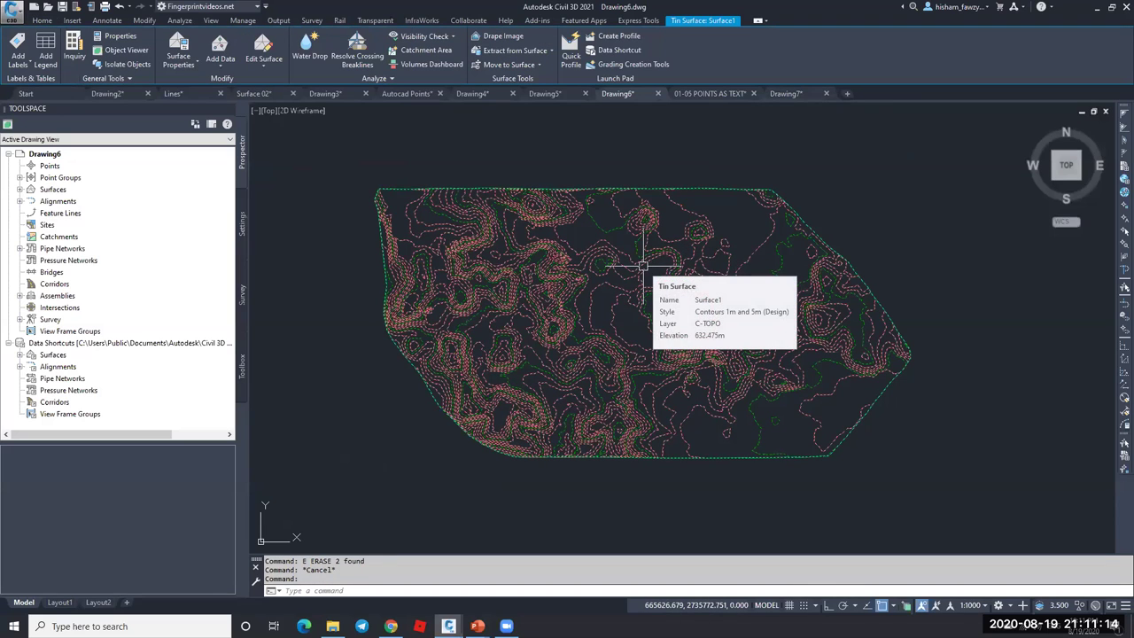
pyautogui.press('Escape')
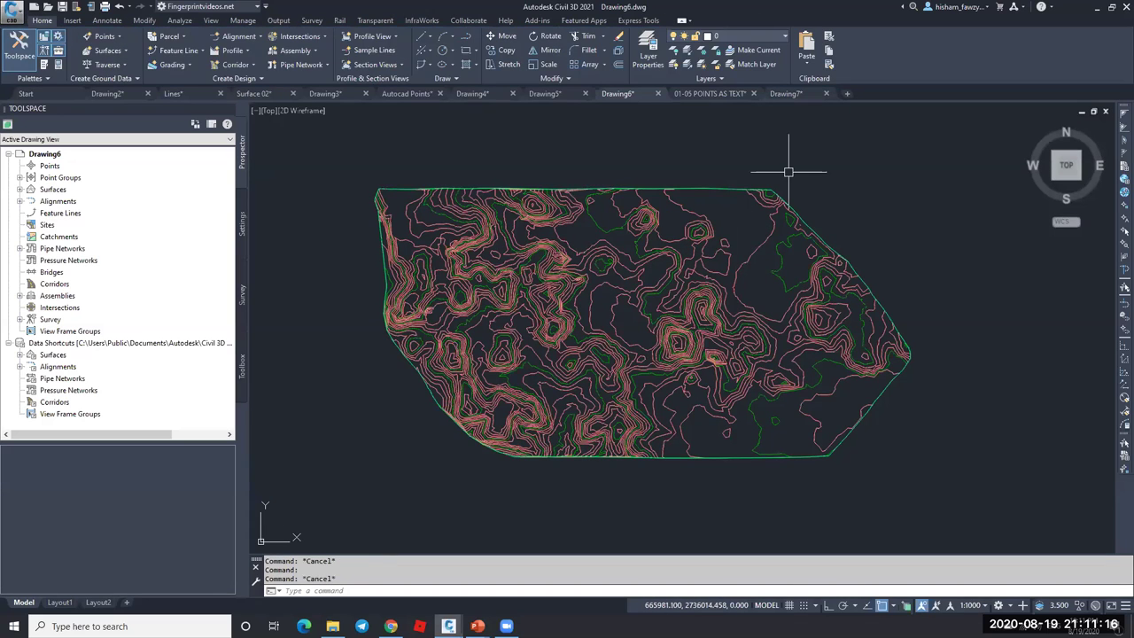
pyautogui.write('rec')
pyautogui.press('Return')
pyautogui.click(329, 144)
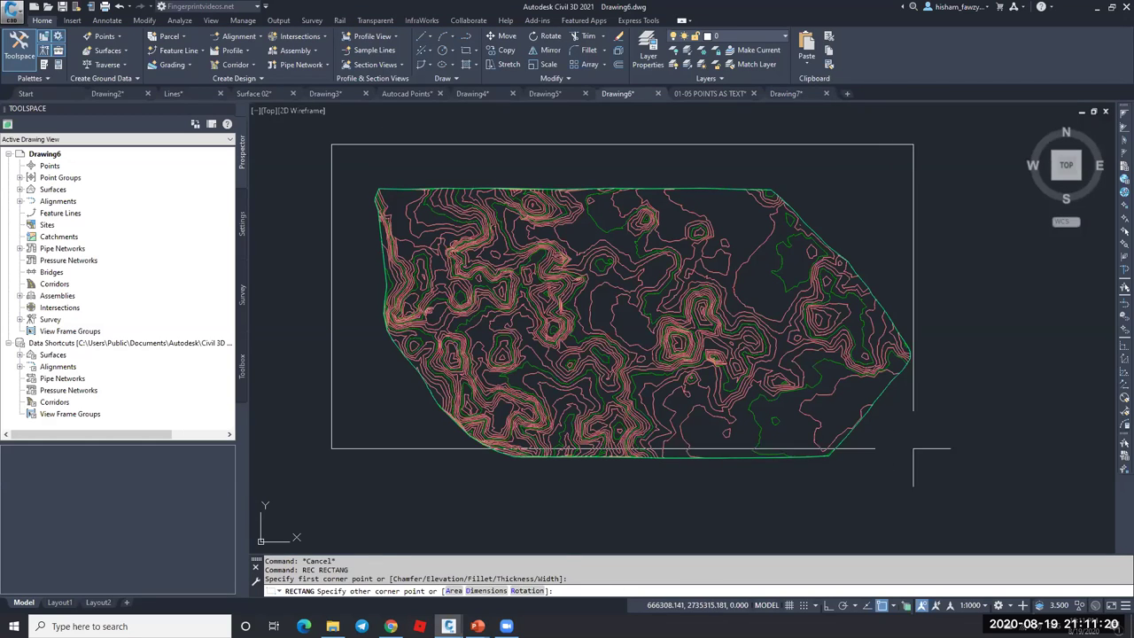
pyautogui.click(950, 496)
pyautogui.click(754, 369)
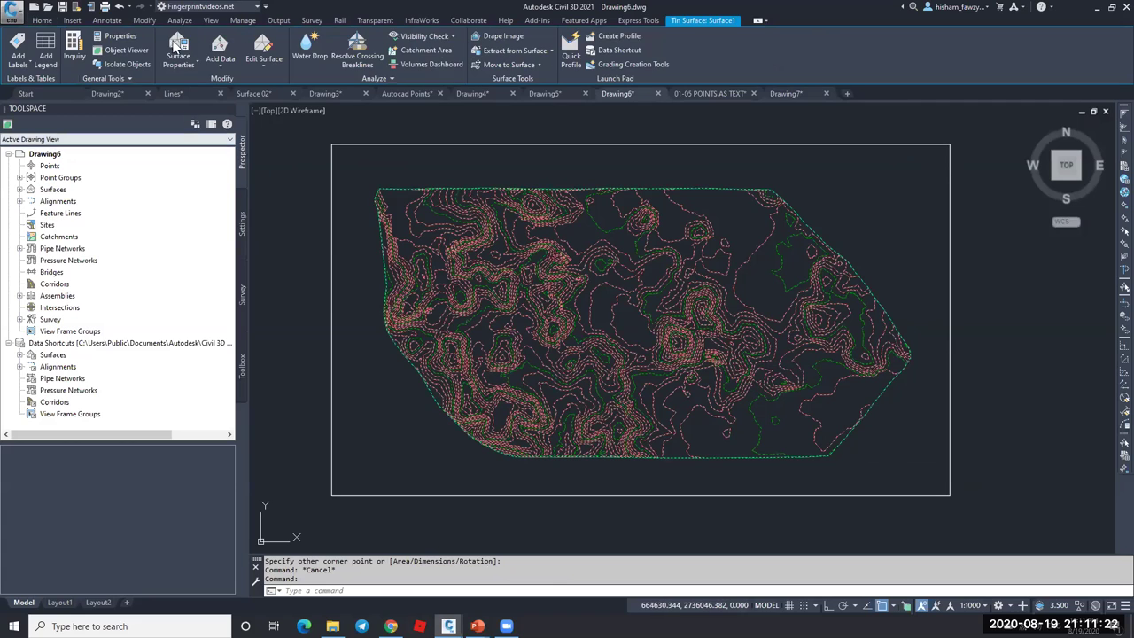
pyautogui.click(178, 49)
# - Show Surface1's general statistics: elevations 623.050–652.690 m, mean 633.143 m, 3989 points
pyautogui.click(685, 124)
pyautogui.click(583, 160)
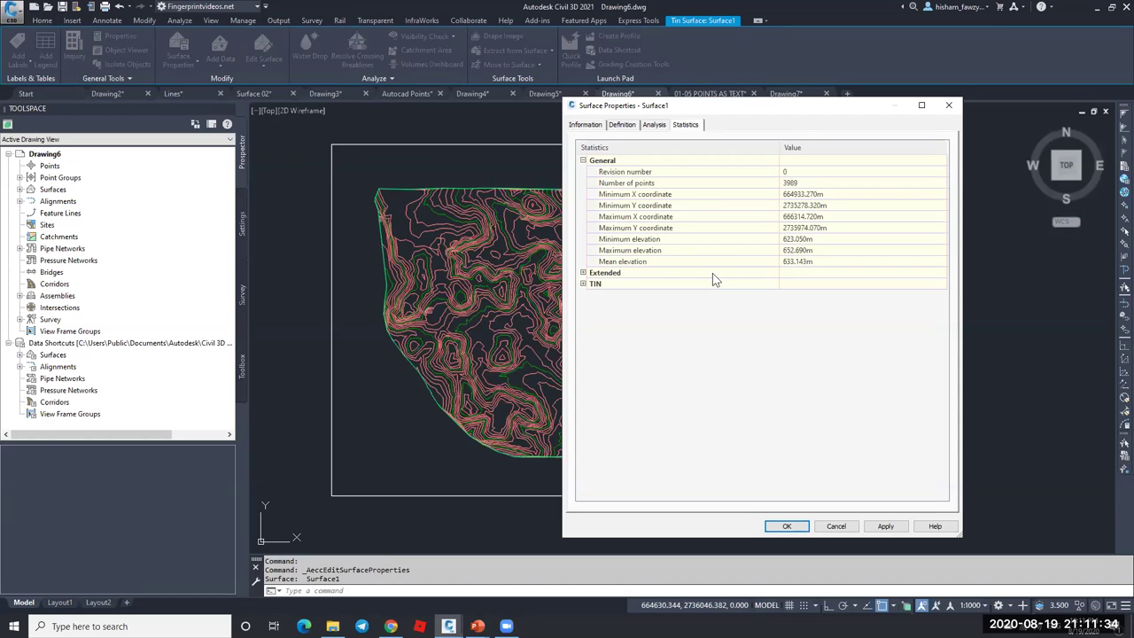
pyautogui.click(796, 263)
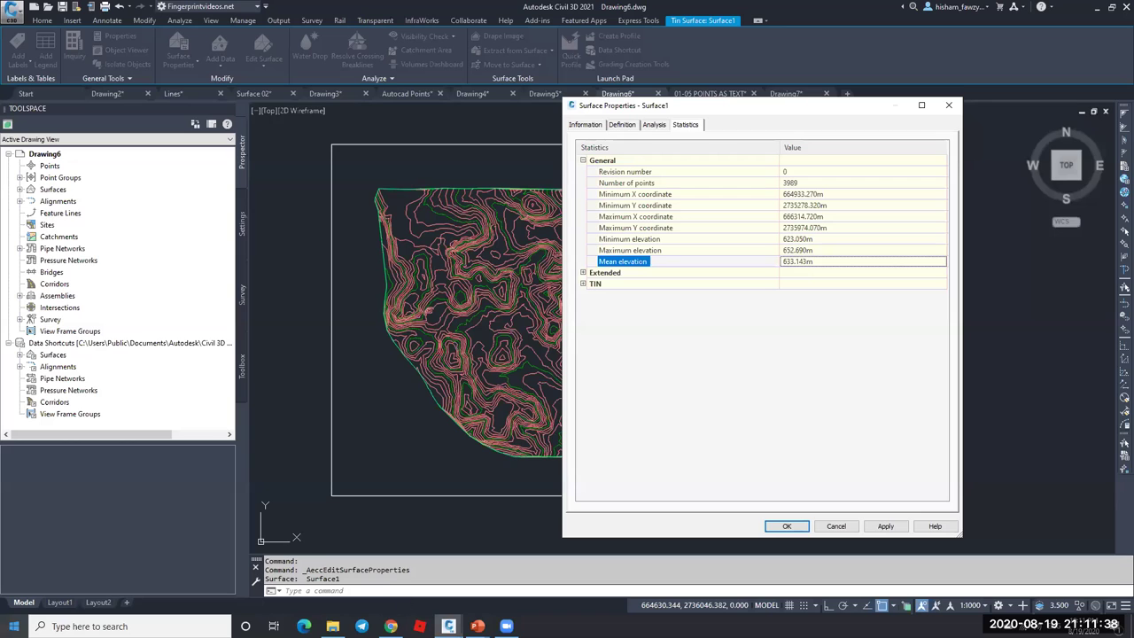
pyautogui.press('super')
# - Launch Calculator and compute (623.05 + 652.69) ÷ 2 = 637.87
pyautogui.write('calc')
pyautogui.press('Return')
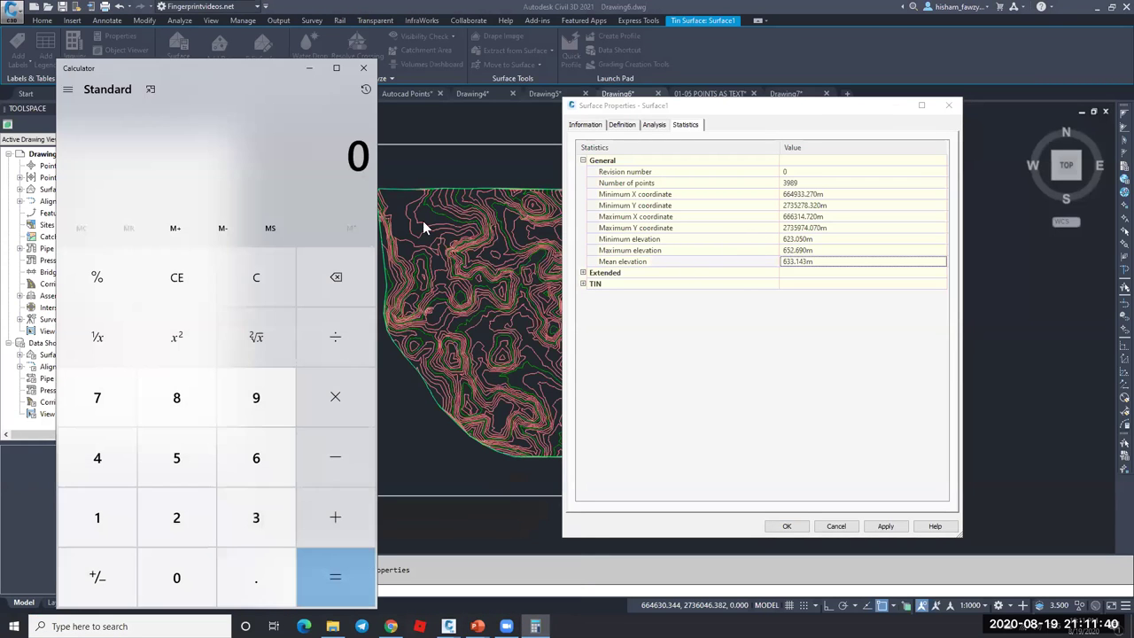
pyautogui.write('623')
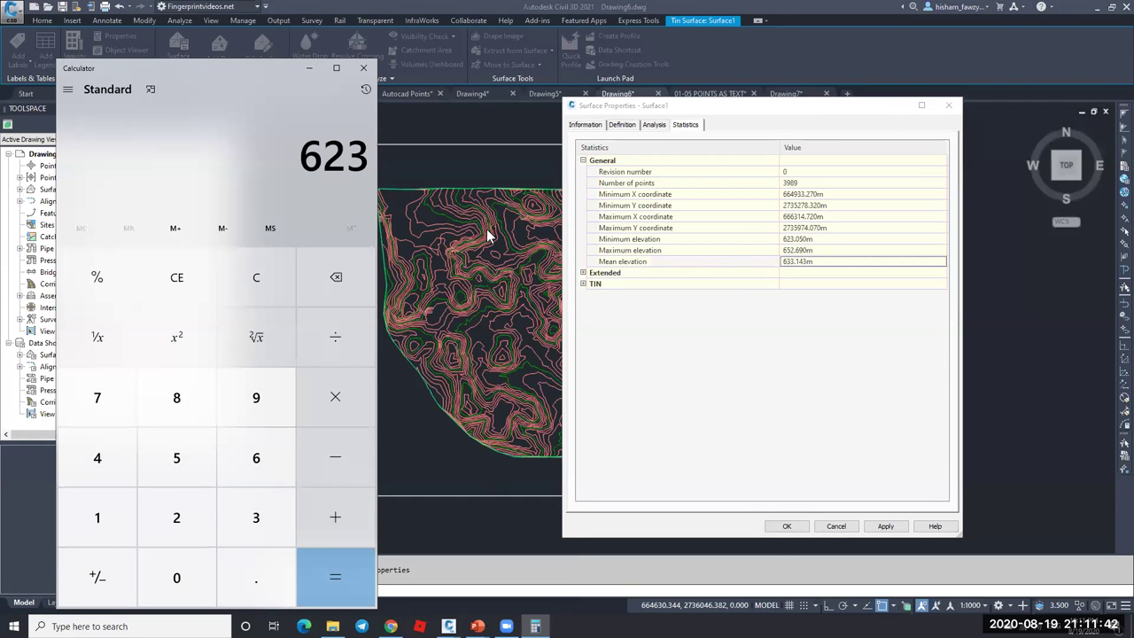
pyautogui.write('.05+652')
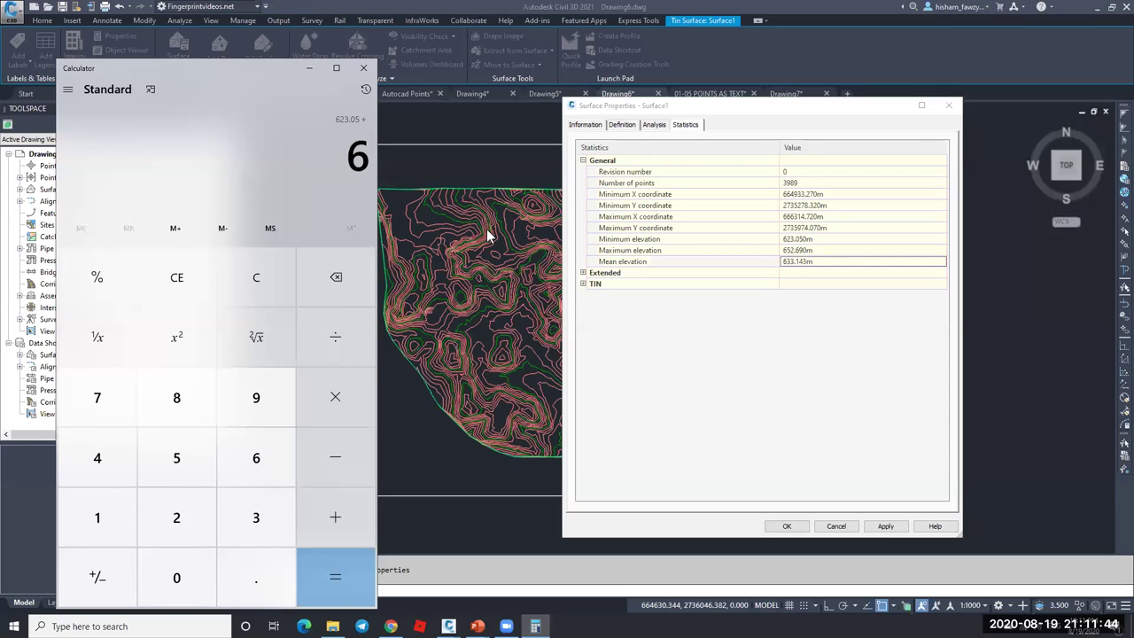
pyautogui.write('.69=/2')
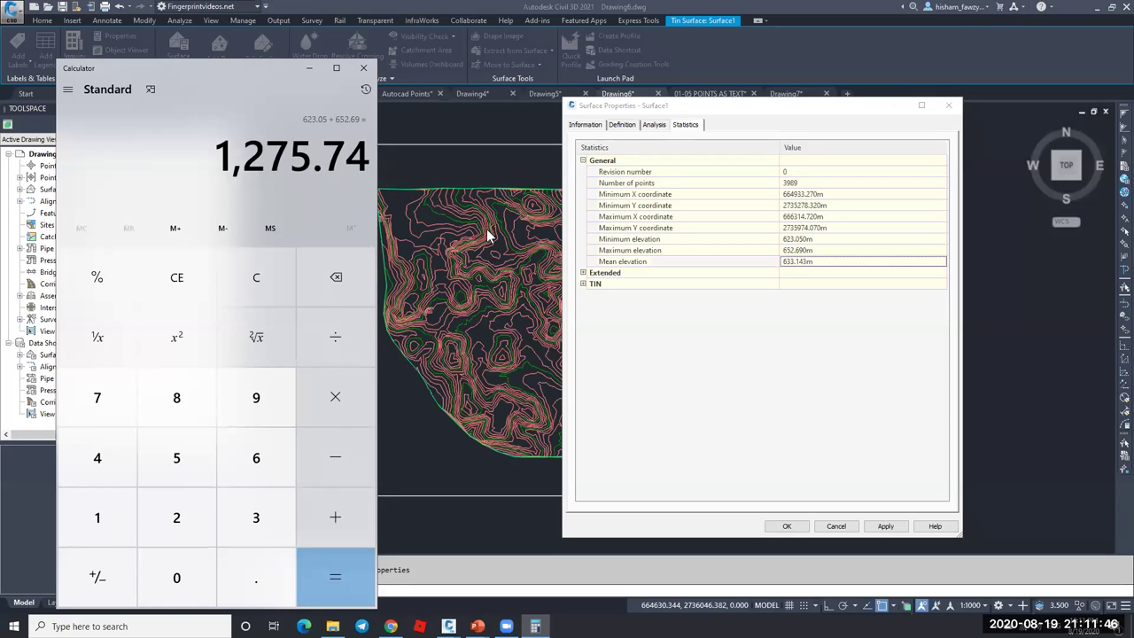
pyautogui.press('Return')
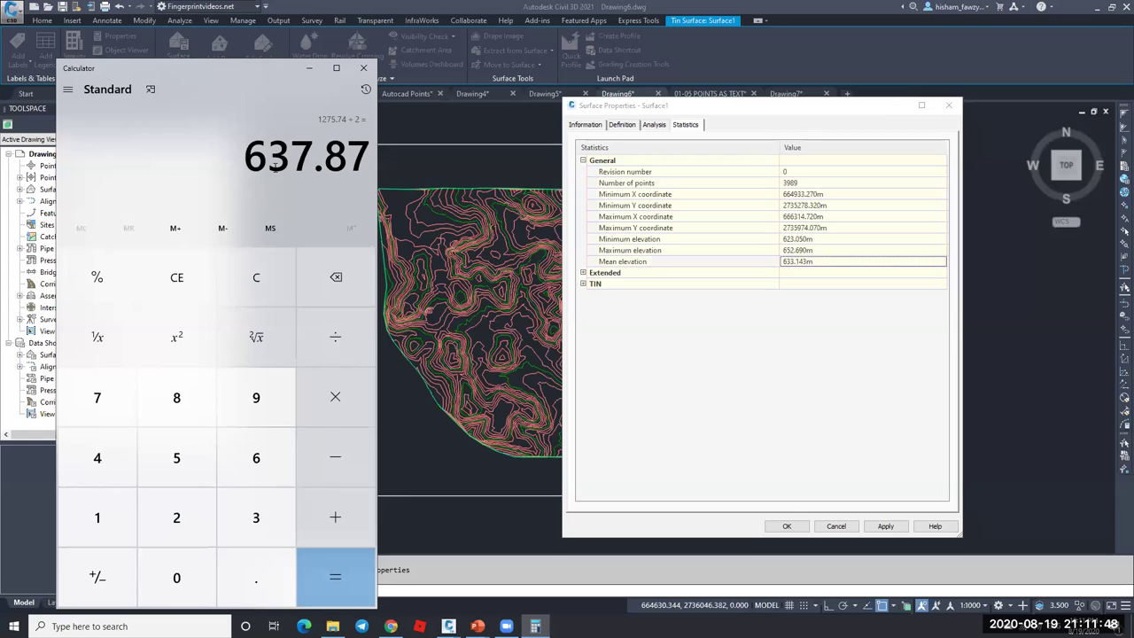
# - Select the 637.87 result and return to the Civil 3D window
pyautogui.doubleClick(324, 160)
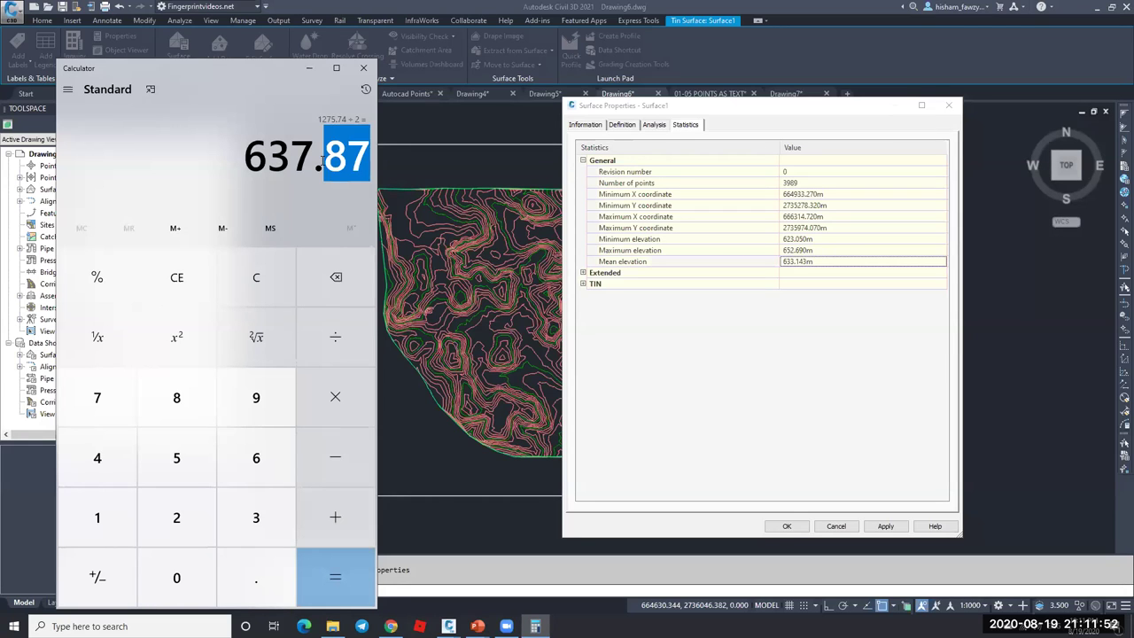
pyautogui.rightClick(324, 164)
pyautogui.click(353, 171)
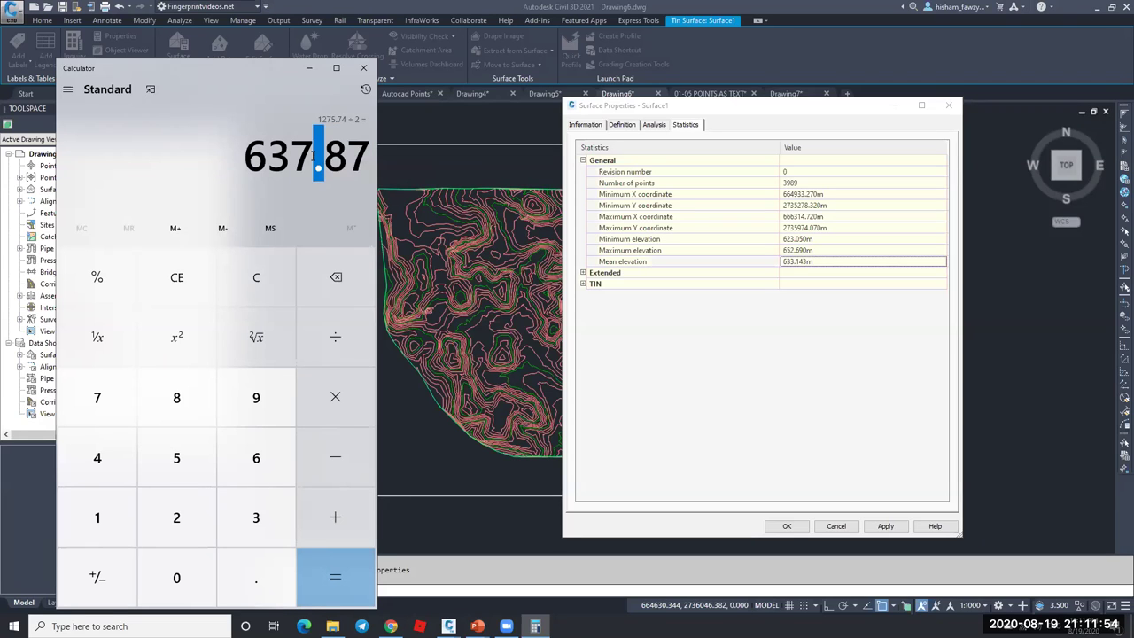
pyautogui.moveTo(245, 158); pyautogui.dragTo(381, 158)
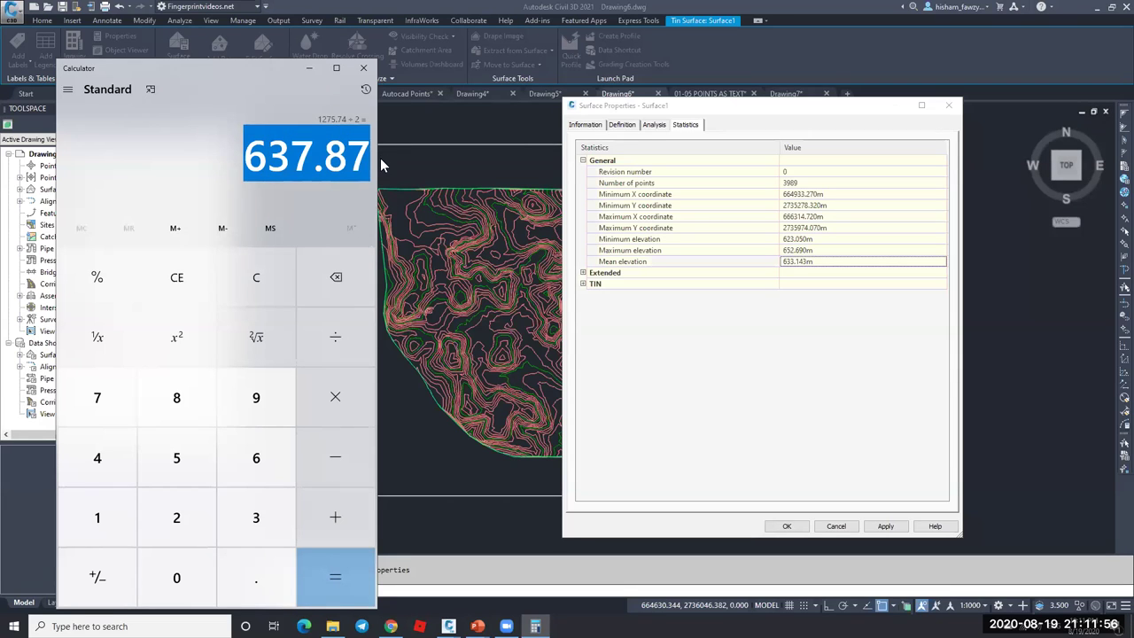
pyautogui.click(567, 206)
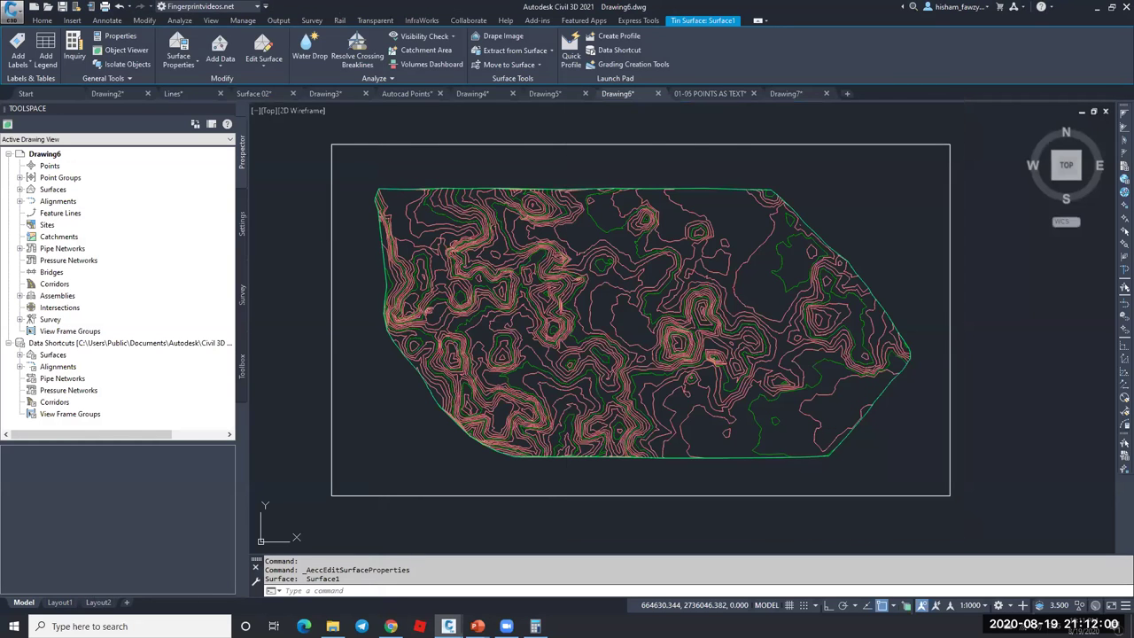
# - Set the boundary rectangle's elevation to 637.87 in the Properties palette
pyautogui.press('Escape')
pyautogui.press('Escape')
pyautogui.click(673, 144)
pyautogui.click(727, 425)
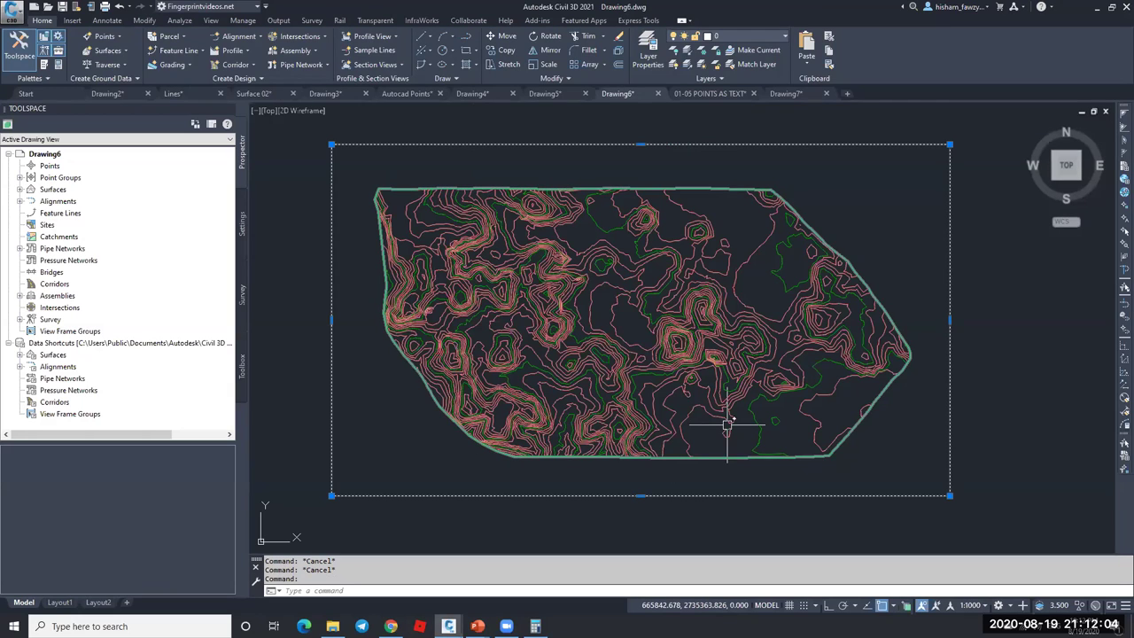
pyautogui.hotkey('ctrl', '1')
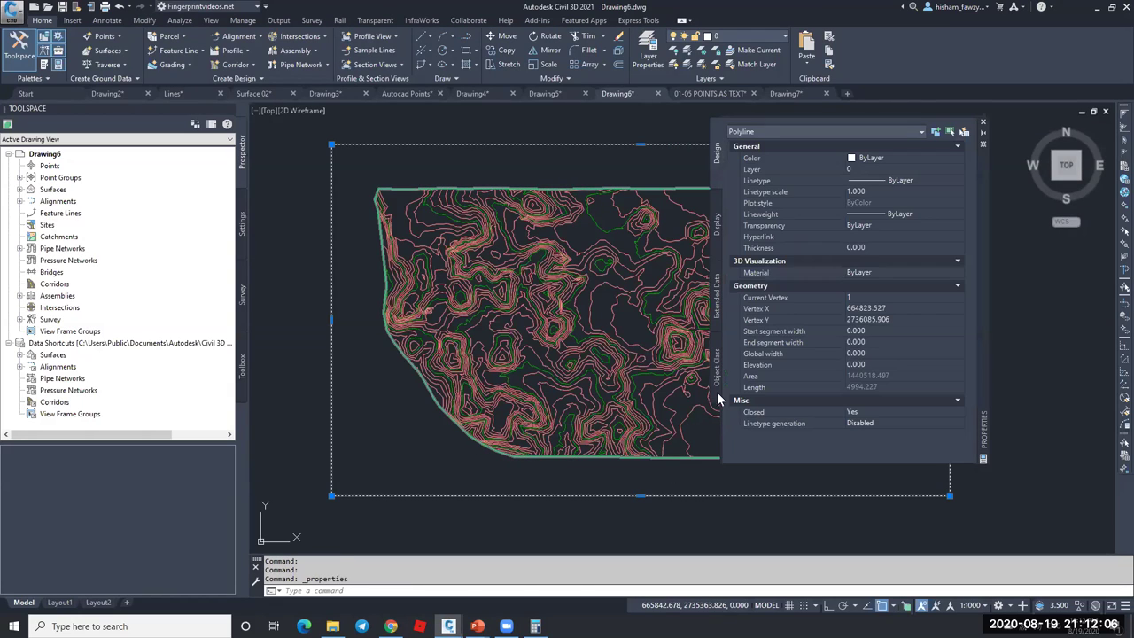
pyautogui.click(872, 365)
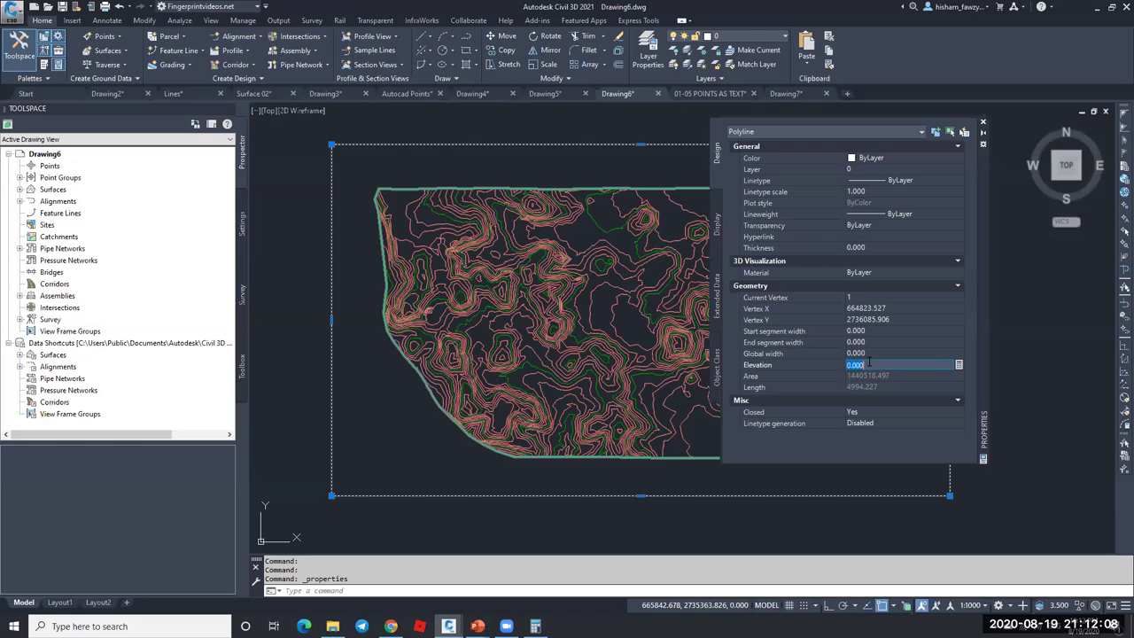
pyautogui.write('637.87')
pyautogui.press('Return')
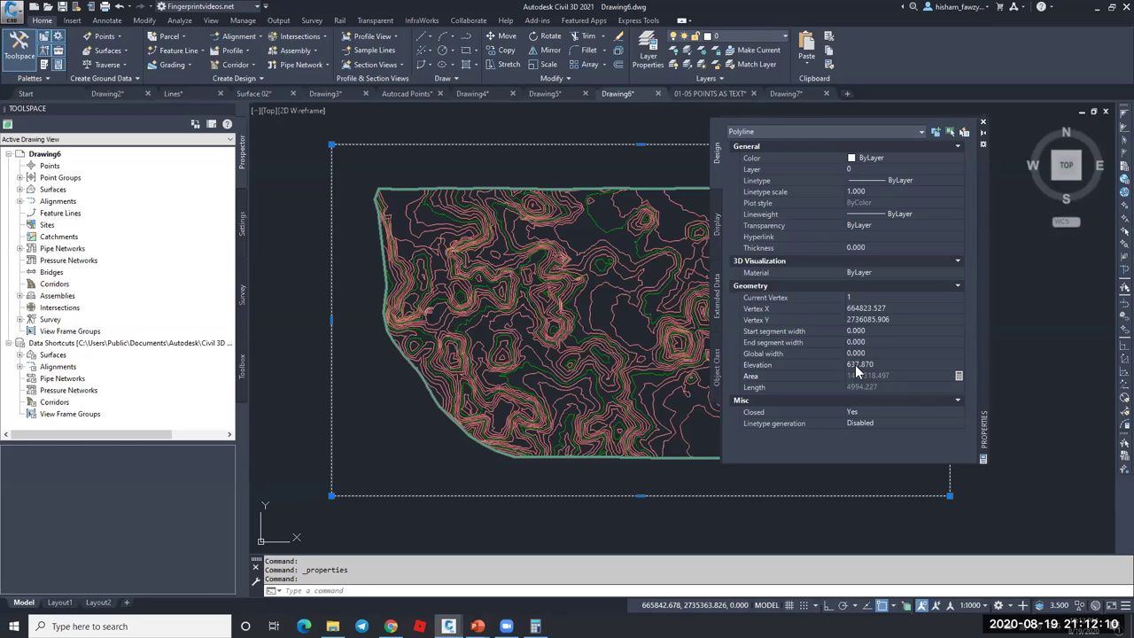
pyautogui.click(983, 123)
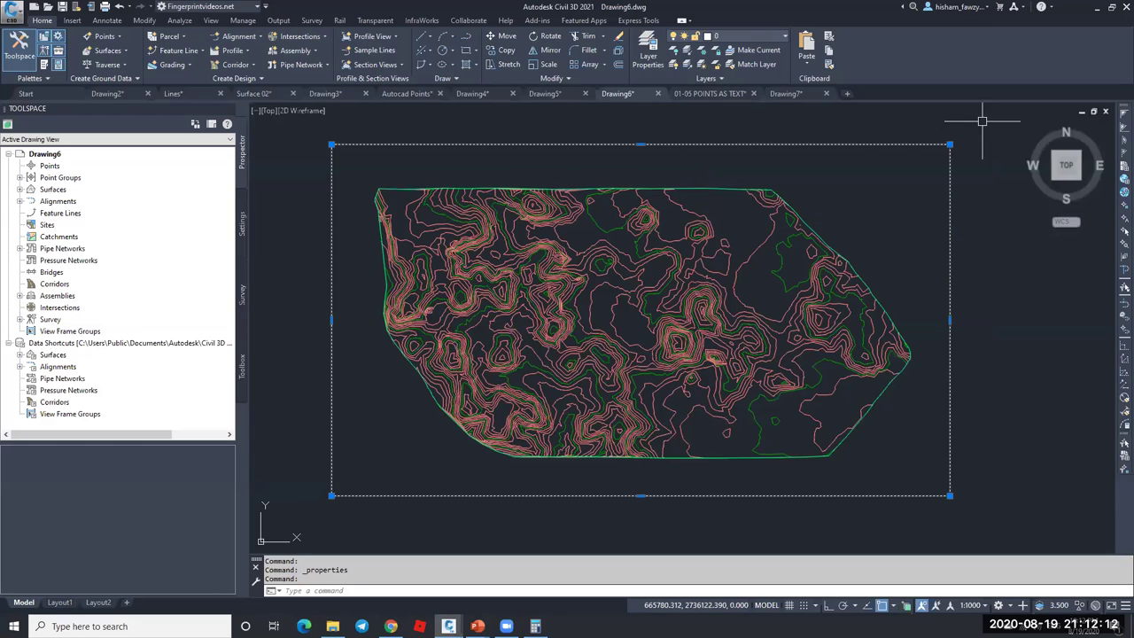
# - Start a new surface from Prospector's Surfaces, then cancel the Create Surface dialog
pyautogui.click(20, 190)
pyautogui.rightClick(82, 190)
pyautogui.click(111, 197)
pyautogui.click(717, 361)
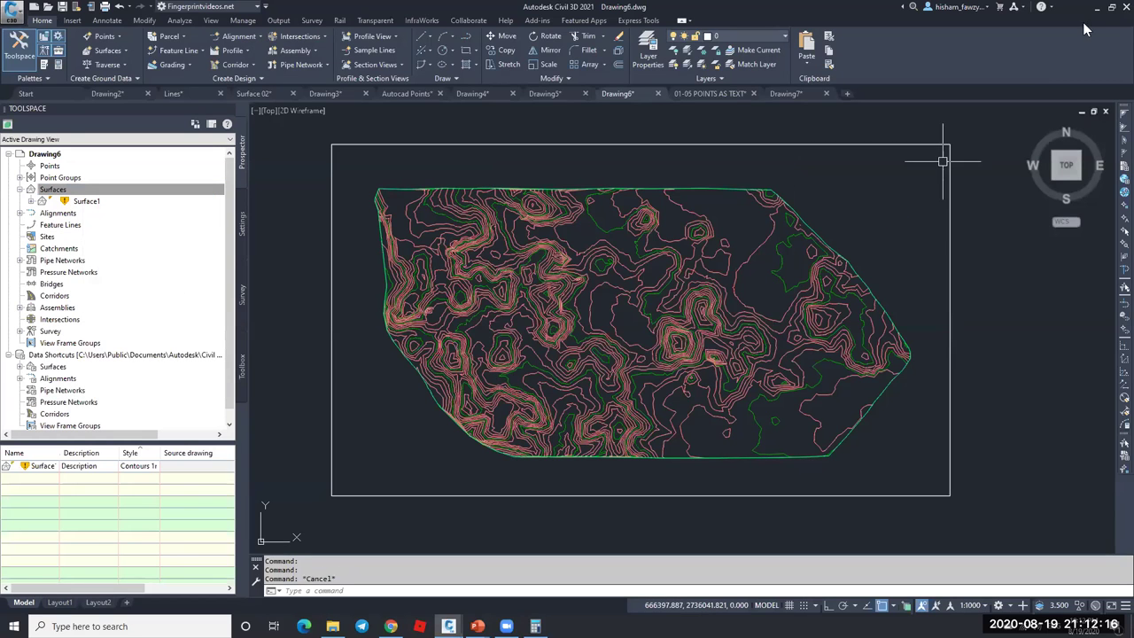
# - Rename the desktop file NGL01.txt to NGL.txt
pyautogui.click(1096, 6)
pyautogui.click(22, 381)
pyautogui.click(25, 396)
pyautogui.press('BackSpace')
pyautogui.press('BackSpace')
pyautogui.press('Return')
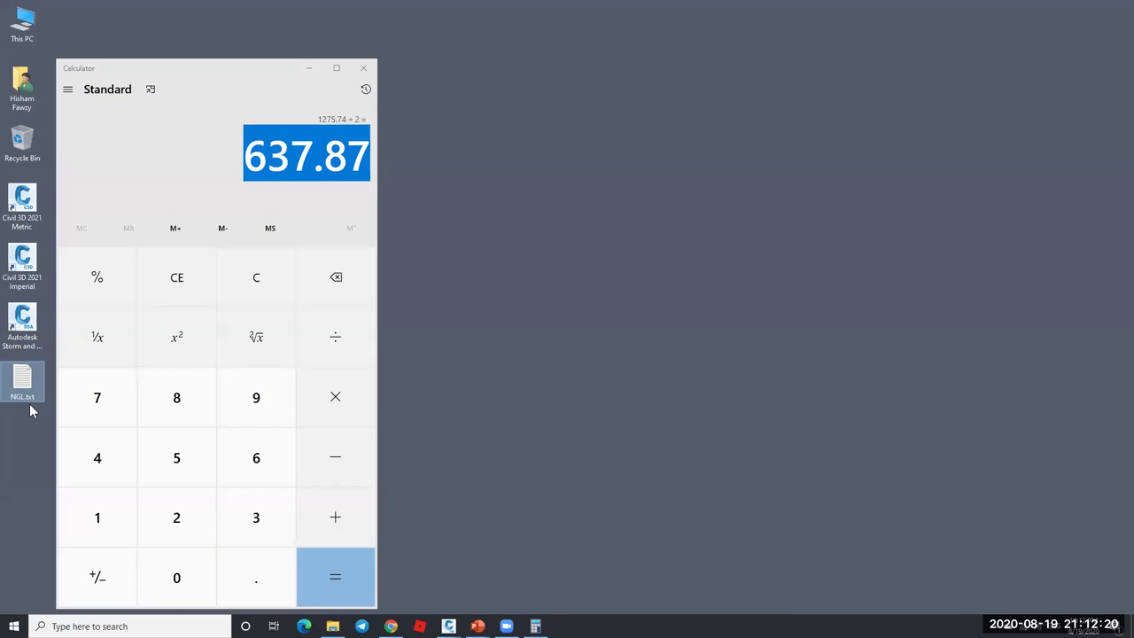
# - Return to the maximized Drawing6 and rebuild the out-of-date Surface1
pyautogui.click(448, 625)
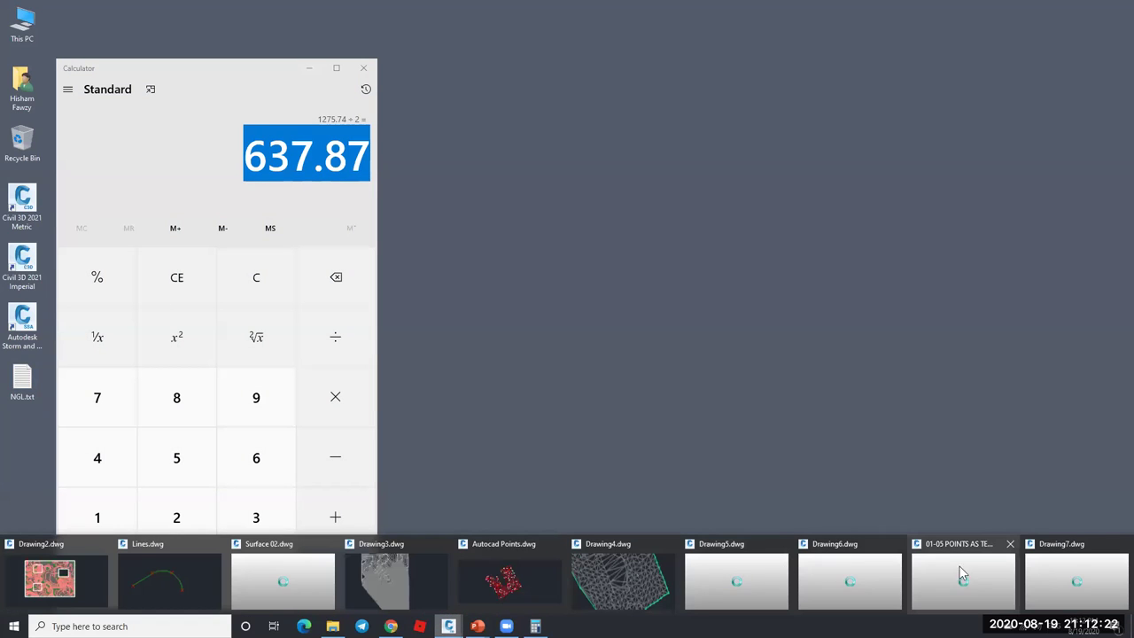
pyautogui.click(849, 578)
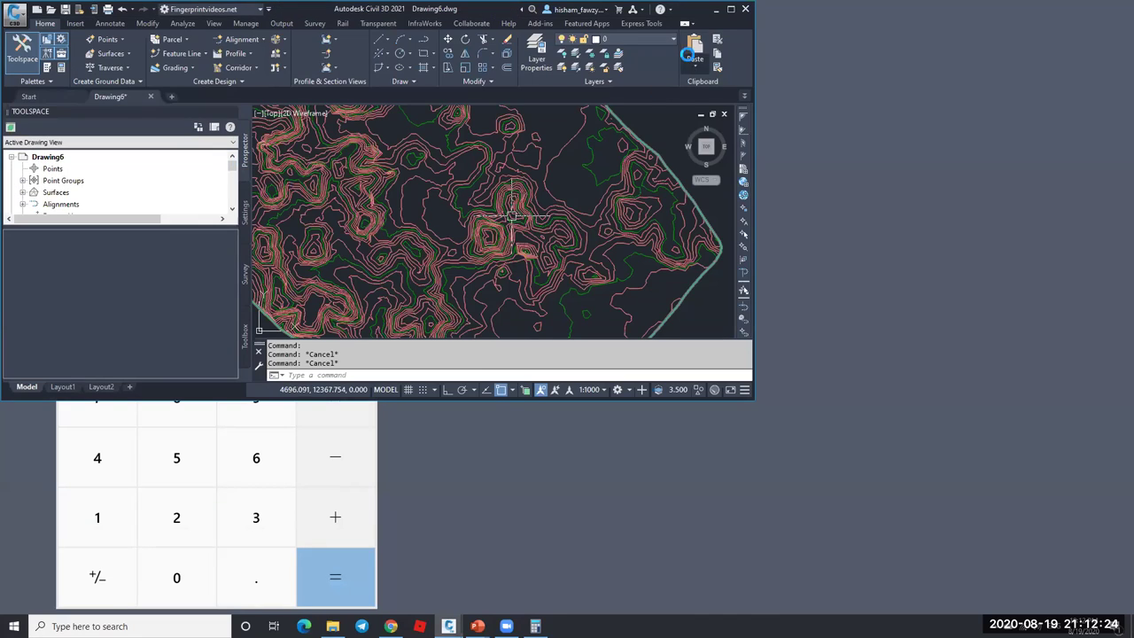
pyautogui.click(729, 8)
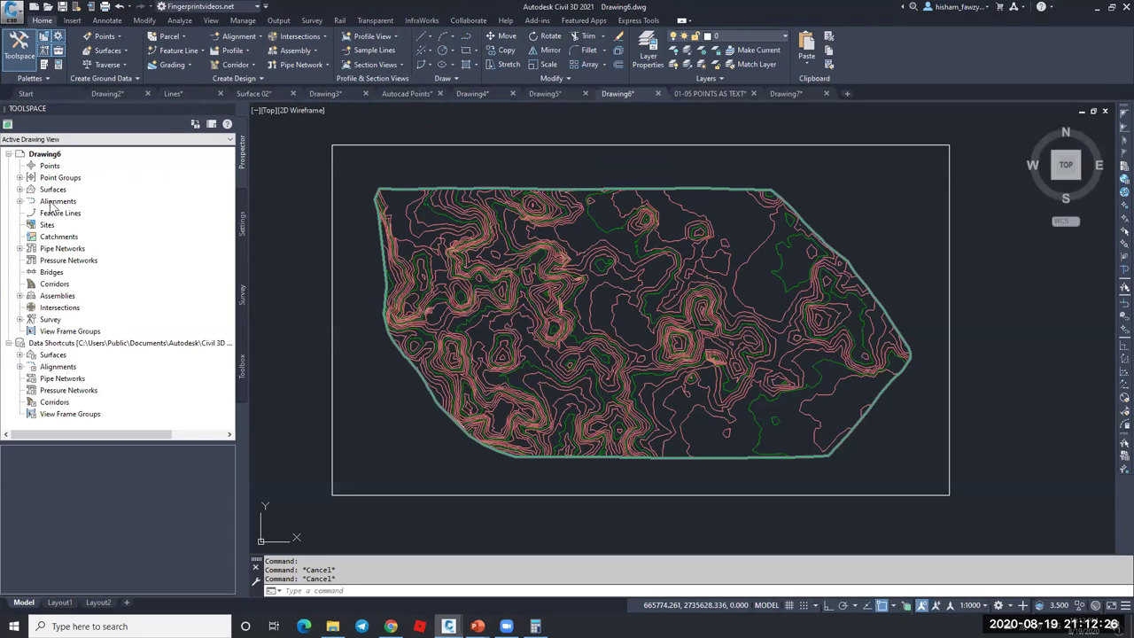
pyautogui.click(19, 190)
pyautogui.rightClick(87, 201)
pyautogui.click(175, 249)
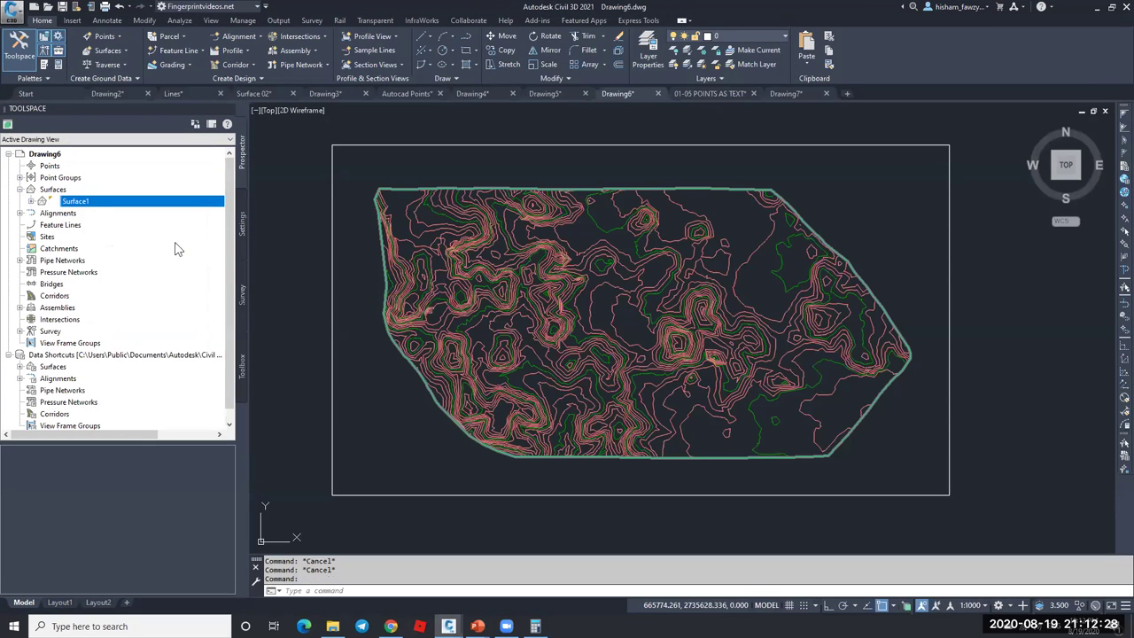
pyautogui.rightClick(54, 189)
pyautogui.click(114, 190)
# - Name the new TIN surface 'تسوية' and create it
pyautogui.click(709, 226)
pyautogui.write('تسوية')
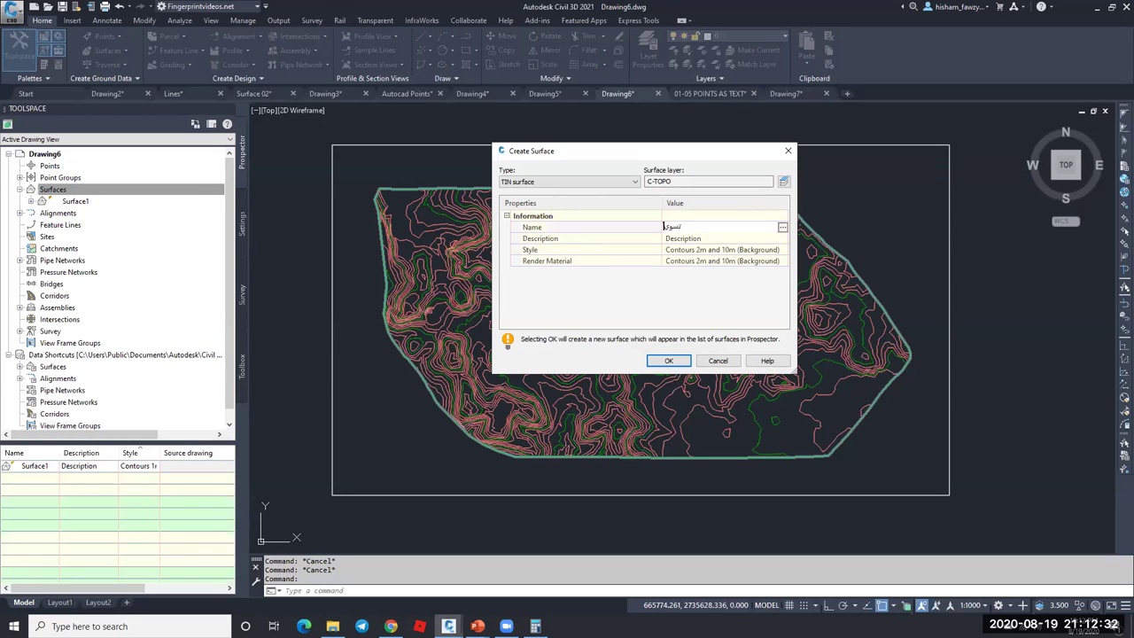
pyautogui.click(666, 361)
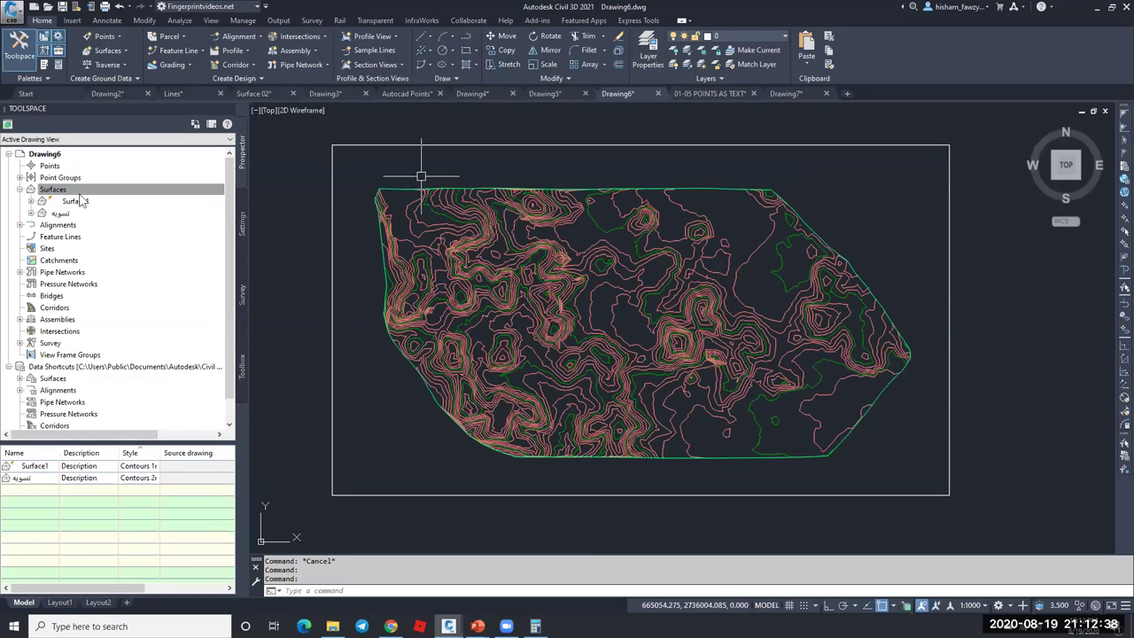
# - Add the boundary rectangle to تسويه's definition as a Standard breakline set
pyautogui.click(31, 214)
pyautogui.click(42, 249)
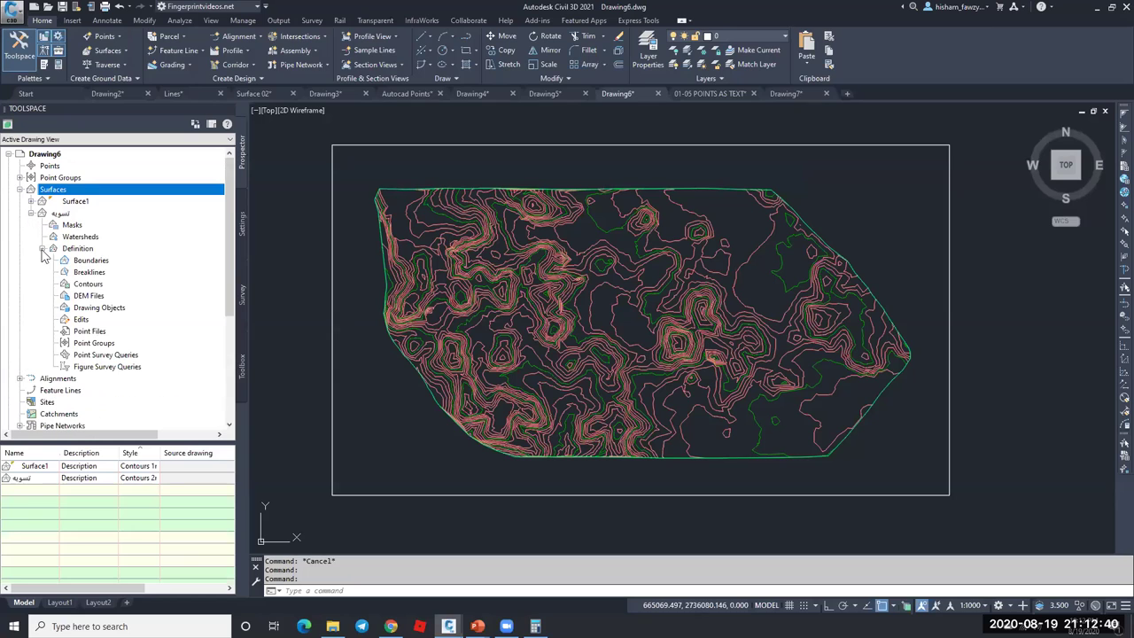
pyautogui.click(89, 273)
pyautogui.rightClick(134, 276)
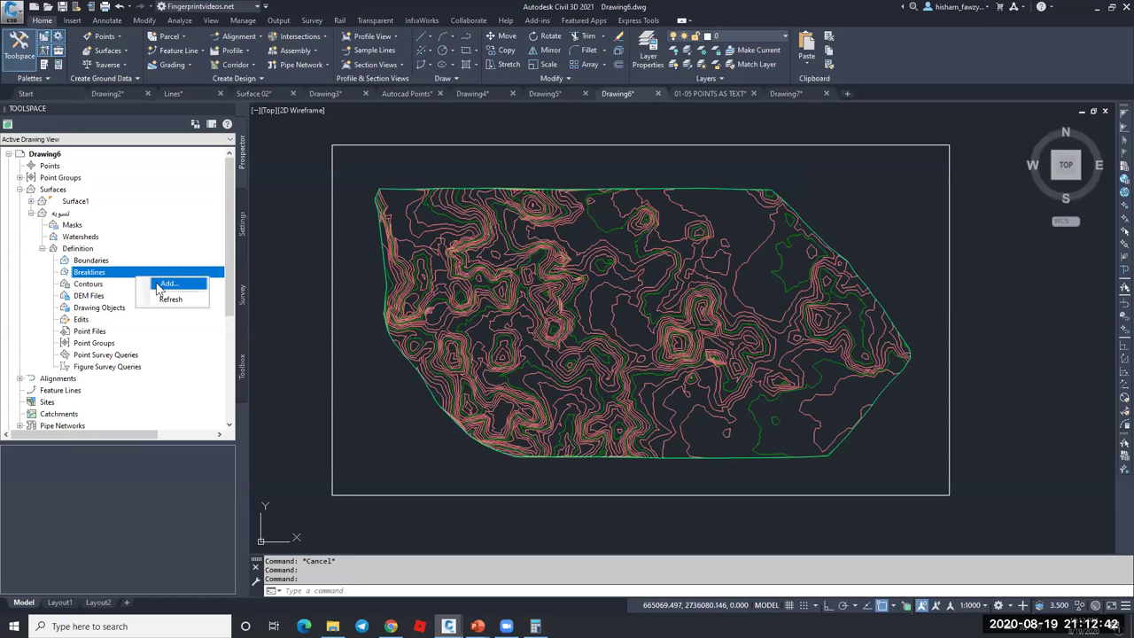
pyautogui.click(160, 285)
pyautogui.click(421, 358)
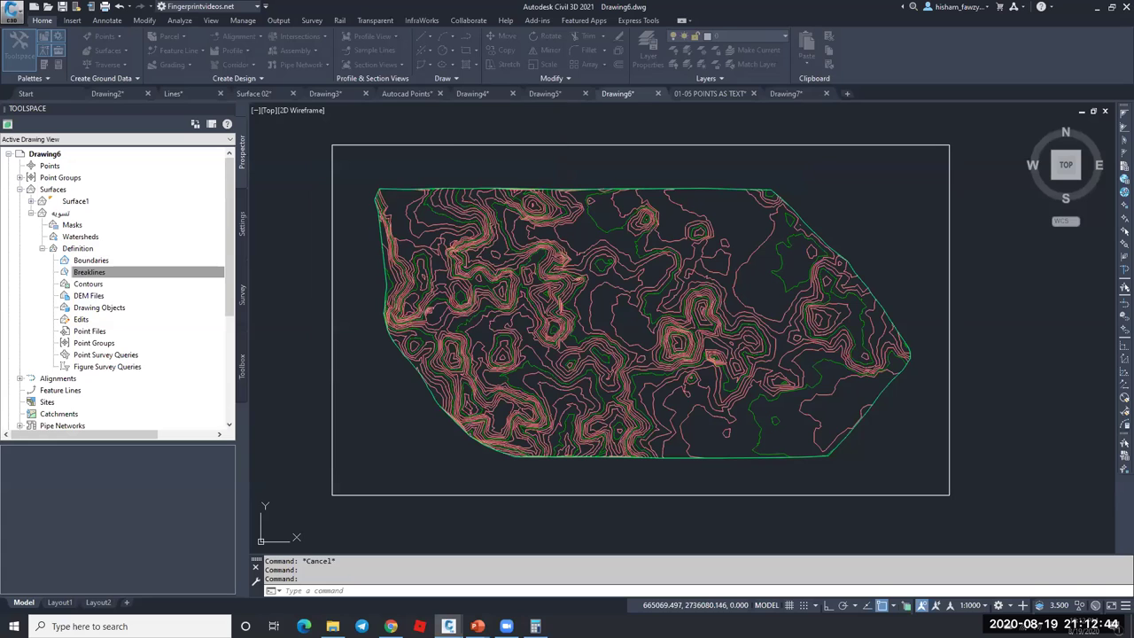
pyautogui.click(451, 146)
pyautogui.press('Return')
pyautogui.press('Escape')
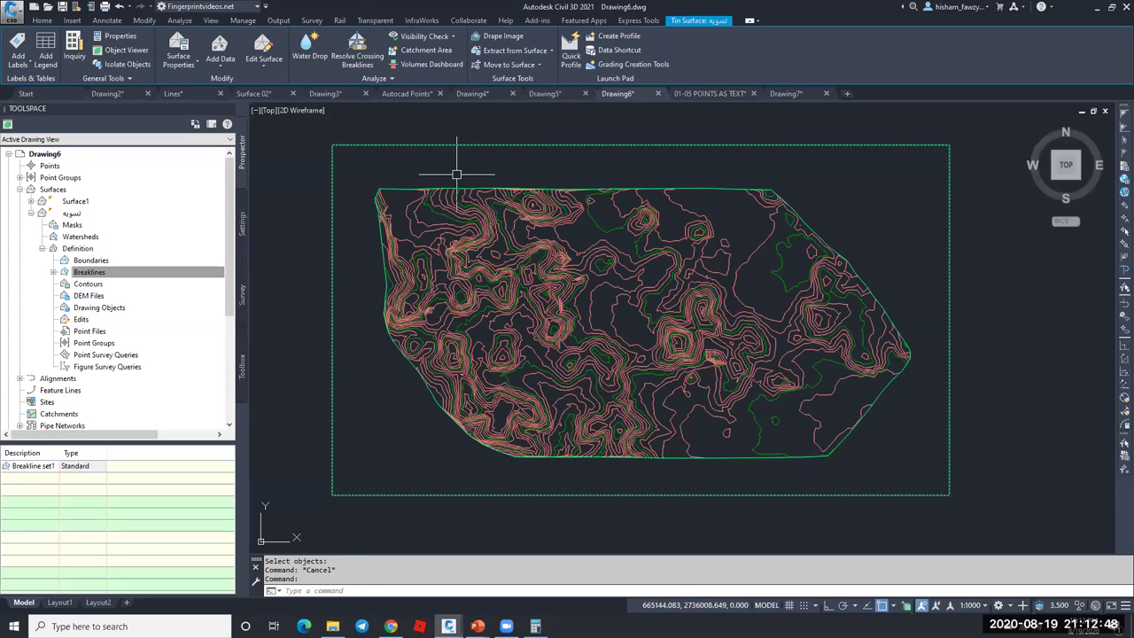
pyautogui.click(529, 207)
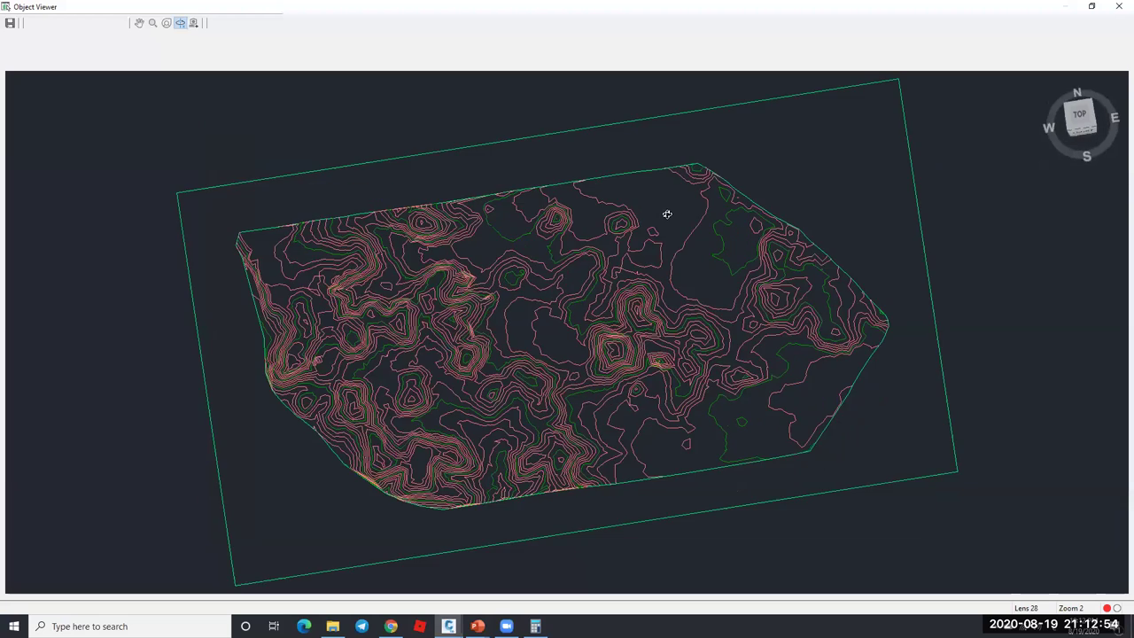
# - Orbit the تسويه surface in Object Viewer, close it, and collapse its Prospector entry
pyautogui.moveTo(665, 212)
pyautogui.mouseDown()
pyautogui.moveTo(658, 246)
pyautogui.moveTo(626, 280)
pyautogui.moveTo(665, 292)
pyautogui.moveTo(590, 329)
pyautogui.mouseUp()
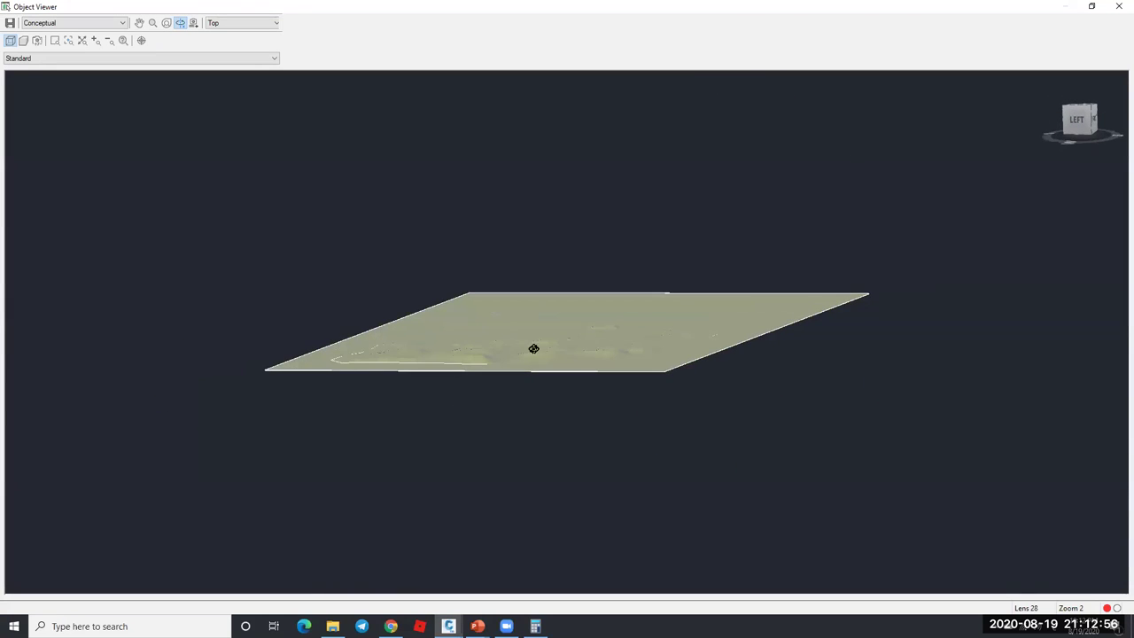
pyautogui.moveTo(650, 354)
pyautogui.mouseDown()
pyautogui.moveTo(638, 332)
pyautogui.moveTo(728, 330)
pyautogui.mouseUp()
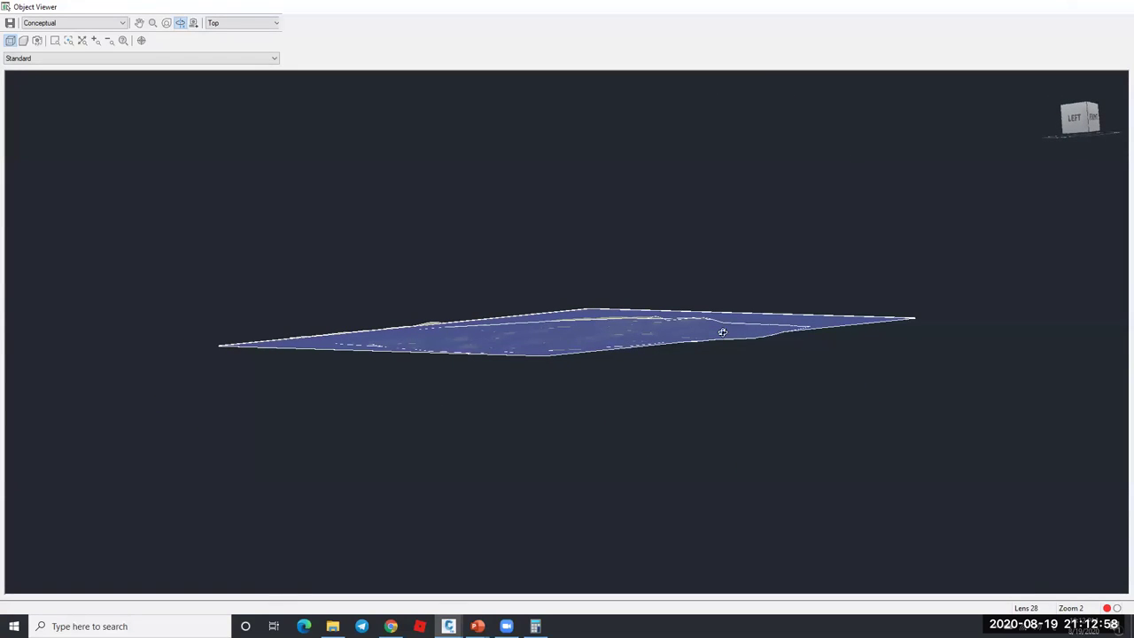
pyautogui.press('Escape')
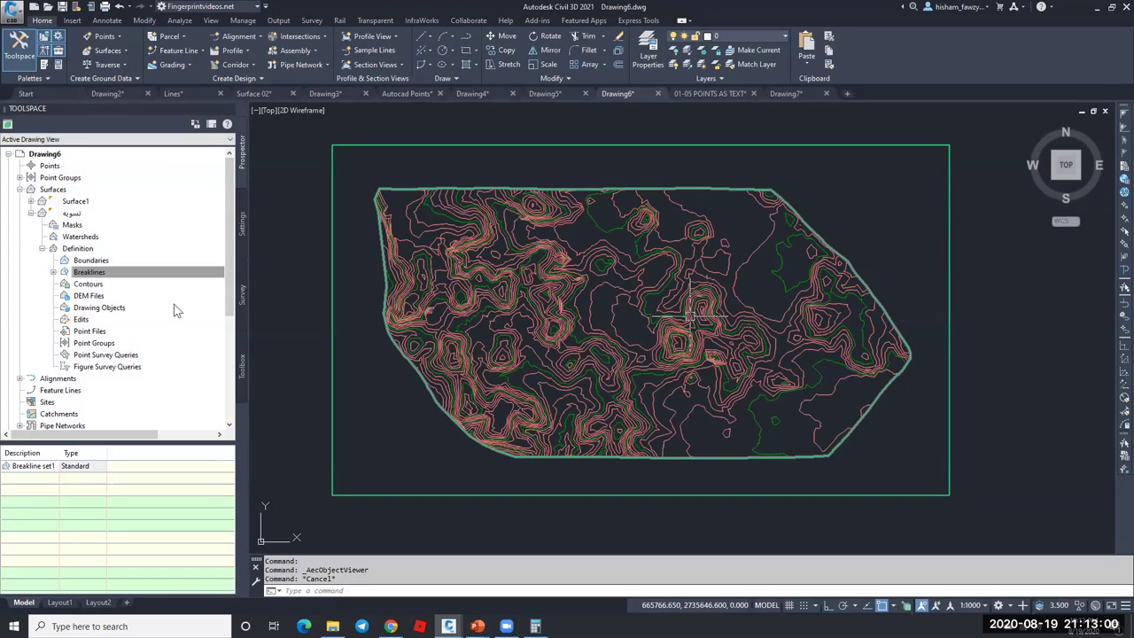
pyautogui.click(31, 214)
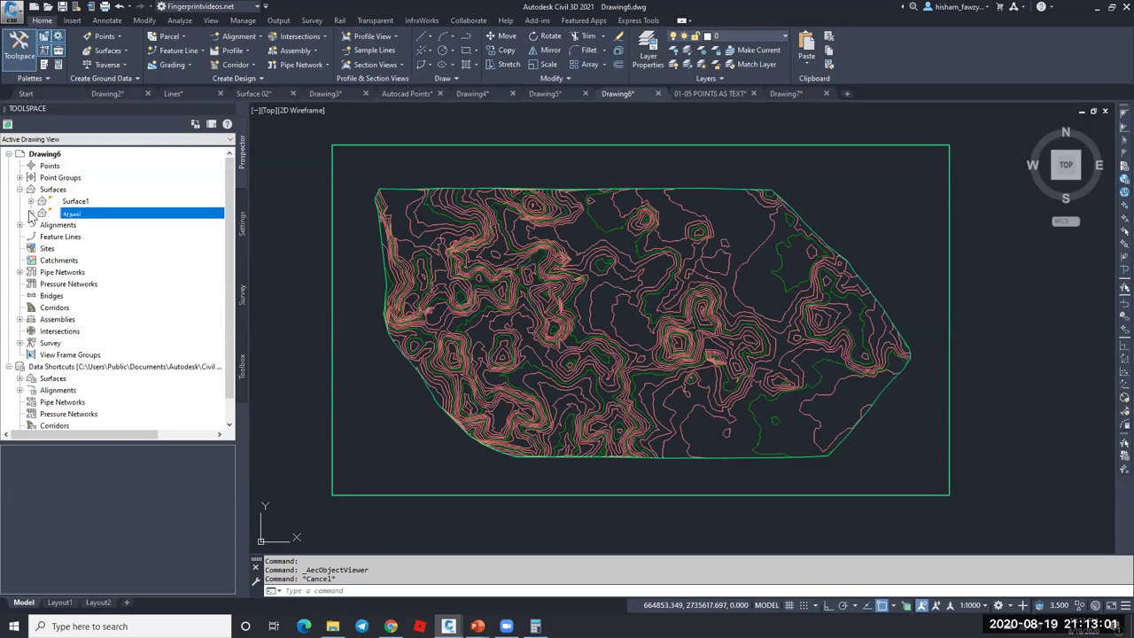
pyautogui.rightClick(95, 192)
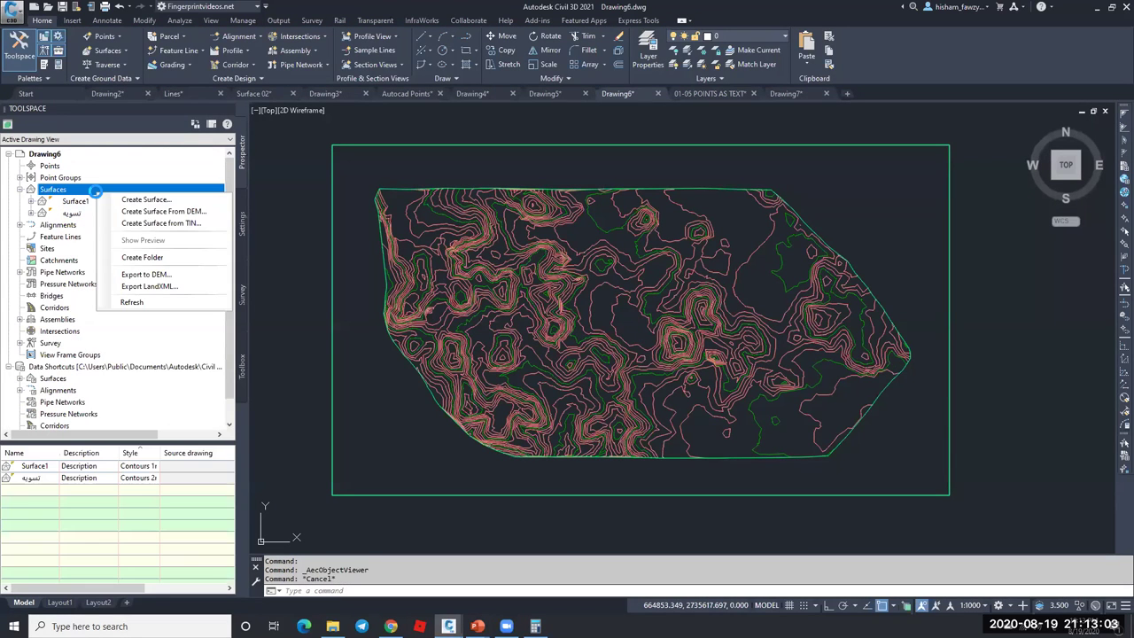
# - Create TIN volume surface Surface3 with Surface1 as base and تسويه as comparison
pyautogui.click(155, 200)
pyautogui.click(561, 180)
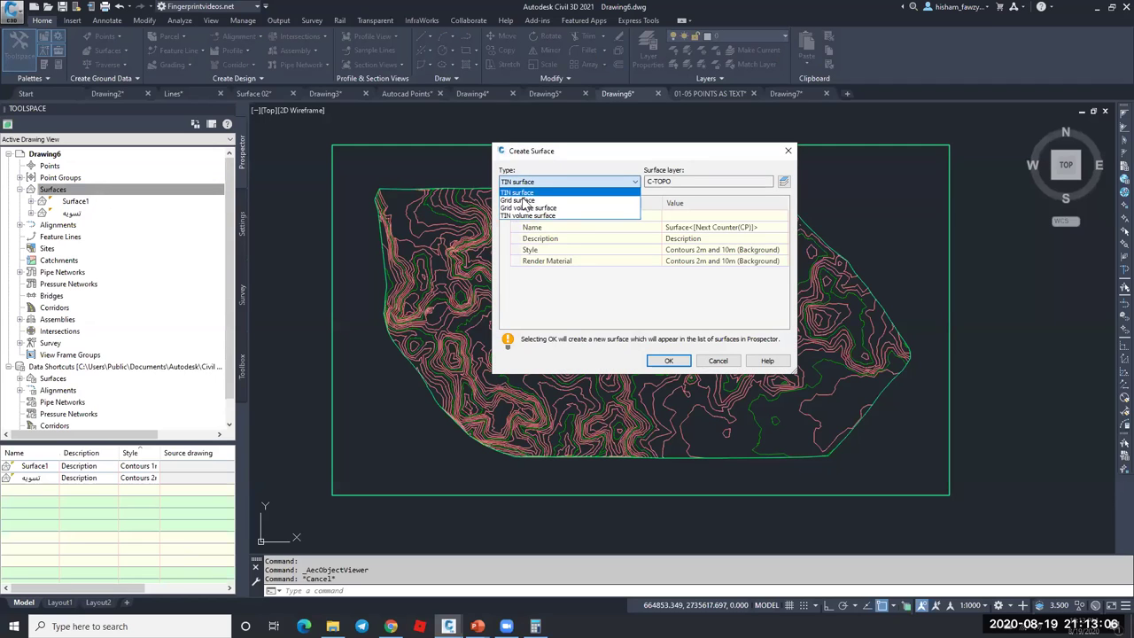
pyautogui.click(534, 216)
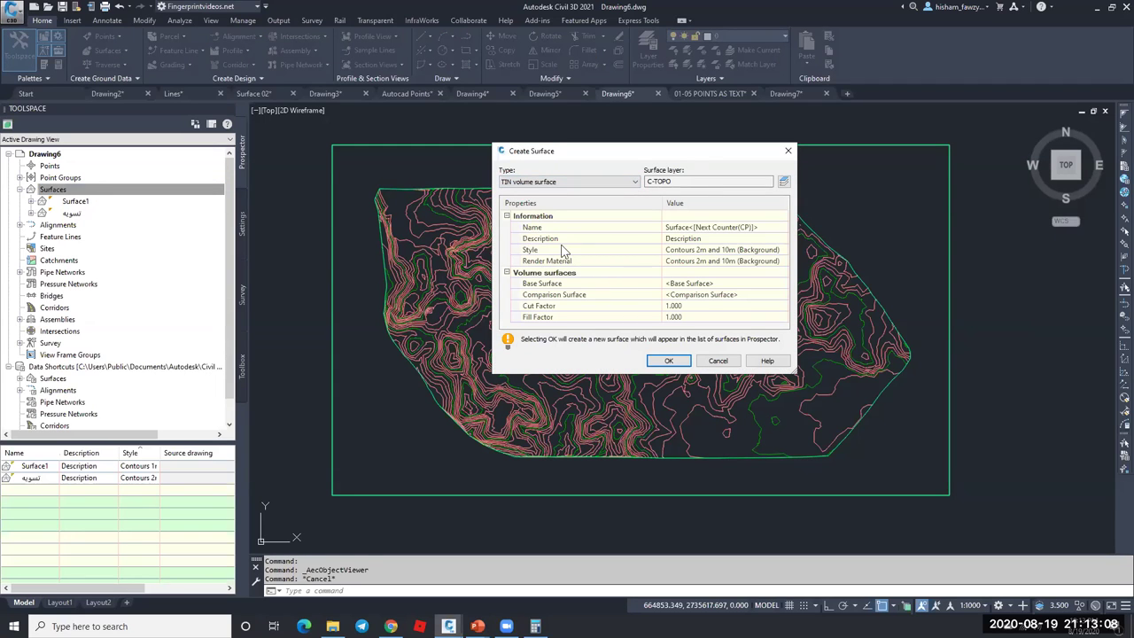
pyautogui.click(736, 283)
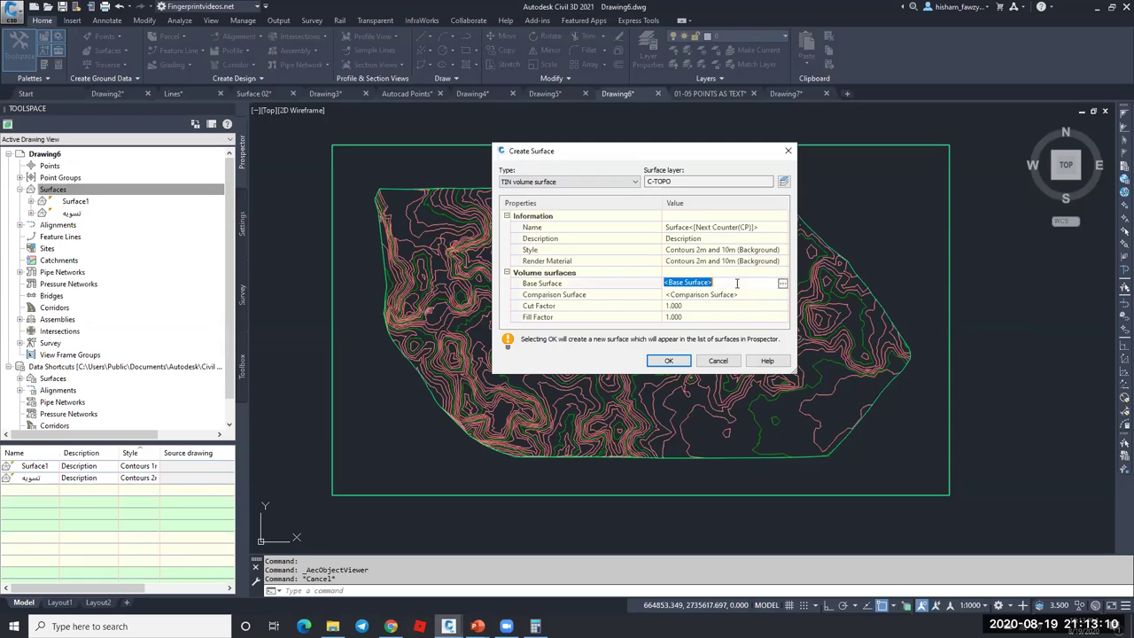
pyautogui.click(782, 284)
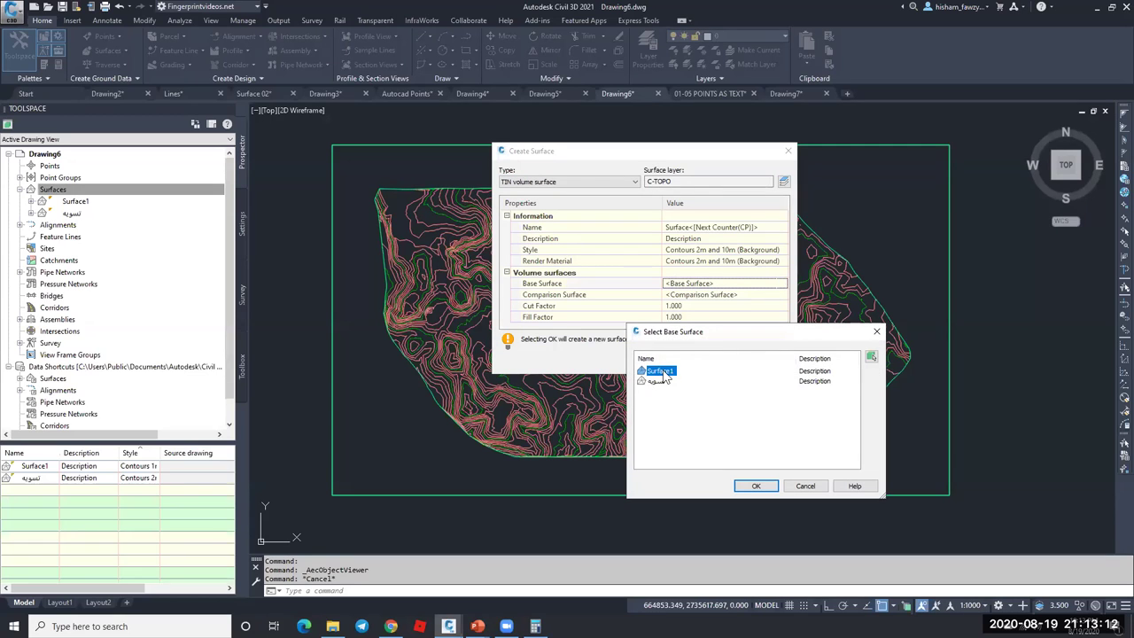
pyautogui.click(756, 485)
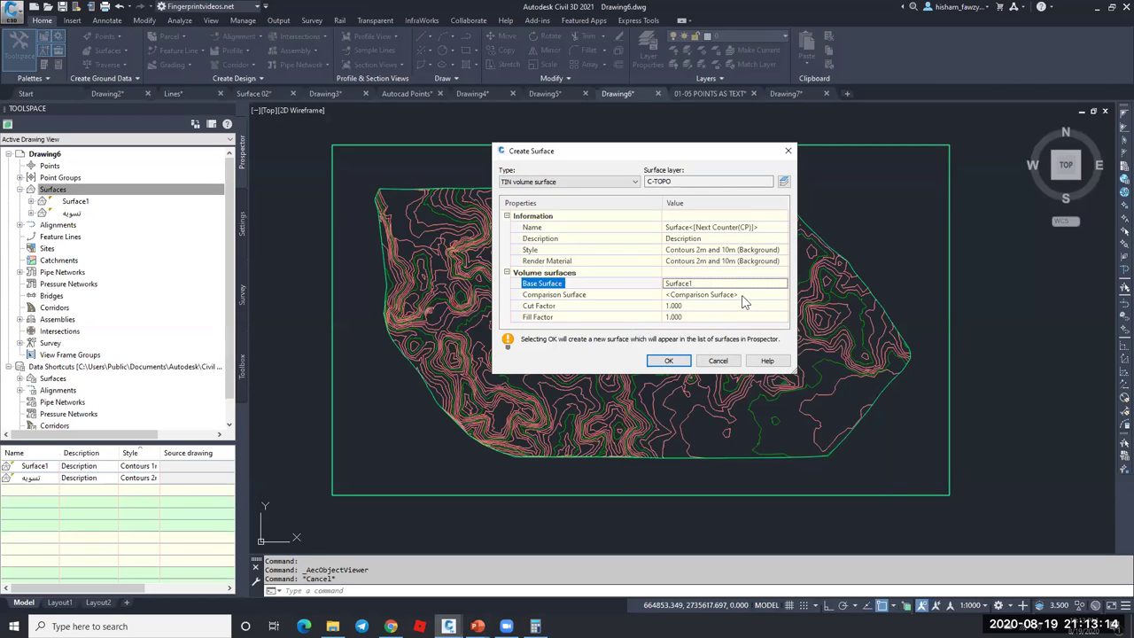
pyautogui.click(737, 296)
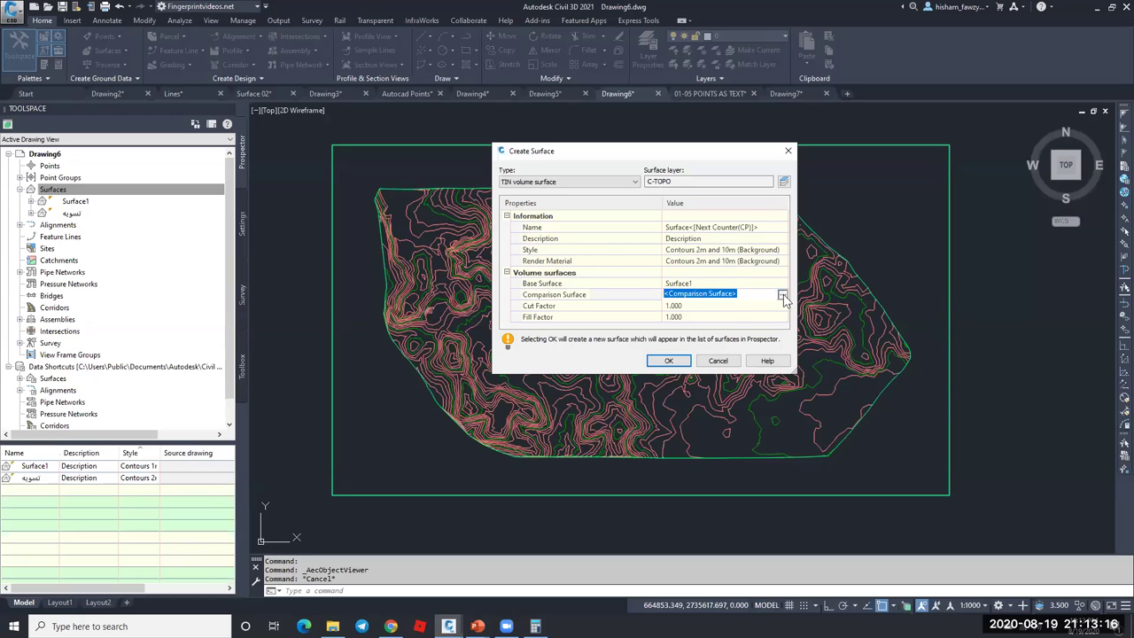
pyautogui.click(782, 295)
pyautogui.click(659, 383)
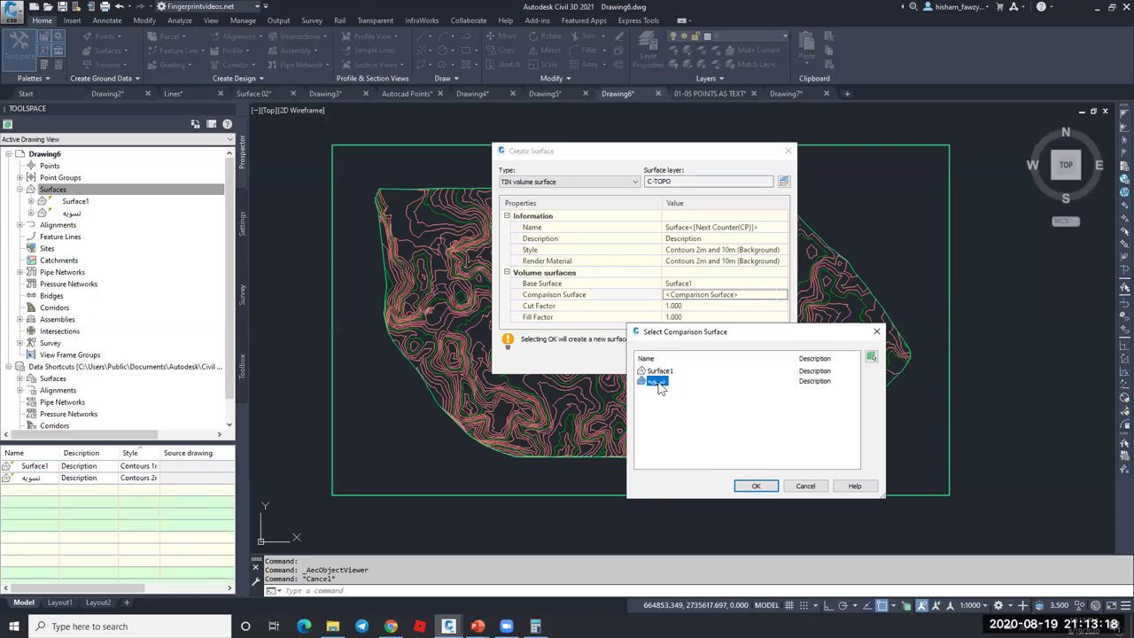
pyautogui.click(755, 486)
pyautogui.click(687, 361)
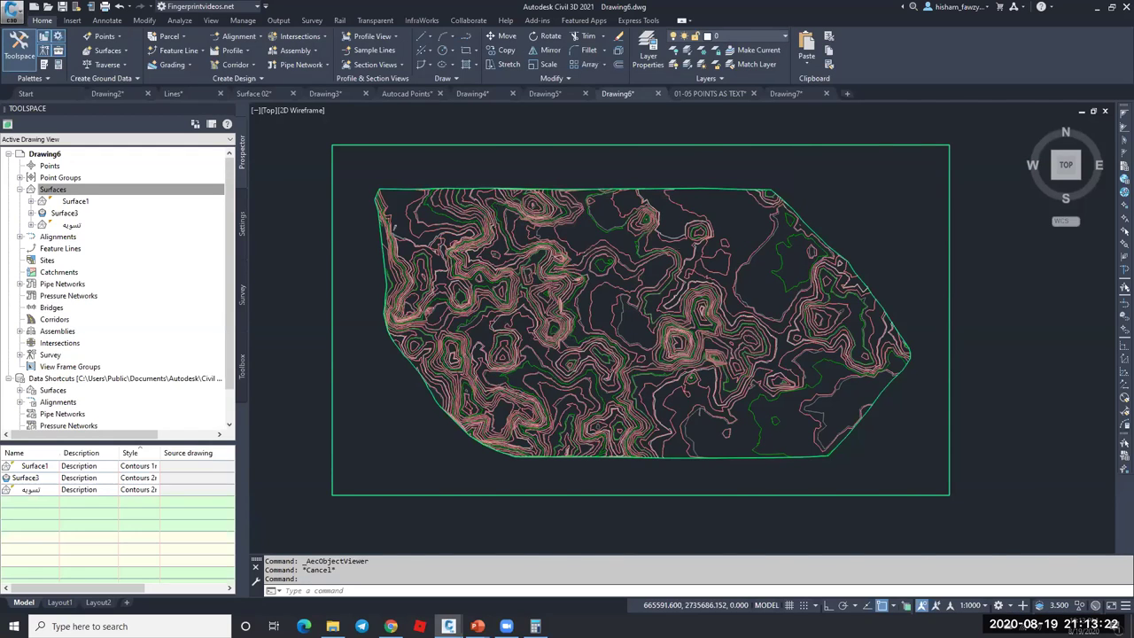
# - Add Surface3 to the Volumes Dashboard: cut 1055345.88, fill 4849948.79, net 3794602.91 m³ fill
pyautogui.scroll(5, 622, 306)
pyautogui.click(610, 315)
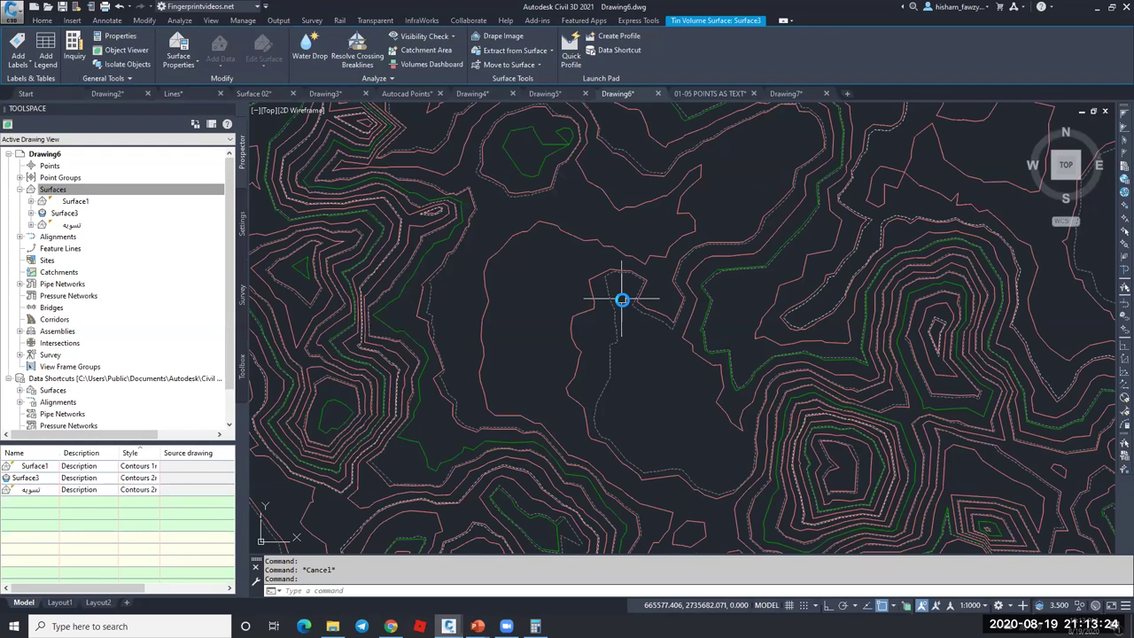
pyautogui.scroll(-6, 620, 301)
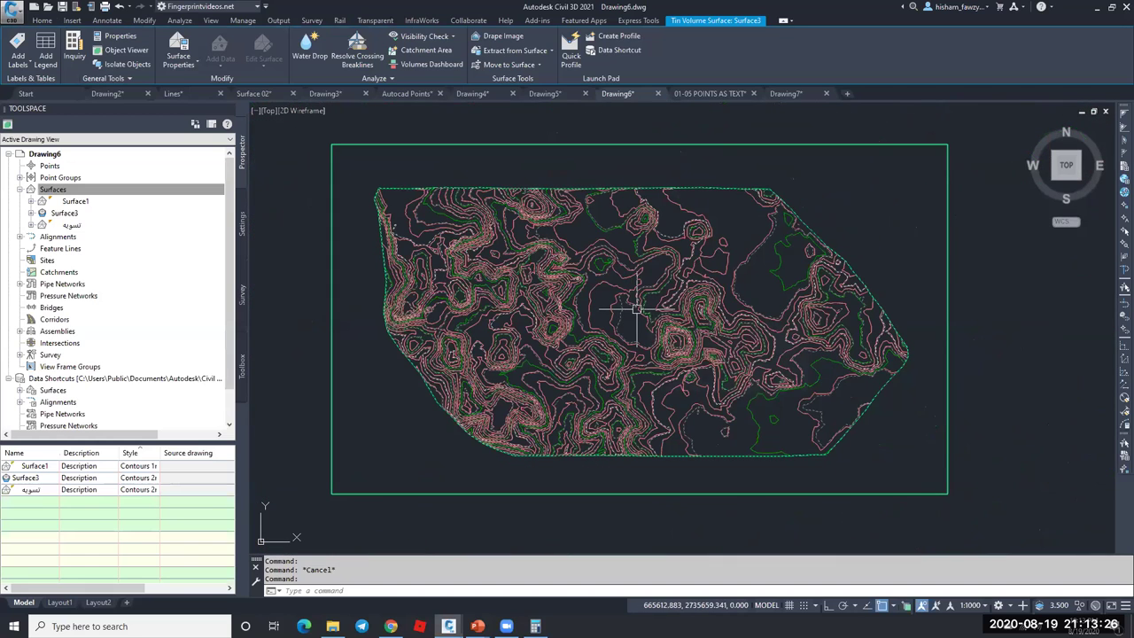
pyautogui.moveTo(636, 309)
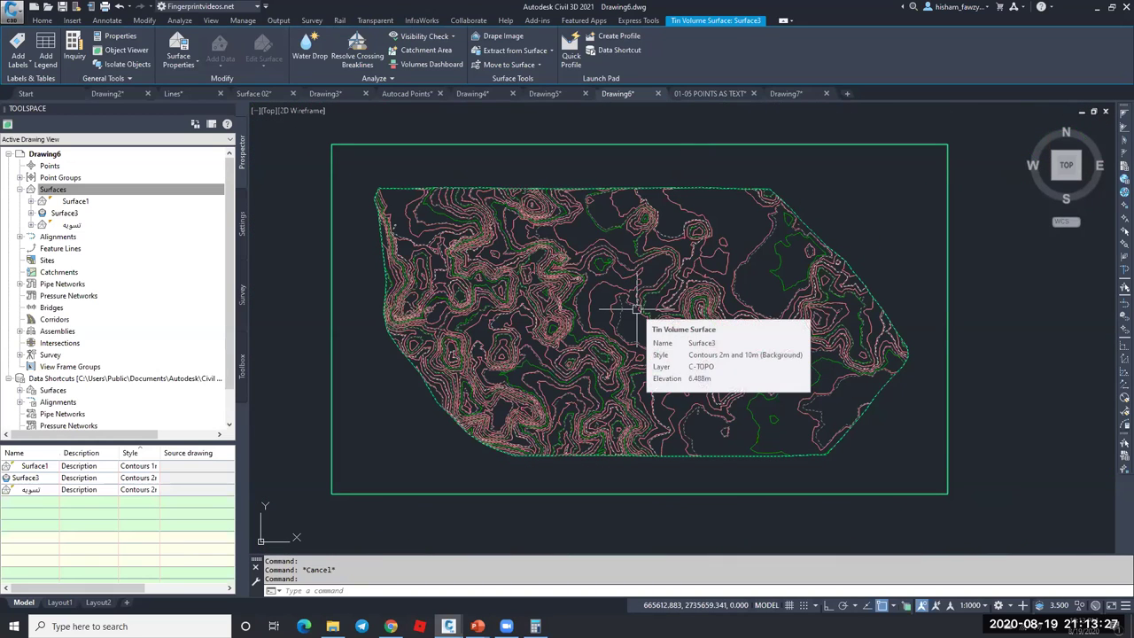
pyautogui.click(431, 64)
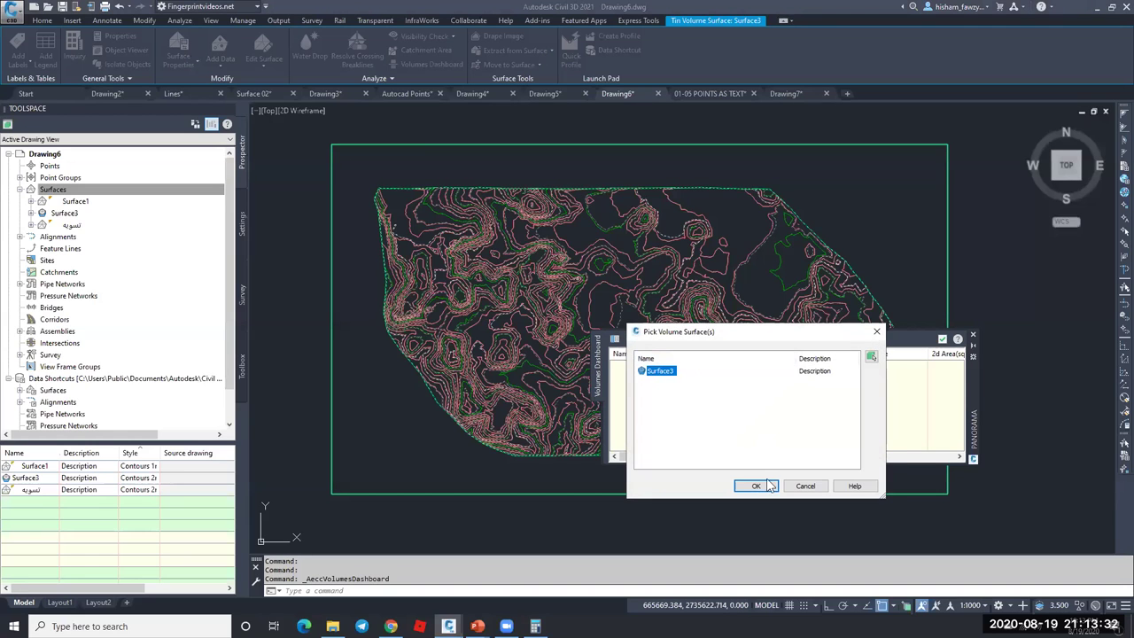
pyautogui.click(756, 486)
pyautogui.moveTo(778, 456); pyautogui.dragTo(835, 453)
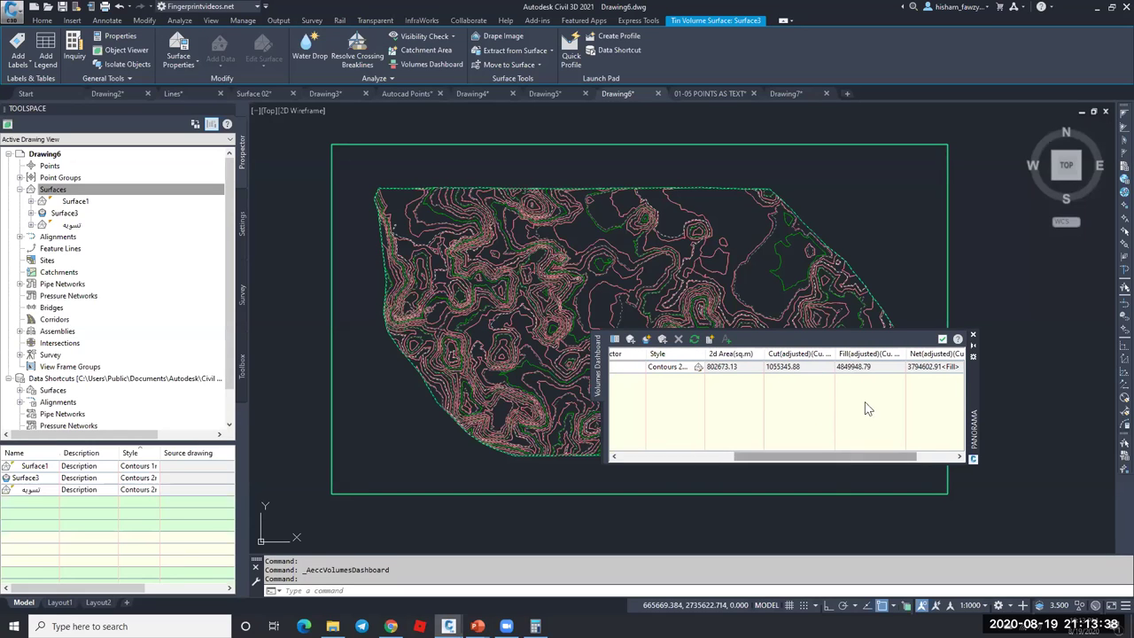
pyautogui.moveTo(876, 457); pyautogui.dragTo(913, 457)
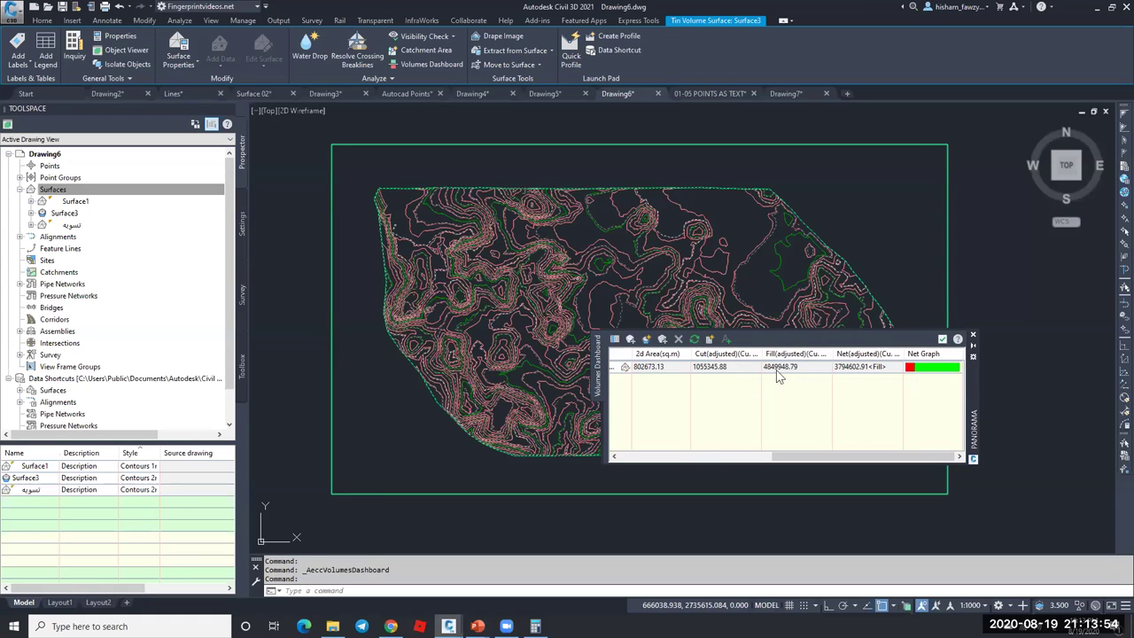
# - Close the Volumes Dashboard and clear the surface selection
pyautogui.click(942, 339)
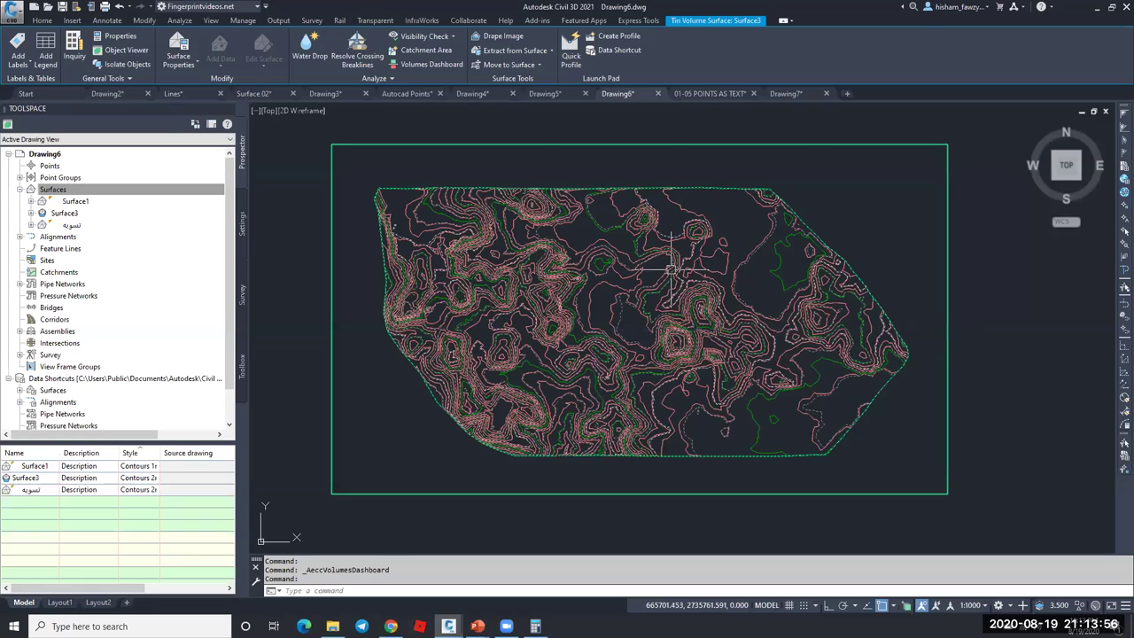
pyautogui.press('Escape')
pyautogui.scroll(3, 686, 259)
pyautogui.scroll(3, 855, 253)
pyautogui.click(854, 253)
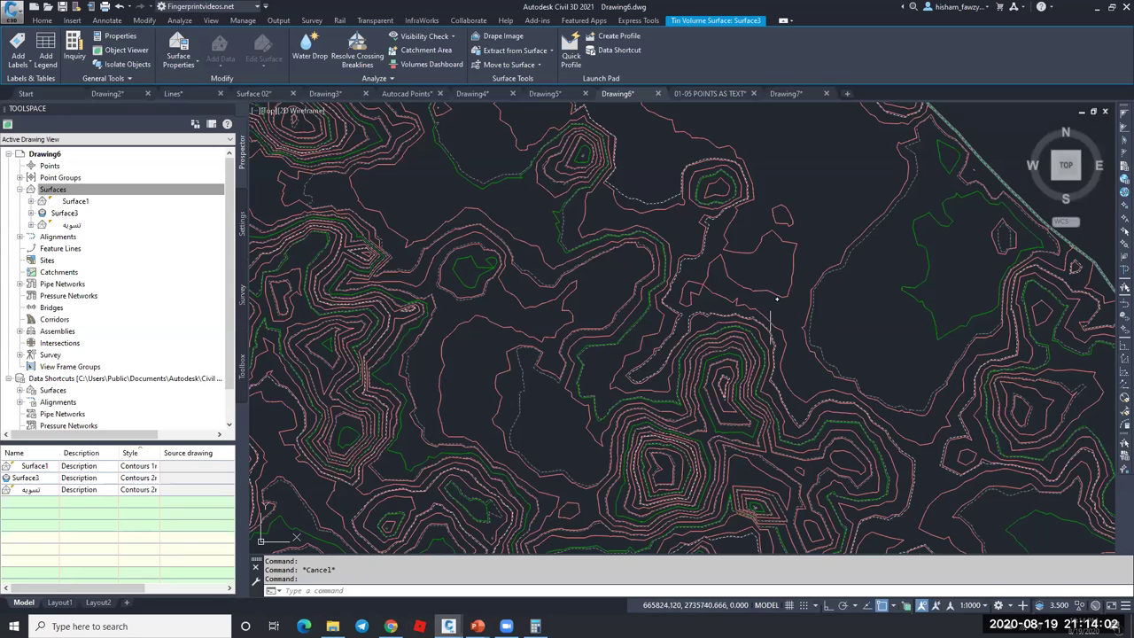
pyautogui.press('Escape')
# - Set Surface1's style to _No Display, then select the Surface3 volume surface
pyautogui.rightClick(86, 204)
pyautogui.click(257, 206)
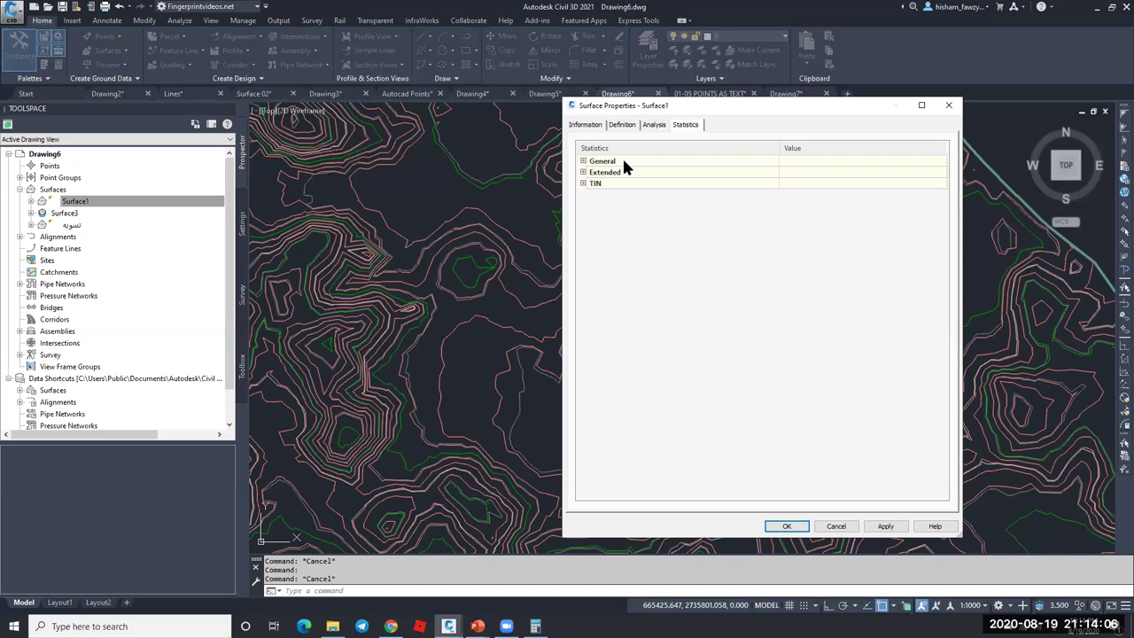
pyautogui.click(585, 125)
pyautogui.click(630, 246)
pyautogui.click(611, 265)
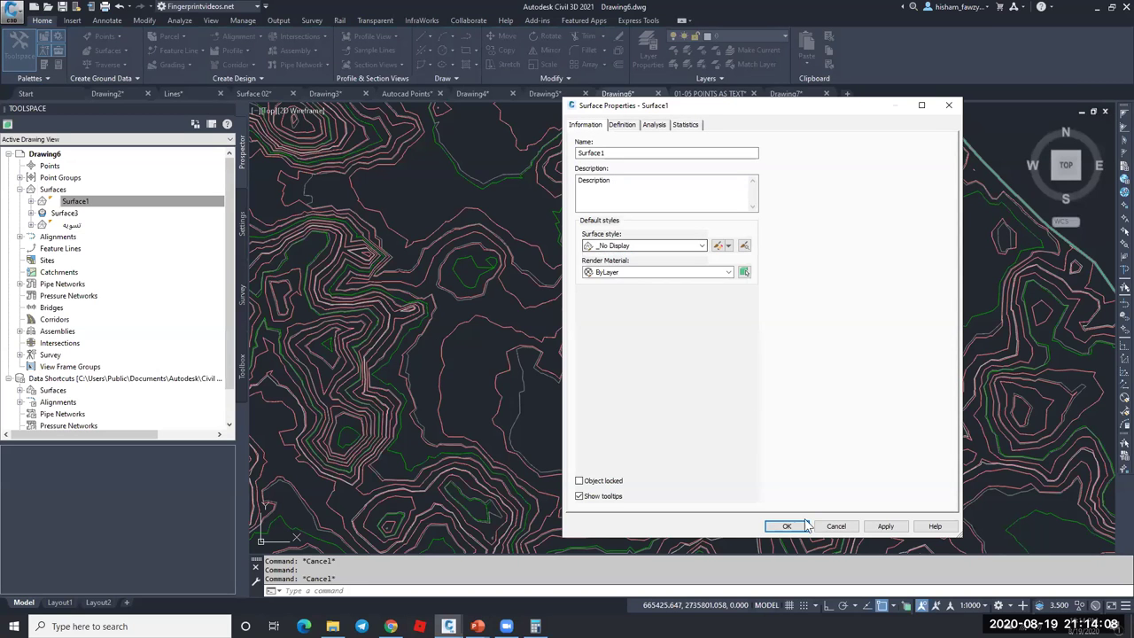
pyautogui.press('Return')
pyautogui.scroll(-6, 747, 287)
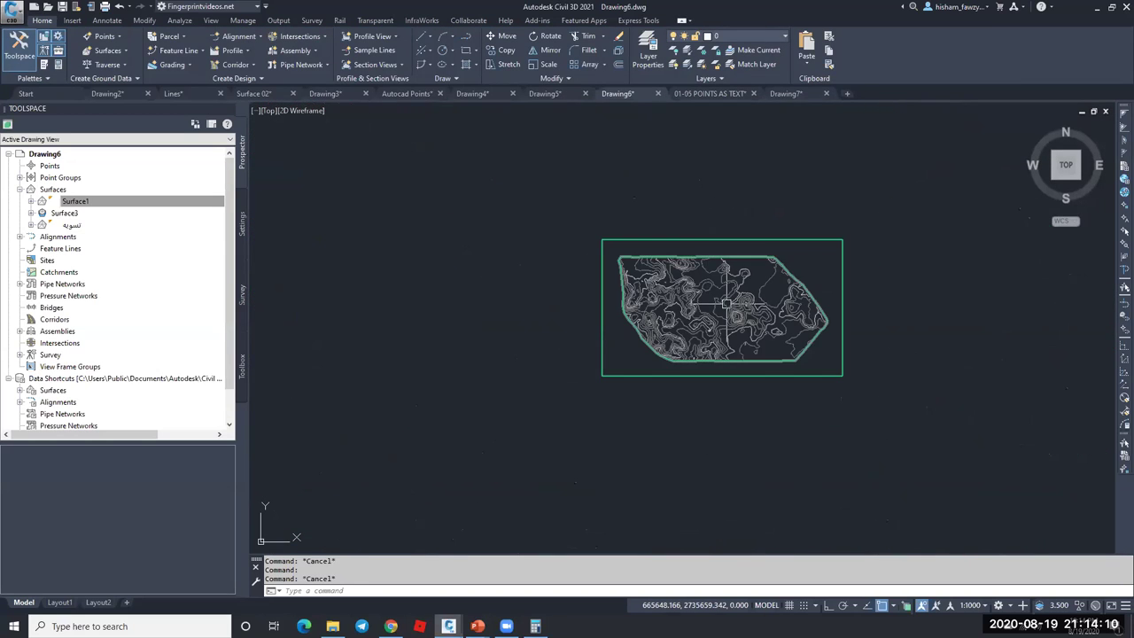
pyautogui.click(718, 310)
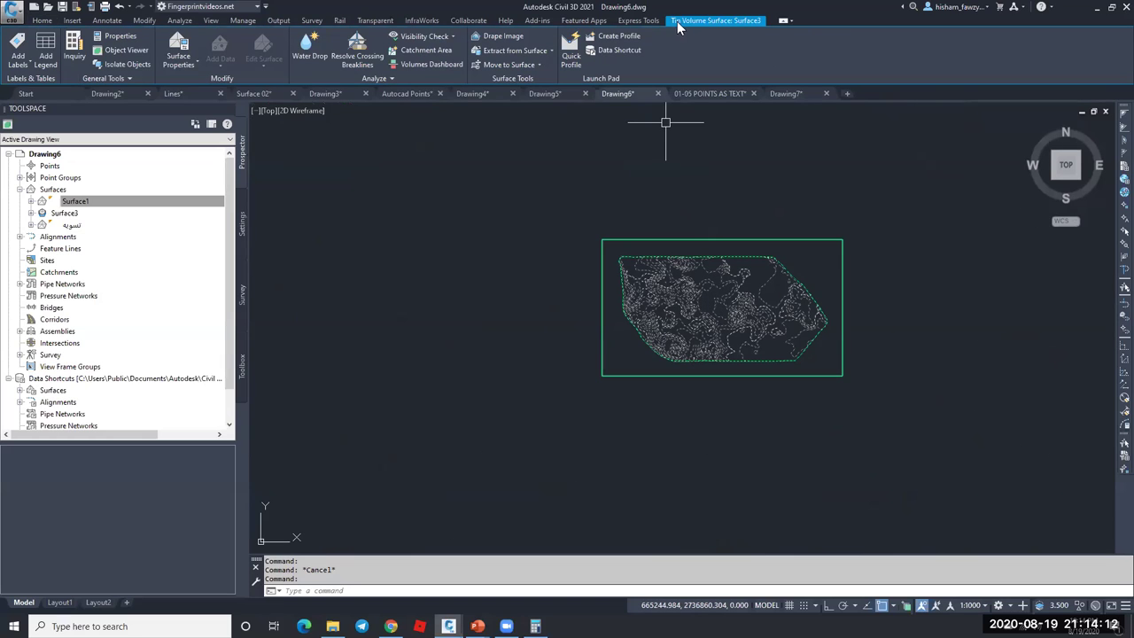
# - Generate two elevation ranges for Surface3 and set their shared boundary to 0 m
pyautogui.click(178, 41)
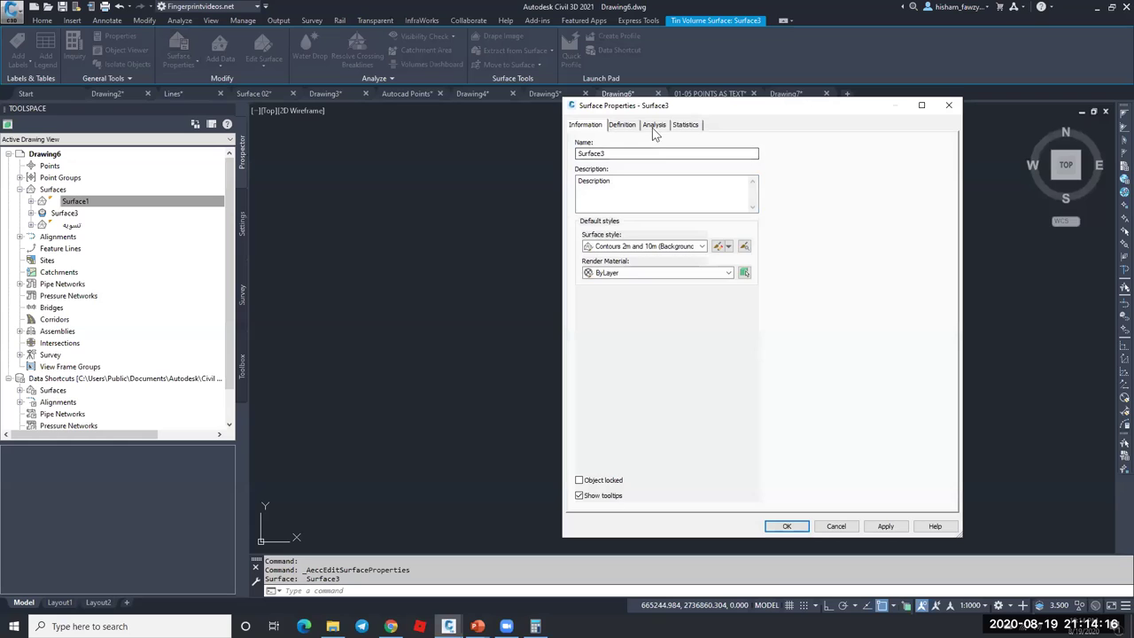
pyautogui.click(653, 125)
pyautogui.click(688, 222)
pyautogui.write('2')
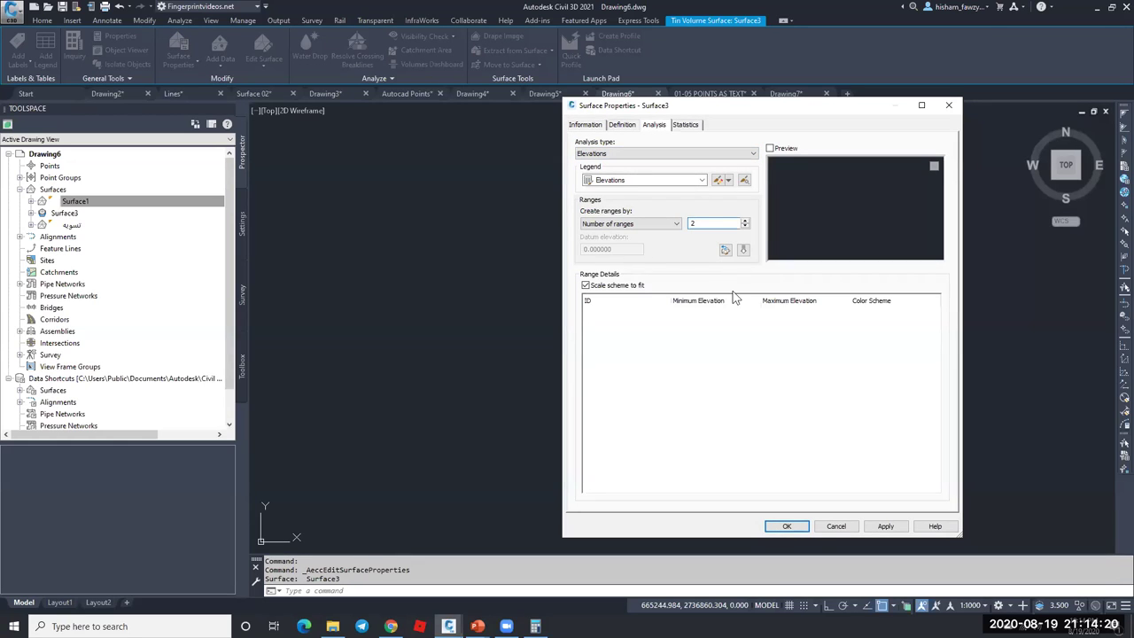
pyautogui.click(744, 249)
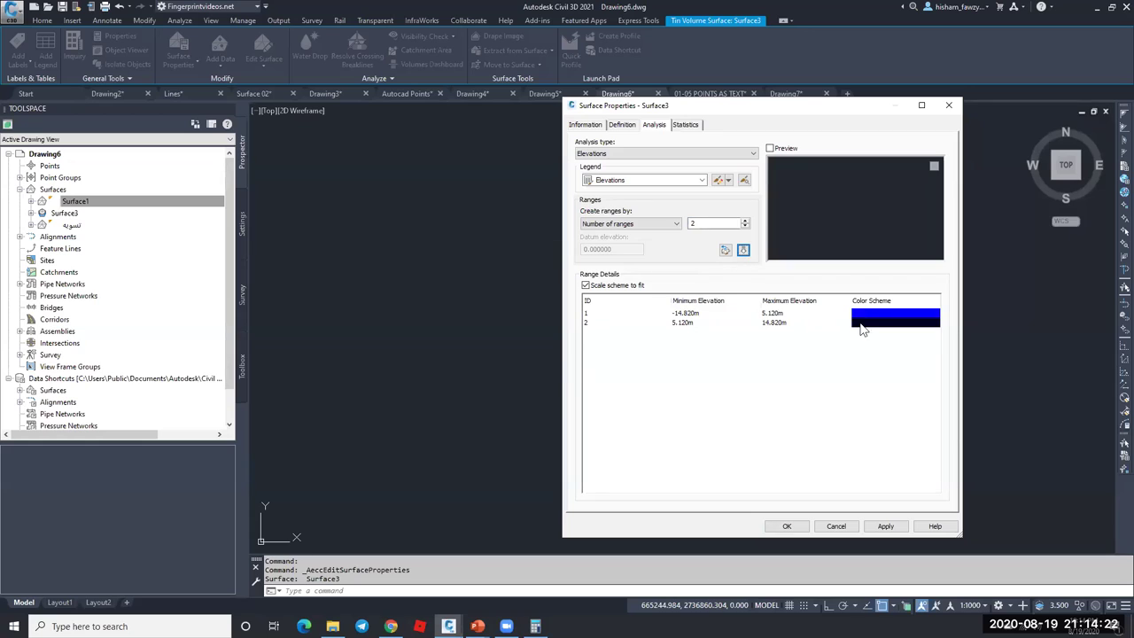
pyautogui.click(704, 322)
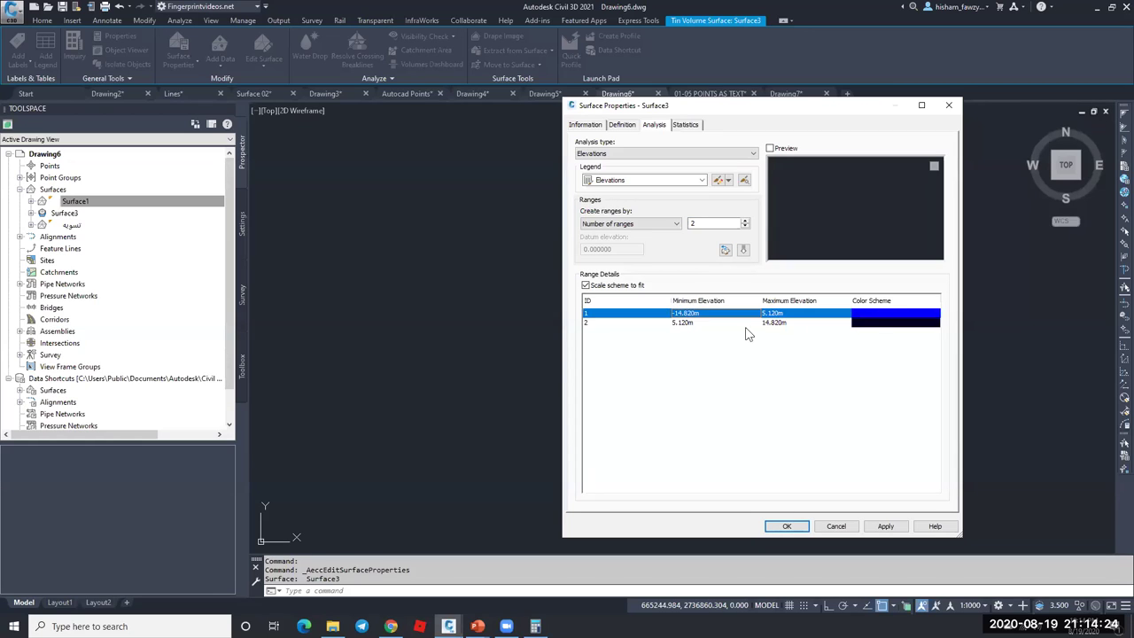
pyautogui.click(783, 313)
pyautogui.write('0')
pyautogui.click(679, 314)
pyautogui.click(689, 324)
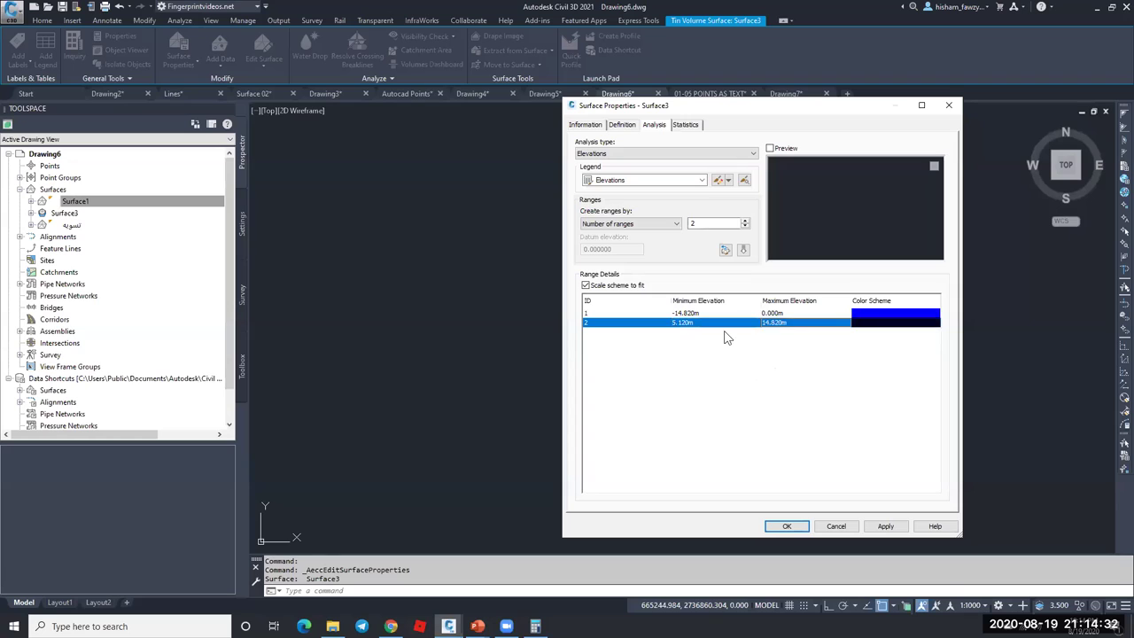
pyautogui.click(724, 324)
pyautogui.write('0')
pyautogui.press('Return')
# - Colour the lower range red and the upper range cyan, then apply
pyautogui.click(873, 313)
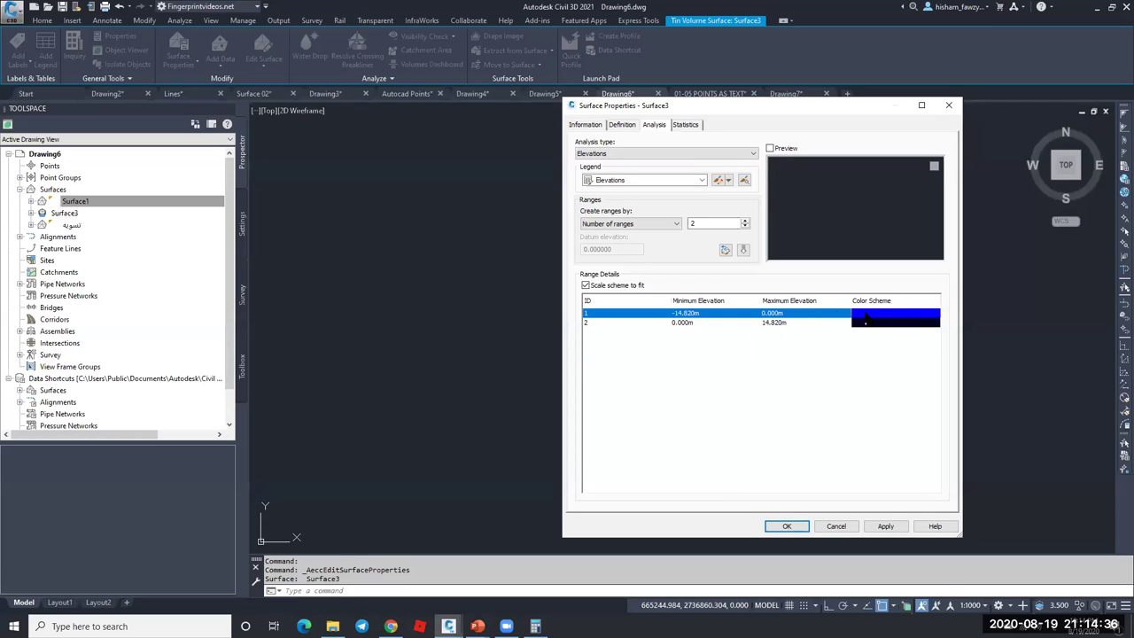
pyautogui.click(865, 319)
pyautogui.click(662, 378)
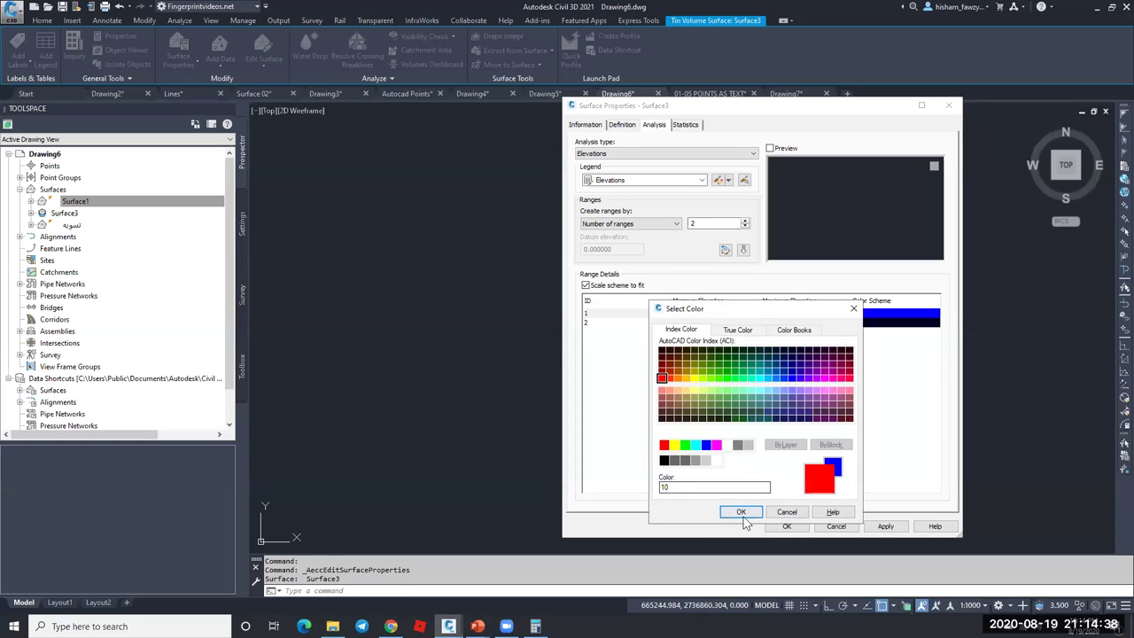
pyautogui.click(741, 512)
pyautogui.click(890, 322)
pyautogui.click(890, 323)
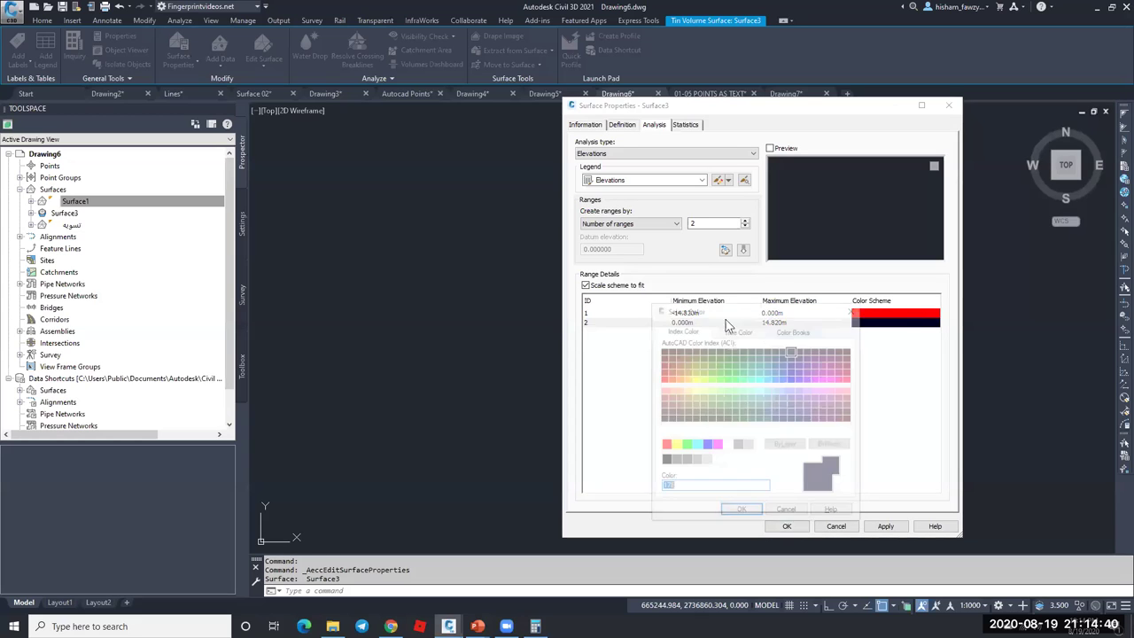
pyautogui.click(697, 444)
pyautogui.click(740, 509)
pyautogui.click(778, 527)
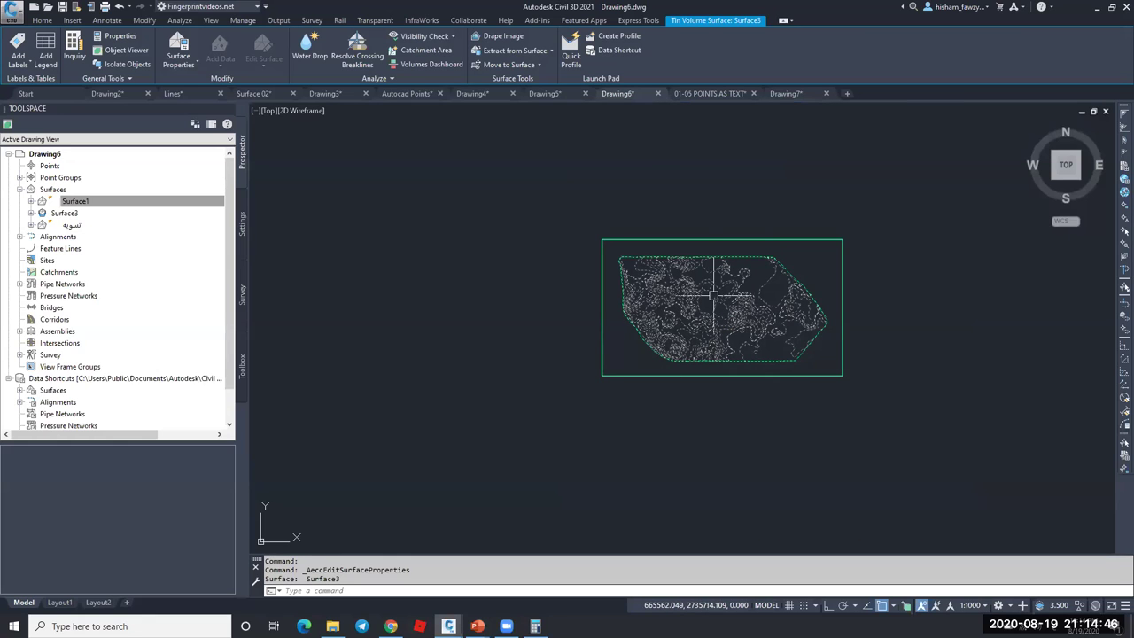
# - Turn on Elevations in Surface3's style so it fills red below 0 m and cyan above
pyautogui.rightClick(715, 299)
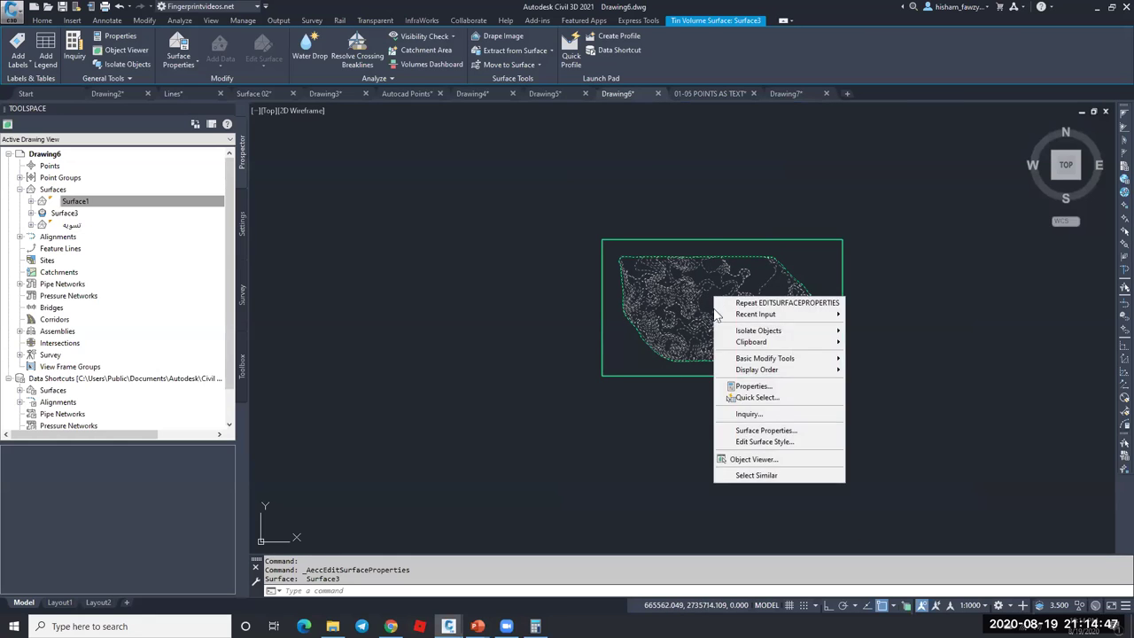
pyautogui.click(763, 441)
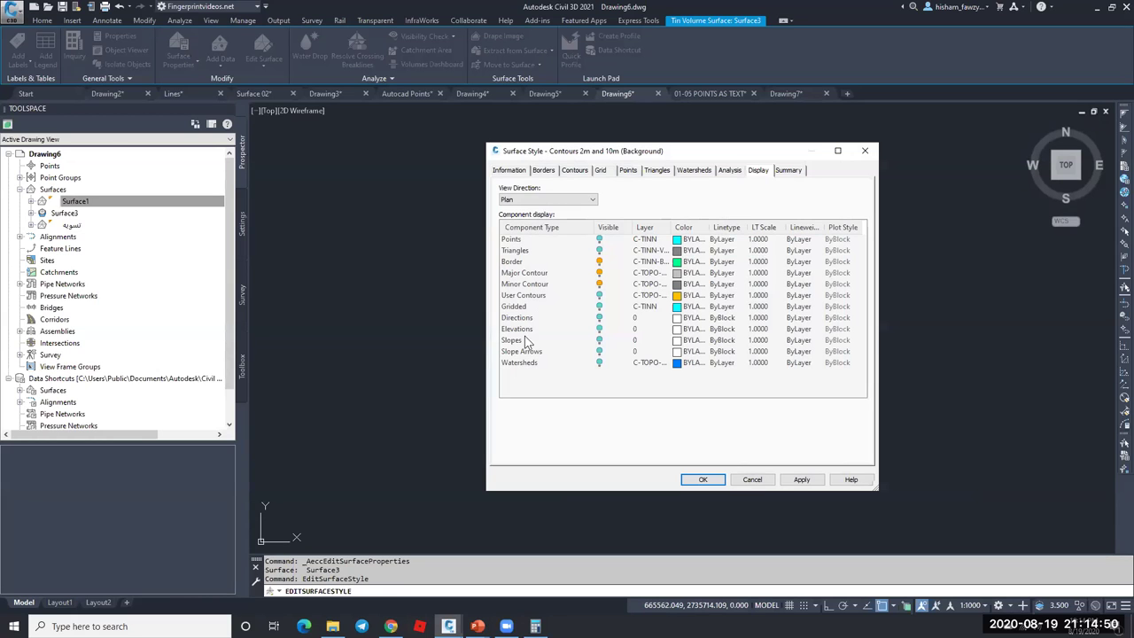
pyautogui.click(599, 330)
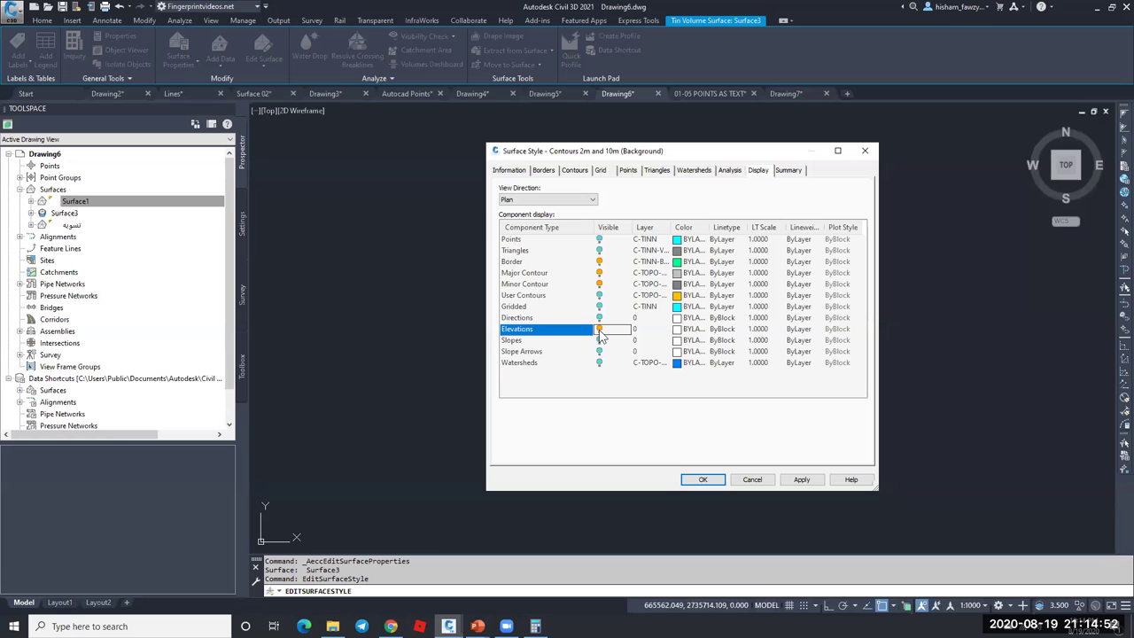
pyautogui.click(709, 476)
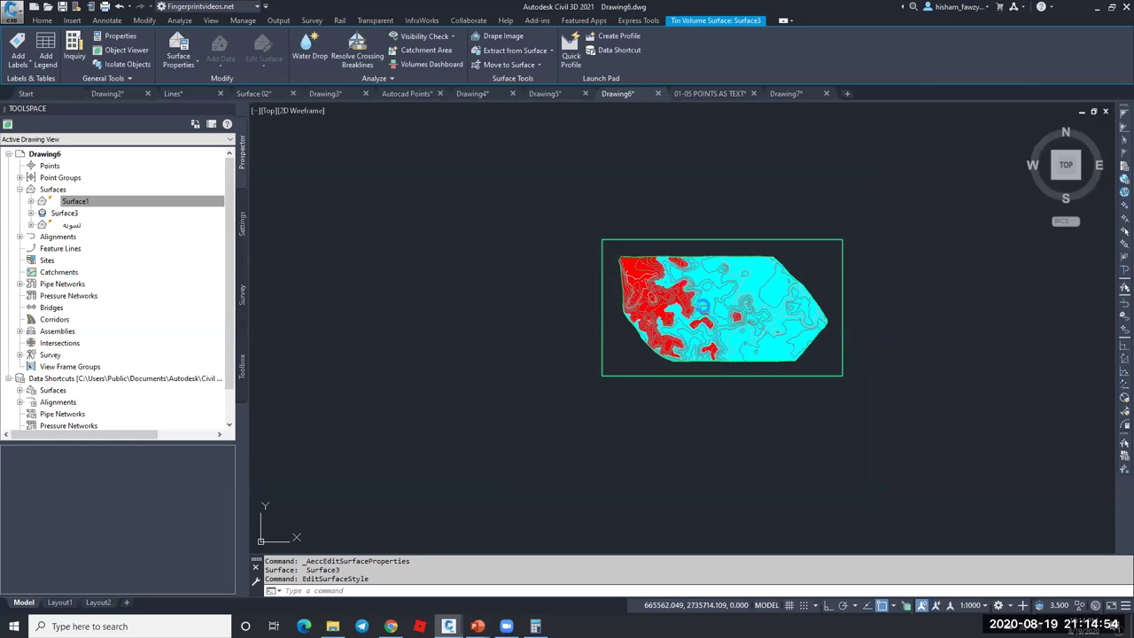
pyautogui.scroll(2, 702, 306)
pyautogui.press('Escape')
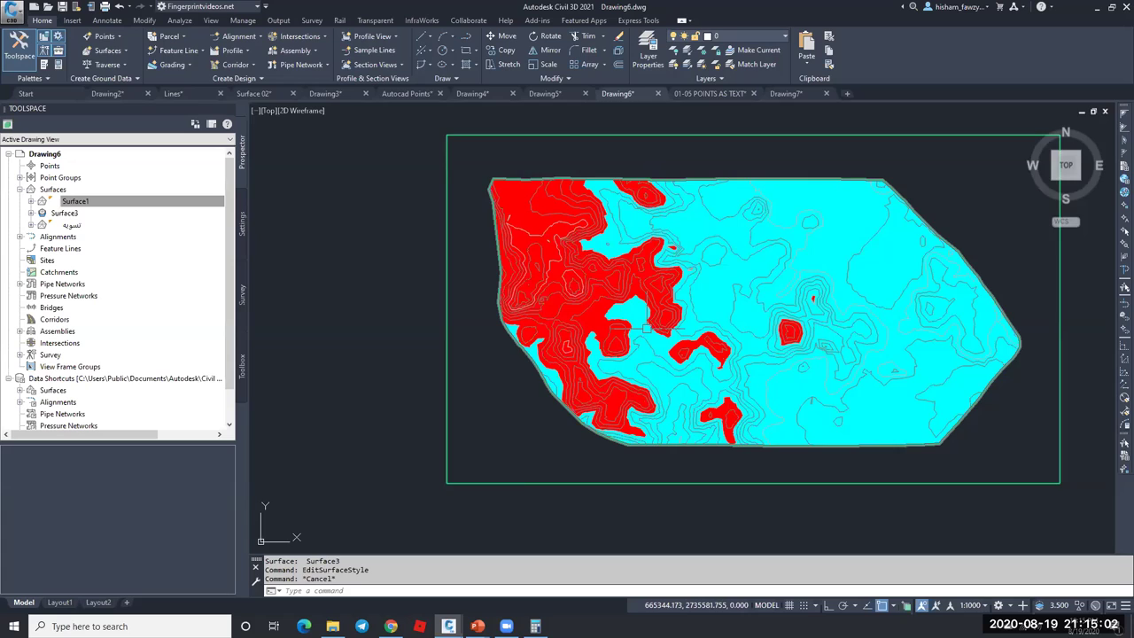
# - Reselect Surface3 and check its options to inspect the red and cyan elevation bands
pyautogui.scroll(6, 646, 326)
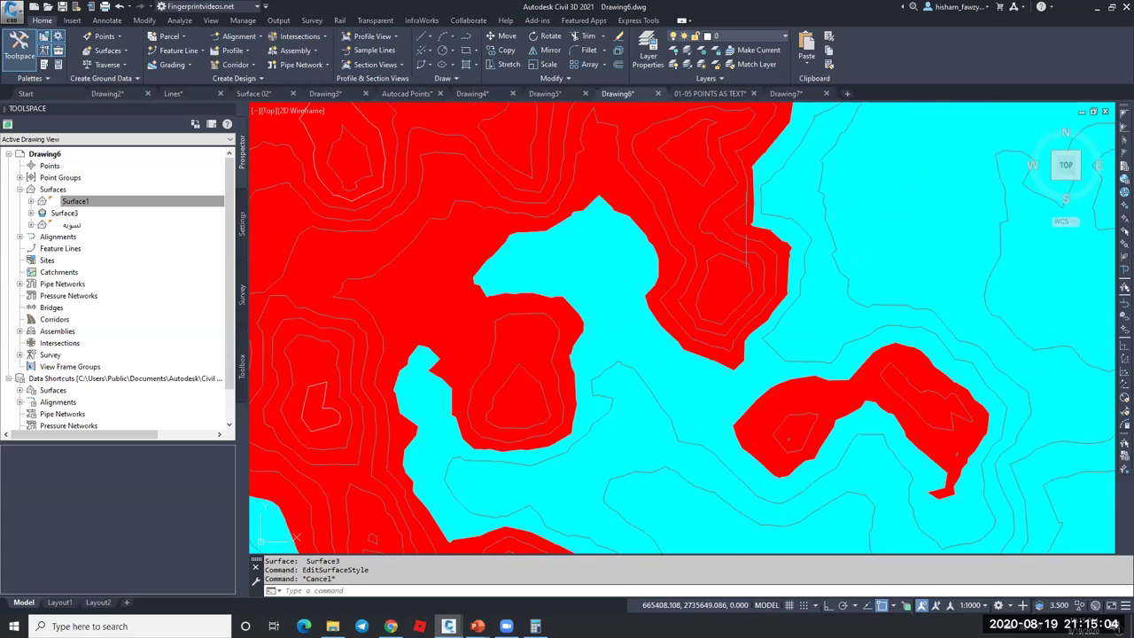
pyautogui.scroll(-3, 671, 254)
pyautogui.press('Escape')
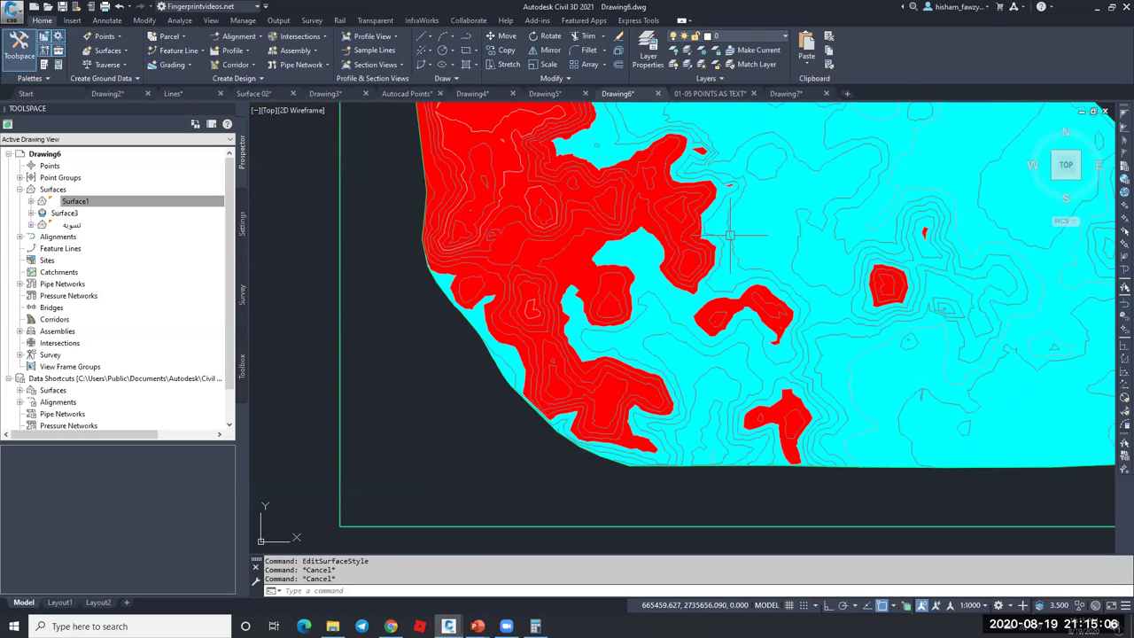
pyautogui.click(732, 240)
pyautogui.rightClick(749, 391)
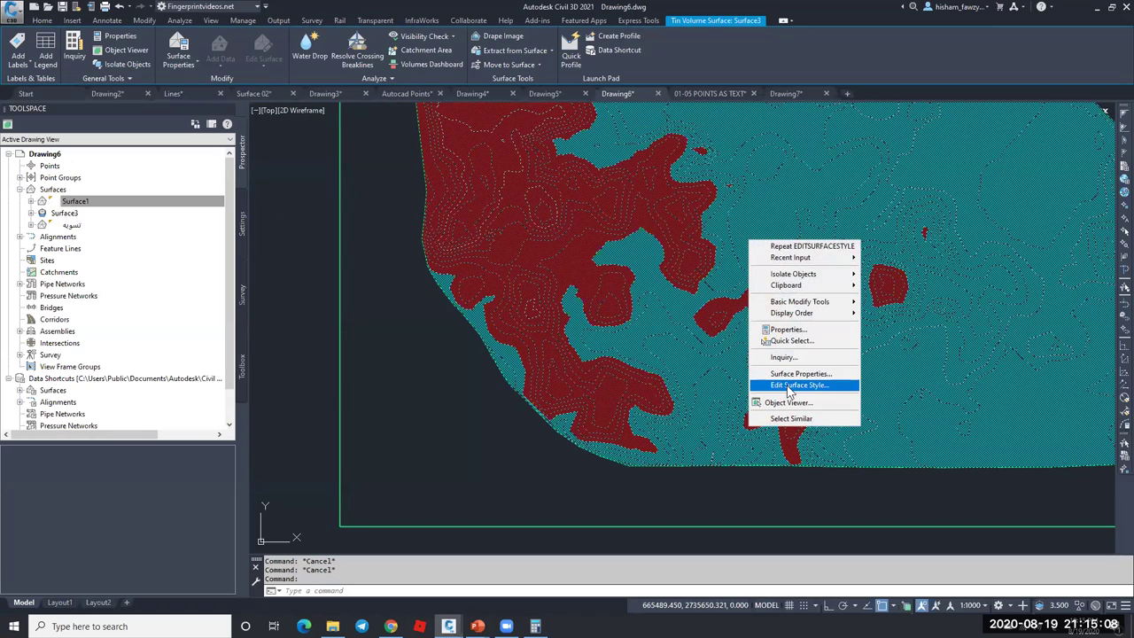
pyautogui.click(789, 387)
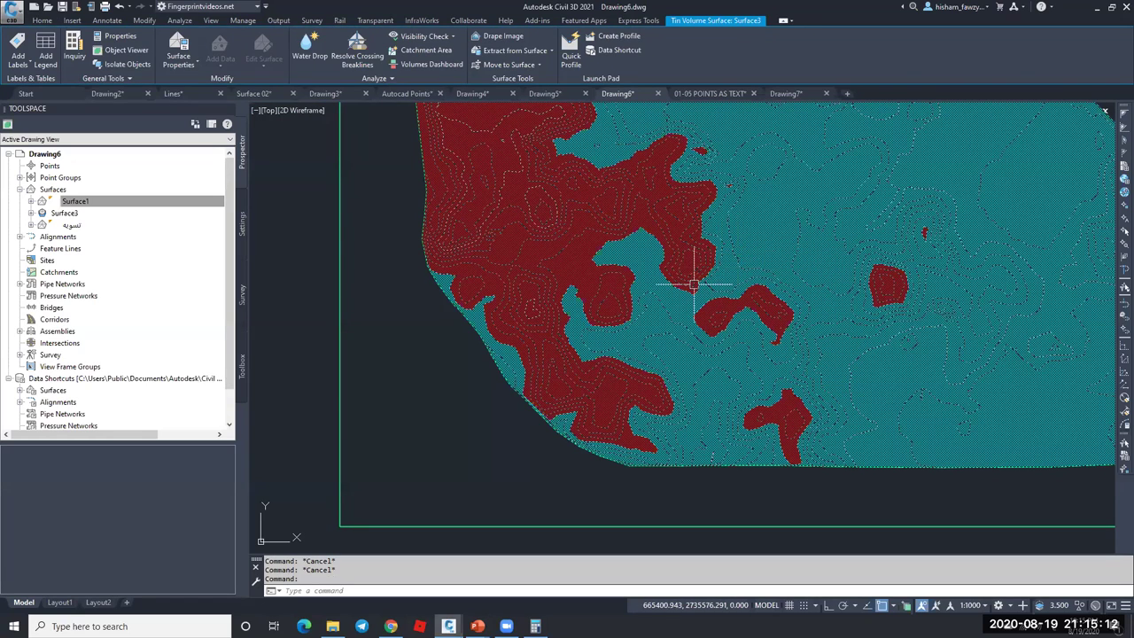
pyautogui.press('Escape')
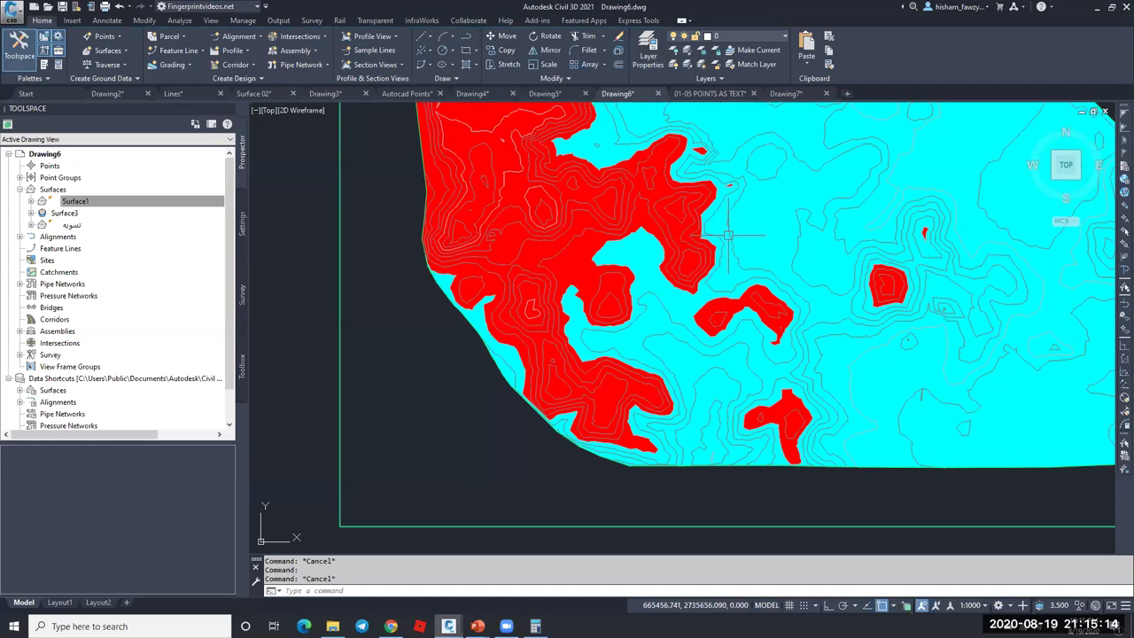
pyautogui.scroll(4, 686, 262)
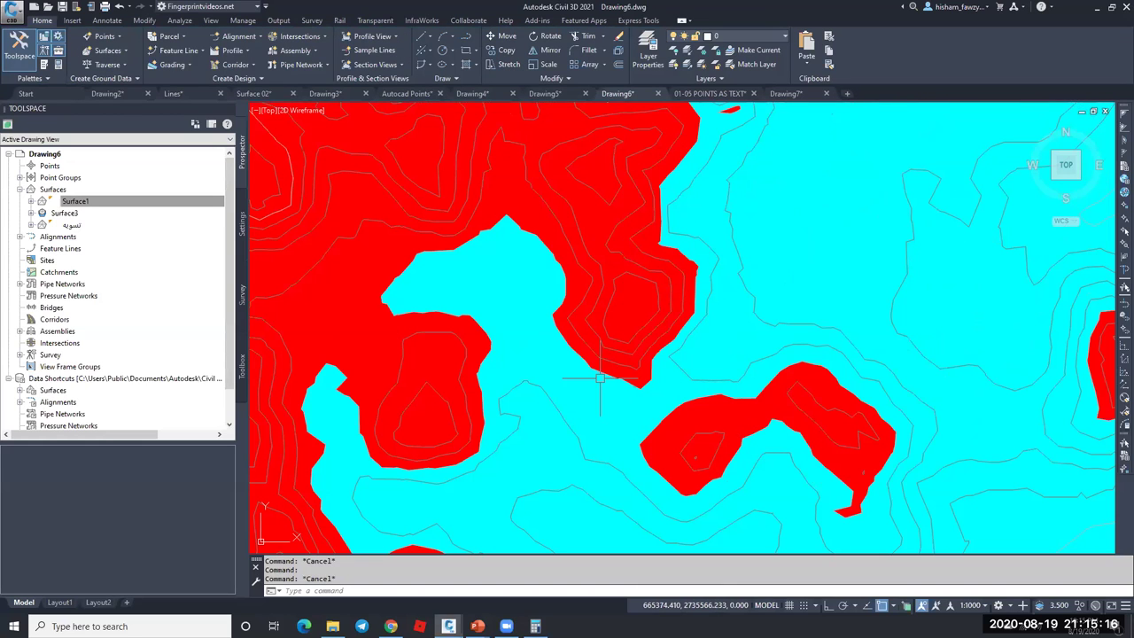
pyautogui.moveTo(599, 379)
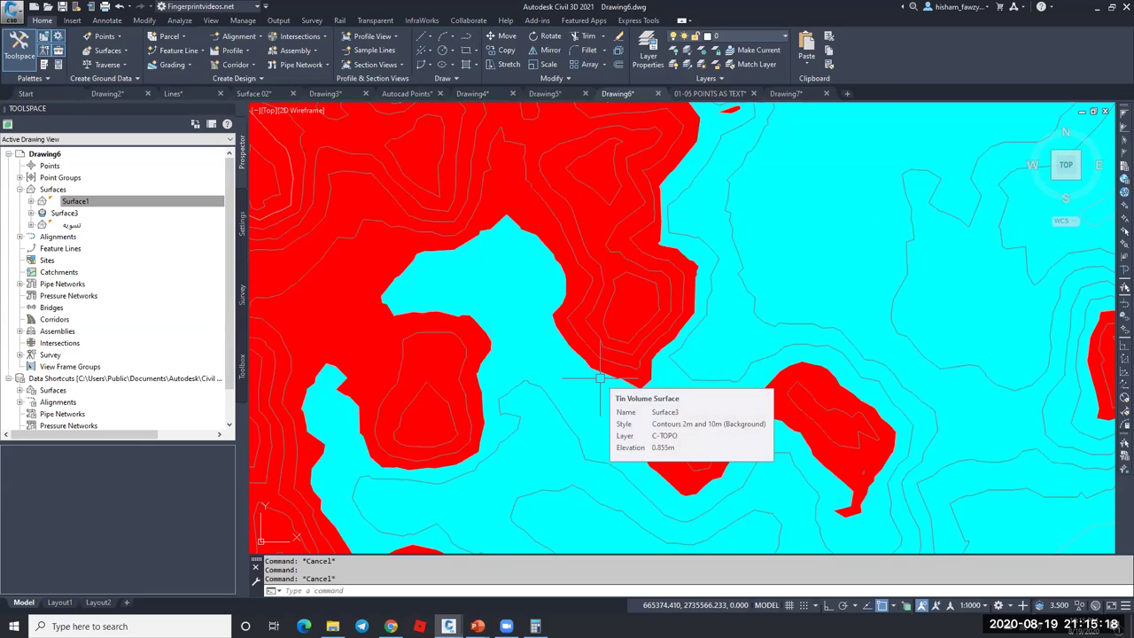
# - Run a user-defined contour analysis on Surface3 with one contour, Contour 1 at 0.000m
pyautogui.click(710, 291)
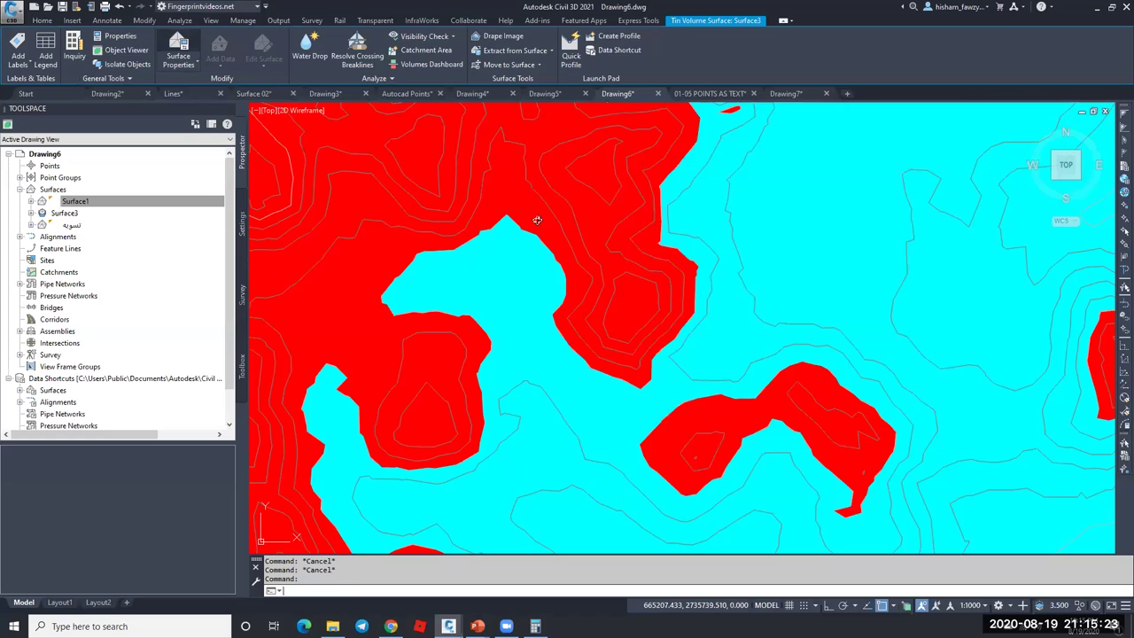
pyautogui.doubleClick(537, 219)
pyautogui.click(637, 154)
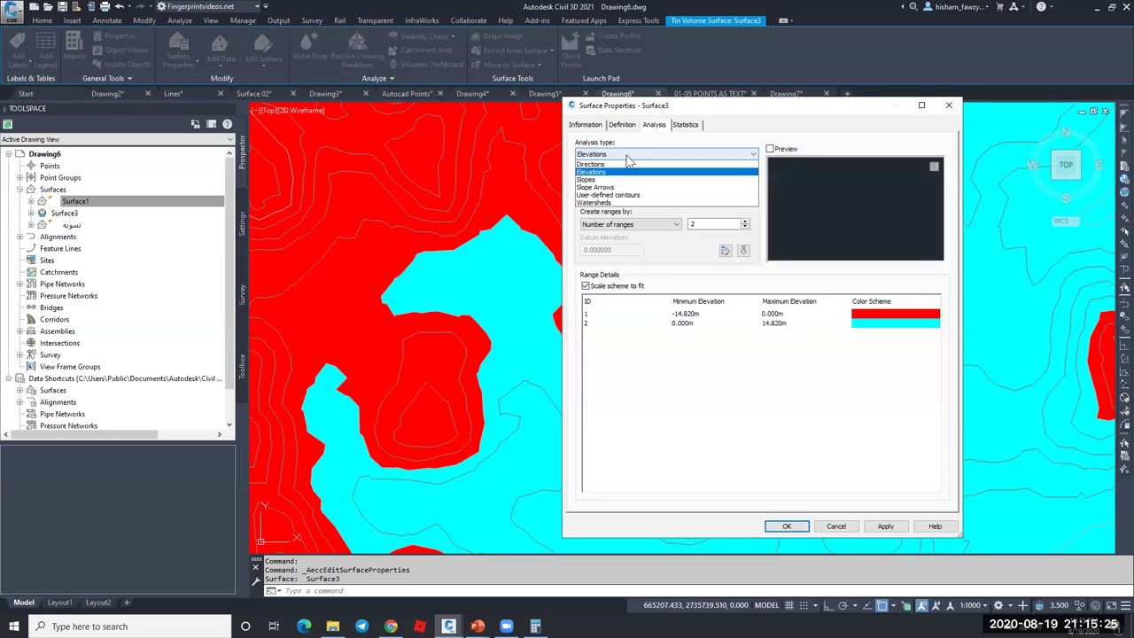
pyautogui.click(609, 204)
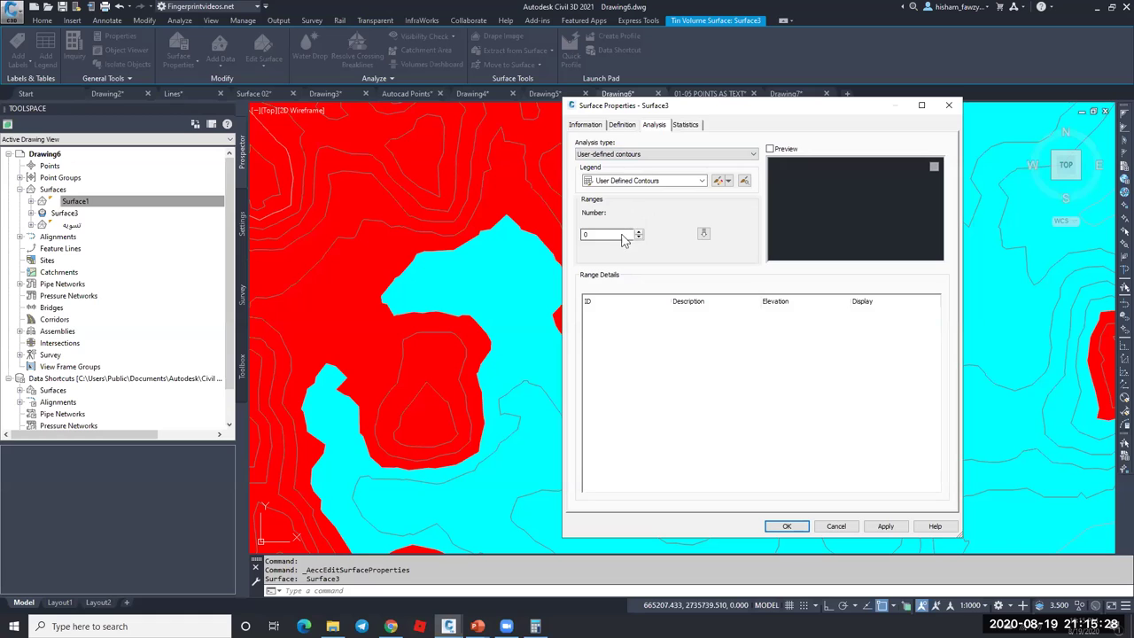
pyautogui.click(638, 230)
pyautogui.click(703, 233)
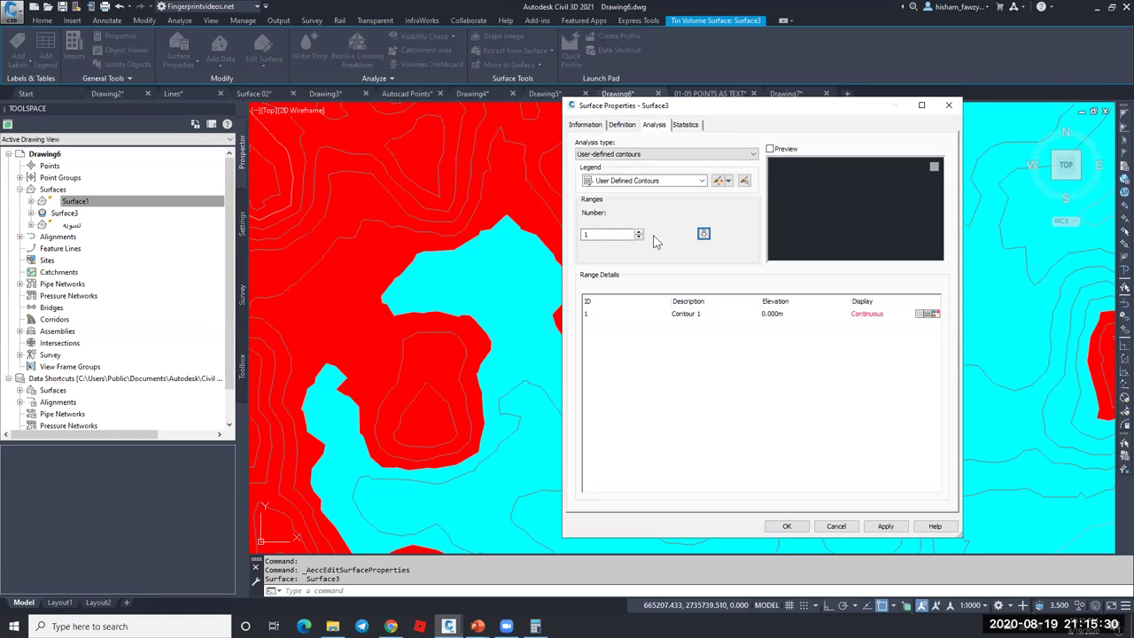
pyautogui.click(783, 315)
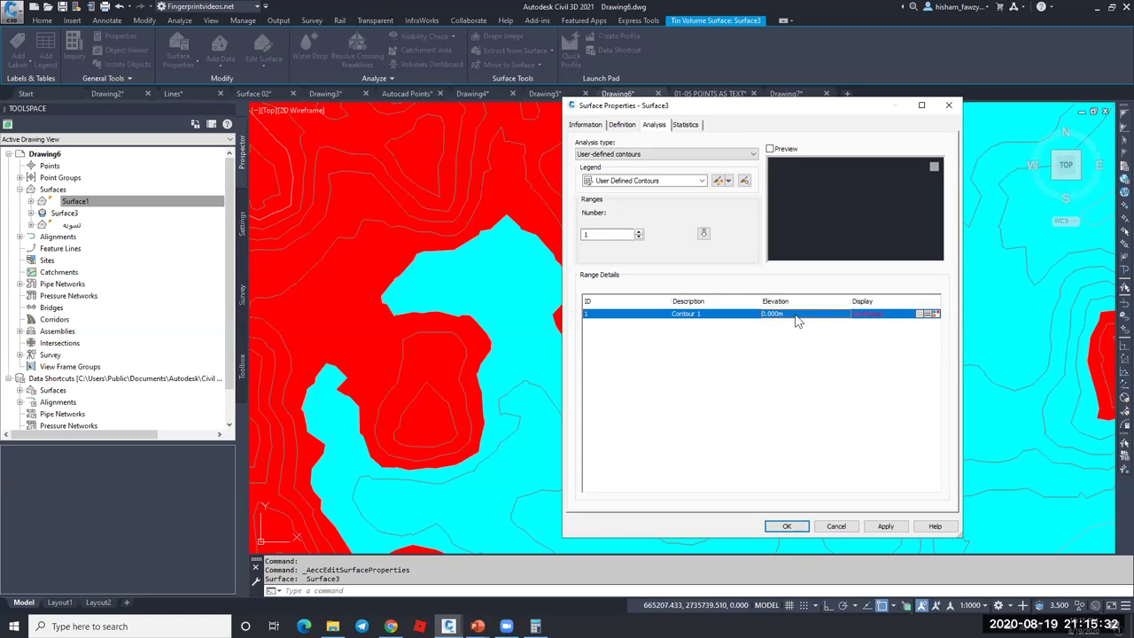
pyautogui.click(788, 526)
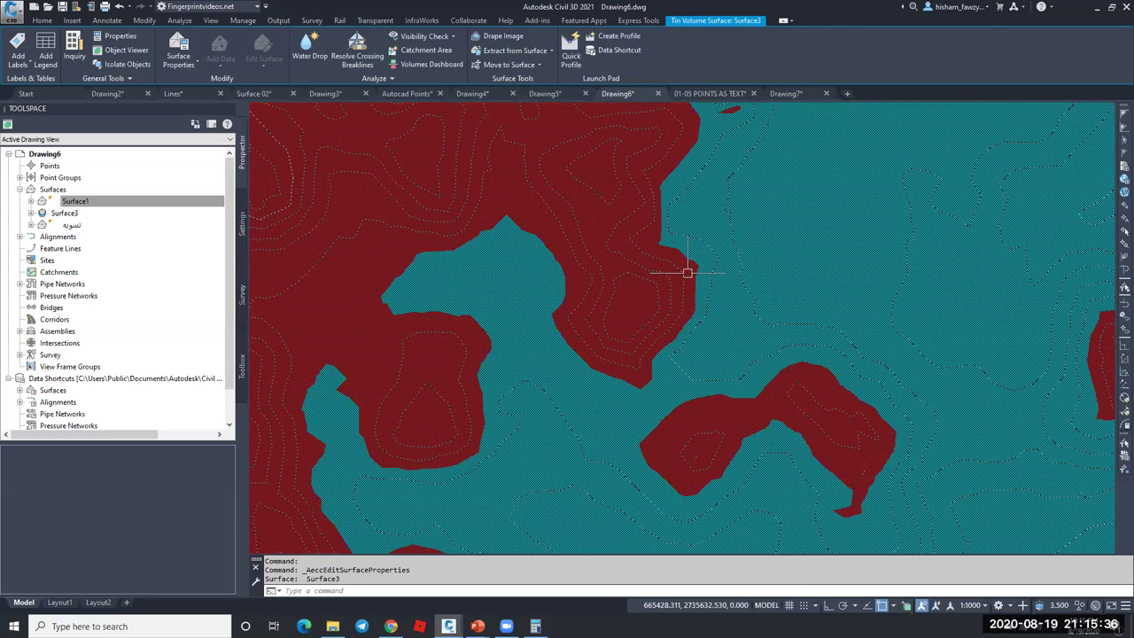
pyautogui.press('Escape')
# - Set the major, minor and user contour display components in Surface3's surface style
pyautogui.click(710, 249)
pyautogui.rightClick(711, 250)
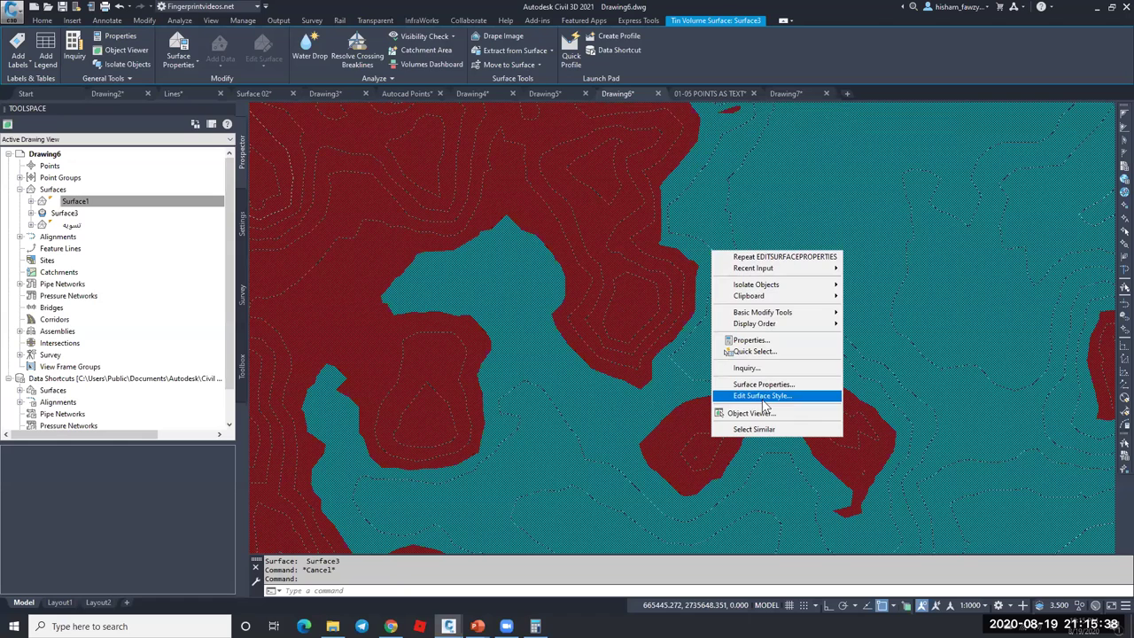
pyautogui.click(764, 404)
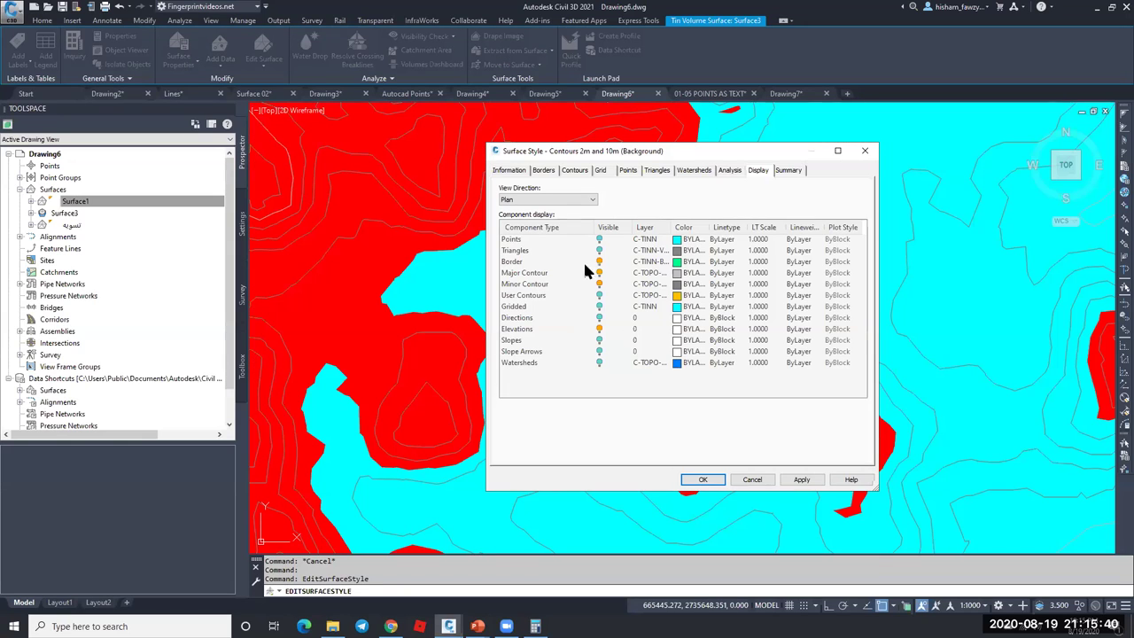
pyautogui.click(598, 274)
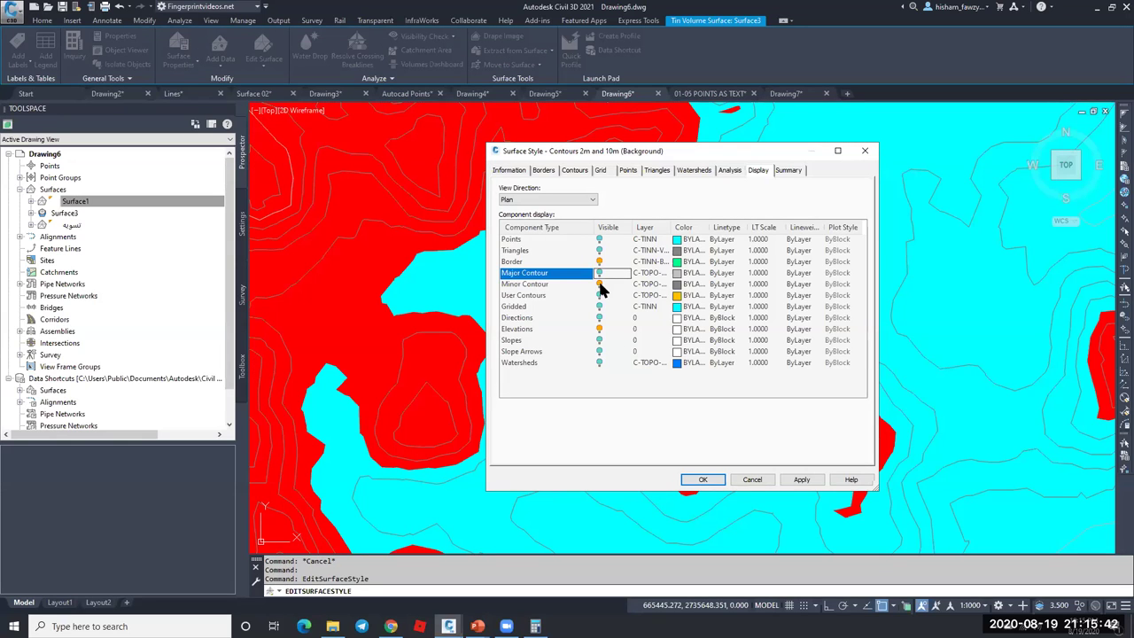
pyautogui.click(599, 284)
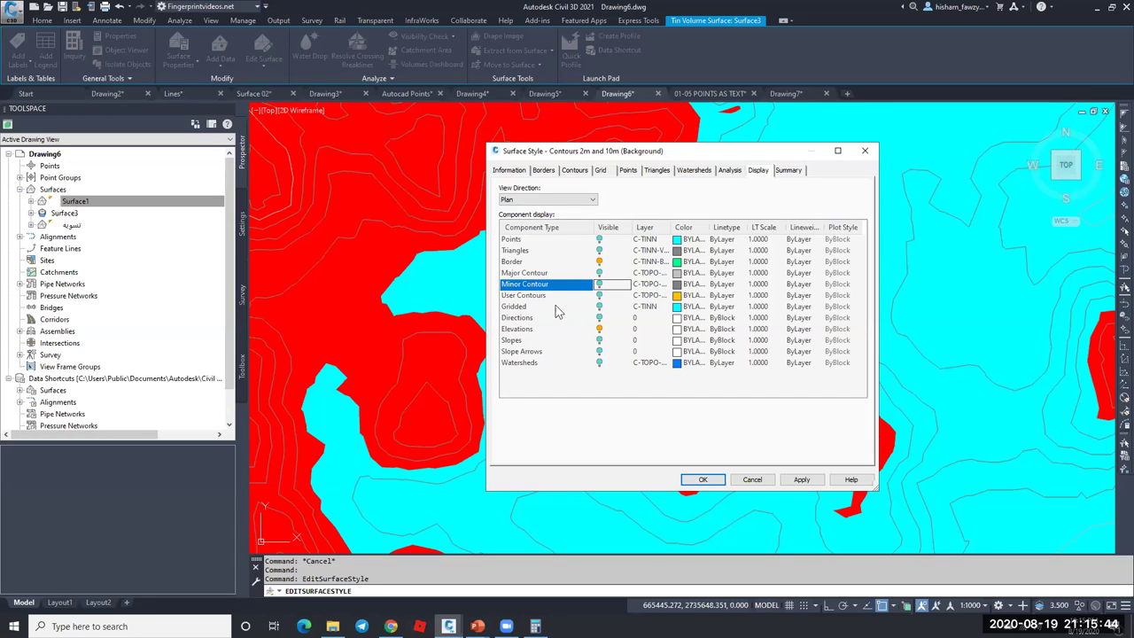
pyautogui.click(600, 297)
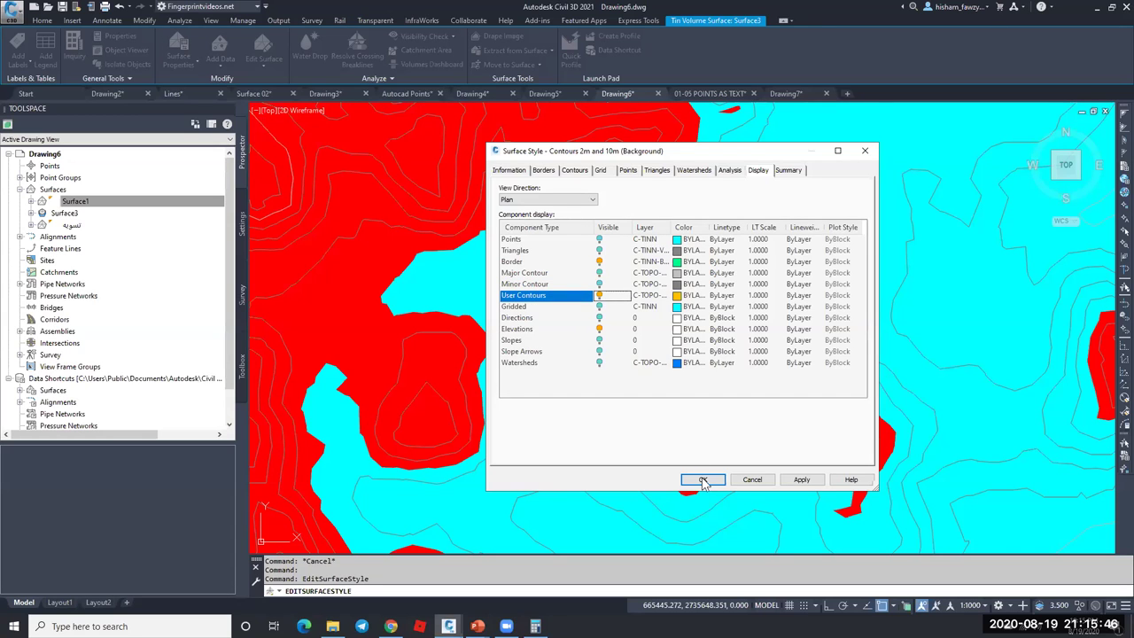
pyautogui.click(703, 479)
pyautogui.scroll(-5, 664, 325)
pyautogui.press('Escape')
# - Reopen and confirm Surface3's style so only the border and 0.000m contours show
pyautogui.scroll(8, 576, 239)
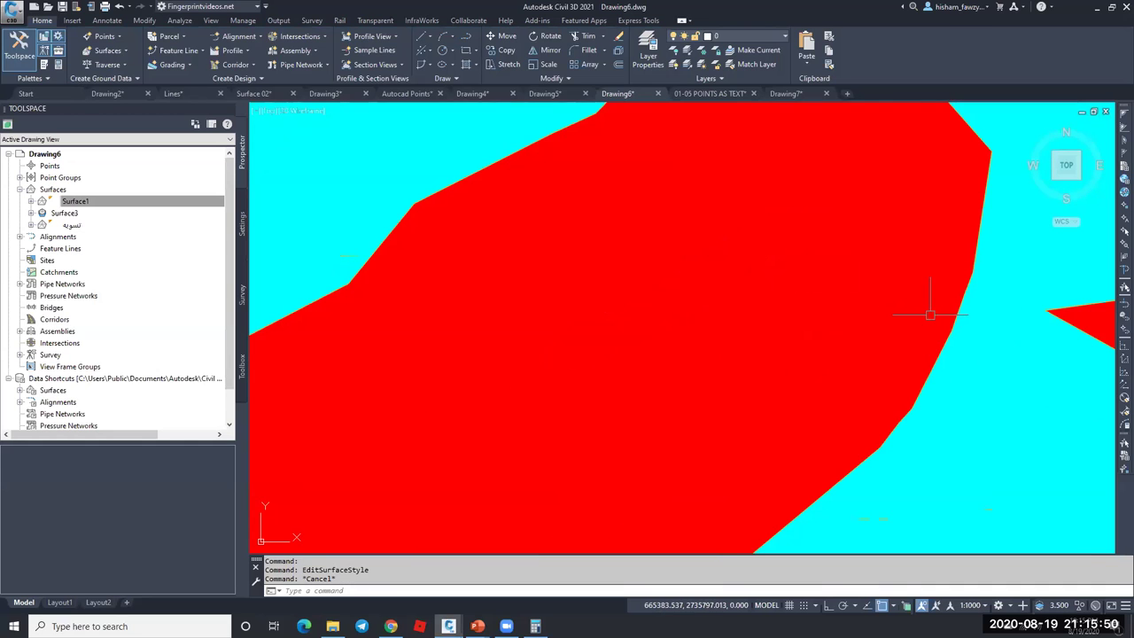
pyautogui.scroll(3, 602, 265)
pyautogui.click(615, 285)
pyautogui.rightClick(618, 294)
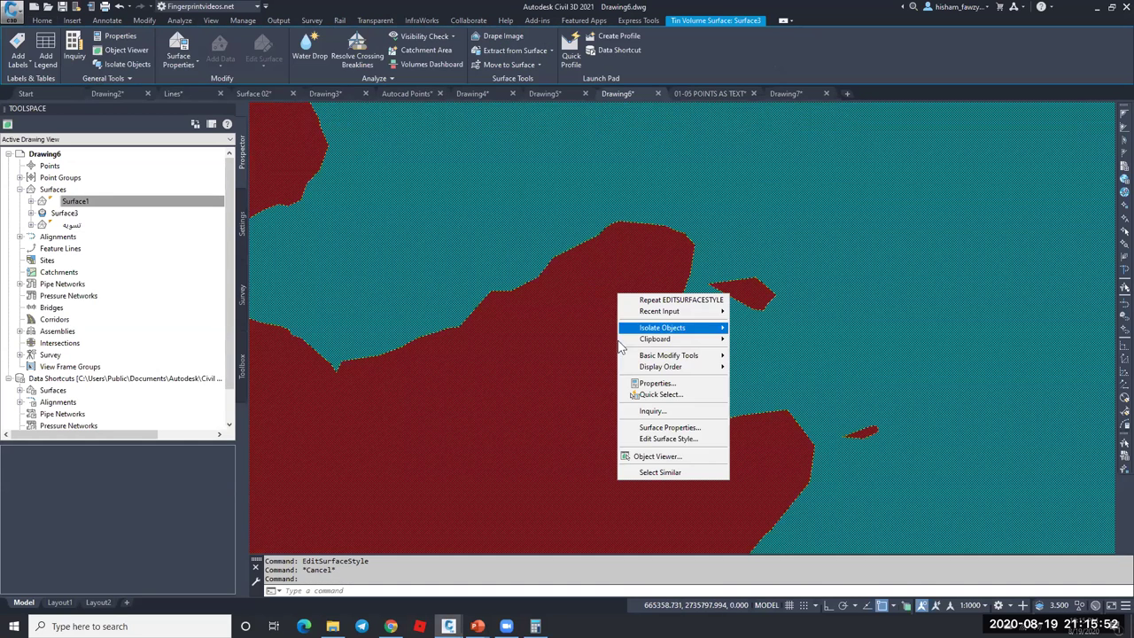
pyautogui.click(675, 440)
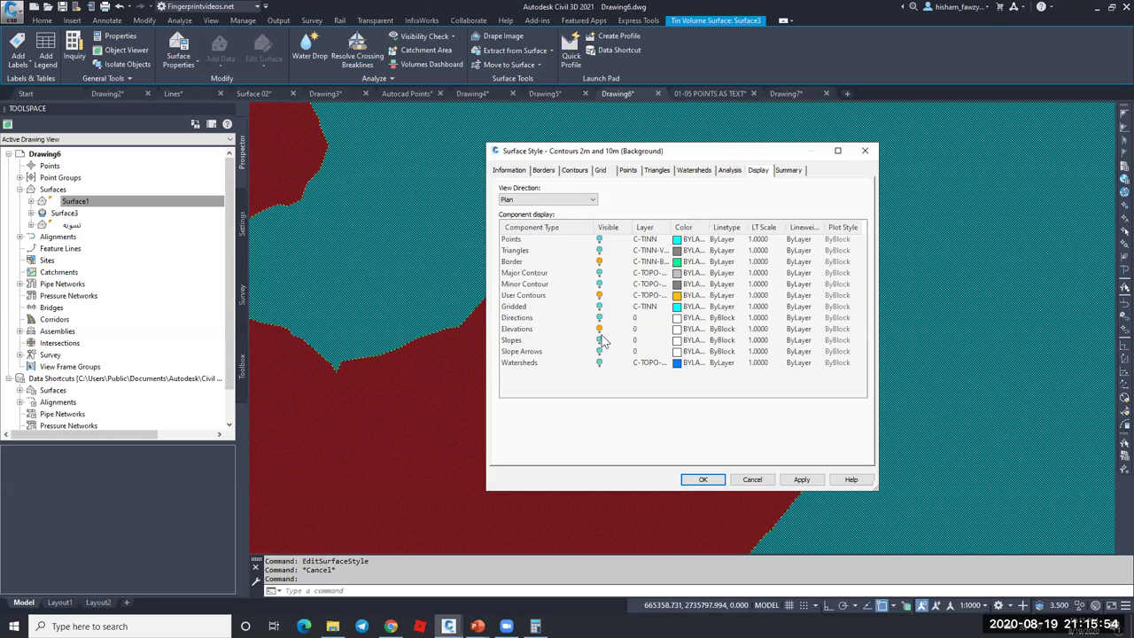
pyautogui.click(702, 479)
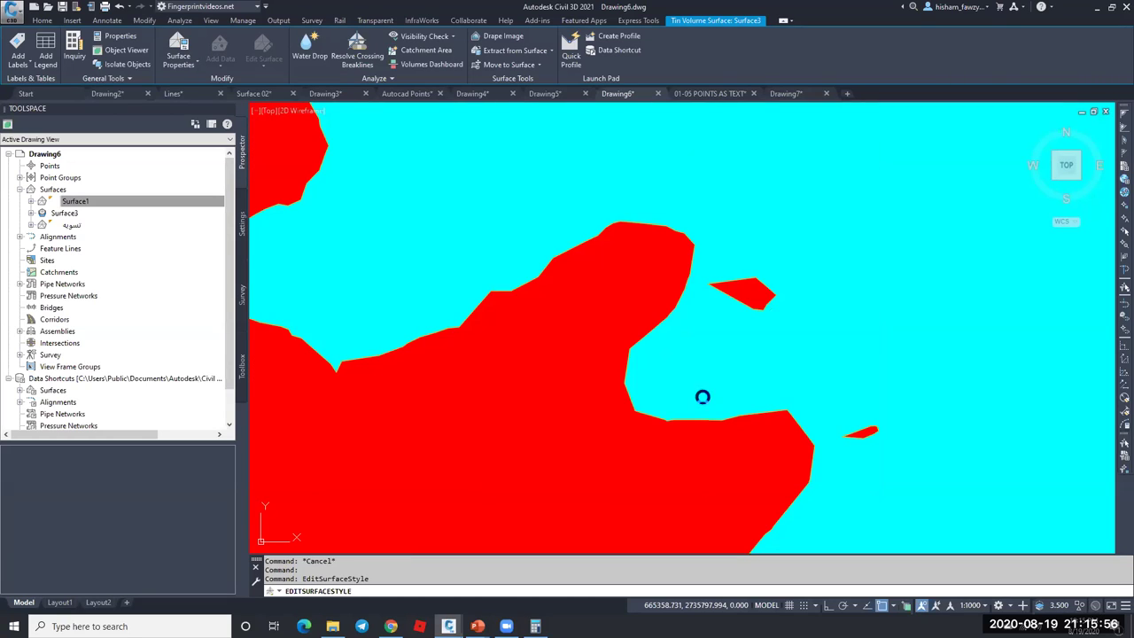
pyautogui.press('Escape')
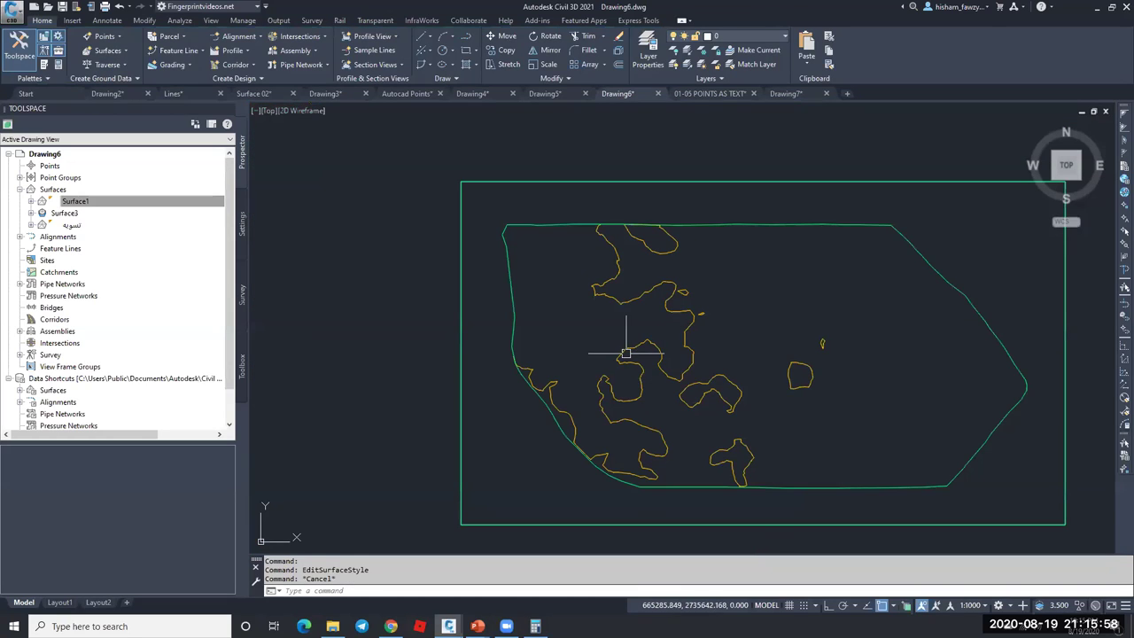
# - Extract Surface3's border and 0.000m user contours as standalone polylines
pyautogui.scroll(4, 599, 469)
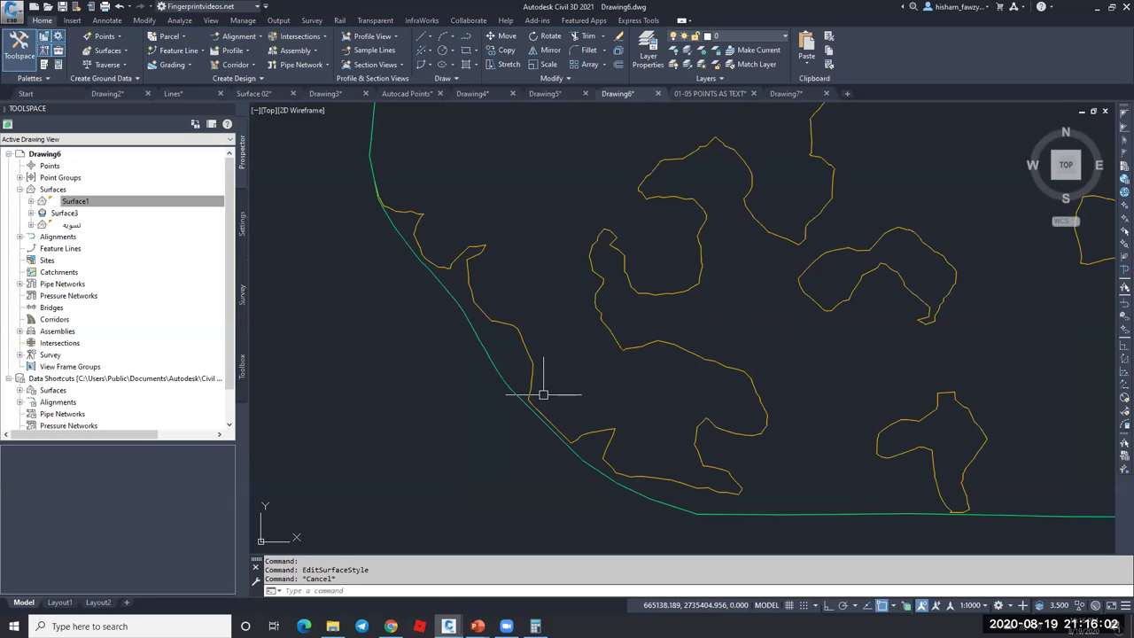
pyautogui.scroll(-5, 541, 392)
pyautogui.click(607, 310)
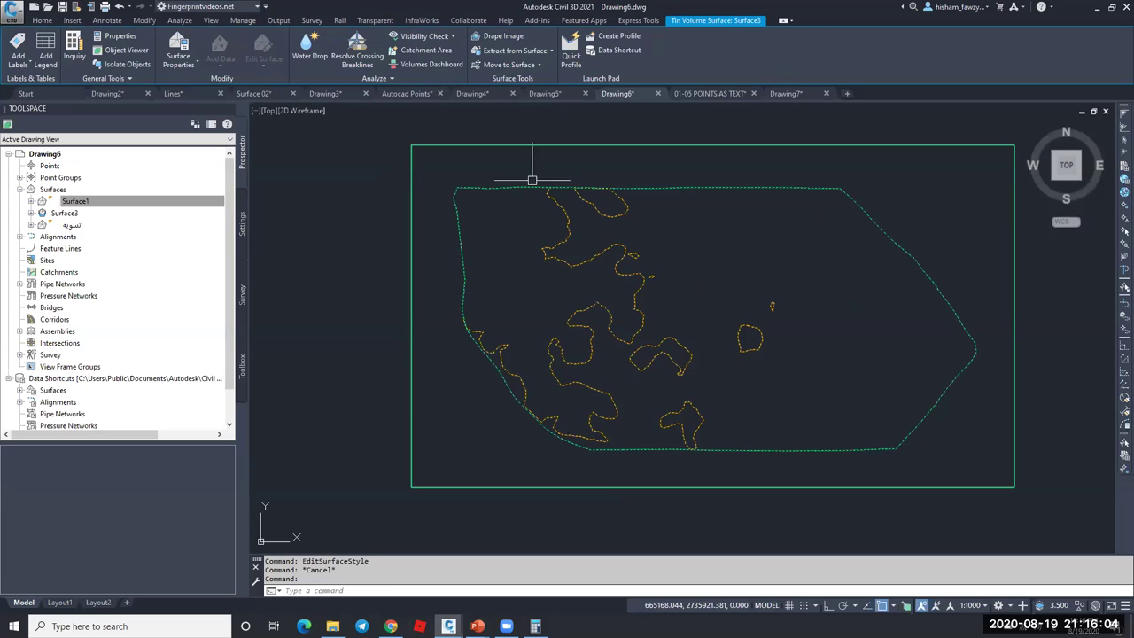
pyautogui.click(516, 49)
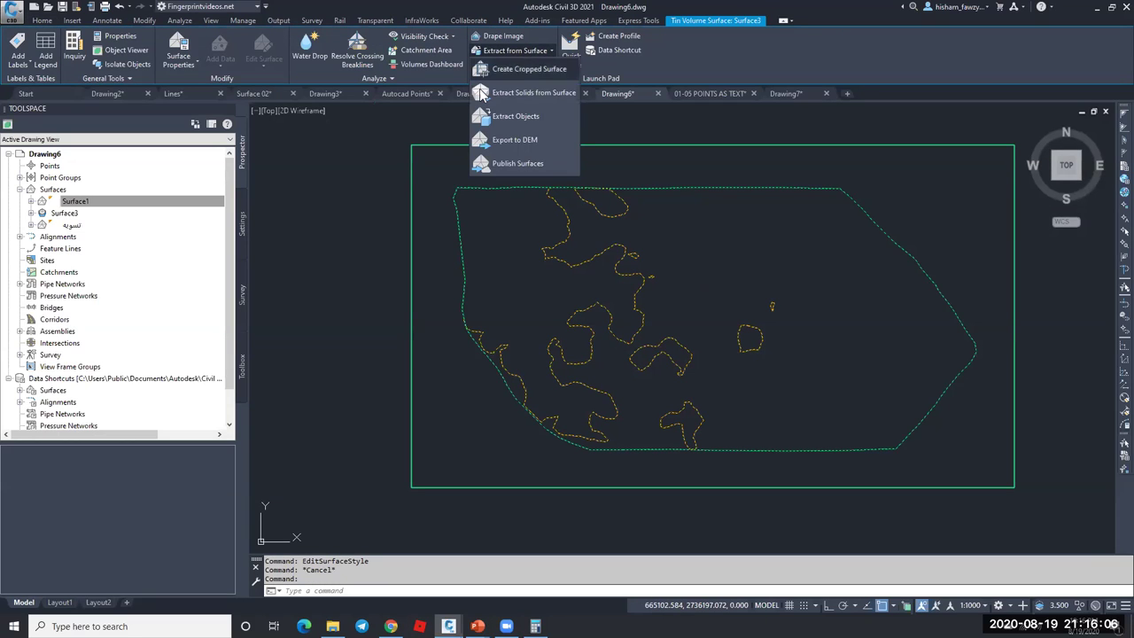
pyautogui.click(522, 116)
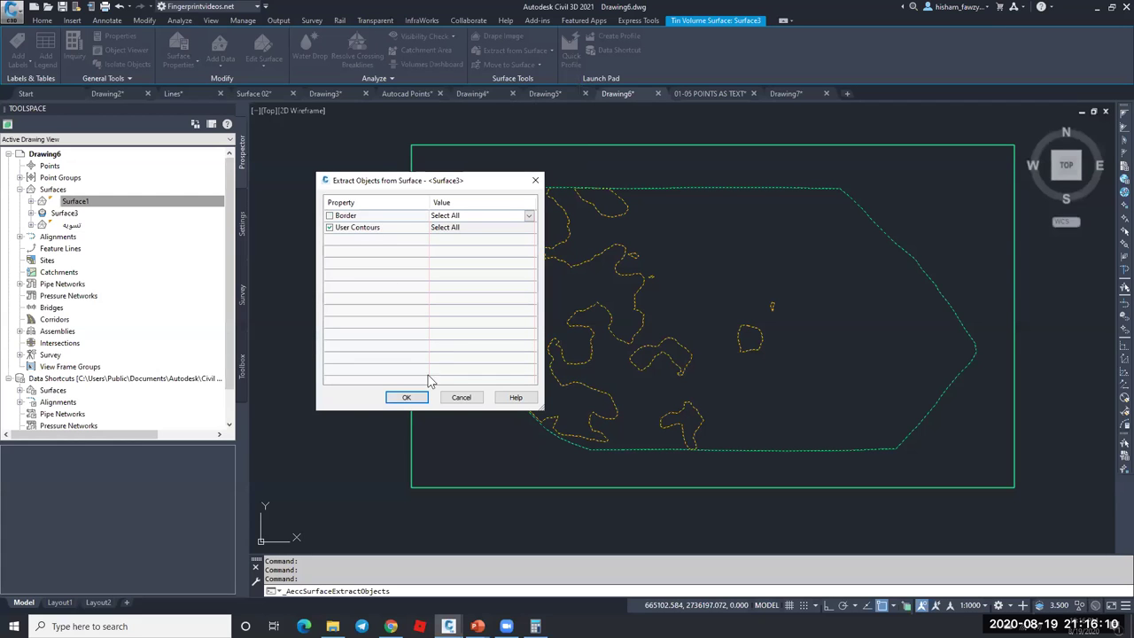
pyautogui.click(407, 397)
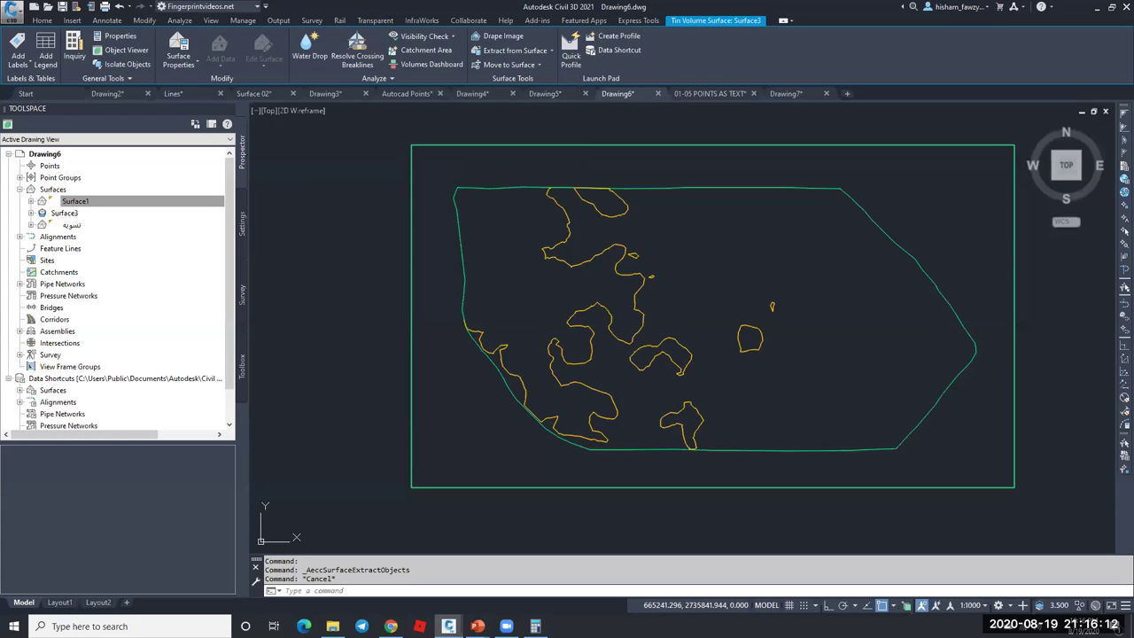
pyautogui.press('Escape')
# - Check an extracted contour polyline, then reopen Surface3's surface style settings
pyautogui.click(568, 233)
pyautogui.scroll(2, 634, 249)
pyautogui.scroll(2, 555, 250)
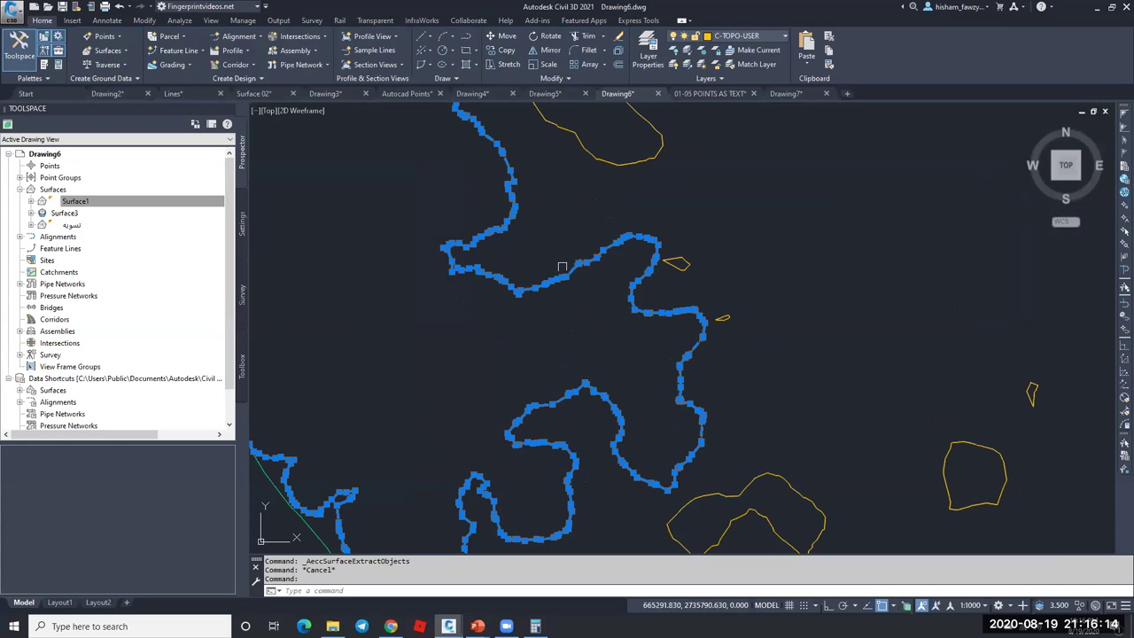
pyautogui.moveTo(446, 321)
pyautogui.press('Escape')
pyautogui.scroll(-5, 445, 322)
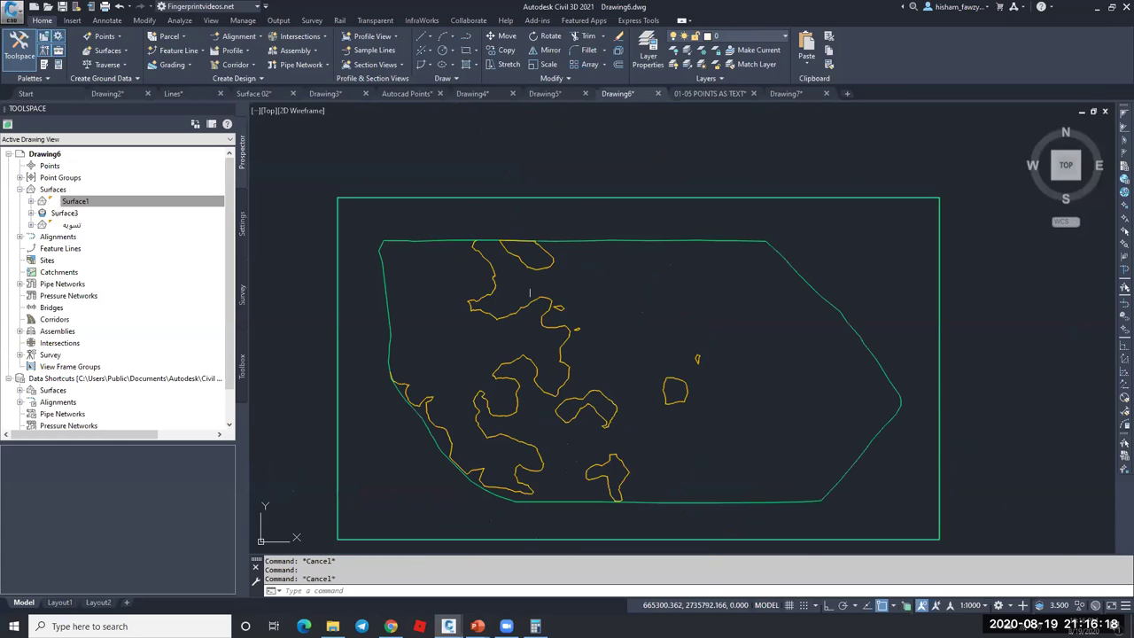
pyautogui.click(583, 255)
pyautogui.rightClick(585, 218)
pyautogui.click(620, 403)
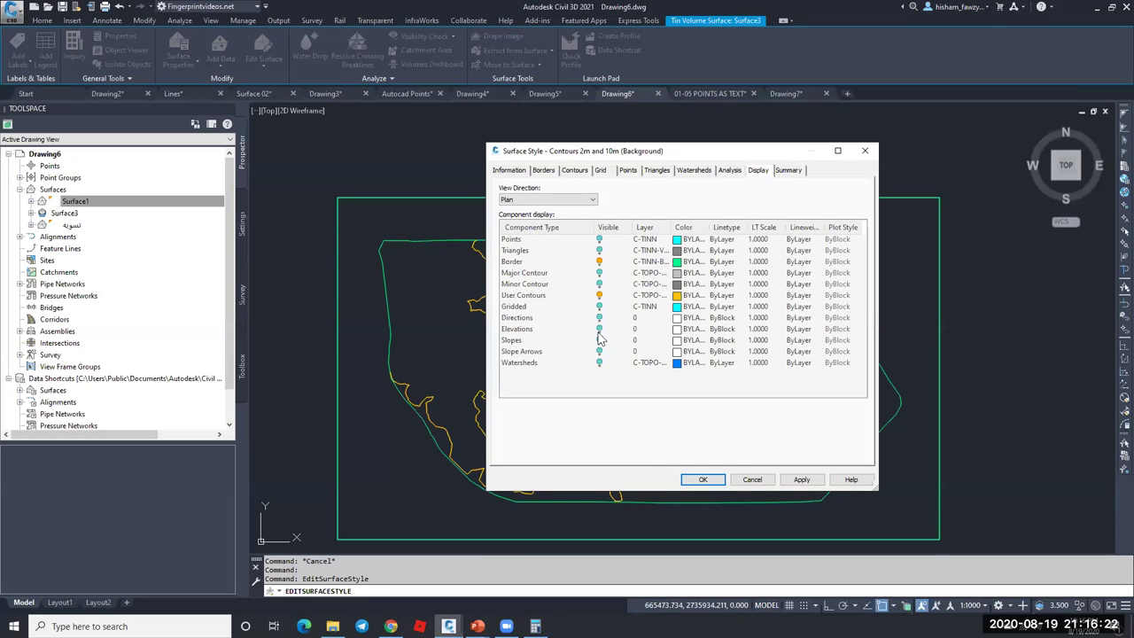
# - Turn Surface3's Elevations display back on to restore the red and cyan shading
pyautogui.click(598, 329)
pyautogui.click(703, 479)
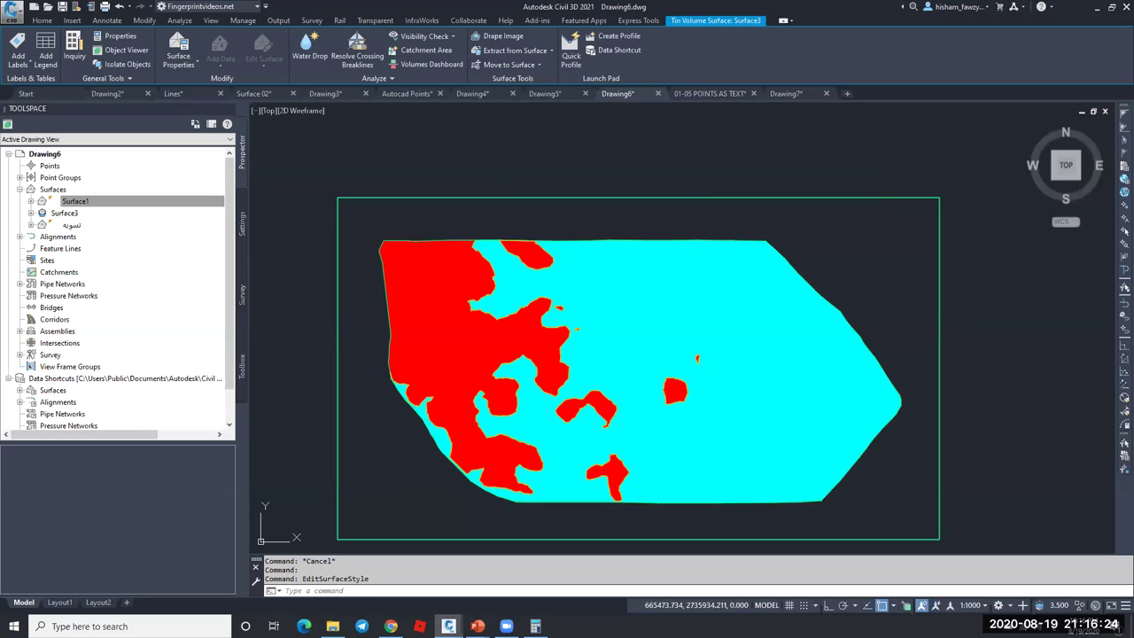
pyautogui.press('Escape')
# - Open the تسويه surface's settings and close them without changes
pyautogui.click(615, 200)
pyautogui.doubleClick(611, 205)
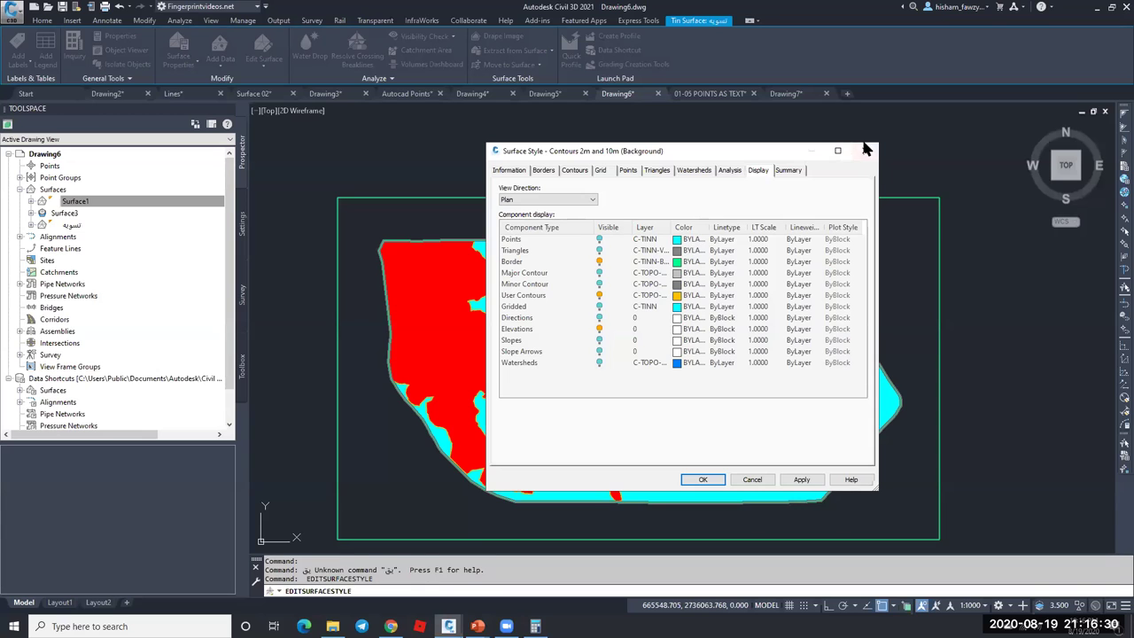
pyautogui.click(865, 150)
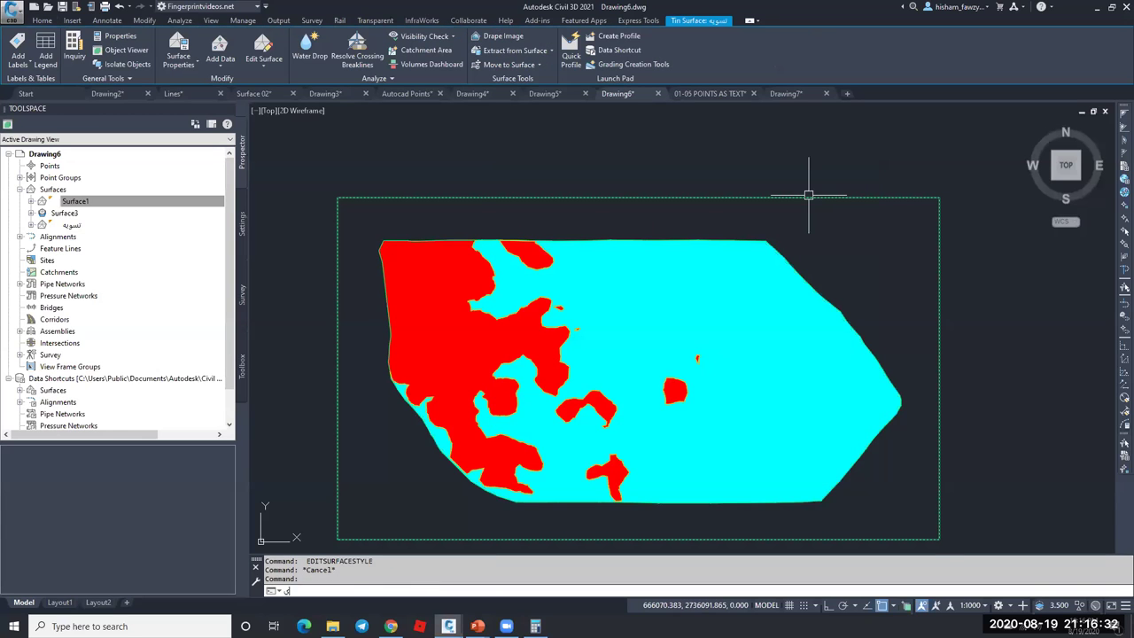
pyautogui.press('Return')
pyautogui.press('Escape')
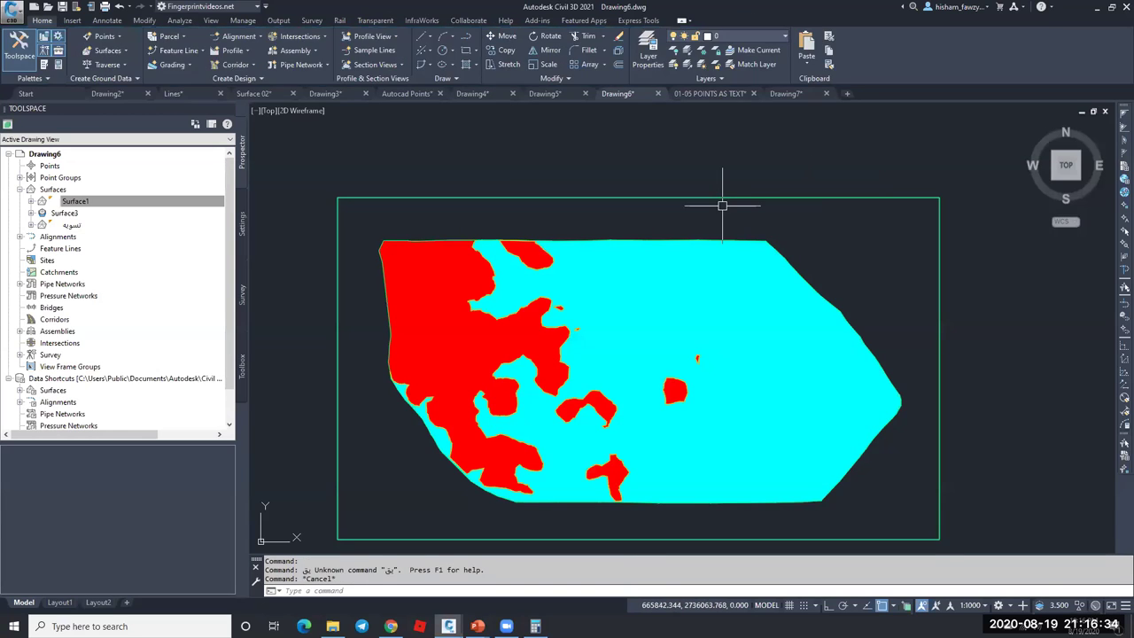
pyautogui.press('Escape')
# - Send the boundary rectangle to the back with the DRAWORDER (dr) command
pyautogui.write('dr')
pyautogui.press('Return')
pyautogui.click(715, 200)
pyautogui.press('Return')
pyautogui.press('Return')
pyautogui.press('Escape')
# - Review Surface3's general statistics in Surface Properties
pyautogui.click(652, 290)
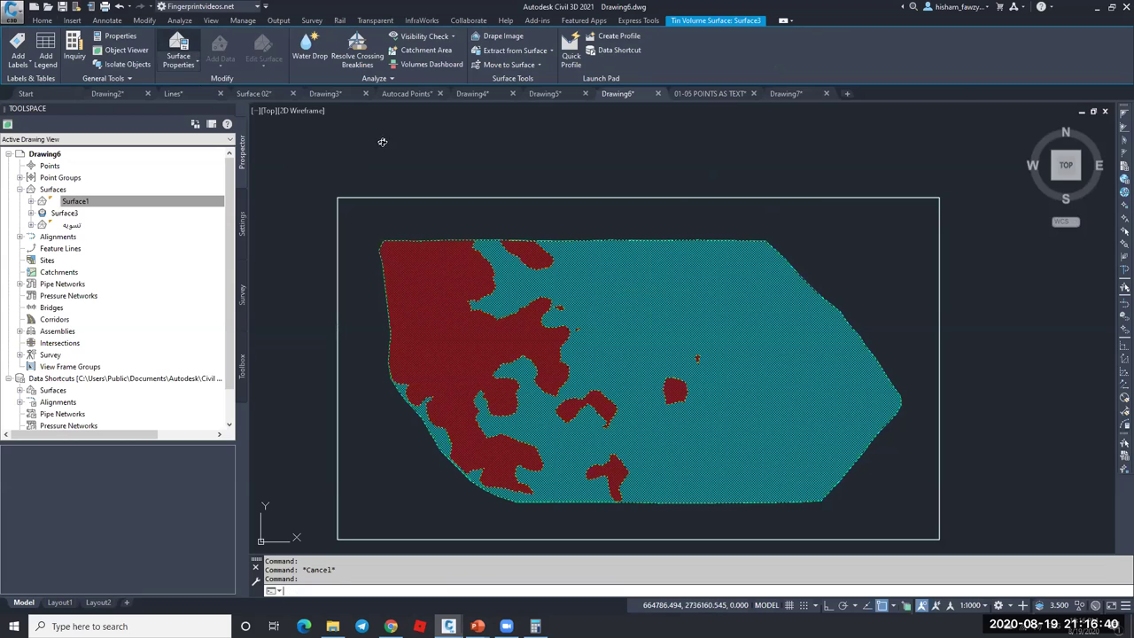
pyautogui.click(178, 55)
pyautogui.click(685, 124)
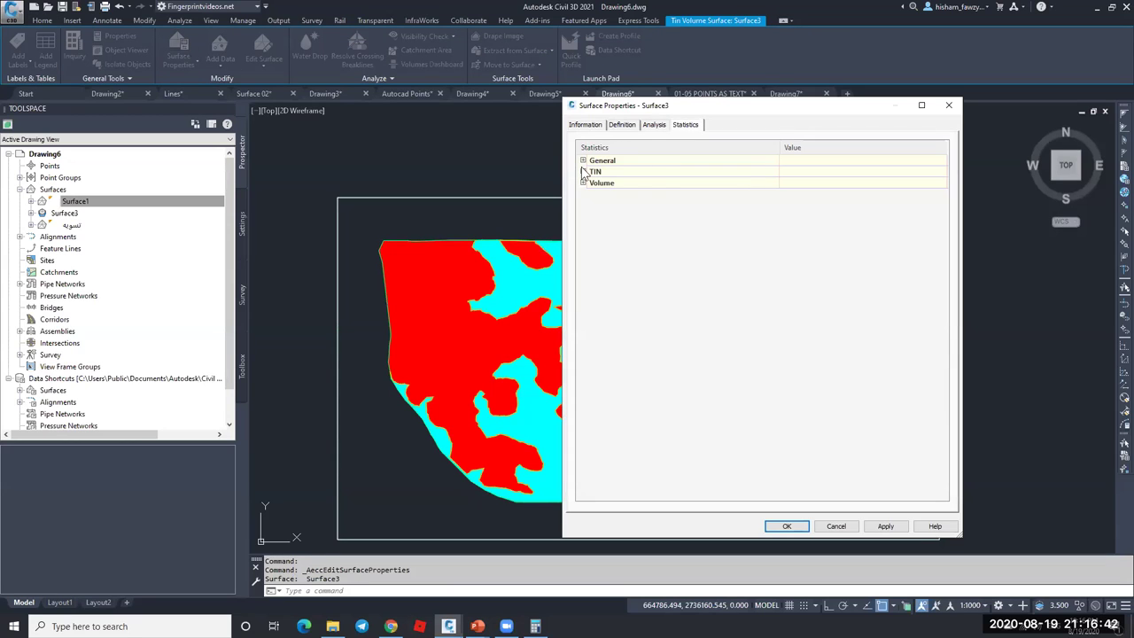
pyautogui.click(584, 161)
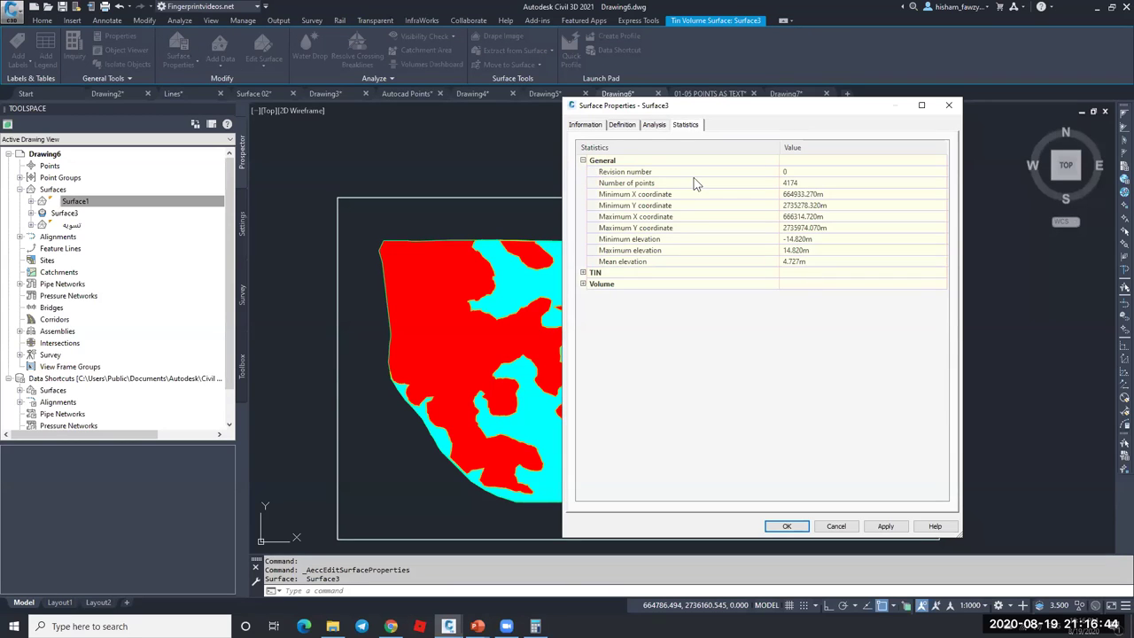
pyautogui.press('Escape')
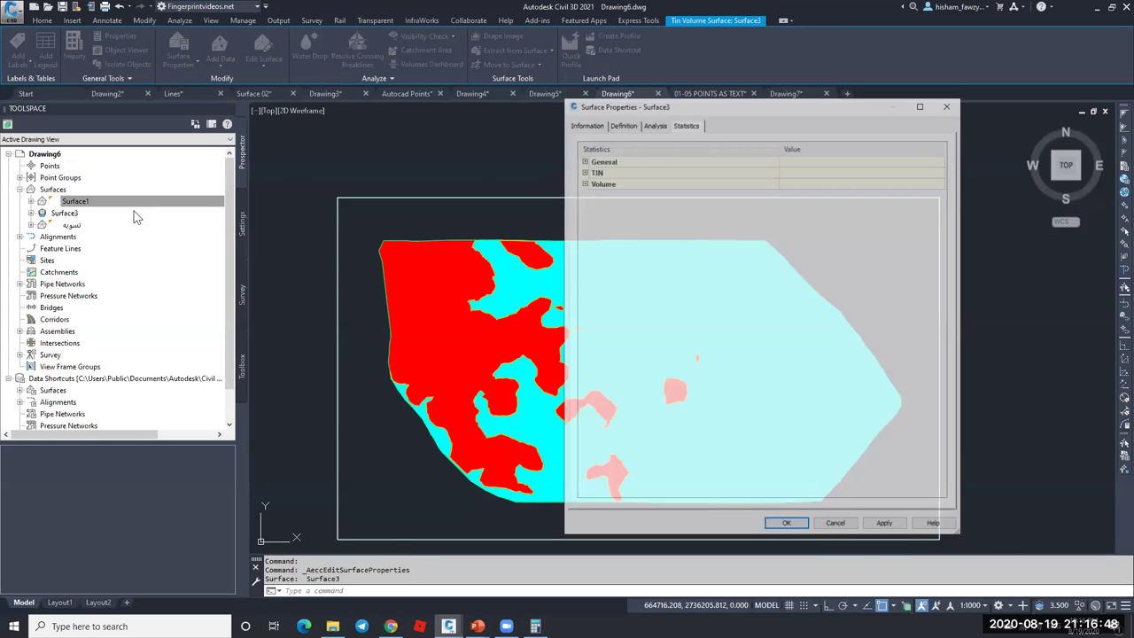
# - Check Surface1's mean elevation of 633.143 m in its general statistics, then select the rectangle
pyautogui.rightClick(116, 203)
pyautogui.press('Escape')
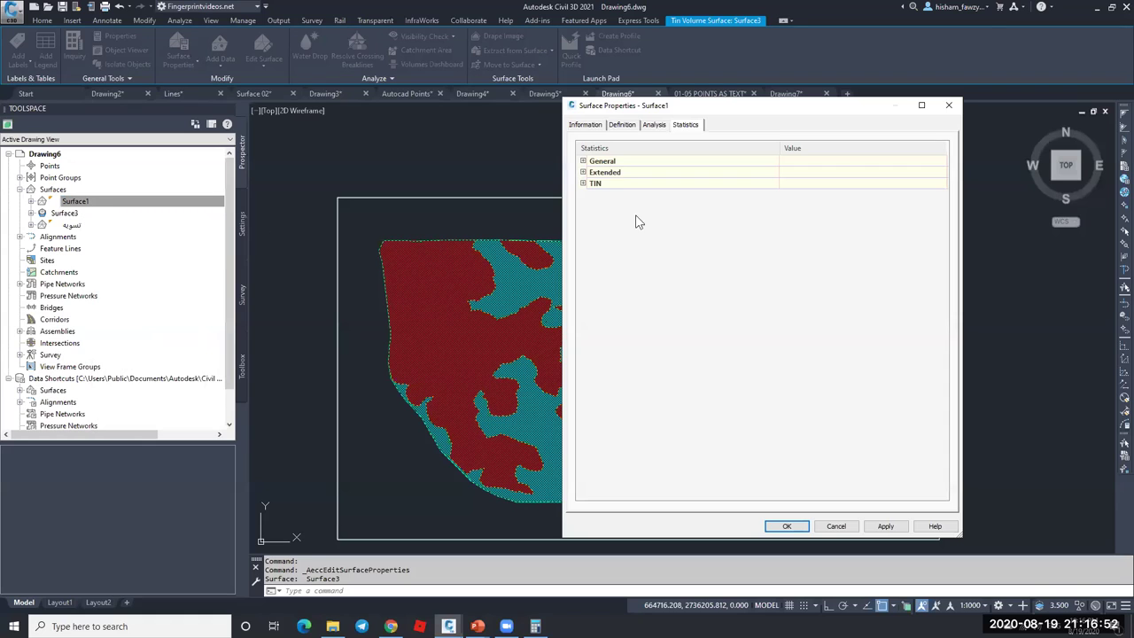
pyautogui.click(591, 163)
pyautogui.click(807, 263)
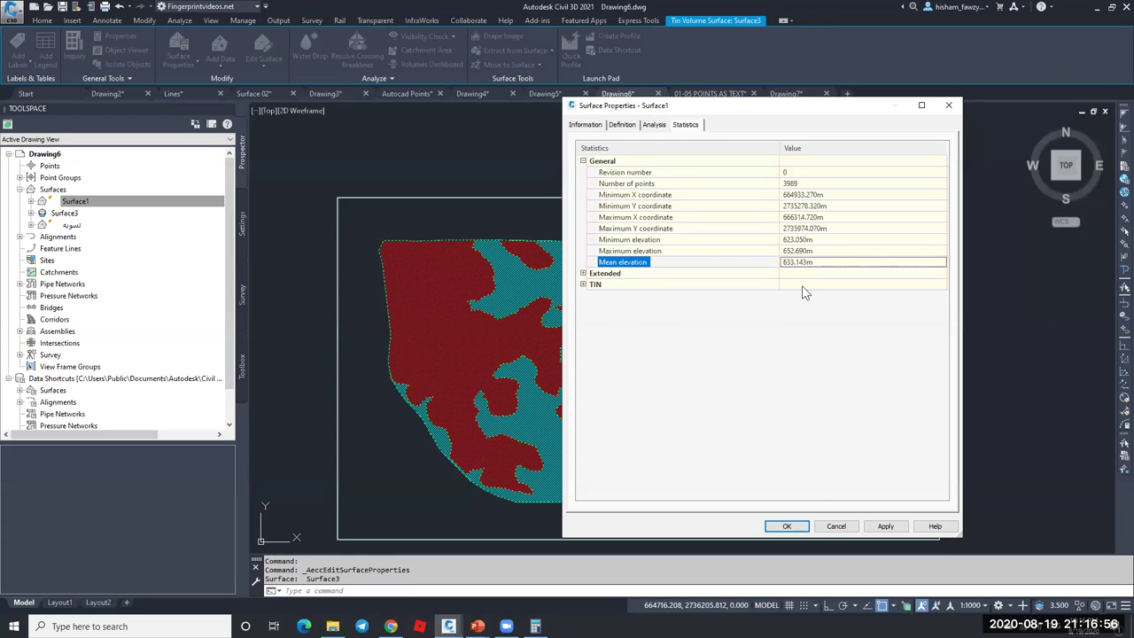
pyautogui.click(835, 526)
pyautogui.click(602, 199)
# - Set the boundary rectangle's elevation to 633.143 in the Properties palette
pyautogui.hotkey('ctrl', '1')
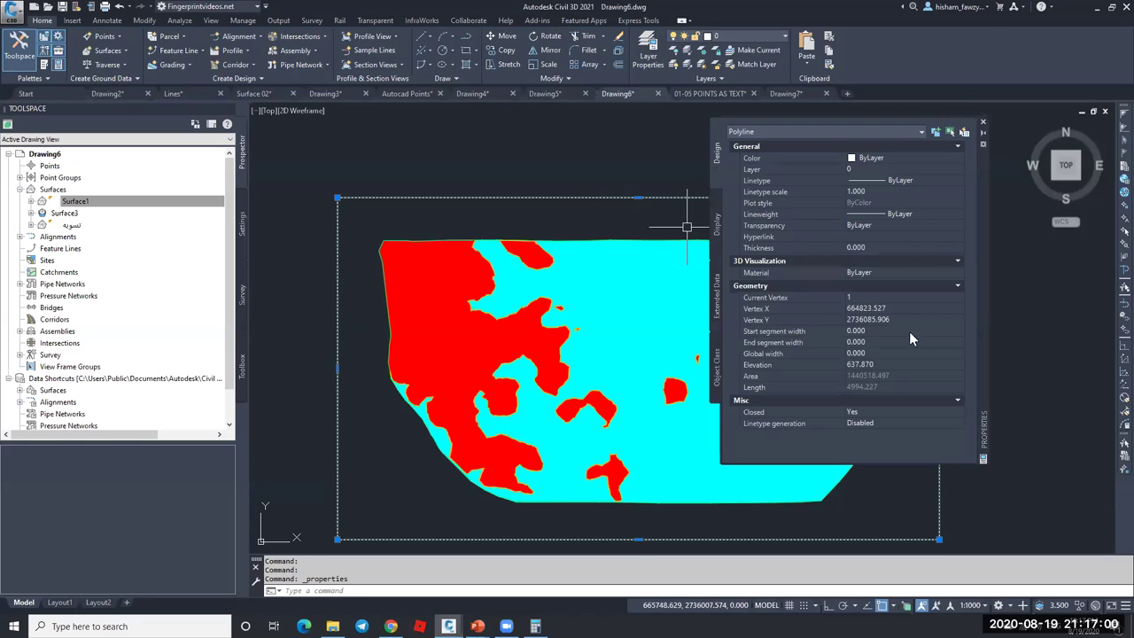
pyautogui.click(886, 363)
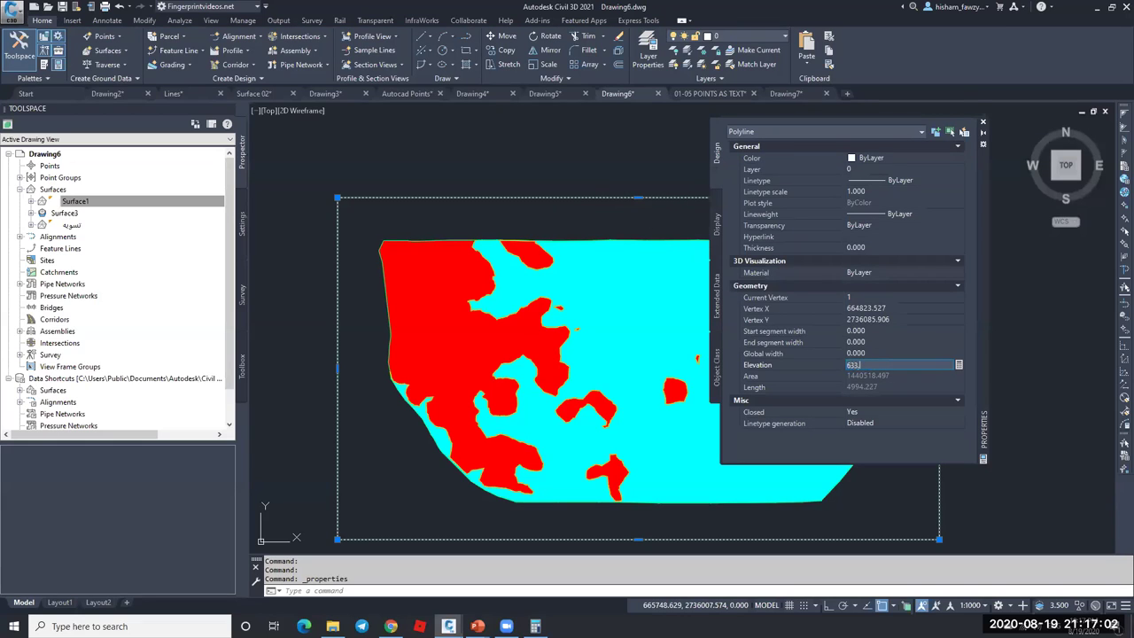
pyautogui.press('Return')
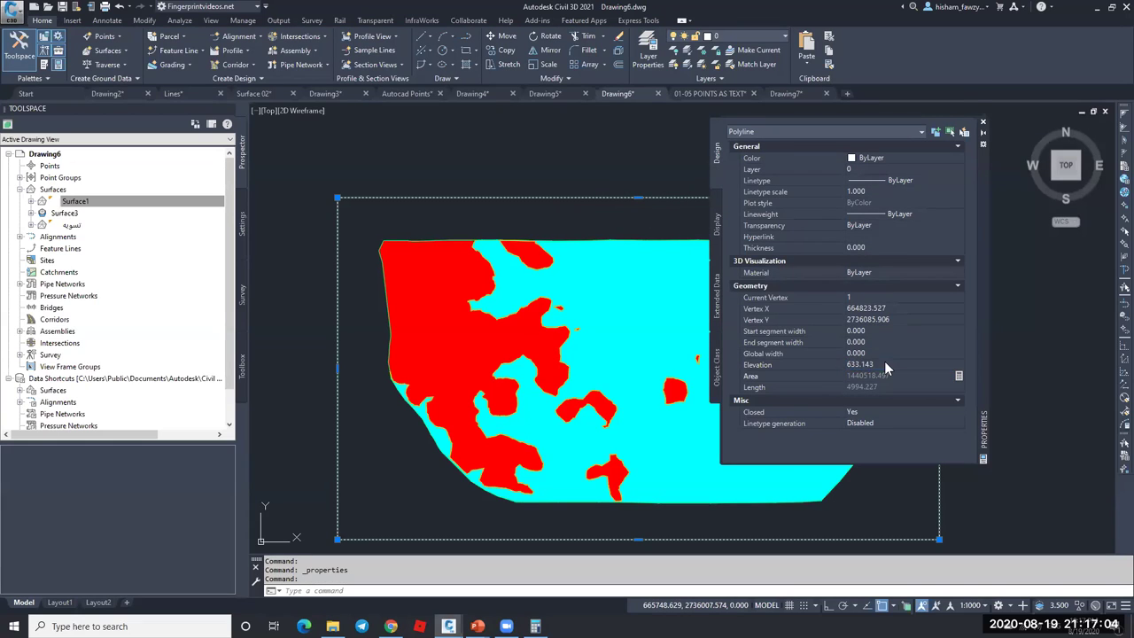
pyautogui.press('Escape')
pyautogui.press('Escape')
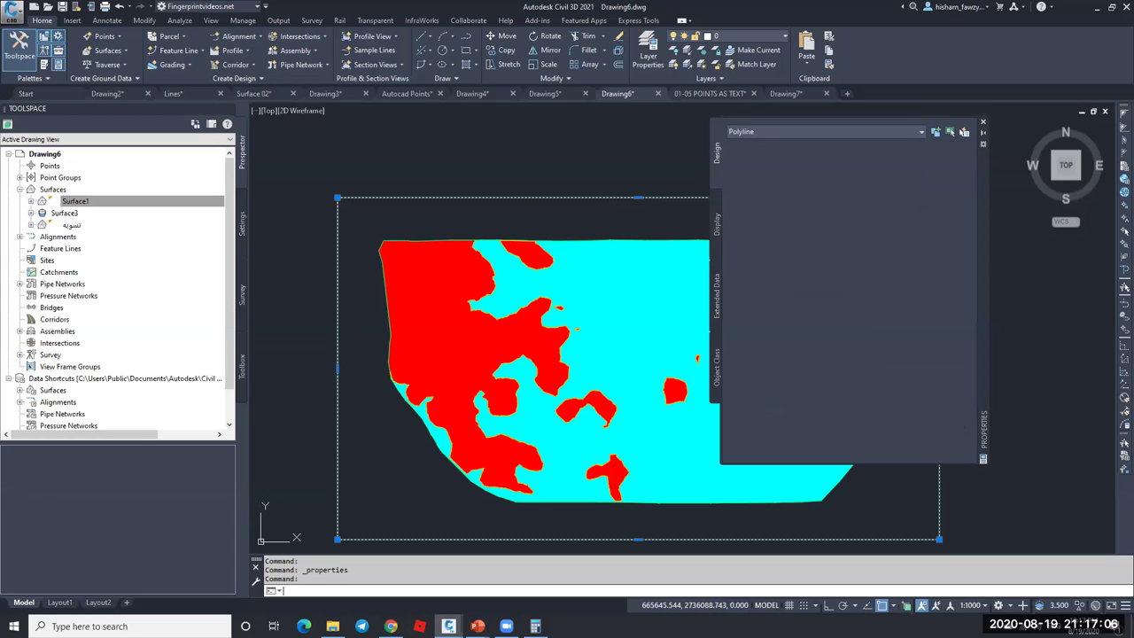
# - Rebuild the تسويه surface and Surface3 so the cut and fill areas update
pyautogui.rightClick(94, 227)
pyautogui.click(129, 263)
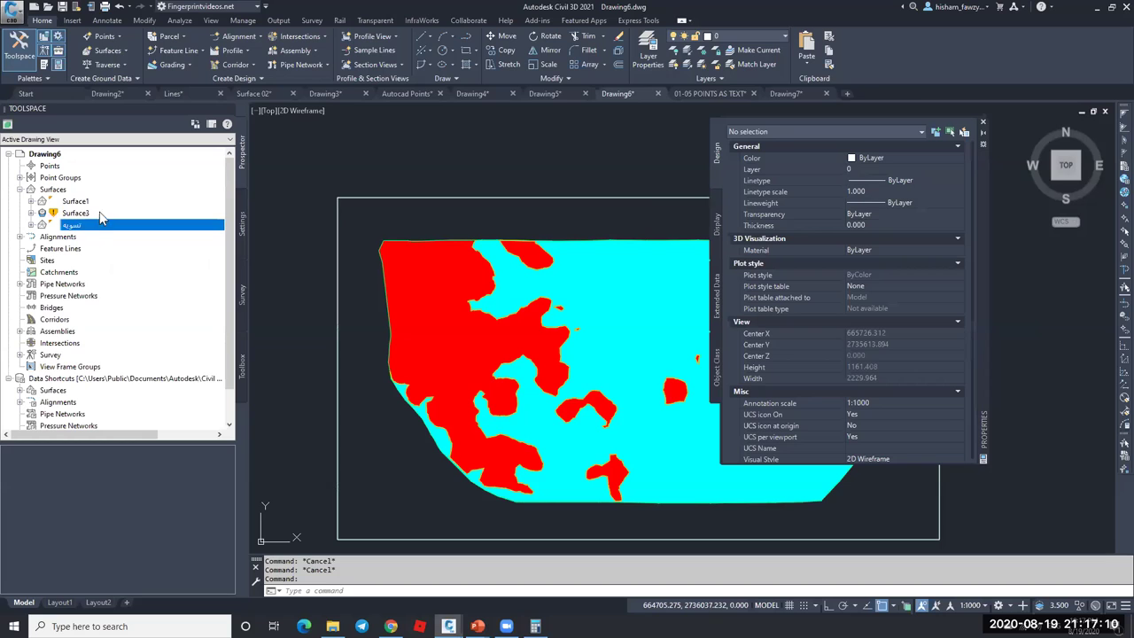
pyautogui.rightClick(102, 214)
pyautogui.click(142, 251)
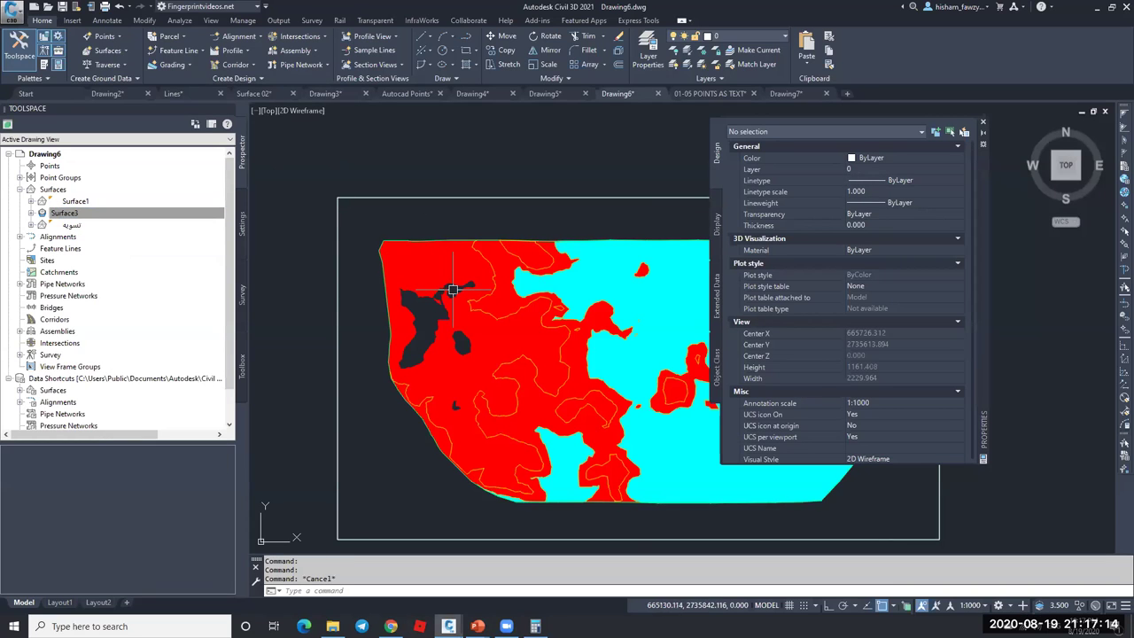
pyautogui.click(452, 289)
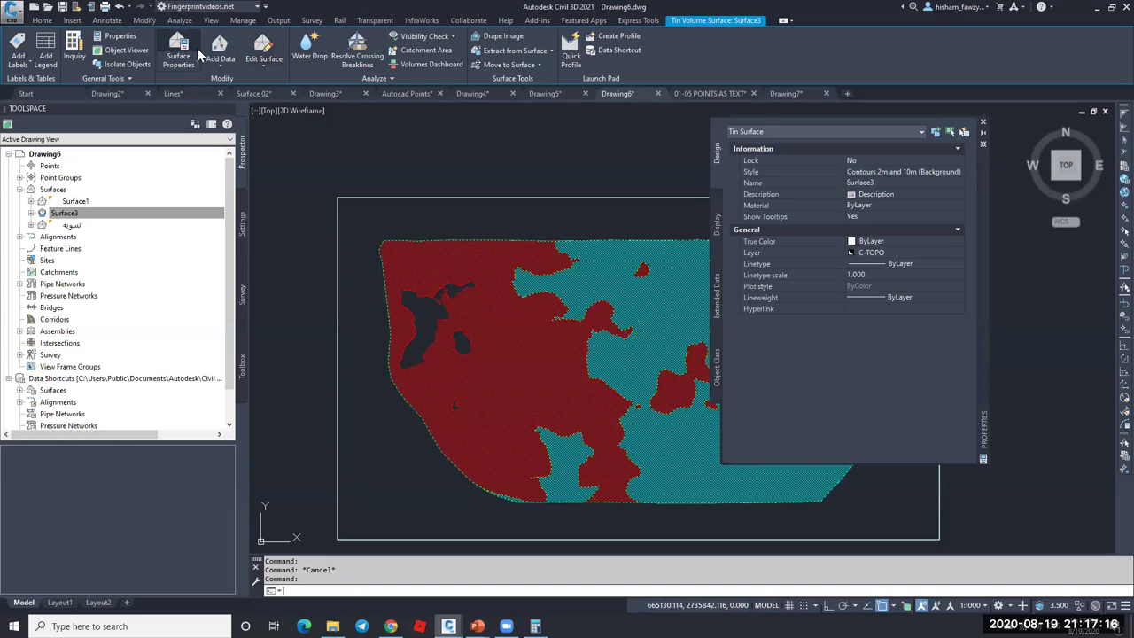
# - Review Surface3's volumes: cut 2353658.32, fill 2354025.35, net 367.03 fill
pyautogui.doubleClick(544, 224)
pyautogui.click(623, 124)
pyautogui.click(653, 125)
pyautogui.press('Return')
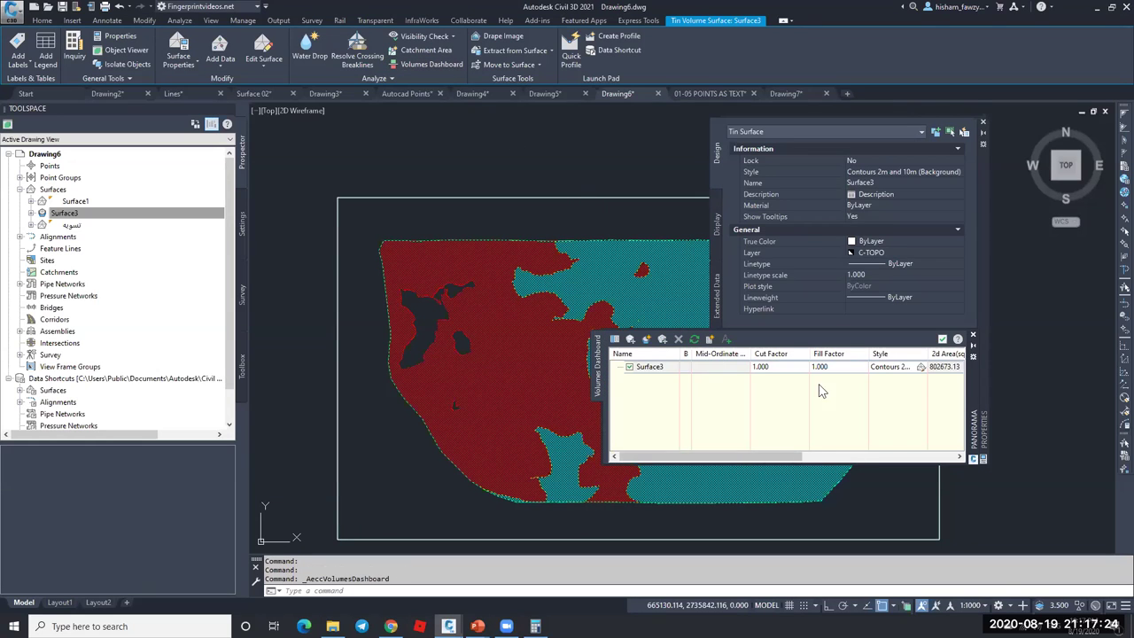
pyautogui.moveTo(971, 400); pyautogui.dragTo(644, 289)
pyautogui.moveTo(452, 346); pyautogui.dragTo(565, 349)
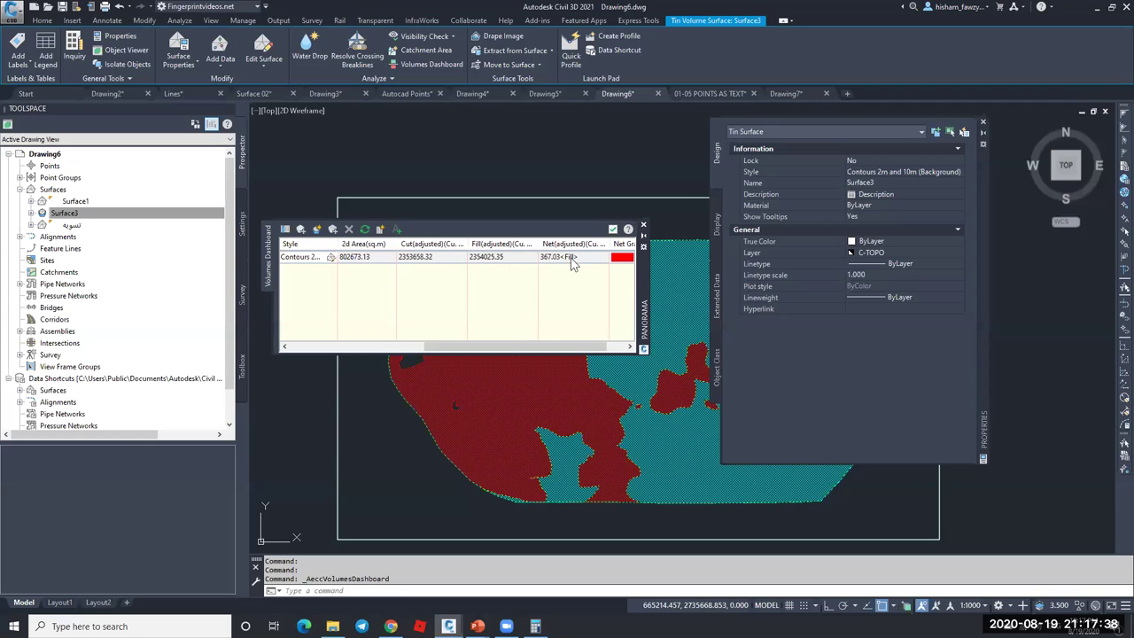
pyautogui.click(612, 229)
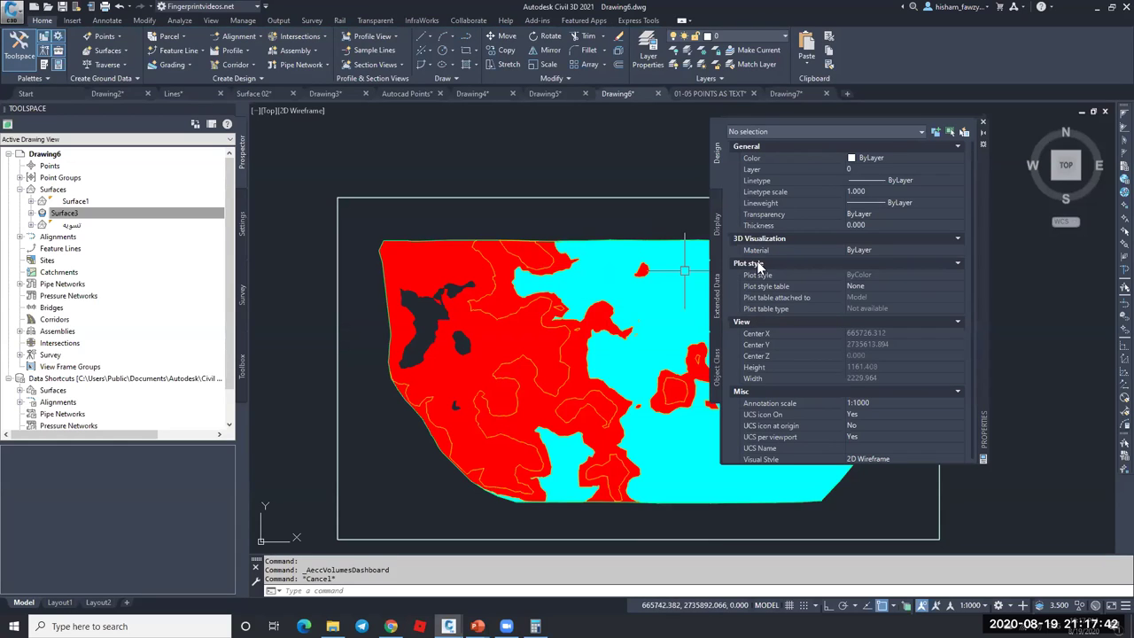
# - Close the properties panel to view Surface3's red and cyan zones in Drawing6
pyautogui.click(982, 121)
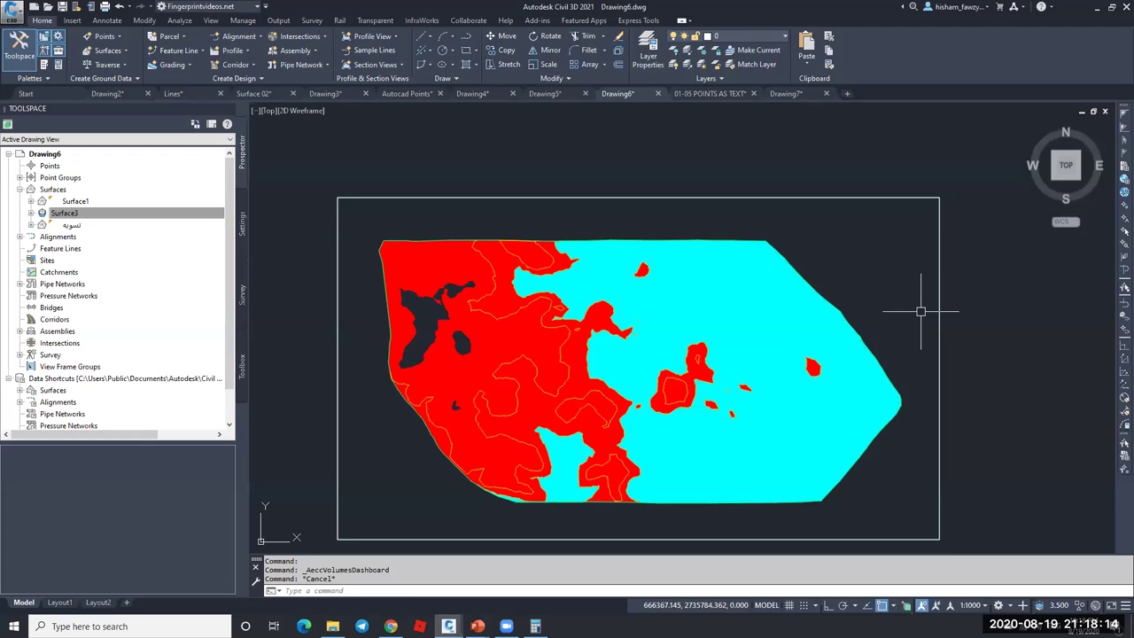
pyautogui.moveTo(920, 311)
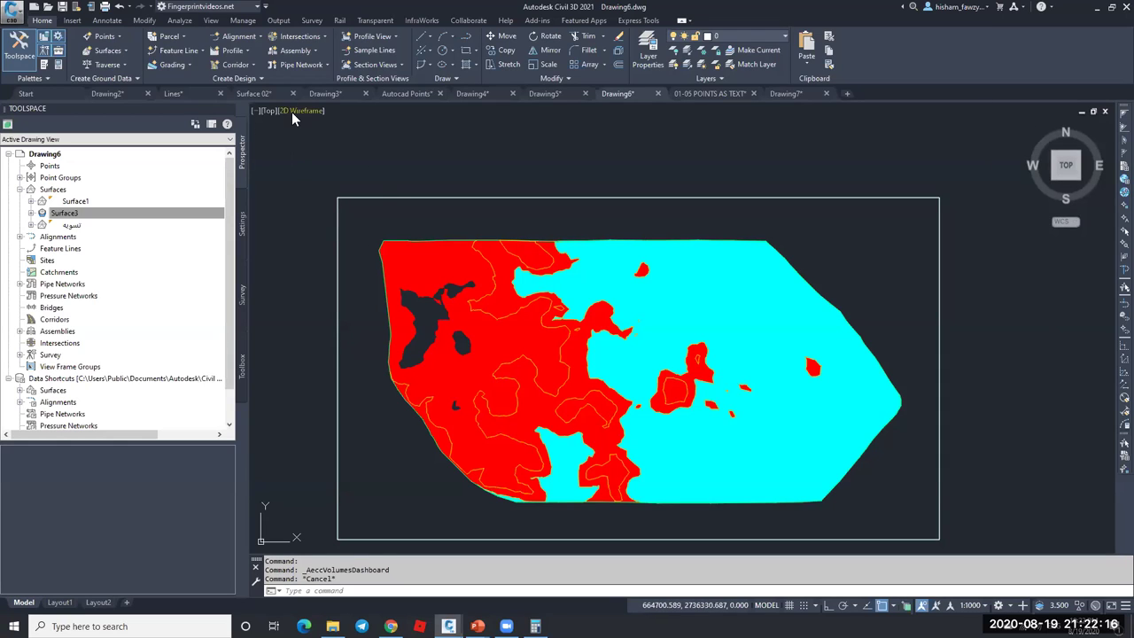
# - Browse the Surface 02, Drawing3, Autocad Points, Lines, Drawing2, Drawing4 and Drawing5 drawings
pyautogui.click(266, 93)
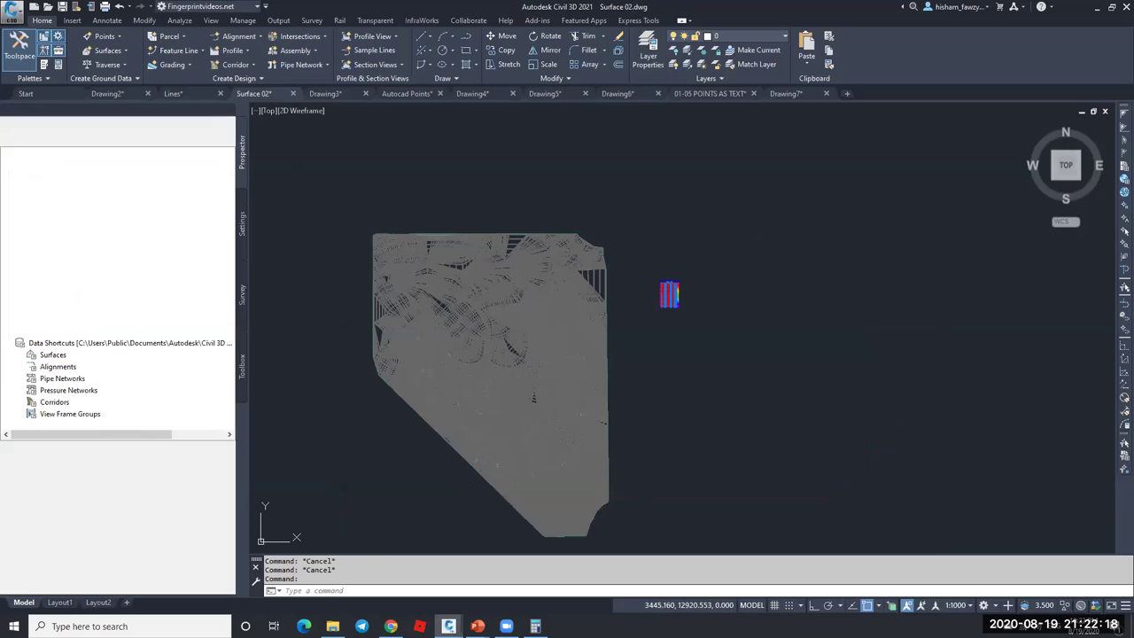
pyautogui.click(329, 94)
pyautogui.scroll(8, 650, 326)
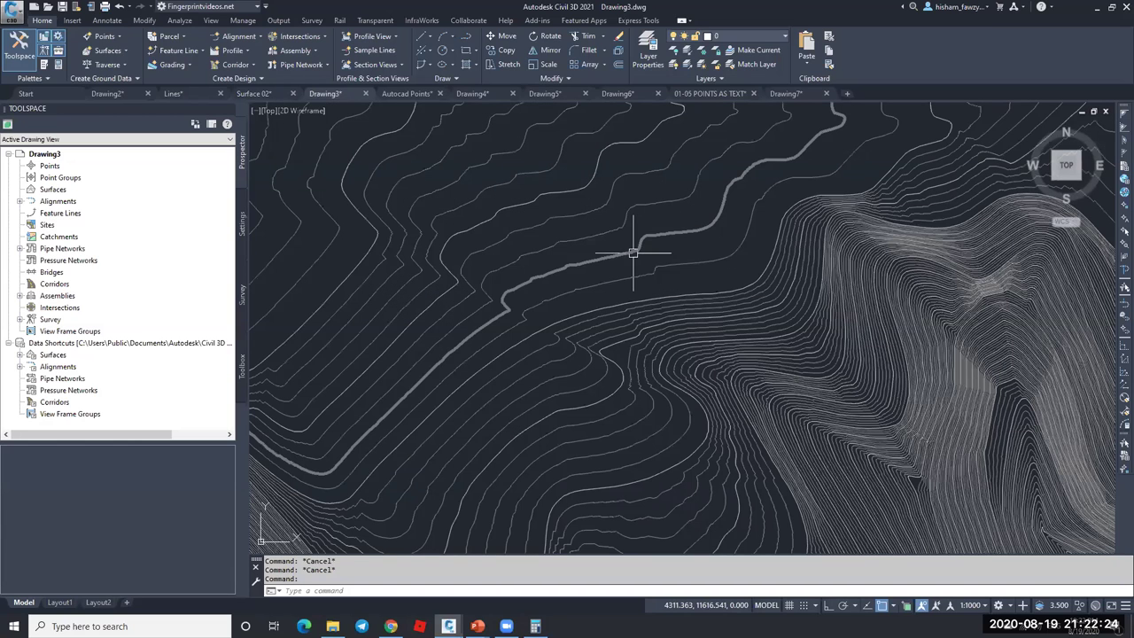
pyautogui.click(407, 94)
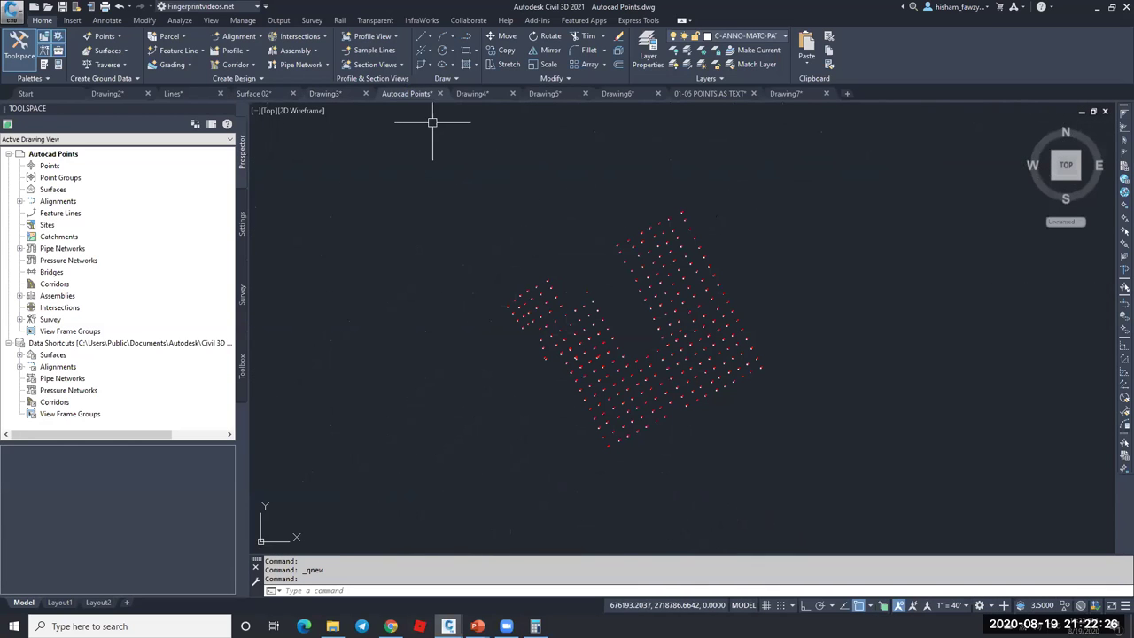
pyautogui.click(199, 94)
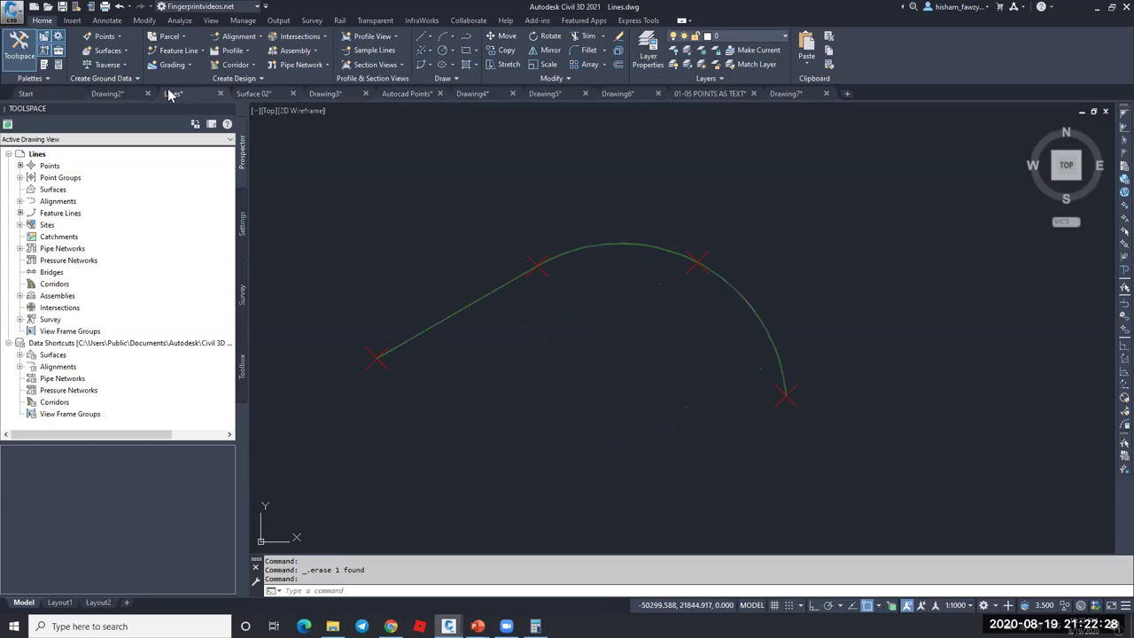
pyautogui.click(121, 94)
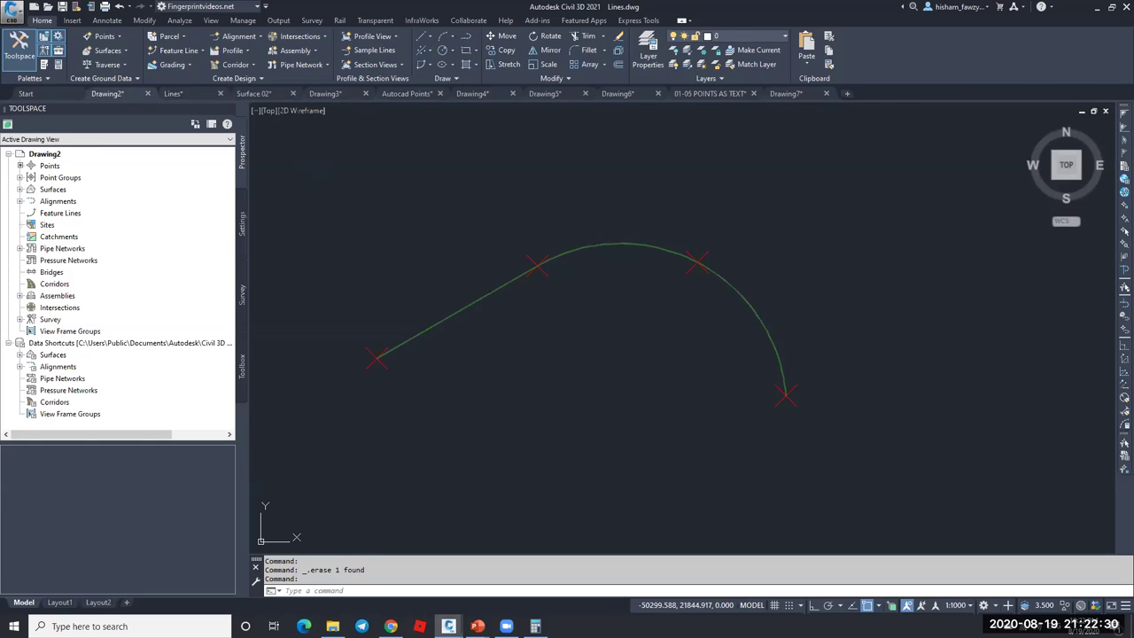
pyautogui.click(475, 95)
pyautogui.click(546, 94)
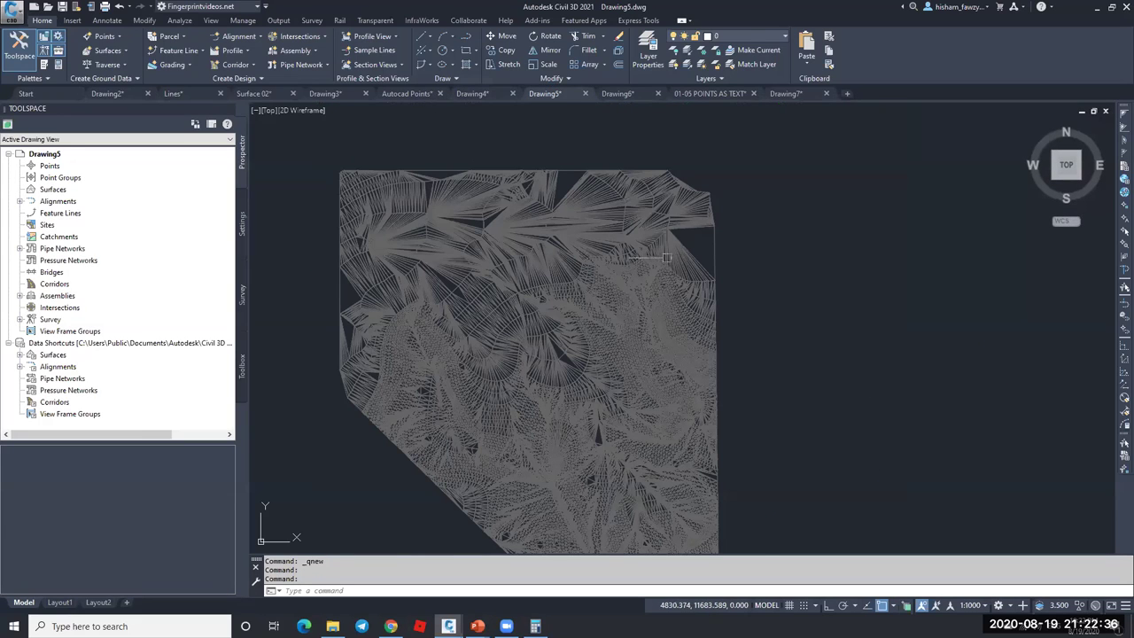
# - Inspect Drawing5's surface, then step through Drawing3 to Drawing6, ending on Surface 02
pyautogui.click(687, 248)
pyautogui.rightClick(703, 240)
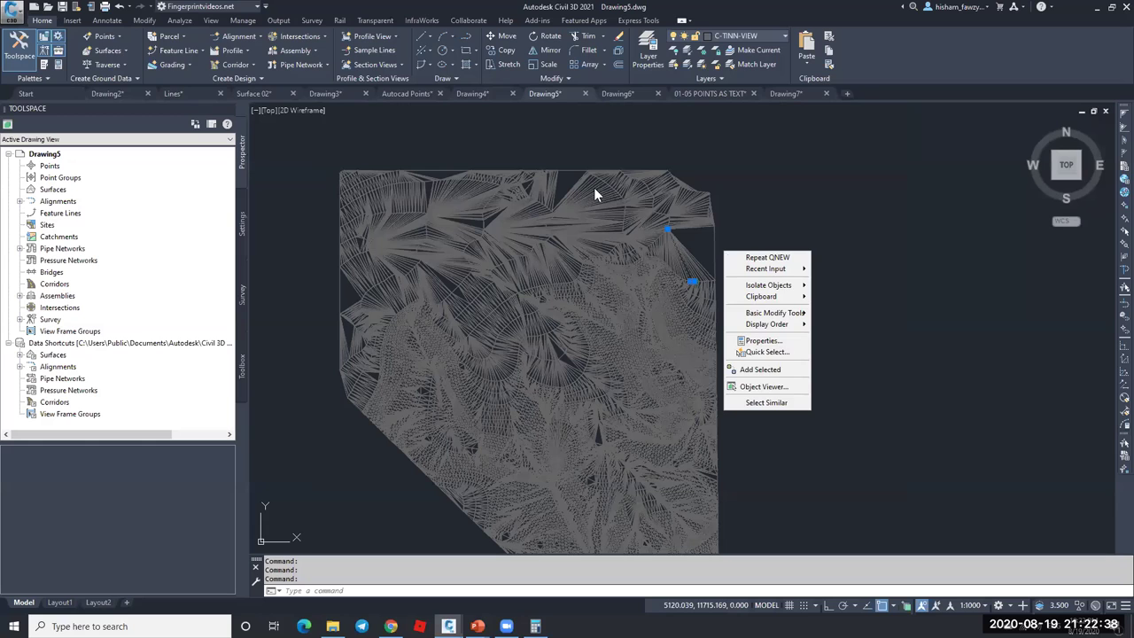
pyautogui.click(372, 92)
pyautogui.click(349, 92)
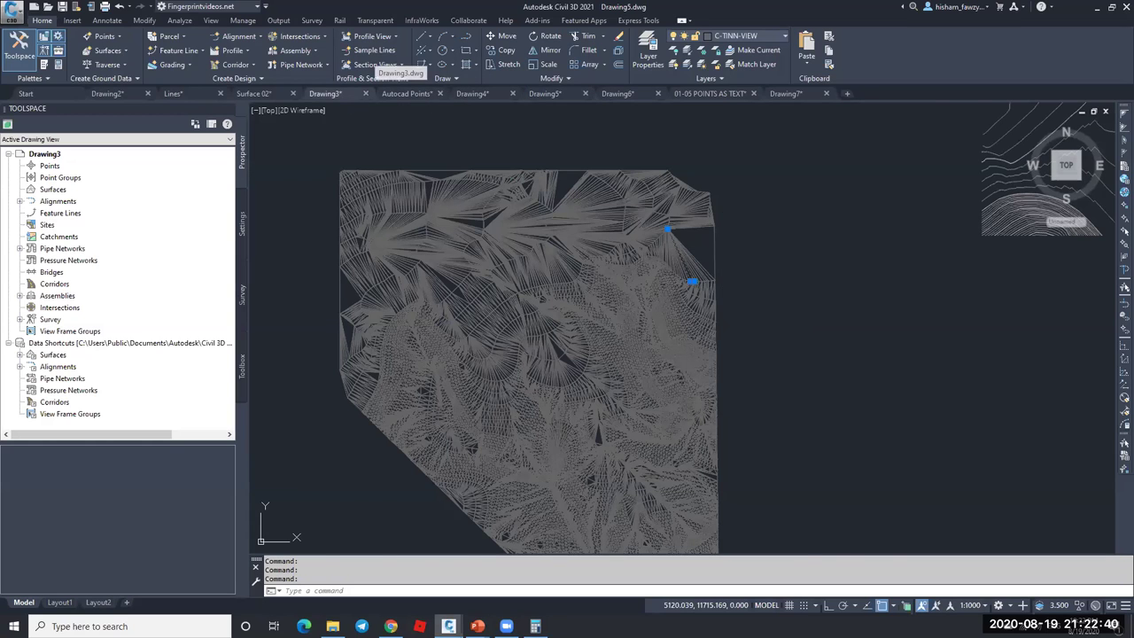
pyautogui.press('Escape')
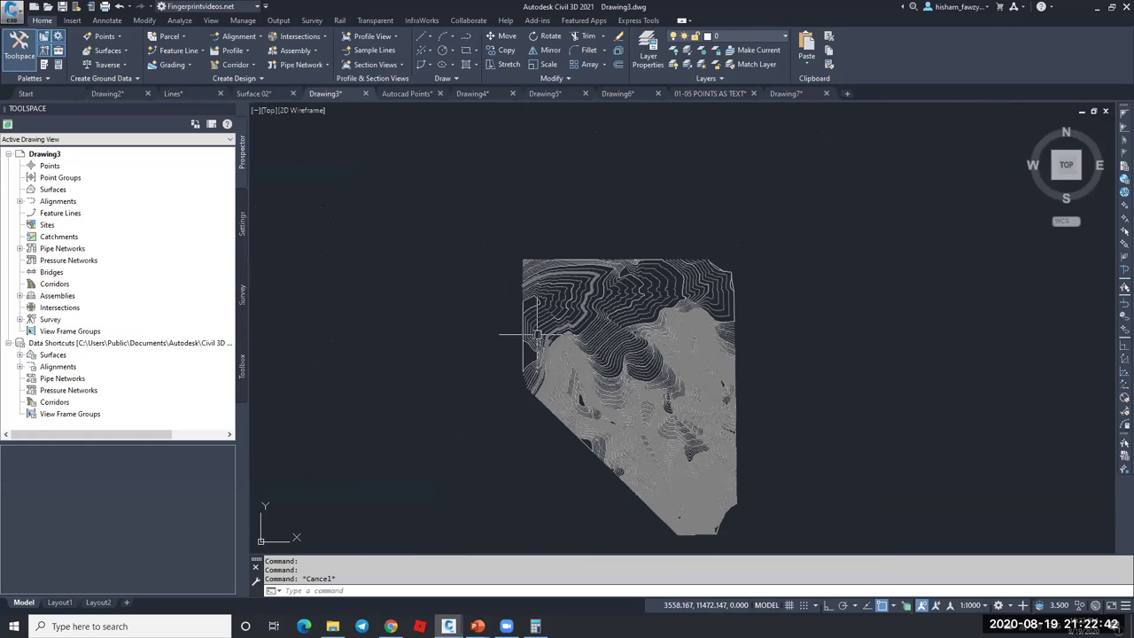
pyautogui.click(468, 93)
pyautogui.click(560, 95)
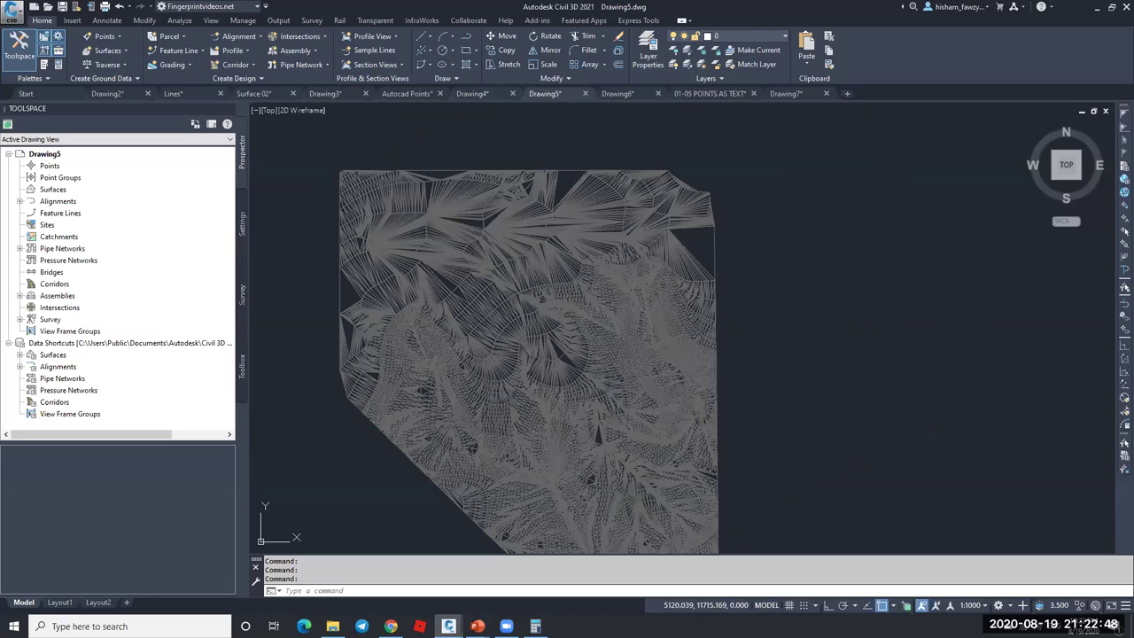
pyautogui.click(618, 94)
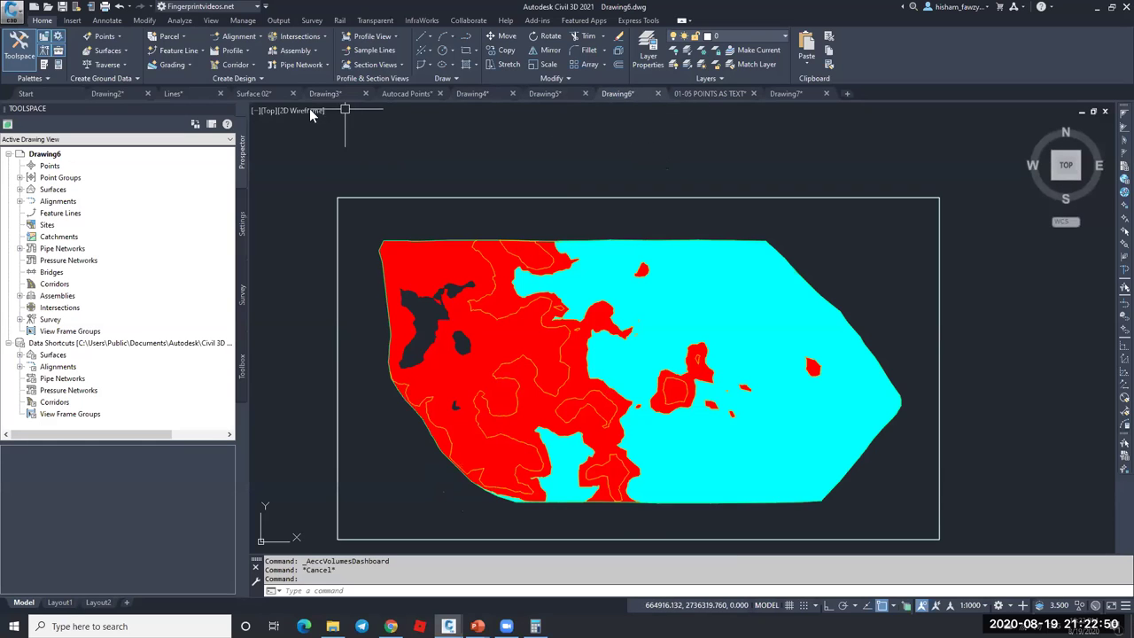
pyautogui.click(257, 94)
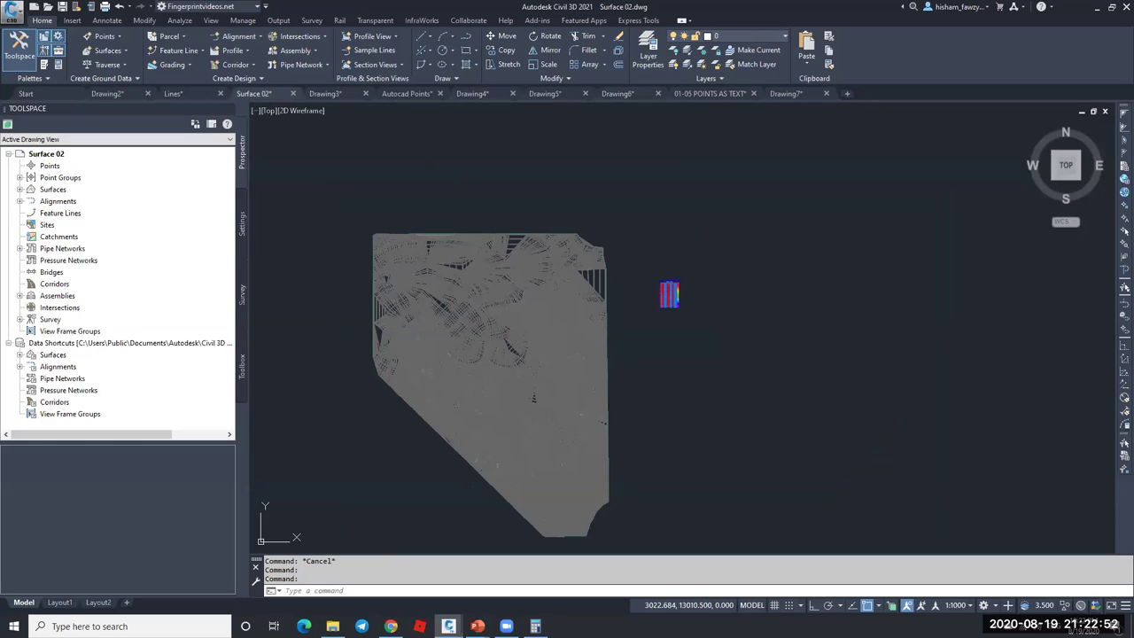
# - Select all 39627 similar loose triangle lines and erase them
pyautogui.click(501, 277)
pyautogui.rightClick(507, 282)
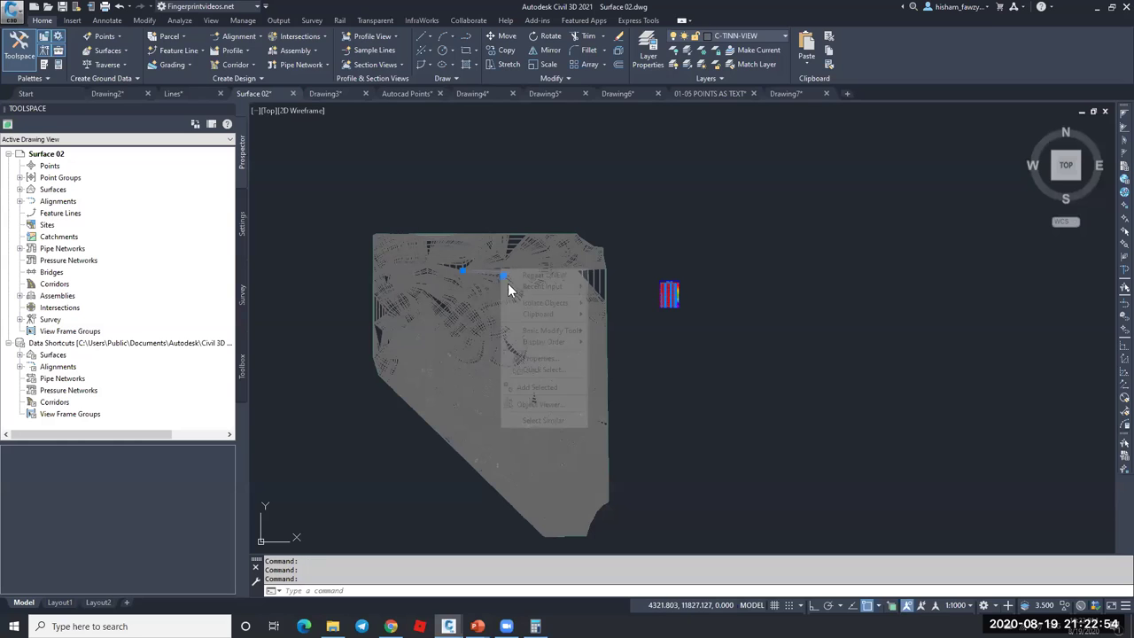
pyautogui.click(542, 420)
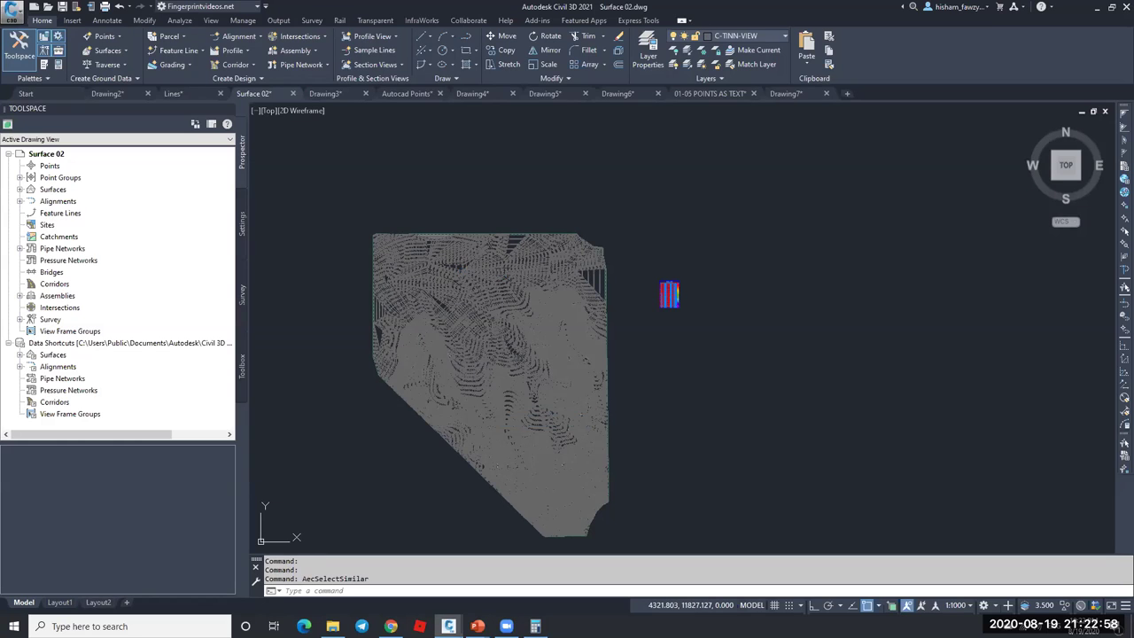
pyautogui.write('e')
pyautogui.press('Return')
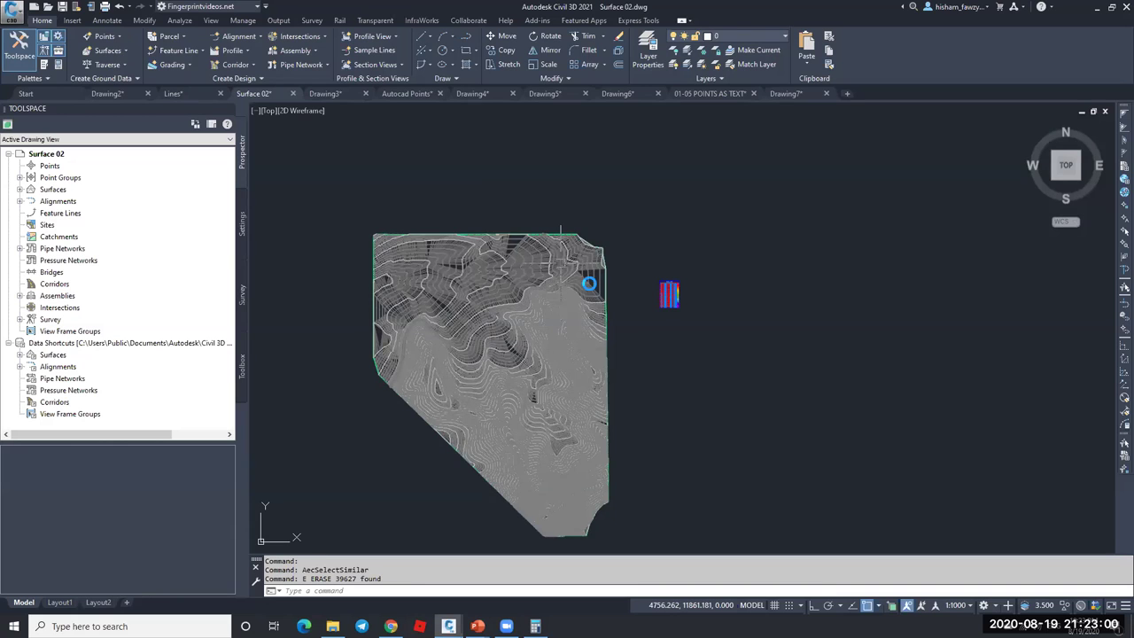
# - Erase all similar minor and major contour polylines (401 and 109 objects)
pyautogui.scroll(5, 591, 280)
pyautogui.click(684, 341)
pyautogui.rightClick(709, 324)
pyautogui.click(744, 507)
pyautogui.write('e')
pyautogui.press('Return')
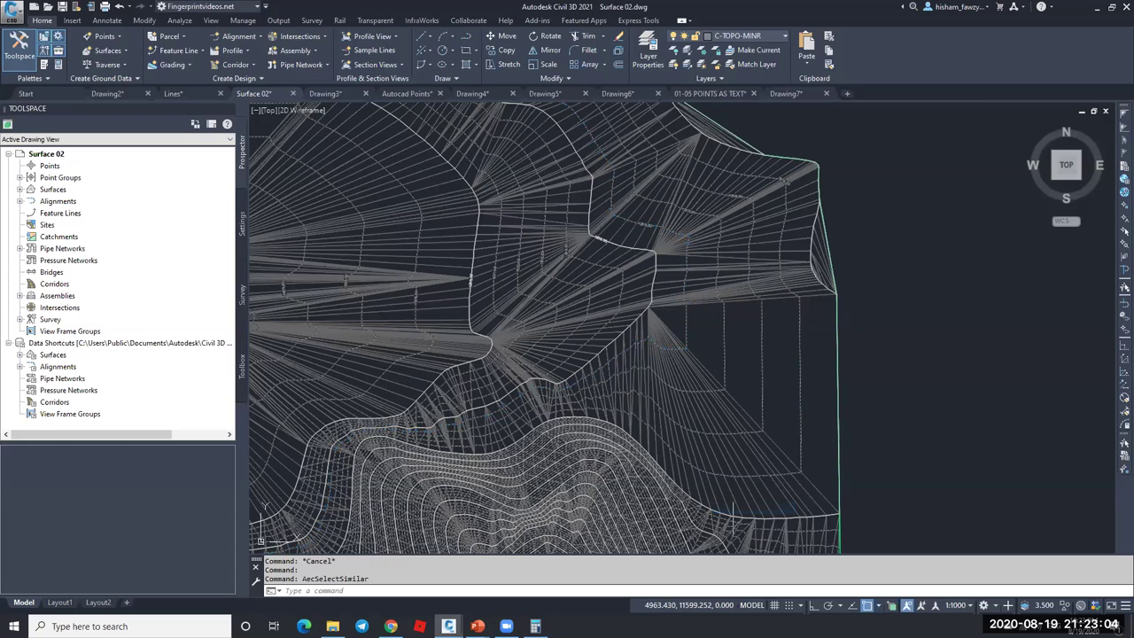
pyautogui.click(651, 286)
pyautogui.rightClick(684, 321)
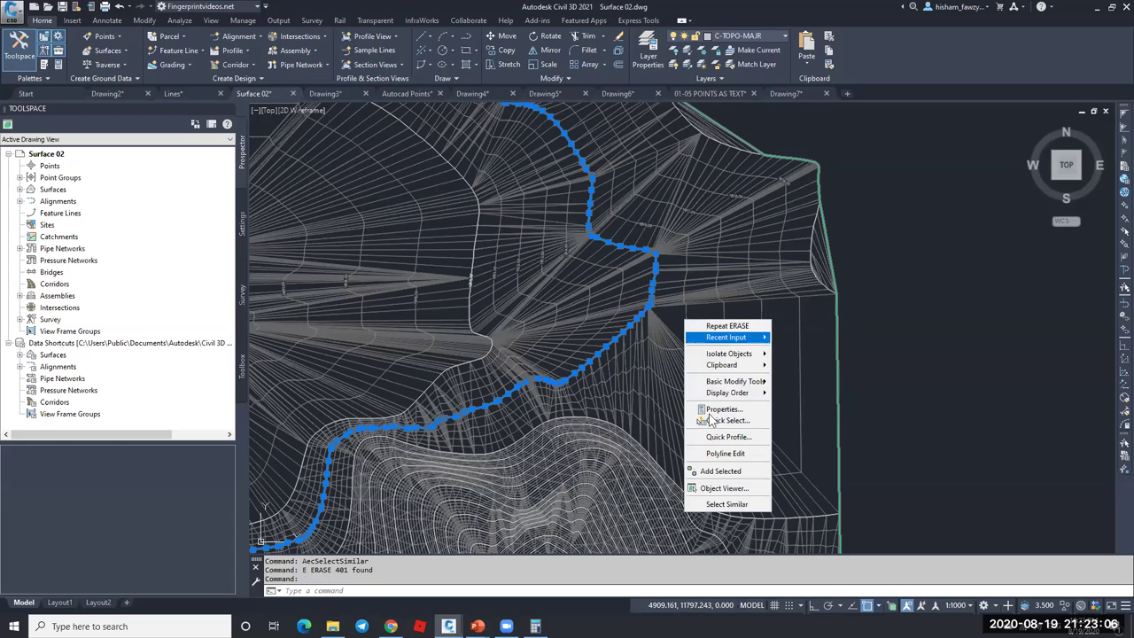
pyautogui.click(726, 504)
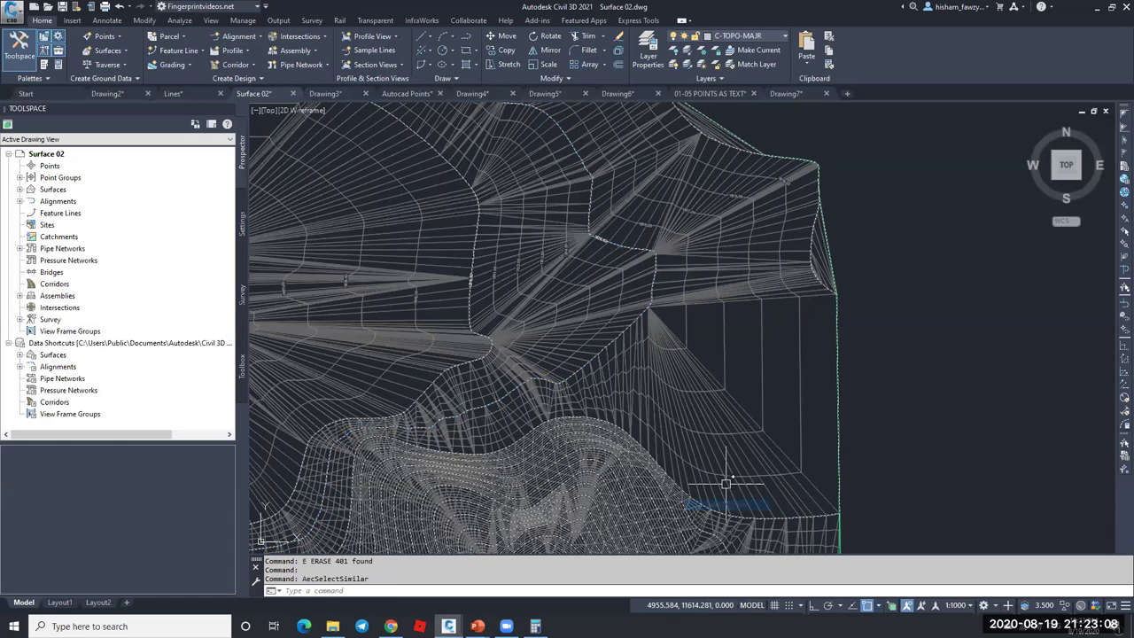
pyautogui.write('e')
pyautogui.press('Return')
# - Turn off Triangles display in the EG surface's style
pyautogui.press('Escape')
pyautogui.click(755, 449)
pyautogui.rightClick(754, 445)
pyautogui.click(762, 483)
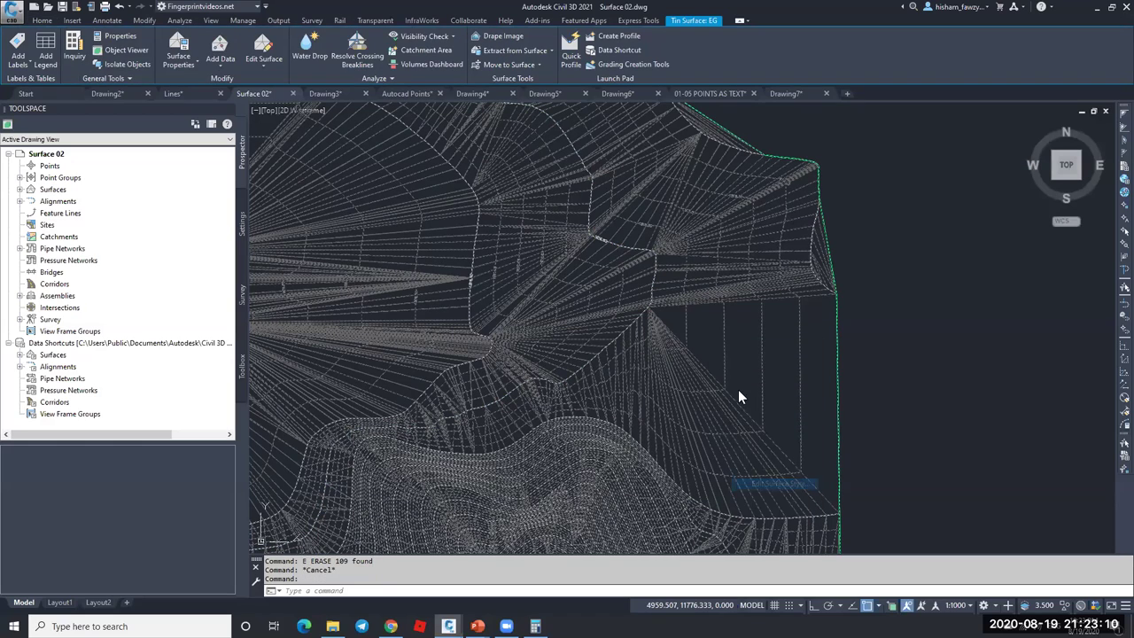
pyautogui.click(599, 250)
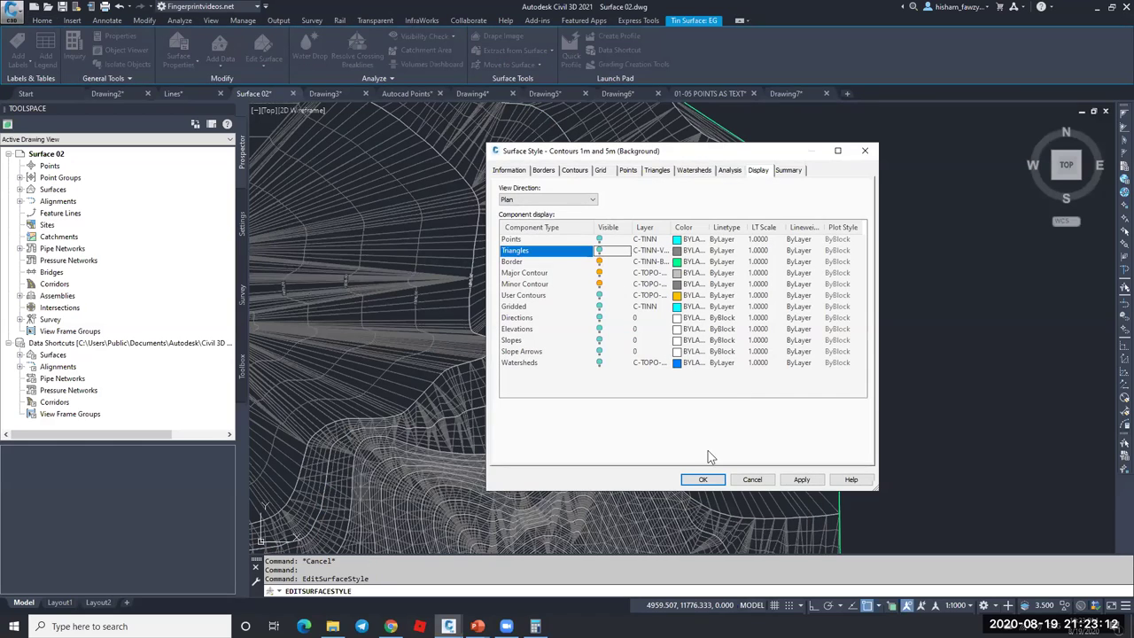
pyautogui.click(703, 479)
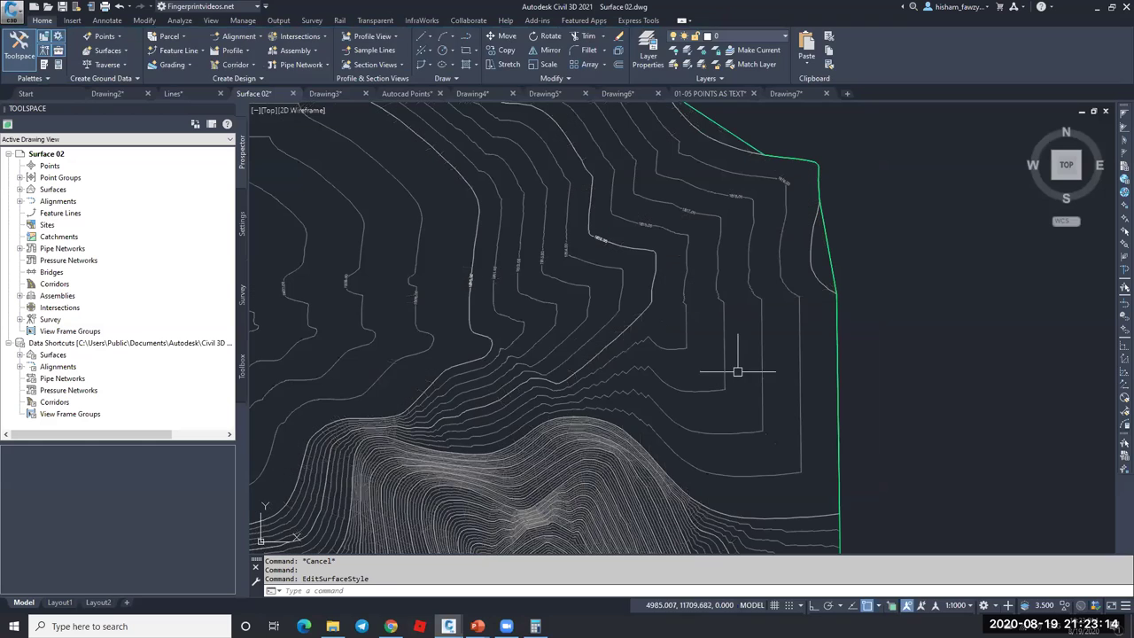
# - Erase the leftover contour label with E
pyautogui.click(649, 270)
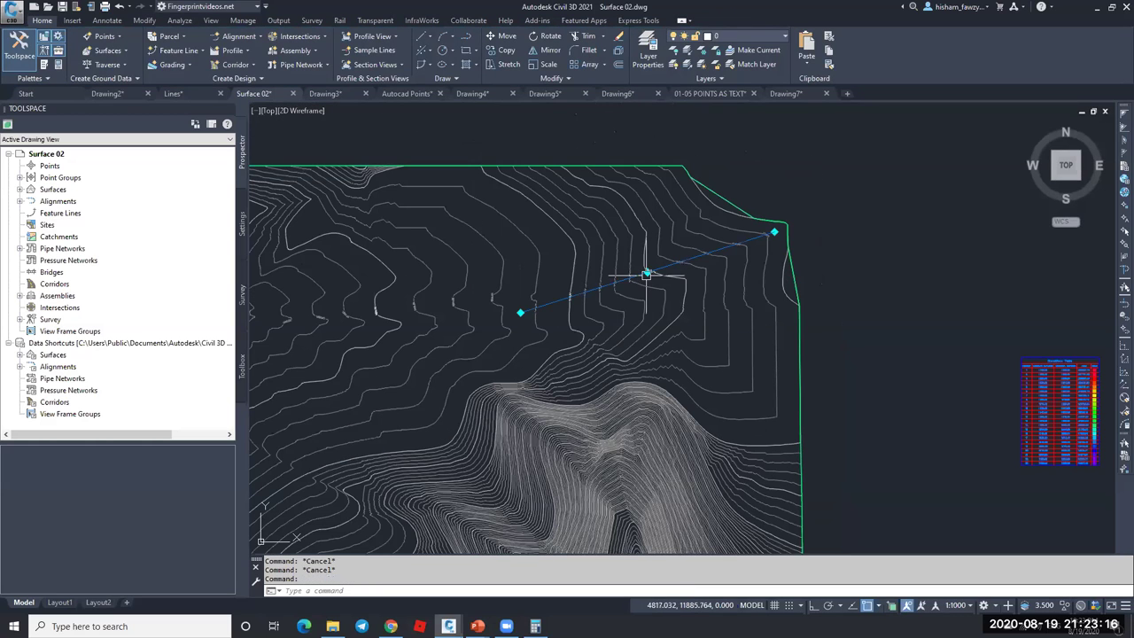
pyautogui.write('E')
pyautogui.press('Return')
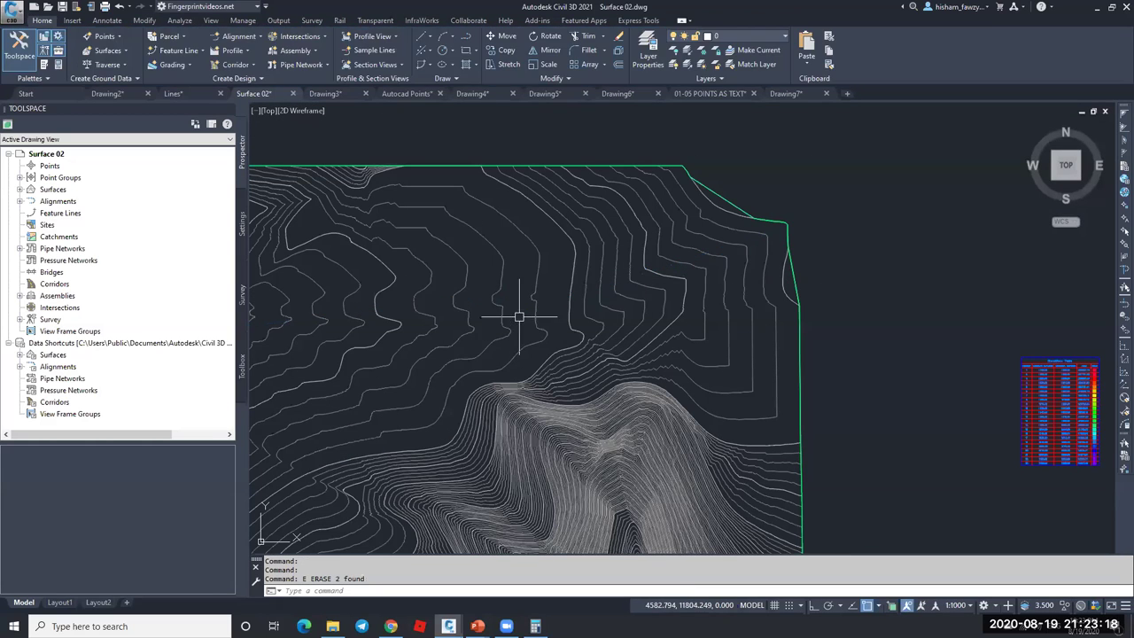
pyautogui.scroll(-3, 531, 305)
pyautogui.scroll(4, 367, 330)
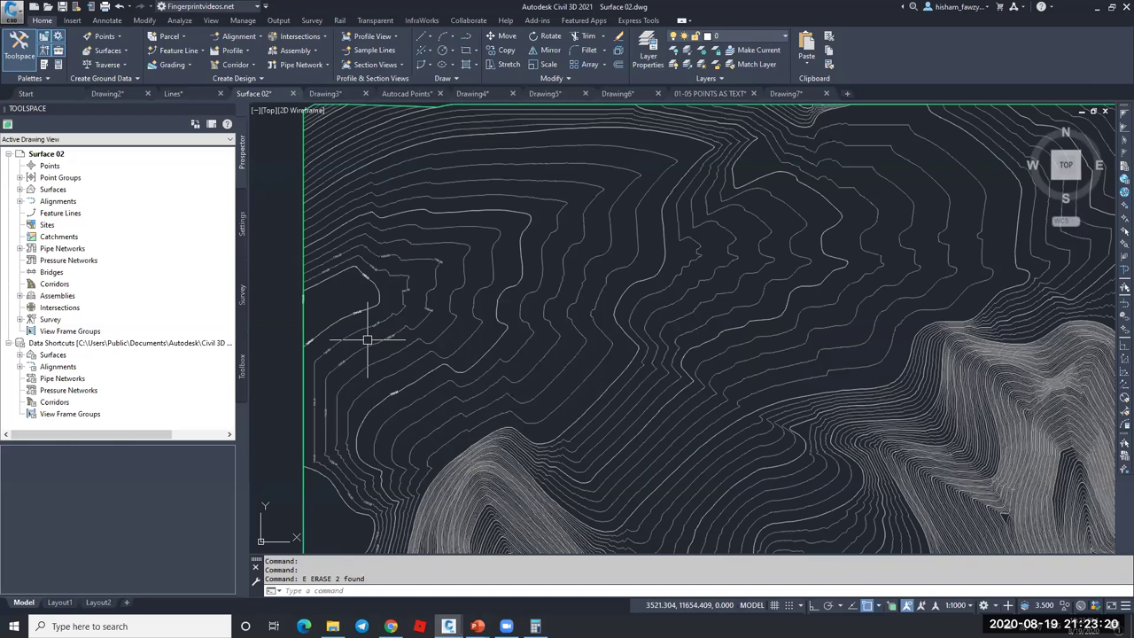
pyautogui.press('Escape')
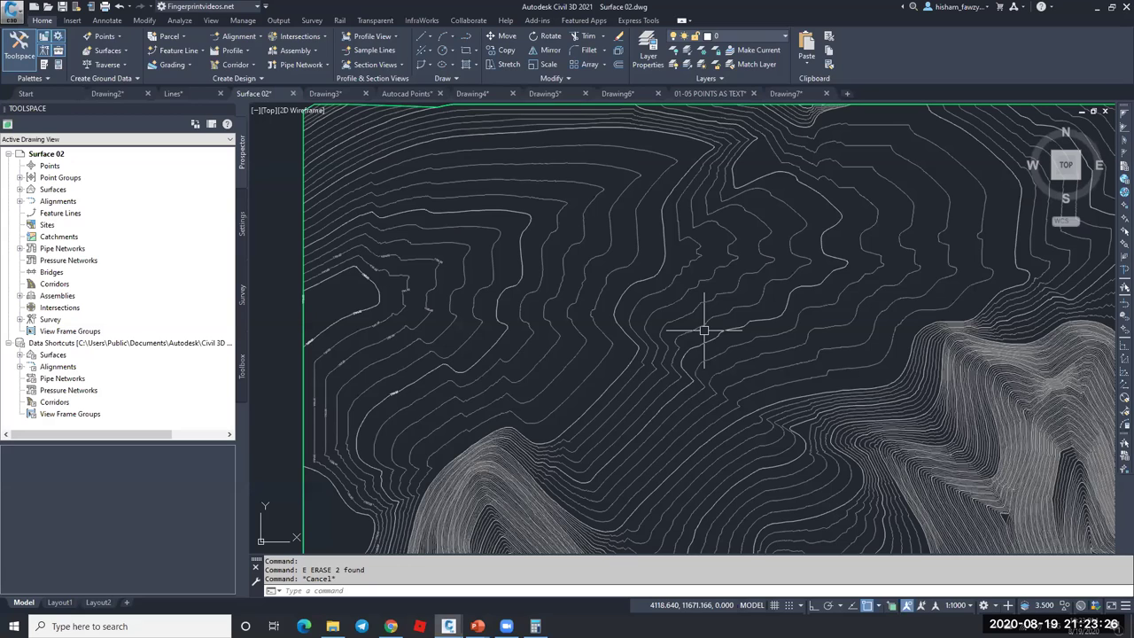
pyautogui.moveTo(859, 340)
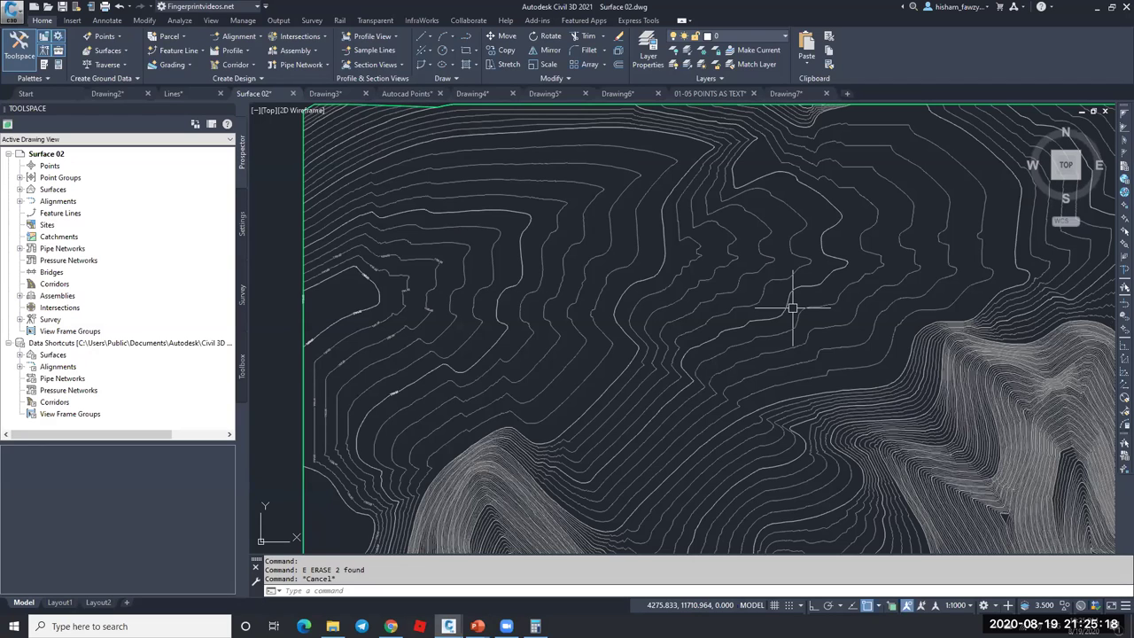
pyautogui.moveTo(780, 312)
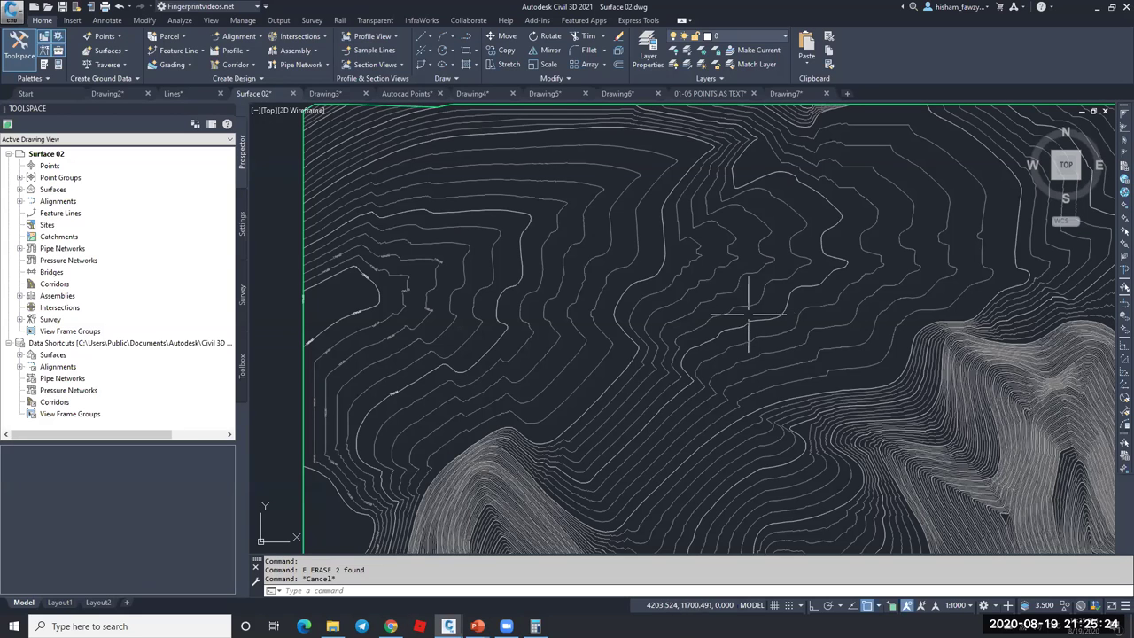
# - Fit the whole EG surface in view and list the drawing's point groups, including _All Points
pyautogui.scroll(-6, 715, 299)
pyautogui.press('Escape')
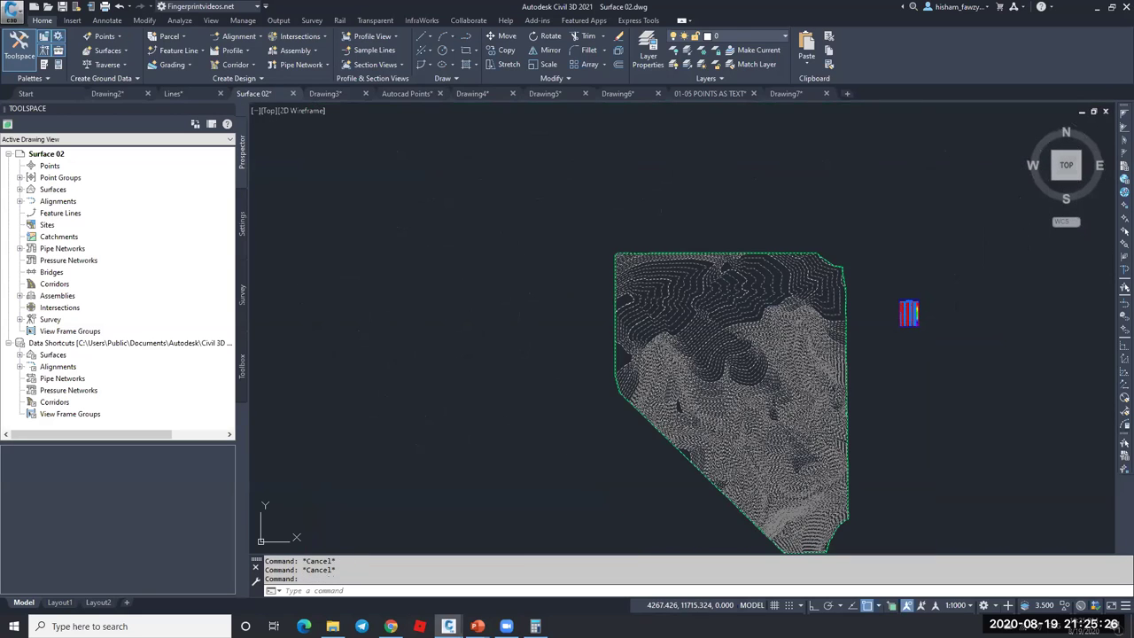
pyautogui.click(778, 282)
pyautogui.scroll(2, 778, 282)
pyautogui.press('Escape')
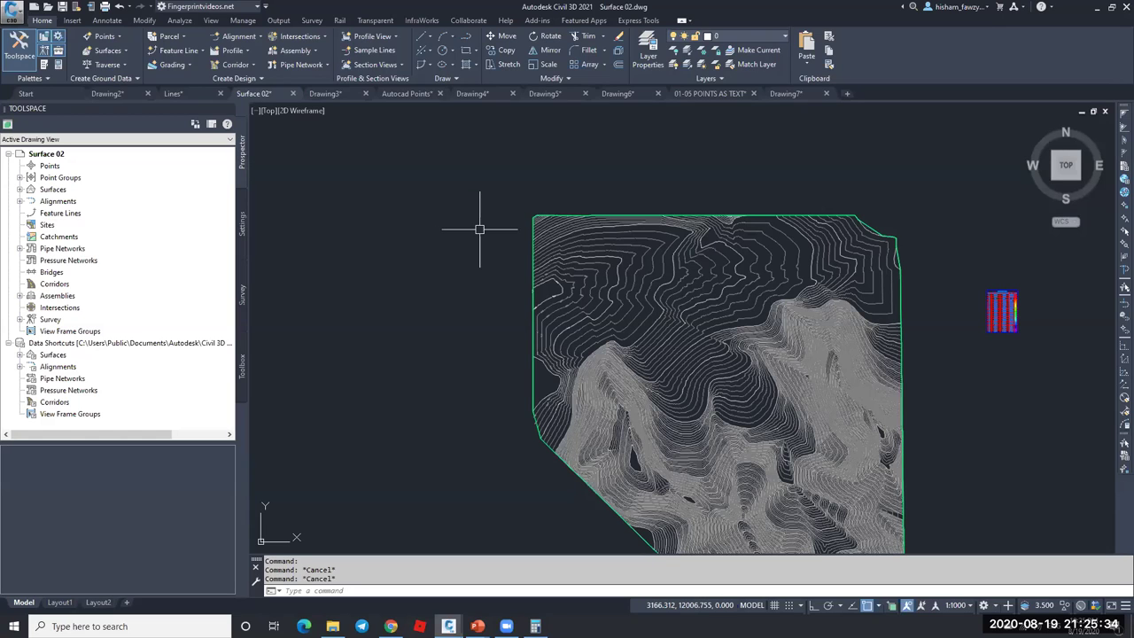
pyautogui.moveTo(640, 274)
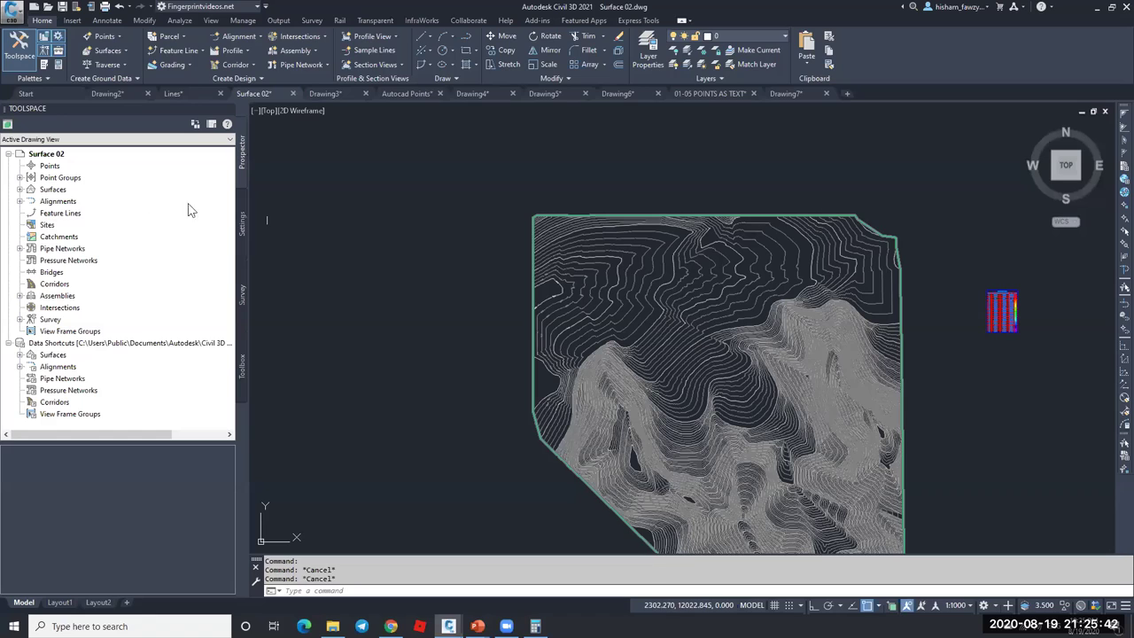
pyautogui.click(62, 178)
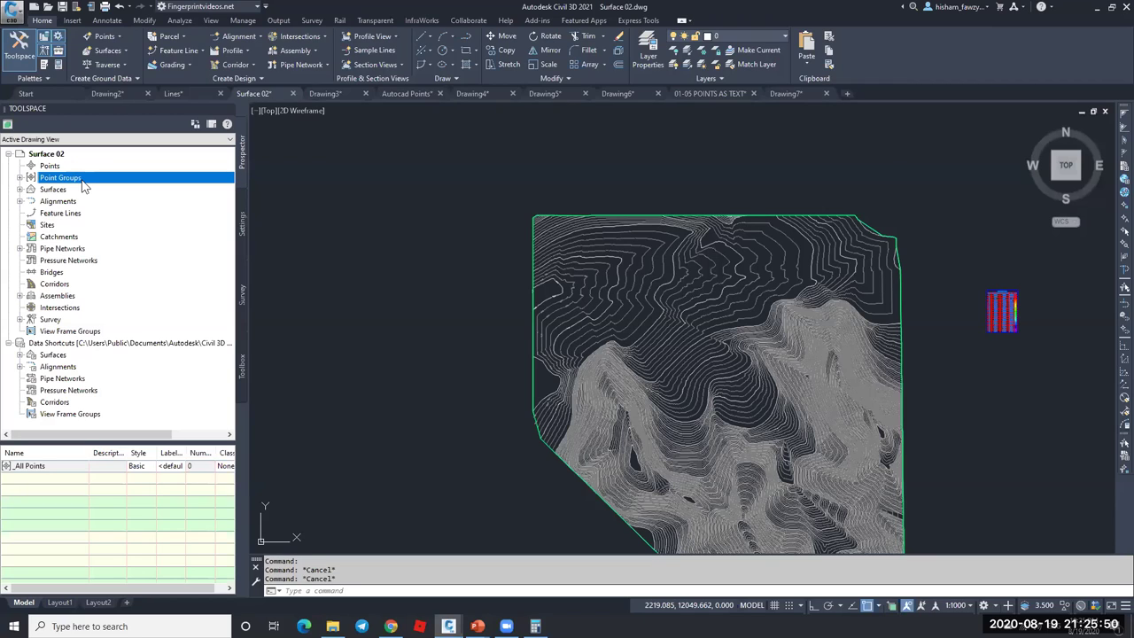
# - Add the _All Points point group to EG's Definition > Point Groups
pyautogui.click(20, 189)
pyautogui.click(31, 201)
pyautogui.click(41, 237)
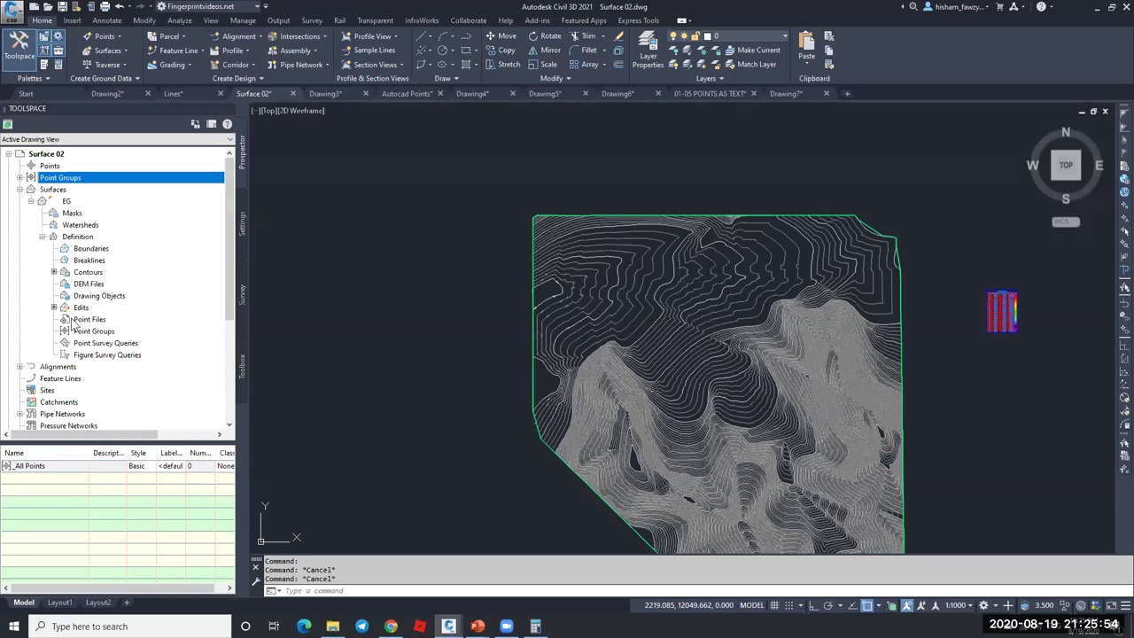
pyautogui.rightClick(99, 330)
pyautogui.rightClick(187, 330)
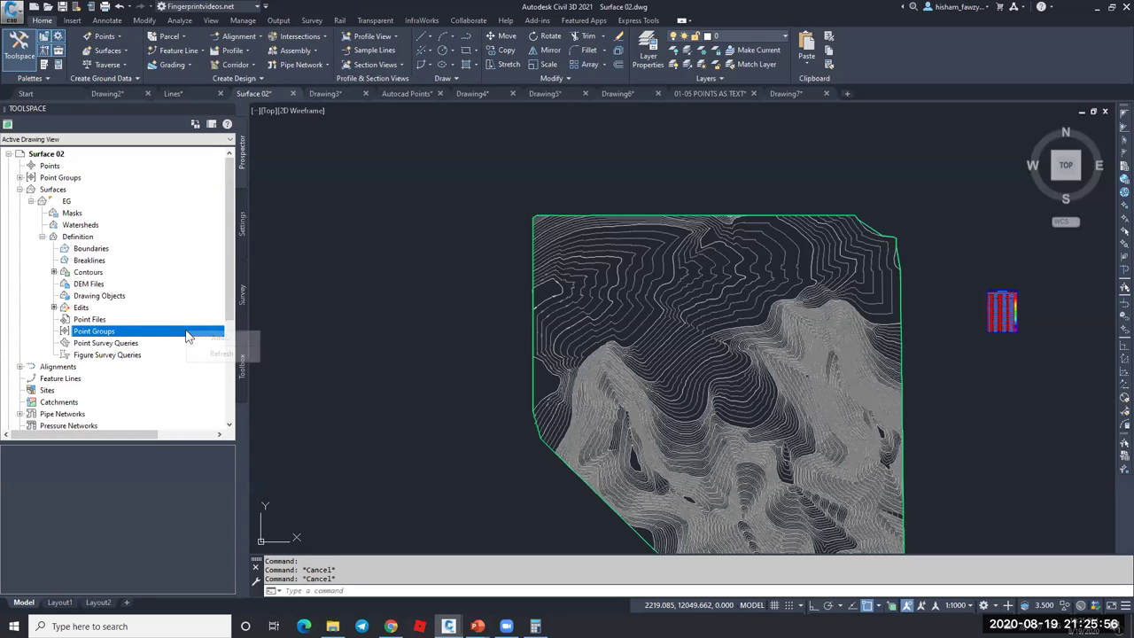
pyautogui.click(232, 341)
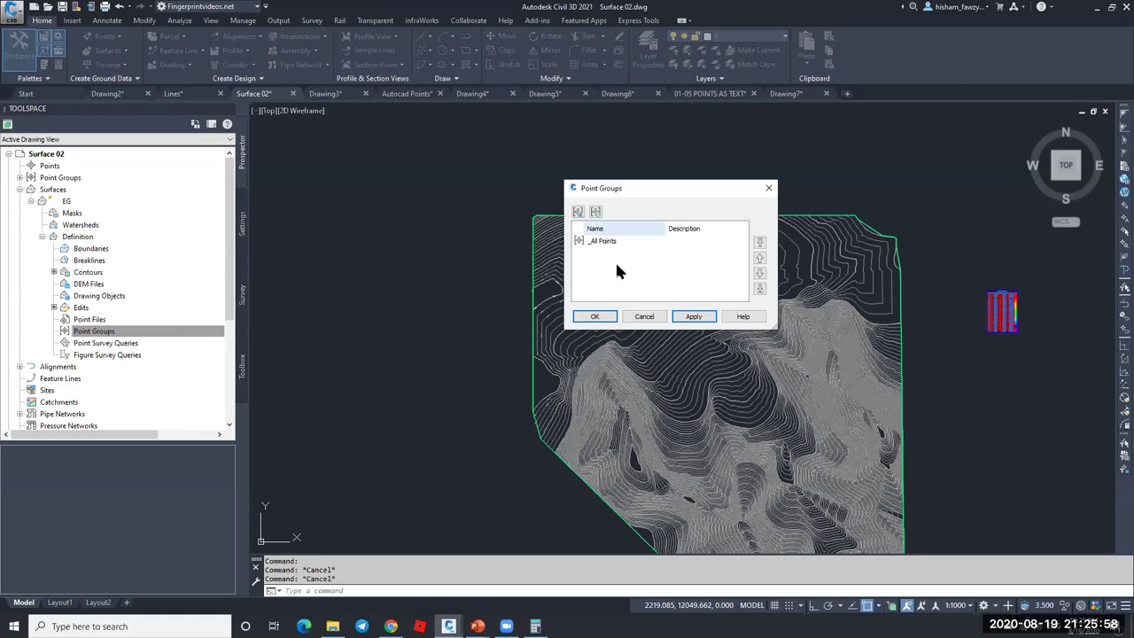
pyautogui.click(598, 317)
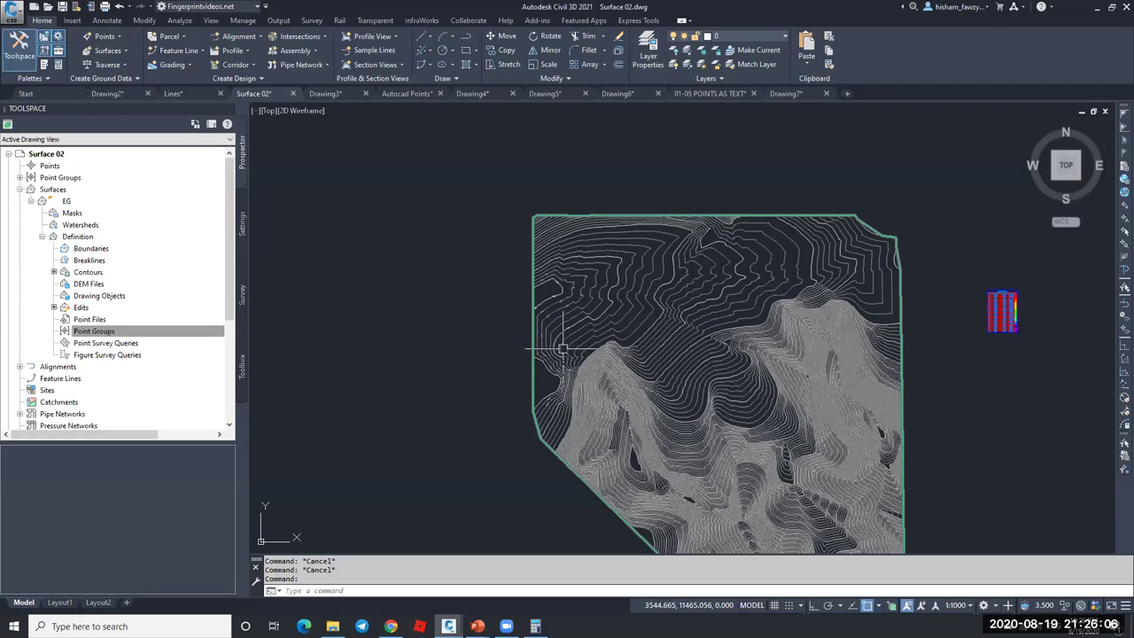
# - Reopen EG's Add Point Groups dialog, close it unchanged, and open the EG surface's actions
pyautogui.click(20, 177)
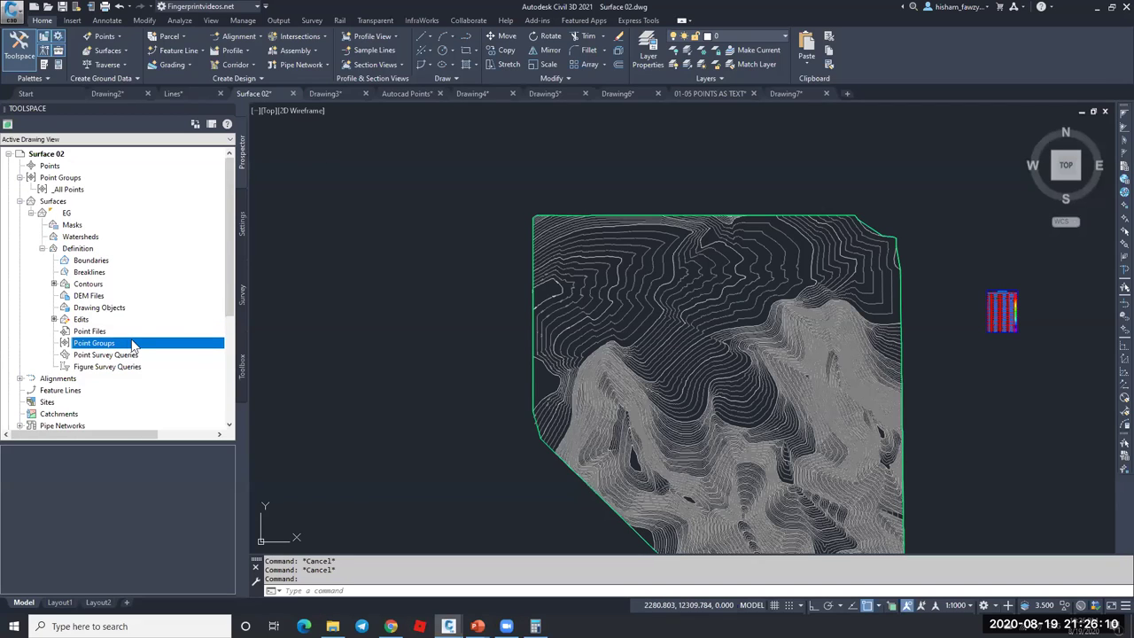
pyautogui.click(90, 220)
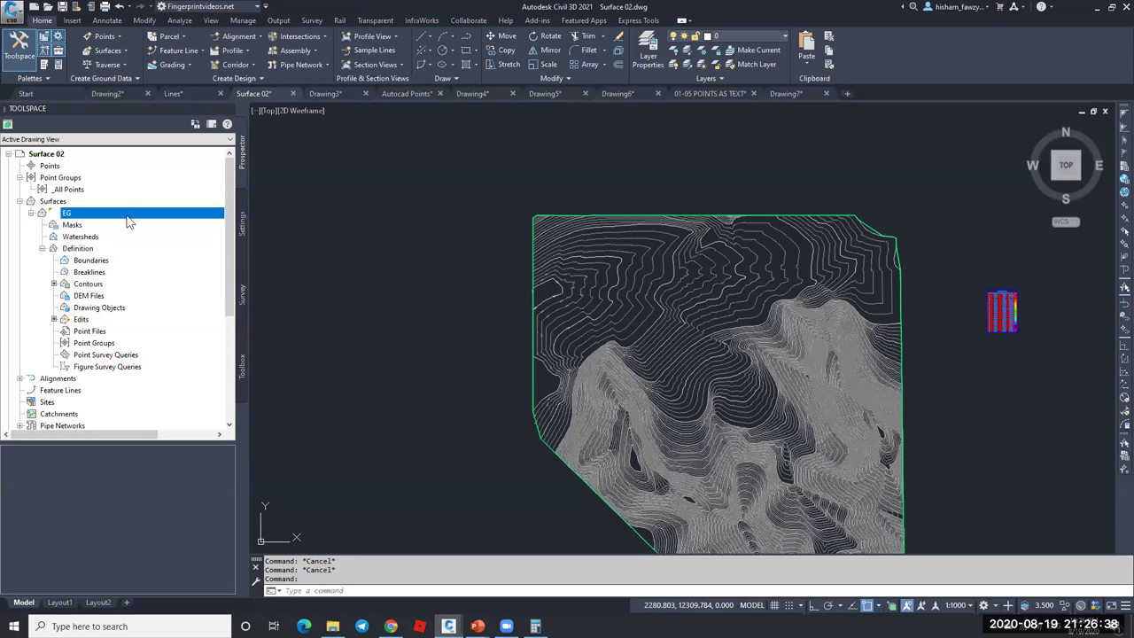
pyautogui.rightClick(95, 344)
pyautogui.click(149, 350)
pyautogui.click(644, 317)
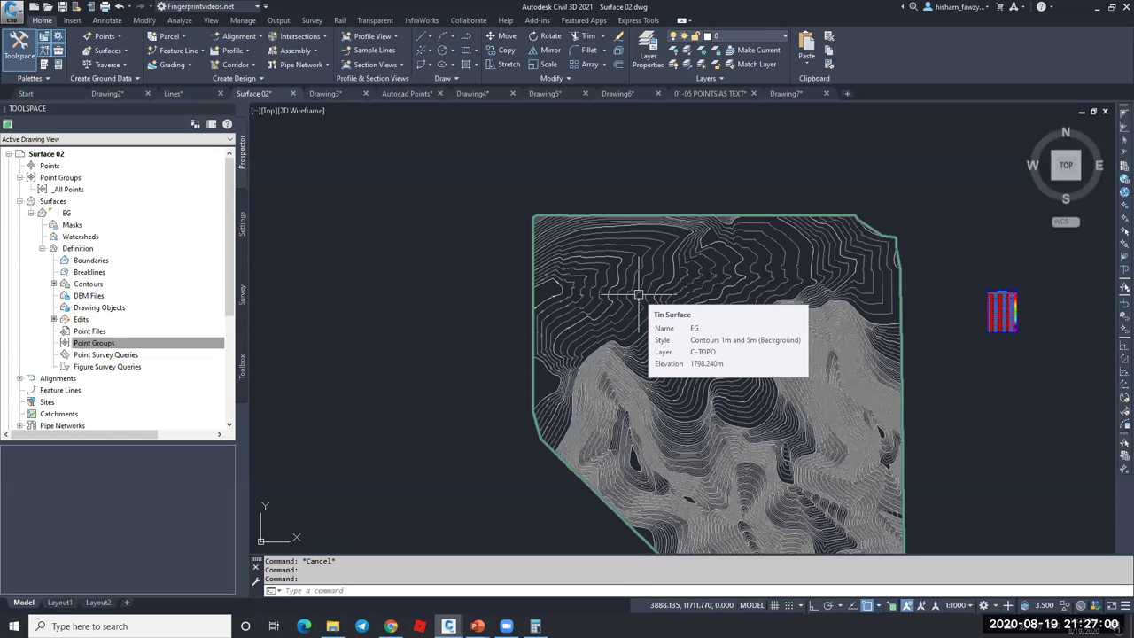
pyautogui.rightClick(81, 215)
pyautogui.rightClick(76, 216)
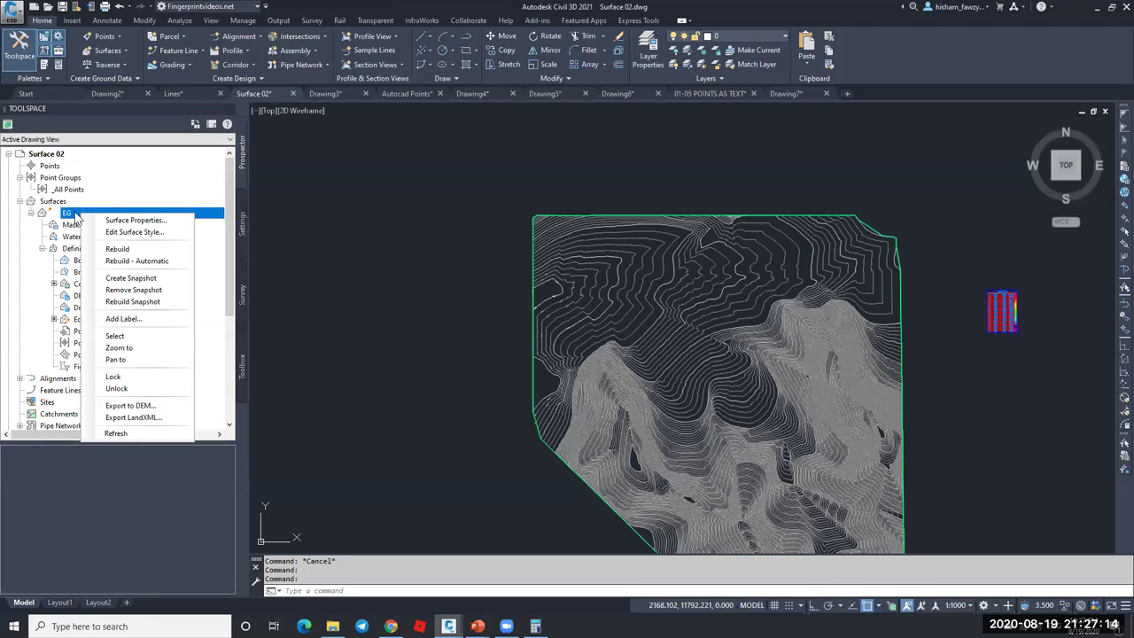
pyautogui.click(1109, 321)
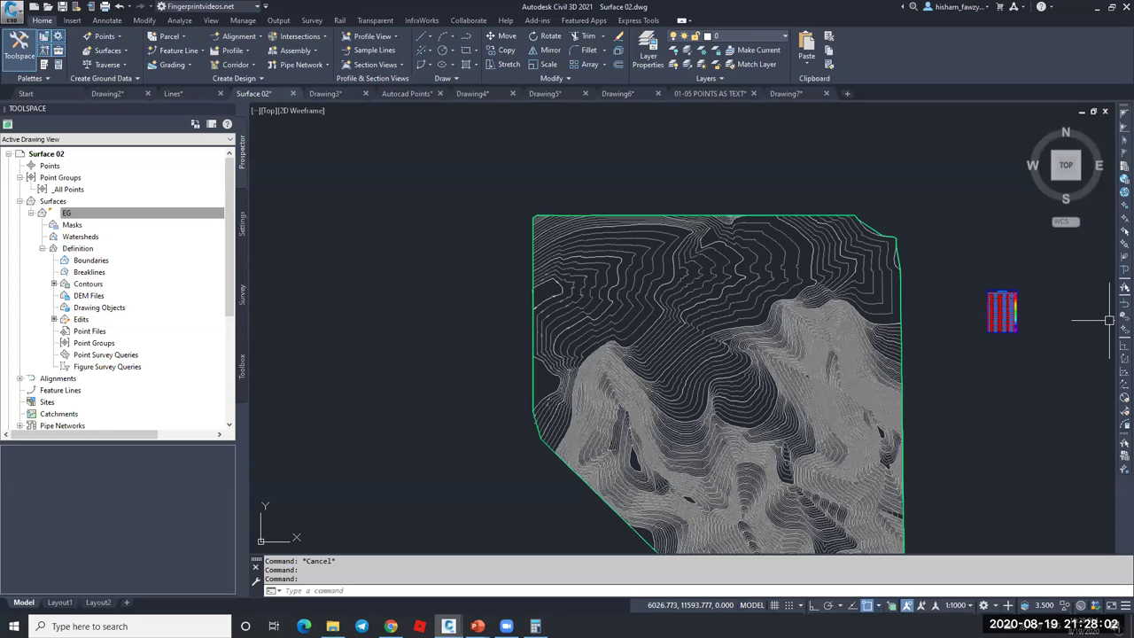
# - Read the EG surface's Tin Surface tooltip details, then switch to Drawing7
pyautogui.click(745, 296)
pyautogui.press('Escape')
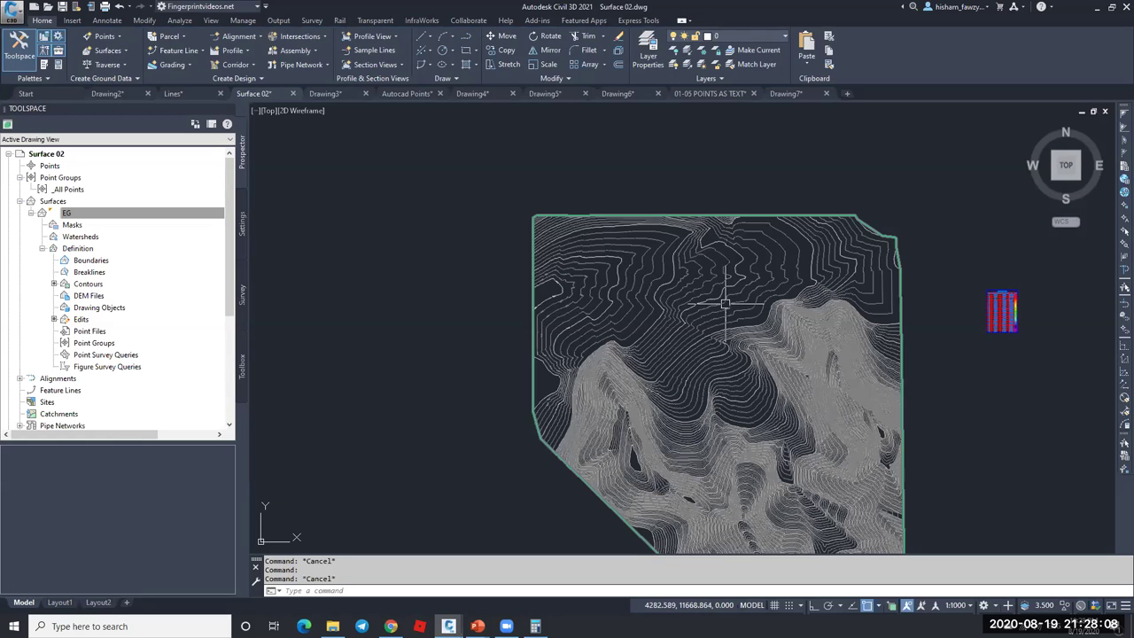
pyautogui.click(697, 309)
pyautogui.press('Escape')
pyautogui.scroll(4, 666, 276)
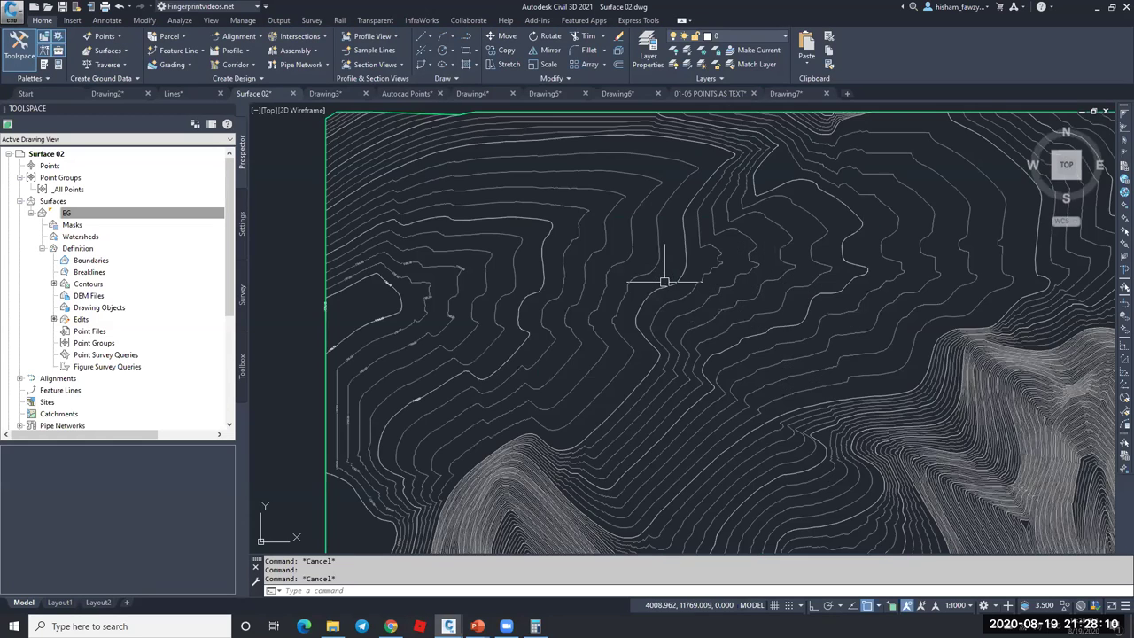
pyautogui.click(620, 241)
pyautogui.scroll(-2, 620, 228)
pyautogui.moveTo(680, 258)
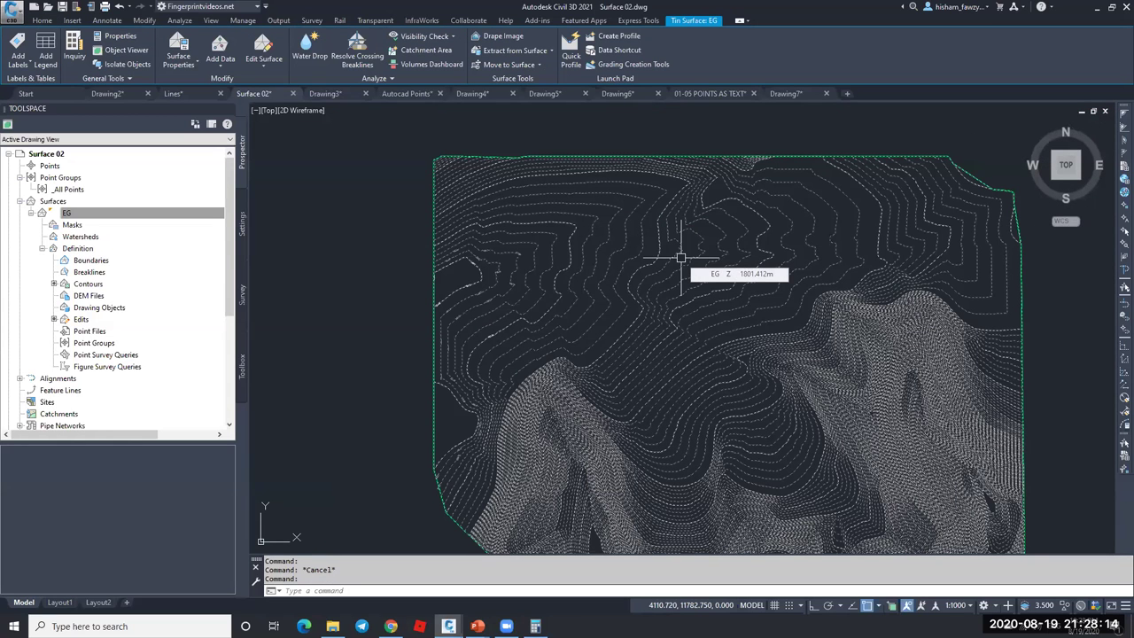
pyautogui.press('Escape')
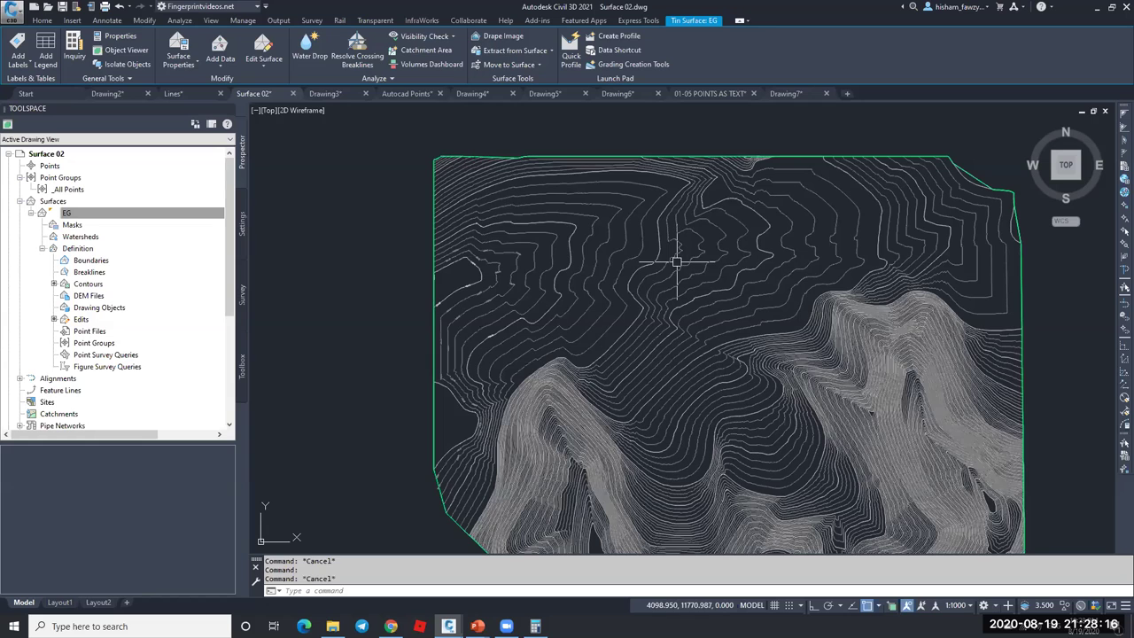
pyautogui.click(660, 262)
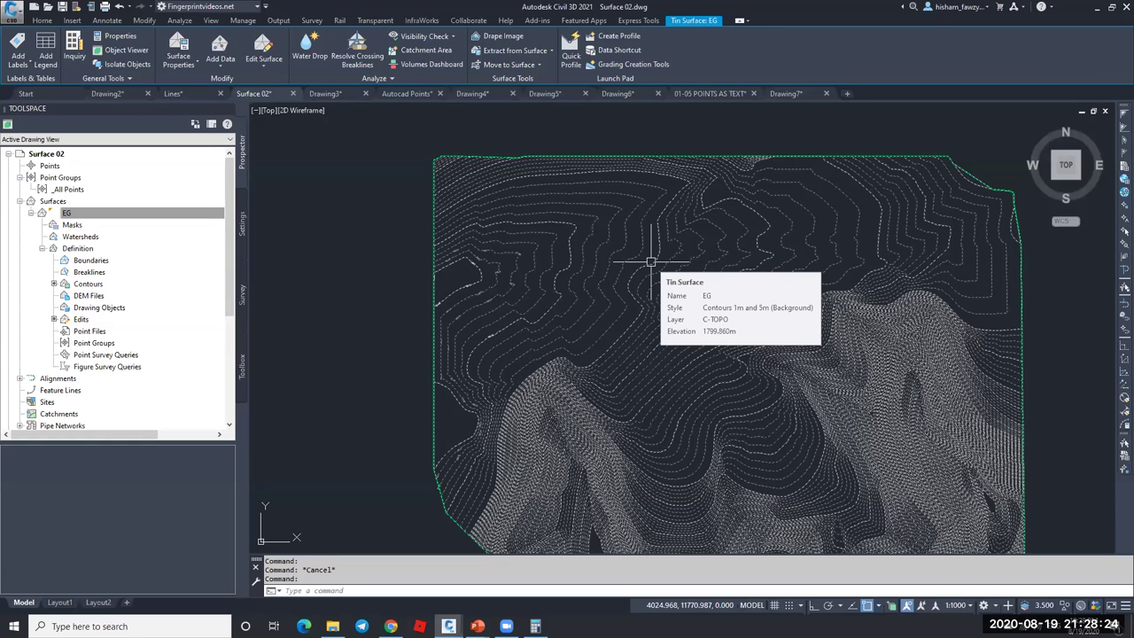
pyautogui.press('Escape')
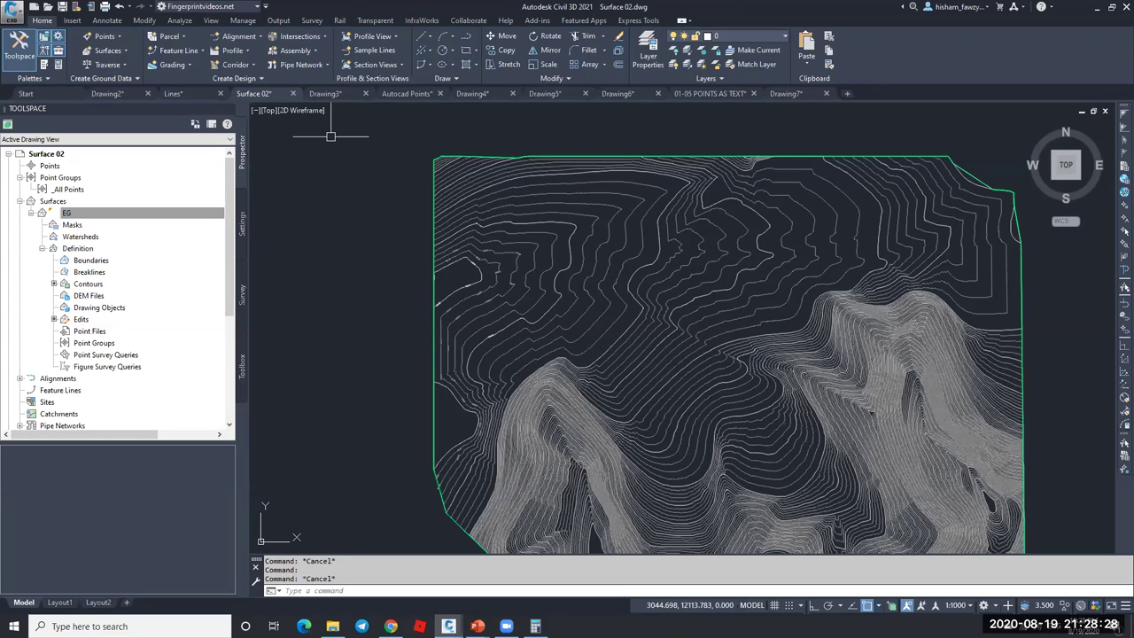
pyautogui.click(792, 93)
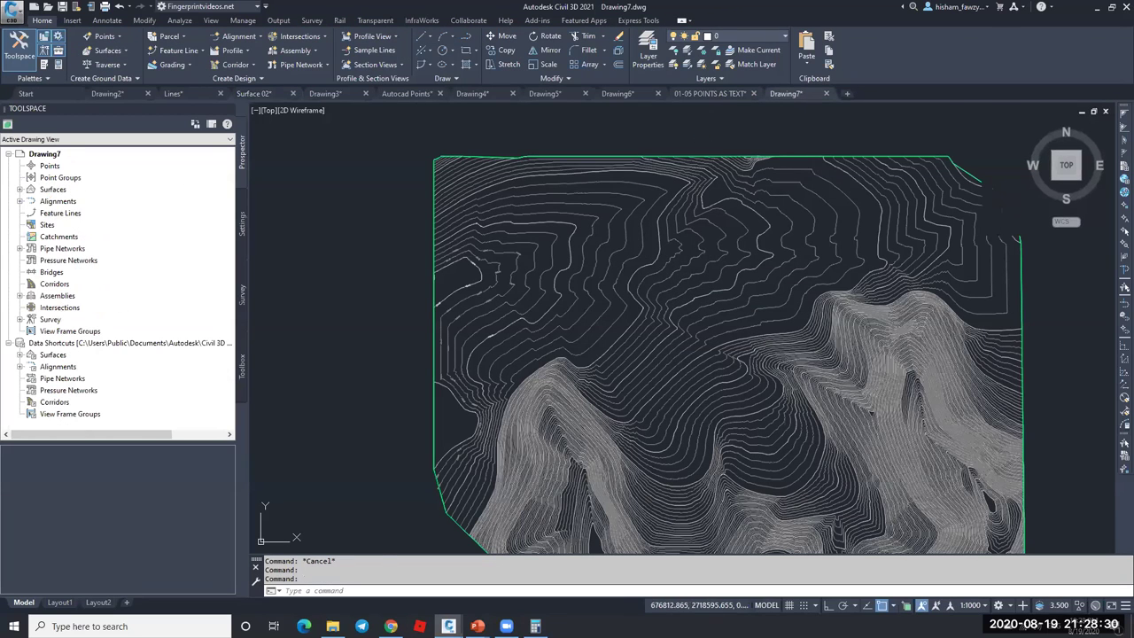
# - Zoom in on Drawing7's point elevation labels (about 564–565 m) and check Surface1
pyautogui.press('Escape')
pyautogui.scroll(6, 654, 288)
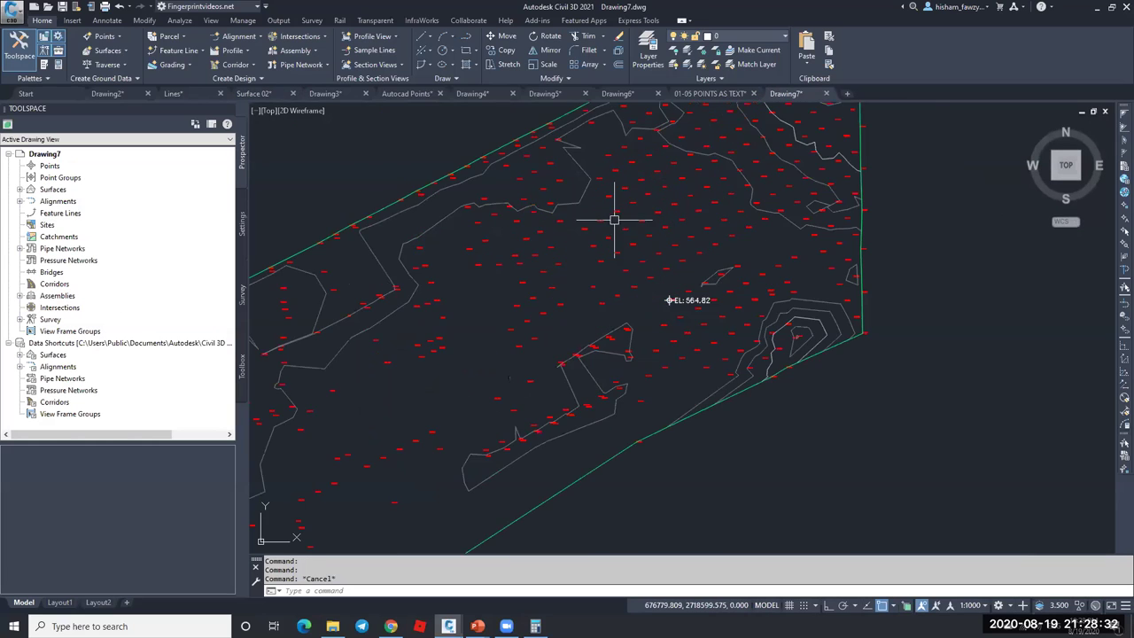
pyautogui.scroll(-5, 649, 280)
pyautogui.scroll(3, 655, 270)
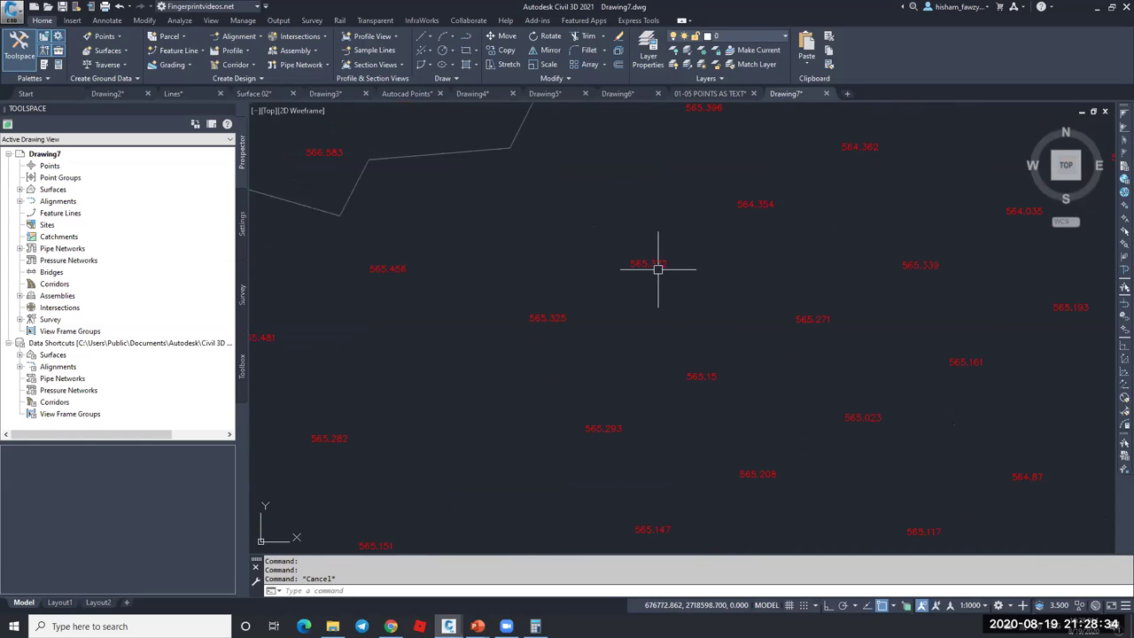
pyautogui.scroll(-4, 608, 254)
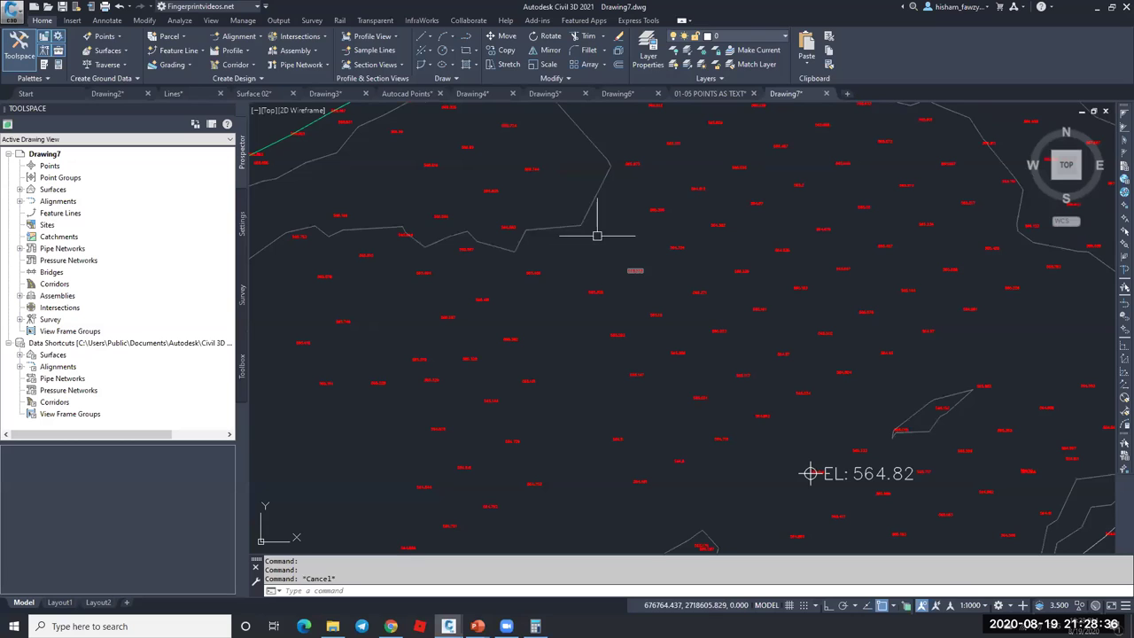
pyautogui.click(475, 224)
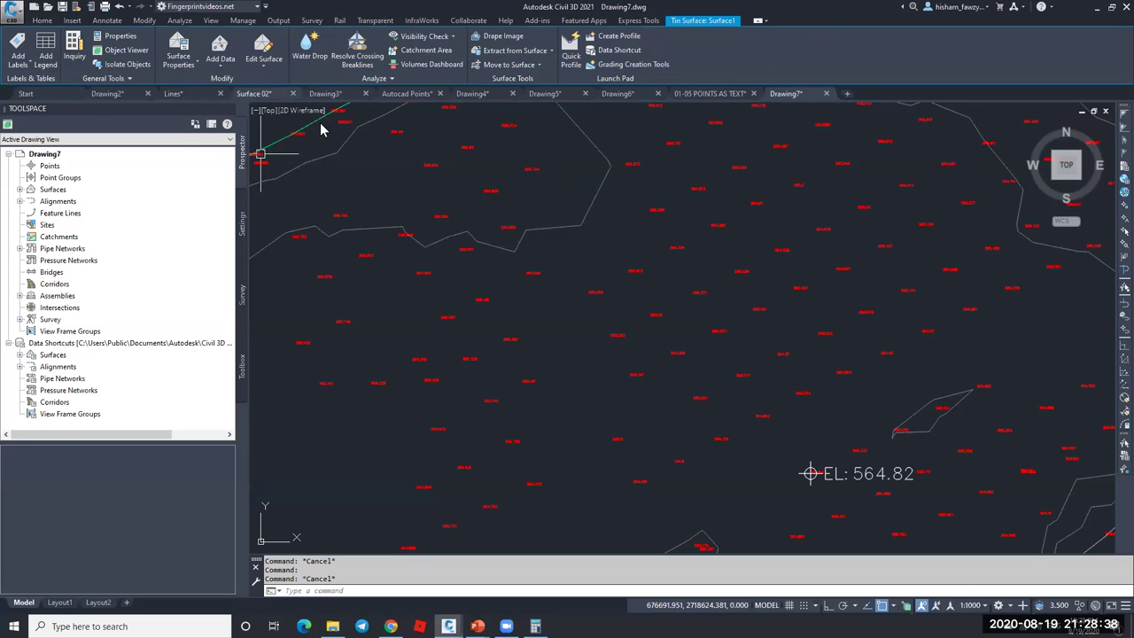
pyautogui.press('Escape')
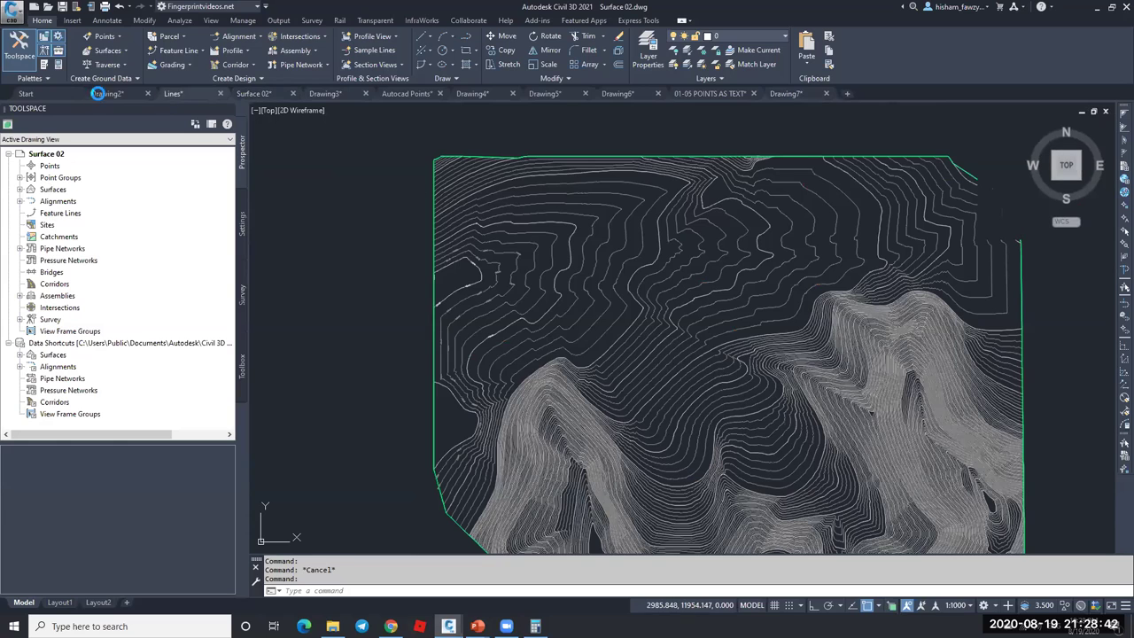
# - Change point 4's elevation in the EG point group to 400 m
pyautogui.click(19, 177)
pyautogui.rightClick(106, 190)
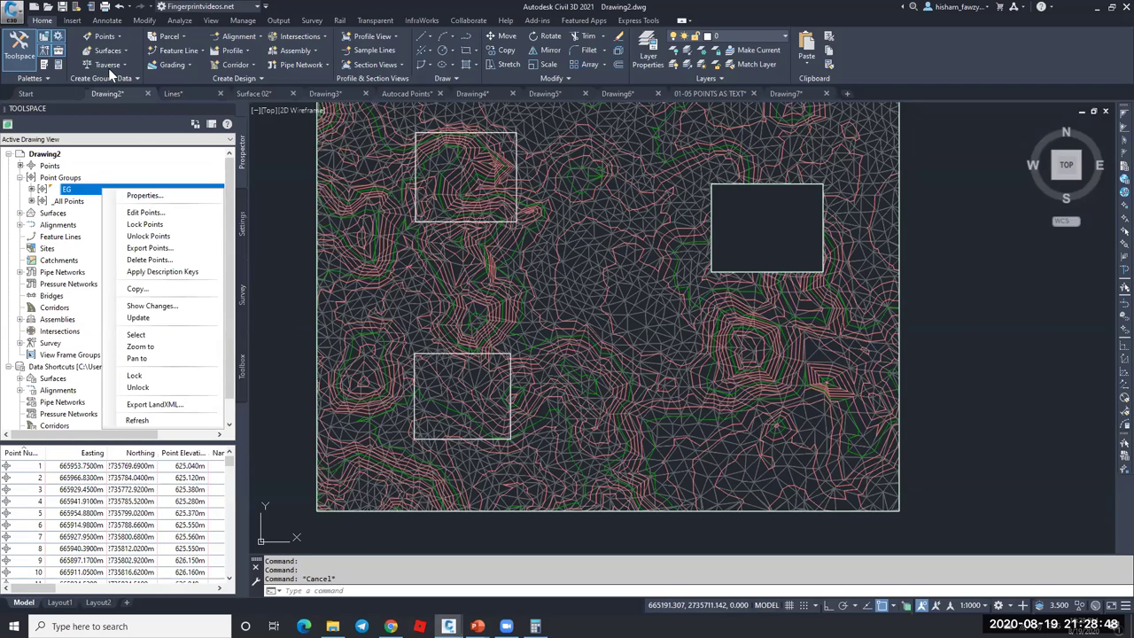
pyautogui.click(104, 37)
pyautogui.click(104, 36)
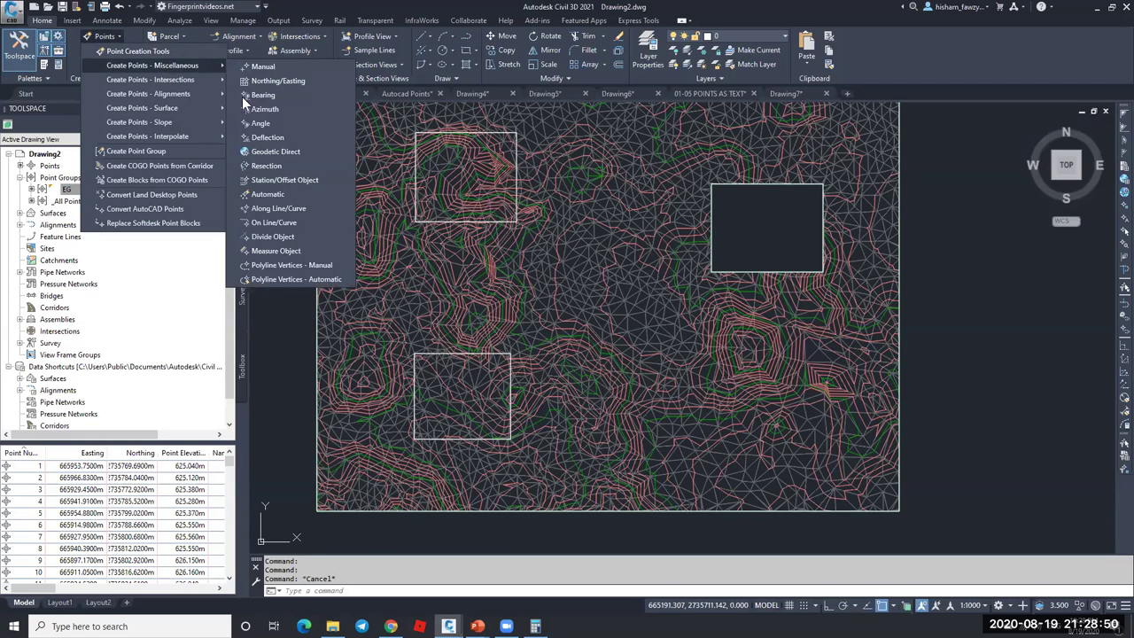
pyautogui.press('Escape')
pyautogui.click(124, 191)
pyautogui.rightClick(142, 191)
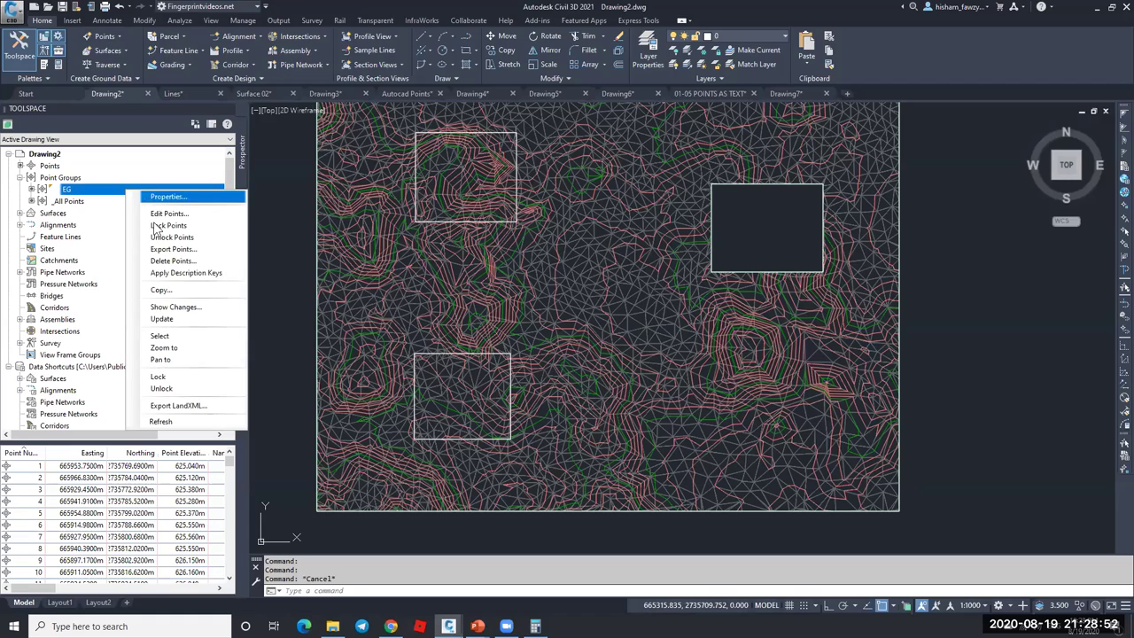
pyautogui.click(154, 501)
pyautogui.click(173, 502)
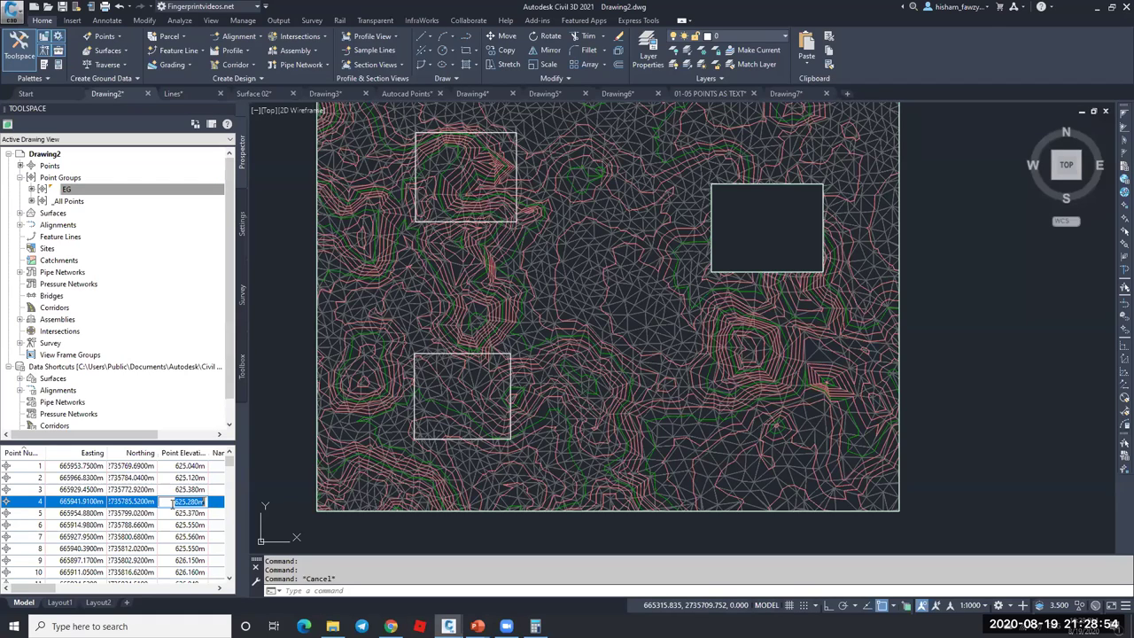
pyautogui.write('400')
pyautogui.press('Return')
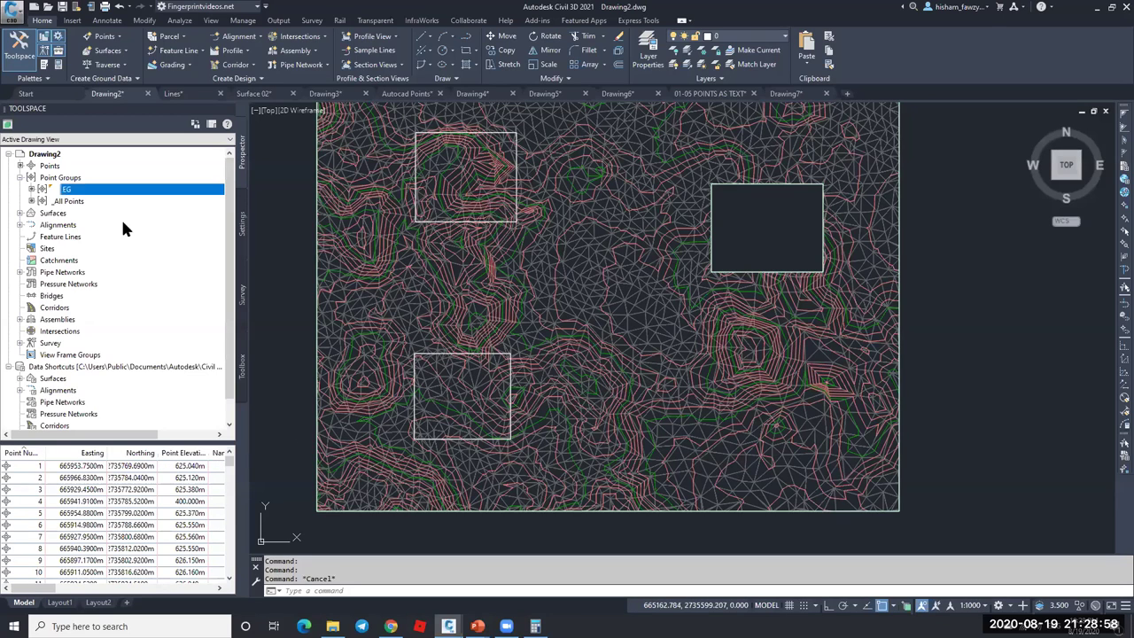
# - Rebuild EG, delete its four boundaries from the Definition, and rebuild again
pyautogui.click(20, 213)
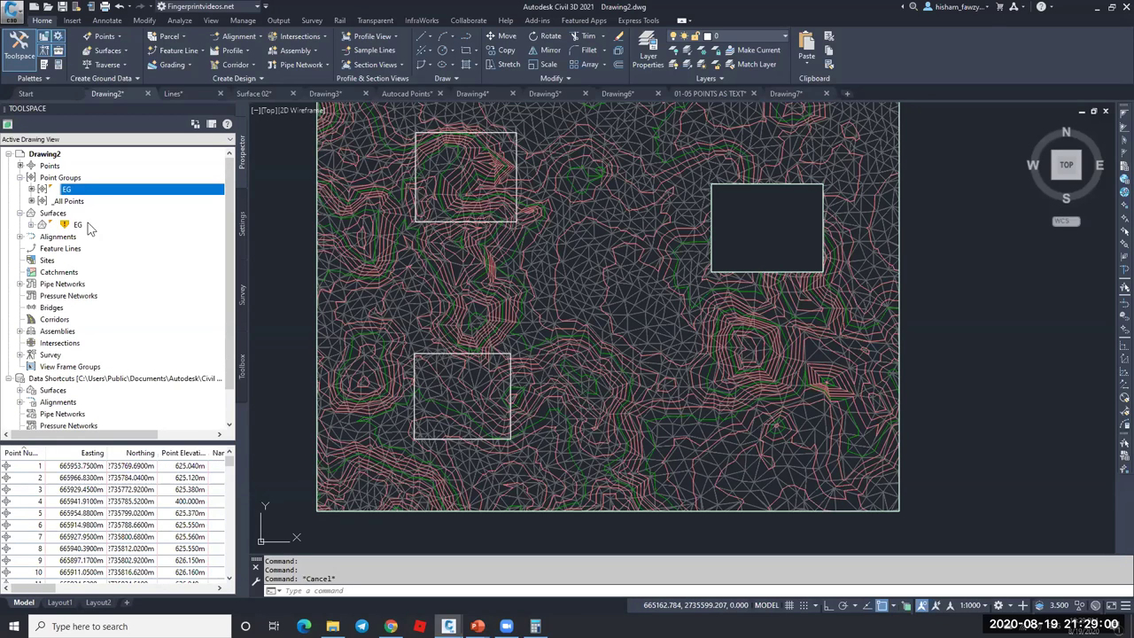
pyautogui.rightClick(85, 224)
pyautogui.click(129, 258)
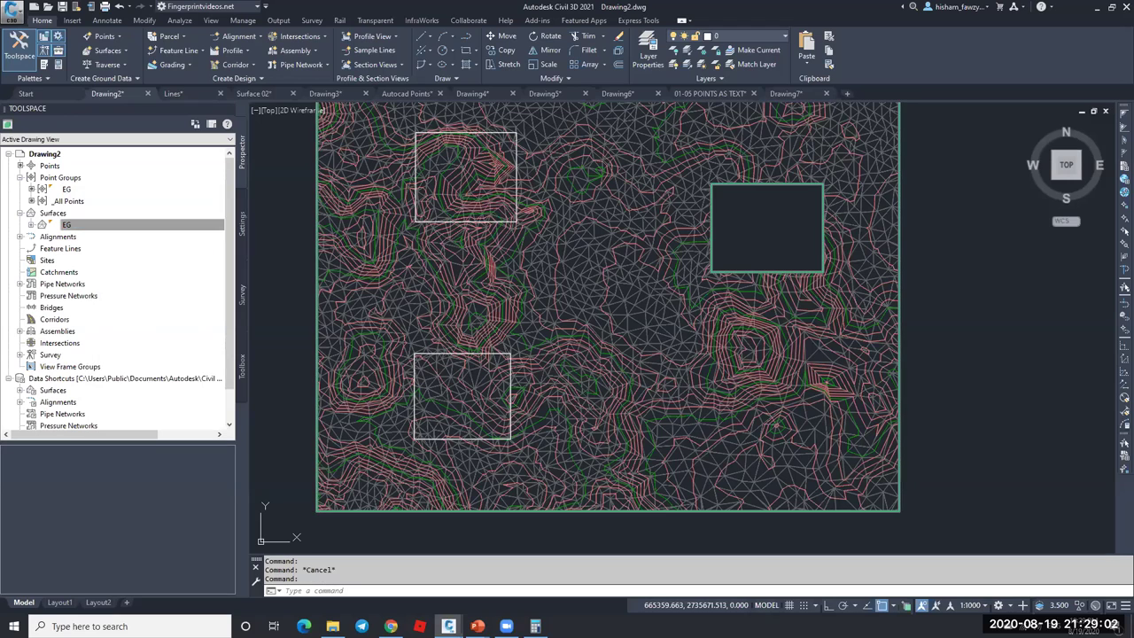
pyautogui.click(31, 225)
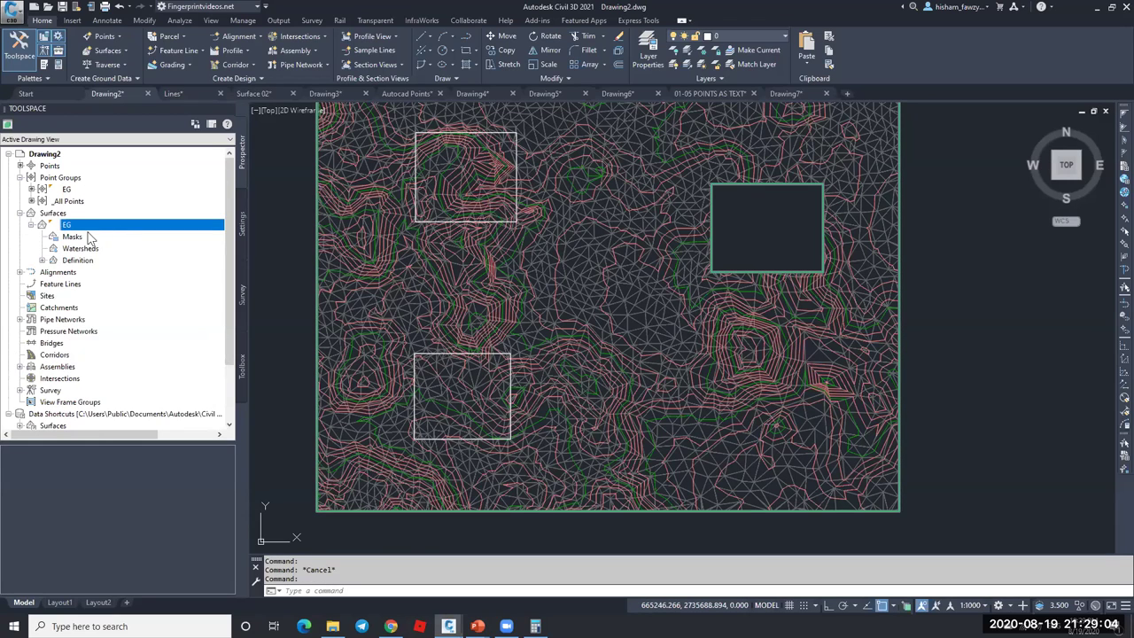
pyautogui.click(41, 260)
pyautogui.click(93, 272)
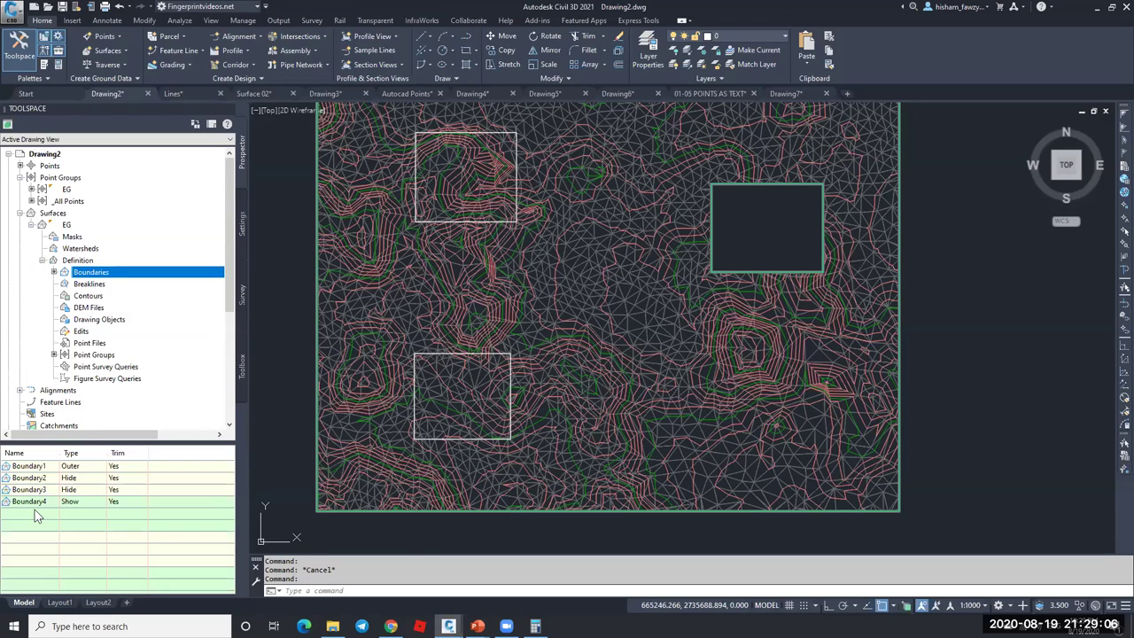
pyautogui.moveTo(38, 508); pyautogui.dragTo(42, 462)
pyautogui.rightClick(46, 462)
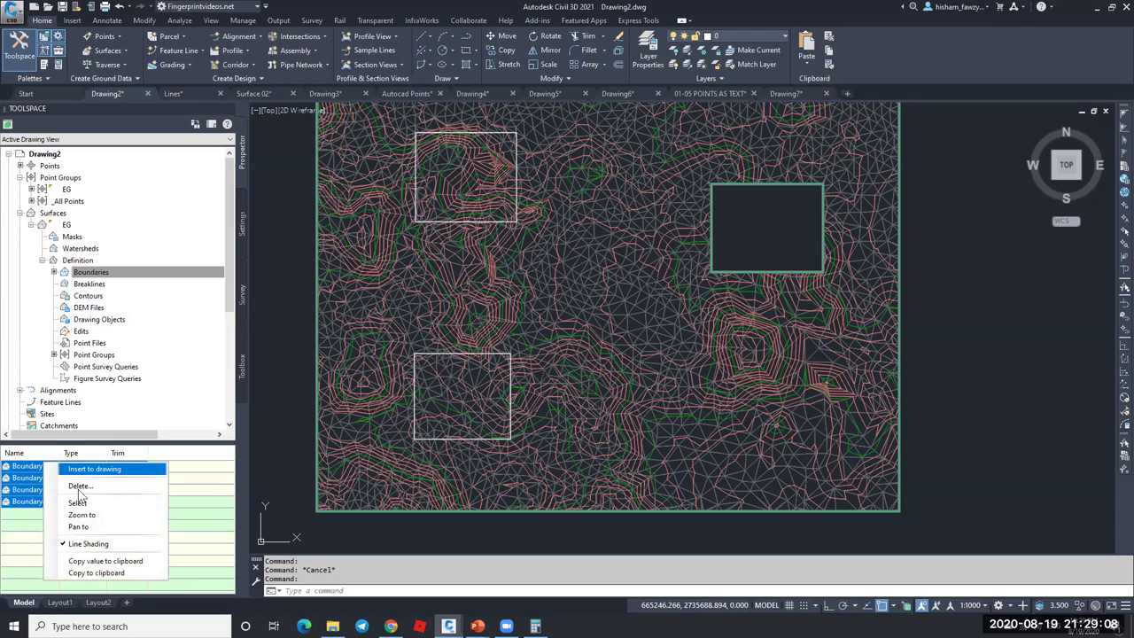
pyautogui.press('Down')
pyautogui.press('Return')
pyautogui.press('Return')
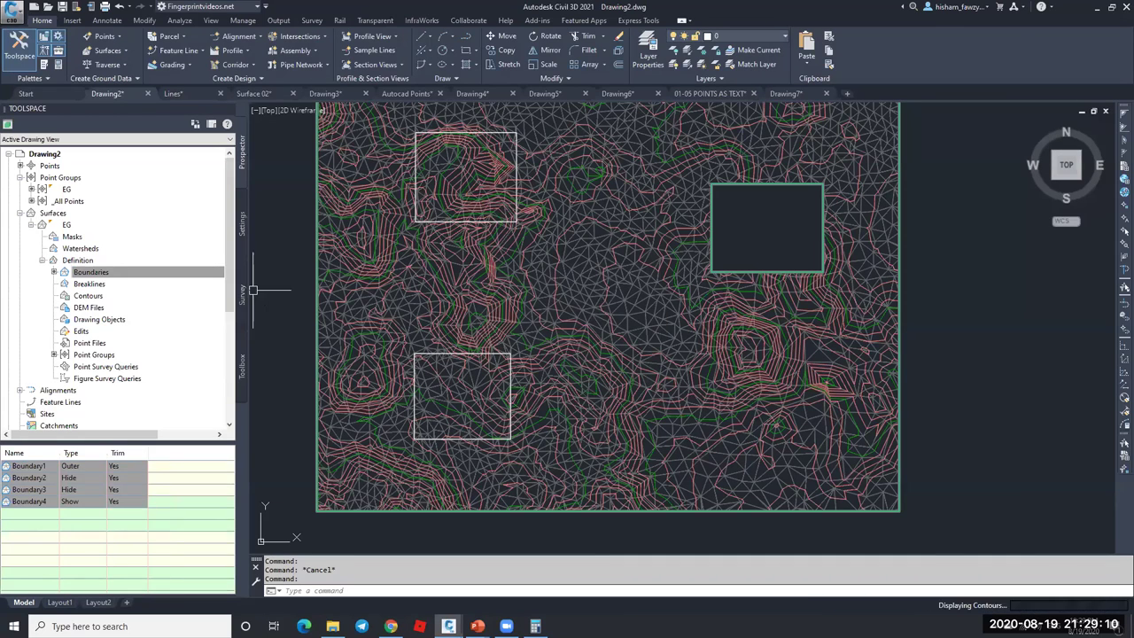
pyautogui.rightClick(87, 228)
pyautogui.click(132, 258)
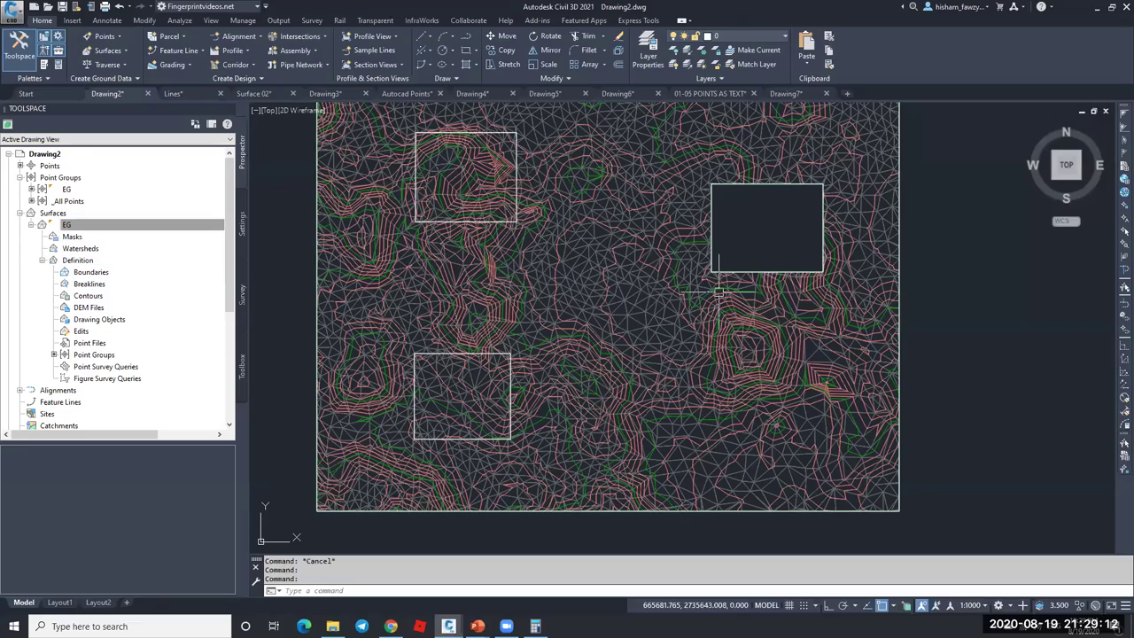
# - Window-select the four rectangles over the surface and erase them
pyautogui.scroll(-5, 762, 325)
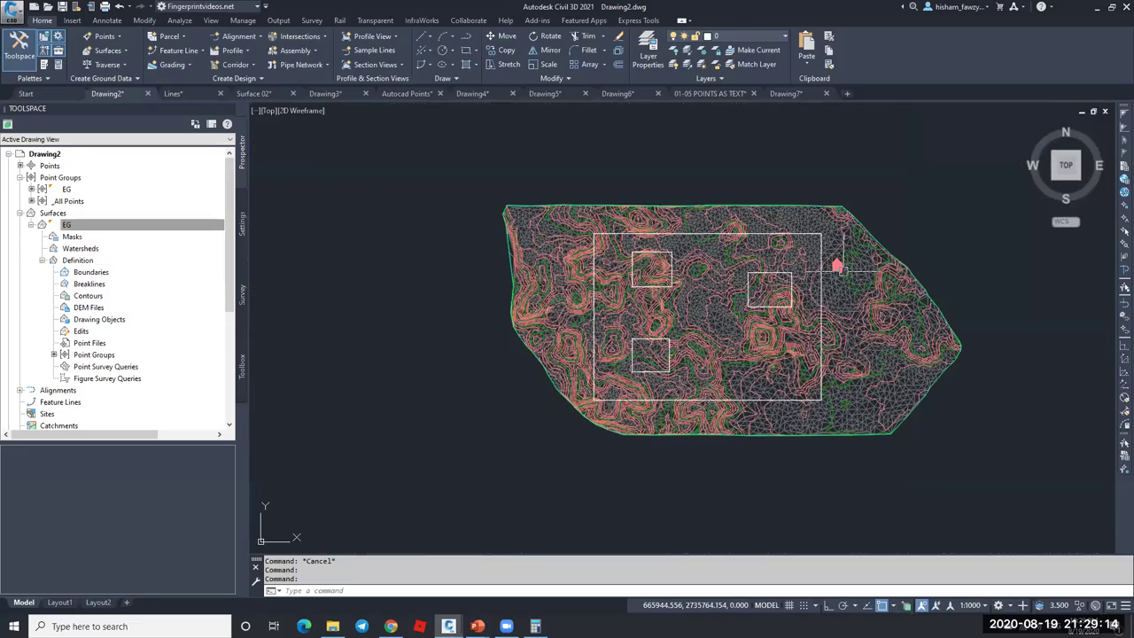
pyautogui.scroll(10, 824, 257)
pyautogui.scroll(6, 732, 263)
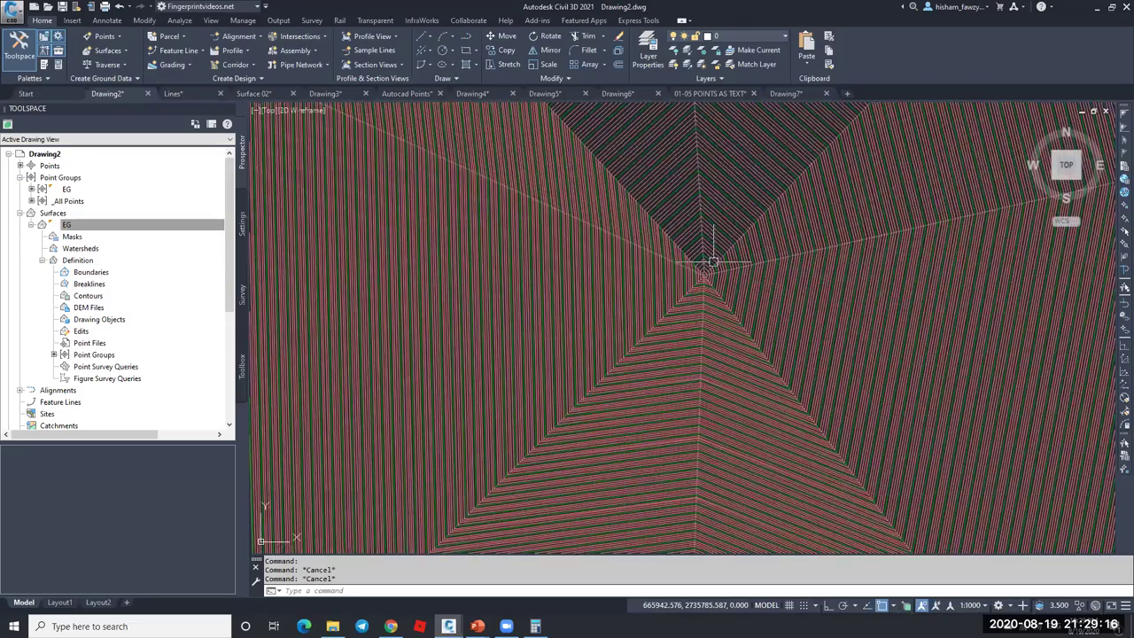
pyautogui.scroll(-3, 672, 277)
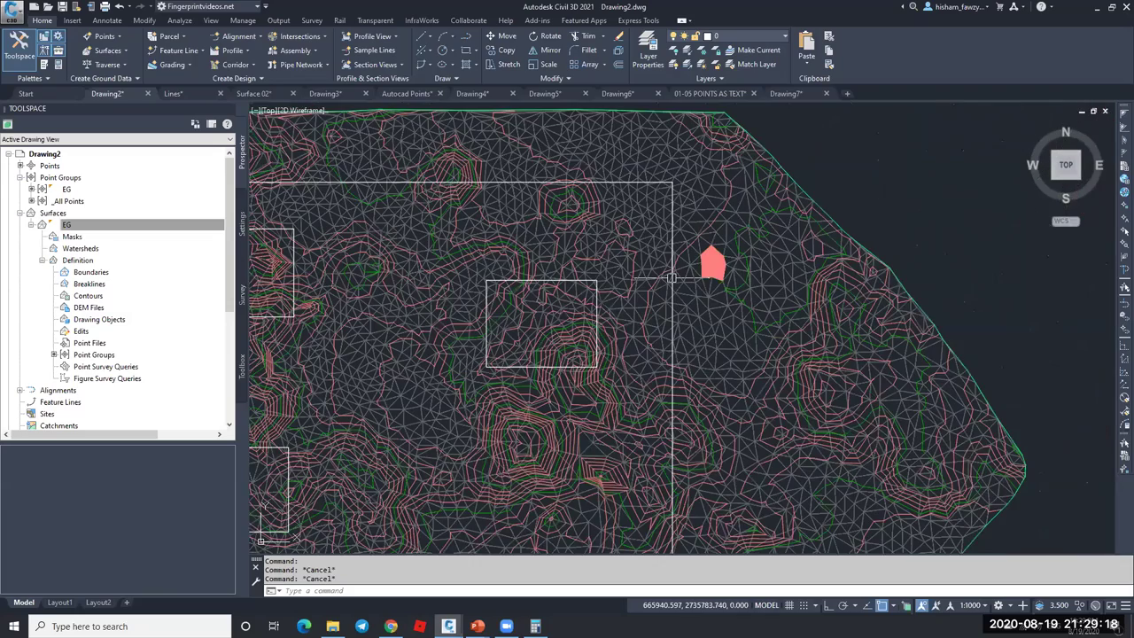
pyautogui.scroll(-3, 671, 277)
pyautogui.click(659, 406)
pyautogui.click(659, 288)
pyautogui.write('e')
pyautogui.press('Return')
pyautogui.scroll(3, 659, 286)
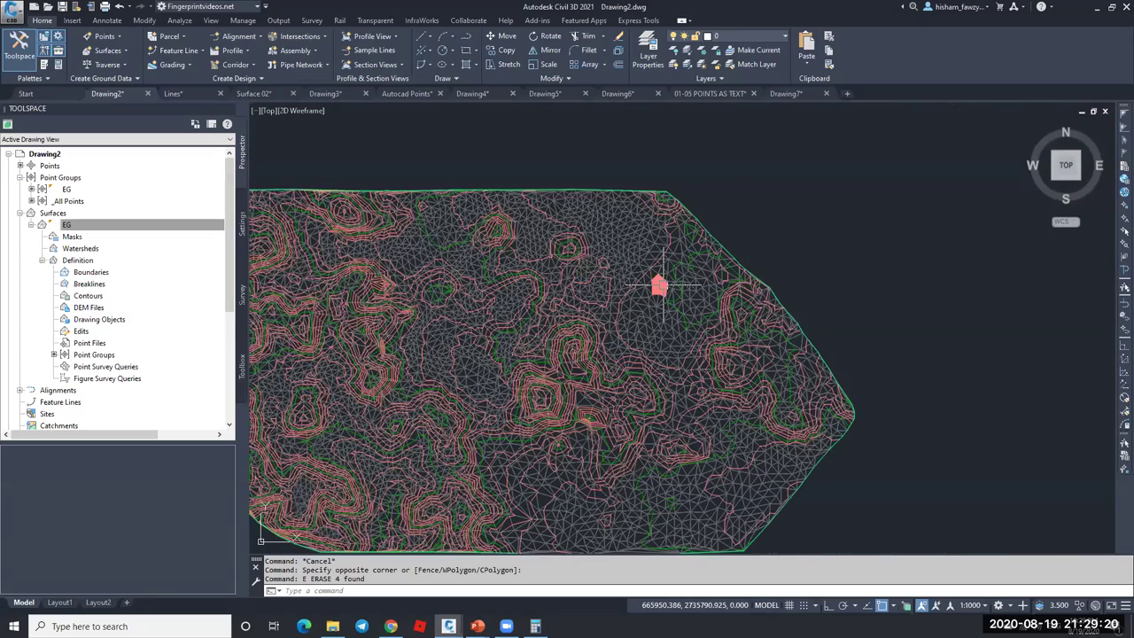
pyautogui.press('Escape')
pyautogui.scroll(5, 659, 286)
pyautogui.scroll(2, 760, 311)
pyautogui.scroll(-6, 718, 318)
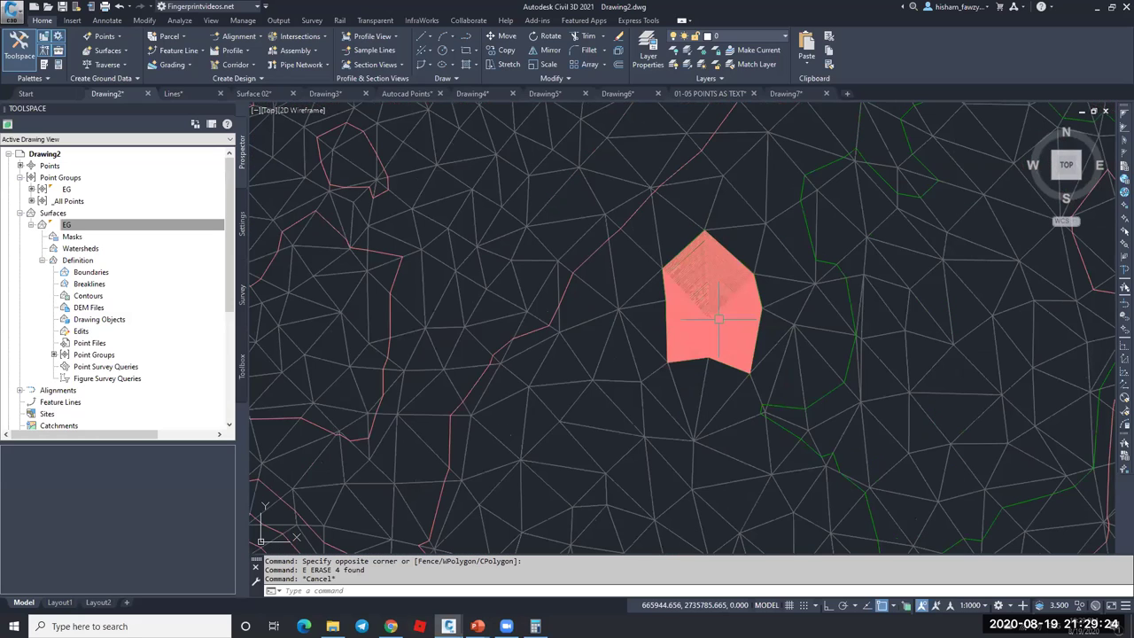
pyautogui.click(779, 334)
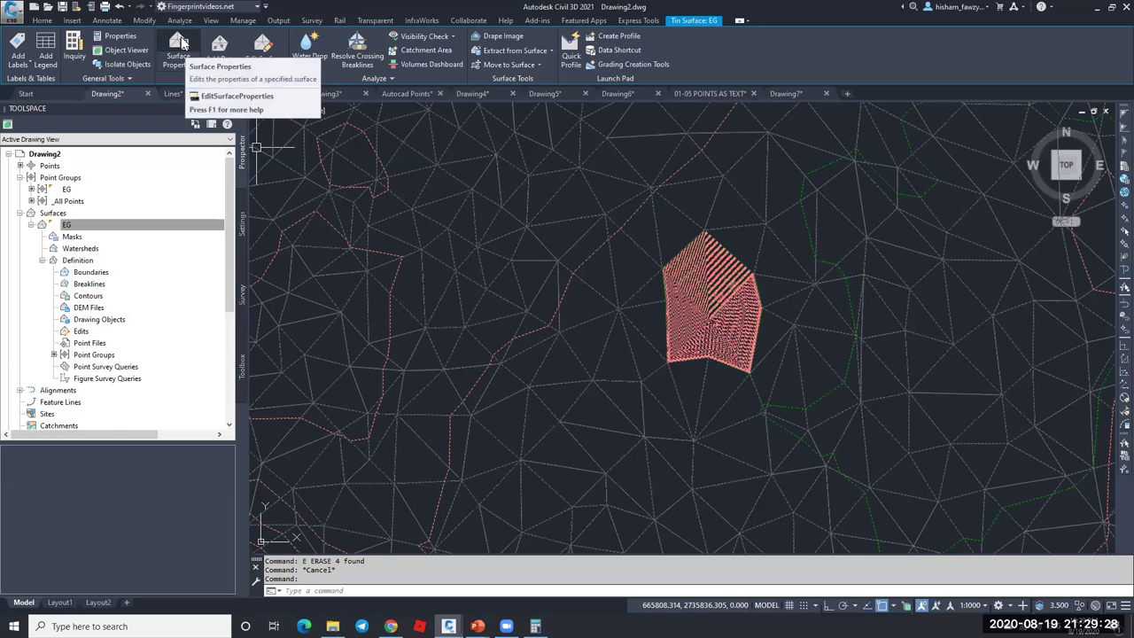
# - Set EG's Build Elevation < limit to 600 m and rebuild the surface
pyautogui.doubleClick(514, 256)
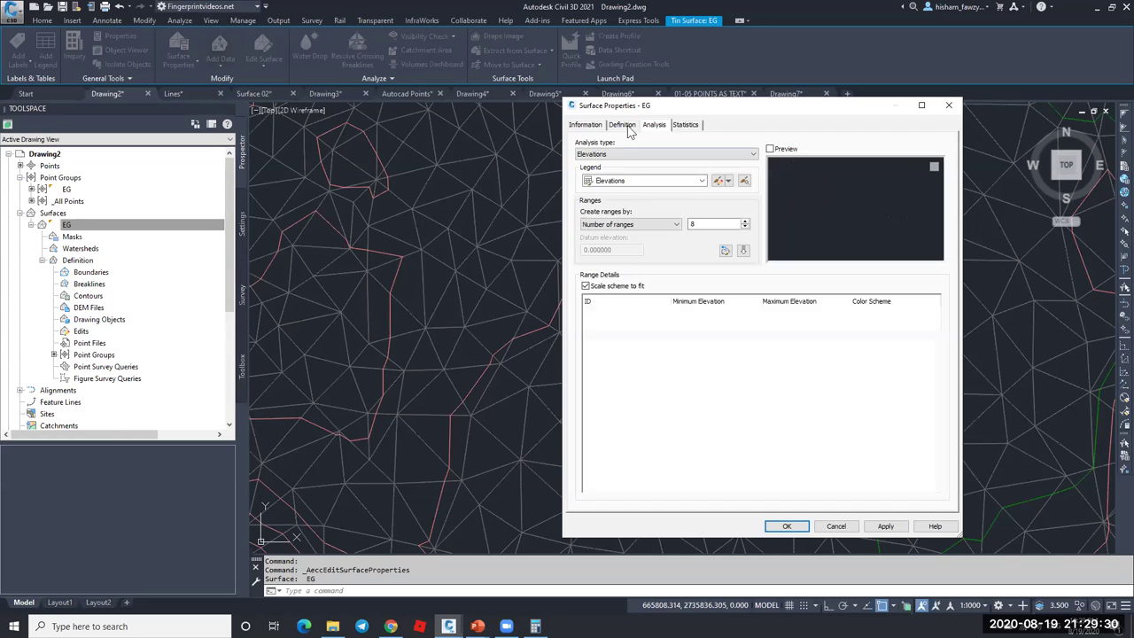
pyautogui.click(622, 125)
pyautogui.click(596, 160)
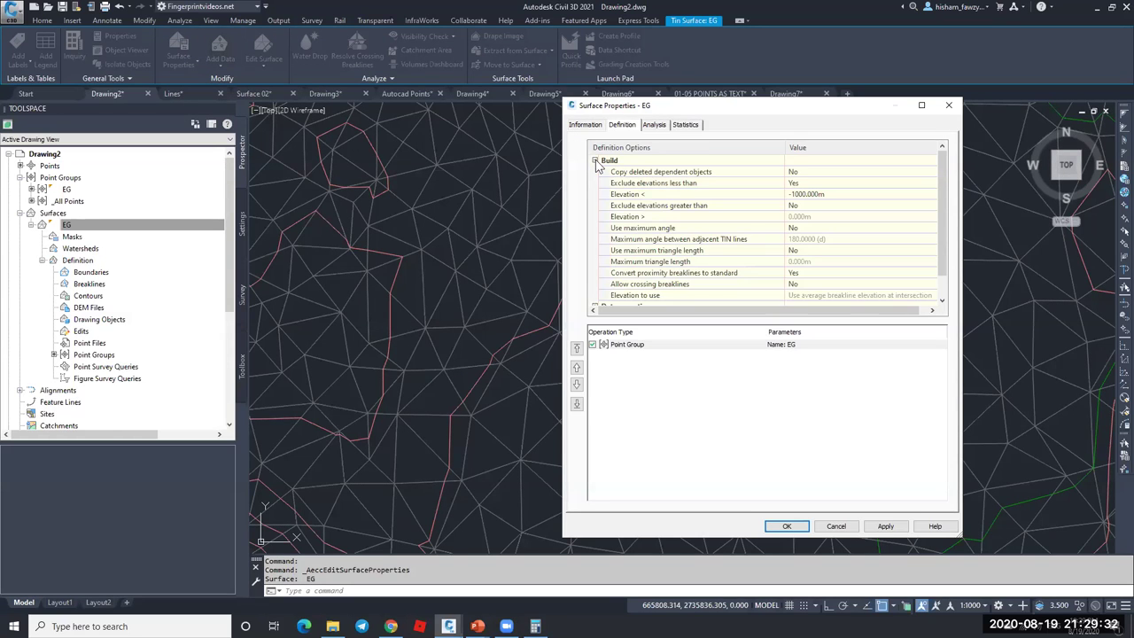
pyautogui.moveTo(939, 211)
pyautogui.mouseDown()
pyautogui.moveTo(945, 223)
pyautogui.moveTo(940, 192)
pyautogui.mouseUp()
pyautogui.click(831, 193)
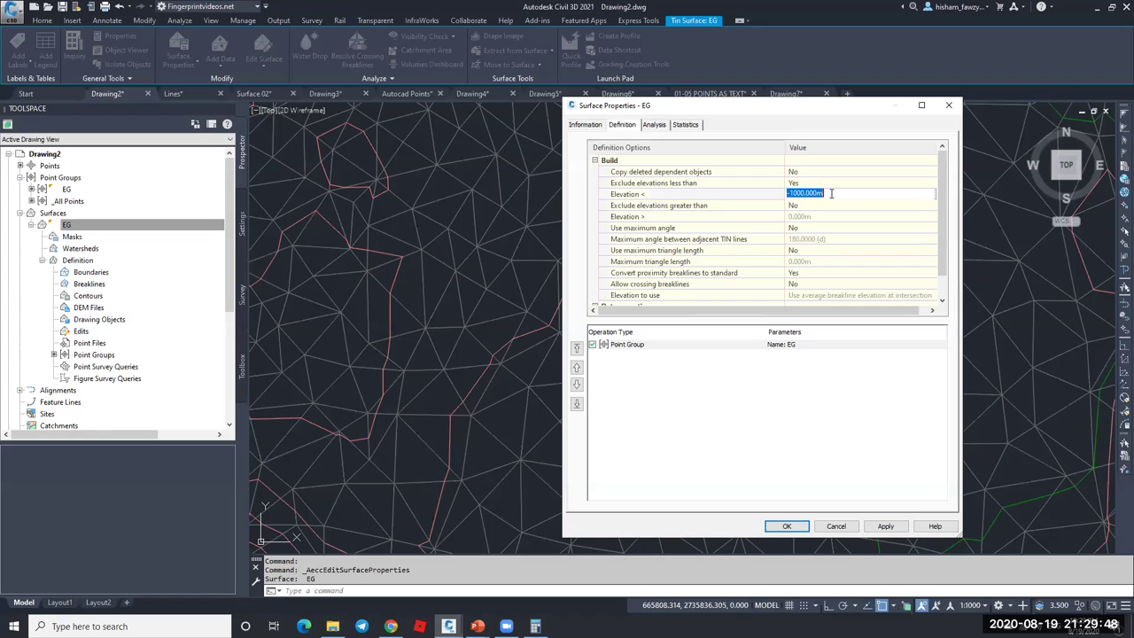
pyautogui.write('600')
pyautogui.click(884, 525)
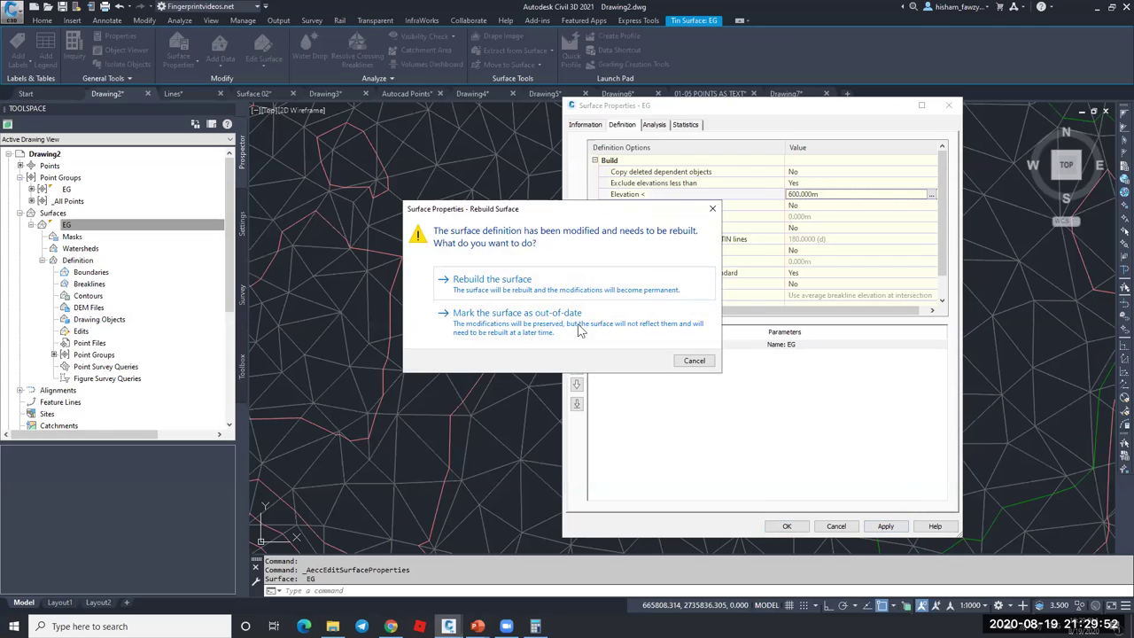
pyautogui.click(492, 279)
pyautogui.click(786, 525)
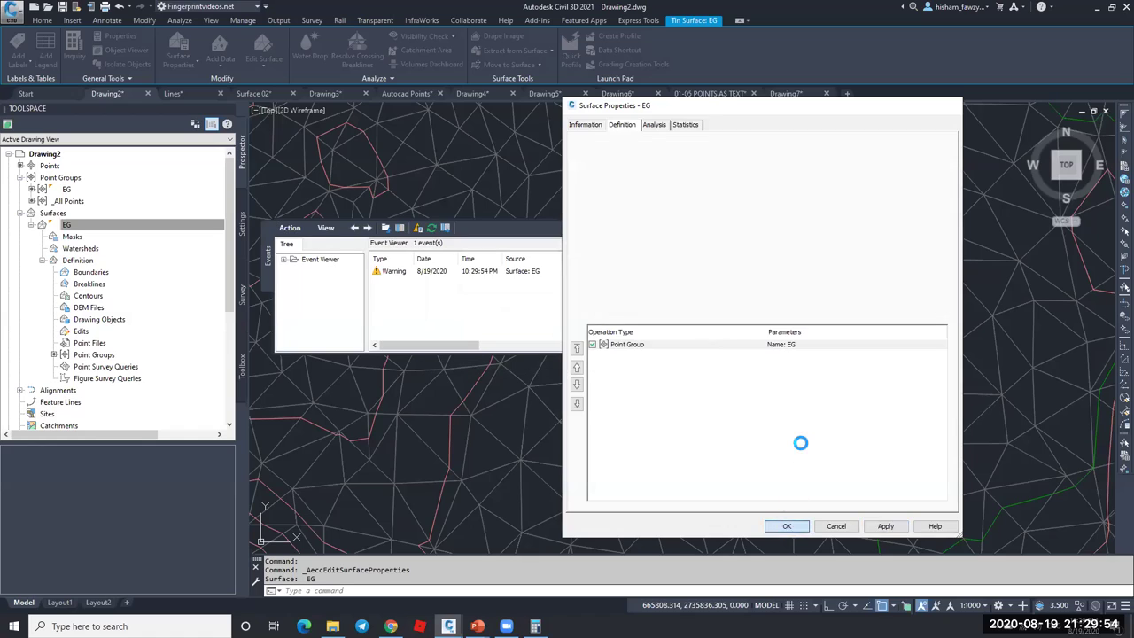
# - Check point 4's 400 m elevation in the EG point group list, then reselect the surface
pyautogui.scroll(-5, 781, 302)
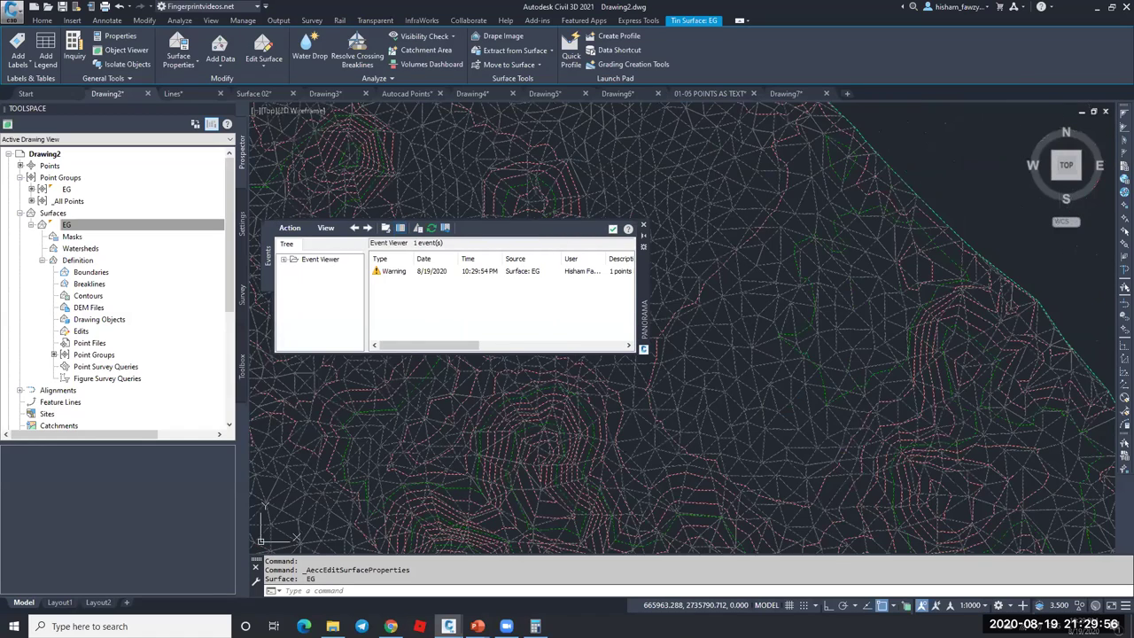
pyautogui.scroll(5, 785, 248)
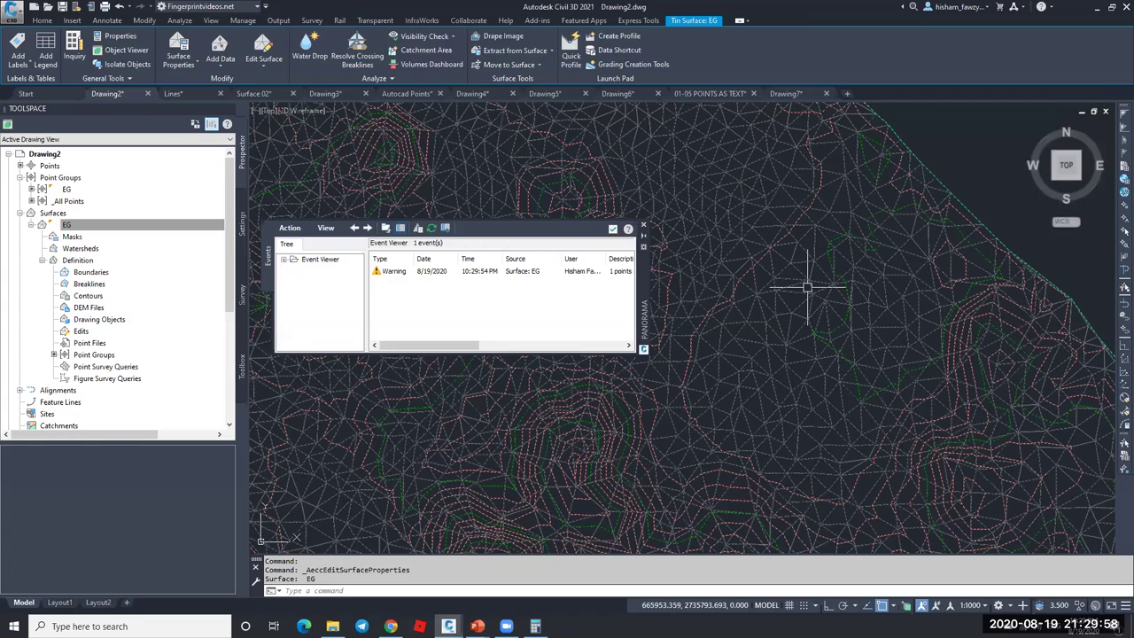
pyautogui.press('Escape')
pyautogui.click(67, 189)
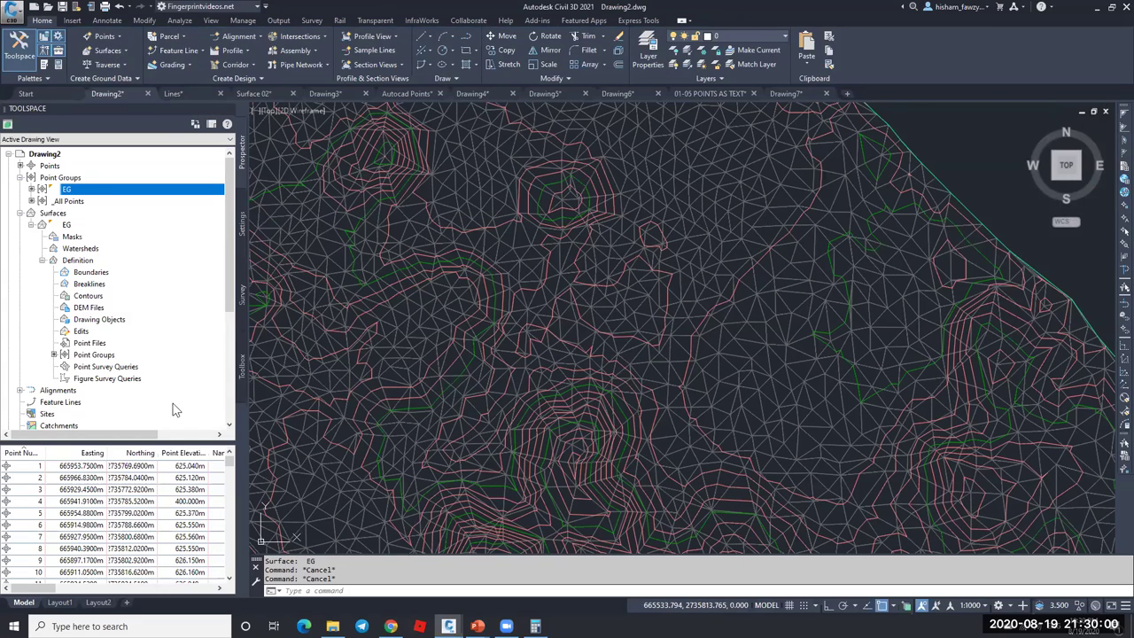
pyautogui.click(180, 501)
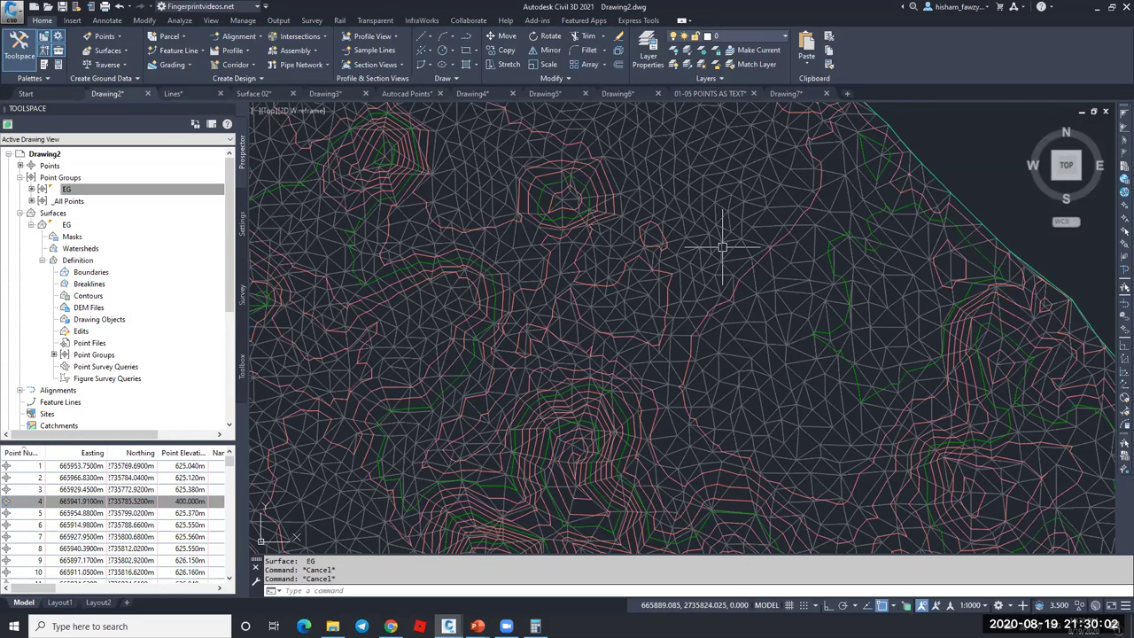
pyautogui.press('Escape')
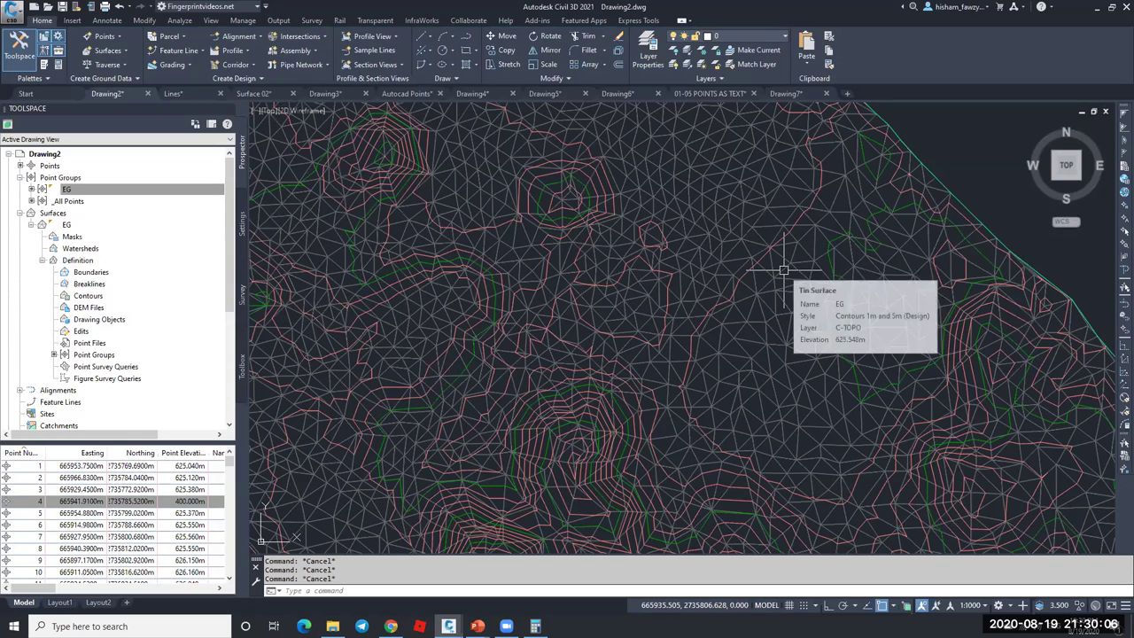
pyautogui.click(772, 254)
pyautogui.scroll(-6, 772, 254)
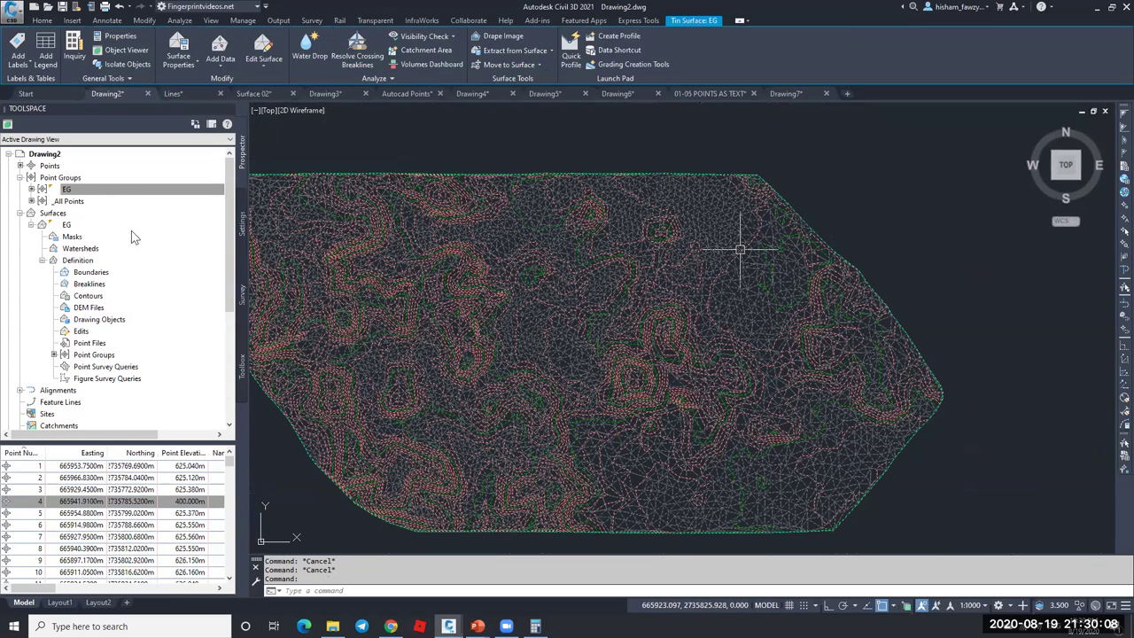
pyautogui.scroll(5, 740, 245)
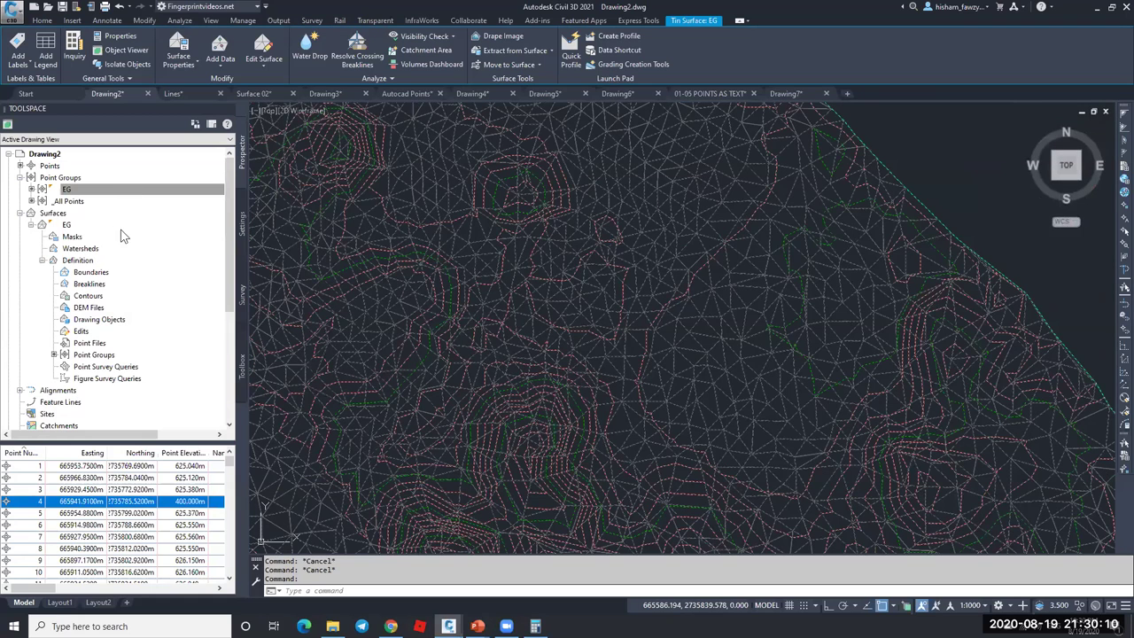
# - Set EG's Elevation < build limit to -100 m and rebuild the surface
pyautogui.doubleClick(124, 227)
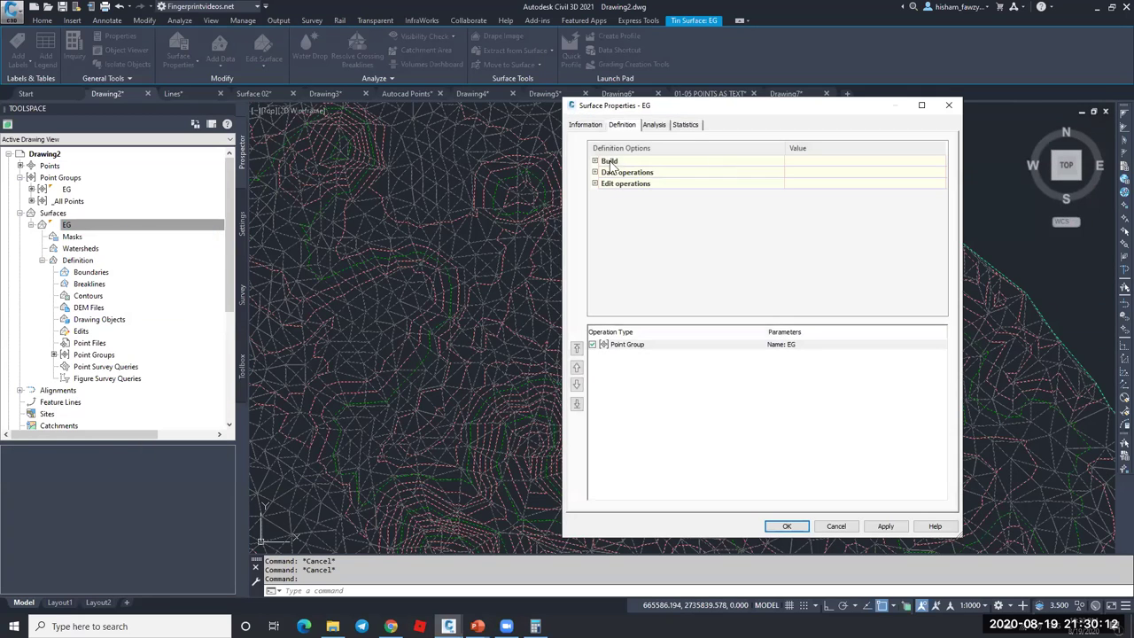
pyautogui.doubleClick(610, 162)
pyautogui.click(800, 194)
pyautogui.write('-')
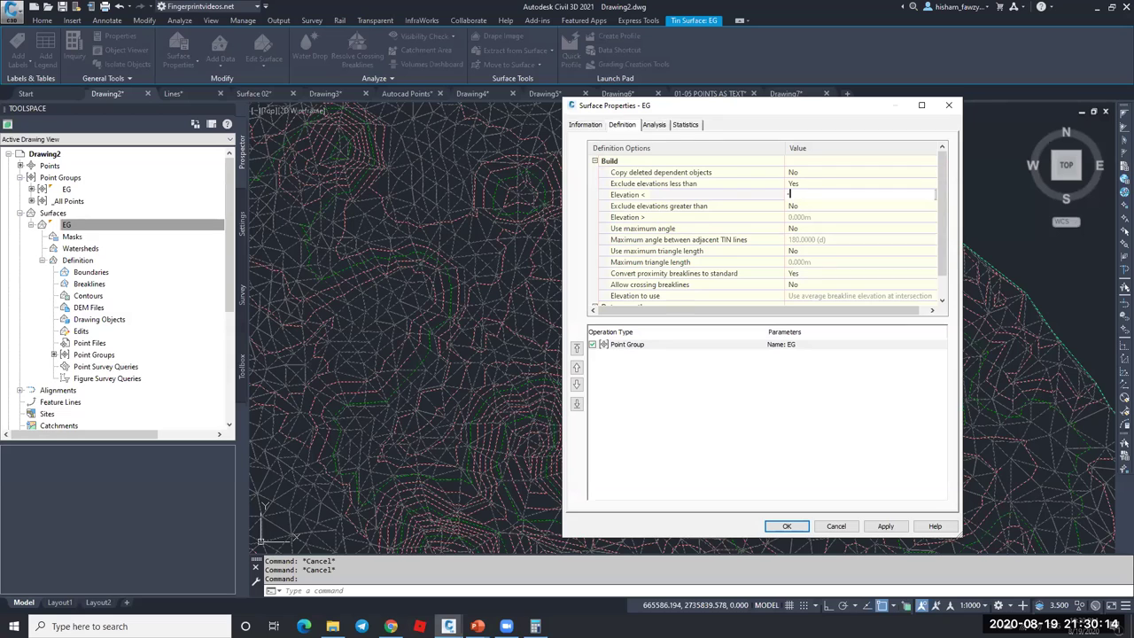
pyautogui.write('100')
pyautogui.press('Return')
pyautogui.click(786, 526)
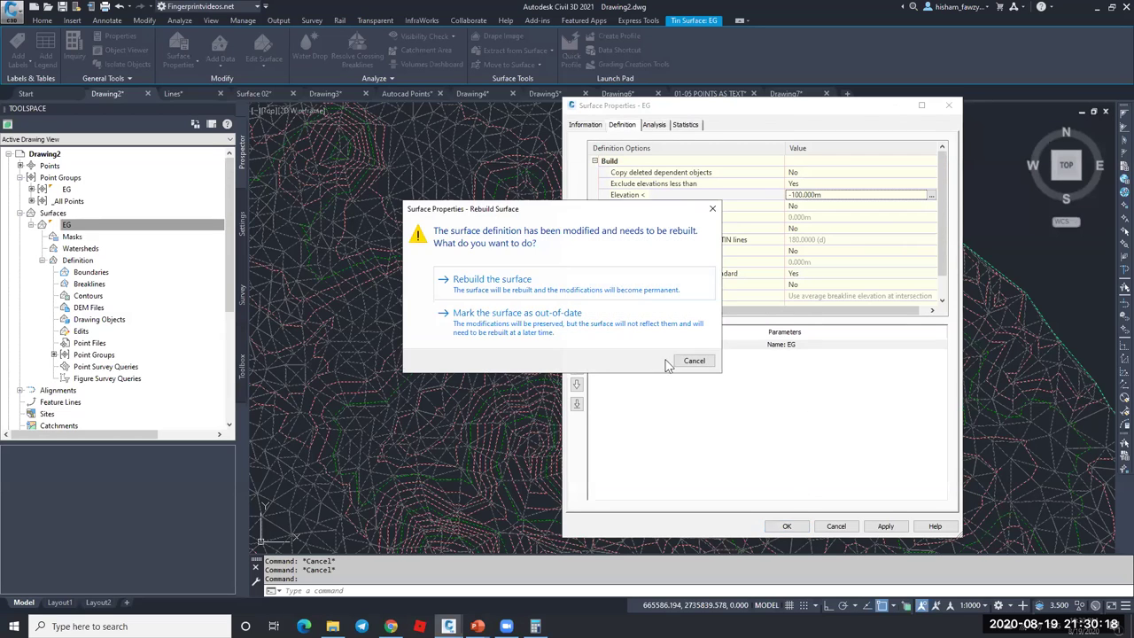
pyautogui.click(594, 290)
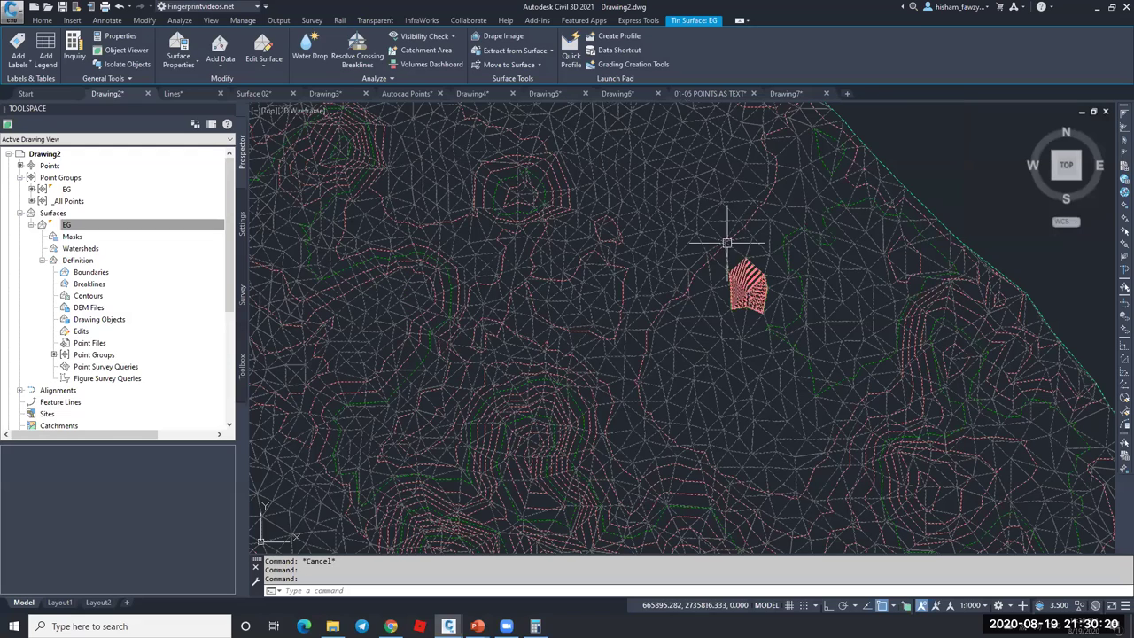
# - Start a circle beside the red patch, then select EG and reopen its Surface Properties
pyautogui.press('Escape')
pyautogui.scroll(8, 726, 301)
pyautogui.write('c')
pyautogui.press('Return')
pyautogui.click(691, 306)
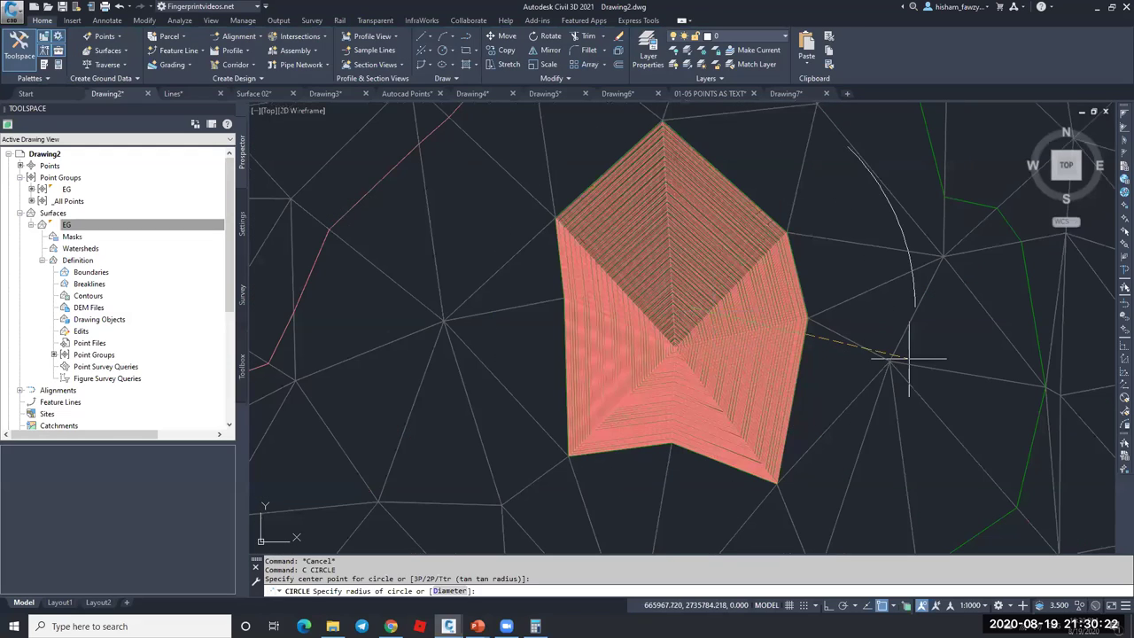
pyautogui.scroll(-2, 892, 315)
pyautogui.press('Escape')
pyautogui.click(884, 329)
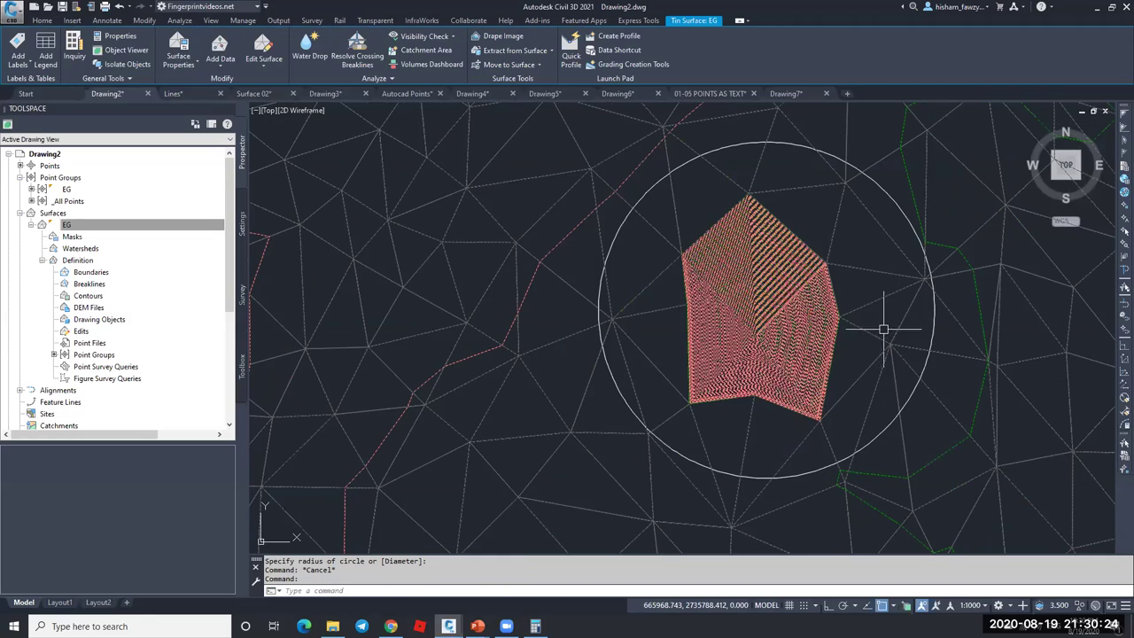
pyautogui.click(177, 44)
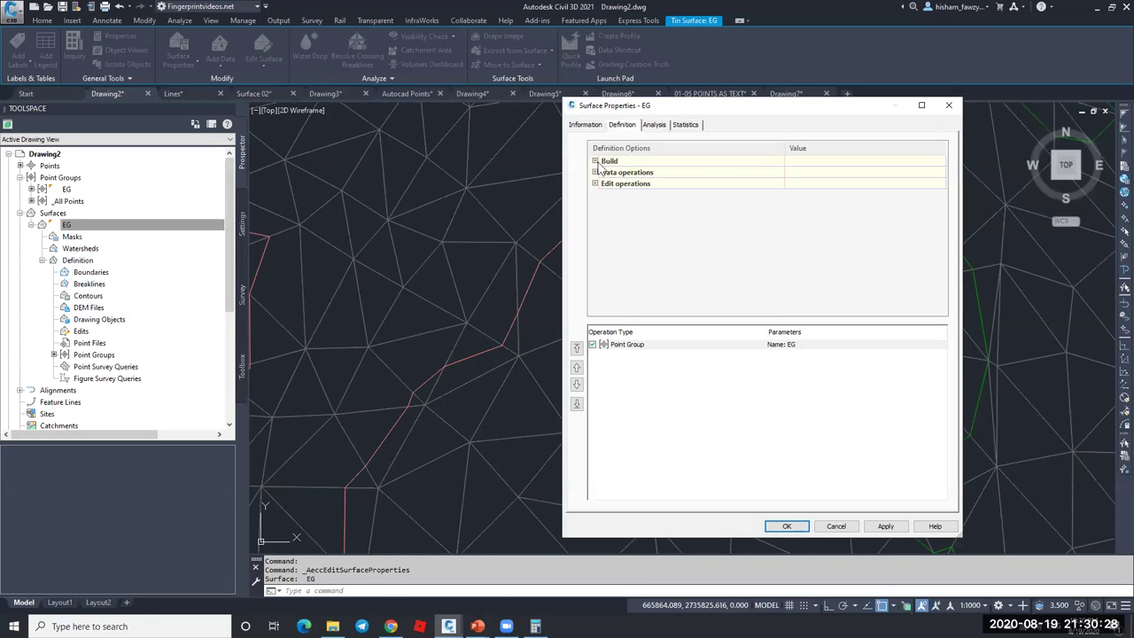
# - Keep Elevation < at -100 m and turn on excluding elevations above 0 m
pyautogui.click(595, 161)
pyautogui.click(833, 194)
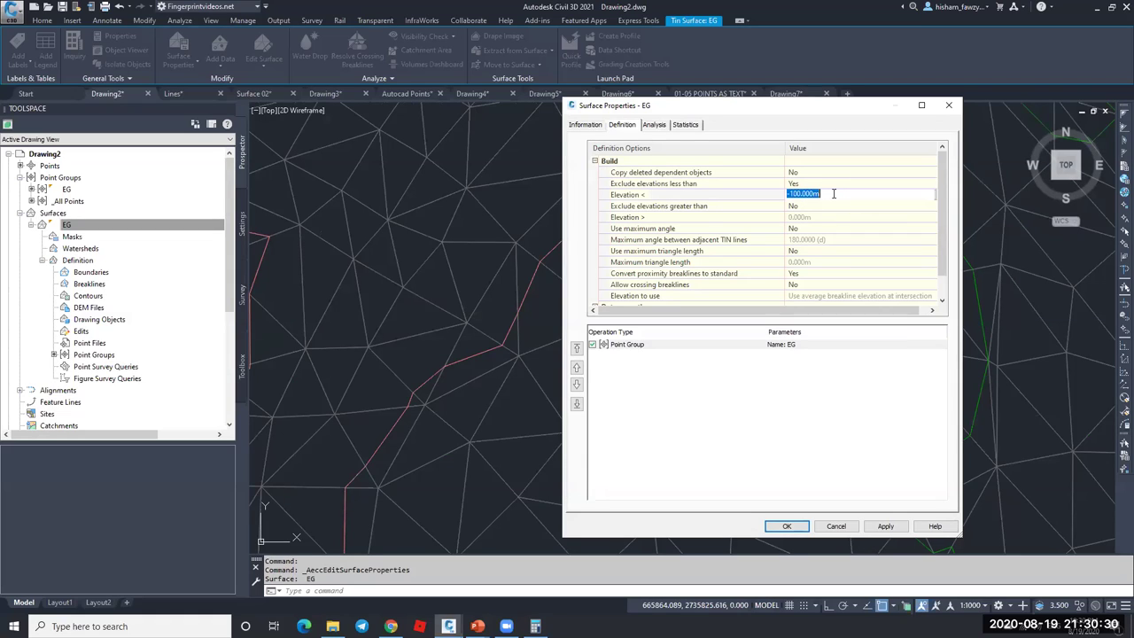
pyautogui.press('Return')
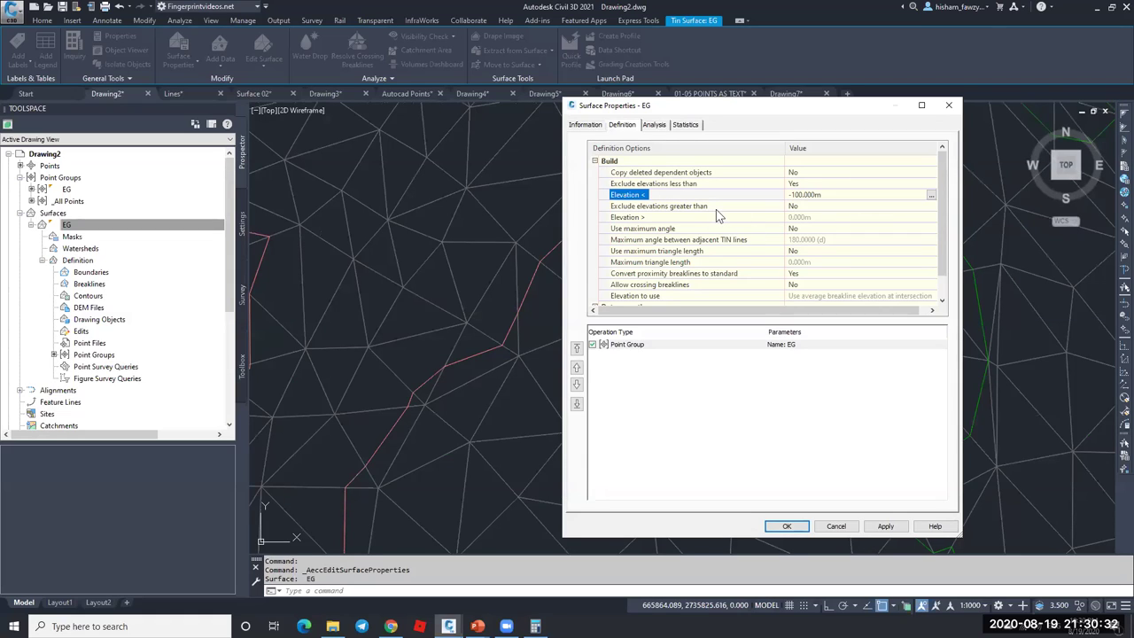
pyautogui.click(818, 209)
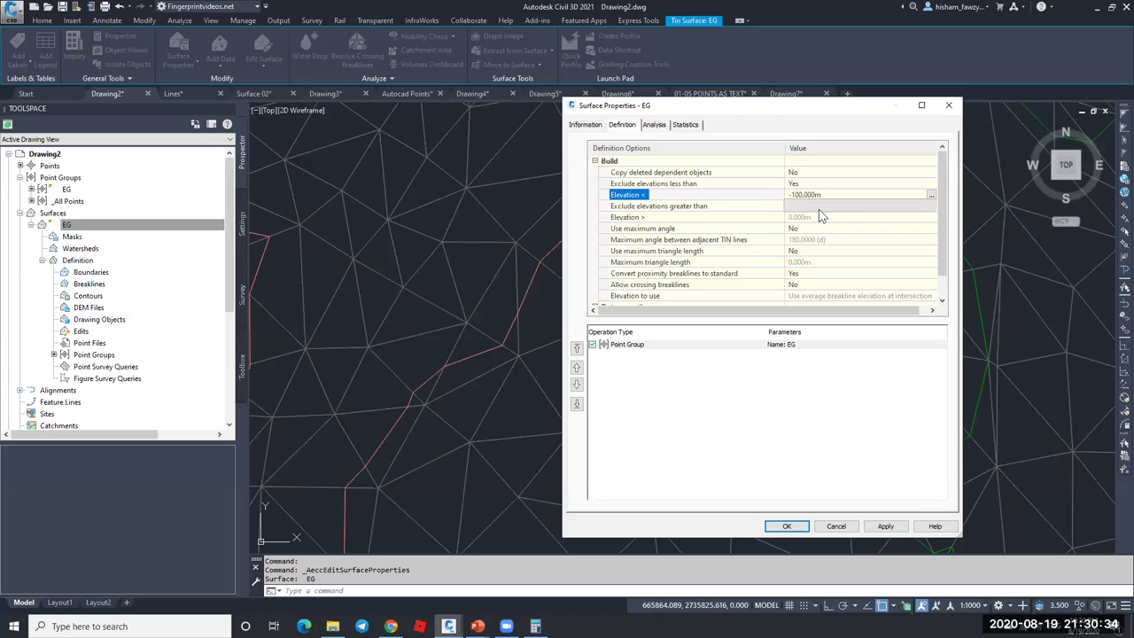
pyautogui.click(818, 209)
pyautogui.click(805, 227)
pyautogui.click(814, 218)
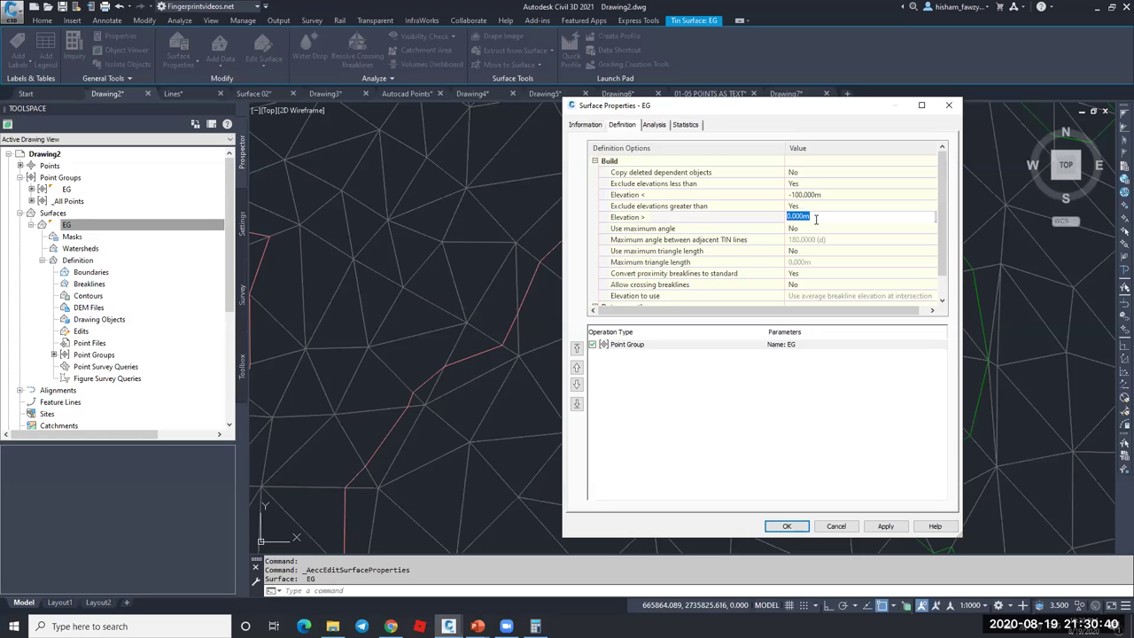
pyautogui.press('Return')
pyautogui.press('Return')
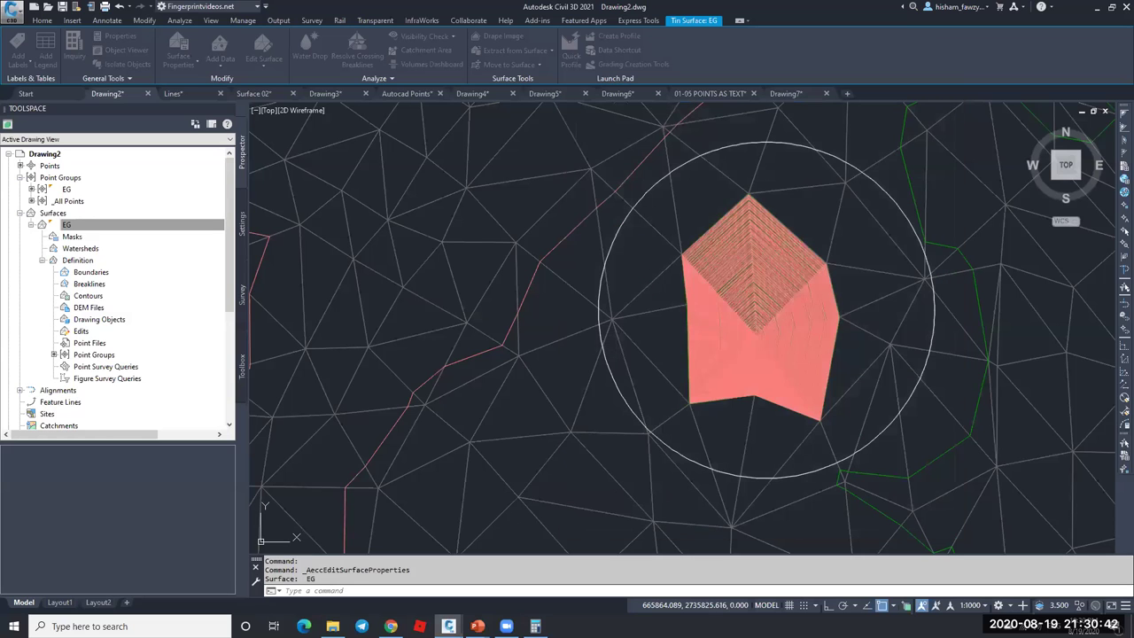
# - Turn on the Points display in EG's surface style
pyautogui.press('Escape')
pyautogui.click(835, 224)
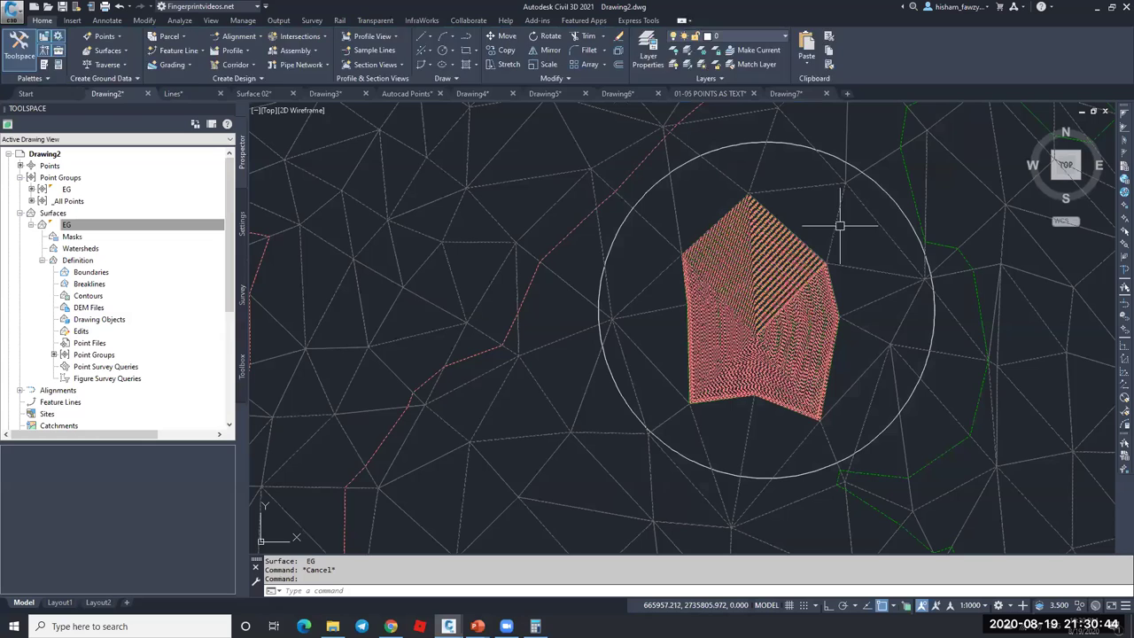
pyautogui.rightClick(847, 227)
pyautogui.click(903, 375)
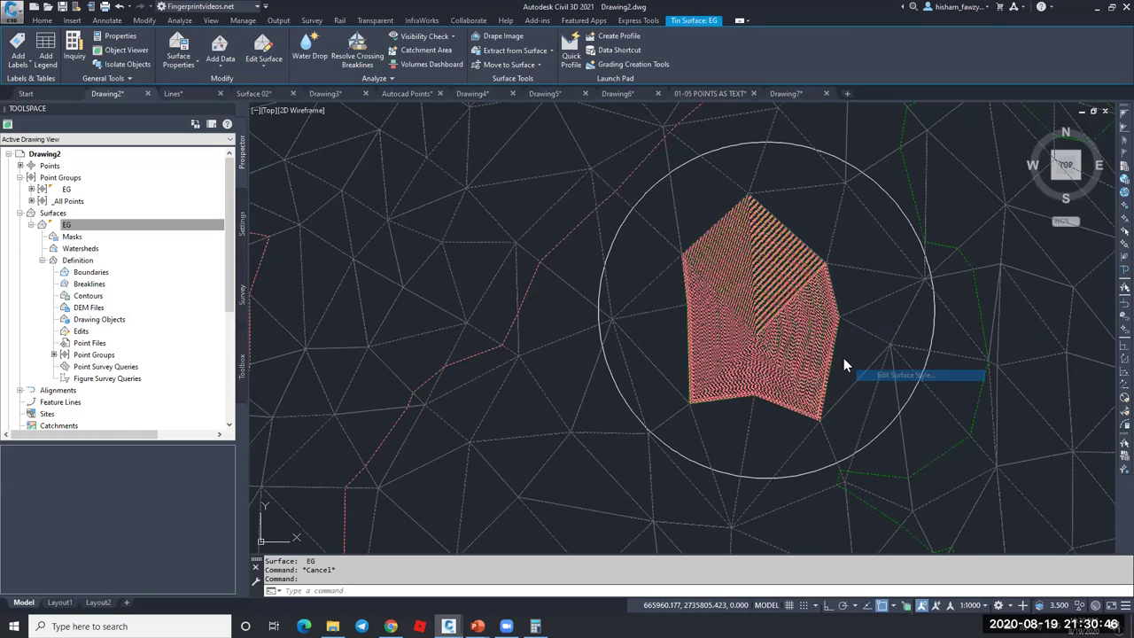
pyautogui.click(599, 240)
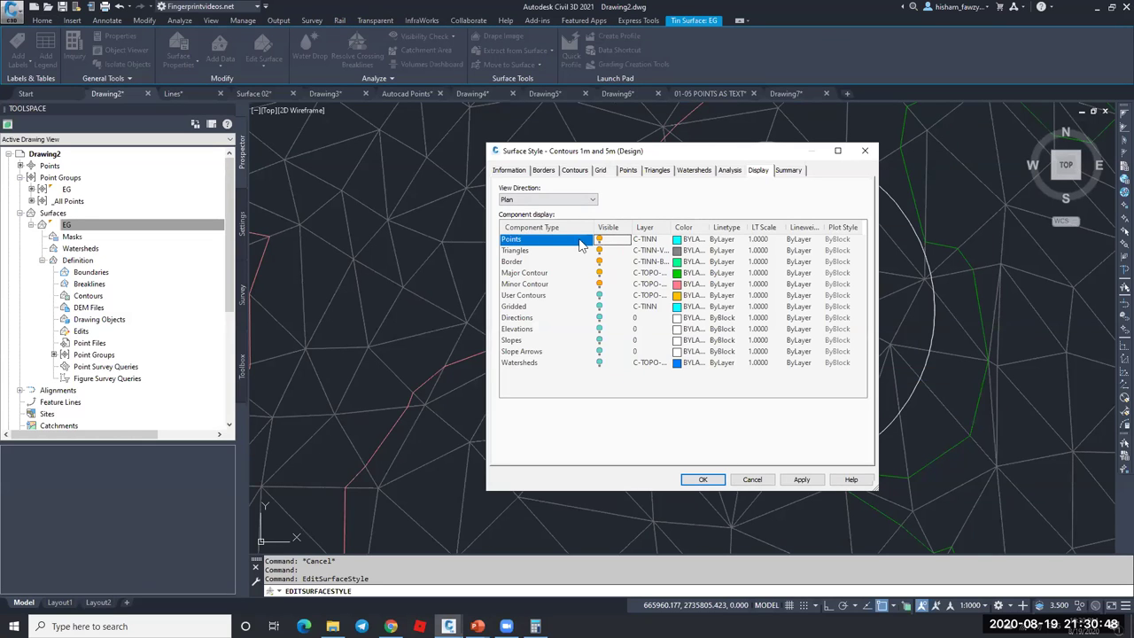
pyautogui.click(703, 479)
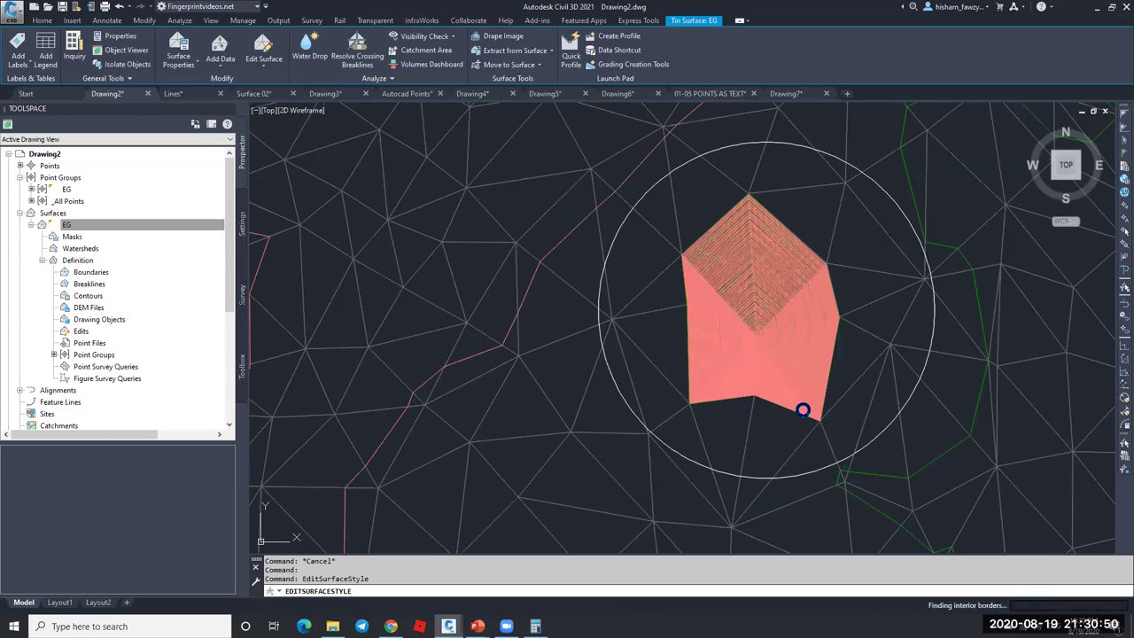
pyautogui.press('Escape')
pyautogui.scroll(2, 864, 319)
pyautogui.scroll(5, 751, 297)
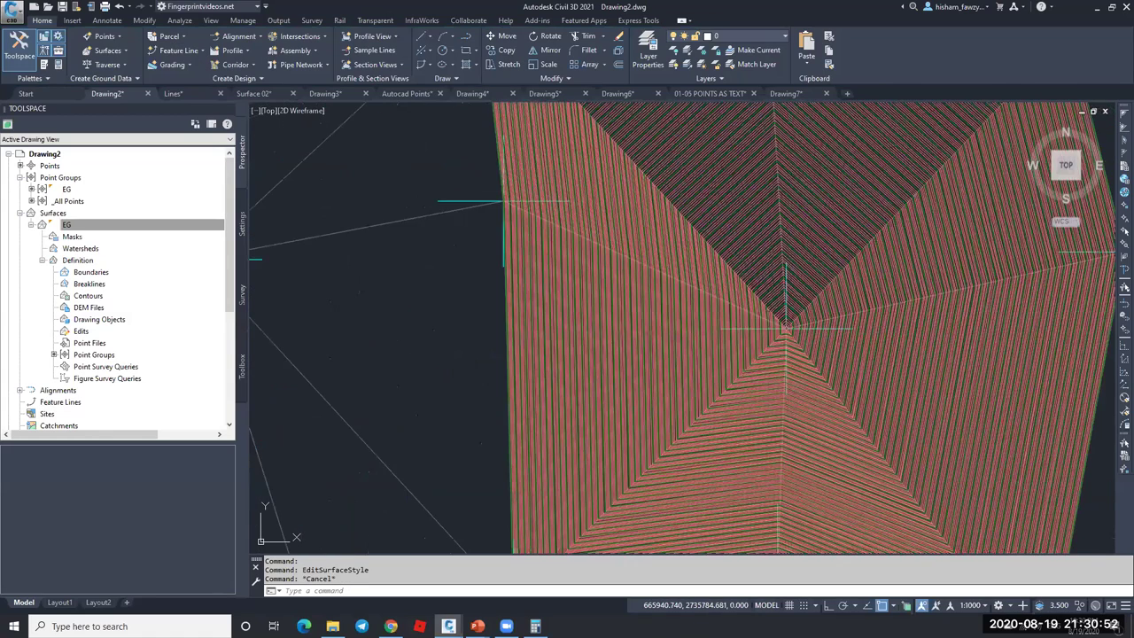
pyautogui.scroll(-5, 751, 295)
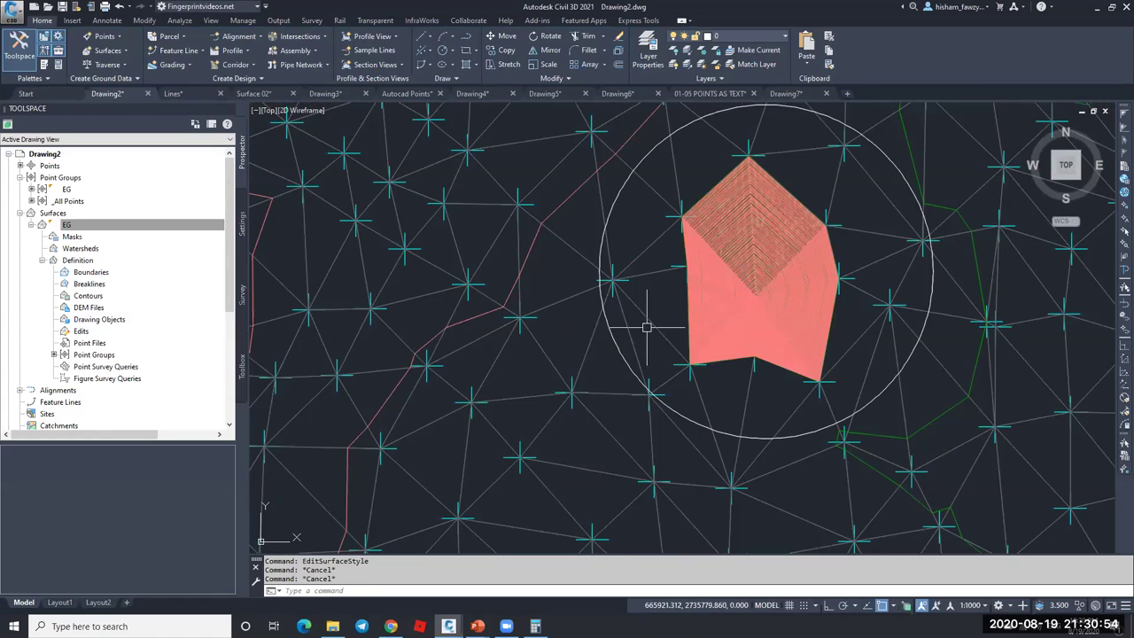
# - Delete the bad point inside the circle from the EG surface with Delete Point
pyautogui.click(647, 317)
pyautogui.click(259, 60)
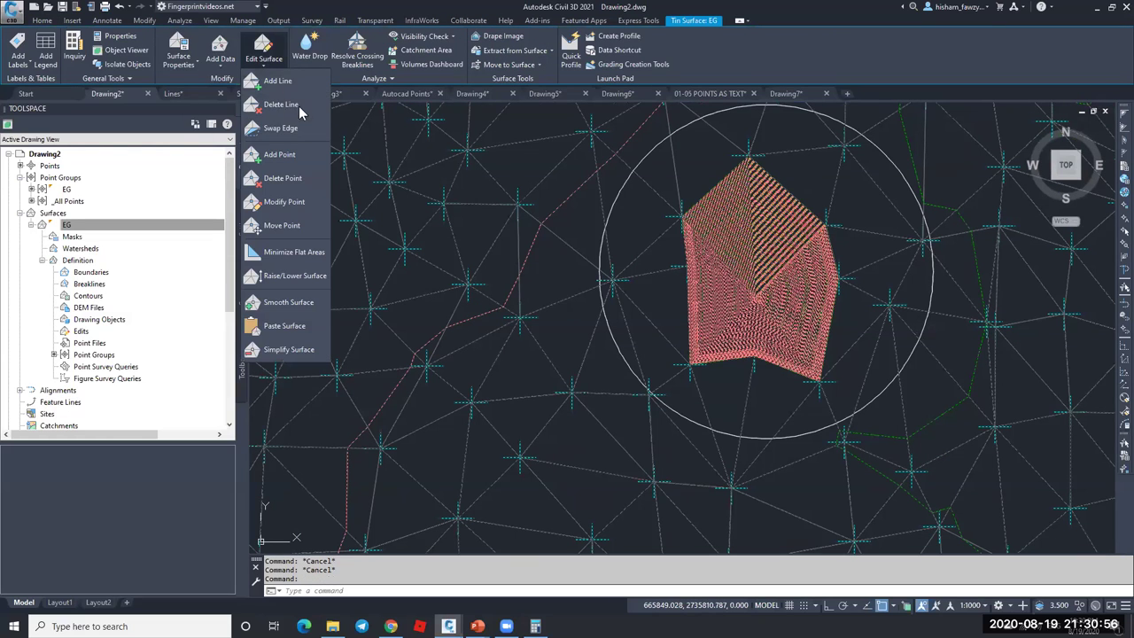
pyautogui.click(284, 104)
pyautogui.click(624, 233)
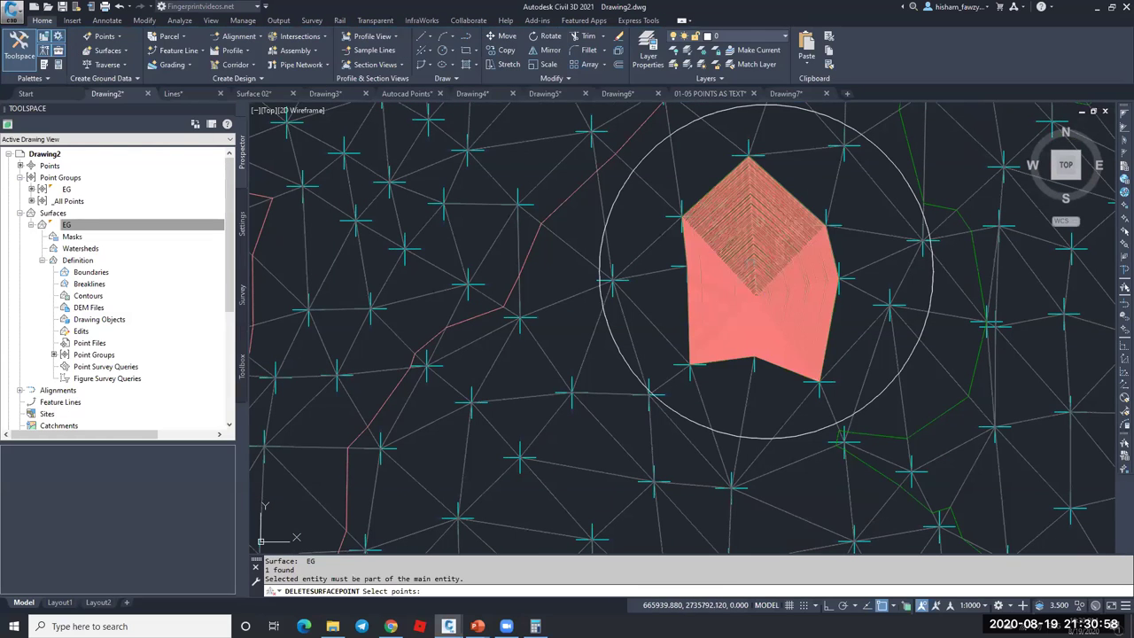
pyautogui.scroll(6, 733, 314)
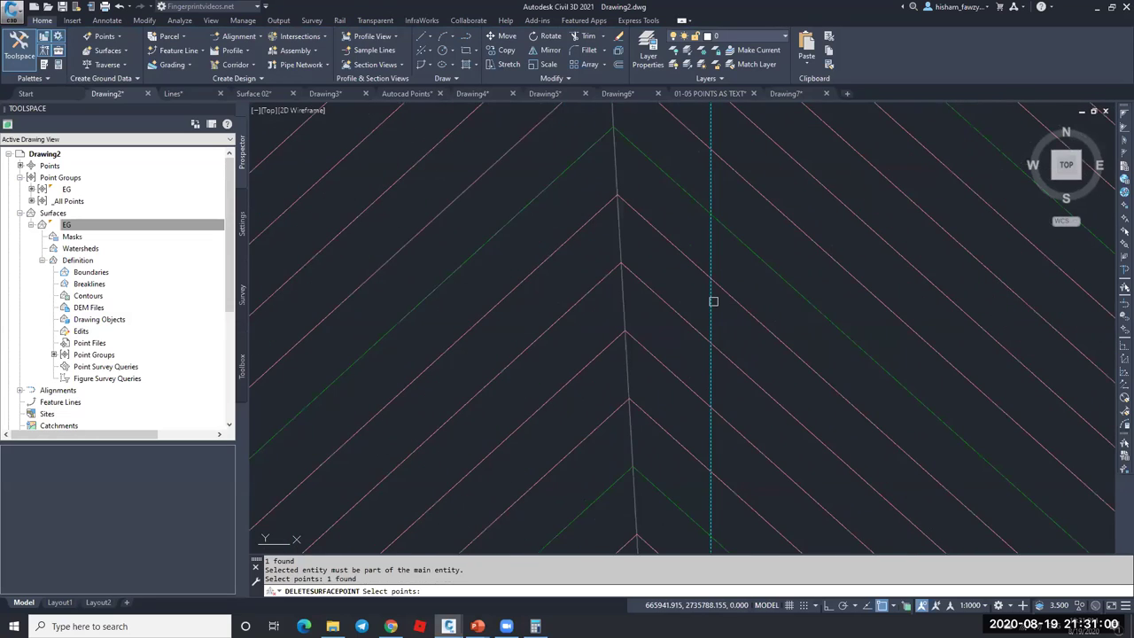
pyautogui.click(714, 301)
pyautogui.press('Return')
pyautogui.scroll(-5, 676, 262)
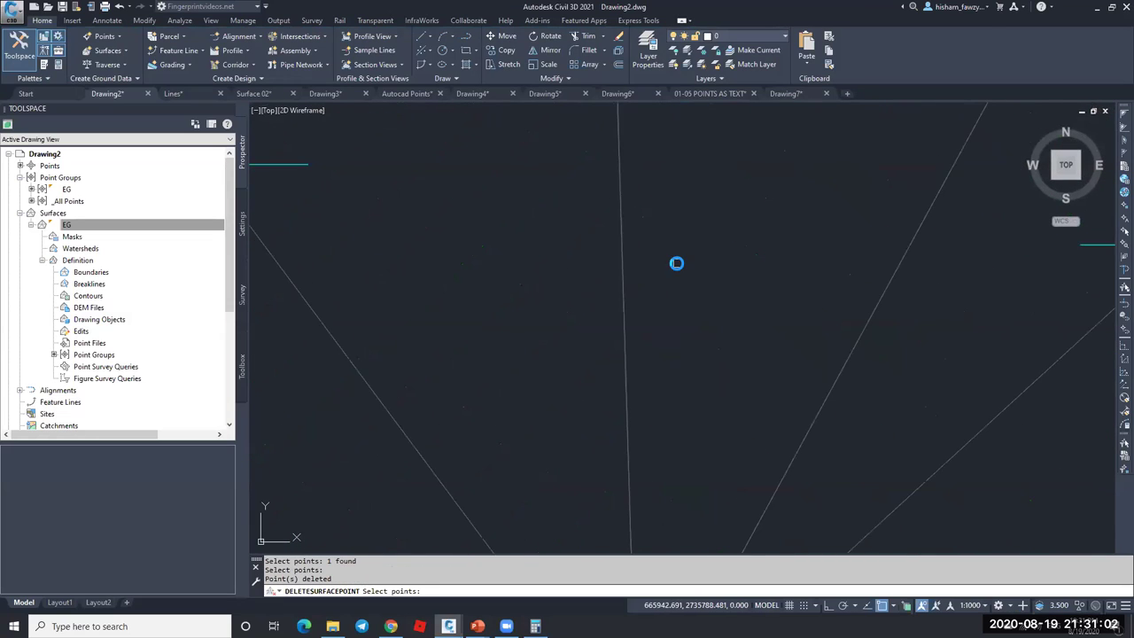
pyautogui.press('Escape')
pyautogui.press('Escape')
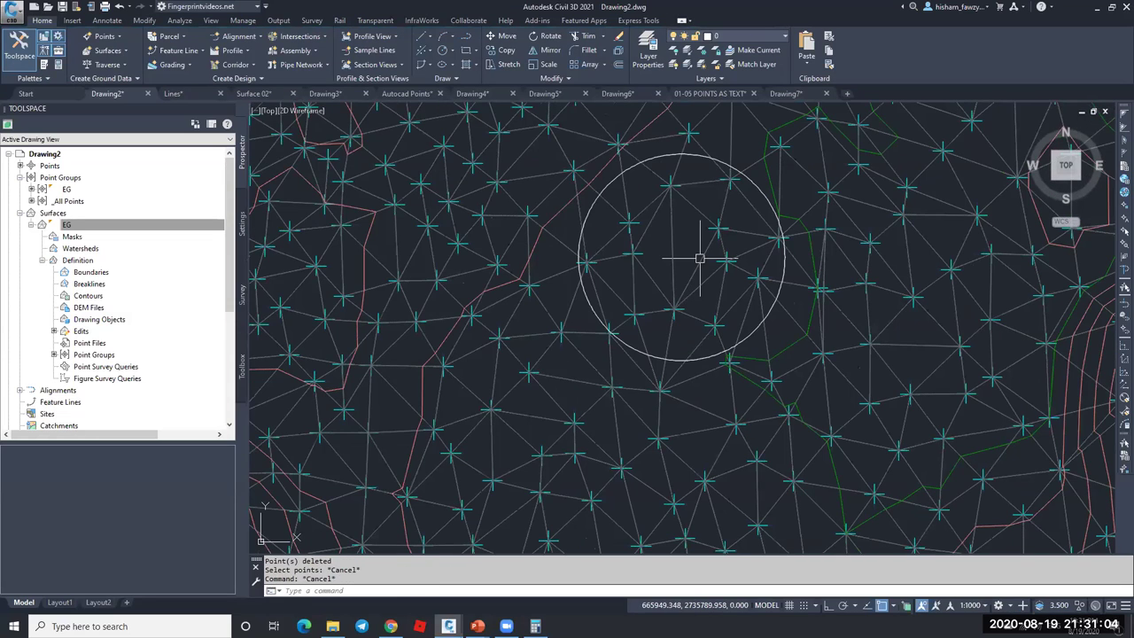
# - List the EG point group's points and select point 4 at 400 m elevation
pyautogui.click(104, 189)
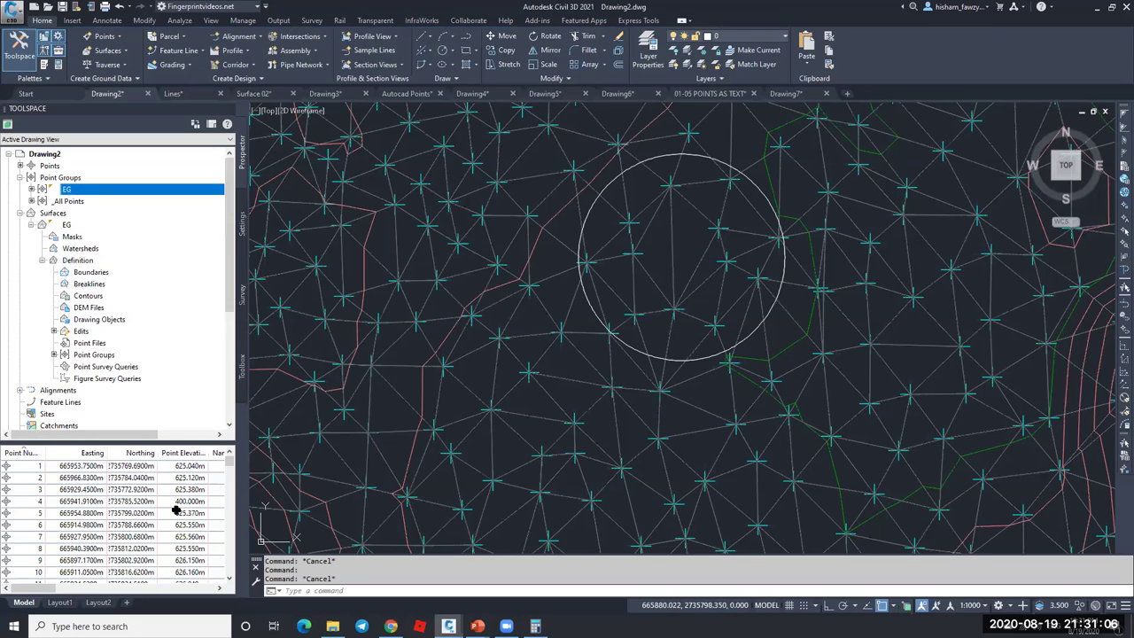
pyautogui.click(130, 501)
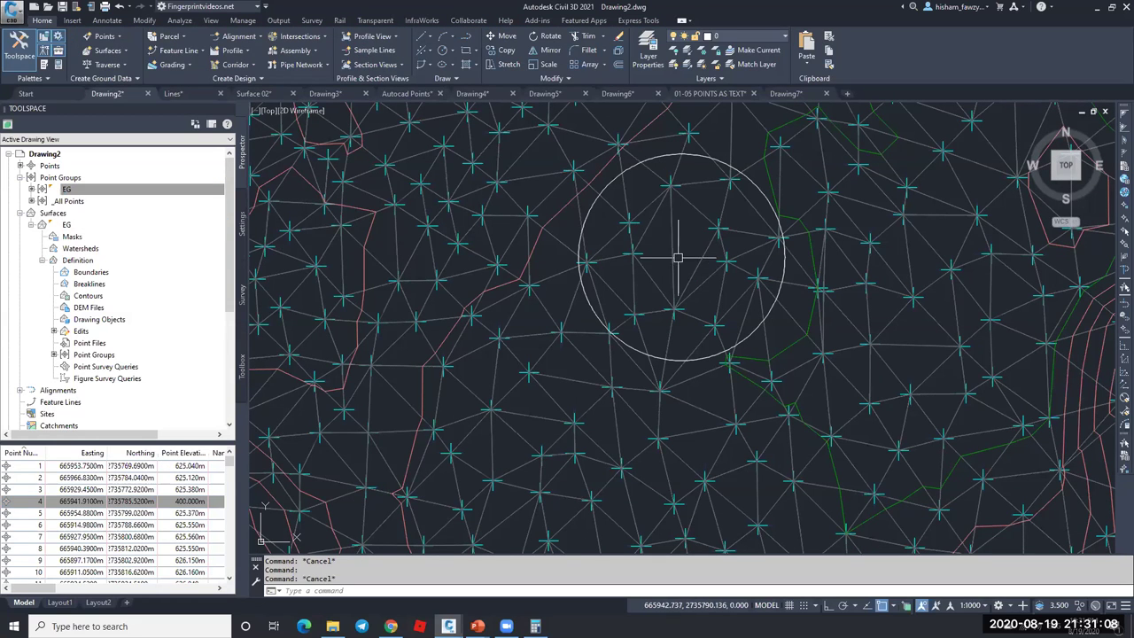
pyautogui.press('Escape')
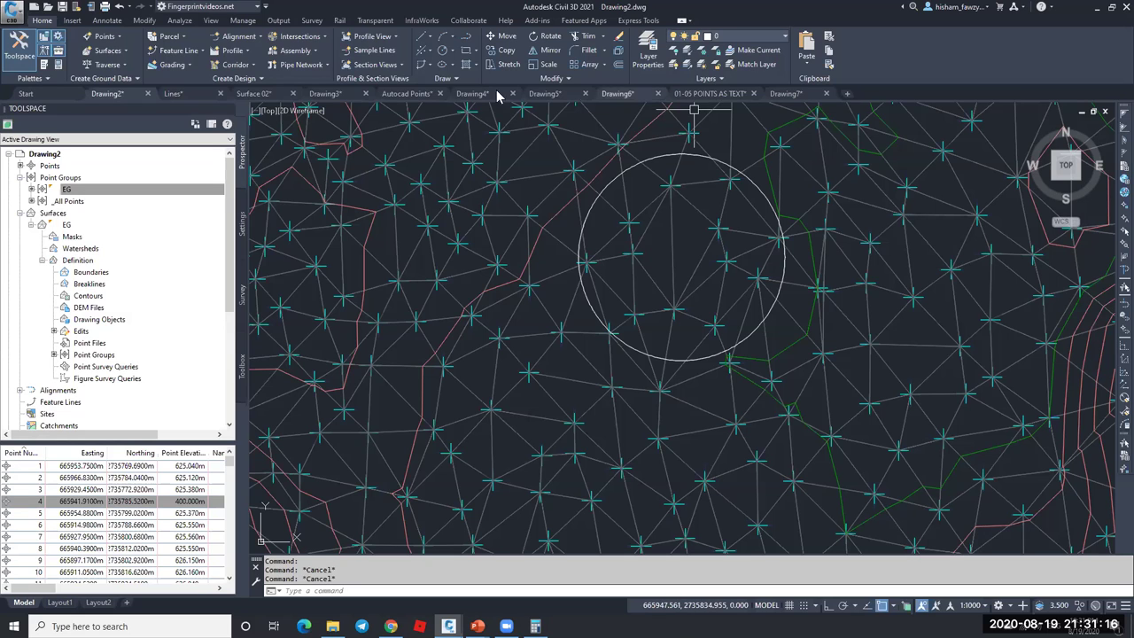
# - Switch to the Surface 02 drawing, delete the small object right of the surface, and select EG
pyautogui.click(325, 92)
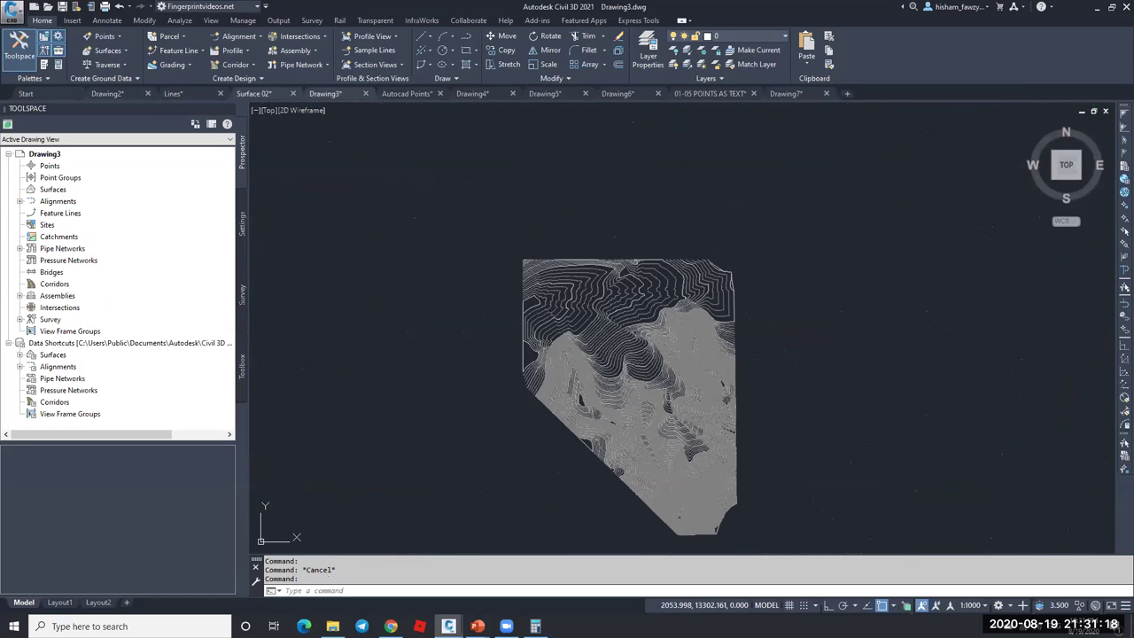
pyautogui.click(240, 93)
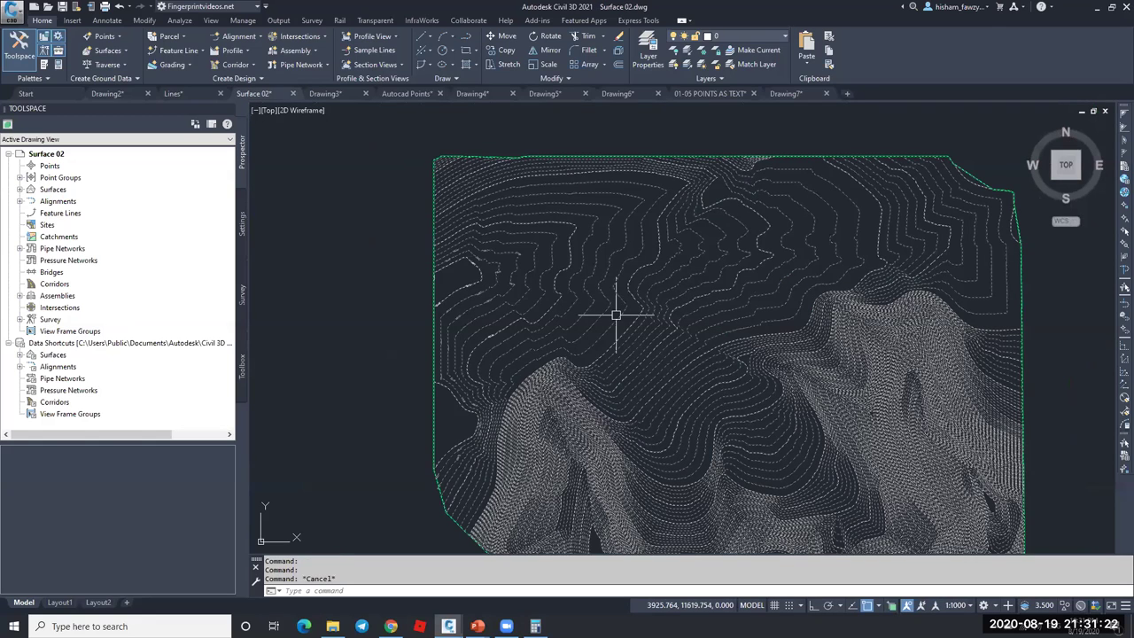
pyautogui.scroll(-5, 615, 315)
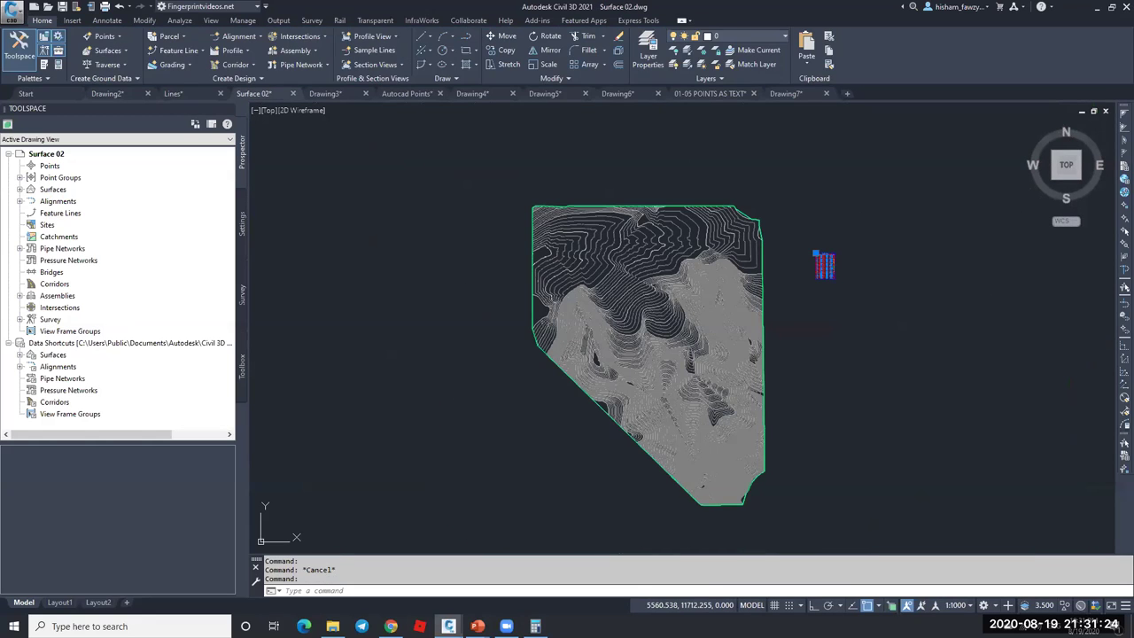
pyautogui.click(824, 264)
pyautogui.scroll(2, 856, 271)
pyautogui.press('Delete')
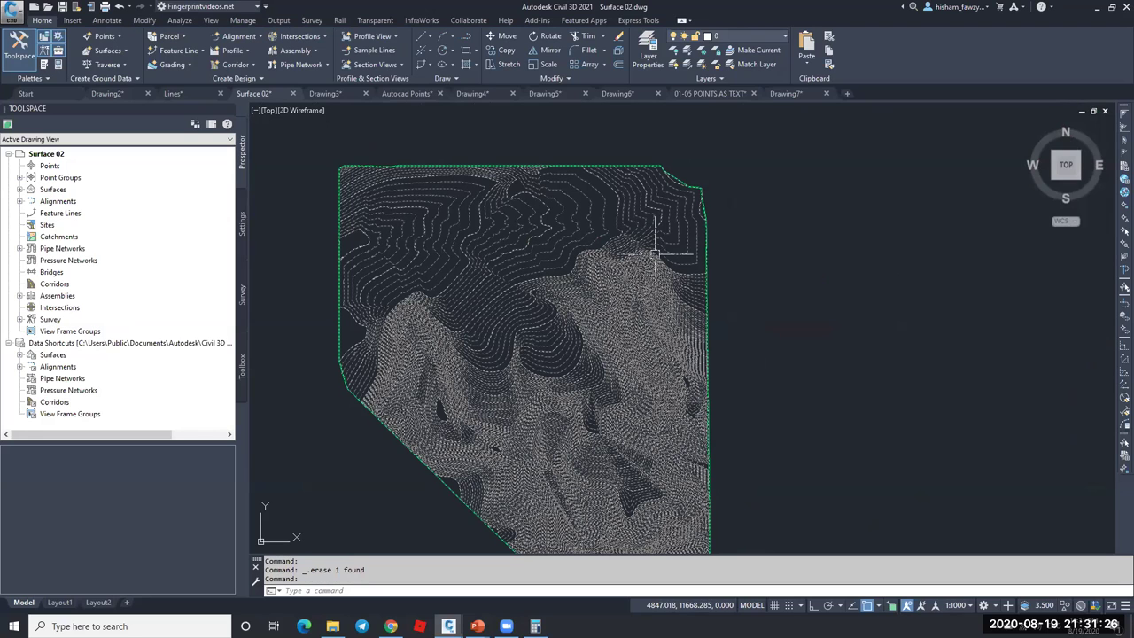
pyautogui.click(654, 256)
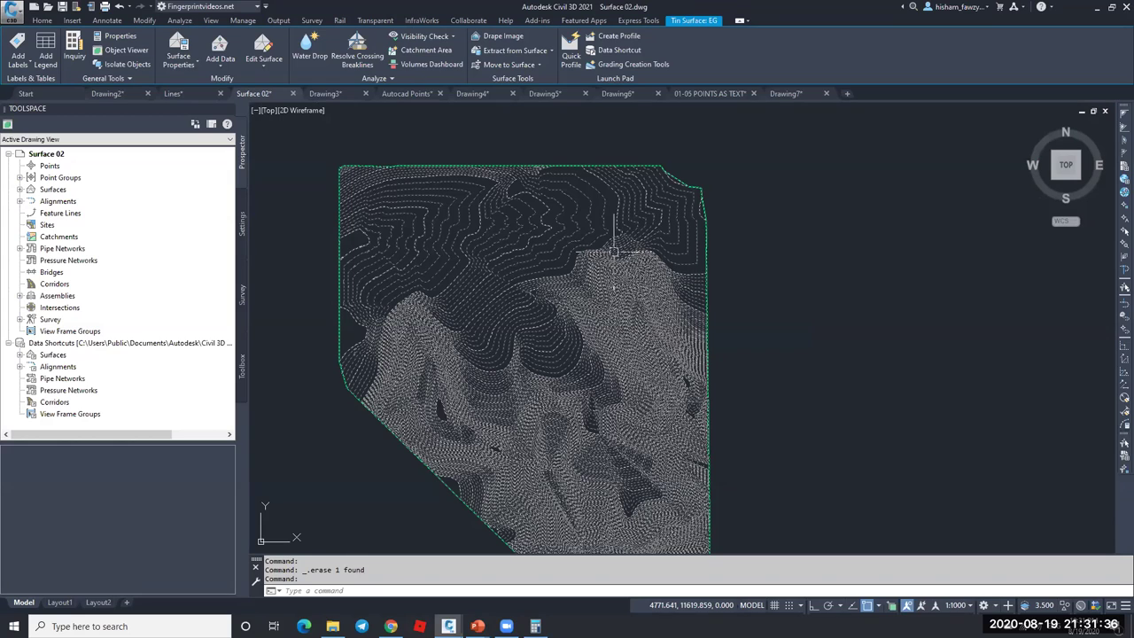
# - Run EG's elevation analysis with 8 ranges by number of ranges, replacing a first run of 5
pyautogui.doubleClick(535, 229)
pyautogui.click(653, 124)
pyautogui.click(656, 223)
pyautogui.click(651, 234)
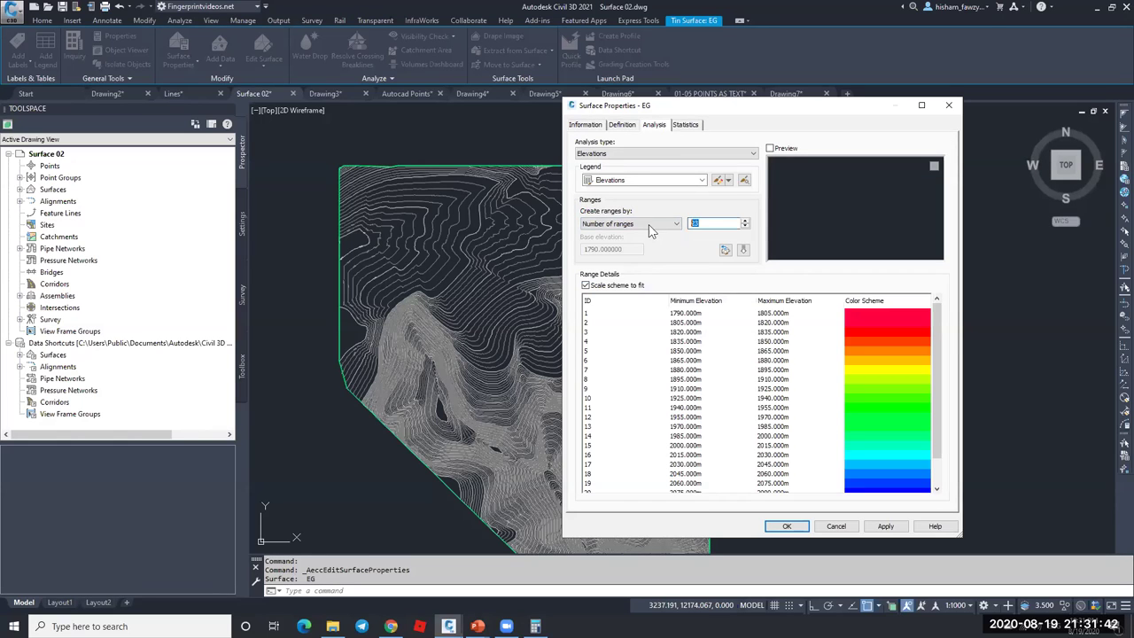
pyautogui.write('5')
pyautogui.click(742, 249)
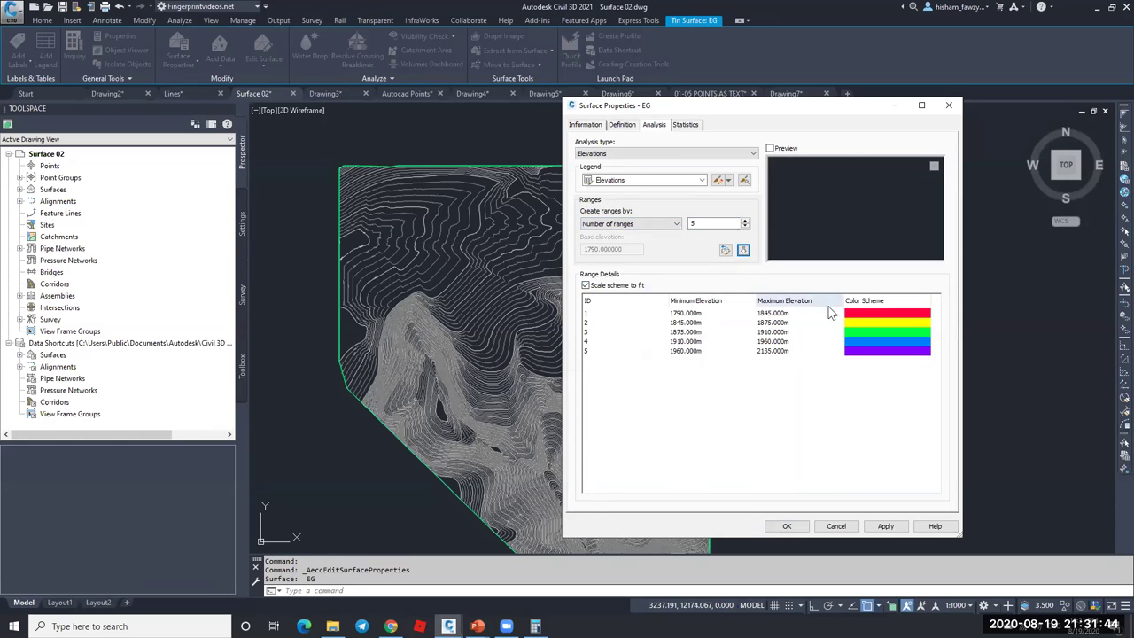
pyautogui.doubleClick(717, 229)
pyautogui.write('8')
pyautogui.click(742, 249)
pyautogui.click(793, 526)
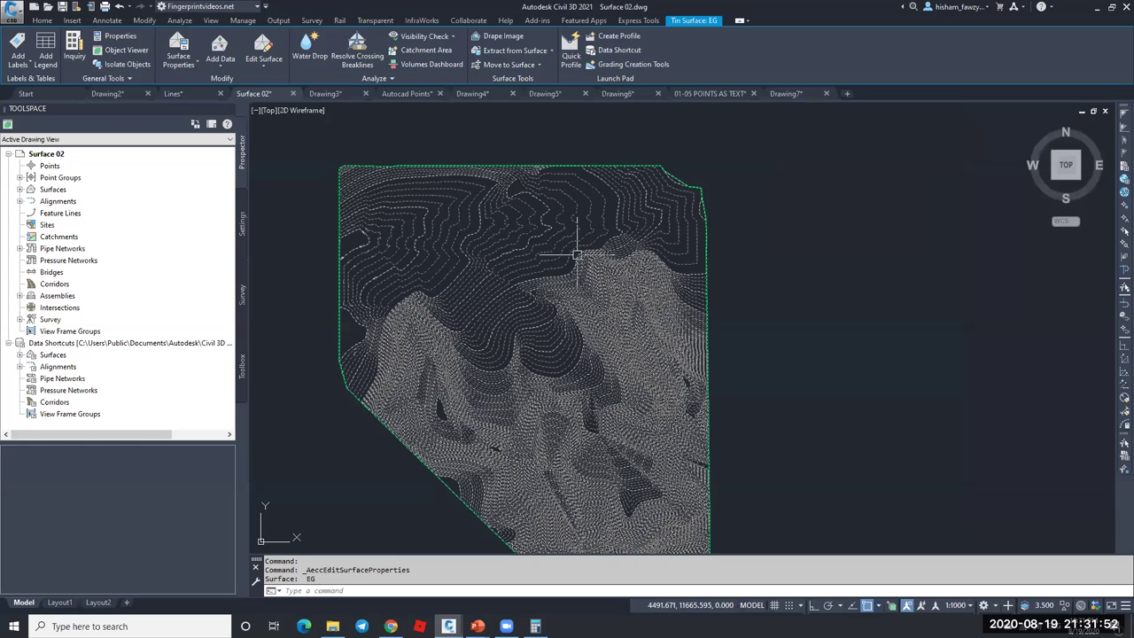
pyautogui.press('Escape')
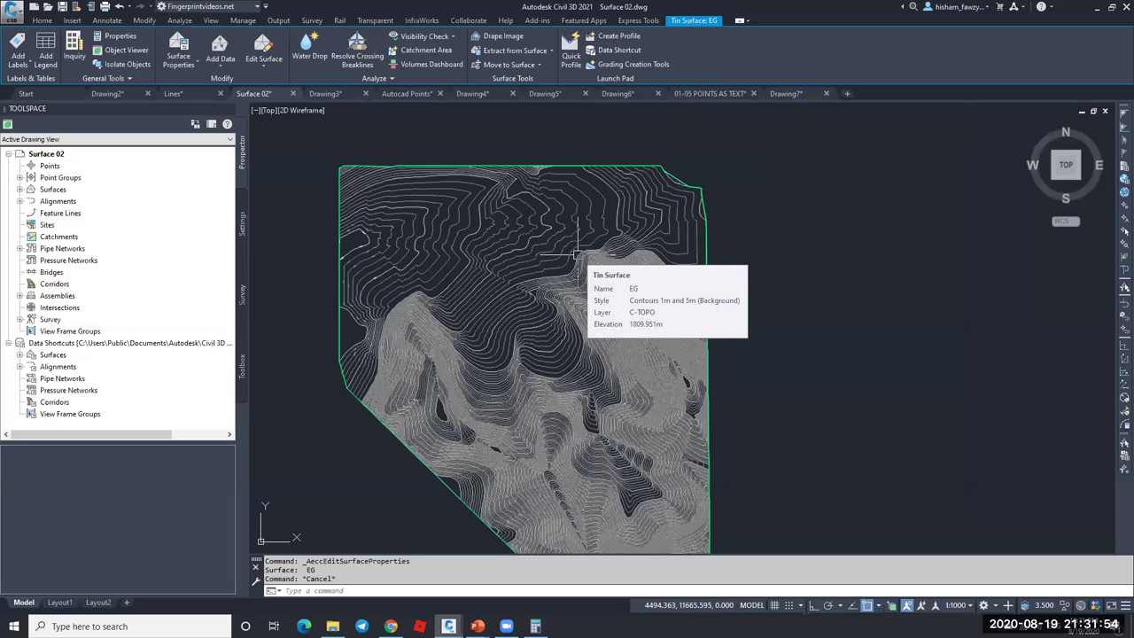
pyautogui.click(558, 254)
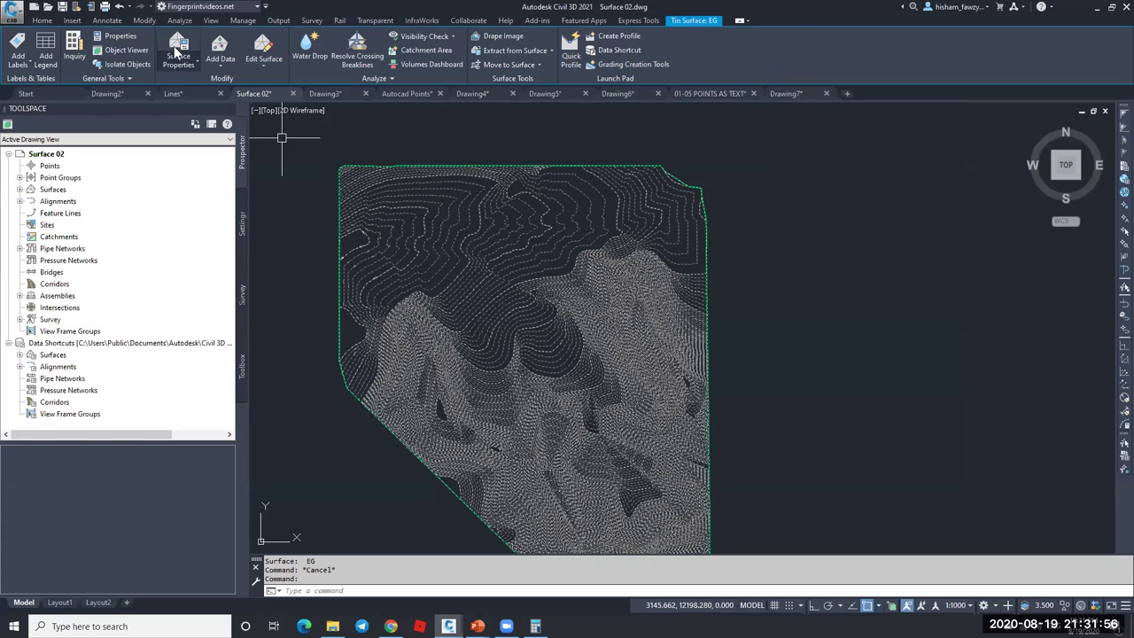
# - Set the Contours 1m and 5m (Background) style's Elevations Display Type to 3D Faces
pyautogui.rightClick(570, 391)
pyautogui.click(617, 390)
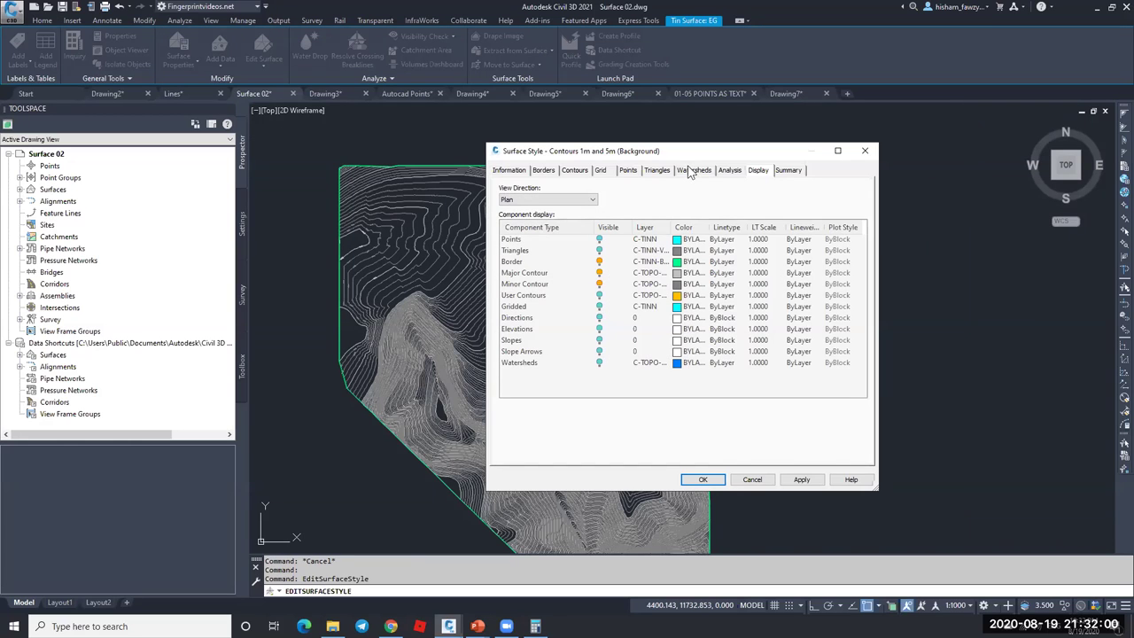
pyautogui.click(728, 170)
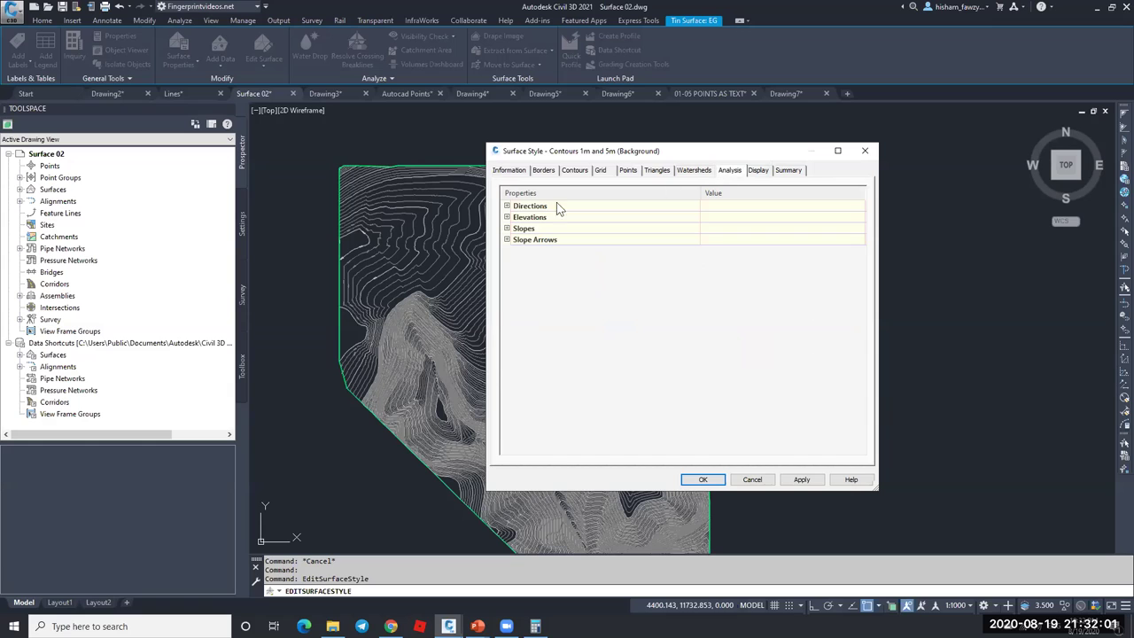
pyautogui.click(508, 217)
pyautogui.click(741, 319)
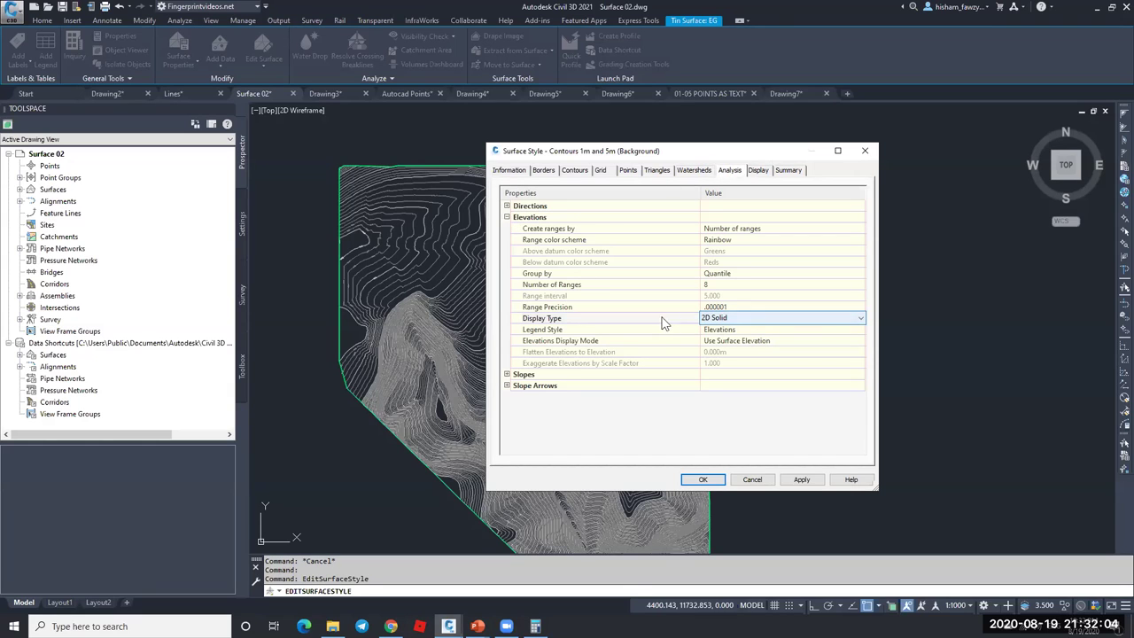
pyautogui.click(744, 321)
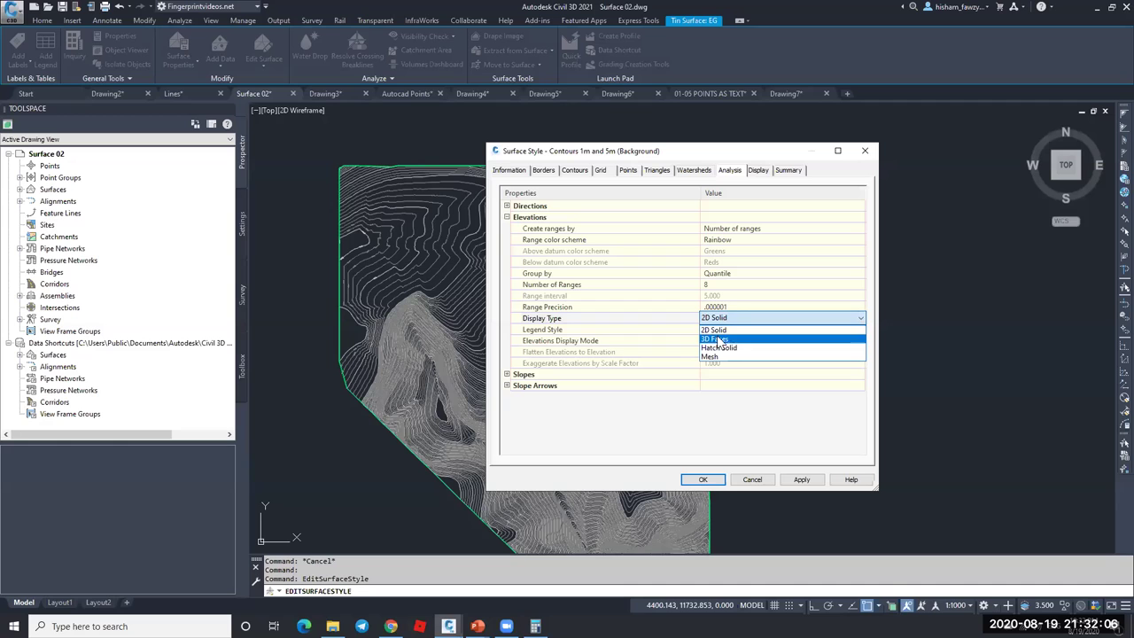
pyautogui.click(727, 337)
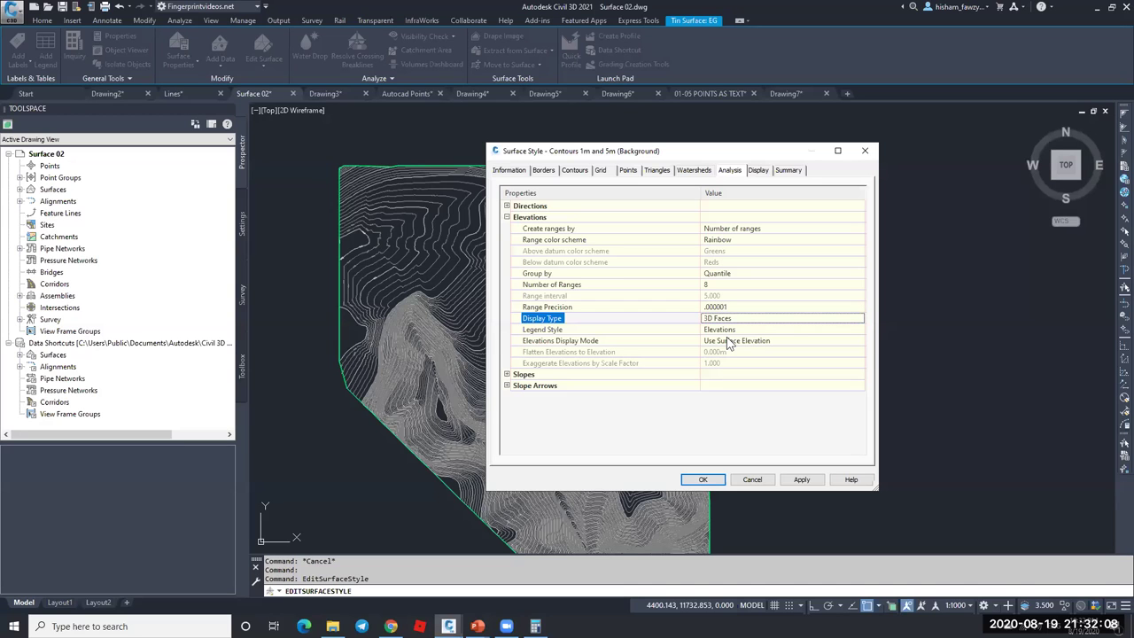
pyautogui.click(703, 479)
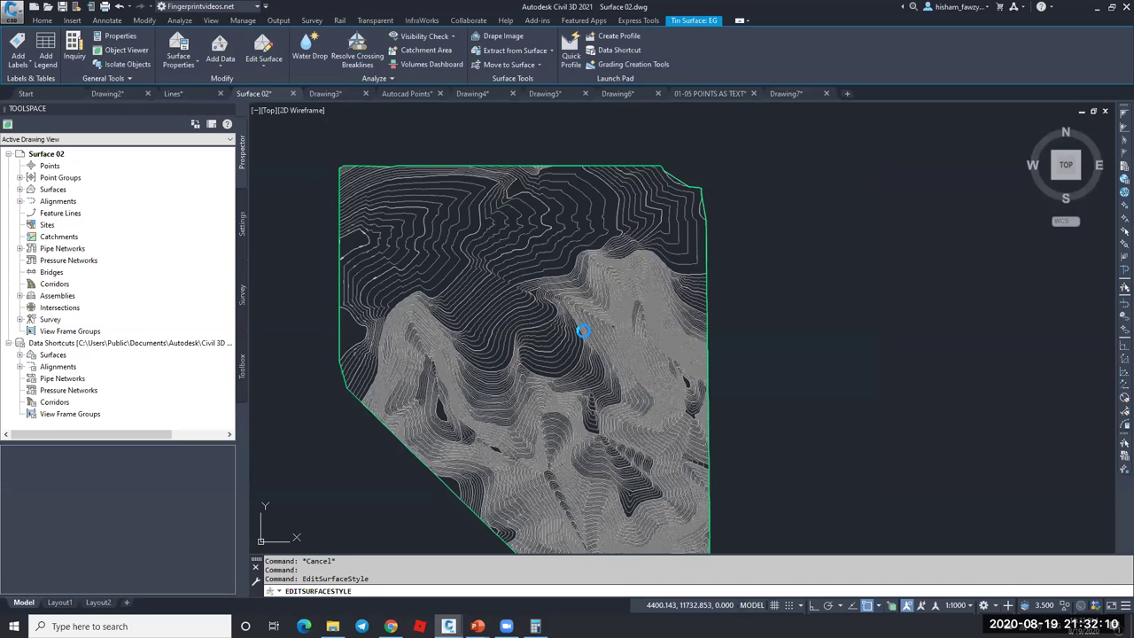
# - Edit EG's surface style to toggle minor contours and the border, and show elevations
pyautogui.click(560, 253)
pyautogui.rightClick(559, 252)
pyautogui.click(622, 403)
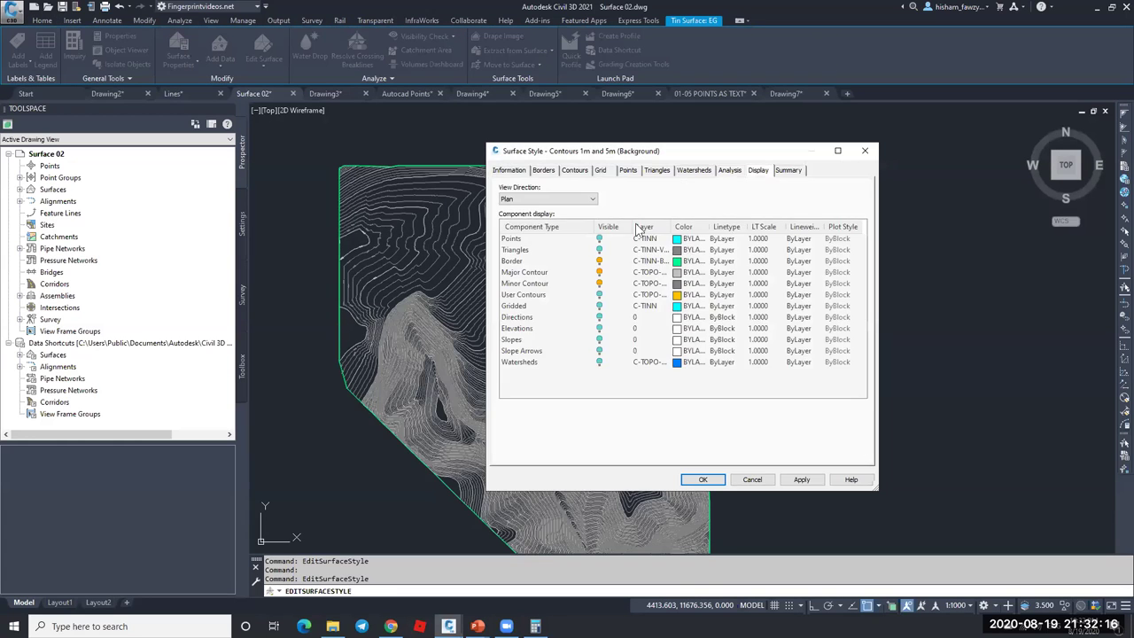
pyautogui.click(600, 283)
pyautogui.click(599, 327)
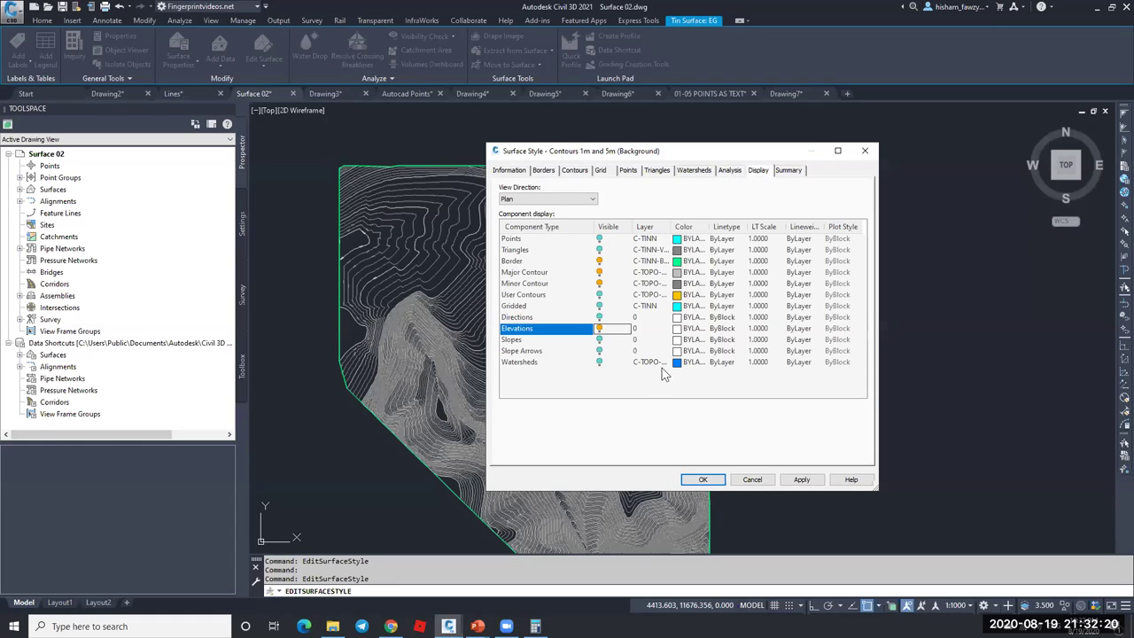
pyautogui.click(601, 257)
pyautogui.click(703, 479)
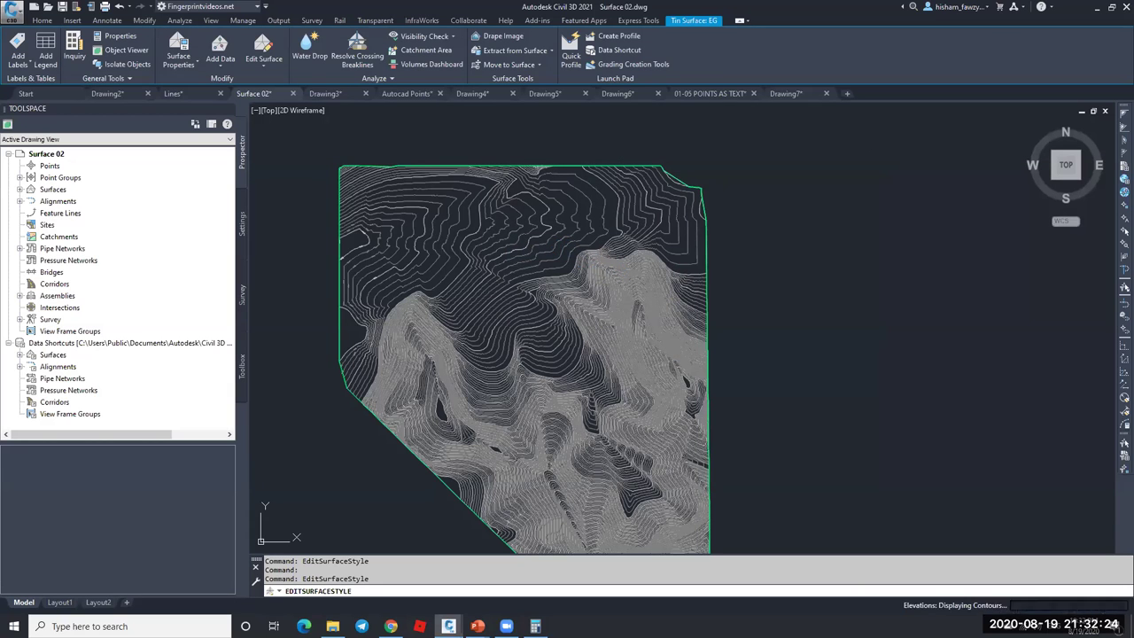
pyautogui.press('Escape')
# - Turn on the surface triangles in the style and zoom to extents
pyautogui.scroll(5, 559, 331)
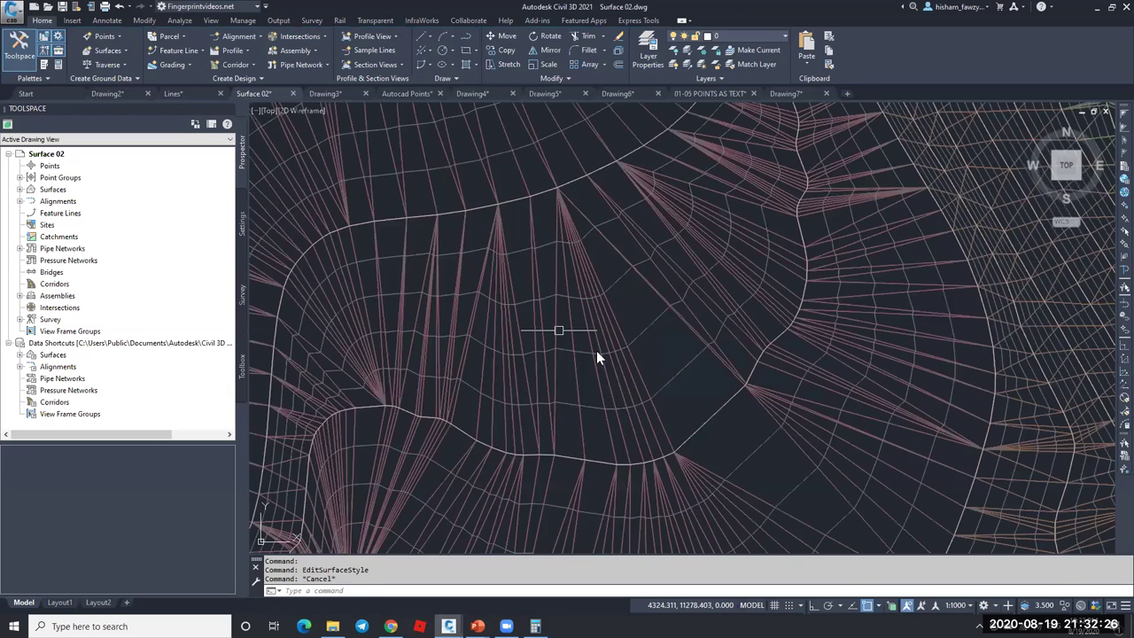
pyautogui.click(596, 264)
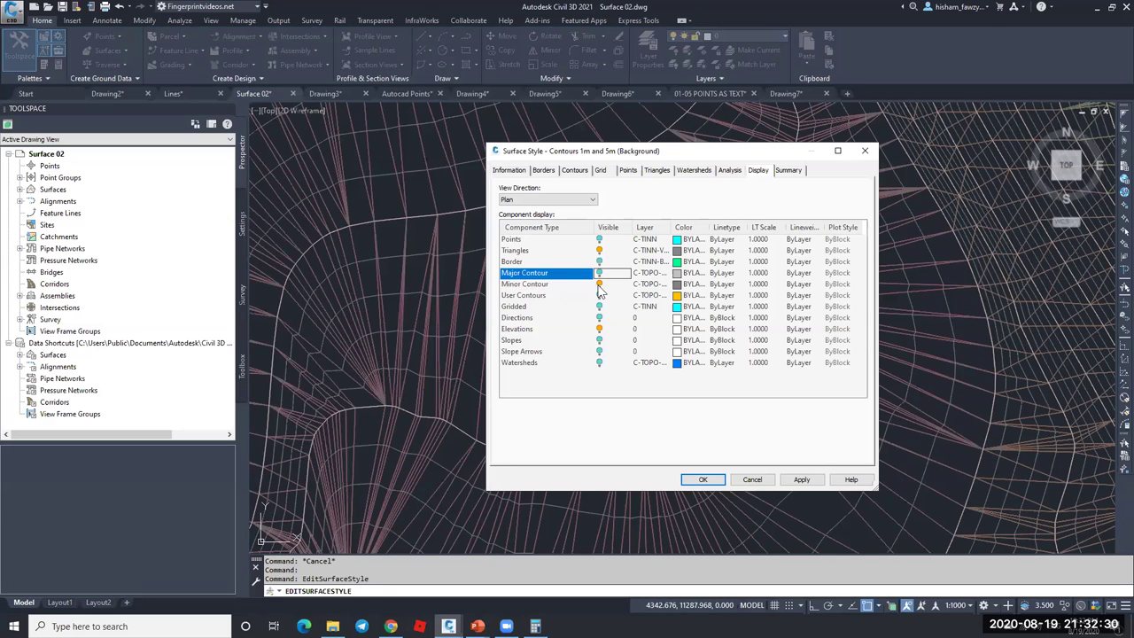
pyautogui.click(599, 251)
pyautogui.click(703, 477)
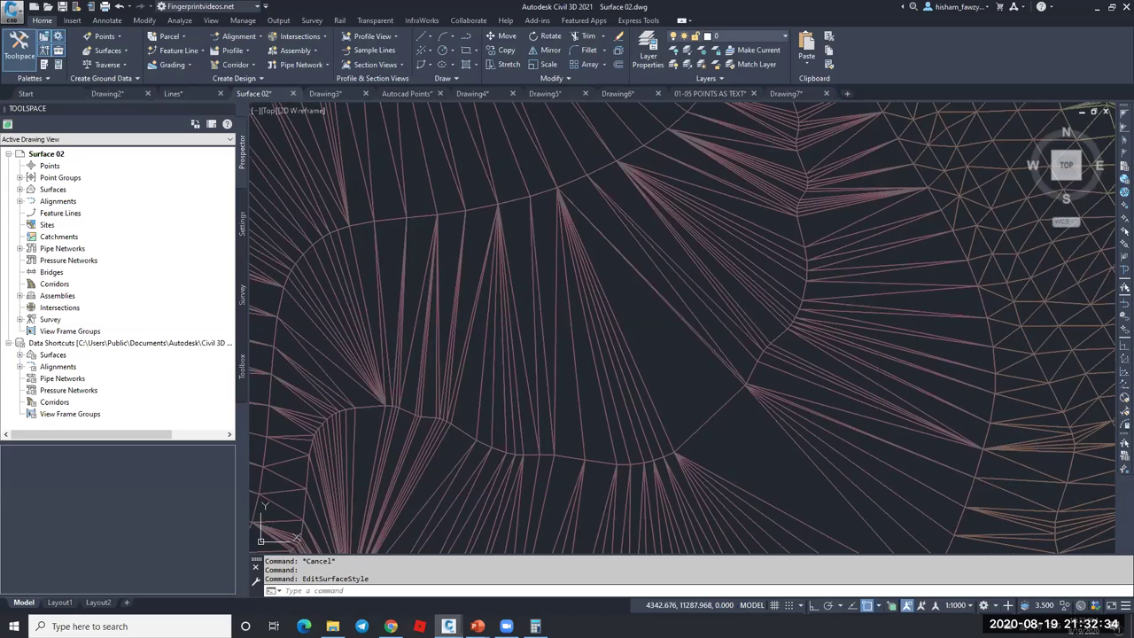
pyautogui.scroll(-2, 682, 327)
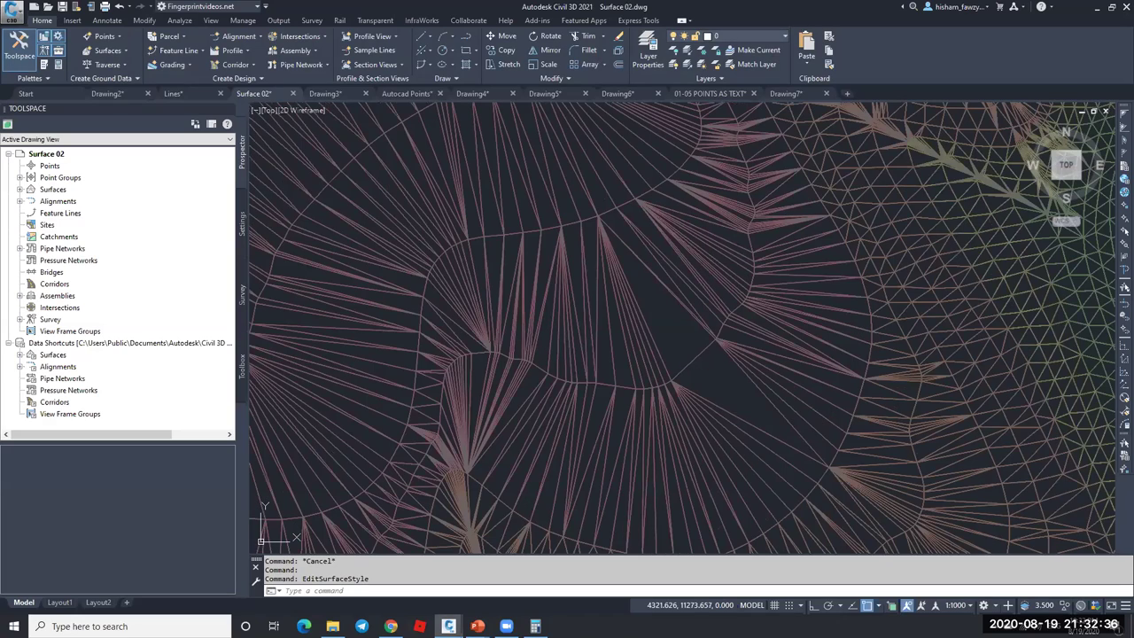
pyautogui.click(1066, 164)
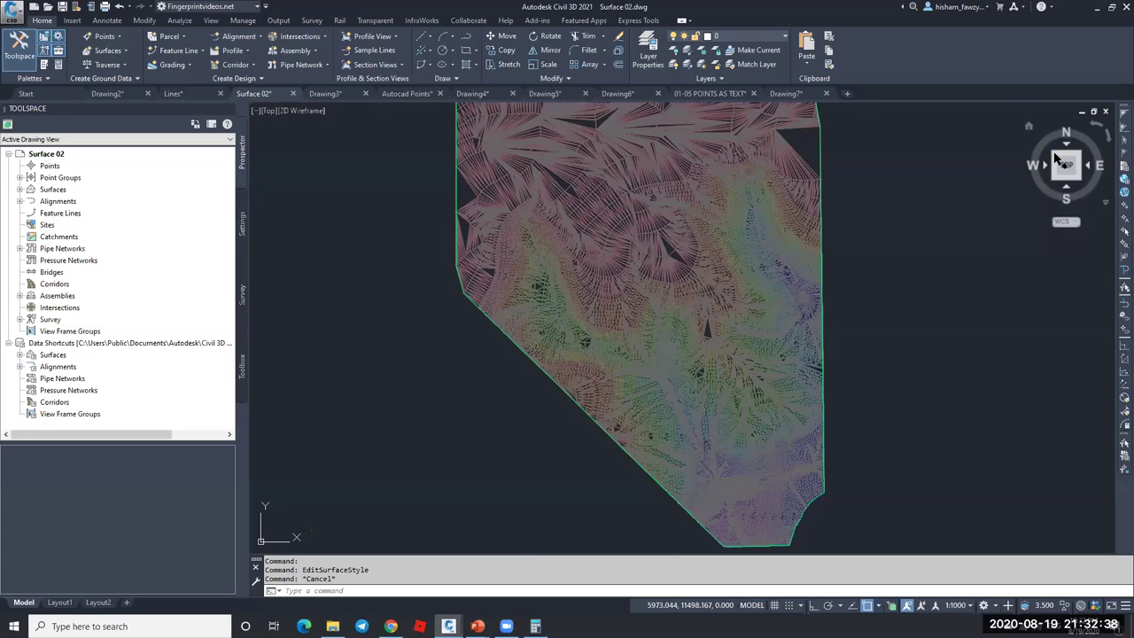
# - Switch to the NW isometric view and show elevations in the surface style's model view
pyautogui.click(1057, 158)
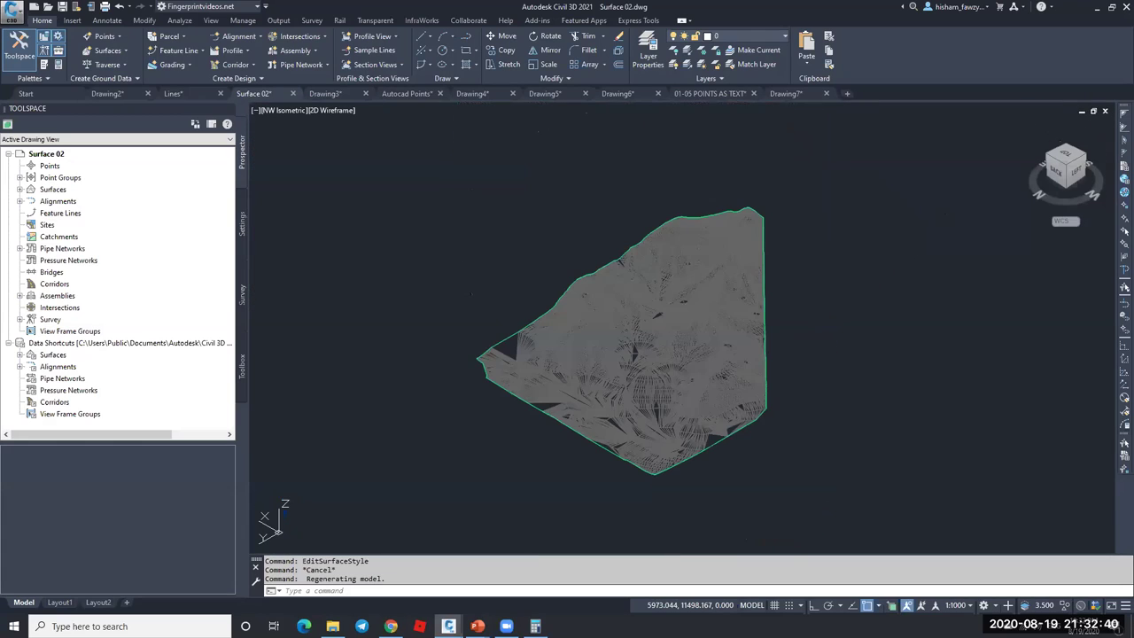
pyautogui.scroll(3, 680, 358)
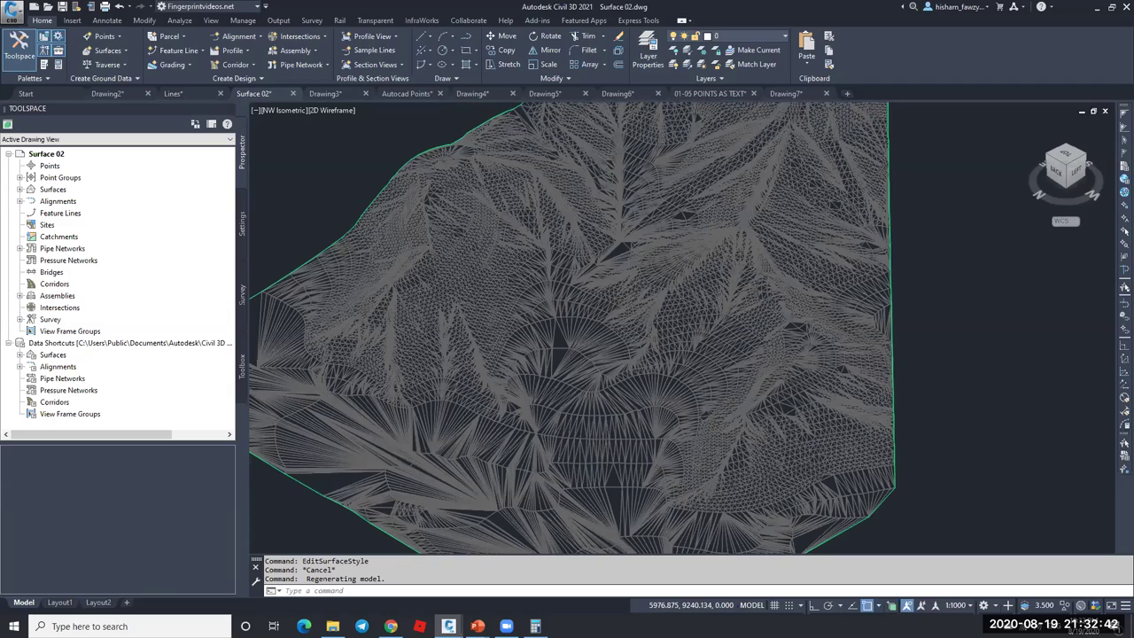
pyautogui.scroll(2, 699, 299)
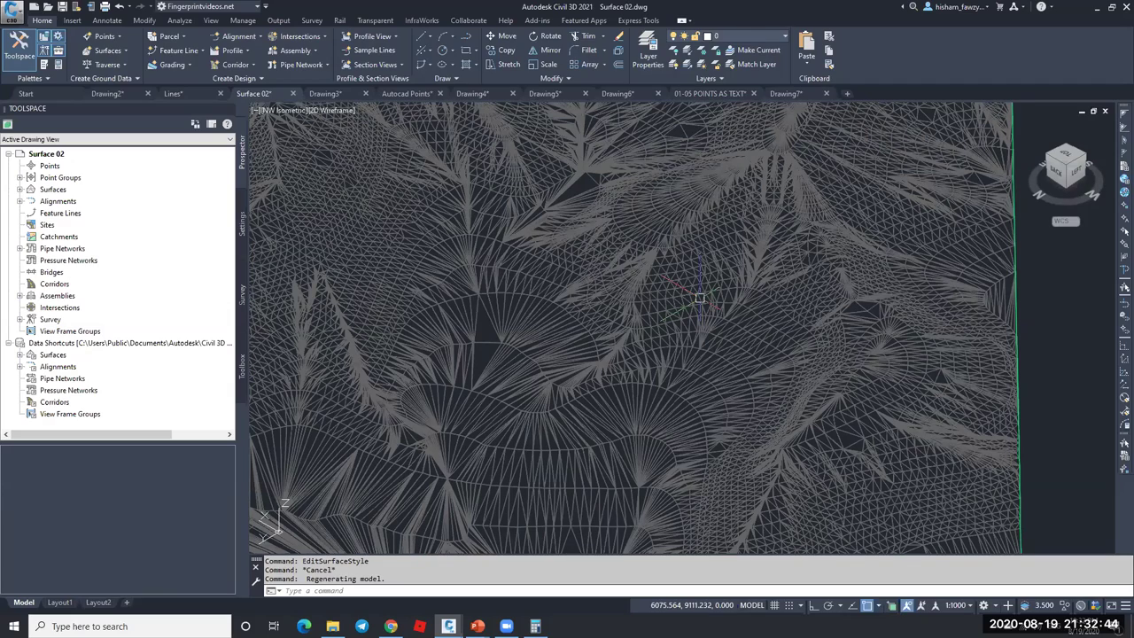
pyautogui.click(606, 327)
pyautogui.scroll(-5, 606, 327)
pyautogui.rightClick(687, 276)
pyautogui.click(744, 425)
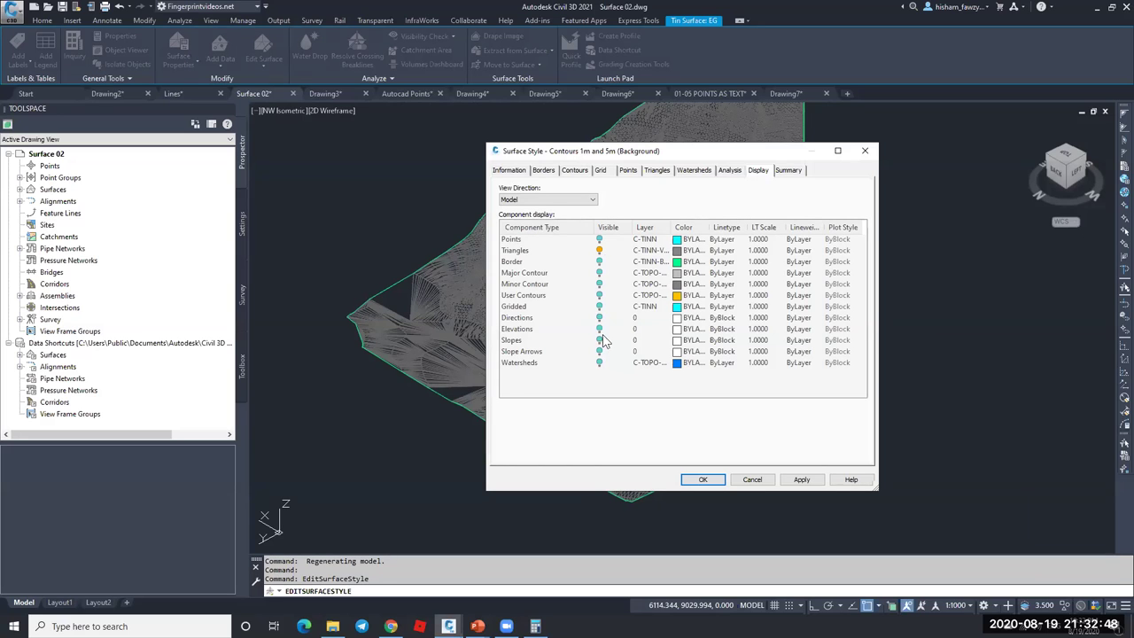
pyautogui.click(599, 329)
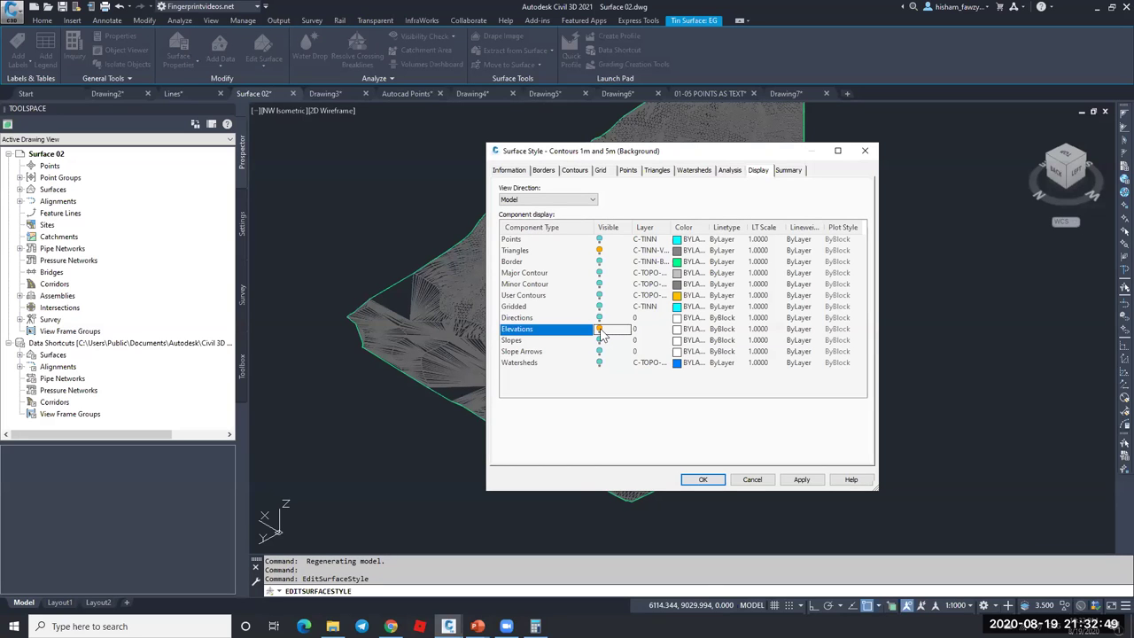
pyautogui.click(599, 251)
pyautogui.click(708, 478)
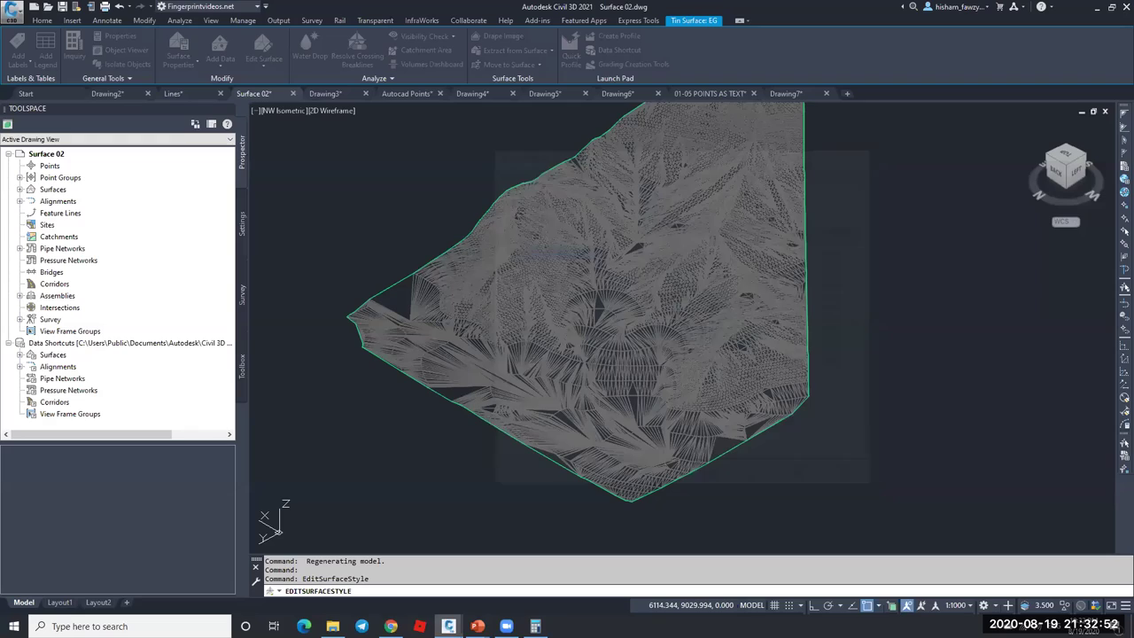
pyautogui.press('Escape')
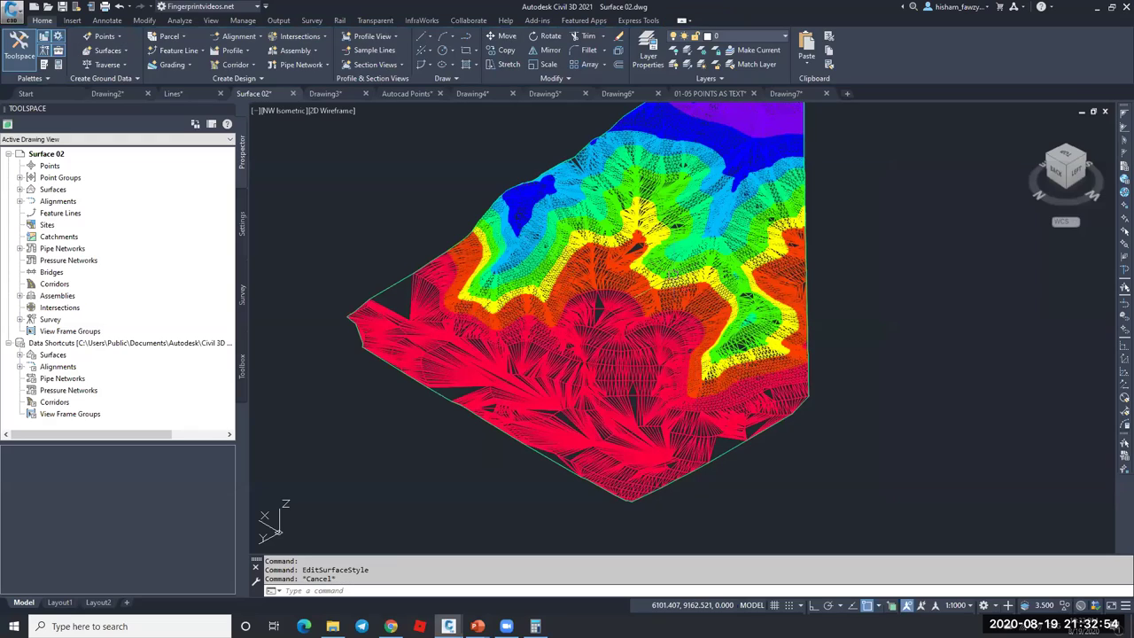
# - Set the viewport visual style to Shaded and reopen EG's Surface Properties
pyautogui.scroll(3, 677, 244)
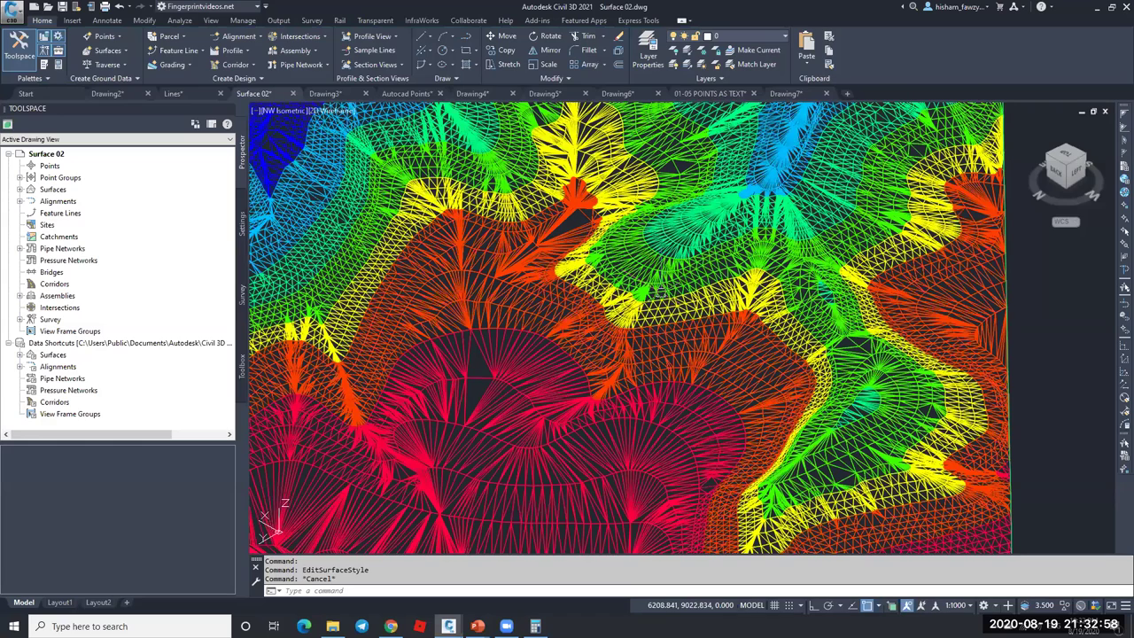
pyautogui.scroll(-3, 677, 248)
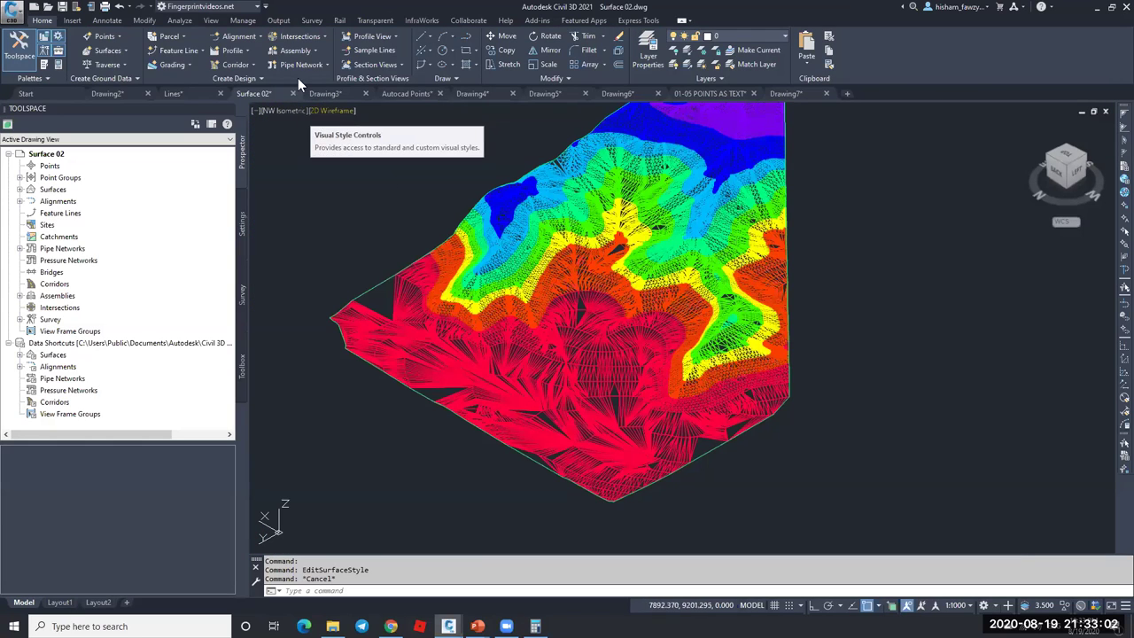
pyautogui.click(214, 21)
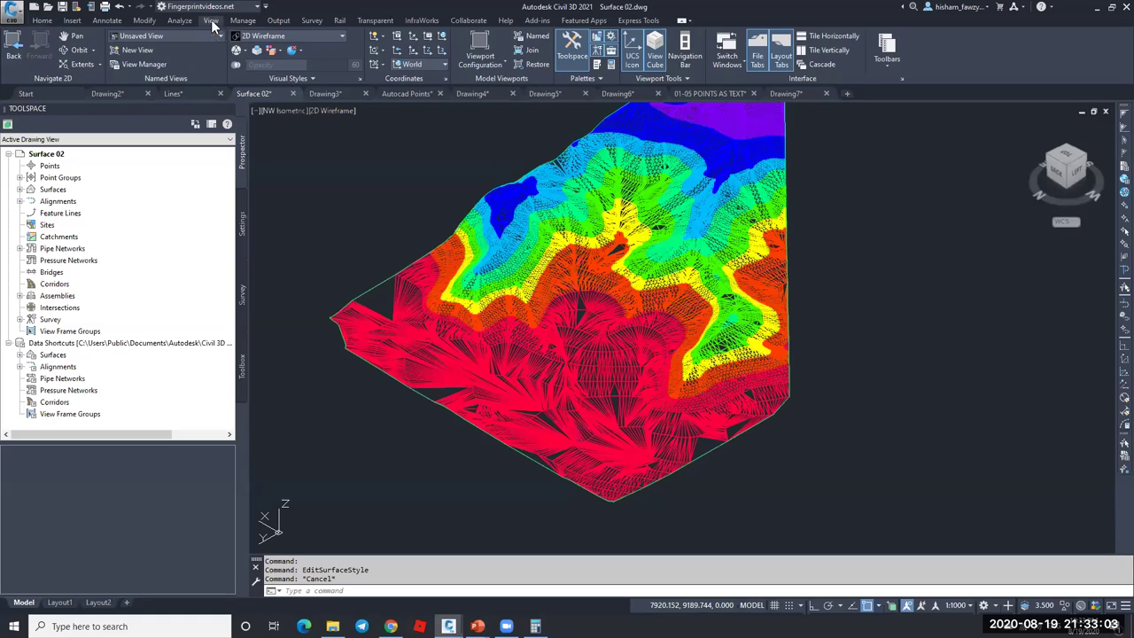
pyautogui.click(288, 36)
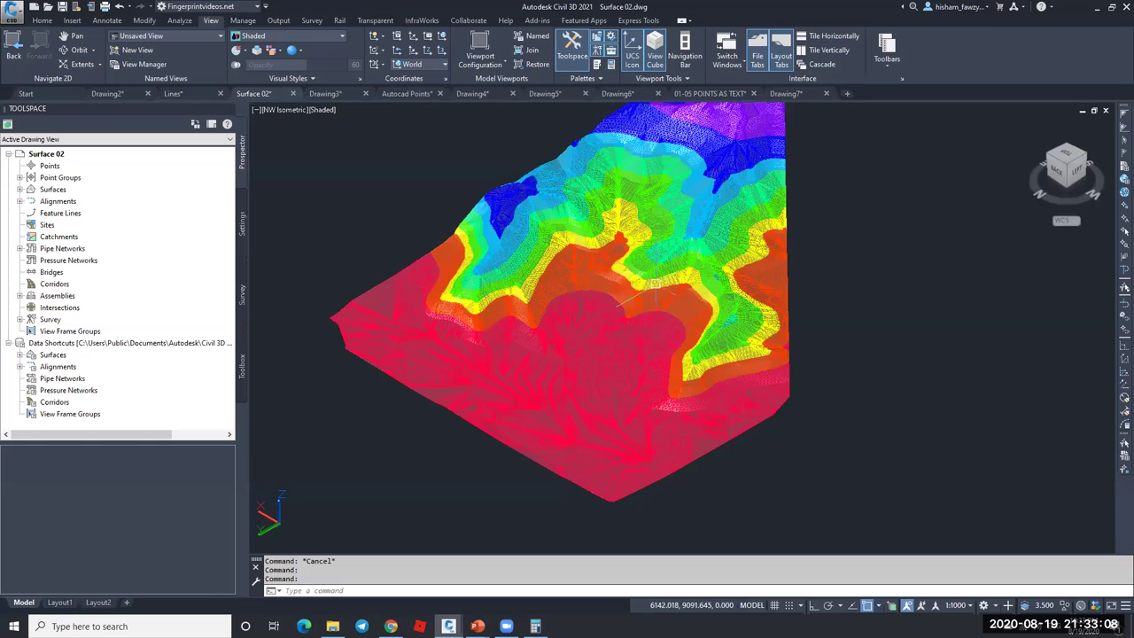
pyautogui.scroll(3, 660, 268)
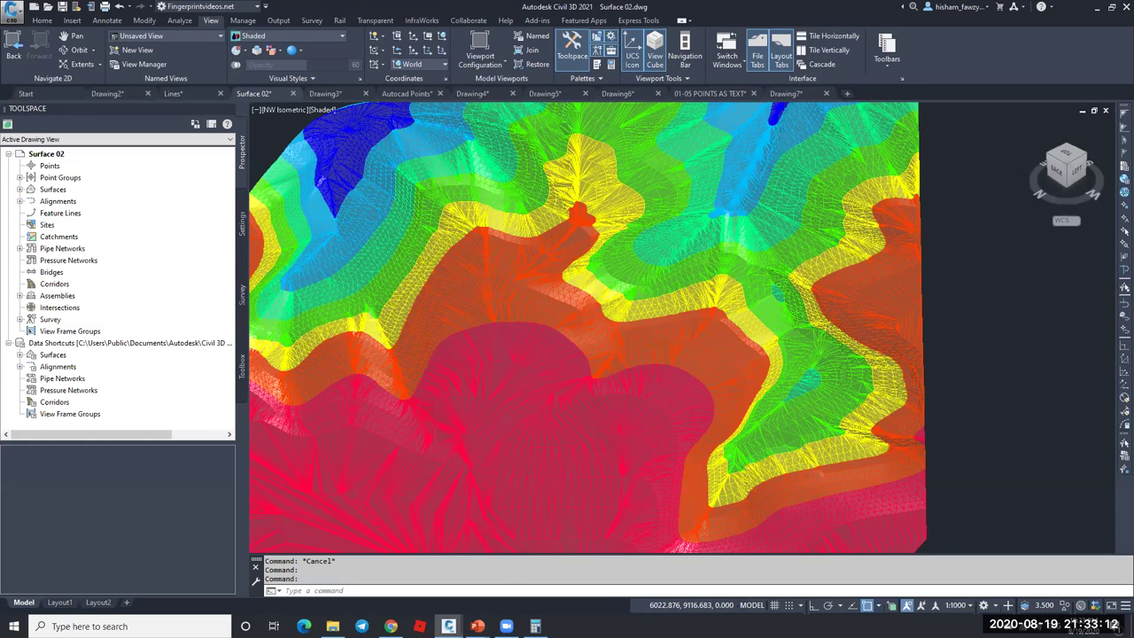
pyautogui.scroll(-5, 772, 331)
pyautogui.click(772, 331)
pyautogui.click(178, 46)
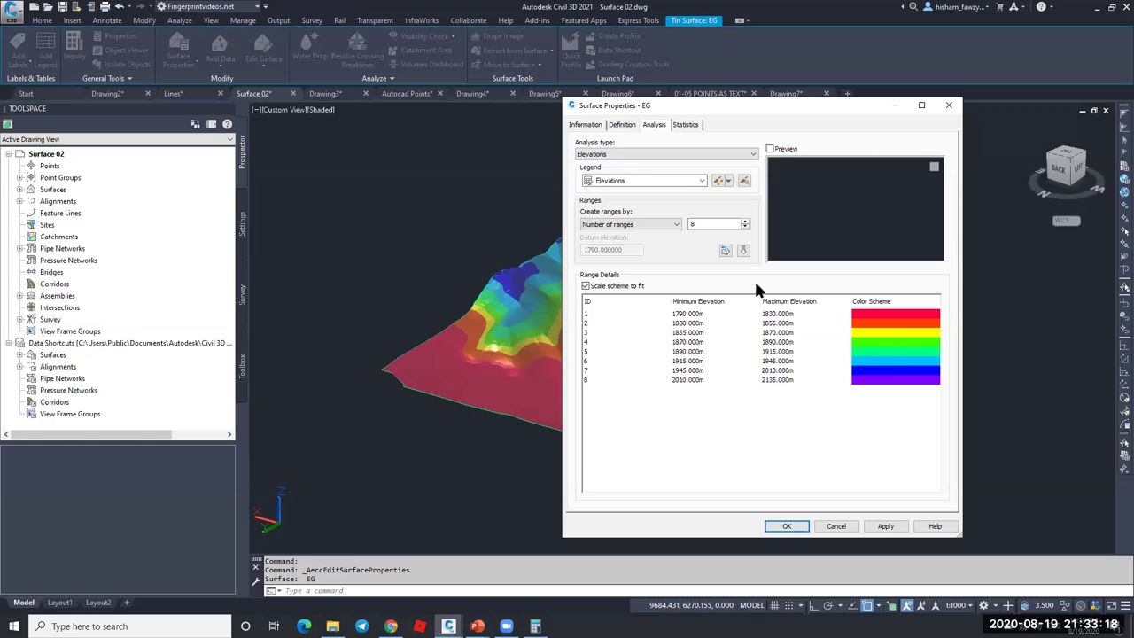
# - Set the surface style's Elevations range colour scheme to Land
pyautogui.click(585, 124)
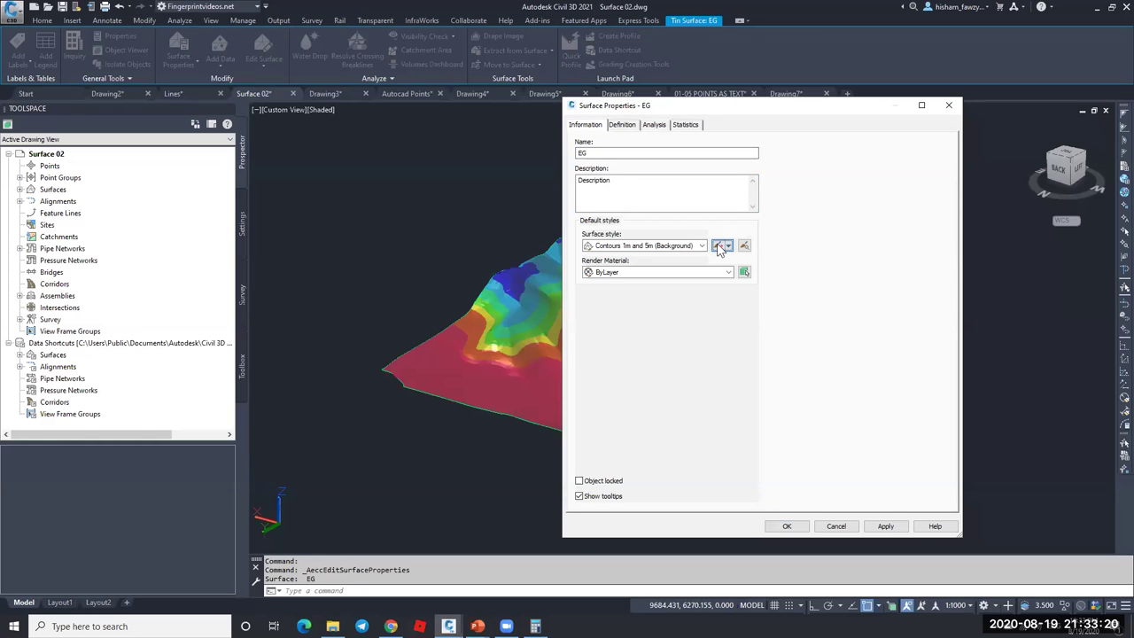
pyautogui.click(719, 246)
pyautogui.click(730, 170)
pyautogui.click(506, 217)
pyautogui.click(758, 241)
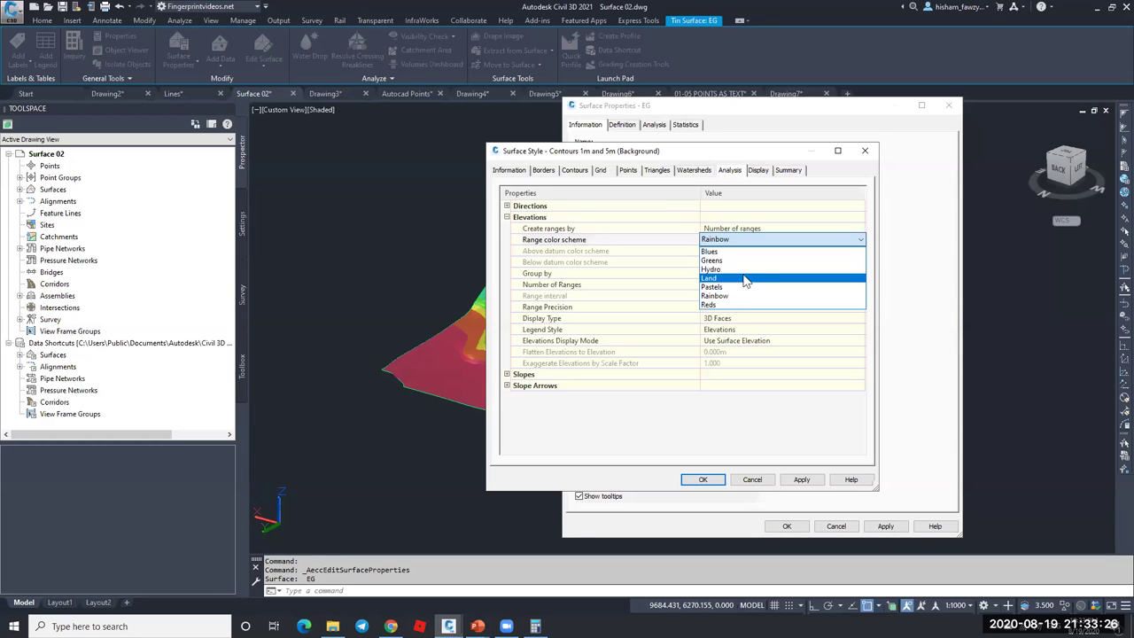
pyautogui.click(745, 279)
pyautogui.click(797, 480)
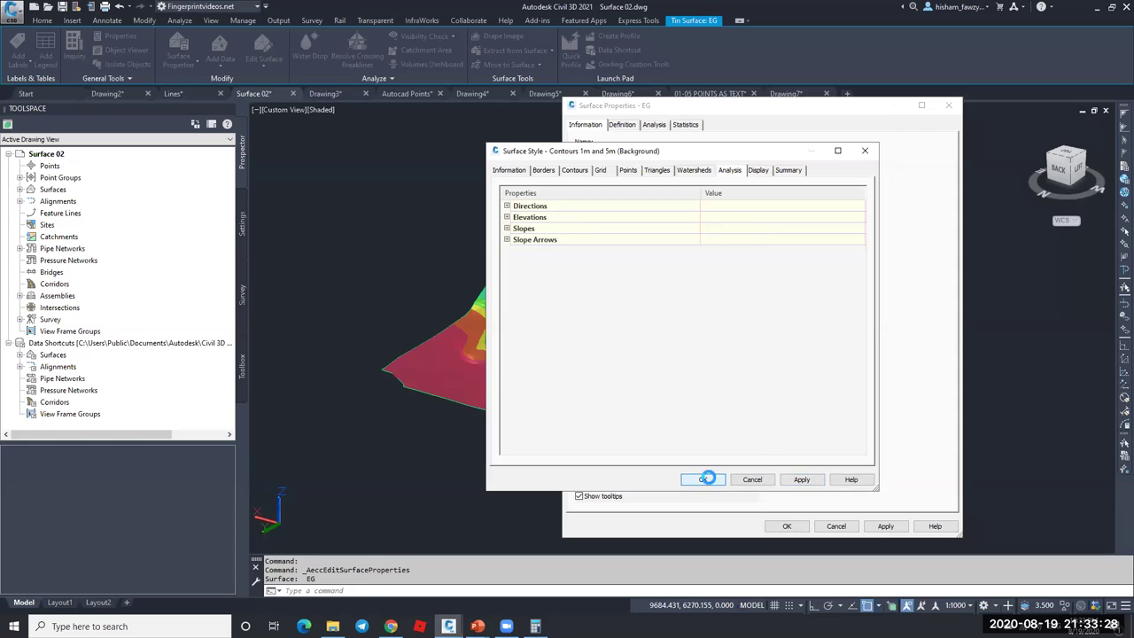
pyautogui.click(704, 479)
# - Rerun the elevation analysis, close Surface Properties, and orbit the shaded terrain
pyautogui.click(655, 125)
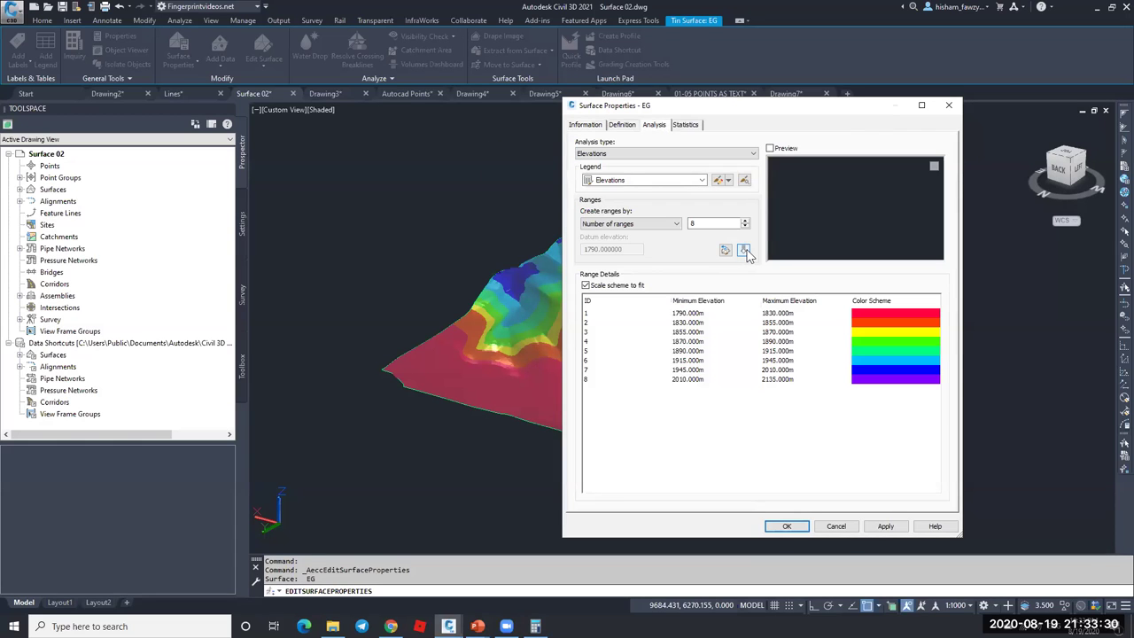
pyautogui.click(744, 250)
pyautogui.click(788, 525)
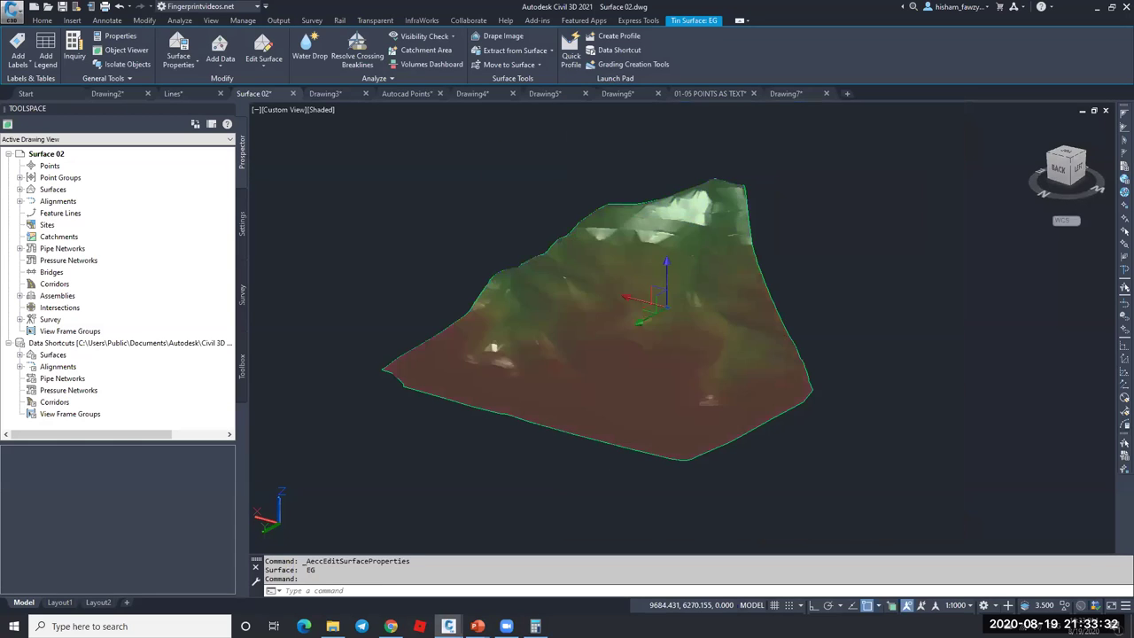
pyautogui.scroll(3, 655, 297)
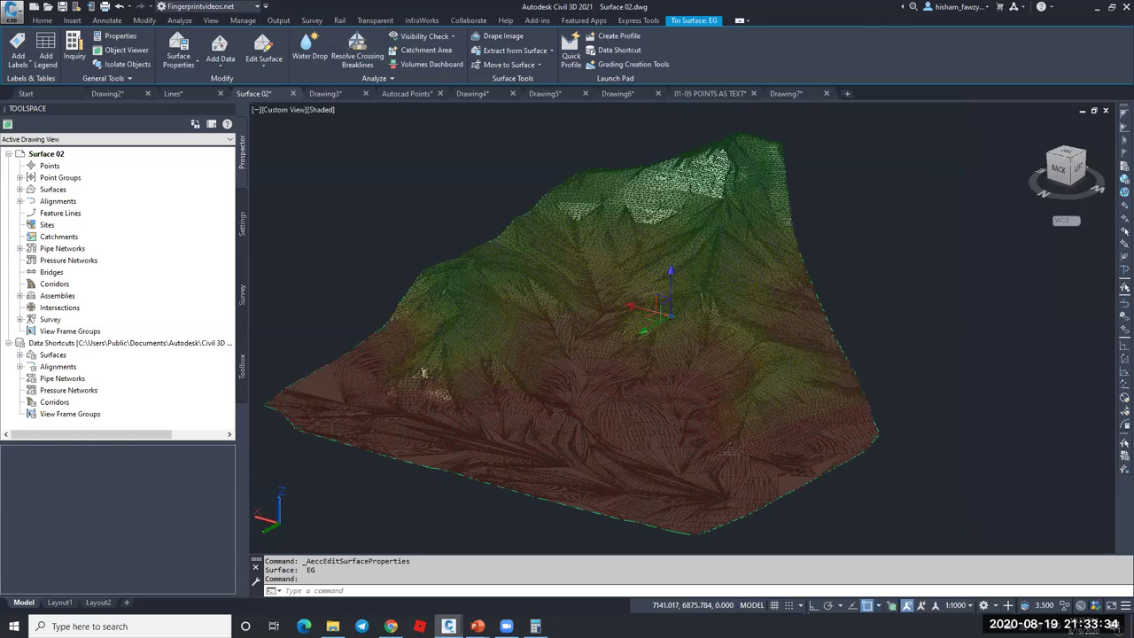
pyautogui.press('Escape')
pyautogui.press('Escape')
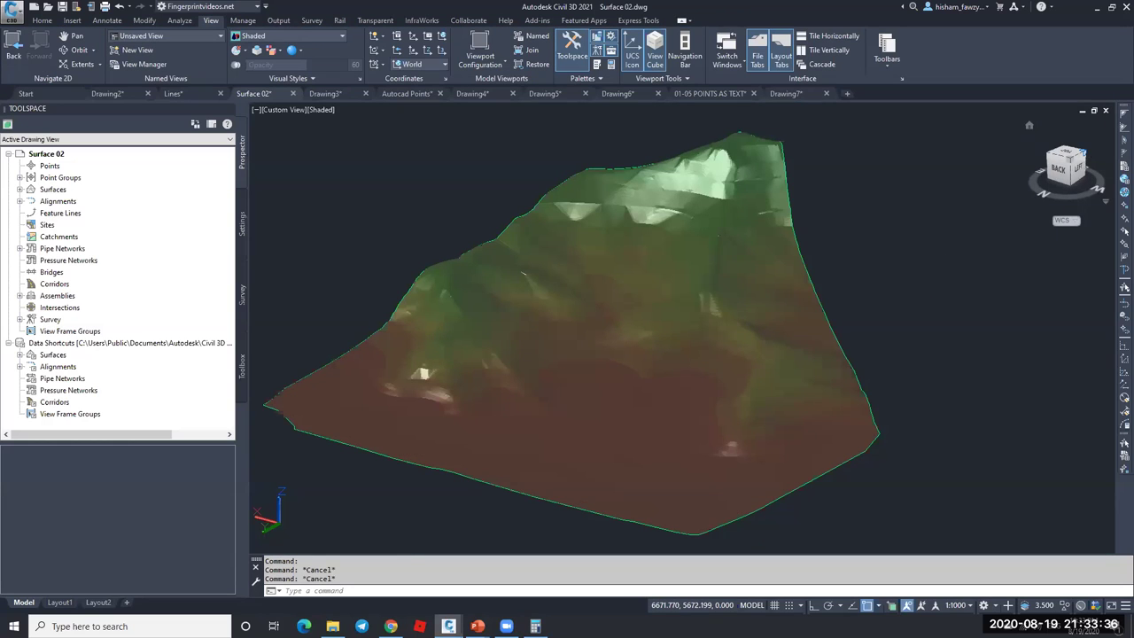
pyautogui.keyDown('shift'); pyautogui.moveTo(680, 297); pyautogui.dragTo(822, 276, button='middle'); pyautogui.keyUp('shift')
pyautogui.scroll(4, 734, 299)
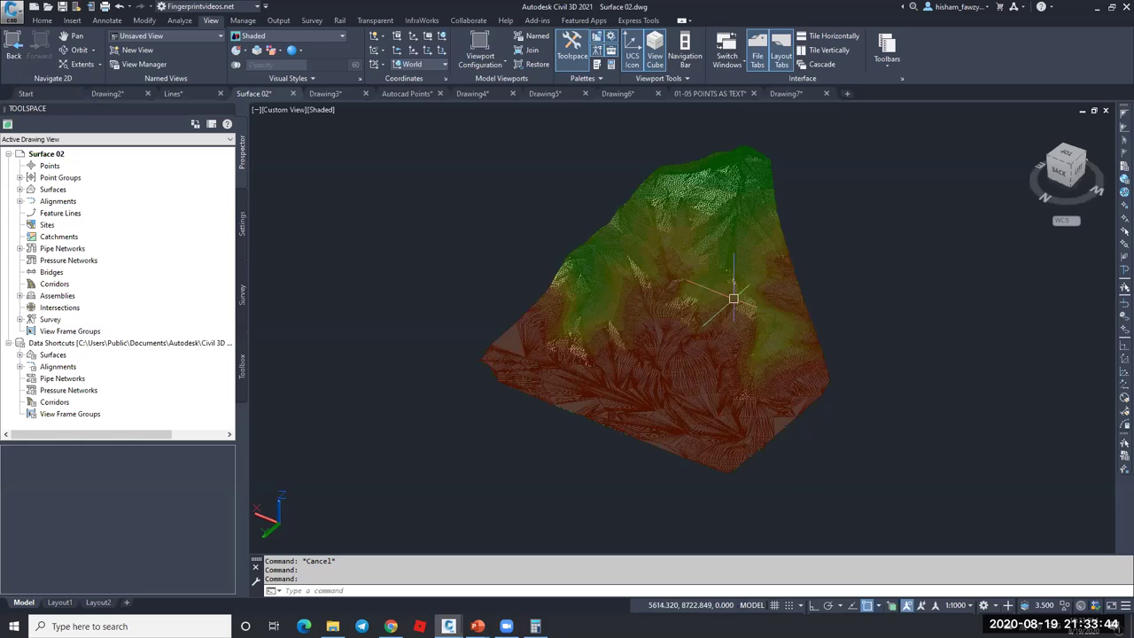
pyautogui.press('Escape')
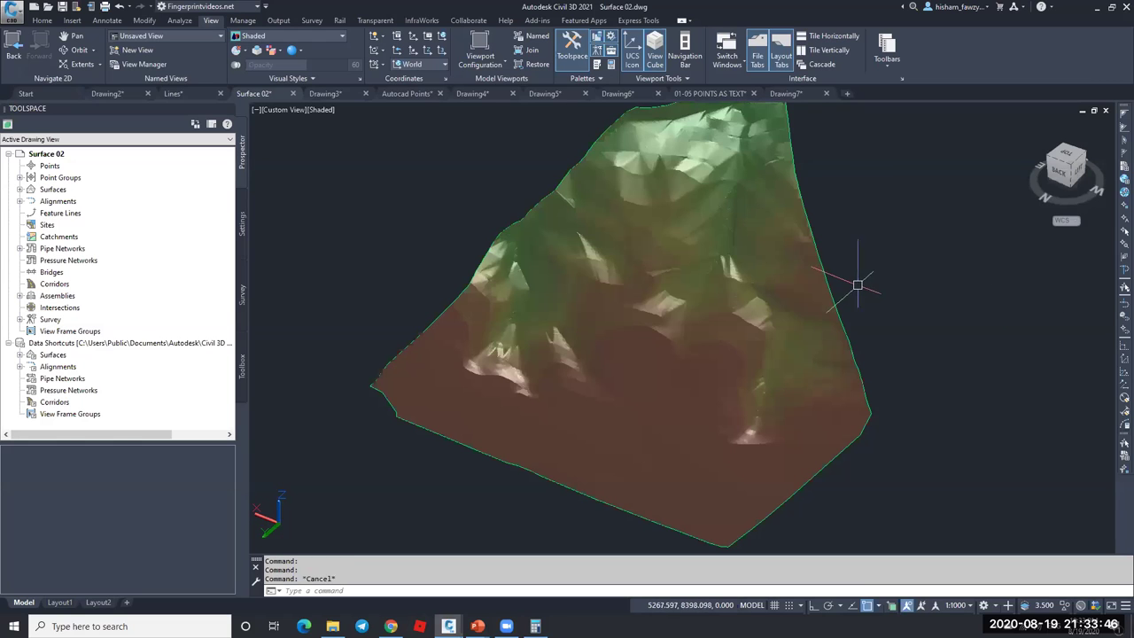
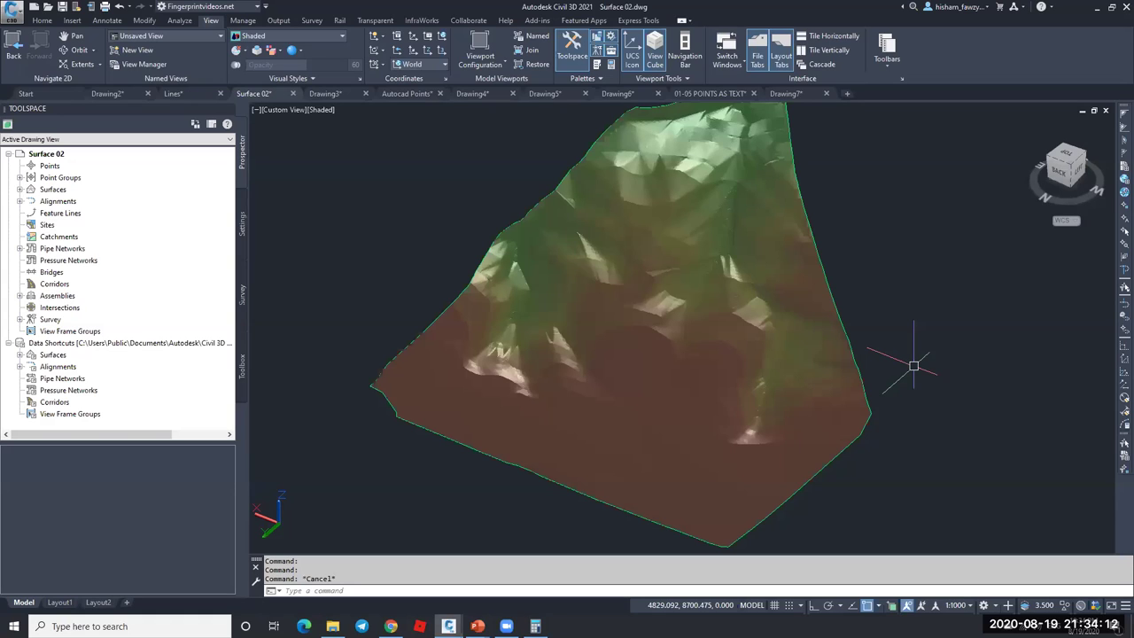
# - Go from the Lines drawing to Drawing2, which shows the TIN surface and its survey points
pyautogui.click(195, 93)
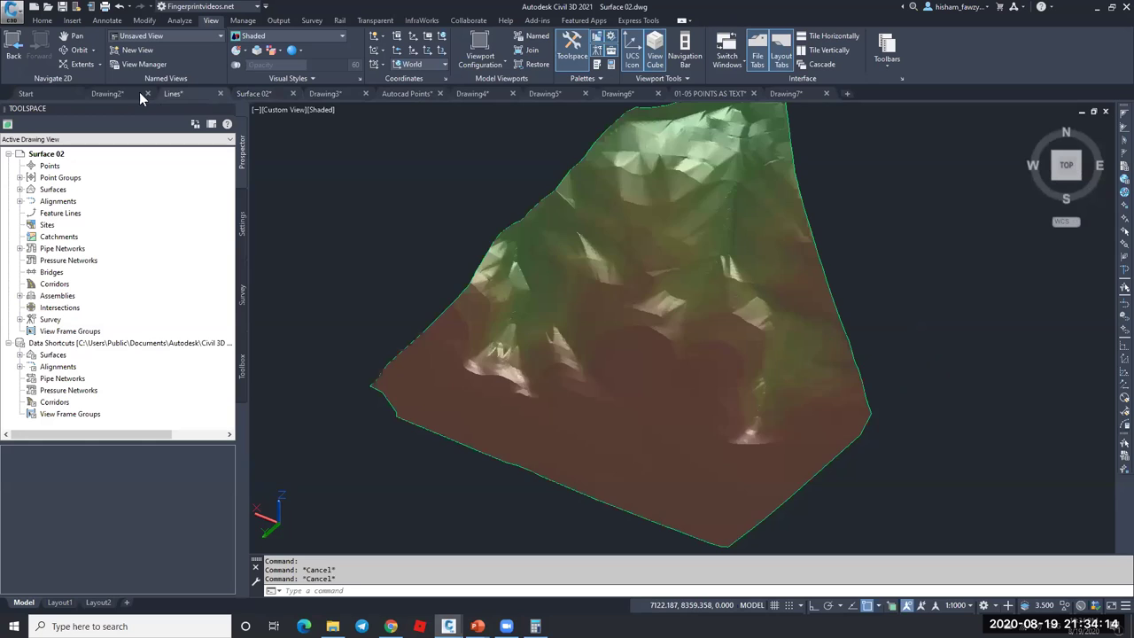
pyautogui.click(124, 93)
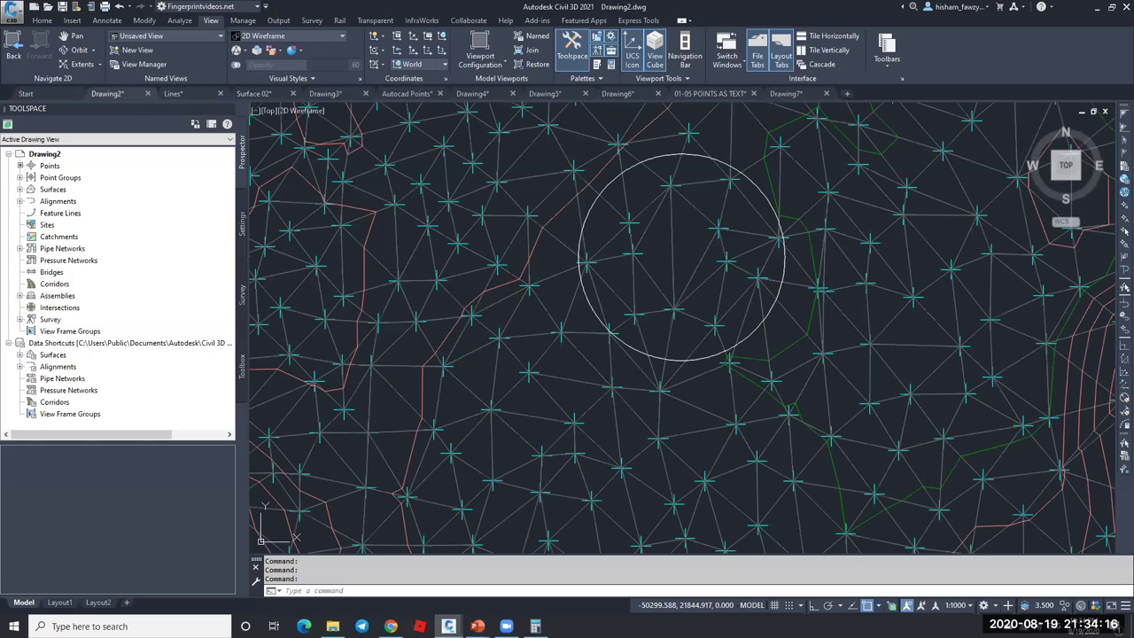
# - Zoom around the EG surface's left edge to inspect the long stretched triangles, cancelling a stray line command
pyautogui.scroll(-5, 673, 258)
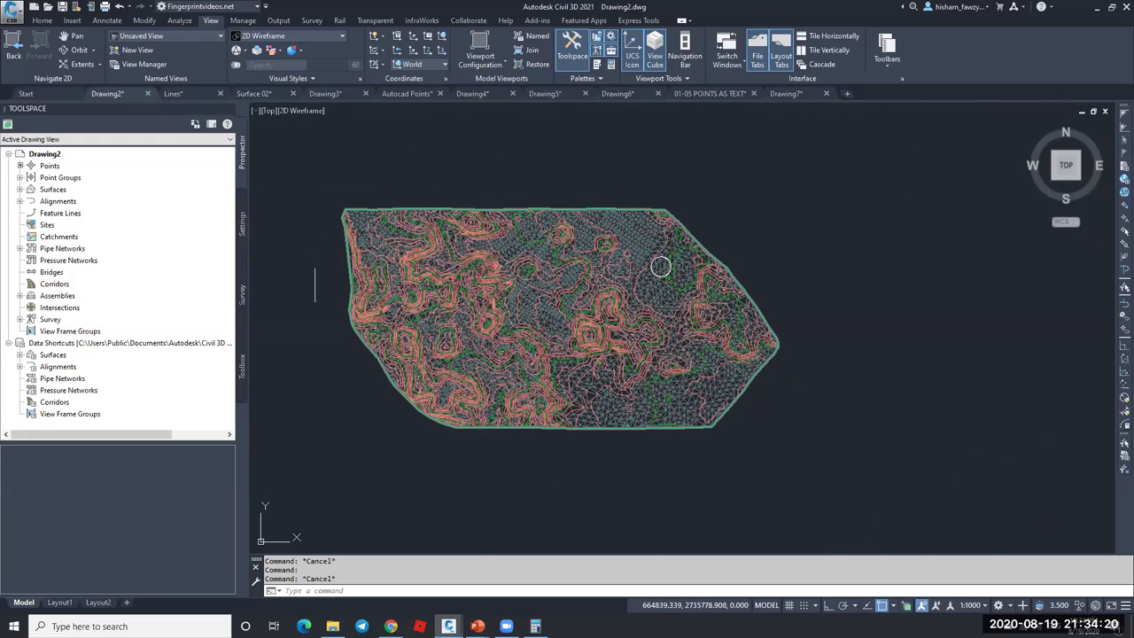
pyautogui.scroll(6, 314, 265)
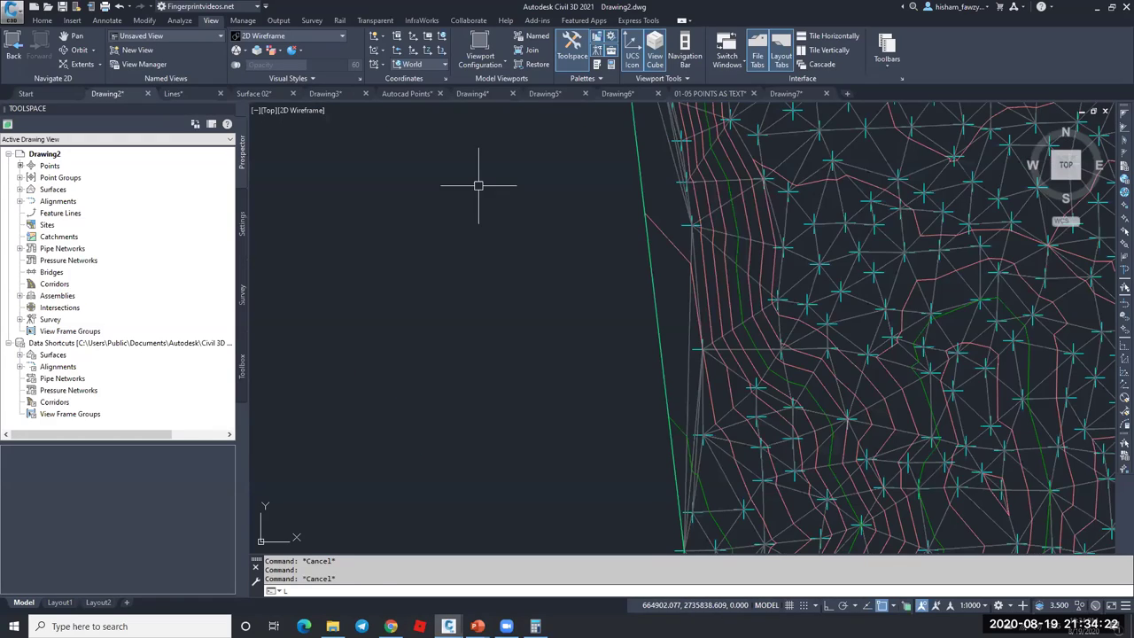
pyautogui.scroll(-3, 479, 186)
pyautogui.press('Return')
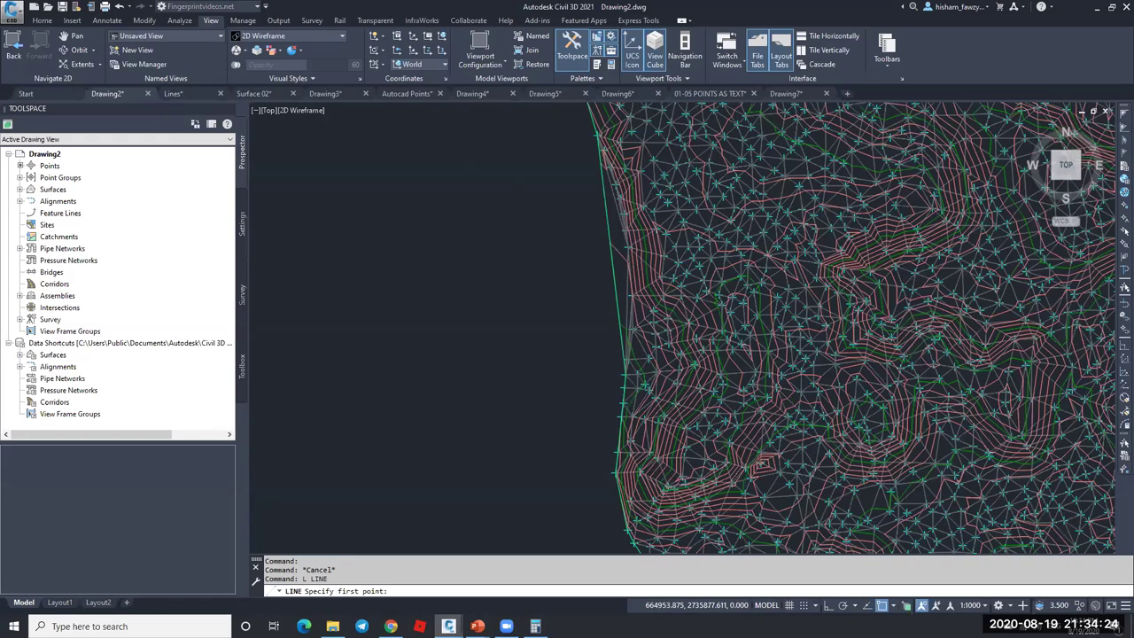
pyautogui.scroll(-1, 584, 168)
pyautogui.press('Escape')
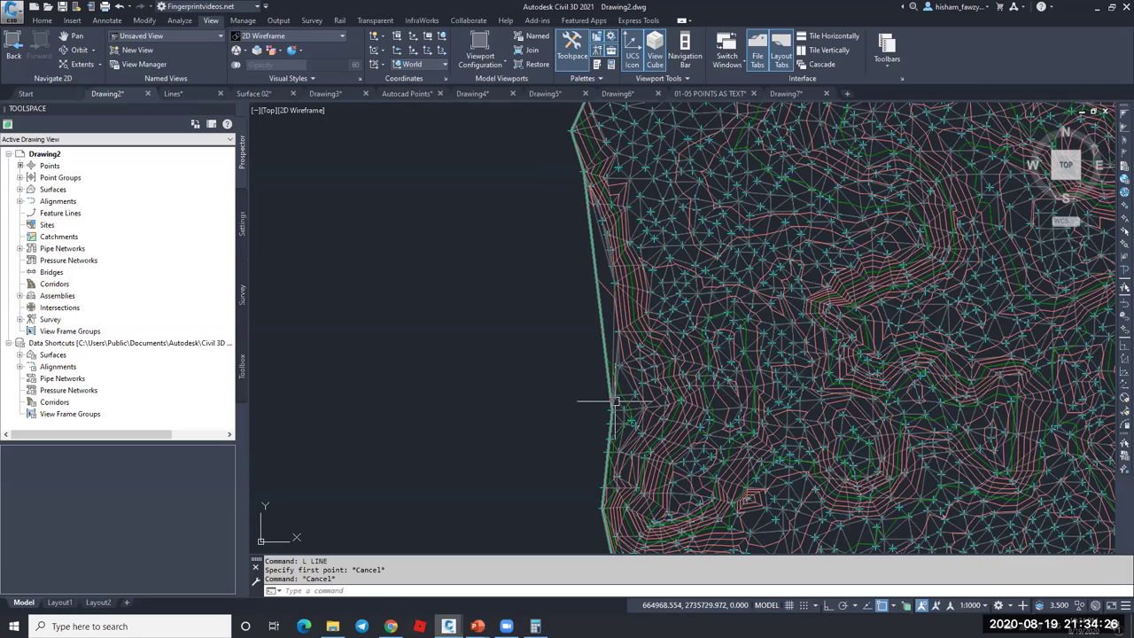
pyautogui.scroll(2, 606, 271)
pyautogui.scroll(1, 607, 271)
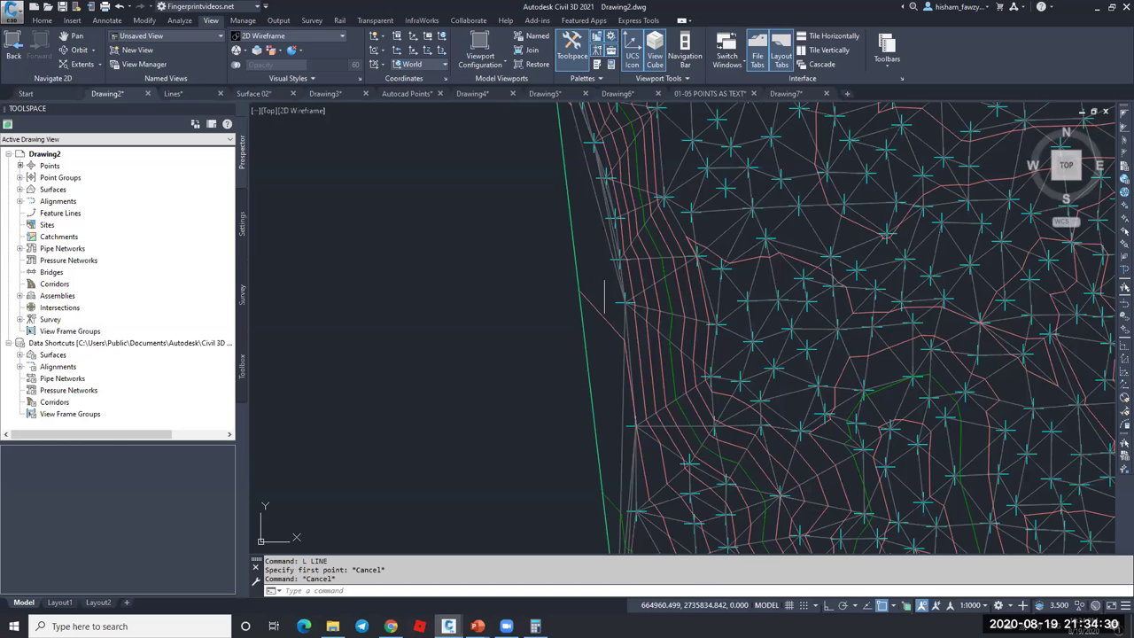
pyautogui.scroll(-1, 605, 296)
pyautogui.scroll(1, 608, 271)
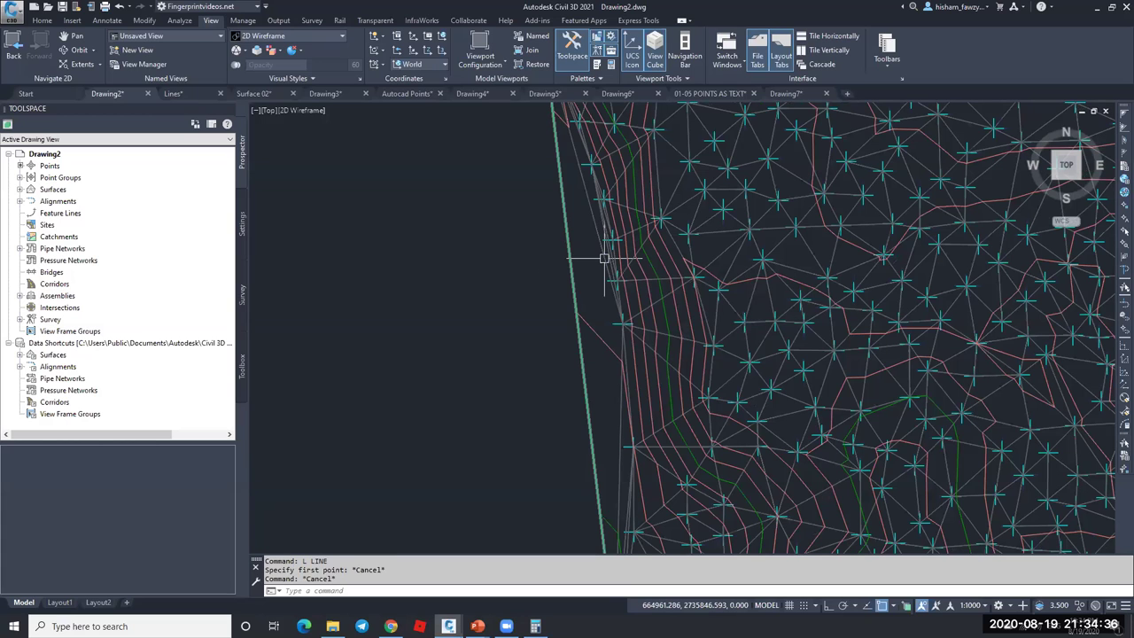
pyautogui.scroll(-1, 603, 258)
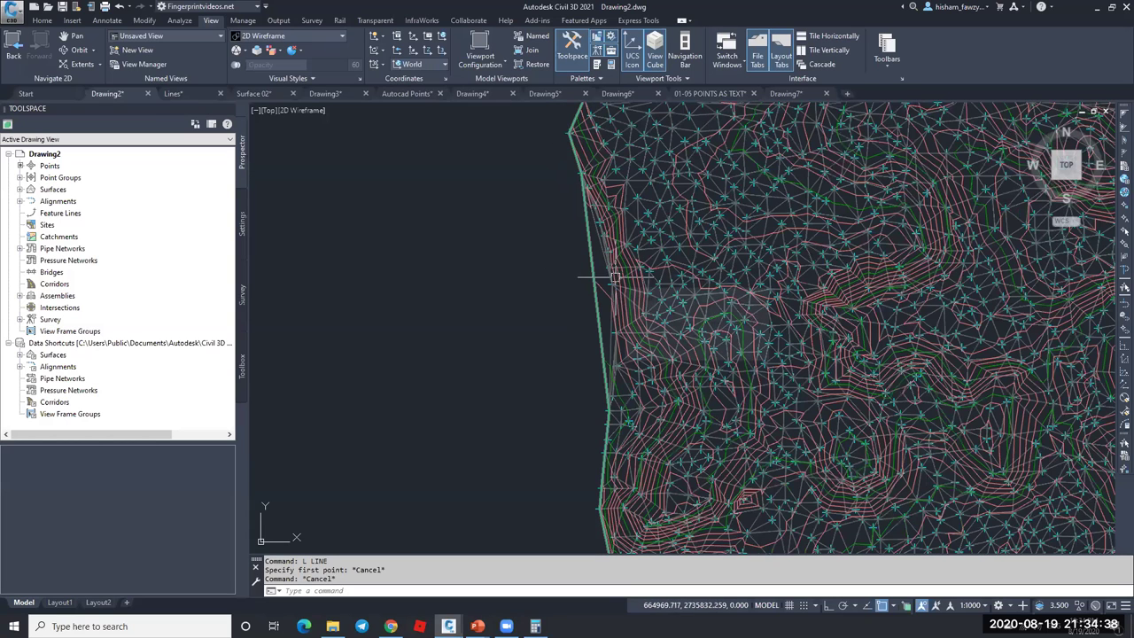
pyautogui.scroll(2, 604, 195)
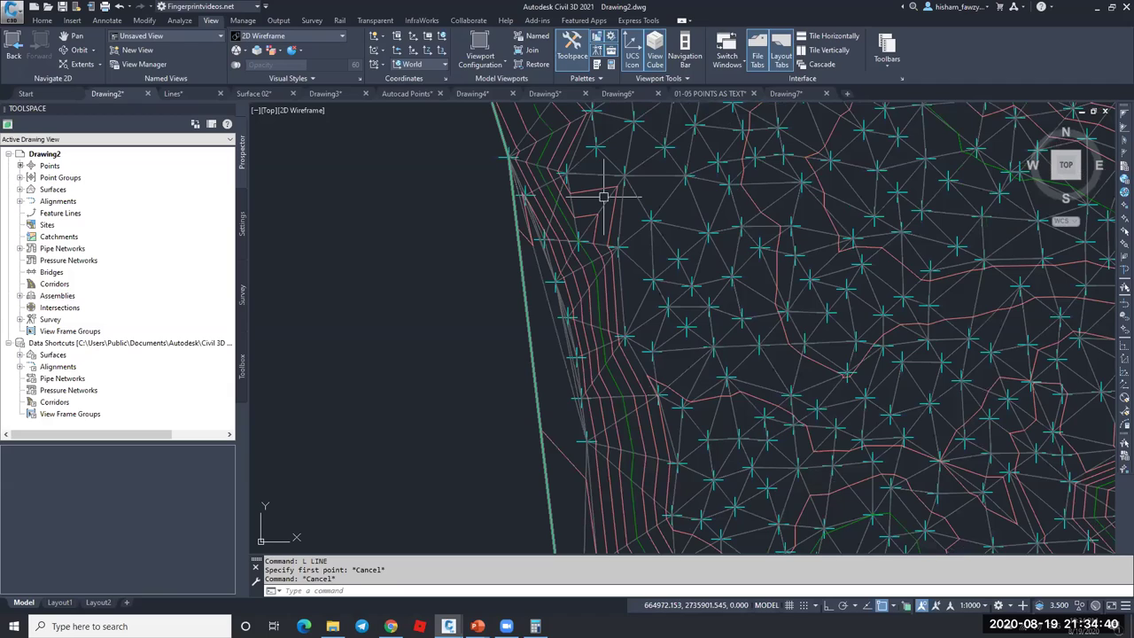
pyautogui.scroll(-1, 603, 195)
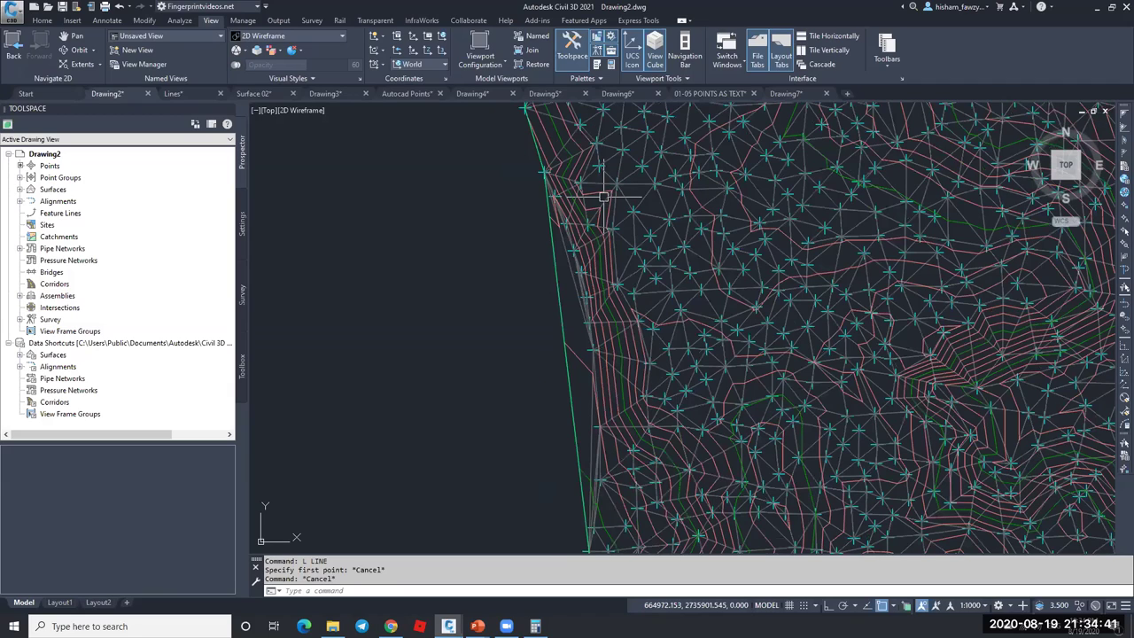
pyautogui.scroll(-1, 577, 255)
pyautogui.scroll(3, 591, 240)
pyautogui.press('Escape')
# - Select the EG TIN surface to bring up its Tin Surface: EG editing tab
pyautogui.click(592, 244)
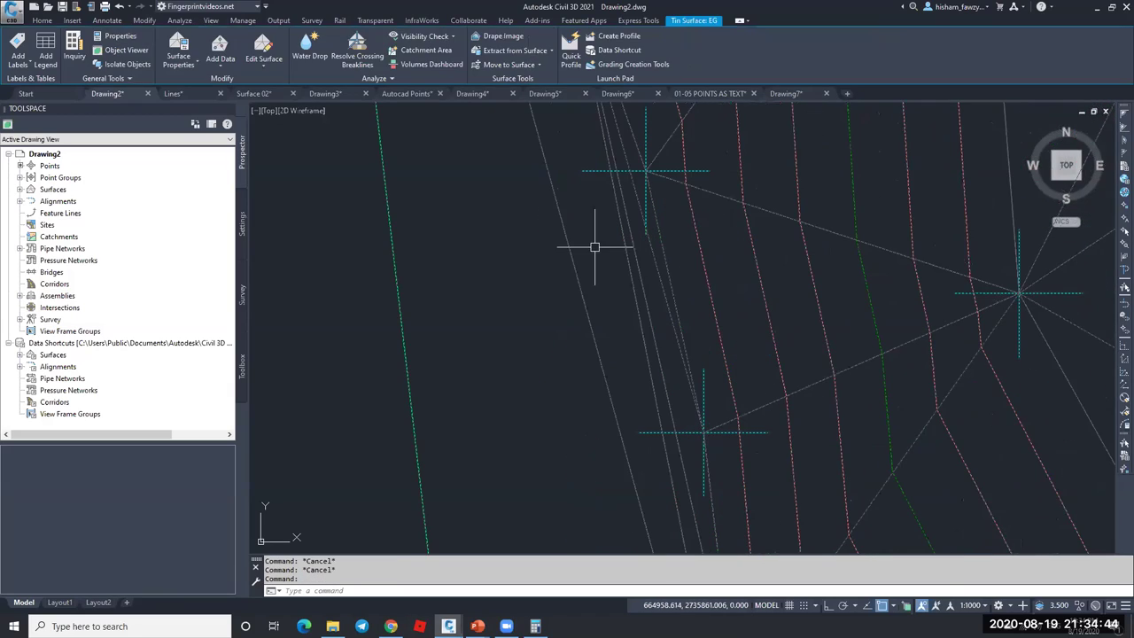
pyautogui.scroll(-3, 626, 255)
pyautogui.press('Escape')
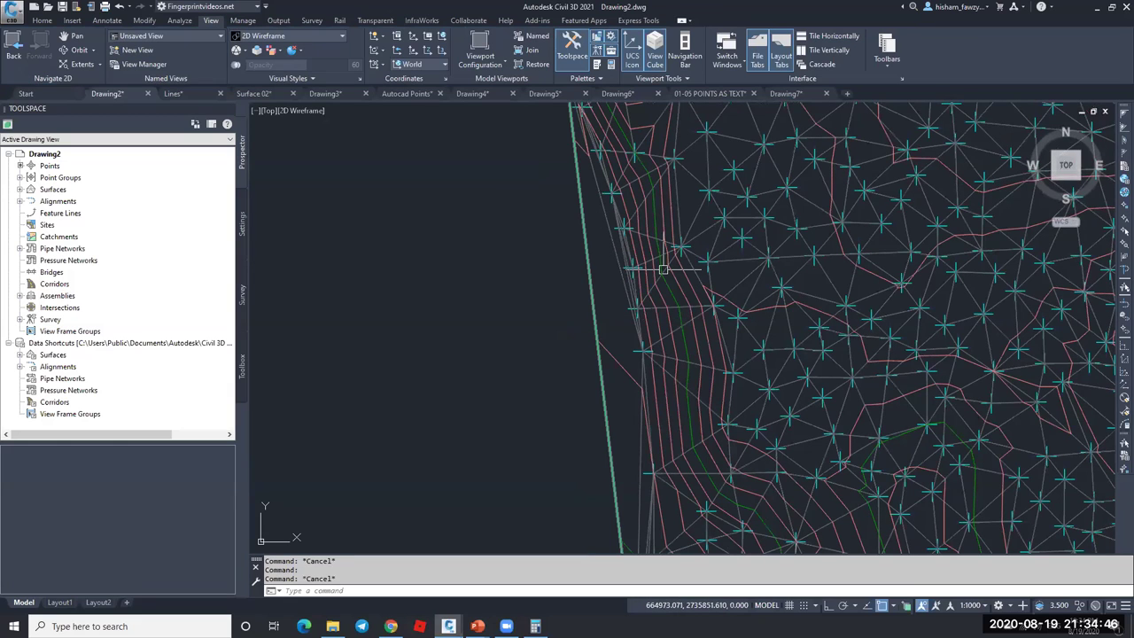
pyautogui.scroll(3, 664, 268)
pyautogui.press('Escape')
pyautogui.click(672, 266)
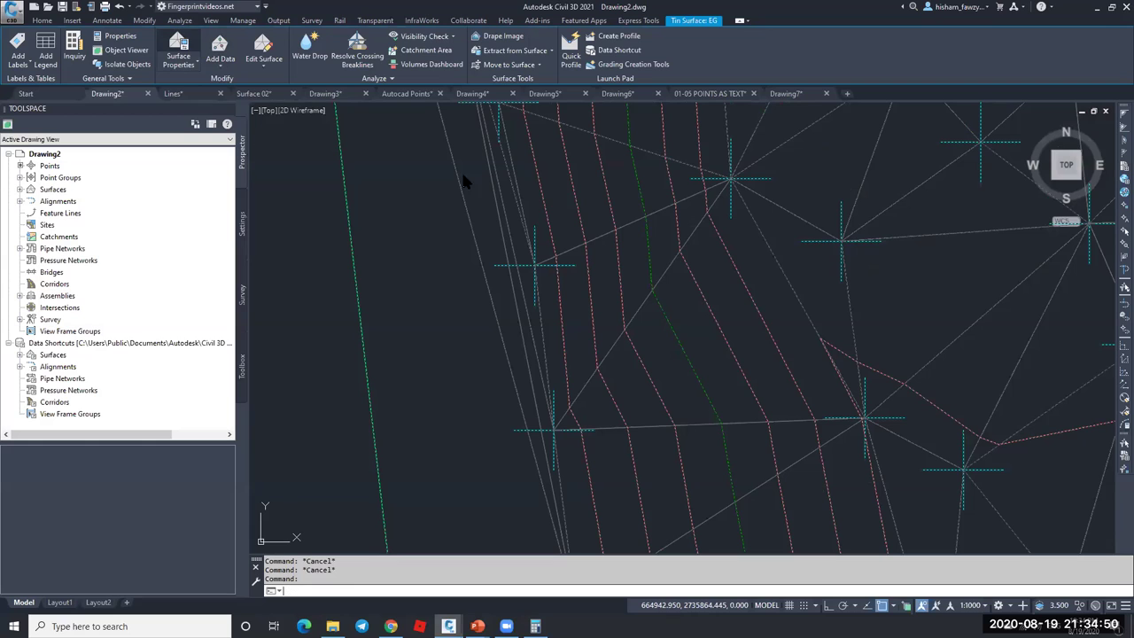
# - In EG Surface Properties Build settings, enable Use maximum triangle length at 75, then rebuild
pyautogui.click(178, 48)
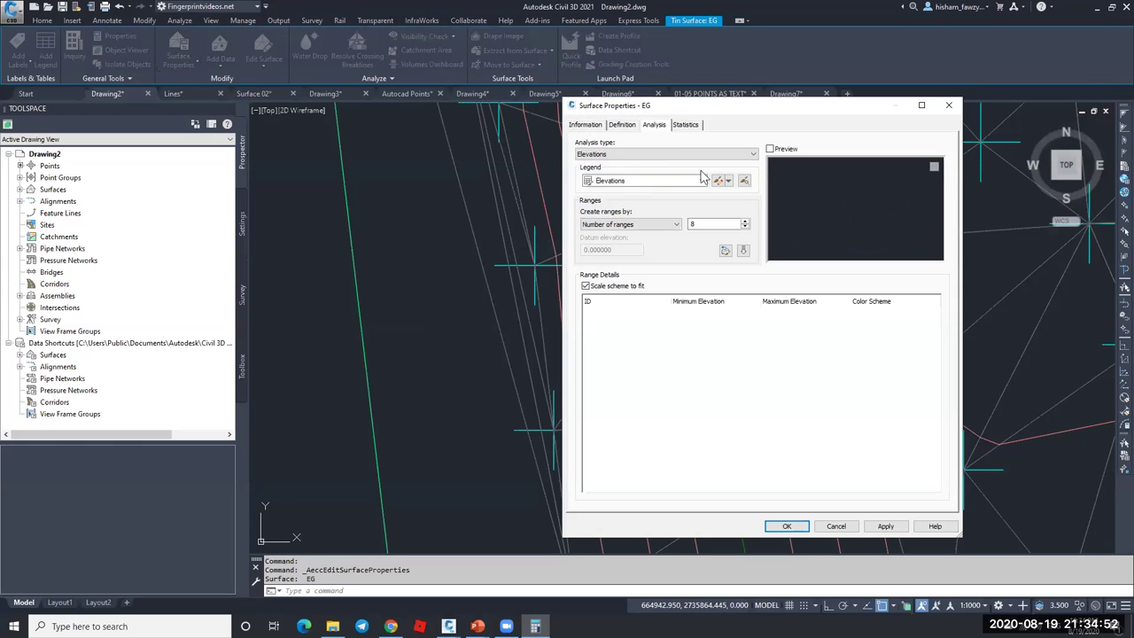
pyautogui.click(623, 124)
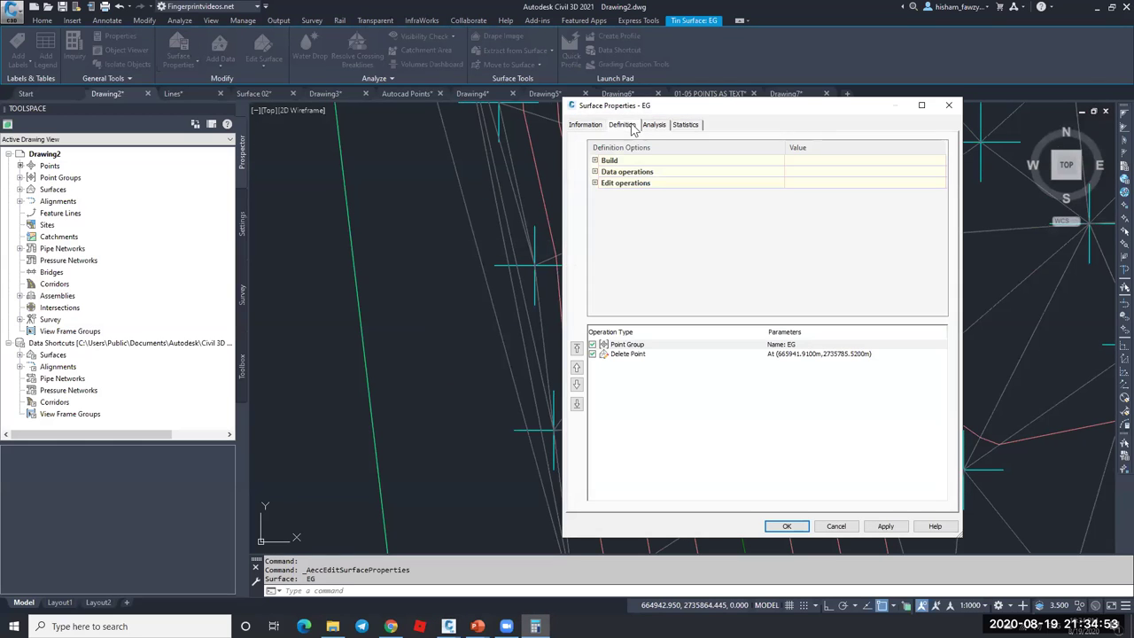
pyautogui.click(595, 160)
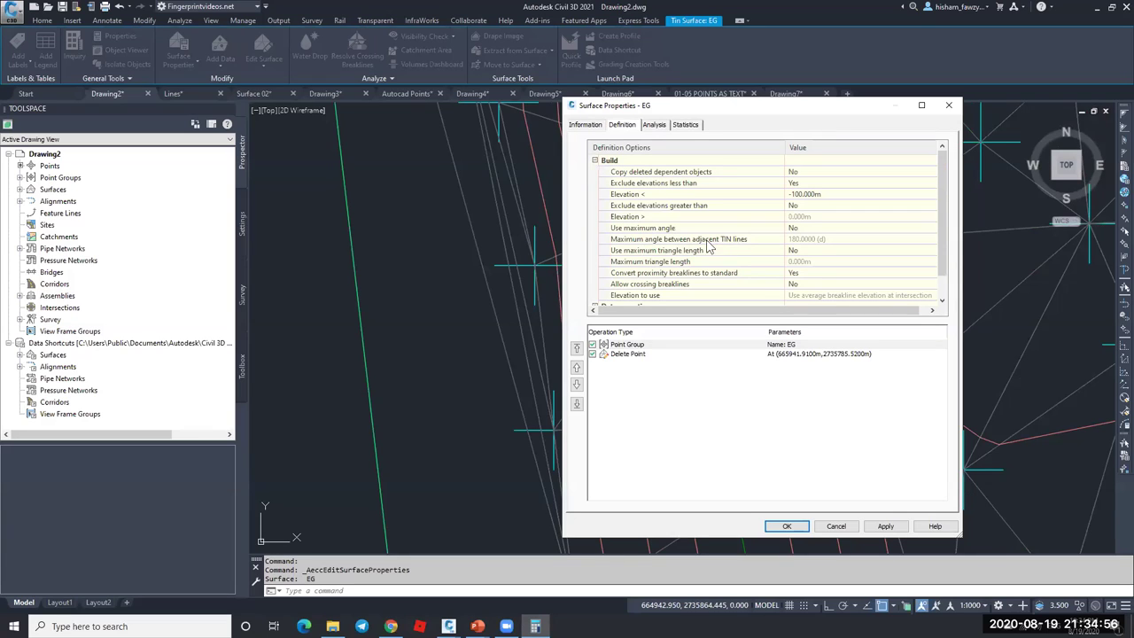
pyautogui.click(645, 251)
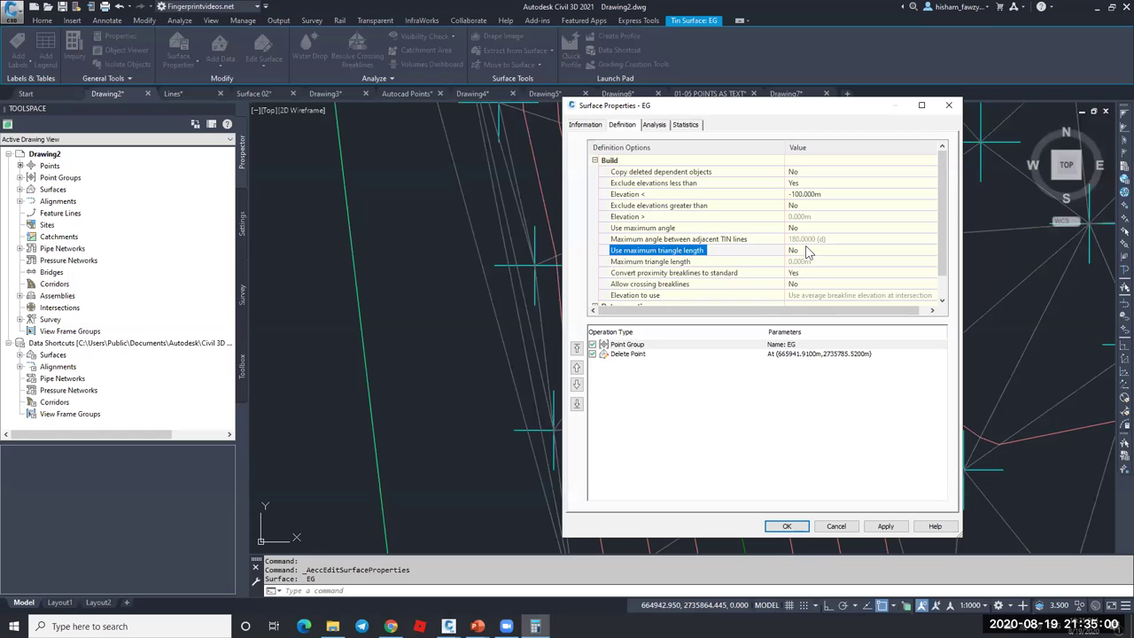
pyautogui.click(815, 252)
pyautogui.click(816, 252)
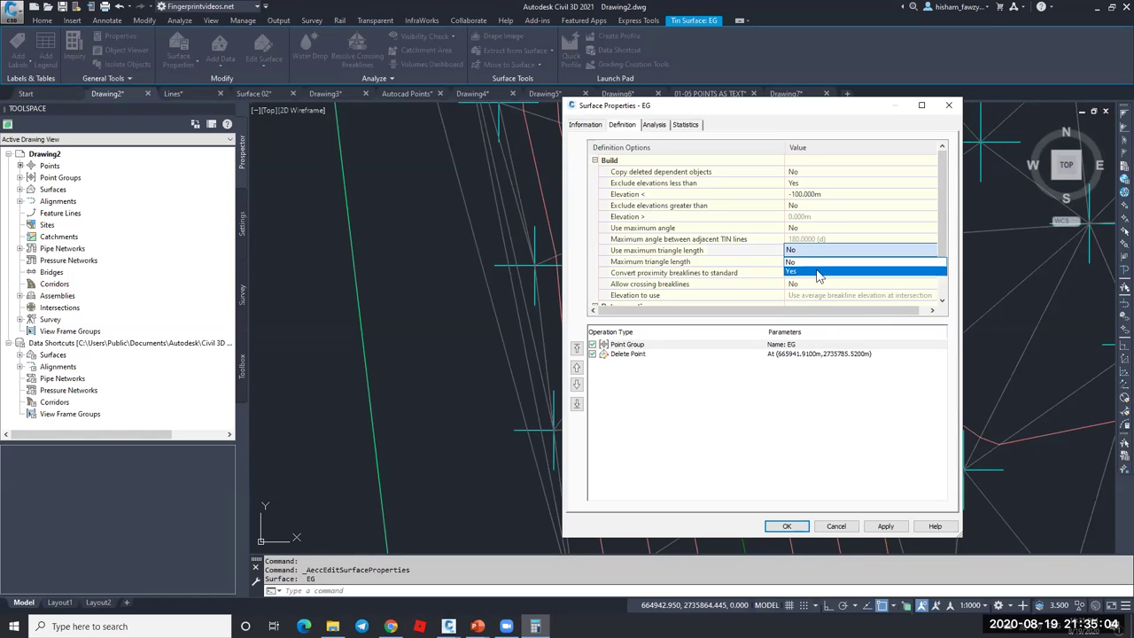
pyautogui.click(816, 273)
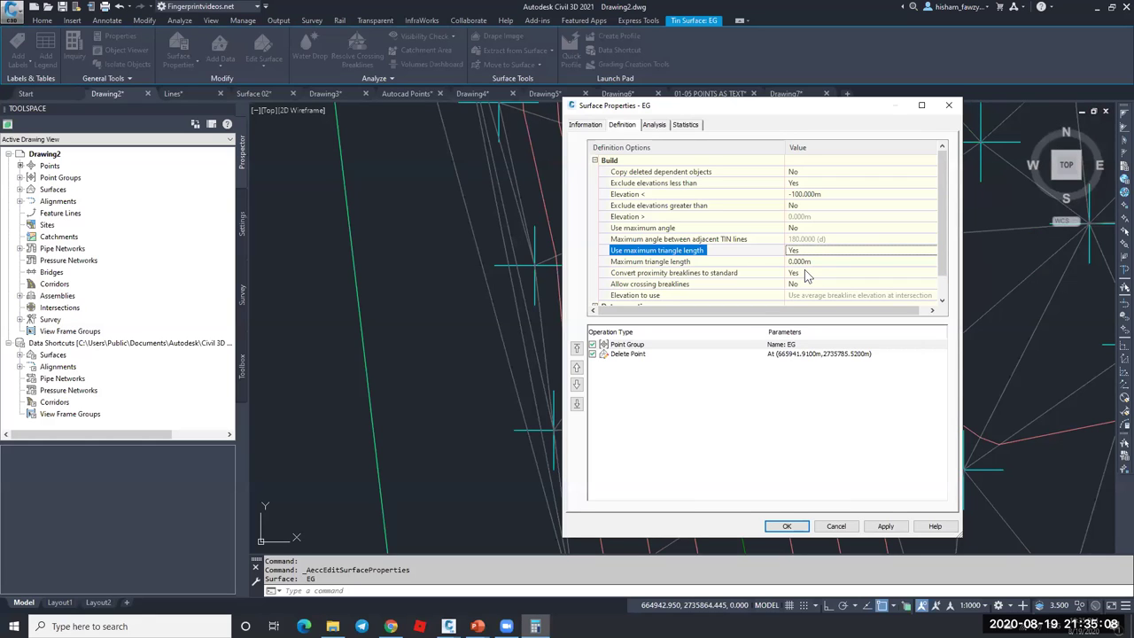
pyautogui.click(817, 262)
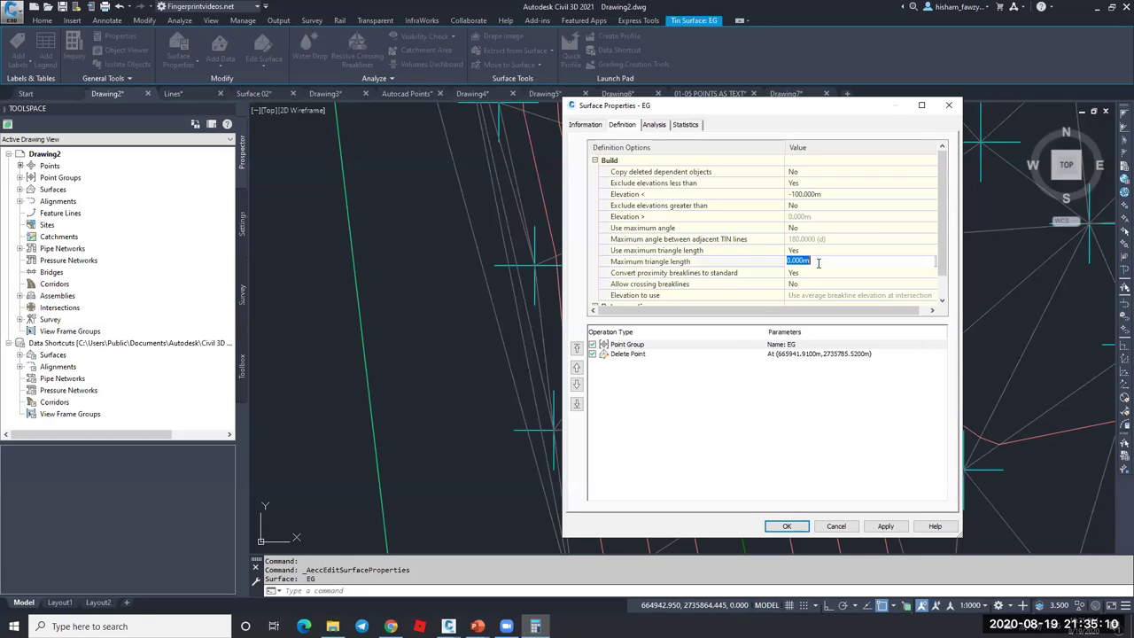
pyautogui.write('75')
pyautogui.click(791, 526)
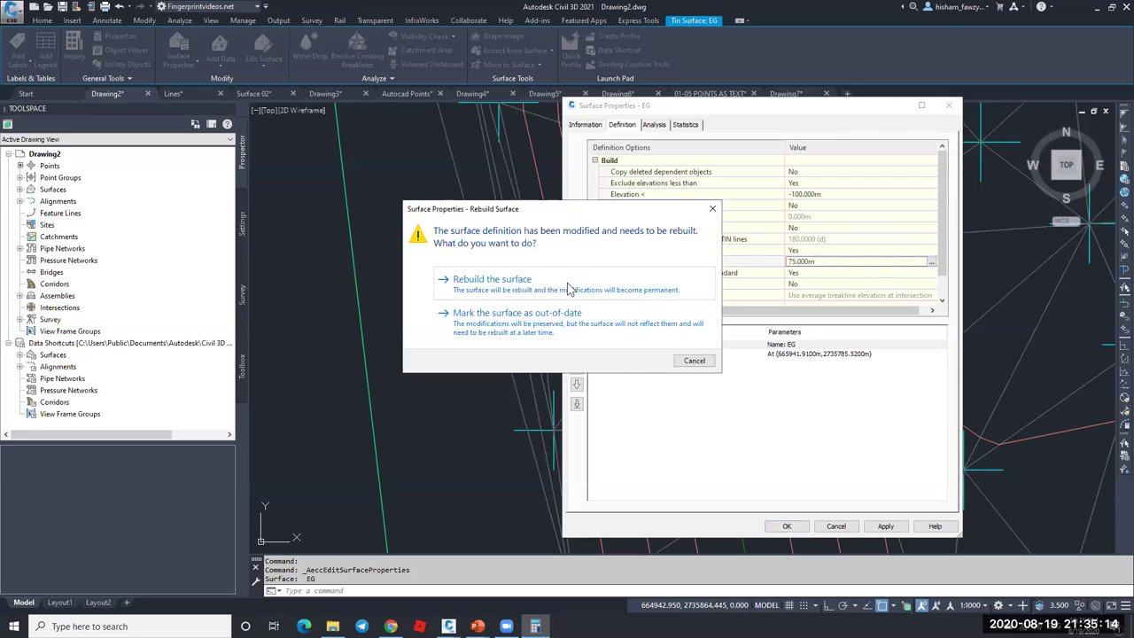
pyautogui.click(570, 288)
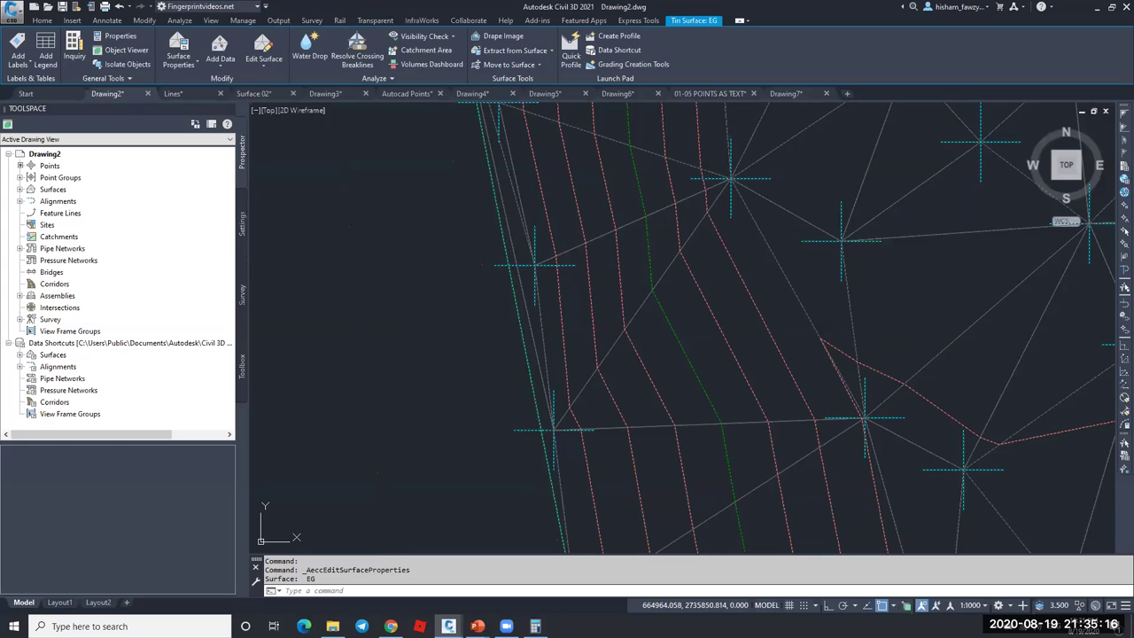
pyautogui.scroll(-6, 537, 293)
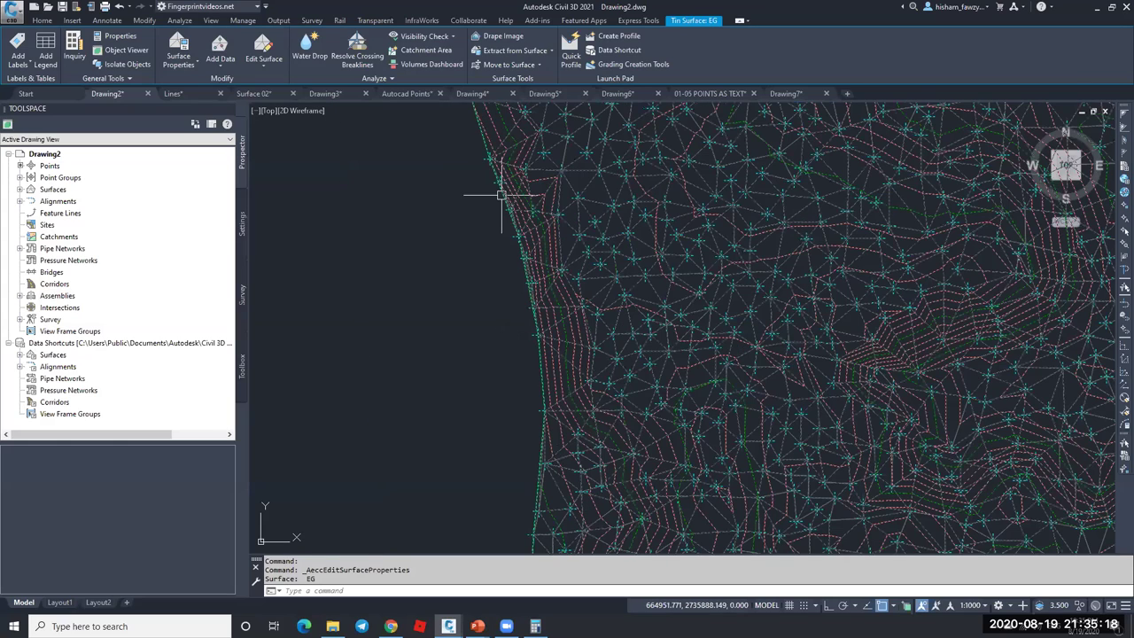
pyautogui.press('Escape')
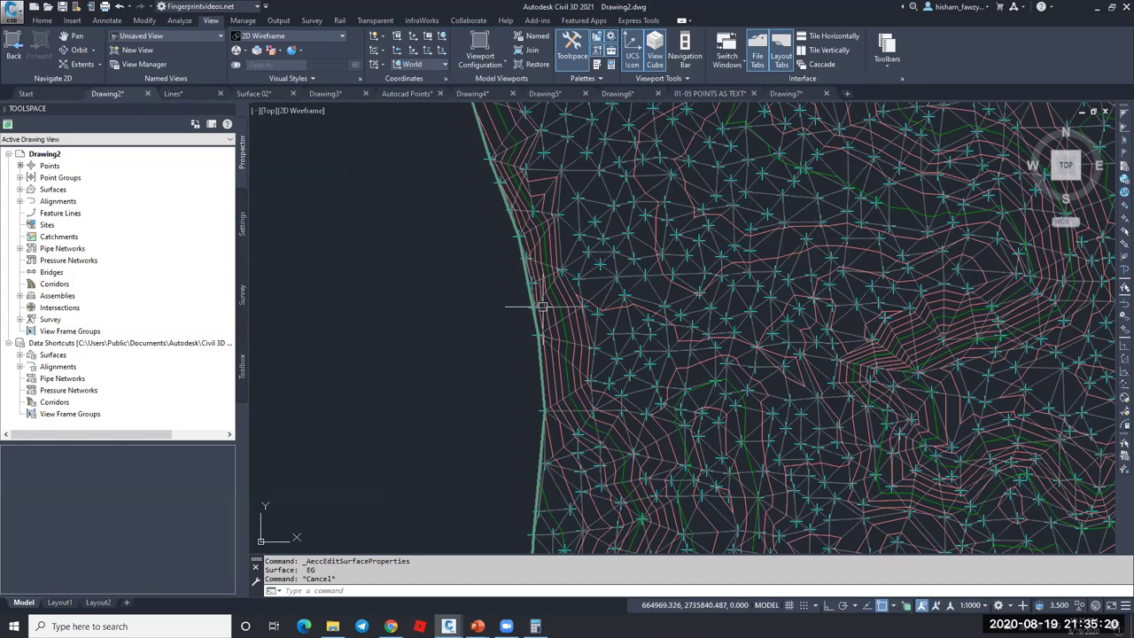
pyautogui.scroll(5, 537, 265)
pyautogui.scroll(-2, 539, 270)
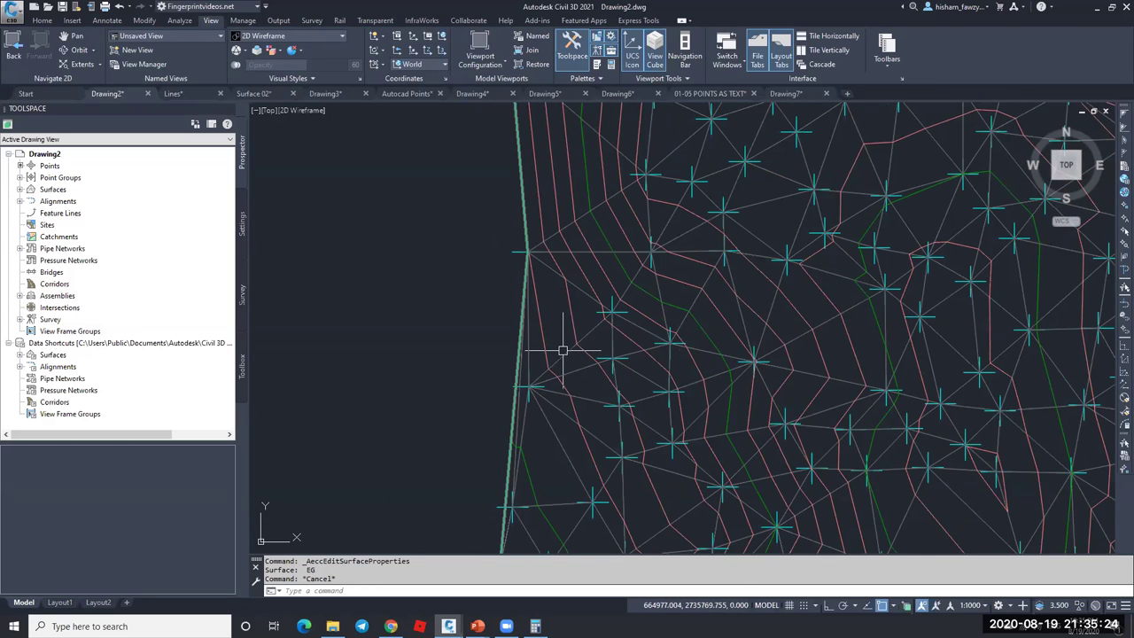
pyautogui.scroll(-2, 554, 337)
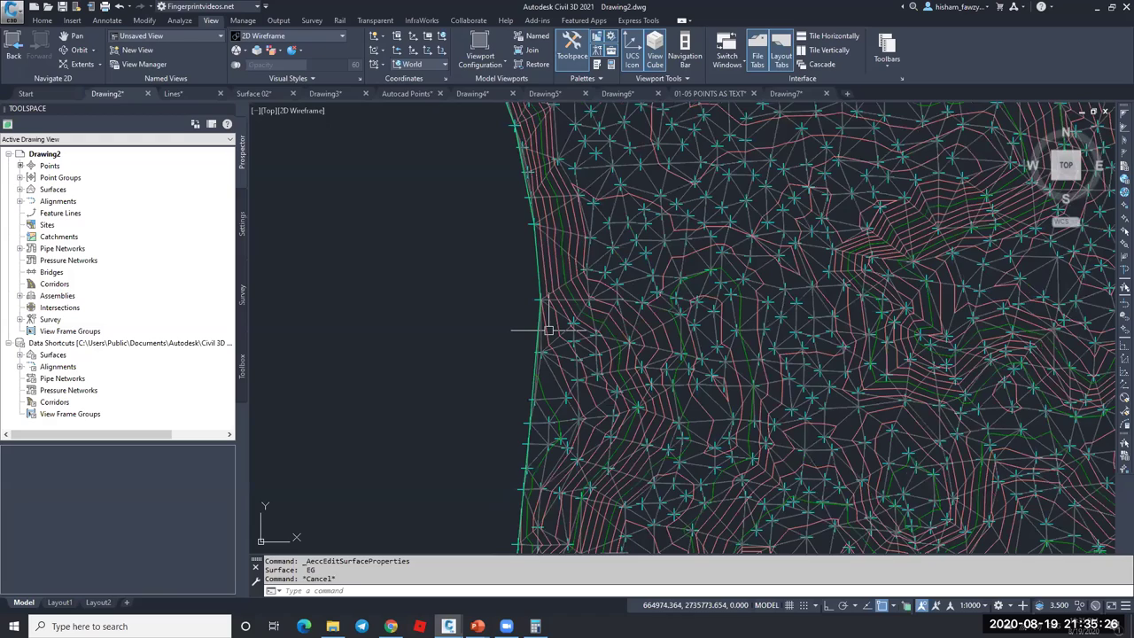
pyautogui.scroll(-3, 548, 329)
pyautogui.scroll(5, 603, 320)
pyautogui.press('Escape')
pyautogui.click(610, 233)
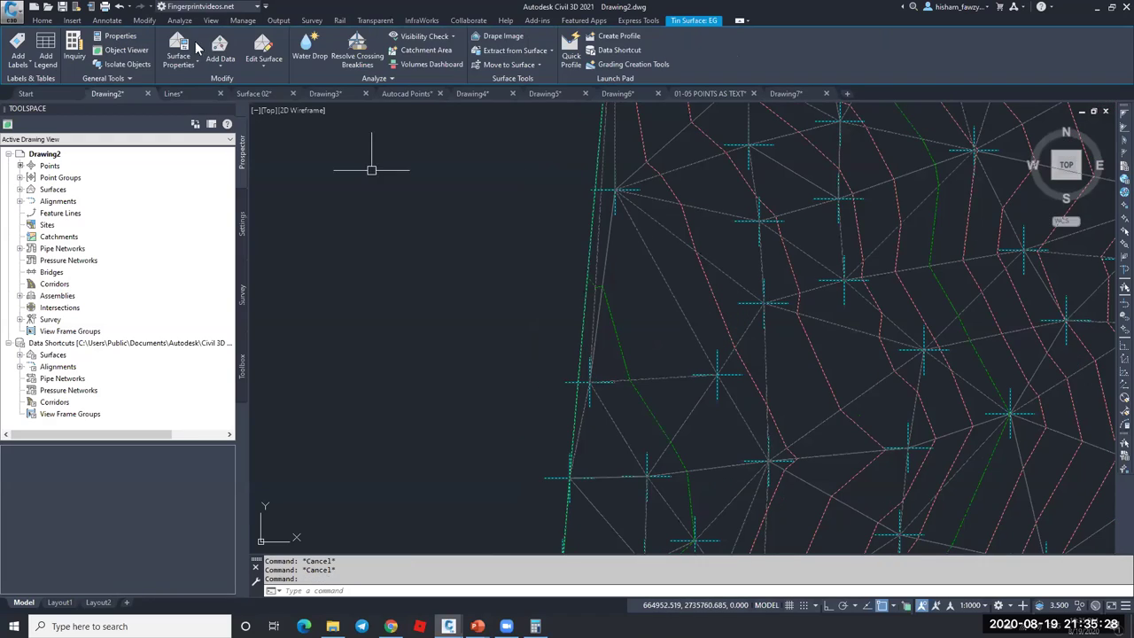
# - Change the EG Build setting Maximum triangle length from 75 to 65 and rebuild the surface
pyautogui.doubleClick(696, 255)
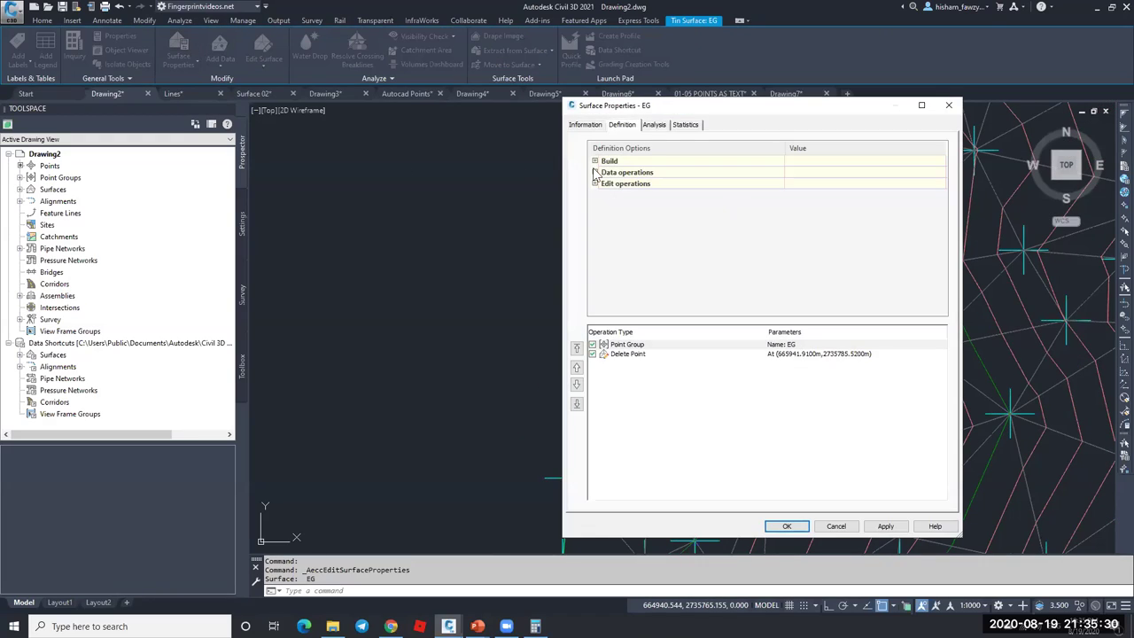
pyautogui.click(594, 160)
pyautogui.click(810, 263)
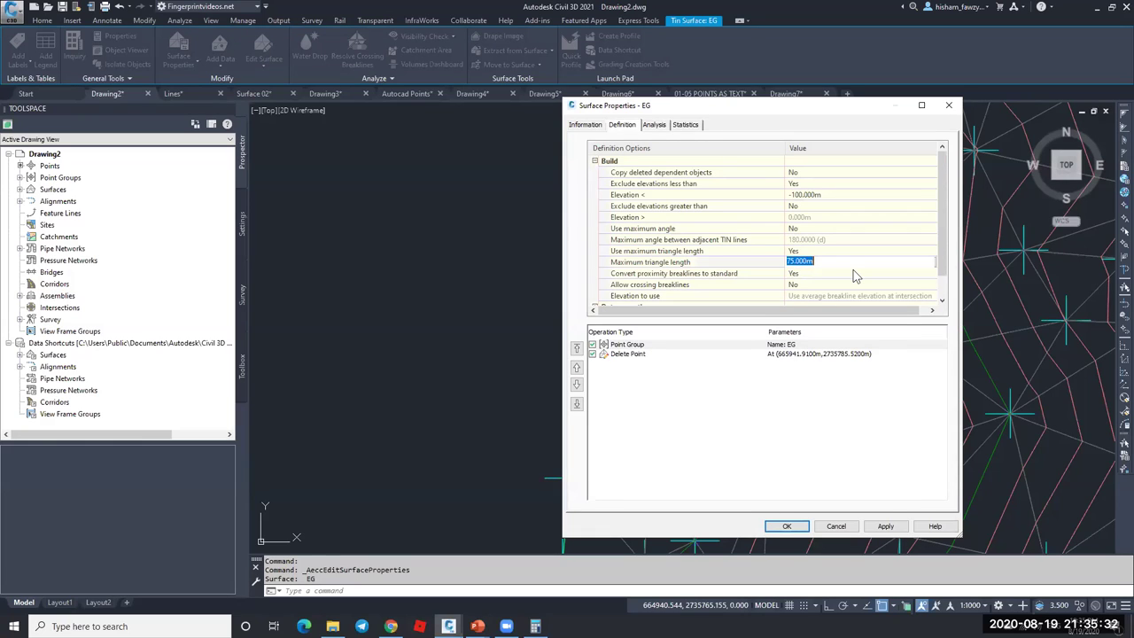
pyautogui.write('65')
pyautogui.click(799, 524)
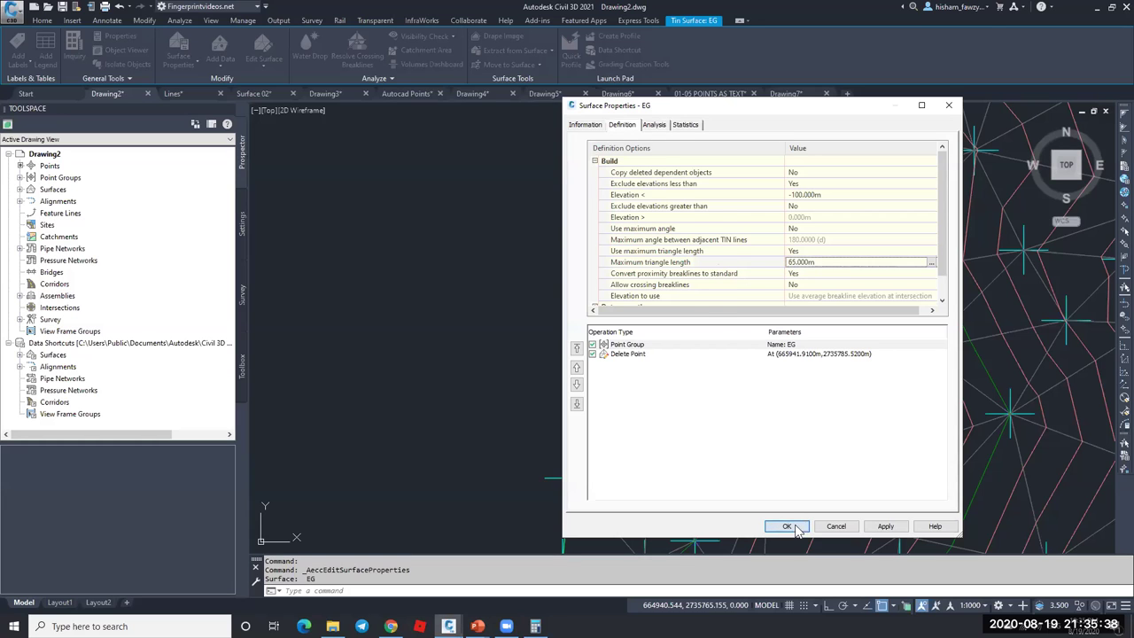
pyautogui.click(494, 280)
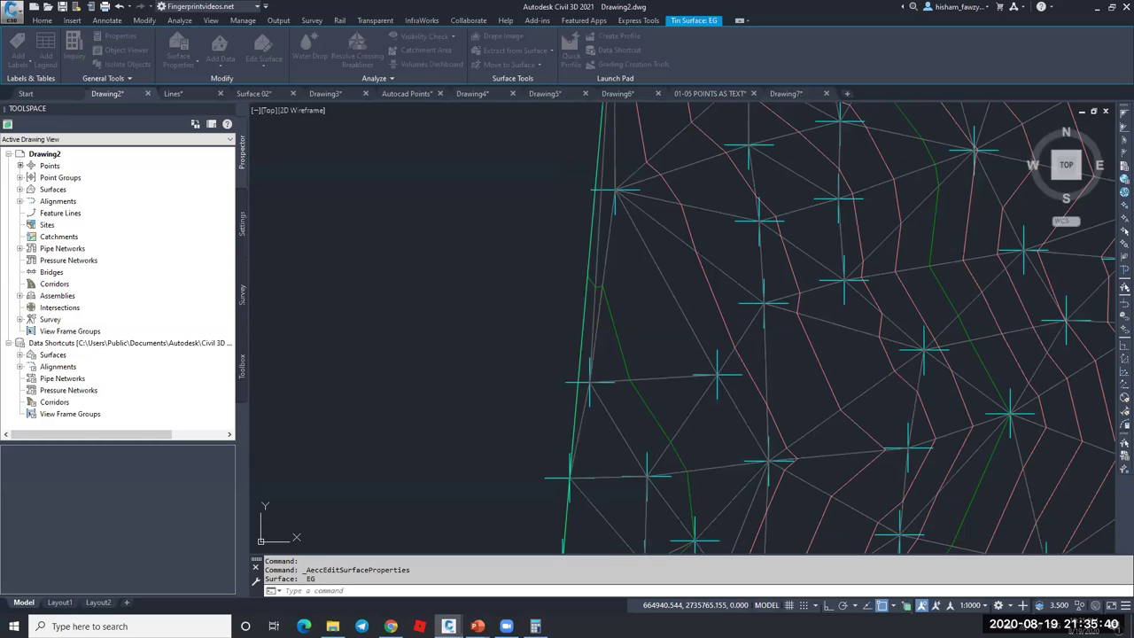
pyautogui.scroll(-3, 587, 240)
pyautogui.scroll(4, 614, 309)
pyautogui.scroll(-2, 639, 384)
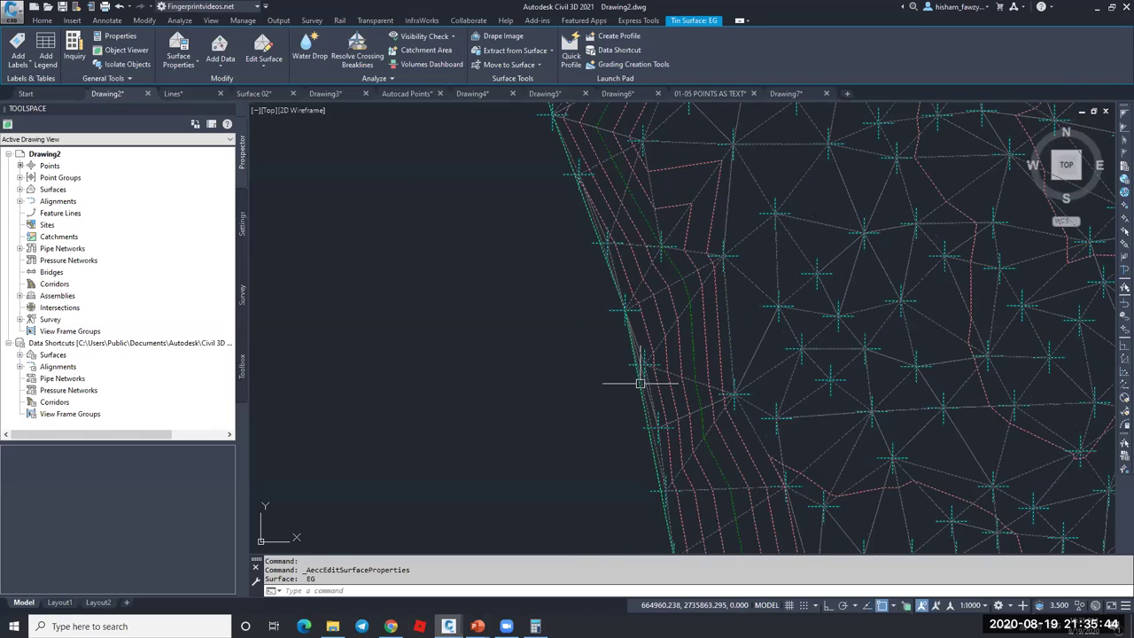
pyautogui.scroll(-4, 640, 384)
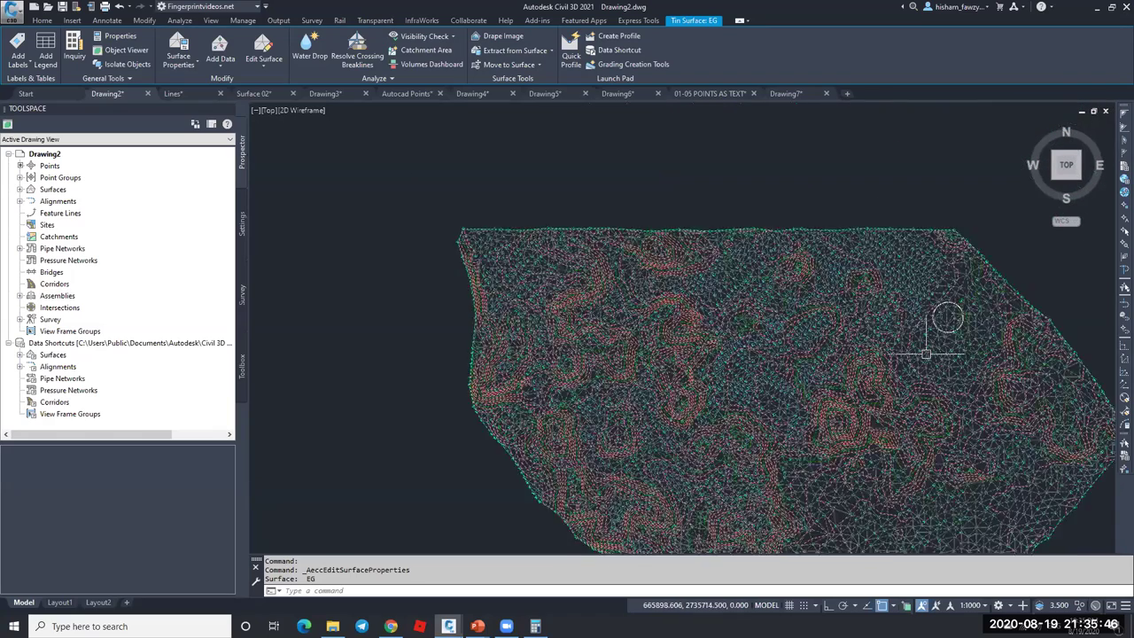
pyautogui.scroll(2, 926, 354)
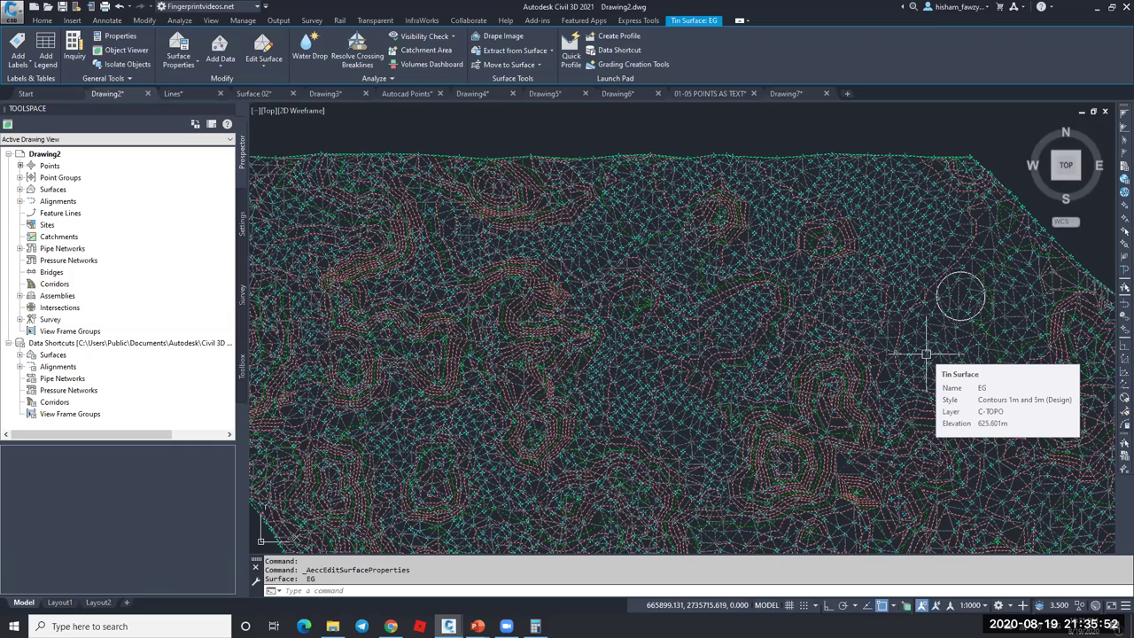
pyautogui.scroll(-1, 828, 325)
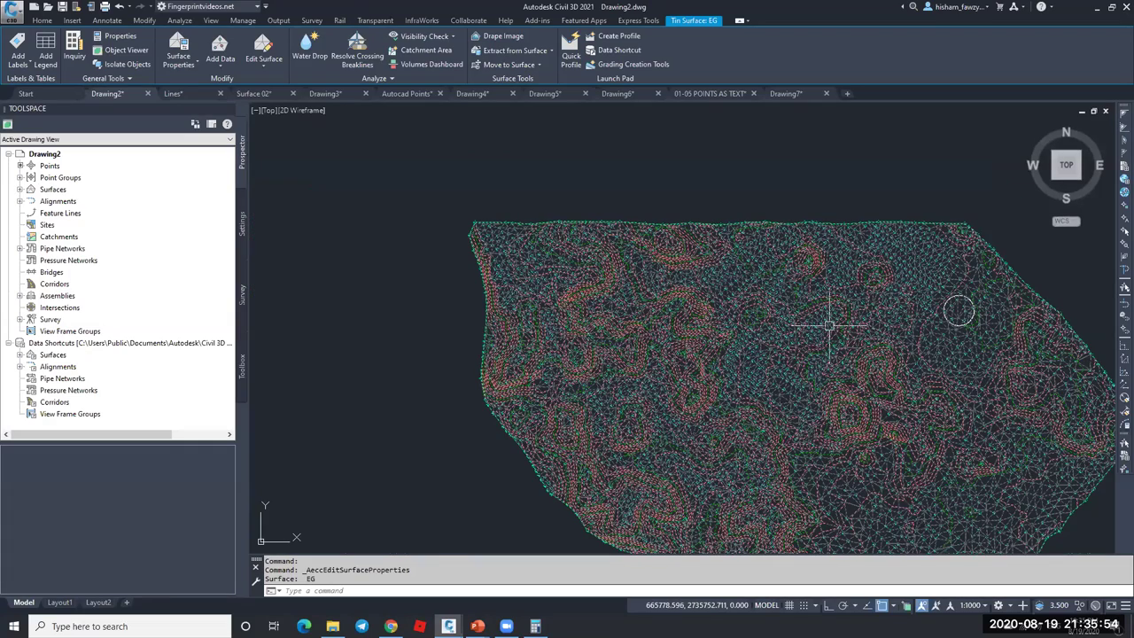
pyautogui.scroll(6, 463, 298)
pyautogui.press('Escape')
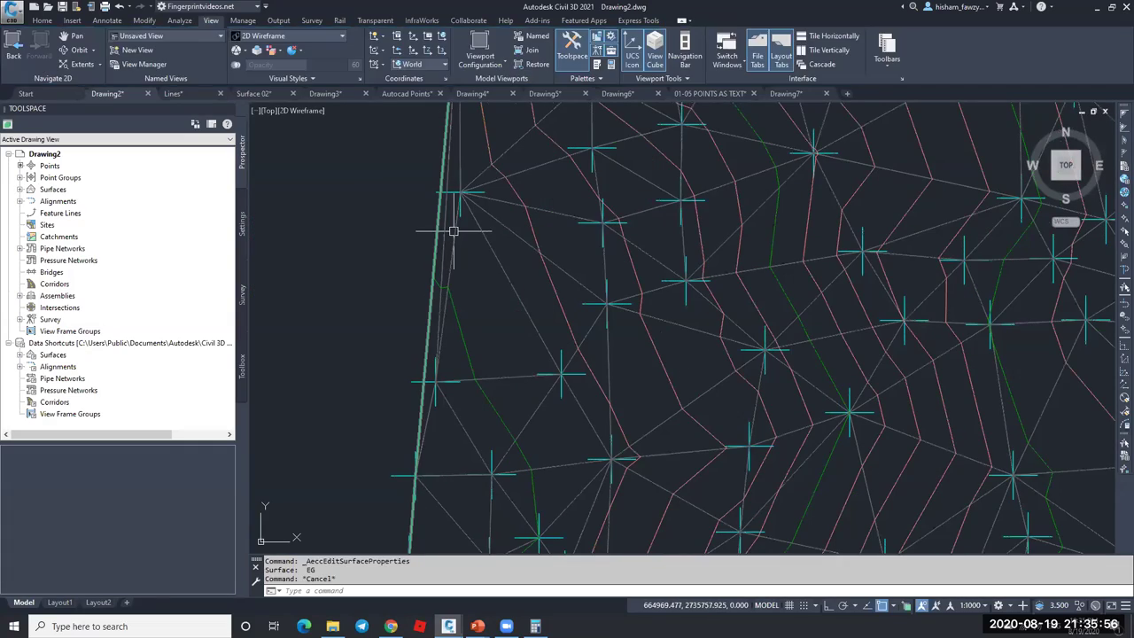
pyautogui.click(453, 230)
pyautogui.scroll(-2, 622, 310)
pyautogui.scroll(5, 584, 294)
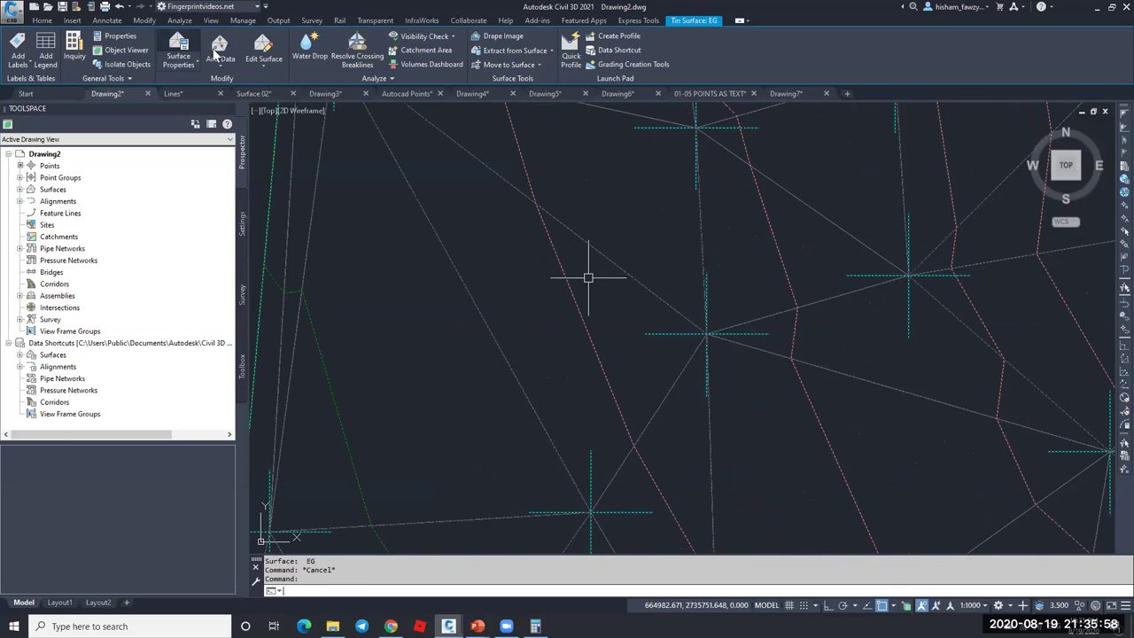
# - Set the EG surface's Maximum triangle length to 25 and rebuild, leaving gaps in the triangulation
pyautogui.doubleClick(705, 277)
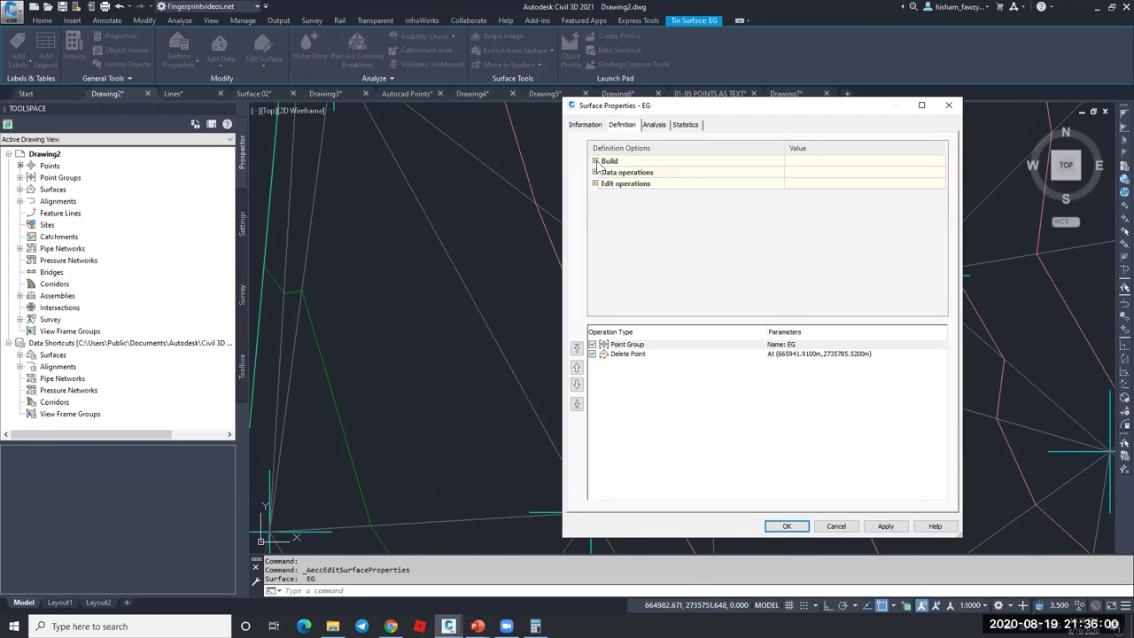
pyautogui.click(596, 162)
pyautogui.click(822, 263)
pyautogui.write('25')
pyautogui.click(793, 526)
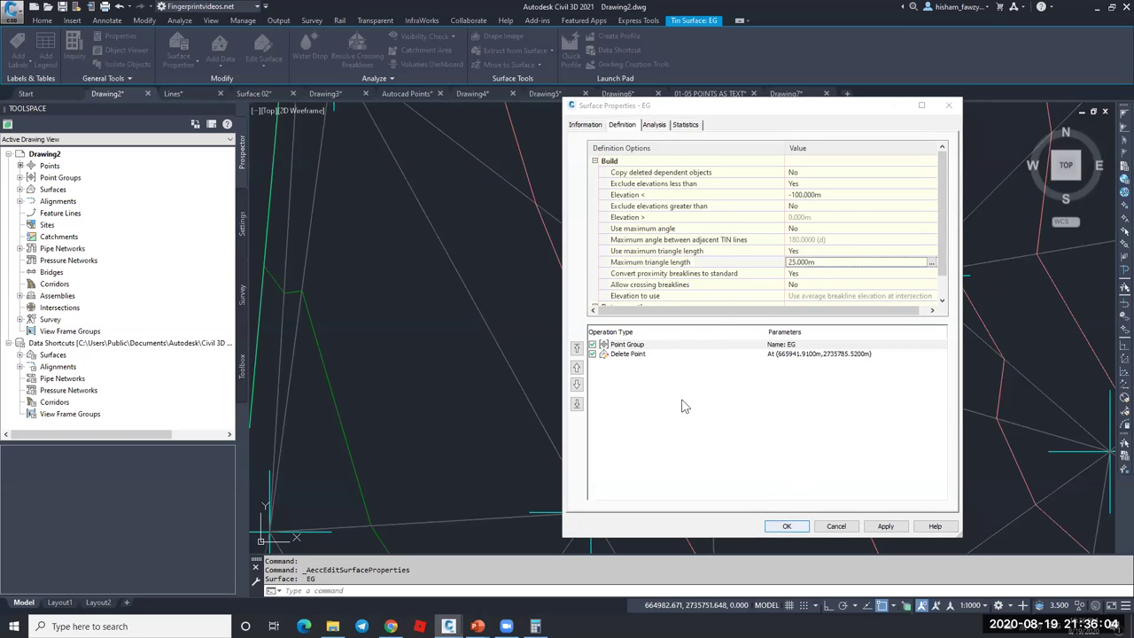
pyautogui.click(567, 305)
pyautogui.scroll(-5, 584, 288)
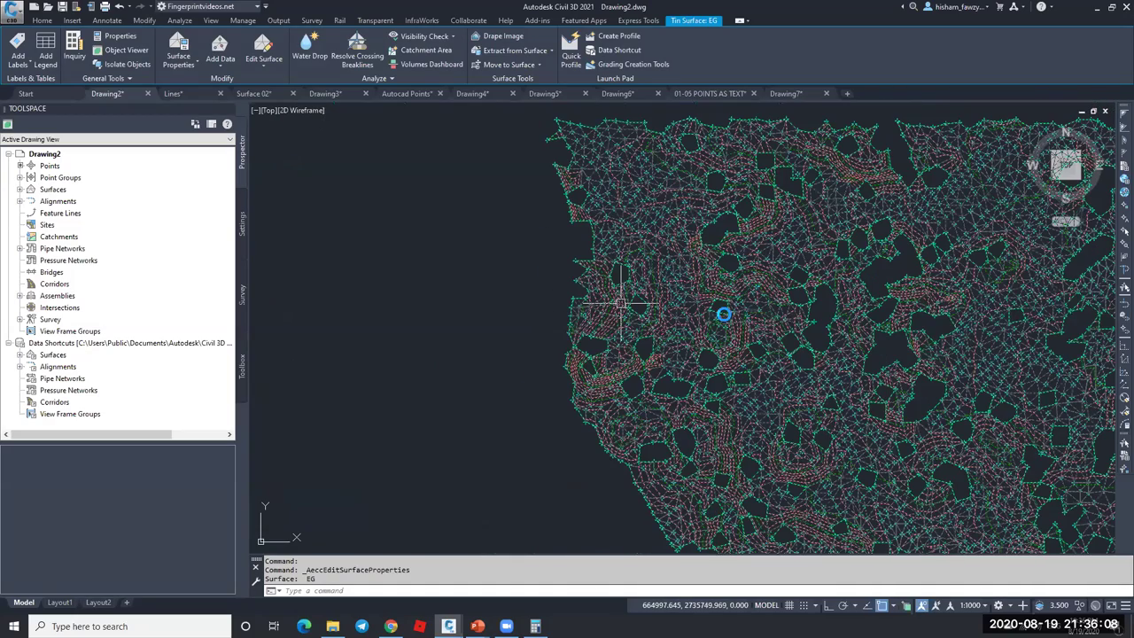
pyautogui.press('Escape')
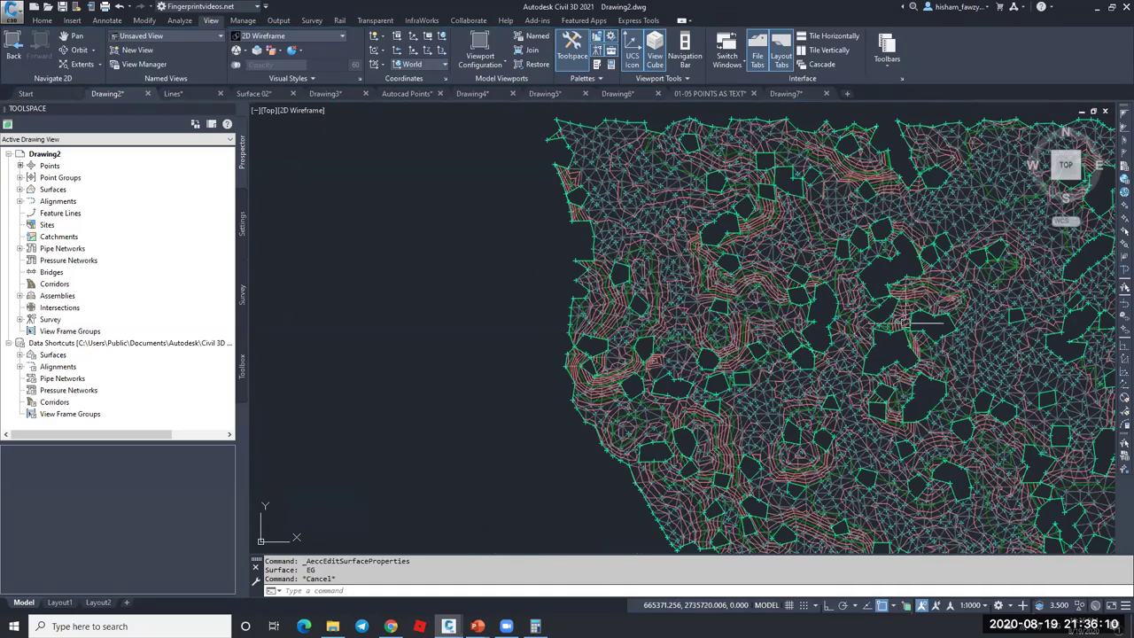
pyautogui.scroll(5, 917, 323)
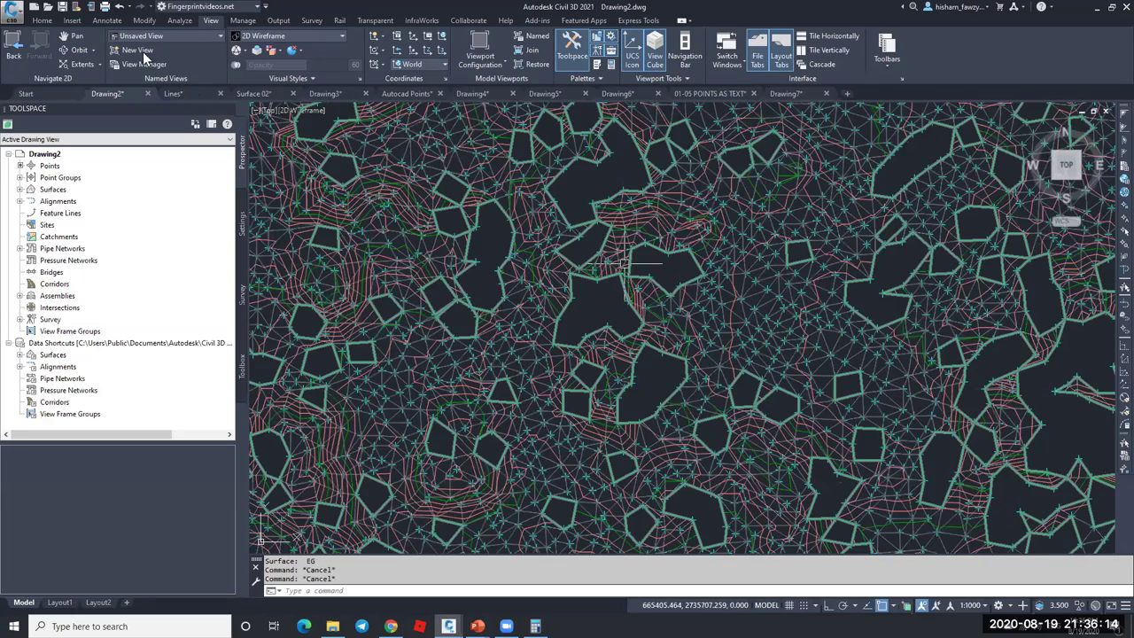
pyautogui.click(656, 359)
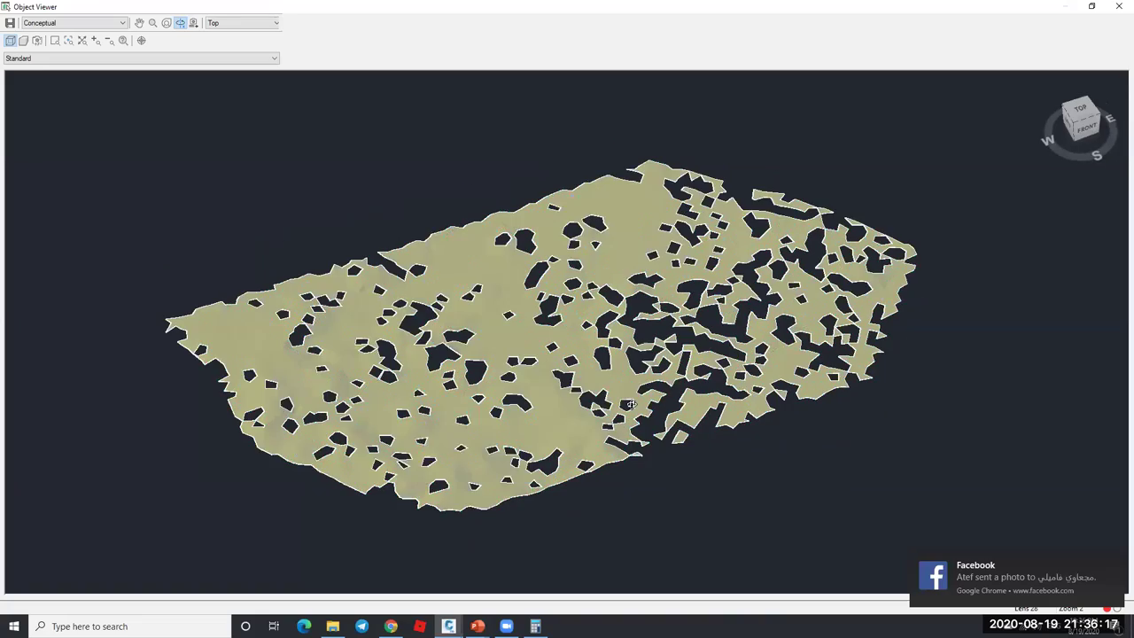
pyautogui.moveTo(632, 404); pyautogui.dragTo(647, 396)
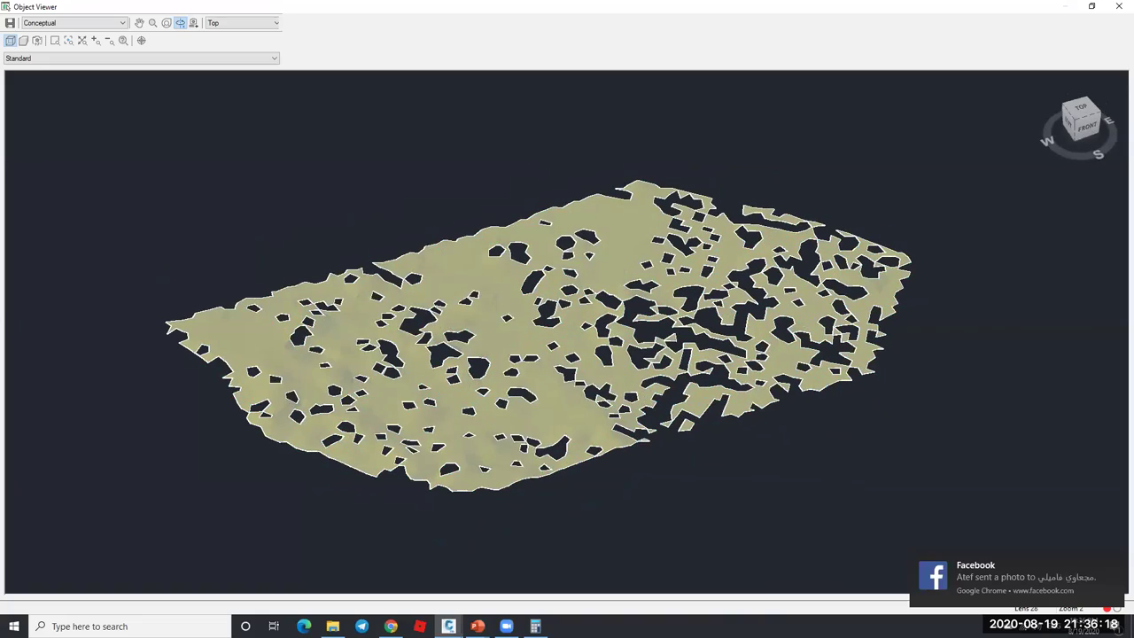
pyautogui.press('Escape')
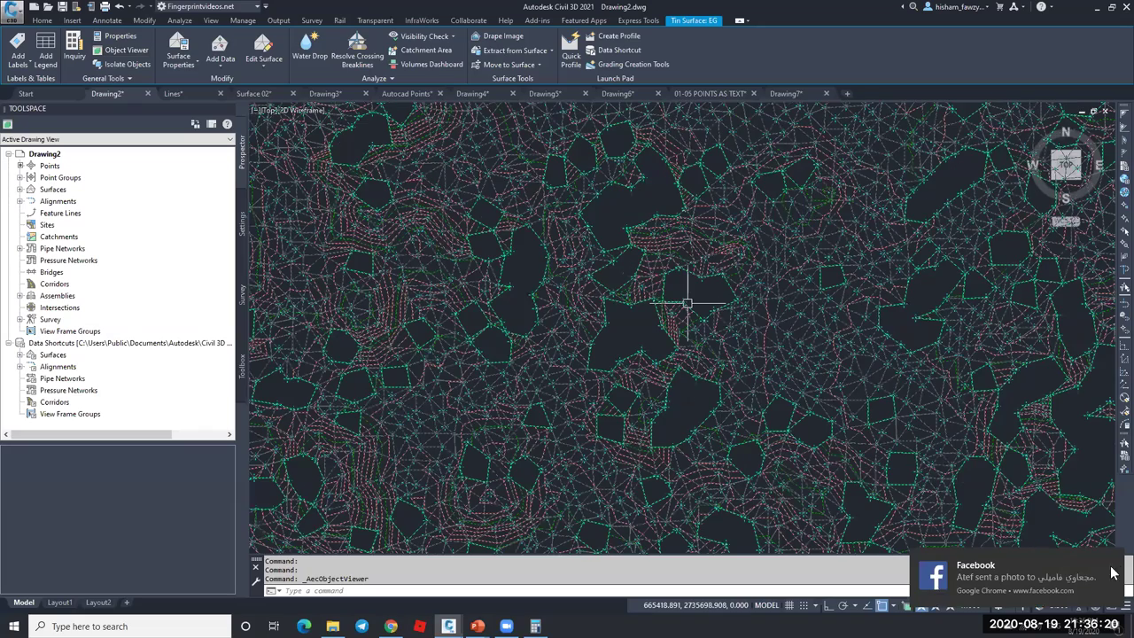
pyautogui.press('Escape')
pyautogui.scroll(-2, 687, 303)
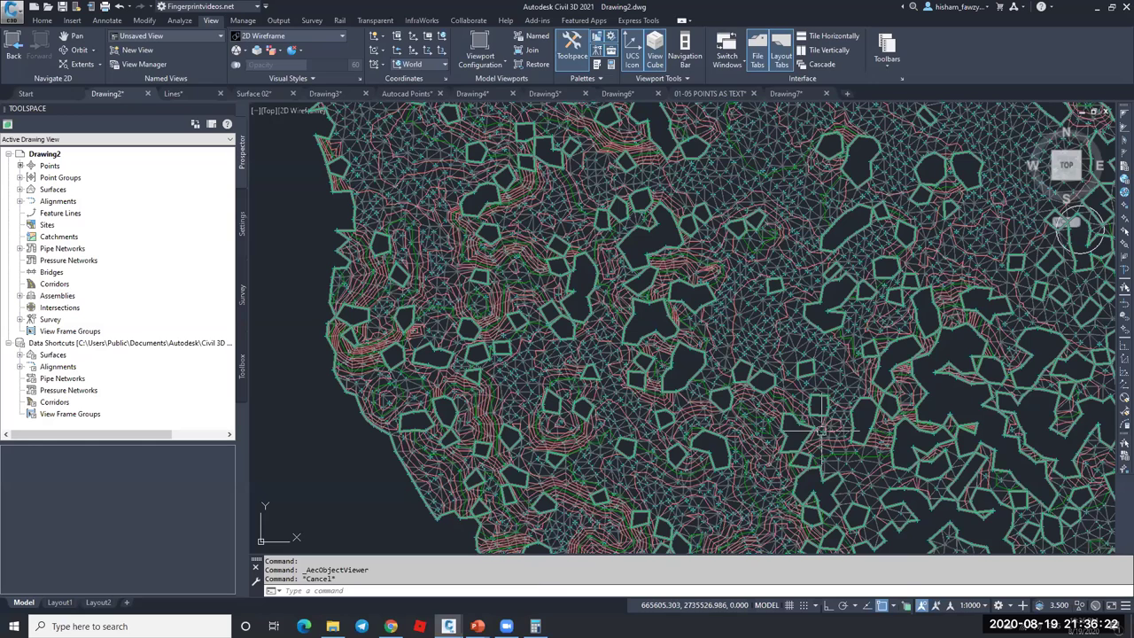
pyautogui.moveTo(391, 626)
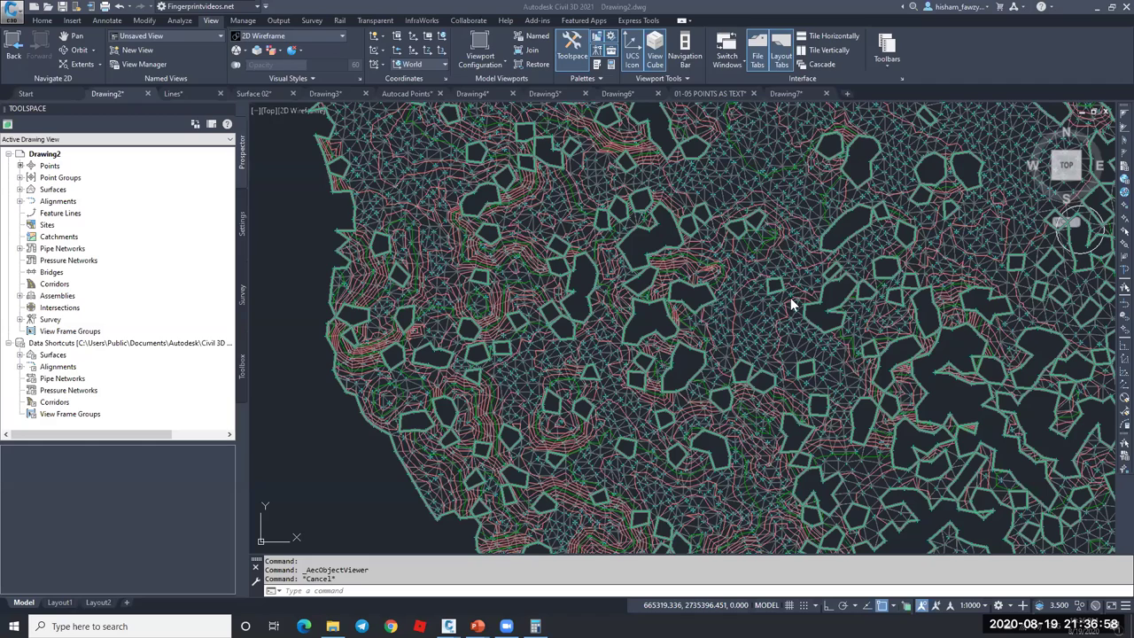
pyautogui.click(301, 181)
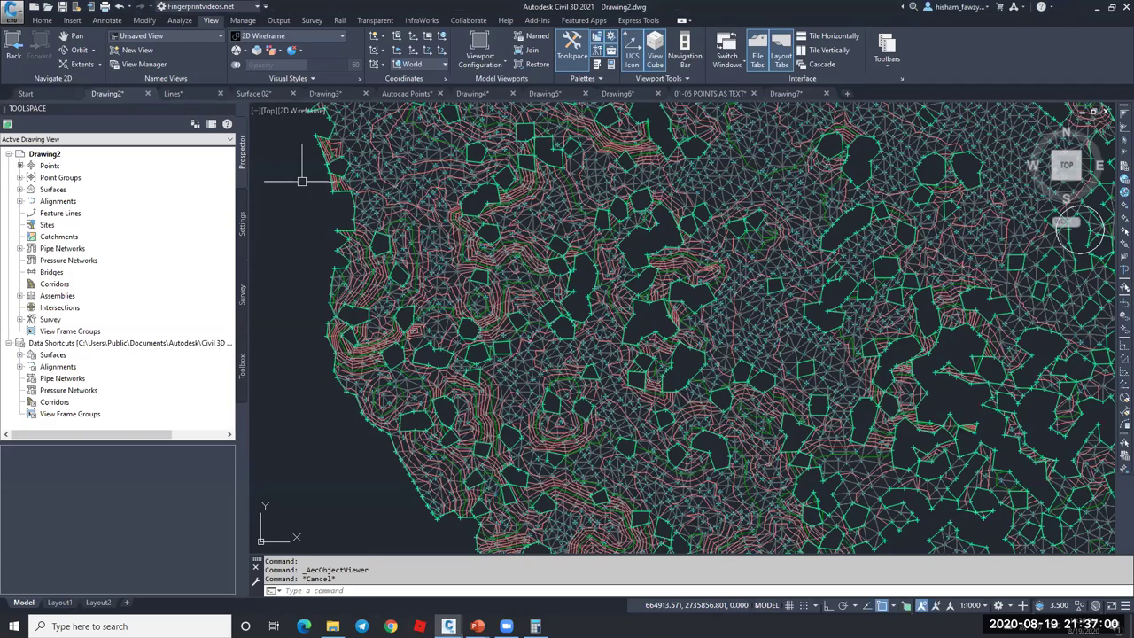
pyautogui.middleClick(301, 180)
pyautogui.middleClick(301, 181)
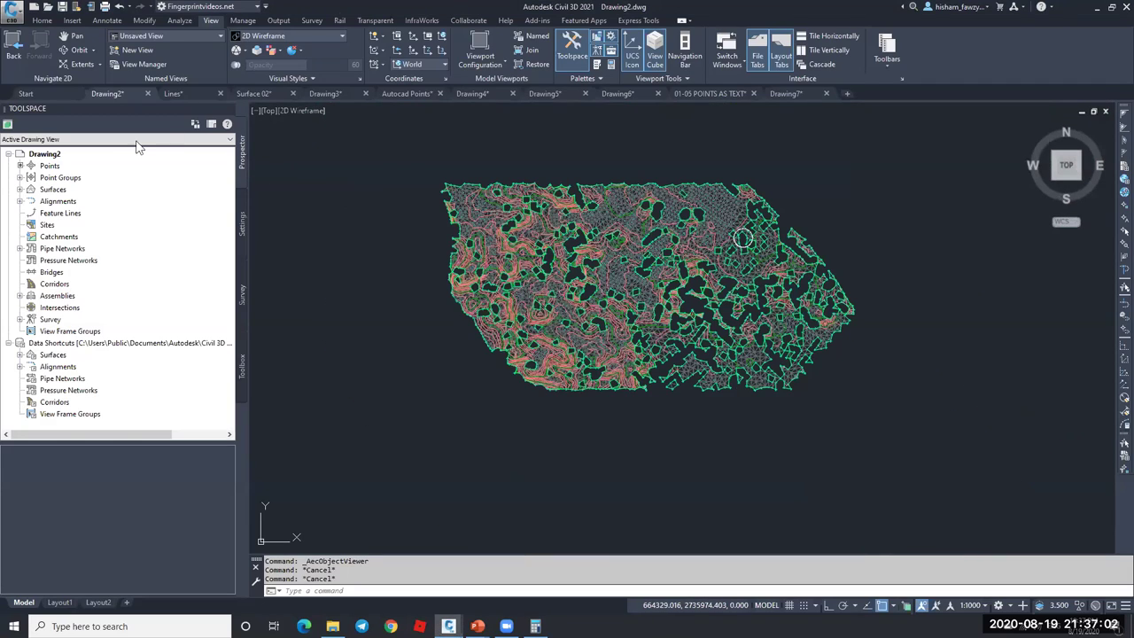
# - From the Toolspace surfaces list, set EG's Use maximum triangle length to No and rebuild
pyautogui.click(21, 189)
pyautogui.rightClick(85, 191)
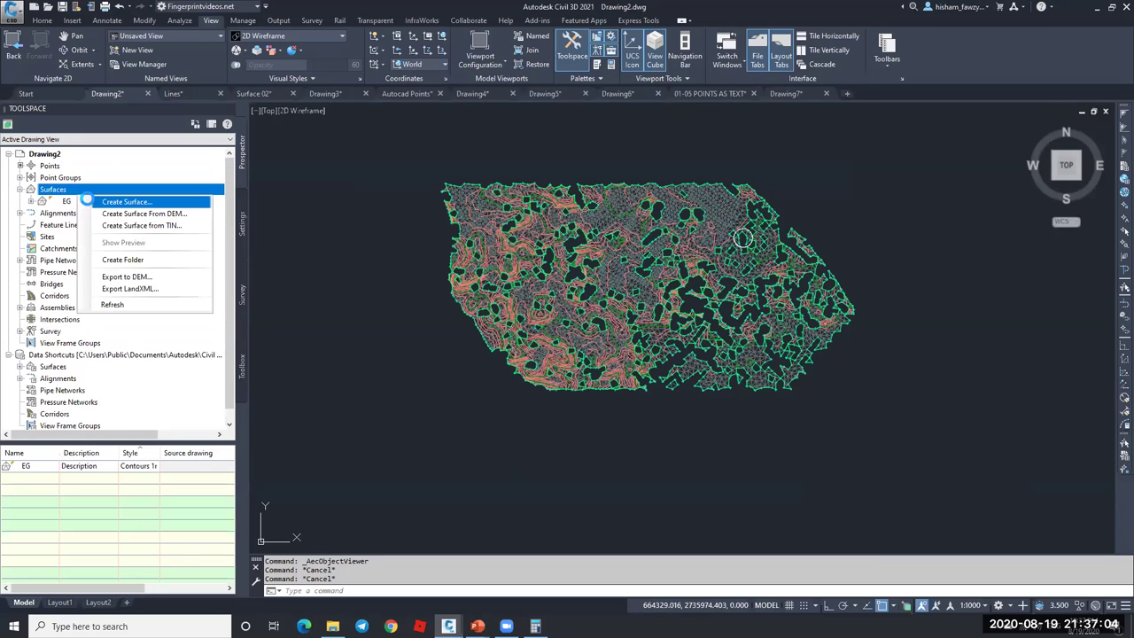
pyautogui.click(78, 201)
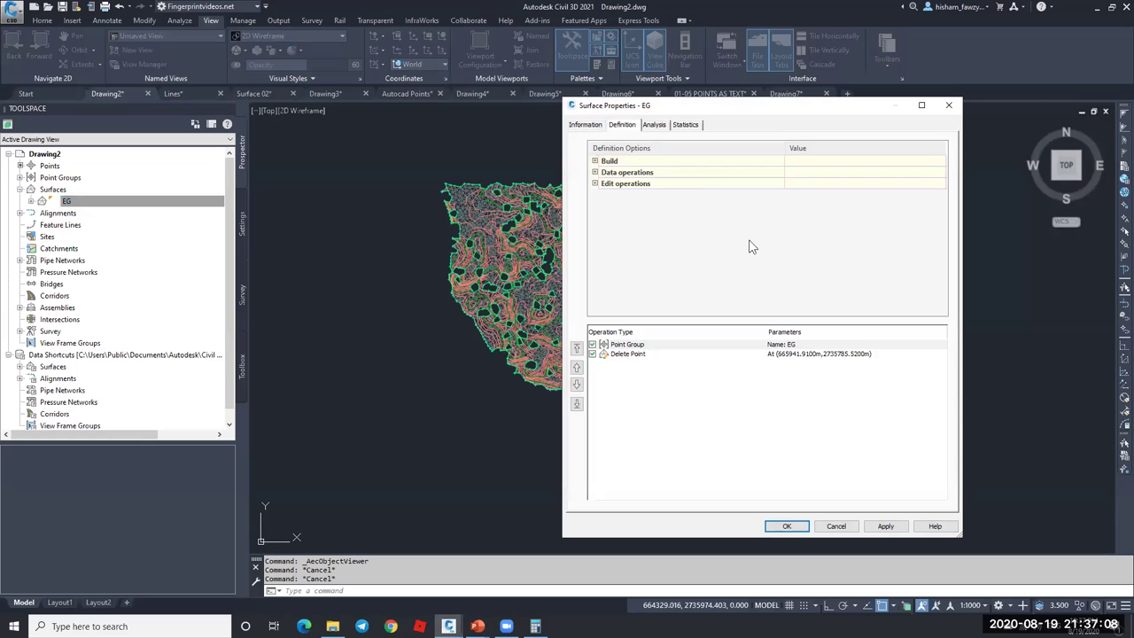
pyautogui.click(594, 161)
pyautogui.click(824, 252)
pyautogui.click(801, 272)
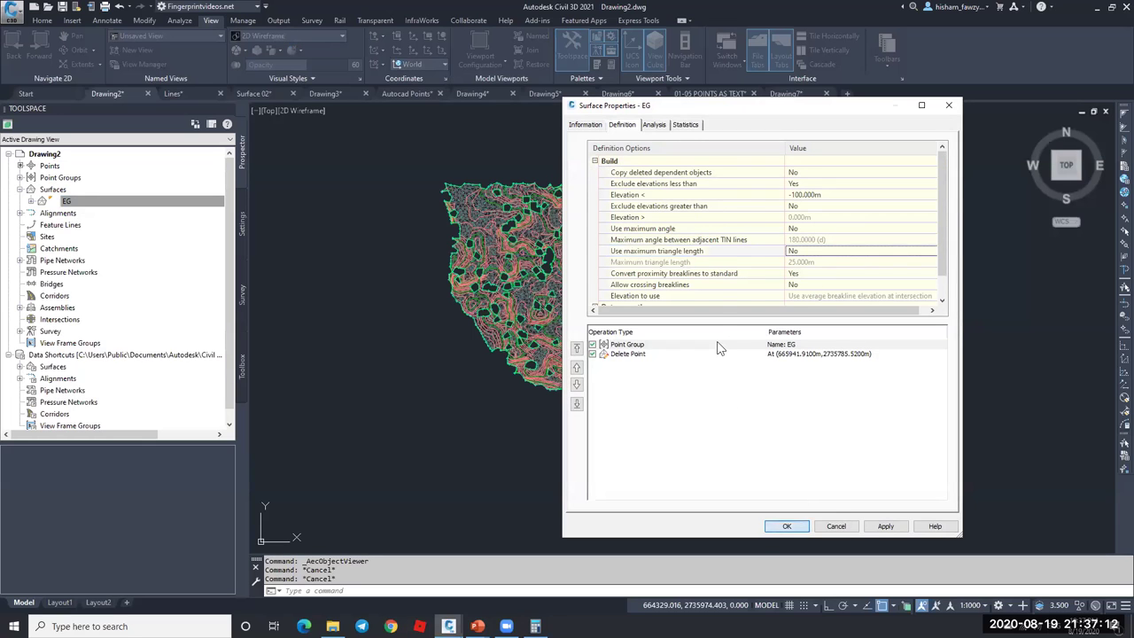
pyautogui.click(787, 525)
pyautogui.click(556, 292)
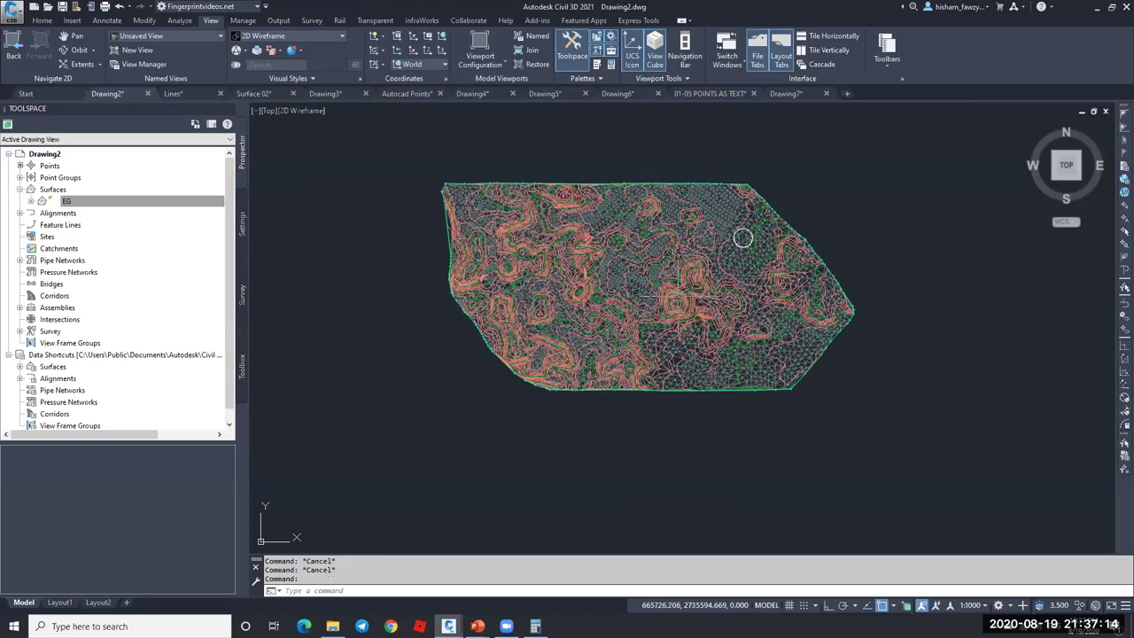
# - Hide the EG surface style's triangles, points and border, then delete the small circle
pyautogui.scroll(6, 649, 282)
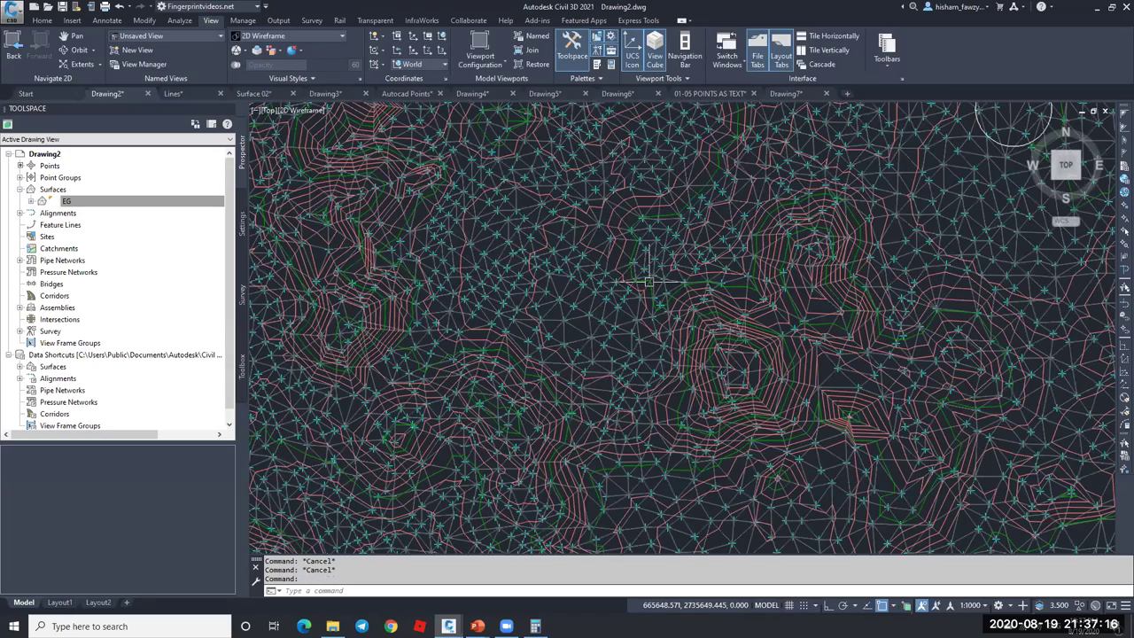
pyautogui.click(668, 492)
pyautogui.rightClick(670, 480)
pyautogui.click(624, 479)
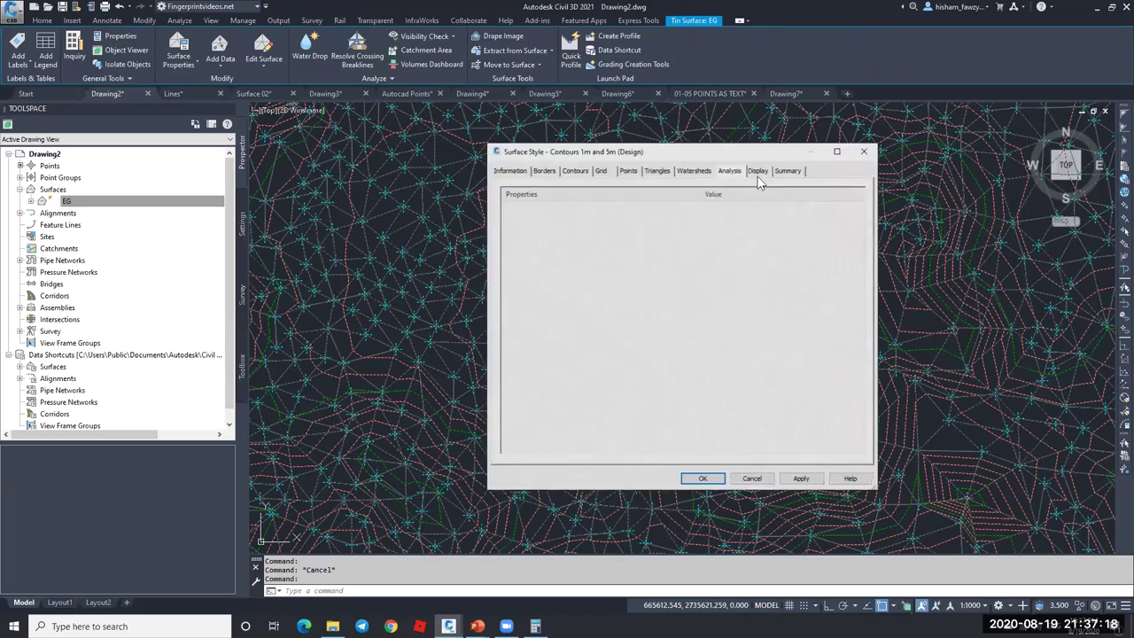
pyautogui.click(757, 171)
pyautogui.click(602, 250)
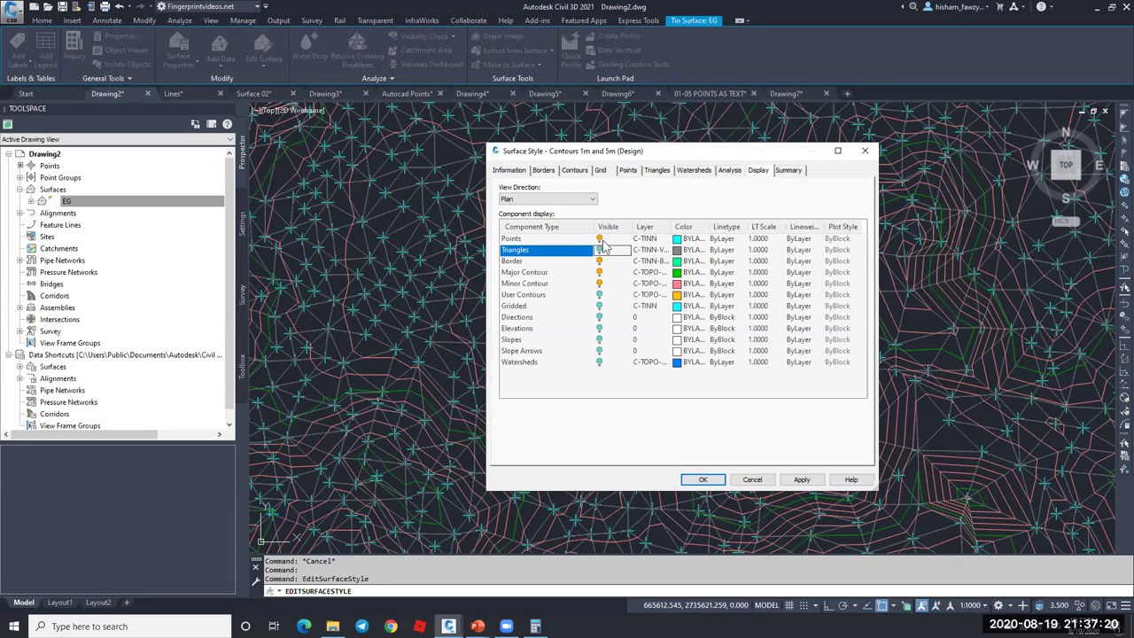
pyautogui.click(598, 238)
pyautogui.click(602, 261)
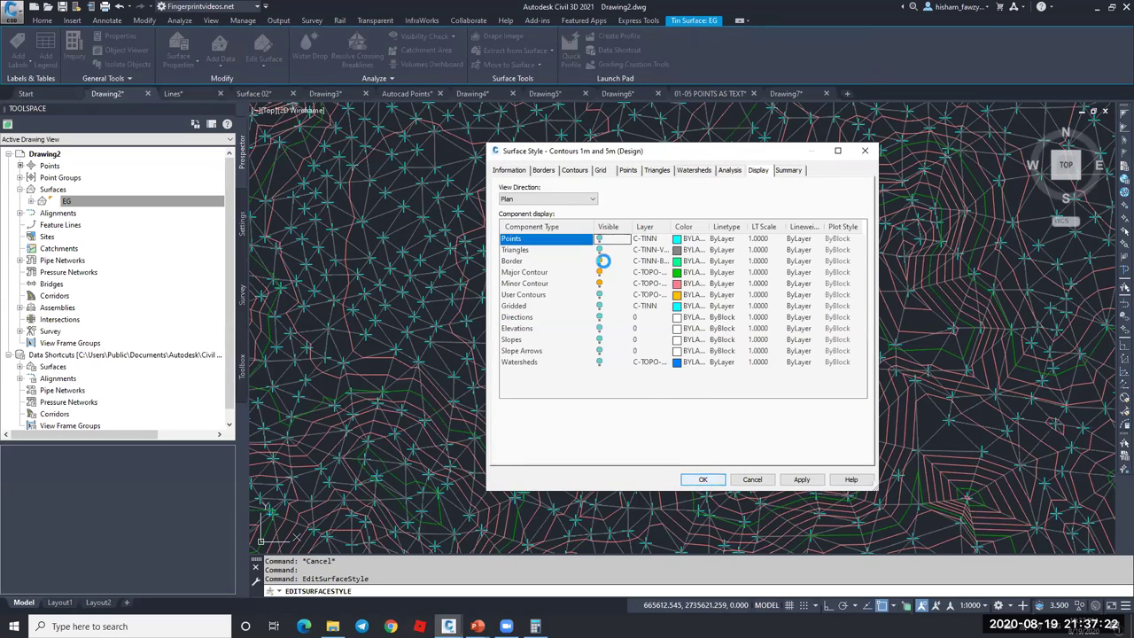
pyautogui.press('Return')
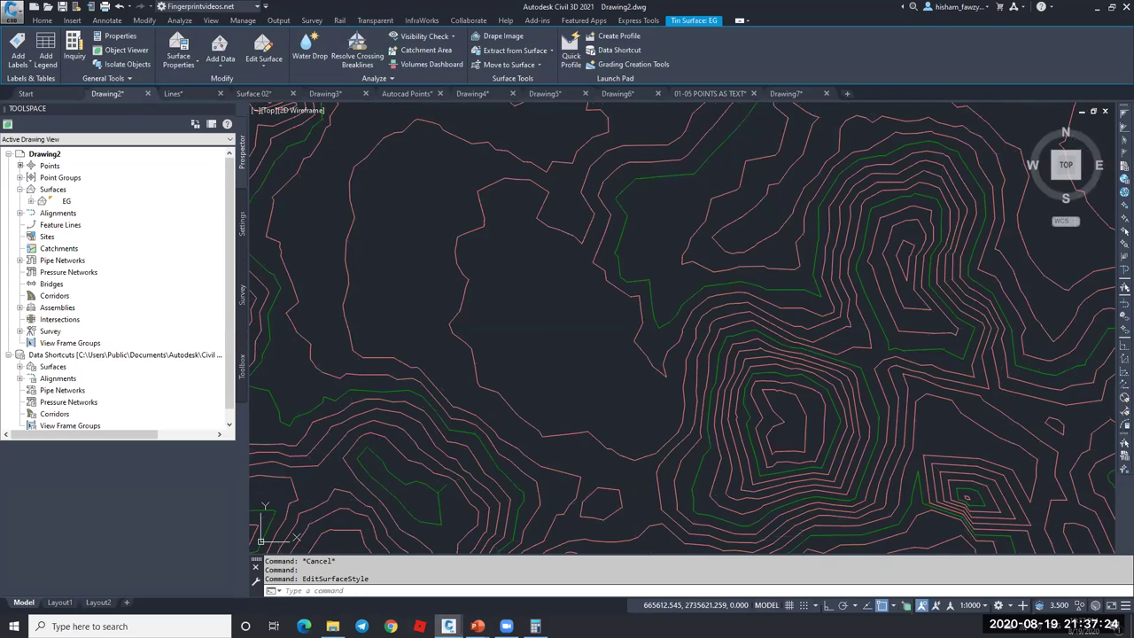
pyautogui.press('Escape')
pyautogui.scroll(-5, 787, 239)
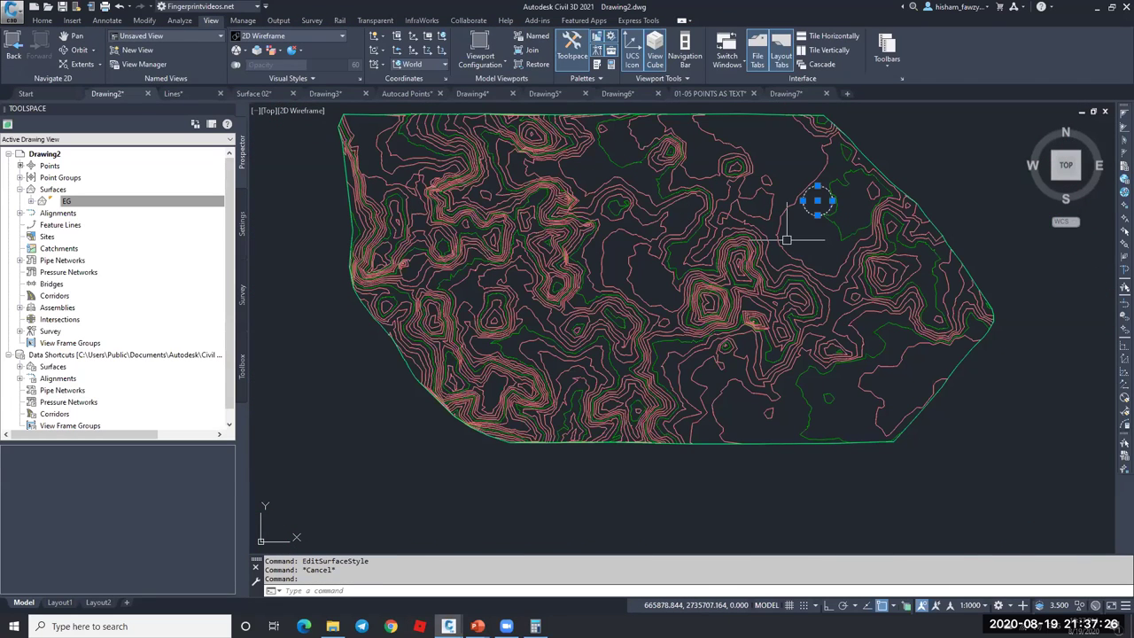
pyautogui.press('Delete')
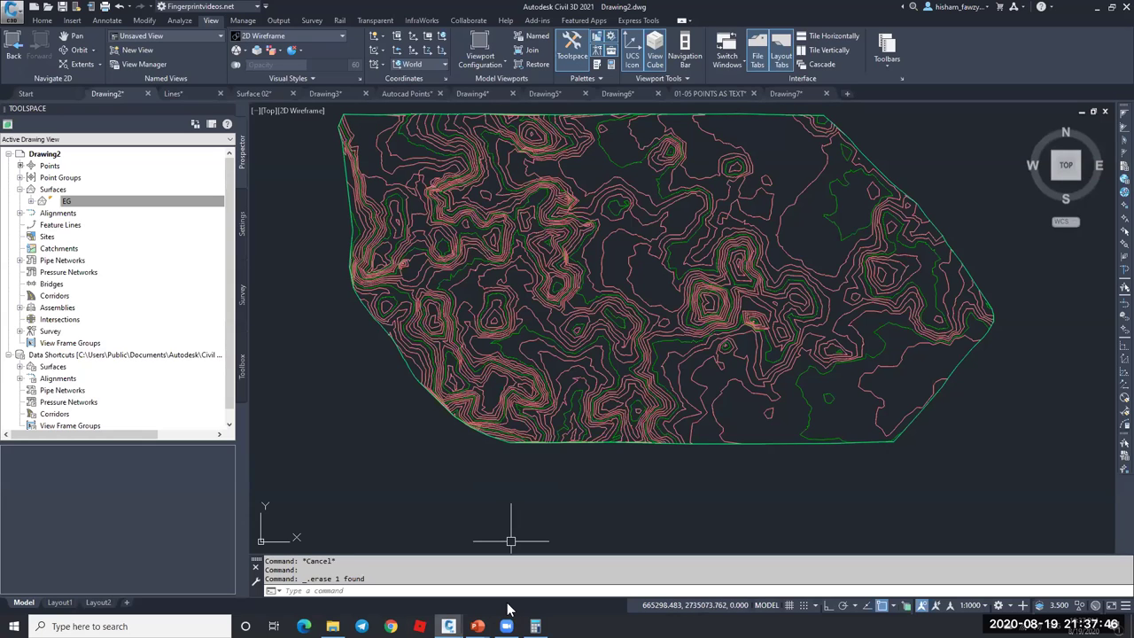
# - Run the course slide show past its final slide and exit it
pyautogui.moveTo(477, 625)
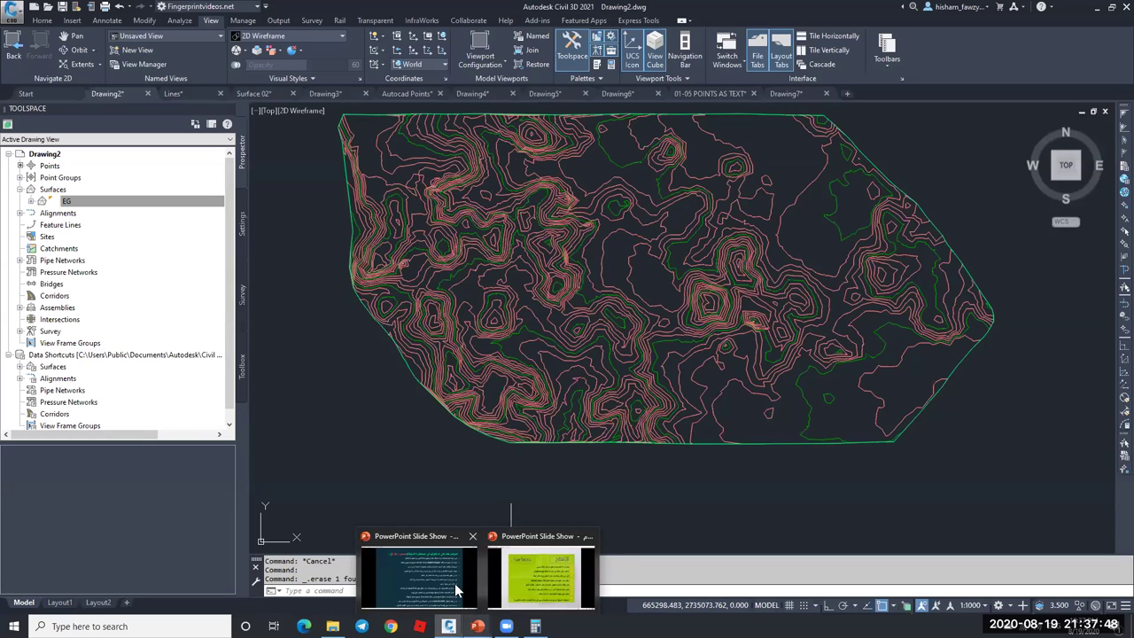
pyautogui.click(418, 574)
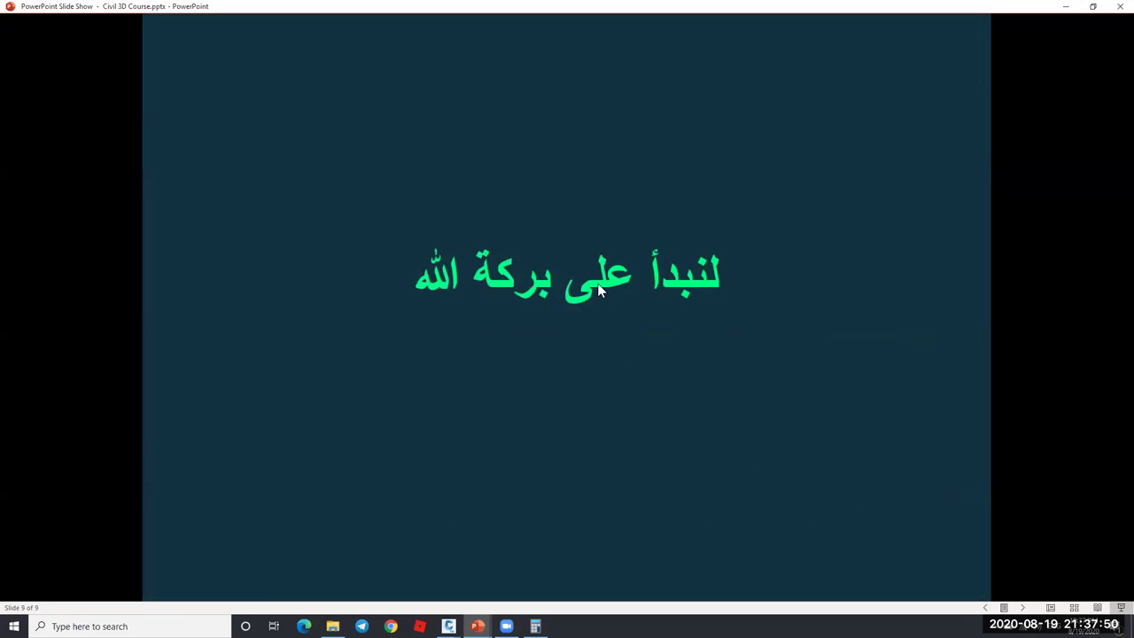
pyautogui.click(594, 275)
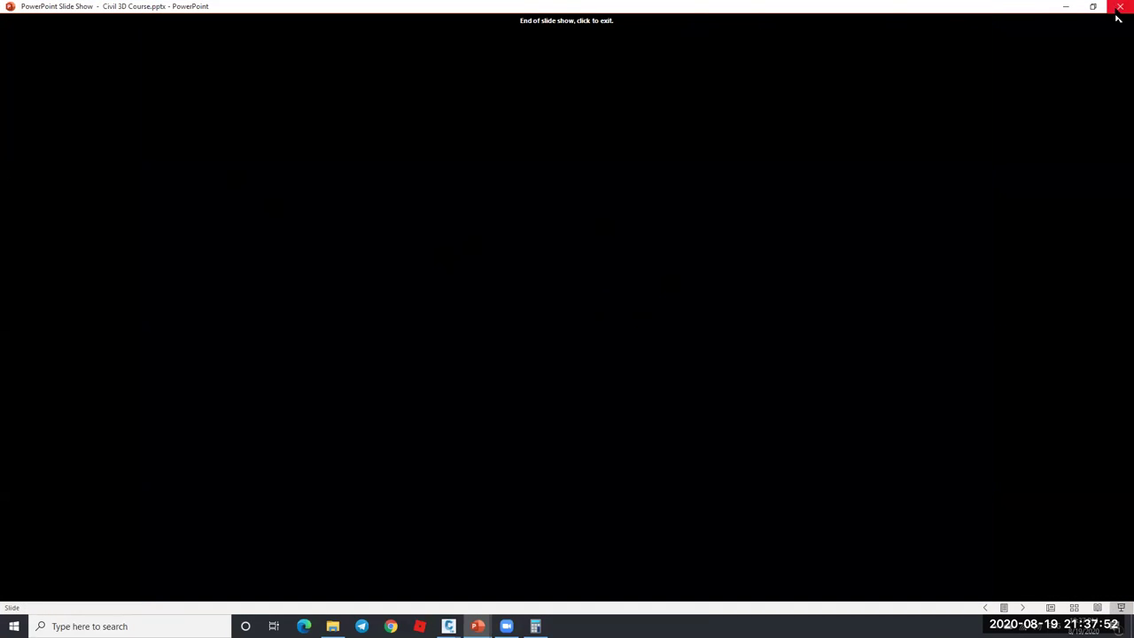
pyautogui.press('Escape')
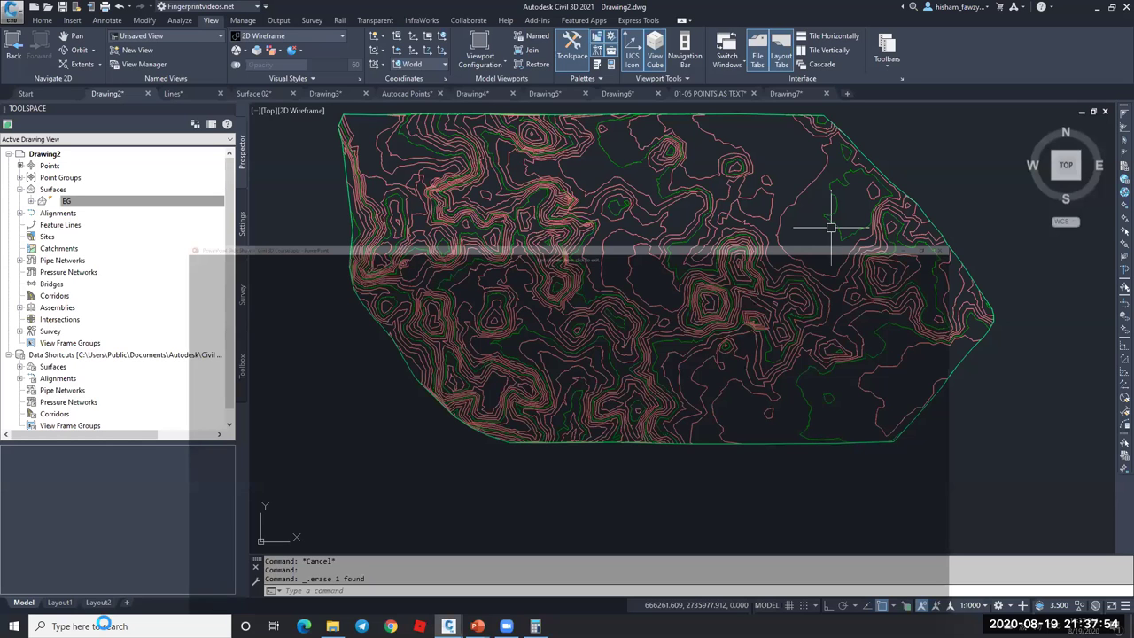
pyautogui.click(104, 624)
# - Launch Word from Windows search with a blank document, restored to a window over the drawing
pyautogui.write('Word')
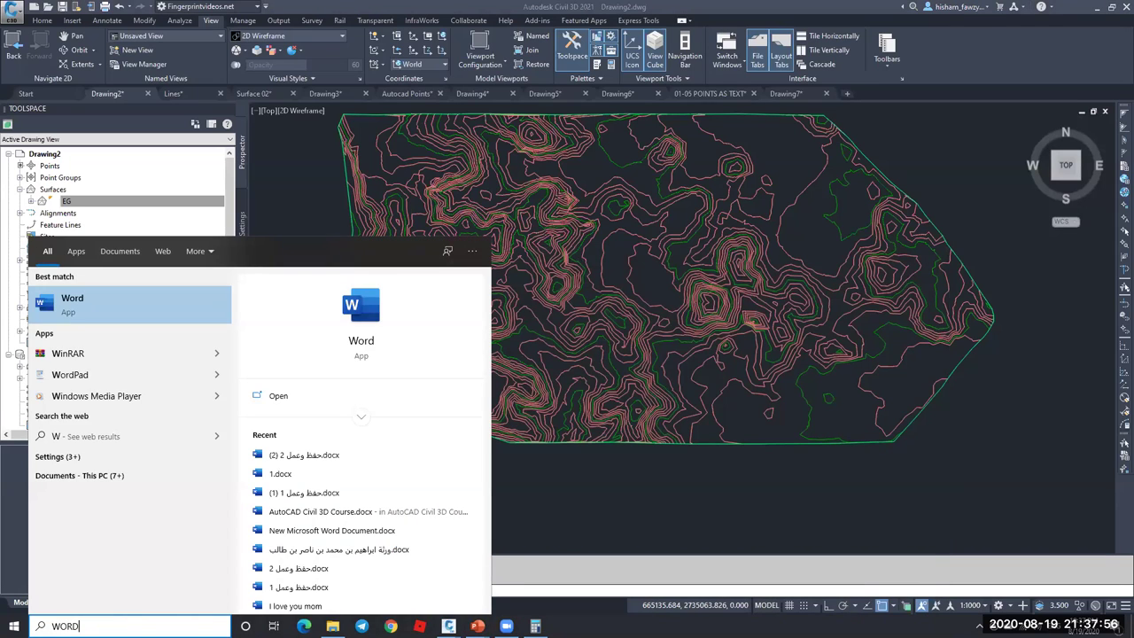
pyautogui.press('Return')
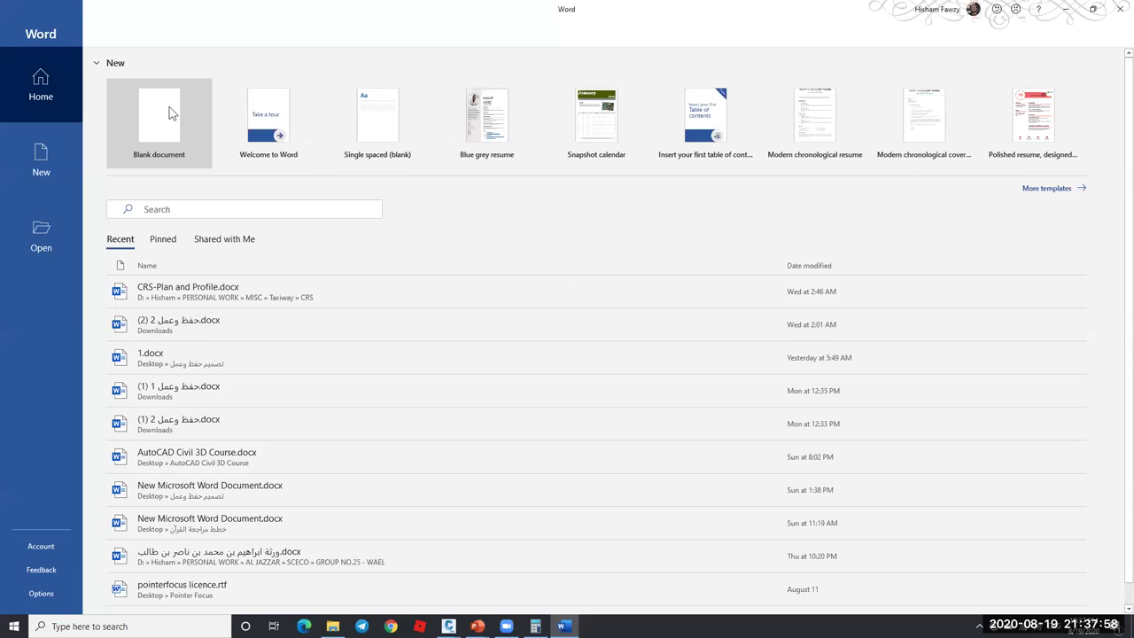
pyautogui.click(160, 108)
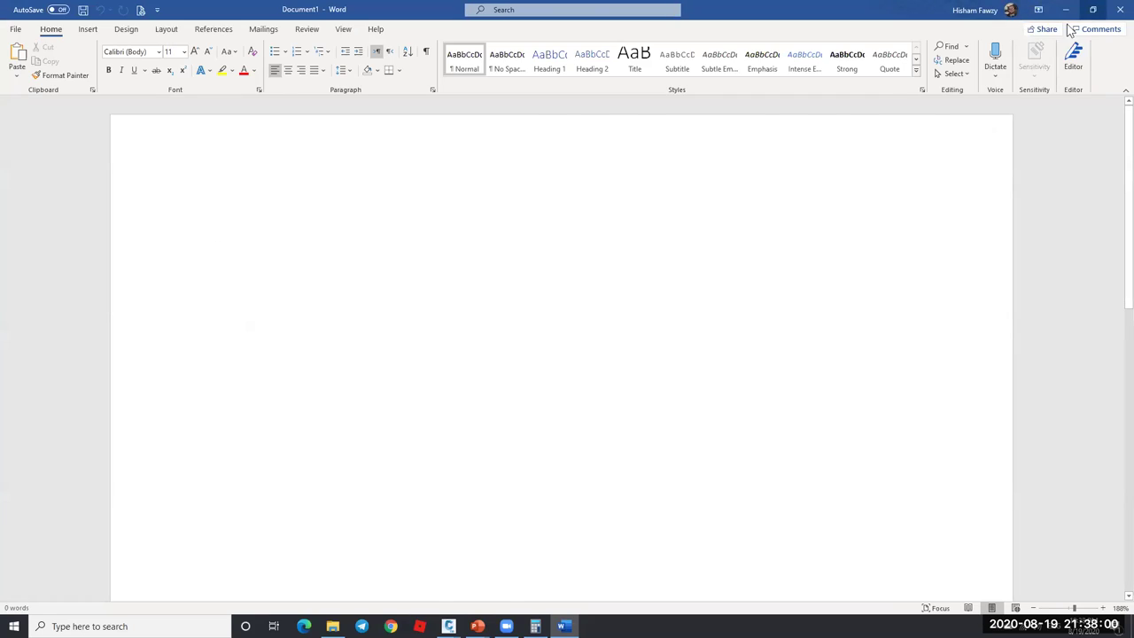
pyautogui.click(1092, 9)
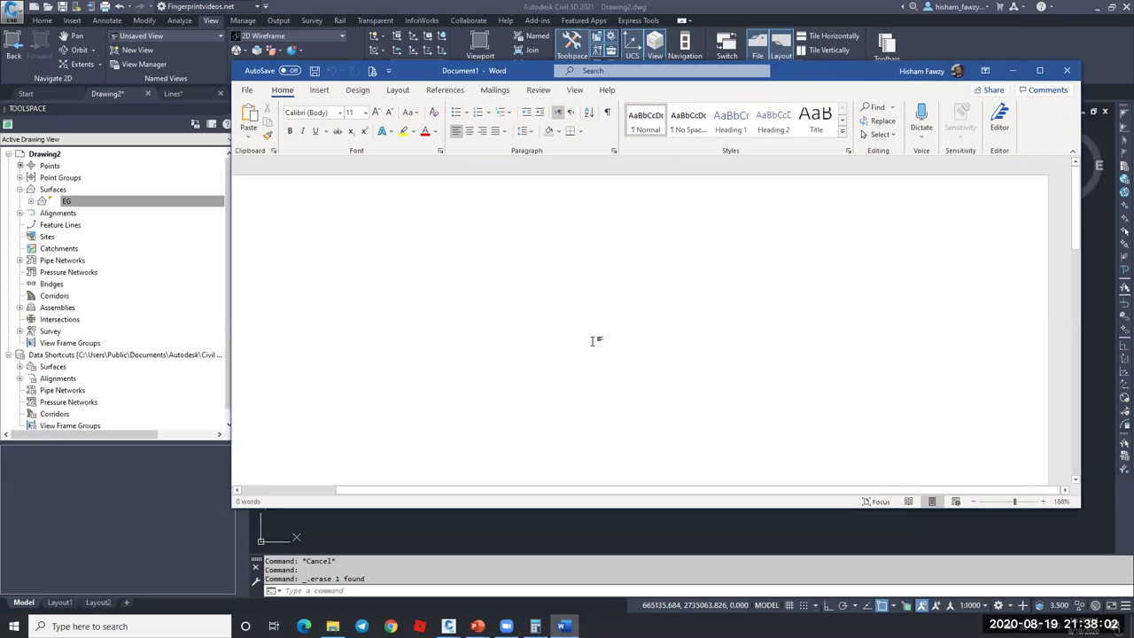
# - Type ALIGNMENT, PROFILE and ASSEMBLEY as separate lines in the document
pyautogui.write('ALIGNMR')
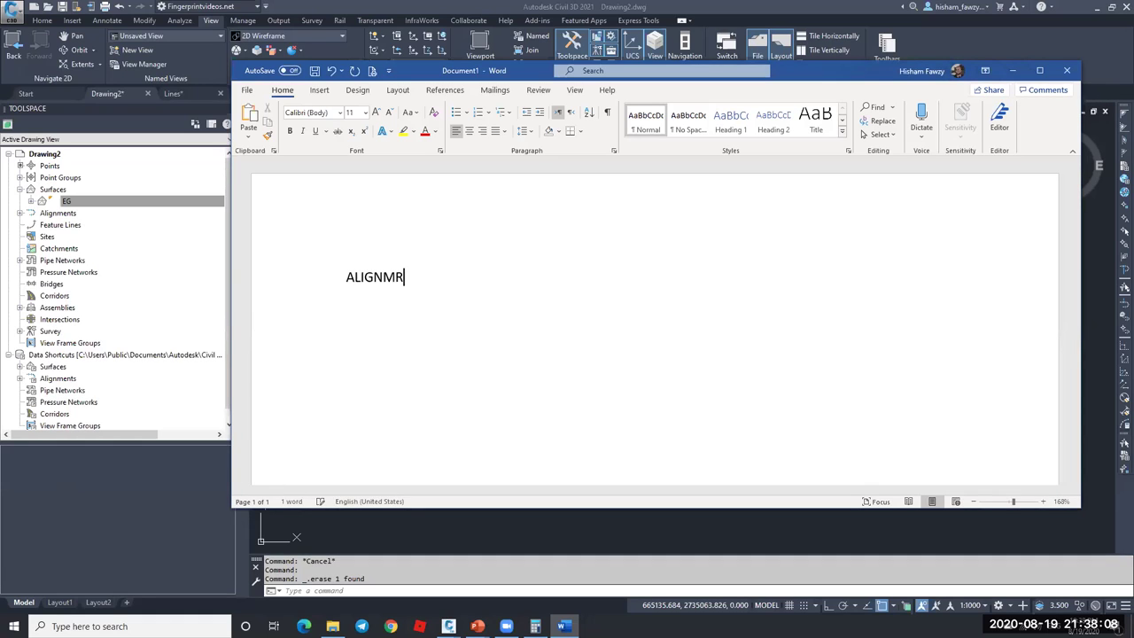
pyautogui.press('BackSpace')
pyautogui.write('ENT')
pyautogui.write('PROFILE')
pyautogui.press('Return')
pyautogui.write('ASSEM')
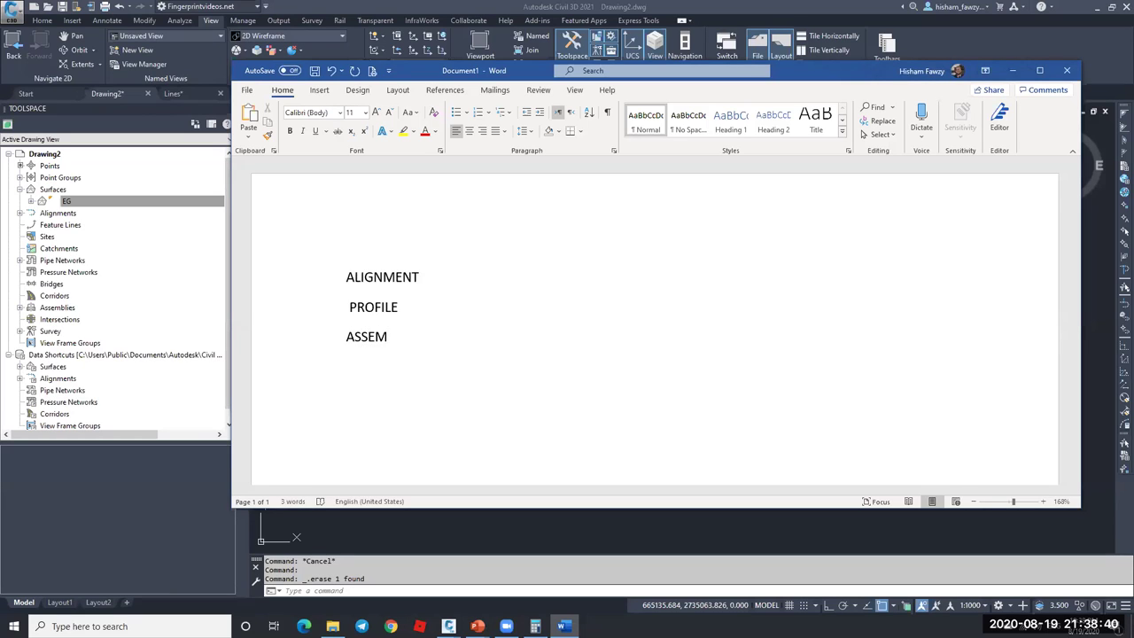
pyautogui.write('BLEY')
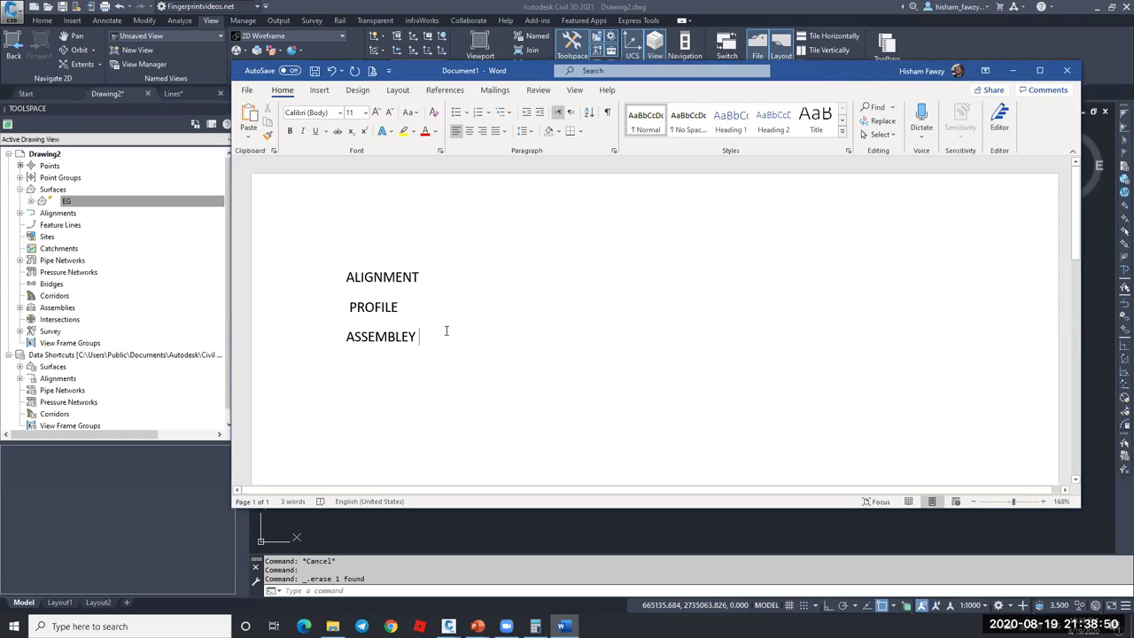
# - Append '(TYPICAL CROSS SECTION)' to ASSEMBLEY and add CORRIDOR on a new line
pyautogui.write('(TYP')
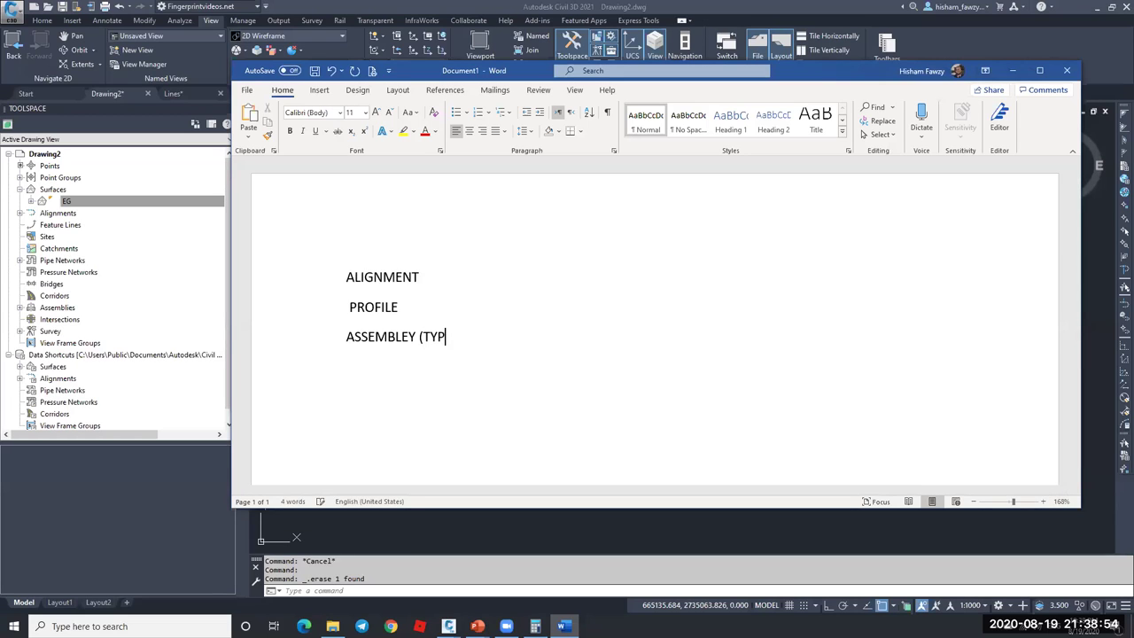
pyautogui.write('ICAL CROSS SECTION)')
pyautogui.press('Return')
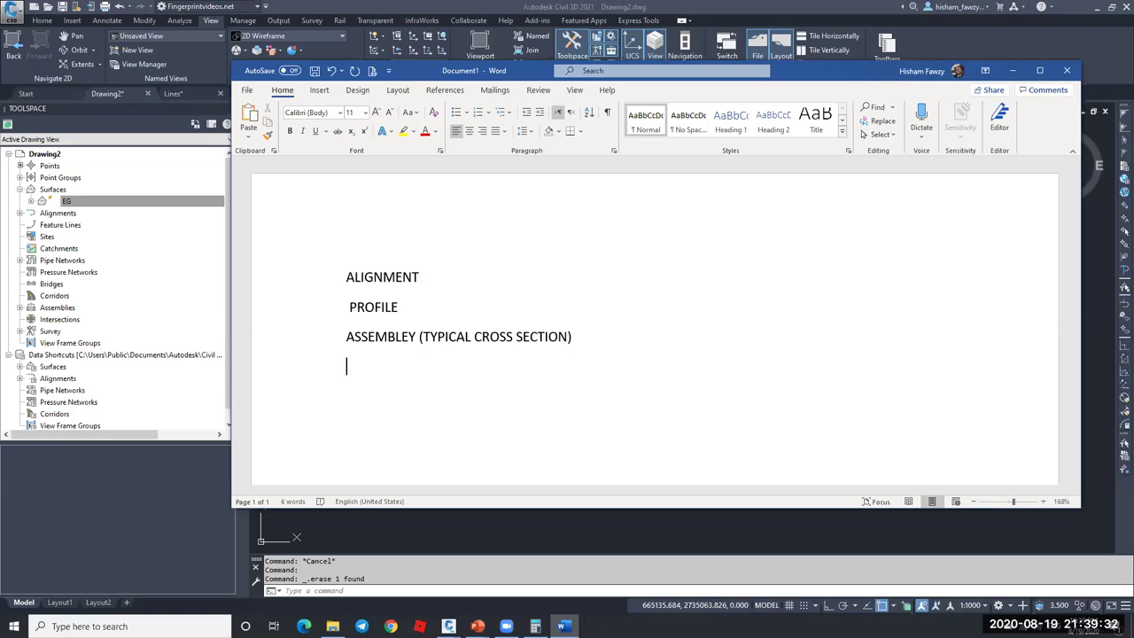
pyautogui.write('CORRIDOR')
pyautogui.press('Return')
pyautogui.click(431, 382)
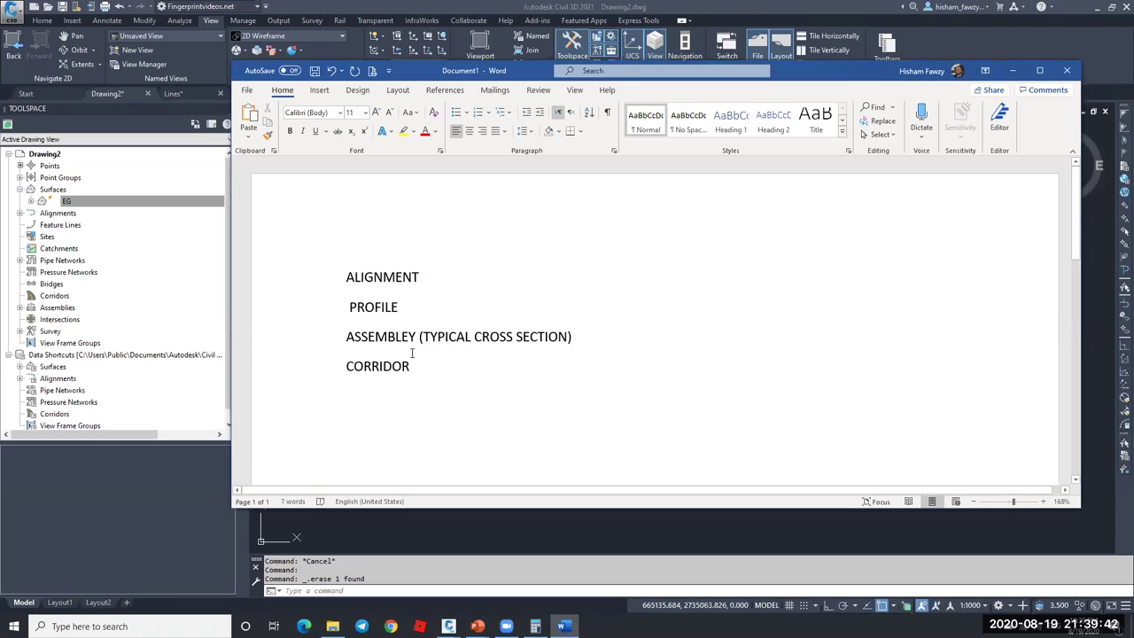
# - Point through the ALIGNMENT, PROFILE, ASSEMBLEY and CORRIDOR items while explaining the workflow
pyautogui.click(386, 337)
pyautogui.click(384, 308)
pyautogui.click(377, 336)
pyautogui.click(372, 366)
pyautogui.click(379, 276)
pyautogui.click(390, 306)
pyautogui.click(382, 366)
pyautogui.click(404, 276)
# - In Surface Properties, switch the EG surface style to Contours 1m and 5m (Background)
pyautogui.click(1013, 70)
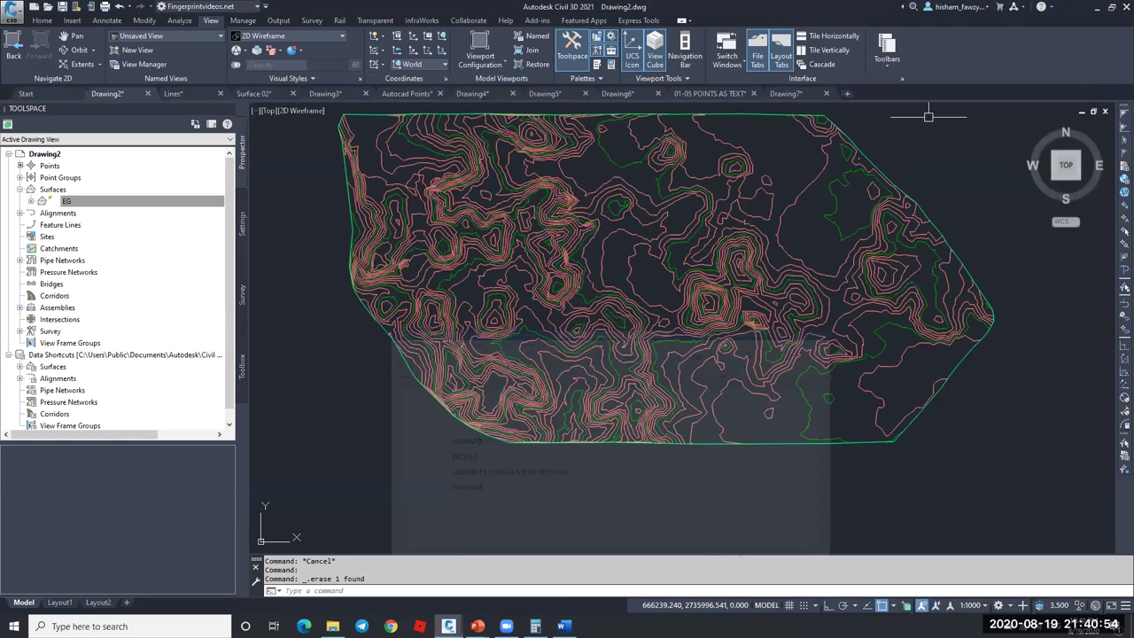
pyautogui.click(636, 253)
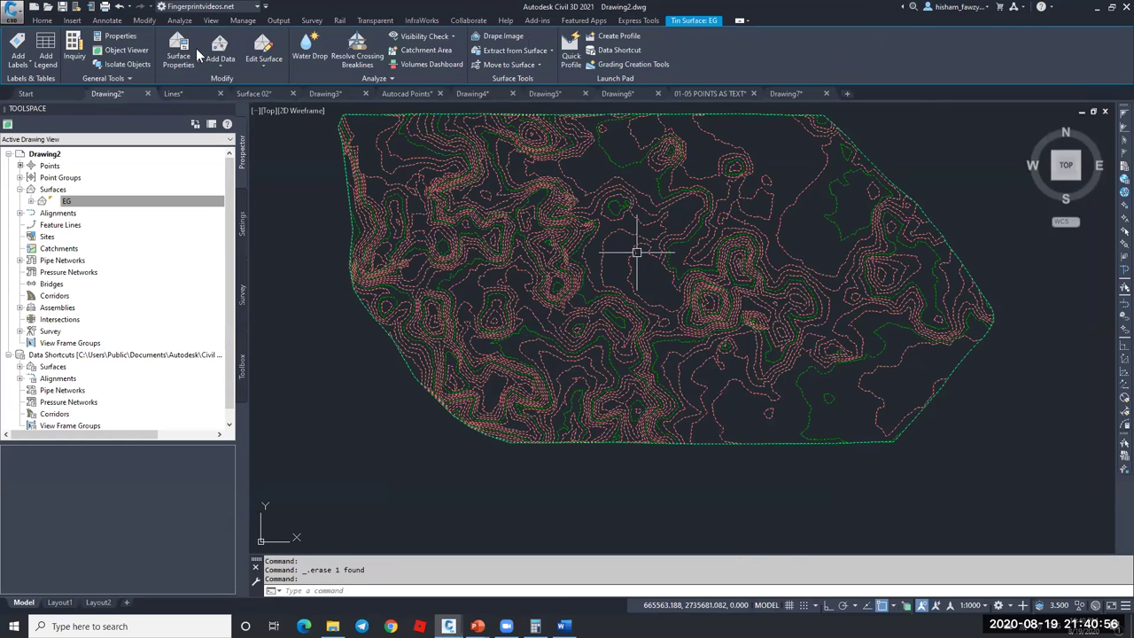
pyautogui.doubleClick(536, 298)
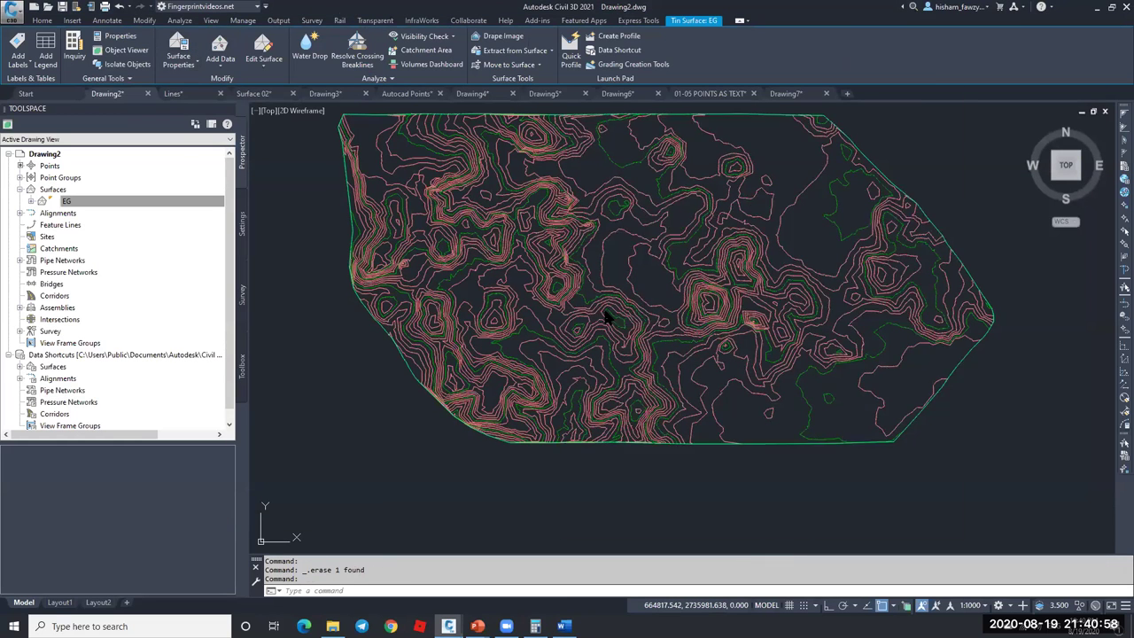
pyautogui.click(585, 124)
pyautogui.click(673, 246)
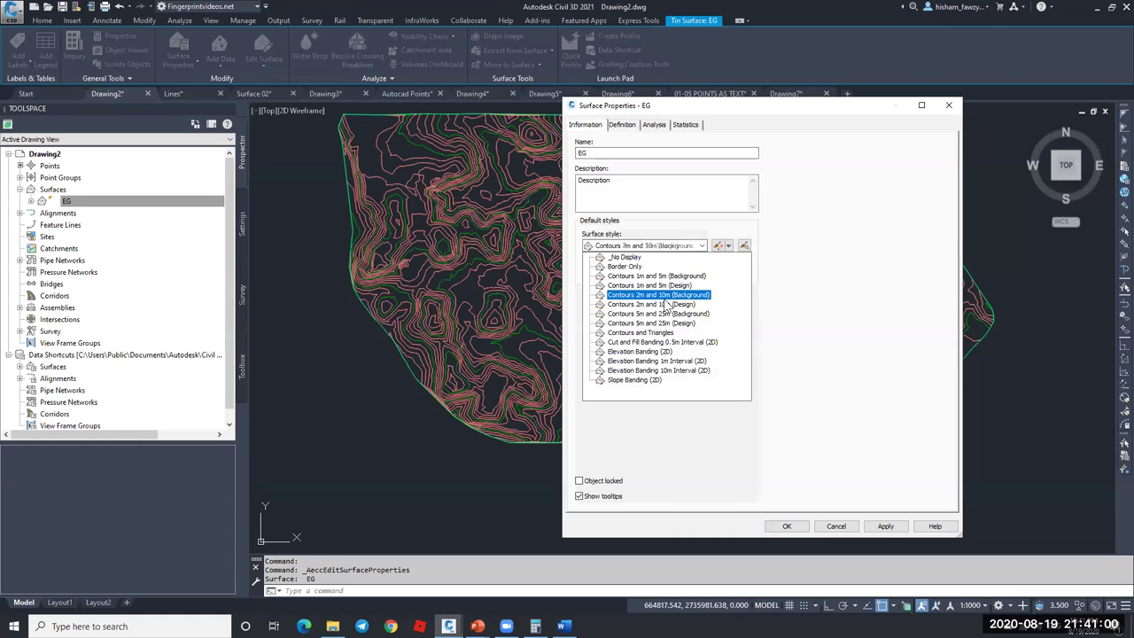
pyautogui.click(660, 275)
pyautogui.click(797, 530)
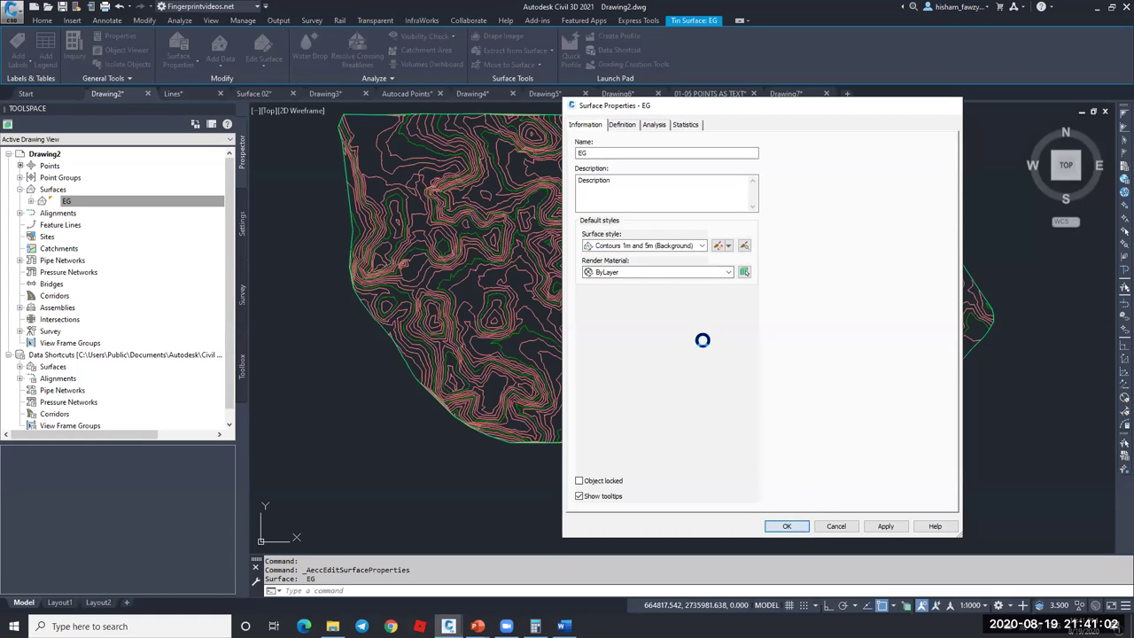
pyautogui.press('Escape')
pyautogui.scroll(-2, 703, 211)
pyautogui.press('Escape')
pyautogui.scroll(5, 628, 267)
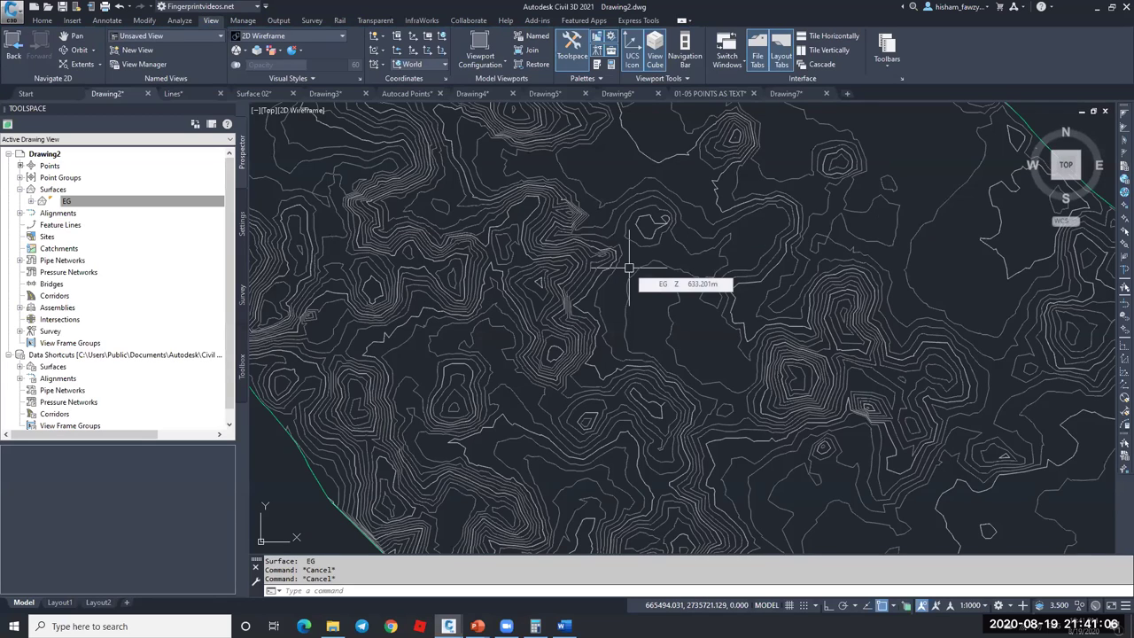
pyautogui.scroll(-3, 632, 265)
pyautogui.scroll(-1, 643, 263)
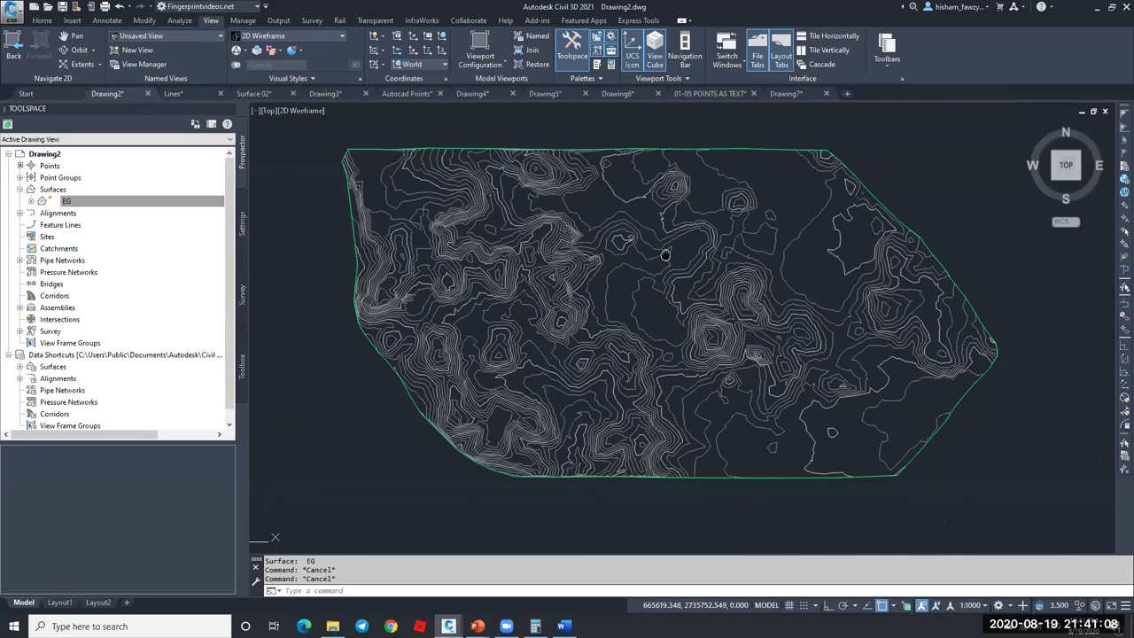
pyautogui.scroll(1, 663, 253)
pyautogui.moveTo(687, 255)
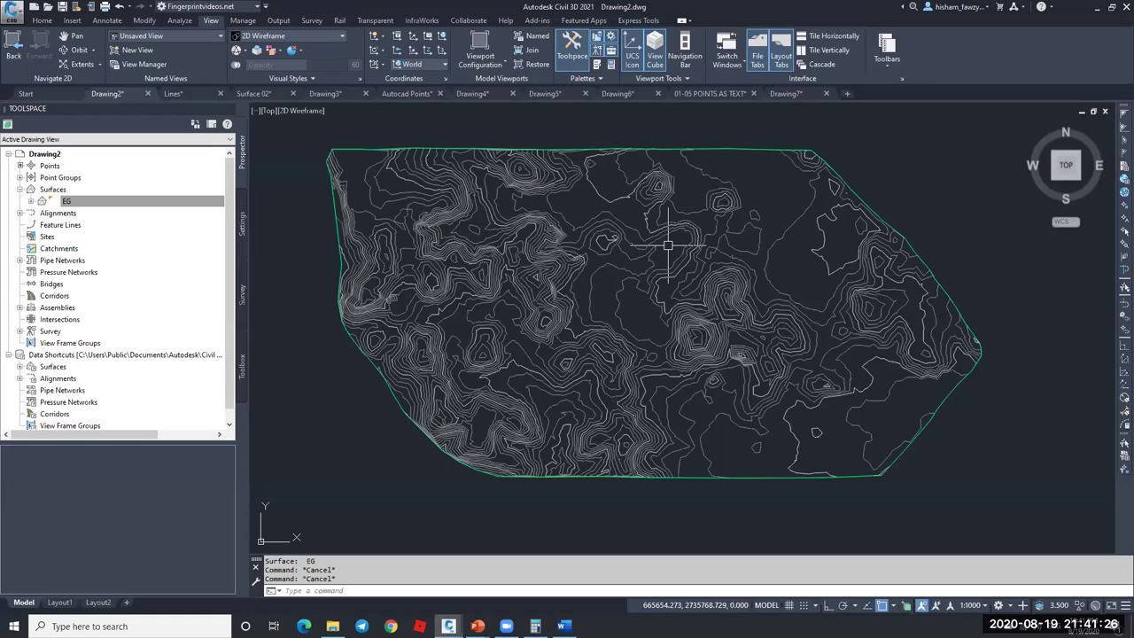
pyautogui.moveTo(622, 251)
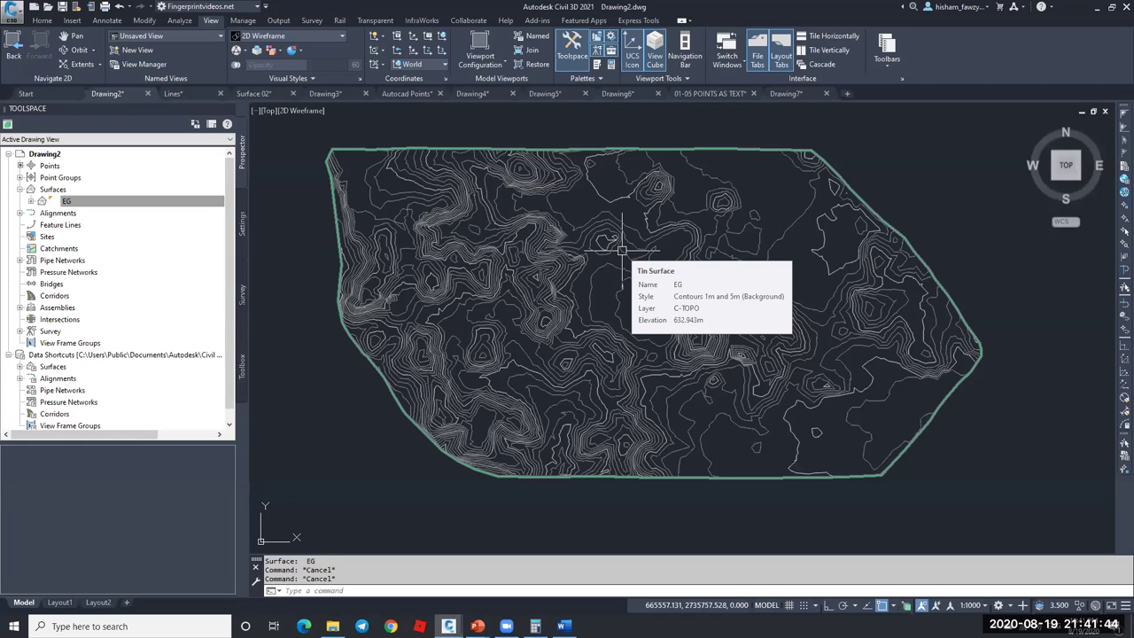
# - Draw two circles, one at the surface's top-left corner and one near its lower-right edge
pyautogui.write('c')
pyautogui.press('Return')
pyautogui.click(331, 168)
pyautogui.click(350, 168)
pyautogui.press('Escape')
pyautogui.press('Return')
pyautogui.click(927, 443)
pyautogui.click(927, 443)
pyautogui.press('Escape')
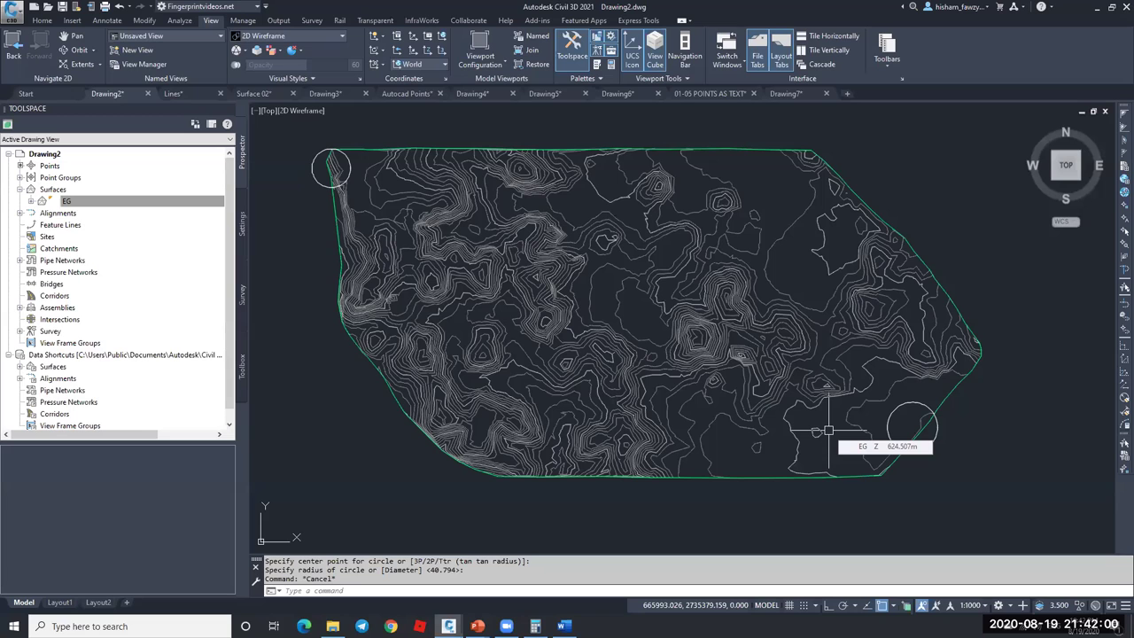
pyautogui.click(620, 299)
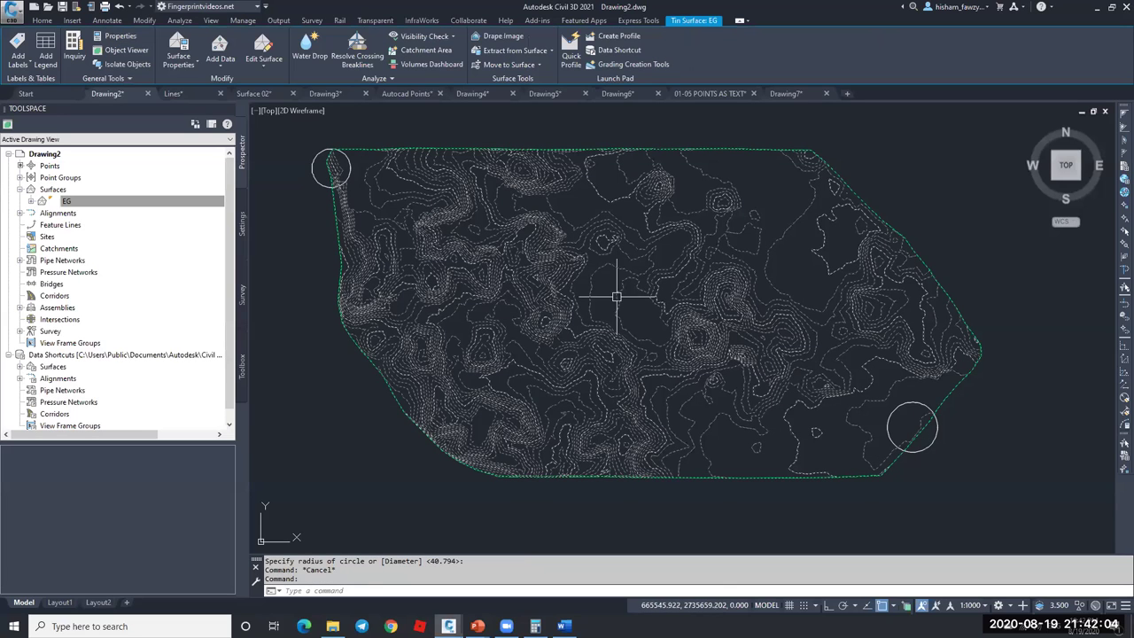
pyautogui.press('Escape')
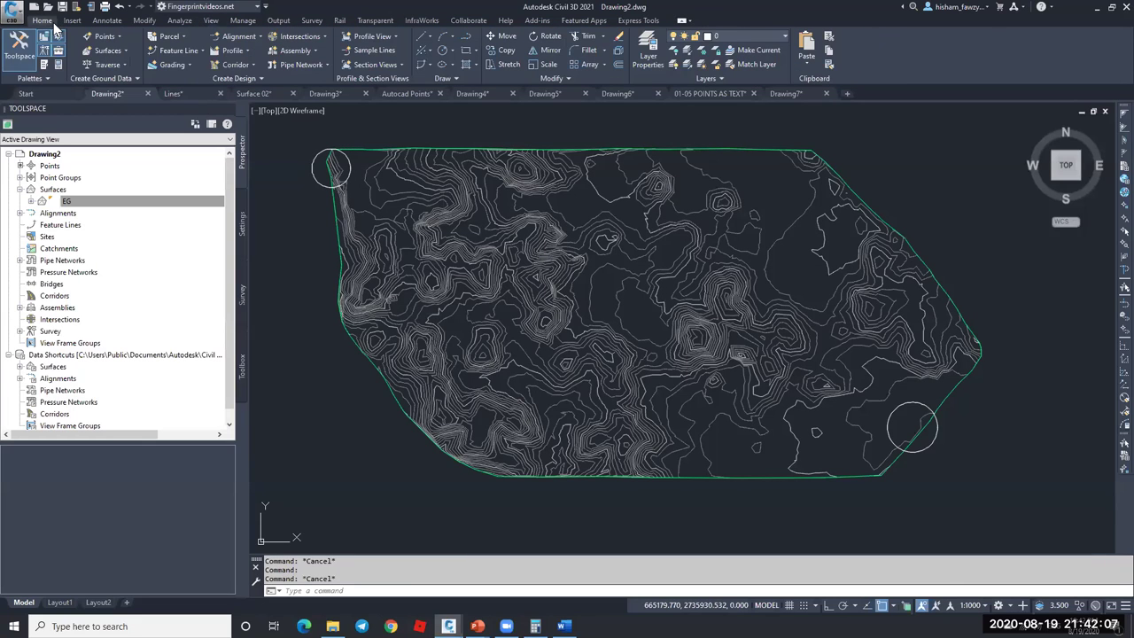
# - Show the Alignment creation options in the Home tab's Create Design panel
pyautogui.click(250, 36)
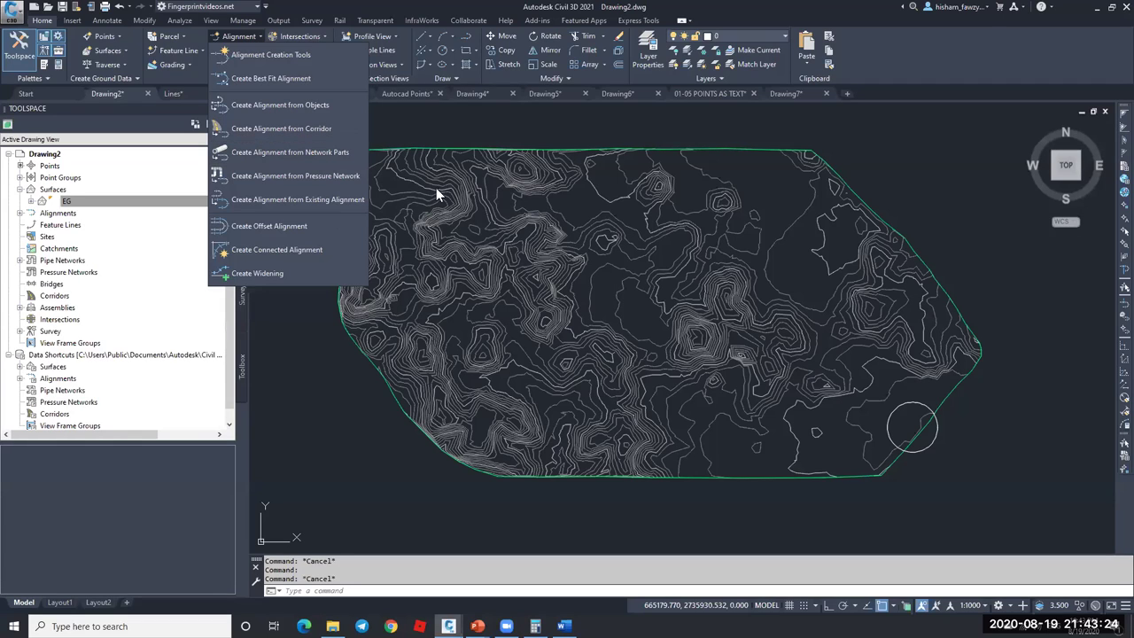
# - Start the alignment layout and replace the default name with ROAD 01
pyautogui.click(312, 55)
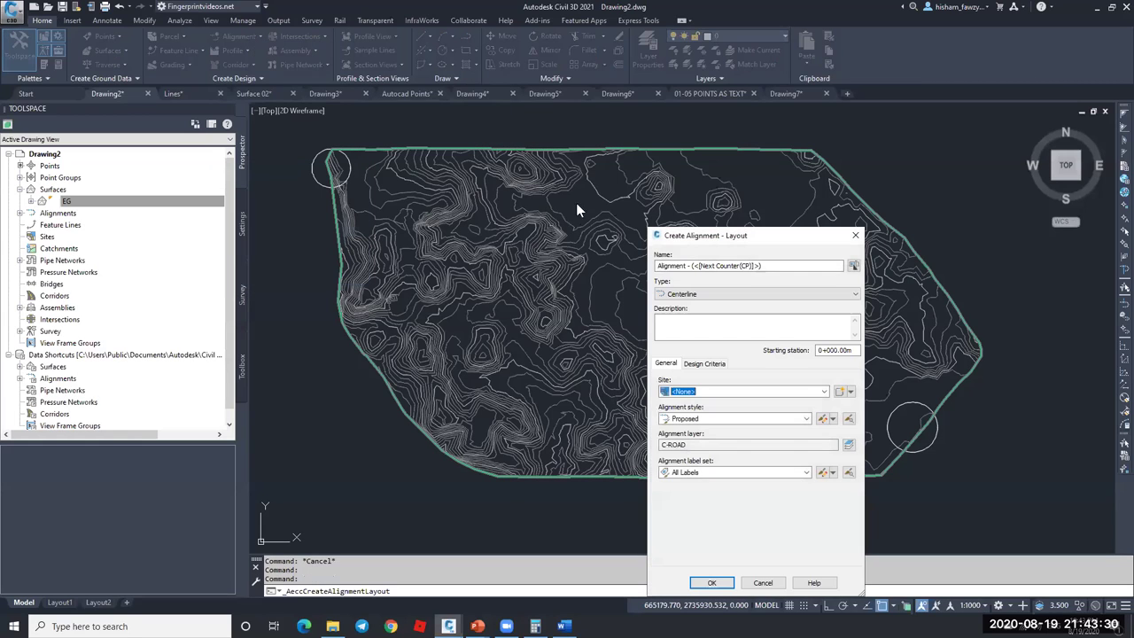
pyautogui.moveTo(669, 224); pyautogui.dragTo(580, 125)
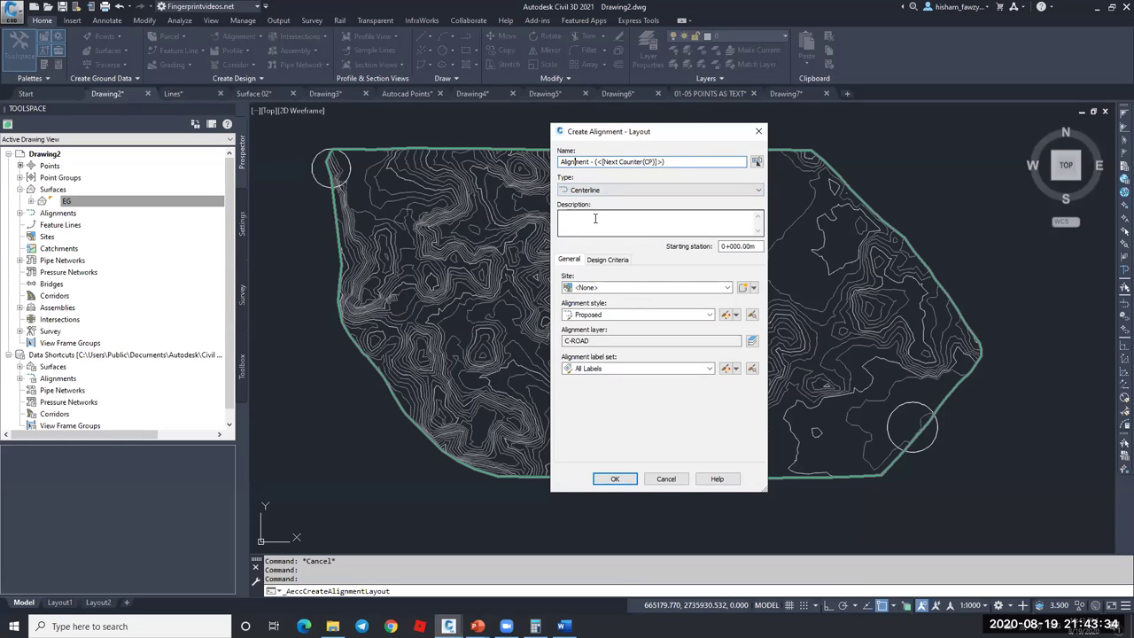
pyautogui.click(574, 161)
pyautogui.tripleClick(586, 165)
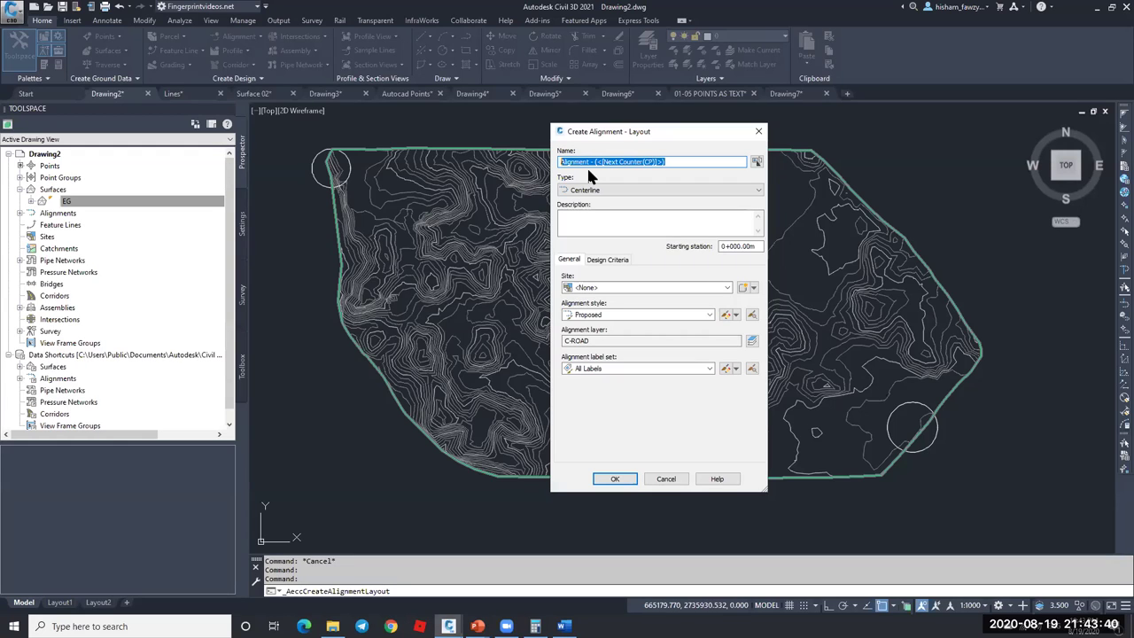
pyautogui.write('ROAD 01')
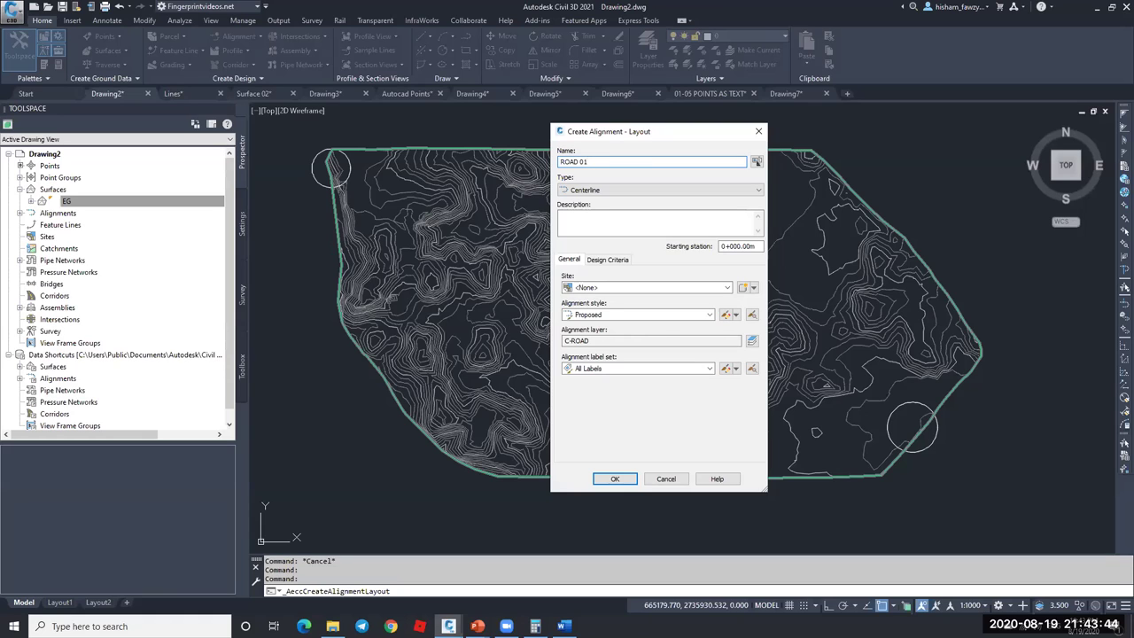
# - Set the alignment type back to Centerline after briefly trying Rail
pyautogui.click(601, 195)
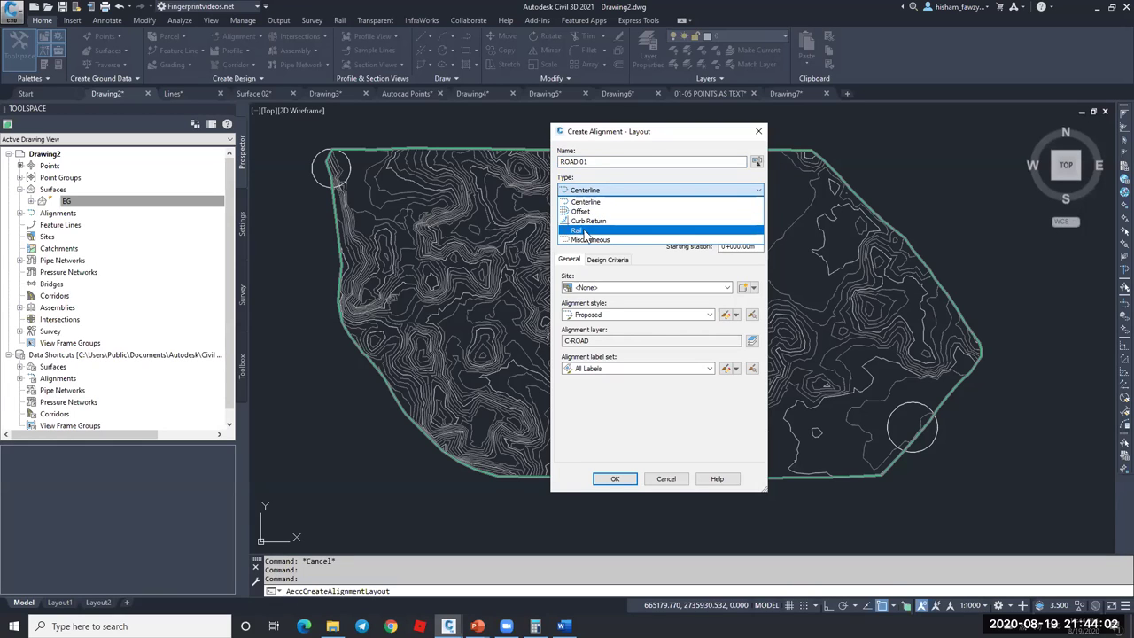
pyautogui.click(604, 203)
pyautogui.click(615, 191)
pyautogui.click(616, 227)
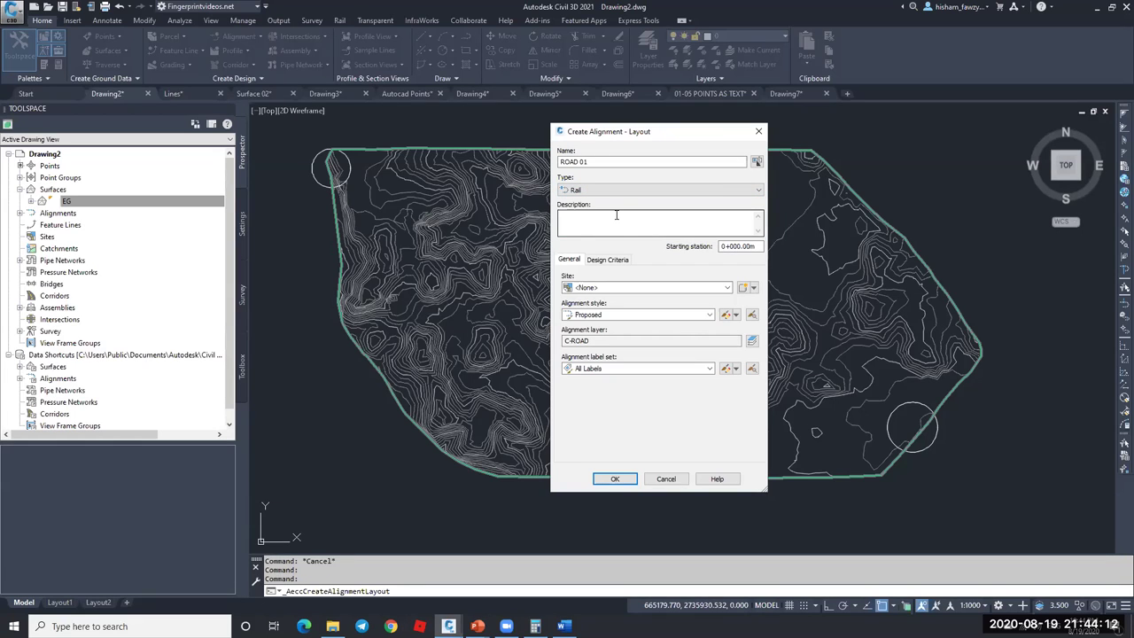
pyautogui.click(615, 190)
pyautogui.click(592, 203)
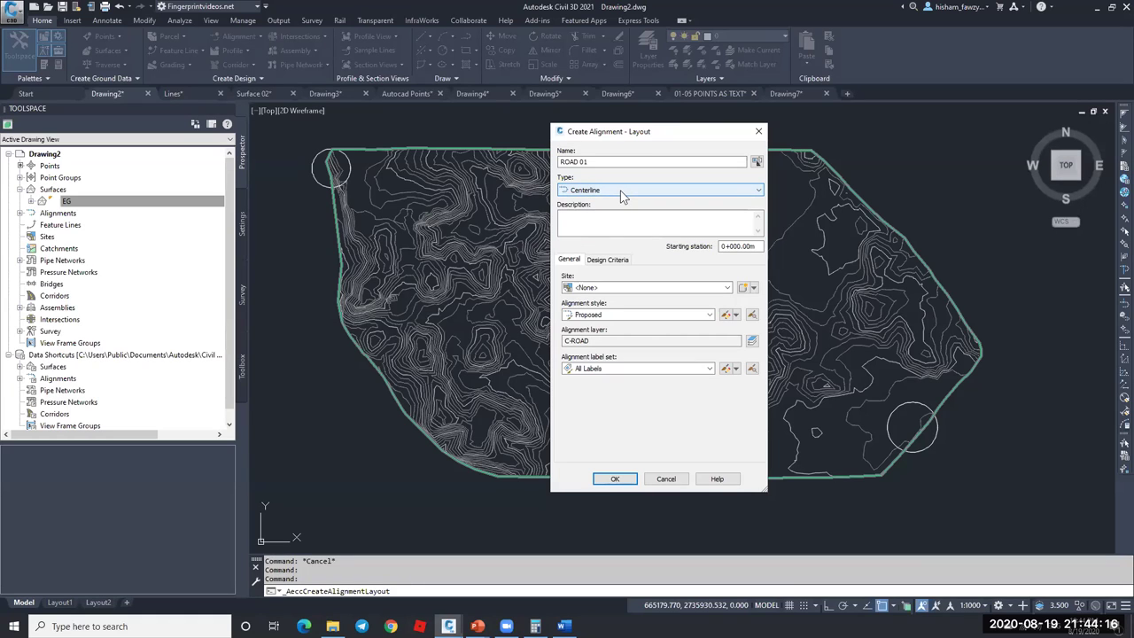
pyautogui.click(606, 225)
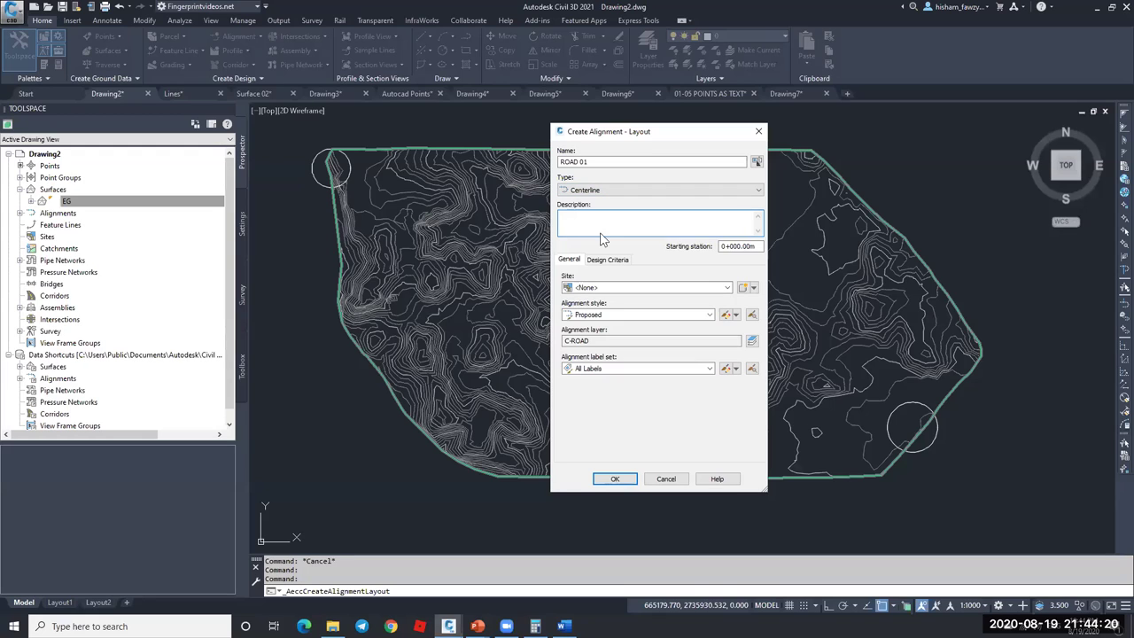
# - Review the starting station, leaving it at 0+000.00m
pyautogui.click(746, 248)
pyautogui.click(753, 247)
pyautogui.click(727, 247)
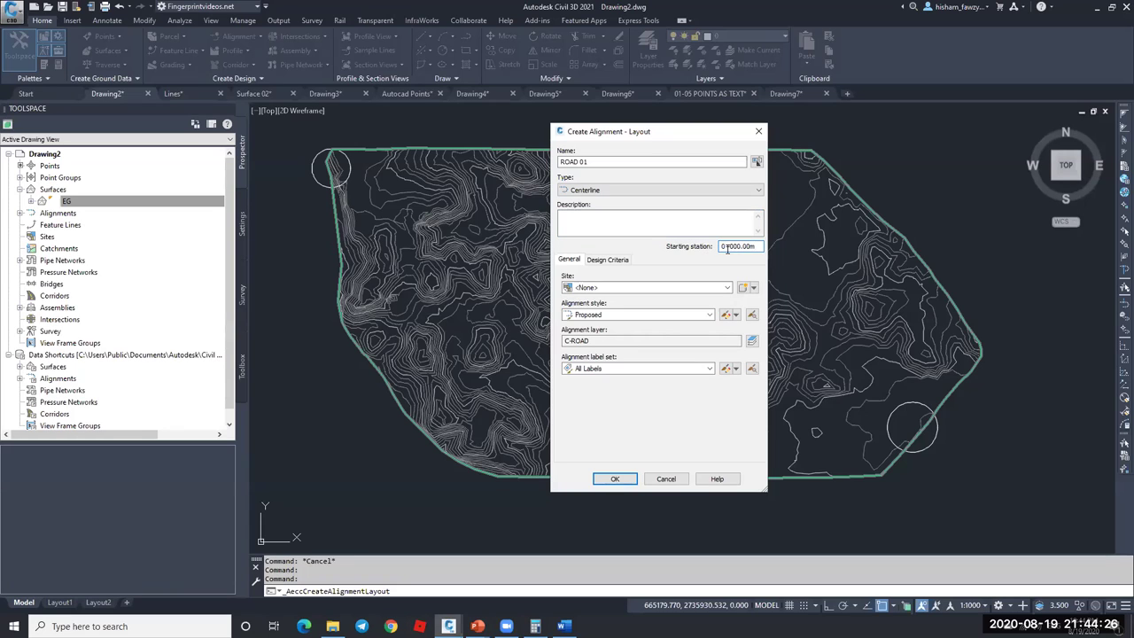
pyautogui.moveTo(726, 247); pyautogui.dragTo(720, 247)
pyautogui.click(724, 248)
pyautogui.moveTo(725, 247); pyautogui.dragTo(721, 247)
pyautogui.click(728, 247)
pyautogui.click(746, 248)
pyautogui.doubleClick(726, 248)
pyautogui.click(738, 246)
# - Keep alignment style Proposed and set the alignment label set to All Labels
pyautogui.click(608, 260)
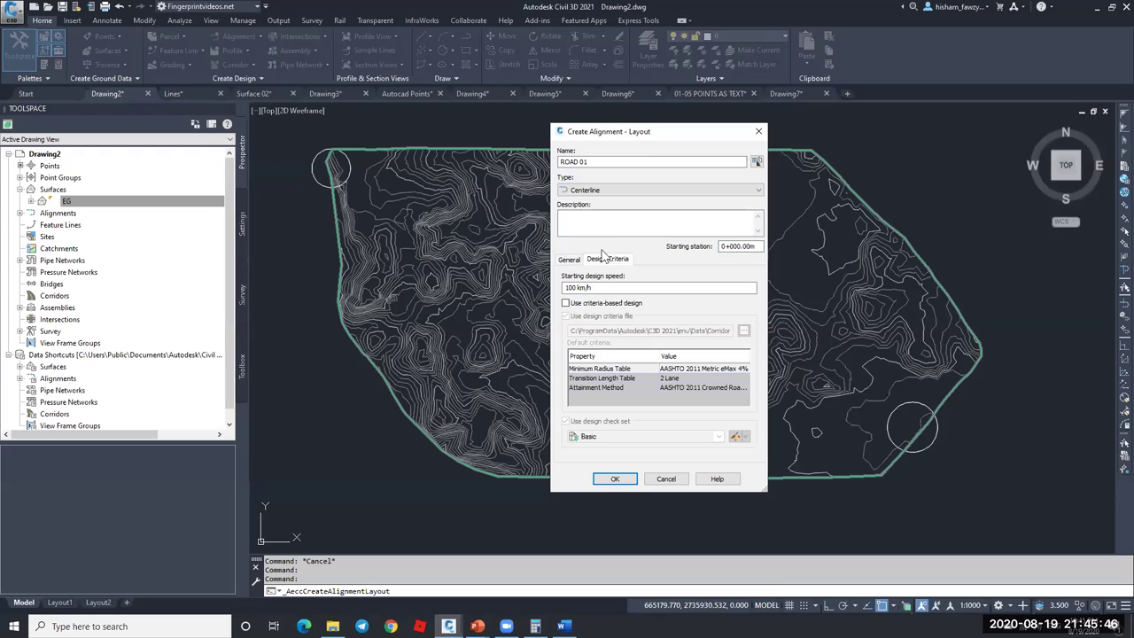
pyautogui.click(567, 261)
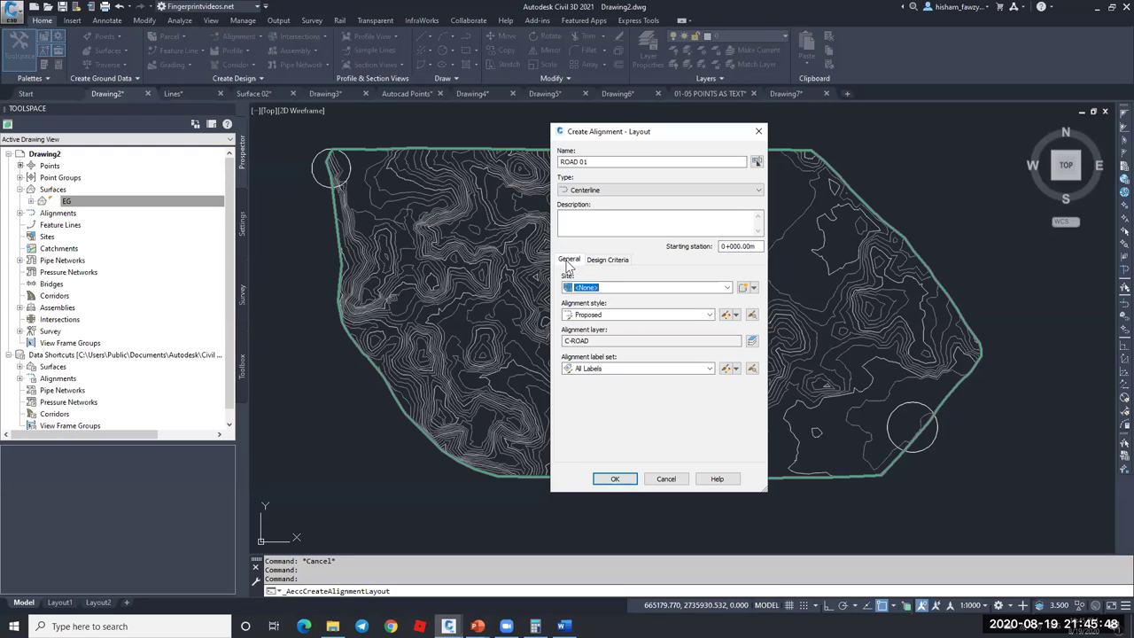
pyautogui.click(635, 315)
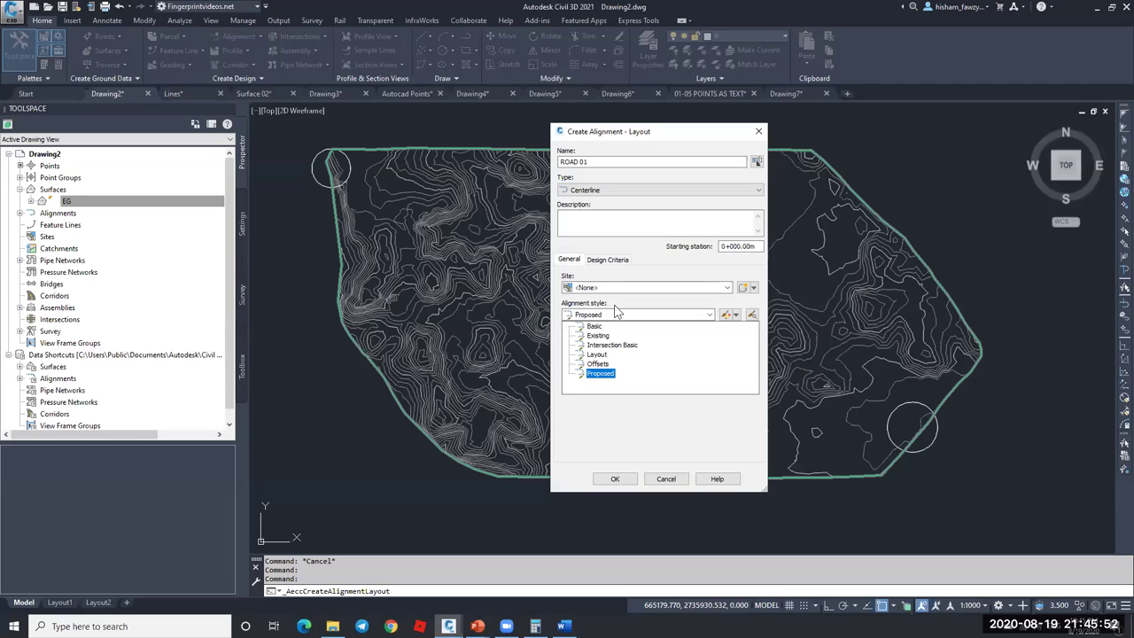
pyautogui.click(600, 373)
pyautogui.click(586, 367)
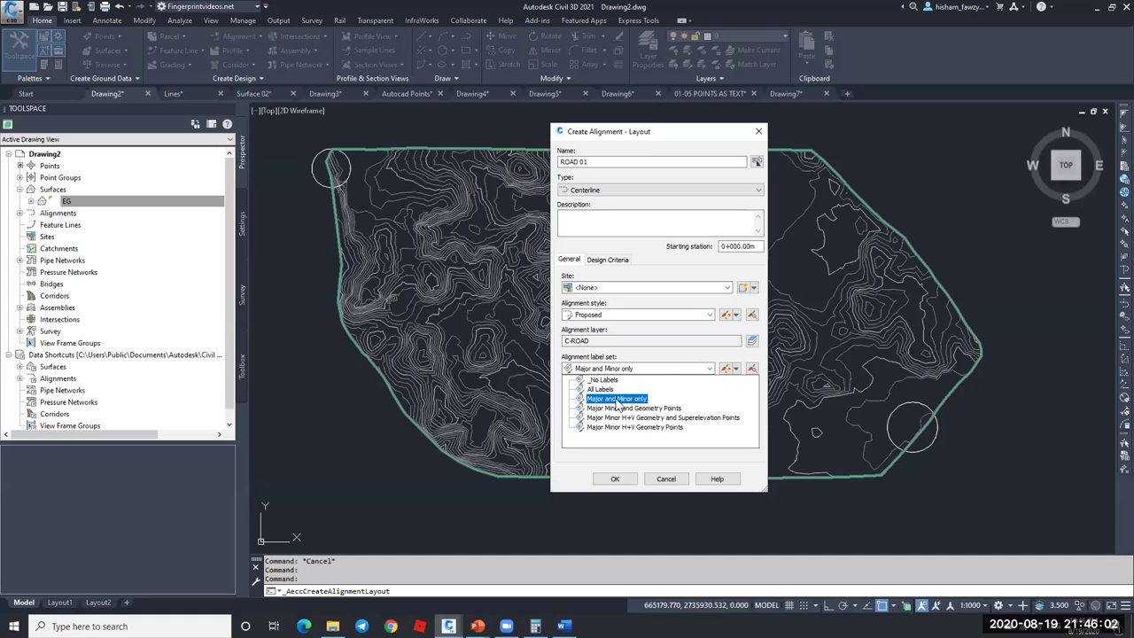
pyautogui.click(620, 379)
pyautogui.press('Down')
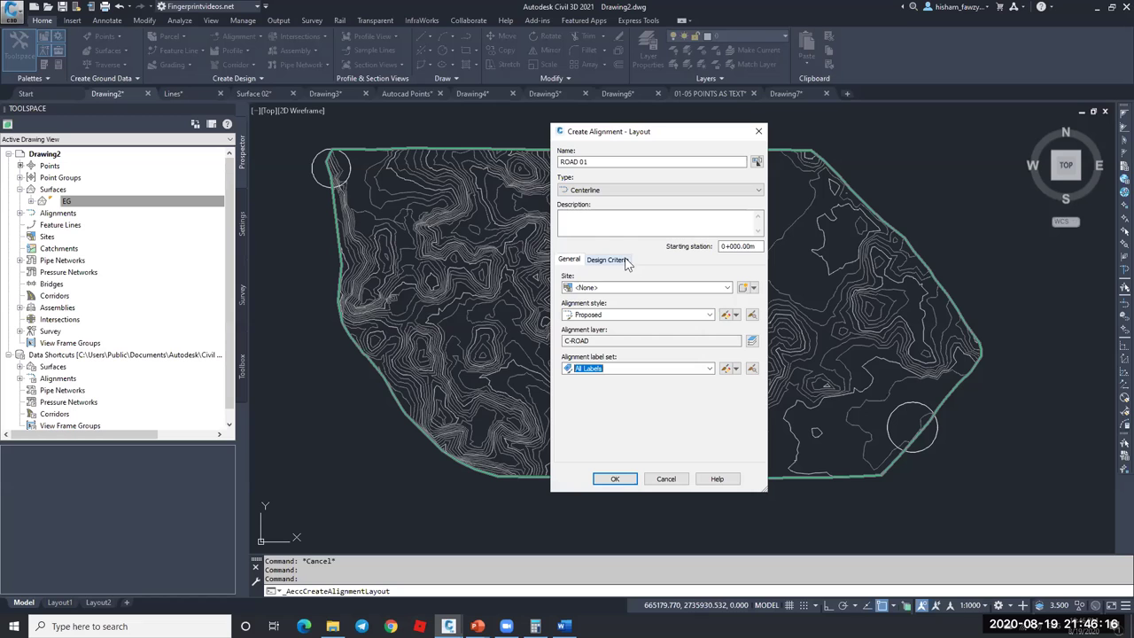
# - Create ROAD 01 and close its Alignment Layout Tools without drawing geometry
pyautogui.click(614, 479)
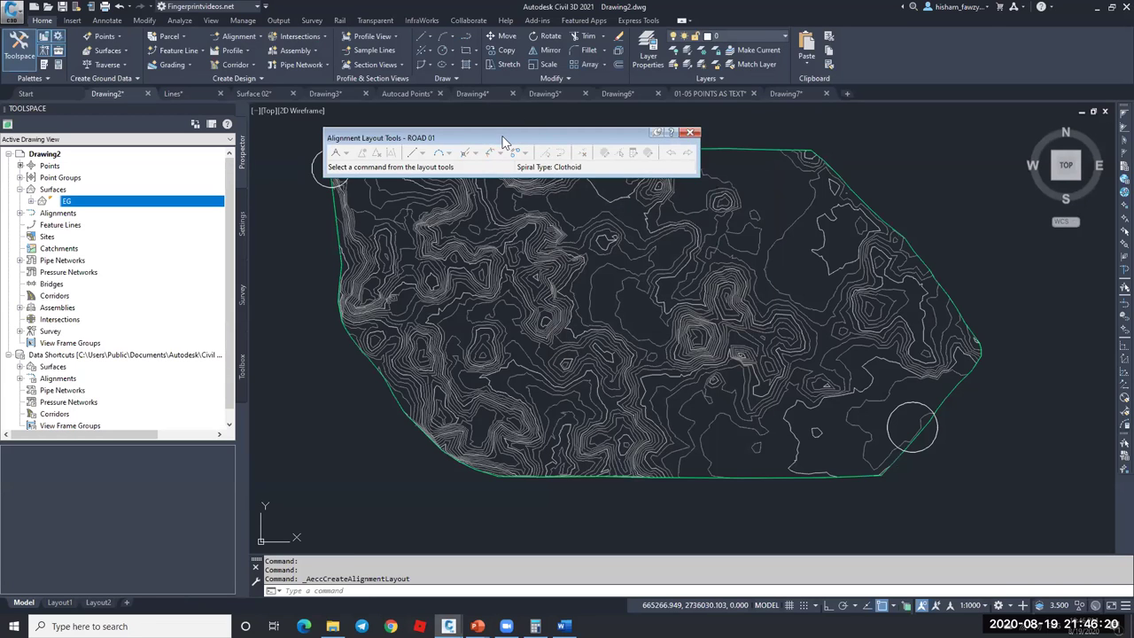
pyautogui.moveTo(494, 137); pyautogui.dragTo(614, 131)
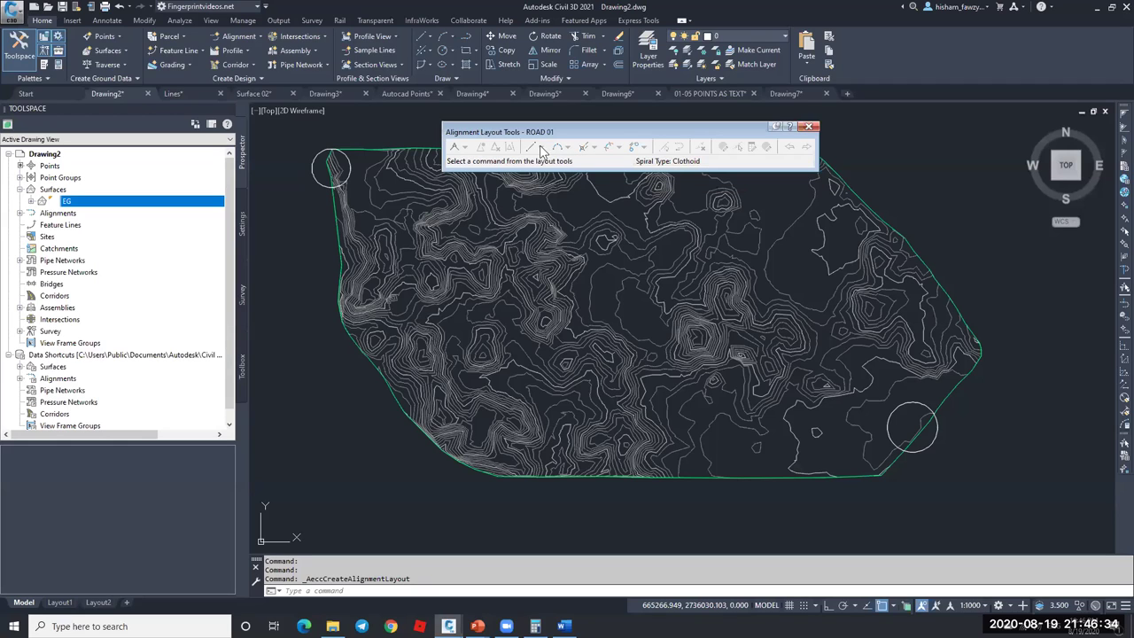
pyautogui.click(807, 127)
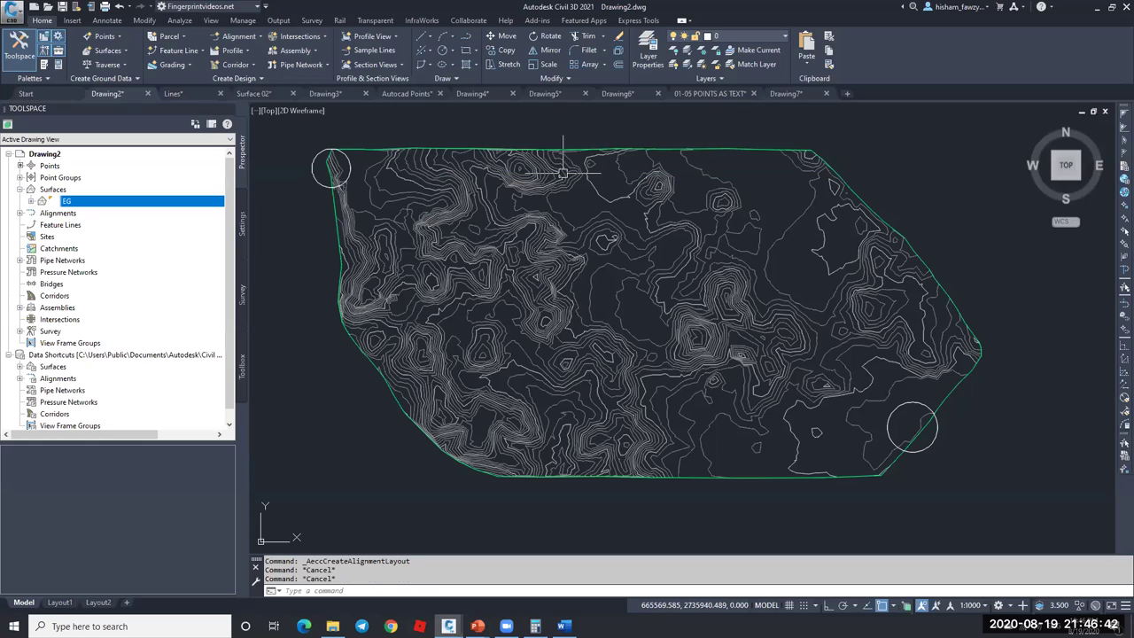
# - Save Drawing2 to the Desktop as ROAD 01.dwg, then close it
pyautogui.rightClick(124, 92)
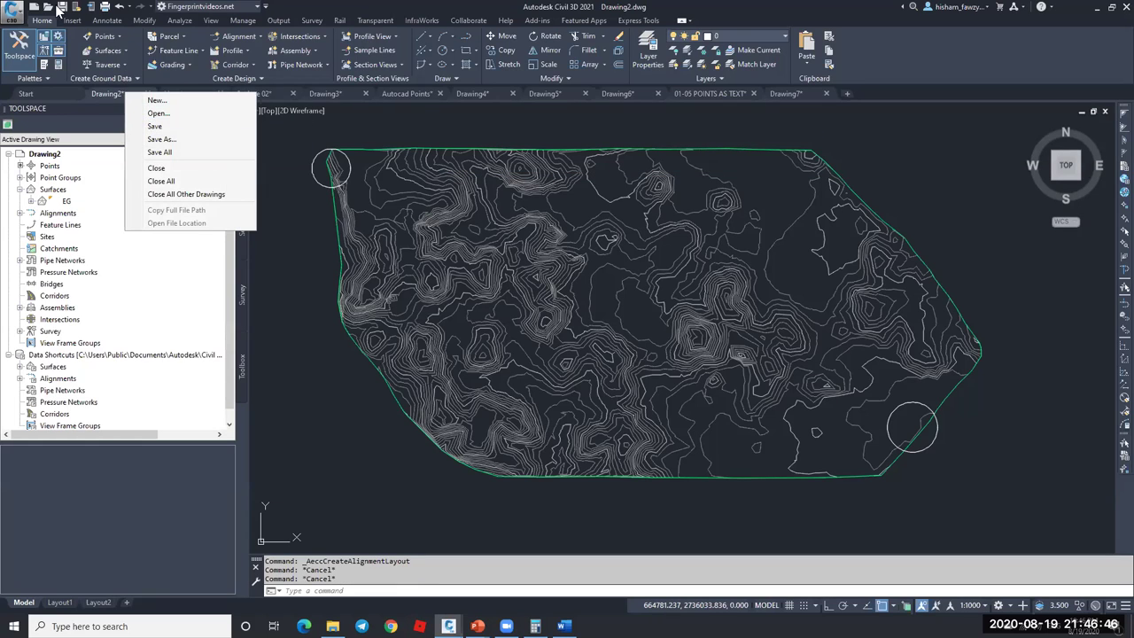
pyautogui.click(154, 125)
pyautogui.click(603, 390)
pyautogui.click(714, 561)
pyautogui.press('BackSpace')
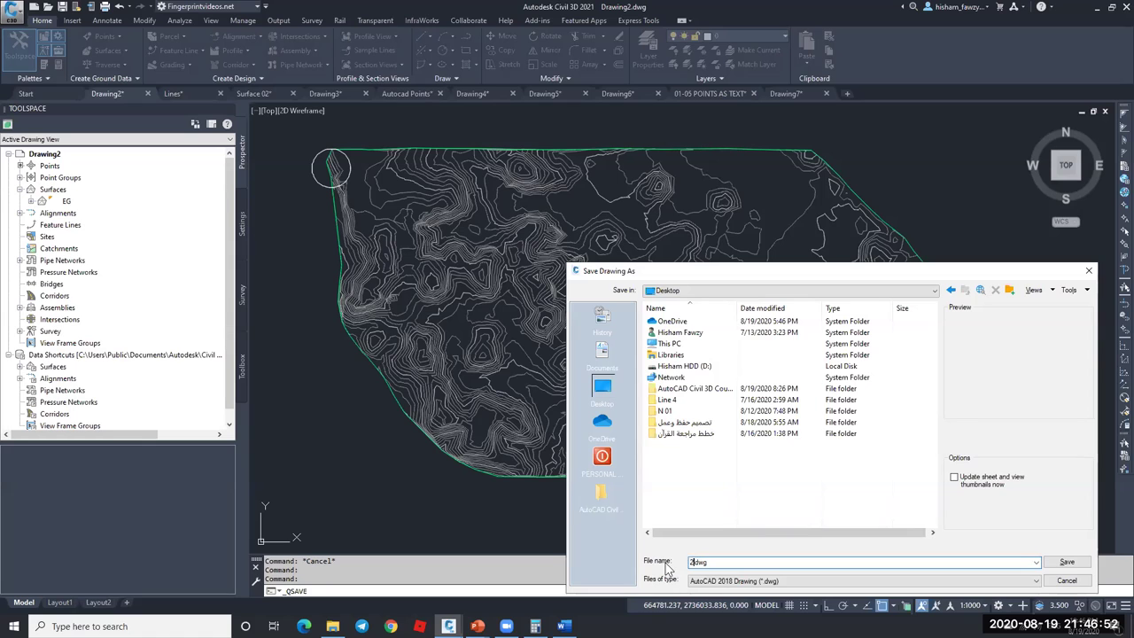
pyautogui.write('ROAD')
pyautogui.click(1066, 561)
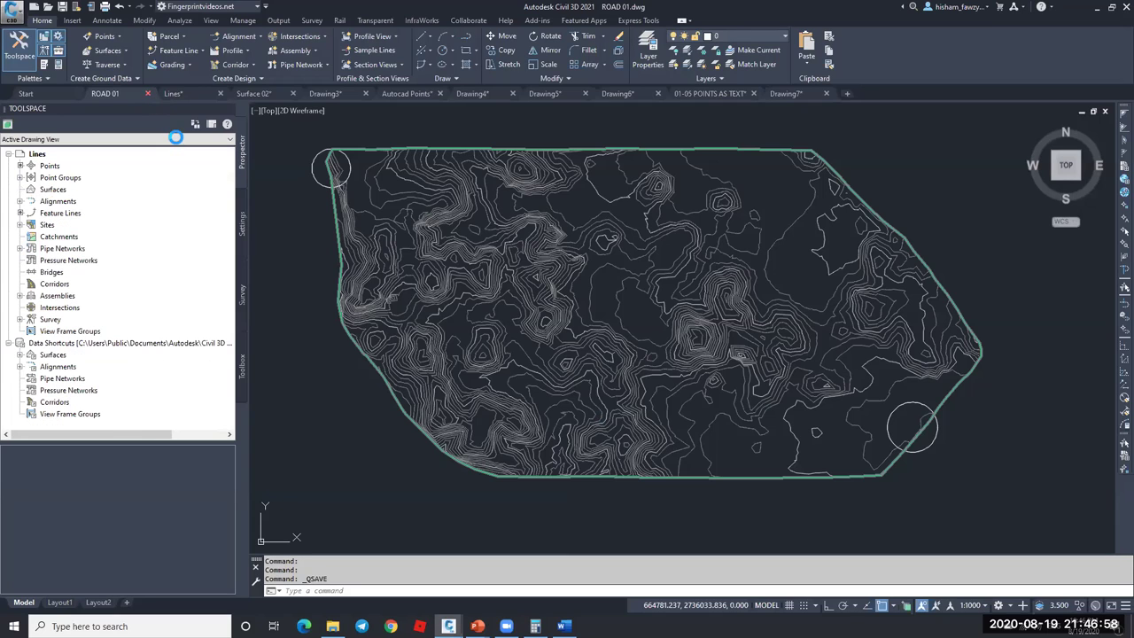
pyautogui.click(147, 93)
# - Close the Lines and Surface 02 drawings without saving
pyautogui.click(602, 339)
pyautogui.hotkey('ctrl', 'Tab')
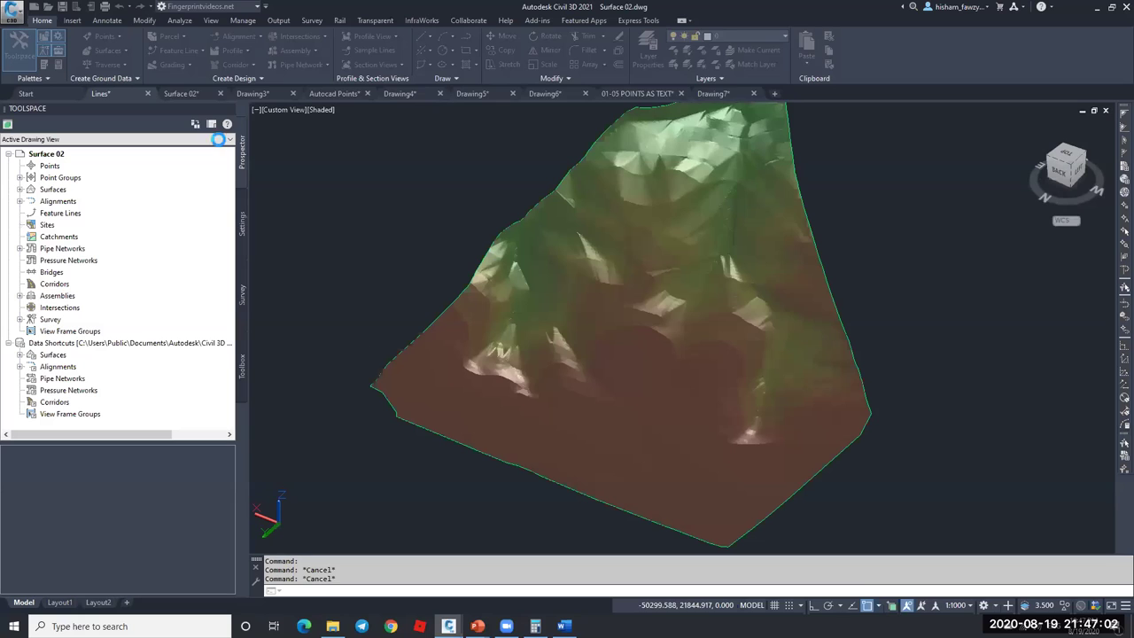
pyautogui.rightClick(129, 96)
pyautogui.click(172, 185)
pyautogui.click(604, 338)
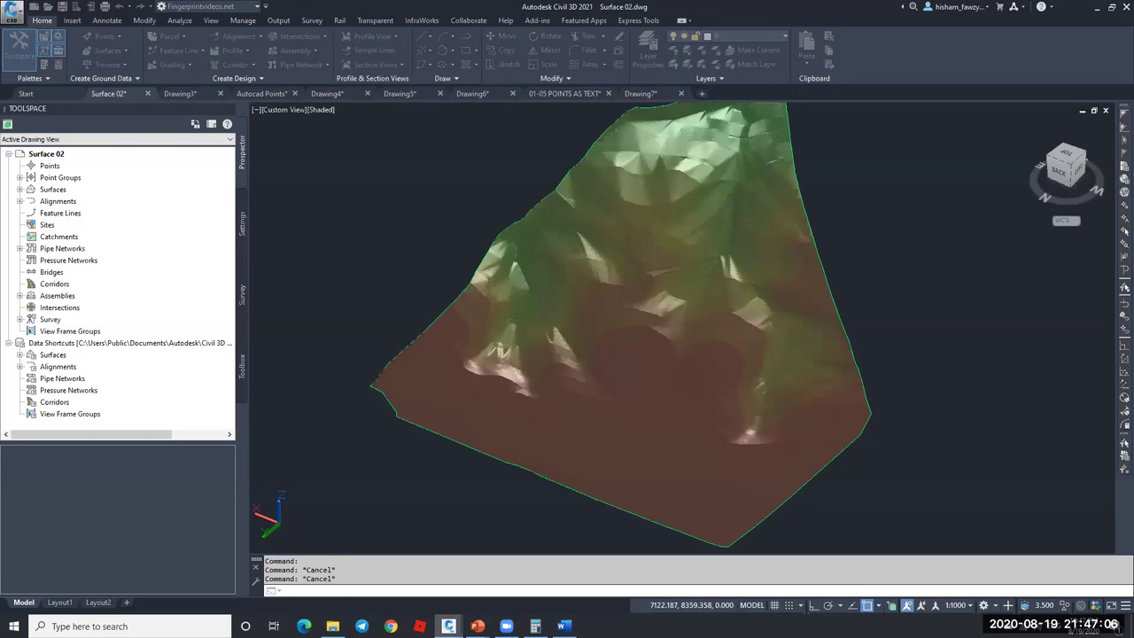
# - Close Drawing3–7, Autocad Points and 01-05 POINTS AS TEXT without saving
pyautogui.click(599, 340)
pyautogui.click(599, 338)
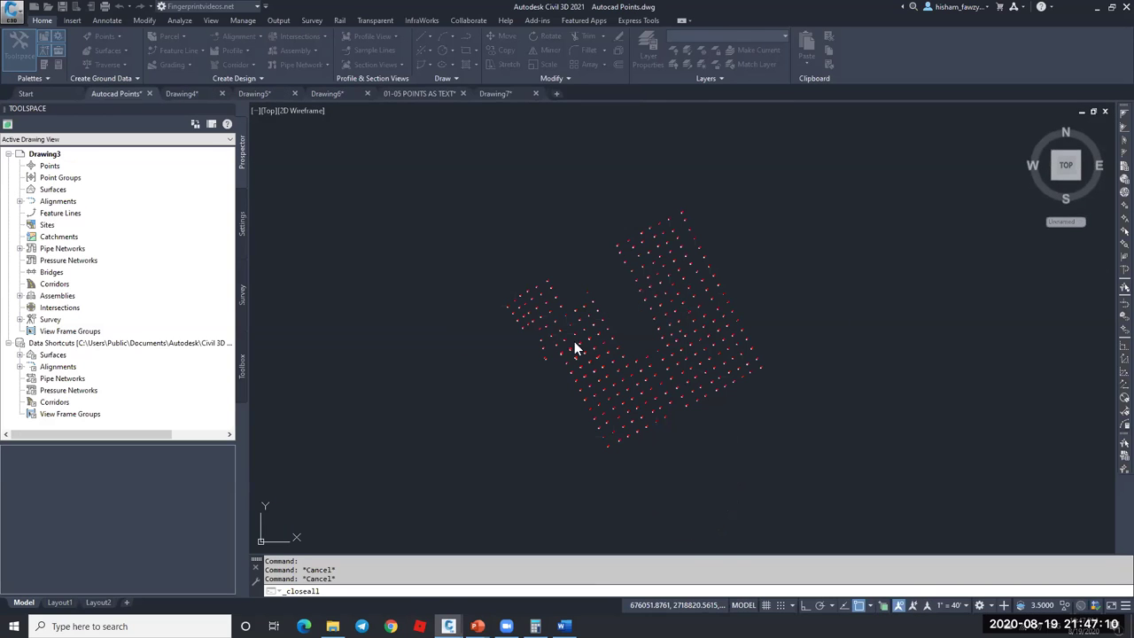
pyautogui.click(599, 338)
pyautogui.click(593, 341)
pyautogui.click(580, 338)
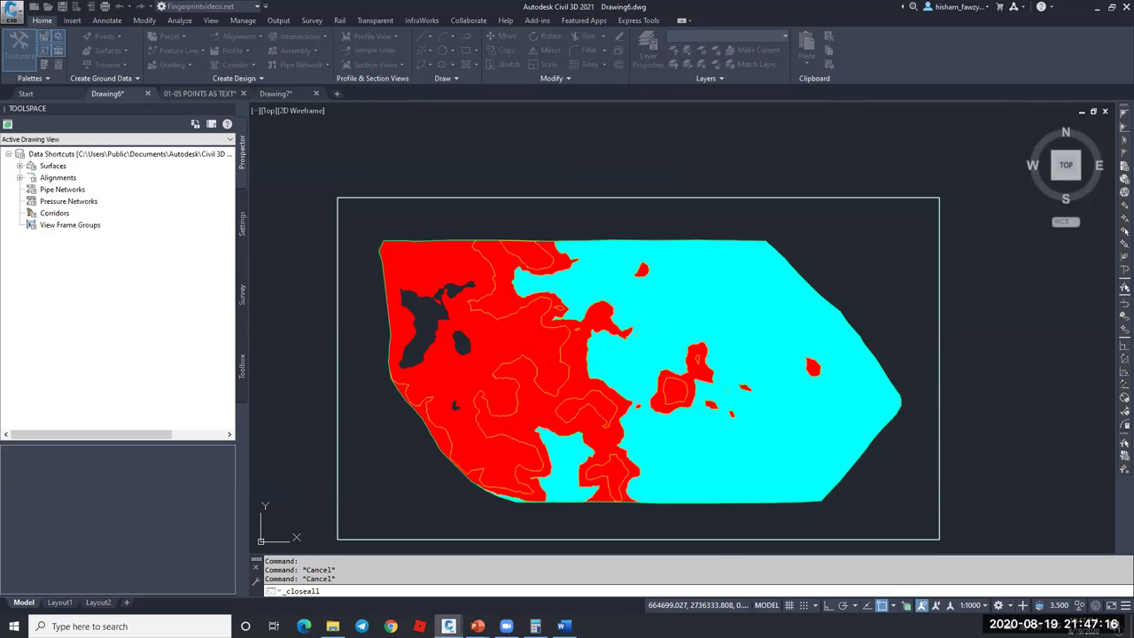
pyautogui.click(602, 346)
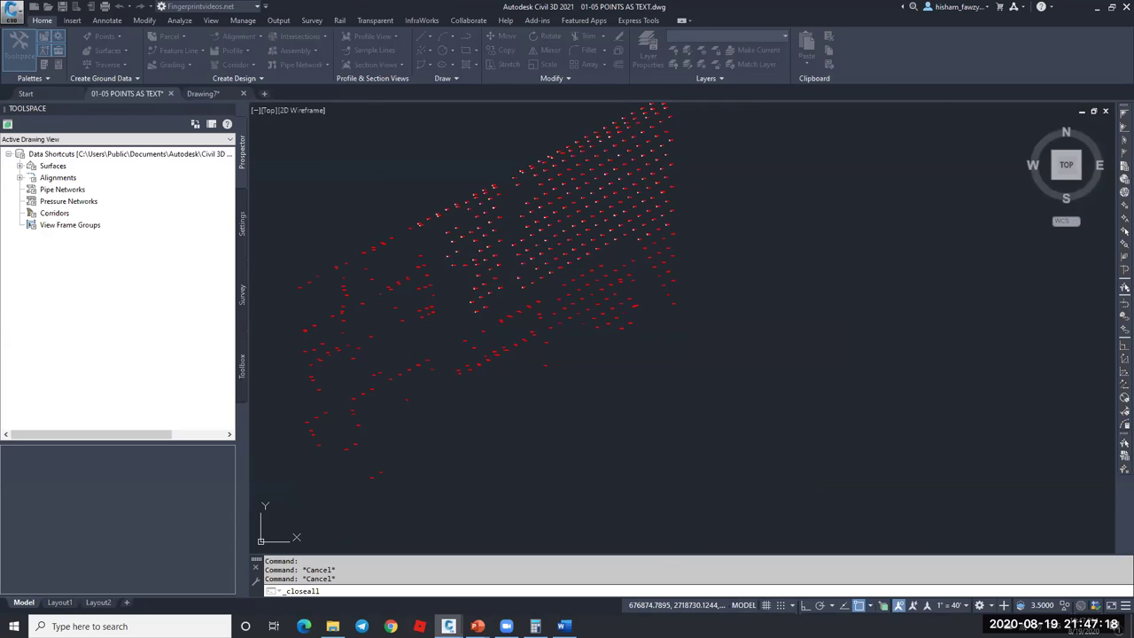
pyautogui.click(601, 347)
pyautogui.click(601, 342)
pyautogui.click(572, 338)
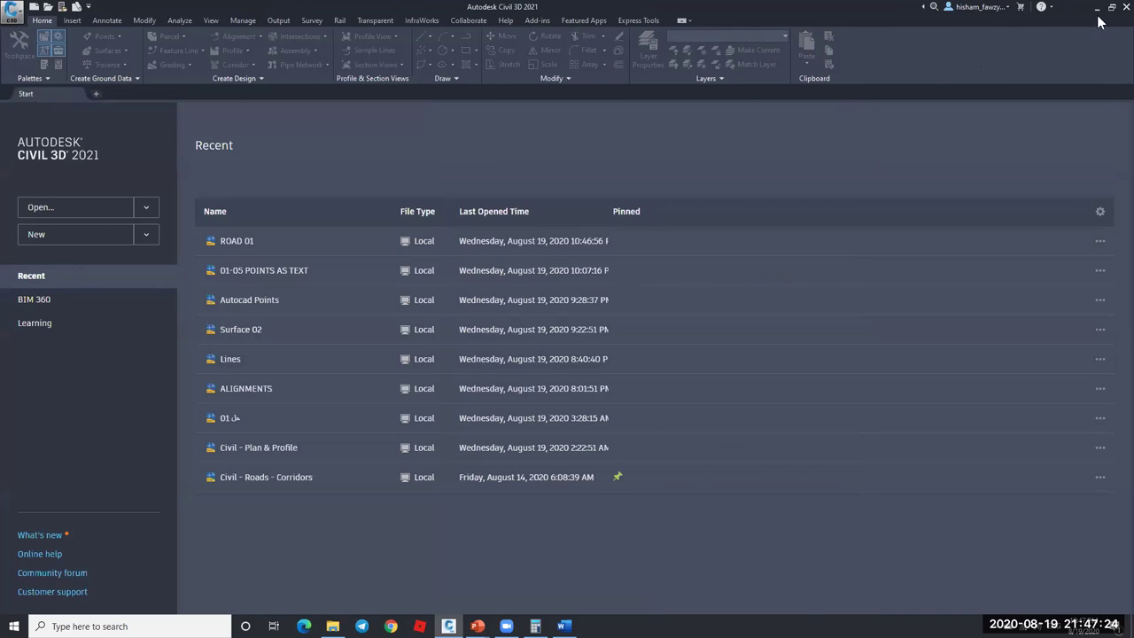
# - Reopen ROAD 01.dwg from the desktop and find ROAD 01 under Prospector's Centerline Alignments
pyautogui.click(1099, 7)
pyautogui.moveTo(24, 458)
pyautogui.mouseDown()
pyautogui.moveTo(508, 586)
pyautogui.moveTo(488, 615)
pyautogui.moveTo(450, 625)
pyautogui.moveTo(494, 169)
pyautogui.moveTo(518, 52)
pyautogui.mouseUp()
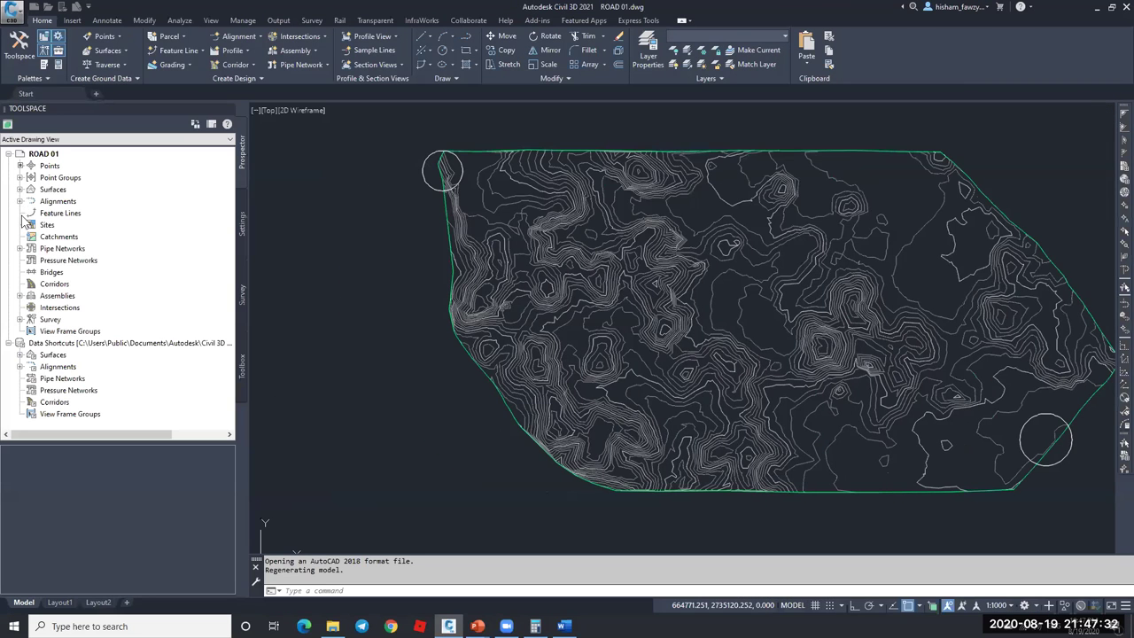
pyautogui.click(21, 202)
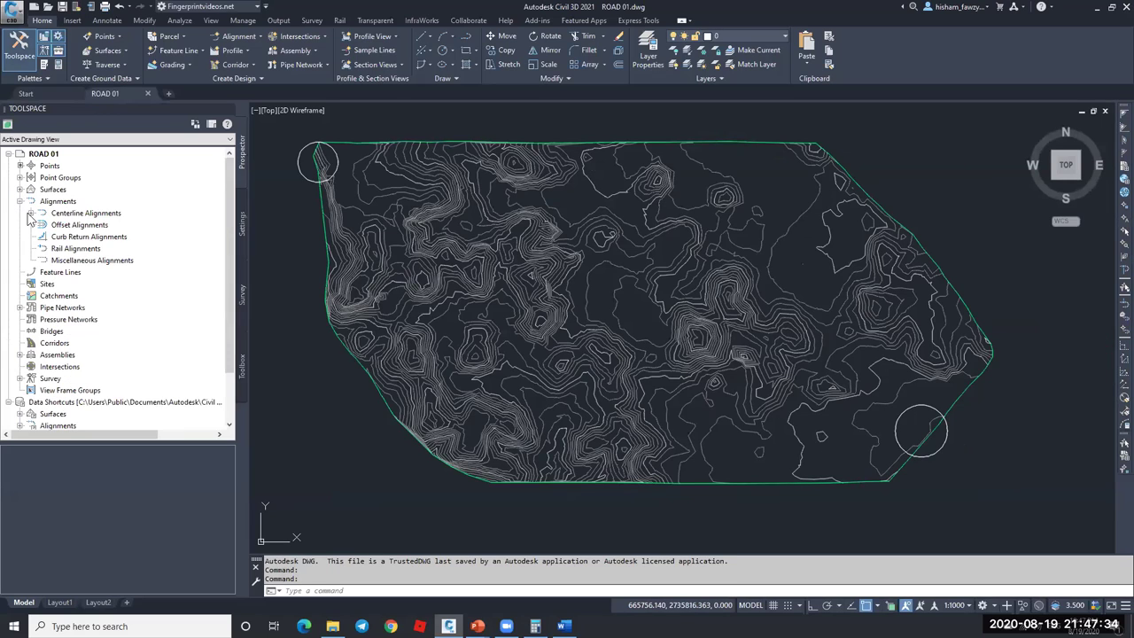
pyautogui.click(21, 202)
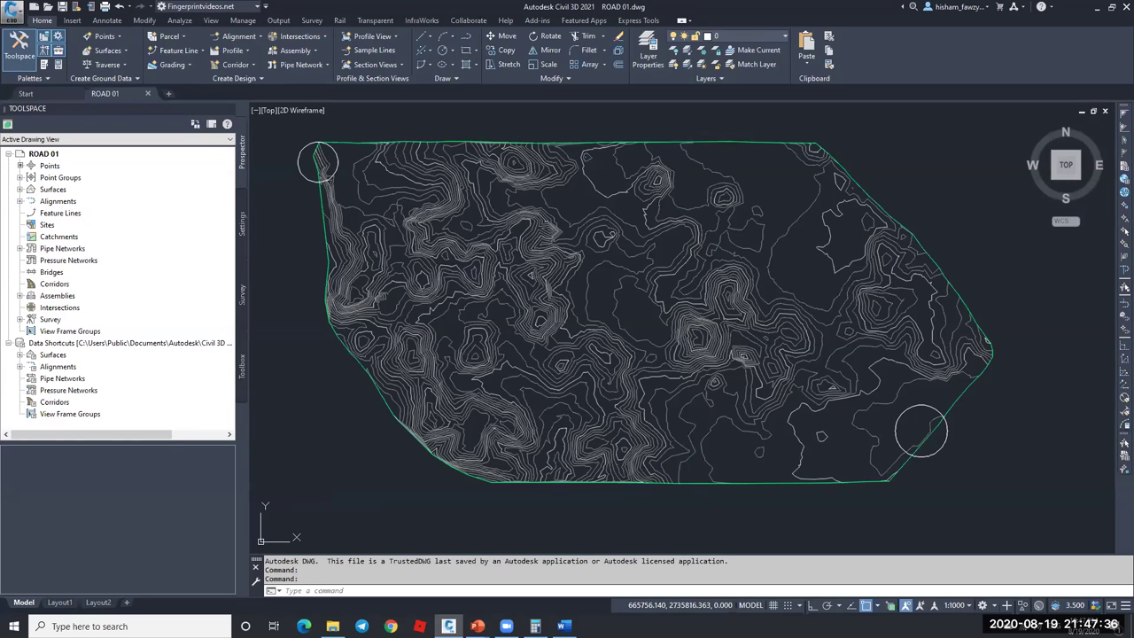
pyautogui.click(21, 202)
pyautogui.click(31, 214)
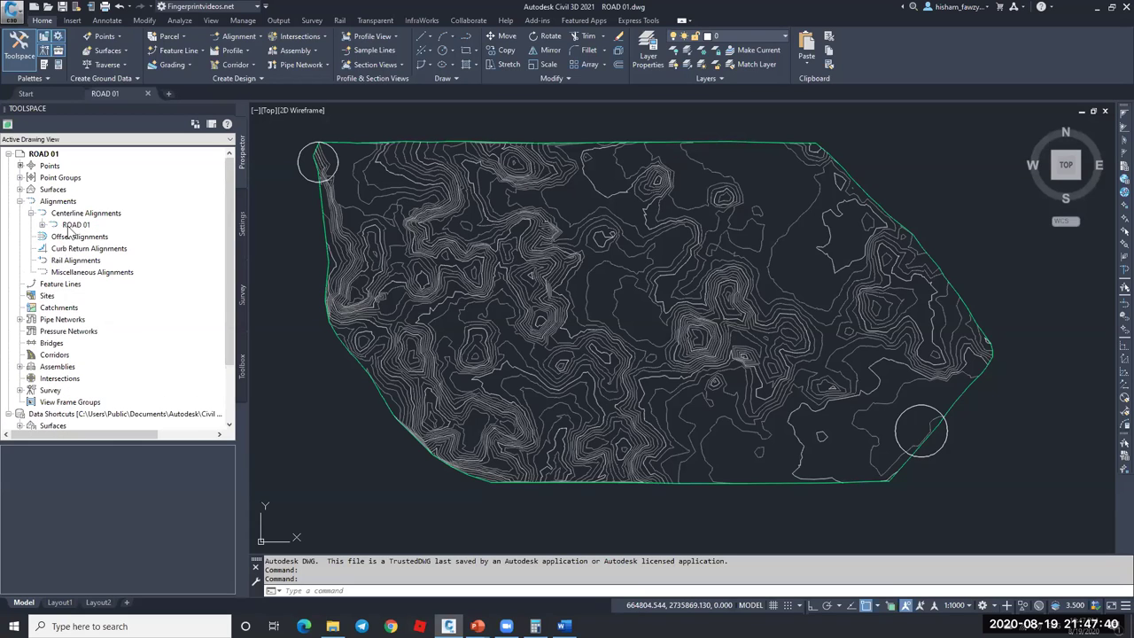
pyautogui.click(89, 224)
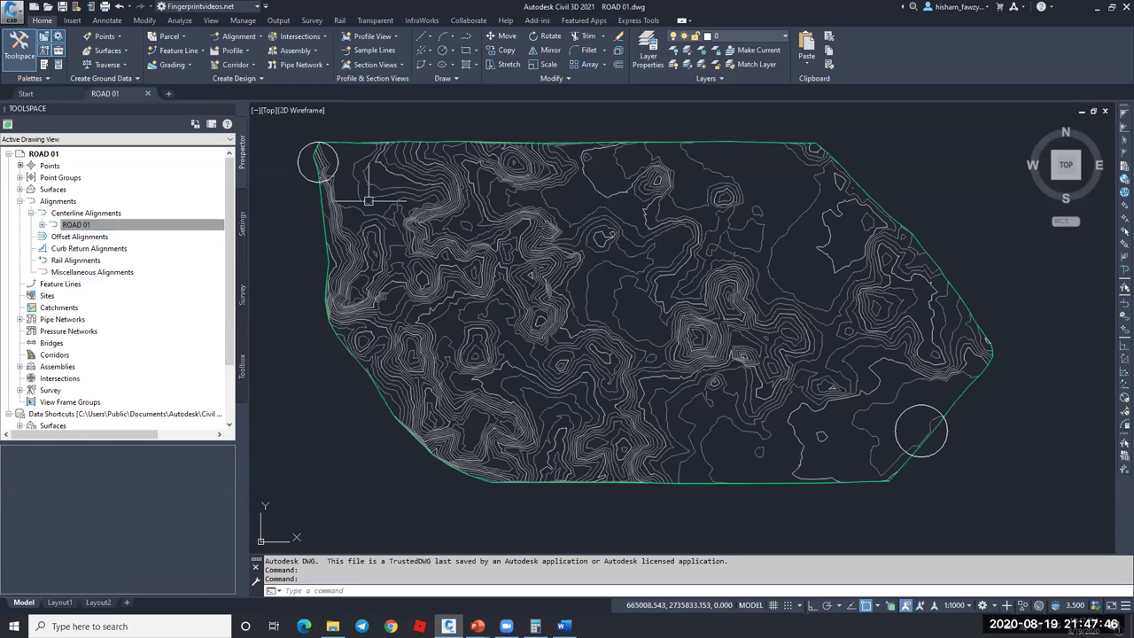
# - Select ROAD 01 from Prospector, open its layout tools, then close them
pyautogui.rightClick(172, 225)
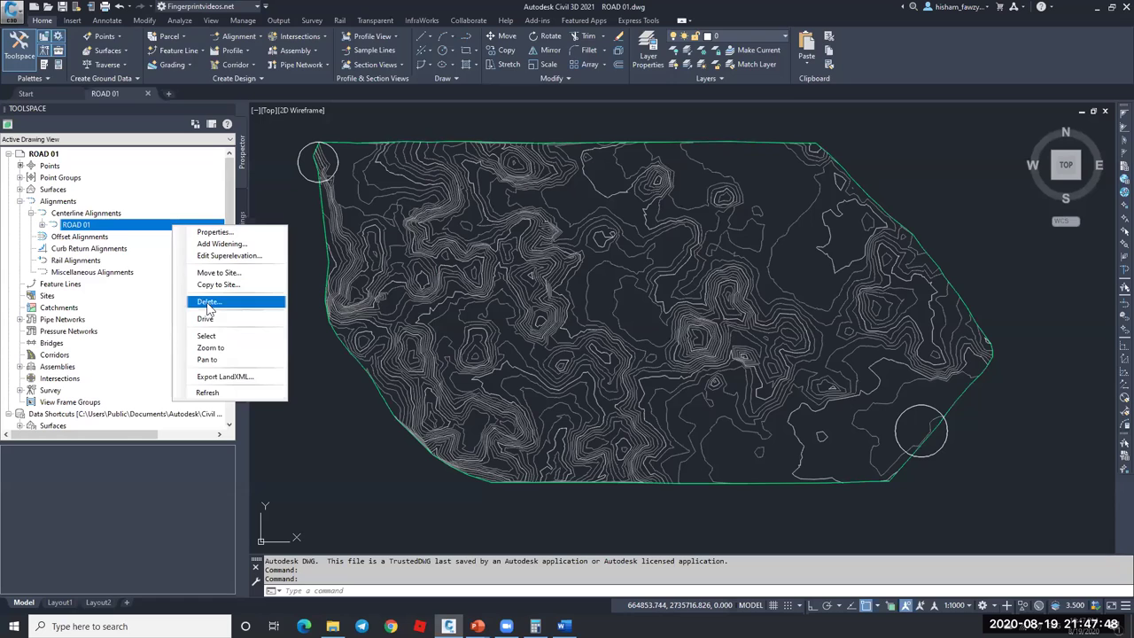
pyautogui.click(208, 336)
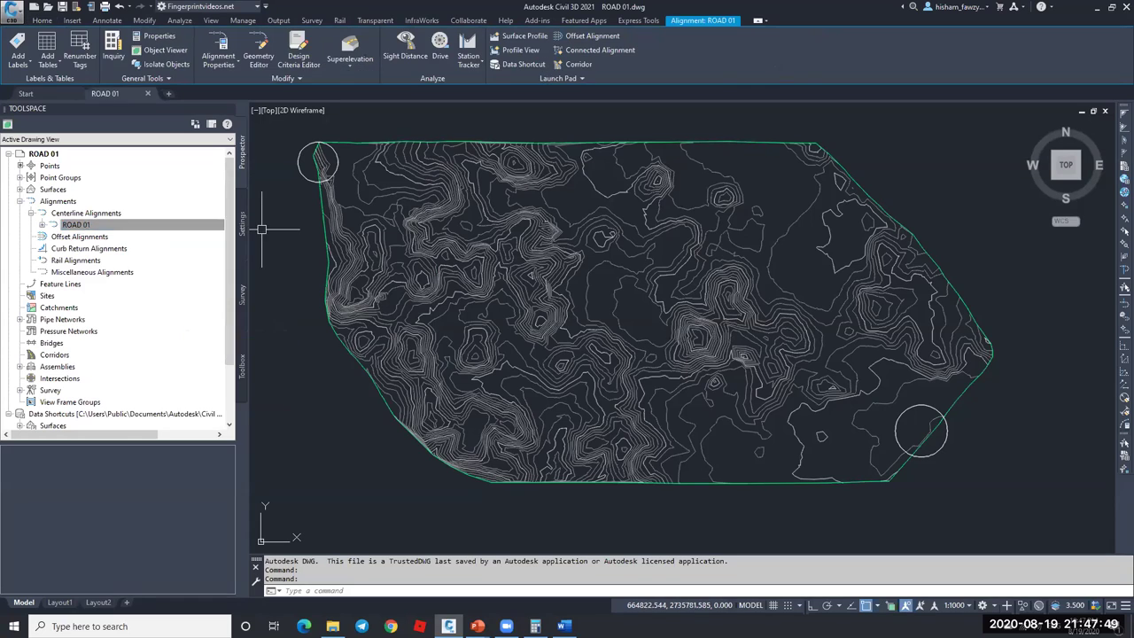
pyautogui.click(258, 45)
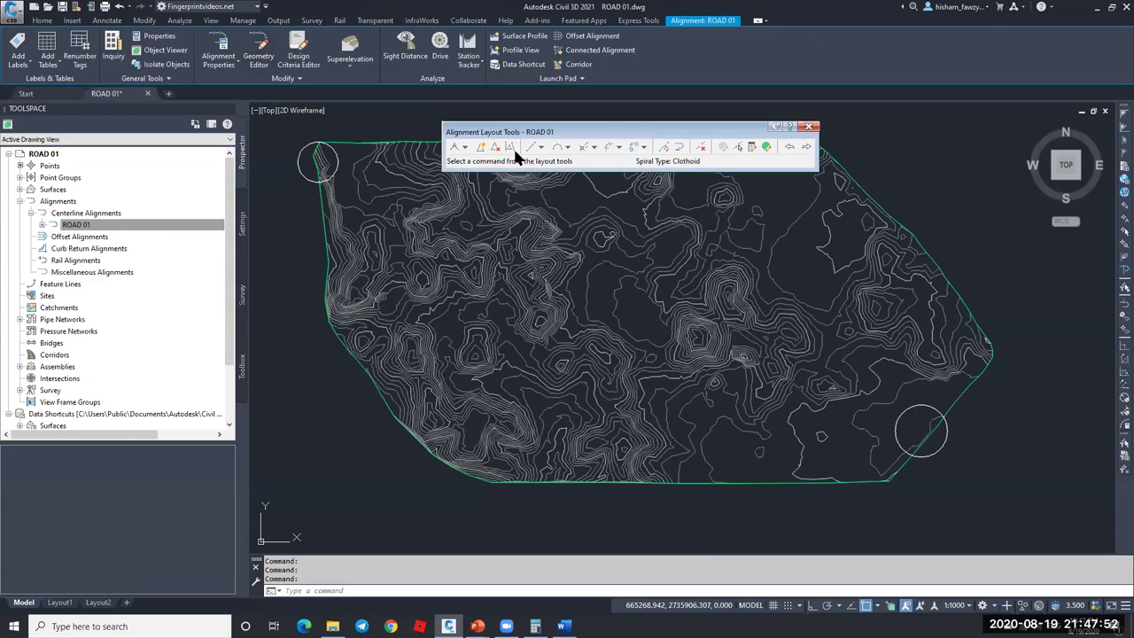
pyautogui.moveTo(512, 131); pyautogui.dragTo(460, 128)
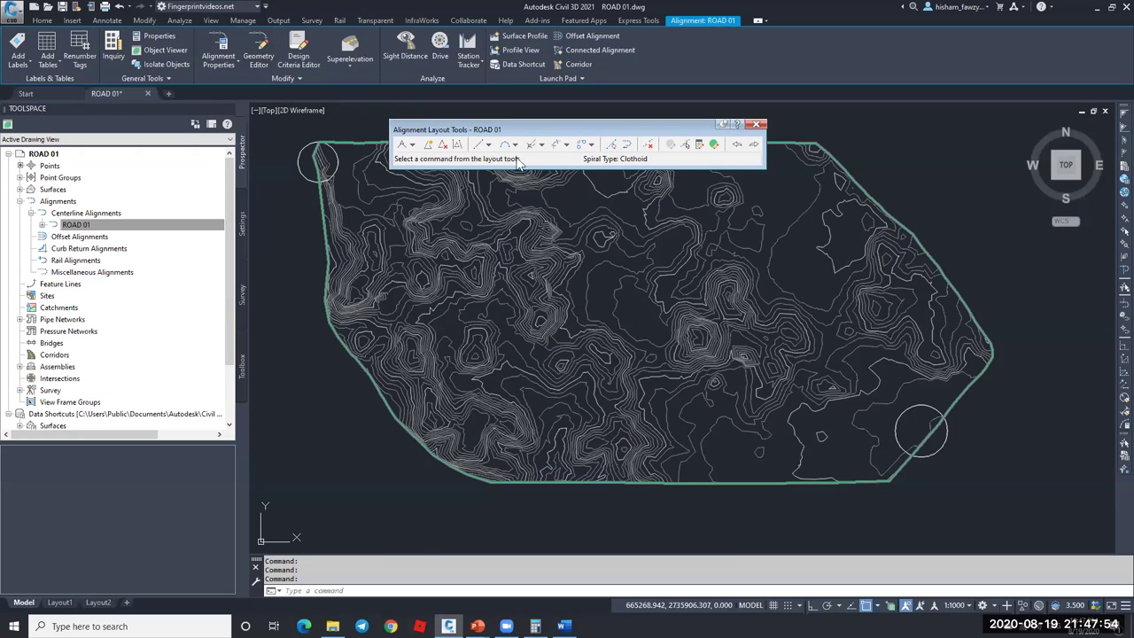
pyautogui.click(757, 124)
pyautogui.press('Escape')
pyautogui.press('Escape')
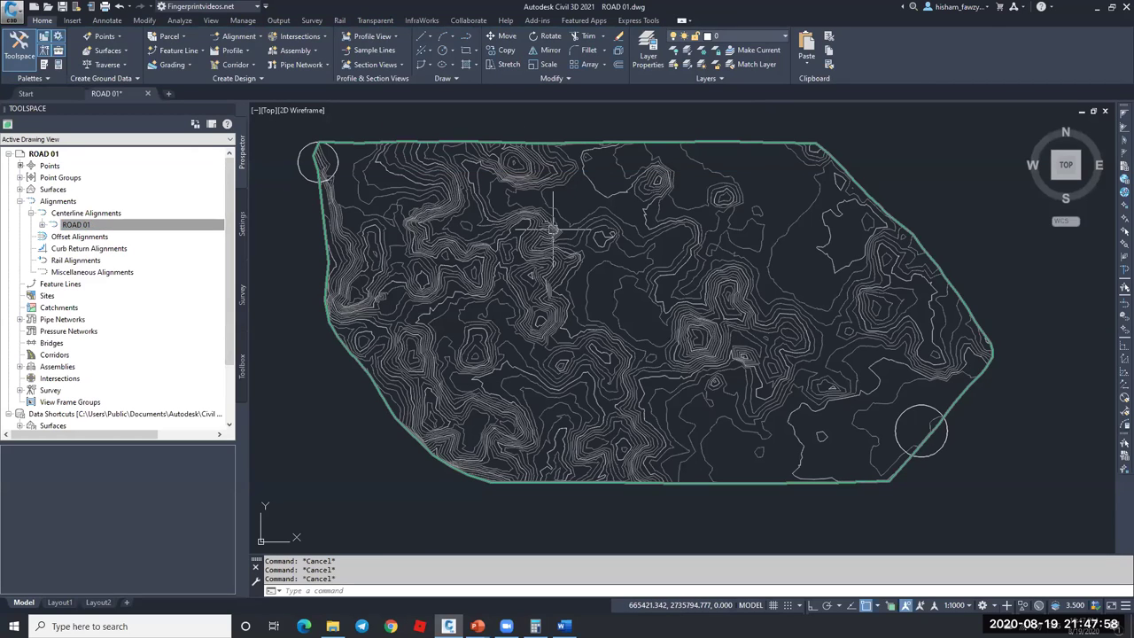
# - Select the ROAD 01 alignment again from its Prospector context menu
pyautogui.rightClick(165, 226)
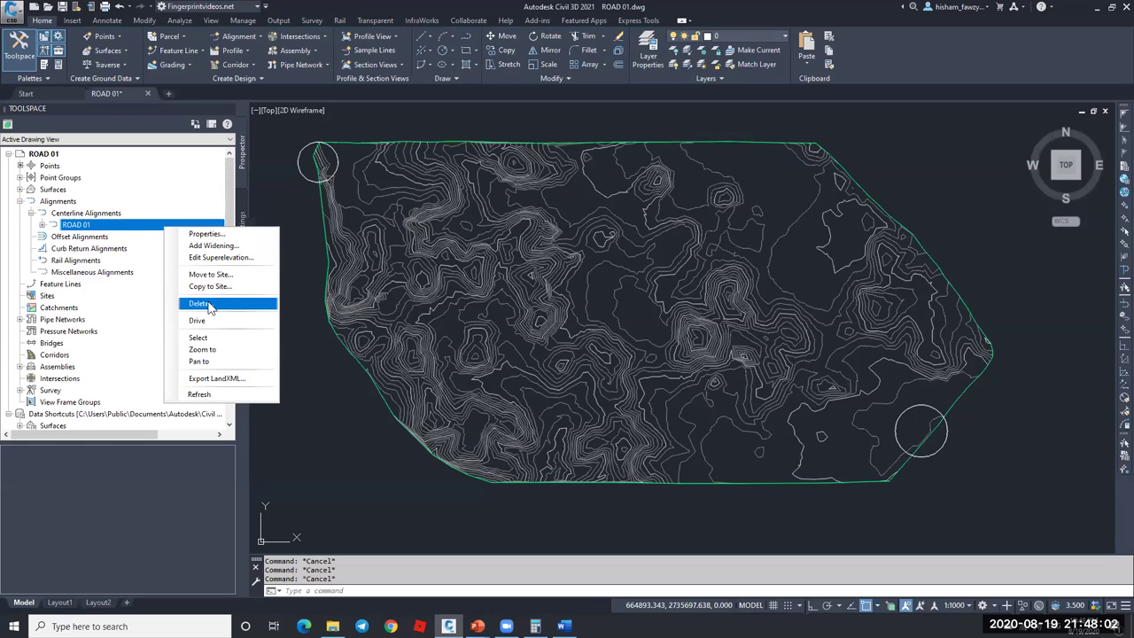
pyautogui.press('Escape')
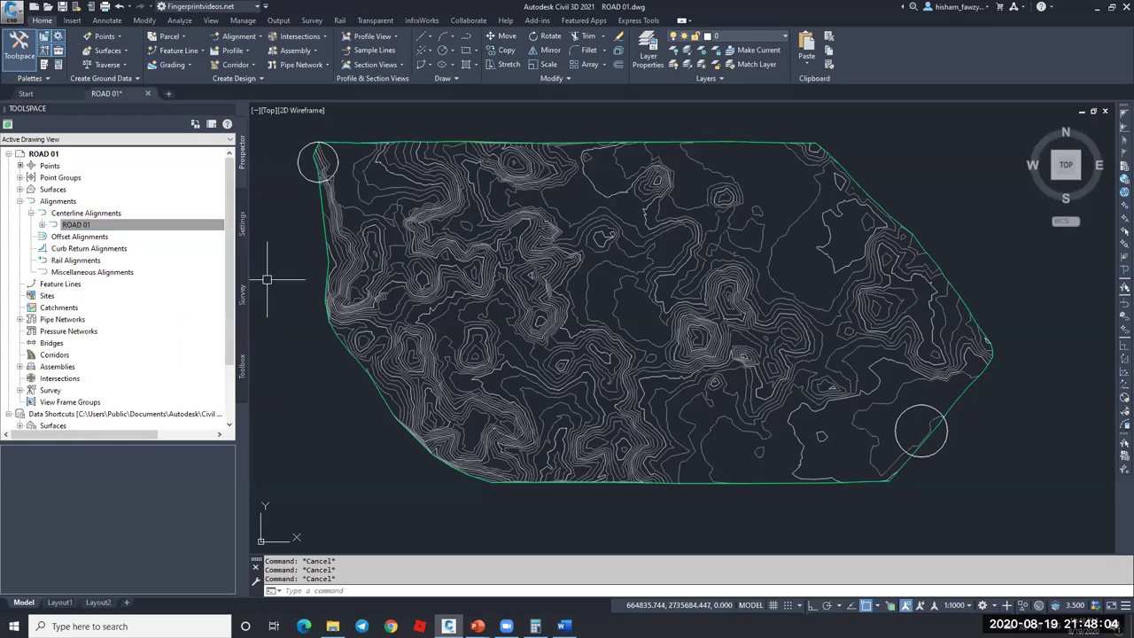
pyautogui.rightClick(183, 227)
pyautogui.click(241, 335)
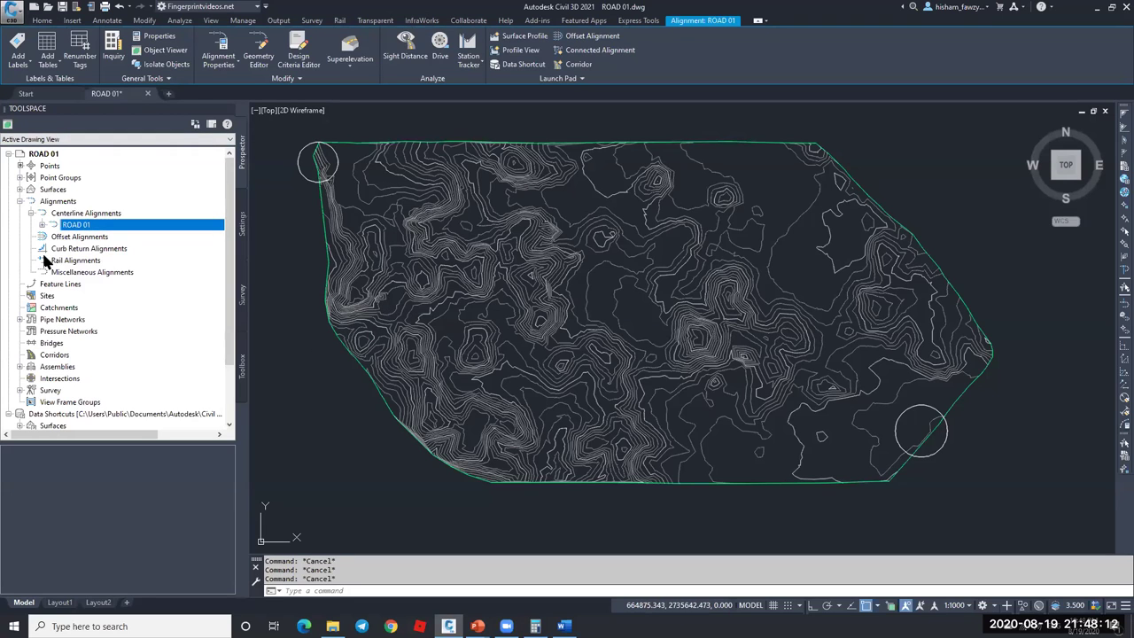
# - Open the Alignment Layout Tools for ROAD 01 and show the tangent-tangent layout choices
pyautogui.click(259, 45)
pyautogui.moveTo(508, 131); pyautogui.dragTo(617, 144)
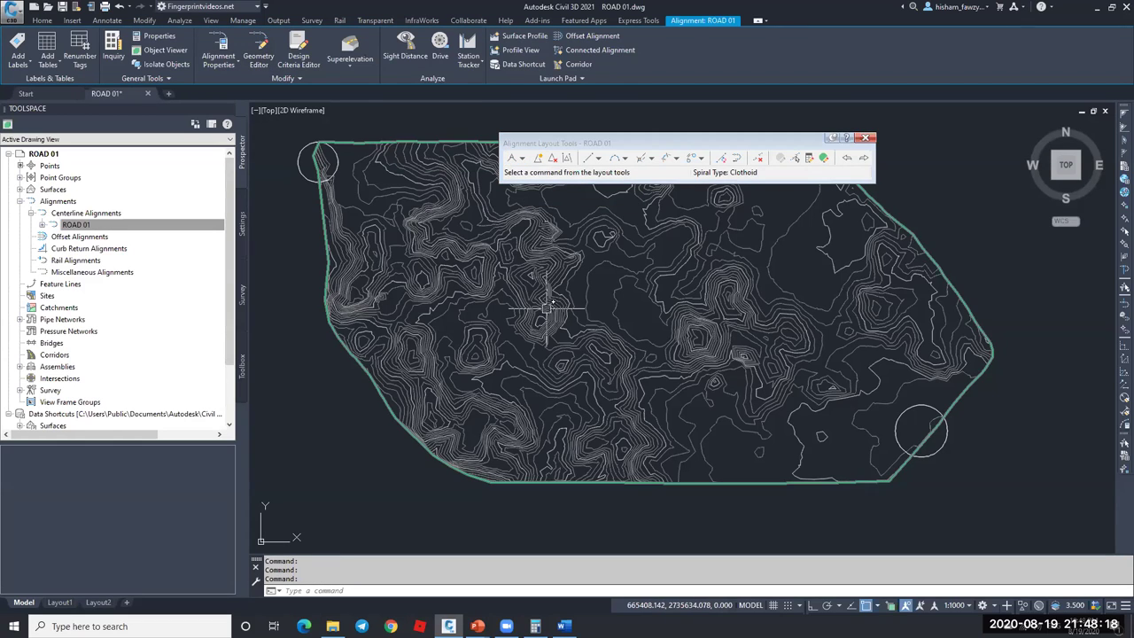
pyautogui.click(524, 159)
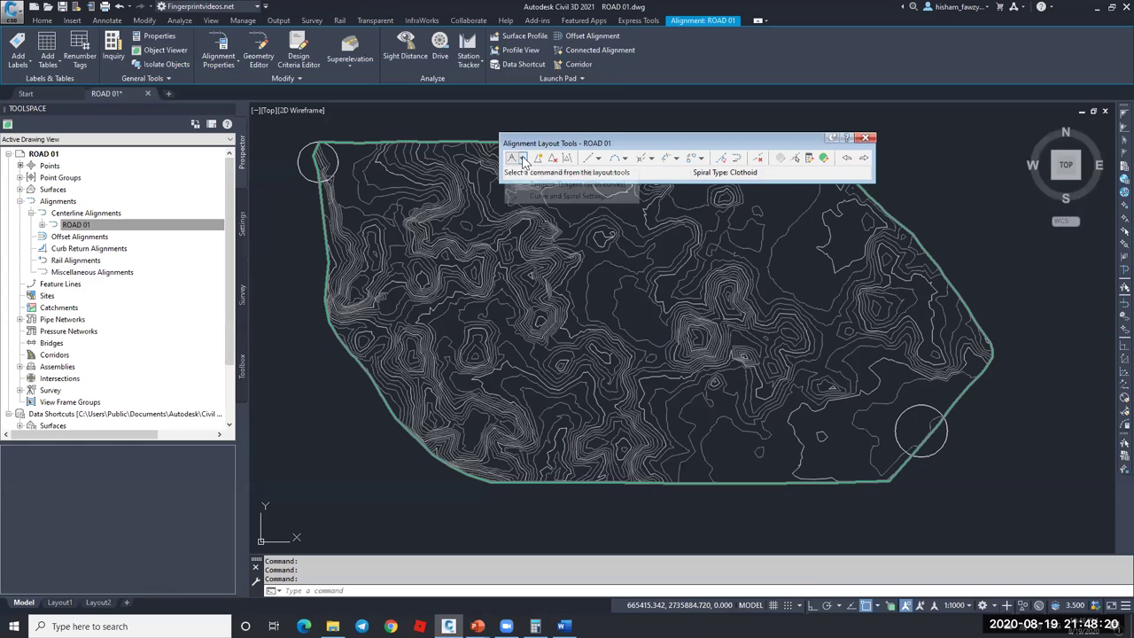
pyautogui.click(519, 172)
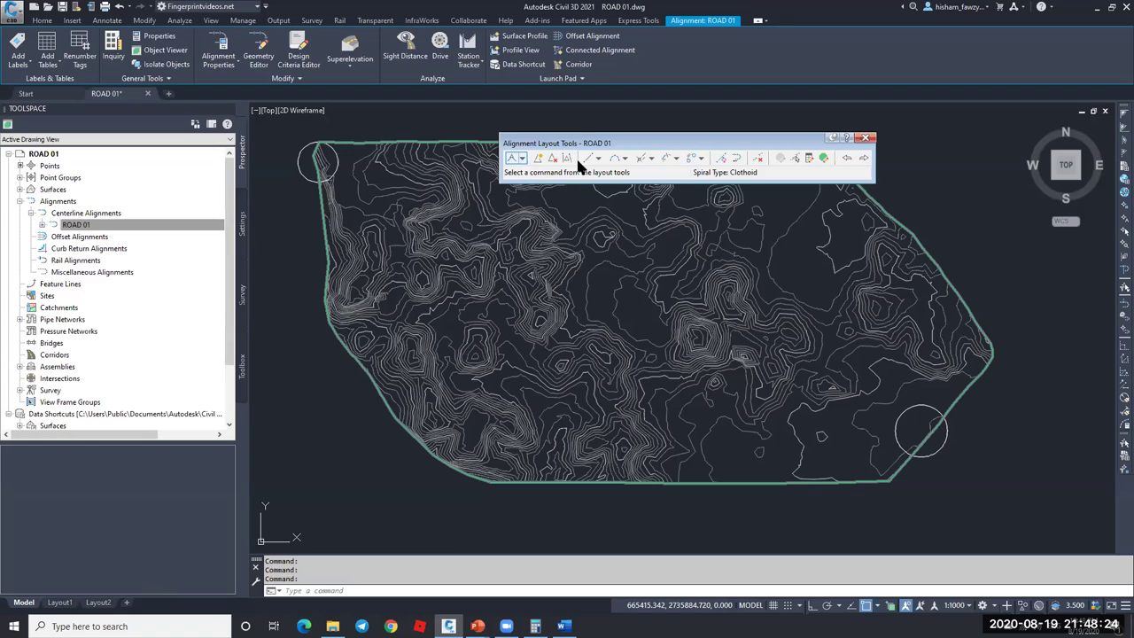
pyautogui.click(522, 161)
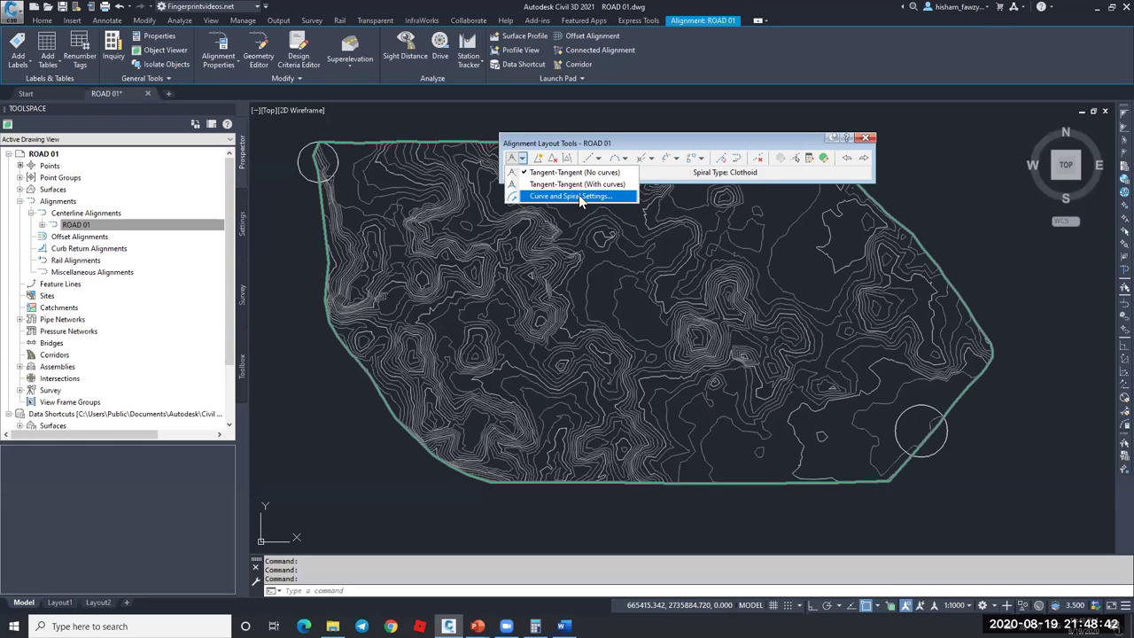
# - Set Clothoid spirals with A values of 200 and a 200.000 m default curve radius
pyautogui.click(578, 194)
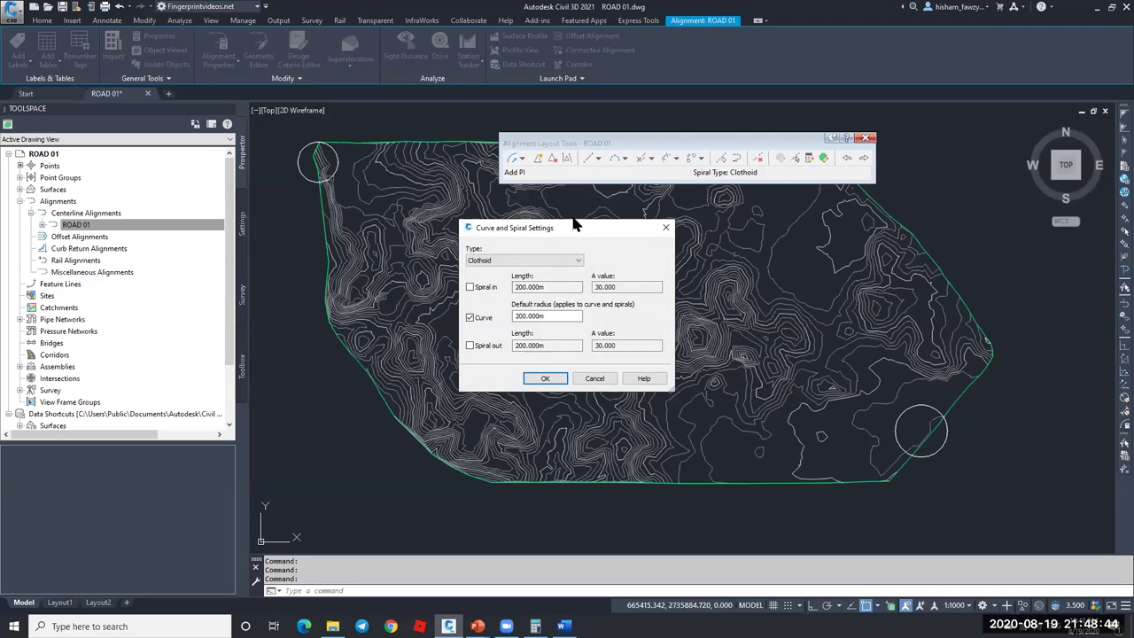
pyautogui.moveTo(573, 226); pyautogui.dragTo(545, 181)
pyautogui.click(509, 216)
pyautogui.click(492, 223)
pyautogui.click(452, 250)
pyautogui.click(513, 242)
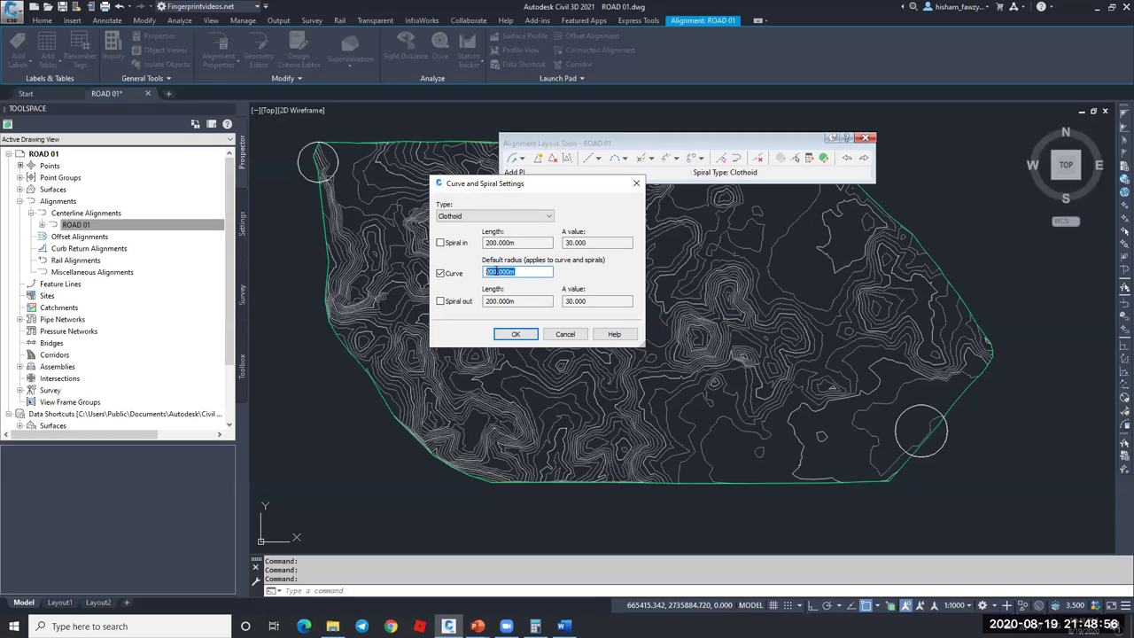
pyautogui.click(517, 333)
pyautogui.click(522, 158)
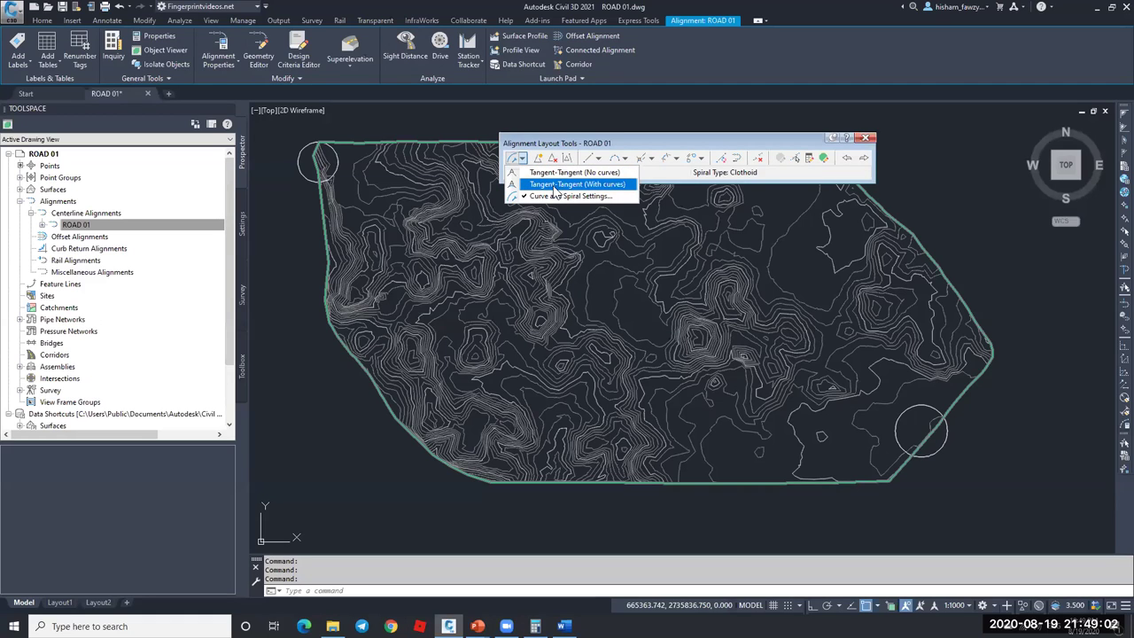
# - Start a Tangent-Tangent (With curves) layout at the top-left and place the second PI
pyautogui.click(555, 184)
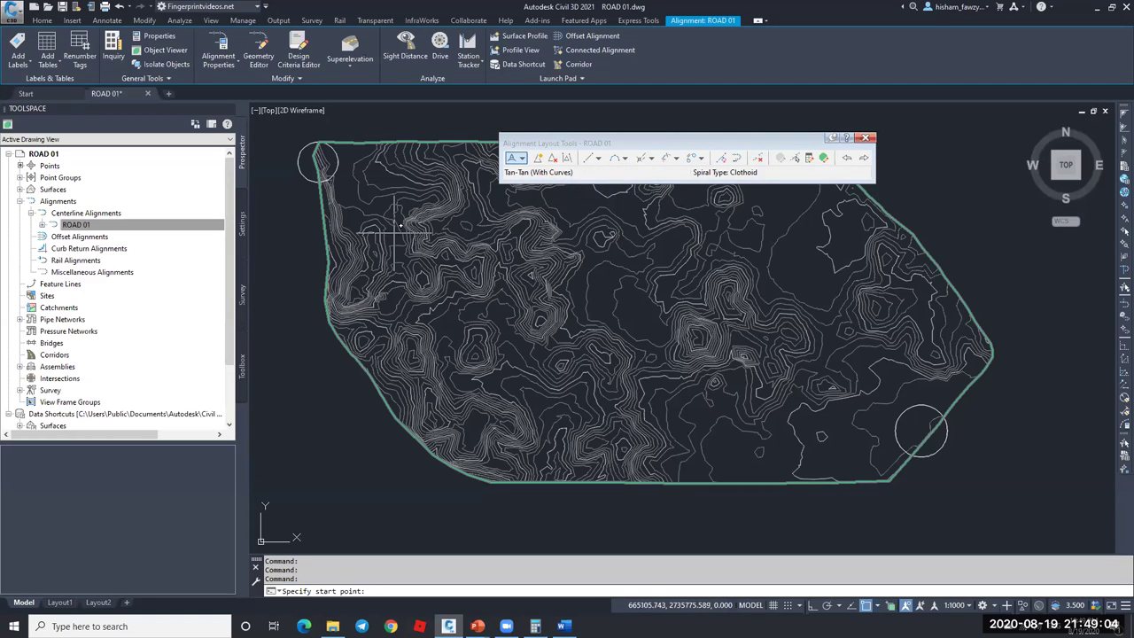
pyautogui.scroll(4, 379, 166)
pyautogui.click(337, 192)
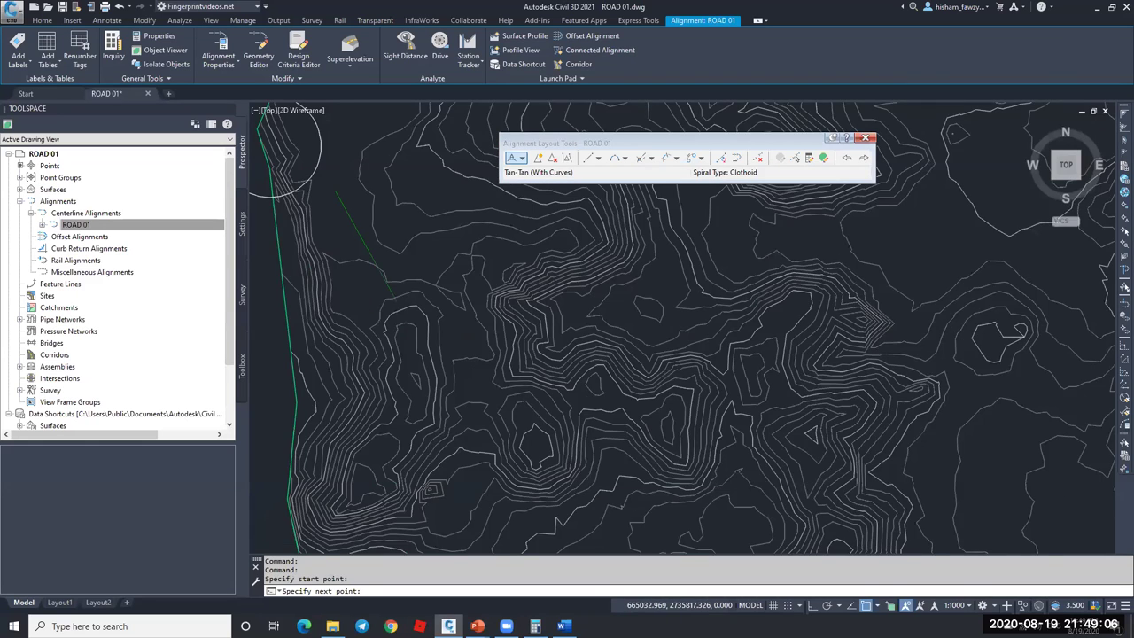
pyautogui.scroll(-5, 519, 299)
pyautogui.scroll(5, 671, 309)
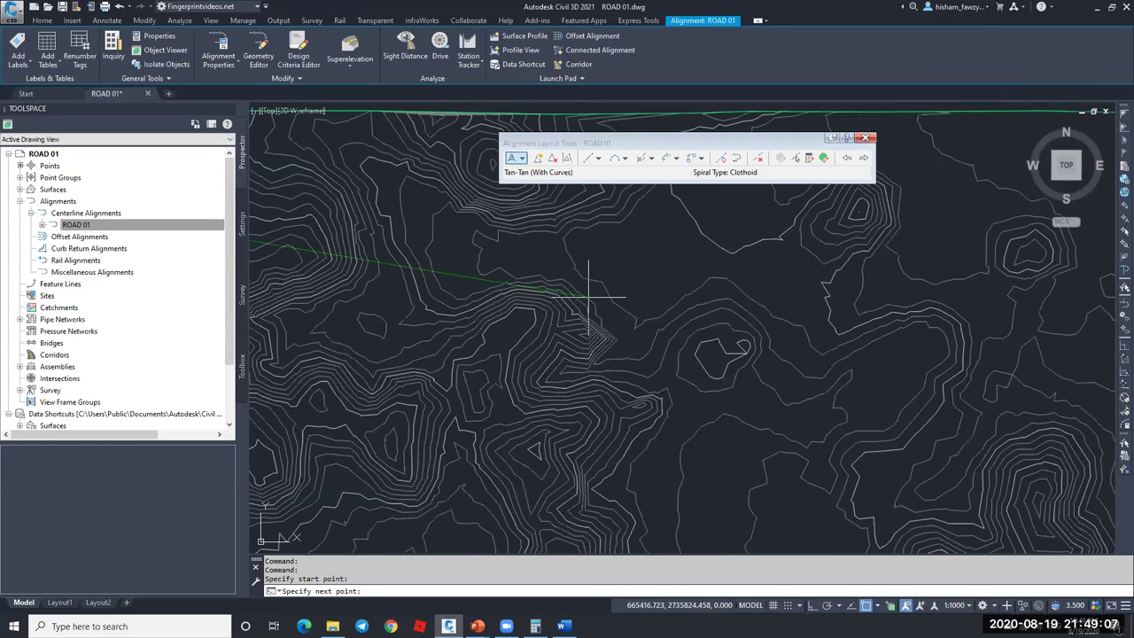
pyautogui.click(670, 247)
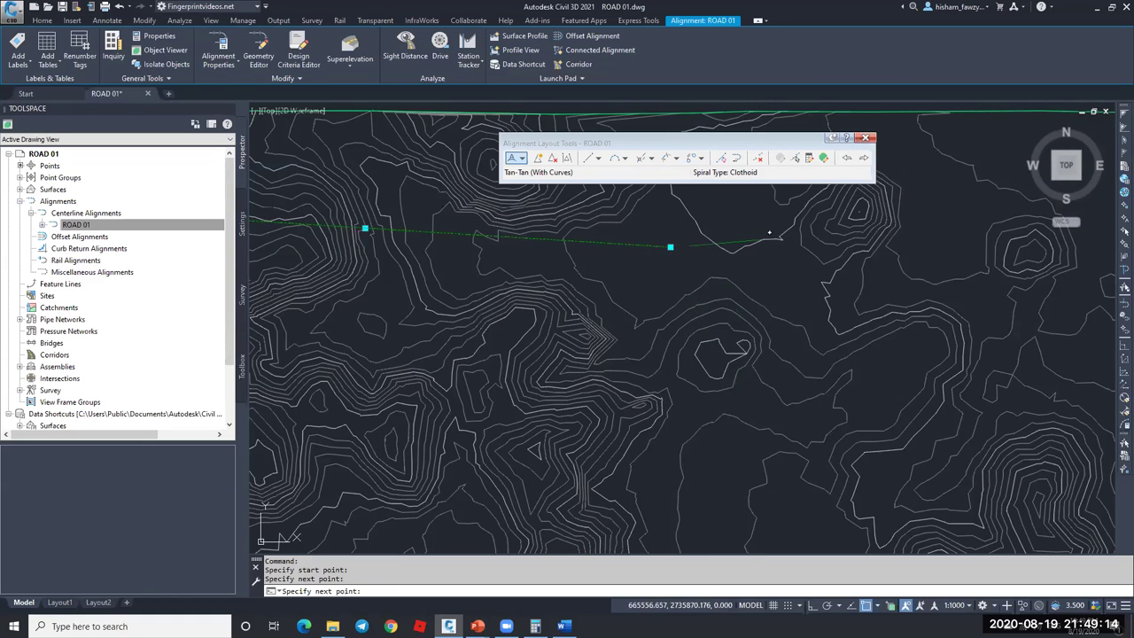
# - Place the remaining PIs across the surface to the lower-right circle and finish the alignment
pyautogui.scroll(-2, 753, 239)
pyautogui.click(703, 242)
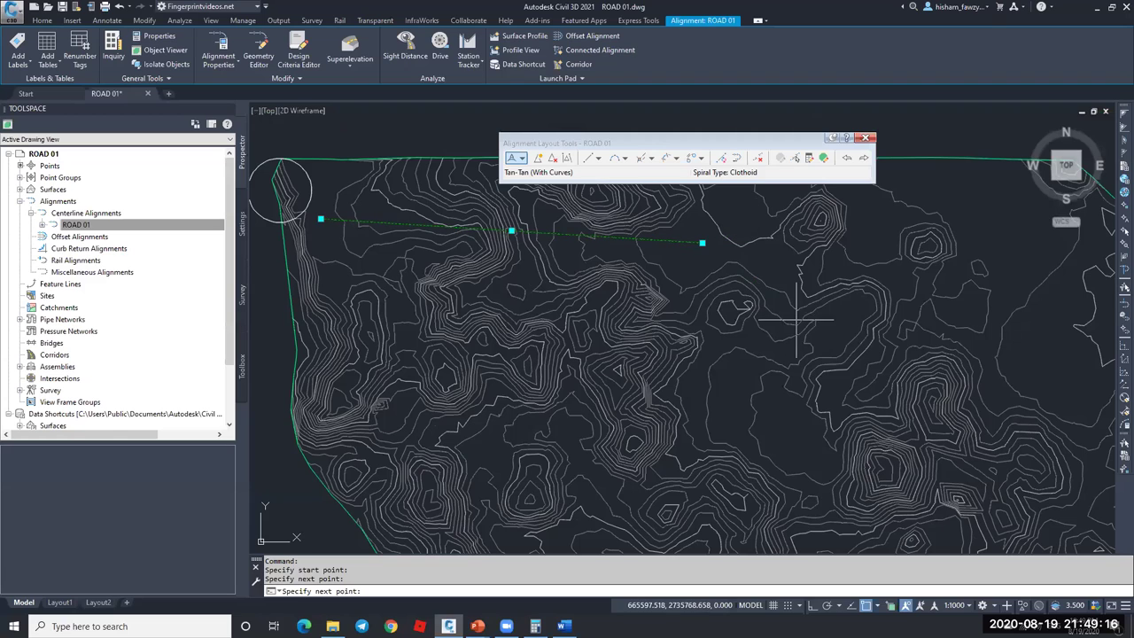
pyautogui.click(779, 452)
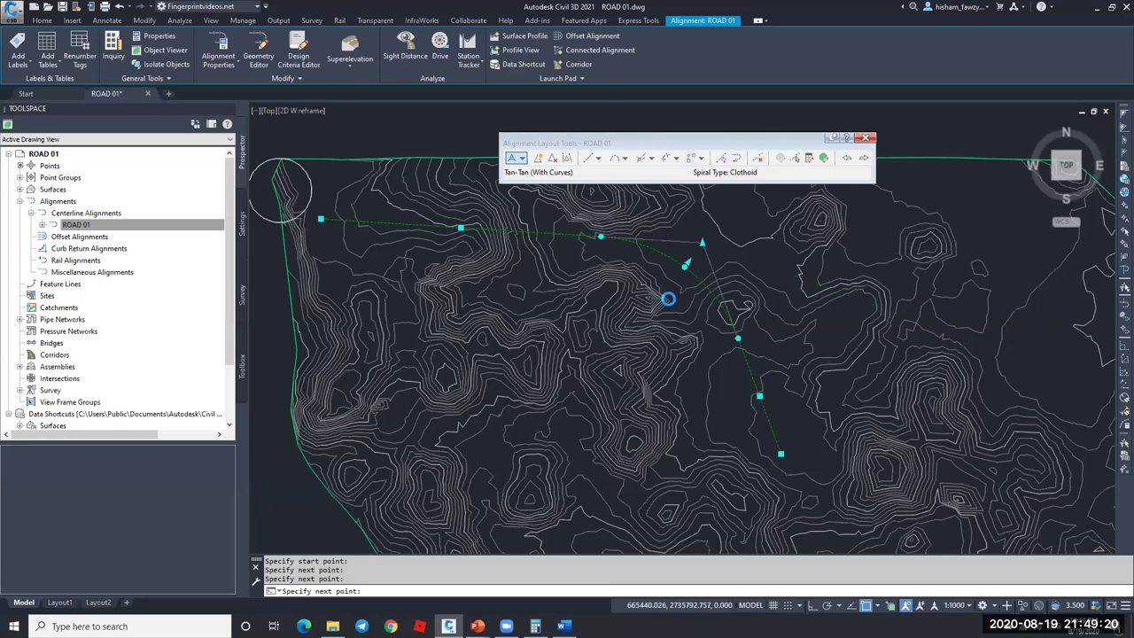
pyautogui.scroll(-4, 669, 300)
pyautogui.click(765, 434)
pyautogui.scroll(1, 762, 439)
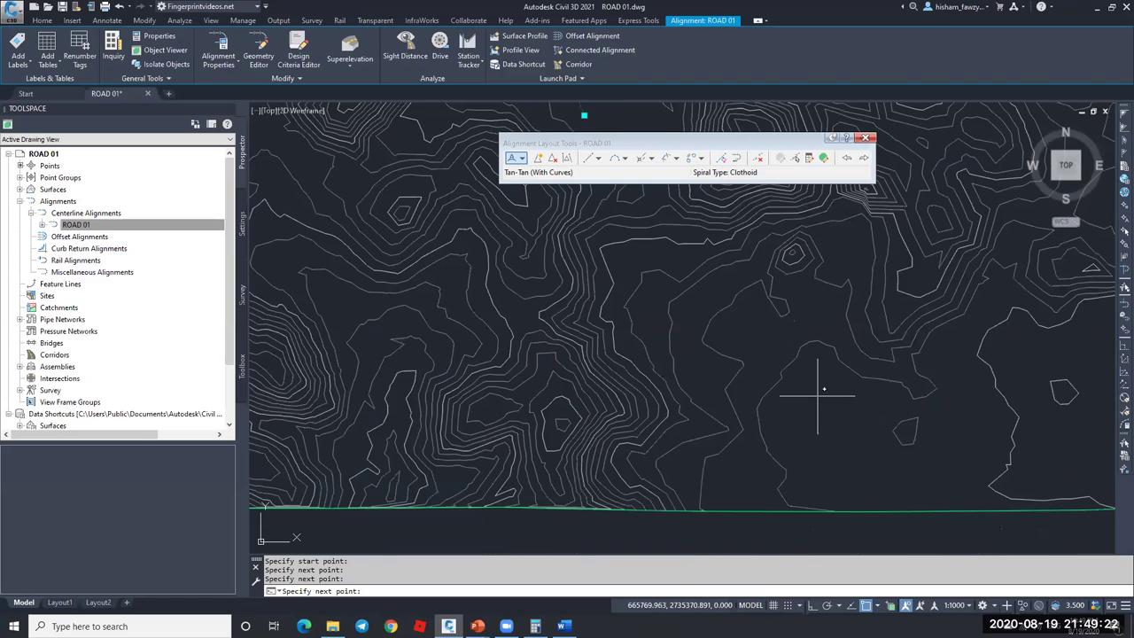
pyautogui.scroll(1, 787, 398)
pyautogui.scroll(2, 974, 381)
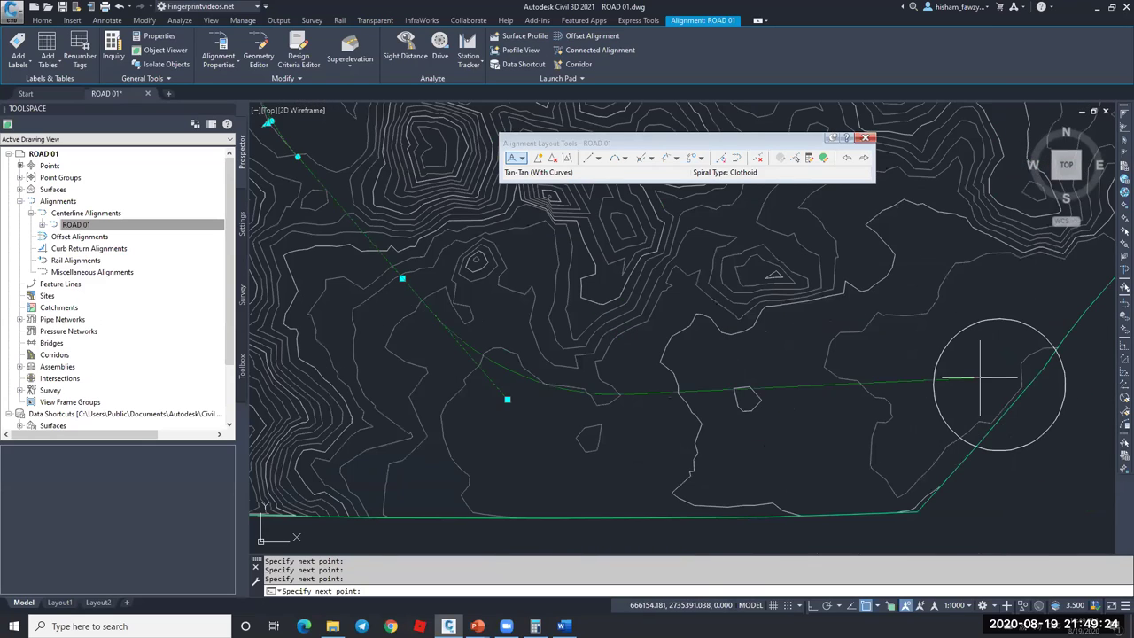
pyautogui.click(979, 379)
pyautogui.press('Return')
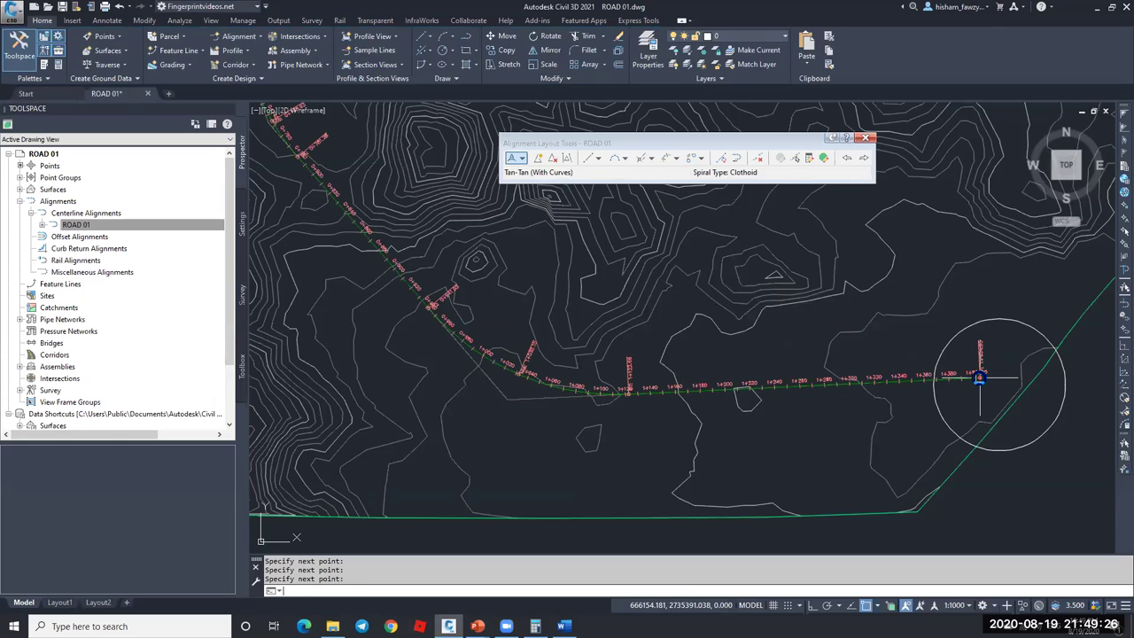
# - Zoom in and select the new ROAD 01 alignment to display its grips
pyautogui.scroll(-1, 974, 379)
pyautogui.scroll(-1, 690, 399)
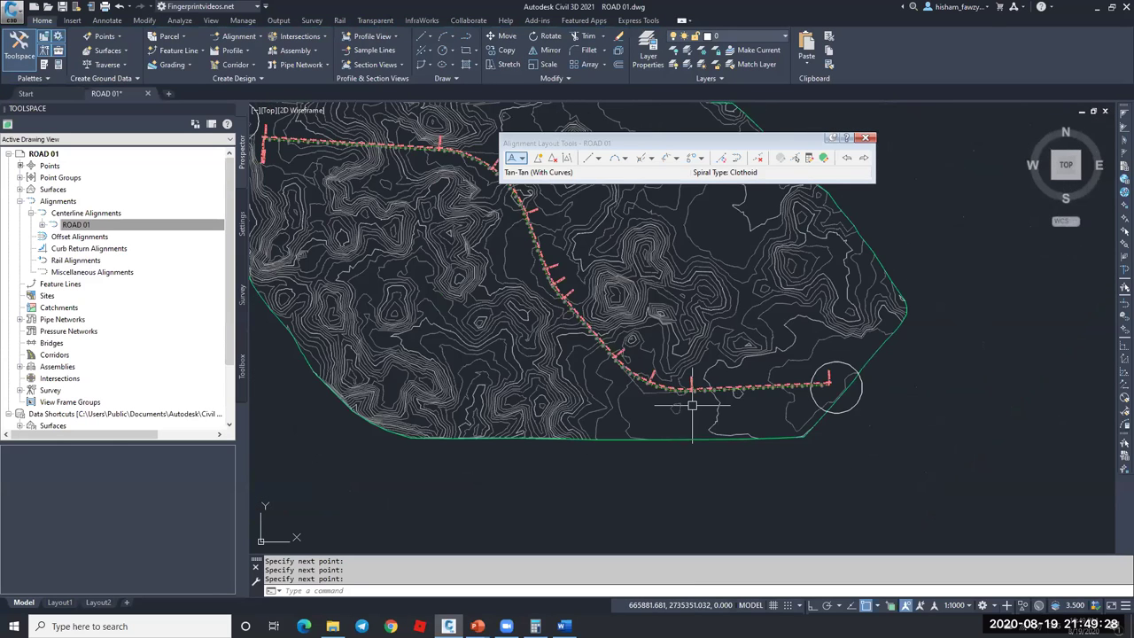
pyautogui.scroll(-1, 569, 252)
pyautogui.scroll(3, 569, 253)
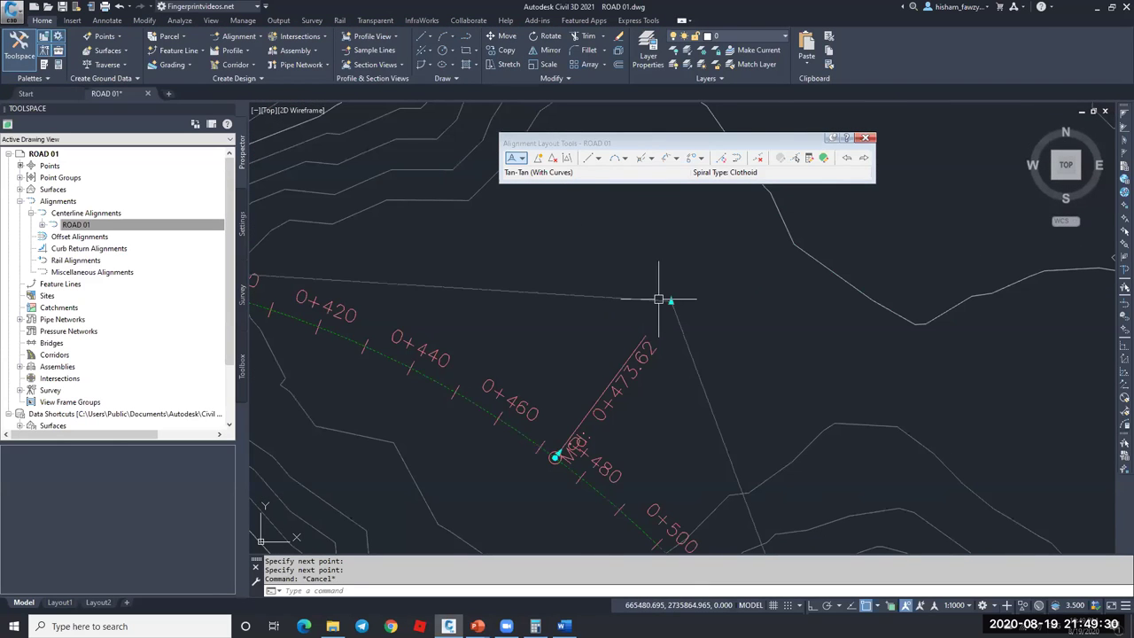
pyautogui.click(663, 299)
pyautogui.scroll(-1, 688, 266)
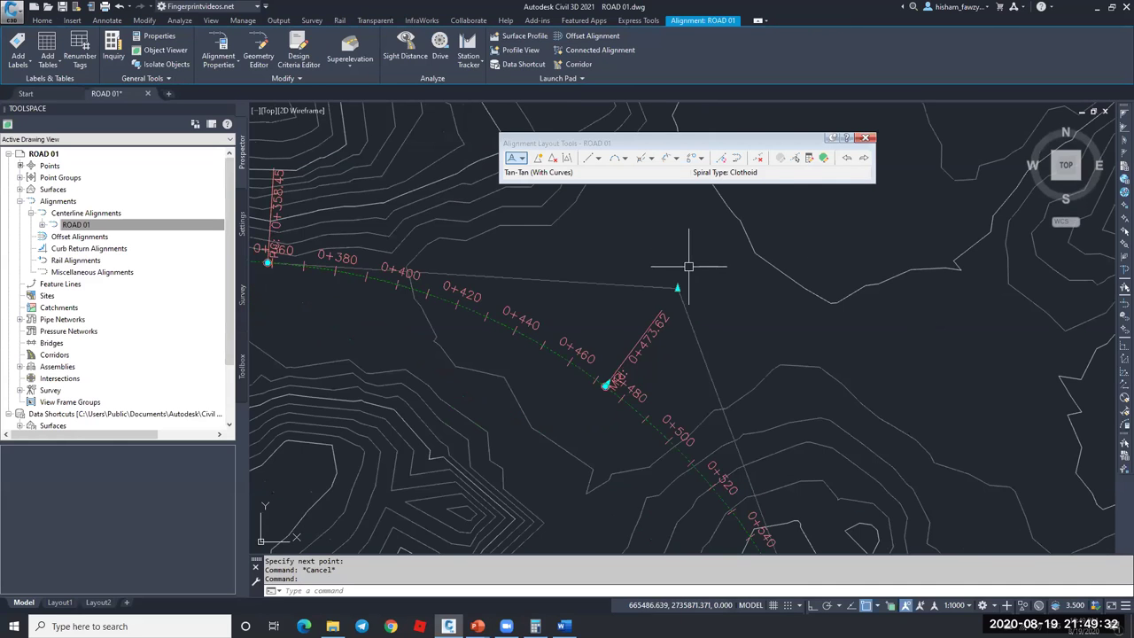
pyautogui.scroll(-3, 686, 265)
pyautogui.scroll(-2, 534, 257)
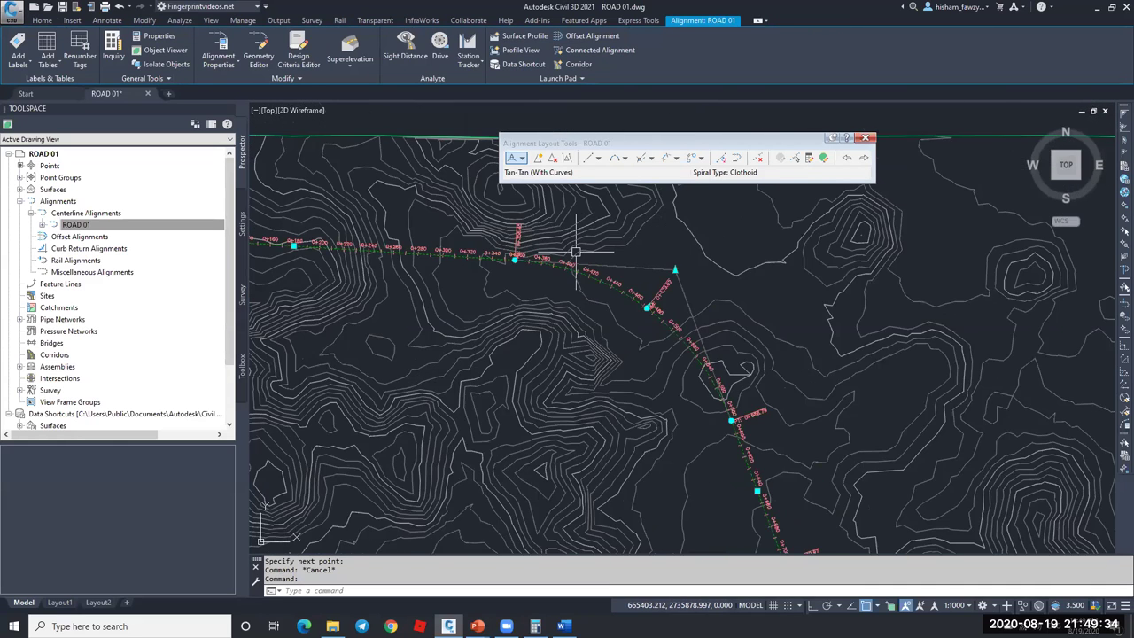
pyautogui.scroll(2, 635, 291)
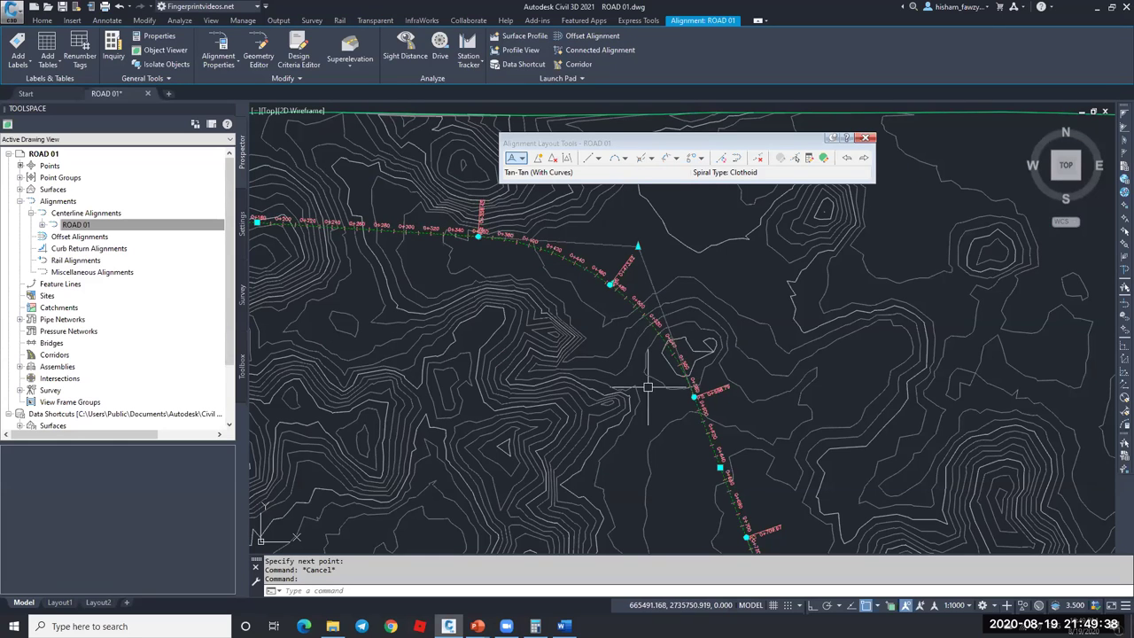
# - Confirm Tangent-Tangent (With curves) is active, cancel the command, and test then cancel a curve midpoint edit
pyautogui.click(523, 158)
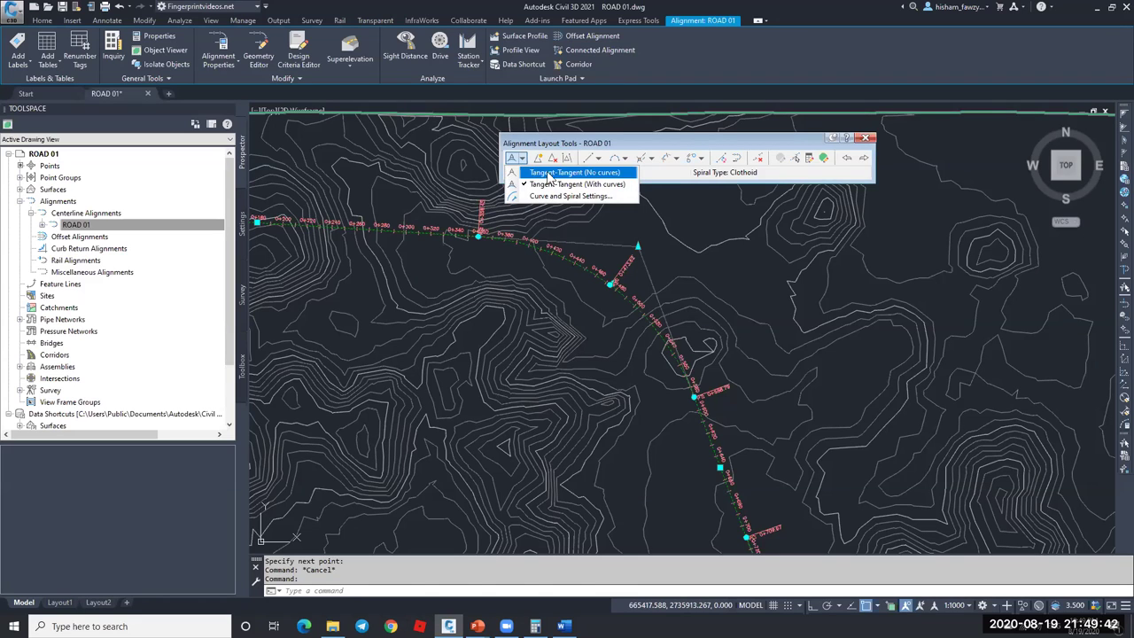
pyautogui.press('Escape')
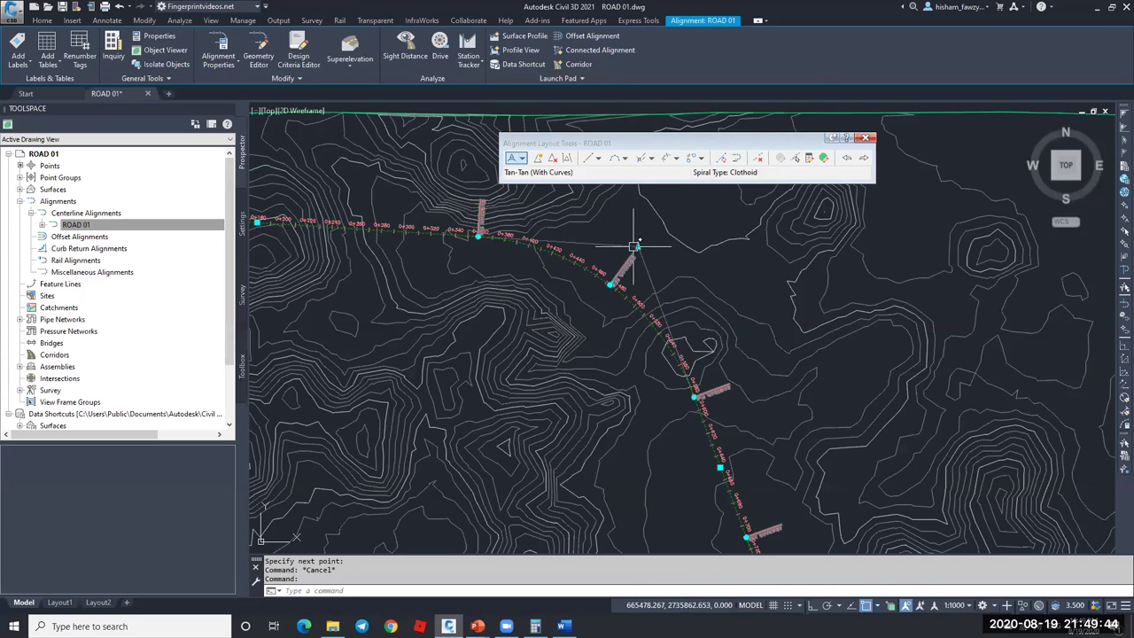
pyautogui.press('Escape')
pyautogui.scroll(-5, 594, 288)
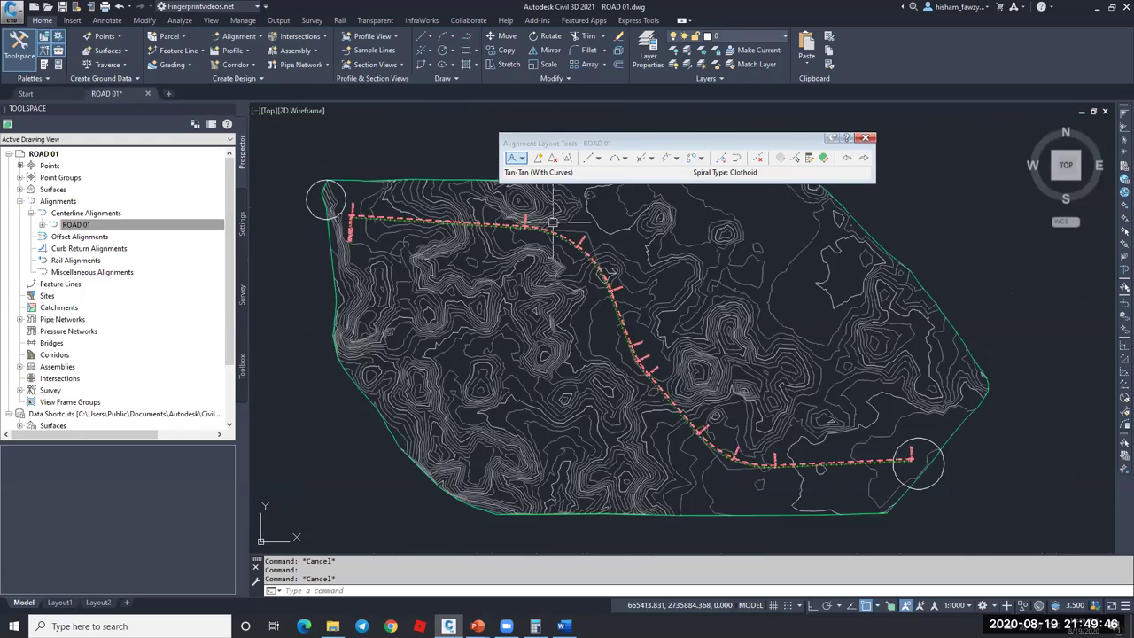
pyautogui.scroll(5, 593, 288)
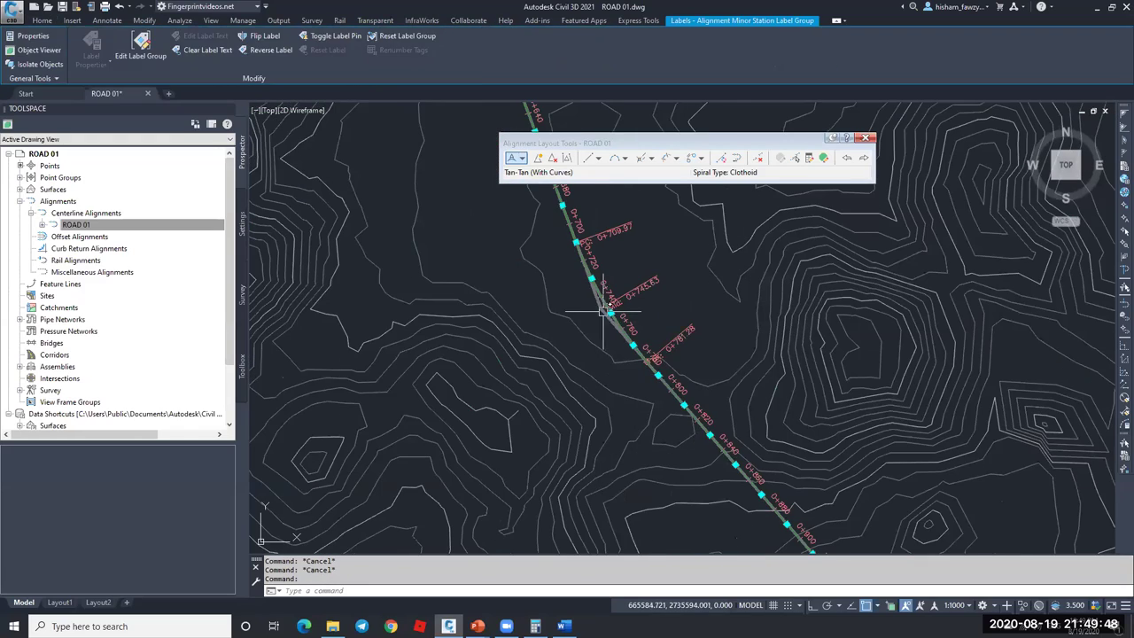
pyautogui.click(602, 301)
pyautogui.click(607, 302)
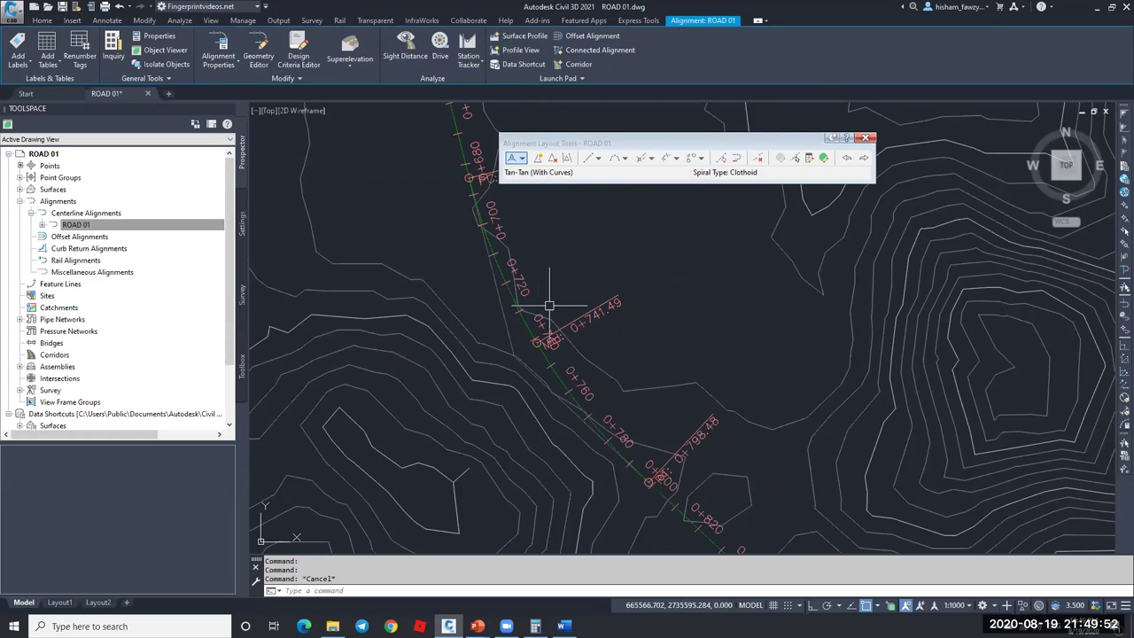
pyautogui.press('Escape')
# - Inspect the 20 m station labels and 100 km/h design-speed label, then select ROAD 01
pyautogui.scroll(-3, 635, 319)
pyautogui.scroll(-5, 635, 319)
pyautogui.scroll(7, 611, 305)
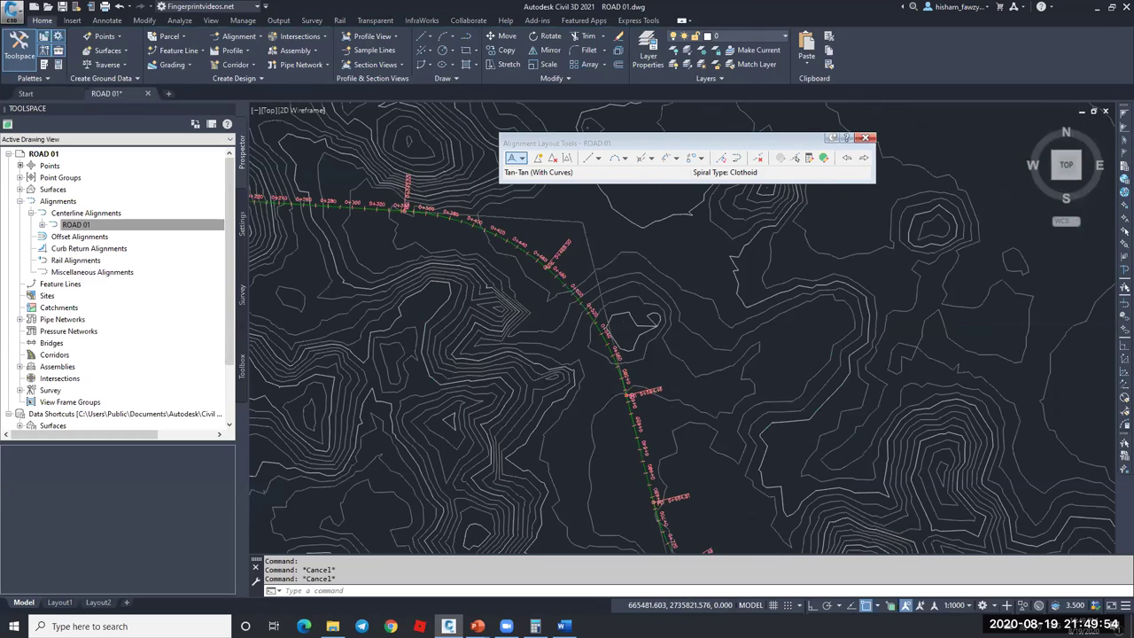
pyautogui.scroll(-4, 591, 259)
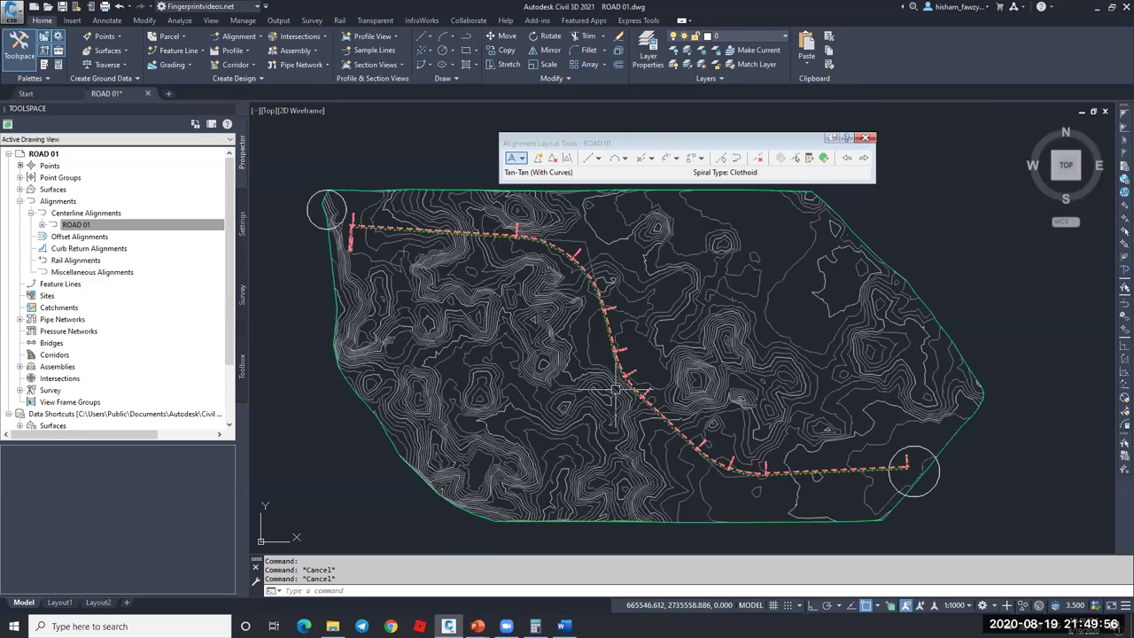
pyautogui.scroll(3, 614, 390)
pyautogui.scroll(-6, 594, 292)
pyautogui.scroll(6, 514, 257)
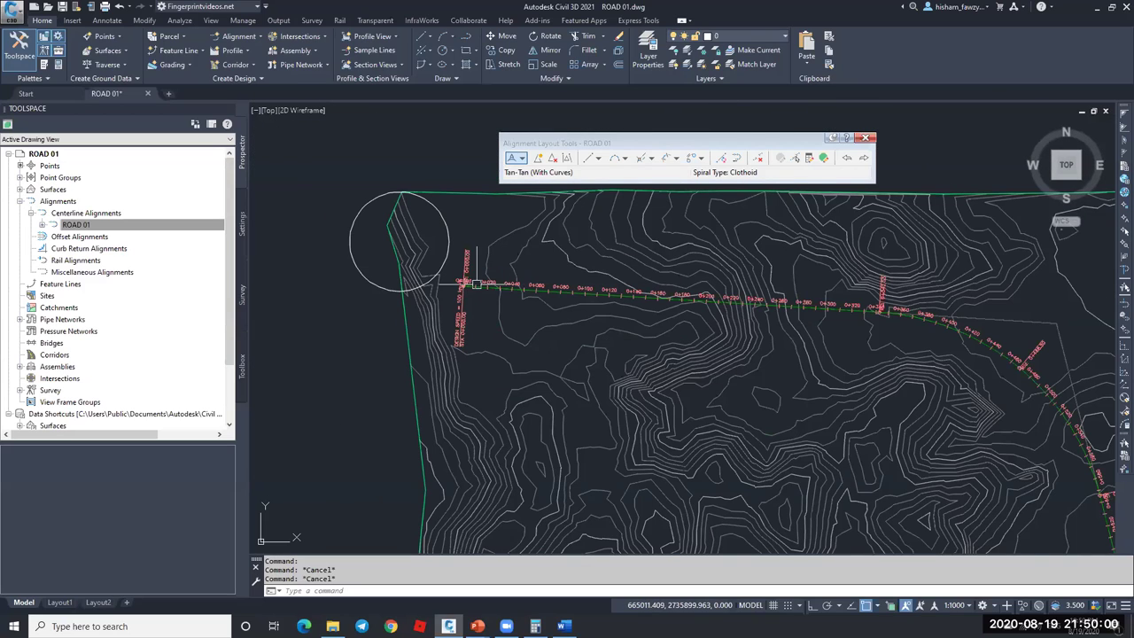
pyautogui.scroll(4, 472, 294)
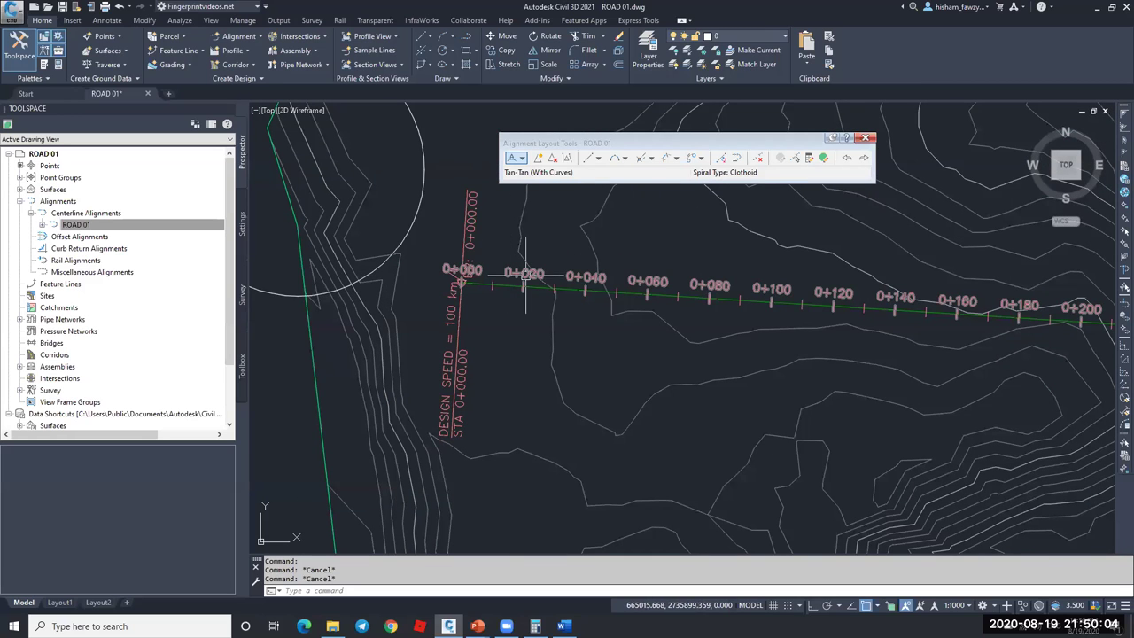
pyautogui.scroll(4, 663, 280)
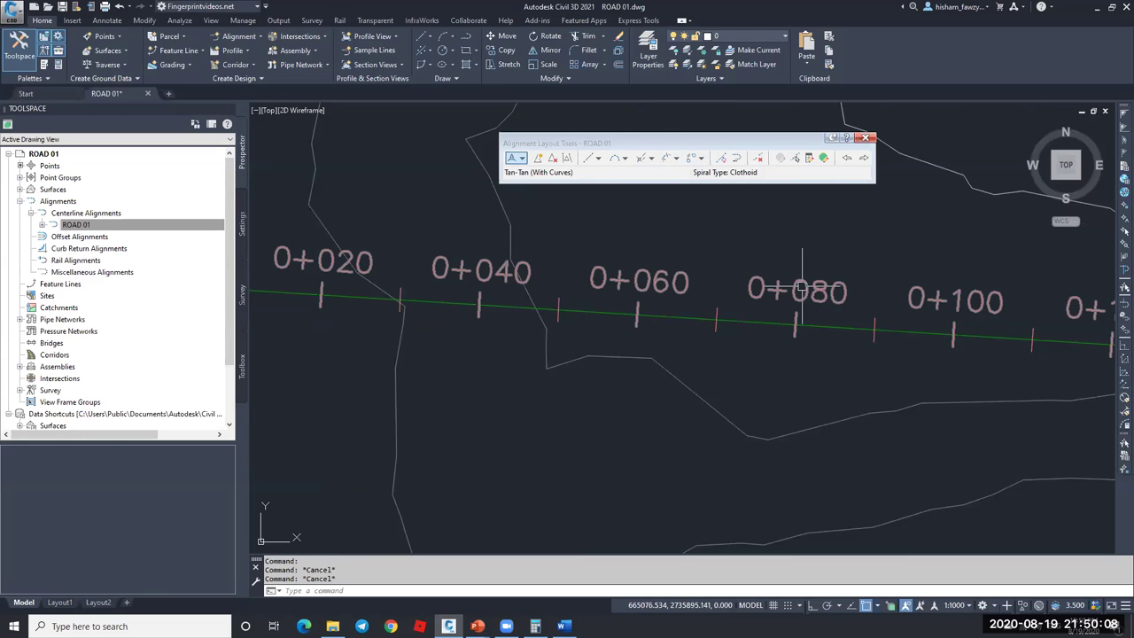
pyautogui.scroll(-3, 718, 316)
pyautogui.scroll(2, 540, 310)
pyautogui.moveTo(519, 342); pyautogui.dragTo(521, 485, button='middle')
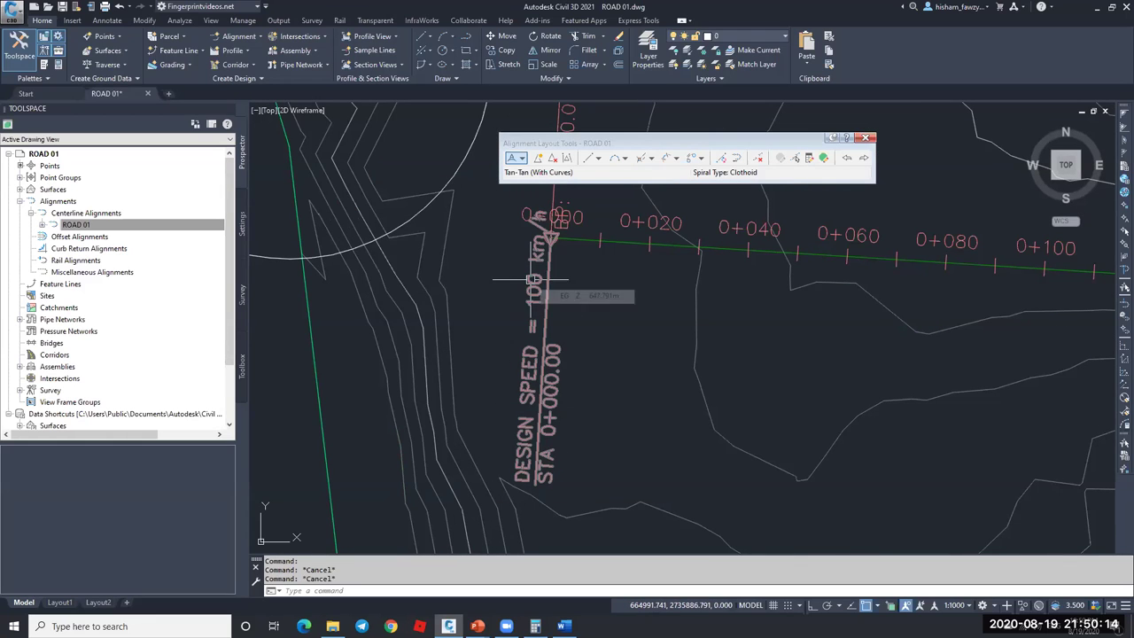
pyautogui.moveTo(552, 280)
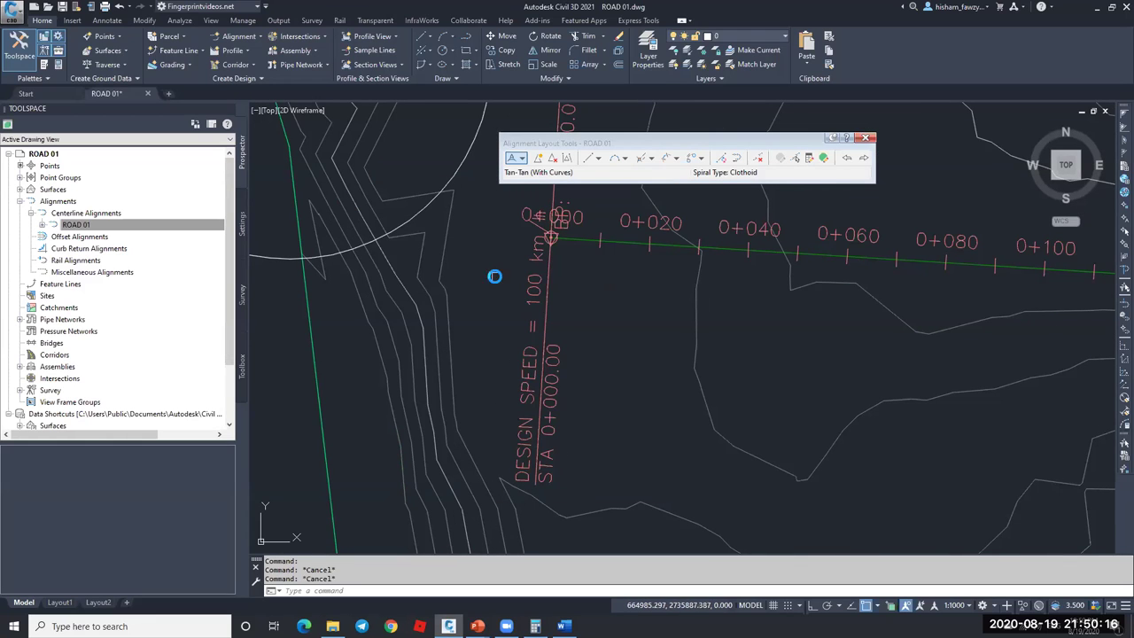
pyautogui.scroll(-5, 494, 278)
pyautogui.scroll(5, 741, 296)
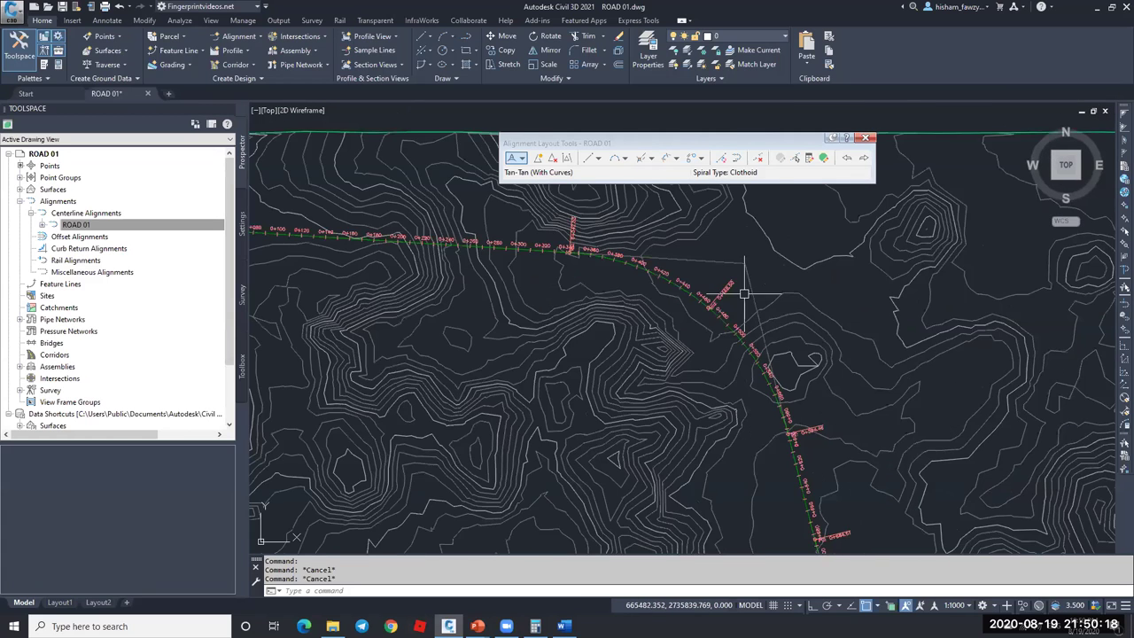
pyautogui.click(630, 268)
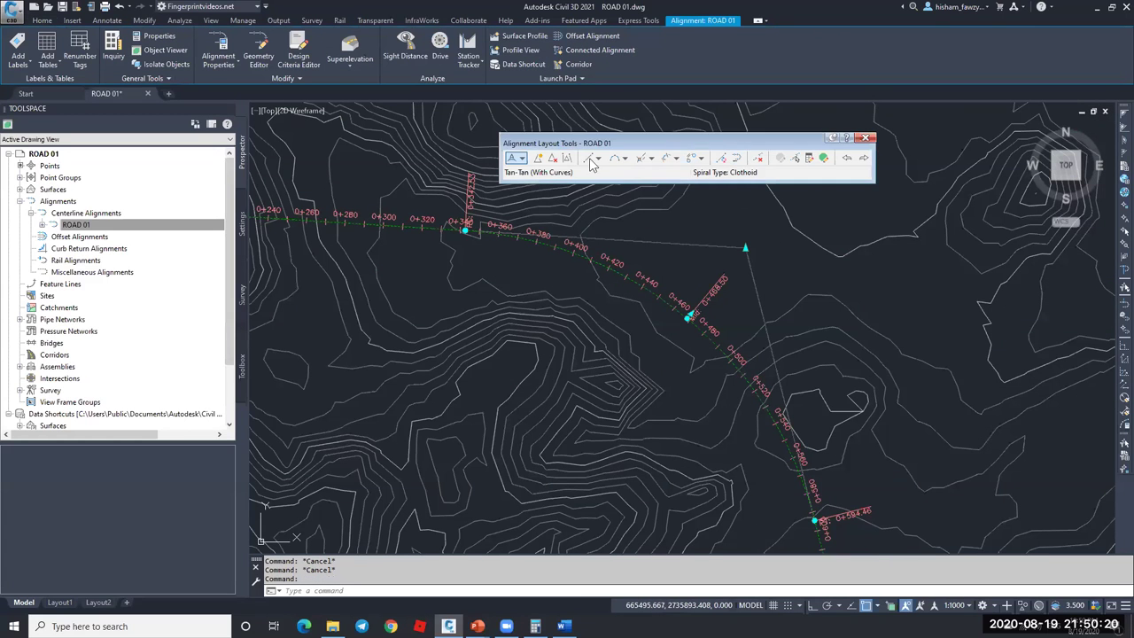
# - Open the Alignment Grid View, scroll through the seven entities' columns, and enlarge the palette
pyautogui.click(823, 158)
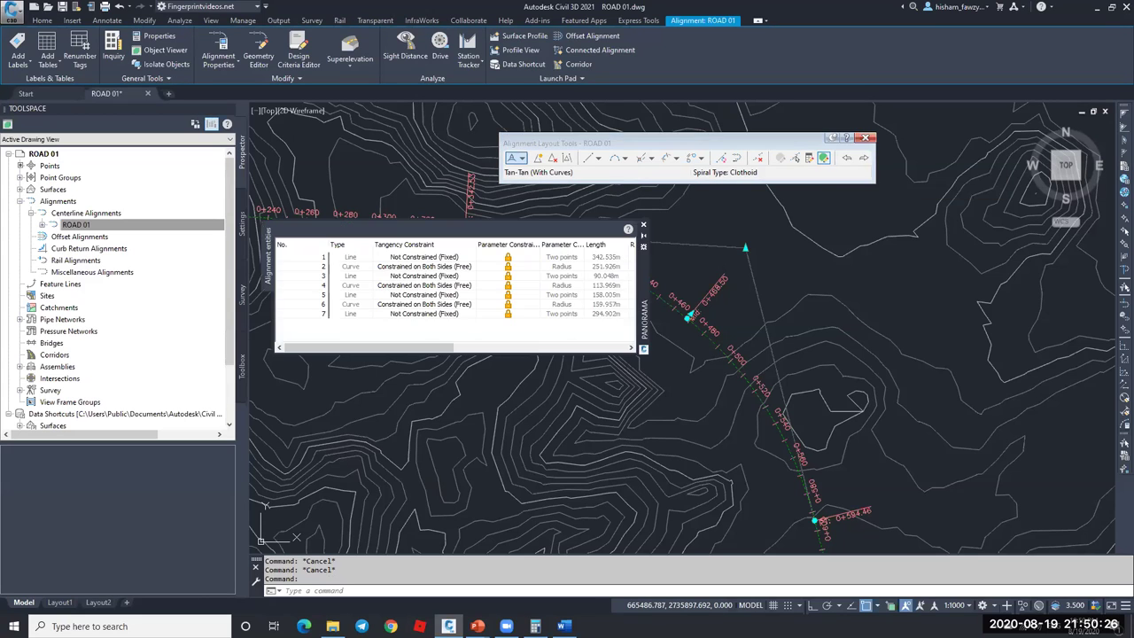
pyautogui.moveTo(640, 292); pyautogui.dragTo(757, 265)
pyautogui.moveTo(567, 328); pyautogui.dragTo(656, 333)
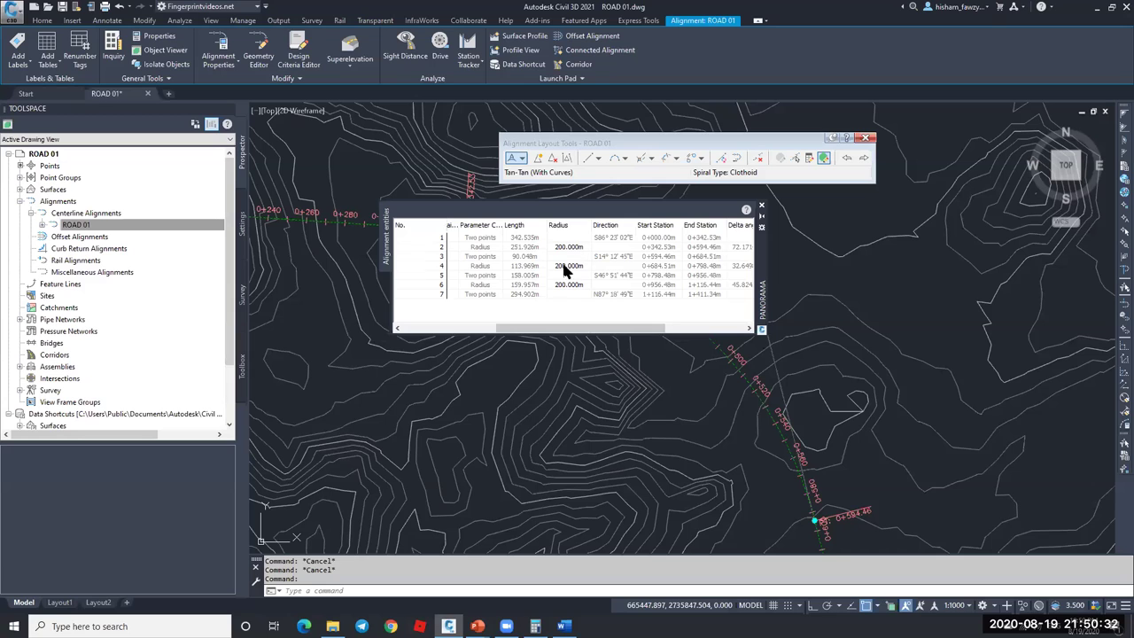
pyautogui.moveTo(574, 322); pyautogui.dragTo(481, 326)
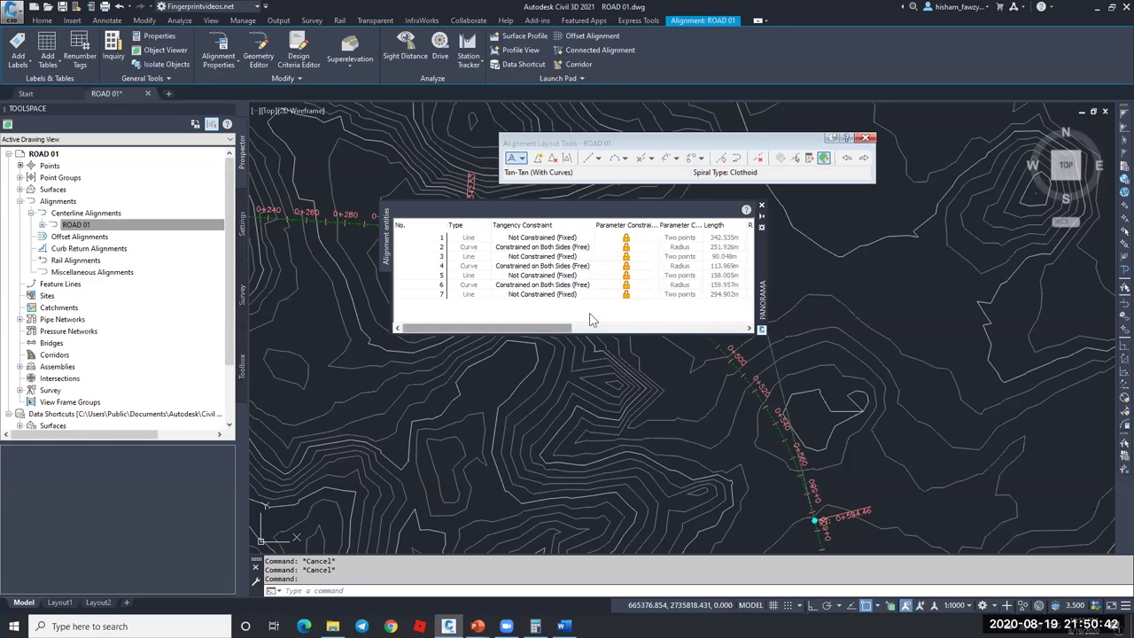
pyautogui.moveTo(560, 326); pyautogui.dragTo(677, 327)
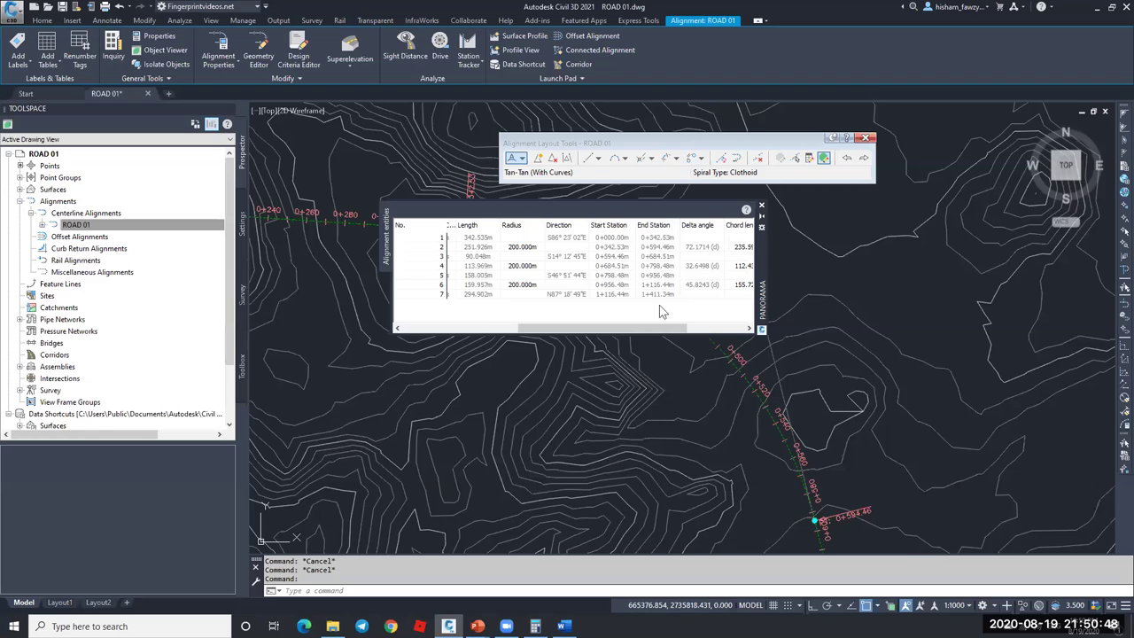
pyautogui.moveTo(652, 328); pyautogui.dragTo(612, 330)
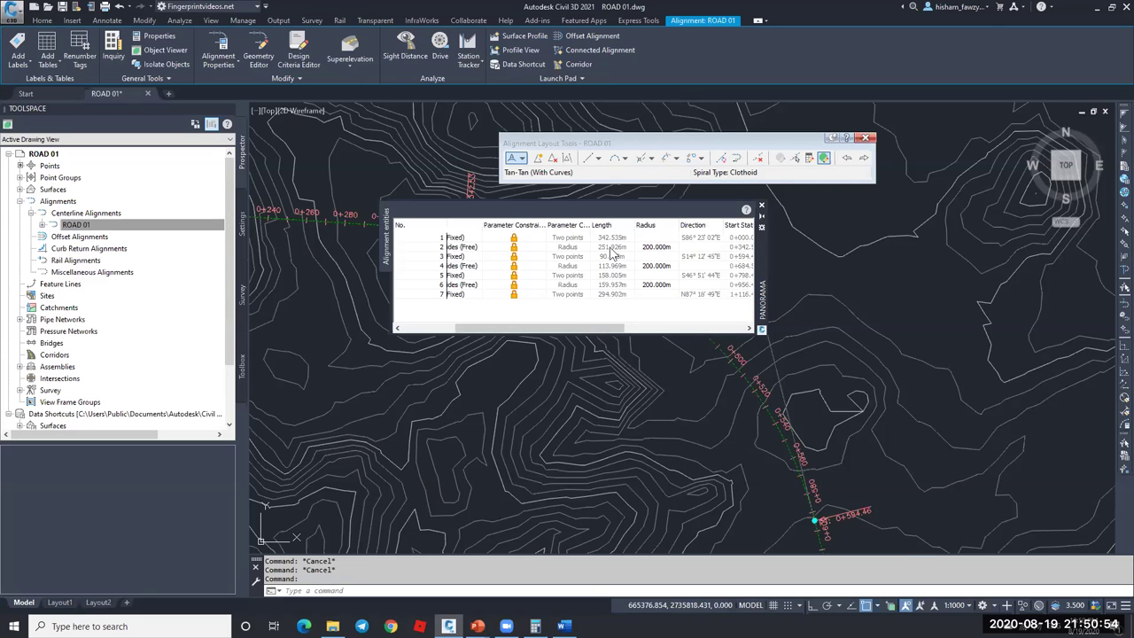
pyautogui.moveTo(603, 327); pyautogui.dragTo(675, 330)
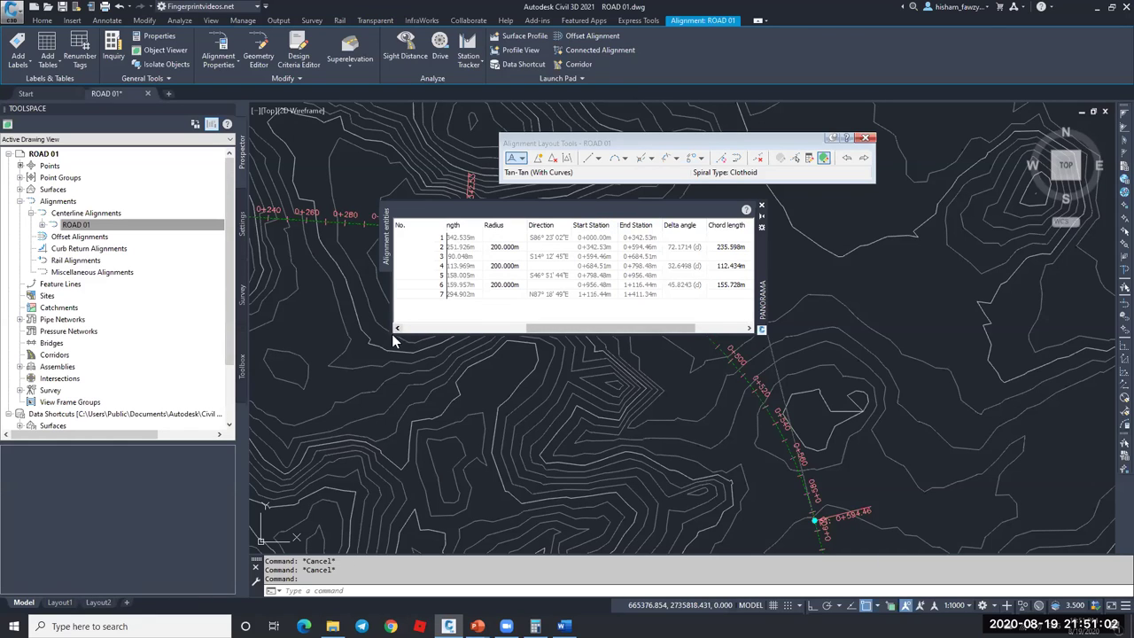
pyautogui.moveTo(388, 330); pyautogui.dragTo(334, 413)
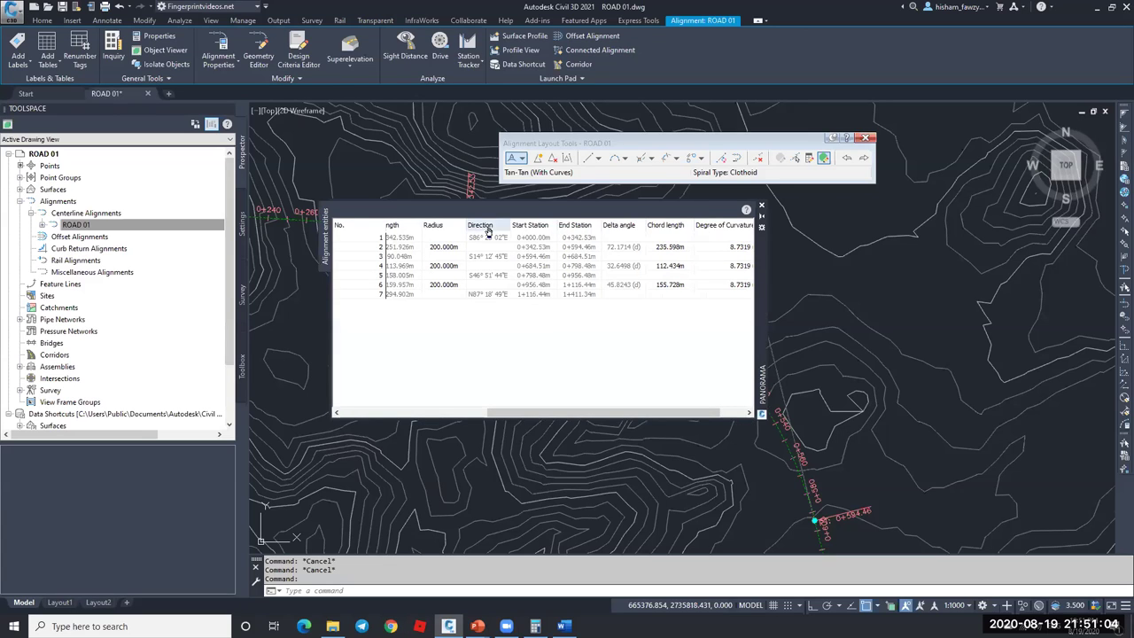
# - Add and widen Start Point and End Point columns in the ROAD 01 entities table
pyautogui.rightClick(486, 230)
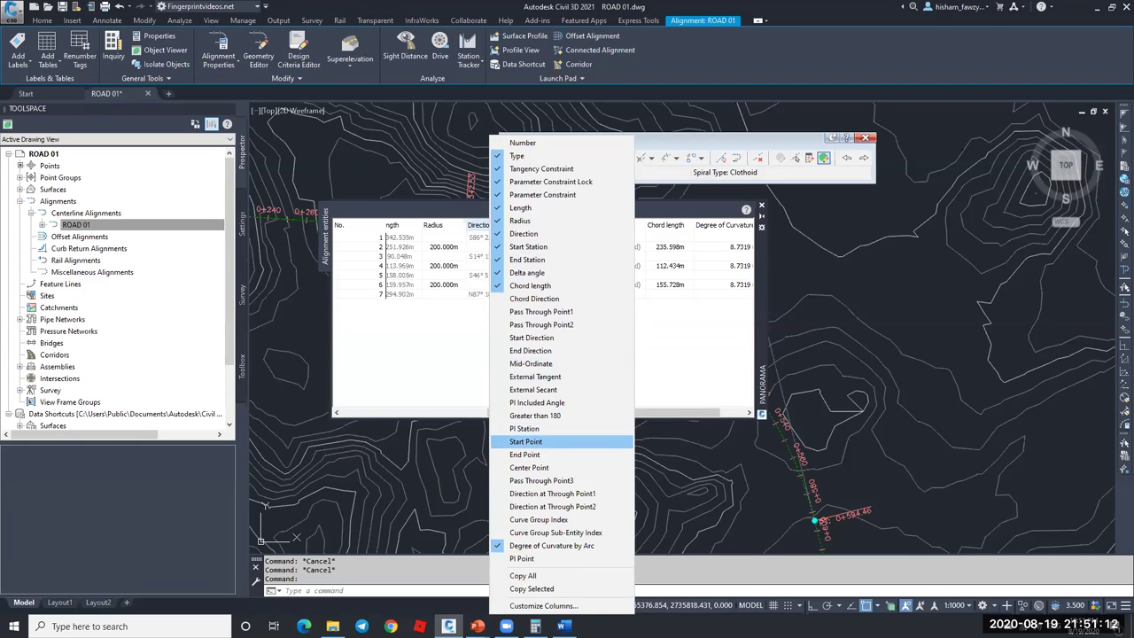
pyautogui.click(531, 441)
pyautogui.moveTo(675, 414); pyautogui.dragTo(721, 414)
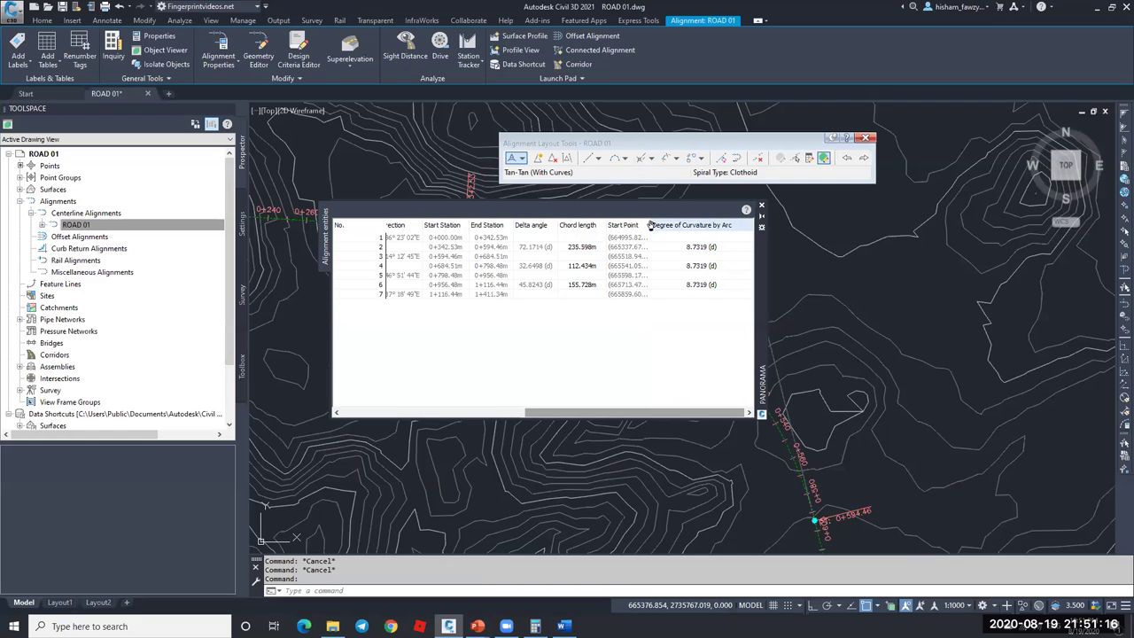
pyautogui.moveTo(649, 225); pyautogui.dragTo(710, 225)
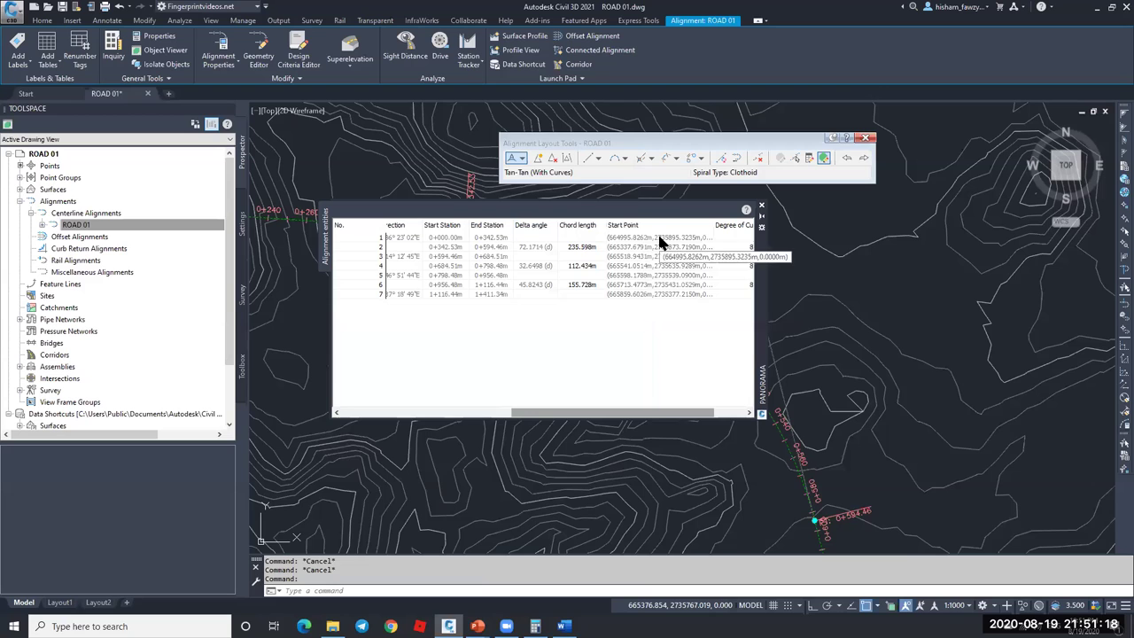
pyautogui.rightClick(549, 225)
pyautogui.click(586, 461)
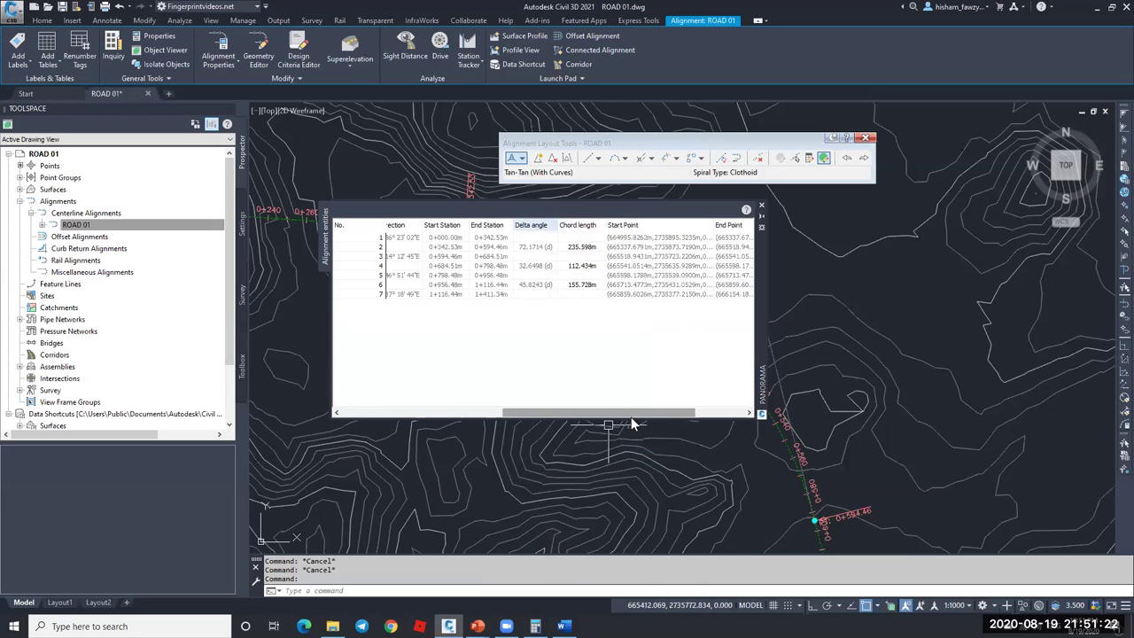
pyautogui.click(482, 412)
pyautogui.moveTo(503, 411); pyautogui.dragTo(592, 409)
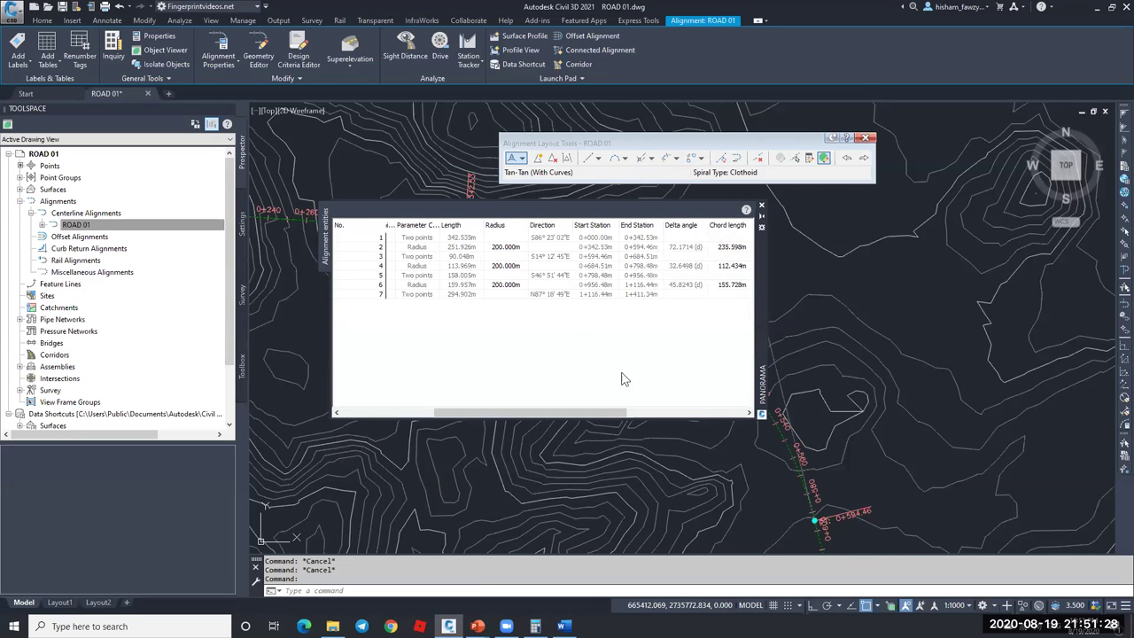
# - Close the entities table, zoom across the full ROAD 01 alignment, and show Toolspace Settings
pyautogui.click(760, 209)
pyautogui.scroll(-5, 939, 452)
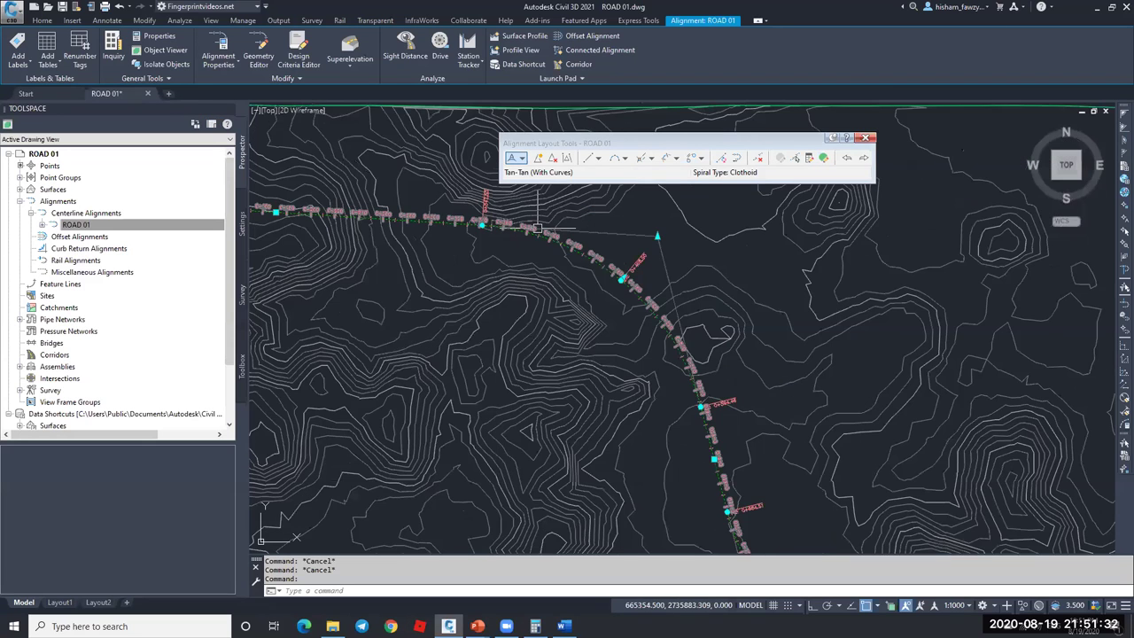
pyautogui.press('Escape')
pyautogui.scroll(8, 471, 221)
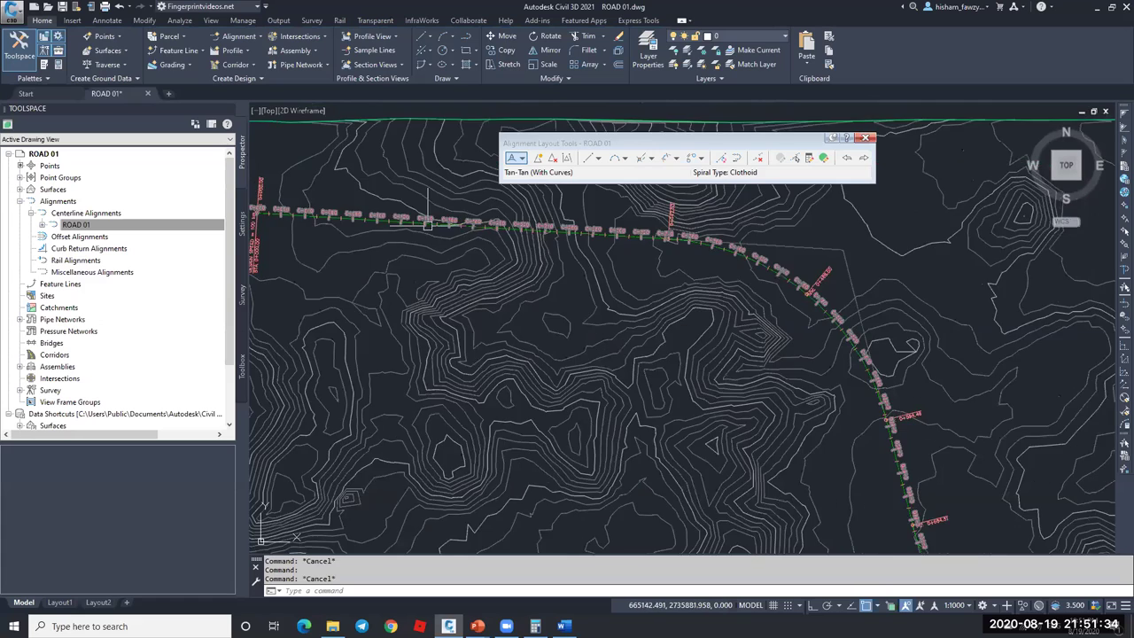
pyautogui.scroll(-8, 471, 201)
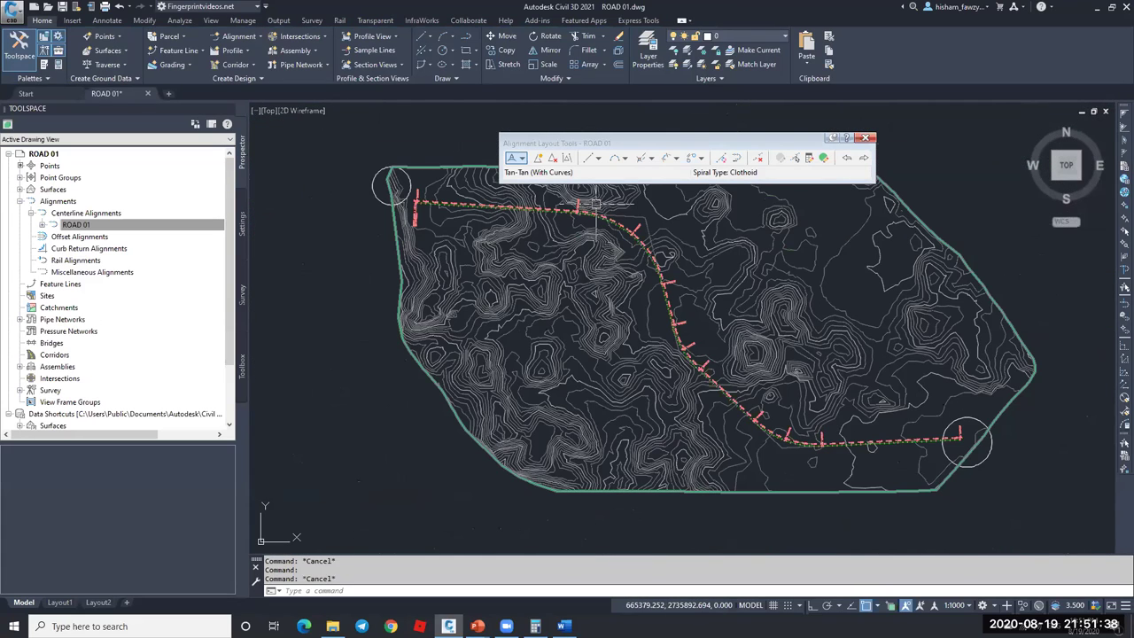
pyautogui.scroll(10, 596, 203)
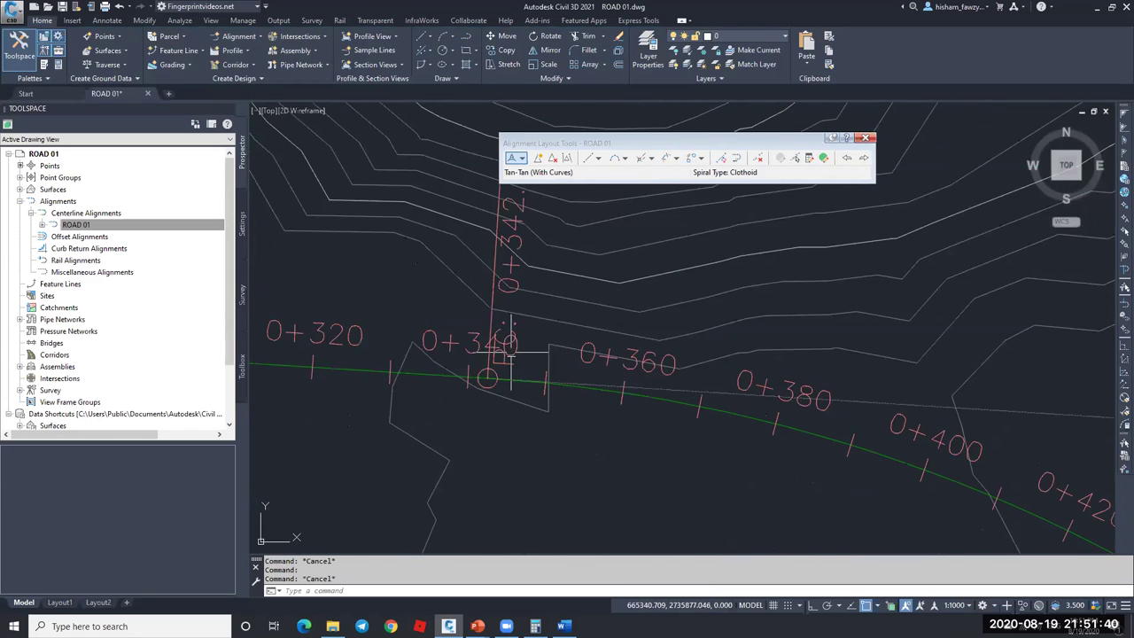
pyautogui.scroll(-4, 580, 284)
pyautogui.scroll(5, 780, 403)
pyautogui.scroll(-8, 682, 279)
pyautogui.scroll(-2, 666, 258)
pyautogui.scroll(6, 668, 257)
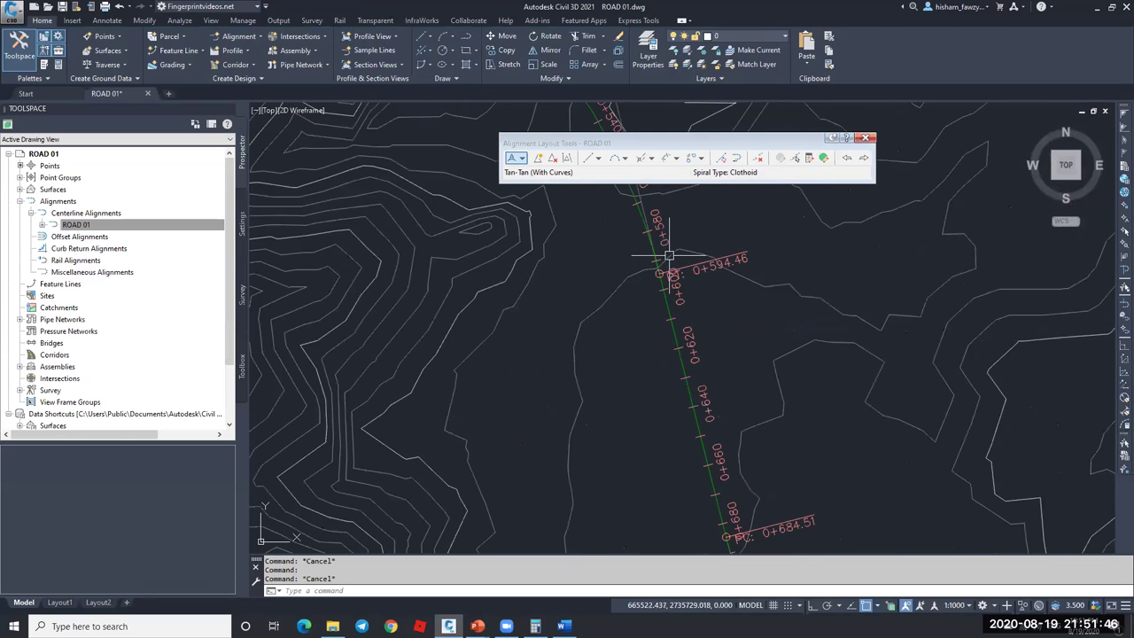
pyautogui.scroll(-4, 718, 367)
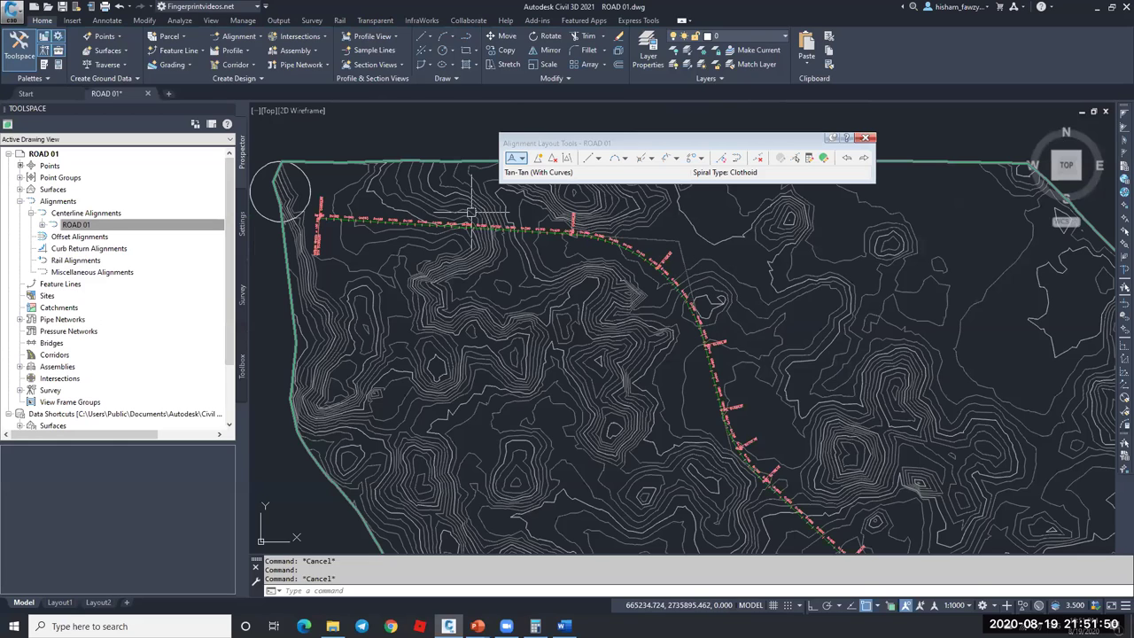
pyautogui.click(240, 227)
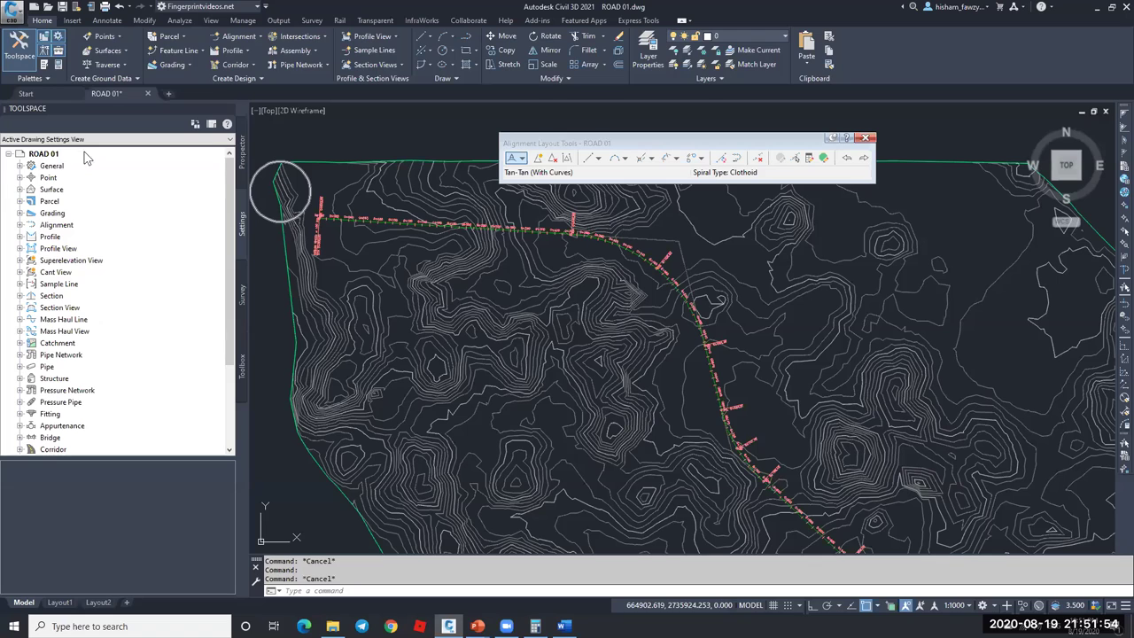
# - Open Edit Drawing Settings for ROAD 01 at the Abbreviations tab
pyautogui.rightClick(46, 154)
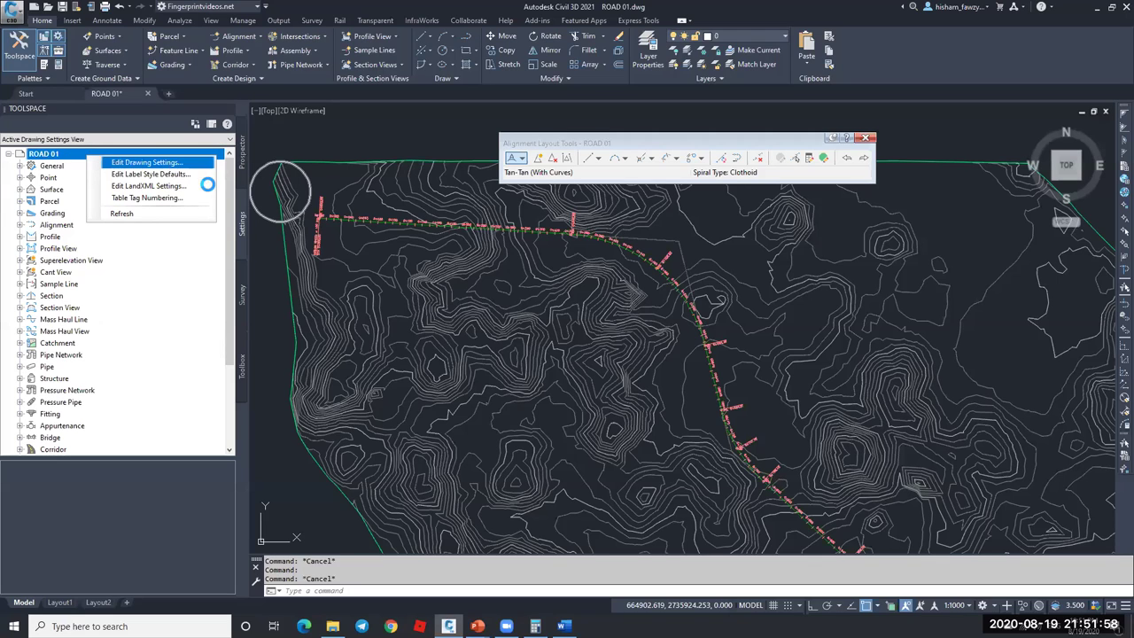
pyautogui.moveTo(729, 285); pyautogui.dragTo(625, 179)
pyautogui.click(627, 194)
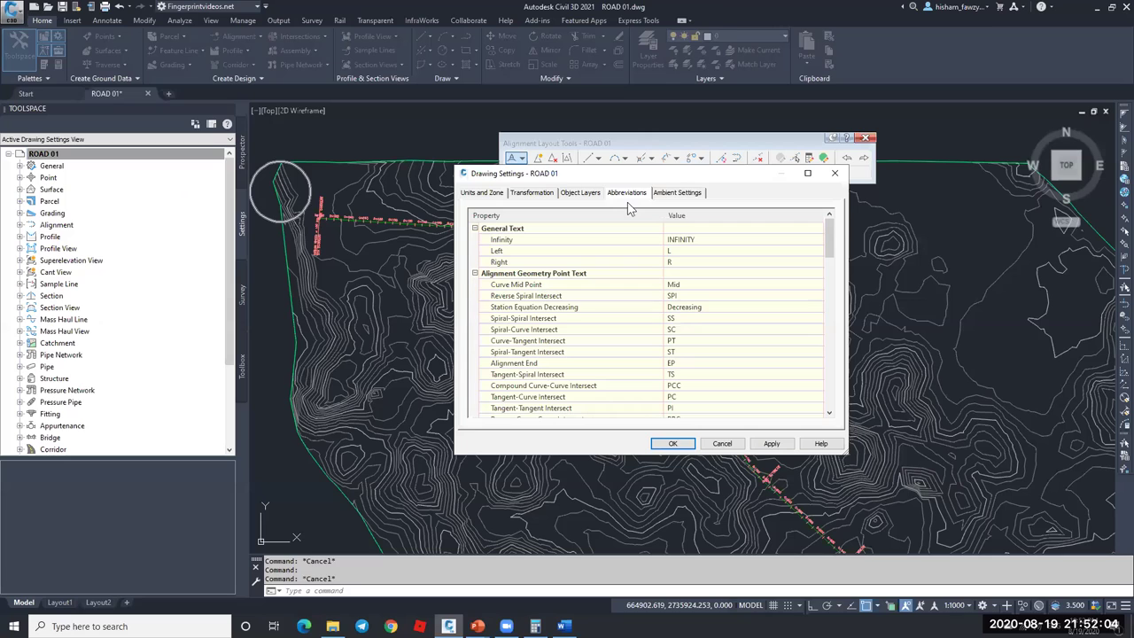
# - Inspect the PT and ST abbreviations for the curve- and spiral-tangent intersects
pyautogui.click(528, 342)
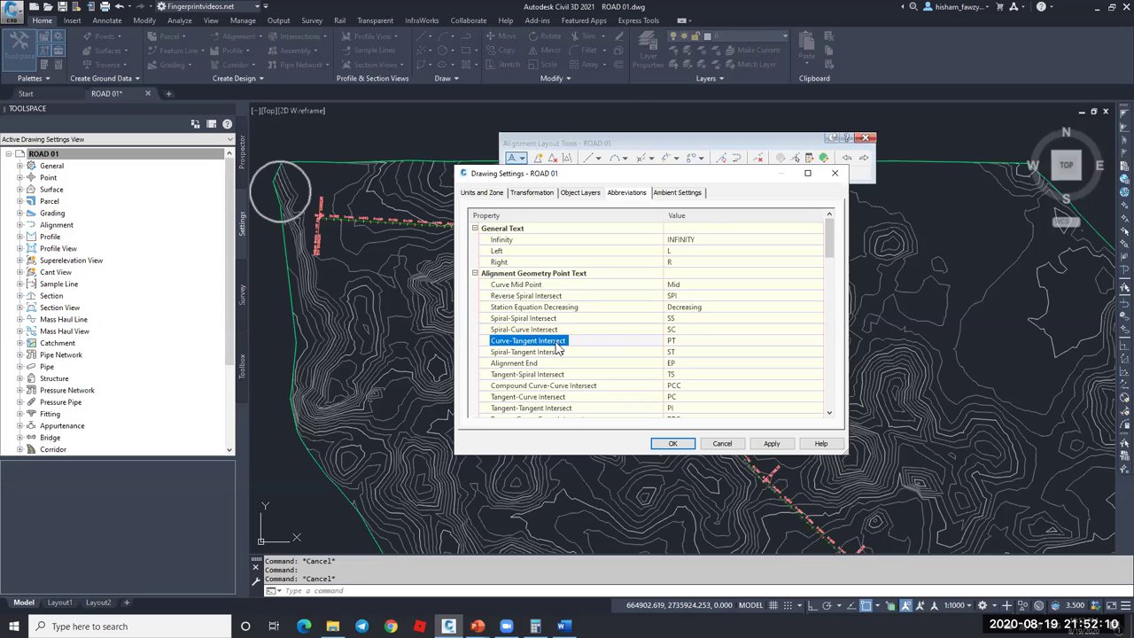
pyautogui.click(683, 340)
pyautogui.moveTo(732, 175); pyautogui.dragTo(617, 136)
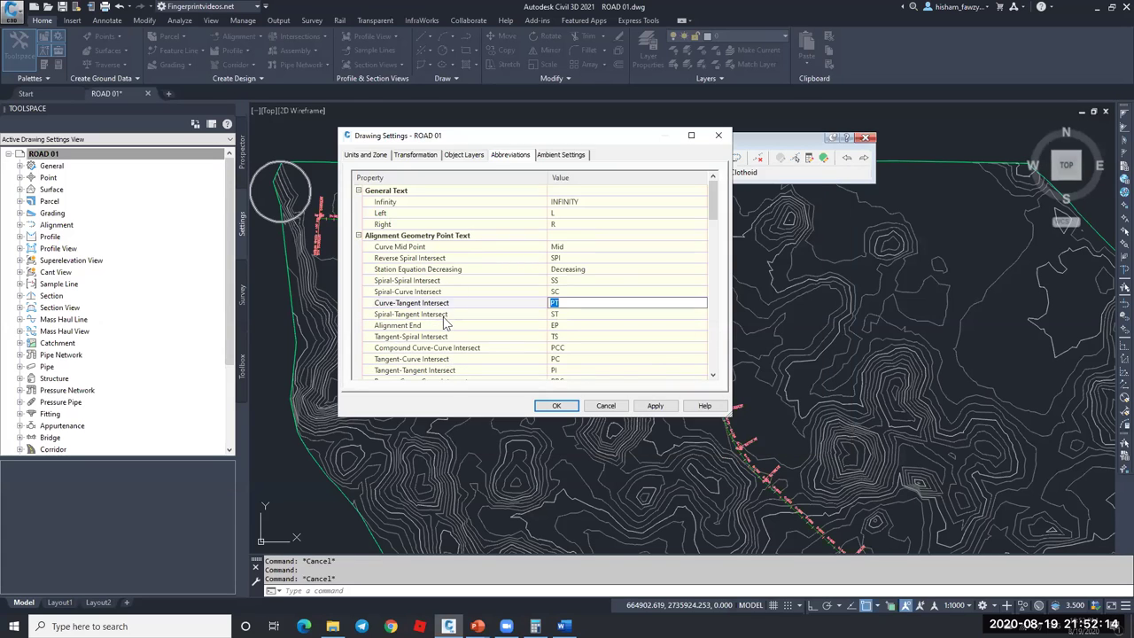
pyautogui.click(430, 317)
pyautogui.click(583, 315)
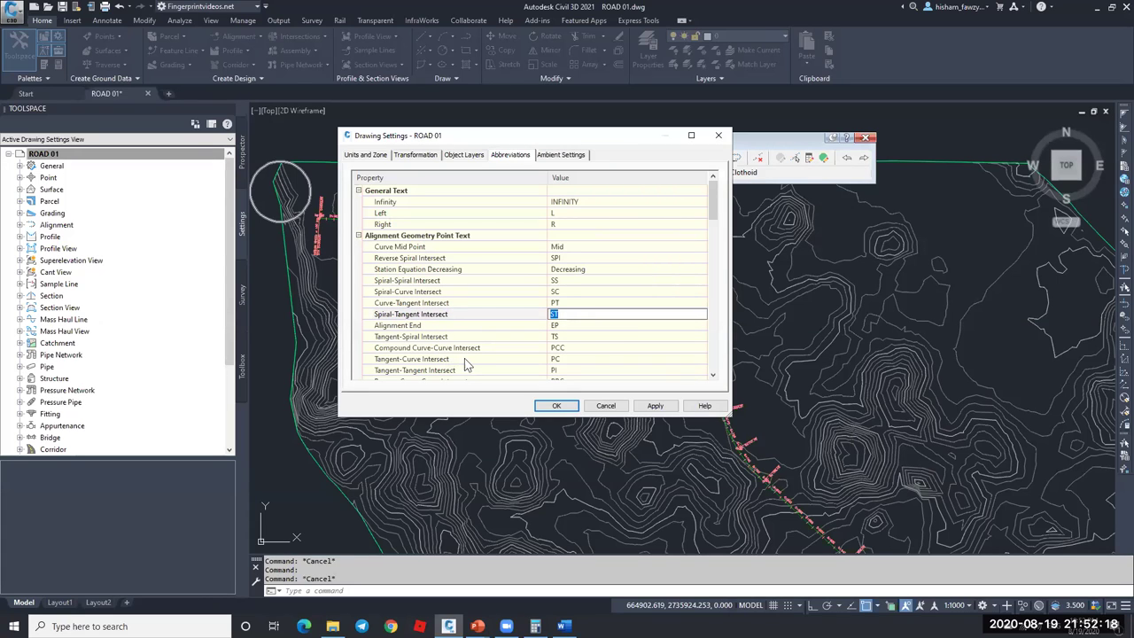
# - Review the Station Equation Decreasing, Curve Mid Point and Tangent-Curve Intersect abbreviations
pyautogui.scroll(-2, 603, 350)
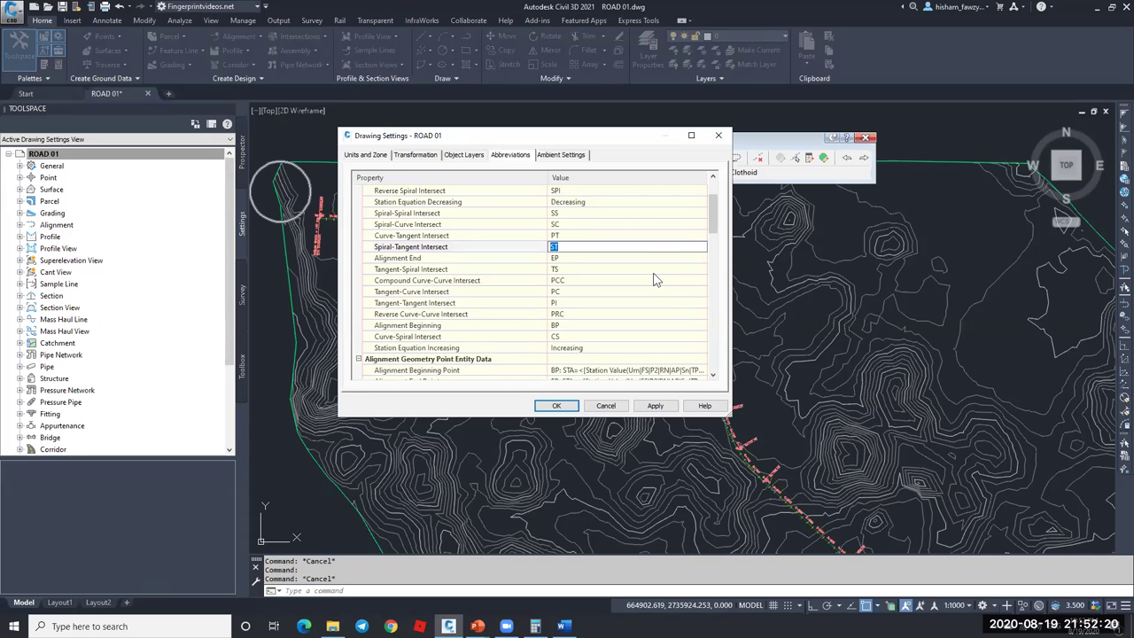
pyautogui.scroll(2, 655, 280)
pyautogui.click(657, 270)
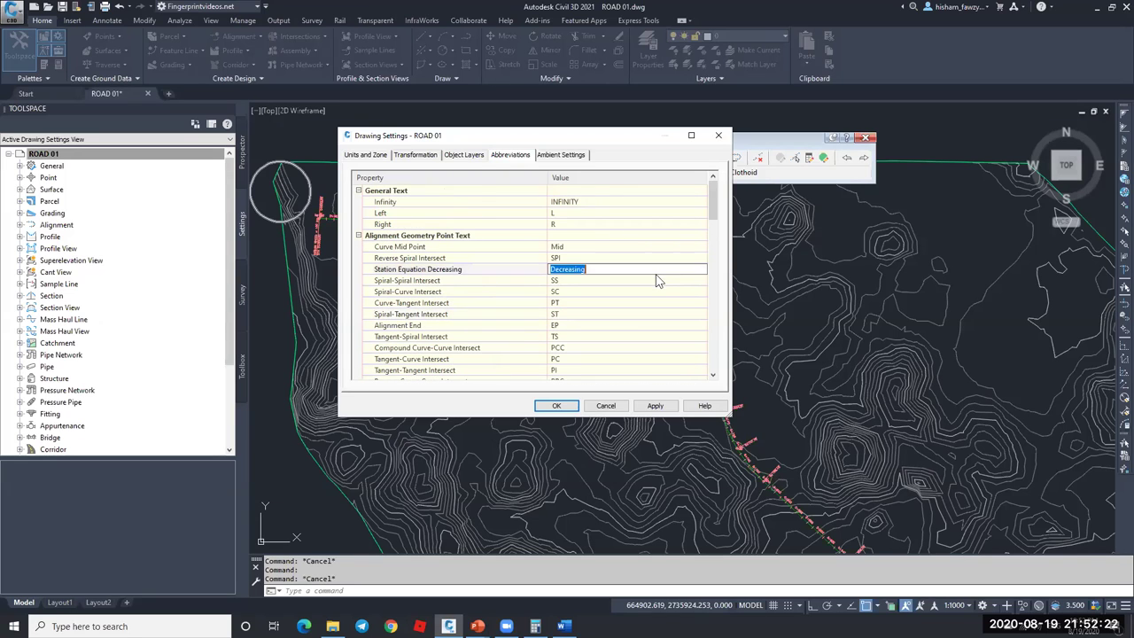
pyautogui.scroll(-5, 651, 303)
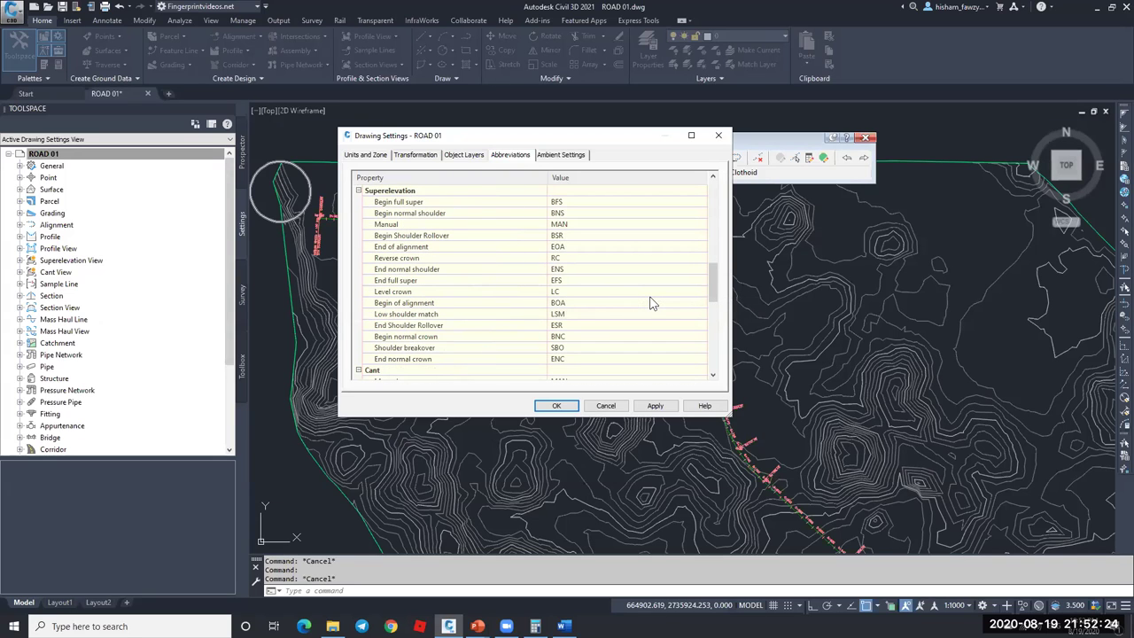
pyautogui.scroll(-6, 651, 303)
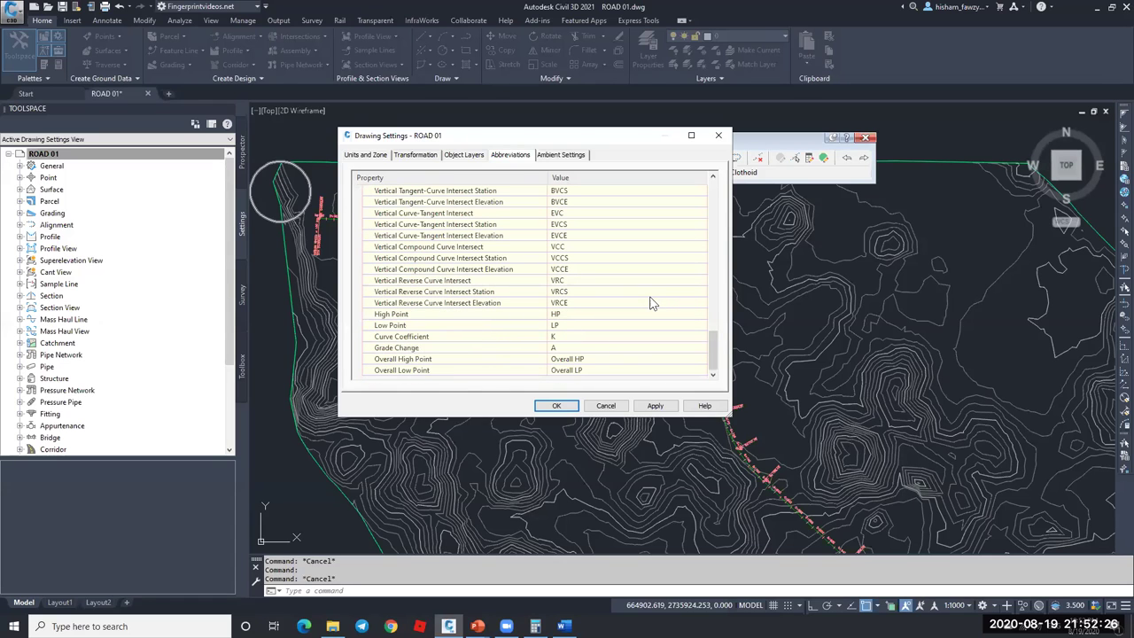
pyautogui.scroll(5, 651, 304)
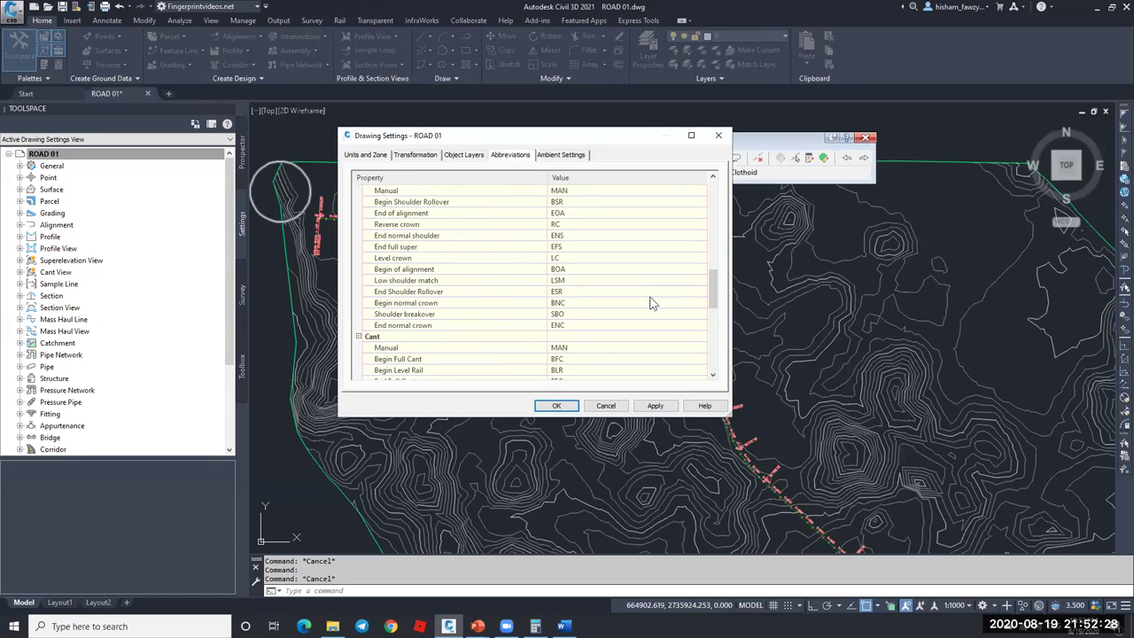
pyautogui.scroll(6, 651, 304)
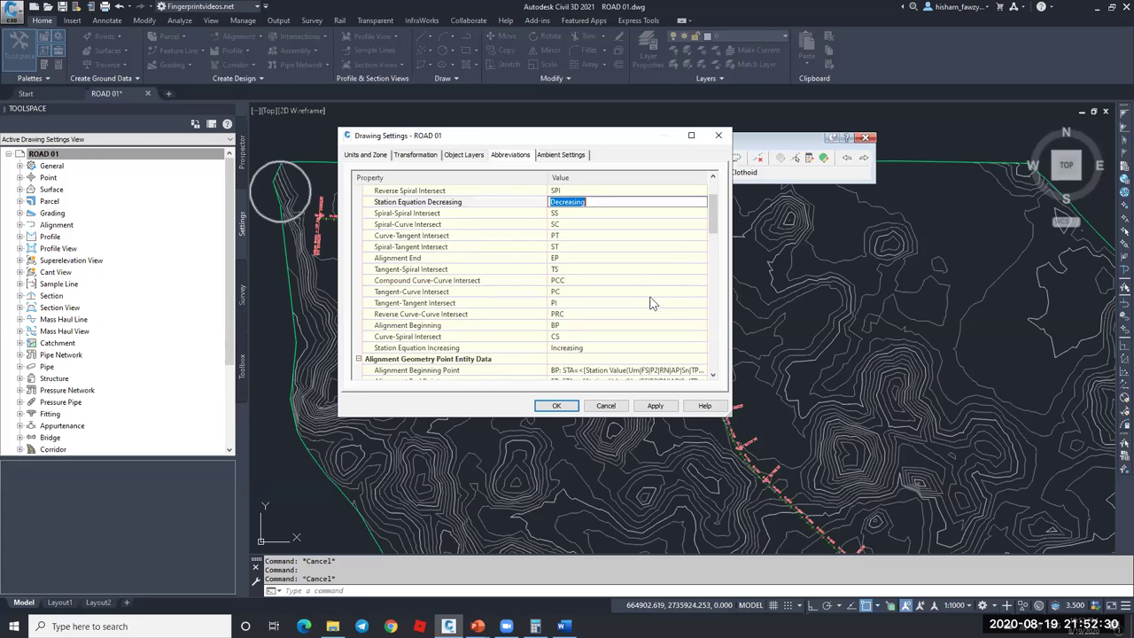
pyautogui.scroll(2, 651, 304)
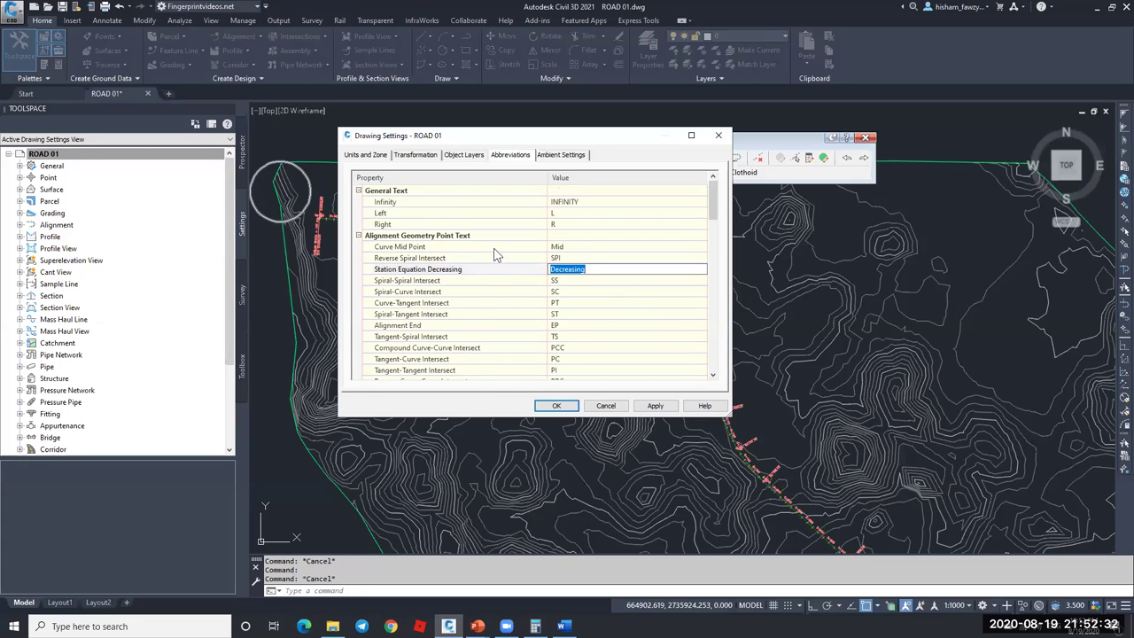
pyautogui.click(382, 250)
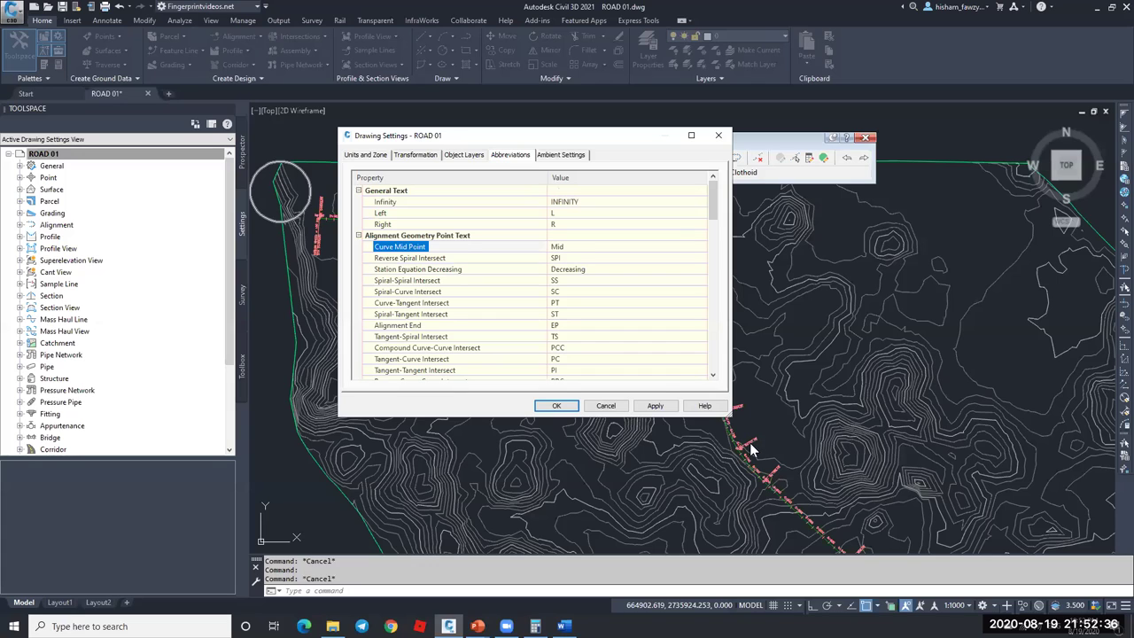
pyautogui.scroll(-1, 589, 328)
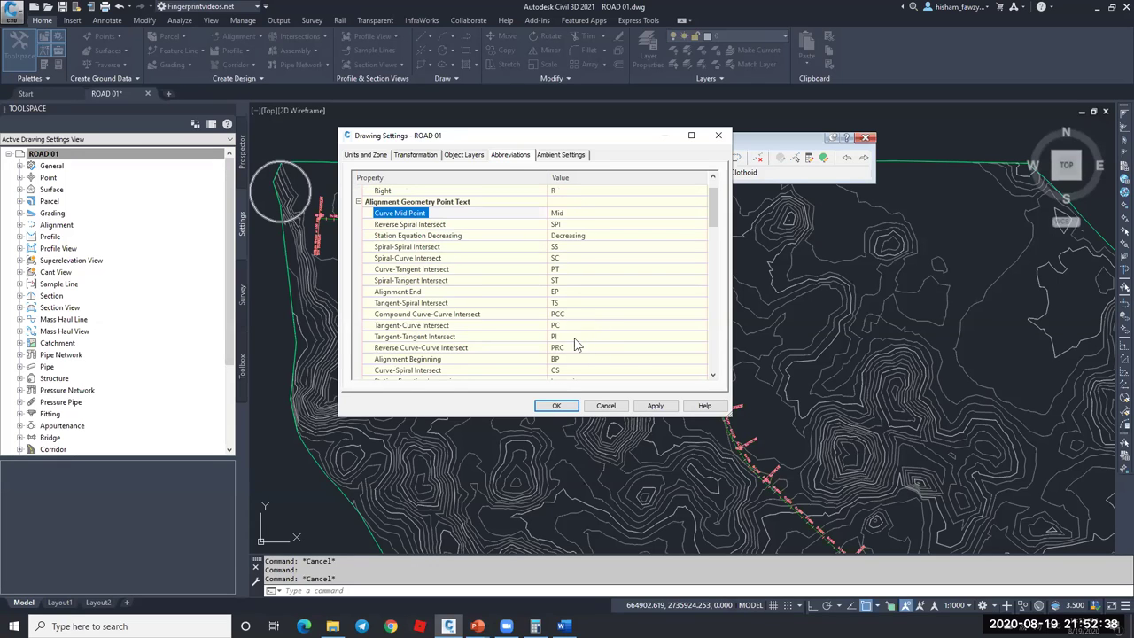
pyautogui.click(522, 326)
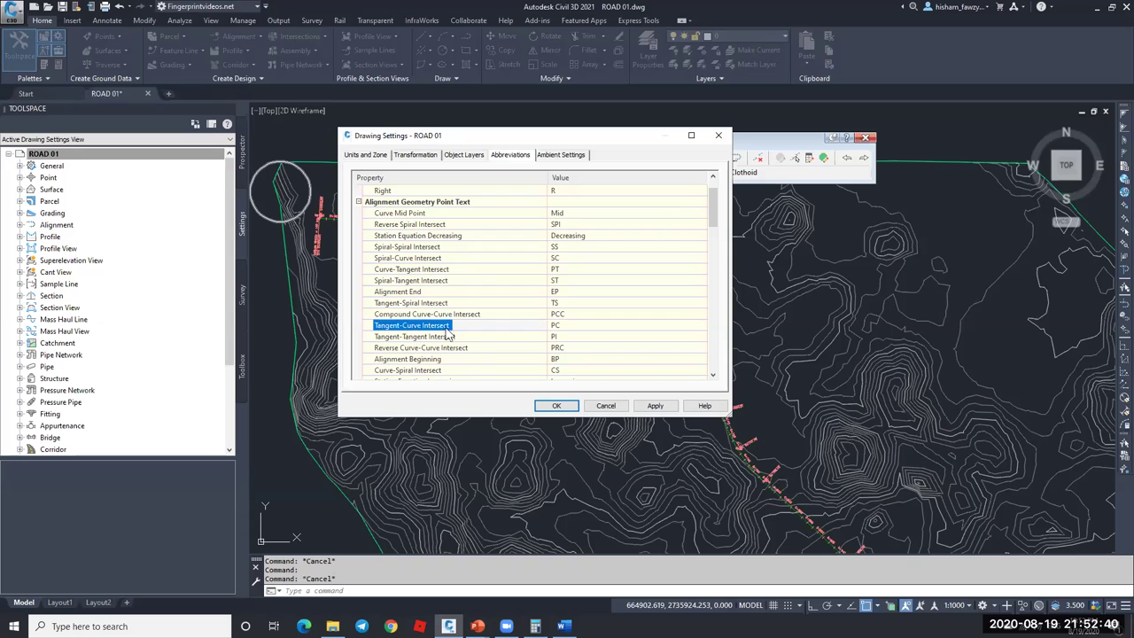
pyautogui.click(605, 406)
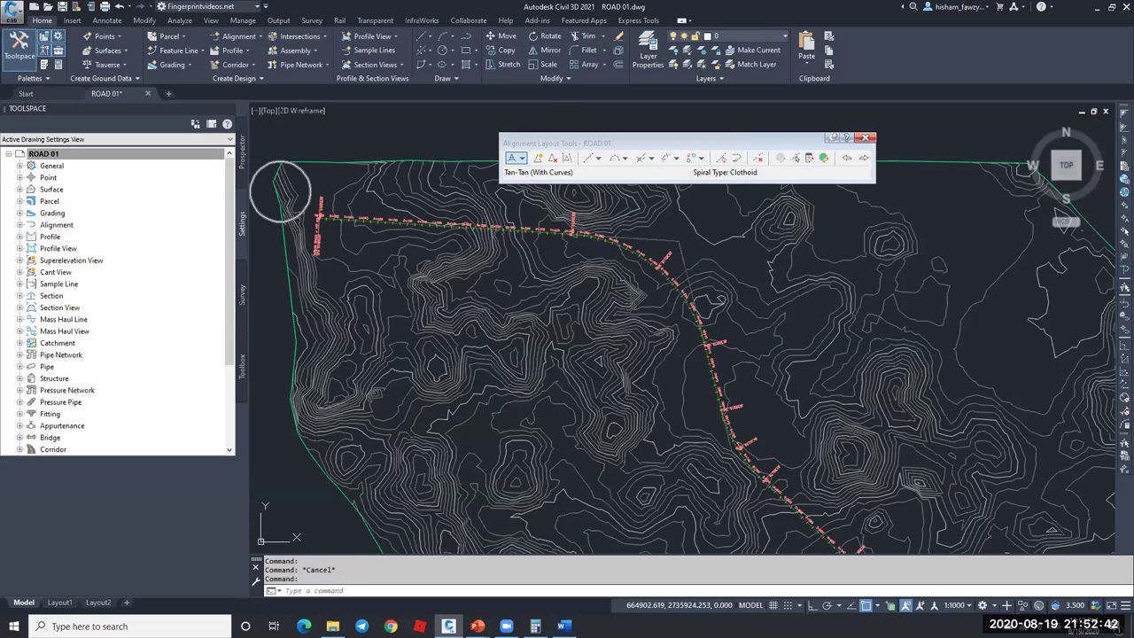
pyautogui.scroll(5, 649, 266)
pyautogui.scroll(-1, 607, 316)
pyautogui.scroll(4, 608, 346)
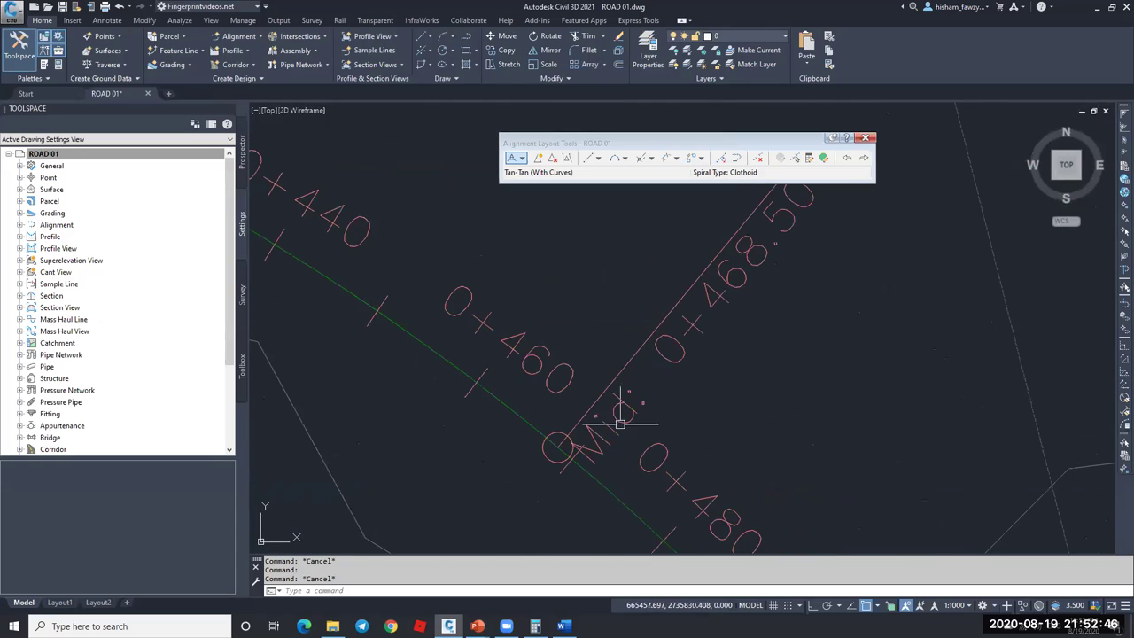
pyautogui.scroll(-5, 646, 381)
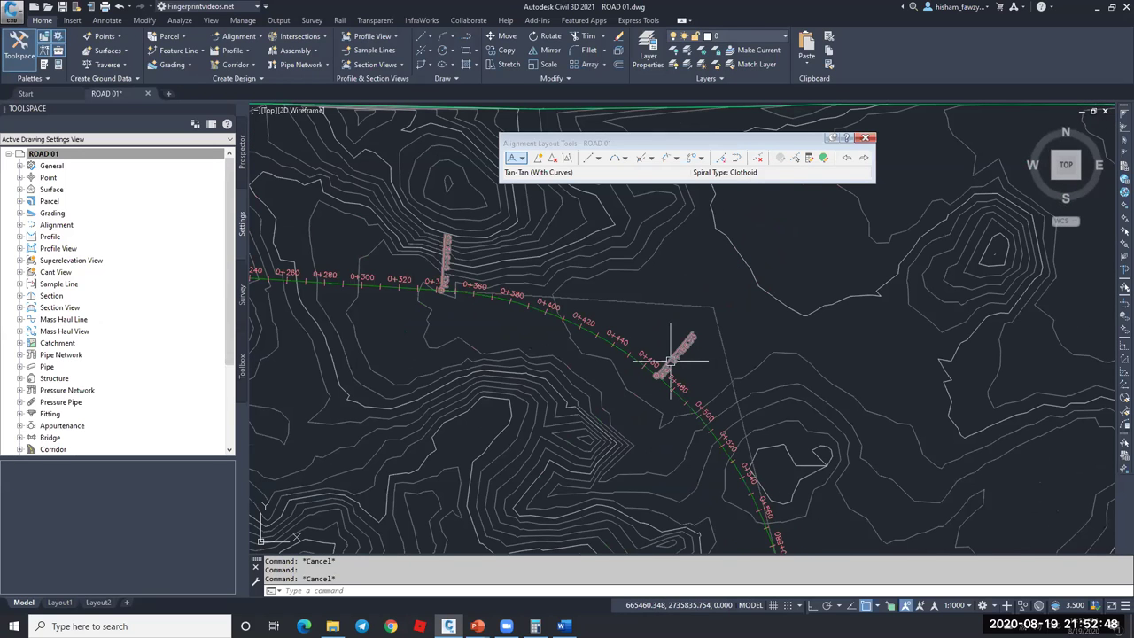
pyautogui.click(661, 367)
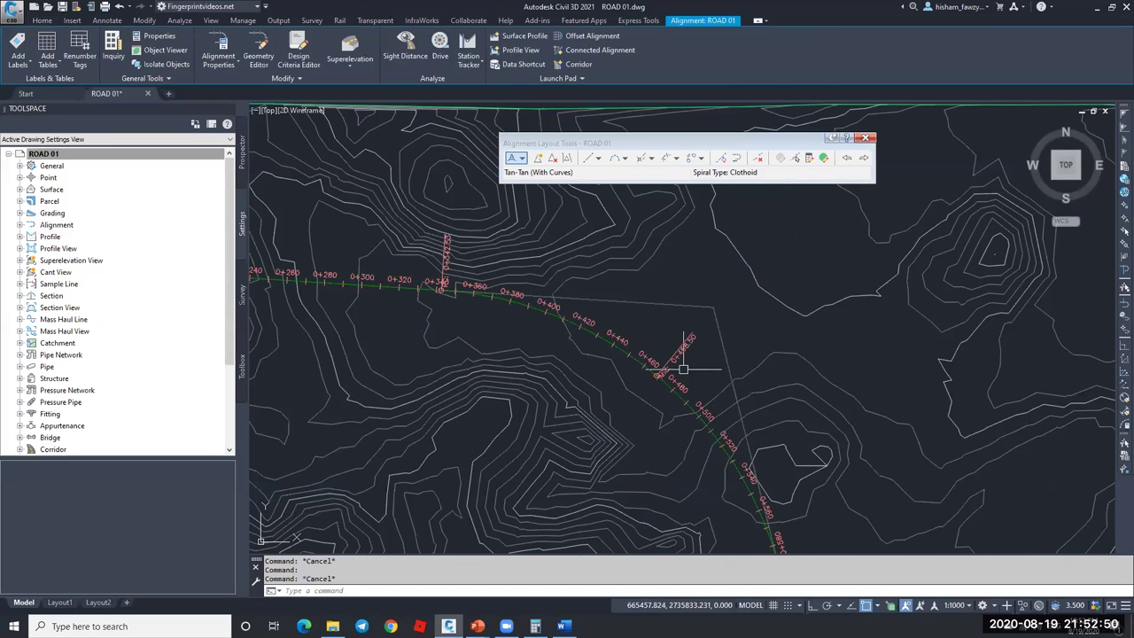
pyautogui.press('Escape')
pyautogui.scroll(3, 663, 374)
pyautogui.scroll(-3, 638, 367)
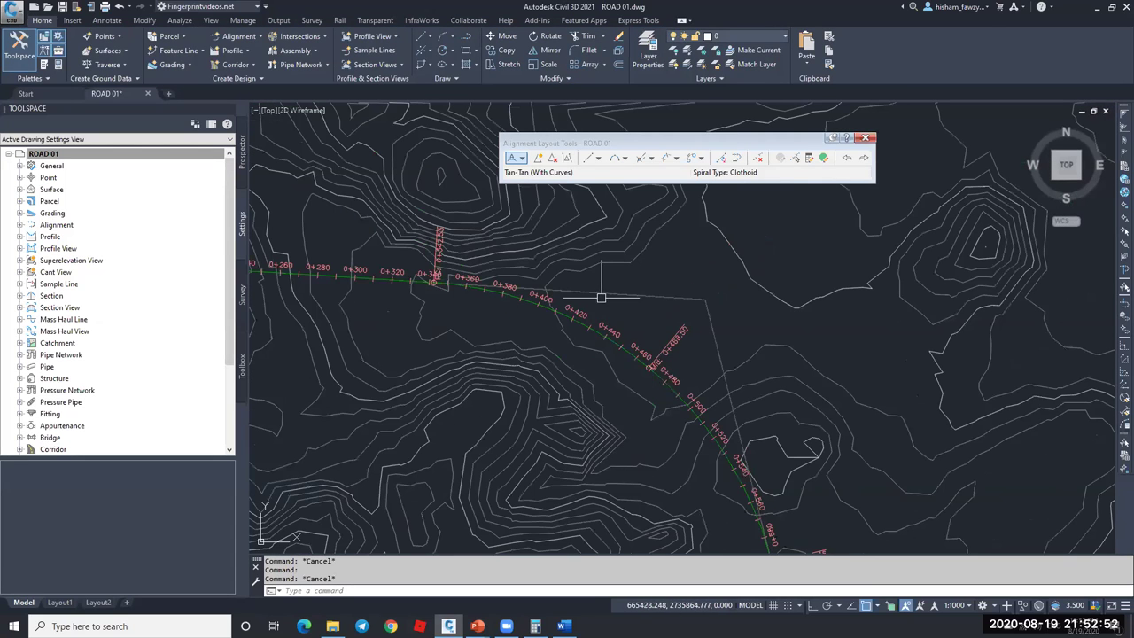
# - Replace the Curve Mid Point abbreviation Mid with a custom abbreviation and confirm
pyautogui.click(121, 154)
pyautogui.rightClick(122, 154)
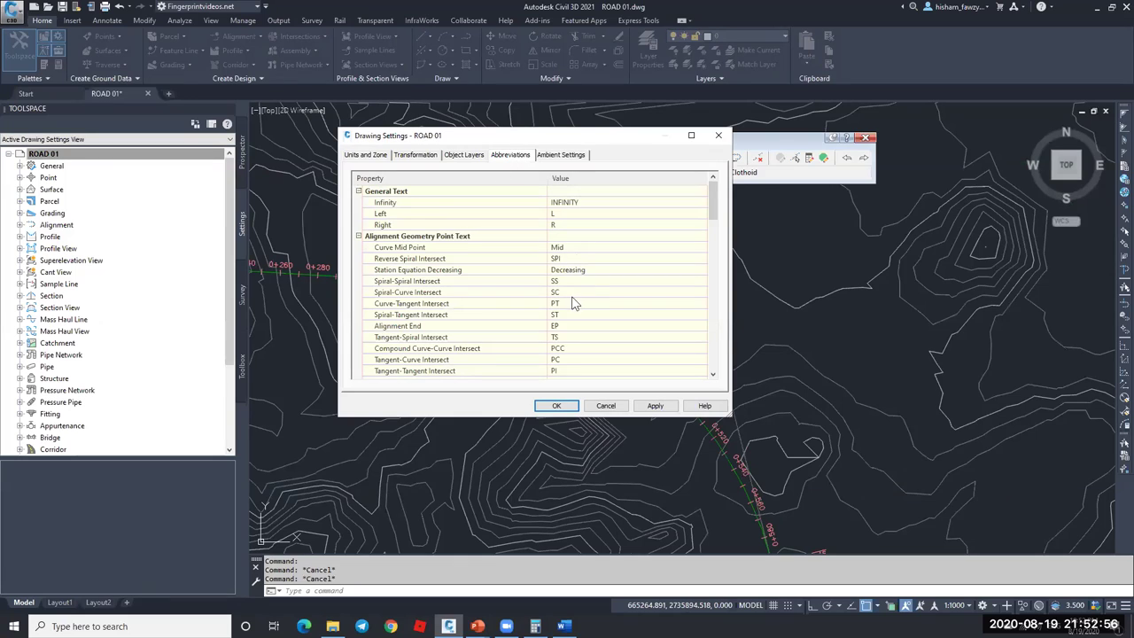
pyautogui.doubleClick(573, 248)
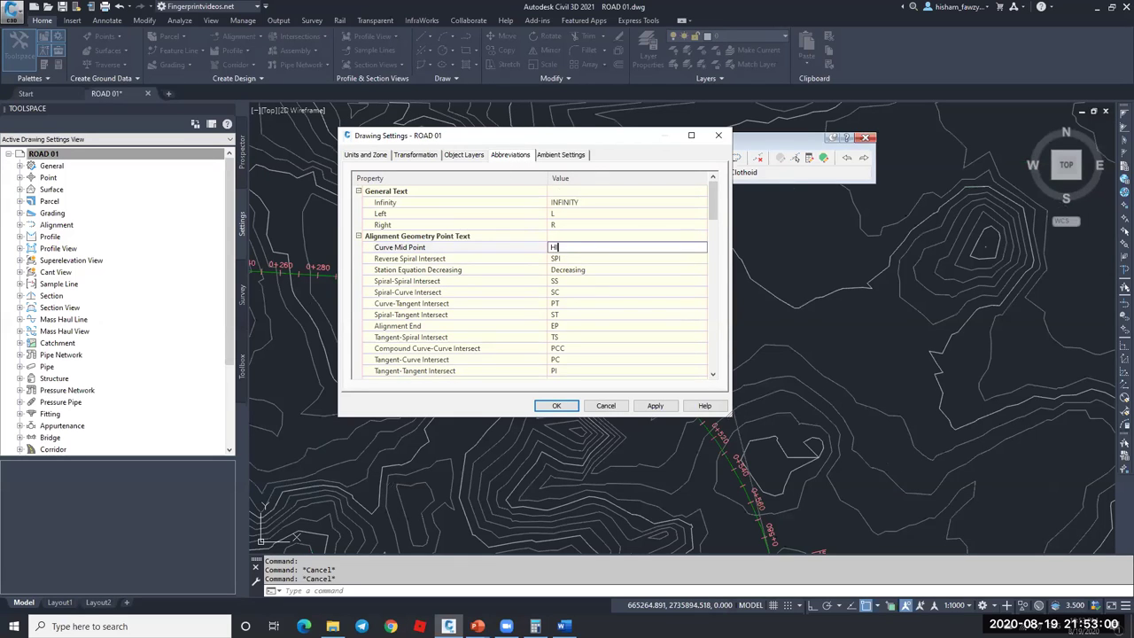
pyautogui.click(549, 405)
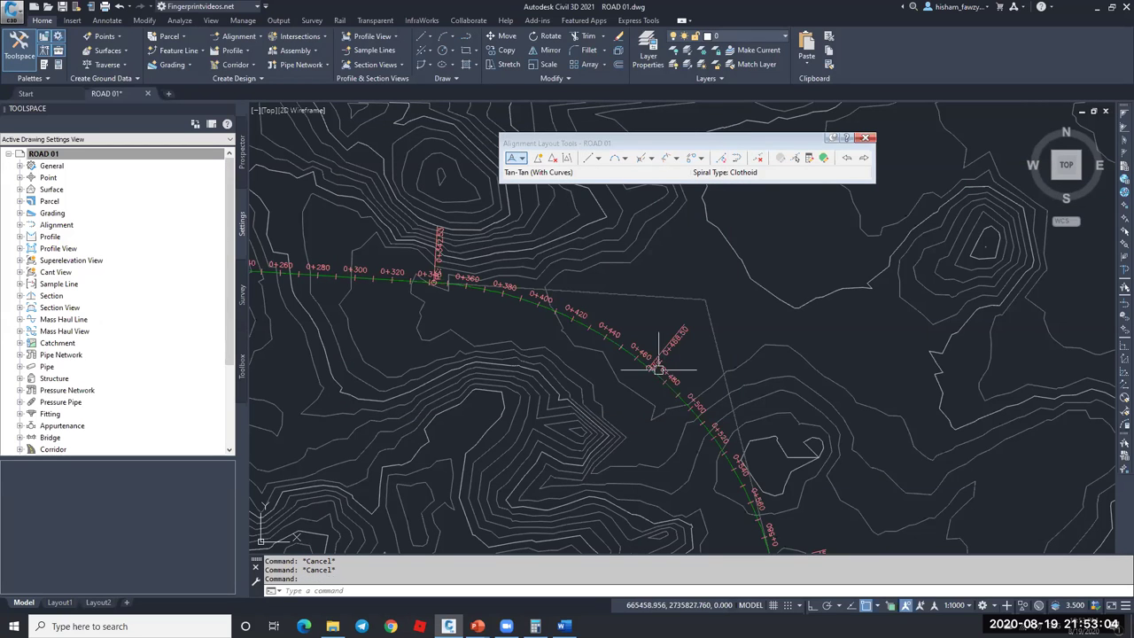
pyautogui.scroll(3, 663, 365)
pyautogui.press('Escape')
pyautogui.write('re')
pyautogui.press('Return')
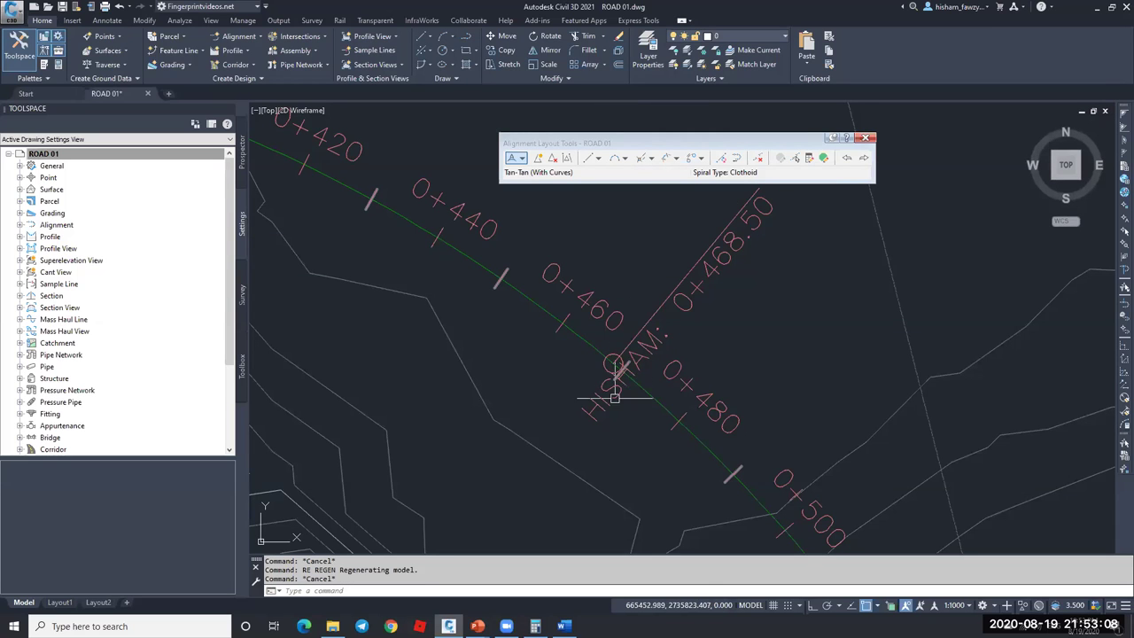
pyautogui.scroll(-5, 639, 338)
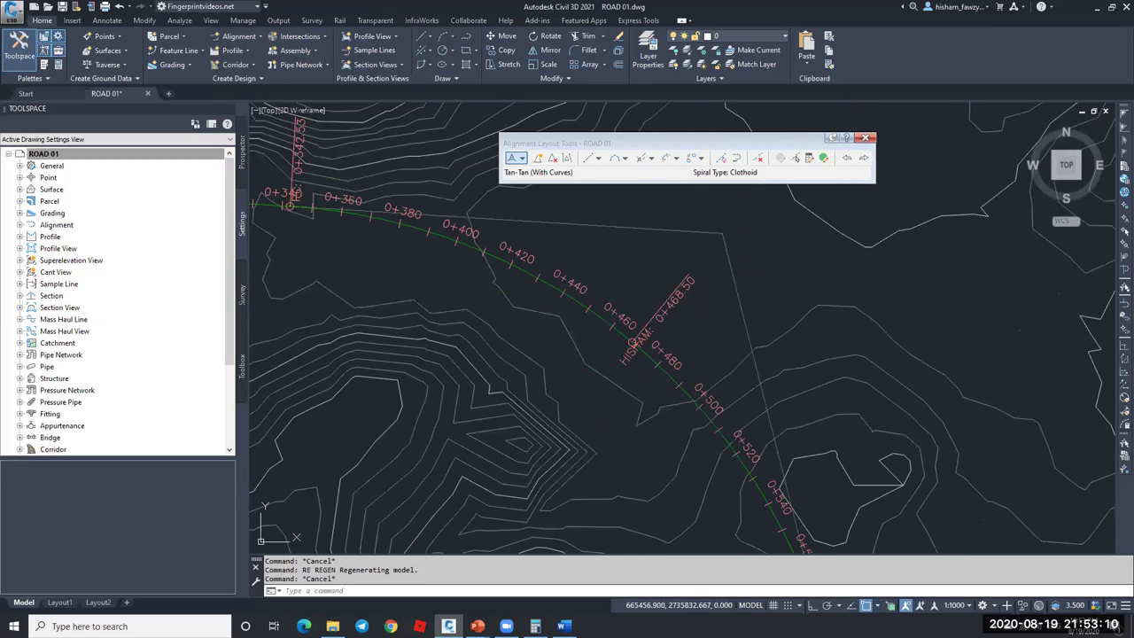
pyautogui.press('Escape')
pyautogui.scroll(3, 645, 319)
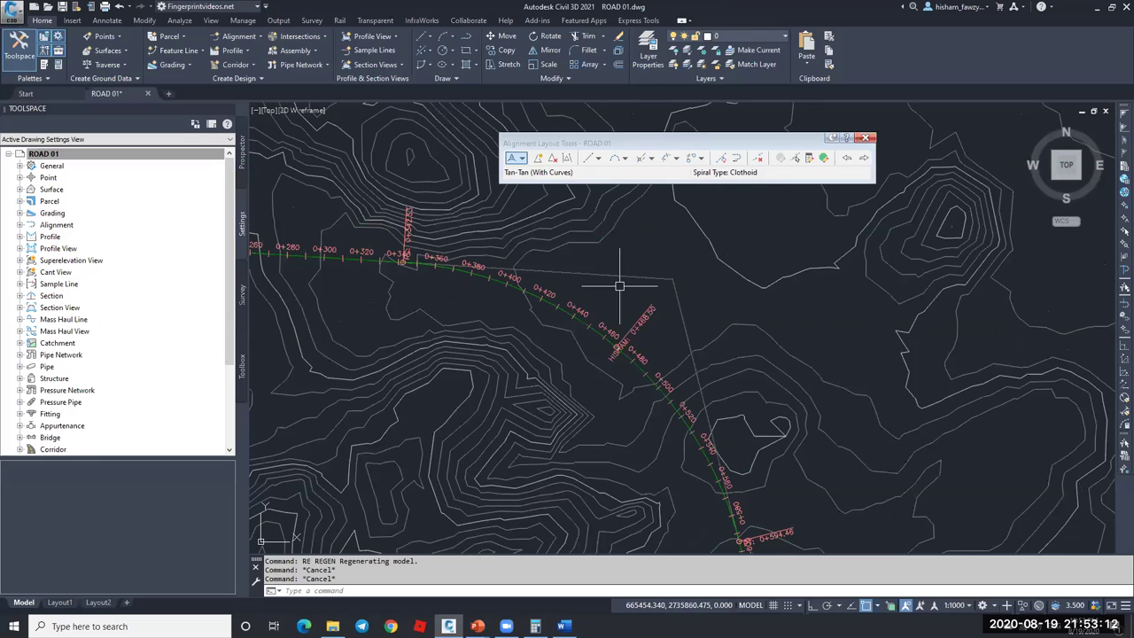
pyautogui.scroll(-4, 638, 328)
pyautogui.scroll(3, 602, 301)
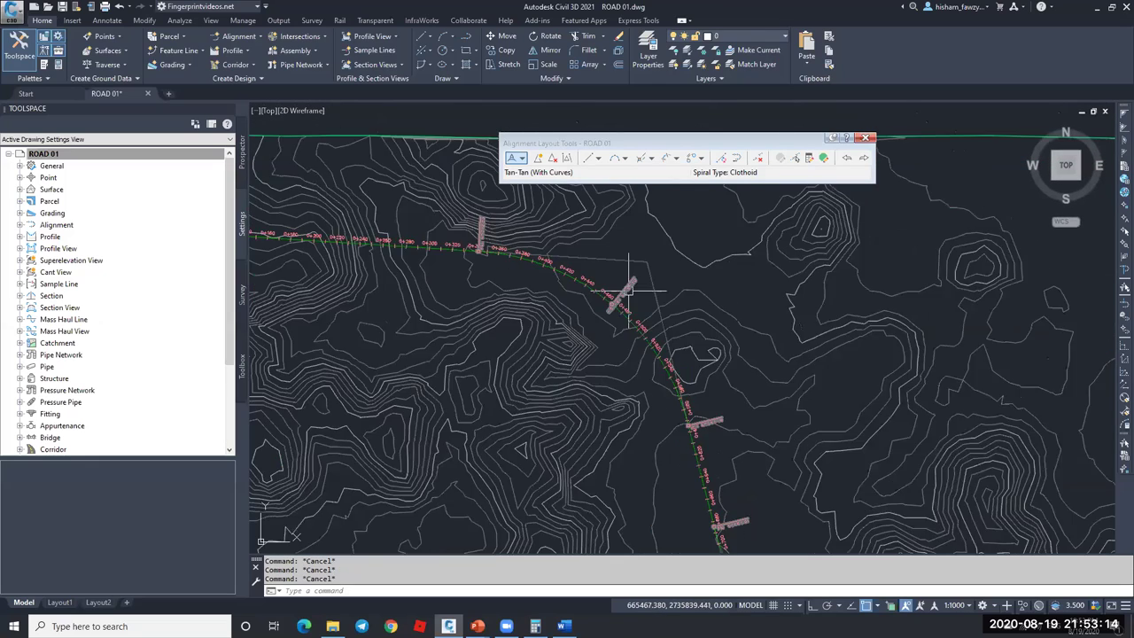
pyautogui.scroll(-4, 727, 405)
pyautogui.press('Escape')
pyautogui.scroll(5, 797, 389)
pyautogui.scroll(-2, 735, 383)
pyautogui.scroll(-1, 752, 381)
pyautogui.scroll(5, 757, 380)
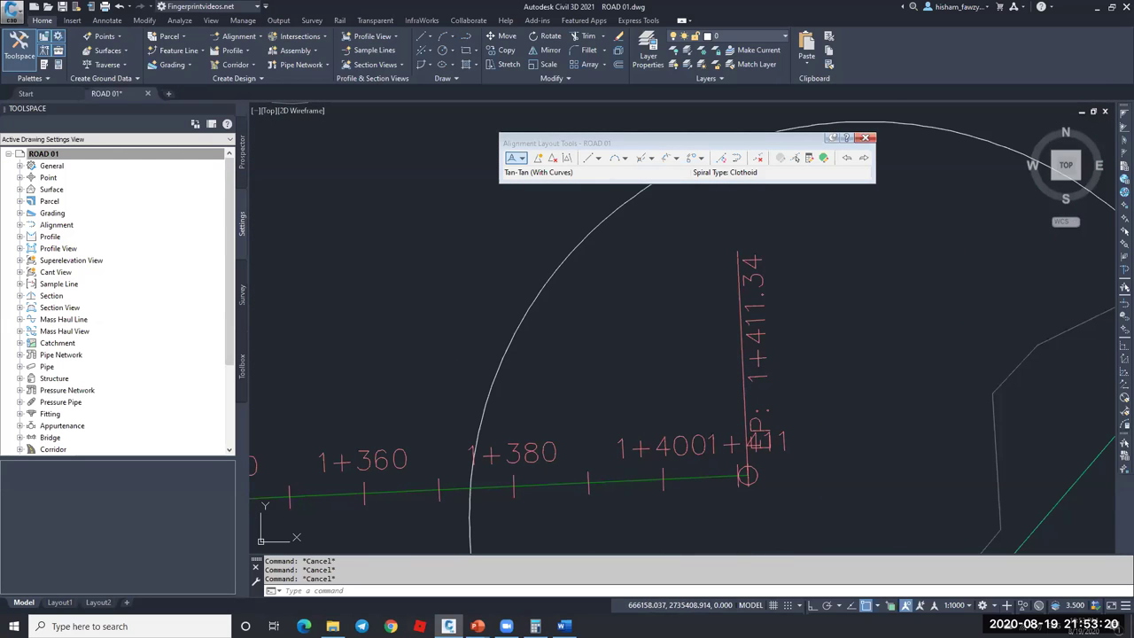
pyautogui.scroll(-4, 776, 261)
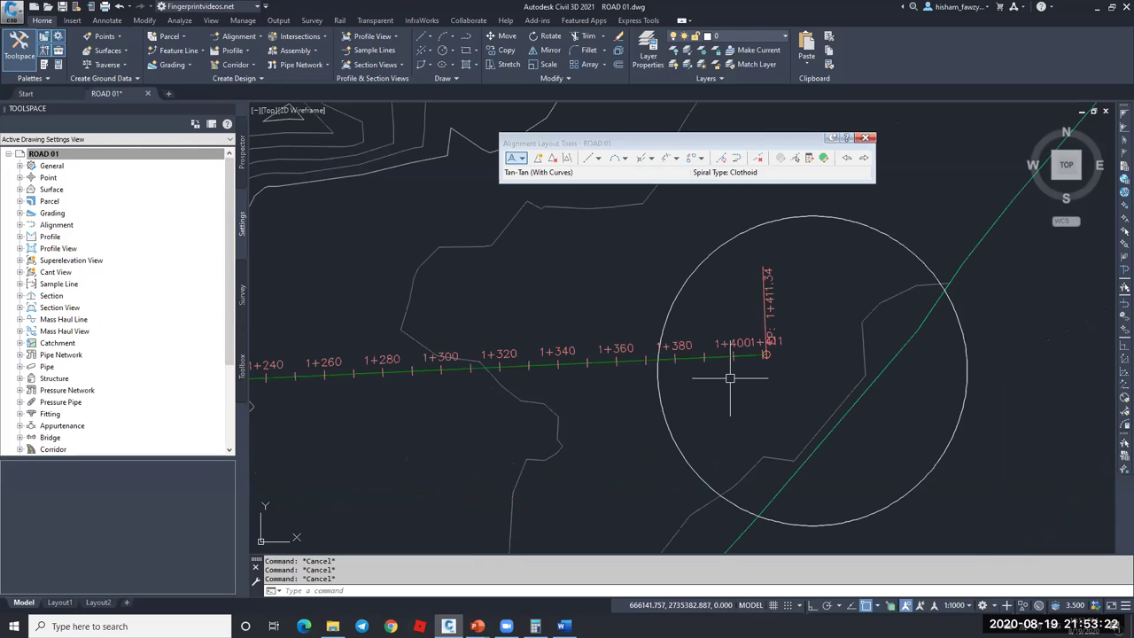
pyautogui.click(746, 354)
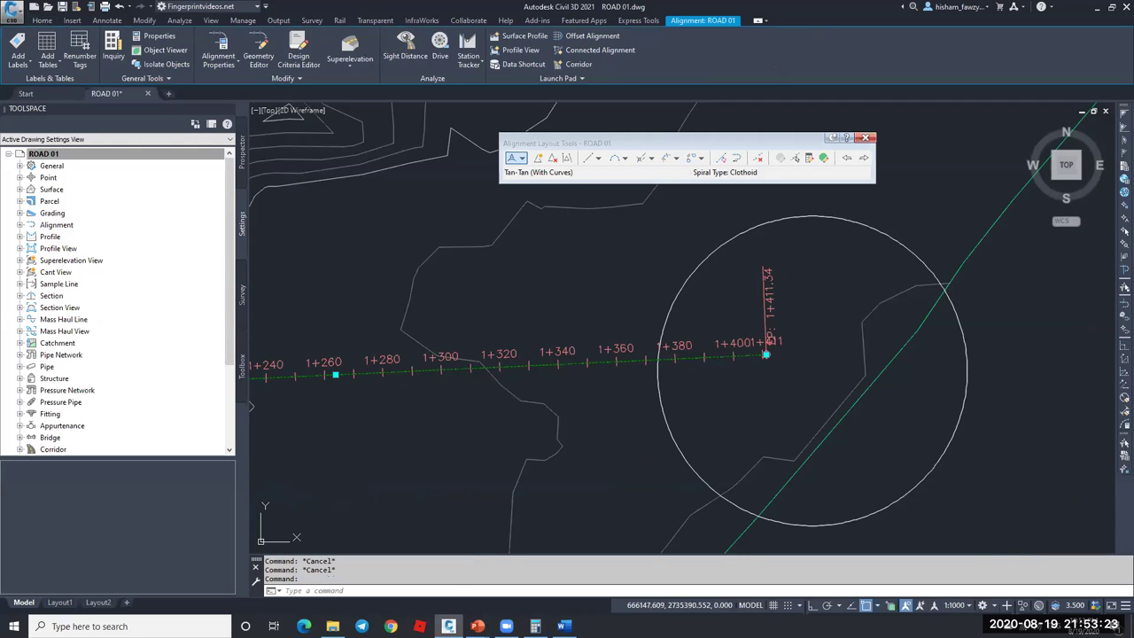
pyautogui.click(221, 41)
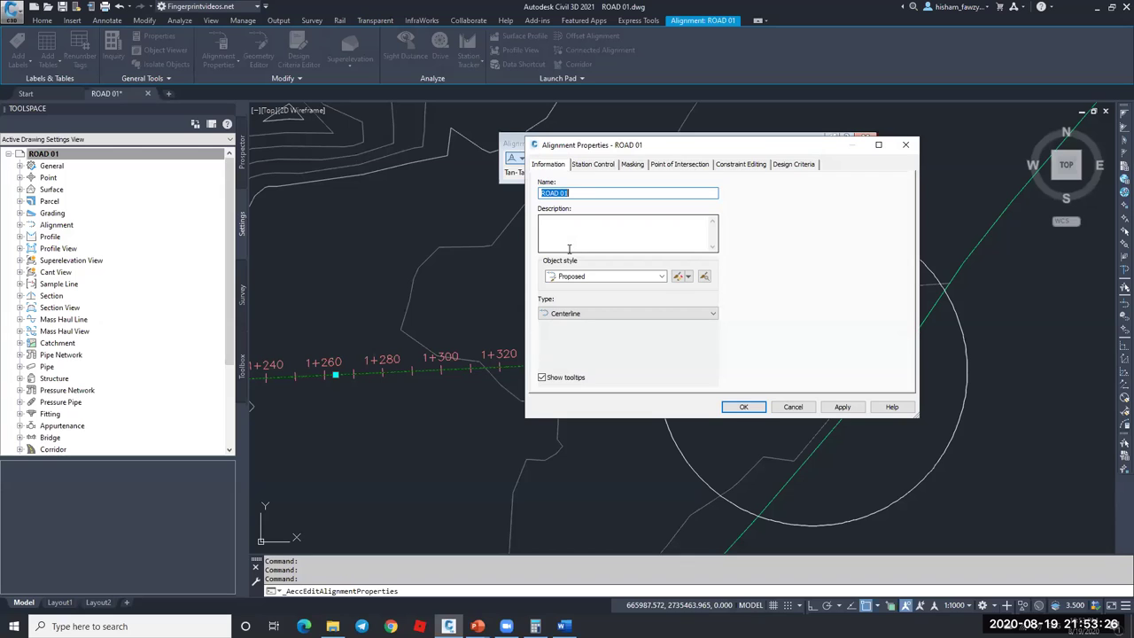
pyautogui.click(594, 160)
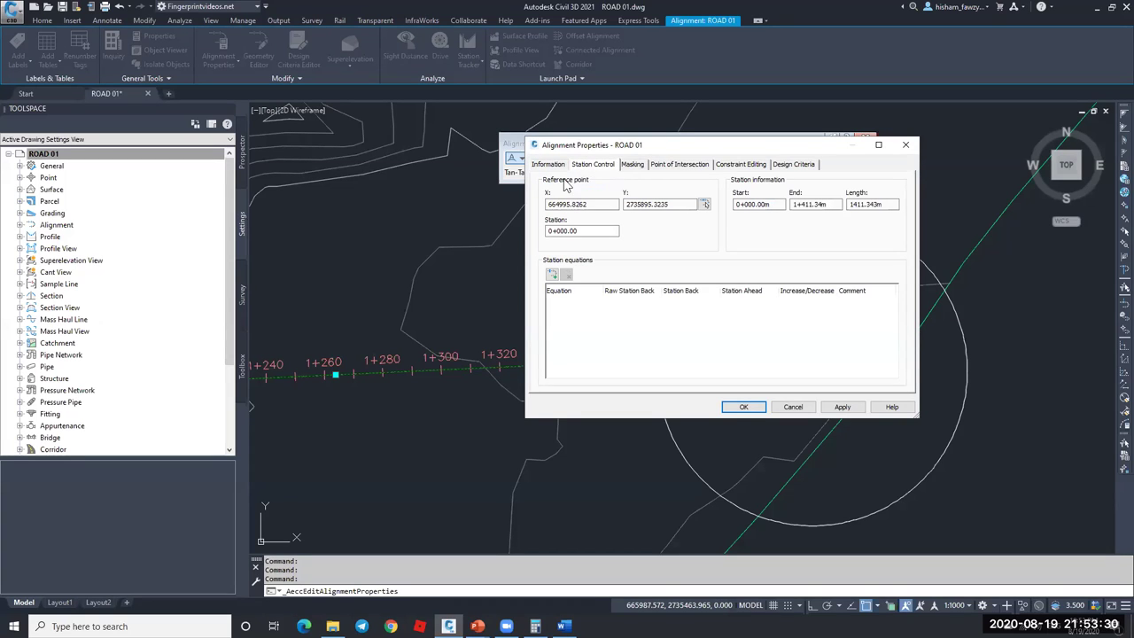
pyautogui.doubleClick(777, 206)
pyautogui.doubleClick(833, 205)
pyautogui.doubleClick(847, 206)
pyautogui.click(821, 205)
pyautogui.doubleClick(866, 205)
pyautogui.click(893, 205)
pyautogui.click(641, 166)
pyautogui.click(670, 165)
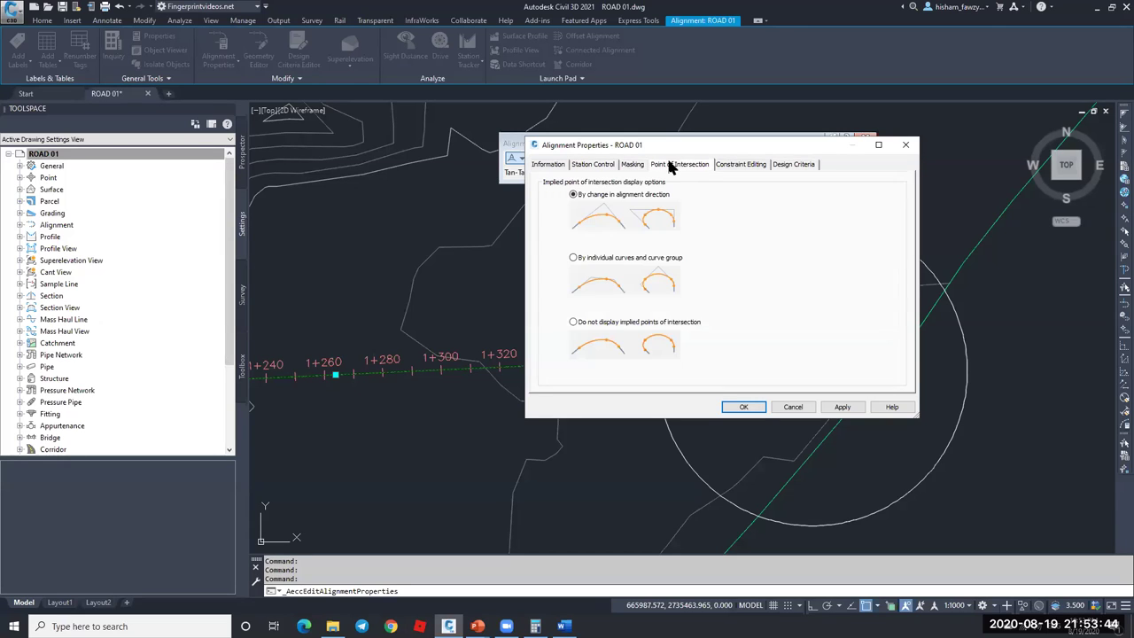
pyautogui.click(744, 166)
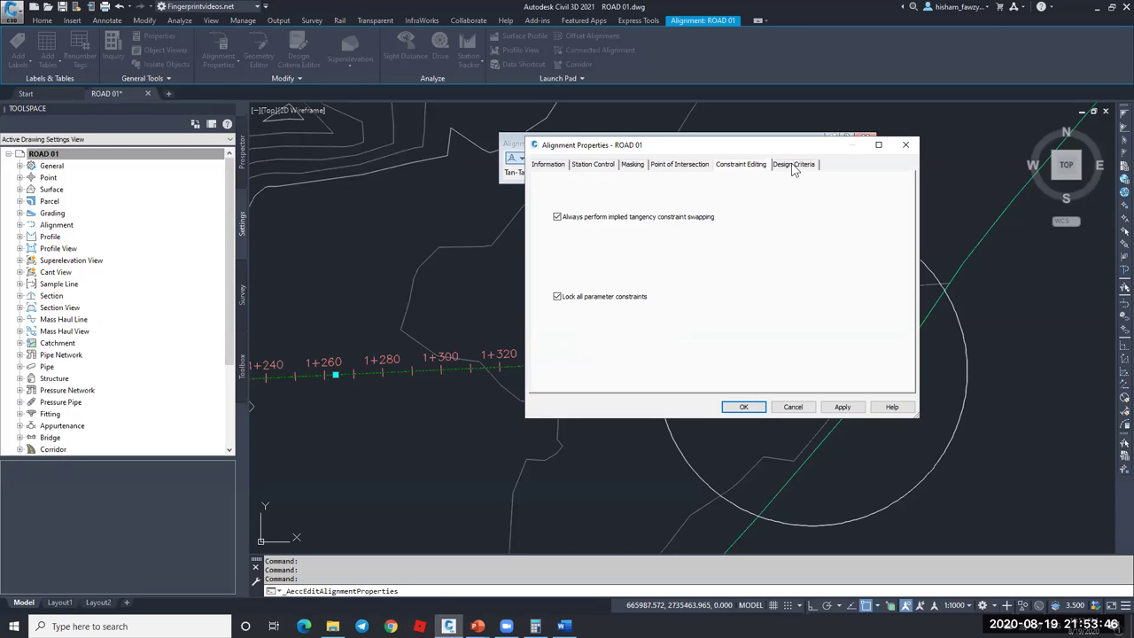
pyautogui.click(794, 166)
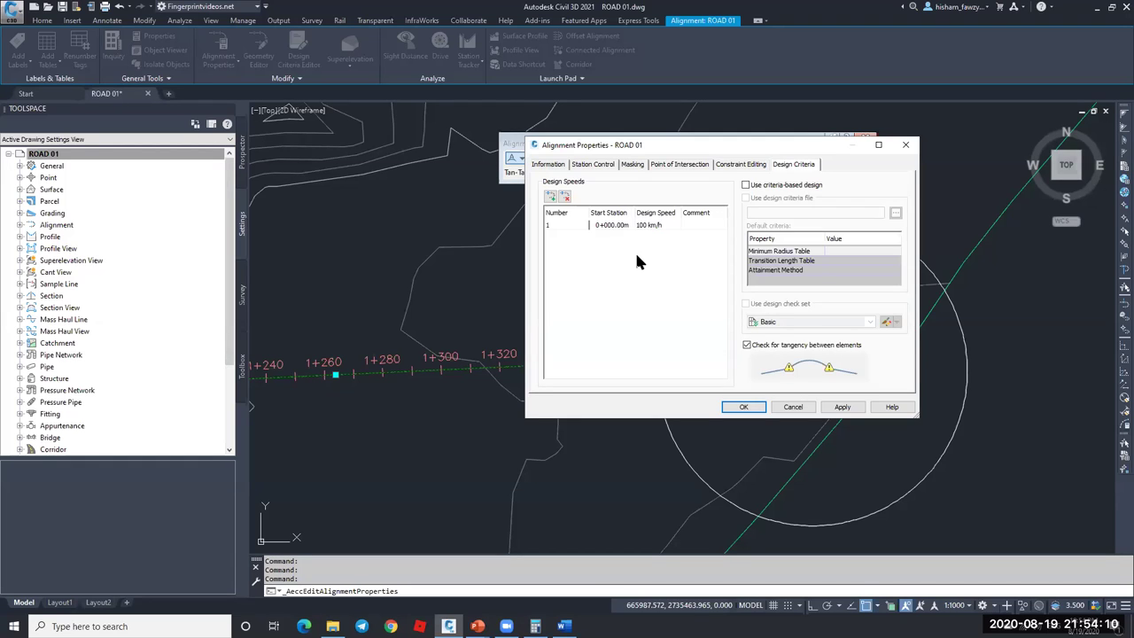
pyautogui.click(791, 407)
pyautogui.scroll(-8, 670, 321)
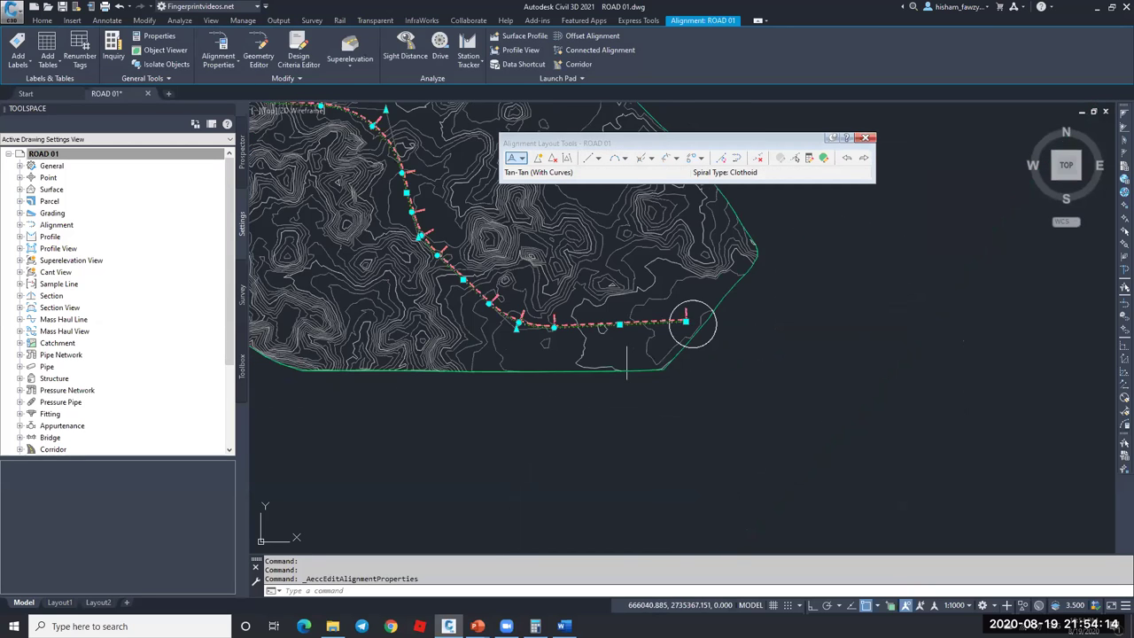
# - Reselect ROAD 01, enable criteria-based design in its properties, and browse for a criteria file
pyautogui.scroll(-2, 683, 240)
pyautogui.press('Escape')
pyautogui.scroll(10, 683, 241)
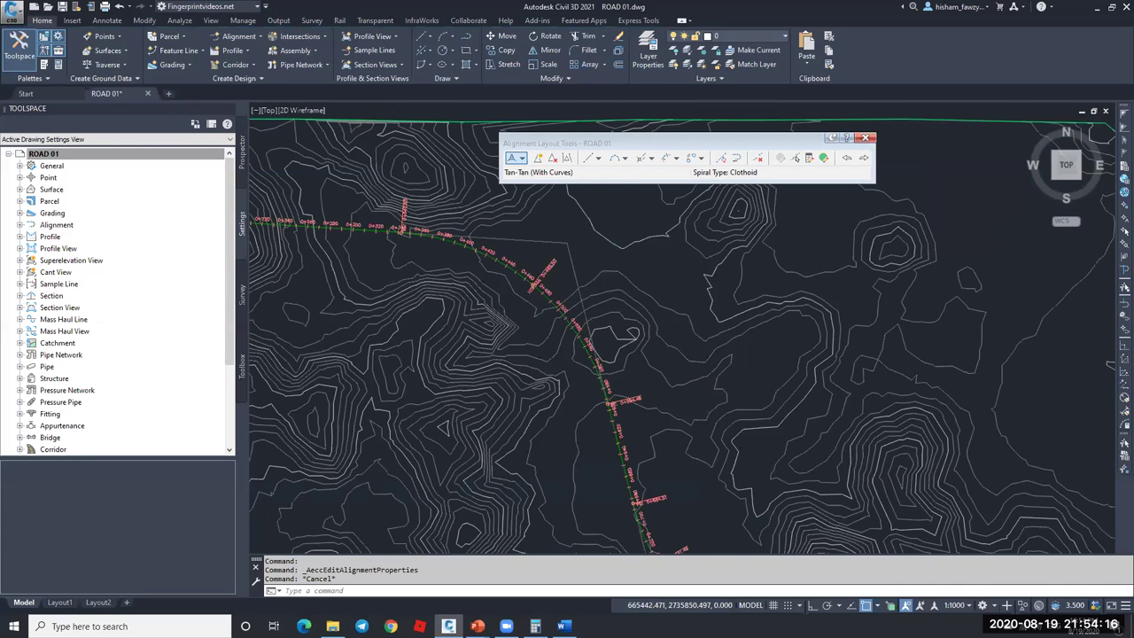
pyautogui.scroll(3, 570, 228)
pyautogui.press('Escape')
pyautogui.press('Escape')
pyautogui.click(571, 228)
pyautogui.click(218, 46)
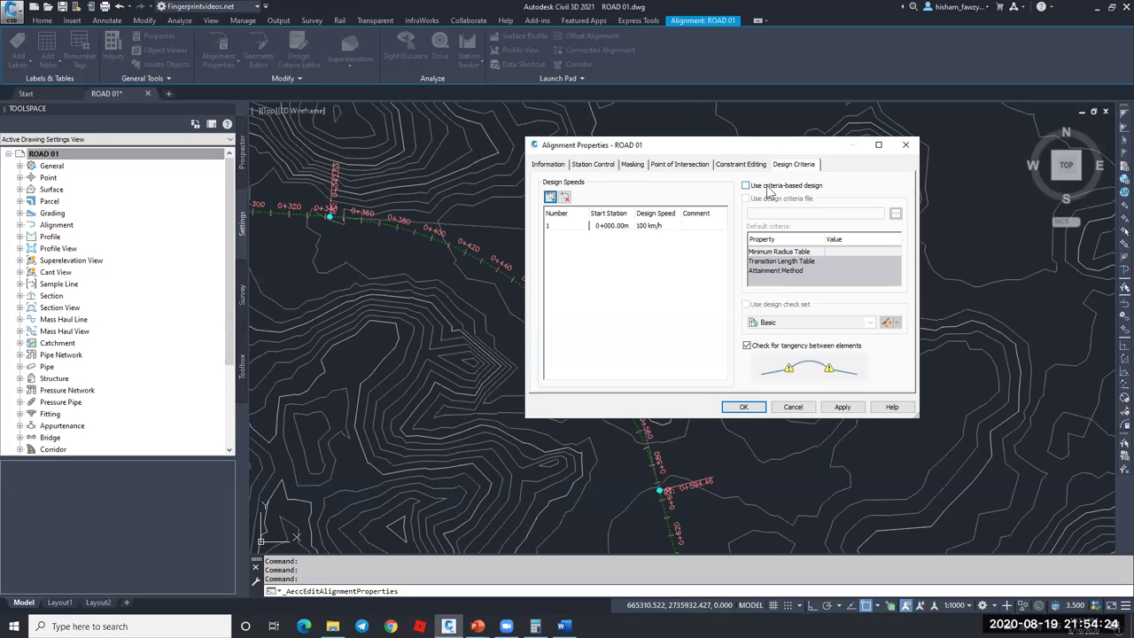
pyautogui.click(767, 189)
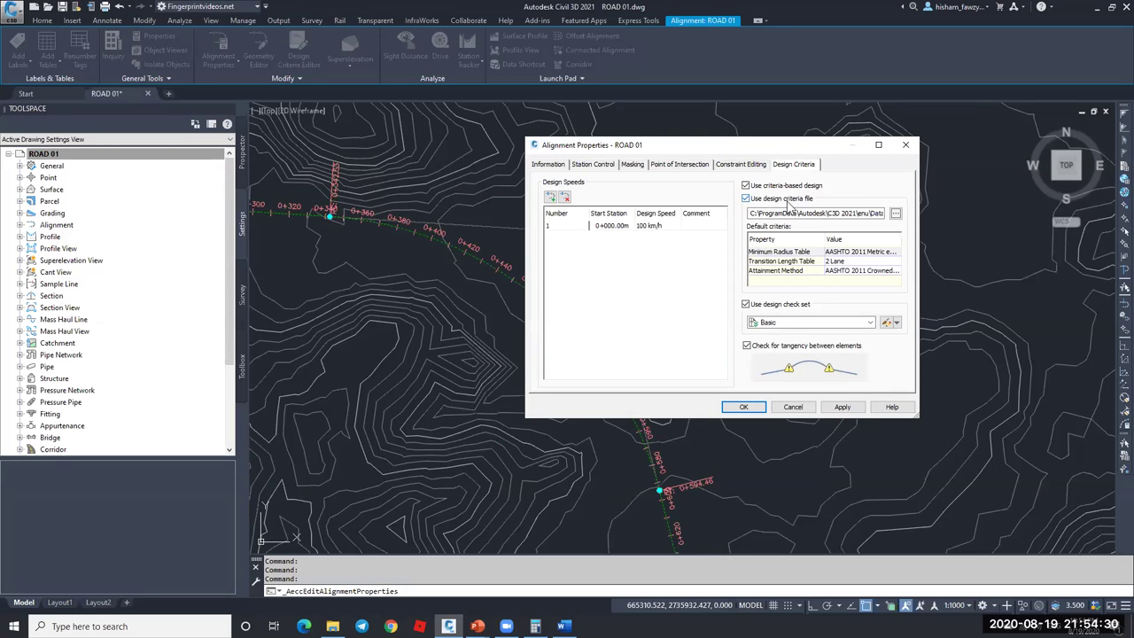
pyautogui.click(894, 215)
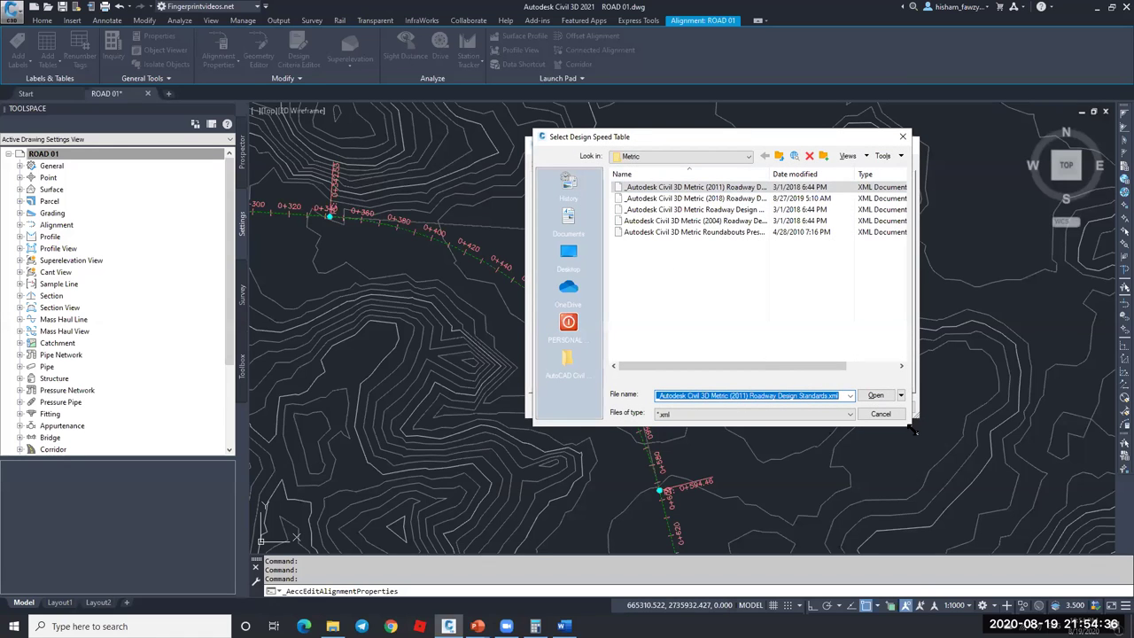
# - Enlarge the Select Design Speed Table dialog and compare the Metric standards files (2004, 2011, 2018)
pyautogui.moveTo(912, 429); pyautogui.dragTo(1079, 483)
pyautogui.moveTo(769, 173); pyautogui.dragTo(856, 191)
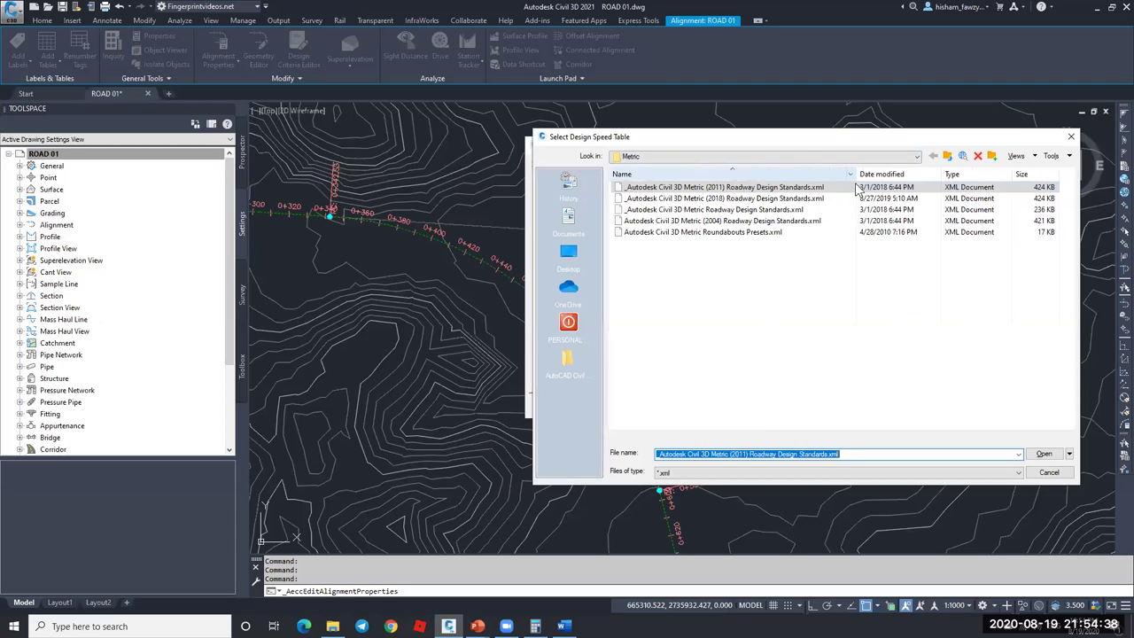
pyautogui.click(629, 188)
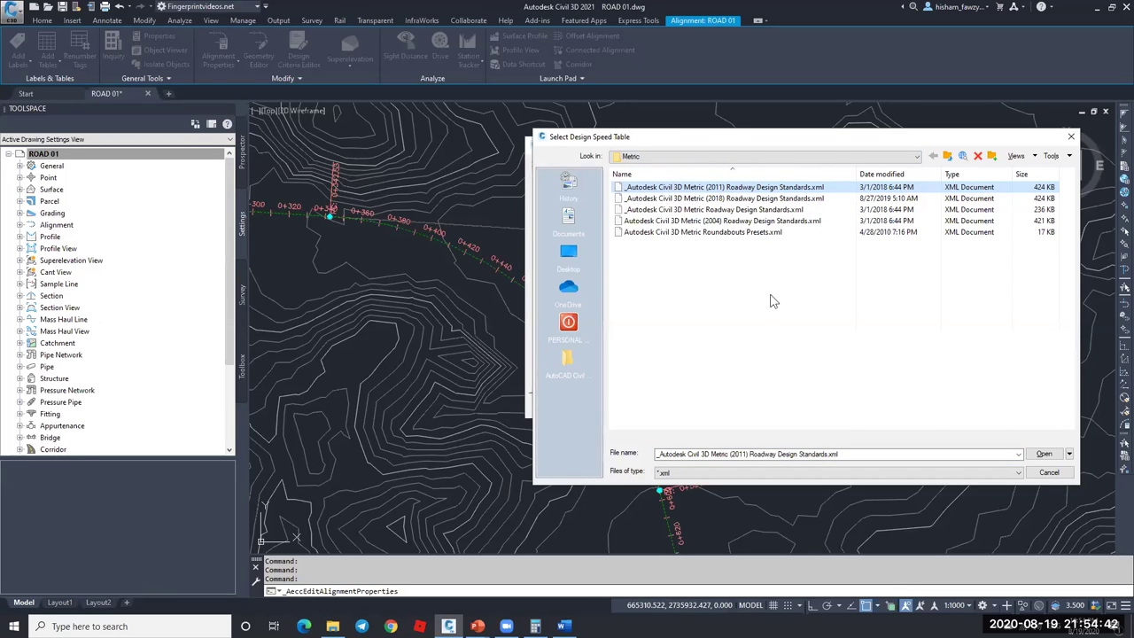
pyautogui.click(701, 211)
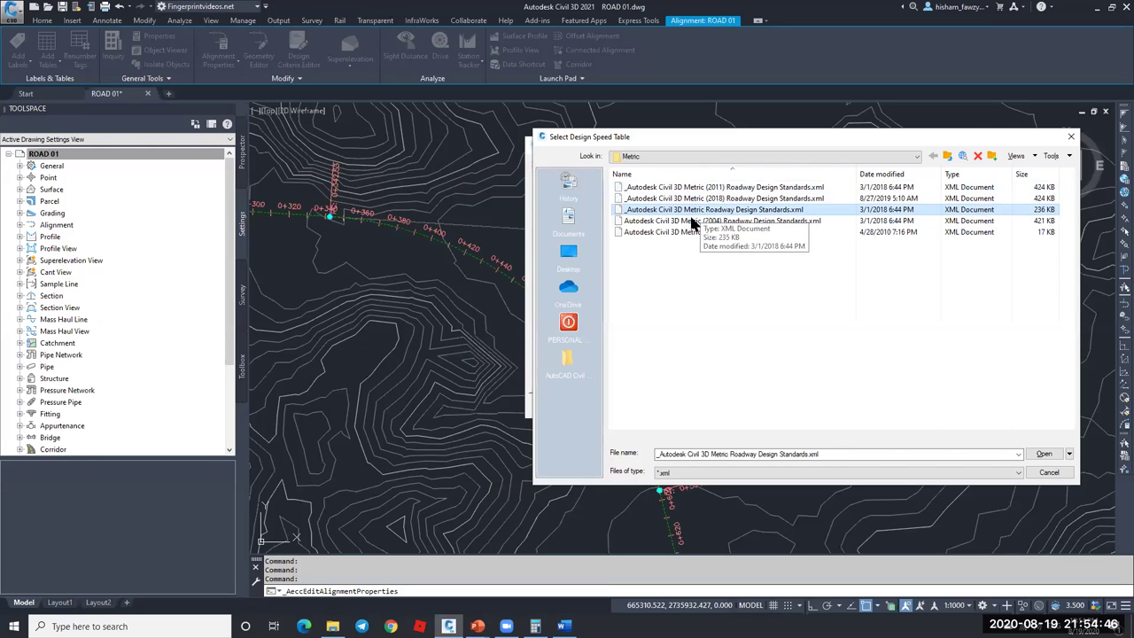
pyautogui.click(691, 221)
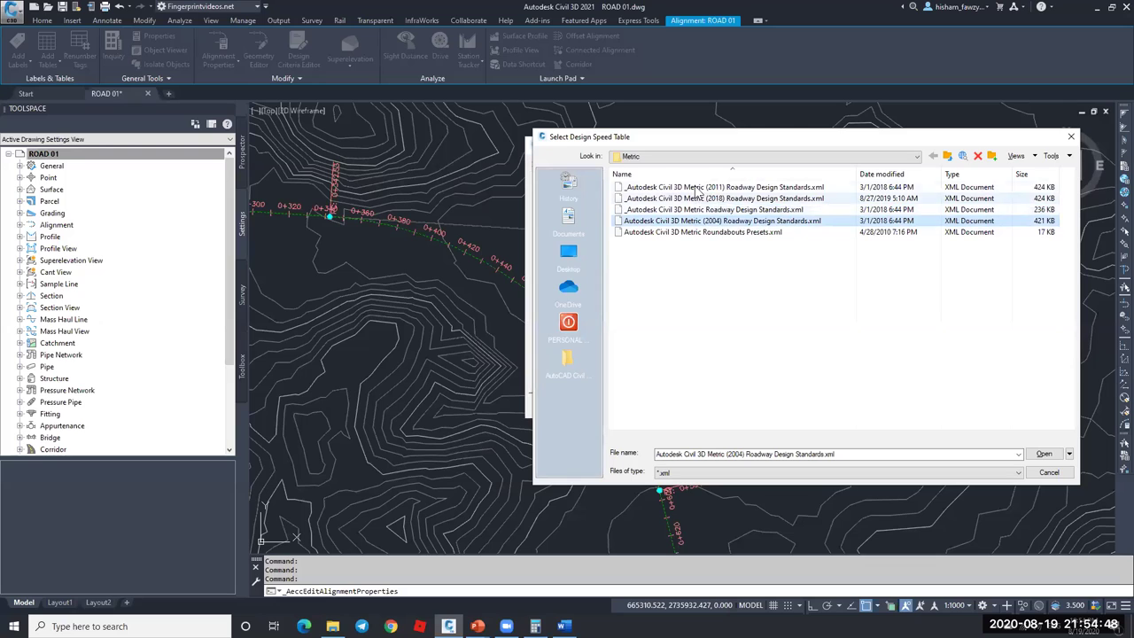
pyautogui.click(688, 189)
pyautogui.click(688, 199)
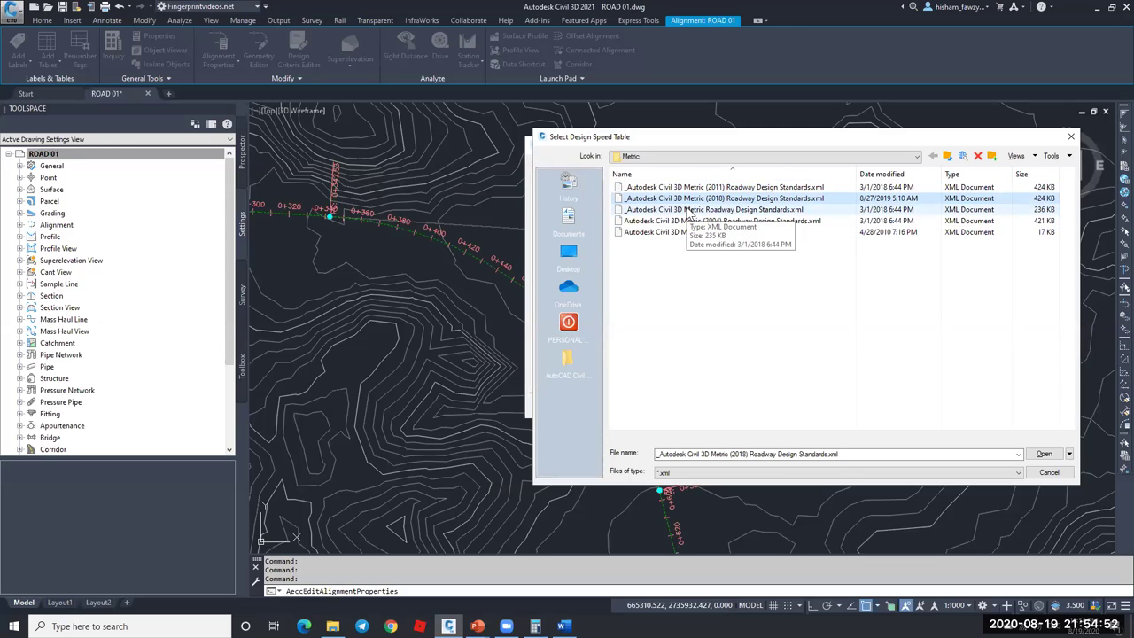
# - Choose the Autodesk Civil 3D Metric (2011) Roadway Design Standards file and open it
pyautogui.click(769, 189)
pyautogui.click(697, 222)
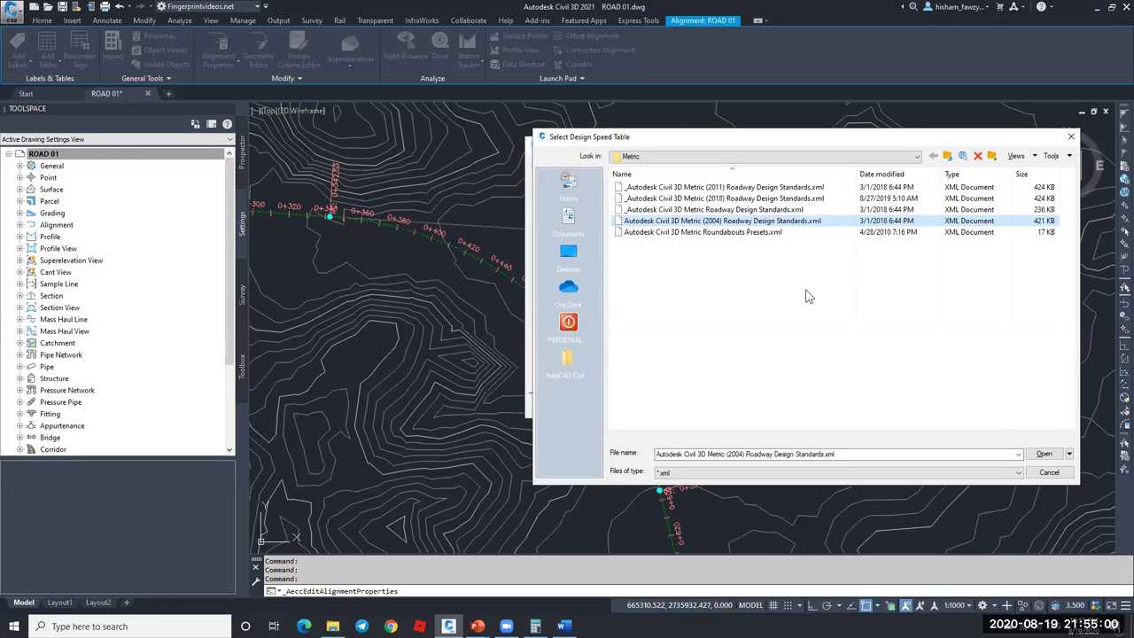
pyautogui.click(724, 232)
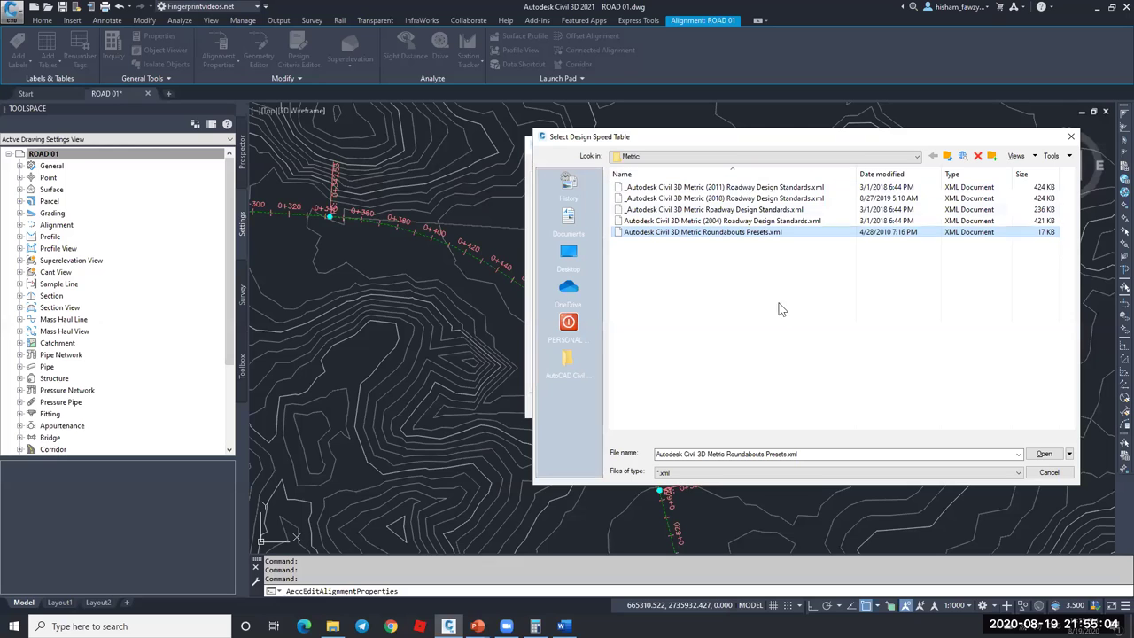
pyautogui.click(685, 199)
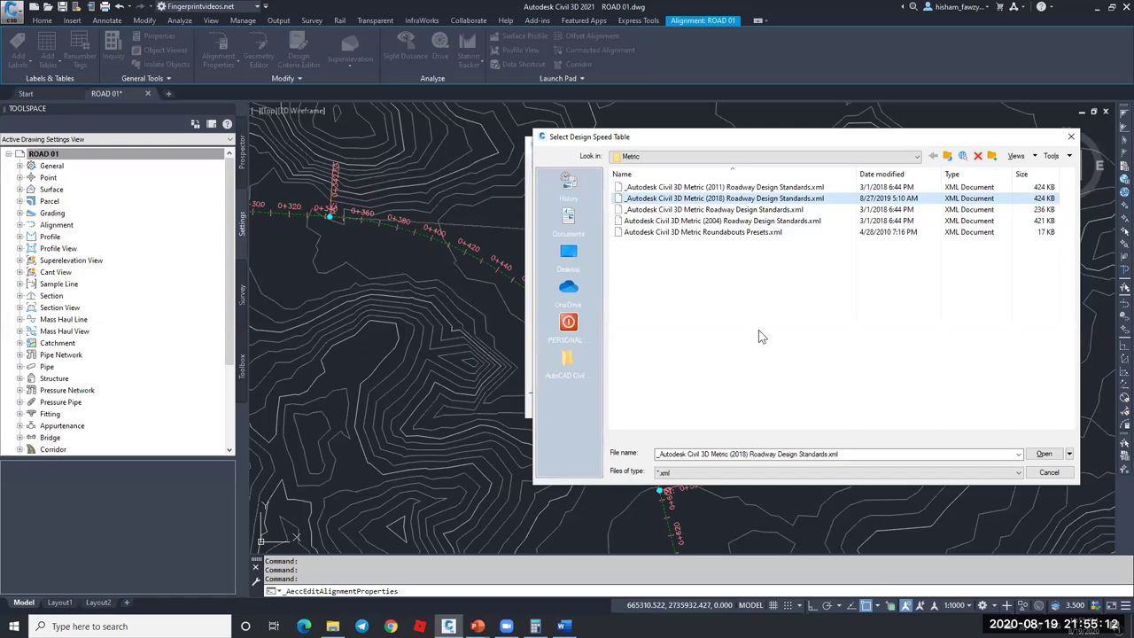
pyautogui.click(730, 188)
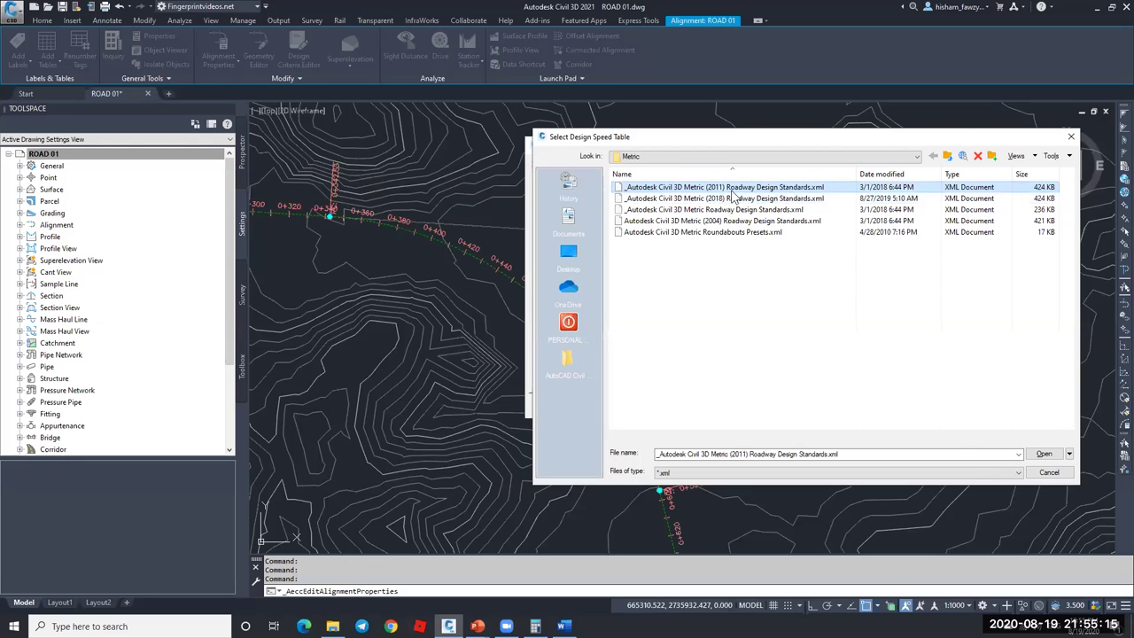
pyautogui.click(1042, 455)
# - Keep the Minimum Radius Table at AASHTO 2011 Metric eMax 4%
pyautogui.moveTo(747, 140); pyautogui.dragTo(590, 124)
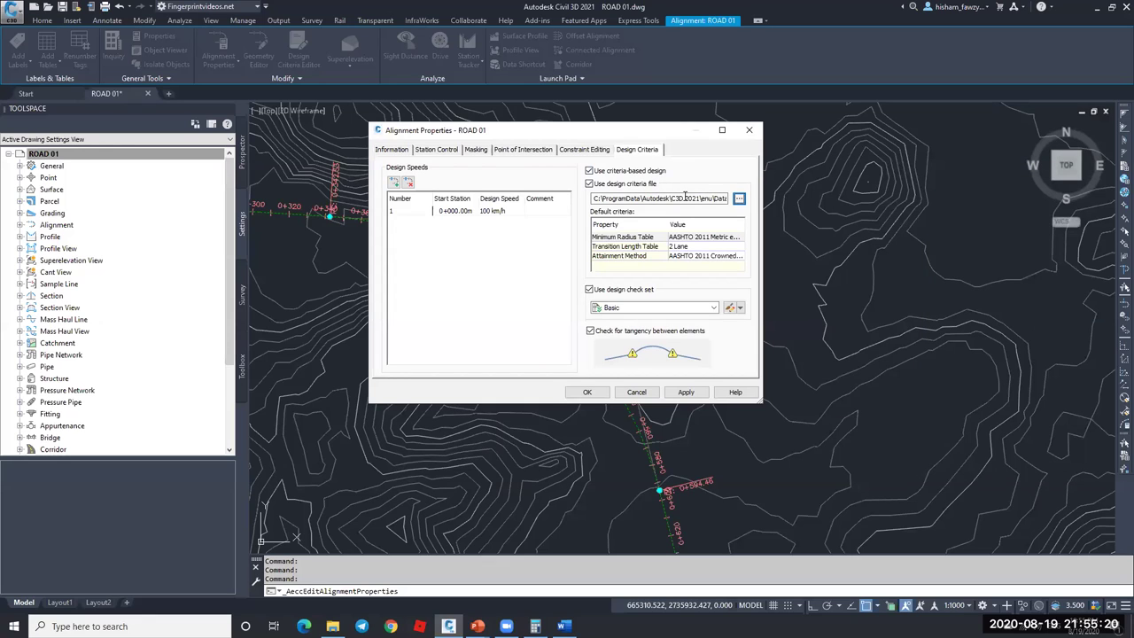
pyautogui.click(734, 240)
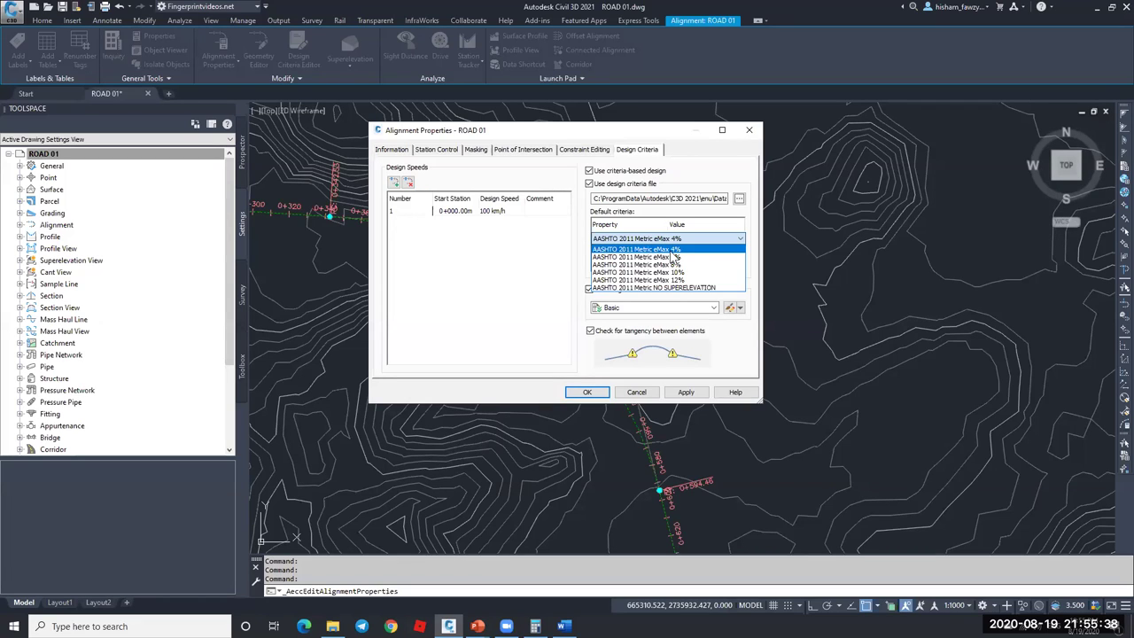
pyautogui.click(676, 249)
pyautogui.click(682, 239)
pyautogui.click(697, 251)
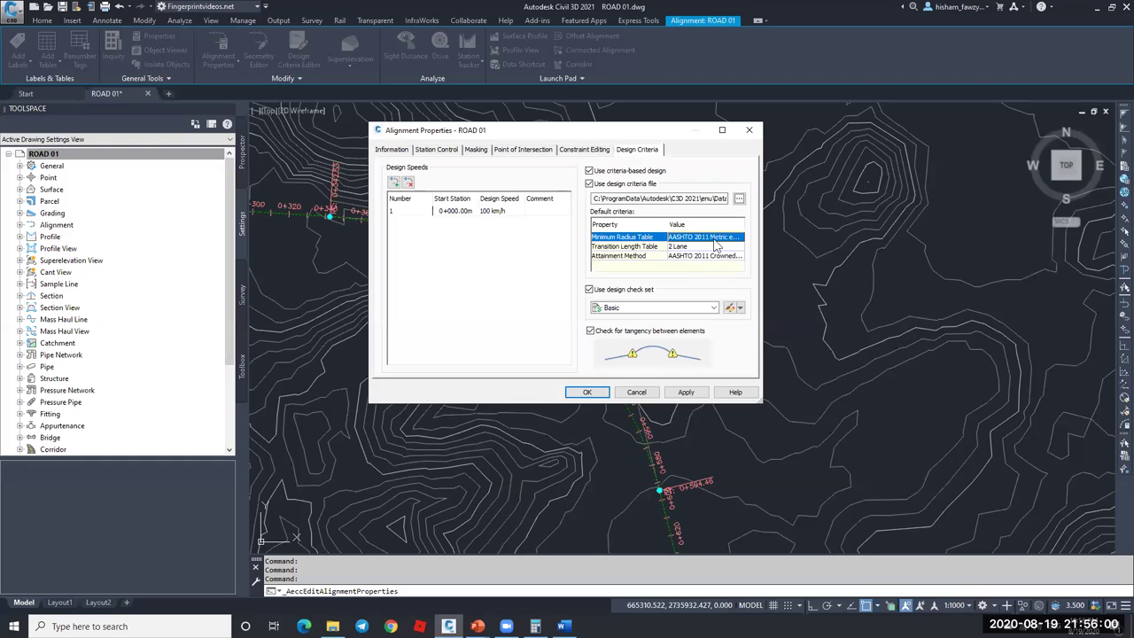
# - Keep the Transition Length Table at 2 Lane and list the Attainment Method options
pyautogui.click(703, 247)
pyautogui.click(704, 248)
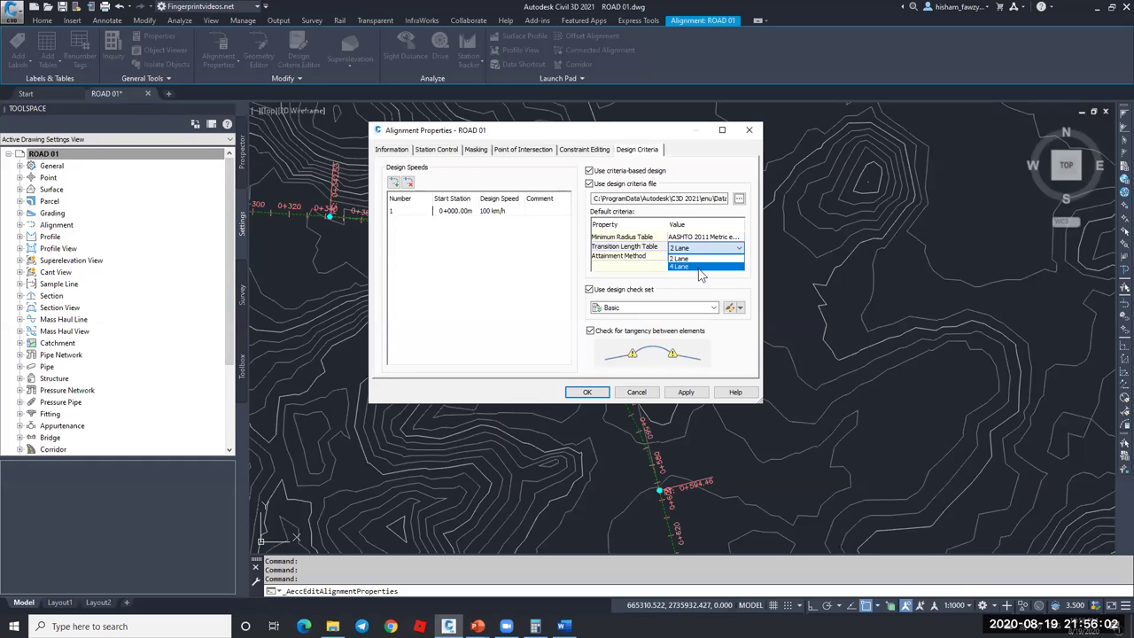
pyautogui.click(699, 259)
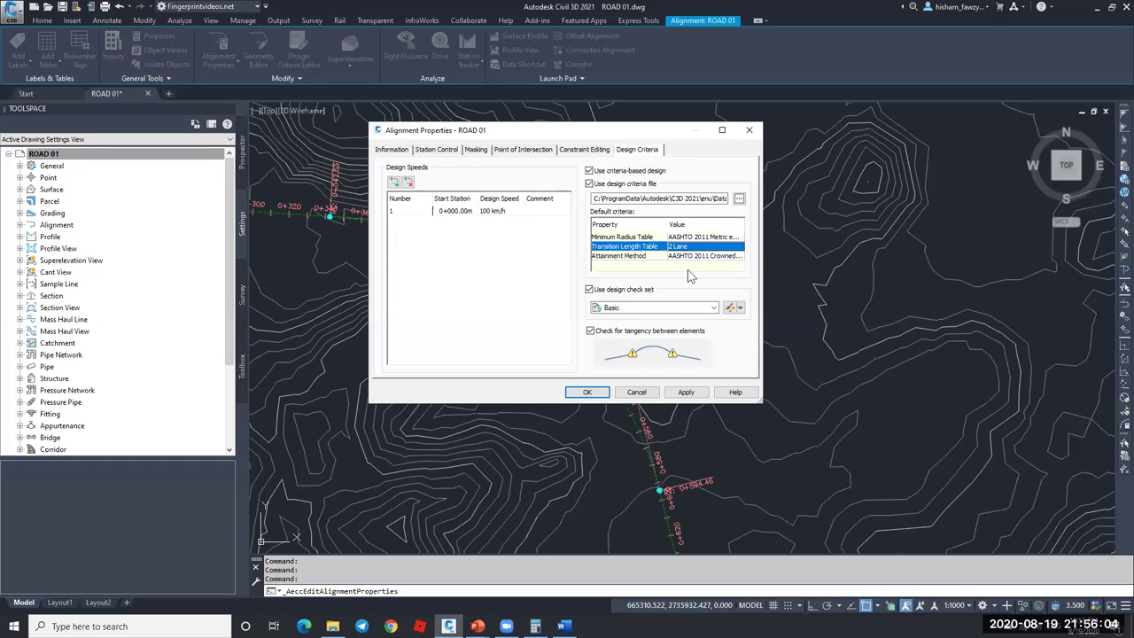
pyautogui.click(699, 256)
pyautogui.click(700, 256)
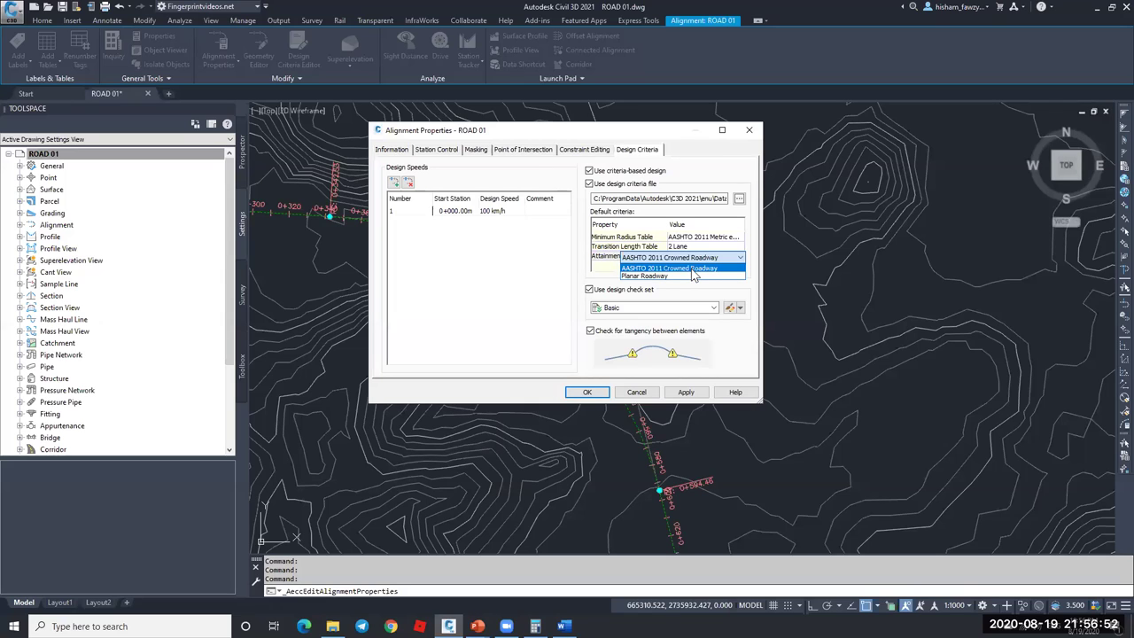
# - Choose AASHTO 2011 Crowned Roadway as attainment method and review the Basic check set unchanged
pyautogui.click(692, 269)
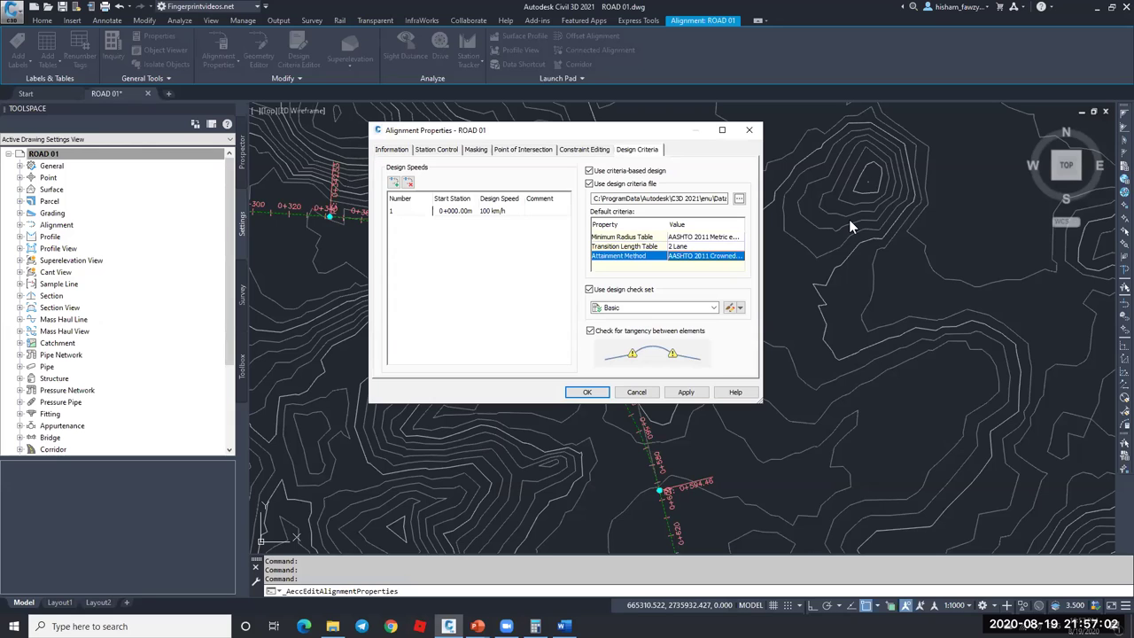
pyautogui.click(729, 307)
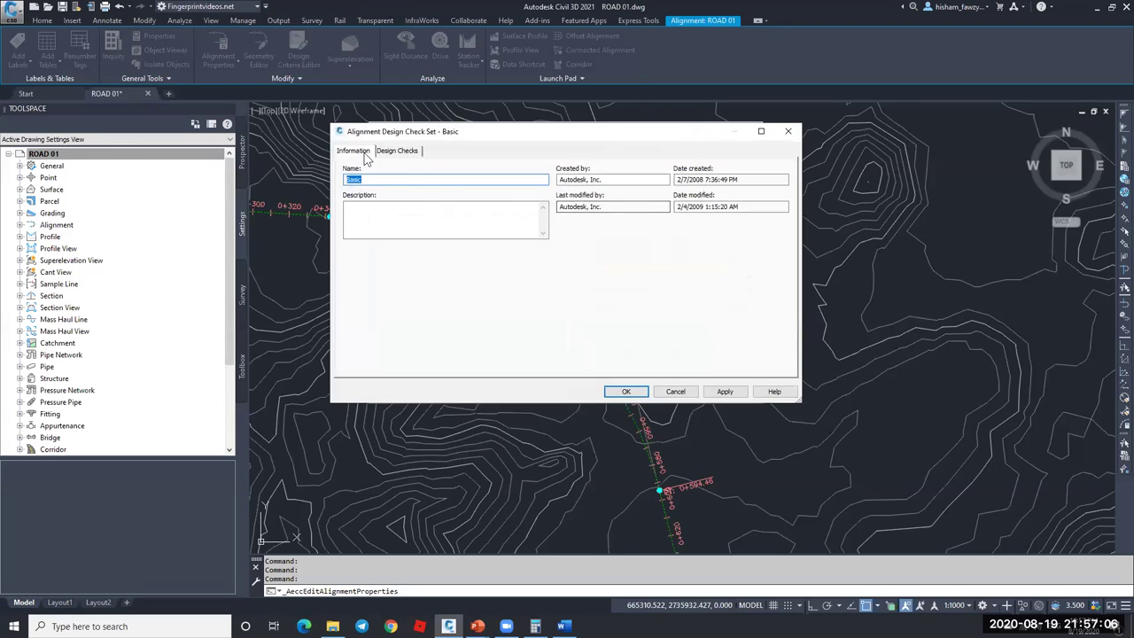
pyautogui.click(397, 151)
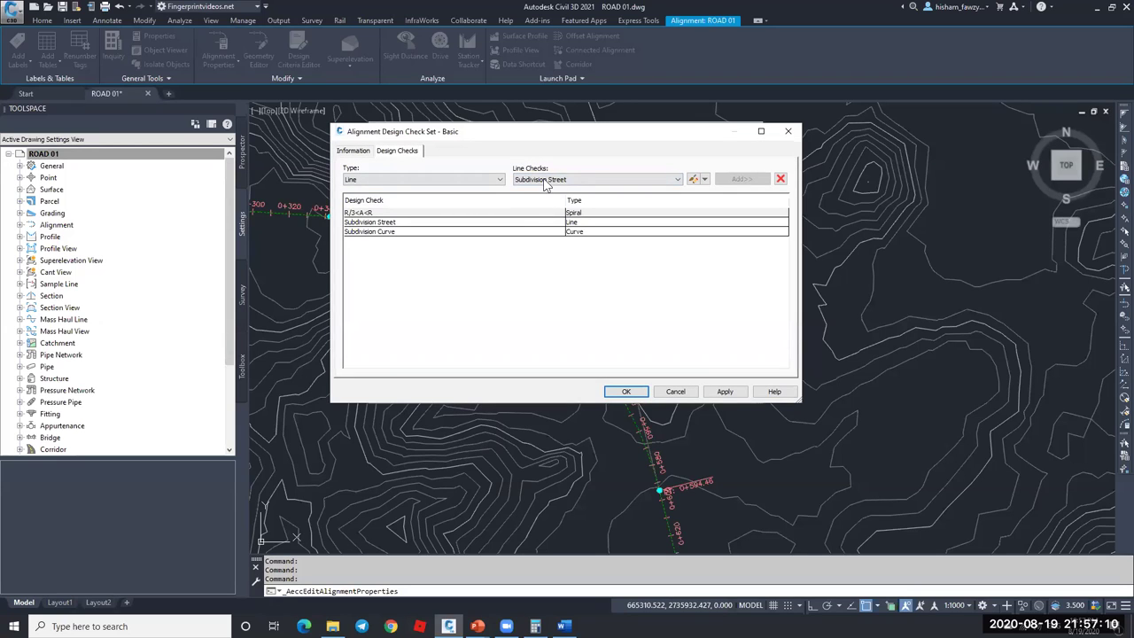
pyautogui.click(481, 179)
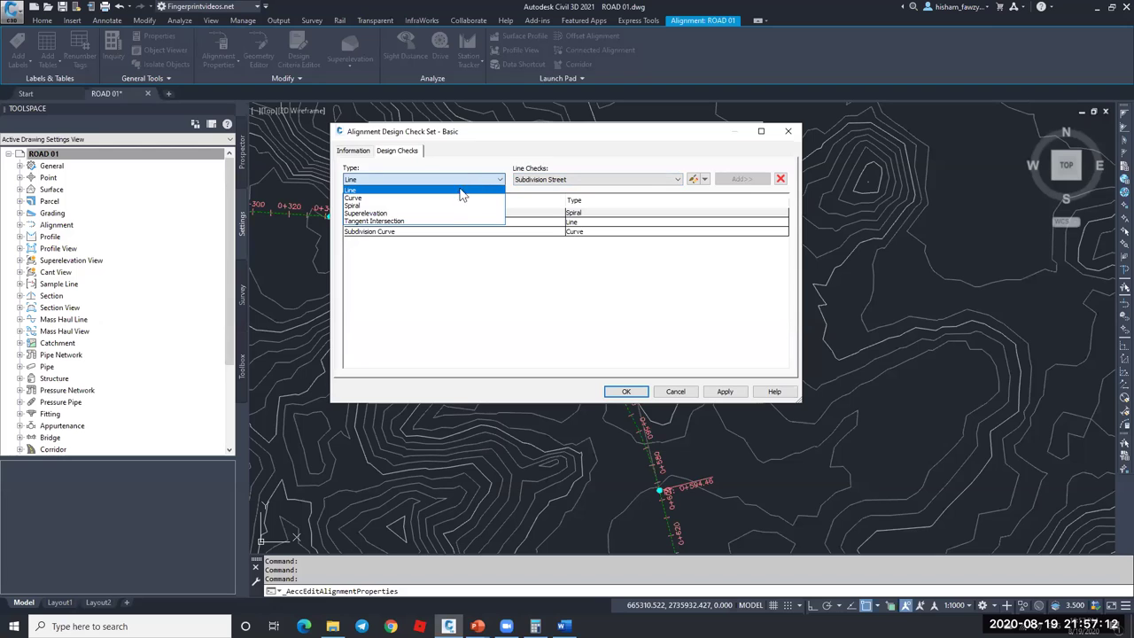
pyautogui.click(638, 342)
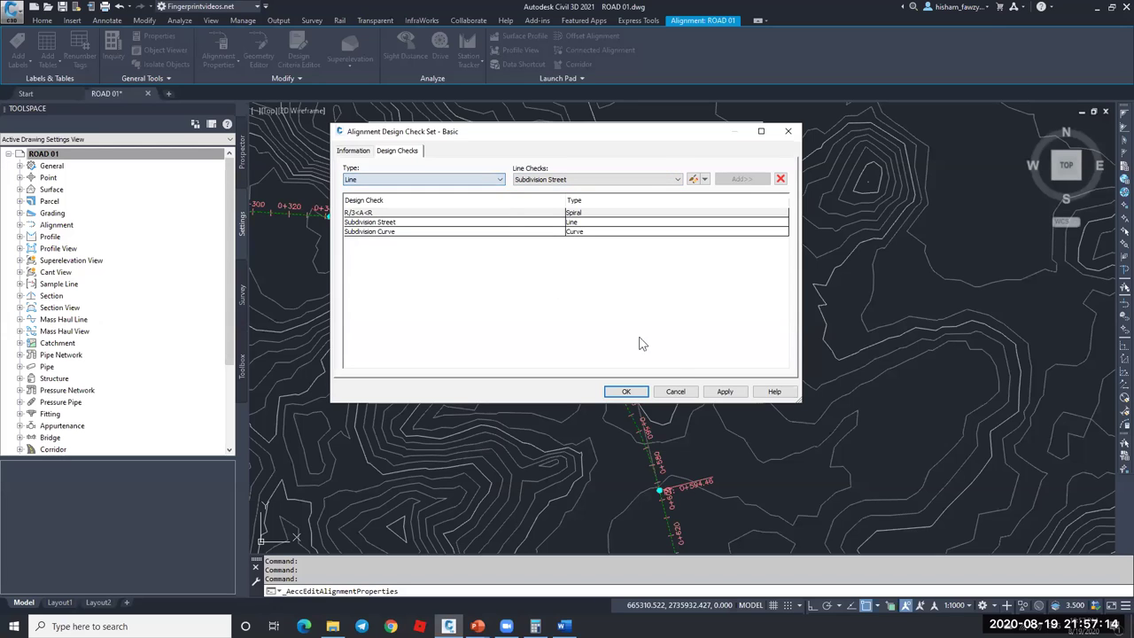
pyautogui.click(675, 391)
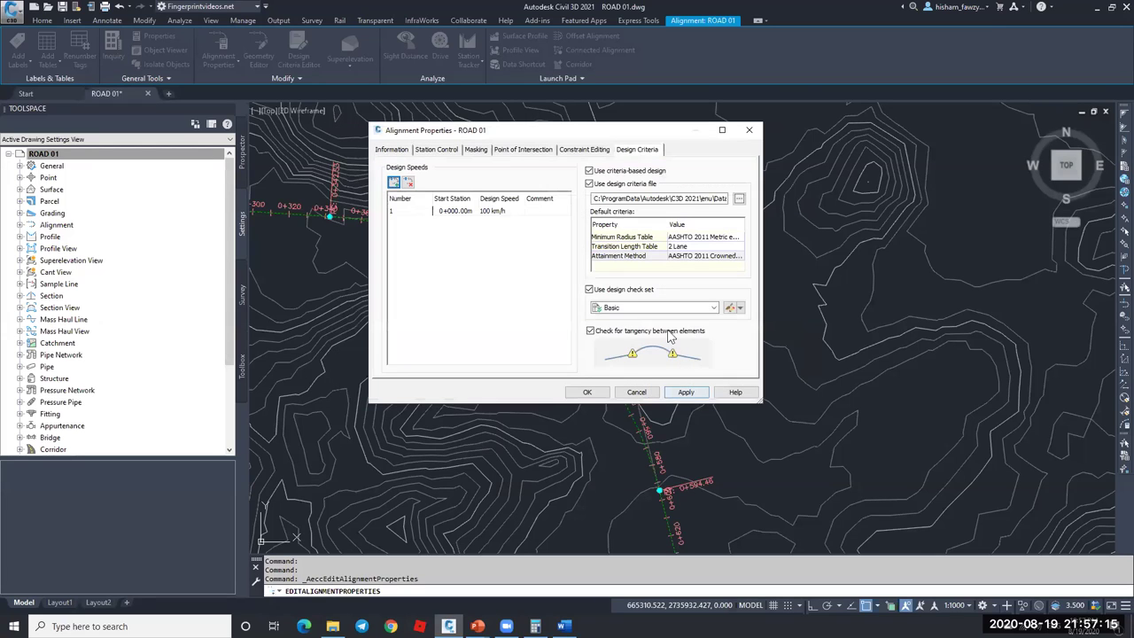
# - Disable the design check set and use the AASHTO 2011 Metric minimum radius table
pyautogui.click(612, 296)
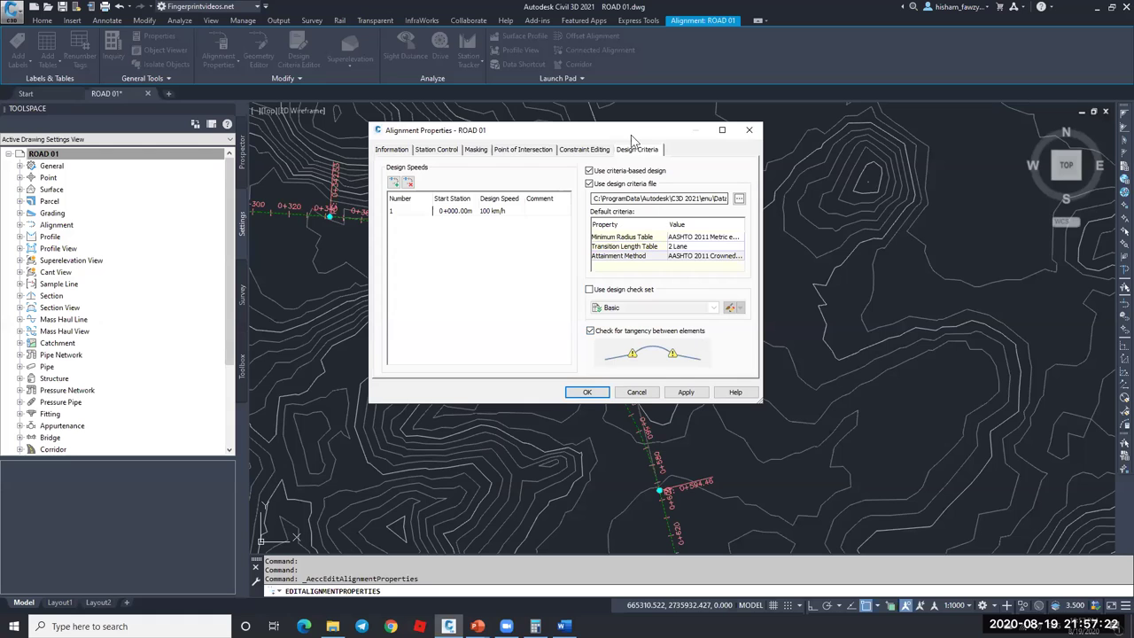
pyautogui.moveTo(631, 134); pyautogui.dragTo(960, 155)
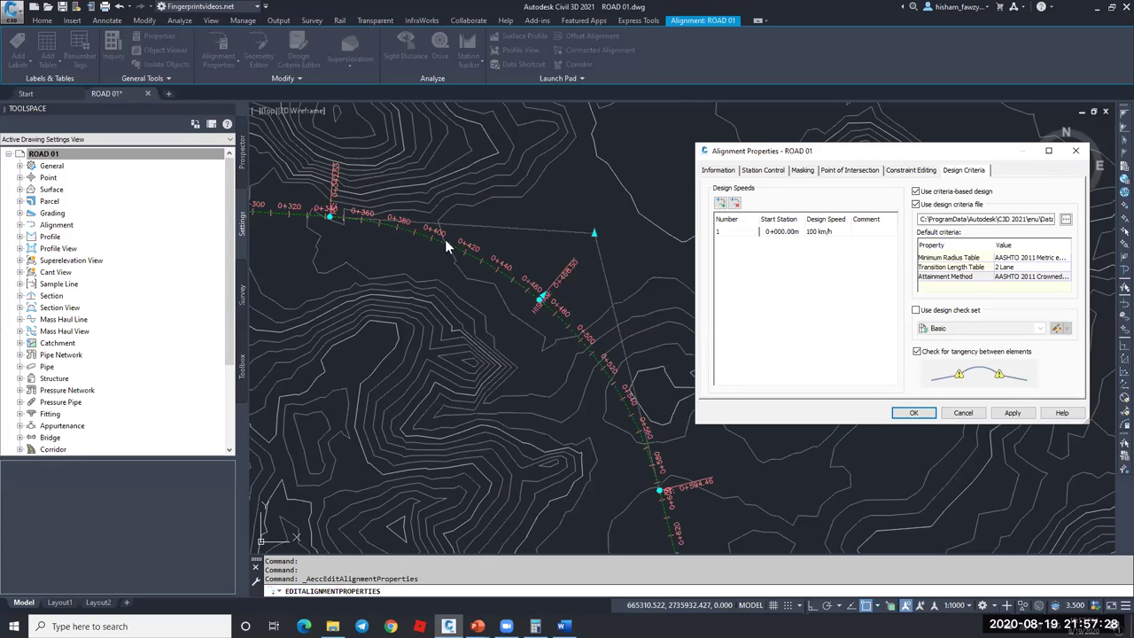
pyautogui.moveTo(845, 157); pyautogui.dragTo(696, 144)
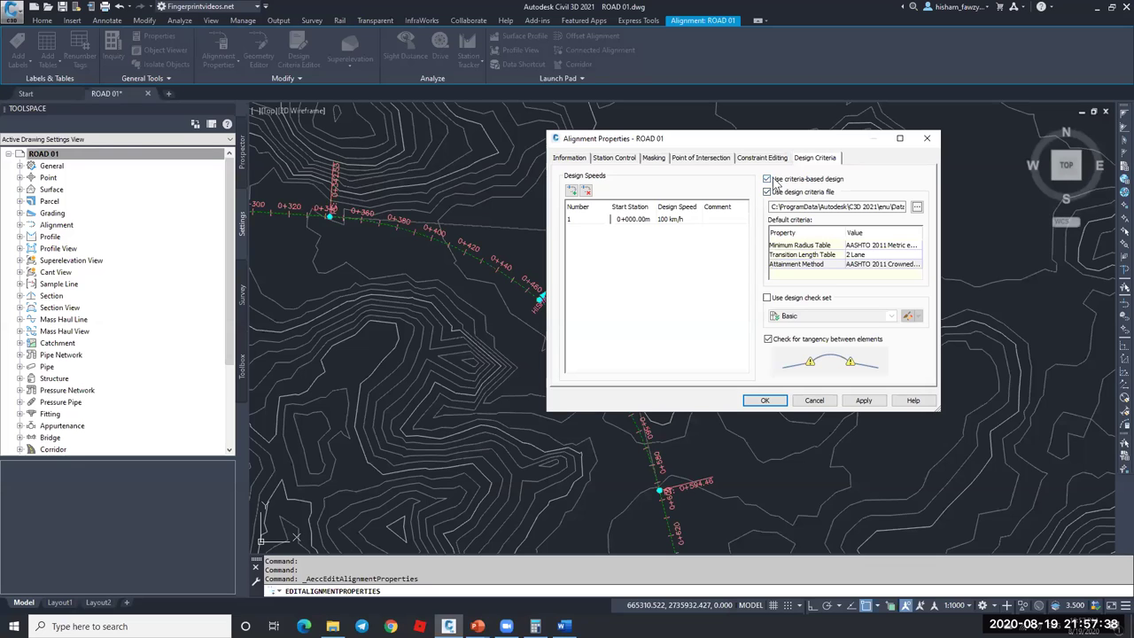
pyautogui.click(890, 248)
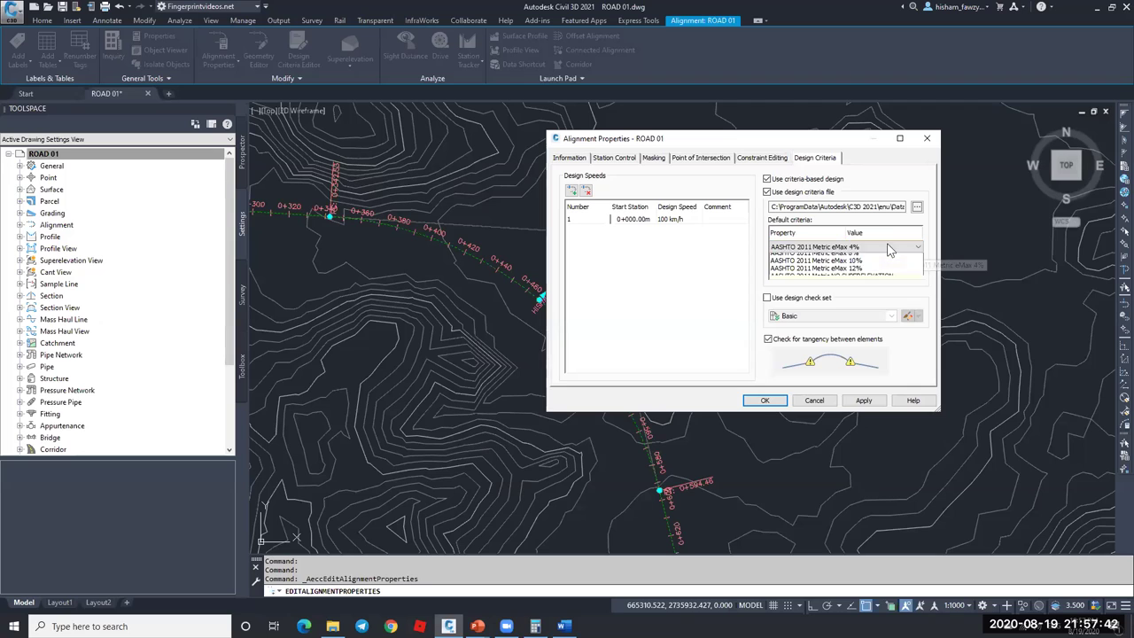
pyautogui.click(875, 263)
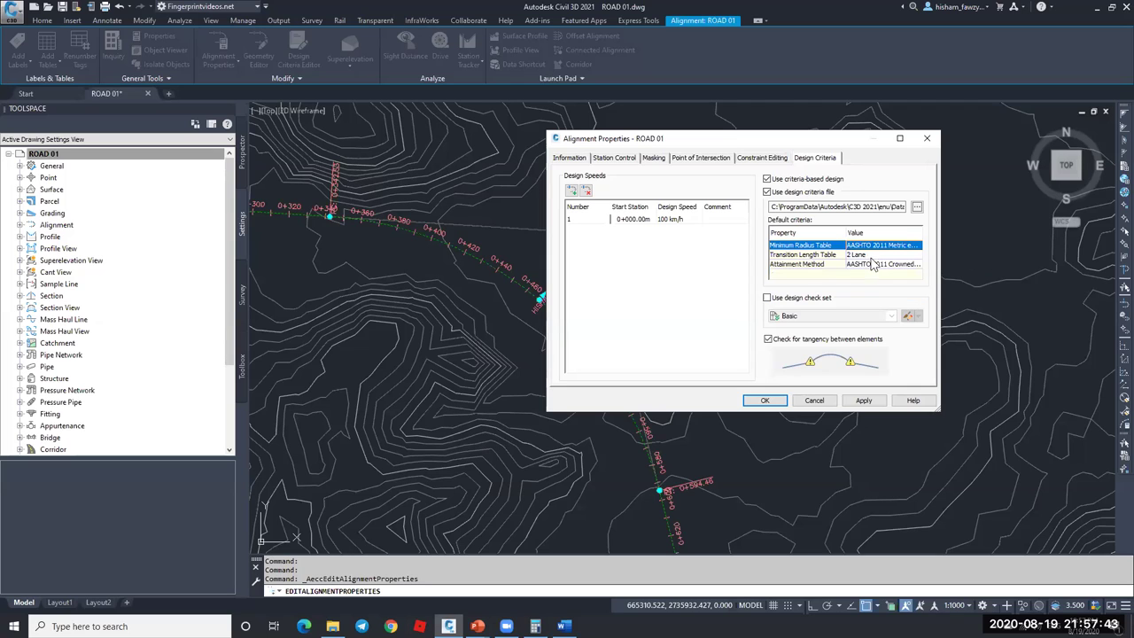
pyautogui.click(765, 401)
pyautogui.scroll(8, 547, 299)
pyautogui.press('Escape')
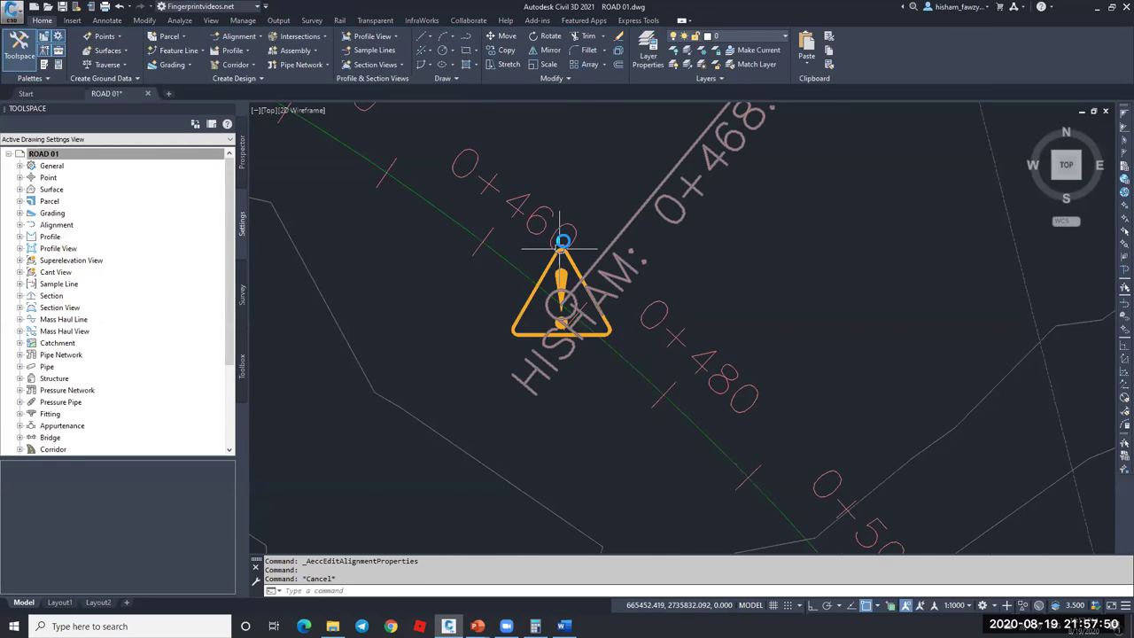
pyautogui.scroll(-10, 556, 246)
pyautogui.scroll(8, 651, 324)
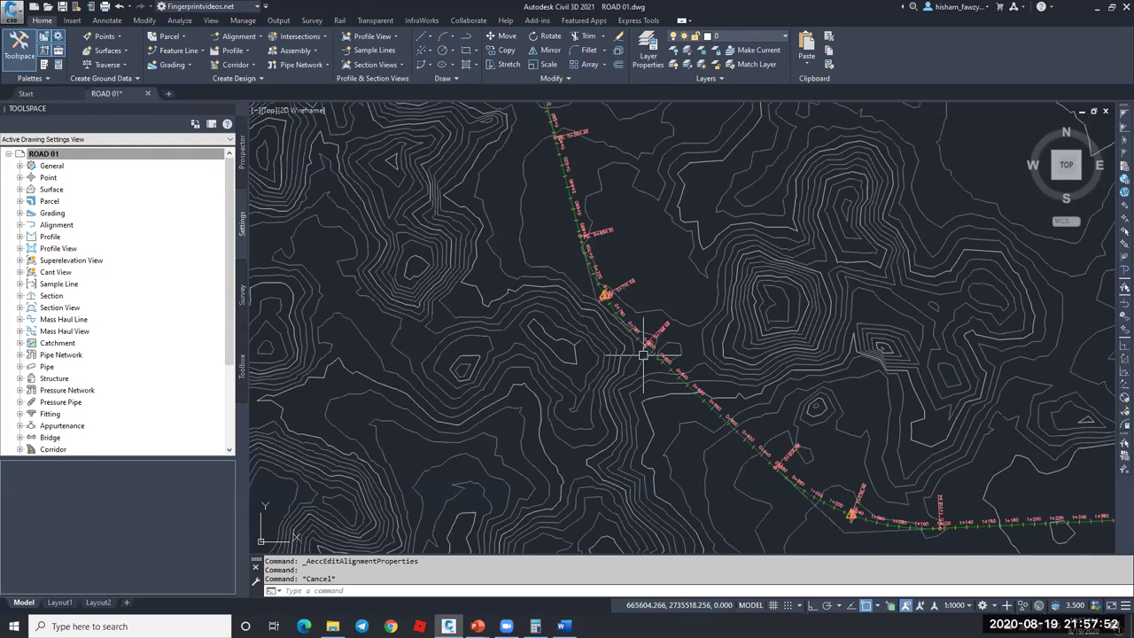
pyautogui.scroll(-5, 714, 364)
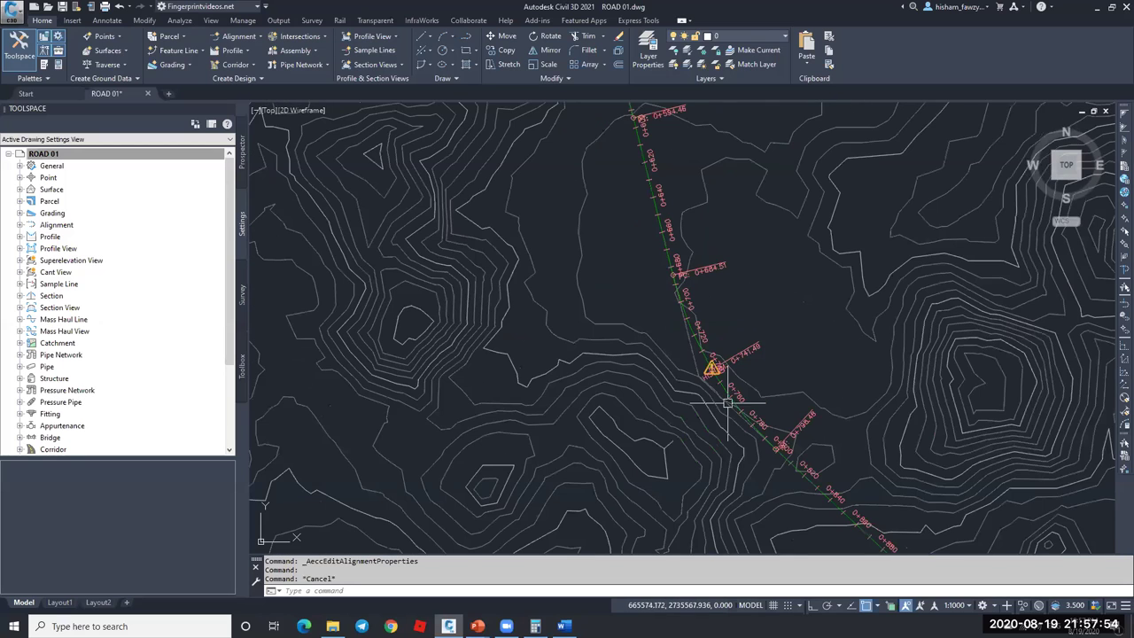
pyautogui.scroll(-4, 688, 404)
pyautogui.scroll(4, 680, 345)
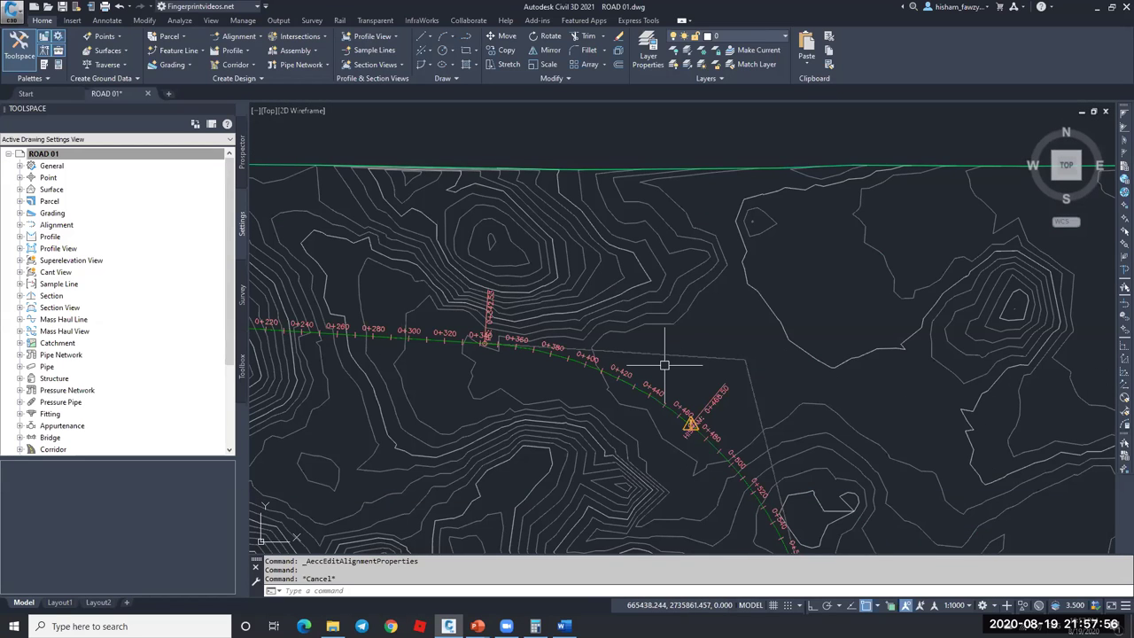
pyautogui.scroll(3, 682, 427)
pyautogui.scroll(3, 682, 425)
pyautogui.moveTo(718, 411)
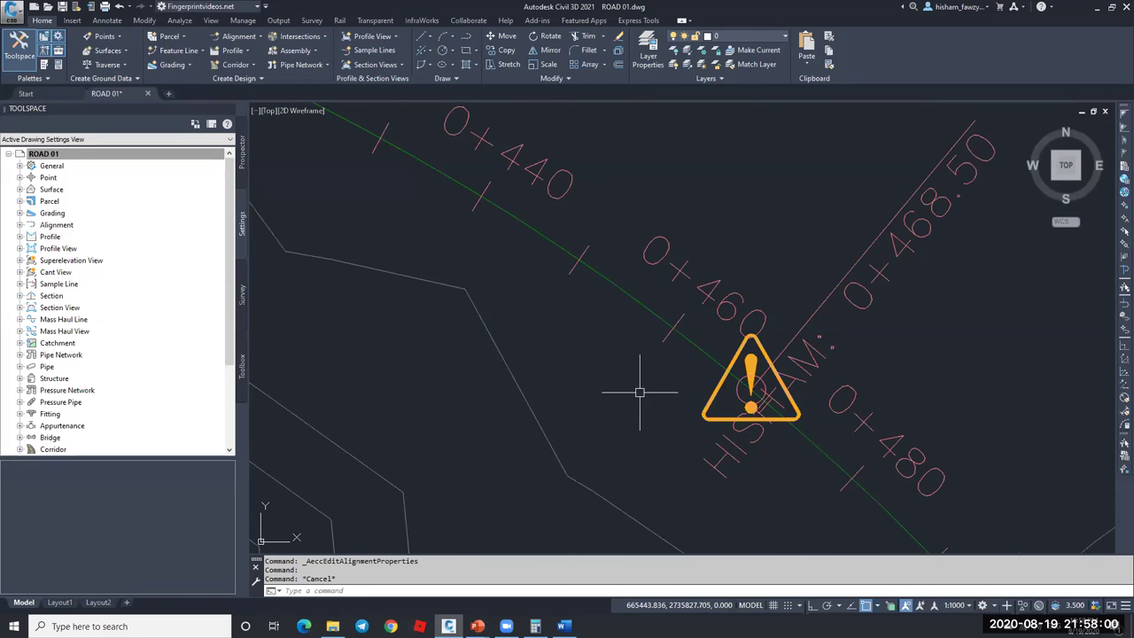
pyautogui.moveTo(628, 386)
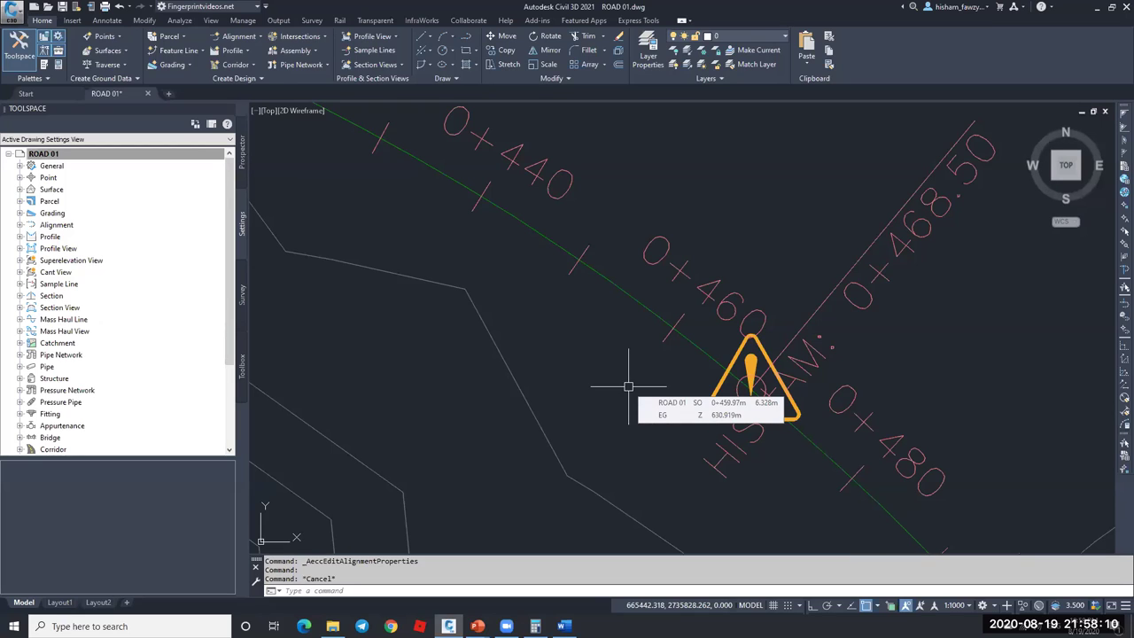
pyautogui.moveTo(751, 361)
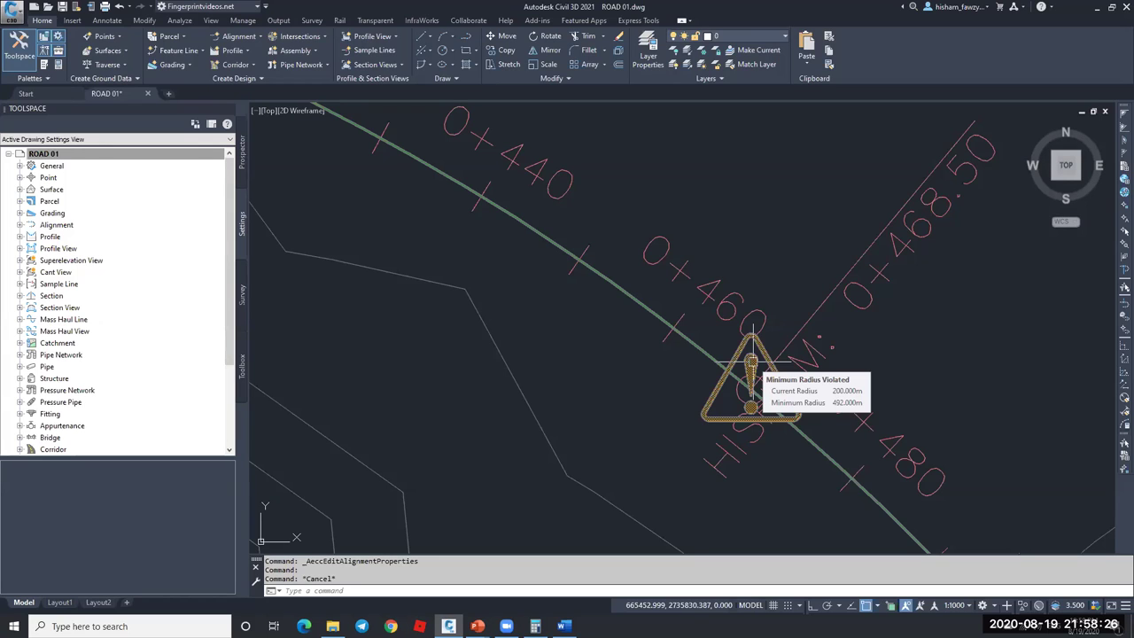
pyautogui.press('Escape')
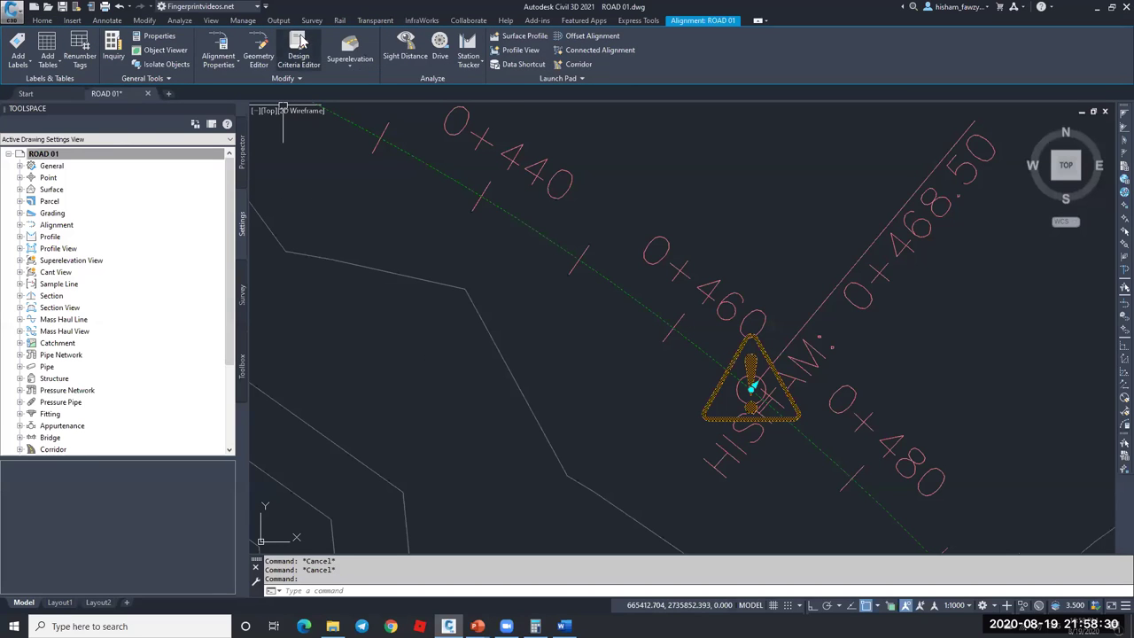
pyautogui.click(300, 41)
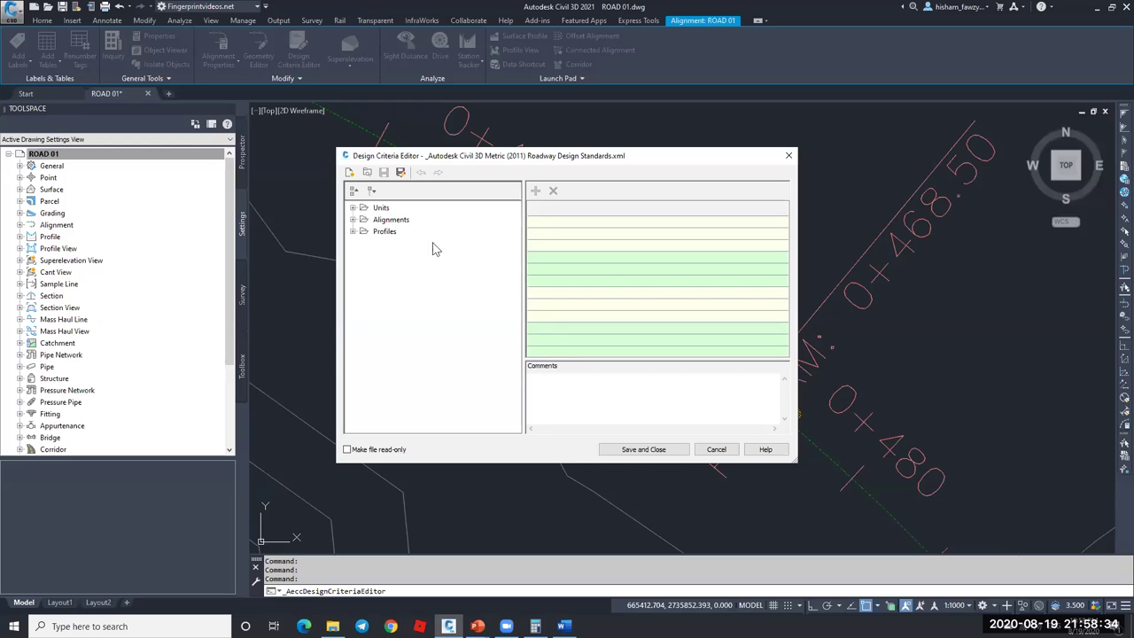
pyautogui.click(352, 219)
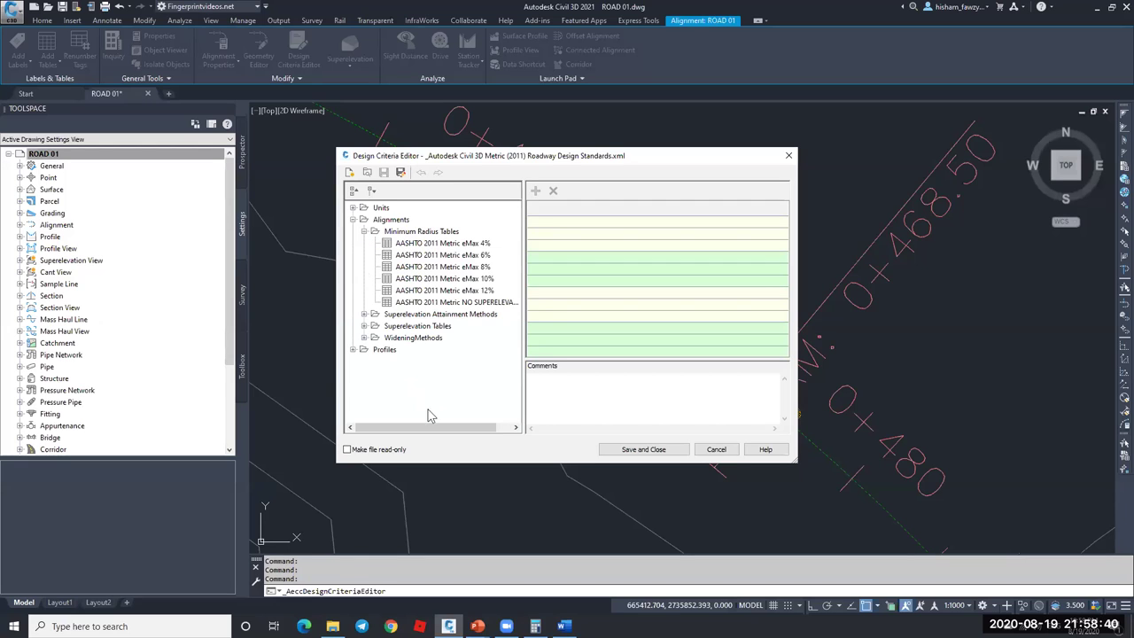
pyautogui.click(476, 247)
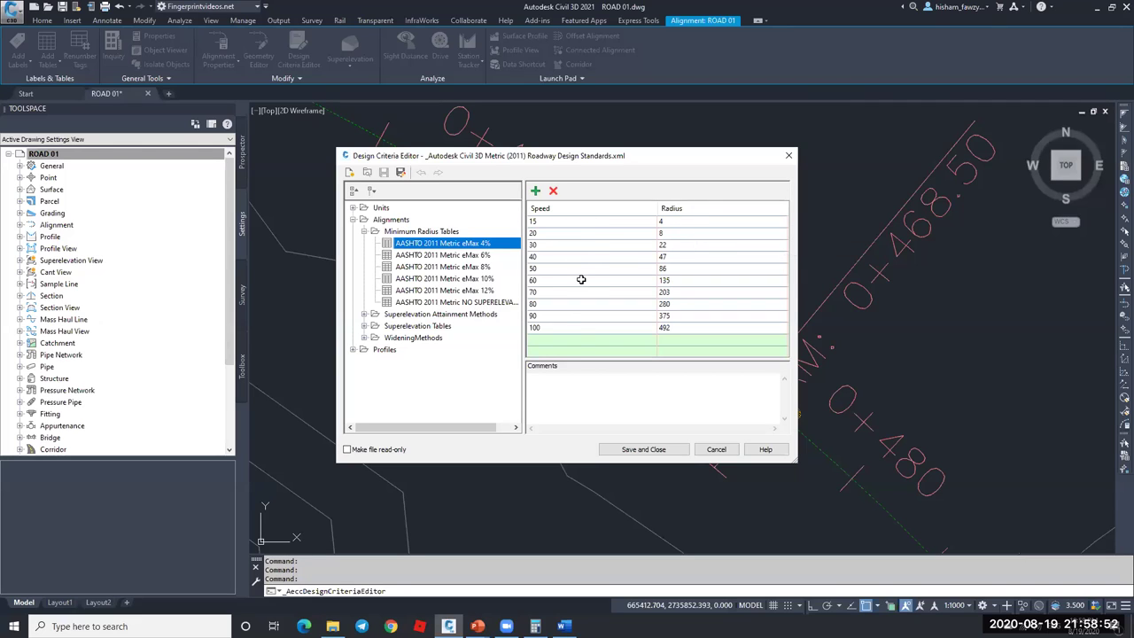
pyautogui.click(565, 328)
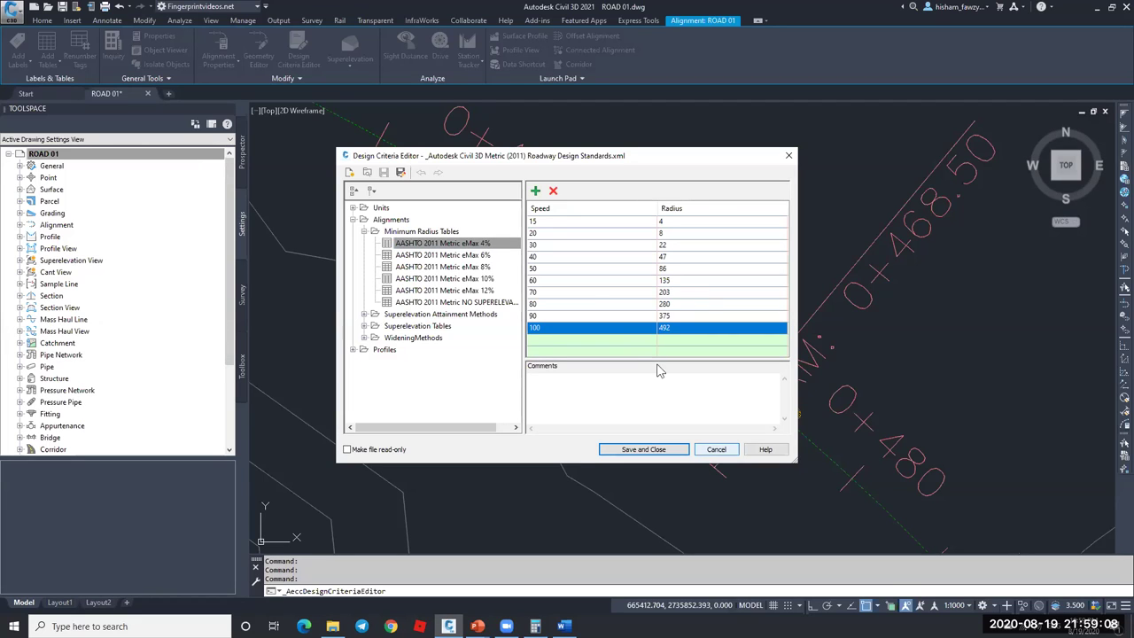
pyautogui.click(592, 292)
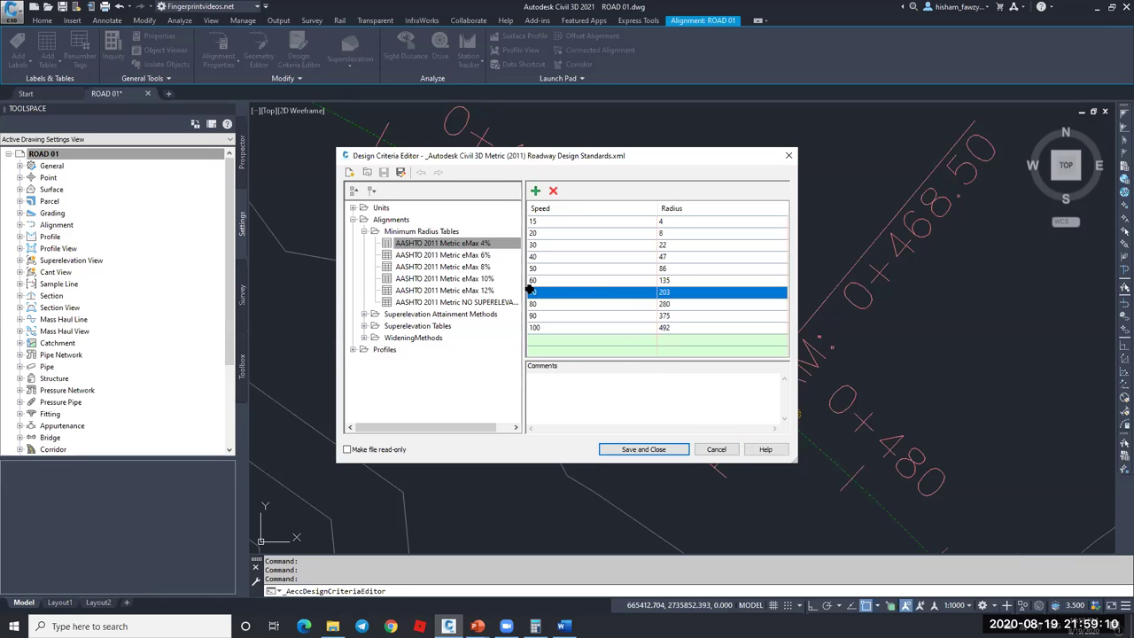
pyautogui.click(715, 450)
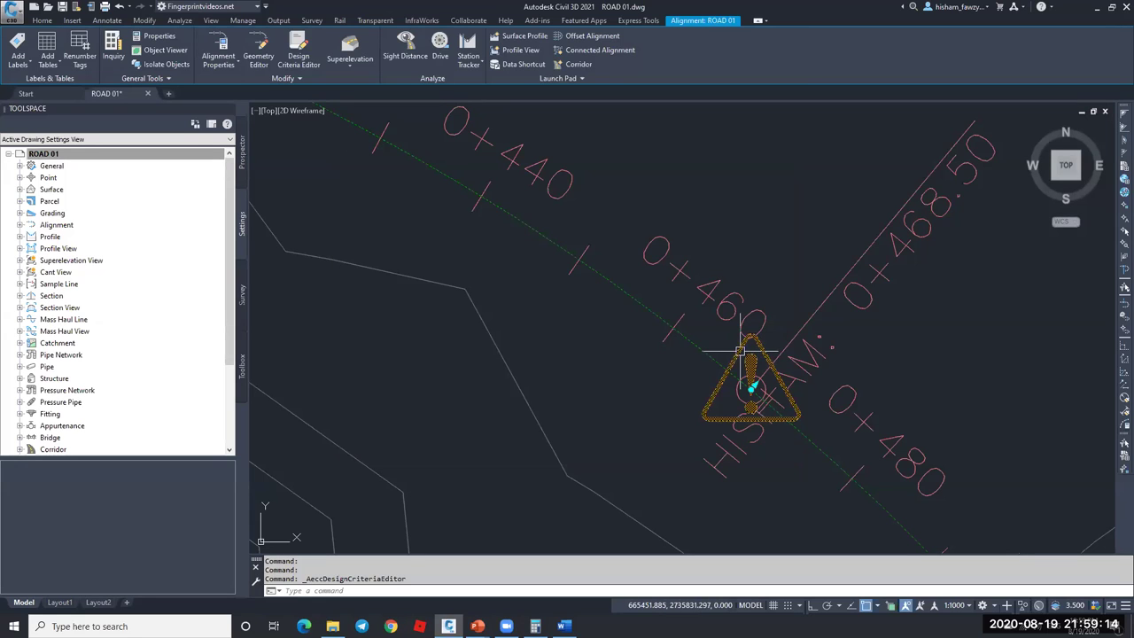
# - Expand Centerline Alignments in Prospector and select the ROAD 01 alignment in the drawing
pyautogui.press('Escape')
pyautogui.scroll(-5, 584, 262)
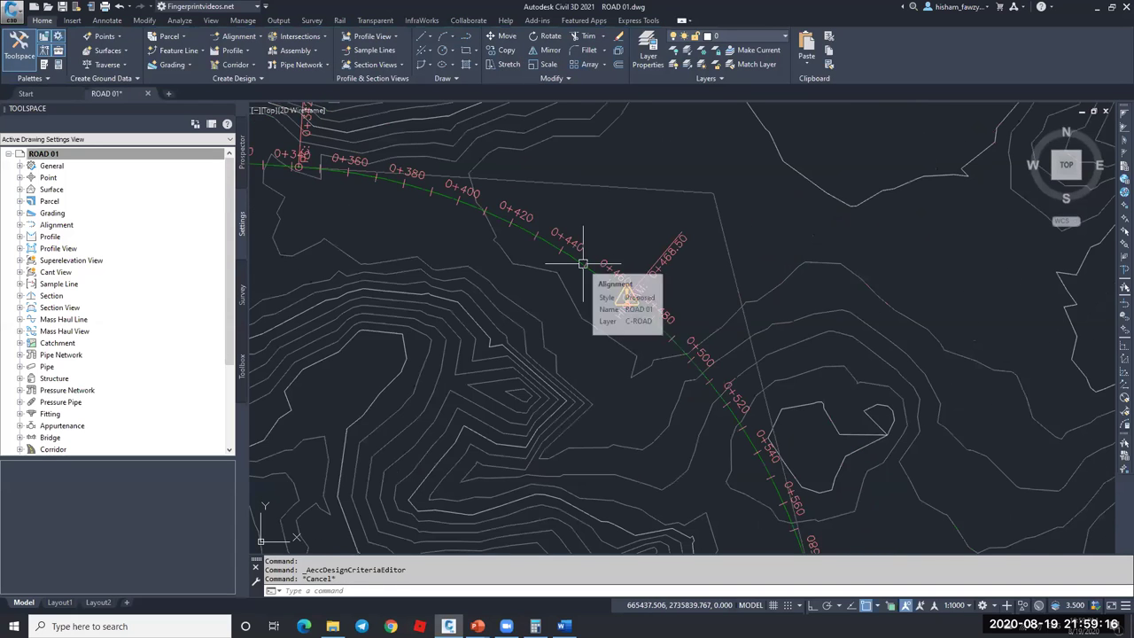
pyautogui.scroll(5, 624, 285)
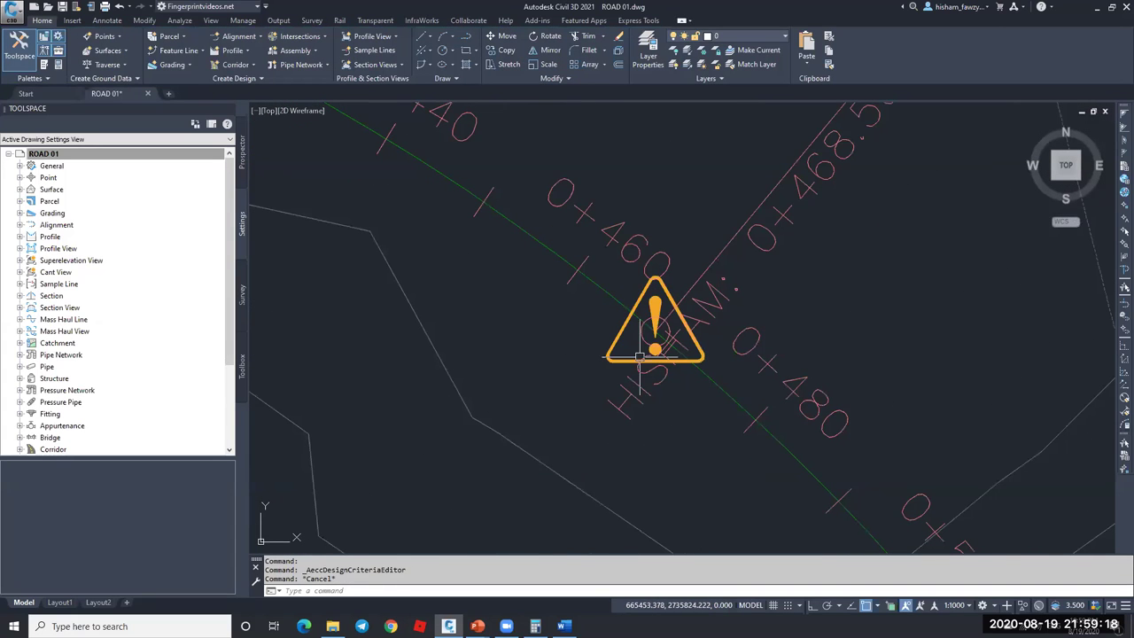
pyautogui.click(242, 151)
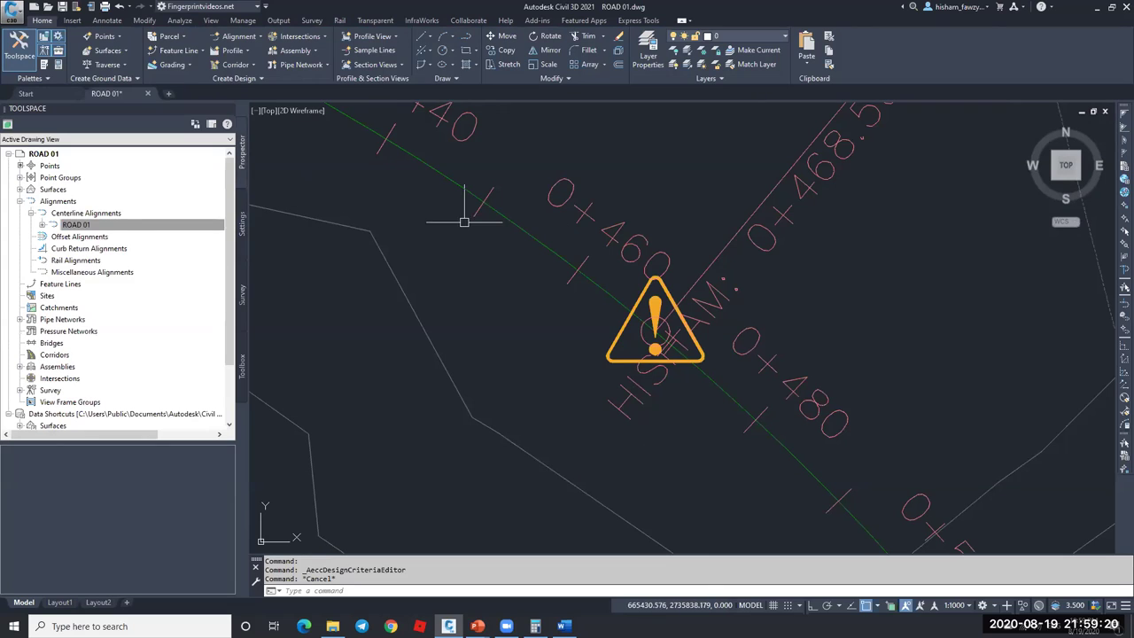
pyautogui.click(32, 213)
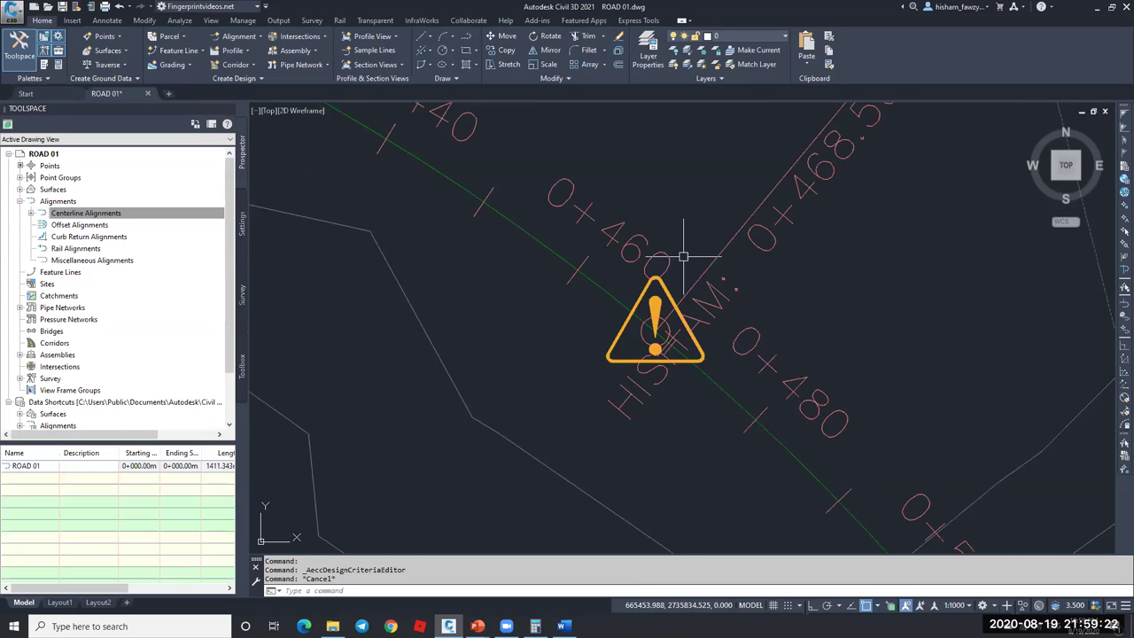
pyautogui.scroll(-2, 682, 288)
pyautogui.scroll(-4, 686, 297)
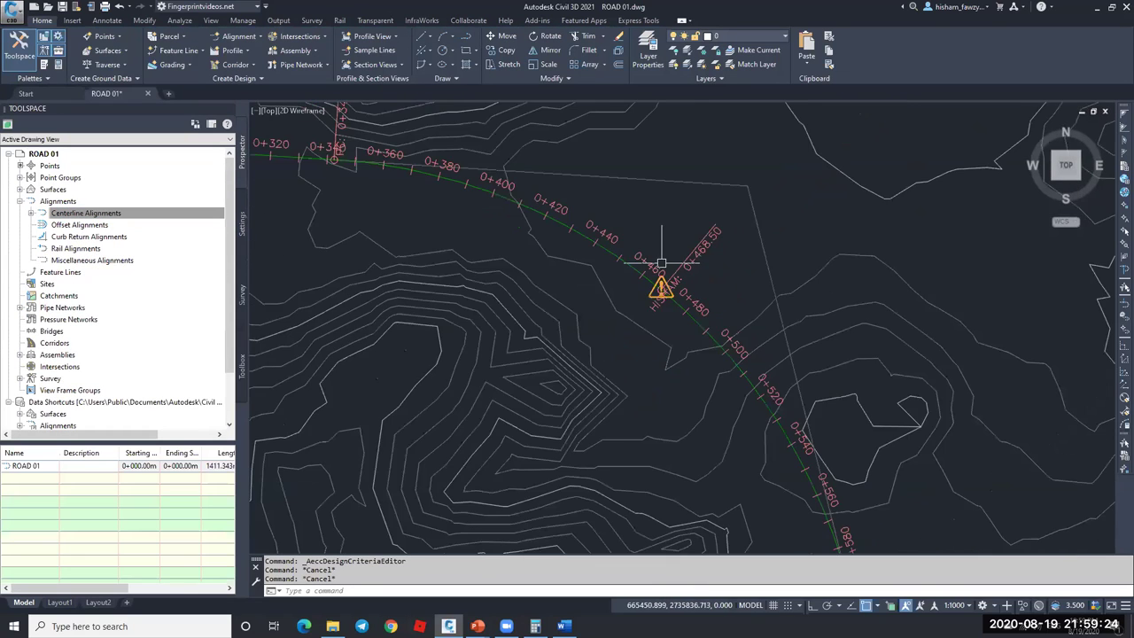
pyautogui.click(692, 267)
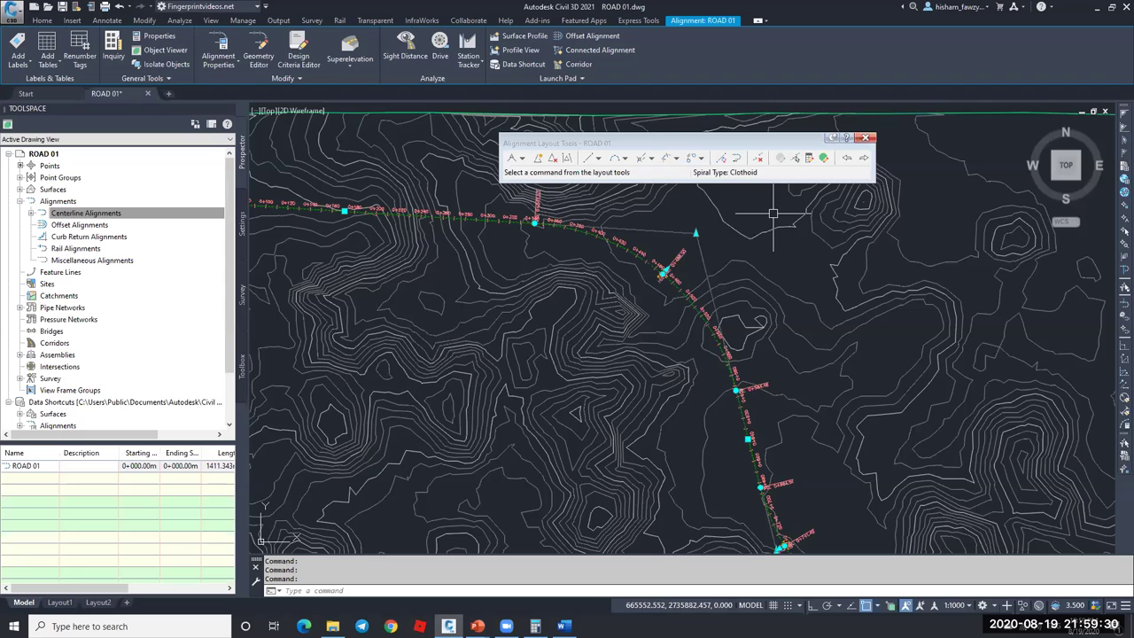
# - Try a 500 m radius for curve 2 in the entities grid; it fails and stays 200 m
pyautogui.click(823, 159)
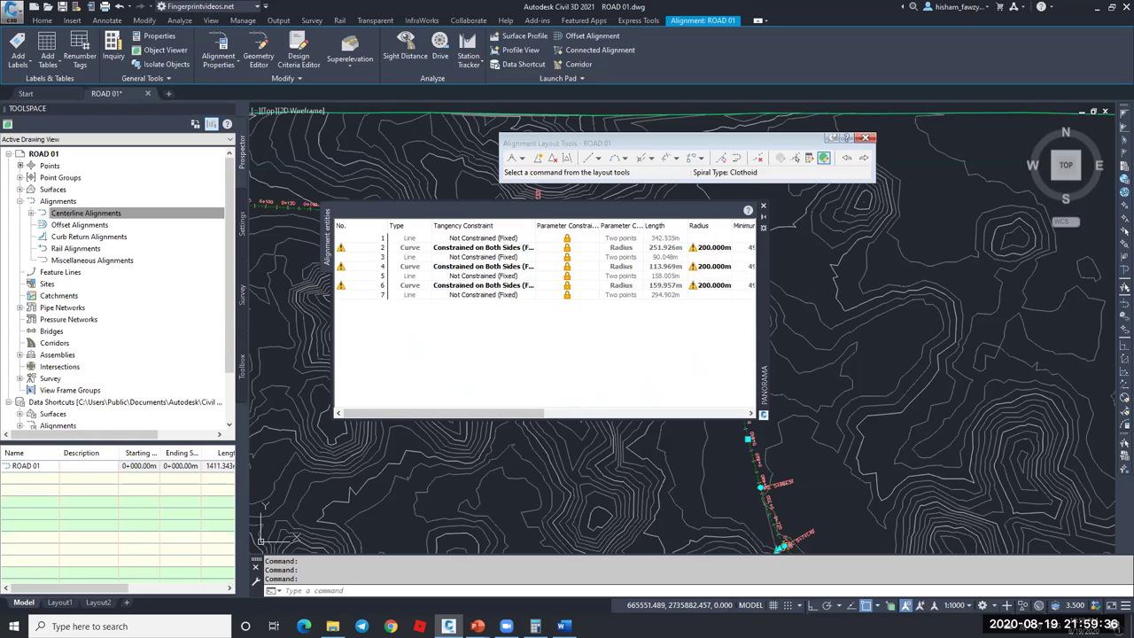
pyautogui.moveTo(506, 417); pyautogui.dragTo(599, 409)
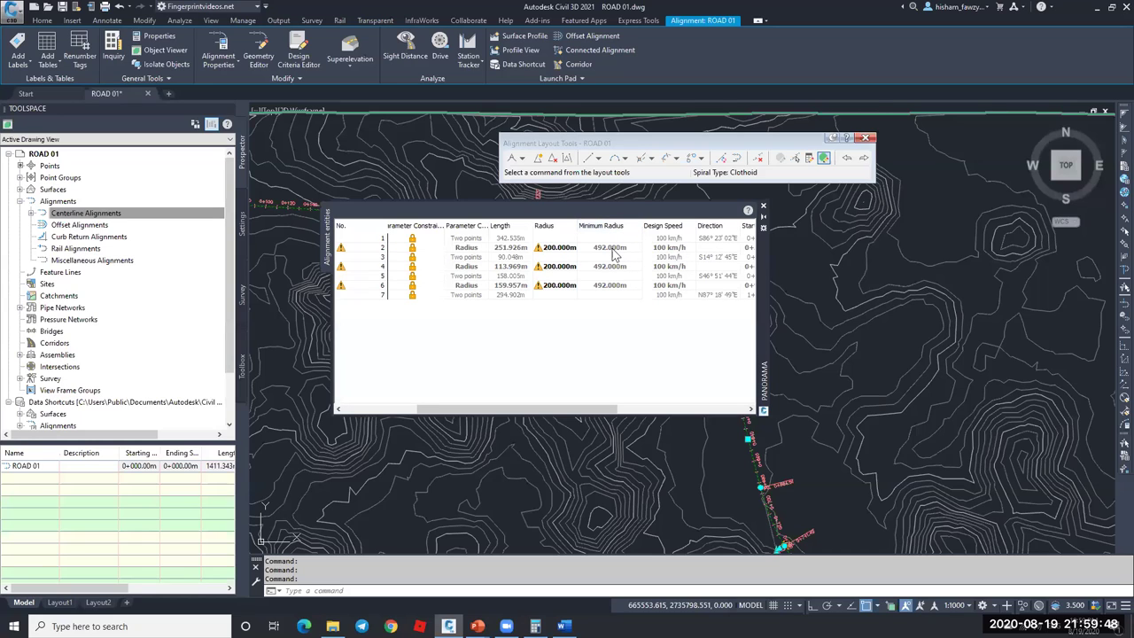
pyautogui.doubleClick(574, 248)
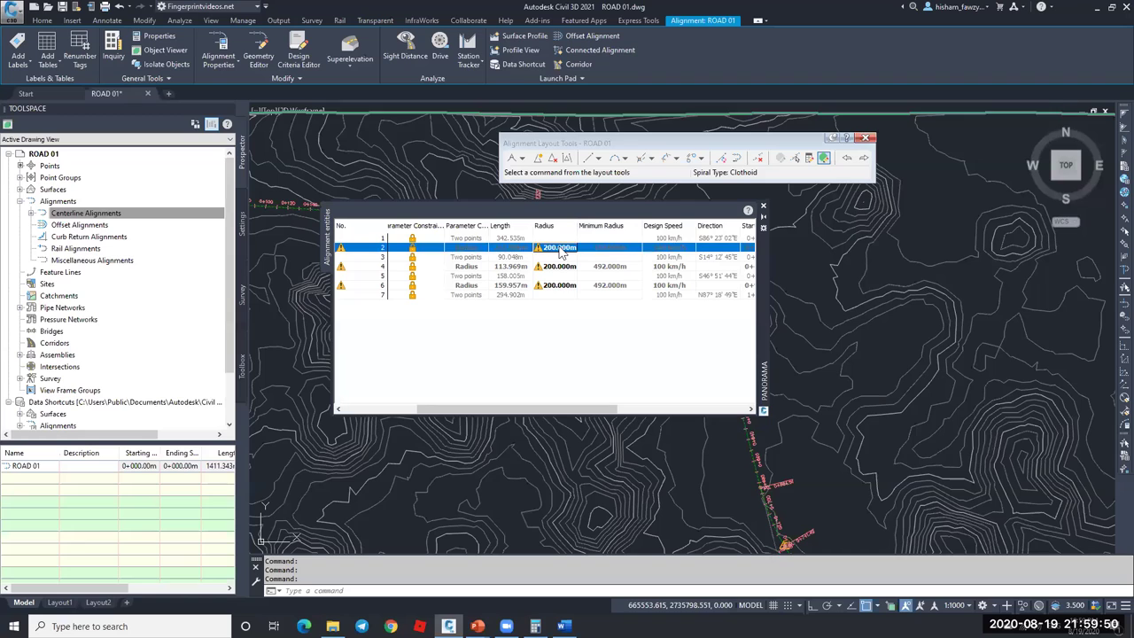
pyautogui.write('5')
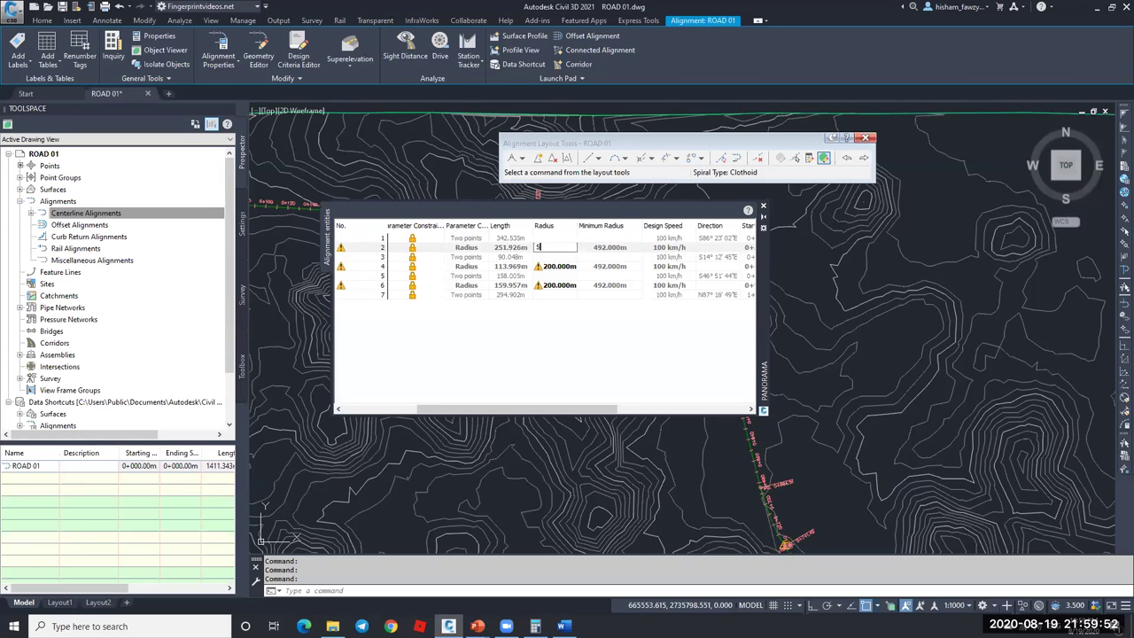
pyautogui.press('Return')
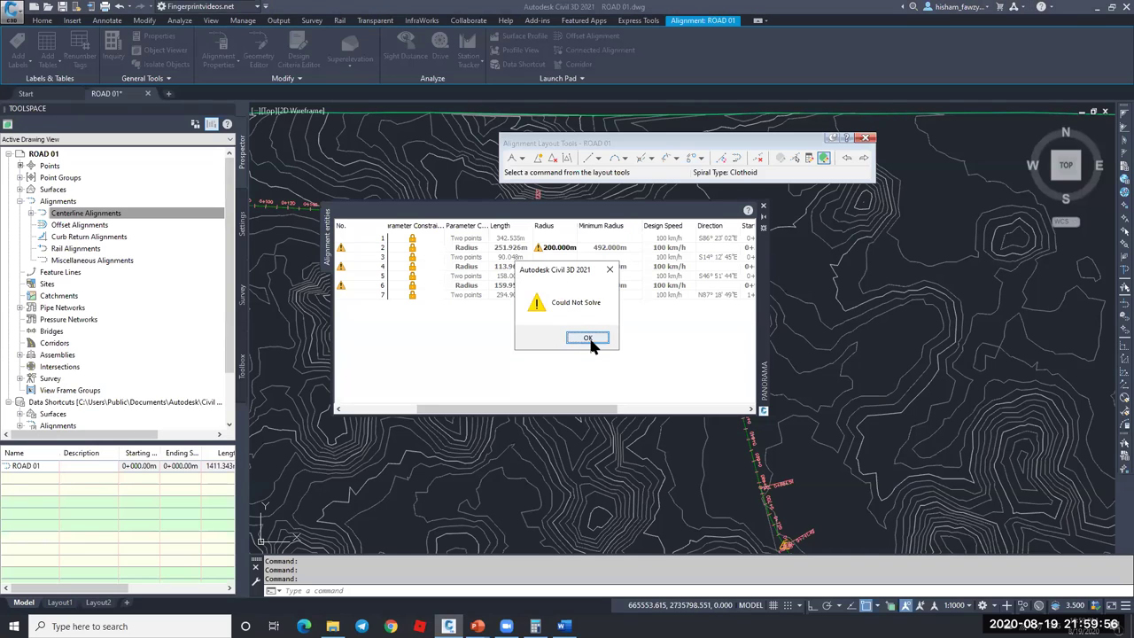
pyautogui.click(609, 269)
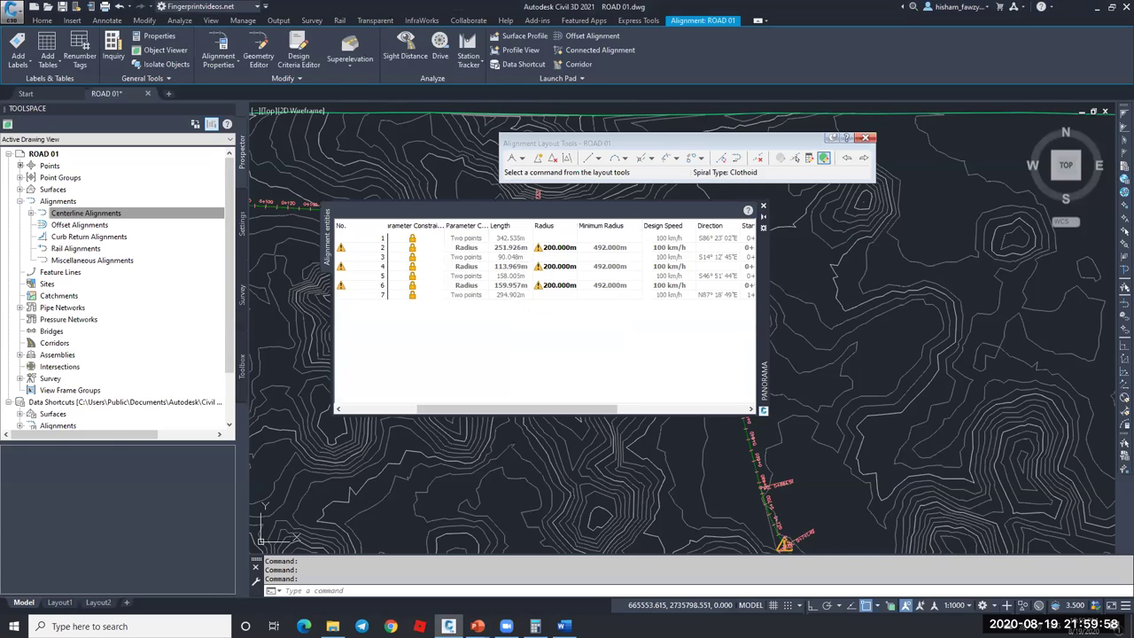
pyautogui.click(762, 207)
# - Select ROAD 01 near station 0+480 and try stretching a grip, then cancel
pyautogui.press('Escape')
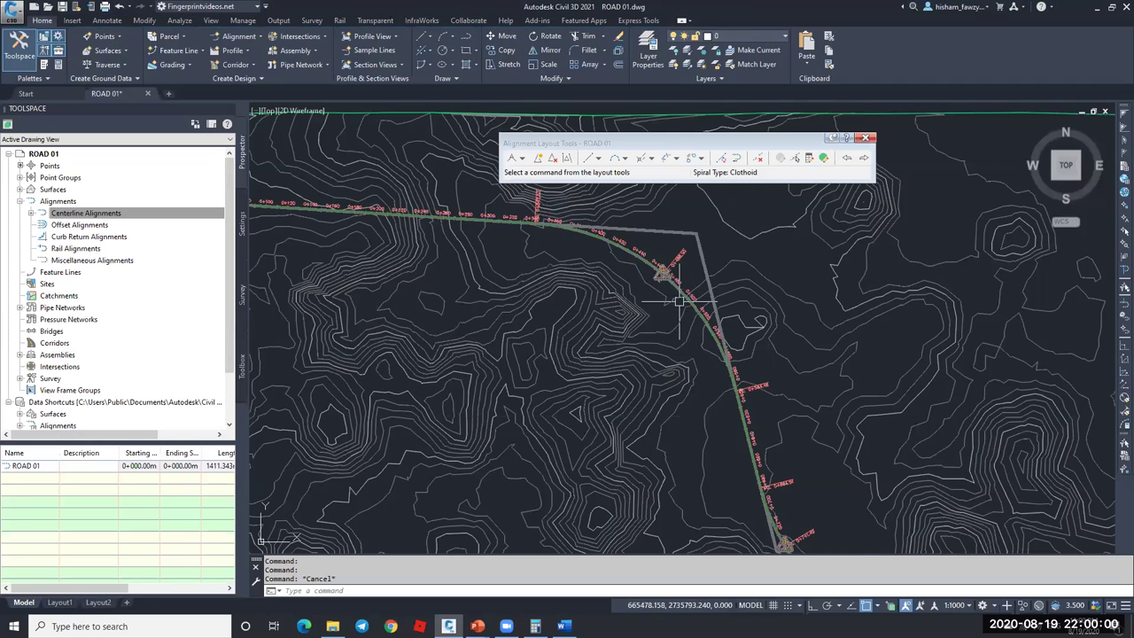
pyautogui.scroll(5, 669, 284)
pyautogui.scroll(1, 641, 255)
pyautogui.click(627, 227)
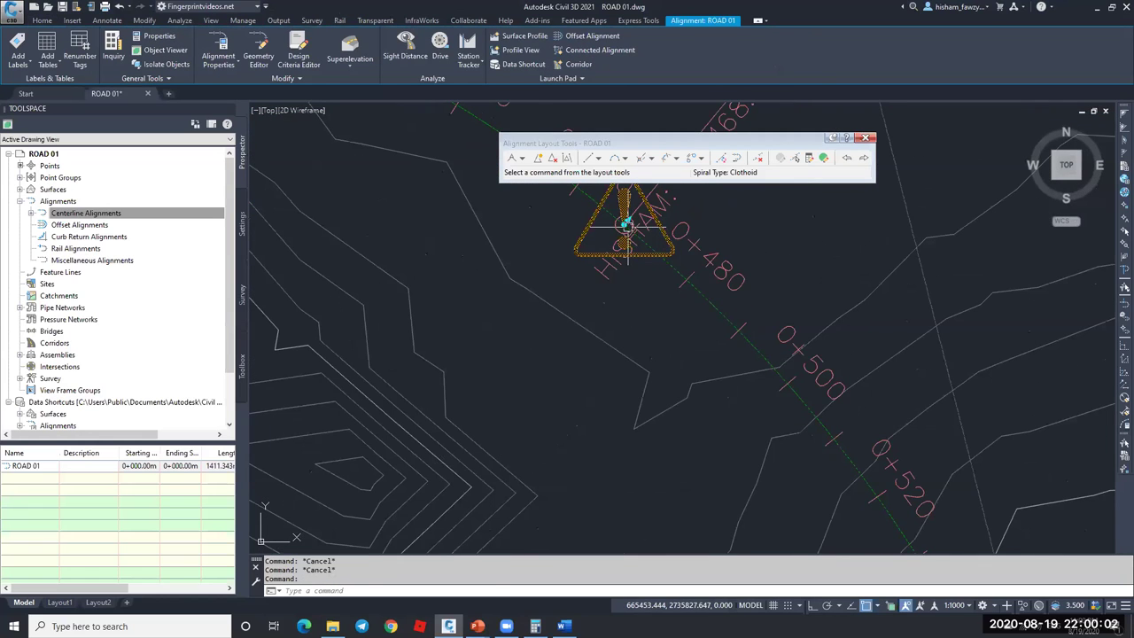
pyautogui.click(625, 223)
pyautogui.scroll(-5, 624, 223)
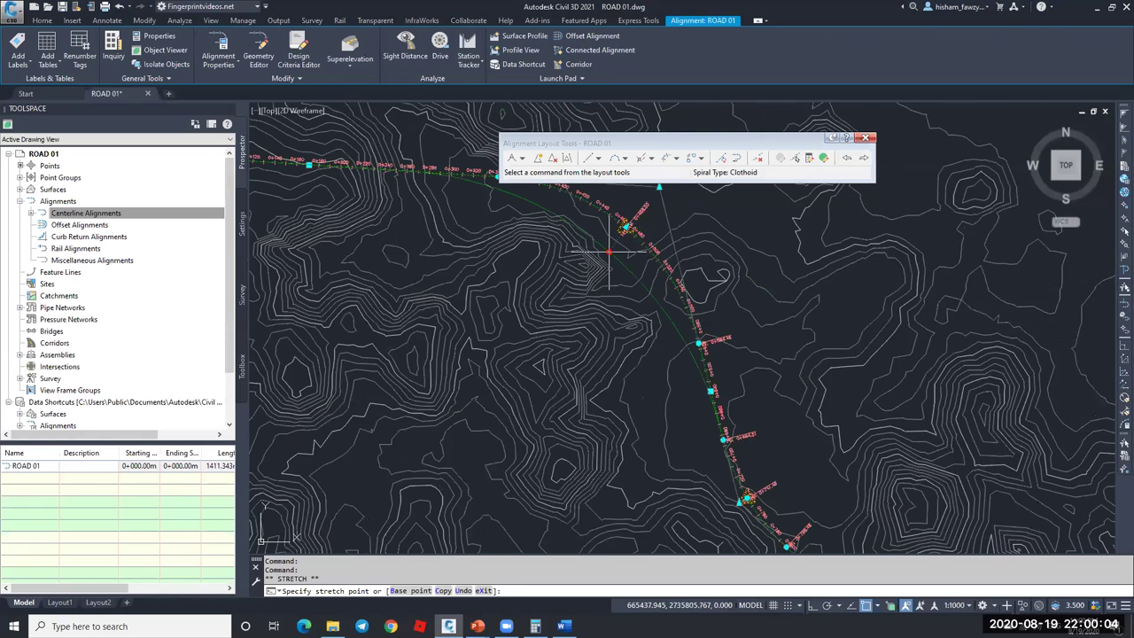
pyautogui.press('Escape')
pyautogui.press('Escape')
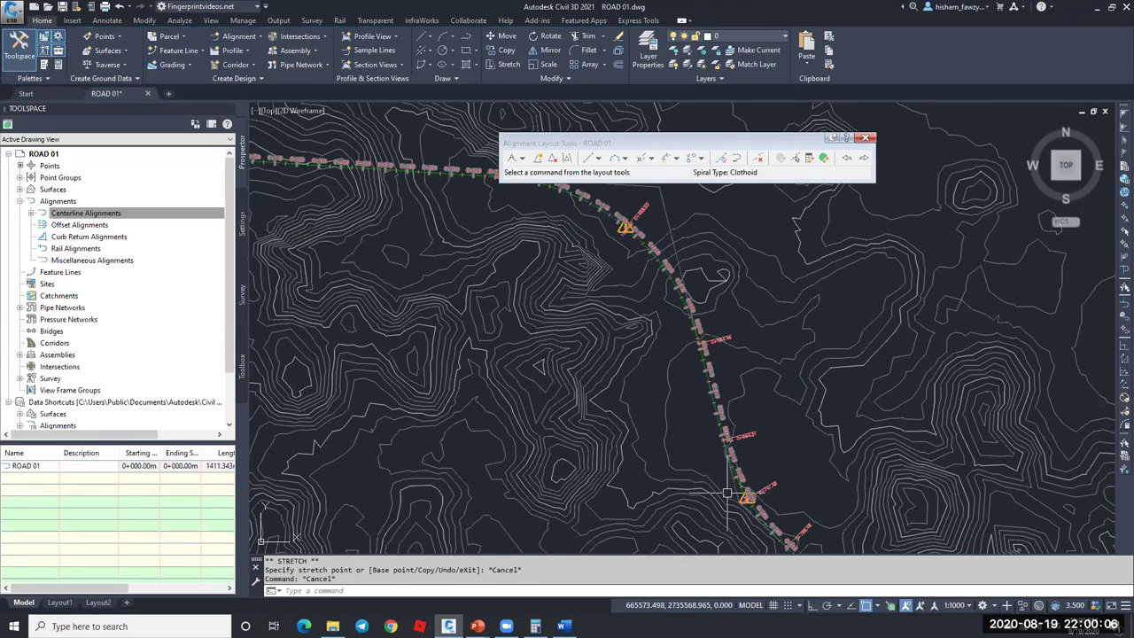
# - Move a PI near the lower curve, lengthening ROAD 01 to 1507.510 m, and reopen the entities grid
pyautogui.scroll(4, 740, 493)
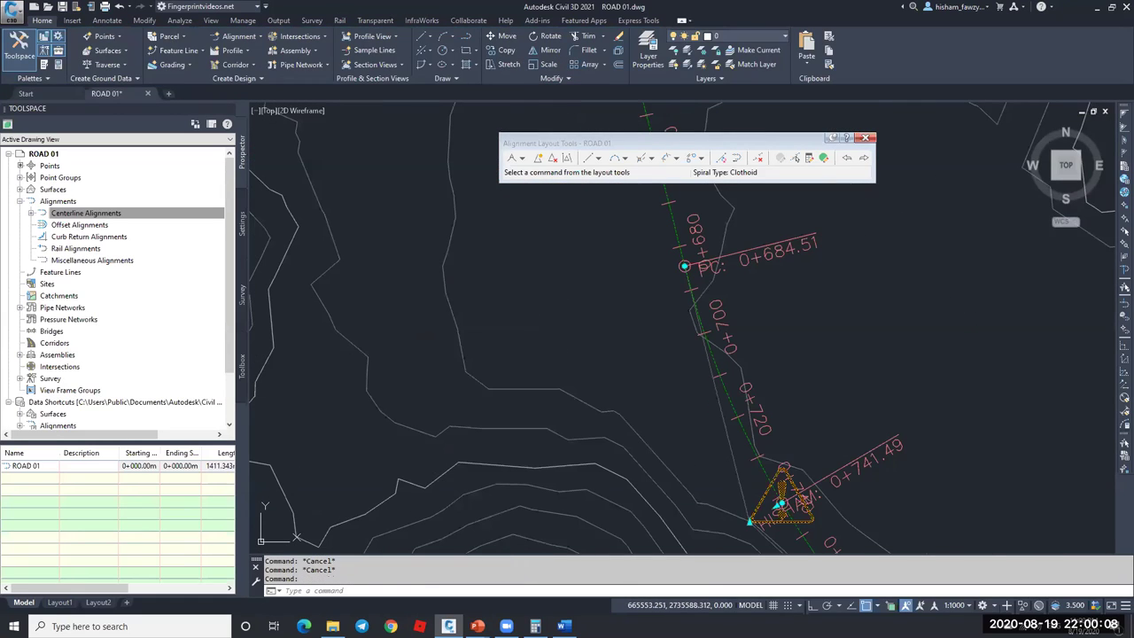
pyautogui.click(779, 504)
pyautogui.scroll(-5, 666, 306)
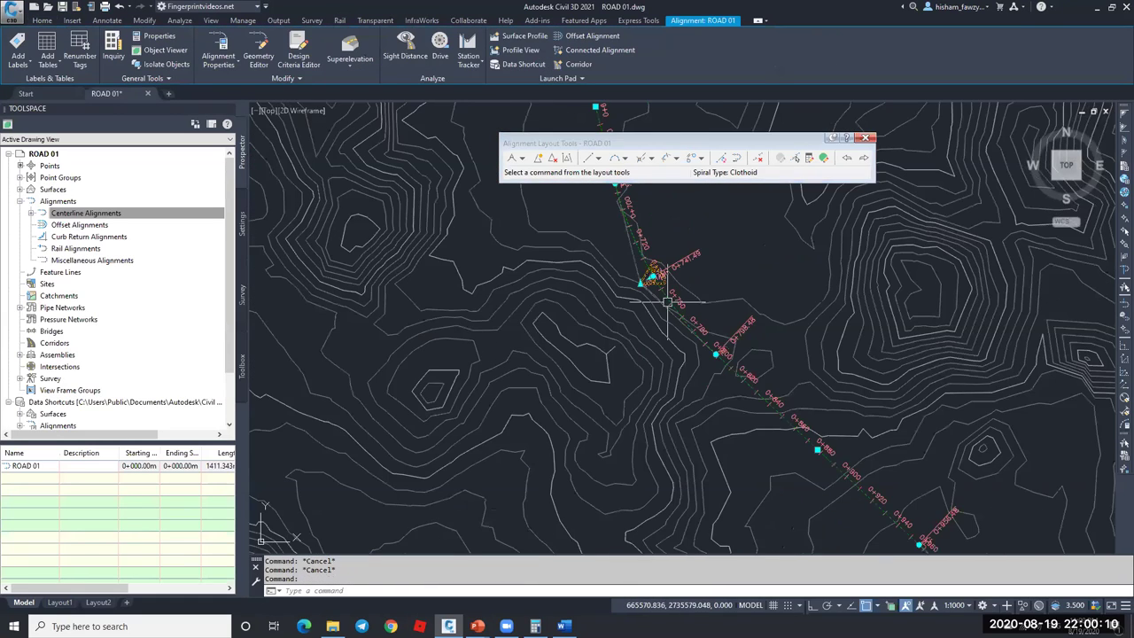
pyautogui.scroll(-3, 666, 305)
pyautogui.scroll(6, 660, 253)
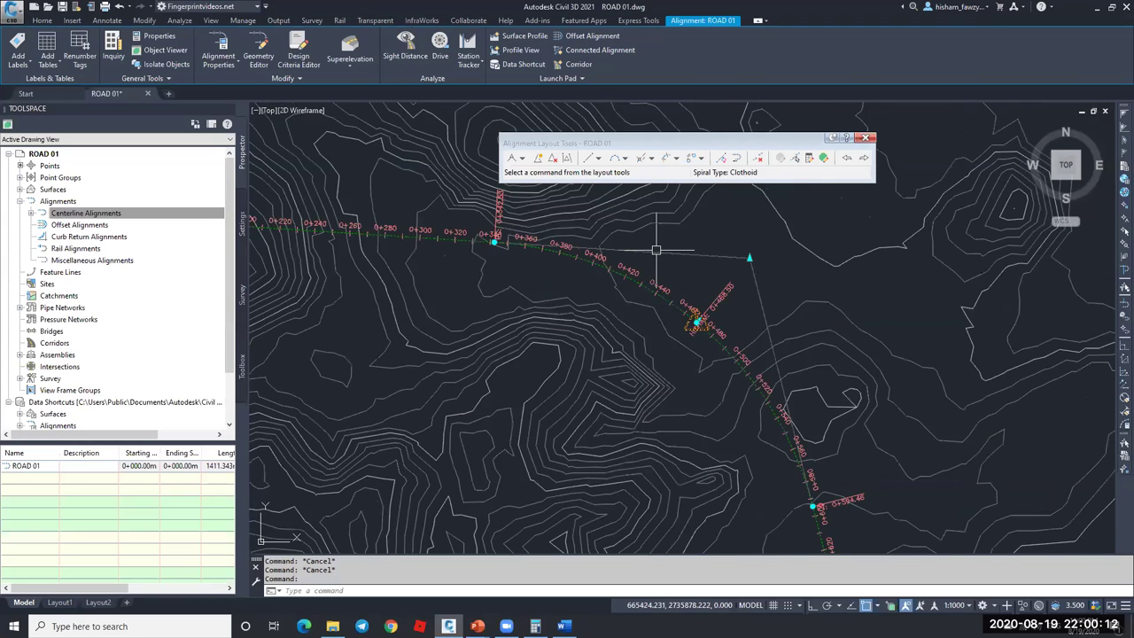
pyautogui.scroll(-3, 676, 264)
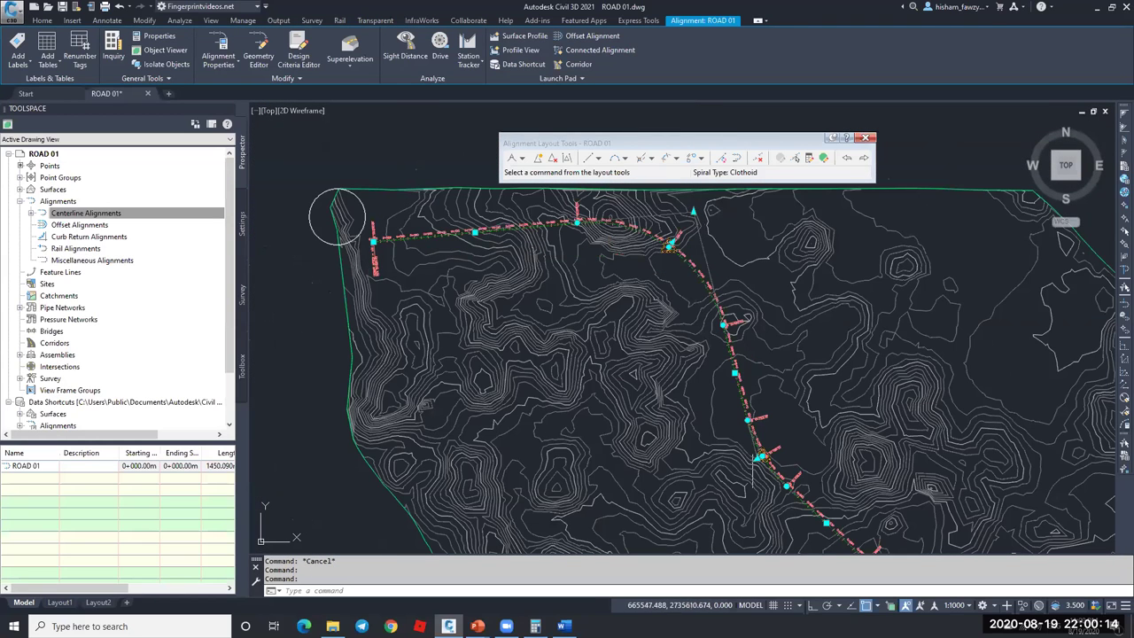
pyautogui.moveTo(759, 458)
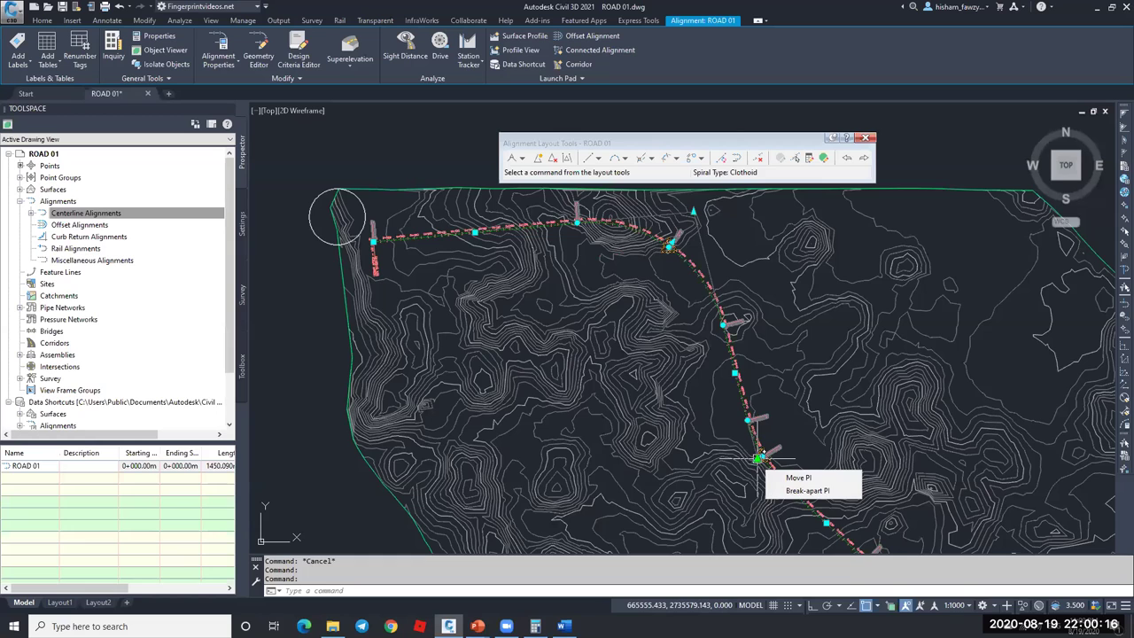
pyautogui.scroll(4, 759, 459)
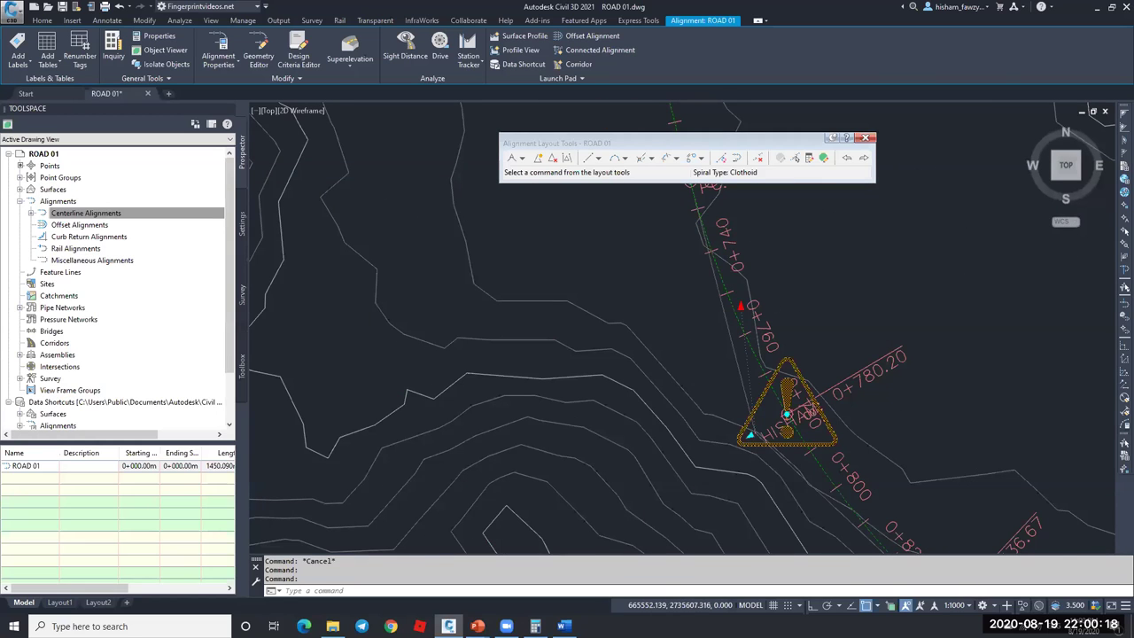
pyautogui.scroll(-8, 786, 414)
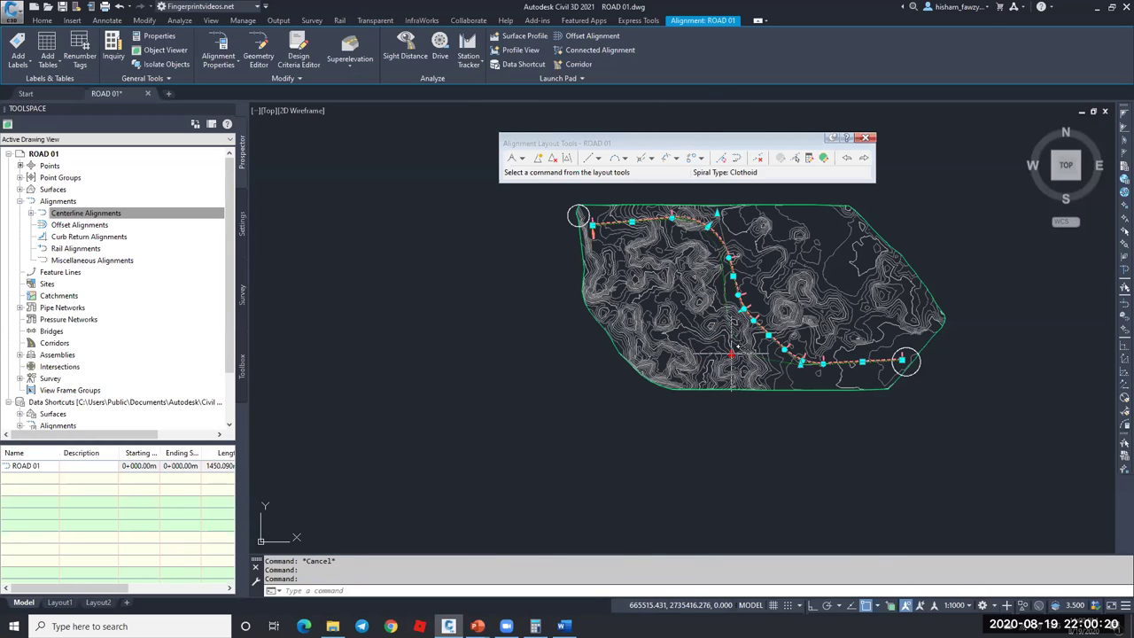
pyautogui.click(730, 354)
pyautogui.scroll(5, 728, 226)
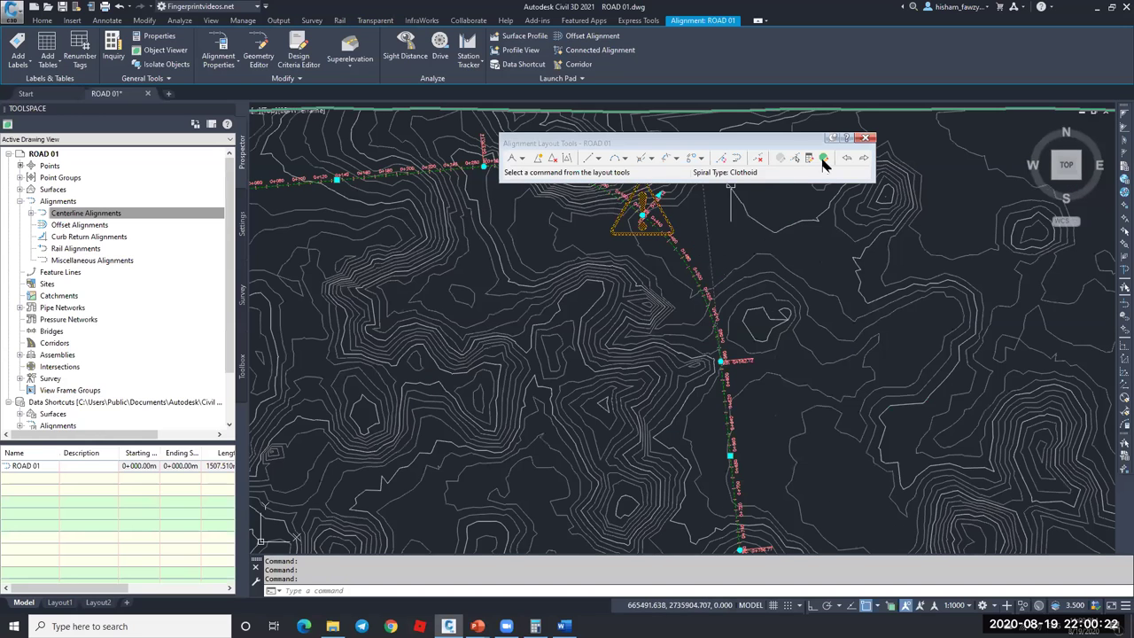
pyautogui.click(823, 158)
# - Retry a 500 m radius for curve 2; it again fails to solve
pyautogui.click(688, 409)
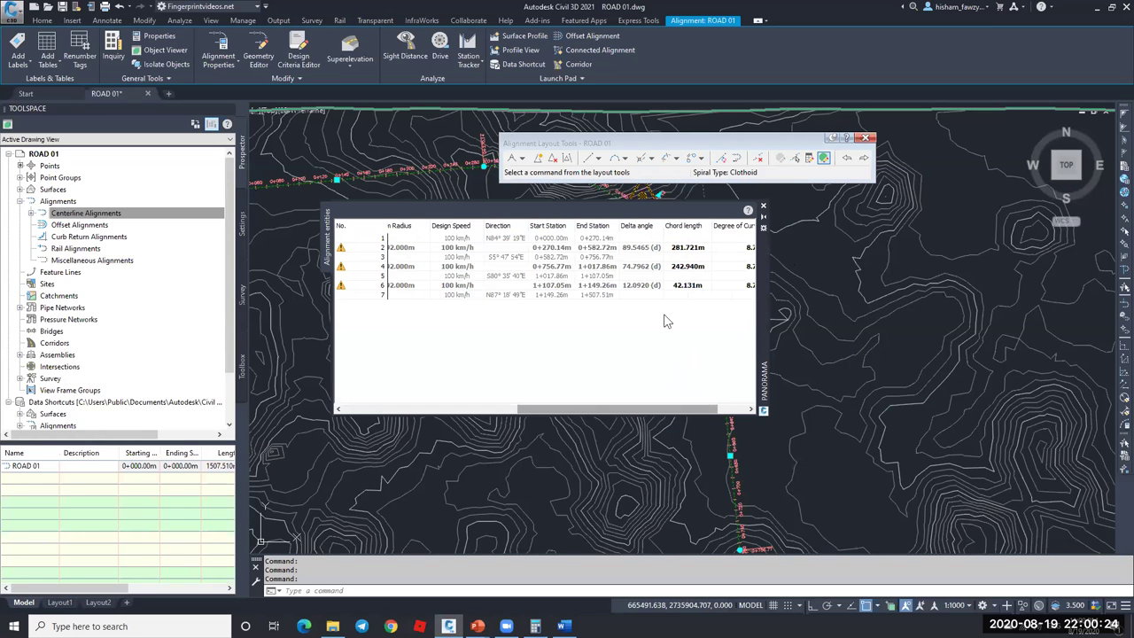
pyautogui.moveTo(567, 402); pyautogui.dragTo(506, 409)
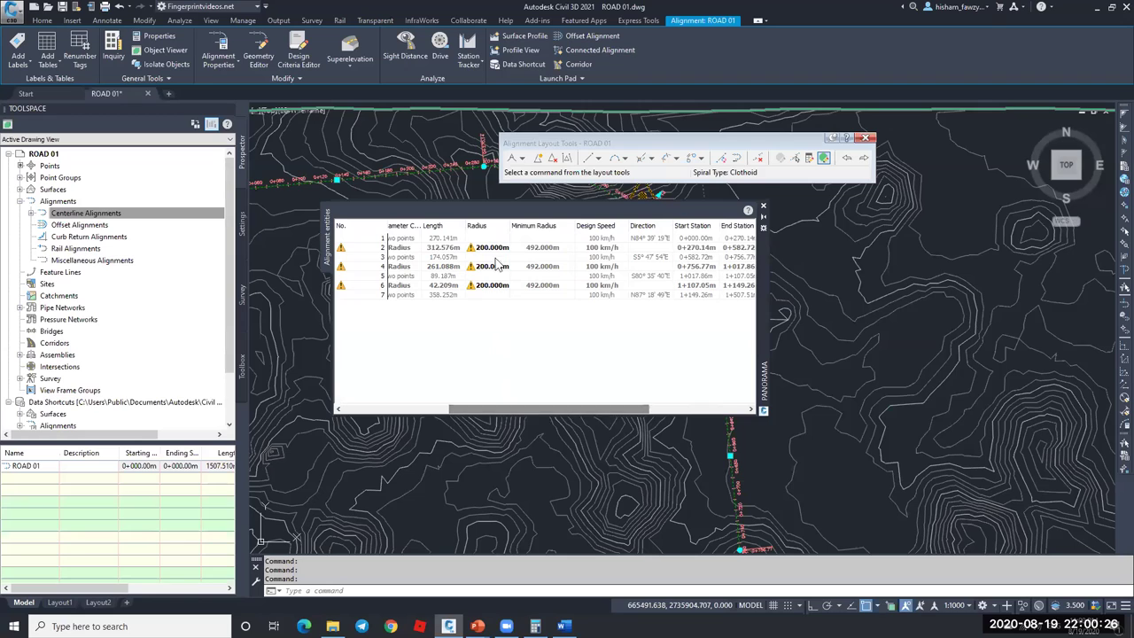
pyautogui.click(505, 248)
pyautogui.write('5')
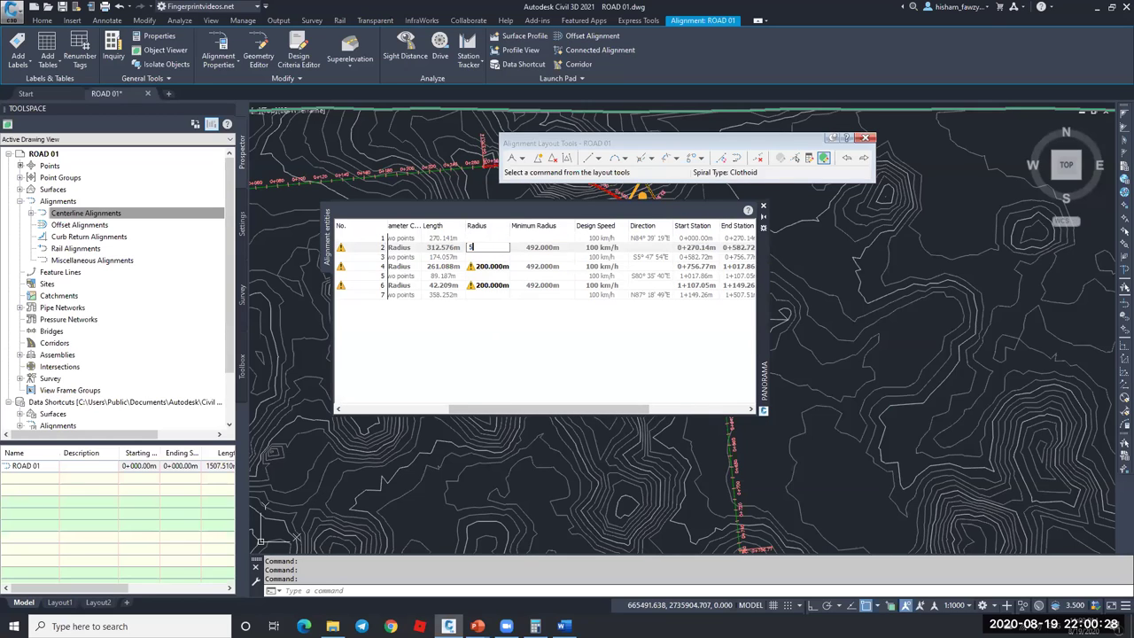
pyautogui.write('00')
pyautogui.press('Return')
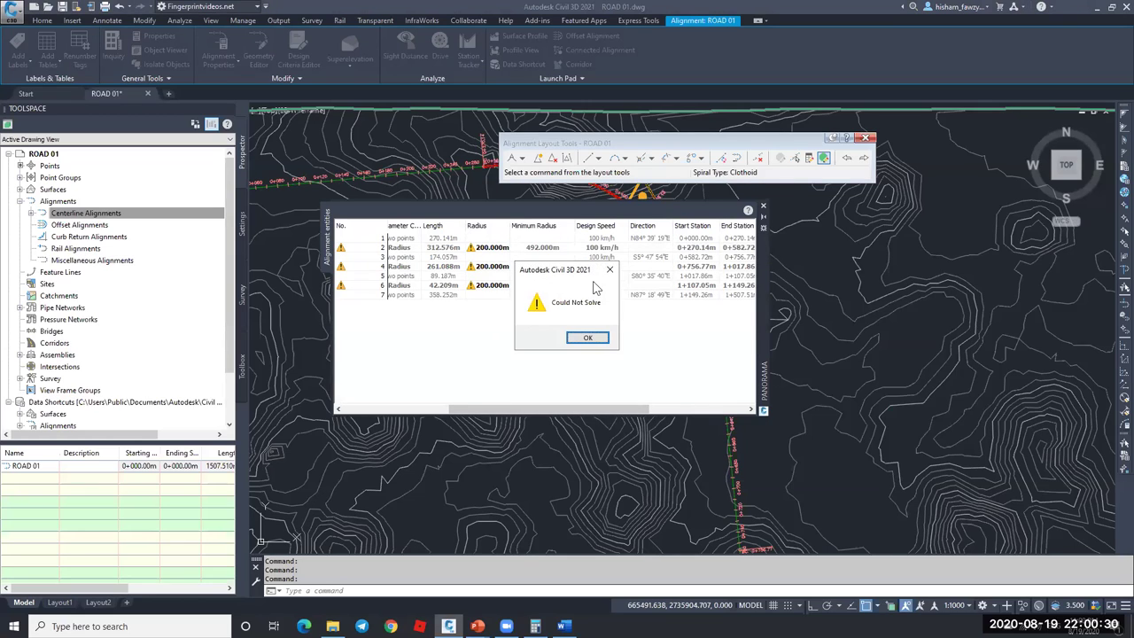
pyautogui.click(608, 270)
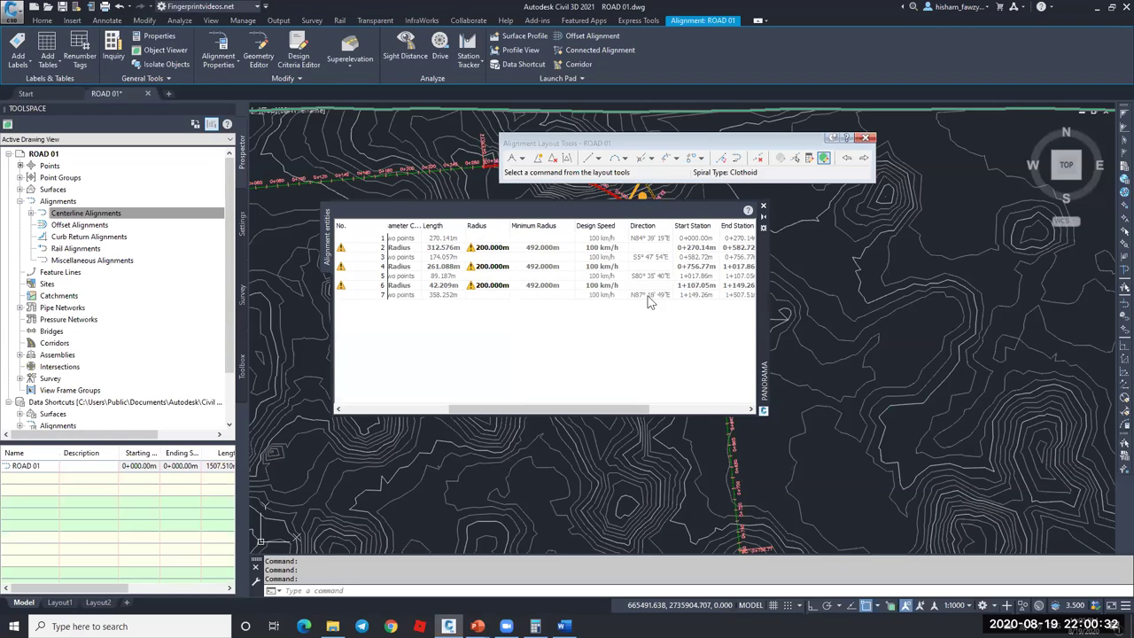
# - Leave curve 2's radius at 200 m, close the entities grid and clear the selection
pyautogui.click(499, 249)
pyautogui.click(500, 246)
pyautogui.press('Return')
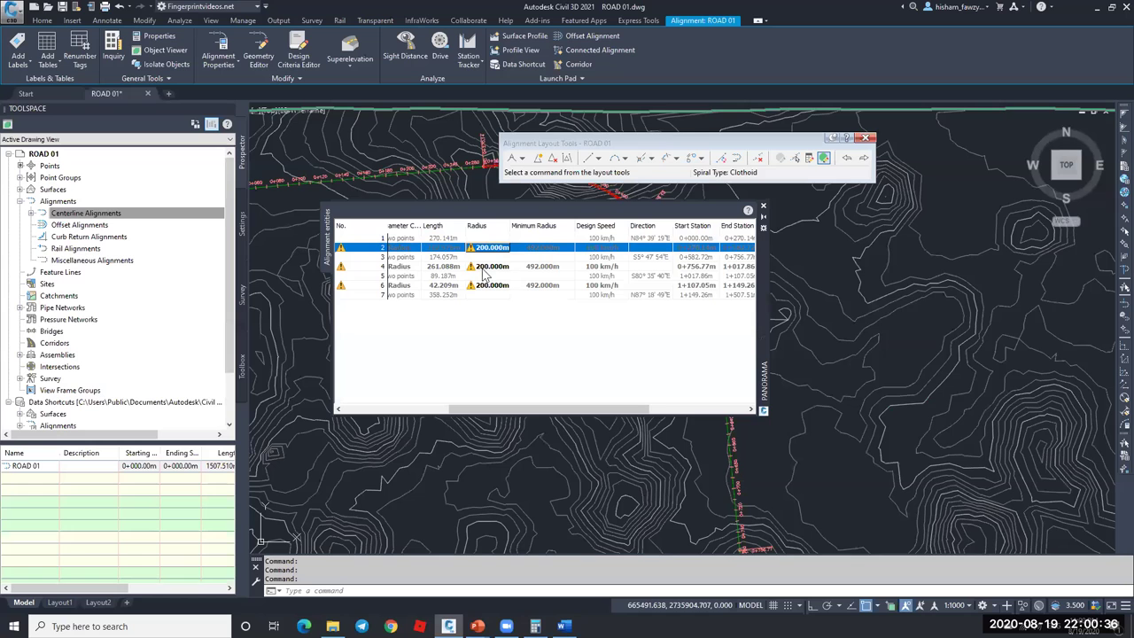
pyautogui.click(763, 208)
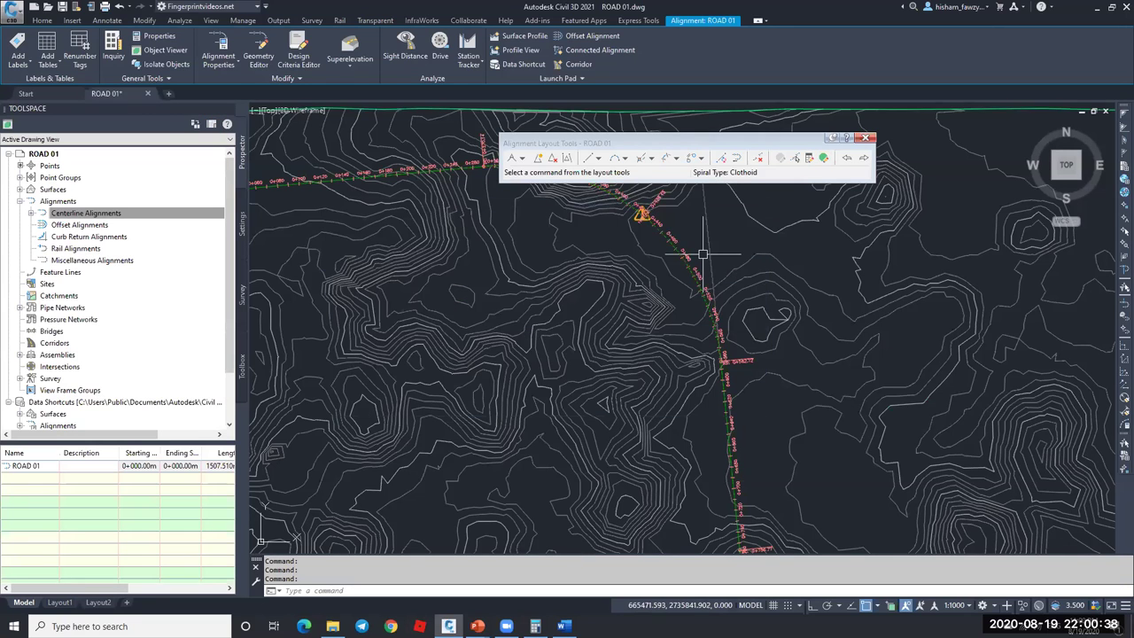
pyautogui.press('Escape')
# - Delete a PI from ROAD 01 so that stretch runs straight
pyautogui.click(552, 161)
pyautogui.scroll(-4, 656, 222)
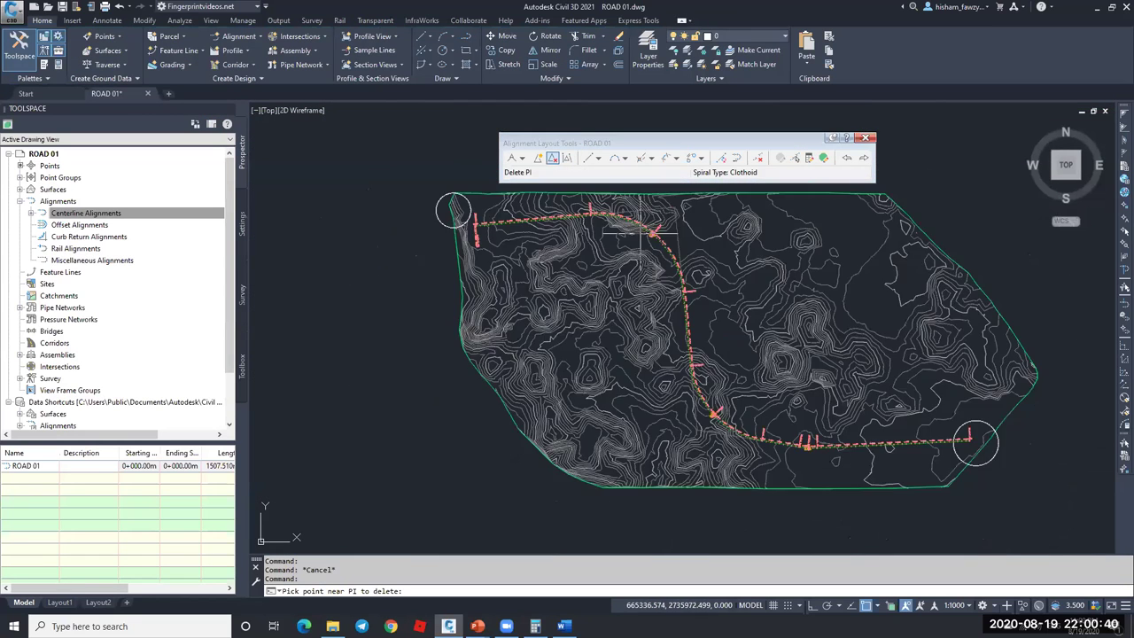
pyautogui.click(678, 350)
pyautogui.scroll(4, 679, 256)
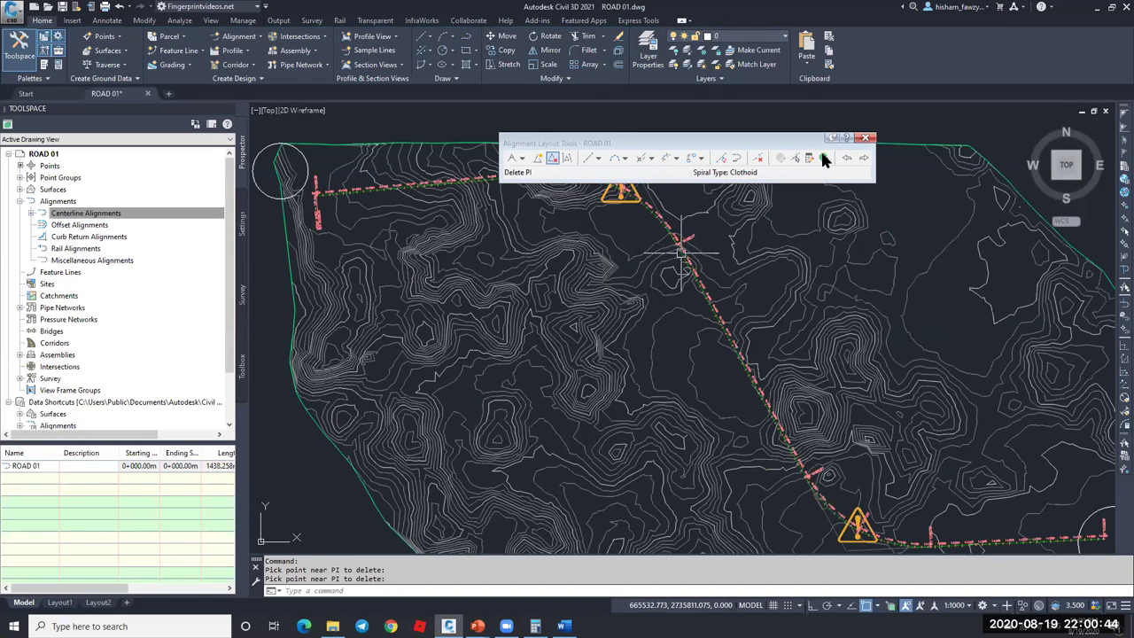
# - Set curve 2's radius to 500 m, shortening ROAD 01 to 1393.288 m
pyautogui.click(823, 157)
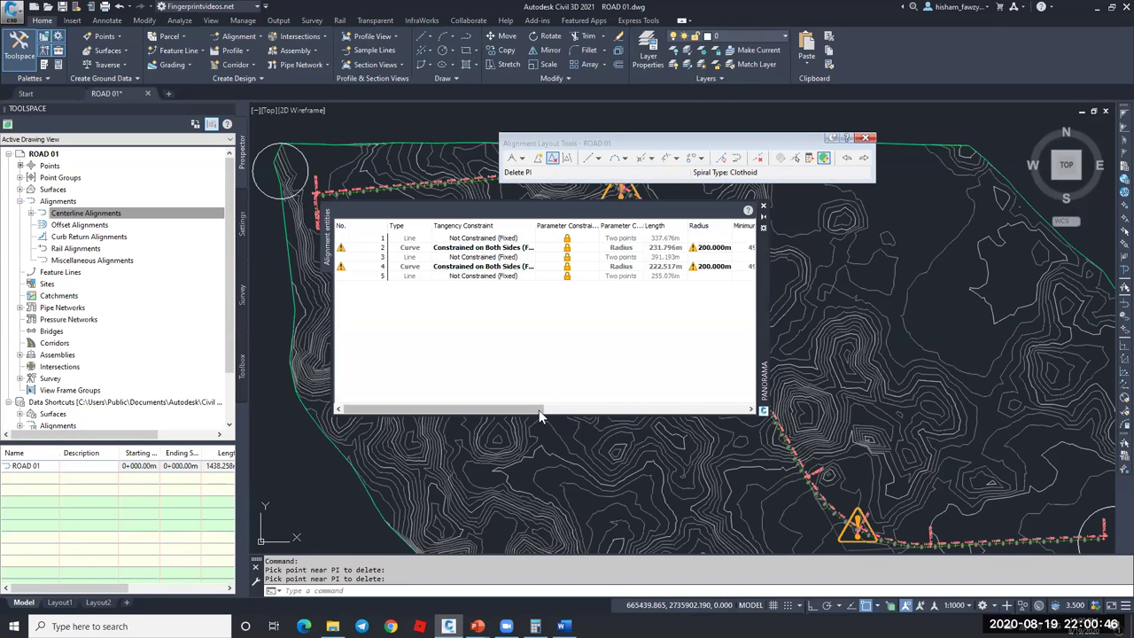
pyautogui.moveTo(542, 411); pyautogui.dragTo(578, 410)
pyautogui.doubleClick(649, 246)
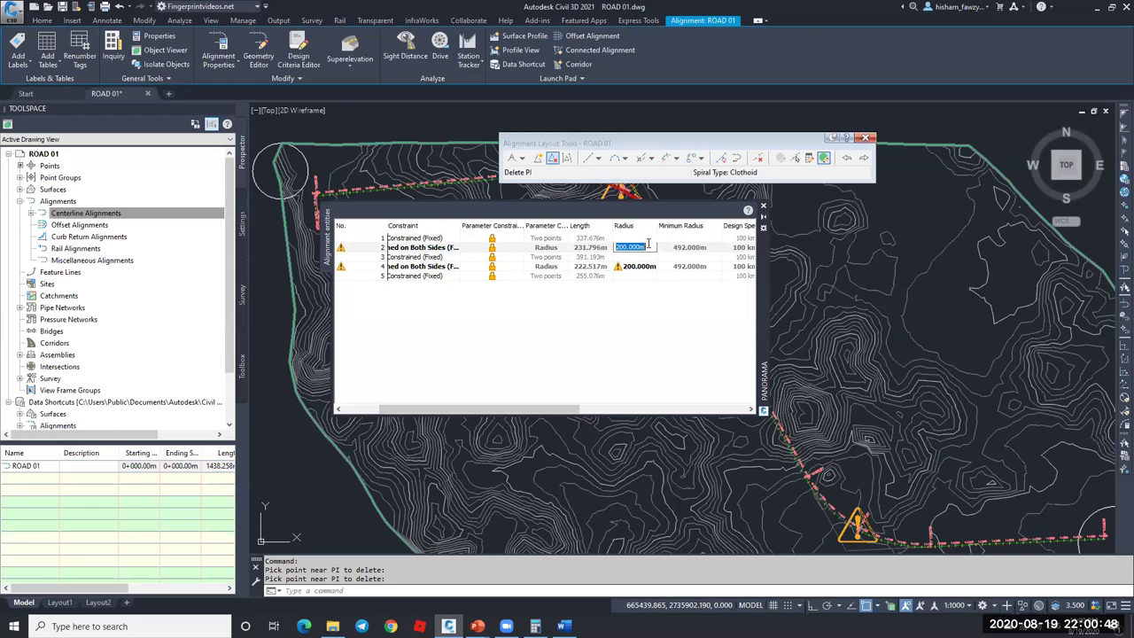
pyautogui.write('500')
pyautogui.press('Return')
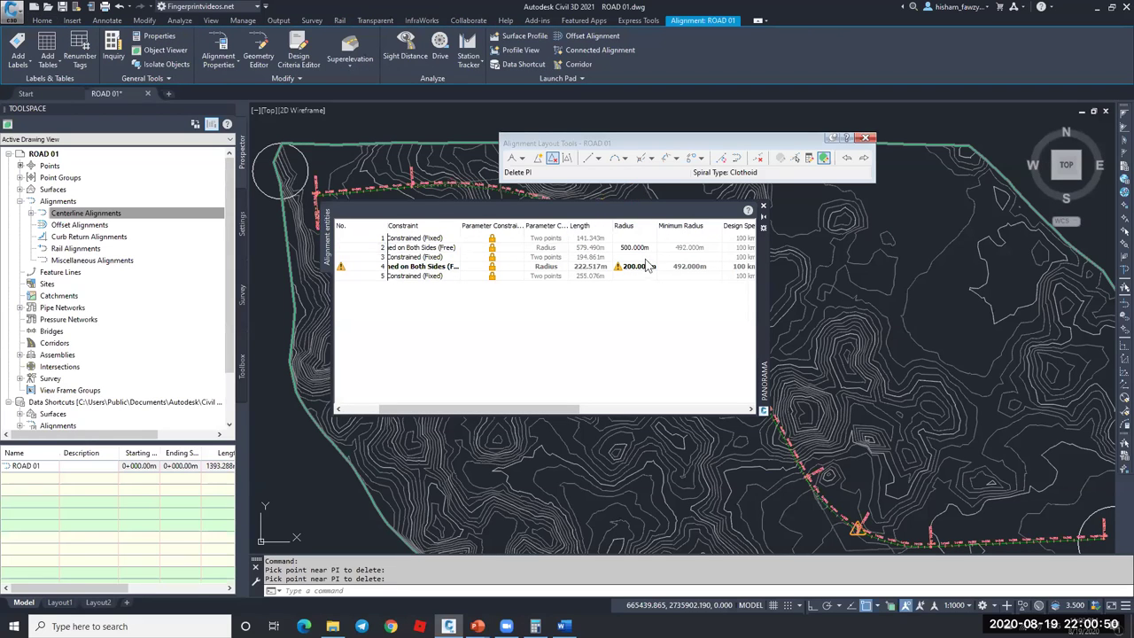
pyautogui.click(763, 205)
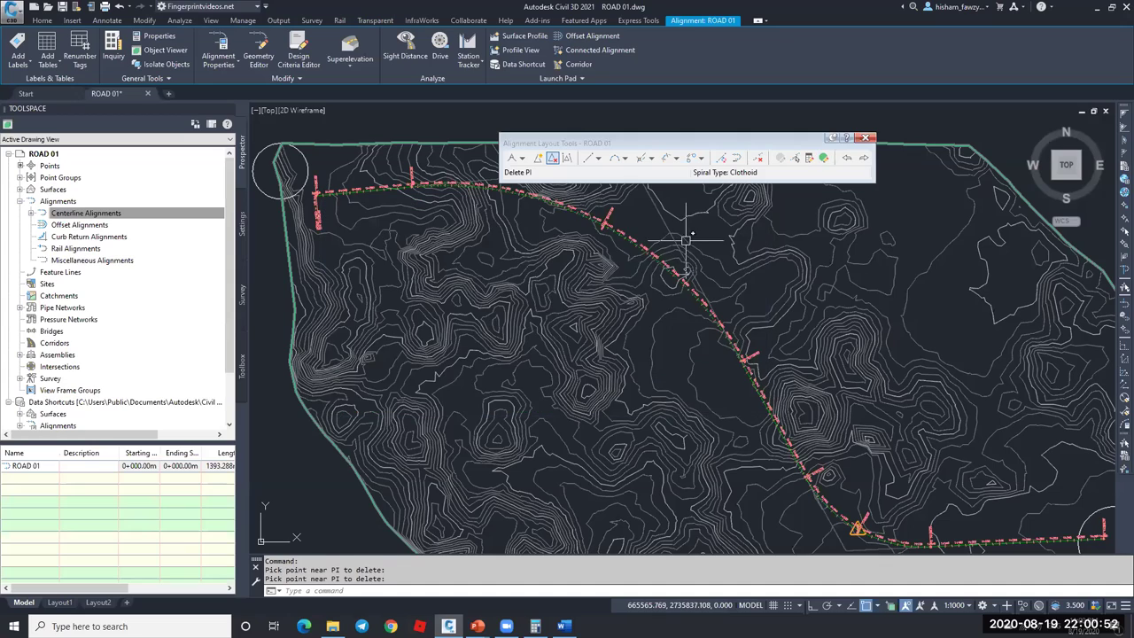
pyautogui.scroll(-4, 631, 262)
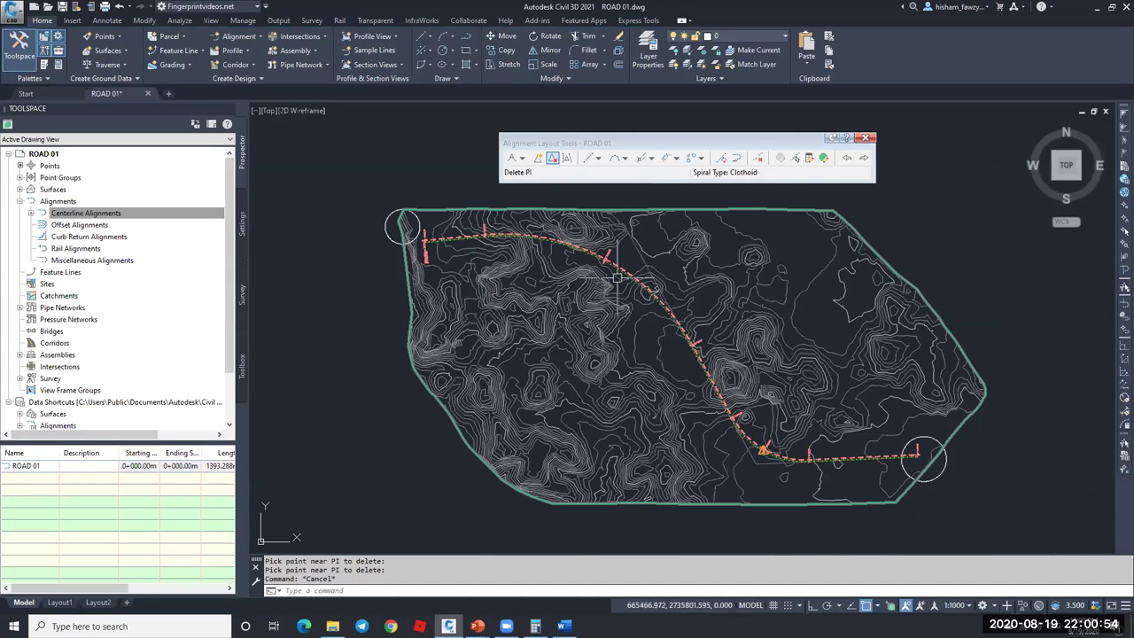
pyautogui.scroll(3, 531, 252)
pyautogui.scroll(3, 620, 266)
pyautogui.click(728, 301)
pyautogui.scroll(2, 728, 301)
pyautogui.scroll(-1, 728, 302)
pyautogui.press('Escape')
pyautogui.scroll(2, 734, 298)
pyautogui.scroll(-4, 735, 298)
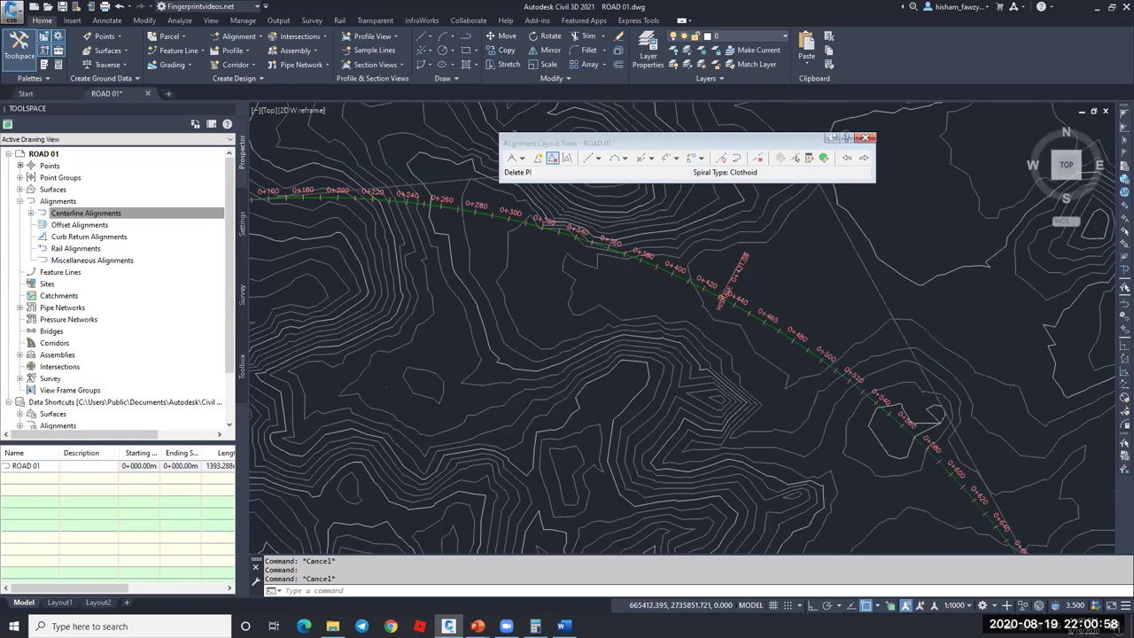
pyautogui.click(626, 252)
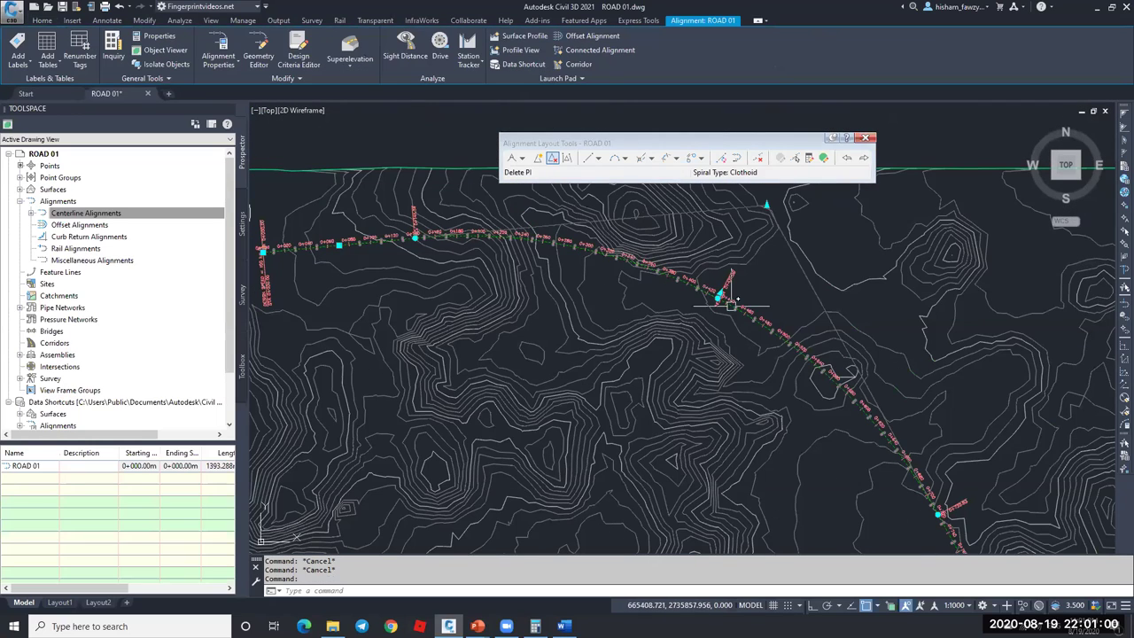
pyautogui.scroll(-2, 833, 338)
pyautogui.scroll(-1, 833, 337)
pyautogui.scroll(5, 753, 303)
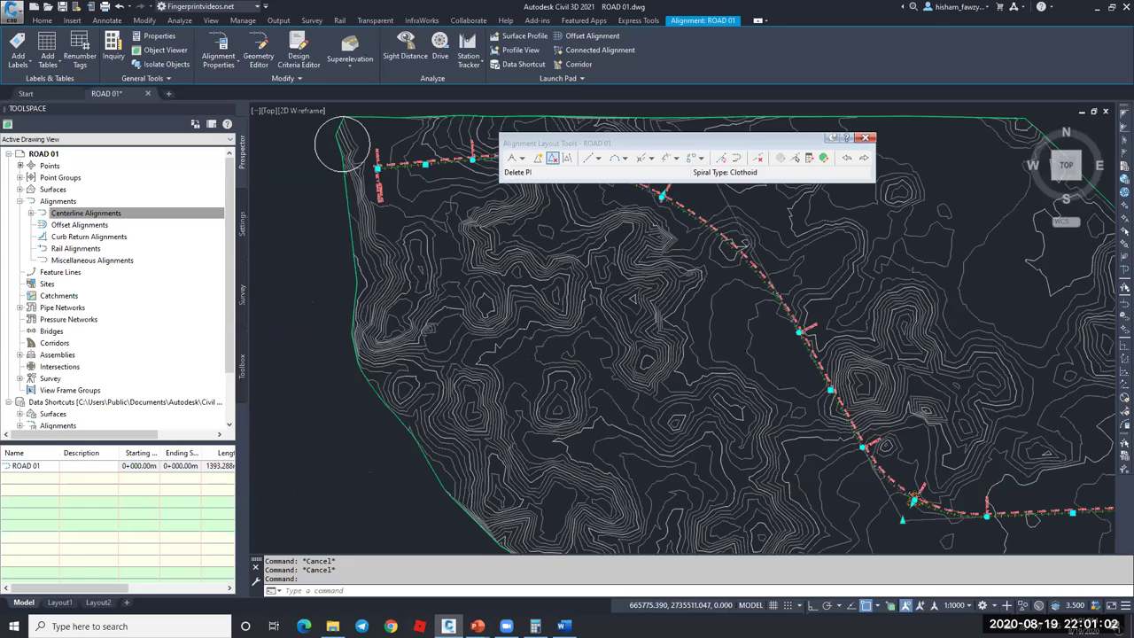
pyautogui.scroll(-2, 753, 303)
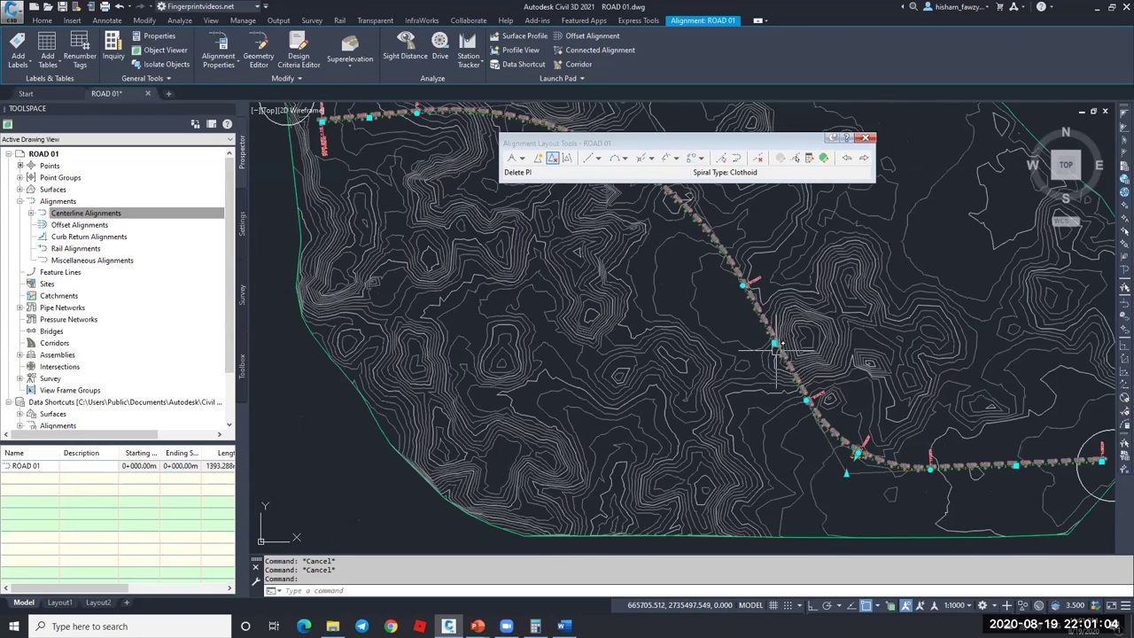
pyautogui.scroll(-4, 779, 404)
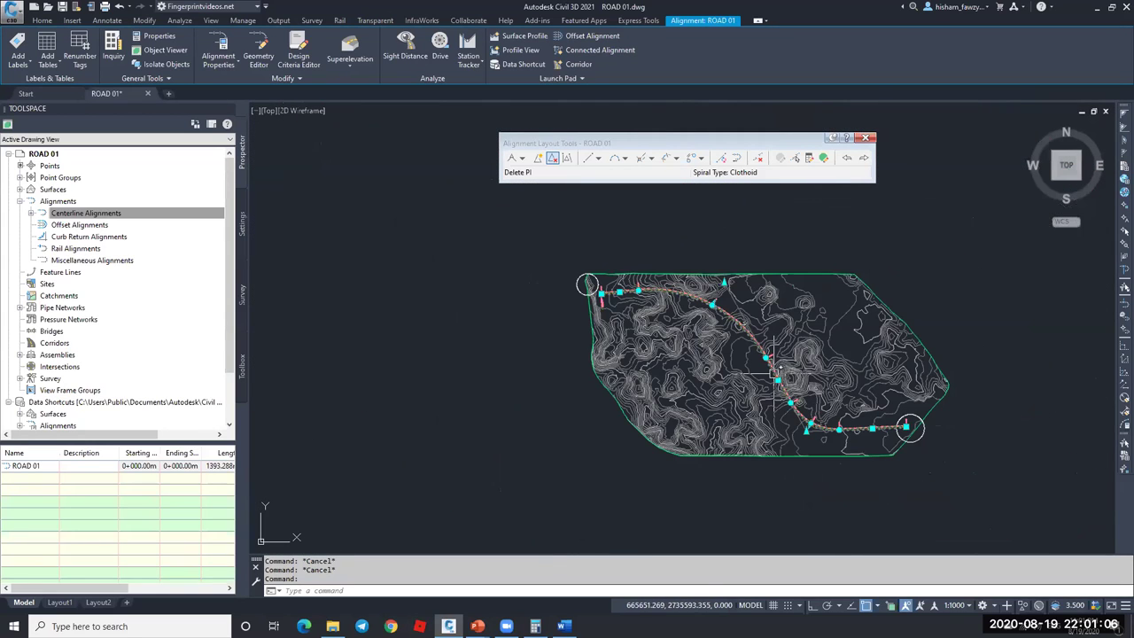
pyautogui.scroll(2, 753, 341)
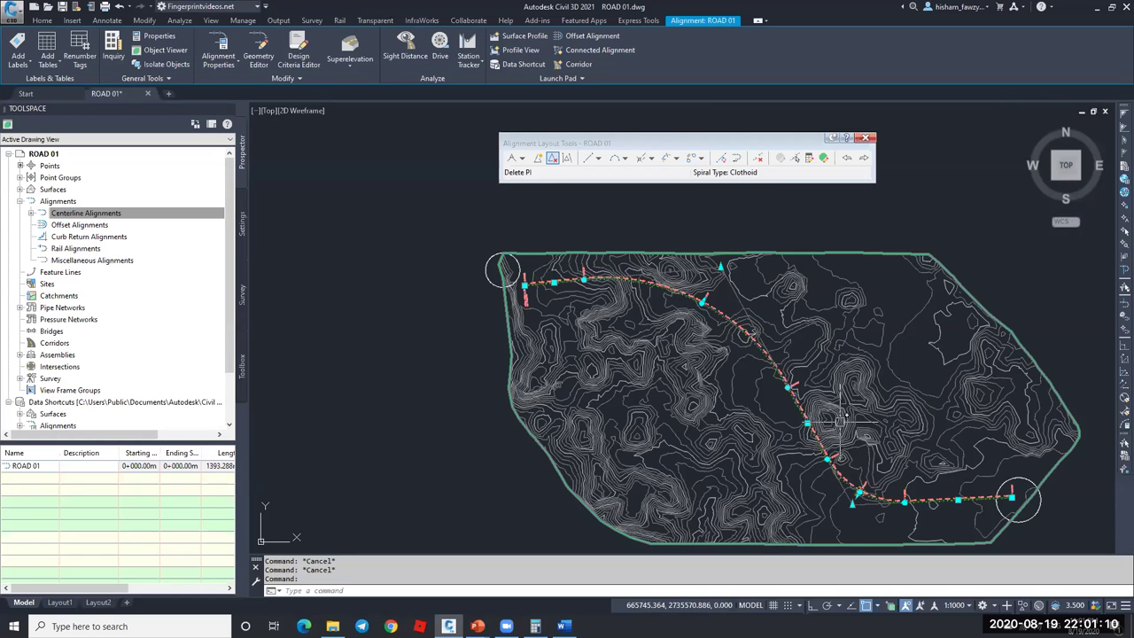
# - Set curve 4's radius to 500 m, shortening ROAD 01 to 1353.986 m, then reselect the alignment
pyautogui.click(824, 158)
pyautogui.click(713, 269)
pyautogui.click(712, 268)
pyautogui.write('5')
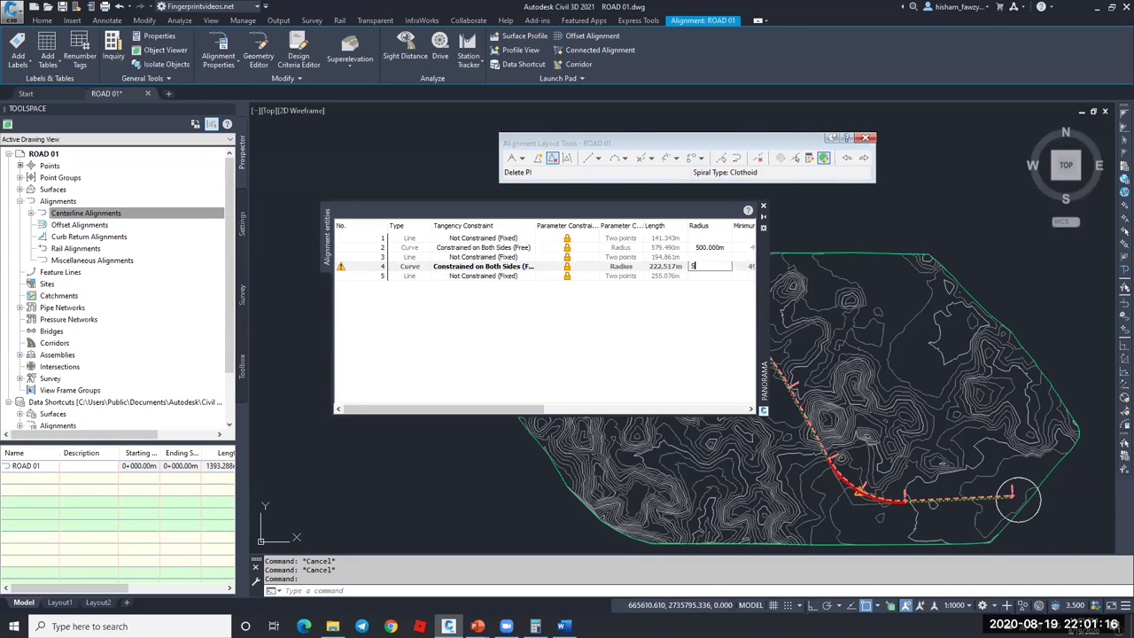
pyautogui.write('00')
pyautogui.press('Return')
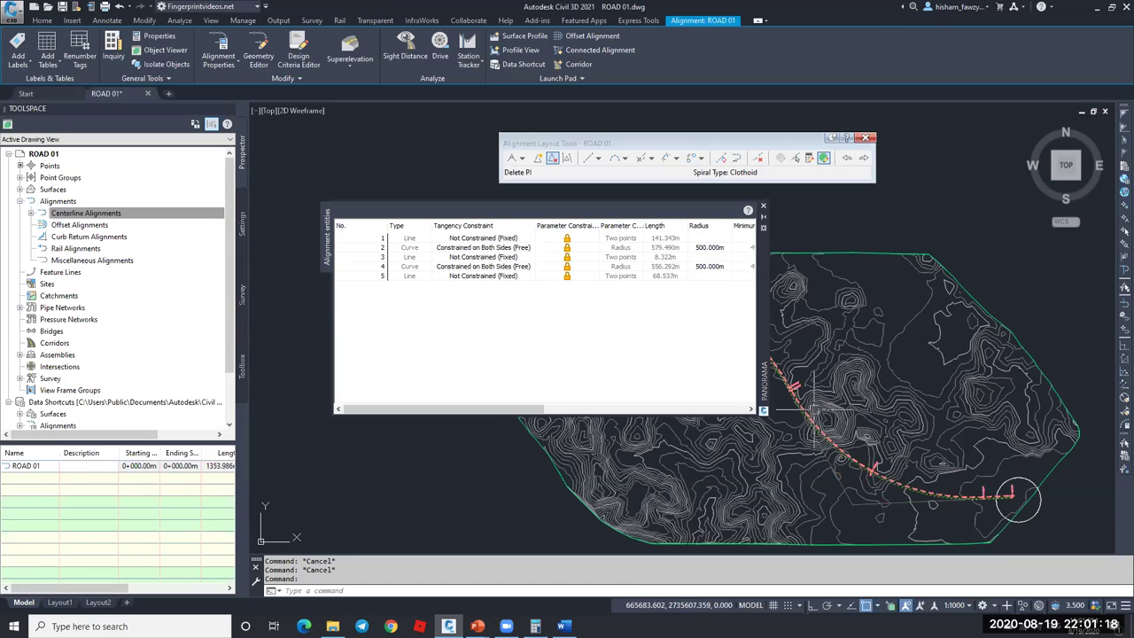
pyautogui.scroll(5, 794, 388)
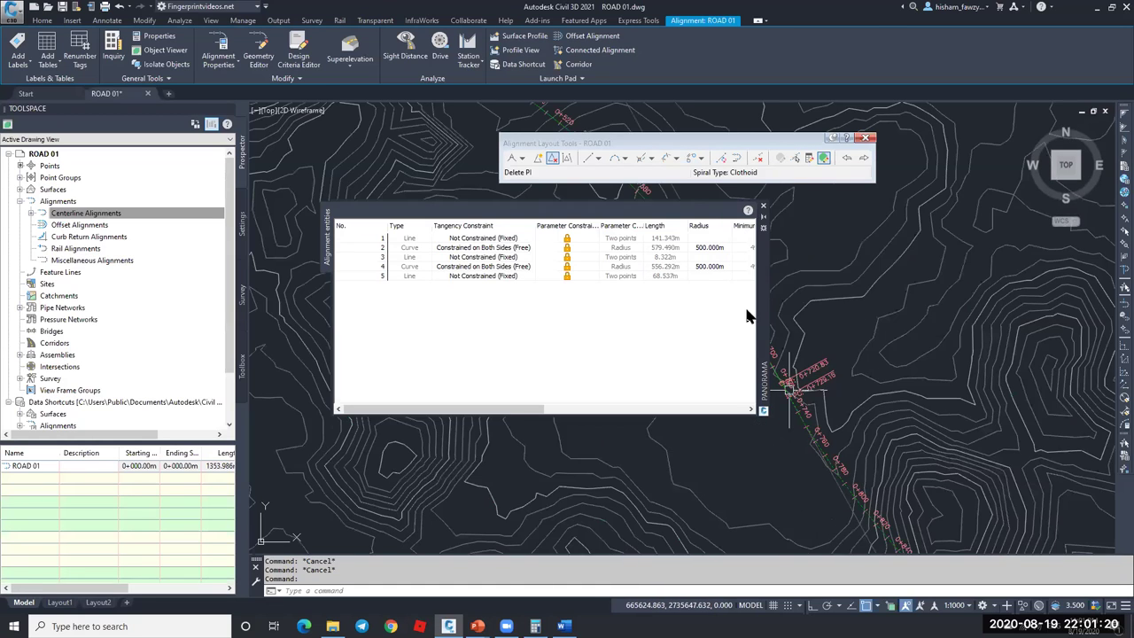
pyautogui.click(763, 205)
pyautogui.press('Escape')
pyautogui.click(770, 386)
pyautogui.scroll(4, 780, 398)
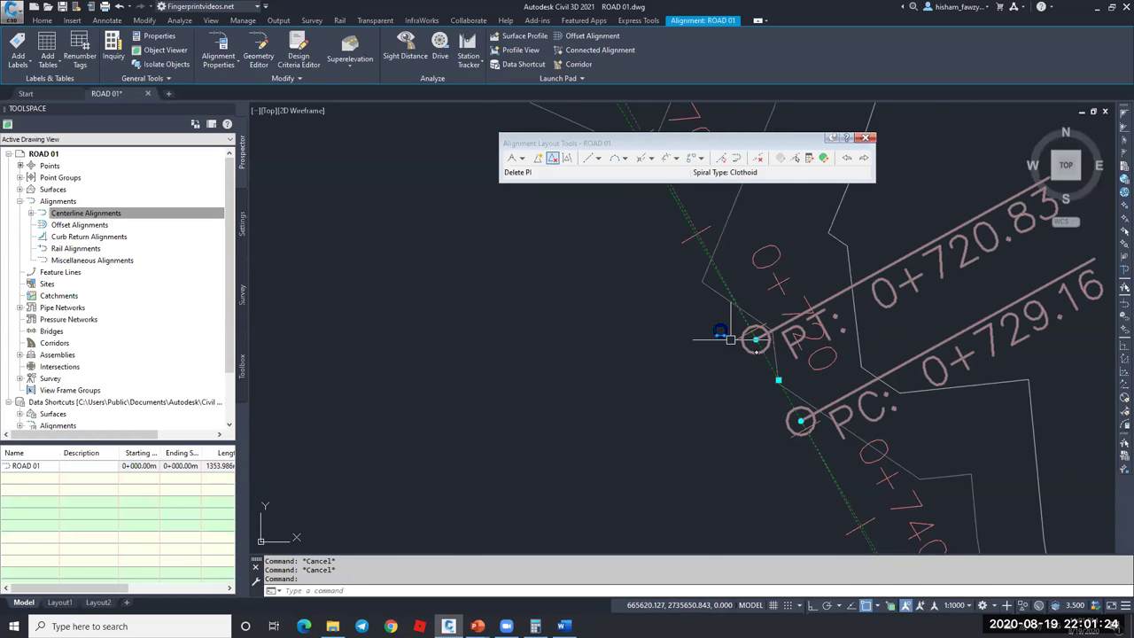
pyautogui.scroll(-8, 717, 328)
pyautogui.scroll(-6, 716, 327)
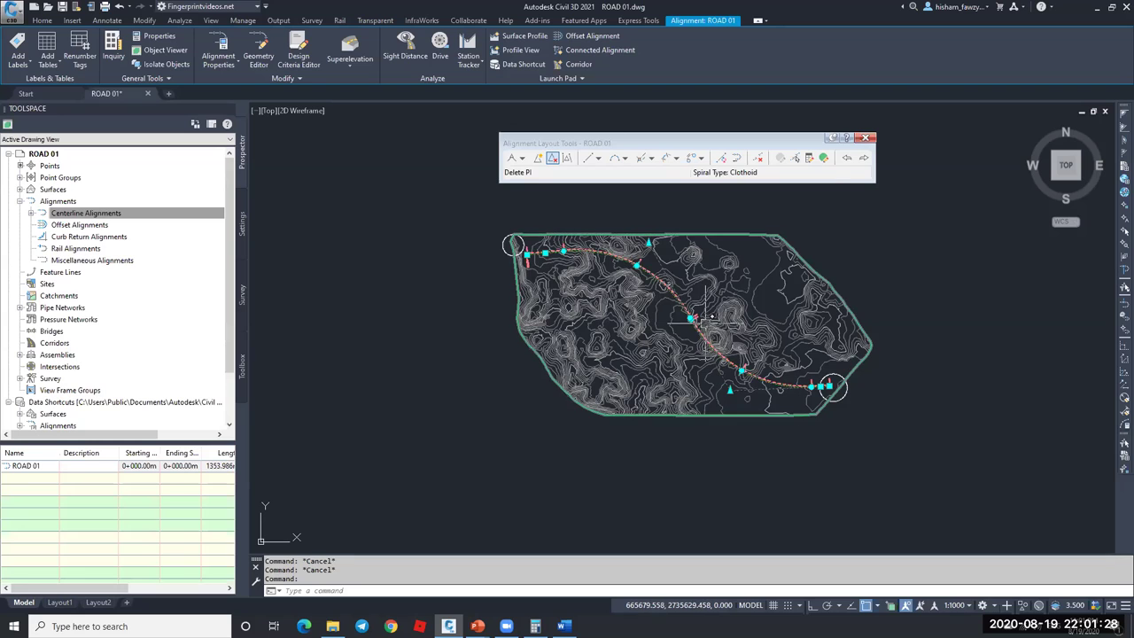
# - Attempt a 55 m radius on curve 4 and dismiss the Could Not Solve error
pyautogui.click(823, 158)
pyautogui.click(706, 266)
pyautogui.write('556.292m')
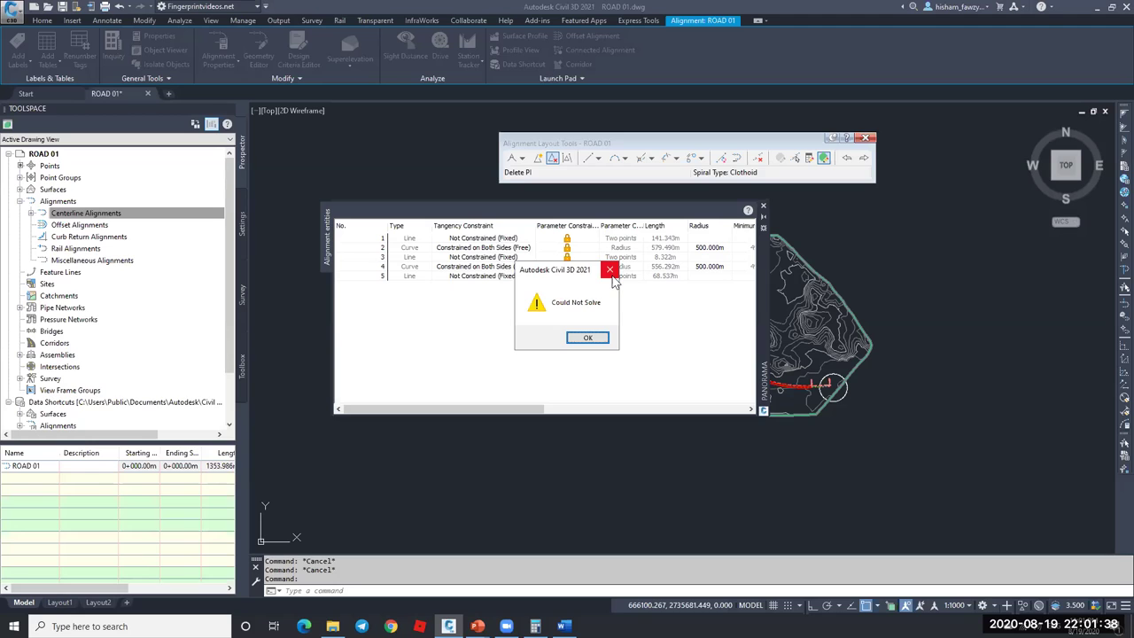
pyautogui.click(610, 271)
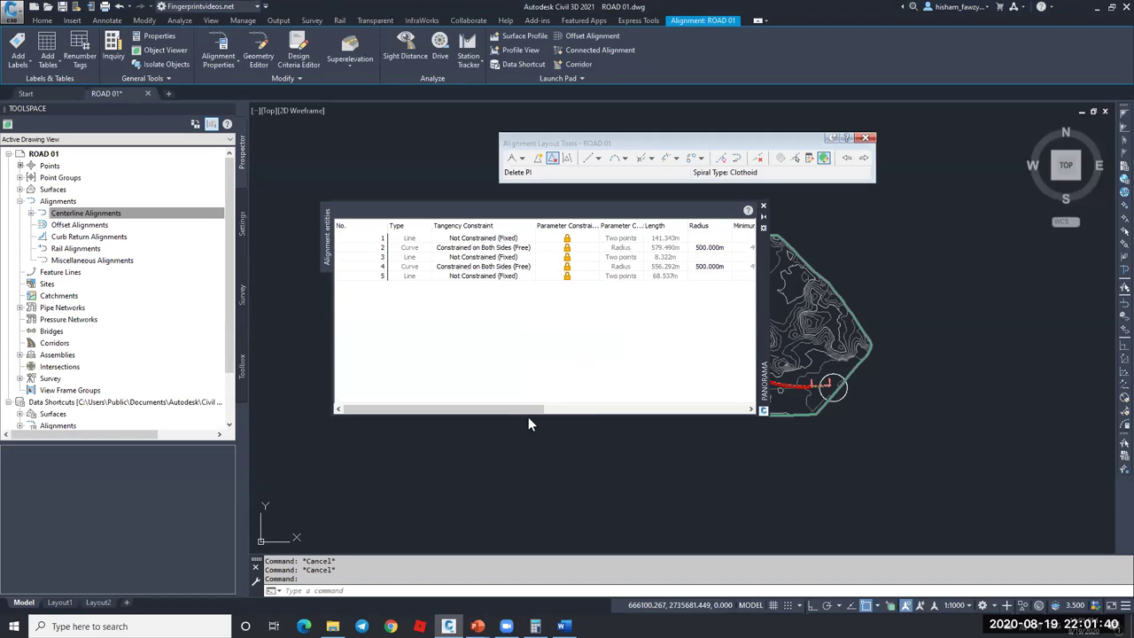
pyautogui.moveTo(484, 408); pyautogui.dragTo(633, 403)
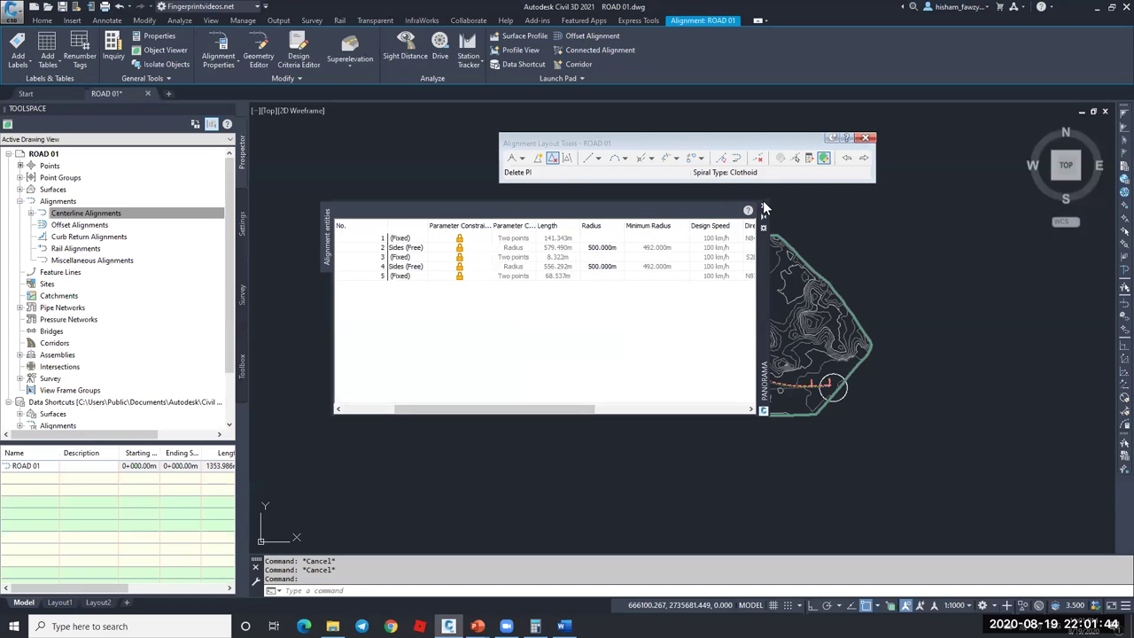
pyautogui.press('Escape')
# - Select ROAD 01 and briefly check its Properties panel, then deselect it
pyautogui.scroll(3, 697, 374)
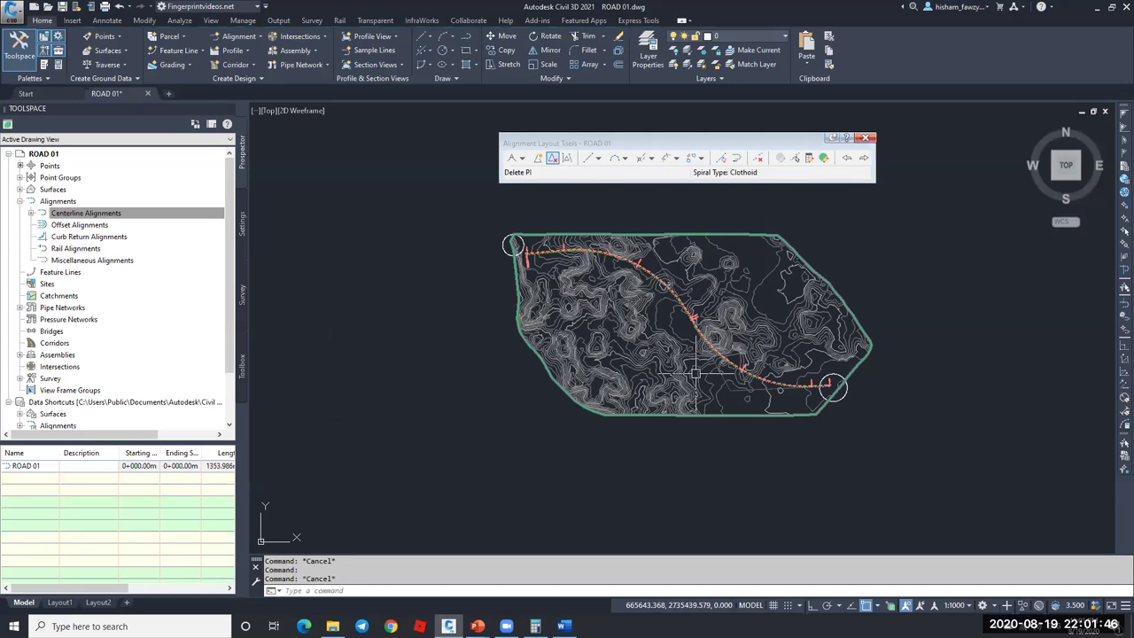
pyautogui.scroll(3, 697, 373)
pyautogui.click(696, 342)
pyautogui.hotkey('ctrl', '1')
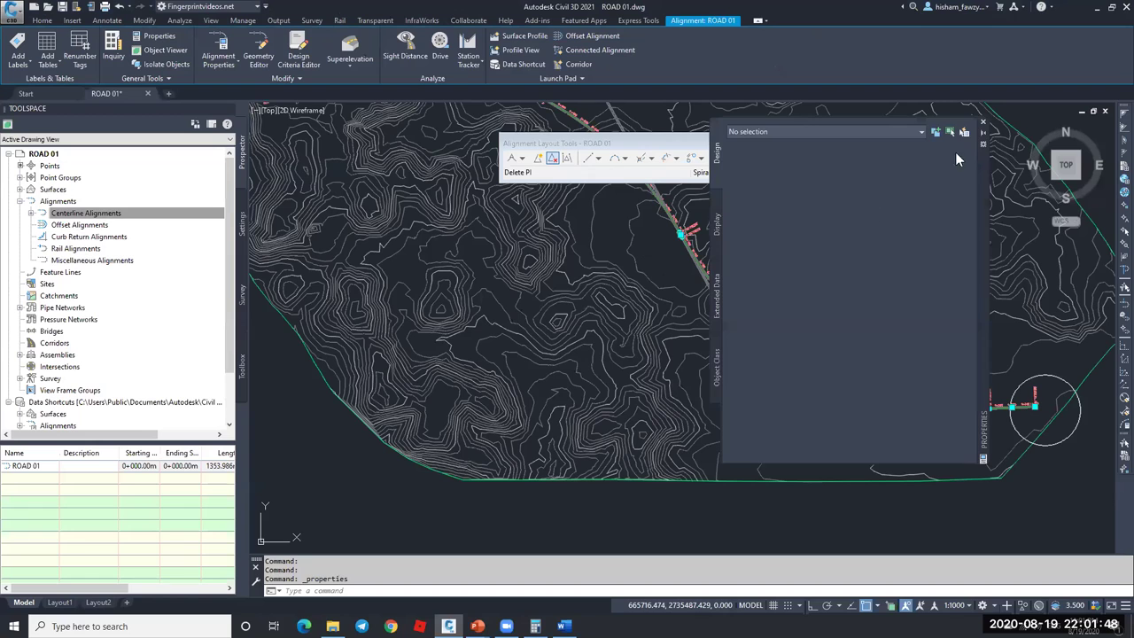
pyautogui.click(984, 122)
pyautogui.press('Escape')
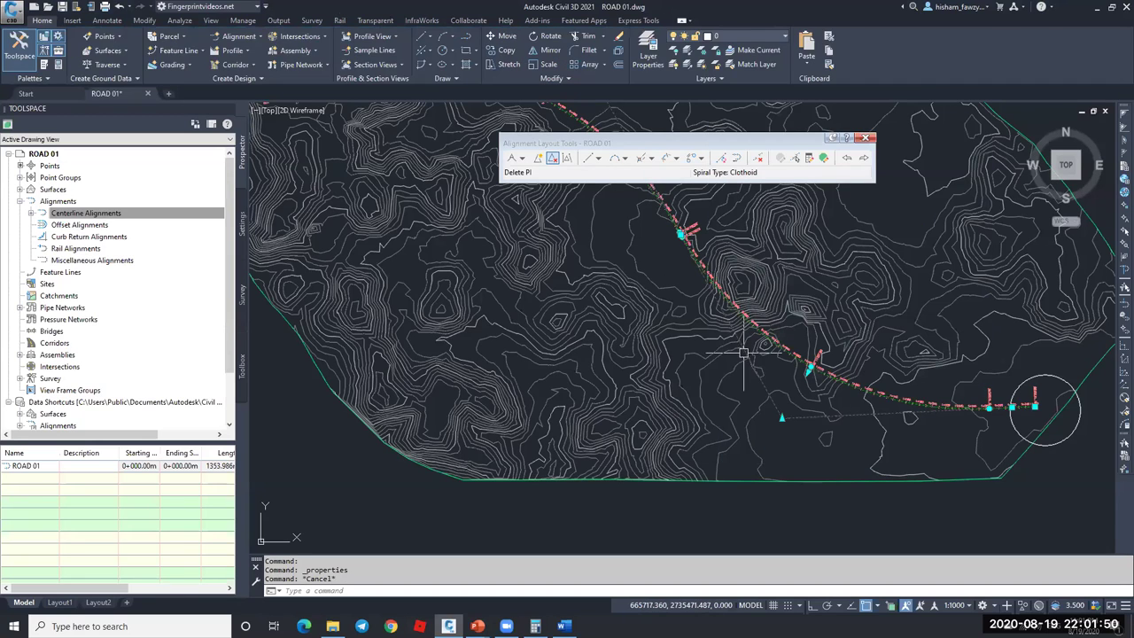
# - Set curve 2's radius to 350 m, lengthening ROAD 01 to 1376.471 m
pyautogui.click(711, 249)
pyautogui.click(712, 248)
pyautogui.write('350')
pyautogui.press('Return')
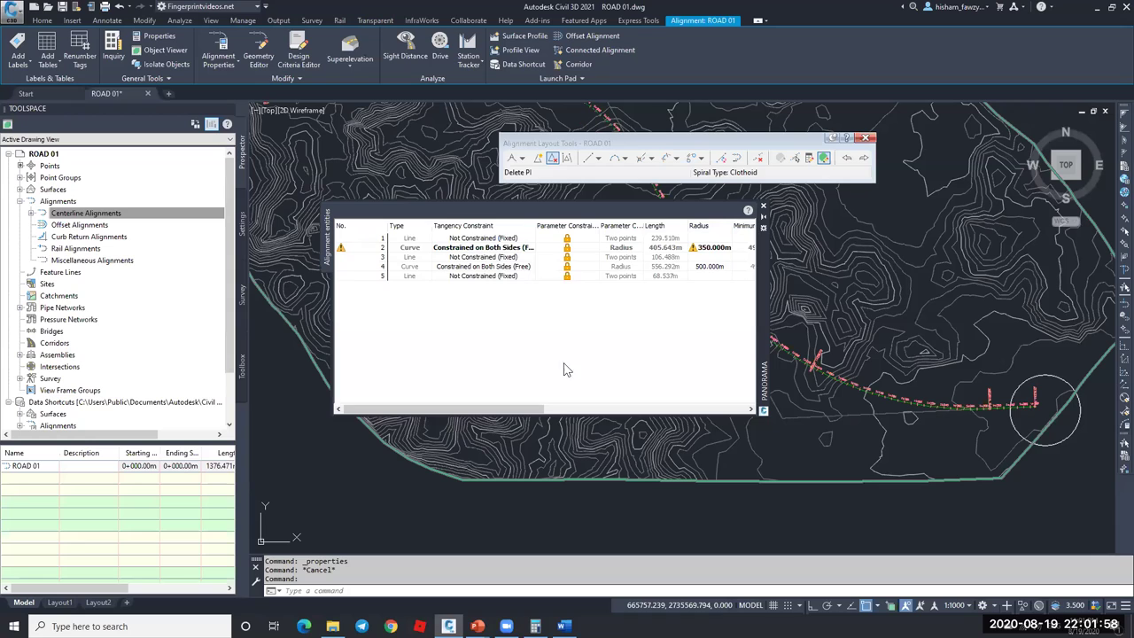
# - Scroll the entities grid to review each entity's start and end stations, then close it
pyautogui.moveTo(529, 409); pyautogui.dragTo(571, 411)
pyautogui.hscroll(-3, 483, 410)
pyautogui.hscroll(4, 548, 408)
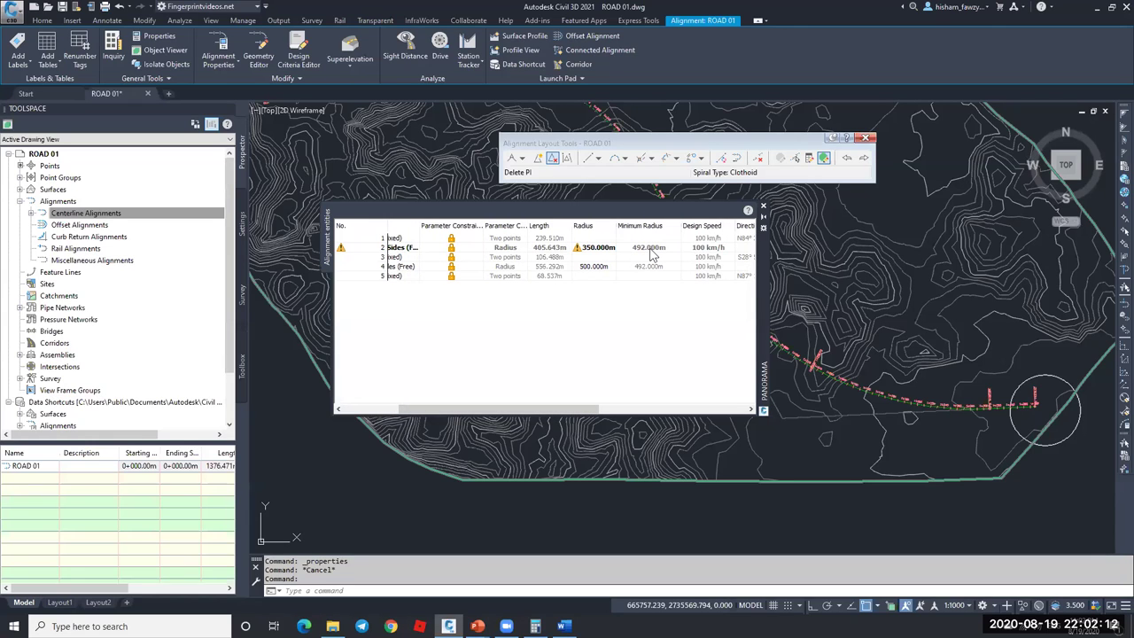
pyautogui.moveTo(493, 412); pyautogui.dragTo(611, 408)
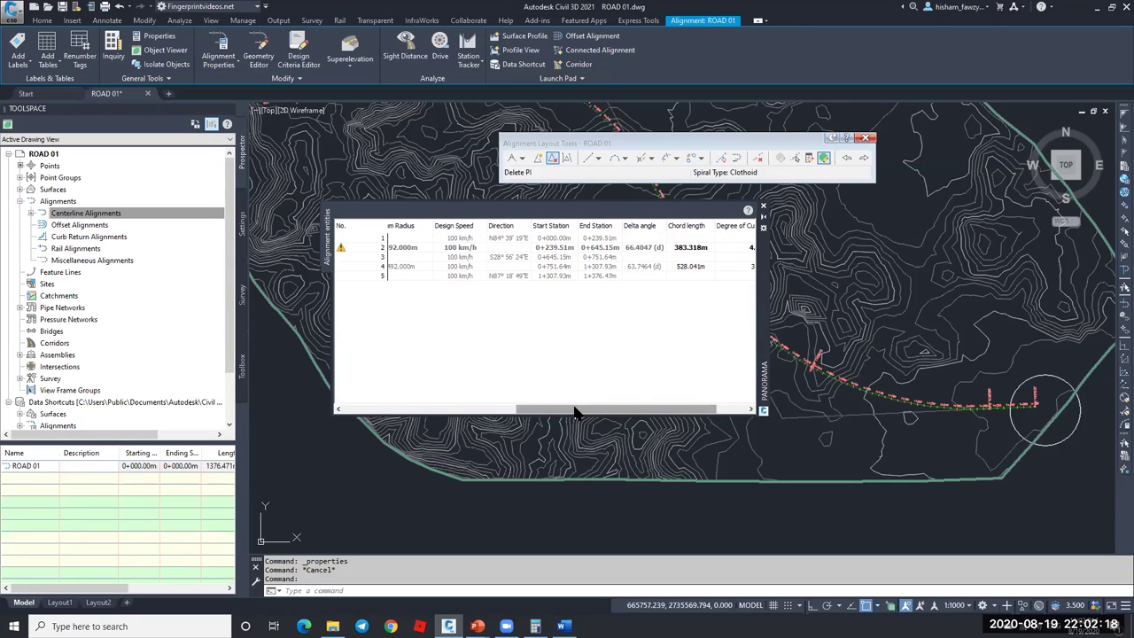
pyautogui.click(763, 205)
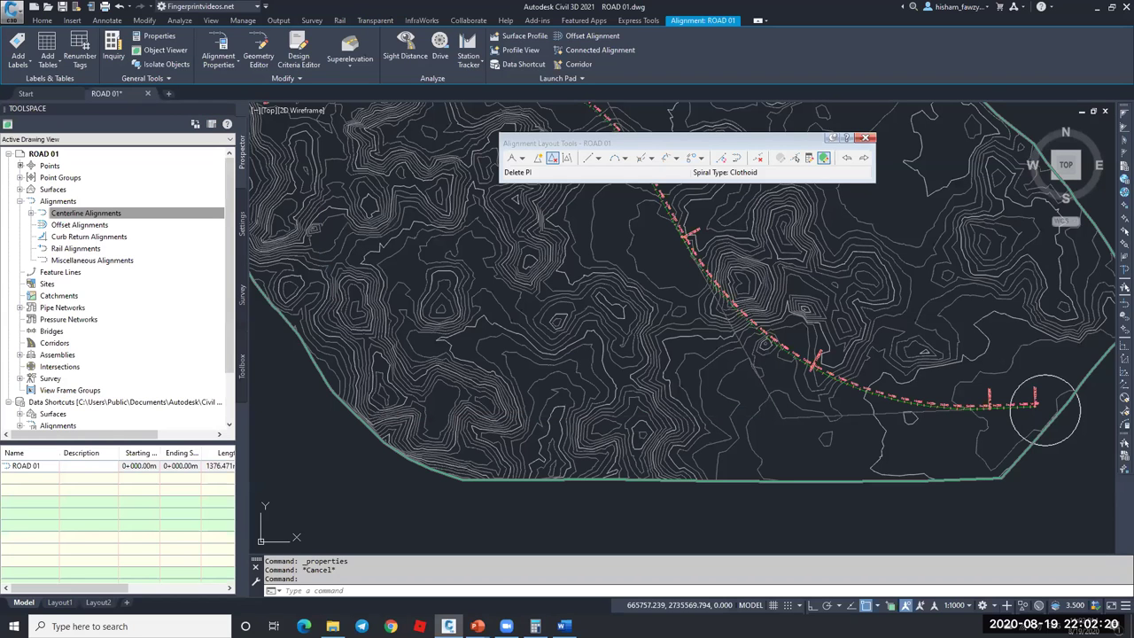
# - Select ROAD 01 and open its AASHTO 2011 Metric standards in the Design Criteria Editor
pyautogui.press('Escape')
pyautogui.scroll(-2, 716, 387)
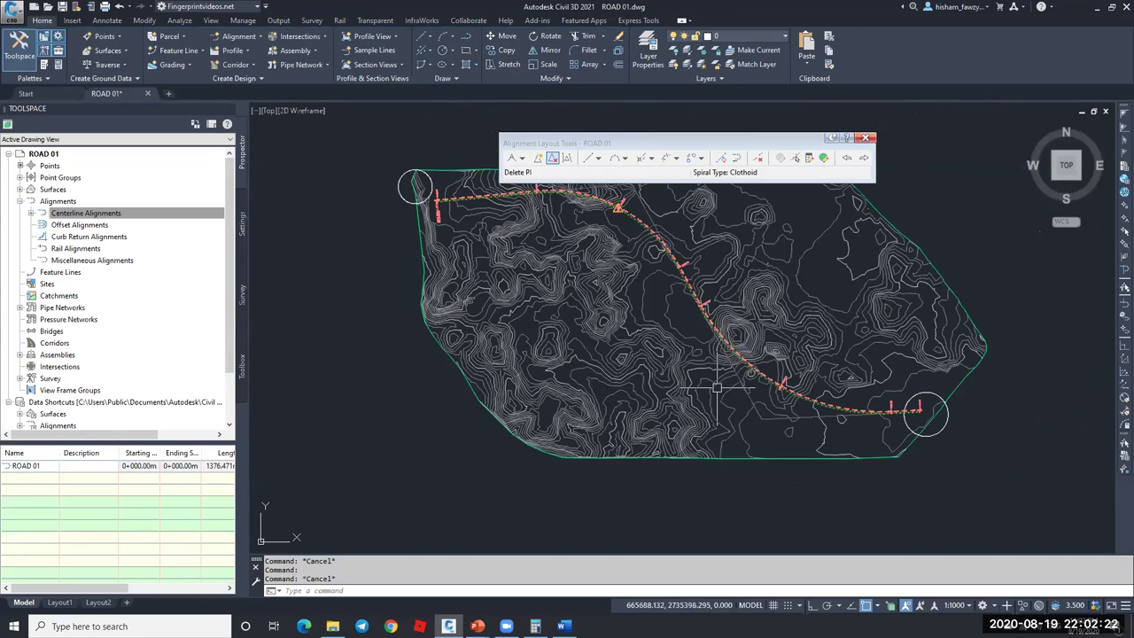
pyautogui.scroll(4, 623, 188)
pyautogui.click(674, 291)
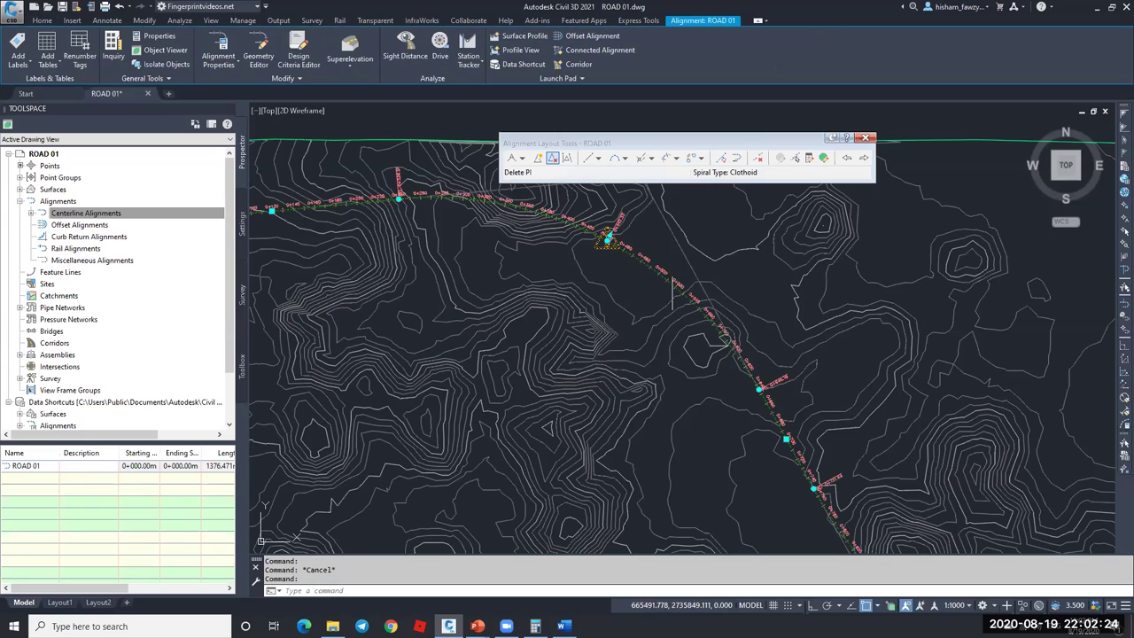
pyautogui.click(298, 53)
# - Check the AASHTO 2011 Metric eMax 4% minimum radius table (280 m at 80 km/h), then cancel
pyautogui.click(353, 220)
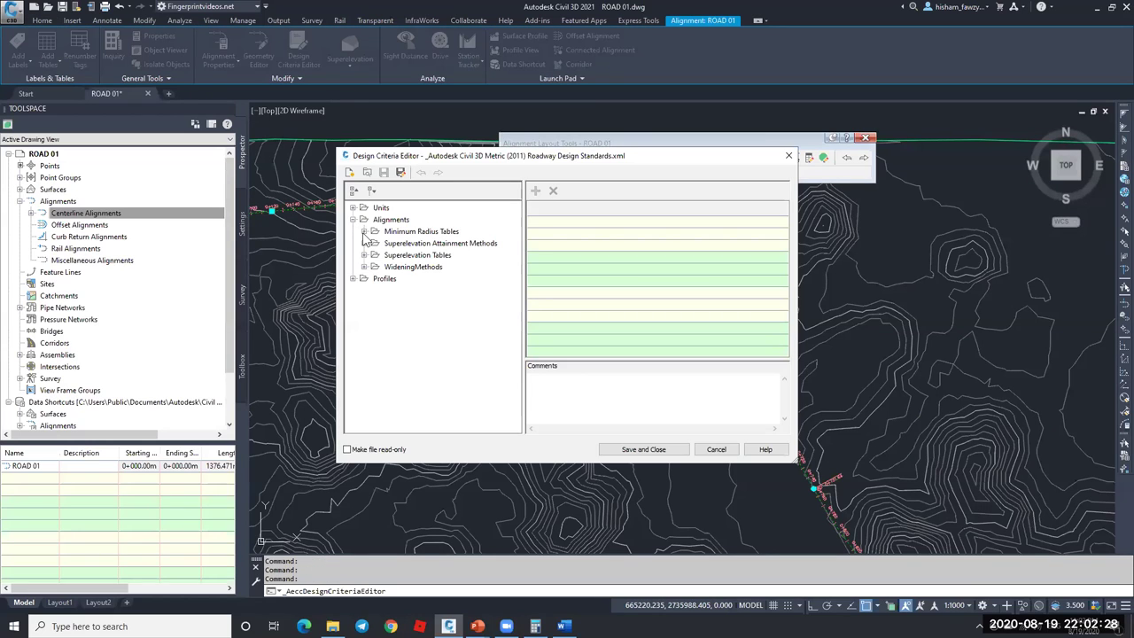
pyautogui.click(364, 232)
pyautogui.click(475, 244)
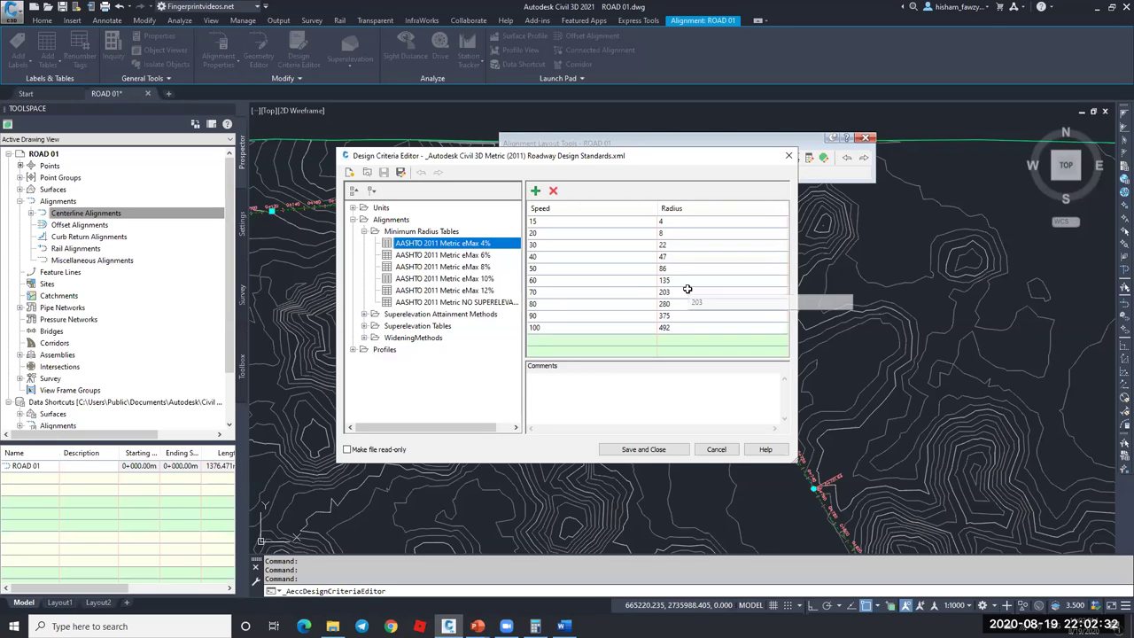
pyautogui.click(582, 303)
pyautogui.click(716, 449)
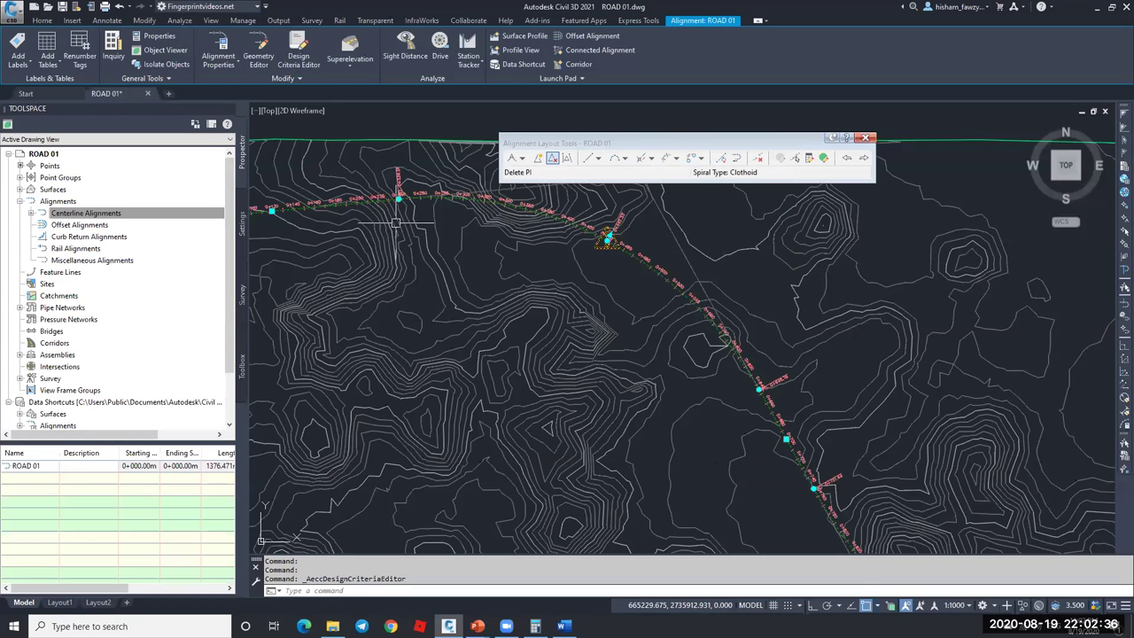
# - Add a second design speed entry for ROAD 01 starting at station 0+200
pyautogui.click(224, 41)
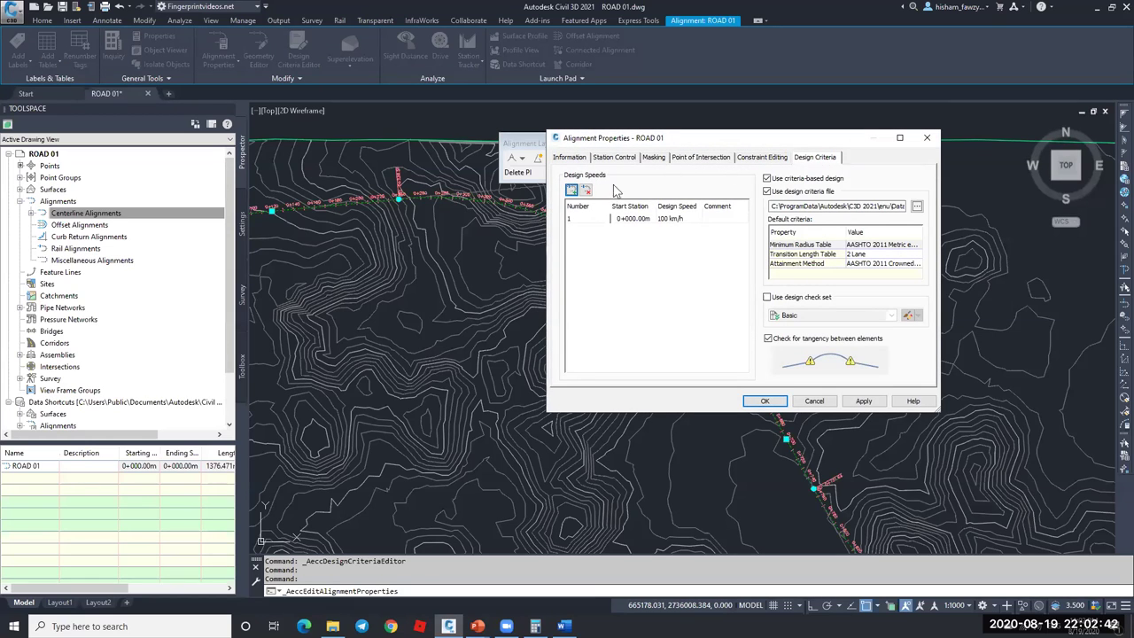
pyautogui.click(676, 218)
pyautogui.click(677, 219)
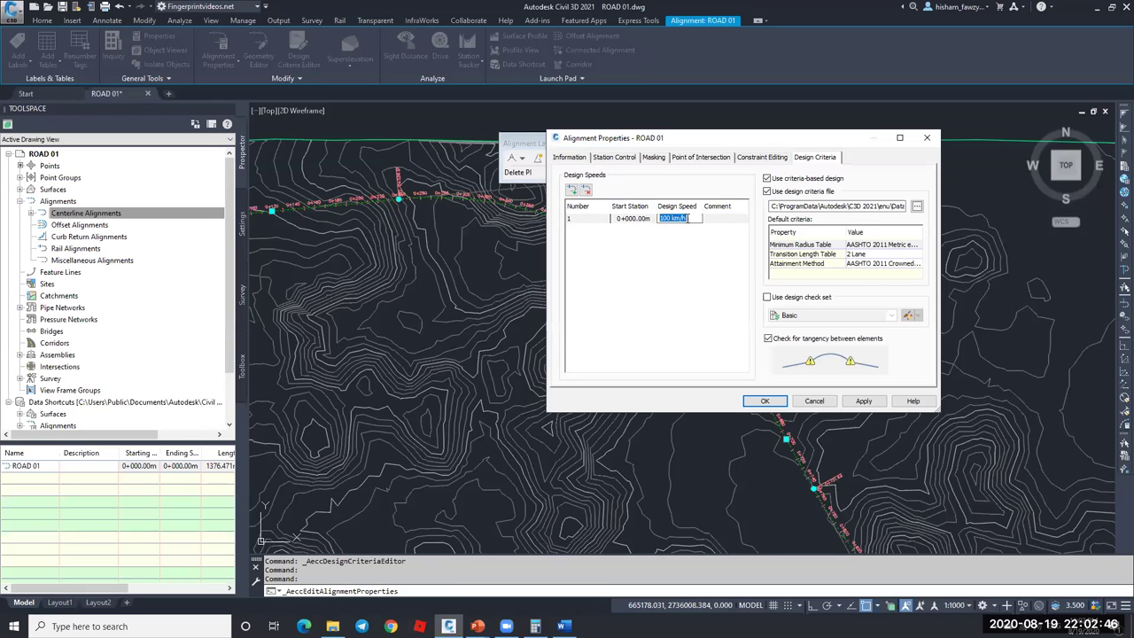
pyautogui.click(572, 190)
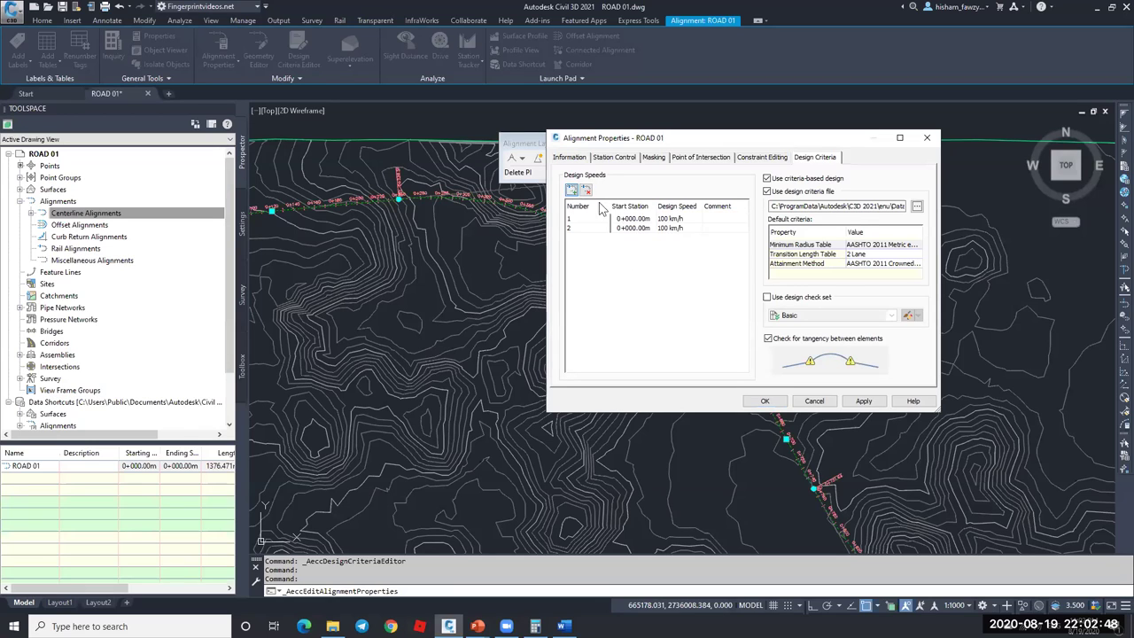
pyautogui.click(654, 229)
pyautogui.click(652, 229)
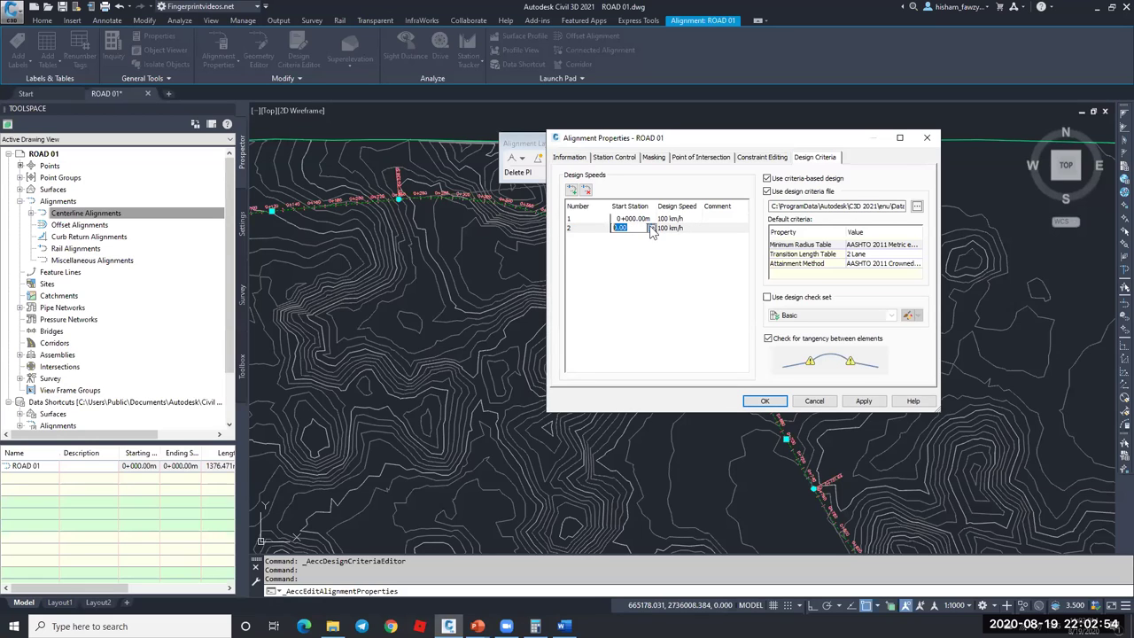
pyautogui.click(652, 229)
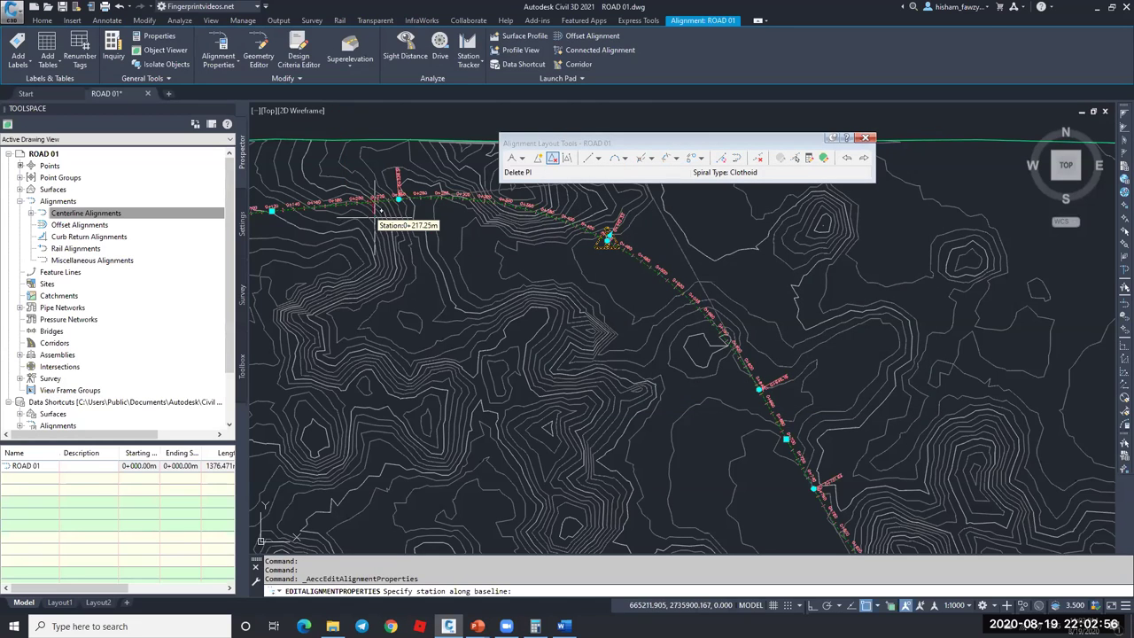
pyautogui.scroll(3, 357, 204)
pyautogui.click(368, 172)
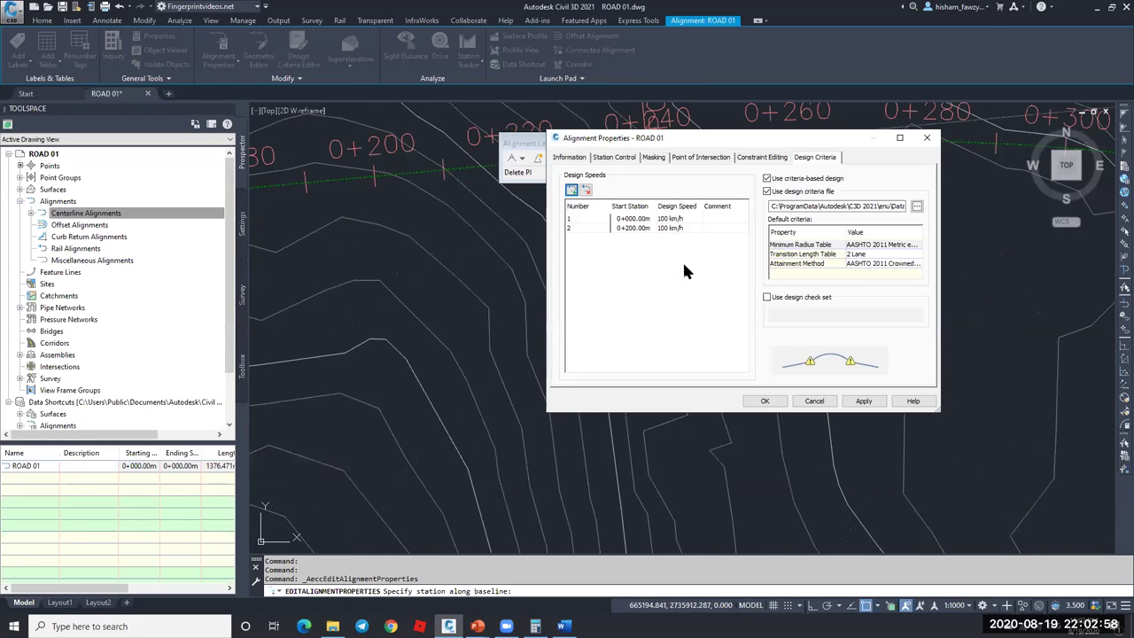
# - Set the first entry's design speed to 100 km/h and the second entry's to 80 km/h
pyautogui.click(678, 229)
pyautogui.click(678, 228)
pyautogui.write('8')
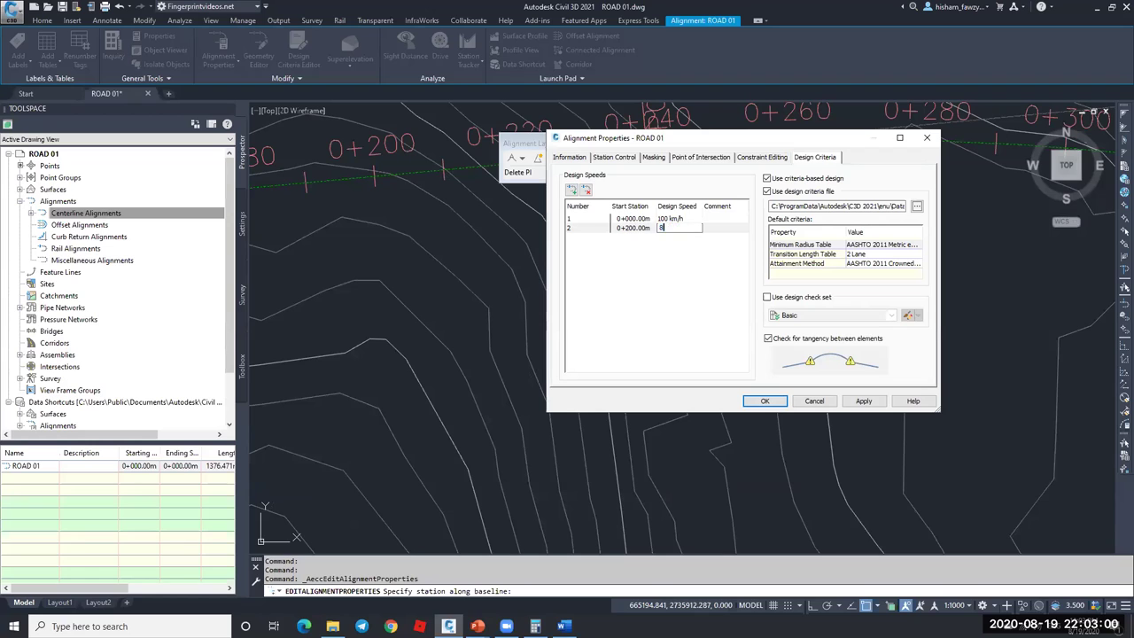
pyautogui.press('Return')
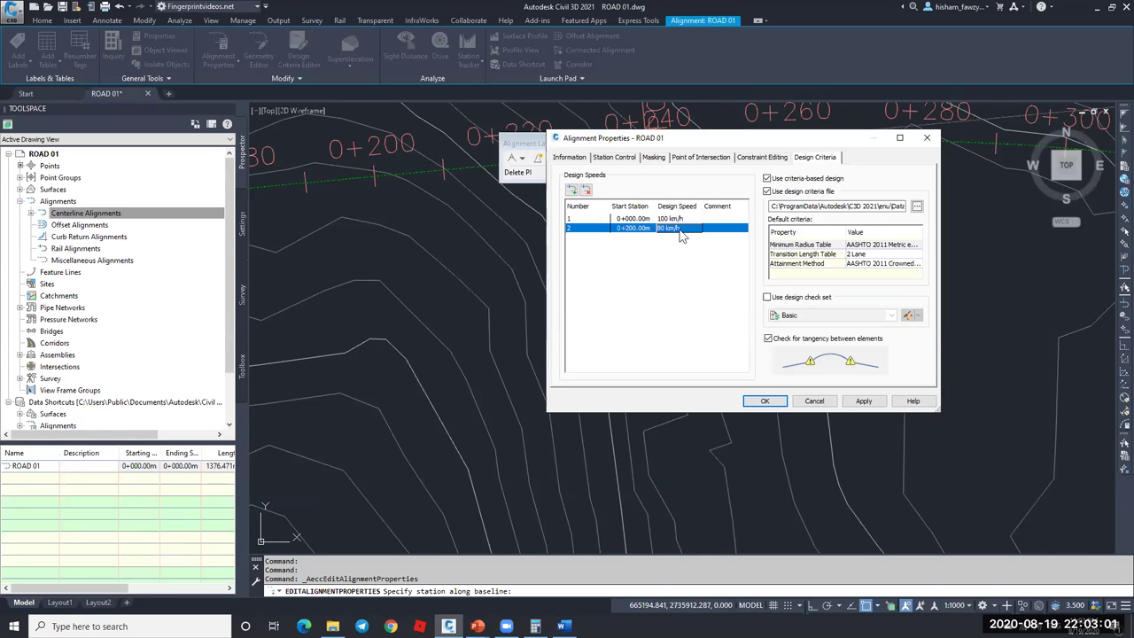
pyautogui.click(573, 193)
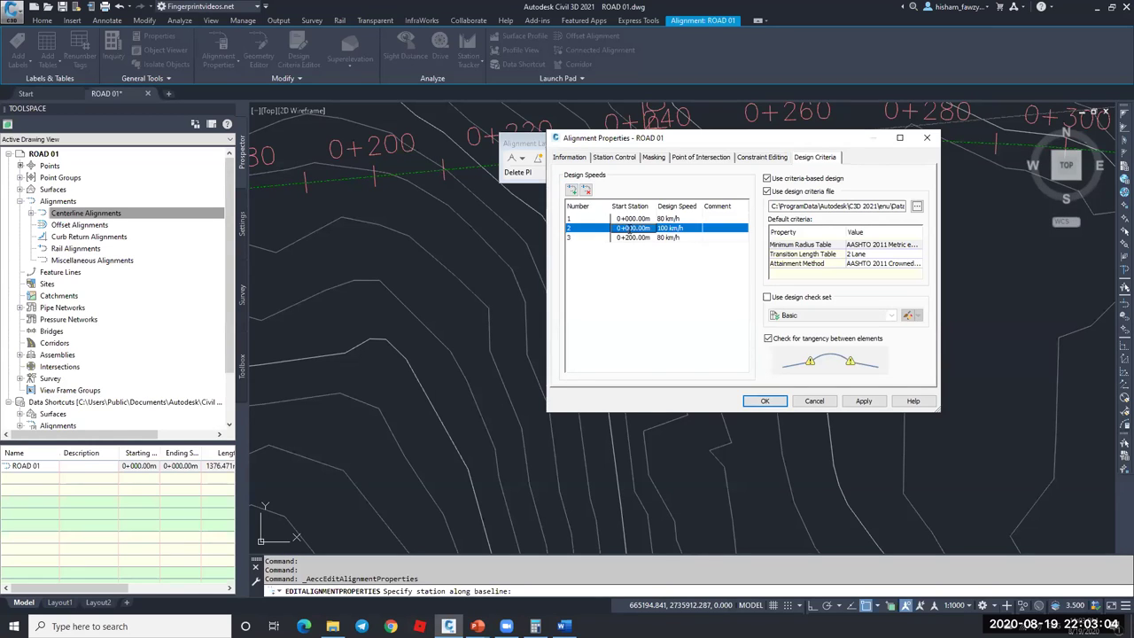
pyautogui.doubleClick(649, 237)
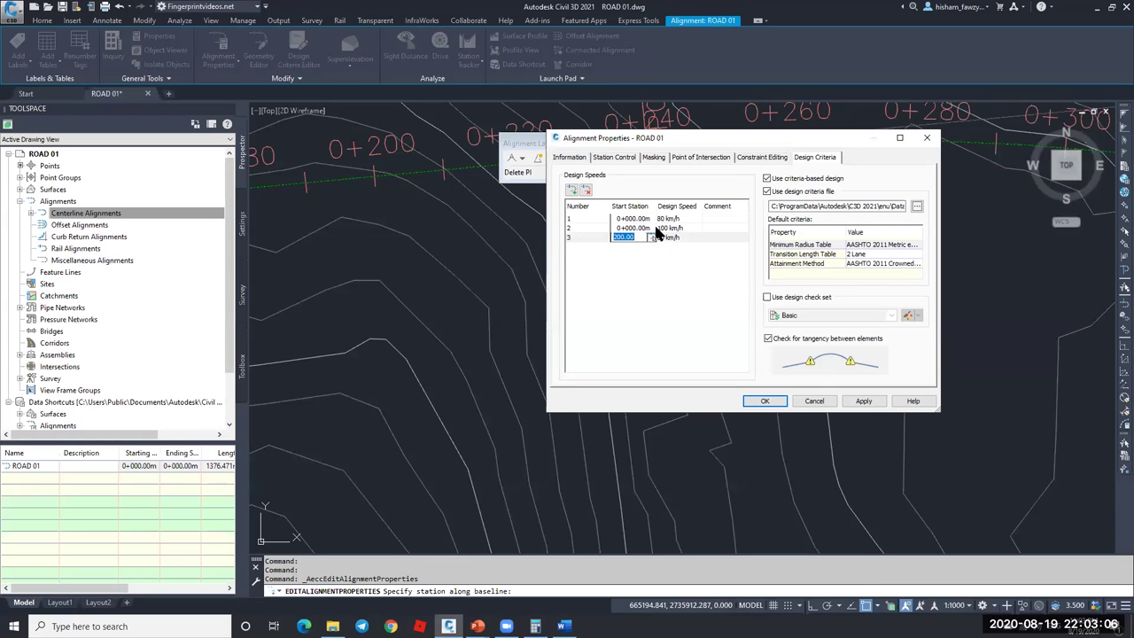
pyautogui.doubleClick(669, 218)
pyautogui.write('100')
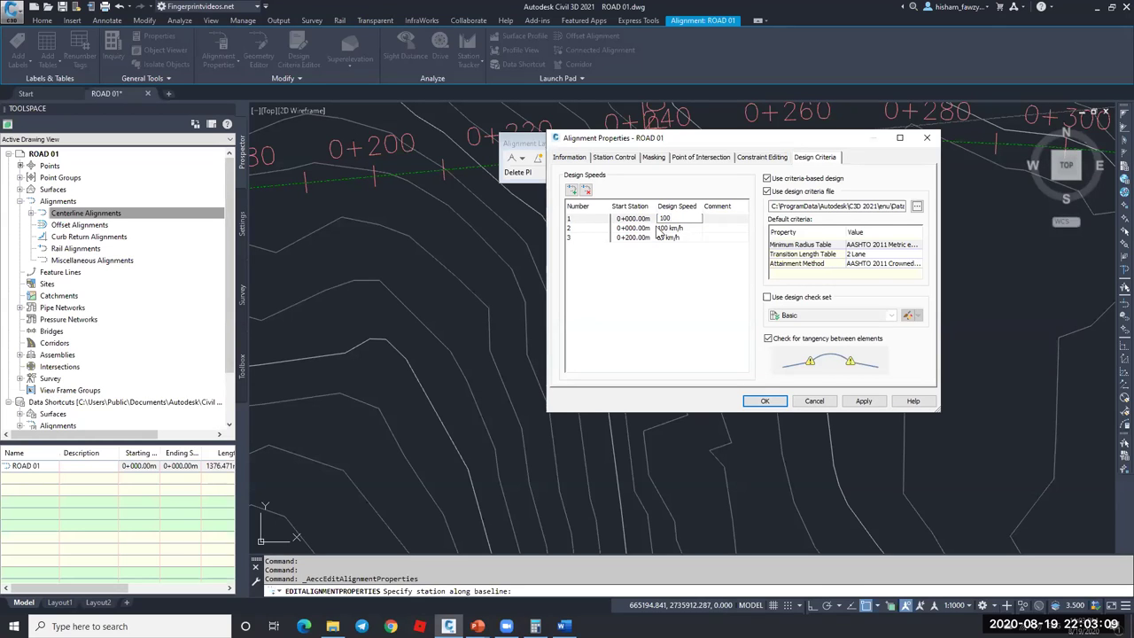
pyautogui.doubleClick(651, 228)
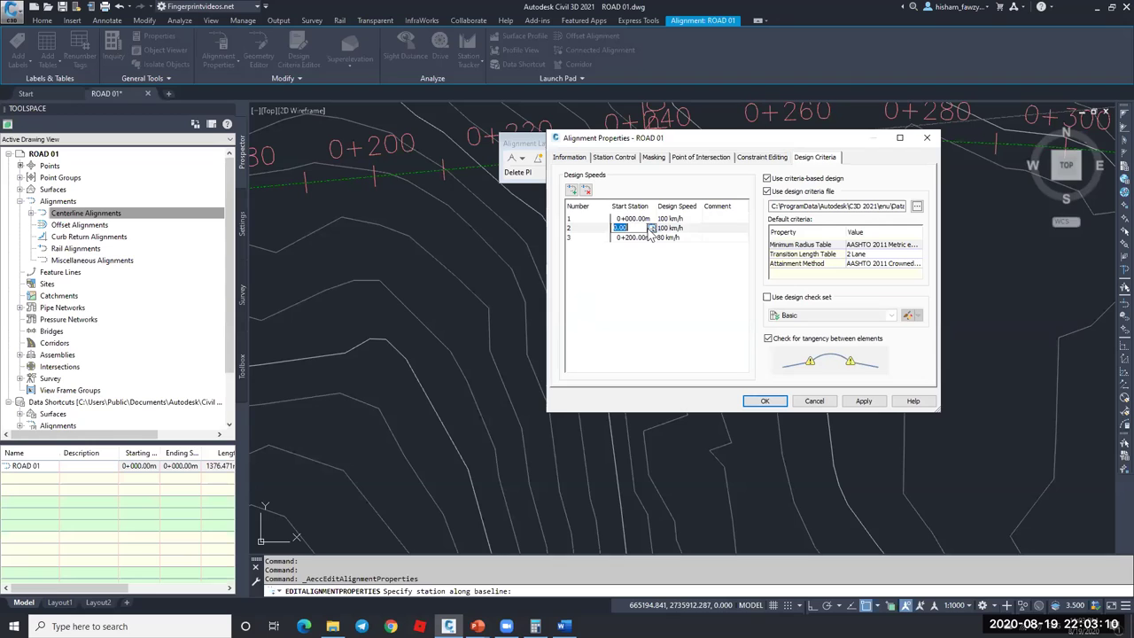
pyautogui.doubleClick(671, 229)
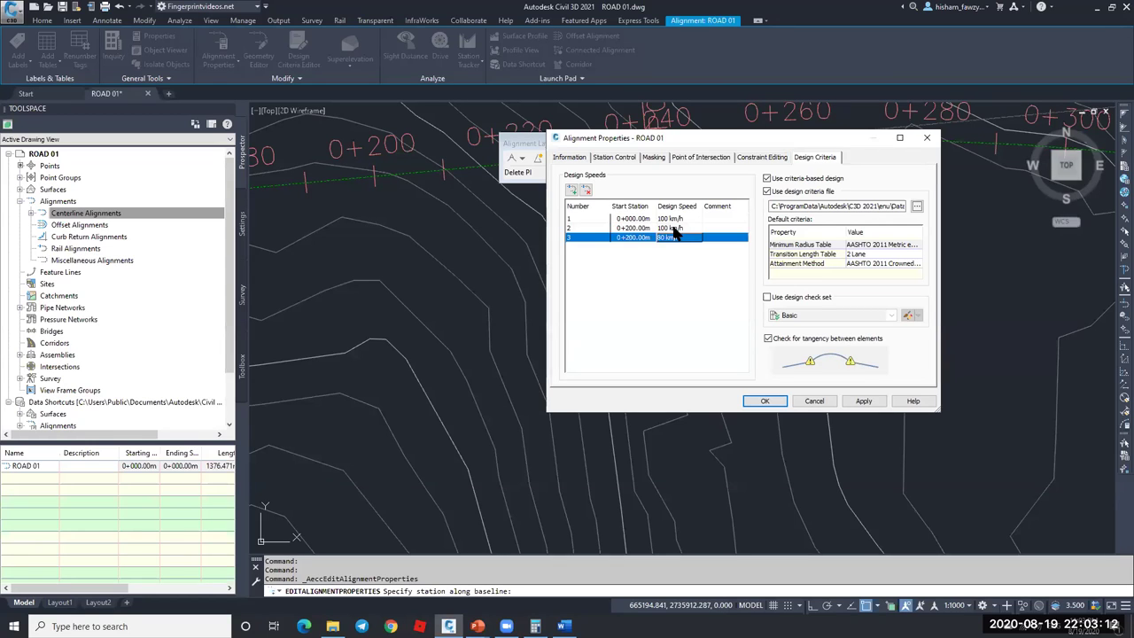
pyautogui.write('80')
# - Start a third design speed of 100 km/h at station 0+680 and apply the changes
pyautogui.click(656, 237)
pyautogui.click(660, 238)
pyautogui.press('Return')
pyautogui.press('Return')
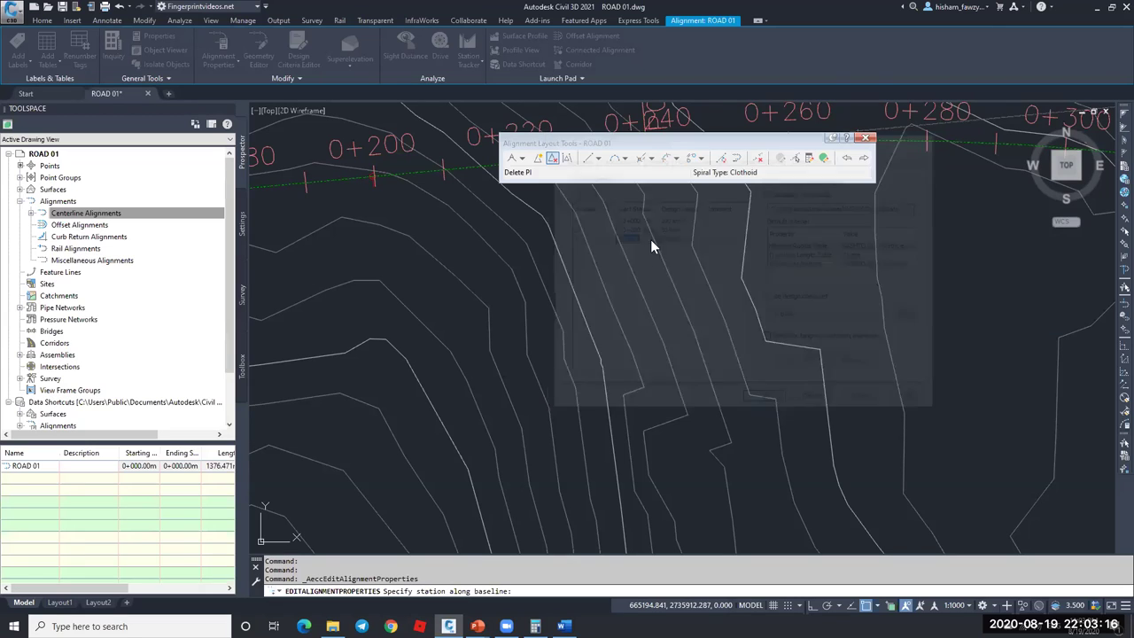
pyautogui.scroll(-3, 671, 256)
pyautogui.scroll(3, 672, 263)
pyautogui.scroll(-3, 753, 305)
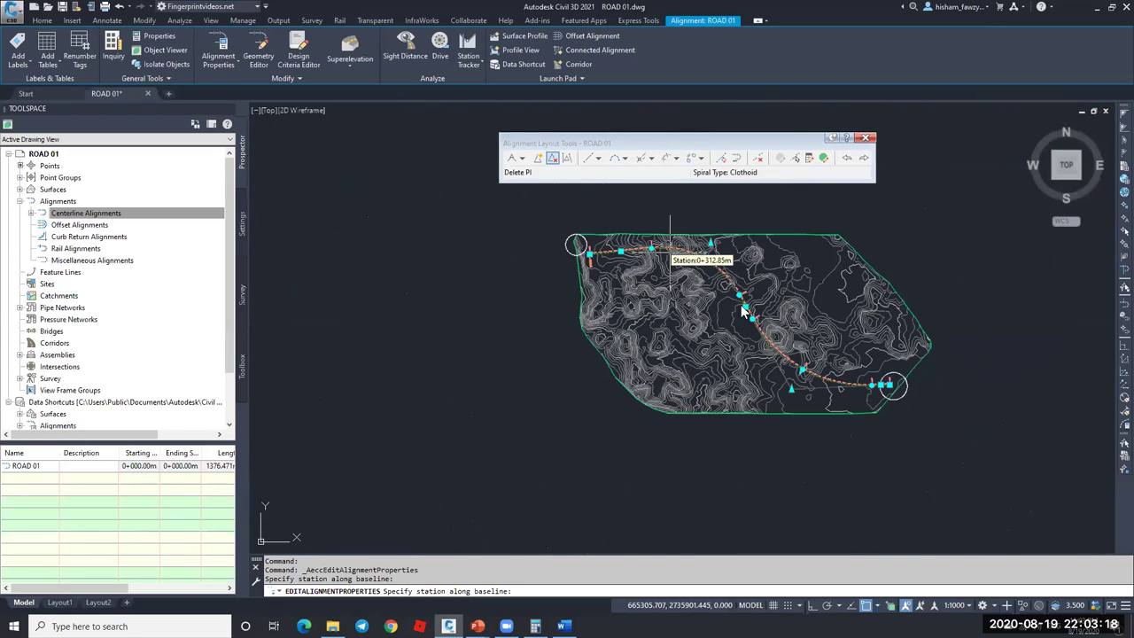
pyautogui.scroll(4, 741, 305)
pyautogui.scroll(3, 753, 310)
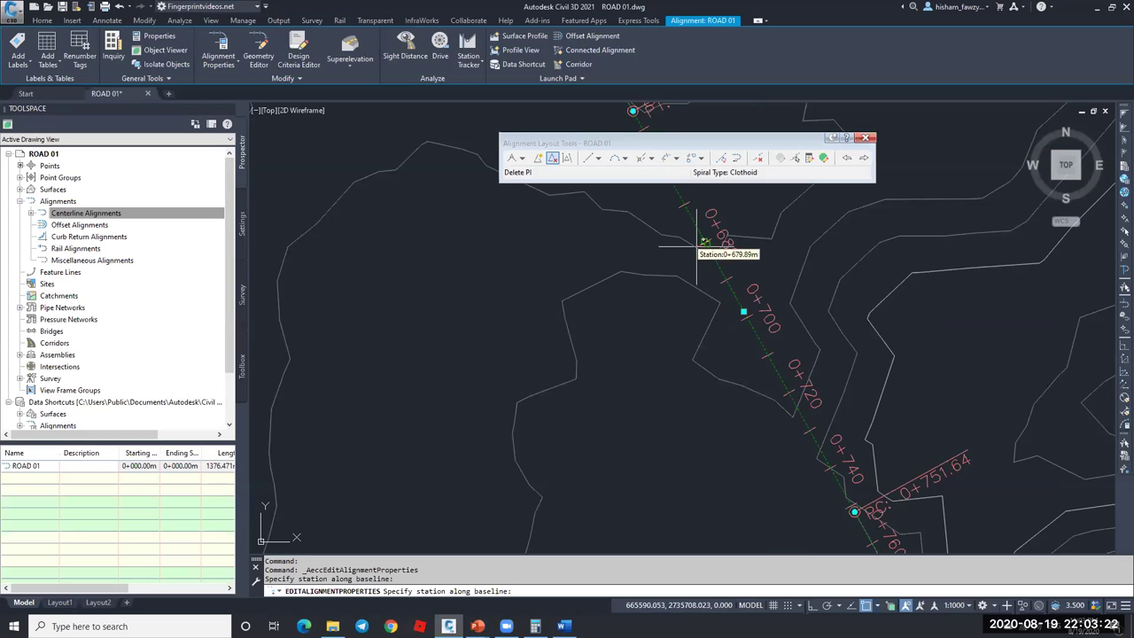
pyautogui.click(704, 242)
pyautogui.click(650, 237)
pyautogui.click(674, 236)
pyautogui.write('100')
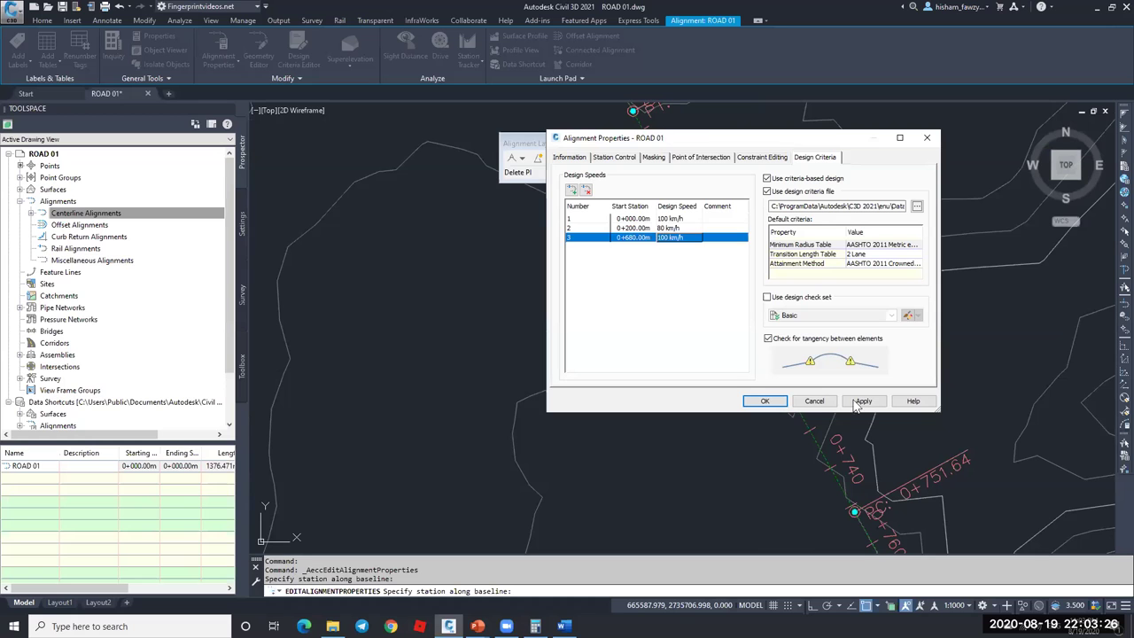
pyautogui.click(765, 400)
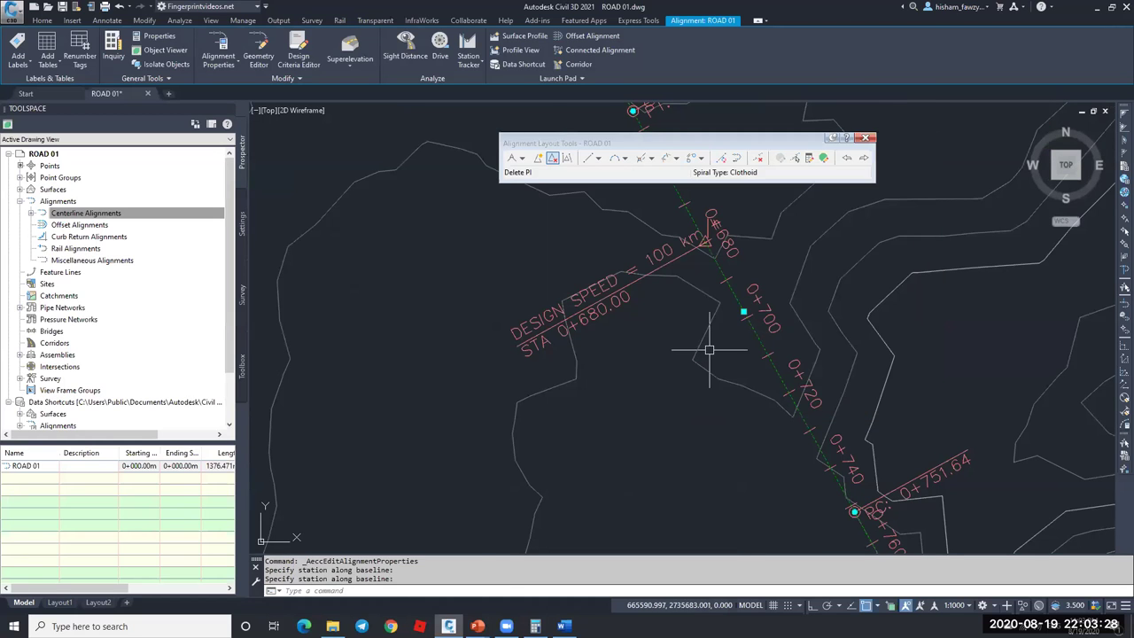
# - Clear the leftover command and zoom to check the design speed labels on ROAD 01
pyautogui.scroll(-5, 706, 381)
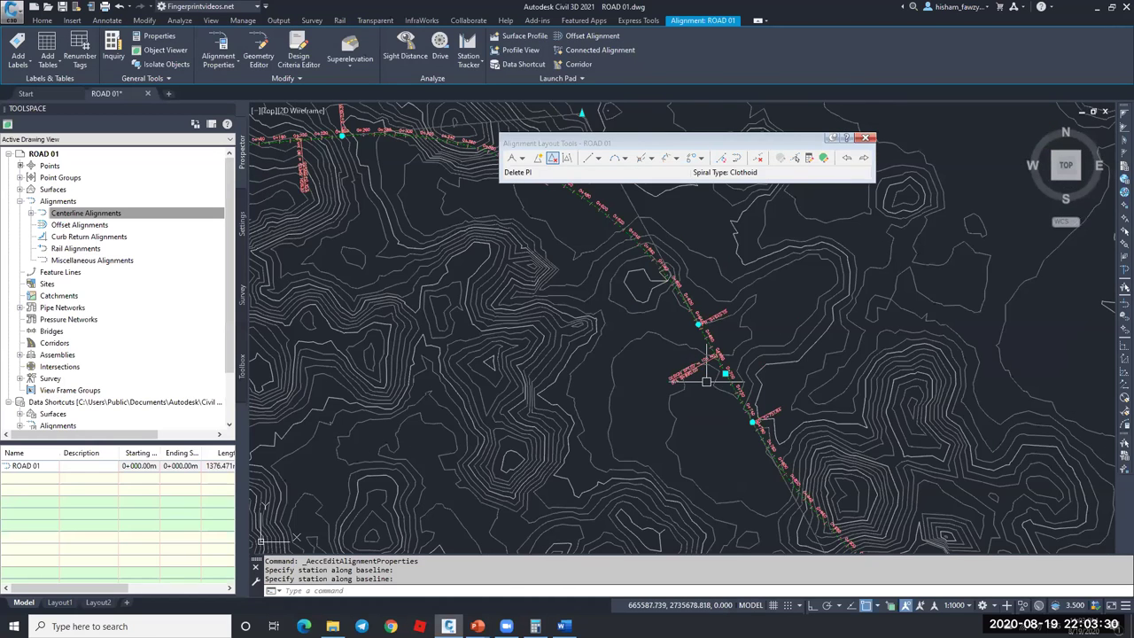
pyautogui.scroll(5, 706, 381)
pyautogui.press('Escape')
pyautogui.scroll(-6, 727, 399)
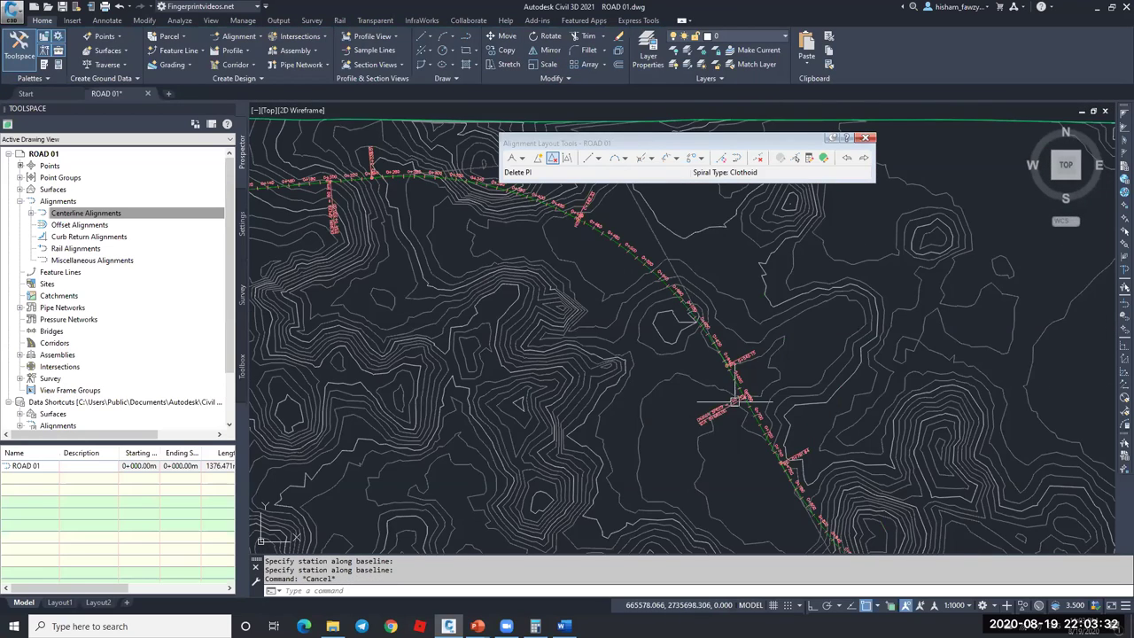
pyautogui.scroll(-5, 733, 401)
pyautogui.press('Escape')
pyautogui.scroll(8, 784, 316)
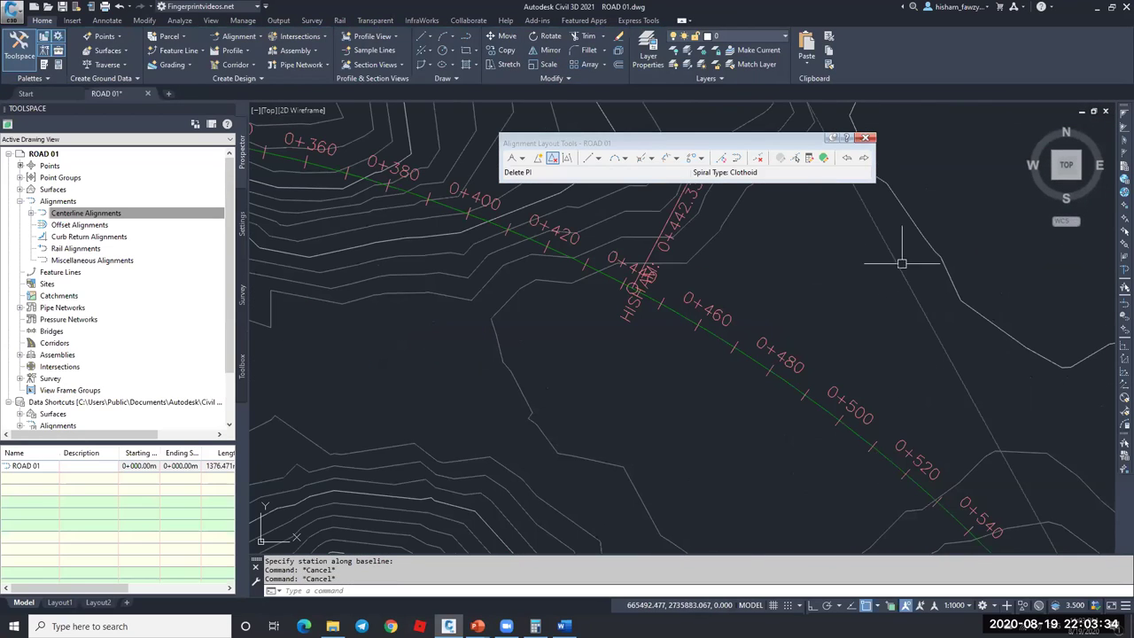
# - Review ROAD 01's alignment entities table, then deselect the alignment
pyautogui.click(634, 283)
pyautogui.click(823, 158)
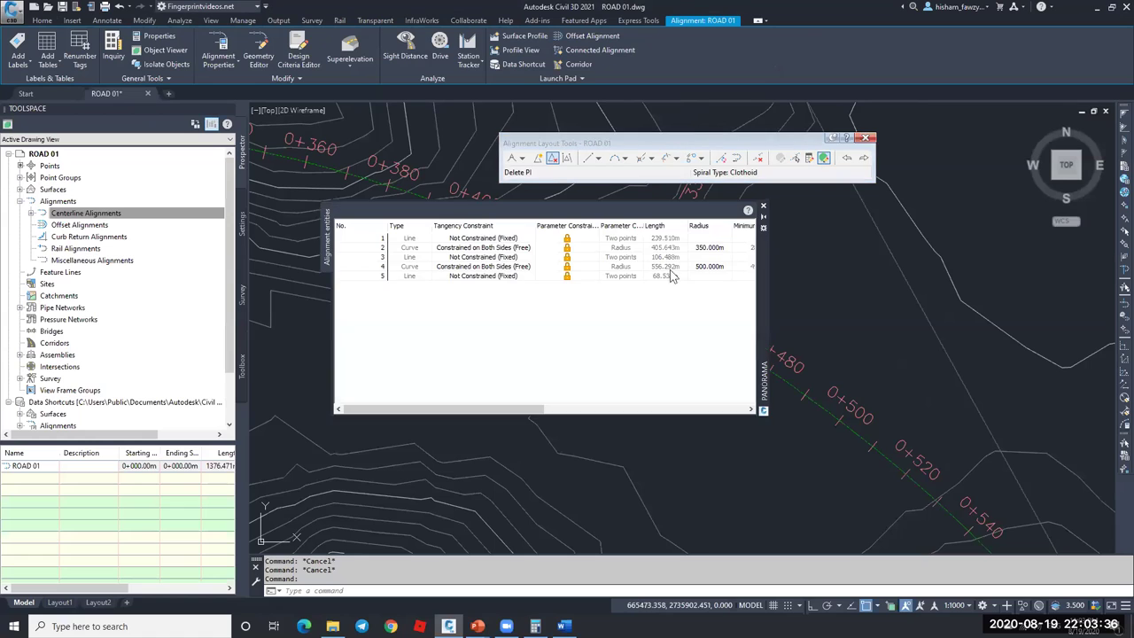
pyautogui.moveTo(472, 411); pyautogui.dragTo(525, 410)
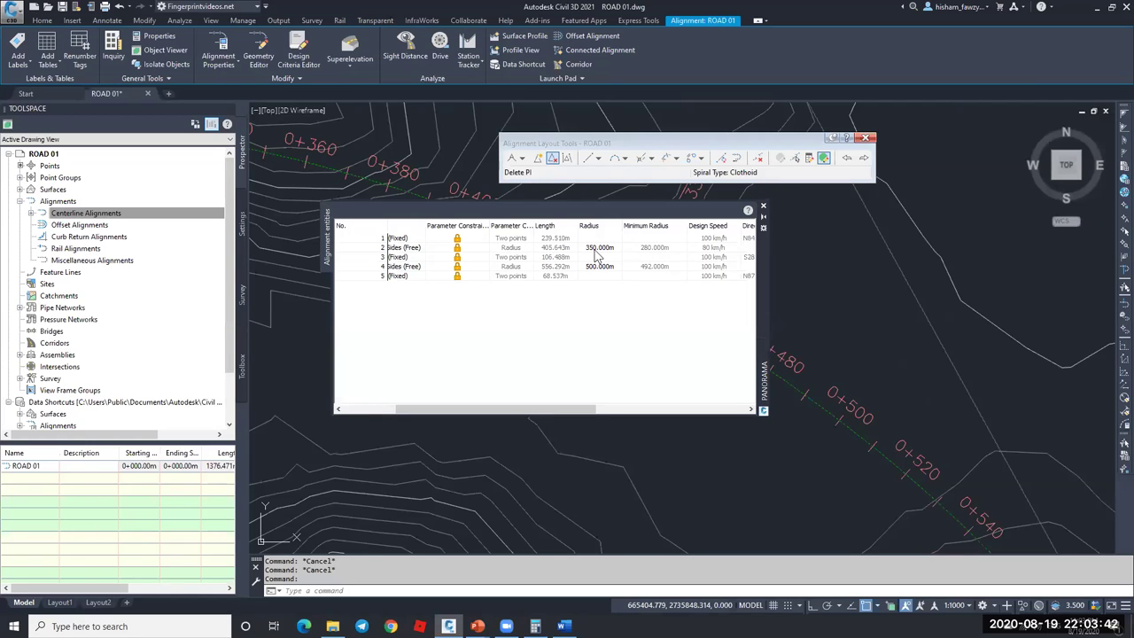
pyautogui.click(762, 206)
pyautogui.scroll(-3, 642, 316)
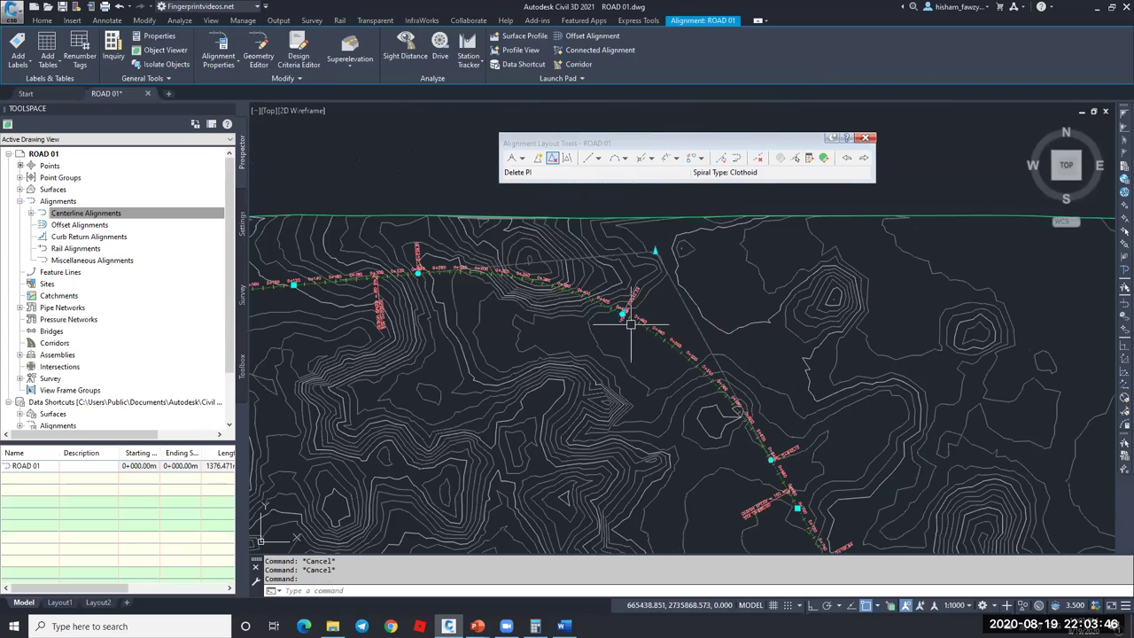
pyautogui.press('Escape')
# - Zoom in along ROAD 01 to read its 20 m station labels, dropping the surface selection
pyautogui.scroll(-3, 564, 304)
pyautogui.scroll(3, 564, 303)
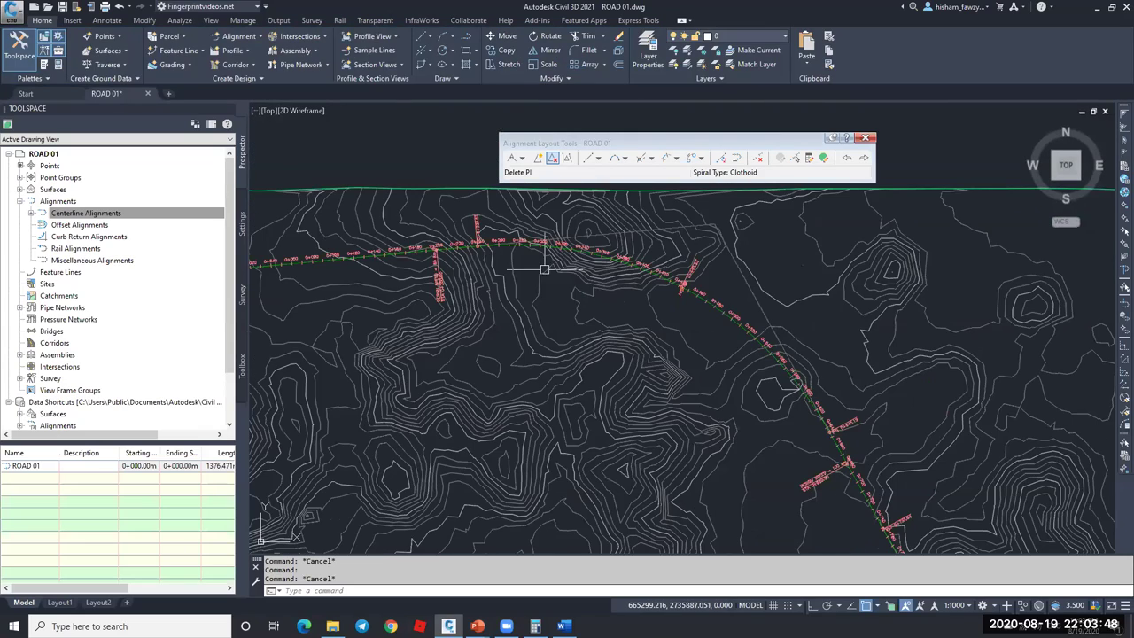
pyautogui.scroll(-2, 541, 261)
pyautogui.scroll(3, 631, 257)
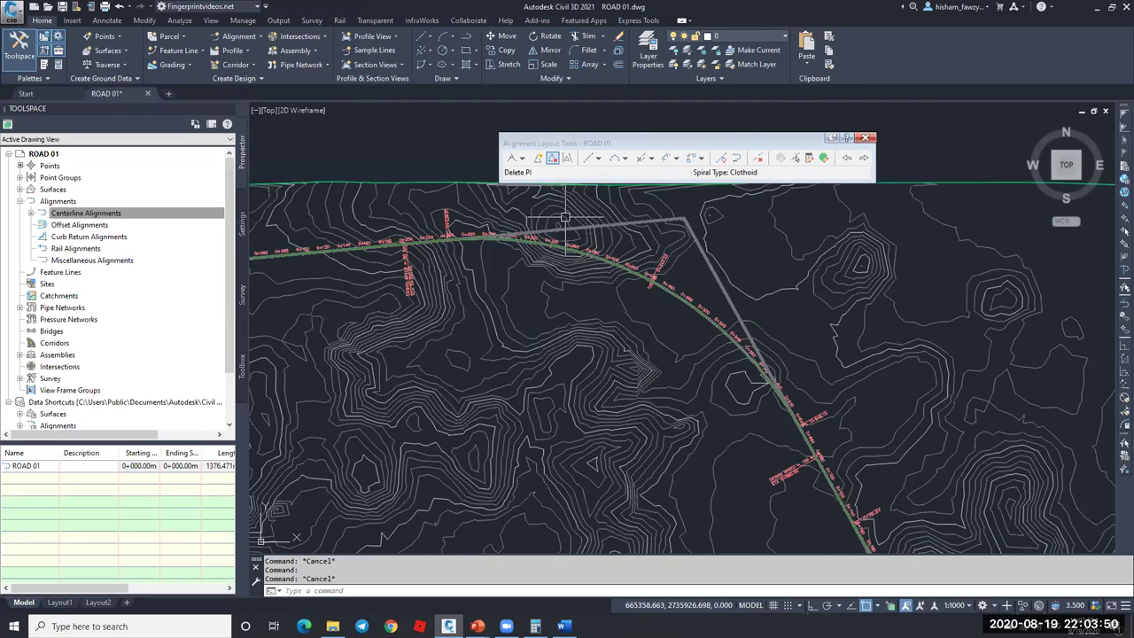
pyautogui.scroll(-3, 642, 284)
pyautogui.scroll(1, 654, 303)
pyautogui.scroll(-2, 655, 306)
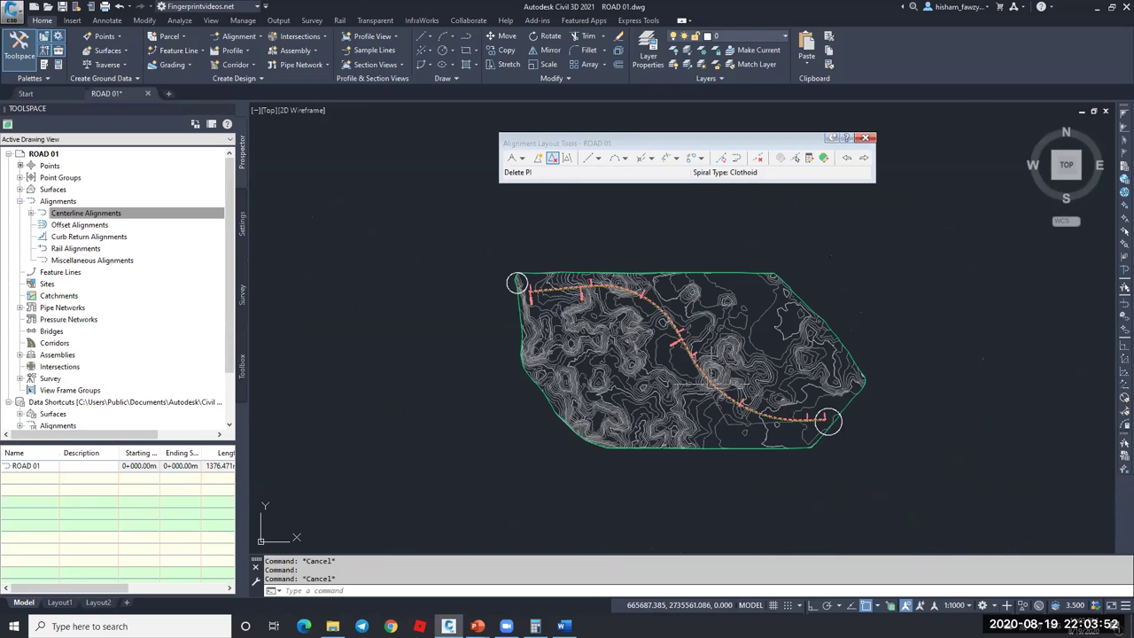
pyautogui.scroll(2, 713, 394)
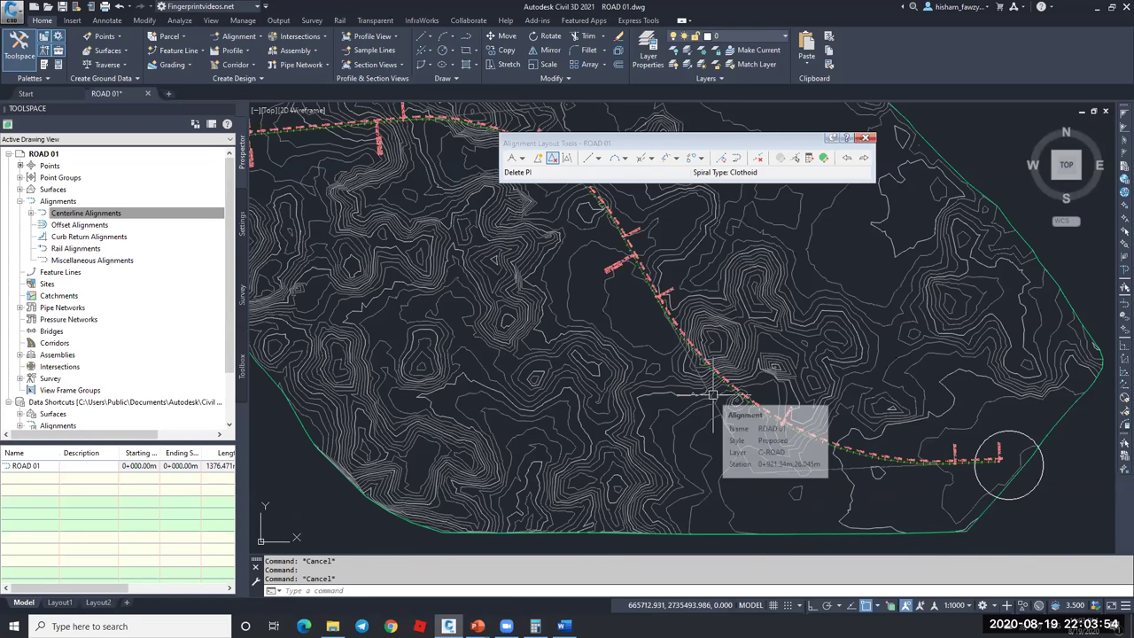
pyautogui.click(713, 396)
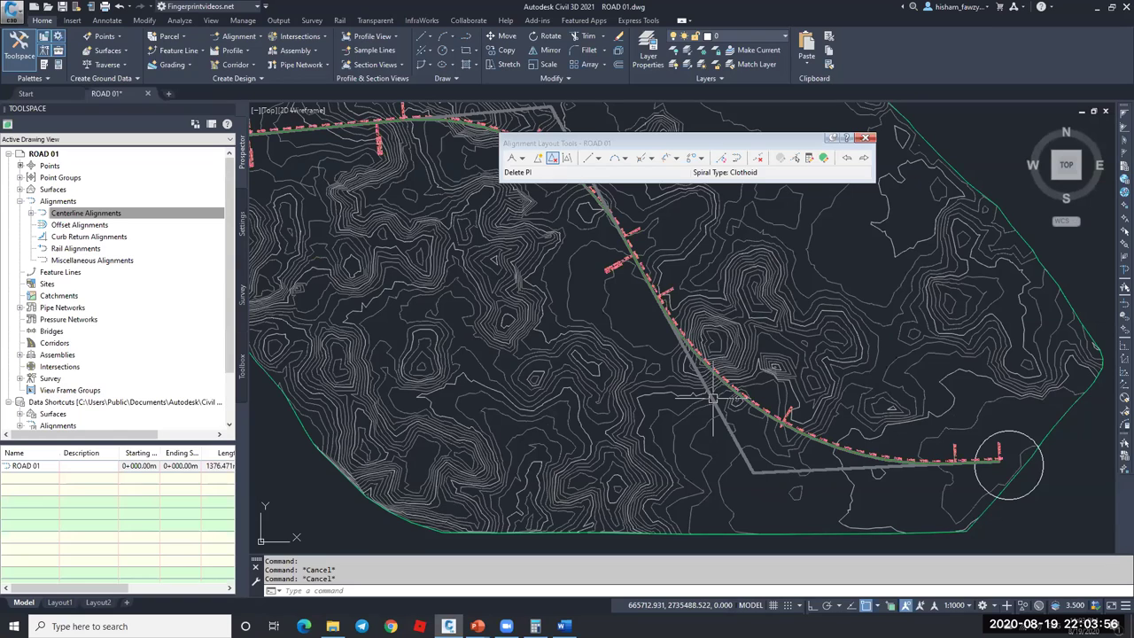
pyautogui.scroll(-2, 713, 399)
pyautogui.click(512, 228)
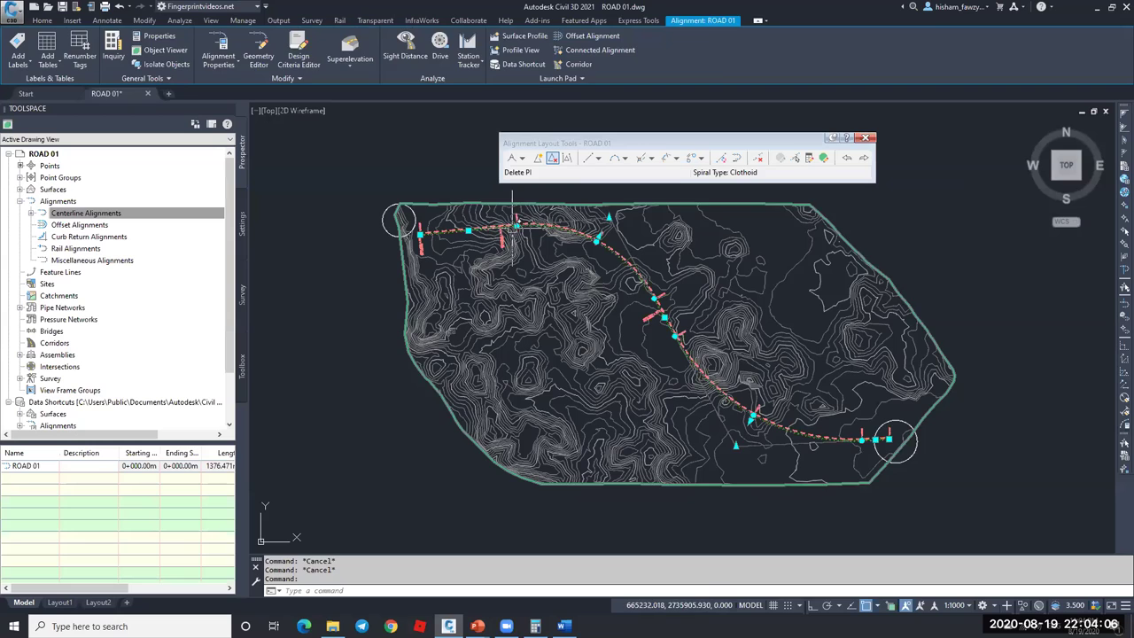
pyautogui.click(512, 226)
pyautogui.press('Escape')
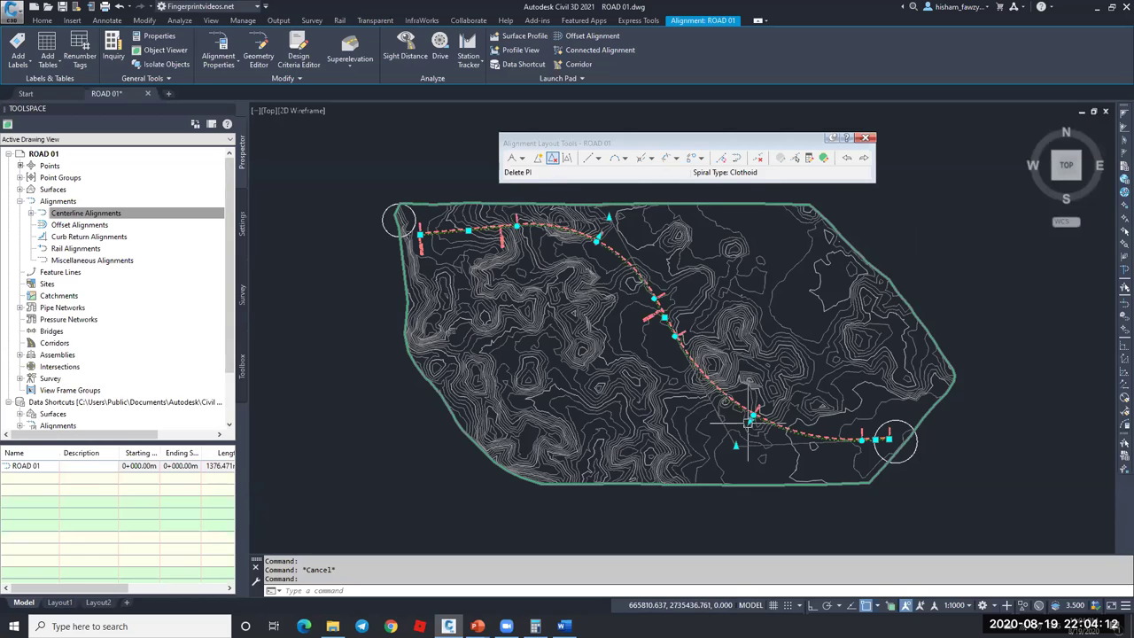
pyautogui.scroll(4, 748, 418)
pyautogui.scroll(3, 749, 418)
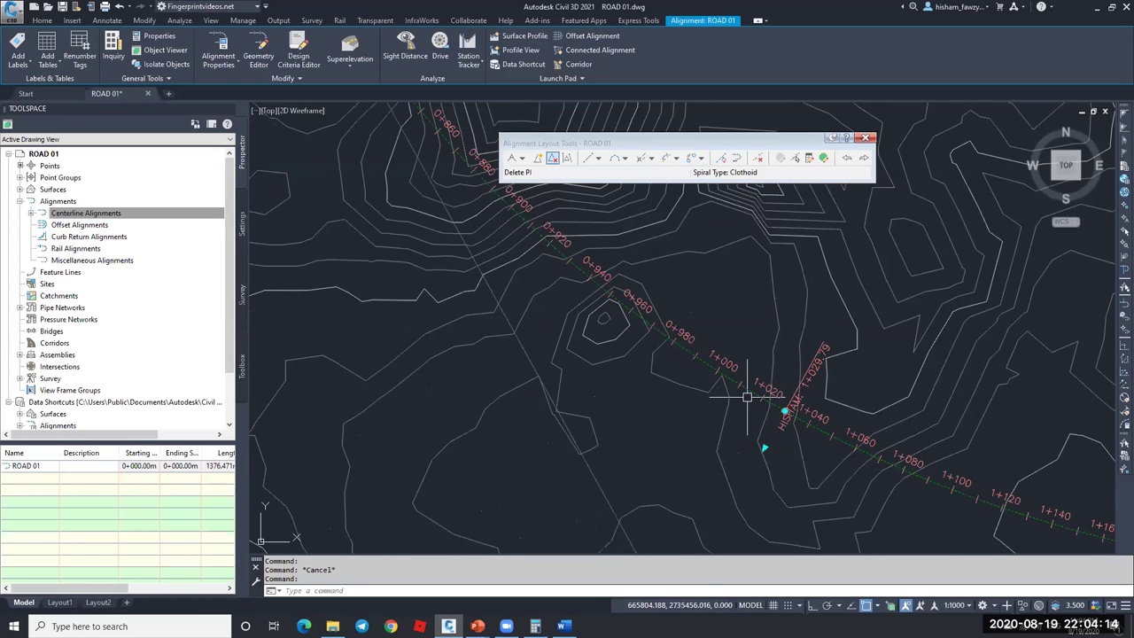
# - Set ROAD 01's station labels to a 100 m major and 25 m minor increment
pyautogui.rightClick(748, 392)
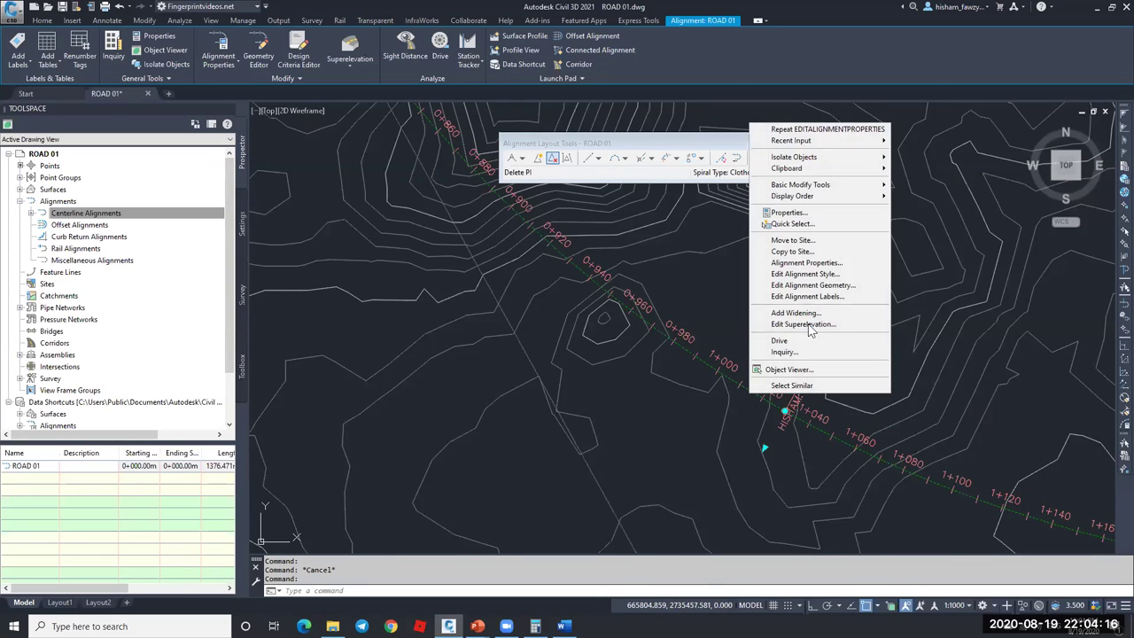
pyautogui.click(807, 297)
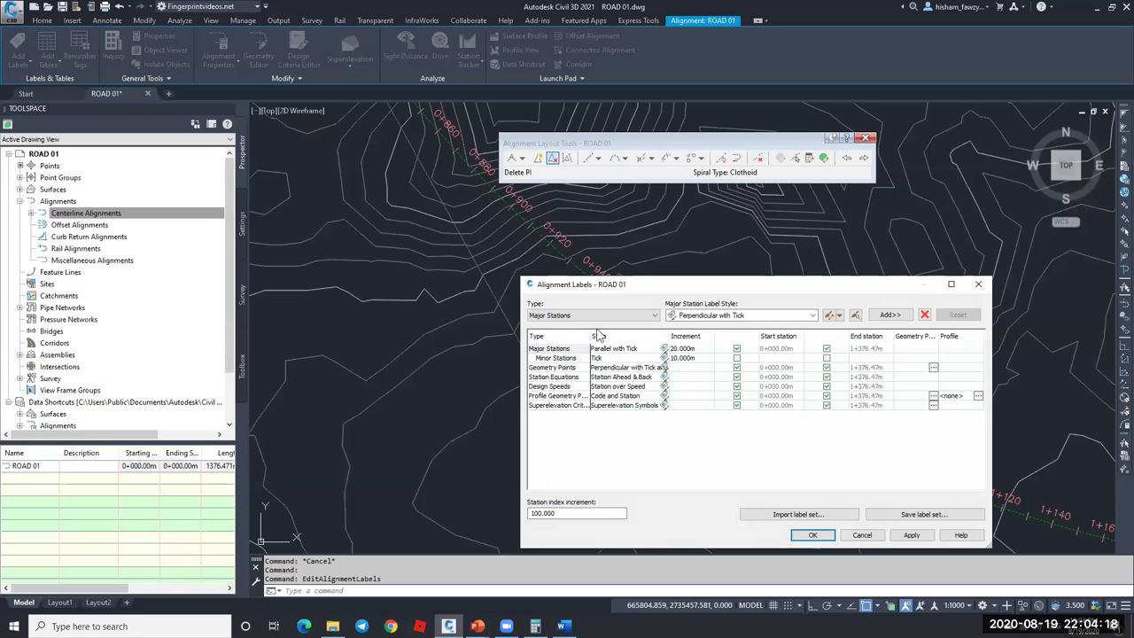
pyautogui.click(559, 405)
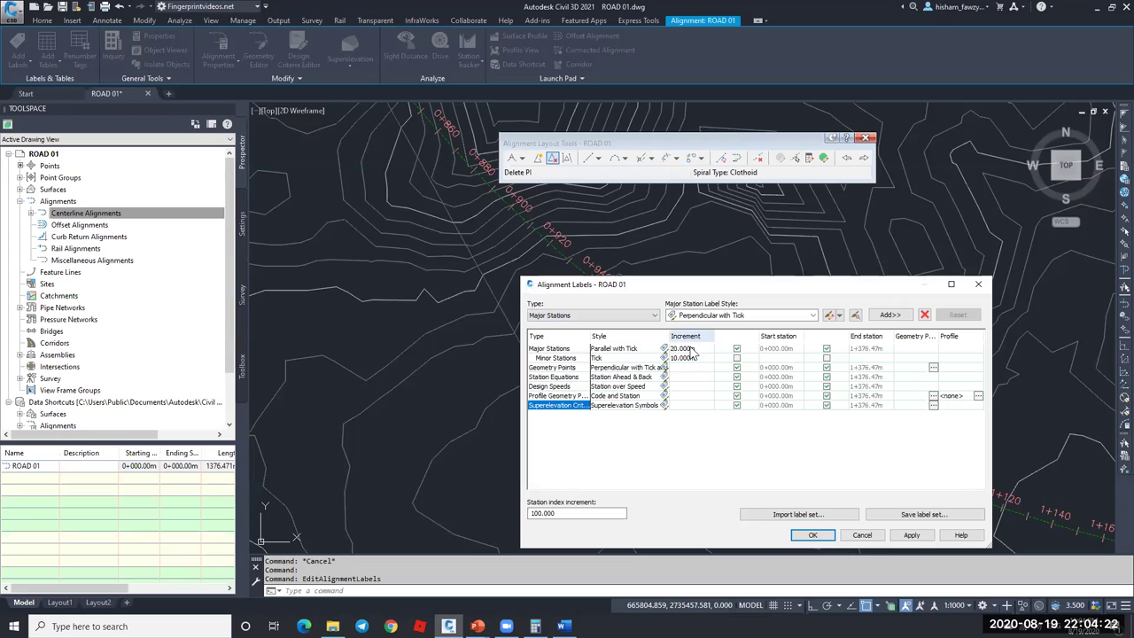
pyautogui.click(553, 348)
pyautogui.click(691, 348)
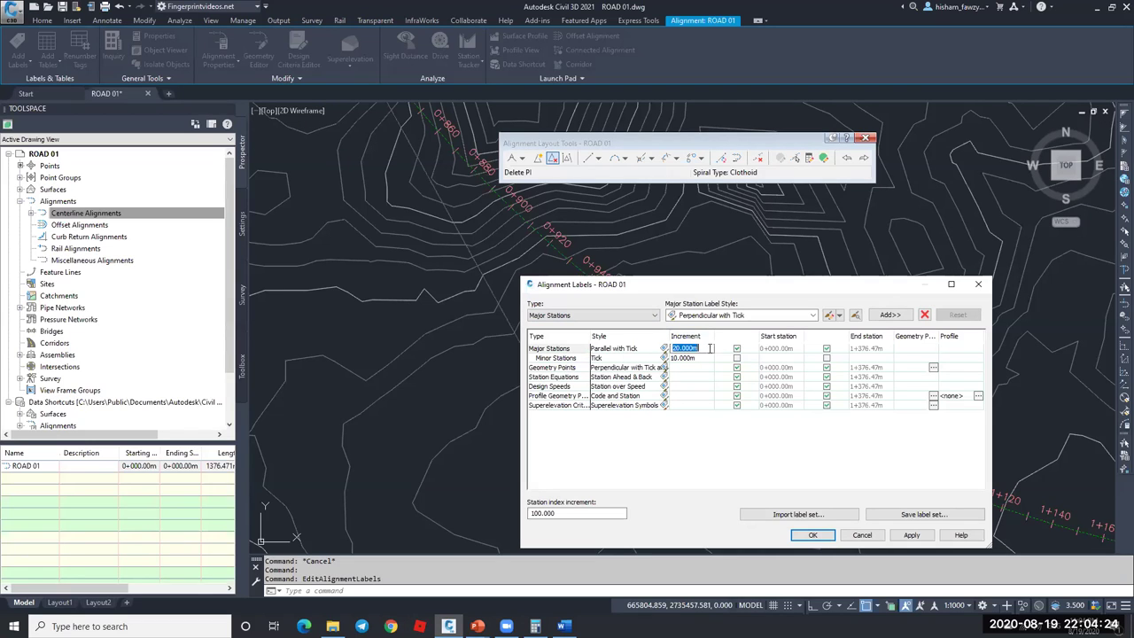
pyautogui.write('100')
pyautogui.click(558, 358)
pyautogui.click(686, 358)
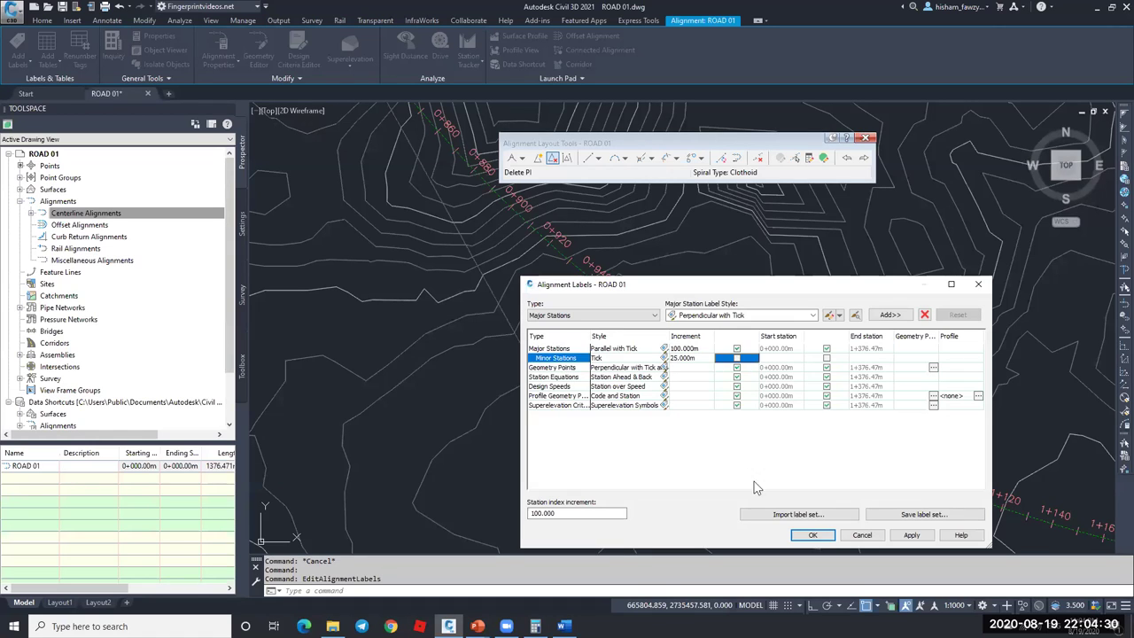
pyautogui.click(812, 535)
# - Review the alignment grid showing five entities with 350 m and 500 m radius curves
pyautogui.scroll(-6, 770, 465)
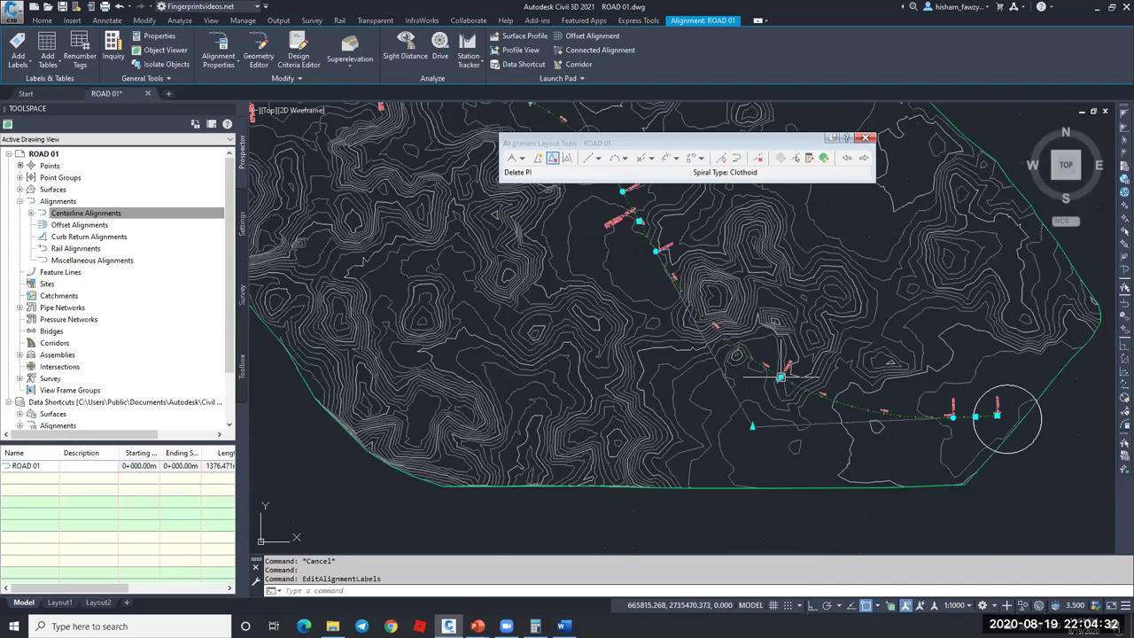
pyautogui.press('Escape')
pyautogui.scroll(8, 447, 315)
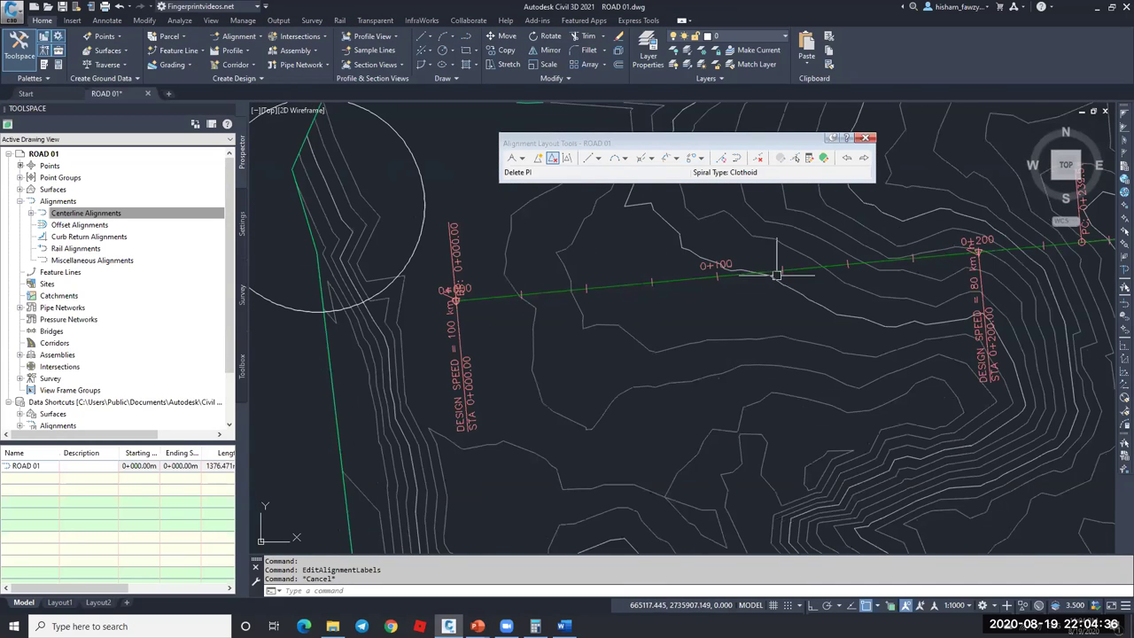
pyautogui.scroll(-2, 903, 275)
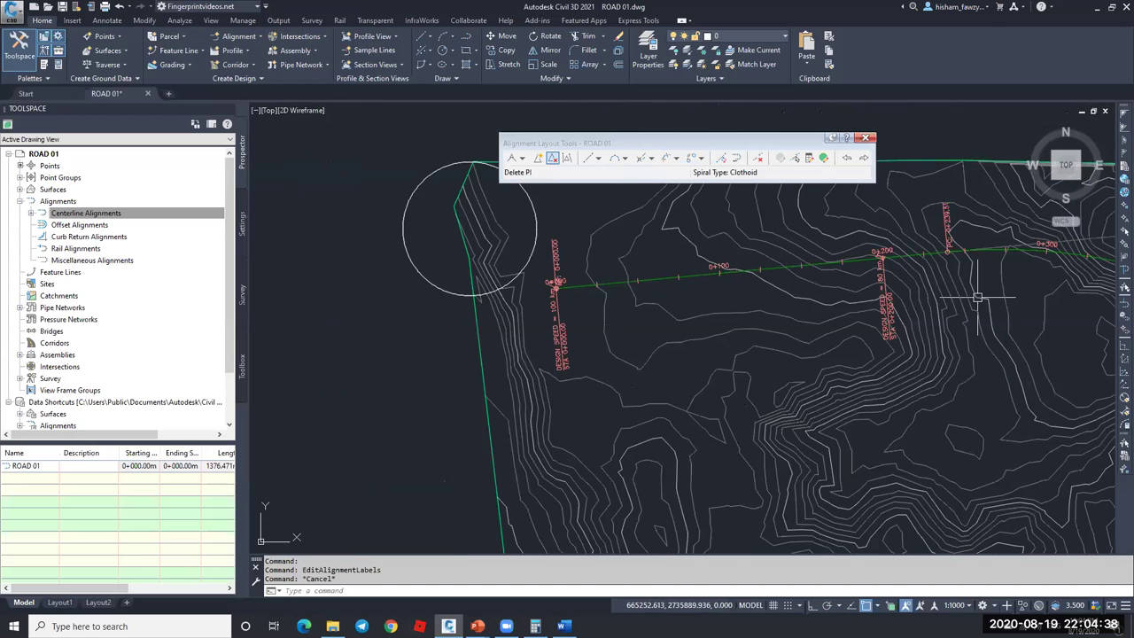
pyautogui.moveTo(983, 303); pyautogui.dragTo(726, 310, button='middle')
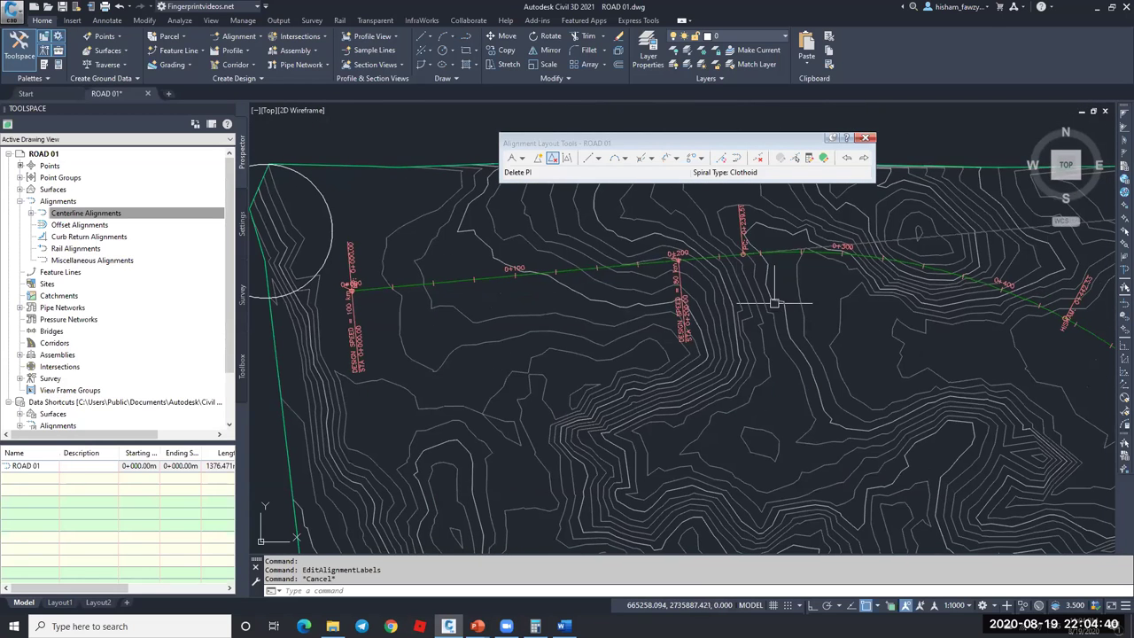
pyautogui.scroll(-4, 789, 313)
pyautogui.scroll(3, 764, 299)
pyautogui.click(760, 286)
pyautogui.click(823, 157)
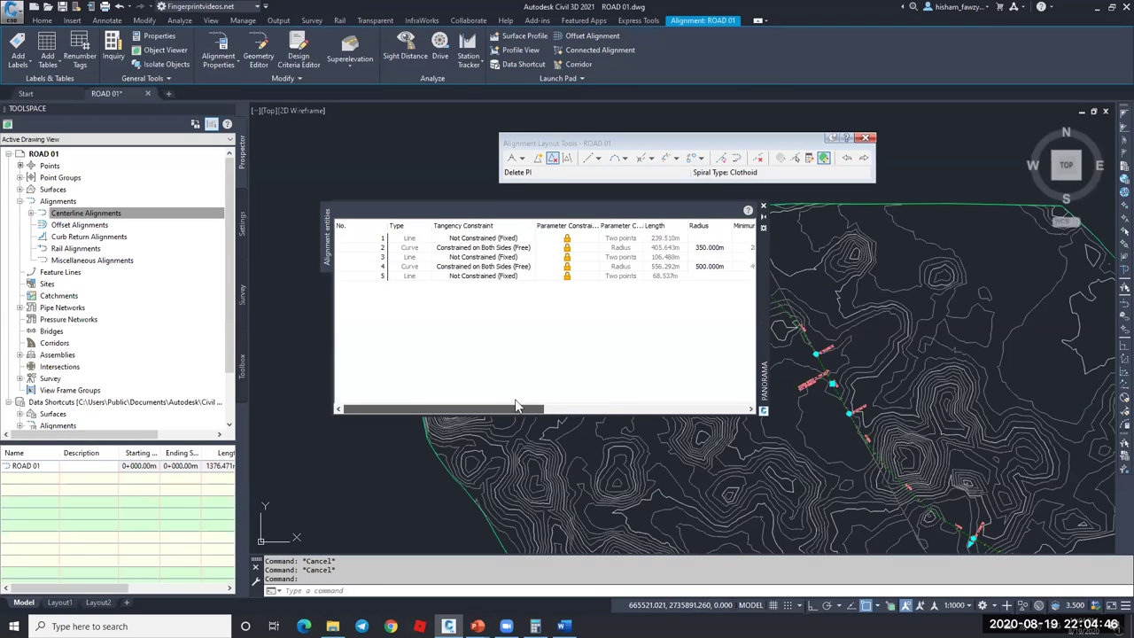
pyautogui.click(762, 206)
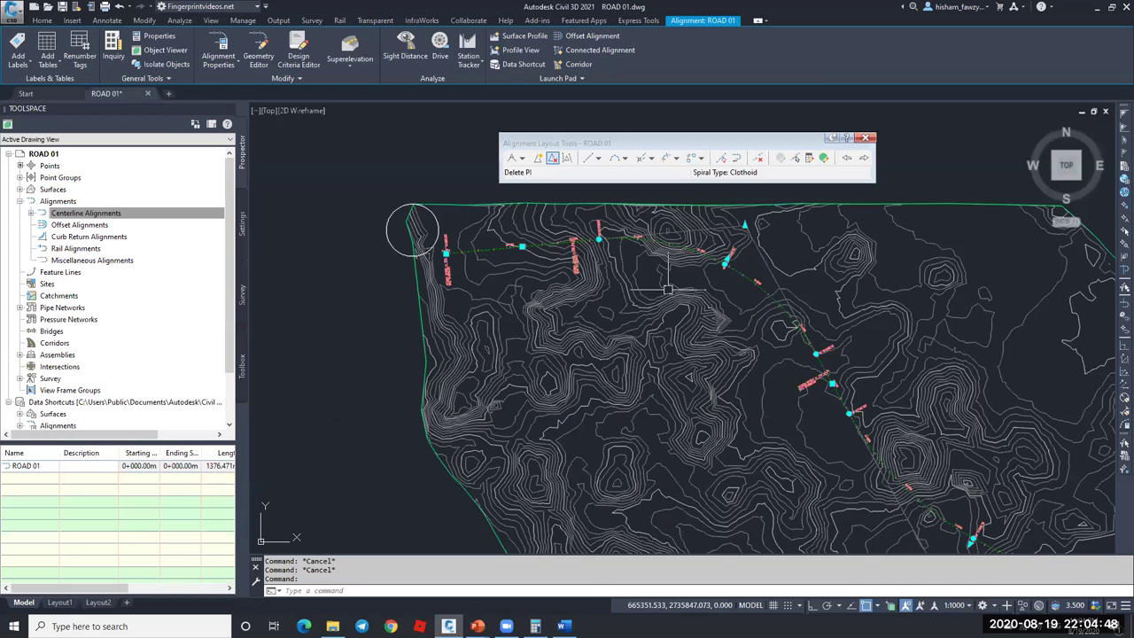
# - Browse the AASHTO 2011 Metric design criteria file, cancelling Save As and closing the editor unchanged
pyautogui.click(299, 56)
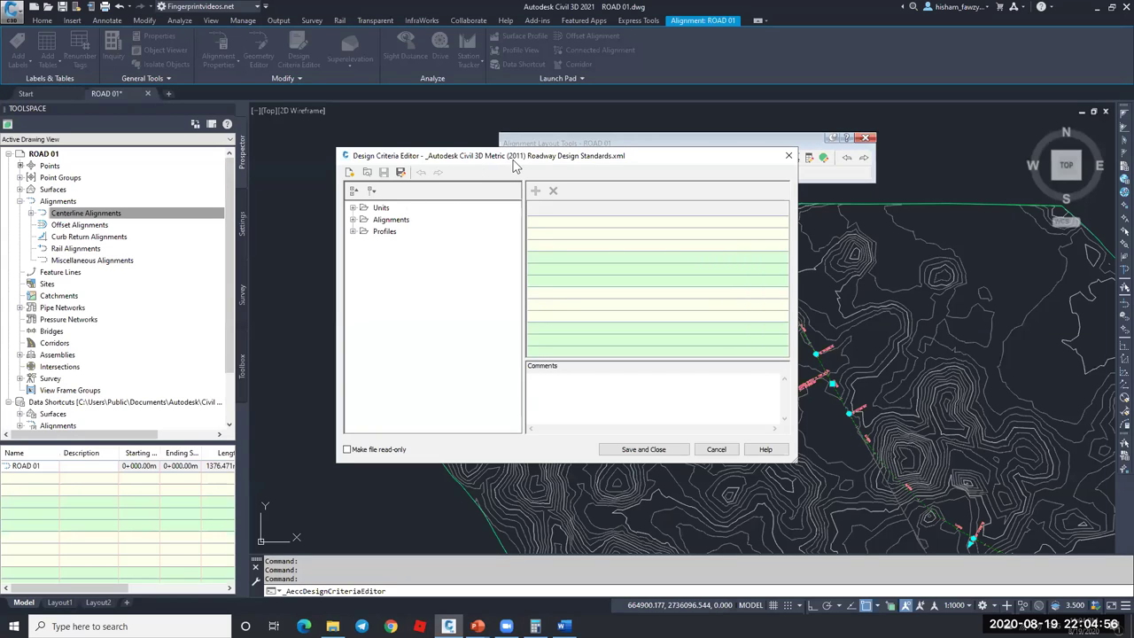
pyautogui.click(401, 173)
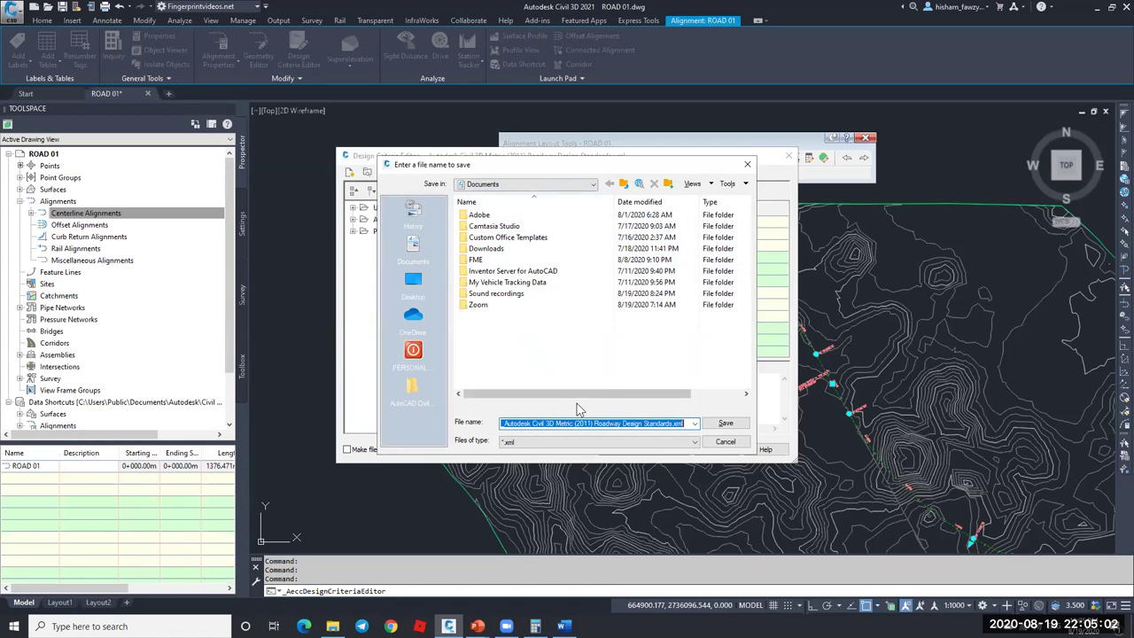
pyautogui.click(719, 442)
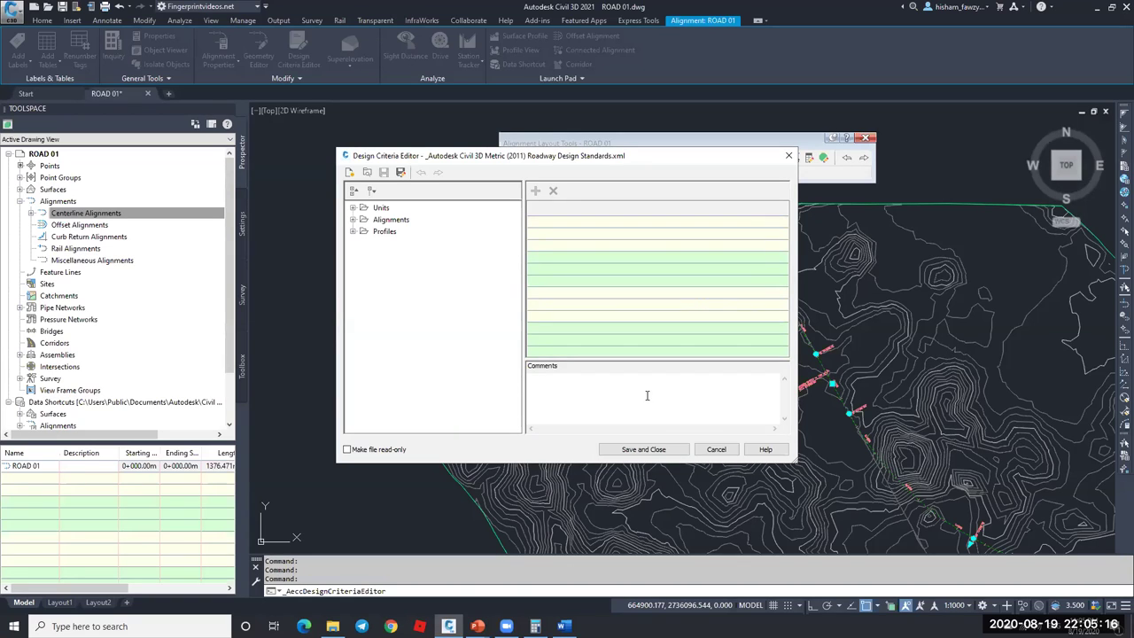
pyautogui.click(714, 450)
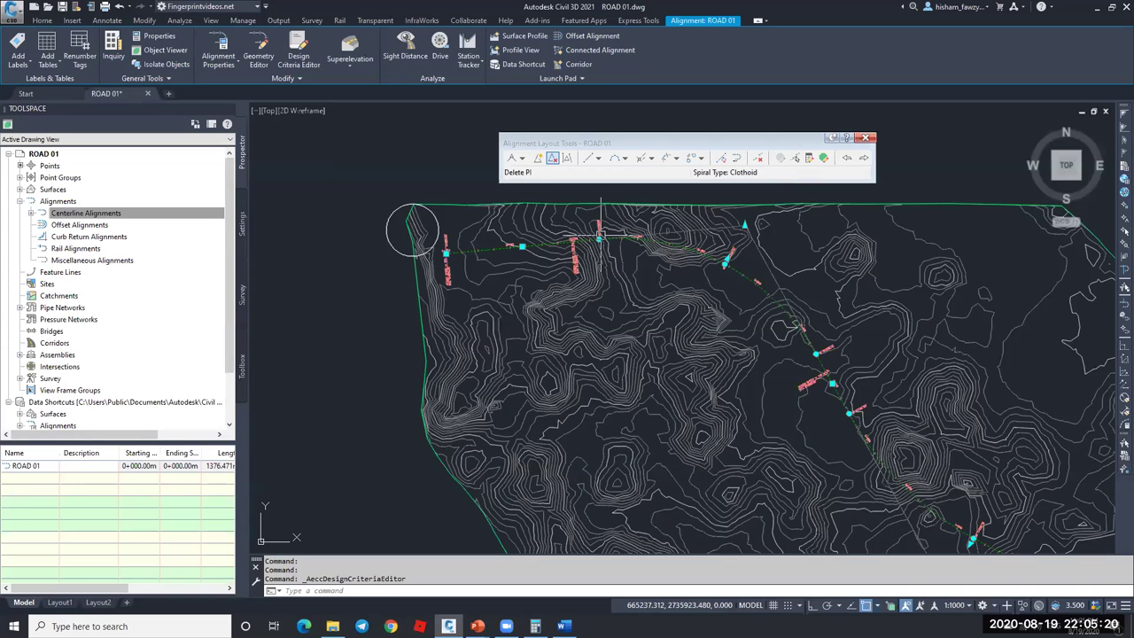
# - Look over ROAD 01 across the surface and show the fixed, floating and free line choices
pyautogui.scroll(-3, 600, 234)
pyautogui.press('Escape')
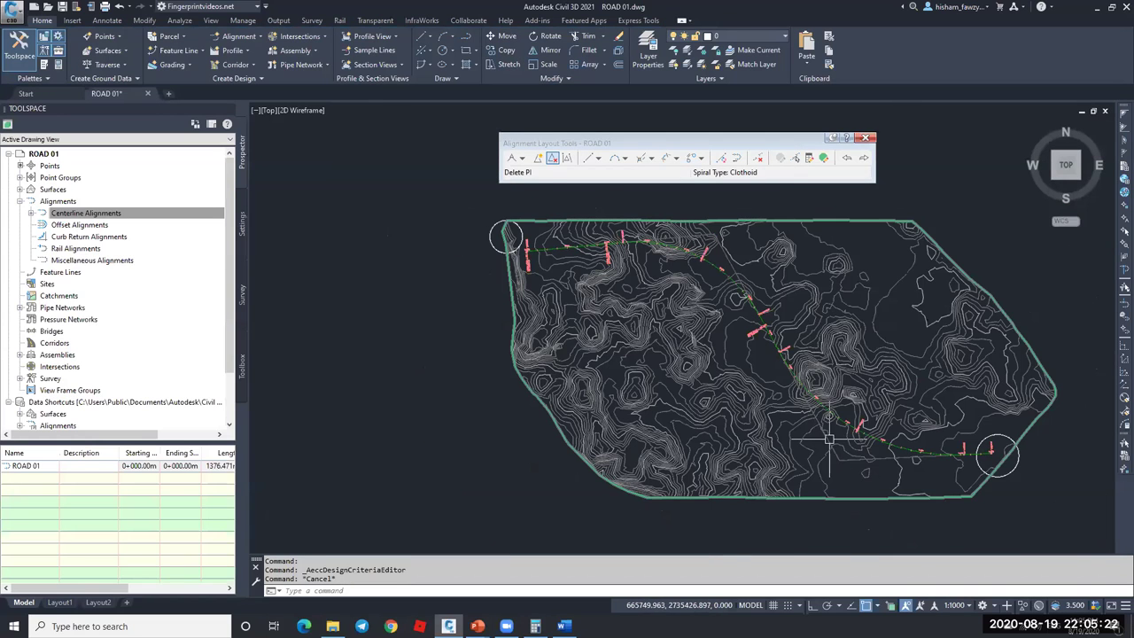
pyautogui.scroll(3, 829, 439)
pyautogui.click(815, 440)
pyautogui.scroll(-2, 794, 444)
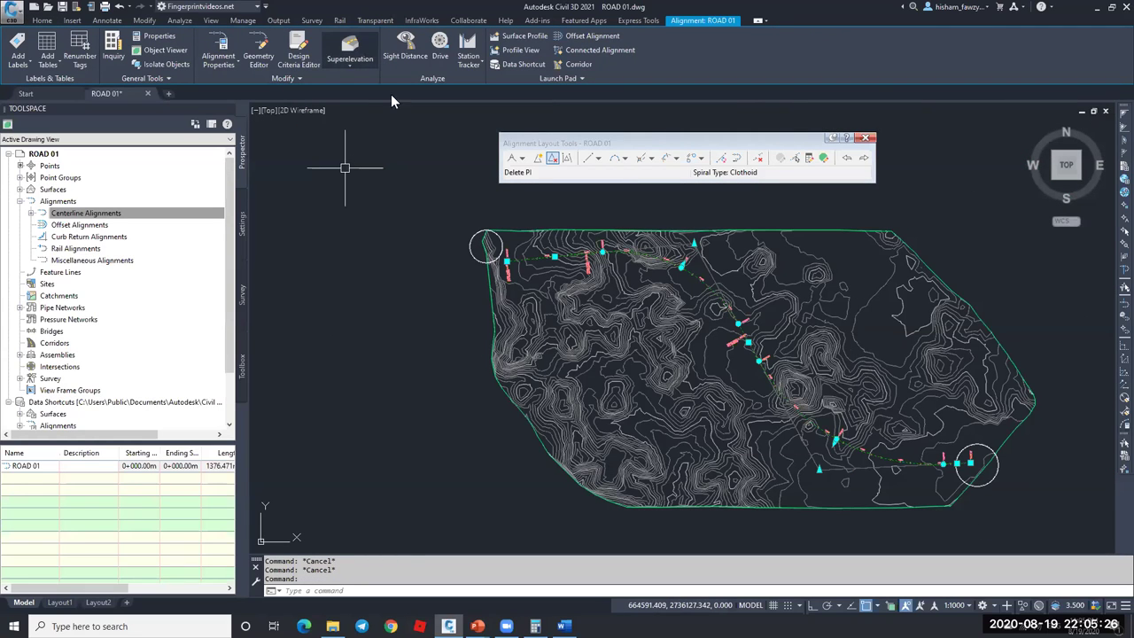
pyautogui.press('Escape')
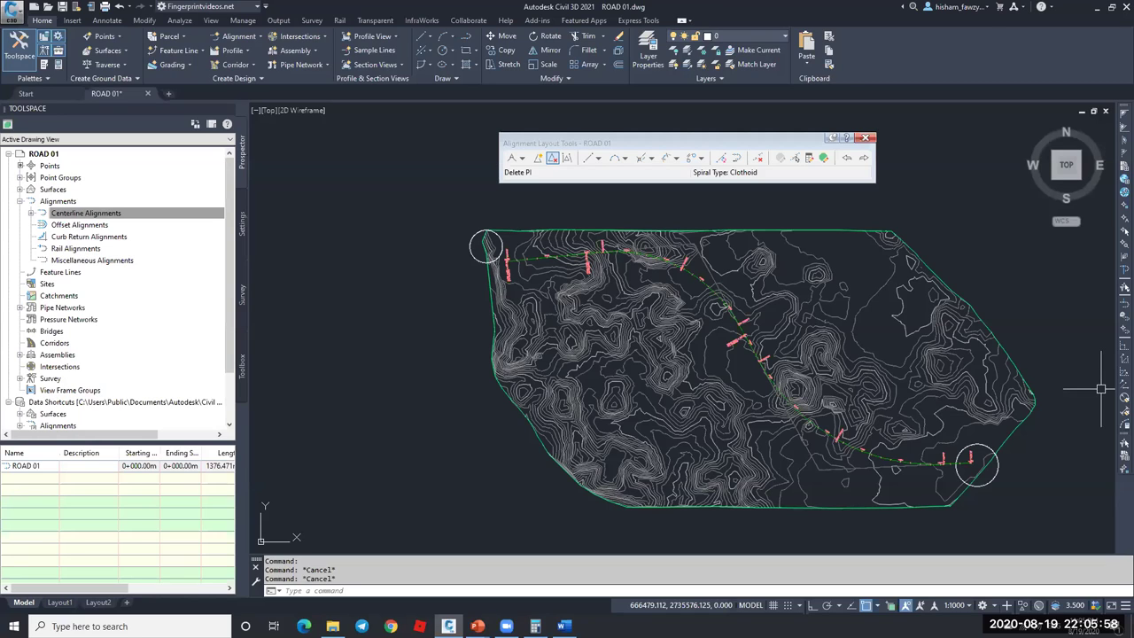
pyautogui.click(704, 270)
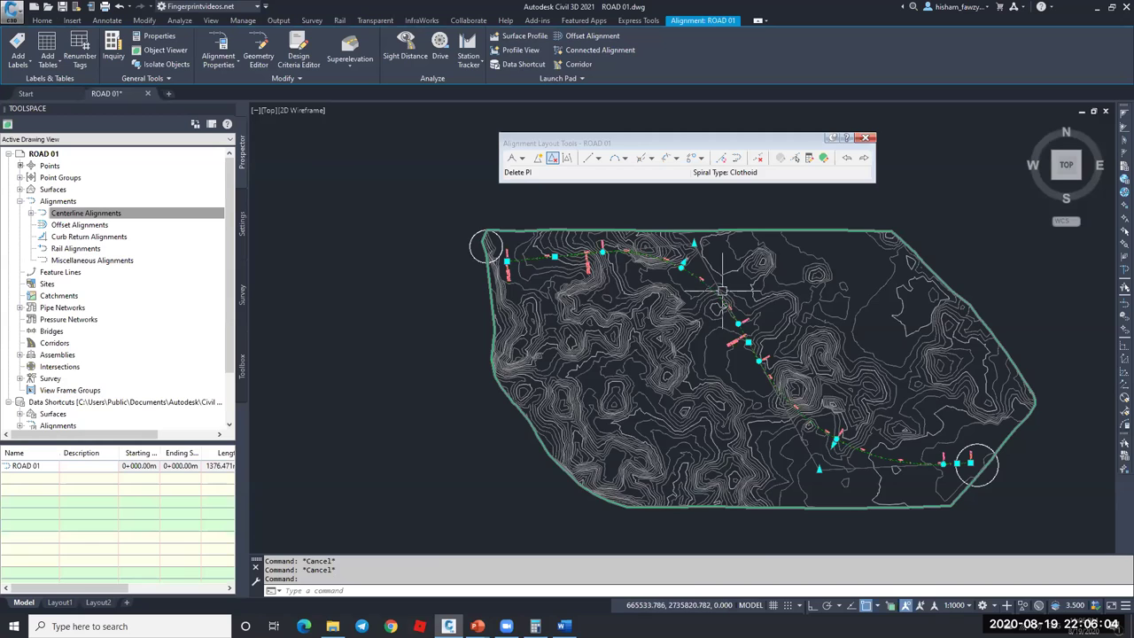
pyautogui.scroll(4, 722, 291)
pyautogui.press('Escape')
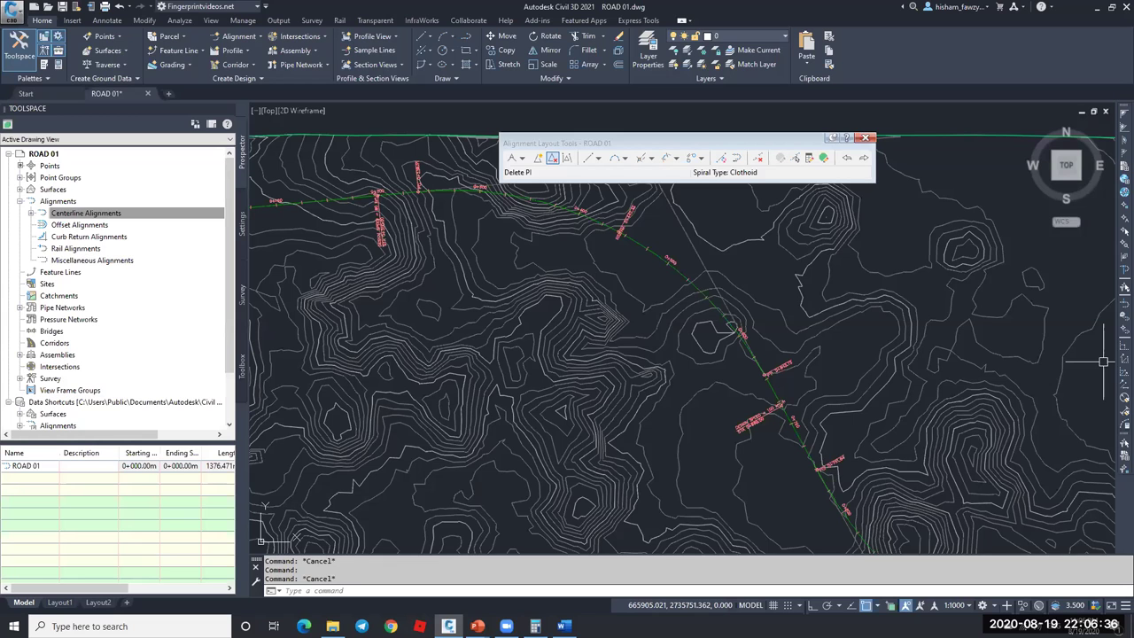
pyautogui.scroll(-5, 713, 330)
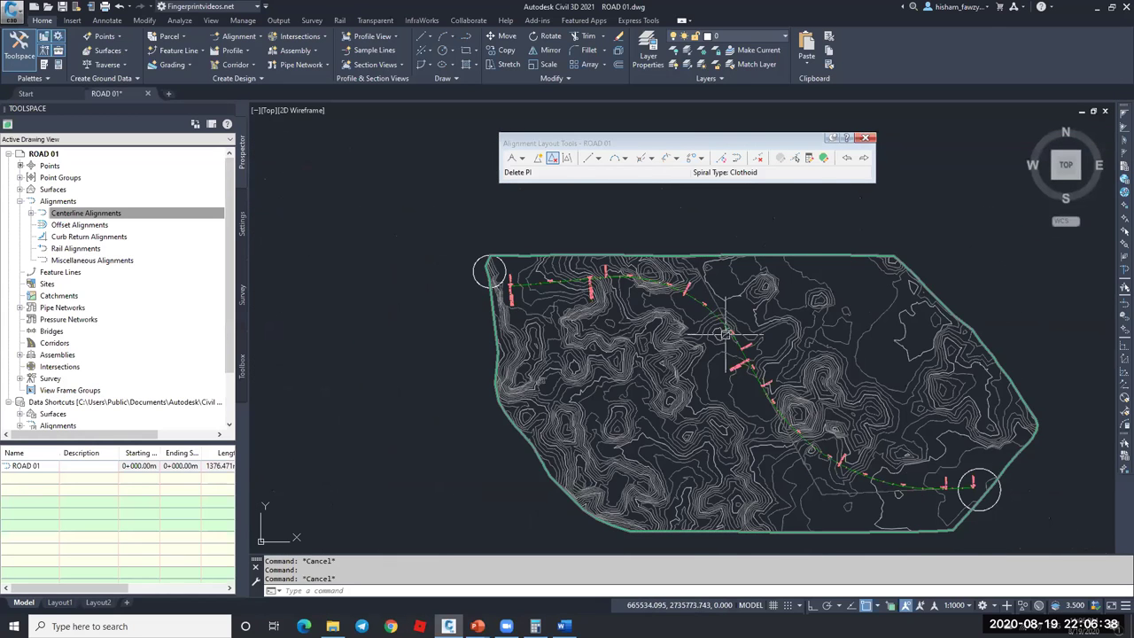
pyautogui.scroll(5, 724, 334)
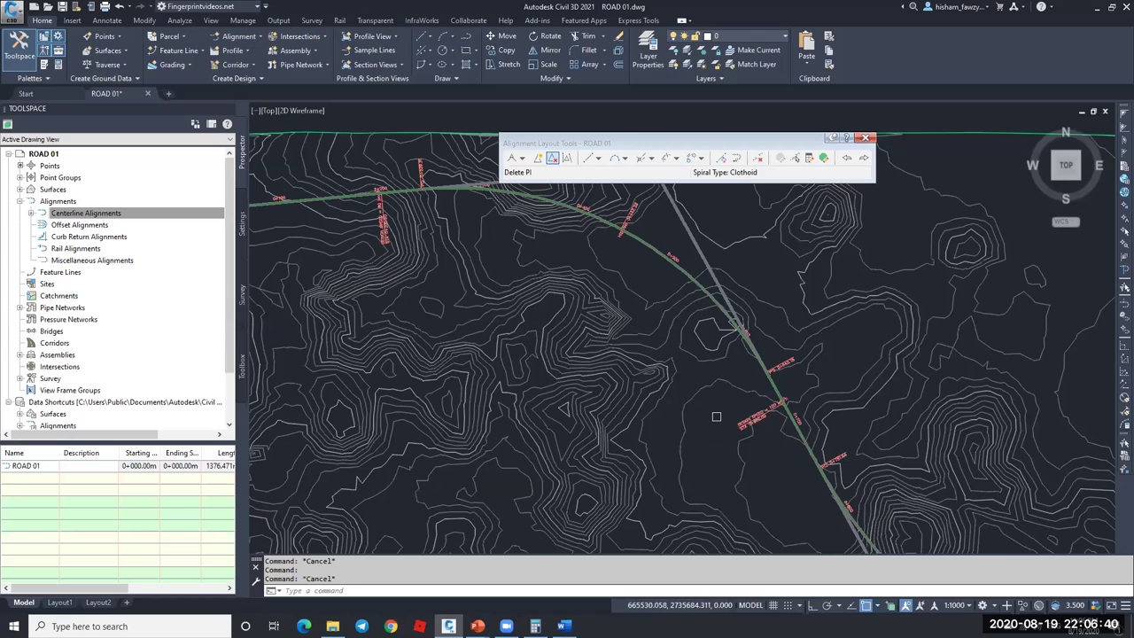
pyautogui.scroll(-5, 716, 417)
pyautogui.click(598, 158)
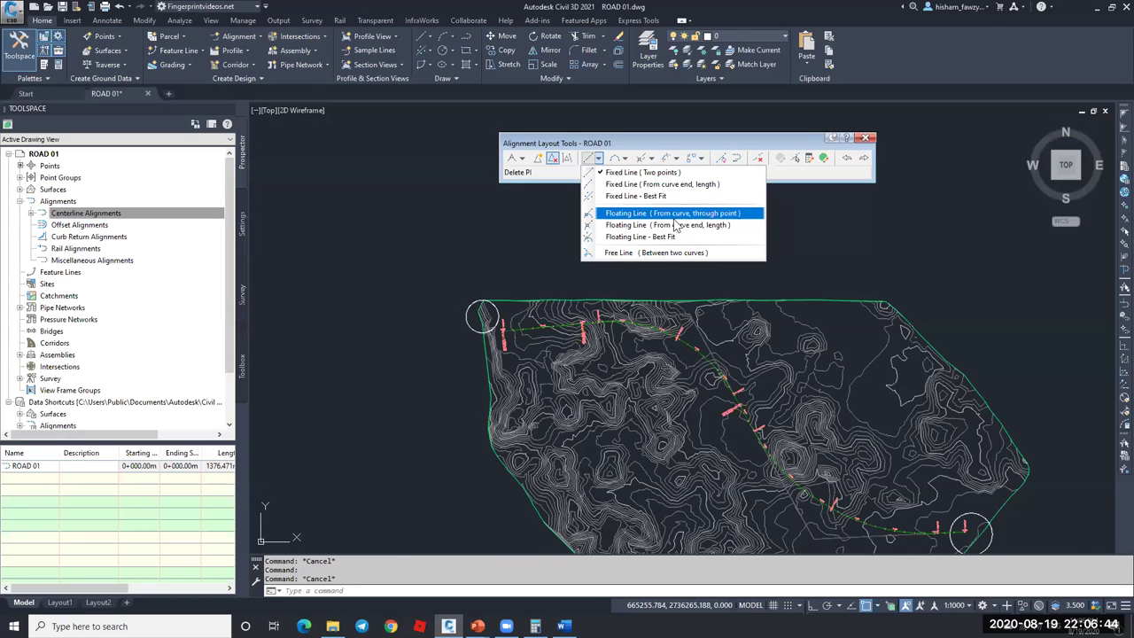
# - Draw a fixed straight tangent line between two picked points
pyautogui.click(636, 173)
pyautogui.scroll(5, 505, 377)
pyautogui.click(506, 379)
pyautogui.click(722, 359)
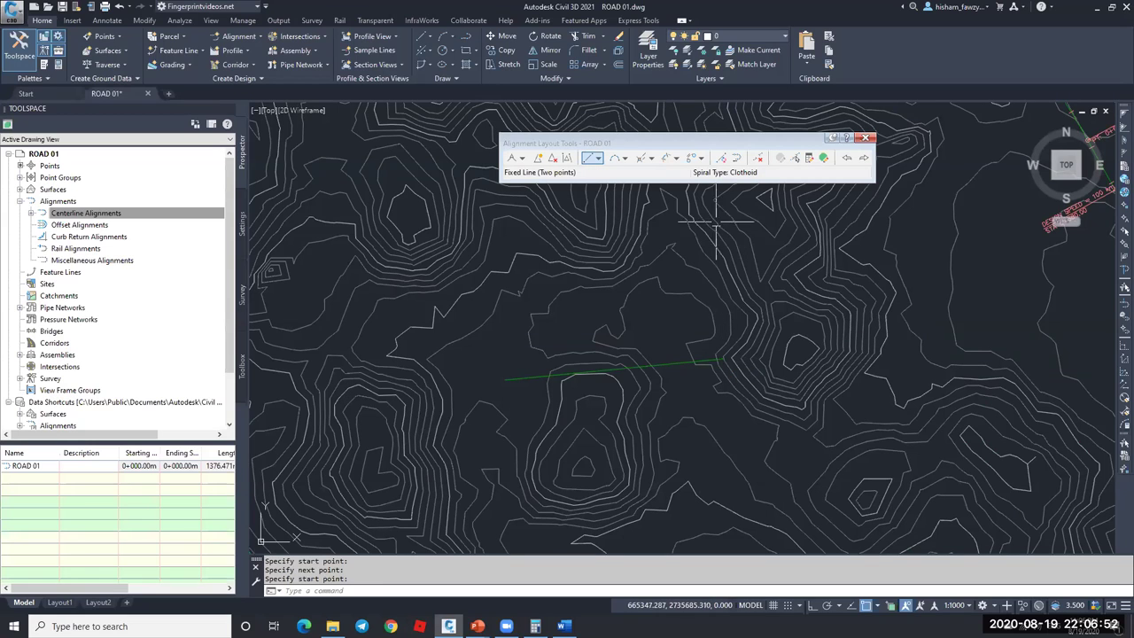
# - Attach a floating curve of 492 m radius to the green tangent
pyautogui.click(624, 158)
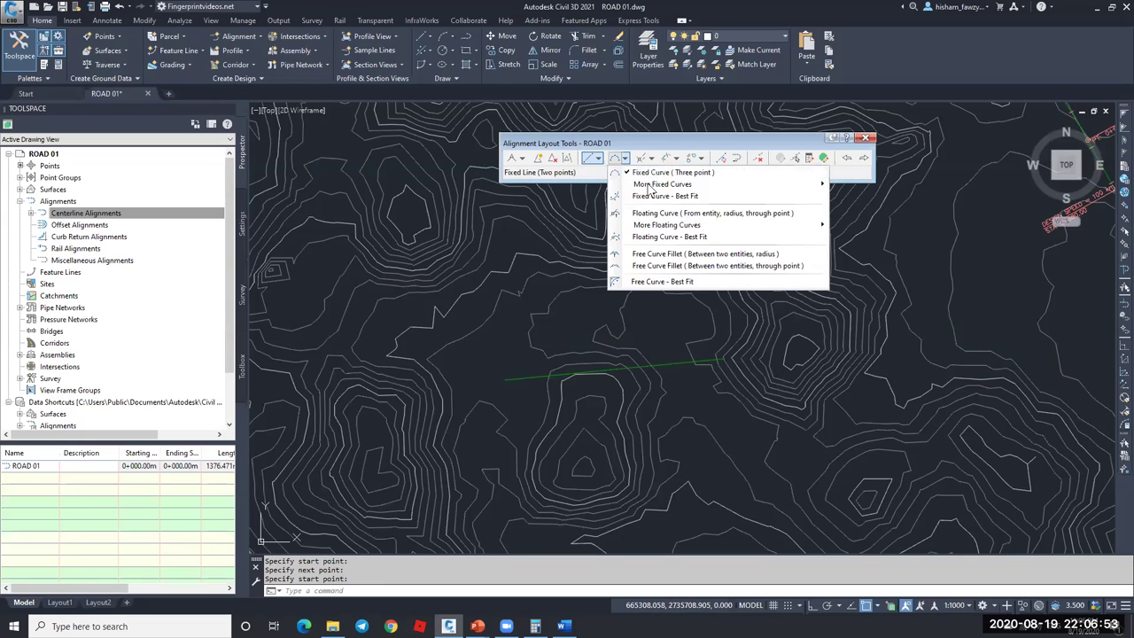
pyautogui.click(689, 213)
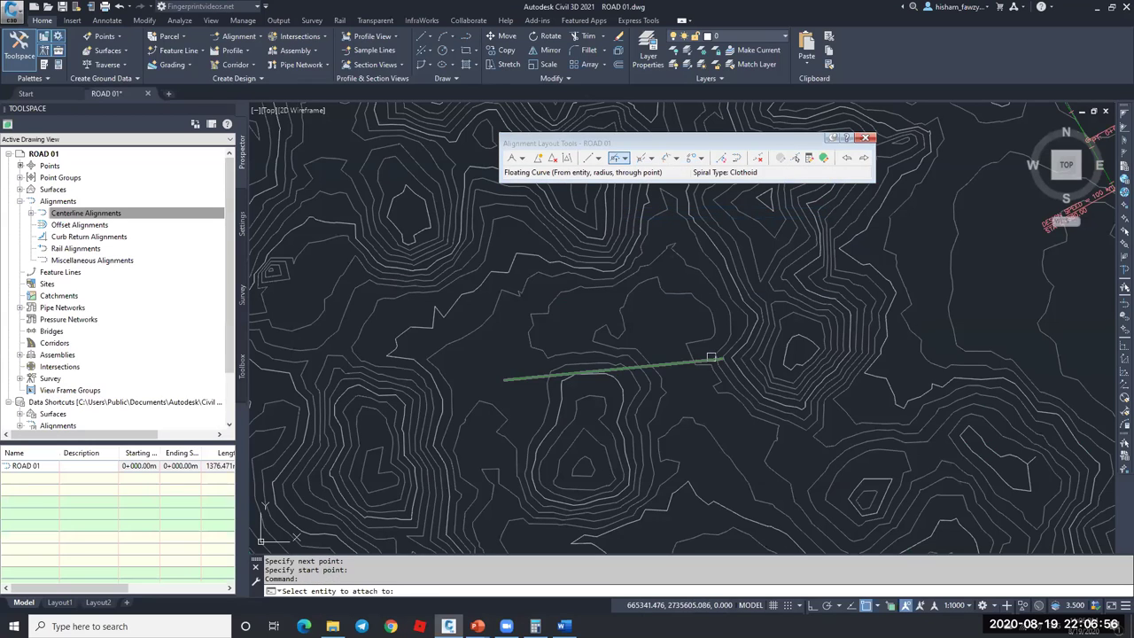
pyautogui.click(682, 361)
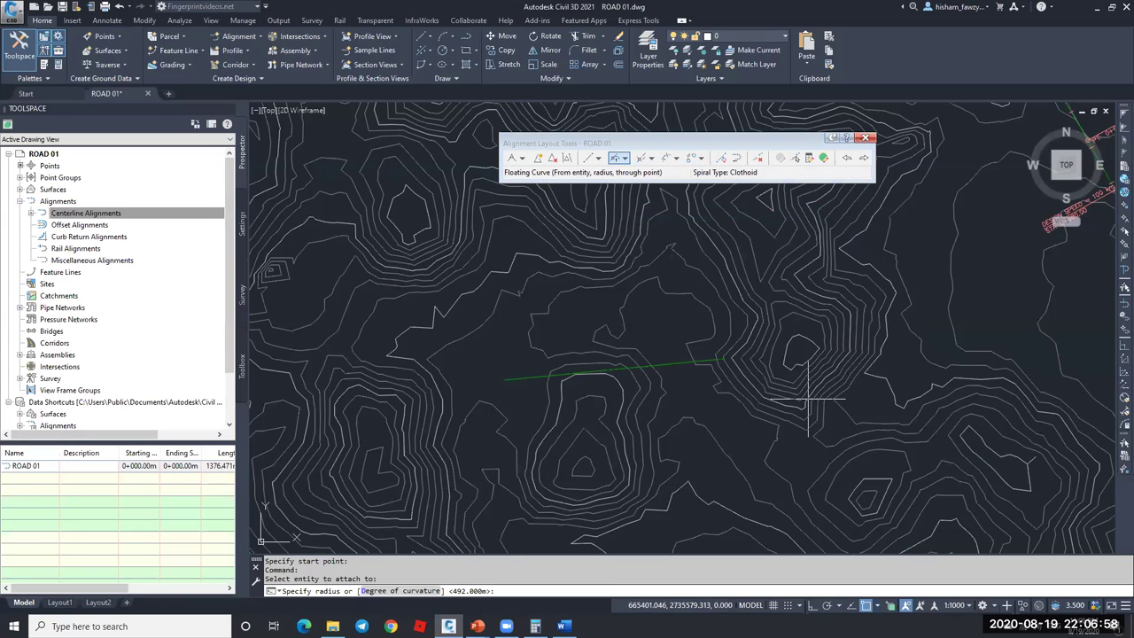
pyautogui.press('Return')
pyautogui.press('Return')
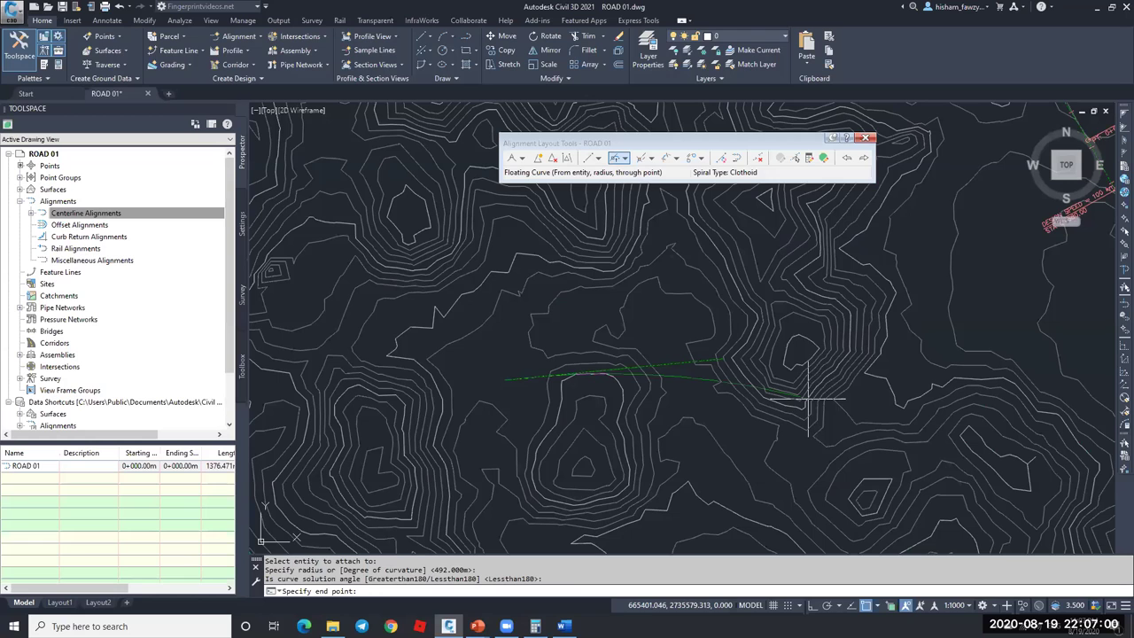
pyautogui.scroll(3, 810, 381)
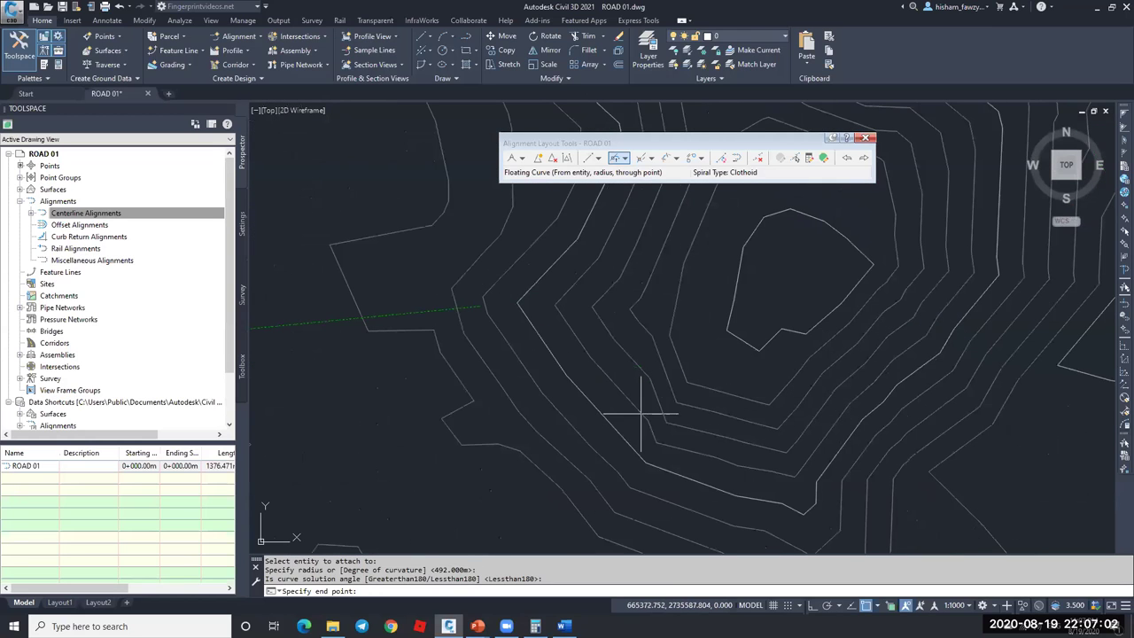
pyautogui.click(607, 413)
# - Add a second 492 m floating curve reversing the first, then finish and inspect the alignment
pyautogui.scroll(-4, 620, 408)
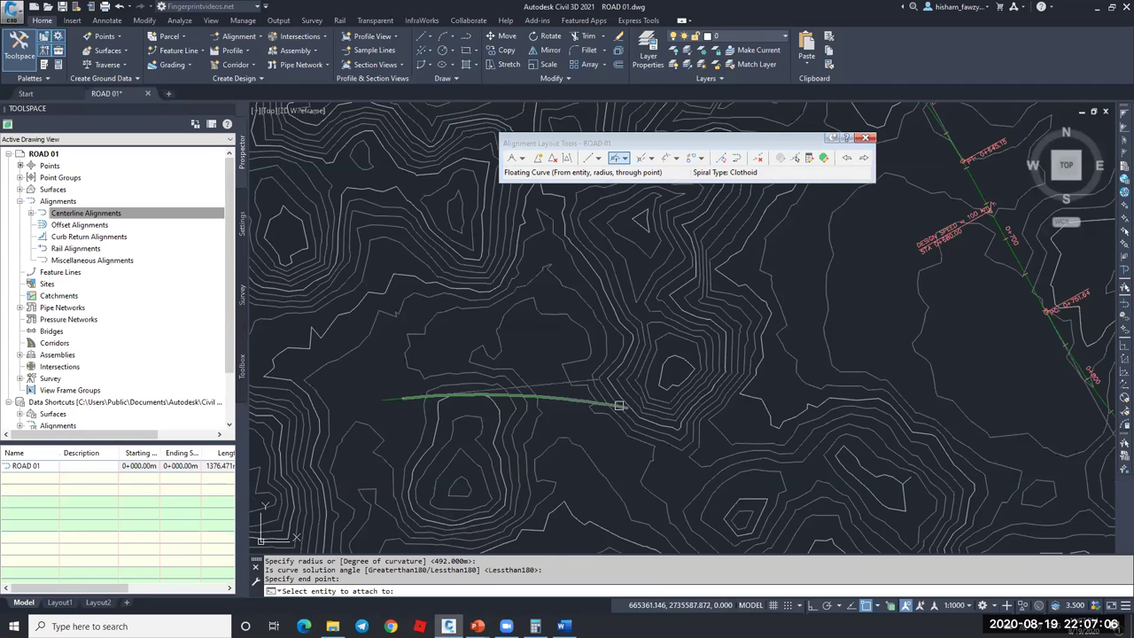
pyautogui.scroll(3, 629, 414)
pyautogui.click(629, 414)
pyautogui.scroll(-2, 671, 438)
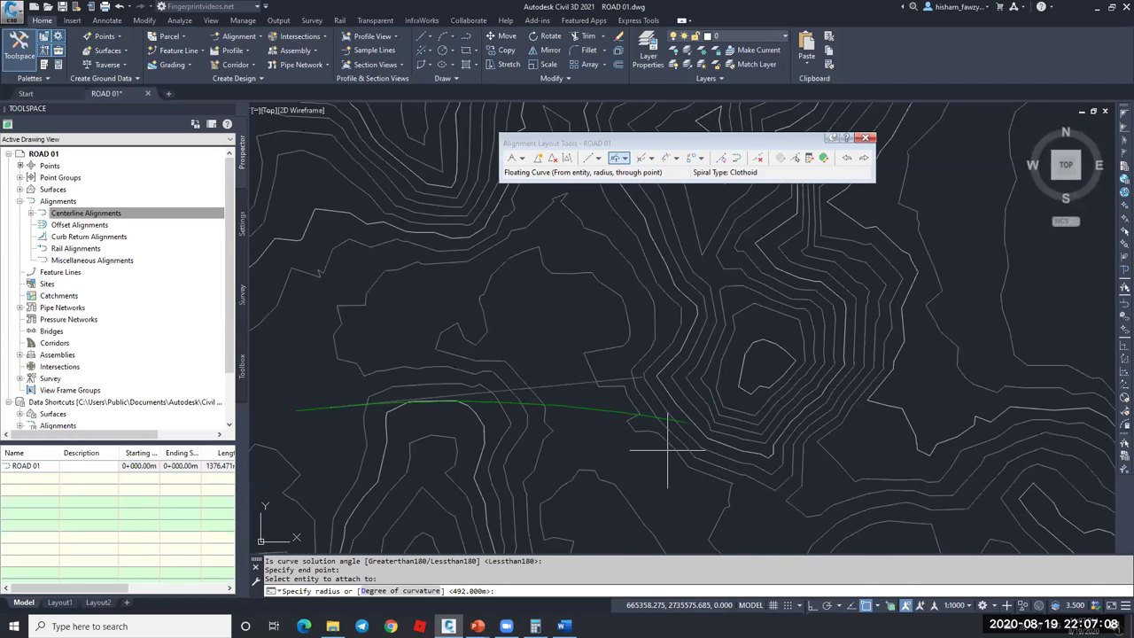
pyautogui.press('Return')
pyautogui.press('Return')
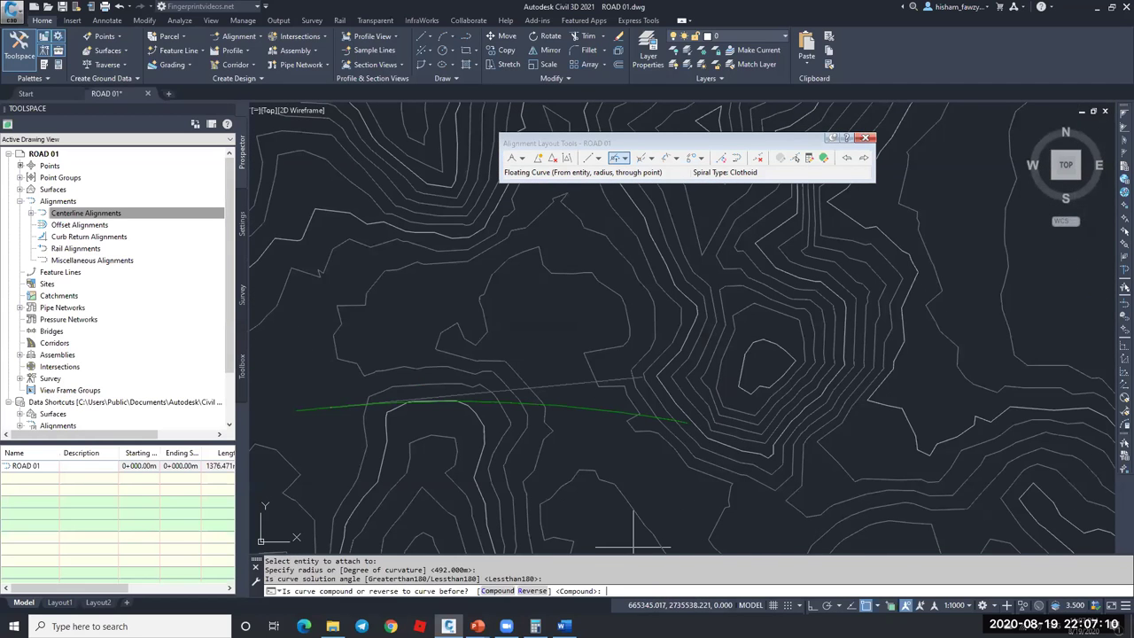
pyautogui.click(532, 590)
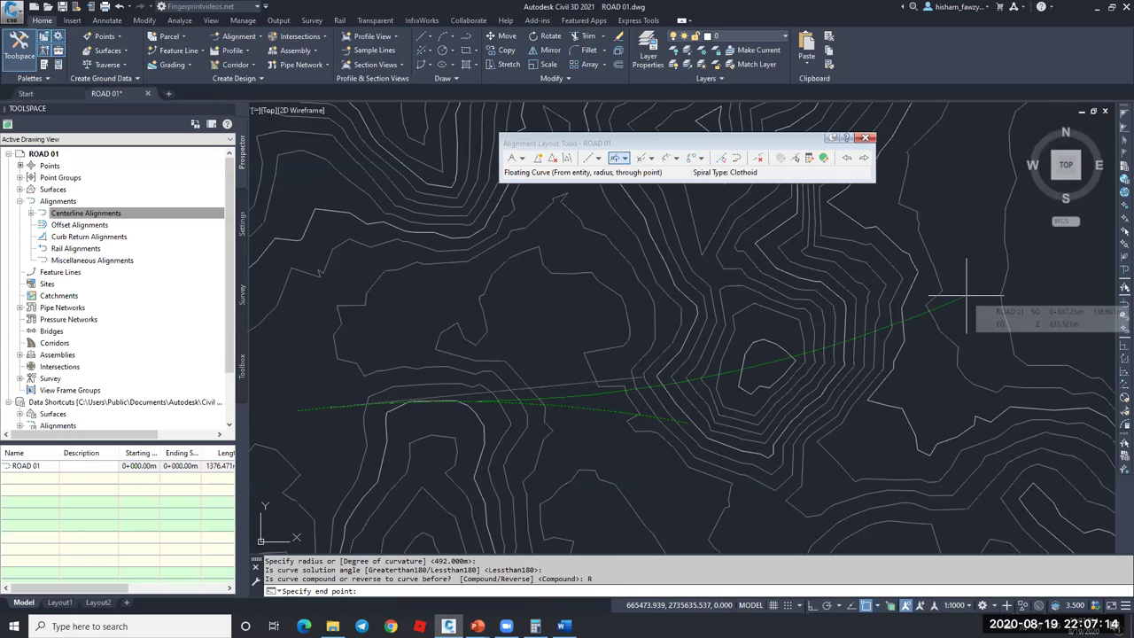
pyautogui.click(981, 359)
pyautogui.press('Escape')
pyautogui.press('Escape')
pyautogui.click(744, 404)
pyautogui.scroll(2, 505, 405)
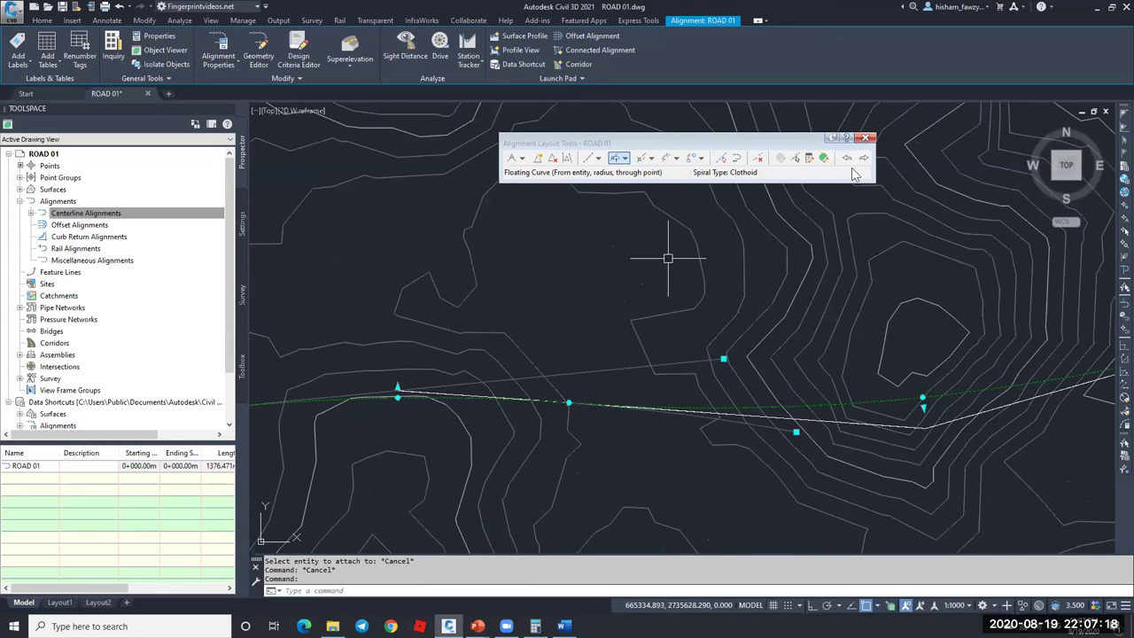
pyautogui.click(823, 157)
pyautogui.press('Escape')
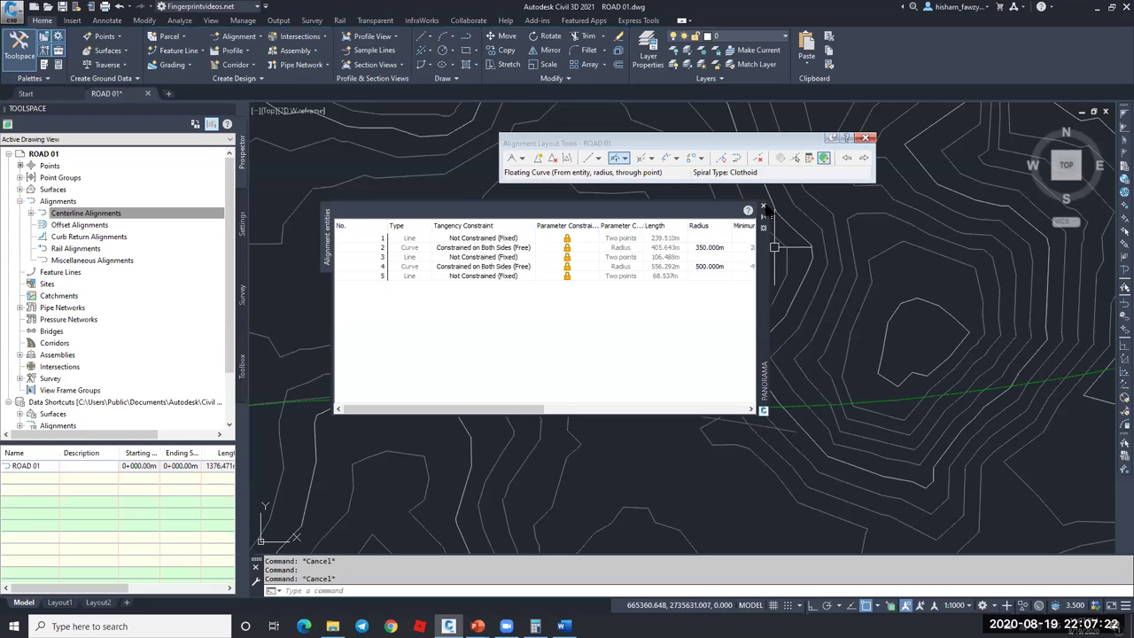
pyautogui.click(763, 206)
pyautogui.click(864, 401)
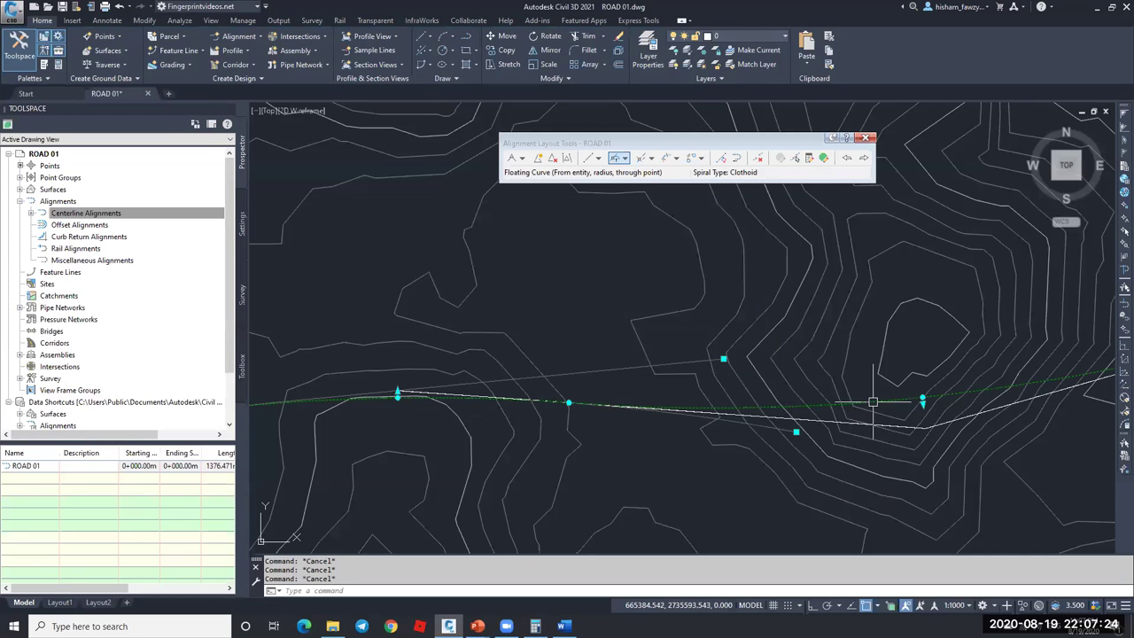
pyautogui.scroll(-3, 506, 398)
pyautogui.scroll(5, 506, 394)
pyautogui.scroll(-3, 481, 386)
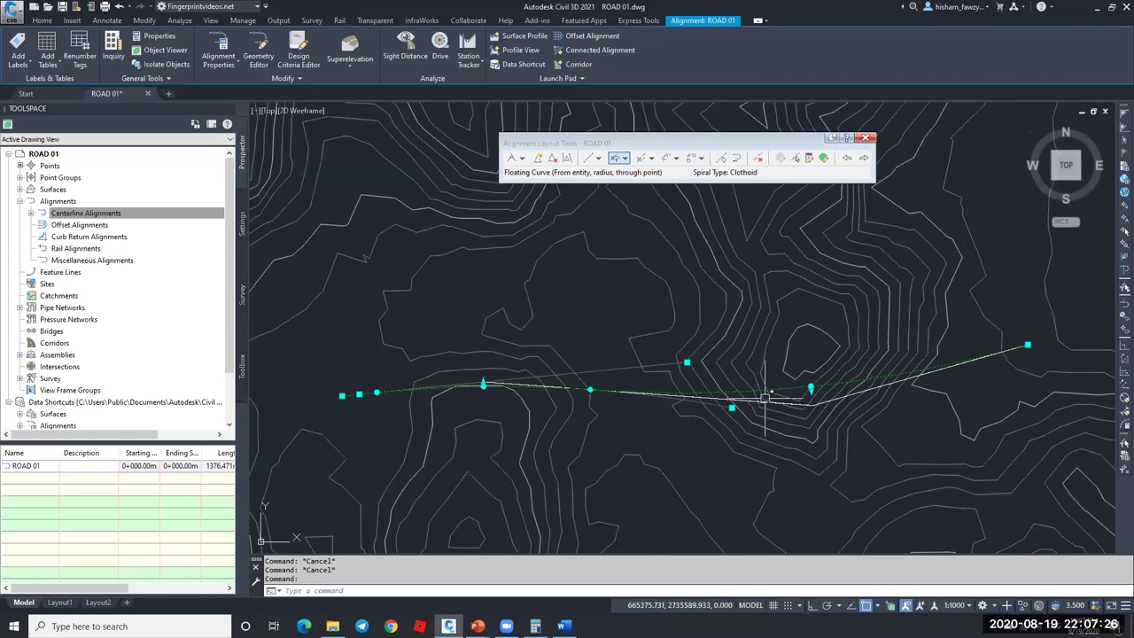
pyautogui.scroll(4, 570, 393)
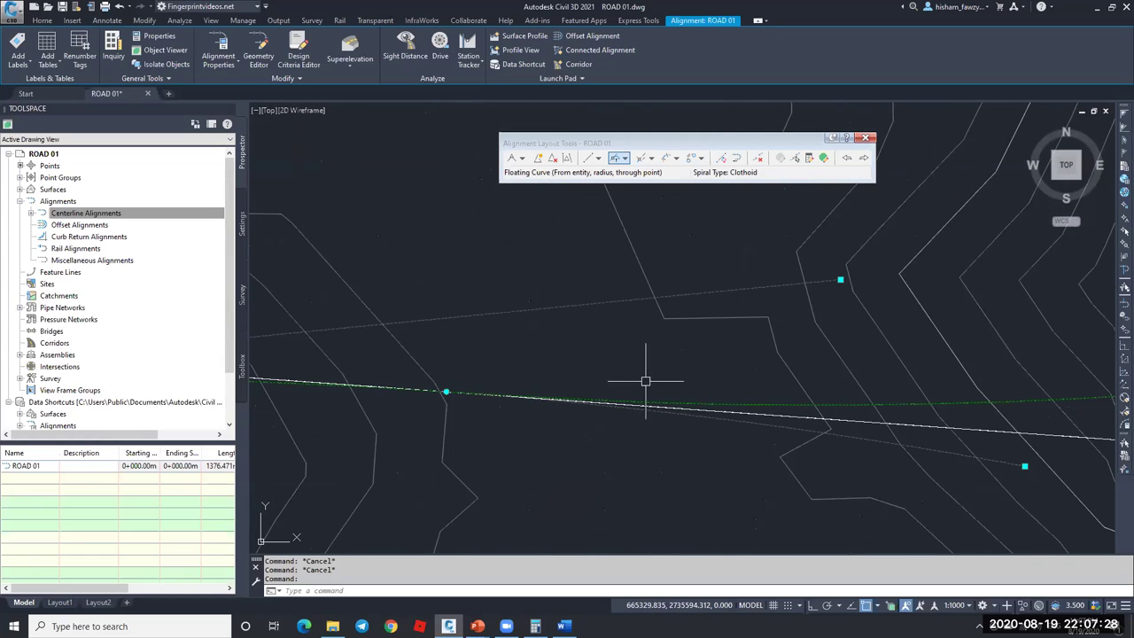
pyautogui.press('Escape')
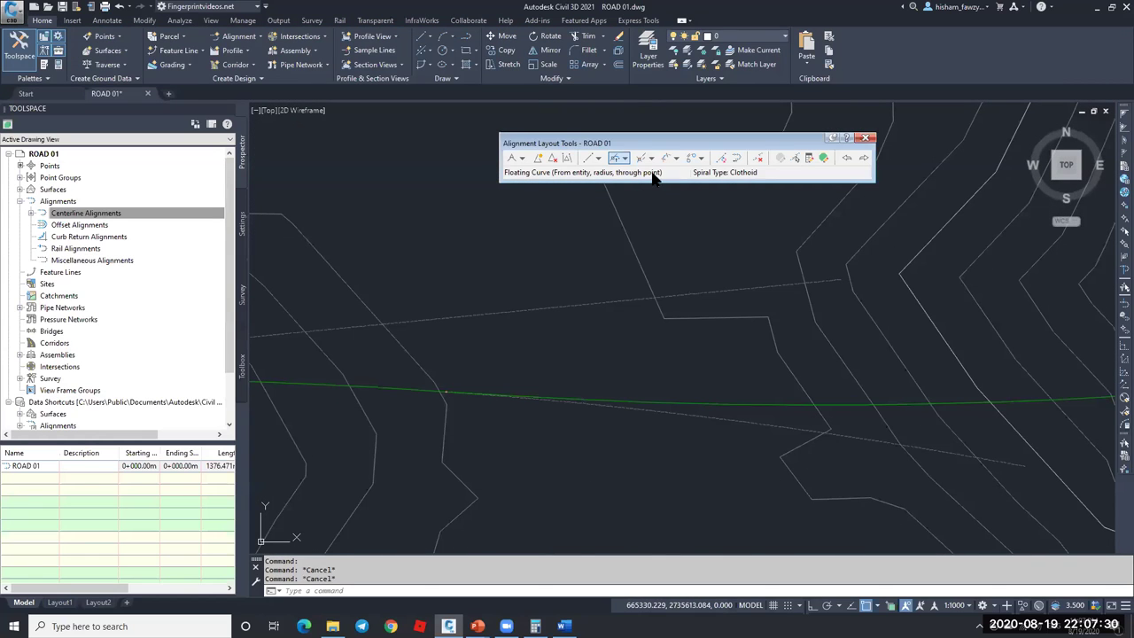
pyautogui.scroll(-4, 585, 296)
pyautogui.scroll(-5, 505, 263)
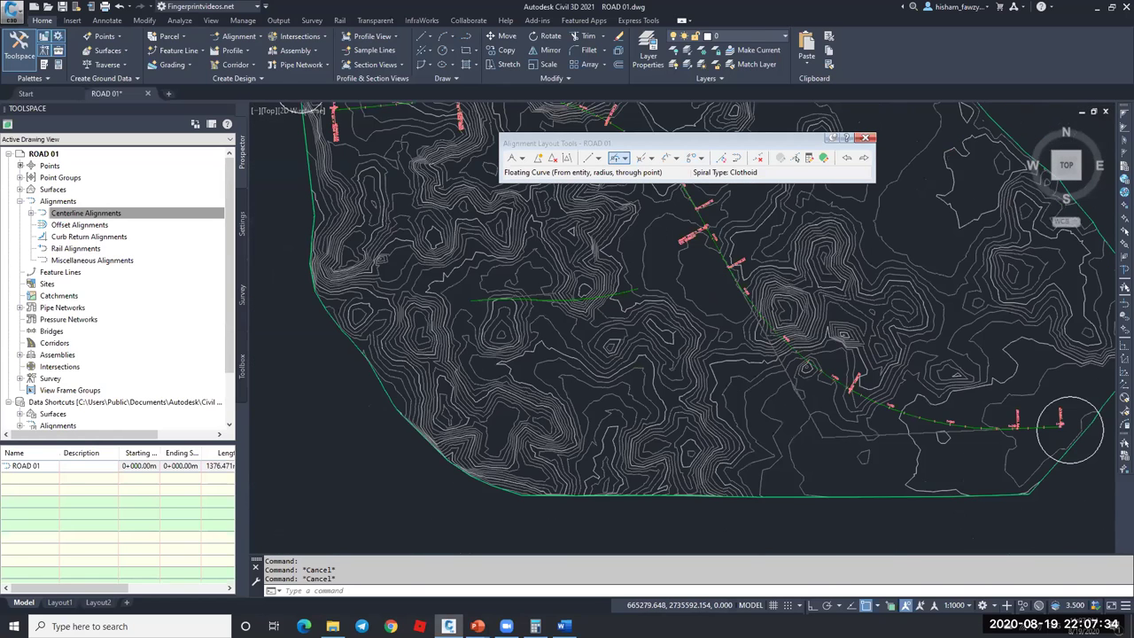
pyautogui.scroll(5, 514, 316)
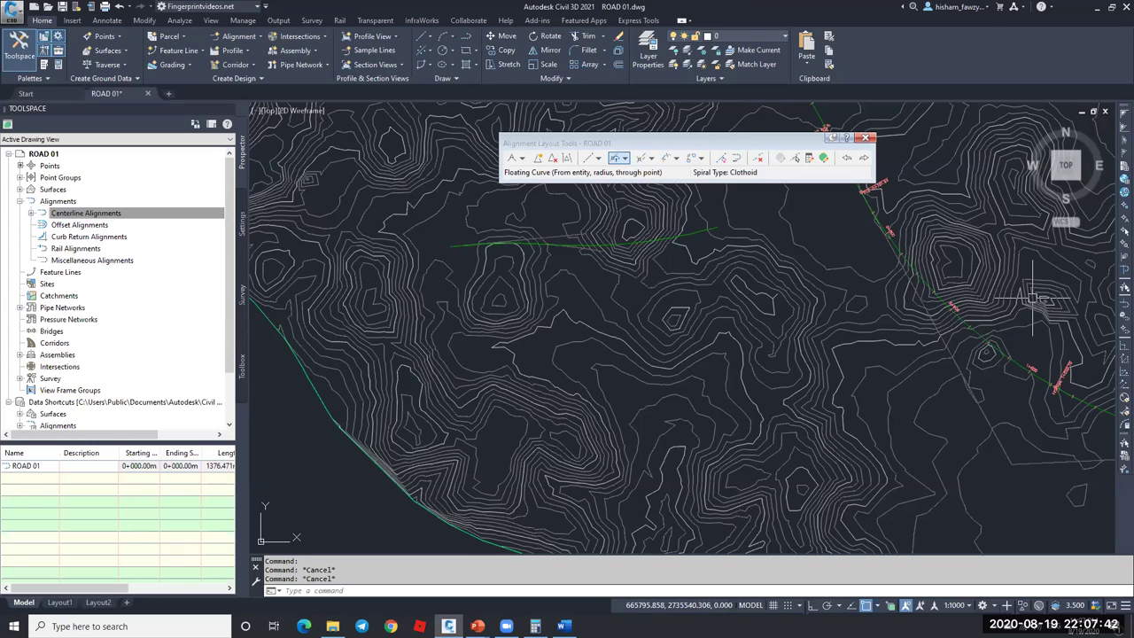
pyautogui.click(956, 301)
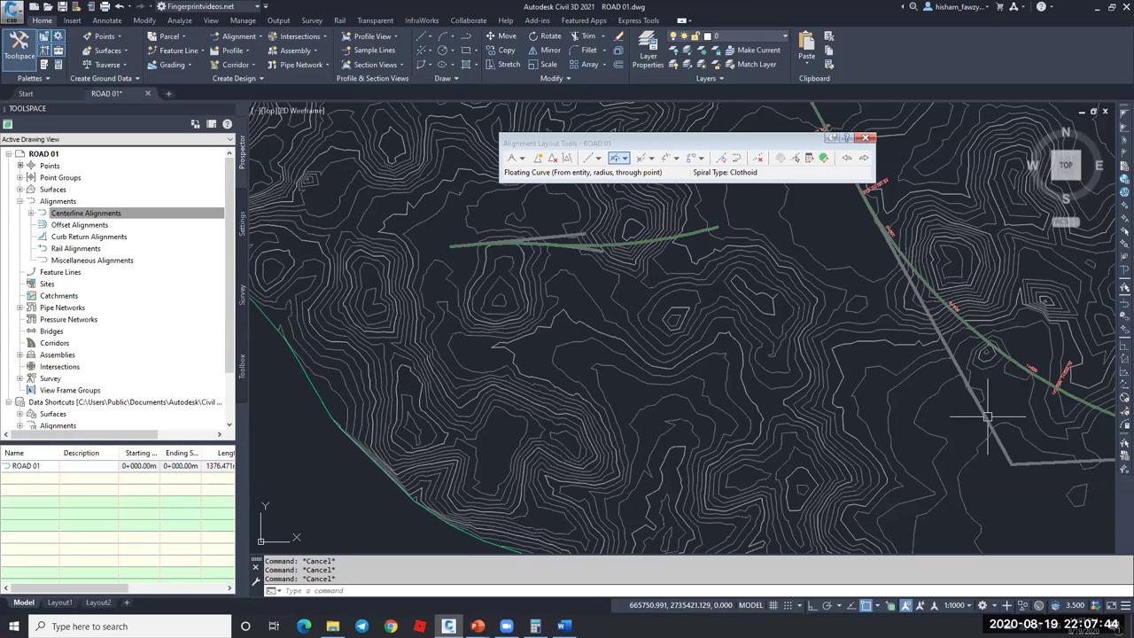
pyautogui.press('Escape')
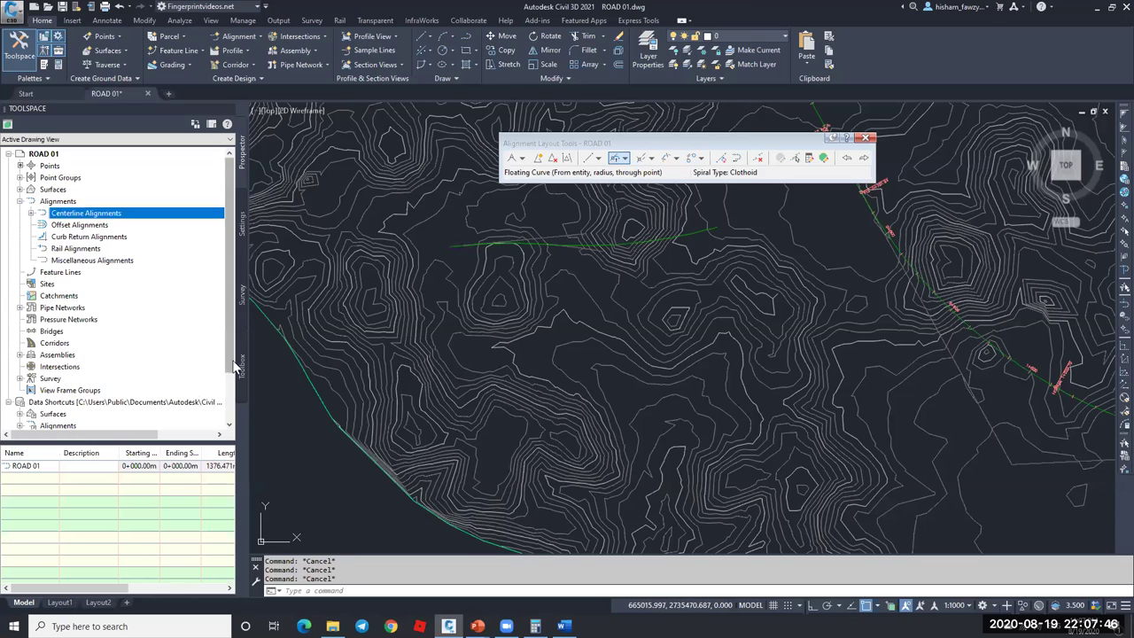
# - Run the alignment Incremental Stationing Report with a station increment of 1
pyautogui.click(242, 364)
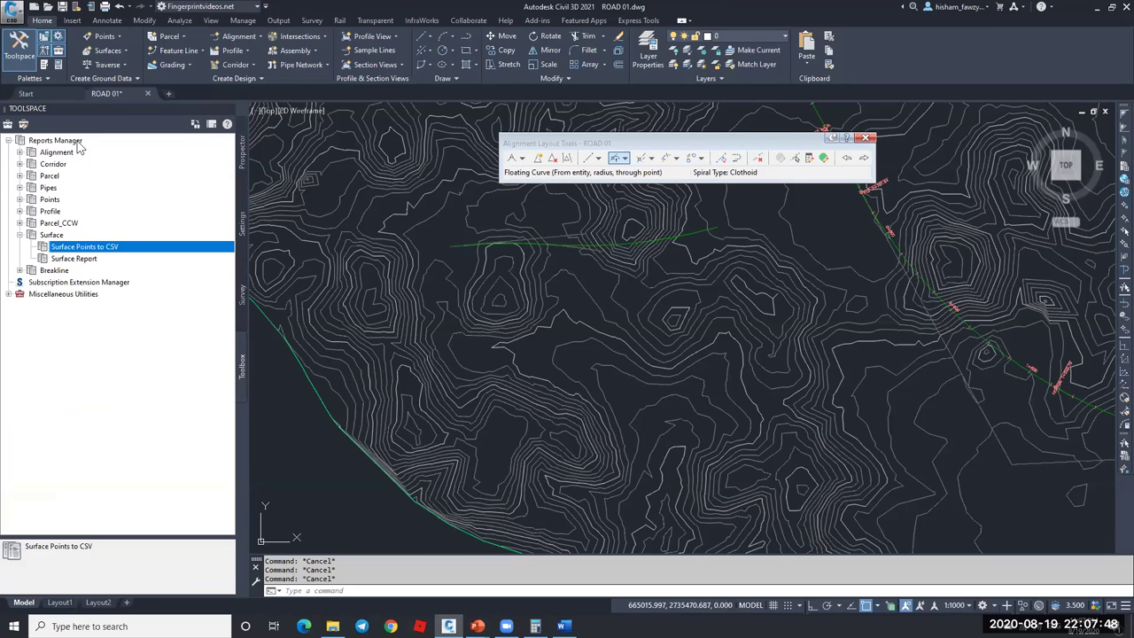
pyautogui.click(20, 152)
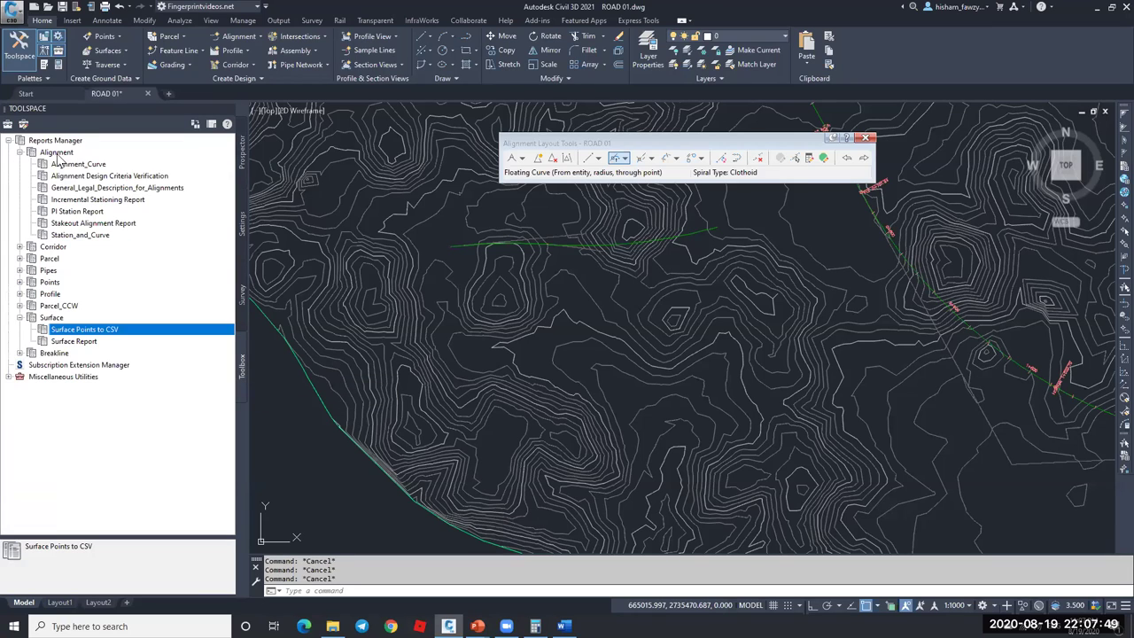
pyautogui.rightClick(116, 201)
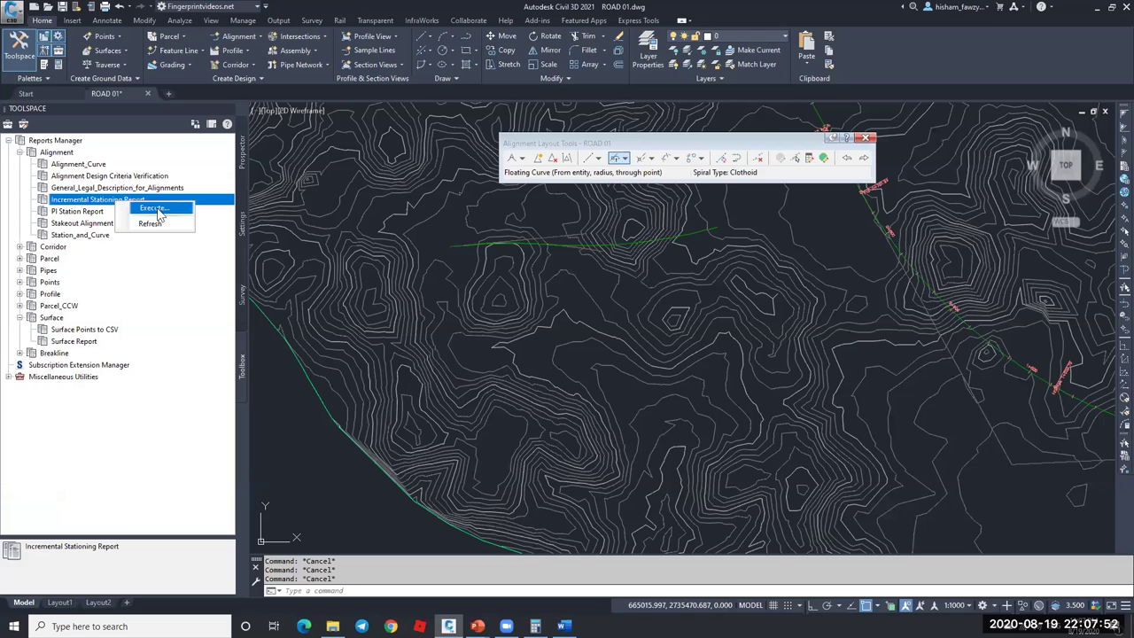
pyautogui.click(156, 208)
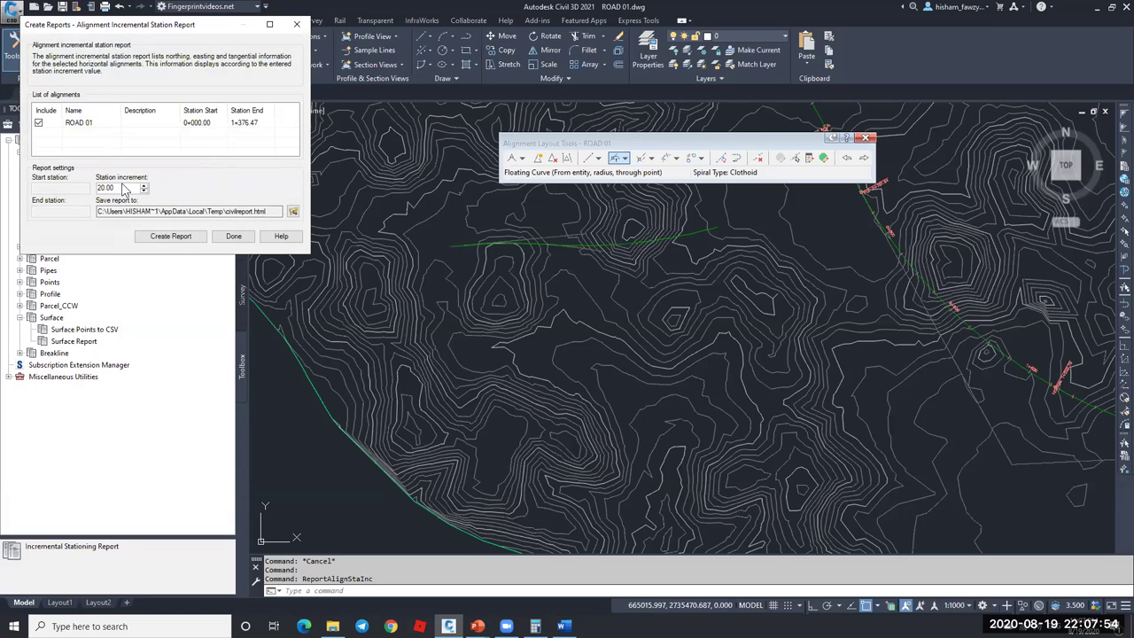
pyautogui.moveTo(124, 187); pyautogui.dragTo(94, 188)
pyautogui.write('1')
# - Save the station report as an Excel workbook on the Desktop
pyautogui.click(292, 211)
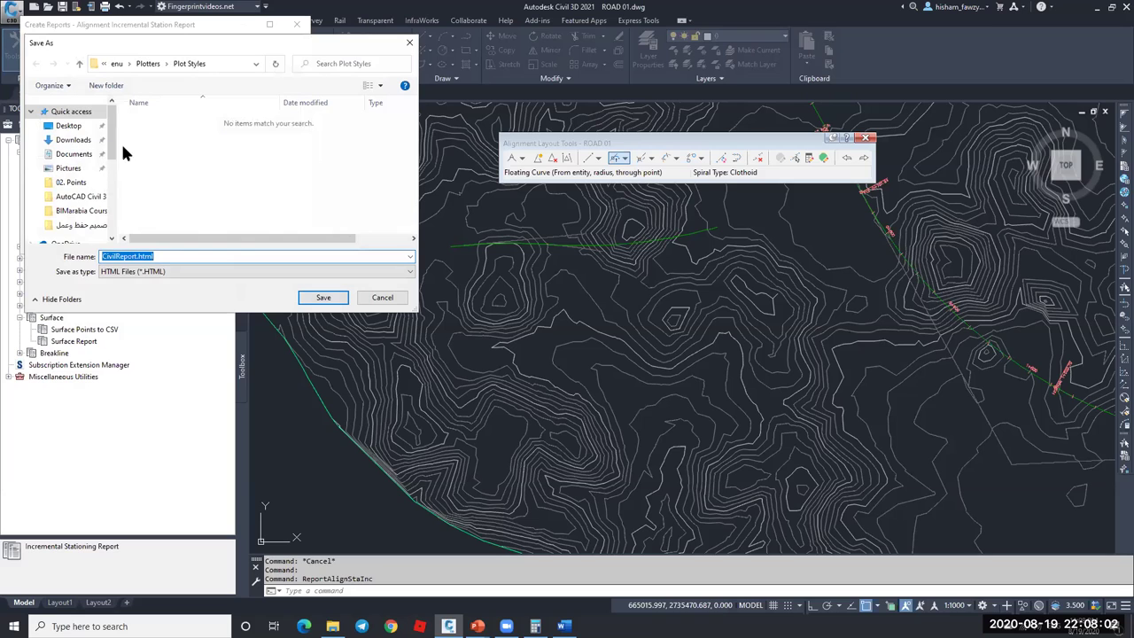
pyautogui.click(68, 125)
pyautogui.click(157, 272)
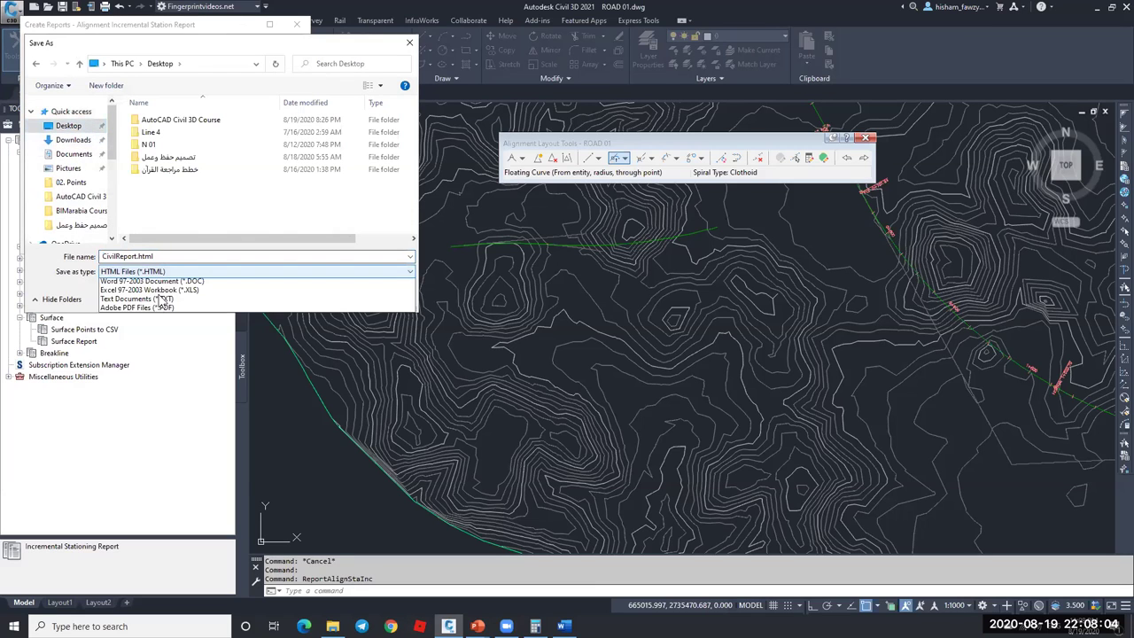
pyautogui.click(163, 301)
pyautogui.click(323, 297)
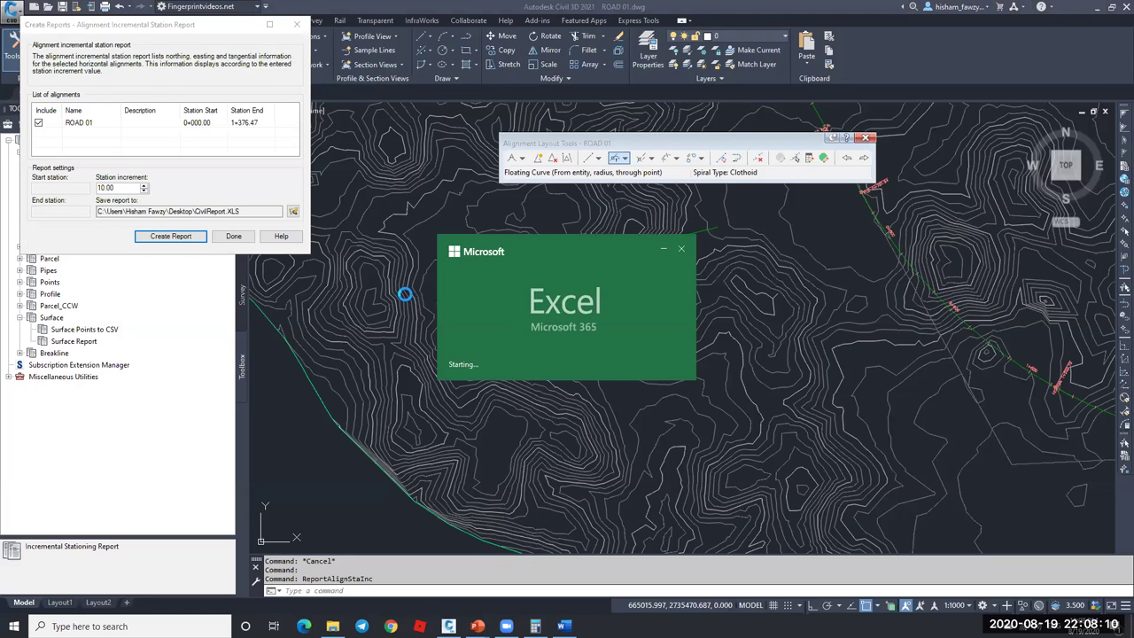
# - Check the first station's northing and easting, then close Excel and the report dialog
pyautogui.scroll(-2, 194, 308)
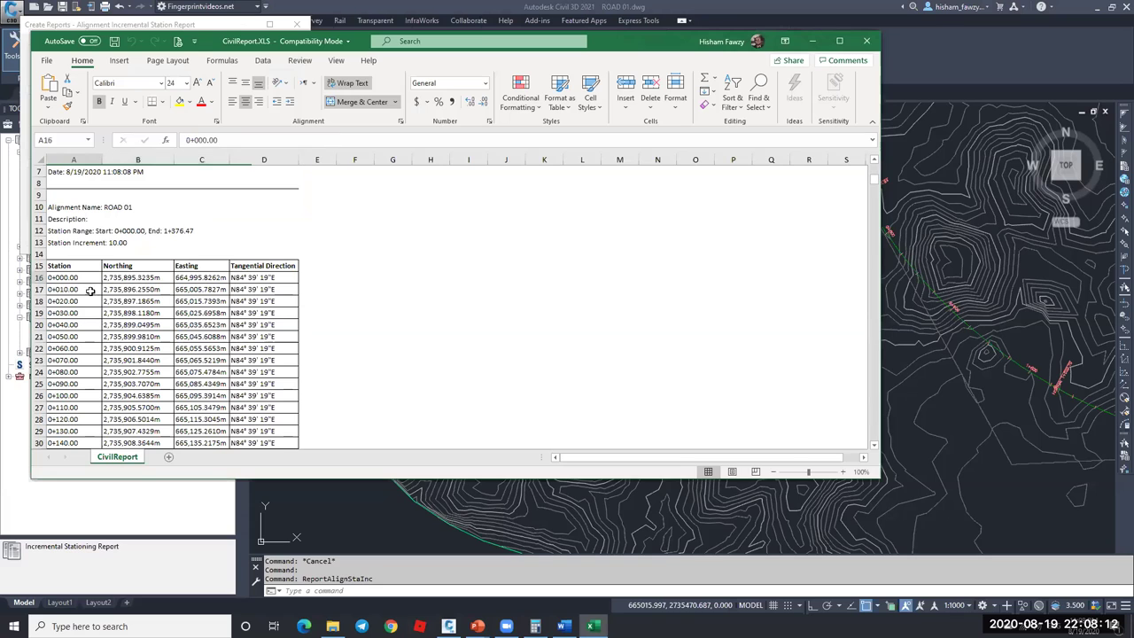
pyautogui.click(155, 278)
pyautogui.click(197, 278)
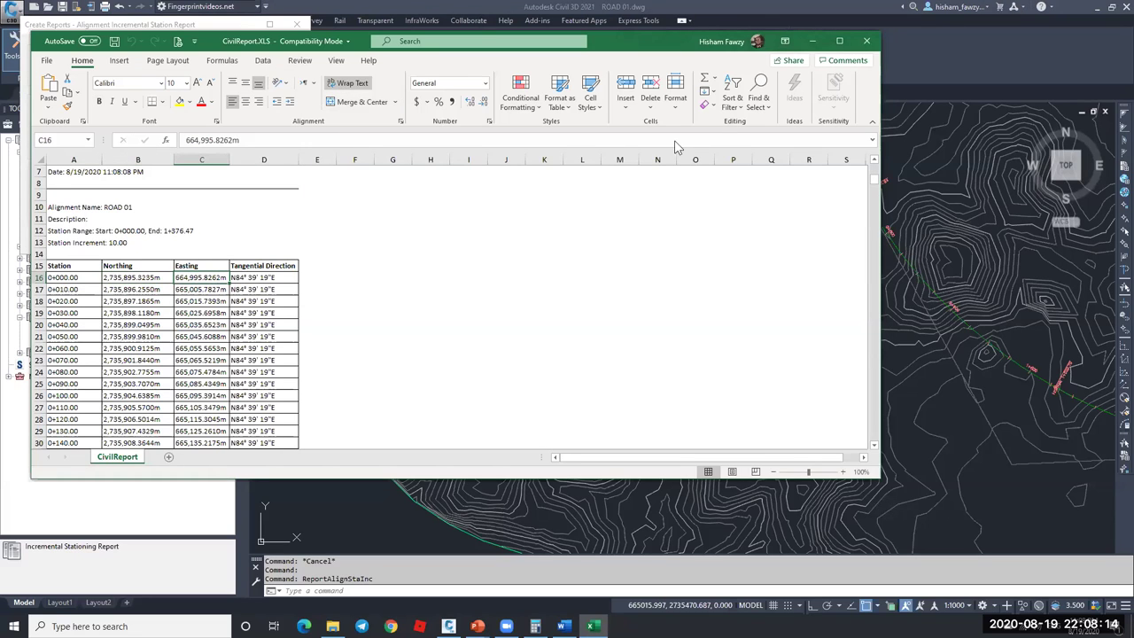
pyautogui.click(866, 41)
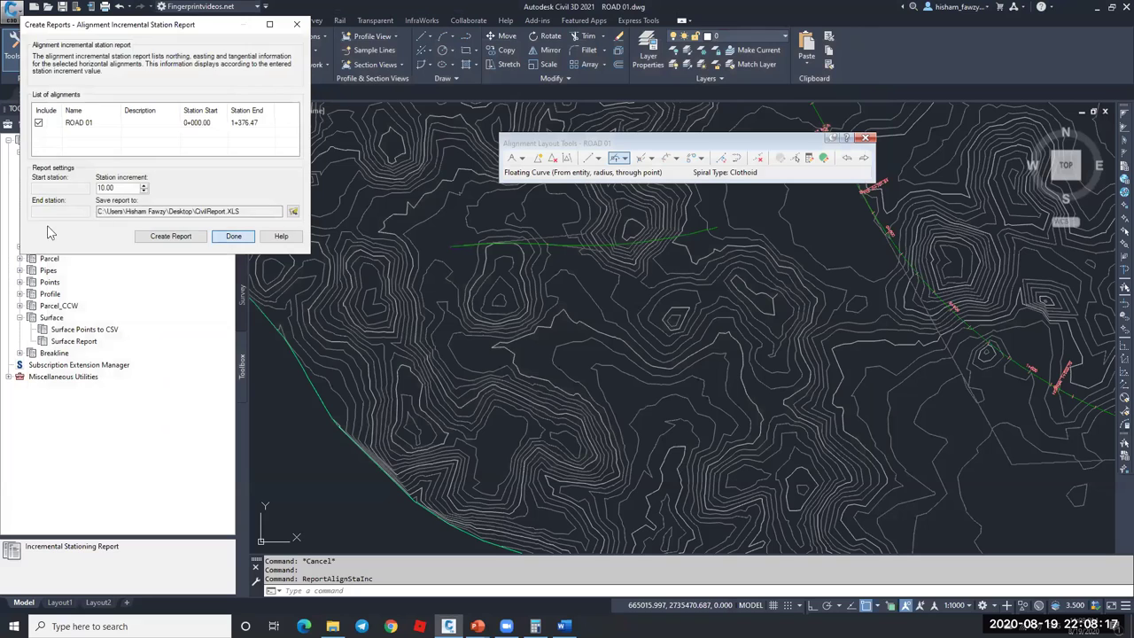
pyautogui.click(233, 235)
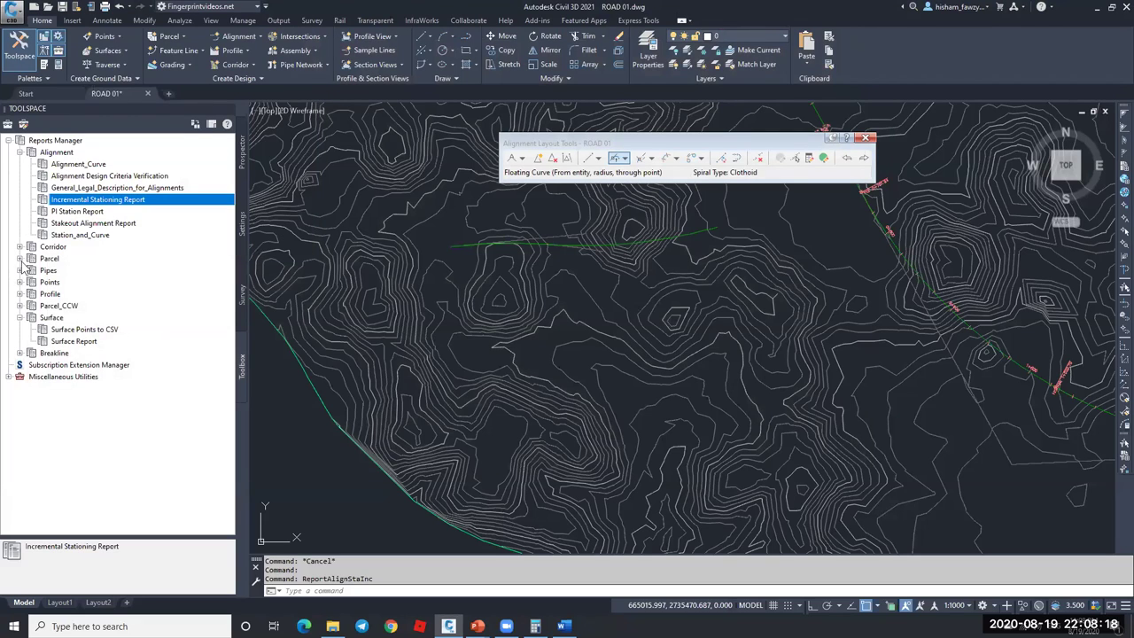
# - Browse the Profile reports' Incremental Stationing Report, then collapse the Profile group
pyautogui.click(19, 293)
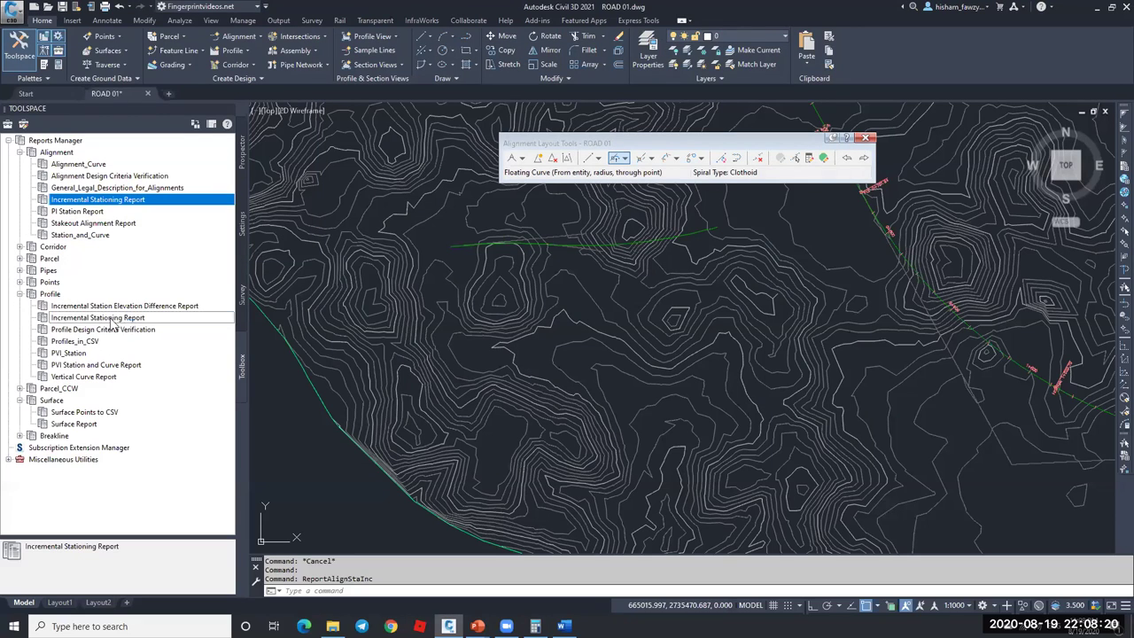
pyautogui.click(153, 318)
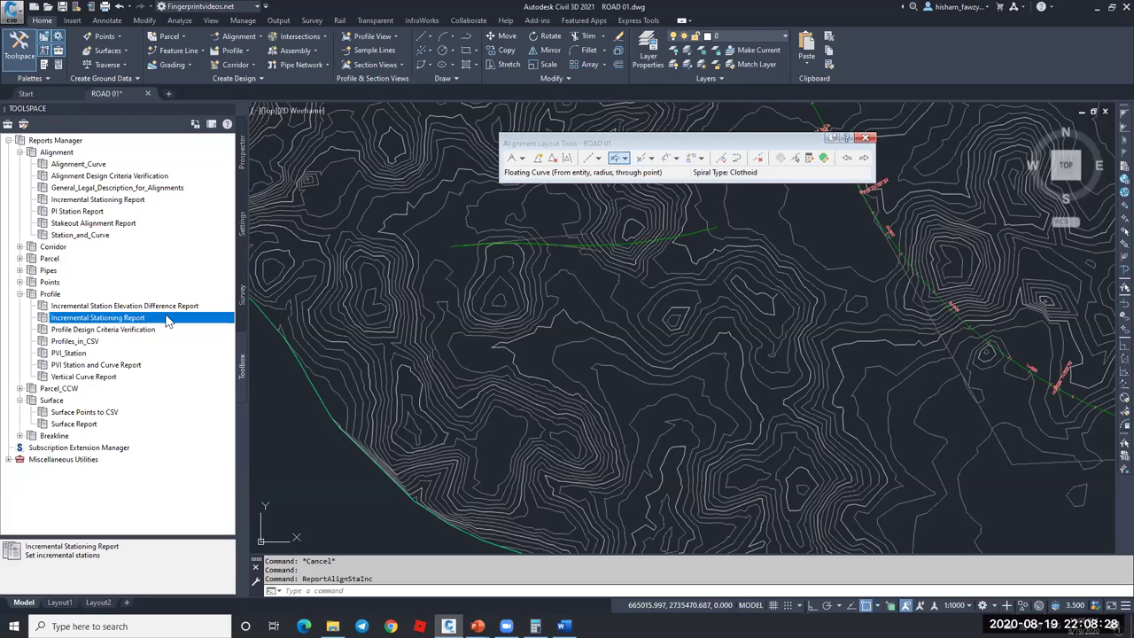
pyautogui.click(21, 293)
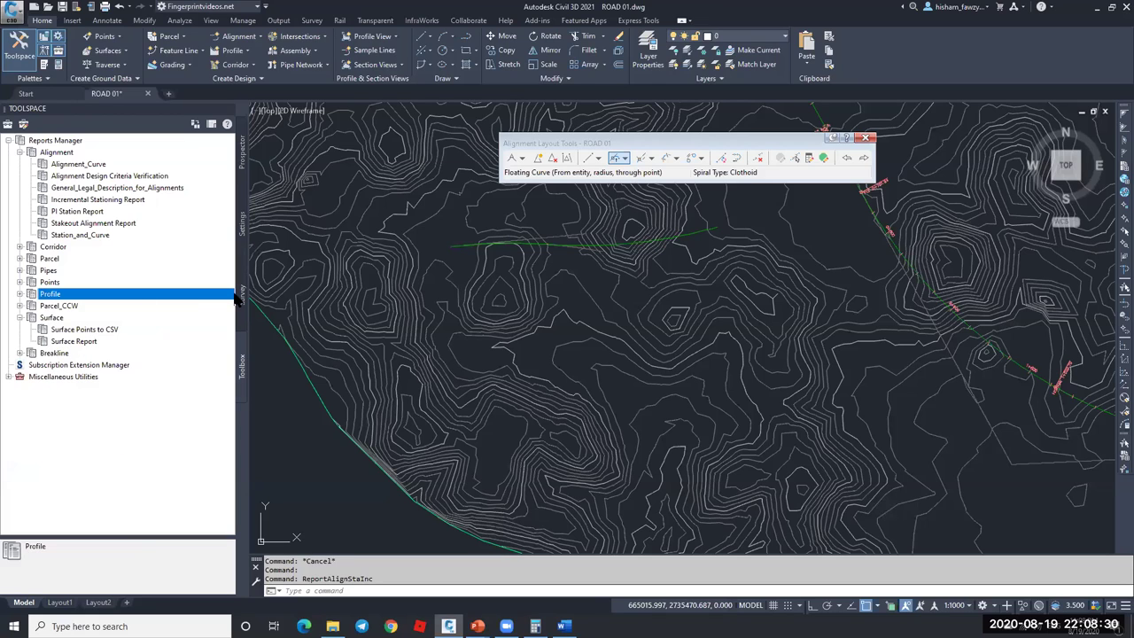
pyautogui.press('Escape')
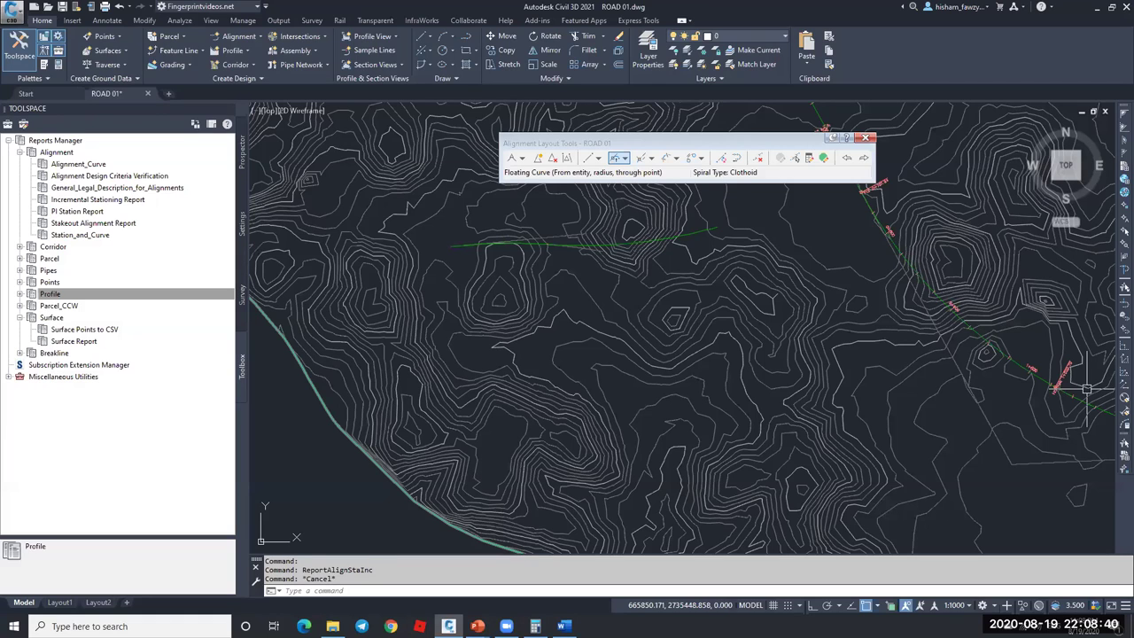
pyautogui.press('Escape')
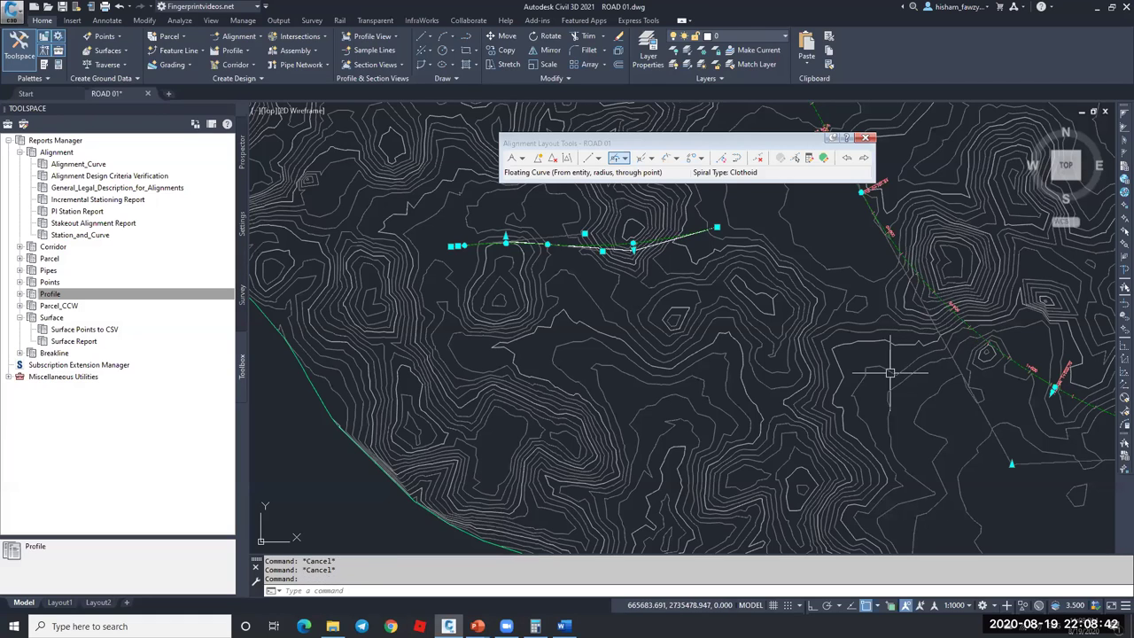
pyautogui.scroll(-5, 779, 372)
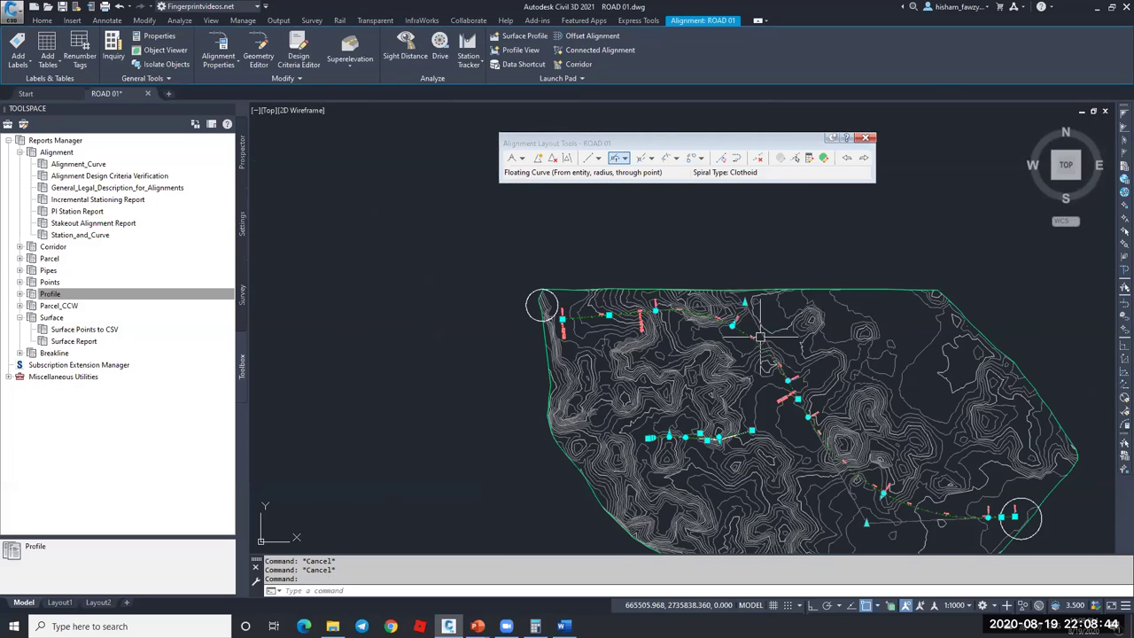
pyautogui.scroll(4, 759, 336)
pyautogui.press('Escape')
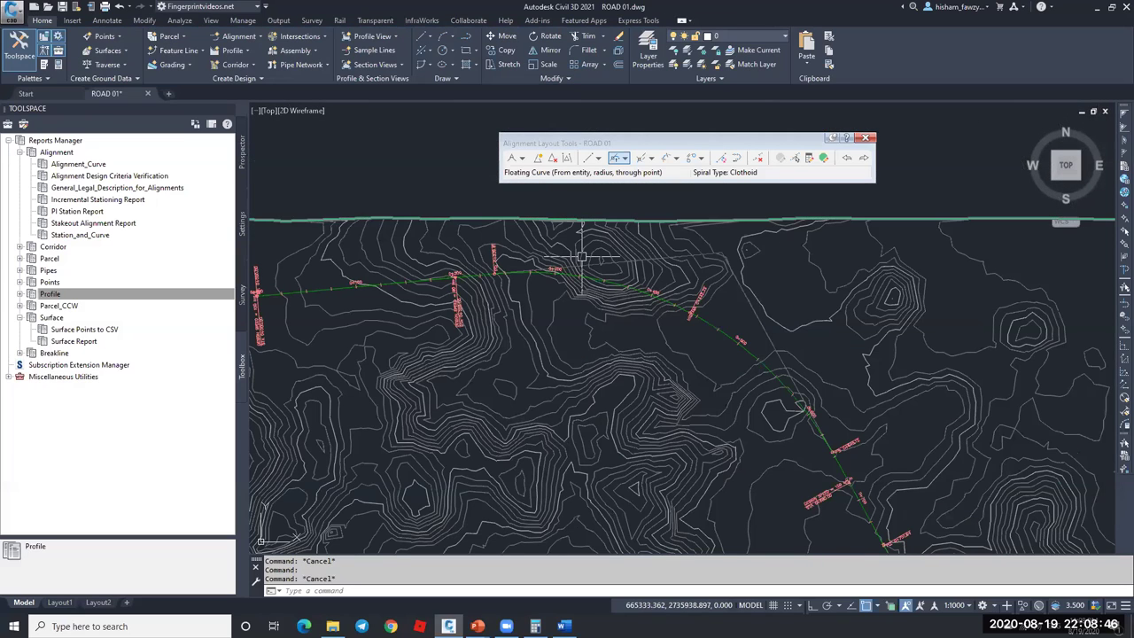
pyautogui.scroll(-2, 759, 336)
pyautogui.moveTo(718, 375); pyautogui.dragTo(717, 414, button='middle')
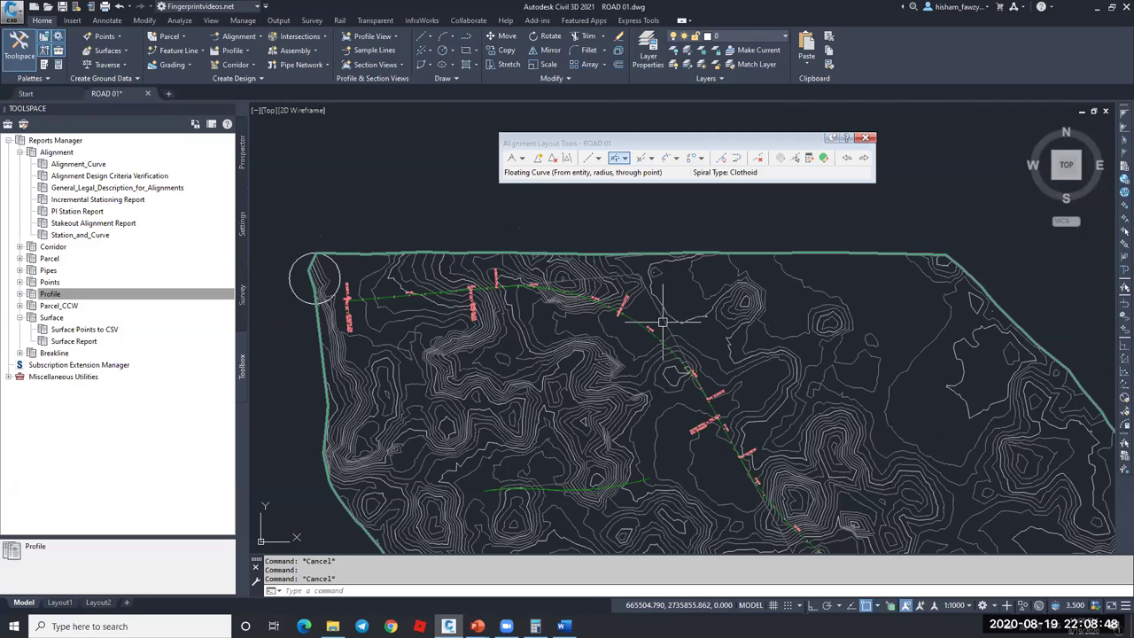
pyautogui.scroll(-2, 665, 317)
pyautogui.scroll(5, 666, 326)
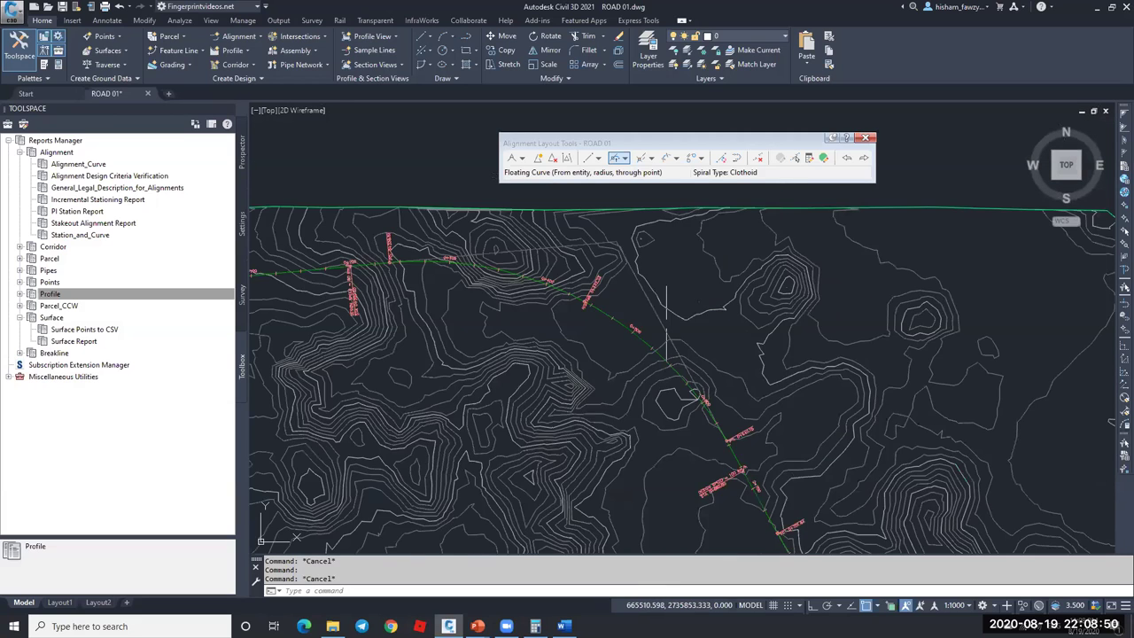
pyautogui.scroll(-4, 590, 269)
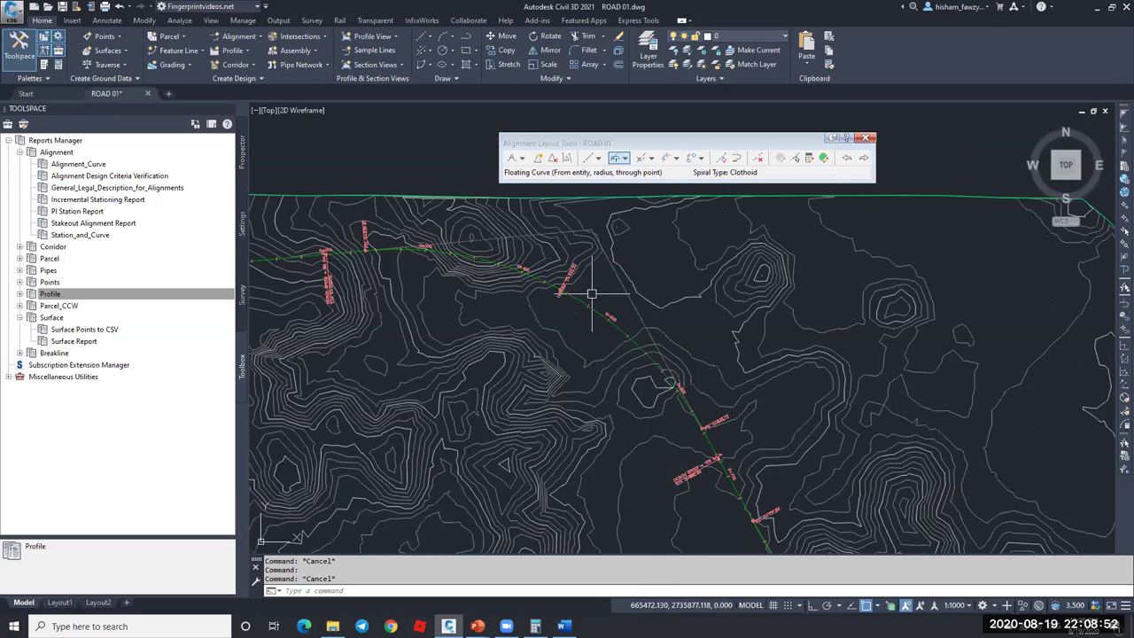
pyautogui.click(624, 158)
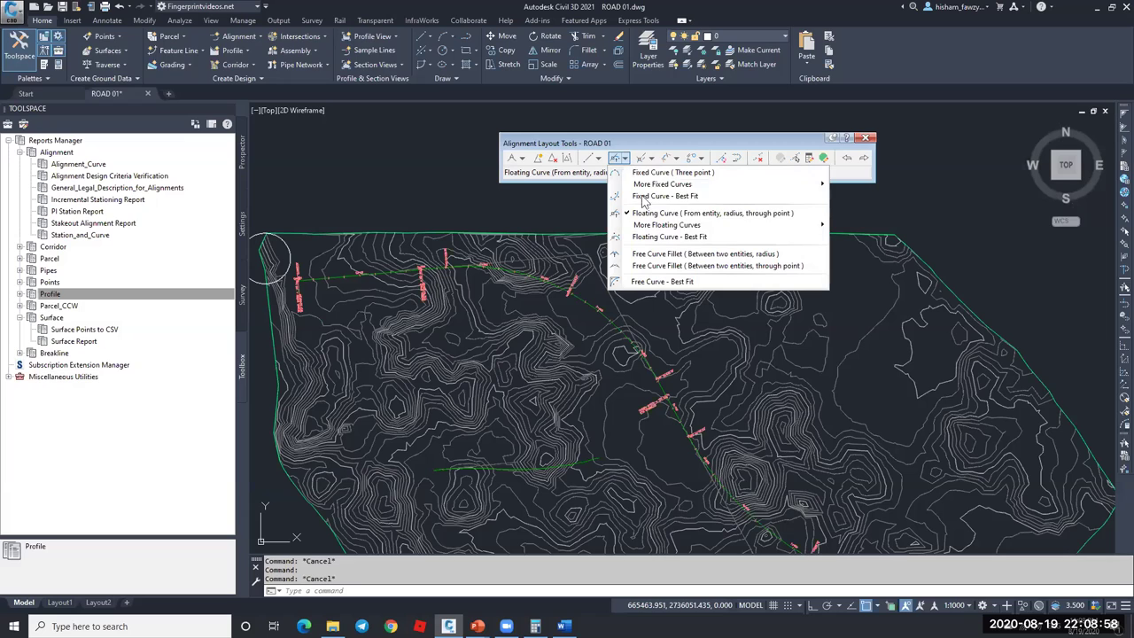
pyautogui.click(668, 237)
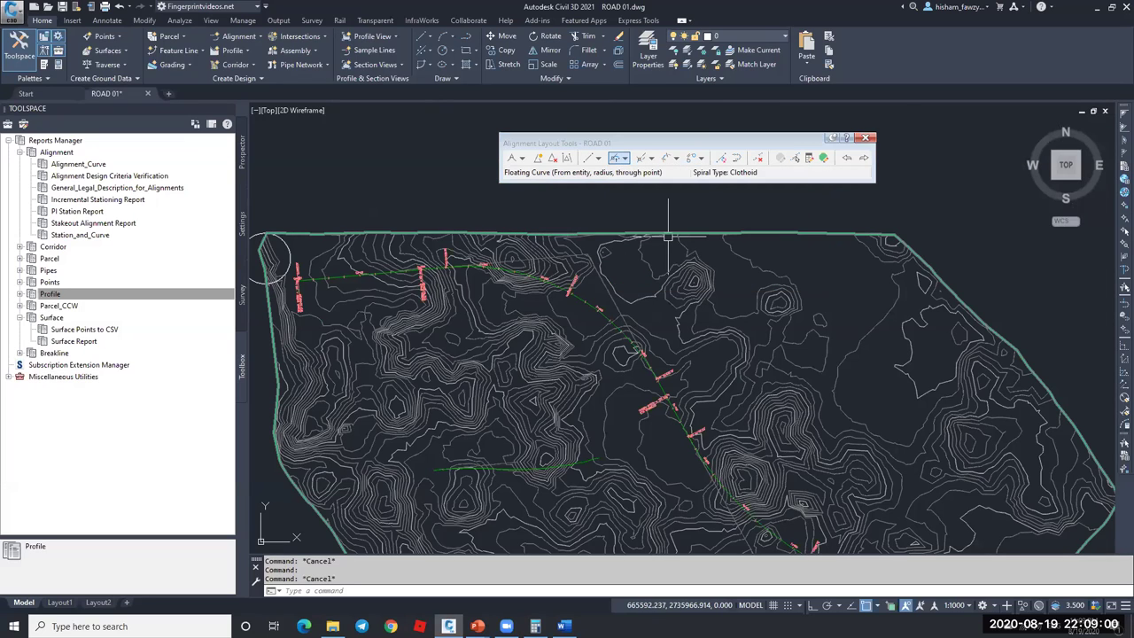
pyautogui.moveTo(669, 237)
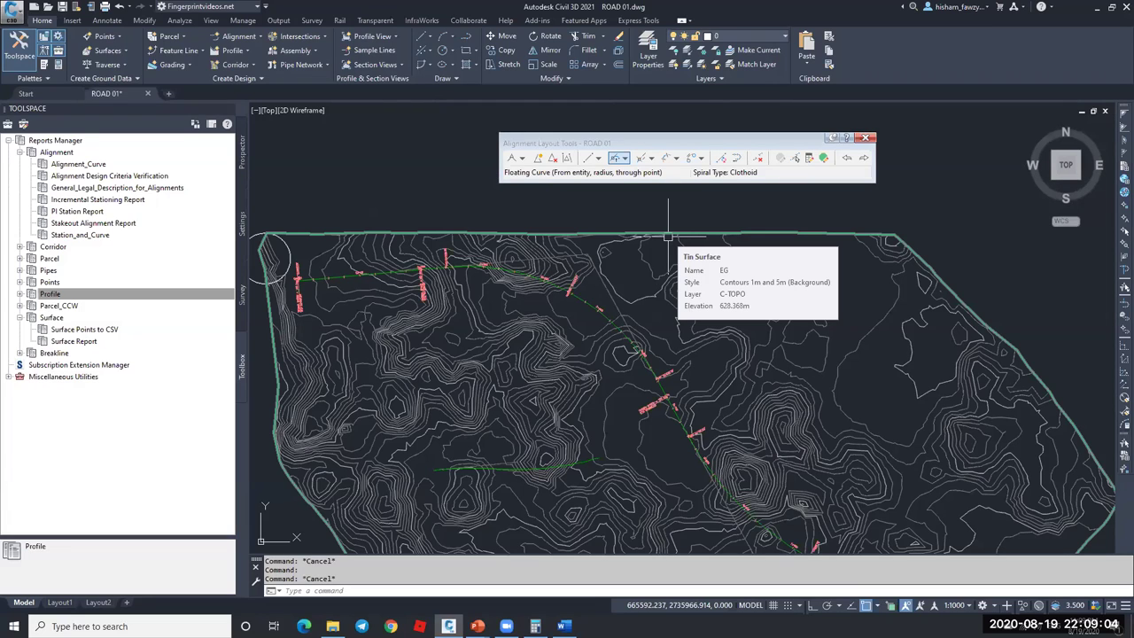
pyautogui.click(522, 158)
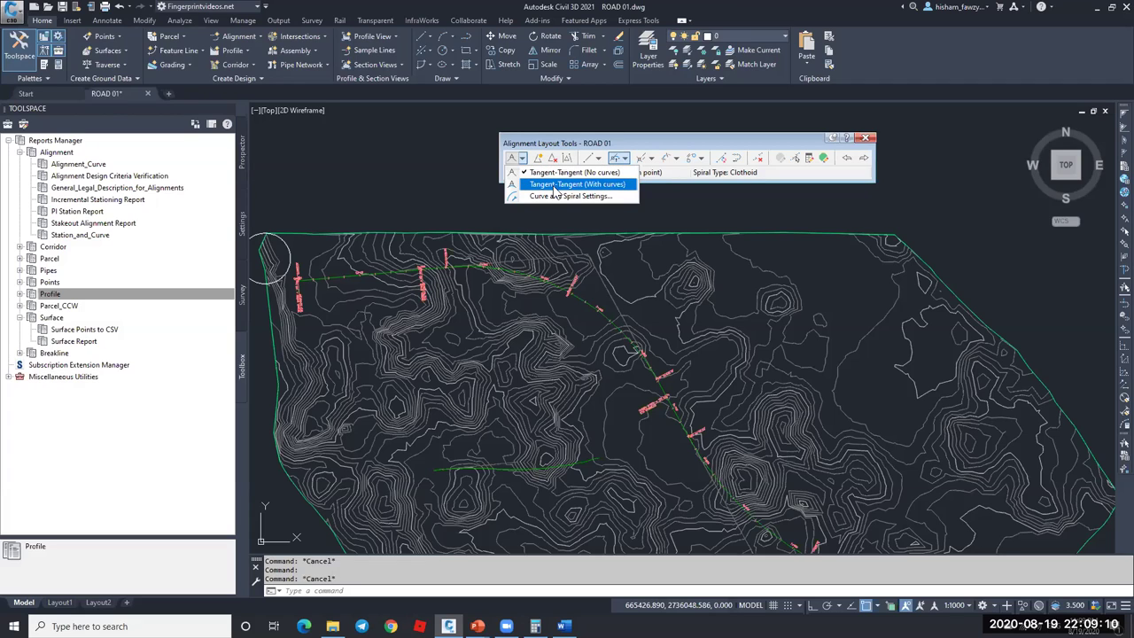
pyautogui.click(618, 144)
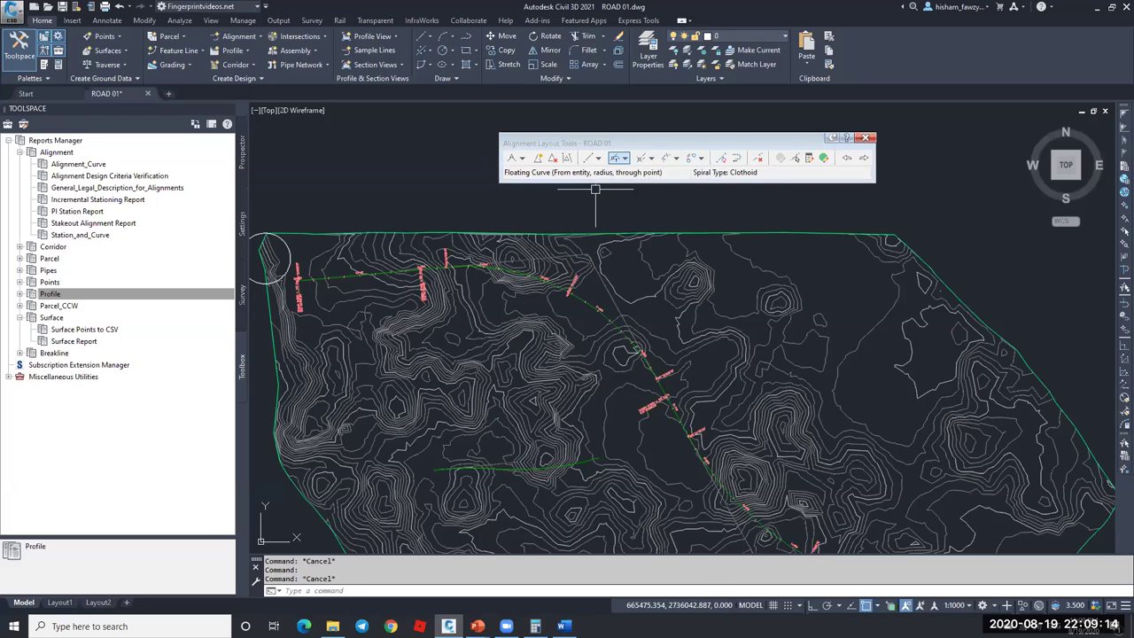
pyautogui.press('Escape')
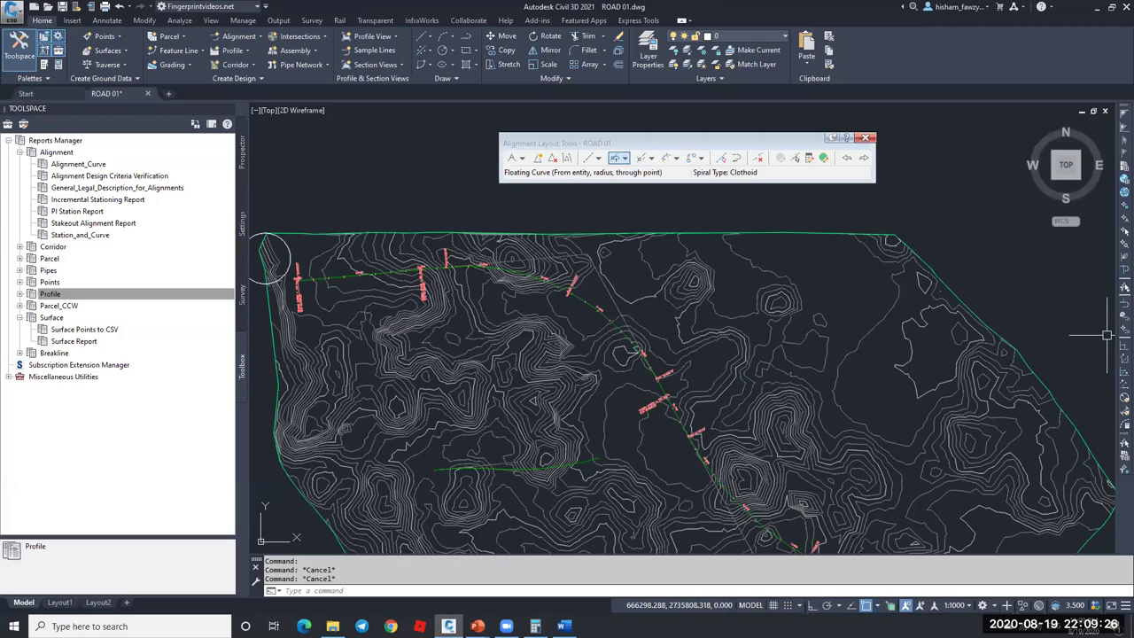
pyautogui.press('Escape')
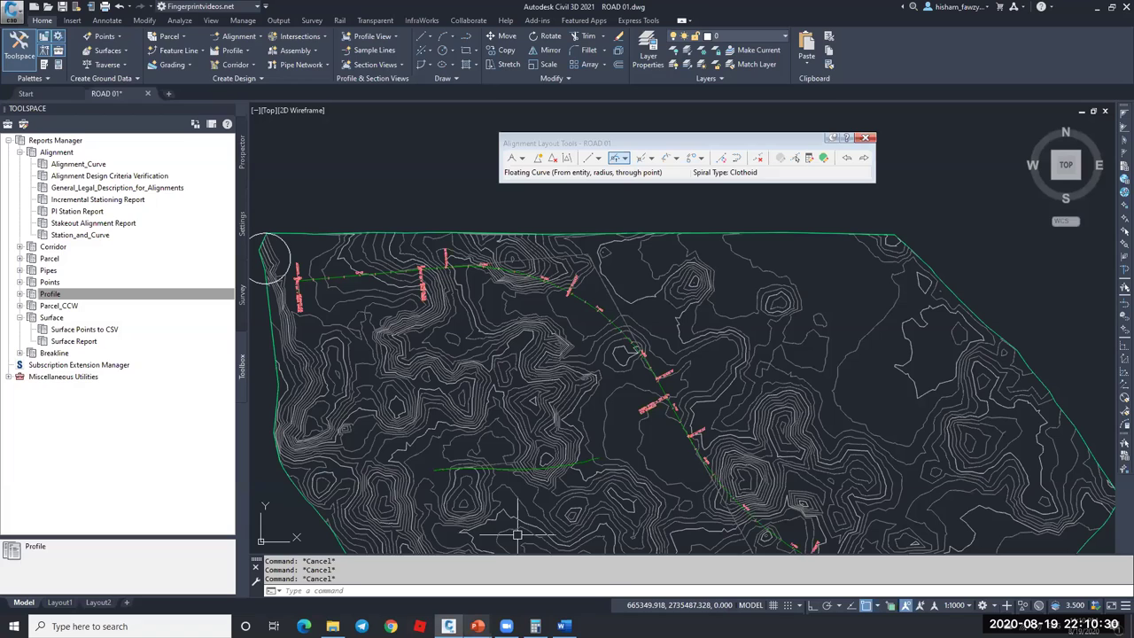
pyautogui.moveTo(477, 626)
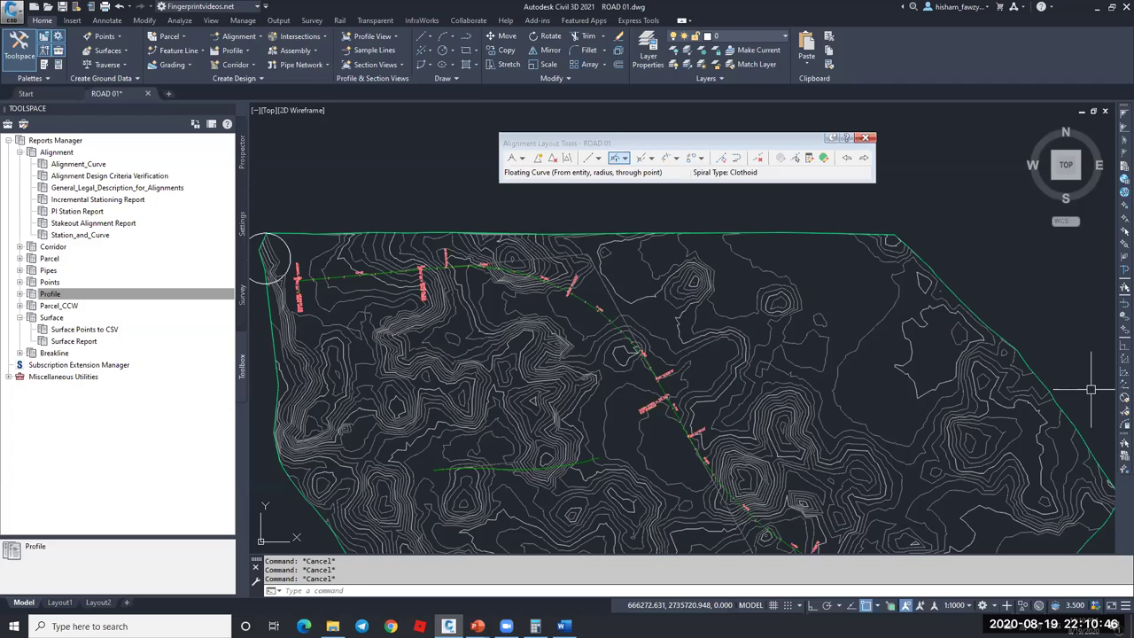
pyautogui.click(610, 330)
pyautogui.click(531, 465)
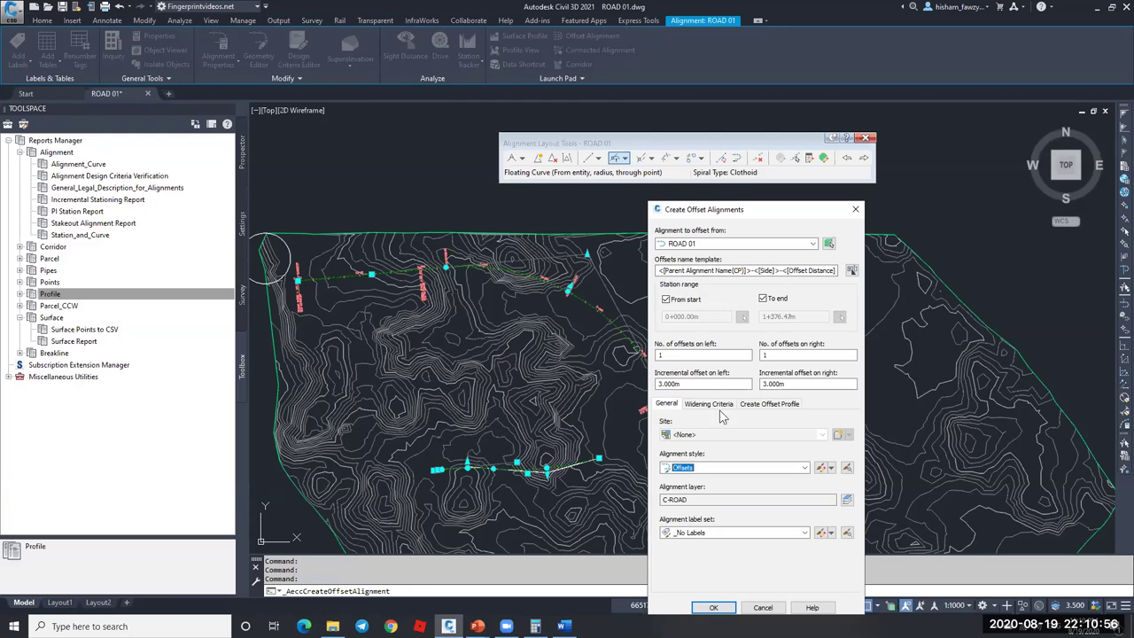
pyautogui.click(708, 404)
pyautogui.click(762, 607)
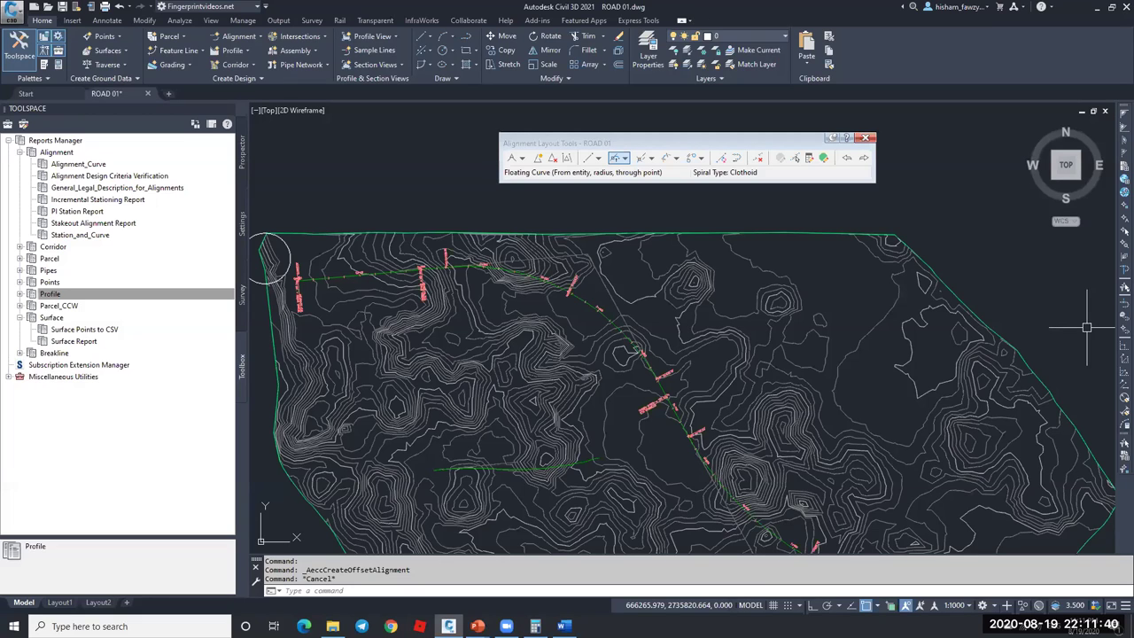
# - Open ROAD 01's Design Criteria Editor and view the AASHTO 2011 Crowned Roadway transition formulas
pyautogui.press('Escape')
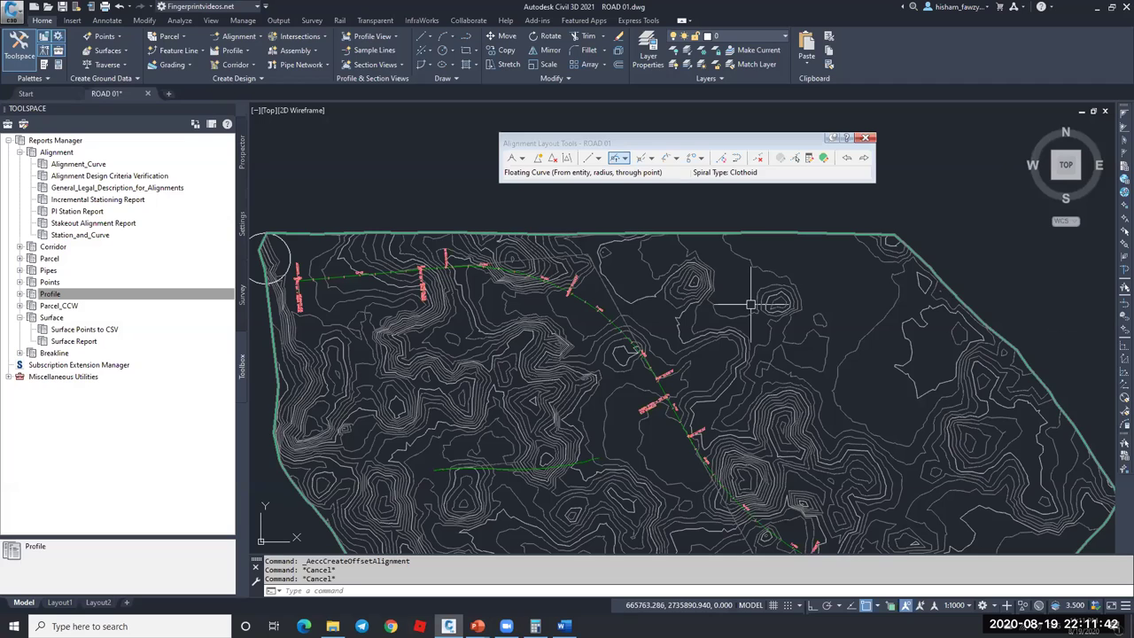
pyautogui.click(613, 303)
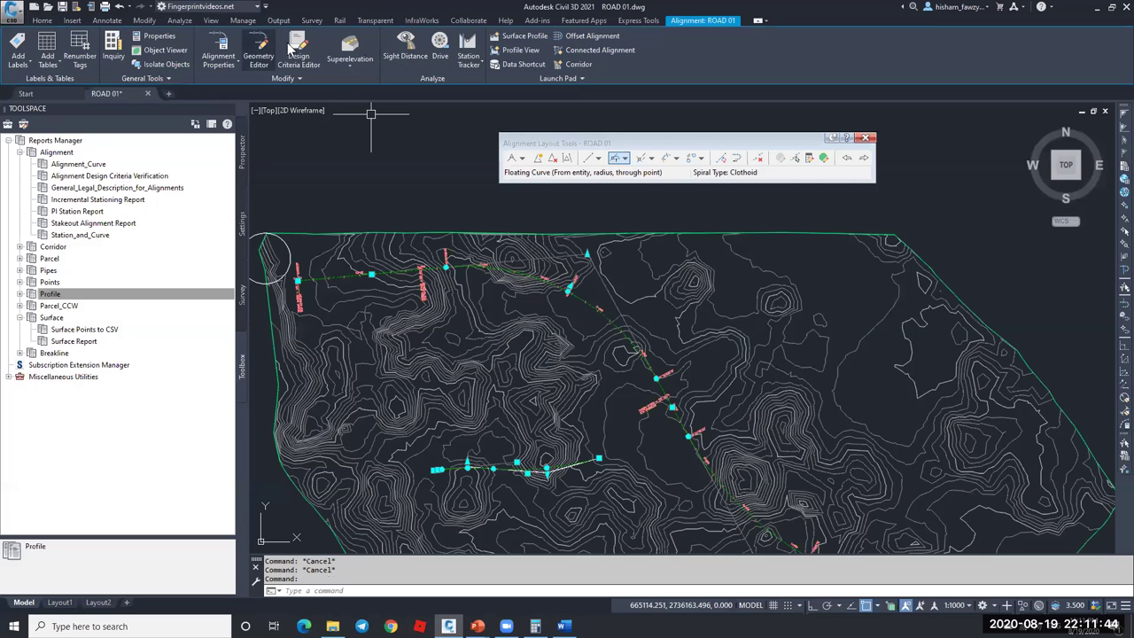
pyautogui.click(298, 57)
pyautogui.click(353, 218)
pyautogui.click(364, 243)
pyautogui.click(375, 254)
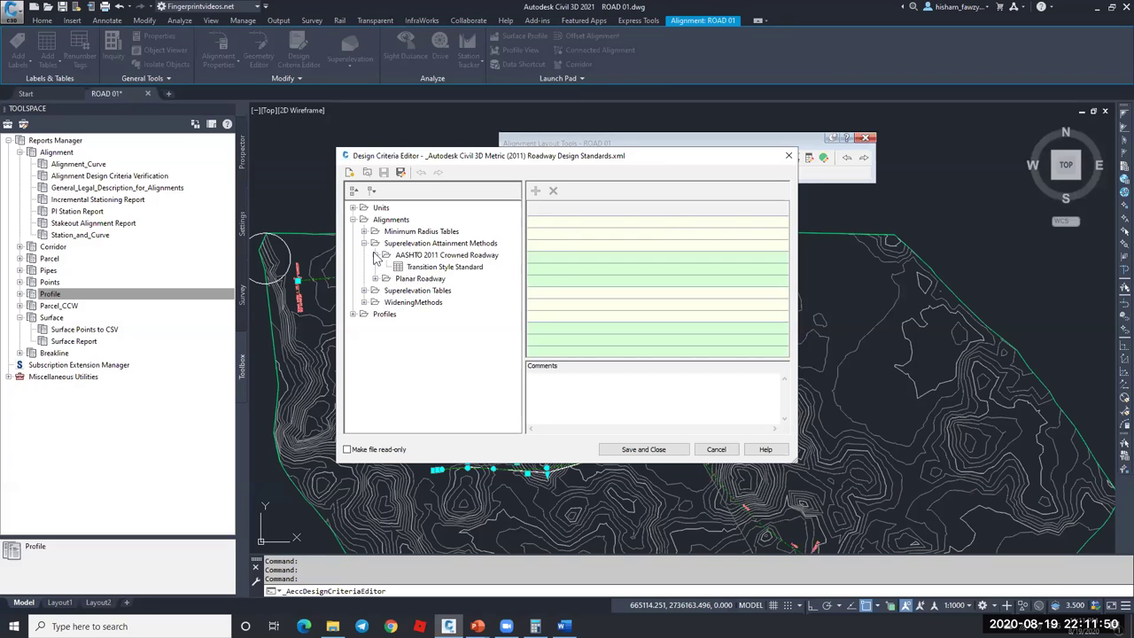
pyautogui.click(428, 266)
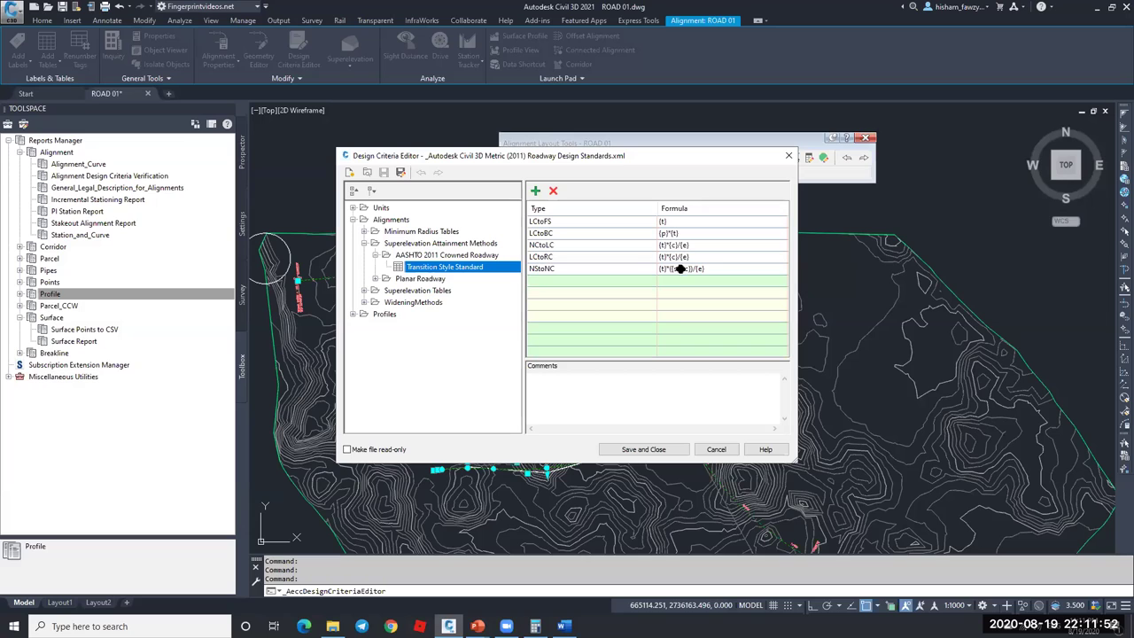
pyautogui.click(364, 243)
# - Inspect the AASHTO 2011 Metric eMax 4% tables and 2 Lane transition lengths for speeds 20 and 30
pyautogui.click(364, 255)
pyautogui.click(376, 266)
pyautogui.click(386, 278)
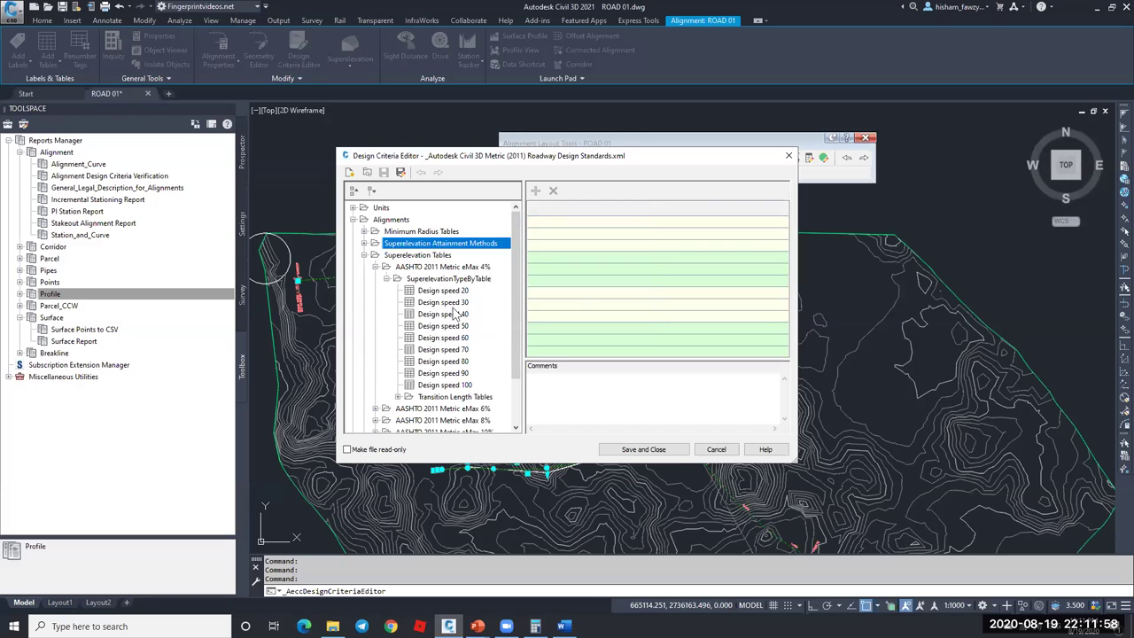
pyautogui.click(443, 290)
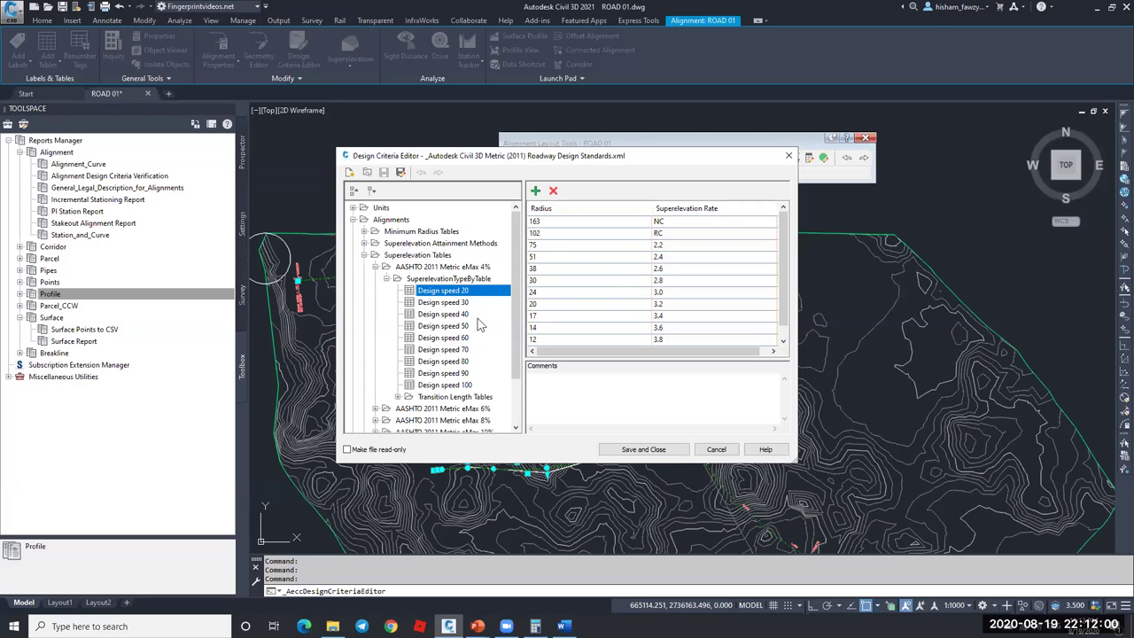
pyautogui.click(398, 397)
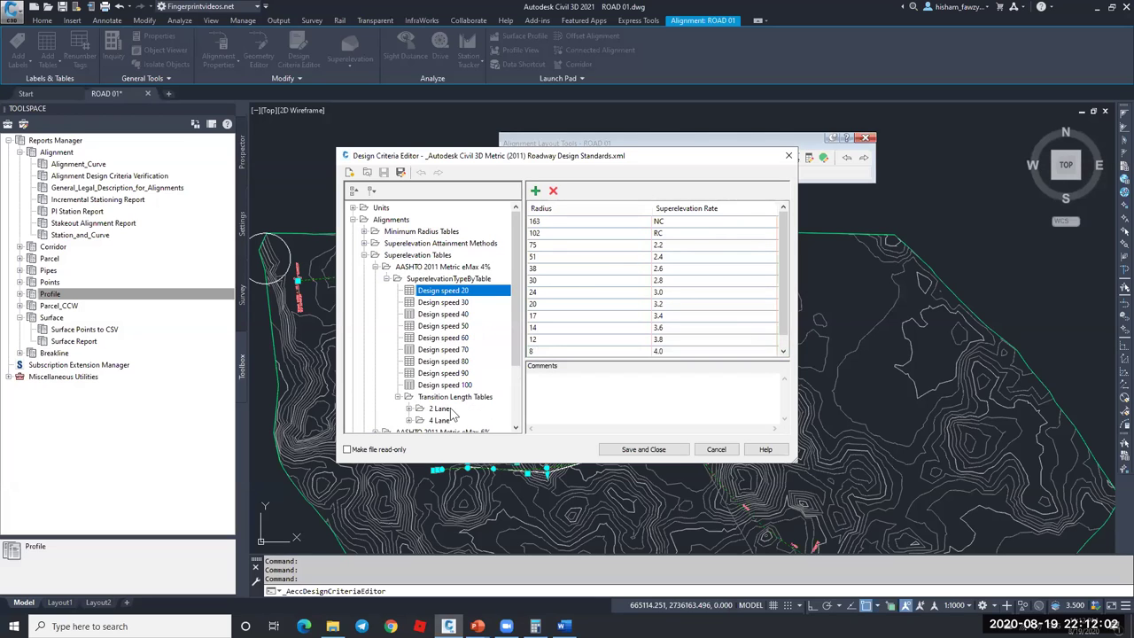
pyautogui.click(443, 409)
pyautogui.click(410, 408)
pyautogui.doubleClick(458, 423)
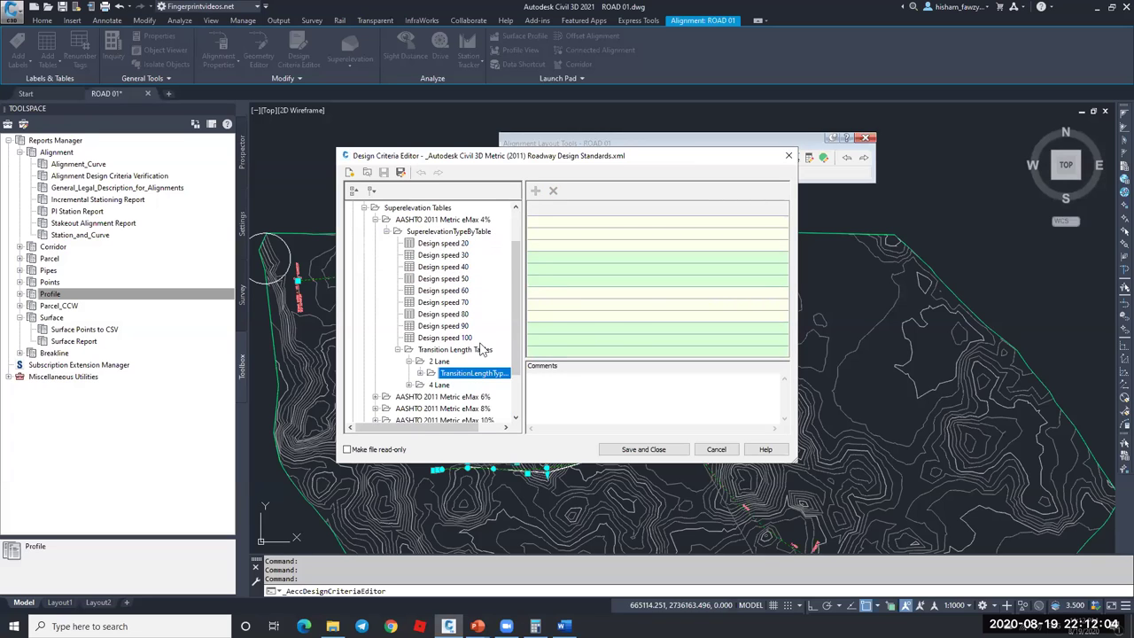
pyautogui.scroll(-2, 478, 372)
pyautogui.click(485, 327)
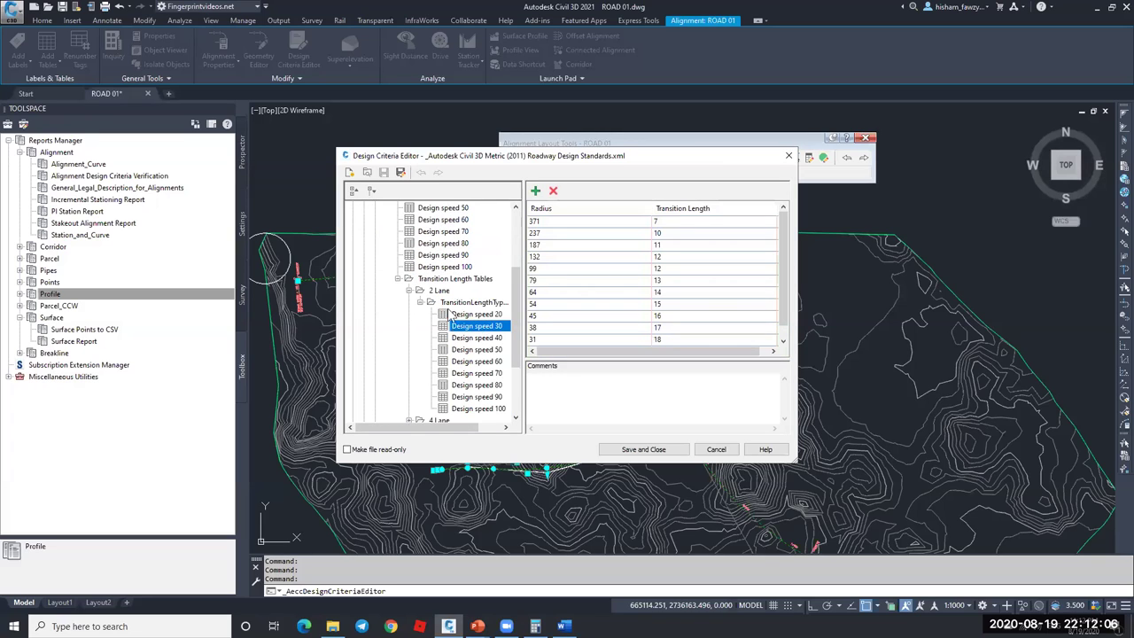
pyautogui.scroll(5, 456, 317)
pyautogui.click(391, 280)
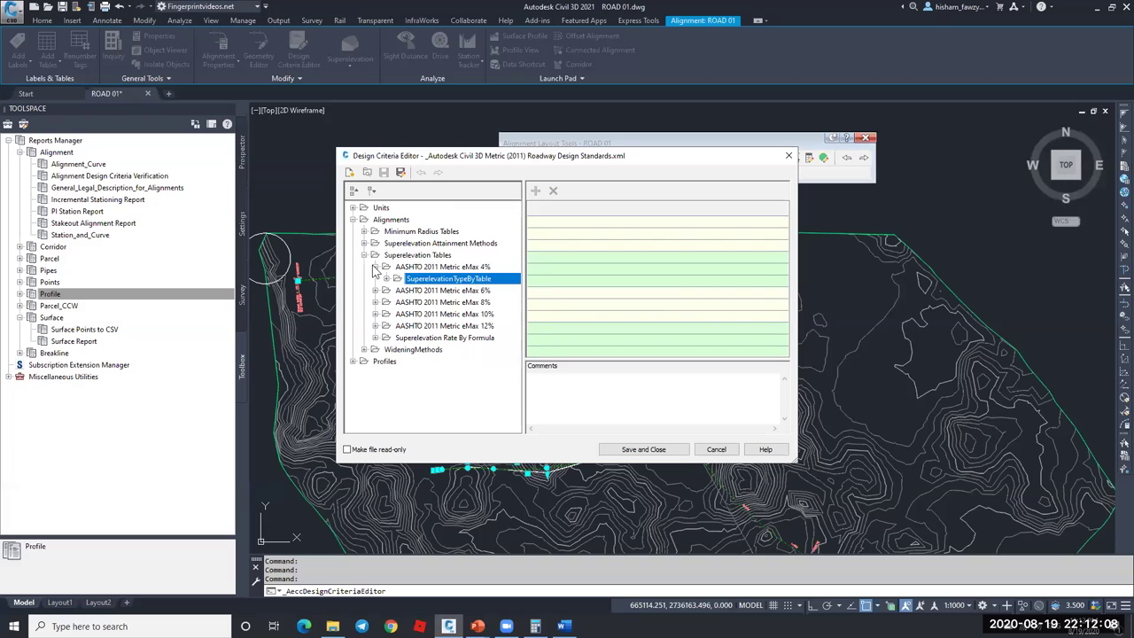
# - Review the Superelevation Rate By Formula and Transition Length By Formula parameters
pyautogui.click(374, 337)
pyautogui.click(386, 349)
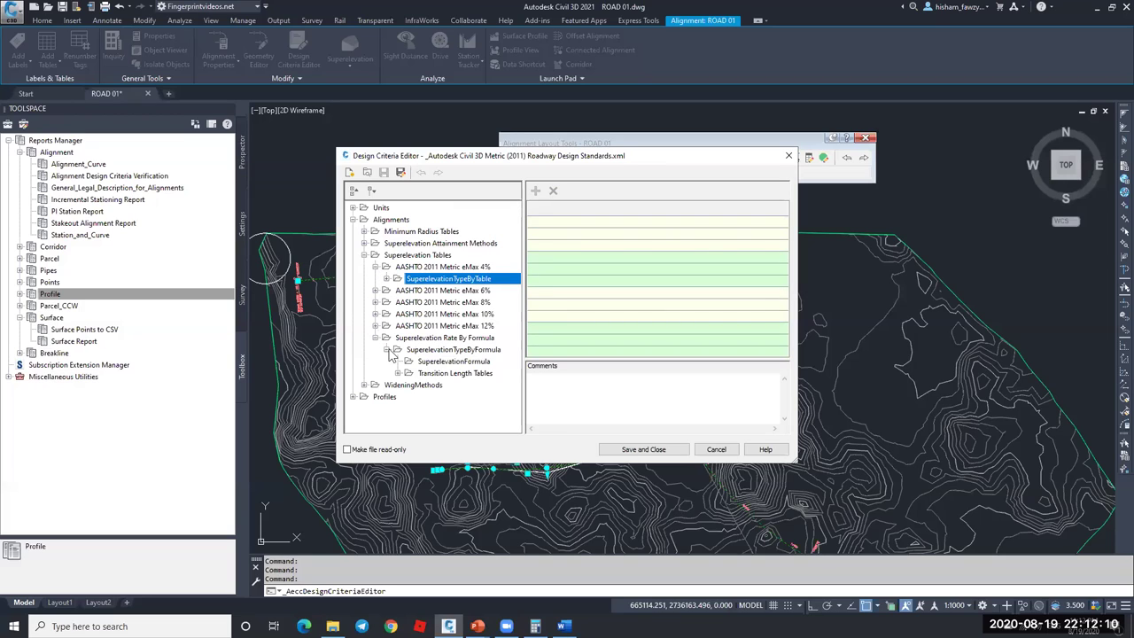
pyautogui.click(434, 363)
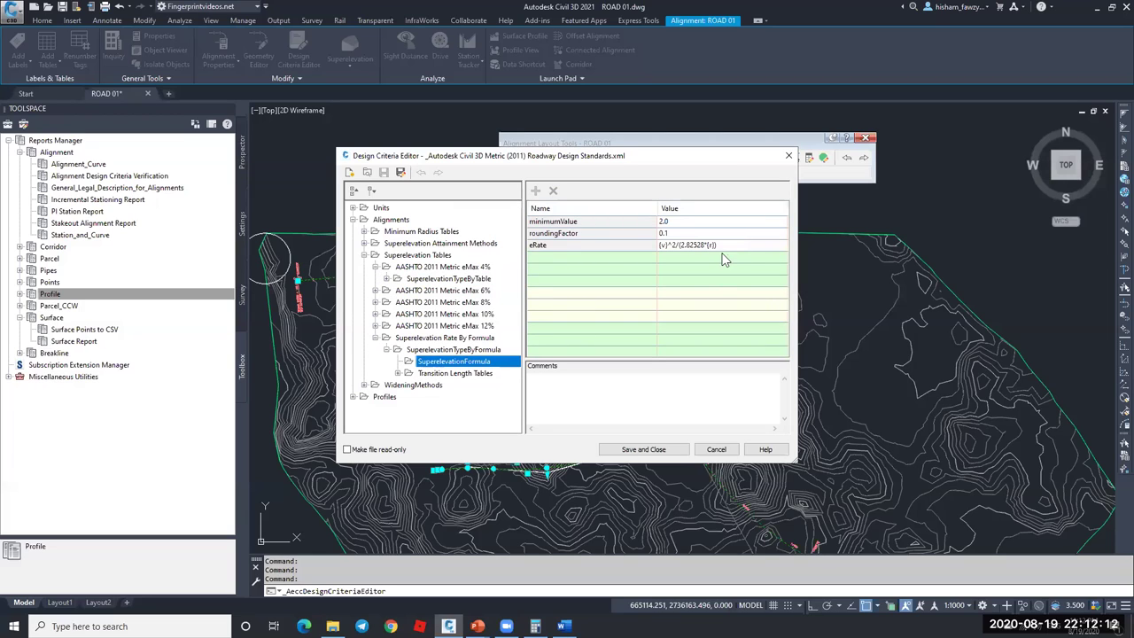
pyautogui.click(397, 373)
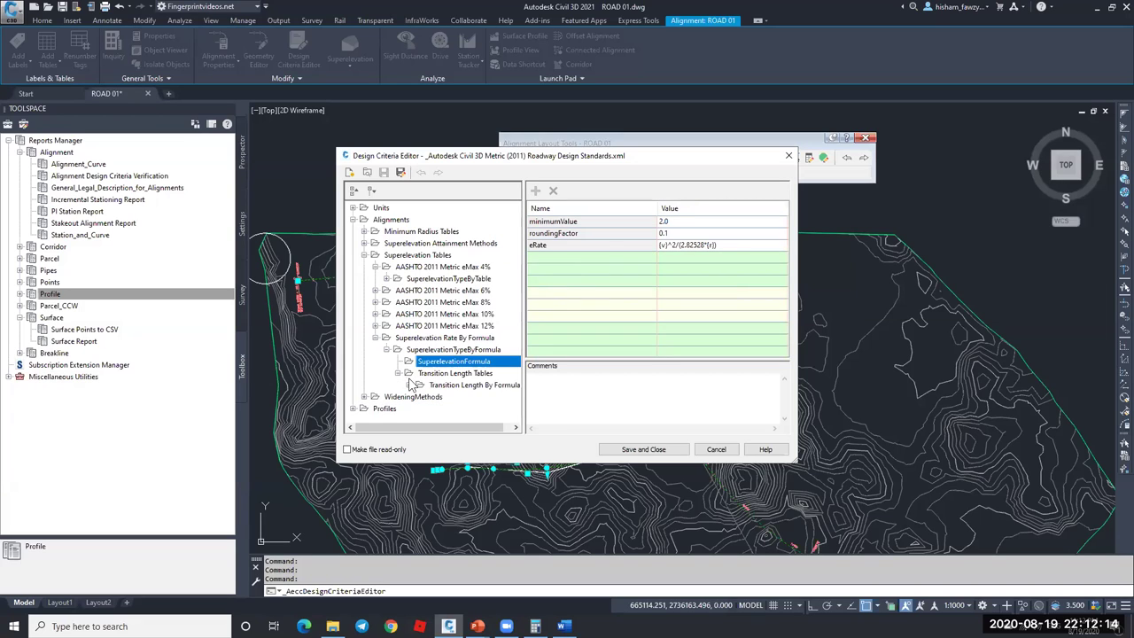
pyautogui.click(452, 386)
pyautogui.click(410, 385)
pyautogui.click(465, 397)
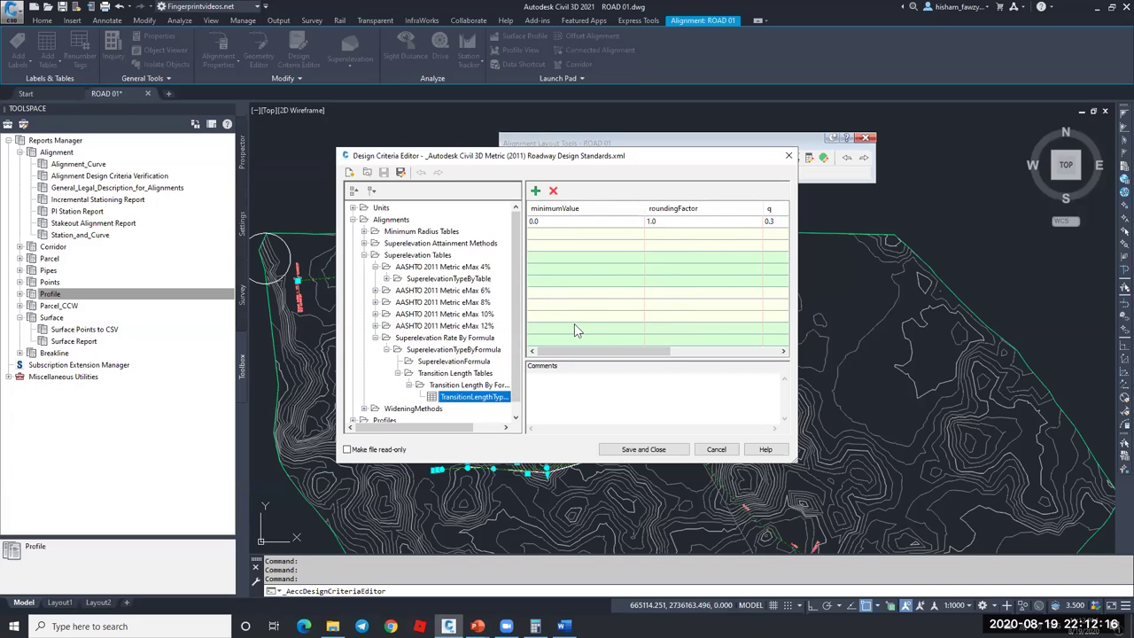
pyautogui.moveTo(620, 351); pyautogui.dragTo(690, 354)
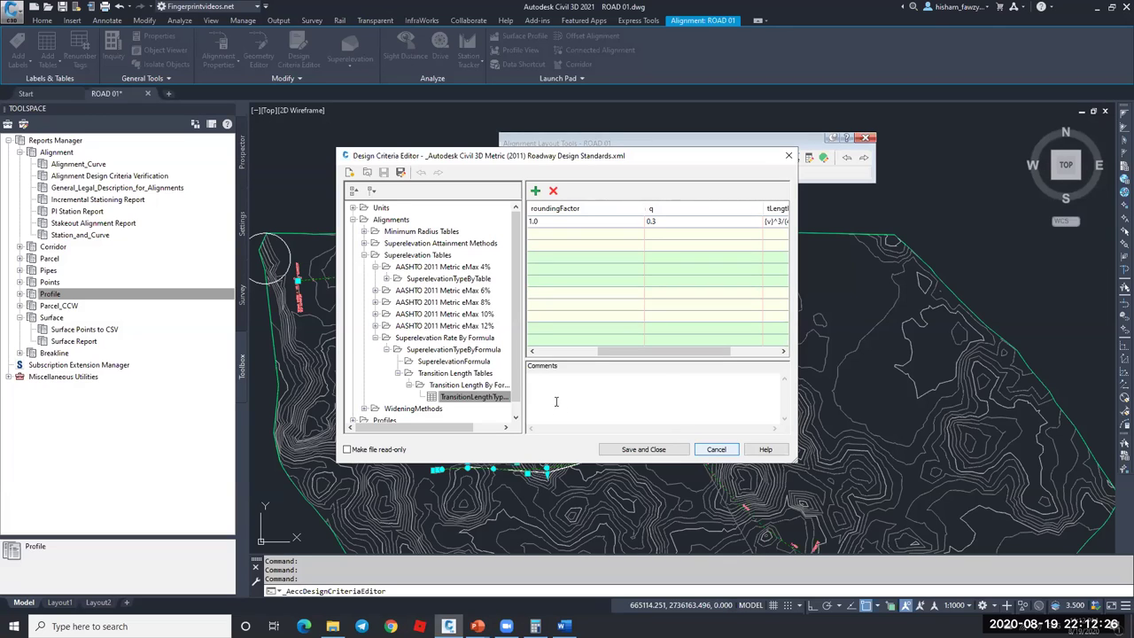
# - Collapse the formula criteria branches and cancel the editor without saving
pyautogui.click(397, 372)
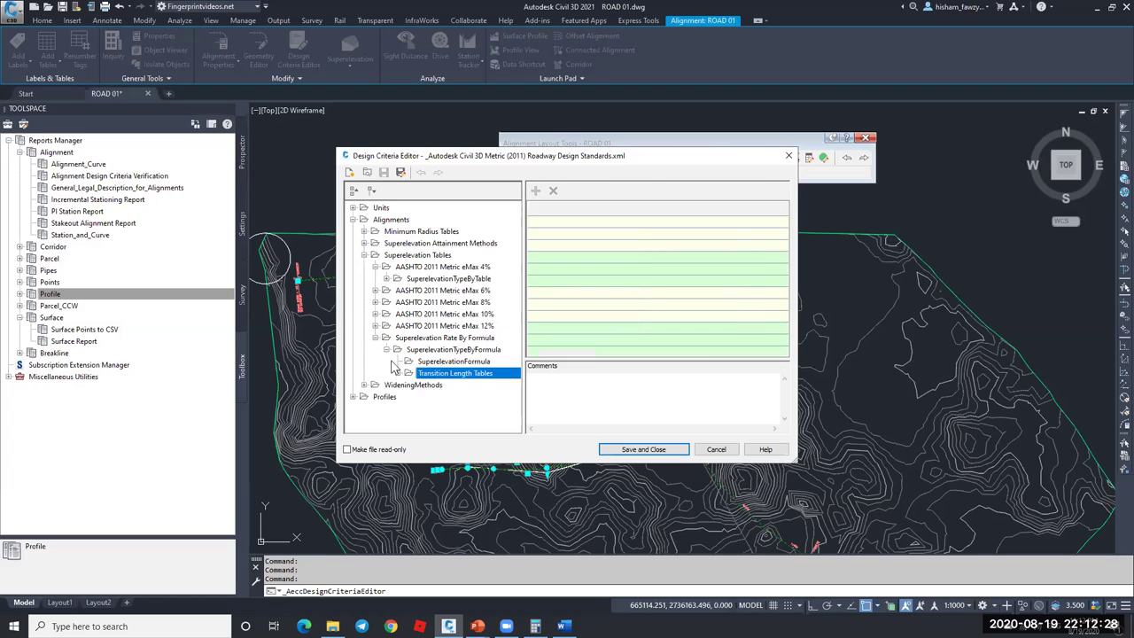
pyautogui.click(386, 349)
pyautogui.click(375, 337)
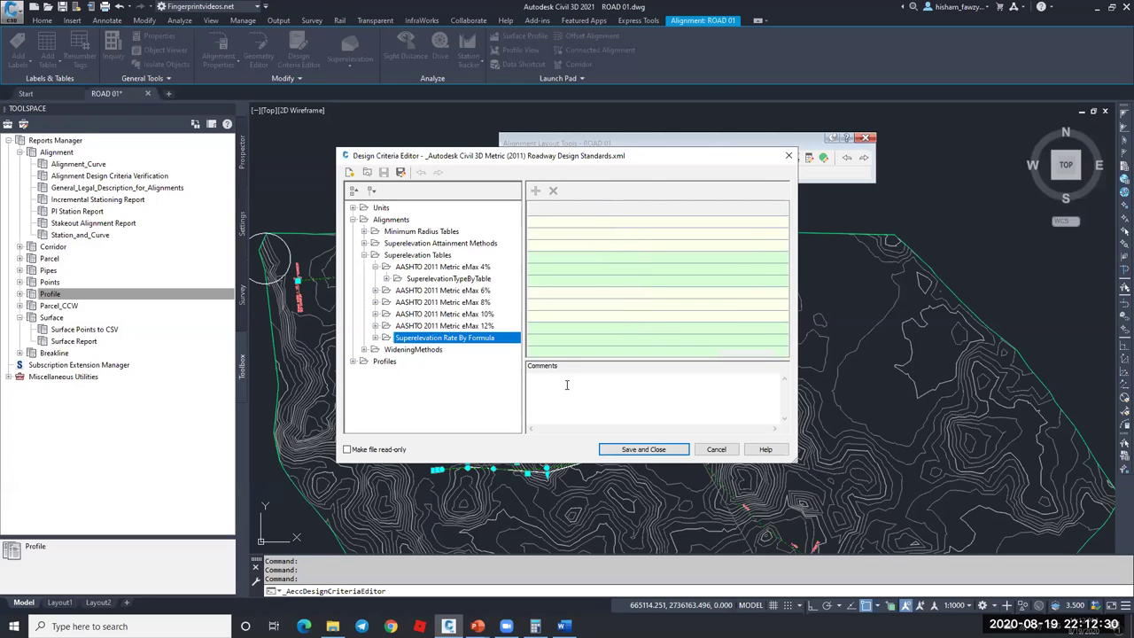
pyautogui.click(715, 452)
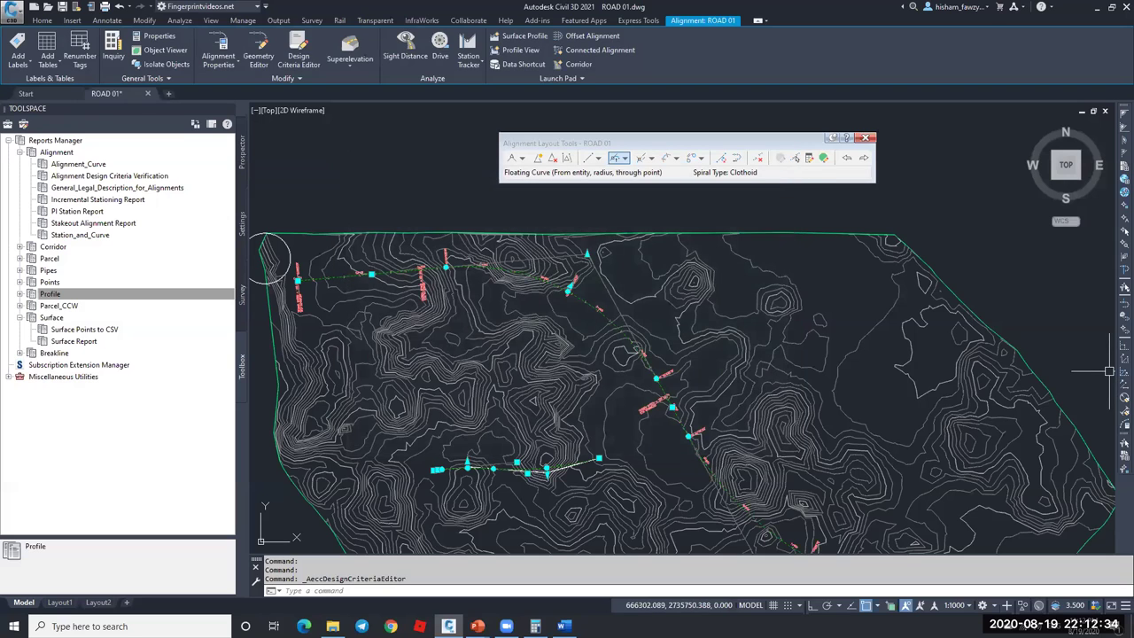
# - Select ROAD 01 and open its Alignment Properties on the Station Control settings
pyautogui.press('Escape')
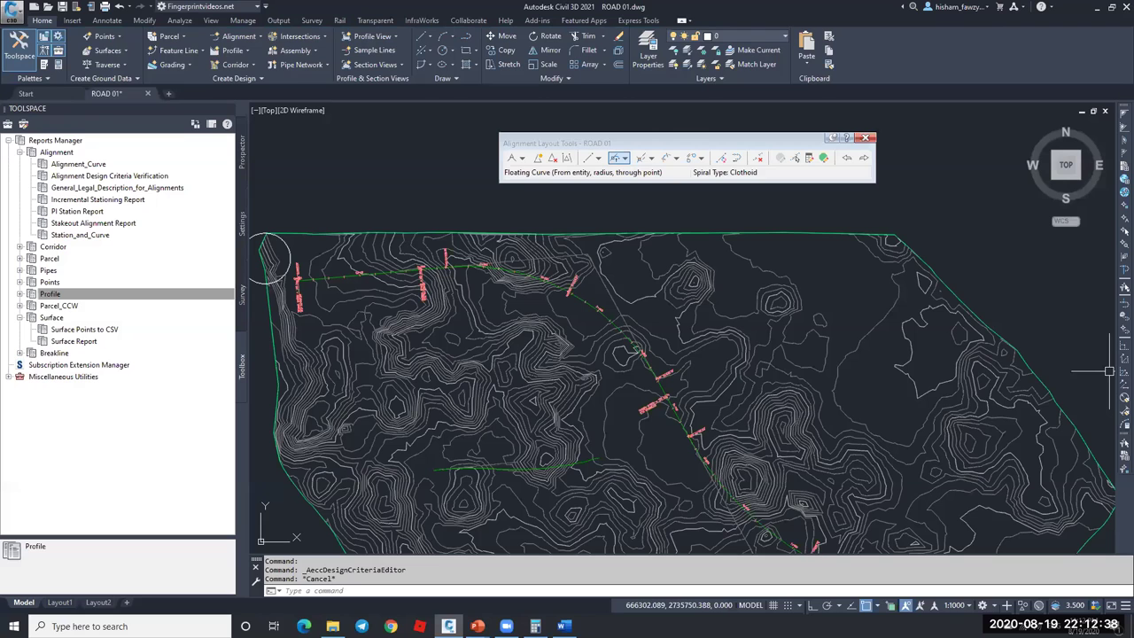
pyautogui.press('Escape')
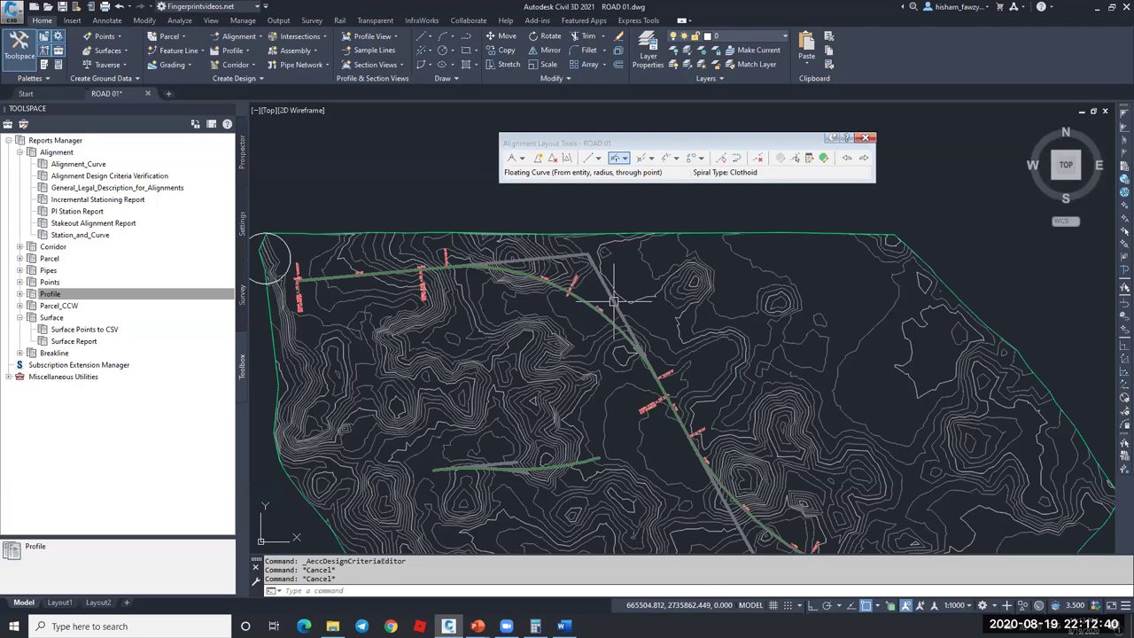
pyautogui.click(613, 301)
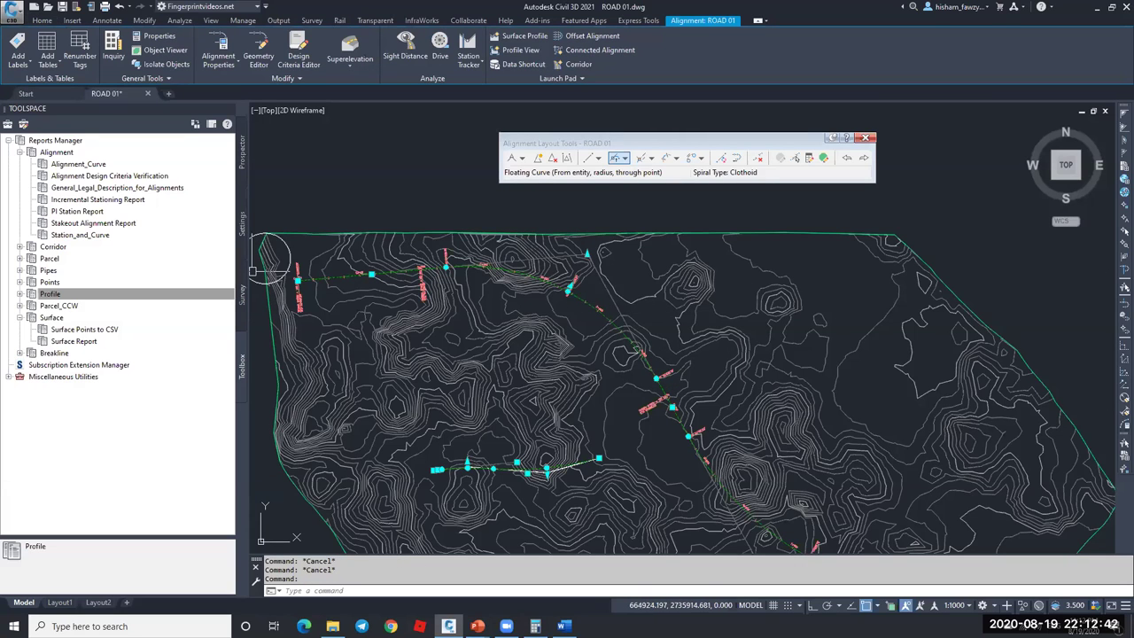
pyautogui.scroll(2, 321, 279)
pyautogui.scroll(2, 321, 279)
pyautogui.click(218, 49)
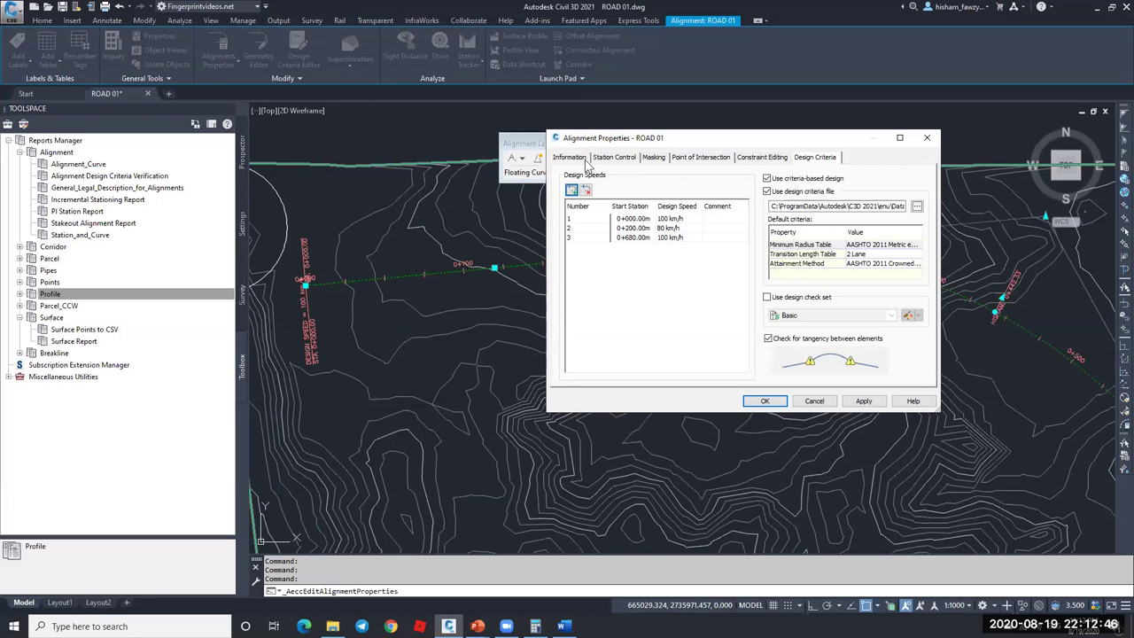
pyautogui.click(599, 163)
pyautogui.click(585, 163)
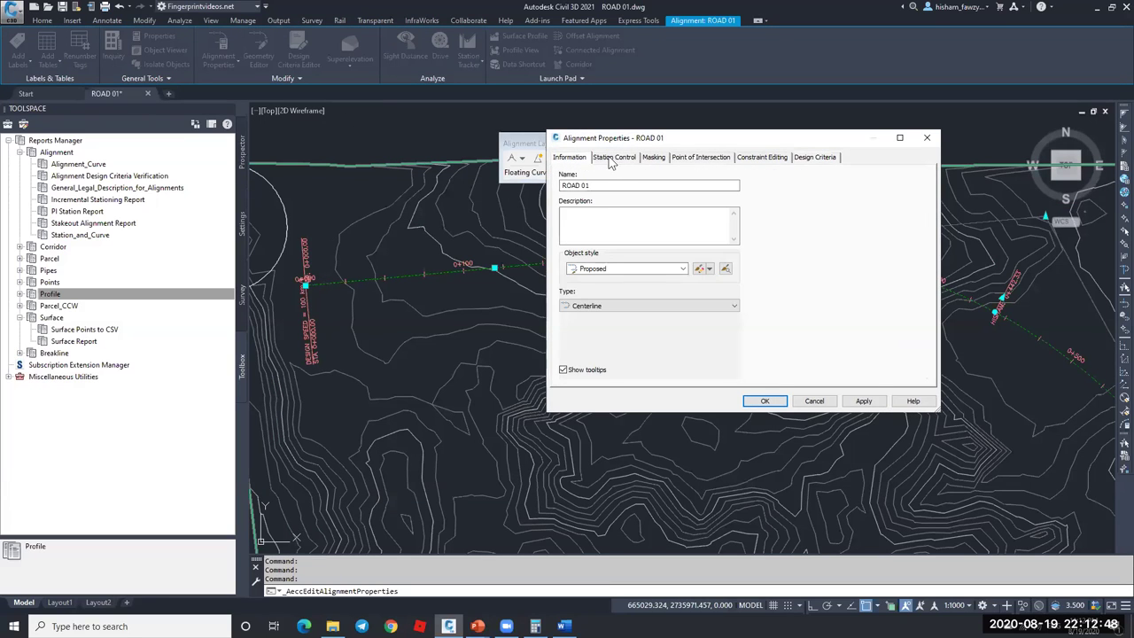
pyautogui.click(609, 163)
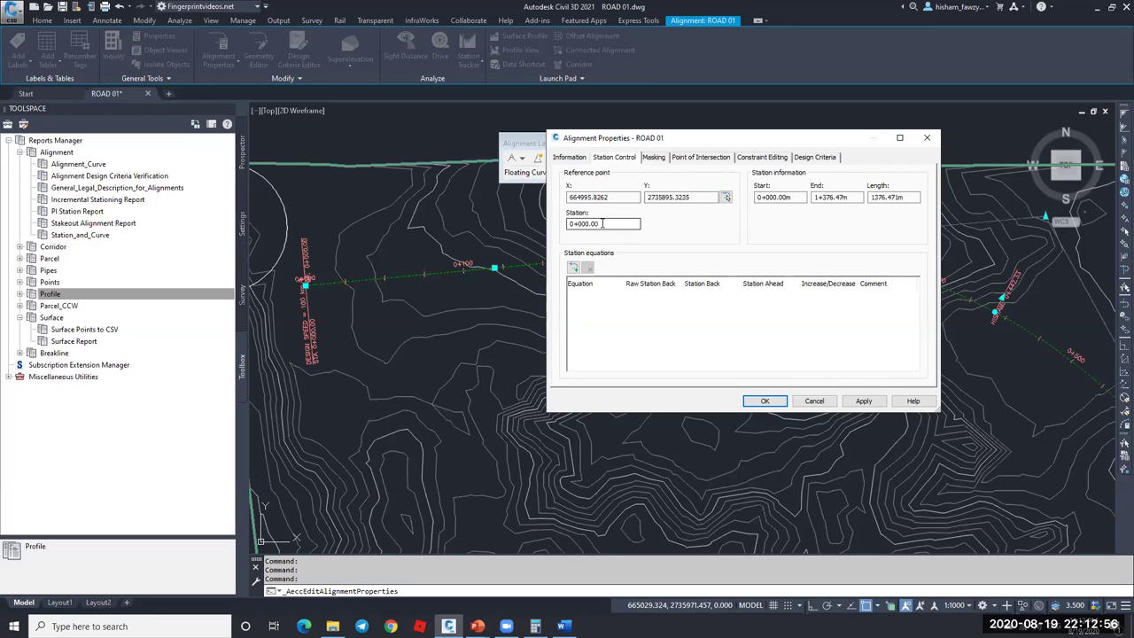
# - Change the reference station to 1000, accepting the restationing warning
pyautogui.moveTo(610, 223); pyautogui.dragTo(566, 227)
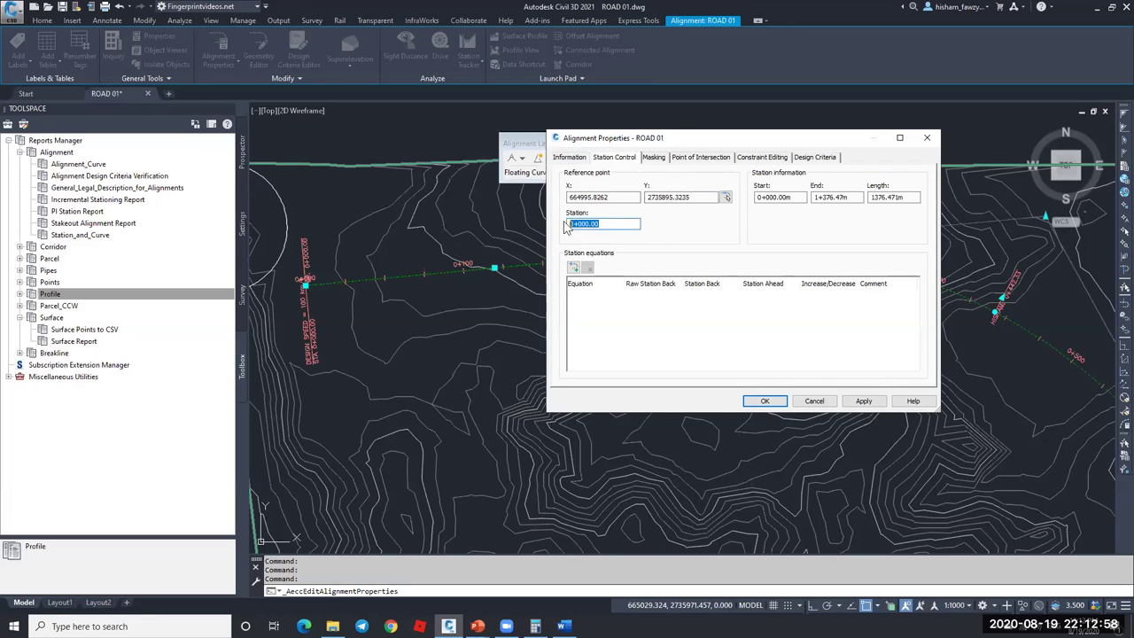
pyautogui.write('1000')
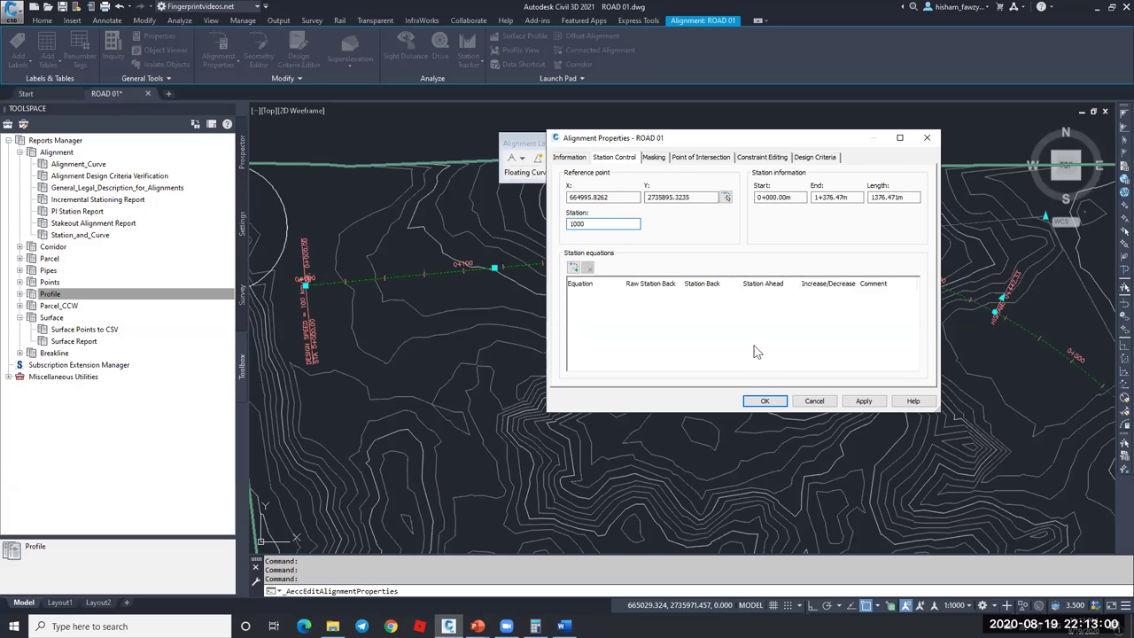
pyautogui.click(754, 403)
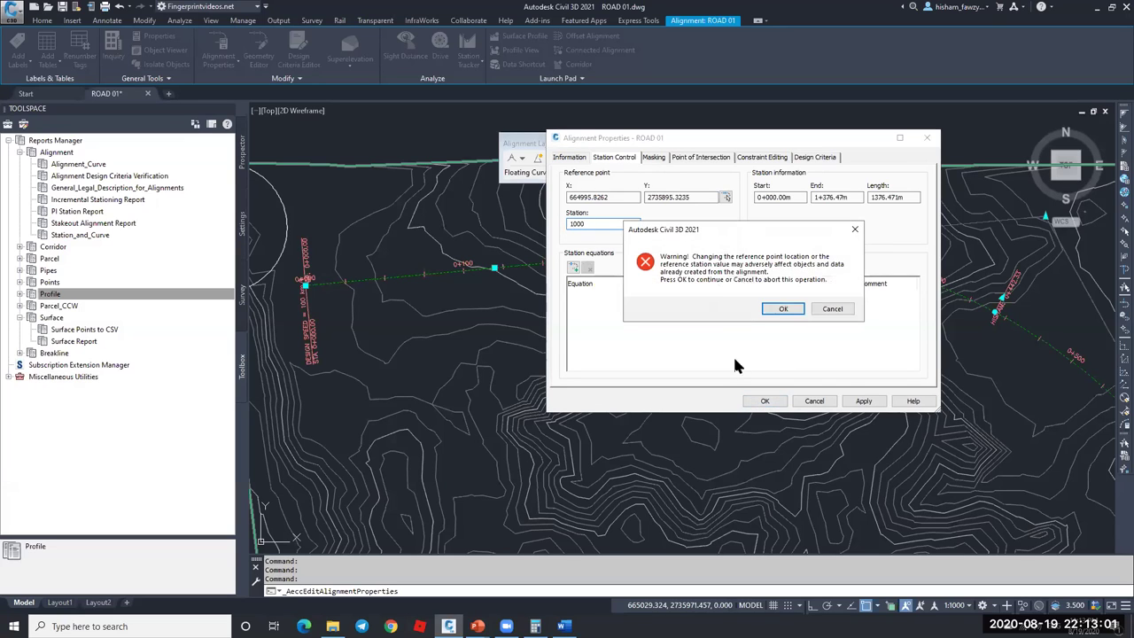
pyautogui.click(783, 308)
pyautogui.click(760, 403)
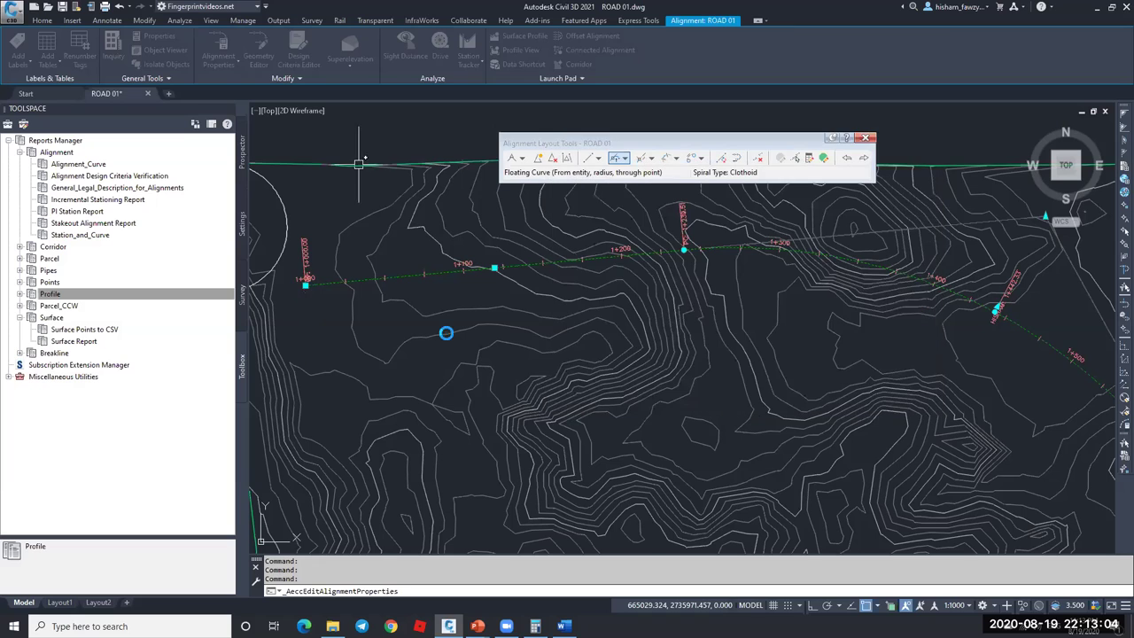
# - Reselect ROAD 01 and zoom to check the station labels now starting at 1+000
pyautogui.press('Escape')
pyautogui.scroll(2, 319, 256)
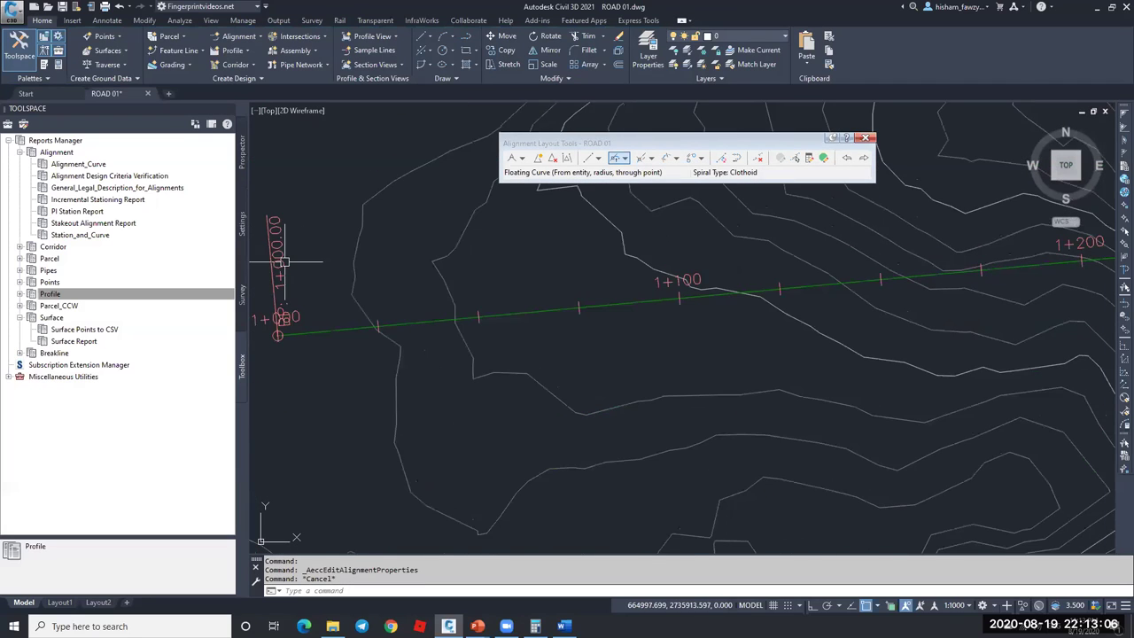
pyautogui.scroll(-2, 292, 266)
pyautogui.scroll(3, 600, 340)
pyautogui.scroll(-3, 656, 310)
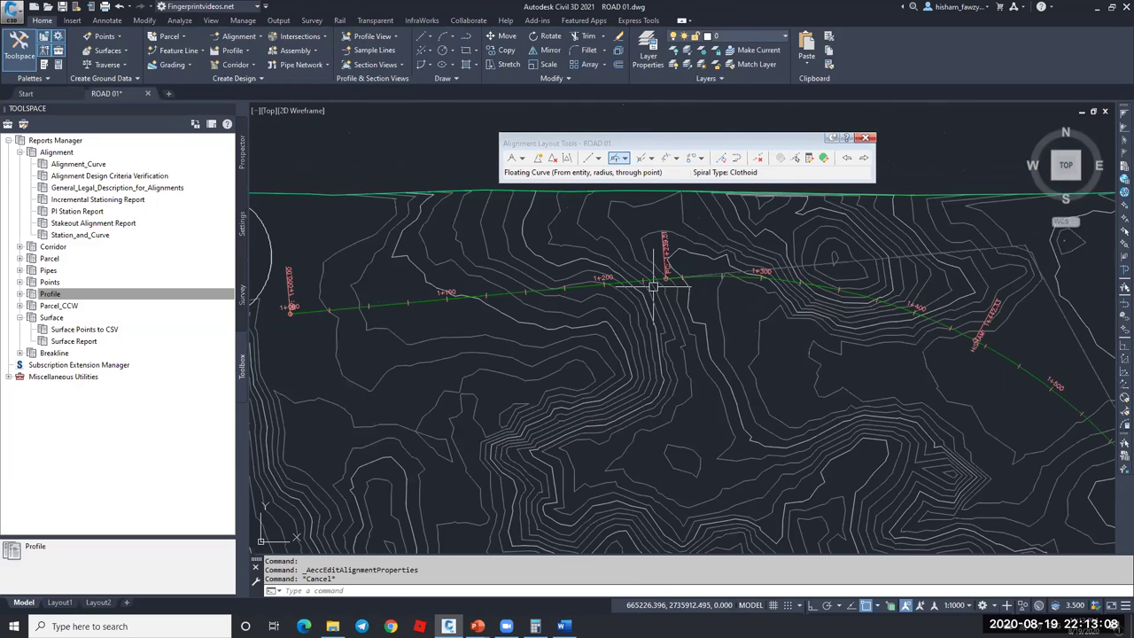
pyautogui.press('Escape')
pyautogui.click(851, 289)
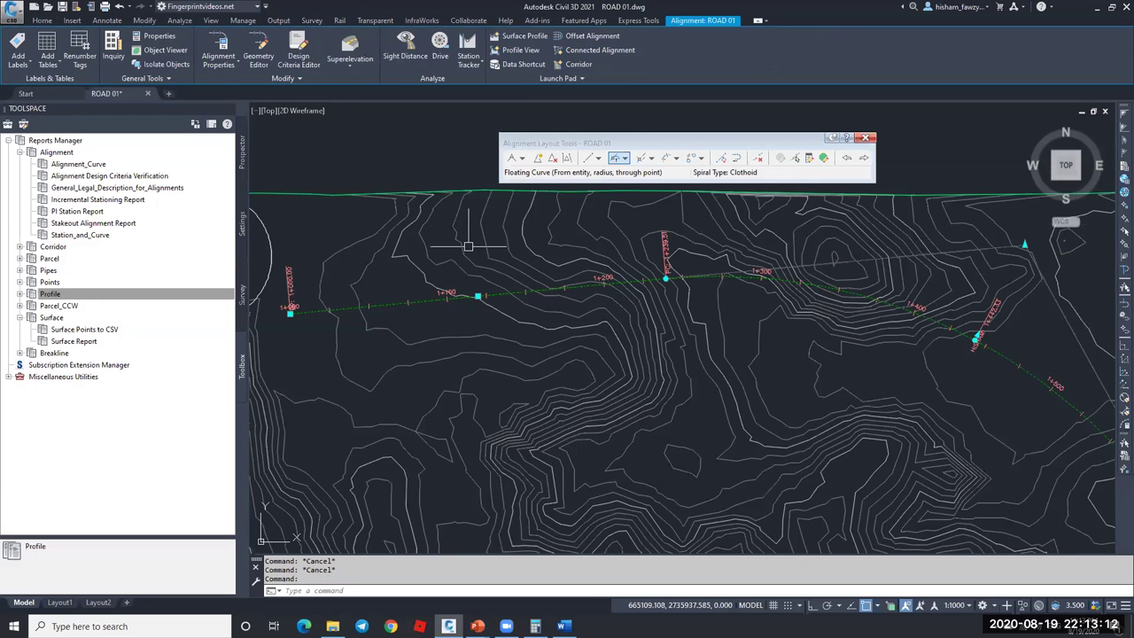
pyautogui.scroll(-6, 539, 248)
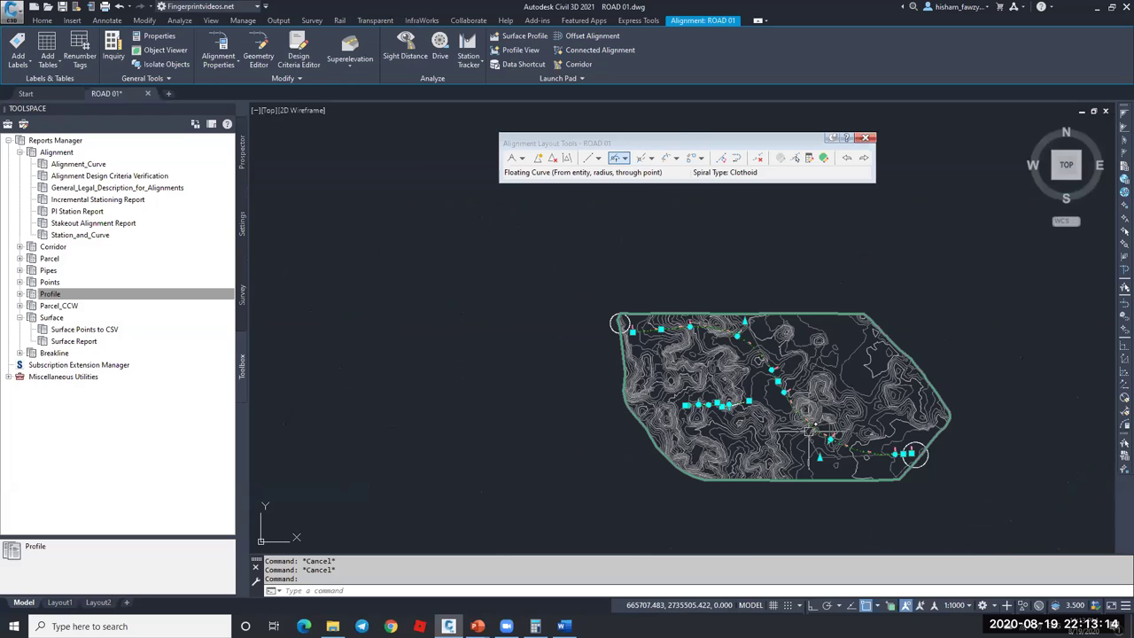
pyautogui.scroll(5, 813, 432)
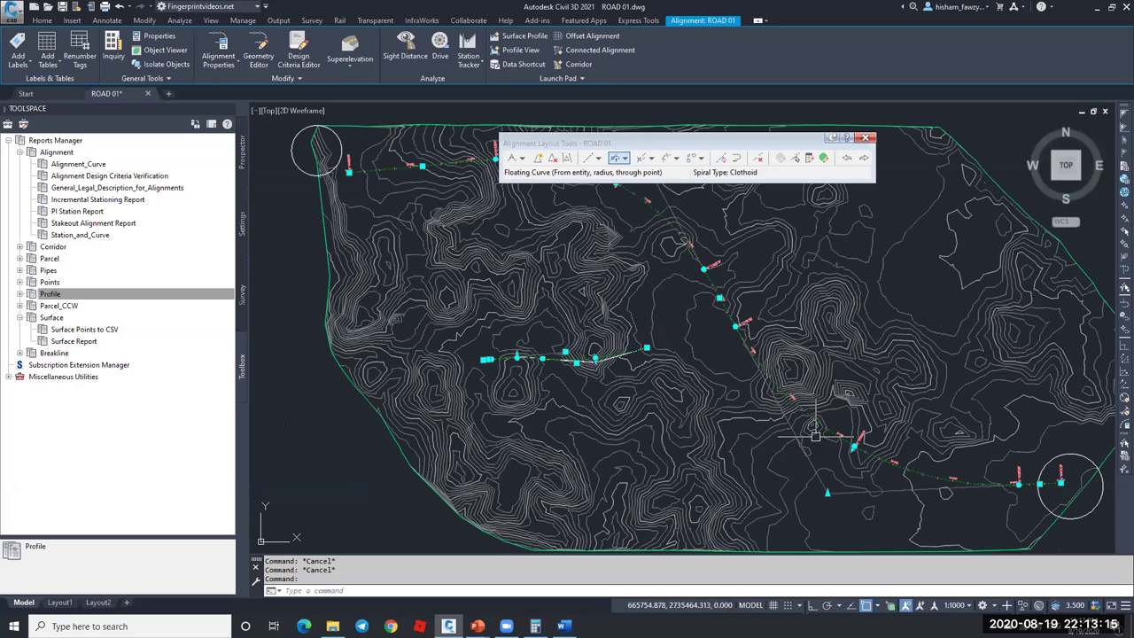
pyautogui.click(282, 79)
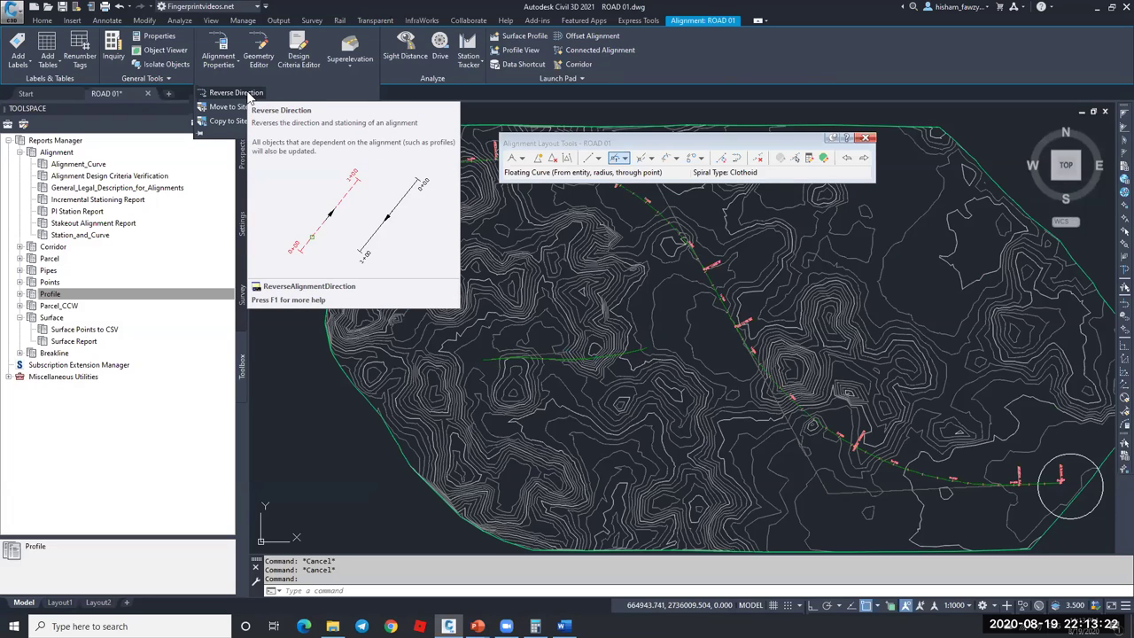
pyautogui.press('Escape')
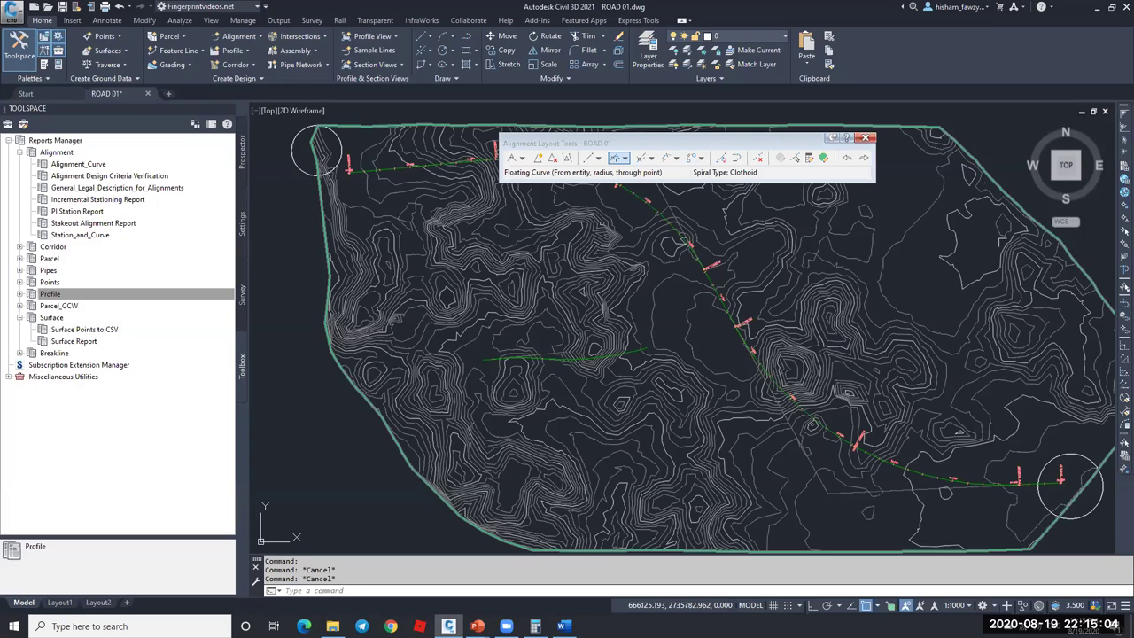
# - Move the Alignment Layout Tools toolbar aside and show the fixed, floating and free curve list
pyautogui.moveTo(620, 148)
pyautogui.mouseDown()
pyautogui.moveTo(695, 335)
pyautogui.moveTo(729, 309)
pyautogui.mouseUp()
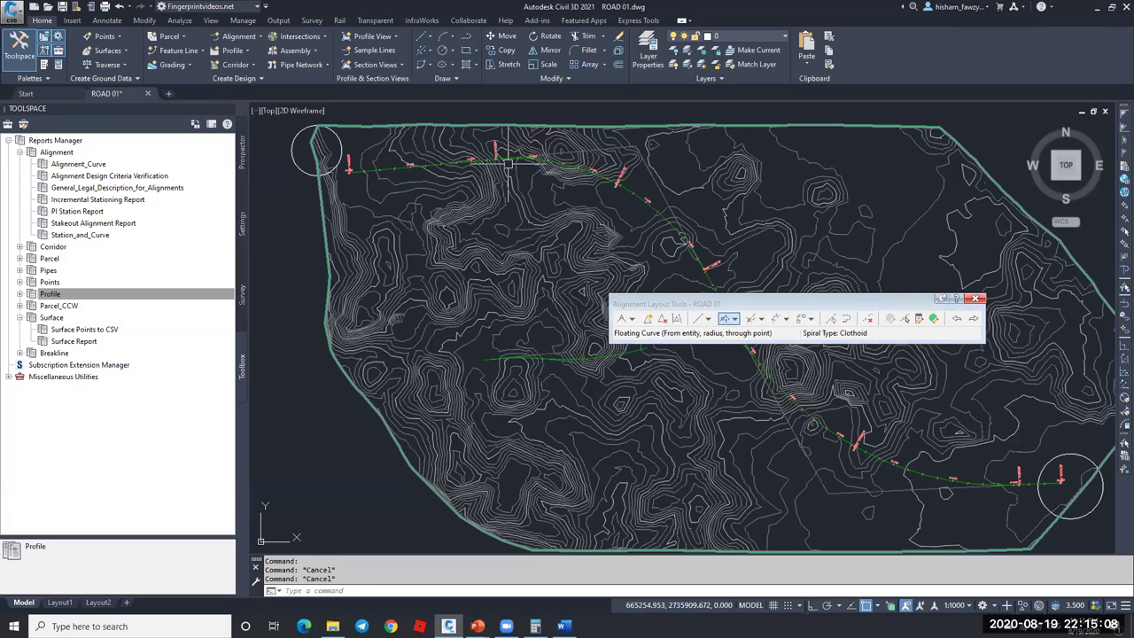
pyautogui.click(785, 318)
pyautogui.click(734, 319)
pyautogui.click(786, 324)
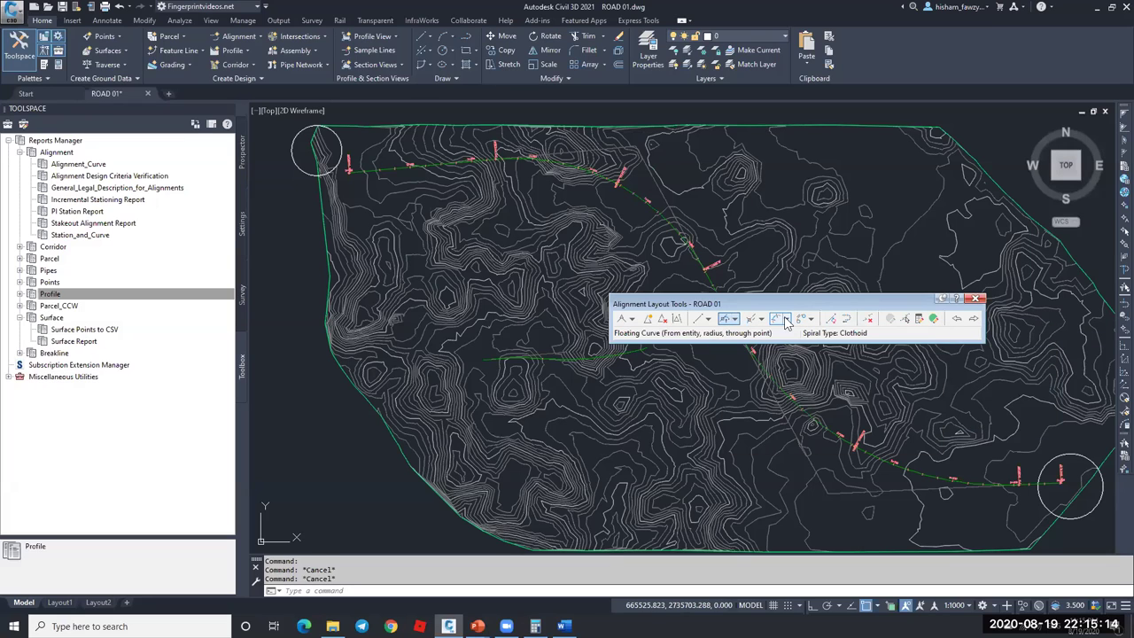
pyautogui.moveTo(793, 305); pyautogui.dragTo(769, 295)
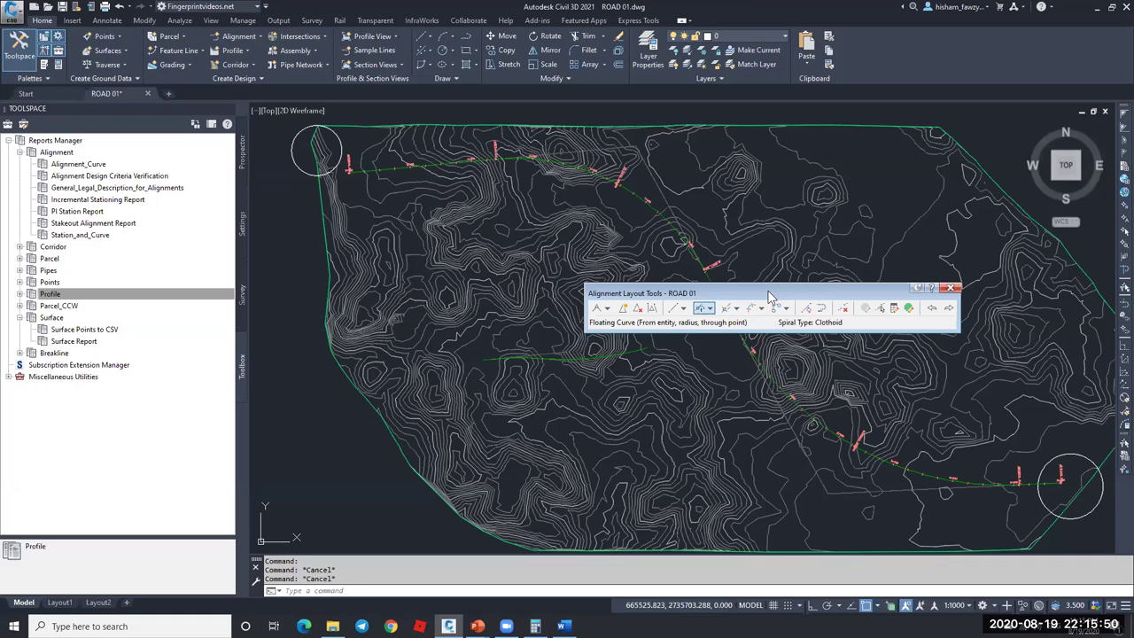
pyautogui.moveTo(770, 298); pyautogui.dragTo(731, 295)
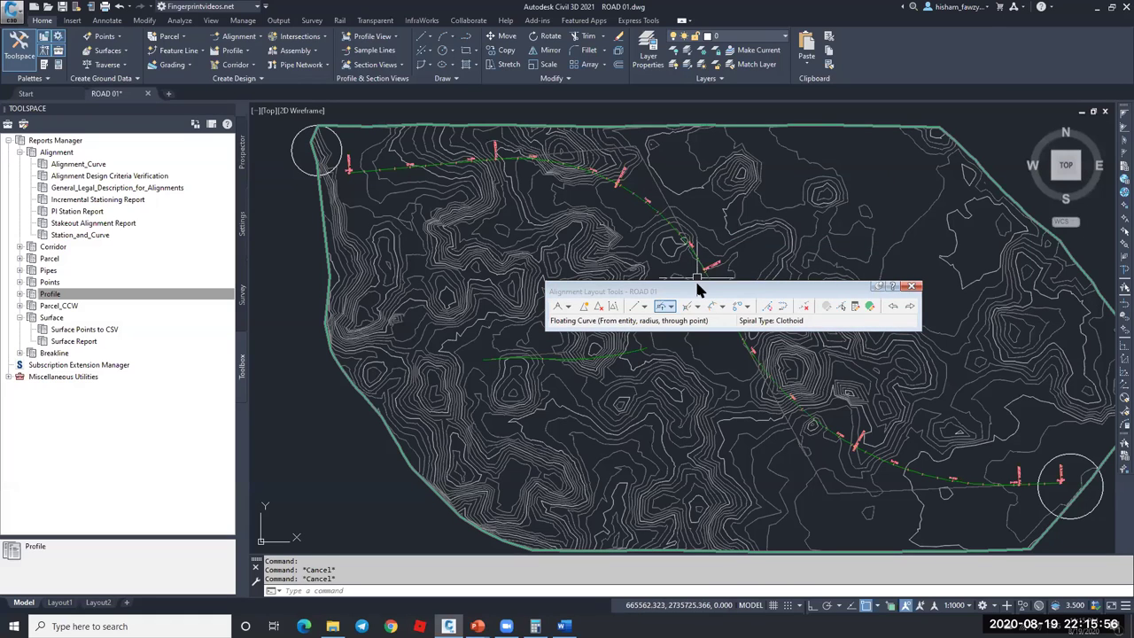
pyautogui.moveTo(698, 285); pyautogui.dragTo(707, 243)
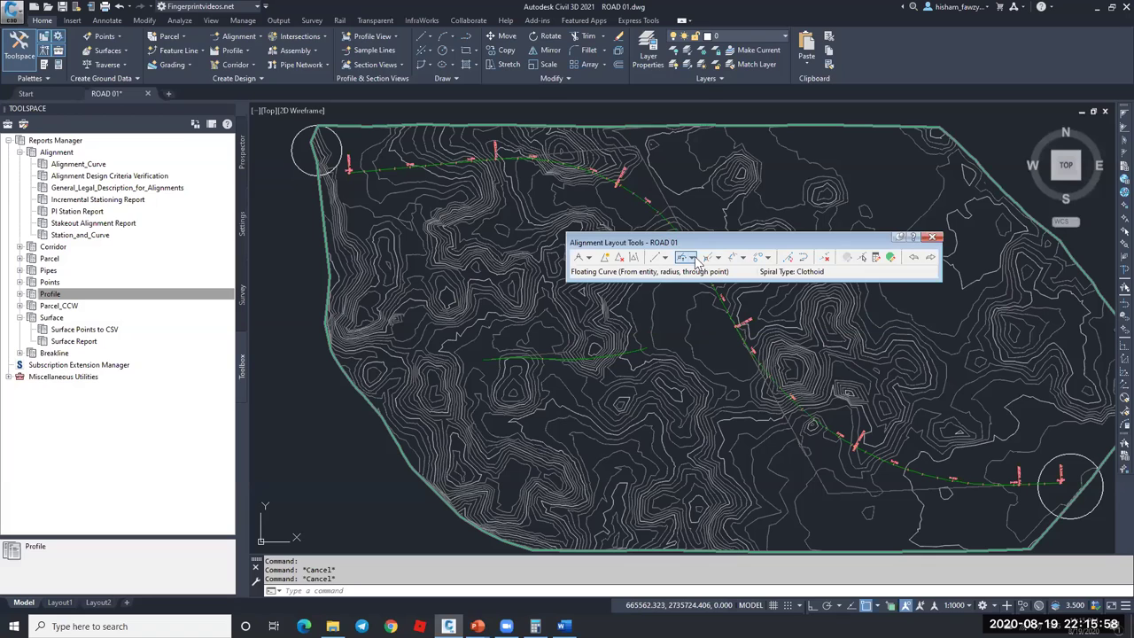
pyautogui.click(694, 258)
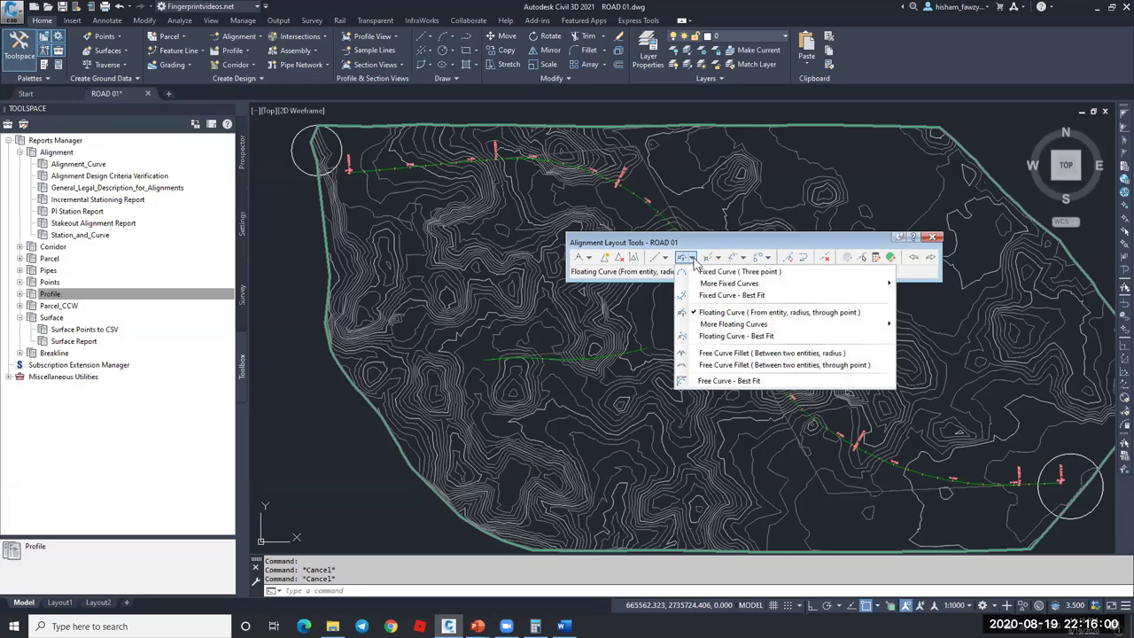
# - Pick Free Curve Fillet (Between two entities, radius), then cancel out of the layout tools
pyautogui.click(748, 354)
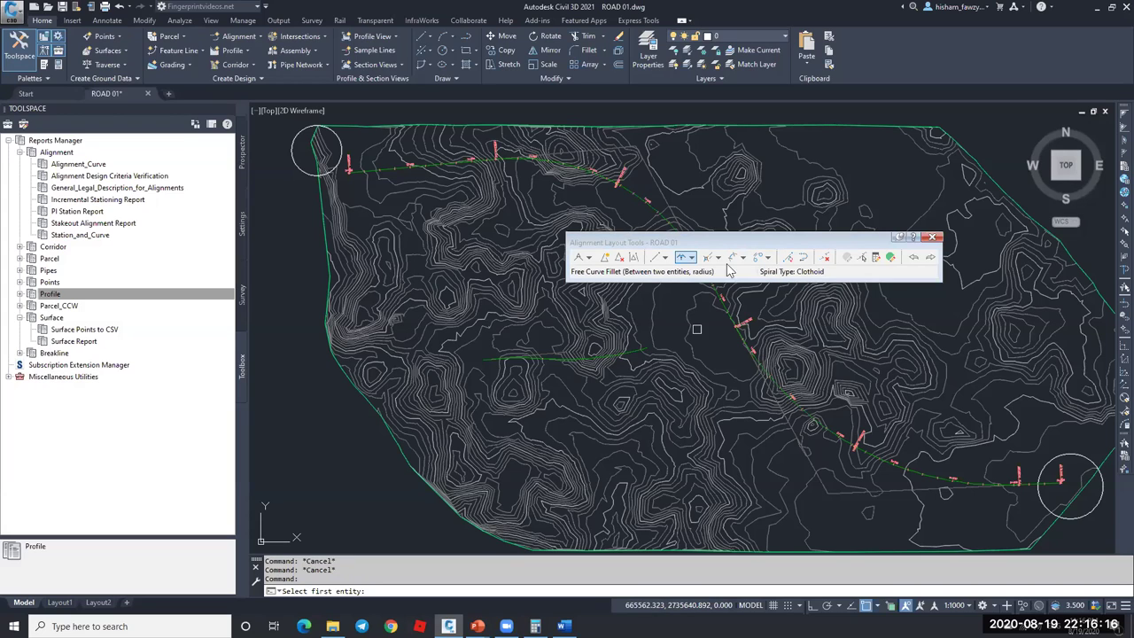
pyautogui.click(691, 257)
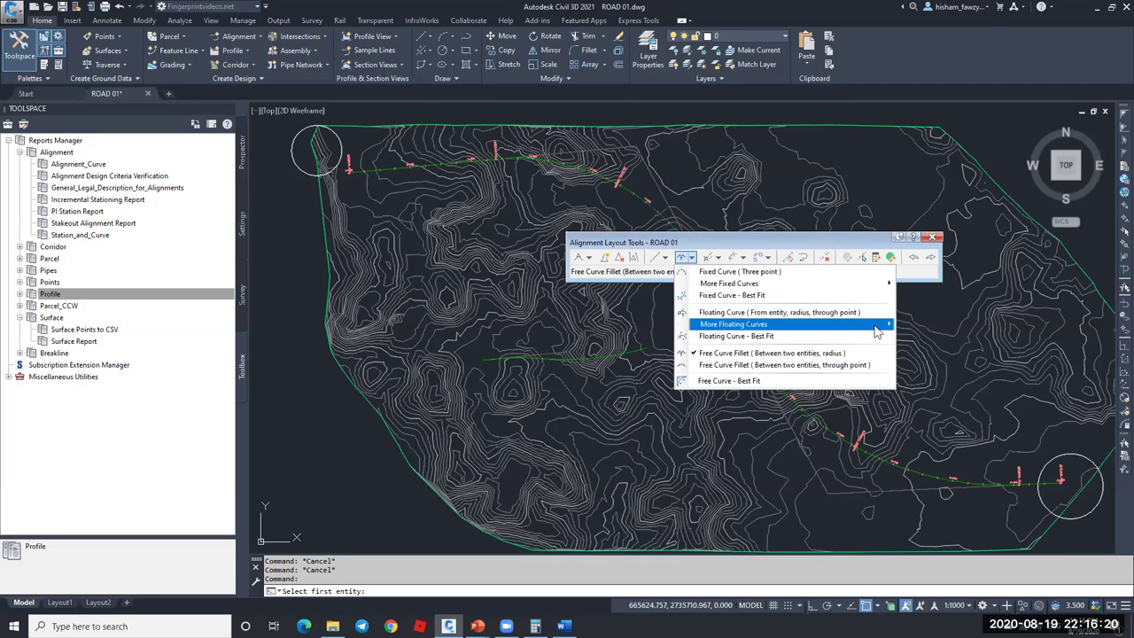
pyautogui.press('Escape')
pyautogui.press('Escape')
pyautogui.press('Escape')
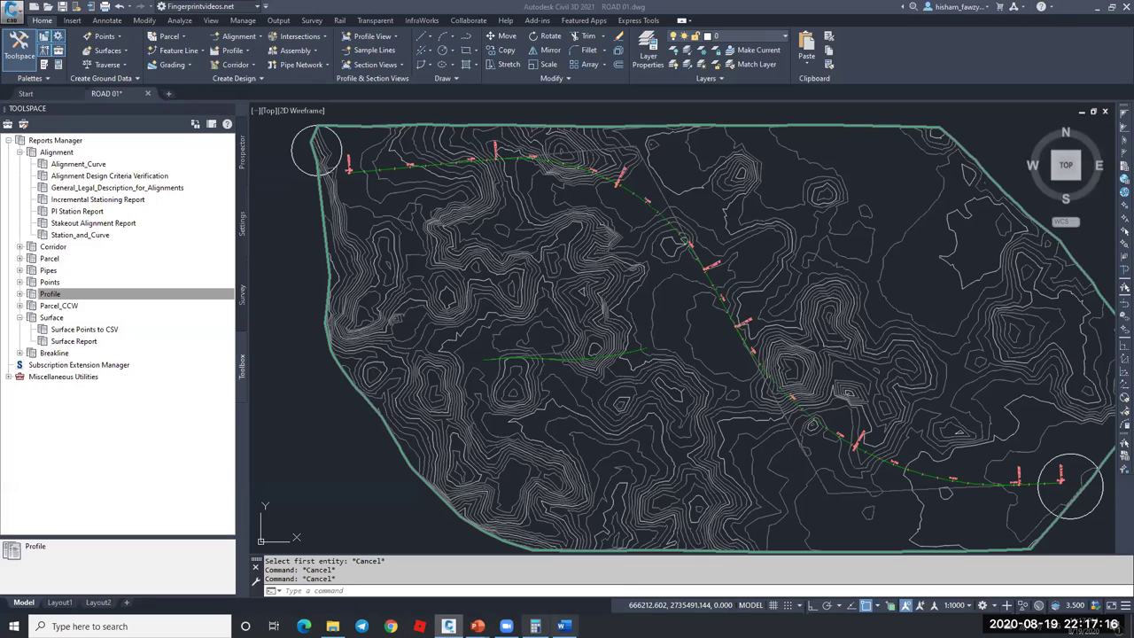
# - Add an 'embankment dressing' line below CORRIDOR in the Word checklist
pyautogui.hotkey('alt', 'Tab')
pyautogui.press('Return')
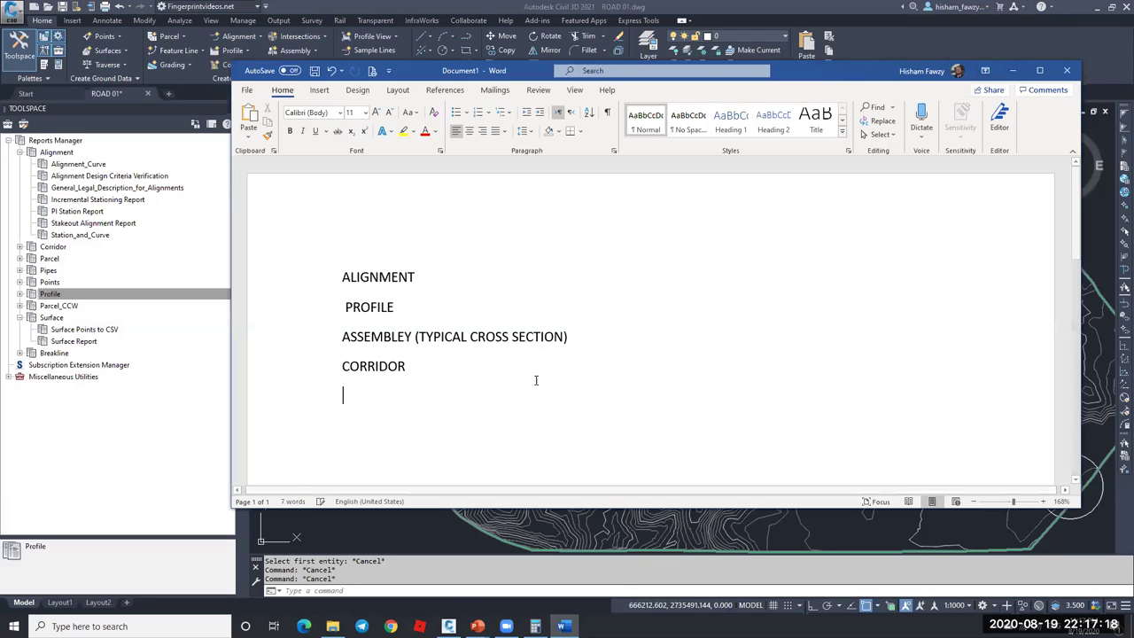
pyautogui.write('embankment dressing')
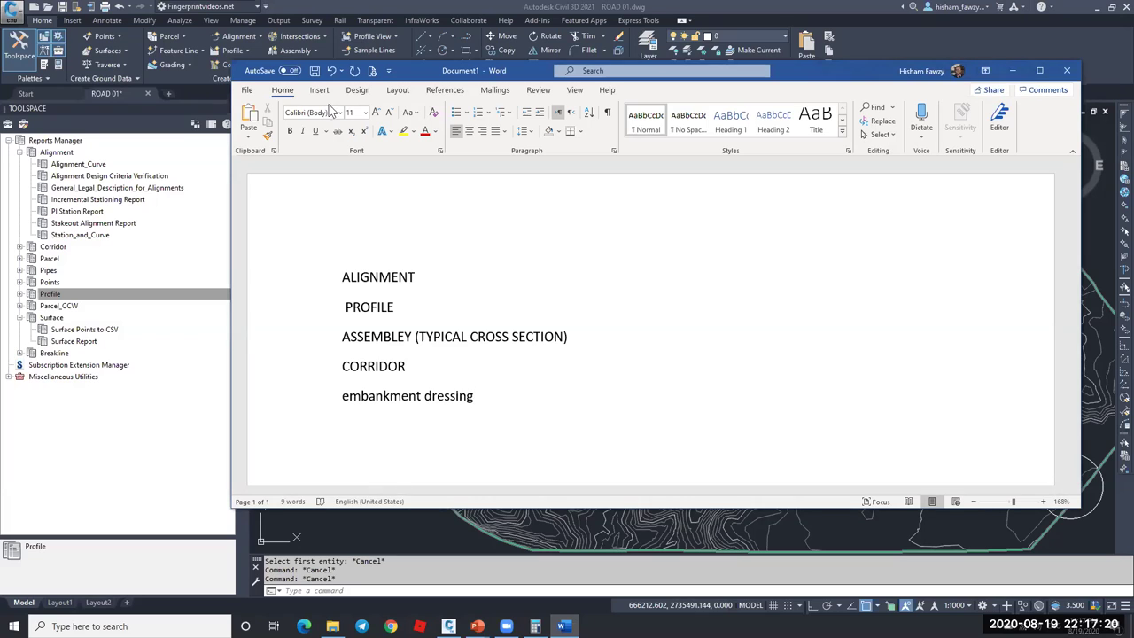
# - Save the checklist as ALIGNMENT in Documents and minimise Word
pyautogui.click(315, 71)
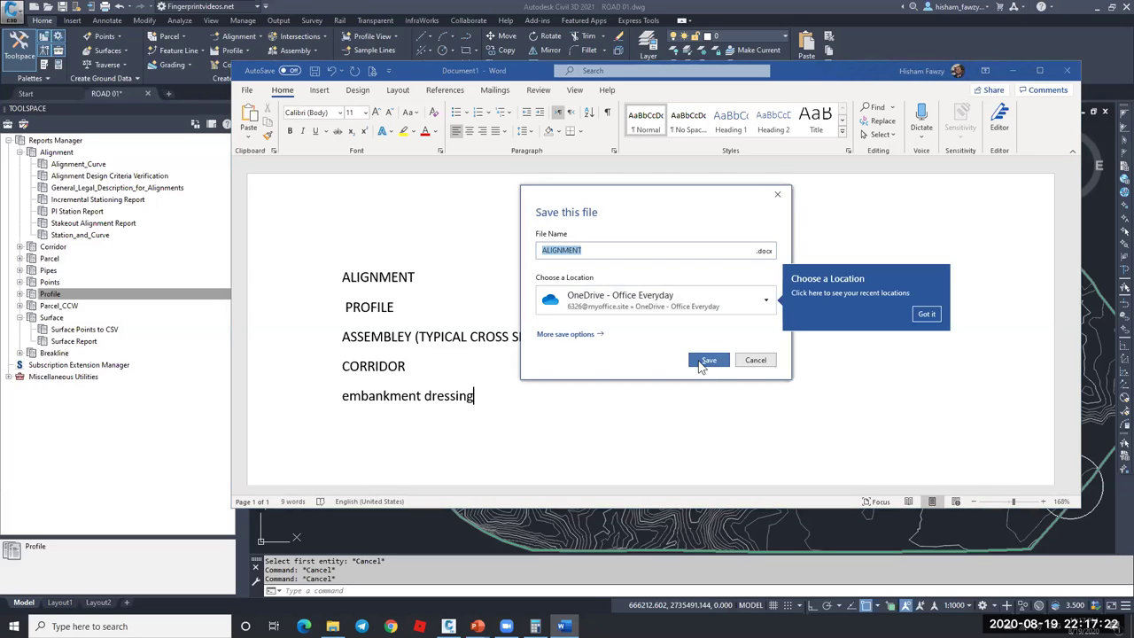
pyautogui.click(726, 310)
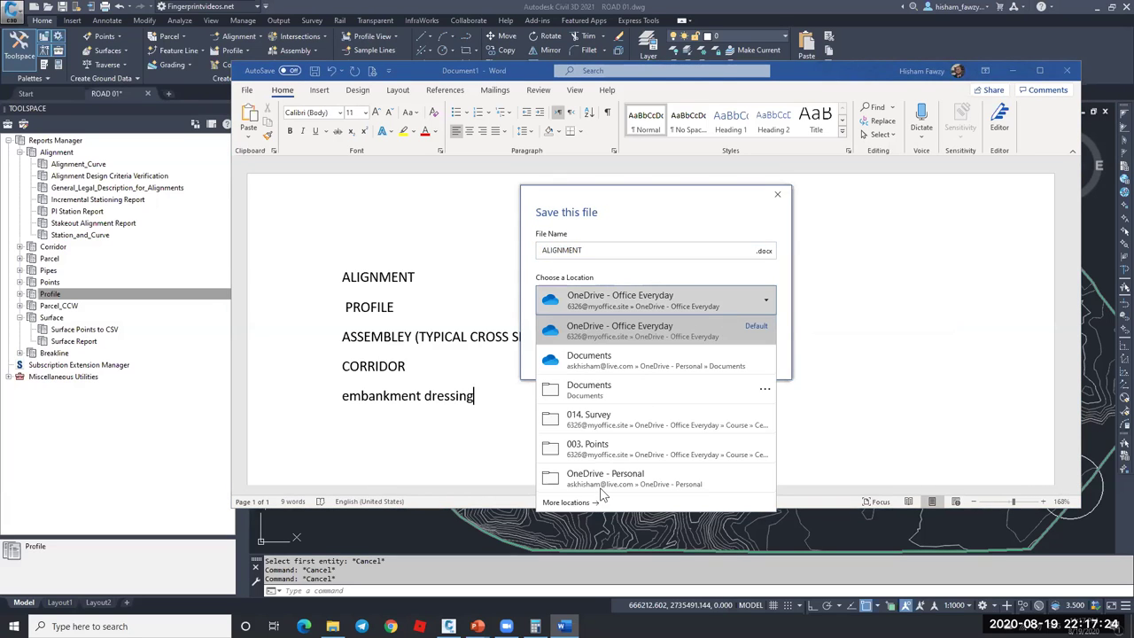
pyautogui.click(634, 387)
pyautogui.click(714, 362)
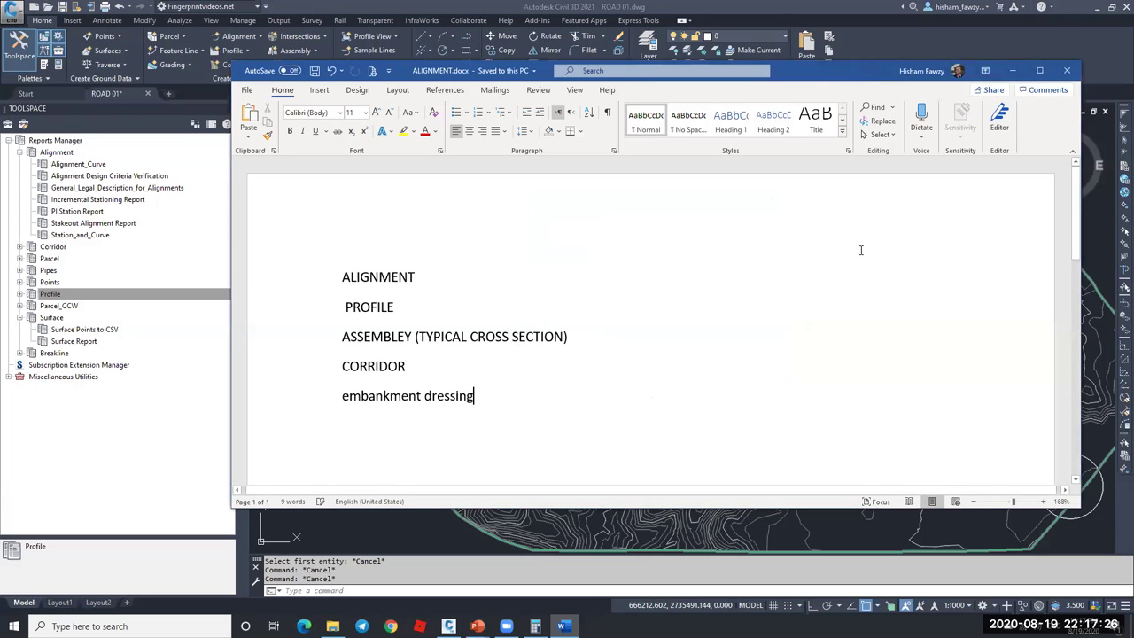
pyautogui.click(1011, 70)
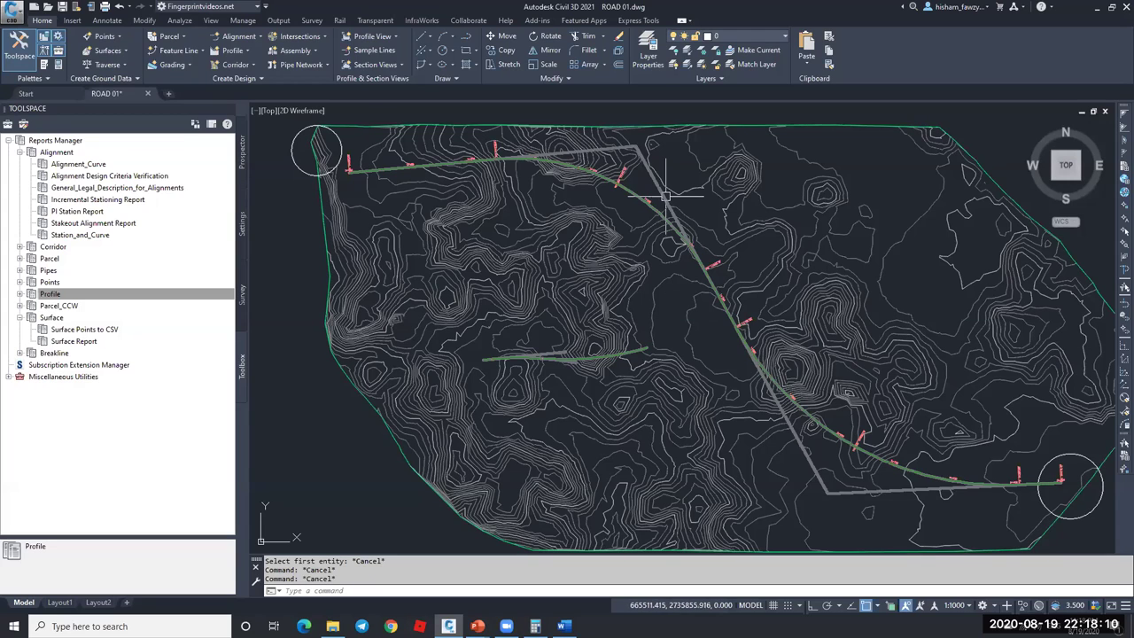
pyautogui.moveTo(665, 194)
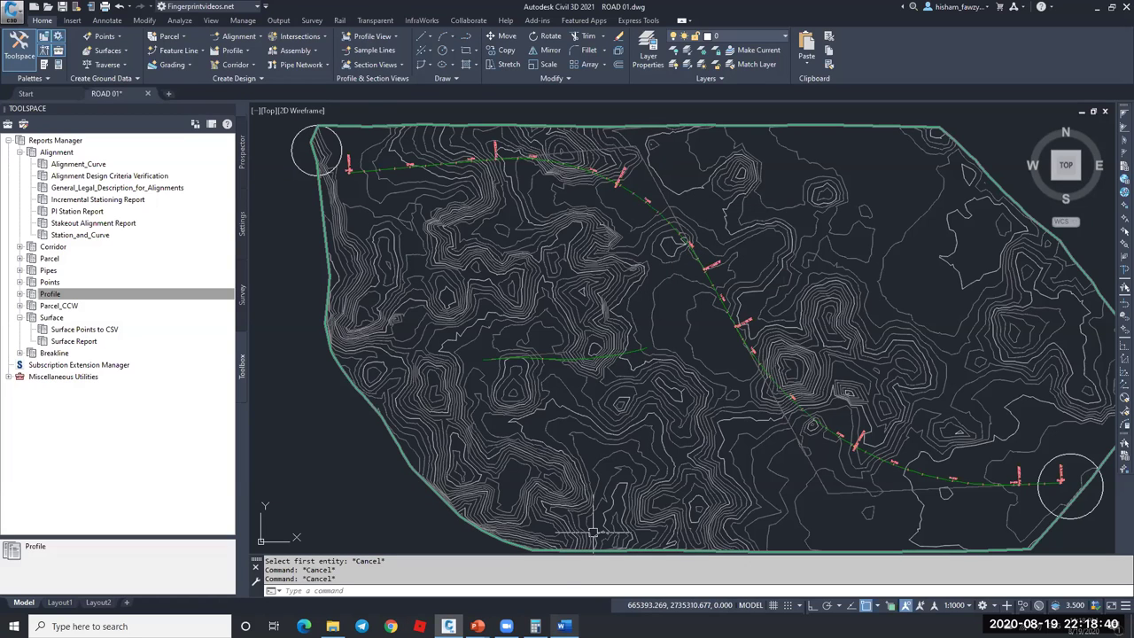
# - Add 'CAD EARTH' and 'PLEXEARTH' lines below embankment dressing, then return to Civil 3D
pyautogui.click(564, 626)
pyautogui.press('Return')
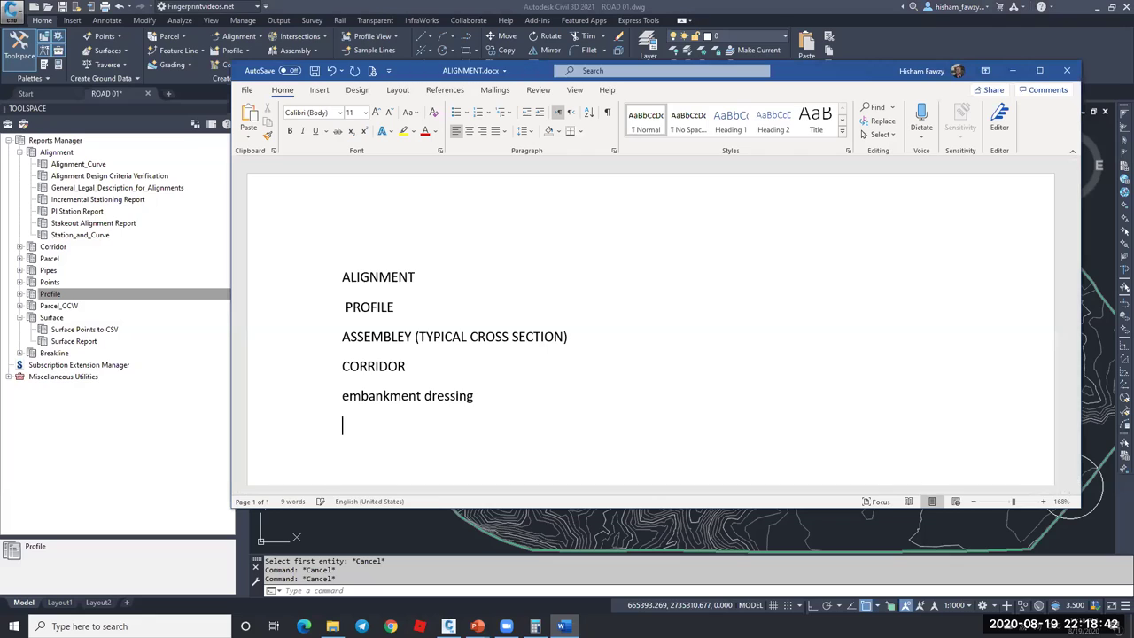
pyautogui.write('CAD EARTH')
pyautogui.press('Return')
pyautogui.write('PLE')
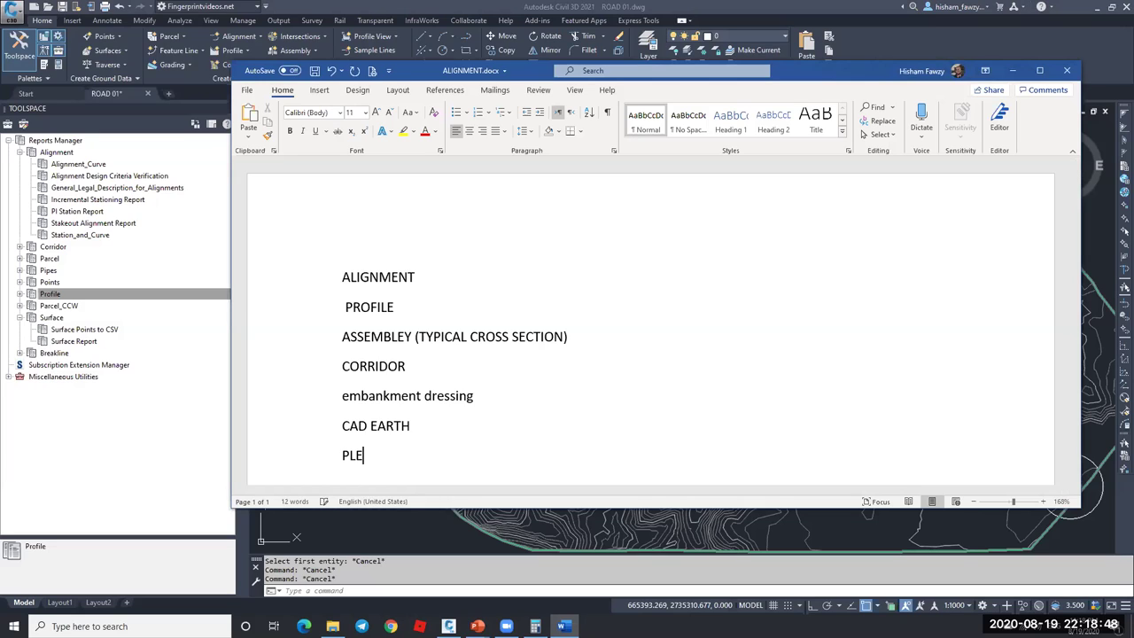
pyautogui.write('XEARTH')
pyautogui.press('Return')
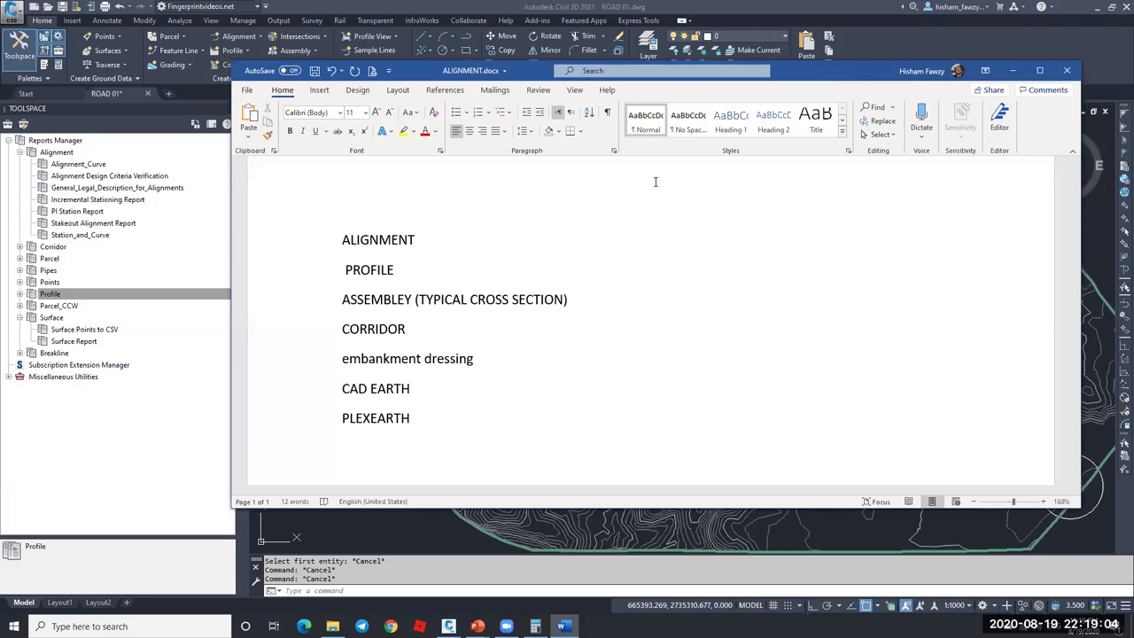
pyautogui.click(620, 44)
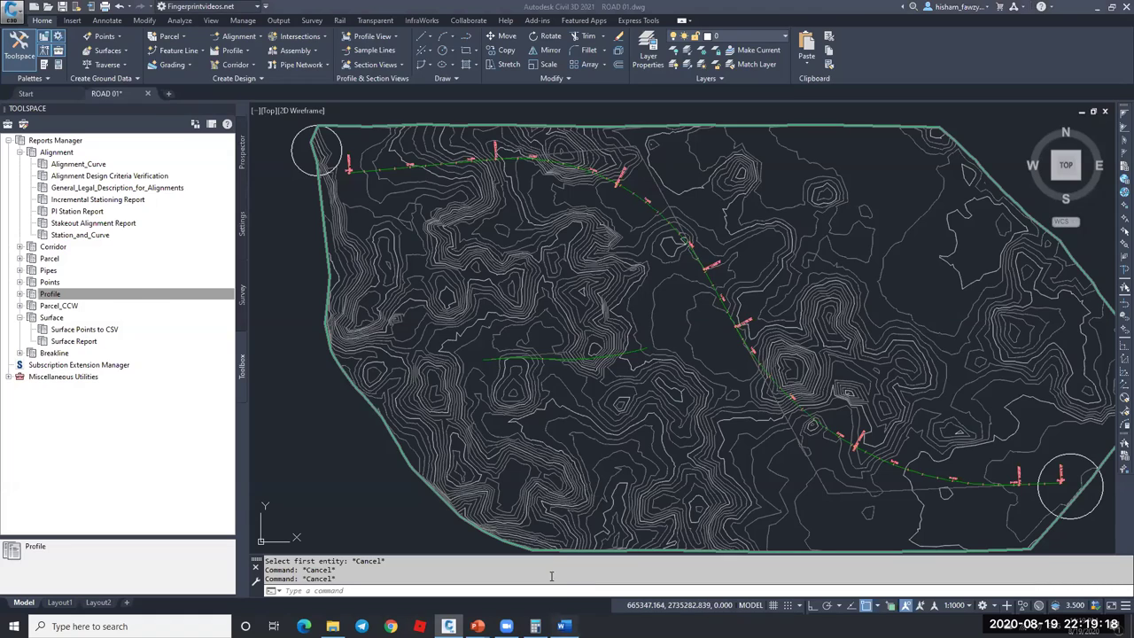
# - Bring the ALIGNMENT.docx Word checklist to the front with Alt+Tab
pyautogui.hotkey('alt', 'Tab')
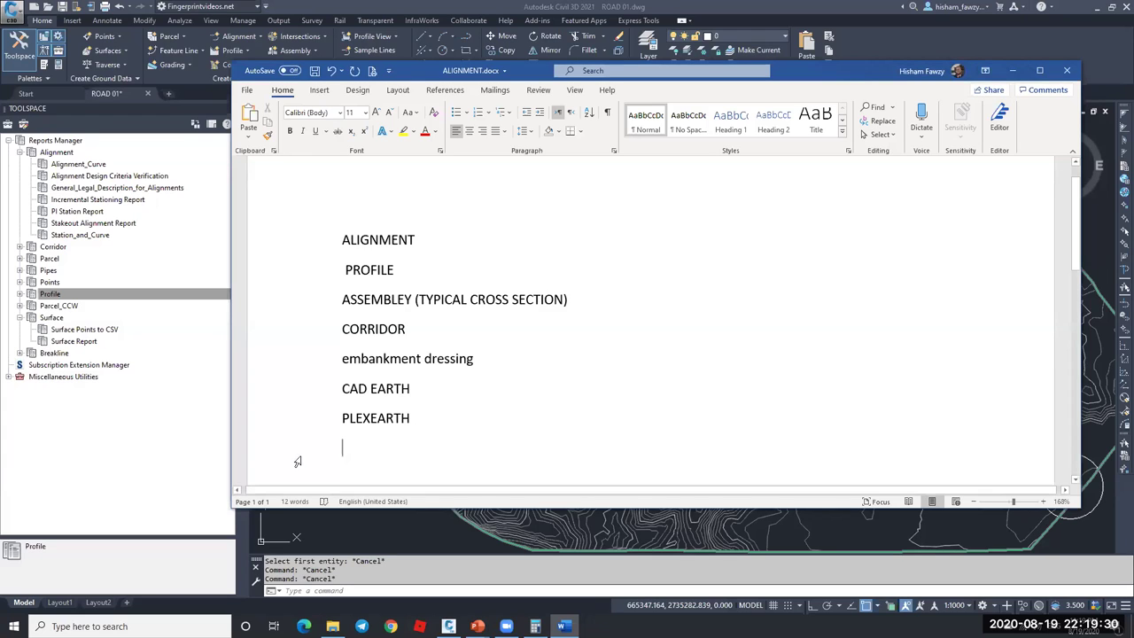
pyautogui.moveTo(414, 417); pyautogui.dragTo(330, 419)
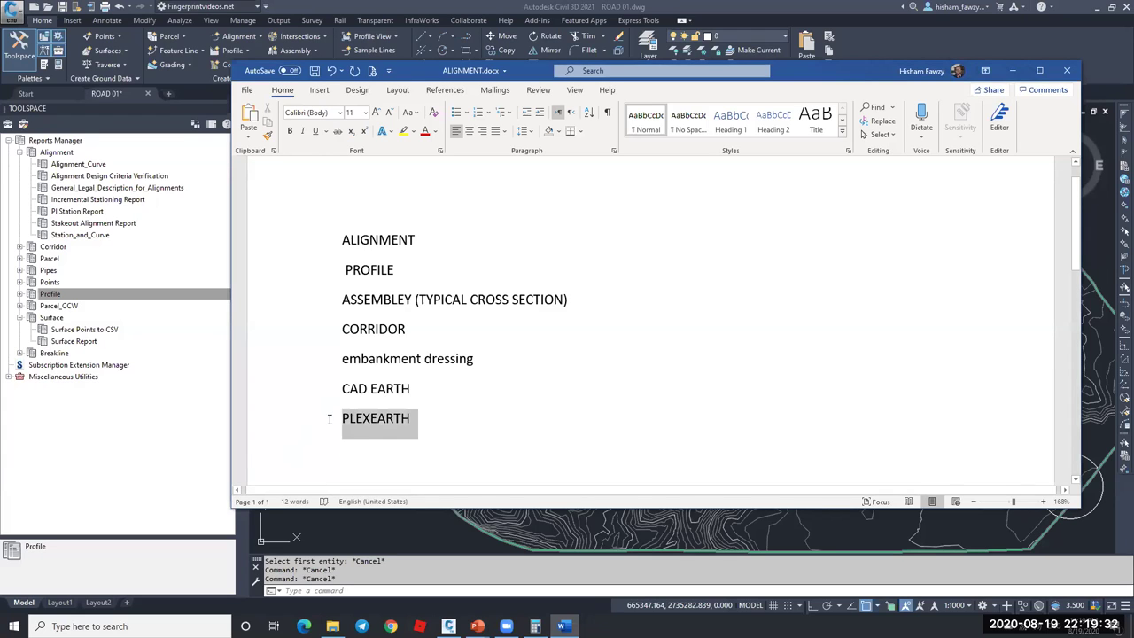
pyautogui.click(412, 418)
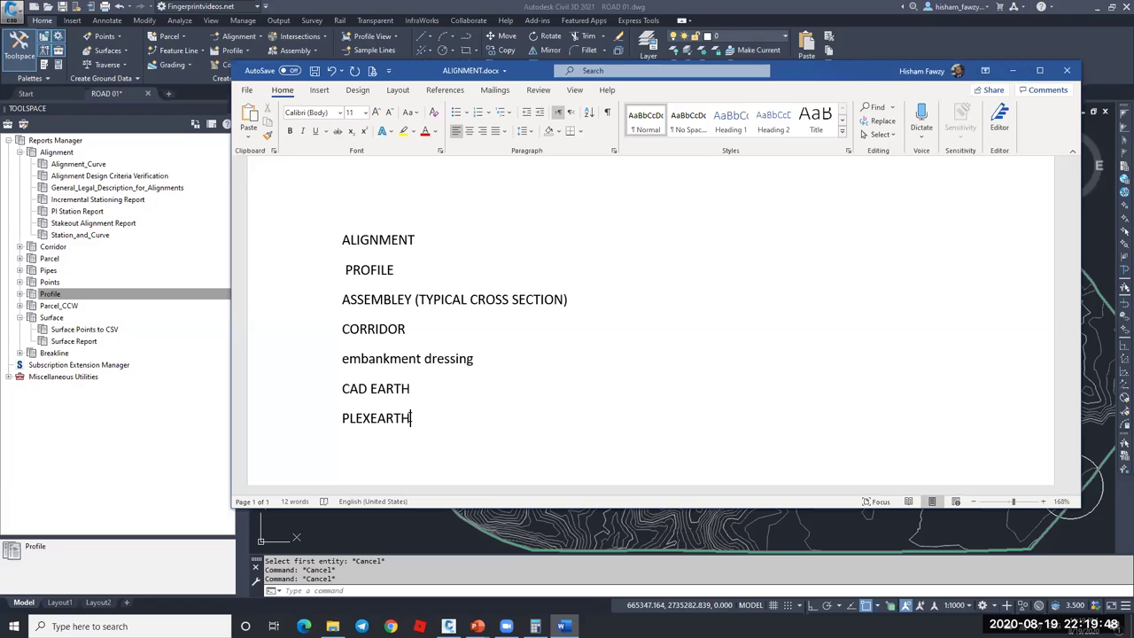
pyautogui.moveTo(342, 388); pyautogui.dragTo(410, 415)
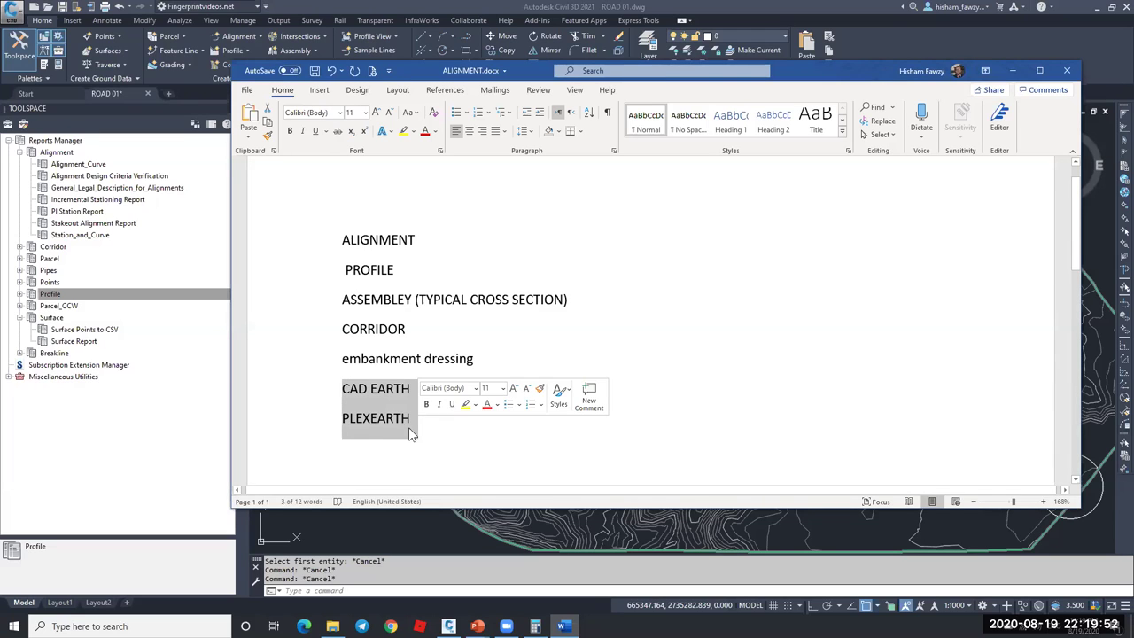
pyautogui.click(369, 390)
pyautogui.click(377, 418)
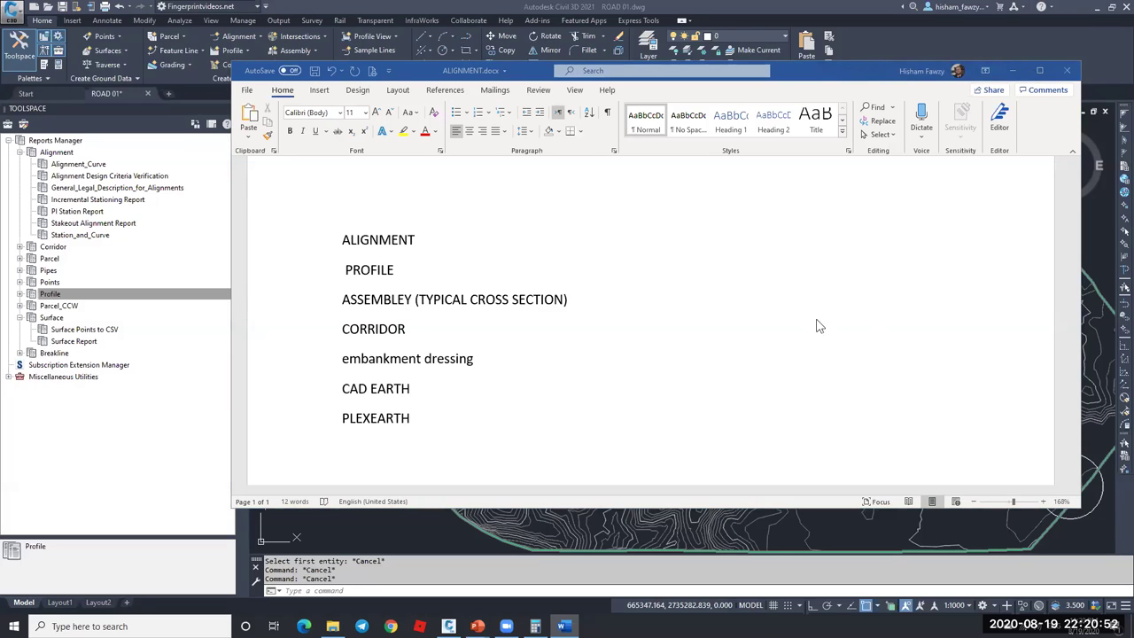
# - Paste 'Terra incognita' on a new line below PLEXEARTH and save ALIGNMENT.docx
pyautogui.click(385, 441)
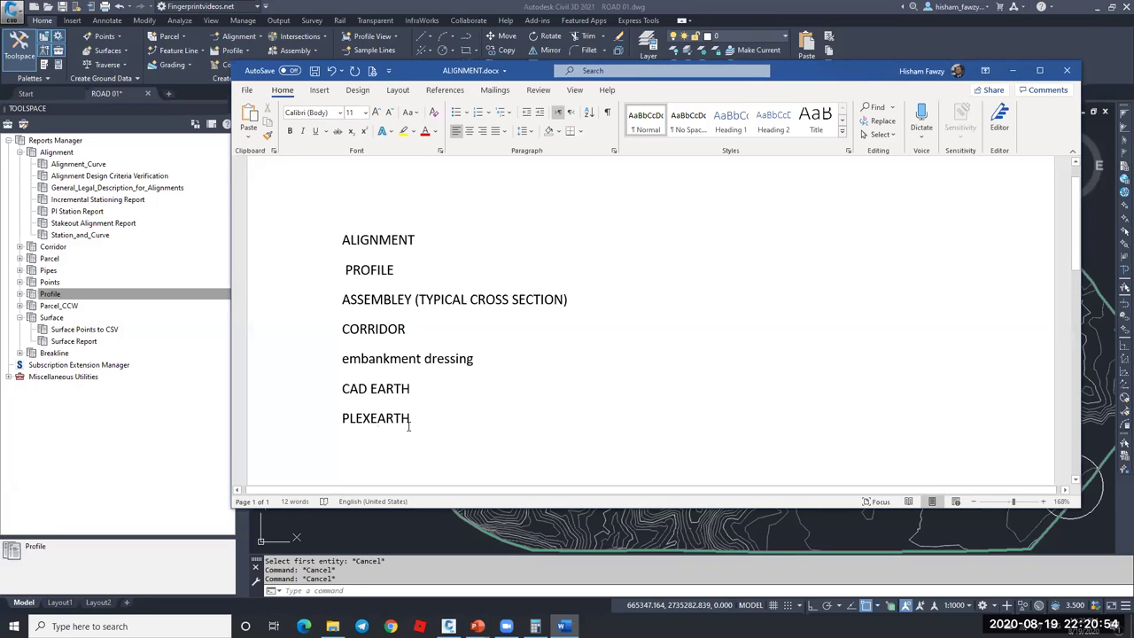
pyautogui.press('Return')
pyautogui.write('Terra incognita')
pyautogui.click(315, 71)
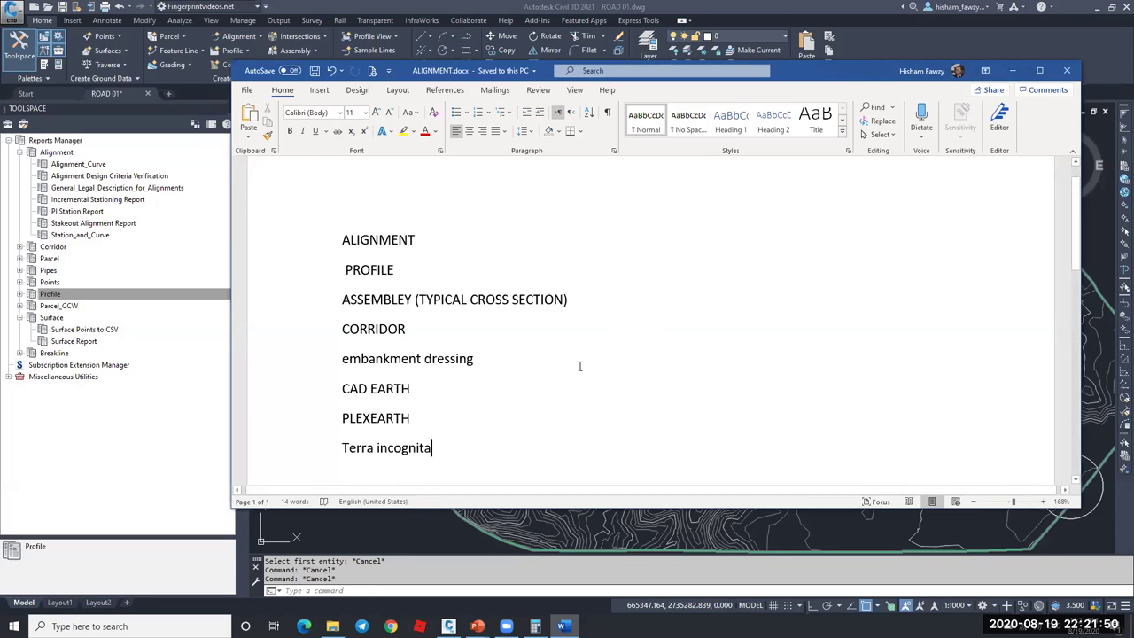
pyautogui.scroll(-2, 562, 365)
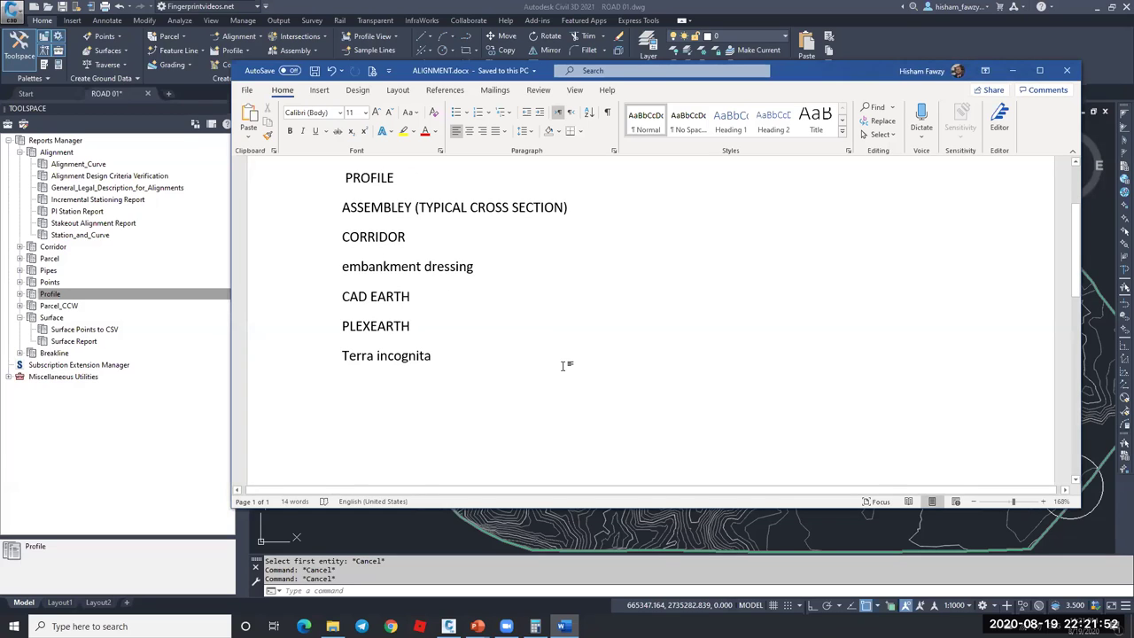
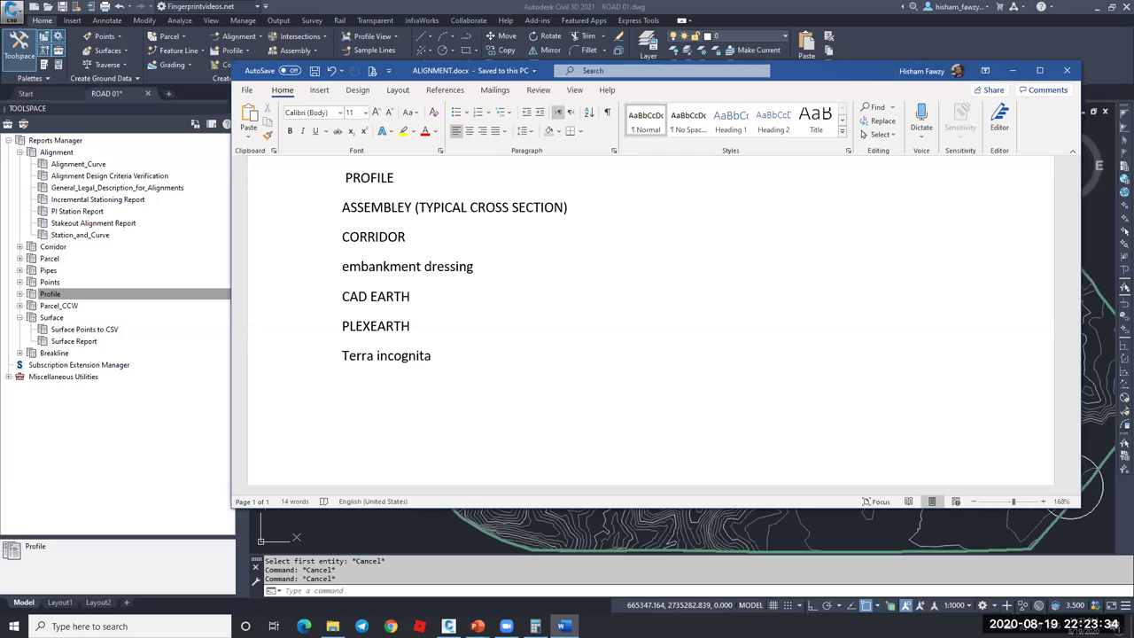
# - Trace a short two-point polyline along the curved line using Nearest snap
pyautogui.click(1012, 70)
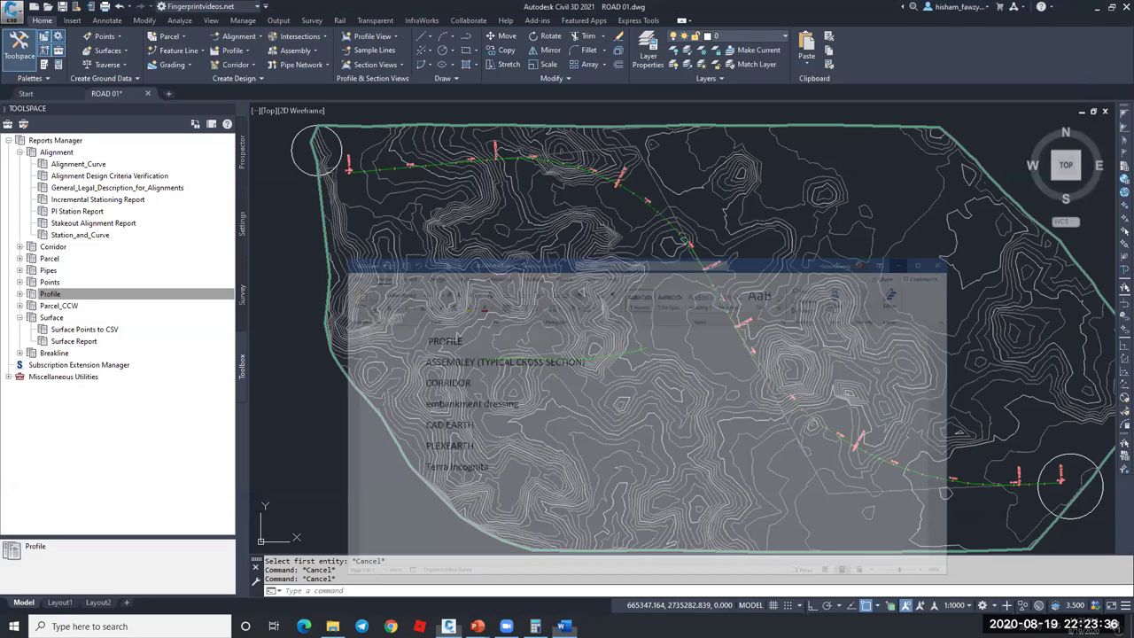
pyautogui.scroll(-4, 671, 269)
pyautogui.scroll(10, 824, 364)
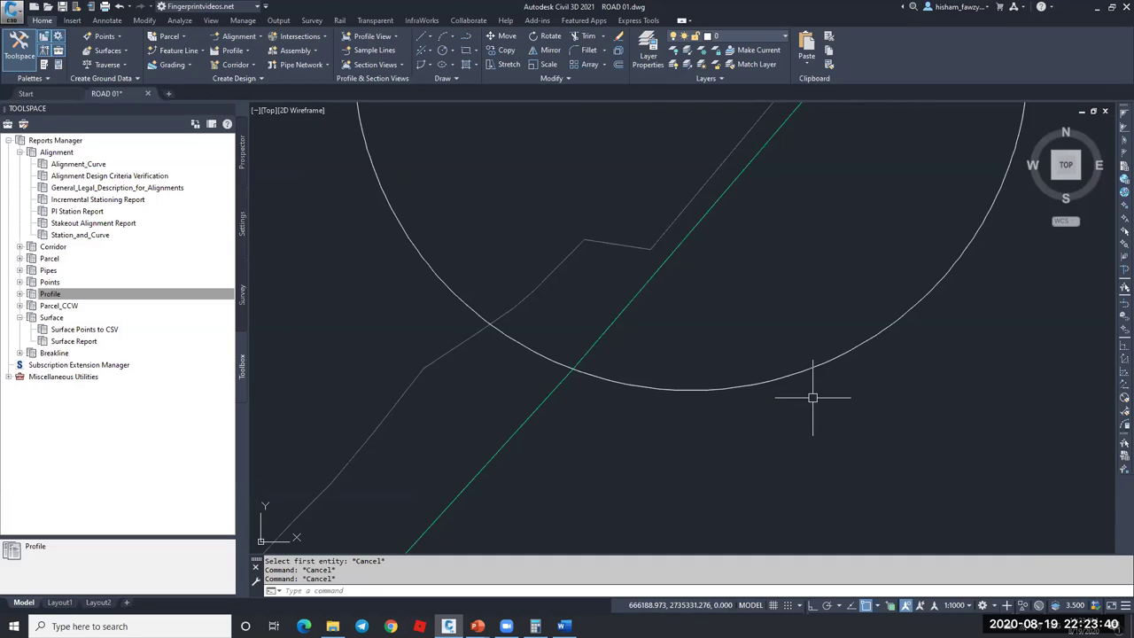
pyautogui.scroll(3, 814, 365)
pyautogui.write('PL')
pyautogui.press('Return')
pyautogui.keyDown('shift'); pyautogui.rightClick(797, 388); pyautogui.keyUp('shift')
pyautogui.click(830, 332)
pyautogui.click(837, 368)
pyautogui.scroll(2, 886, 342)
pyautogui.keyDown('shift'); pyautogui.rightClick(886, 344); pyautogui.keyUp('shift')
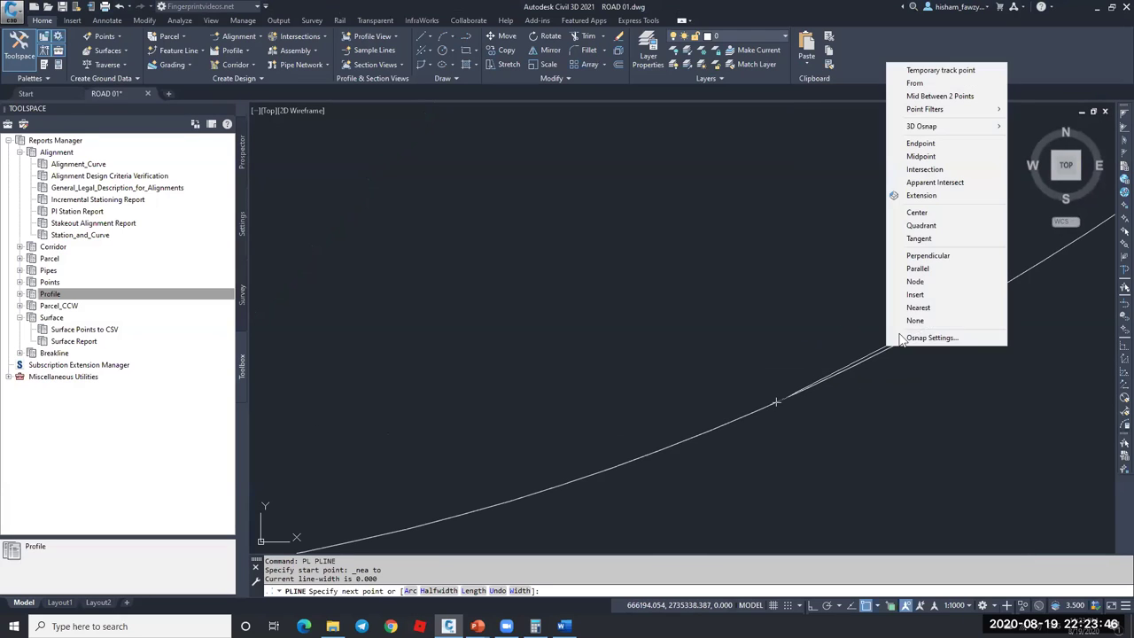
pyautogui.click(918, 308)
pyautogui.click(938, 319)
pyautogui.press('Escape')
# - Change the new polyline's colour to Red in Properties
pyautogui.click(873, 342)
pyautogui.hotkey('ctrl', '1')
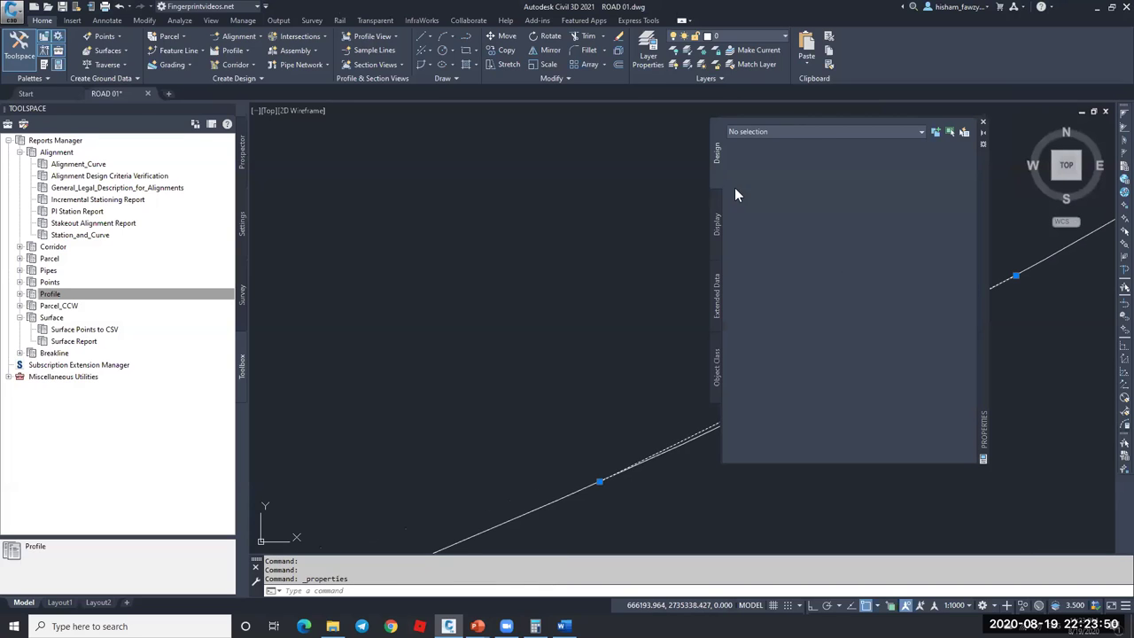
pyautogui.click(836, 131)
pyautogui.click(837, 140)
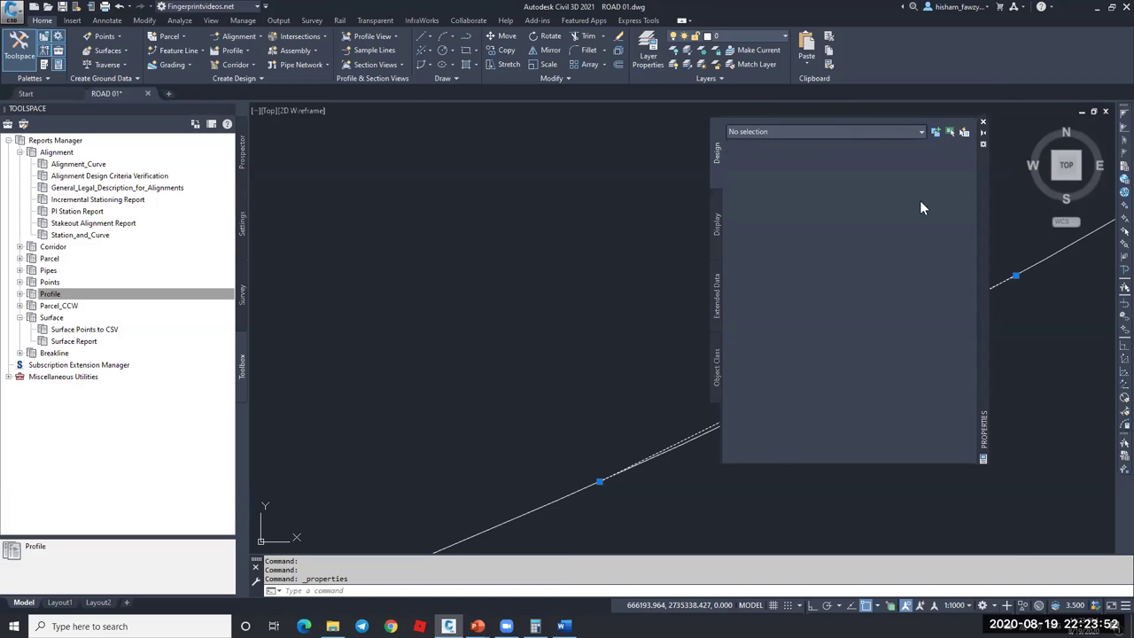
pyautogui.click(1001, 282)
pyautogui.click(884, 157)
pyautogui.click(884, 157)
pyautogui.click(876, 189)
pyautogui.click(983, 121)
pyautogui.press('Escape')
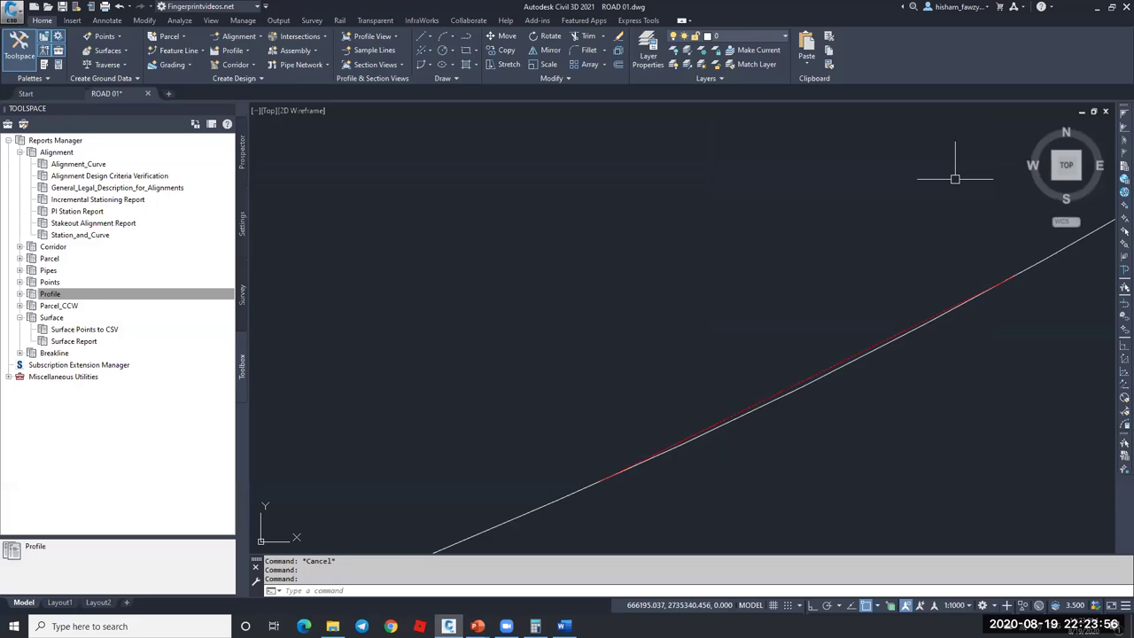
# - Turn on Endpoint snap and start a triangle polyline at the red line's end, with a corner above it
pyautogui.scroll(3, 830, 367)
pyautogui.scroll(-2, 772, 367)
pyautogui.scroll(3, 771, 367)
pyautogui.press('Escape')
pyautogui.scroll(3, 847, 332)
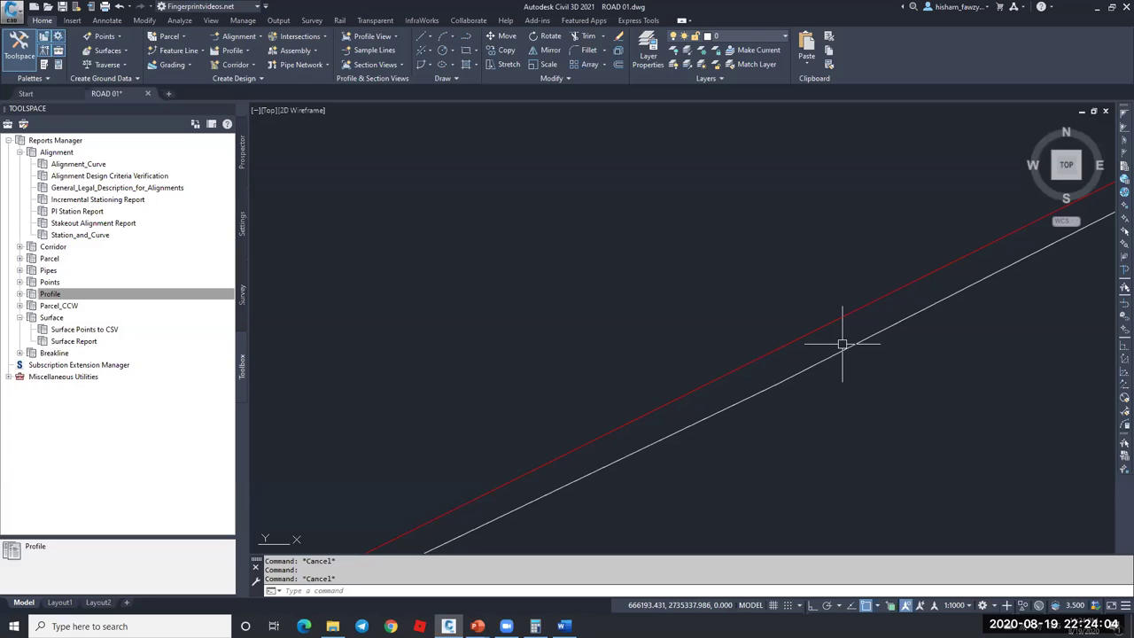
pyautogui.scroll(-3, 800, 341)
pyautogui.scroll(1, 803, 347)
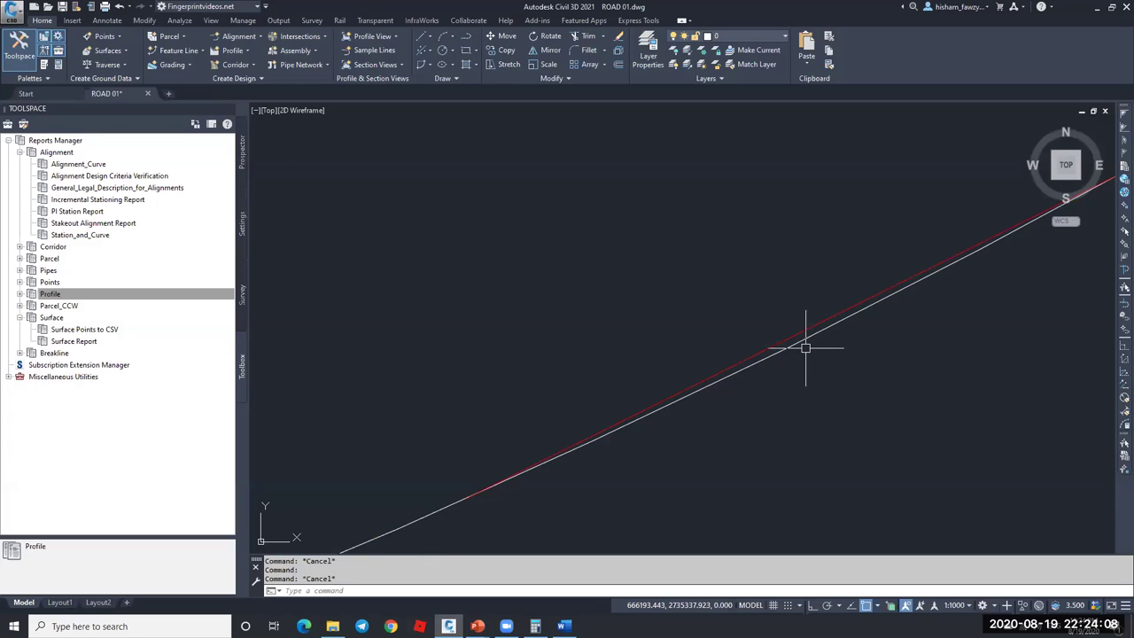
pyautogui.write('pl')
pyautogui.press('Return')
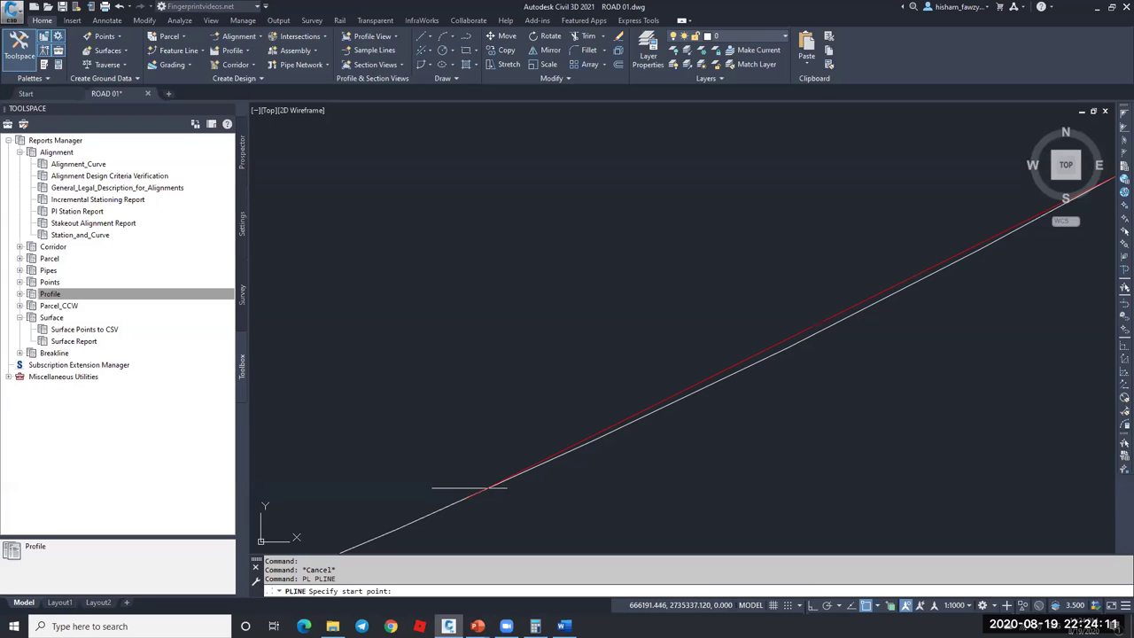
pyautogui.click(875, 605)
pyautogui.click(893, 388)
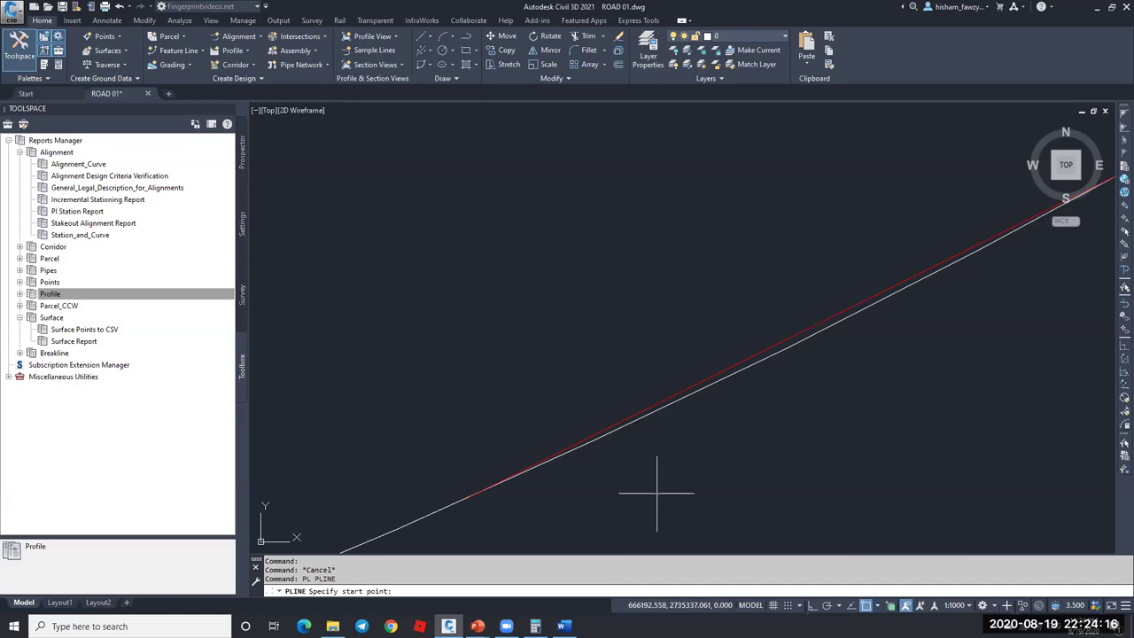
pyautogui.scroll(-1, 620, 493)
pyautogui.click(581, 496)
pyautogui.click(572, 257)
# - Close the triangle back on the curve and make it red with MATCHPROP from the red line
pyautogui.click(831, 371)
pyautogui.press('Escape')
pyautogui.press('Escape')
pyautogui.write('ma')
pyautogui.press('Return')
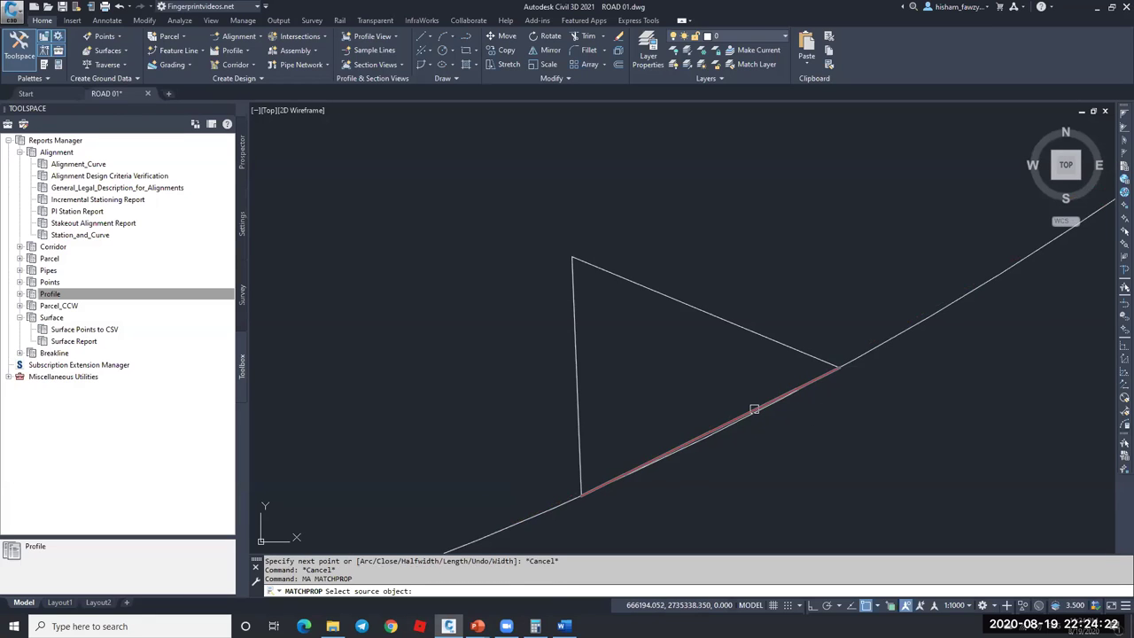
pyautogui.click(753, 406)
pyautogui.click(767, 342)
pyautogui.press('Escape')
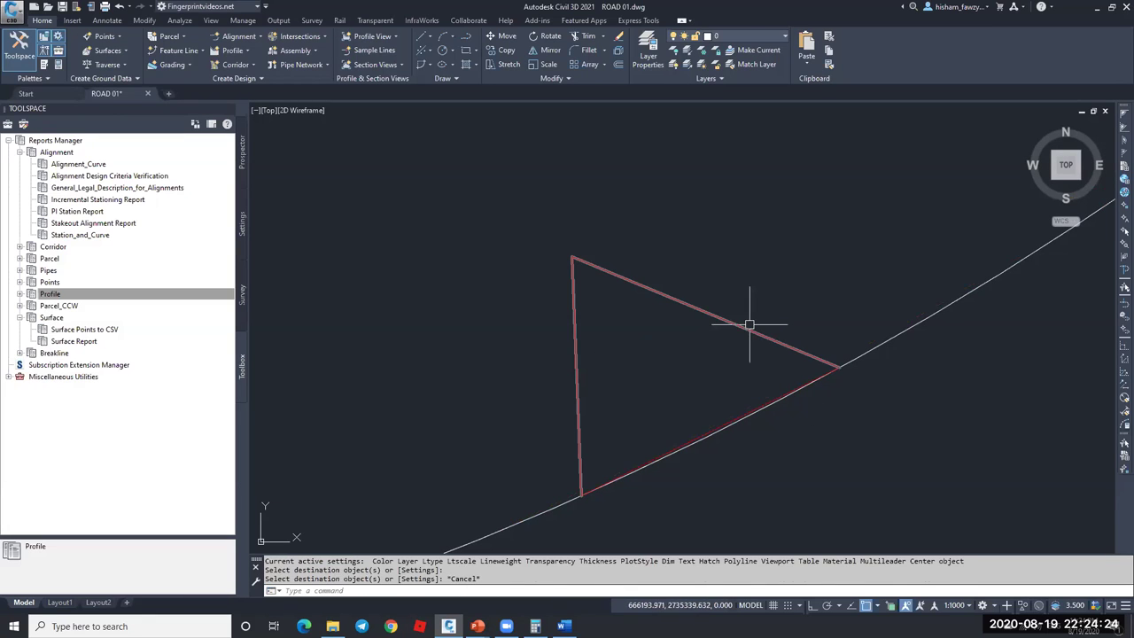
# - Join the triangle's segments into a single polyline with JOIN
pyautogui.click(792, 346)
pyautogui.write('j')
pyautogui.press('Return')
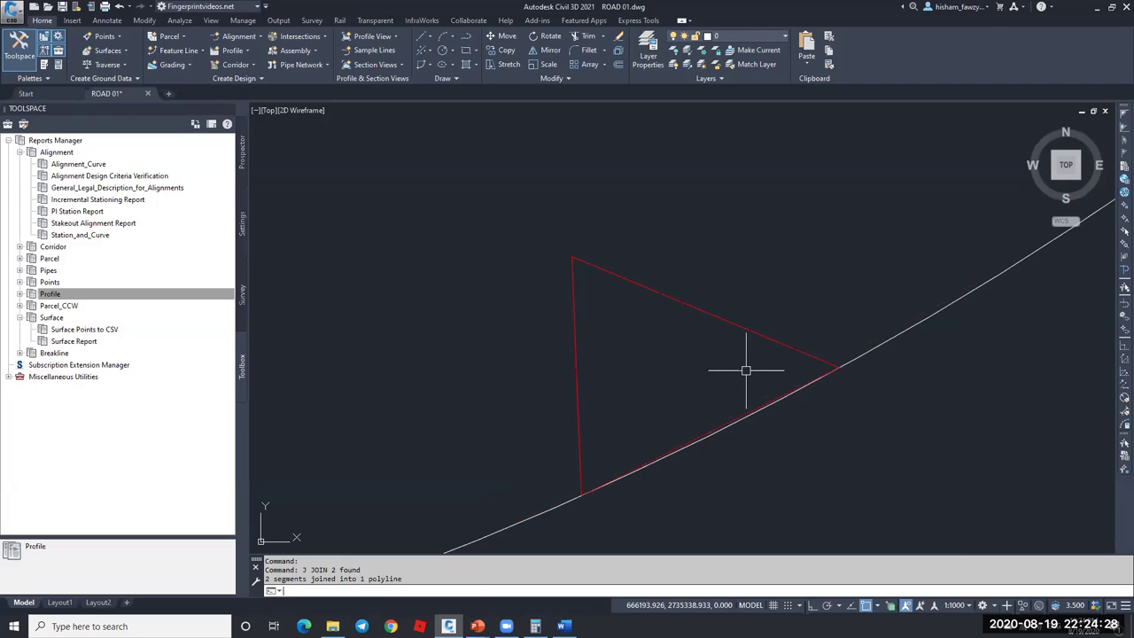
pyautogui.click(777, 344)
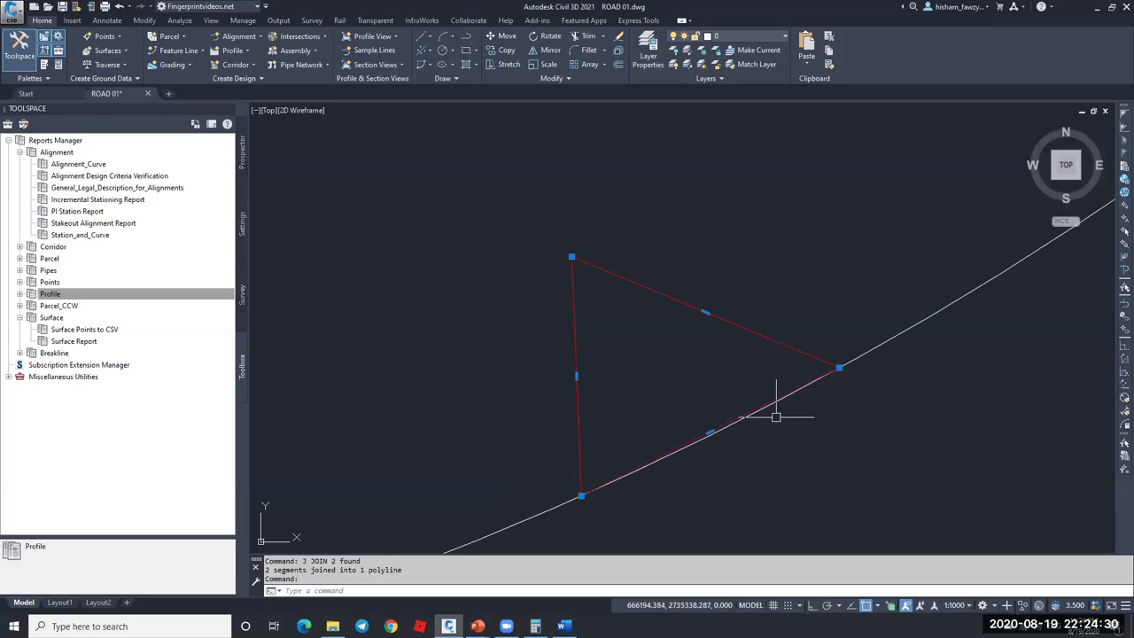
pyautogui.press('Escape')
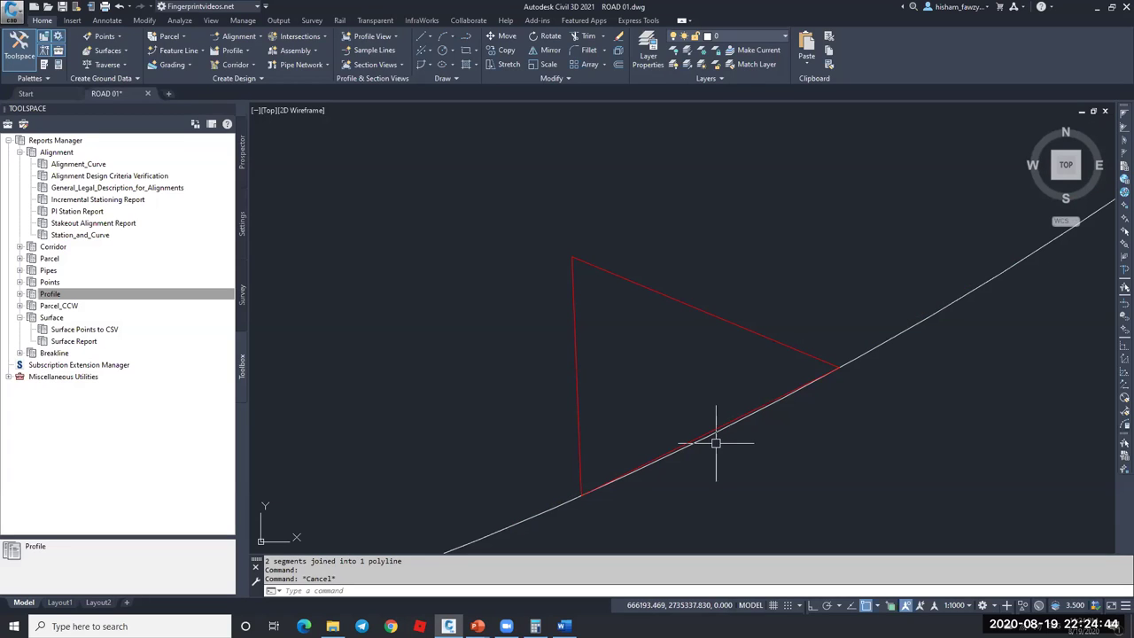
# - Try converting the triangle's lower edge into an arc, then cancel it
pyautogui.scroll(3, 716, 443)
pyautogui.scroll(-5, 809, 395)
pyautogui.press('Escape')
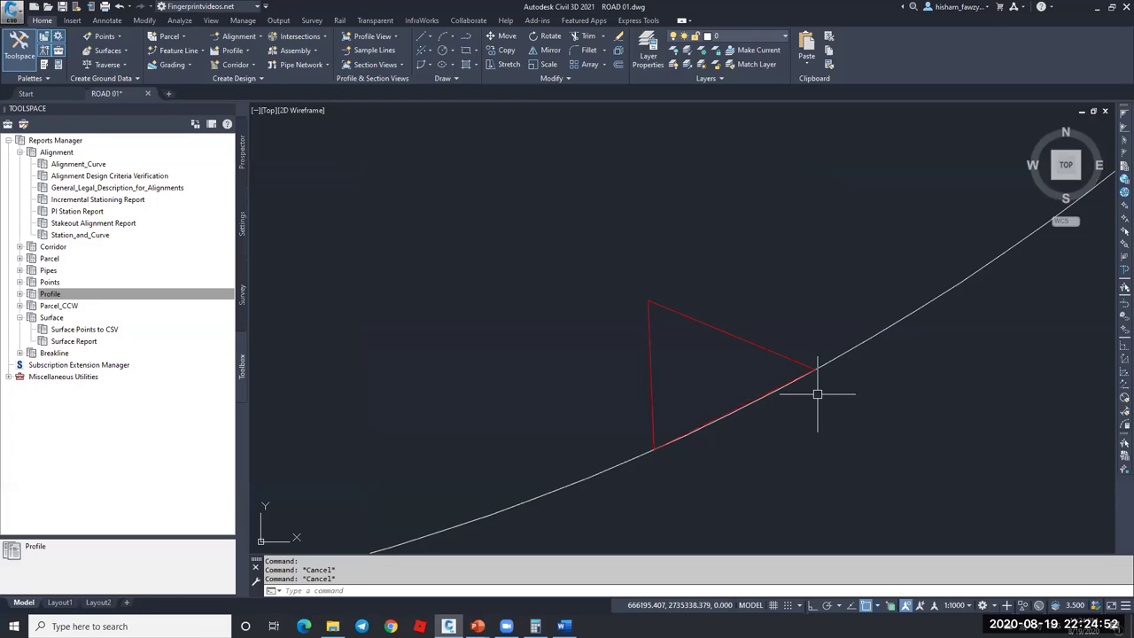
pyautogui.scroll(-1, 767, 381)
pyautogui.scroll(4, 754, 397)
pyautogui.scroll(-4, 780, 375)
pyautogui.scroll(5, 685, 413)
pyautogui.scroll(-4, 734, 384)
pyautogui.scroll(5, 723, 392)
pyautogui.scroll(2, 724, 392)
pyautogui.click(711, 390)
pyautogui.press('Escape')
pyautogui.scroll(-6, 708, 372)
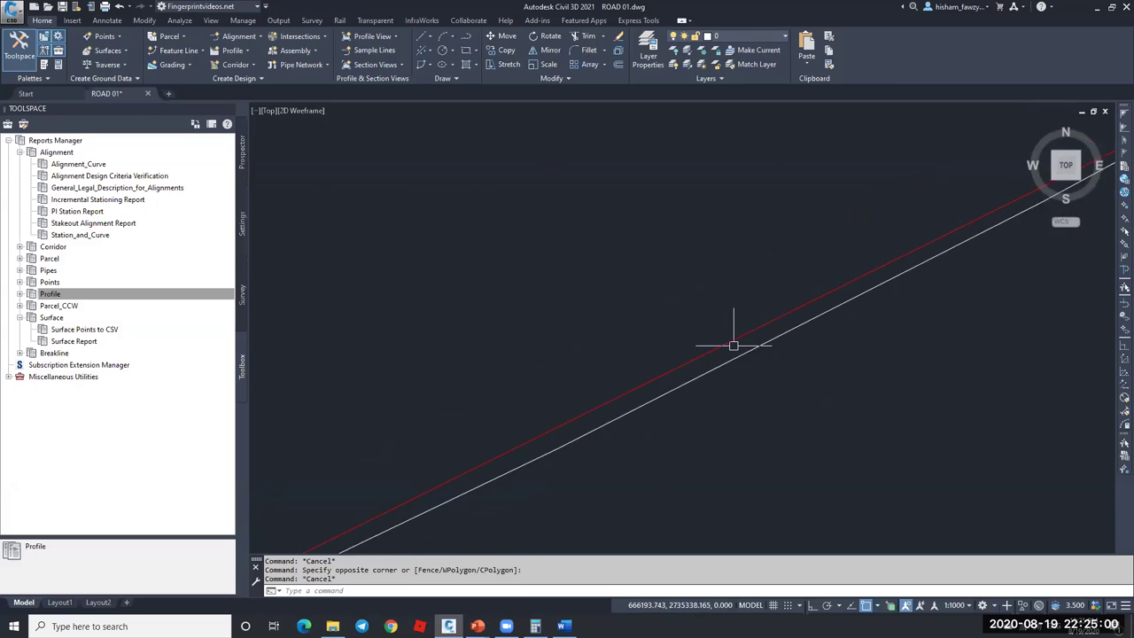
pyautogui.press('Escape')
pyautogui.click(707, 354)
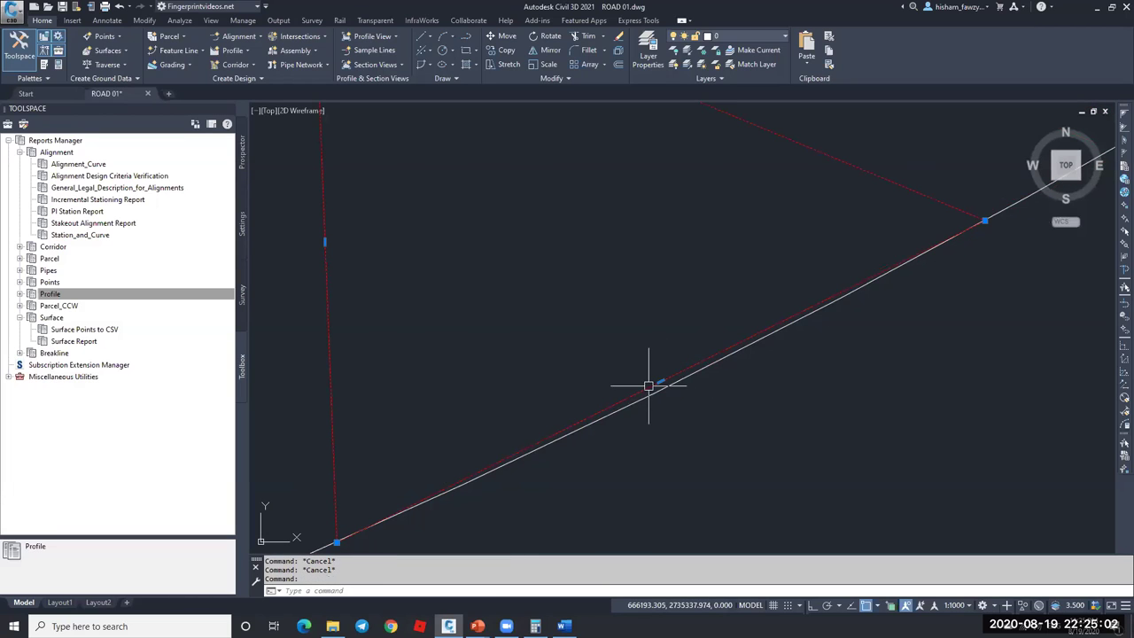
pyautogui.moveTo(660, 382)
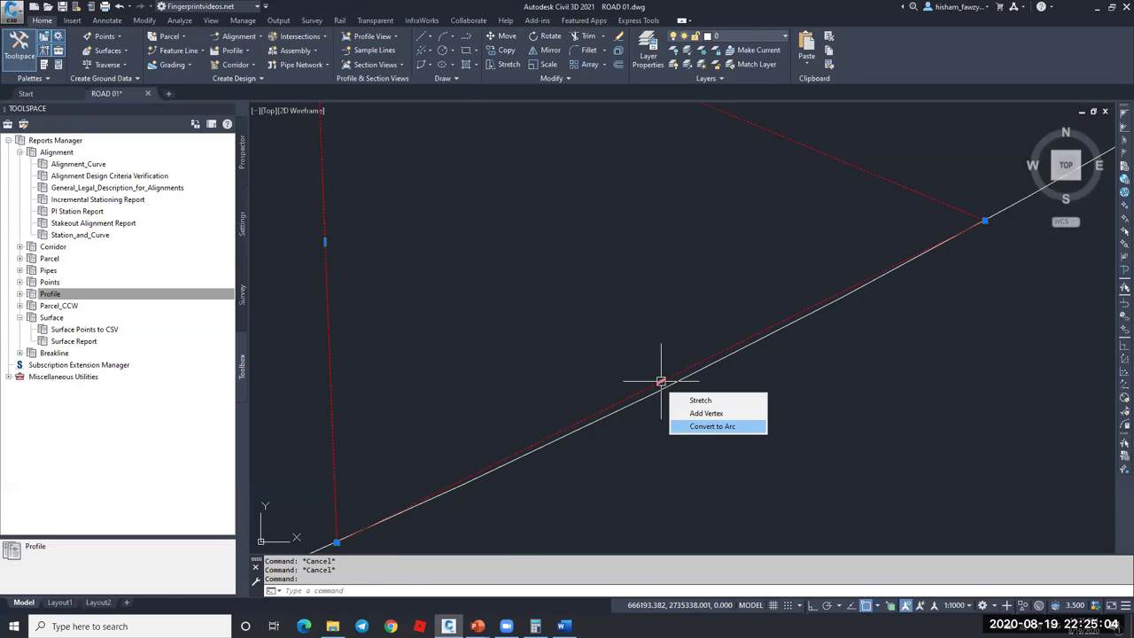
pyautogui.click(712, 426)
pyautogui.press('Escape')
# - Add a vertex on the triangle's lower edge, placed on the line with Nearest snap
pyautogui.moveTo(655, 375)
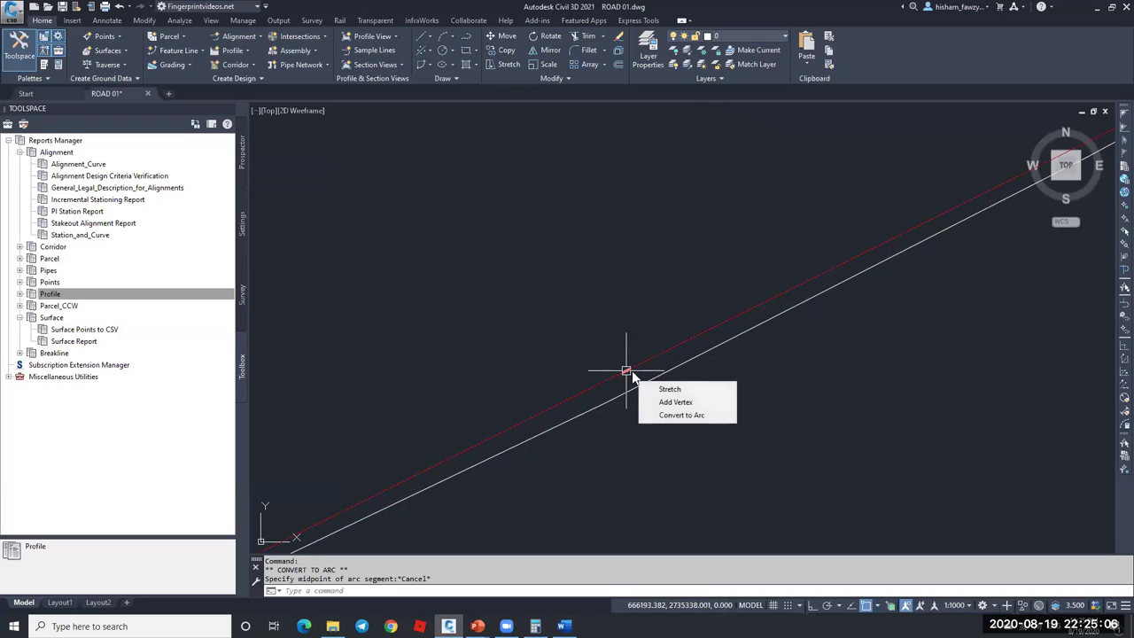
pyautogui.click(678, 400)
pyautogui.keyDown('shift'); pyautogui.rightClick(654, 375); pyautogui.keyUp('shift')
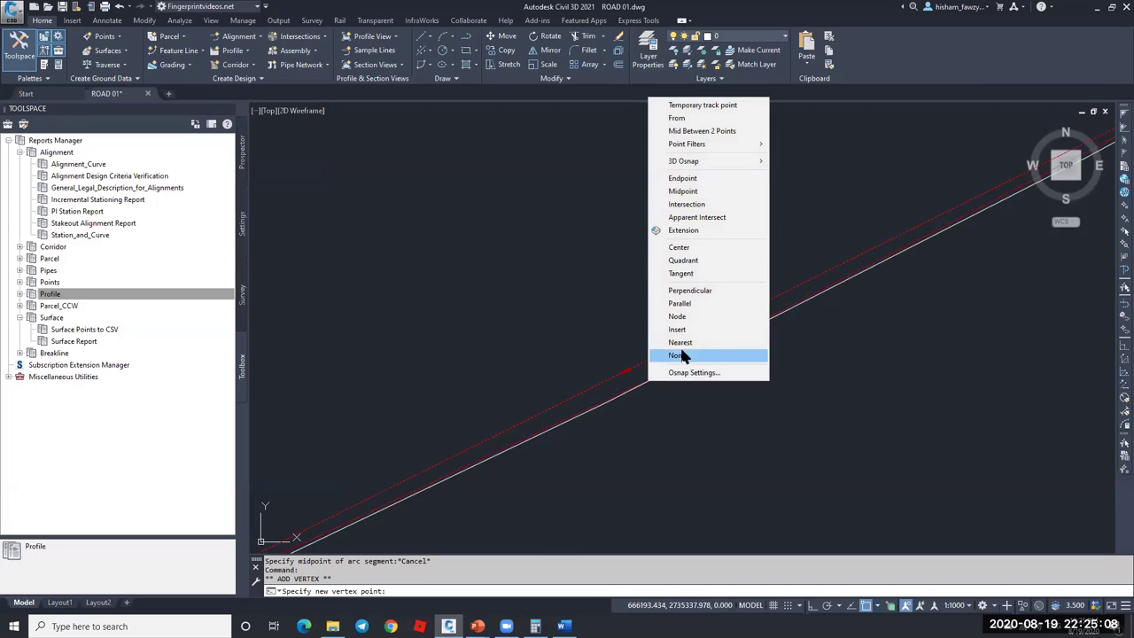
pyautogui.click(687, 341)
pyautogui.click(653, 379)
pyautogui.press('Escape')
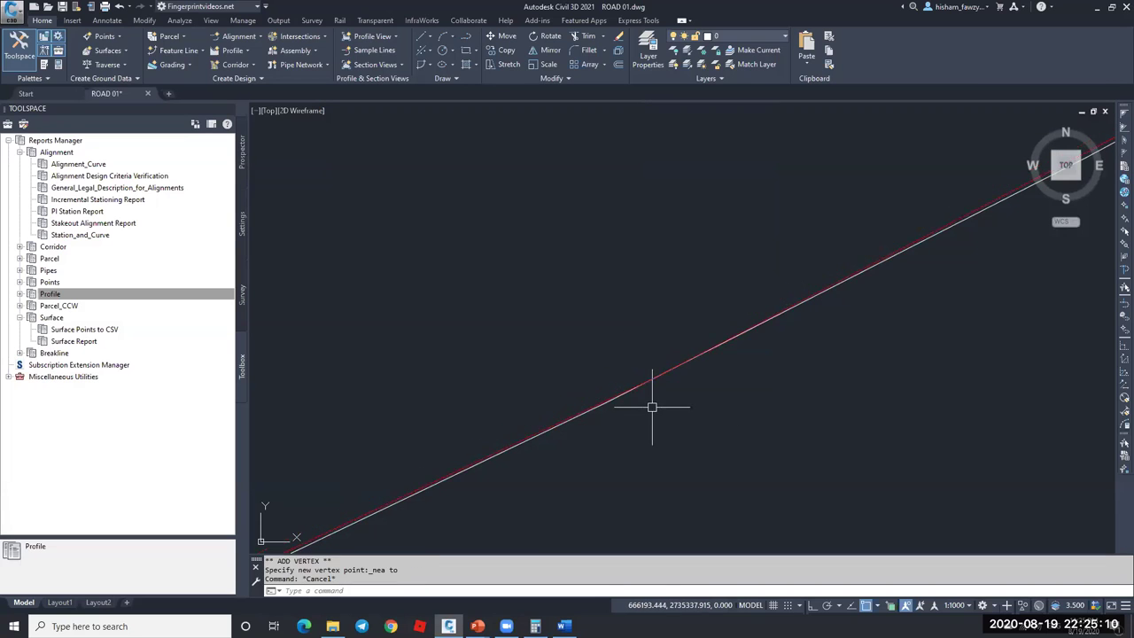
pyautogui.press('Escape')
# - Erase the red triangle and select the circle
pyautogui.click(637, 382)
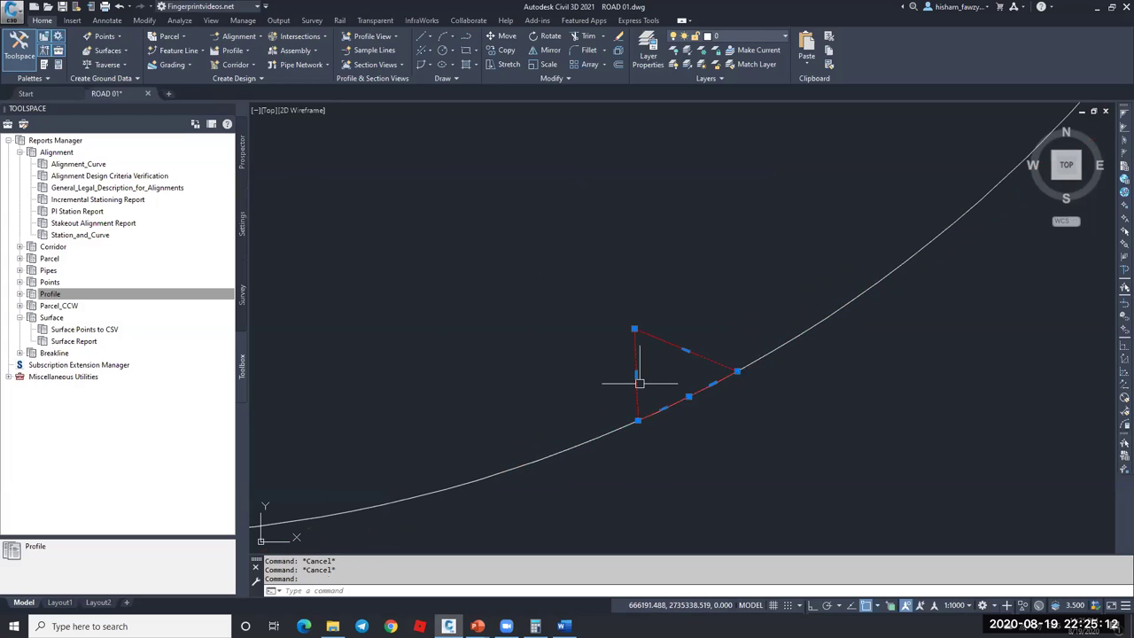
pyautogui.write('e')
pyautogui.press('Return')
pyautogui.click(721, 377)
pyautogui.scroll(-5, 723, 403)
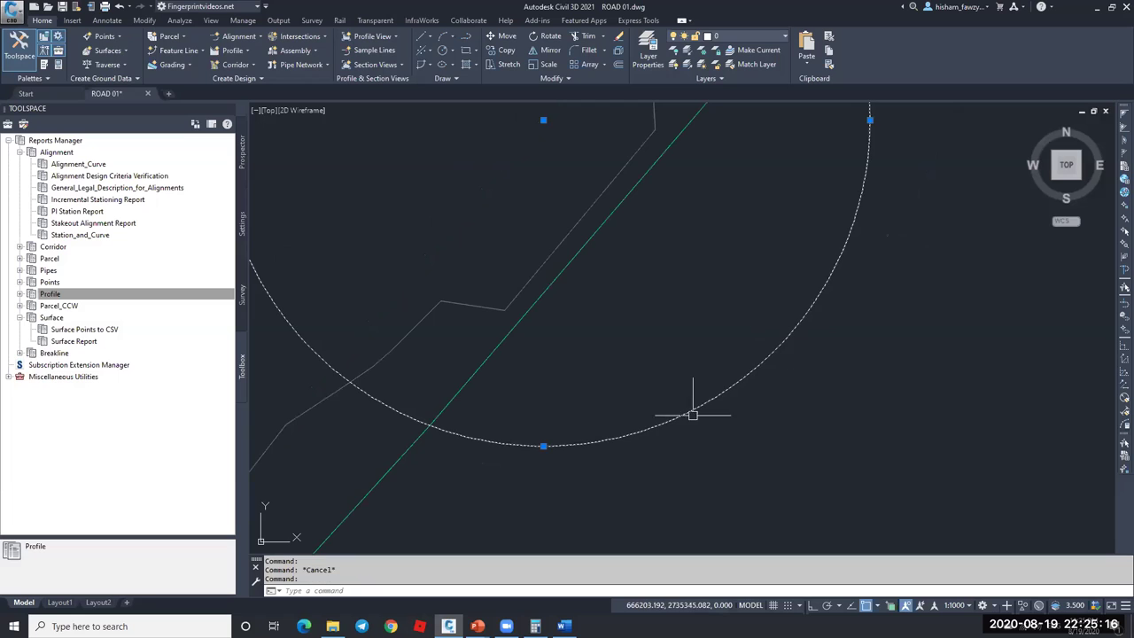
# - Draw a single-segment straight polyline from right of the circle down to the lower left
pyautogui.scroll(-6, 689, 416)
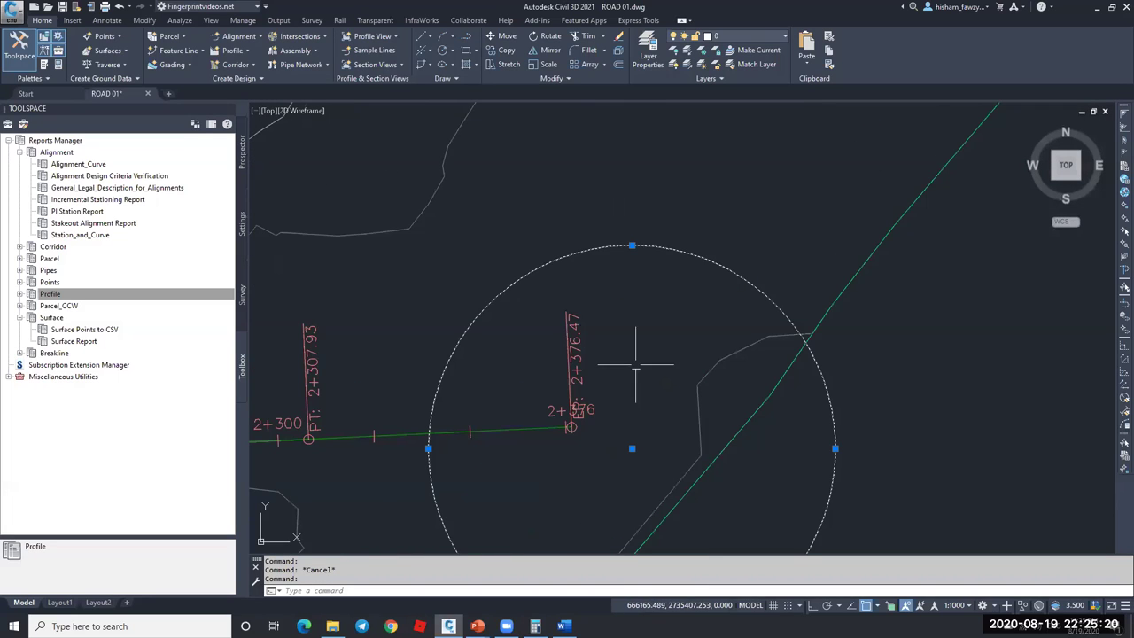
pyautogui.scroll(-4, 657, 356)
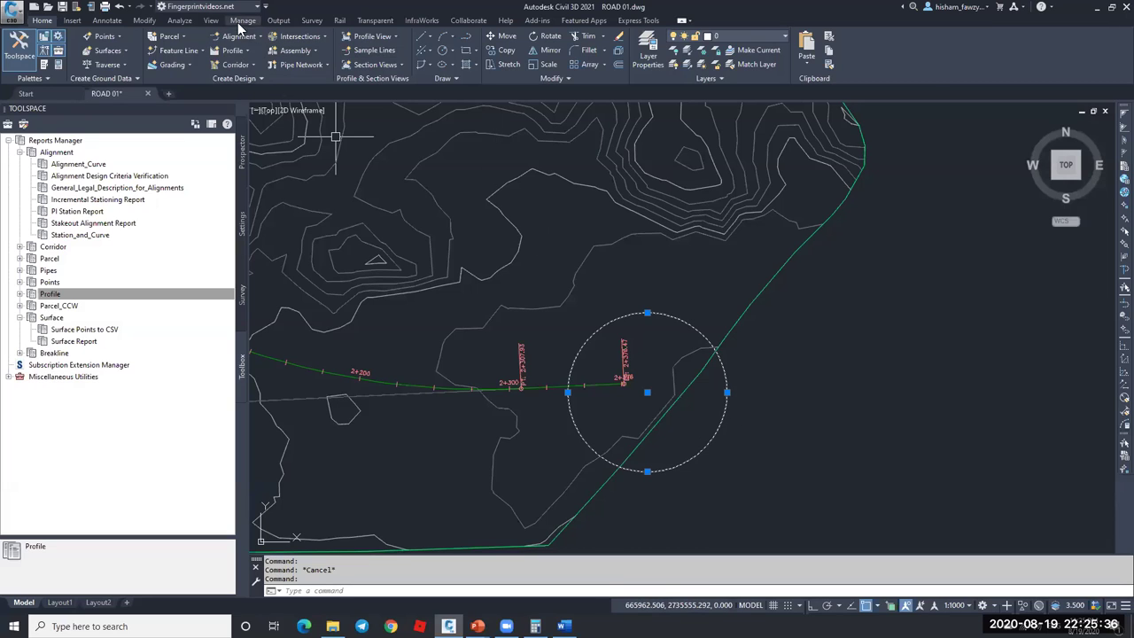
pyautogui.press('Escape')
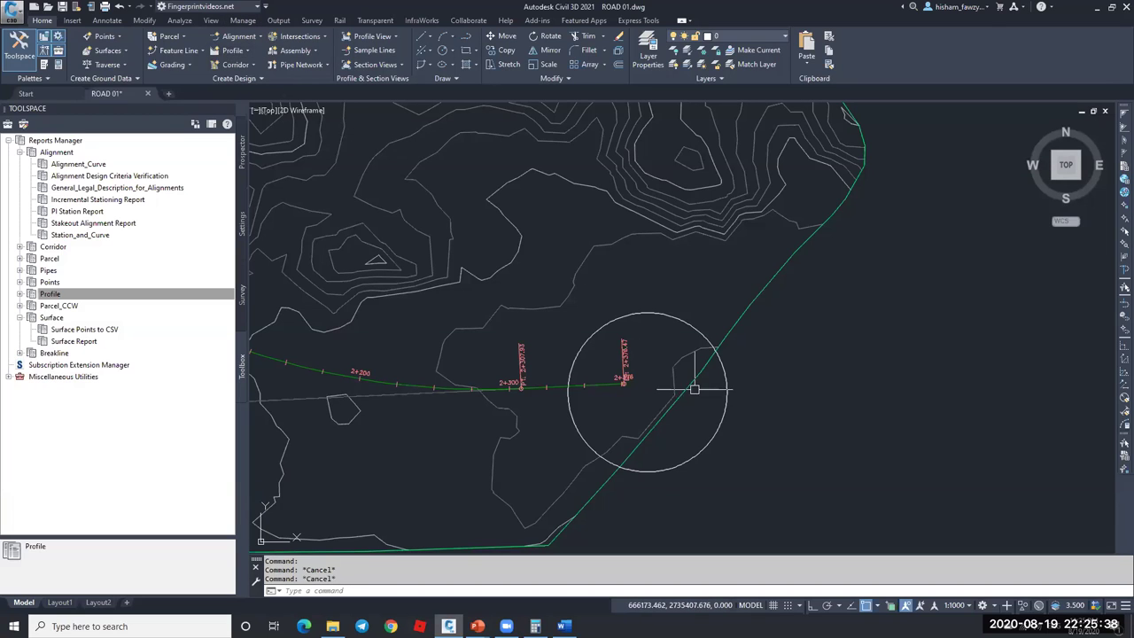
pyautogui.write('pl')
pyautogui.press('Return')
pyautogui.click(963, 324)
pyautogui.click(799, 494)
pyautogui.press('Escape')
# - Convert the polyline segment into an arc by picking its bulge point
pyautogui.moveTo(881, 408)
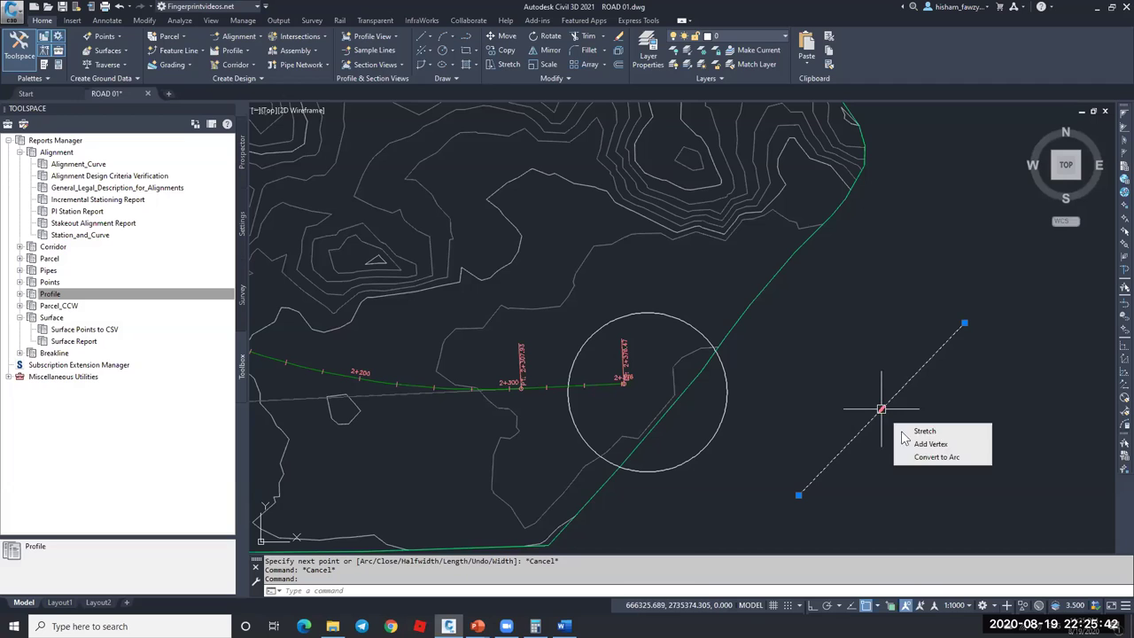
pyautogui.click(908, 457)
pyautogui.click(838, 373)
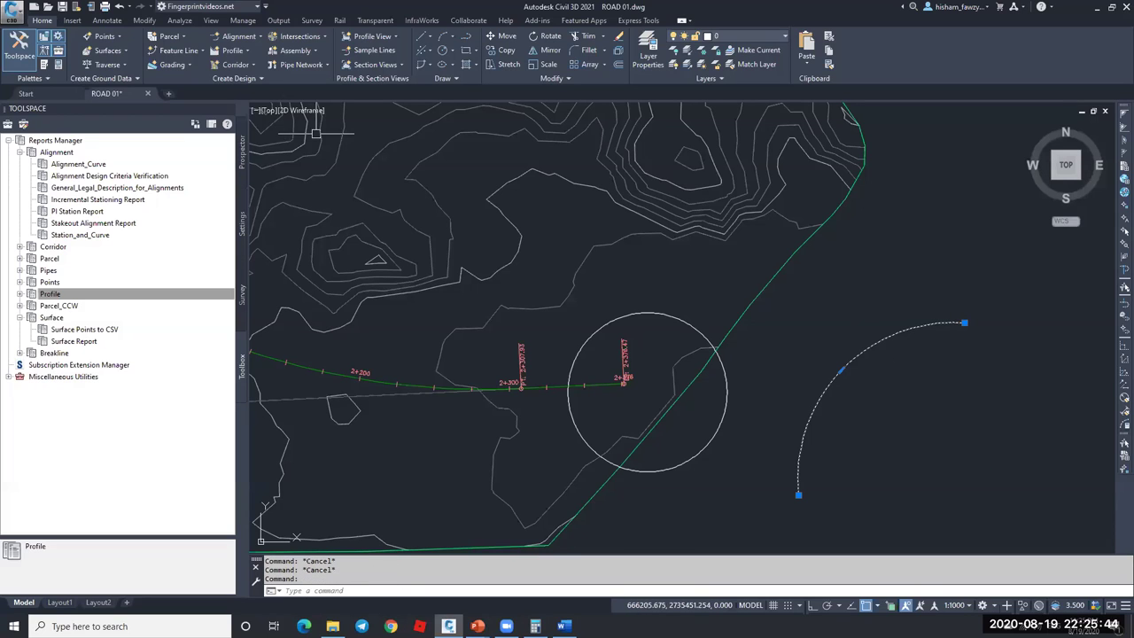
pyautogui.click(205, 55)
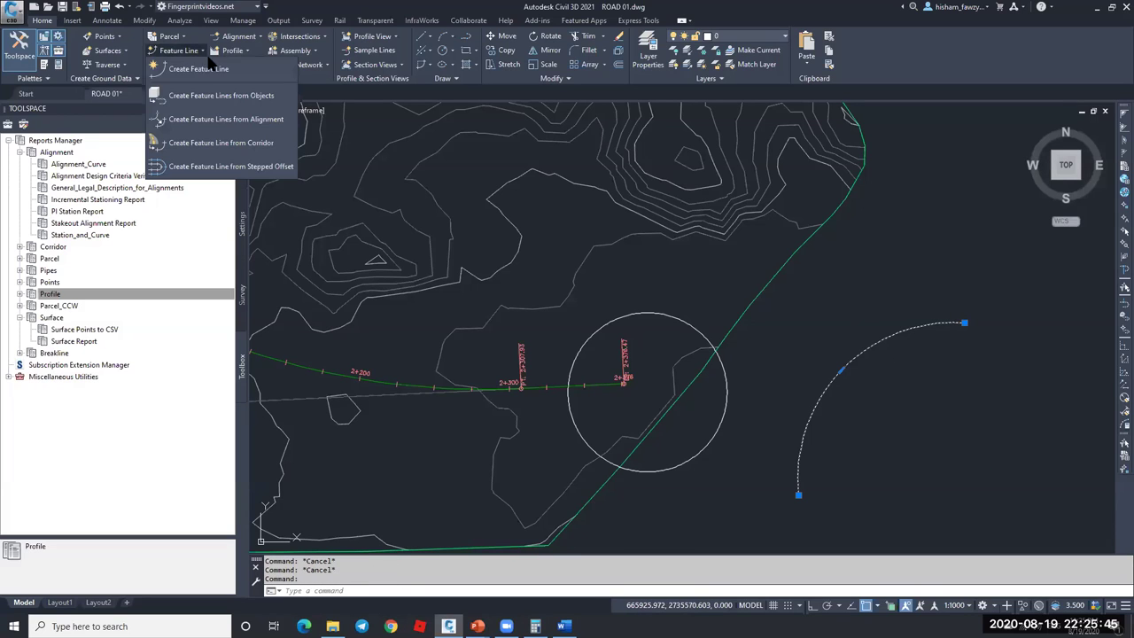
# - Make the arc a feature line and insert elevation points along it at a 0.05 increment
pyautogui.click(256, 95)
pyautogui.click(793, 484)
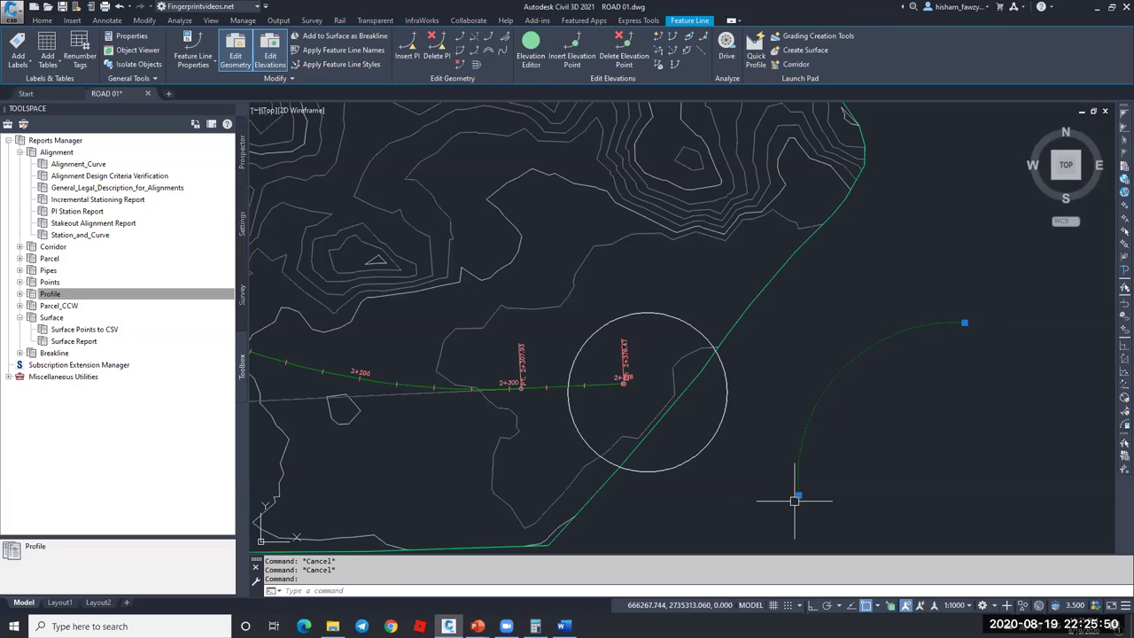
pyautogui.click(567, 69)
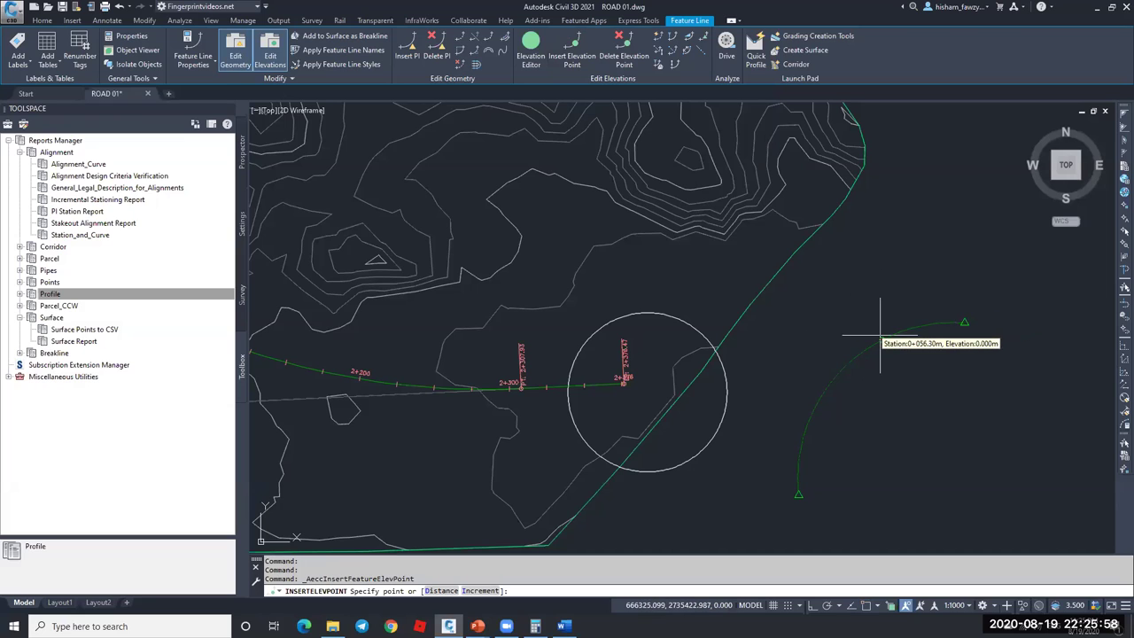
pyautogui.click(468, 590)
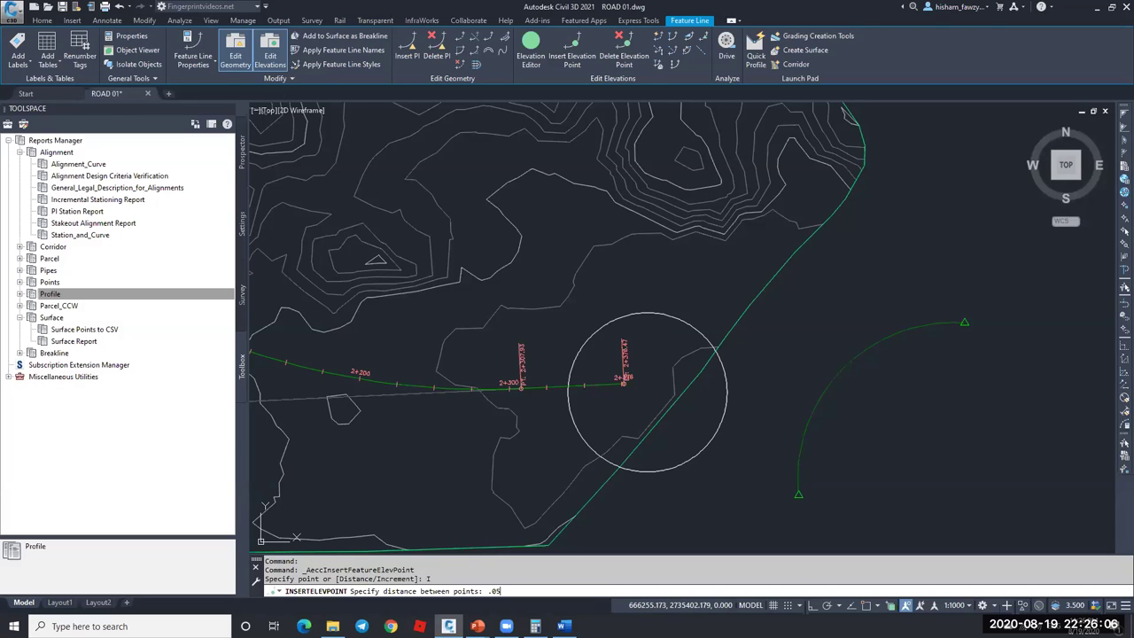
pyautogui.write('.05')
pyautogui.press('Return')
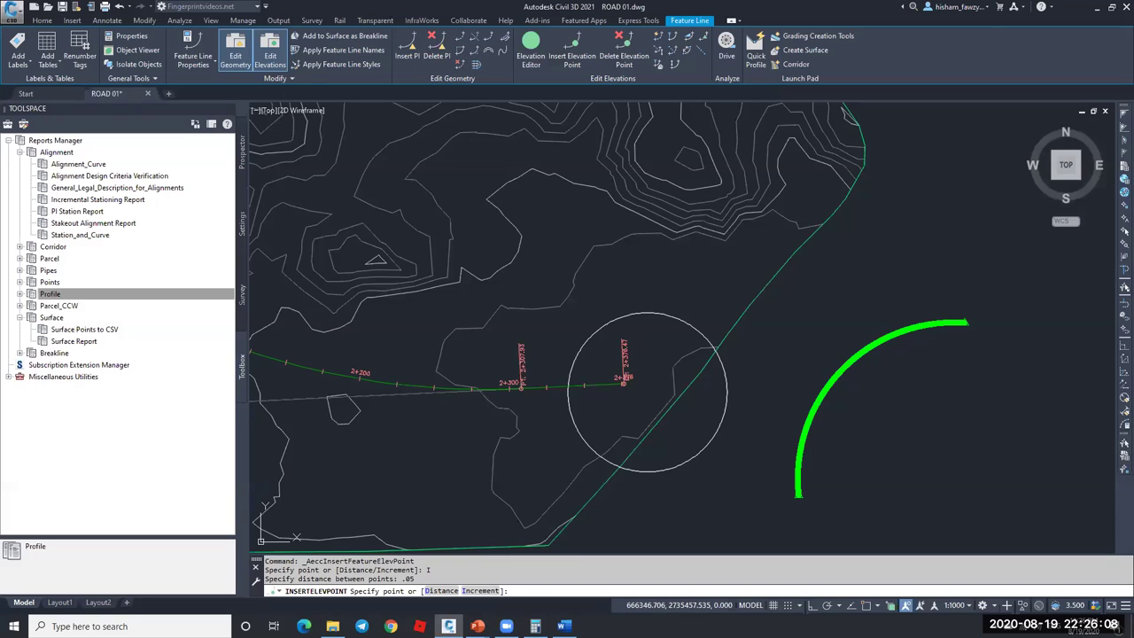
pyautogui.press('Escape')
pyautogui.press('Escape')
# - Sketch a temporary five-point zigzag polyline crossing the green feature line
pyautogui.scroll(10, 929, 312)
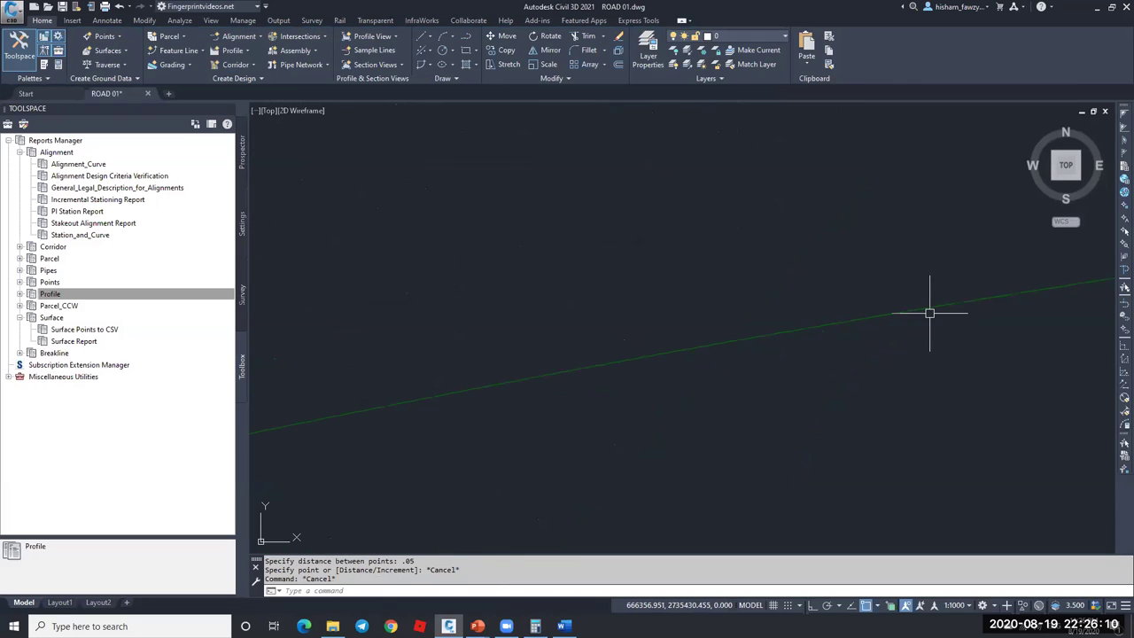
pyautogui.click(846, 327)
pyautogui.scroll(3, 929, 316)
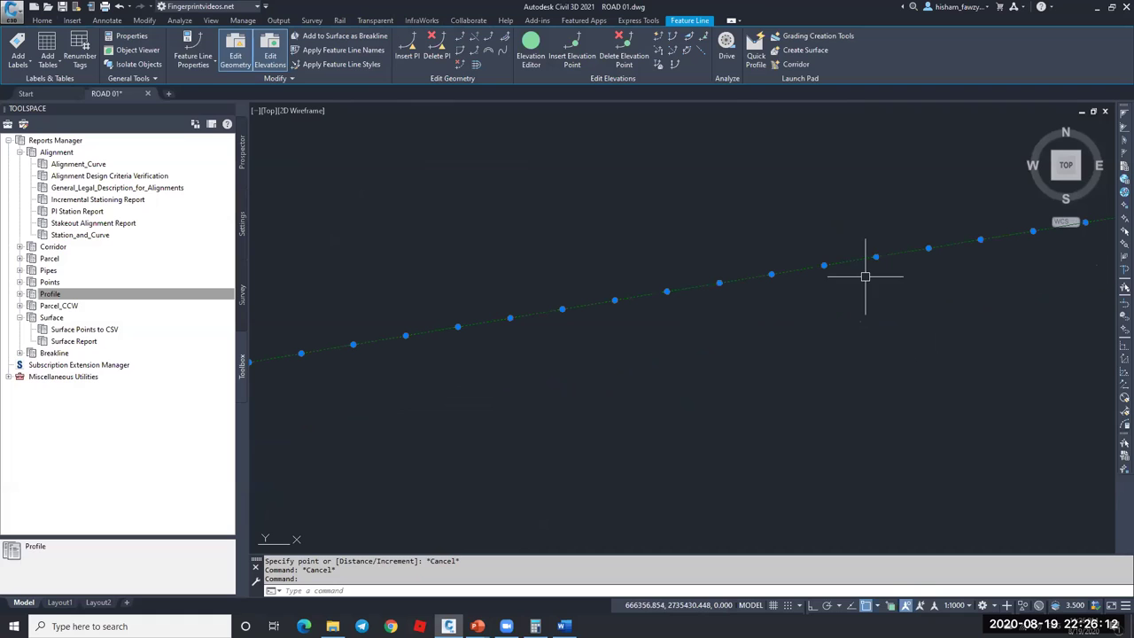
pyautogui.write('pl')
pyautogui.press('Return')
pyautogui.click(875, 258)
pyautogui.click(883, 393)
pyautogui.click(824, 266)
pyautogui.click(819, 434)
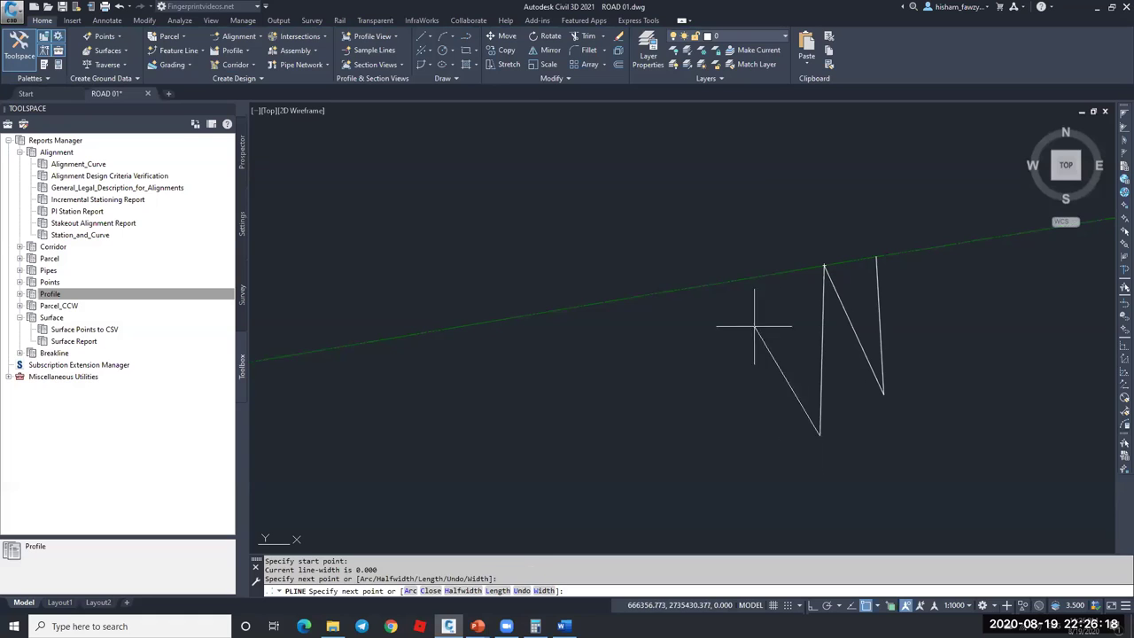
pyautogui.click(772, 275)
pyautogui.press('Escape')
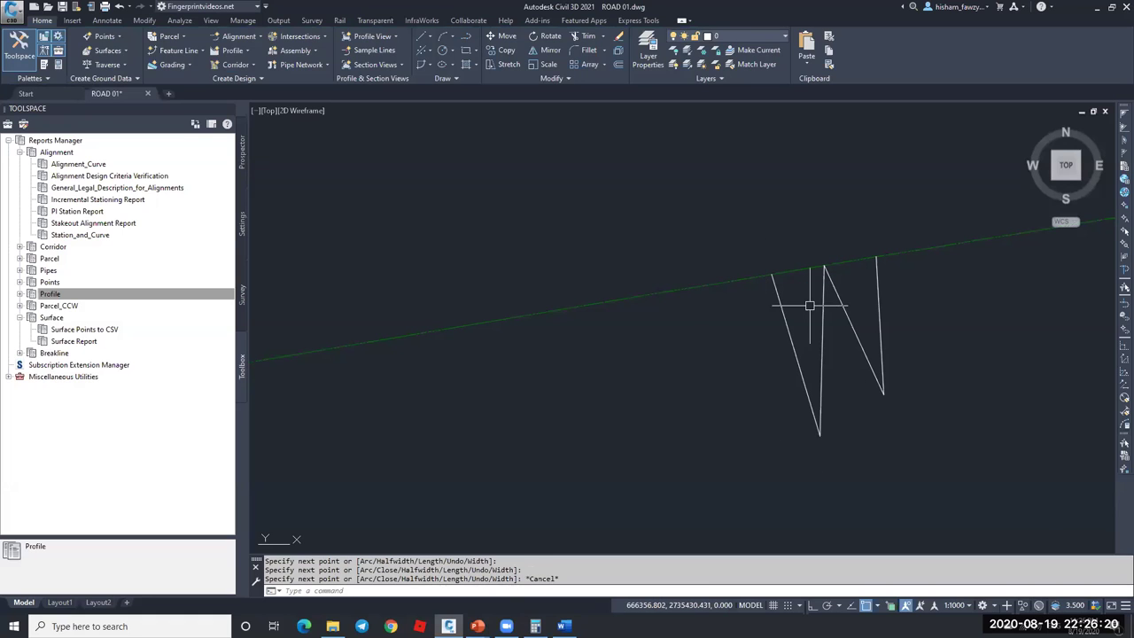
# - Window-select and delete the zigzag polyline, then zoom out to the green arc and circle
pyautogui.click(865, 322)
pyautogui.click(769, 355)
pyautogui.press('Delete')
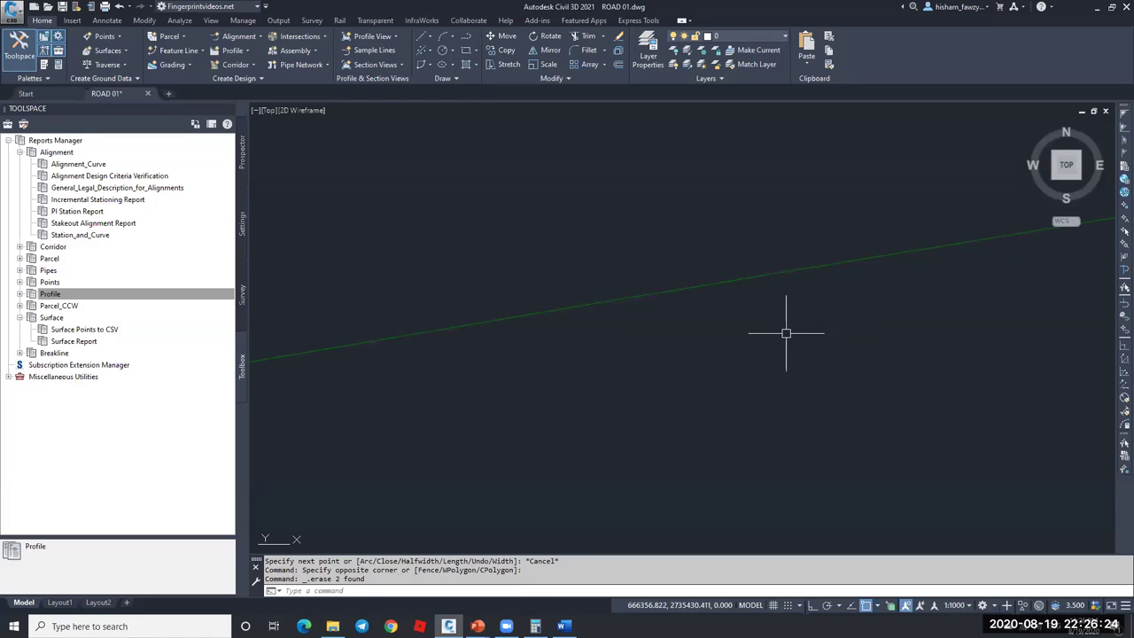
pyautogui.click(807, 271)
pyautogui.press('Escape')
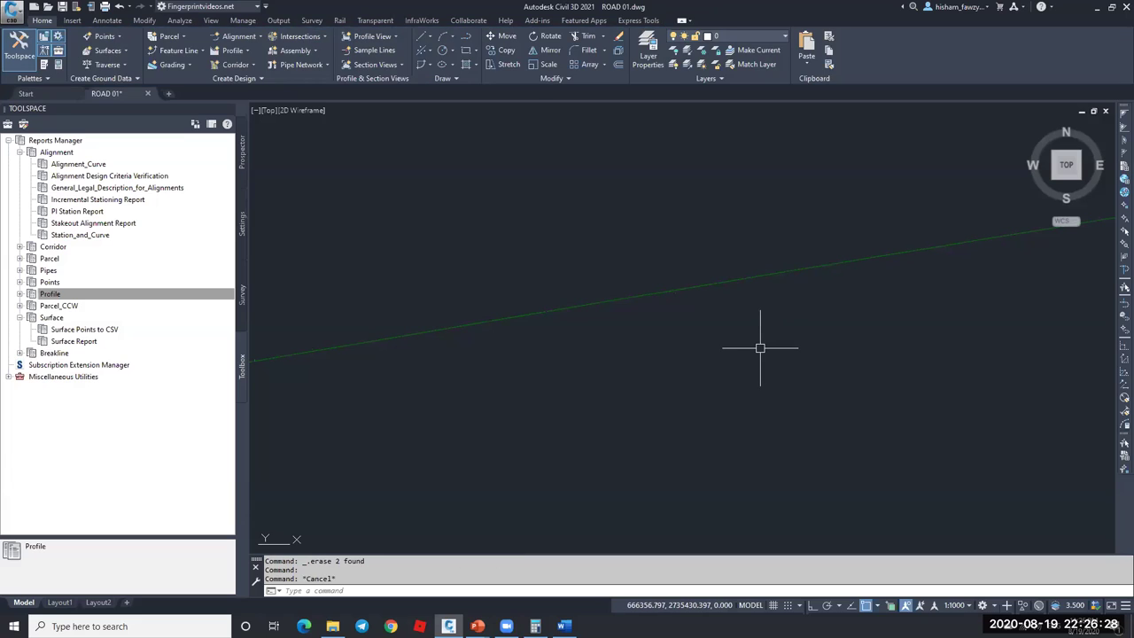
pyautogui.scroll(-3, 759, 348)
pyautogui.scroll(-2, 755, 328)
pyautogui.press('Escape')
pyautogui.scroll(-3, 709, 328)
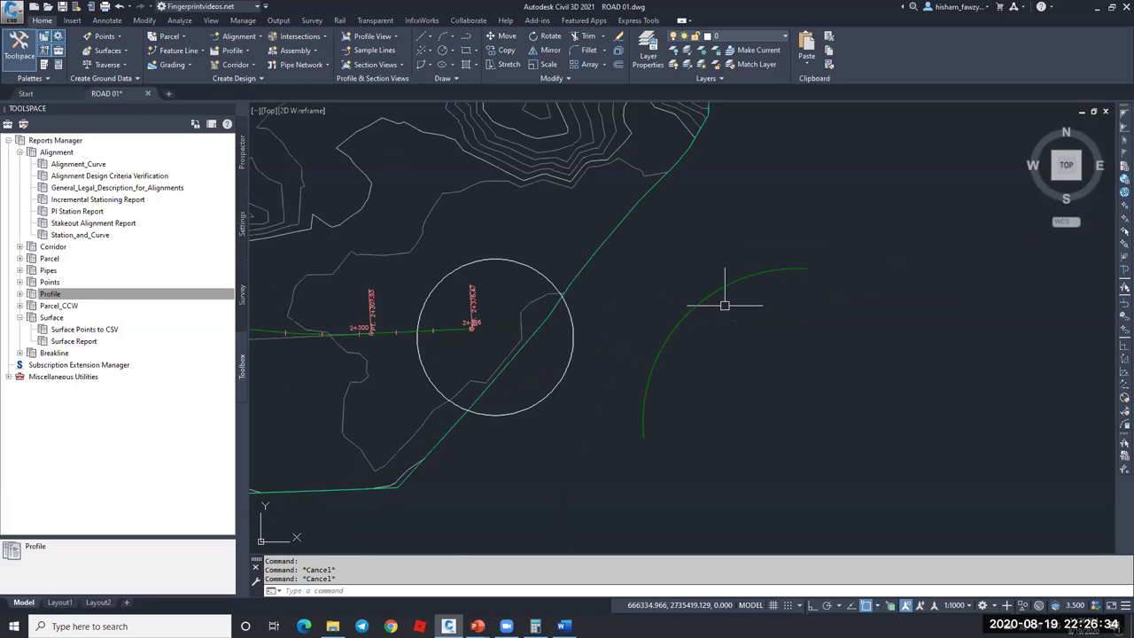
pyautogui.press('Escape')
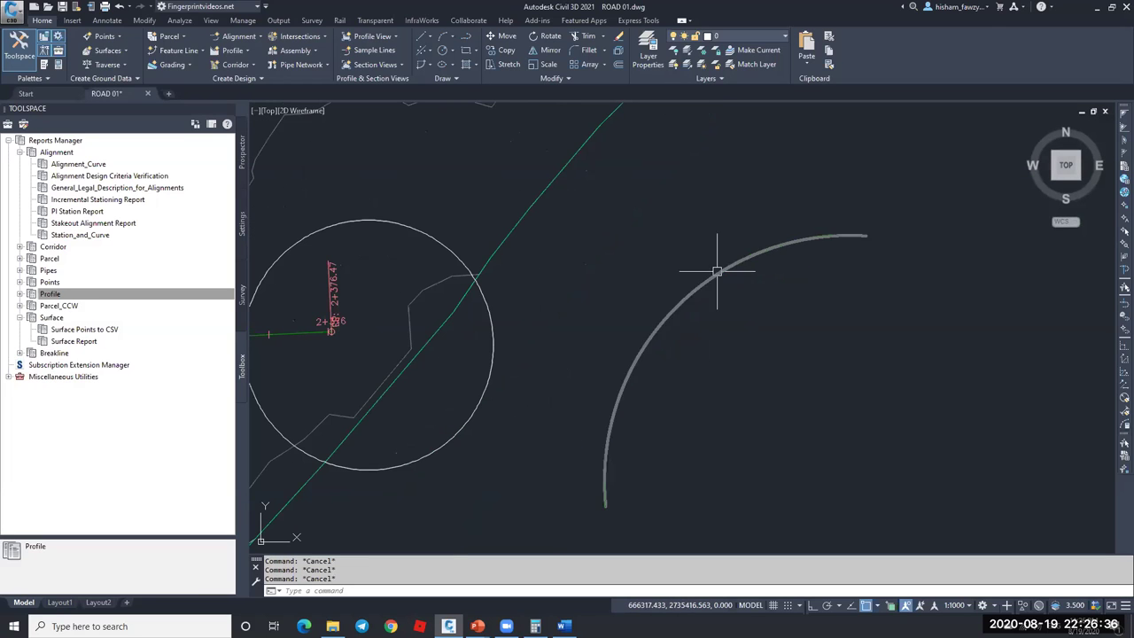
pyautogui.click(718, 273)
pyautogui.press('Escape')
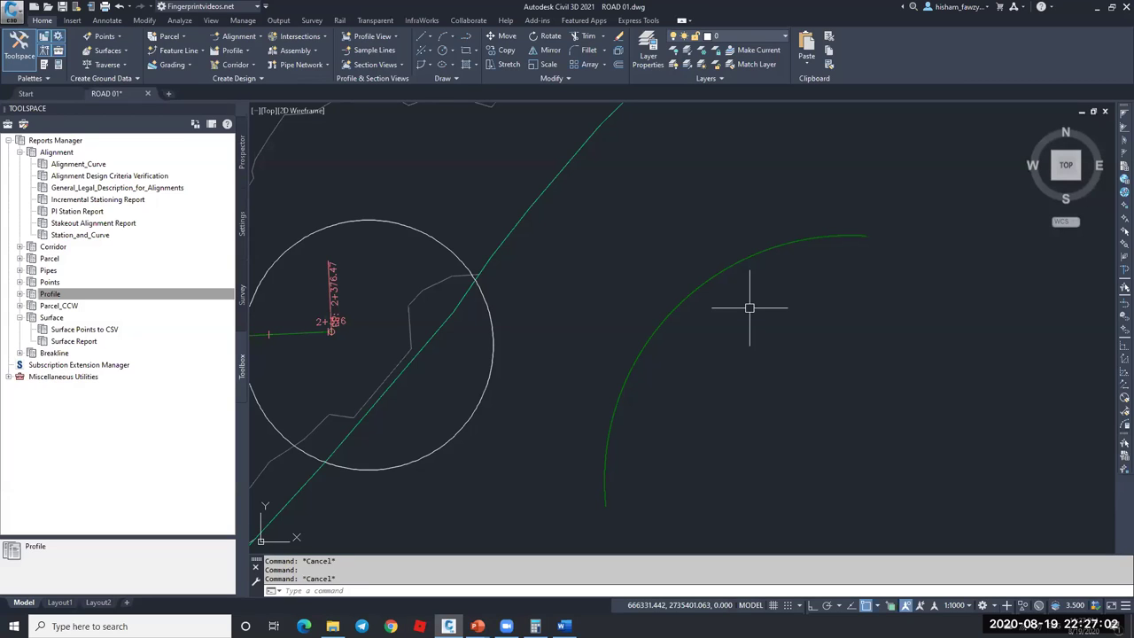
pyautogui.press('Return')
# - Draw a circle of radius 87.403, then a concentric radius 34.838 circle snapped to its centre
pyautogui.scroll(-5, 741, 442)
pyautogui.click(833, 365)
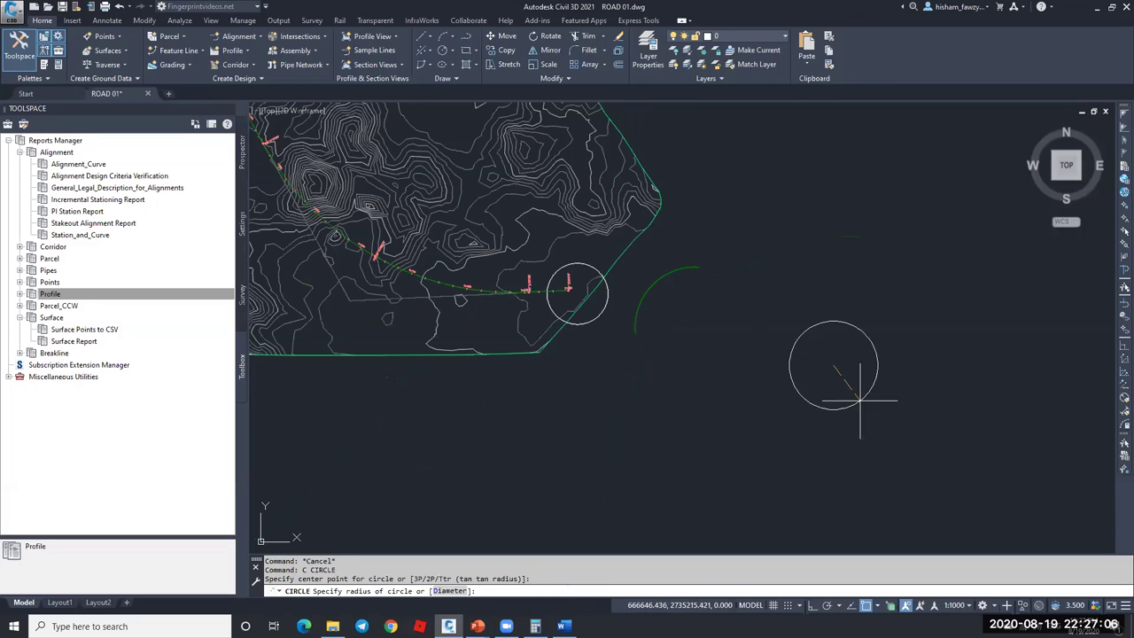
pyautogui.click(860, 398)
pyautogui.scroll(4, 838, 362)
pyautogui.press('Return')
pyautogui.keyDown('shift'); pyautogui.rightClick(816, 359); pyautogui.keyUp('shift')
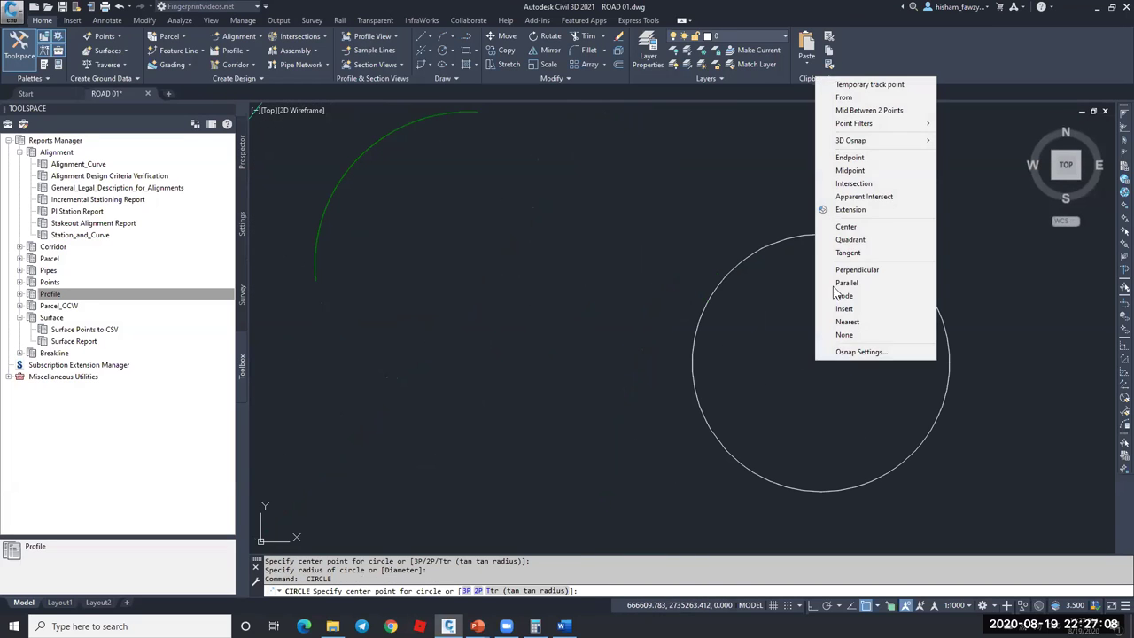
pyautogui.click(850, 228)
pyautogui.click(842, 332)
pyautogui.click(854, 341)
# - Set the inner circle's Center Z elevation to 5 in Properties
pyautogui.click(852, 335)
pyautogui.click(821, 329)
pyautogui.press('Escape')
pyautogui.doubleClick(847, 316)
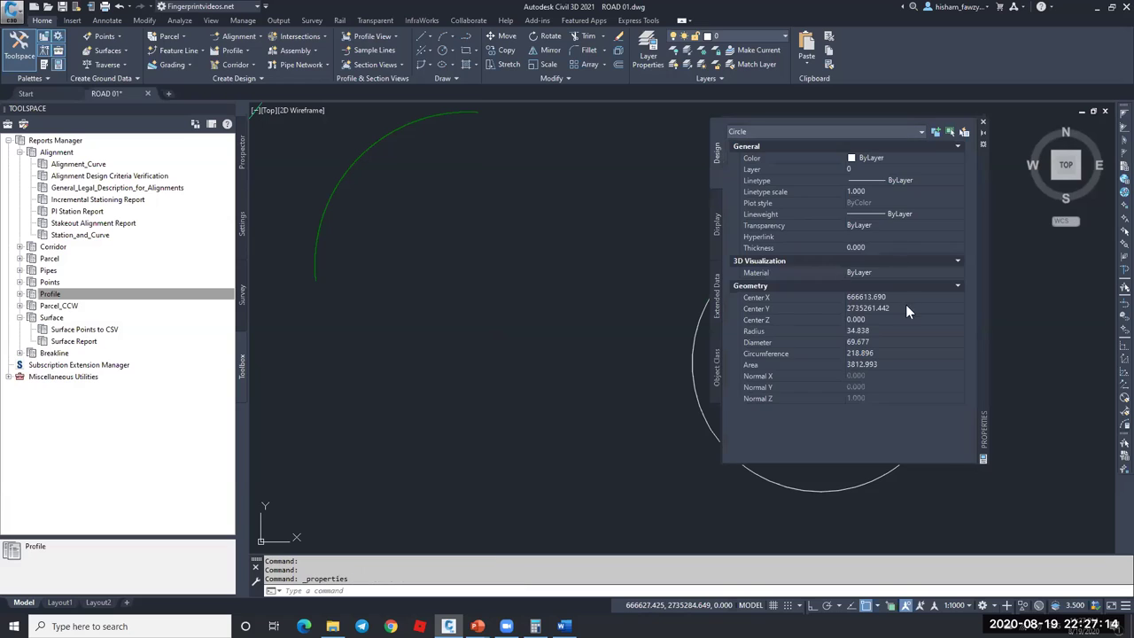
pyautogui.click(908, 321)
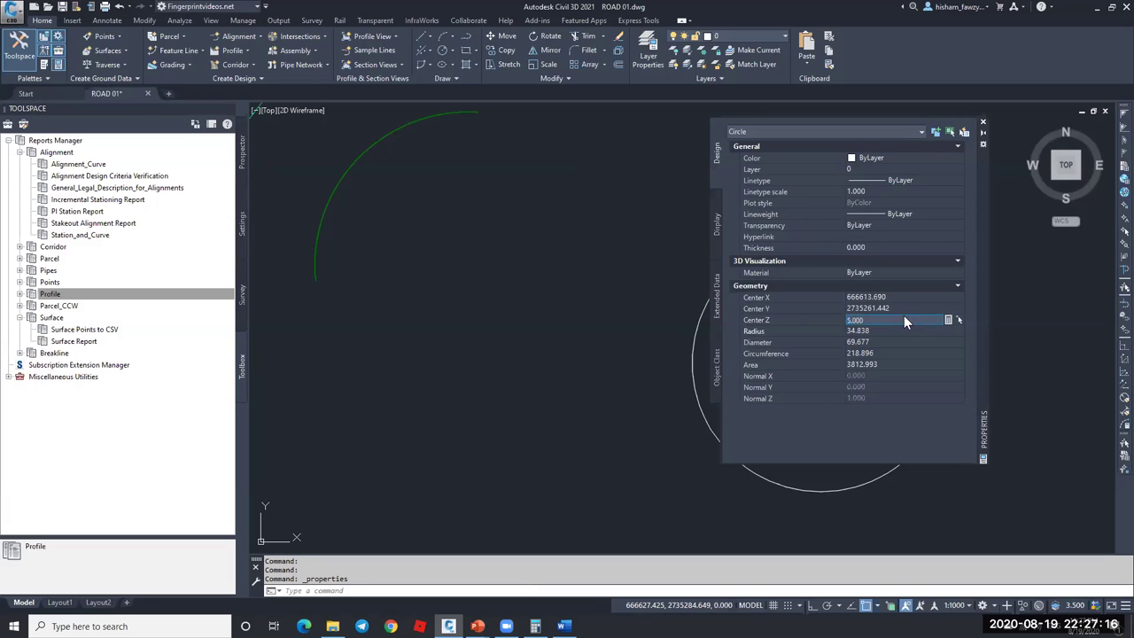
pyautogui.press('Tab')
# - Set the outer circle's Center Z to 10, close Properties, and select both circles
pyautogui.click(982, 132)
pyautogui.click(881, 256)
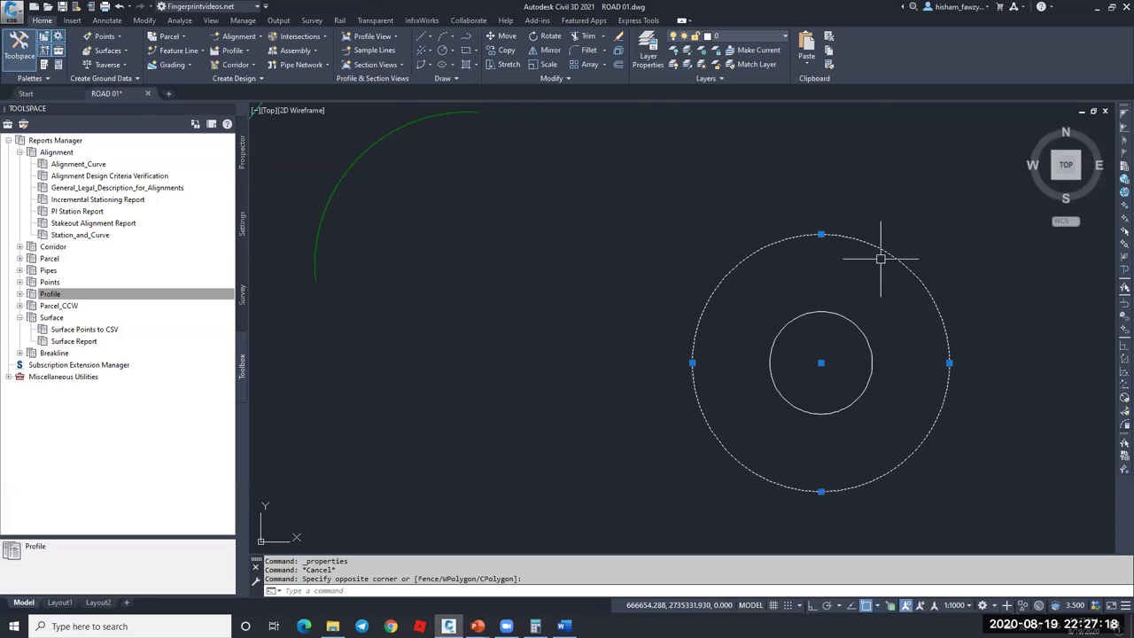
pyautogui.moveTo(956, 214)
pyautogui.click(904, 320)
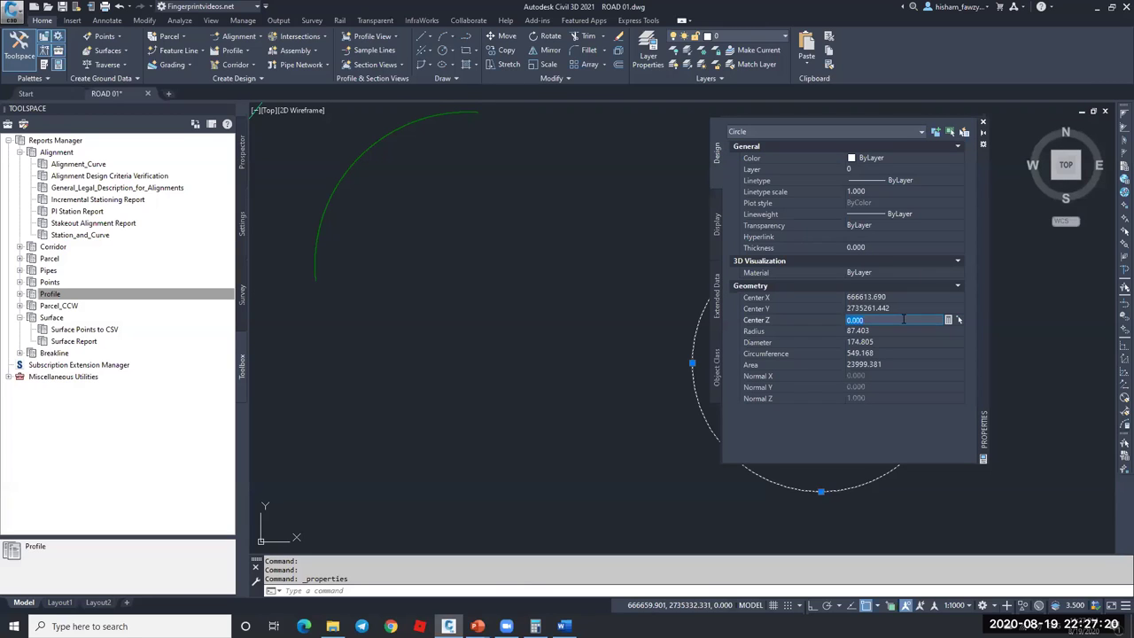
pyautogui.press('Tab')
pyautogui.click(981, 124)
pyautogui.press('Escape')
pyautogui.press('Escape')
pyautogui.click(906, 253)
pyautogui.click(825, 349)
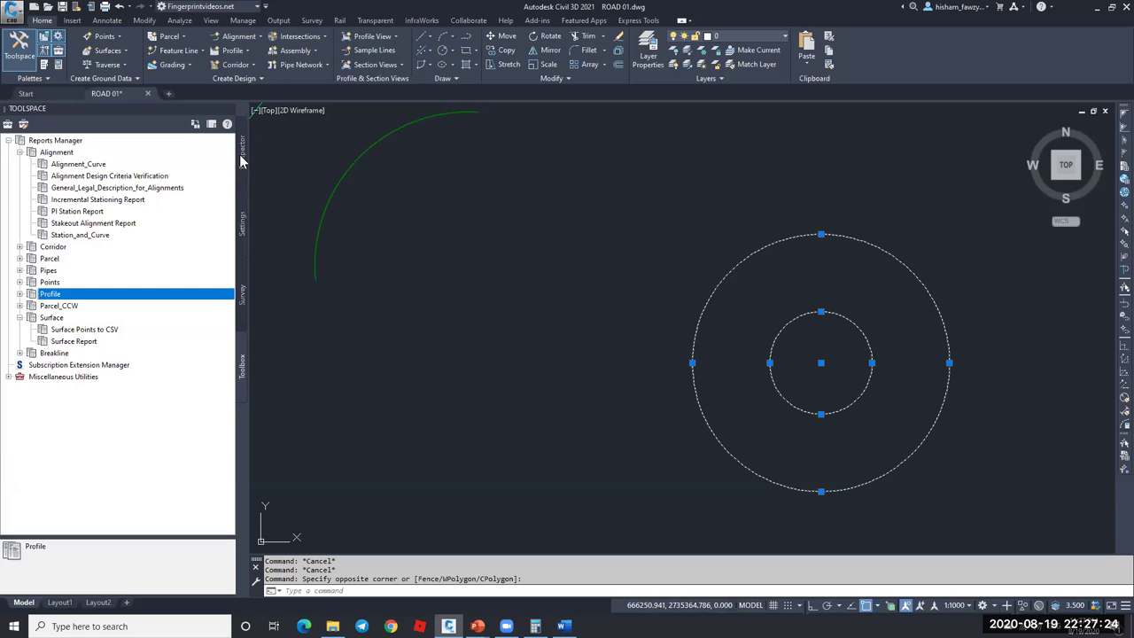
# - Create a new TIN surface named Surface1 from the Prospector Surfaces collection
pyautogui.click(241, 160)
pyautogui.rightClick(67, 192)
pyautogui.click(106, 204)
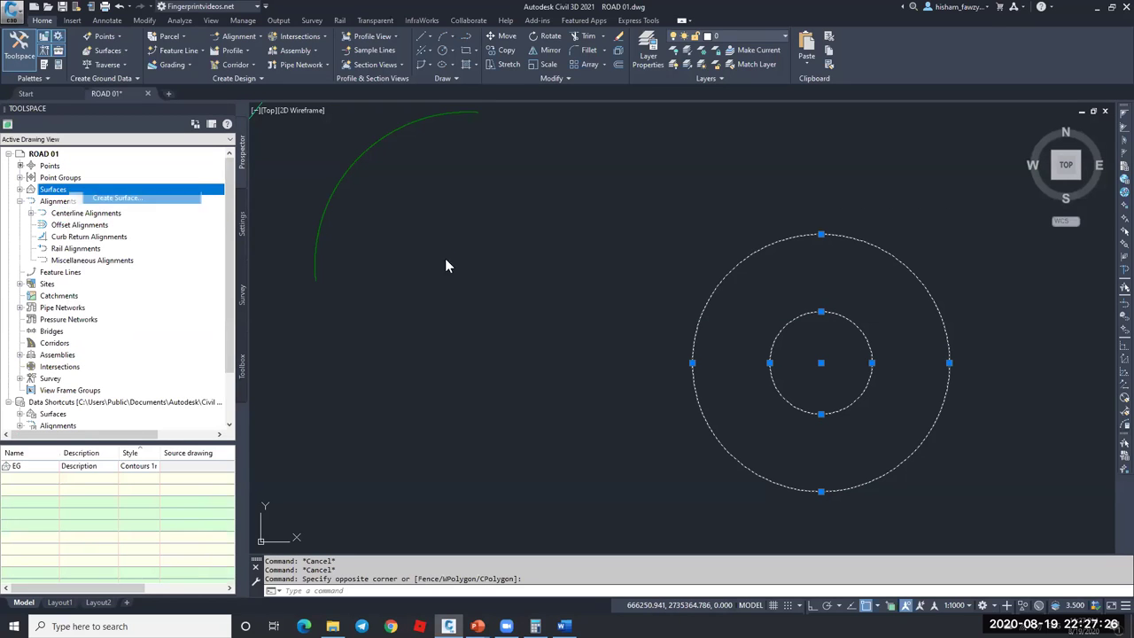
pyautogui.click(666, 362)
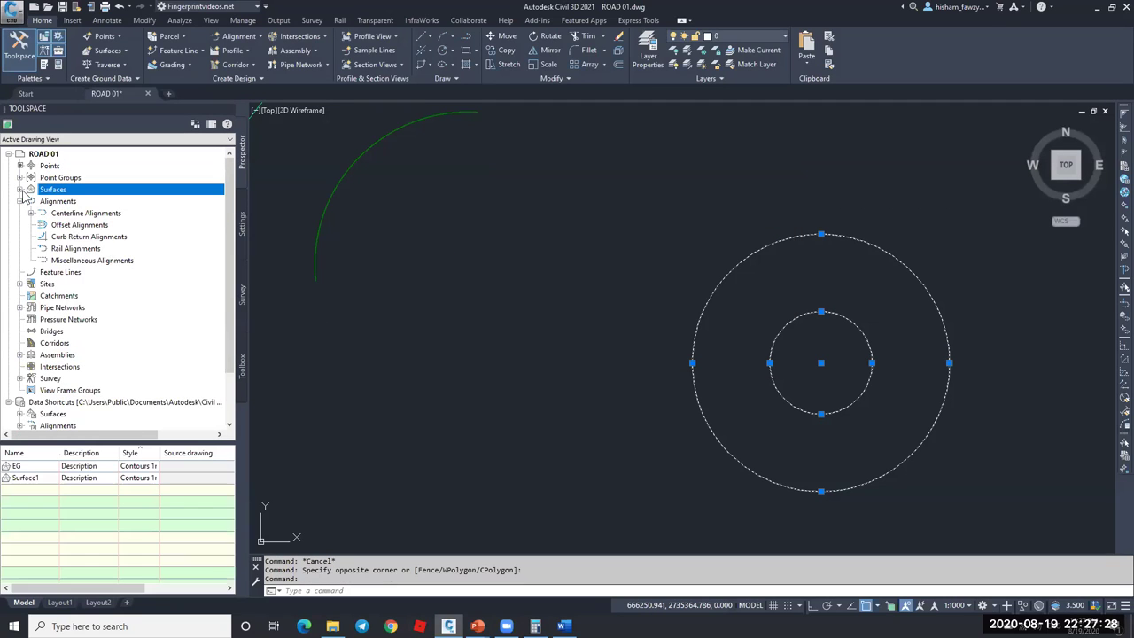
# - Add both circles to Surface1 as breaklines with a 0.01 mid-ordinate distance
pyautogui.click(31, 213)
pyautogui.click(41, 248)
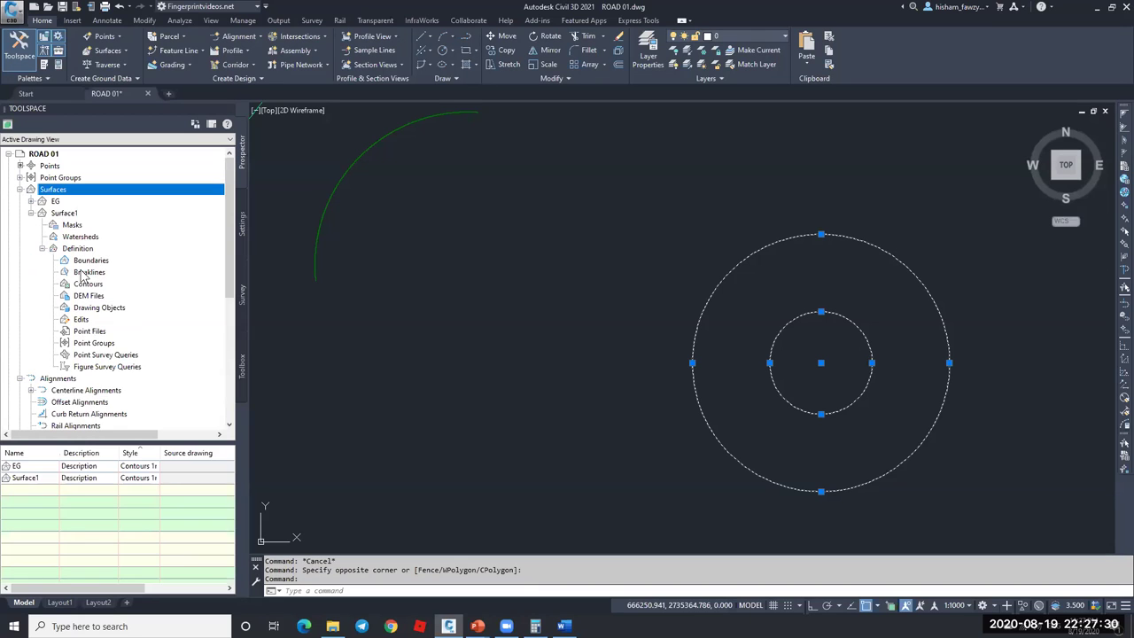
pyautogui.rightClick(82, 276)
pyautogui.click(111, 276)
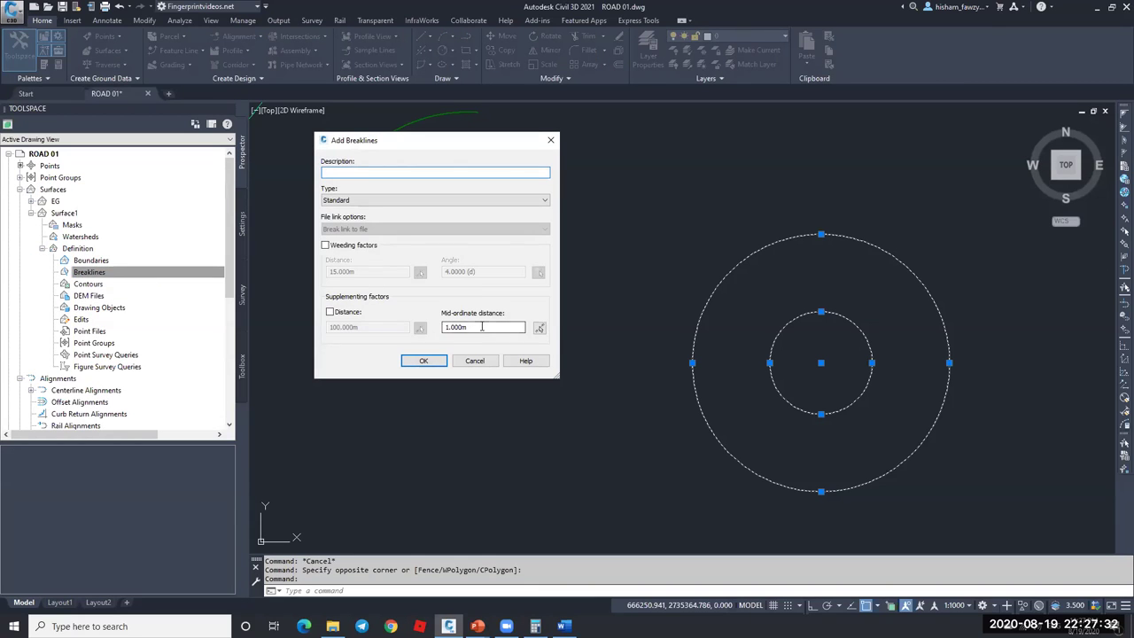
pyautogui.click(422, 362)
# - Turn on Triangles in Surface1's style display to show its triangulation
pyautogui.scroll(3, 781, 306)
pyautogui.click(813, 292)
pyautogui.rightClick(793, 286)
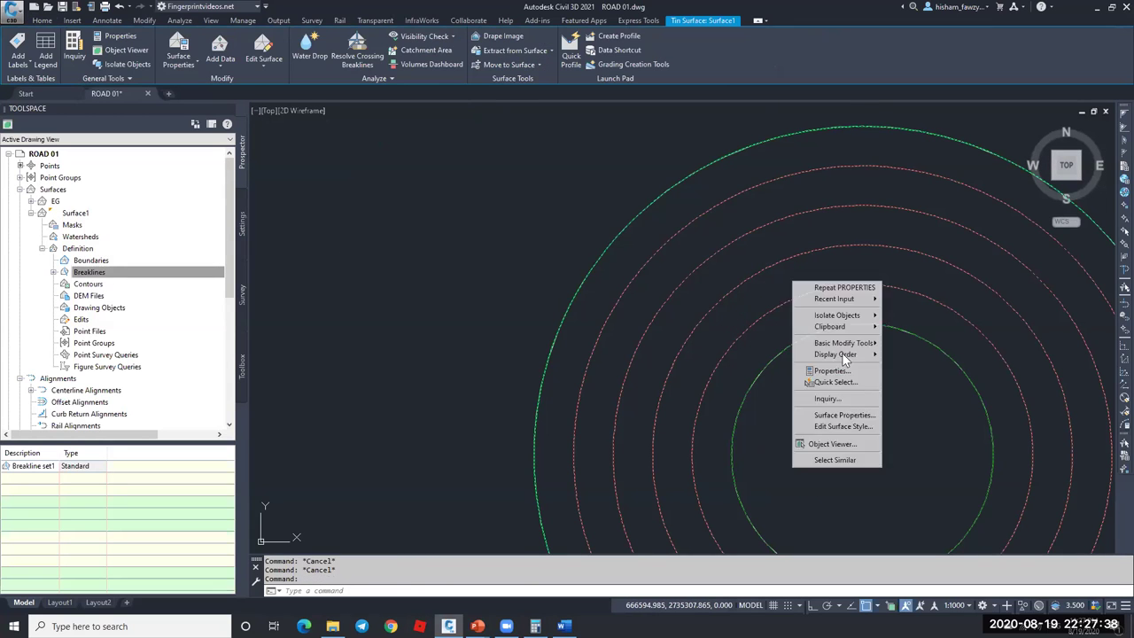
pyautogui.click(842, 426)
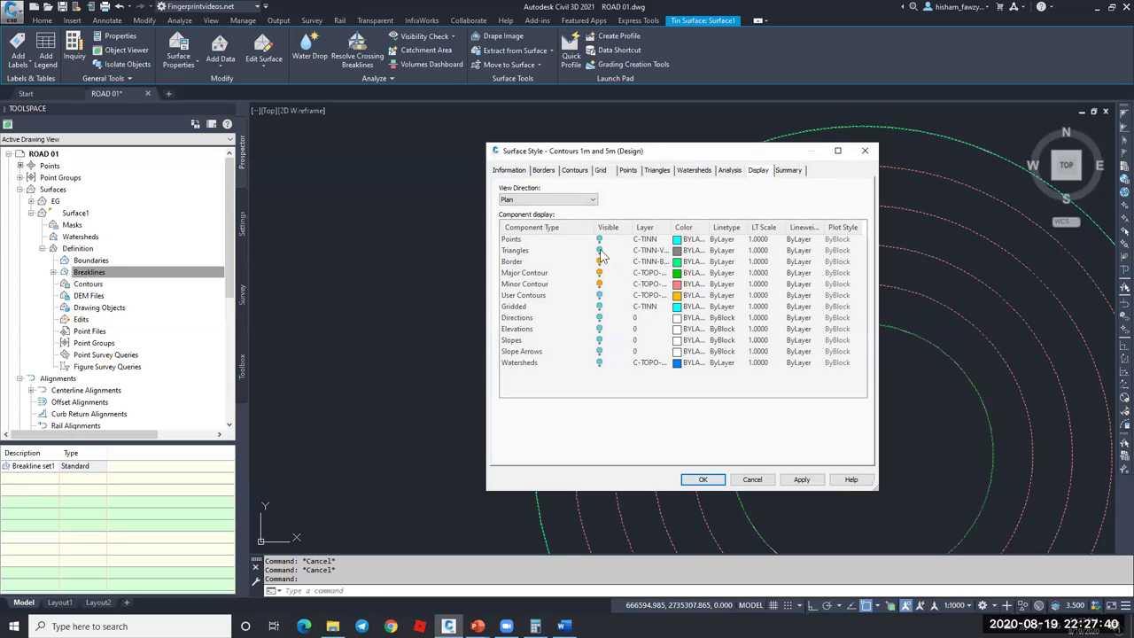
pyautogui.click(599, 251)
pyautogui.press('Return')
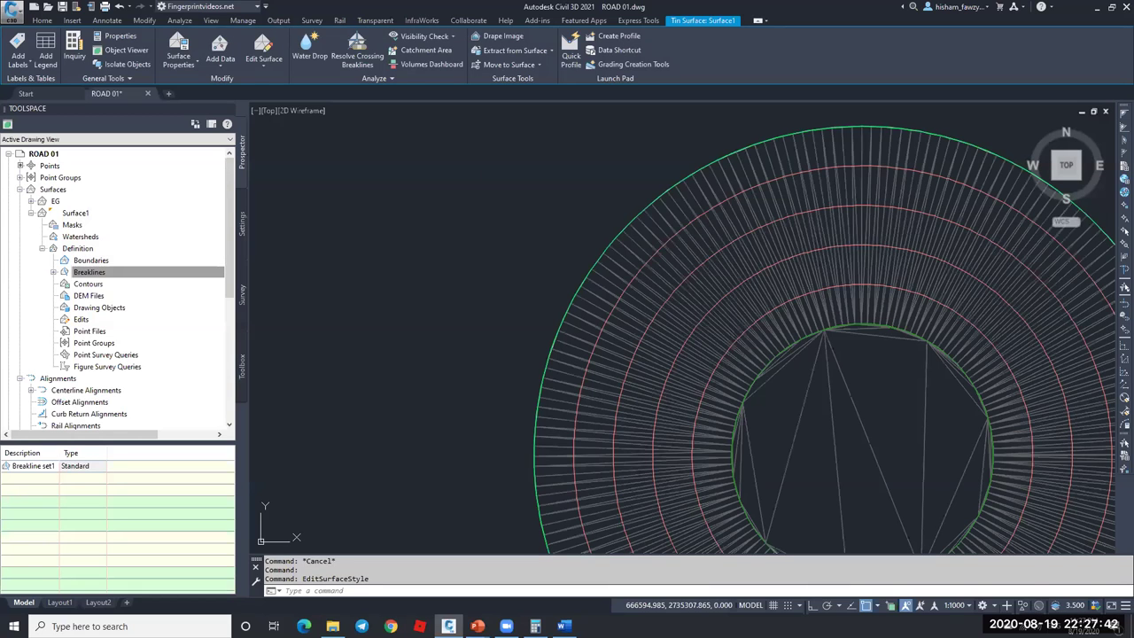
pyautogui.press('Escape')
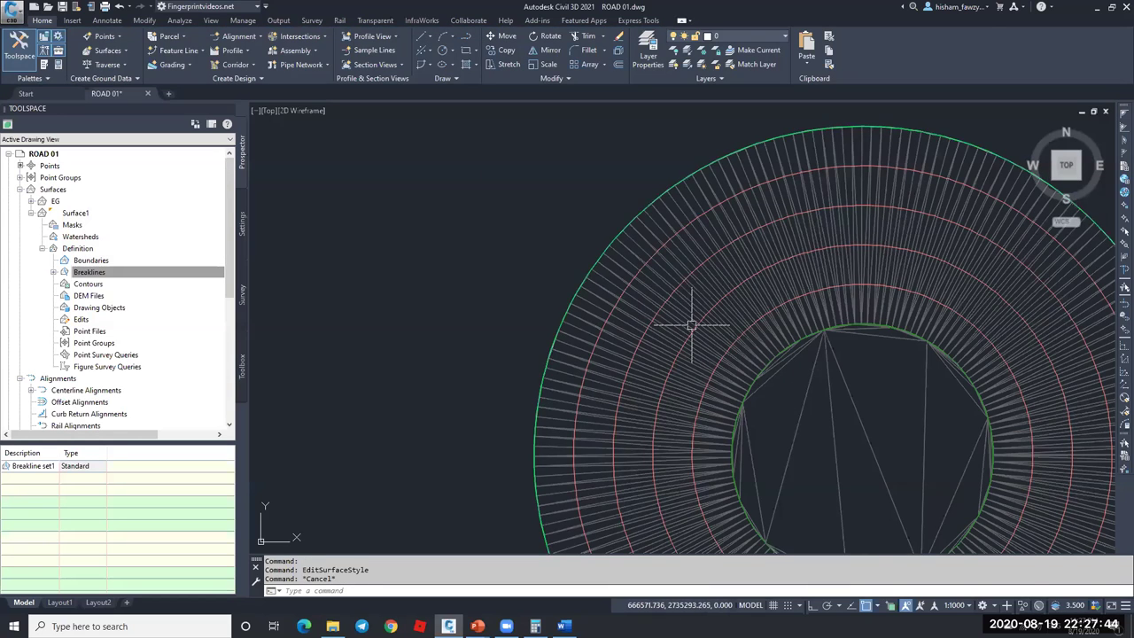
# - Zoom in on the surface's outer edge and regenerate the drawing with RE
pyautogui.scroll(5, 640, 232)
pyautogui.scroll(1, 655, 271)
pyautogui.scroll(1, 625, 253)
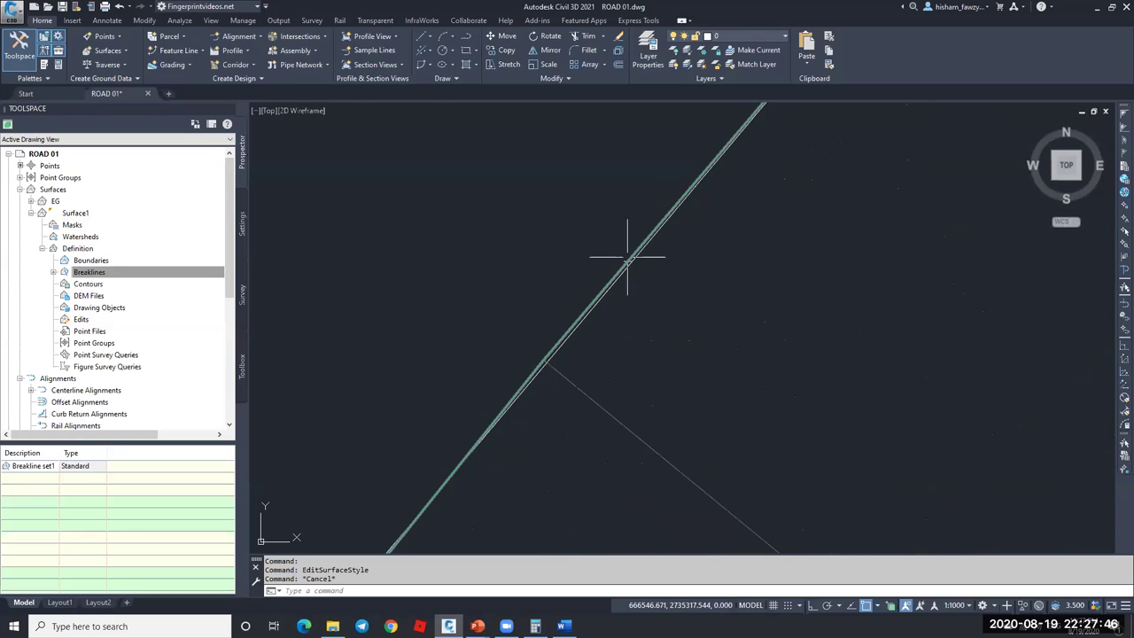
pyautogui.scroll(1, 552, 365)
pyautogui.press('Escape')
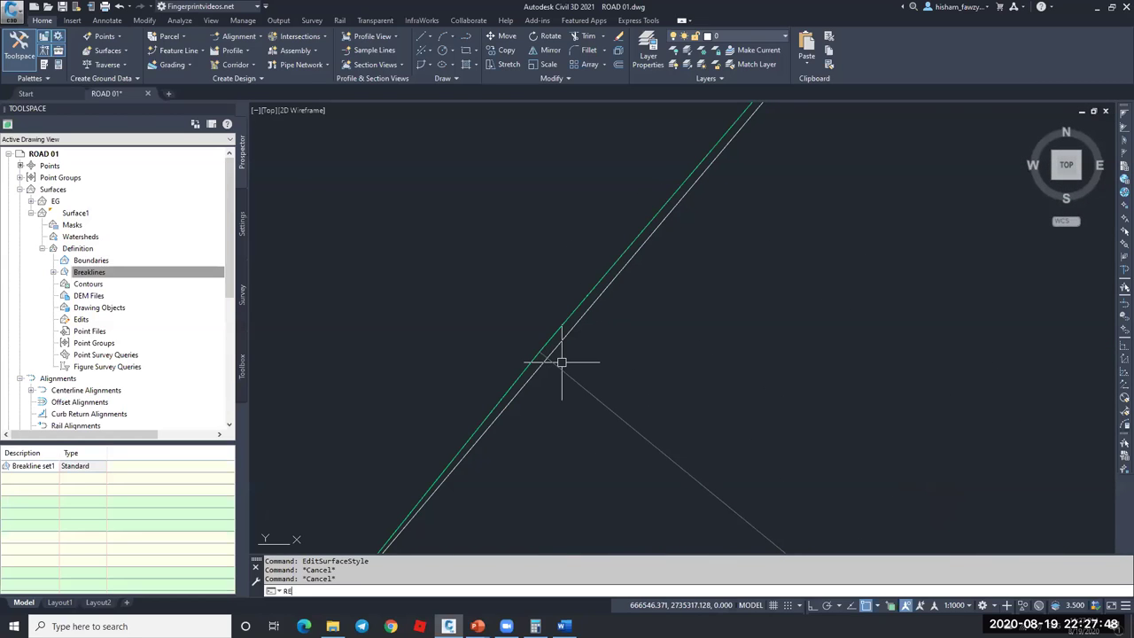
pyautogui.write('RE')
pyautogui.press('Return')
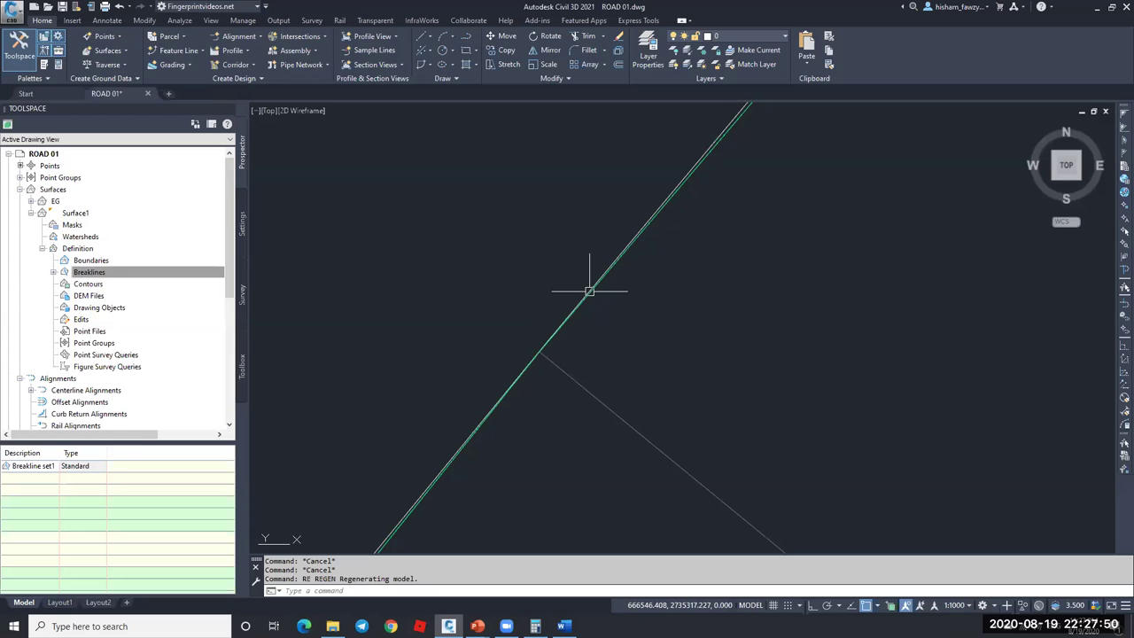
# - Check the green surface edge line and regenerate the display again
pyautogui.scroll(-2, 625, 257)
pyautogui.scroll(3, 521, 353)
pyautogui.scroll(2, 527, 336)
pyautogui.press('Escape')
pyautogui.click(583, 265)
pyautogui.press('Escape')
pyautogui.write('RE')
pyautogui.press('Return')
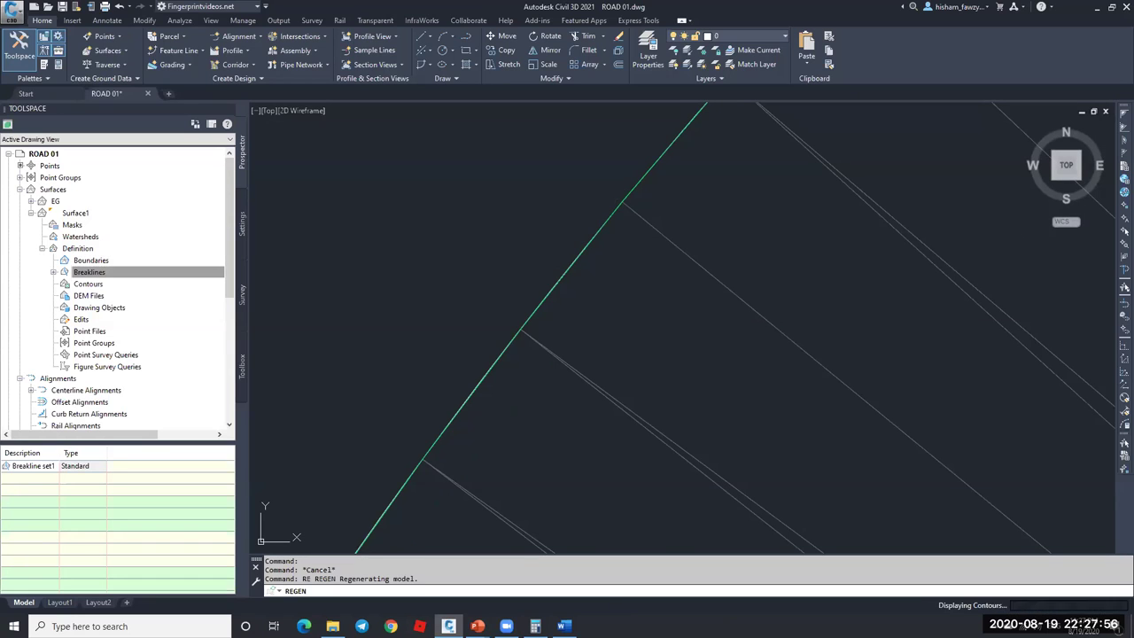
pyautogui.scroll(3, 556, 280)
pyautogui.scroll(-2, 611, 262)
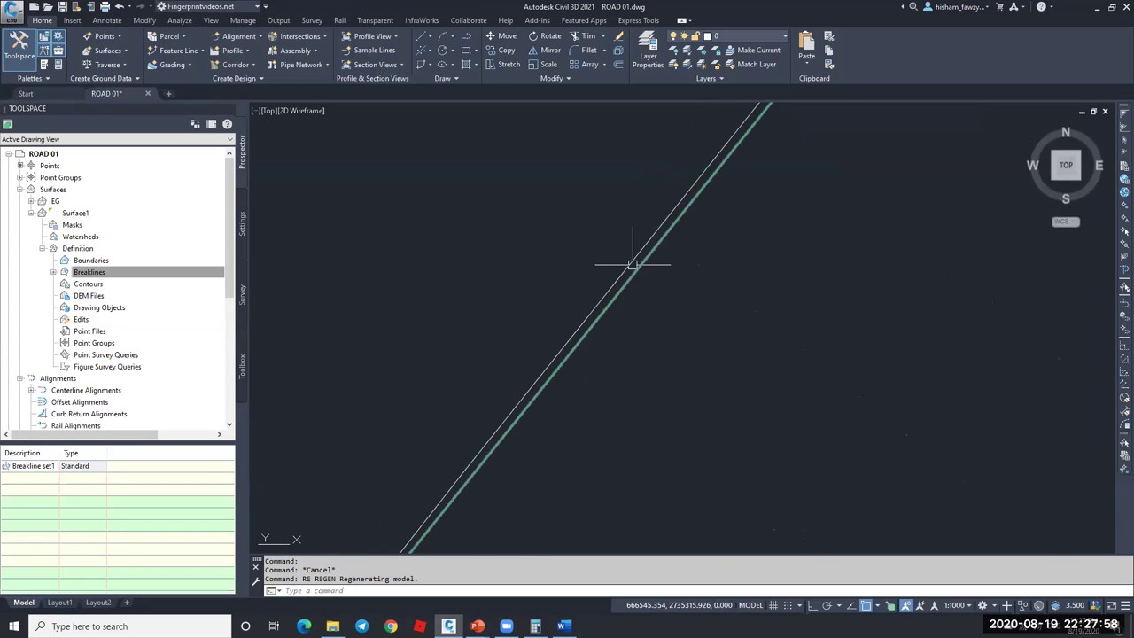
# - Draw a short 2.644-long polyline from the grey line's end along the green edge
pyautogui.write('PL')
pyautogui.press('Return')
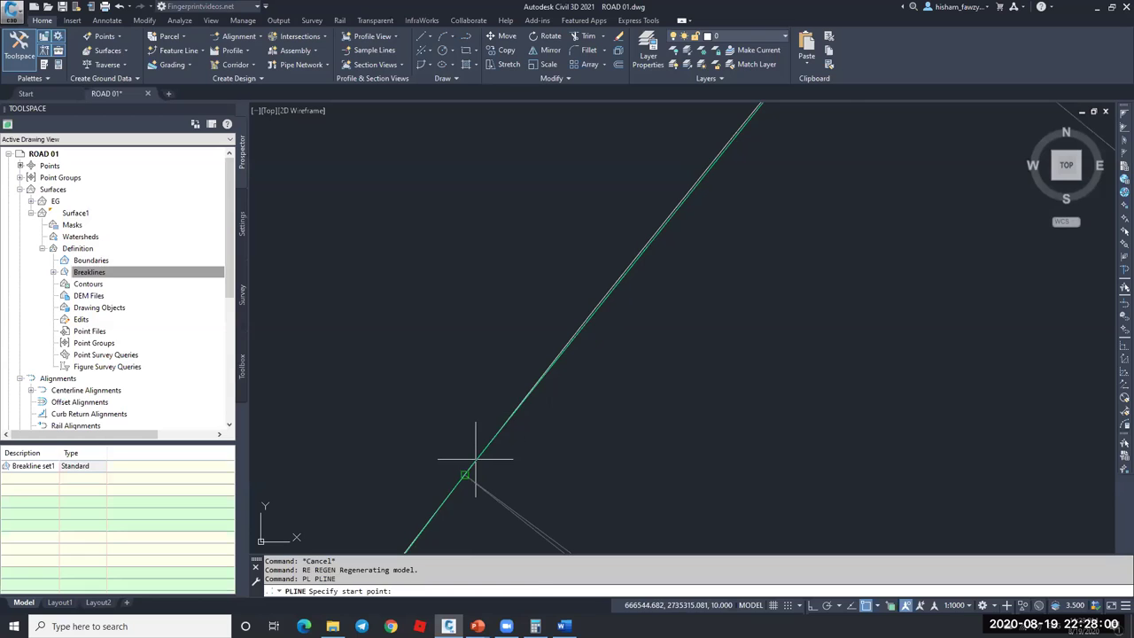
pyautogui.click(465, 476)
pyautogui.scroll(1, 531, 412)
pyautogui.click(541, 380)
pyautogui.press('Return')
# - Change the new polyline's colour to Red in Properties
pyautogui.click(536, 387)
pyautogui.hotkey('ctrl', '1')
pyautogui.click(875, 159)
pyautogui.click(867, 192)
pyautogui.press('Escape')
pyautogui.press('Escape')
# - Inspect the red polyline, nearby line and circle properties, close Properties, and select Surface1
pyautogui.scroll(15, 522, 409)
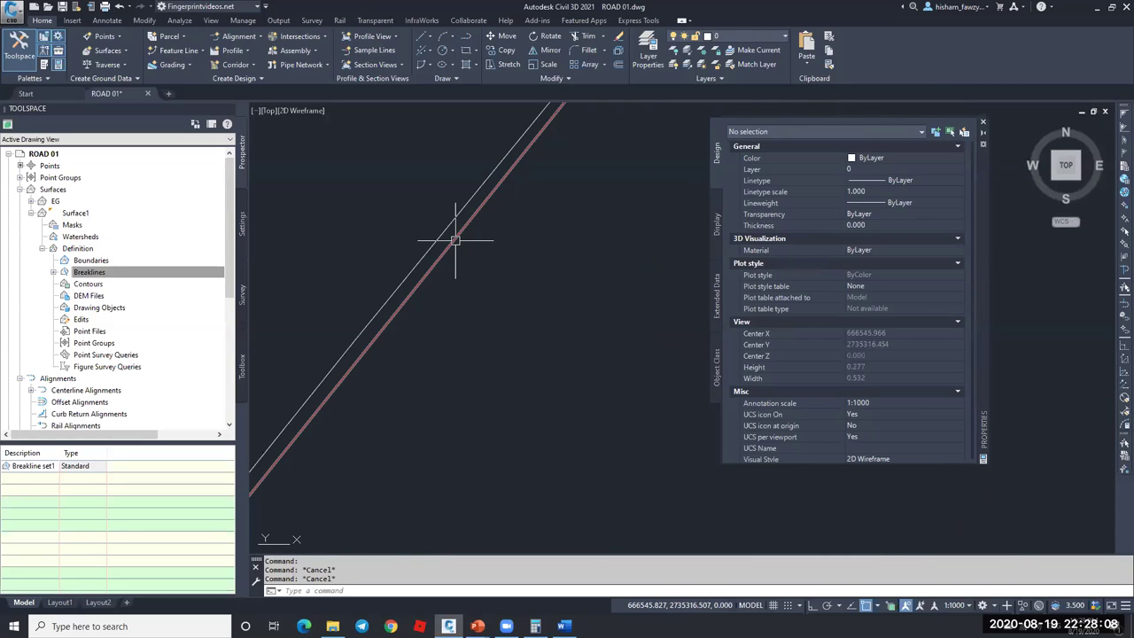
pyautogui.click(455, 239)
pyautogui.scroll(-5, 470, 278)
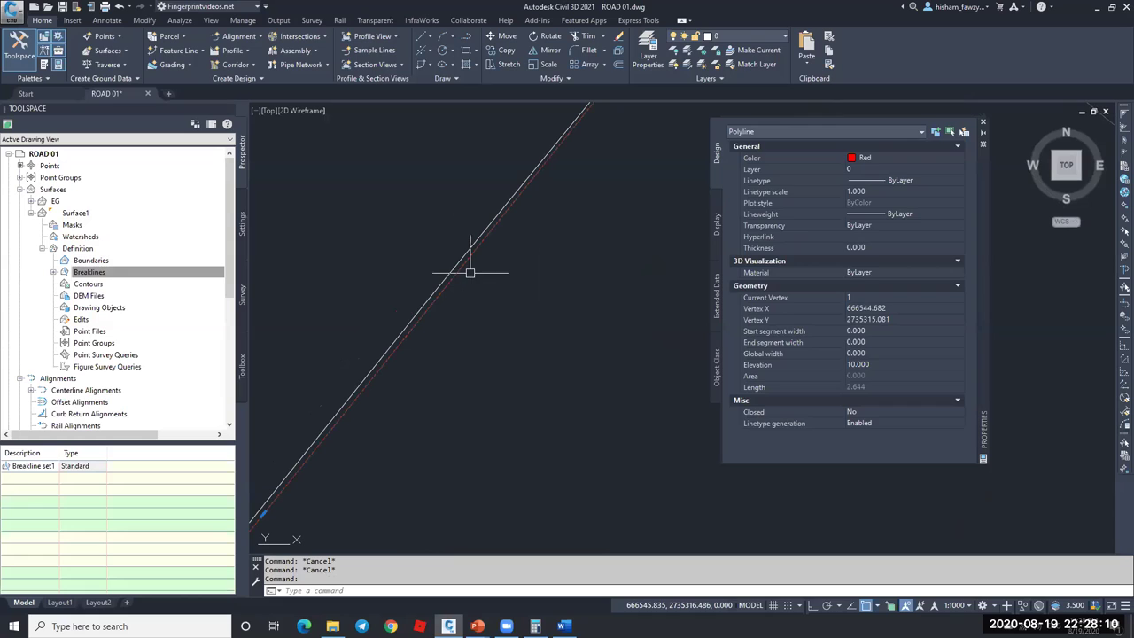
pyautogui.click(468, 253)
pyautogui.click(463, 245)
pyautogui.click(469, 245)
pyautogui.scroll(-1, 469, 245)
pyautogui.scroll(-1, 698, 190)
pyautogui.click(985, 124)
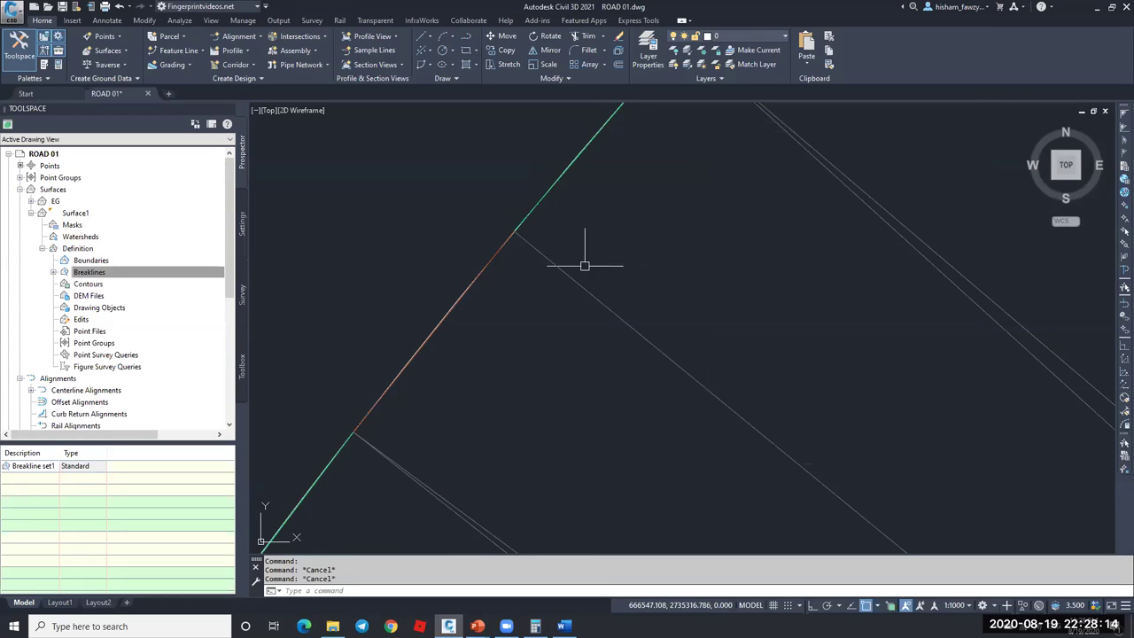
pyautogui.click(548, 270)
pyautogui.scroll(-3, 557, 263)
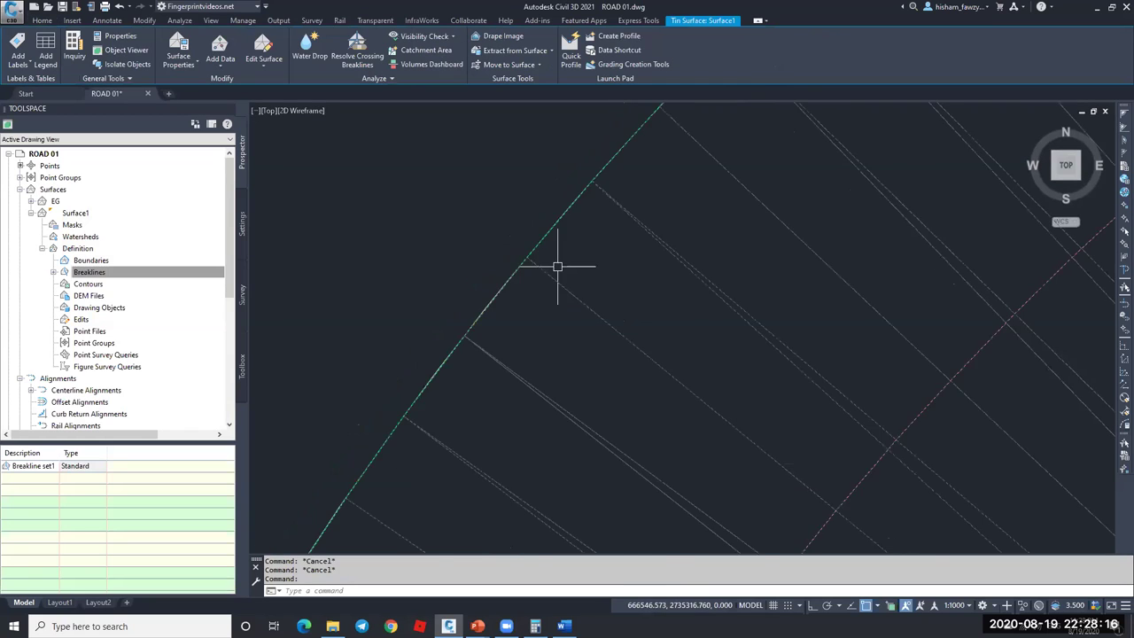
# - Erase Surface1 and create a new TIN surface, Surface2
pyautogui.write('E')
pyautogui.press('Return')
pyautogui.click(129, 202)
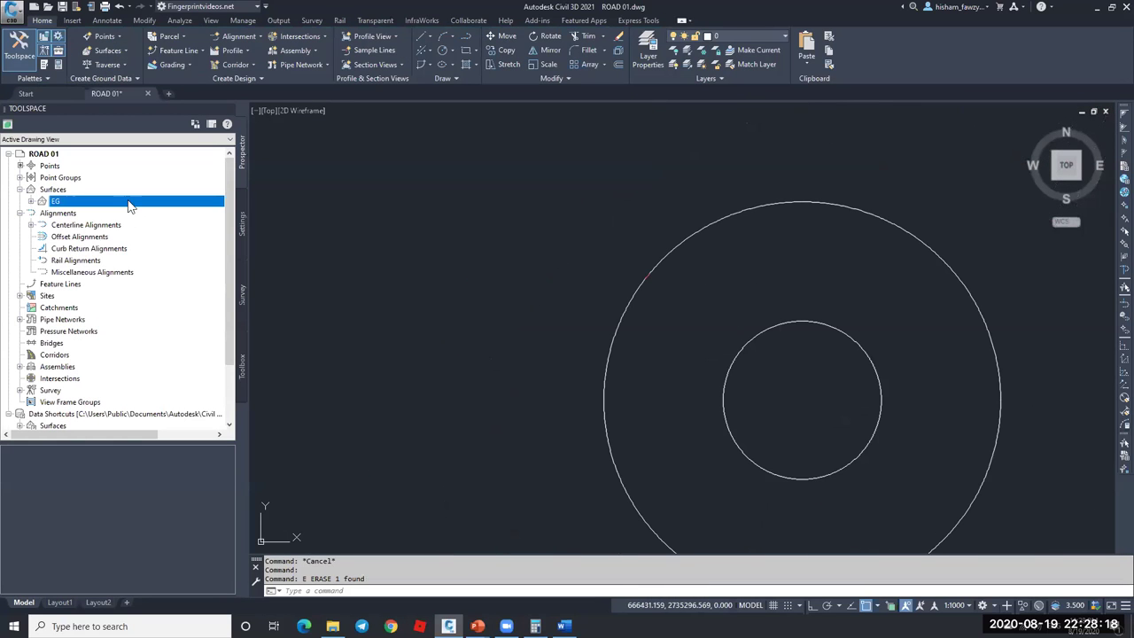
pyautogui.rightClick(128, 189)
pyautogui.click(169, 193)
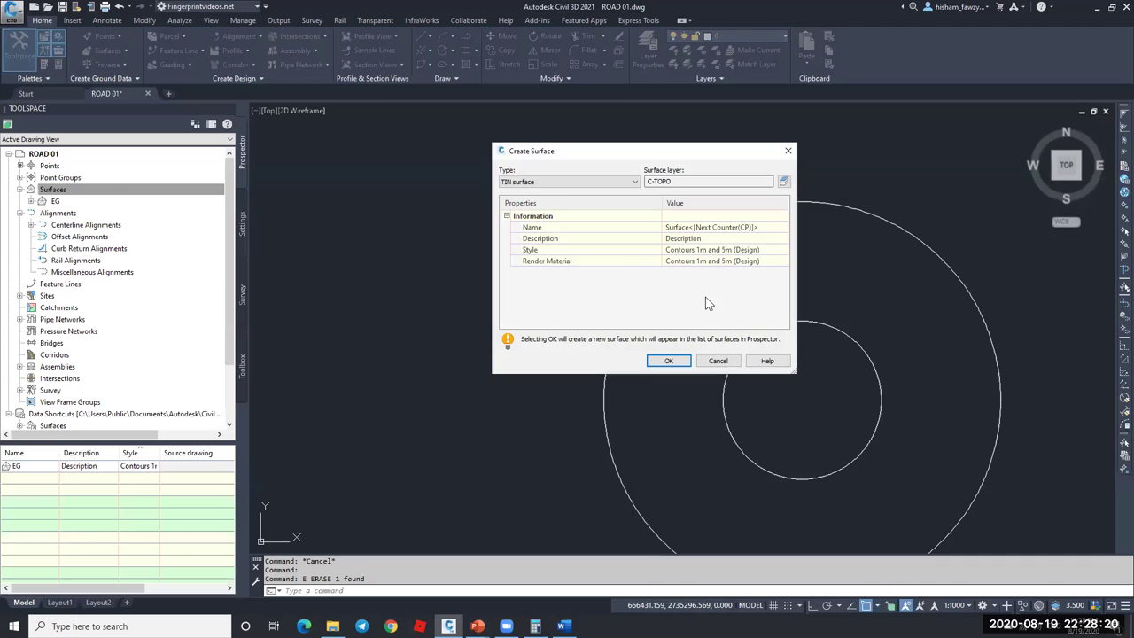
pyautogui.press('Return')
# - Expand Surface2's definition and select the inner and outer circles
pyautogui.click(31, 213)
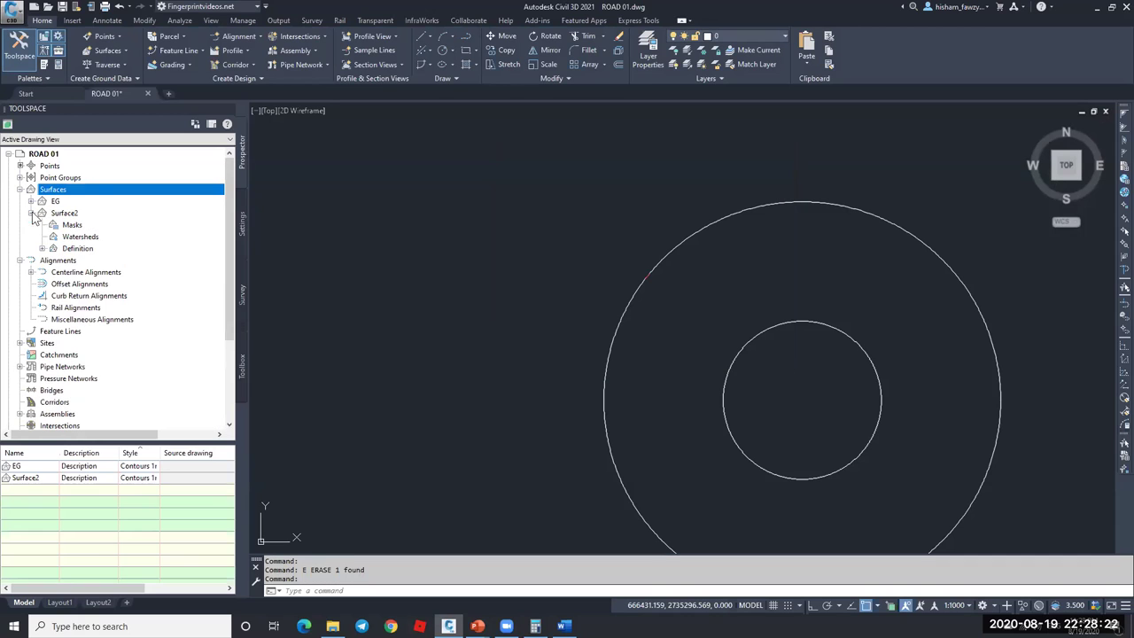
pyautogui.click(42, 249)
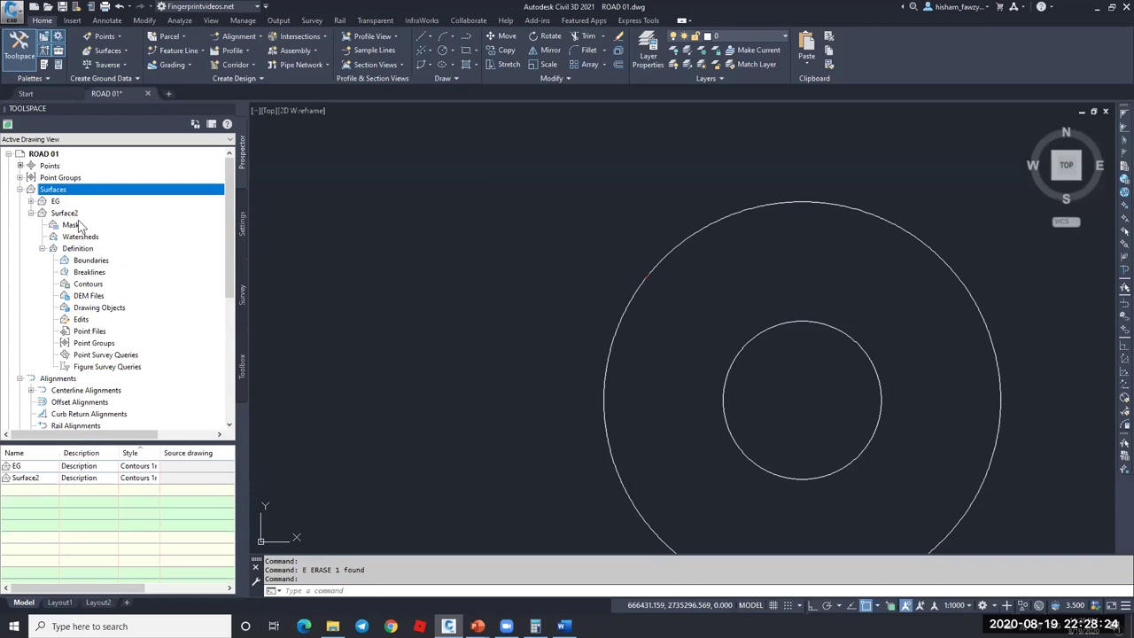
pyautogui.click(823, 405)
pyautogui.click(552, 420)
pyautogui.click(646, 394)
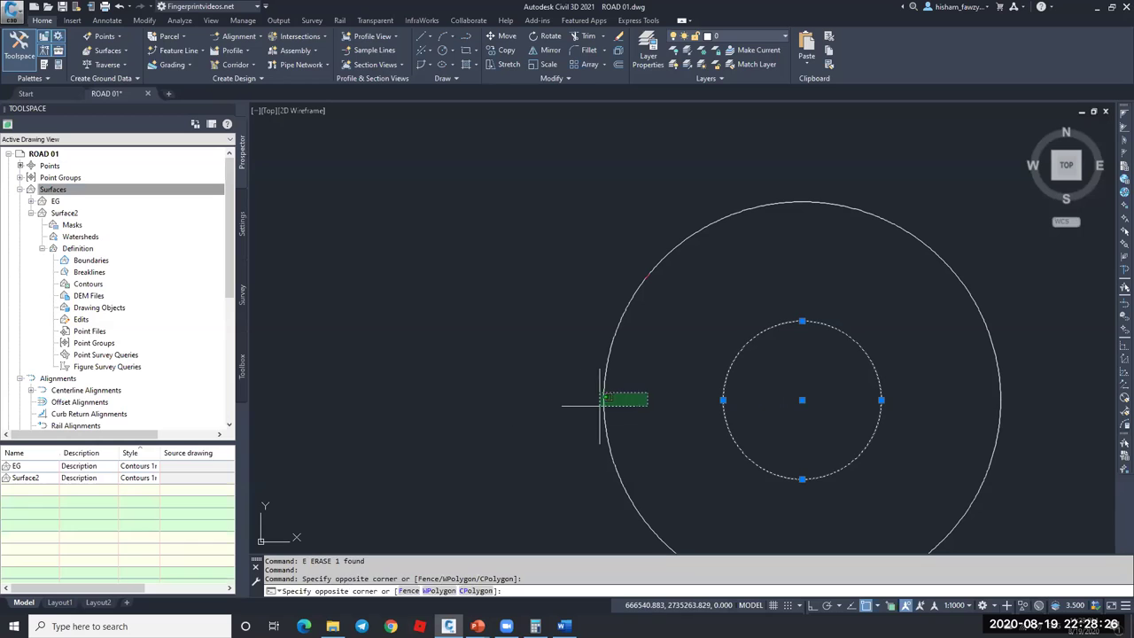
pyautogui.click(600, 397)
# - Add the two circles to Surface2 as breaklines with a 0.005 mid-ordinate distance
pyautogui.rightClick(105, 275)
pyautogui.click(131, 285)
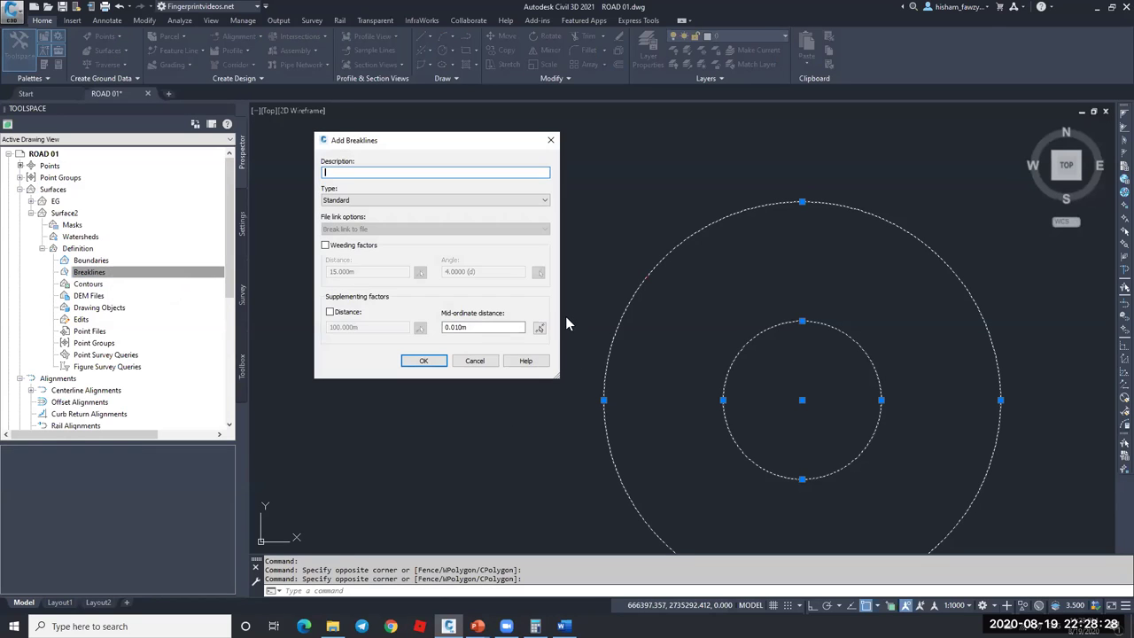
pyautogui.click(330, 312)
pyautogui.click(351, 317)
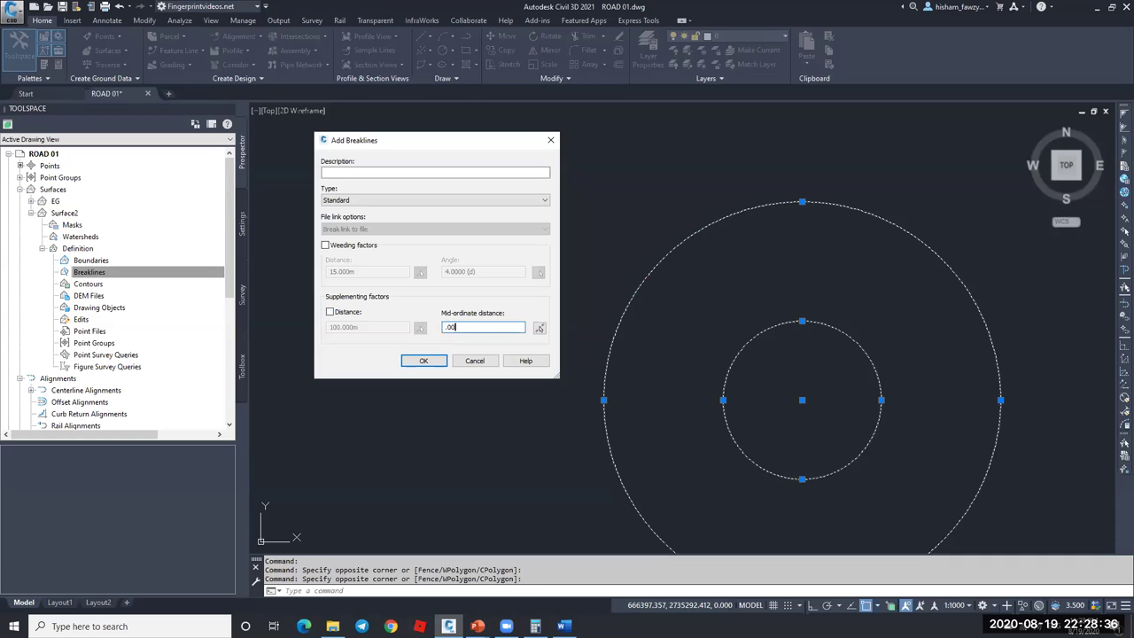
pyautogui.click(425, 361)
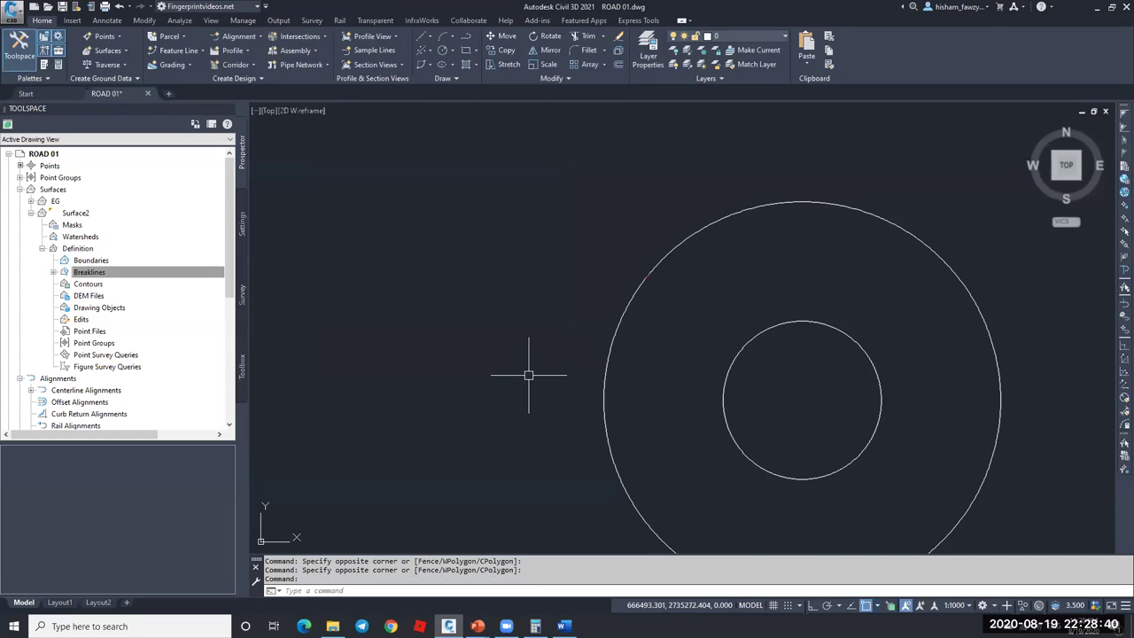
pyautogui.scroll(3, 660, 277)
pyautogui.scroll(5, 655, 273)
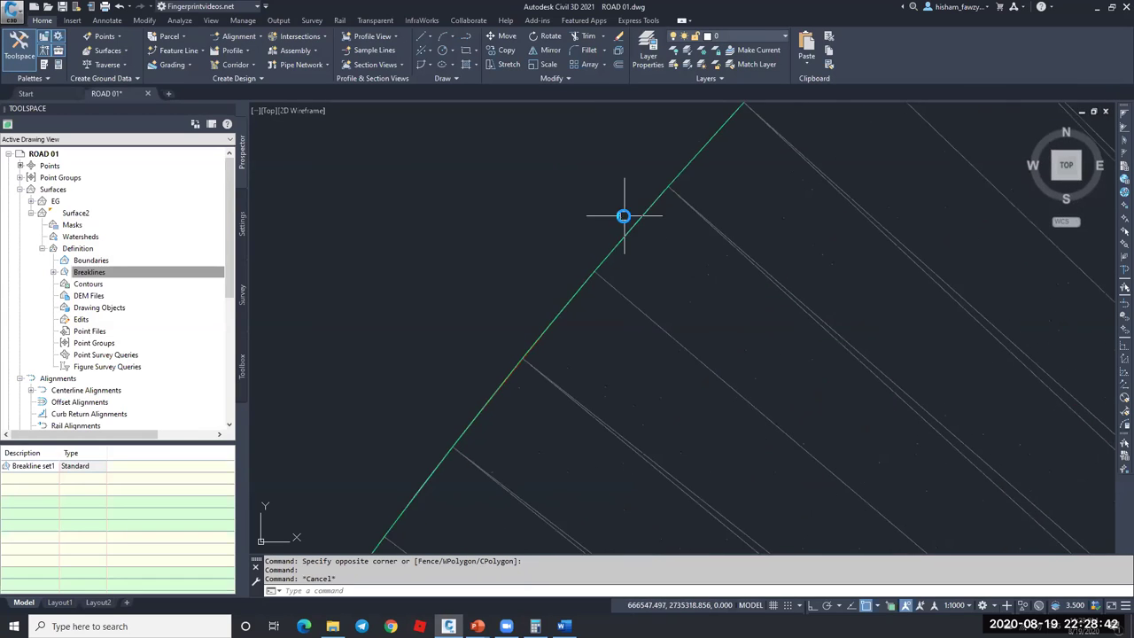
# - Cancel the command and regenerate the drawing with RE
pyautogui.press('Escape')
pyautogui.press('Escape')
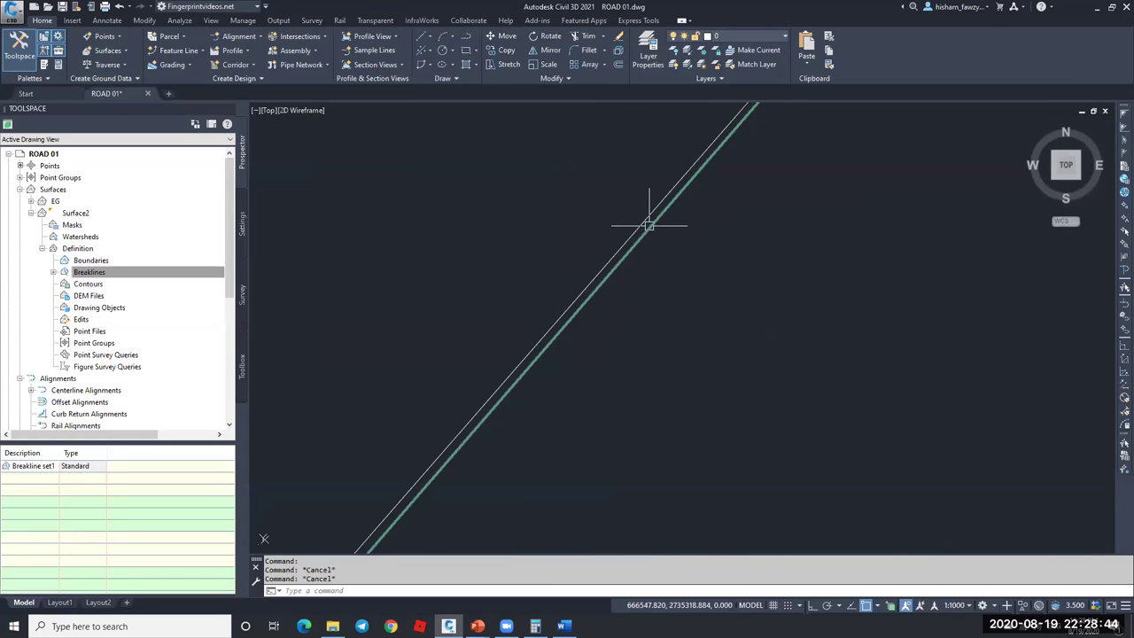
pyautogui.write('RE')
pyautogui.press('Return')
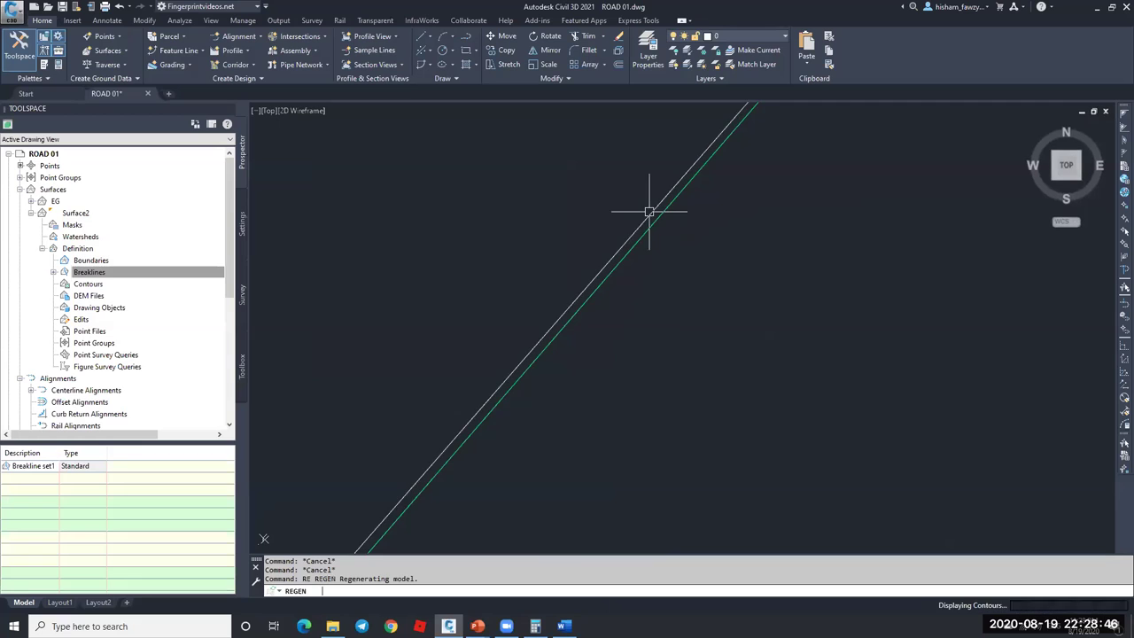
pyautogui.scroll(-4, 646, 243)
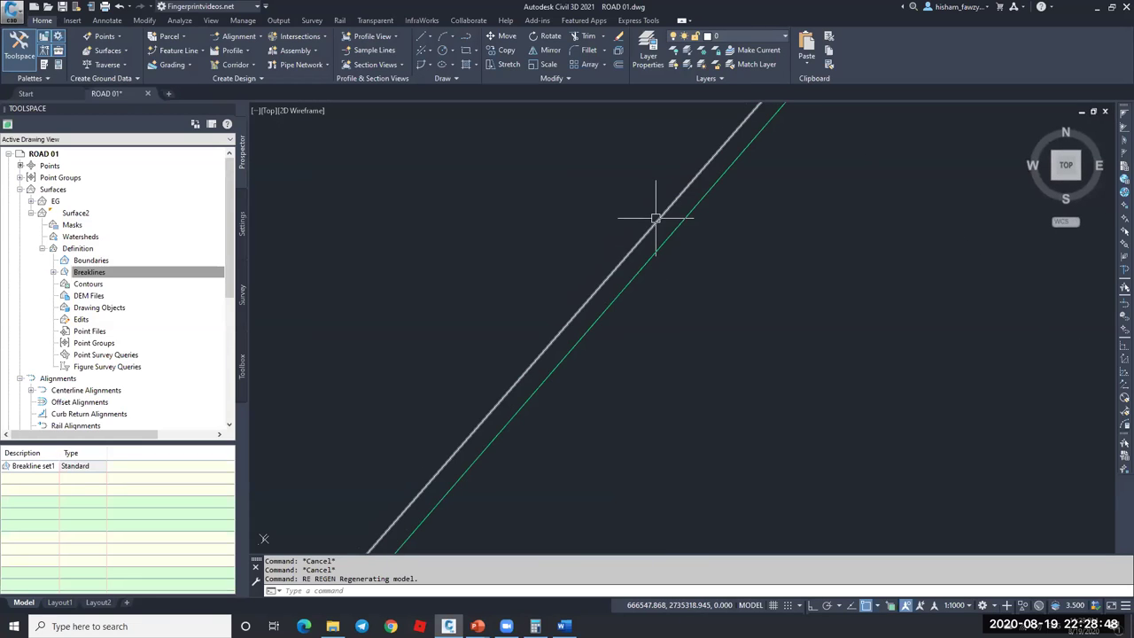
pyautogui.scroll(4, 643, 241)
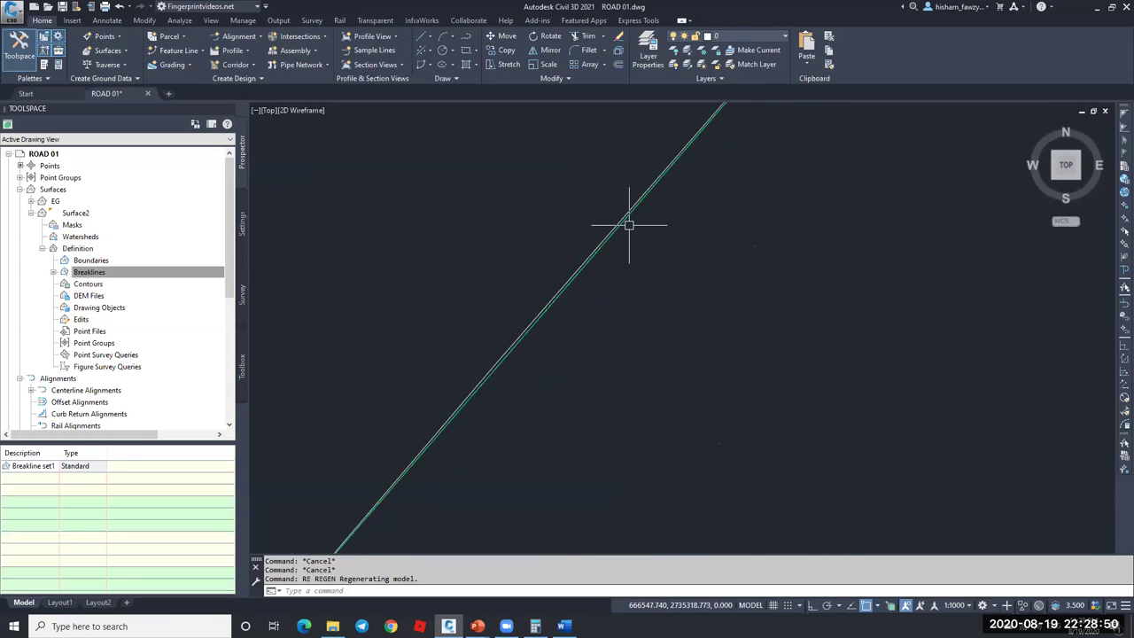
# - Draw a check polyline from the edge line's midpoint perpendicular to the circle
pyautogui.write('PL')
pyautogui.press('Return')
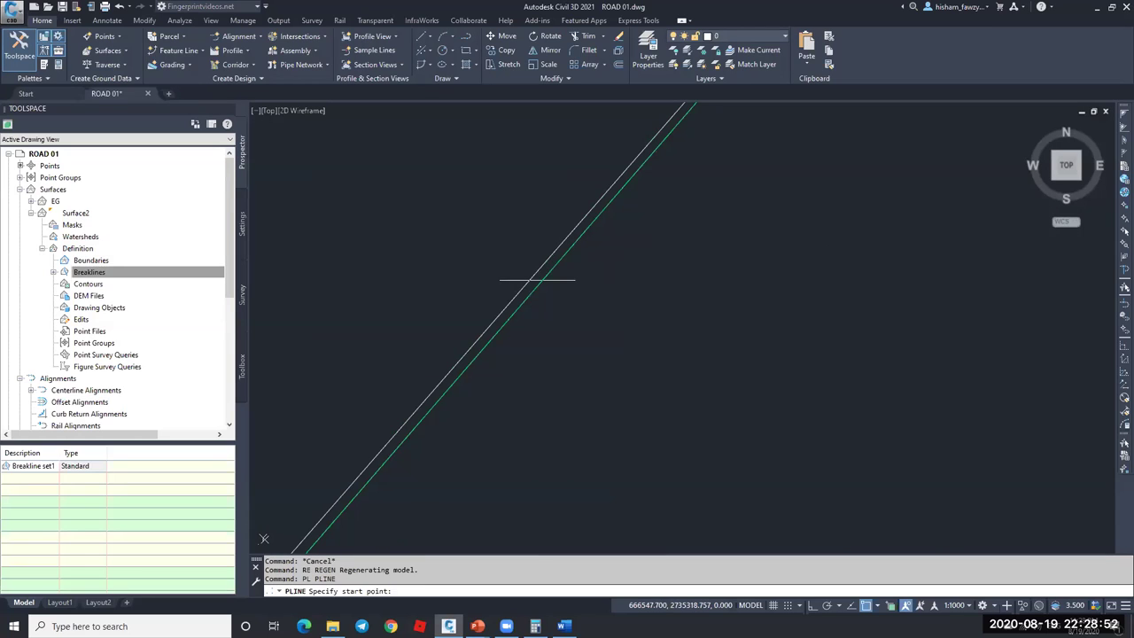
pyautogui.keyDown('shift'); pyautogui.rightClick(550, 296); pyautogui.keyUp('shift')
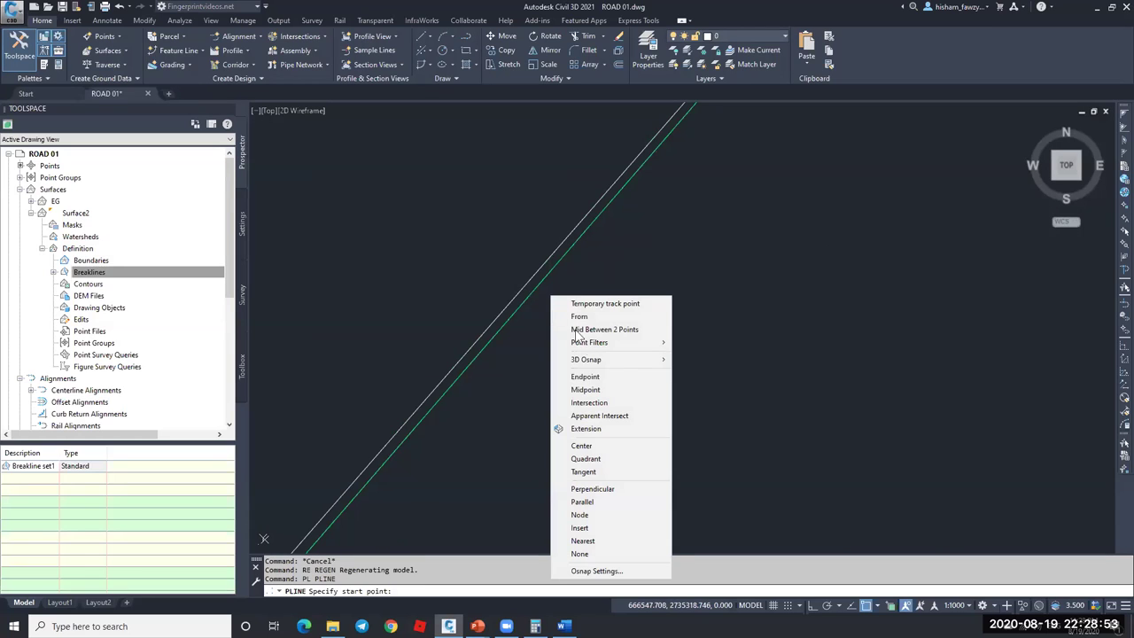
pyautogui.click(586, 389)
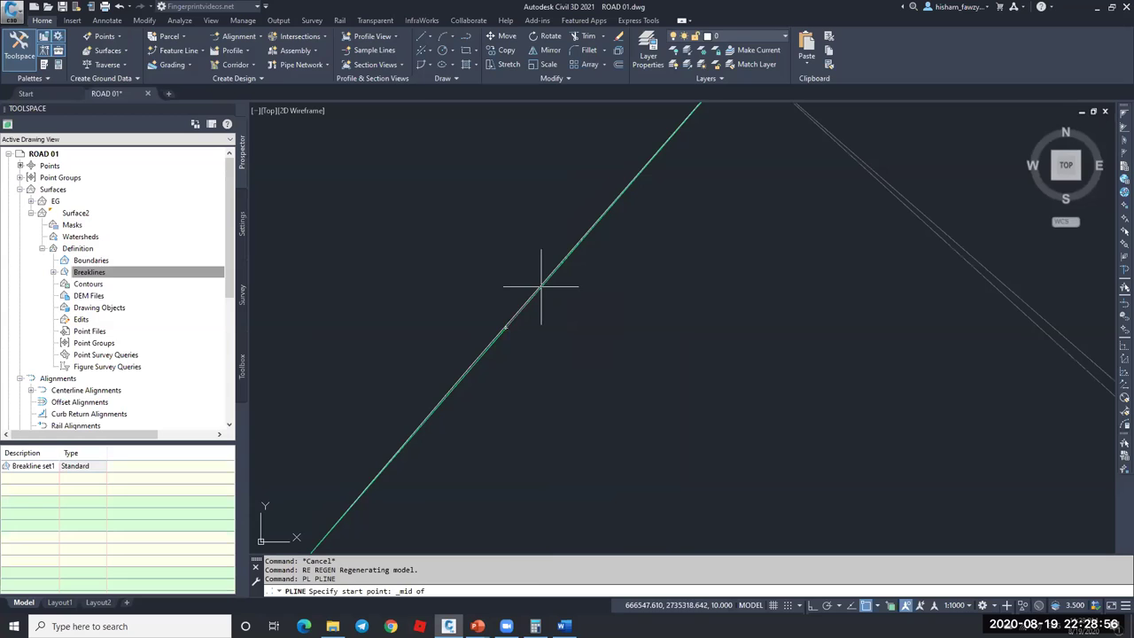
pyautogui.click(540, 294)
pyautogui.scroll(3, 514, 329)
pyautogui.keyDown('shift'); pyautogui.rightClick(510, 303); pyautogui.keyUp('shift')
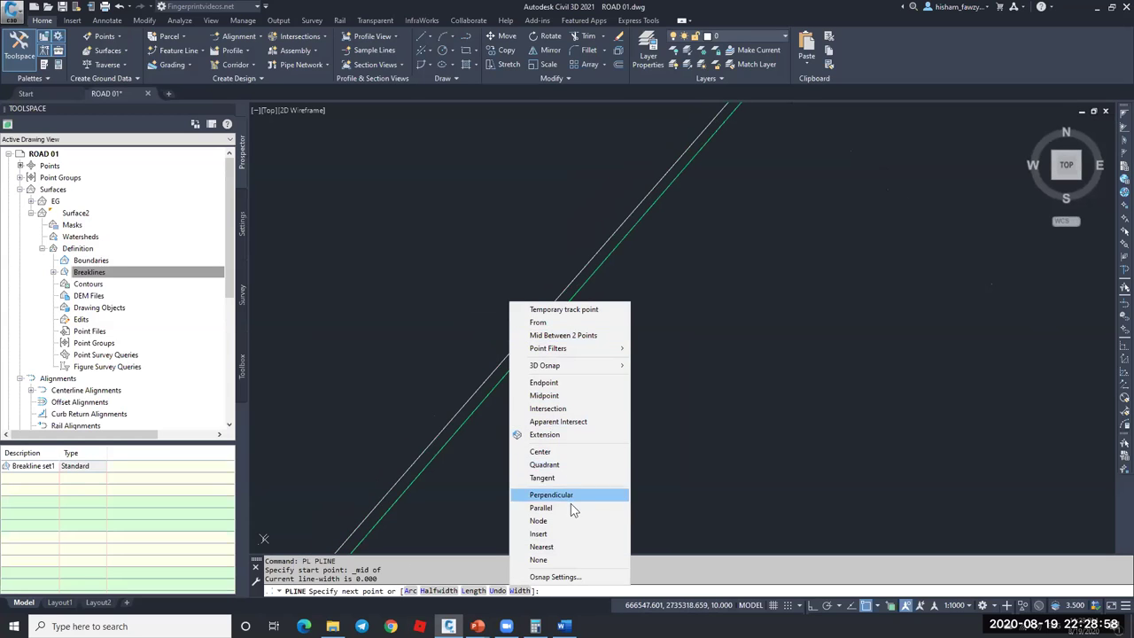
pyautogui.click(570, 496)
pyautogui.click(533, 341)
pyautogui.press('Escape')
# - List the short polyline, showing a 0.005 gap at elevation 10
pyautogui.click(519, 316)
pyautogui.click(569, 373)
pyautogui.write('LI')
pyautogui.press('Return')
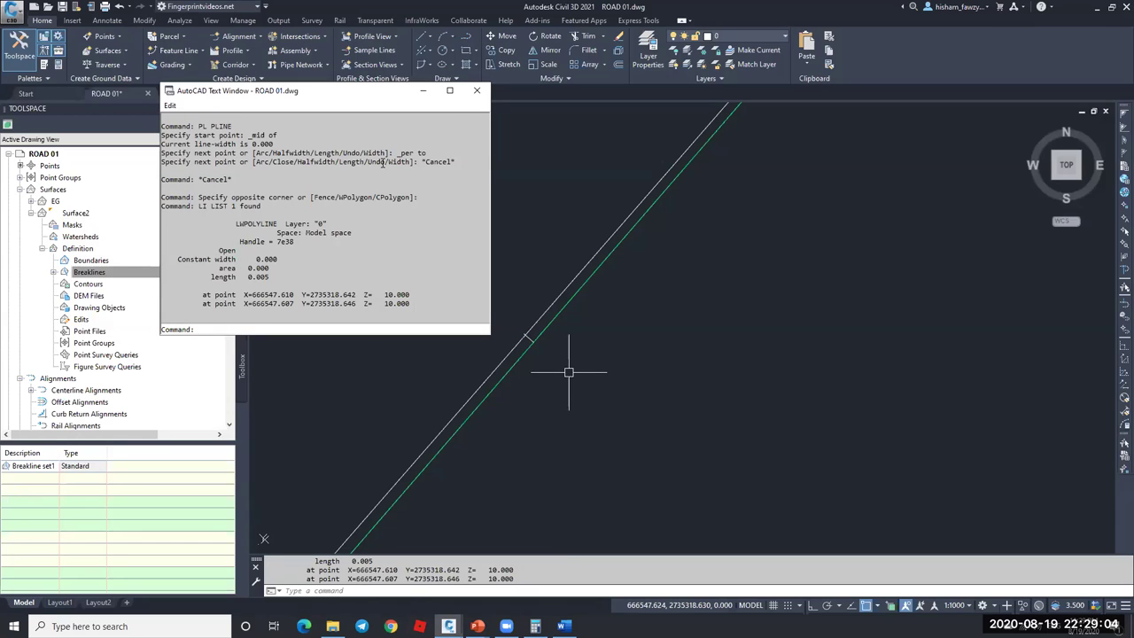
# - Close the AutoCAD Text Window and zoom back in on the drawing
pyautogui.click(477, 90)
pyautogui.press('Escape')
pyautogui.press('Escape')
pyautogui.scroll(3, 537, 286)
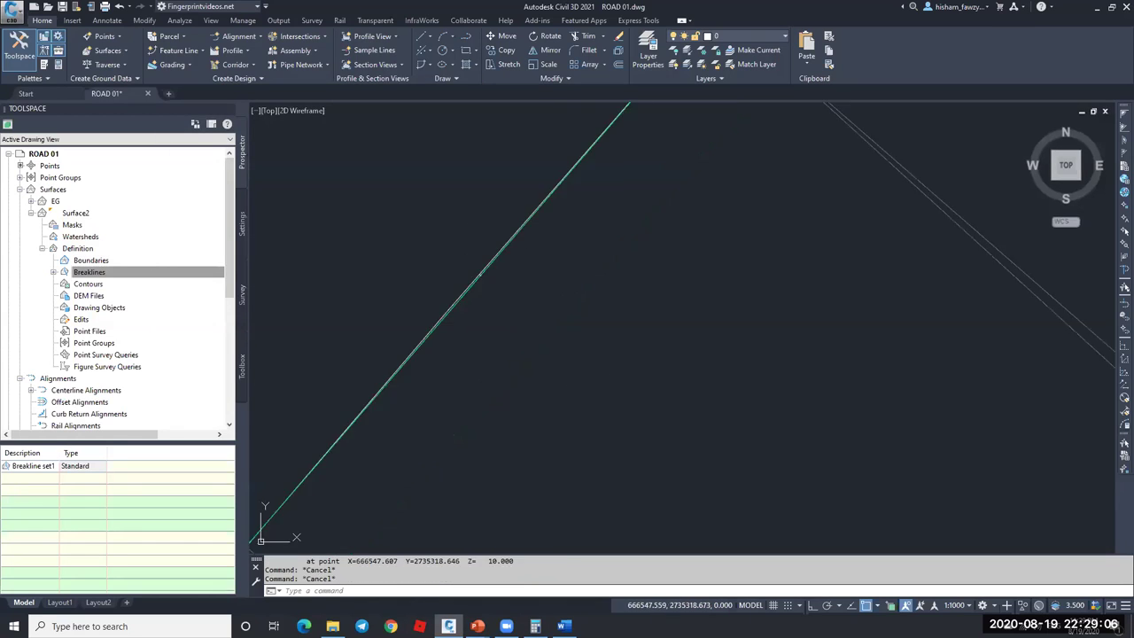
pyautogui.click(479, 273)
pyautogui.scroll(4, 463, 240)
pyautogui.press('Escape')
pyautogui.press('Escape')
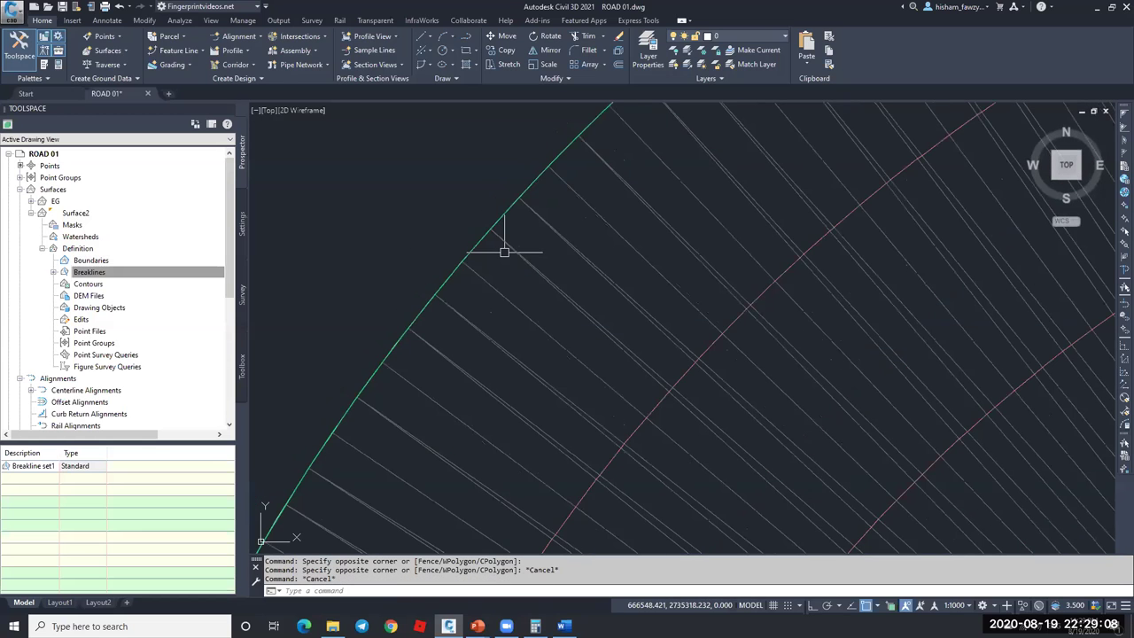
pyautogui.scroll(-4, 504, 251)
pyautogui.click(663, 347)
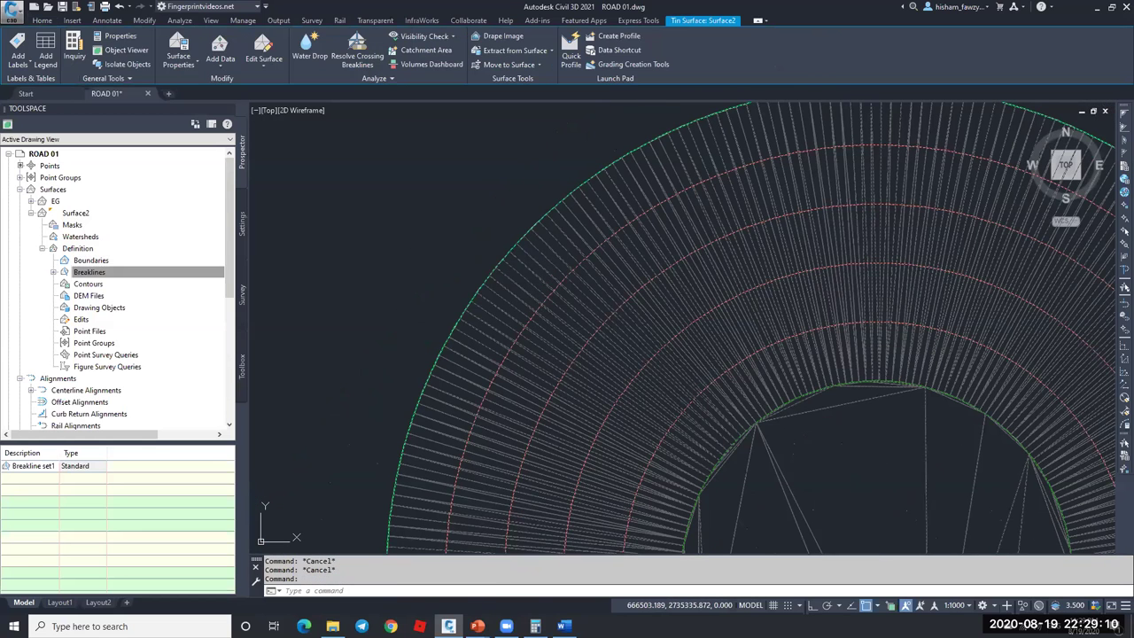
pyautogui.rightClick(637, 359)
pyautogui.click(633, 367)
pyautogui.moveTo(608, 317); pyautogui.dragTo(602, 295)
pyautogui.scroll(5, 570, 355)
pyautogui.moveTo(569, 355); pyautogui.dragTo(537, 350)
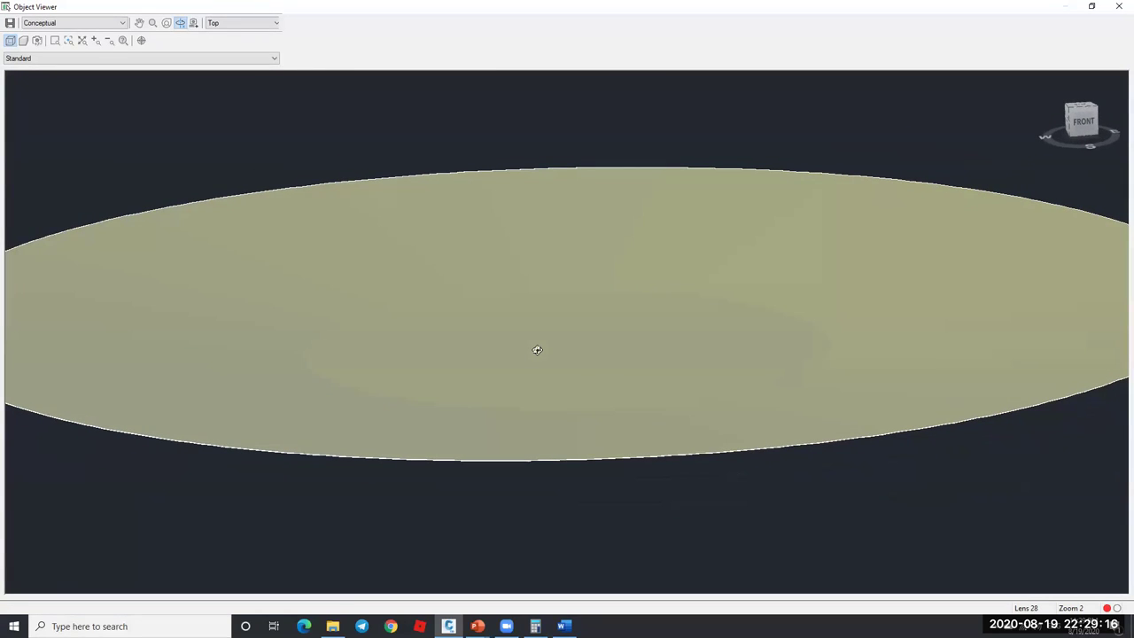
pyautogui.click(1117, 6)
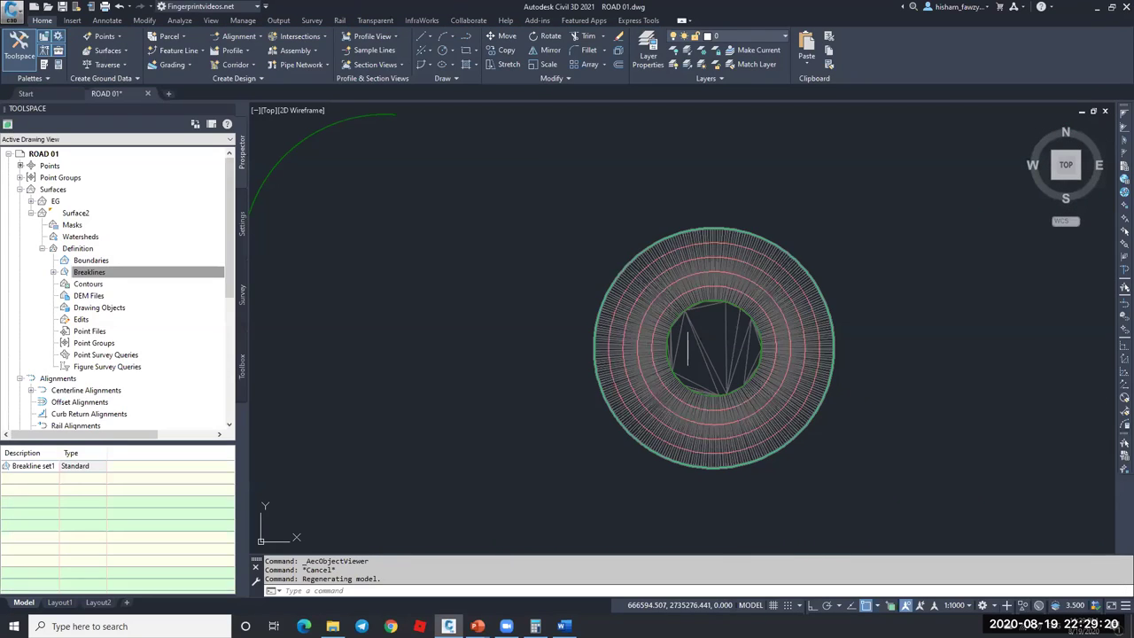
# - Select the TIN surface, then start and cancel the DR draw order command
pyautogui.scroll(10, 687, 348)
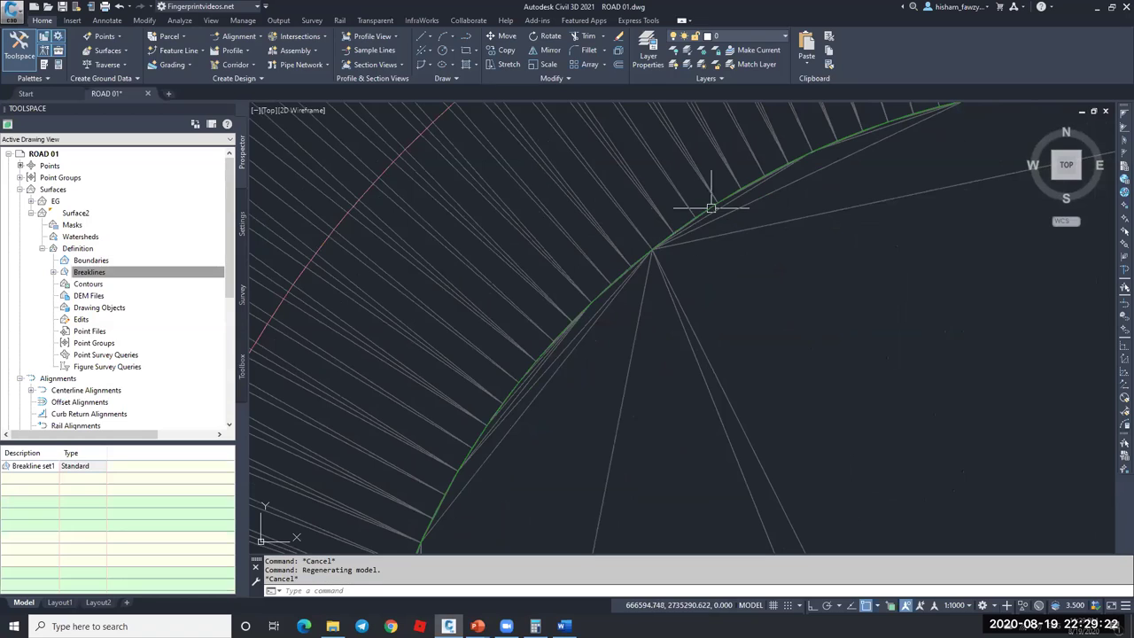
pyautogui.scroll(-8, 711, 207)
pyautogui.scroll(3, 679, 235)
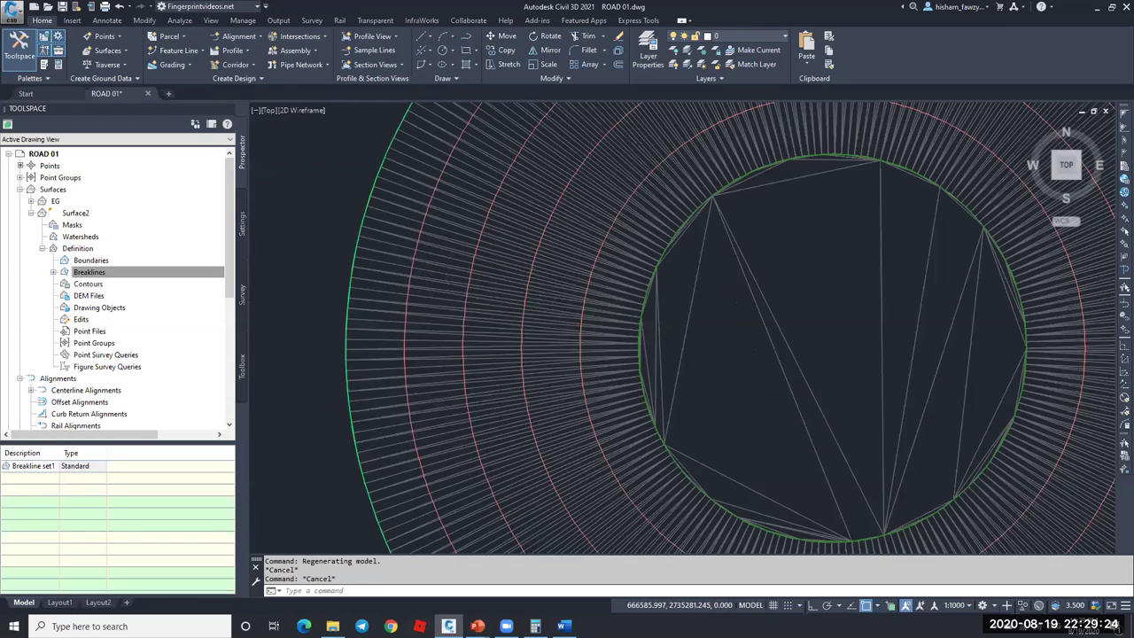
pyautogui.scroll(2, 679, 235)
pyautogui.click(690, 208)
pyautogui.write('dr')
pyautogui.press('Return')
pyautogui.press('Escape')
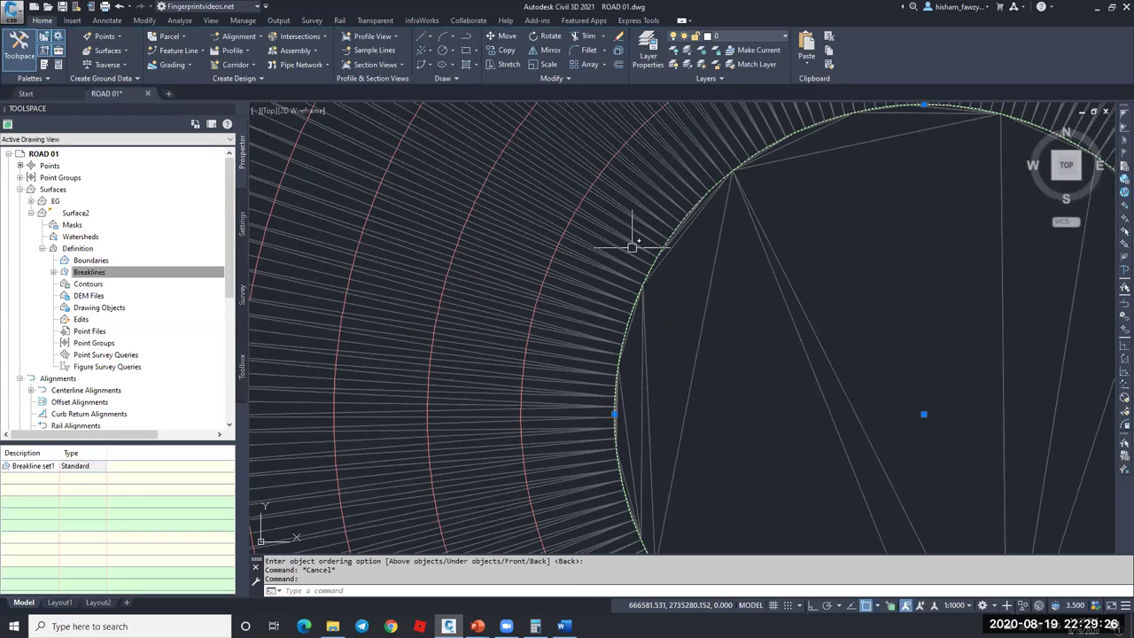
# - Add a Hide boundary to Surface2 along the inner circle, then undo it
pyautogui.rightClick(115, 261)
pyautogui.click(145, 265)
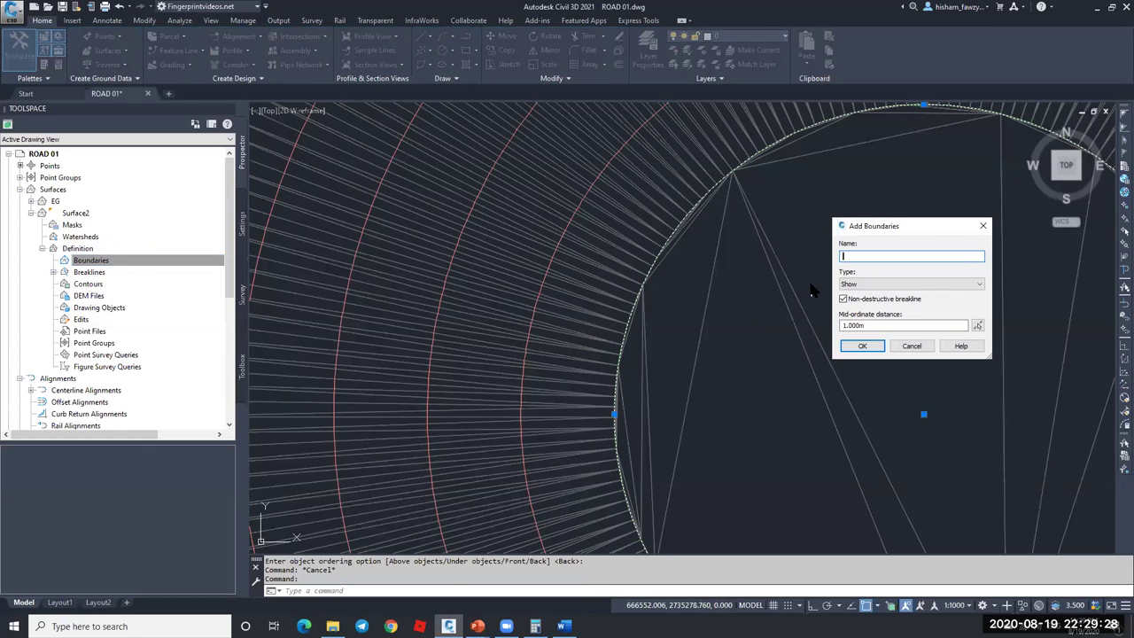
pyautogui.click(864, 285)
pyautogui.click(862, 310)
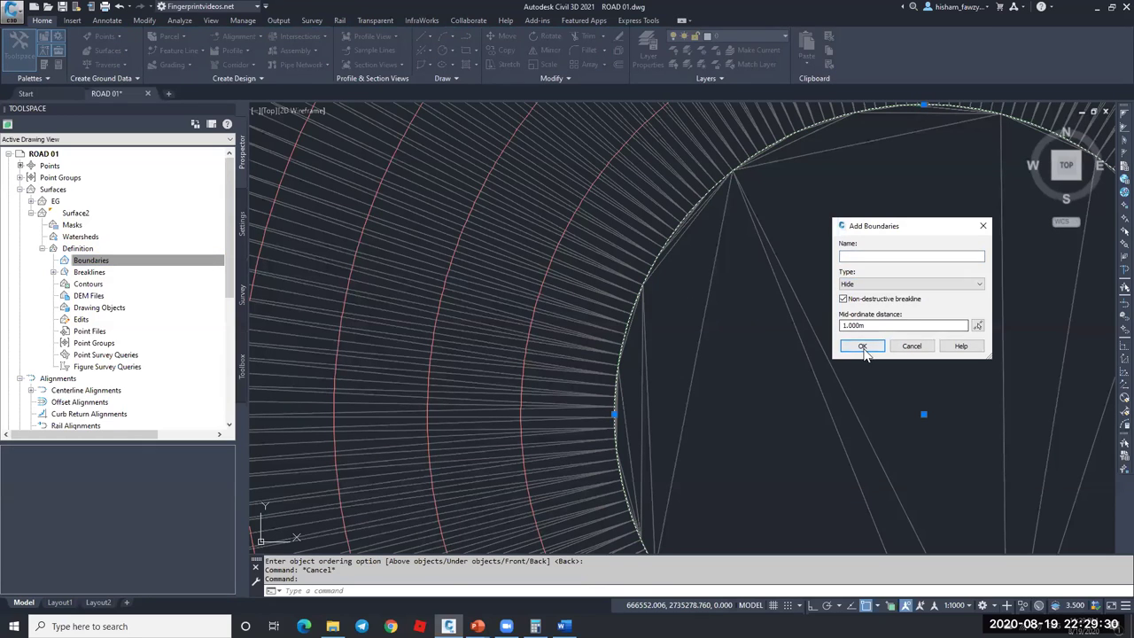
pyautogui.click(862, 345)
pyautogui.click(666, 251)
pyautogui.hotkey('ctrl', 'z')
# - Retry the boundary with a .001 mid-ordinate distance, undo it, and reselect the inner circle
pyautogui.scroll(5, 679, 212)
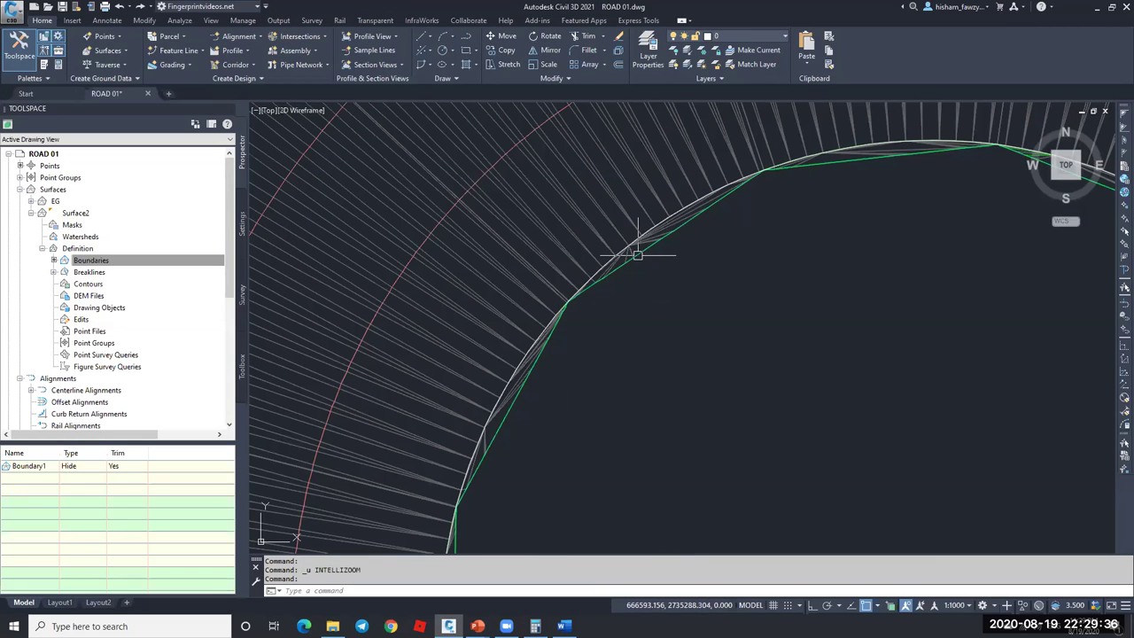
pyautogui.scroll(-2, 638, 255)
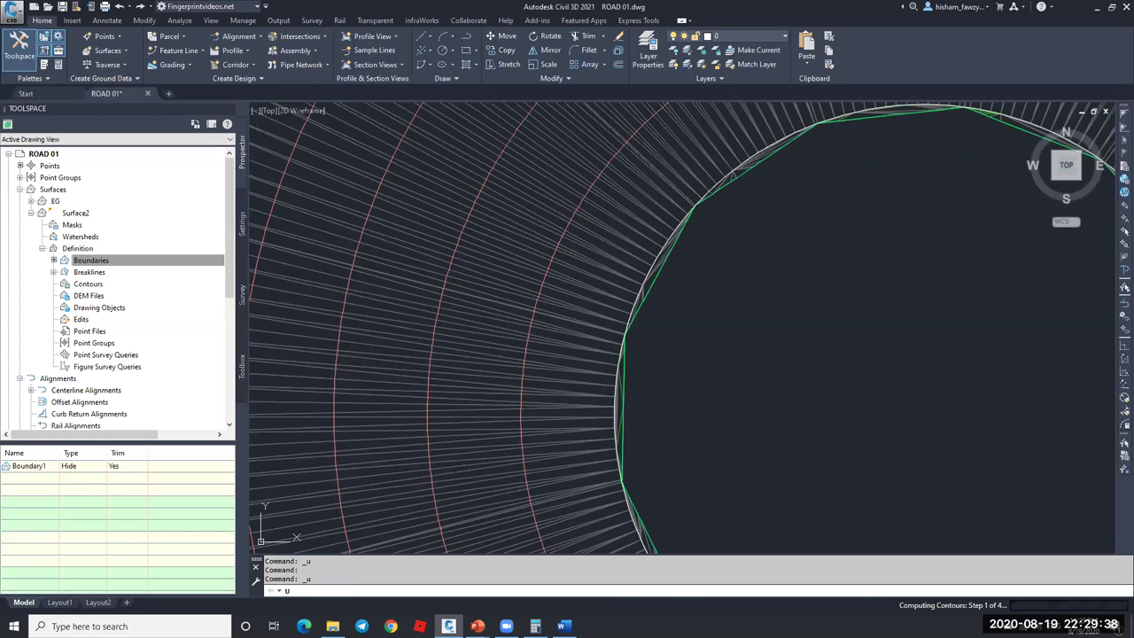
pyautogui.click(123, 264)
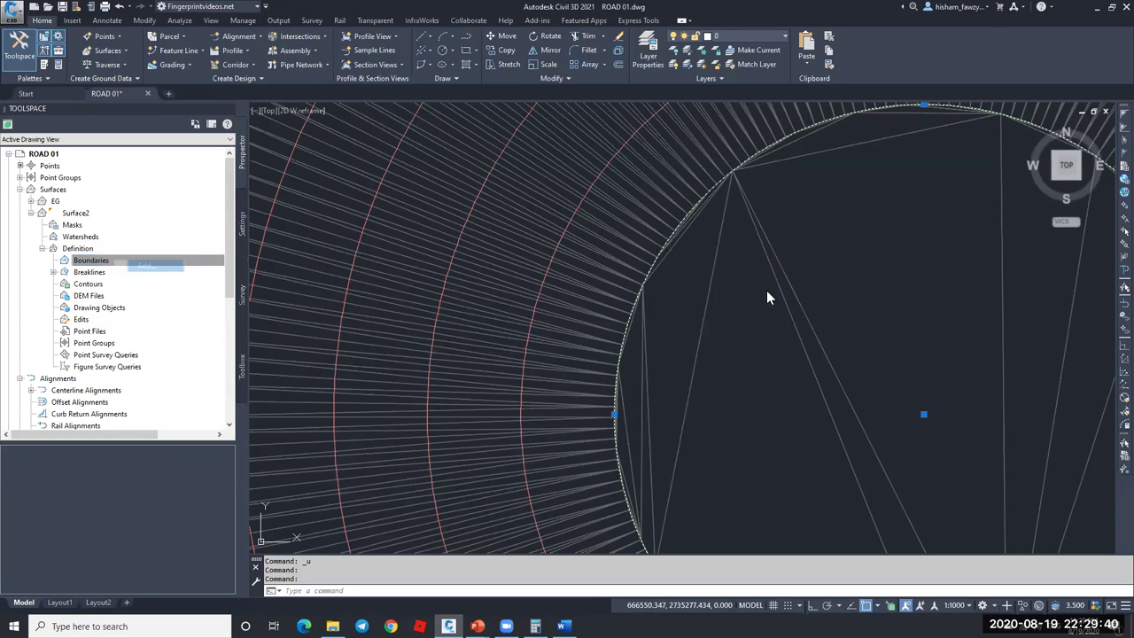
pyautogui.write('.001')
pyautogui.press('Return')
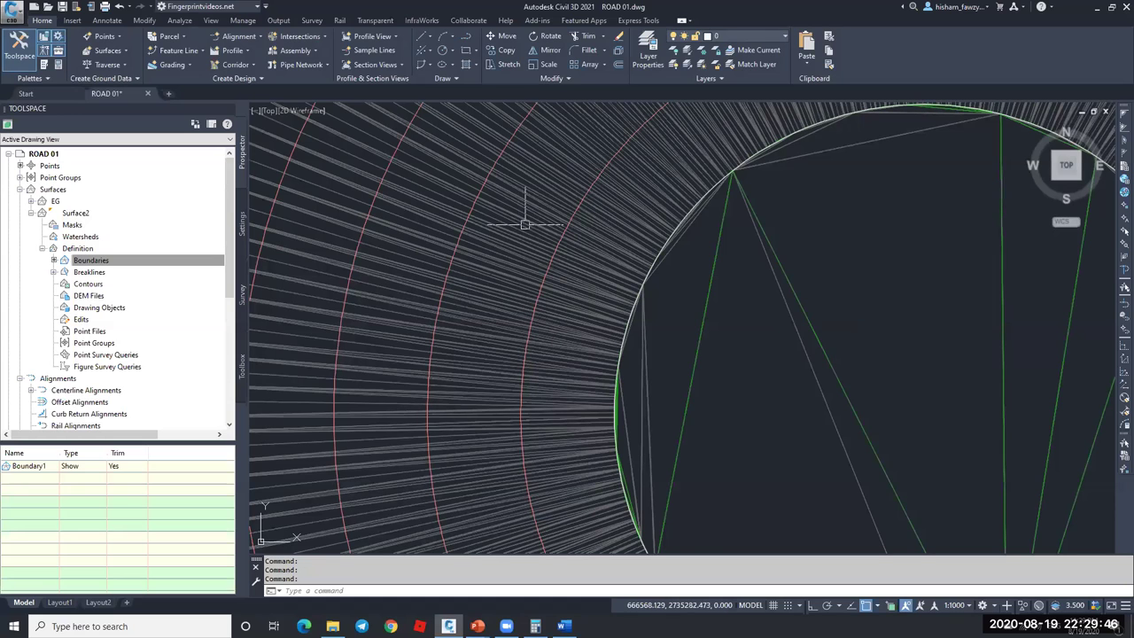
pyautogui.scroll(-5, 734, 222)
pyautogui.click(728, 229)
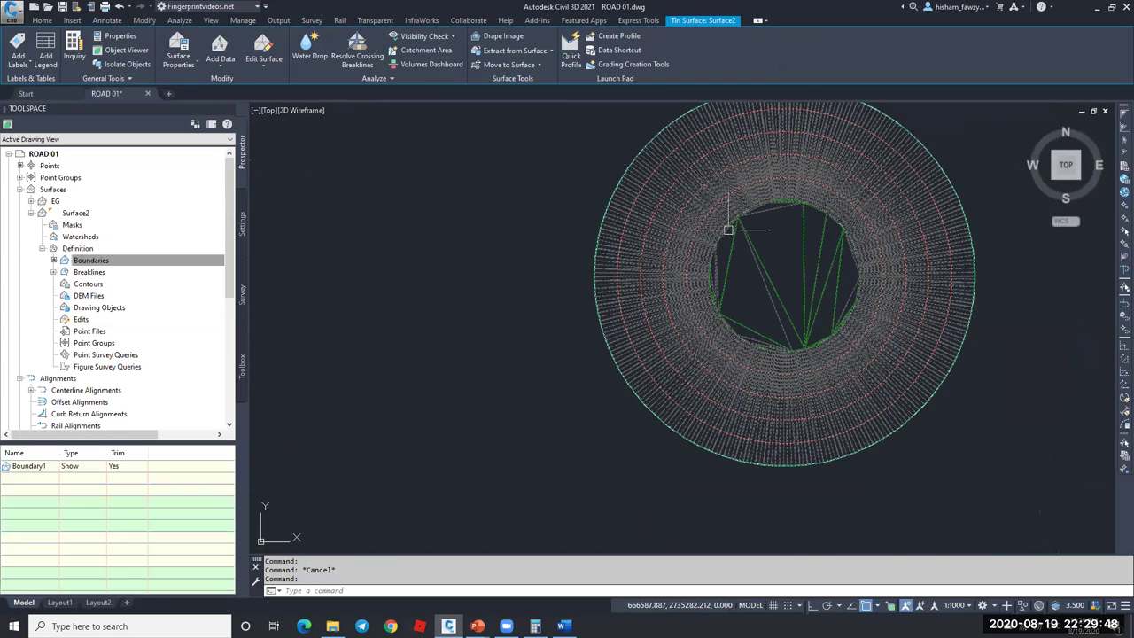
pyautogui.hotkey('ctrl', 'z')
pyautogui.click(688, 220)
pyautogui.rightClick(89, 260)
# - Add a Hide boundary to Surface2 with a .005 mid-ordinate distance
pyautogui.click(115, 268)
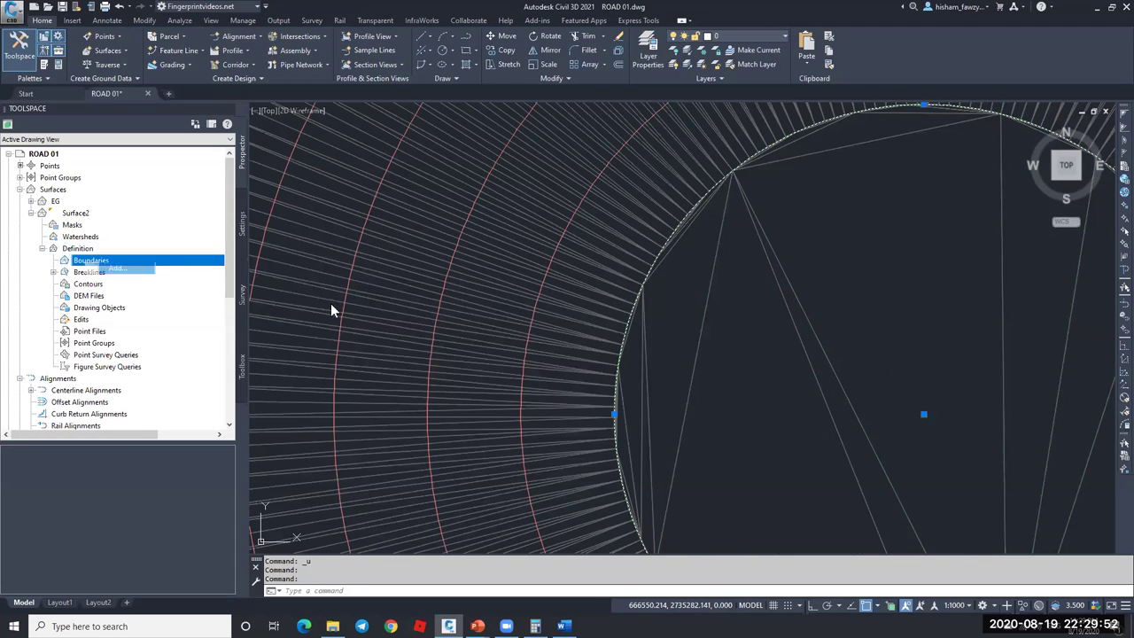
pyautogui.click(868, 285)
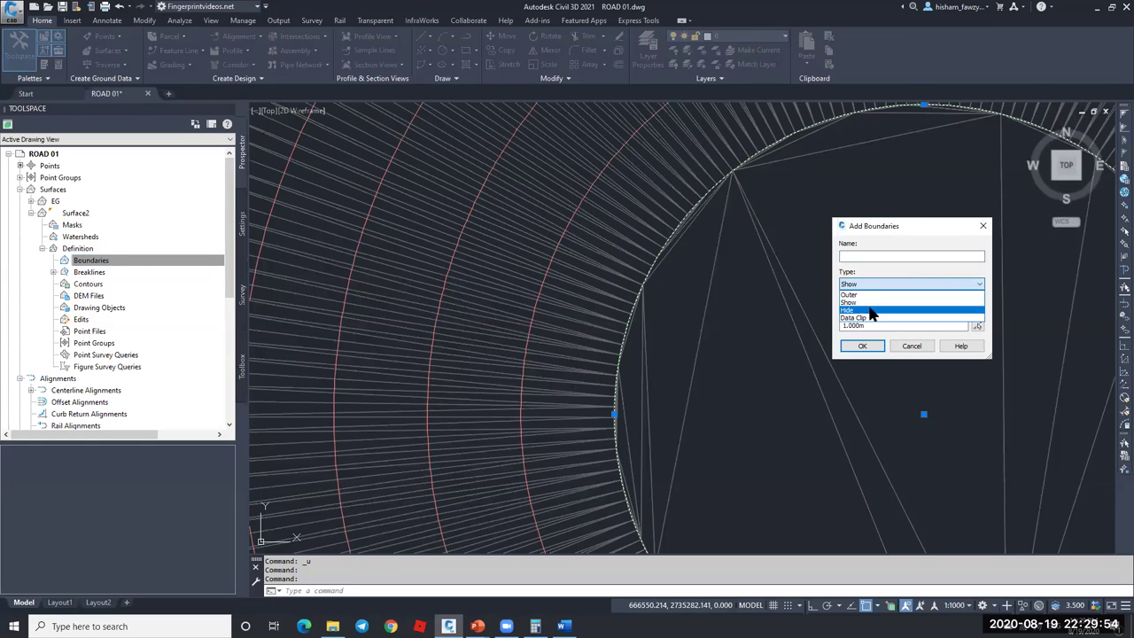
pyautogui.click(871, 310)
pyautogui.write('.005')
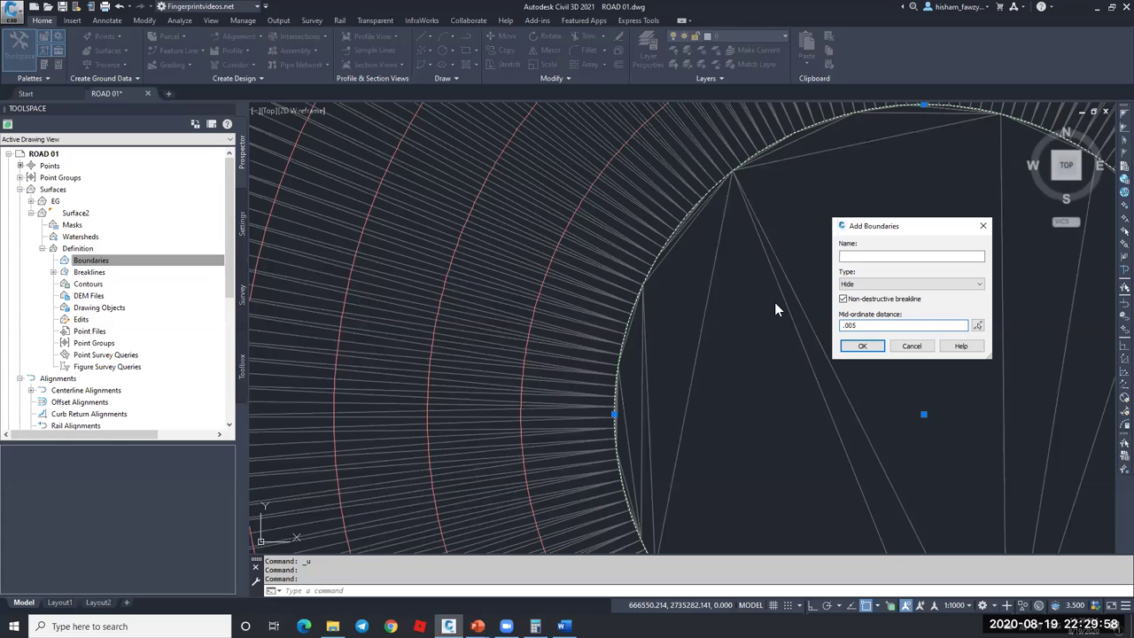
pyautogui.click(862, 346)
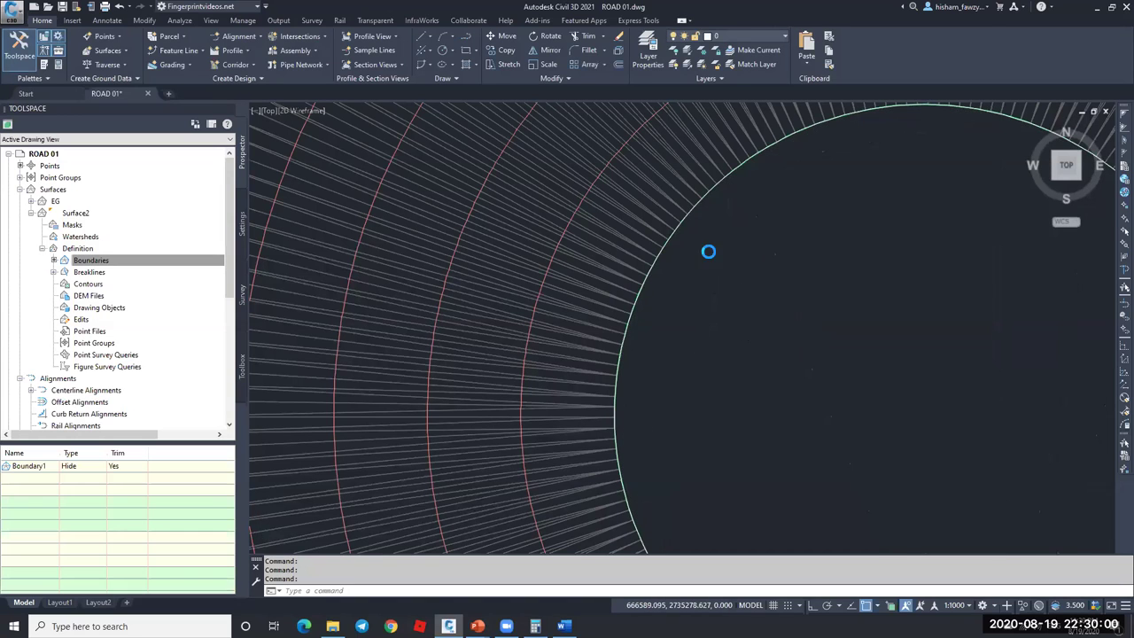
# - Tilt the ring surface in the Object Viewer to confirm the hollow centre, then close it
pyautogui.scroll(-5, 704, 239)
pyautogui.click(699, 228)
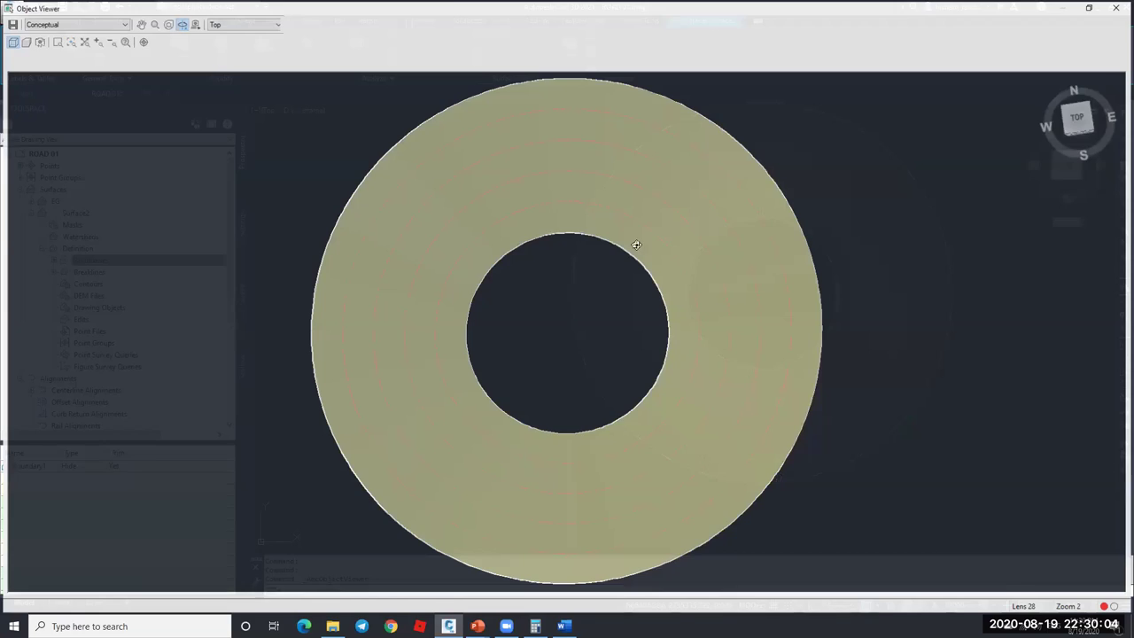
pyautogui.moveTo(635, 245); pyautogui.dragTo(716, 239)
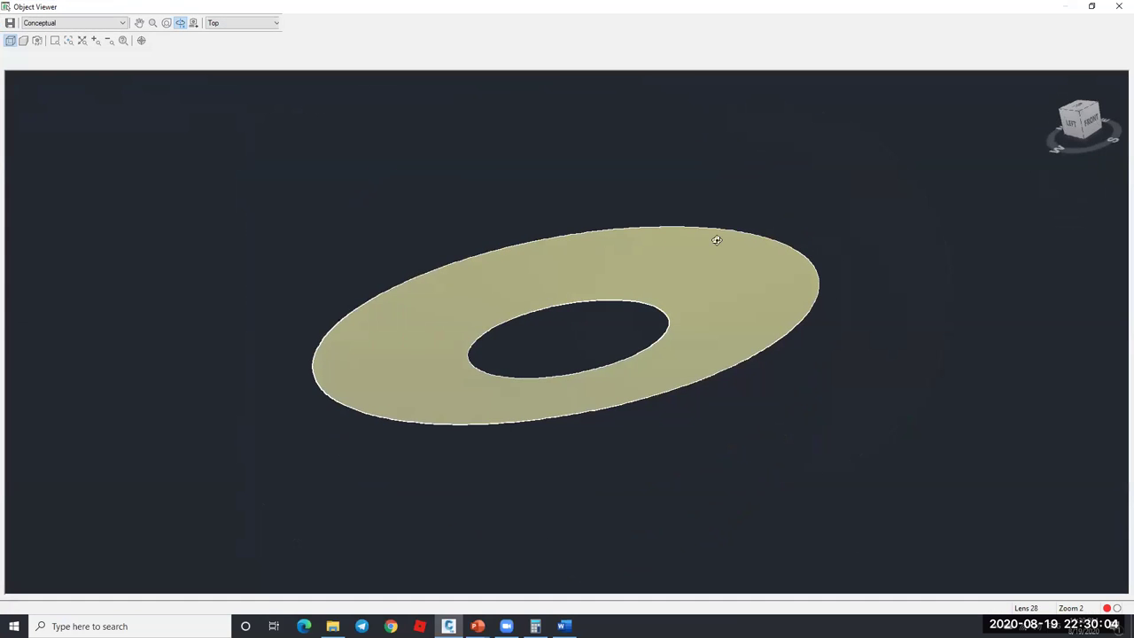
pyautogui.scroll(4, 689, 328)
pyautogui.scroll(-3, 909, 305)
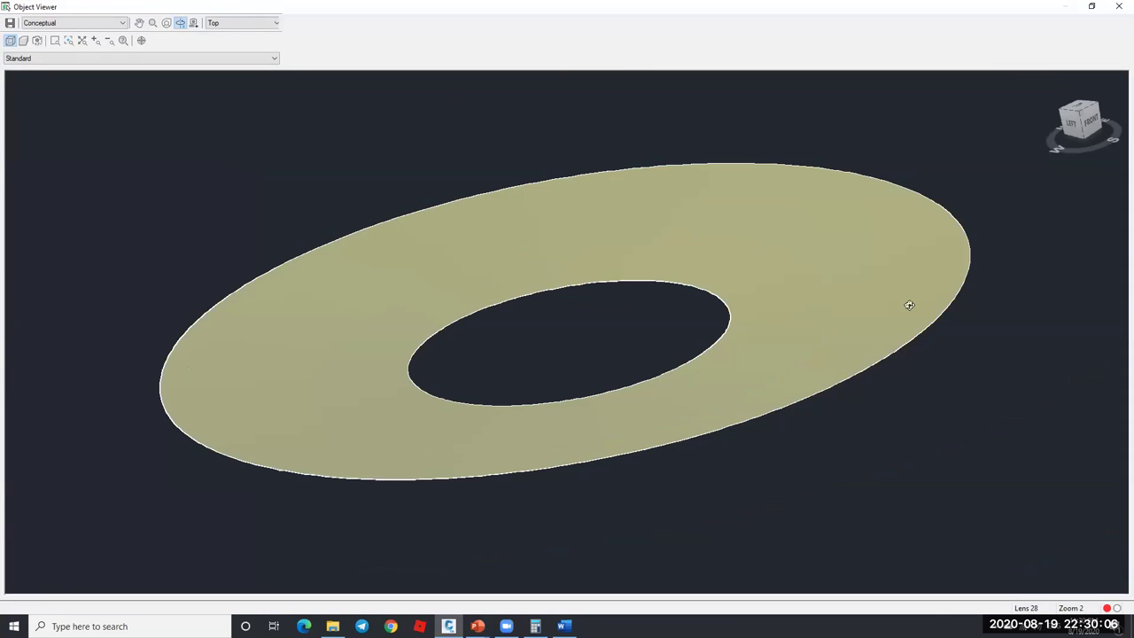
pyautogui.click(1118, 6)
# - Zoom to the ring edge, read surface elevations, and switch Toolspace to the Toolbox
pyautogui.press('Escape')
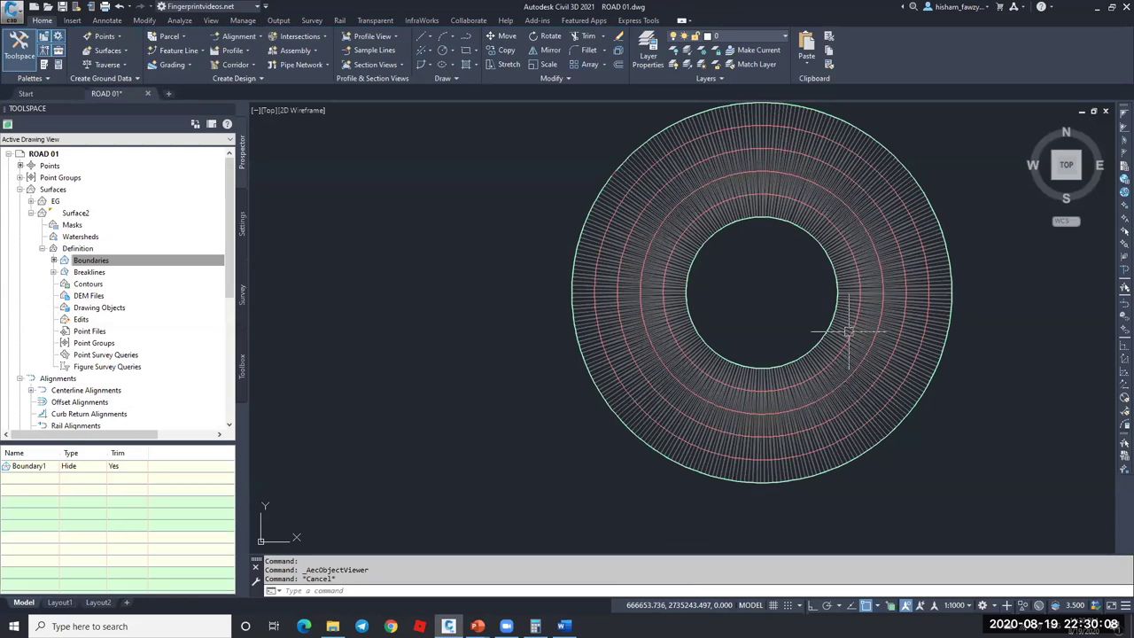
pyautogui.scroll(2, 824, 321)
pyautogui.scroll(5, 765, 291)
pyautogui.press('Escape')
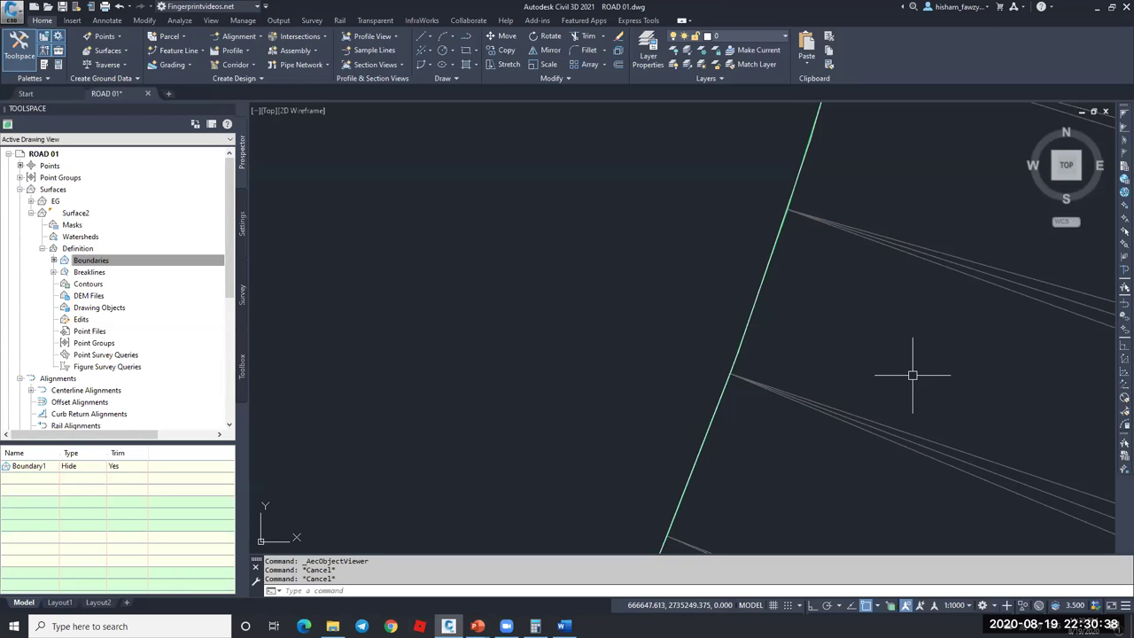
pyautogui.moveTo(909, 372)
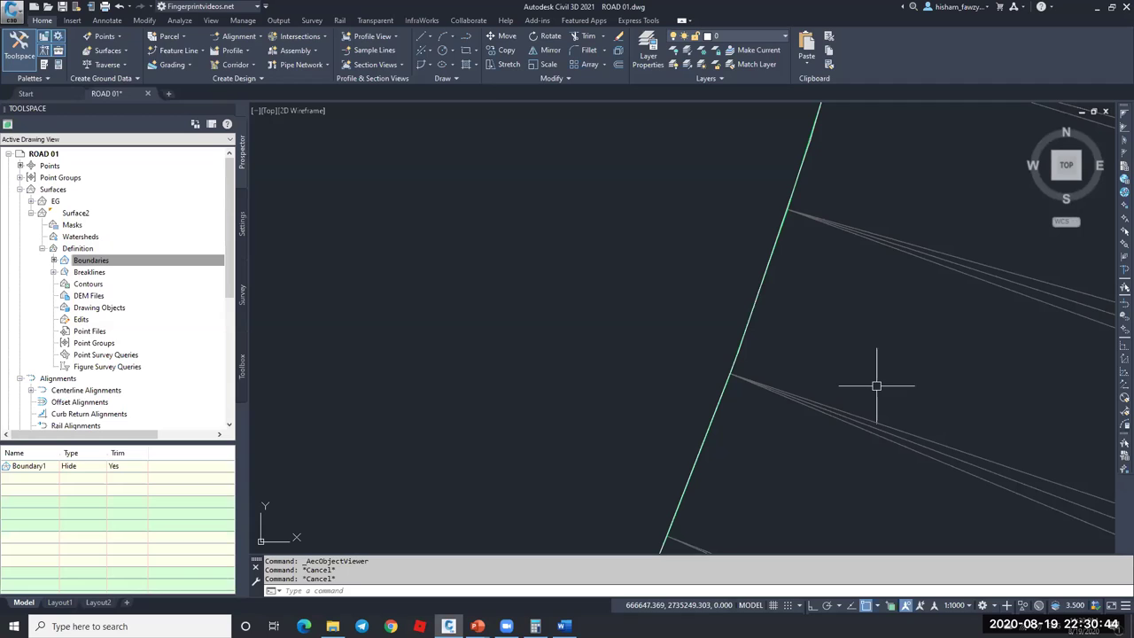
pyautogui.moveTo(876, 386)
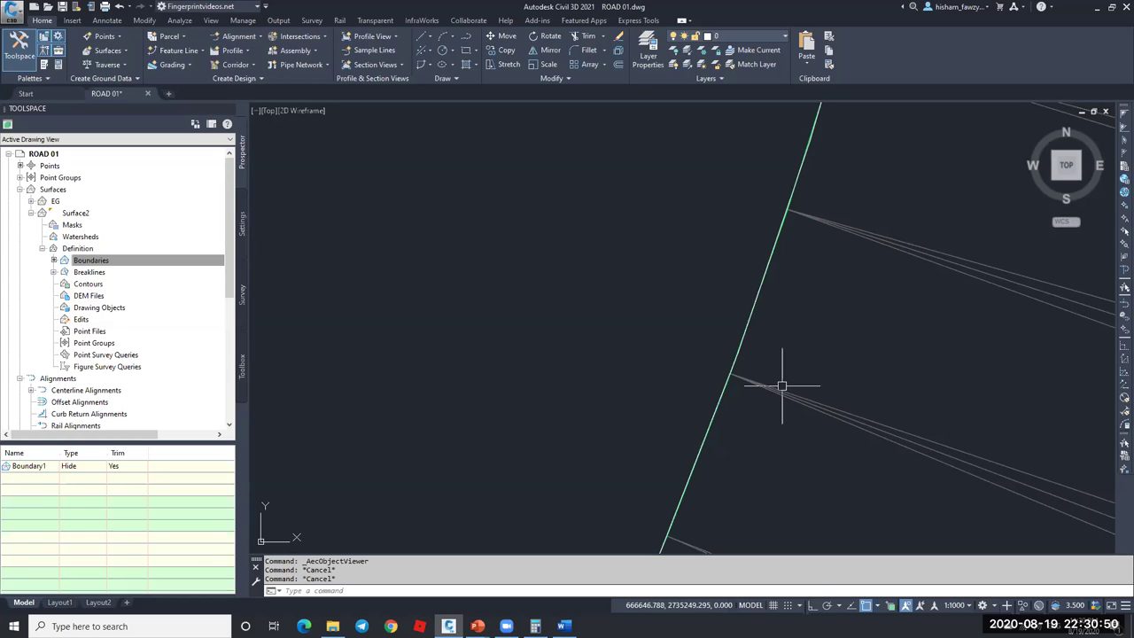
pyautogui.click(241, 365)
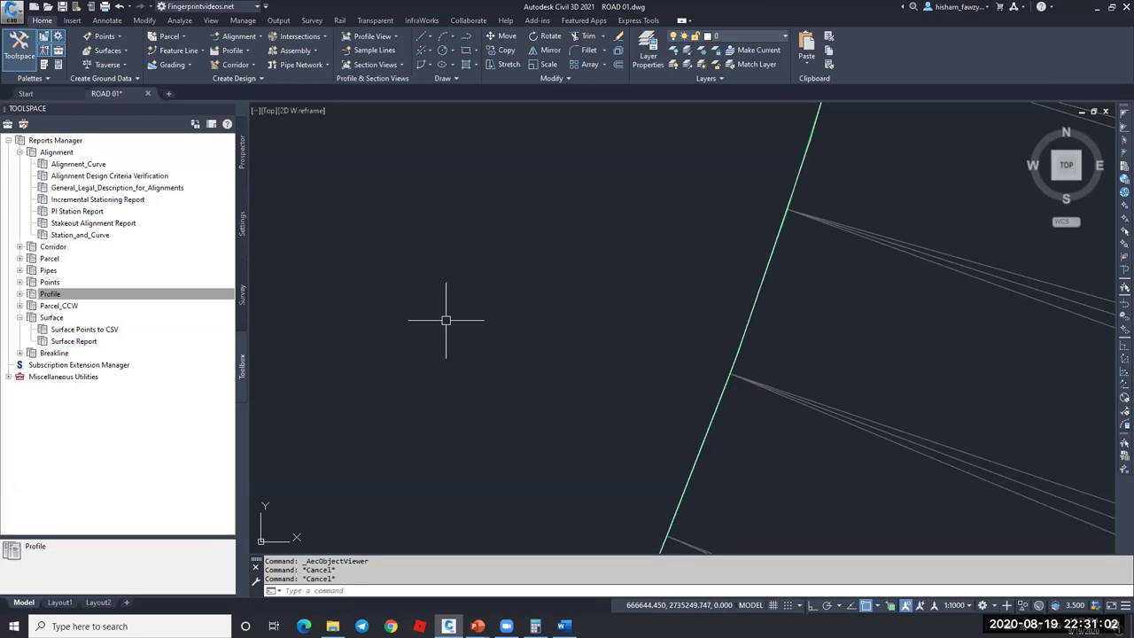
# - Expand and collapse the Profile reports, then collapse the Alignment node in Reports Manager
pyautogui.click(75, 295)
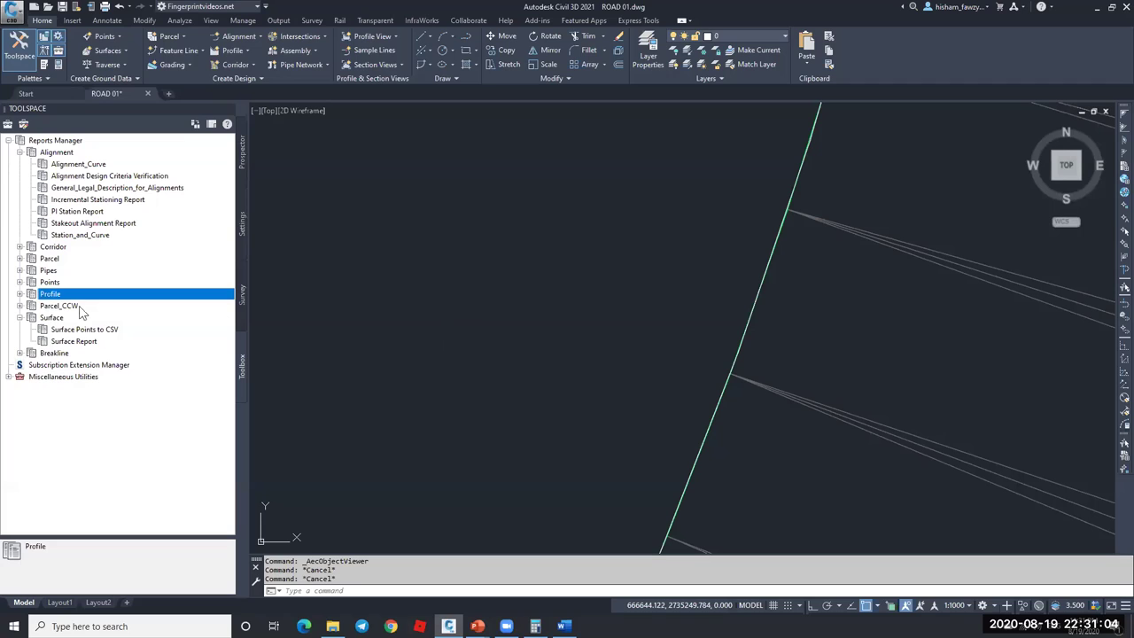
pyautogui.click(20, 294)
pyautogui.click(20, 294)
pyautogui.click(20, 152)
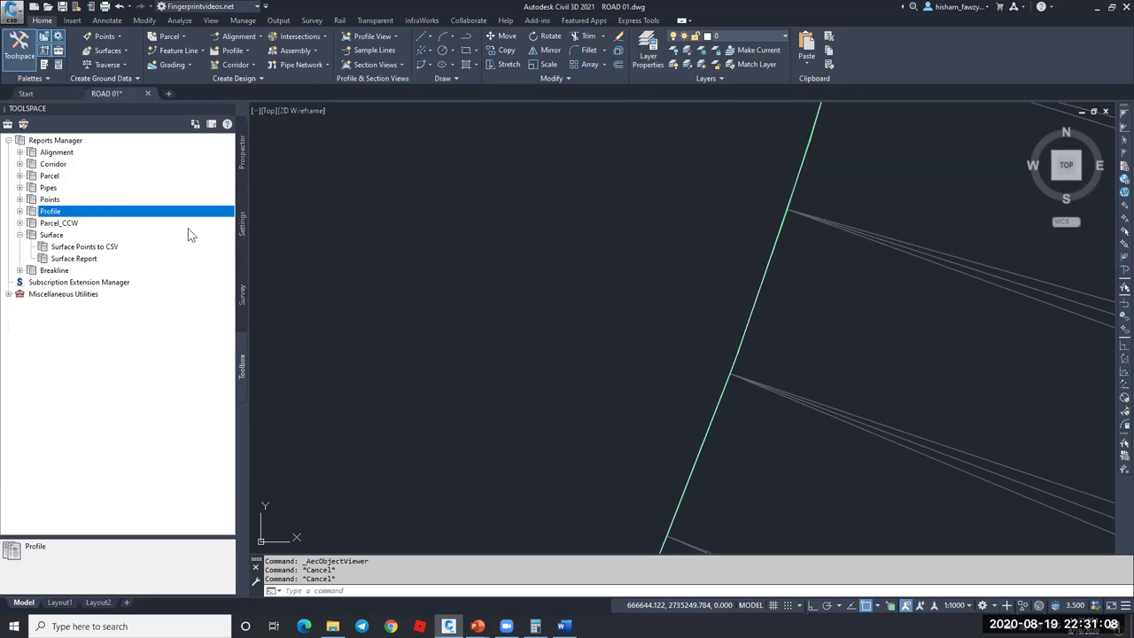